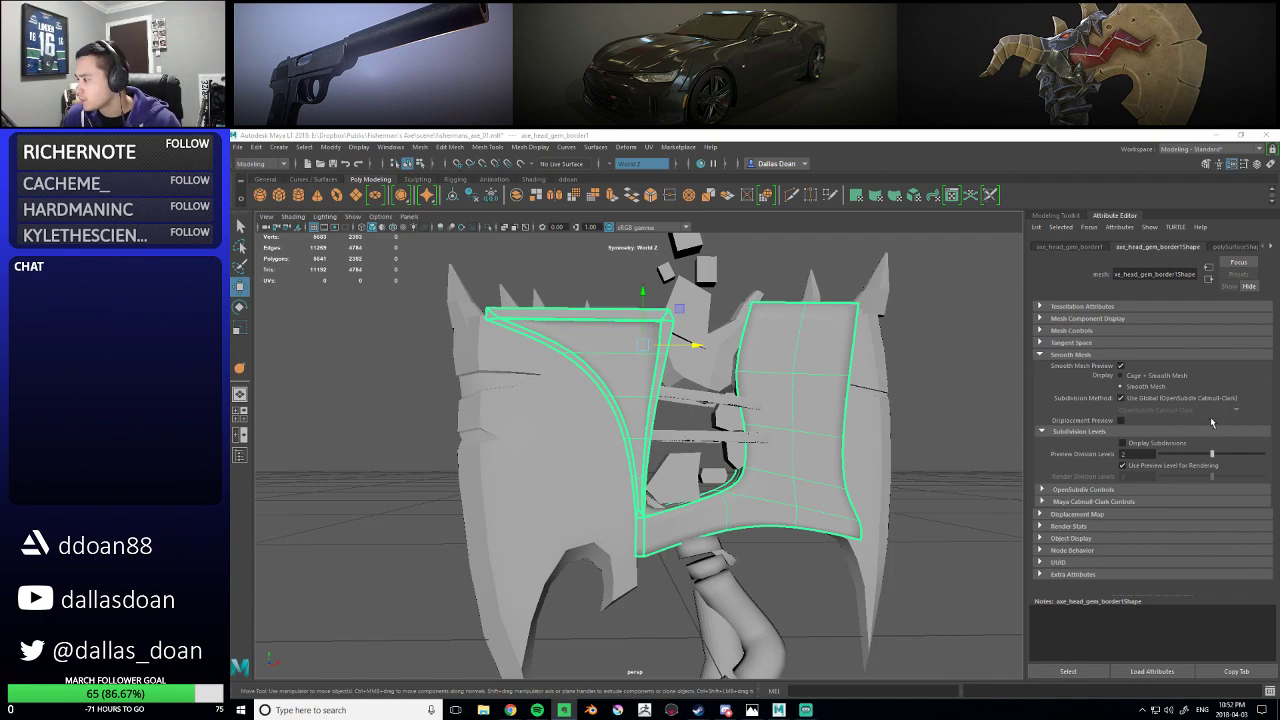
- Set the gem border mesh's UV boundary smoothing to Preserve Edges and Corners in its OpenSubdiv controls
click(1084, 489)
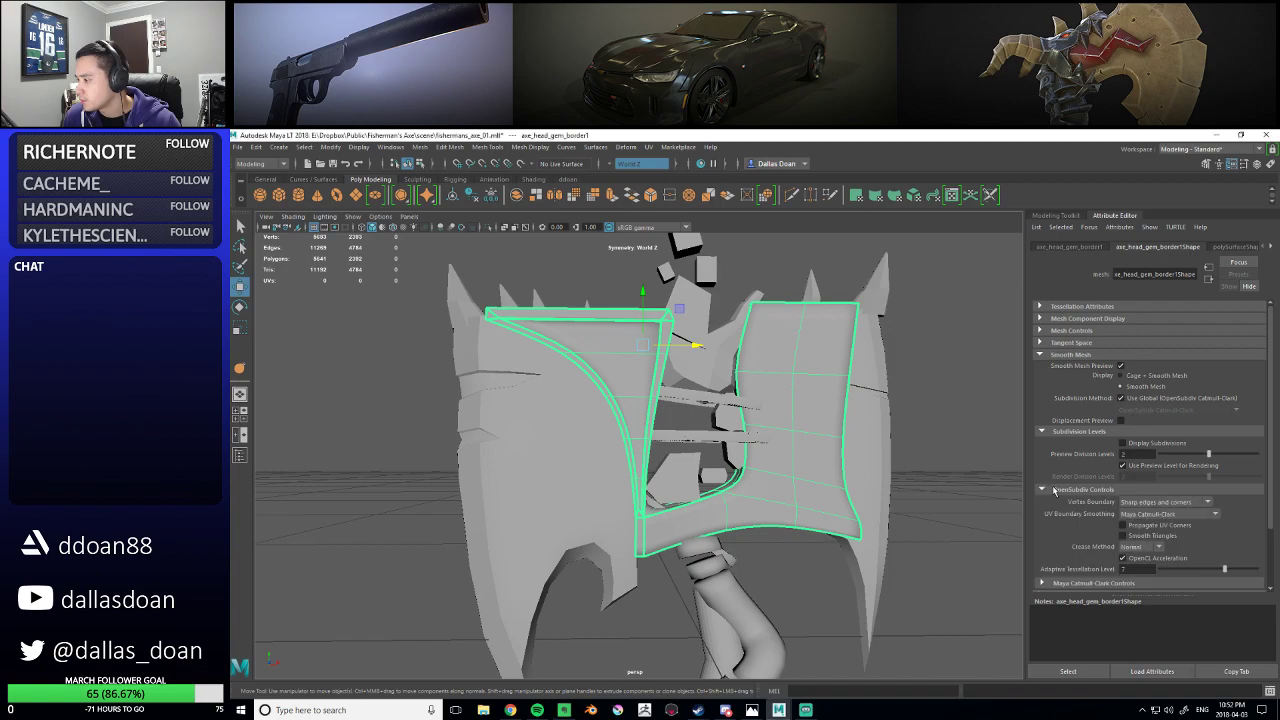
scroll(1120, 470, down, 1)
click(1156, 438)
click(1155, 448)
click(1160, 448)
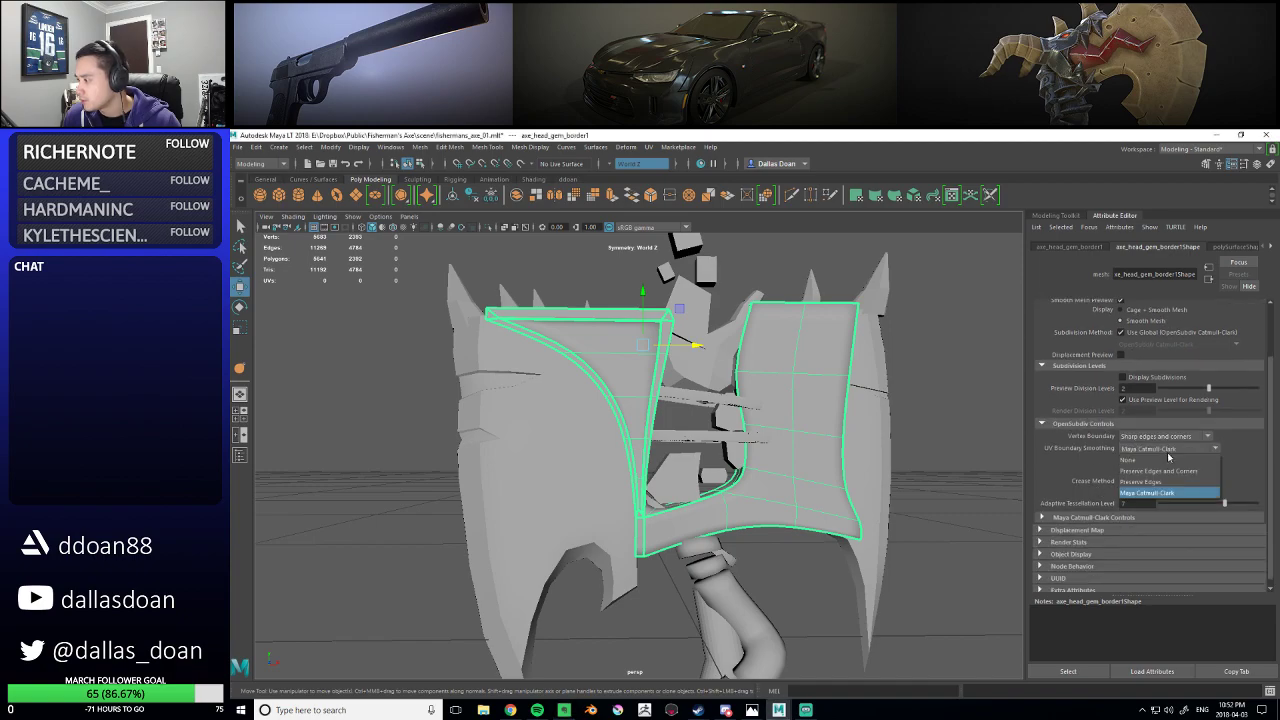
click(1160, 470)
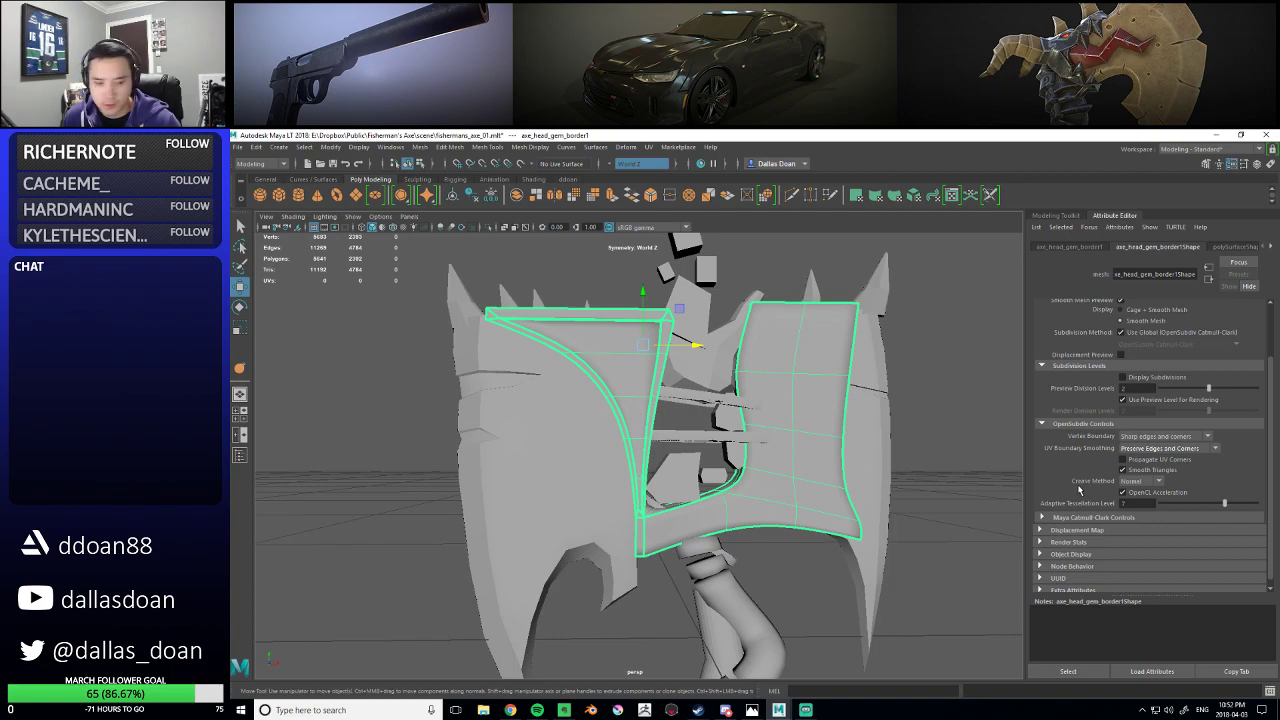
- Examine the smoothed gem border up close around its upper inner corner and curved rim
scroll(1079, 489, up, 2)
alt+drag(785, 470, 711, 447)
click(966, 458)
scroll(846, 471, up, 8)
scroll(826, 468, down, 8)
scroll(699, 441, up, 6)
click(700, 440)
scroll(726, 443, up, 5)
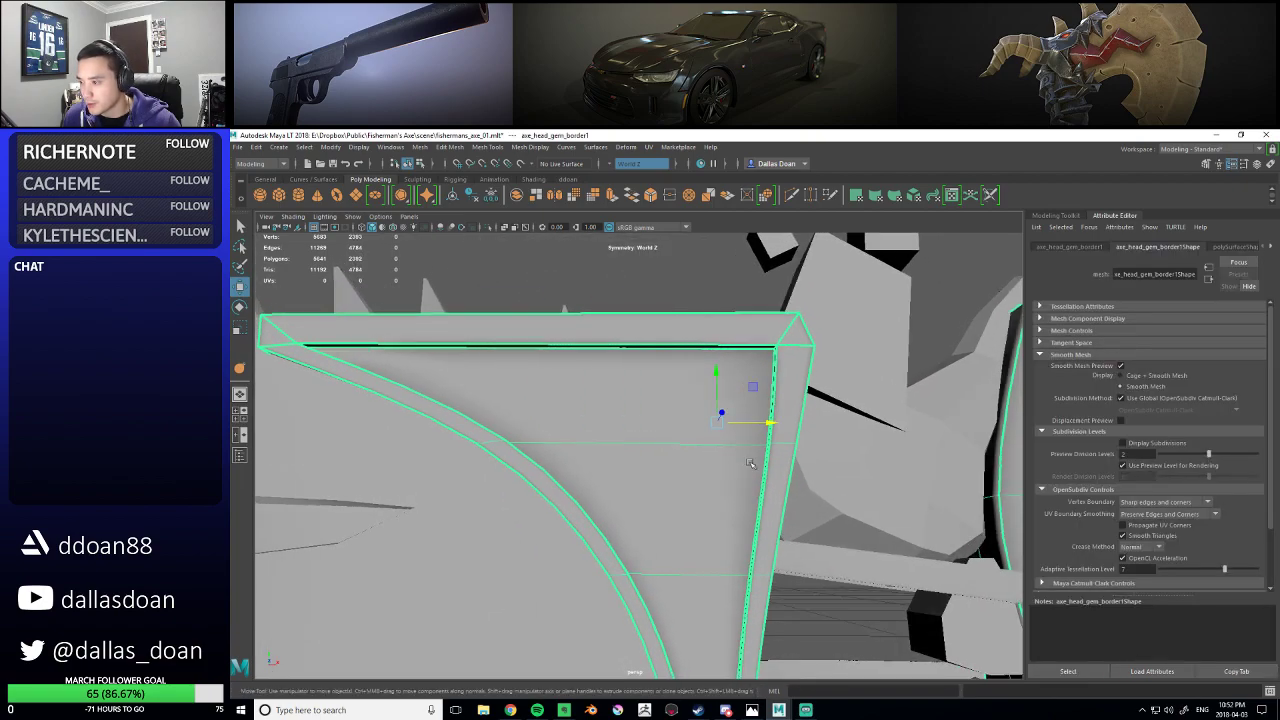
scroll(760, 445, up, 5)
scroll(708, 432, down, 5)
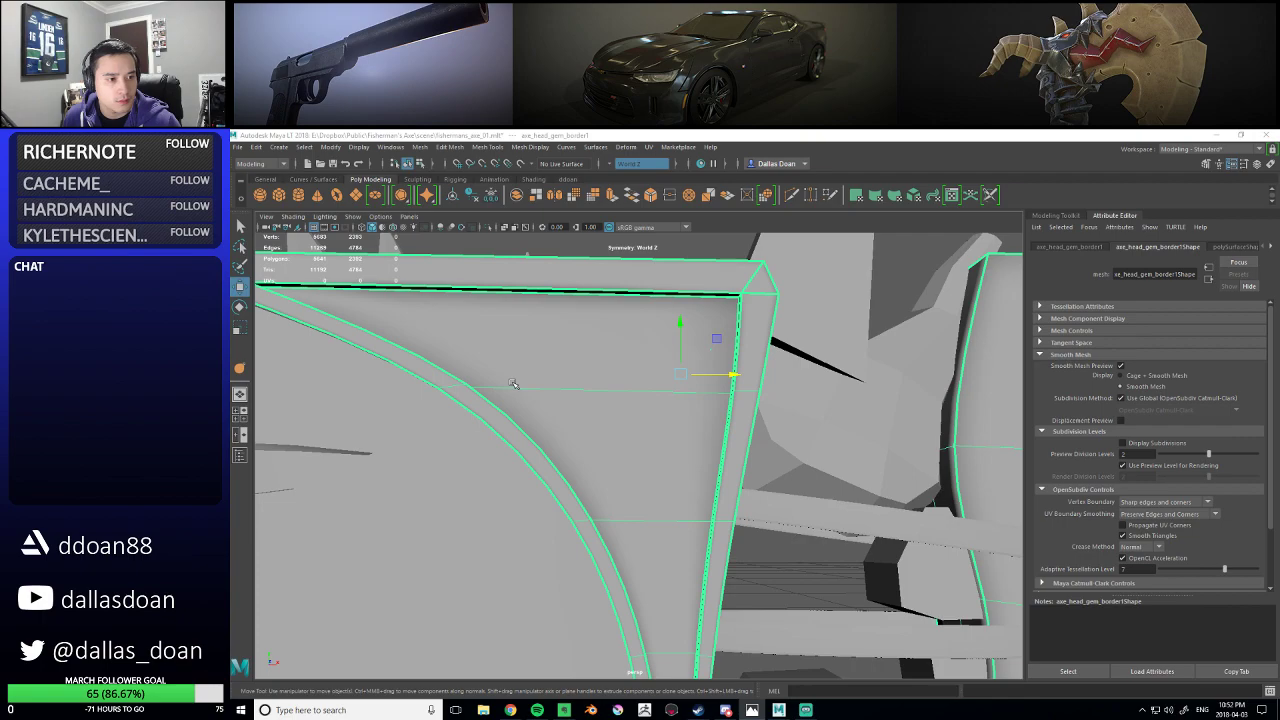
alt+drag(675, 386, 780, 382)
- Select the inner upright edge of the border's curved section for inspection and return to object mode
right_drag(794, 362, 794, 331)
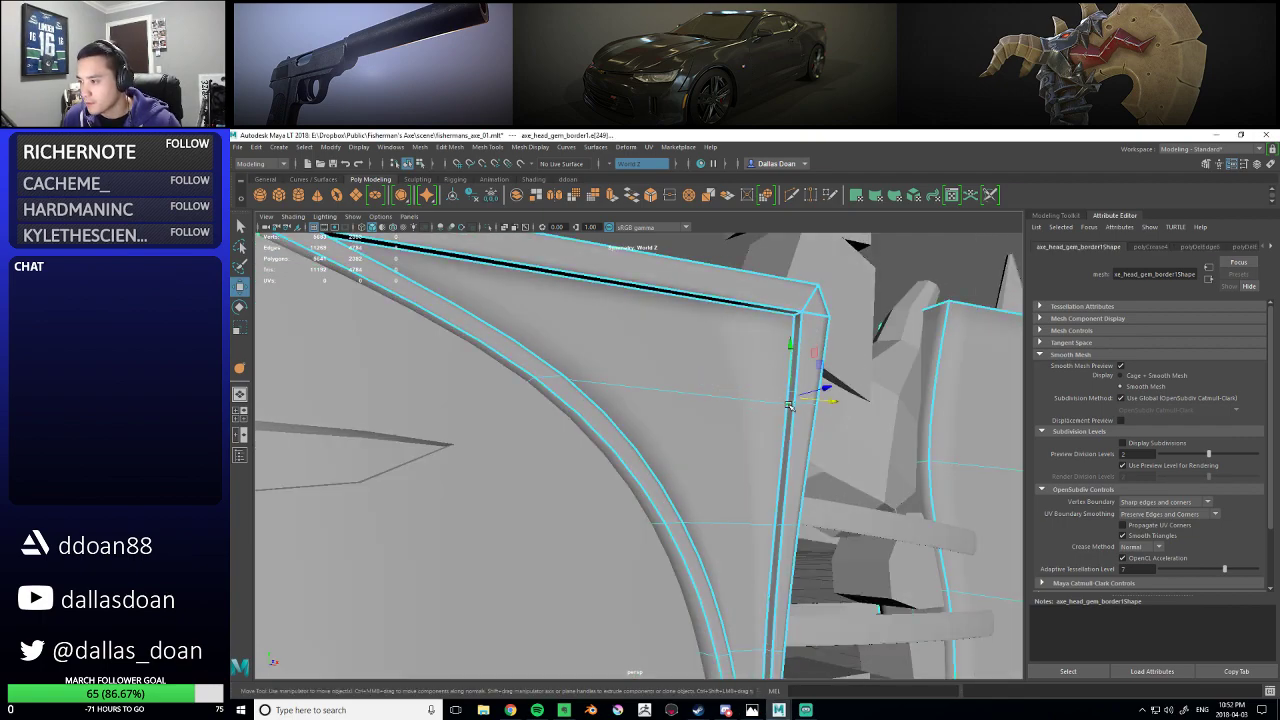
key(f)
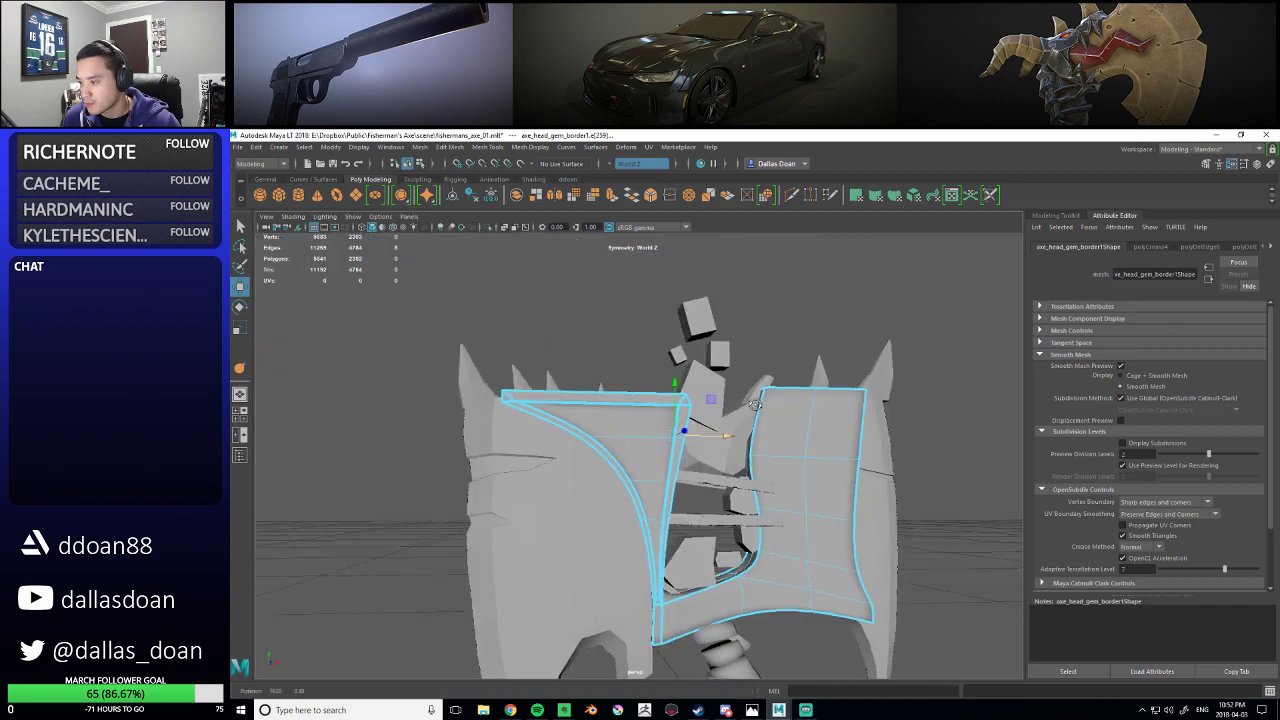
scroll(737, 408, up, 3)
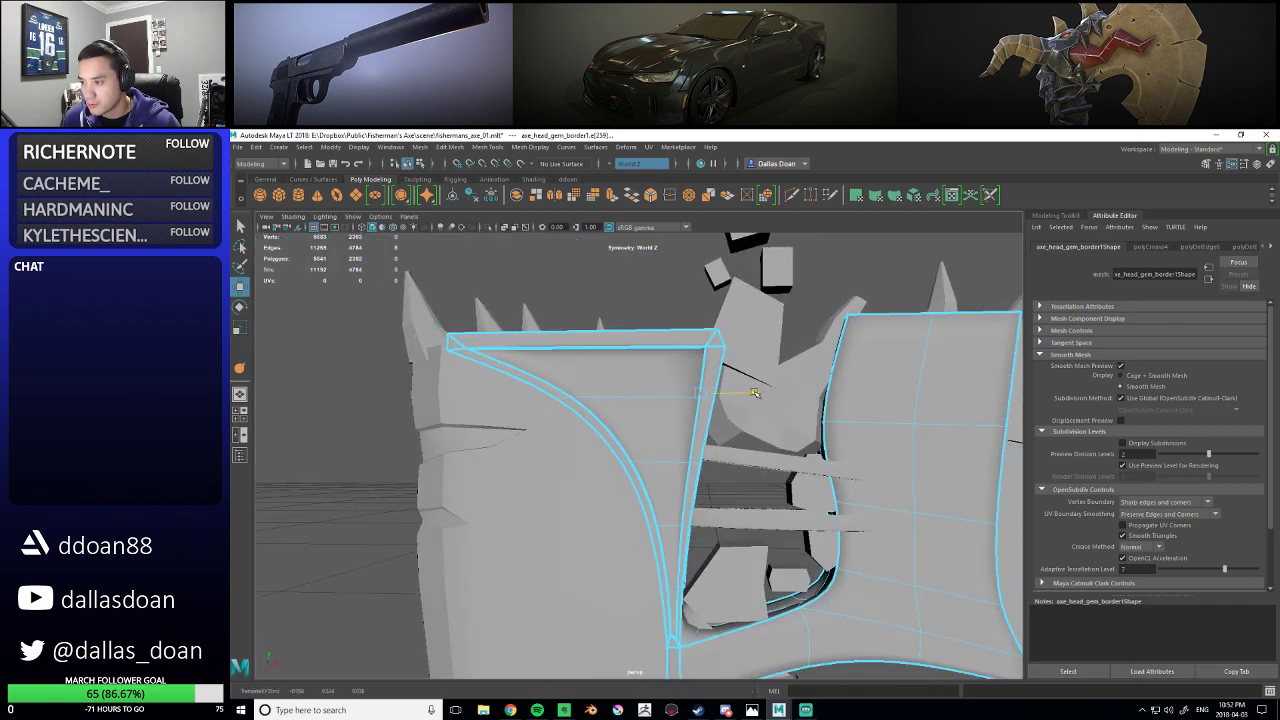
drag(753, 393, 754, 393)
alt+middle_drag(544, 371, 617, 375)
scroll(620, 376, down, 3)
mouse_move(640, 378)
alt+mouse_down()
mouse_move(712, 389)
mouse_move(649, 381)
alt+mouse_up()
right_drag(650, 381, 651, 438)
mouse_move(655, 437)
alt+mouse_down()
mouse_move(920, 431)
mouse_move(670, 428)
alt+mouse_up()
scroll(640, 400, down, 2)
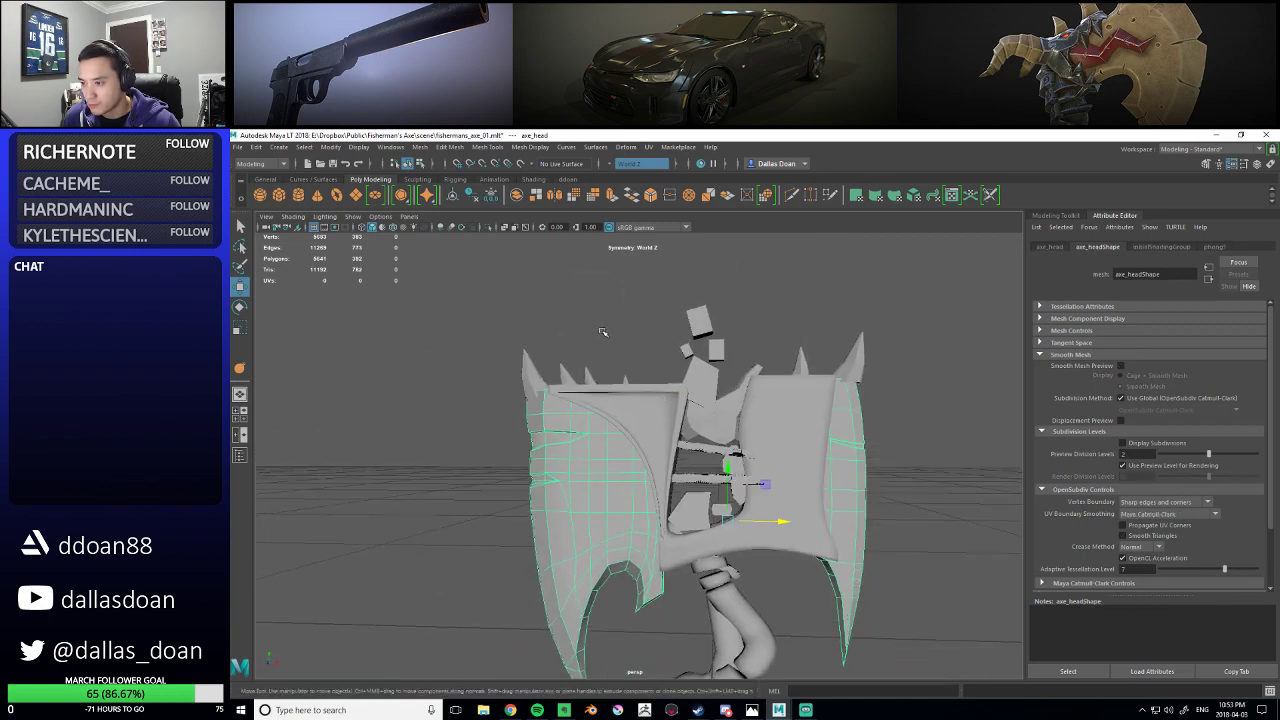
- Preview the axe head with smoothing, restore its unsmoothed display and deselect it
click(603, 331)
alt+drag(603, 331, 563, 375)
click(558, 416)
key(3)
key(1)
alt+drag(675, 527, 700, 520)
click(915, 418)
- Compare the gem border's unsmoothed and smoothed display around its lower inner corner
scroll(900, 420, up, 3)
alt+drag(900, 420, 731, 425)
click(772, 395)
alt+middle_drag(740, 475, 730, 440)
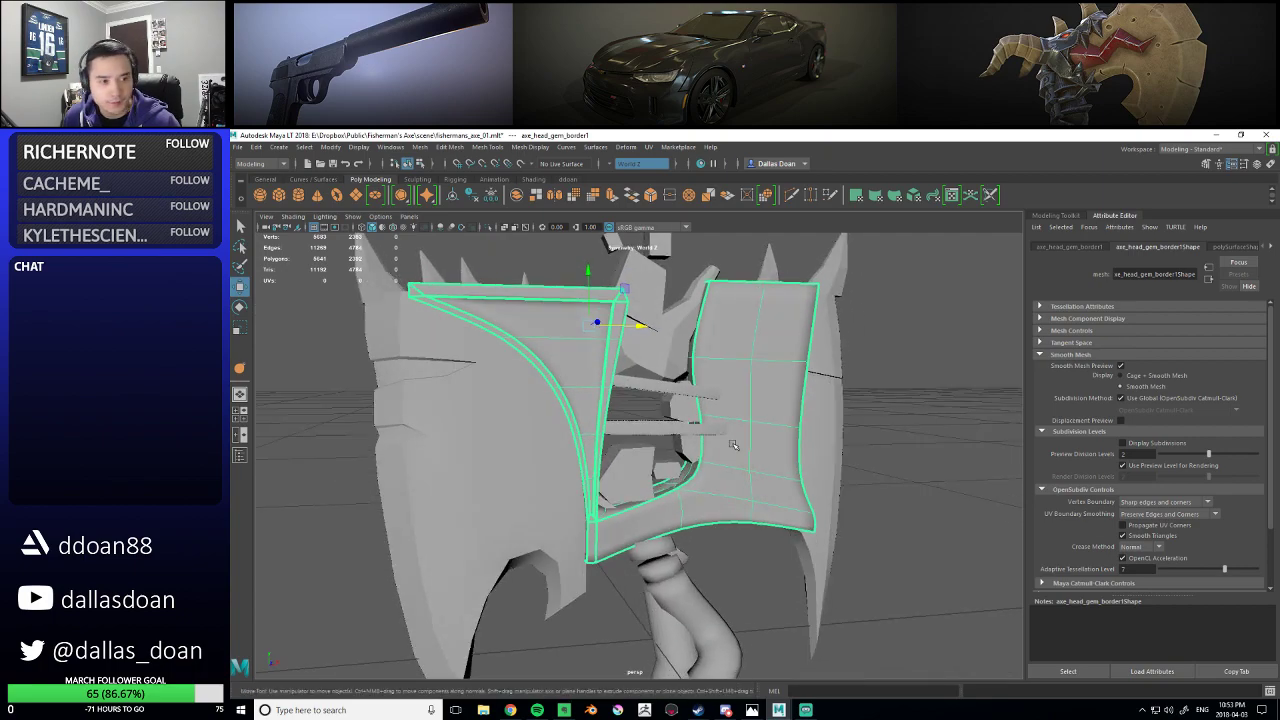
scroll(730, 440, up, 3)
alt+drag(730, 440, 727, 491)
key(1)
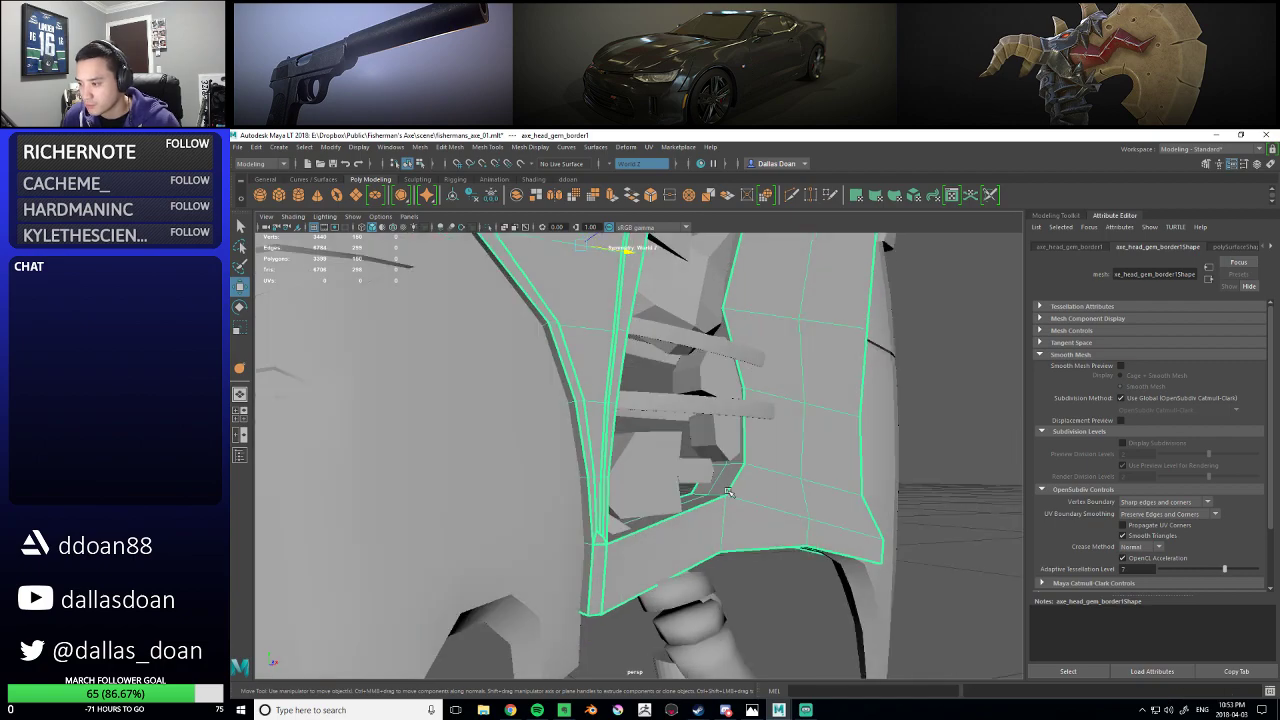
key(3)
- Crease the short edges at the gem border's lower inner corner with the Crease Tool
right_drag(726, 485, 690, 494)
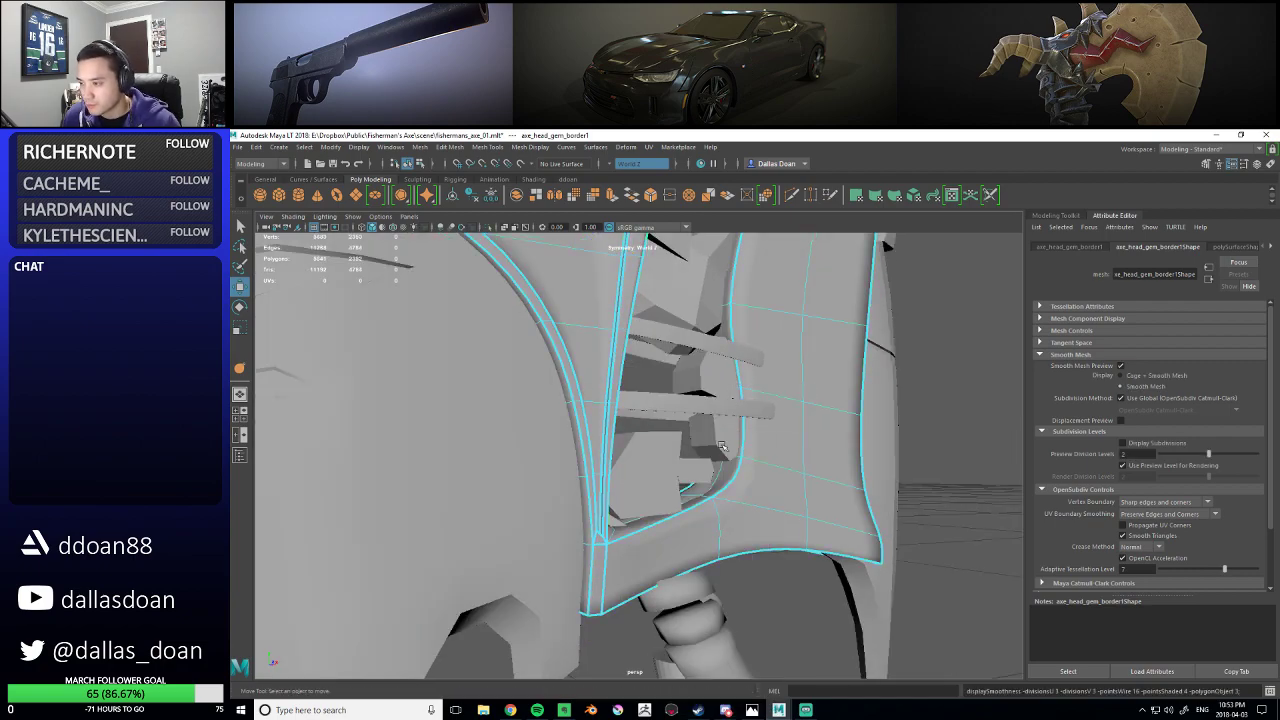
click(692, 494)
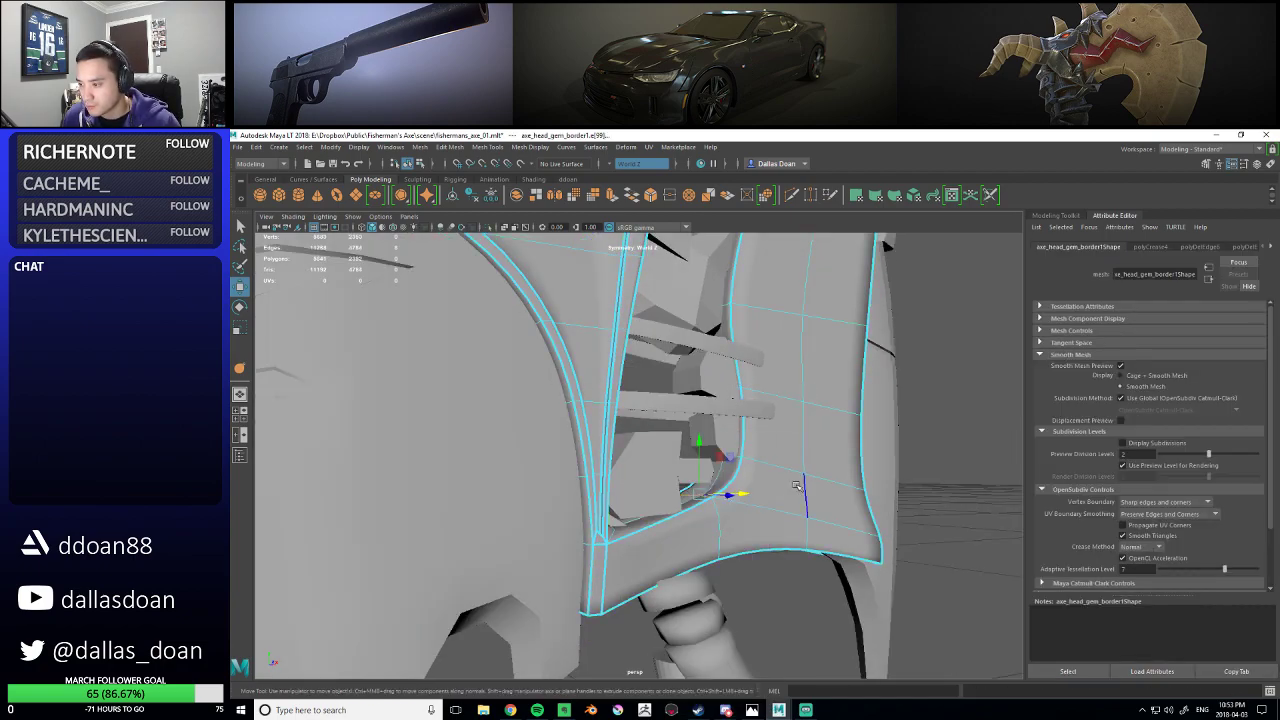
shift+right_drag(789, 451, 789, 452)
shift+right_drag(782, 508, 783, 508)
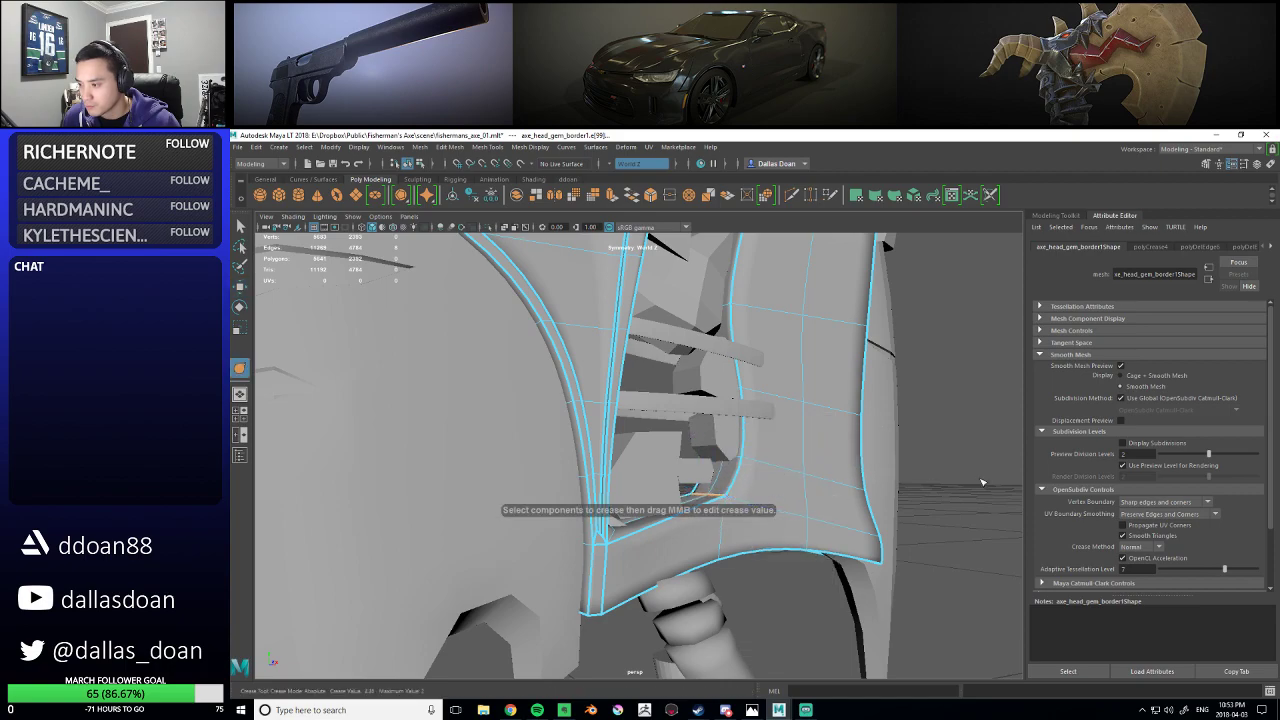
scroll(731, 466, down, 4)
scroll(731, 466, up, 4)
mouse_move(731, 466)
alt+mouse_down()
mouse_move(688, 470)
mouse_move(716, 453)
alt+mouse_up()
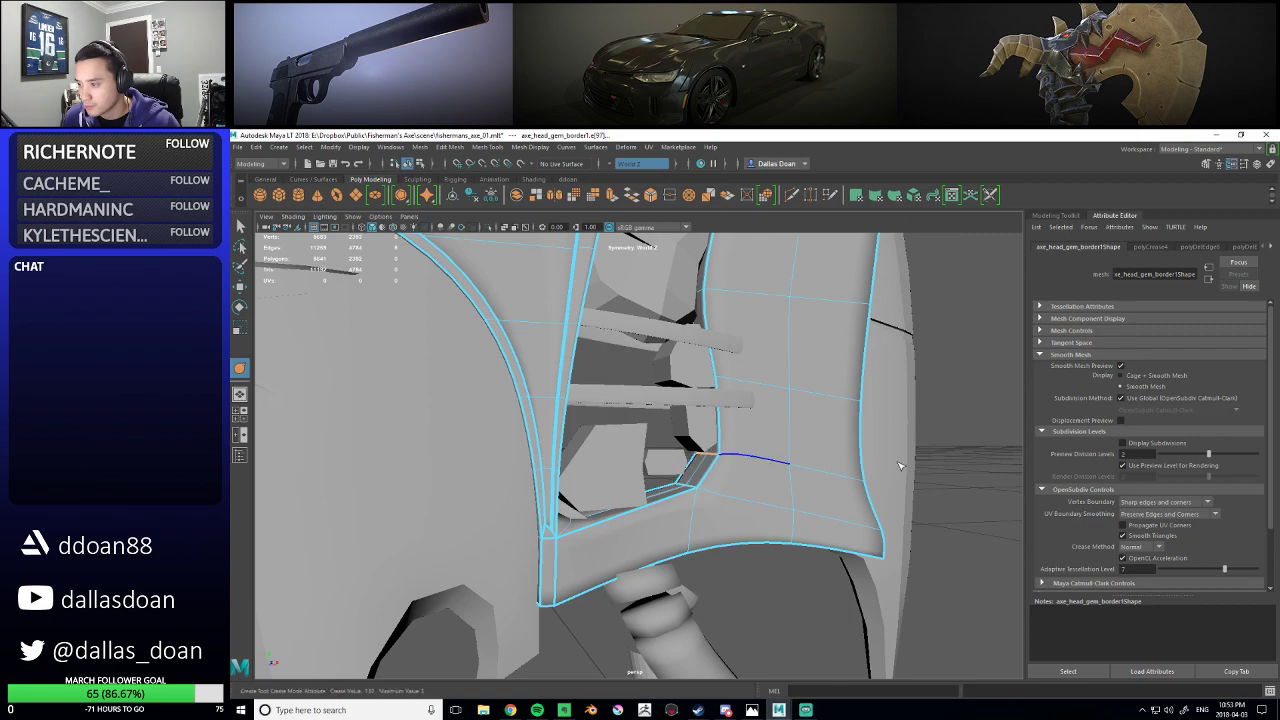
- Crease the edge at the upper bend on the inner side of the border's wide plate
scroll(883, 466, down, 6)
alt+drag(883, 466, 763, 423)
scroll(703, 462, up, 5)
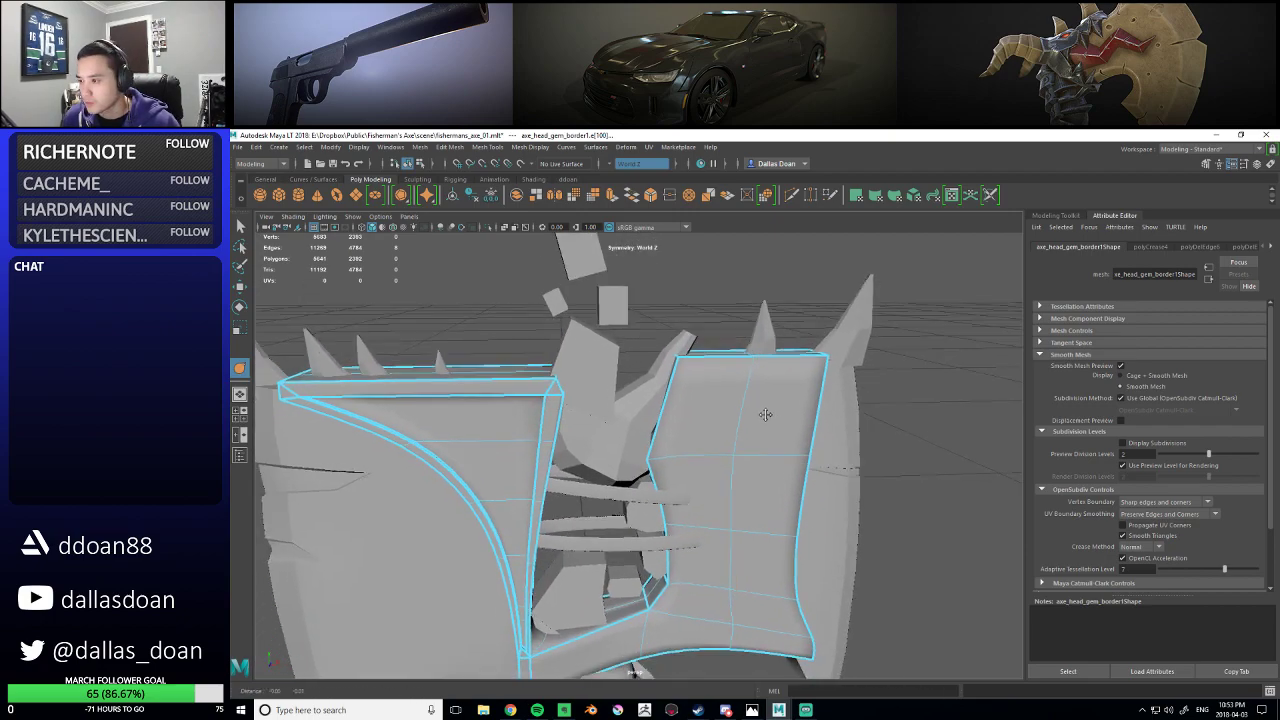
scroll(763, 423, down, 4)
alt+middle_drag(763, 423, 755, 408)
alt+drag(755, 408, 802, 410)
- Leave the Crease Tool and return to object selection on the gem border with the Move tool active
key(F8)
key(q)
key(y)
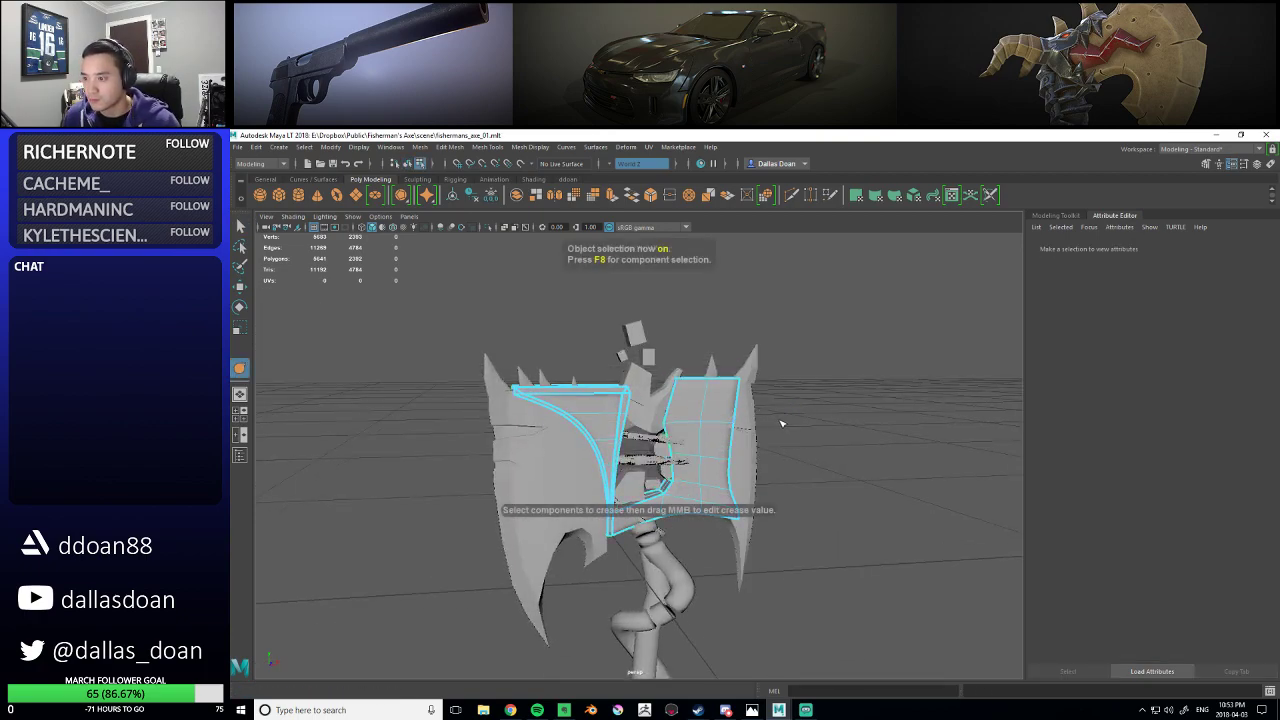
key(w)
scroll(740, 420, up, 3)
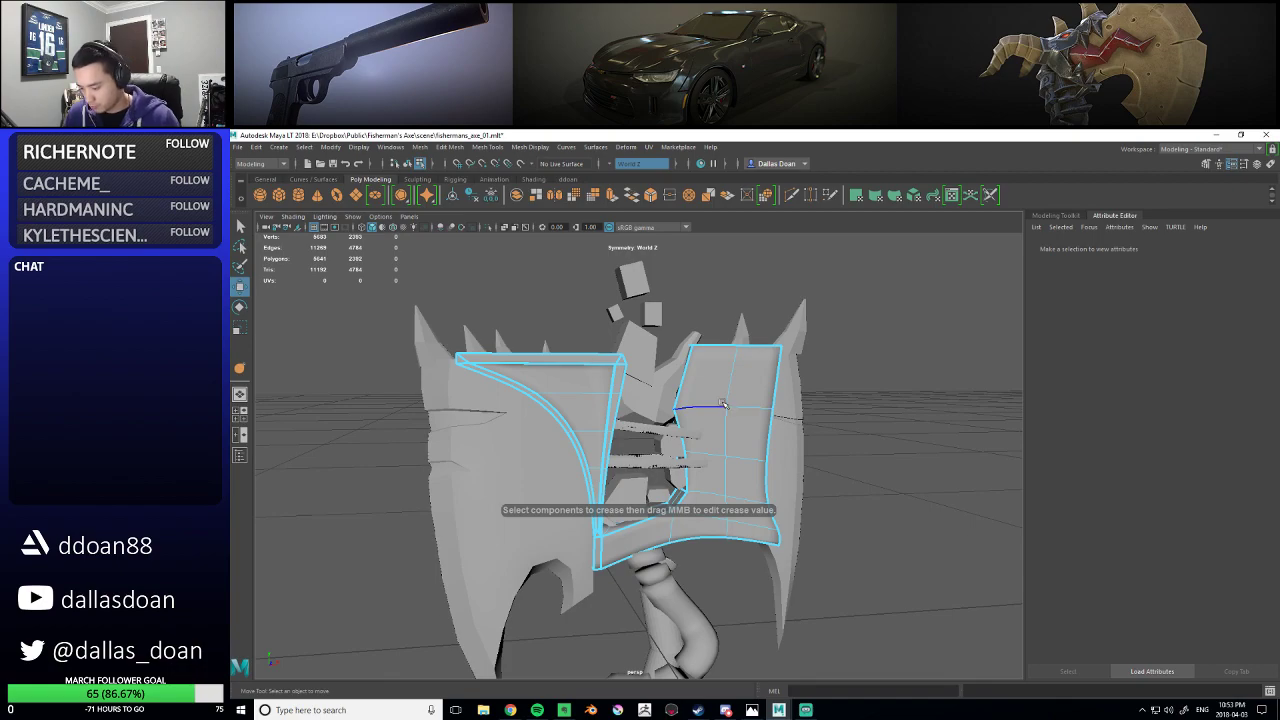
key(F8)
alt+drag(738, 428, 781, 414)
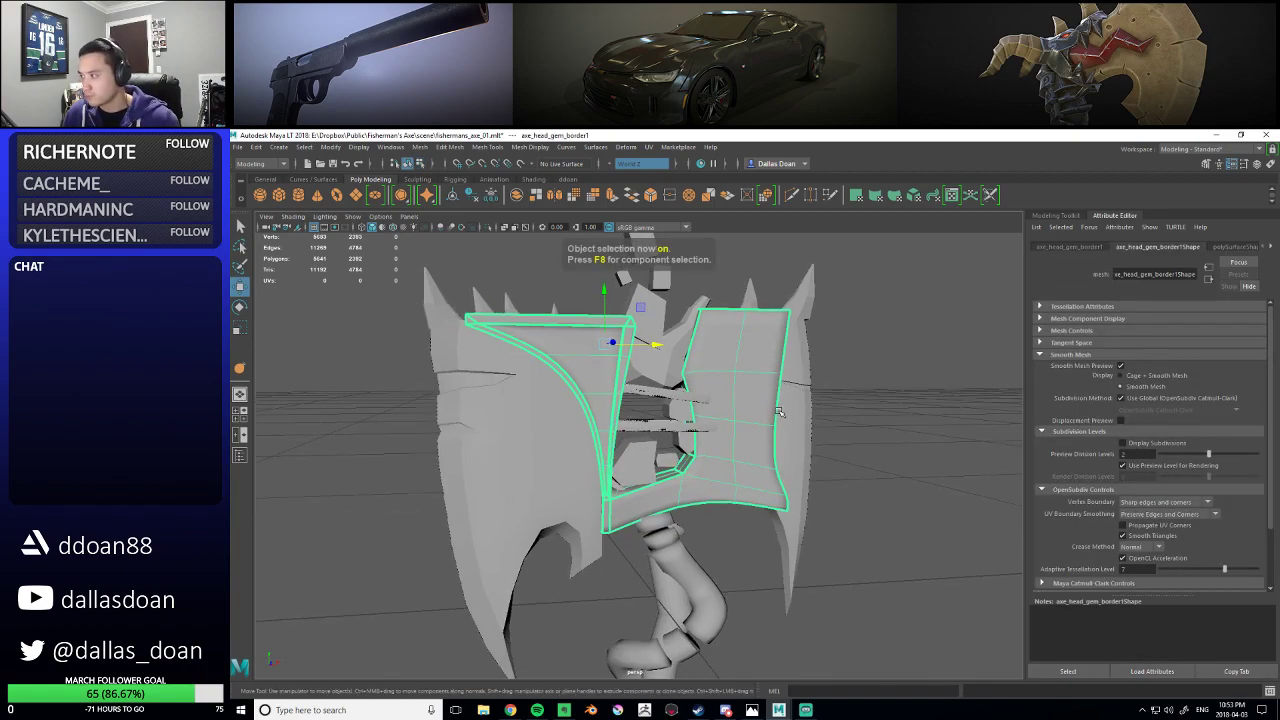
- Set the perspective camera's far clip plane to 10000 and its near clip plane to 0.001
click(286, 228)
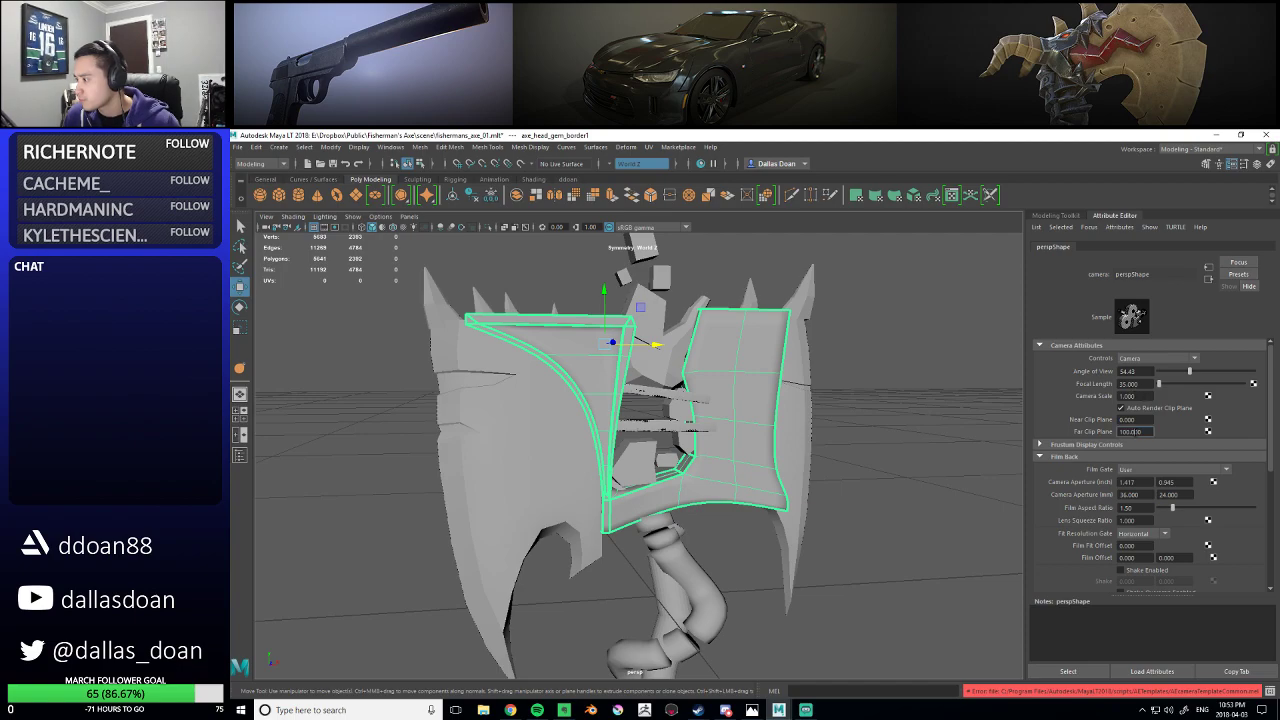
alt+drag(784, 390, 790, 397)
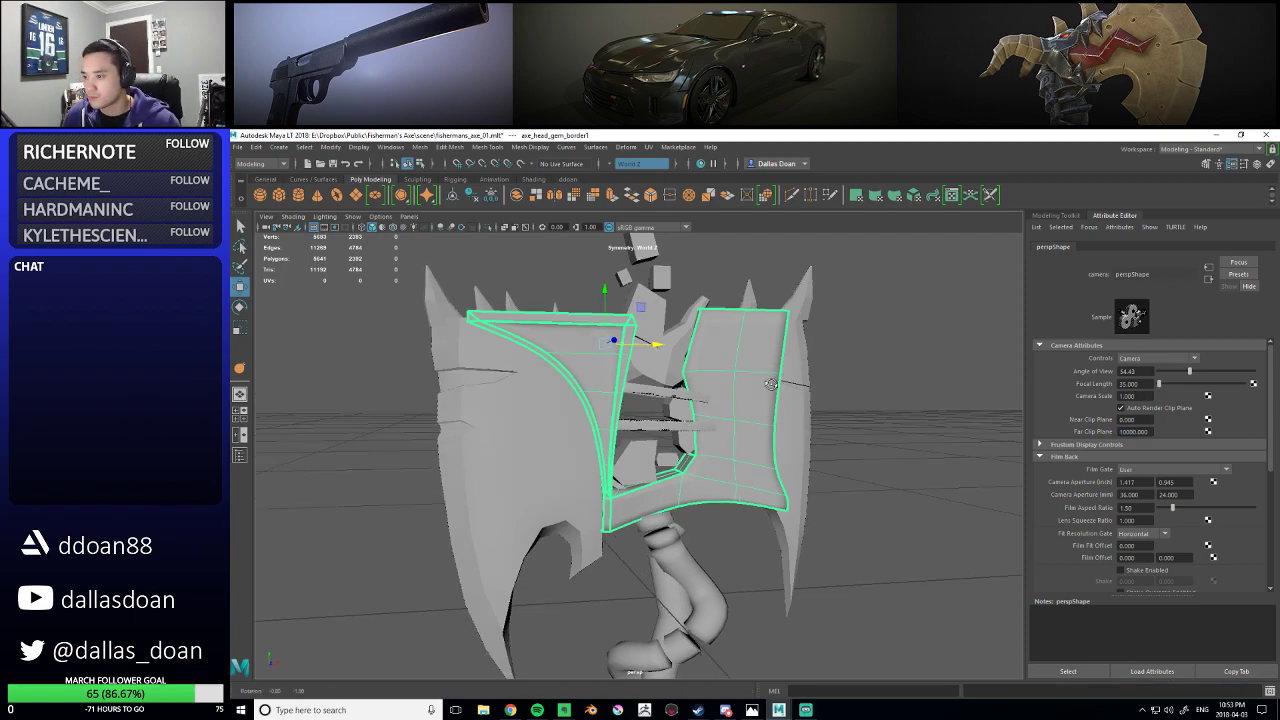
alt+right_drag(790, 397, 897, 408)
alt+drag(897, 408, 892, 418)
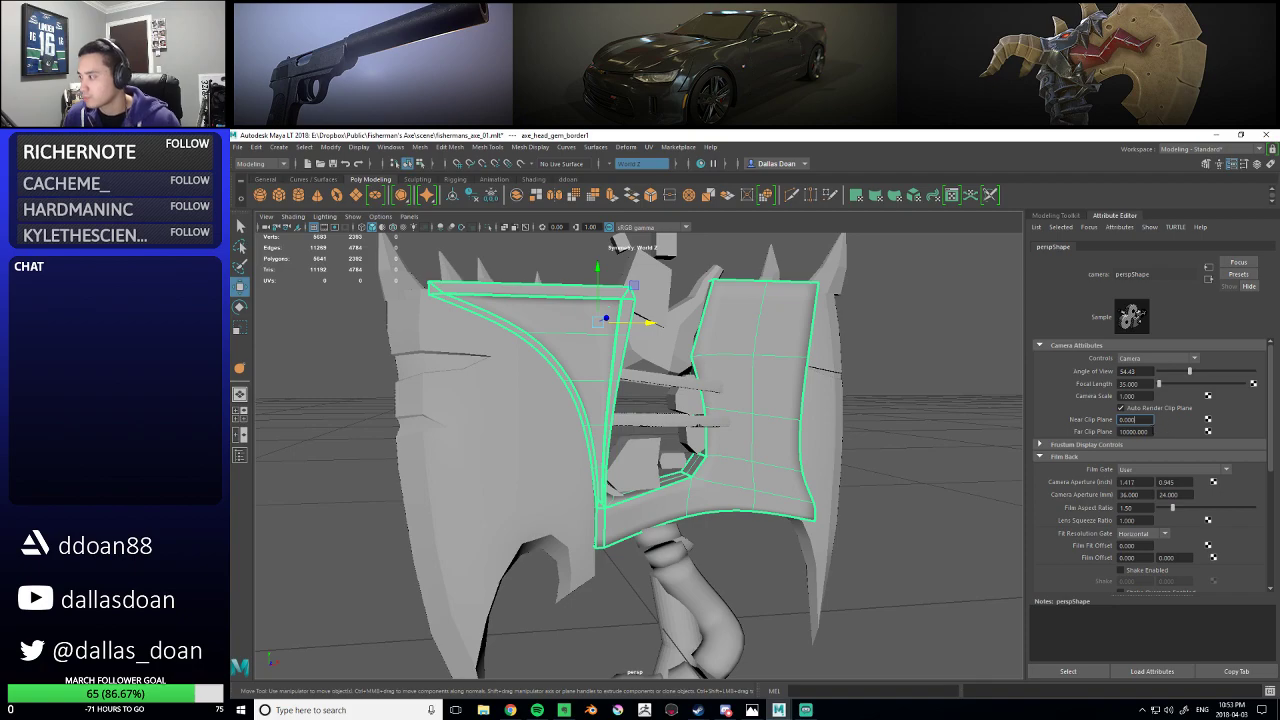
scroll(780, 376, up, 10)
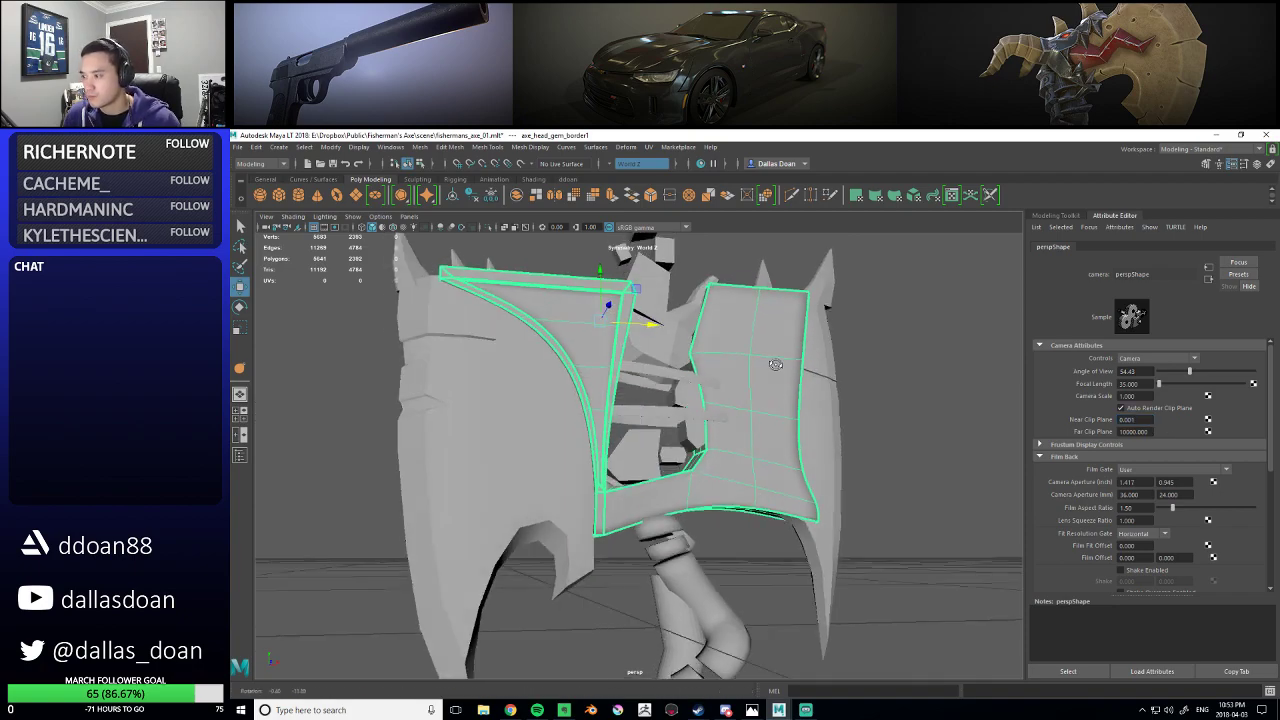
key(f)
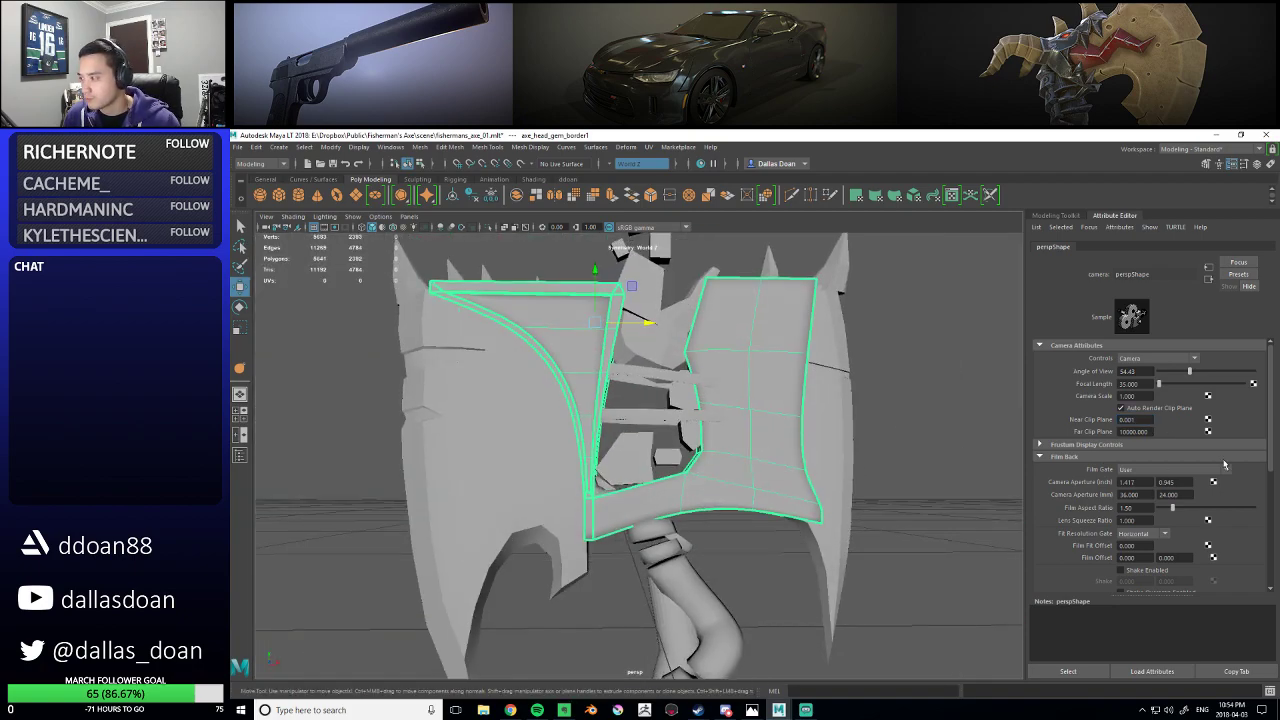
- Set the perspective camera's near clip plane to 0.01 and test it by zooming in on the mesh
alt+drag(708, 312, 720, 323)
scroll(771, 394, up, 6)
scroll(838, 420, down, 3)
scroll(815, 466, up, 3)
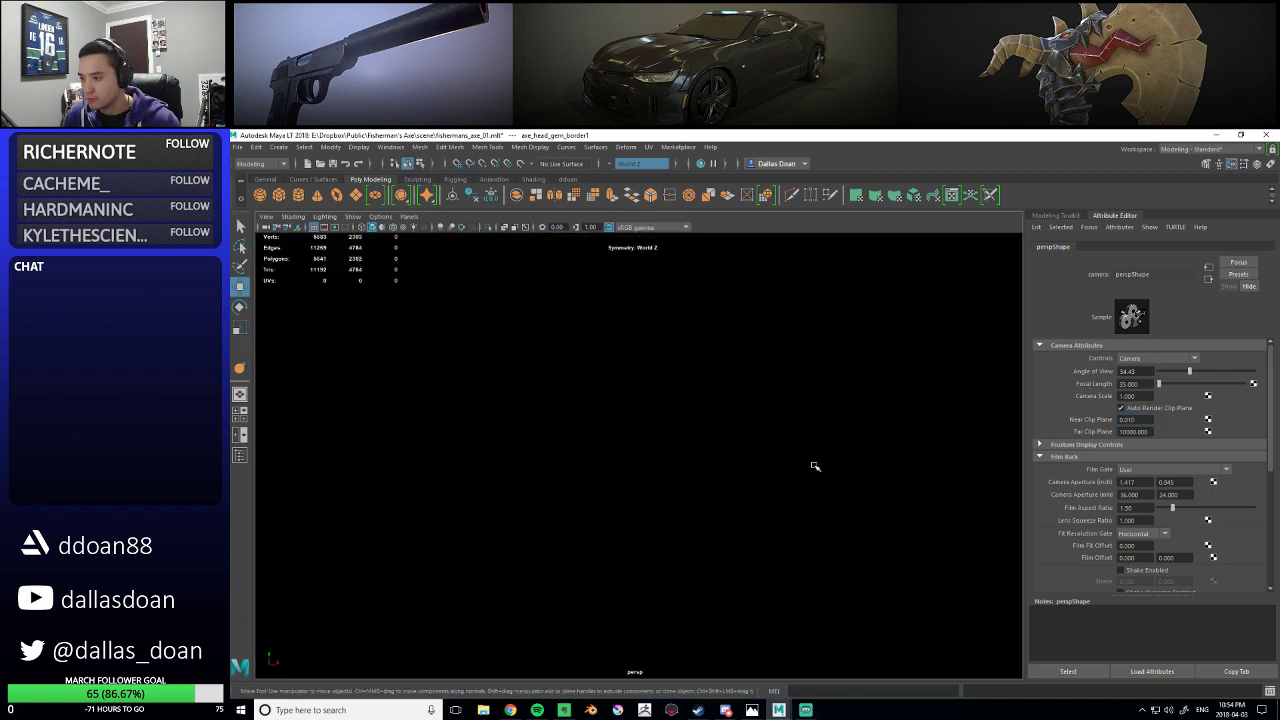
alt+right_drag(828, 472, 776, 458)
alt+drag(776, 458, 787, 438)
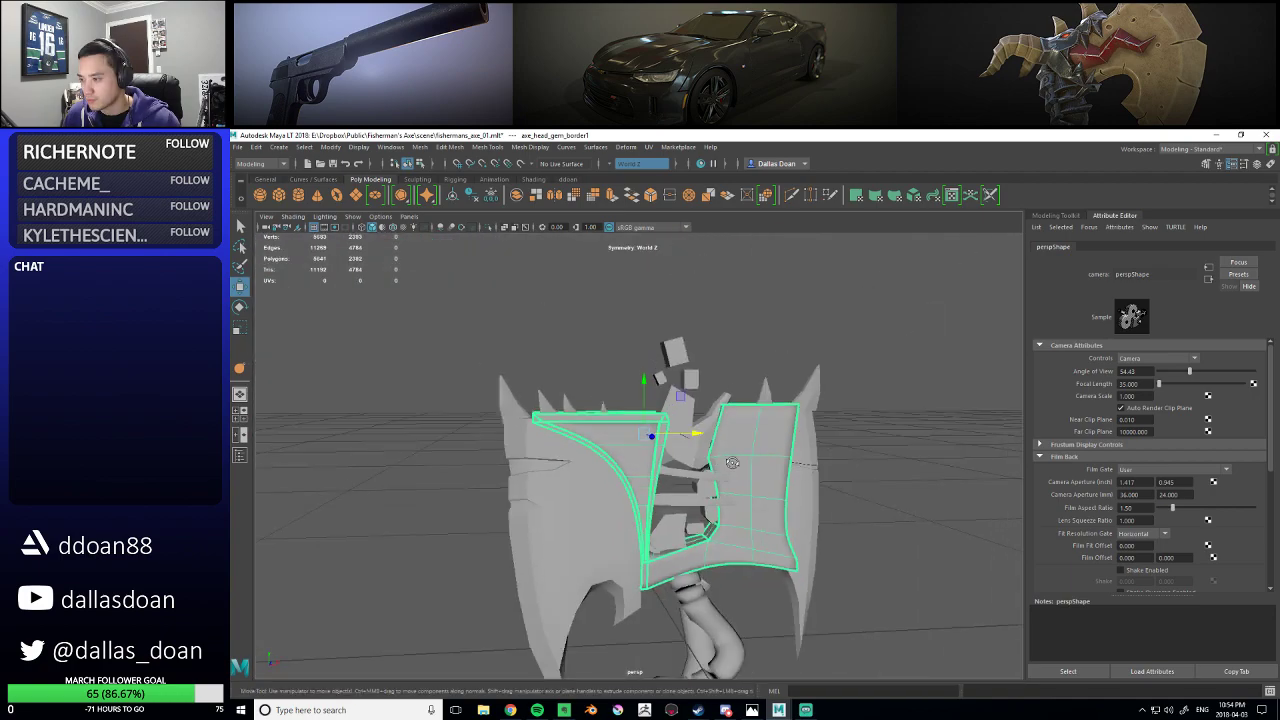
- Reselect the gem border and check it for clipping at close range
click(862, 415)
alt+right_drag(862, 415, 891, 437)
click(814, 441)
alt+right_drag(814, 441, 692, 441)
alt+drag(798, 449, 700, 451)
alt+right_drag(700, 451, 795, 481)
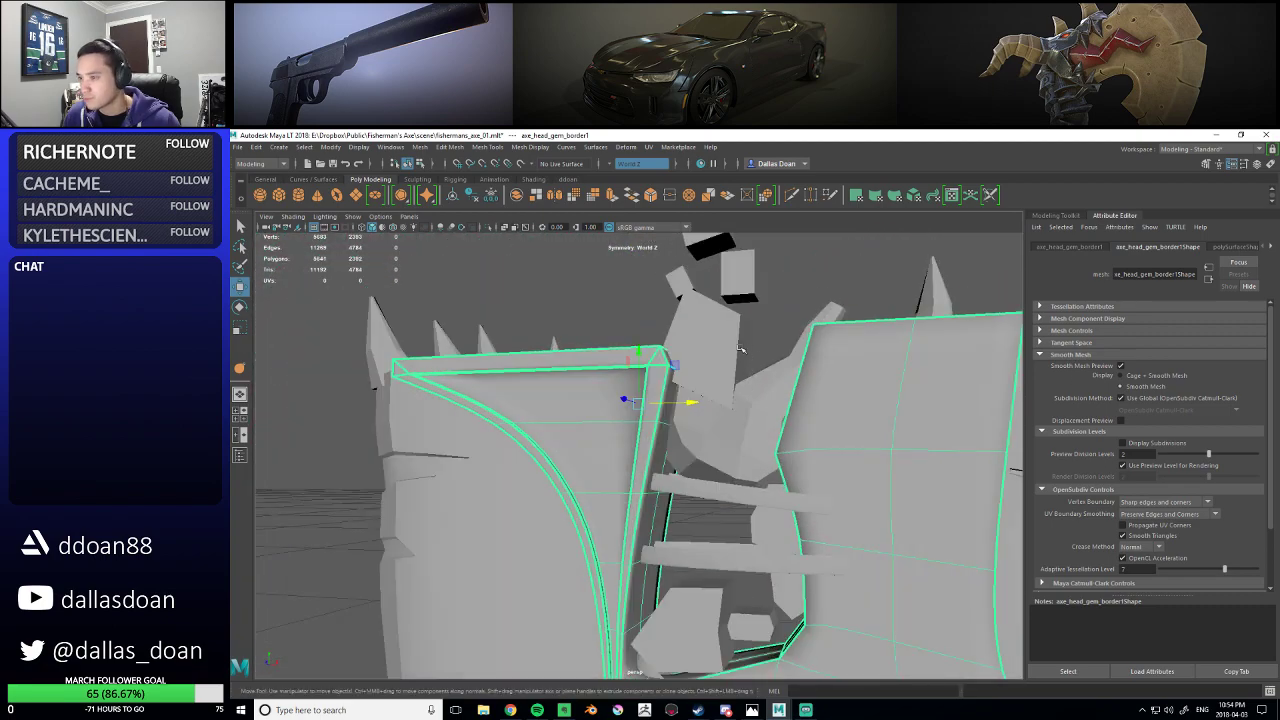
- Re-enter the perspective camera's near clip plane as 0.01 and check the border's narrow rim close up
click(288, 230)
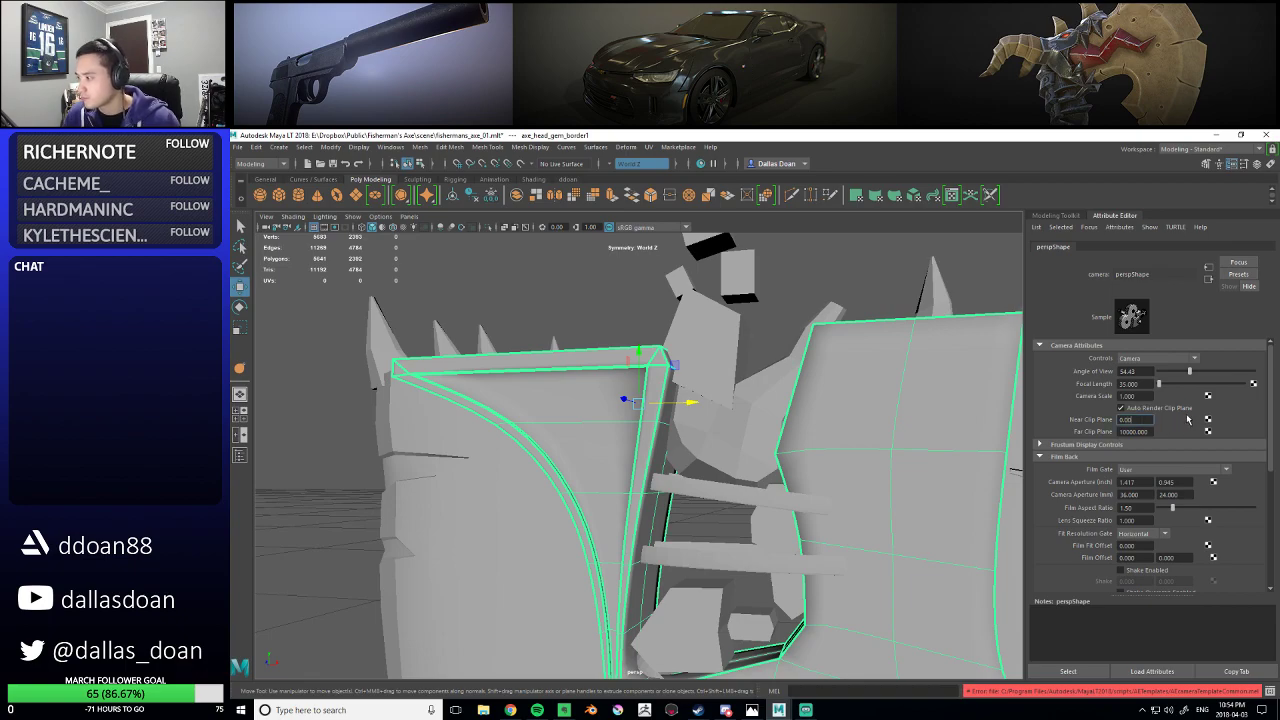
alt+drag(880, 430, 925, 426)
alt+right_drag(925, 426, 1210, 388)
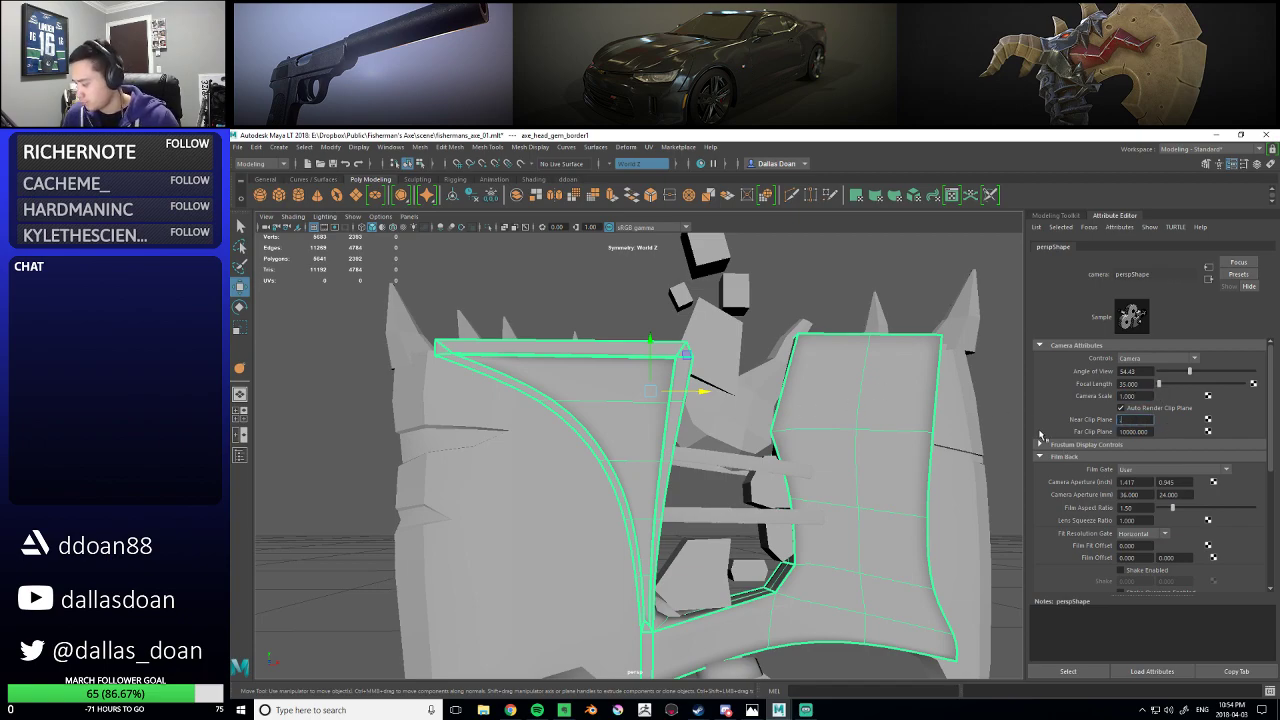
scroll(700, 420, up, 4)
alt+drag(695, 420, 640, 424)
alt+right_drag(640, 424, 666, 431)
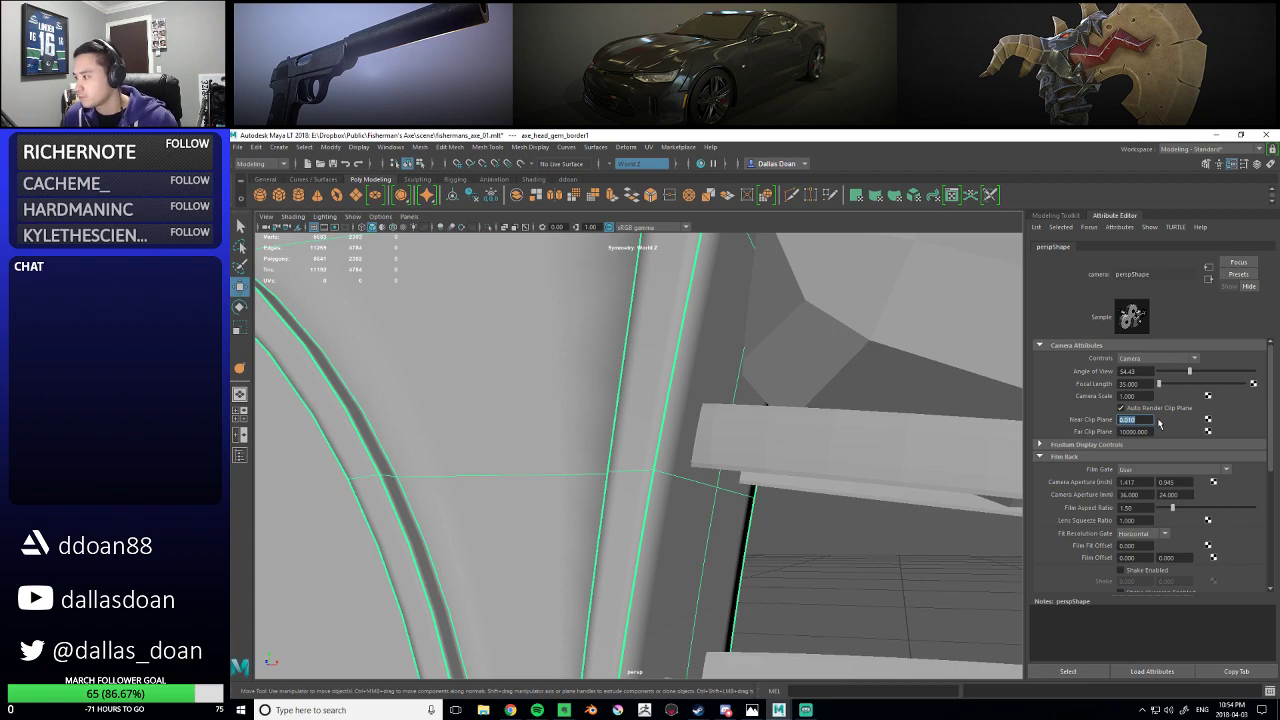
- Reselect the gem border and examine how it displays from several angles
alt+right_drag(851, 440, 873, 440)
click(903, 386)
alt+drag(905, 386, 880, 402)
click(776, 434)
alt+drag(776, 434, 790, 440)
alt+drag(659, 441, 736, 440)
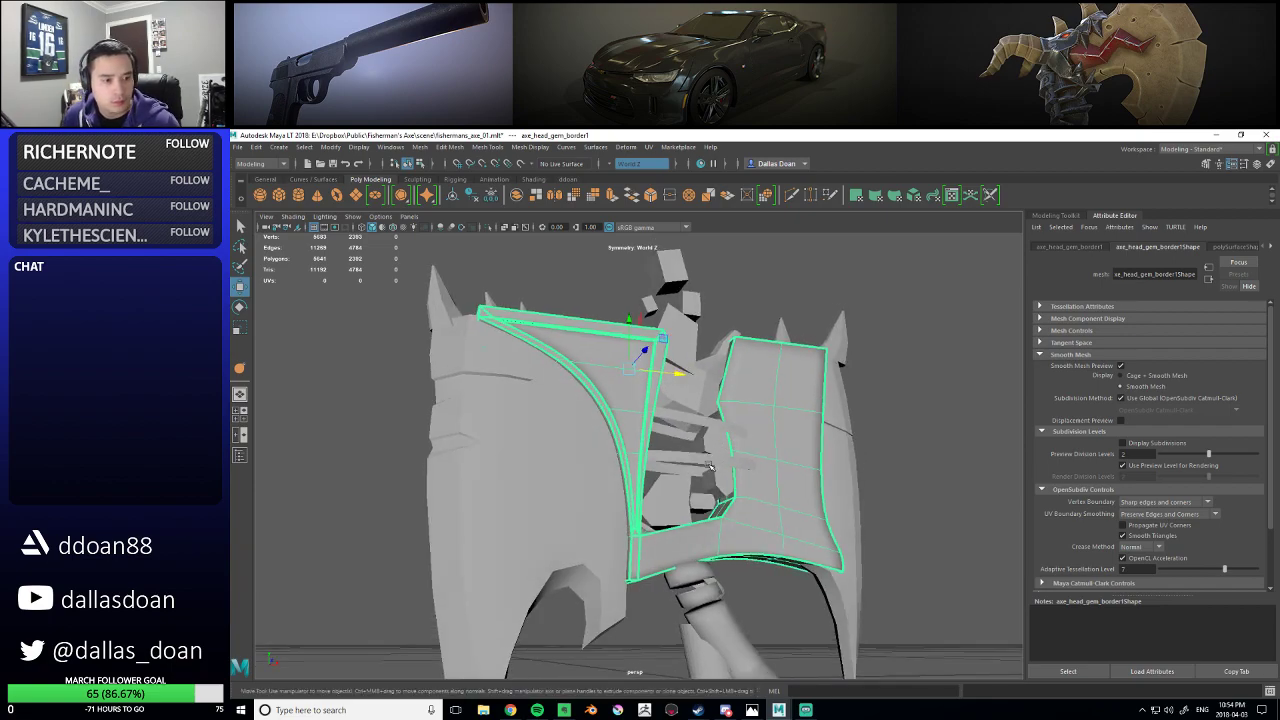
- Isolate the gem border so that it is the only mesh shown in the viewport
alt+drag(722, 459, 800, 415)
key(ctrl+1)
click(877, 417)
alt+drag(877, 417, 800, 530)
click(757, 440)
click(877, 451)
alt+drag(877, 451, 694, 479)
- Crease the long edge along the inside of the border's lower inner corner and return to object mode
scroll(694, 466, up, 5)
click(680, 506)
right_drag(680, 409, 685, 383)
double_click(667, 473)
shift+right_drag(720, 426, 711, 480)
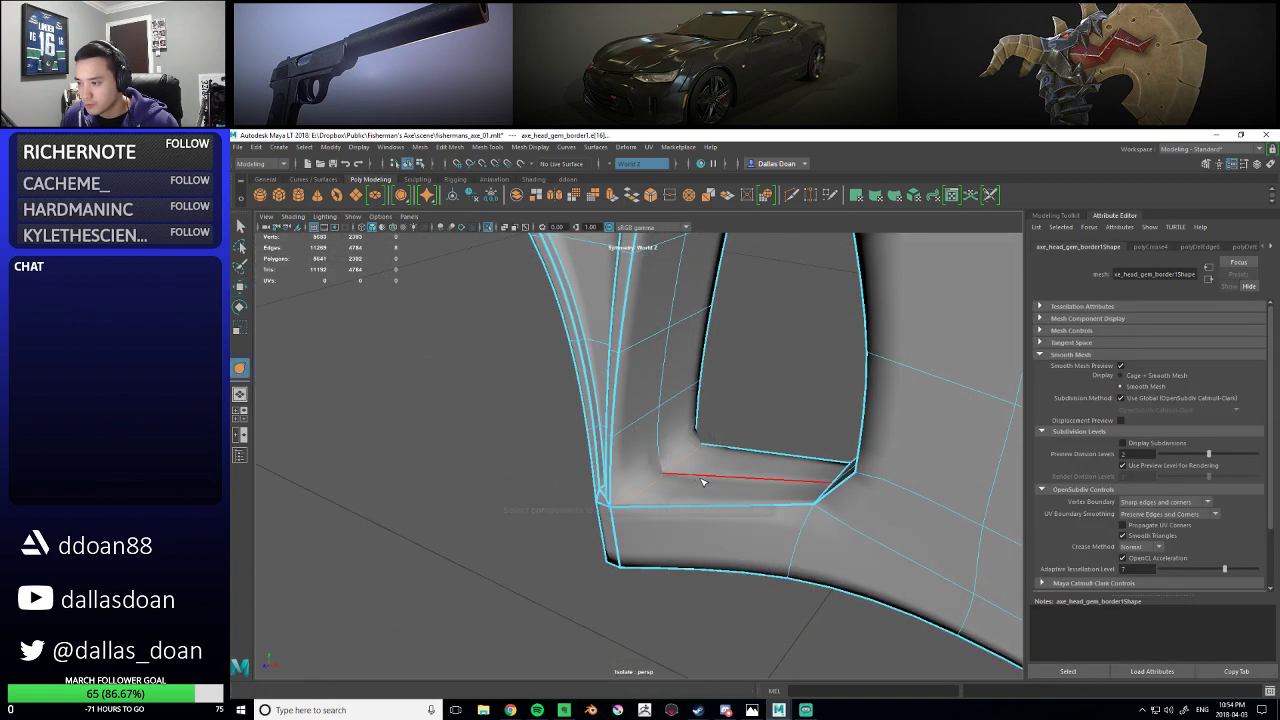
scroll(691, 460, down, 6)
alt+drag(691, 460, 722, 422)
key(w)
right_drag(732, 373, 735, 451)
alt+drag(735, 451, 755, 468)
key(ctrl+a)
alt+right_drag(755, 468, 811, 480)
alt+drag(811, 480, 798, 470)
drag(422, 230, 884, 316)
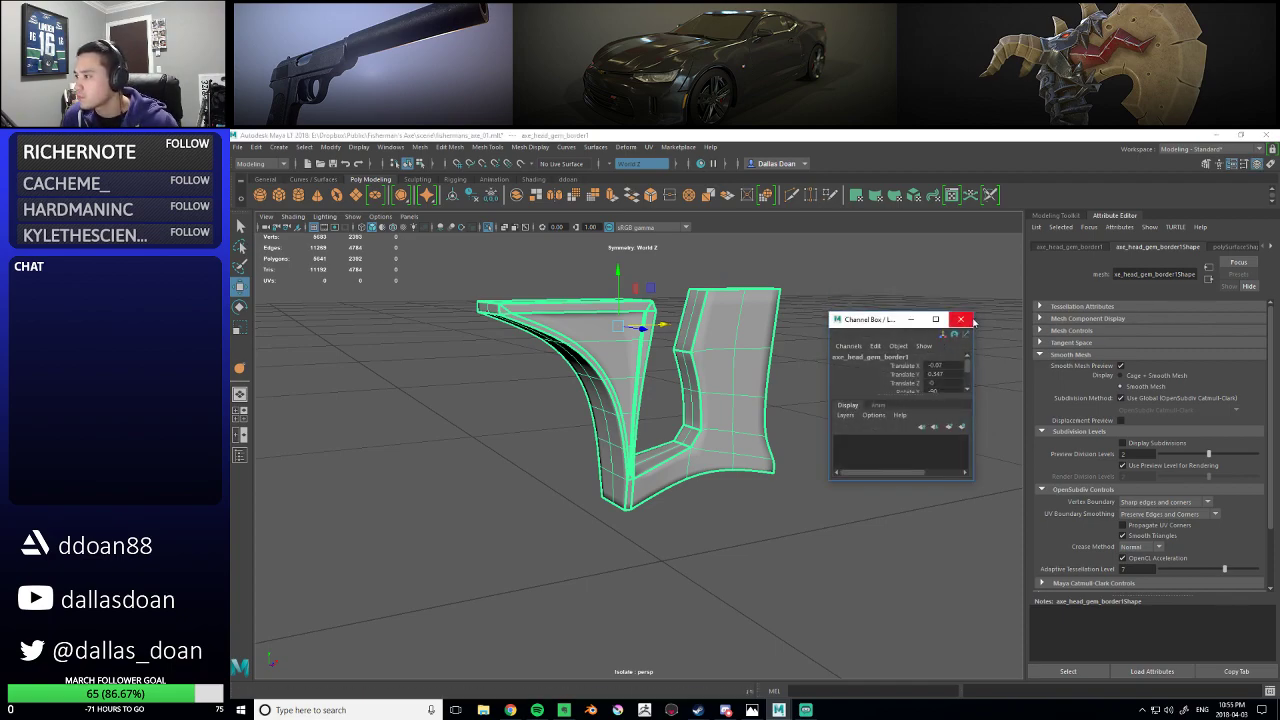
click(960, 319)
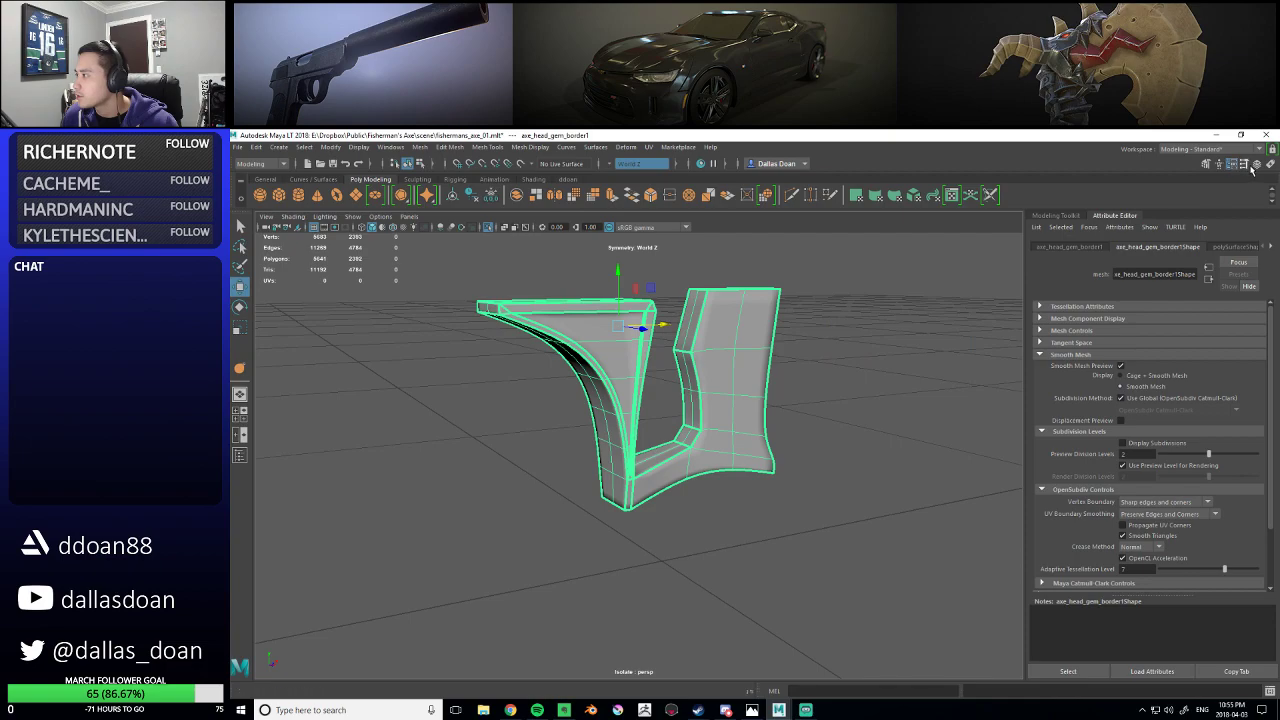
click(1233, 166)
click(1235, 166)
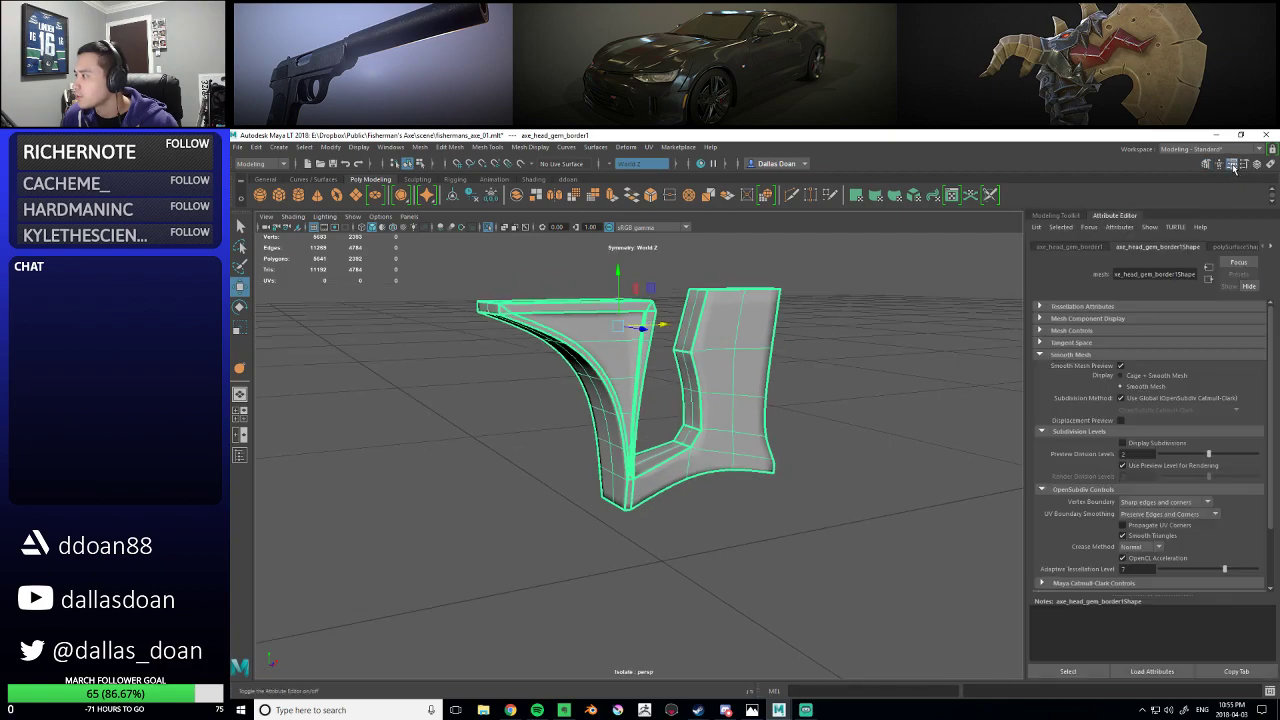
- Open the Channel Box / Layer Editor and dock it in the same group as the Attribute Editor
click(1243, 166)
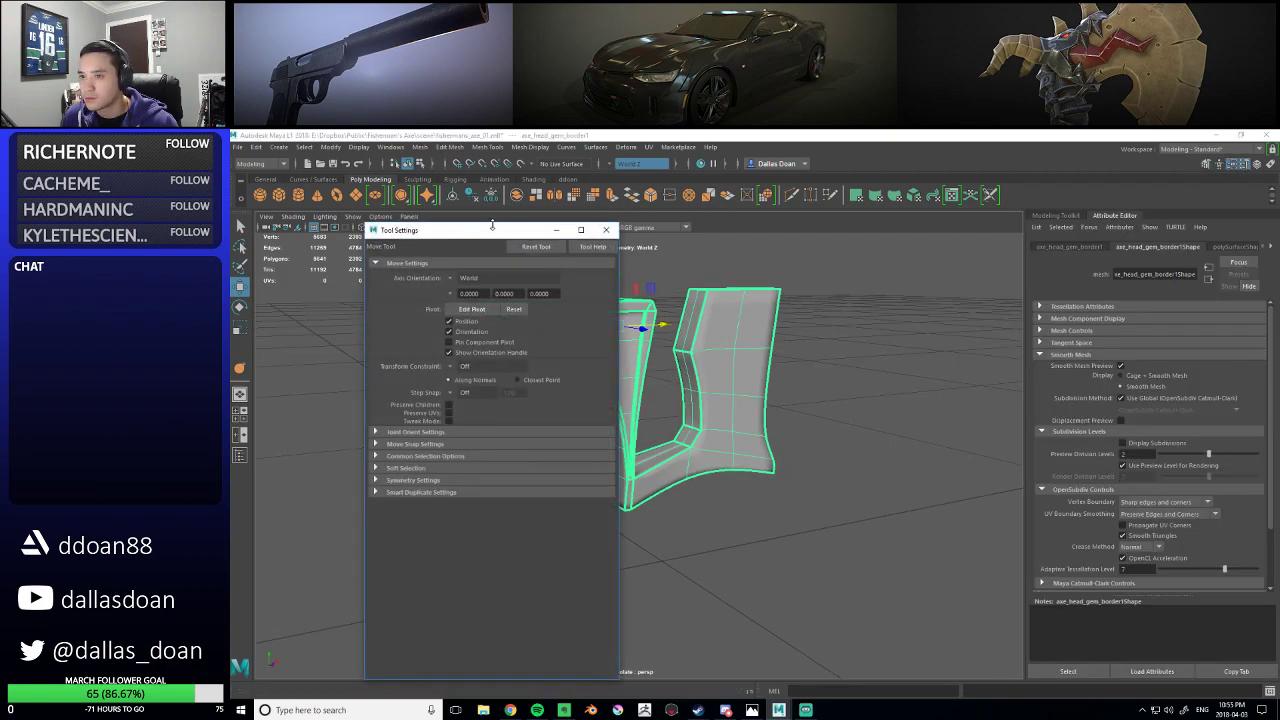
click(605, 230)
click(1218, 166)
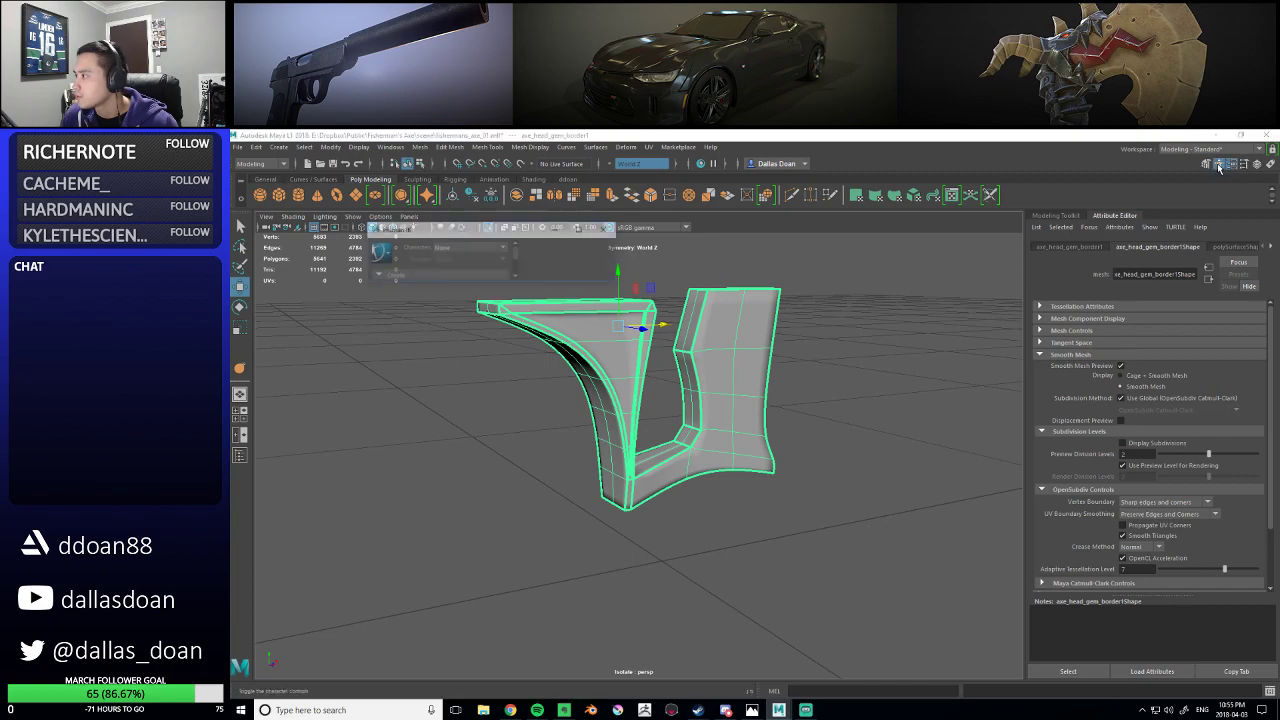
click(606, 230)
click(1245, 167)
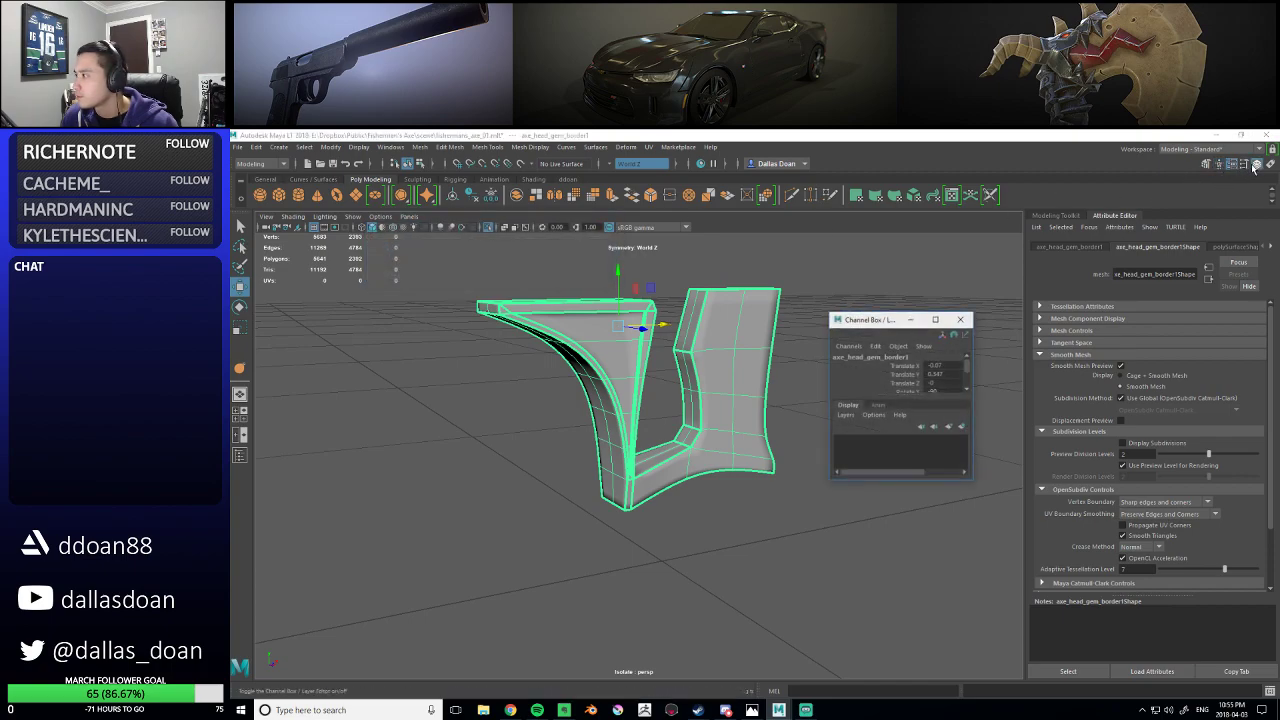
drag(868, 322, 1164, 222)
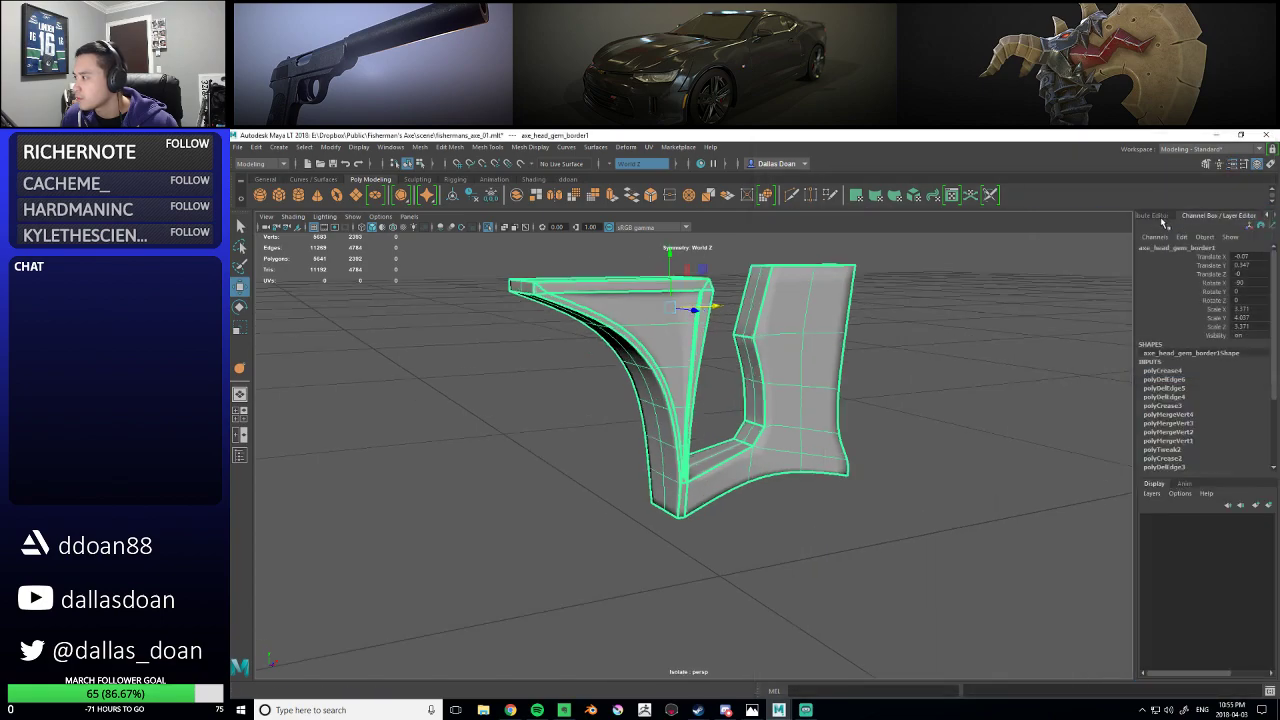
- Try docking the Channel Box in its own column beside the Attribute Editor, and regroup the two
click(1269, 218)
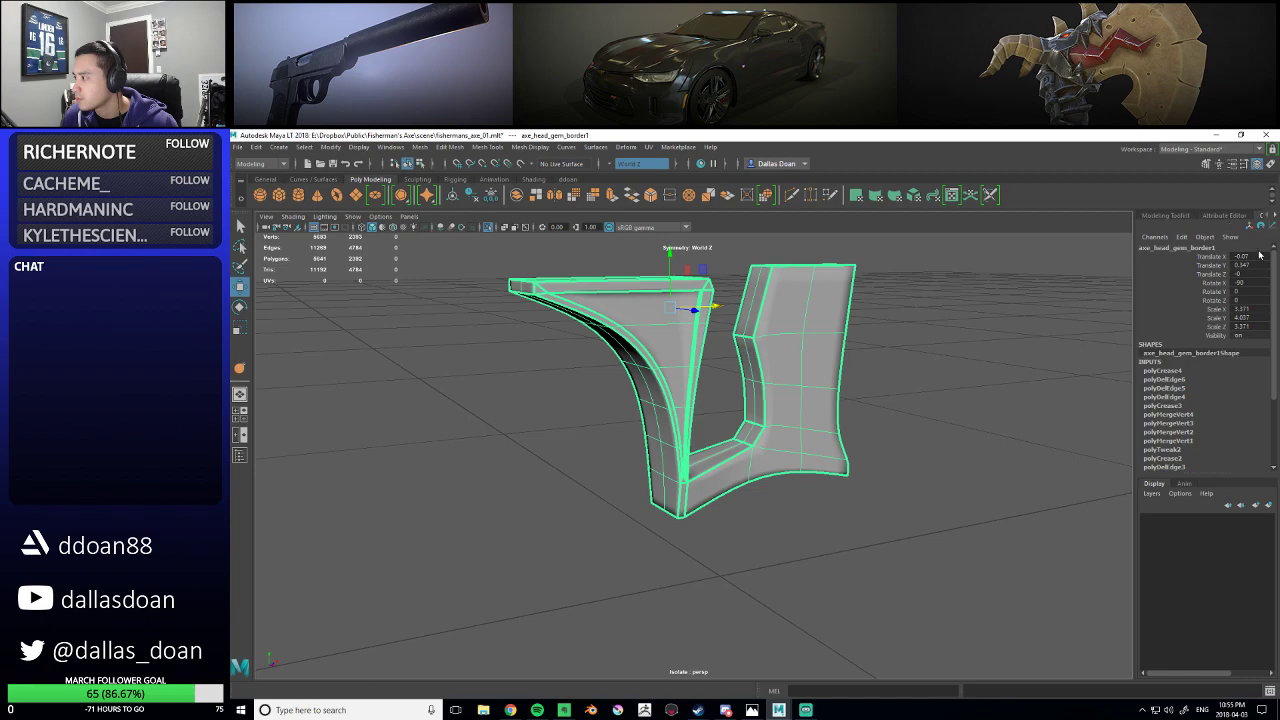
click(1273, 218)
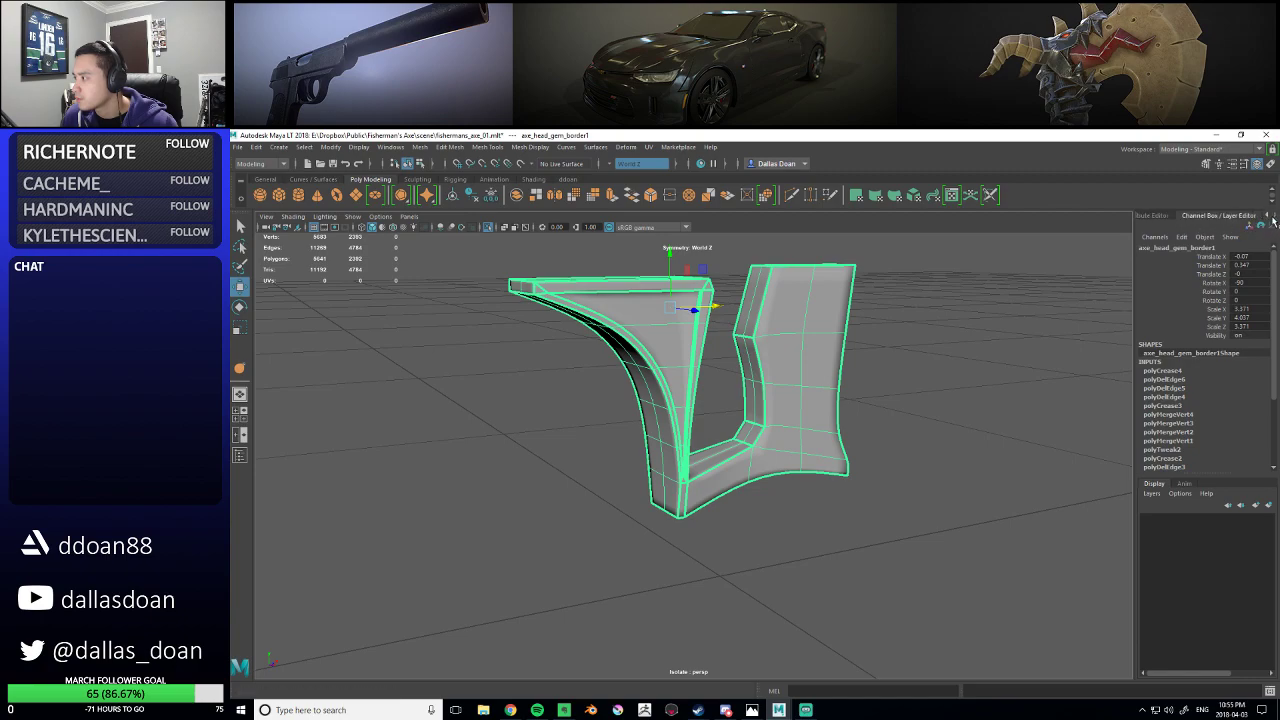
drag(1237, 218, 1275, 245)
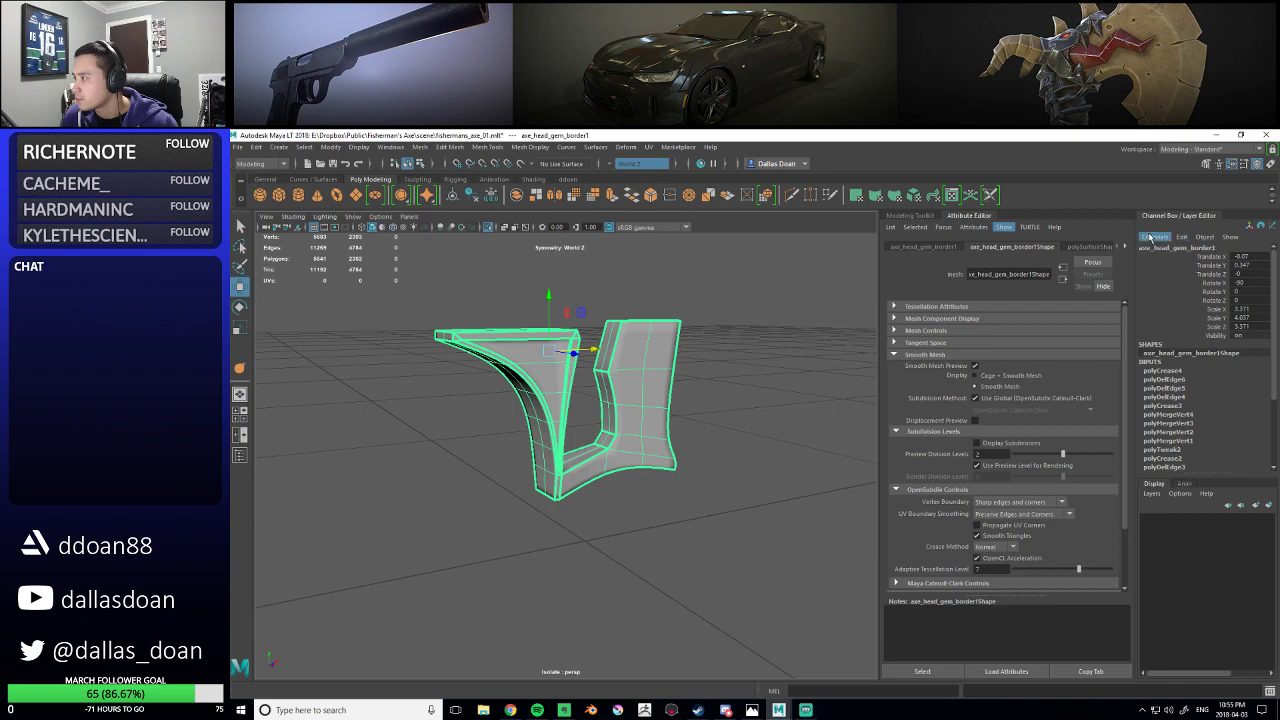
drag(1183, 218, 1275, 343)
mouse_move(1157, 218)
mouse_down()
mouse_move(1106, 220)
mouse_move(1200, 250)
mouse_move(1276, 370)
mouse_move(1172, 220)
mouse_up()
- Delete the gem border's construction history and deselect the mesh
alt+drag(778, 397, 729, 414)
key(alt+shift+d)
alt+drag(811, 395, 926, 351)
key(ctrl+z)
mouse_move(938, 413)
alt+mouse_down()
mouse_move(874, 374)
mouse_move(921, 427)
alt+mouse_up()
alt+drag(880, 385, 804, 372)
click(914, 364)
- Open the Hotkey Editor and duplicate the Maya Default hotkey set under the artist's own user name
click(390, 147)
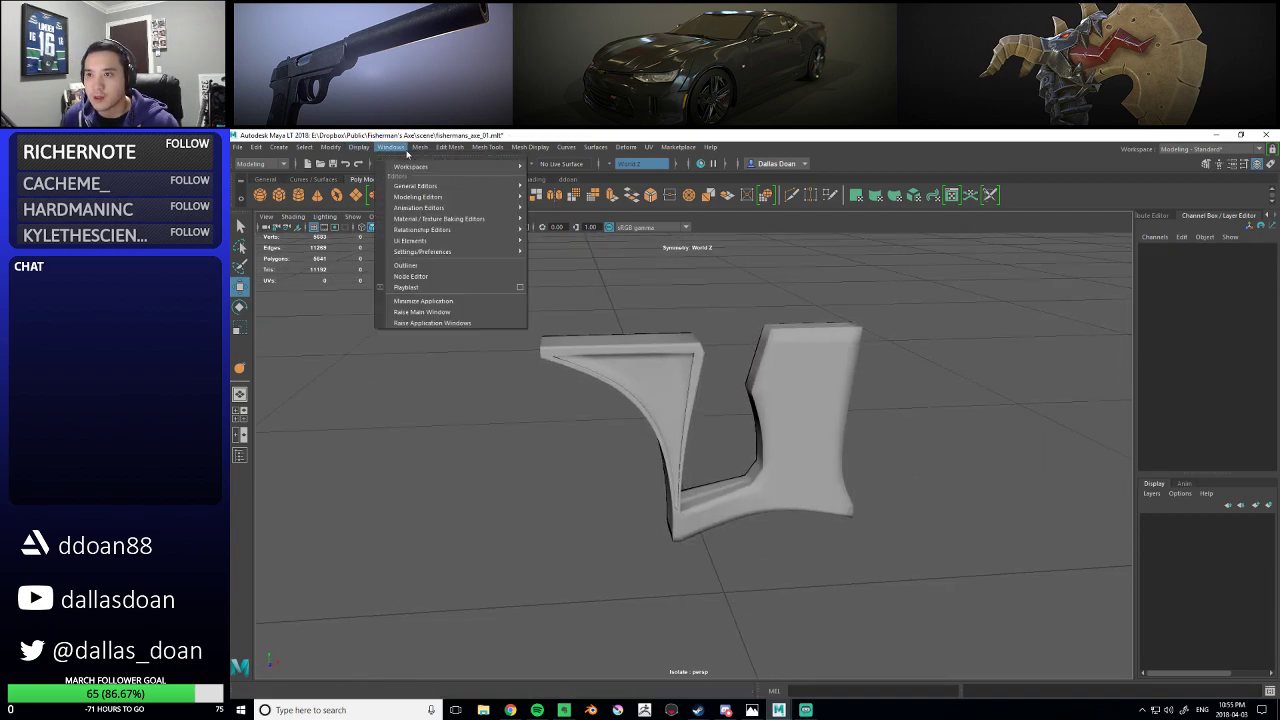
mouse_move(450, 251)
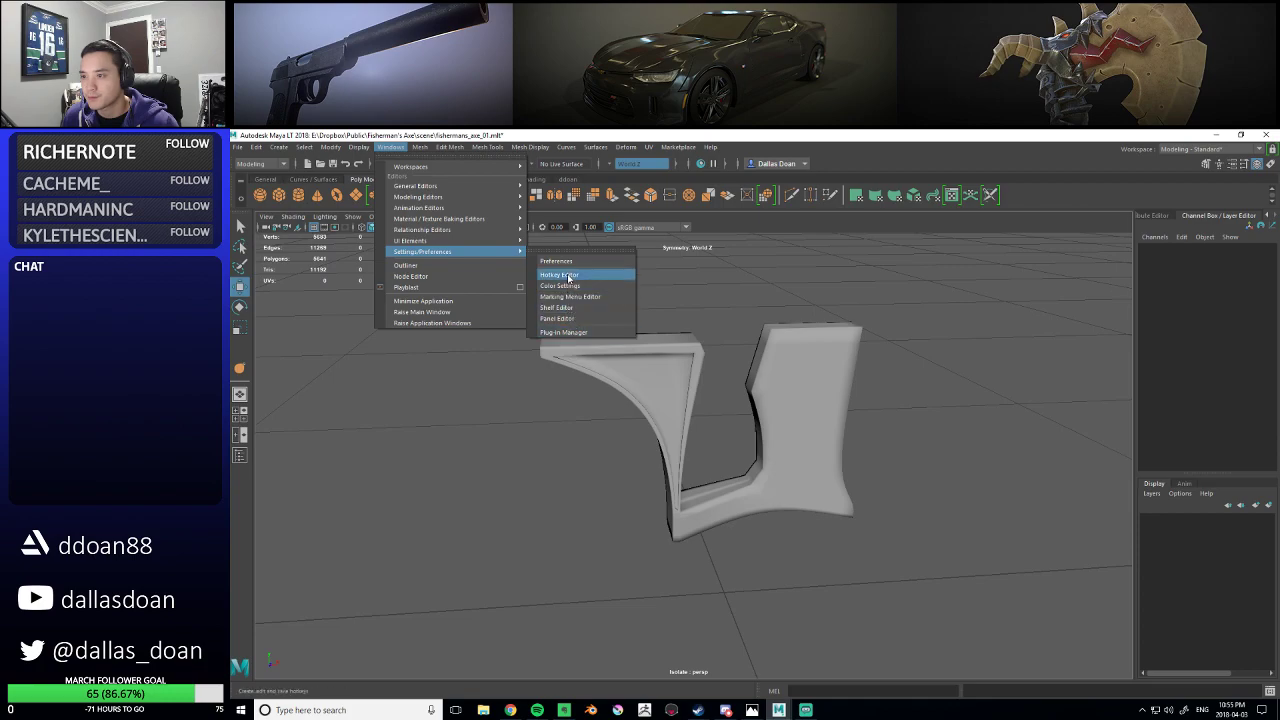
click(567, 274)
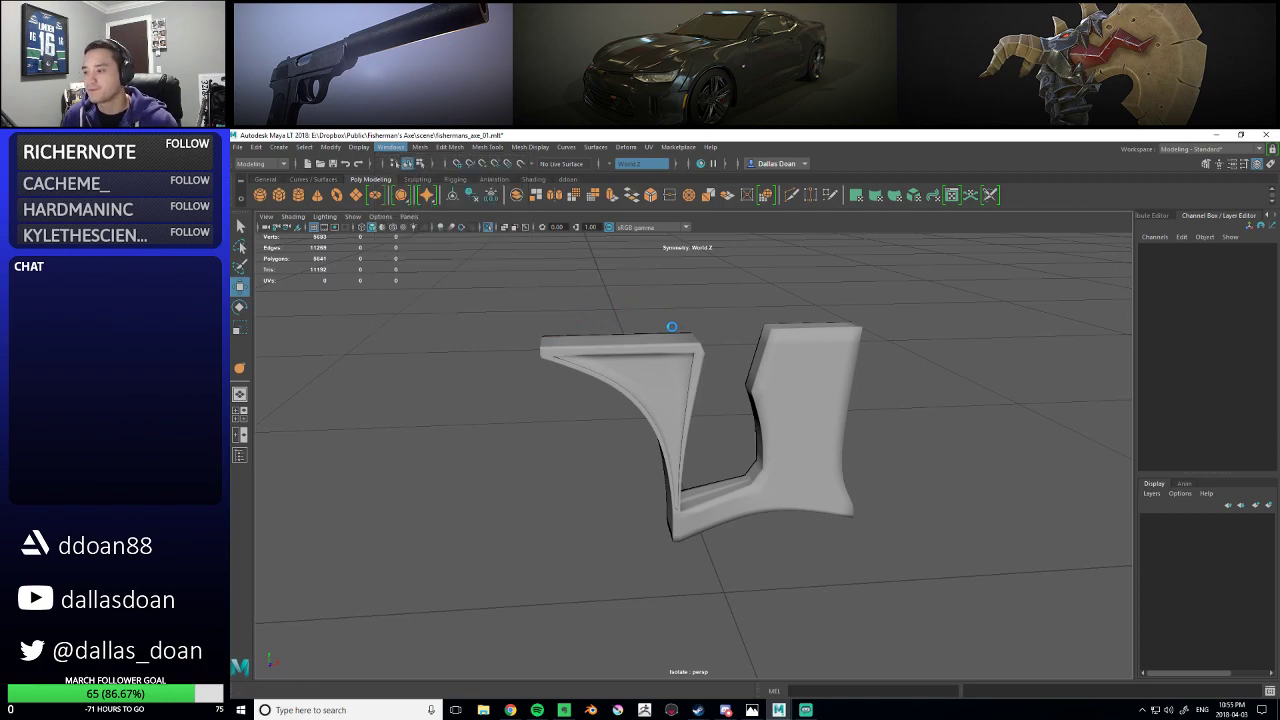
click(577, 293)
click(597, 306)
text(dd)
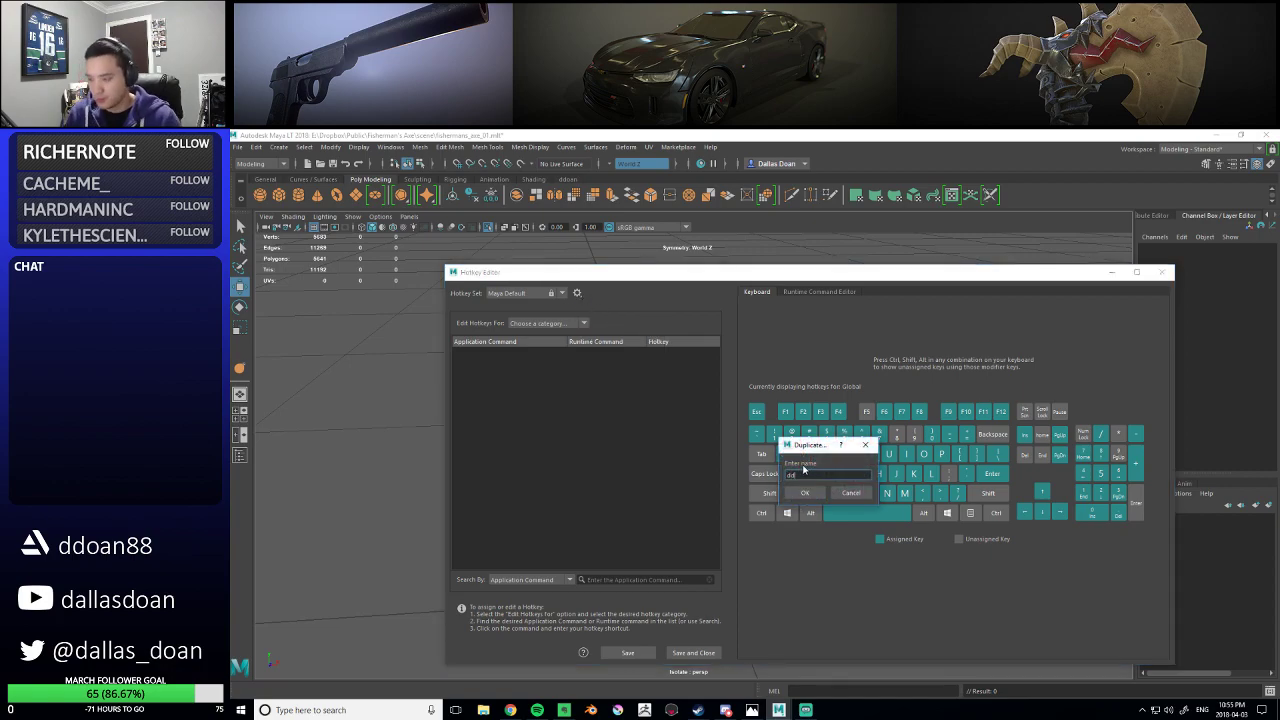
text(oan)
key(Return)
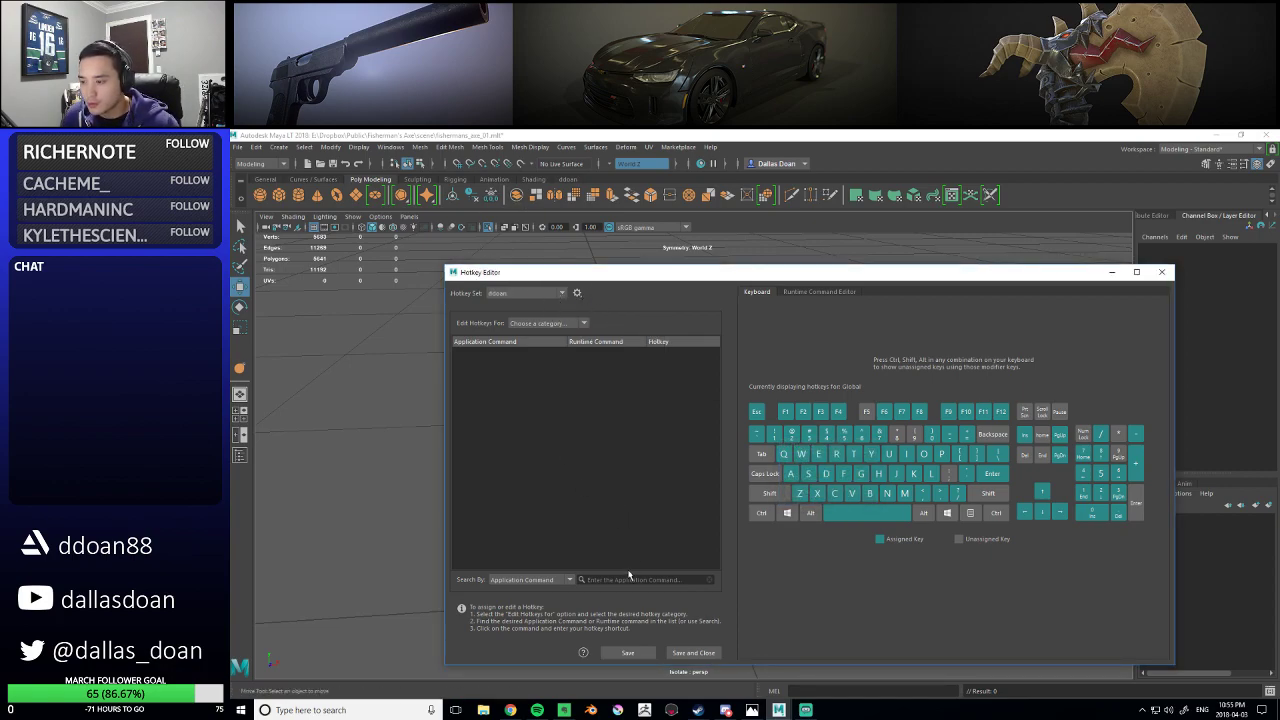
- Find the Freeze Transformations command among the hotkeys, assign Alt+Z to it and save the set
click(630, 579)
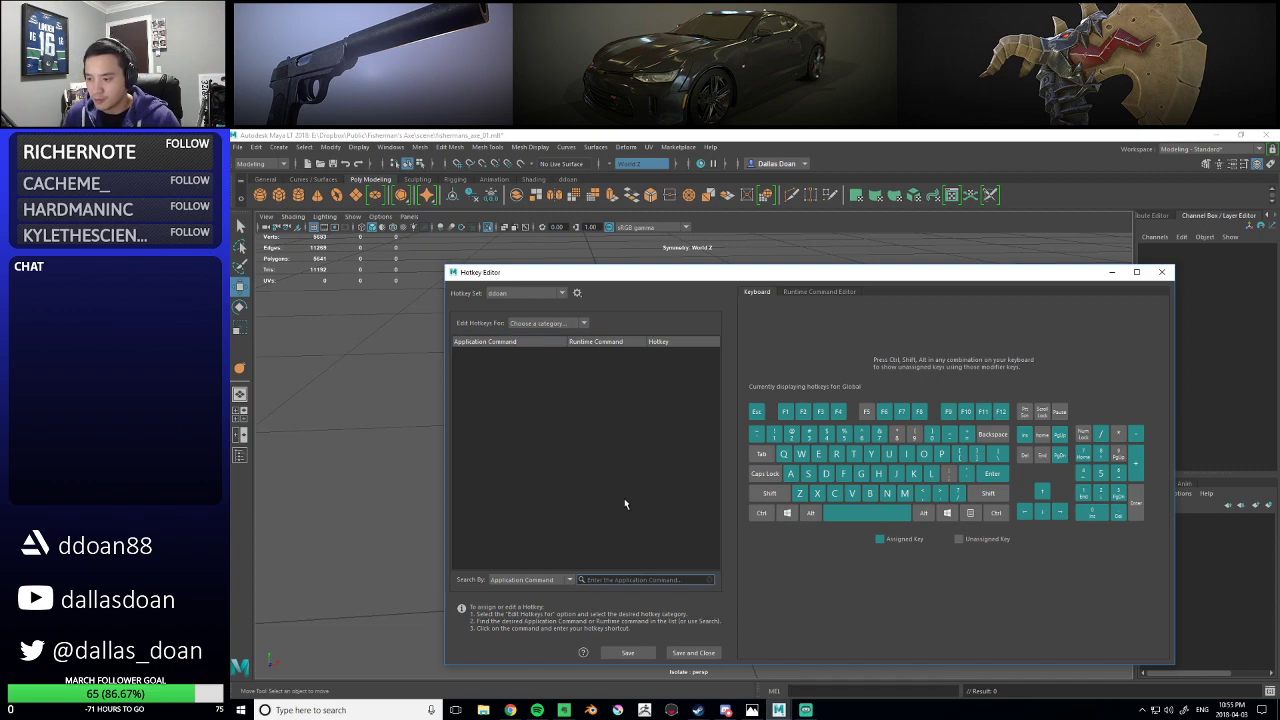
text(freeze)
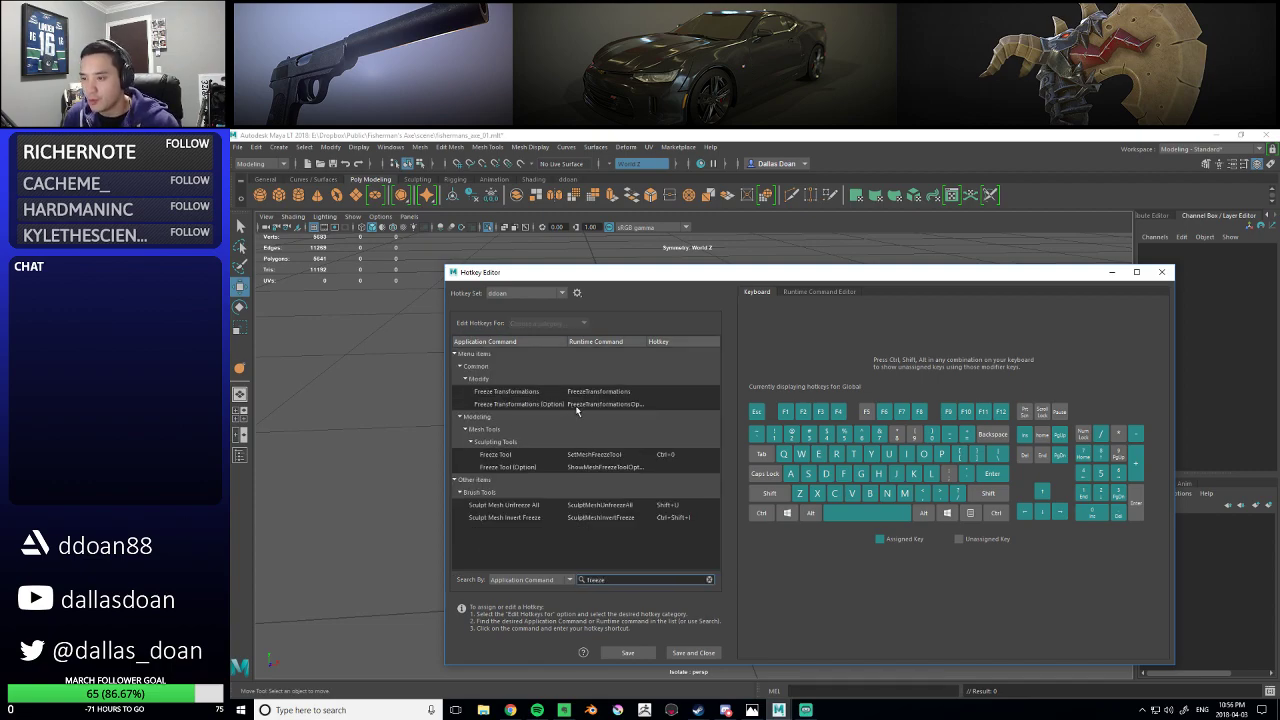
click(669, 391)
key(alt+z)
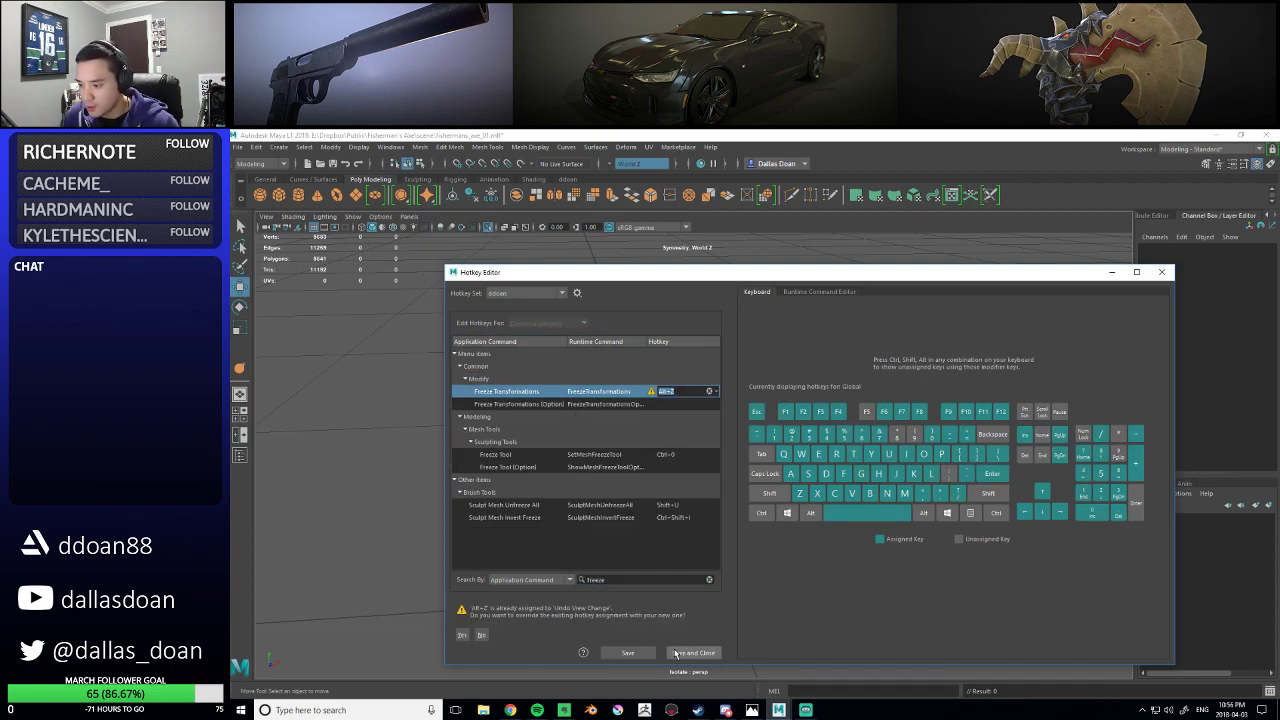
click(628, 652)
key(r)
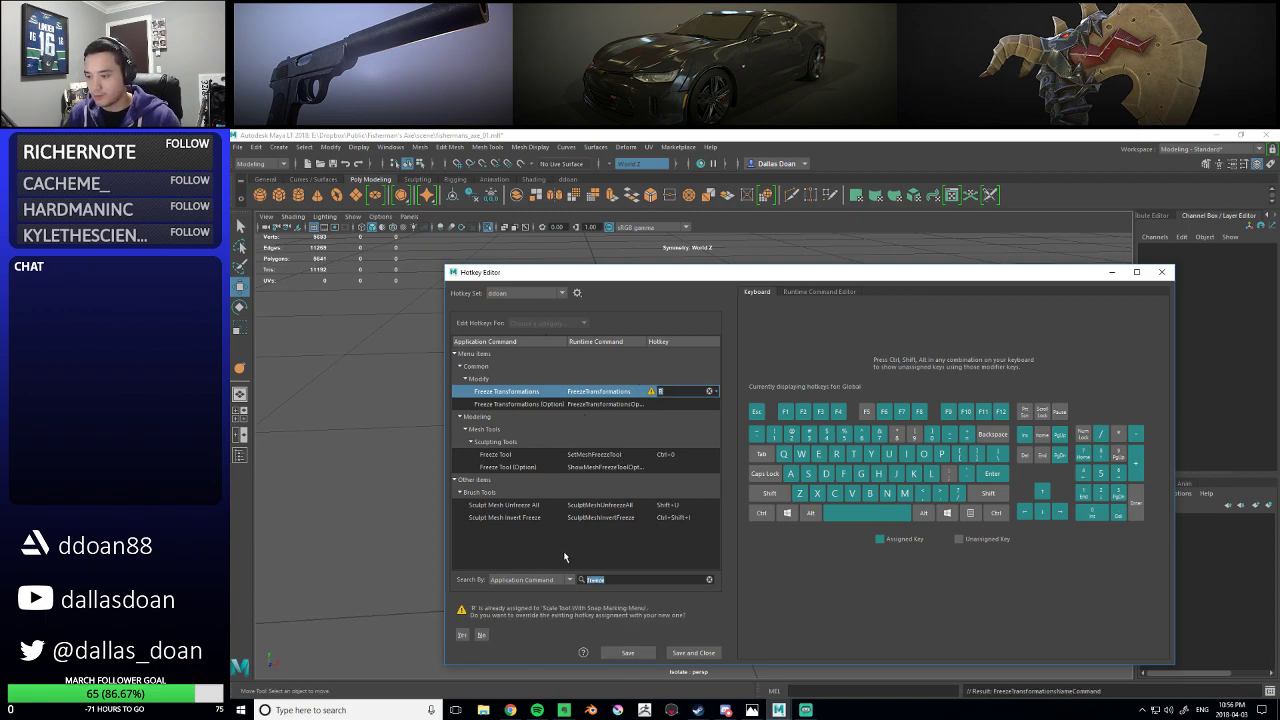
- Find the Center Pivot command, assign Alt+C to it and save the hotkey set
text(center)
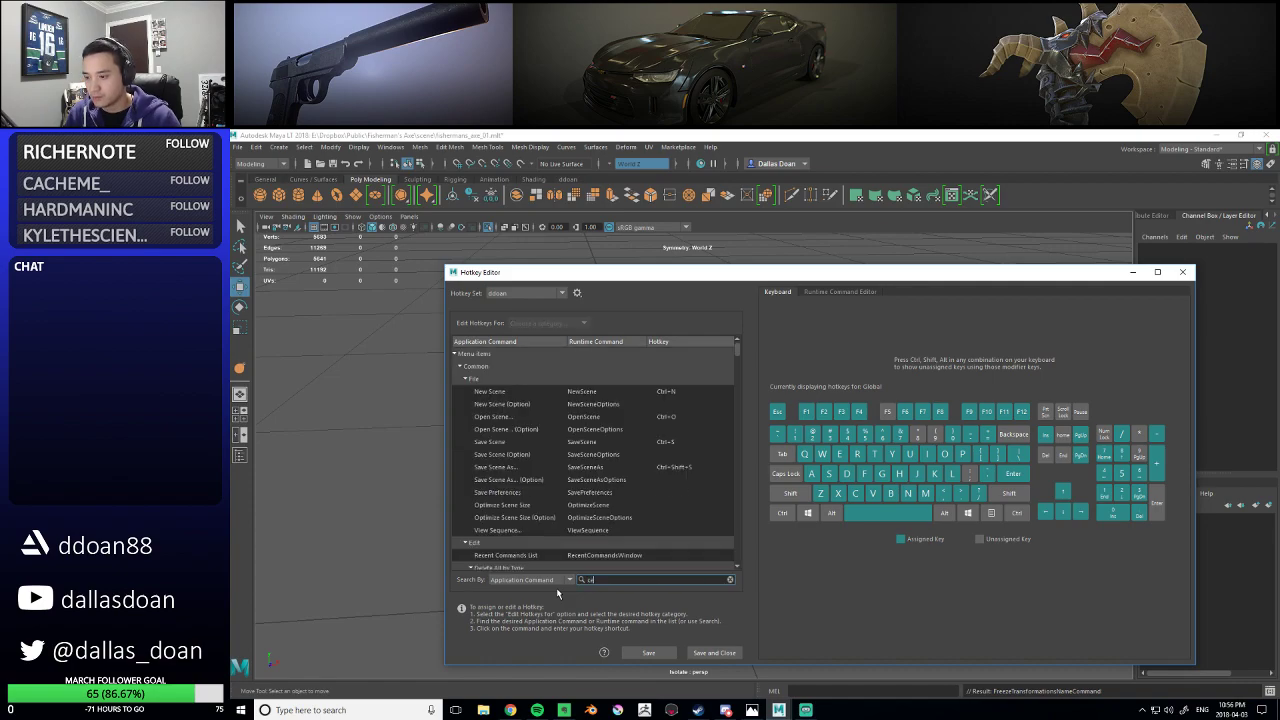
click(685, 391)
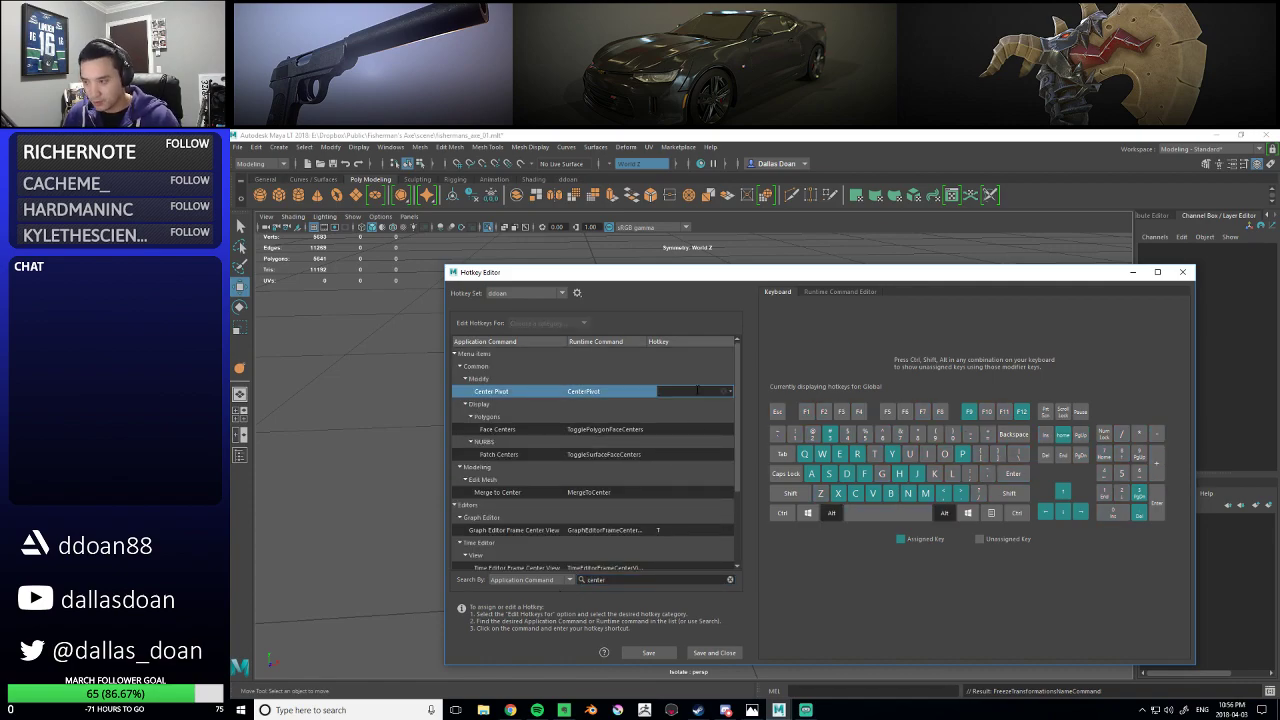
key(alt+c)
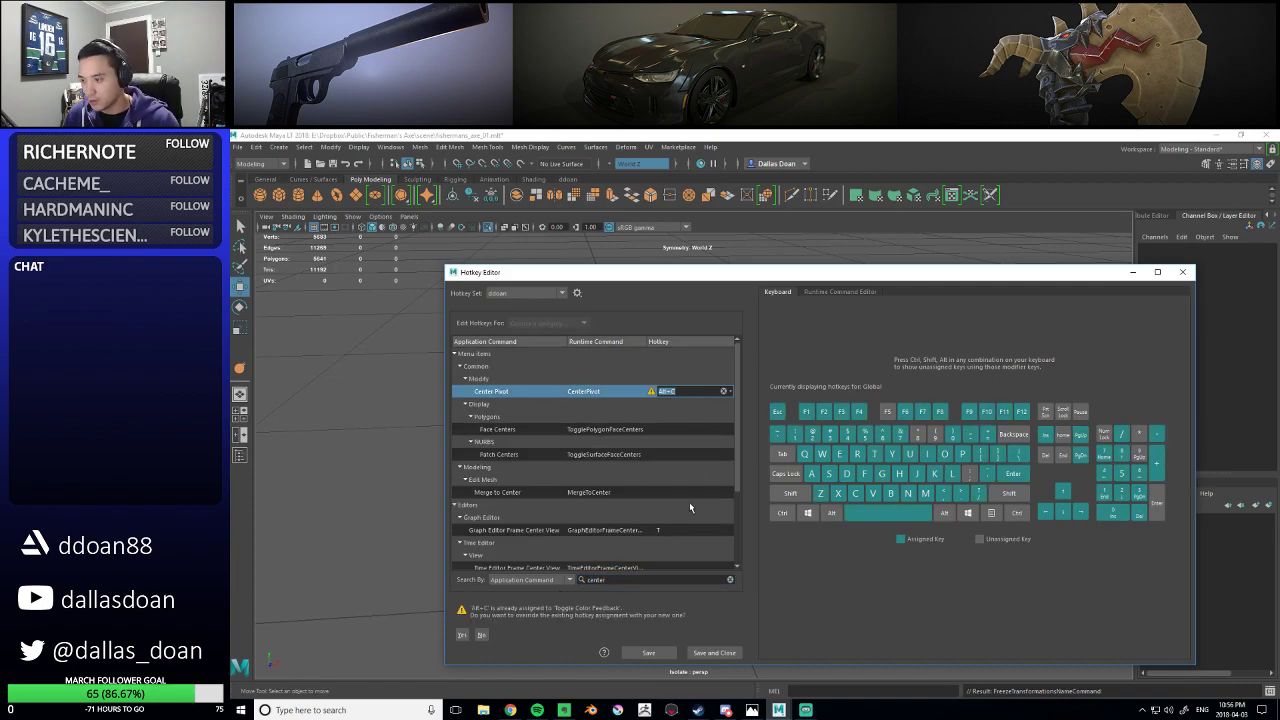
click(655, 653)
- Replace the accidental R shortcut of Freeze Transformations with Alt+Z, then save and close the Hotkey Editor
drag(628, 580, 537, 581)
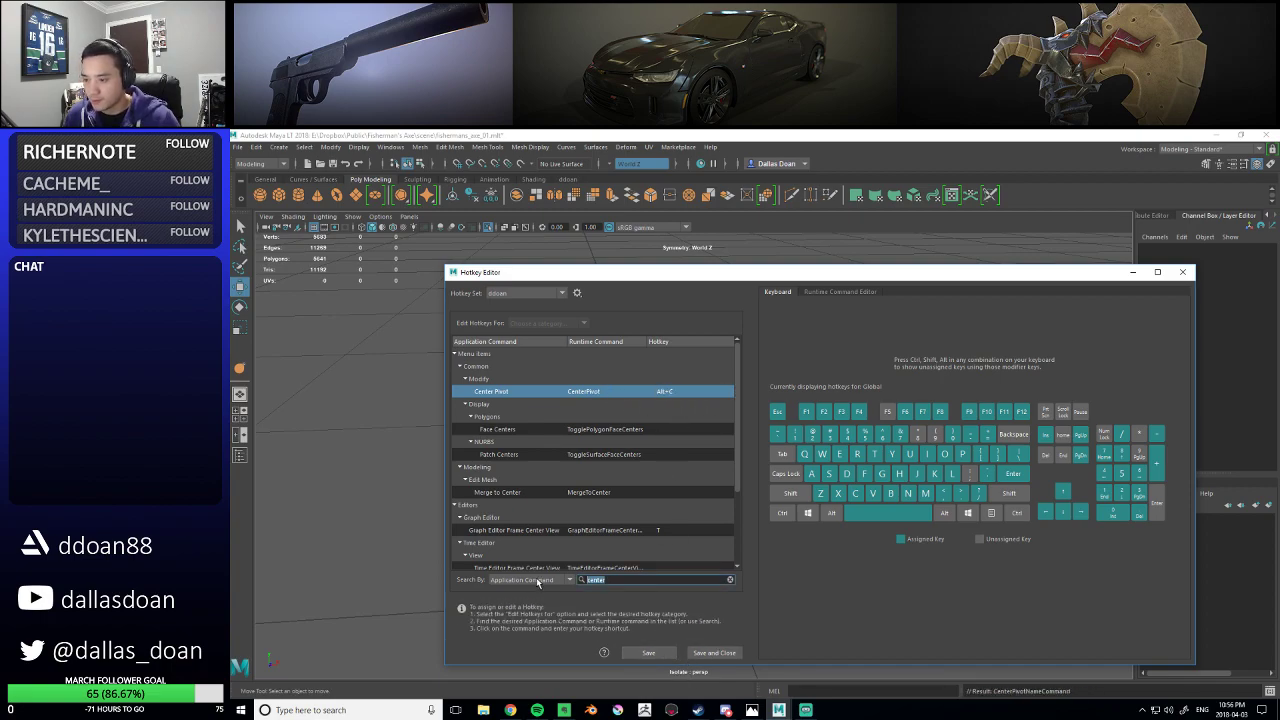
text(frez)
key(BackSpace)
text(eze)
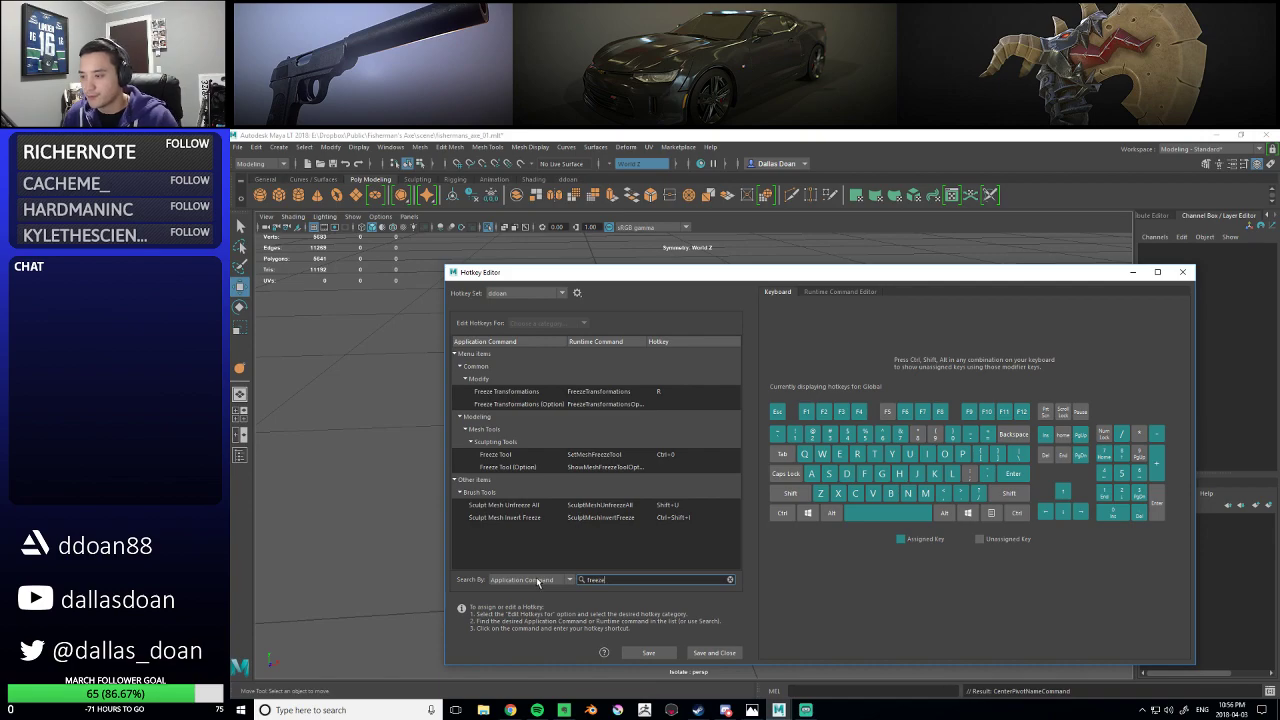
click(712, 391)
key(alt+r)
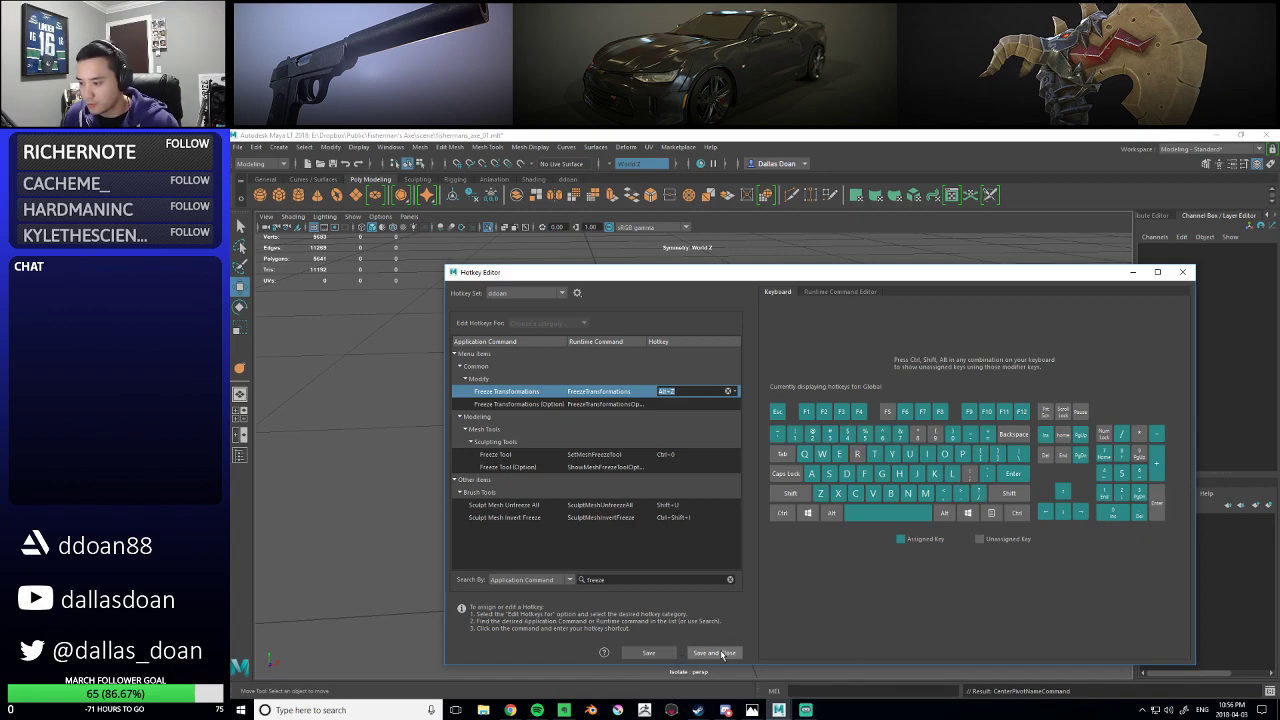
click(713, 652)
- Freeze the gem border's transformations and center its pivot using the newly assigned hotkeys
click(663, 468)
alt+drag(663, 468, 829, 423)
key(alt+r)
key(alt+c)
click(738, 446)
click(775, 446)
alt+drag(740, 446, 707, 444)
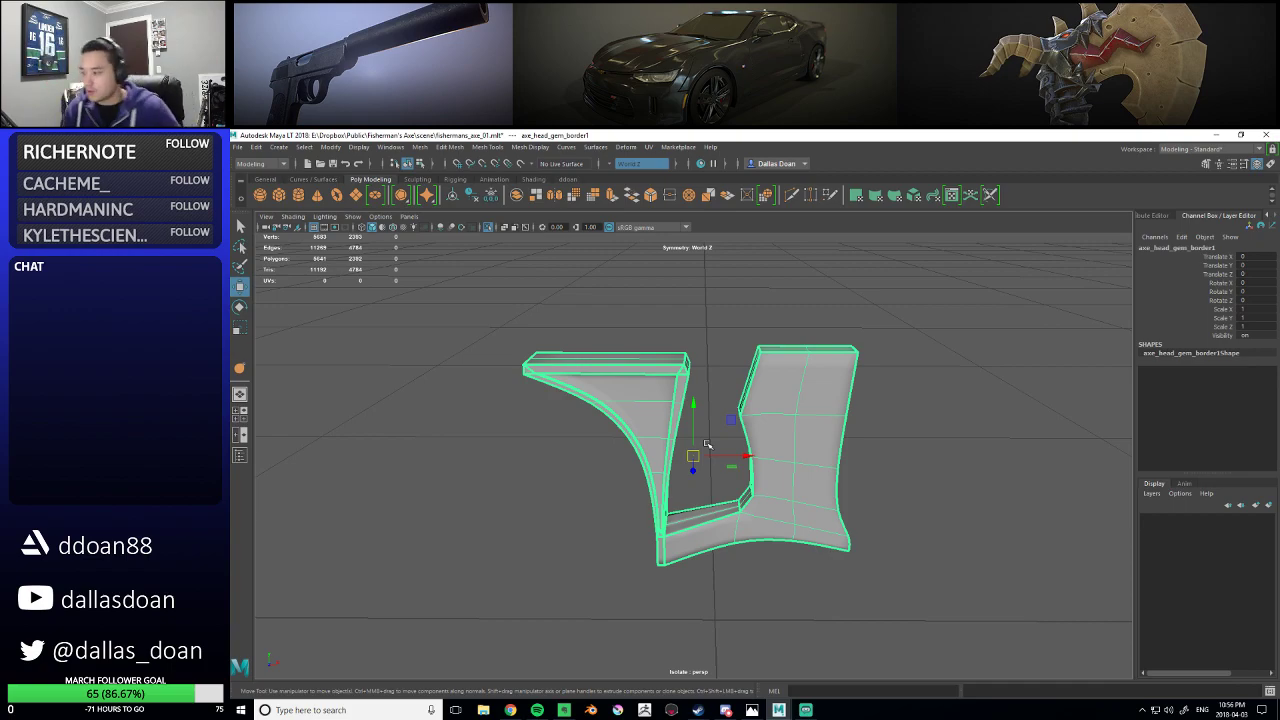
- Examine the gem border's smoothed inner corners and rims close up and from several angles
click(757, 469)
mouse_move(757, 469)
alt+mouse_down()
mouse_move(765, 452)
mouse_move(744, 455)
alt+mouse_up()
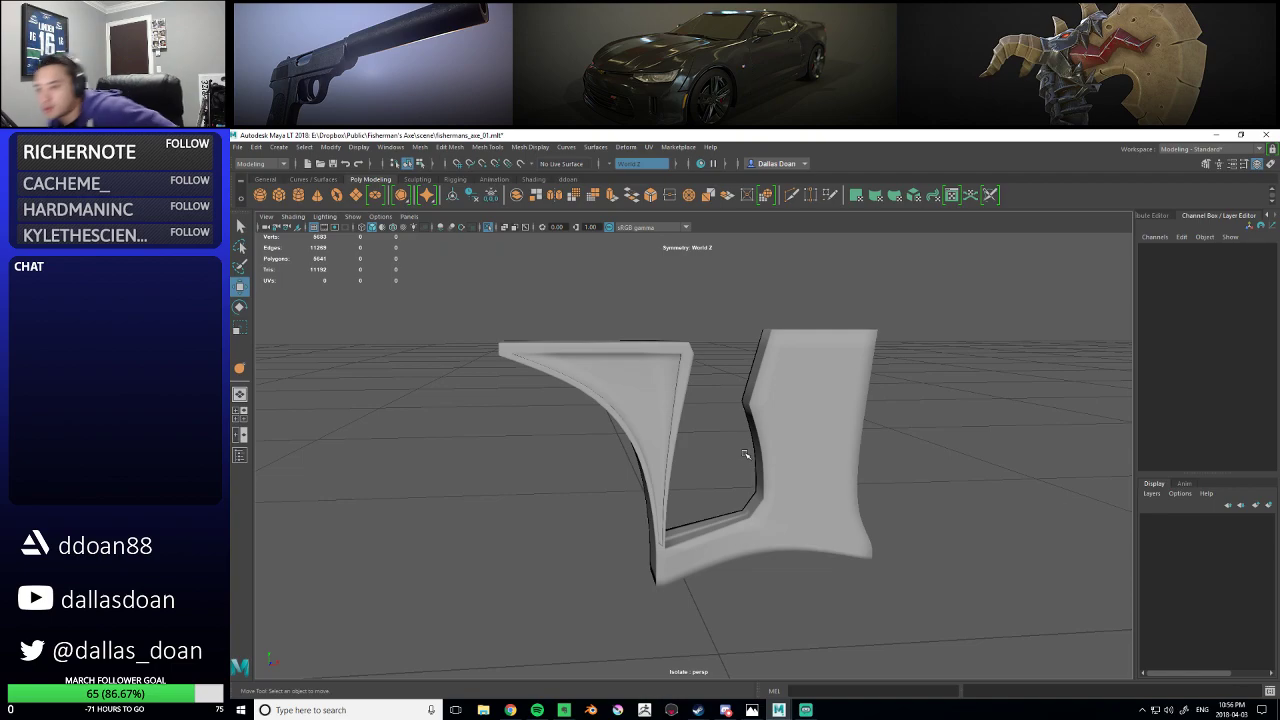
scroll(717, 517, up, 6)
alt+drag(745, 454, 732, 507)
scroll(717, 517, down, 6)
click(718, 518)
scroll(720, 517, up, 5)
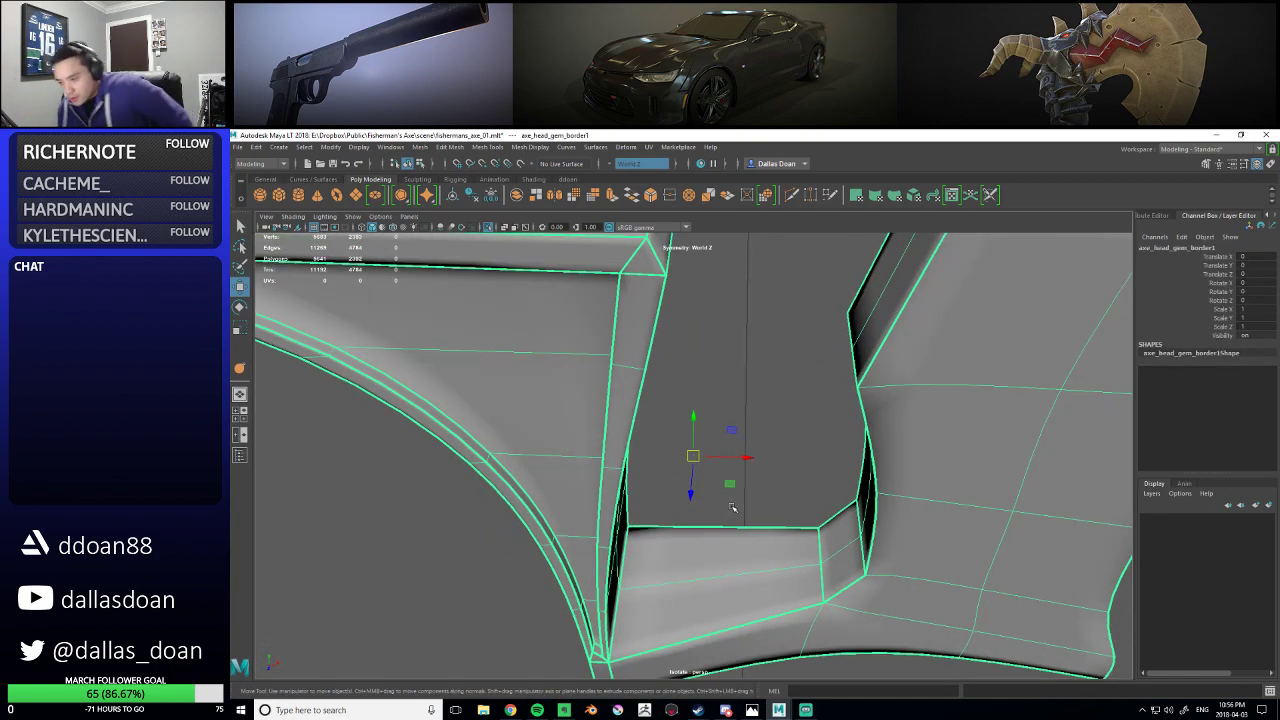
alt+drag(804, 414, 806, 417)
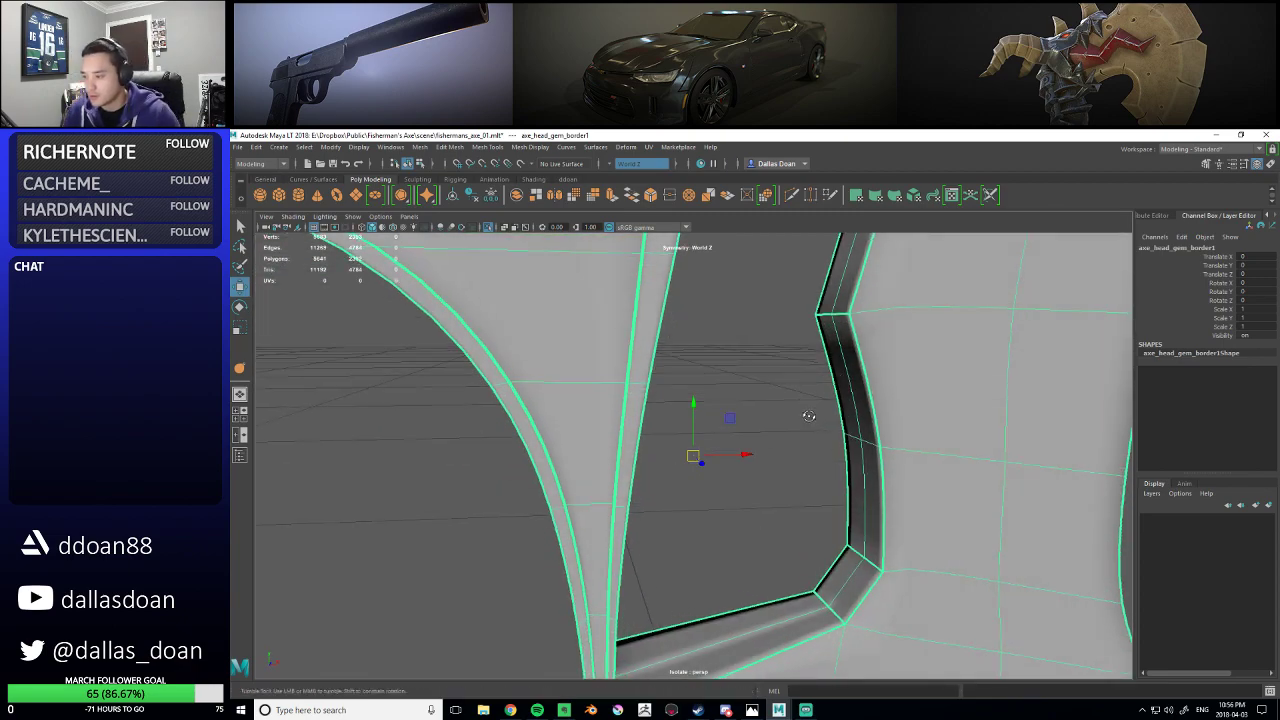
scroll(806, 417, down, 5)
scroll(694, 520, up, 5)
alt+middle_drag(694, 520, 634, 434)
alt+drag(634, 434, 652, 446)
scroll(654, 446, down, 6)
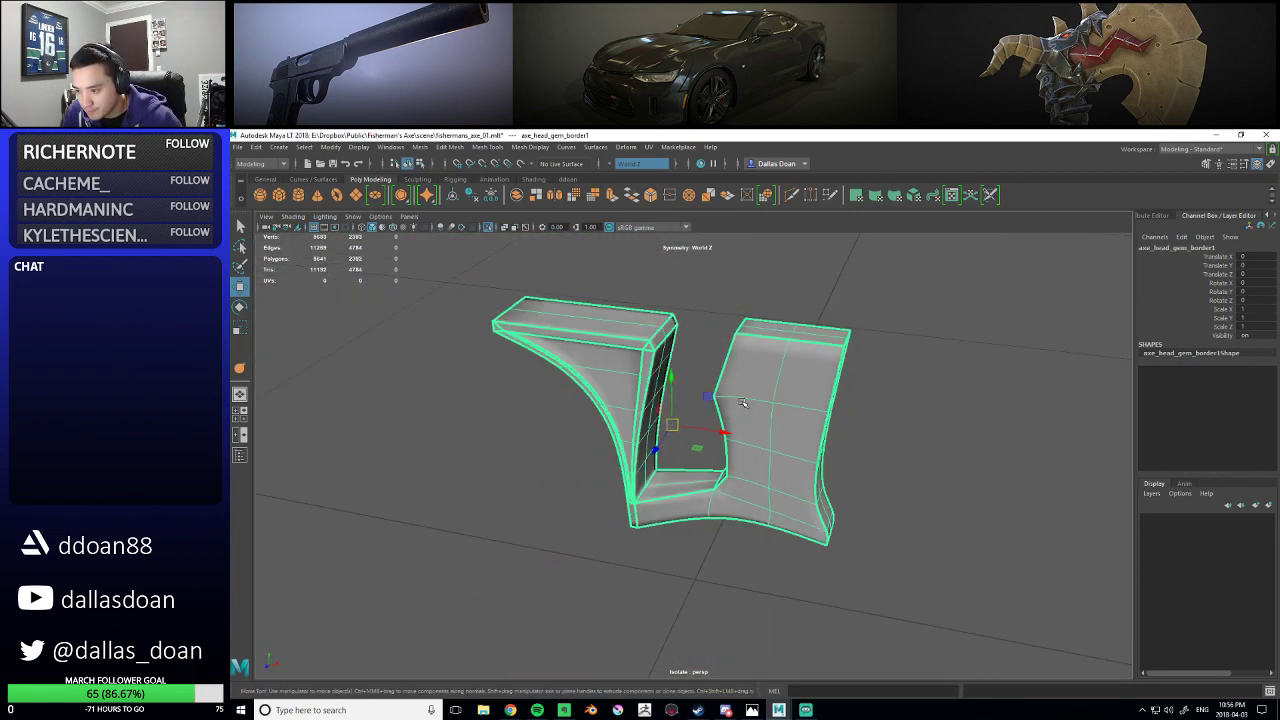
alt+drag(735, 403, 786, 350)
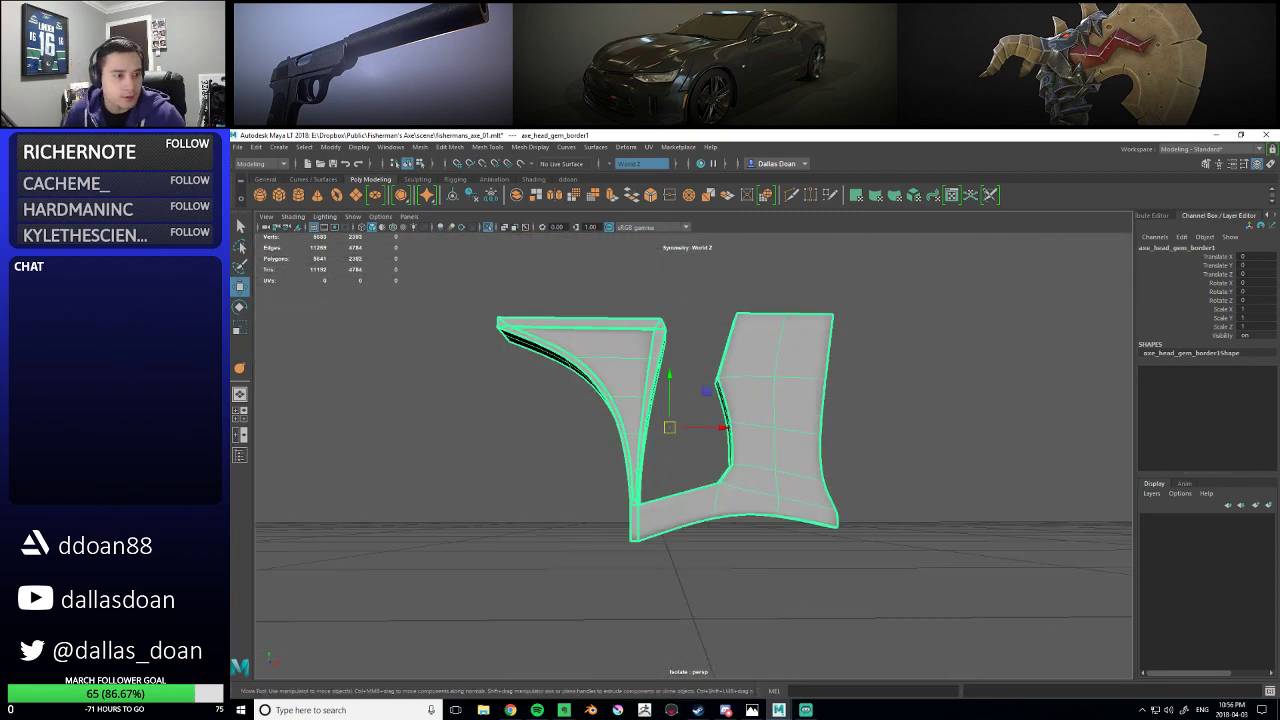
key(alt+Tab)
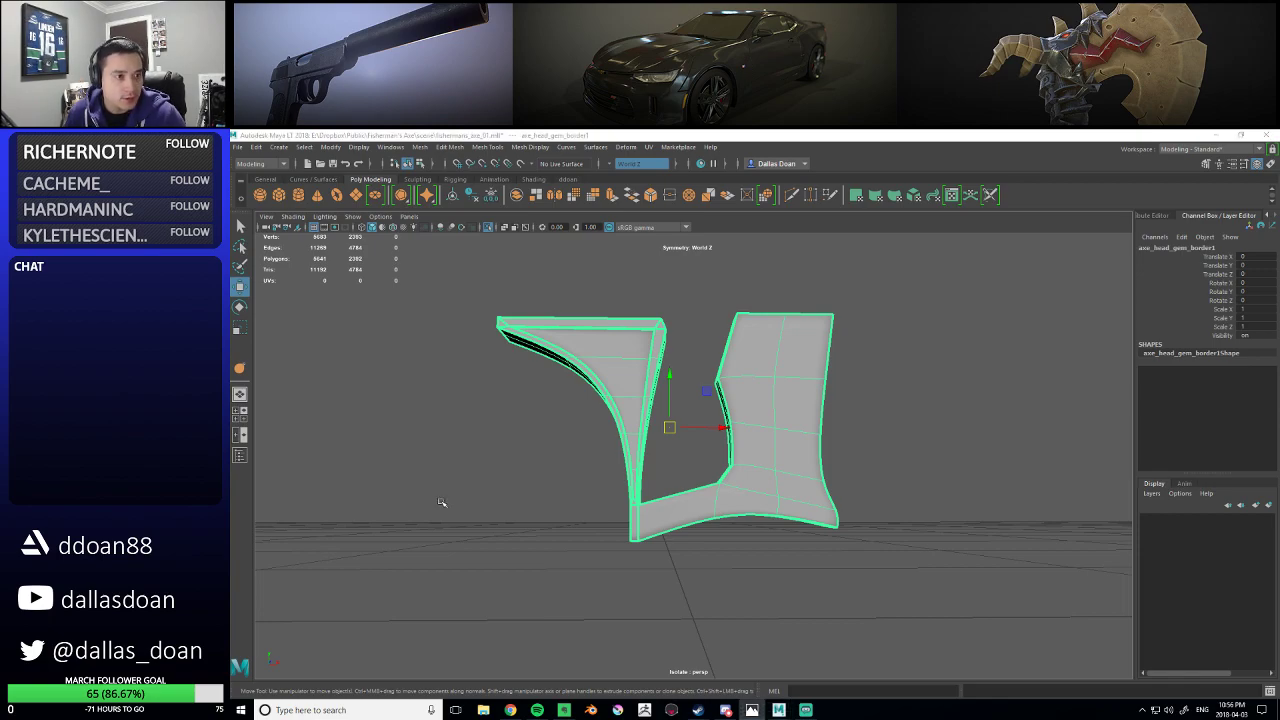
alt+drag(918, 385, 743, 396)
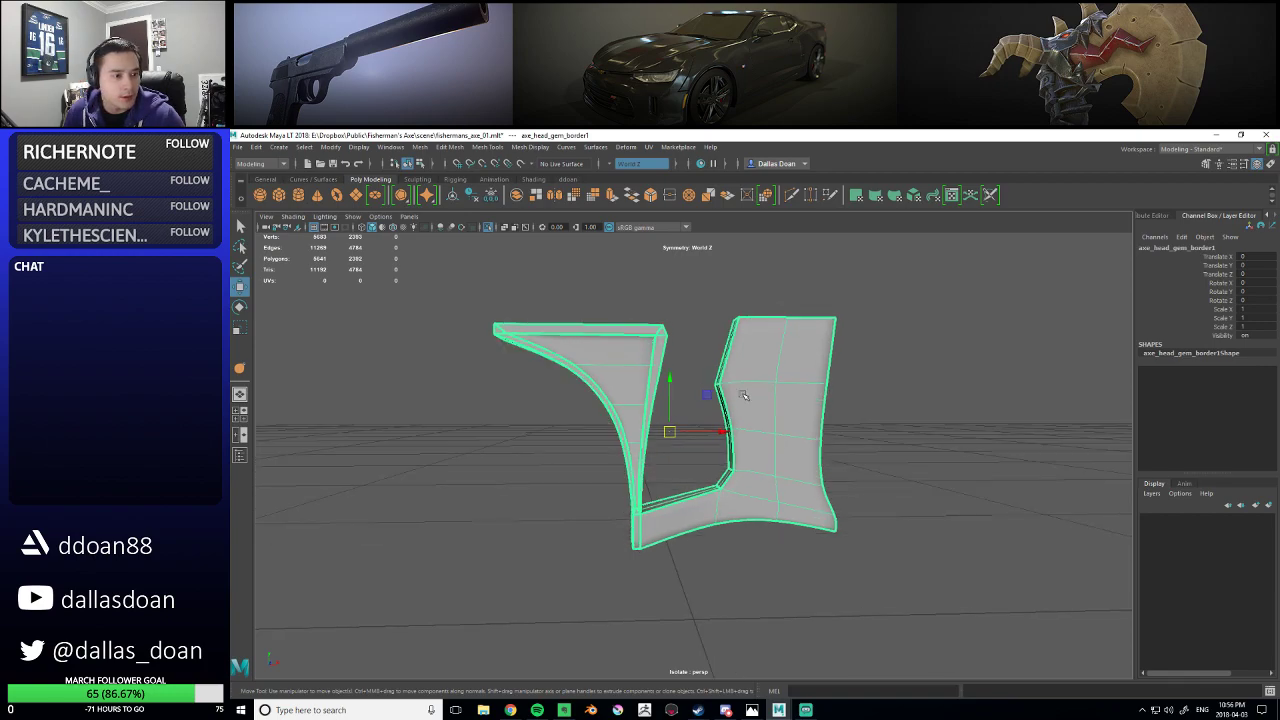
- Insert an edge loop with Multi-Cut across the border's wide arm, just above the bend in its inner edge
scroll(766, 385, up, 2)
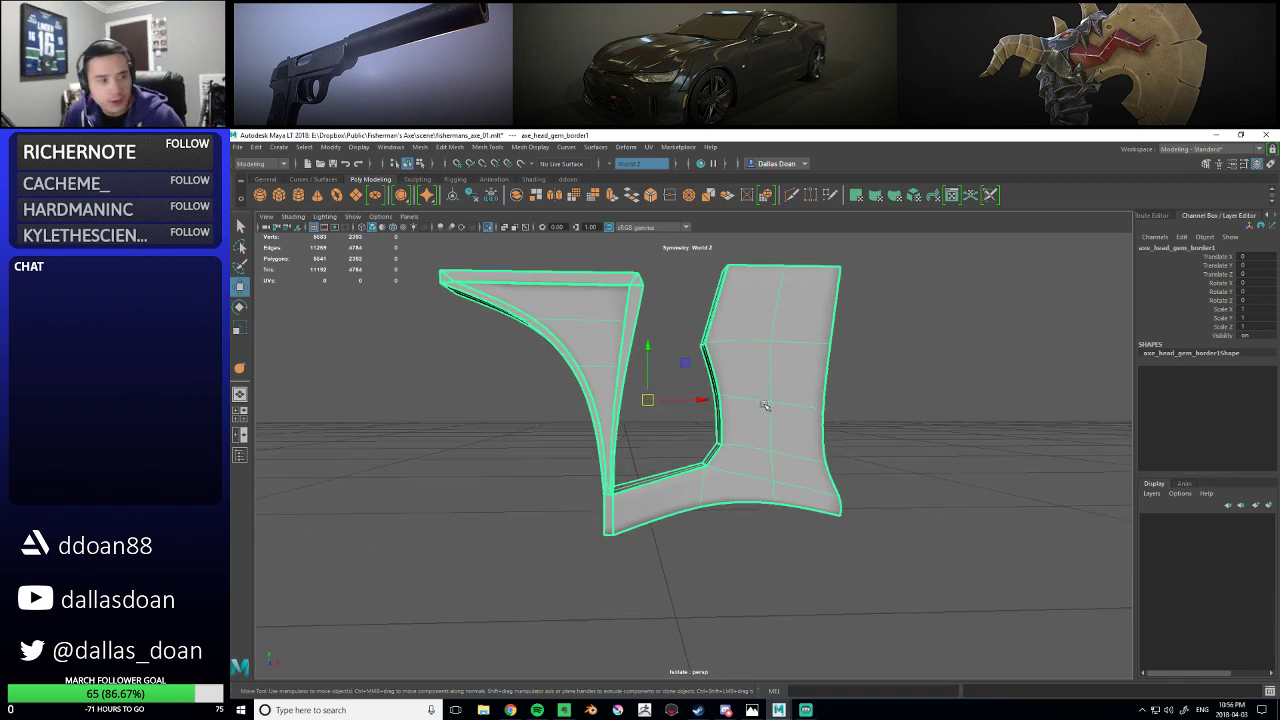
scroll(760, 410, up, 3)
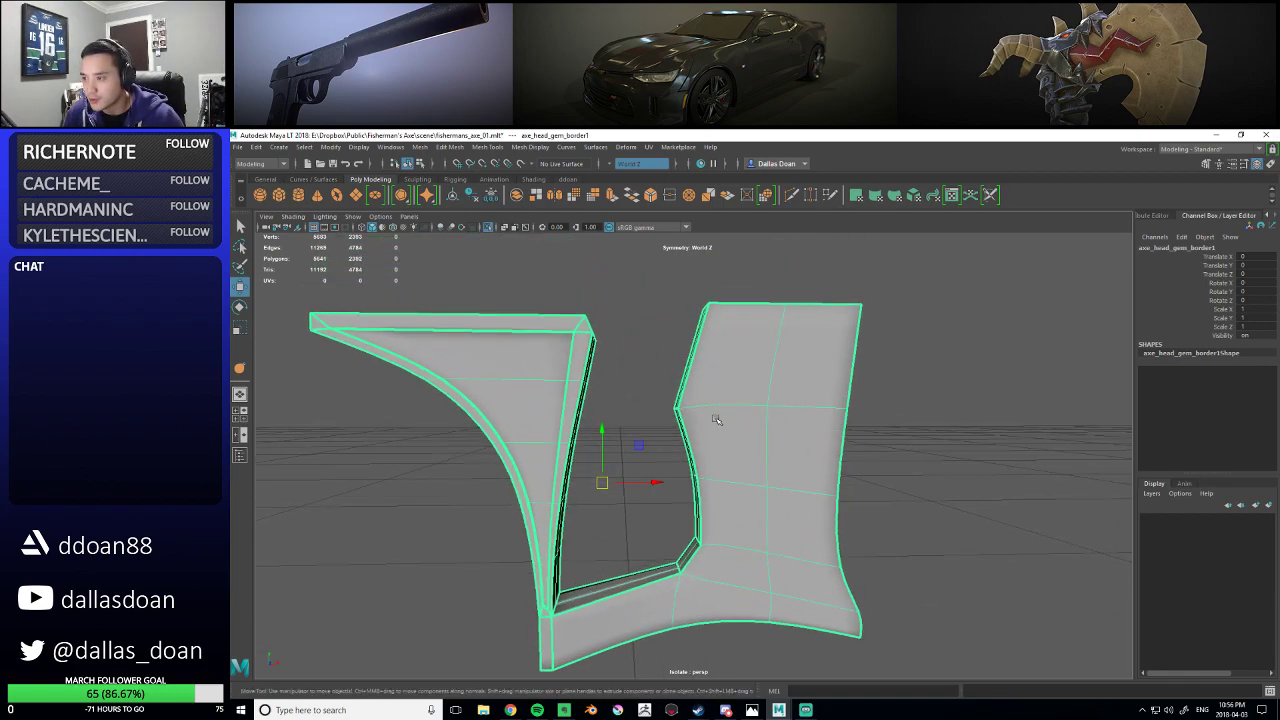
shift+right_drag(707, 372, 642, 373)
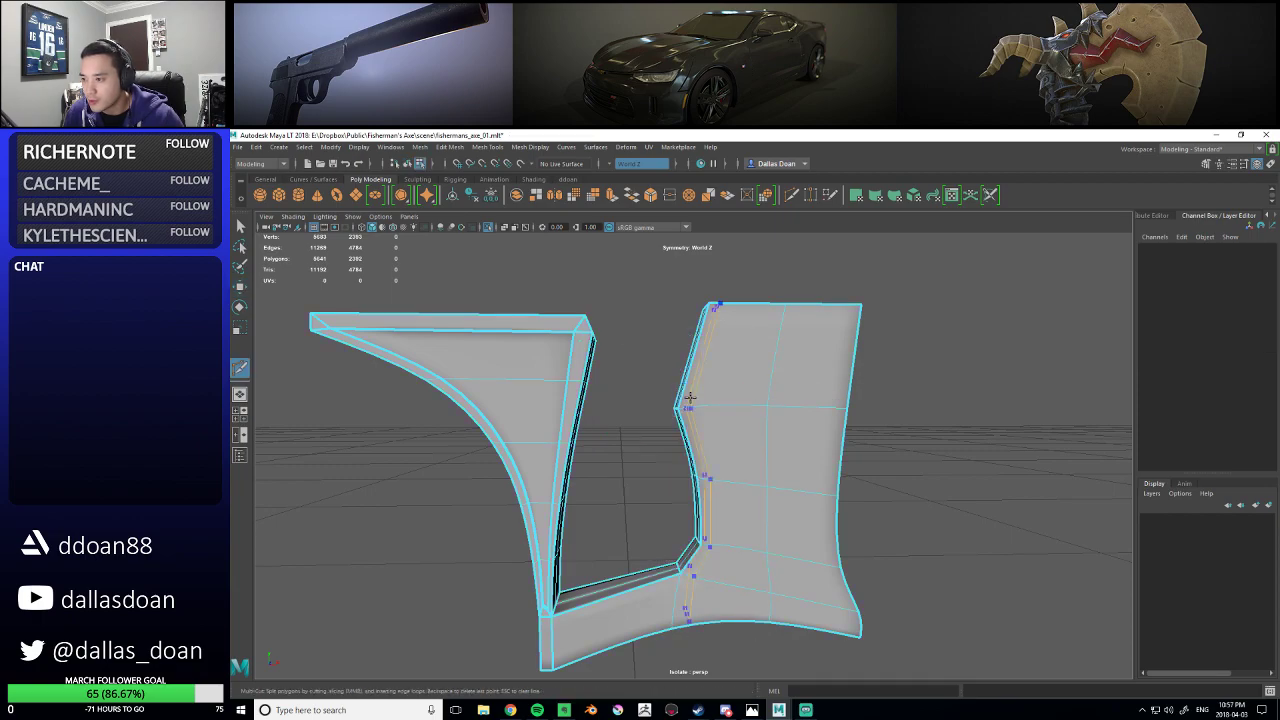
click(690, 396)
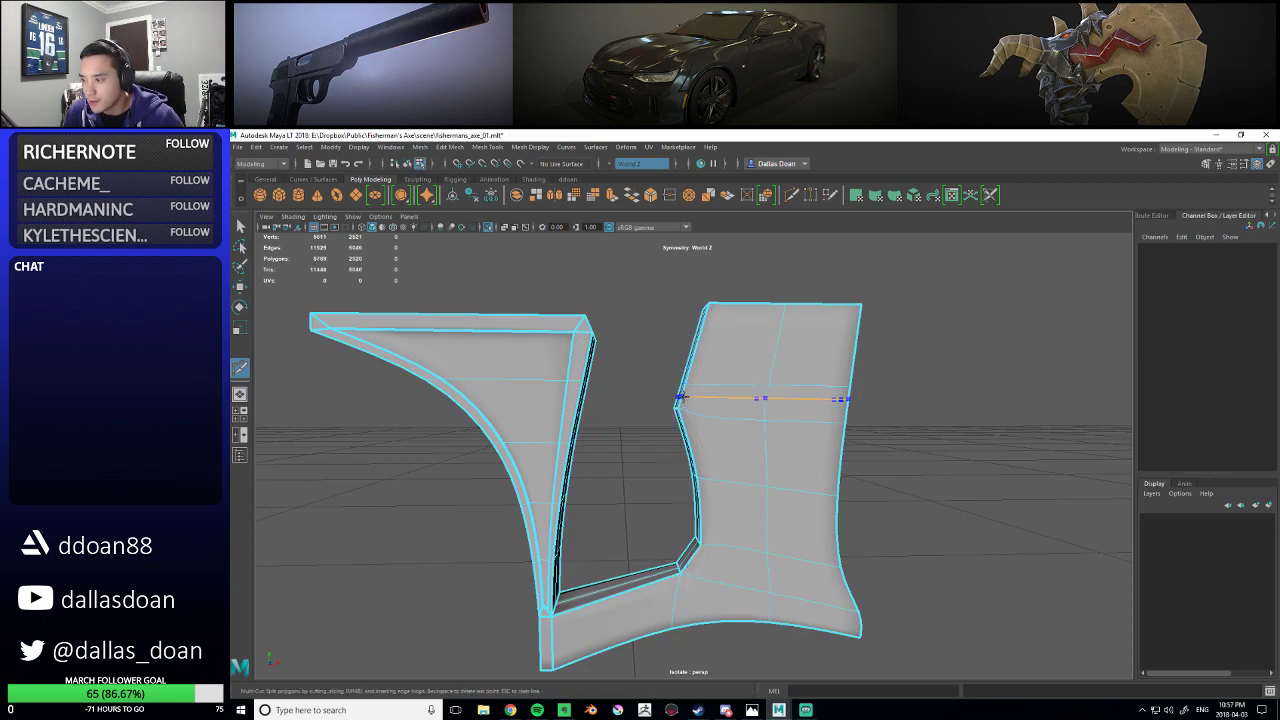
scroll(770, 430, up, 5)
scroll(785, 463, down, 5)
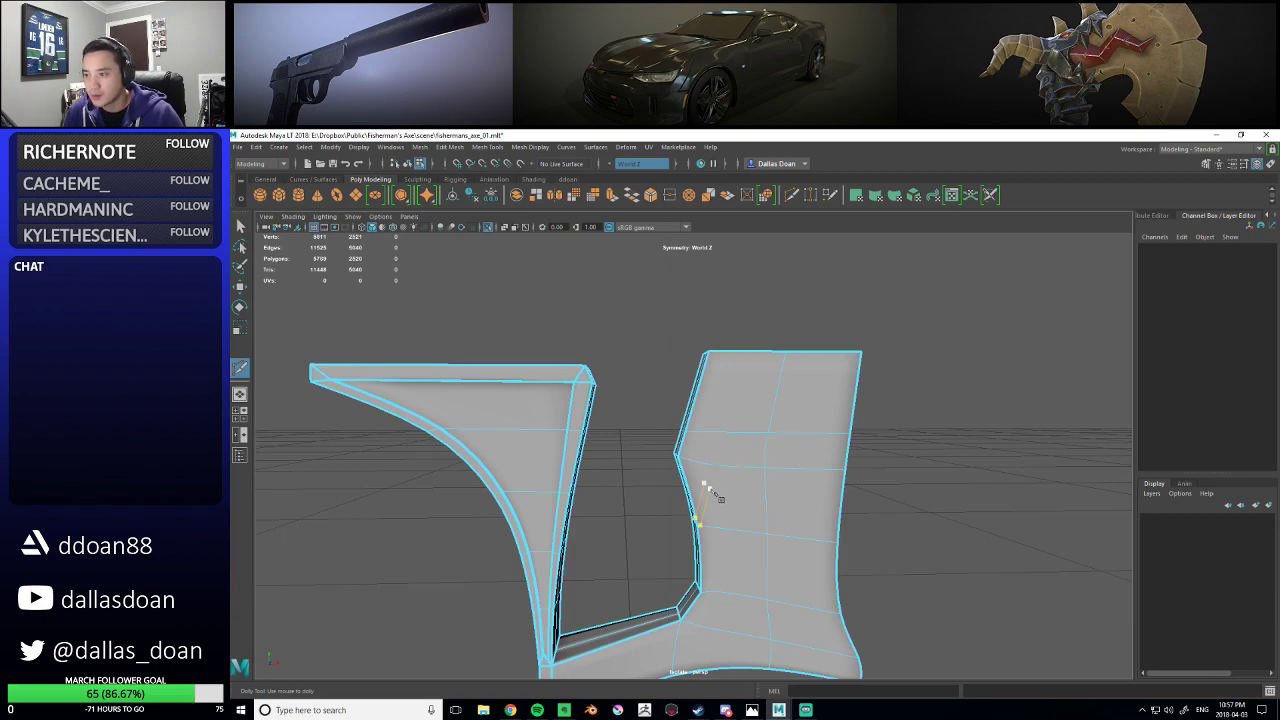
- Insert another edge loop with Multi-Cut across the gem border's wide arm, above the existing loops at the bend
key(Escape)
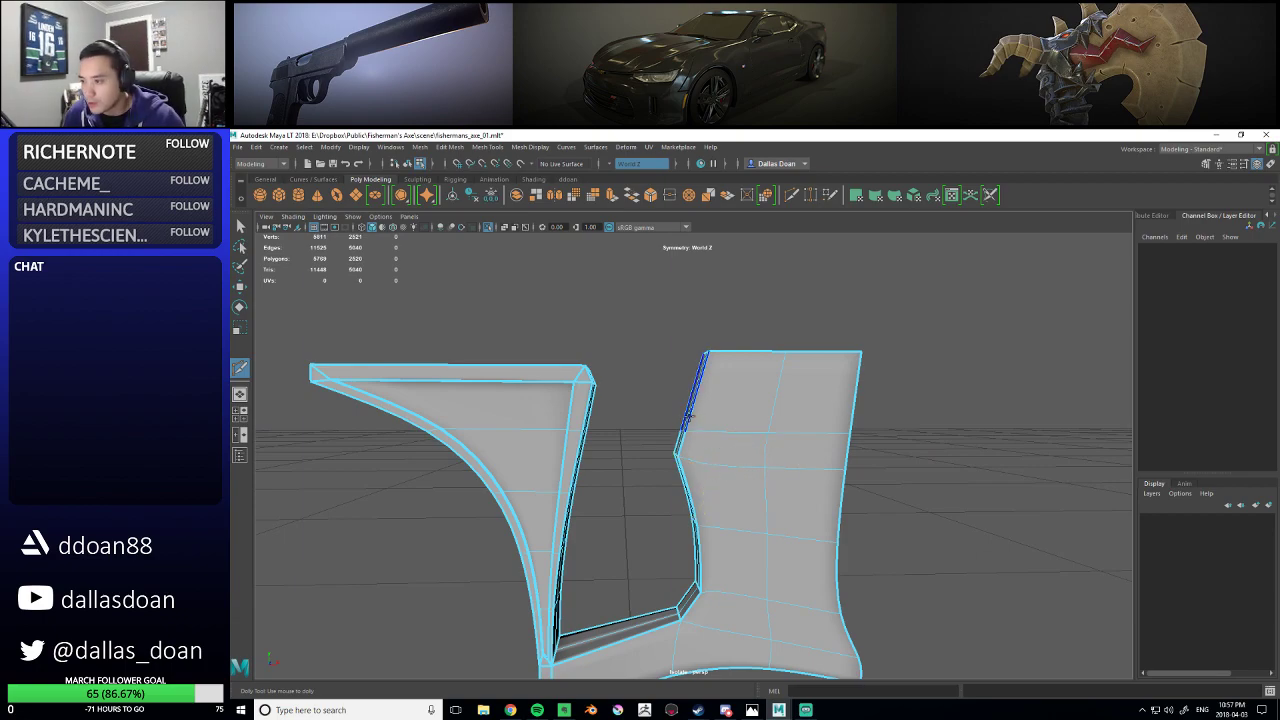
ctrl+click(690, 423)
scroll(728, 445, up, 4)
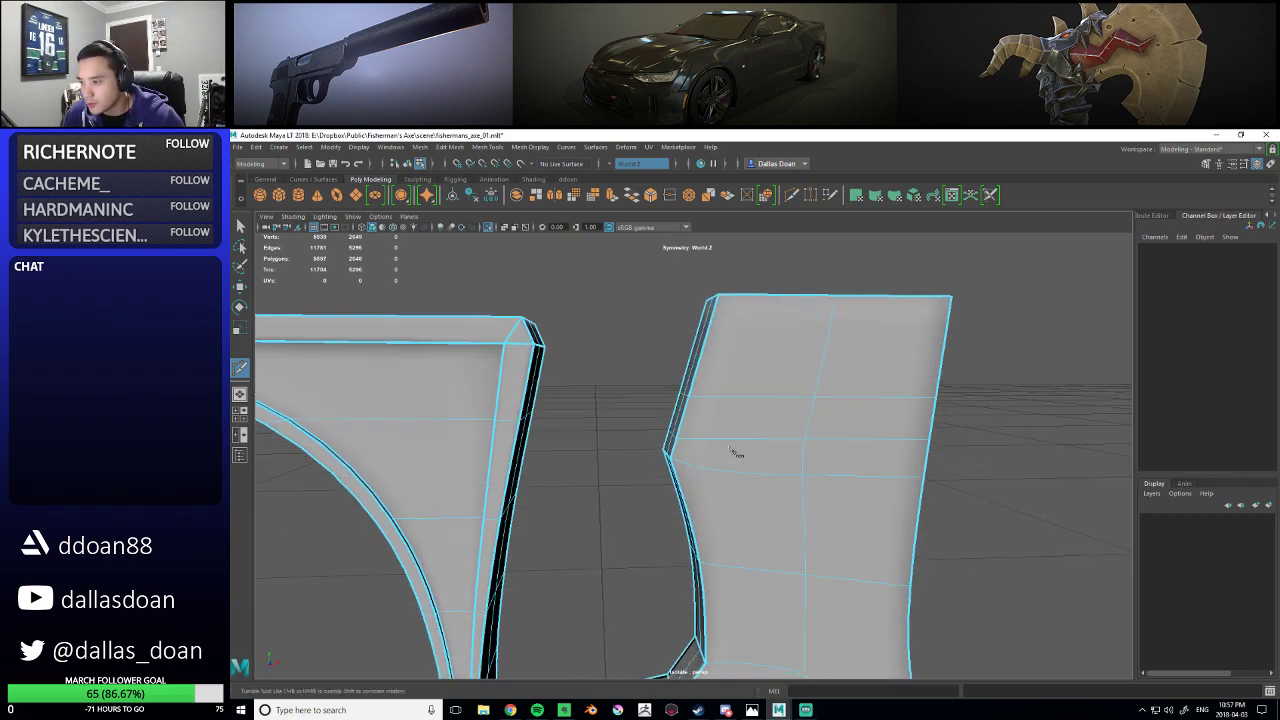
alt+drag(734, 449, 760, 460)
- Move the upper cross loop's inner rim edges closer to the bend and in toward the arm, forming a small notch
key(w)
right_drag(697, 338, 697, 328)
click(693, 401)
alt+drag(699, 402, 665, 368)
mouse_move(736, 413)
mouse_down()
mouse_move(747, 415)
mouse_move(732, 398)
mouse_move(736, 430)
mouse_up()
shift+right_drag(764, 381, 754, 437)
middle_drag(754, 437, 868, 443)
alt+drag(700, 468, 693, 442)
alt+drag(829, 429, 690, 457)
click(686, 450)
key(w)
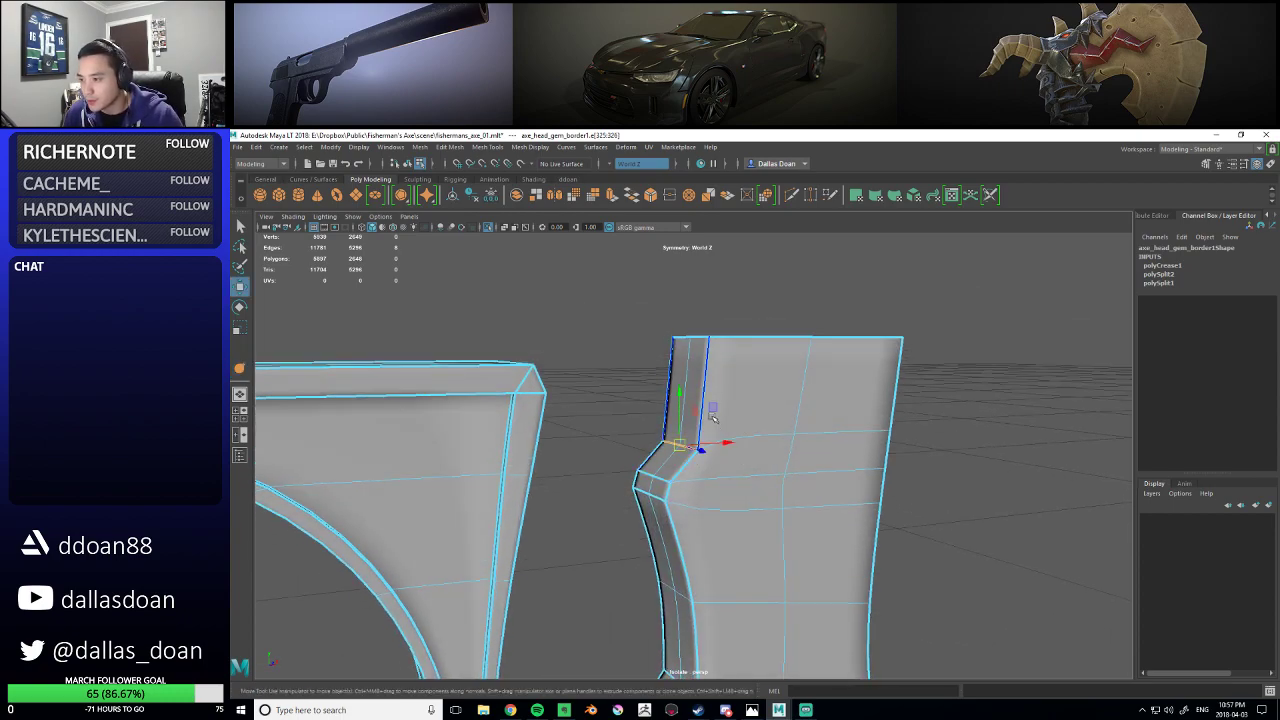
- Fine-tune the notch's inner rim edge along X, comparing the smoothed and unsmoothed mesh display
alt+drag(773, 438, 806, 463)
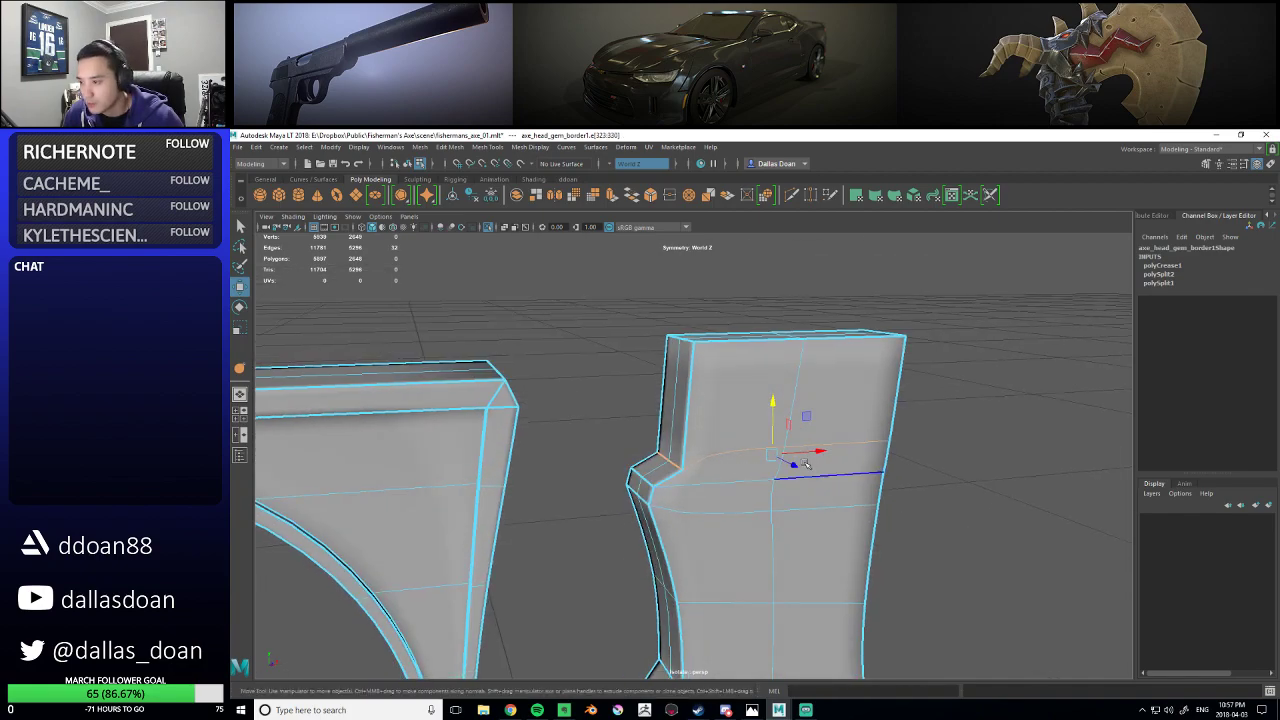
click(668, 464)
alt+drag(676, 472, 705, 461)
key(1)
key(2)
key(1)
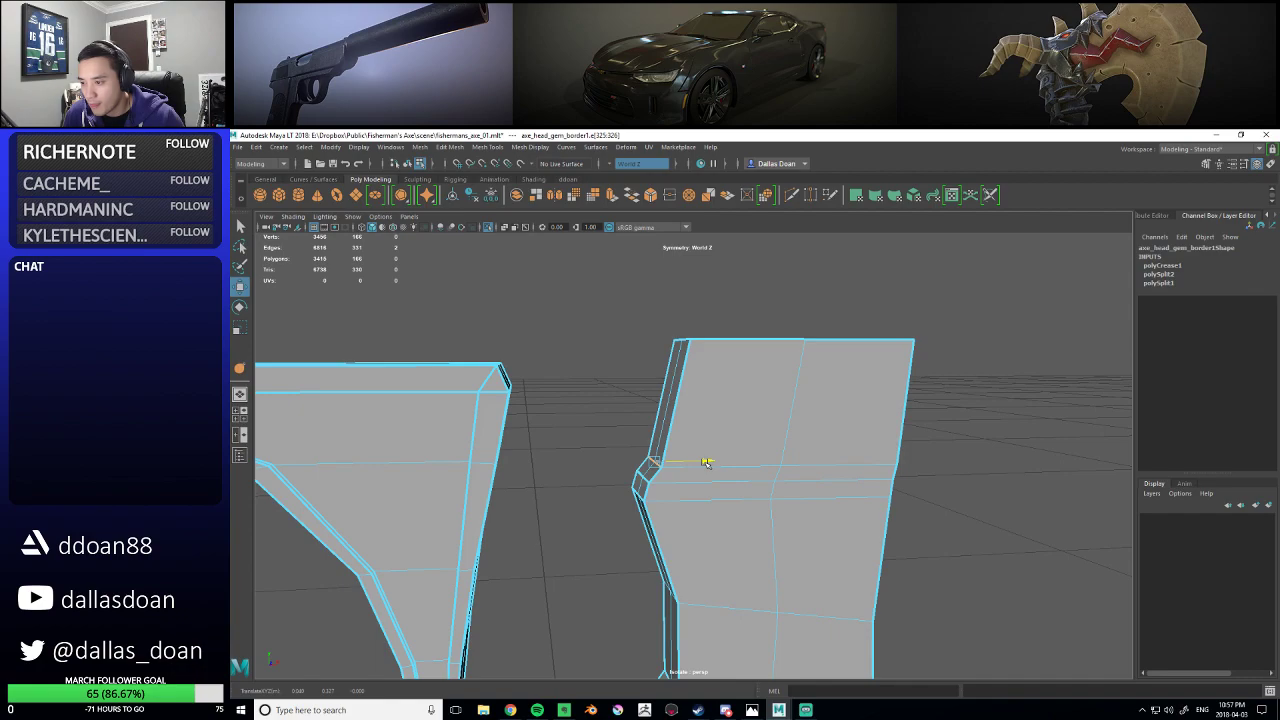
alt+drag(709, 466, 724, 442)
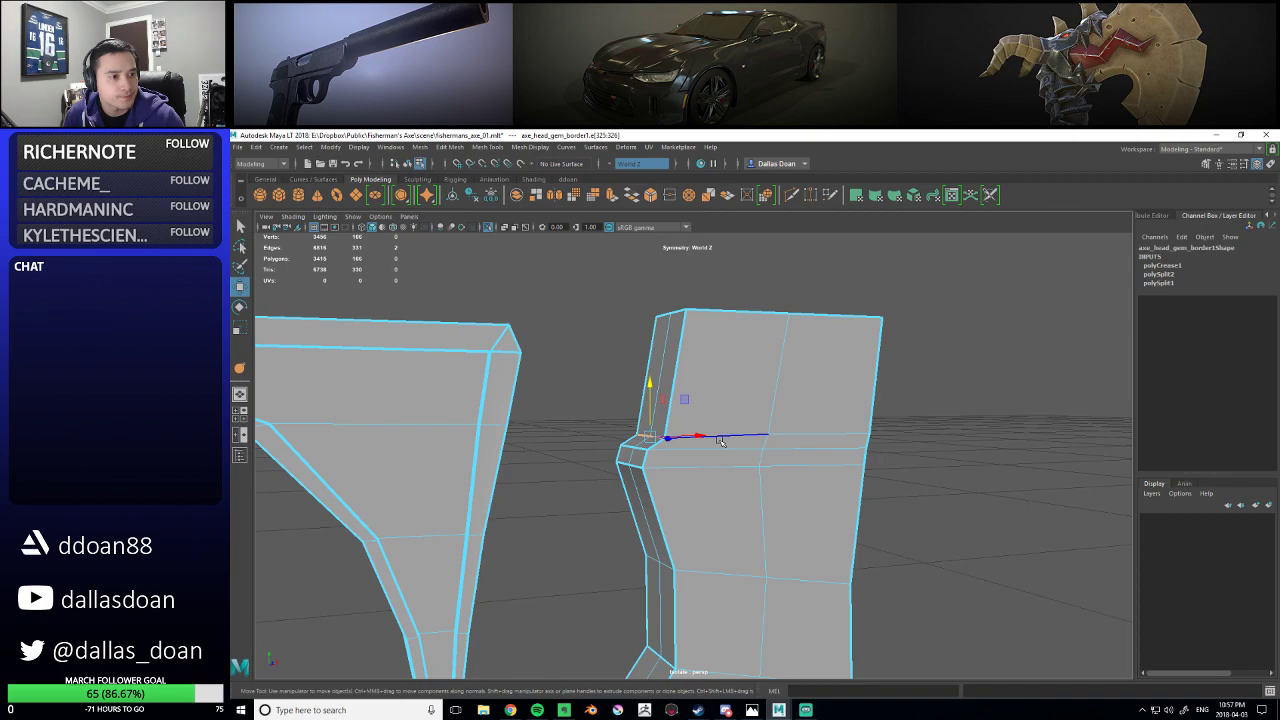
- Insert a lengthwise edge loop with Multi-Cut close to the wide arm's inner rim
alt+drag(722, 406, 730, 445)
shift+right_drag(749, 360, 680, 366)
ctrl+click(718, 342)
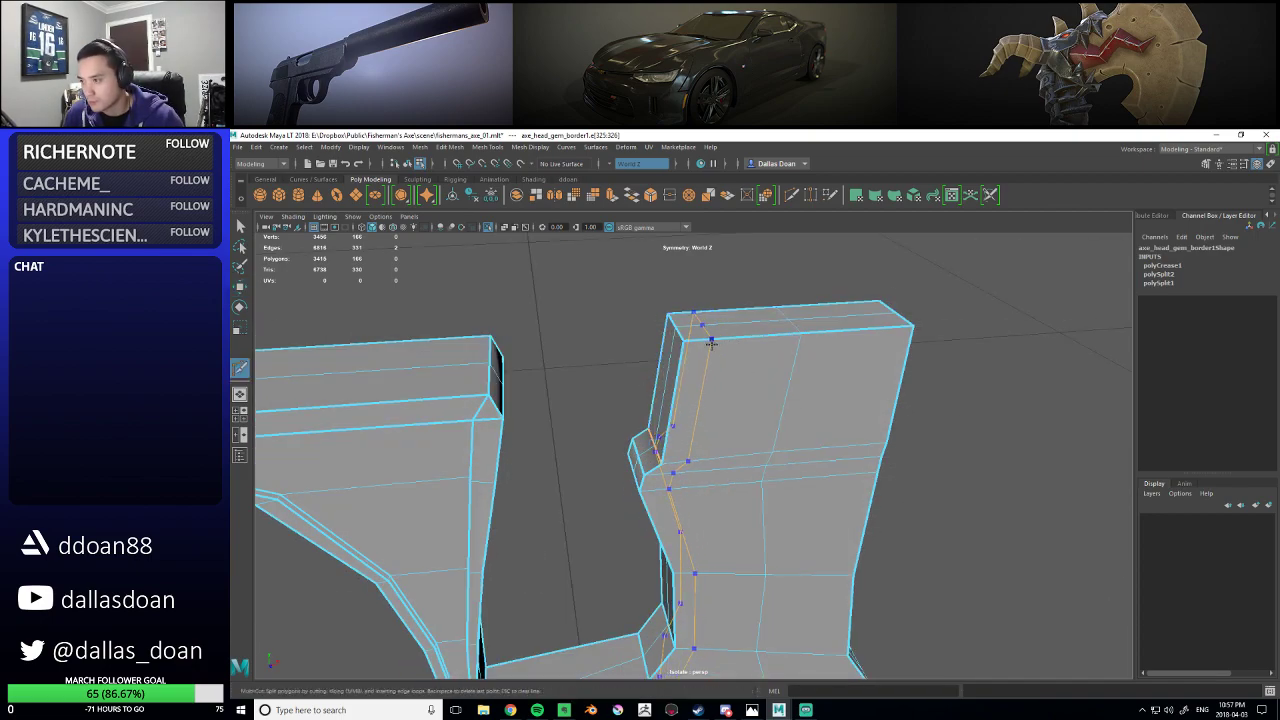
- Select the wide arm's end faces beyond the inner lengthwise loop and lower them, leaving the inner corner raised
key(w)
right_drag(742, 324, 741, 351)
click(734, 319)
shift+click(832, 315)
alt+drag(832, 312, 826, 340)
alt+right_drag(826, 340, 789, 337)
alt+drag(789, 337, 786, 348)
- Insert a second lengthwise edge loop with Multi-Cut close to the wide arm's outer rim
shift+right_drag(766, 367, 705, 372)
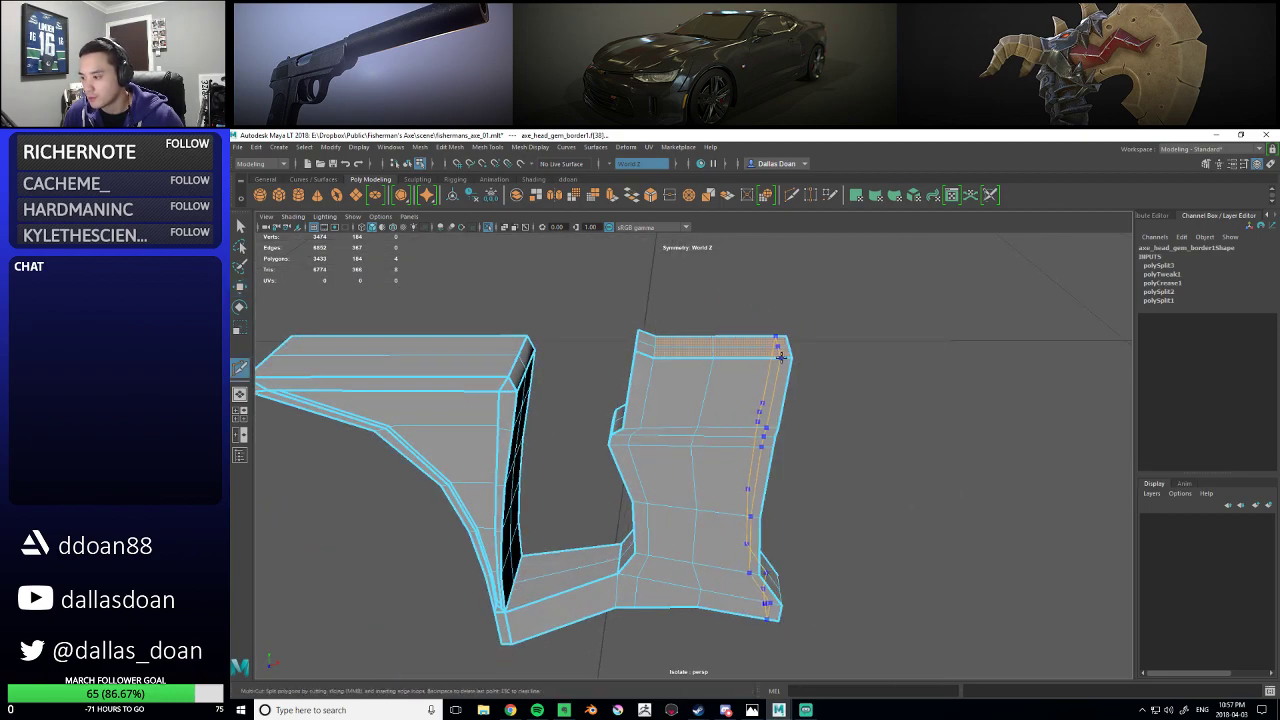
ctrl+click(785, 355)
alt+drag(803, 360, 717, 376)
- Raise the edge at the wide arm's outer end corner to mirror the inner one, undoing stray changes
key(w)
right_drag(732, 366, 729, 335)
alt+right_drag(731, 338, 780, 364)
mouse_move(840, 326)
alt+mouse_down()
mouse_move(780, 362)
mouse_move(829, 309)
alt+mouse_up()
click(831, 366)
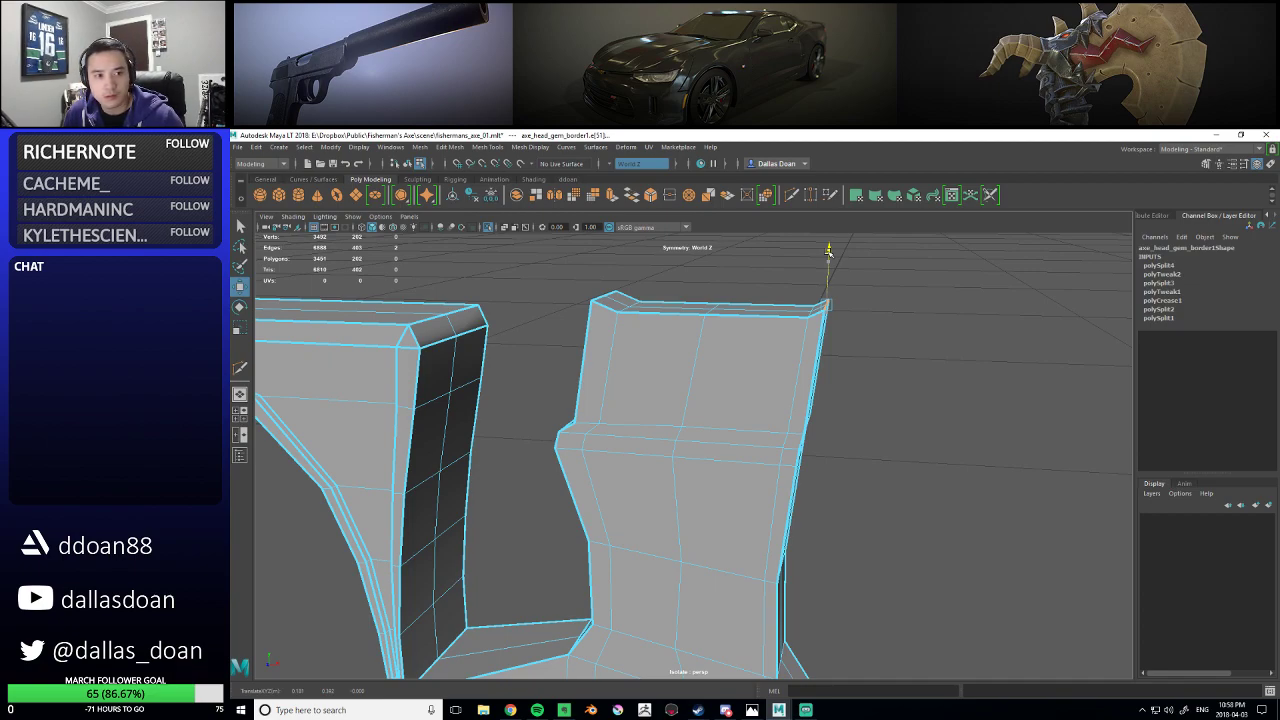
drag(829, 252, 829, 249)
alt+drag(829, 249, 834, 264)
key(ctrl+z)
key(ctrl+z)
- Slide the outer lengthwise edge loop inward, away from the rim, with the Slide Edge Tool
mouse_move(831, 394)
alt+mouse_down()
mouse_move(829, 377)
mouse_move(814, 411)
alt+mouse_up()
alt+drag(827, 535, 823, 501)
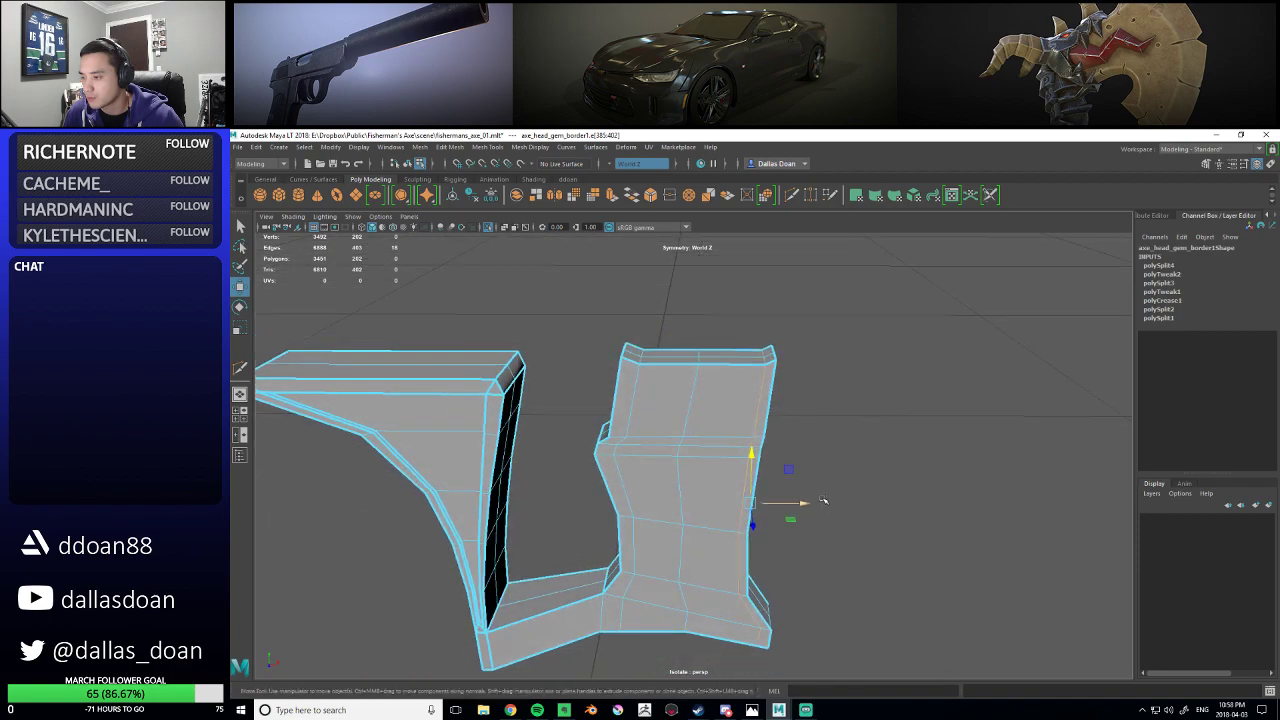
shift+right_click(758, 410)
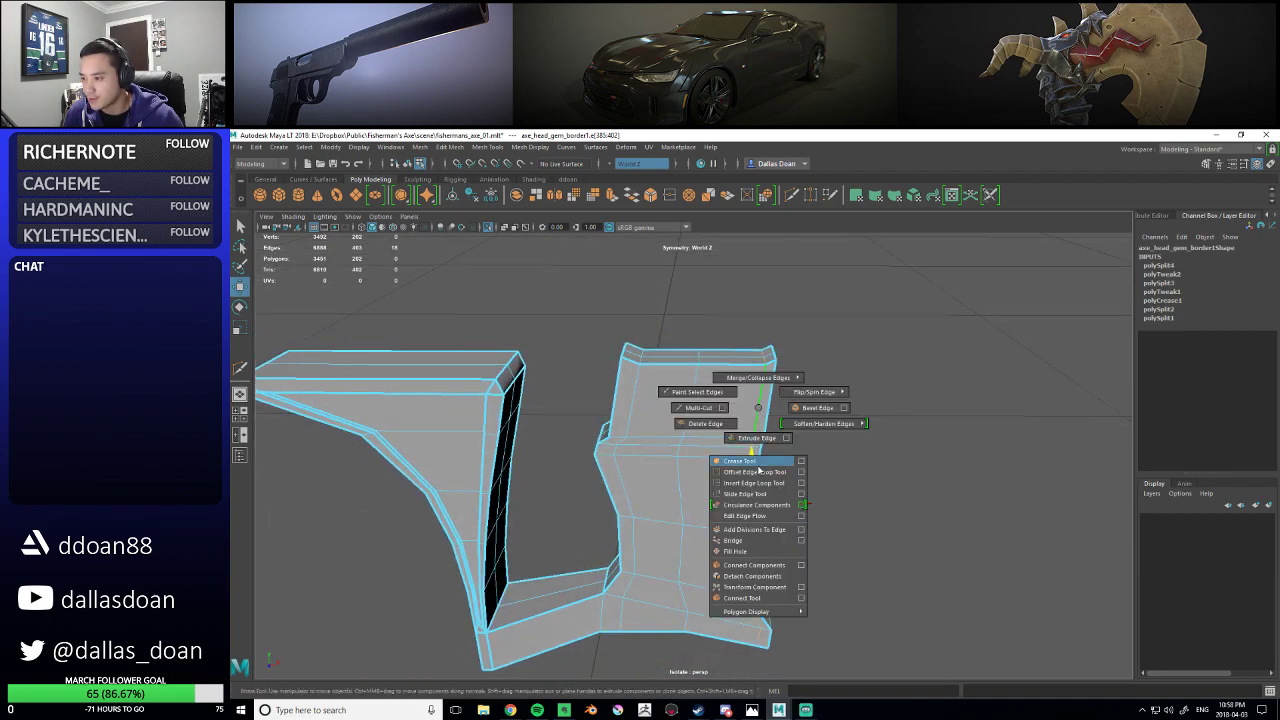
click(762, 494)
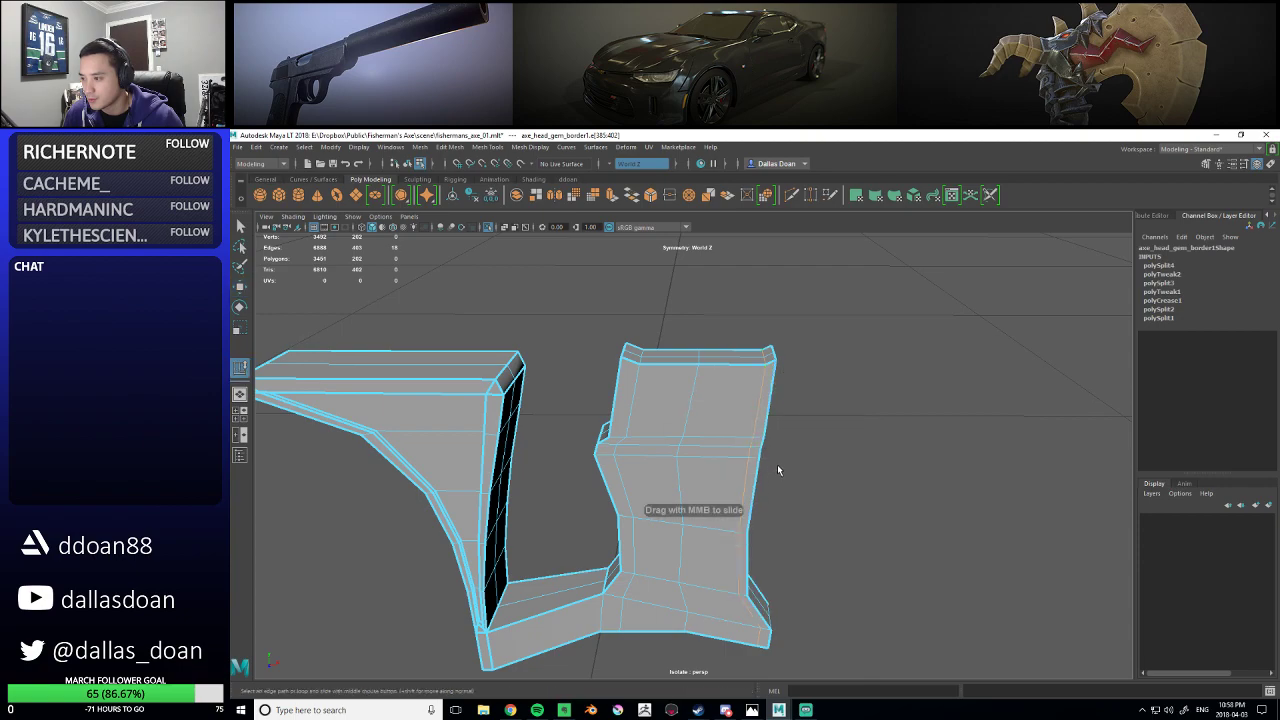
click(719, 444)
middle_drag(730, 452, 741, 455)
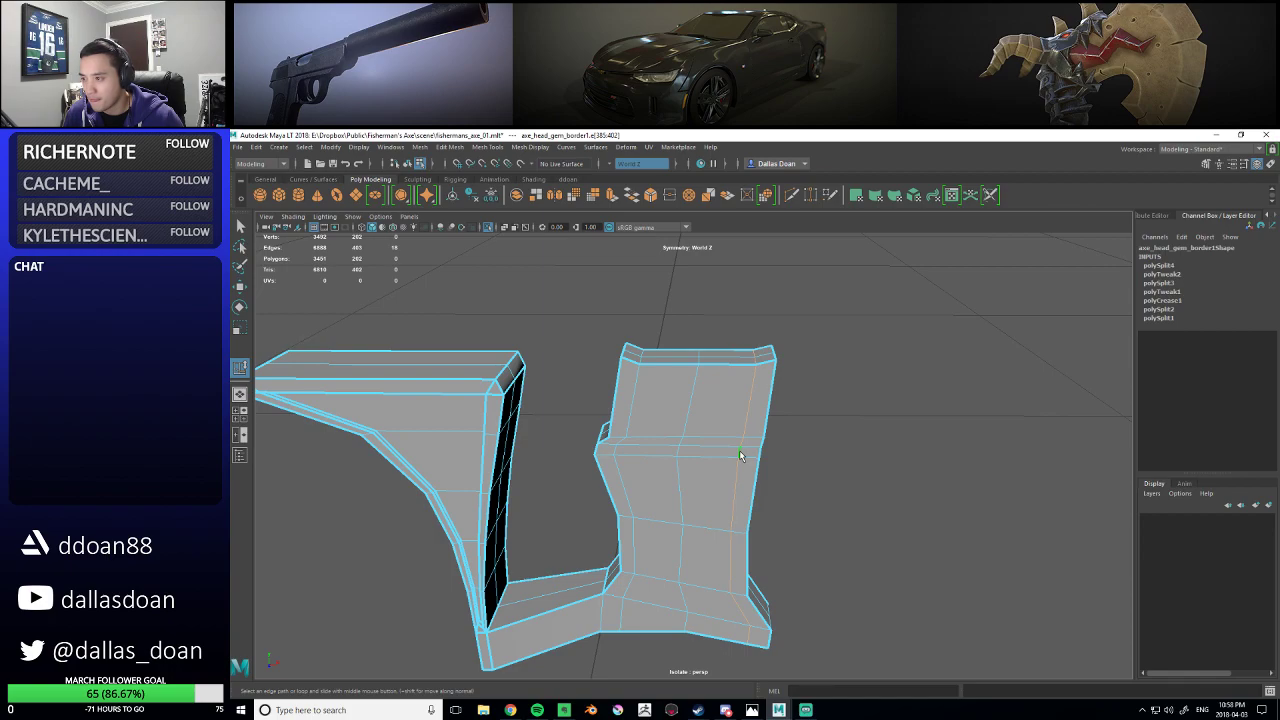
- Show the whole axe head and examine the gem border's new loops and shape against the surrounding parts
alt+drag(742, 452, 695, 442)
scroll(695, 442, down, 5)
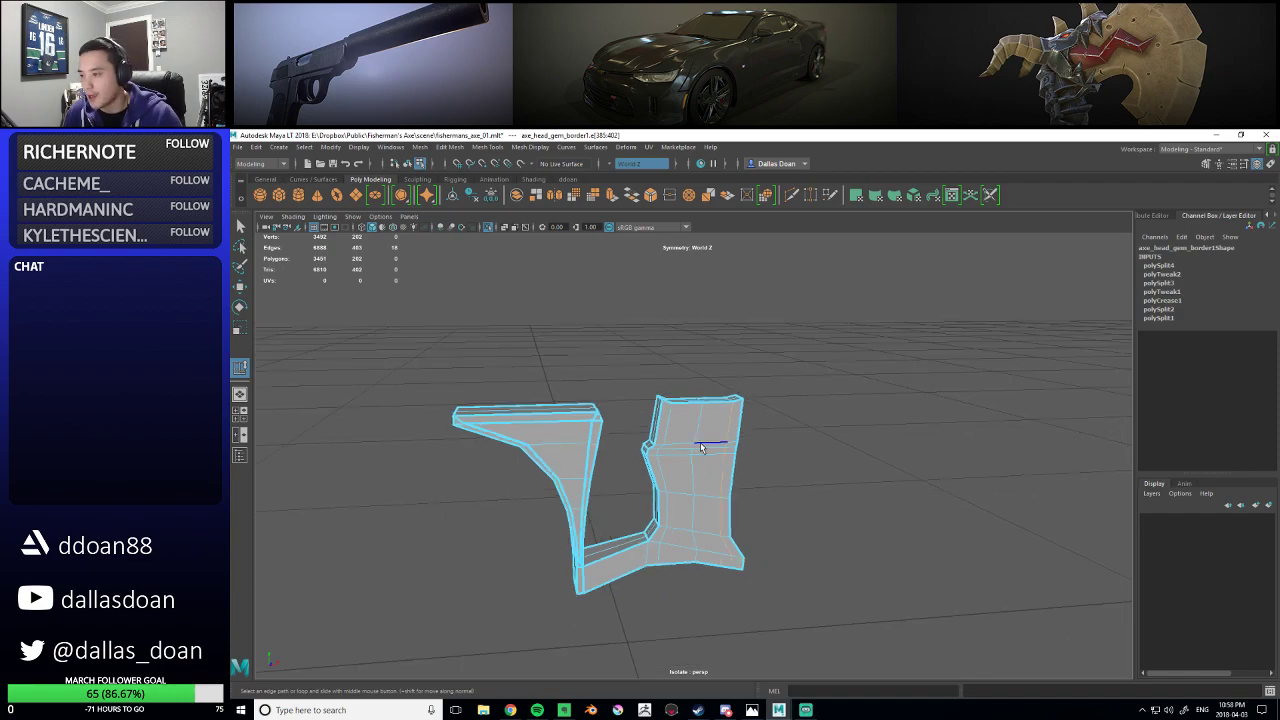
key(ctrl+1)
mouse_move(708, 460)
alt+mouse_down()
mouse_move(685, 439)
mouse_move(713, 471)
alt+mouse_up()
alt+middle_drag(713, 471, 674, 477)
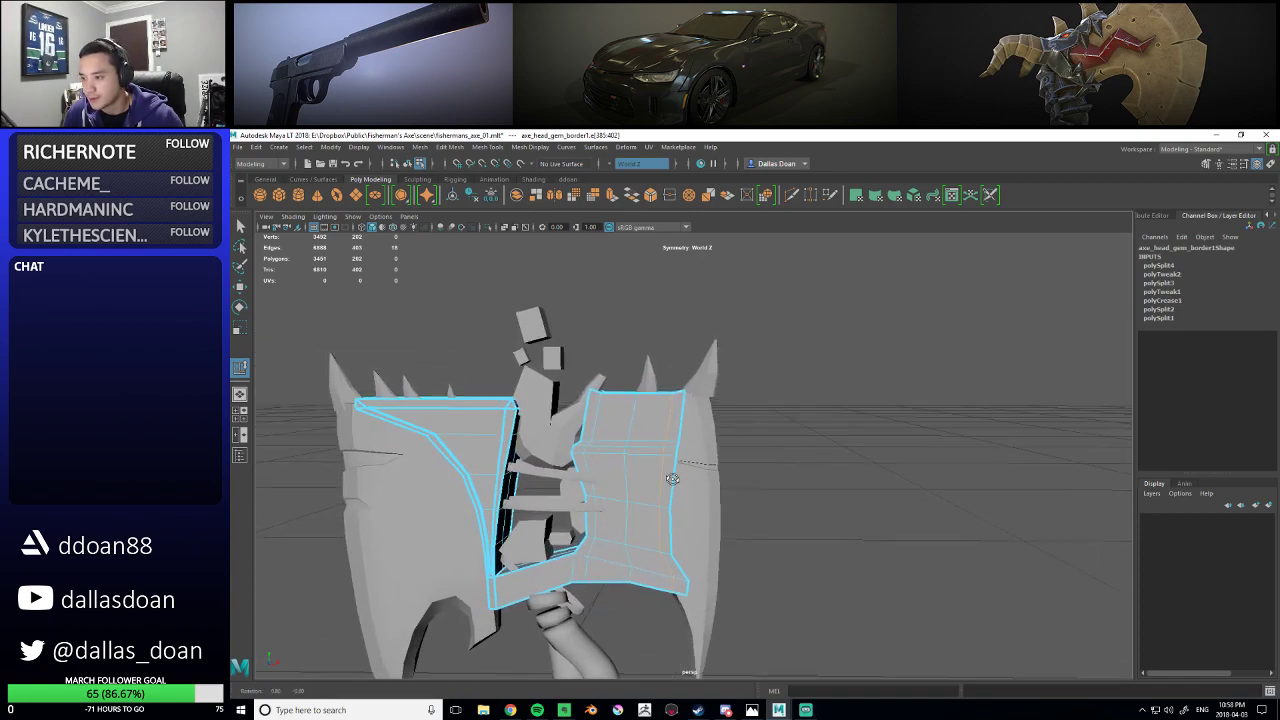
scroll(655, 474, up, 4)
alt+drag(651, 474, 735, 474)
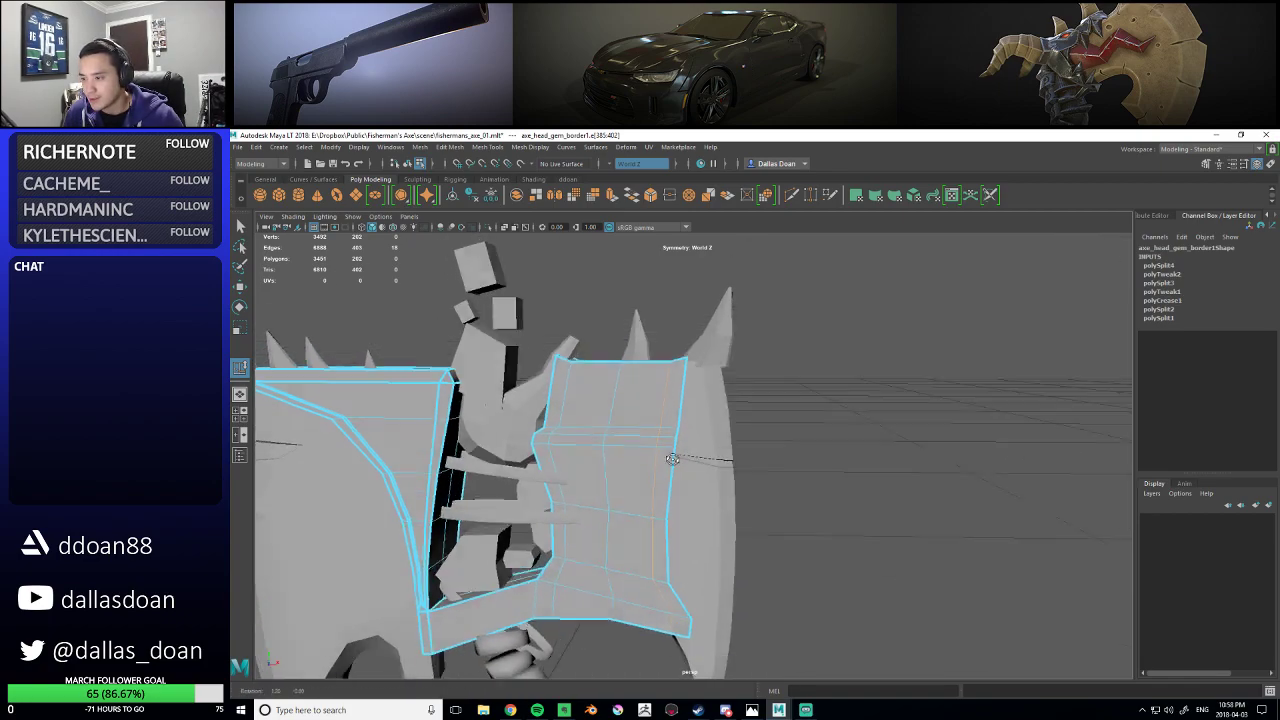
scroll(669, 451, up, 5)
scroll(645, 466, down, 4)
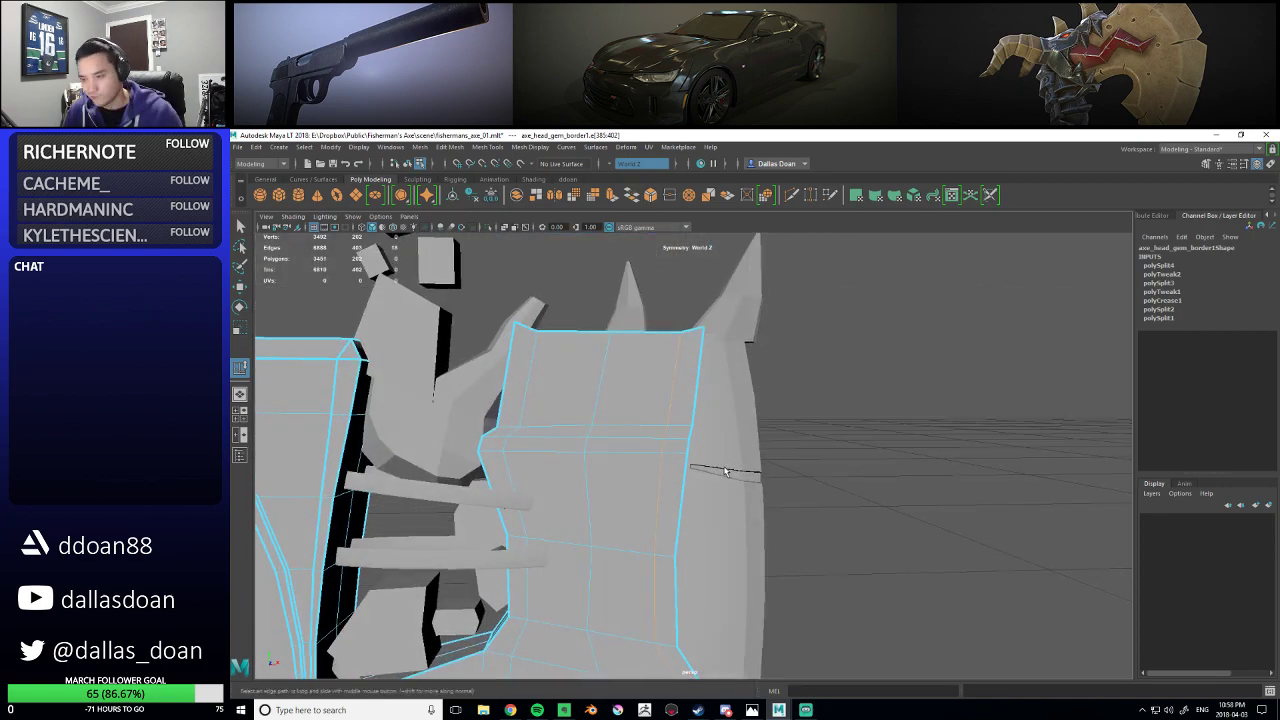
scroll(657, 459, down, 3)
alt+drag(657, 459, 606, 478)
right_drag(669, 409, 653, 475)
mouse_move(656, 473)
alt+mouse_down()
mouse_move(719, 462)
mouse_move(660, 477)
mouse_move(643, 466)
mouse_move(652, 450)
alt+mouse_up()
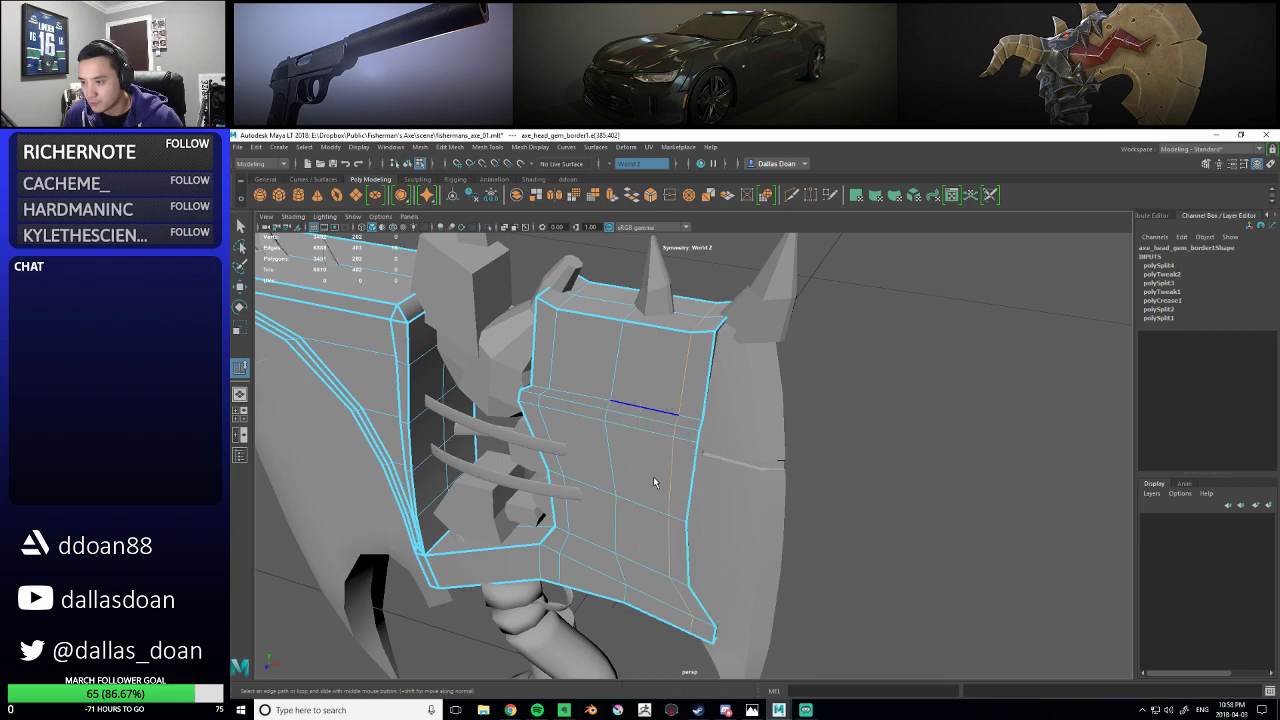
- Isolate the gem border and snap the upper cross loop's outer rim vertices onto the middle cross loop's vertices
key(ctrl+1)
scroll(708, 485, up, 3)
right_drag(735, 385, 692, 385)
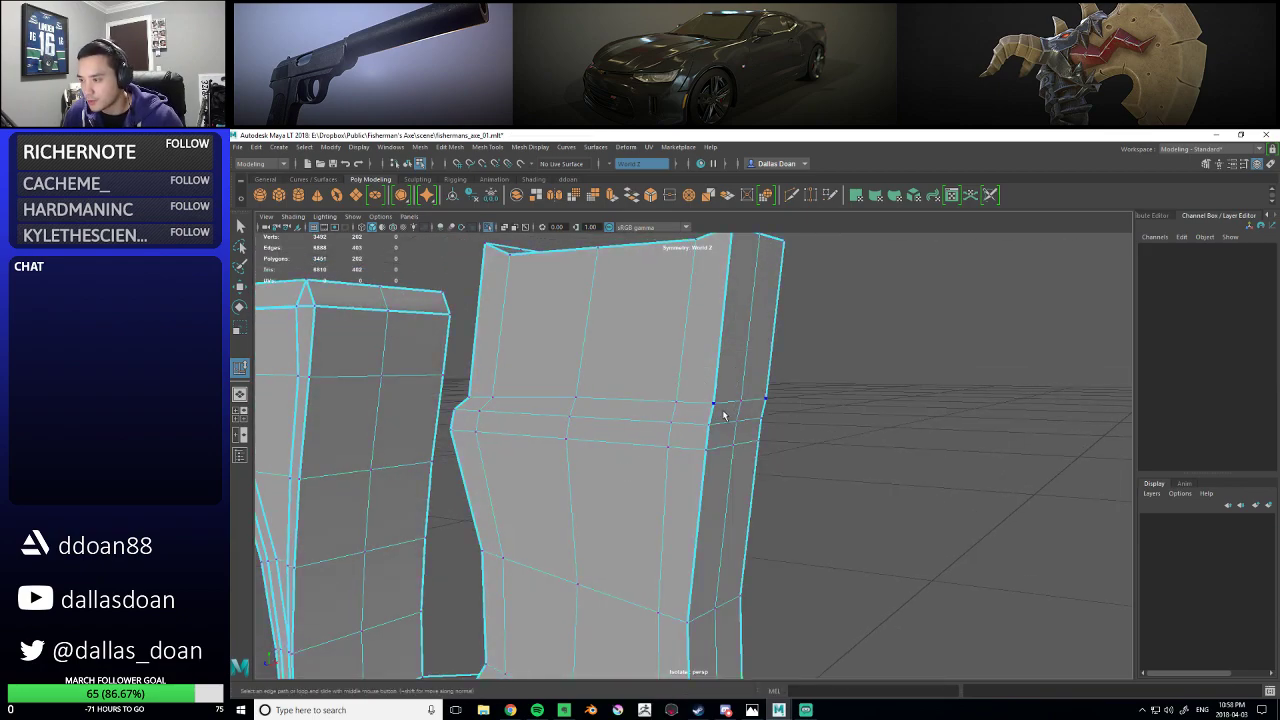
click(724, 413)
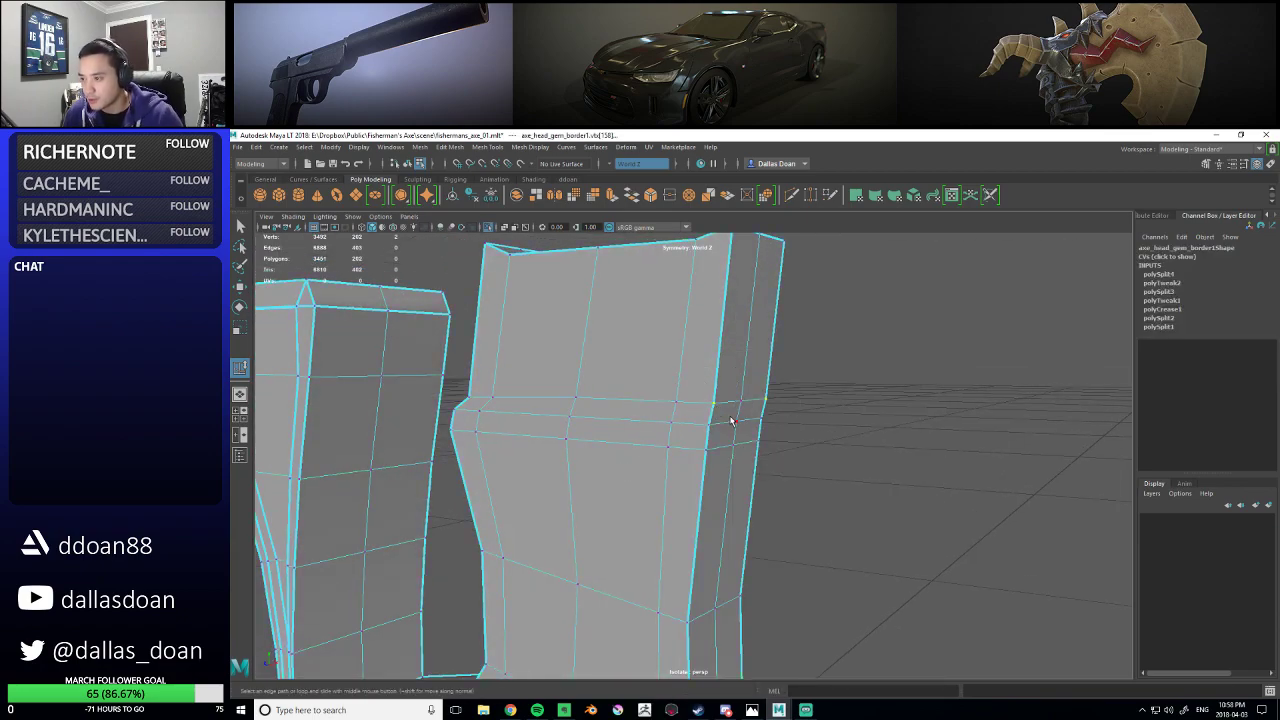
key(w)
key(v)
drag(697, 405, 710, 427)
click(738, 419)
- Snap the lower cross loop's outer rim vertices onto the same middle points and merge the overlapping vertices
alt+drag(662, 471, 784, 441)
click(705, 453)
click(794, 429)
click(717, 443)
click(778, 435)
click(771, 428)
alt+drag(697, 417, 751, 411)
shift+right_drag(756, 381, 806, 348)
alt+drag(775, 399, 783, 402)
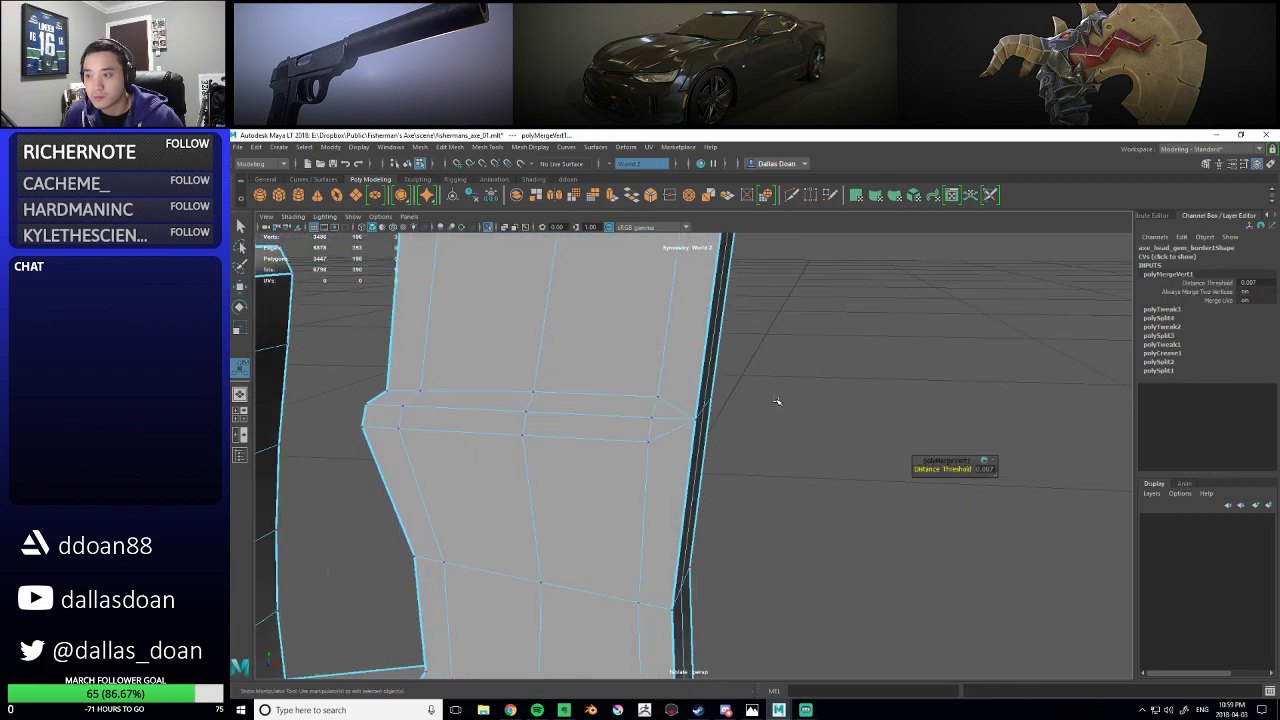
- Select the wide arm's outer lengthwise edge loop and bring the rest of the axe back into view
alt+right_drag(783, 402, 688, 432)
alt+drag(688, 432, 675, 409)
right_drag(678, 400, 672, 465)
alt+drag(674, 463, 720, 399)
right_drag(721, 399, 723, 366)
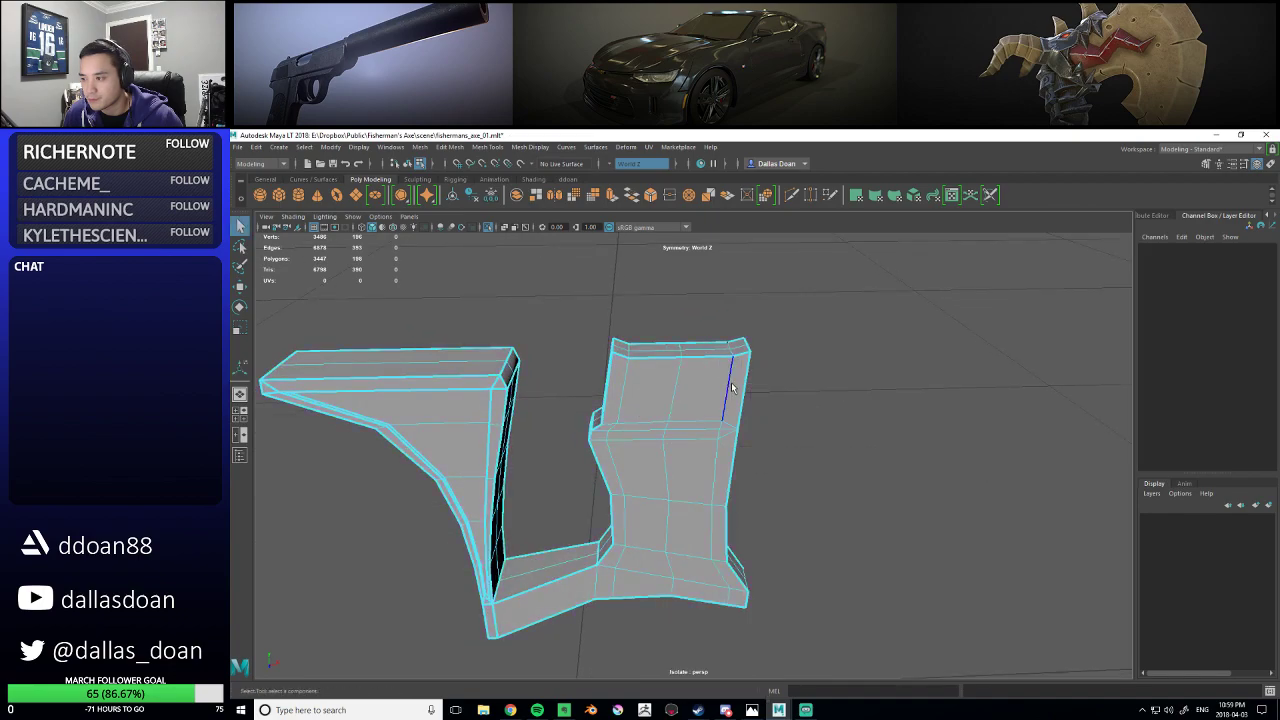
double_click(728, 421)
mouse_move(728, 423)
alt+mouse_down()
mouse_move(713, 400)
mouse_move(722, 385)
mouse_move(725, 425)
alt+mouse_up()
scroll(724, 425, down, 3)
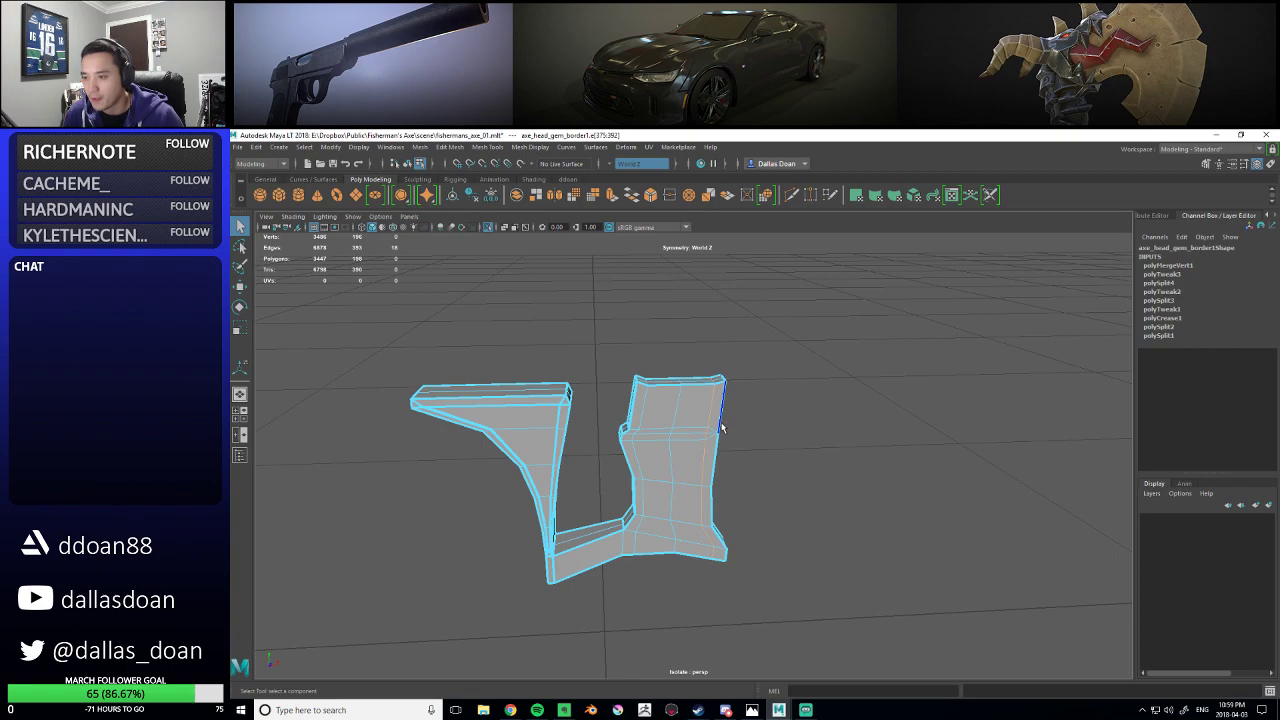
key(ctrl+1)
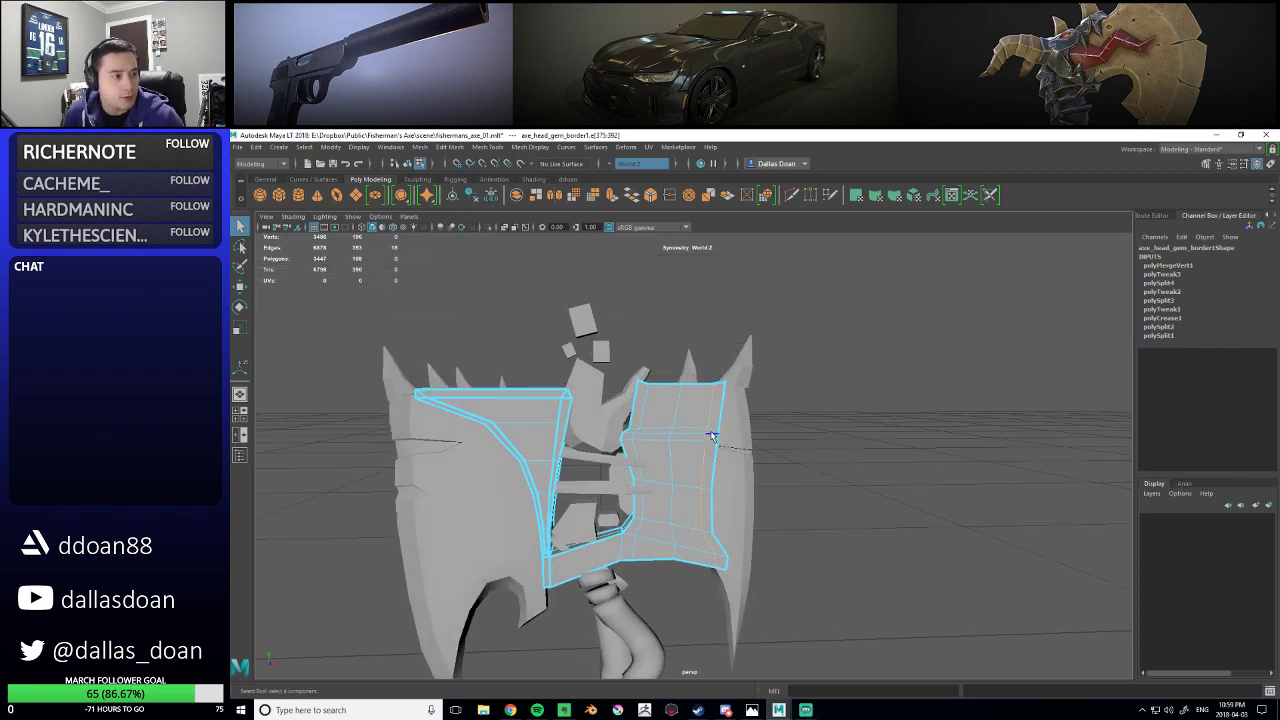
- Select all vertices along the wide arm's outer rim using wireframe display and shift them along X
alt+drag(645, 444, 751, 457)
right_drag(749, 385, 700, 385)
alt+drag(732, 425, 743, 405)
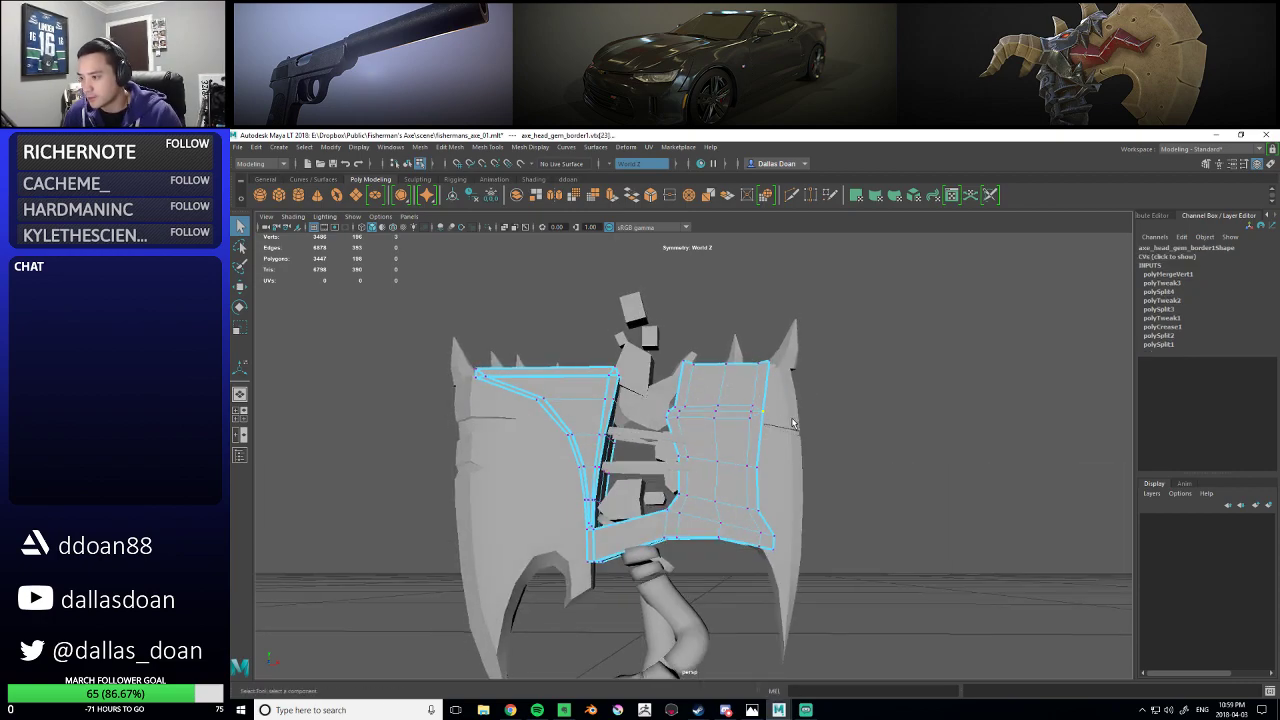
key(4)
drag(738, 583, 742, 584)
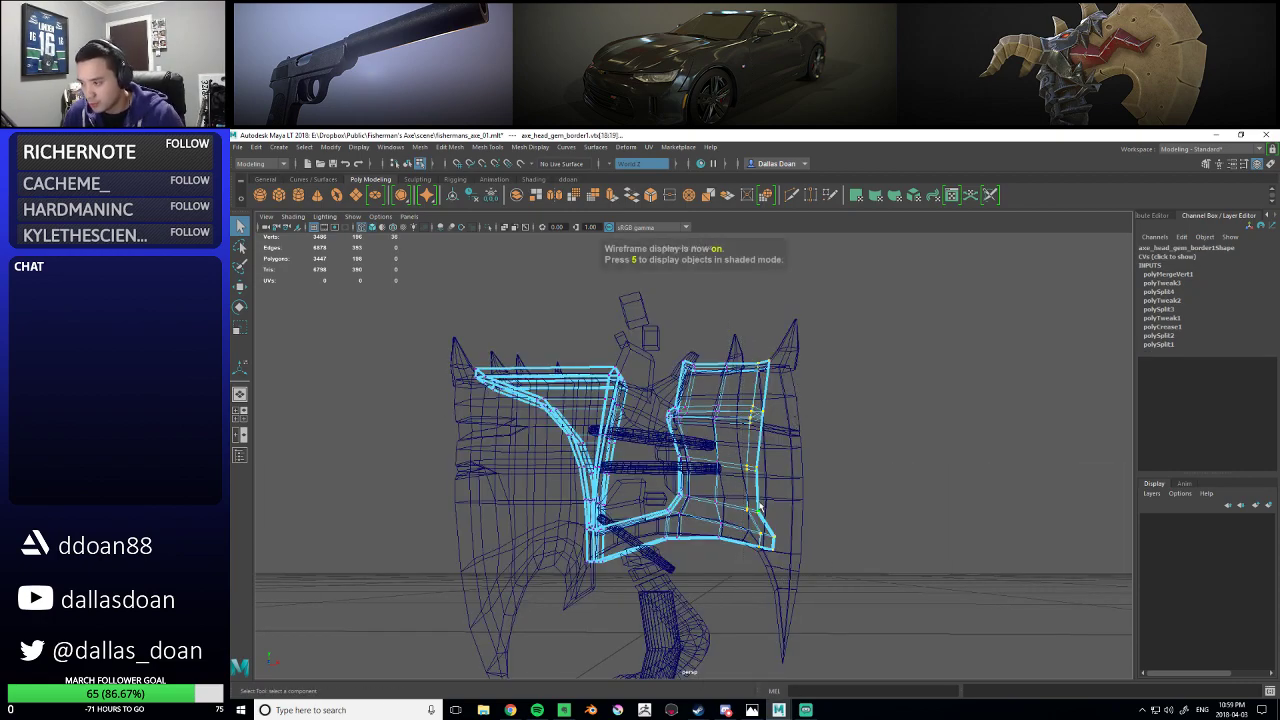
key(5)
alt+drag(760, 455, 799, 453)
key(w)
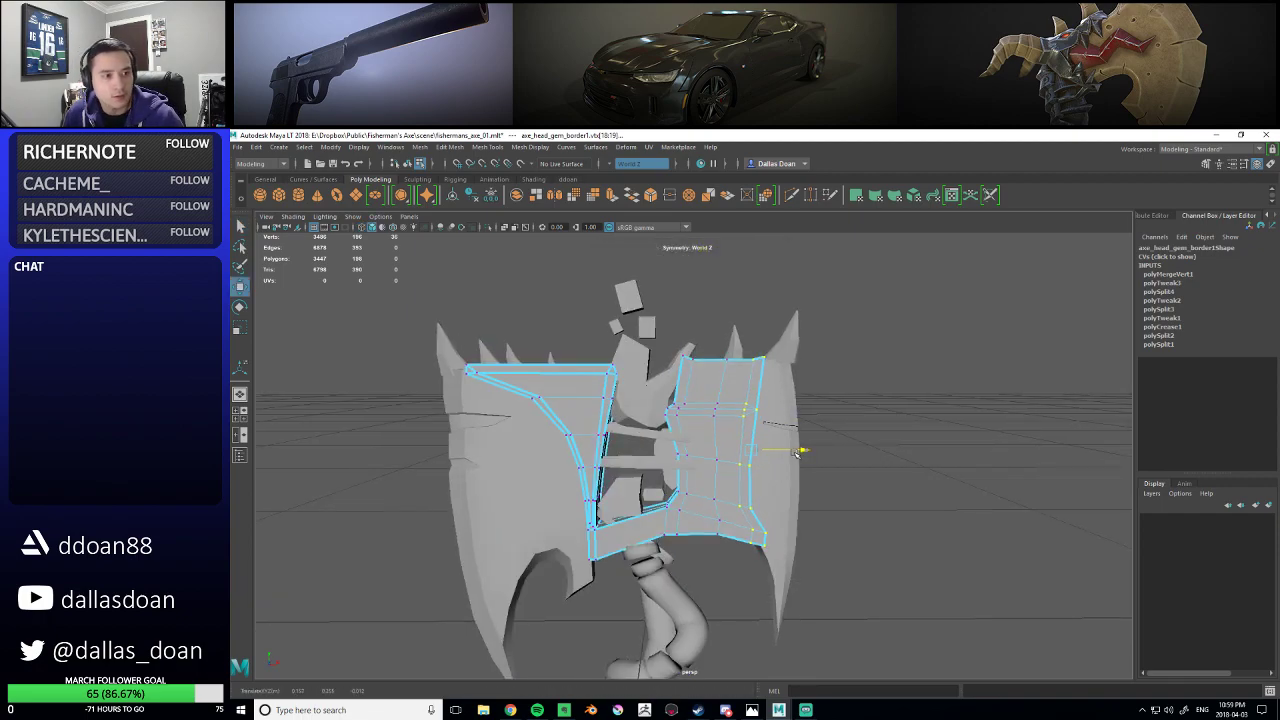
alt+middle_drag(794, 452, 799, 476)
alt+right_drag(799, 476, 830, 480)
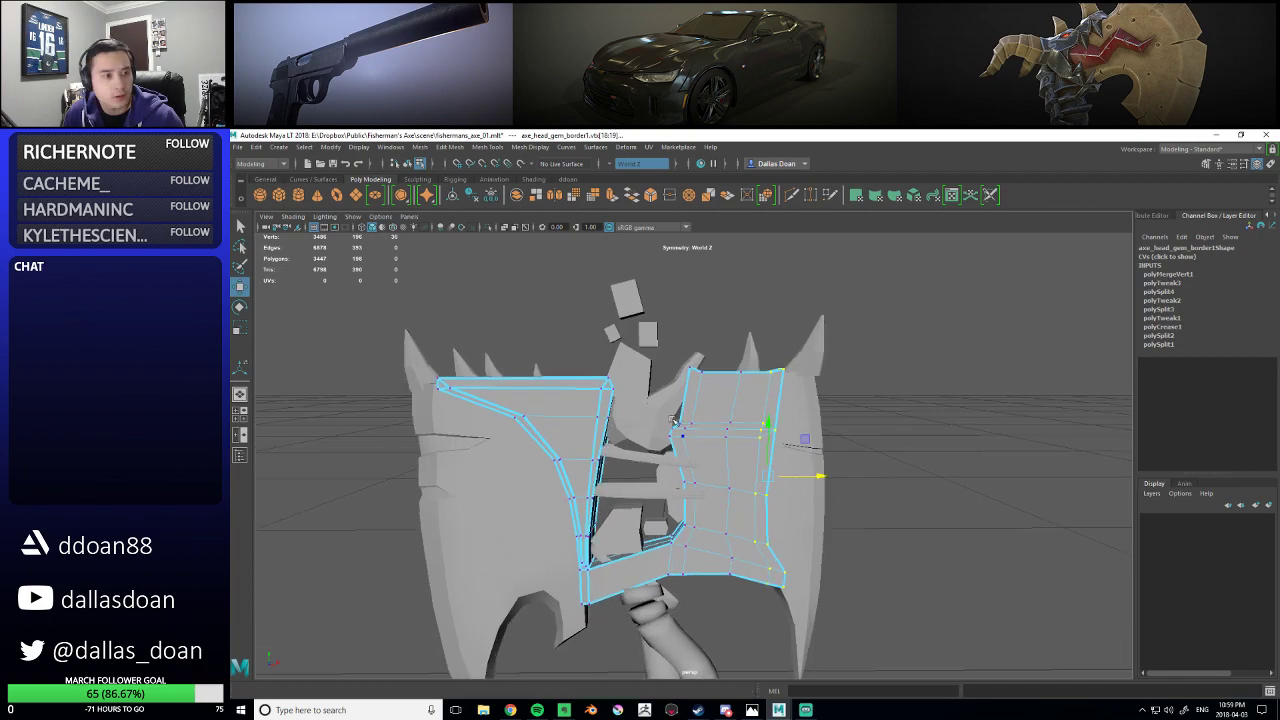
- Move the wide arm's inner end corner vertices along X toward the outer rim
alt+middle_drag(690, 400, 694, 430)
alt+right_drag(694, 430, 724, 434)
drag(653, 349, 731, 413)
scroll(731, 413, down, 3)
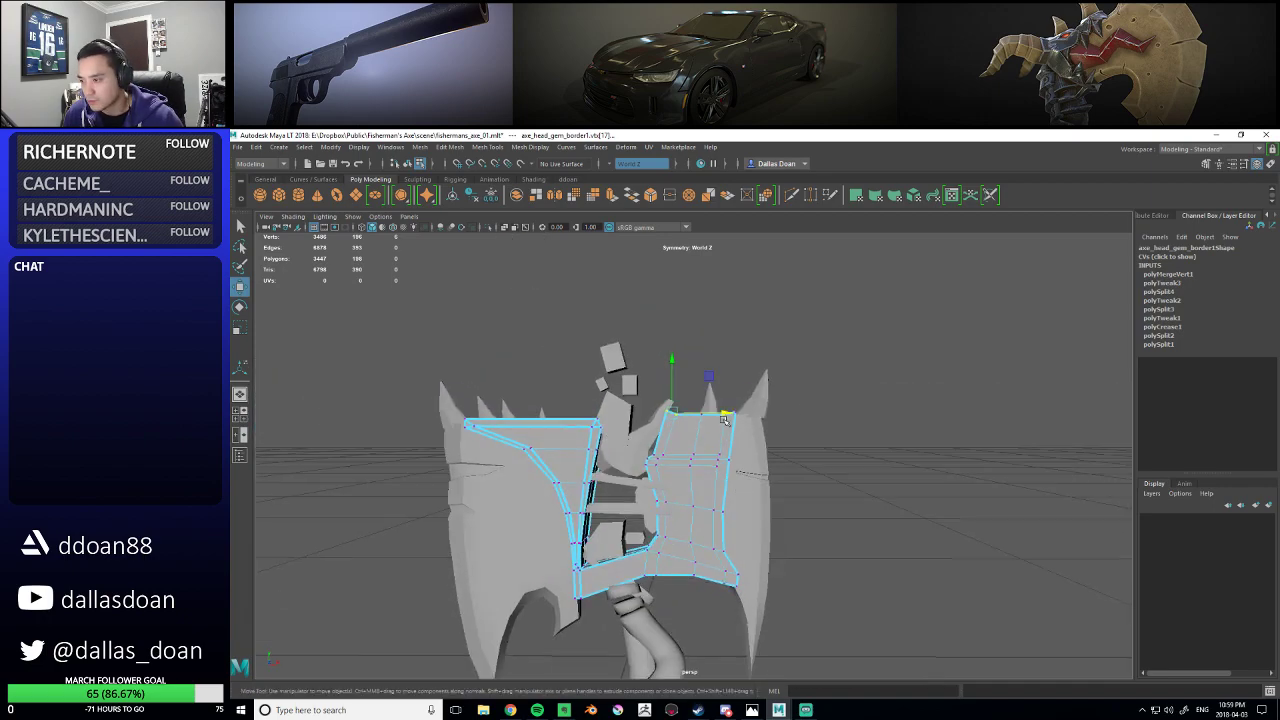
- Select the wide arm's middle and outer vertex columns below its end and adjust their position along X
drag(760, 575, 761, 576)
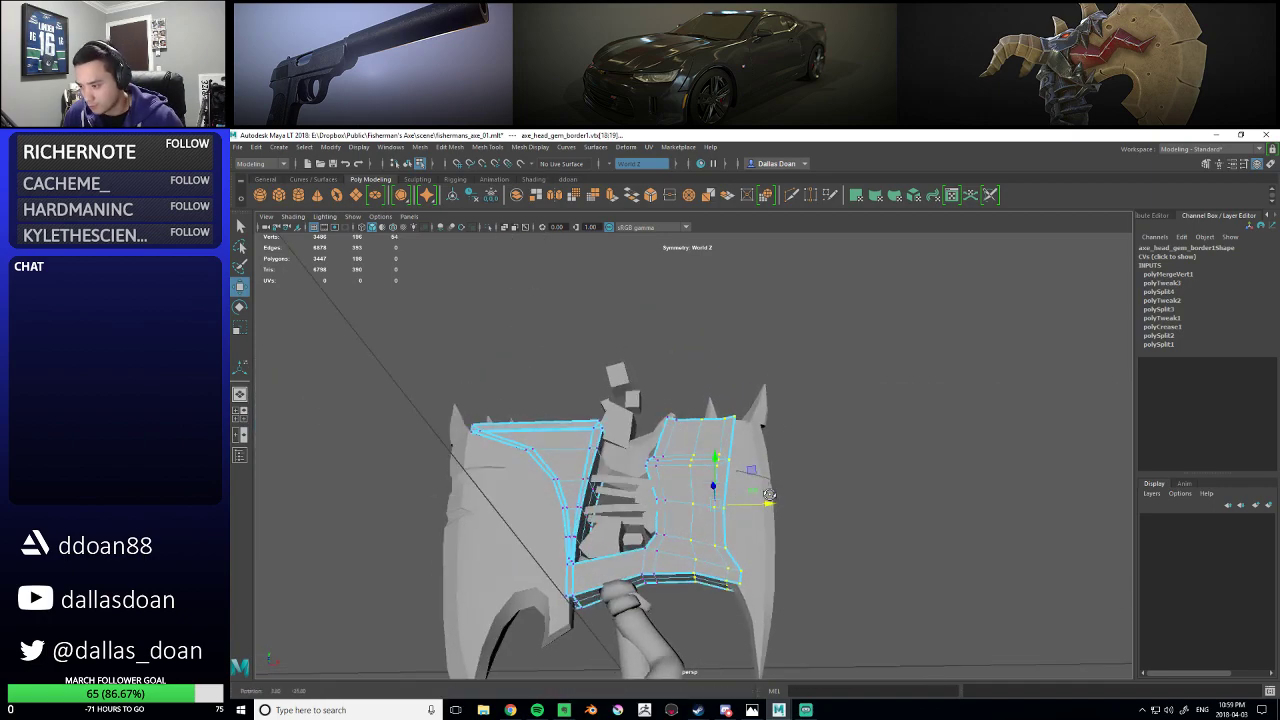
alt+drag(760, 500, 742, 457)
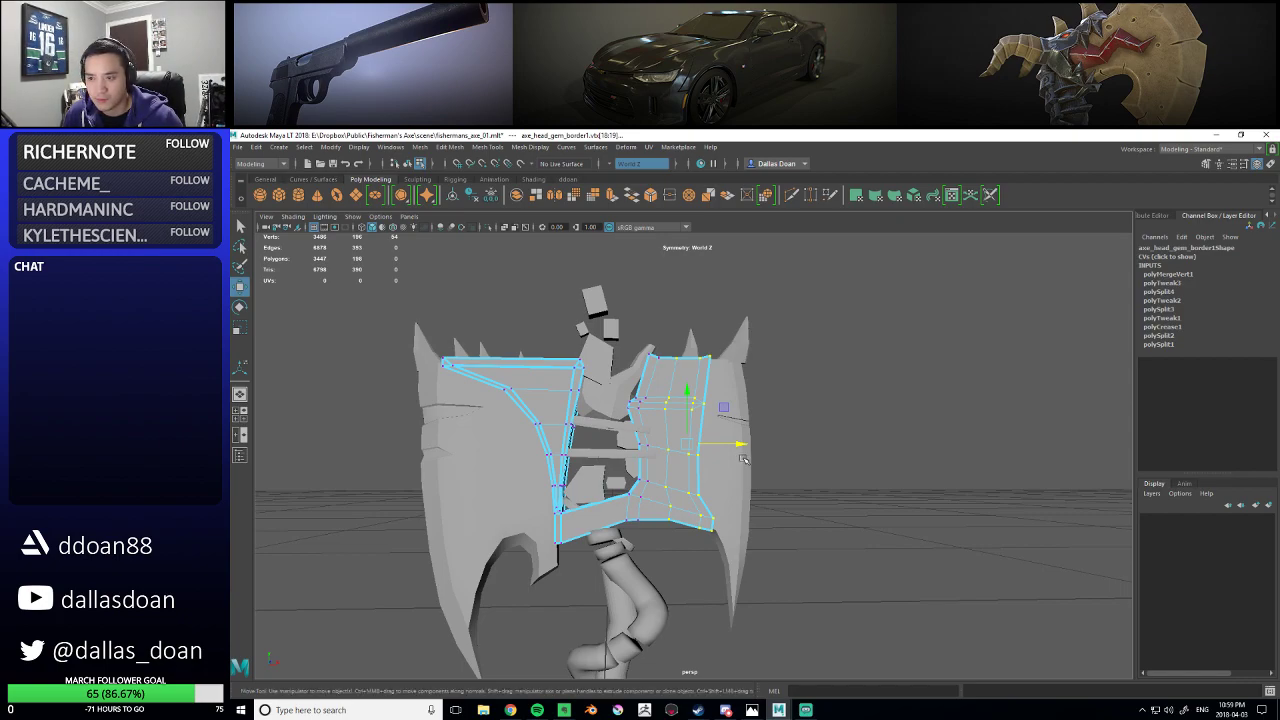
click(747, 489)
alt+drag(746, 452, 744, 478)
- Return to object mode, select the gem border, delete its construction history and deselect it
key(F8)
click(827, 484)
alt+drag(826, 483, 700, 454)
click(762, 462)
click(760, 455)
alt+right_drag(700, 454, 731, 459)
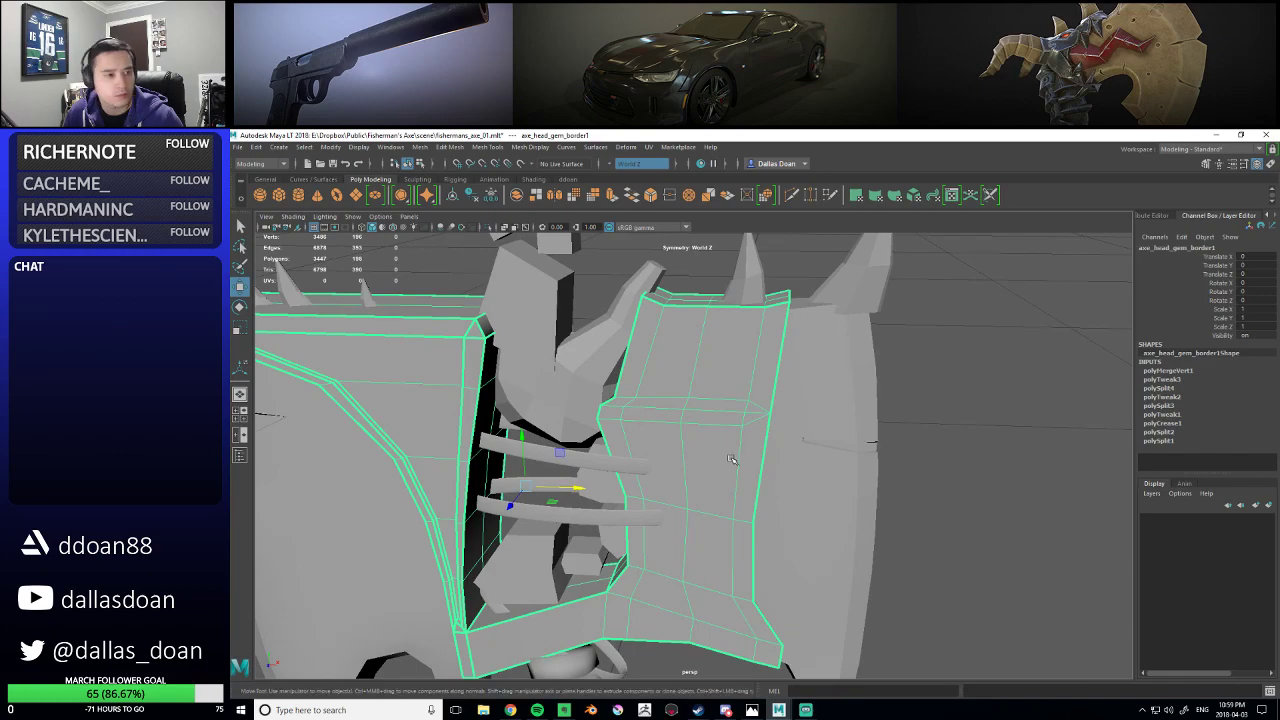
alt+drag(726, 435, 738, 463)
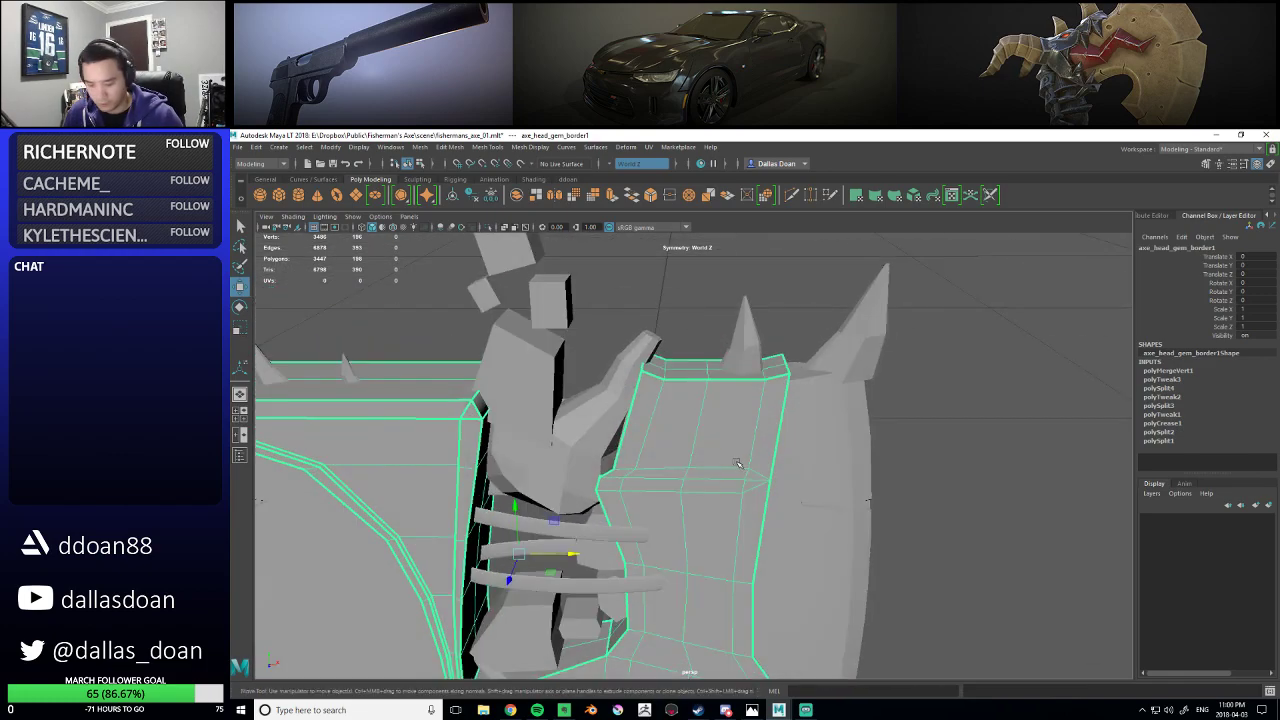
key(alt+shift+d)
click(898, 452)
- Examine the full axe head and its reshaped gem border from several angles
alt+drag(898, 452, 811, 466)
alt+right_drag(811, 466, 775, 458)
alt+middle_drag(775, 458, 855, 420)
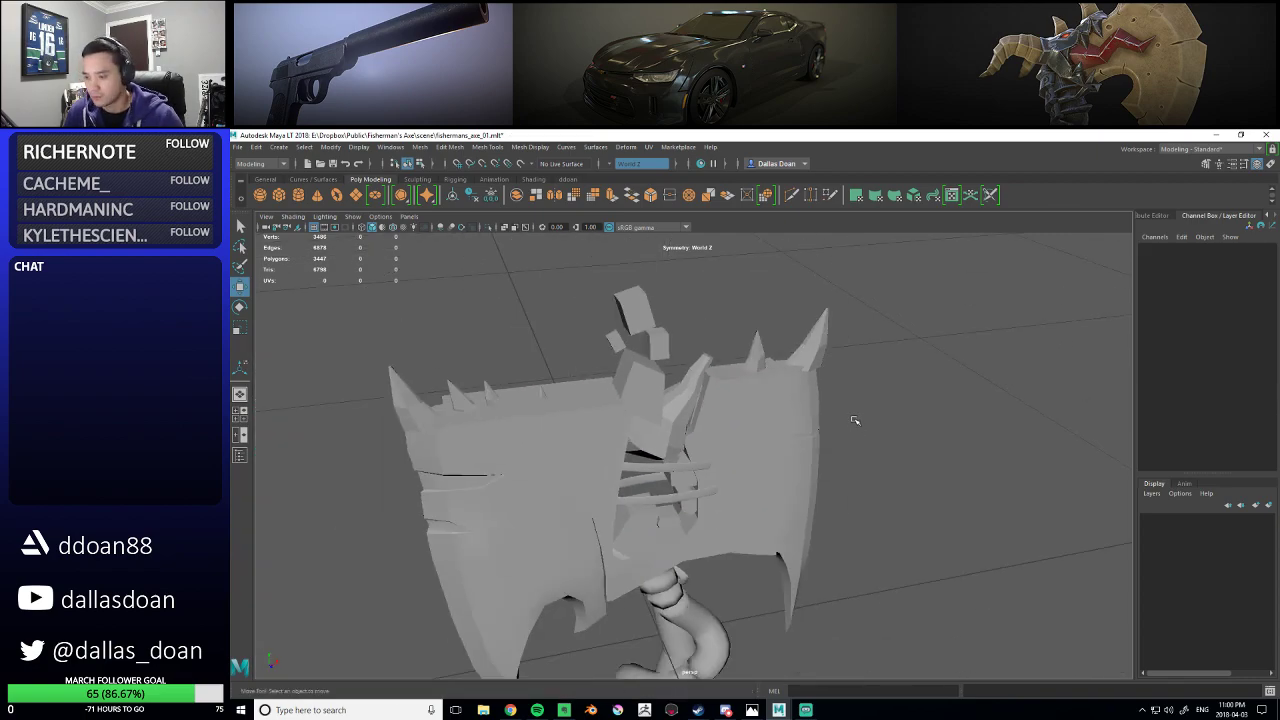
alt+drag(855, 420, 738, 428)
click(754, 405)
click(909, 417)
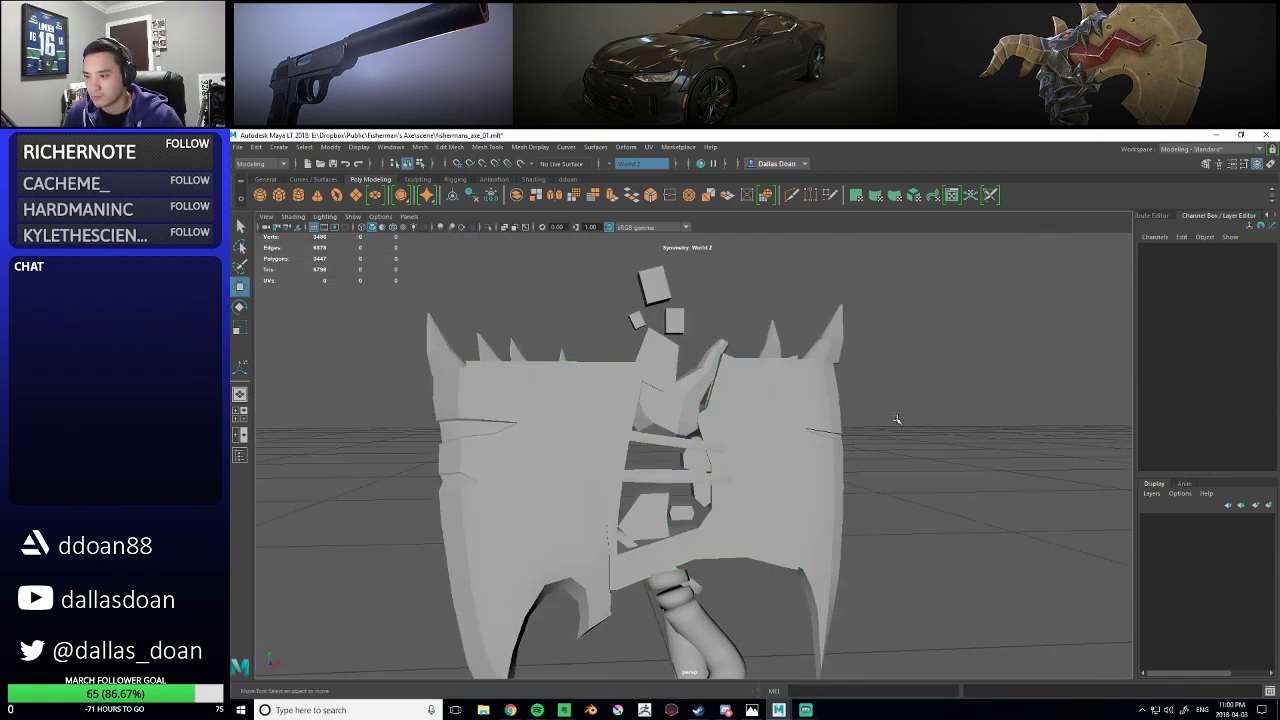
- Select the gem border, turn on its smooth mesh preview and inspect the smoothed shape up close
alt+drag(909, 417, 754, 414)
click(754, 414)
key(3)
click(880, 444)
alt+drag(880, 444, 717, 443)
click(706, 422)
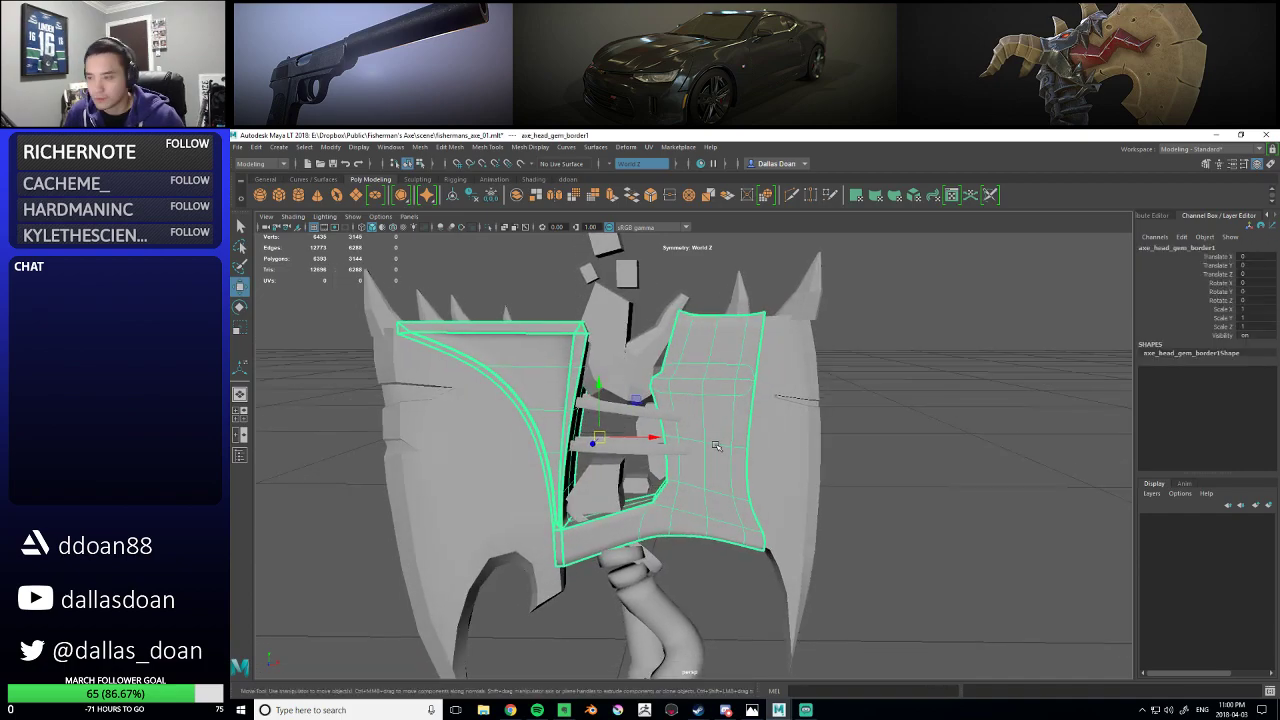
alt+right_drag(717, 443, 724, 494)
alt+middle_drag(724, 494, 734, 434)
alt+drag(734, 434, 700, 448)
alt+right_drag(700, 447, 704, 476)
alt+drag(704, 476, 701, 449)
- Switch the gem border to vertex editing and isolate it in wireframe display
right_drag(691, 406, 656, 410)
alt+right_drag(656, 412, 671, 449)
alt+drag(671, 449, 673, 482)
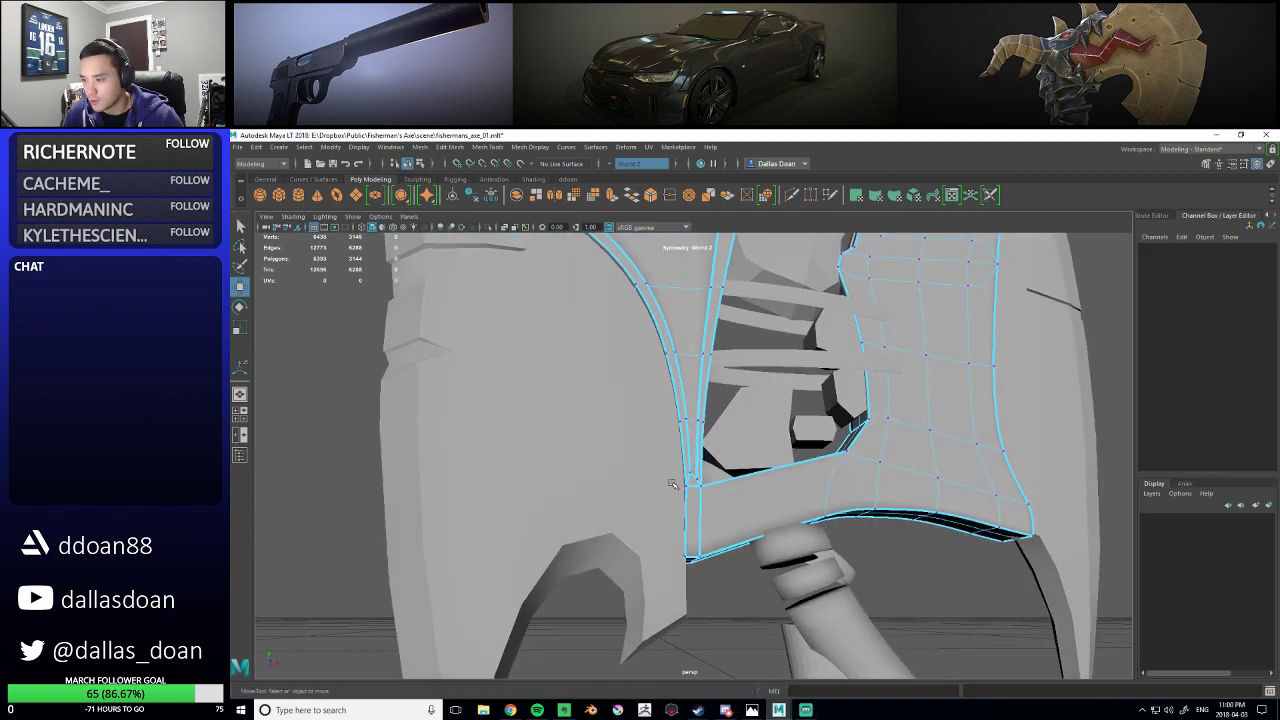
key(4)
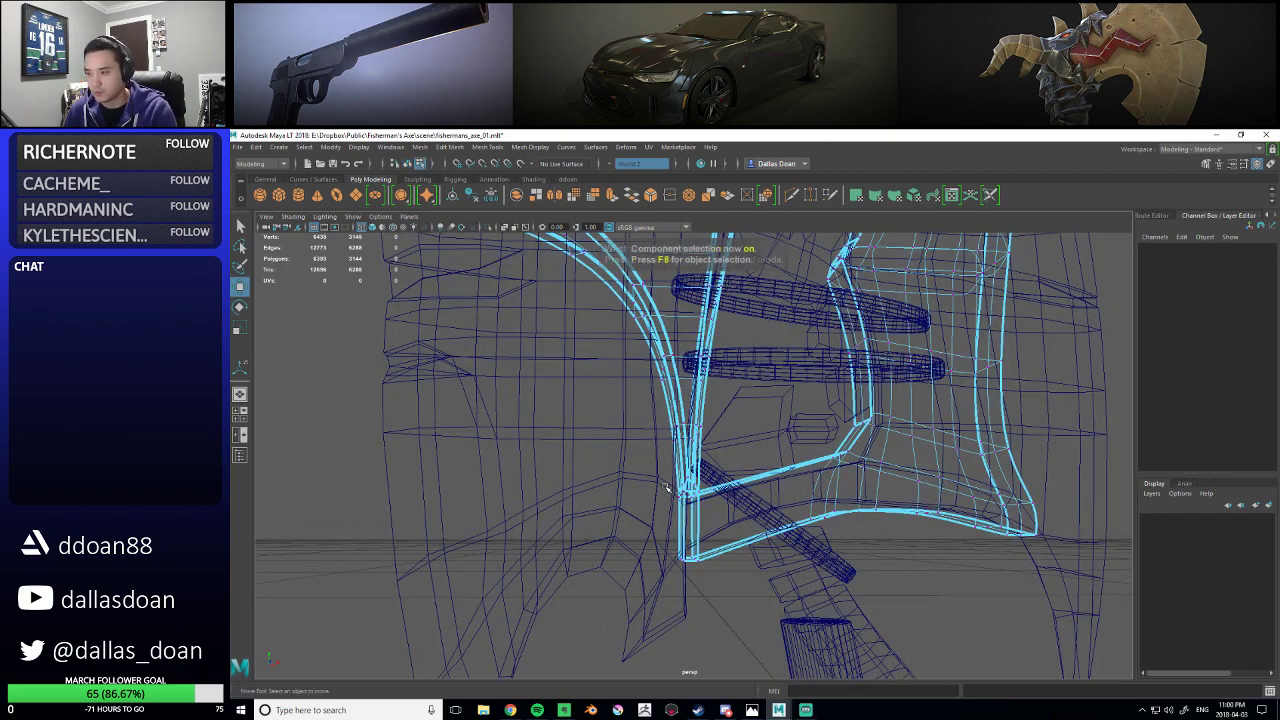
key(F8)
key(ctrl+1)
alt+drag(662, 509, 663, 511)
right_drag(676, 440, 622, 418)
alt+drag(674, 462, 667, 464)
- Select the vertices along the triangular arm's curved outer edge down to its lower corner and nudge them slightly along X
drag(663, 465, 670, 498)
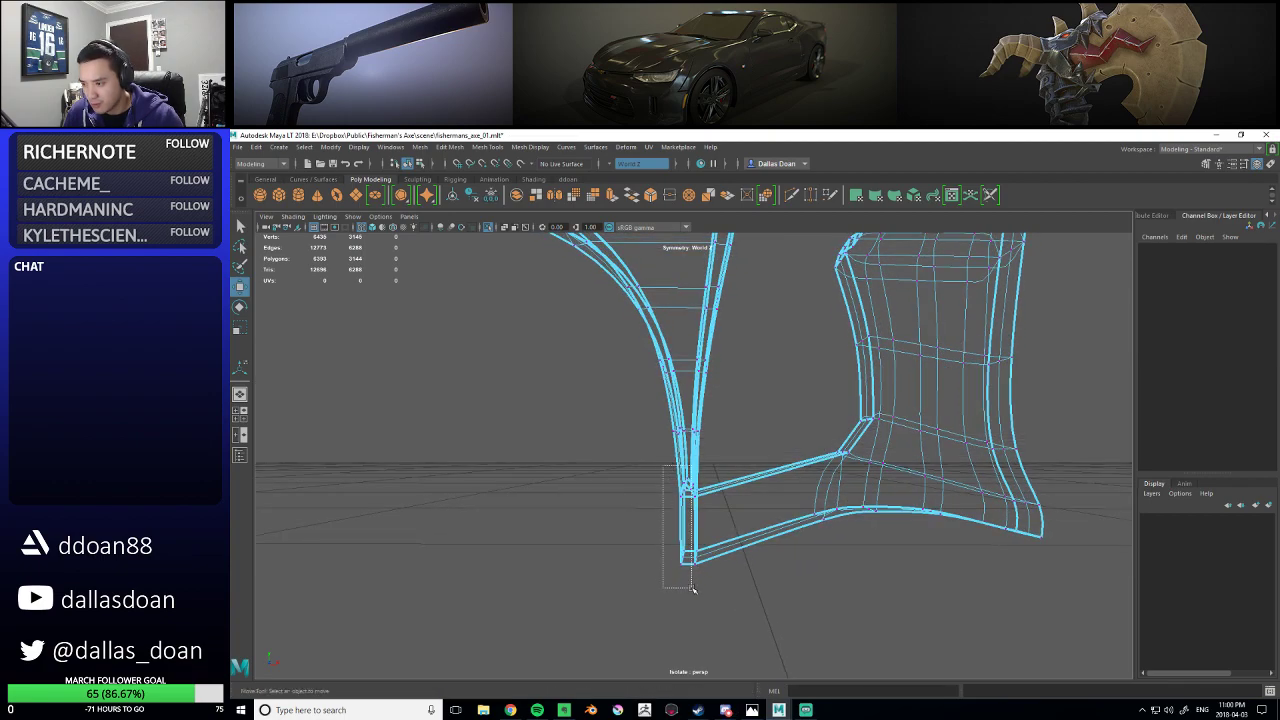
drag(688, 590, 688, 590)
mouse_move(632, 471)
alt+mouse_down()
mouse_move(680, 491)
mouse_move(656, 475)
alt+mouse_up()
drag(656, 475, 682, 505)
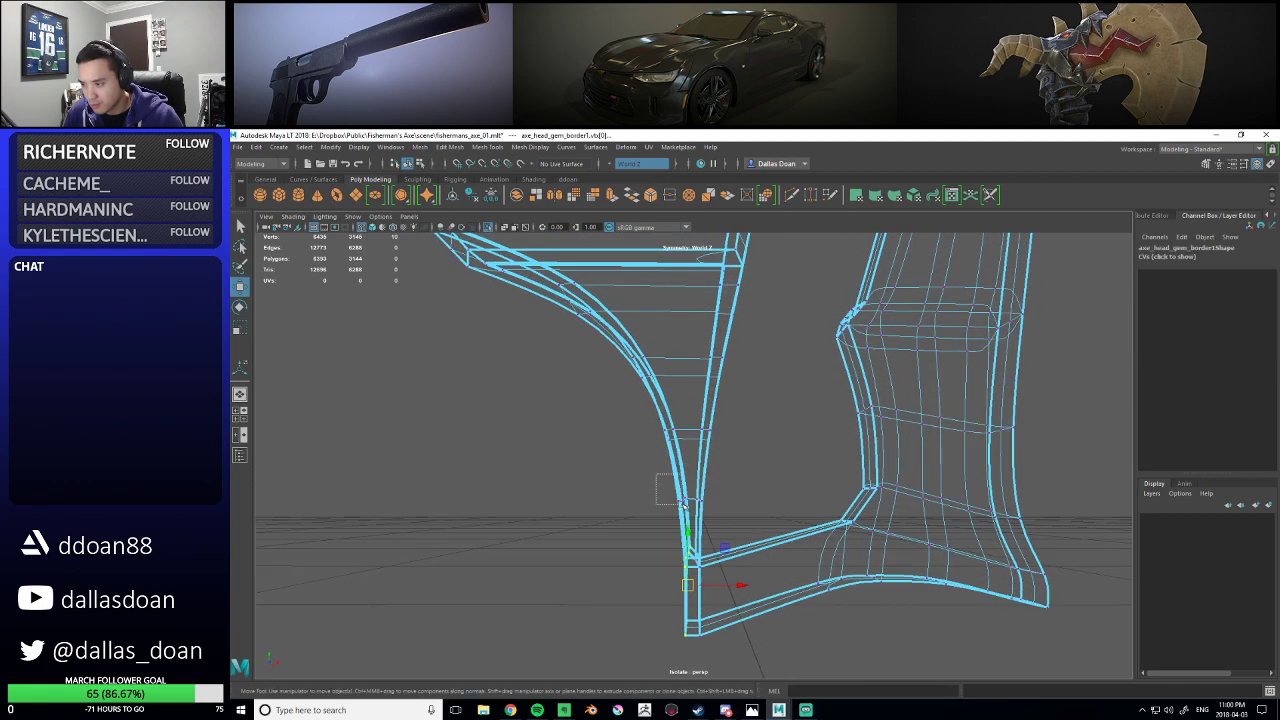
alt+drag(657, 430, 652, 391)
key(5)
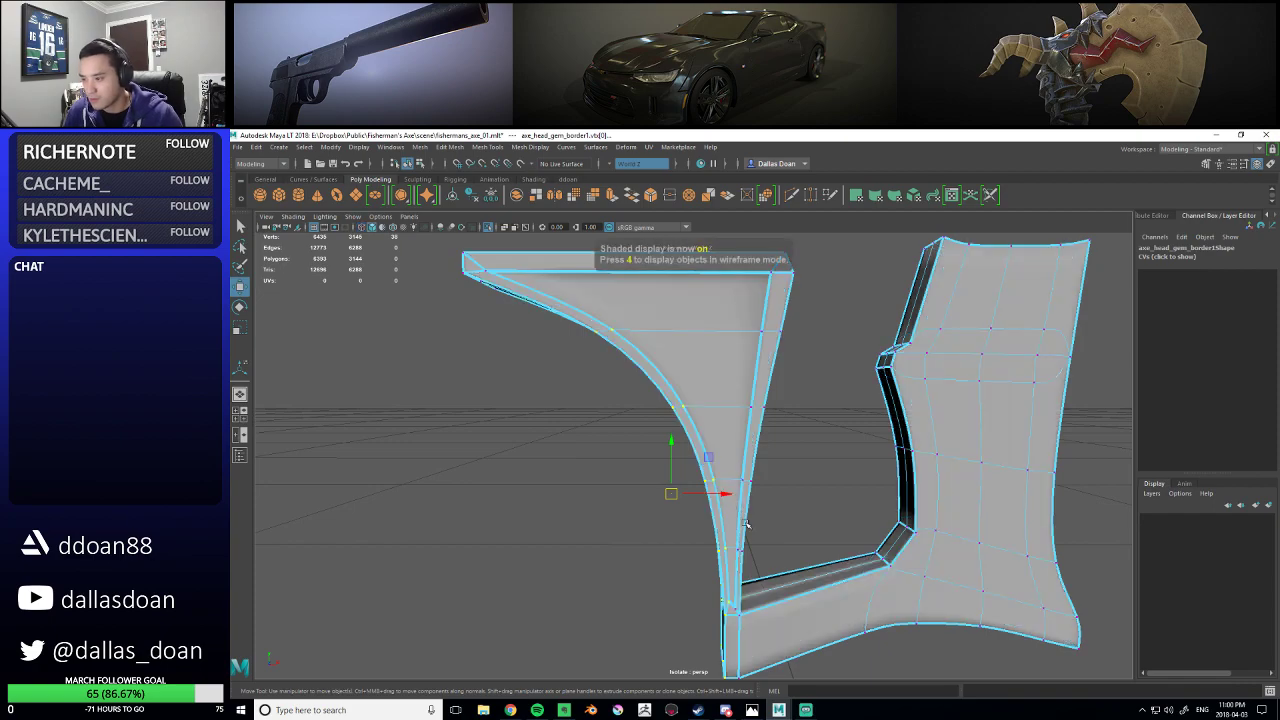
drag(727, 497, 725, 497)
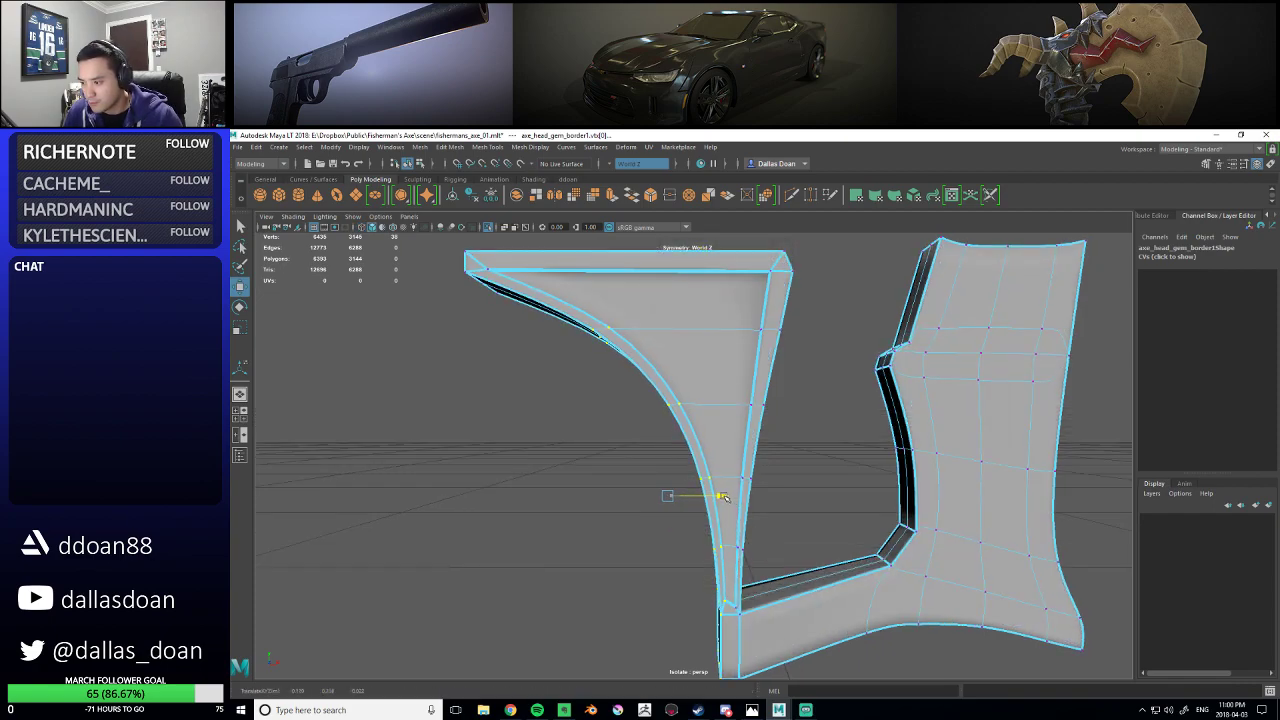
- Leave isolation to show the whole axe and return the gem border to object mode
scroll(793, 468, down, 4)
key(ctrl+1)
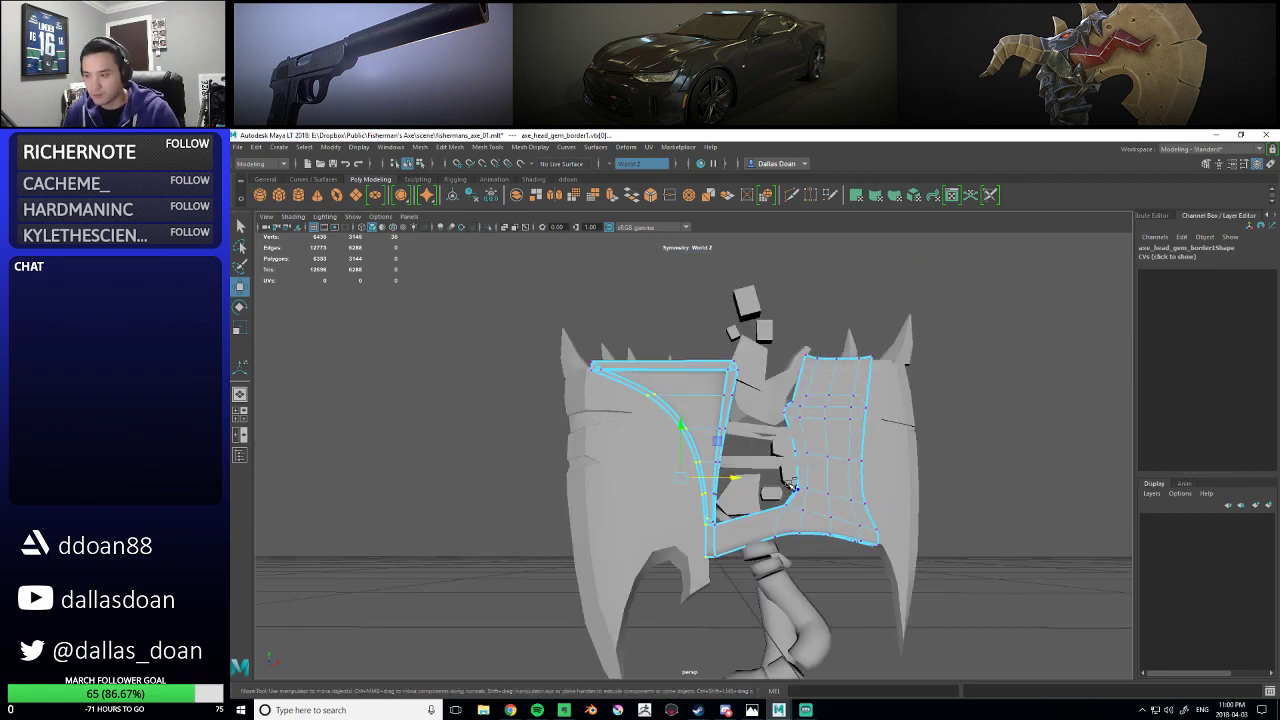
key(ctrl+1)
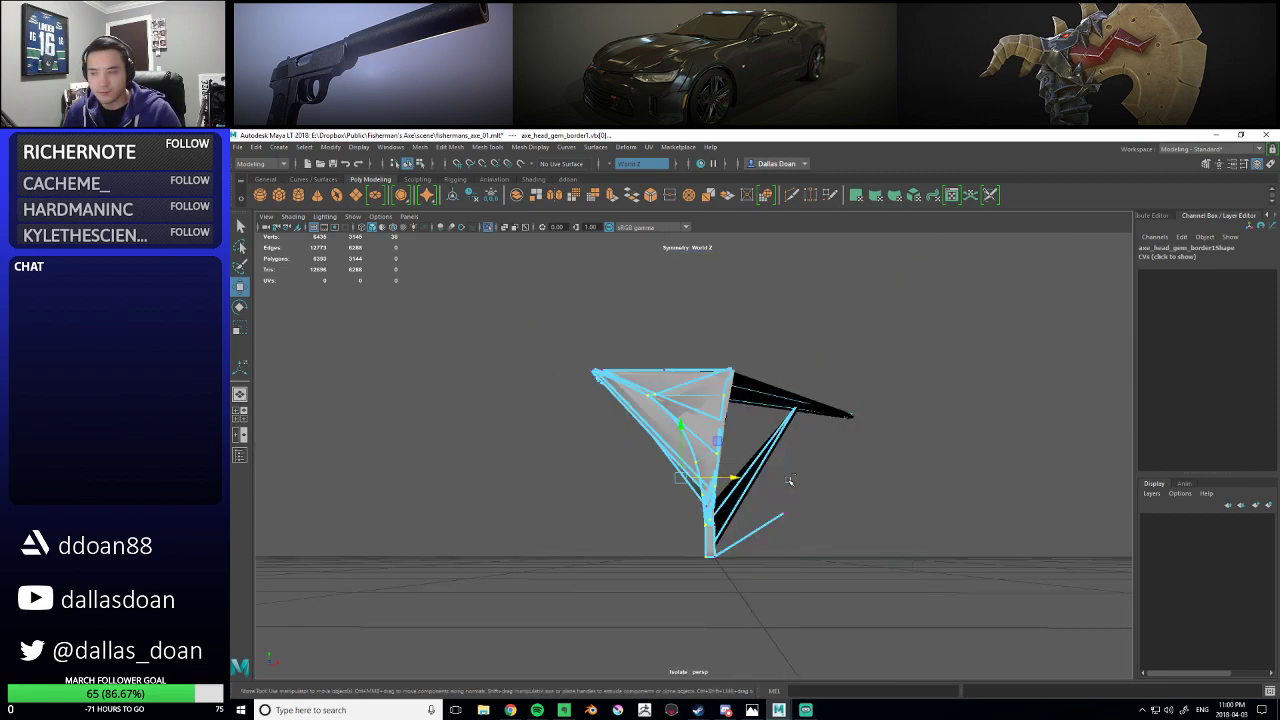
key(ctrl+1)
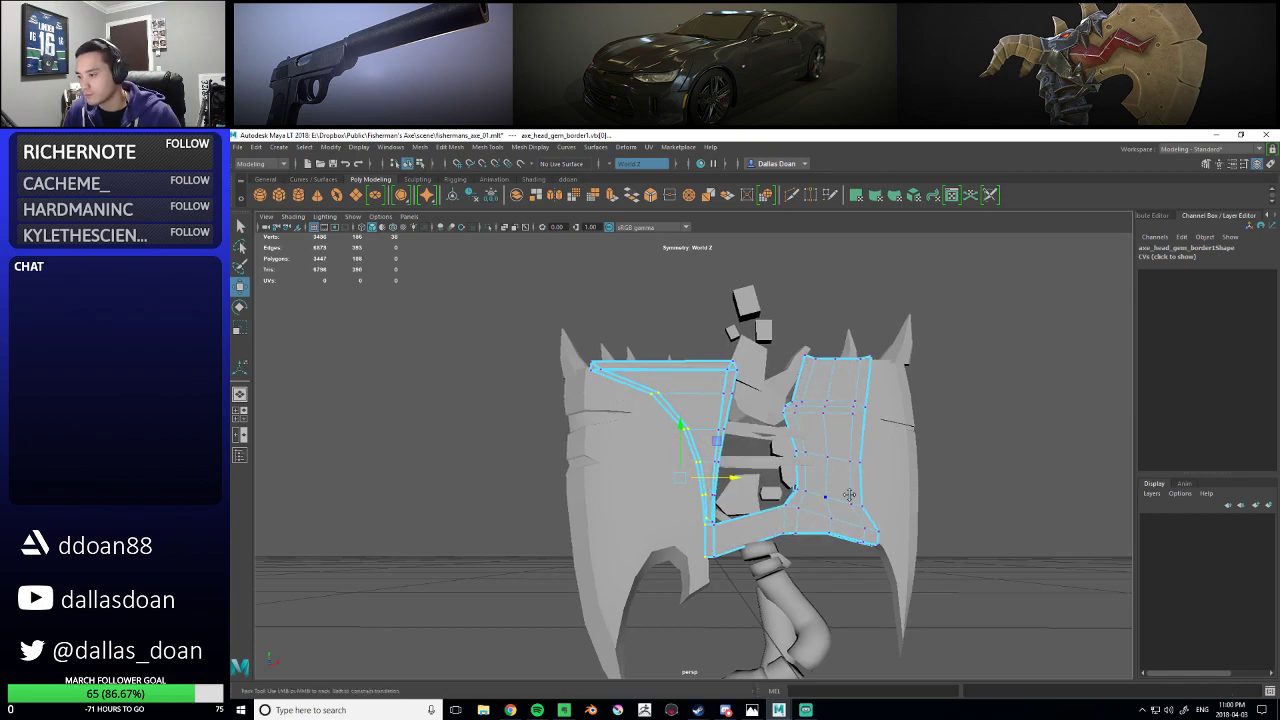
scroll(815, 478, down, 2)
scroll(818, 476, up, 3)
right_drag(810, 482, 801, 490)
alt+drag(801, 490, 787, 498)
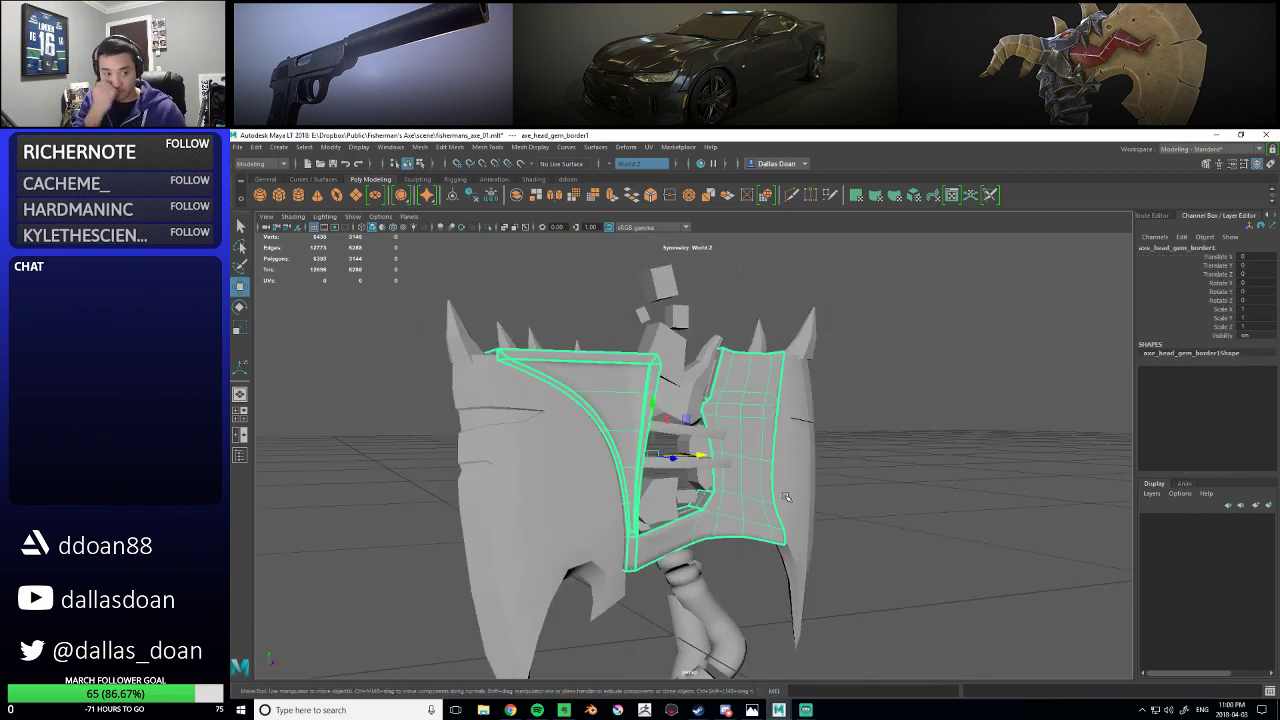
- Select the edge at the wide arm's lower outer corner and crease it to sharpen the corner
alt+middle_drag(768, 497, 665, 434)
scroll(766, 457, up, 2)
mouse_move(665, 434)
alt+mouse_down()
mouse_move(630, 454)
mouse_move(672, 425)
alt+mouse_up()
scroll(658, 470, up, 4)
right_drag(651, 408, 651, 379)
alt+drag(655, 488, 717, 483)
click(675, 480)
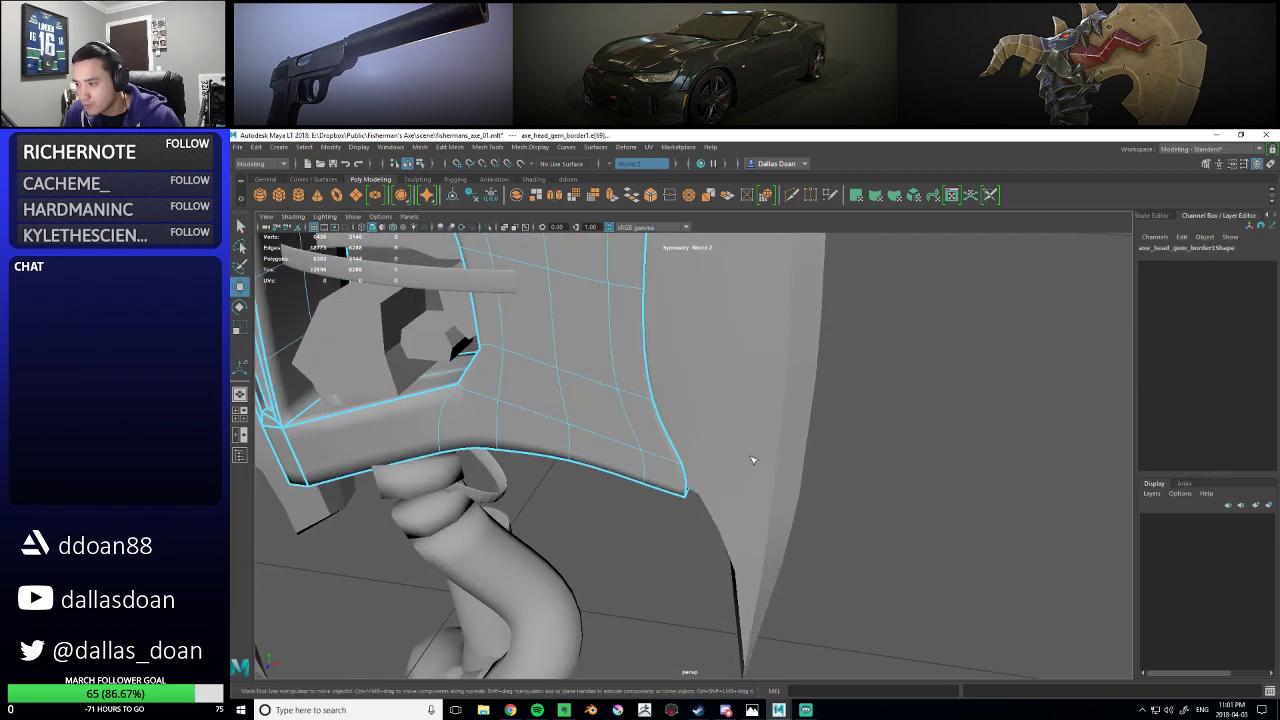
key(g)
middle_drag(752, 460, 763, 451)
- Crease the short edges at the wide arm's upper corners and return to object mode
scroll(763, 451, down, 5)
alt+drag(765, 451, 837, 414)
alt+middle_drag(789, 396, 781, 412)
alt+drag(781, 412, 659, 397)
alt+right_drag(672, 395, 652, 426)
alt+middle_drag(652, 426, 736, 451)
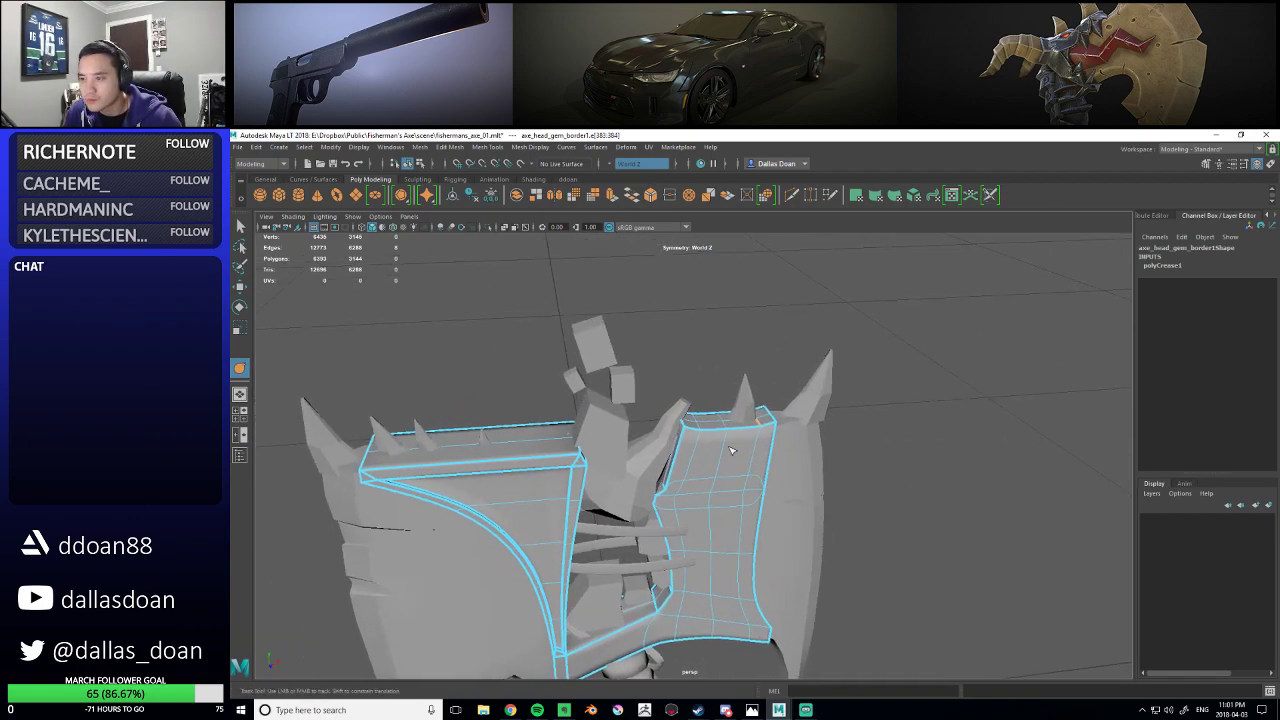
alt+drag(700, 449, 689, 424)
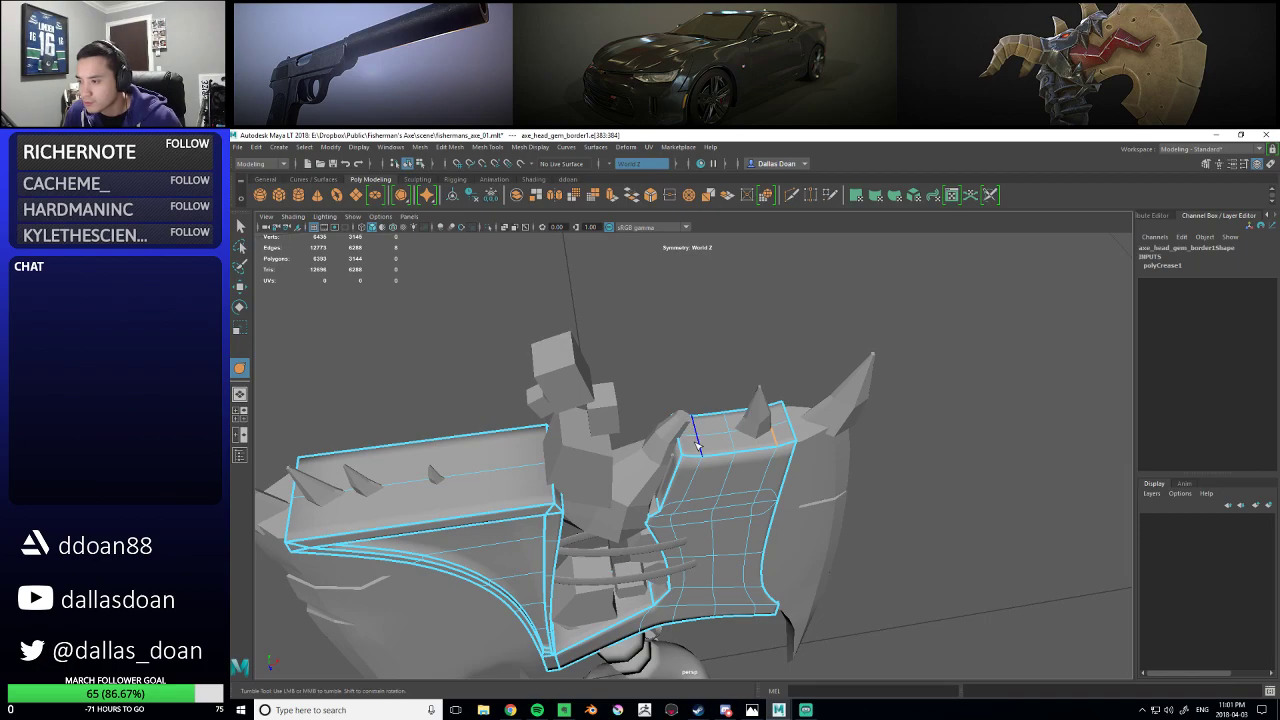
alt+drag(925, 412, 703, 441)
right_drag(723, 406, 777, 389)
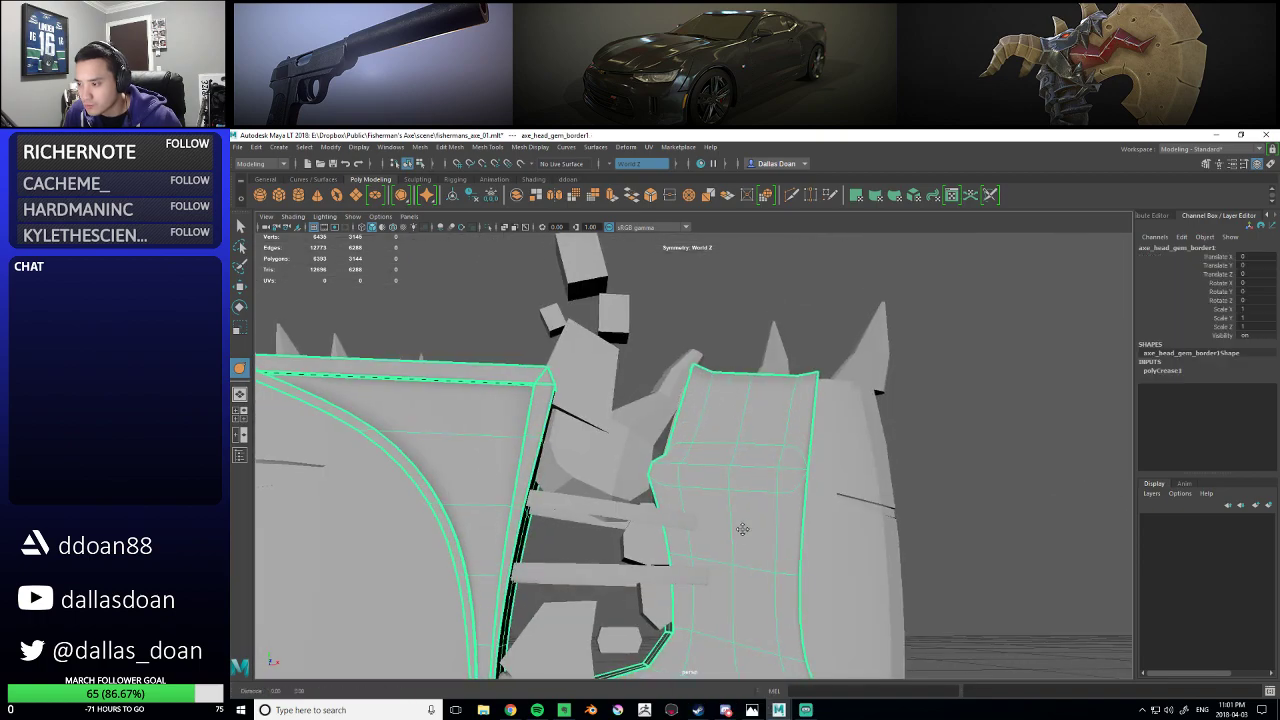
- Select the front faces of the gem border's lower bar and the wide arm's lowest rows
alt+right_drag(743, 529, 747, 537)
alt+middle_drag(747, 537, 769, 443)
alt+drag(768, 443, 779, 443)
mouse_move(697, 485)
alt+mouse_down()
mouse_move(707, 447)
mouse_move(695, 465)
alt+mouse_up()
key(w)
right_drag(727, 410, 727, 442)
click(676, 474)
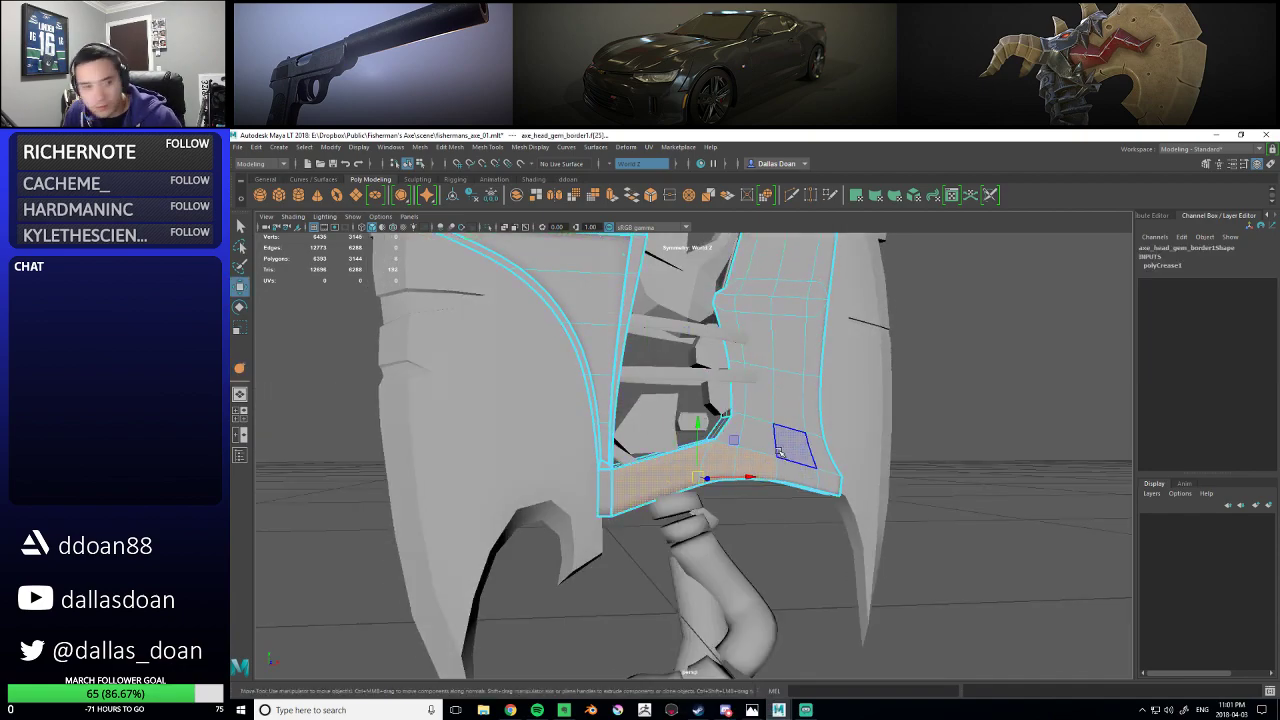
alt+drag(766, 431, 764, 446)
shift+click(829, 482)
shift+click(823, 456)
shift+click(796, 450)
shift+click(759, 438)
- Add the remaining front faces up the wide arm to the selection and extrude them with an offset of about 1.2
shift+click(742, 403)
shift+click(766, 406)
shift+click(790, 400)
shift+click(762, 384)
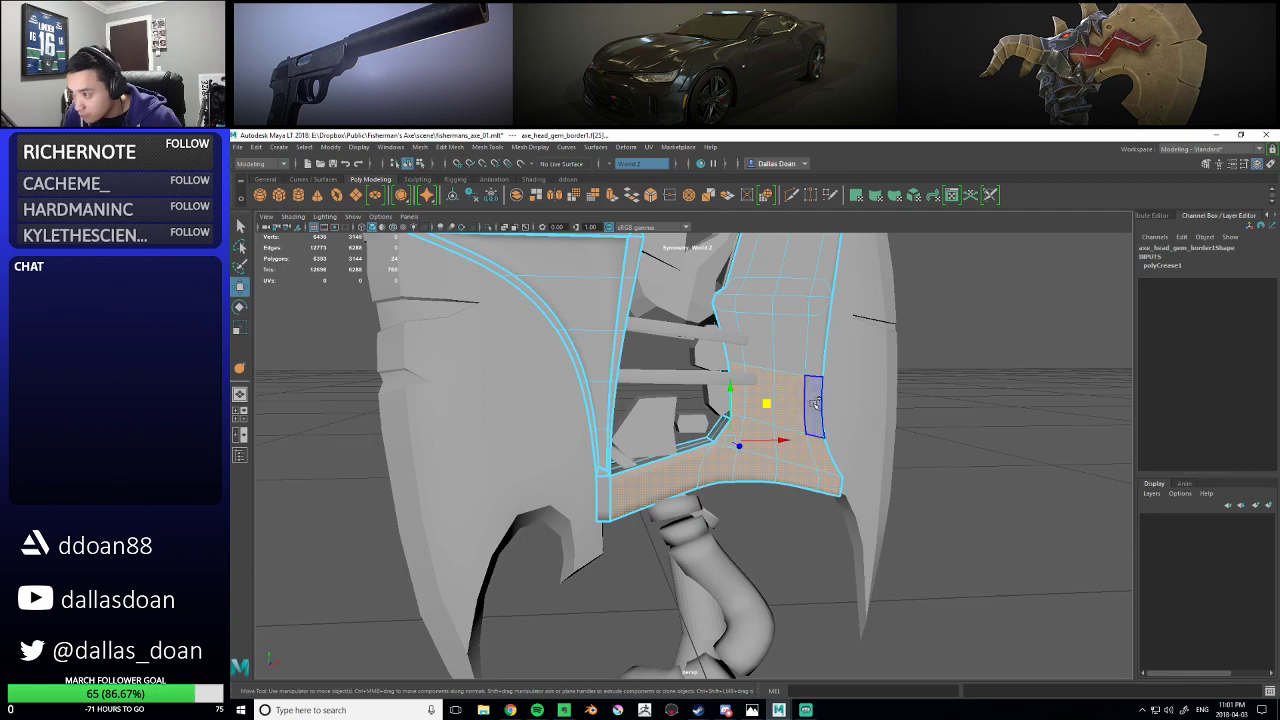
shift+click(814, 403)
alt+middle_drag(807, 358, 797, 413)
shift+drag(724, 400, 812, 399)
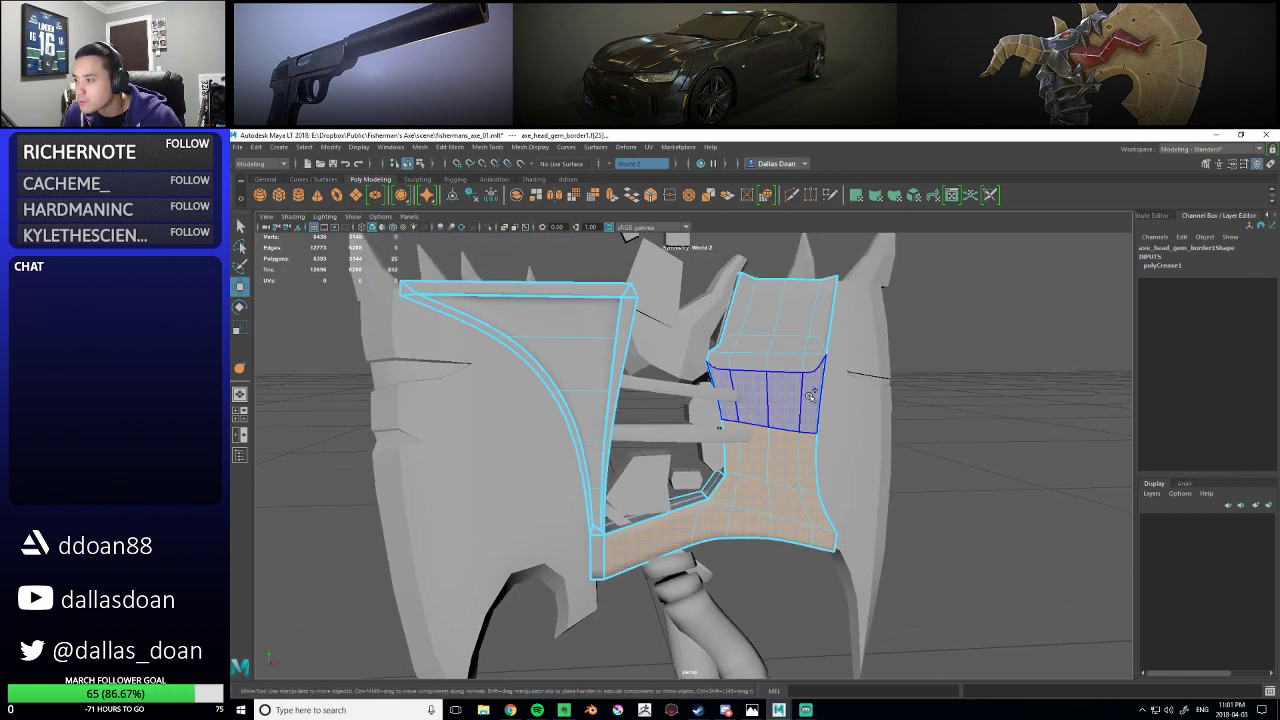
mouse_move(817, 326)
shift+mouse_down()
mouse_move(748, 308)
mouse_move(800, 380)
mouse_move(776, 349)
shift+mouse_up()
shift+right_drag(776, 349, 774, 379)
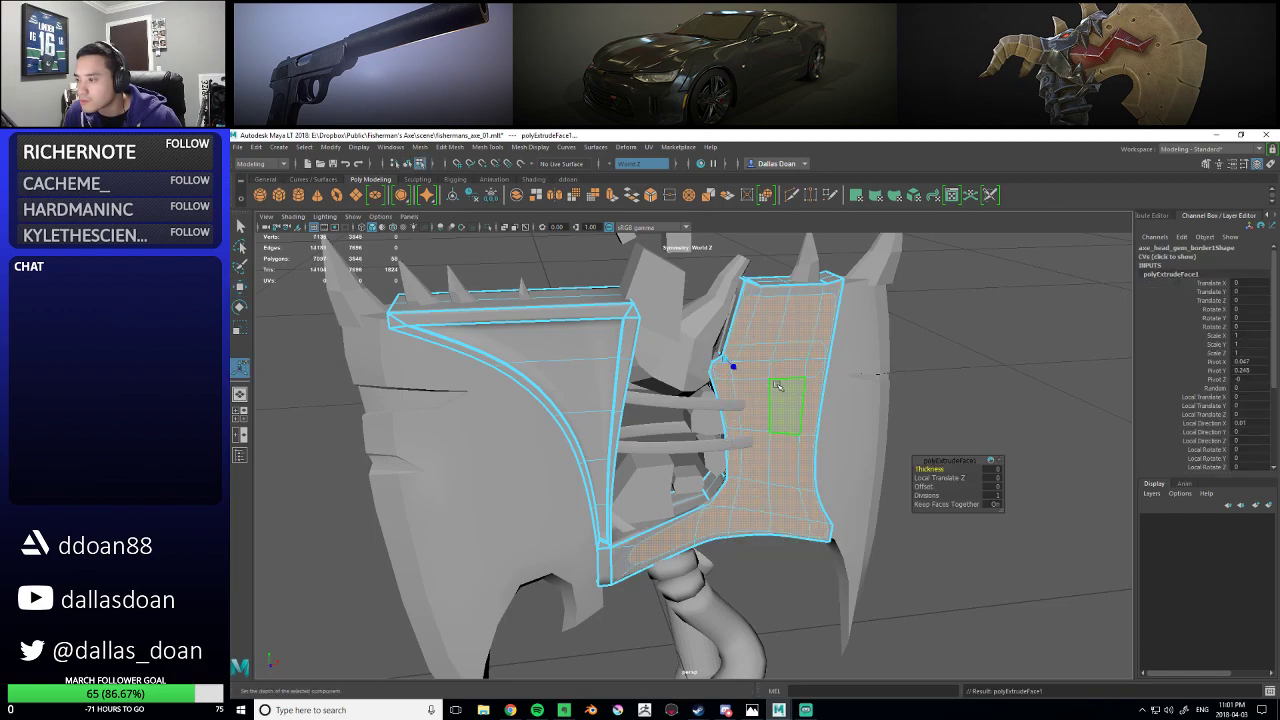
alt+drag(774, 418, 780, 414)
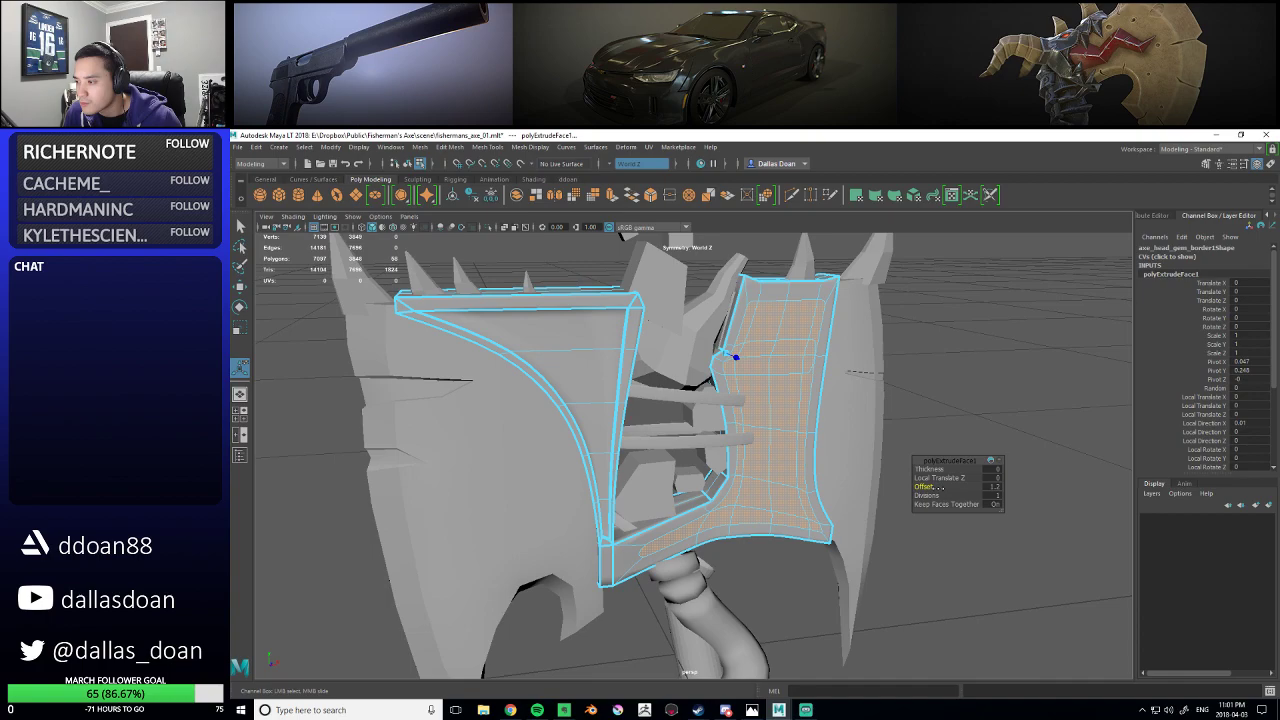
alt+drag(806, 370, 785, 414)
- Select the edge loop around the inset faces of the wide arm and lower bar and crease it
key(q)
right_drag(758, 346, 758, 318)
double_click(765, 324)
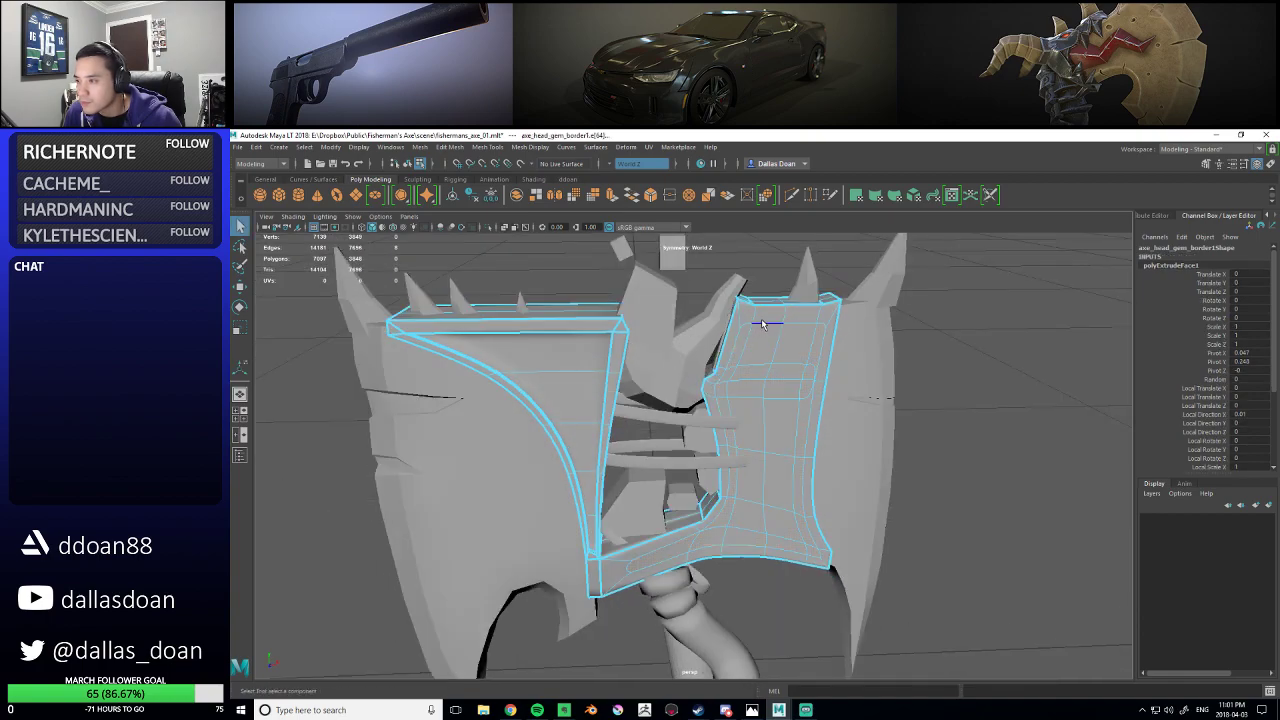
alt+drag(791, 382, 811, 359)
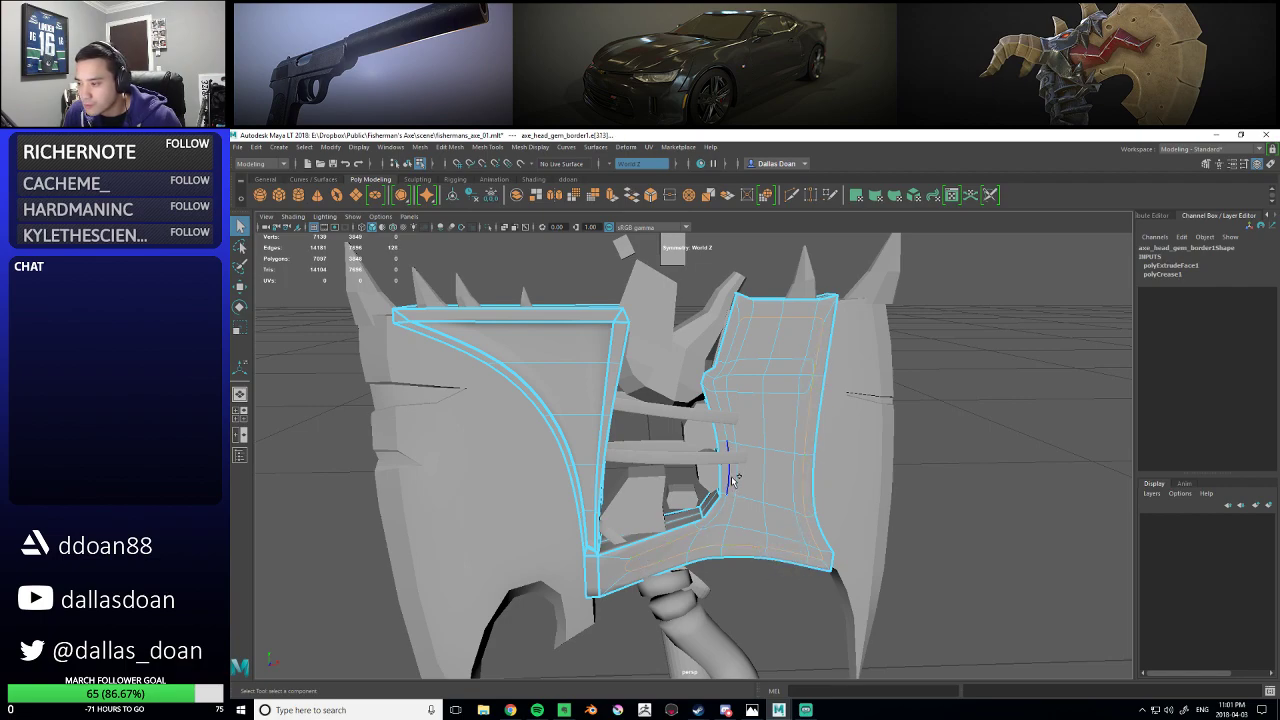
shift+right_drag(797, 404, 797, 456)
alt+drag(848, 428, 774, 400)
scroll(740, 425, up, 5)
scroll(723, 441, down, 5)
alt+drag(723, 441, 760, 437)
alt+middle_drag(760, 437, 793, 401)
- Crease the diagonal edges joining the inset to the lower bar's end corner and the wide arm's lower outer corner
double_click(619, 596)
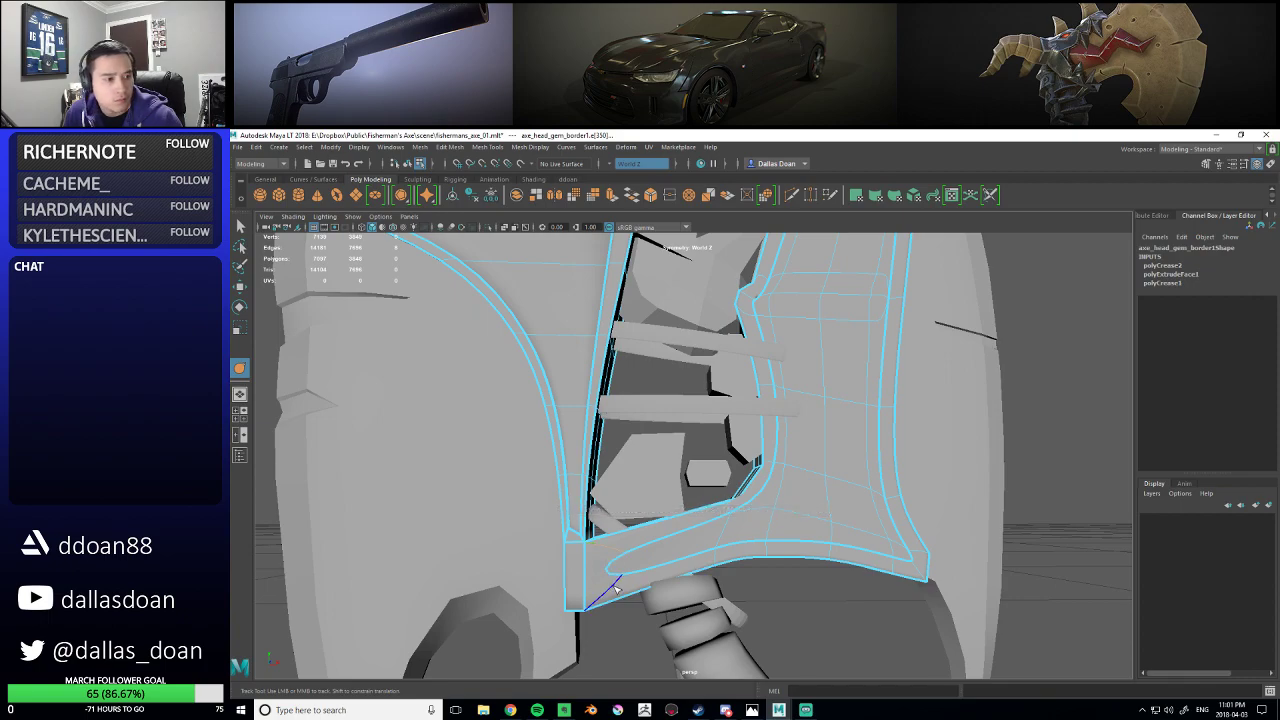
middle_drag(603, 595, 1023, 521)
alt+drag(886, 509, 797, 552)
alt+middle_drag(751, 551, 769, 504)
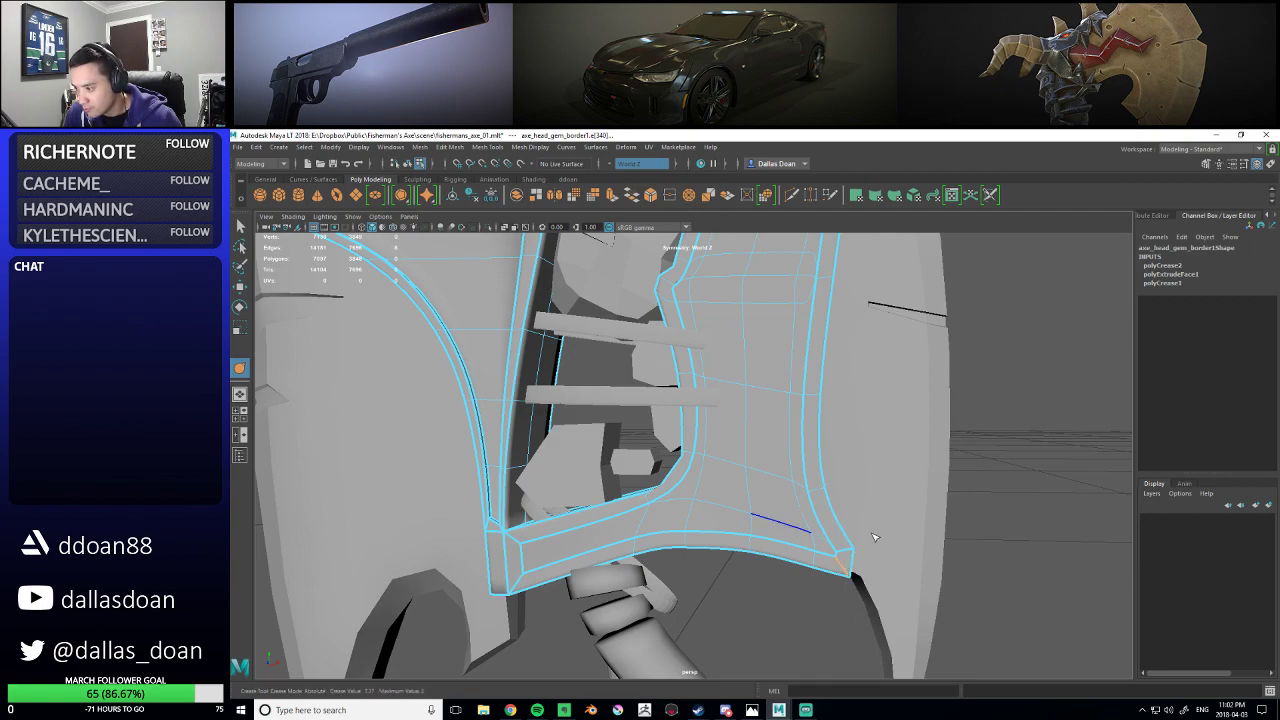
scroll(880, 541, up, 3)
mouse_move(829, 534)
alt+mouse_down()
mouse_move(791, 521)
mouse_move(811, 491)
mouse_move(716, 428)
mouse_move(734, 466)
mouse_move(808, 449)
mouse_move(818, 511)
alt+mouse_up()
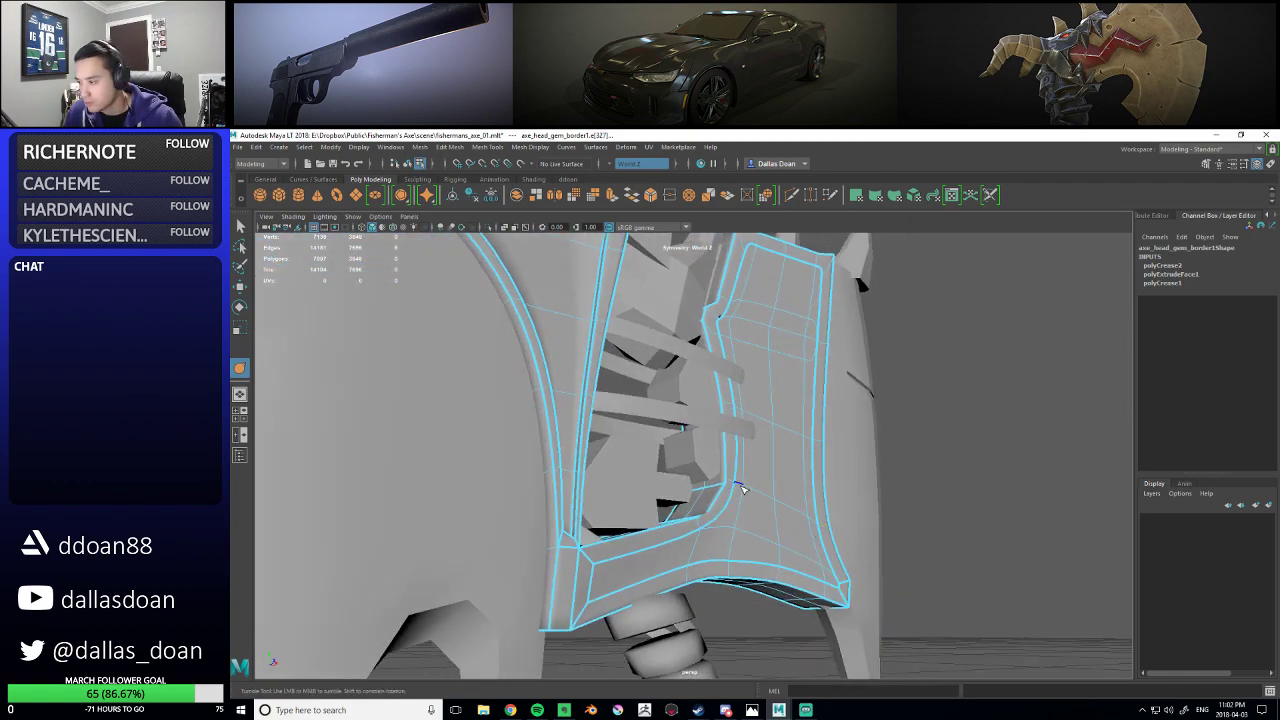
- Crease the edges at the inner bend where the lower bar meets the wide arm
alt+drag(884, 512, 817, 519)
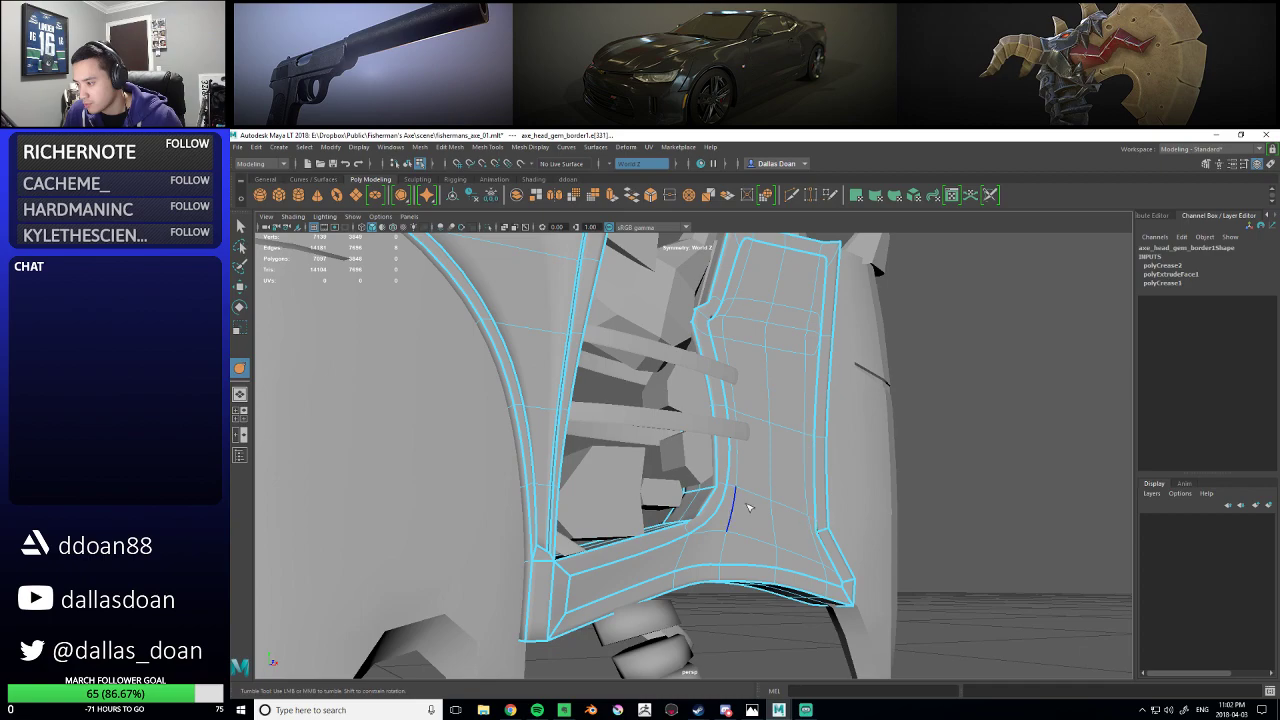
alt+drag(913, 502, 781, 503)
mouse_move(737, 510)
alt+mouse_down()
mouse_move(722, 516)
mouse_move(728, 530)
alt+mouse_up()
middle_drag(766, 514, 897, 508)
mouse_move(760, 485)
alt+mouse_down()
mouse_move(716, 460)
mouse_move(774, 457)
mouse_move(774, 488)
alt+mouse_up()
scroll(774, 457, down, 3)
scroll(774, 484, up, 3)
alt+drag(738, 440, 718, 450)
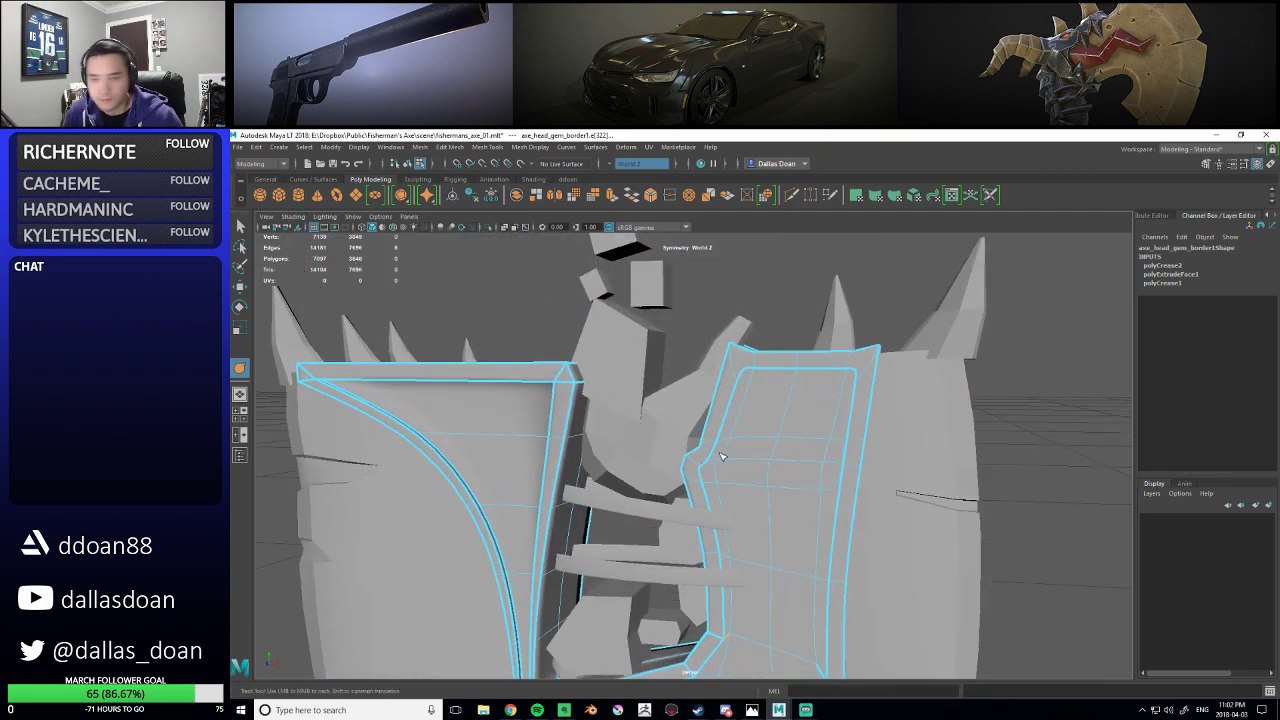
- Crease the short edges connecting the border and the inset around the wide arm's inner notch
alt+right_drag(718, 450, 763, 471)
alt+drag(763, 471, 758, 444)
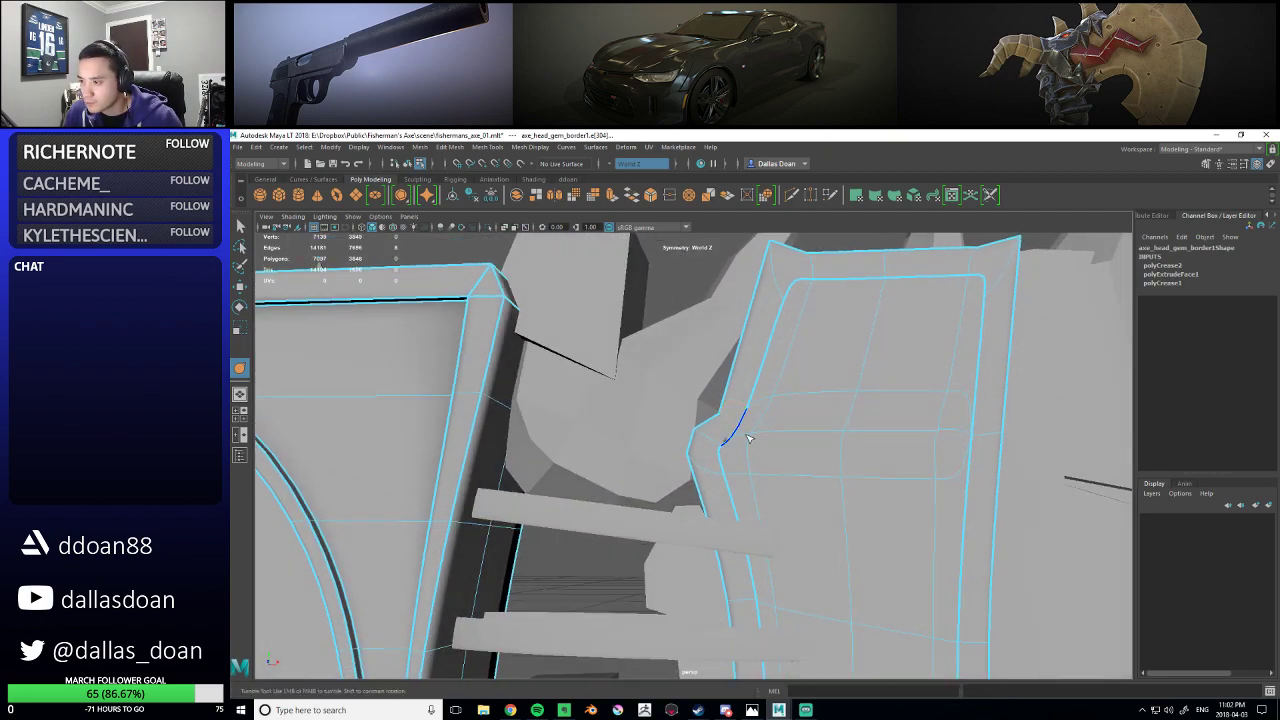
click(704, 462)
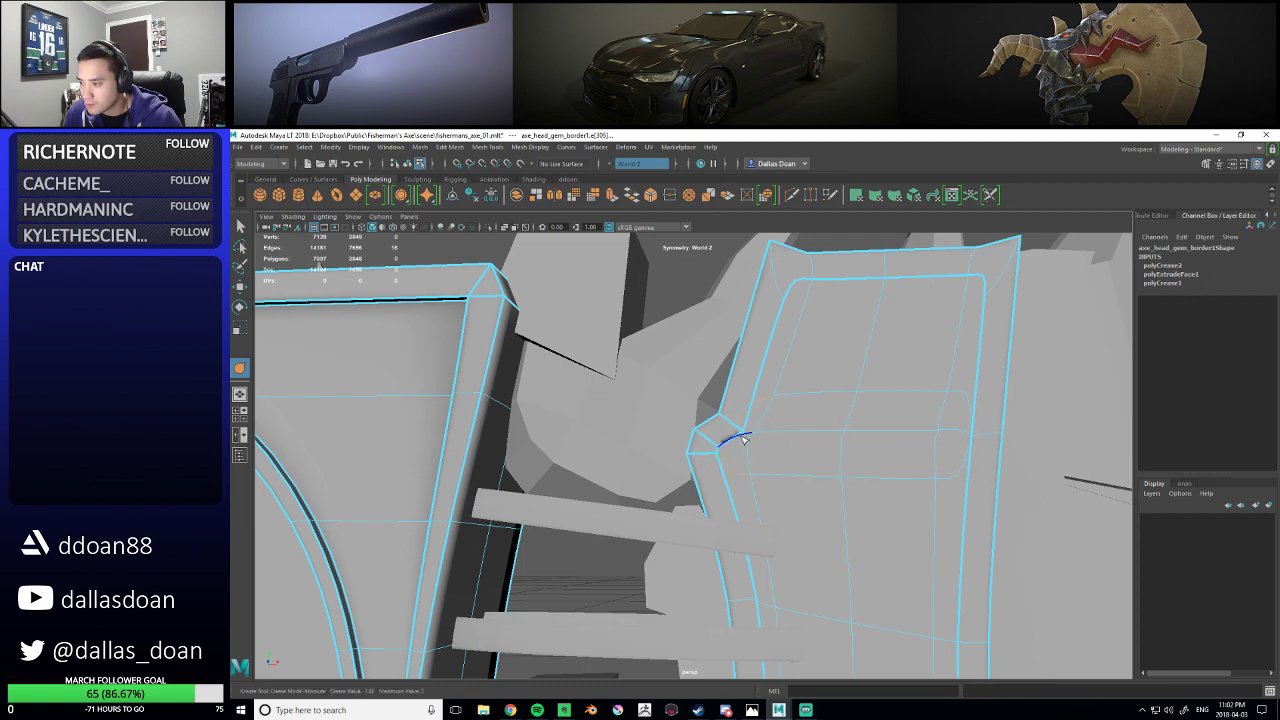
alt+drag(882, 450, 812, 450)
middle_drag(825, 476, 1024, 475)
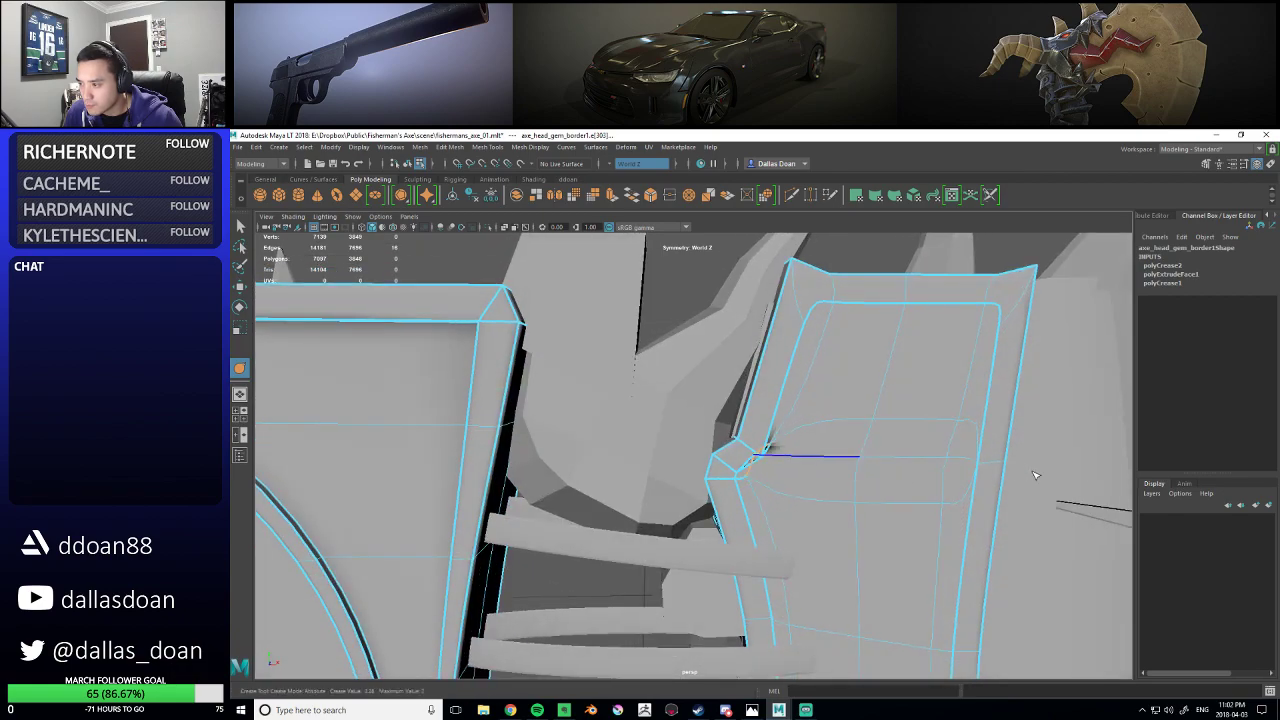
- Undo the last two crease edits, select the curved inset edges inside the notch and remove their crease
key(ctrl+z)
key(ctrl+z)
alt+right_drag(806, 464, 876, 468)
alt+drag(876, 468, 884, 496)
alt+middle_drag(884, 496, 753, 454)
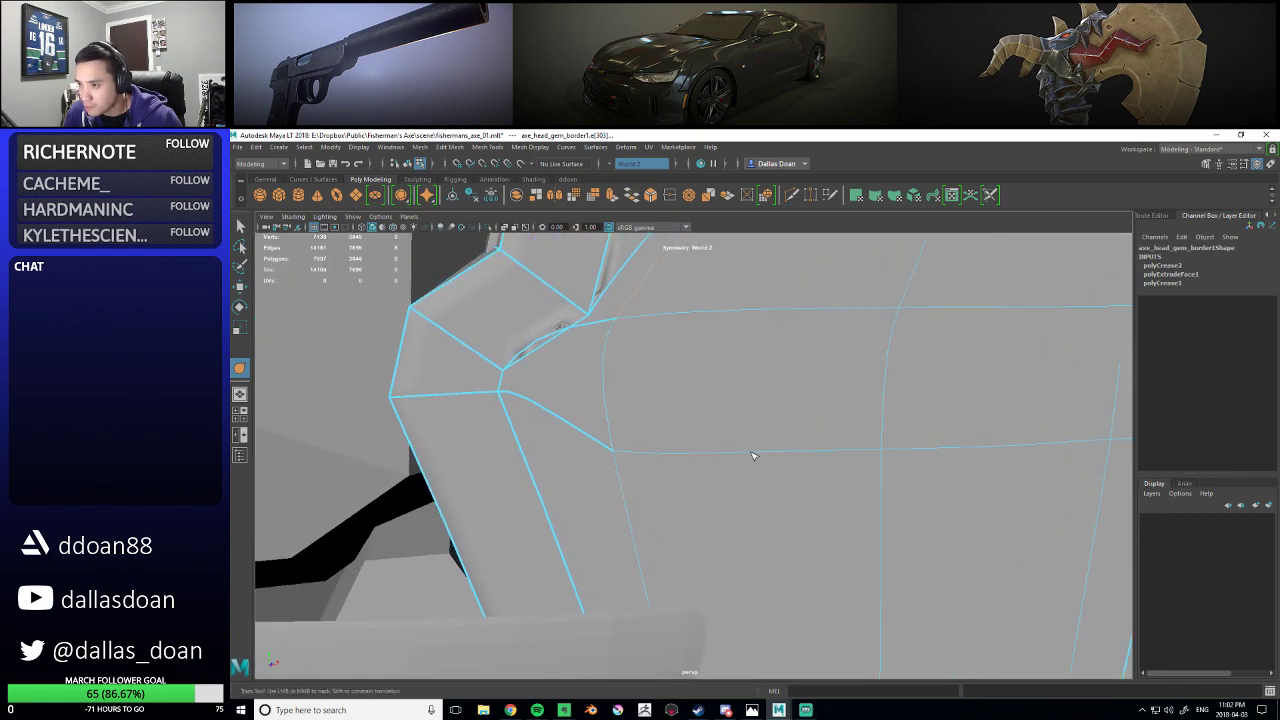
click(540, 340)
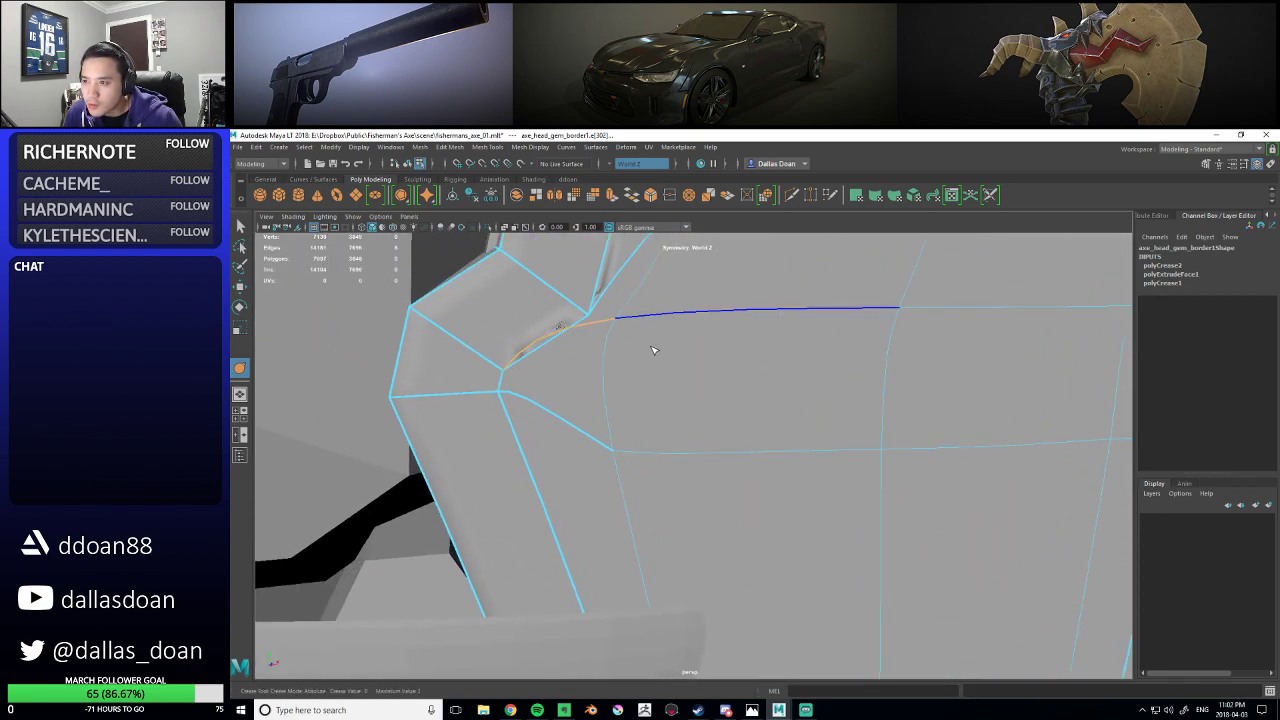
click(568, 353)
middle_drag(680, 360, 566, 364)
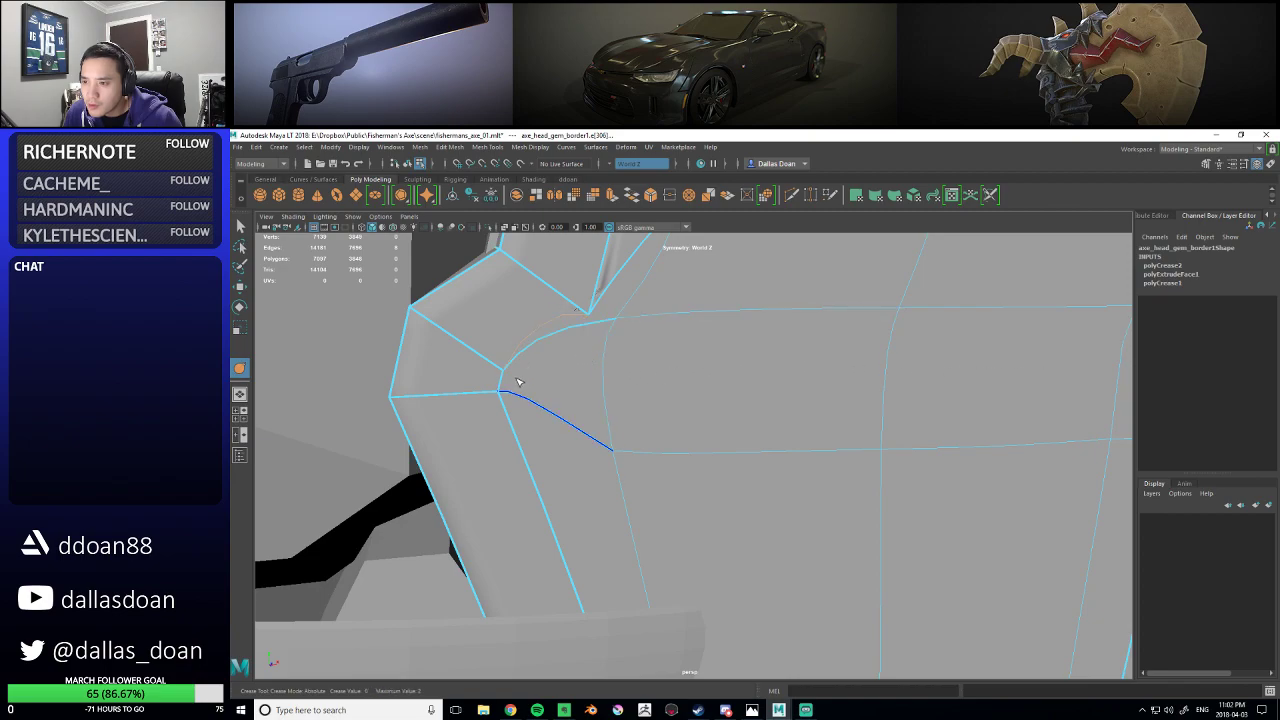
- Turn off the smooth preview and shift the inset vertices beside the wide arm's inner notch sideways, away from the notch
key(1)
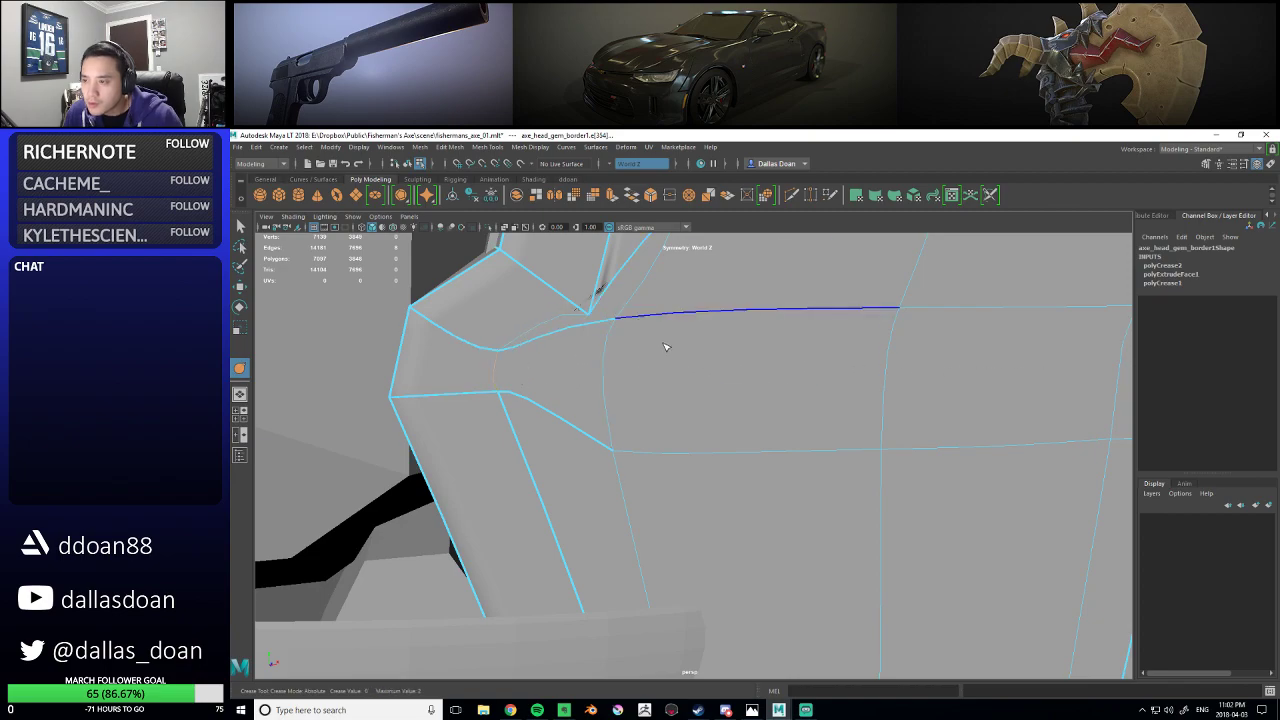
alt+right_drag(631, 383, 540, 383)
alt+drag(600, 383, 602, 390)
alt+right_drag(602, 390, 660, 388)
key(w)
right_click(688, 374)
click(635, 373)
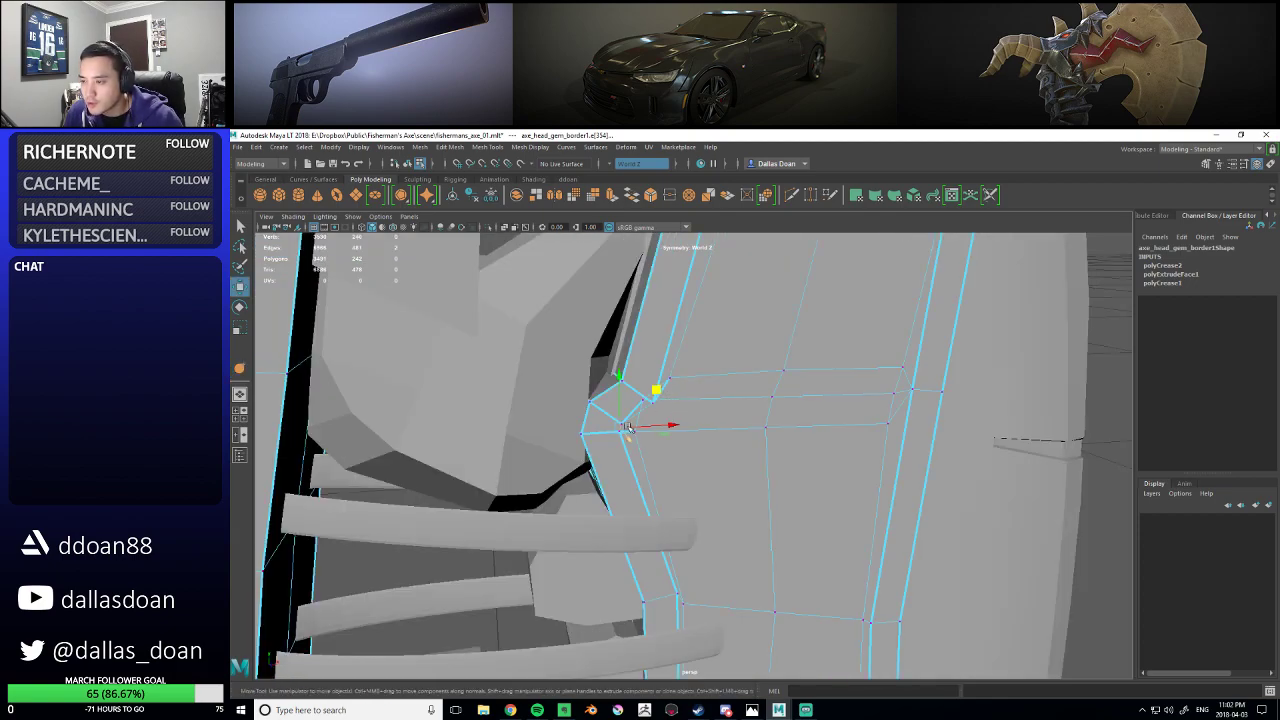
alt+drag(668, 438, 735, 435)
mouse_move(735, 435)
alt+right_down()
mouse_move(646, 429)
mouse_move(735, 425)
alt+right_up()
alt+drag(735, 425, 643, 423)
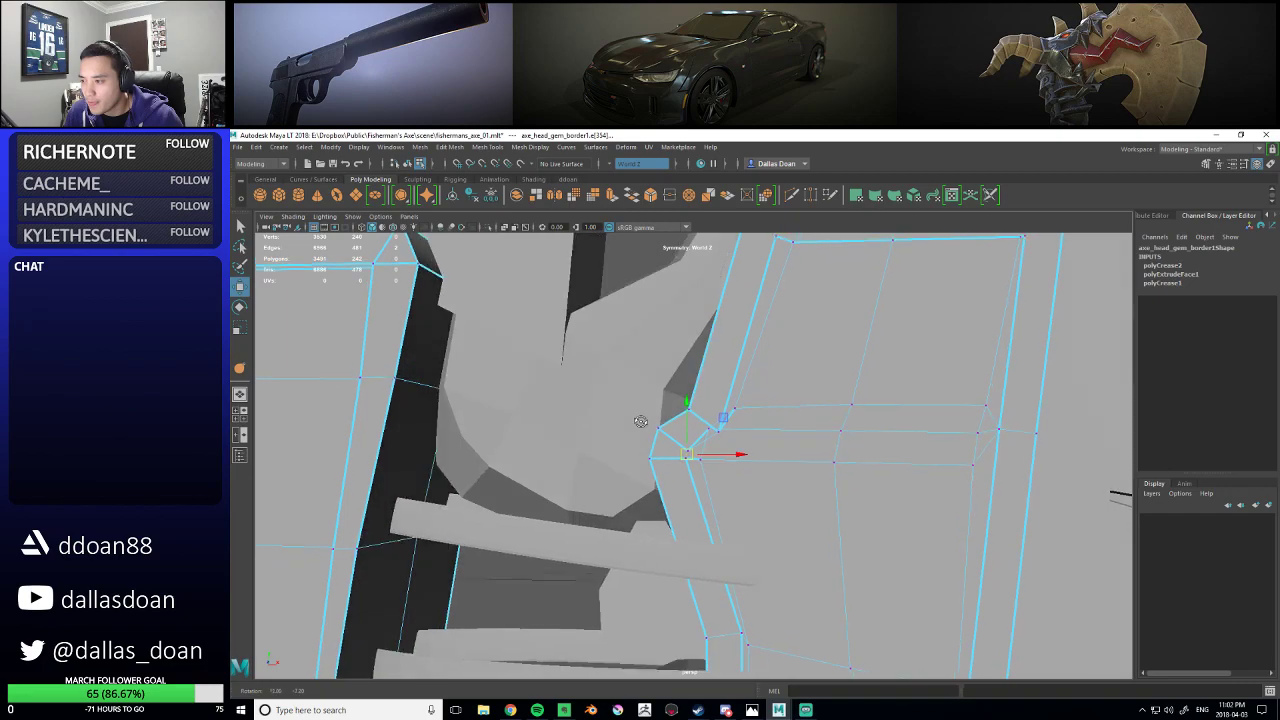
click(737, 406)
click(708, 431)
drag(760, 431, 785, 432)
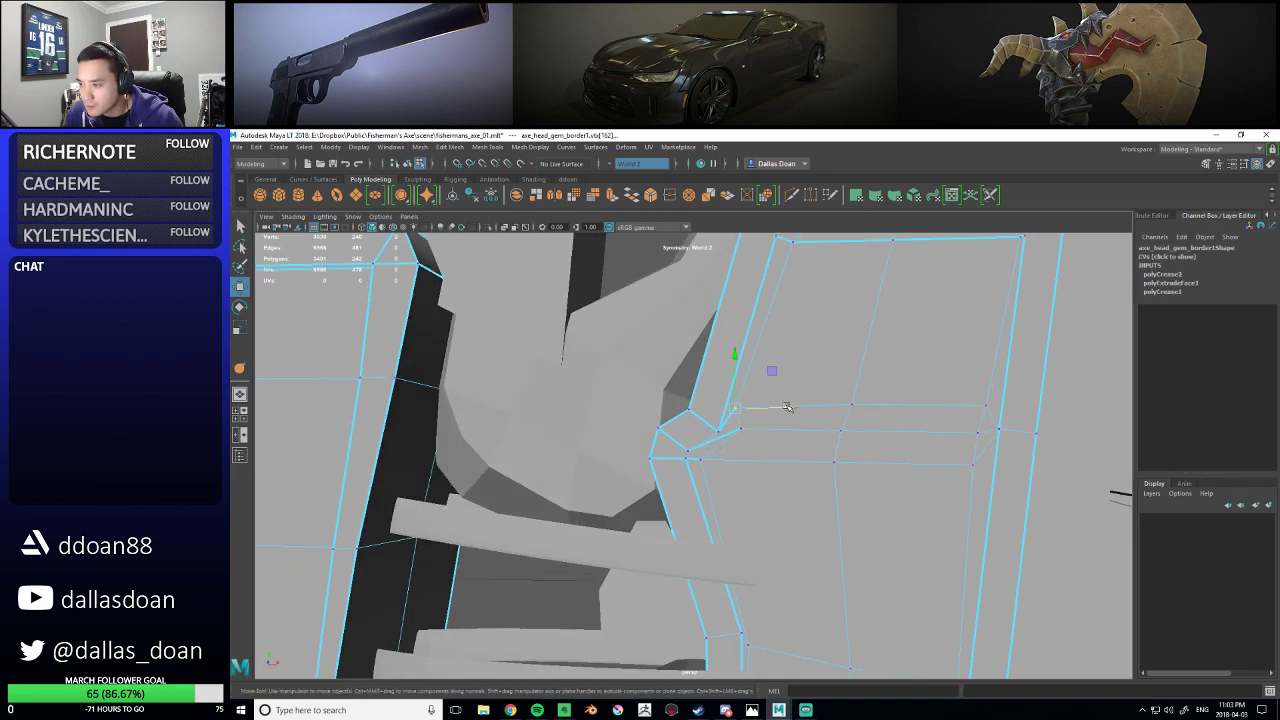
click(712, 459)
drag(752, 460, 754, 461)
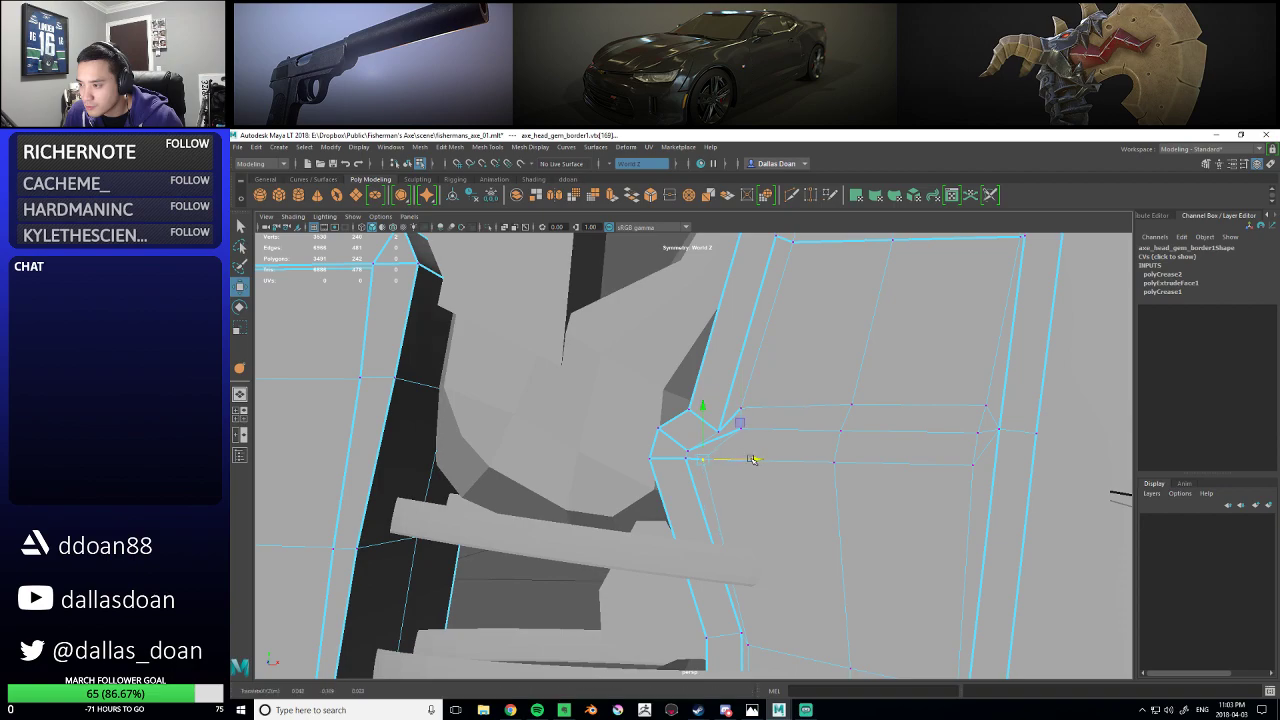
- Raise the two border corner vertices at the wide arm's inner notch
click(721, 431)
drag(720, 393, 720, 370)
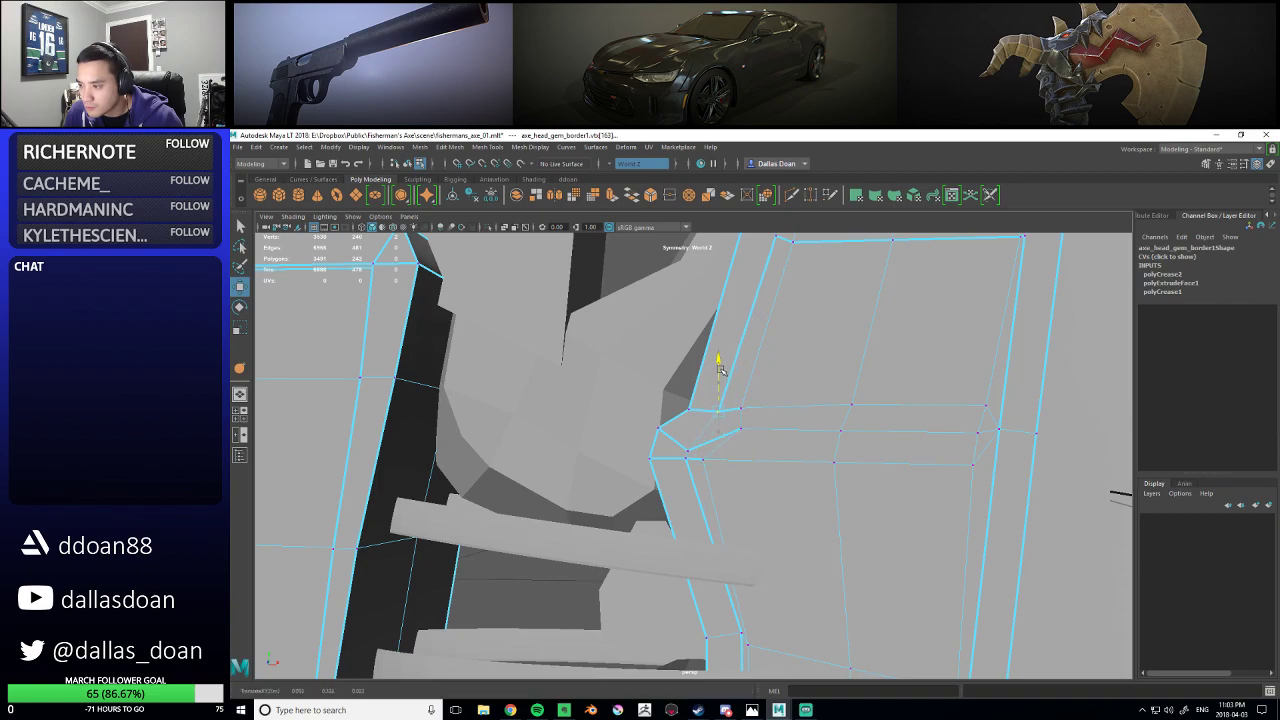
click(695, 430)
drag(688, 400, 688, 385)
- Remove the crease from the short edges between the notch corners and the inset, and turn on the smooth preview
click(736, 418)
shift+right_drag(801, 418, 792, 475)
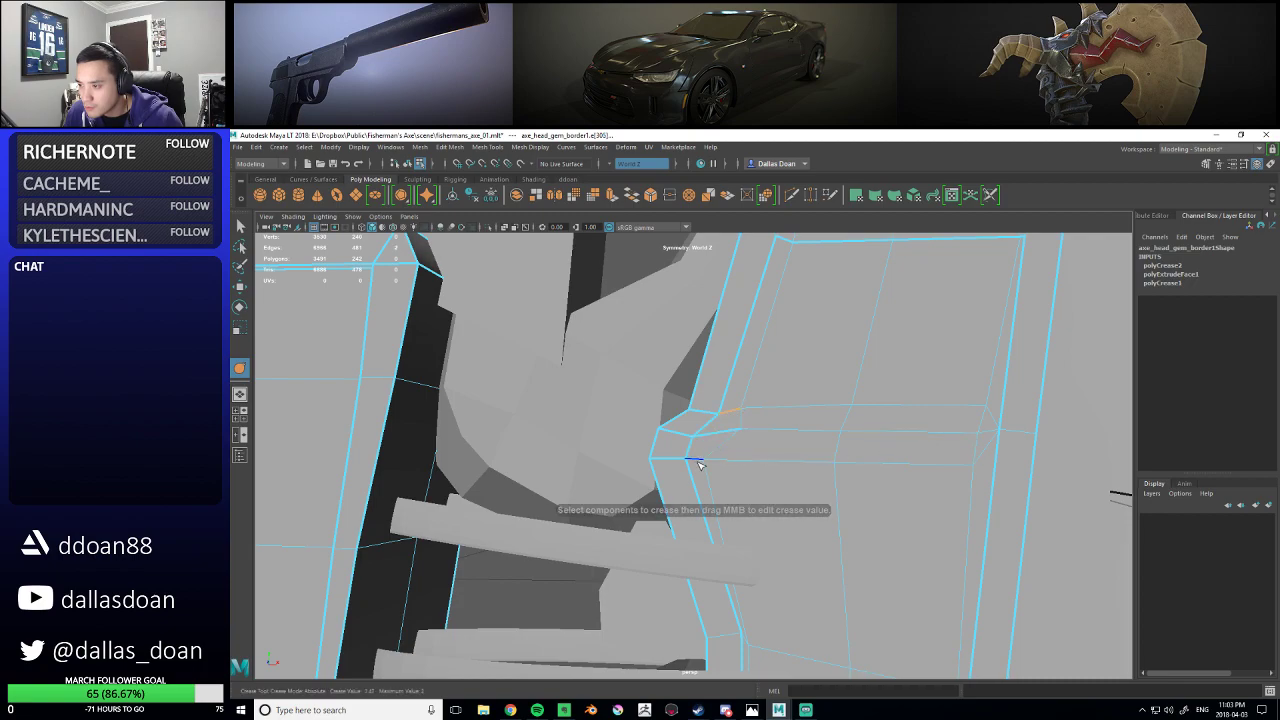
key(3)
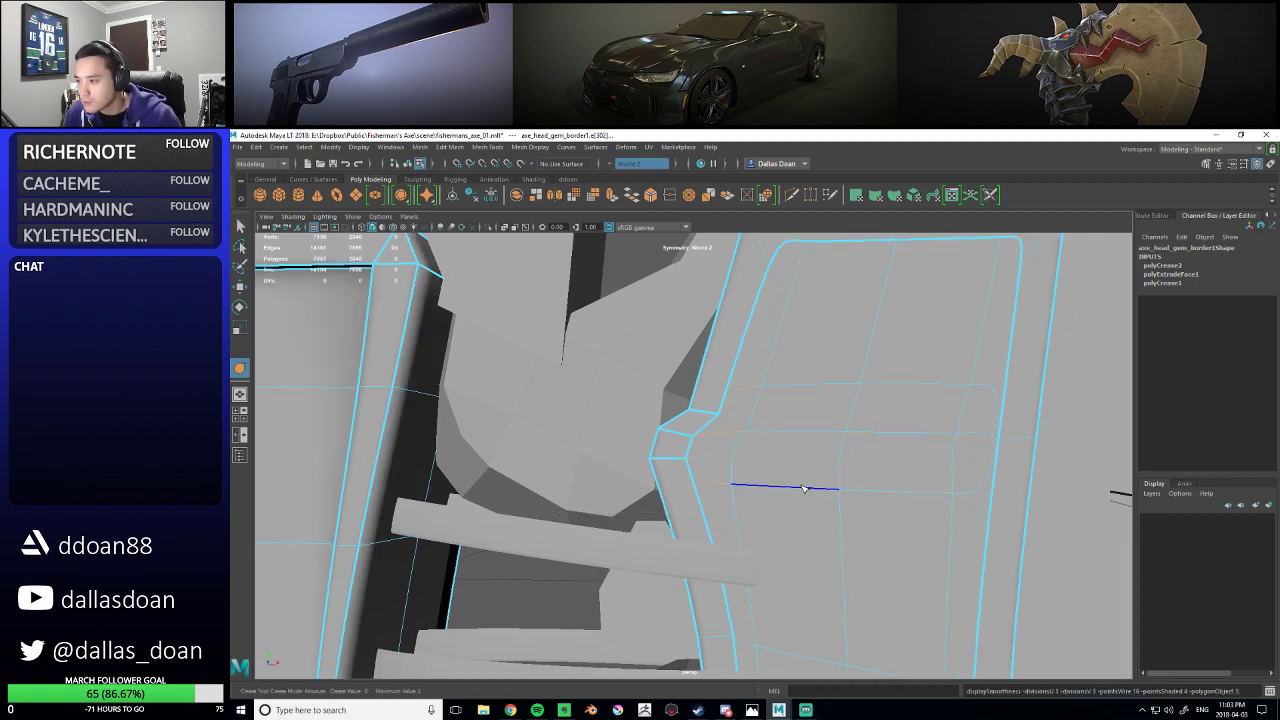
- Examine the reshaped notch and the lower half of the wide arm from several angles
scroll(780, 475, down, 3)
scroll(777, 474, up, 1)
mouse_move(777, 474)
alt+mouse_down()
mouse_move(795, 470)
mouse_move(760, 471)
alt+mouse_up()
scroll(771, 463, up, 2)
scroll(760, 471, down, 3)
scroll(762, 458, up, 2)
scroll(762, 458, down, 2)
right_drag(744, 445, 748, 468)
alt+drag(748, 468, 741, 439)
right_drag(709, 408, 658, 432)
scroll(694, 500, up, 3)
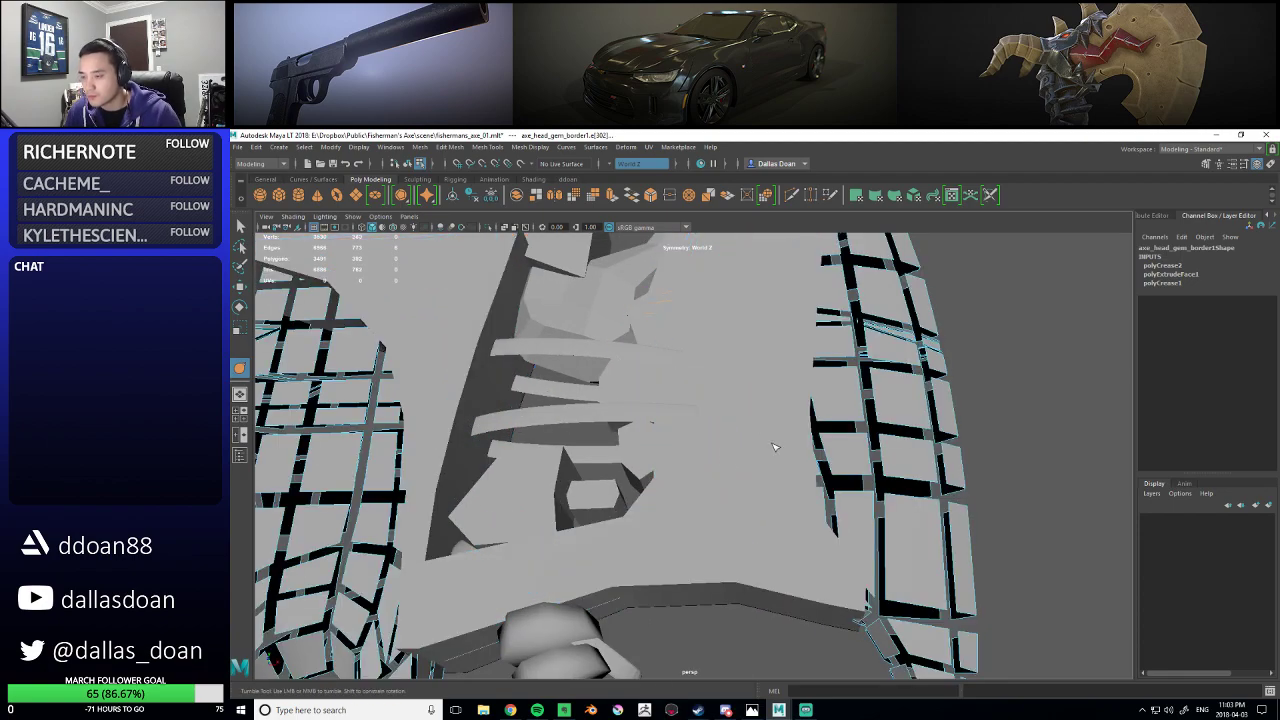
- Adjust the inset vertices at the wide arm's lower inner bend, lower outer bend and lower outer corner
key(F8)
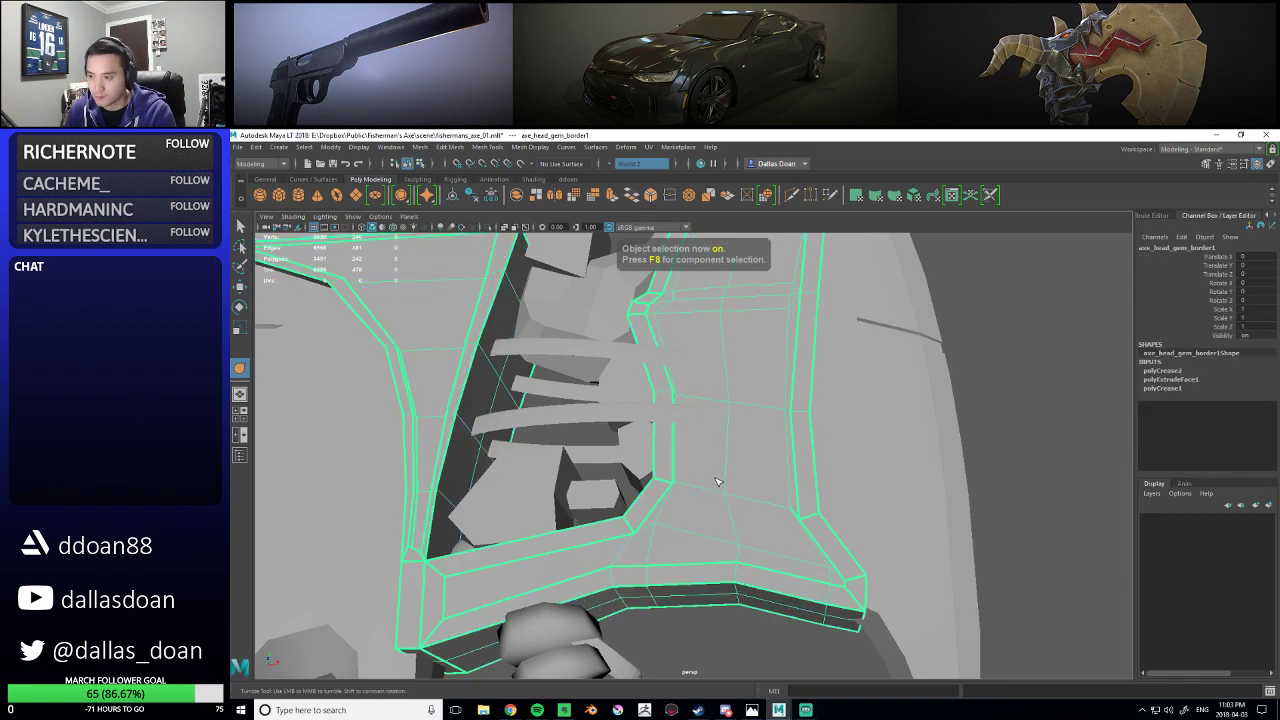
key(w)
right_drag(728, 408, 681, 408)
alt+drag(708, 474, 673, 446)
click(660, 441)
mouse_move(749, 468)
alt+mouse_down()
mouse_move(712, 460)
mouse_move(727, 472)
alt+mouse_up()
drag(651, 402, 655, 405)
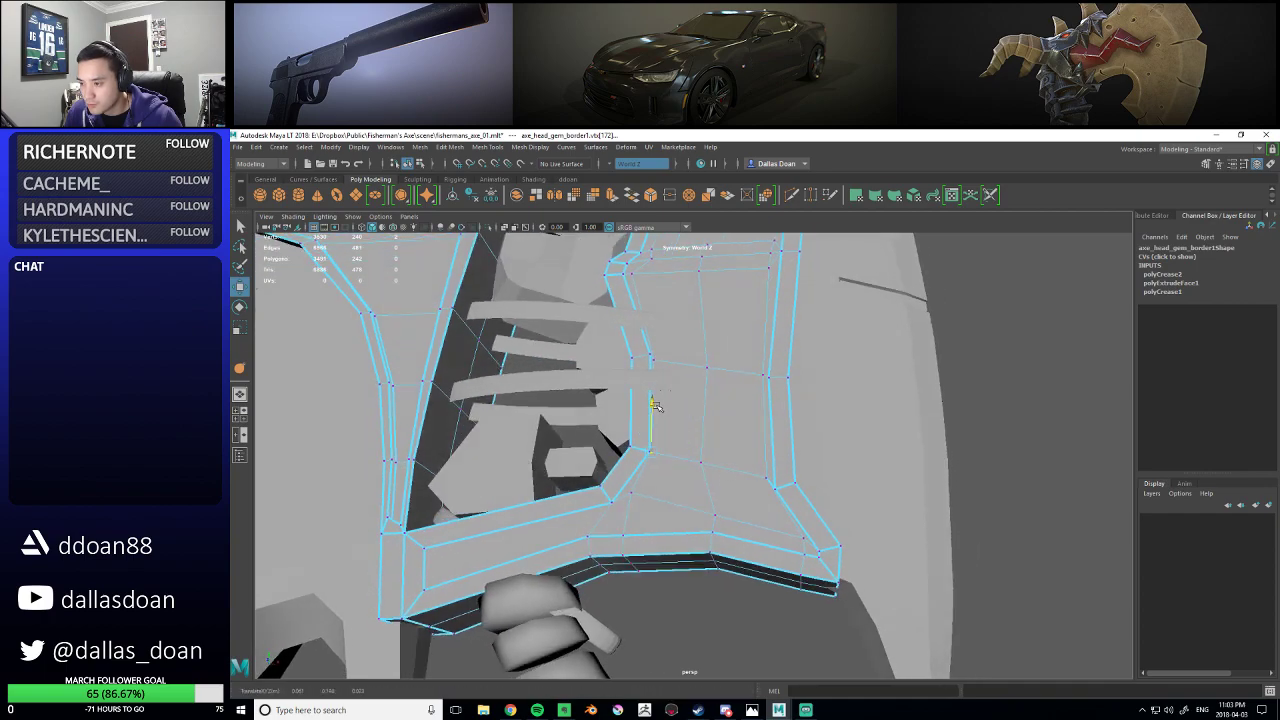
click(767, 481)
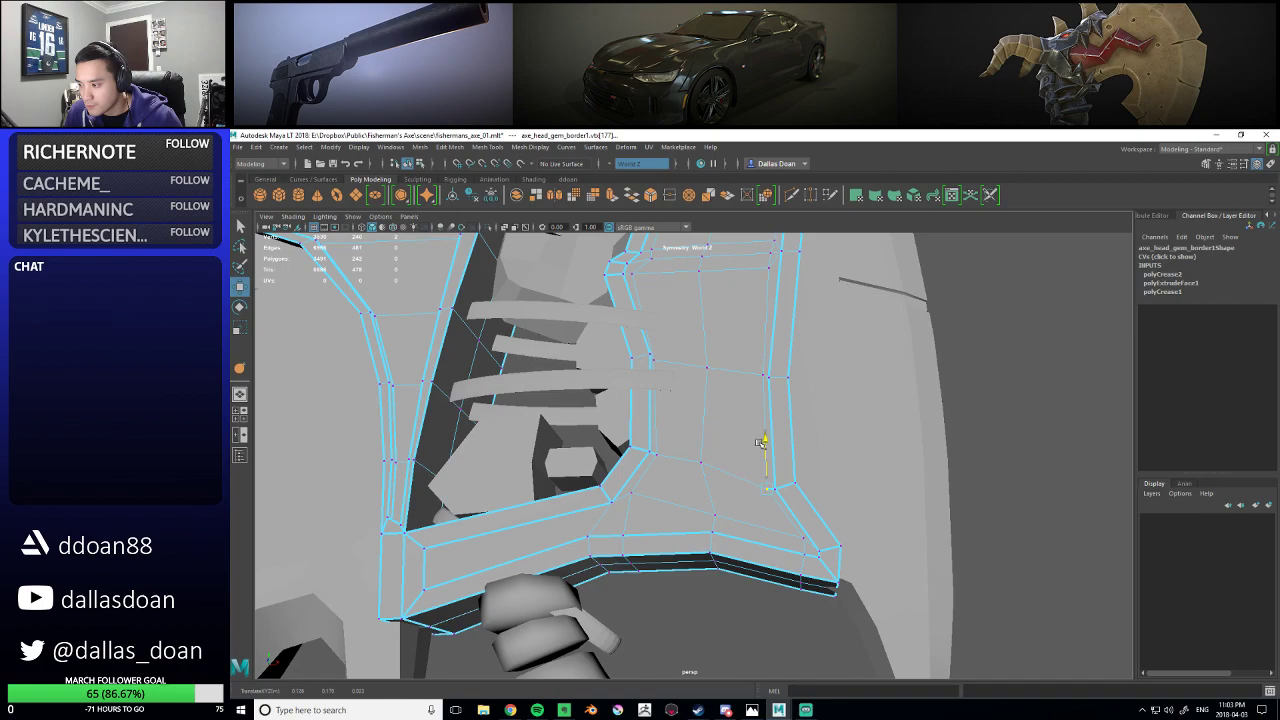
click(801, 534)
drag(841, 539, 835, 538)
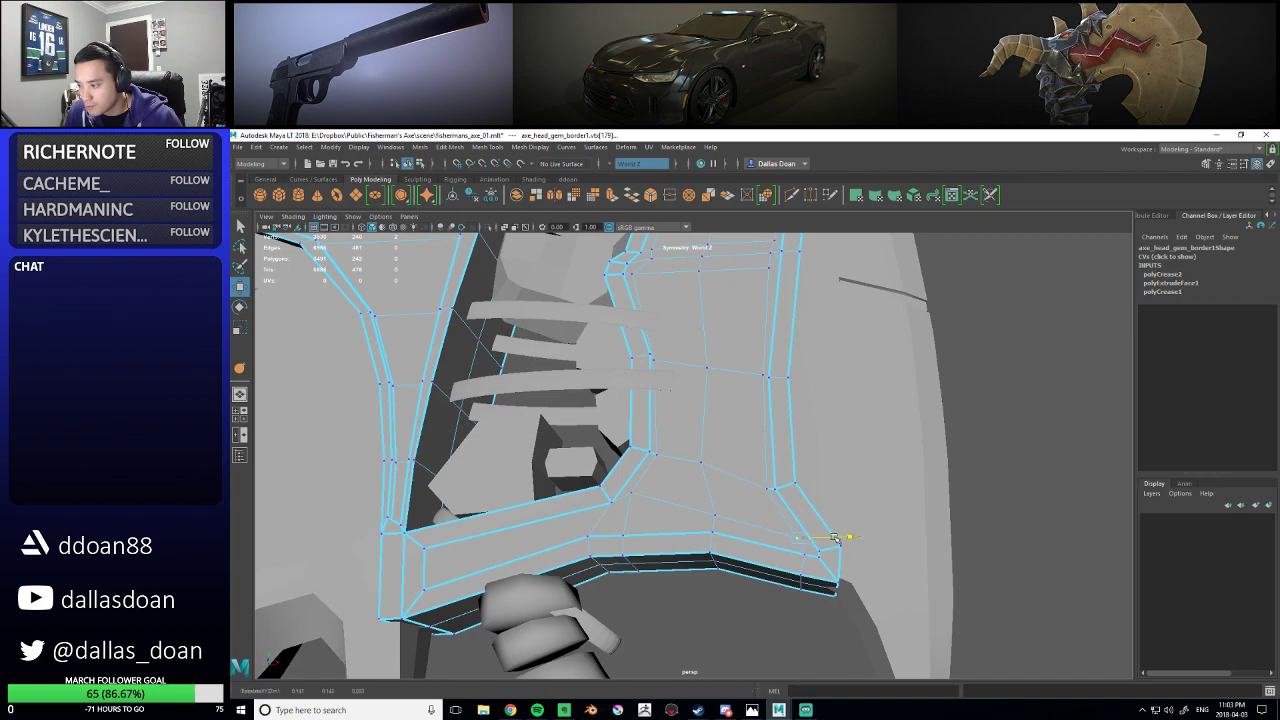
- Adjust the inset vertices at the lower bar's inner bend and midway along the wide arm's inner edge
alt+drag(657, 490, 672, 400)
click(638, 456)
click(669, 382)
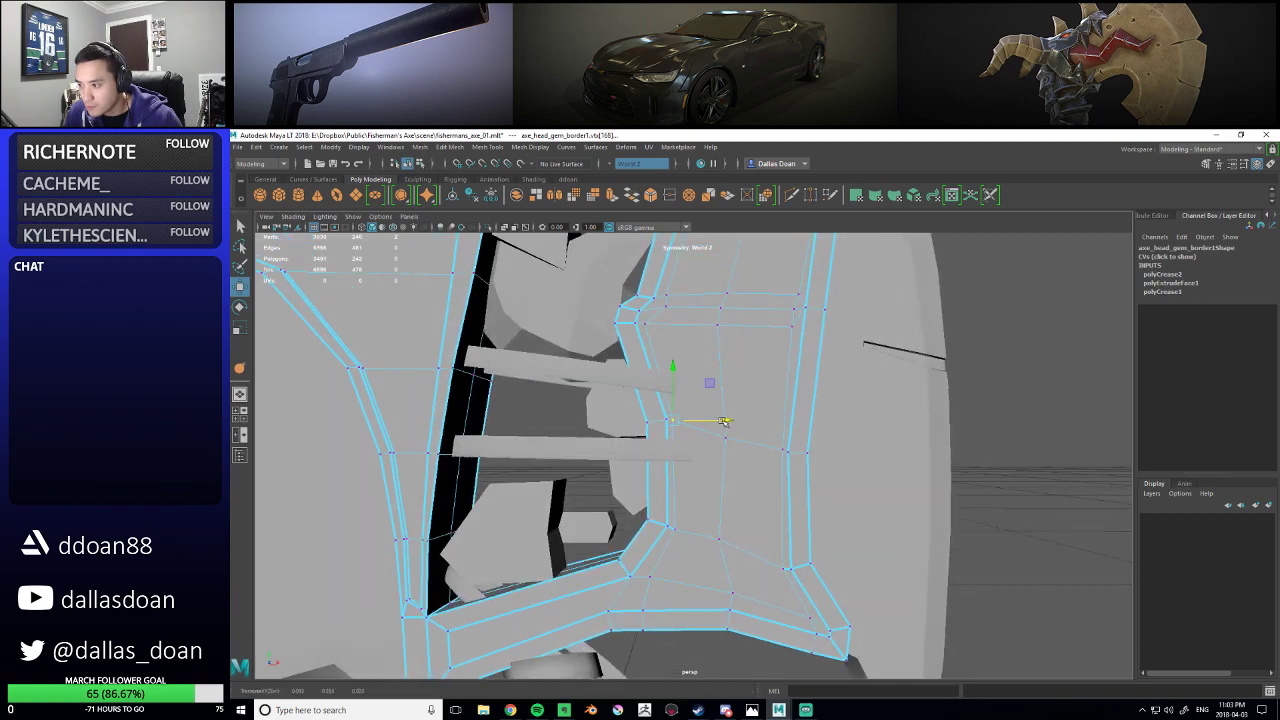
- Select all inset front faces of the wide arm and the lower bar and extrude them
alt+drag(708, 413, 726, 396)
alt+middle_drag(718, 376, 721, 400)
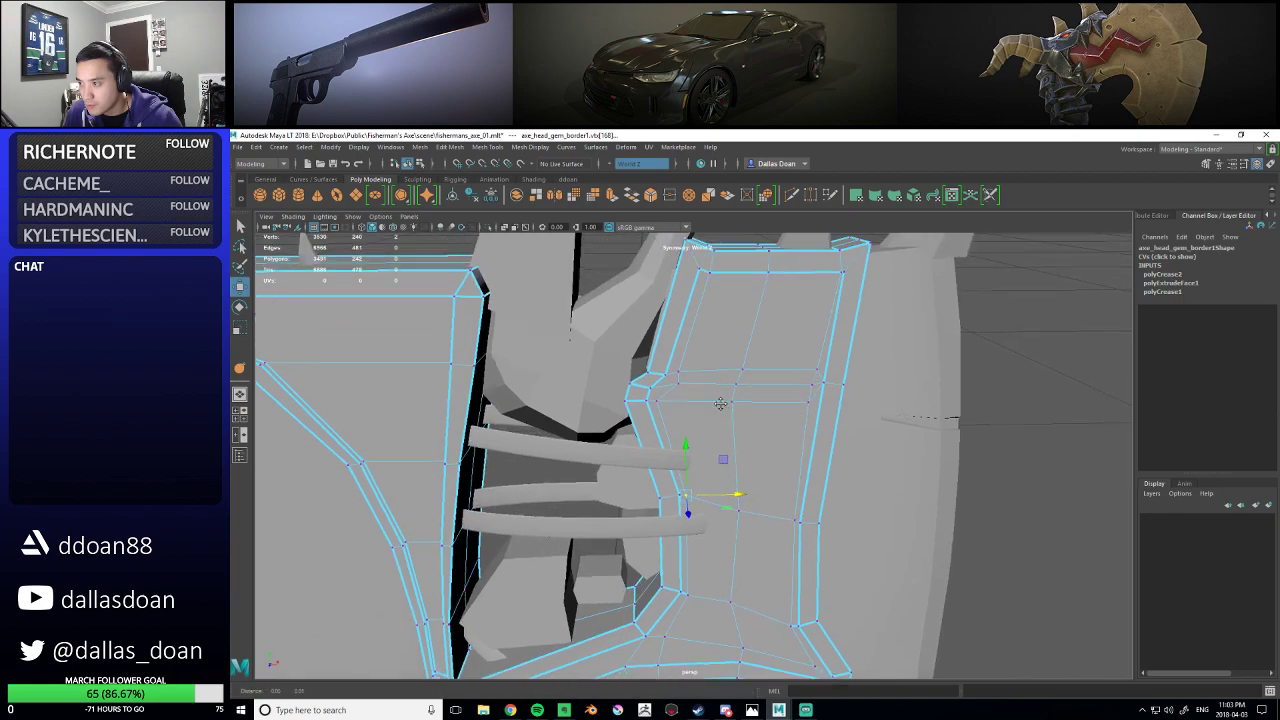
scroll(724, 395, down, 3)
right_drag(727, 373, 725, 396)
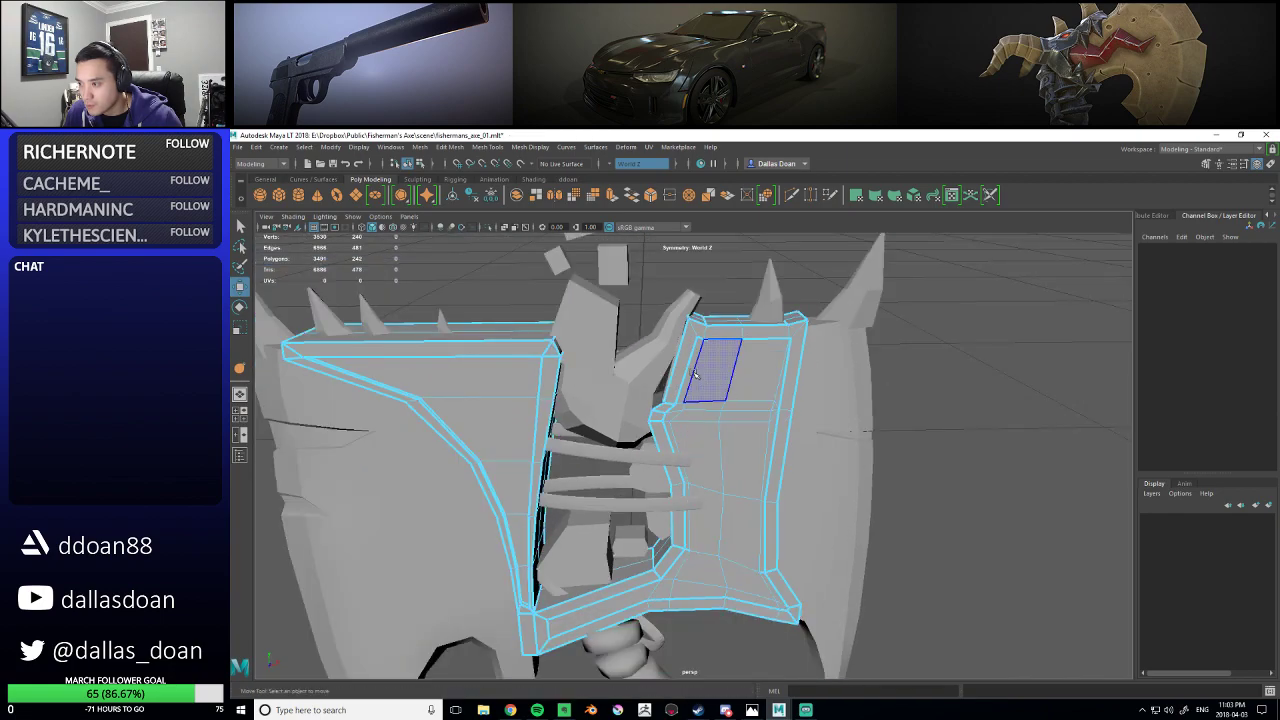
mouse_move(692, 373)
mouse_down()
mouse_move(770, 380)
mouse_move(762, 470)
mouse_move(693, 412)
mouse_up()
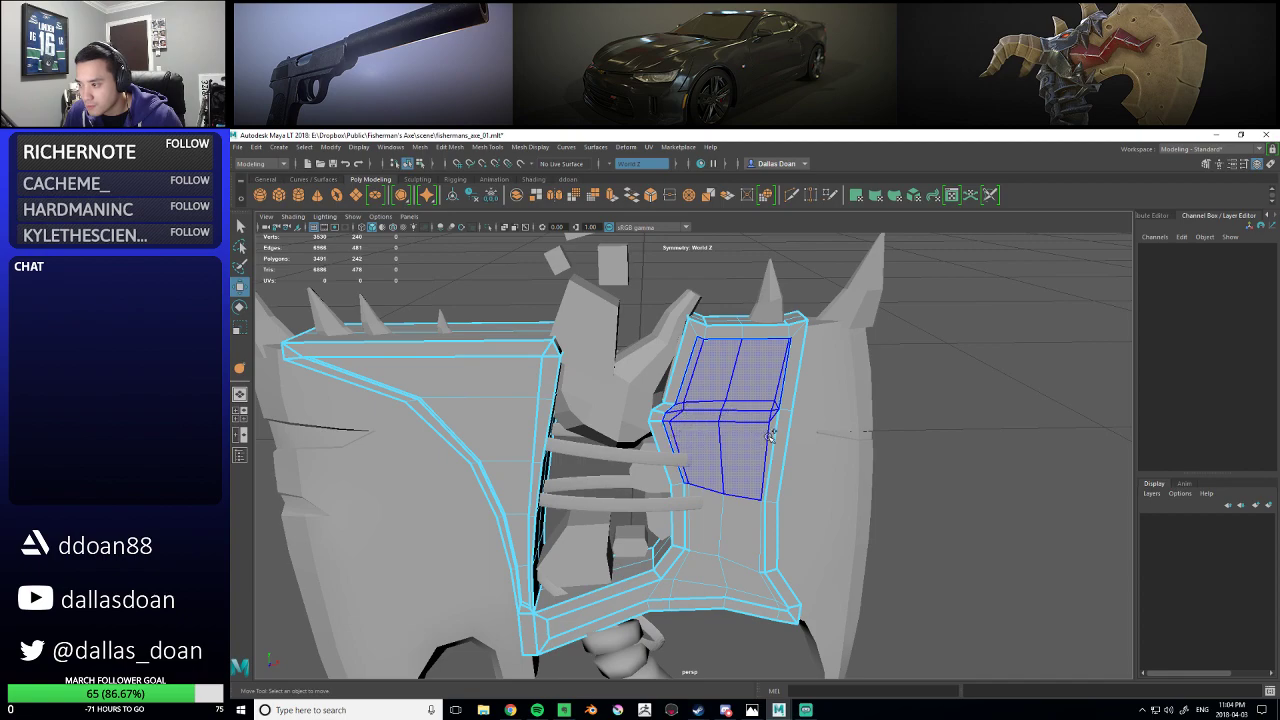
drag(755, 488, 759, 513)
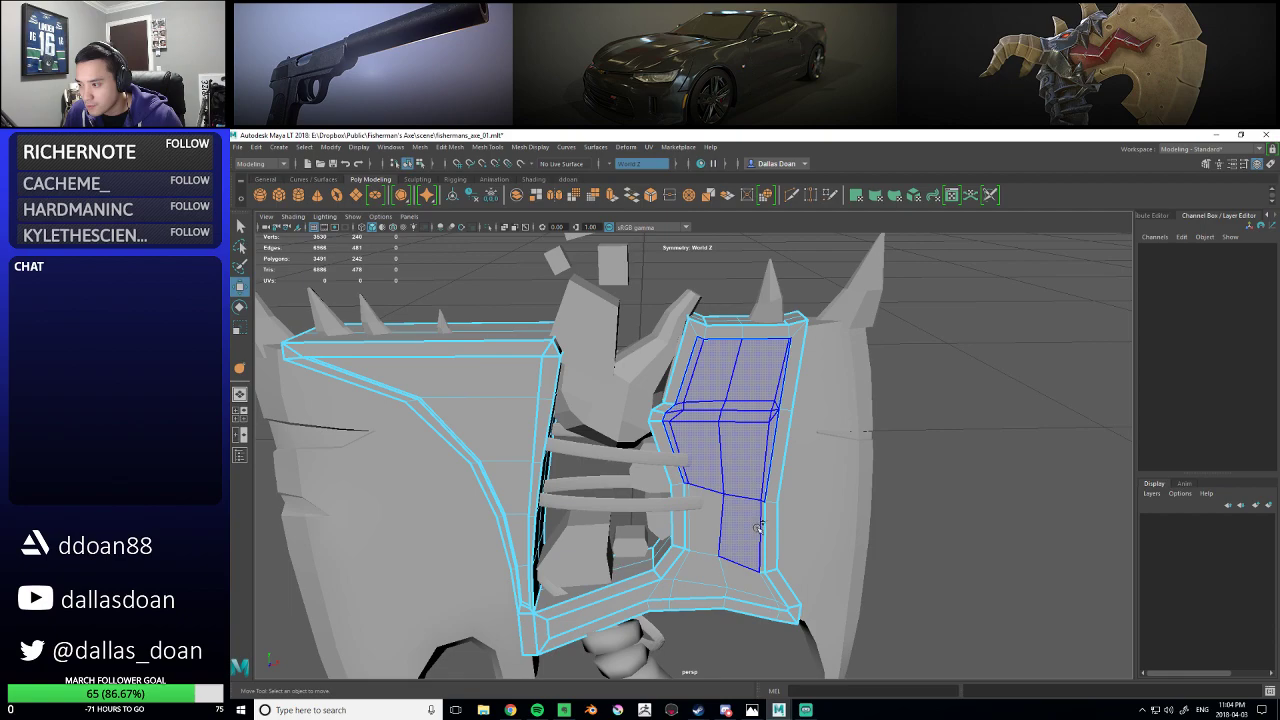
mouse_move(757, 532)
mouse_down()
mouse_move(700, 517)
mouse_move(688, 568)
mouse_move(766, 596)
mouse_move(689, 590)
mouse_move(622, 604)
mouse_up()
mouse_move(758, 545)
alt+mouse_down()
mouse_move(763, 506)
mouse_move(741, 446)
alt+mouse_up()
shift+right_drag(748, 383, 746, 420)
- Grow the face selection around the inset, convert it to vertices and try to move them along the depth axis
alt+drag(752, 425, 927, 469)
key(ctrl+z)
alt+drag(733, 475, 722, 437)
key(shift+period)
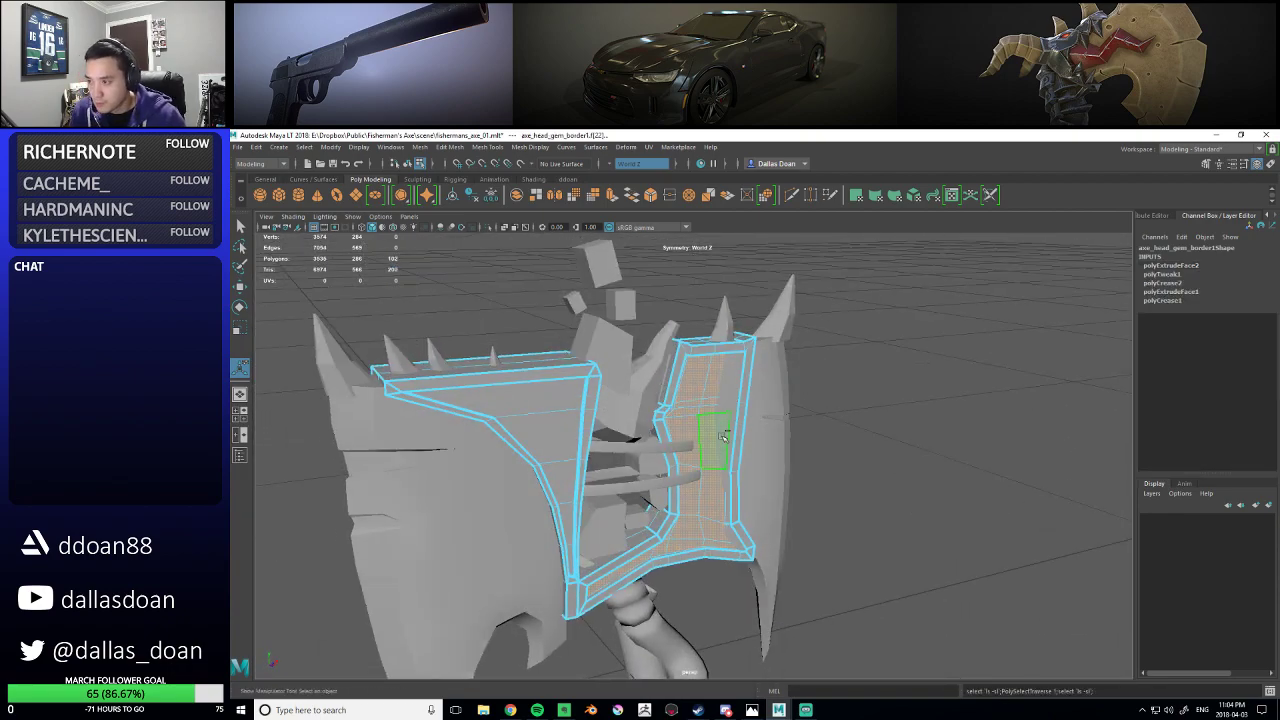
key(w)
alt+drag(722, 437, 633, 455)
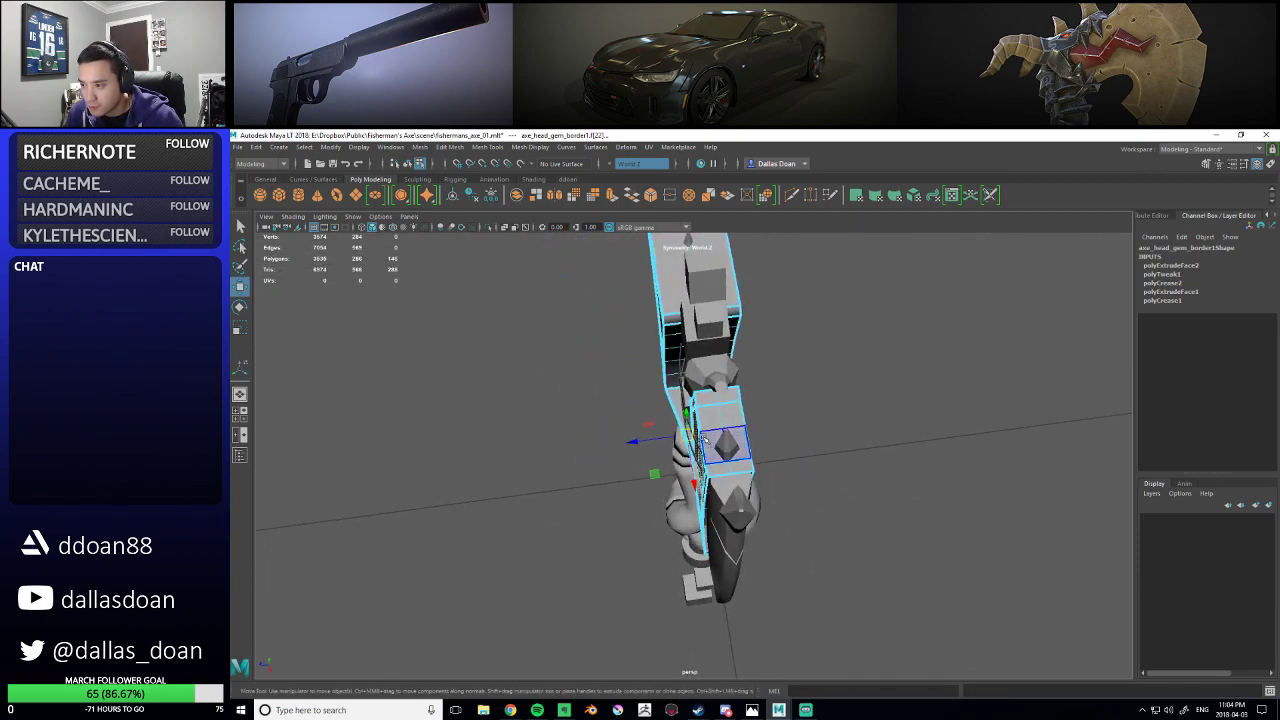
shift+right_drag(836, 409, 765, 378)
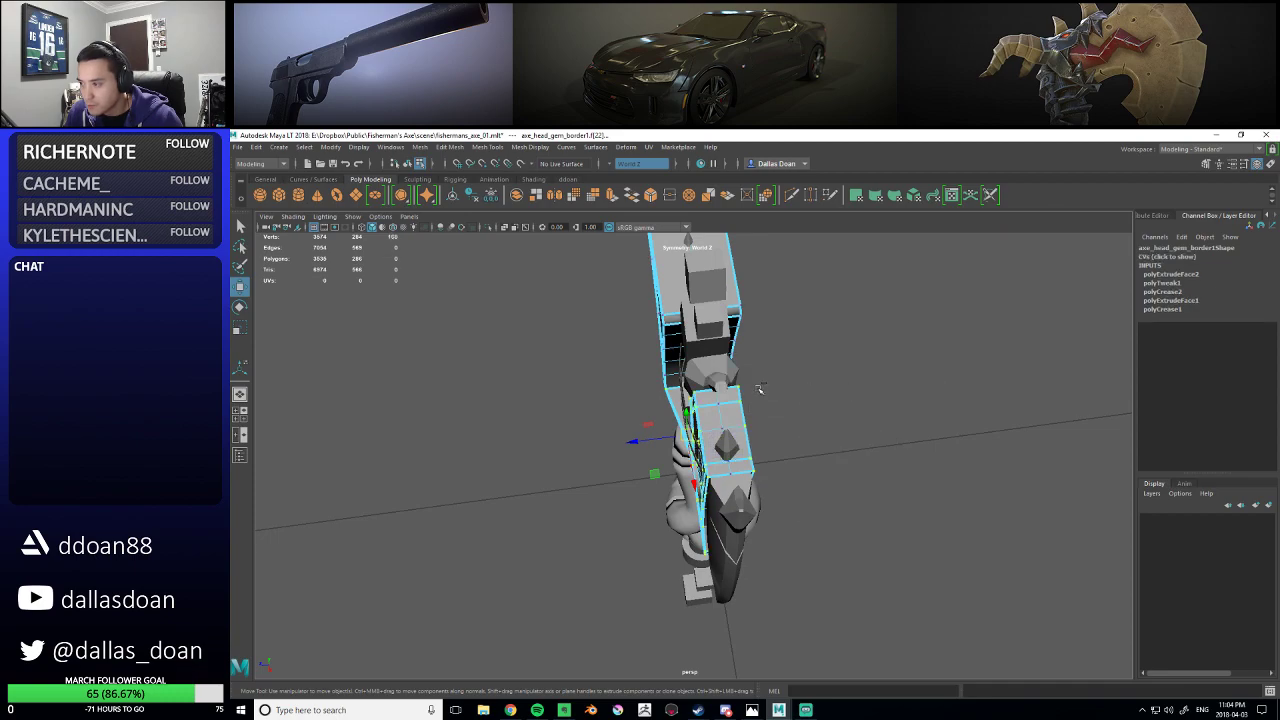
alt+drag(697, 453, 745, 456)
drag(631, 457, 572, 502)
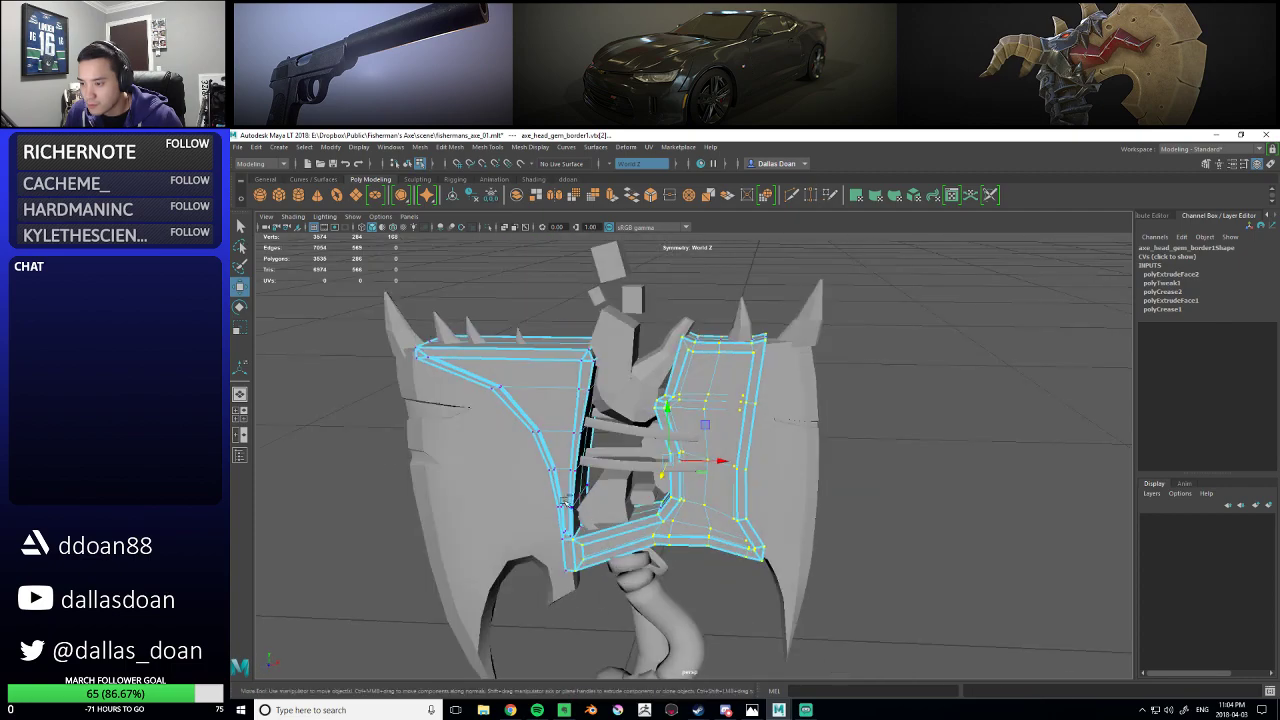
- Select the ring of border faces surrounding the wide arm's inset
alt+drag(585, 585, 724, 407)
right_drag(724, 407, 731, 438)
click(727, 448)
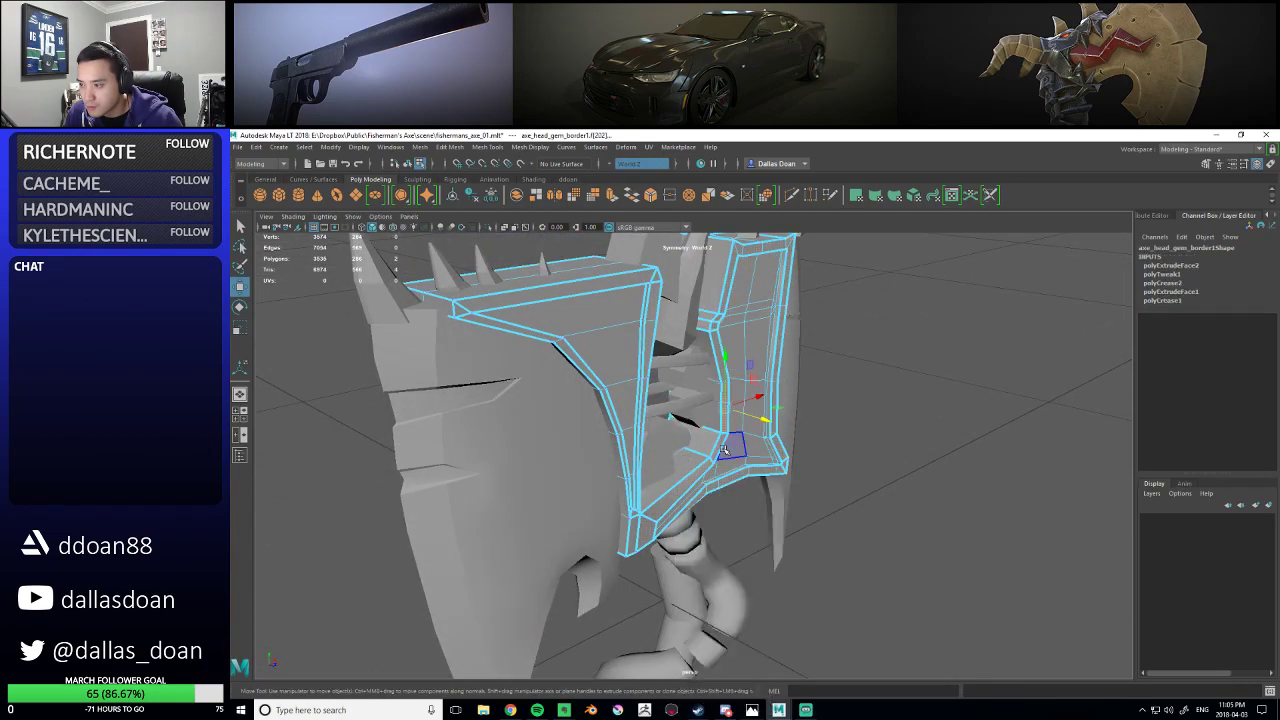
alt+drag(720, 440, 634, 466)
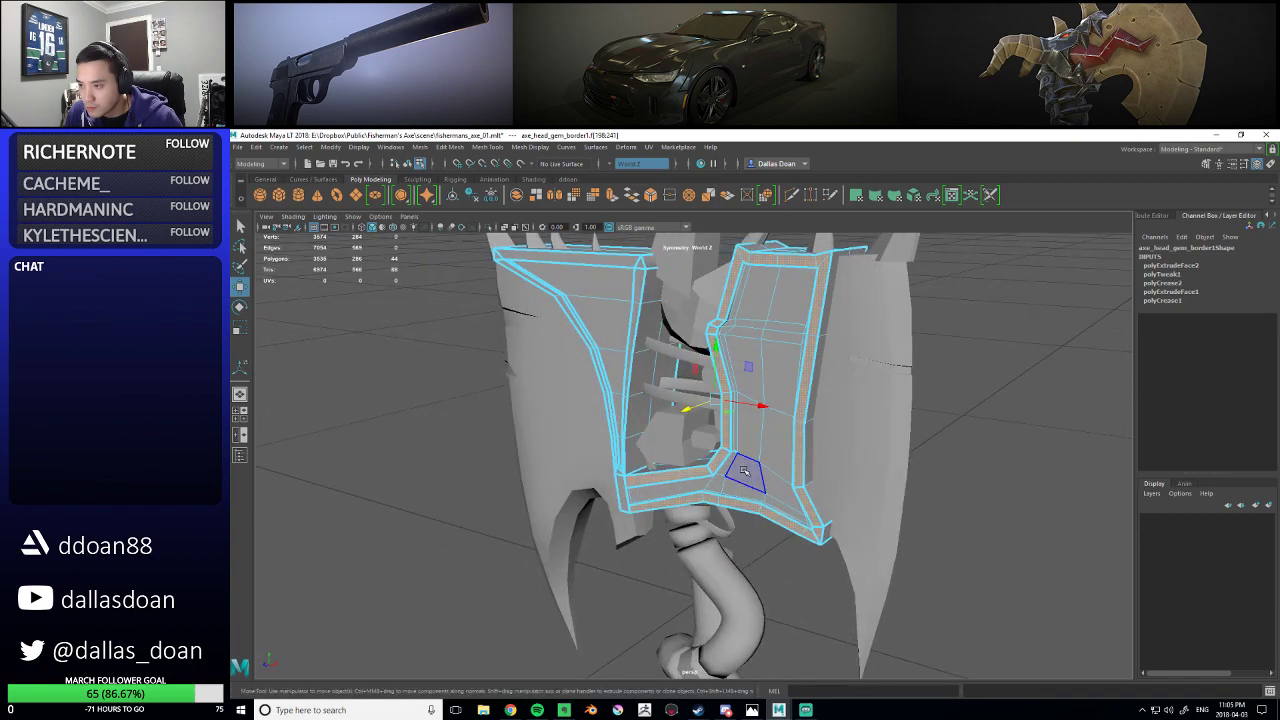
- Select the inset front faces of the wide arm from its upper end down to the lower bar
alt+drag(765, 459, 775, 448)
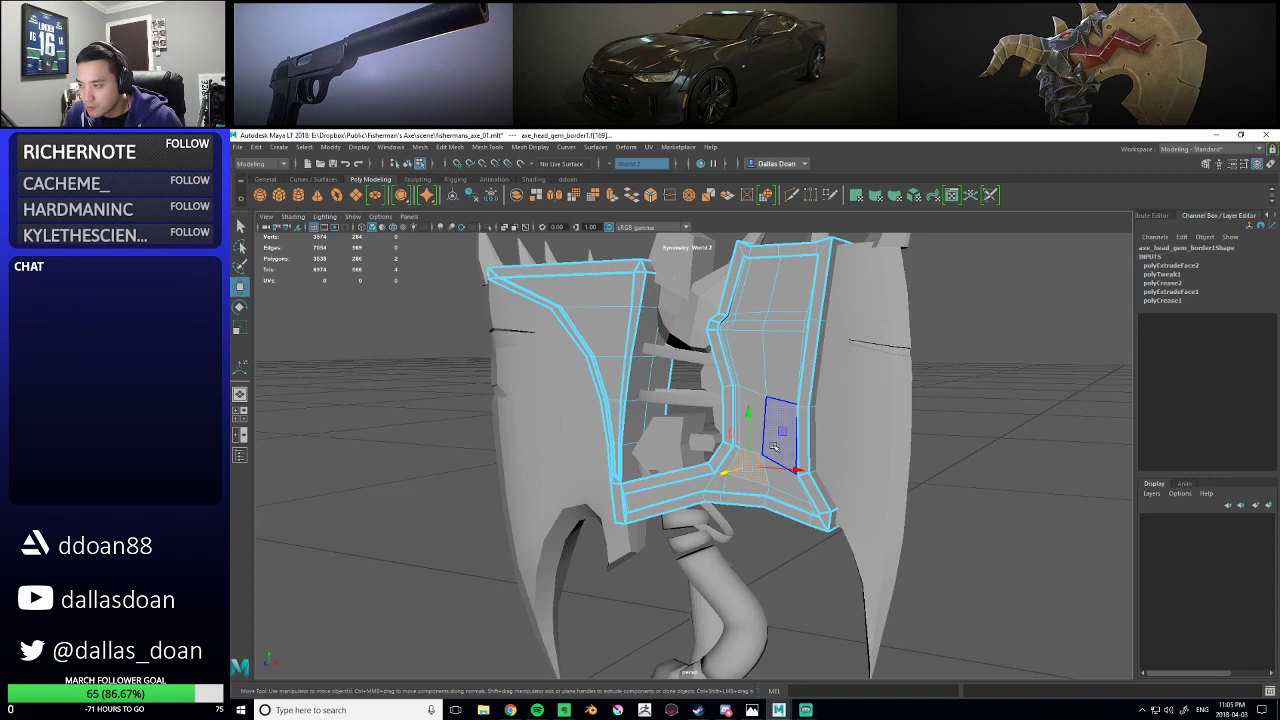
alt+drag(755, 360, 731, 308)
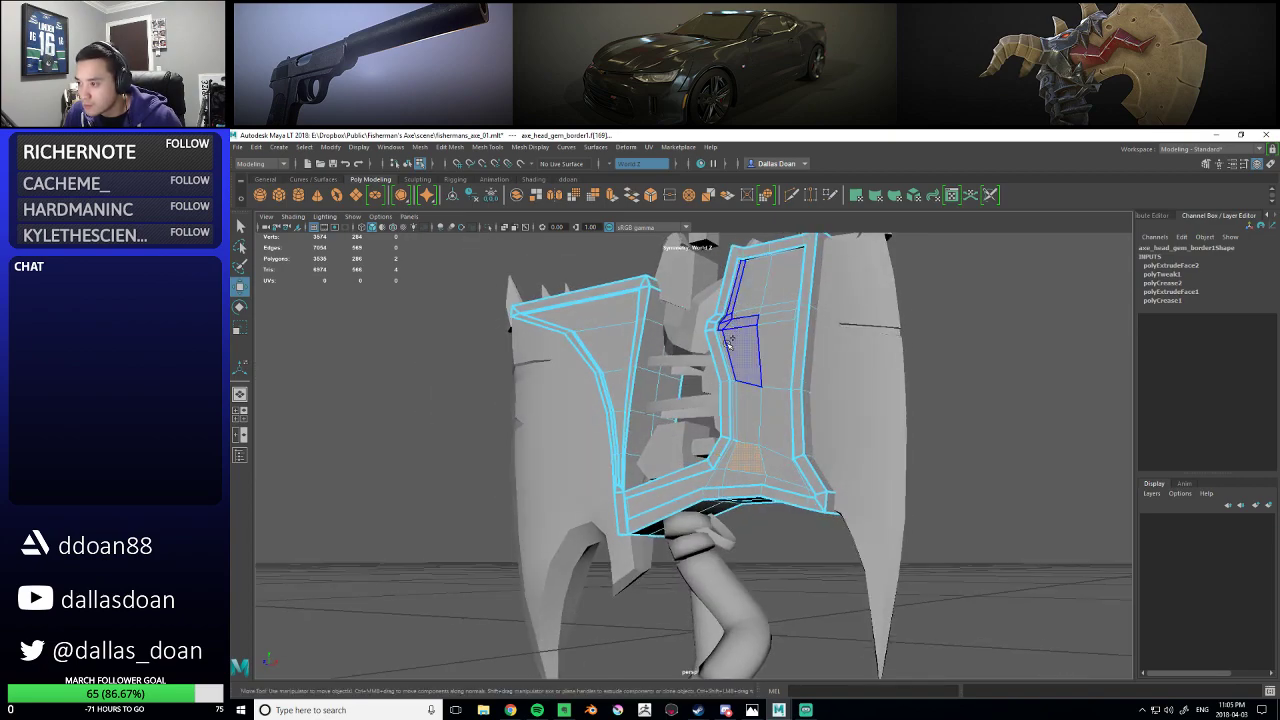
alt+drag(757, 312, 785, 327)
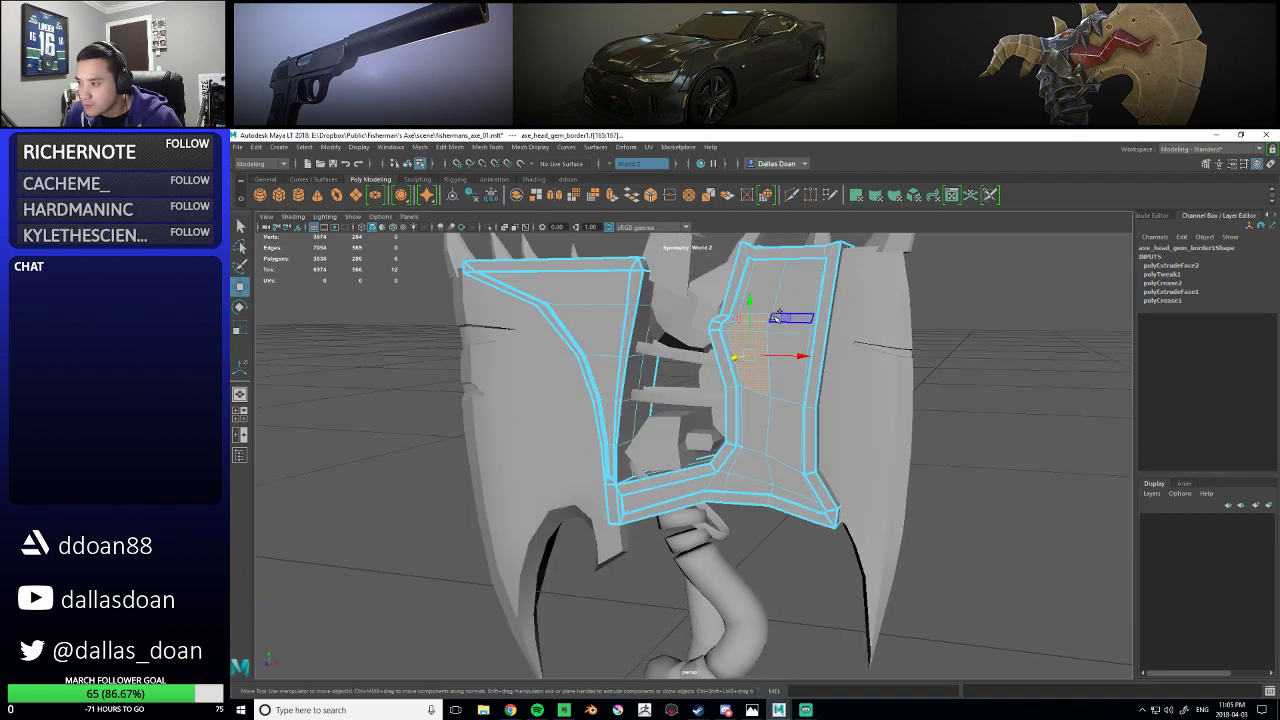
alt+drag(778, 289, 795, 305)
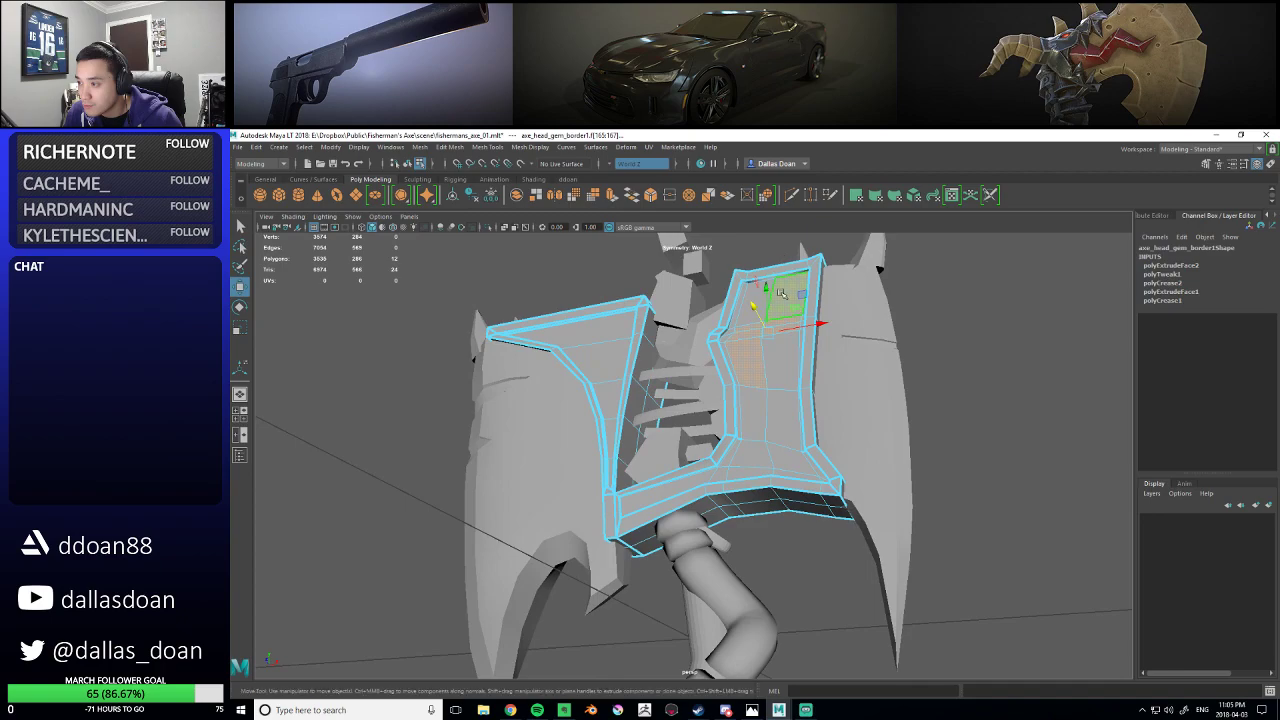
shift+click(784, 368)
shift+click(784, 368)
shift+click(781, 411)
shift+click(758, 414)
alt+drag(758, 416, 727, 407)
shift+click(788, 461)
shift+click(754, 462)
- Extend the face selection across the lower bar's inset and convert it to vertices
scroll(787, 467, up, 2)
key(shift+period)
shift+click(701, 498)
alt+drag(702, 498, 776, 490)
alt+drag(793, 315, 799, 287)
ctrl+right_drag(787, 281, 688, 285)
alt+drag(748, 292, 713, 470)
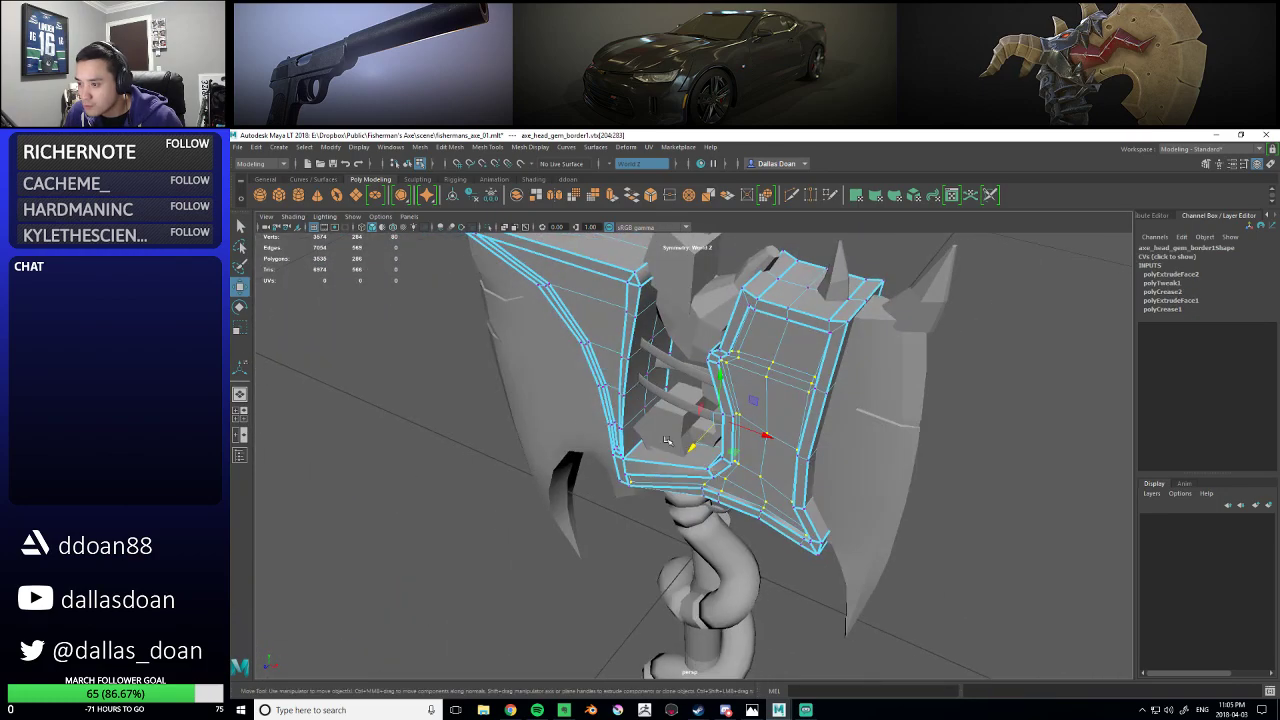
- Turn off Retain component spacing in the Move tool's snap settings and close the settings
double_click(239, 288)
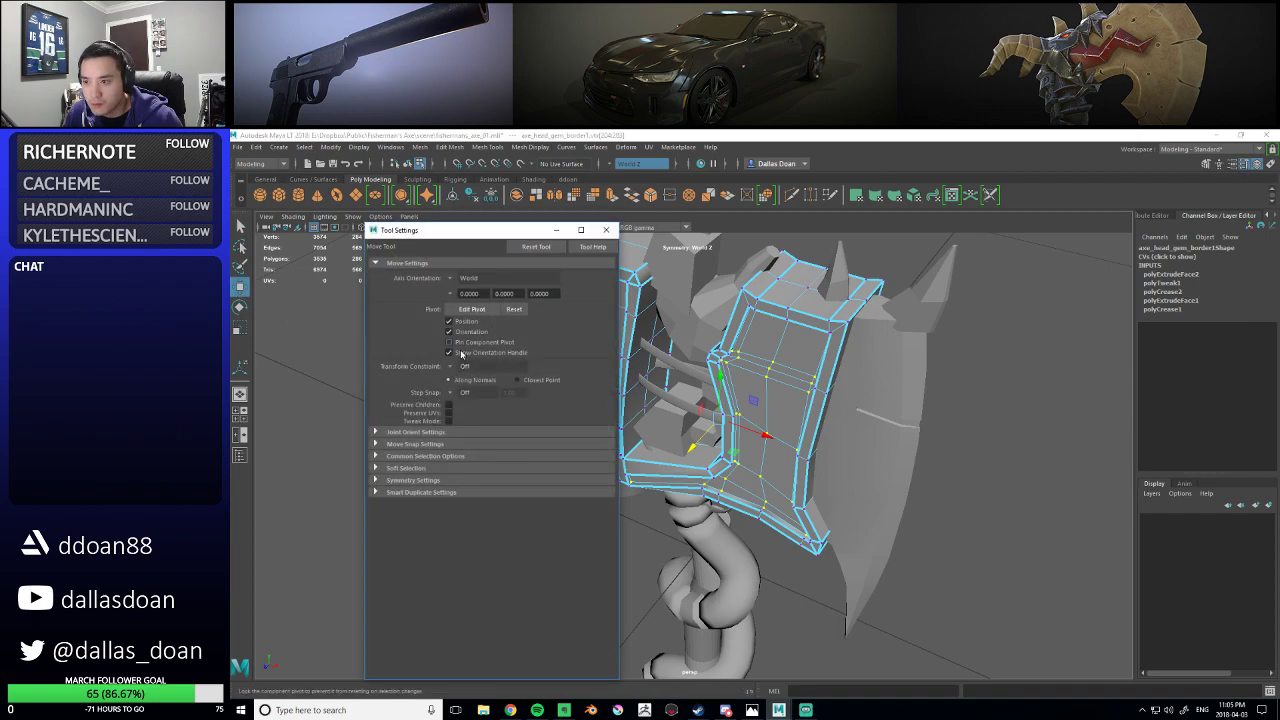
click(378, 445)
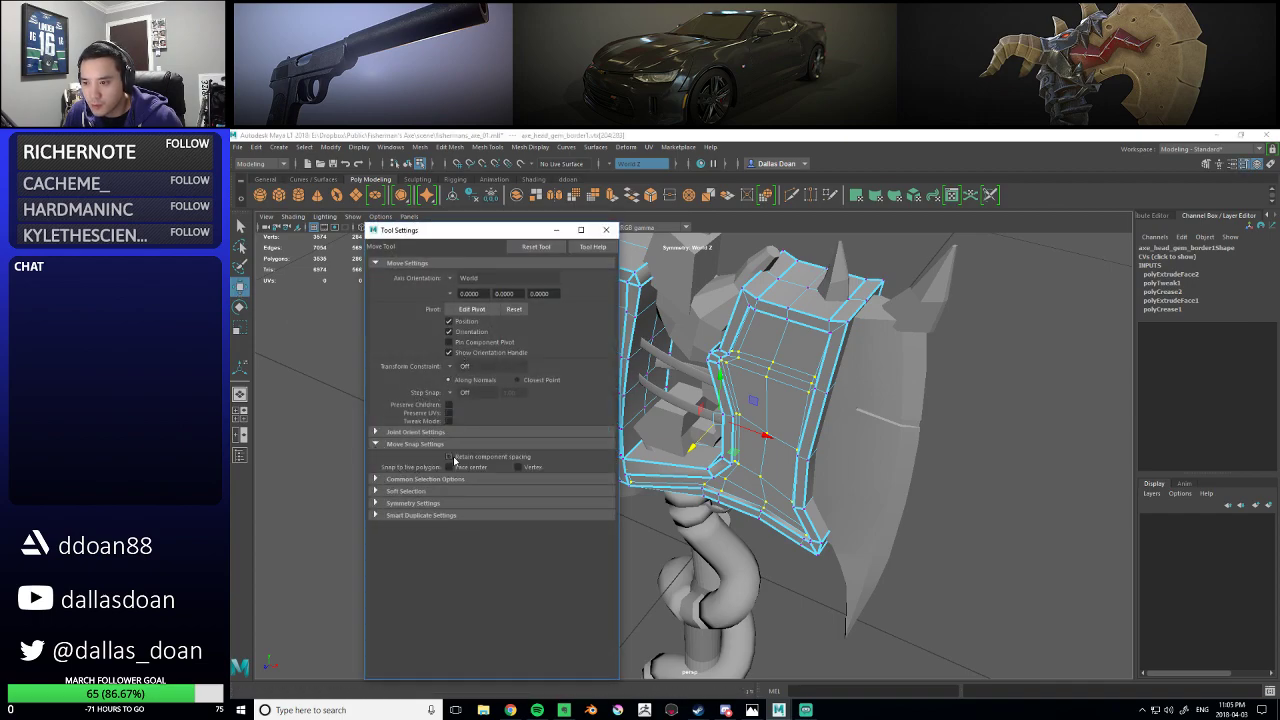
click(605, 230)
- Snap the selected inset vertices of the wide arm and lower bar to the depth of the narrow arm's vertices, along one axis only
alt+drag(775, 436, 771, 443)
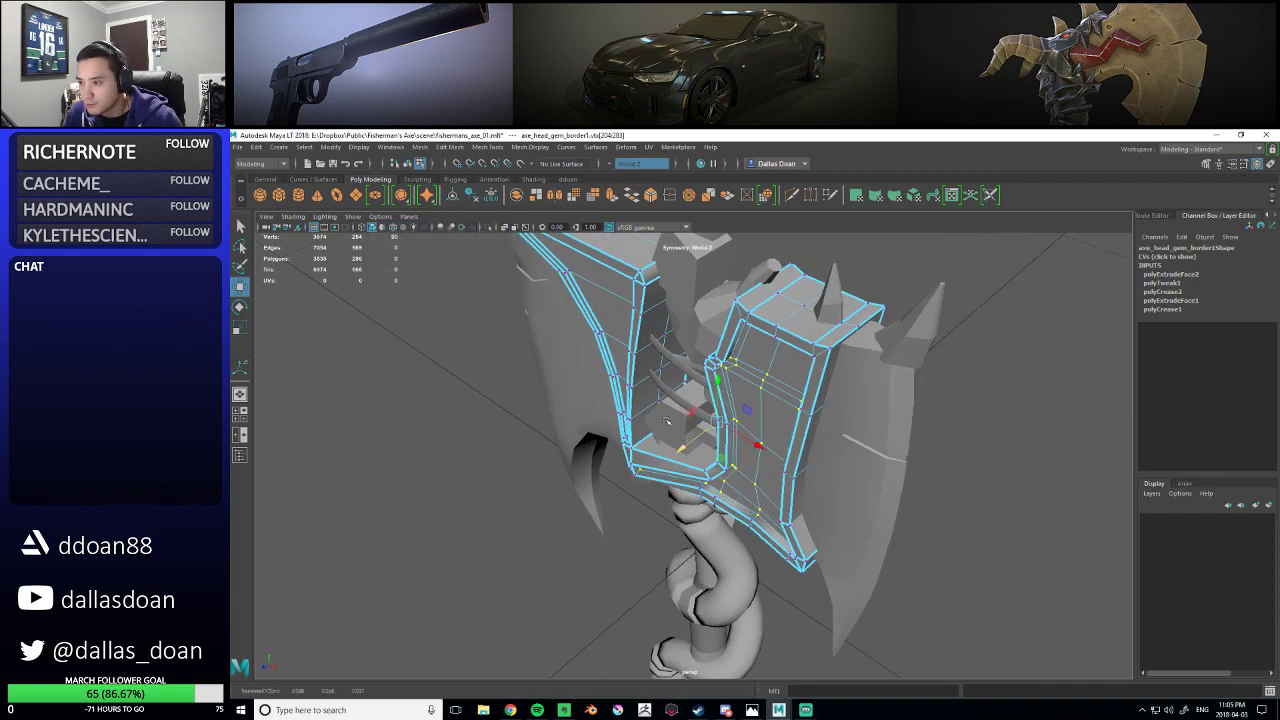
alt+drag(681, 443, 612, 340)
key(v)
middle_drag(612, 340, 606, 332)
alt+drag(612, 335, 722, 418)
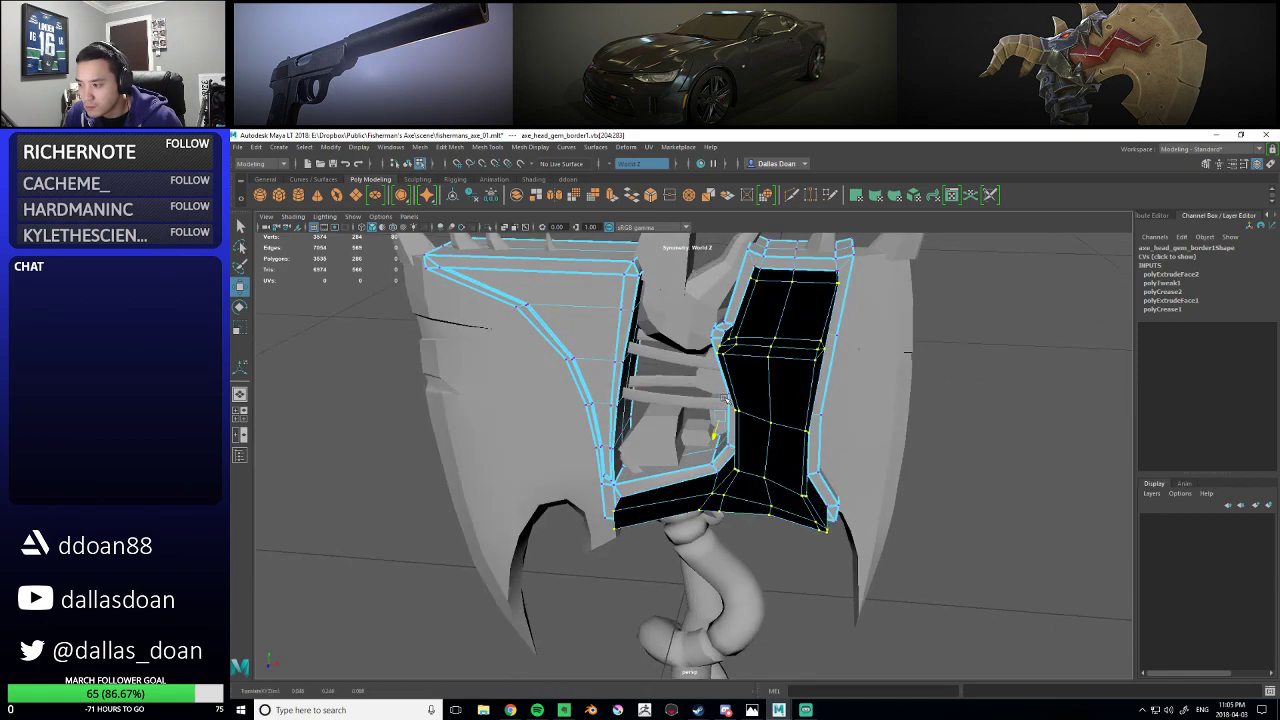
alt+drag(722, 418, 912, 487)
key(v)
middle_drag(657, 379, 655, 375)
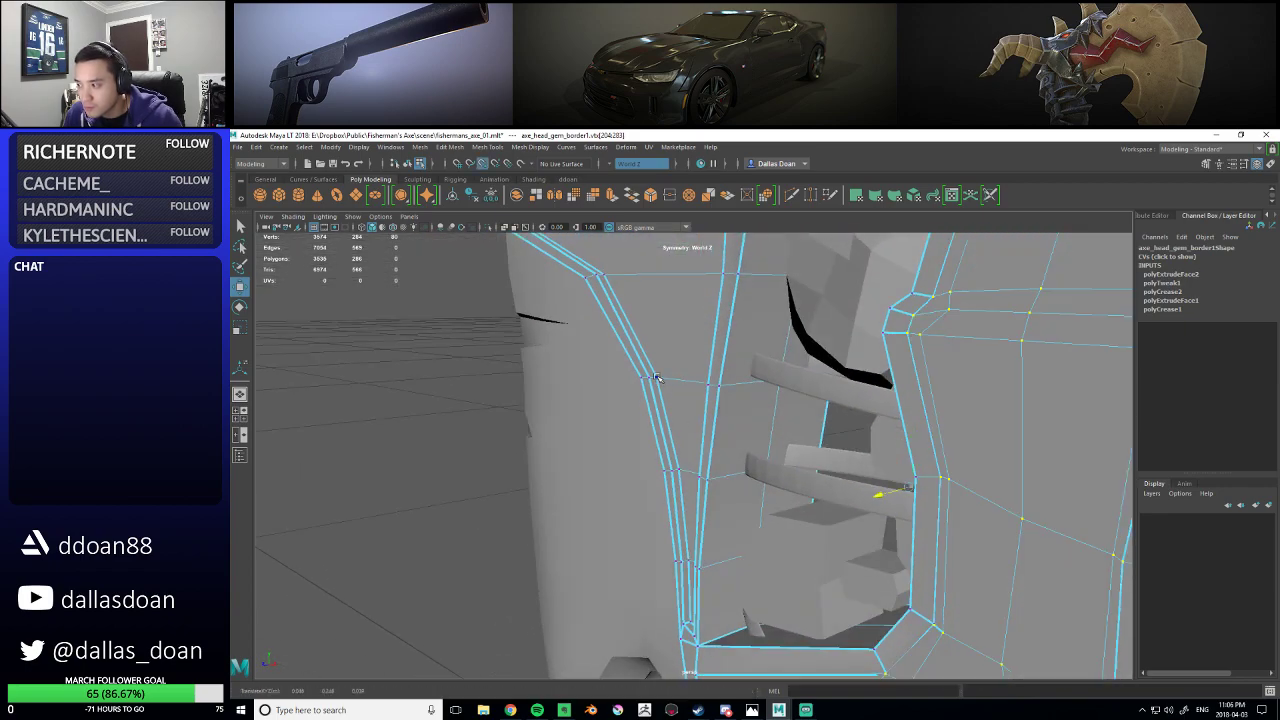
alt+drag(657, 377, 785, 467)
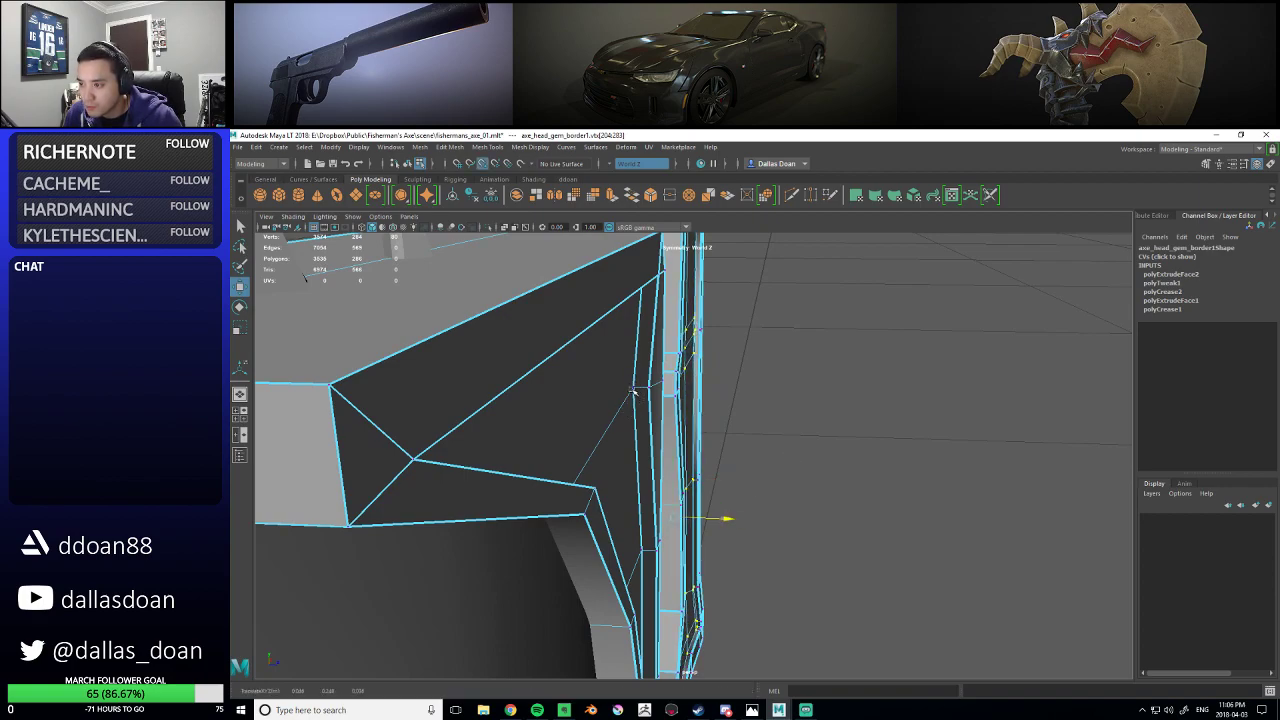
alt+drag(720, 414, 751, 410)
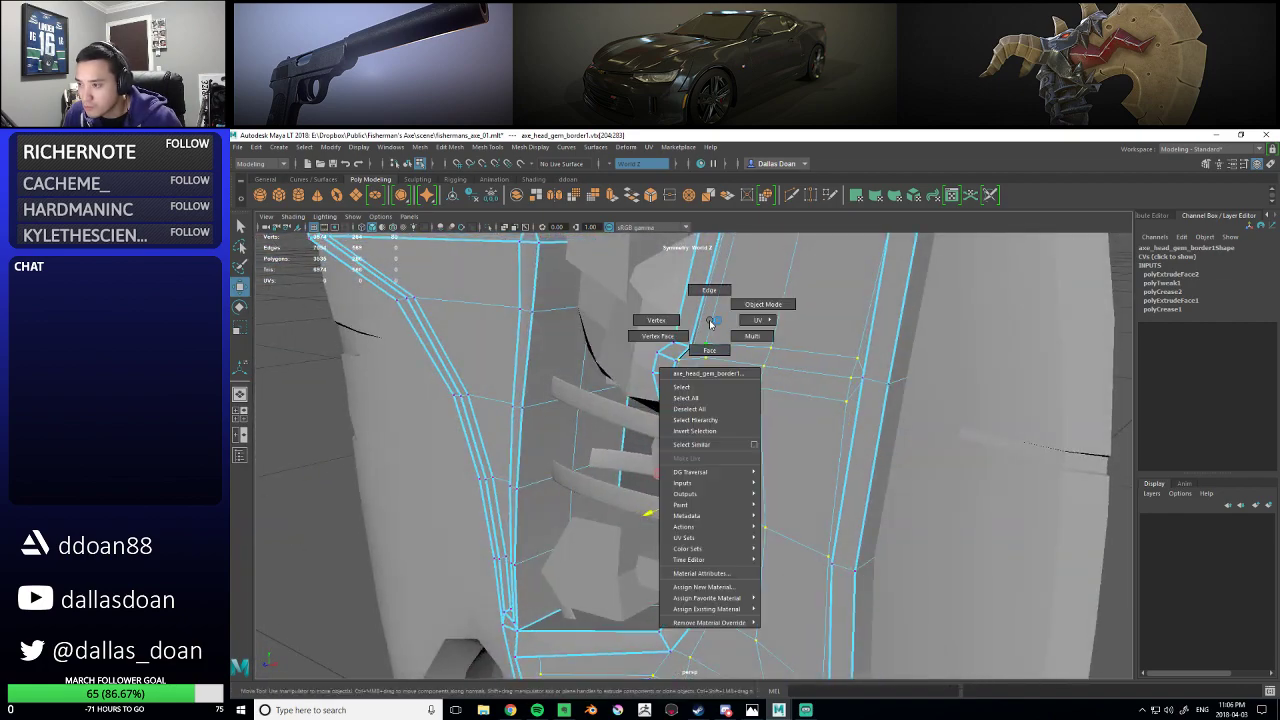
- Select the wide arm's raised rim faces, convert them to vertices and snap them along the depth axis to a narrow arm vertex
right_drag(710, 322, 709, 350)
key(f)
alt+drag(697, 346, 788, 424)
ctrl+right_drag(746, 386, 643, 386)
alt+drag(643, 386, 752, 464)
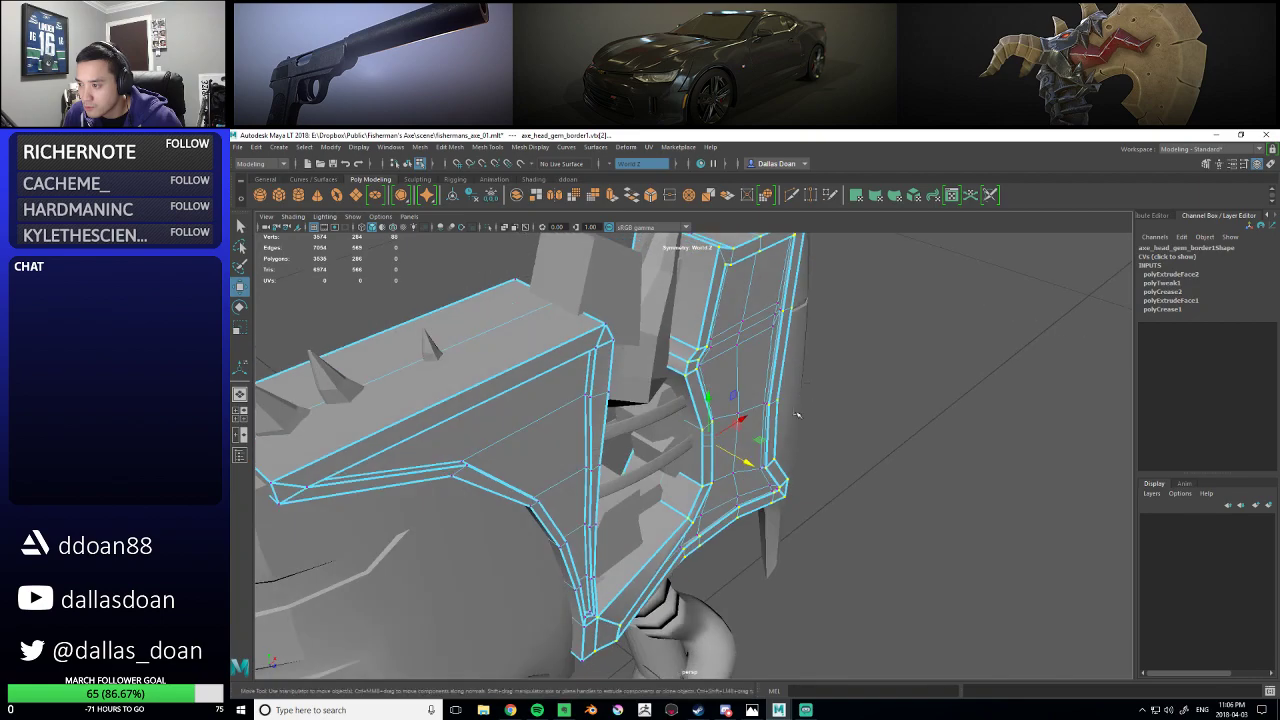
middle_drag(596, 521, 598, 525)
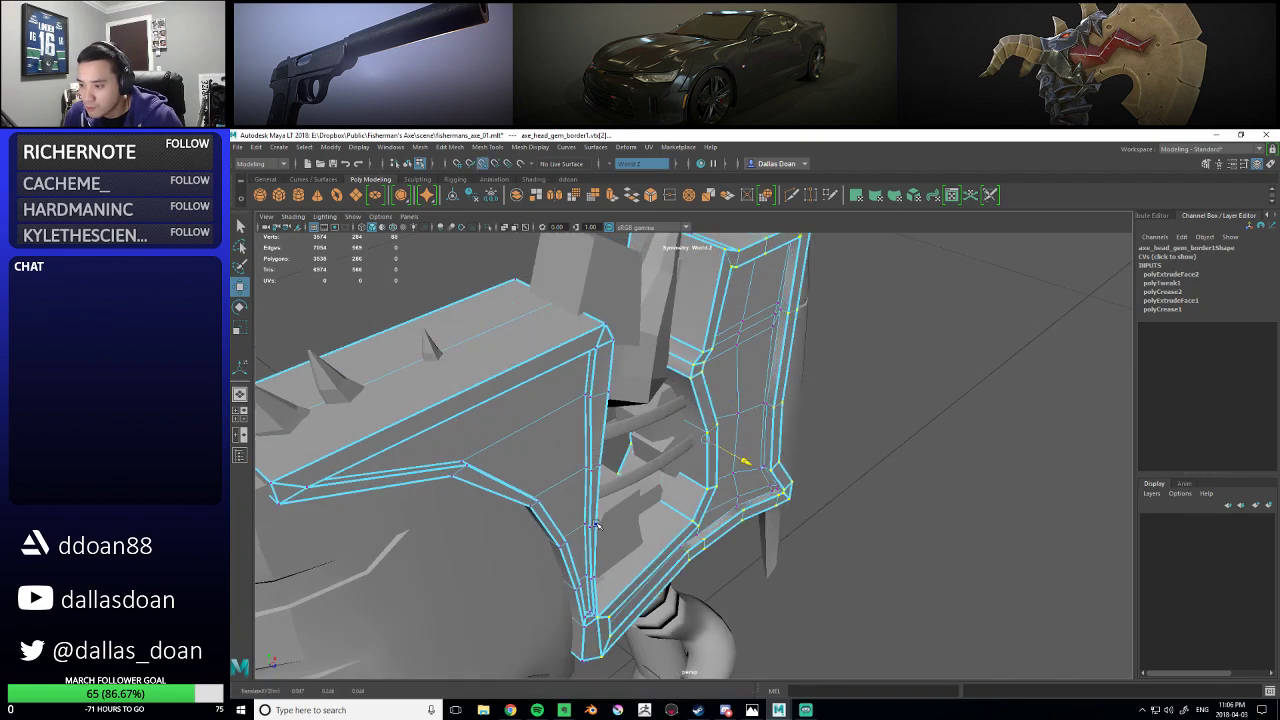
alt+drag(622, 521, 572, 402)
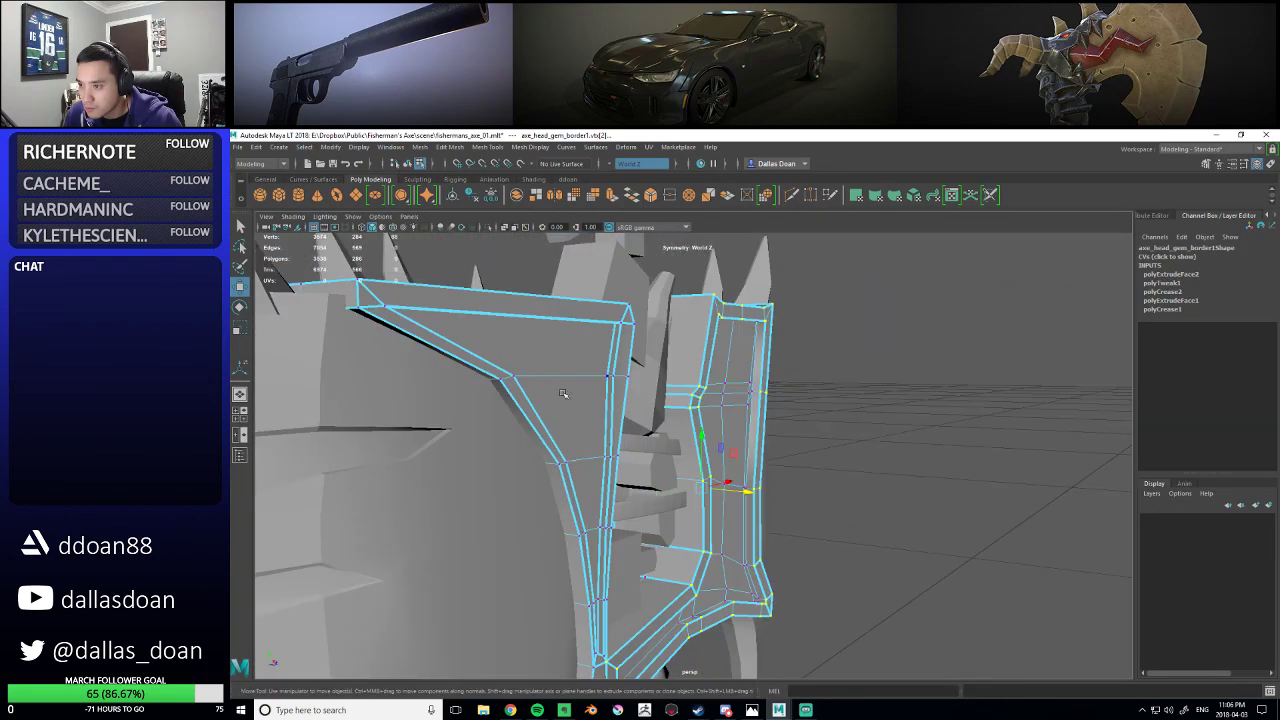
- Select the narrow arm's front rim faces, convert them to vertices and snap them in depth to the wide arm's rim
click(598, 318)
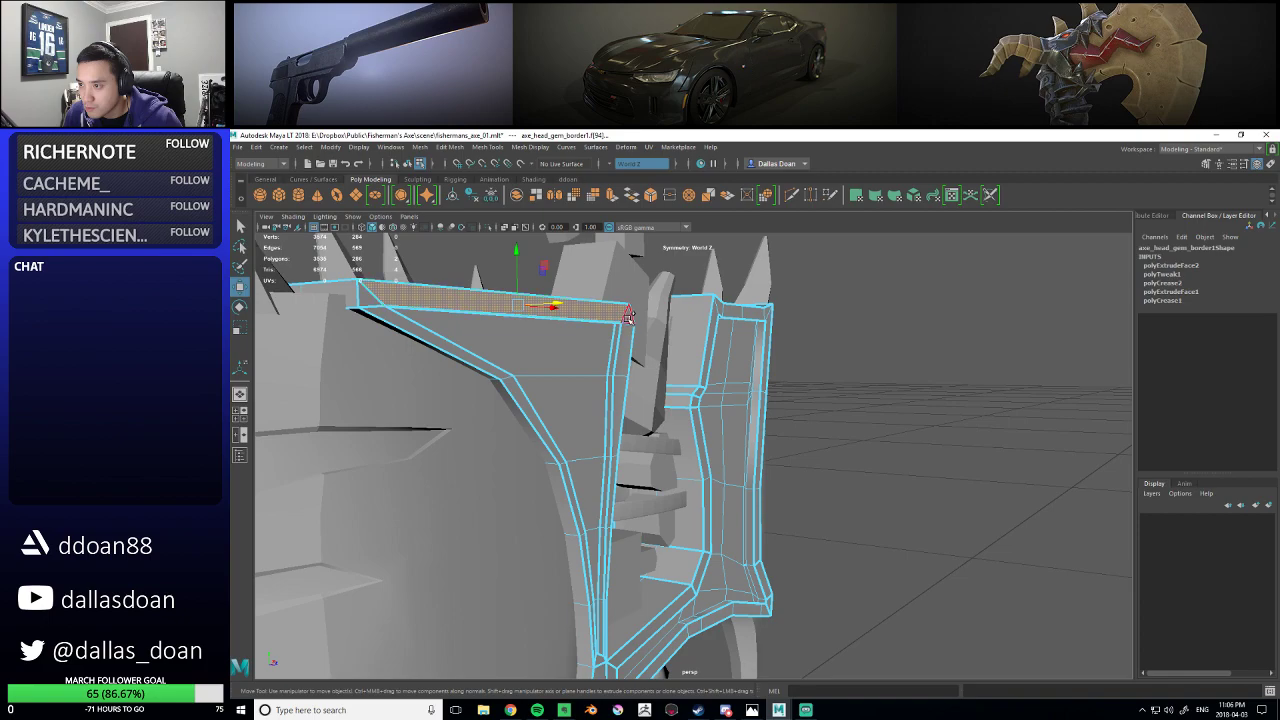
alt+drag(642, 389, 622, 457)
shift+double_click(603, 352)
alt+middle_drag(622, 457, 638, 440)
shift+click(612, 592)
alt+drag(616, 580, 643, 503)
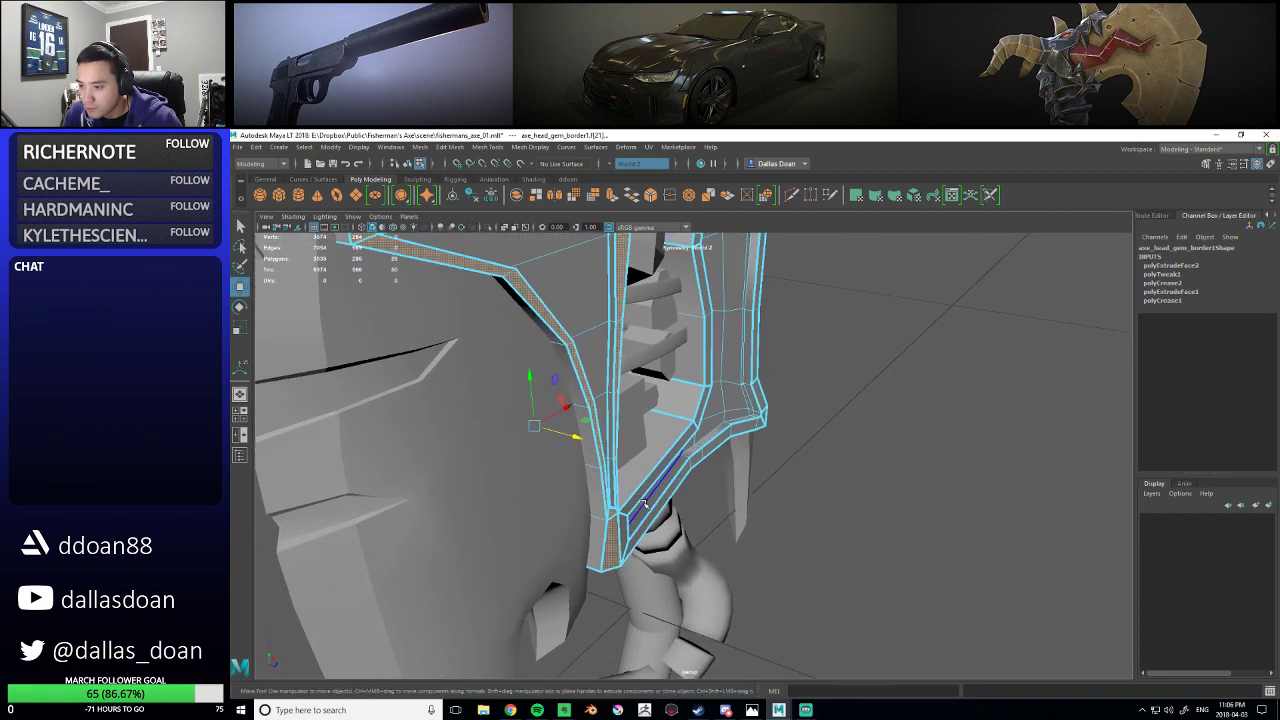
shift+right_drag(620, 465, 620, 466)
alt+drag(620, 466, 622, 516)
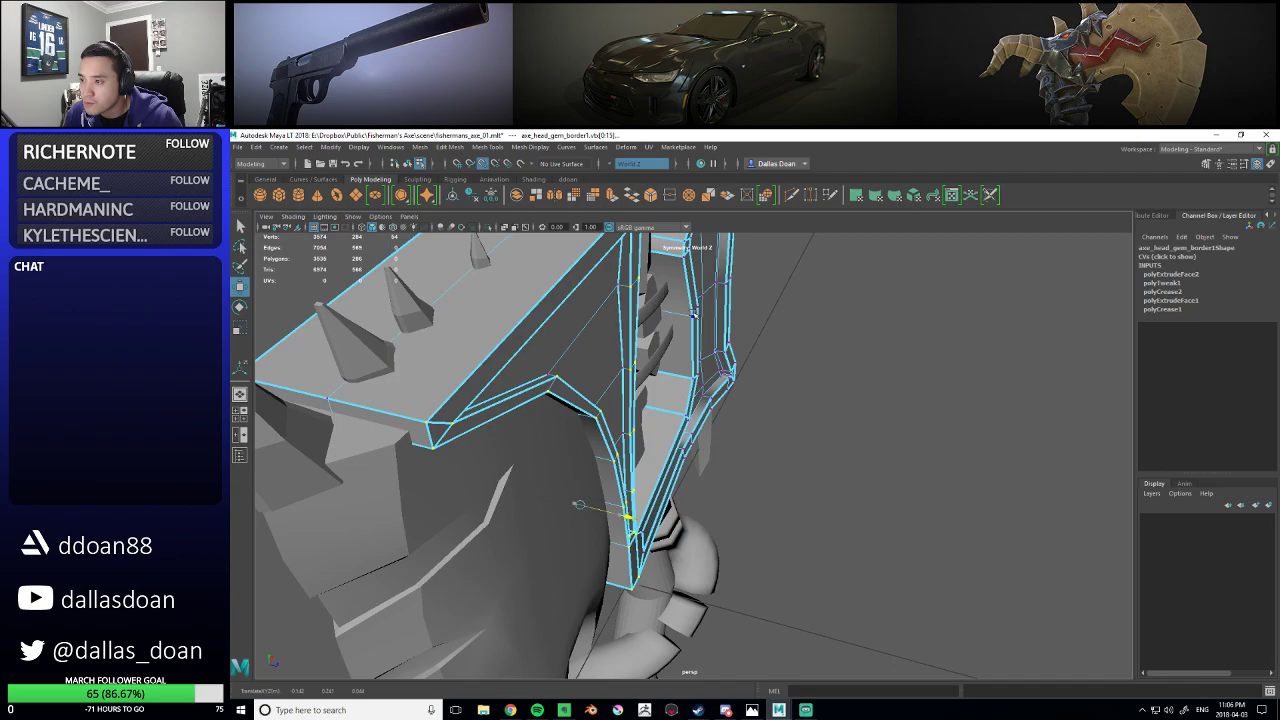
drag(693, 315, 693, 315)
- Delete the gem border's construction history and switch it to smooth mesh preview
alt+drag(693, 315, 549, 323)
alt+right_drag(549, 323, 626, 426)
alt+drag(626, 426, 813, 350)
right_click(813, 350)
click(800, 416)
alt+drag(800, 416, 762, 389)
key(alt+shift+d)
key(3)
- Select the edge loops around the border's inset on the wide arm and lower bar and crease them
right_drag(837, 311, 837, 283)
double_click(831, 306)
alt+drag(851, 263, 857, 366)
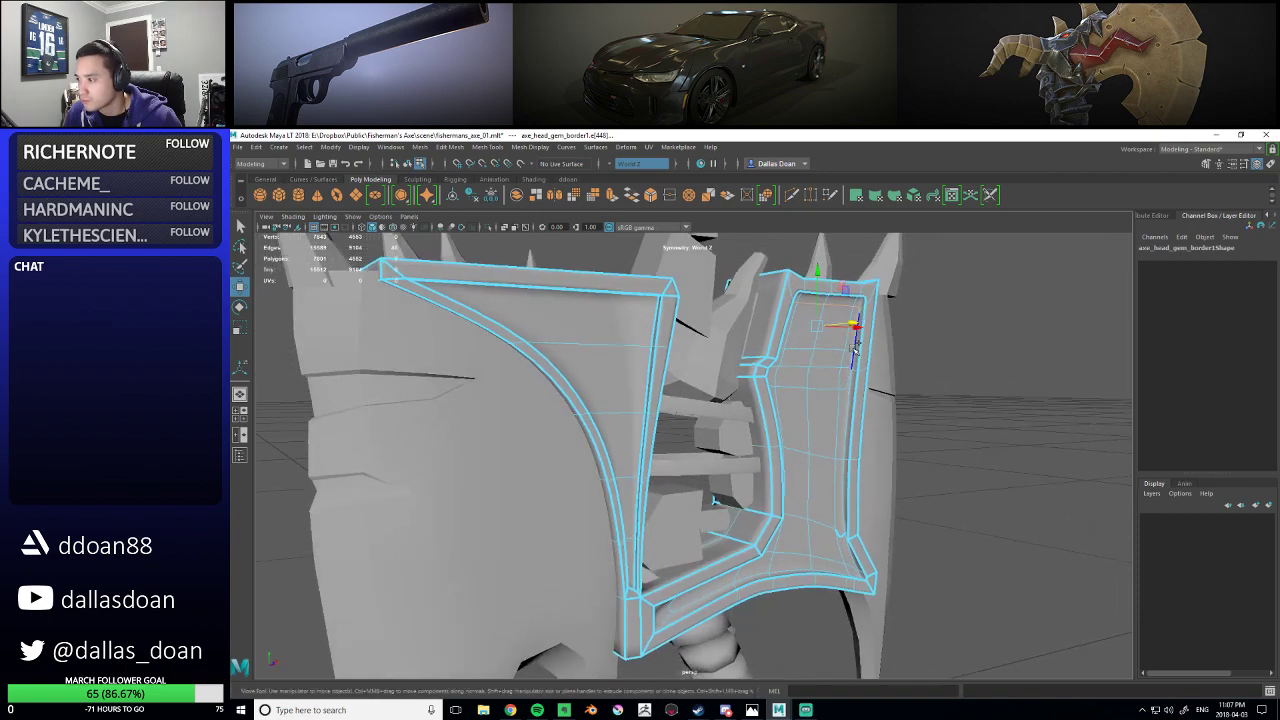
alt+drag(845, 497, 670, 415)
shift+double_click(824, 483)
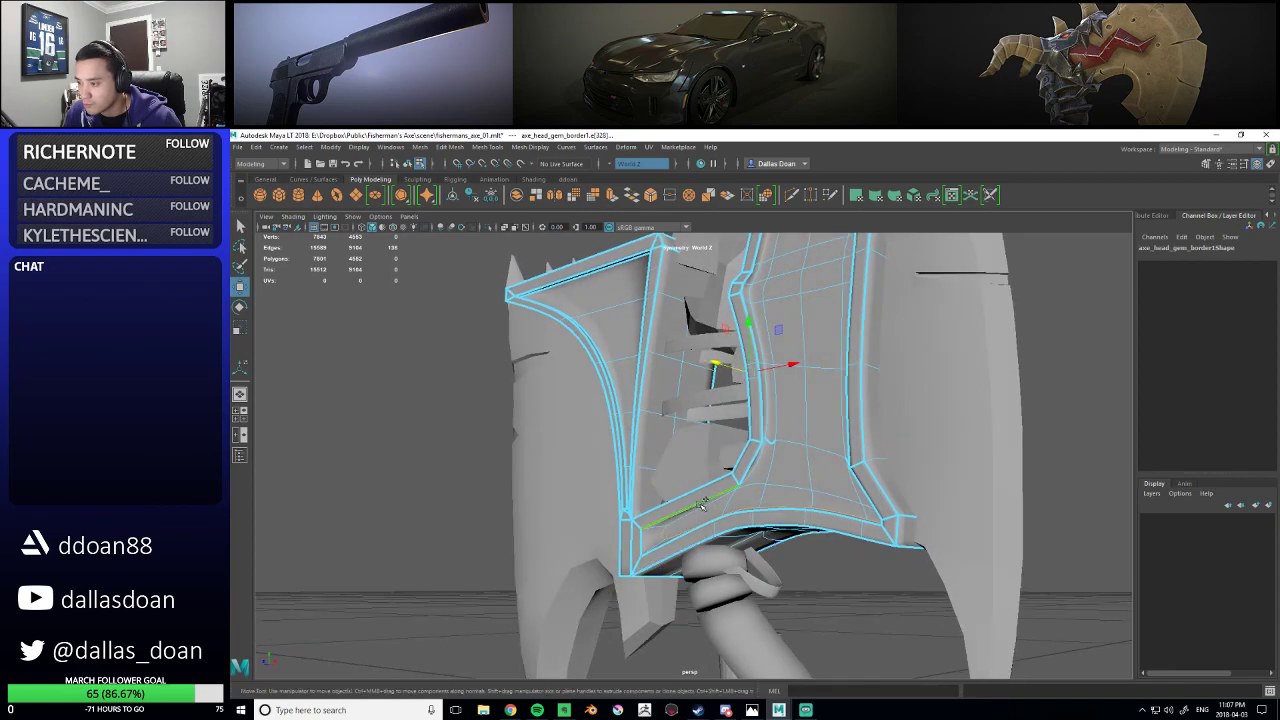
alt+drag(734, 492, 778, 345)
key(ctrl+z)
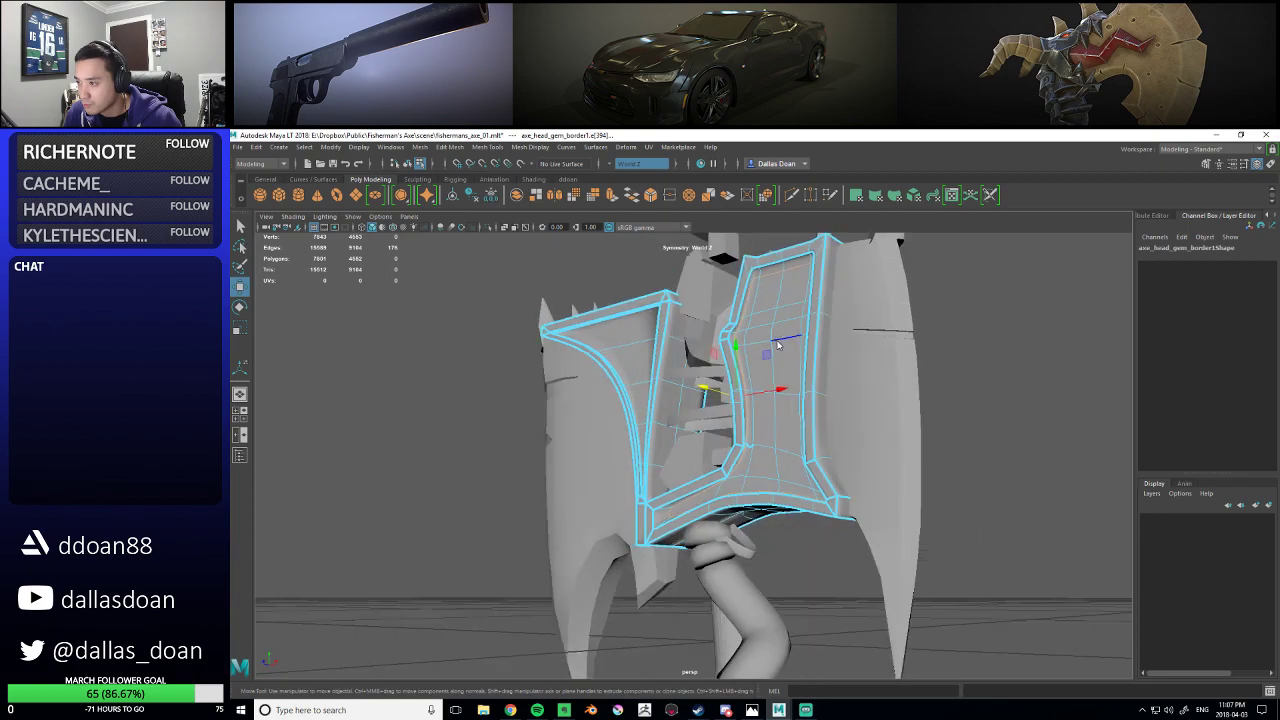
key(y)
scroll(780, 400, up, 2)
alt+drag(780, 400, 686, 451)
alt+drag(757, 428, 812, 486)
- Crease the short corner edges at the notch on the wide arm's inner side
scroll(705, 437, up, 4)
mouse_move(826, 416)
alt+mouse_down()
mouse_move(803, 397)
mouse_move(823, 415)
alt+mouse_up()
scroll(748, 390, down, 5)
alt+drag(748, 390, 610, 400)
scroll(653, 357, up, 2)
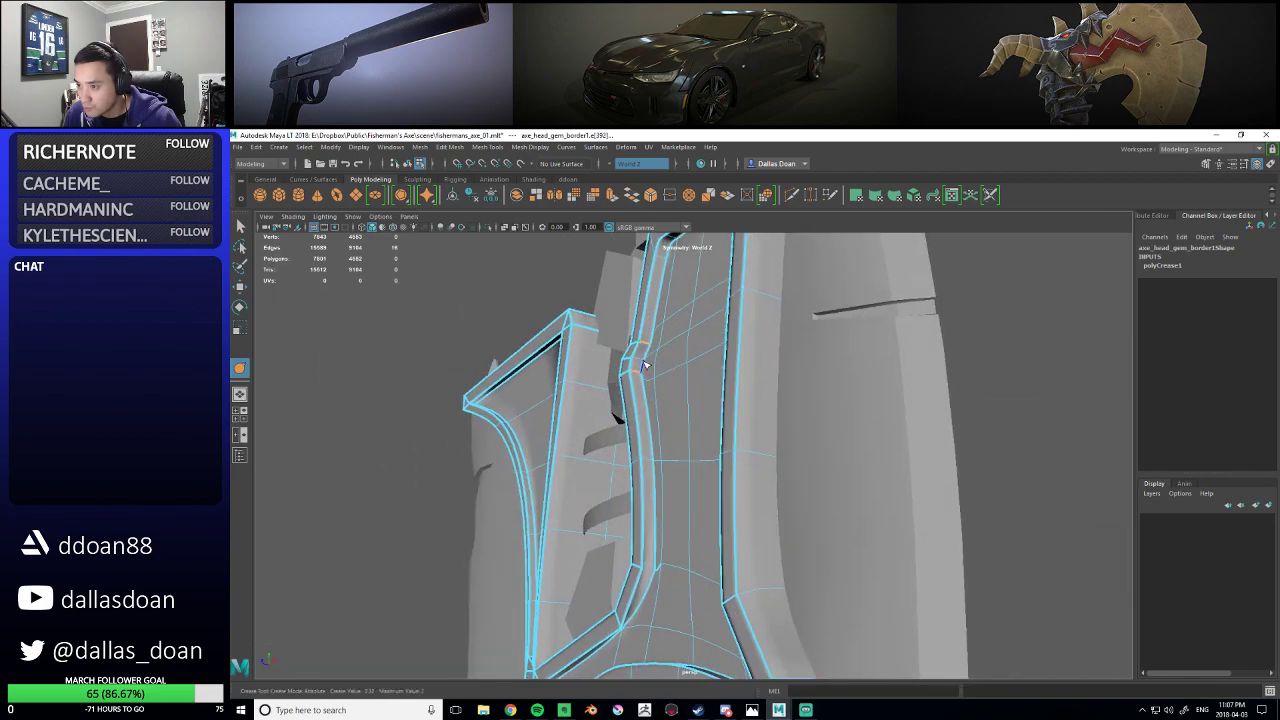
scroll(625, 387, down, 3)
alt+drag(625, 387, 720, 408)
scroll(714, 404, up, 4)
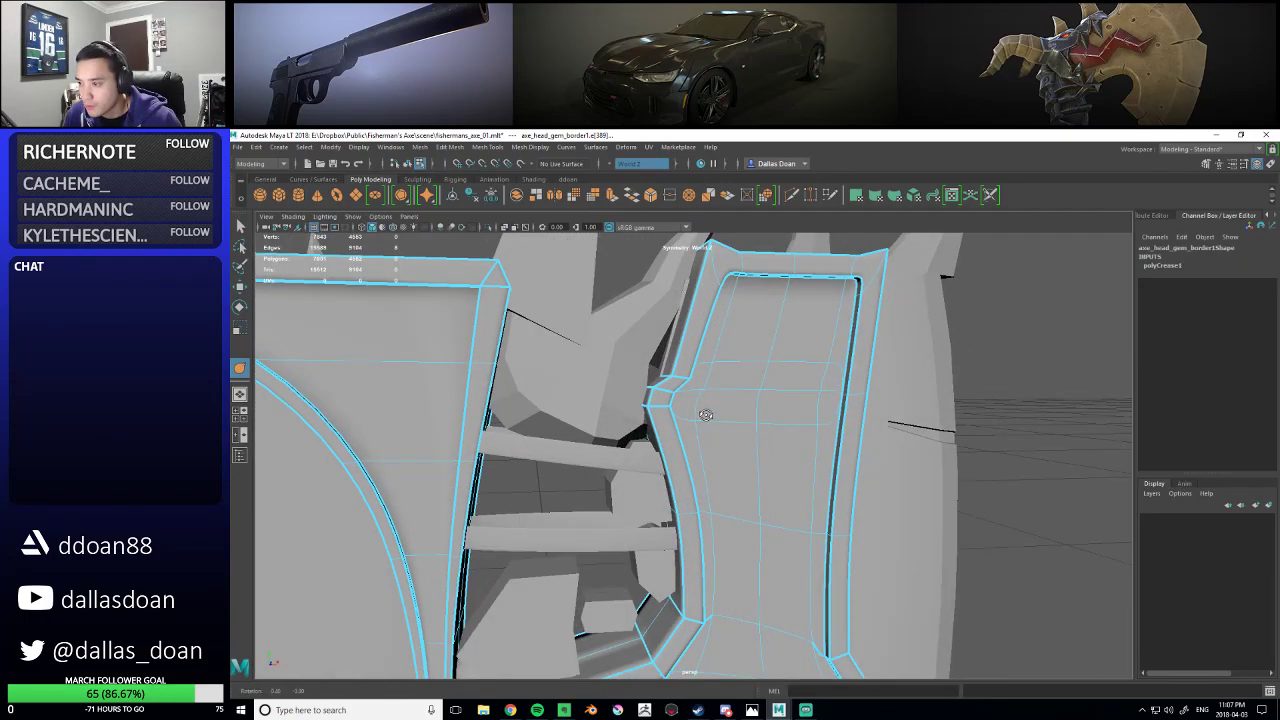
alt+drag(706, 418, 645, 343)
- Move the edges at the wide arm's inner notch vertically to even out the notch's shape
key(w)
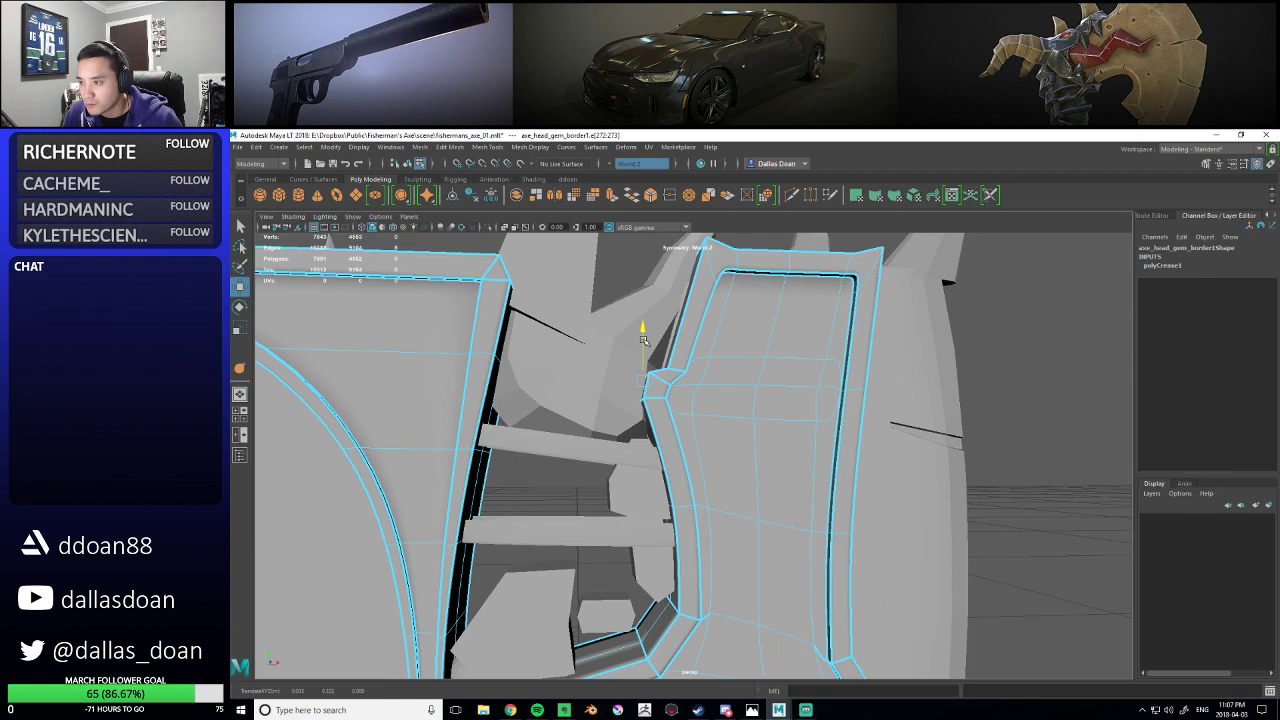
alt+drag(644, 341, 690, 365)
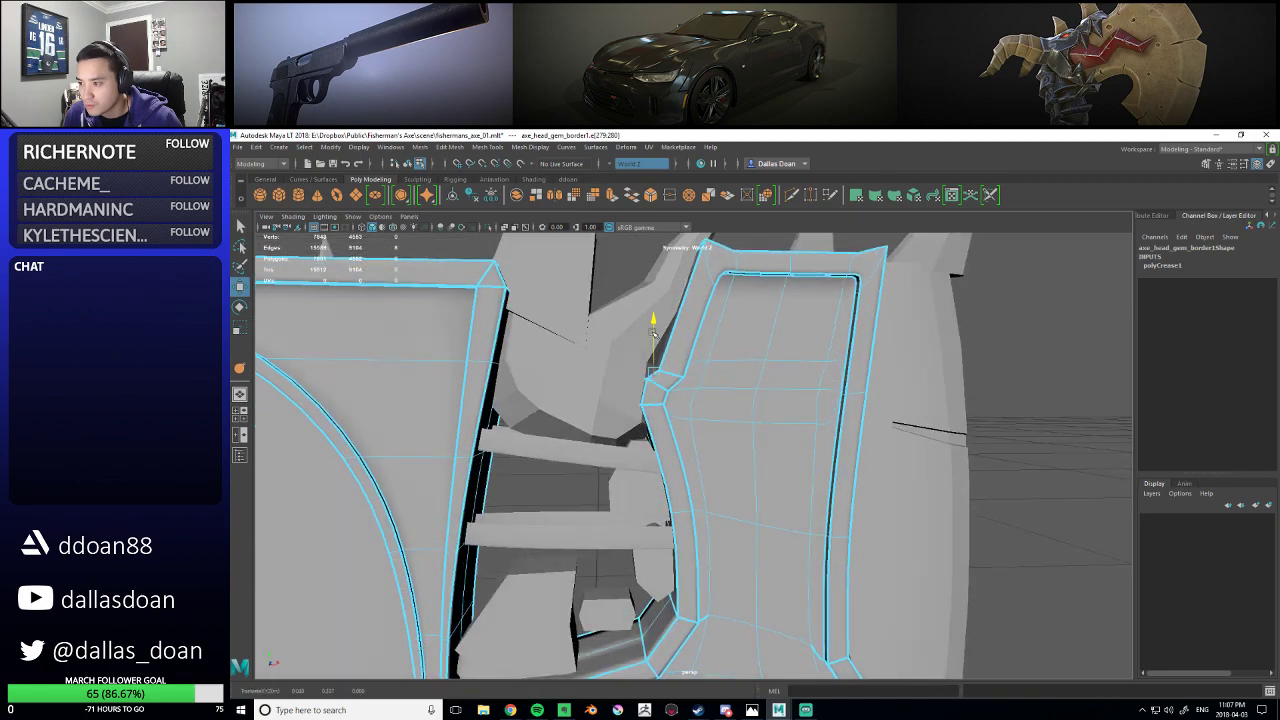
alt+drag(611, 404, 632, 406)
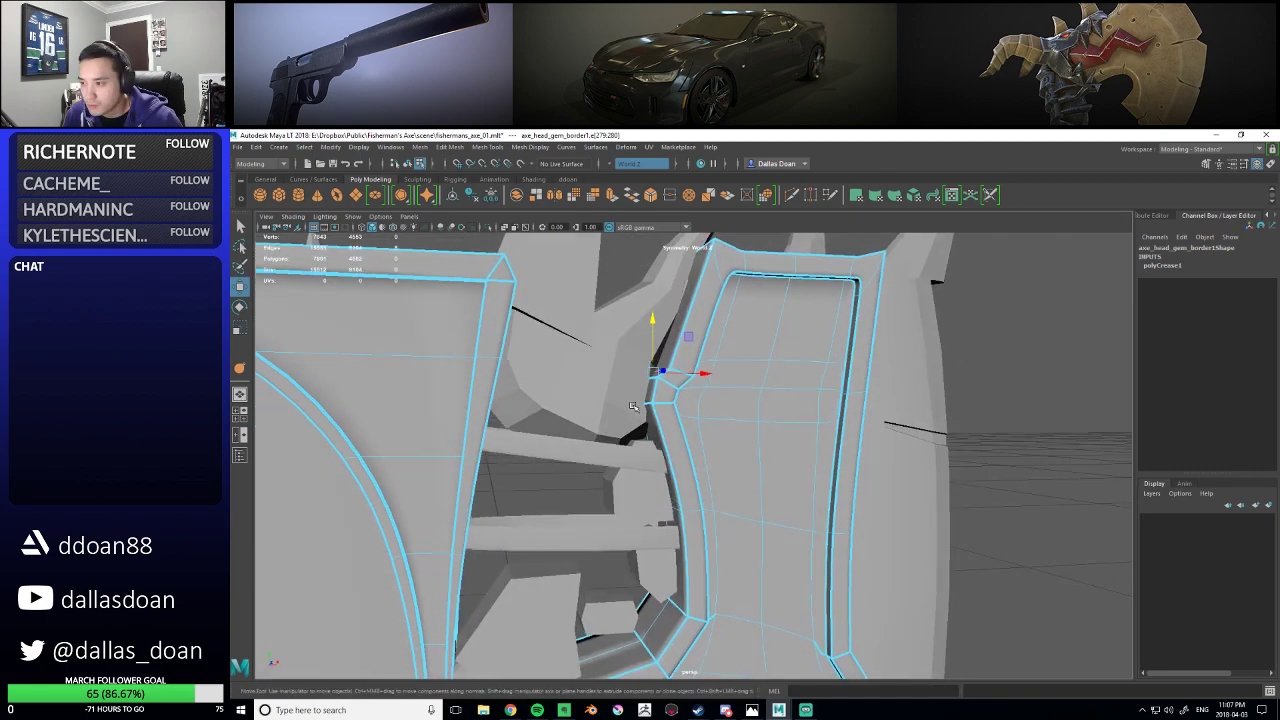
click(643, 402)
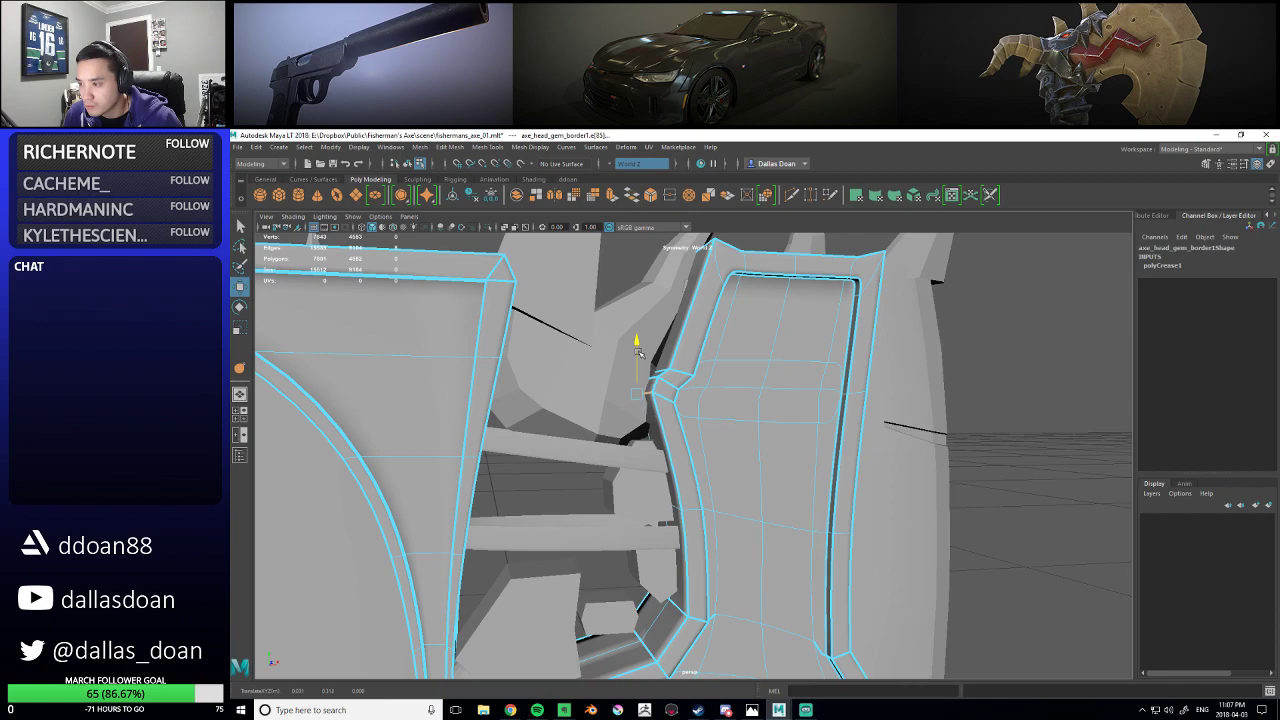
- Crease the corner edges at the upper end of the wide arm's inset
scroll(752, 398, down, 4)
alt+drag(754, 400, 732, 424)
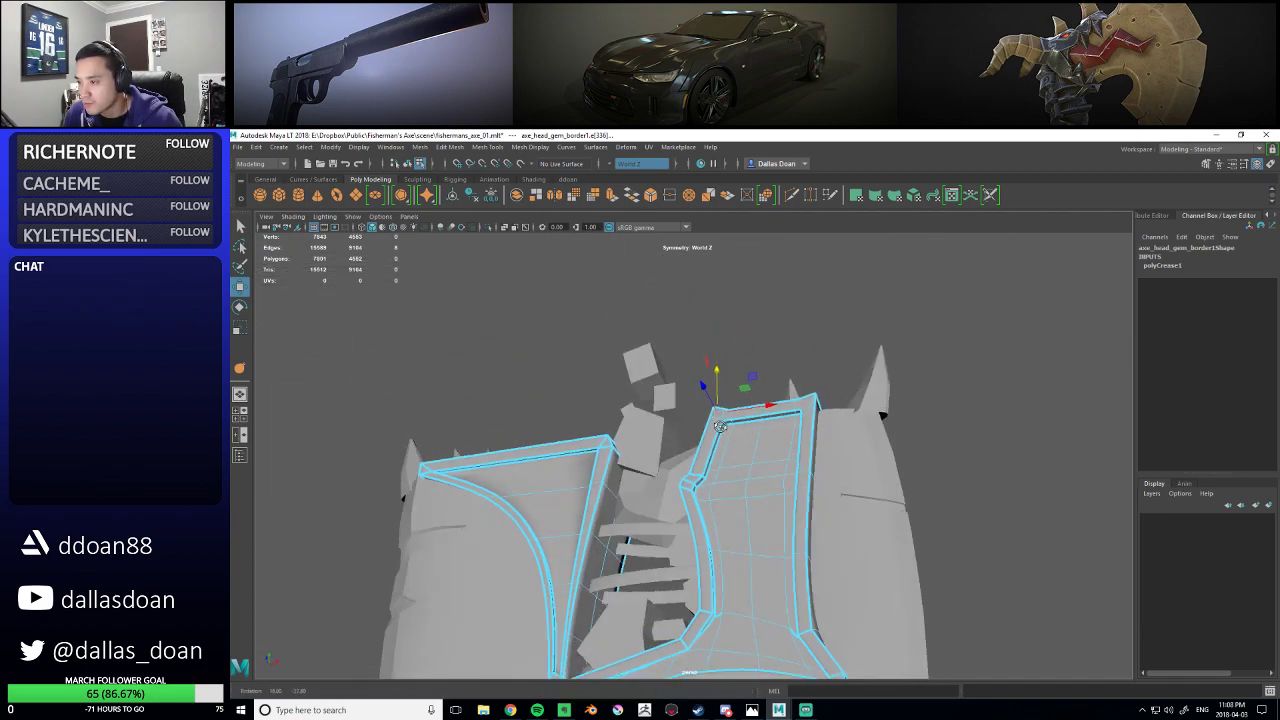
scroll(732, 426, up, 5)
alt+drag(758, 374, 841, 478)
shift+right_drag(775, 437, 776, 497)
alt+drag(1100, 455, 912, 432)
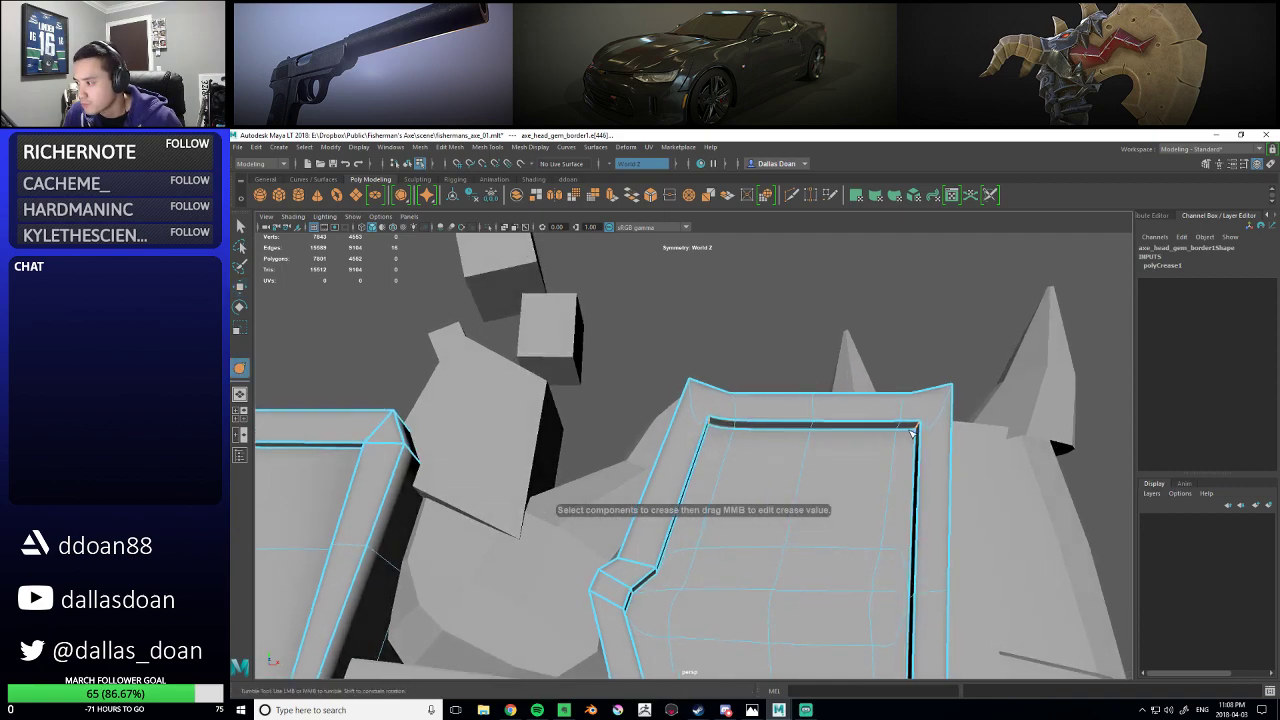
alt+drag(1010, 445, 815, 411)
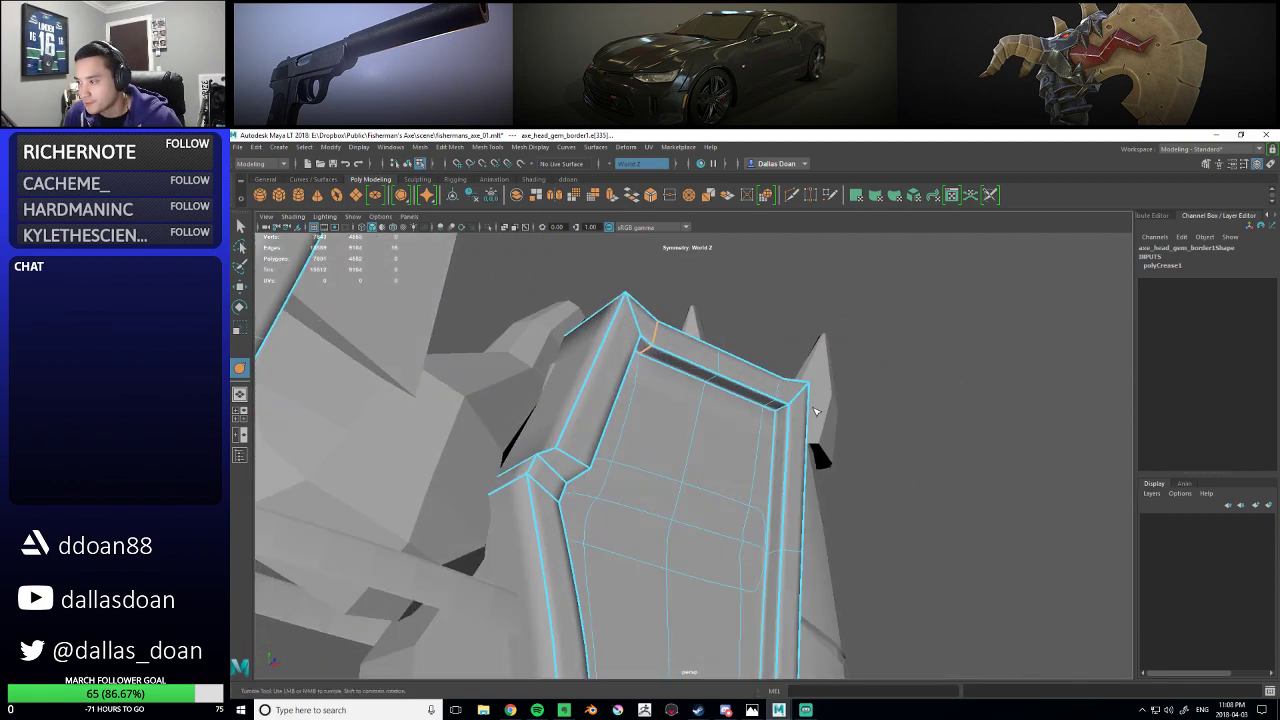
- Move the upper outer corner edge of the wide arm's inset slightly down
key(w)
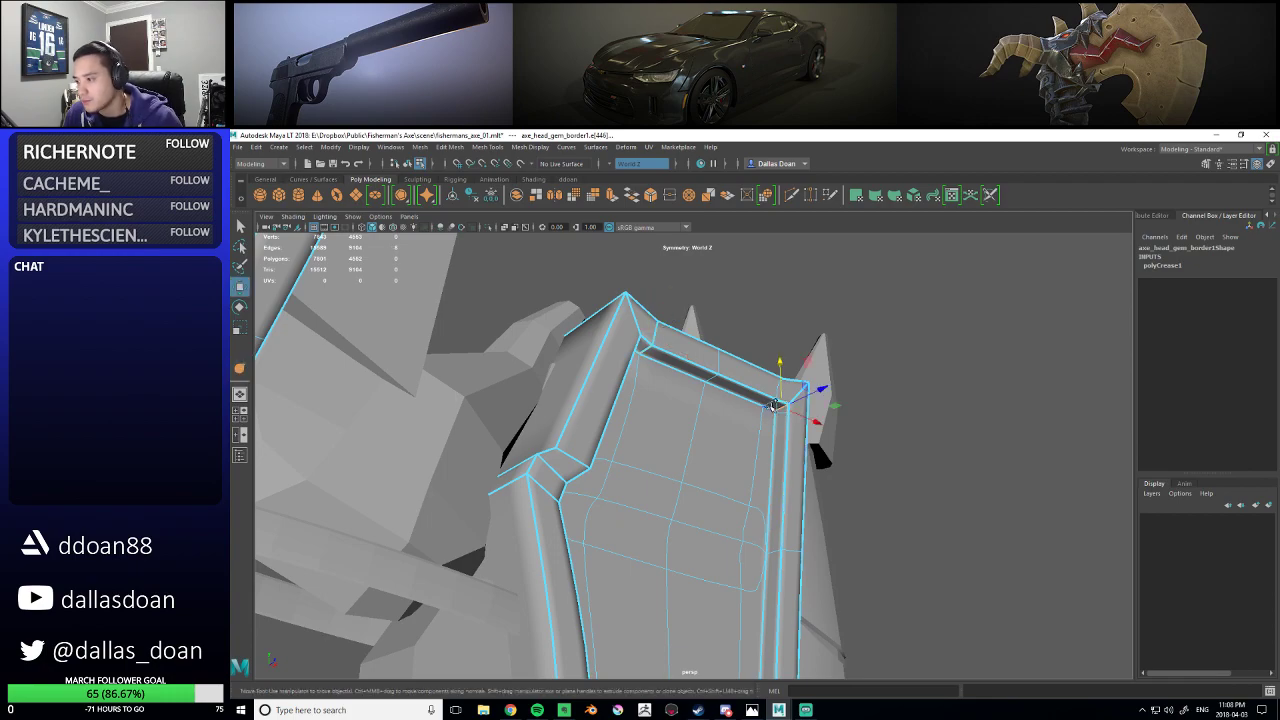
alt+drag(764, 438, 762, 430)
drag(767, 342, 769, 387)
drag(819, 443, 729, 426)
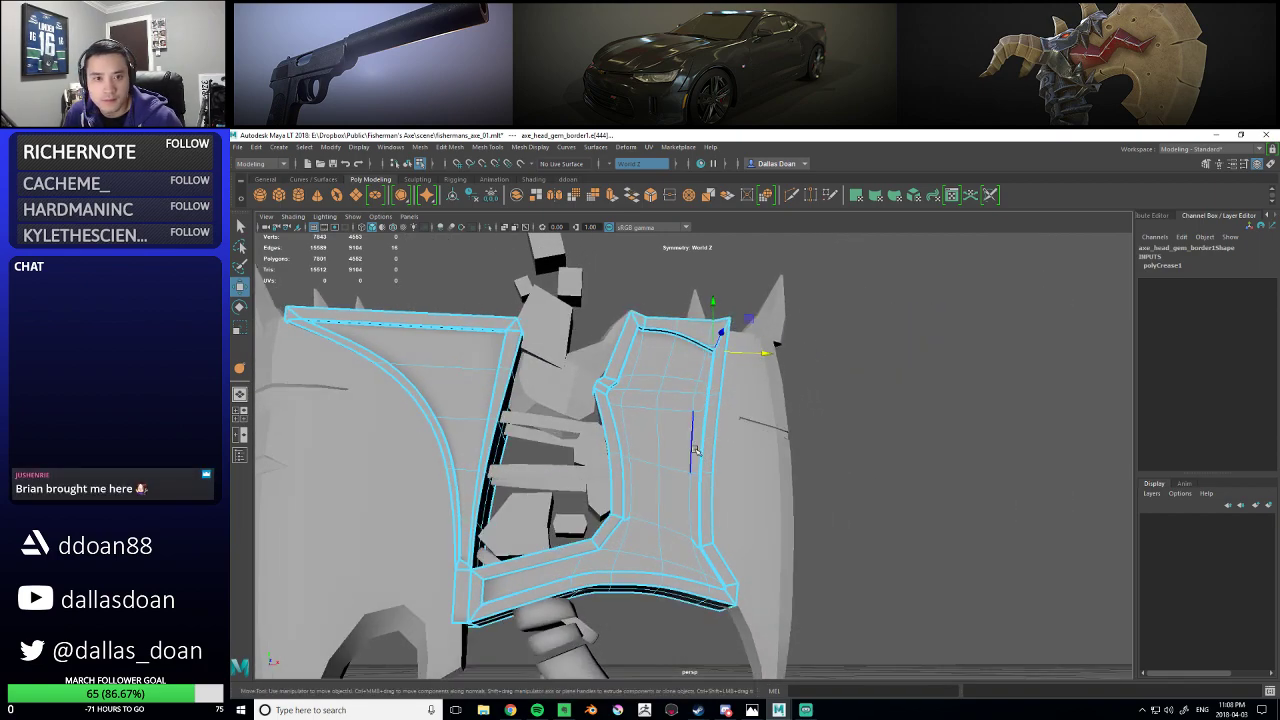
- Select the inset edge at the wide arm's lower inner corner
alt+drag(676, 458, 507, 485)
alt+drag(673, 480, 609, 481)
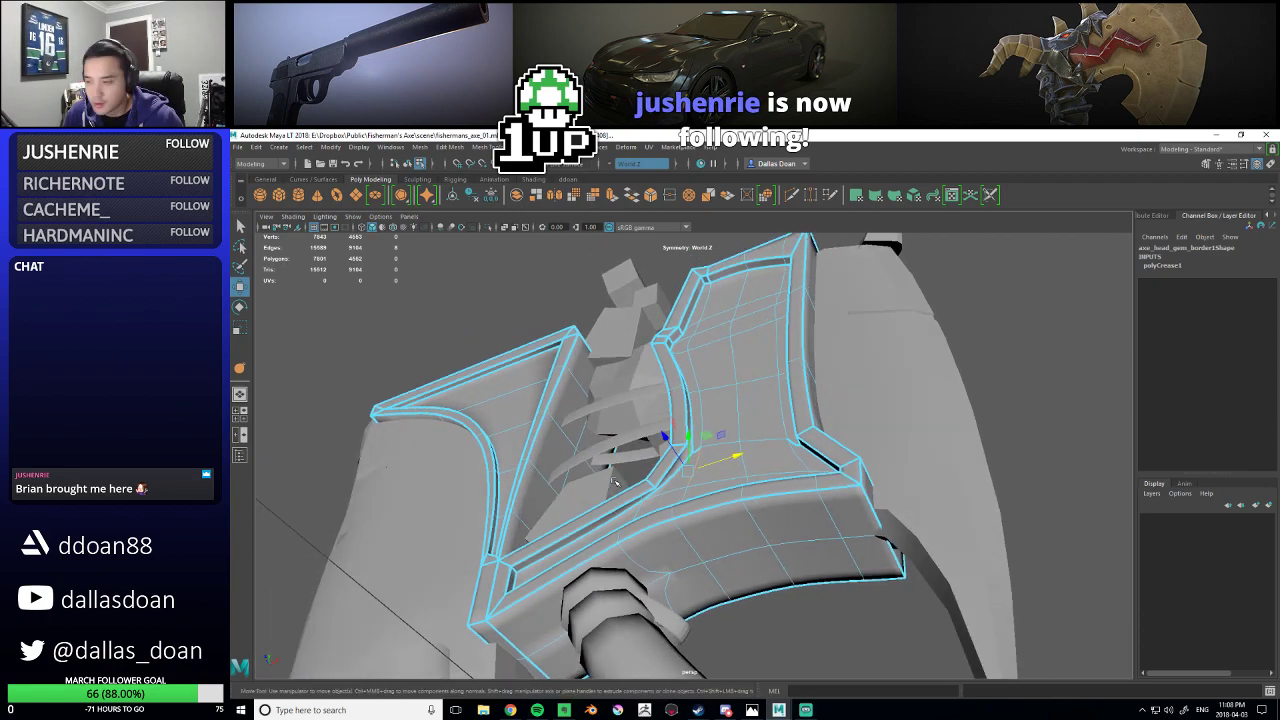
scroll(607, 482, up, 4)
click(682, 445)
alt+drag(828, 477, 884, 486)
shift+click(926, 474)
key(ctrl+z)
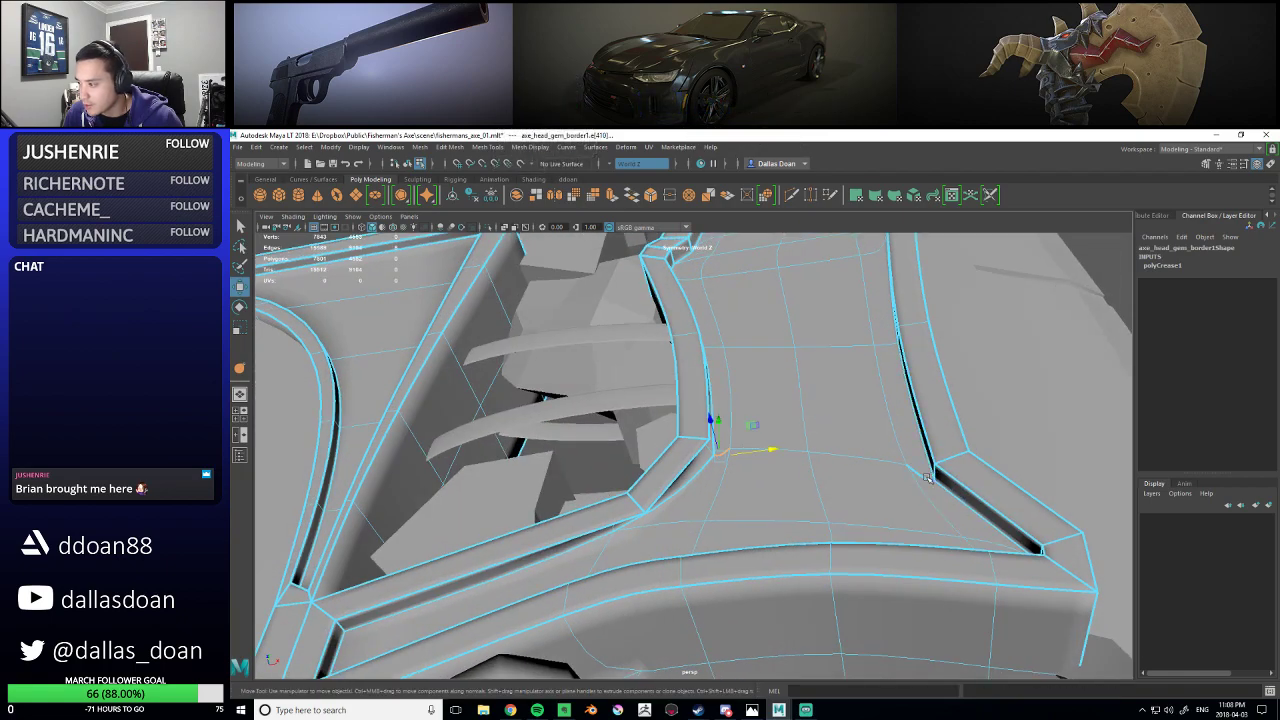
- Try to add offset edge loops along the wide arm's lower inset edges with the Offset Edge Loop tool
shift+right_drag(848, 480, 880, 502)
key(1)
key(3)
key(1)
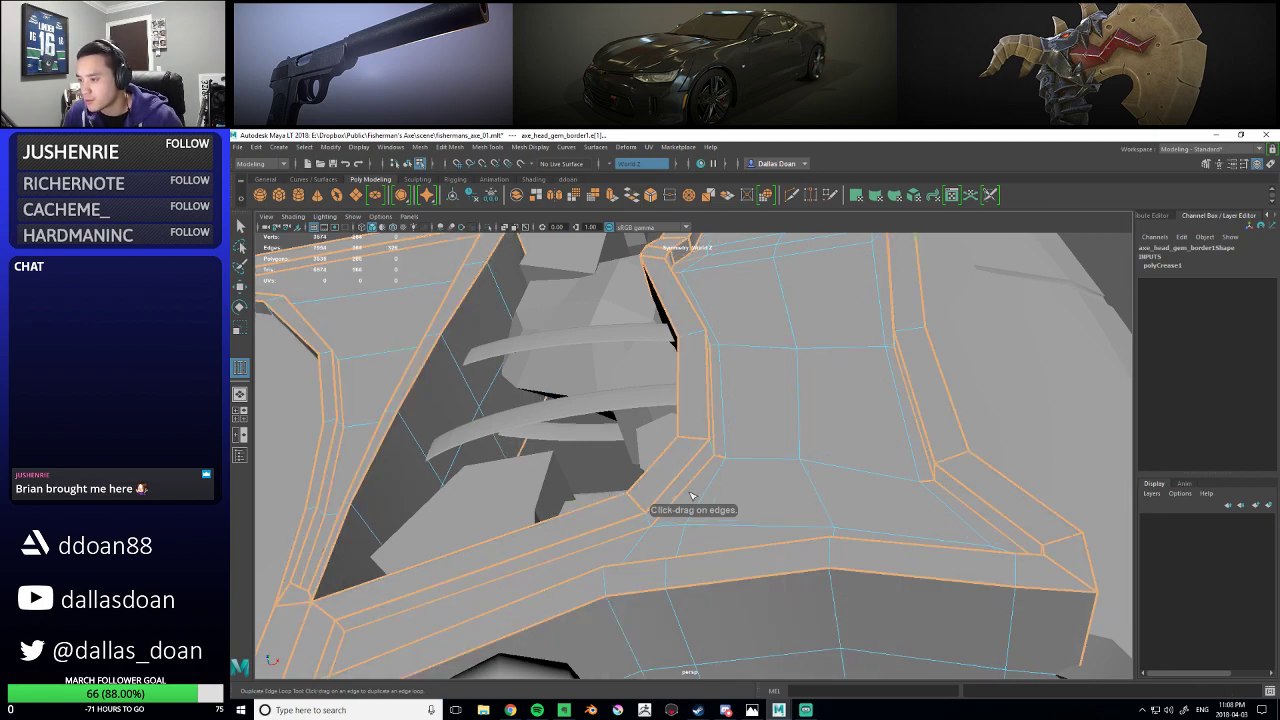
mouse_move(932, 488)
mouse_down()
mouse_move(903, 486)
mouse_move(916, 497)
mouse_up()
alt+drag(816, 490, 848, 537)
alt+right_drag(848, 537, 800, 522)
mouse_move(748, 528)
mouse_down()
mouse_move(771, 530)
mouse_move(756, 511)
mouse_up()
key(ctrl+z)
- Try creasing the edges at the wide arm's lower inset corners, and undo back past the added edge loop
key(w)
right_drag(786, 407, 787, 380)
alt+drag(809, 474, 921, 495)
scroll(783, 488, up, 3)
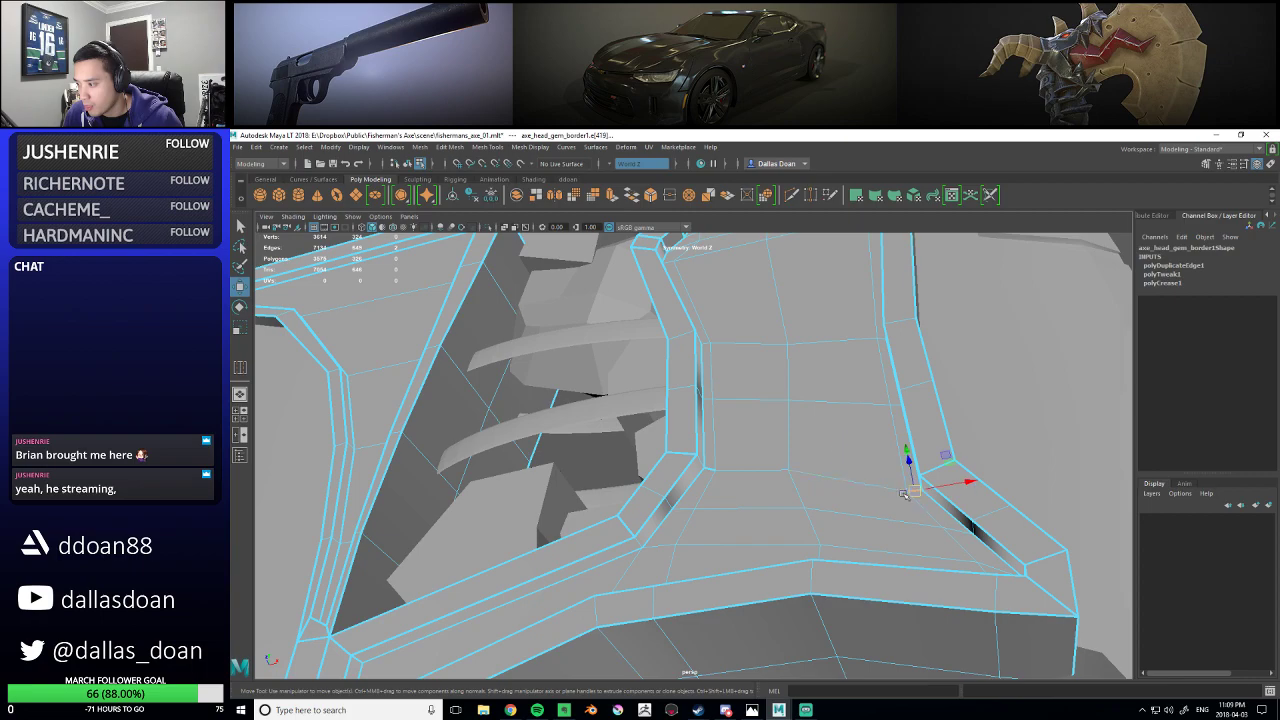
shift+right_drag(759, 452, 755, 506)
alt+drag(644, 494, 773, 508)
key(ctrl+z)
key(ctrl+z)
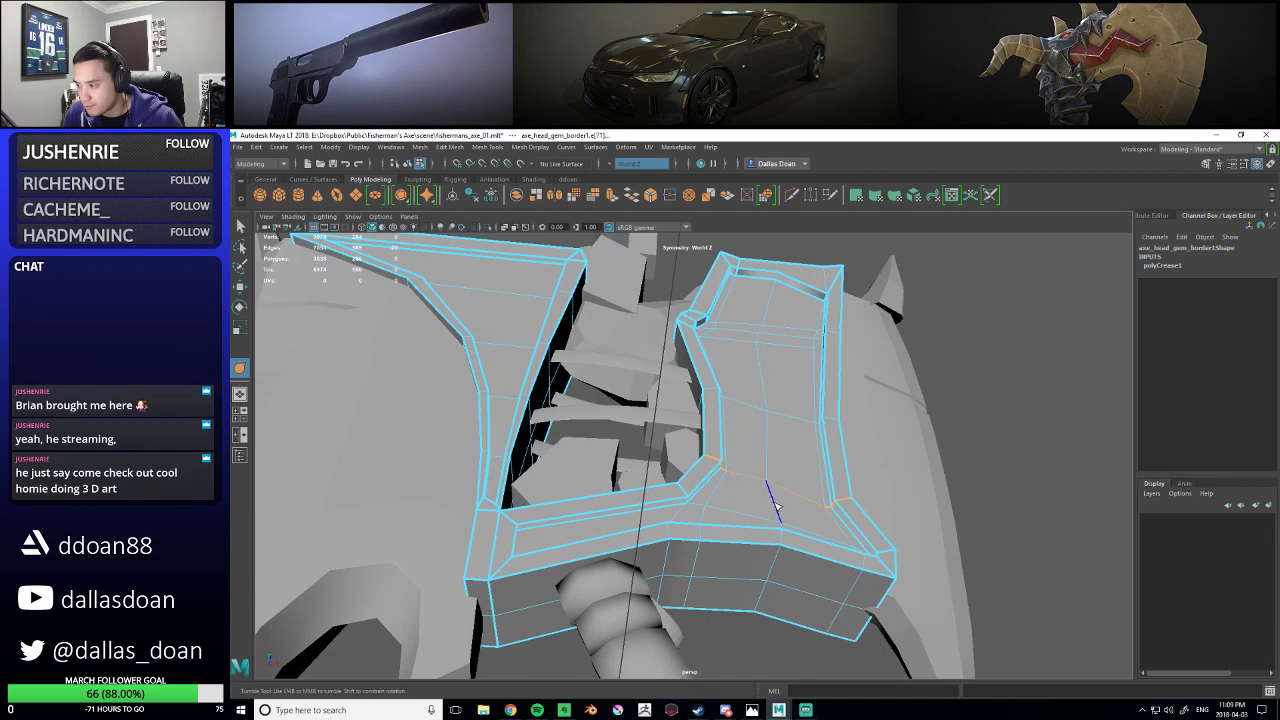
- Undo the recent lower-corner changes back to the smooth-previewed border
alt+drag(649, 510, 712, 487)
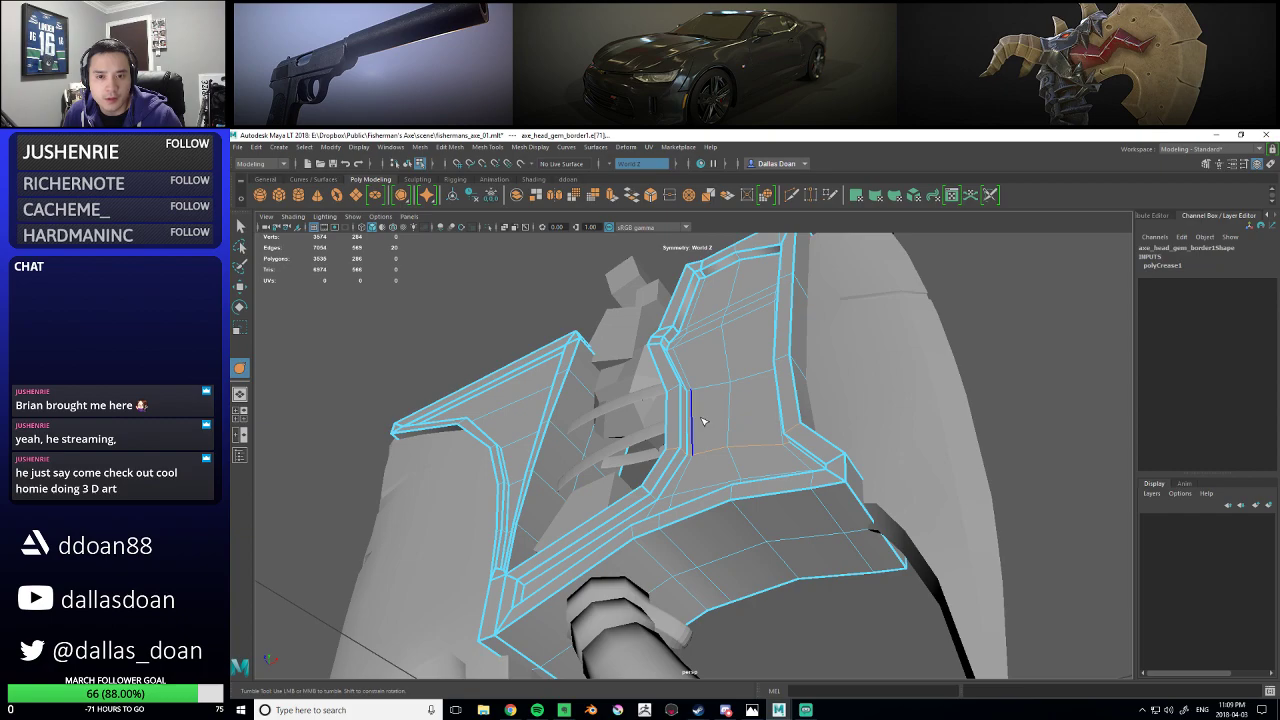
key(w)
right_drag(751, 394, 755, 462)
mouse_move(755, 462)
alt+mouse_down()
mouse_move(821, 482)
mouse_move(846, 420)
mouse_move(776, 411)
mouse_move(757, 477)
alt+mouse_up()
click(894, 469)
scroll(882, 458, up, 3)
key(ctrl+z)
key(ctrl+z)
right_drag(786, 394, 770, 464)
alt+drag(770, 464, 774, 452)
key(ctrl+z)
key(ctrl+z)
key(ctrl+z)
key(ctrl+z)
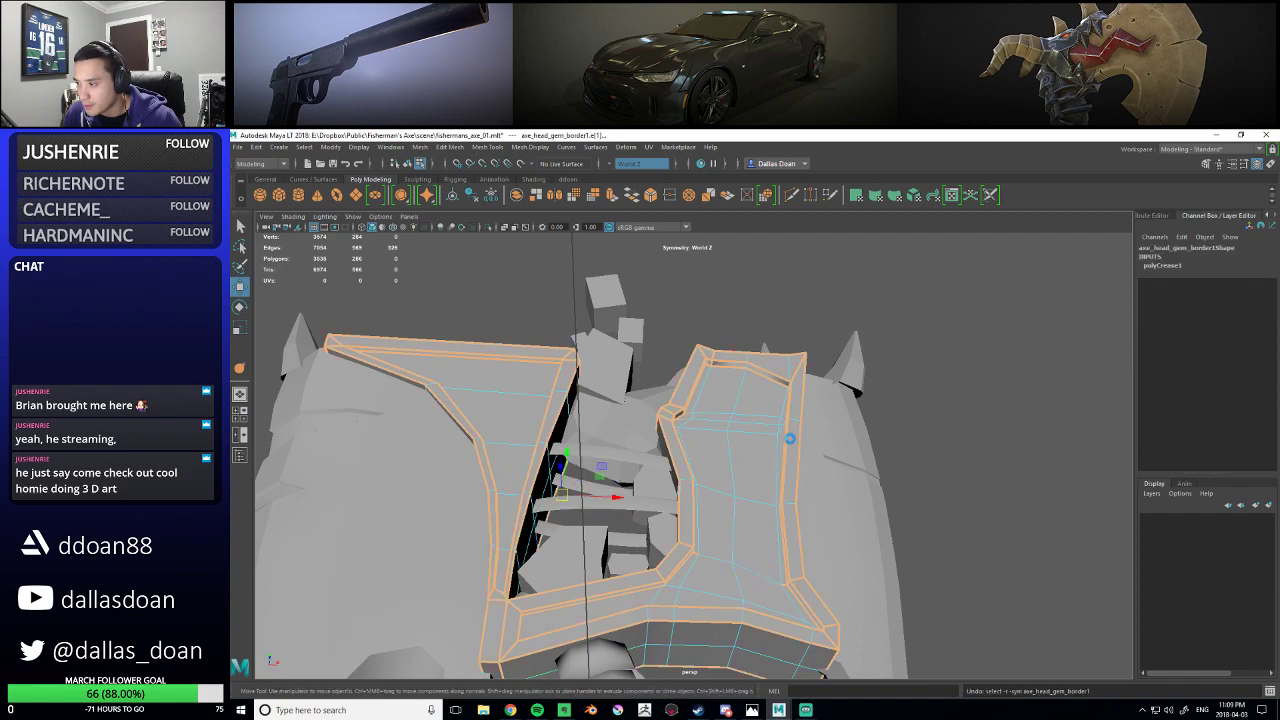
alt+drag(769, 439, 729, 437)
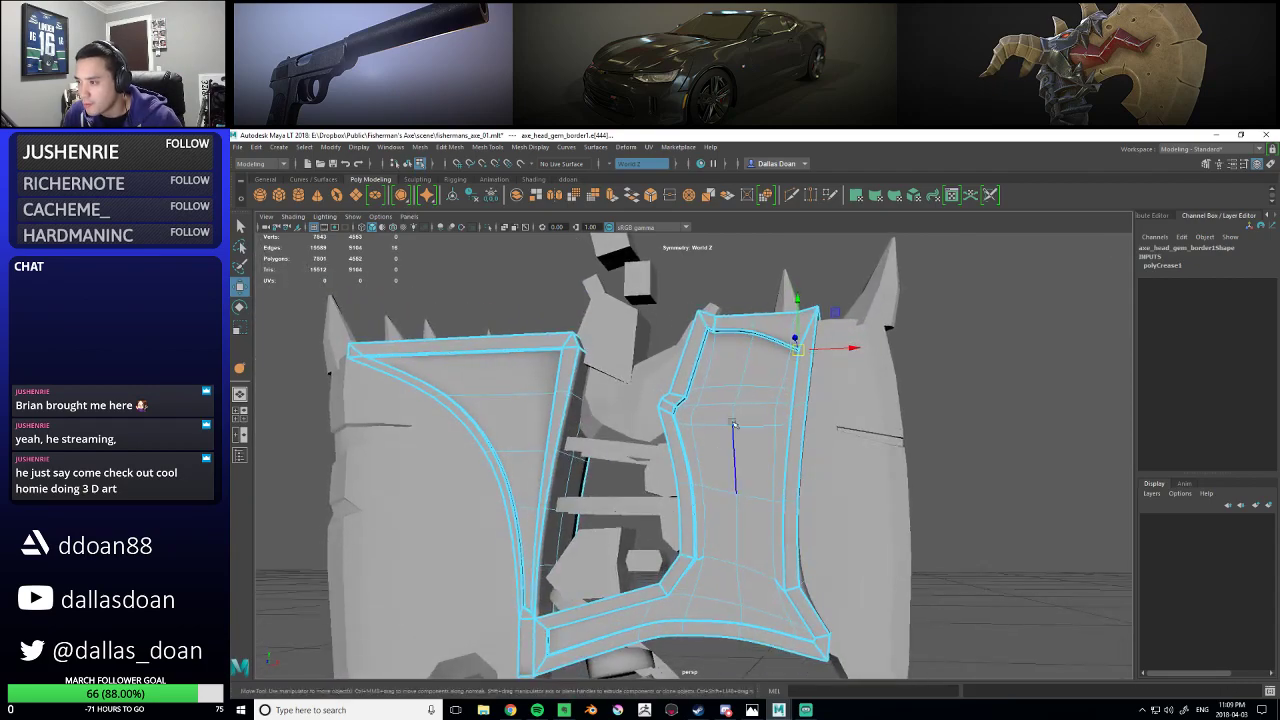
right_drag(741, 447, 795, 374)
mouse_move(766, 441)
alt+mouse_down()
mouse_move(774, 451)
mouse_move(790, 440)
alt+mouse_up()
click(950, 432)
alt+drag(935, 430, 873, 460)
key(ctrl+z)
key(ctrl+z)
- Crease the inset edges at the wide arm's lower corners with the Crease tool, return to object mode and deselect the border
scroll(771, 452, up, 3)
double_click(740, 449)
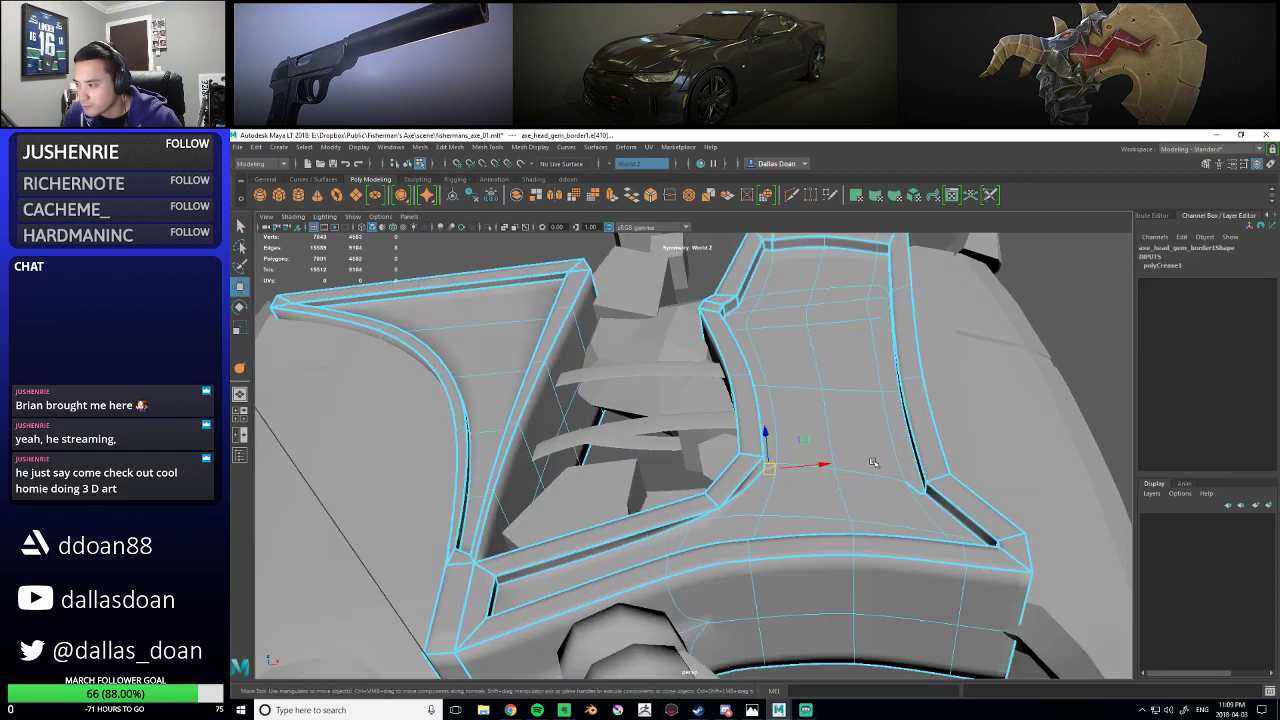
shift+right_drag(887, 438, 882, 488)
alt+drag(874, 474, 742, 441)
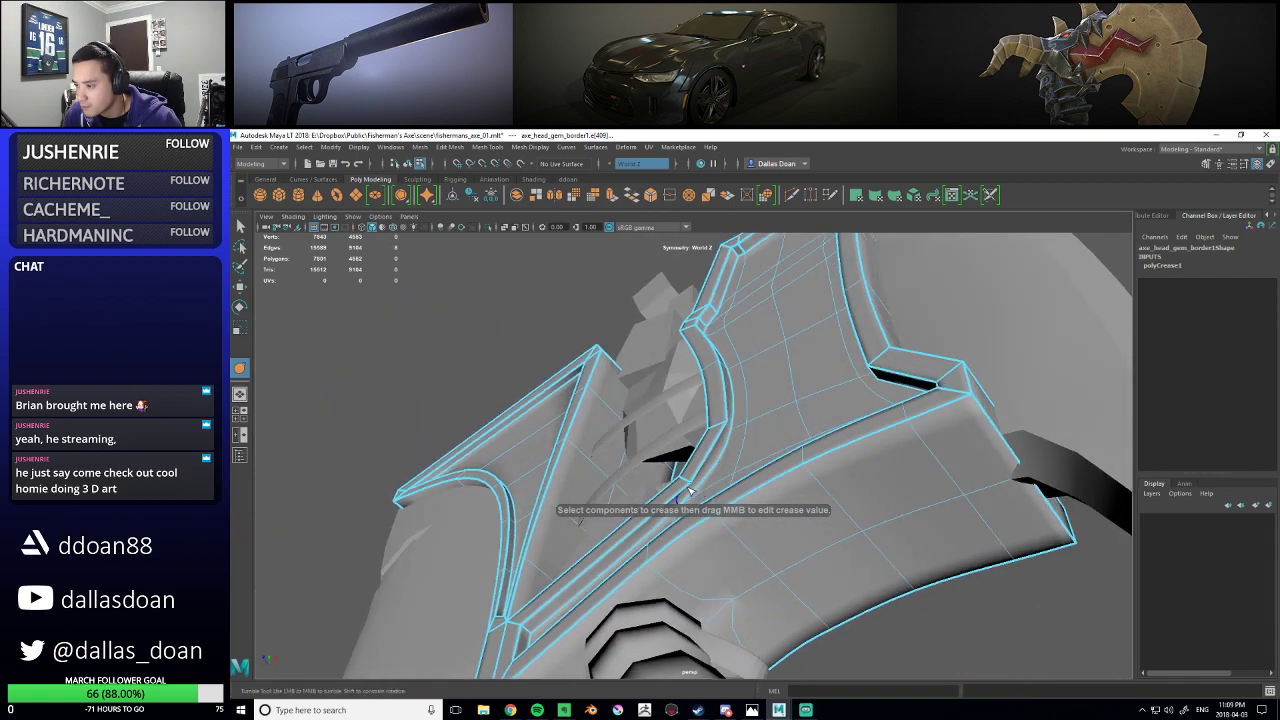
alt+drag(900, 437, 749, 440)
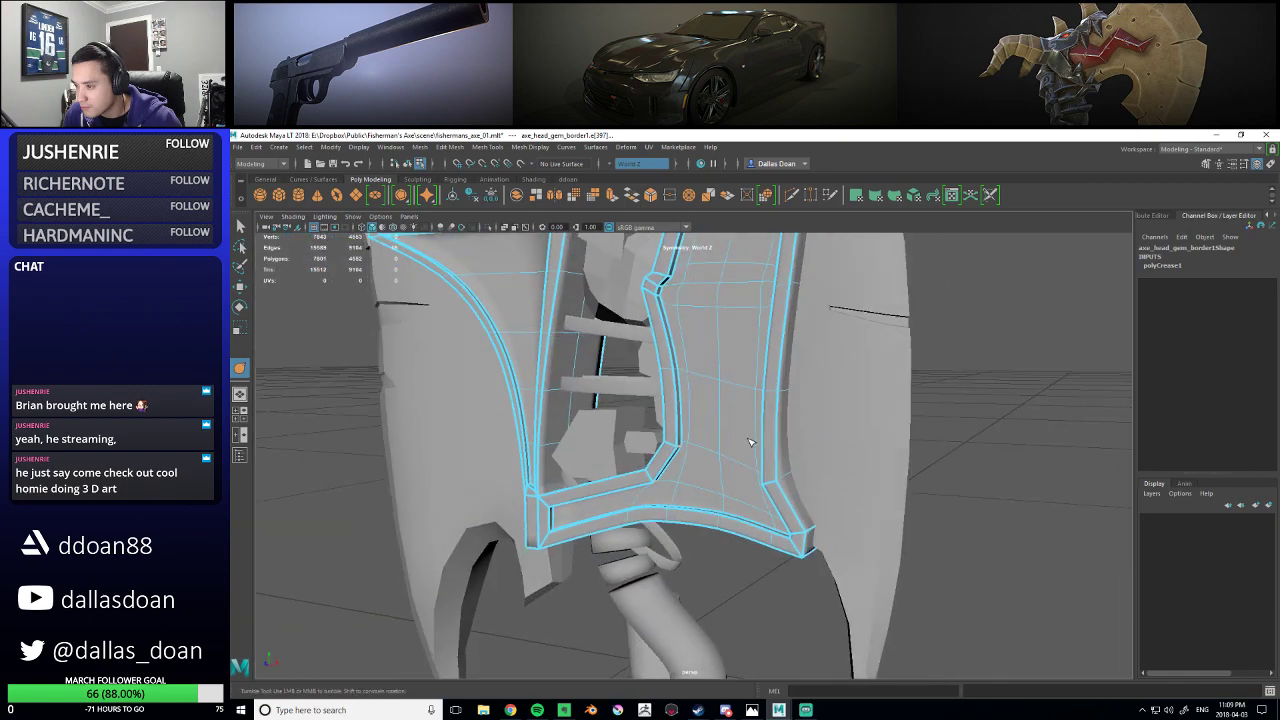
alt+right_drag(749, 440, 734, 429)
alt+drag(734, 429, 746, 425)
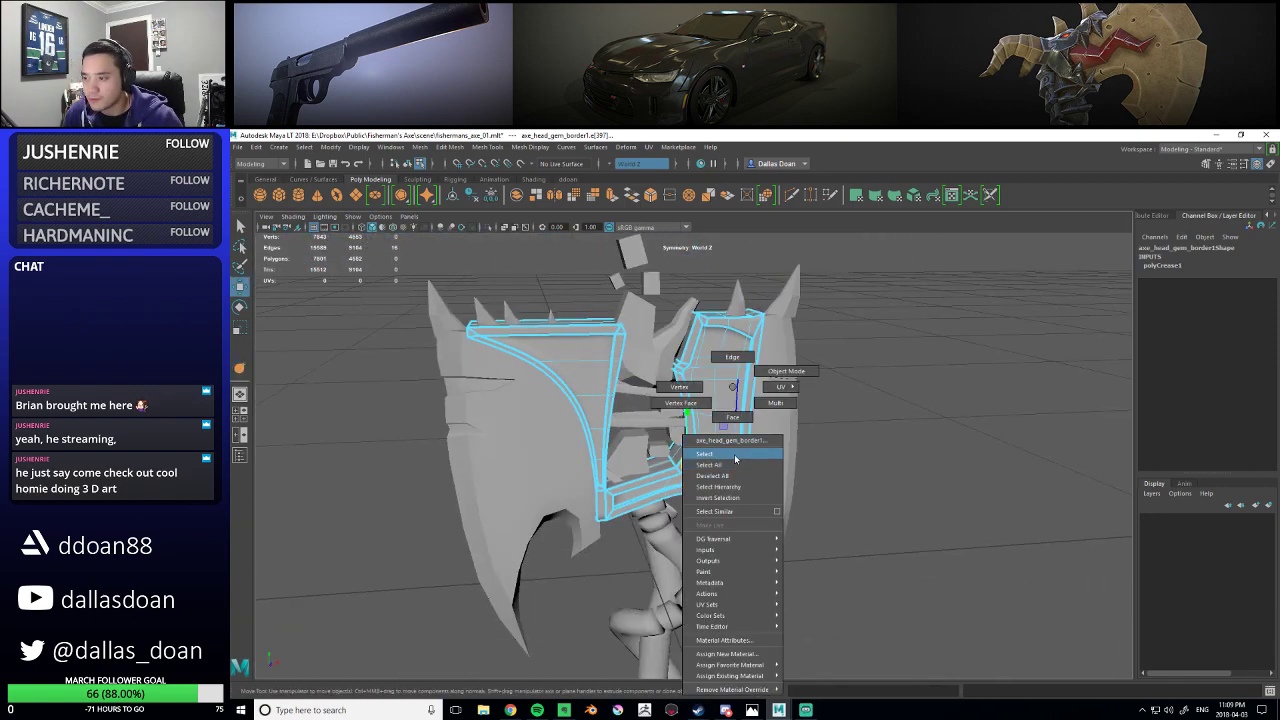
right_drag(735, 459, 735, 456)
alt+drag(740, 452, 758, 424)
alt+middle_drag(758, 424, 786, 445)
alt+drag(786, 445, 800, 442)
click(958, 419)
alt+drag(958, 419, 771, 463)
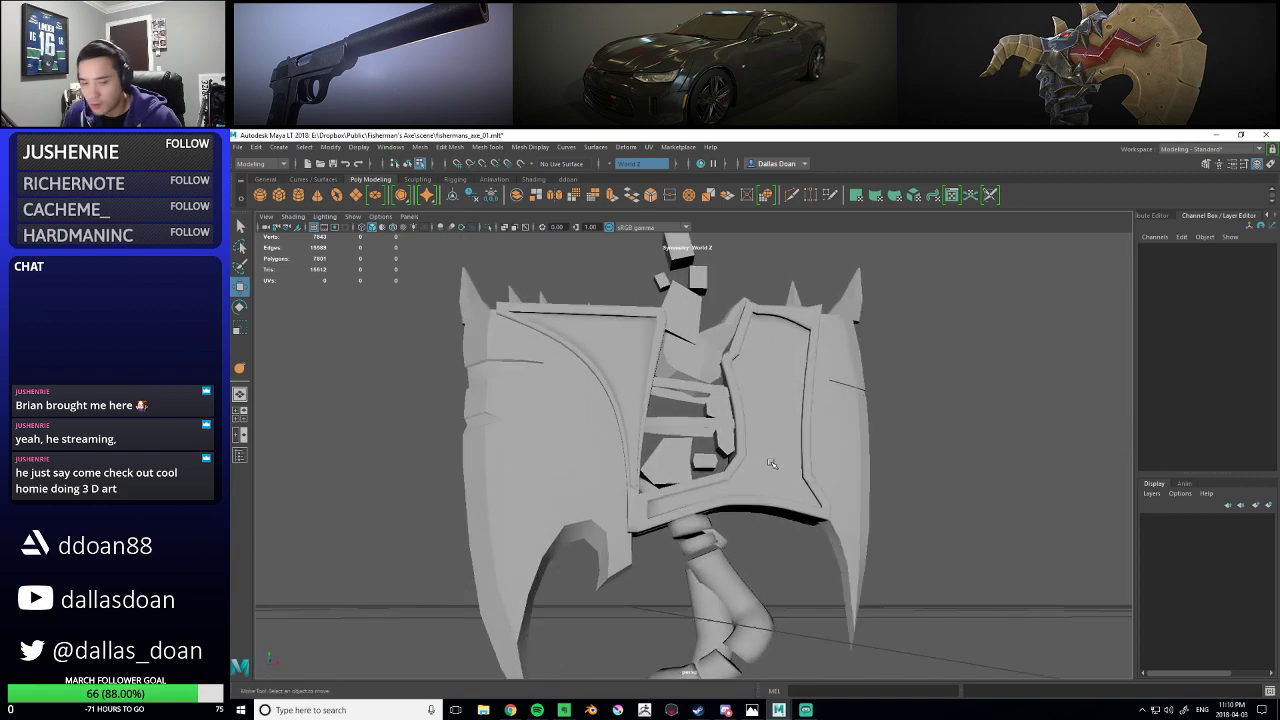
- Shift the inset's end edges sideways at the narrow end of the border's lower strip
alt+middle_drag(728, 456, 750, 416)
alt+right_drag(750, 416, 785, 422)
alt+drag(785, 422, 674, 461)
alt+right_drag(674, 461, 657, 472)
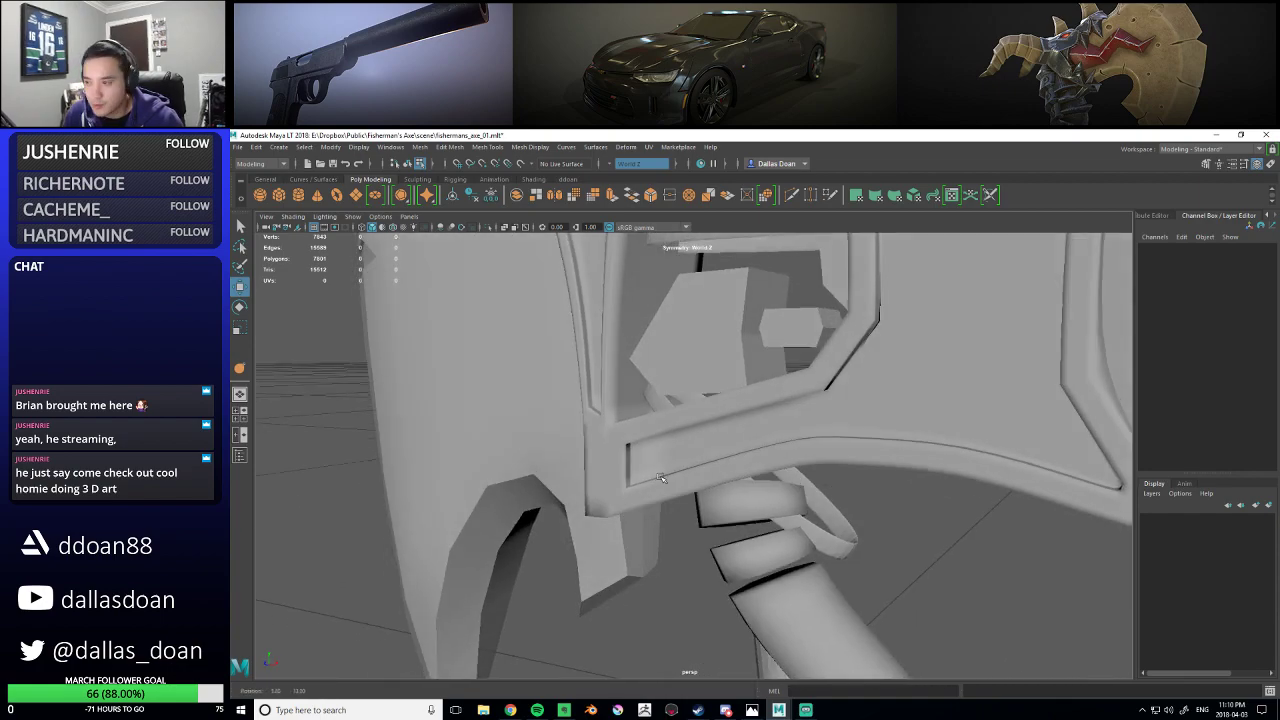
double_click(652, 440)
alt+drag(652, 442, 697, 436)
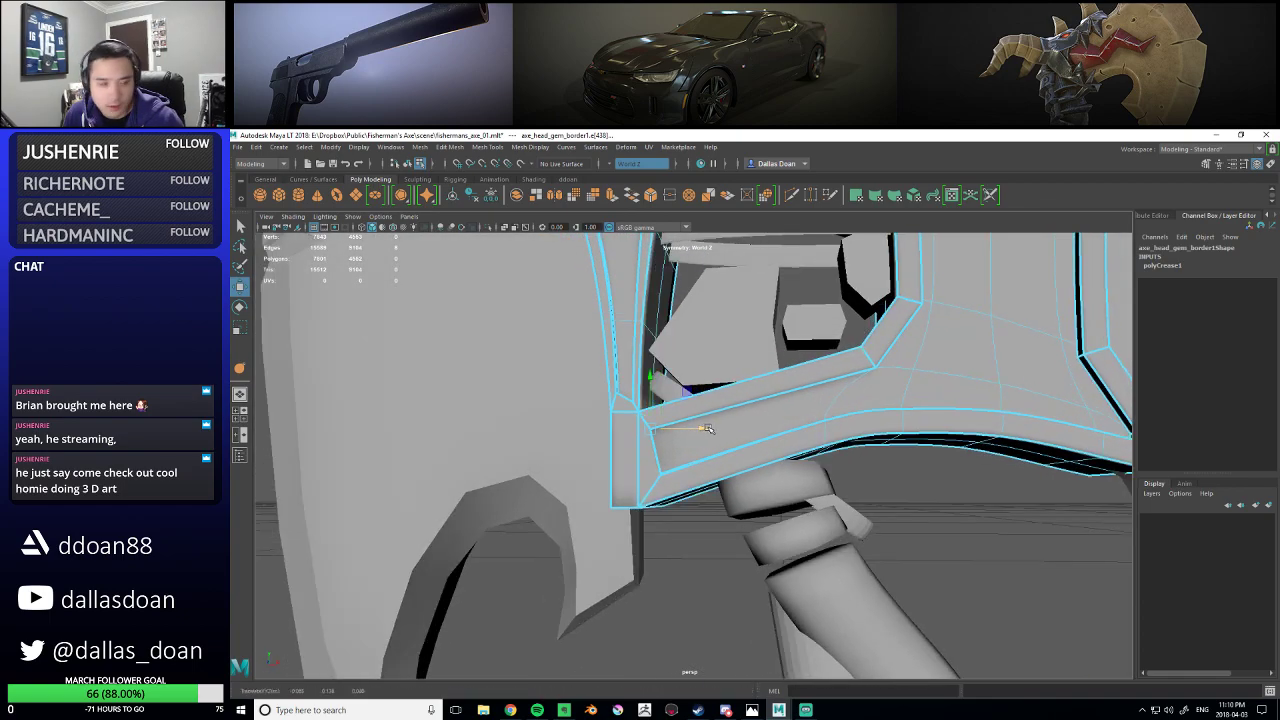
alt+drag(700, 469, 694, 475)
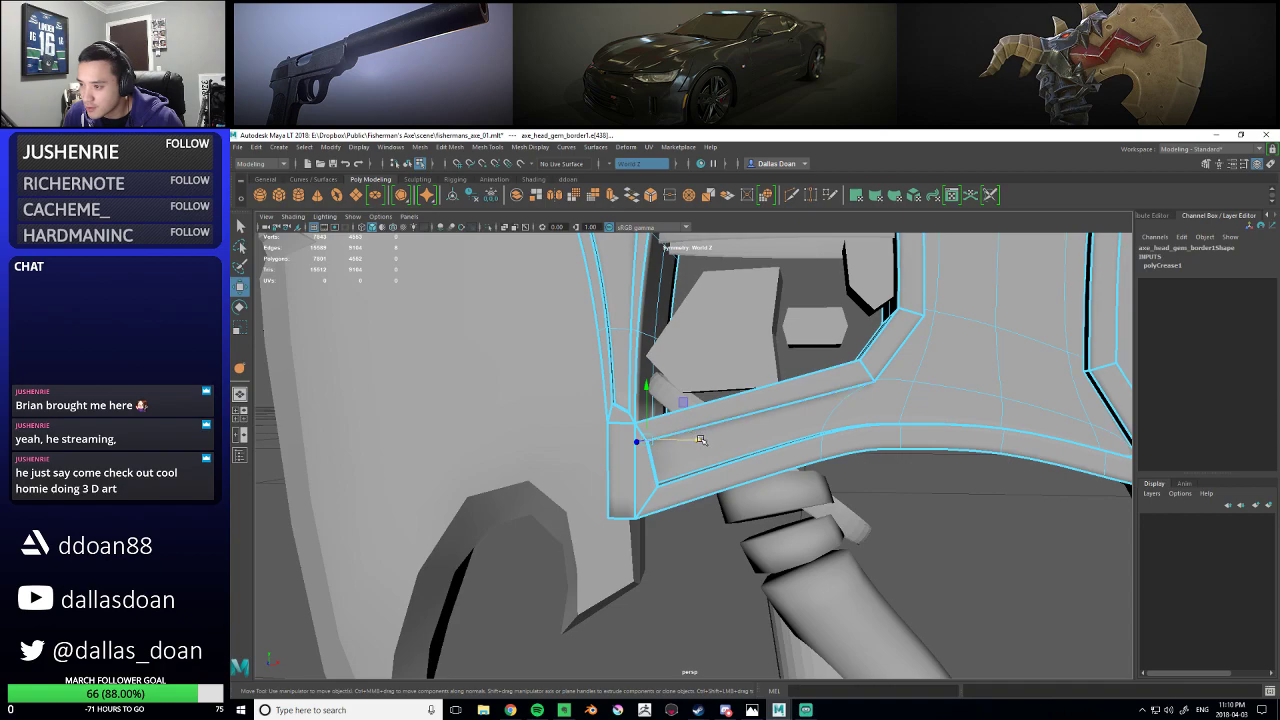
alt+drag(738, 422, 686, 505)
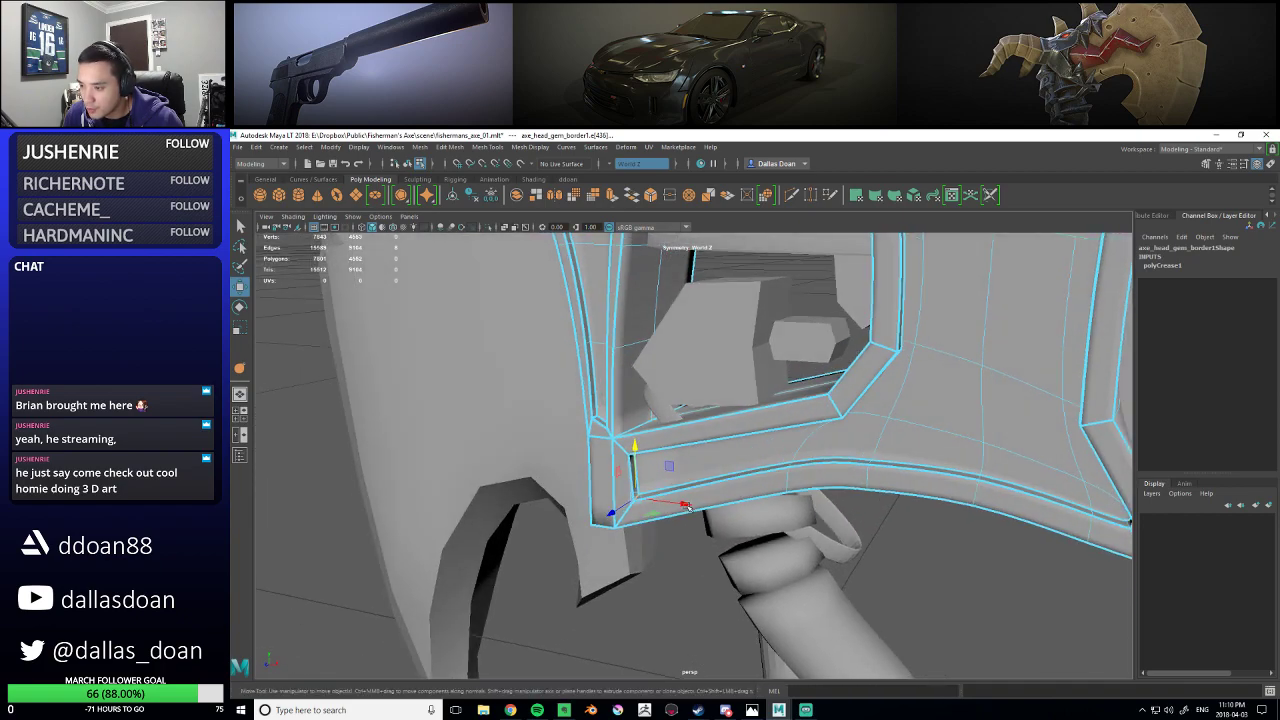
scroll(690, 503, down, 8)
- Adjust the upper inset corner edge at the lower strip's narrow end, and return to object mode
alt+drag(742, 438, 768, 434)
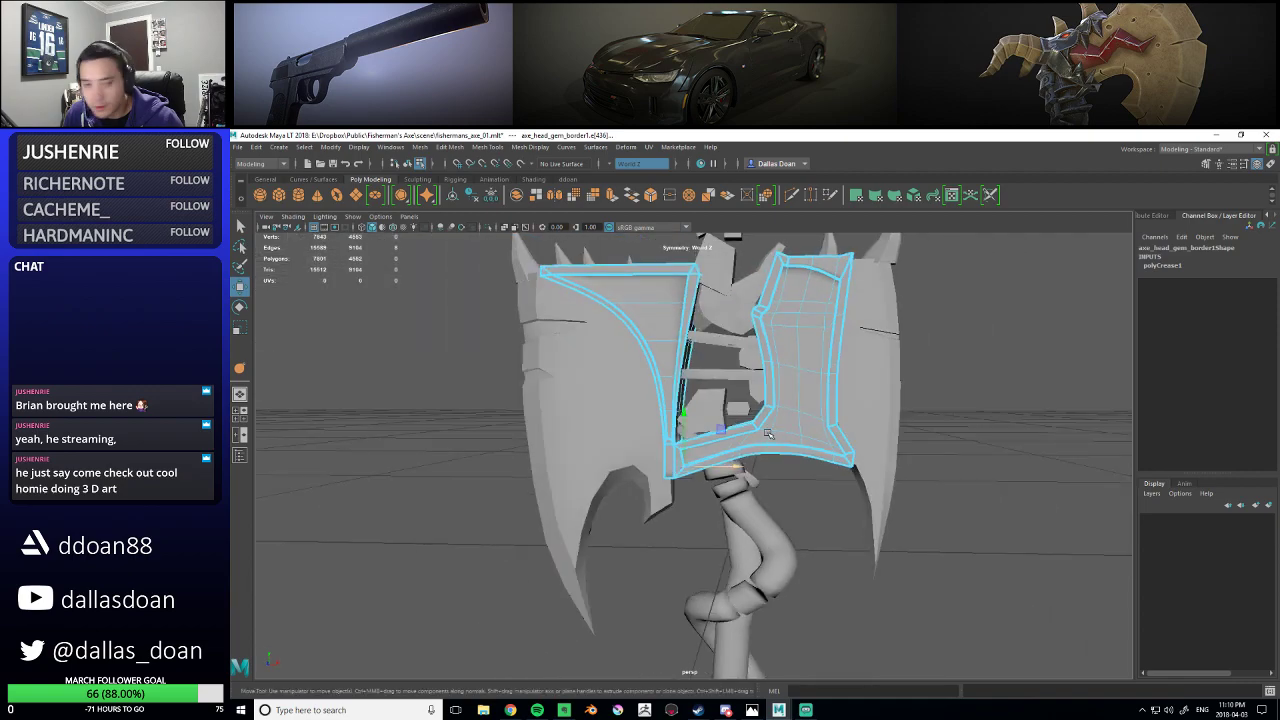
scroll(760, 440, up, 10)
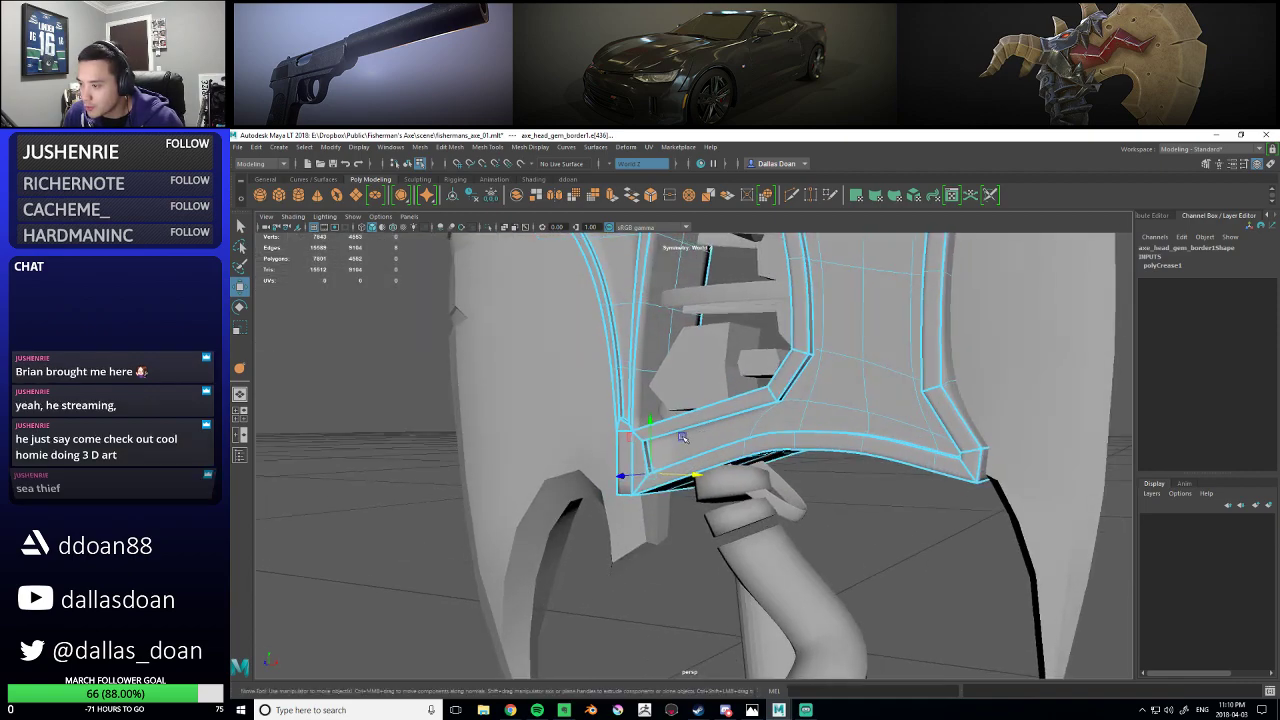
alt+drag(676, 427, 698, 451)
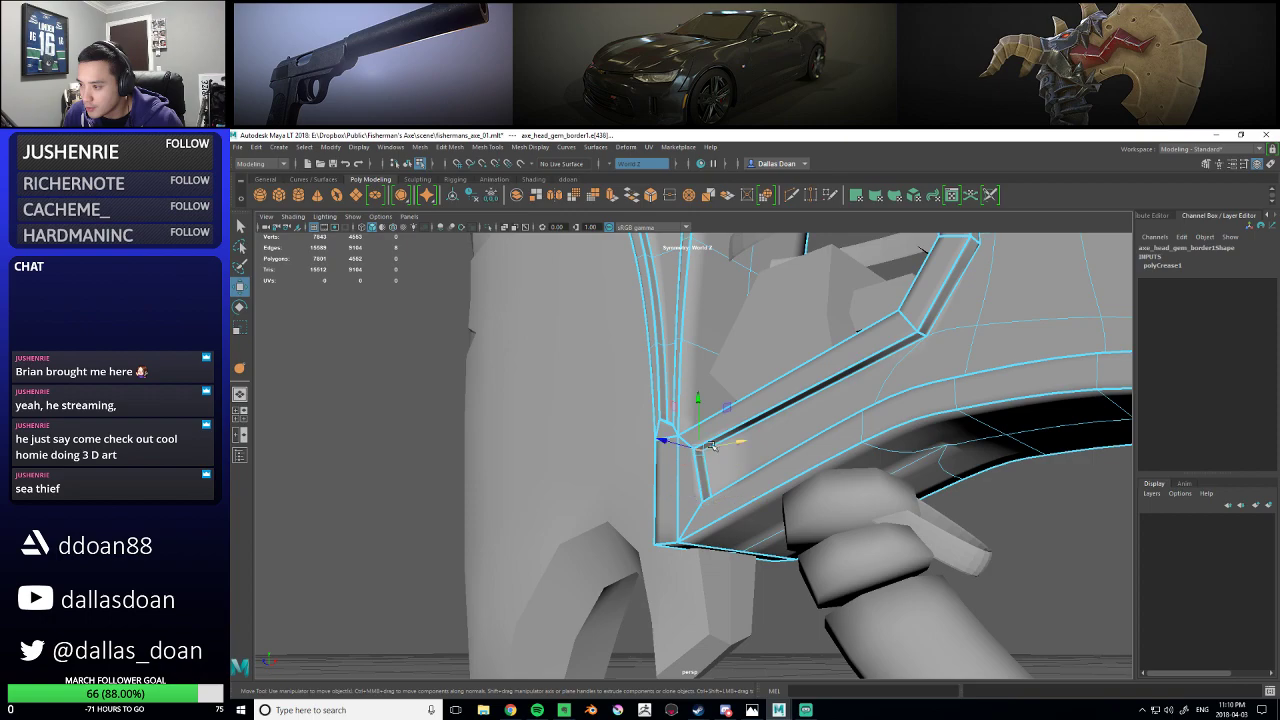
drag(702, 403, 820, 424)
alt+middle_drag(900, 430, 763, 437)
alt+drag(763, 437, 823, 408)
scroll(823, 408, down, 4)
right_drag(823, 361, 823, 434)
key(f)
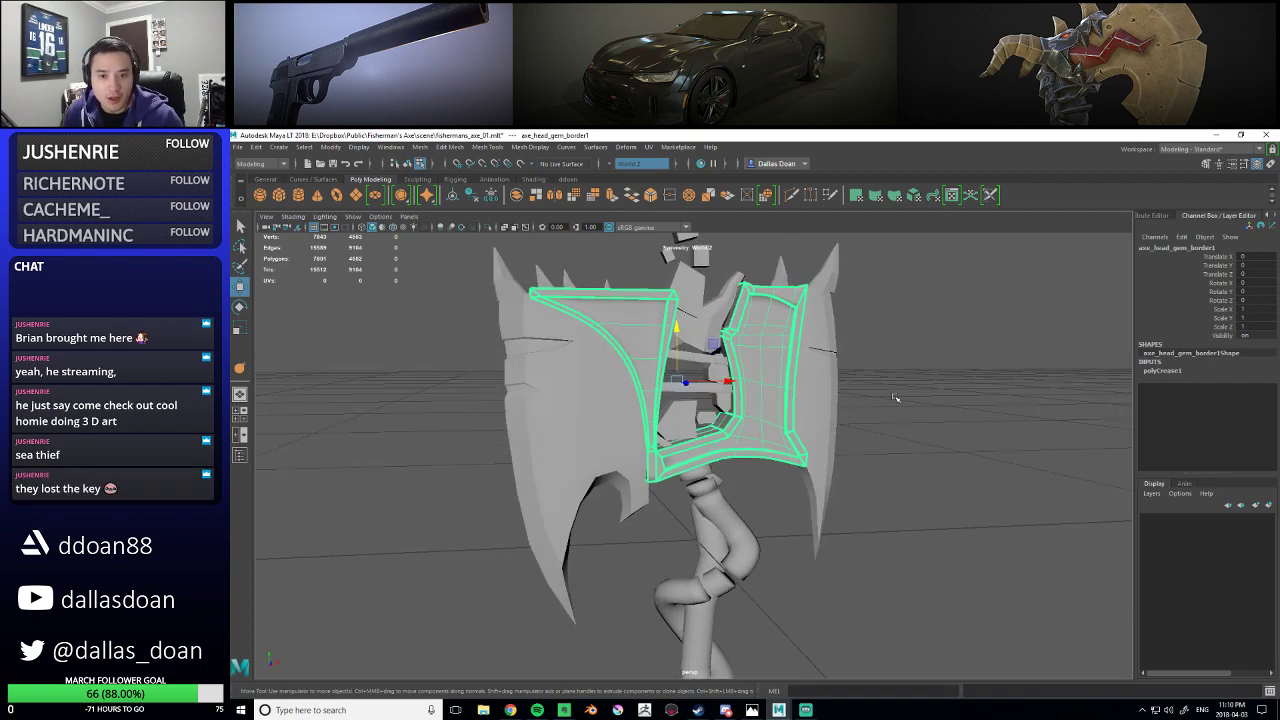
- Delete the gem border's construction history, show it in smooth preview and deselect it
alt+drag(873, 430, 880, 411)
alt+middle_drag(880, 411, 886, 449)
alt+drag(886, 449, 666, 443)
key(alt+shift+d)
key(3)
click(960, 426)
scroll(940, 432, up, 2)
- Undo the latest changes, adjust the outer corner edge's height at the lower strip's narrow end, and return to object mode
key(ctrl+z)
key(ctrl+z)
key(ctrl+z)
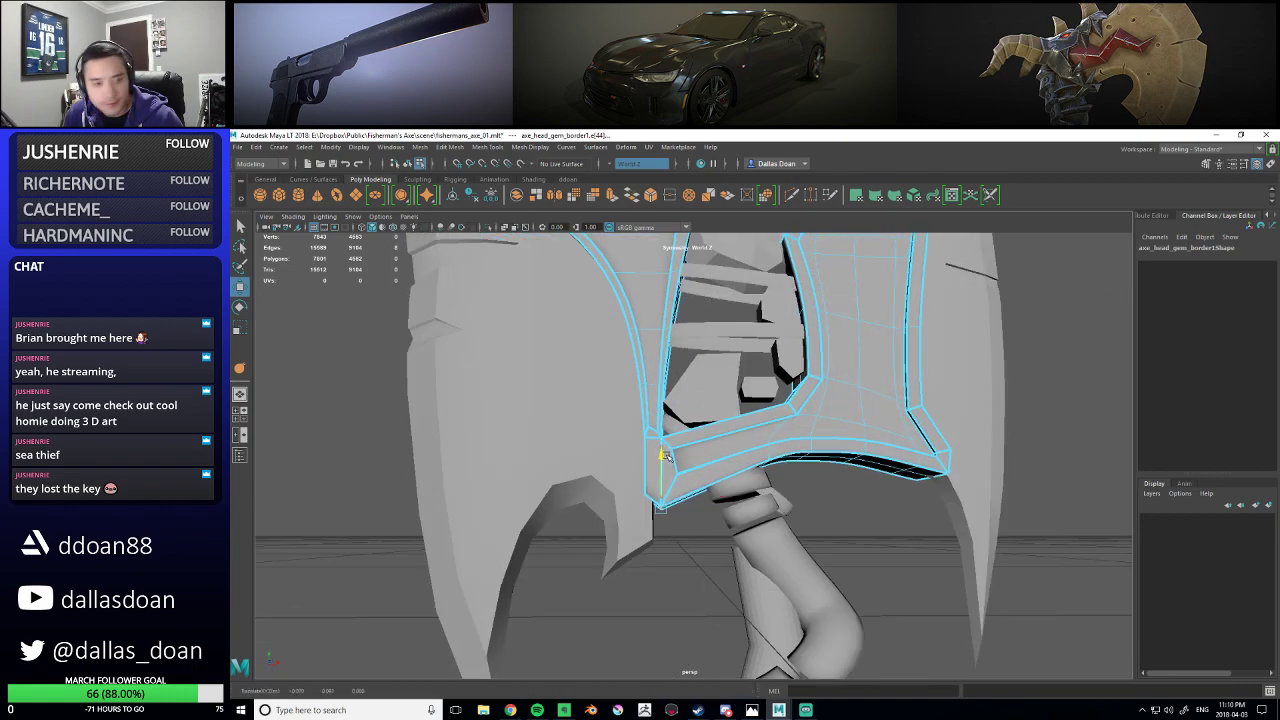
alt+drag(668, 453, 694, 446)
right_drag(746, 406, 753, 477)
alt+drag(753, 477, 788, 434)
click(886, 457)
scroll(722, 469, up, 3)
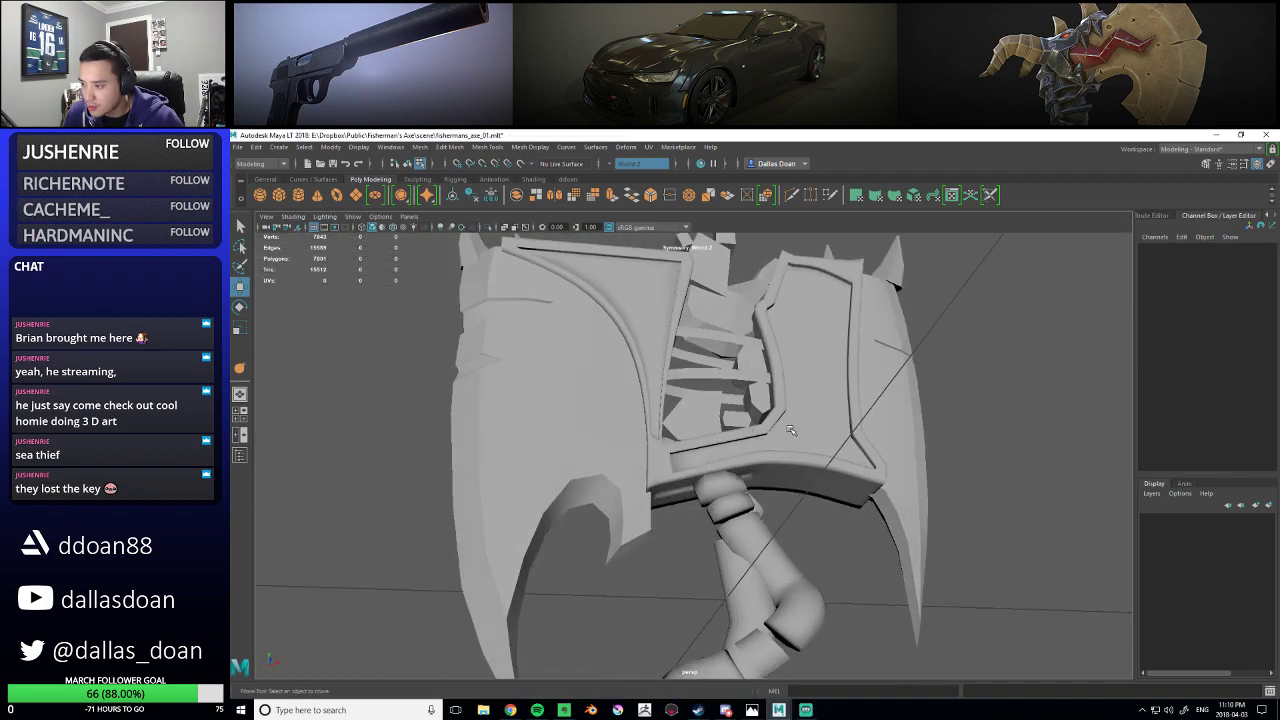
- Examine the lower part of the gem border from several angles
right_drag(789, 432, 791, 420)
alt+drag(812, 402, 678, 503)
alt+drag(876, 452, 835, 466)
right_drag(836, 480, 868, 448)
alt+drag(862, 455, 862, 526)
scroll(977, 508, down, 5)
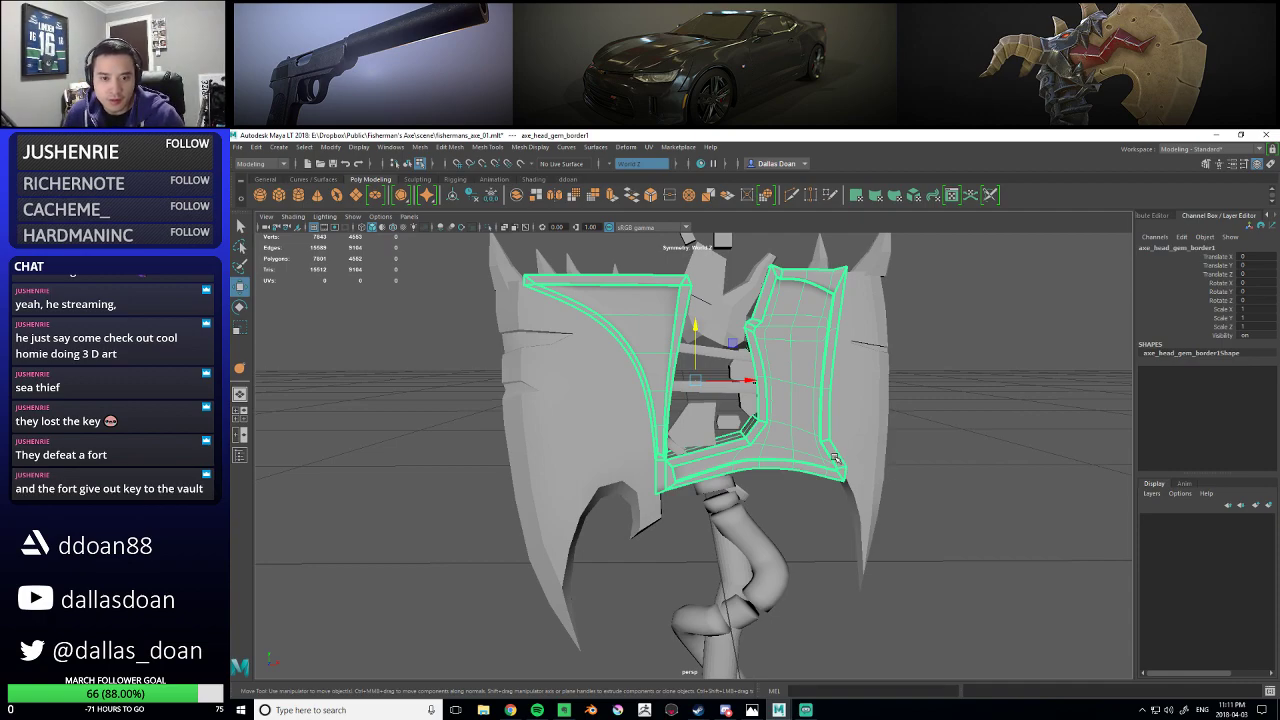
scroll(797, 429, up, 2)
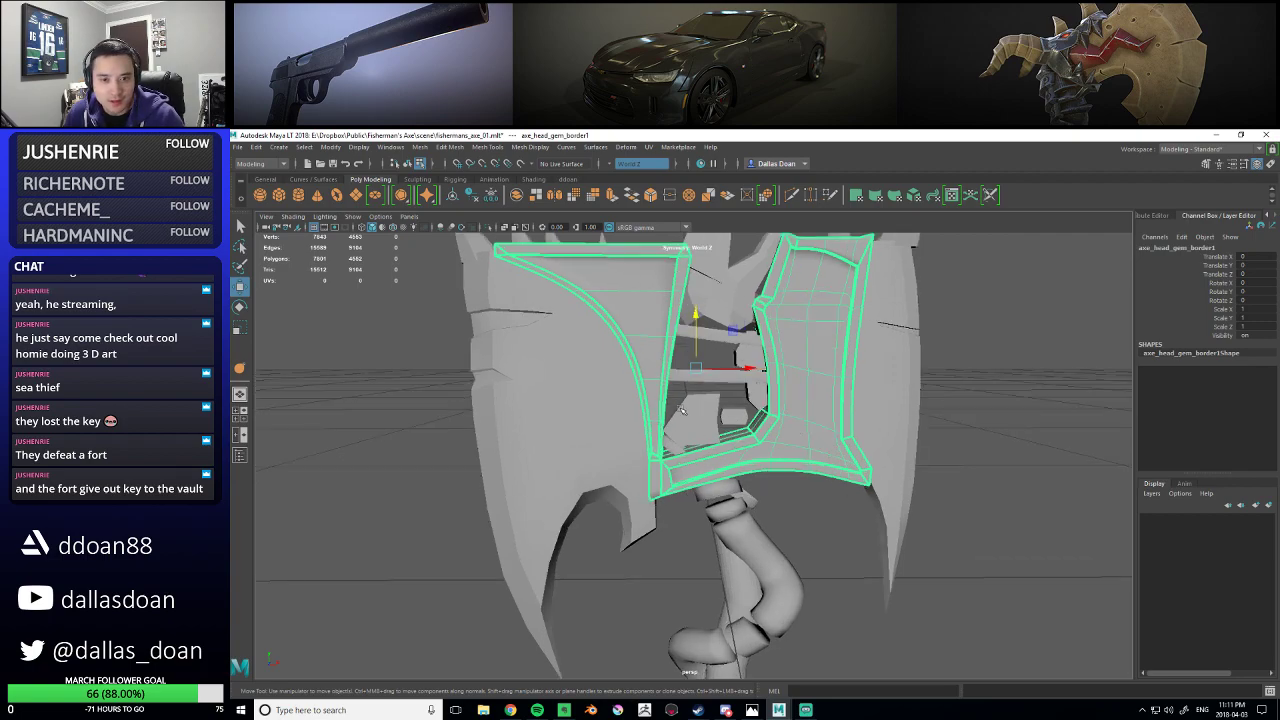
- Move the lower inset corner edge sideways at the lower strip's narrow end, and return to object mode
scroll(683, 412, up, 4)
alt+drag(683, 414, 620, 440)
scroll(669, 457, up, 3)
right_drag(620, 440, 626, 378)
click(630, 462)
click(627, 455)
alt+drag(627, 457, 626, 402)
double_click(628, 465)
alt+drag(628, 404, 669, 410)
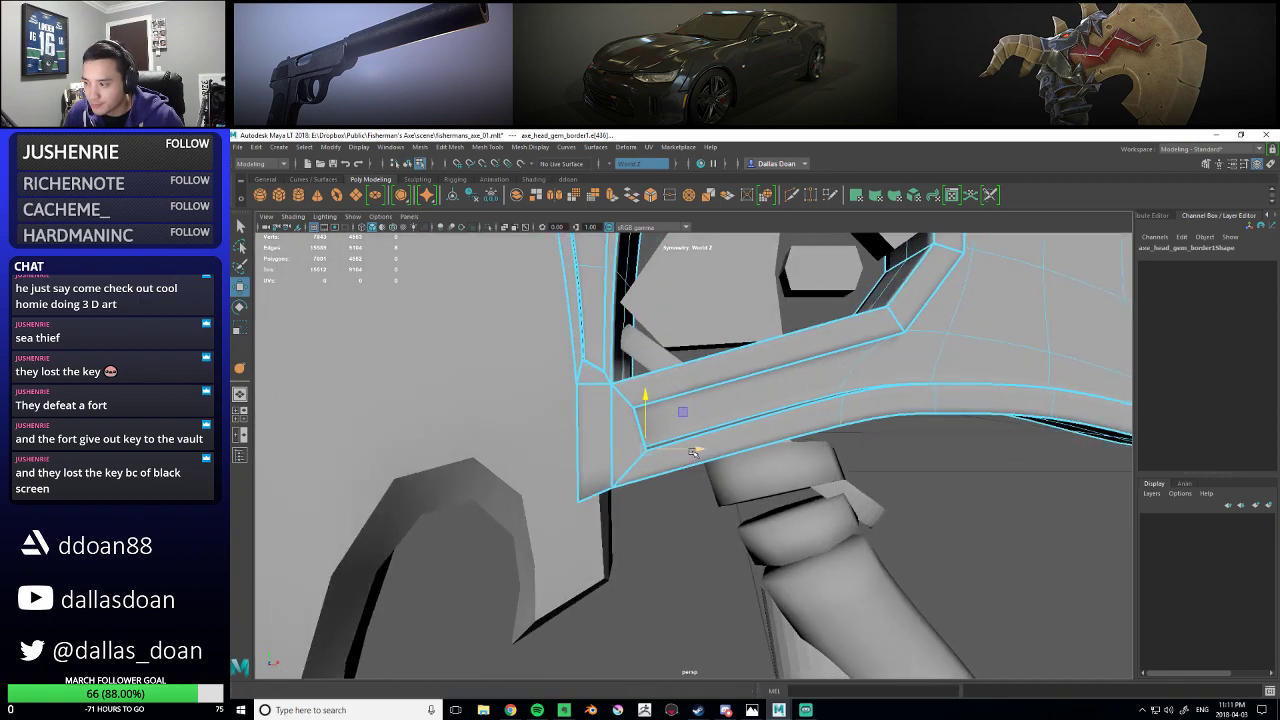
alt+drag(693, 452, 717, 445)
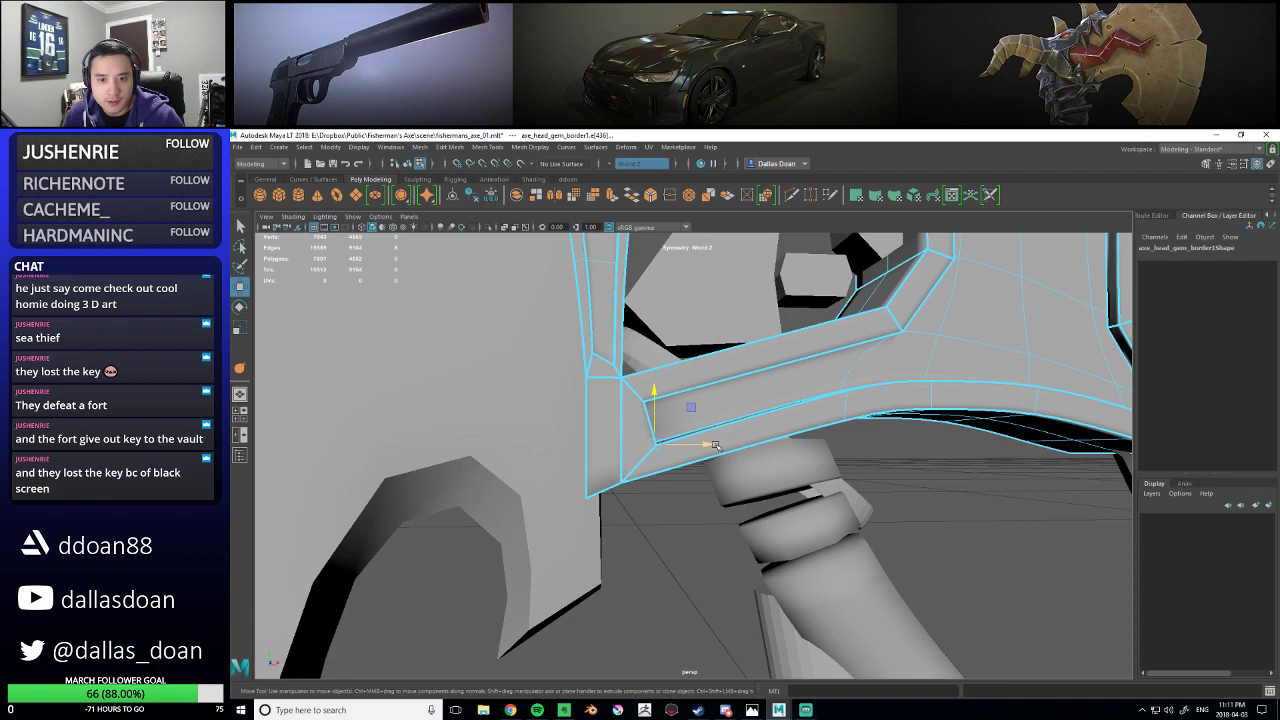
alt+right_drag(720, 448, 590, 436)
right_drag(760, 381, 708, 446)
click(762, 463)
- Inspect the smoothed gem border on the whole axe head, checking it both selected and deselected
alt+drag(762, 463, 737, 442)
scroll(692, 462, up, 5)
scroll(692, 460, down, 5)
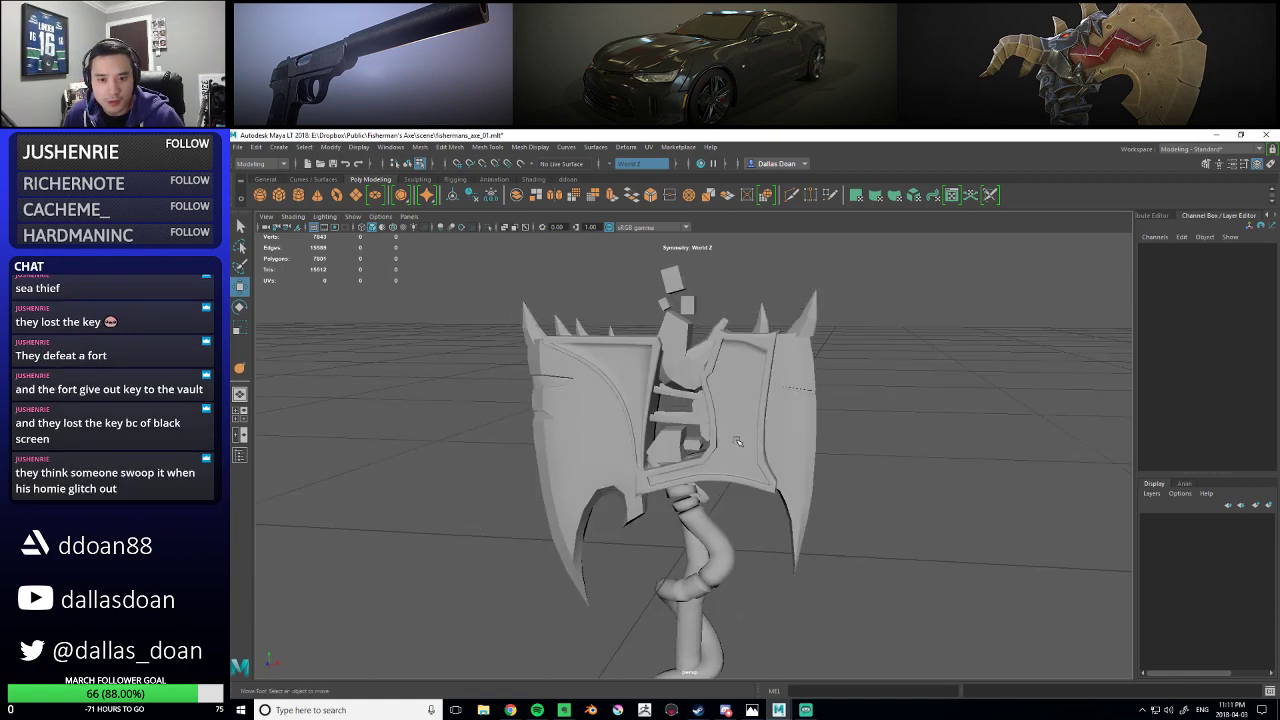
mouse_move(726, 447)
alt+mouse_down()
mouse_move(760, 466)
mouse_move(712, 434)
mouse_move(735, 436)
alt+mouse_up()
click(763, 468)
key(F8)
alt+right_drag(735, 436, 697, 440)
alt+drag(697, 440, 752, 432)
click(943, 450)
alt+right_drag(752, 432, 780, 436)
alt+drag(780, 436, 781, 490)
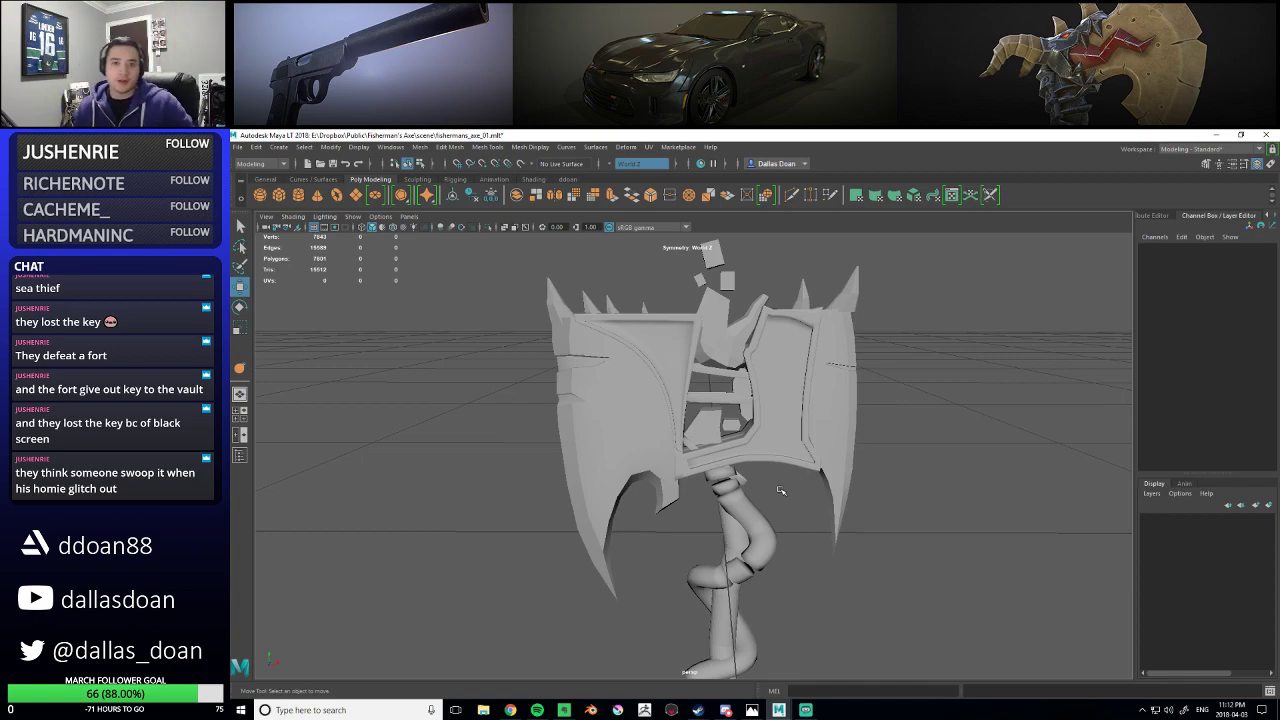
click(790, 456)
alt+drag(799, 506, 815, 440)
key(f)
click(1003, 403)
alt+right_drag(1003, 403, 905, 415)
alt+drag(905, 415, 775, 425)
click(765, 480)
click(994, 431)
alt+right_drag(780, 430, 815, 438)
alt+drag(815, 438, 908, 432)
alt+right_drag(908, 432, 785, 470)
alt+drag(785, 470, 744, 486)
click(748, 475)
alt+right_drag(744, 486, 806, 484)
alt+drag(806, 484, 907, 463)
alt+right_drag(848, 463, 820, 458)
click(820, 458)
mouse_move(820, 458)
alt+mouse_down()
mouse_move(784, 466)
mouse_move(821, 467)
alt+mouse_up()
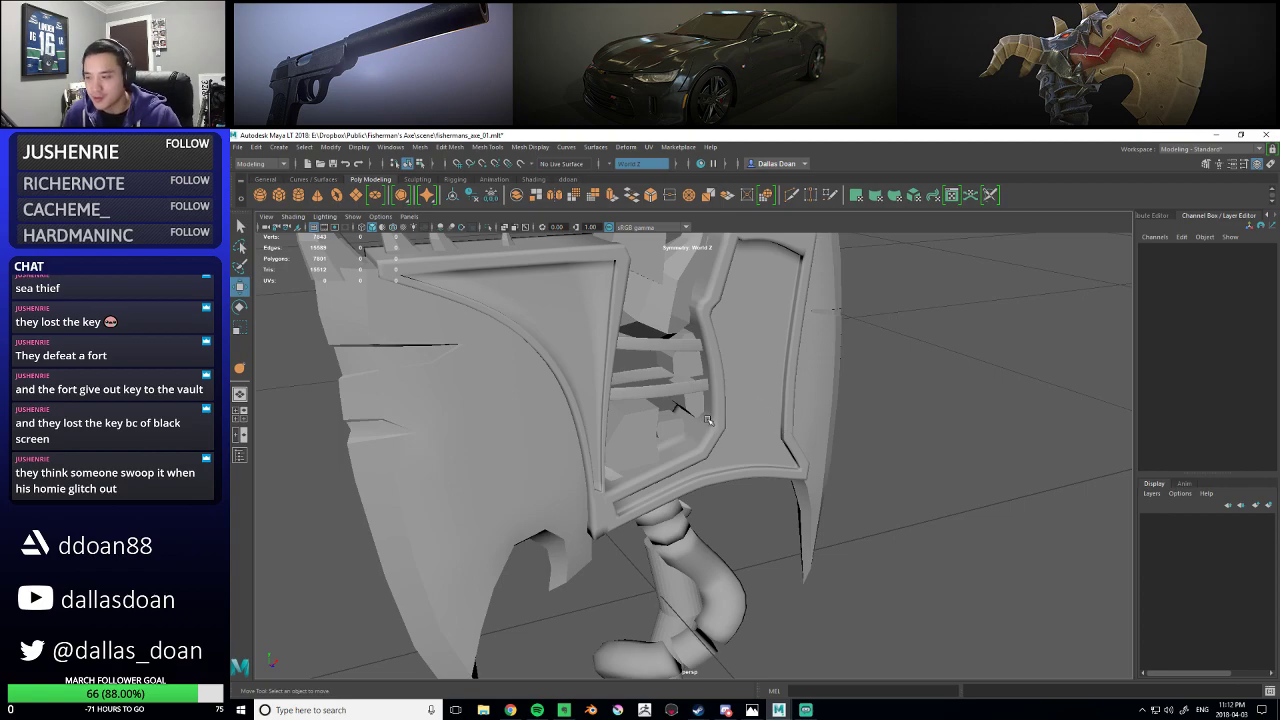
- Check the lower strip's corner shading up close and compare it with the border's wireframe
alt+drag(683, 408, 637, 437)
click(735, 425)
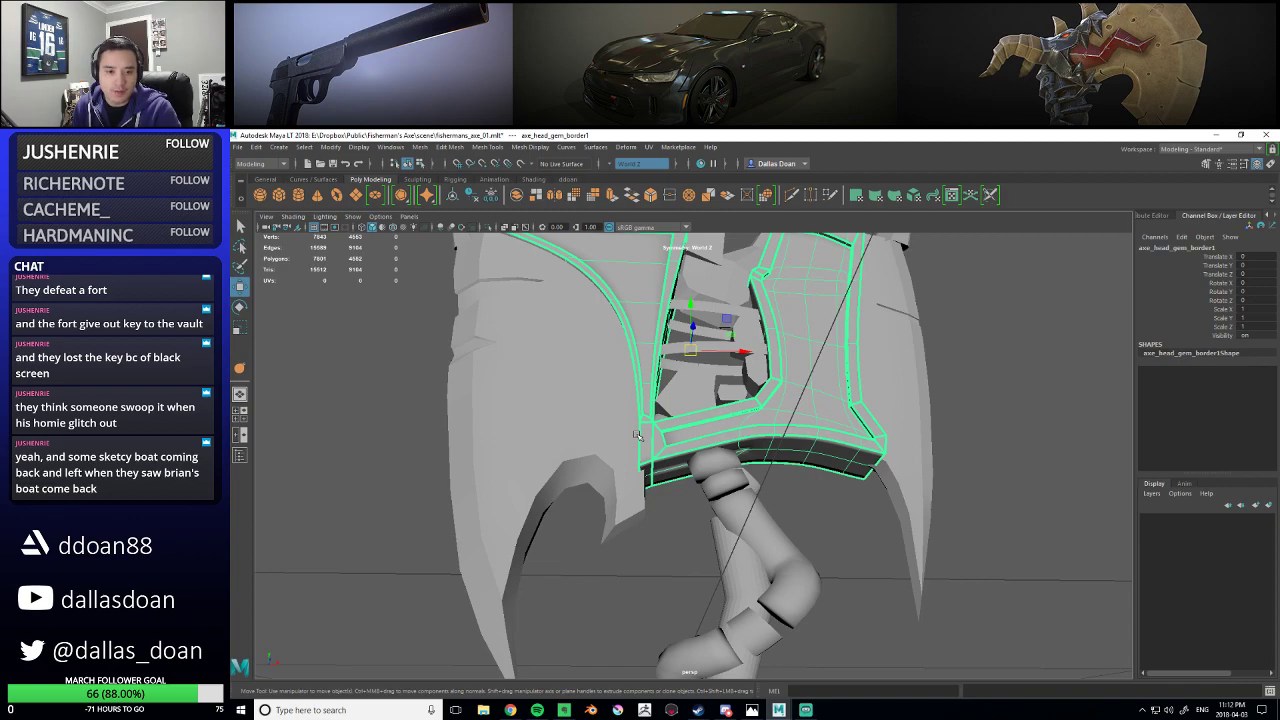
mouse_move(840, 504)
alt+mouse_down()
mouse_move(838, 548)
mouse_move(832, 448)
mouse_move(835, 500)
alt+mouse_up()
click(838, 548)
scroll(838, 545, up, 4)
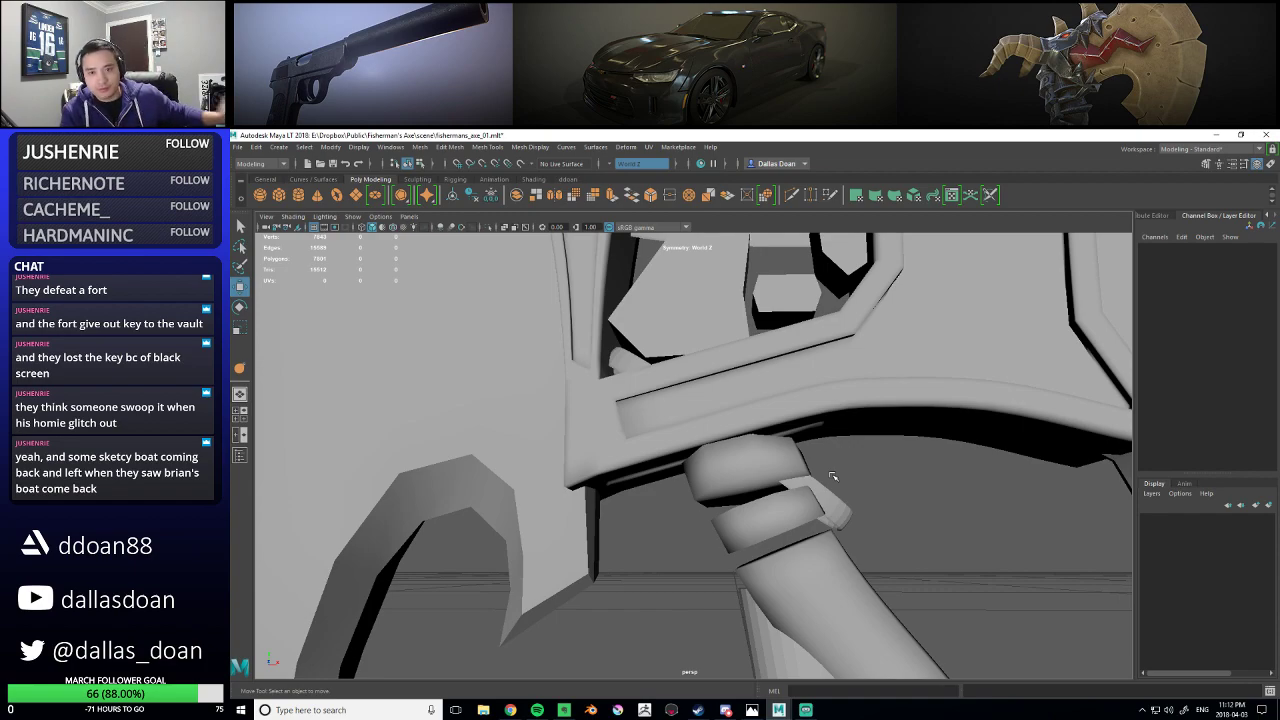
alt+right_drag(938, 367, 820, 383)
alt+drag(820, 383, 784, 400)
click(758, 413)
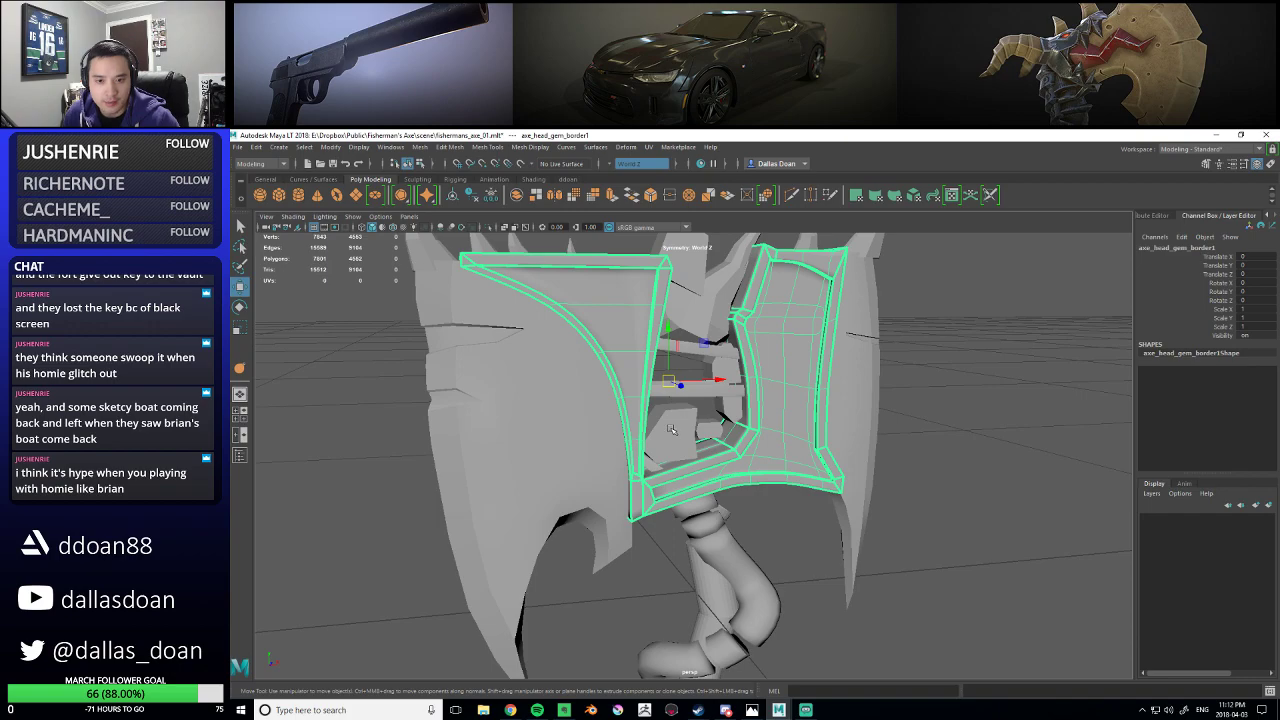
click(1006, 429)
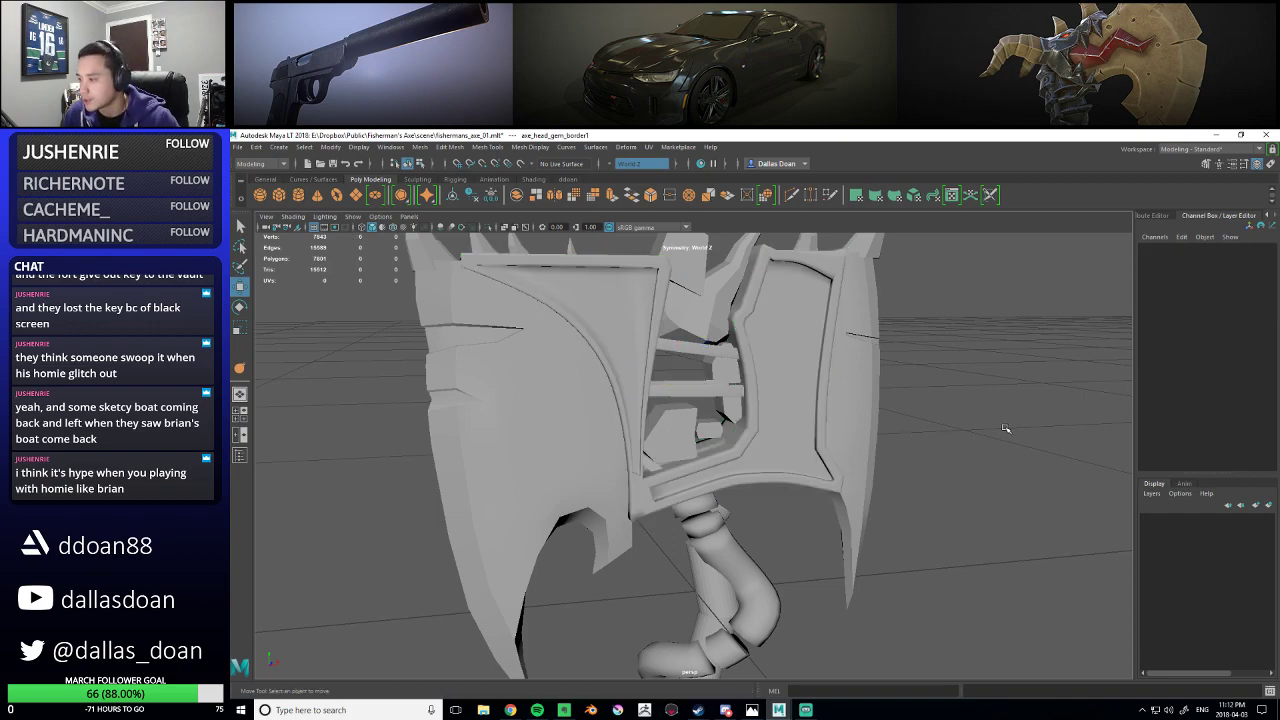
alt+drag(1006, 429, 965, 402)
click(808, 394)
alt+right_drag(808, 394, 880, 450)
alt+drag(880, 450, 740, 450)
alt+drag(820, 453, 757, 502)
scroll(699, 500, down, 5)
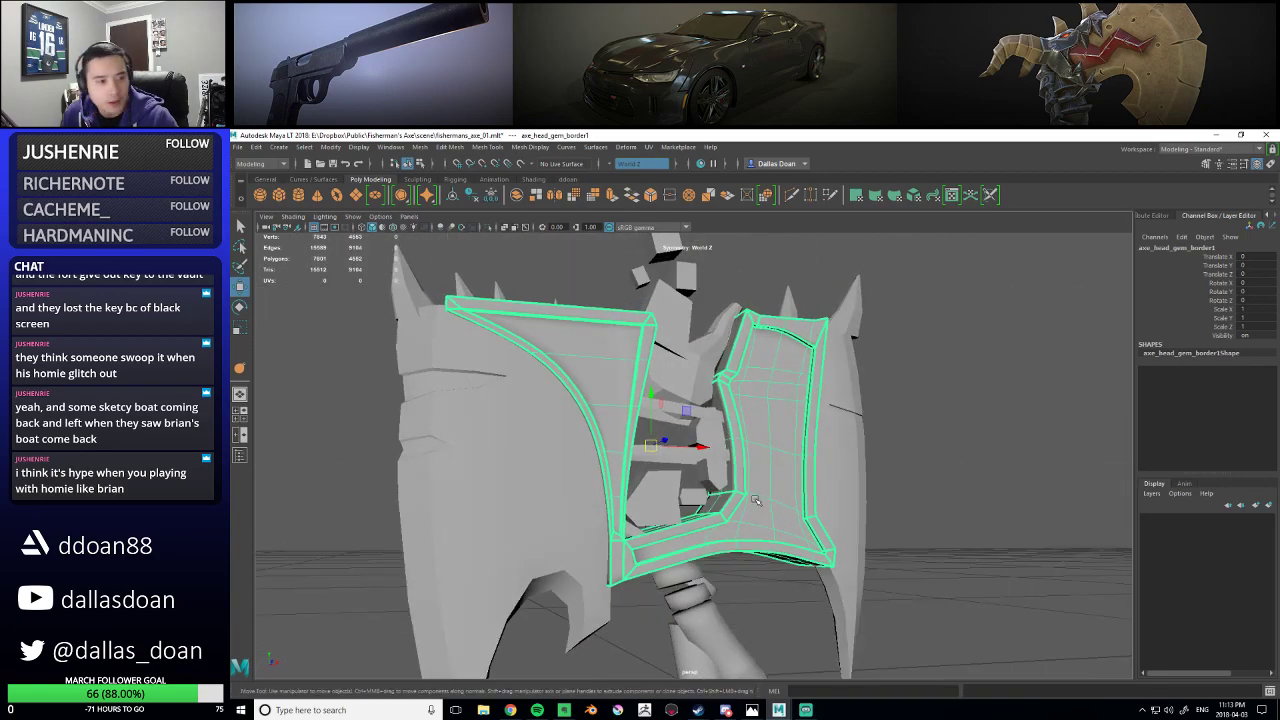
- Adjust the height of the inset edge at the wide arm's upper outer corner
scroll(758, 430, up, 10)
right_drag(756, 352, 760, 321)
double_click(765, 331)
alt+drag(765, 331, 704, 400)
scroll(745, 360, down, 5)
scroll(727, 392, up, 8)
scroll(730, 395, down, 3)
scroll(678, 367, down, 4)
alt+middle_drag(704, 400, 679, 360)
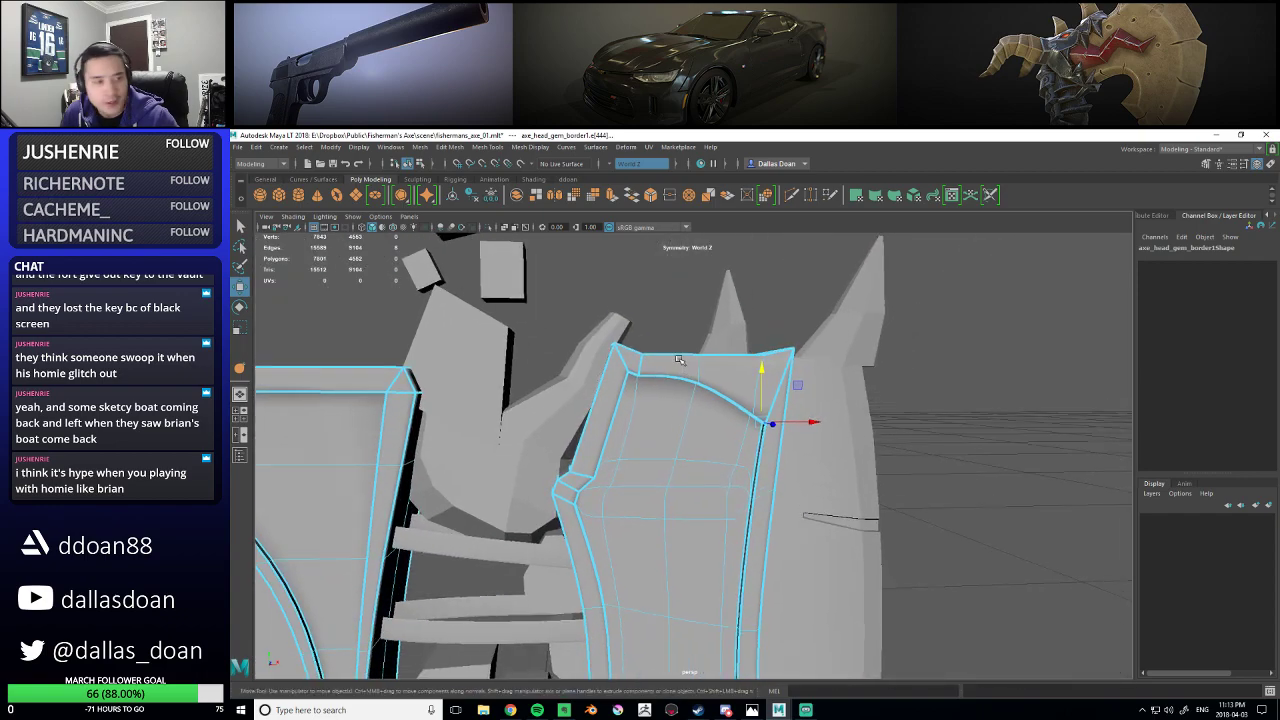
alt+drag(663, 344, 703, 337)
scroll(652, 342, up, 4)
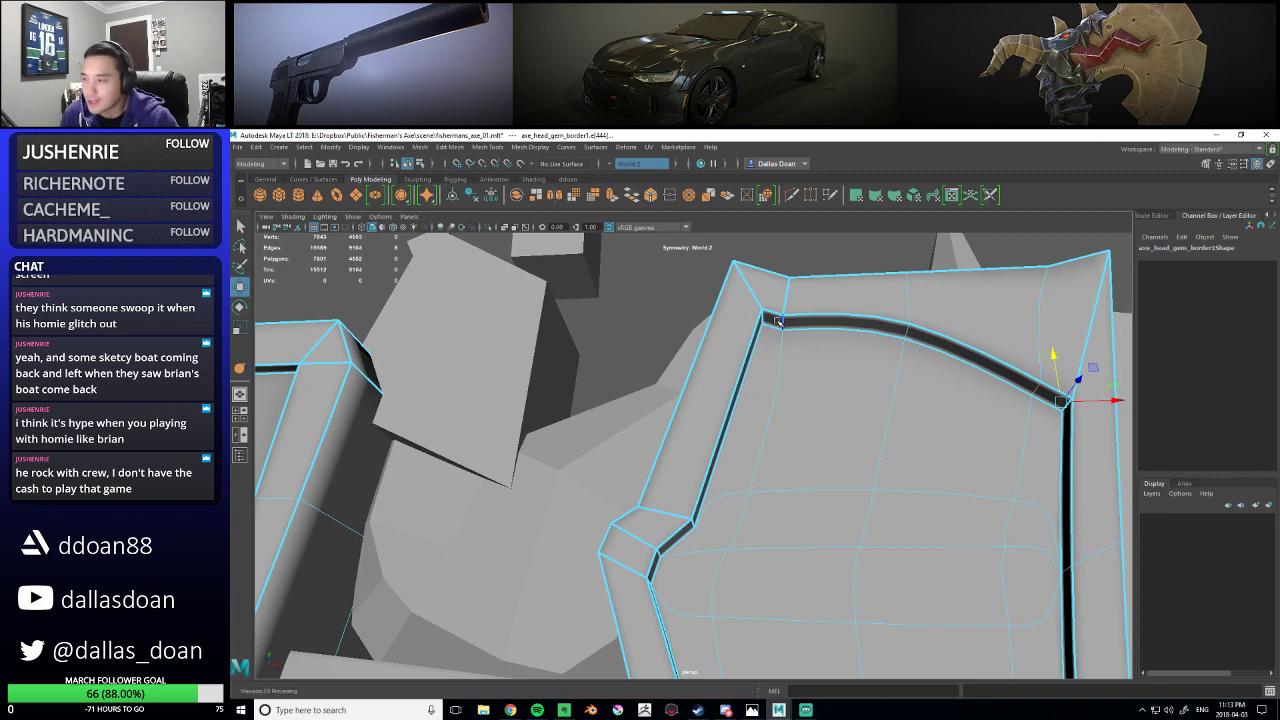
- Nudge the inset edge at the wide arm's upper outer corner slightly inward along X
scroll(780, 324, down, 5)
alt+drag(828, 350, 836, 432)
alt+middle_drag(836, 432, 817, 366)
alt+drag(817, 366, 822, 414)
scroll(861, 398, up, 5)
click(845, 418)
click(822, 416)
drag(879, 371, 871, 373)
scroll(871, 373, down, 10)
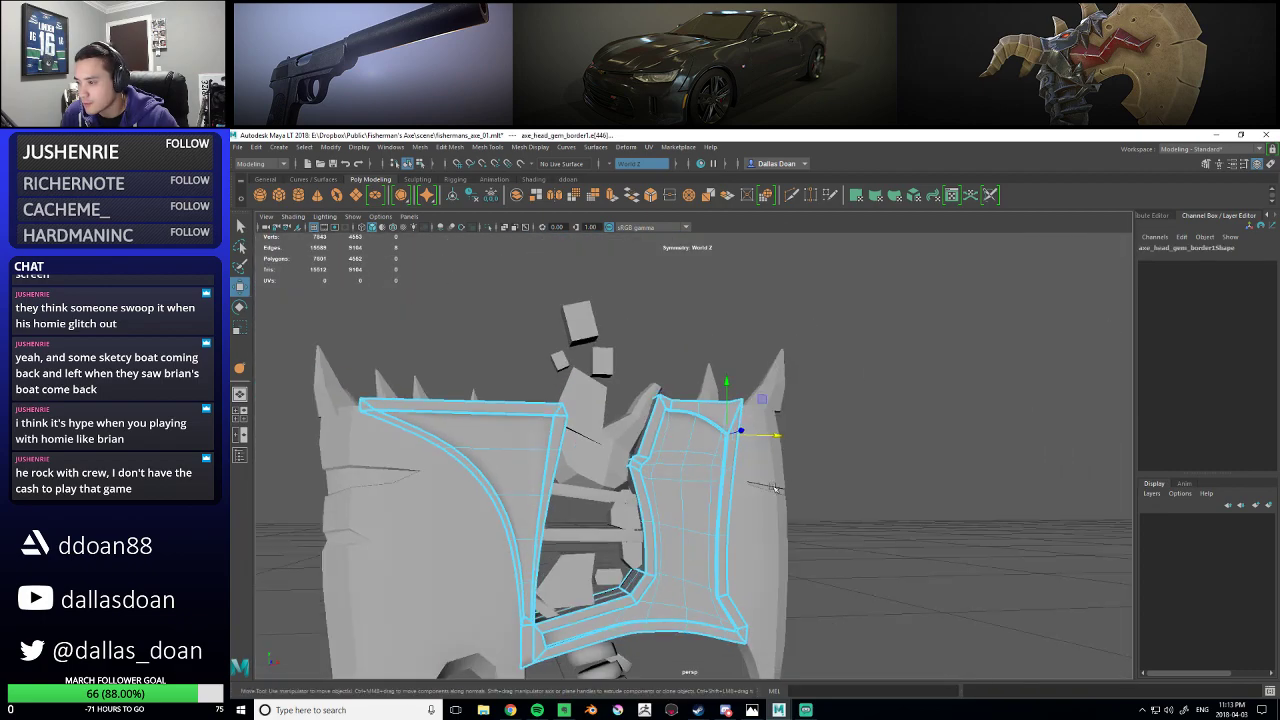
- Shift the inset edges along the wide arm's outer side along X, and return the border to object mode
scroll(688, 463, up, 2)
alt+drag(692, 461, 732, 428)
scroll(732, 428, up, 3)
alt+middle_drag(690, 529, 676, 477)
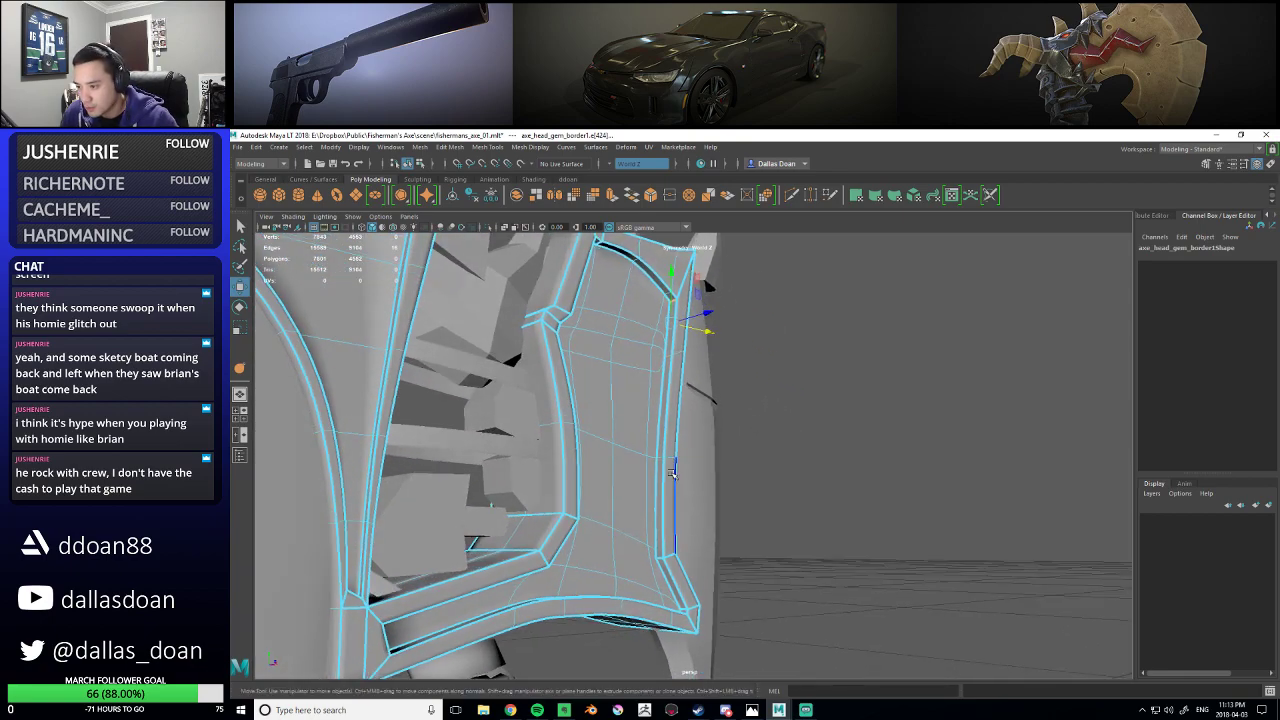
alt+drag(660, 457, 650, 540)
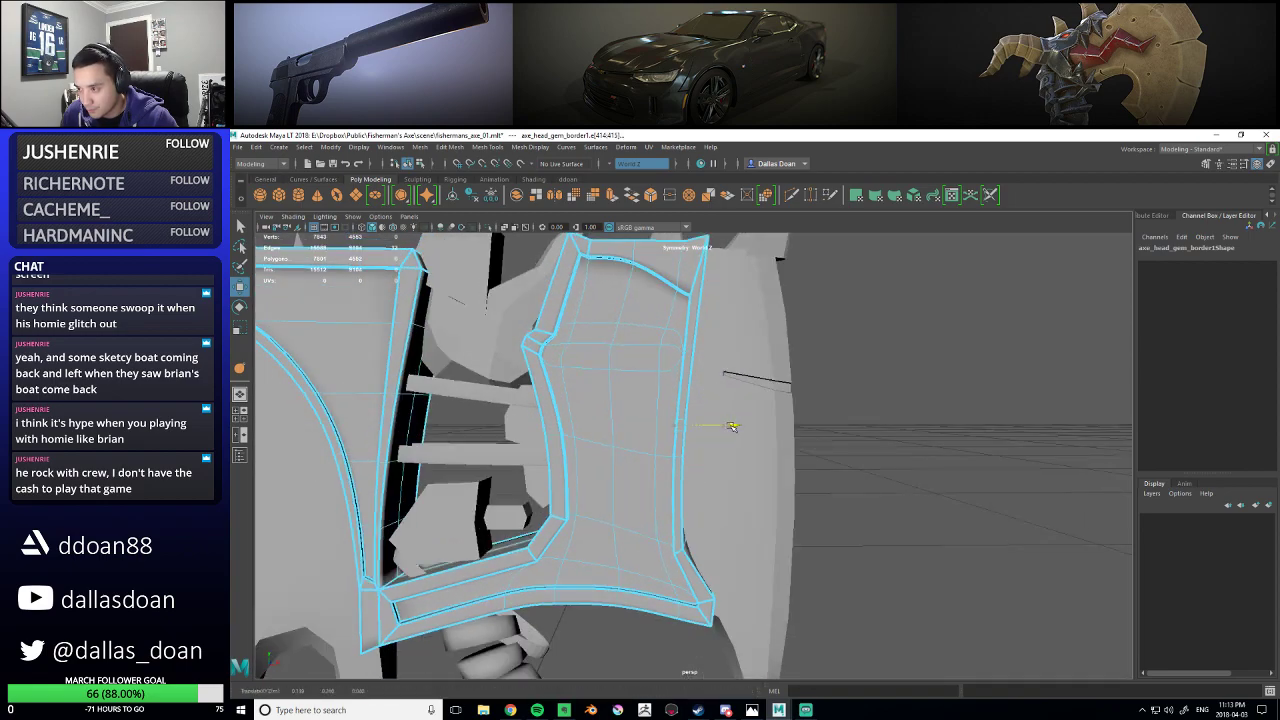
right_drag(654, 340, 708, 326)
scroll(850, 360, down, 4)
alt+drag(850, 360, 739, 473)
click(857, 394)
click(698, 456)
click(757, 469)
click(737, 471)
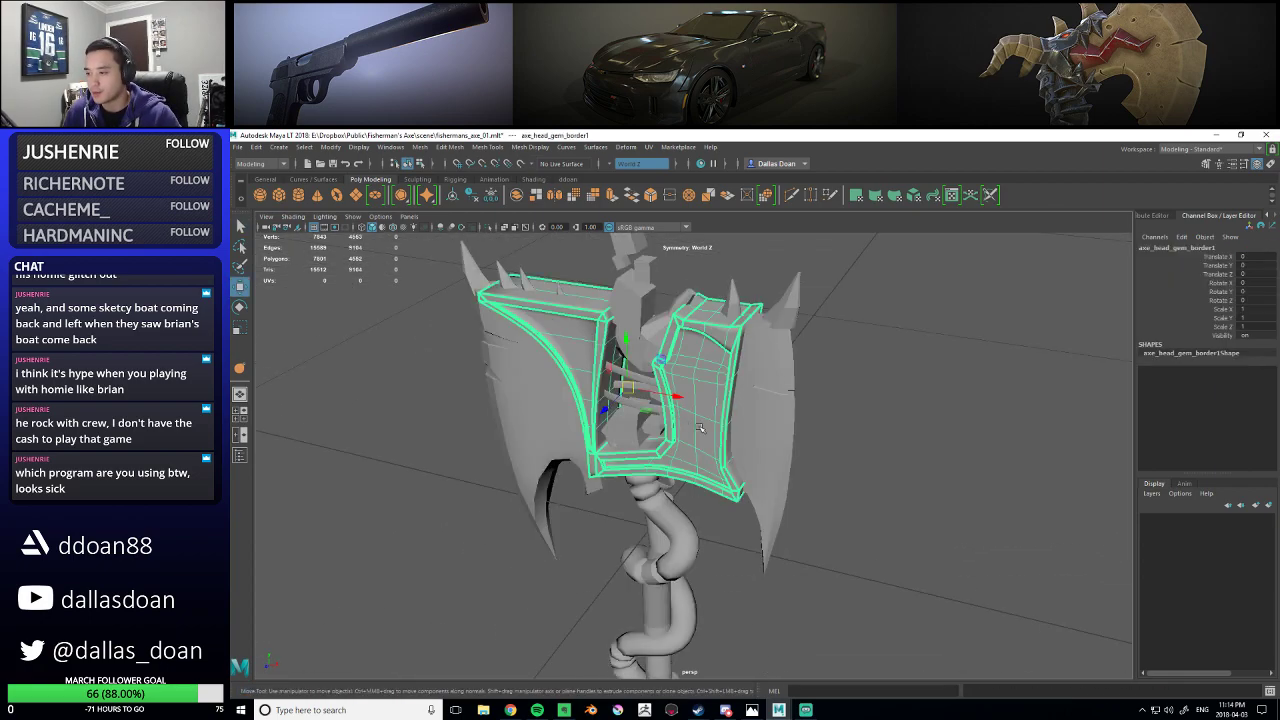
- Inspect the gem border's wide arm and its recessed panel up close from several angles
click(866, 403)
alt+drag(866, 403, 835, 391)
click(679, 399)
click(744, 447)
click(820, 415)
click(708, 404)
scroll(708, 404, up, 3)
mouse_move(704, 416)
alt+mouse_down()
mouse_move(698, 434)
mouse_move(692, 402)
alt+mouse_up()
right_drag(686, 366, 686, 396)
mouse_move(687, 394)
alt+mouse_down()
mouse_move(694, 354)
mouse_move(695, 380)
alt+mouse_up()
alt+middle_drag(695, 382, 703, 428)
scroll(703, 428, up, 2)
alt+drag(703, 428, 718, 396)
scroll(706, 440, up, 4)
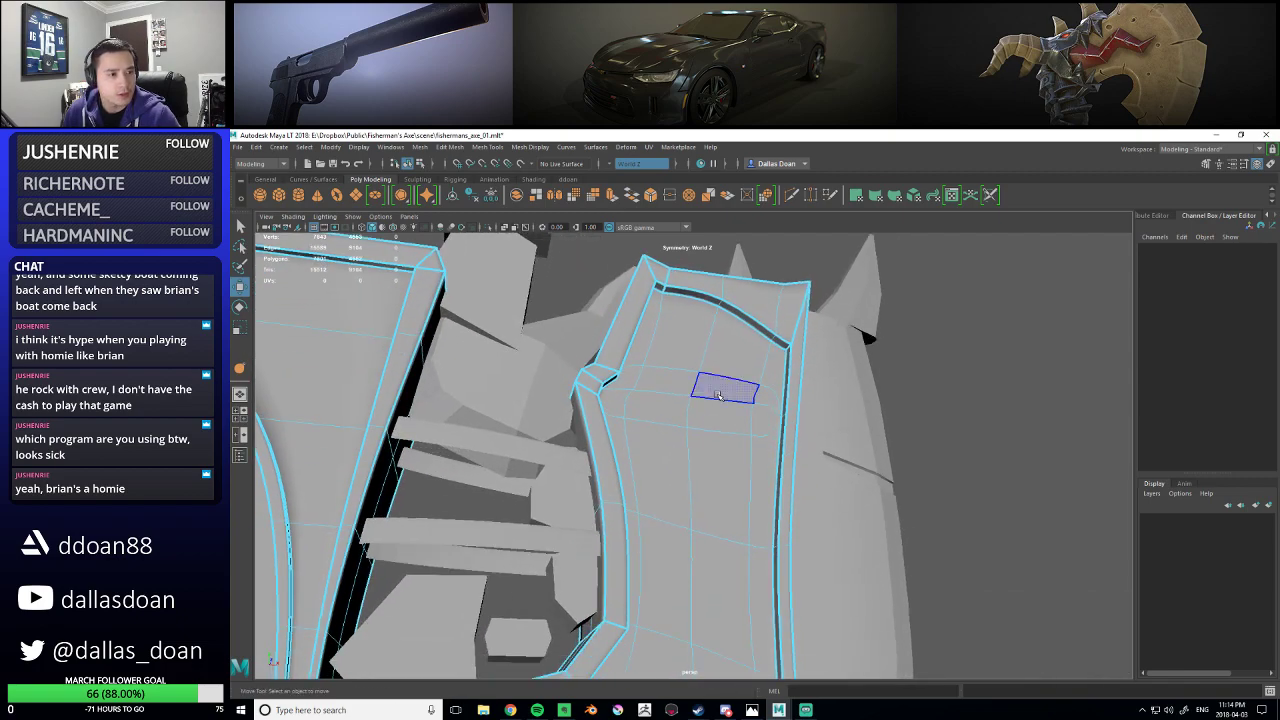
alt+drag(638, 408, 657, 398)
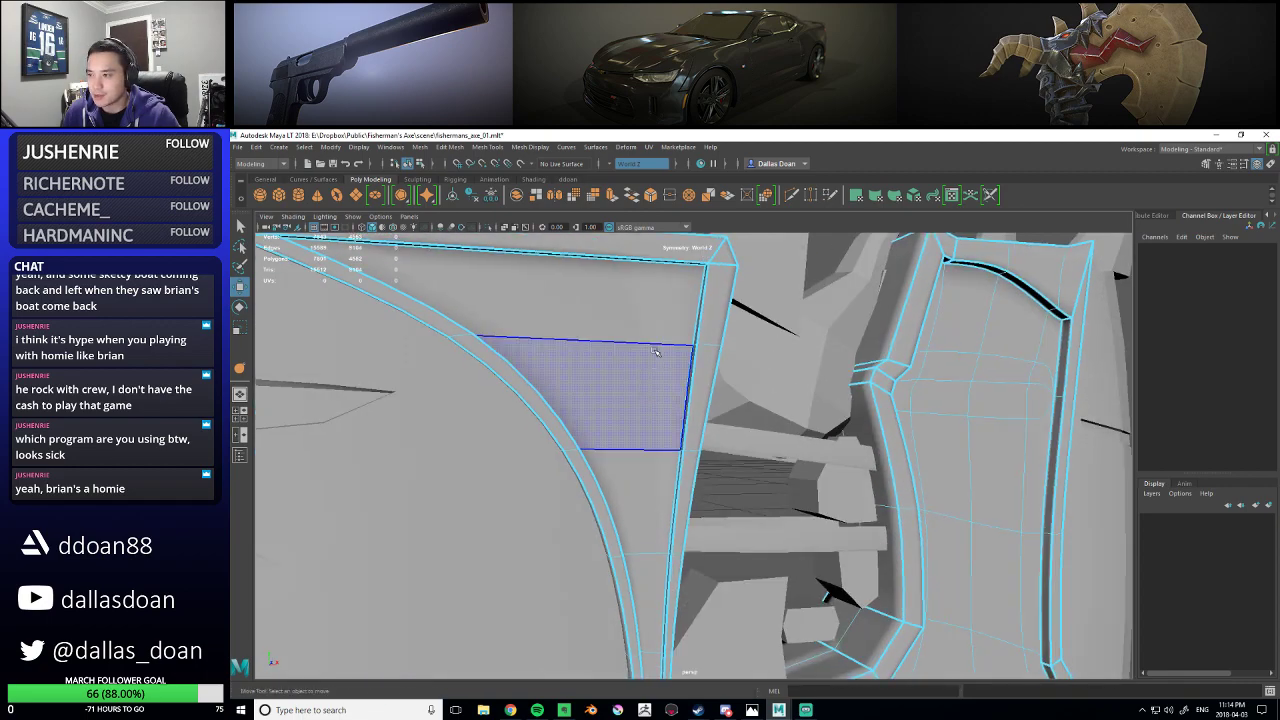
click(646, 314)
shift+click(651, 398)
alt+drag(641, 487, 640, 420)
scroll(780, 390, down, 5)
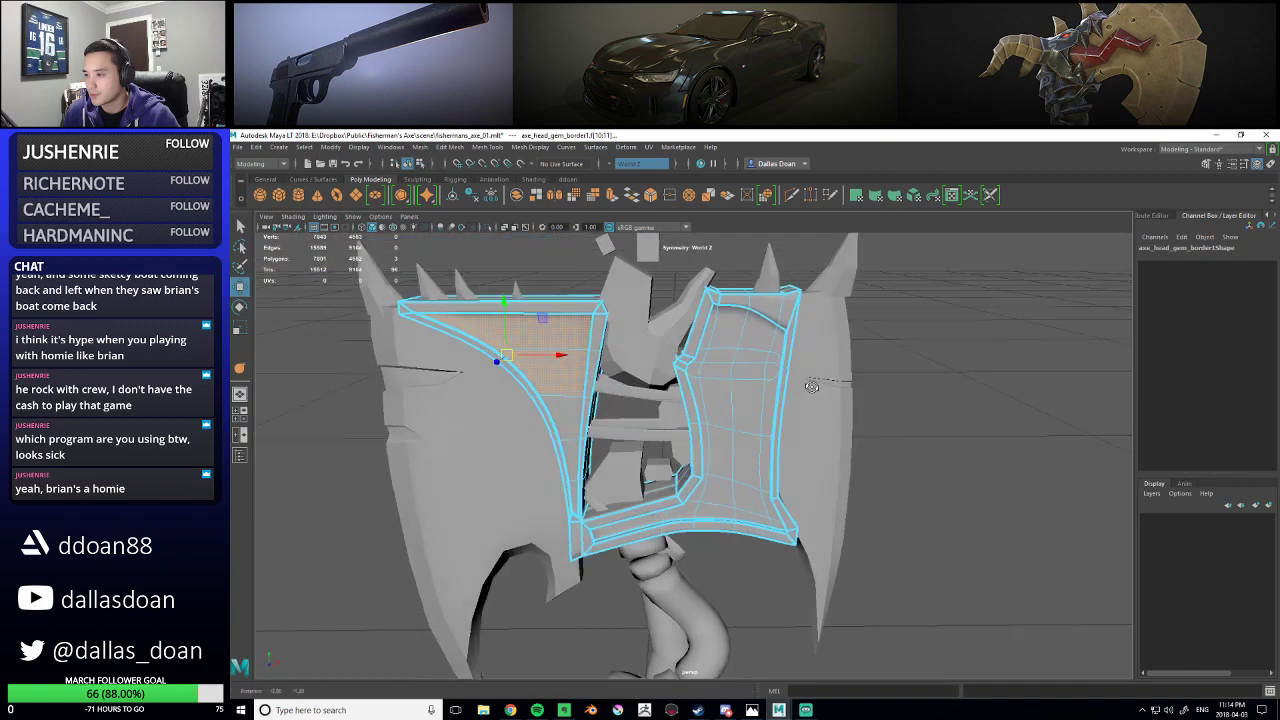
alt+drag(817, 389, 803, 426)
right_drag(762, 350, 766, 428)
alt+drag(766, 428, 793, 410)
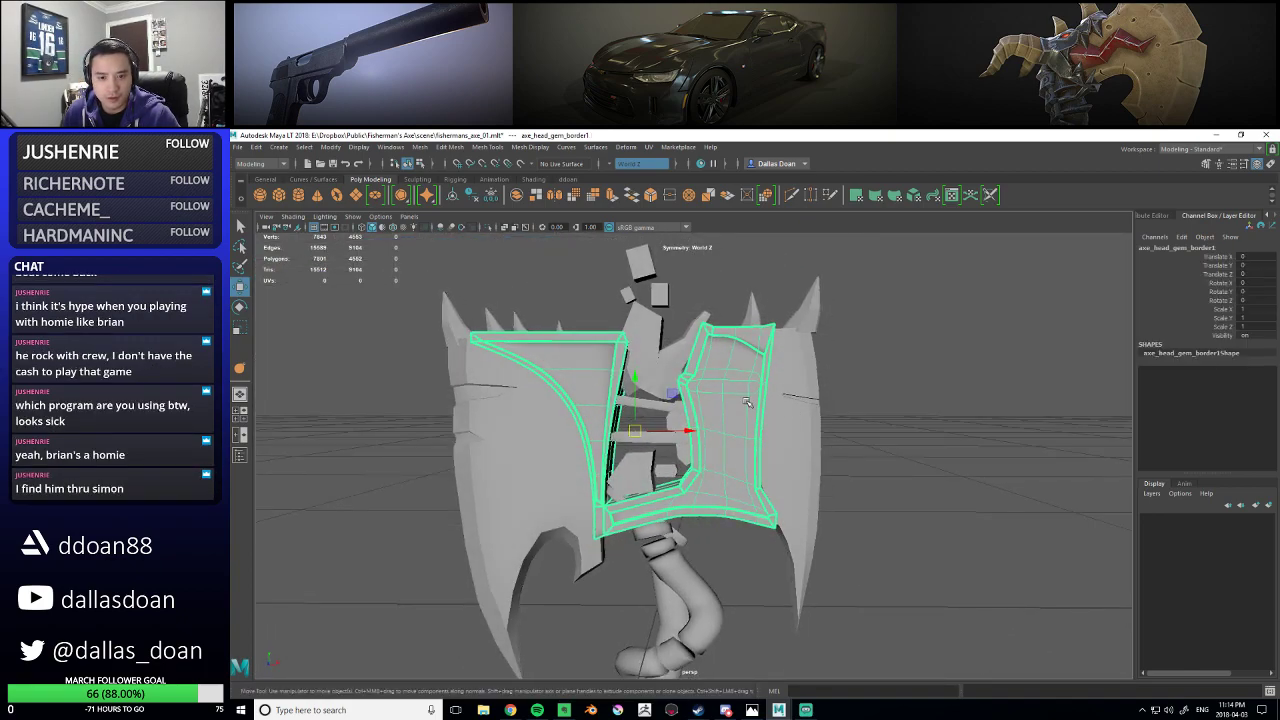
- Crease the short diagonal edges running into the corners of the wide arm's recessed panel
scroll(738, 404, up, 3)
mouse_move(738, 404)
alt+mouse_down()
mouse_move(726, 426)
mouse_move(720, 400)
mouse_move(731, 397)
alt+mouse_up()
alt+middle_drag(731, 397, 748, 358)
alt+drag(738, 465, 753, 395)
scroll(753, 395, up, 3)
right_drag(753, 378, 752, 408)
alt+drag(857, 418, 729, 371)
right_drag(728, 371, 726, 342)
click(704, 366)
alt+drag(706, 367, 927, 431)
shift+right_drag(940, 422, 932, 440)
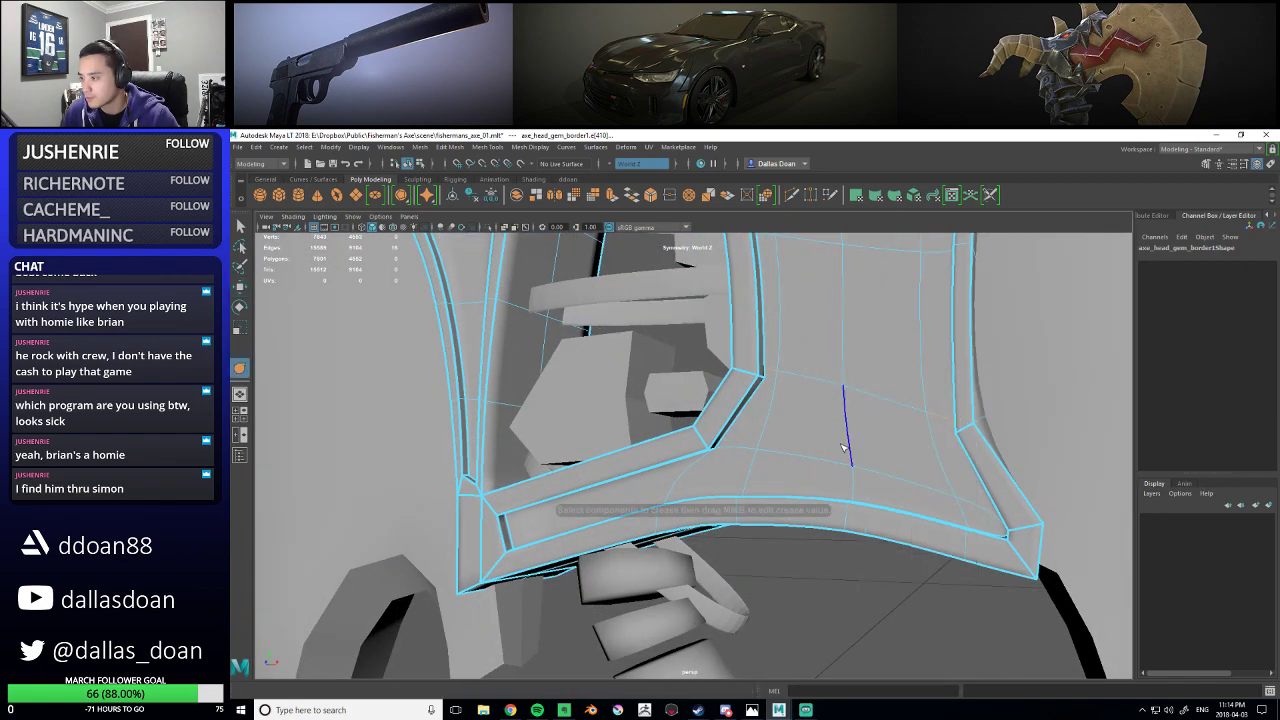
alt+drag(1090, 421, 840, 526)
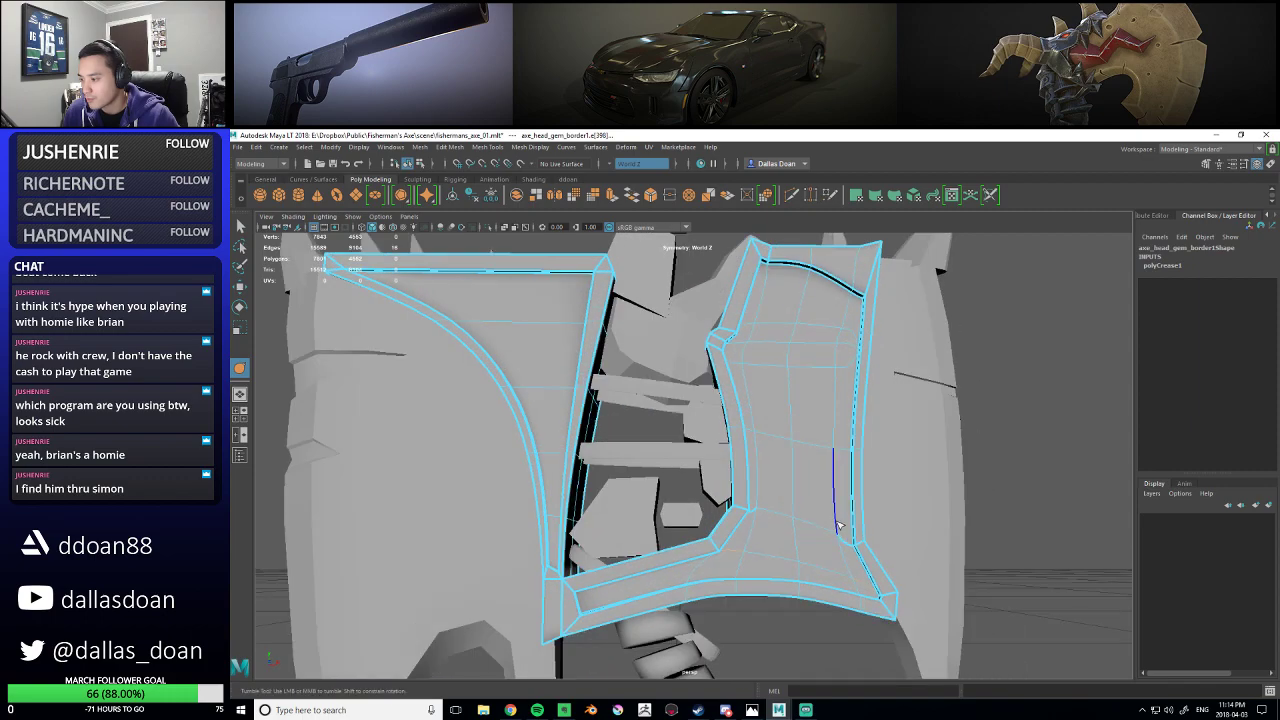
alt+drag(730, 440, 765, 439)
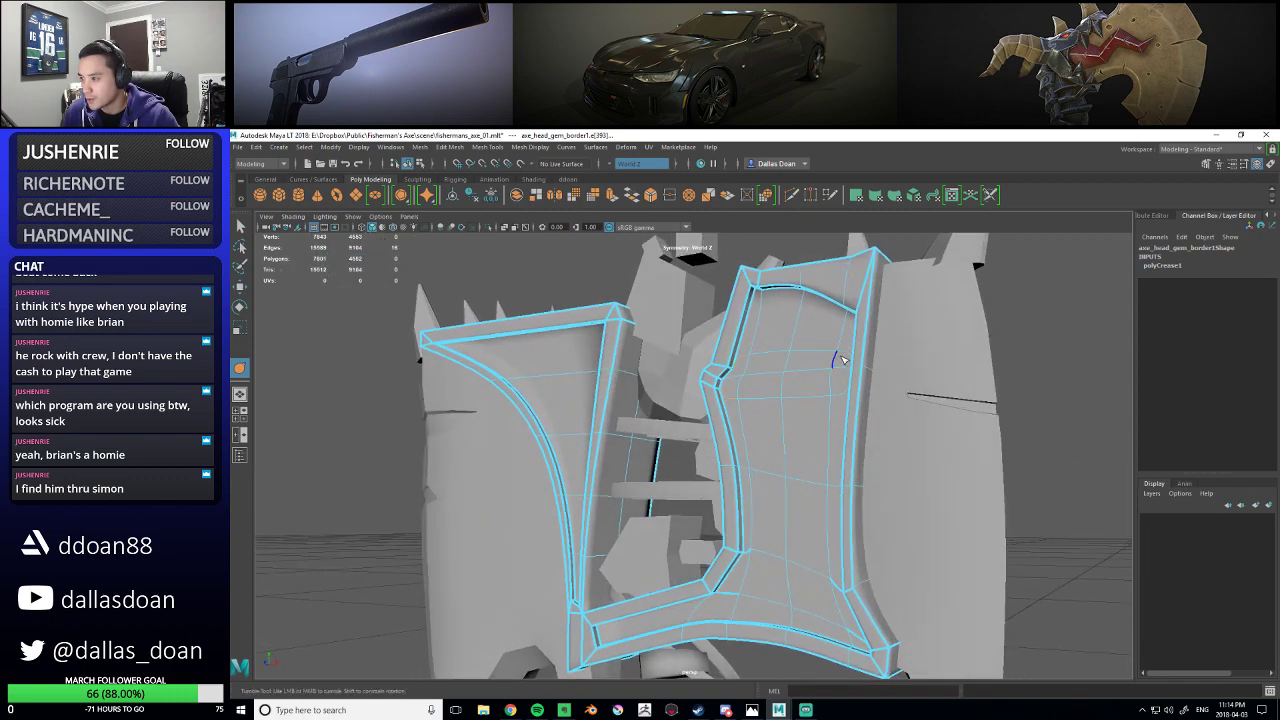
shift+click(843, 393)
alt+drag(843, 393, 777, 430)
- Select all recessed panel faces along the lower strip and up the wide arm
right_drag(774, 383, 773, 414)
alt+drag(768, 410, 764, 362)
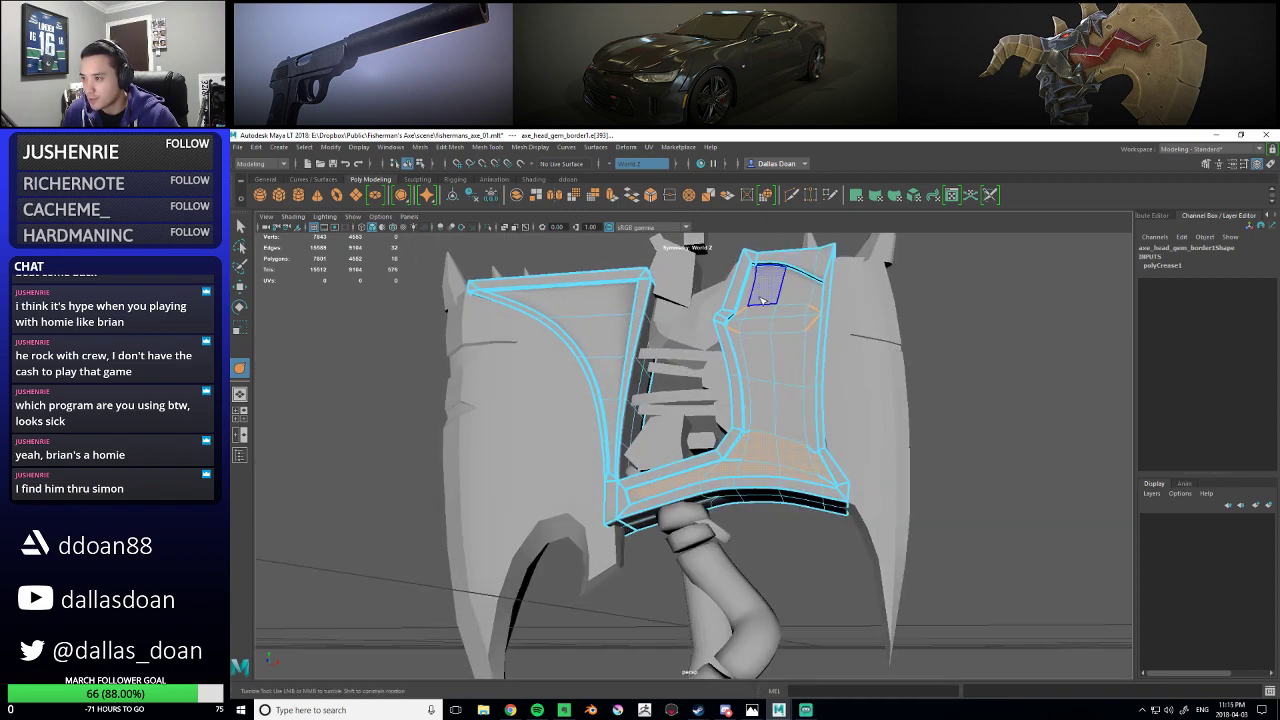
alt+drag(659, 530, 766, 443)
scroll(766, 443, up, 5)
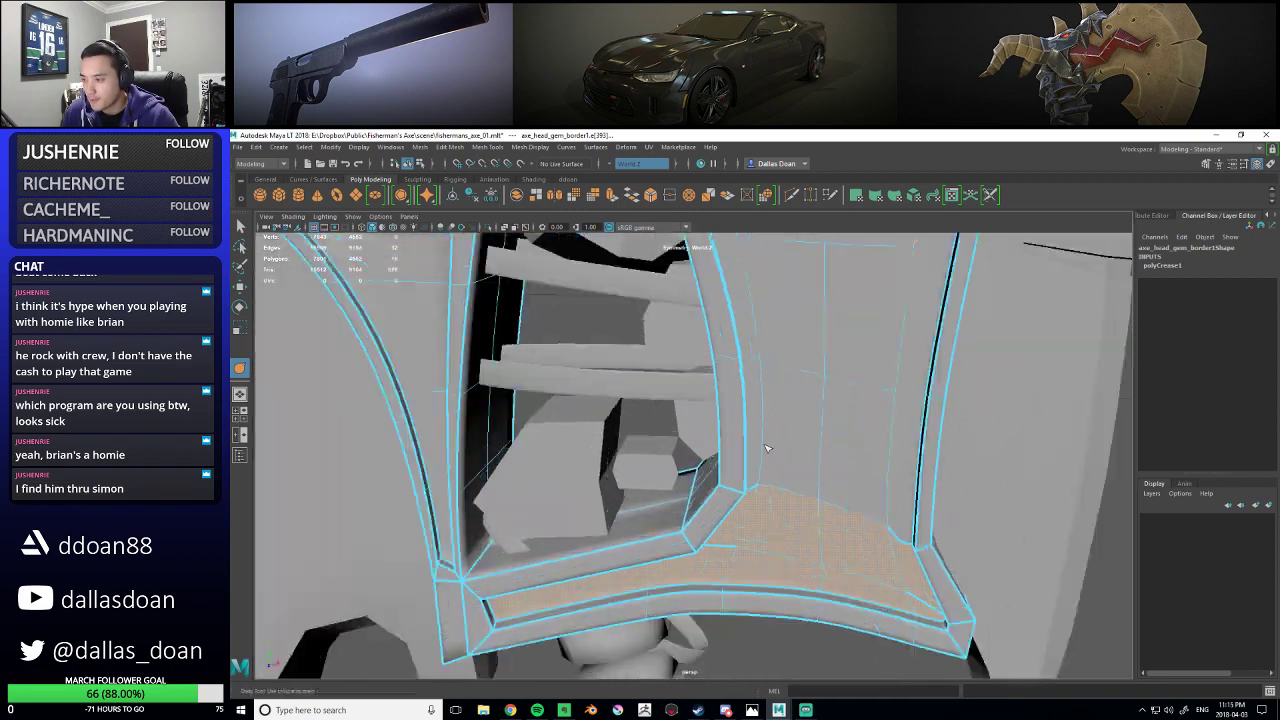
alt+drag(905, 450, 845, 468)
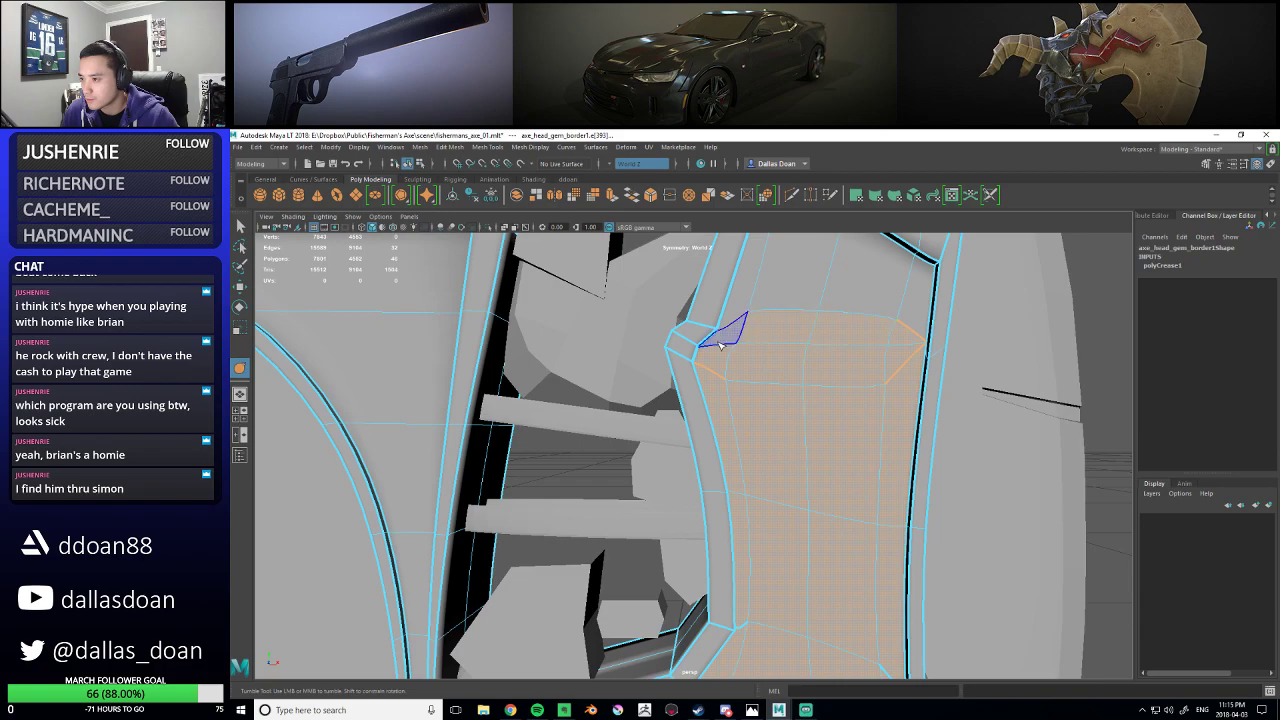
scroll(806, 380, down, 10)
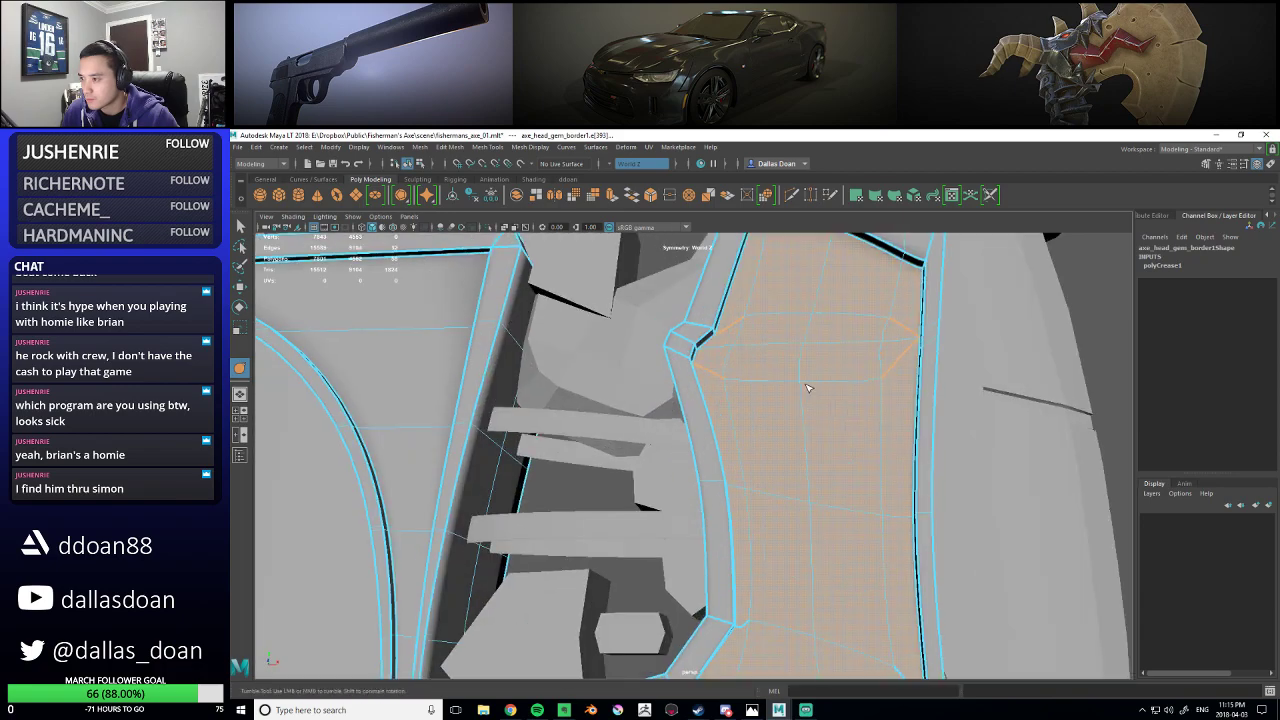
alt+drag(812, 453, 734, 431)
alt+middle_drag(734, 431, 736, 428)
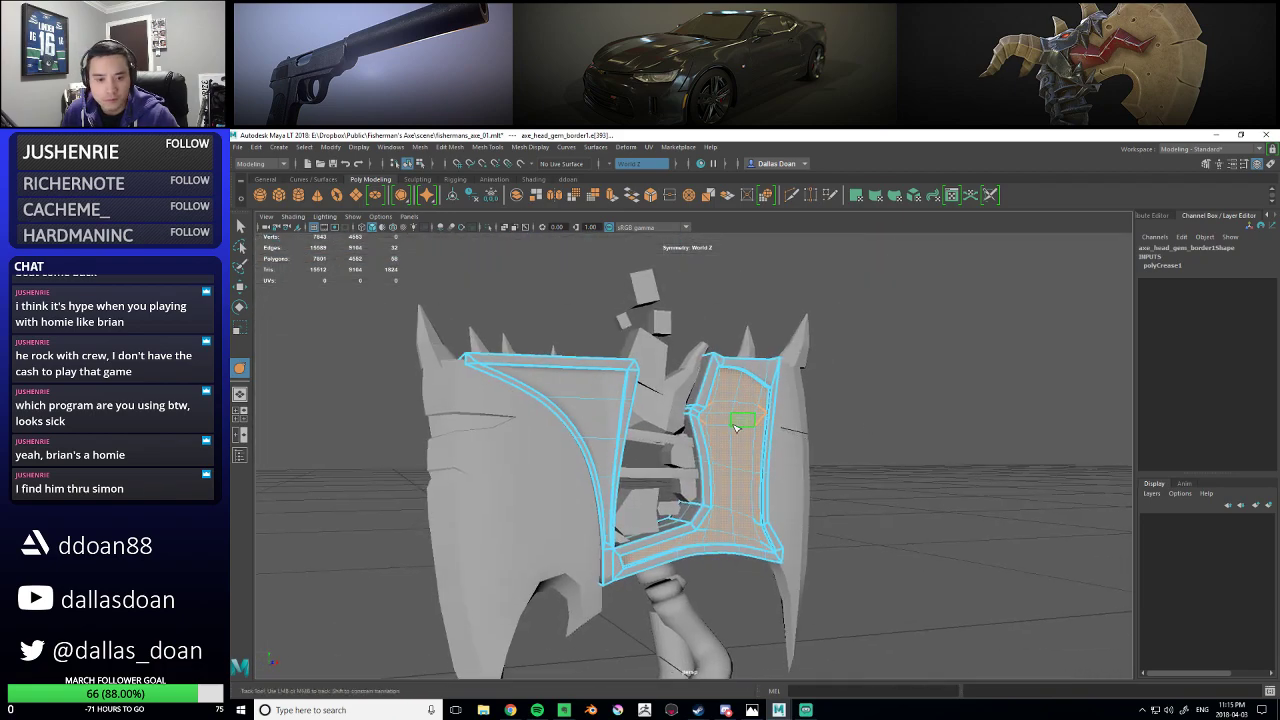
alt+drag(688, 440, 756, 470)
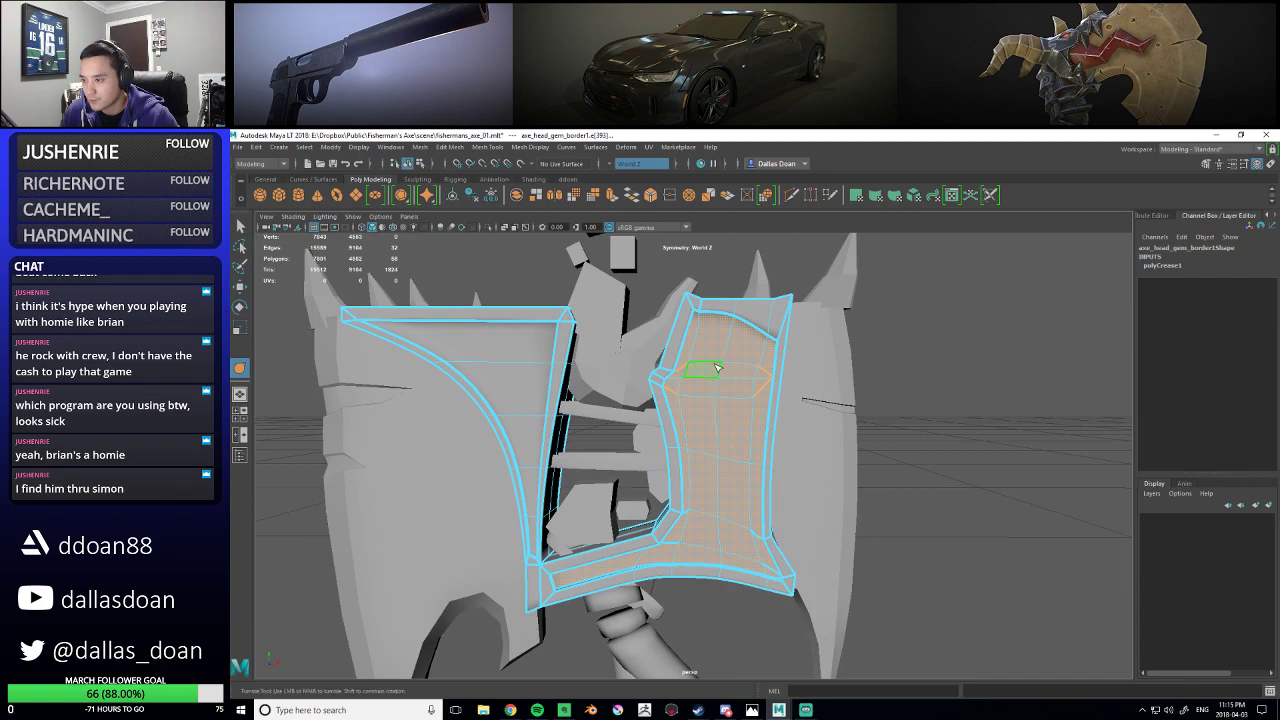
mouse_move(717, 371)
alt+mouse_down()
mouse_move(743, 371)
mouse_move(700, 385)
mouse_move(712, 390)
mouse_move(700, 374)
mouse_move(728, 384)
mouse_move(700, 373)
mouse_move(720, 386)
alt+mouse_up()
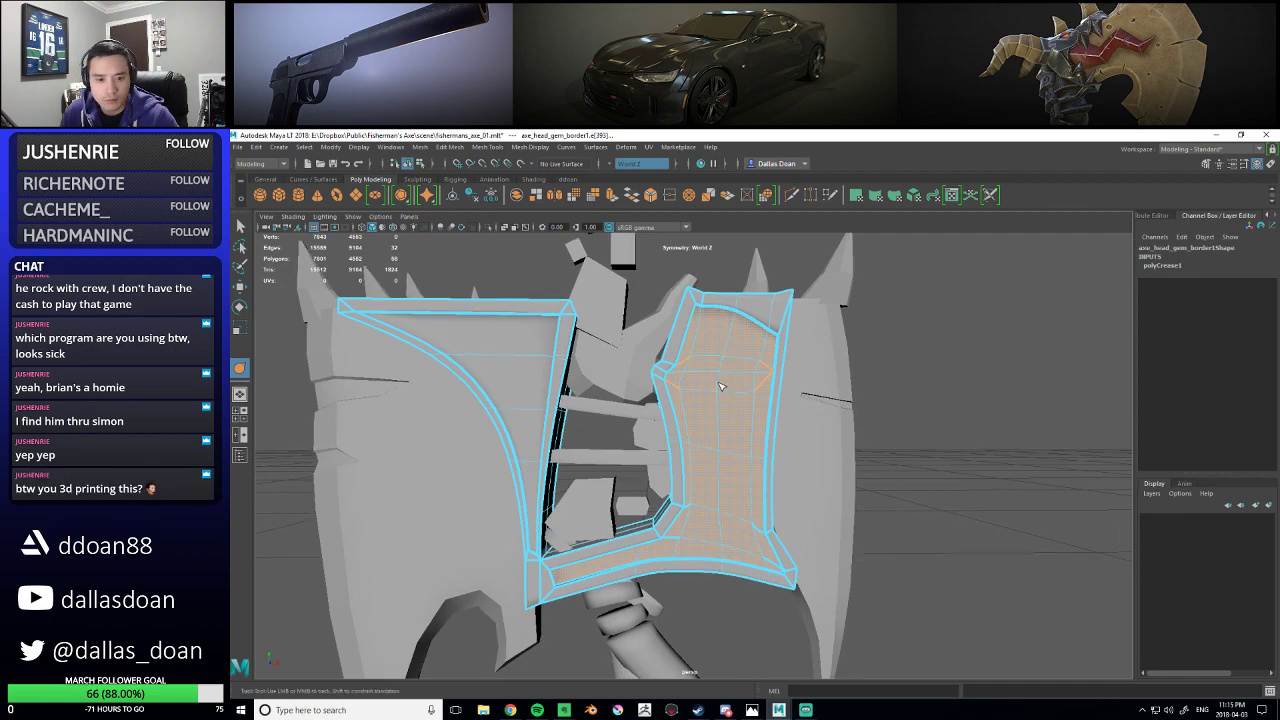
mouse_move(720, 386)
alt+right_down()
mouse_move(703, 404)
mouse_move(725, 404)
alt+right_up()
alt+drag(725, 404, 744, 357)
- Try extruding the selected panel faces with an offset and slight thickness, and check the result without smoothing
shift+right_drag(744, 357, 743, 386)
alt+drag(743, 386, 763, 415)
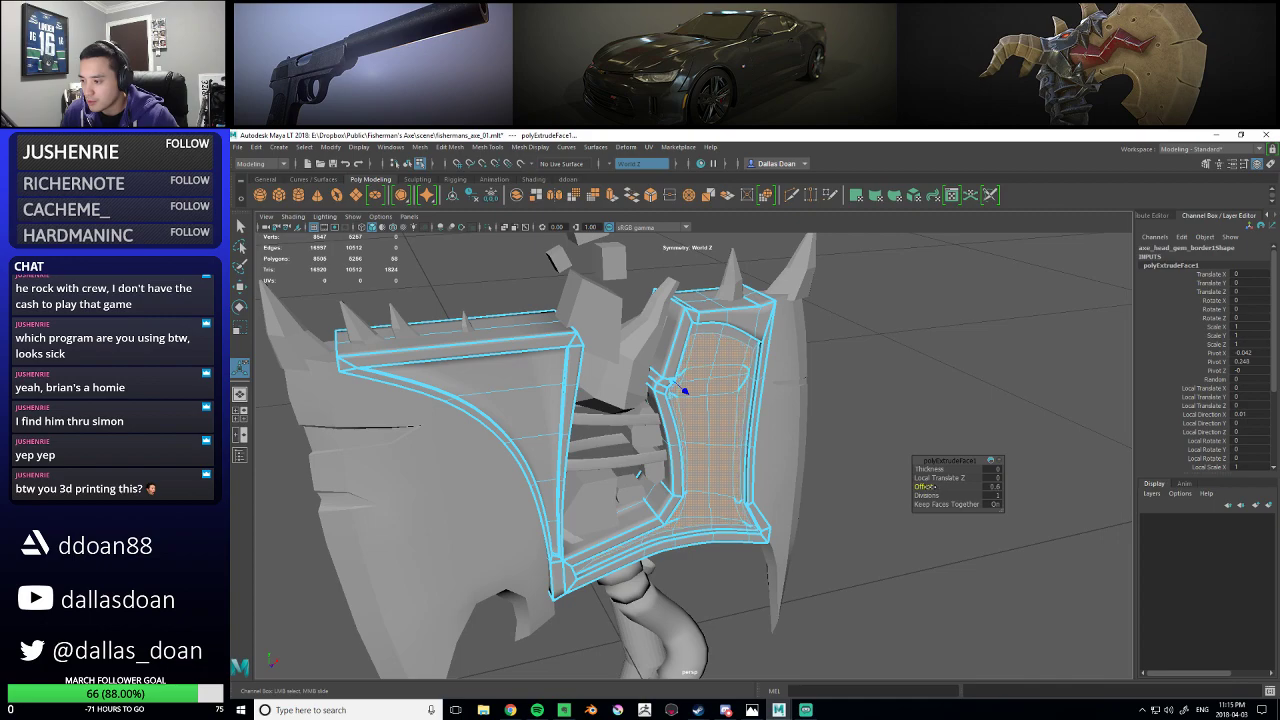
alt+drag(762, 402, 751, 447)
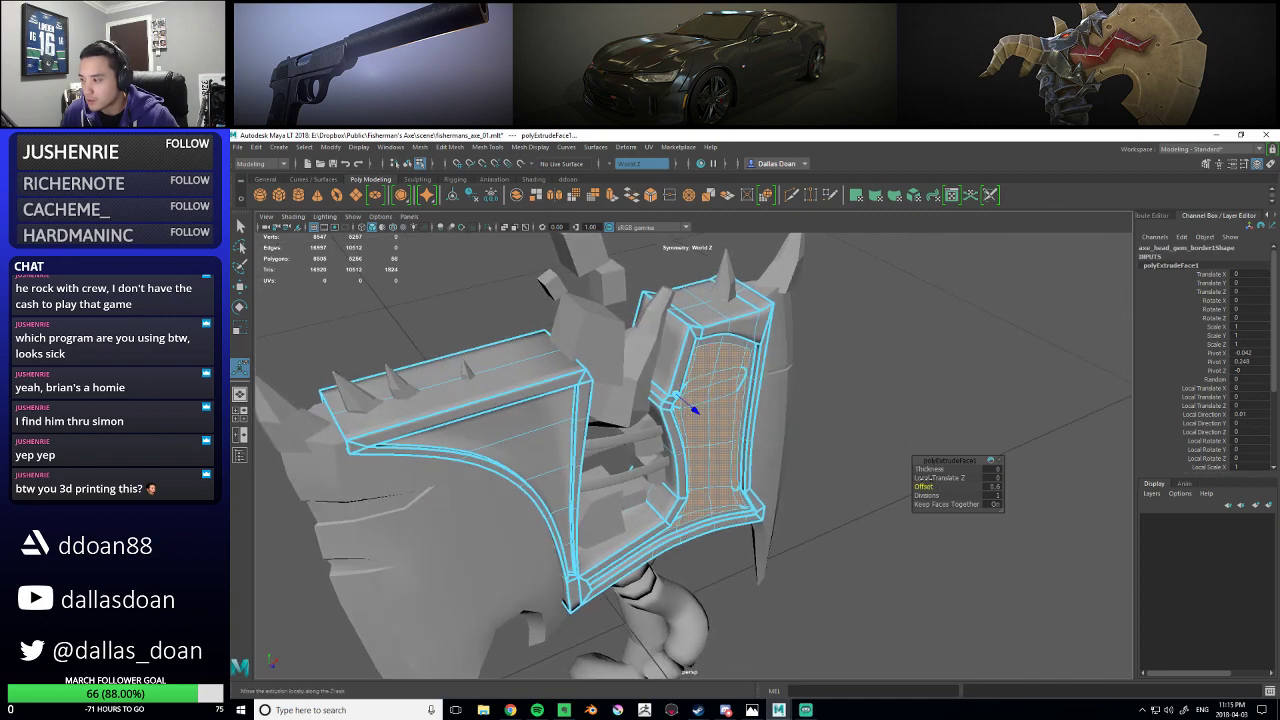
drag(932, 469, 937, 471)
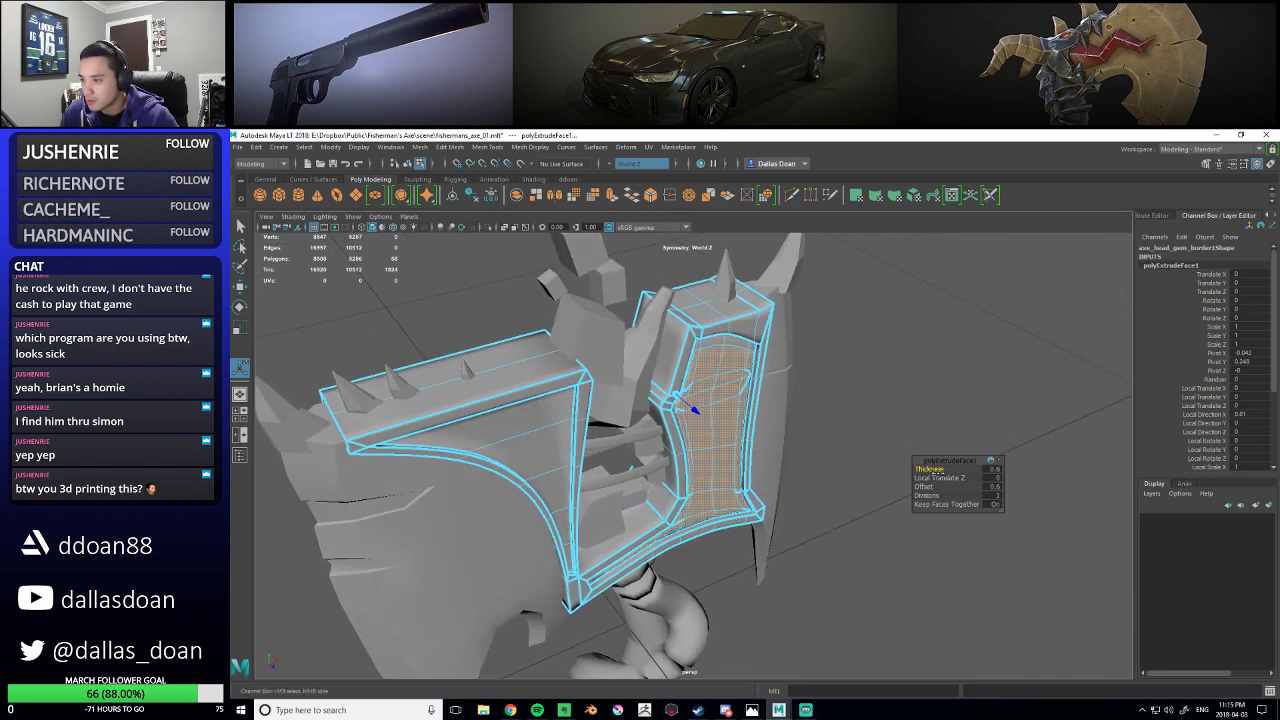
alt+drag(750, 458, 808, 466)
scroll(700, 432, up, 5)
right_drag(750, 448, 801, 391)
key(1)
alt+drag(766, 484, 706, 470)
right_drag(705, 470, 751, 505)
alt+drag(703, 474, 773, 480)
- Undo the extrusion of the wide arm's panel faces and clear the selection
key(ctrl+z)
key(ctrl+z)
key(ctrl+z)
key(ctrl+z)
key(ctrl+z)
key(ctrl+z)
scroll(749, 487, down, 5)
key(ctrl+z)
click(774, 481)
- Cut an inset edge loop following the outline of the wide arm and lower strip's recessed panel with Multi-Cut
alt+right_drag(776, 480, 834, 449)
alt+drag(834, 449, 827, 474)
alt+right_drag(768, 474, 797, 474)
alt+drag(797, 474, 803, 473)
shift+right_drag(736, 365, 671, 368)
alt+drag(671, 368, 738, 326)
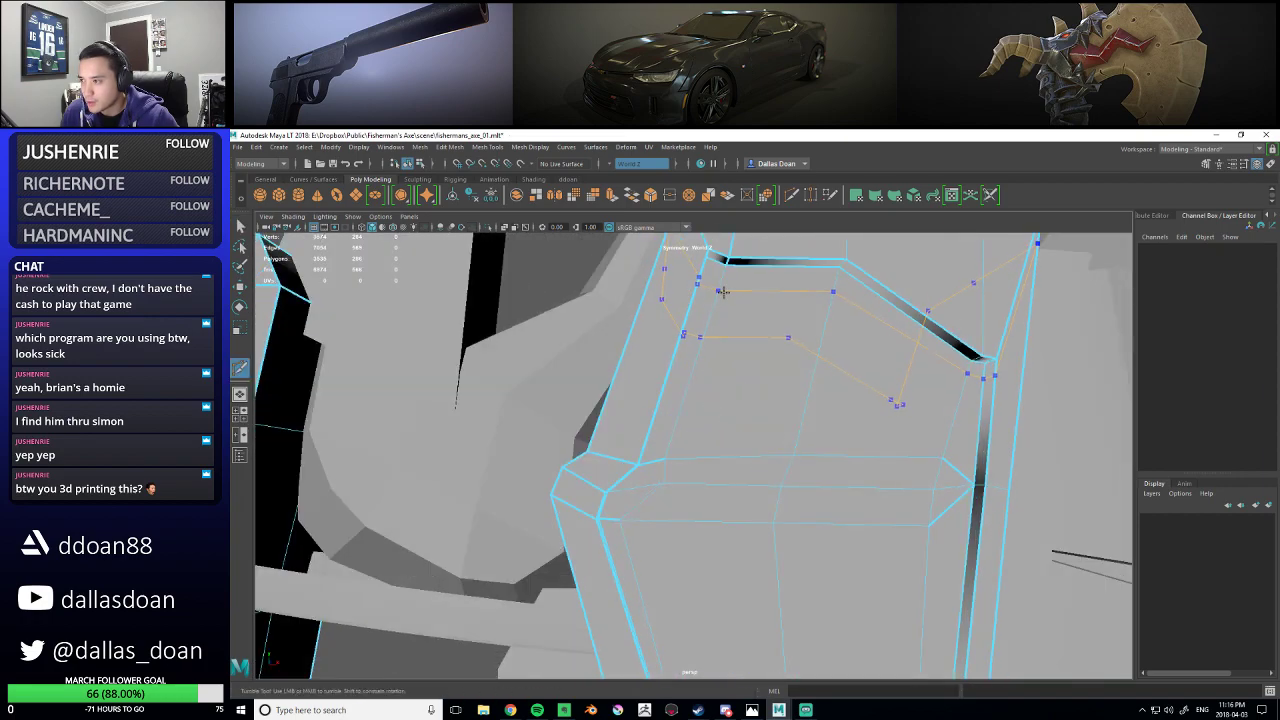
alt+drag(778, 368, 789, 459)
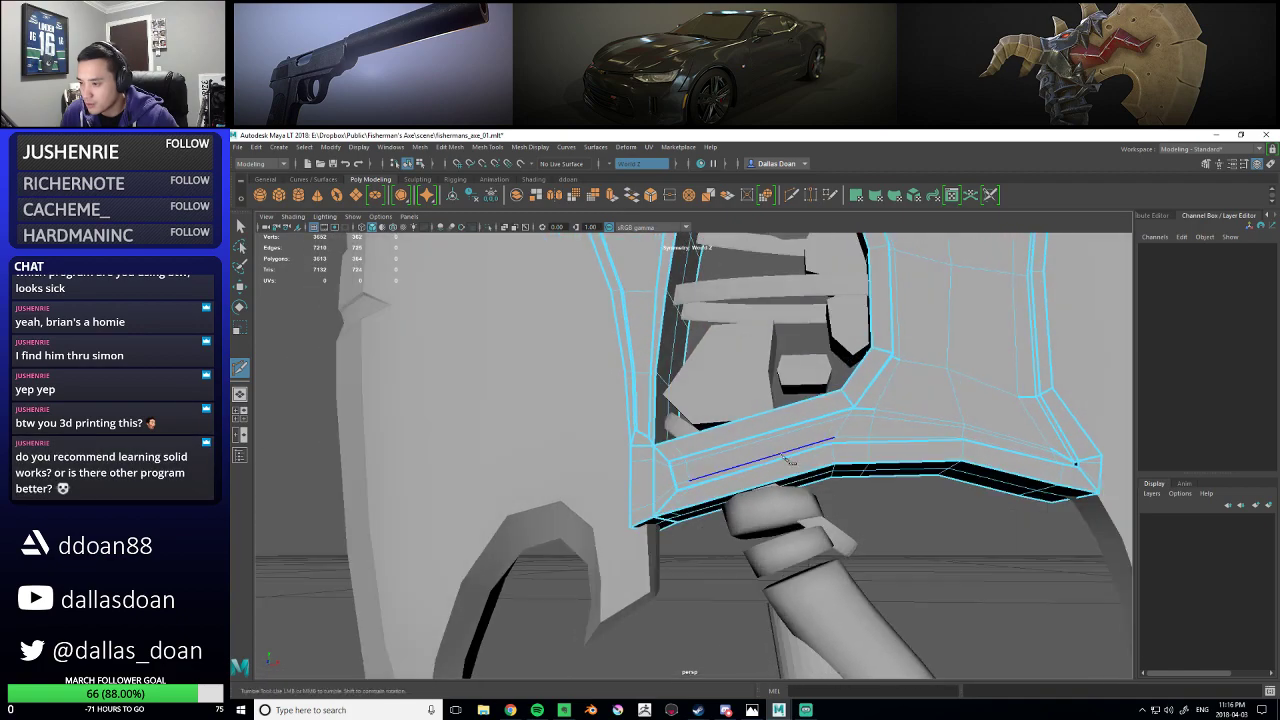
- Select the faces inside the new edge loop along the lower strip and the wide arm's flared lower end
click(729, 459)
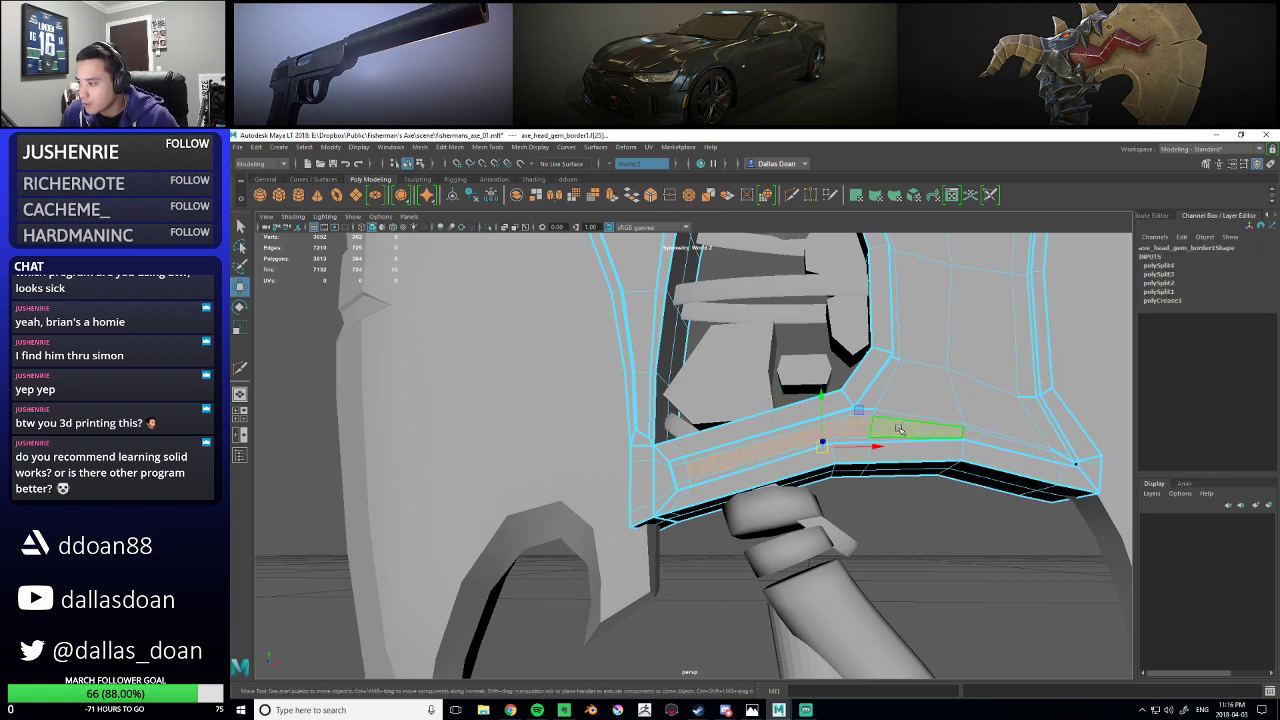
alt+drag(895, 429, 850, 432)
scroll(853, 418, up, 5)
shift+click(857, 411)
shift+click(884, 383)
scroll(900, 395, down, 5)
alt+drag(985, 425, 955, 429)
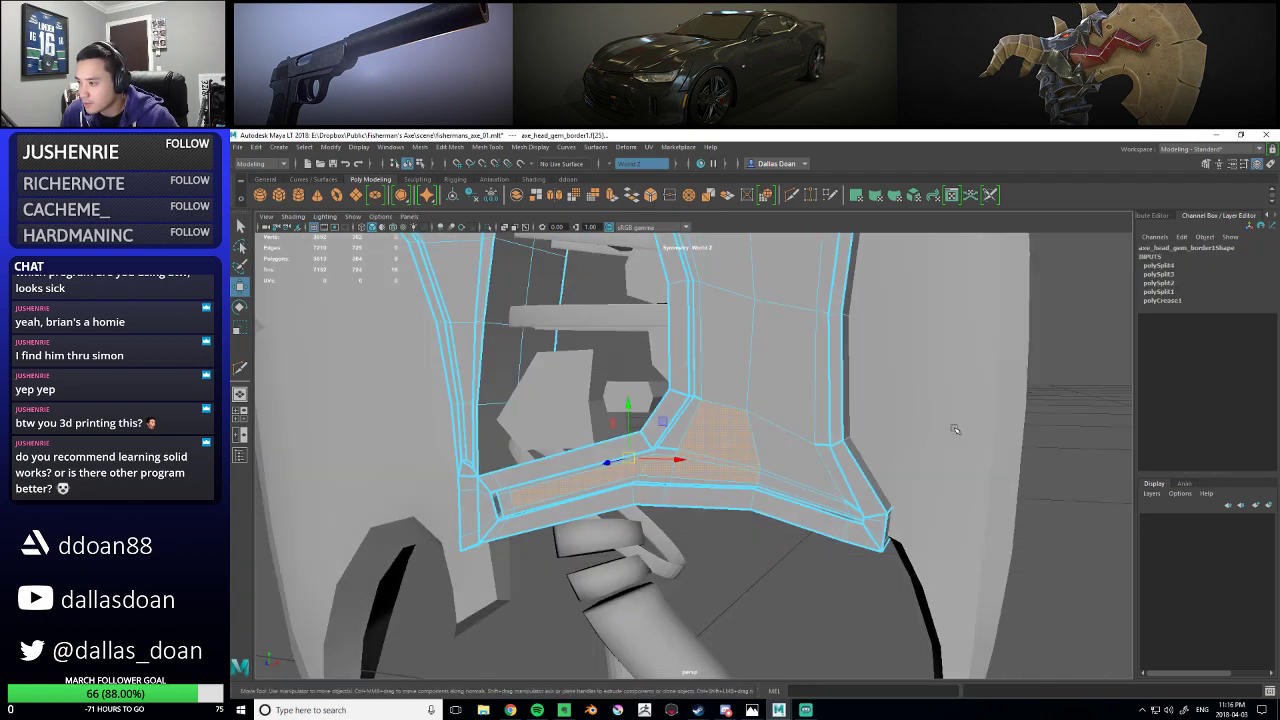
alt+drag(790, 484, 817, 398)
alt+right_drag(817, 398, 914, 476)
alt+middle_drag(914, 476, 879, 466)
alt+right_drag(879, 466, 888, 478)
alt+right_drag(835, 425, 748, 424)
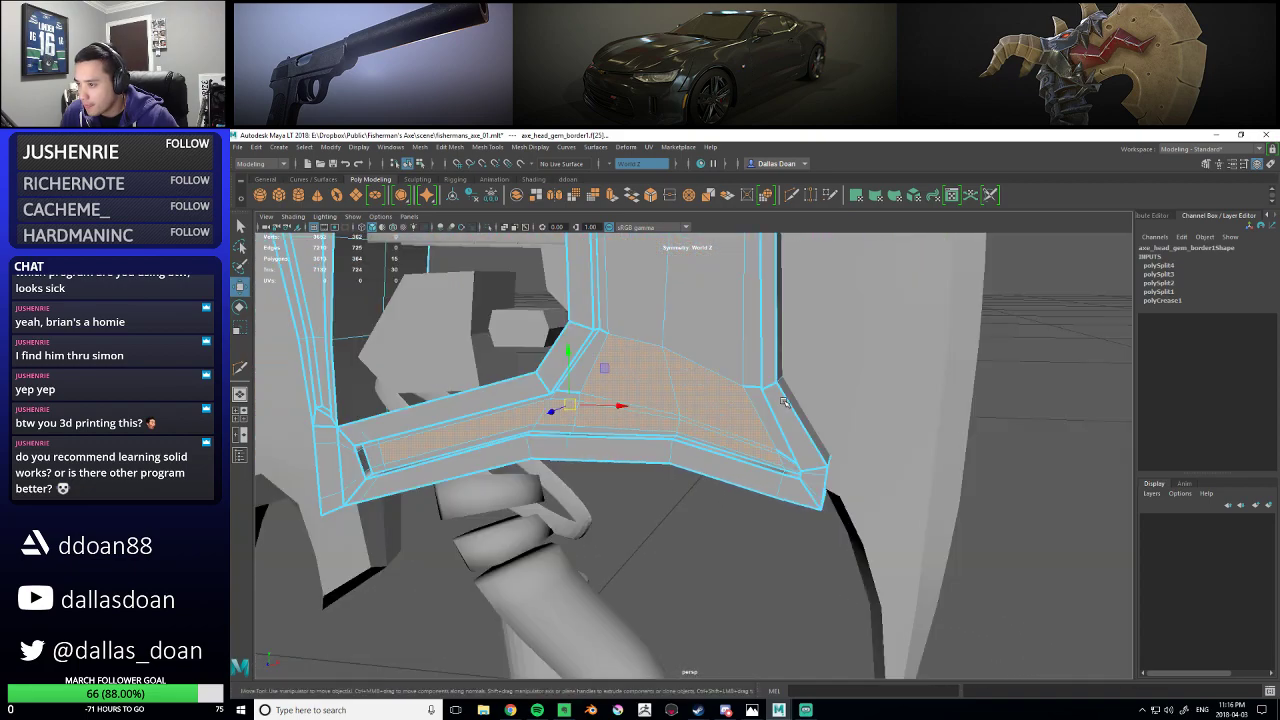
- Add the remaining inner faces up the wide arm to its upper edge to the selection
alt+drag(748, 424, 806, 468)
alt+right_drag(768, 358, 814, 397)
alt+middle_drag(814, 397, 823, 434)
alt+right_drag(823, 434, 814, 410)
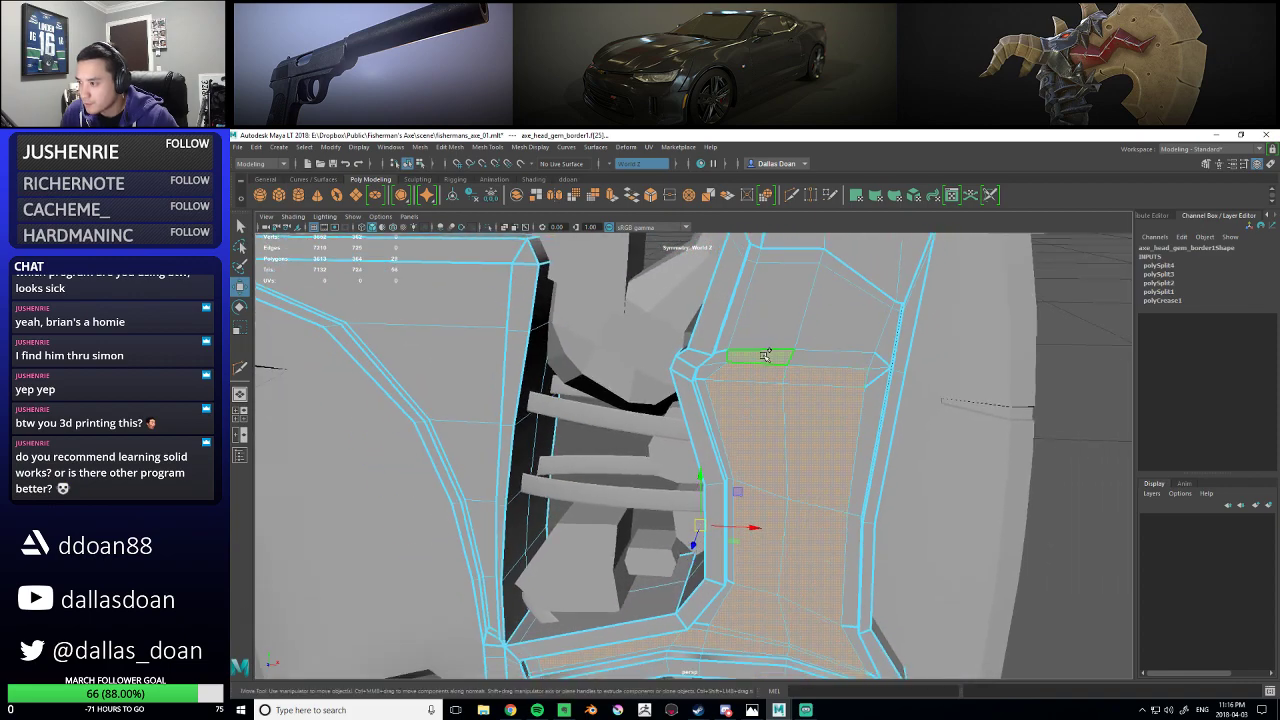
shift+click(796, 308)
alt+middle_drag(805, 304, 822, 351)
alt+drag(822, 351, 824, 350)
alt+right_drag(824, 350, 770, 366)
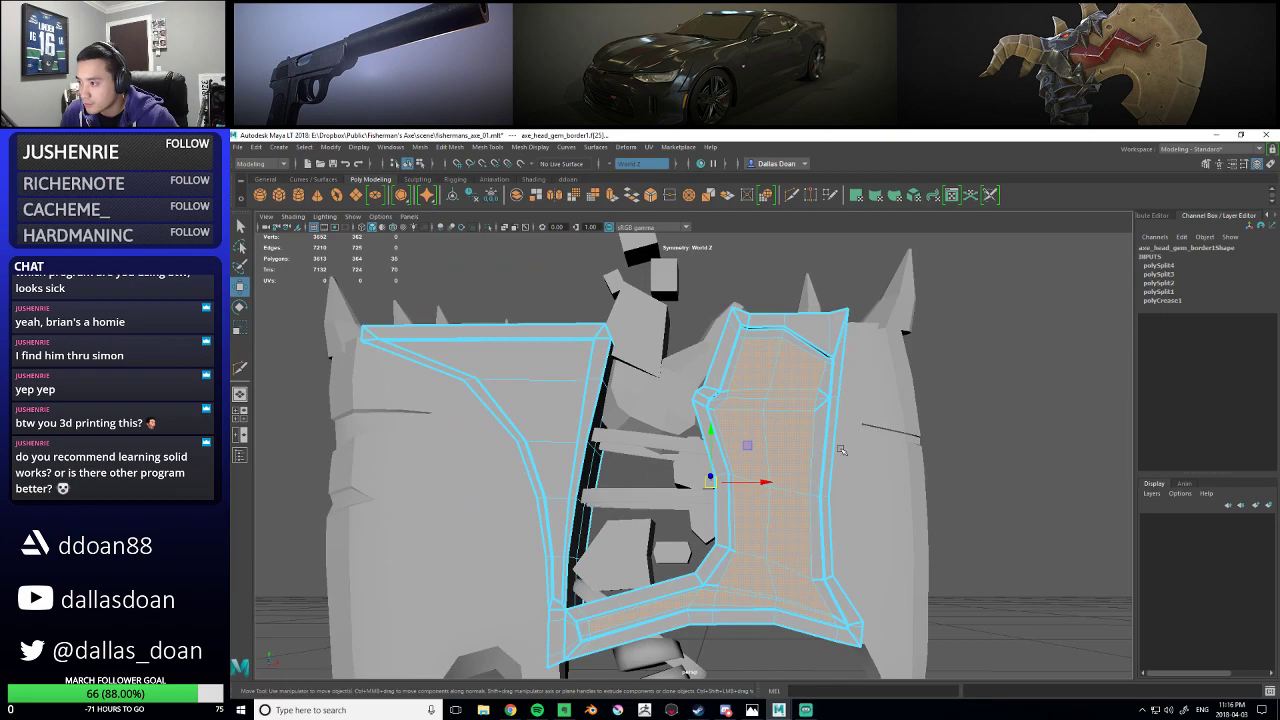
alt+drag(770, 366, 841, 434)
- Turn on the border's smooth preview and convert the panel face selection to its perimeter edges
mouse_move(744, 487)
mouse_down()
mouse_move(648, 466)
mouse_move(740, 463)
mouse_up()
alt+middle_drag(740, 463, 700, 425)
alt+right_drag(700, 425, 749, 477)
alt+drag(749, 477, 745, 380)
scroll(735, 467, down, 5)
scroll(736, 465, up, 5)
key(3)
scroll(754, 483, down, 5)
ctrl+right_drag(745, 380, 815, 330)
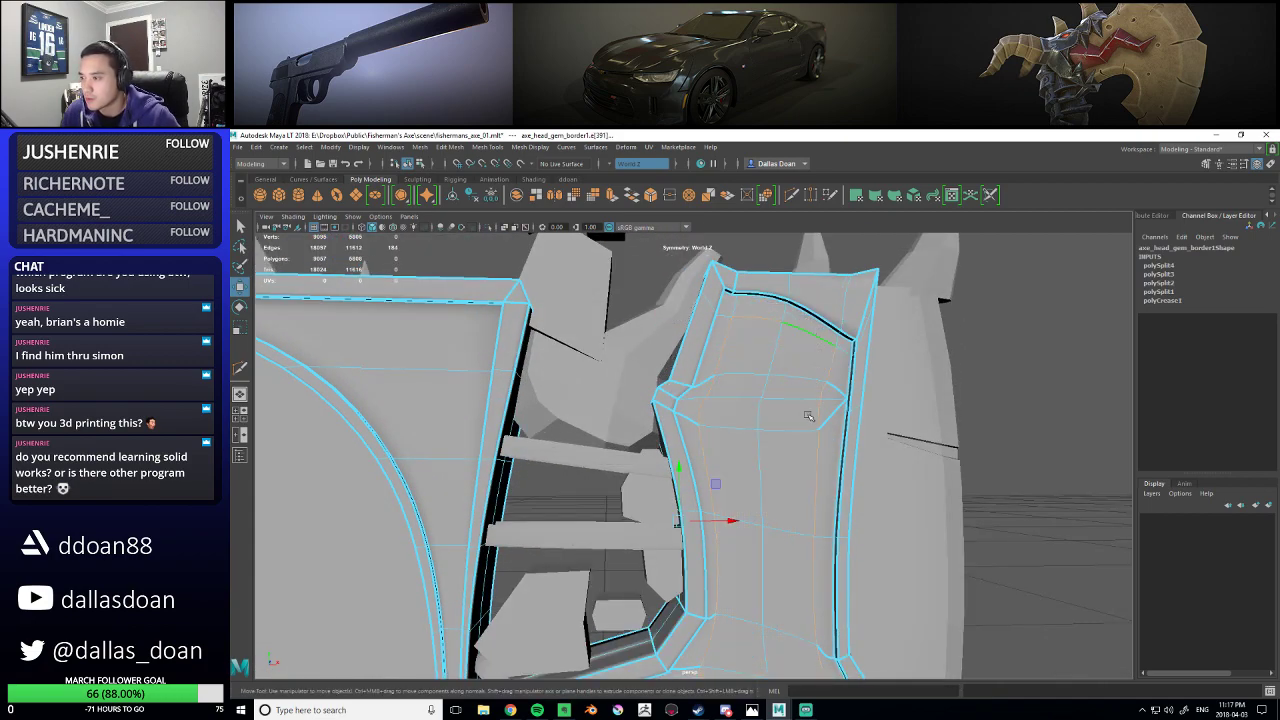
- Crease the perimeter edge loop around the wide arm and lower strip's inner panel
alt+drag(815, 330, 781, 405)
shift+right_drag(754, 413, 850, 475)
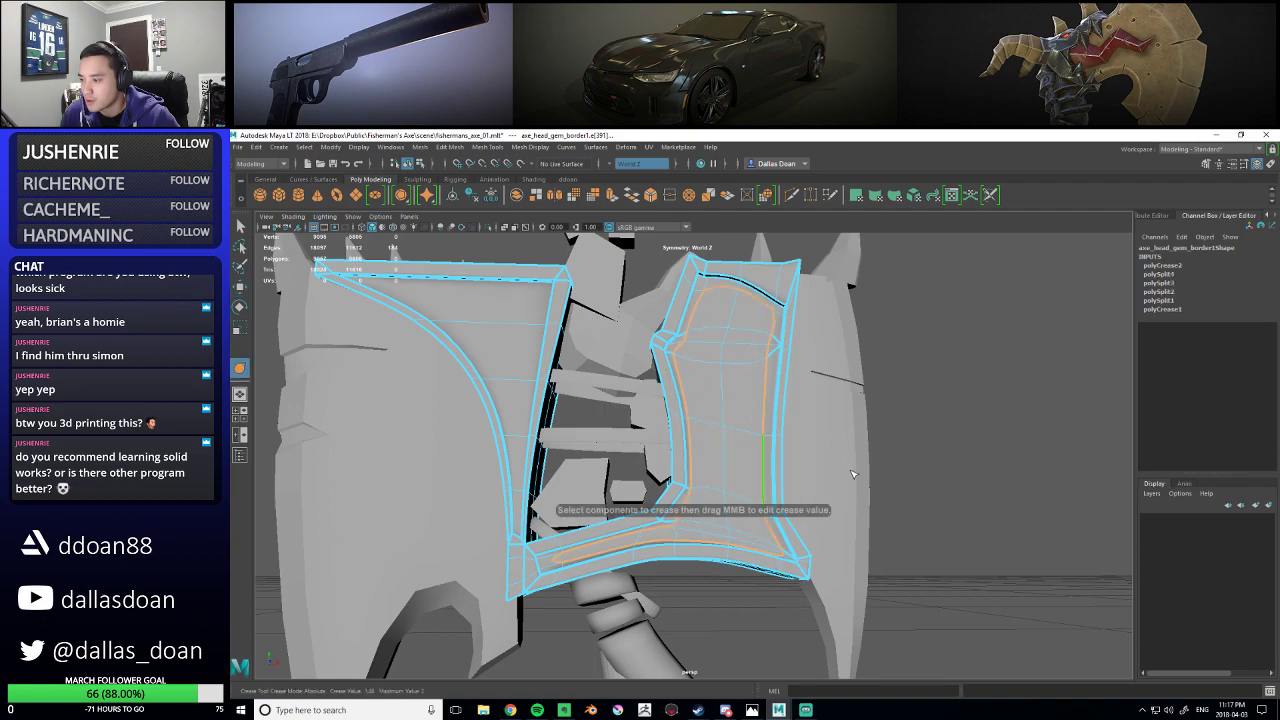
alt+drag(813, 433, 771, 426)
alt+right_drag(771, 426, 792, 436)
alt+drag(792, 436, 784, 456)
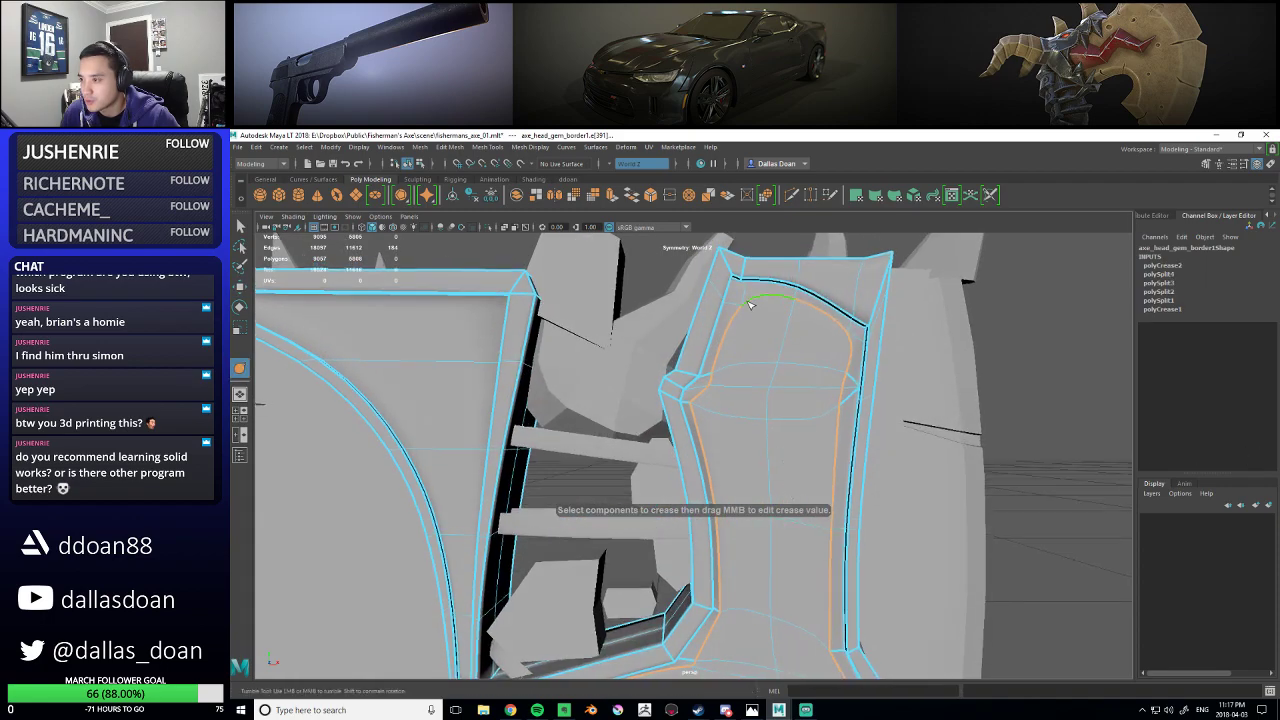
- Adjust the creasing of the short edges at the upper corners of the wide arm's panel
shift+double_click(733, 310)
alt+drag(843, 363, 827, 414)
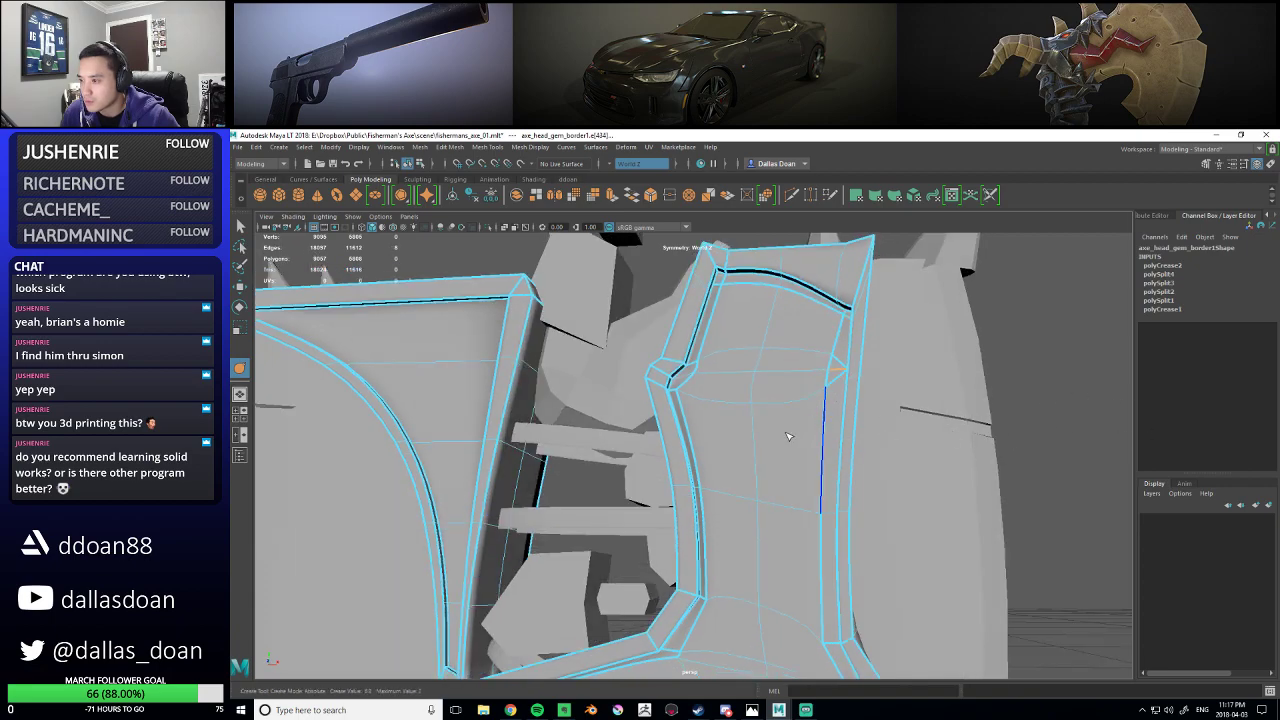
alt+drag(724, 408, 716, 404)
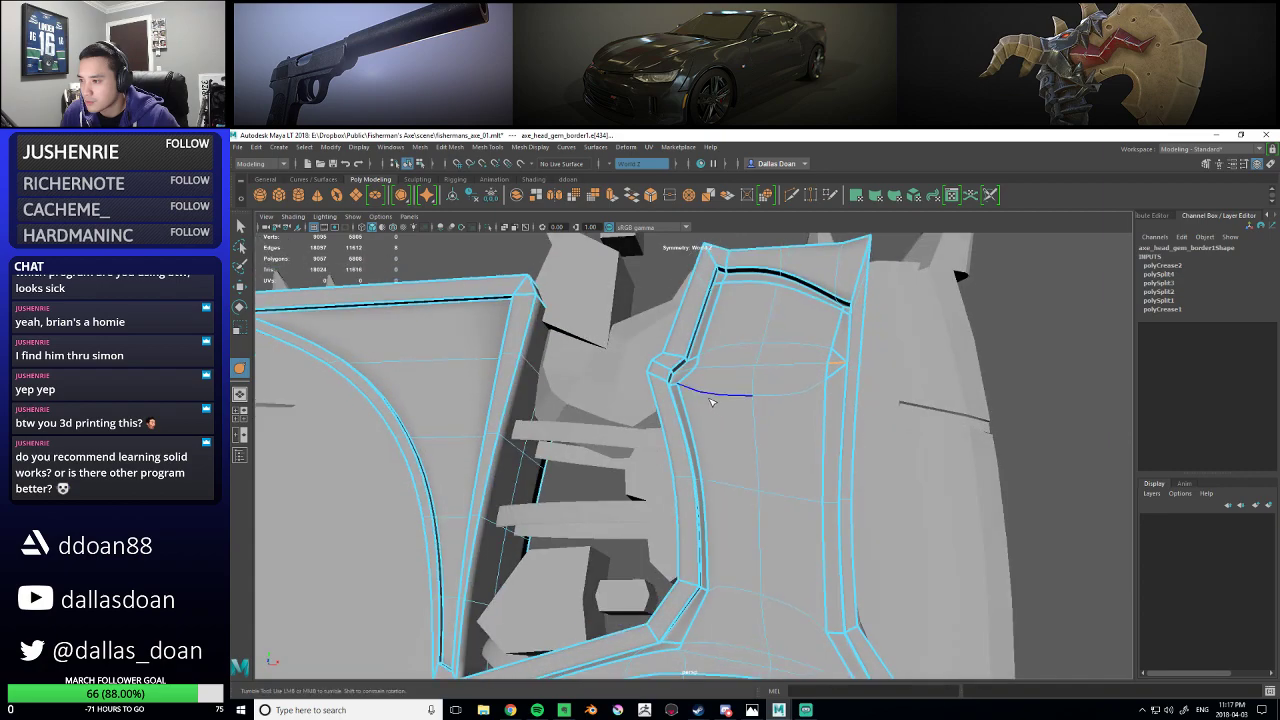
scroll(974, 421, up, 3)
scroll(830, 430, down, 5)
- Select the short corner edge at the lower strip's narrow end for creasing and check its shading
alt+middle_drag(735, 485, 745, 400)
alt+right_drag(745, 400, 777, 408)
alt+drag(777, 408, 677, 446)
click(675, 457)
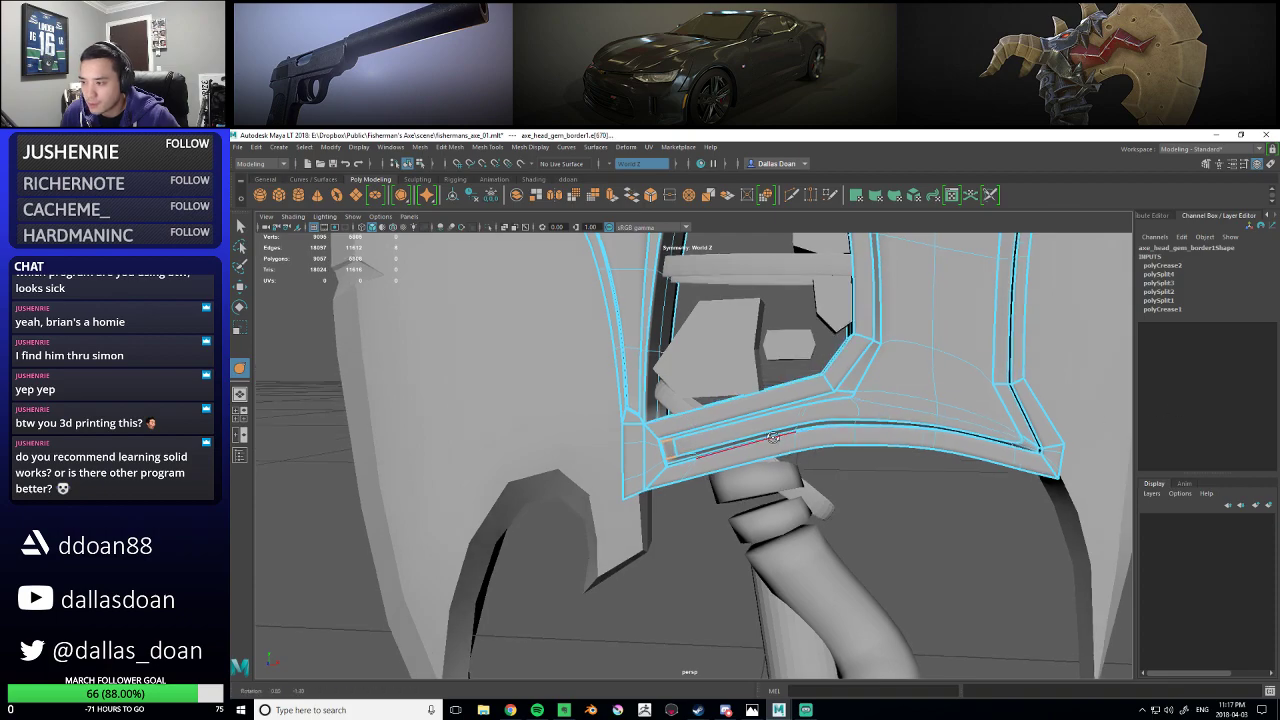
alt+drag(774, 438, 792, 424)
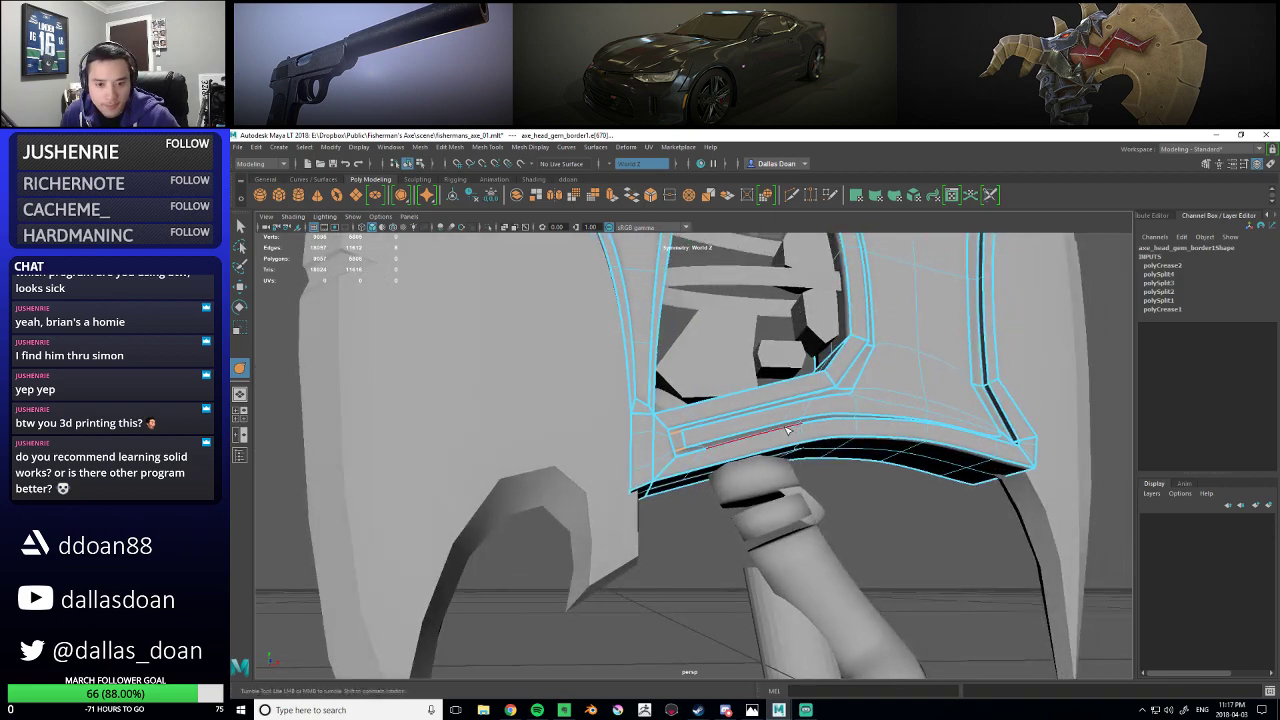
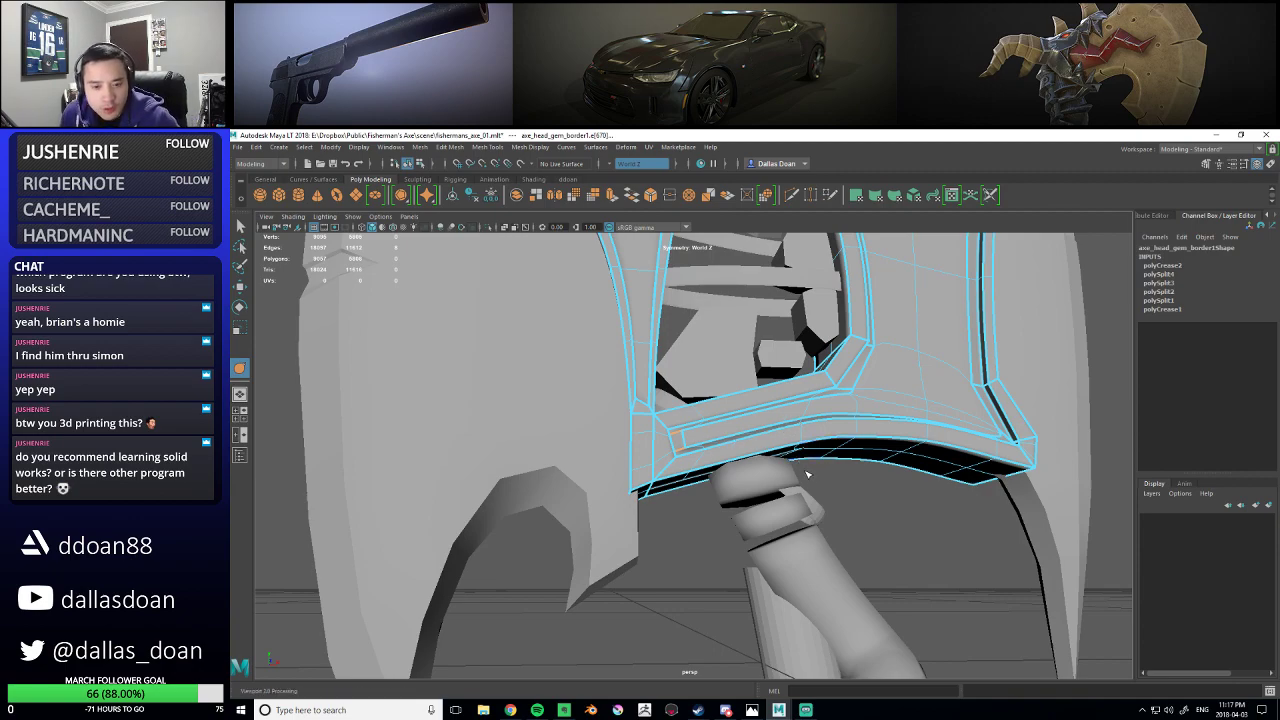
- Crease the short diagonal edge between the inner panel and the border at the wide arm's lower outer corner
alt+drag(900, 505, 817, 531)
alt+right_drag(817, 531, 915, 524)
alt+drag(915, 524, 797, 503)
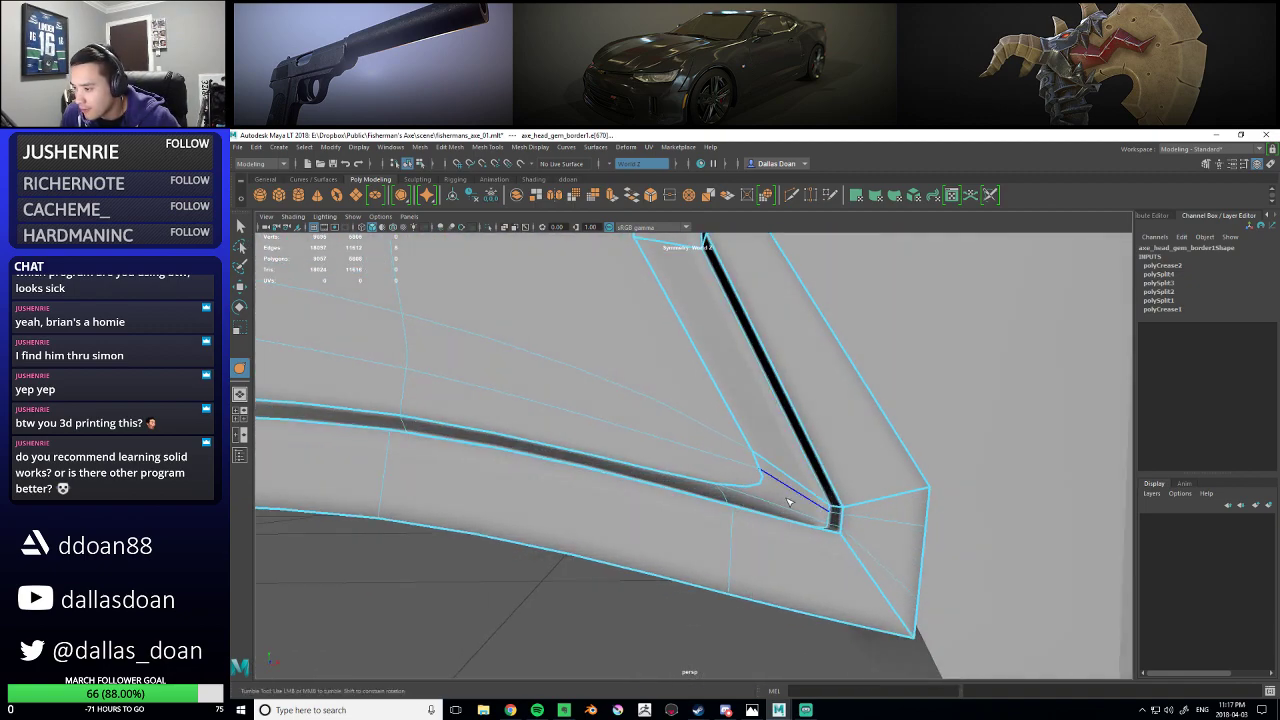
middle_drag(772, 508, 1191, 483)
alt+right_drag(1191, 483, 774, 477)
alt+drag(774, 477, 743, 551)
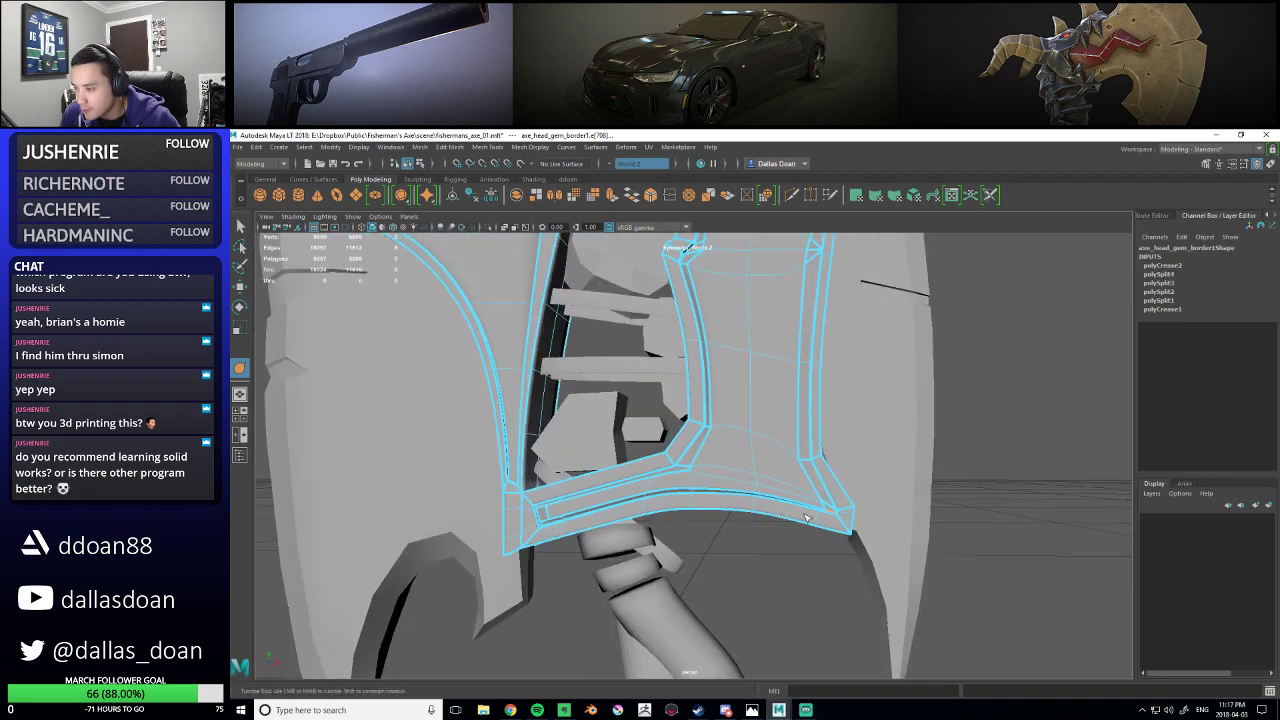
alt+right_drag(743, 551, 765, 519)
alt+drag(765, 519, 714, 497)
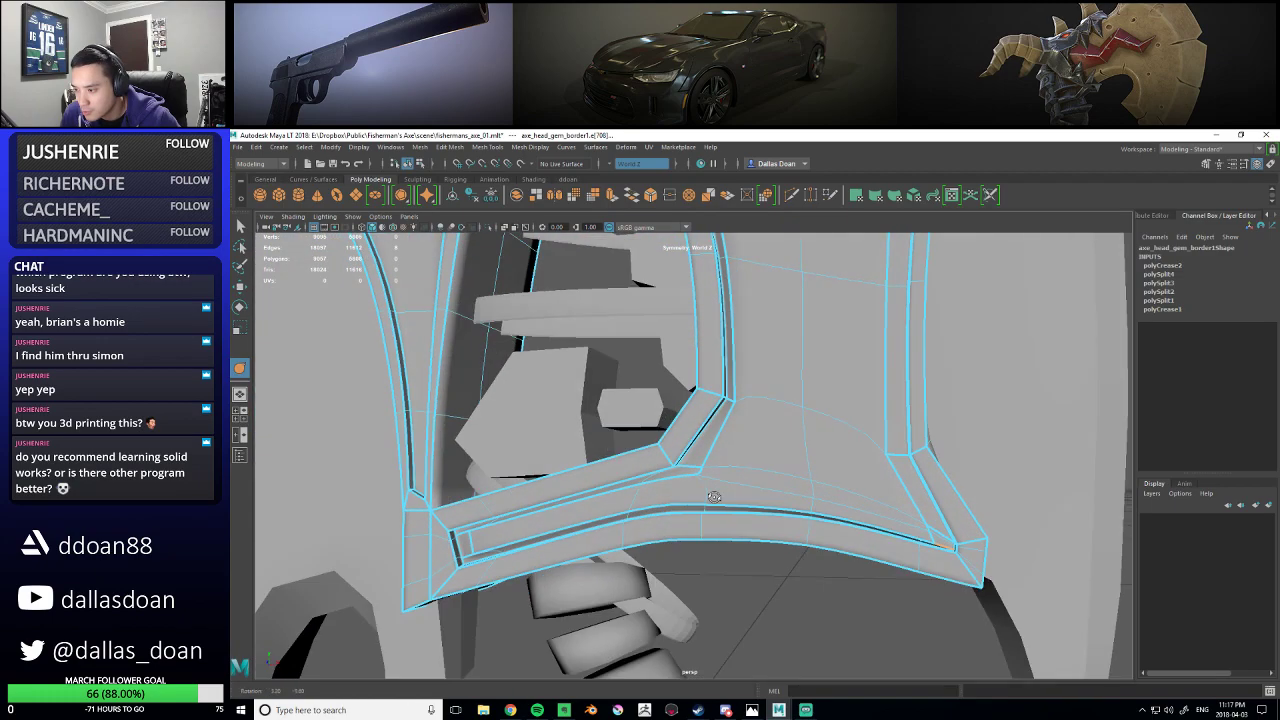
- Adjust the crease on the short edges where the lower strip's panel meets the wide arm's inner bend
alt+drag(1068, 484, 721, 477)
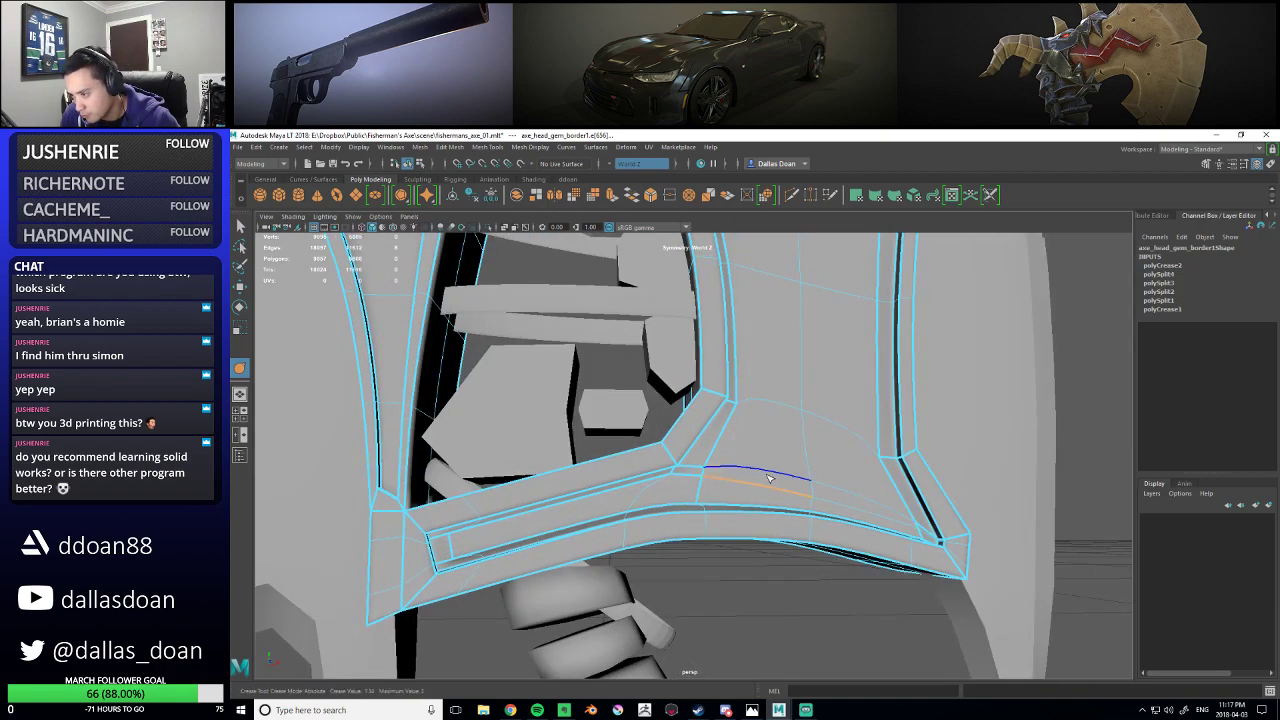
middle_drag(879, 478, 901, 484)
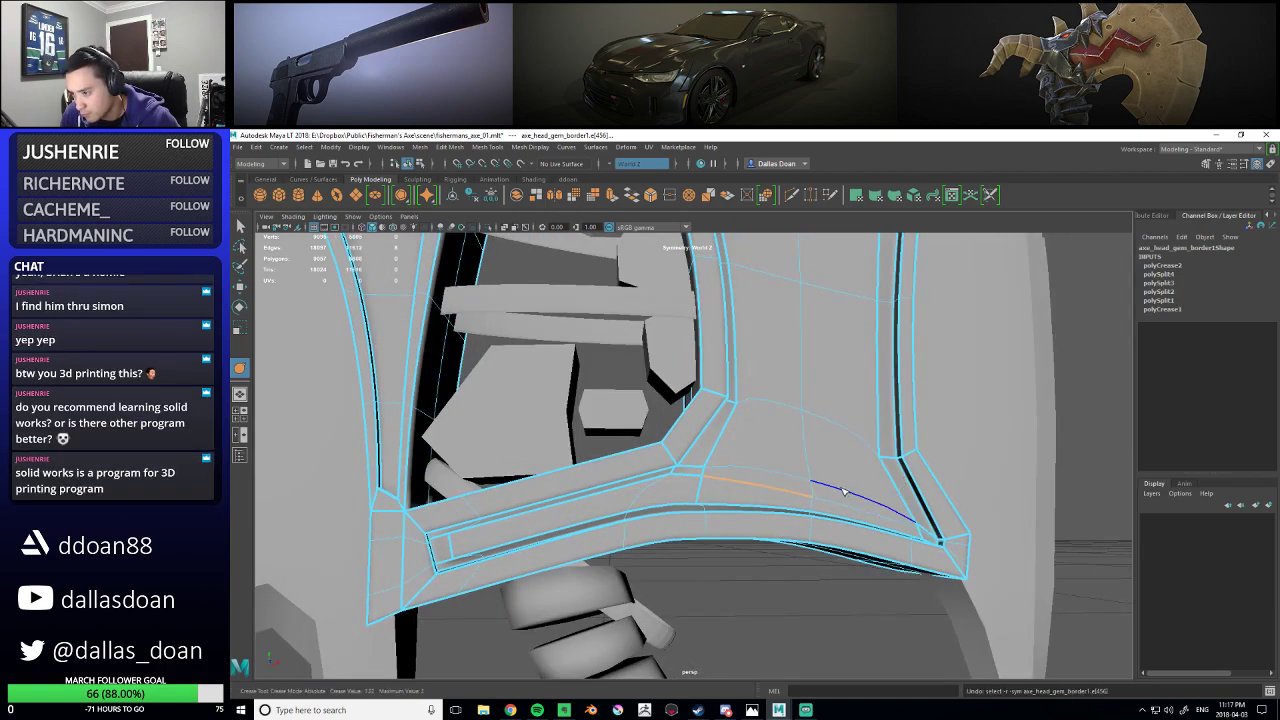
alt+drag(771, 515, 776, 488)
alt+drag(972, 495, 803, 496)
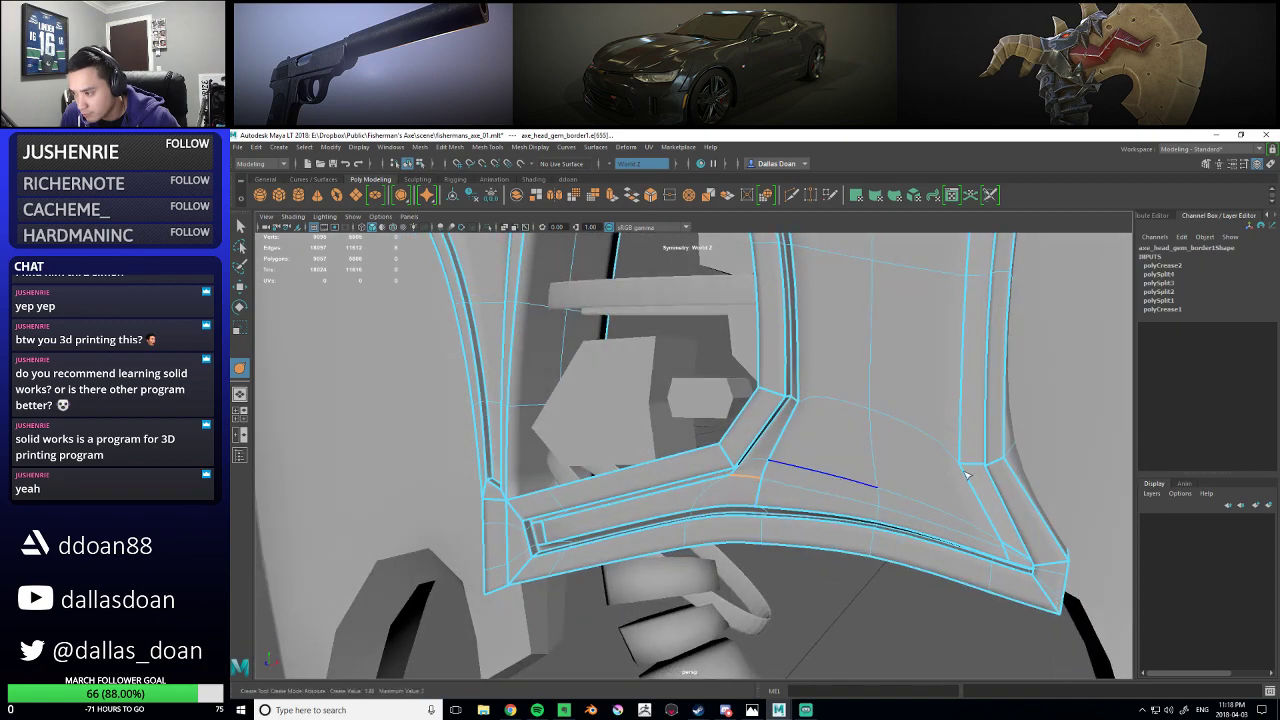
alt+drag(900, 483, 736, 480)
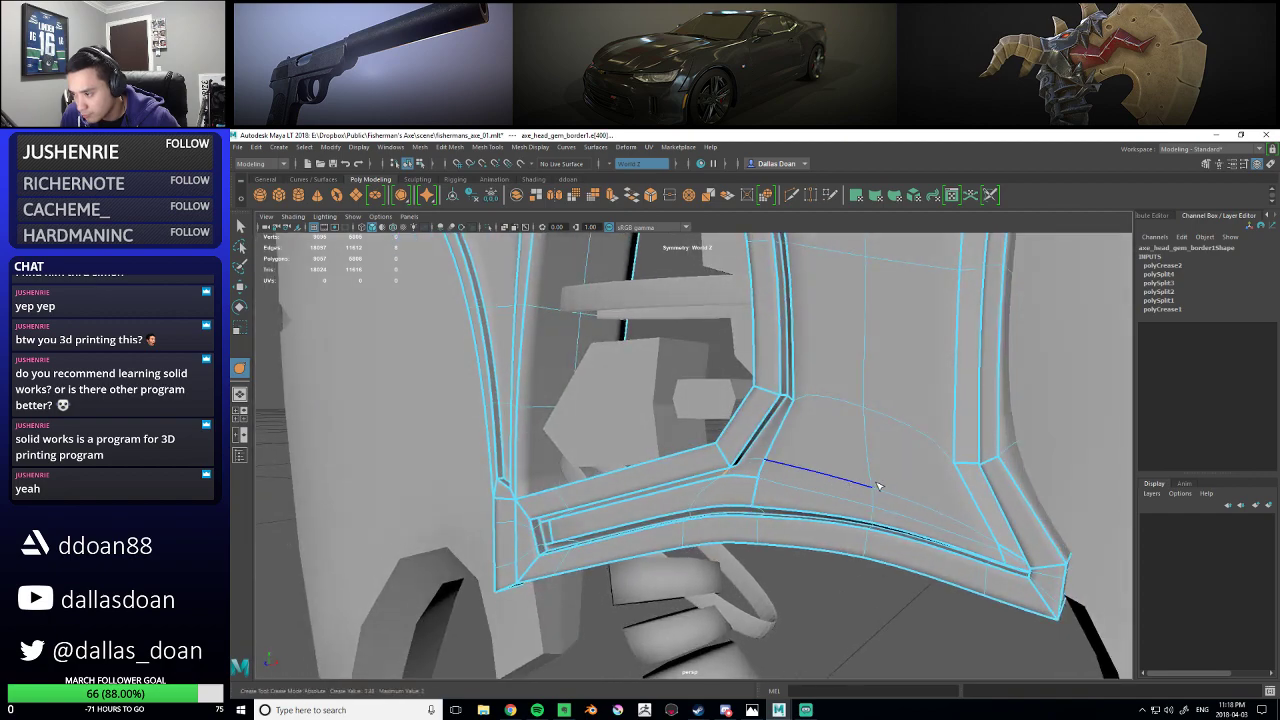
alt+drag(650, 502, 916, 538)
scroll(828, 496, up, 5)
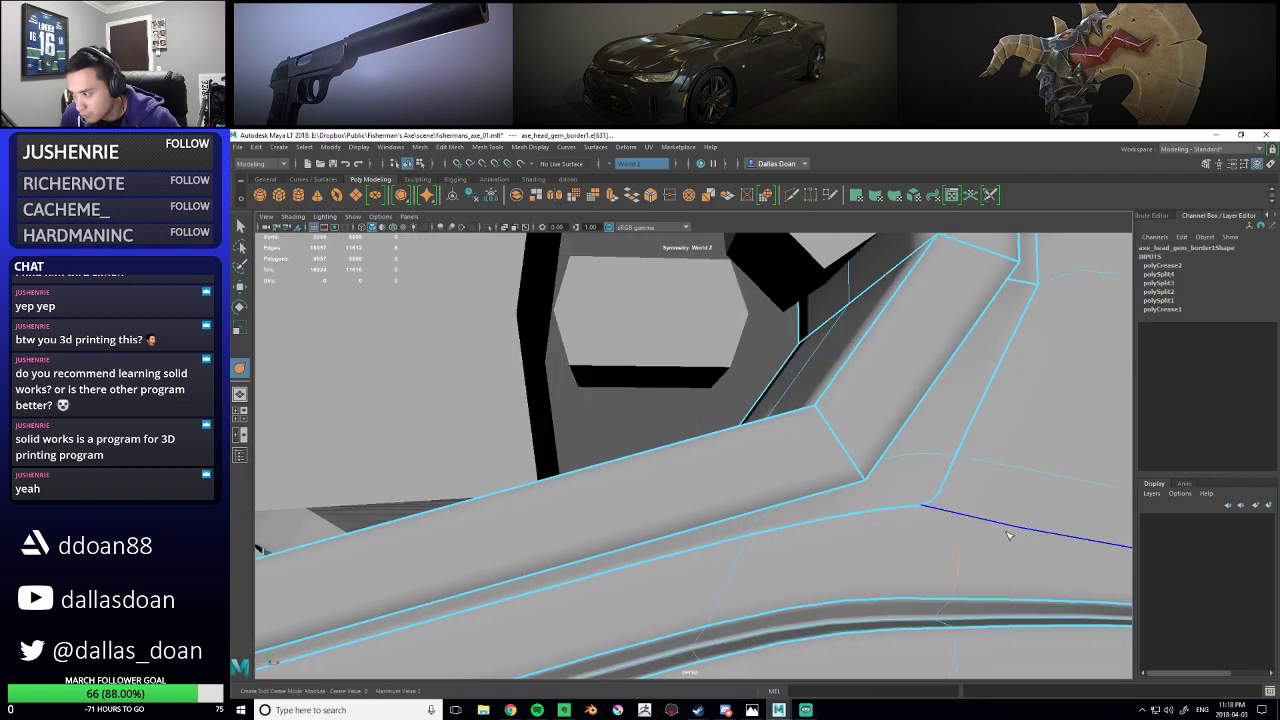
scroll(948, 545, down, 8)
alt+drag(786, 518, 742, 502)
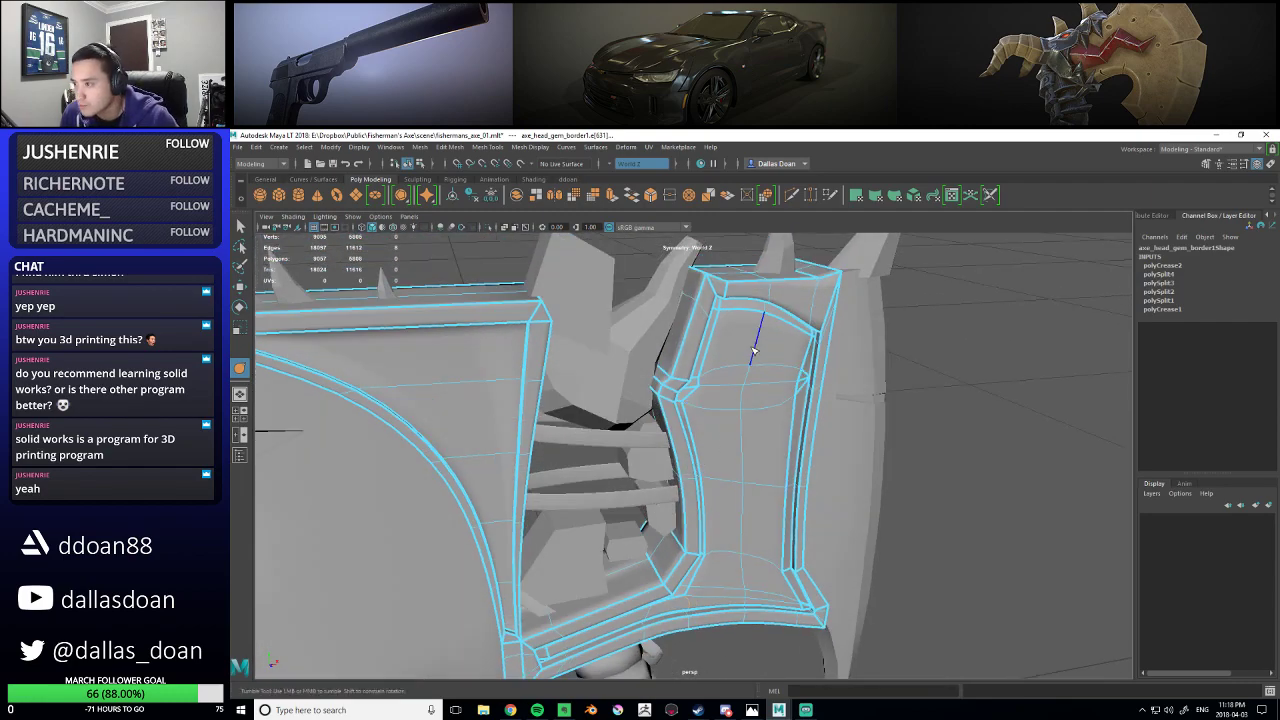
- Select all the inner panel faces on the wide arm and lower strip for moving
right_drag(741, 338, 741, 362)
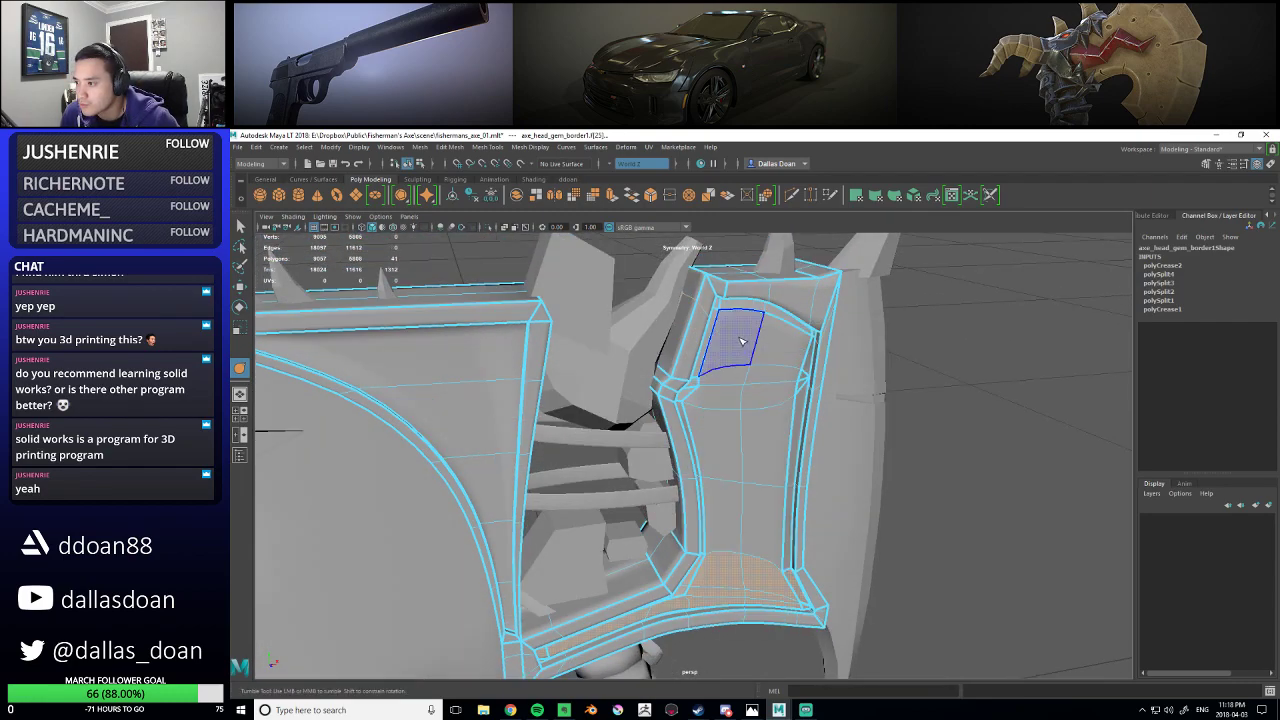
click(740, 341)
drag(726, 411, 757, 501)
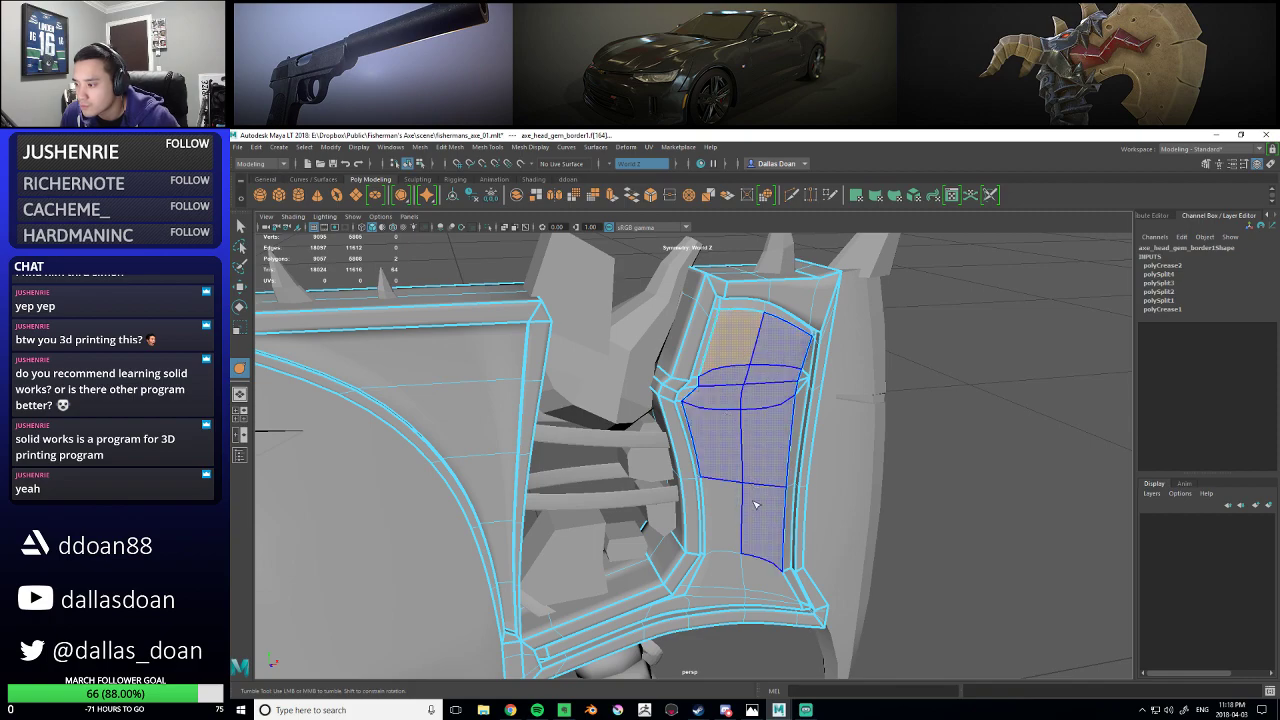
alt+middle_drag(768, 560, 747, 505)
alt+drag(754, 522, 779, 467)
alt+drag(662, 548, 729, 469)
key(w)
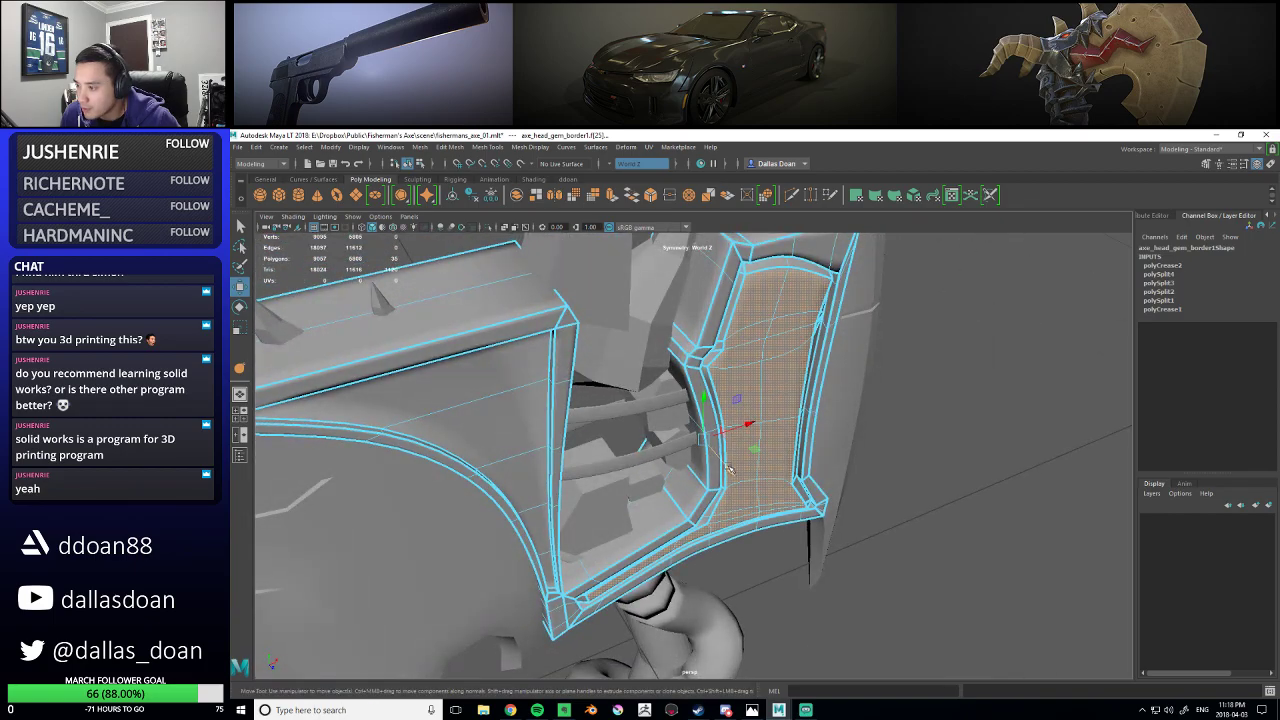
- Try to move the selected panel faces with the Move tool and undo it
ctrl+middle_drag(728, 468, 731, 471)
key(ctrl+z)
alt+drag(731, 471, 748, 445)
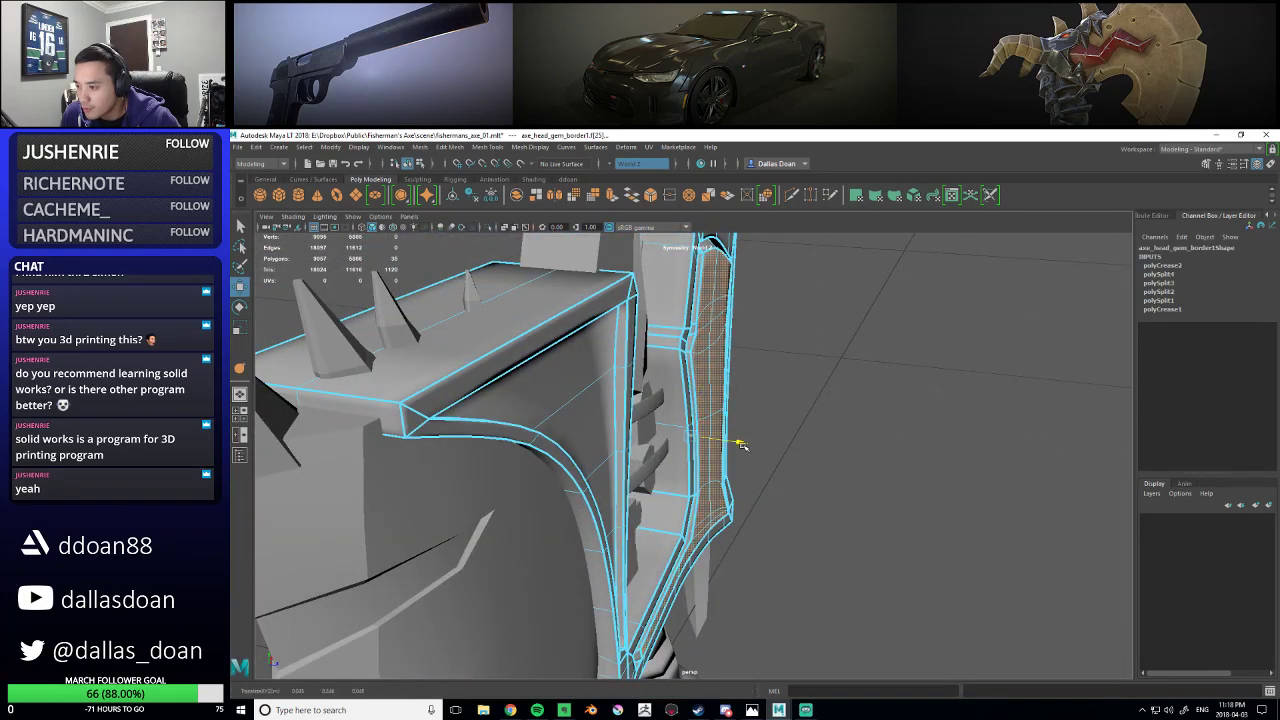
alt+drag(755, 454, 781, 354)
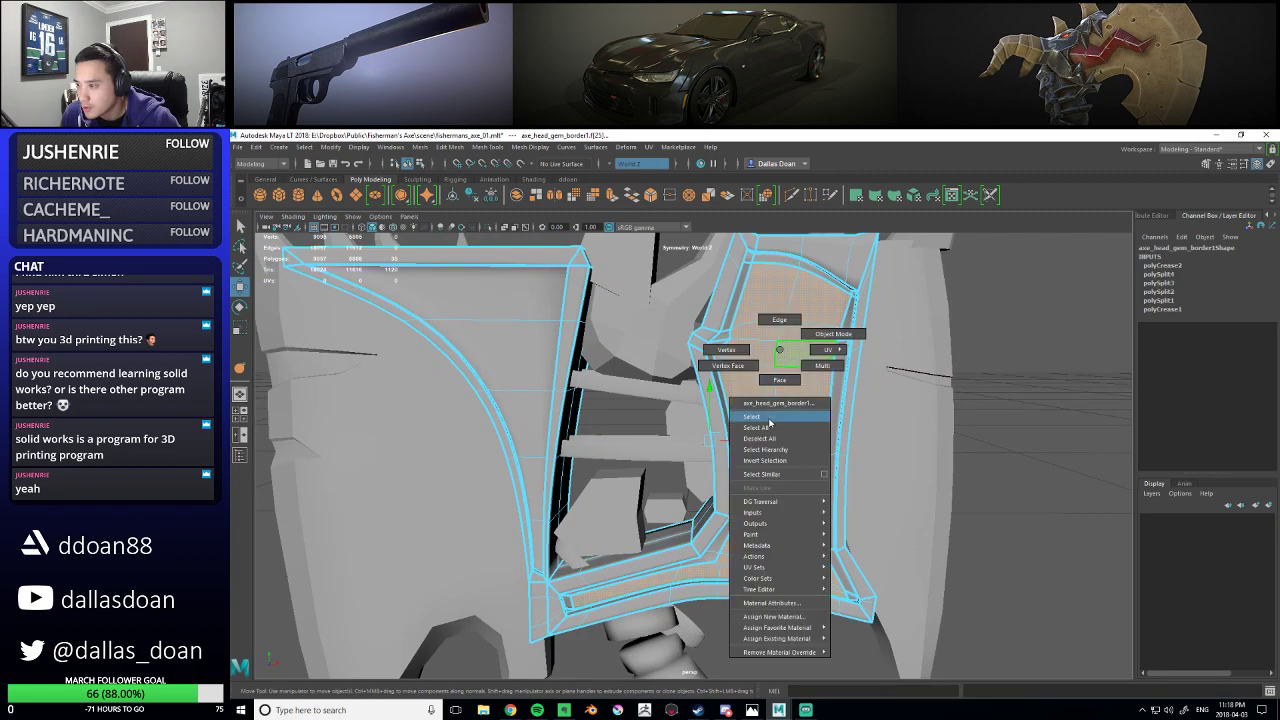
- Clear the selection to check the wide arm's smooth shading and restore the panel face selection
right_drag(770, 422, 769, 418)
scroll(900, 414, down, 3)
click(966, 409)
alt+drag(950, 455, 890, 452)
scroll(771, 457, up, 3)
click(749, 418)
alt+drag(771, 457, 743, 425)
right_drag(740, 378, 740, 403)
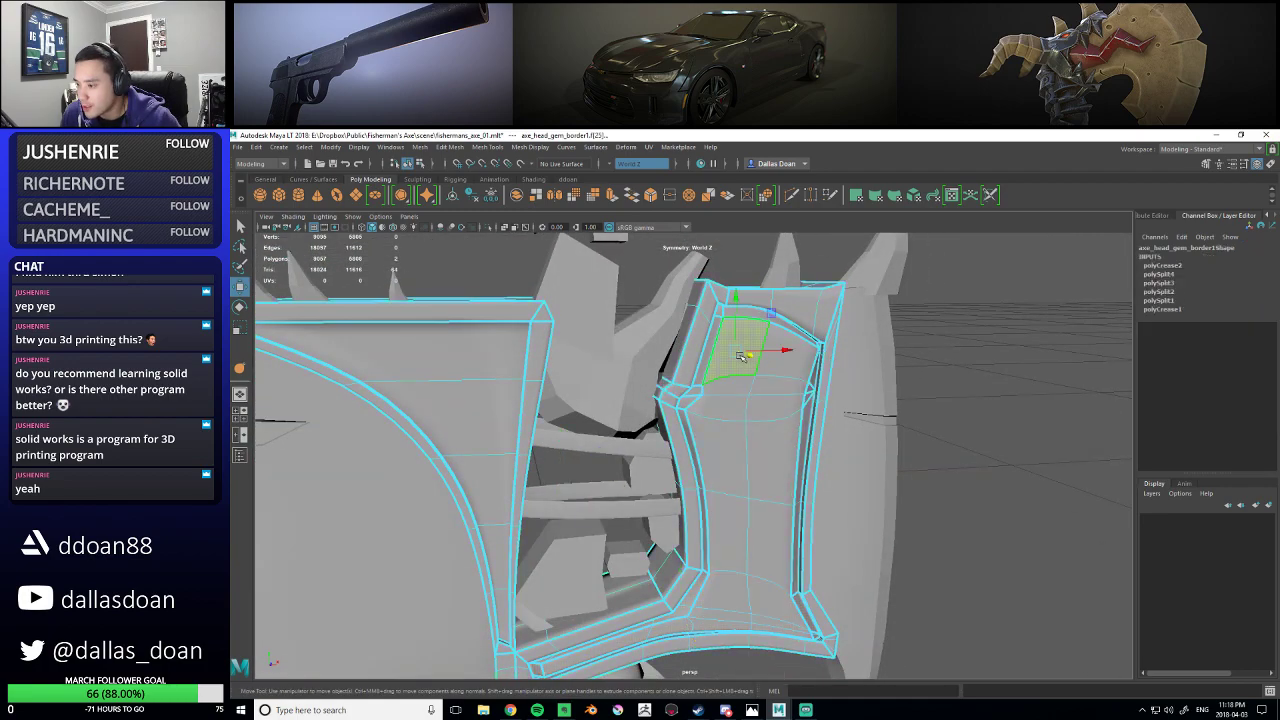
key(ctrl+z)
key(ctrl+z)
key(ctrl+z)
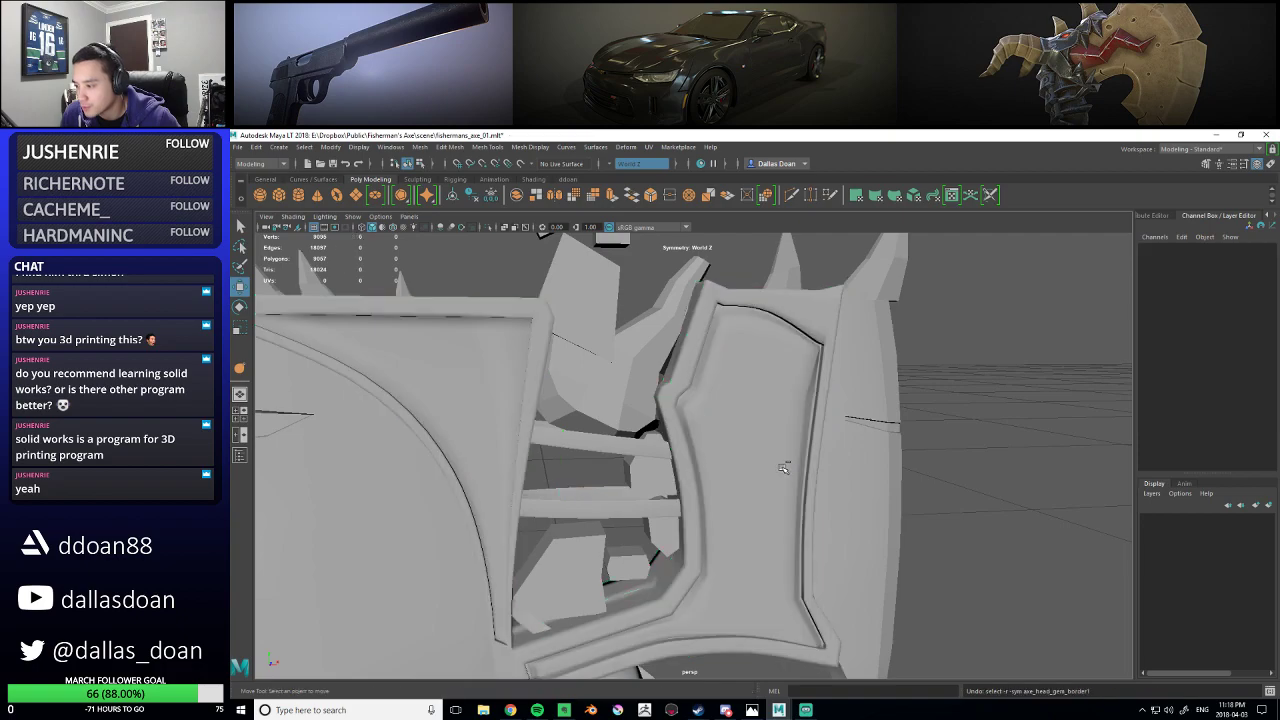
alt+drag(766, 508, 731, 430)
alt+drag(718, 428, 724, 440)
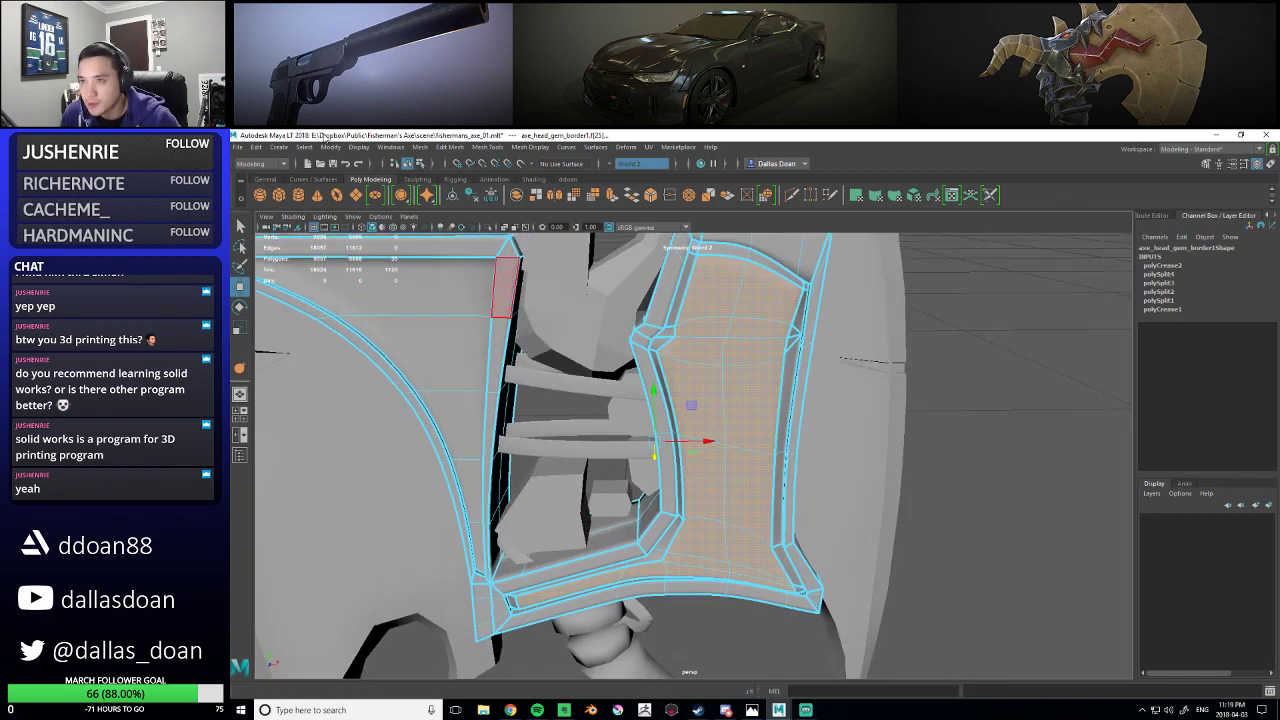
- Offset the selected inner panel faces along their local normal using a component transform
click(414, 147)
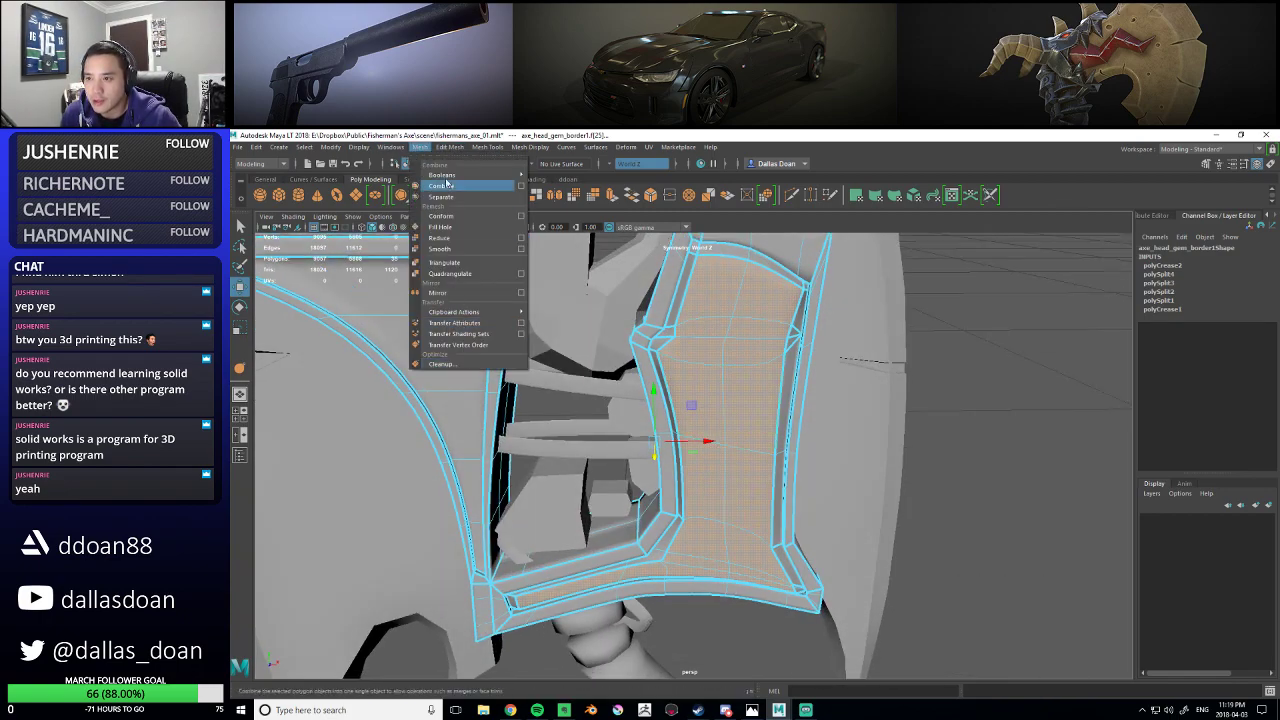
mouse_move(452, 147)
click(465, 284)
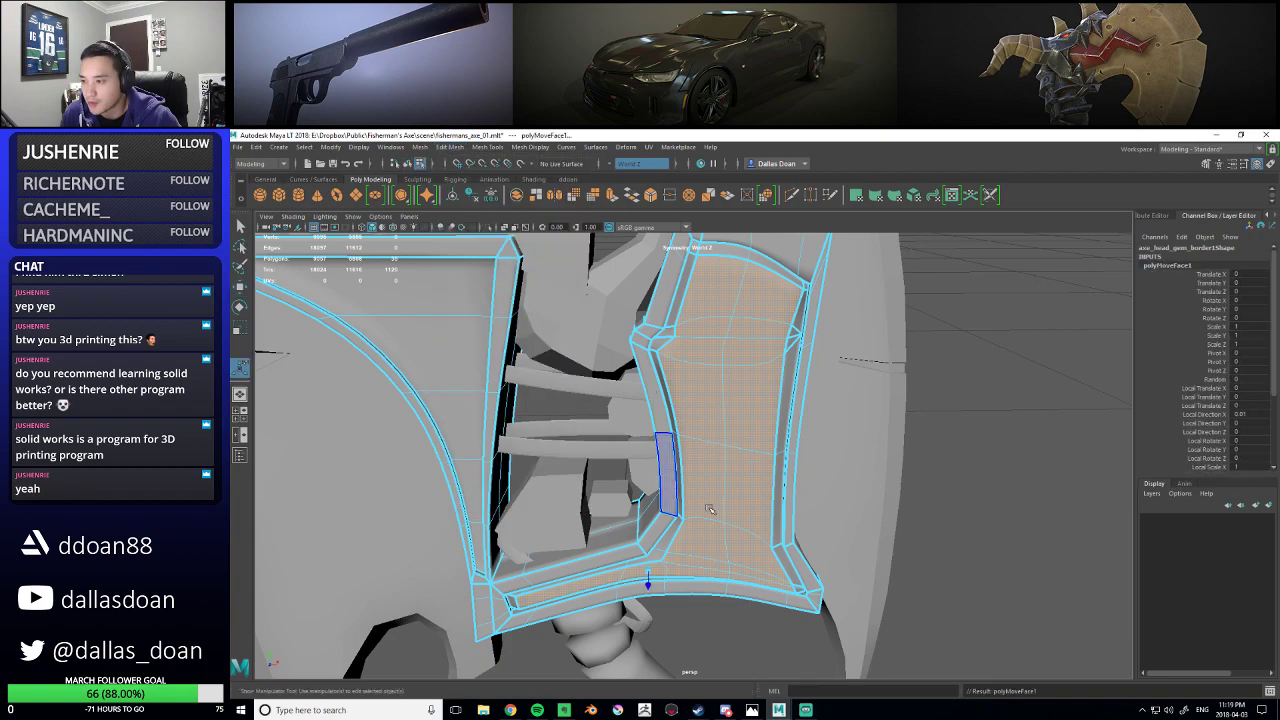
alt+drag(707, 510, 716, 446)
click(656, 584)
drag(661, 586, 760, 534)
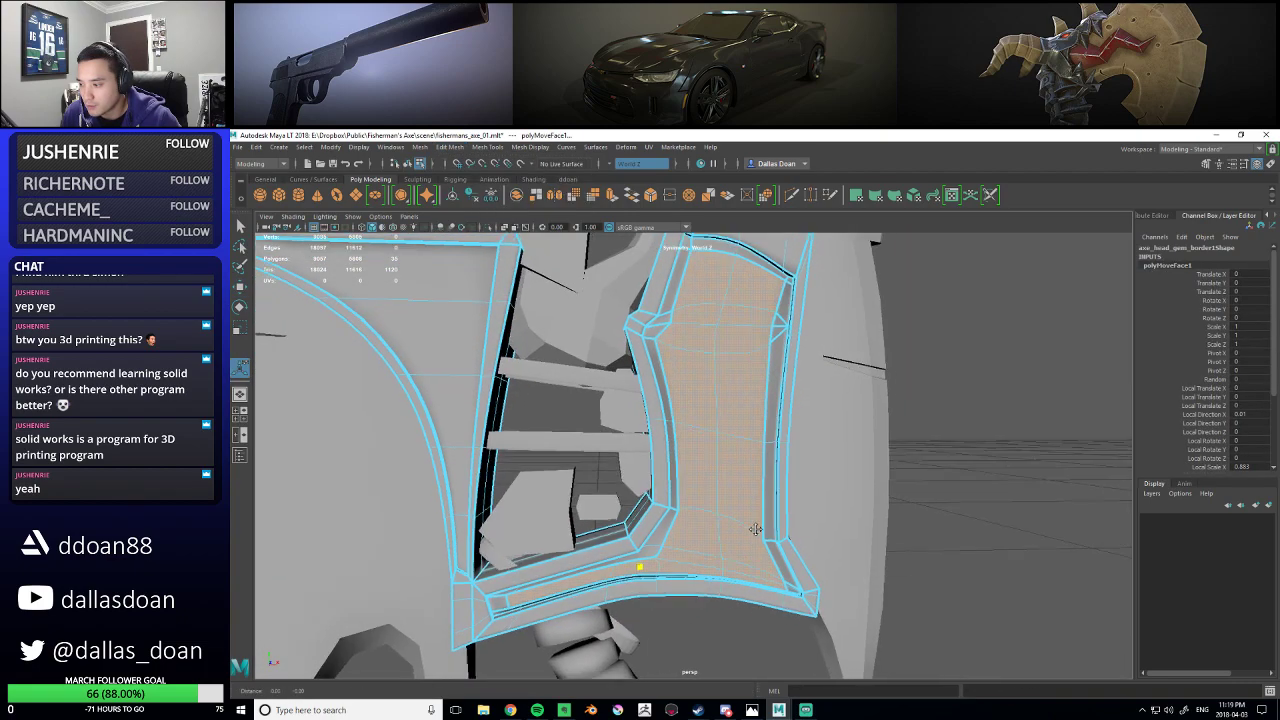
- Select panel faces around the lower strip's inner bend and examine the offset panel from several angles
alt+middle_drag(760, 534, 677, 467)
scroll(677, 467, up, 4)
mouse_move(677, 467)
alt+mouse_down()
mouse_move(658, 453)
mouse_move(682, 485)
mouse_move(660, 497)
mouse_move(669, 443)
mouse_move(681, 482)
mouse_move(670, 449)
mouse_move(655, 465)
mouse_move(687, 485)
alt+mouse_up()
click(675, 538)
key(w)
click(687, 485)
shift+click(684, 456)
drag(717, 420, 733, 459)
alt+drag(655, 469, 657, 499)
mouse_move(627, 422)
mouse_down()
mouse_move(656, 494)
mouse_move(648, 410)
mouse_up()
click(753, 466)
drag(757, 442, 790, 468)
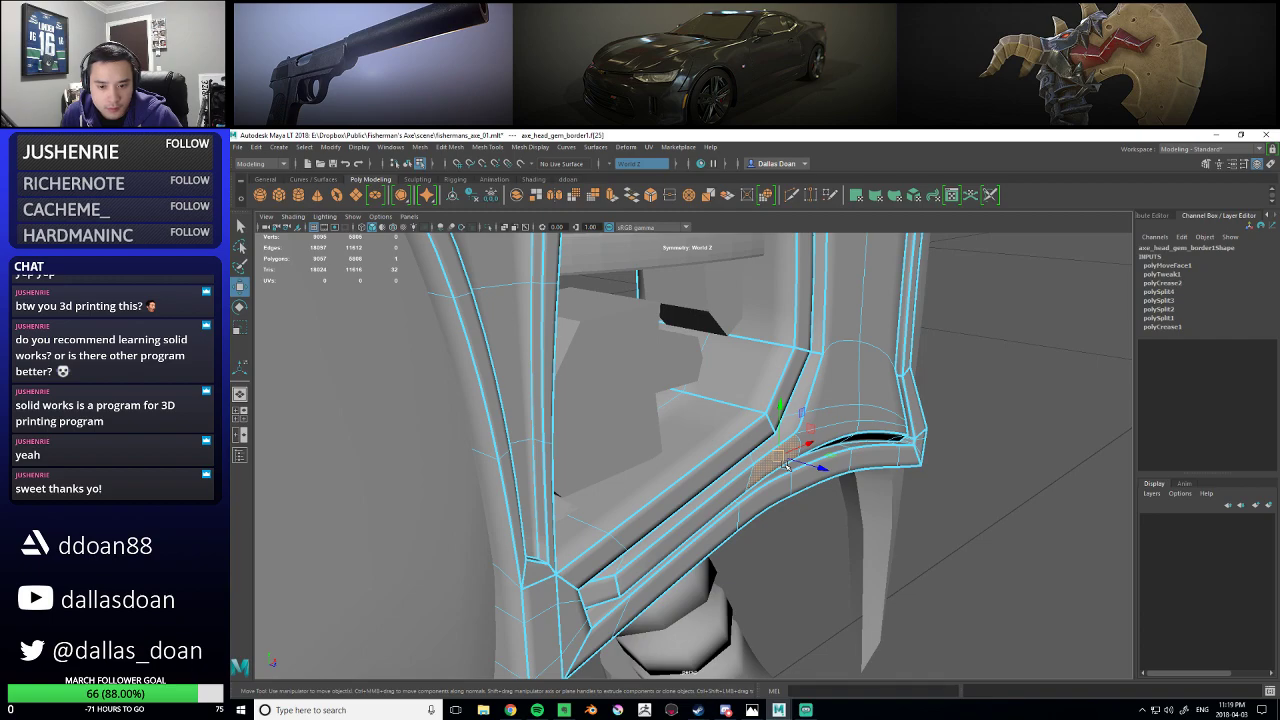
alt+drag(788, 465, 727, 345)
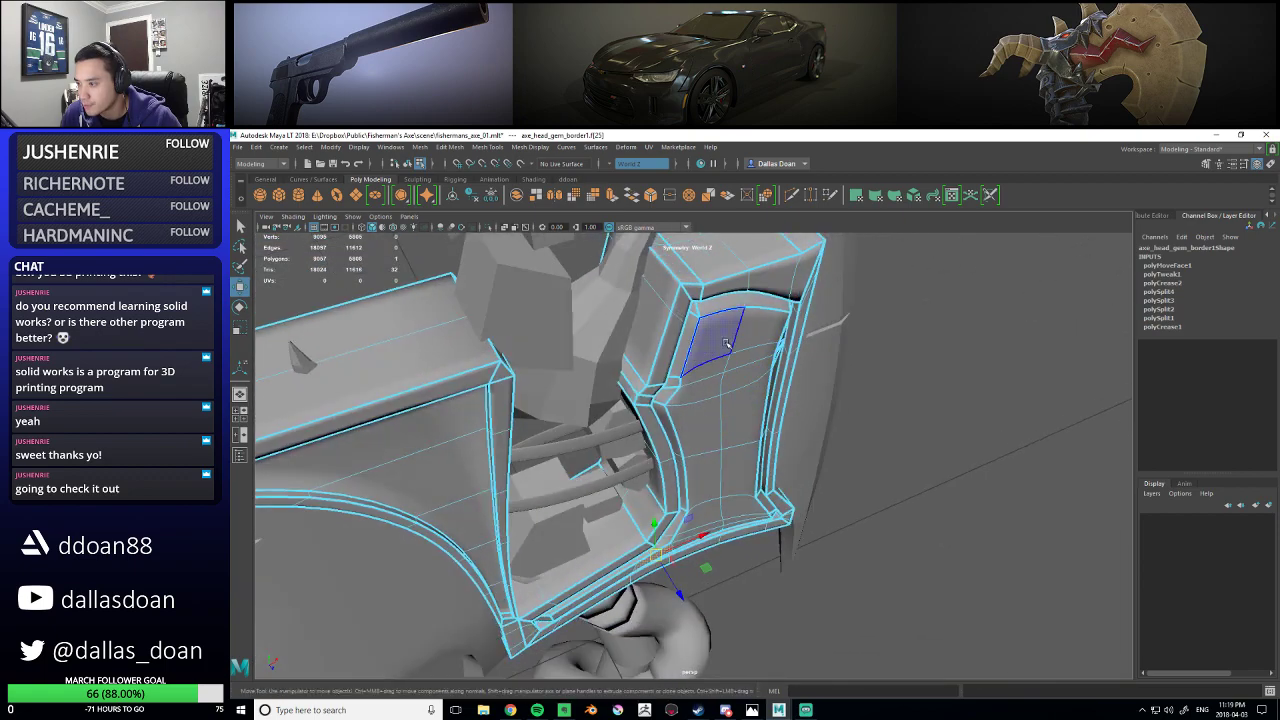
- Select the vertical centre edge loop of the wide arm's panel and try to move it
right_drag(750, 357, 733, 362)
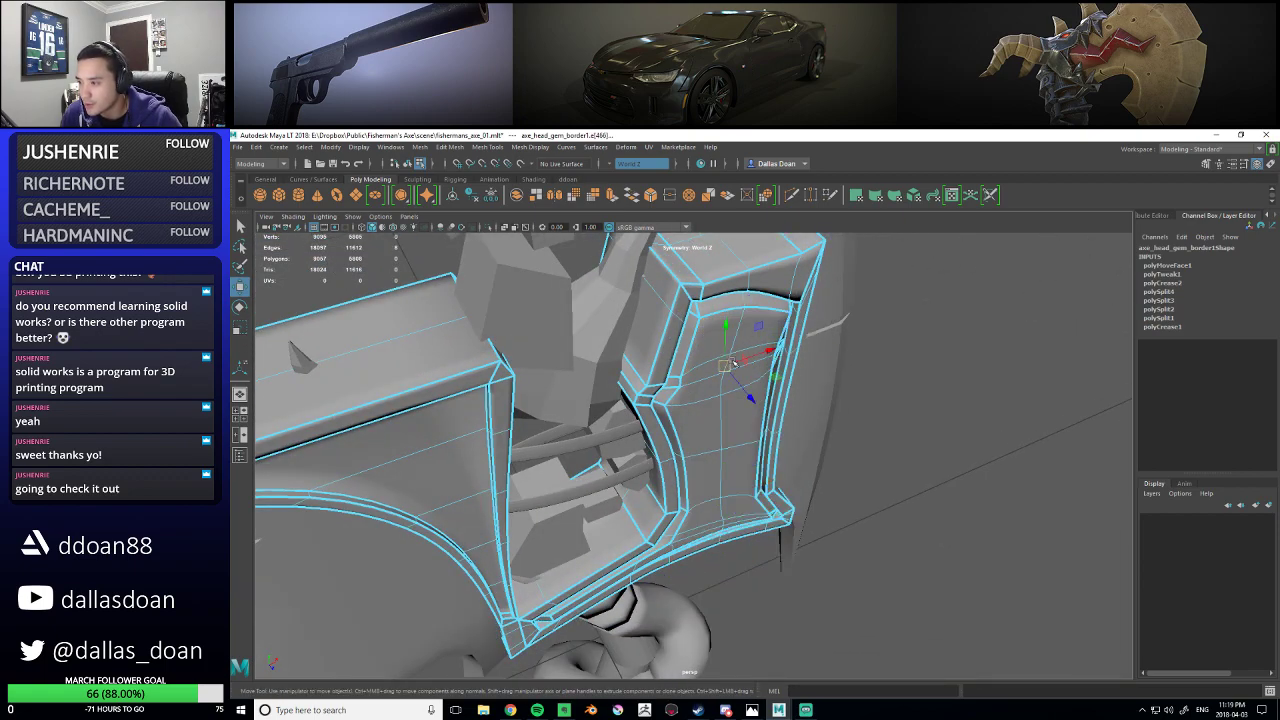
alt+drag(726, 392, 749, 456)
alt+right_drag(750, 456, 763, 514)
alt+drag(745, 495, 736, 318)
shift+click(726, 300)
key(2)
key(3)
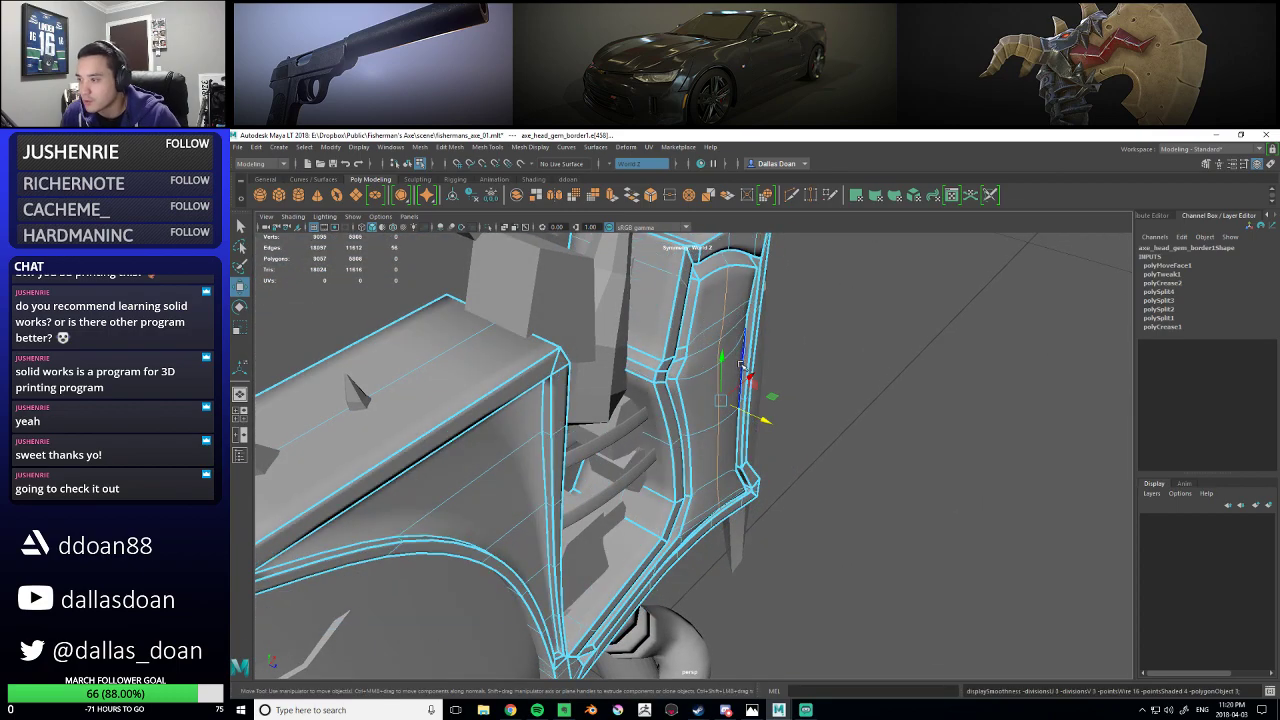
alt+drag(741, 363, 735, 408)
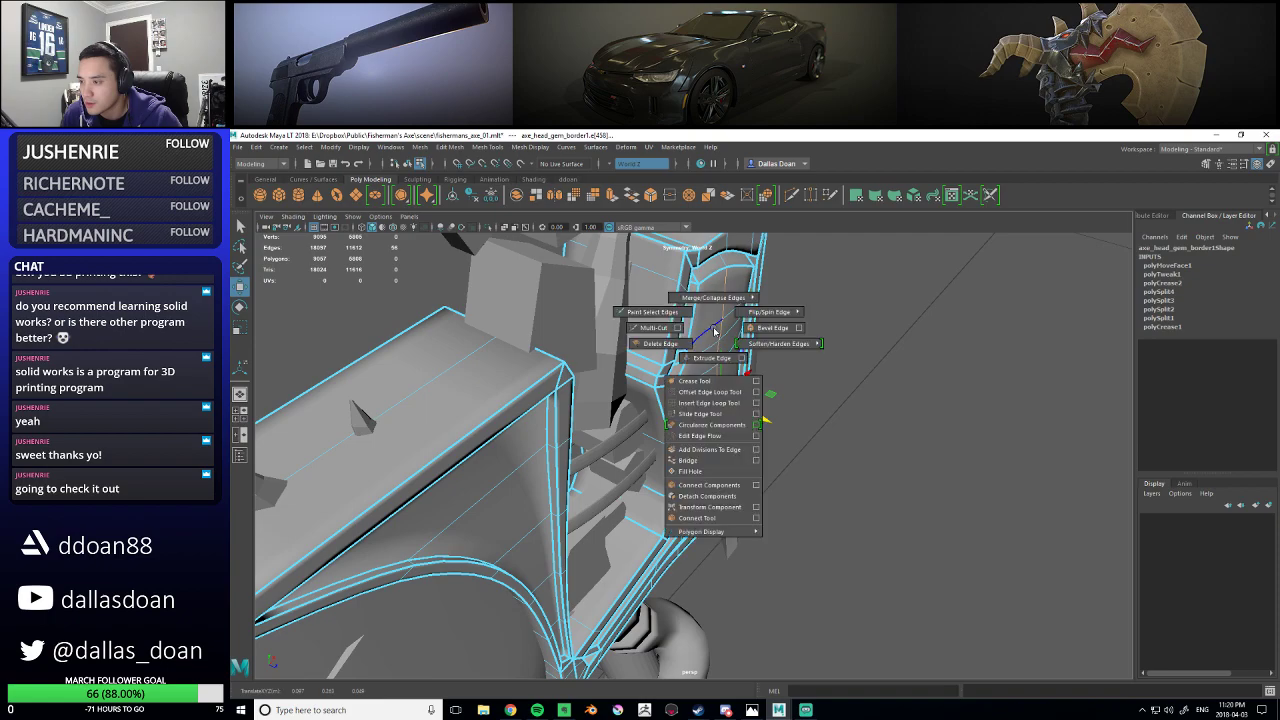
- Try the Crease Tool on the panel's vertical centre loop, compare smoothing previews and undo the attempt
click(710, 388)
alt+drag(865, 378, 775, 345)
mouse_move(775, 345)
alt+right_down()
mouse_move(742, 354)
mouse_move(797, 338)
alt+right_up()
key(w)
click(1000, 419)
alt+drag(1000, 419, 765, 440)
alt+right_drag(765, 440, 791, 446)
alt+drag(791, 446, 759, 441)
click(789, 477)
key(2)
key(1)
key(3)
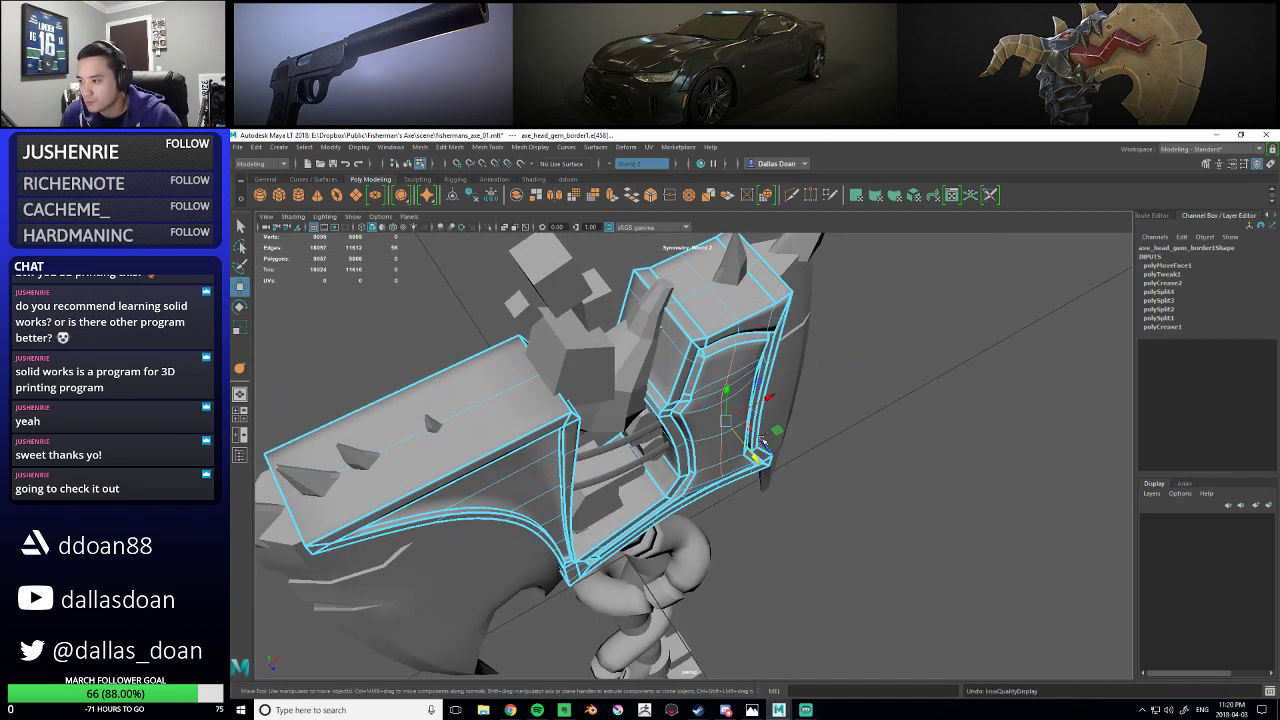
alt+drag(762, 441, 744, 418)
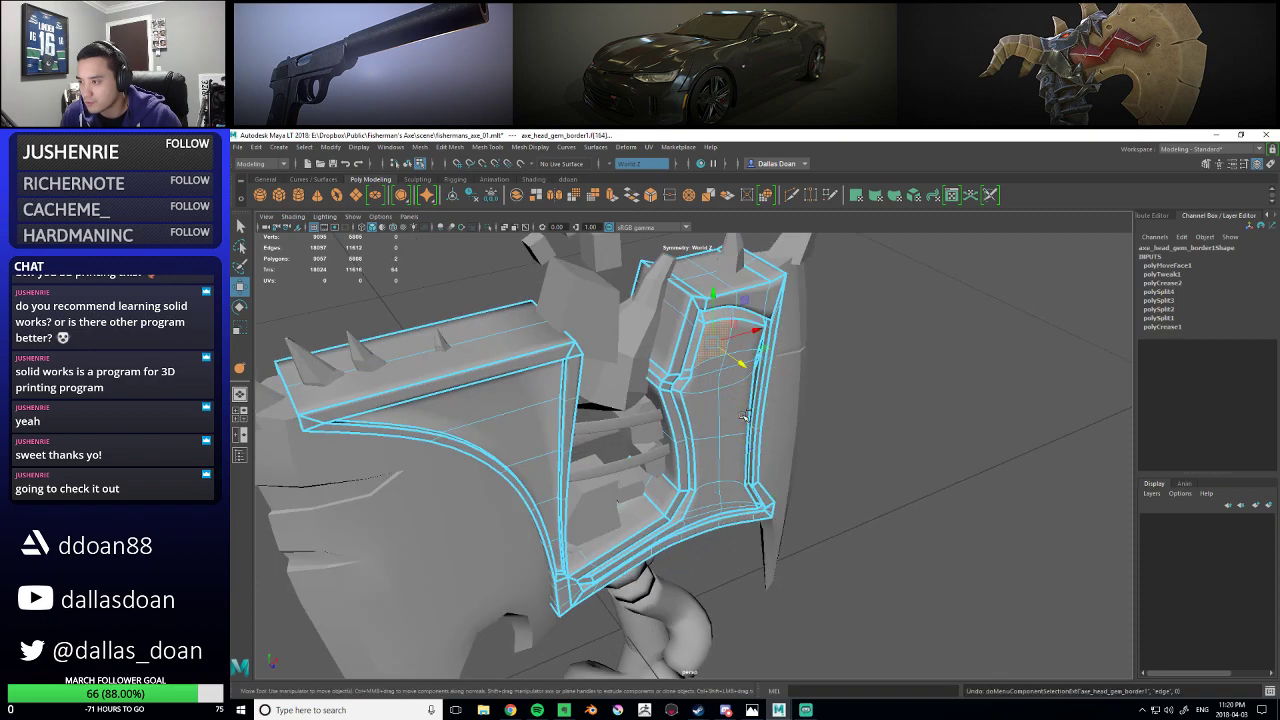
- Return the border to object mode, deselect it and save the scene
alt+drag(793, 444, 843, 411)
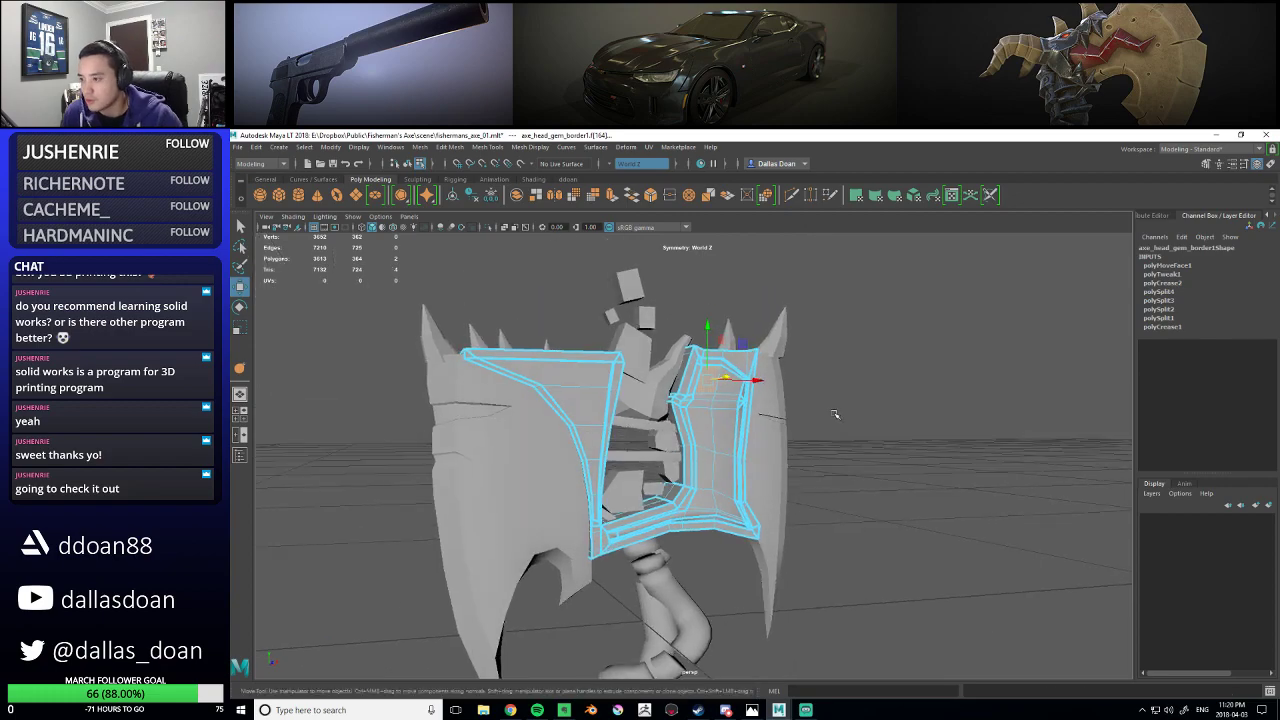
right_drag(747, 408, 800, 391)
click(795, 463)
mouse_move(795, 465)
alt+mouse_down()
mouse_move(757, 477)
mouse_move(825, 462)
mouse_move(765, 451)
mouse_move(706, 487)
mouse_move(734, 492)
mouse_move(778, 459)
alt+mouse_up()
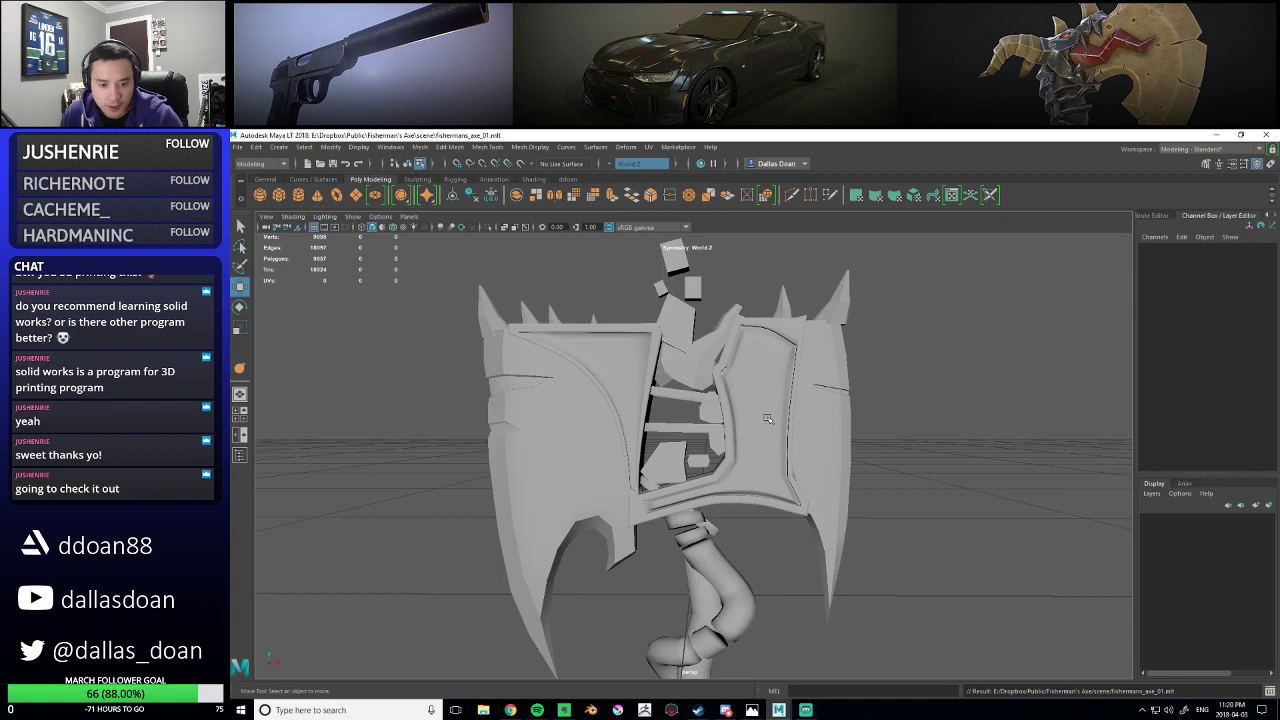
alt+middle_drag(645, 441, 692, 442)
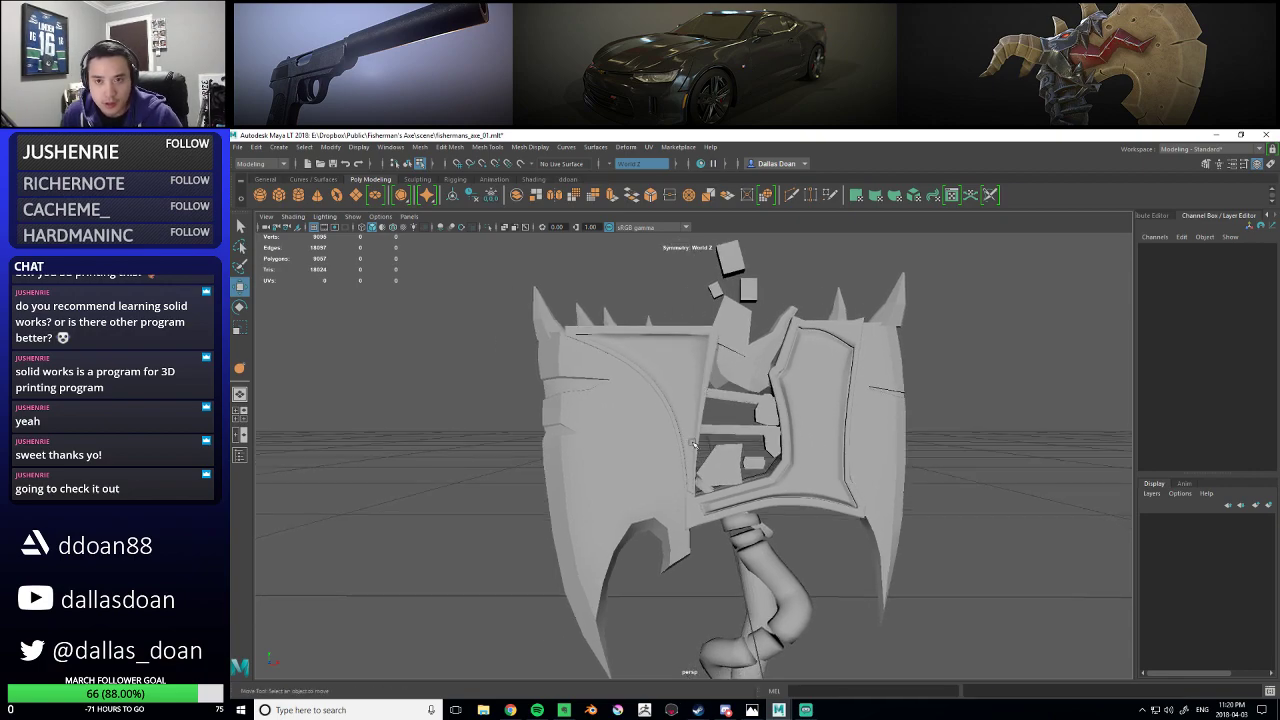
- Delete the gem border's construction history and deselect it
click(821, 463)
alt+drag(821, 463, 791, 479)
right_drag(817, 362, 816, 429)
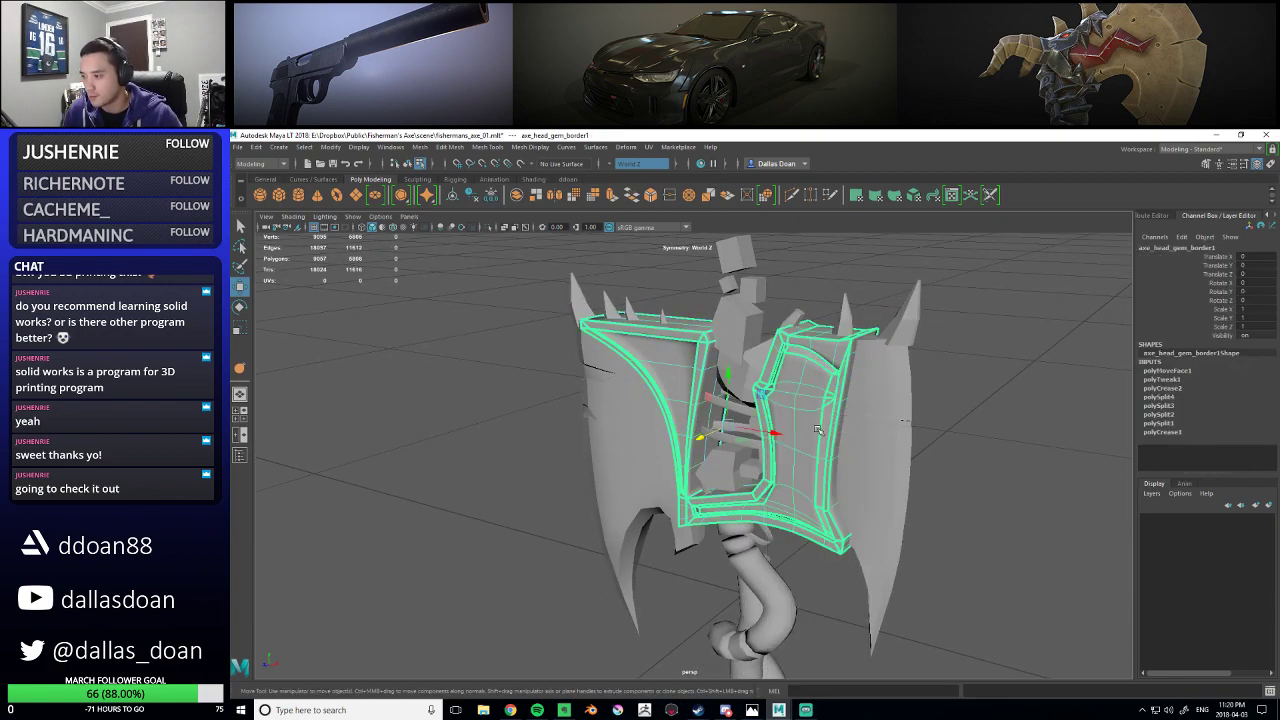
alt+drag(816, 428, 868, 418)
key(alt+shift+d)
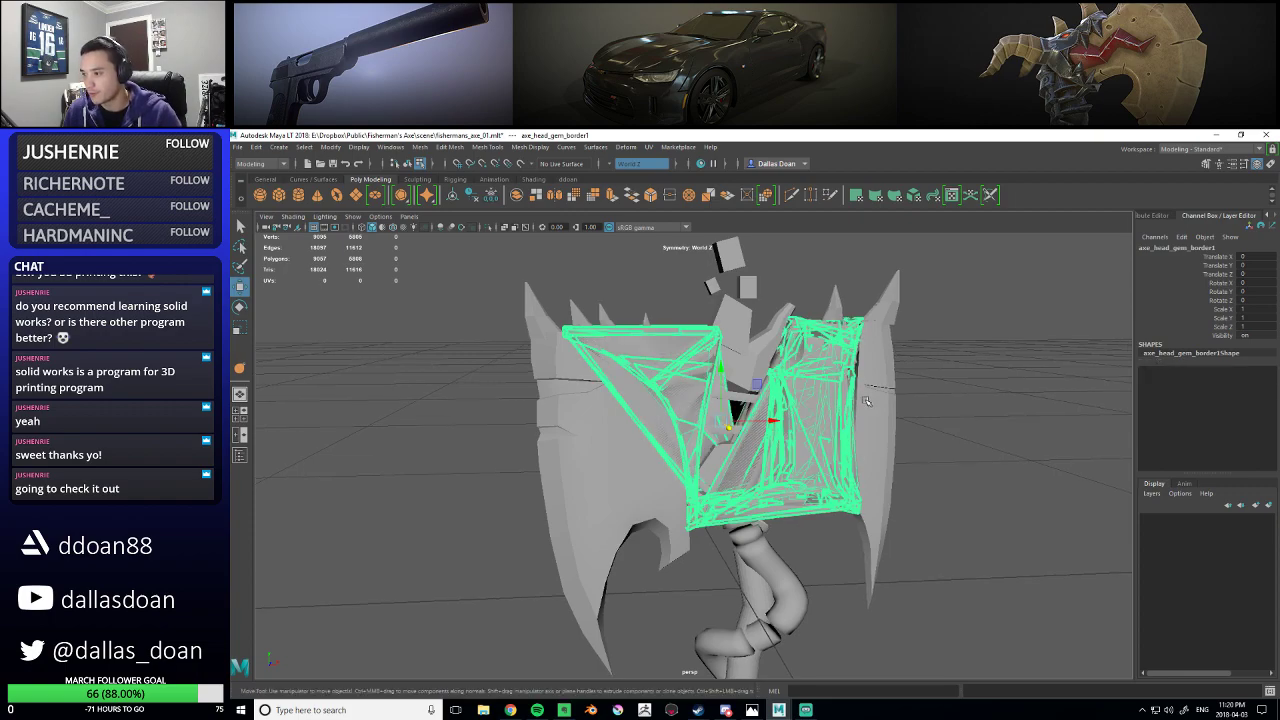
click(1014, 366)
- Crease the short edge at the inner bend between the lower strip's panel and the wide arm
scroll(849, 386, up, 3)
alt+drag(849, 386, 760, 420)
scroll(871, 424, up, 3)
double_click(786, 428)
scroll(785, 427, up, 3)
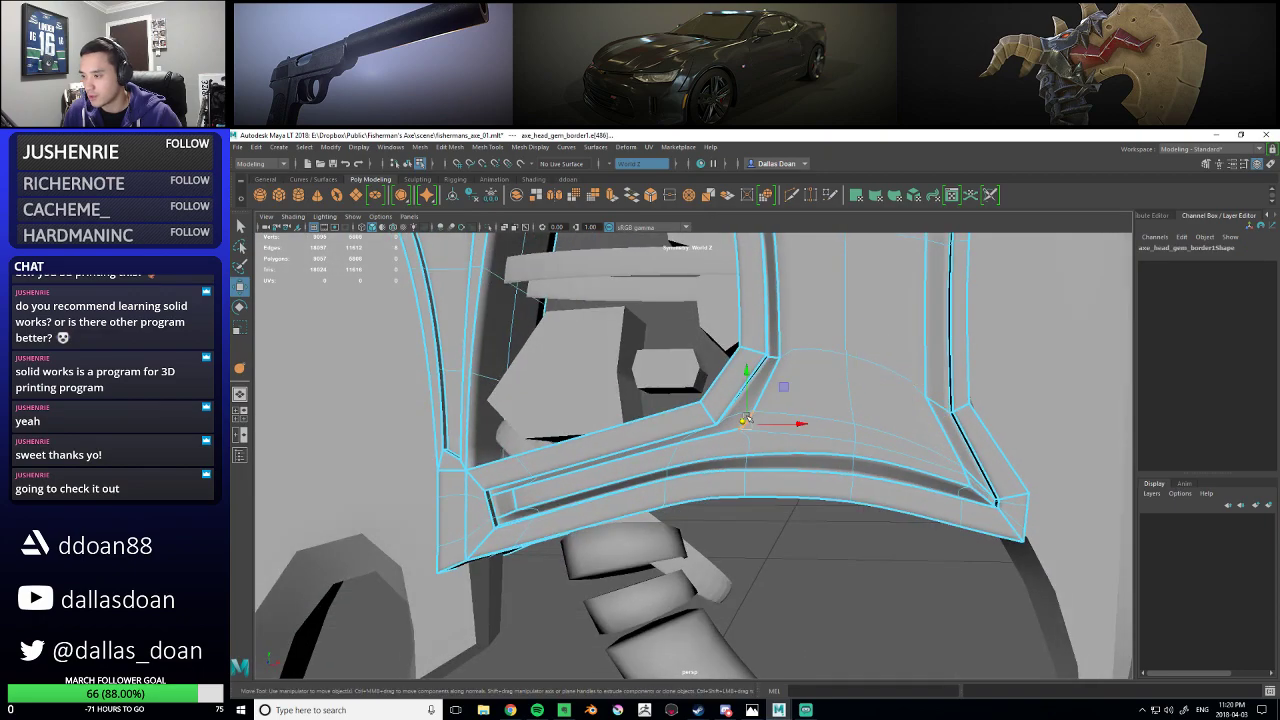
shift+right_drag(834, 392, 828, 443)
scroll(828, 443, up, 4)
middle_drag(830, 440, 906, 426)
scroll(906, 426, down, 6)
alt+drag(890, 420, 785, 408)
scroll(770, 419, up, 4)
alt+drag(675, 427, 778, 421)
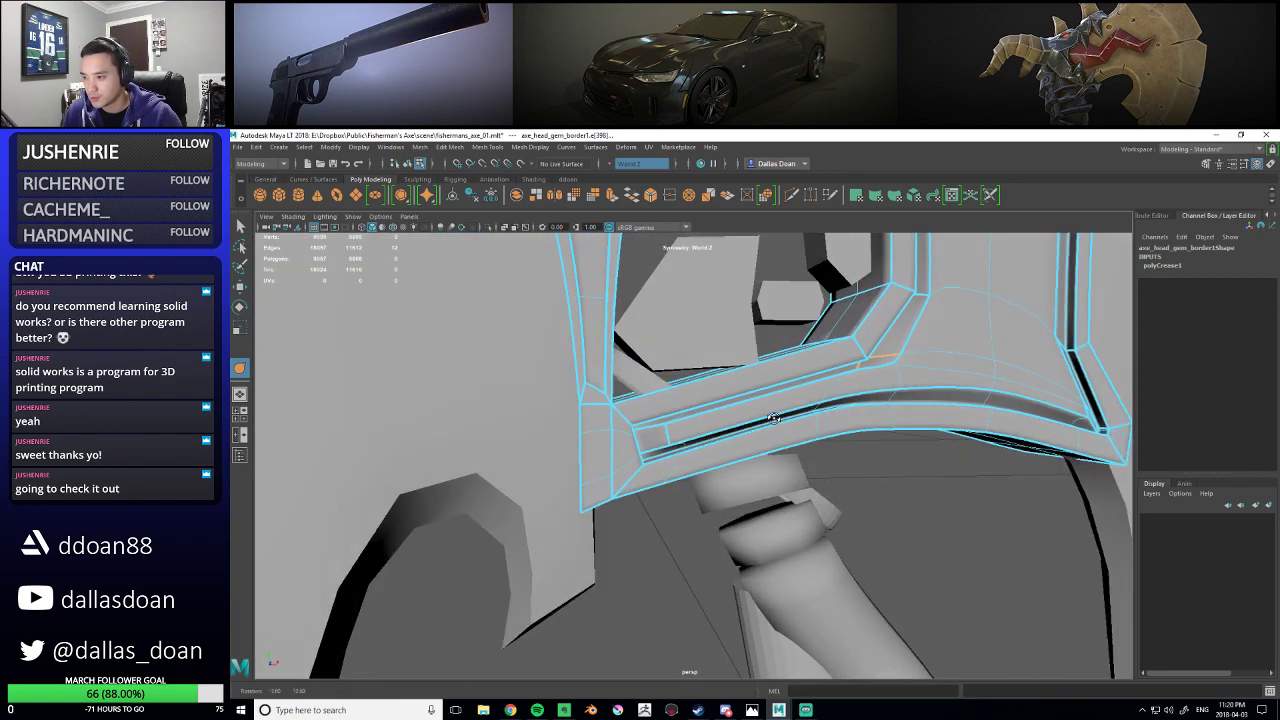
- Leave the Crease Tool, return to object mode and deselect the border to inspect its shading
scroll(780, 420, down, 6)
alt+middle_drag(804, 413, 778, 404)
scroll(828, 384, up, 5)
click(786, 370)
key(w)
drag(780, 411, 759, 414)
alt+drag(759, 414, 800, 385)
scroll(774, 400, down, 4)
scroll(796, 360, down, 3)
right_drag(793, 347, 781, 417)
alt+drag(787, 391, 779, 364)
right_drag(779, 351, 771, 418)
alt+drag(771, 418, 820, 376)
click(914, 371)
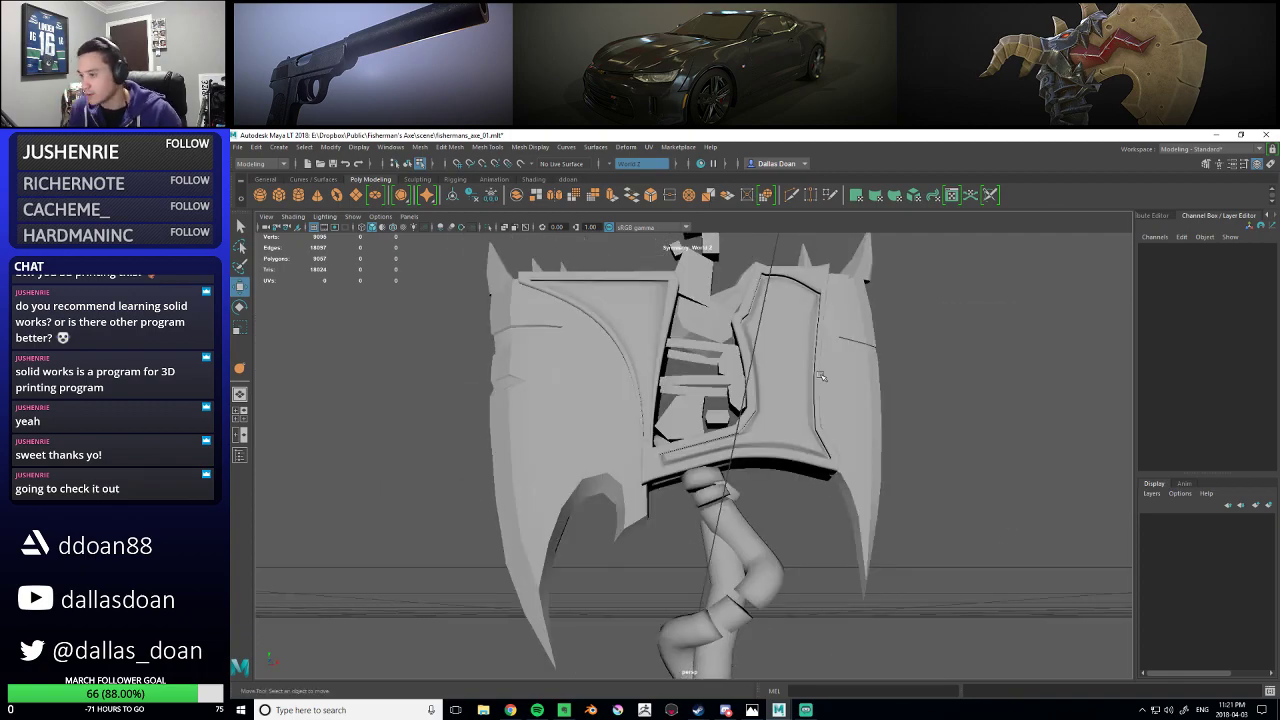
- Insert an edge loop across the lower strip just outside its inner bend with Multi-Cut
alt+right_drag(769, 476, 812, 470)
double_click(782, 425)
alt+drag(782, 425, 776, 445)
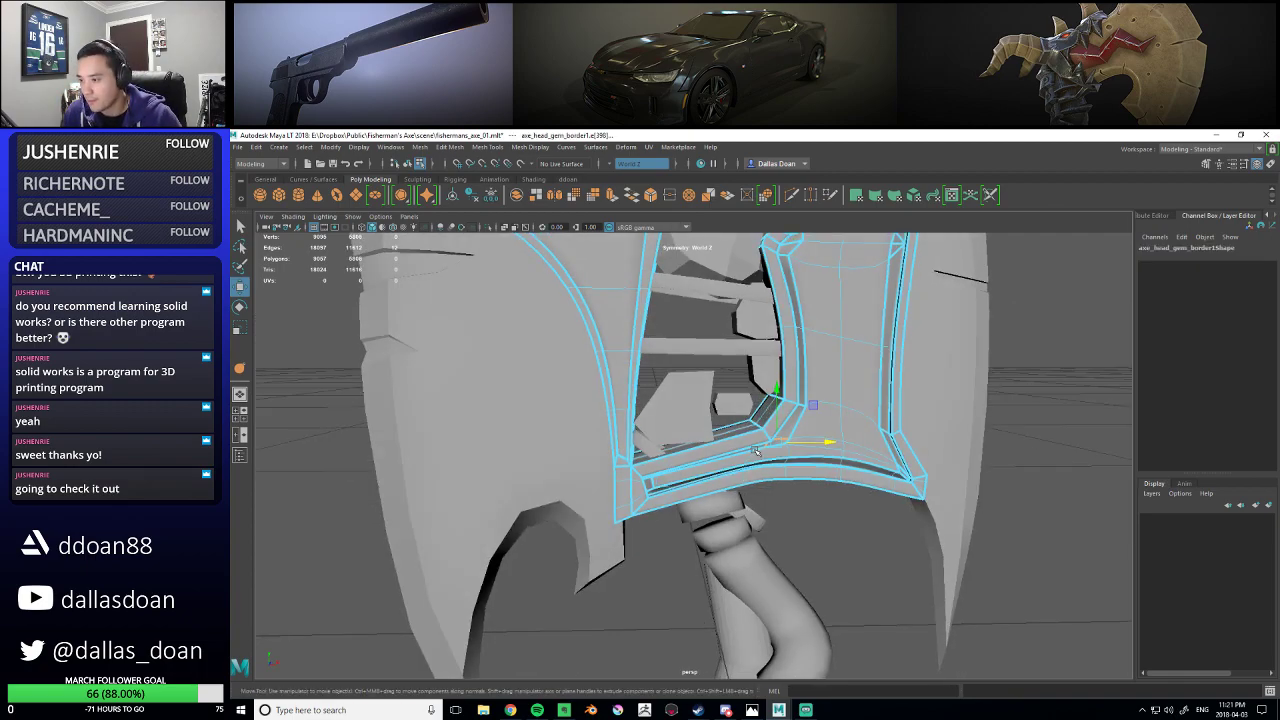
alt+right_drag(705, 432, 740, 421)
shift+right_drag(737, 363, 686, 362)
ctrl+click(699, 380)
mouse_move(699, 380)
alt+mouse_down()
mouse_move(748, 394)
mouse_move(710, 380)
mouse_move(699, 345)
mouse_move(722, 388)
mouse_move(666, 364)
mouse_move(706, 390)
alt+mouse_up()
- Crease the new edge loop across the lower strip and undo the last change
double_click(697, 362)
shift+right_drag(728, 360, 716, 411)
middle_drag(790, 385, 935, 366)
alt+drag(854, 349, 849, 335)
key(bracketleft)
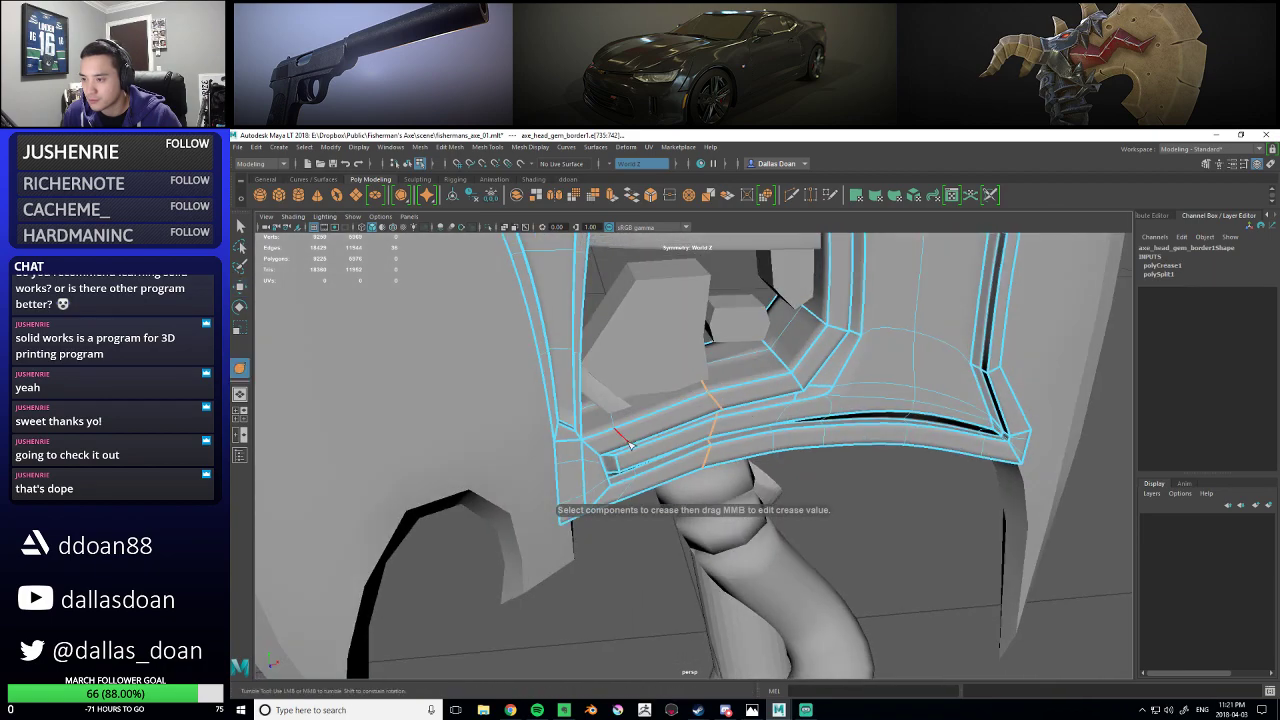
alt+drag(883, 388, 662, 365)
key(ctrl+z)
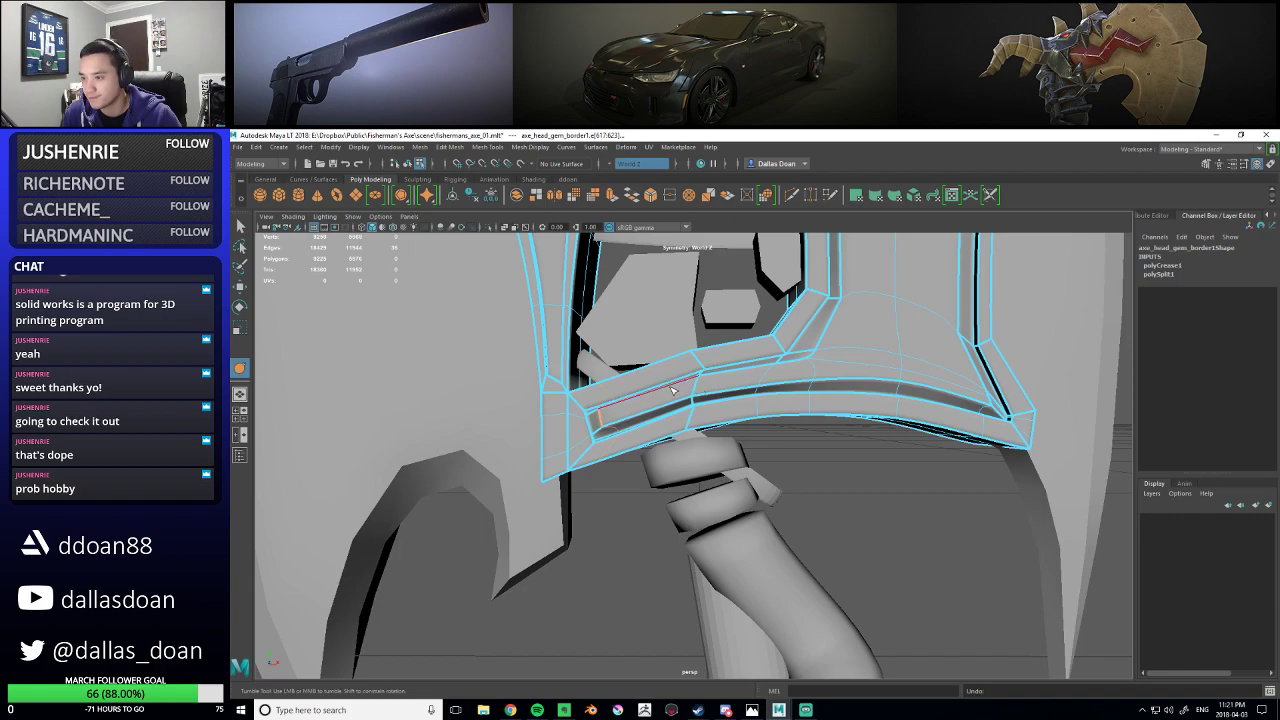
- Insert another edge loop across the lower strip with Multi-Cut, between the existing cross loop and the strip's narrow end
shift+right_drag(673, 381, 662, 392)
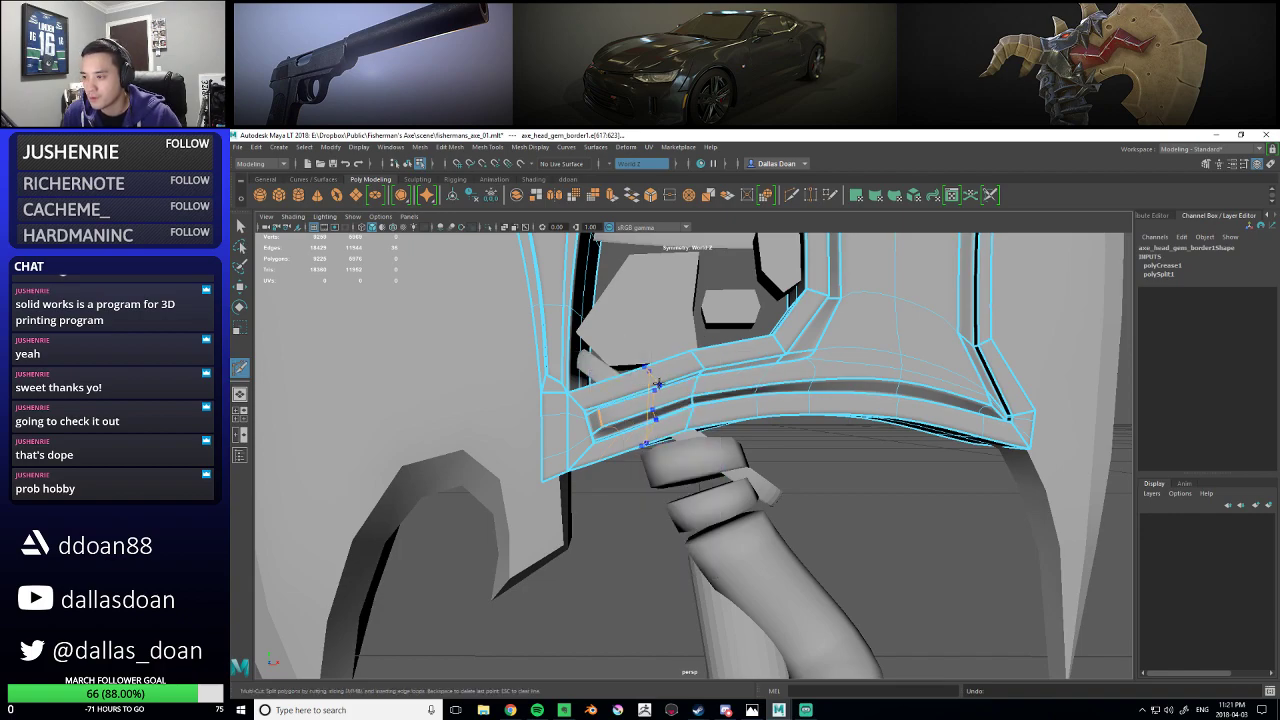
ctrl+click(658, 384)
alt+drag(658, 384, 680, 382)
right_drag(680, 381, 679, 350)
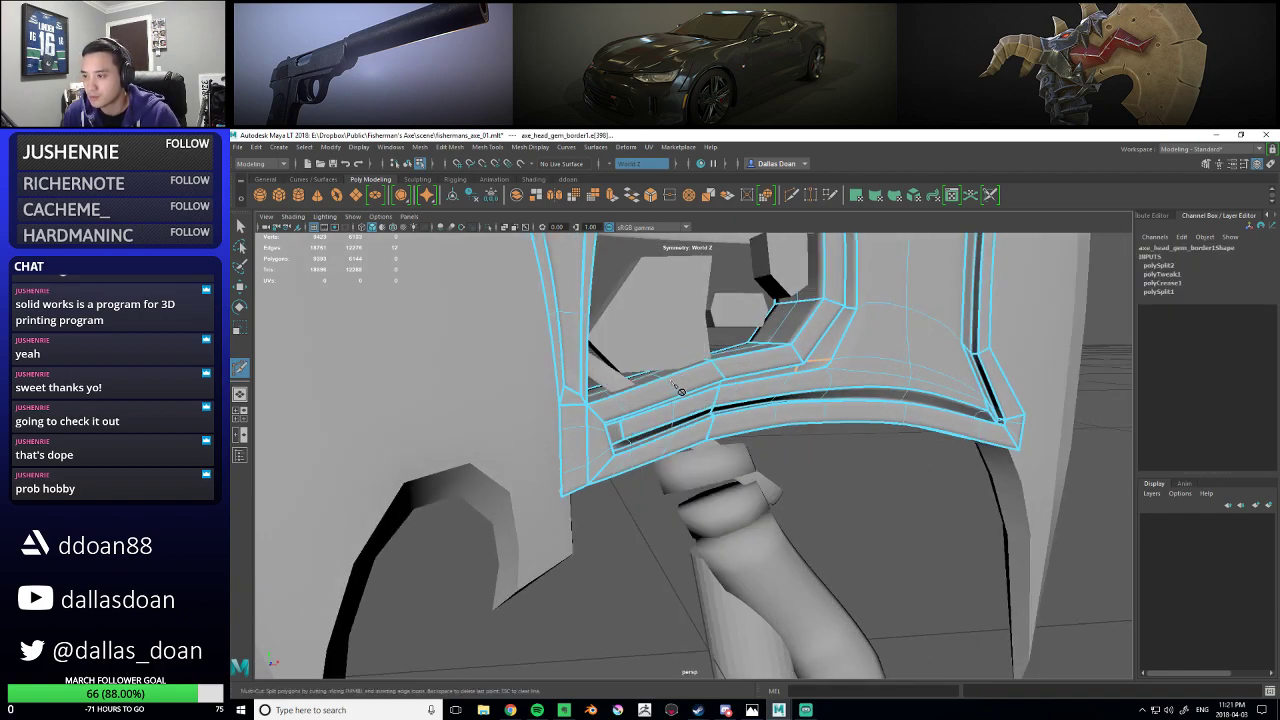
- Select the newly cut cross loop on the lower strip and crease it with the Crease Tool
key(w)
double_click(674, 385)
alt+drag(674, 385, 678, 368)
shift+right_drag(678, 367, 672, 422)
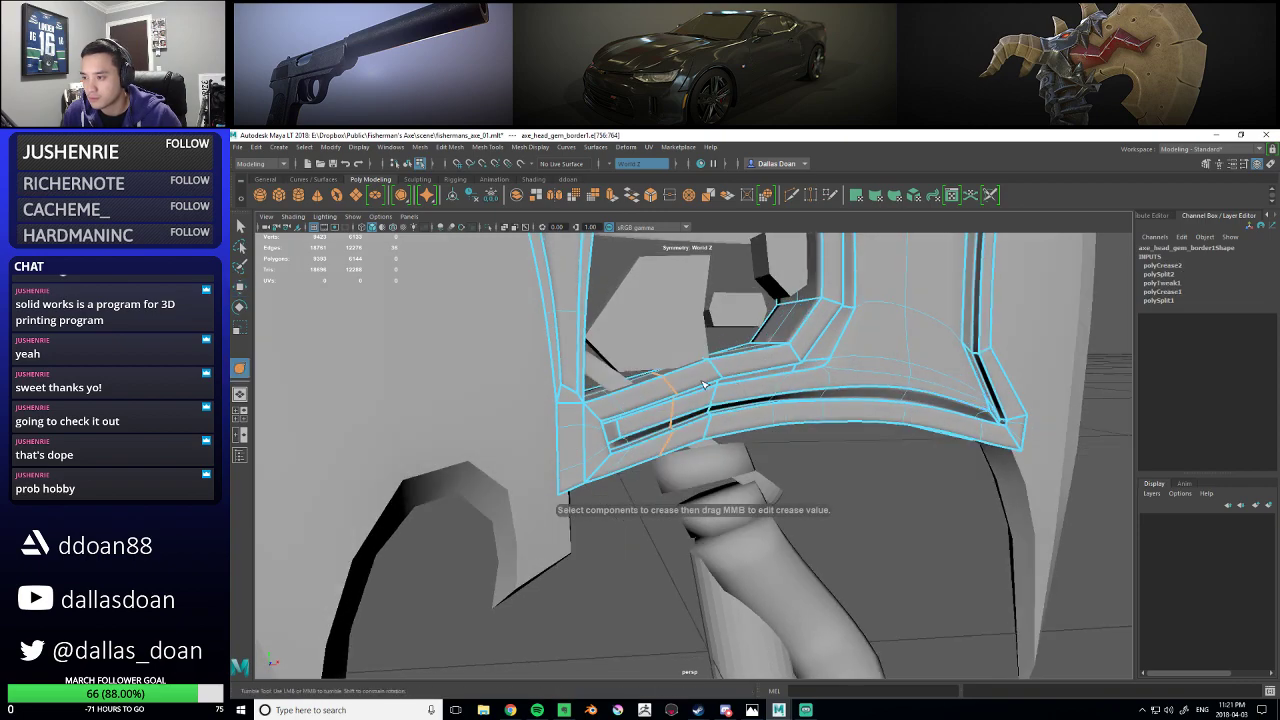
key(w)
- Cut a further edge loop across the lower strip, between the existing cross loops and the inner bend
alt+drag(661, 352, 718, 370)
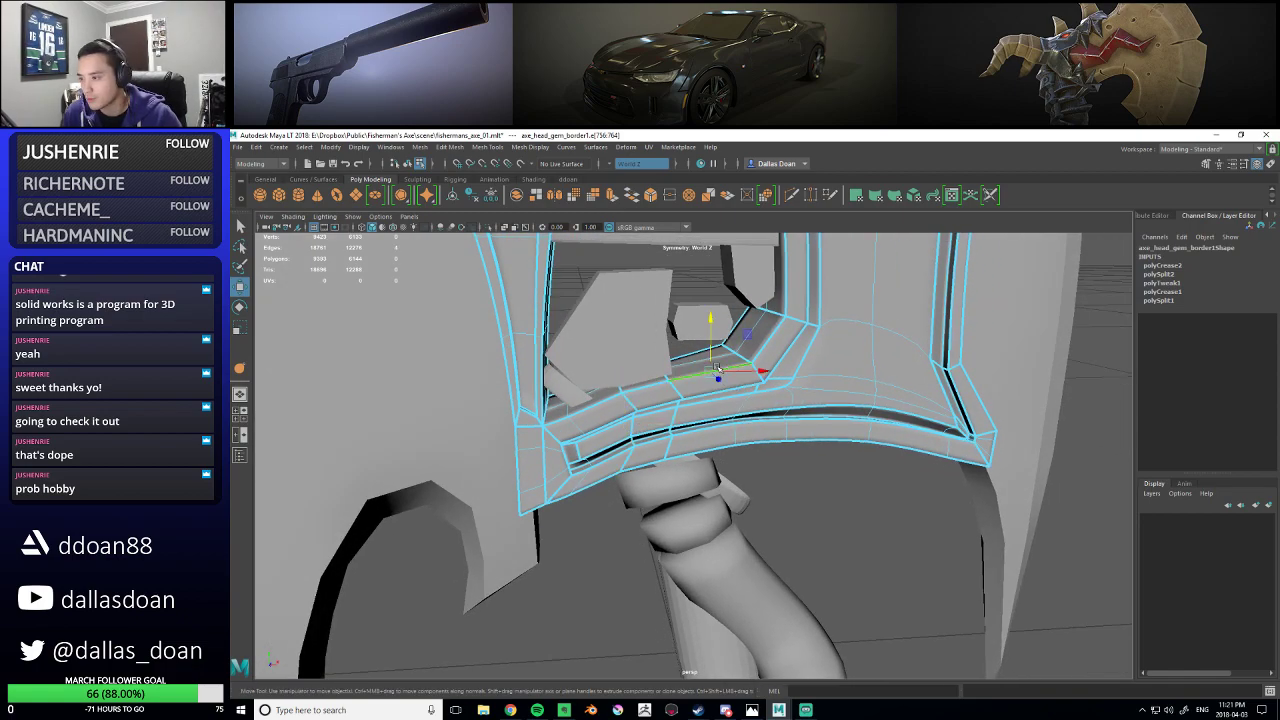
shift+right_drag(701, 383, 632, 375)
alt+drag(708, 371, 722, 372)
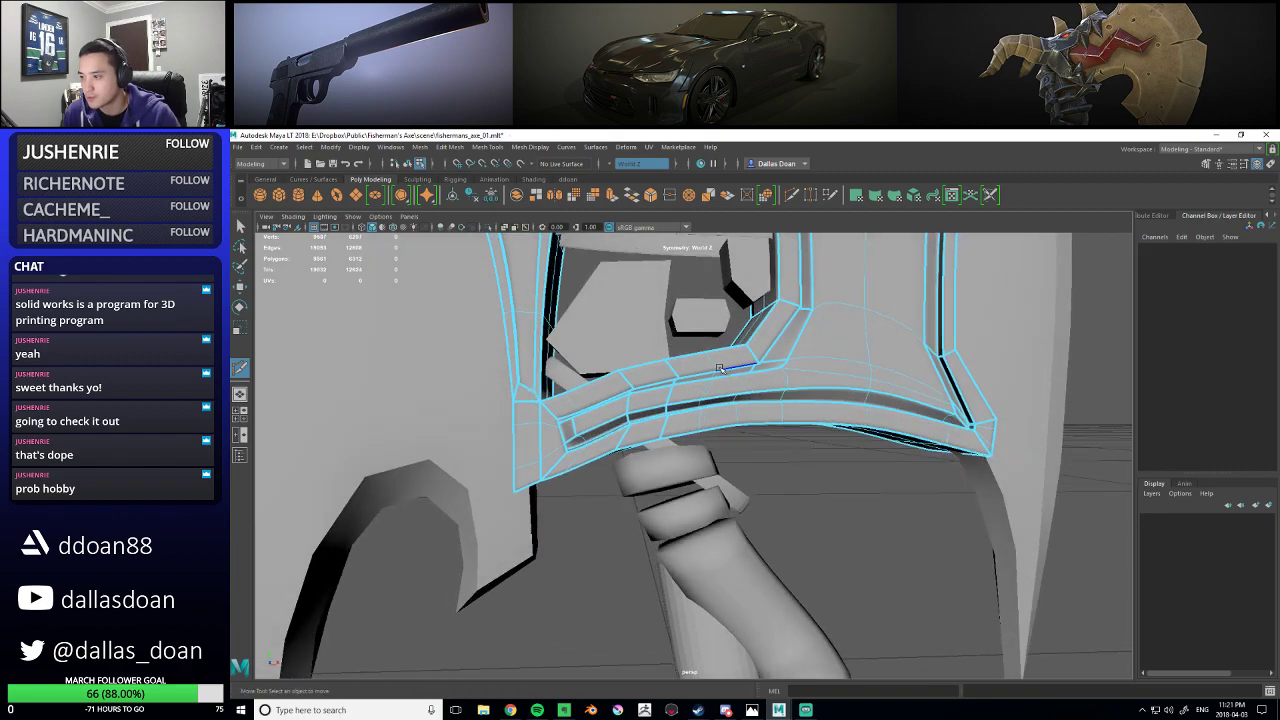
right_drag(712, 320, 713, 312)
- Crease the loop nearest the inner bend and return to object mode to check the border's shading
double_click(750, 366)
alt+drag(748, 350, 743, 363)
shift+right_drag(743, 363, 747, 418)
alt+drag(747, 418, 718, 394)
middle_drag(716, 398, 754, 390)
mouse_move(756, 380)
alt+mouse_down()
mouse_move(757, 361)
mouse_move(764, 371)
alt+mouse_up()
right_drag(766, 373, 772, 453)
alt+drag(772, 453, 697, 400)
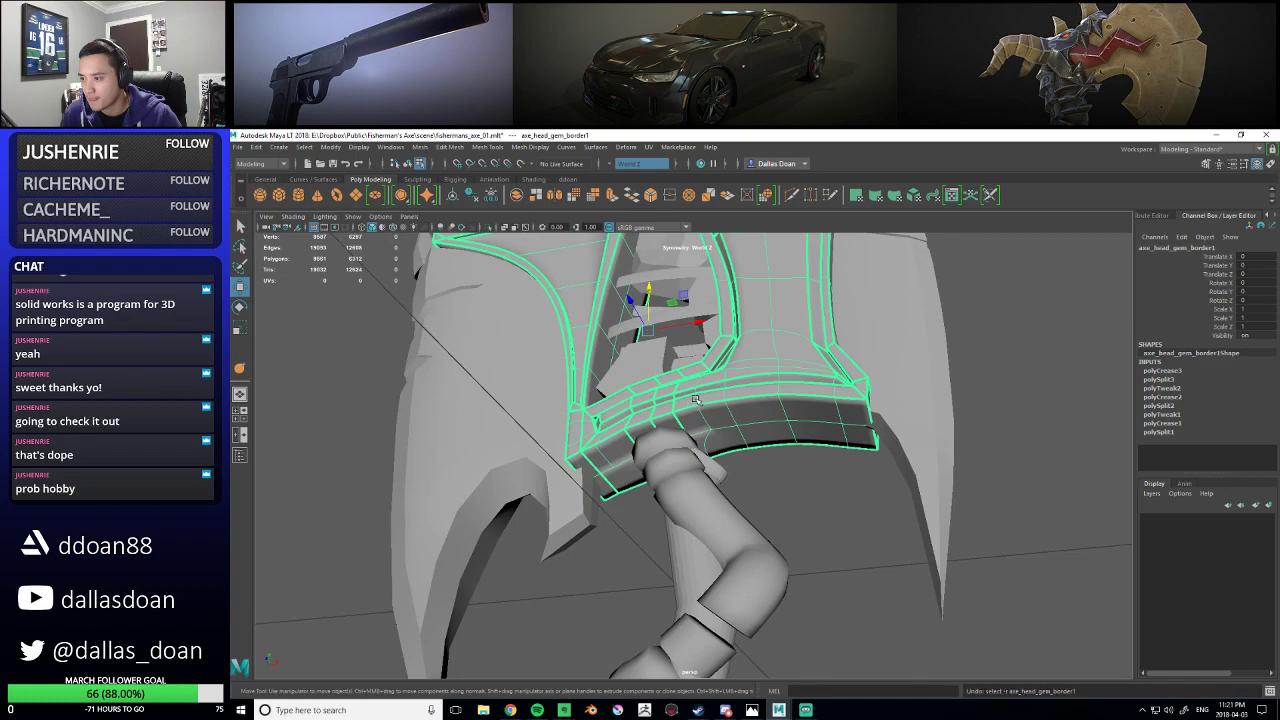
- Undo the latest creases and edge loops on the lower strip and turn off the smooth preview
key(ctrl+z)
key(ctrl+z)
key(ctrl+z)
key(ctrl+z)
key(ctrl+z)
key(ctrl+z)
key(ctrl+z)
key(ctrl+z)
key(ctrl+z)
key(ctrl+z)
key(ctrl+z)
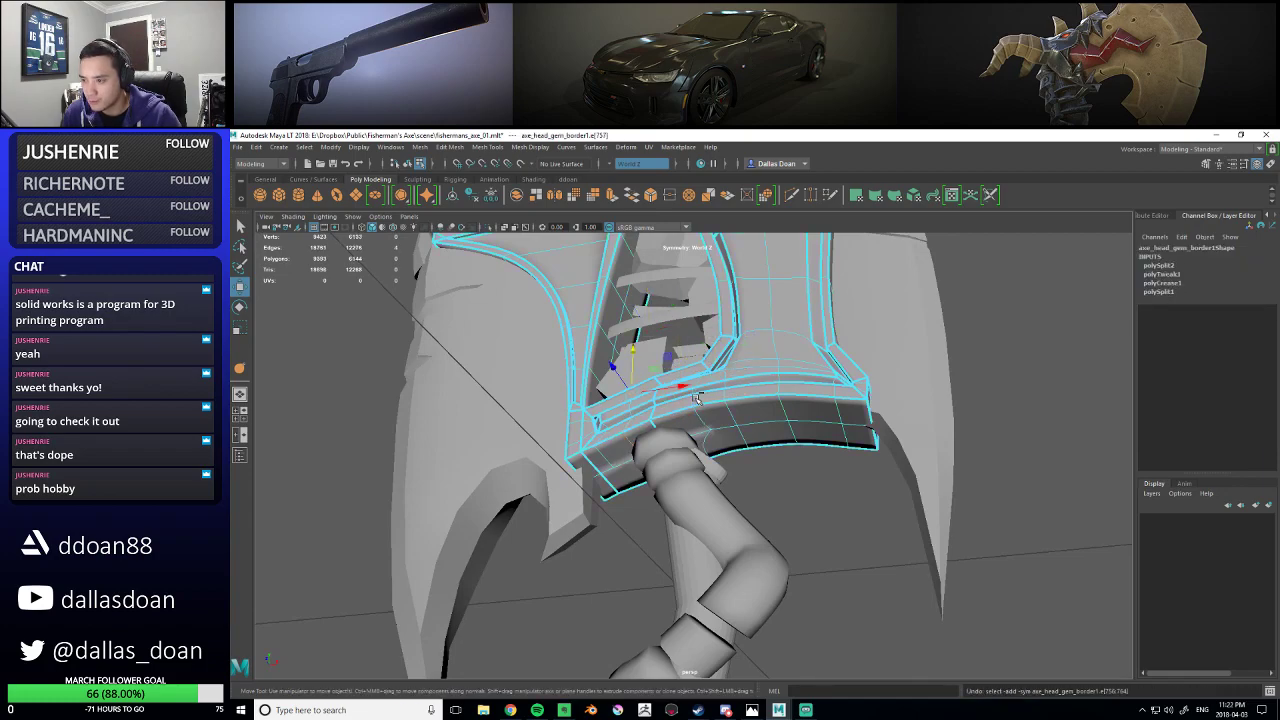
alt+drag(697, 400, 730, 408)
key(1)
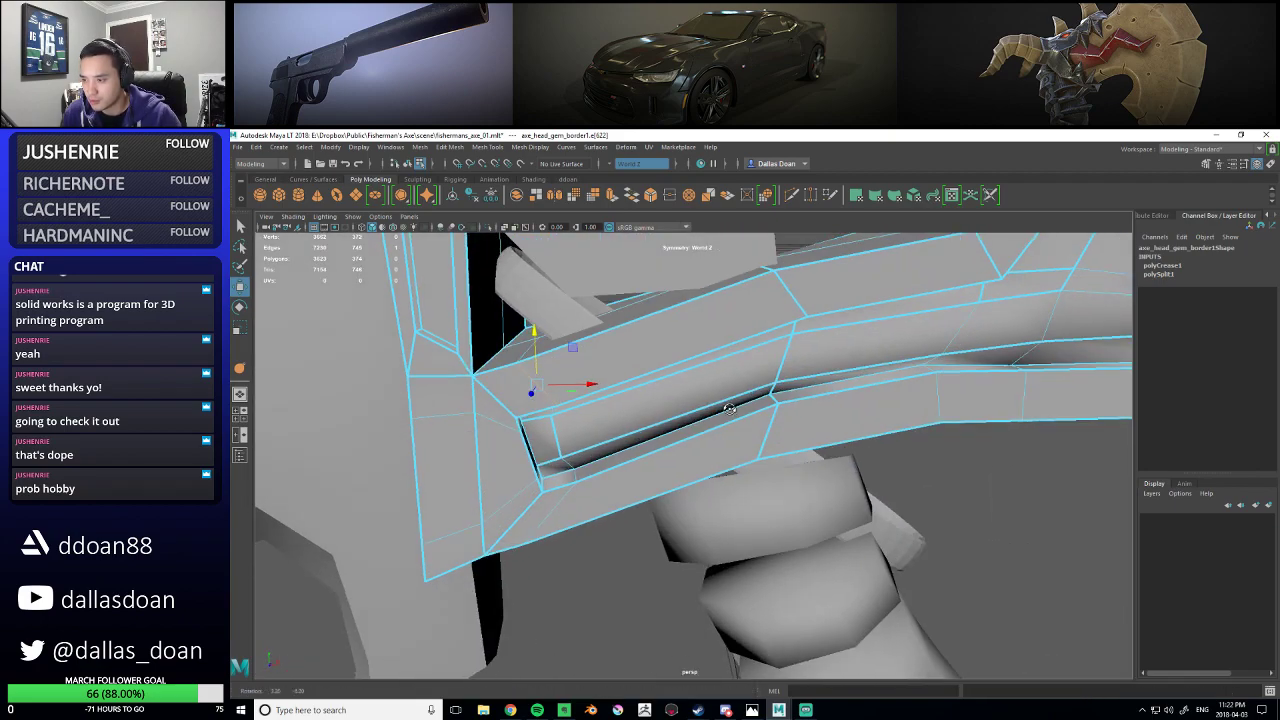
- Delete the support loop near the end of the lower strip's panel and the loop crossing the middle of the strip
alt+drag(606, 413, 686, 432)
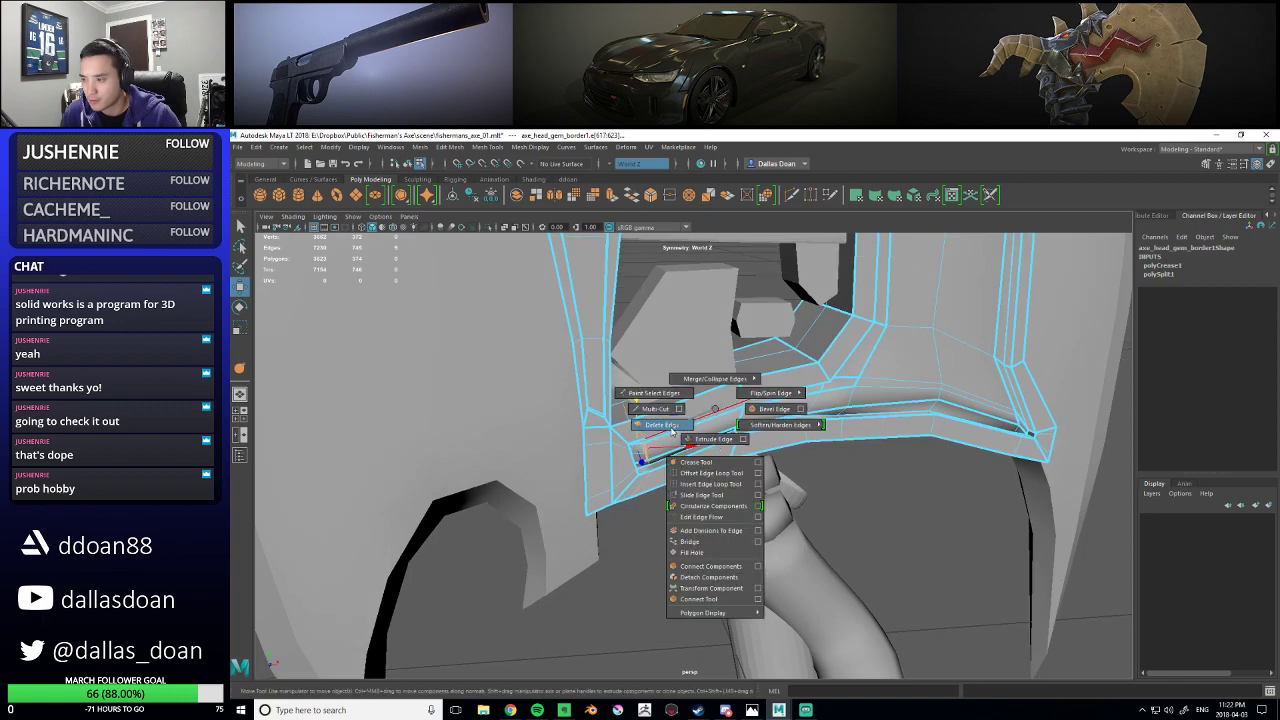
shift+right_drag(671, 430, 671, 430)
alt+drag(671, 430, 642, 388)
key(ctrl+z)
alt+drag(651, 347, 742, 367)
shift+right_drag(701, 388, 699, 387)
alt+drag(701, 388, 702, 362)
alt+drag(613, 403, 697, 360)
shift+right_drag(697, 360, 647, 378)
alt+drag(647, 378, 600, 428)
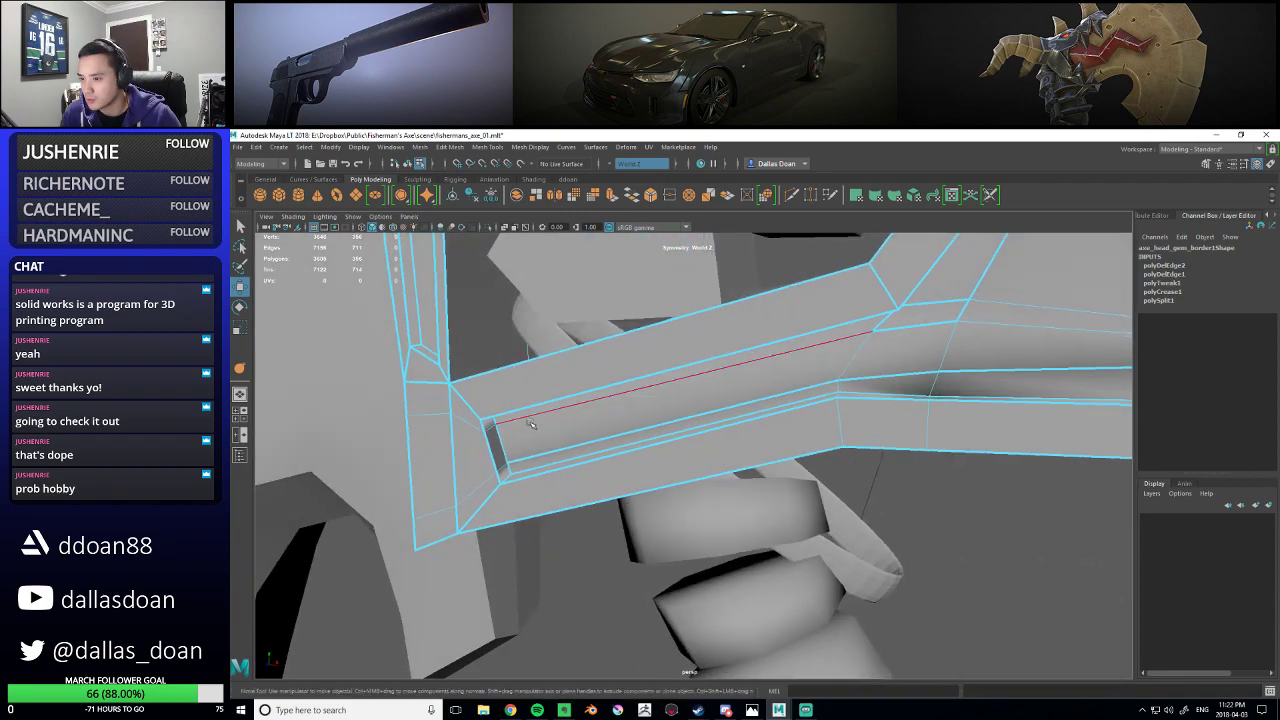
- Select the lower strip's recessed panel faces, frame them, and select the short edge at the panel's end
click(566, 412)
right_drag(577, 406, 577, 437)
click(591, 423)
key(f)
alt+drag(612, 428, 651, 460)
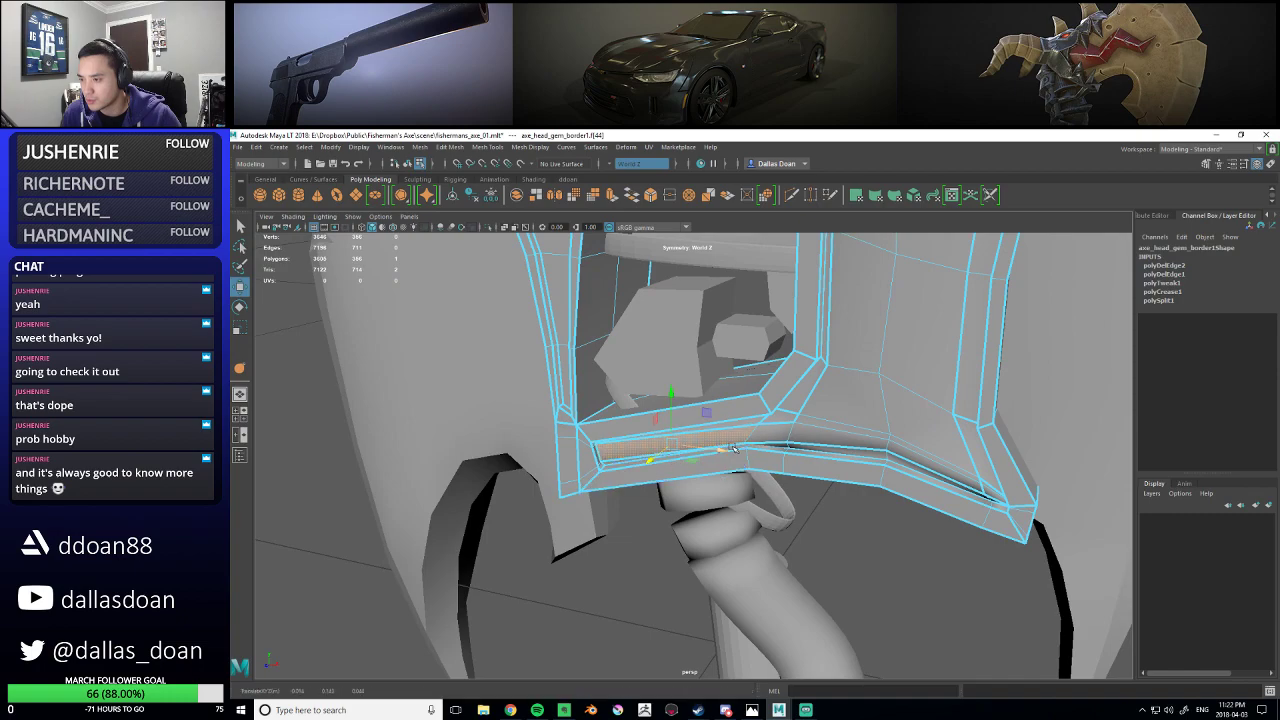
alt+drag(733, 448, 728, 416)
alt+right_drag(728, 416, 800, 420)
alt+drag(690, 420, 675, 408)
double_click(562, 403)
drag(554, 441, 656, 453)
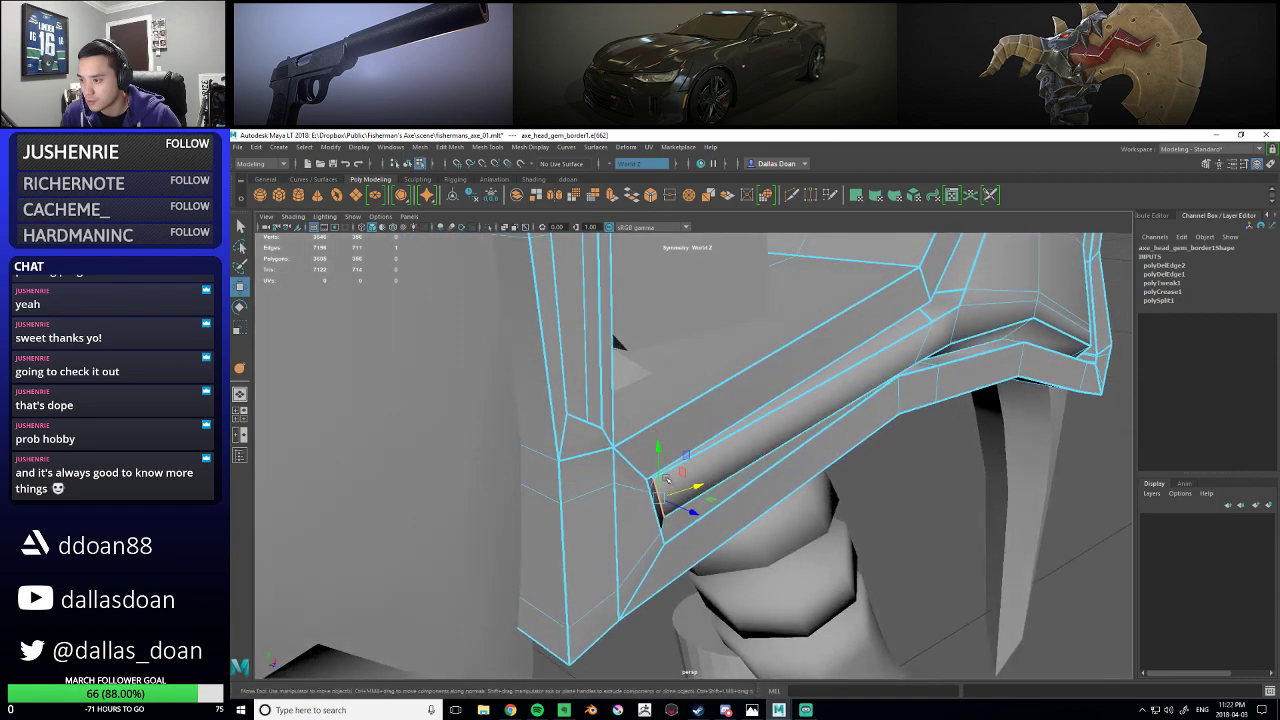
alt+drag(680, 512, 683, 483)
- Undo the edge deletions and the earlier edge loop and crease on the lower strip
key(ctrl+z)
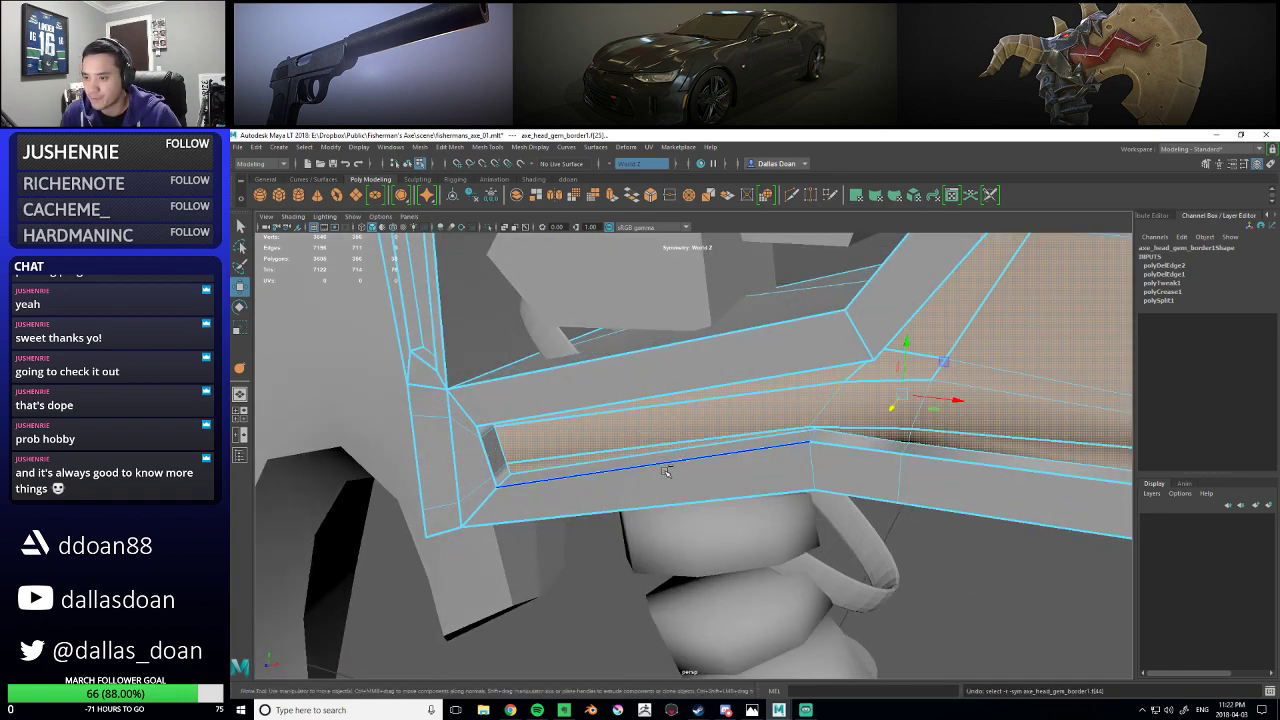
key(ctrl+z)
key(ctrl+z)
key(ctrl+z)
alt+drag(683, 483, 677, 459)
key(ctrl+z)
key(ctrl+z)
key(ctrl+z)
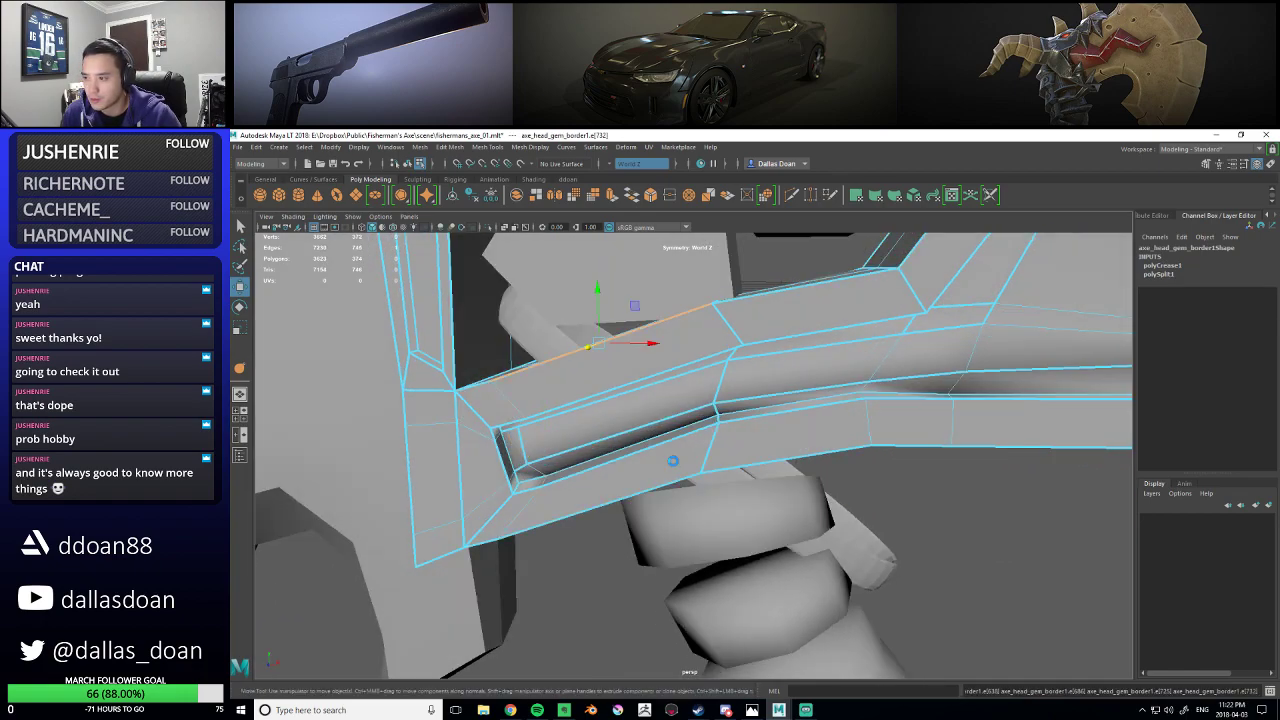
key(ctrl+z)
key(ctrl+z)
key(ctrl+z)
key(ctrl+z)
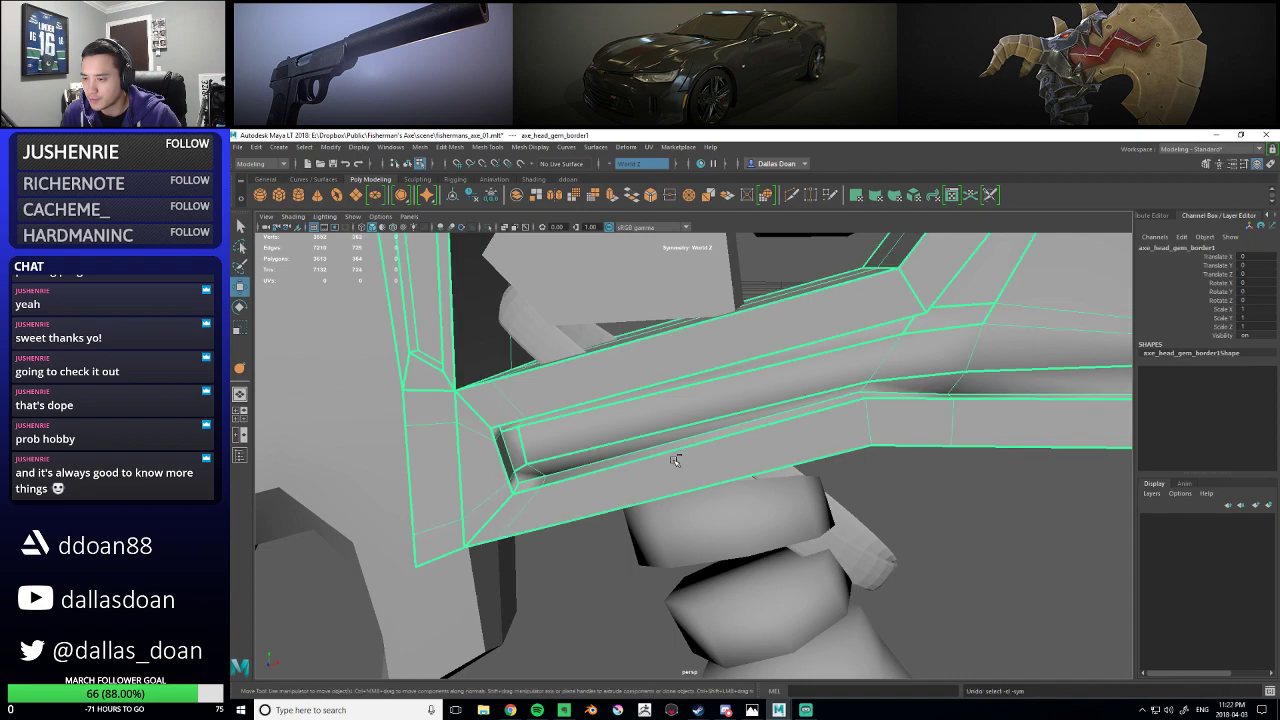
key(ctrl+z)
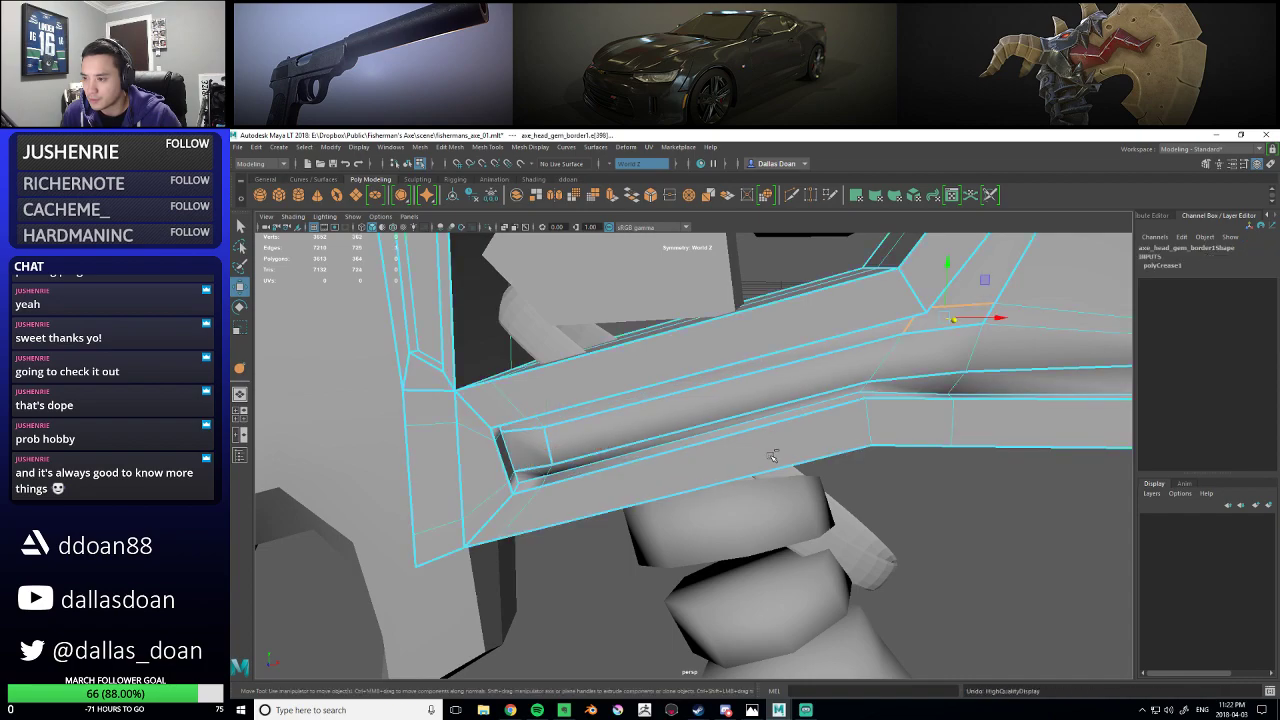
key(ctrl+z)
alt+drag(773, 456, 585, 393)
shift+right_drag(726, 383, 660, 389)
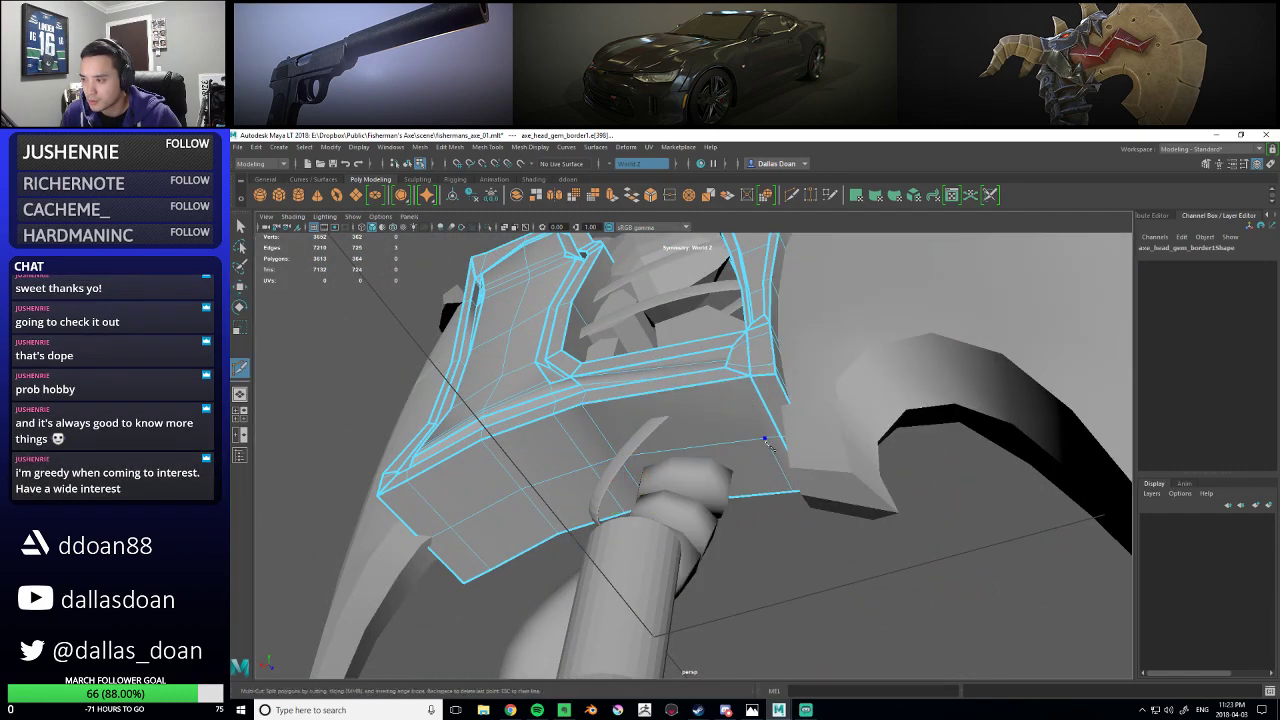
alt+drag(730, 381, 556, 450)
key(w)
- Delete the support loop near the end of the lower strip's panel and return the border to object mode
alt+drag(634, 394, 622, 432)
alt+right_drag(560, 440, 646, 477)
alt+drag(646, 477, 612, 392)
right_drag(586, 374, 586, 350)
alt+drag(586, 360, 565, 418)
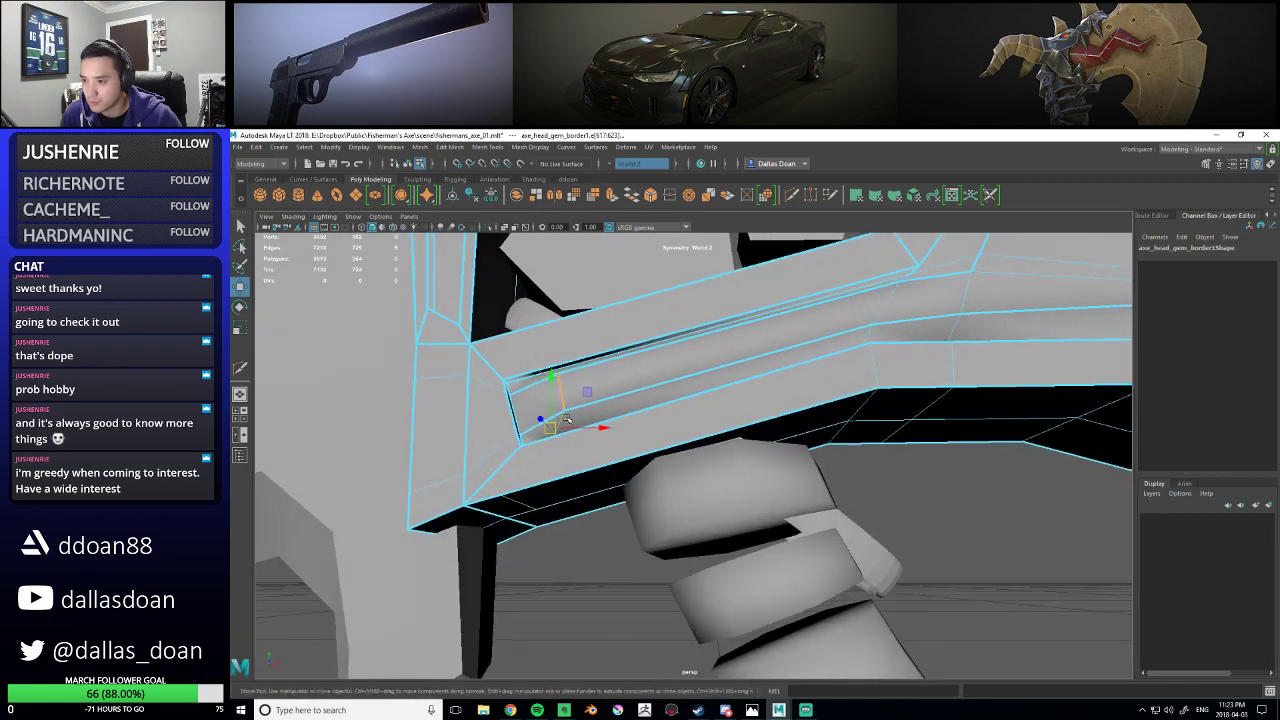
shift+right_drag(640, 376, 589, 385)
alt+drag(585, 420, 584, 414)
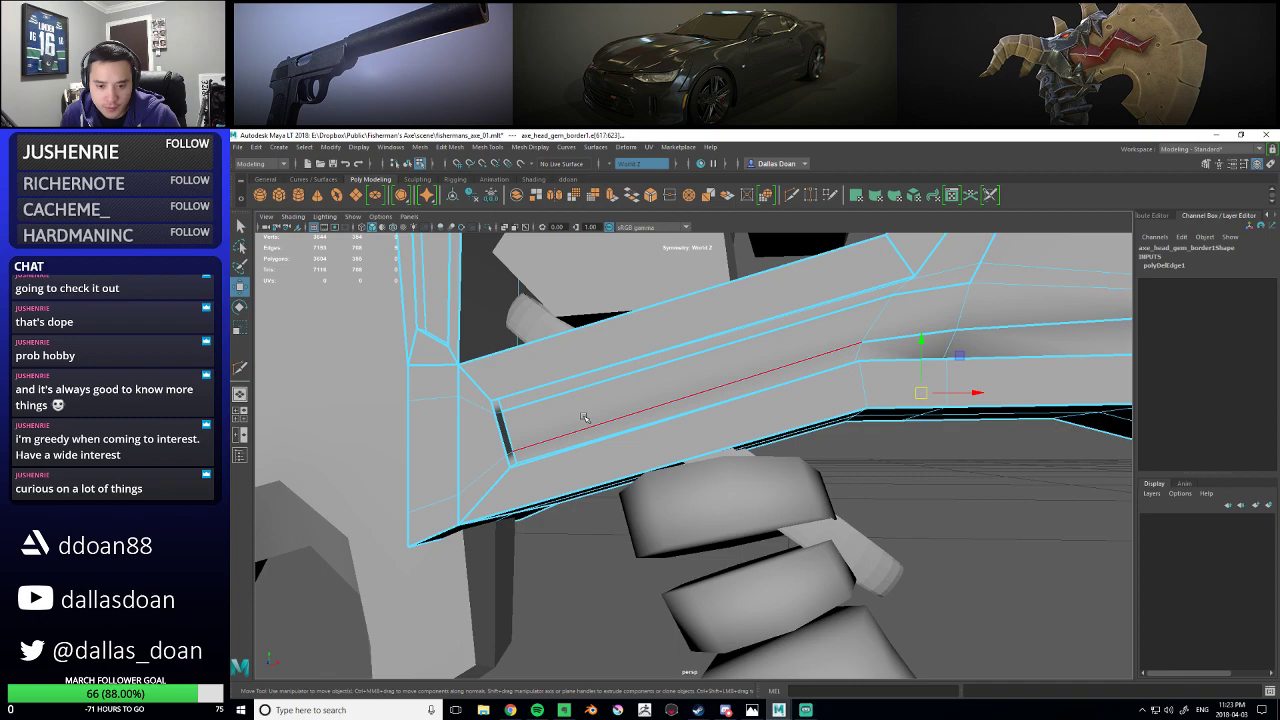
alt+drag(585, 420, 771, 412)
right_drag(771, 412, 765, 474)
alt+drag(765, 472, 840, 438)
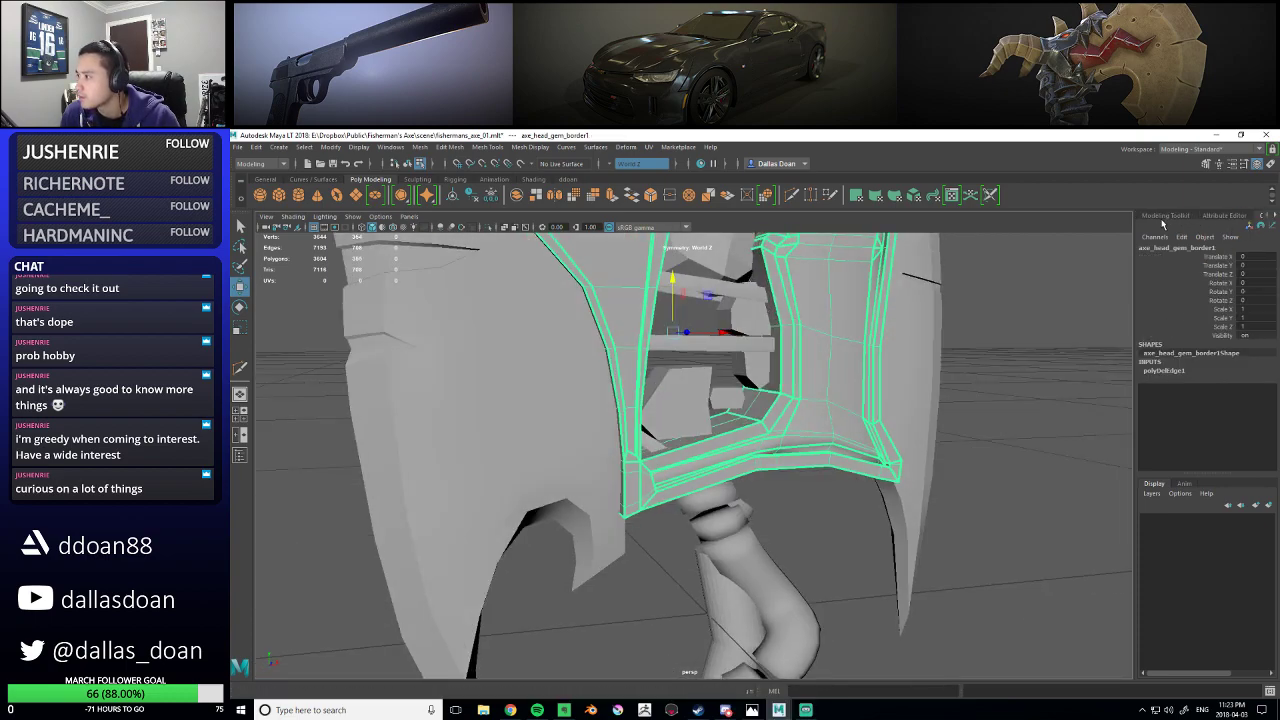
- Open the Modeling Toolkit and change the symmetry setting to Object Z
click(1165, 216)
scroll(924, 418, up, 3)
alt+drag(924, 418, 851, 440)
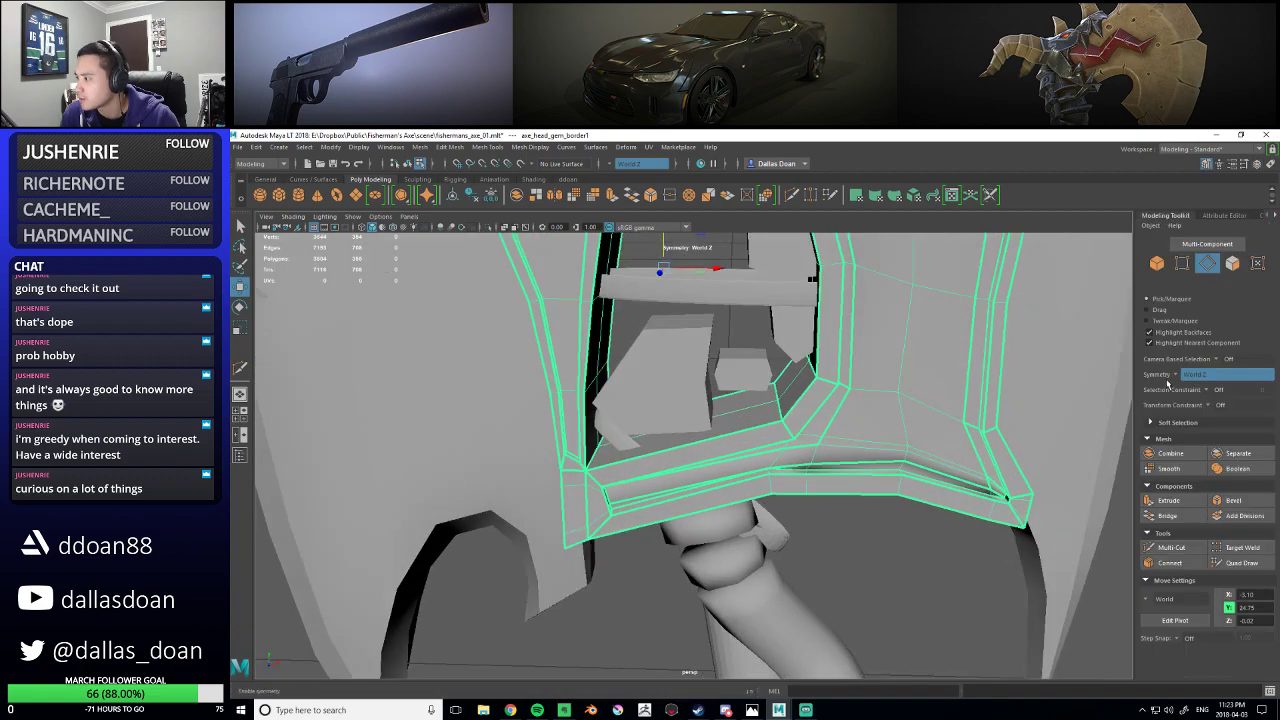
click(1190, 375)
click(1167, 375)
click(1177, 375)
click(1206, 414)
alt+drag(1060, 437, 1038, 447)
- Insert a support edge loop close to the end of the lower strip's panel with Multi-Cut
shift+right_drag(708, 439, 643, 461)
mouse_move(660, 470)
alt+mouse_down()
mouse_move(633, 452)
mouse_move(635, 465)
mouse_move(663, 451)
mouse_move(684, 465)
alt+mouse_up()
key(w)
- Select the recessed panel faces along the lower strip and wide arm, and start a Multi-Cut at the strip's outer corner
right_drag(686, 410, 686, 450)
scroll(678, 470, up, 5)
mouse_move(678, 470)
alt+mouse_down()
mouse_move(693, 437)
mouse_move(693, 470)
alt+mouse_up()
shift+right_drag(693, 470, 685, 464)
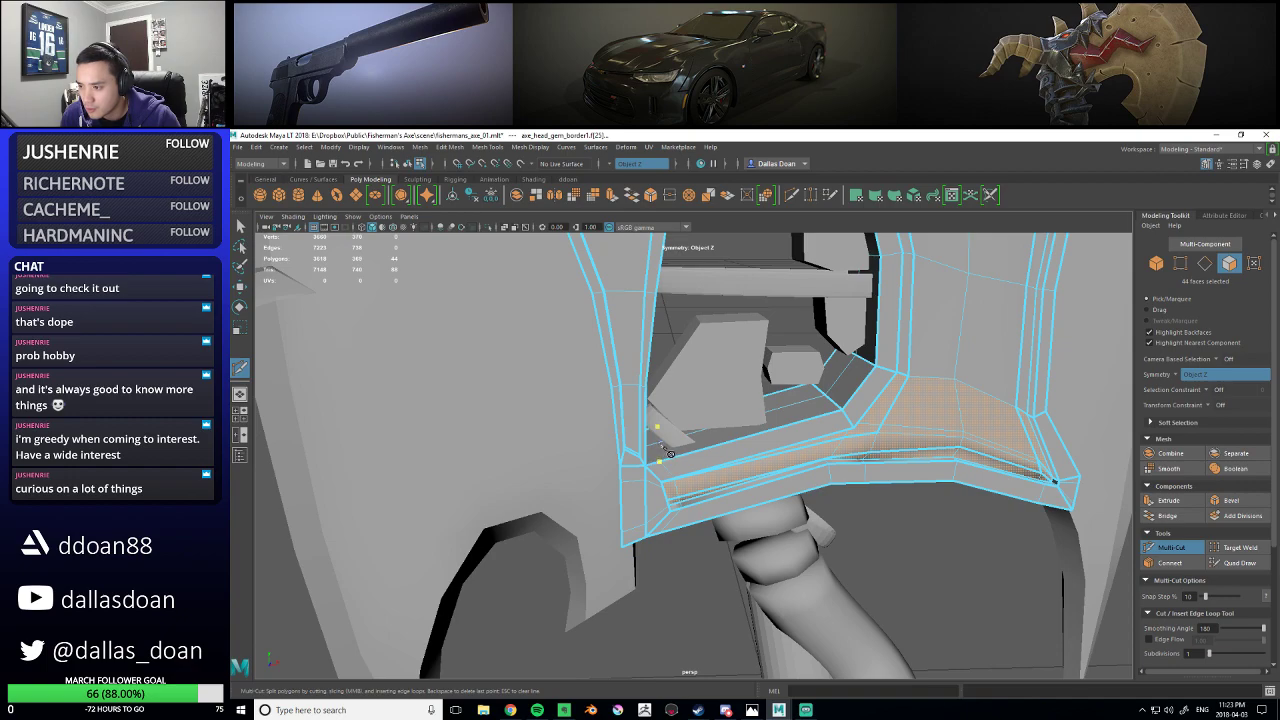
alt+drag(674, 454, 631, 476)
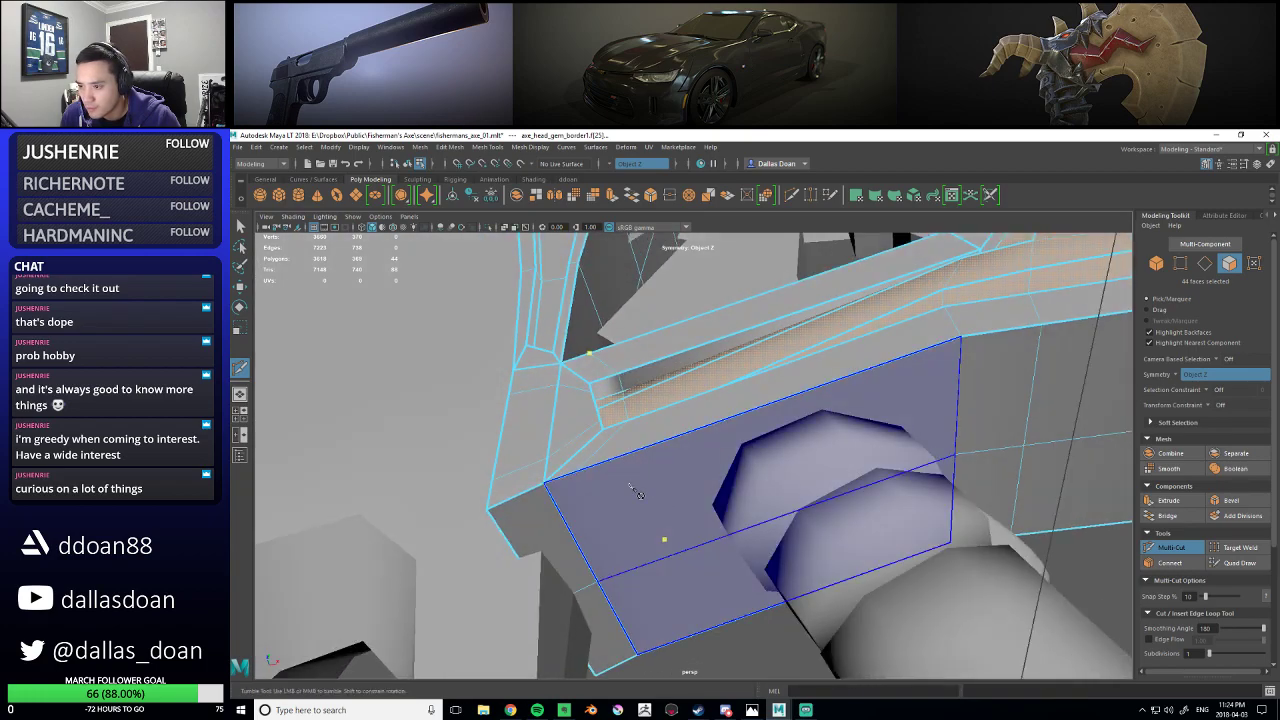
click(576, 473)
alt+drag(645, 531, 650, 560)
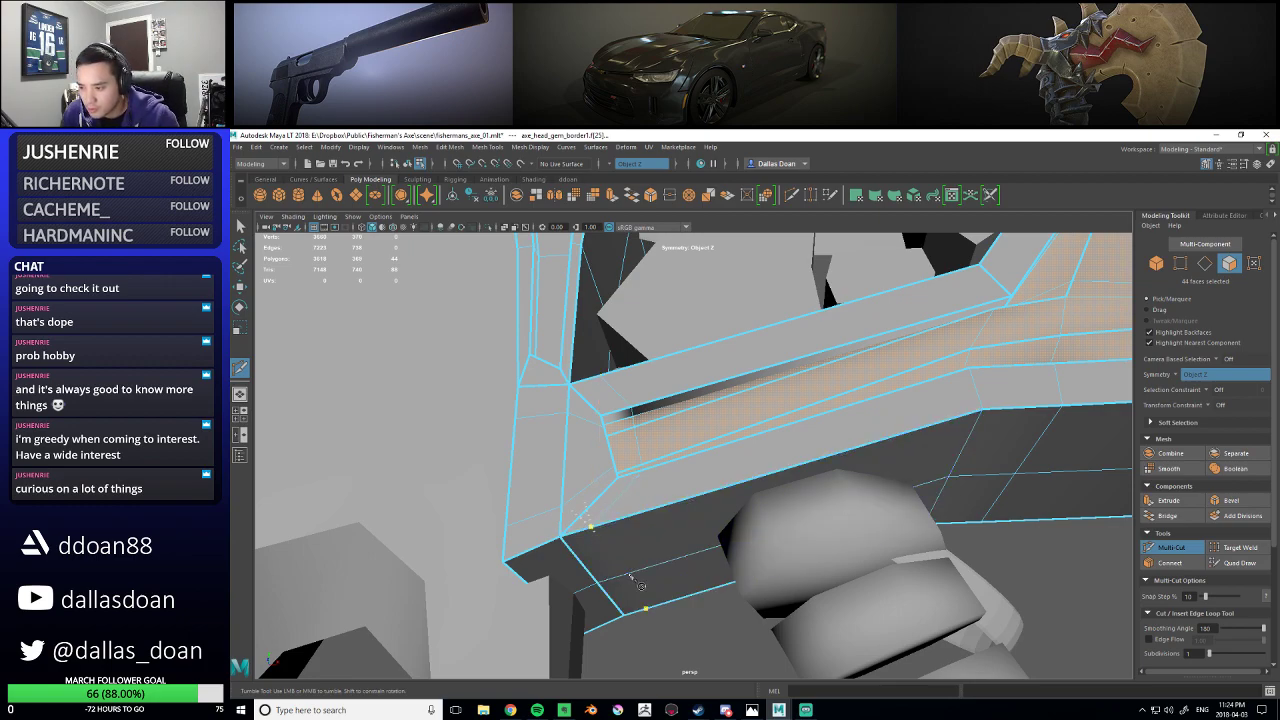
alt+drag(640, 582, 645, 582)
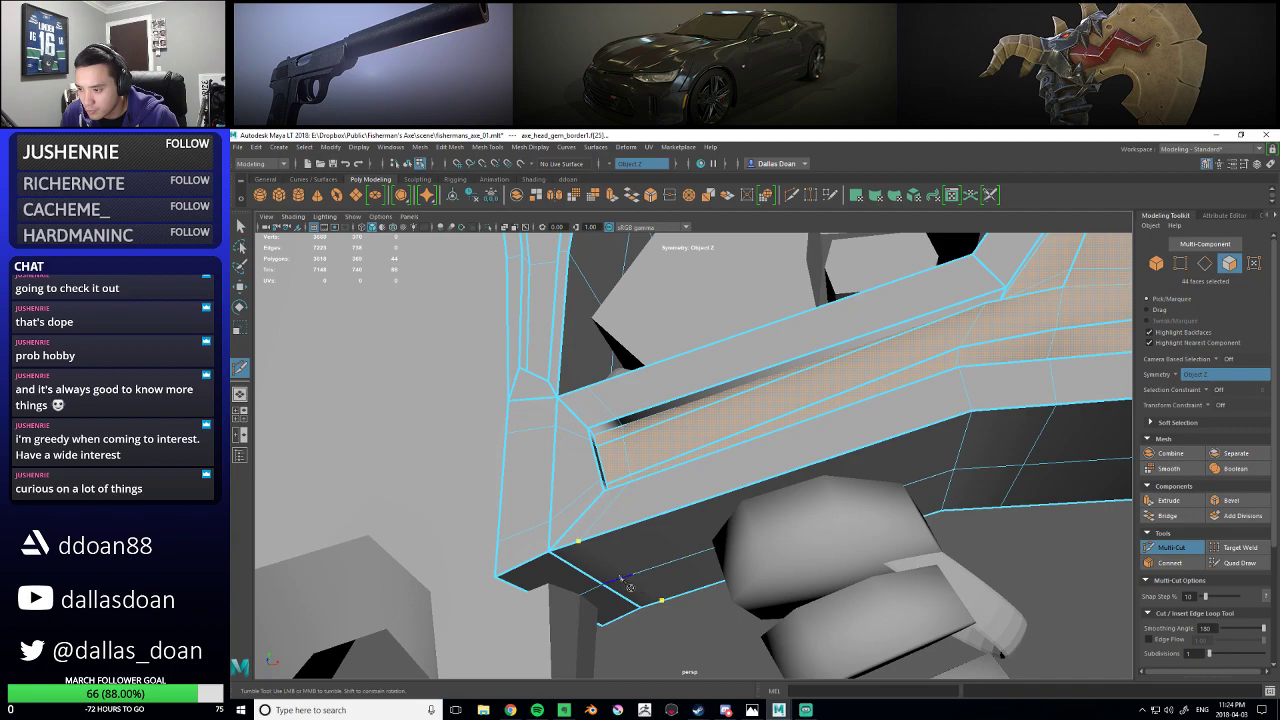
alt+drag(633, 578, 870, 541)
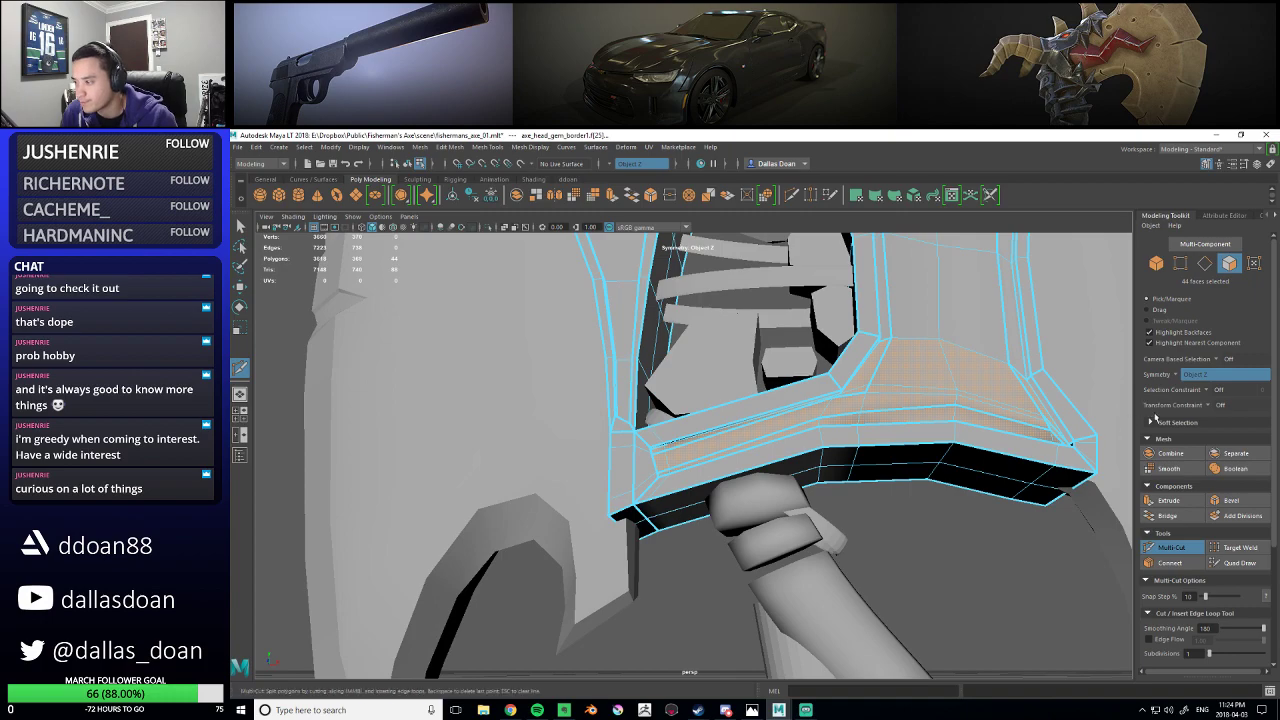
- Turn symmetry off and place a first cut point on the outer edge of the gem border's lower strip
click(1172, 379)
click(1183, 385)
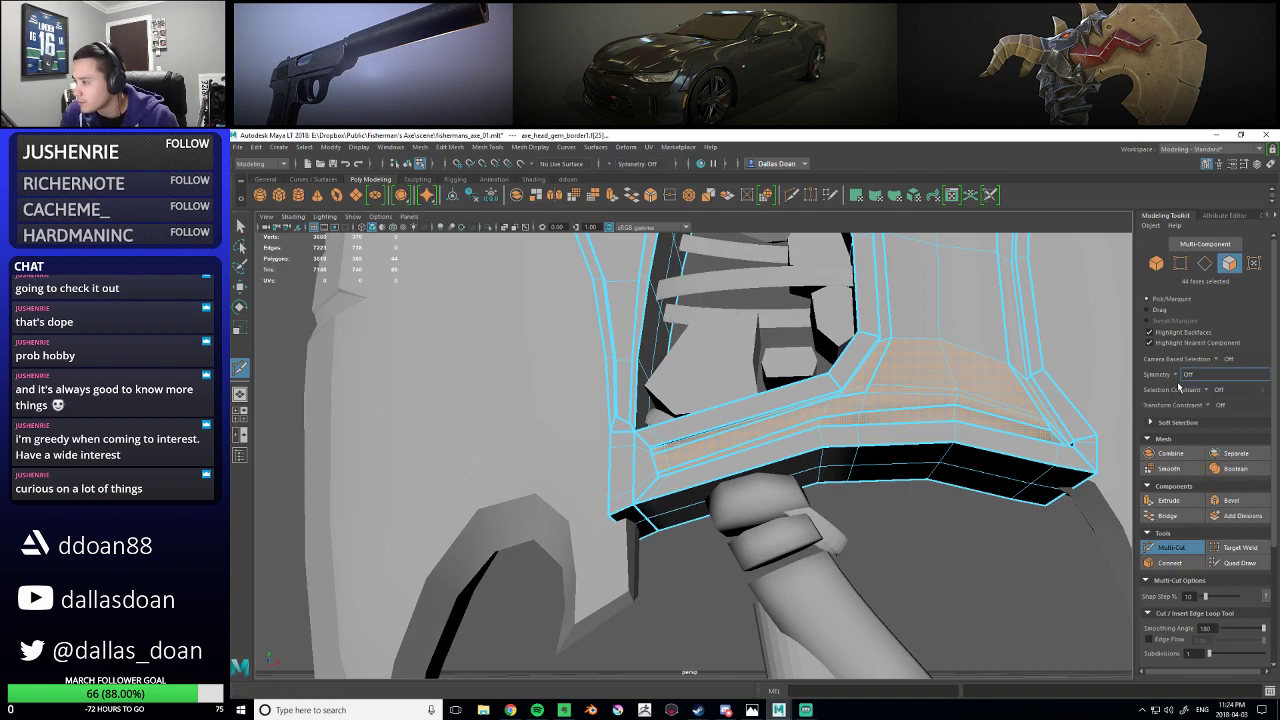
alt+drag(790, 500, 800, 482)
alt+middle_drag(688, 518, 750, 477)
scroll(750, 477, up, 4)
click(739, 410)
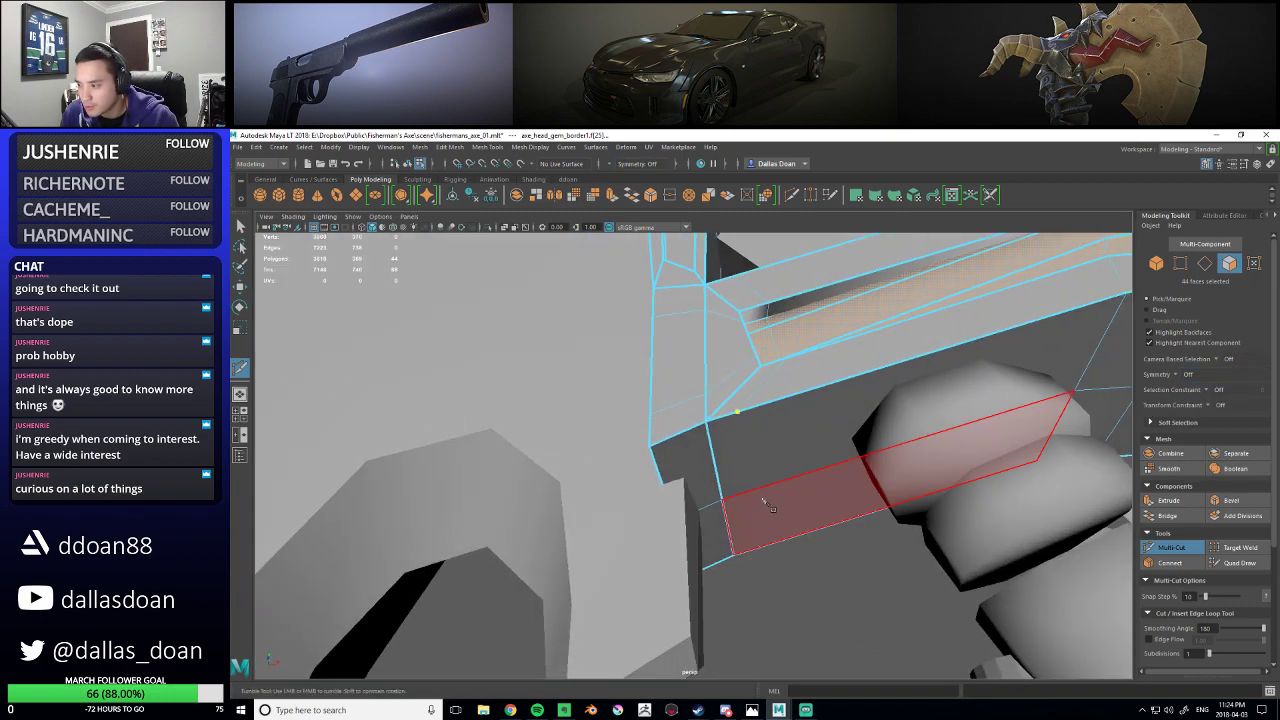
- Leave the cut, isolate the axe head gem border in the viewport and switch to vertex selection
key(w)
right_drag(787, 443, 757, 417)
alt+drag(757, 417, 799, 408)
right_drag(799, 408, 850, 393)
alt+drag(850, 393, 799, 463)
key(ctrl+1)
scroll(811, 483, up, 4)
right_drag(736, 422, 729, 412)
alt+drag(811, 457, 827, 529)
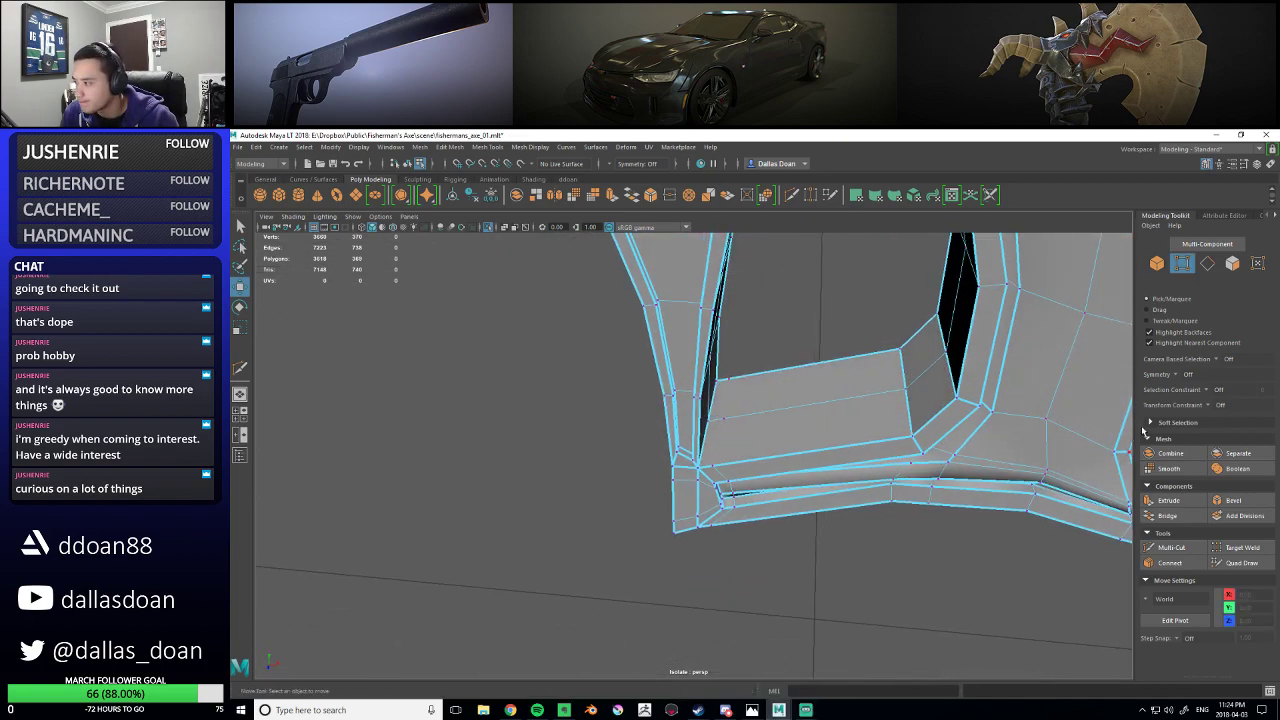
- Cut a new line of edges around the border's lower strip beside the corner with Multi-Cut
alt+drag(780, 450, 803, 443)
shift+right_drag(792, 414, 722, 415)
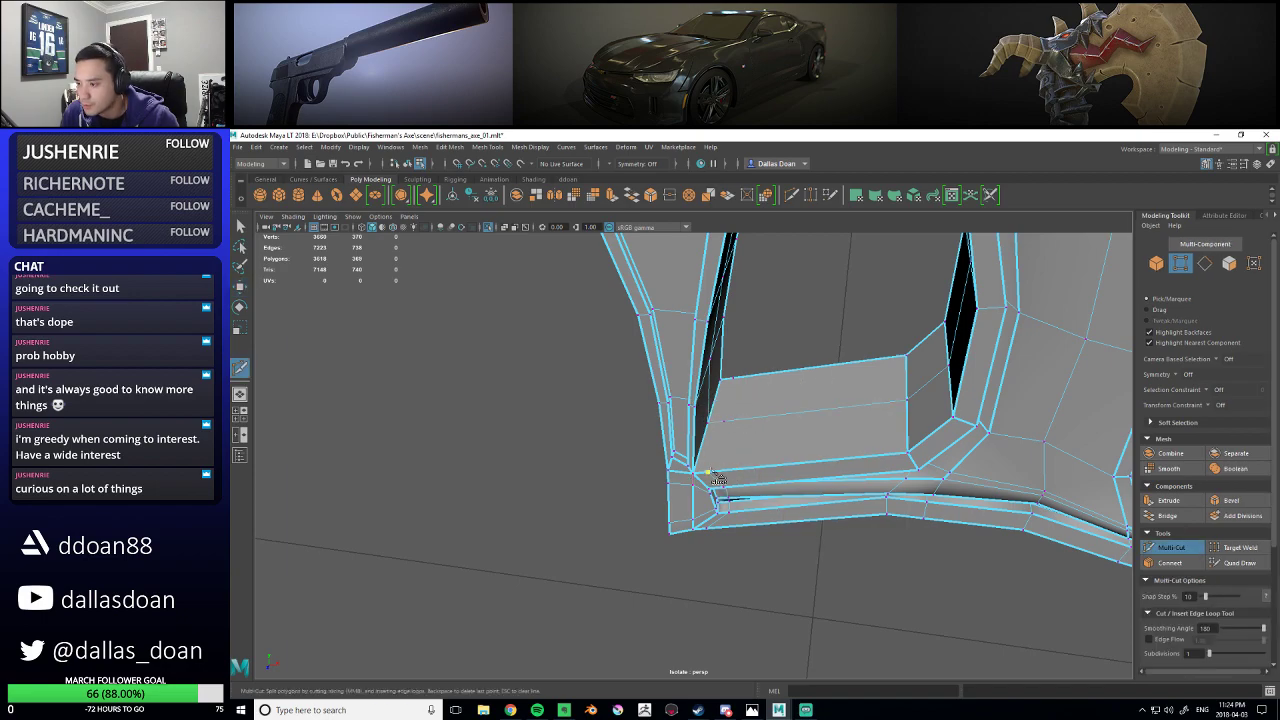
alt+drag(761, 426, 722, 440)
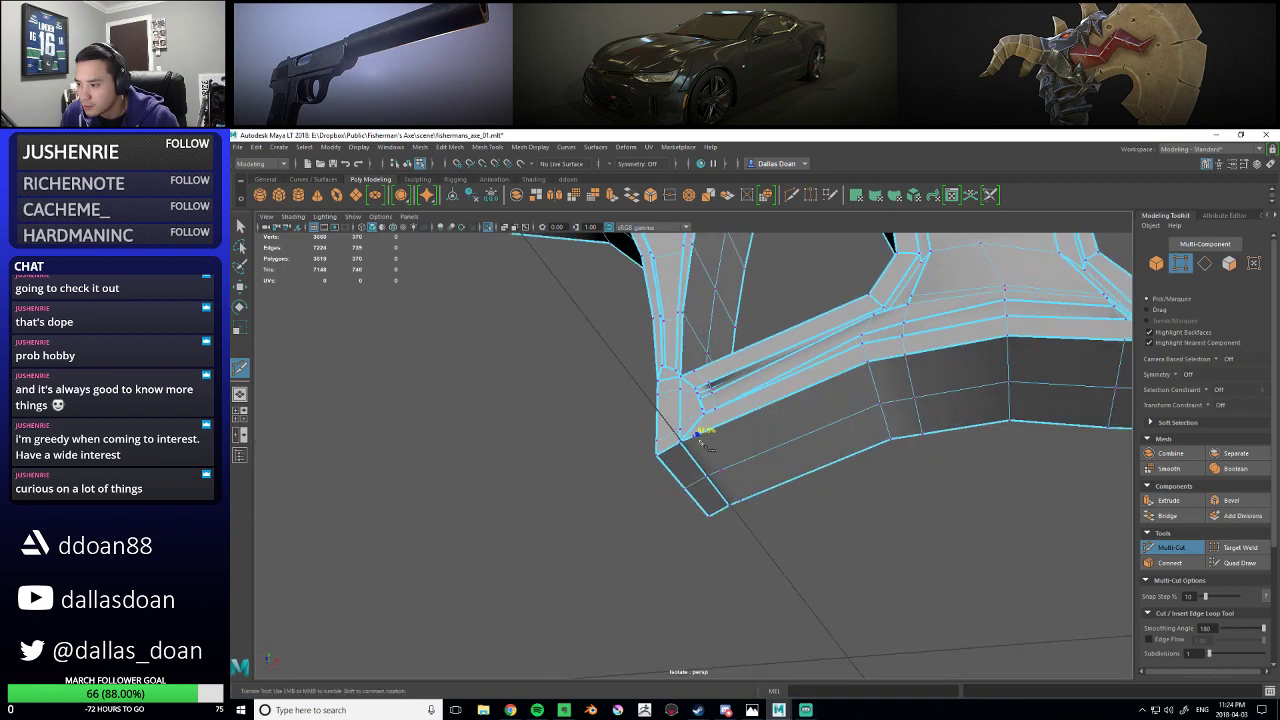
click(721, 471)
right_click(729, 476)
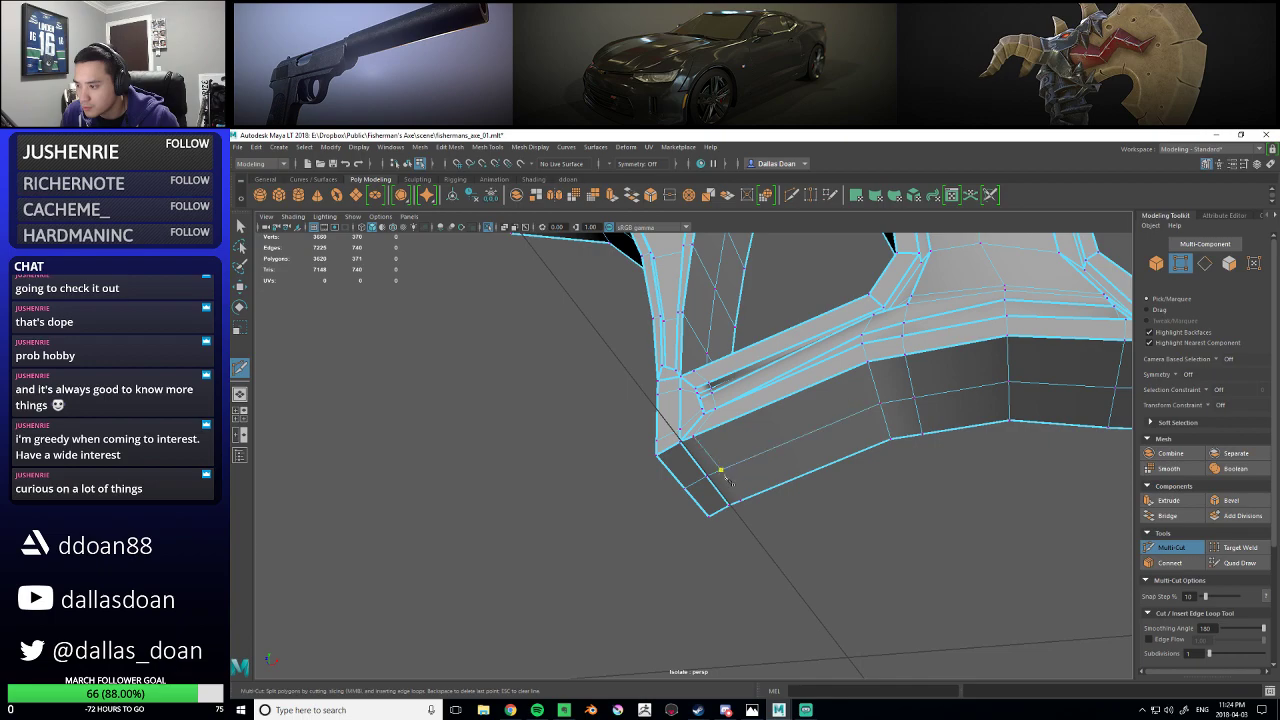
alt+drag(803, 508, 740, 442)
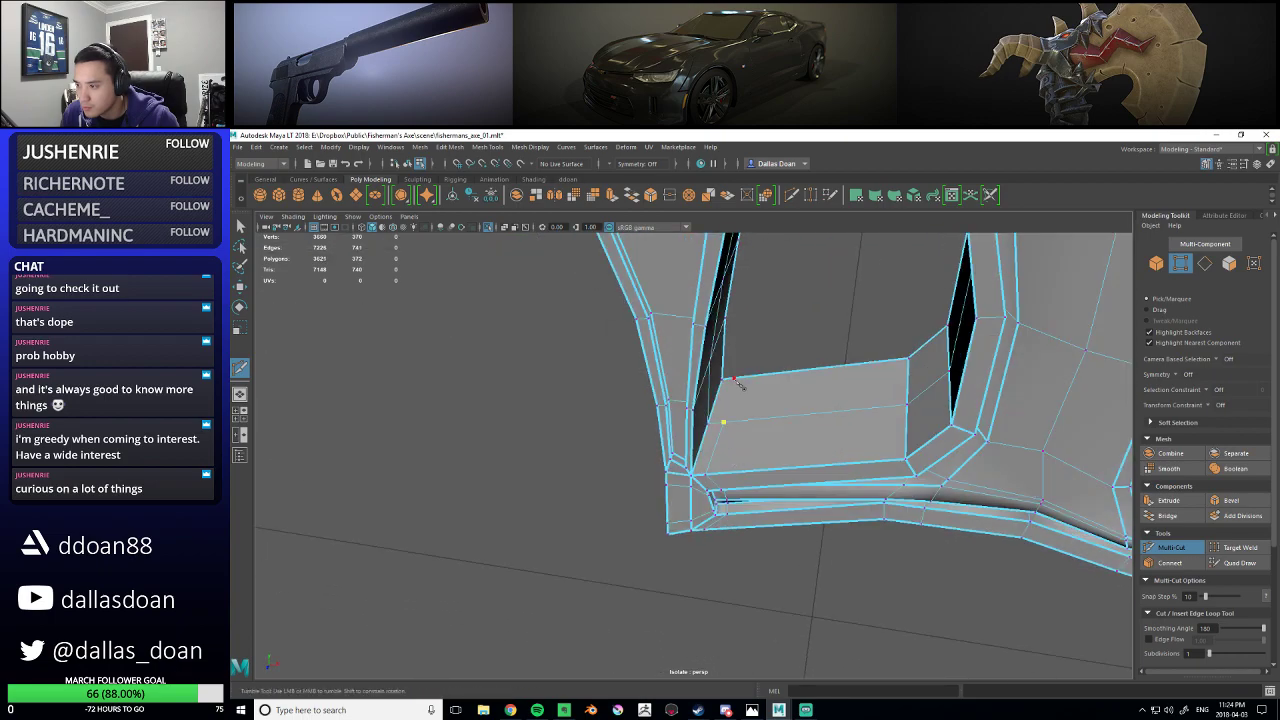
alt+drag(808, 417, 780, 514)
key(w)
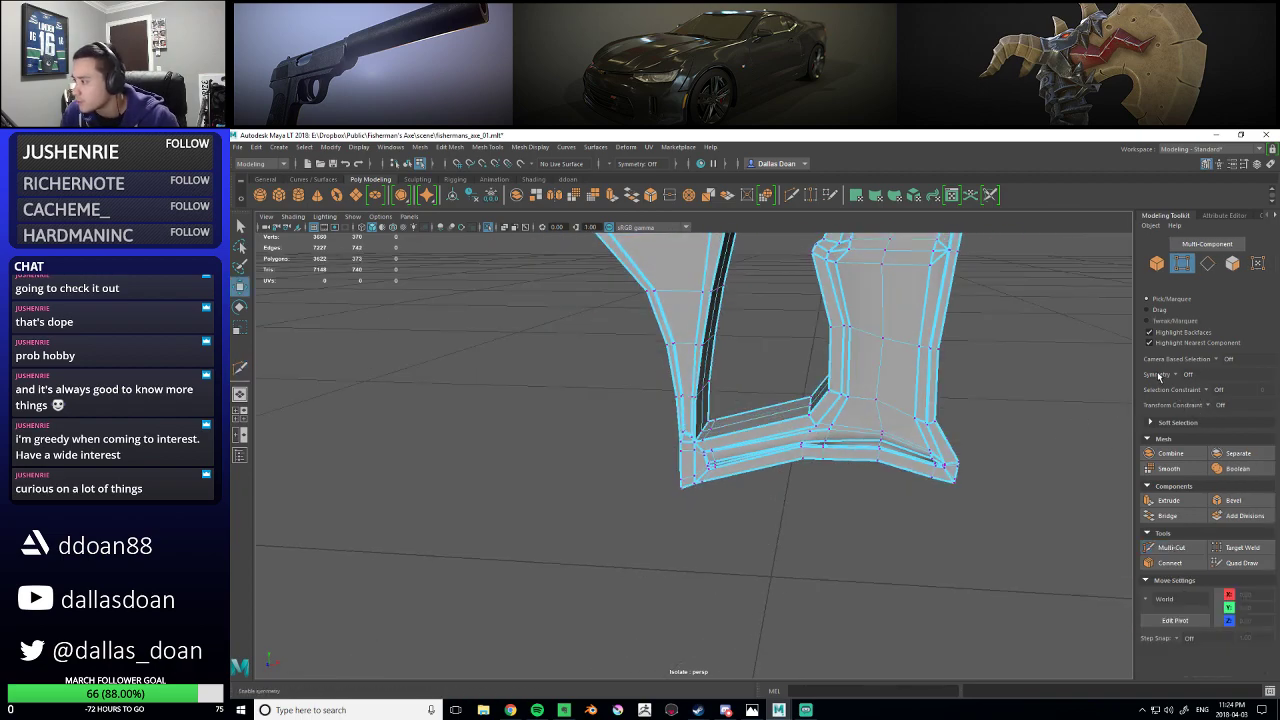
- Set symmetry to Object Z and select the inner edge running along the border's lower strip
click(1186, 376)
scroll(752, 462, up, 3)
alt+drag(752, 462, 793, 446)
click(703, 458)
right_drag(767, 408, 767, 380)
click(731, 448)
alt+drag(731, 448, 818, 386)
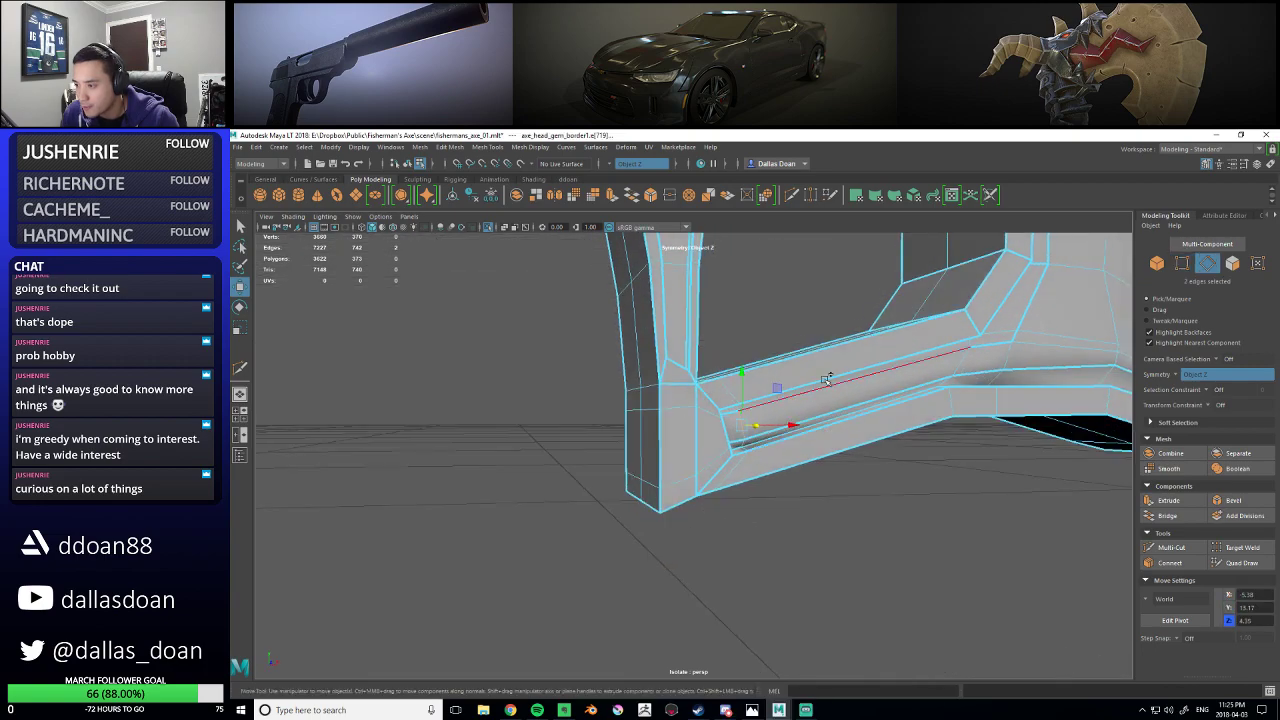
- Select vertices of the new cut on the lower strip to check how Object Z symmetry mirrors them
shift+right_drag(829, 380, 822, 511)
alt+drag(794, 474, 735, 440)
shift+right_drag(735, 440, 674, 441)
alt+drag(700, 460, 745, 443)
key(w)
right_drag(746, 403, 709, 451)
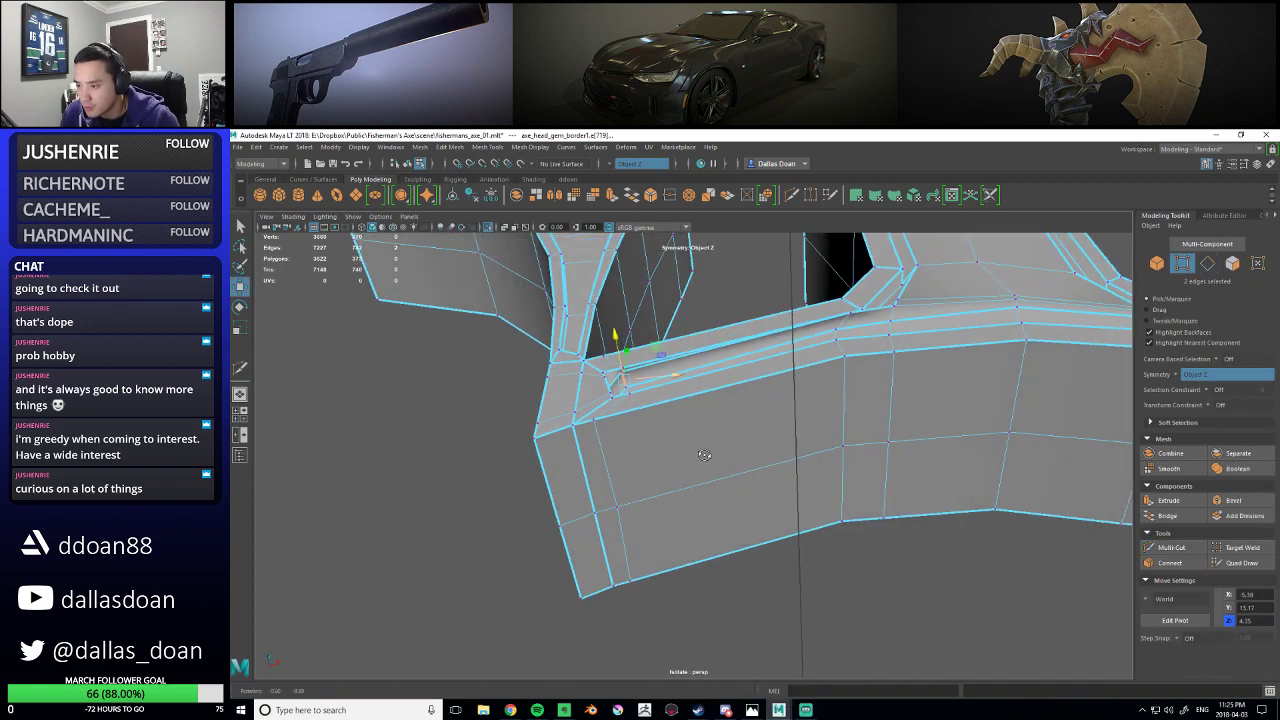
alt+drag(709, 451, 737, 456)
click(846, 442)
alt+drag(846, 442, 806, 492)
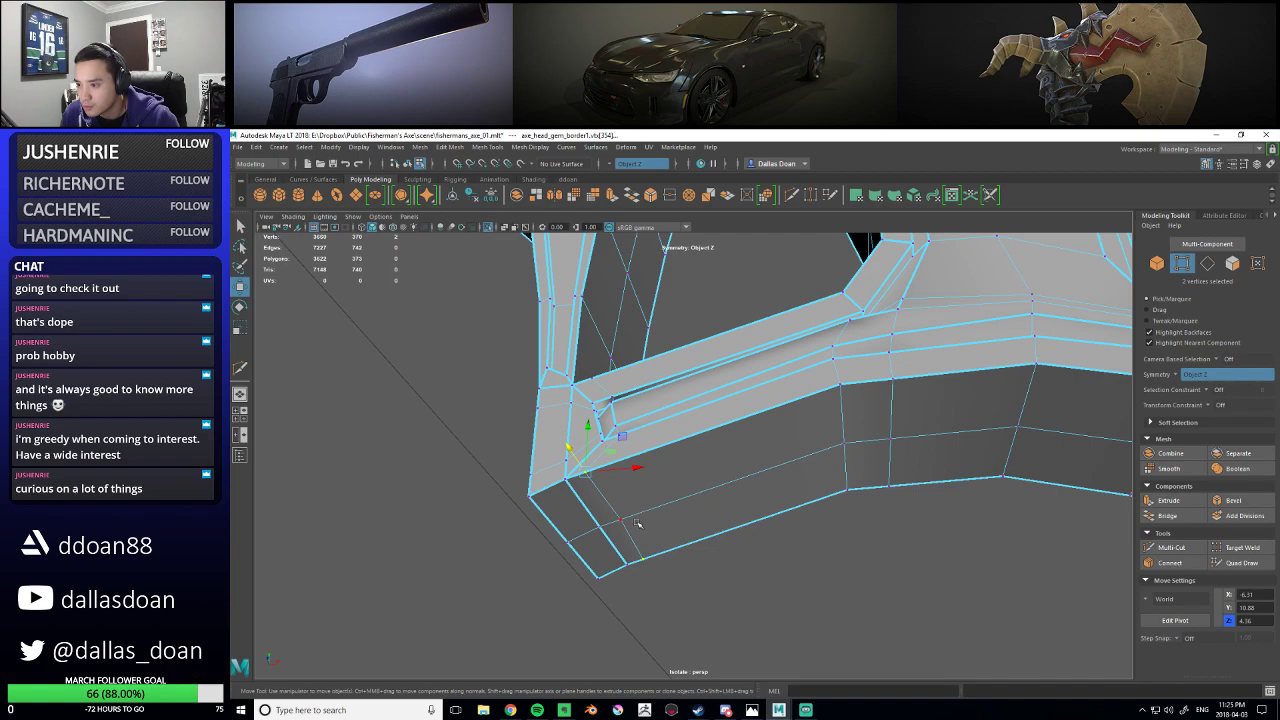
alt+drag(747, 488, 718, 545)
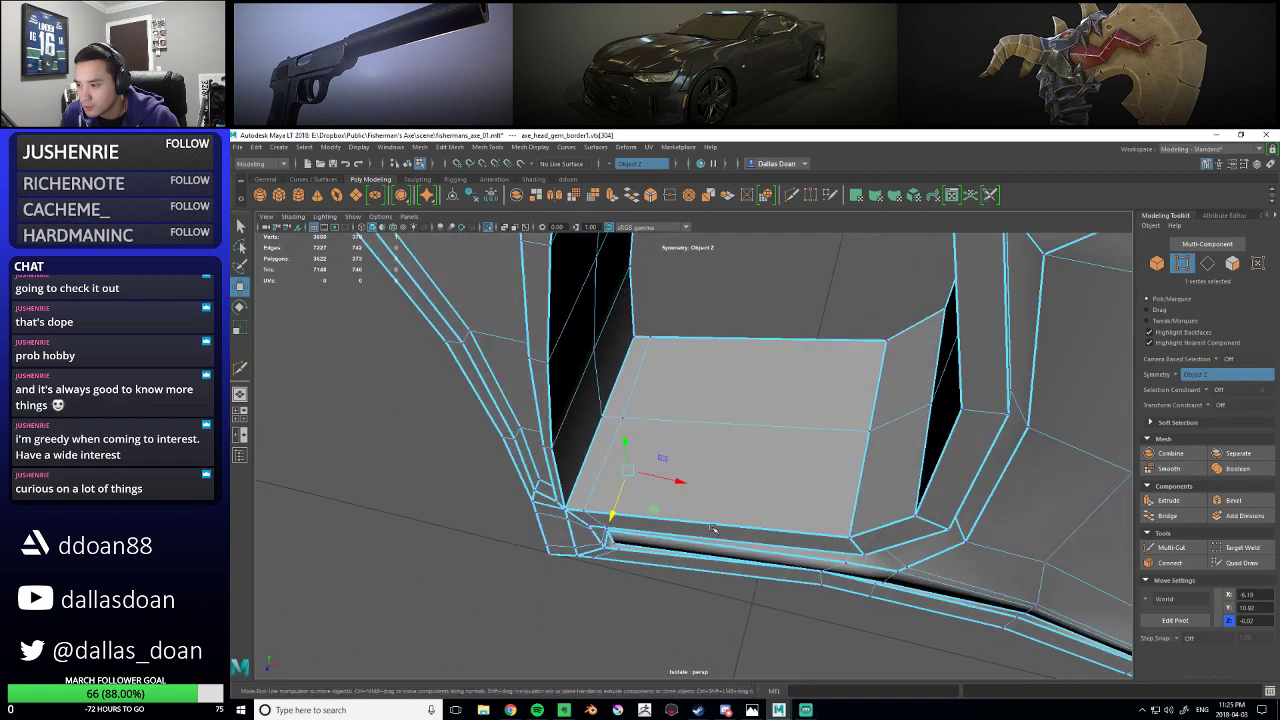
- Start a cut on the lower strip's inner face and switch symmetry to World Z
alt+drag(700, 468, 908, 467)
mouse_move(765, 465)
alt+mouse_down()
mouse_move(745, 467)
mouse_move(762, 427)
mouse_move(748, 465)
alt+mouse_up()
shift+right_click(762, 427)
click(705, 424)
click(1182, 376)
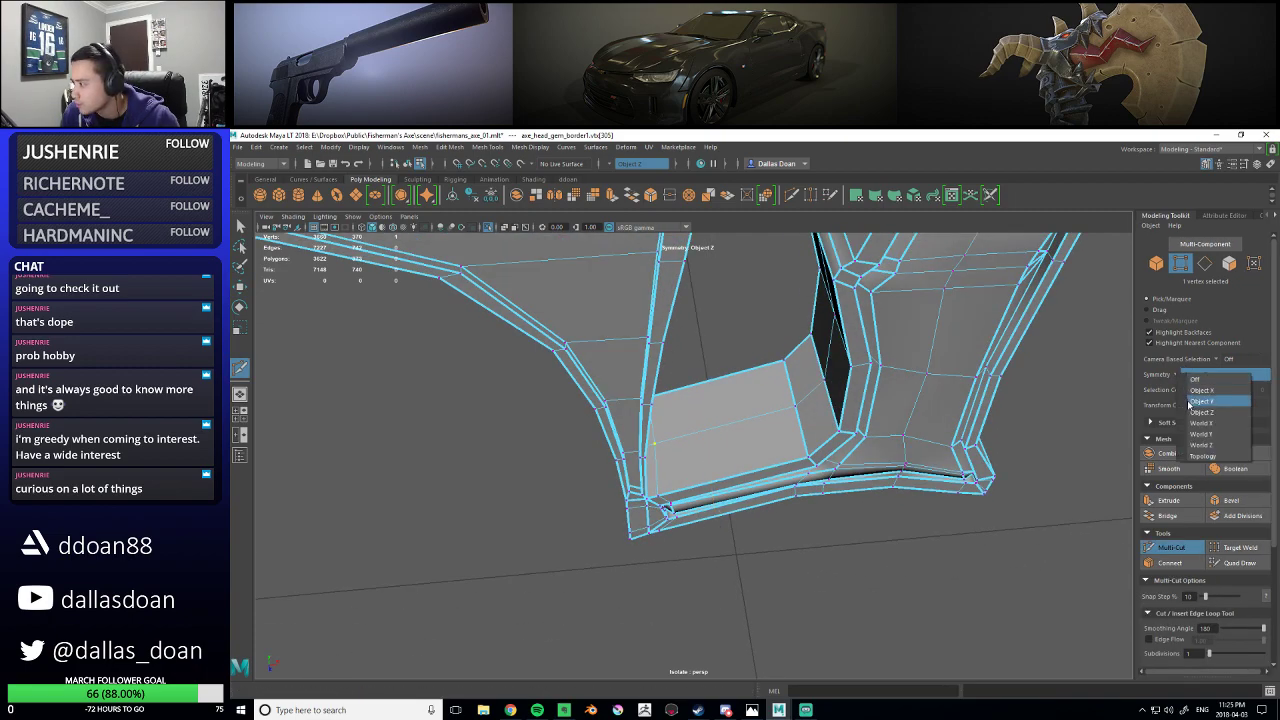
click(1216, 420)
click(1172, 376)
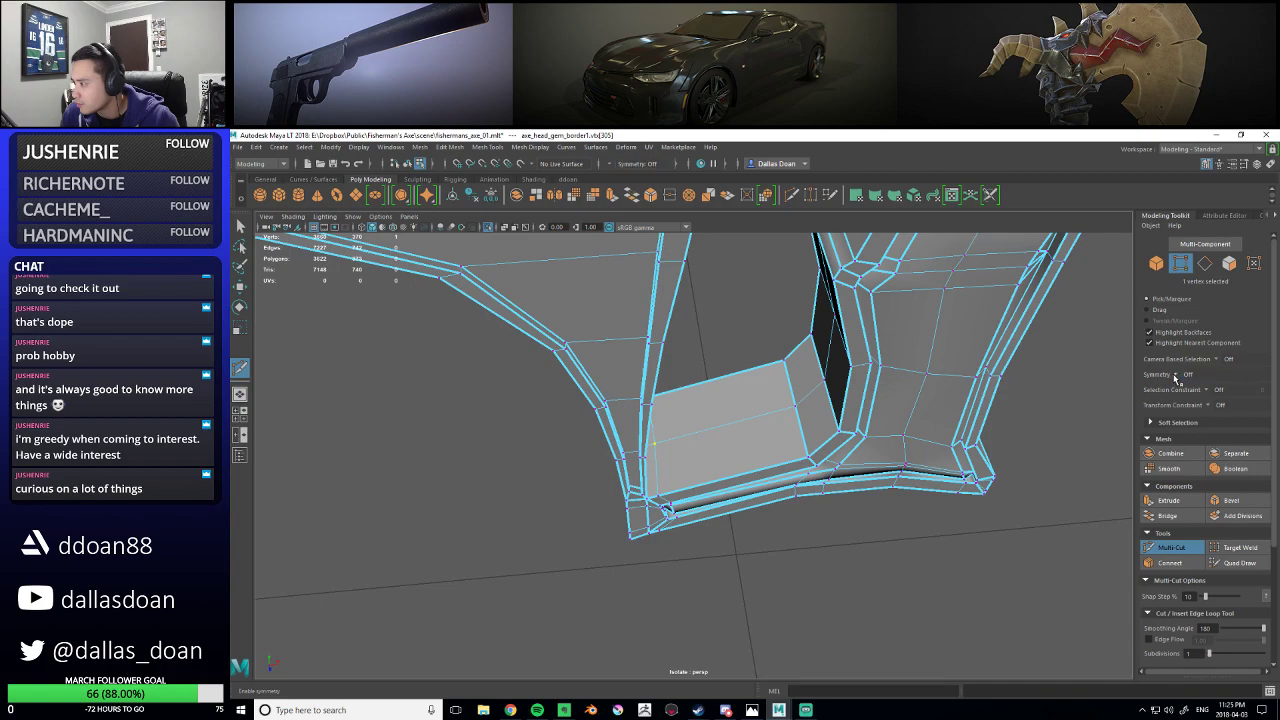
click(1174, 377)
click(1206, 448)
alt+drag(700, 440, 722, 455)
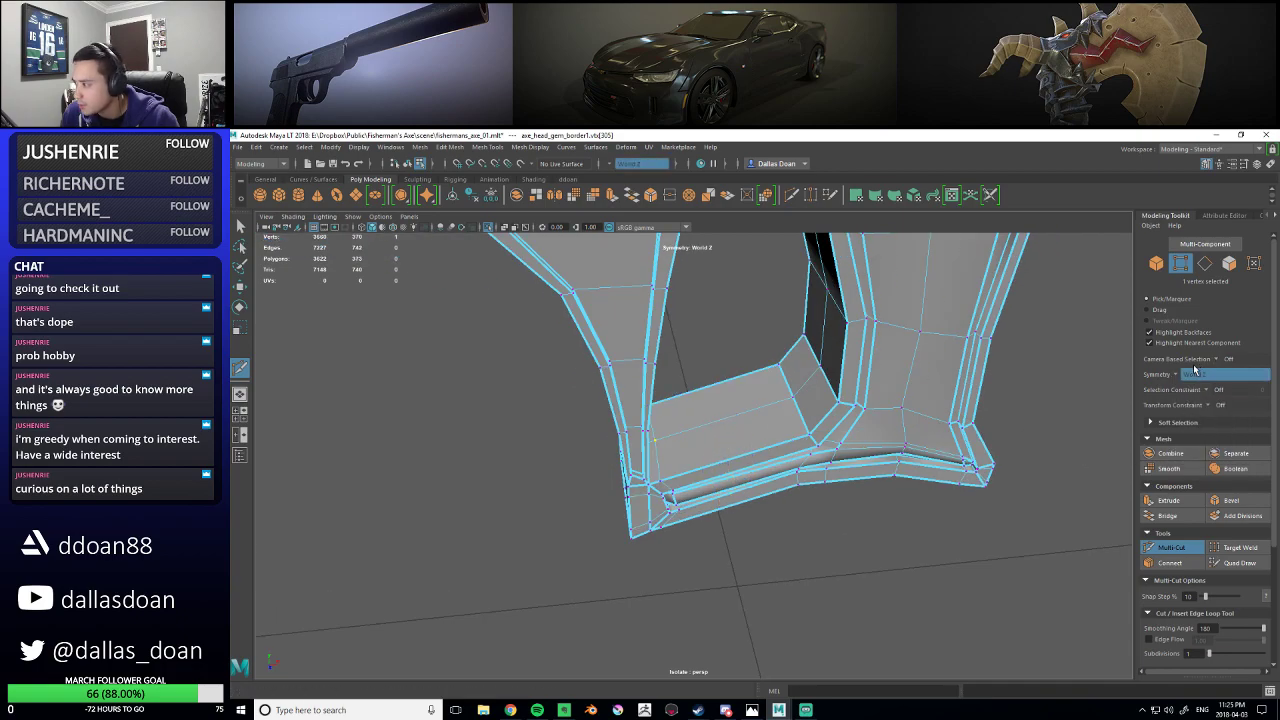
- Try topology symmetry using the edge along the border's lower strip as the symmetry edge
click(1194, 372)
click(1220, 459)
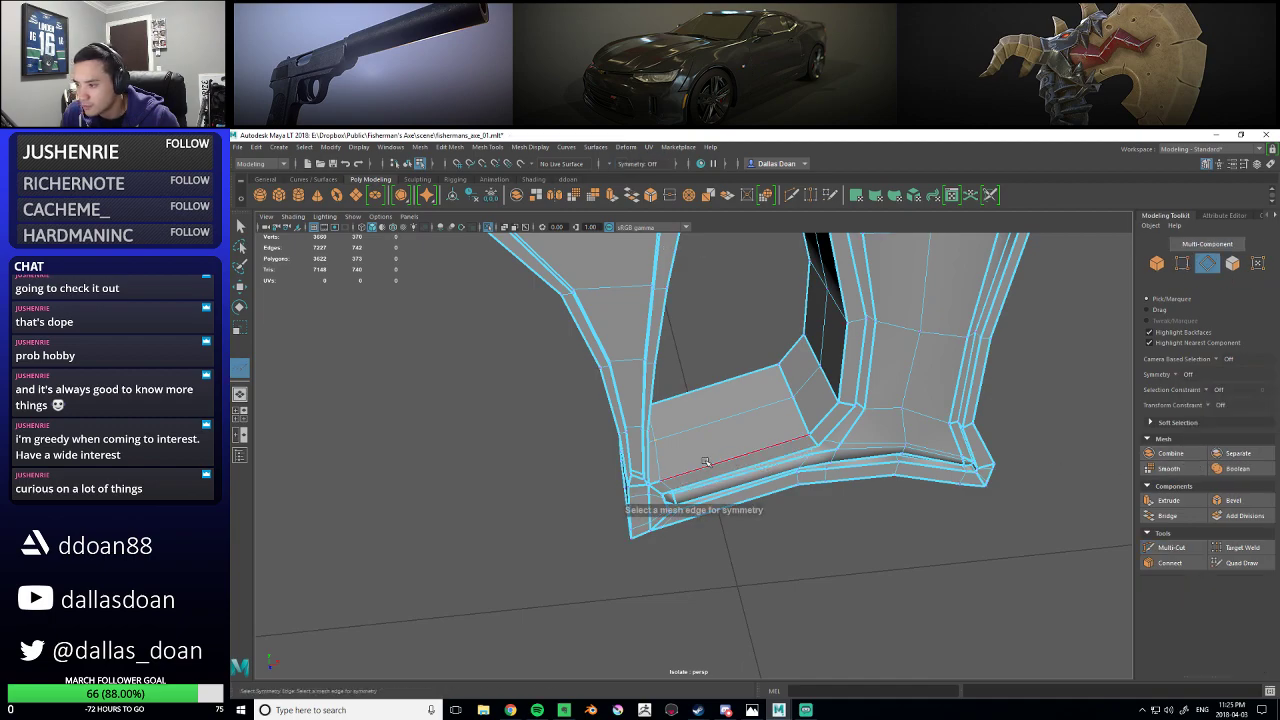
alt+drag(916, 437, 781, 460)
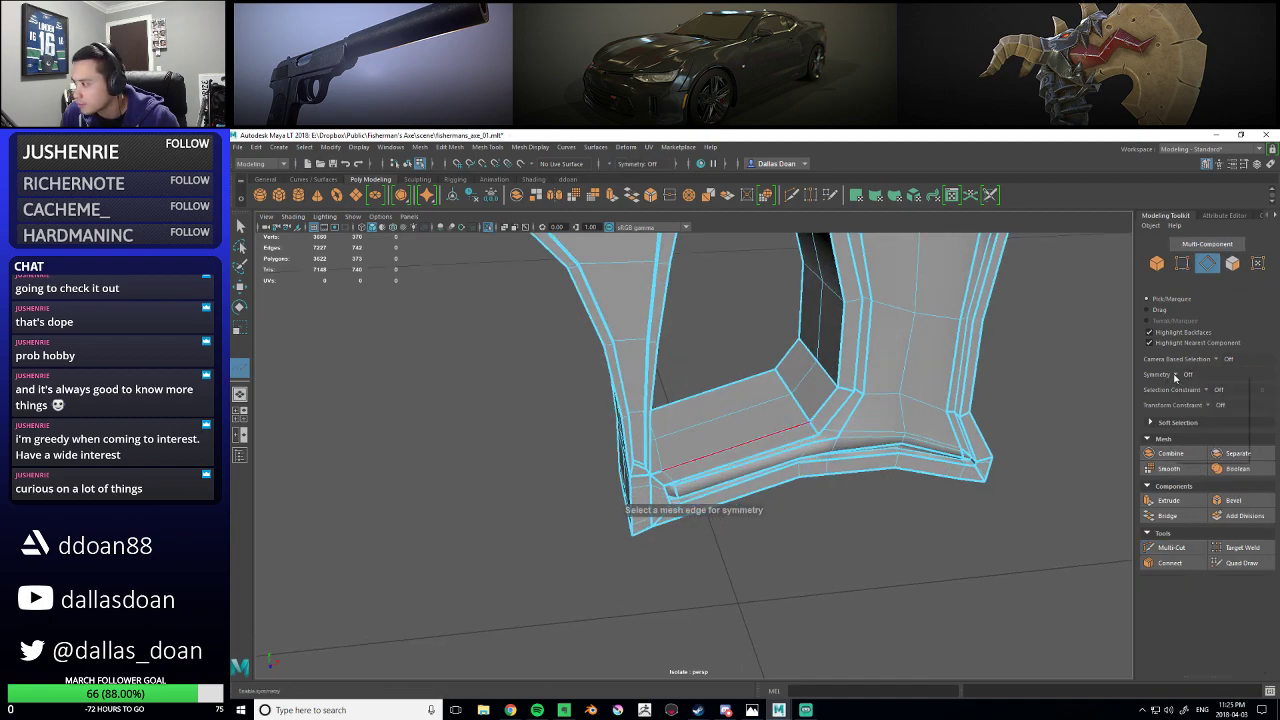
click(1188, 374)
click(1215, 457)
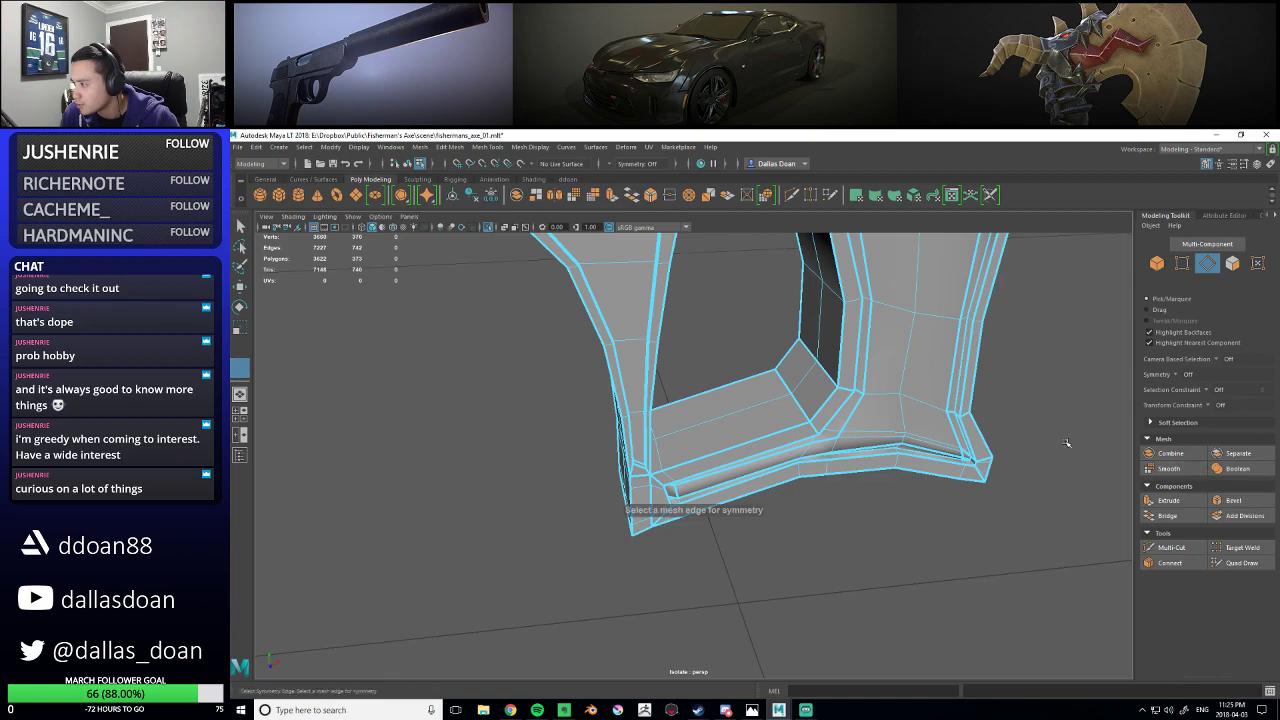
alt+drag(875, 482, 748, 510)
click(729, 468)
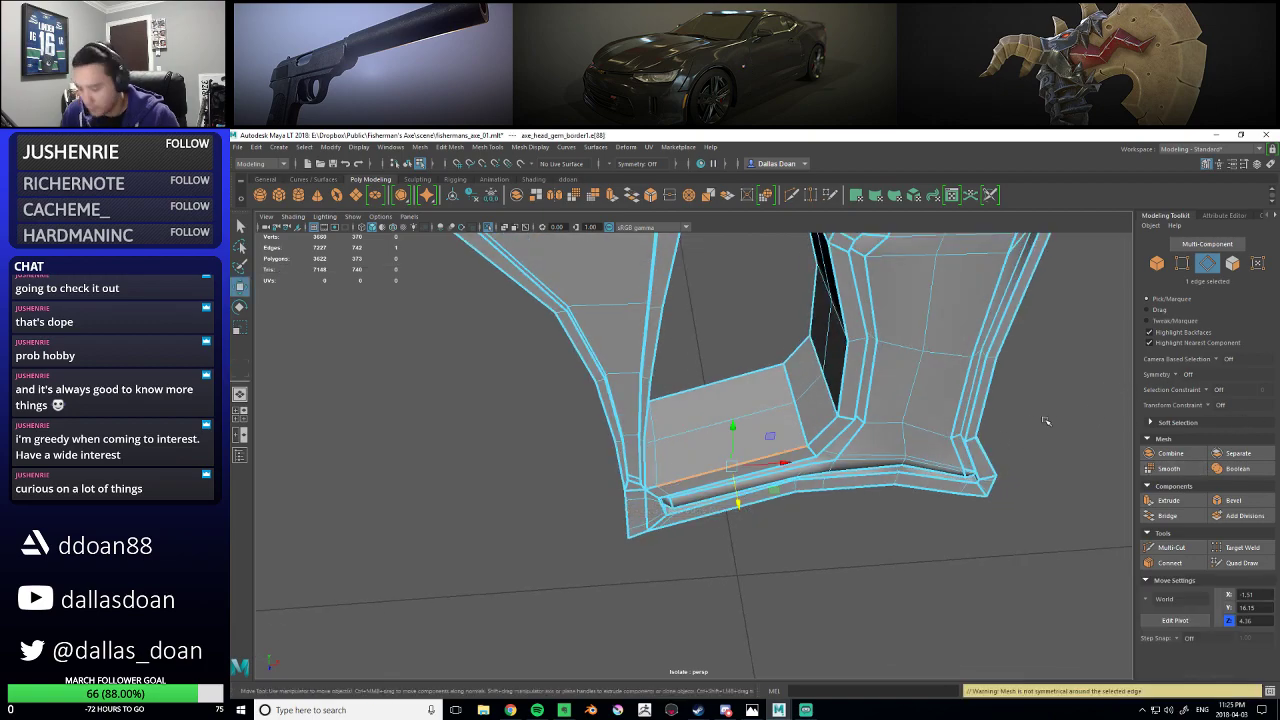
- Return to object selection and retry topology symmetry with the same lower strip edge
key(F8)
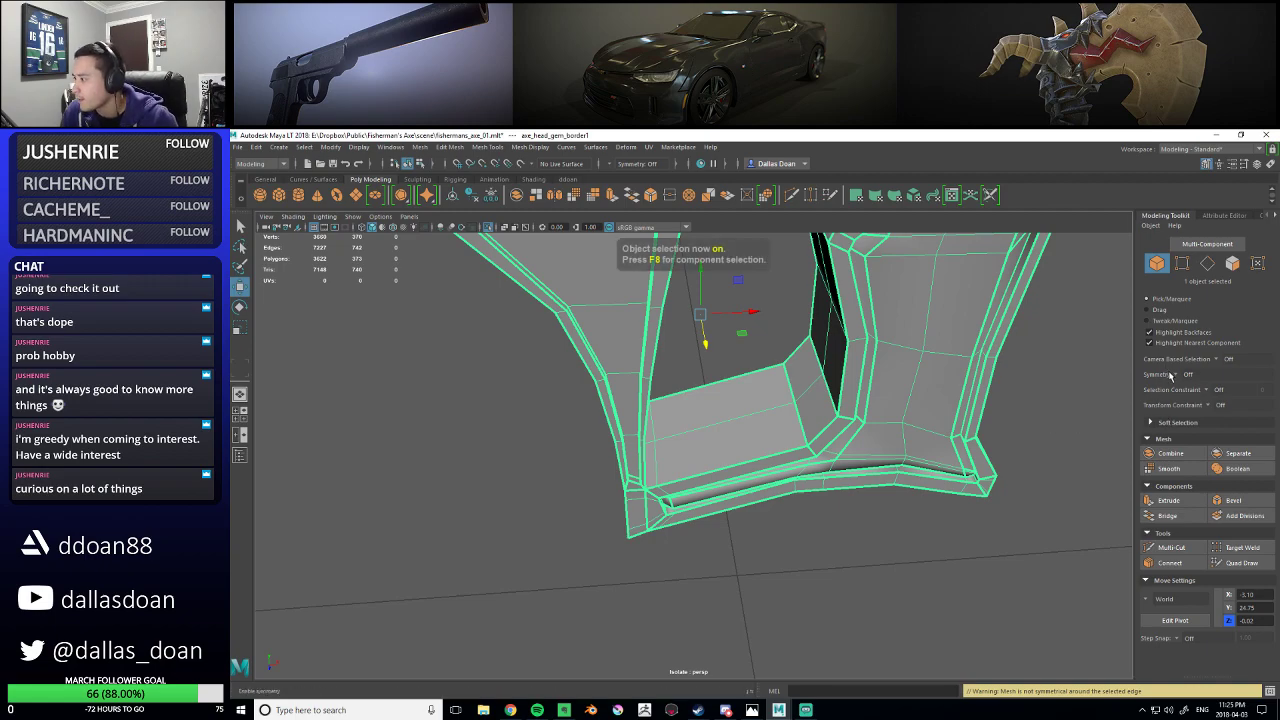
click(1172, 375)
click(1200, 458)
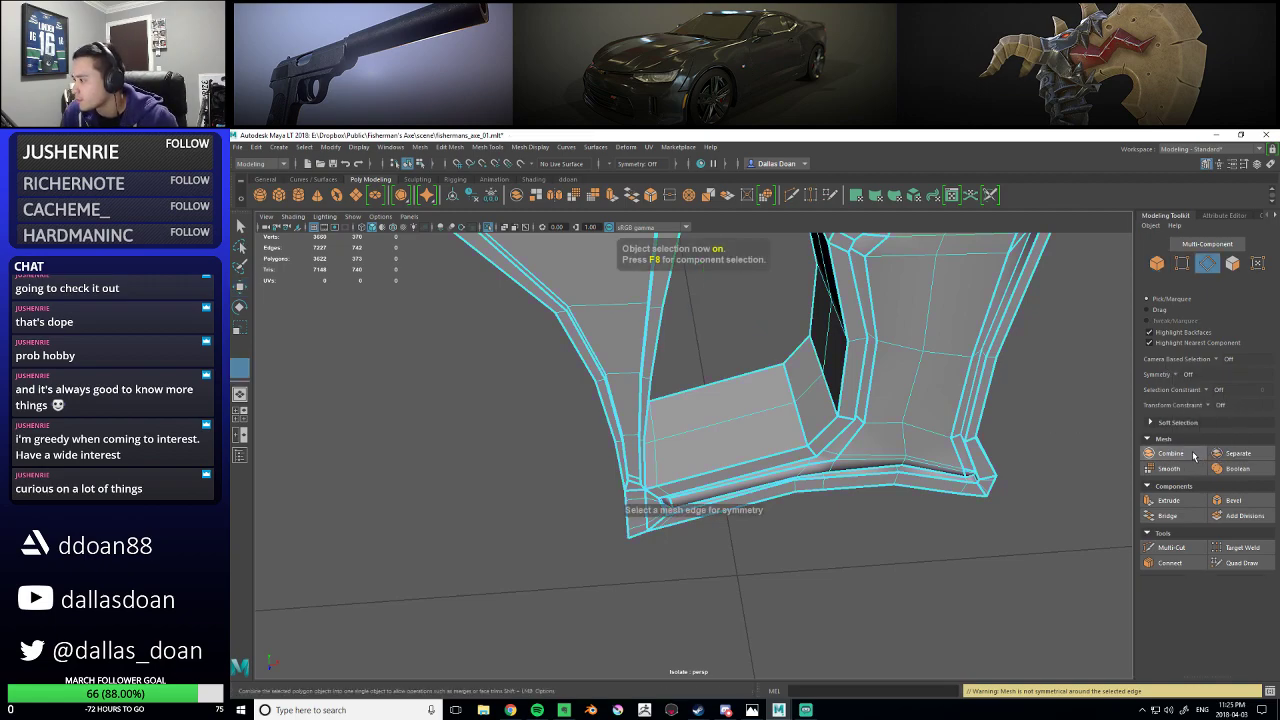
click(725, 468)
alt+drag(690, 473, 694, 446)
- Set symmetry to World Z and switch the border to face selection
click(1177, 379)
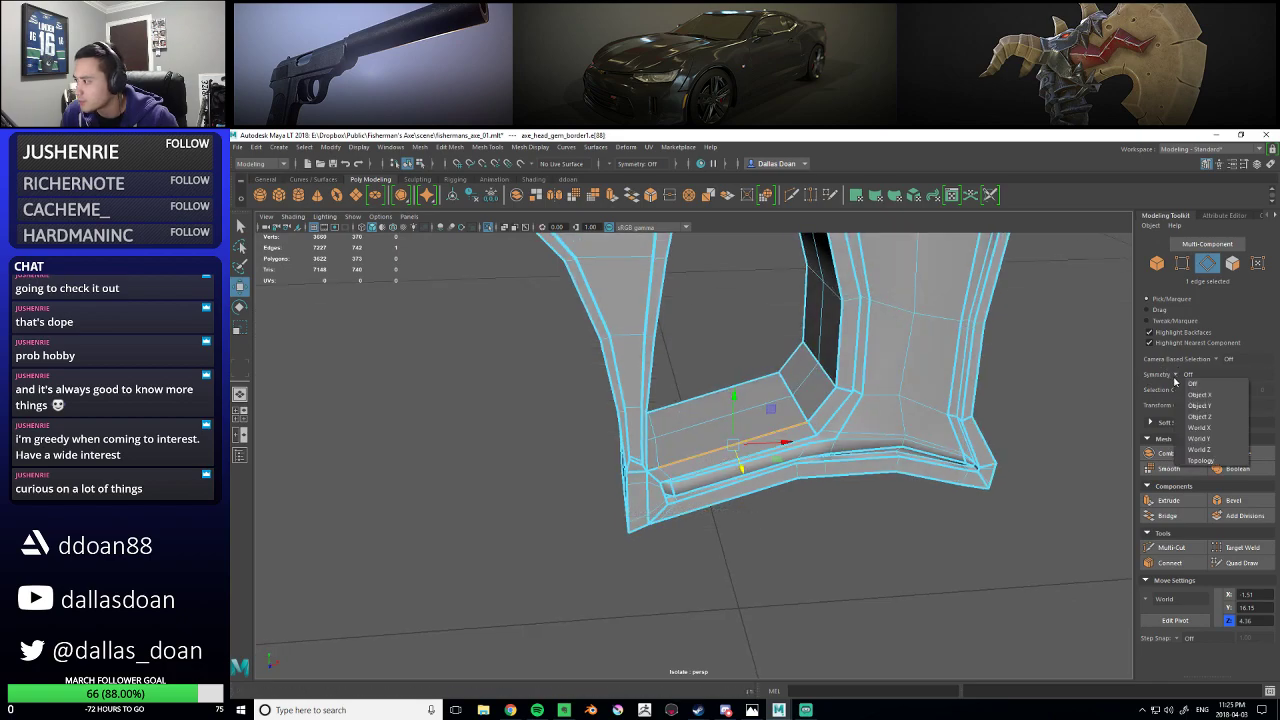
click(1205, 450)
alt+drag(865, 406, 862, 418)
right_drag(799, 395, 801, 472)
alt+drag(802, 458, 806, 468)
- Return to object selection, show the border in smooth preview and end isolation to display the whole axe
key(F8)
alt+right_drag(801, 446, 784, 440)
alt+drag(784, 440, 840, 384)
click(848, 384)
click(809, 383)
key(3)
click(886, 384)
key(ctrl+1)
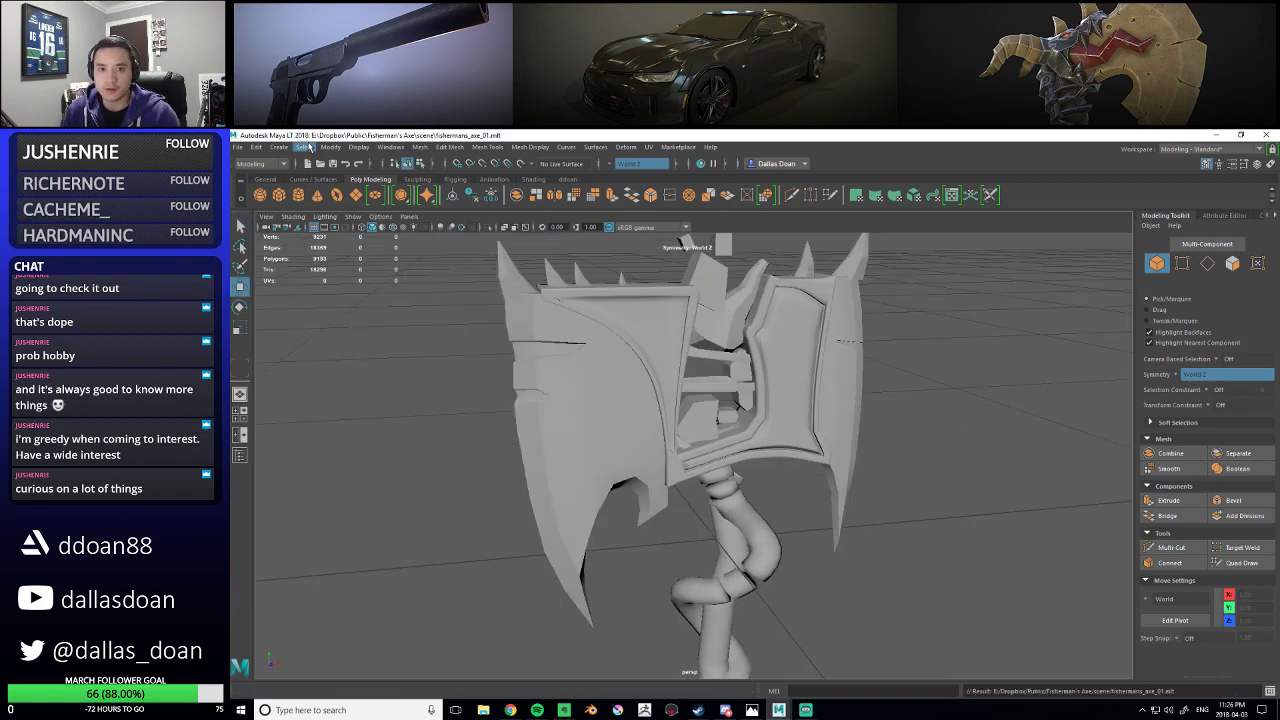
- Review the undo queue settings in Preferences and save the preferences
click(390, 147)
mouse_move(440, 251)
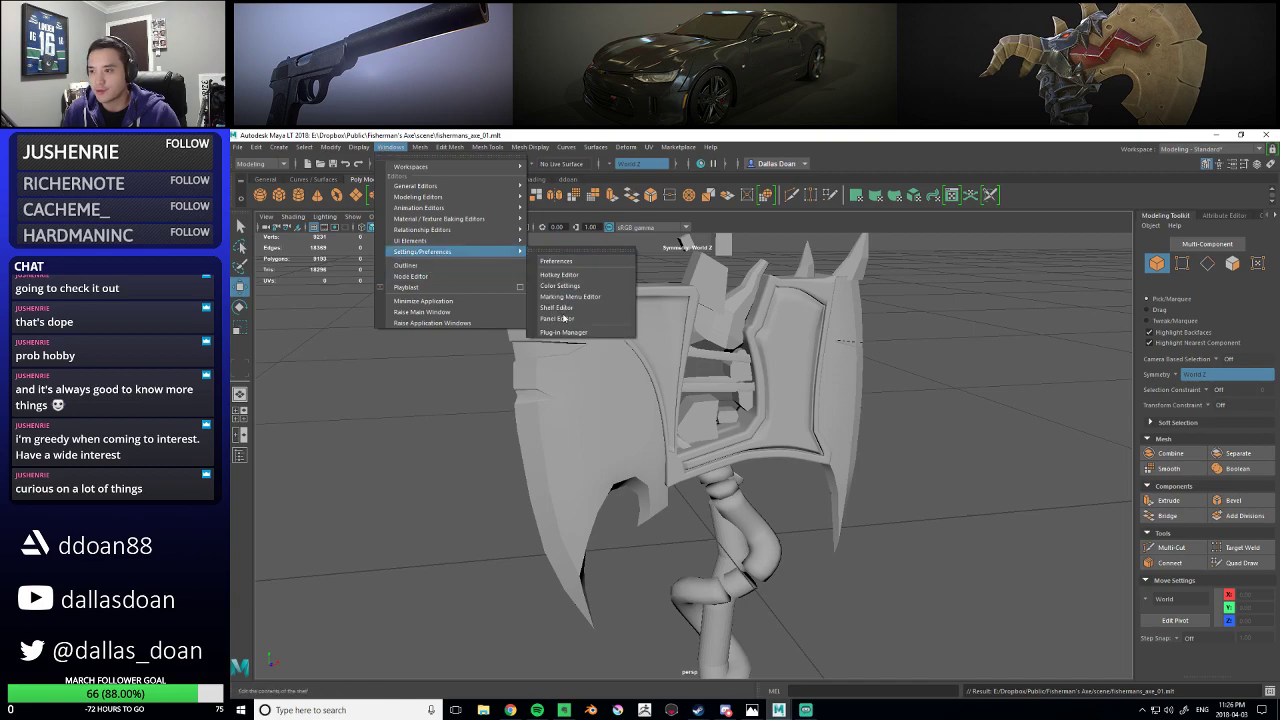
click(571, 262)
click(467, 449)
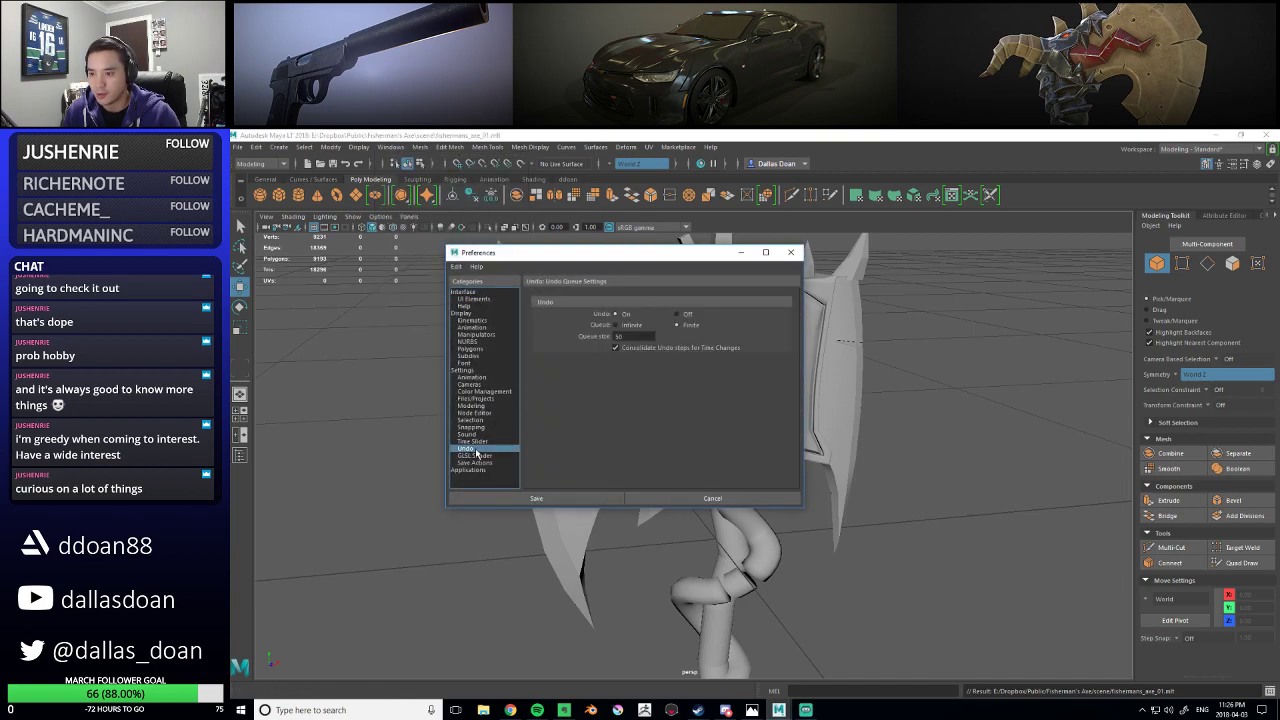
click(578, 498)
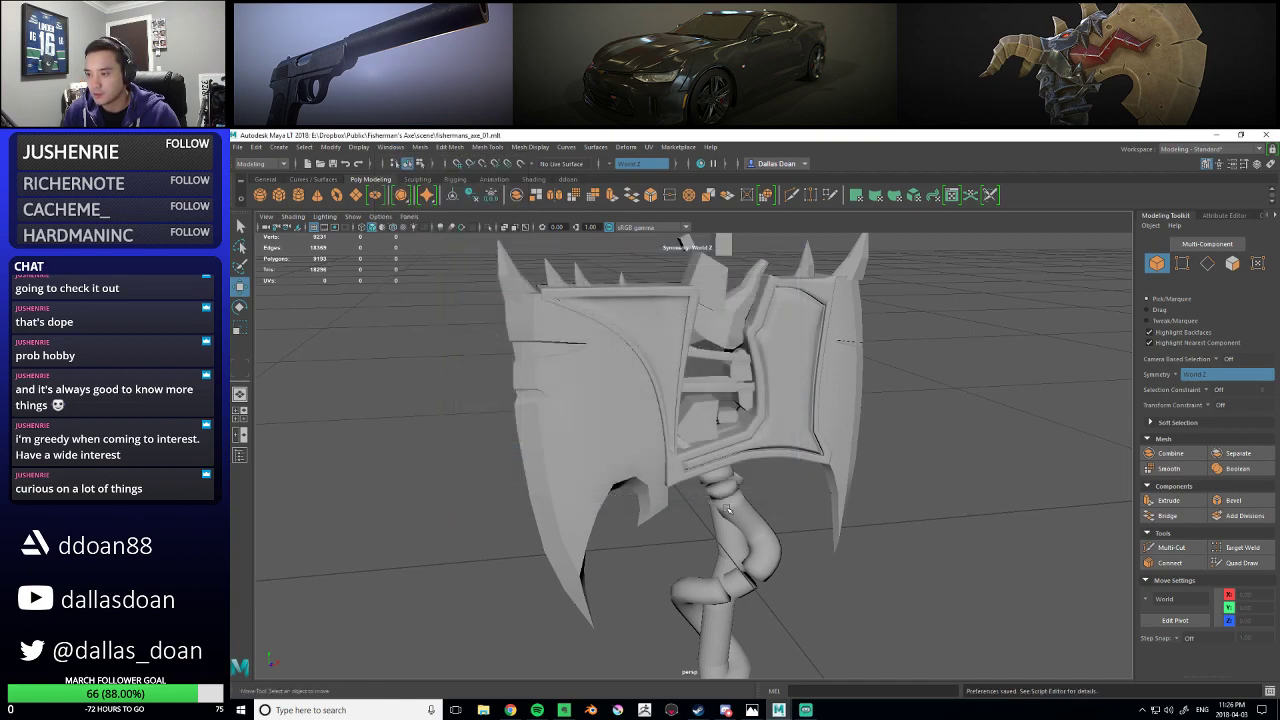
- Frame and isolate the gem border, unsmoothed and in wireframe display, for close inspection
click(809, 455)
key(f)
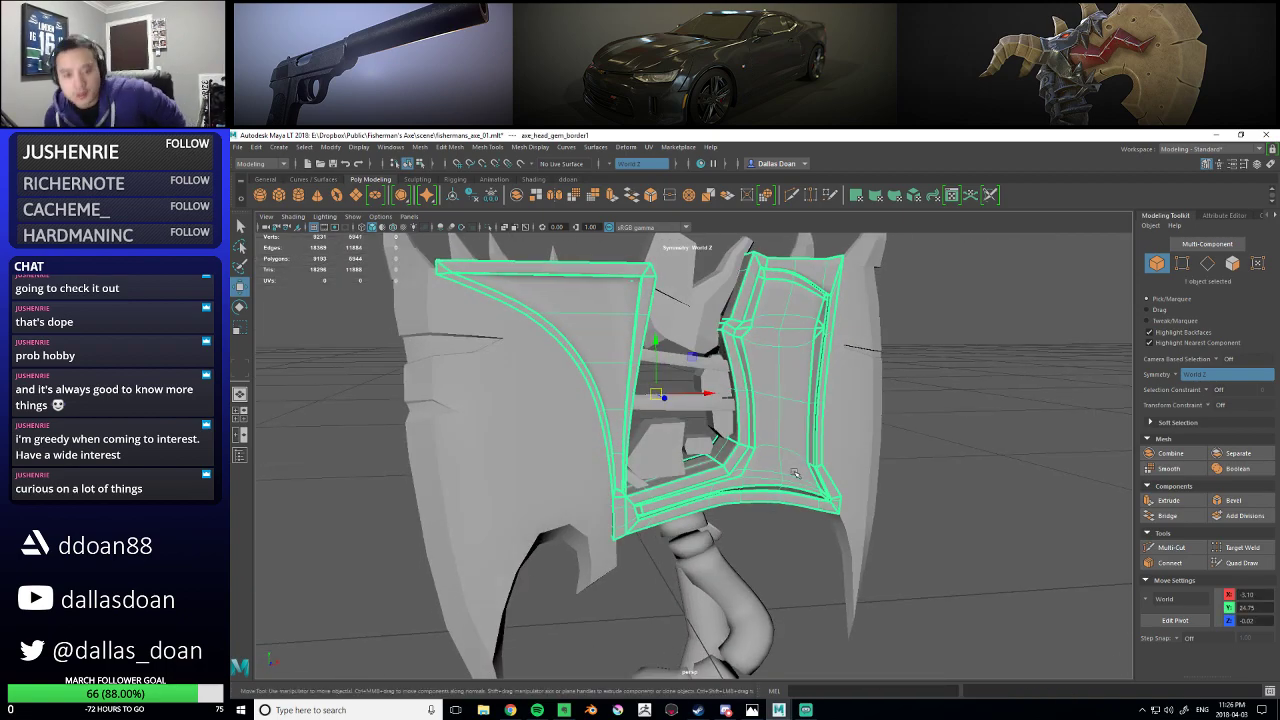
click(997, 442)
scroll(886, 503, up, 5)
alt+drag(886, 503, 829, 474)
click(792, 419)
key(f)
key(1)
key(ctrl+1)
key(4)
scroll(834, 478, up, 10)
- Return to shaded display, select two unwanted faces on the gem border and delete them
right_drag(829, 474, 829, 500)
alt+drag(829, 496, 890, 492)
mouse_move(890, 492)
alt+right_down()
mouse_move(976, 492)
mouse_move(900, 492)
alt+right_up()
alt+drag(900, 492, 752, 474)
alt+right_drag(752, 474, 803, 477)
mouse_move(803, 477)
alt+mouse_down()
mouse_move(768, 475)
mouse_move(814, 483)
mouse_move(696, 548)
mouse_move(734, 566)
mouse_move(758, 446)
mouse_move(946, 384)
mouse_move(872, 471)
mouse_move(777, 486)
alt+mouse_up()
key(5)
click(788, 508)
shift+click(633, 566)
alt+right_drag(777, 486, 809, 529)
alt+drag(809, 529, 752, 516)
key(Delete)
- Turn on smooth preview and insert an edge loop across the border's lower strip with Multi-Cut
scroll(890, 488, down, 5)
key(3)
scroll(786, 420, down, 5)
scroll(726, 460, up, 5)
right_drag(724, 490, 731, 485)
alt+drag(731, 485, 717, 427)
shift+right_drag(717, 427, 662, 409)
mouse_move(670, 460)
alt+mouse_down()
mouse_move(687, 400)
mouse_move(690, 422)
mouse_move(634, 397)
mouse_move(680, 445)
alt+mouse_up()
ctrl+click(690, 378)
key(w)
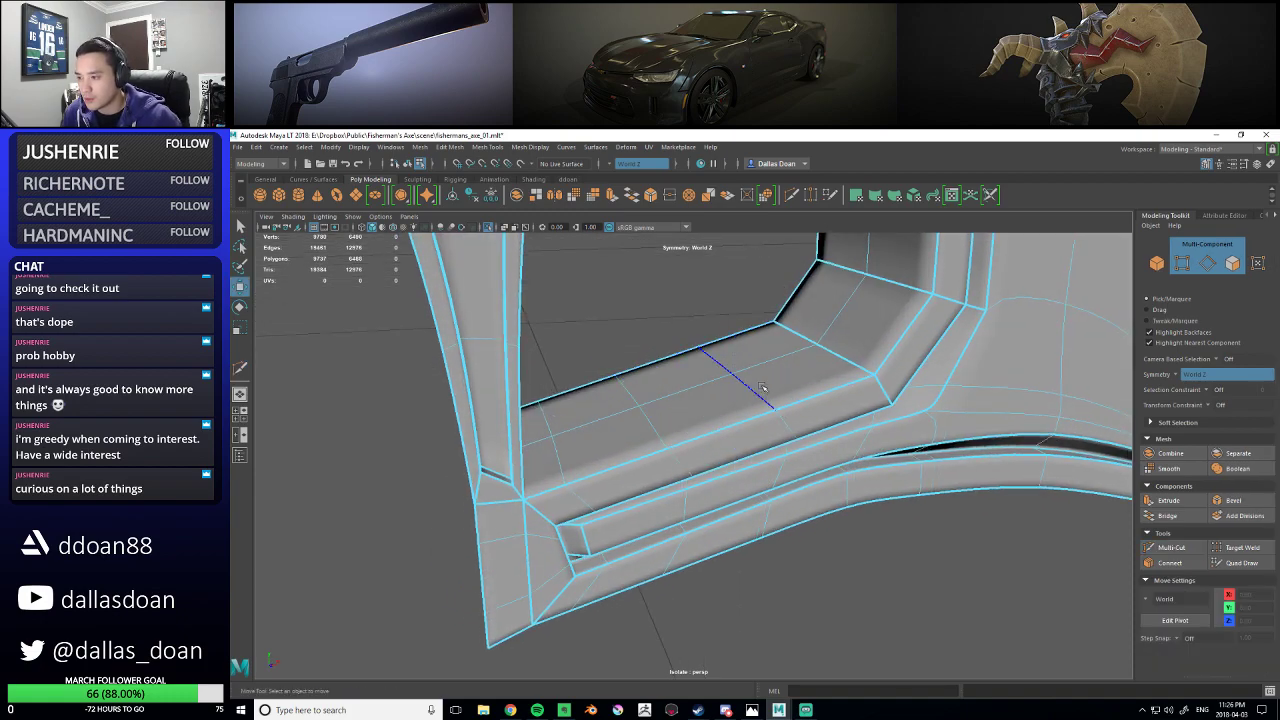
- Undo the last edge loop added across the lower strip
click(762, 390)
alt+drag(762, 390, 841, 420)
key(ctrl+z)
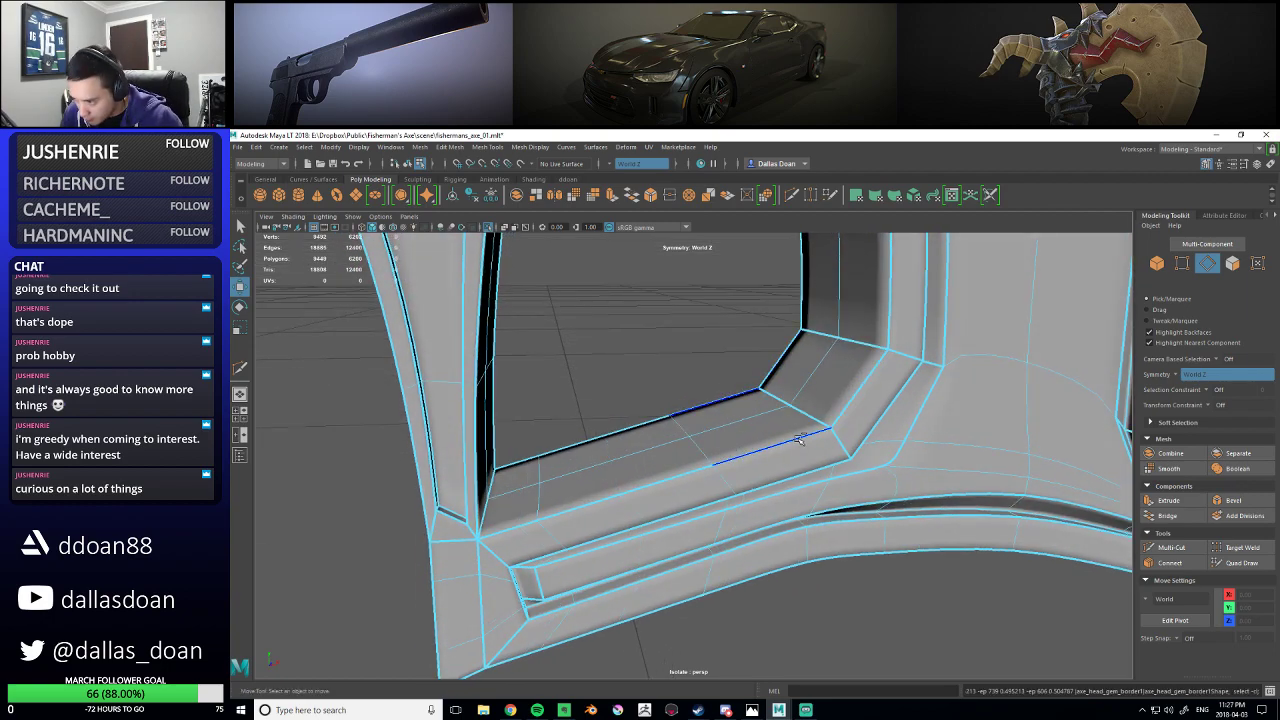
- Select the cross edge on the lower strip's inner face and slide it toward the strip's middle with Slide Edge
click(700, 445)
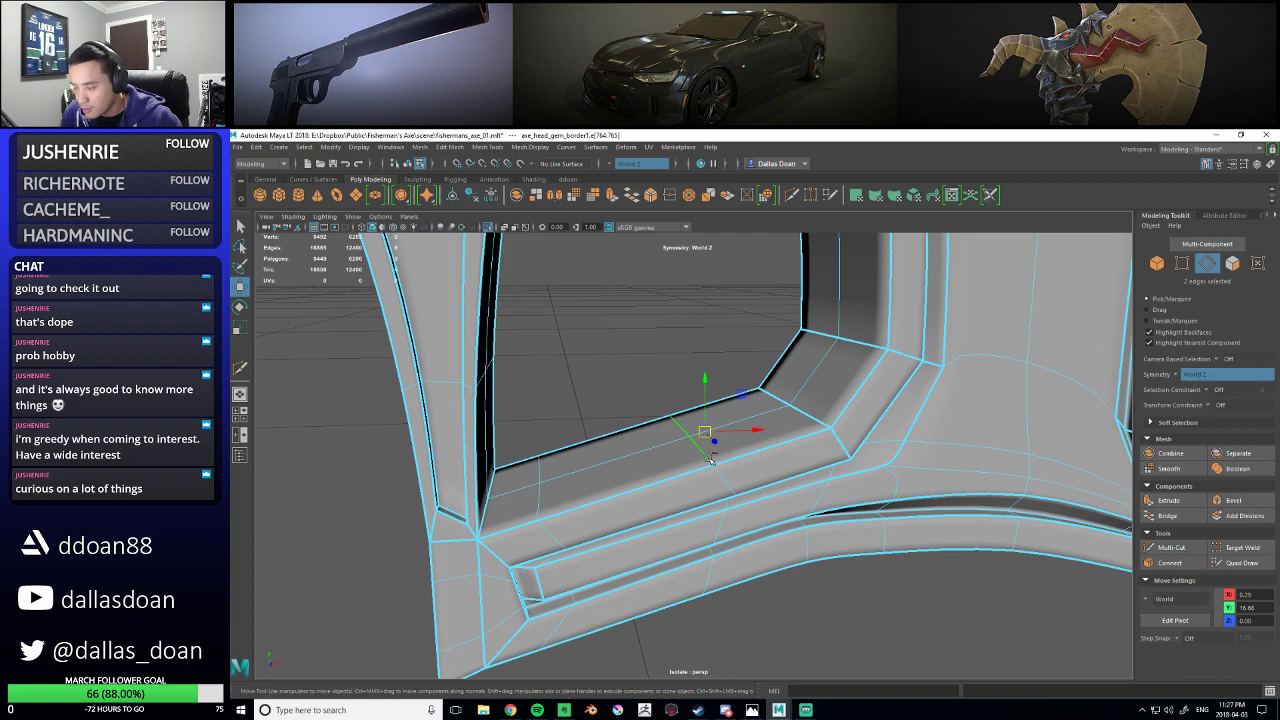
shift+right_click(711, 459)
click(703, 535)
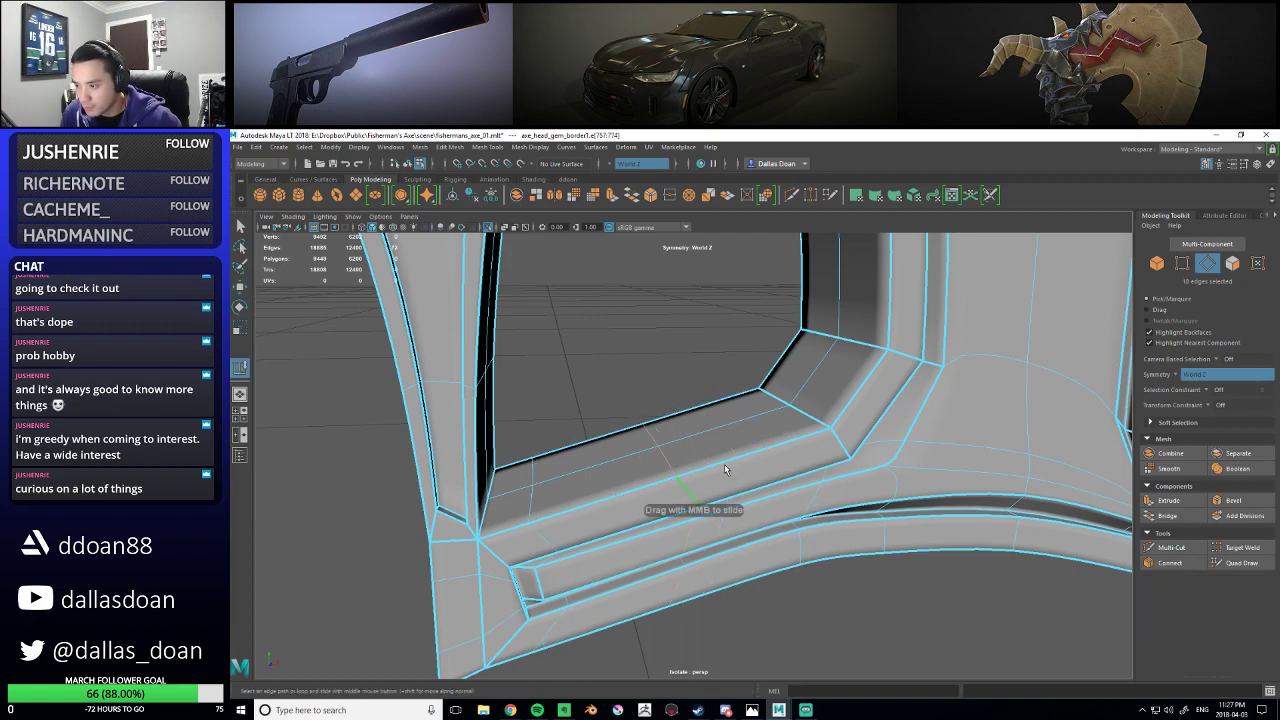
alt+drag(720, 460, 737, 467)
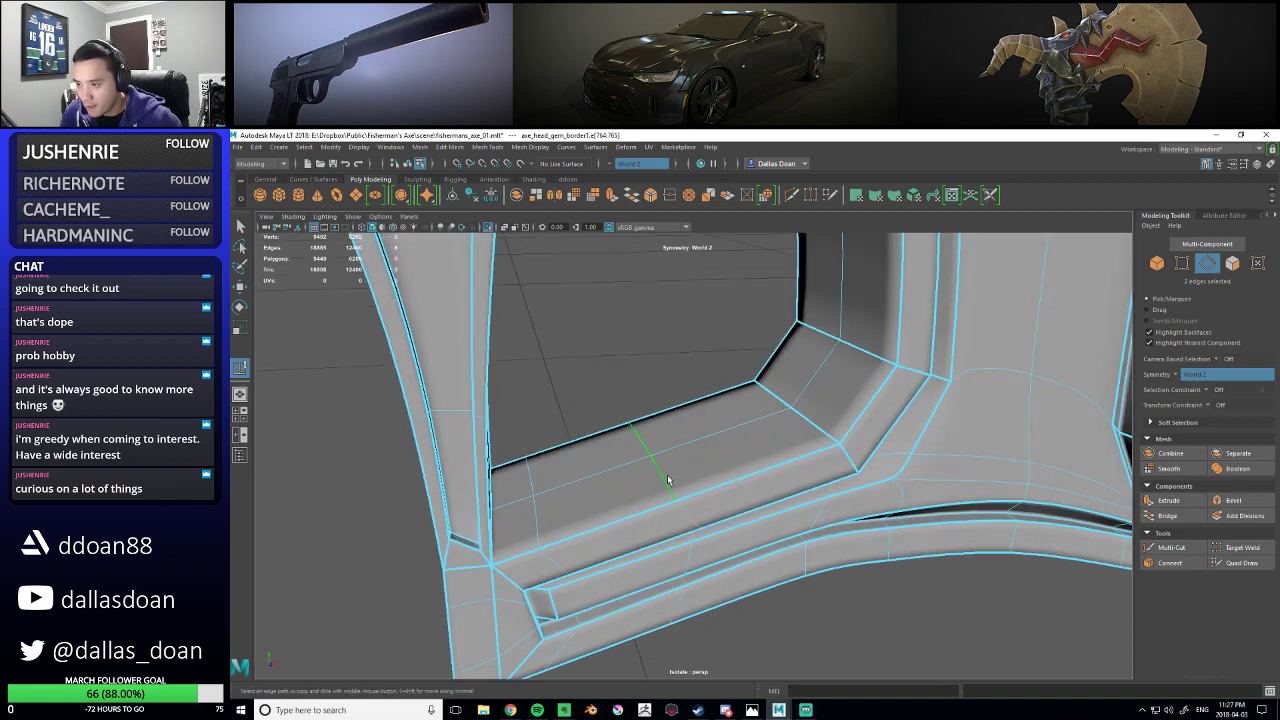
- Raise the cross edges at the middle of the border's lower strip with the Move tool to arch the strip
click(665, 479)
key(w)
alt+drag(660, 465, 650, 410)
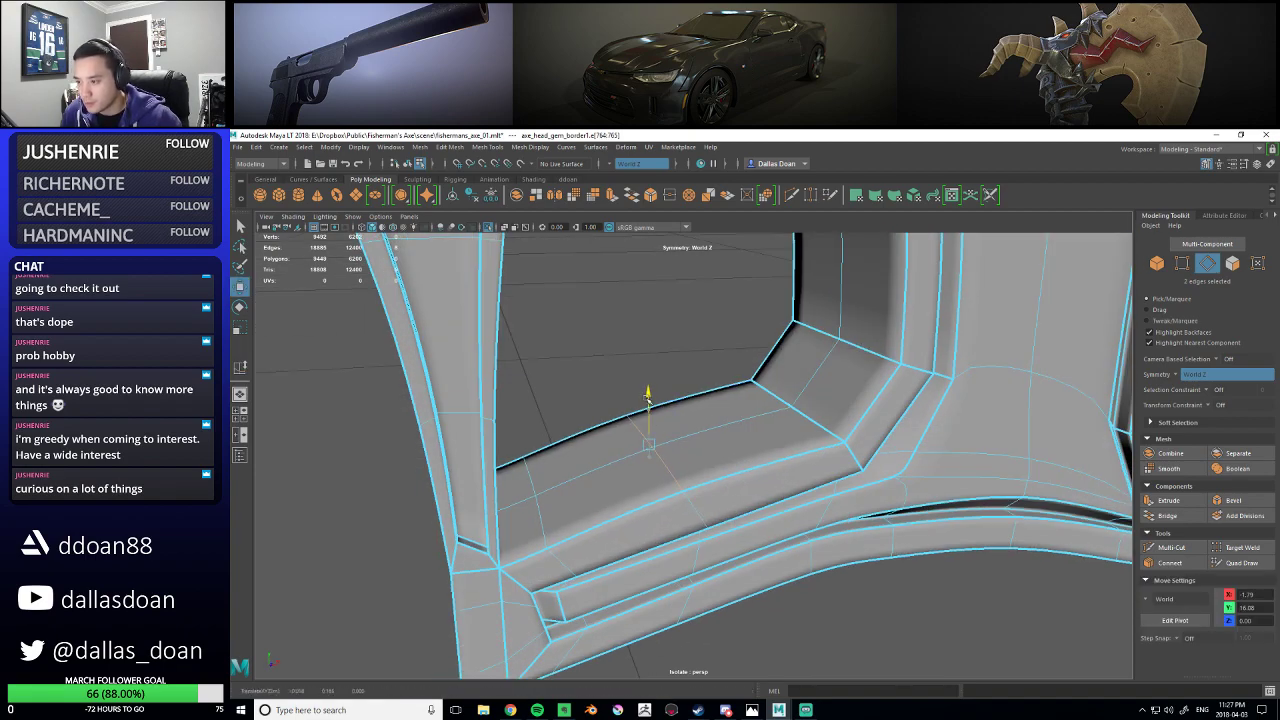
alt+drag(731, 450, 697, 421)
middle_drag(697, 421, 691, 435)
alt+drag(691, 435, 645, 458)
alt+right_drag(630, 465, 678, 472)
alt+drag(678, 472, 760, 380)
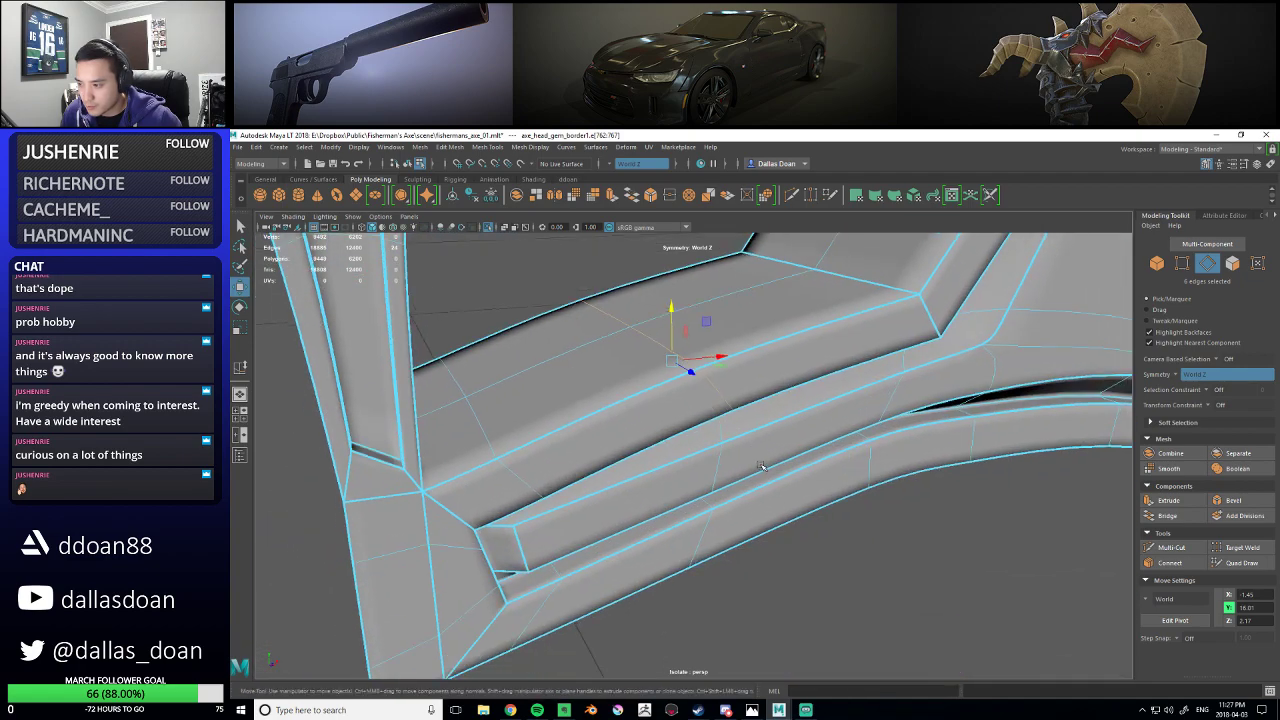
- Try the Crease Tool on the cross edges of the border's lower strip and undo the change
shift+right_drag(764, 368, 745, 421)
alt+drag(745, 421, 713, 391)
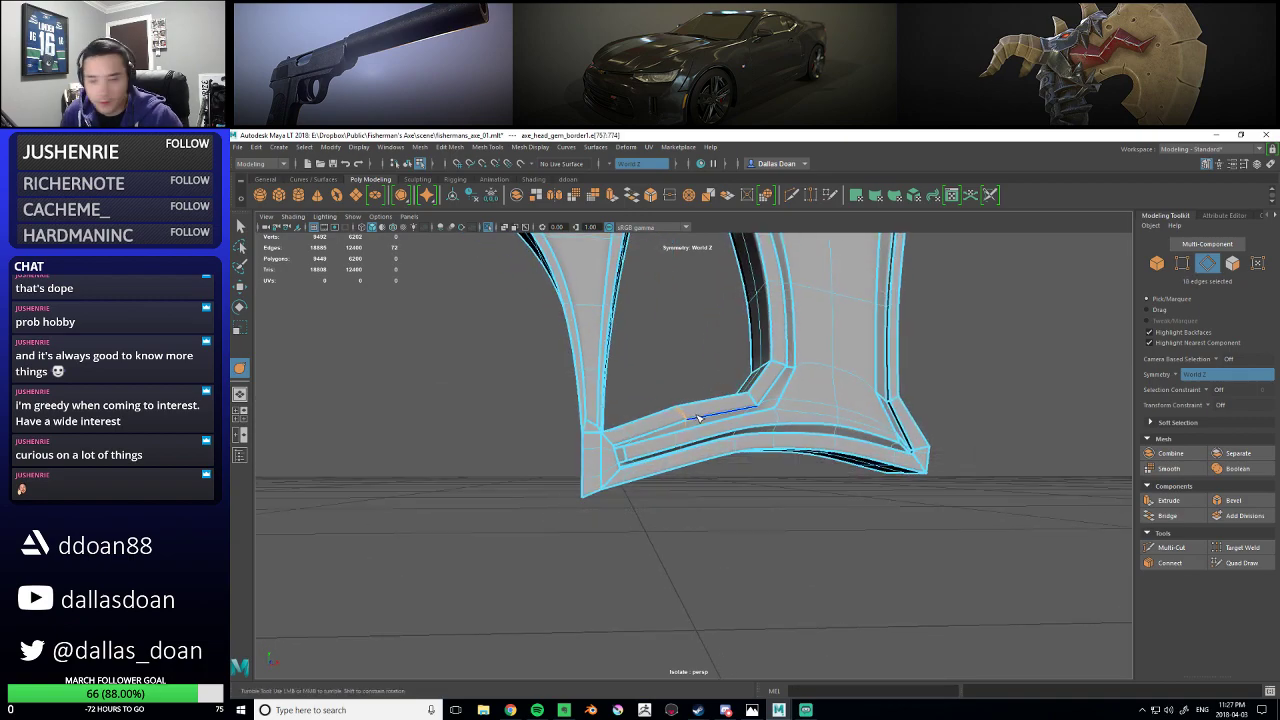
key(w)
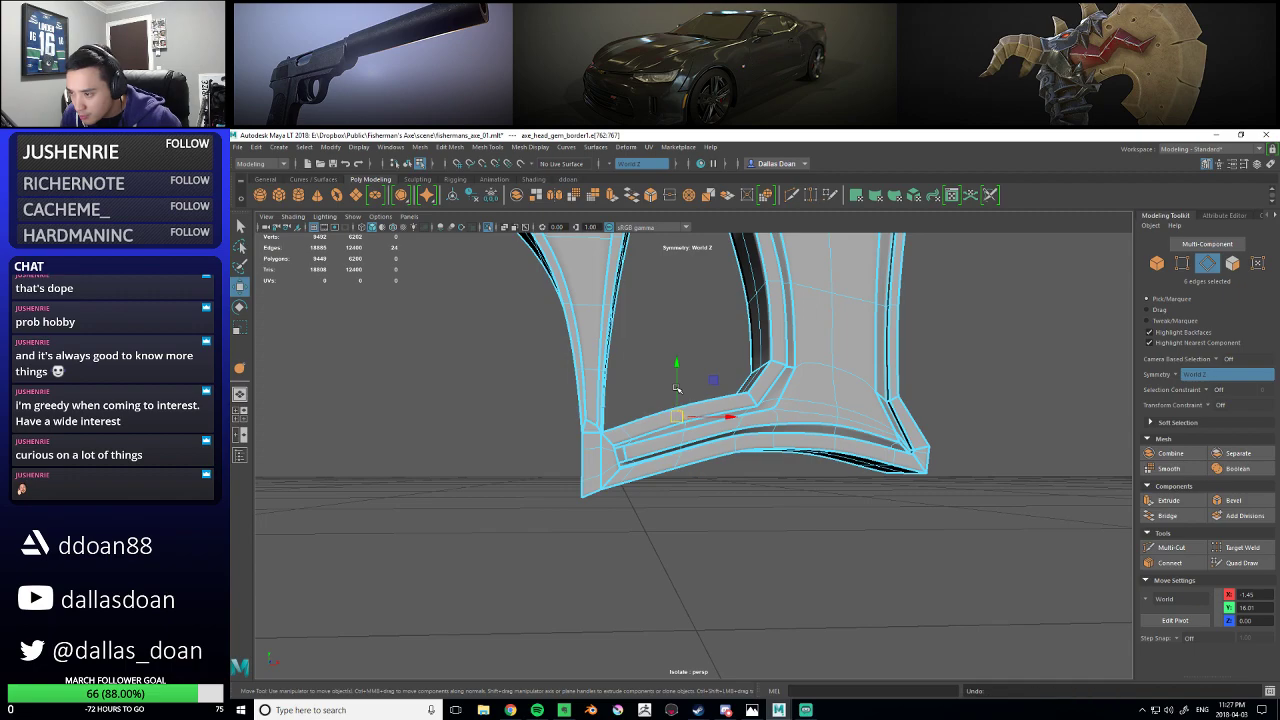
alt+drag(688, 390, 720, 402)
key(ctrl+z)
key(ctrl+z)
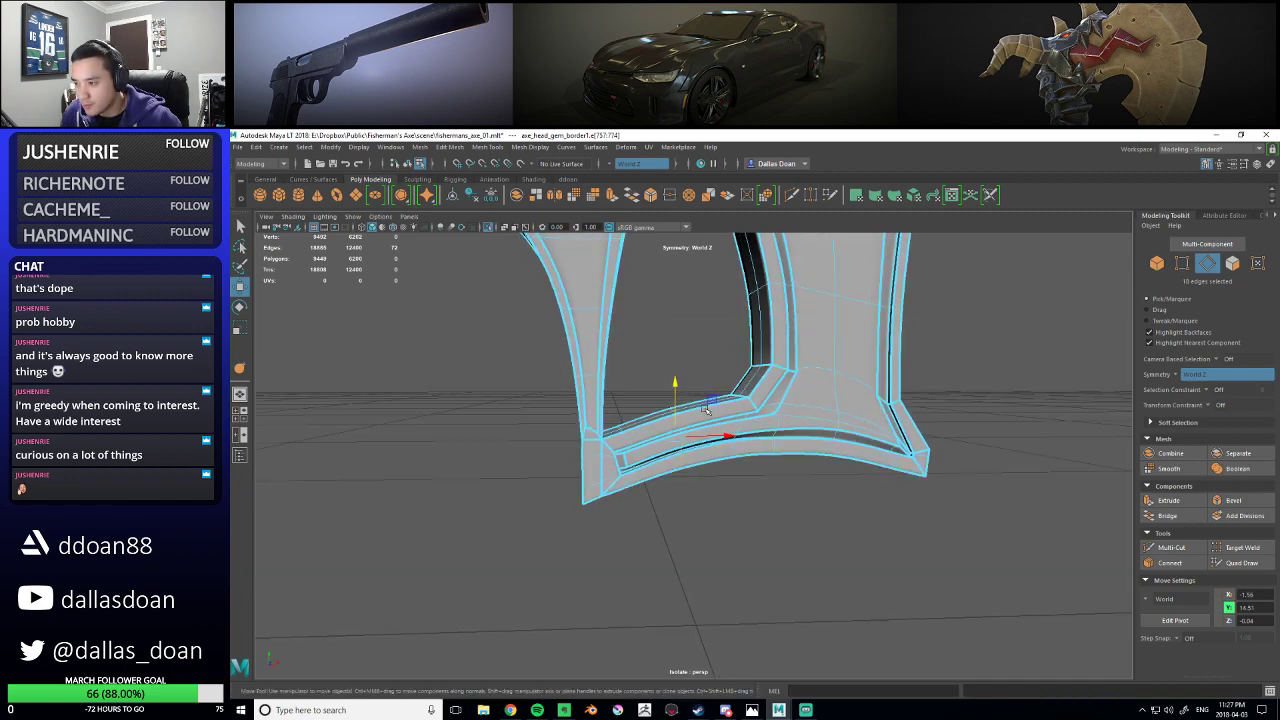
- Leave edge editing, exit isolation to show the whole axe and save the scene
shift+right_click(743, 401)
click(741, 456)
alt+drag(741, 456, 816, 433)
right_click(757, 455)
click(753, 480)
scroll(894, 426, down, 4)
click(894, 426)
scroll(890, 428, up, 2)
scroll(850, 440, down, 3)
key(ctrl+1)
key(ctrl+s)
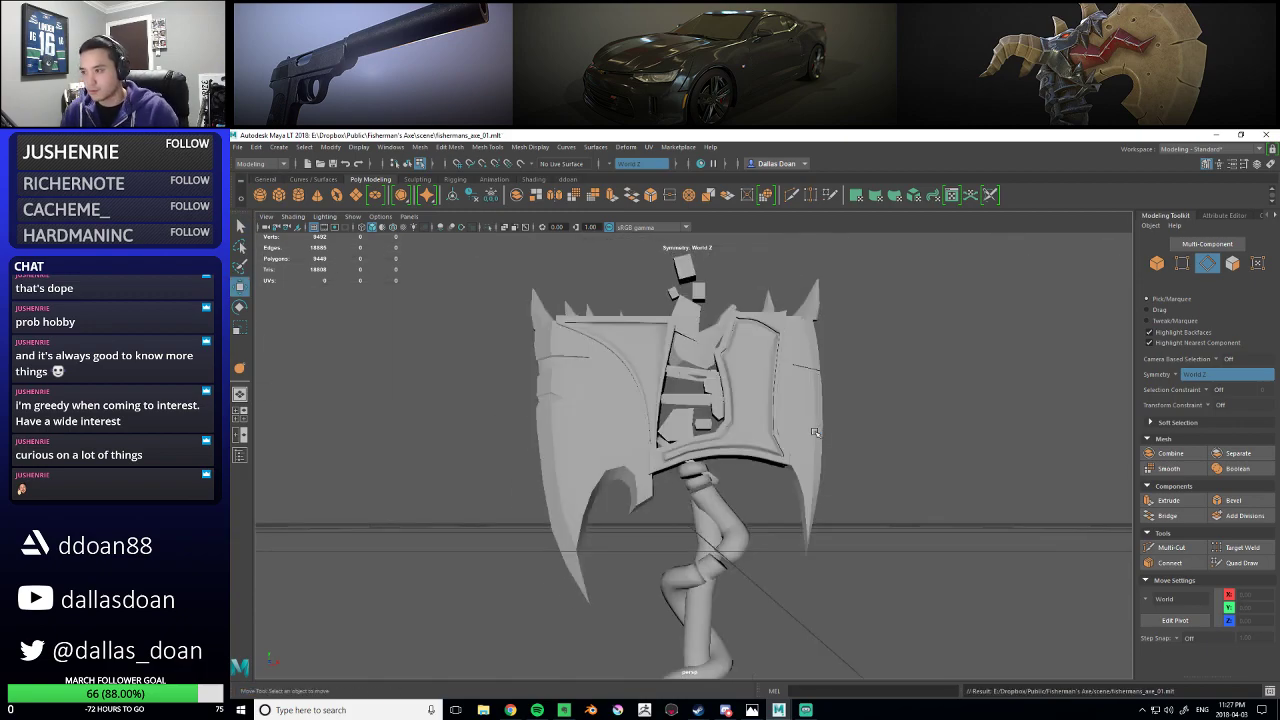
- Select the gem border on the axe head and frame it for component editing
alt+drag(857, 432, 784, 413)
key(F8)
click(872, 440)
alt+drag(880, 446, 835, 415)
alt+right_drag(835, 415, 824, 478)
alt+drag(823, 478, 775, 455)
alt+right_drag(775, 455, 705, 415)
click(698, 405)
alt+drag(698, 405, 680, 390)
alt+right_drag(680, 390, 736, 428)
- With Multi-Cut, insert lengthwise edge loops down the triangular panel of the gem border
right_drag(720, 383, 720, 413)
alt+drag(714, 388, 672, 394)
alt+right_drag(672, 394, 691, 414)
alt+drag(691, 414, 625, 390)
alt+right_drag(625, 390, 654, 379)
shift+right_drag(671, 308, 620, 327)
alt+right_drag(735, 375, 686, 391)
alt+drag(686, 391, 708, 415)
alt+right_drag(708, 415, 725, 430)
alt+drag(731, 435, 697, 383)
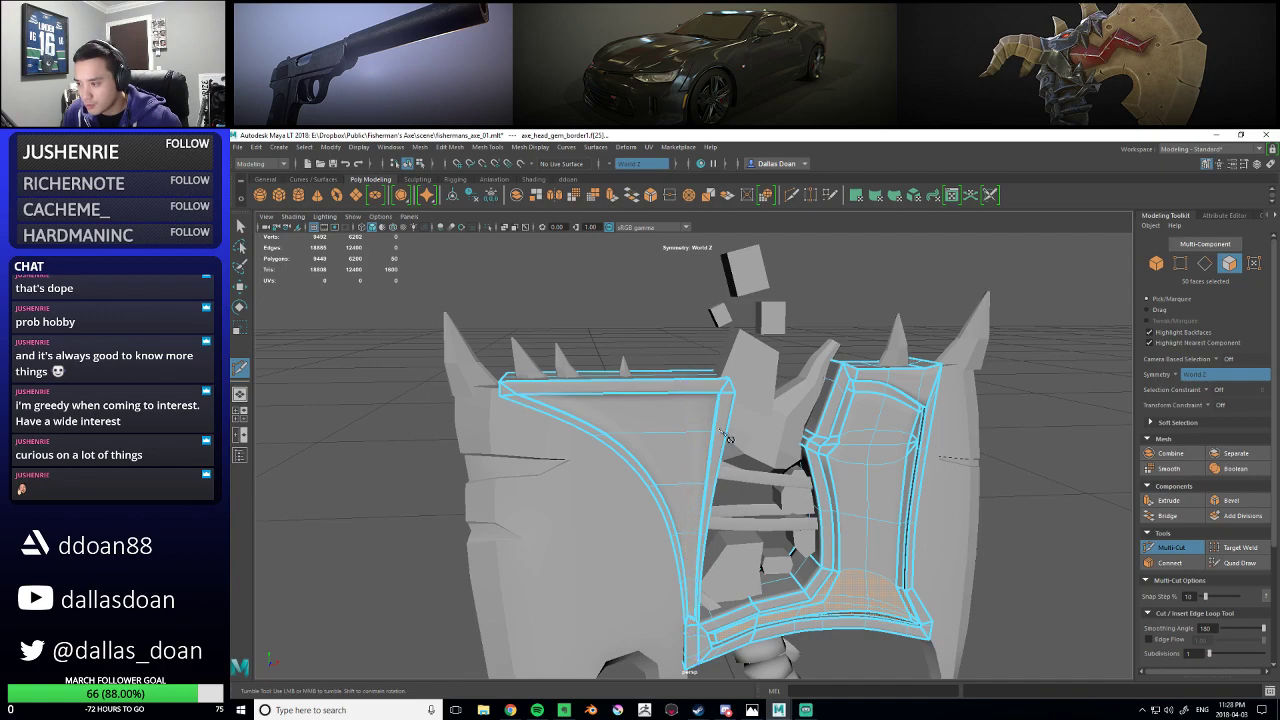
alt+right_drag(720, 430, 770, 452)
alt+drag(770, 452, 708, 415)
alt+middle_drag(708, 415, 692, 326)
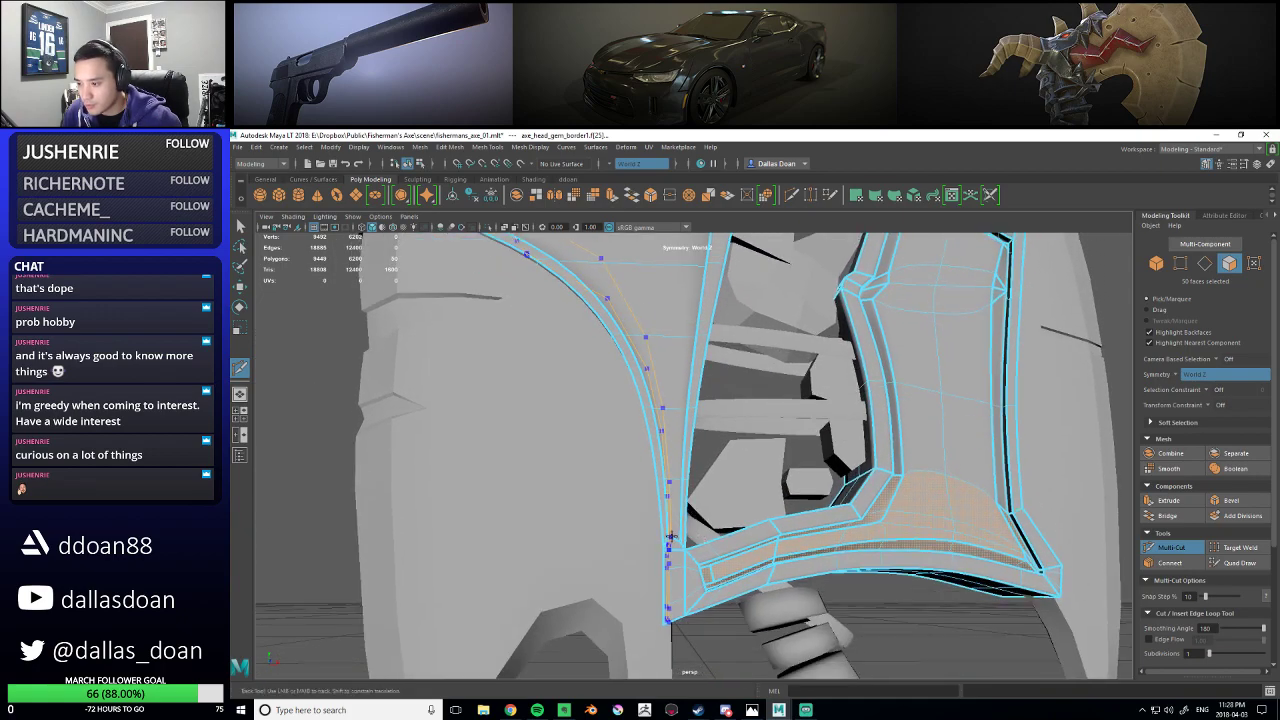
ctrl+click(672, 537)
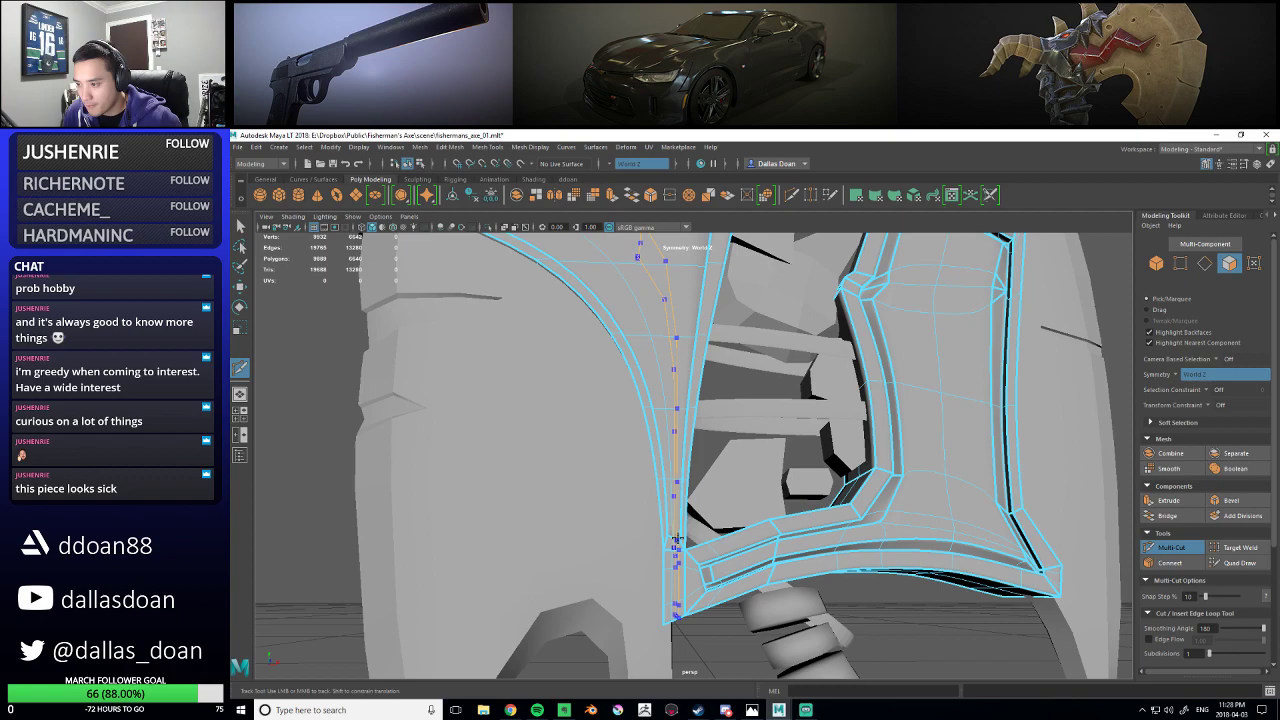
scroll(678, 512, down, 4)
scroll(666, 443, up, 2)
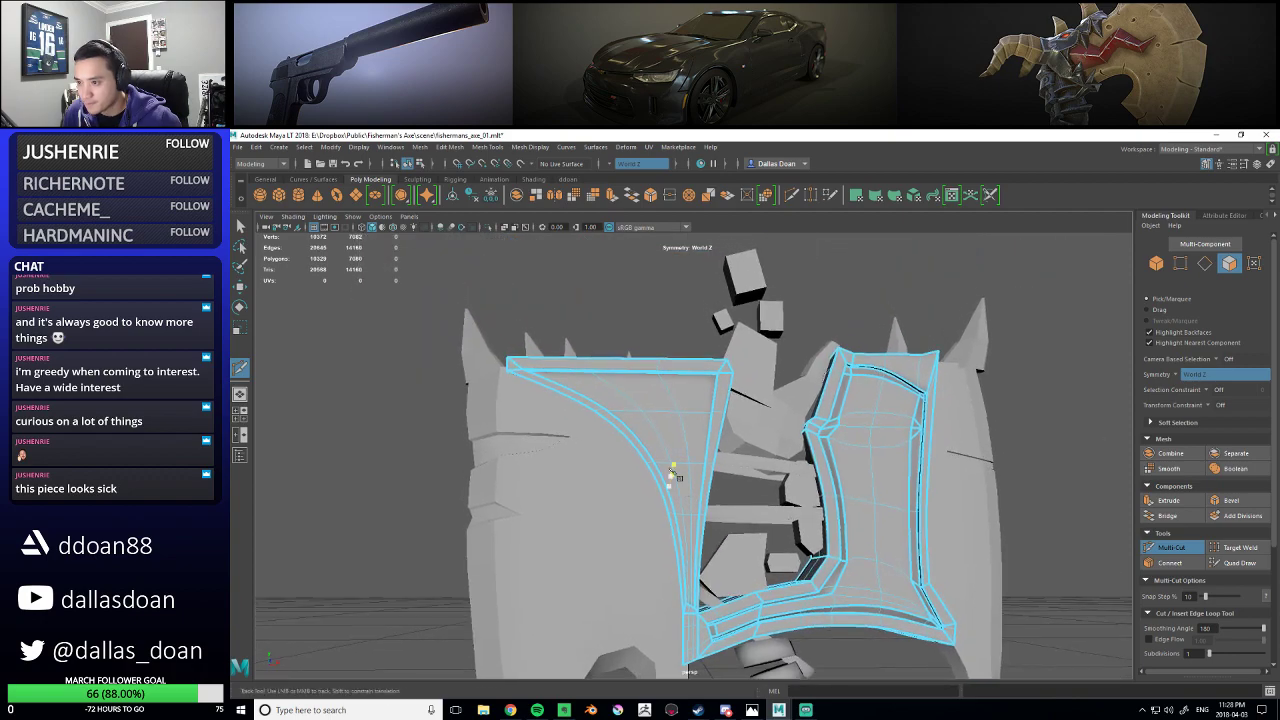
- Insert more supporting edge loops near the triangular panel's upper edge and its narrow lower end, undoing a misplaced one
ctrl+click(602, 375)
alt+middle_drag(687, 606, 663, 526)
key(ctrl+z)
ctrl+click(575, 300)
alt+middle_drag(668, 418, 660, 390)
scroll(661, 389, up, 2)
alt+middle_drag(652, 470, 661, 451)
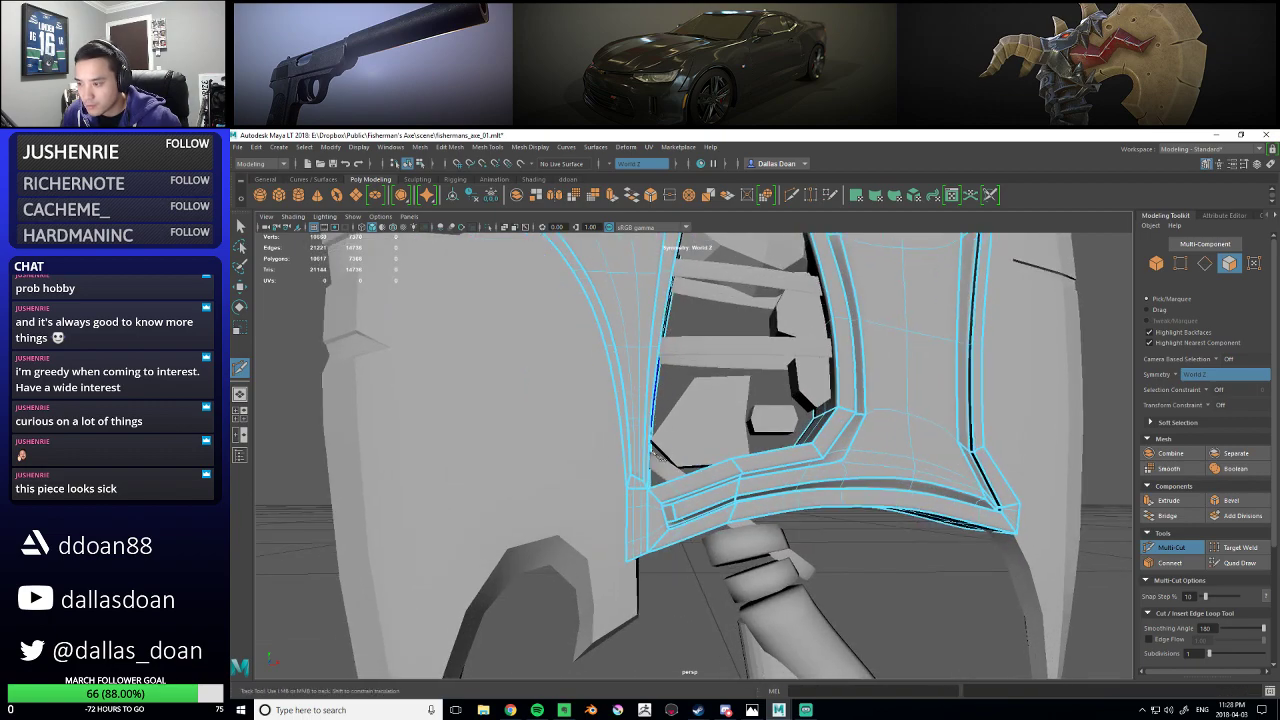
scroll(630, 468, up, 4)
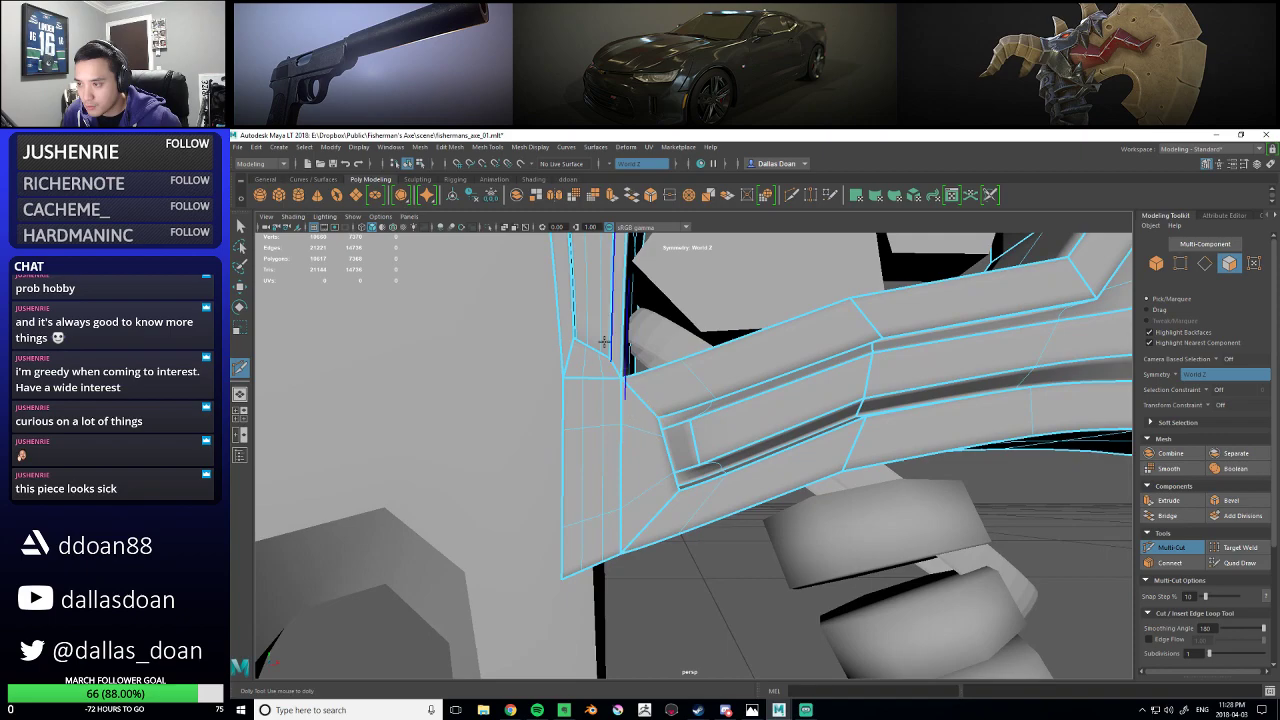
ctrl+click(575, 328)
alt+middle_drag(590, 246, 689, 555)
click(668, 498)
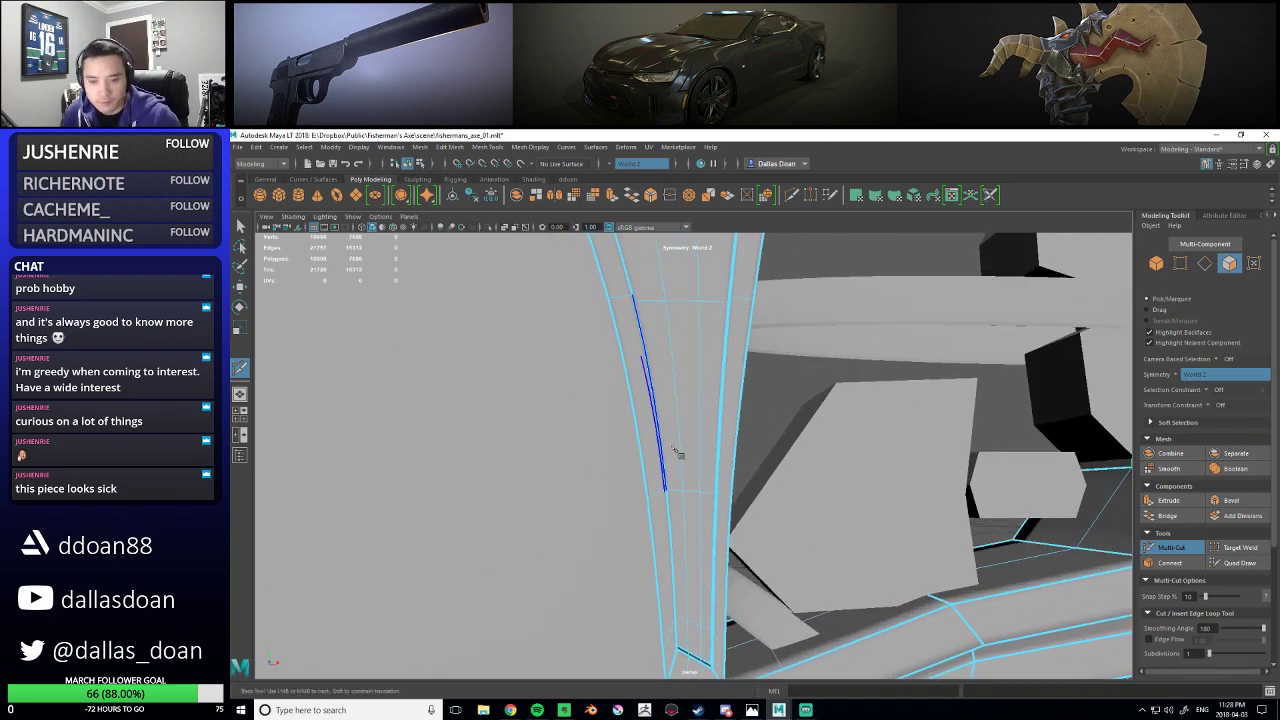
- Select the column of inner faces running up the triangular panel
key(w)
right_click(685, 408)
click(684, 440)
click(703, 510)
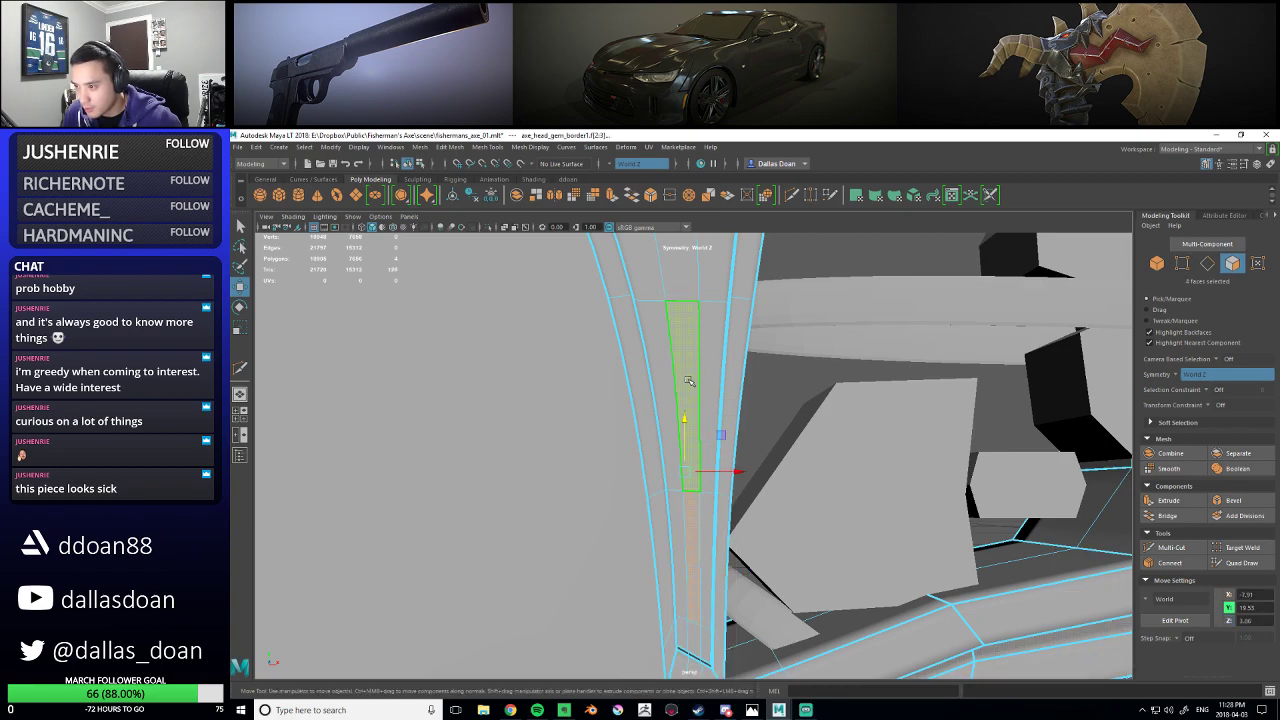
scroll(703, 386, down, 4)
alt+middle_drag(692, 360, 703, 417)
shift+click(700, 420)
alt+middle_drag(698, 330, 700, 406)
shift+click(699, 410)
shift+click(677, 377)
alt+drag(677, 377, 690, 434)
- Select the loop vertices by the triangular panel's upper edge and shift them along X toward its pointed end
right_drag(609, 383, 555, 383)
click(583, 381)
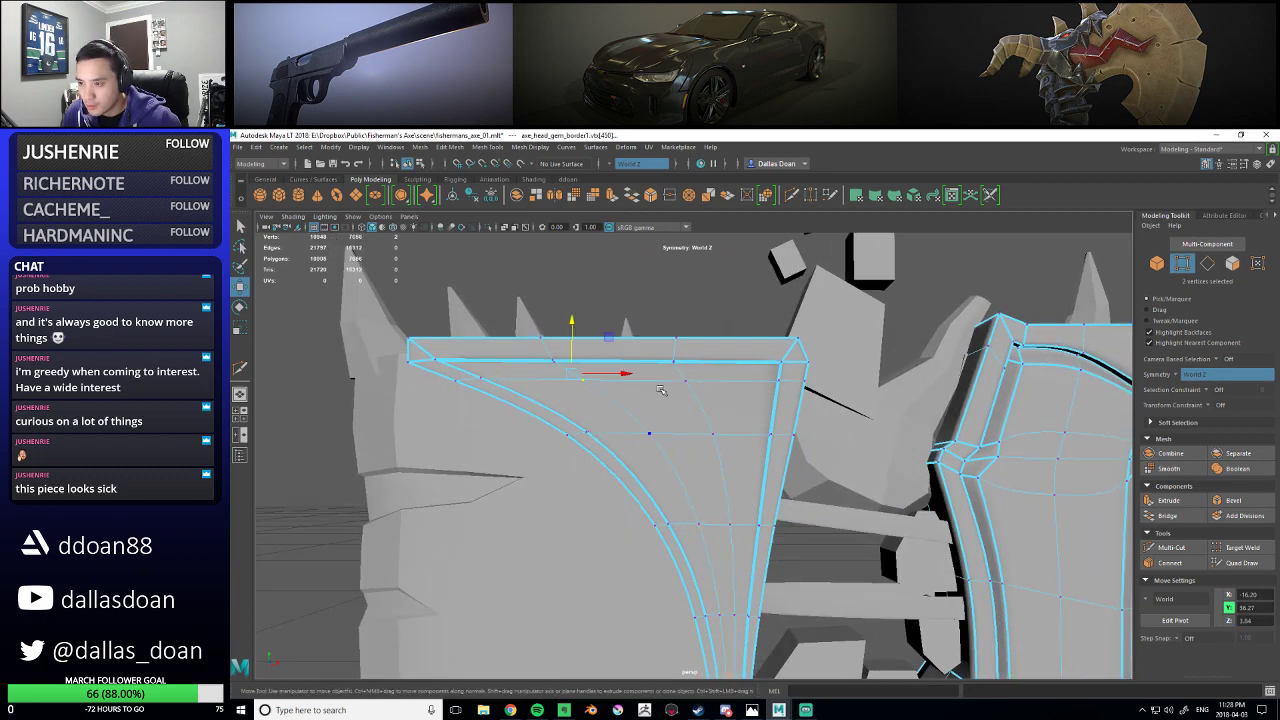
shift+click(688, 381)
alt+drag(717, 402, 638, 355)
key(ctrl+z)
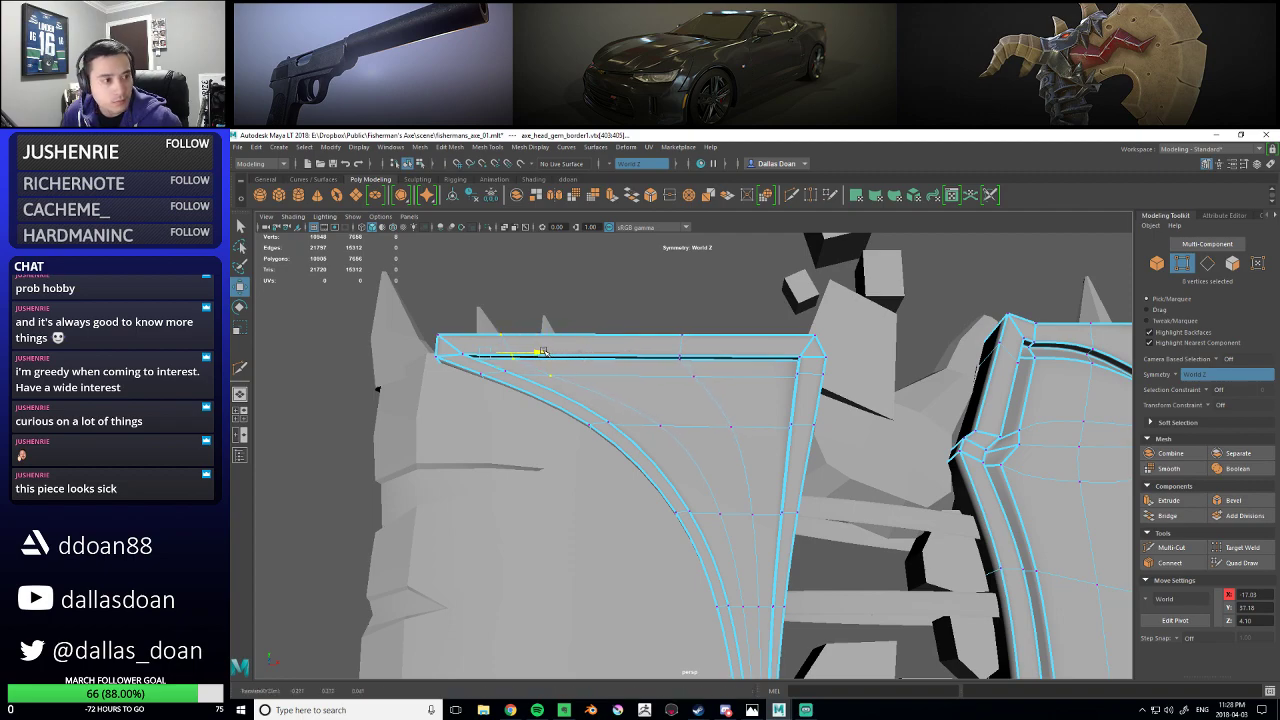
alt+drag(465, 329, 466, 349)
alt+drag(672, 342, 670, 391)
- Move the other loop's upper vertices along X toward the panel's square corner
drag(707, 447, 708, 448)
alt+drag(708, 446, 751, 397)
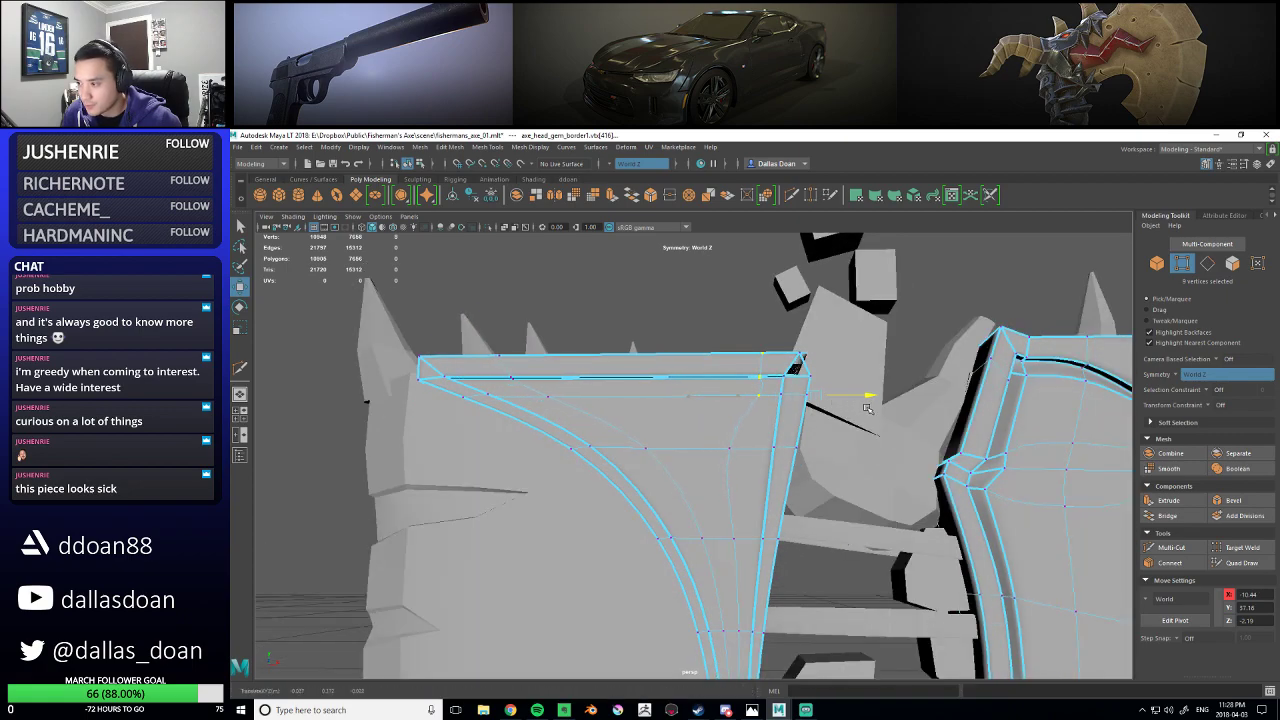
key(ctrl+z)
alt+drag(835, 410, 737, 443)
alt+drag(688, 482, 821, 429)
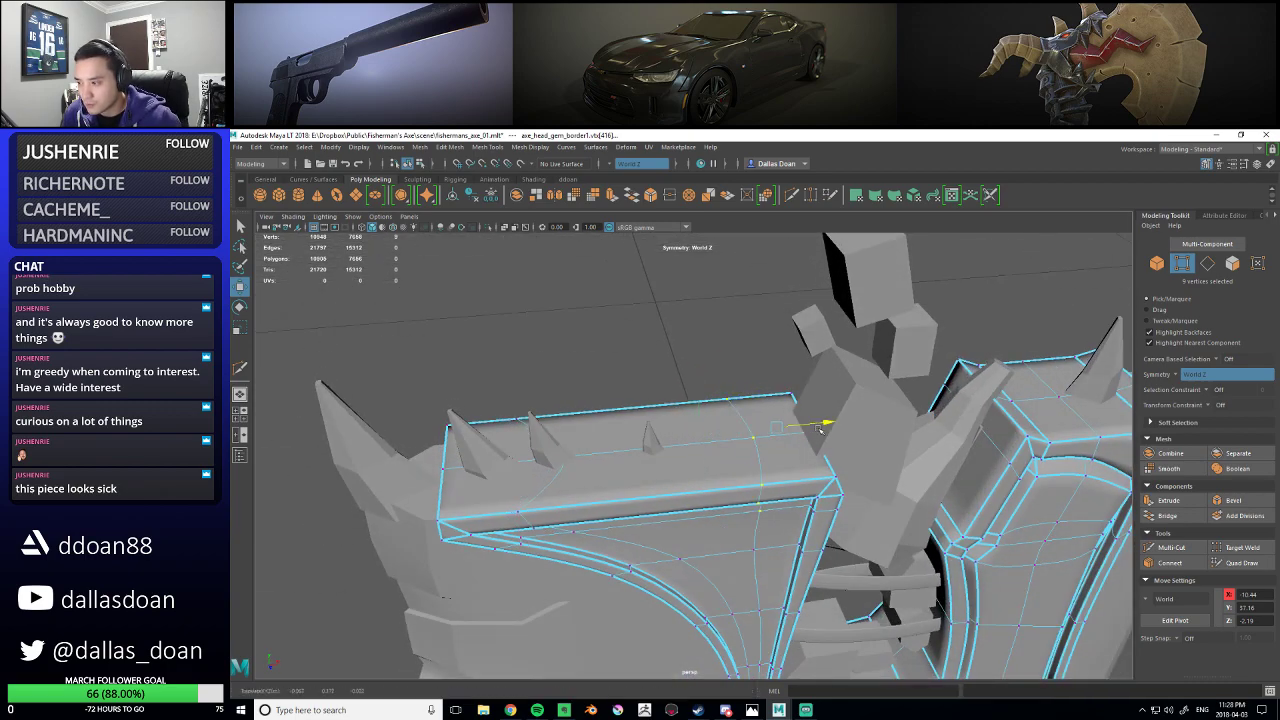
- Turn off smooth preview and move the inner loop vertices along X closer to the panel's straight side
key(1)
alt+drag(730, 414, 756, 516)
click(786, 450)
click(765, 522)
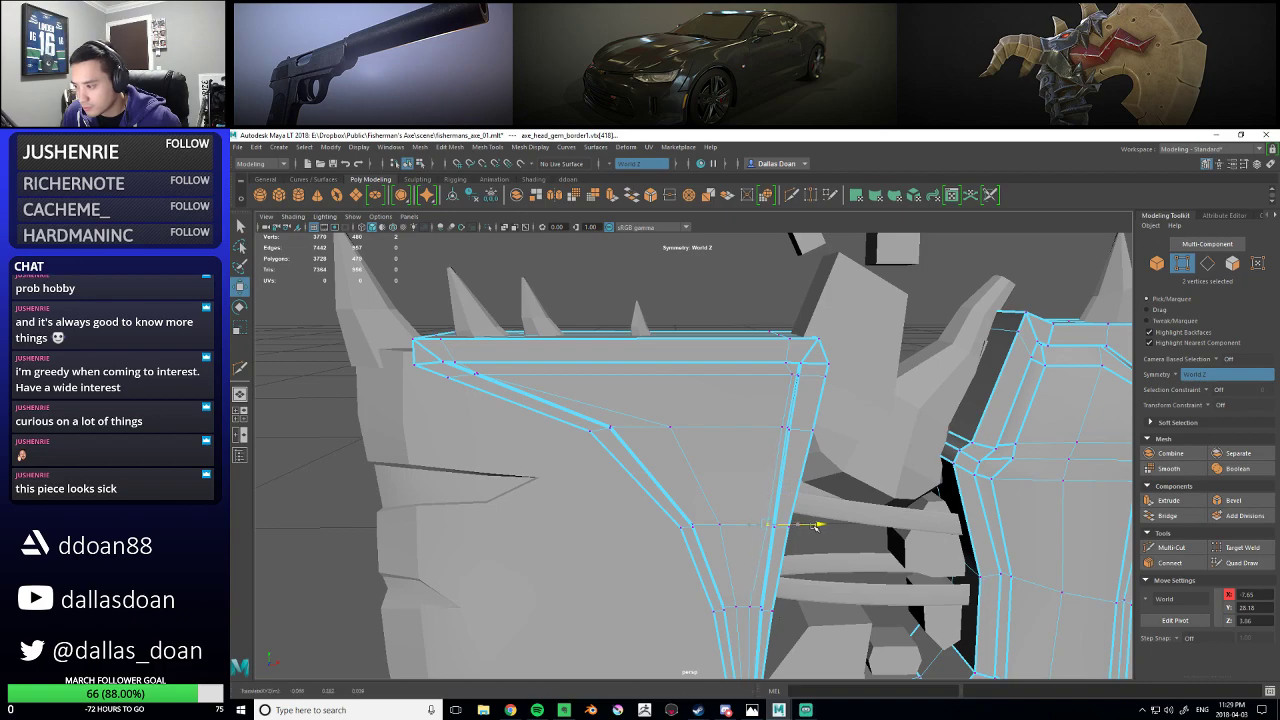
alt+middle_drag(798, 549, 783, 436)
click(735, 496)
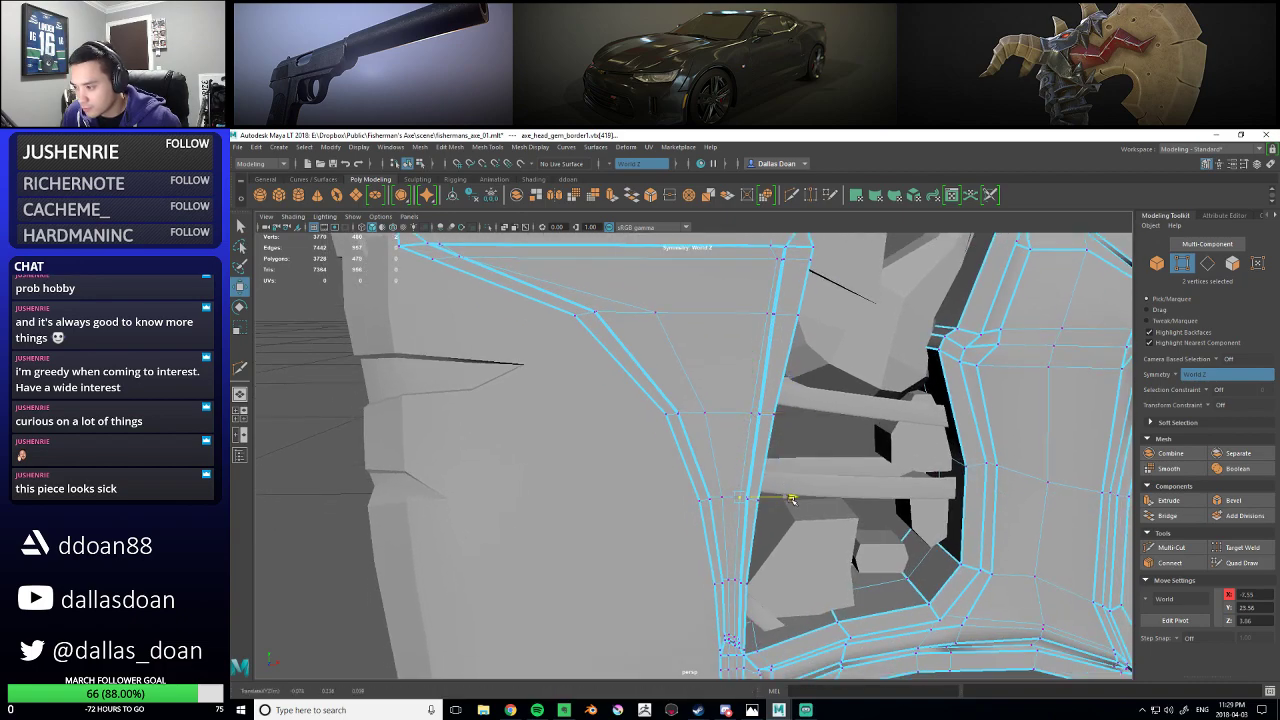
click(745, 415)
alt+middle_drag(650, 311, 667, 358)
- Move the remaining inner loop vertices along X closer to the panel's curved edge and pointed tip
click(677, 362)
alt+drag(620, 355, 540, 375)
alt+middle_drag(573, 378, 643, 409)
scroll(643, 409, up, 5)
alt+drag(643, 409, 775, 415)
scroll(775, 415, up, 5)
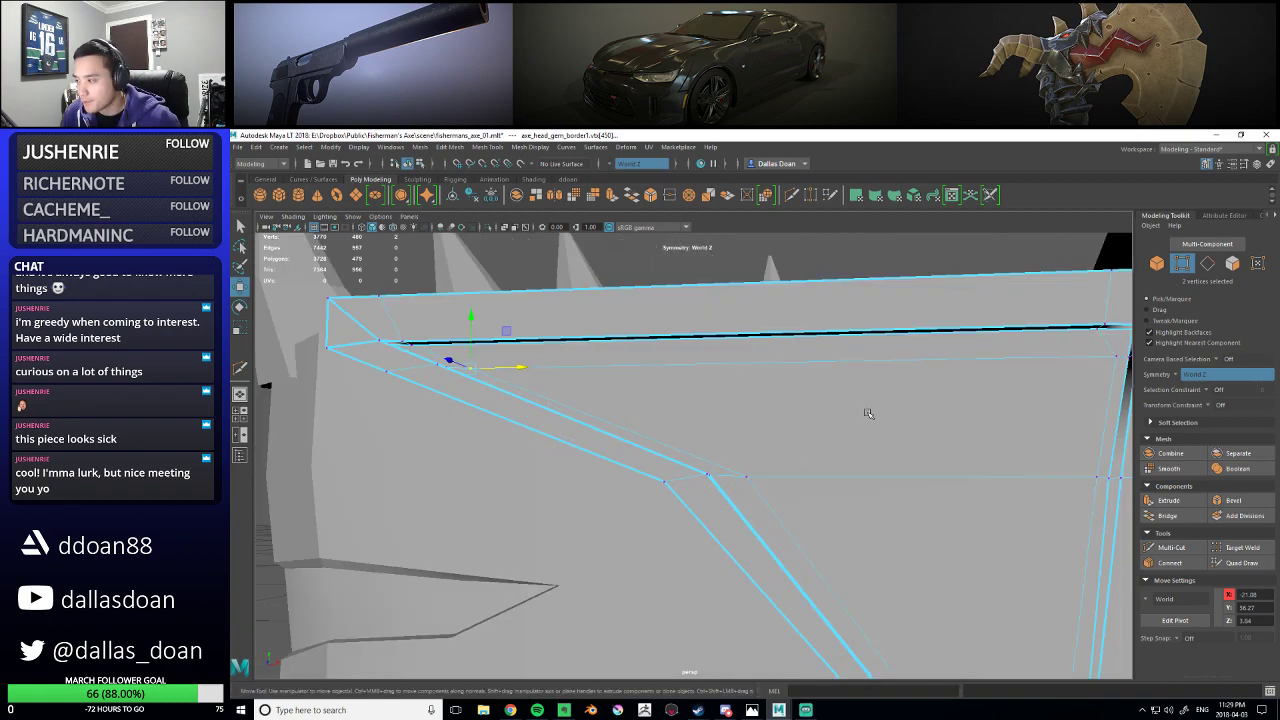
alt+middle_drag(774, 422, 609, 439)
shift+click(954, 436)
mouse_move(671, 388)
mouse_down()
mouse_move(669, 376)
mouse_move(689, 385)
mouse_up()
click(925, 366)
click(943, 371)
drag(991, 371, 972, 374)
- Shift the loop vertices at the panel's upper square corner along X so they sit tight against the corner
alt+drag(856, 369, 806, 403)
alt+right_drag(806, 403, 838, 410)
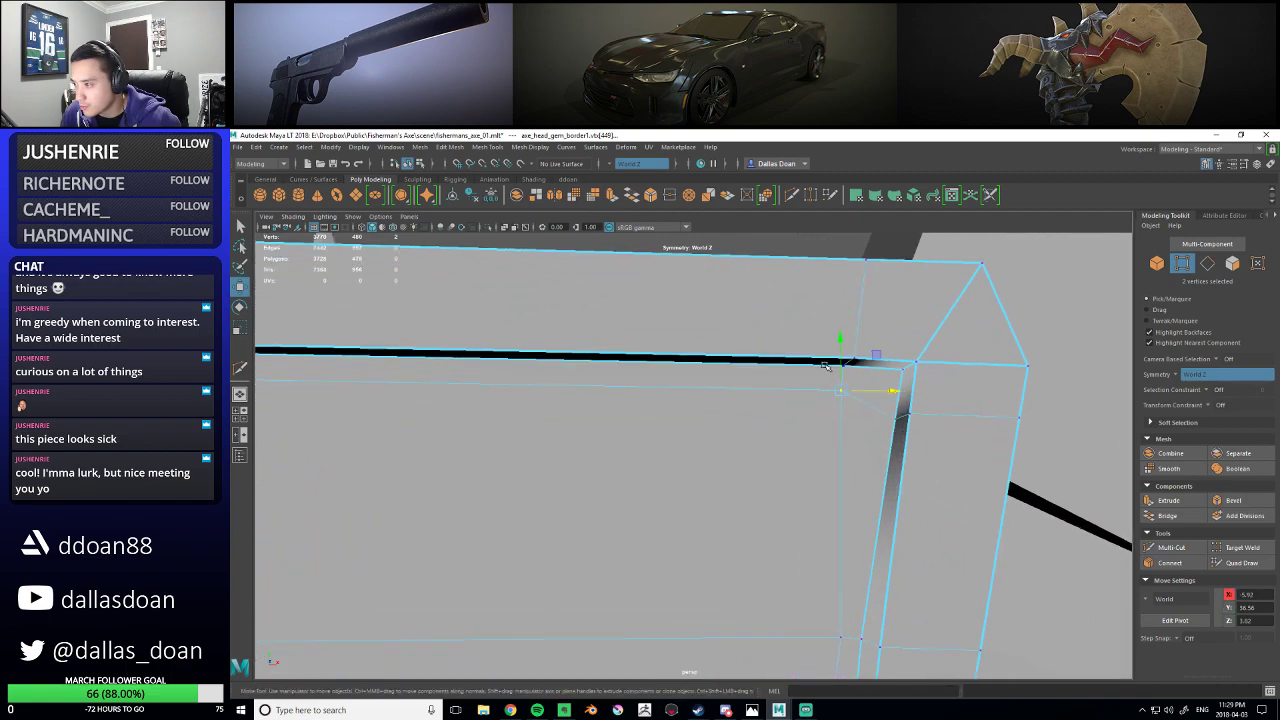
drag(840, 368, 937, 372)
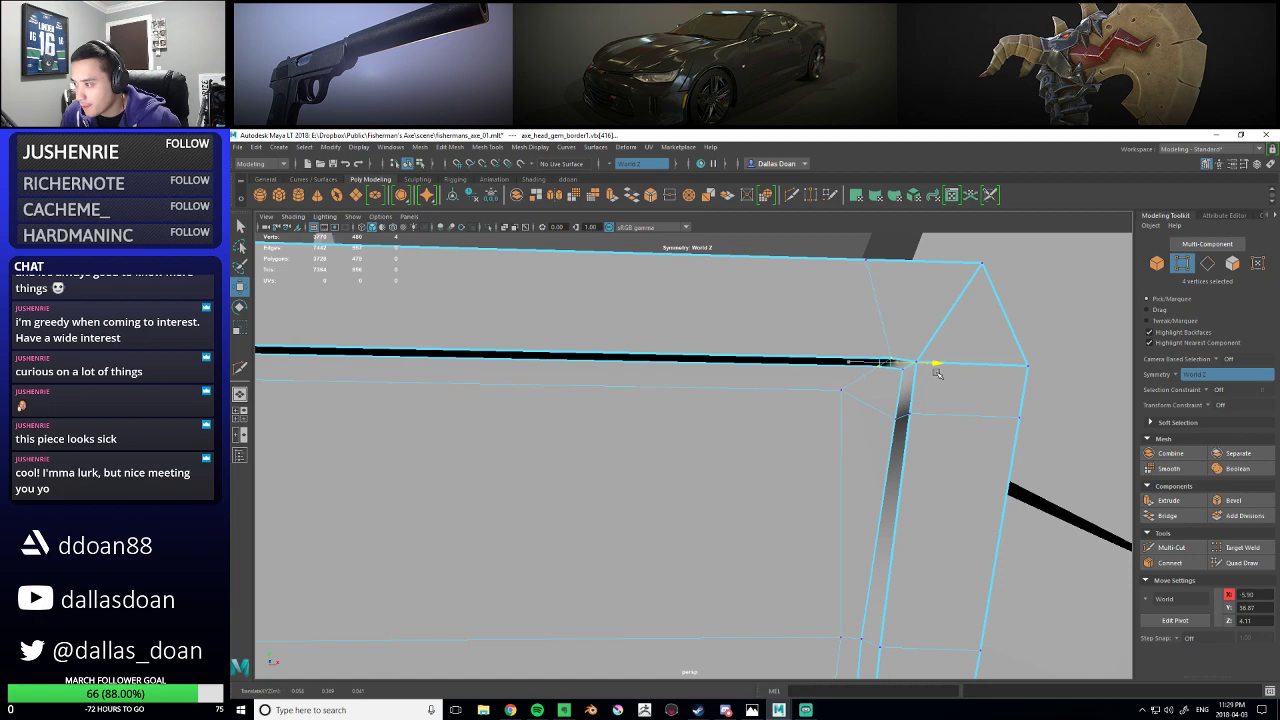
click(841, 390)
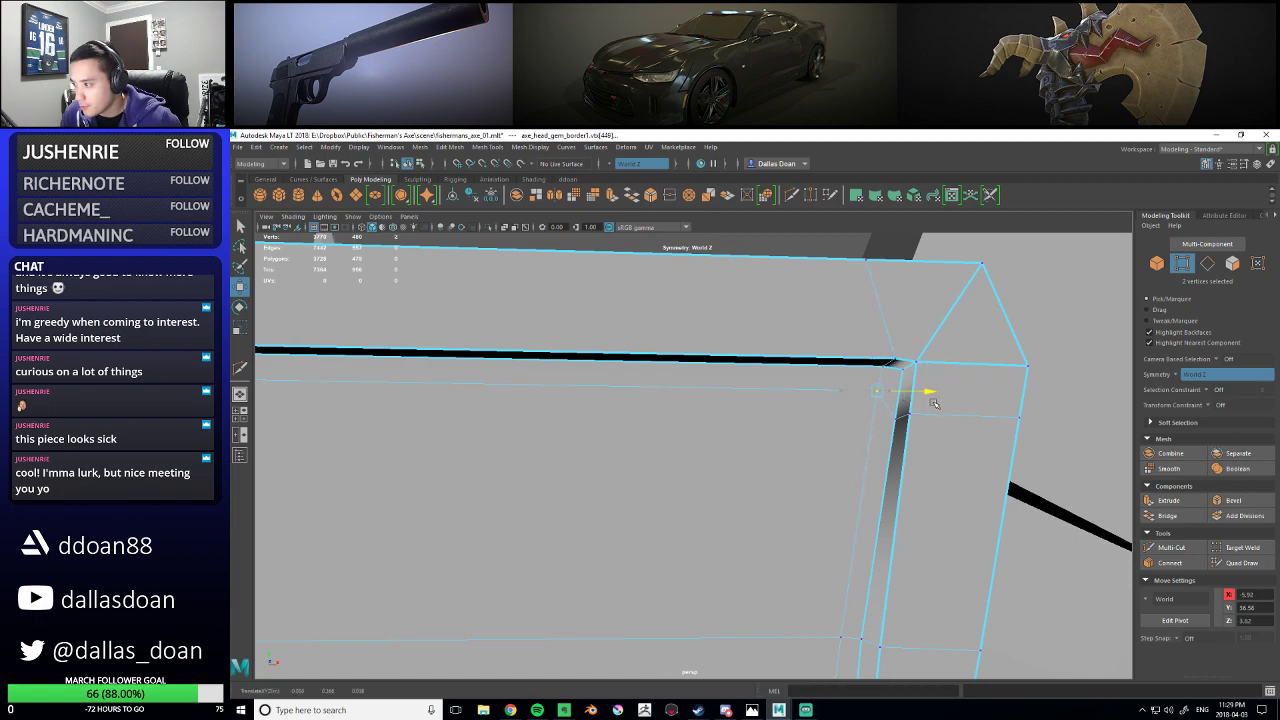
alt+right_drag(932, 403, 840, 371)
alt+drag(810, 376, 795, 399)
- Move the loop vertices across the border's top surface along X toward the end above the pointed tip
drag(687, 383, 792, 425)
alt+middle_drag(355, 443, 730, 405)
mouse_move(730, 407)
alt+mouse_down()
mouse_move(722, 393)
mouse_move(748, 416)
mouse_move(732, 400)
alt+mouse_up()
click(693, 402)
alt+drag(732, 400, 737, 418)
key(ctrl+z)
click(818, 411)
drag(857, 411, 838, 411)
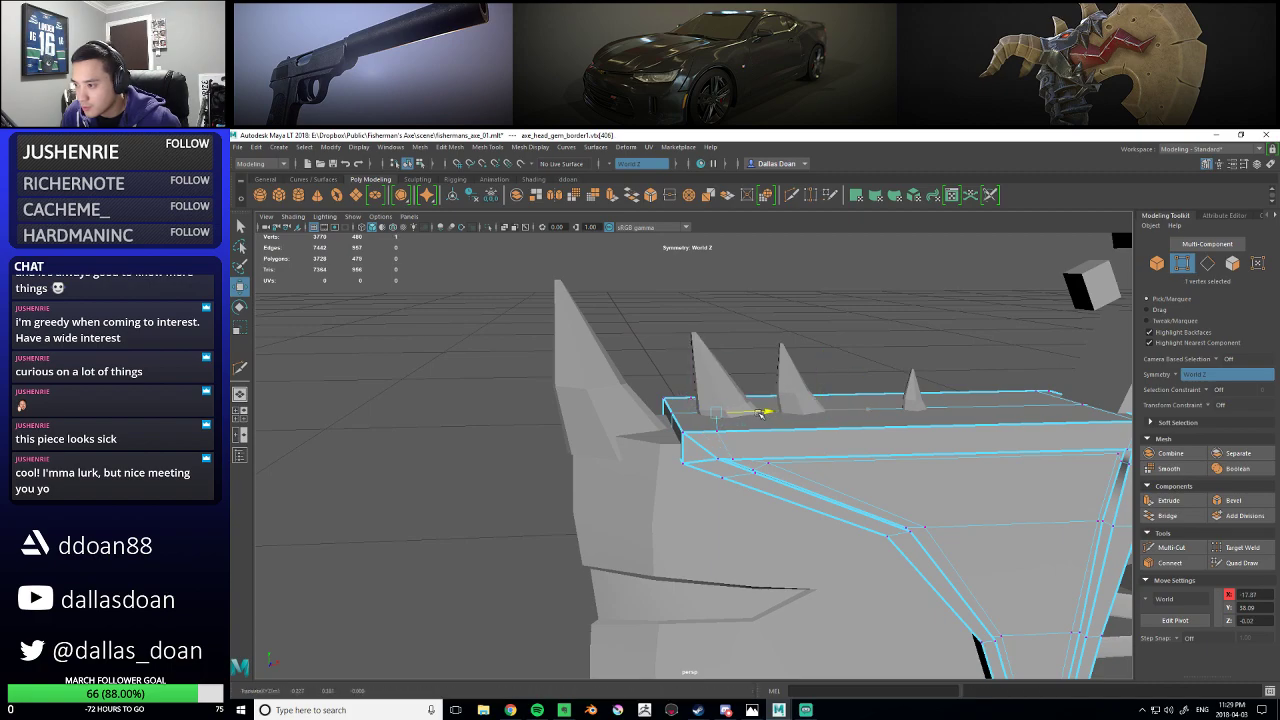
drag(747, 415, 746, 415)
mouse_move(746, 415)
alt+mouse_down()
mouse_move(734, 408)
mouse_move(727, 431)
alt+mouse_up()
shift+click(693, 430)
alt+drag(733, 437, 743, 429)
scroll(745, 427, up, 5)
alt+drag(820, 393, 784, 415)
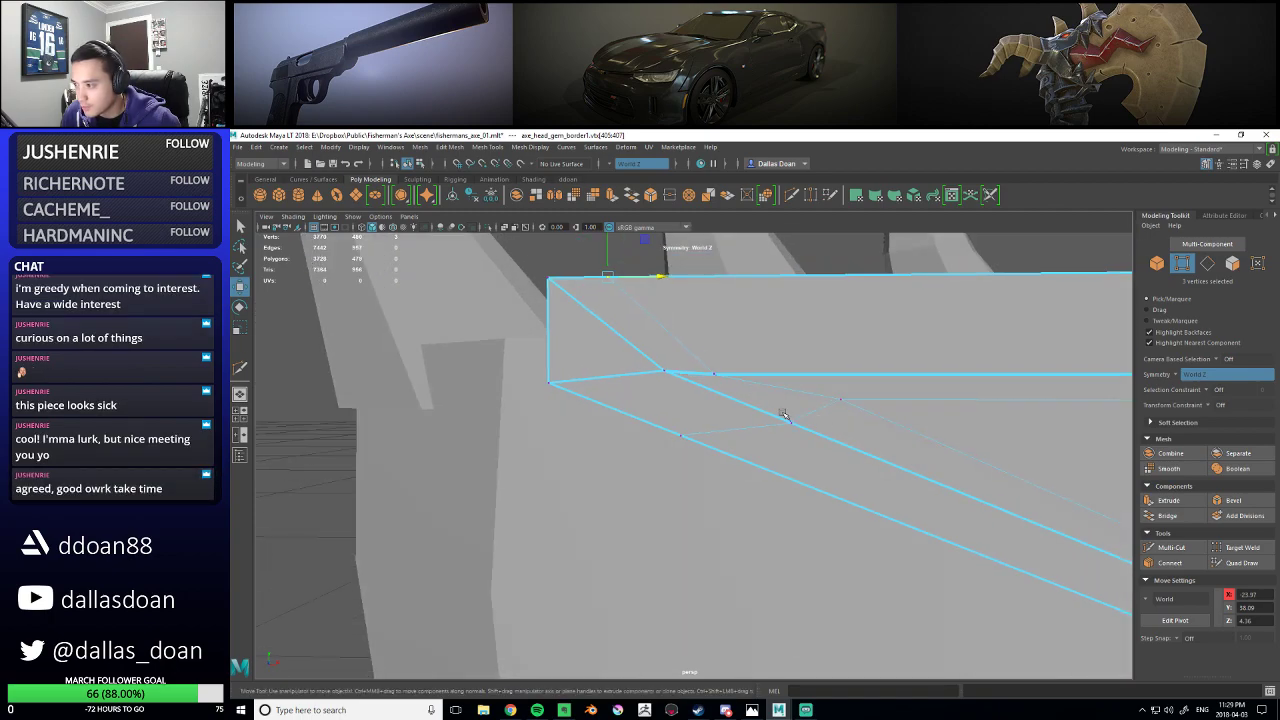
- Reposition the inner vertex at the panel's pointed tip along Y and X, tightening it into the corner
click(842, 399)
alt+drag(902, 405, 898, 399)
drag(829, 338, 829, 347)
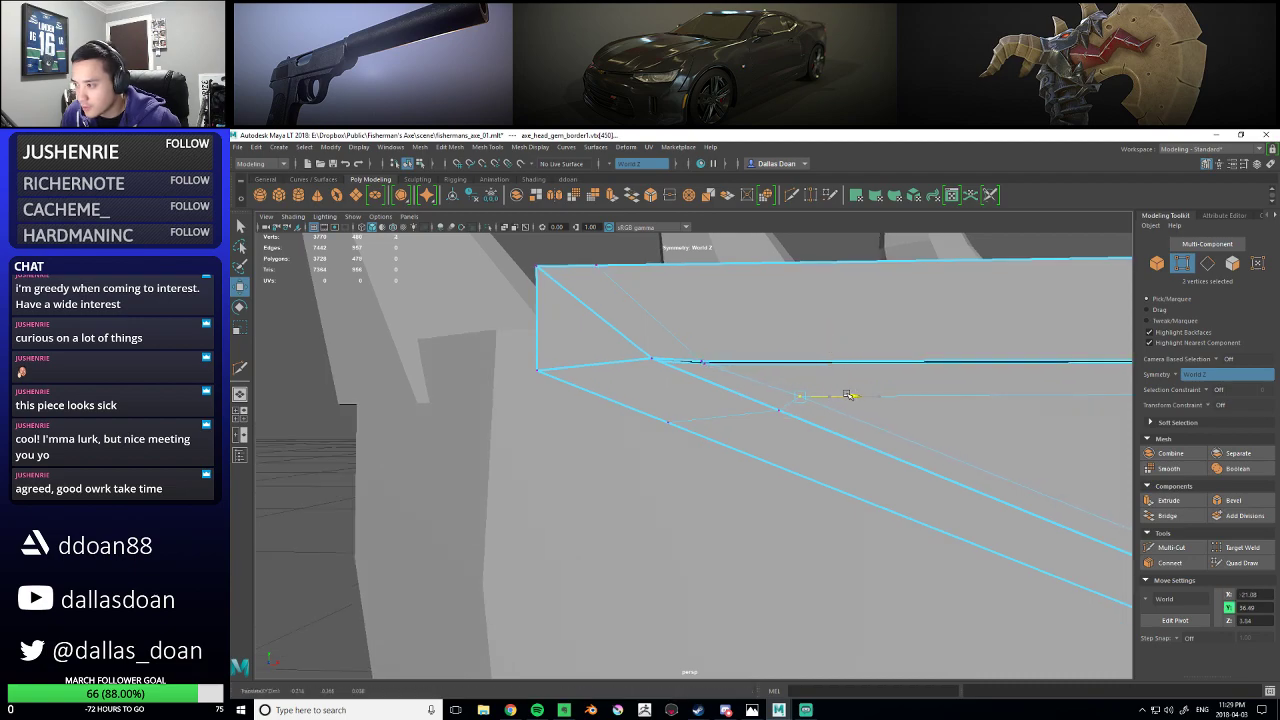
drag(848, 396, 849, 396)
scroll(900, 405, down, 6)
alt+middle_drag(937, 414, 803, 386)
drag(562, 346, 562, 344)
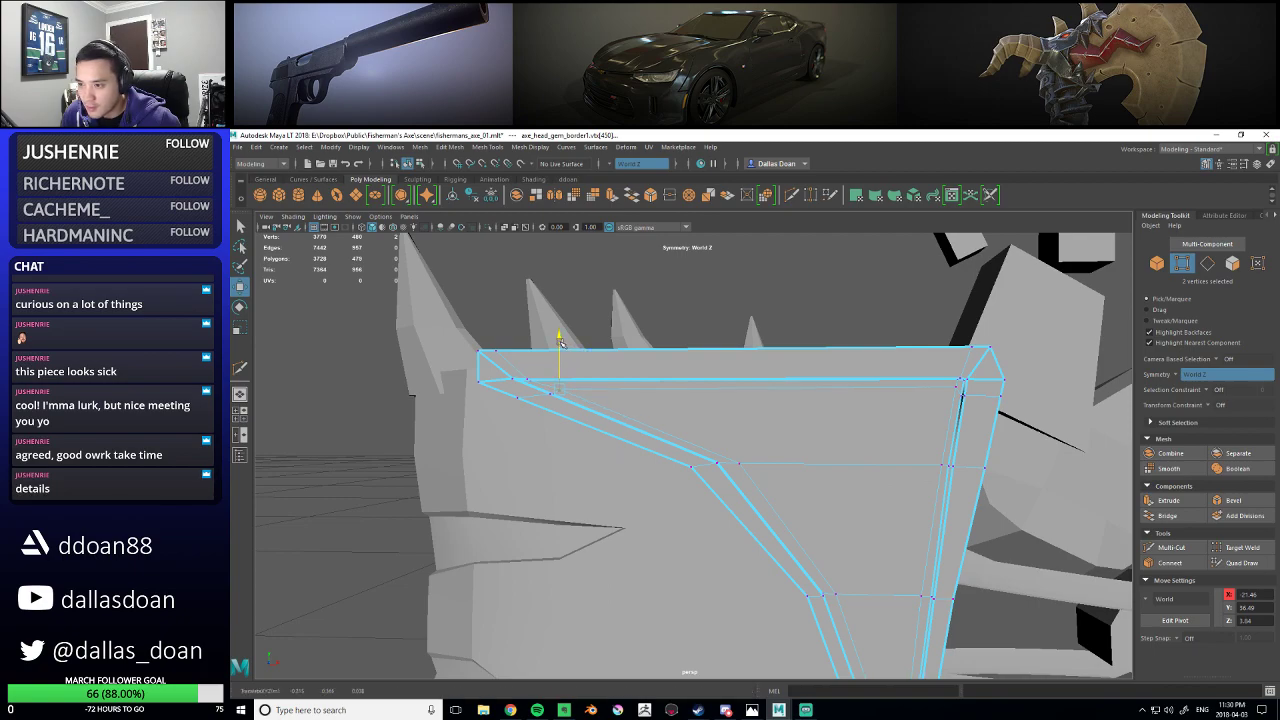
alt+middle_drag(800, 428, 770, 404)
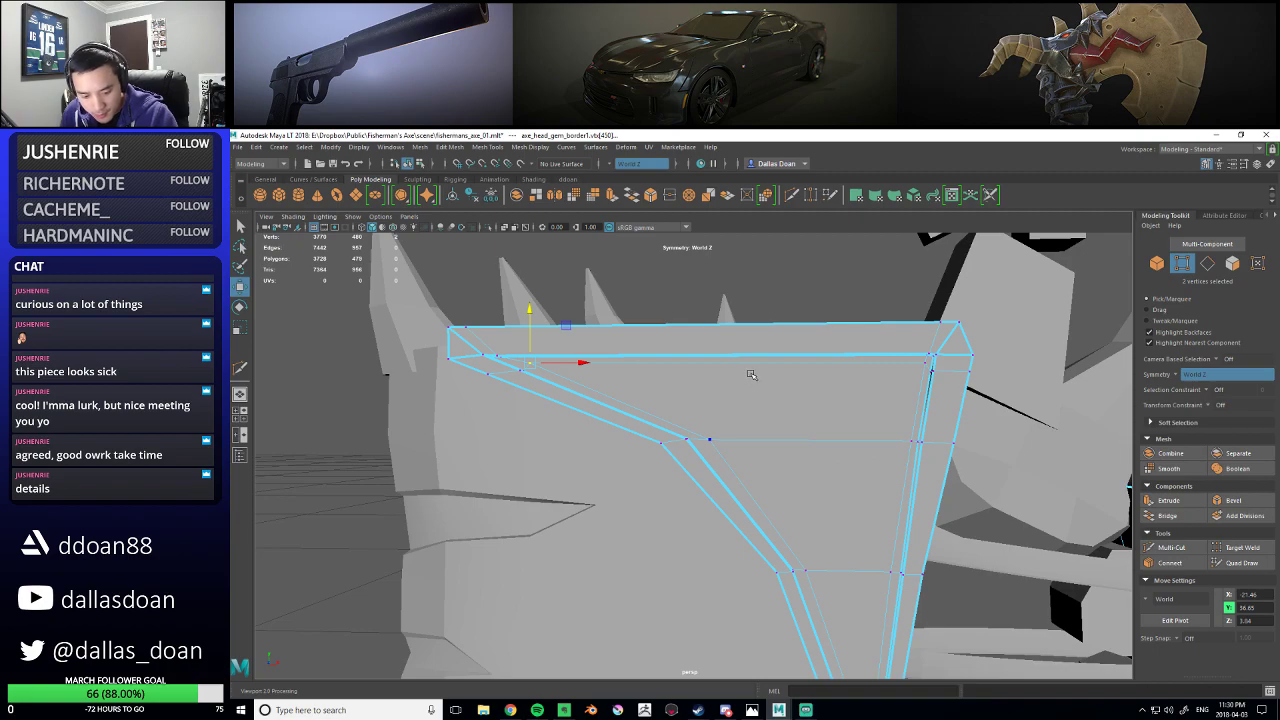
- Turn on smooth preview and select the inner faces of the triangular panel from its upper edge to its narrow end
mouse_move(723, 448)
alt+mouse_down()
mouse_move(723, 420)
mouse_move(738, 430)
alt+mouse_up()
right_drag(797, 363, 800, 377)
click(800, 377)
alt+drag(803, 380, 852, 430)
key(3)
alt+middle_drag(853, 438, 853, 262)
shift+click(864, 404)
shift+click(852, 390)
shift+click(854, 514)
shift+click(857, 588)
- Push the selected triangular panel faces along Z with the Move tool
alt+middle_drag(806, 385, 831, 477)
scroll(831, 465, down, 5)
alt+drag(831, 457, 892, 488)
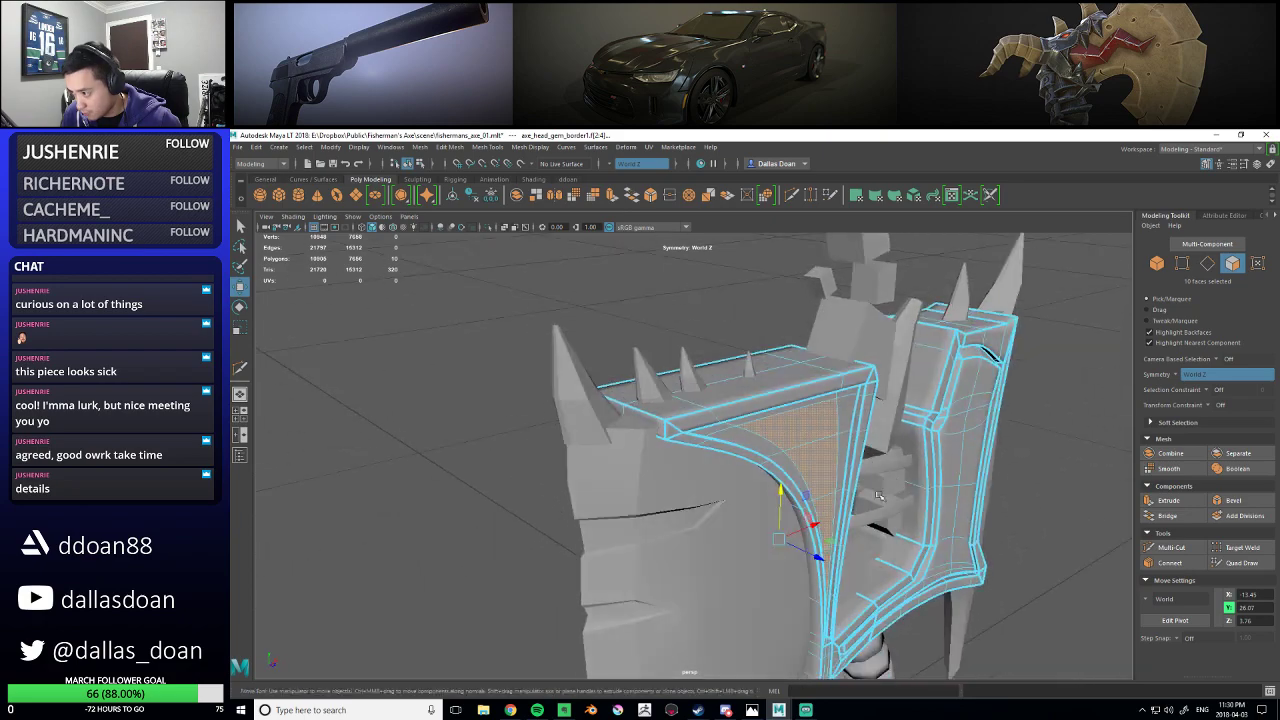
drag(818, 561, 768, 522)
- Apply the Crease Tool to the edges at the corners of the triangular panel
ctrl+right_drag(789, 399, 792, 431)
alt+drag(792, 431, 818, 390)
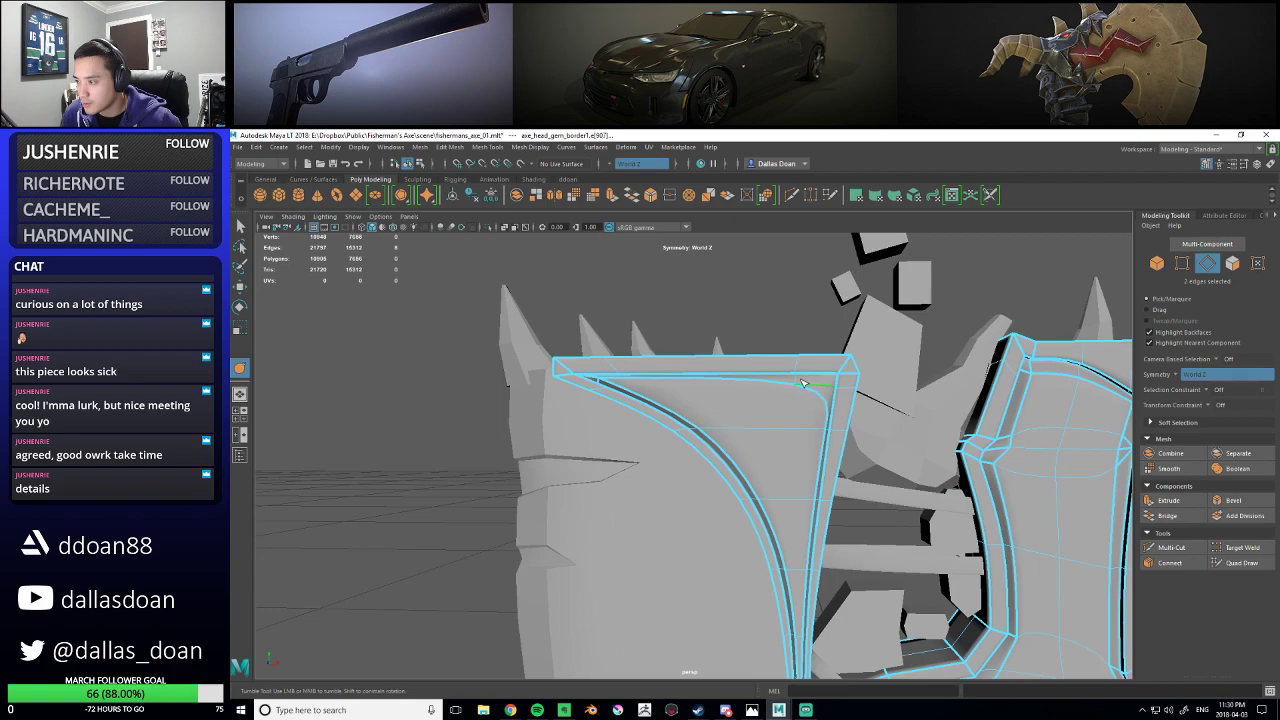
alt+drag(883, 412, 883, 450)
alt+middle_drag(883, 450, 877, 400)
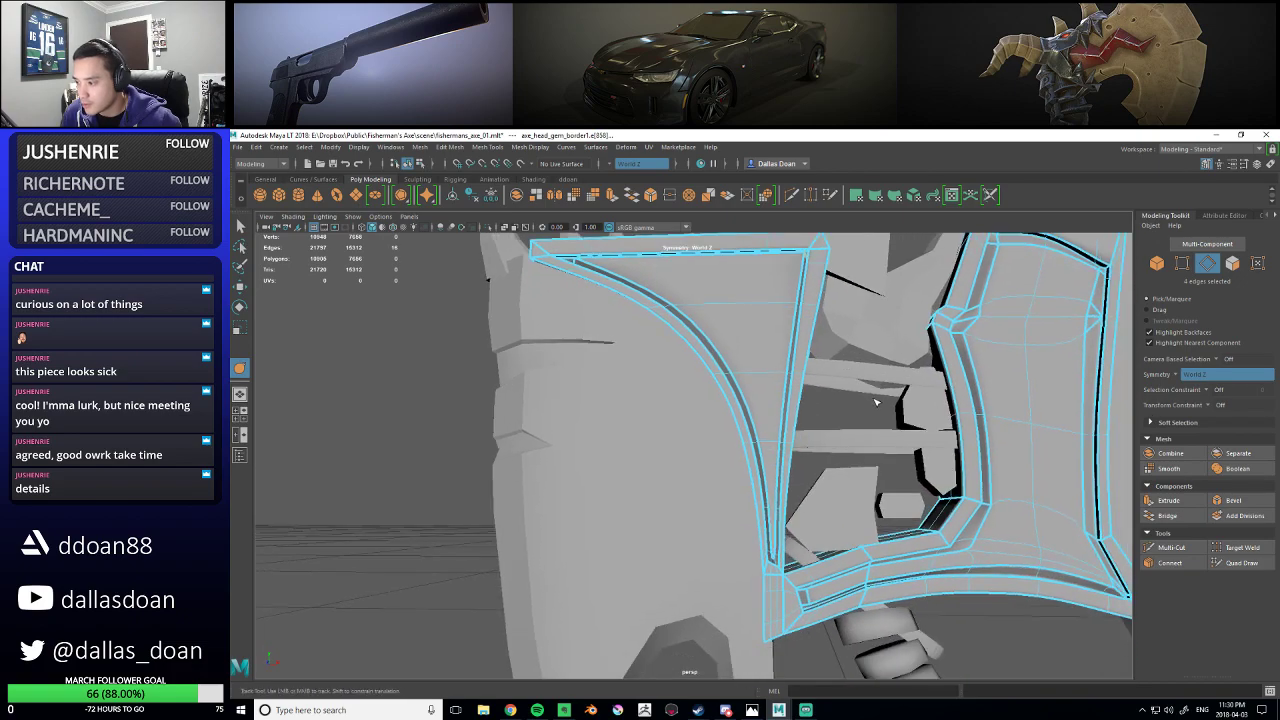
alt+drag(877, 400, 866, 434)
alt+right_drag(866, 434, 882, 466)
alt+middle_drag(882, 466, 881, 454)
alt+drag(880, 455, 810, 476)
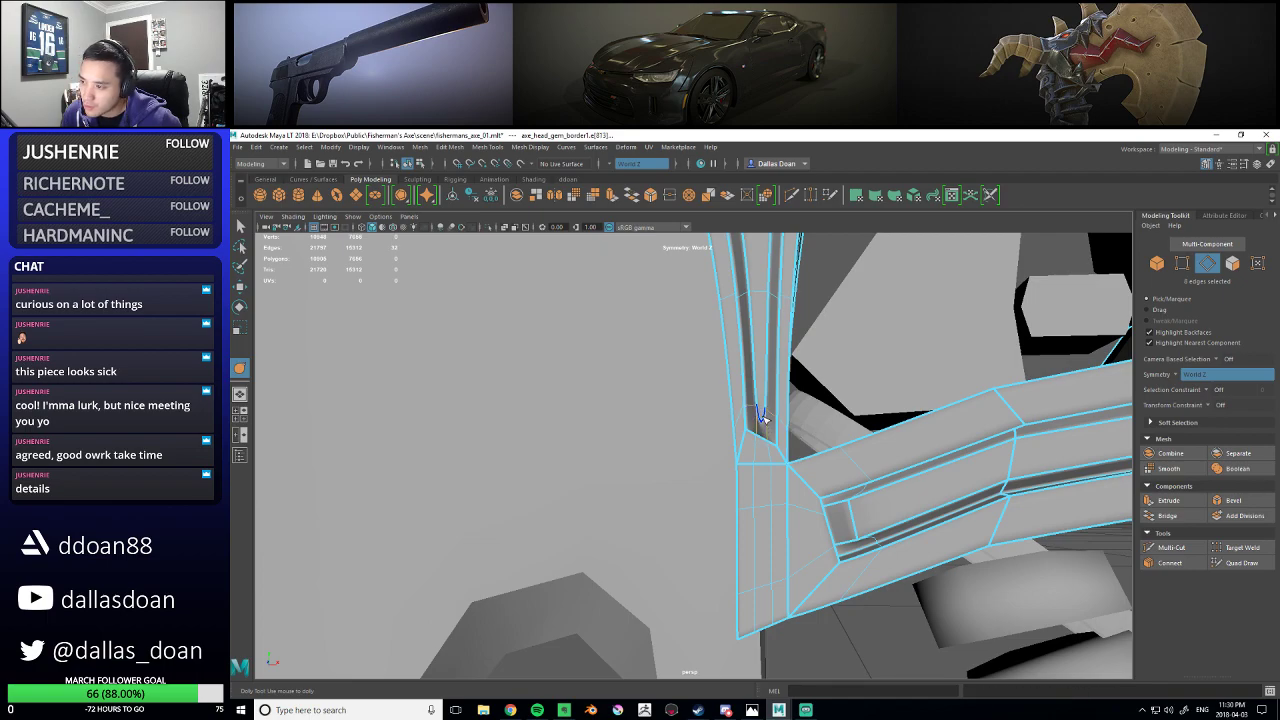
alt+right_drag(925, 398, 780, 392)
mouse_move(780, 392)
alt+mouse_down()
mouse_move(868, 380)
mouse_move(881, 406)
mouse_move(775, 388)
alt+mouse_up()
alt+middle_drag(775, 388, 773, 434)
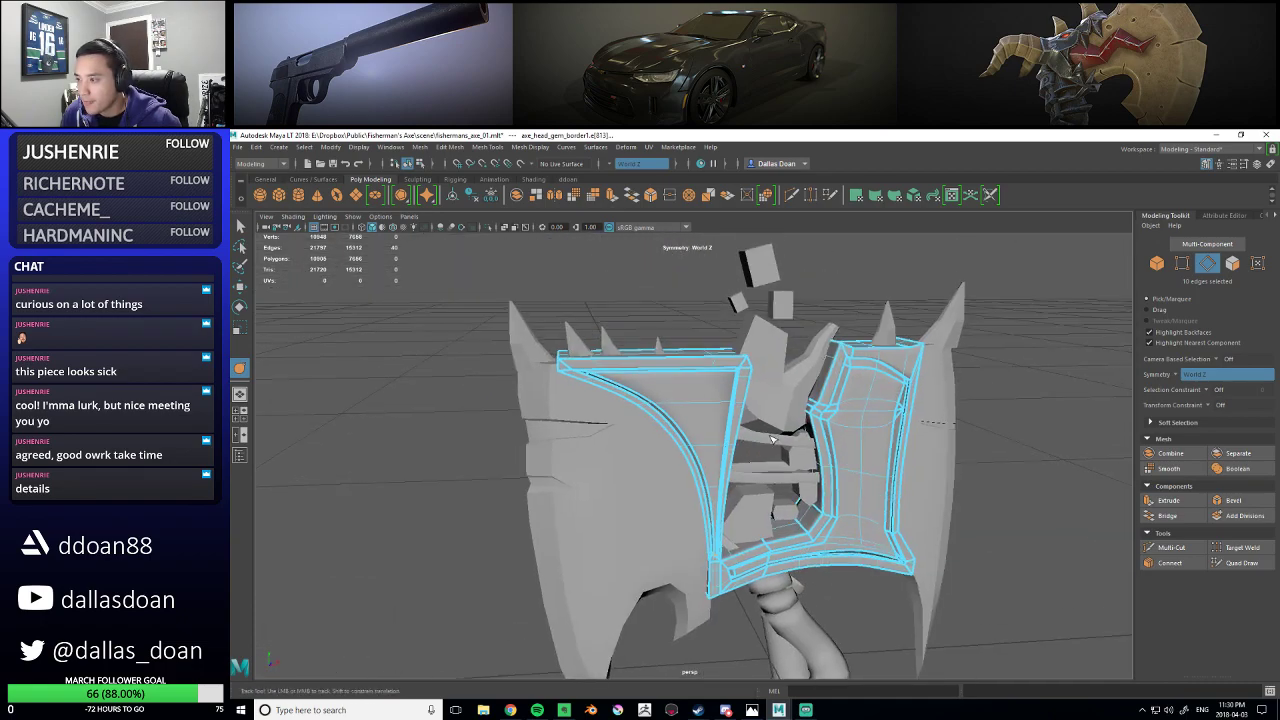
- Leave the Crease Tool, deselect the gem border and save the scene
alt+right_drag(690, 428, 766, 420)
alt+drag(766, 420, 738, 404)
alt+right_drag(738, 404, 598, 428)
key(w)
alt+drag(598, 428, 645, 400)
click(651, 340)
alt+drag(651, 340, 806, 398)
alt+right_drag(806, 398, 752, 412)
alt+drag(752, 412, 789, 394)
key(ctrl+s)
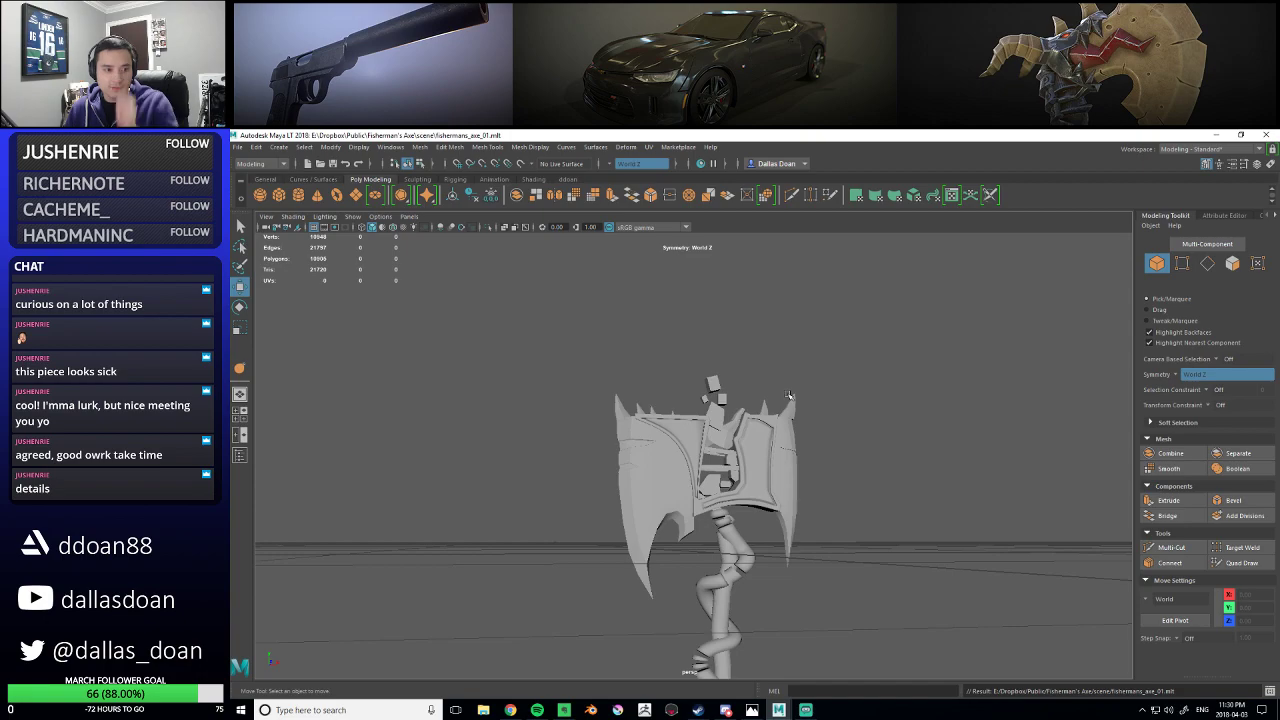
- Inspect the smoothed gem border on the axe head from the front, sides and below
alt+drag(619, 404, 786, 456)
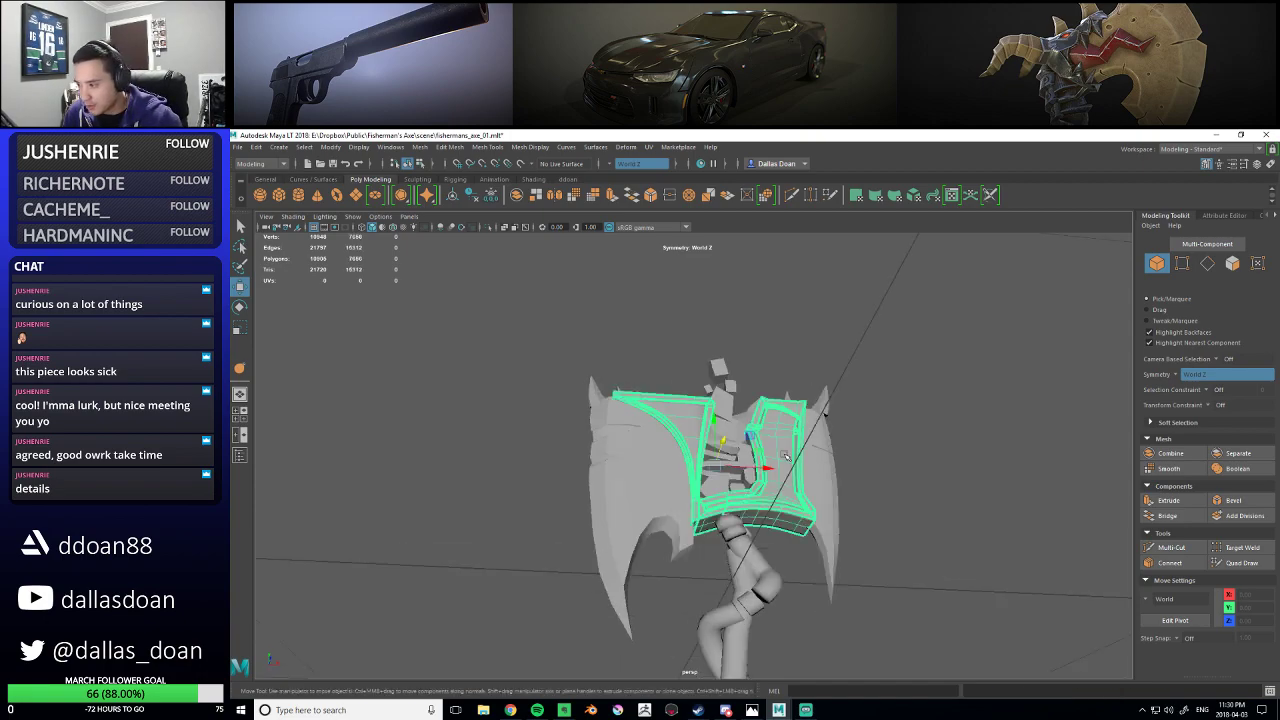
click(720, 422)
alt+right_drag(720, 422, 752, 446)
alt+drag(752, 446, 742, 420)
alt+right_drag(742, 420, 778, 444)
alt+drag(778, 444, 763, 465)
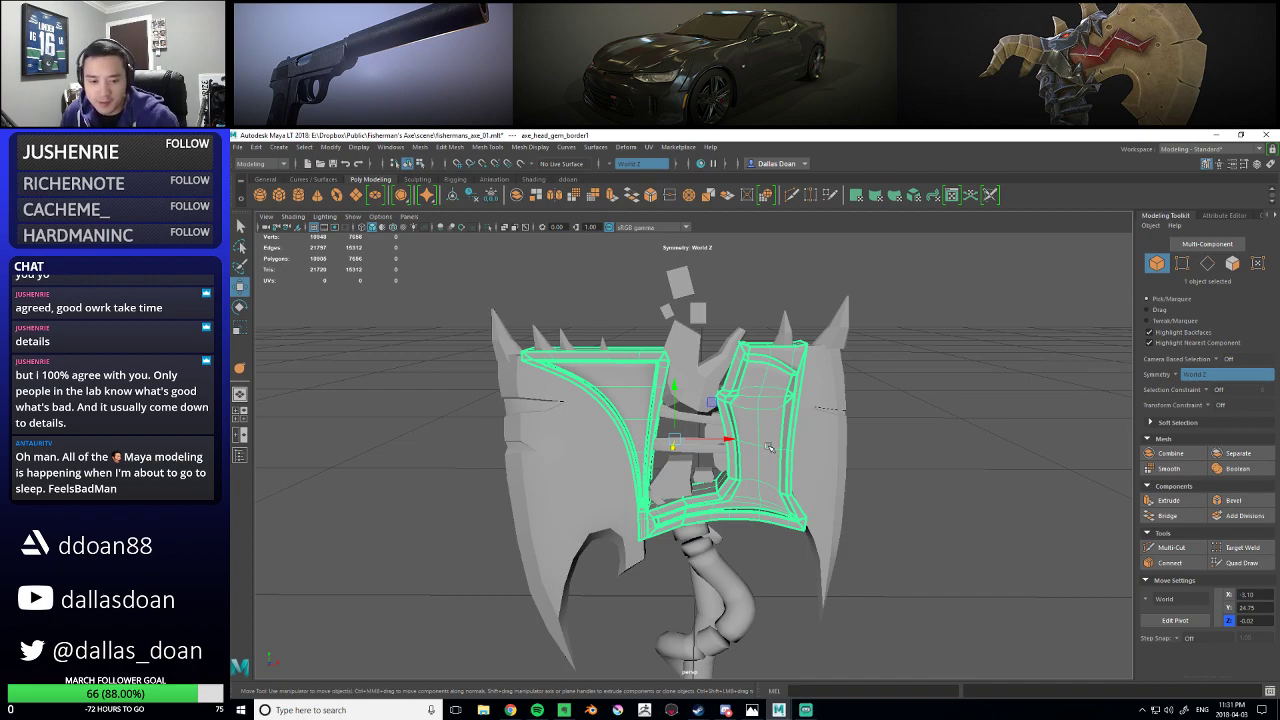
alt+drag(759, 430, 930, 380)
click(937, 377)
alt+right_drag(937, 377, 1010, 400)
click(800, 430)
alt+drag(850, 430, 908, 406)
click(1008, 414)
alt+right_drag(908, 406, 850, 424)
mouse_move(850, 424)
alt+mouse_down()
mouse_move(791, 422)
mouse_move(837, 429)
alt+mouse_up()
alt+right_drag(837, 429, 880, 402)
alt+drag(880, 402, 755, 433)
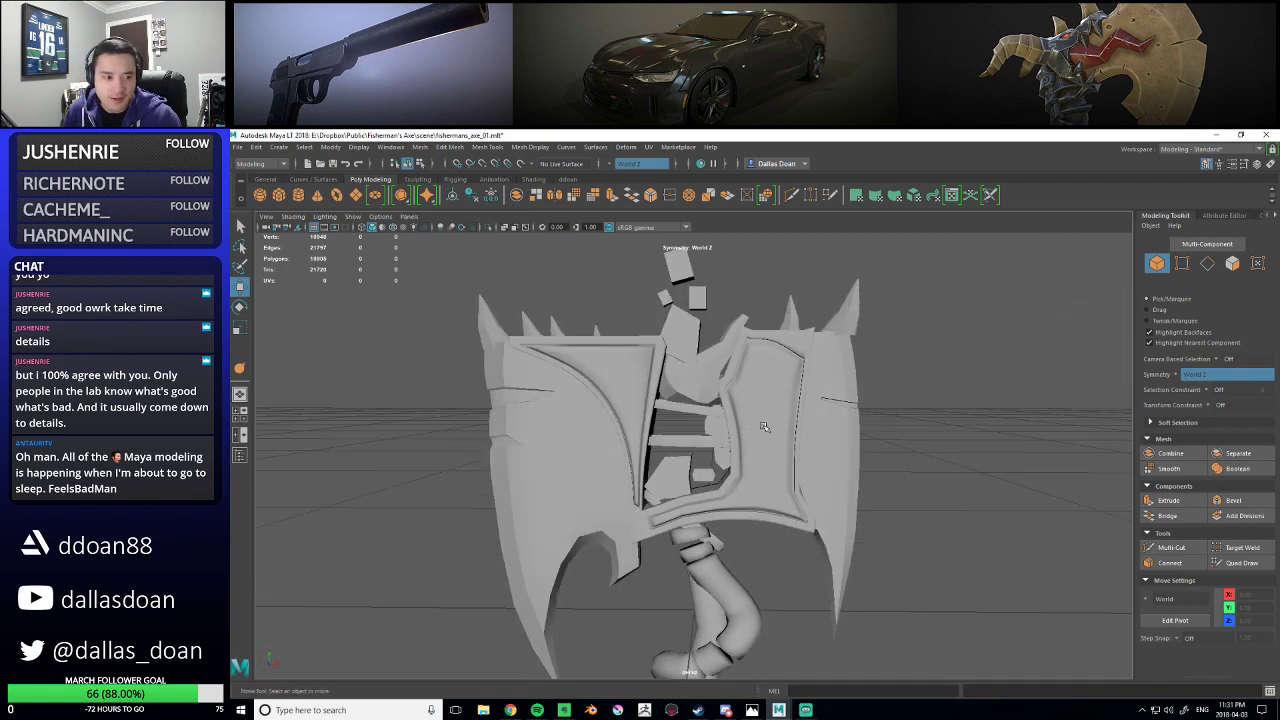
alt+right_drag(640, 440, 689, 457)
alt+middle_drag(689, 457, 706, 434)
alt+right_drag(706, 434, 612, 436)
alt+drag(612, 436, 806, 422)
click(806, 422)
click(889, 420)
alt+drag(889, 420, 845, 404)
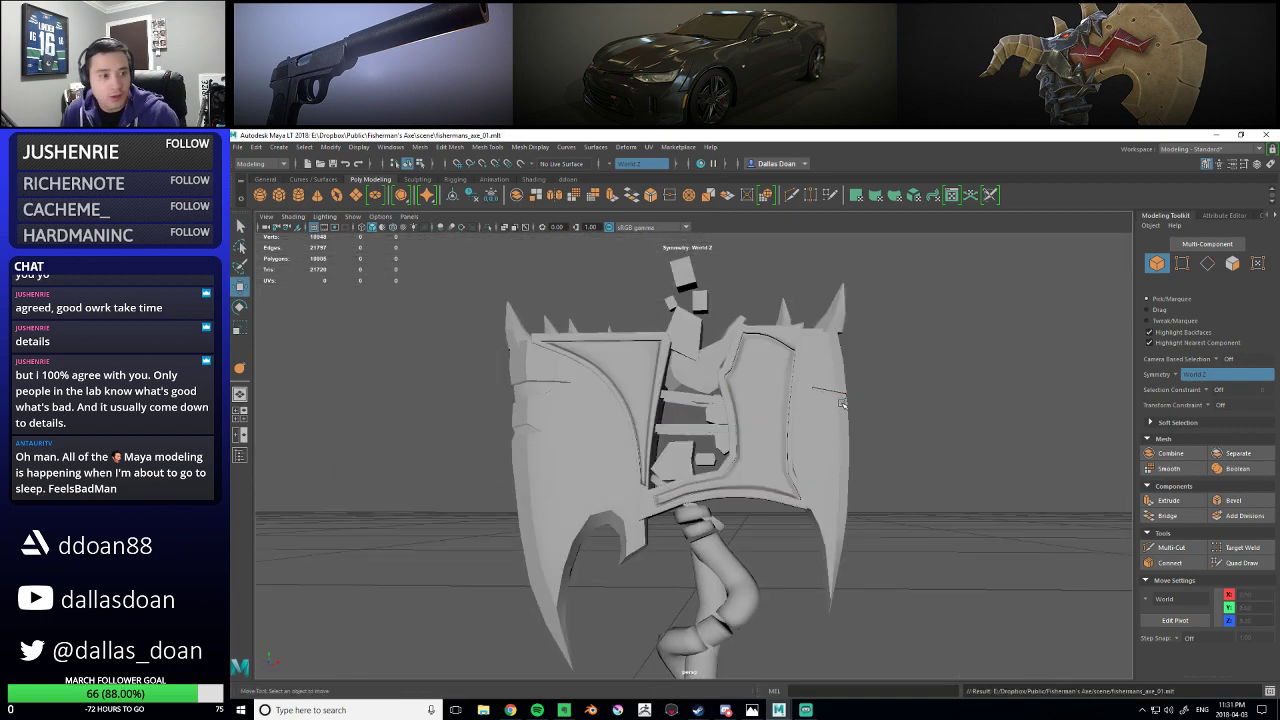
- Put the gem border in face mode and select a narrow rim face beside the axe's central gap
alt+drag(724, 375, 790, 362)
click(820, 400)
right_drag(793, 327, 793, 328)
mouse_move(792, 390)
alt+mouse_down()
mouse_move(775, 392)
mouse_move(790, 392)
alt+mouse_up()
alt+right_drag(790, 392, 832, 396)
alt+drag(832, 396, 800, 372)
alt+right_drag(800, 372, 820, 380)
alt+drag(820, 380, 780, 385)
alt+drag(775, 293, 752, 284)
right_drag(750, 272, 748, 290)
click(746, 280)
alt+drag(755, 341, 758, 297)
alt+drag(748, 345, 757, 481)
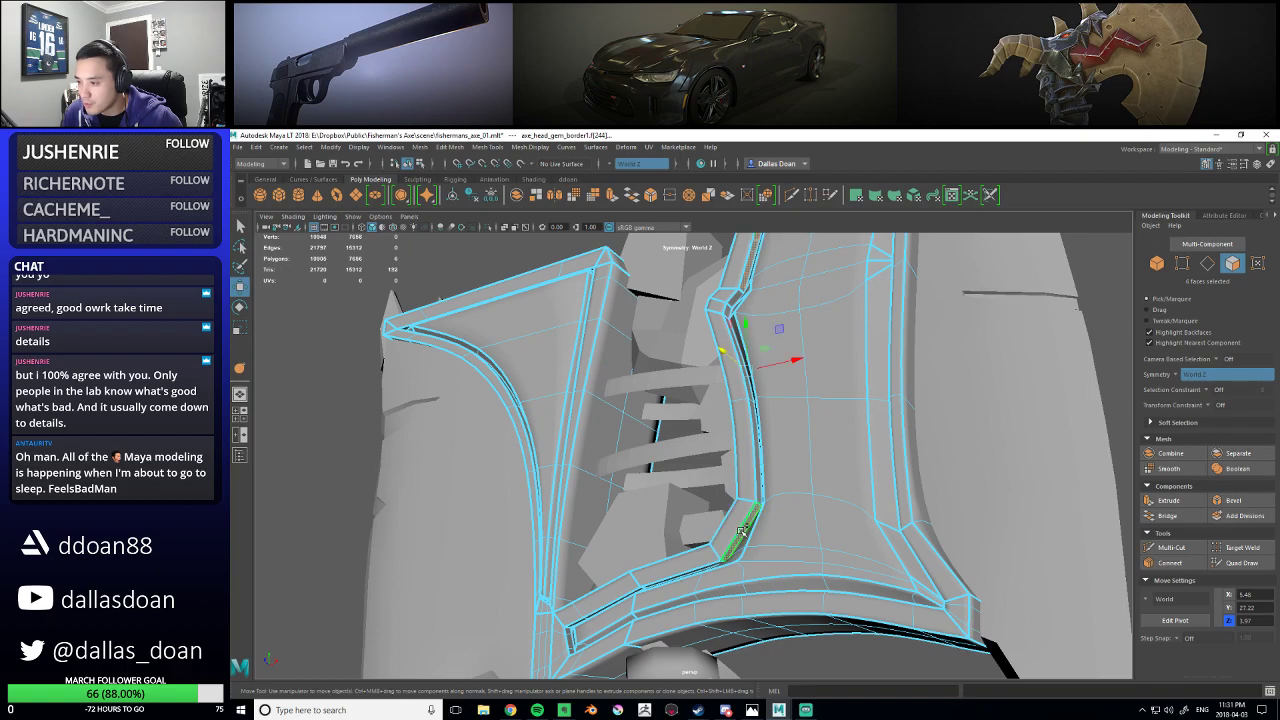
- Extend the face selection along the rim around the lower inner corner to the border's lower strip
shift+double_click(741, 531)
alt+drag(741, 531, 756, 584)
alt+right_drag(756, 584, 706, 569)
alt+drag(706, 569, 764, 412)
alt+middle_drag(764, 413, 786, 412)
alt+right_drag(786, 412, 835, 580)
alt+middle_drag(835, 580, 790, 500)
alt+drag(790, 500, 723, 467)
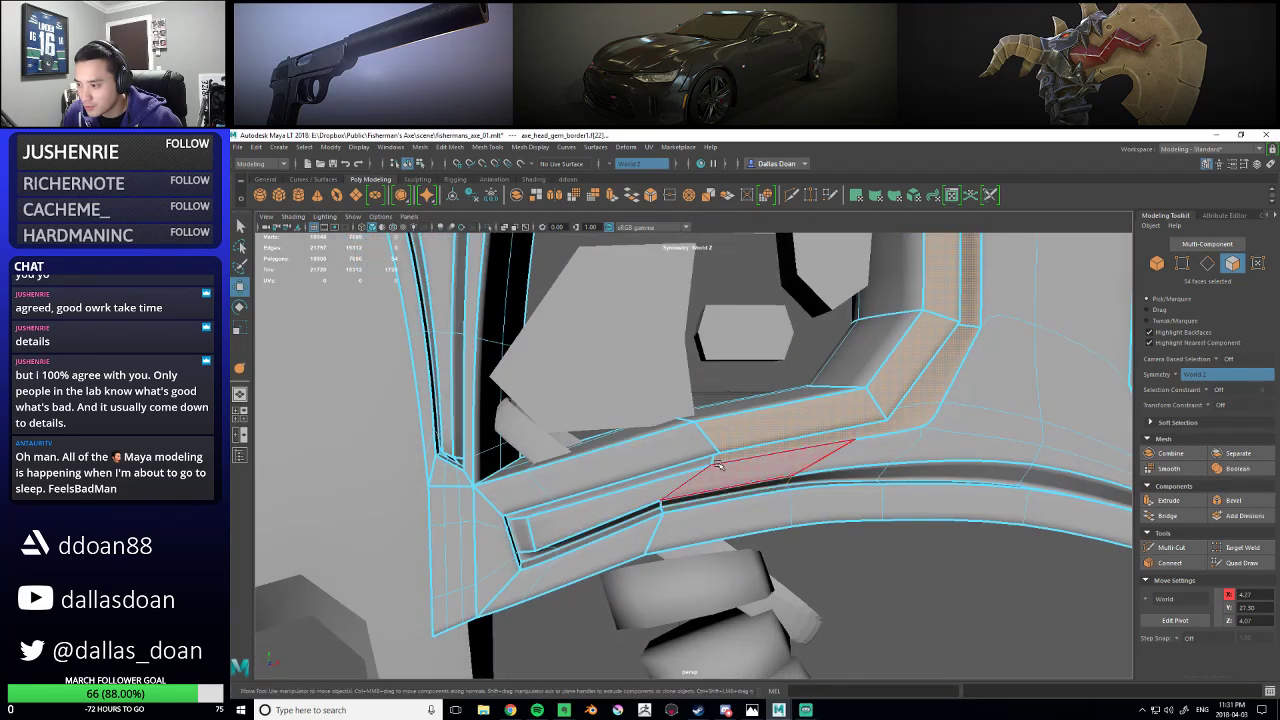
- Apply the Crease Tool to the edge loop along the rim around the central gap and return to object mode
scroll(702, 454, down, 10)
click(920, 431)
alt+drag(920, 431, 838, 460)
right_drag(769, 381, 770, 342)
double_click(768, 374)
alt+drag(780, 440, 738, 468)
shift+right_drag(794, 375, 787, 431)
alt+drag(852, 450, 838, 388)
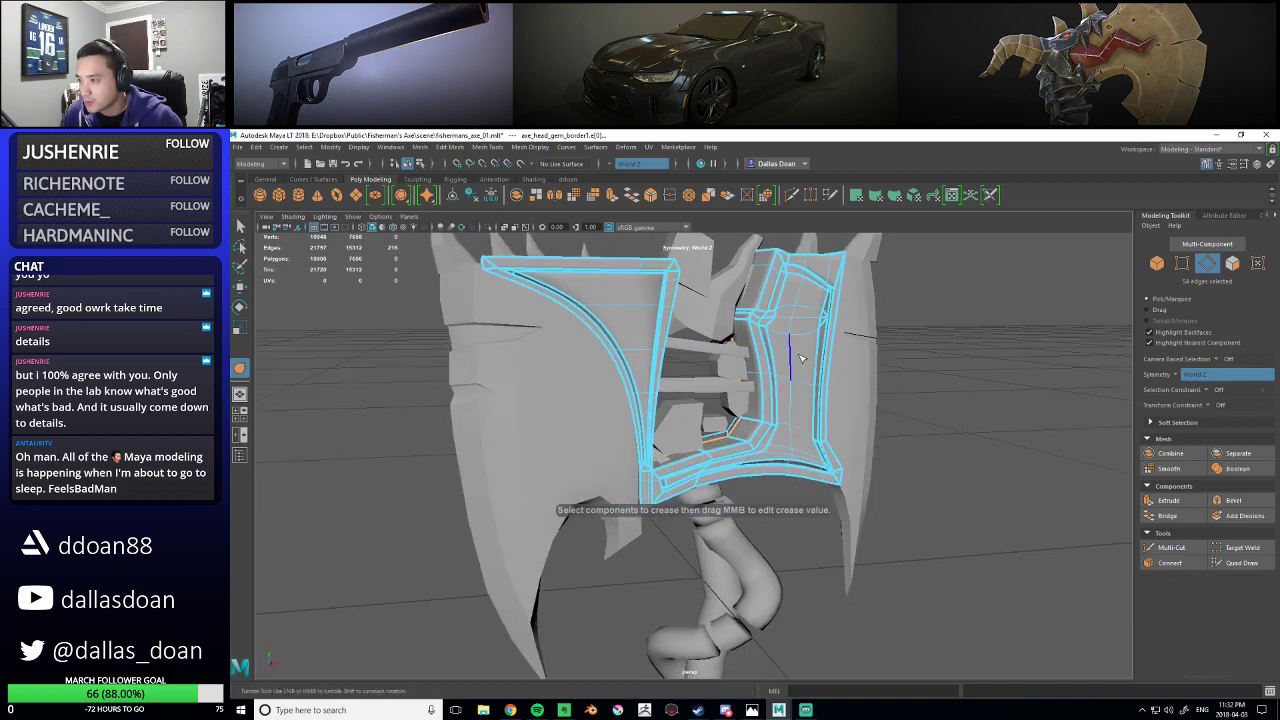
key(w)
right_drag(776, 404, 790, 390)
click(898, 430)
alt+drag(880, 430, 840, 420)
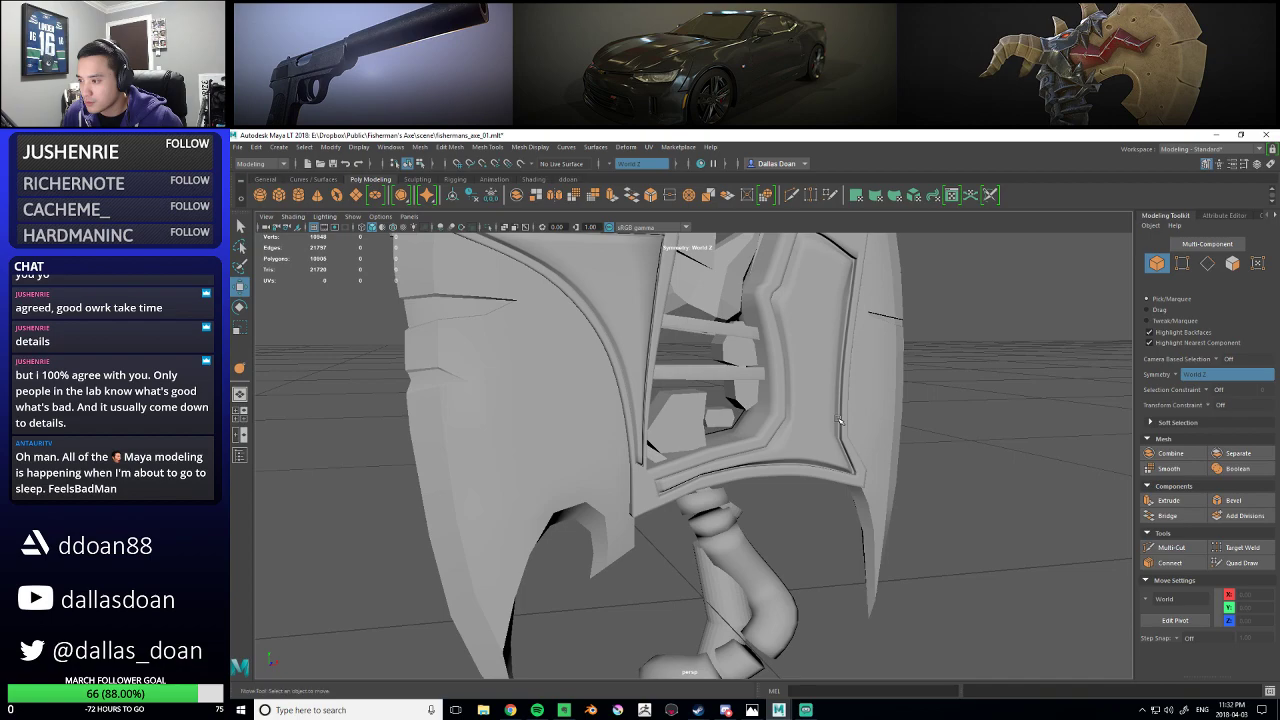
- Examine the smoothed border and the axe head teeth from above and from the side
alt+right_drag(774, 427, 748, 410)
alt+drag(748, 410, 742, 452)
click(754, 426)
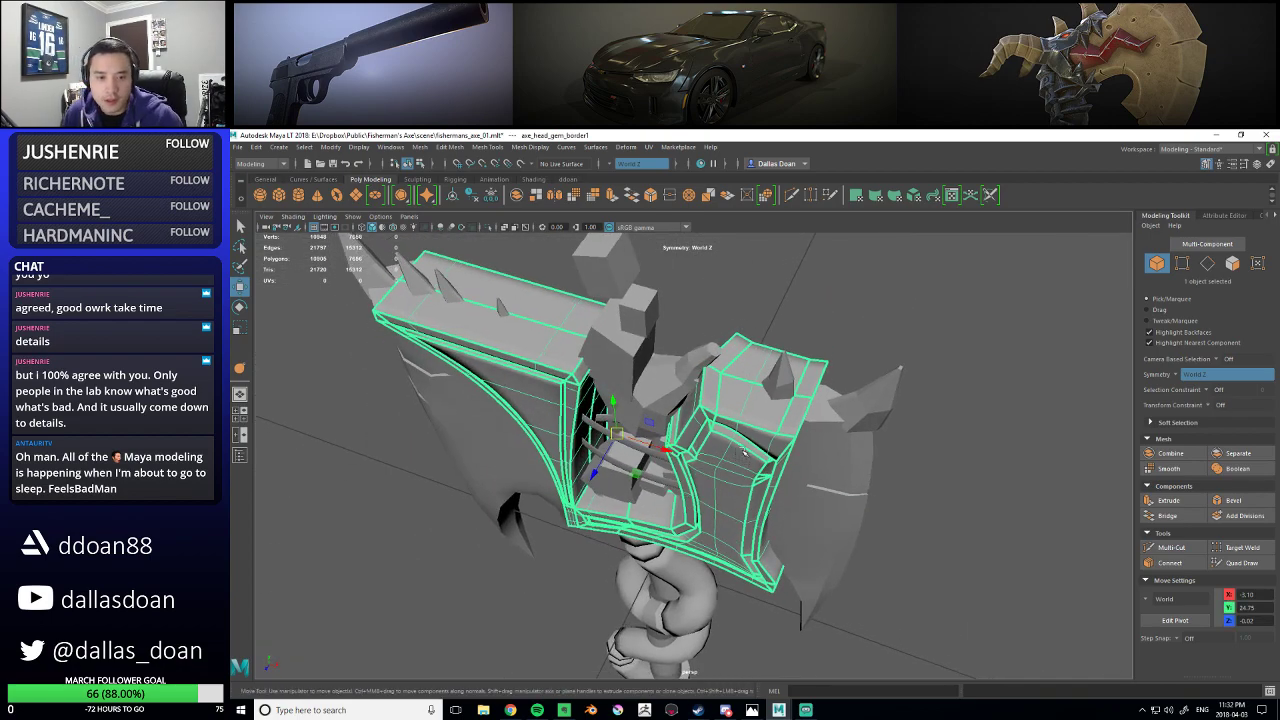
click(908, 508)
alt+drag(812, 488, 752, 410)
click(768, 378)
alt+drag(772, 436, 760, 442)
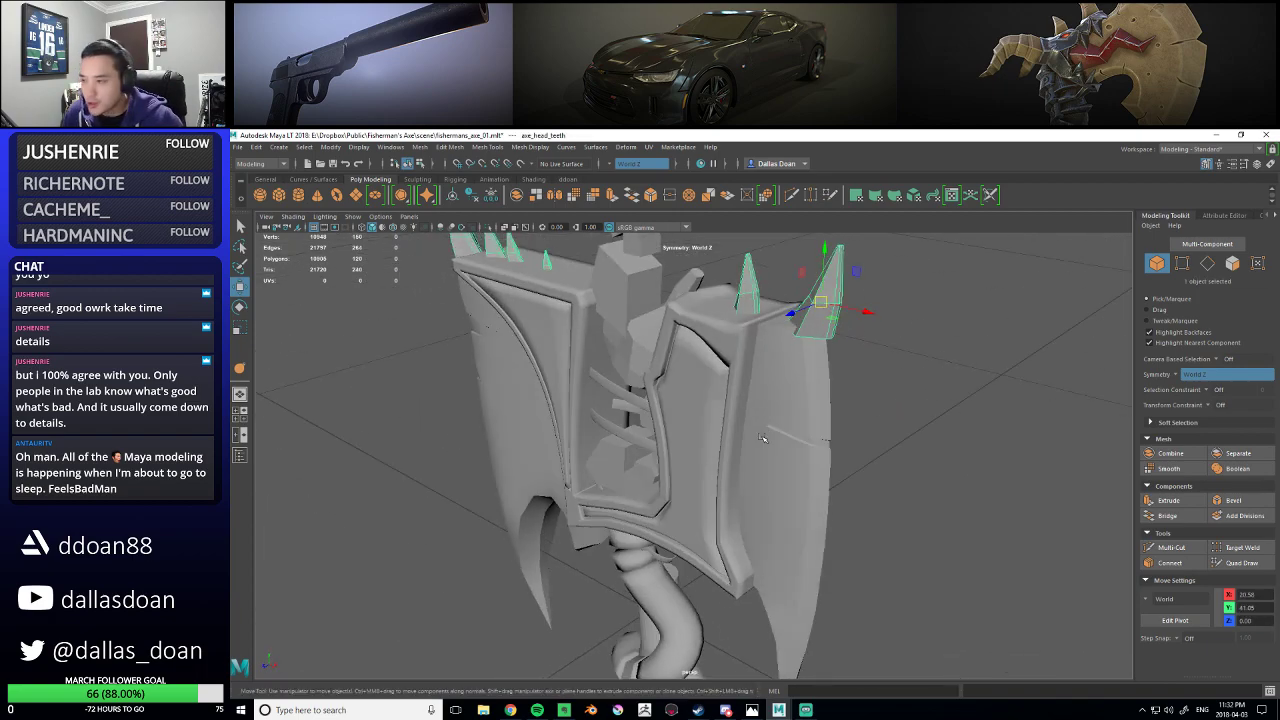
- Select the gem border and isolate it in the viewport
alt+drag(740, 349, 757, 380)
click(760, 380)
right_drag(763, 380, 771, 353)
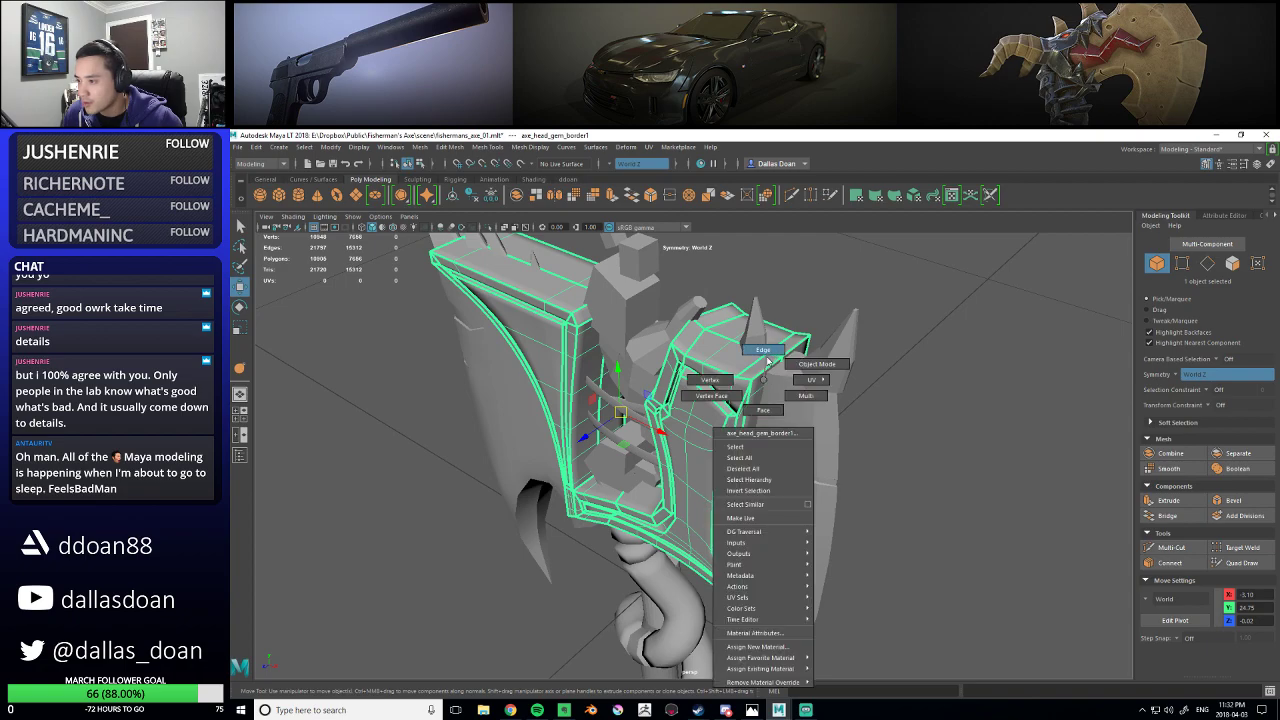
right_drag(751, 413, 751, 413)
alt+drag(751, 413, 742, 380)
key(ctrl+1)
- Select the middle edges down the border's straight outer side, then show the whole axe and return to object mode
right_drag(766, 347, 769, 327)
click(773, 344)
click(874, 338)
click(773, 344)
alt+drag(775, 558, 777, 527)
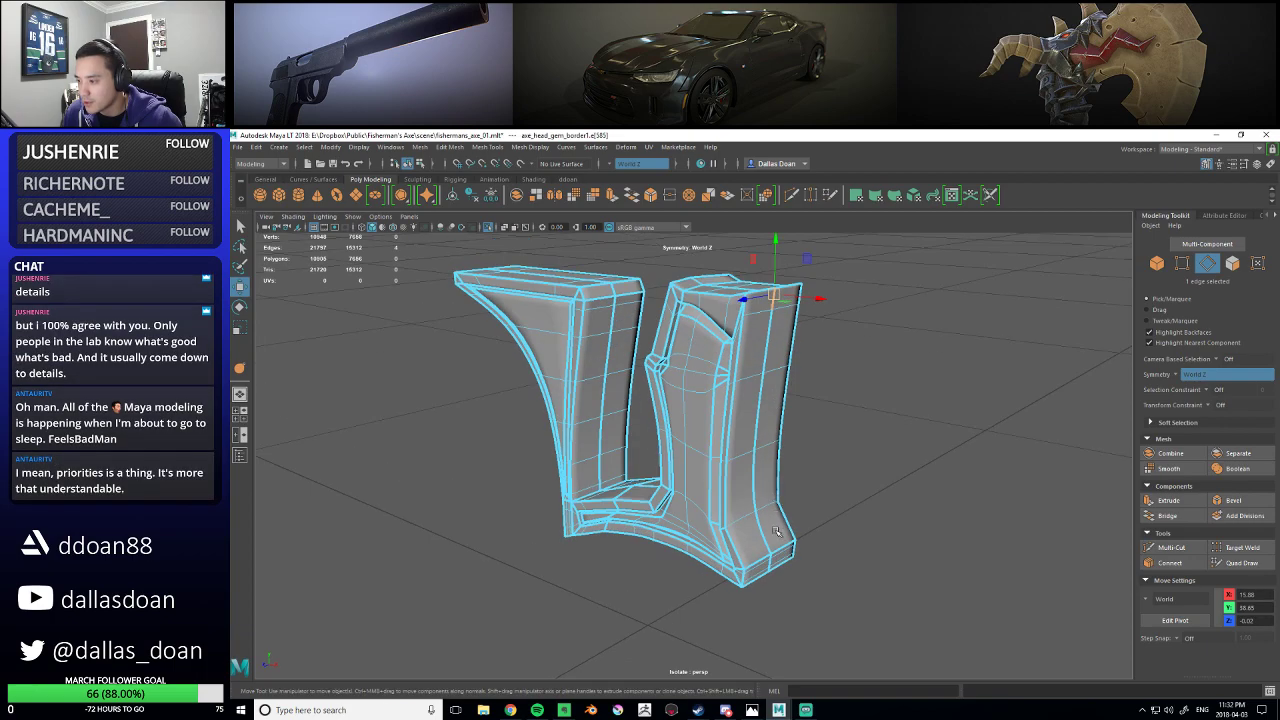
alt+right_drag(772, 562, 786, 560)
alt+drag(786, 560, 724, 370)
shift+double_click(766, 505)
key(ctrl+1)
right_drag(724, 370, 728, 435)
click(856, 412)
- Isolate the gem border and select the middle edge loop along the curved side of the triangular panel
alt+drag(856, 412, 748, 398)
click(752, 472)
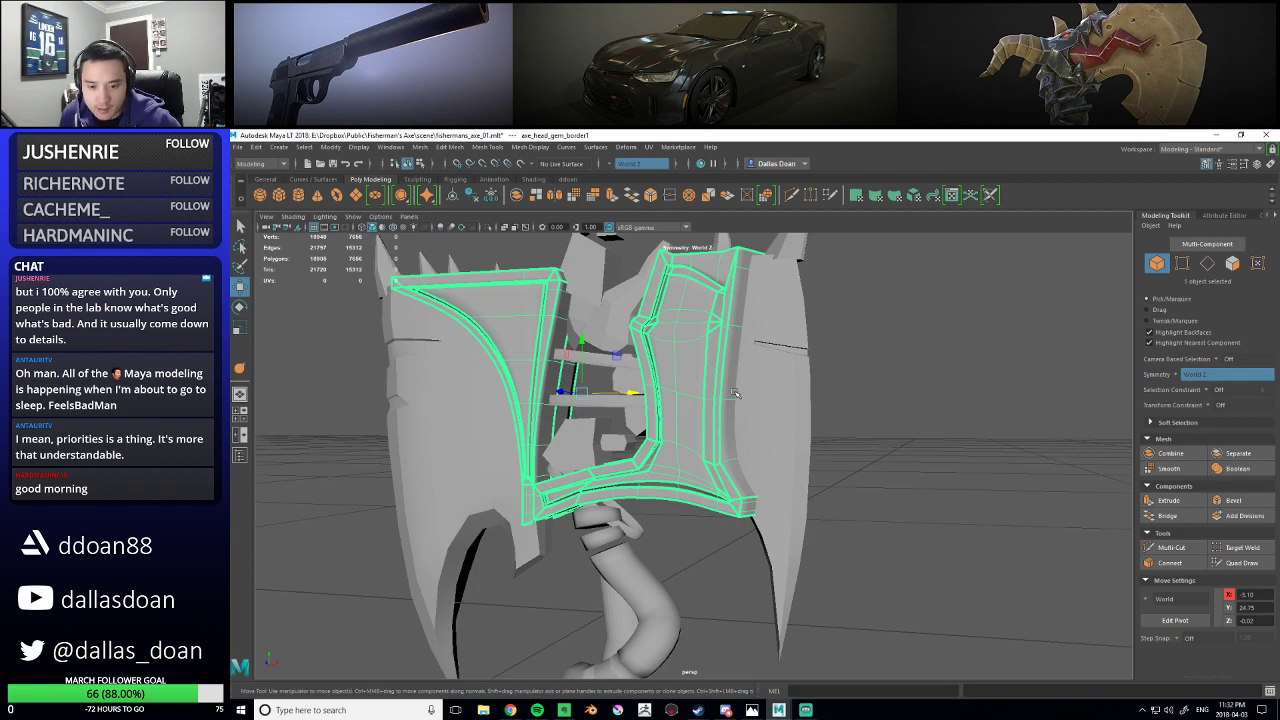
scroll(708, 377, down, 3)
alt+drag(708, 377, 740, 411)
click(847, 374)
mouse_move(847, 374)
alt+mouse_down()
mouse_move(730, 345)
mouse_move(752, 380)
mouse_move(828, 377)
alt+mouse_up()
mouse_move(656, 368)
alt+mouse_down()
mouse_move(683, 371)
mouse_move(668, 384)
alt+mouse_up()
click(741, 387)
alt+drag(762, 389, 712, 385)
key(ctrl+1)
right_drag(700, 302, 694, 272)
click(688, 270)
alt+drag(688, 270, 728, 480)
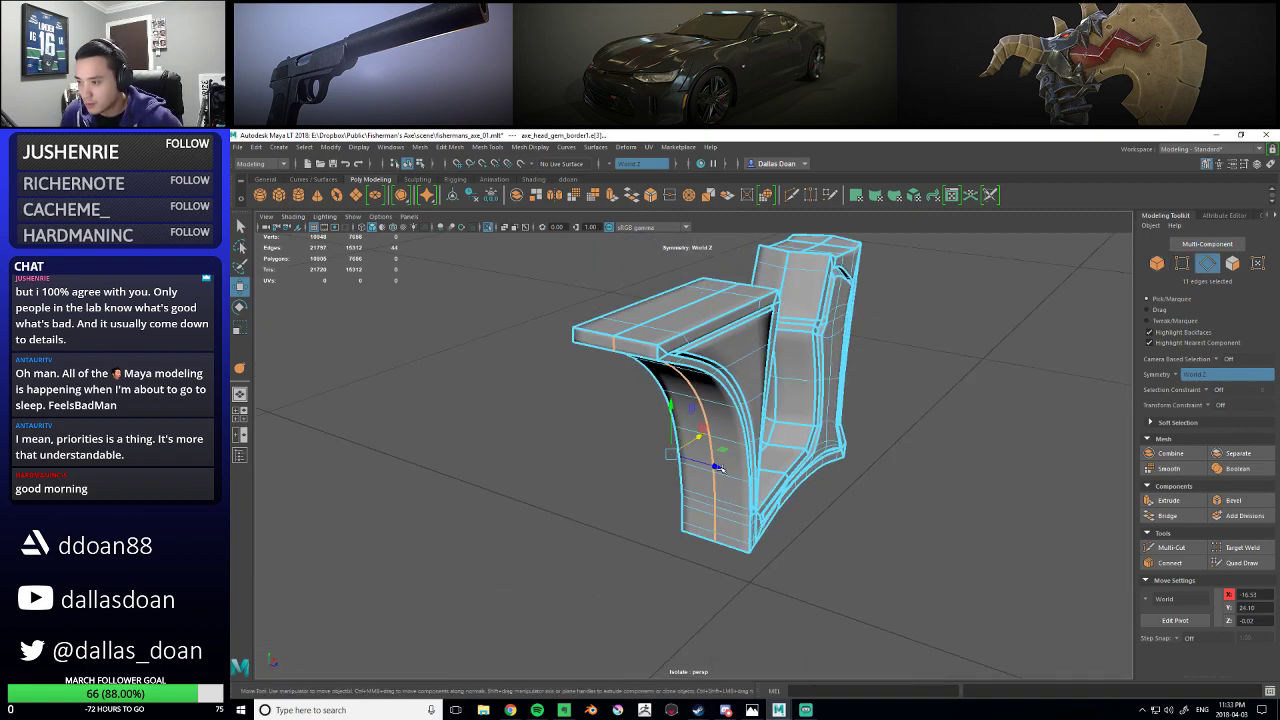
- Show the whole axe again, shift the curved side's middle edge loop along X and return to object mode
alt+drag(695, 435, 716, 304)
key(ctrl+1)
right_click(718, 302)
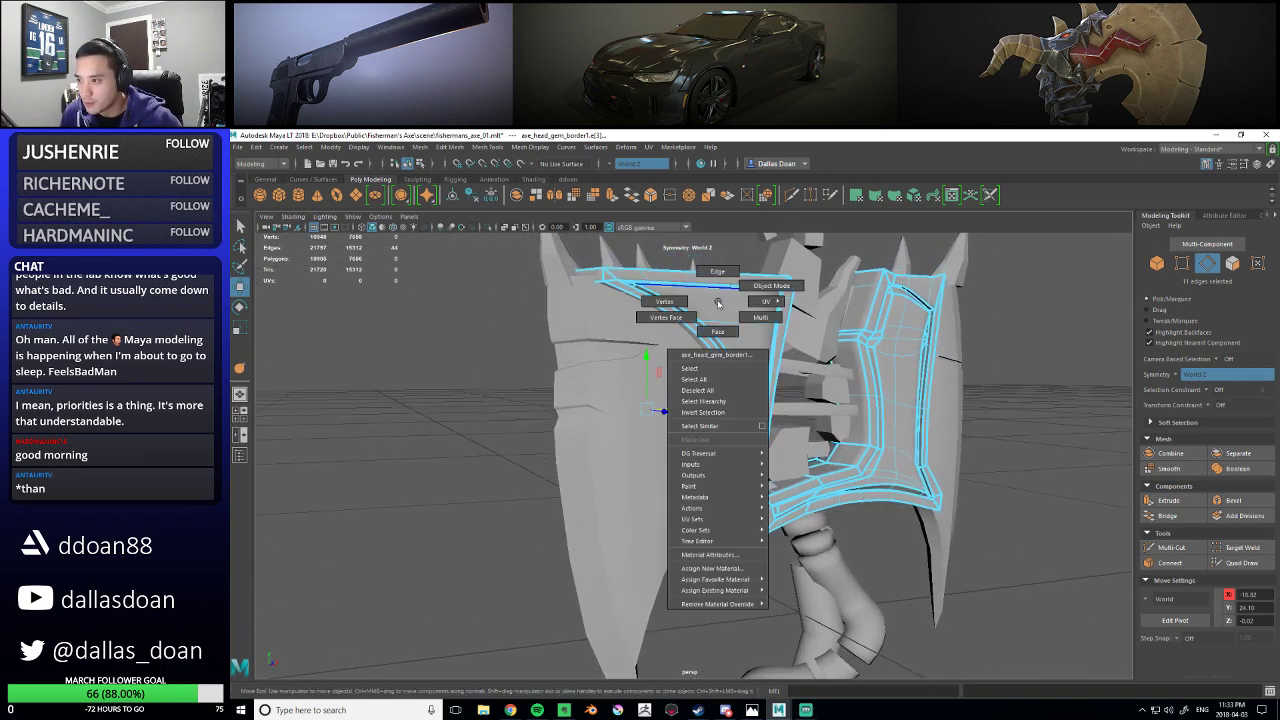
right_drag(716, 369, 771, 286)
alt+drag(771, 286, 790, 330)
click(963, 360)
- Isolate the gem border and select the middle edge loop running along its underside
alt+drag(963, 360, 667, 405)
click(672, 415)
scroll(736, 444, up, 3)
key(ctrl+1)
right_drag(667, 405, 663, 366)
click(630, 403)
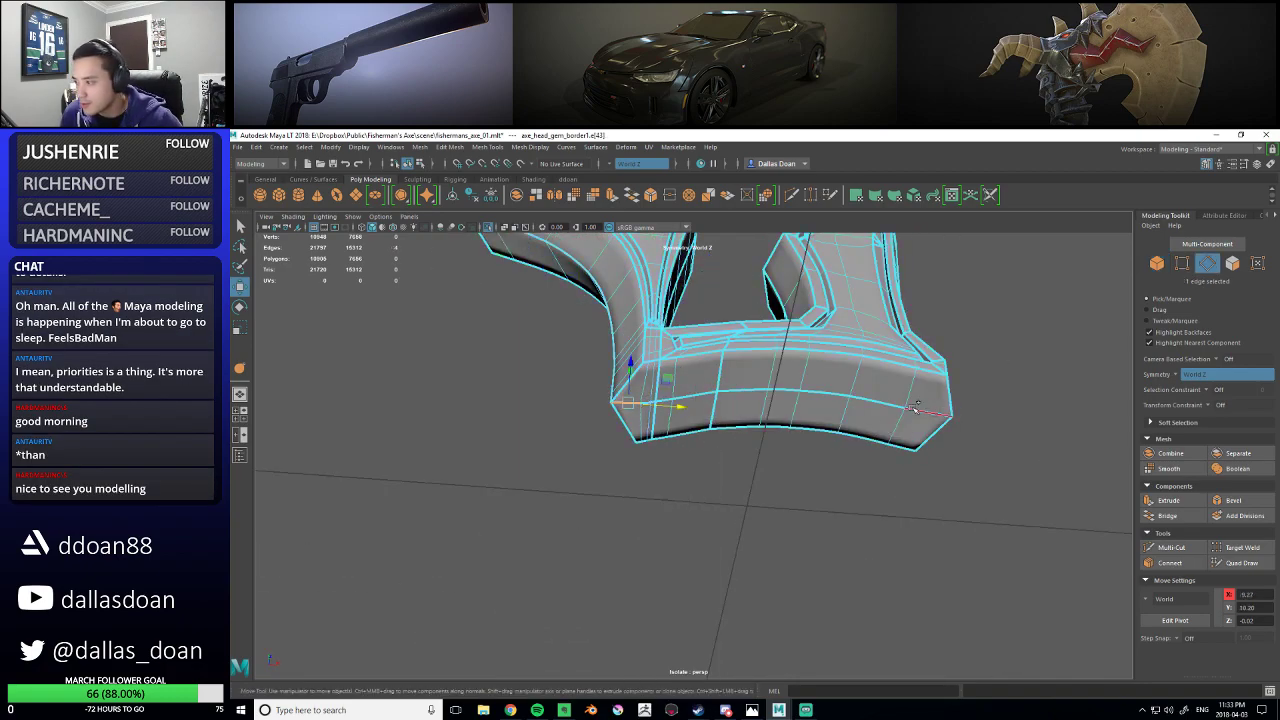
alt+drag(929, 413, 843, 447)
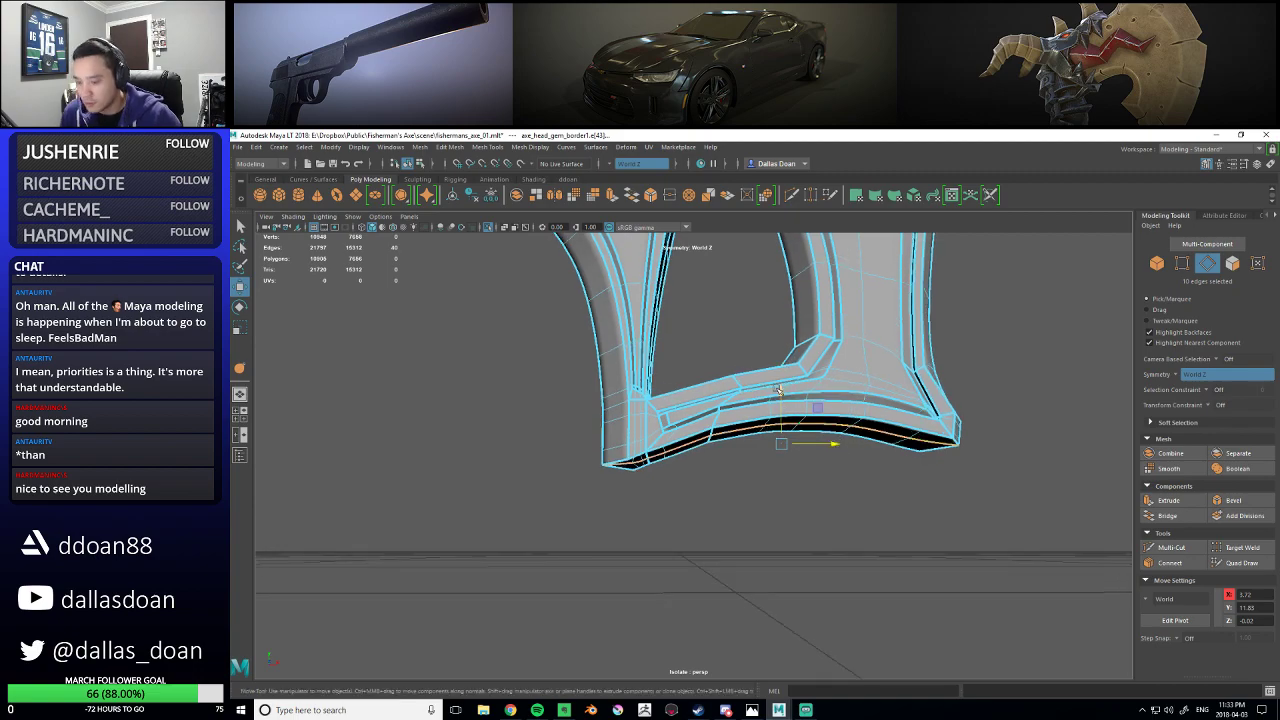
- Show the whole axe, move the underside's middle edge loop along Y and return to object mode
key(ctrl+1)
drag(783, 391, 738, 488)
scroll(783, 403, down, 2)
right_drag(793, 393, 845, 378)
scroll(903, 426, down, 4)
click(903, 426)
alt+drag(903, 426, 826, 387)
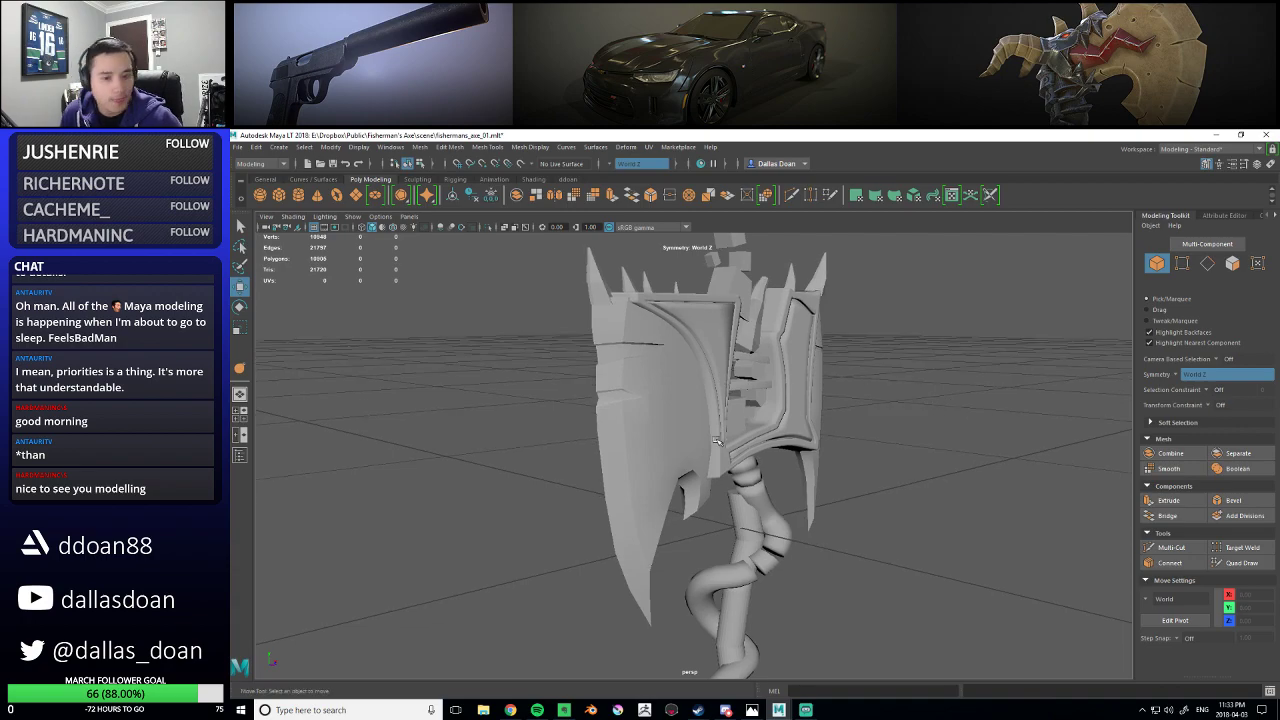
- Adjust vertices on the gem border with the Move tool and return to object mode
alt+drag(713, 477, 655, 515)
click(790, 420)
alt+drag(790, 420, 810, 395)
click(928, 392)
alt+drag(928, 392, 722, 368)
click(765, 427)
scroll(750, 415, up, 6)
right_drag(720, 368, 668, 366)
click(765, 357)
drag(763, 357, 766, 357)
alt+drag(720, 384, 756, 394)
click(762, 458)
drag(818, 449, 774, 322)
right_drag(774, 322, 777, 392)
key(f)
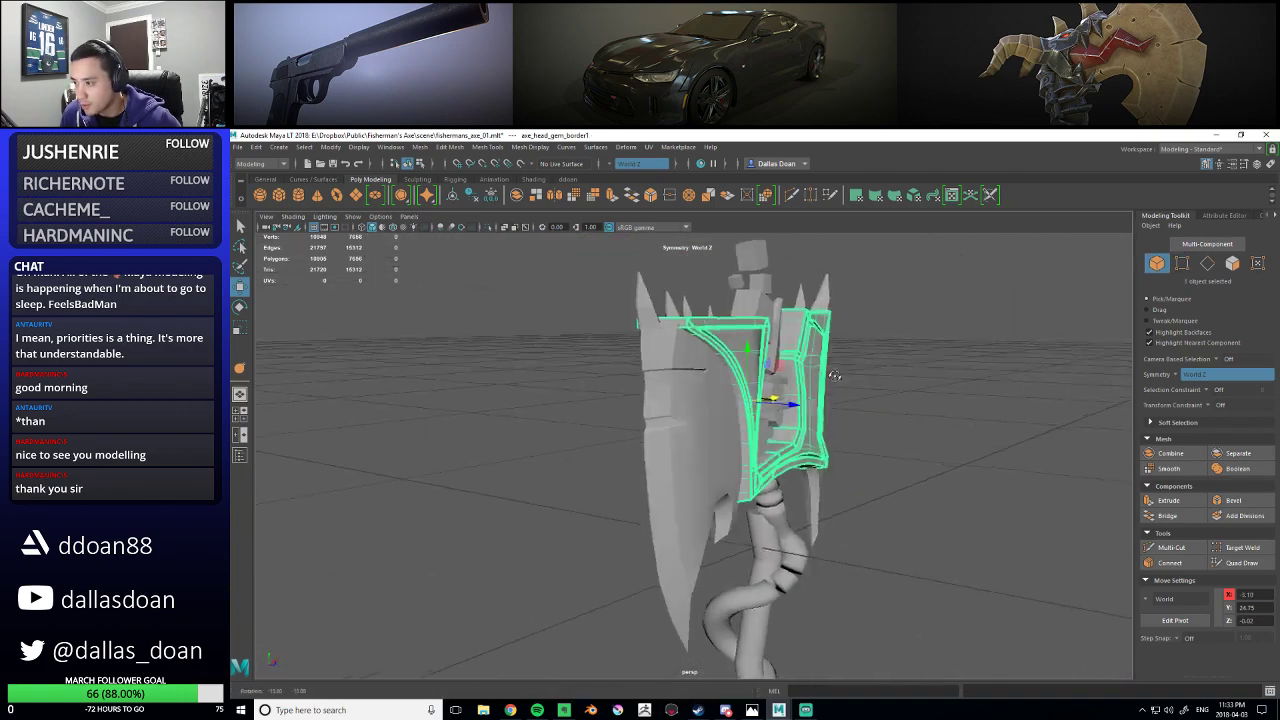
- Show the gem border's channels and construction history, then deselect the border
key(ctrl+a)
key(ctrl+a)
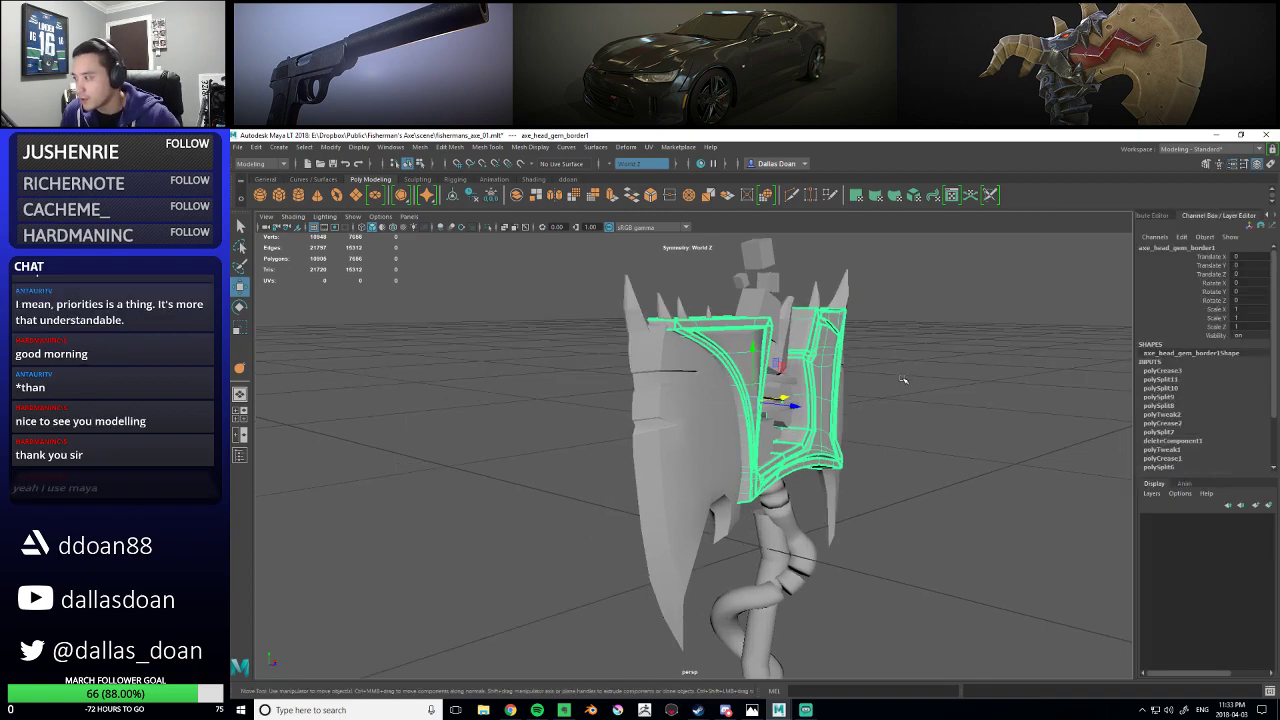
alt+drag(902, 374, 891, 379)
click(957, 412)
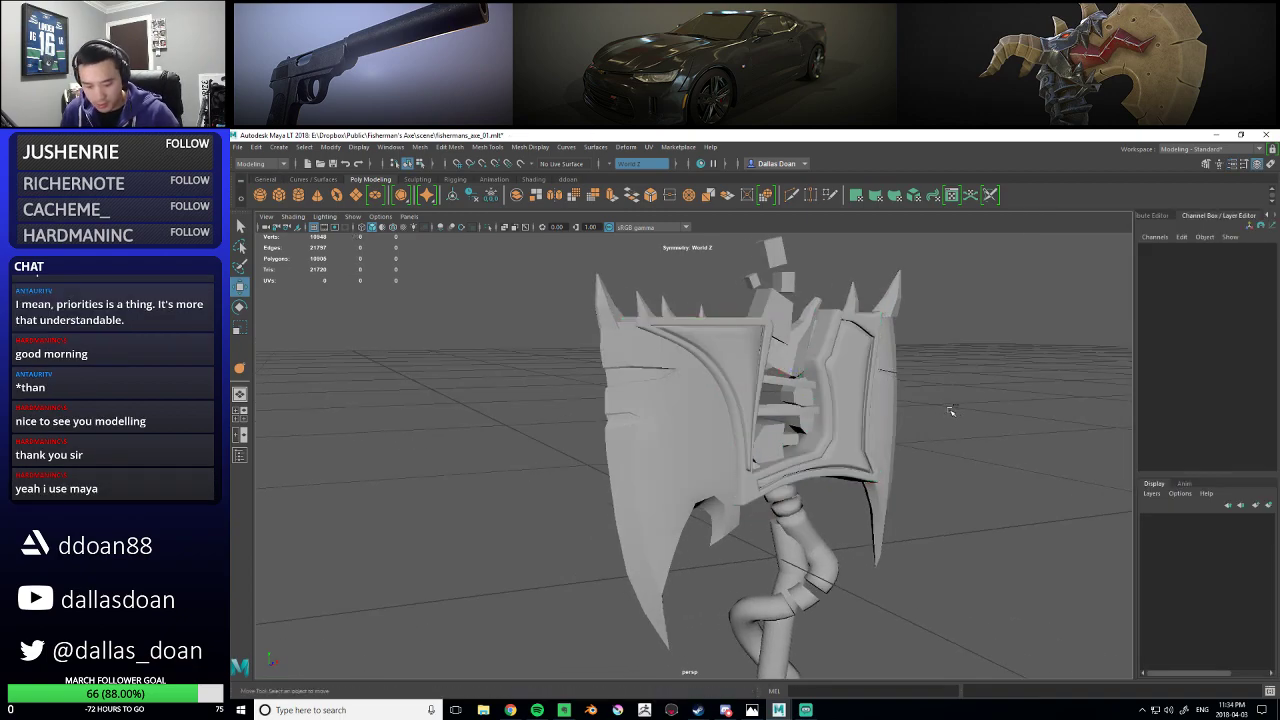
- Isolate the gem border, select its underside's middle edges from end to end and switch back to object mode
alt+drag(948, 410, 718, 400)
click(797, 407)
key(ctrl+1)
right_drag(718, 400, 718, 374)
double_click(720, 394)
alt+drag(720, 394, 732, 411)
click(683, 389)
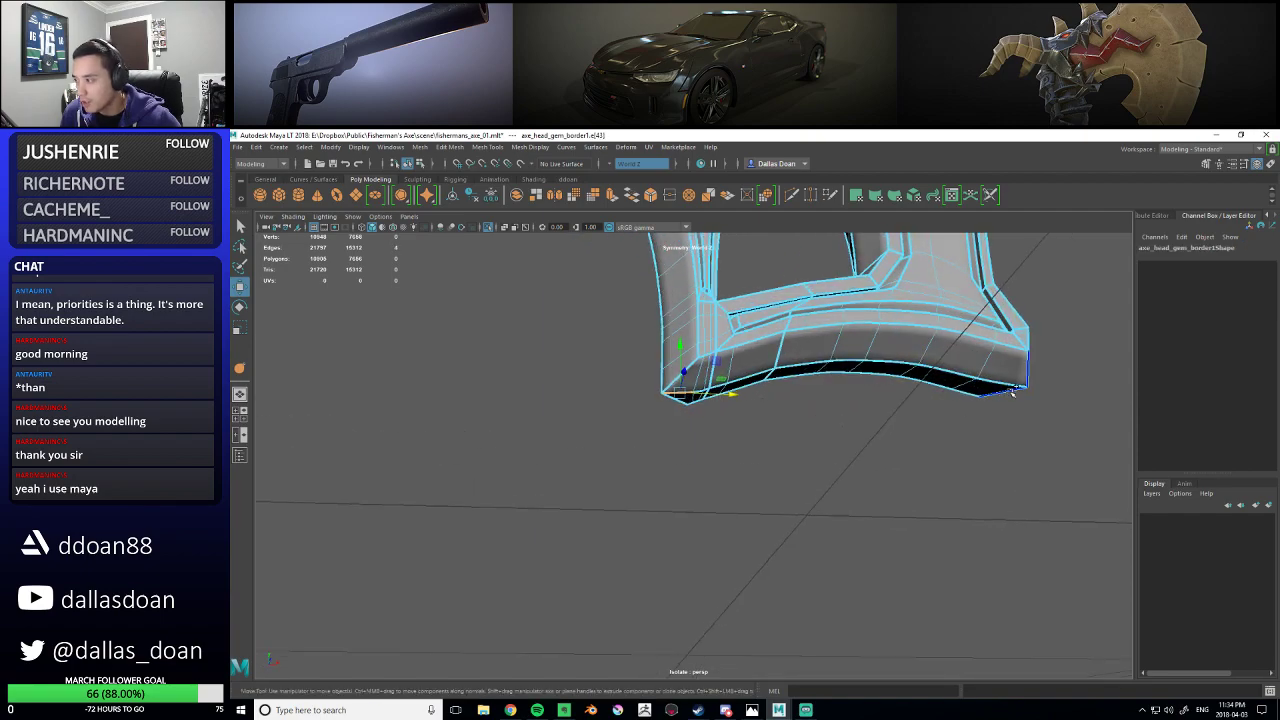
shift+click(1003, 378)
alt+drag(873, 379, 851, 334)
right_drag(932, 341, 926, 408)
alt+drag(926, 408, 929, 416)
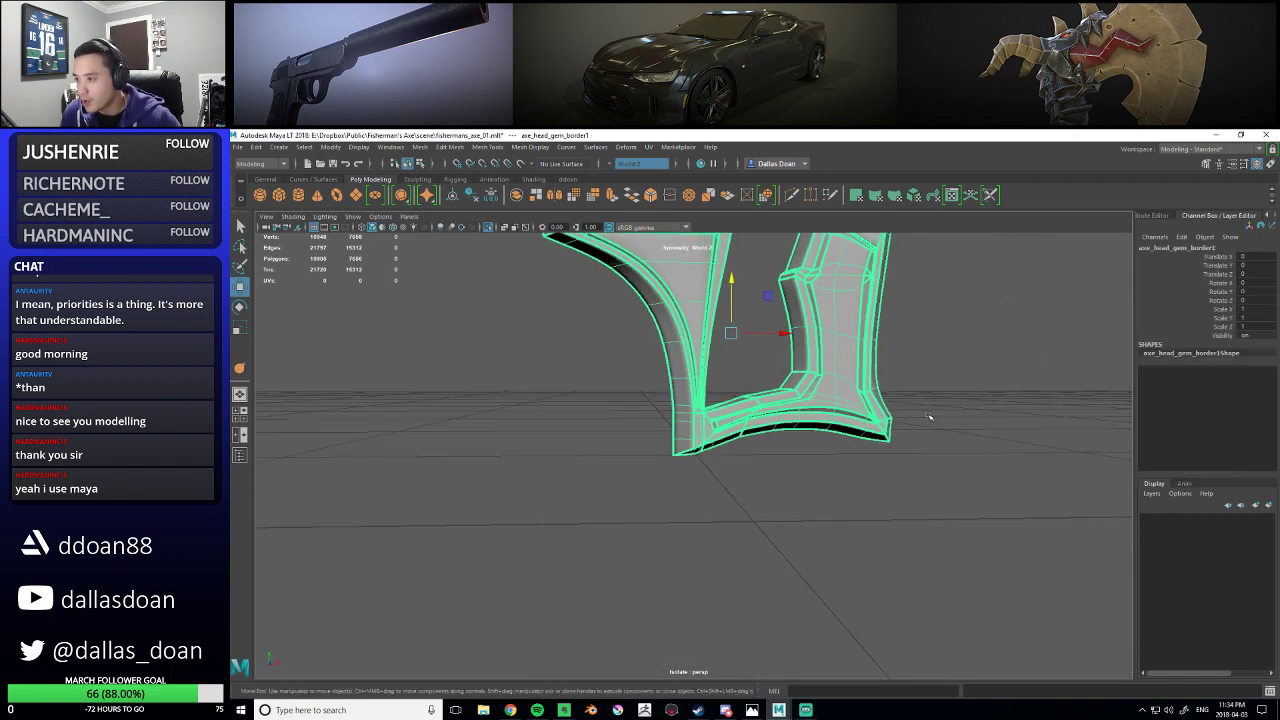
- Show the whole axe, crease an edge loop on the gem border with the Crease tool and return to object mode
key(ctrl+1)
click(1014, 394)
alt+drag(1010, 393, 819, 407)
click(822, 392)
right_drag(818, 400, 818, 362)
double_click(813, 391)
alt+drag(825, 378, 817, 376)
shift+right_drag(816, 363, 815, 416)
middle_drag(818, 412, 1188, 386)
alt+drag(893, 362, 797, 350)
key(w)
right_drag(800, 340, 797, 406)
alt+drag(797, 406, 822, 432)
click(1000, 423)
- Examine the gem border and the neighbouring axe head parts with the whole axe shown
alt+drag(1000, 423, 813, 393)
click(684, 398)
click(843, 387)
click(813, 393)
click(905, 404)
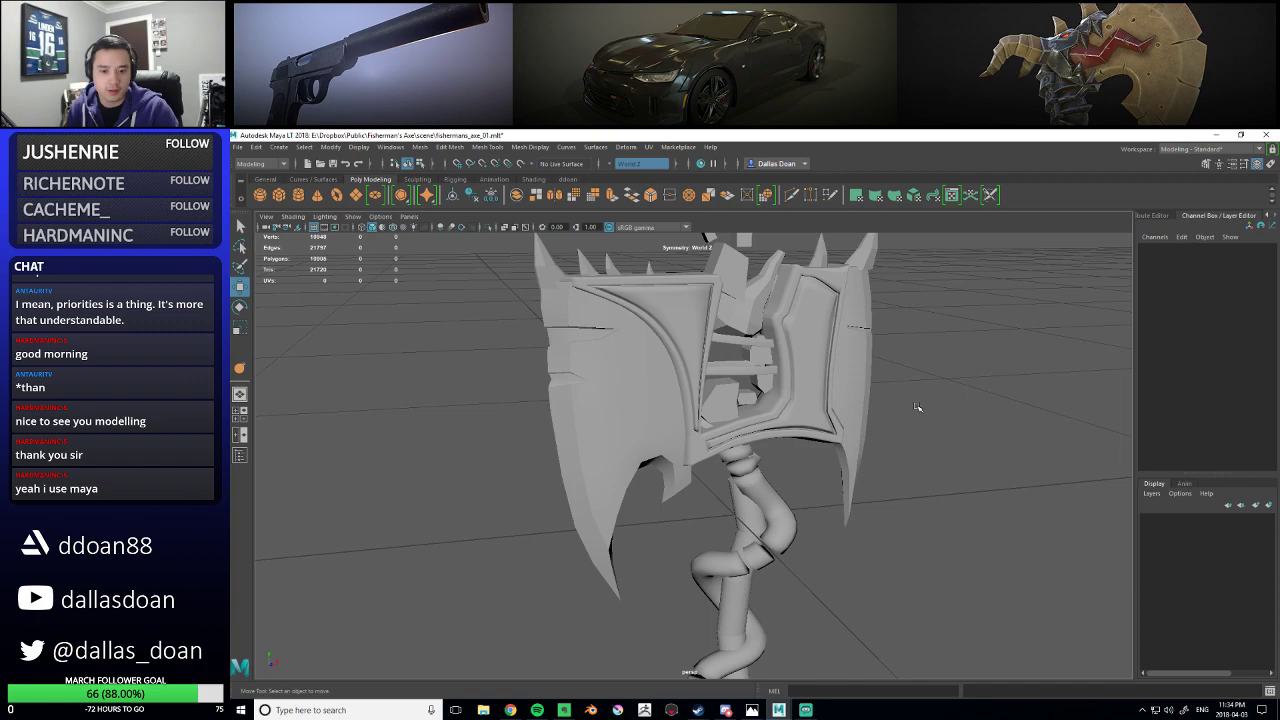
alt+drag(852, 370, 963, 369)
click(812, 358)
- Create a new Phong material in Hypershade and rename it gem_teal
click(963, 369)
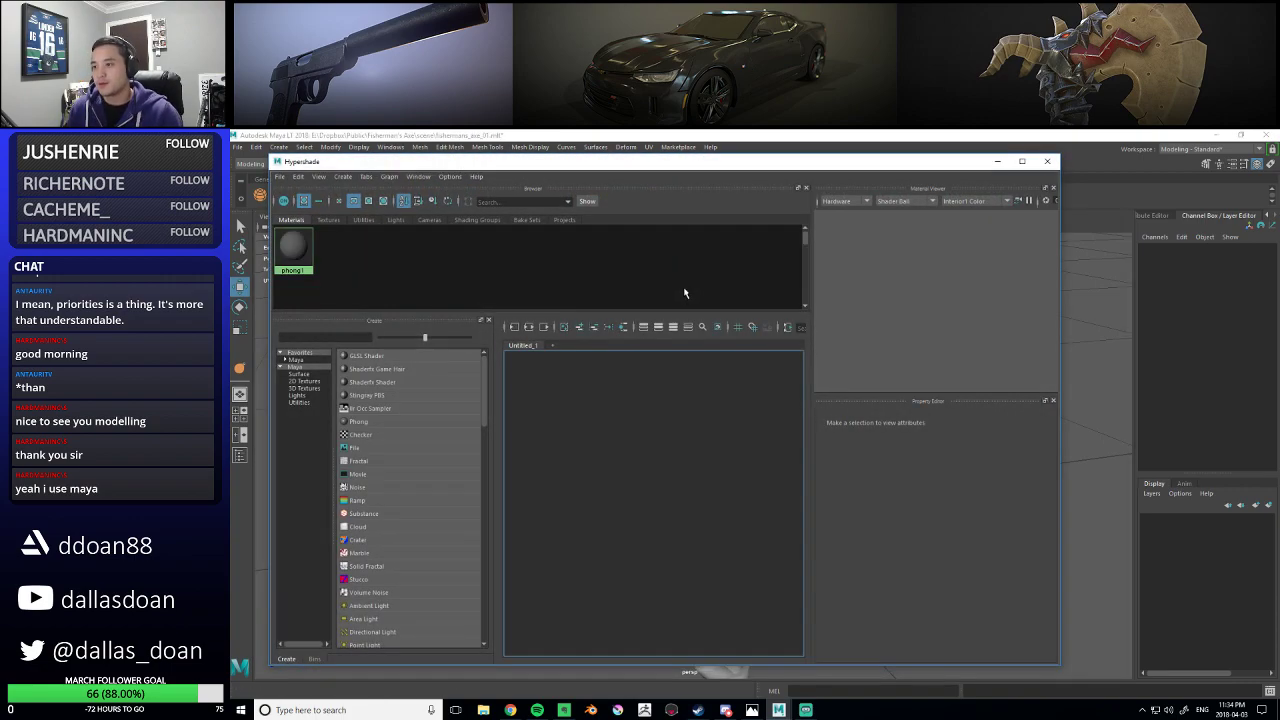
drag(582, 164, 712, 164)
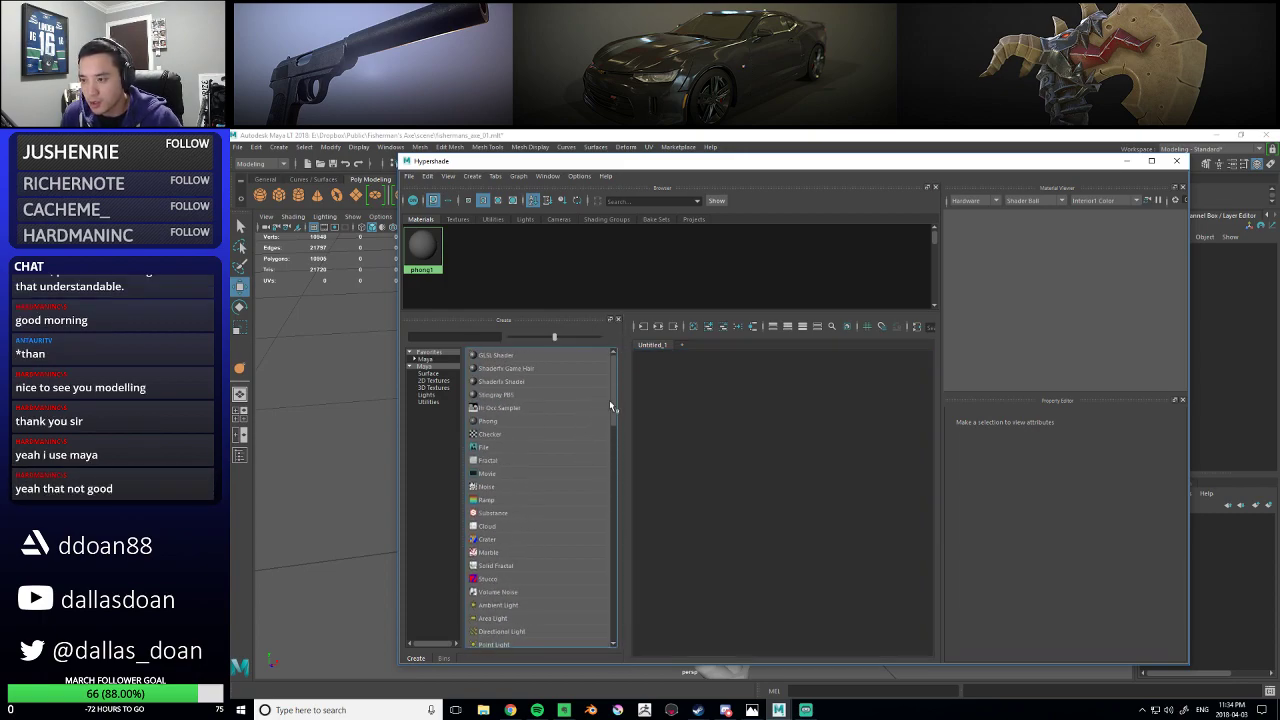
click(426, 359)
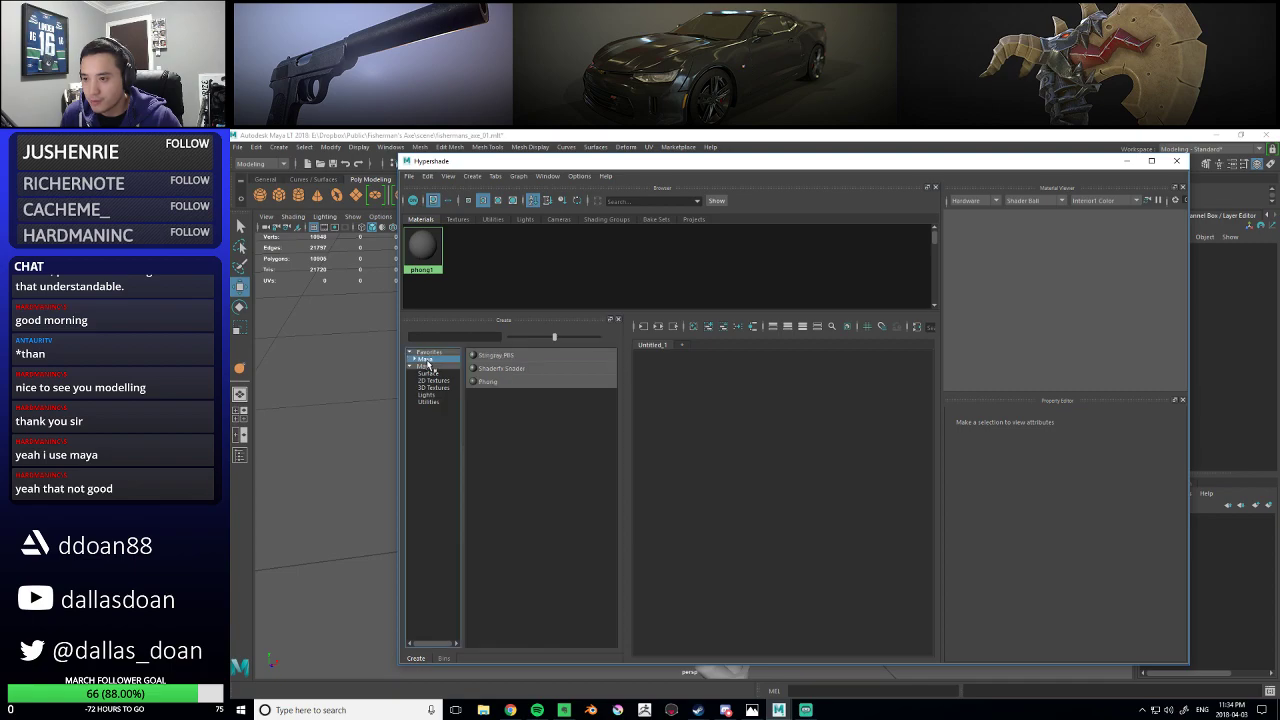
click(485, 381)
right_click(461, 250)
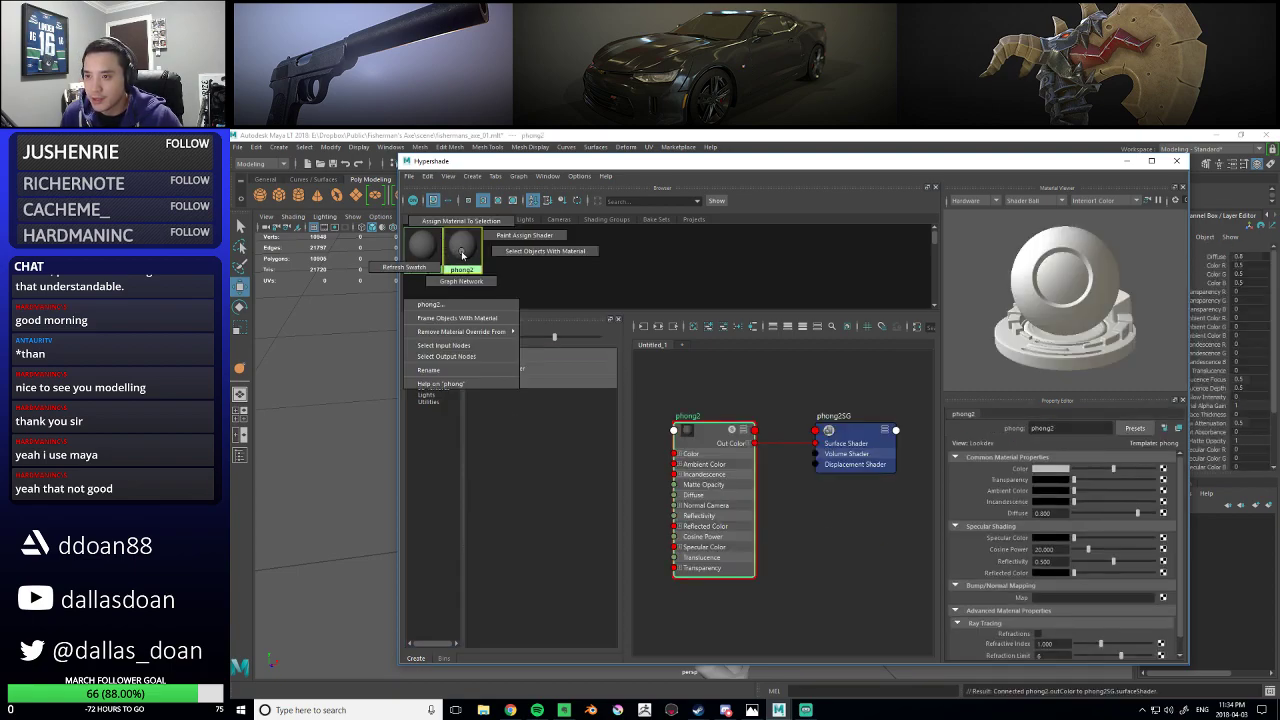
click(471, 369)
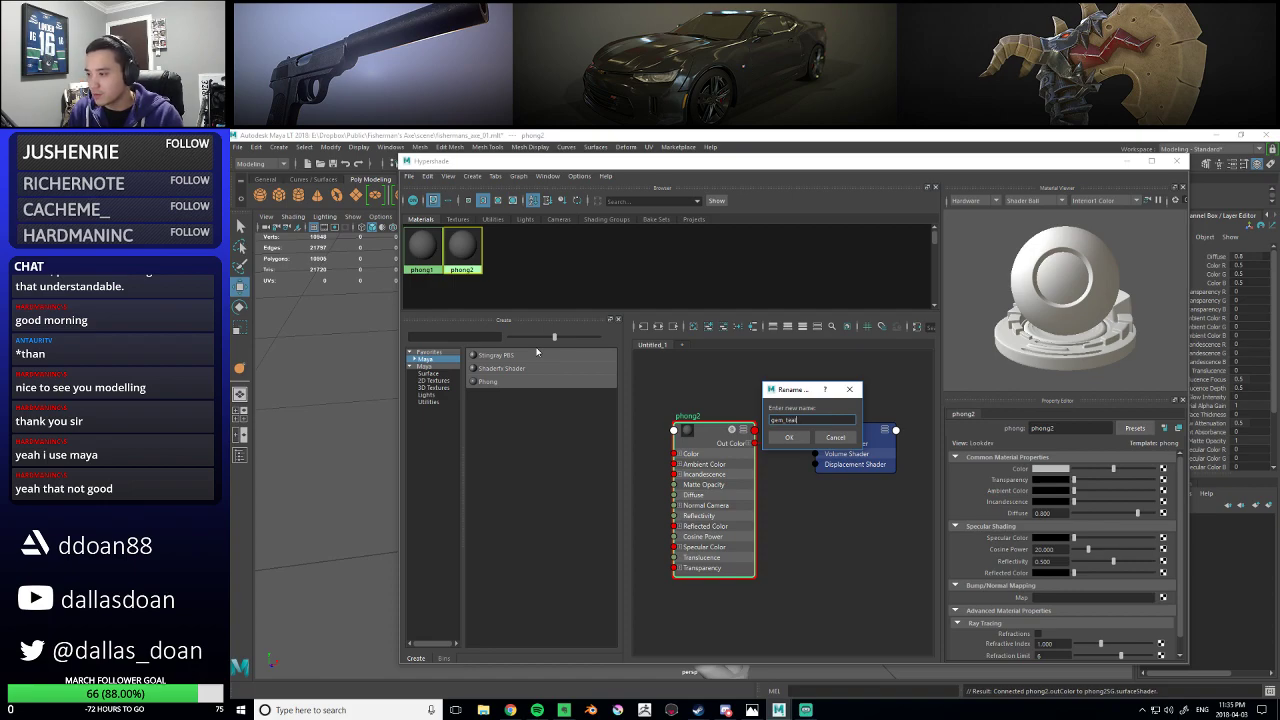
key(Return)
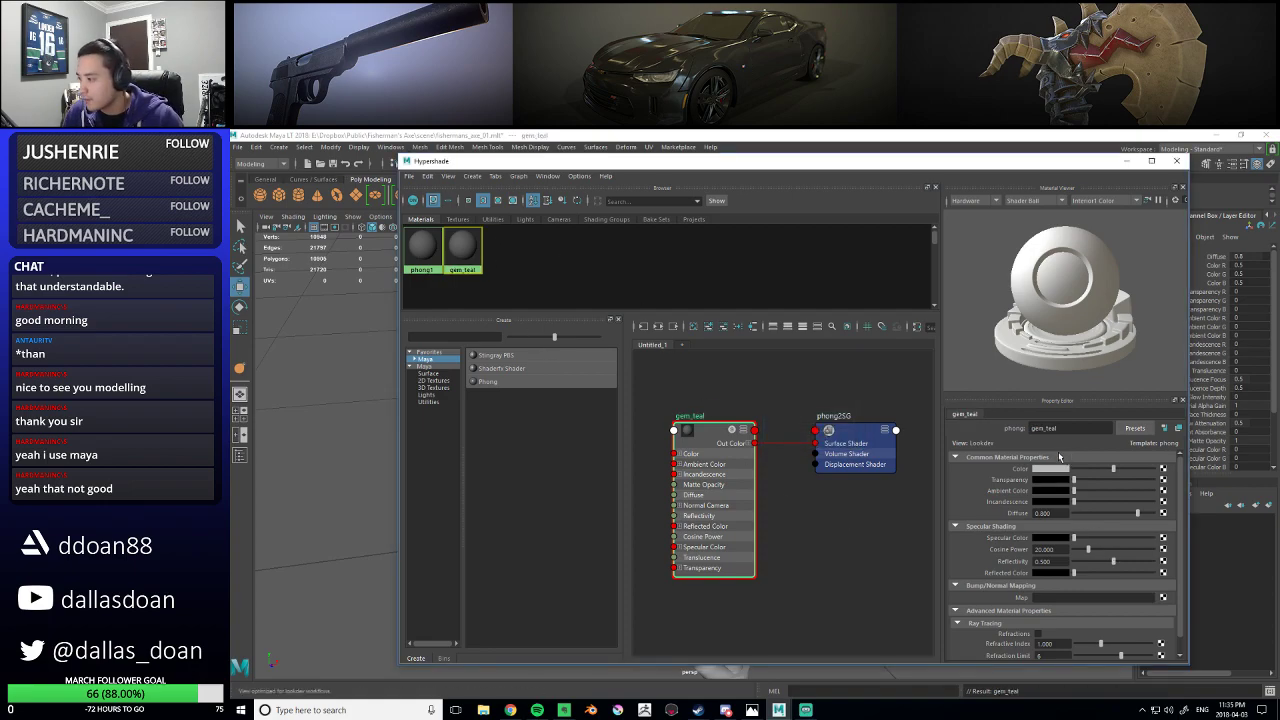
- Set gem_teal's color to a dark teal with RGB values 0.013, 0.171 and 0.163
click(1055, 457)
click(1006, 458)
click(1062, 475)
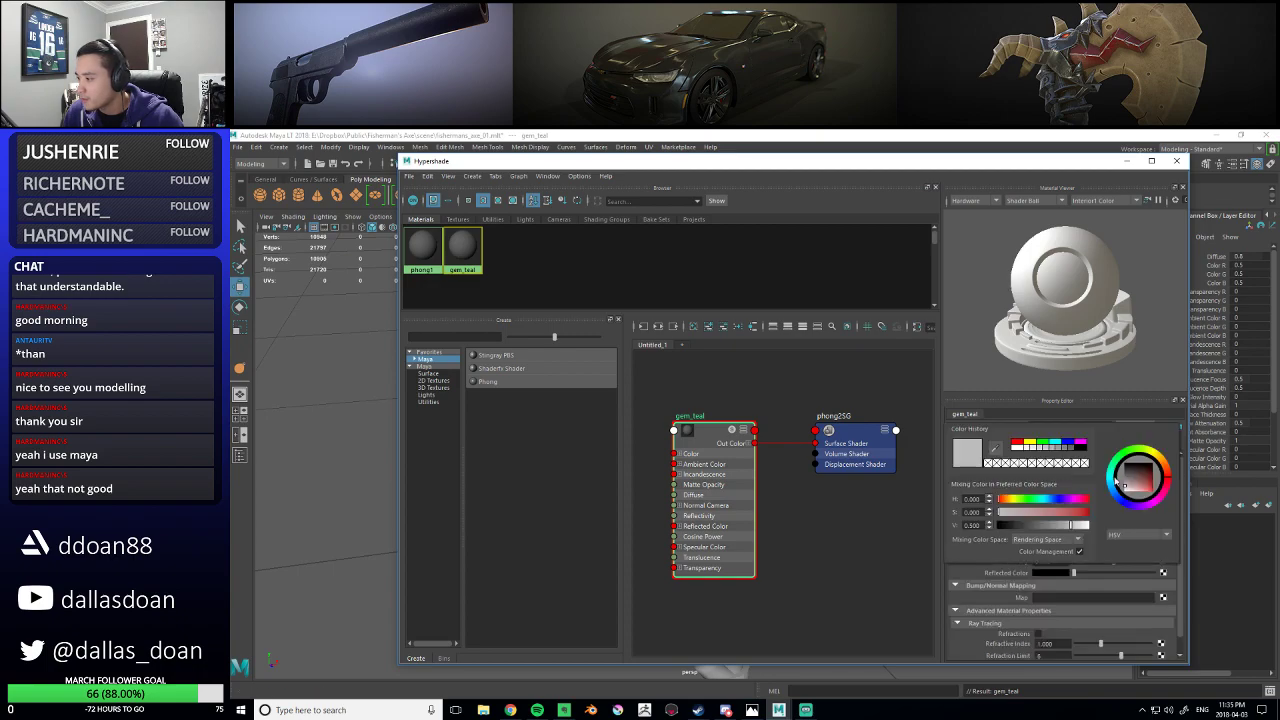
click(1110, 482)
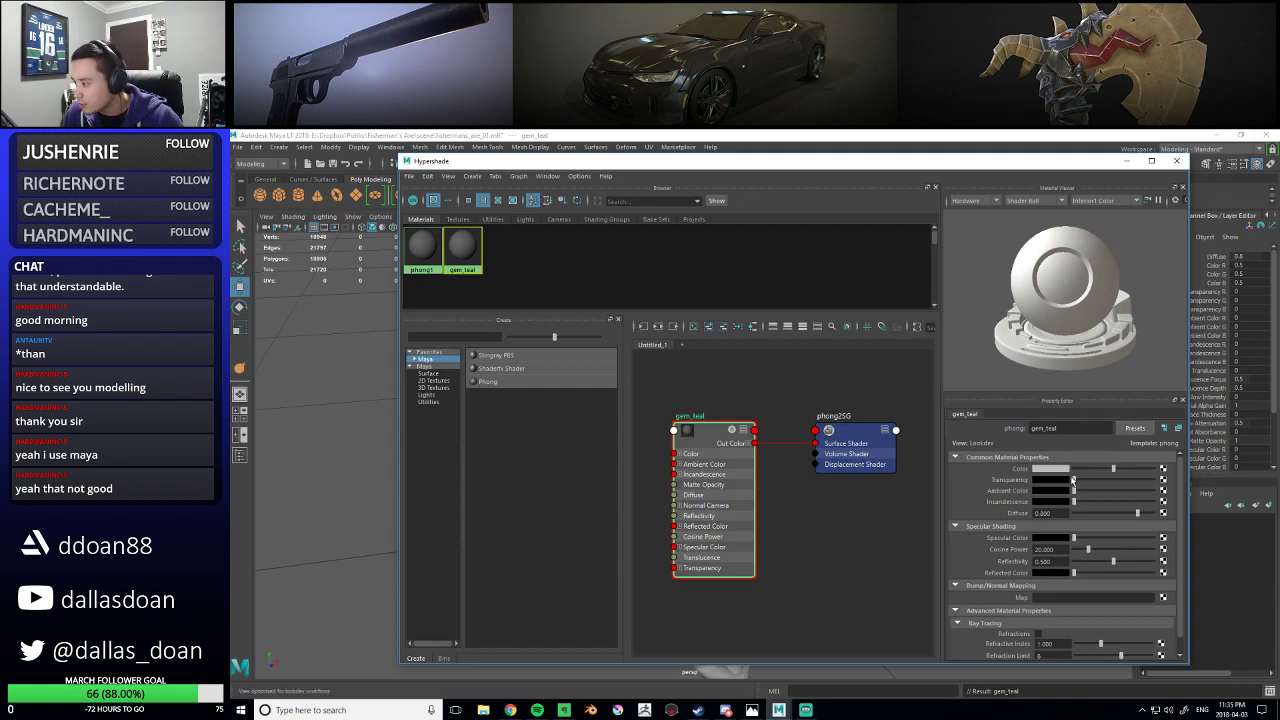
click(1065, 470)
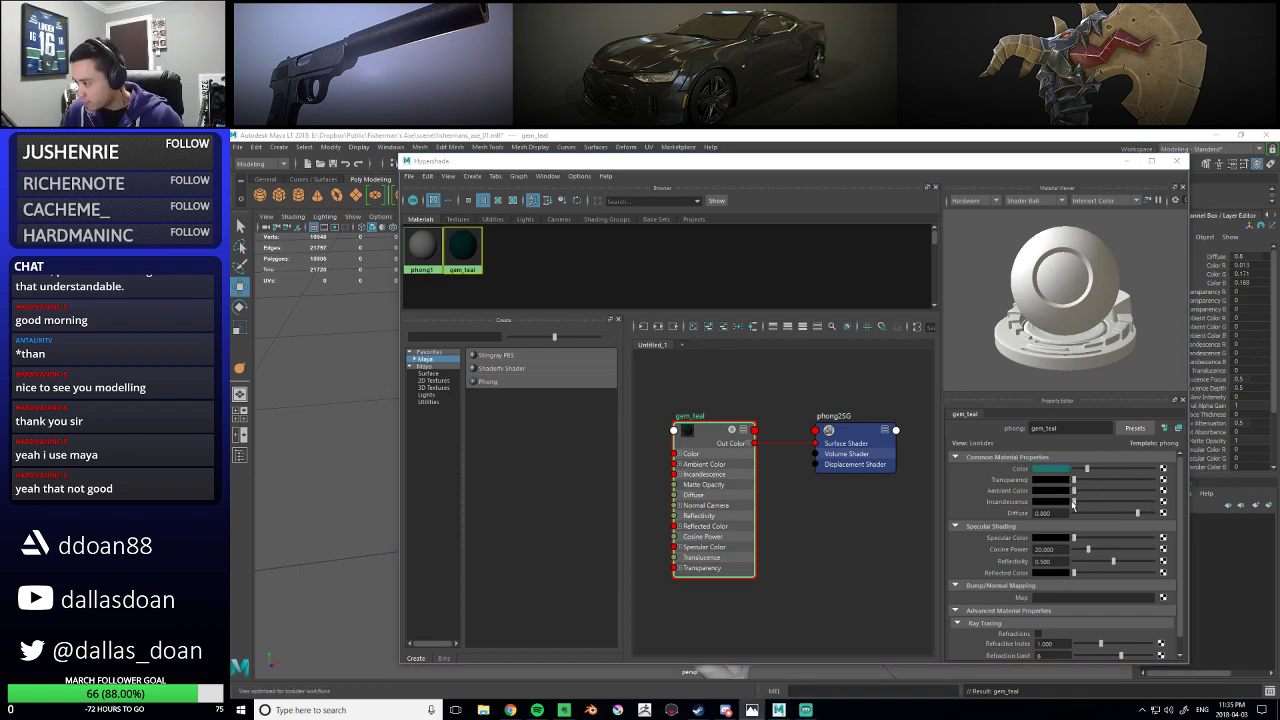
- Move the Hypershade window clear of the model and select the gem border
drag(948, 172, 1124, 400)
click(723, 280)
drag(806, 393, 1059, 297)
alt+middle_drag(712, 273, 687, 425)
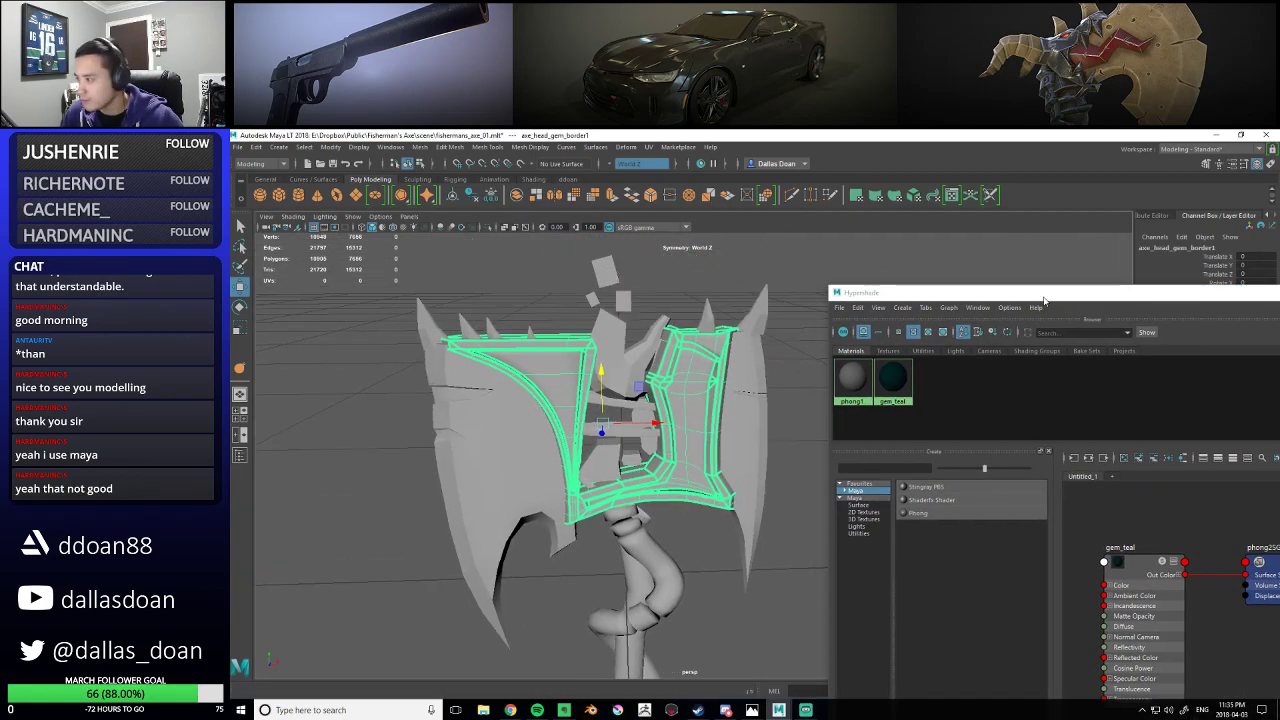
drag(1043, 296, 849, 264)
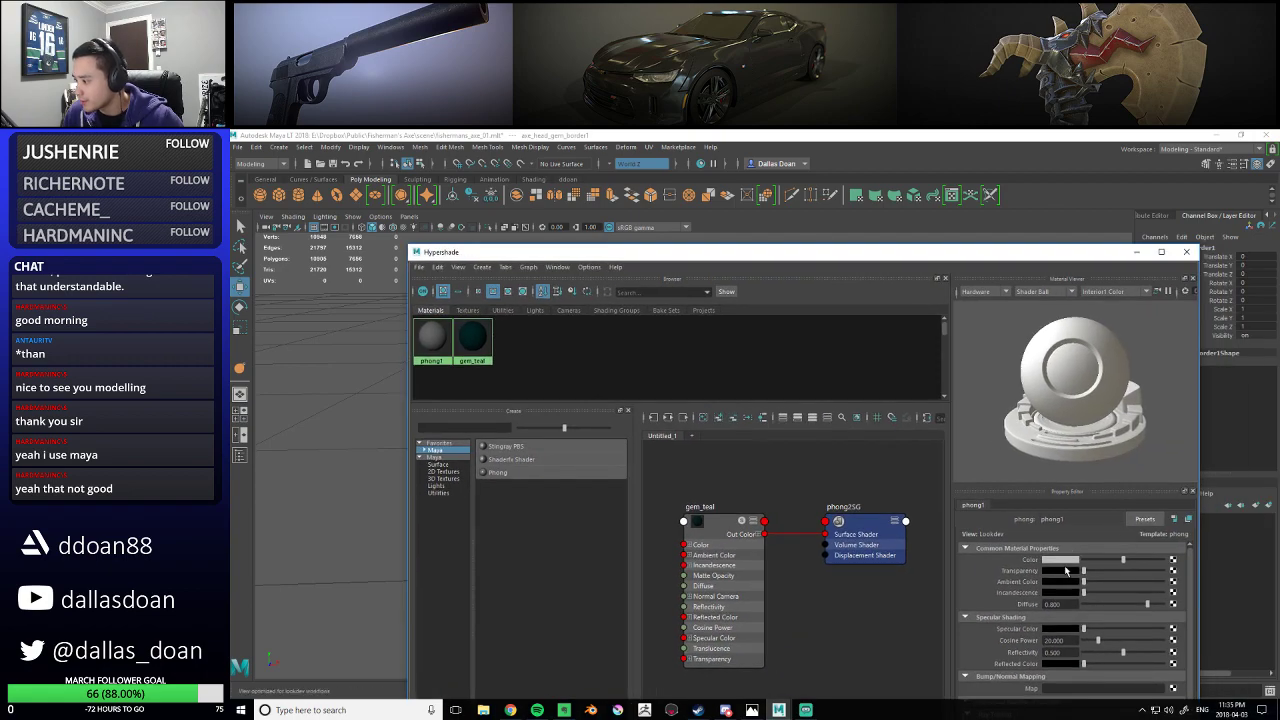
click(1074, 558)
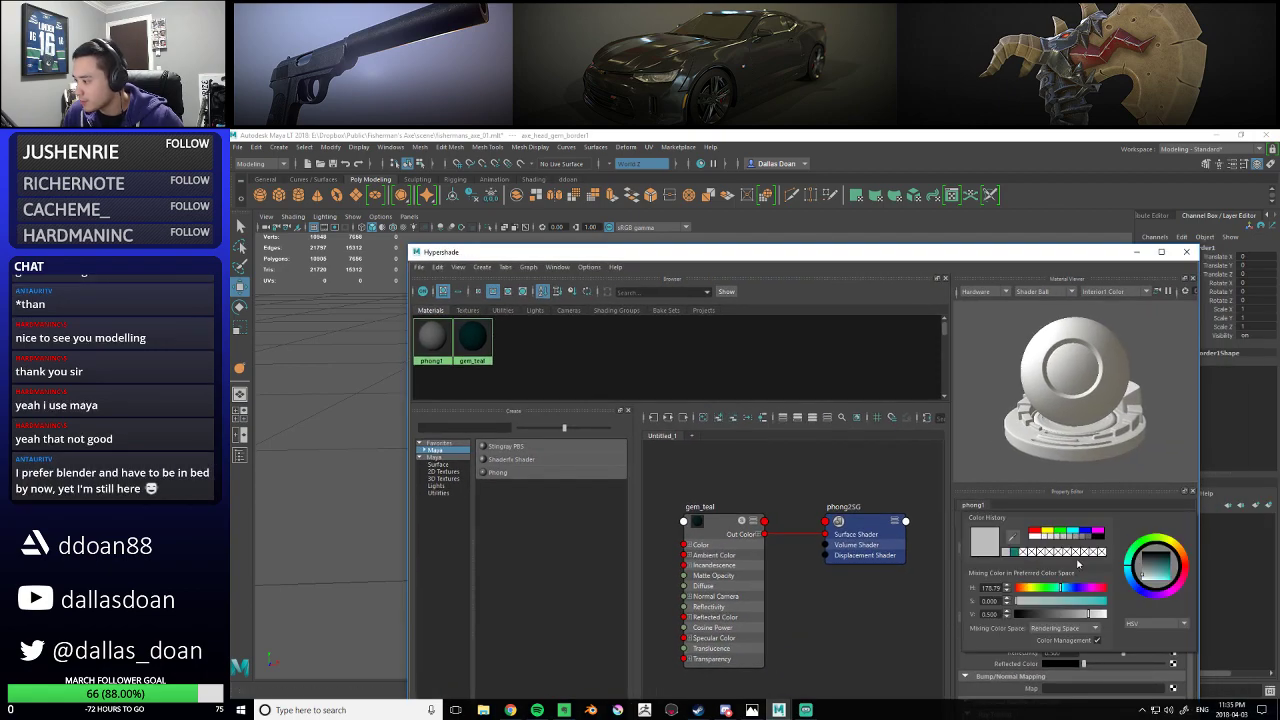
drag(1157, 575, 1175, 590)
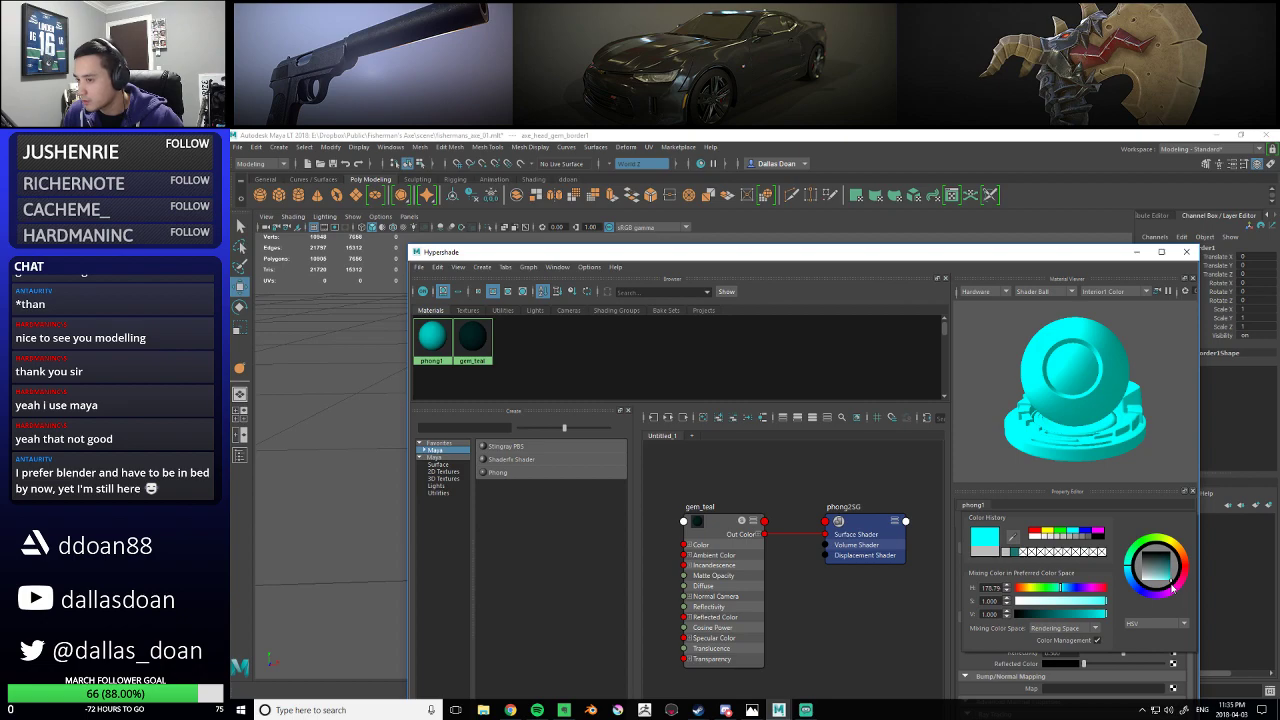
key(ctrl+z)
key(ctrl+z)
key(ctrl+z)
- Brighten gem_teal's color to a teal with green 0.573 and blue 0.567 and close Hypershade
click(484, 343)
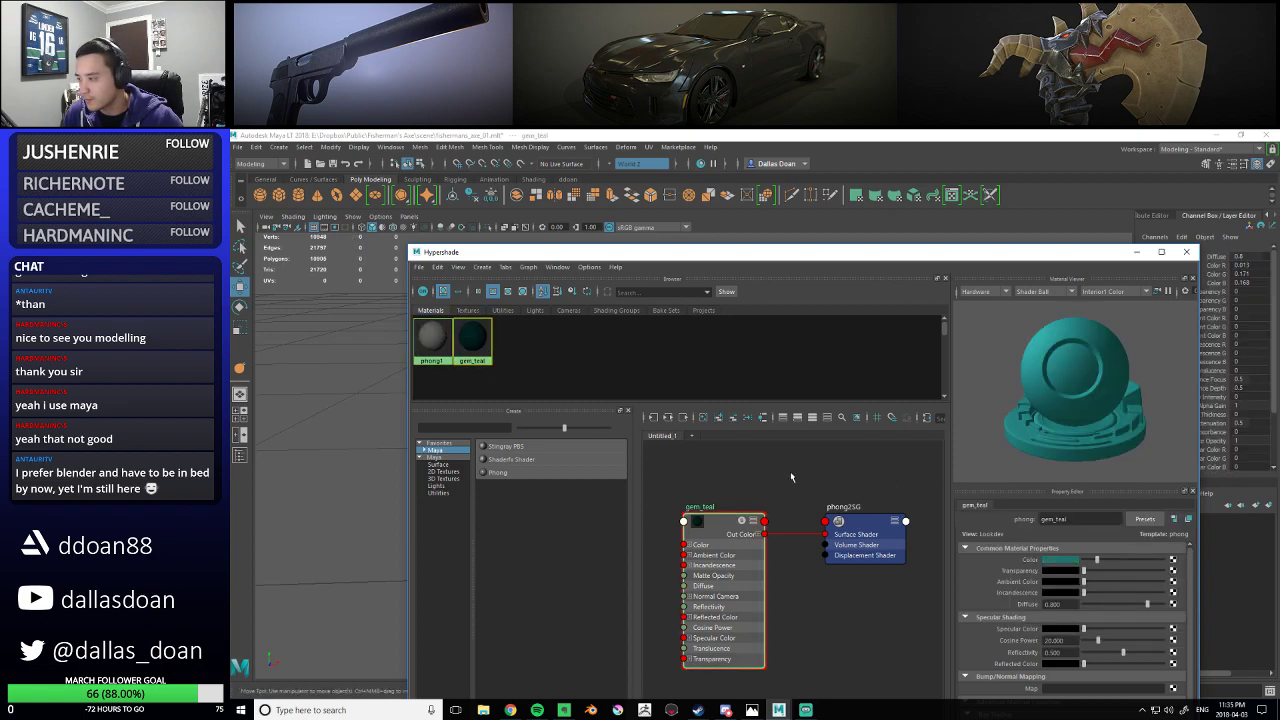
click(1048, 559)
drag(1193, 560, 1197, 568)
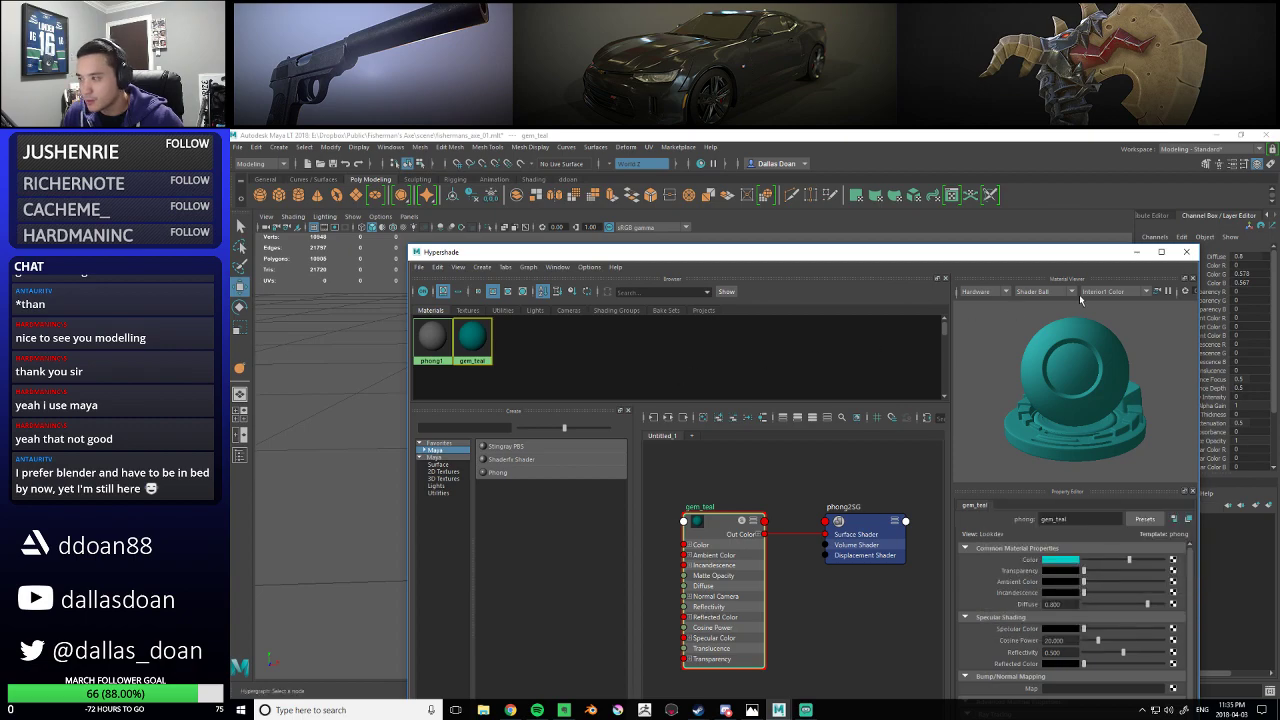
click(1185, 254)
- Select faces inside the gem border's recessed panels in face mode, removing unwanted ones and adding missed ones
click(724, 377)
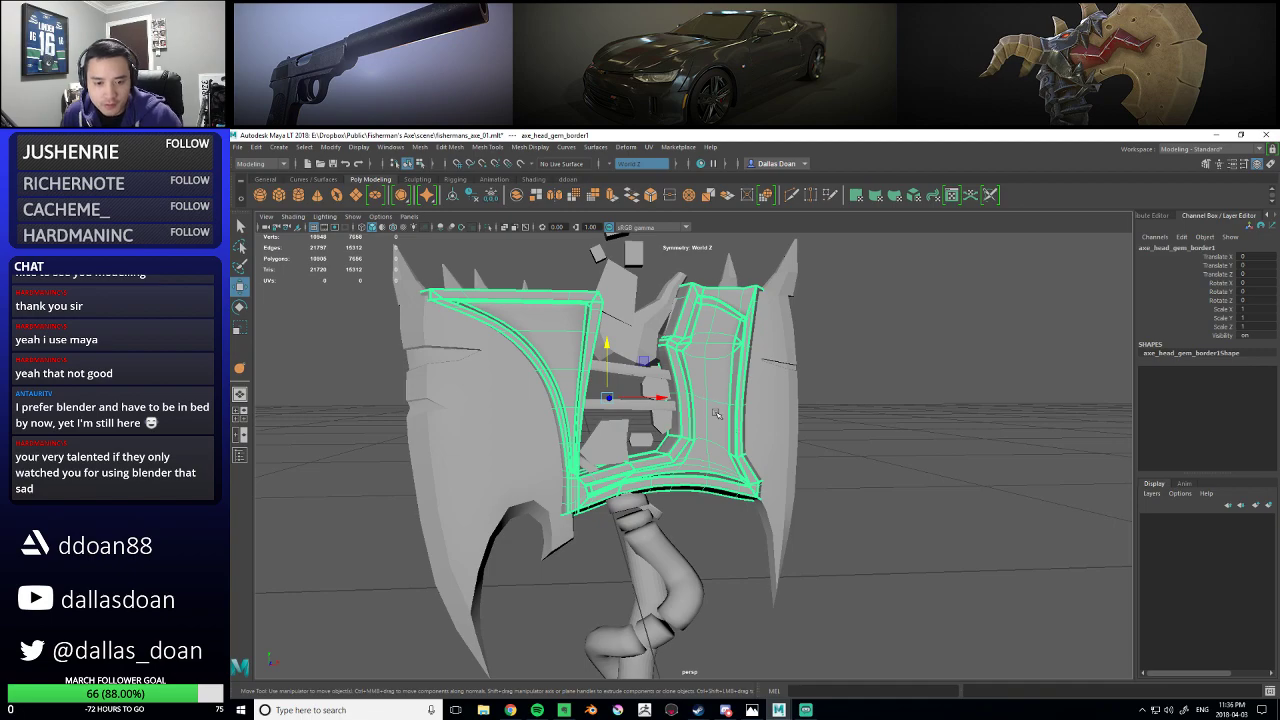
alt+drag(686, 408, 692, 416)
right_drag(697, 358, 698, 386)
click(699, 329)
mouse_move(720, 345)
mouse_down()
mouse_move(705, 360)
mouse_move(705, 440)
mouse_move(720, 471)
mouse_move(536, 519)
mouse_up()
scroll(728, 478, up, 5)
mouse_move(616, 492)
alt+mouse_down()
mouse_move(652, 473)
mouse_move(735, 510)
alt+mouse_up()
scroll(607, 488, up, 2)
ctrl+click(587, 484)
alt+middle_drag(640, 440, 770, 520)
shift+click(633, 542)
shift+click(632, 485)
shift+click(636, 415)
alt+middle_drag(640, 412, 672, 510)
shift+click(645, 394)
shift+click(623, 330)
- Grow the face selection across the recessed panels, assign gem_teal to it and return to object mode
scroll(623, 330, down, 4)
alt+drag(650, 370, 777, 398)
key(shift+period)
right_drag(797, 391, 863, 675)
click(868, 622)
alt+drag(868, 610, 842, 500)
right_drag(775, 408, 829, 391)
click(965, 478)
alt+drag(965, 478, 767, 488)
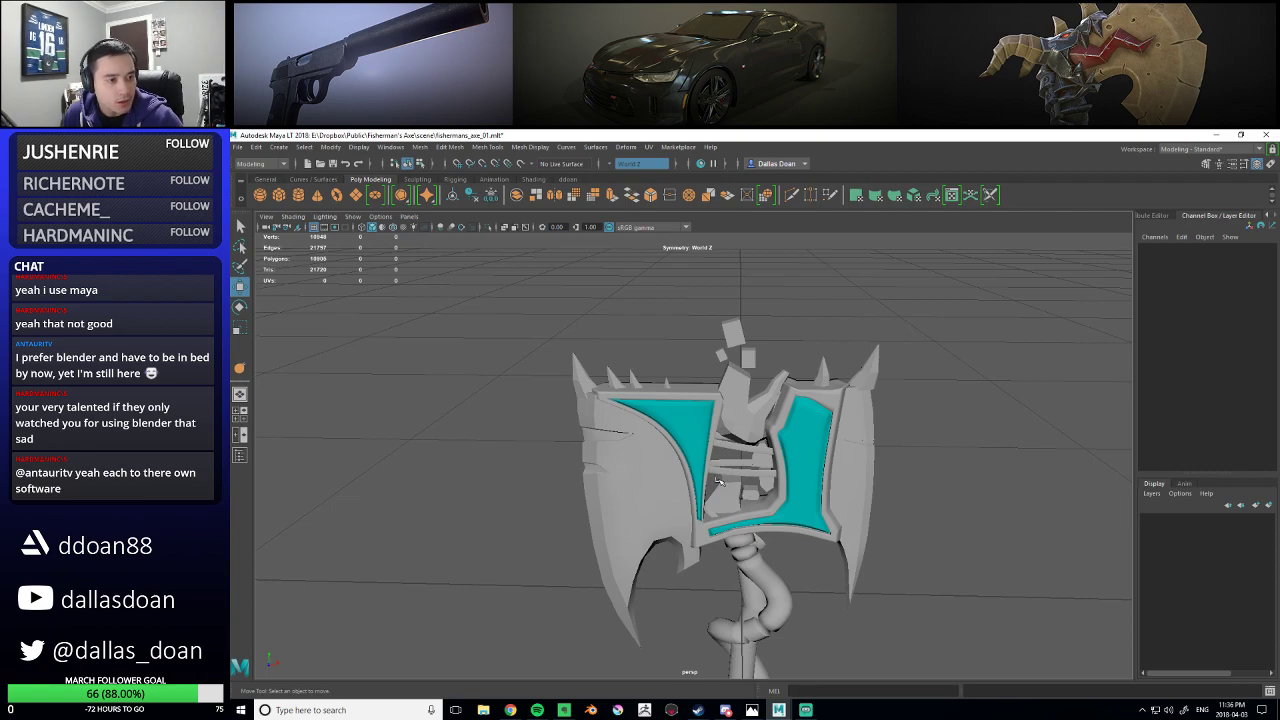
- Select the axe head body, frame it in the view and isolate it
alt+drag(715, 480, 695, 498)
click(753, 441)
scroll(756, 455, up, 1)
click(818, 480)
click(640, 472)
alt+drag(900, 471, 896, 462)
click(896, 462)
click(682, 472)
key(f)
scroll(688, 474, down, 3)
mouse_move(688, 474)
alt+mouse_down()
mouse_move(694, 461)
mouse_move(733, 485)
mouse_move(674, 488)
alt+mouse_up()
key(ctrl+1)
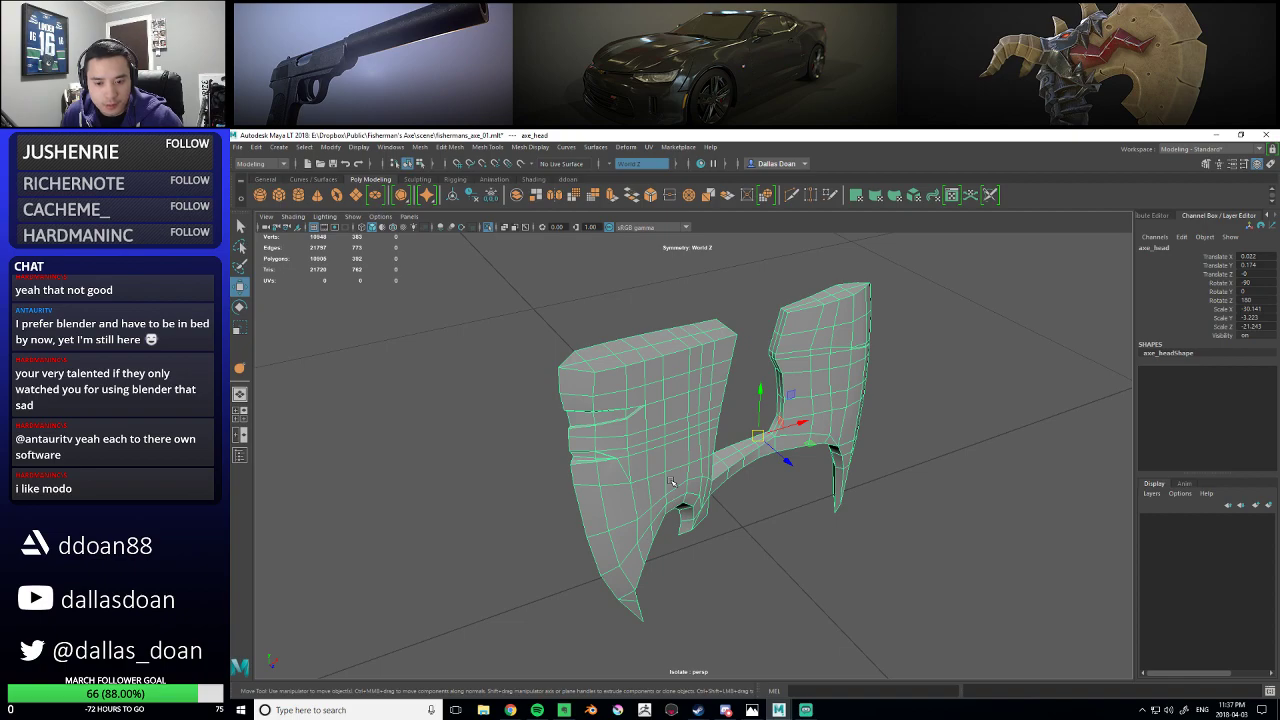
- Switch the axe head to edge mode and select the edges around its top faces
alt+drag(658, 461, 650, 464)
click(745, 375)
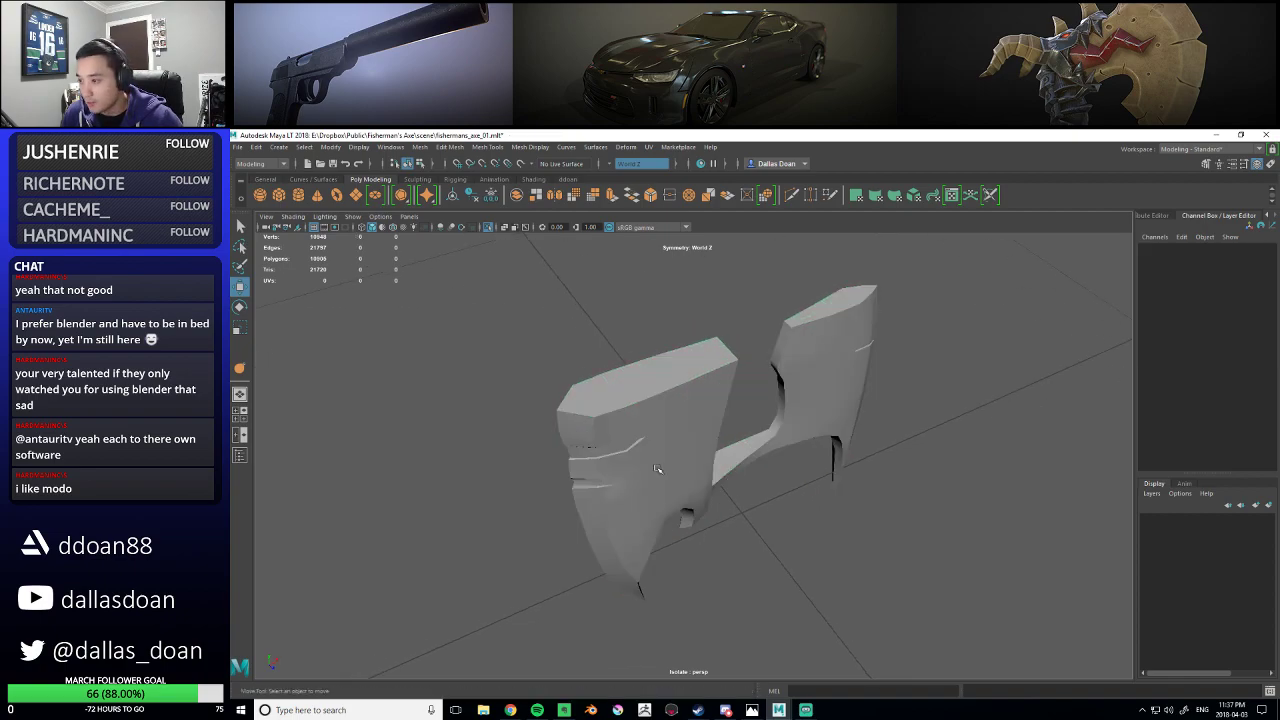
alt+drag(700, 430, 670, 436)
click(665, 430)
alt+drag(712, 376, 677, 378)
right_drag(672, 380, 670, 345)
click(584, 392)
alt+drag(584, 392, 793, 401)
click(781, 382)
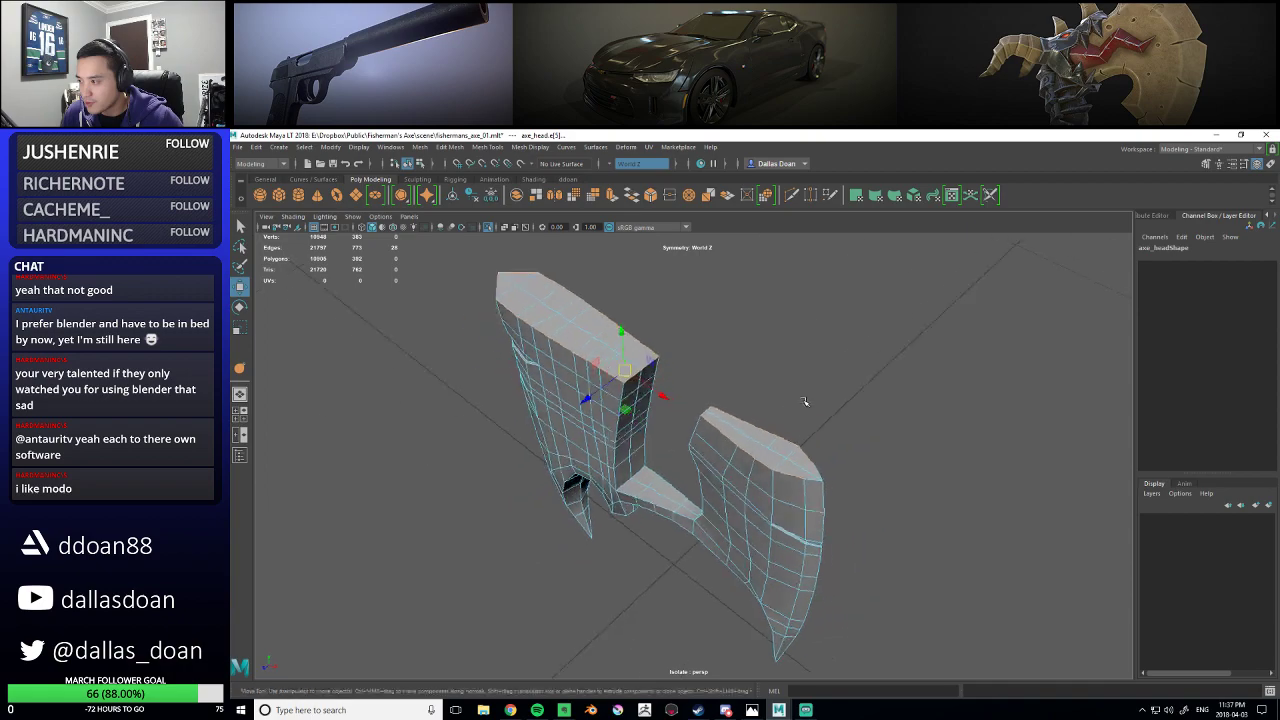
- Cut across the outer end of the narrower blade's top face with Multi-Cut and return to the Move tool
alt+drag(812, 480, 805, 420)
right_drag(811, 407, 793, 478)
alt+drag(862, 472, 850, 443)
shift+right_drag(811, 400, 815, 428)
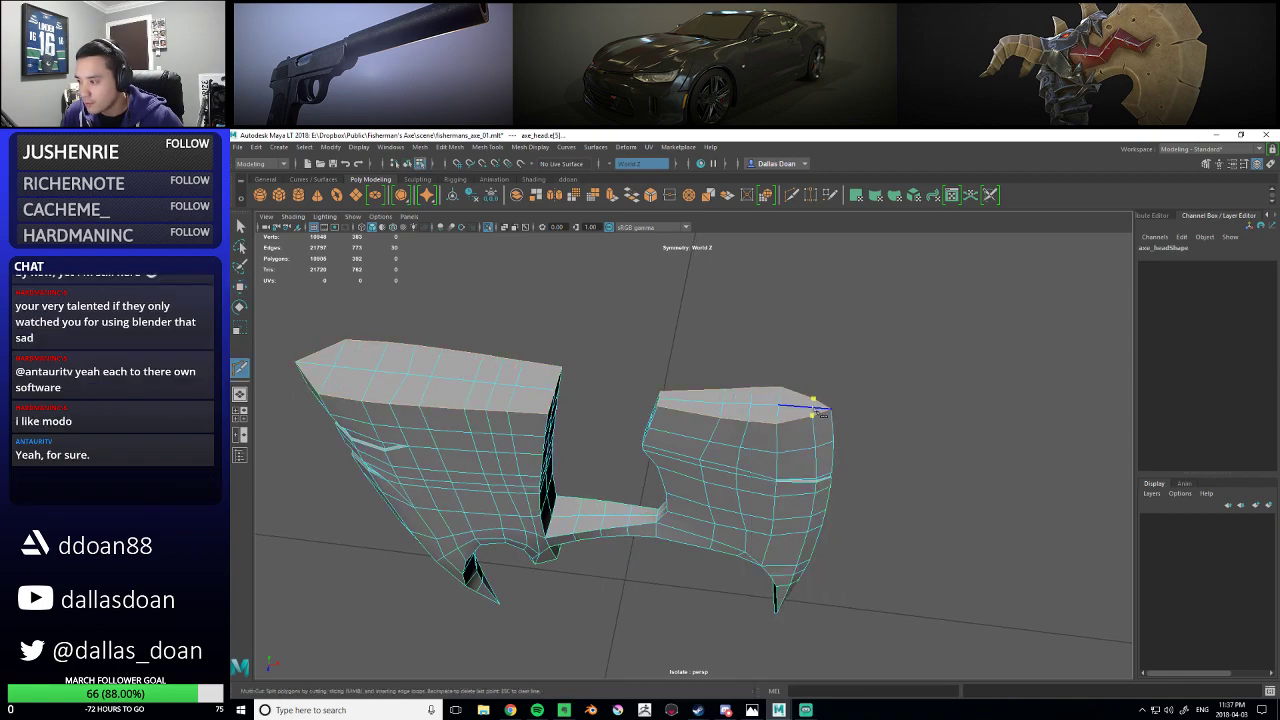
alt+drag(925, 400, 869, 424)
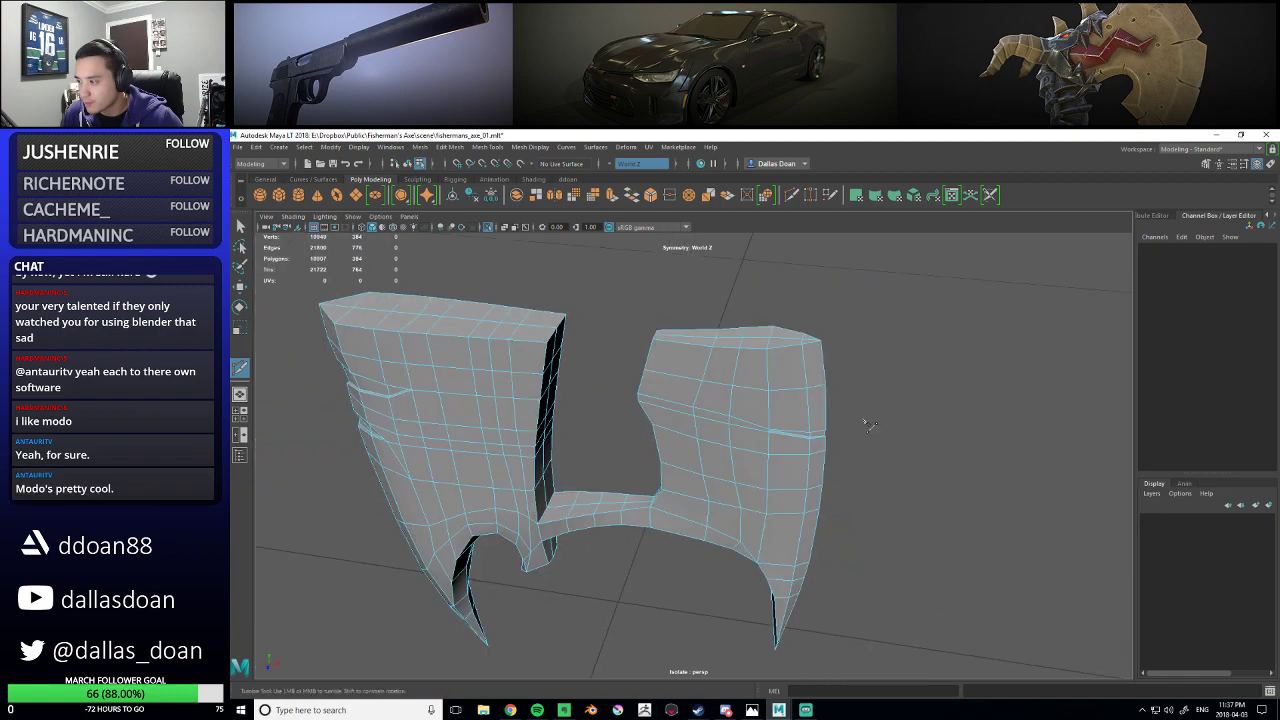
ctrl+click(812, 368)
key(w)
- Select the edges around the top faces of both blades and crease them with the Crease tool
alt+drag(812, 368, 709, 398)
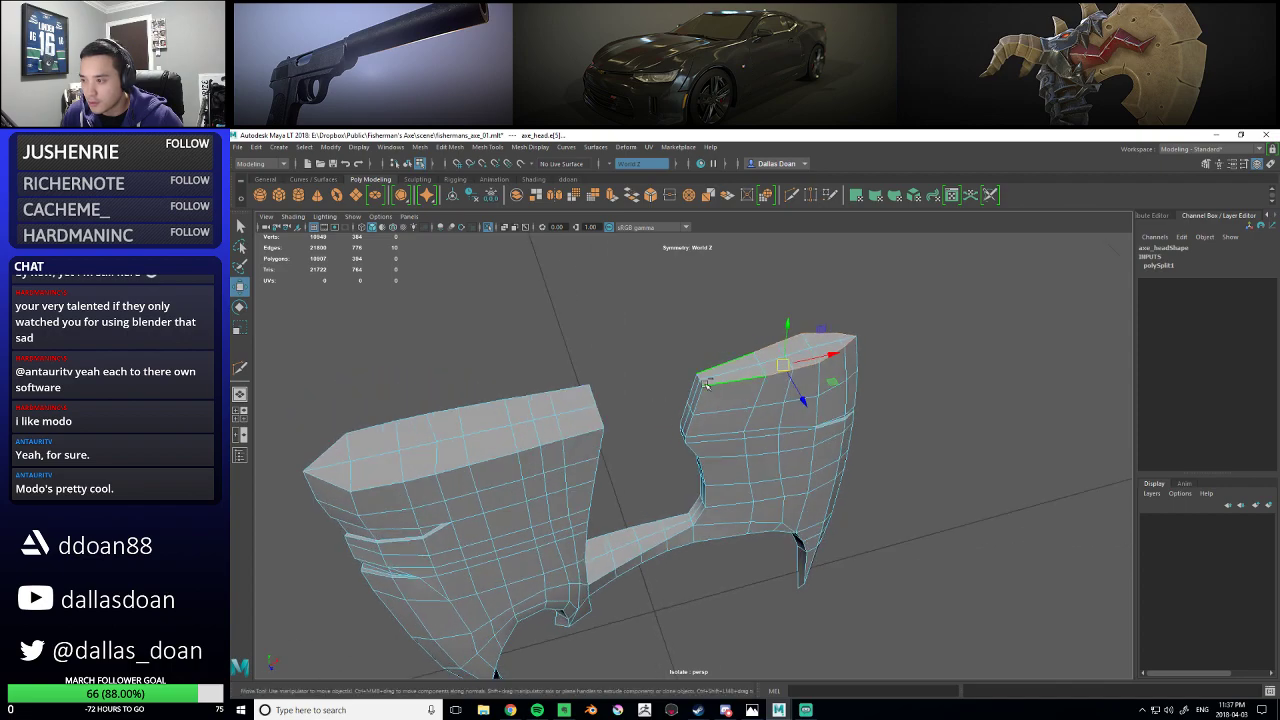
alt+middle_drag(660, 424, 714, 443)
alt+drag(714, 443, 618, 462)
shift+double_click(610, 470)
alt+drag(672, 430, 578, 456)
alt+middle_drag(578, 456, 600, 464)
shift+click(602, 405)
alt+drag(615, 445, 710, 446)
shift+right_drag(743, 389, 735, 443)
middle_drag(737, 443, 943, 437)
- Crease the wider blade's vertical corner edges facing the central gap
alt+drag(670, 442, 605, 365)
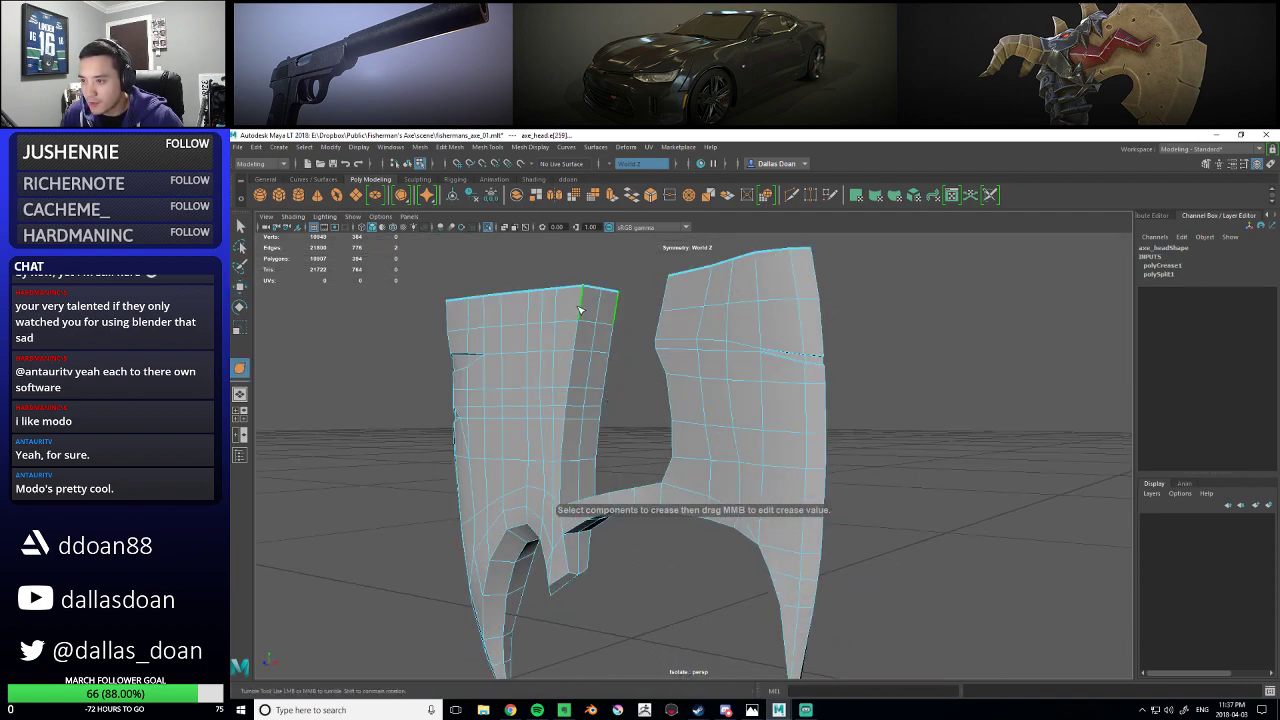
alt+drag(565, 483, 832, 498)
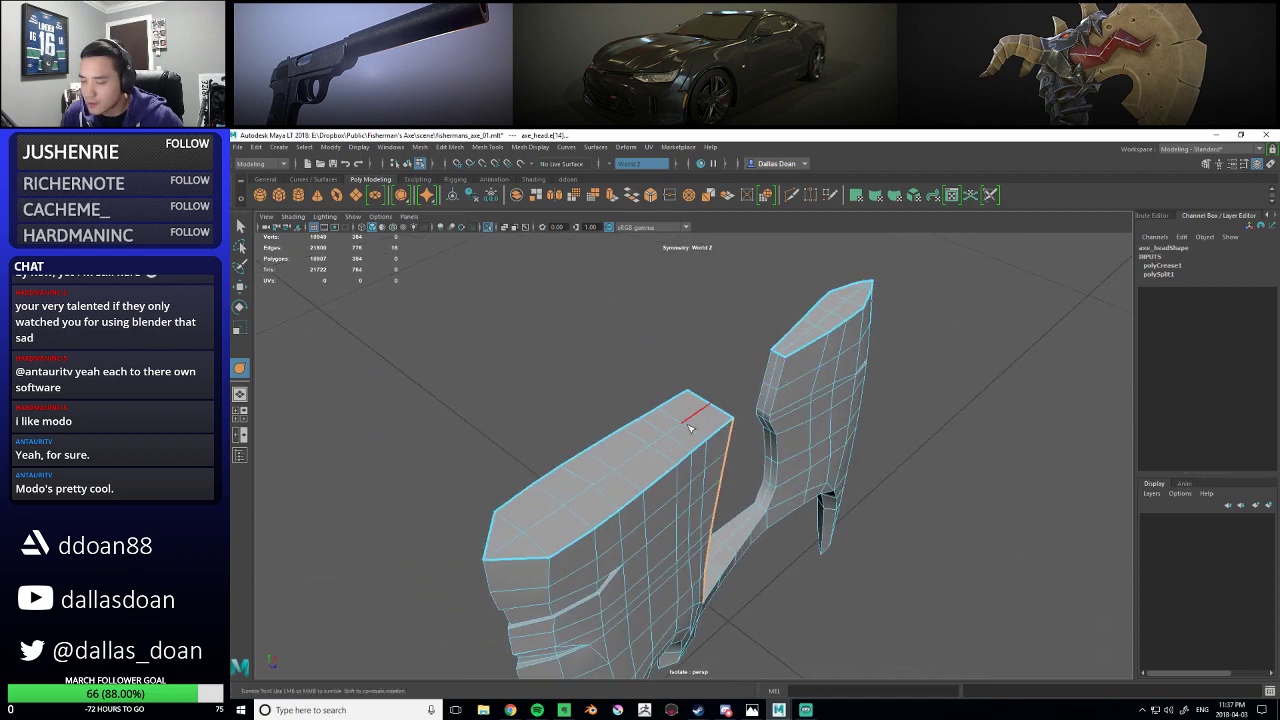
alt+drag(481, 480, 714, 437)
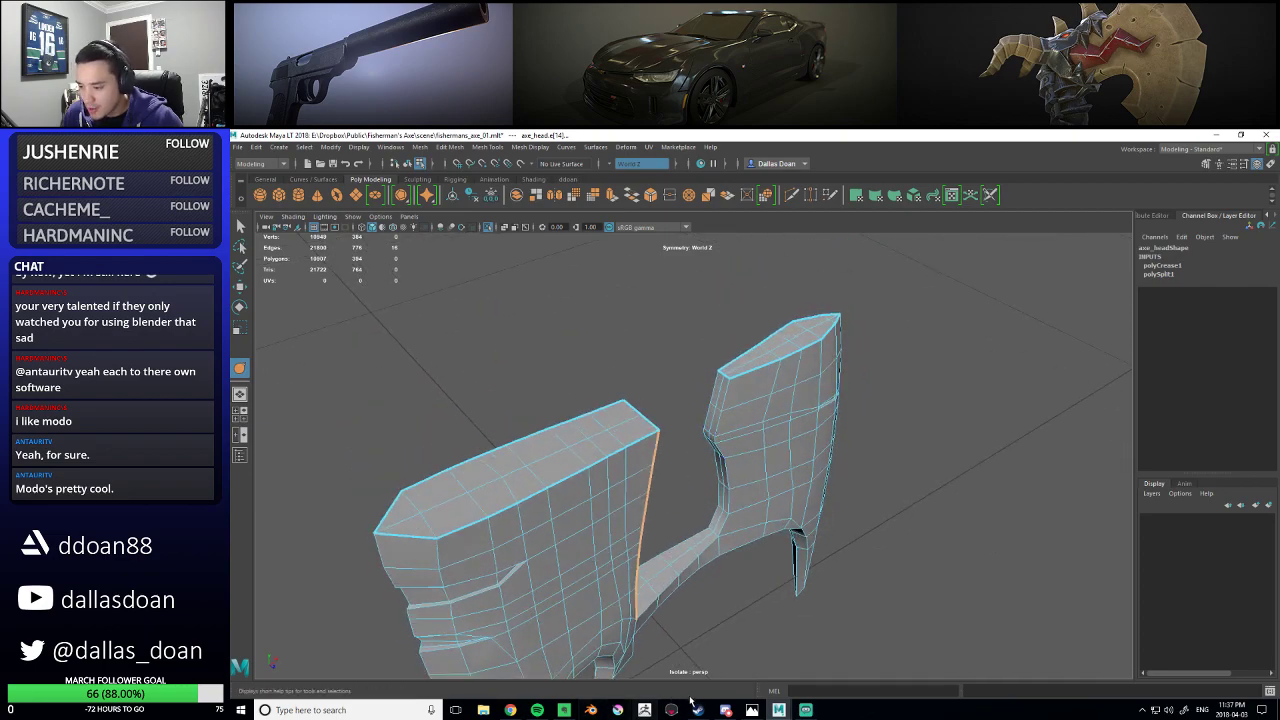
click(725, 711)
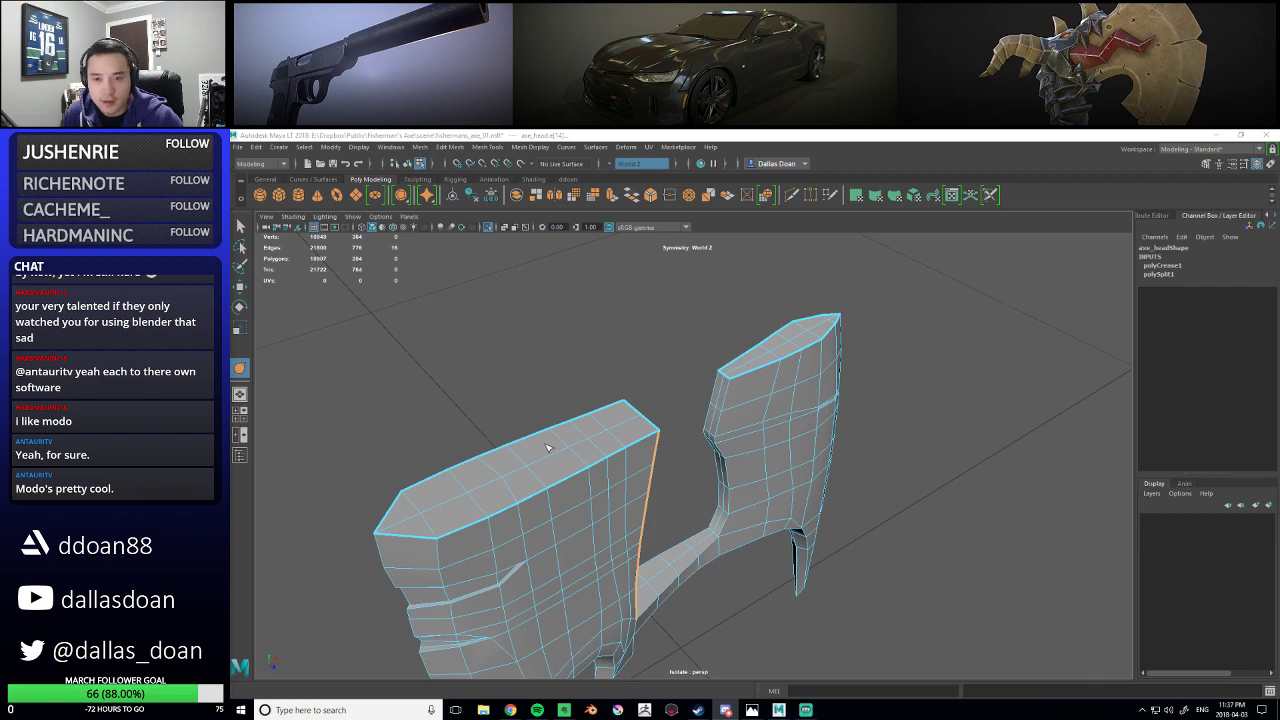
alt+drag(657, 443, 766, 391)
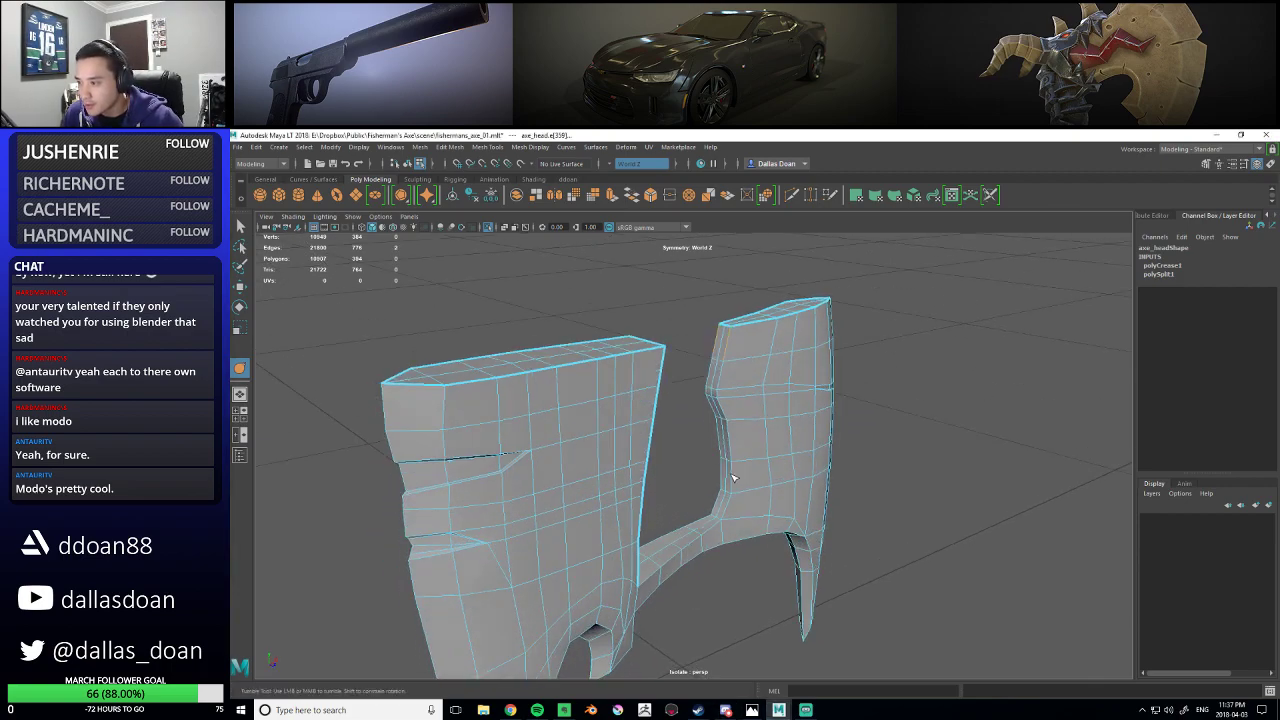
- Crease the narrower blade's inner edges along the gap, continuing along the connecting bridge on both sides
shift+double_click(728, 518)
alt+drag(738, 519, 638, 517)
shift+double_click(573, 525)
alt+right_drag(980, 514, 820, 512)
alt+drag(820, 500, 840, 420)
- Crease the blades' outer cutting edges and underside edges down to their pointed tips
click(743, 366)
alt+drag(745, 372, 695, 310)
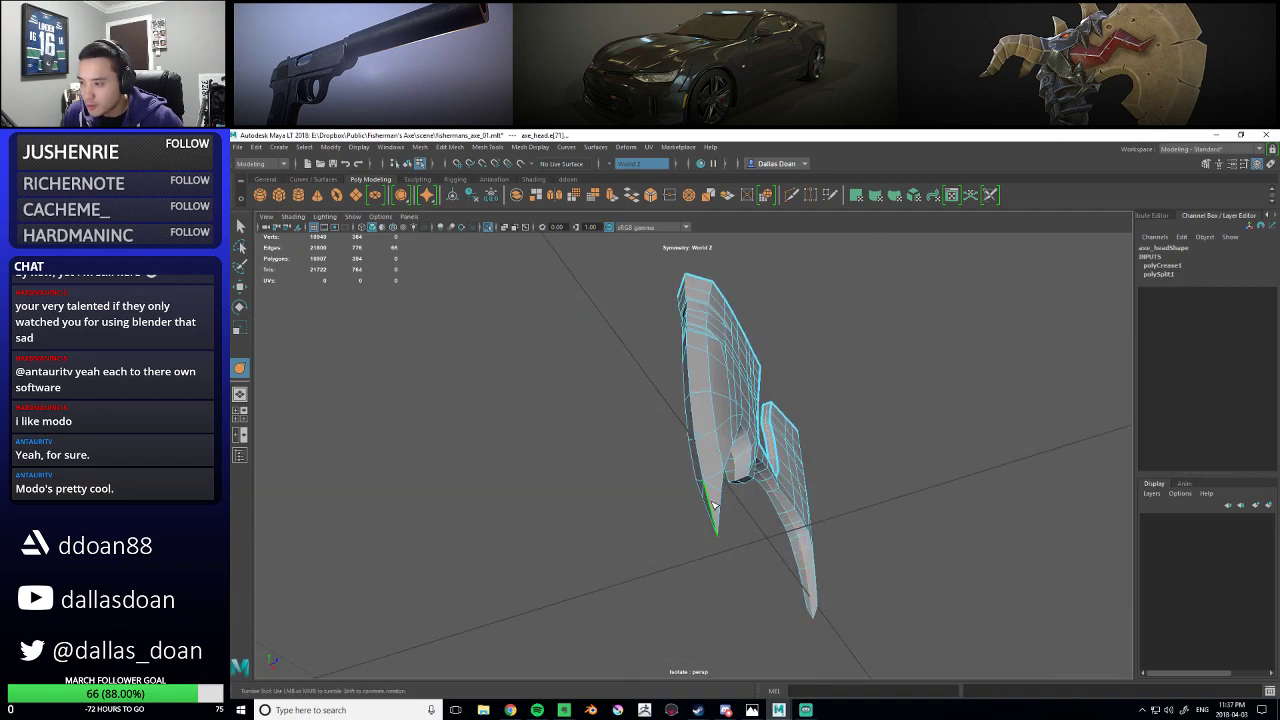
alt+drag(834, 477, 698, 366)
click(703, 364)
alt+drag(708, 424, 742, 578)
alt+drag(729, 503, 552, 459)
alt+drag(557, 513, 591, 478)
- Crease the edges of the small hook under the wider blade and preview the axe head smoothed
double_click(614, 450)
alt+drag(652, 519, 692, 485)
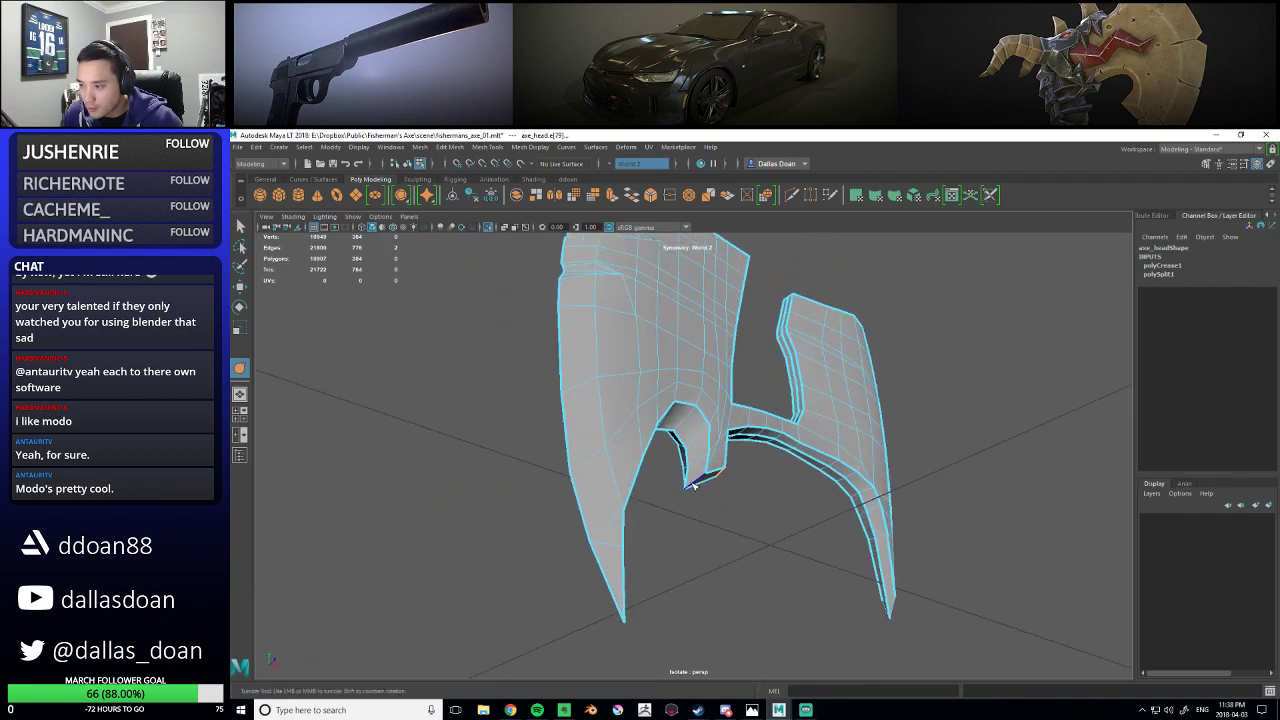
alt+drag(752, 513, 674, 436)
key(3)
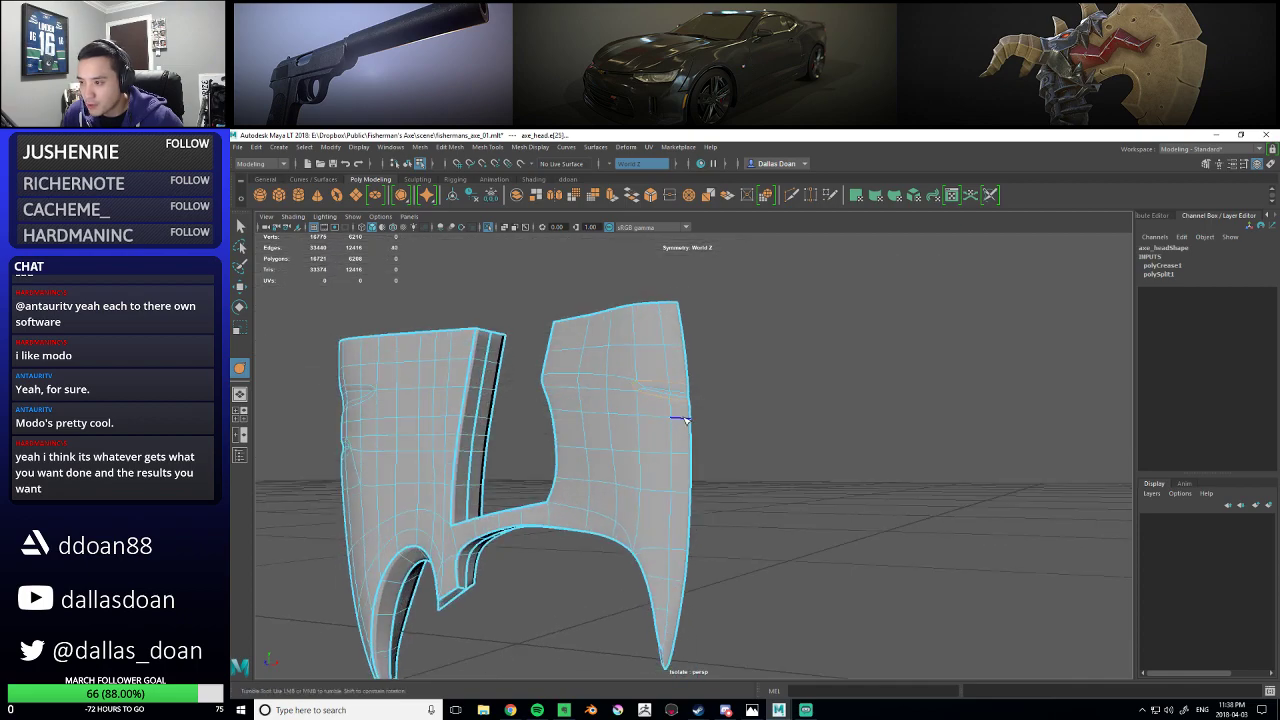
- Select the edges along the notch in the narrower blade's outer side and crease them
scroll(688, 436, up, 5)
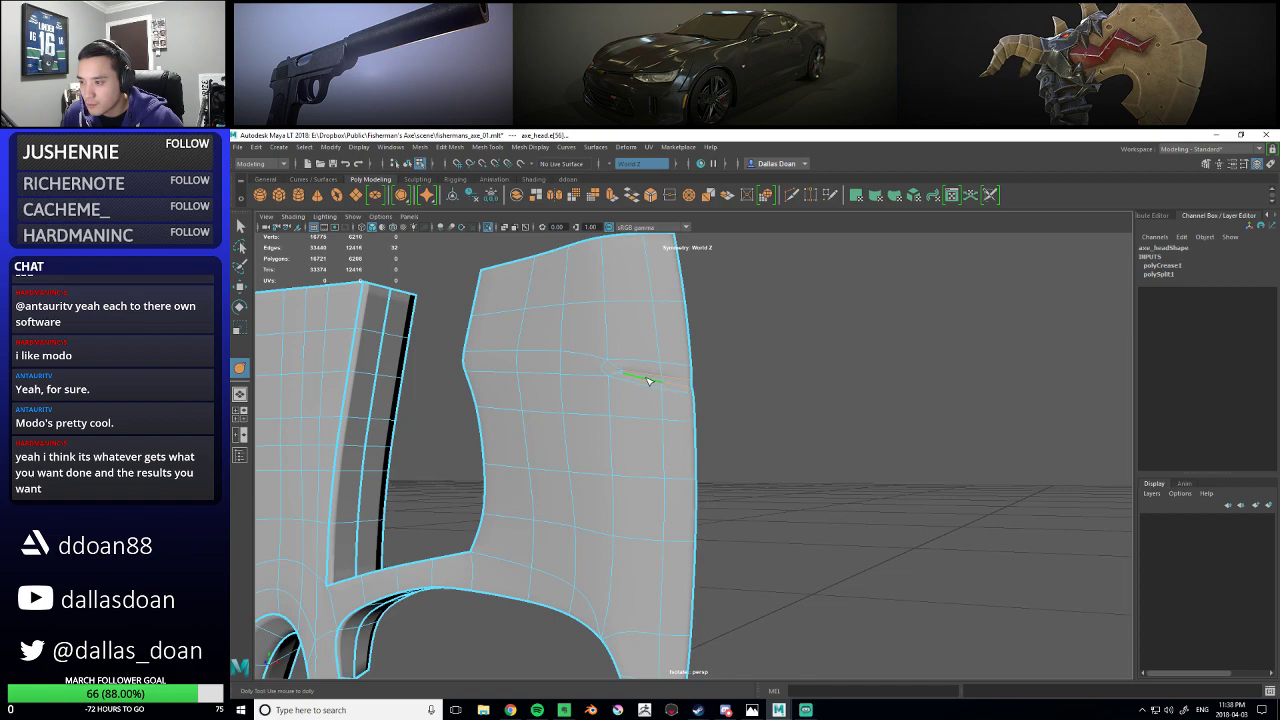
scroll(648, 381, up, 2)
shift+click(608, 358)
alt+drag(652, 382, 690, 408)
double_click(714, 387)
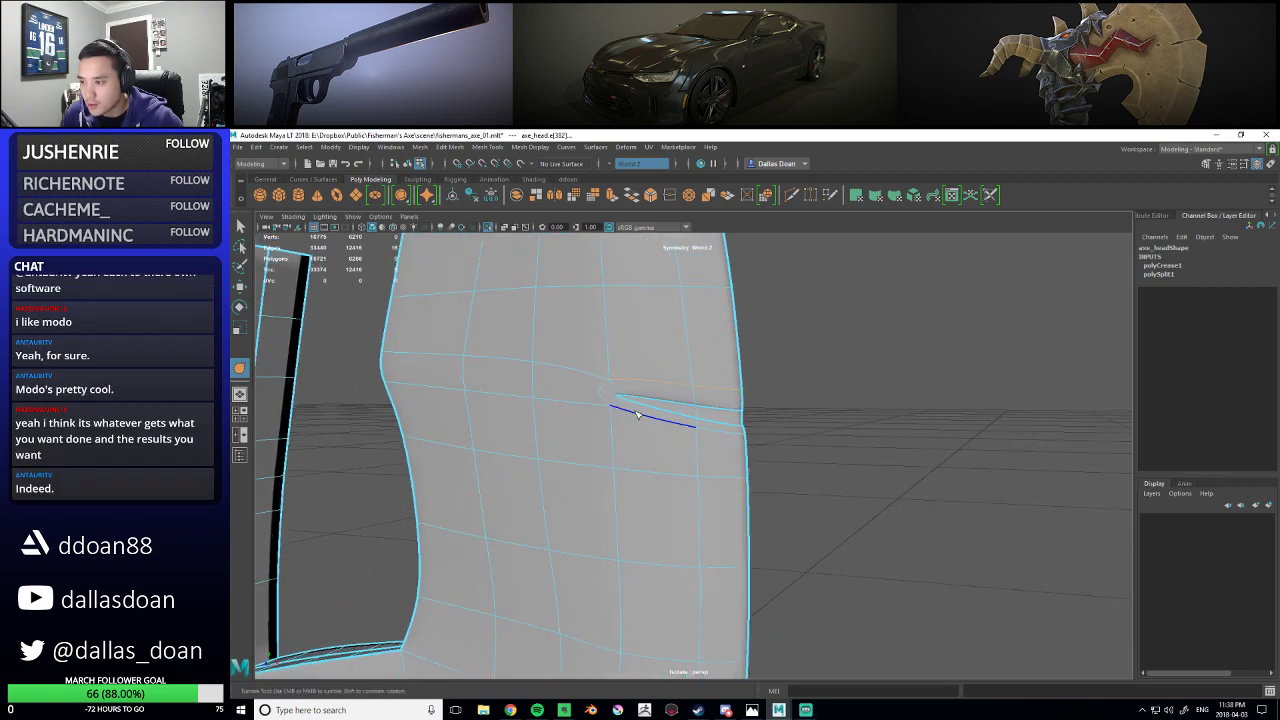
shift+click(602, 397)
middle_drag(660, 460, 681, 455)
- Examine the creased notch on the narrower blade from near and far in the smoothed preview
scroll(680, 451, down, 4)
mouse_move(680, 451)
alt+mouse_down()
mouse_move(651, 443)
mouse_move(713, 445)
mouse_move(664, 442)
alt+mouse_up()
scroll(697, 444, down, 3)
scroll(698, 444, up, 4)
scroll(698, 444, up, 3)
alt+middle_drag(698, 444, 668, 460)
scroll(594, 414, up, 3)
scroll(606, 416, down, 3)
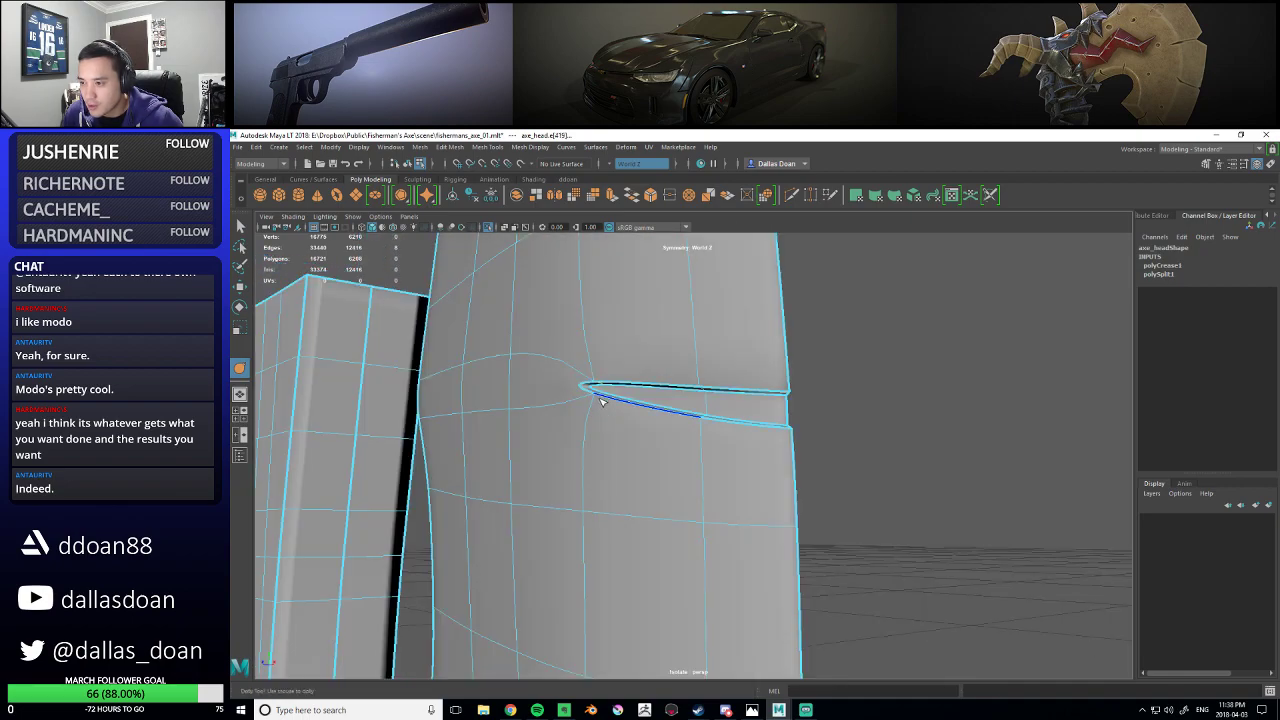
- Select the rim edges of the two notches in the wider blade's outer side and crease them
alt+drag(678, 435, 651, 457)
scroll(747, 450, down, 3)
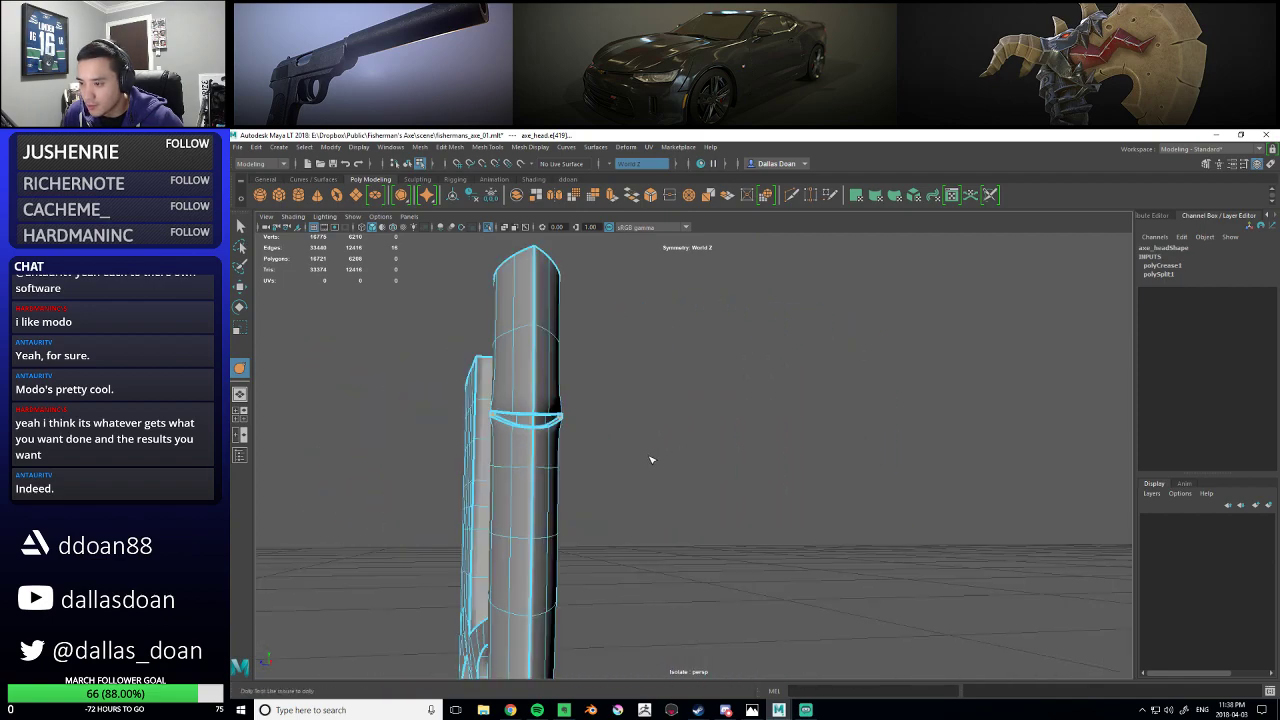
scroll(640, 454, up, 4)
alt+middle_drag(622, 446, 637, 446)
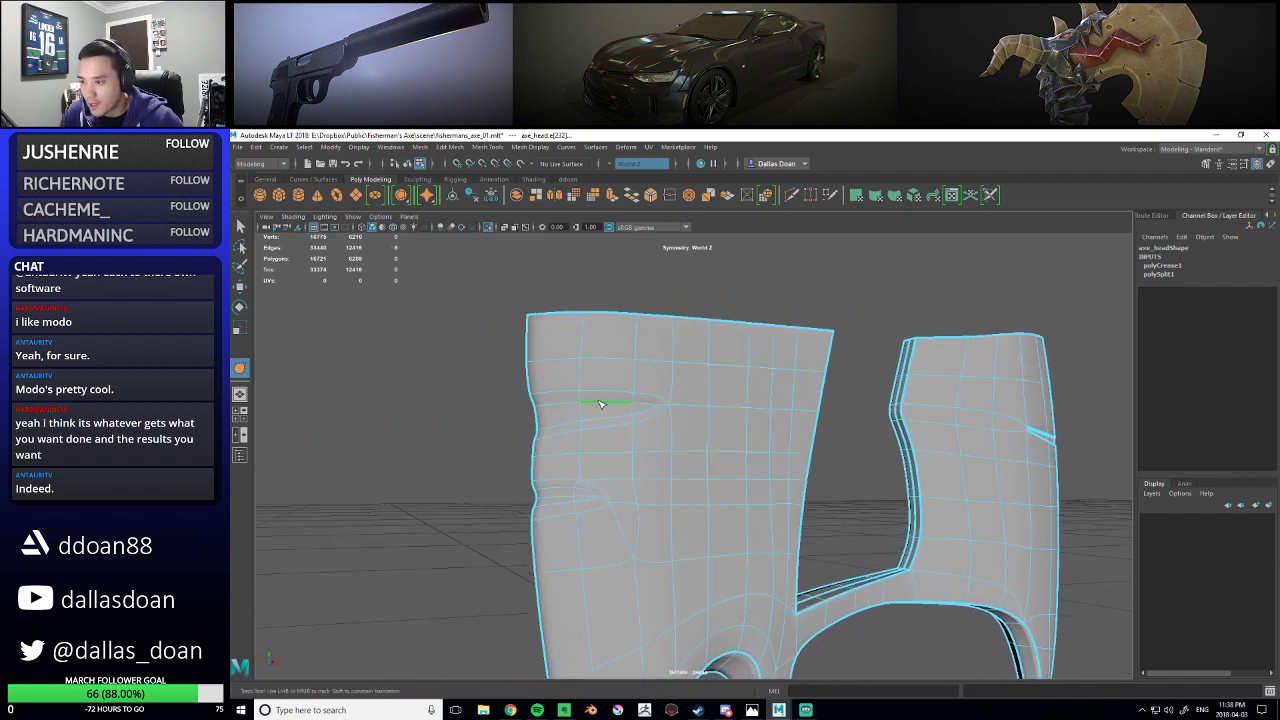
double_click(628, 427)
alt+drag(686, 482, 607, 482)
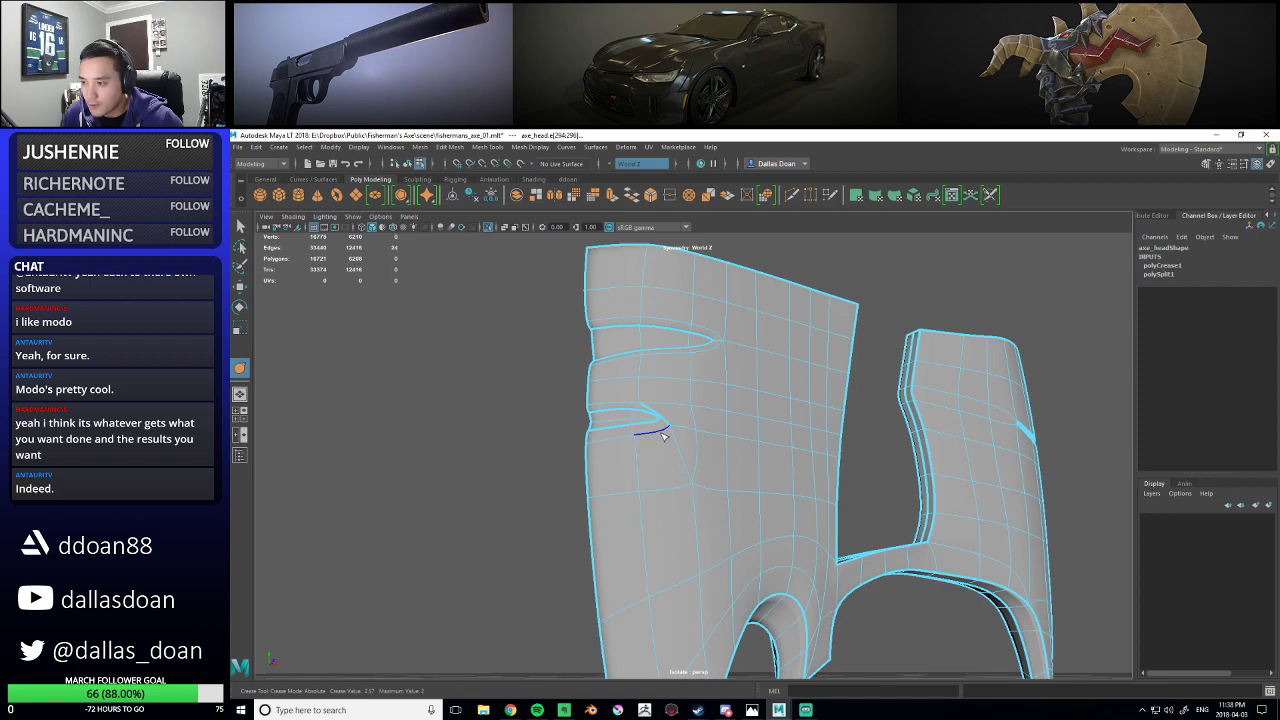
middle_drag(677, 472, 760, 448)
- Select the rim edges around the wider blade's upper notch and crease them to a sharp inner tip
alt+drag(1005, 437, 593, 519)
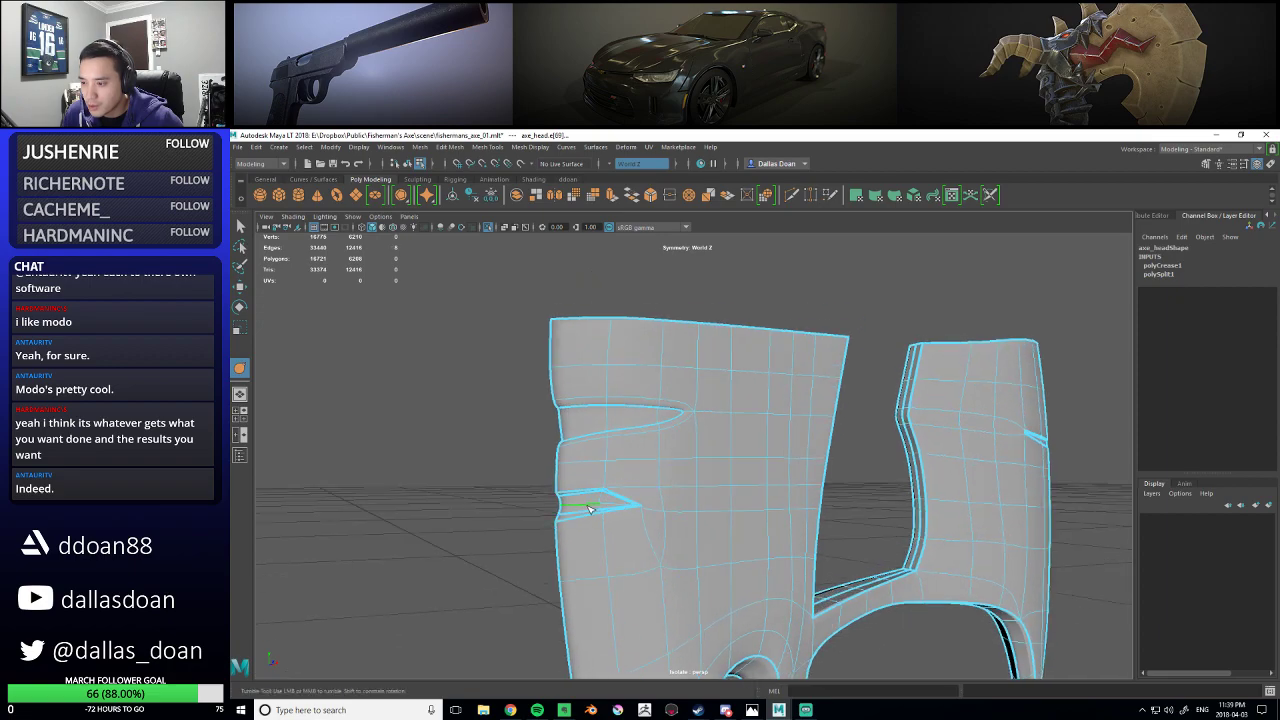
shift+double_click(612, 508)
shift+double_click(680, 424)
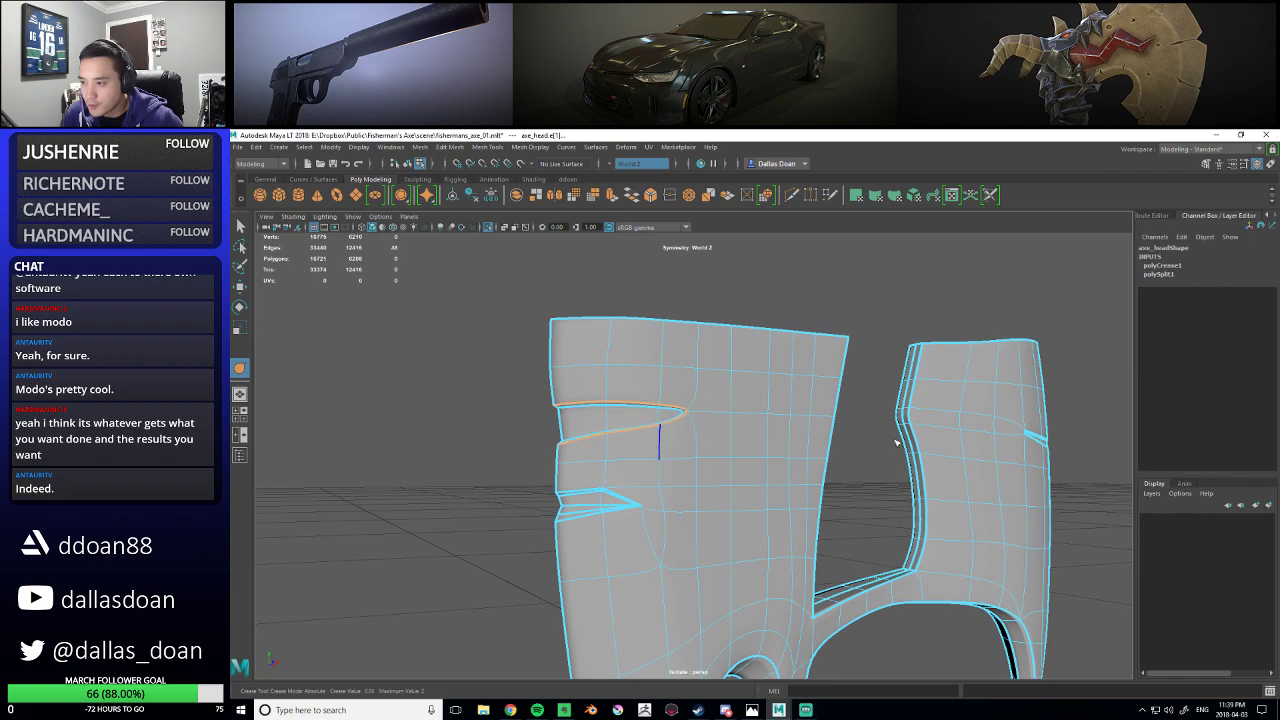
alt+drag(752, 437, 847, 427)
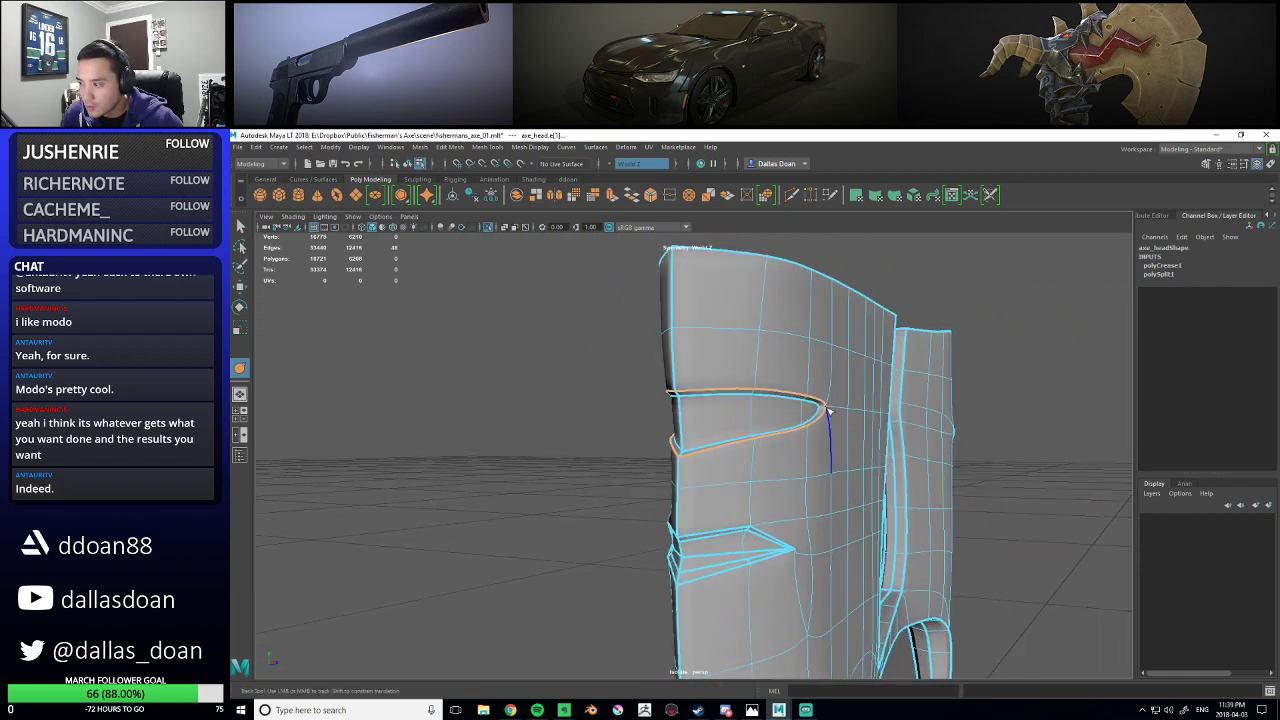
alt+drag(827, 438, 624, 393)
alt+right_drag(624, 393, 614, 406)
alt+drag(614, 406, 664, 412)
alt+middle_drag(664, 412, 660, 410)
alt+drag(660, 410, 727, 507)
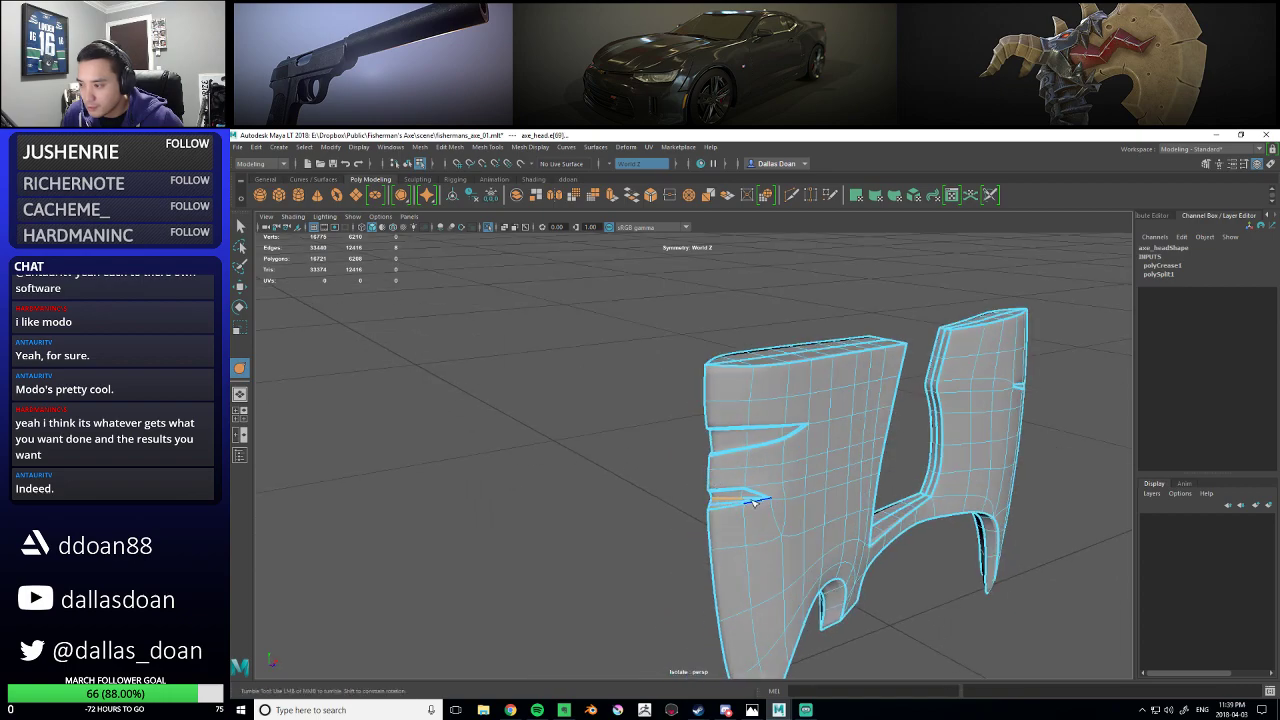
- Examine the lower notch's inner edges up close, and the blades and their pointed tips from below
alt+drag(865, 498, 772, 469)
alt+middle_drag(772, 469, 708, 464)
alt+right_drag(708, 464, 864, 492)
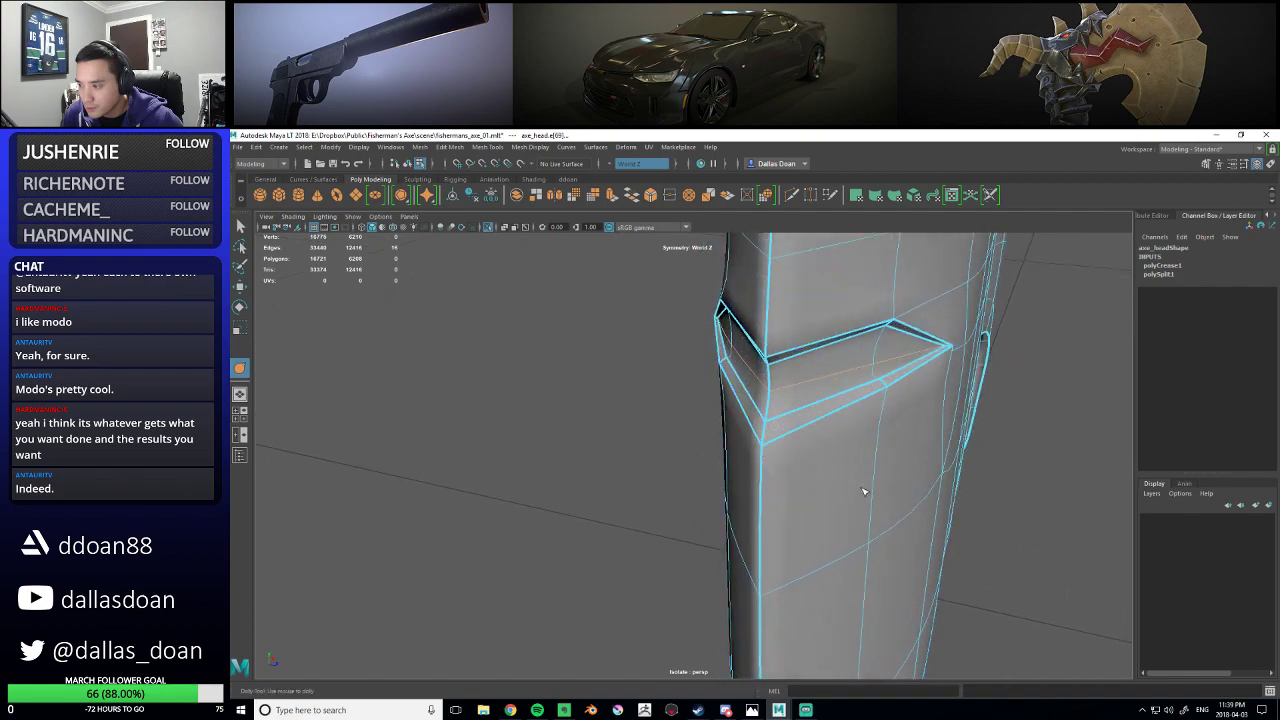
alt+drag(849, 470, 723, 452)
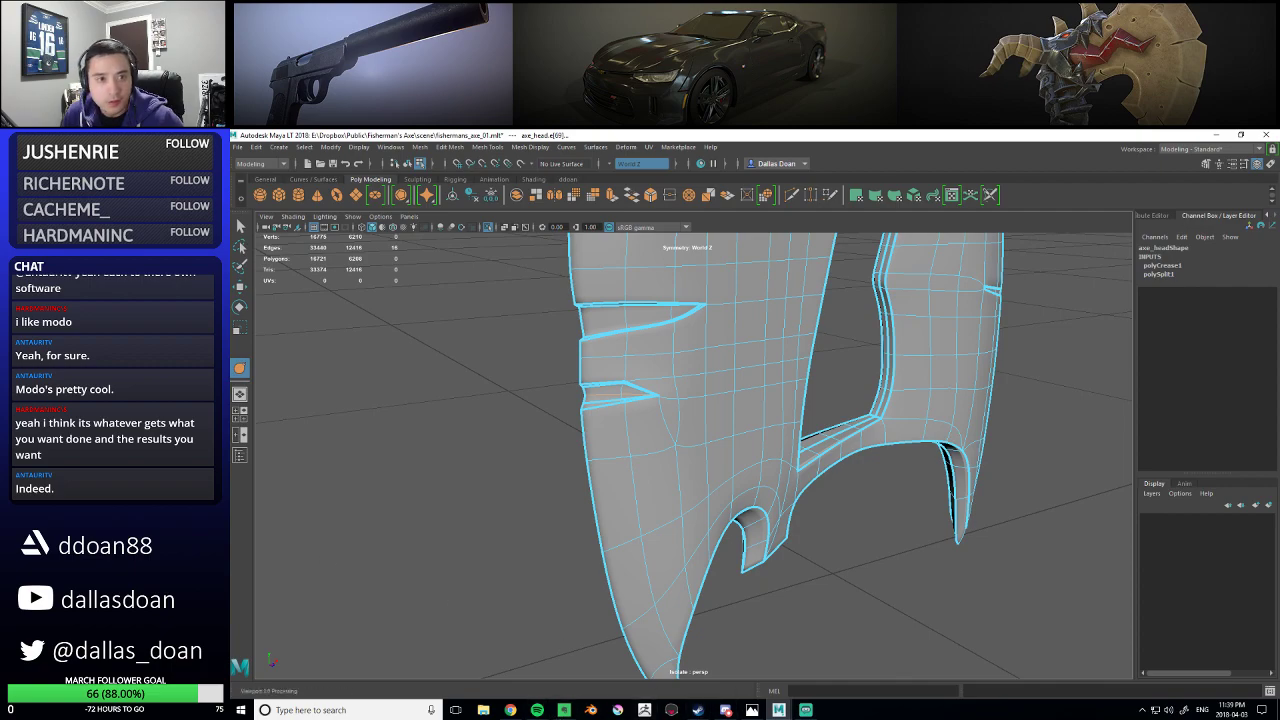
click(727, 711)
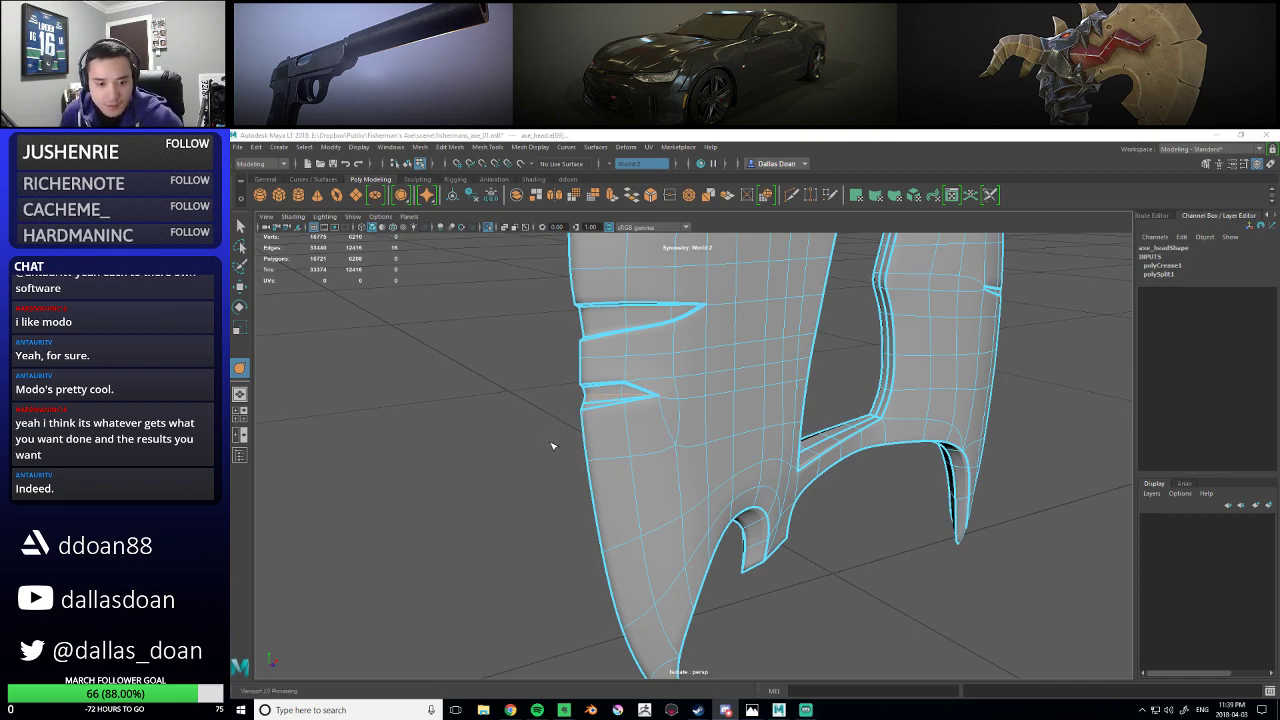
alt+drag(564, 450, 620, 390)
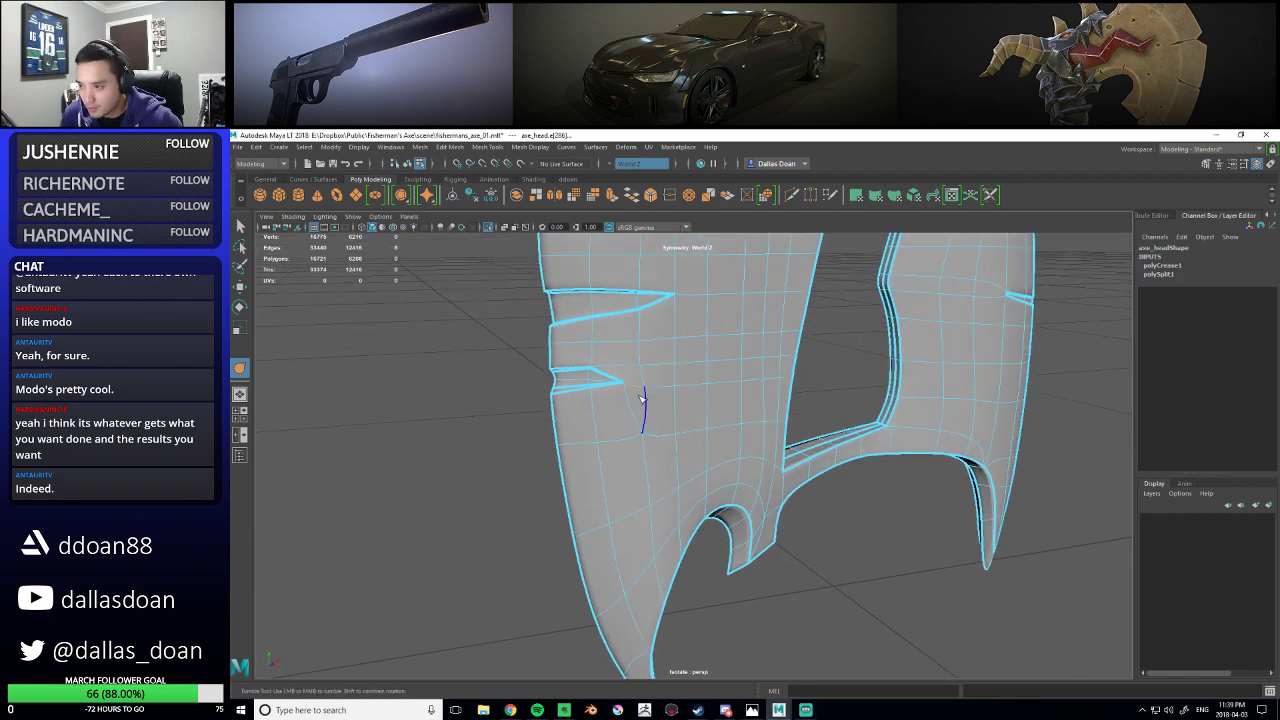
scroll(694, 401, down, 4)
click(850, 541)
alt+drag(840, 538, 619, 483)
scroll(619, 483, up, 3)
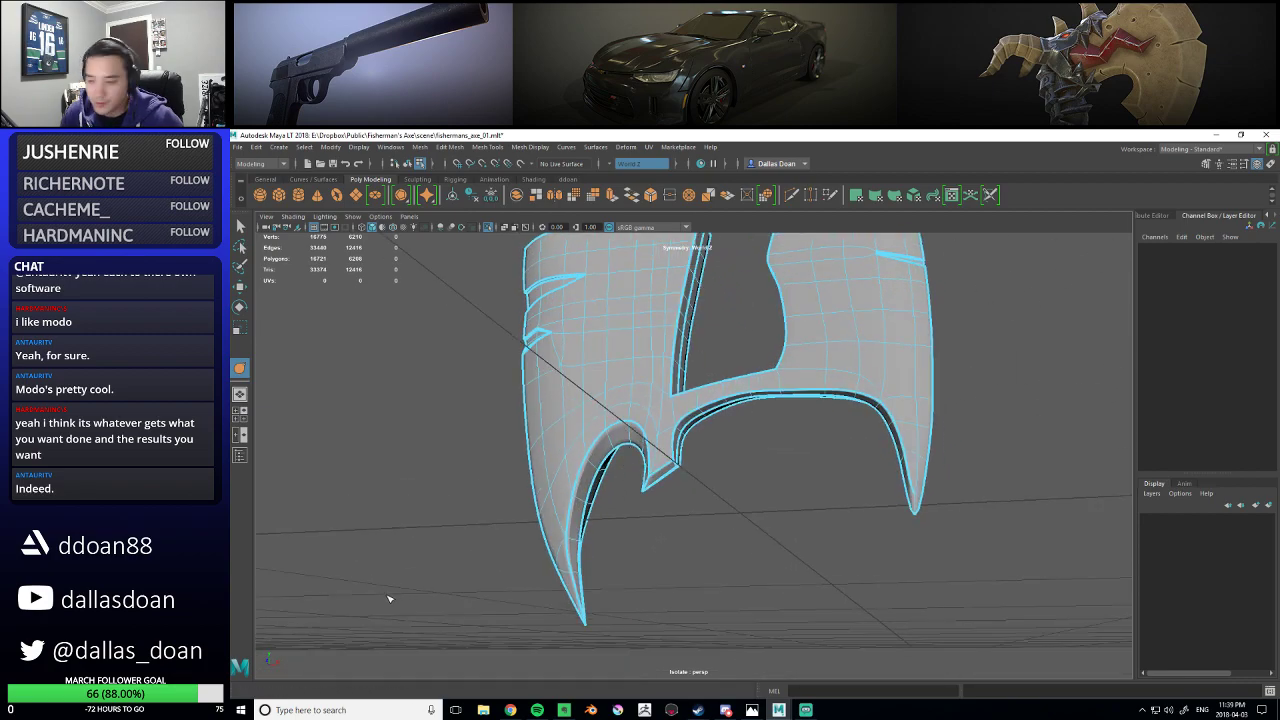
click(753, 712)
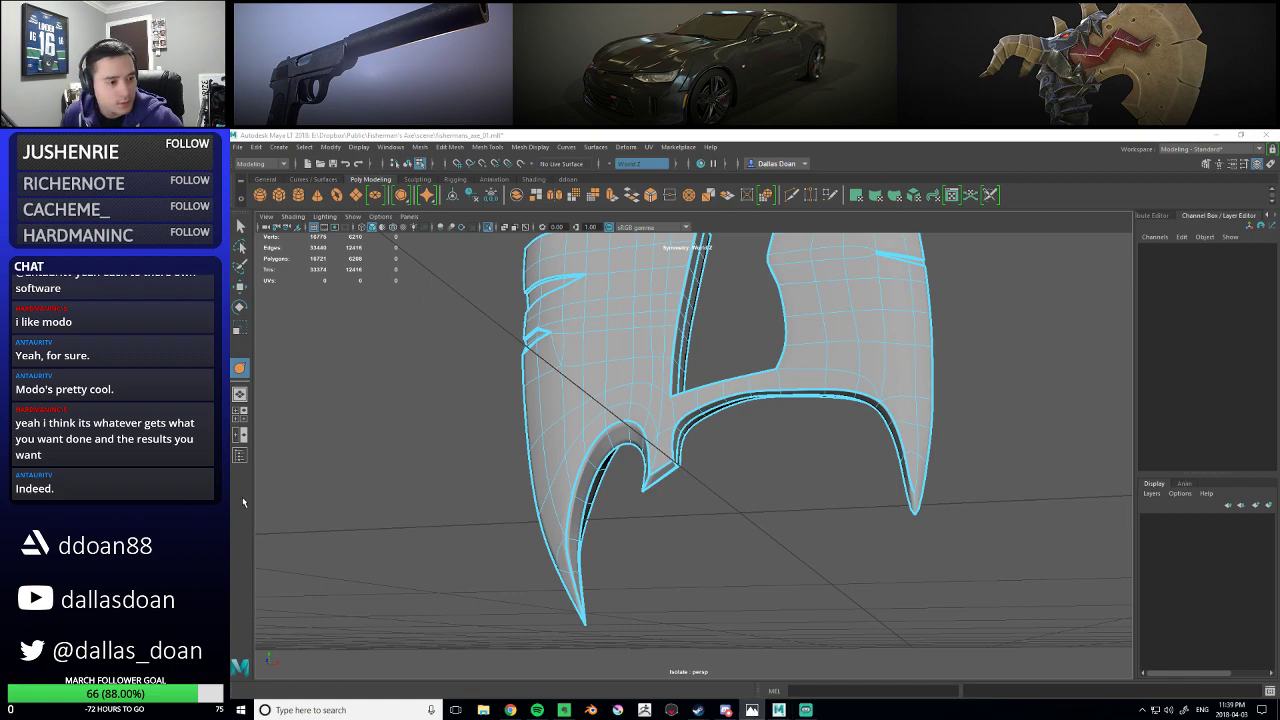
- End the isolated view of the axe head and show it unsmoothed together with the rest of the axe
alt+drag(531, 508, 724, 443)
click(660, 449)
alt+middle_drag(733, 437, 685, 449)
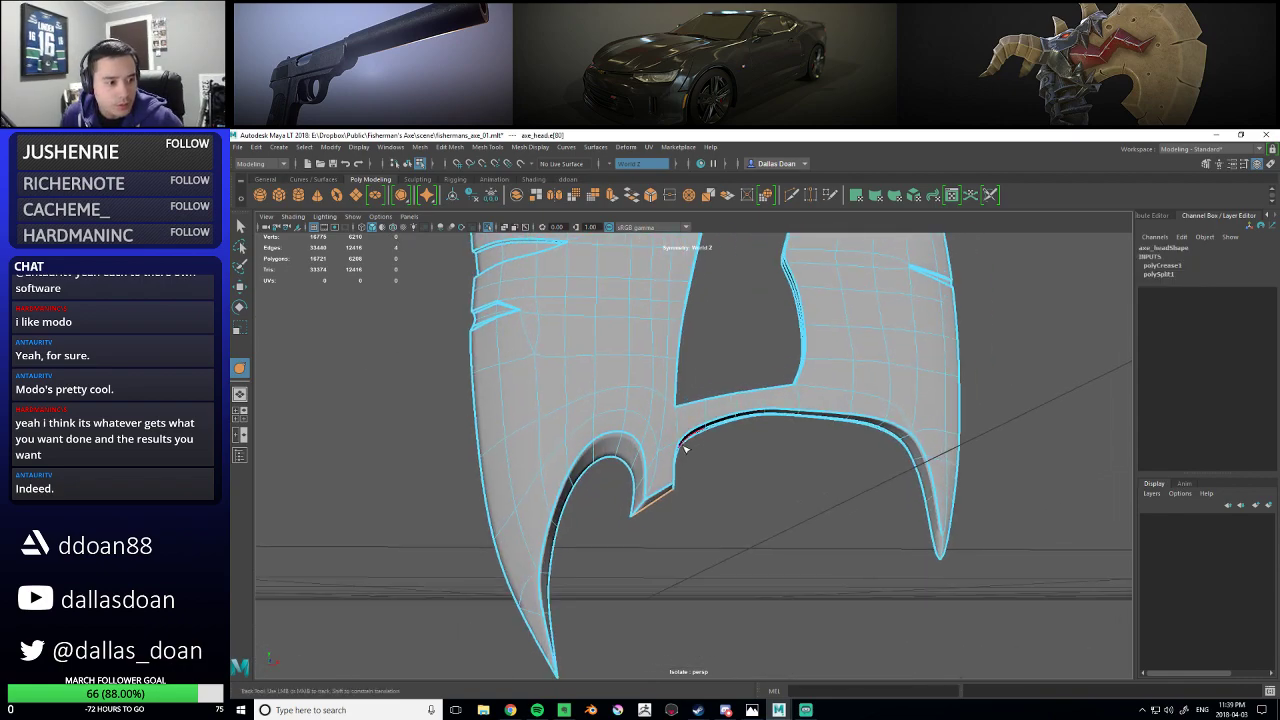
alt+drag(685, 450, 630, 370)
key(ctrl+1)
key(w)
key(1)
alt+middle_drag(630, 370, 625, 460)
alt+right_drag(625, 460, 680, 430)
alt+drag(625, 342, 645, 410)
- Crease the vertical edge line beside the wider blade's cutting edge, from its upper end down towards the tip
shift+right_drag(677, 415, 680, 472)
alt+drag(648, 472, 715, 489)
right_drag(602, 438, 648, 392)
alt+drag(960, 548, 625, 505)
click(1013, 567)
right_drag(626, 504, 628, 474)
alt+drag(640, 492, 729, 472)
- Try to add supporting cuts beside the creased vertical line on the wider blade with the Multi-Cut tool
shift+right_drag(612, 404, 606, 385)
alt+drag(656, 371, 648, 398)
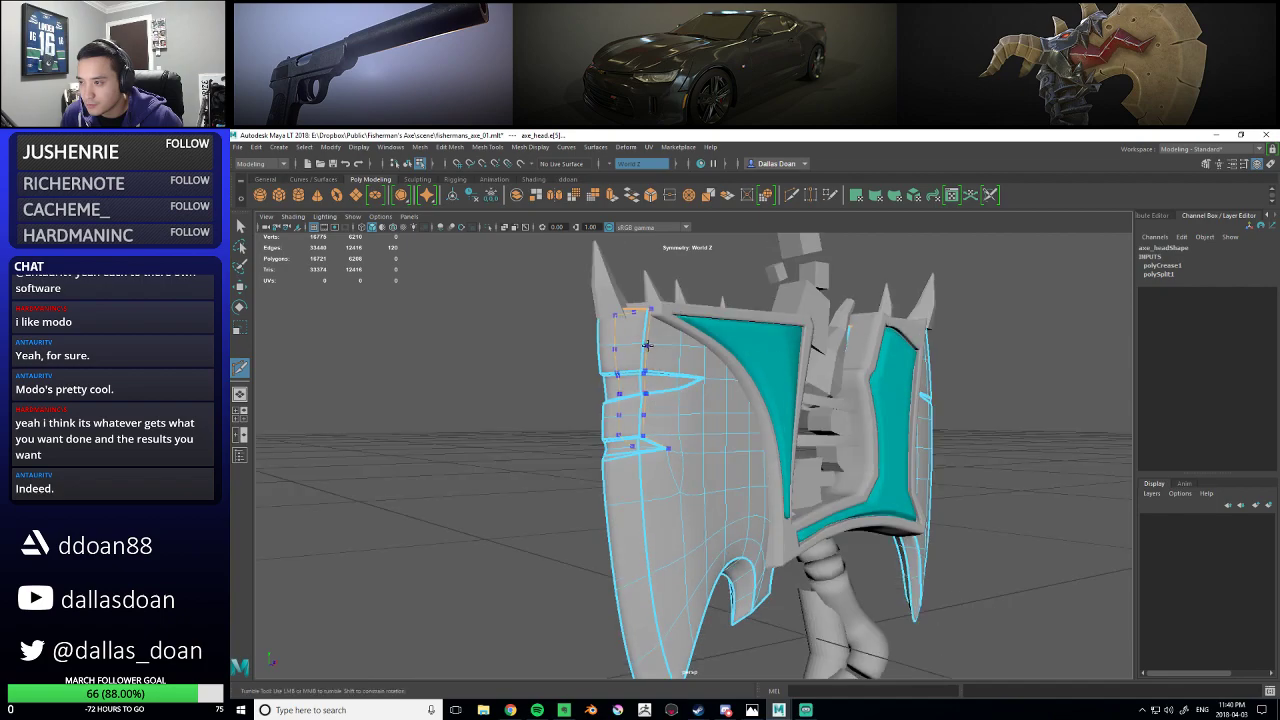
alt+drag(648, 344, 672, 463)
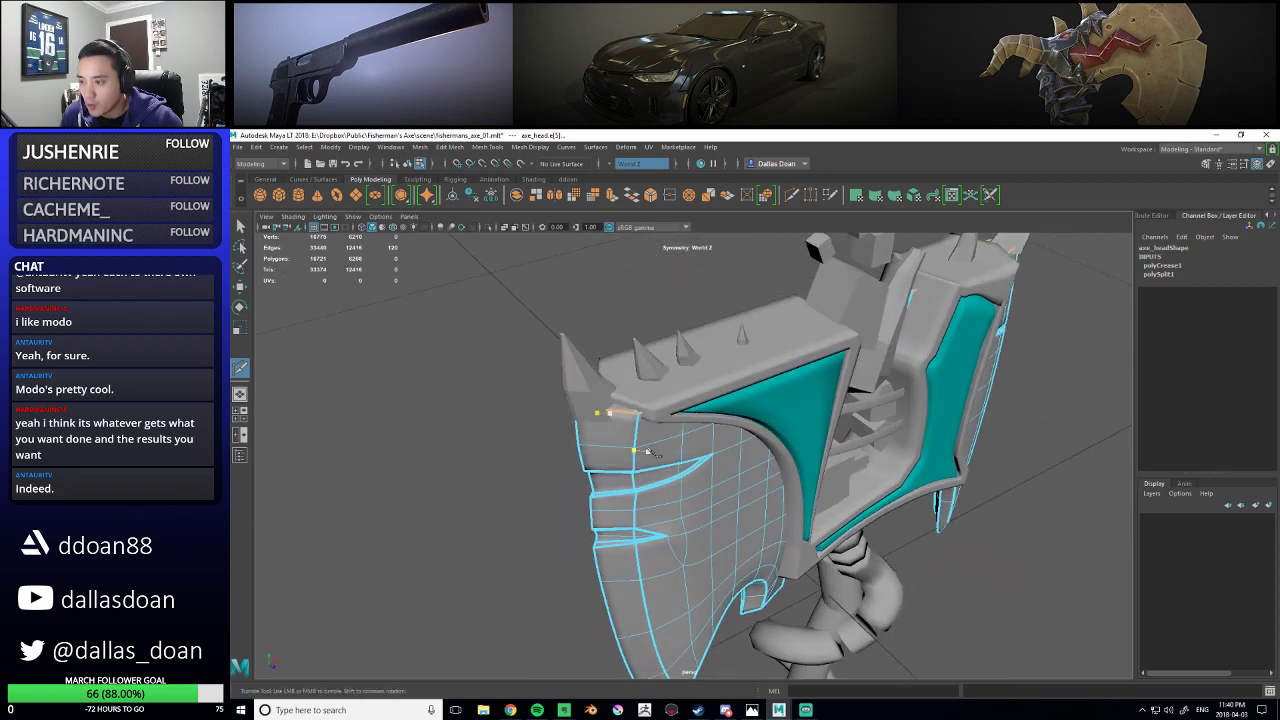
right_click(640, 446)
alt+drag(663, 497, 680, 449)
scroll(679, 449, up, 4)
alt+middle_drag(676, 449, 678, 432)
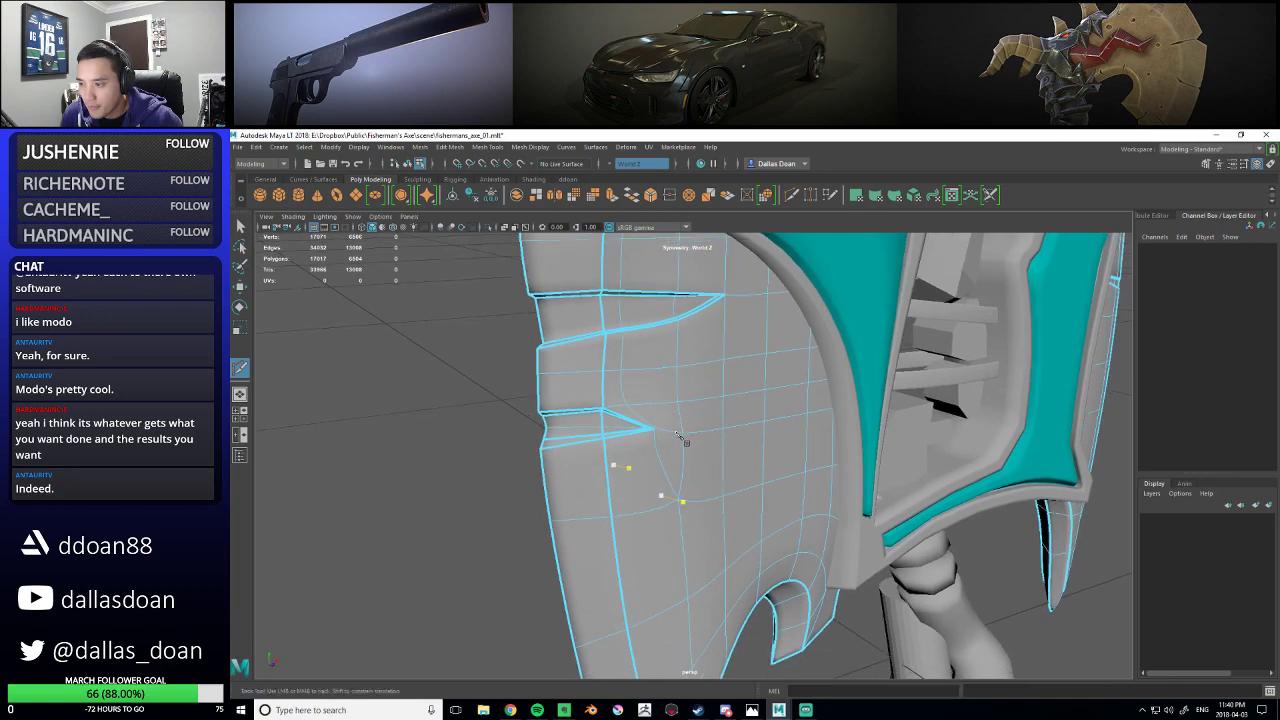
alt+drag(684, 462, 681, 428)
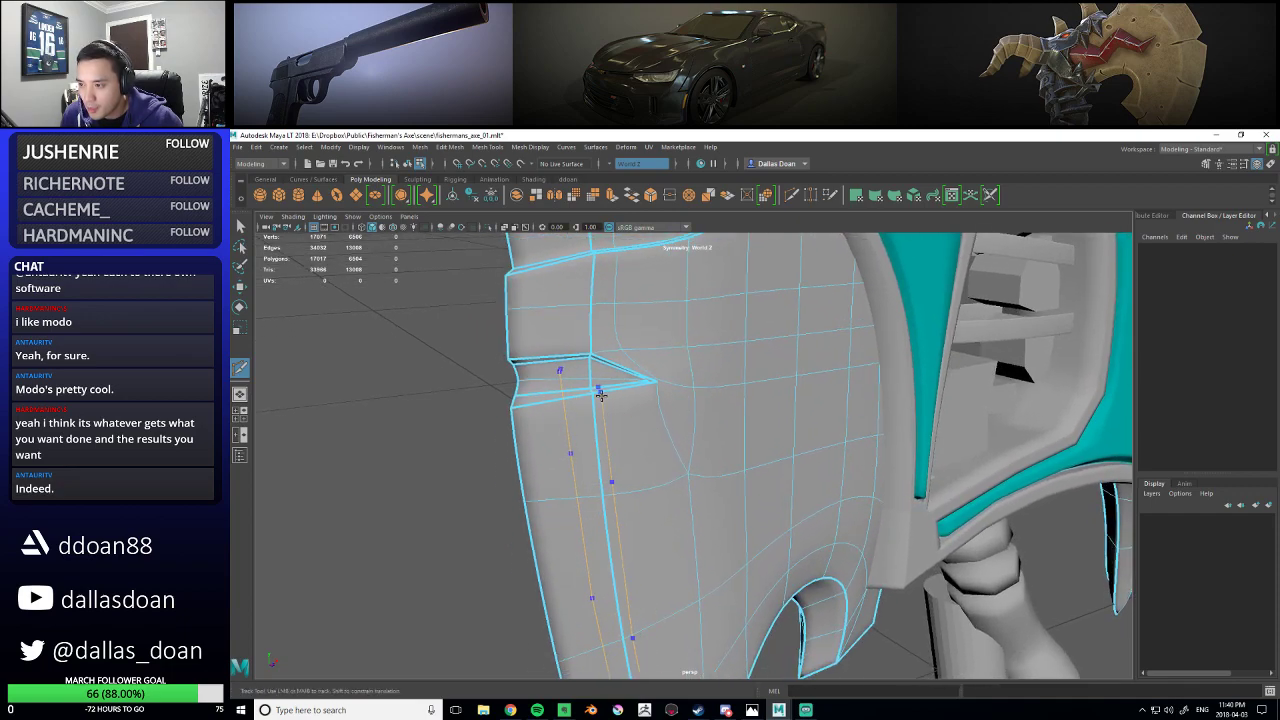
key(1)
alt+middle_drag(646, 418, 652, 390)
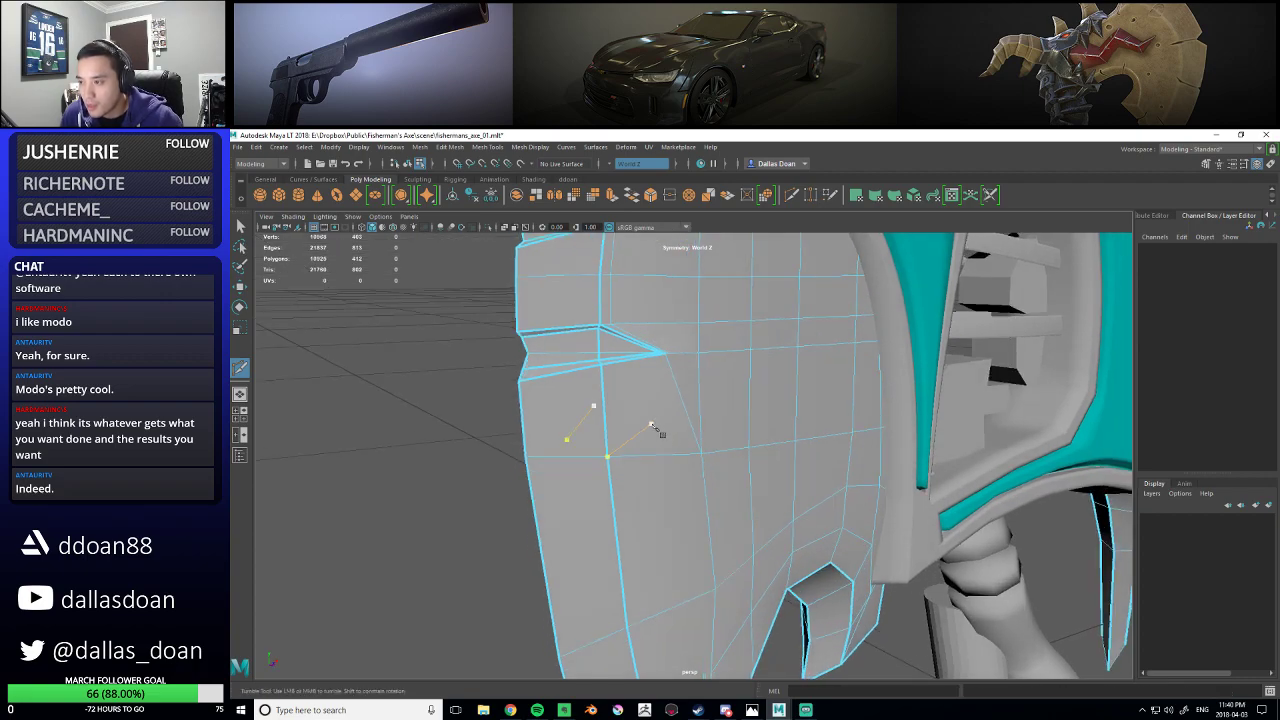
alt+drag(655, 427, 651, 457)
scroll(652, 455, up, 2)
key(ctrl+z)
- Cut a diagonal edge from the lower notch's inner tip to the nearest grid vertex above it on the wider blade
ctrl+click(770, 446)
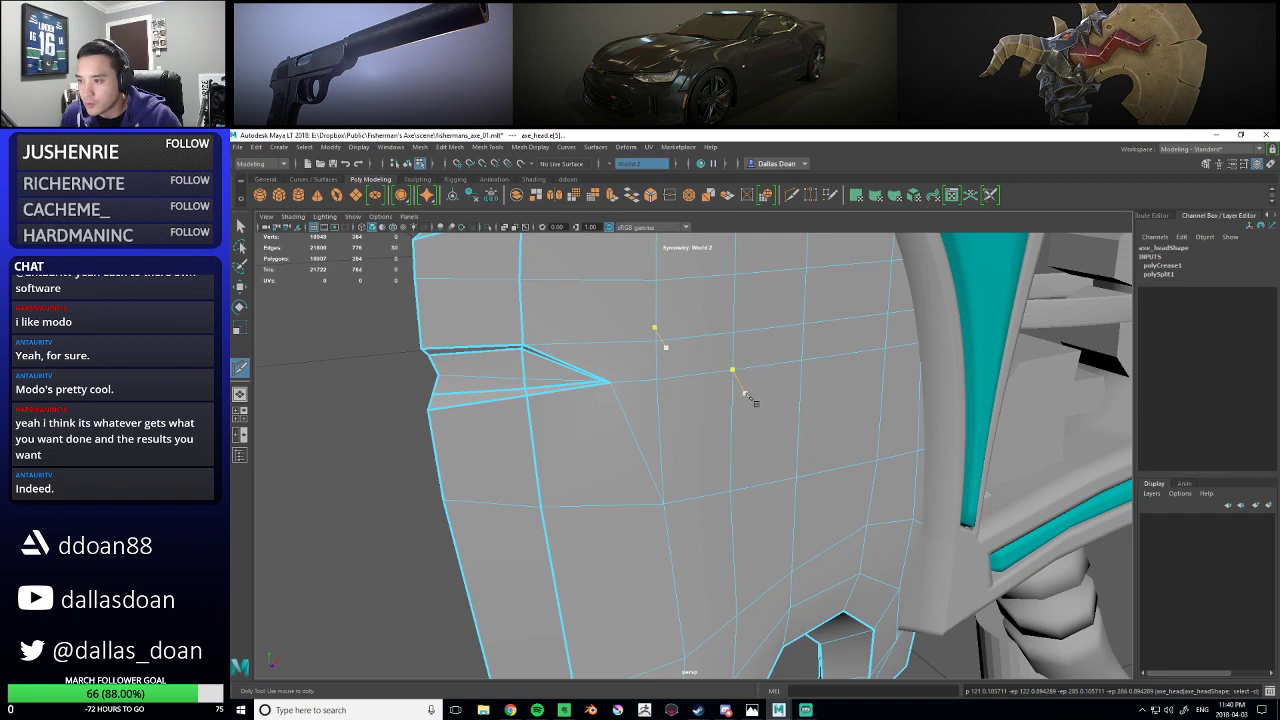
alt+middle_drag(562, 391, 657, 420)
mouse_move(657, 420)
alt+mouse_down()
mouse_move(660, 383)
mouse_move(666, 437)
alt+mouse_up()
alt+right_drag(666, 437, 726, 446)
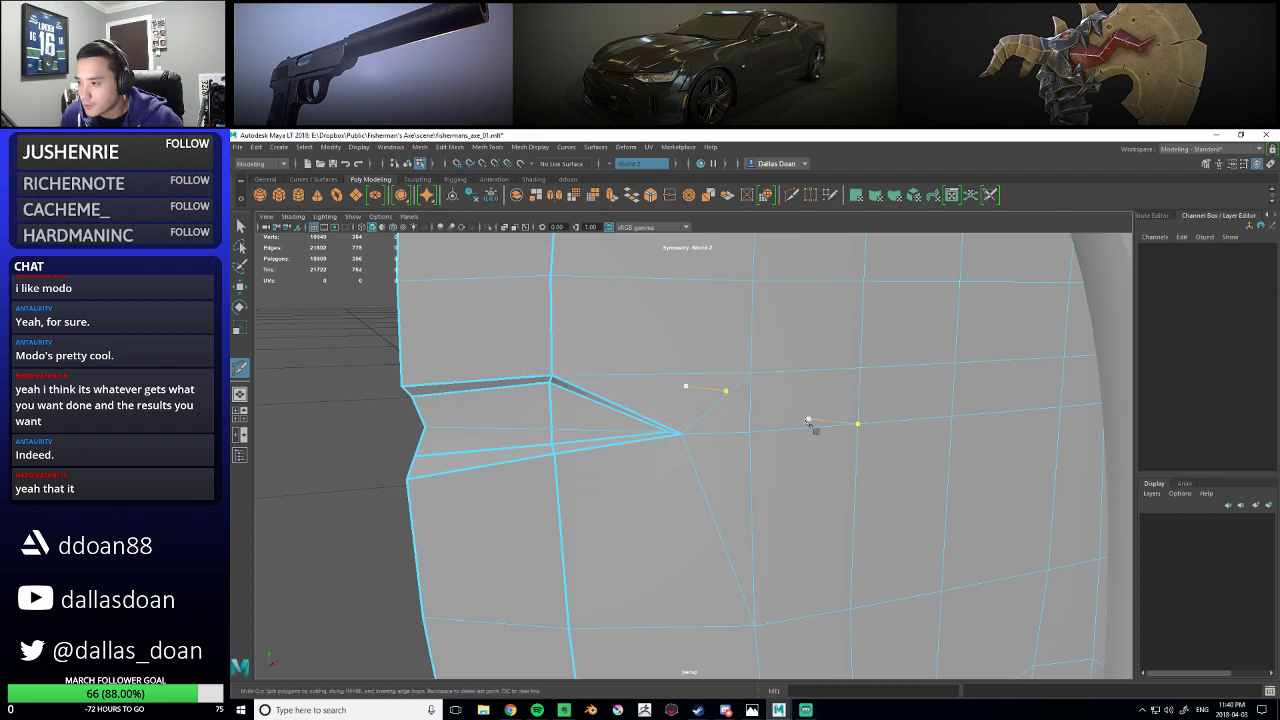
alt+right_drag(832, 417, 742, 430)
alt+right_drag(602, 400, 667, 432)
alt+middle_drag(578, 378, 655, 422)
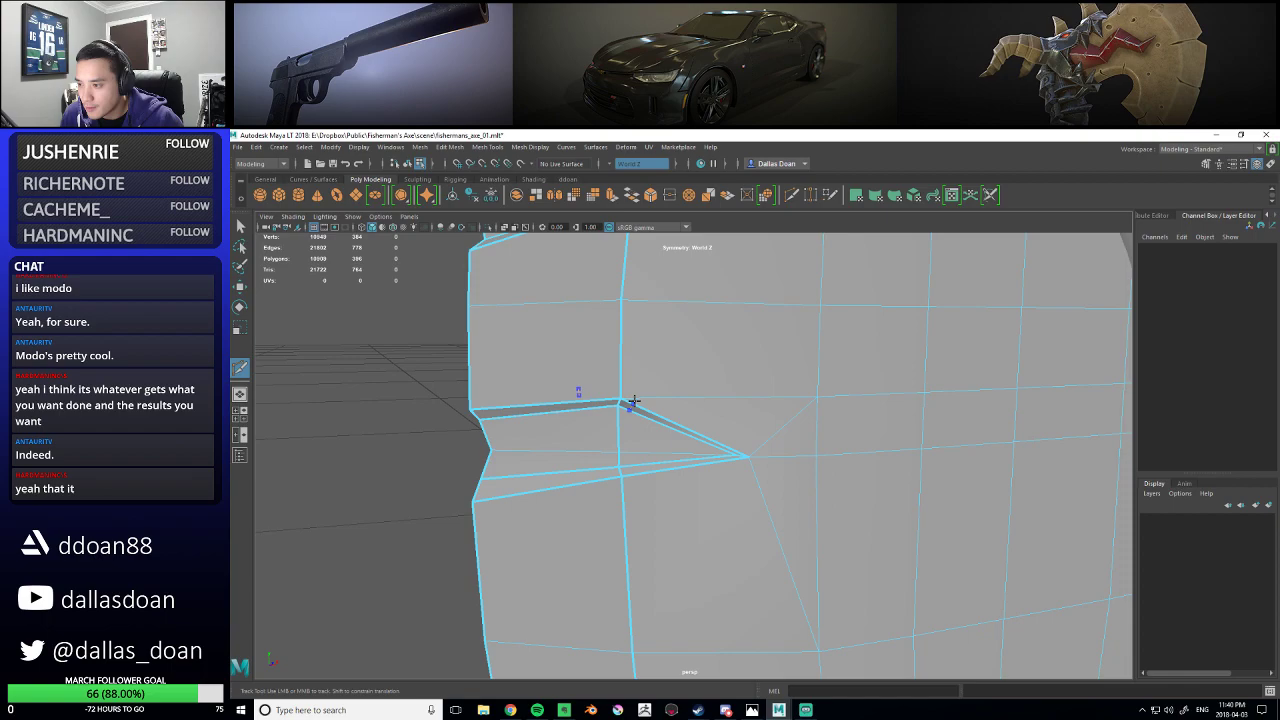
alt+right_drag(727, 428, 665, 419)
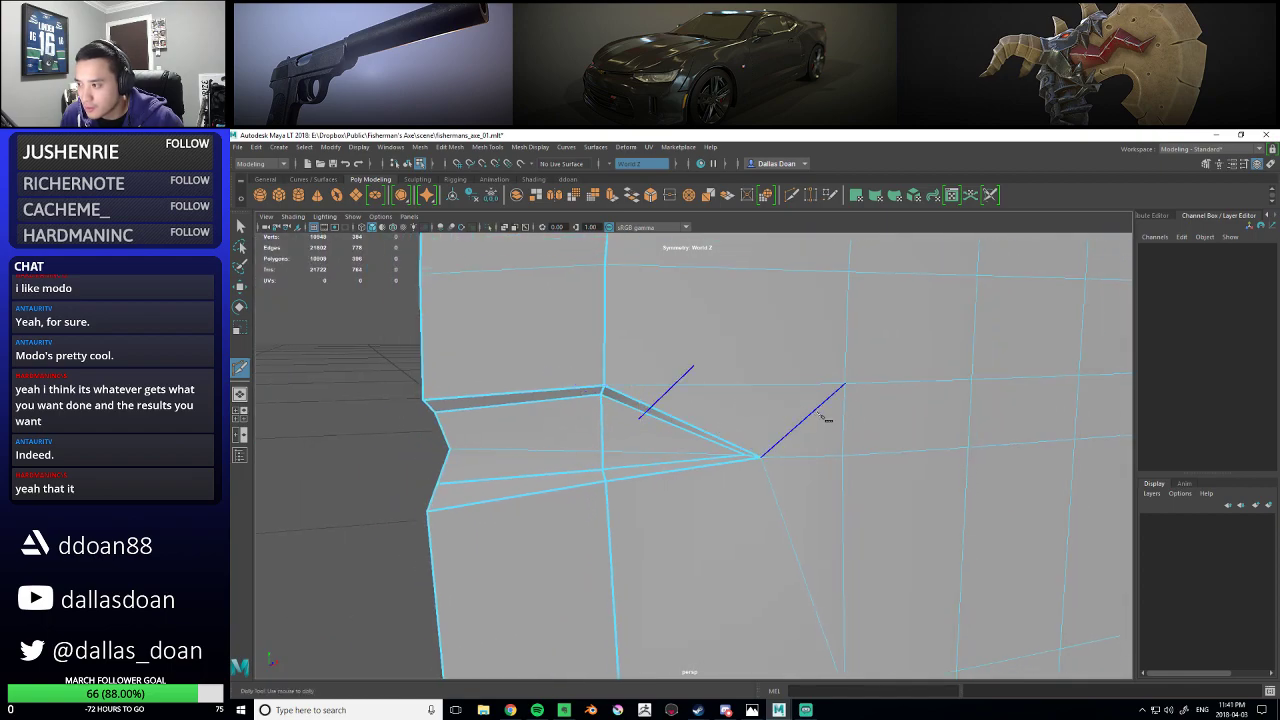
alt+right_drag(826, 417, 773, 415)
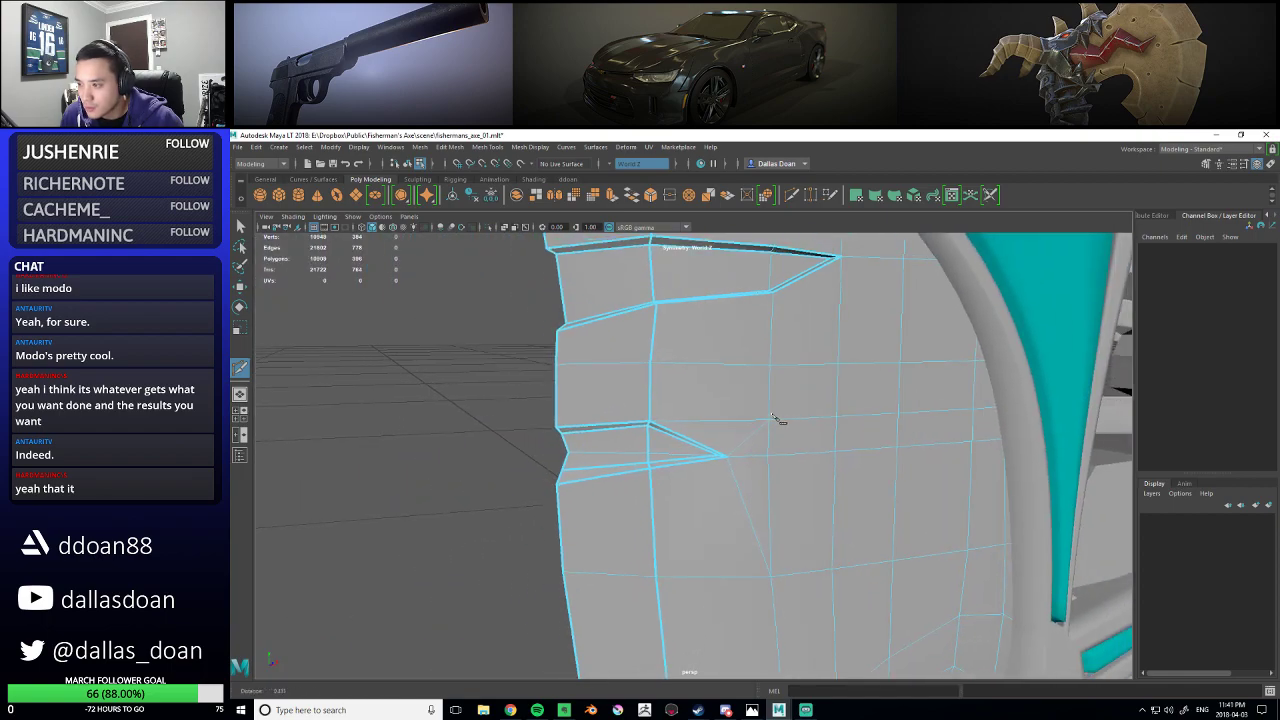
- Insert supporting edge loops close beside the wider blade's creased vertical line, above and below the lower notch
ctrl+click(657, 418)
alt+middle_drag(694, 500, 691, 445)
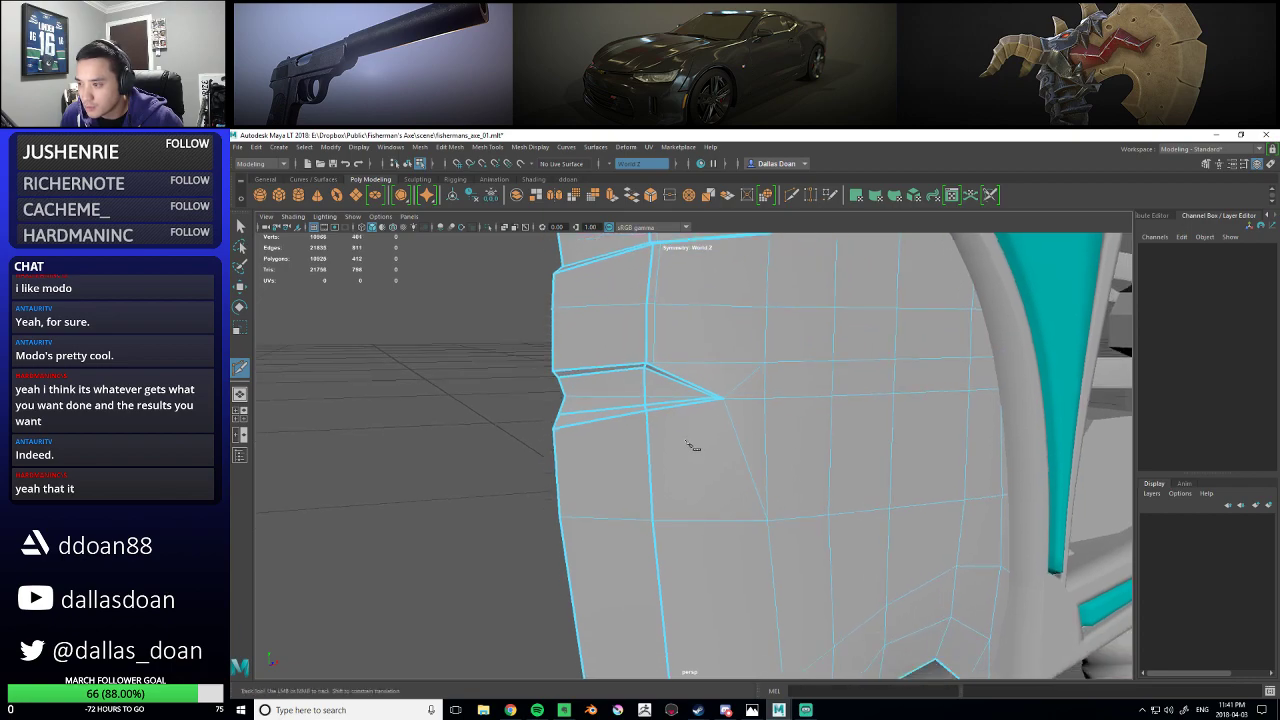
ctrl+click(652, 413)
alt+right_drag(662, 419, 735, 446)
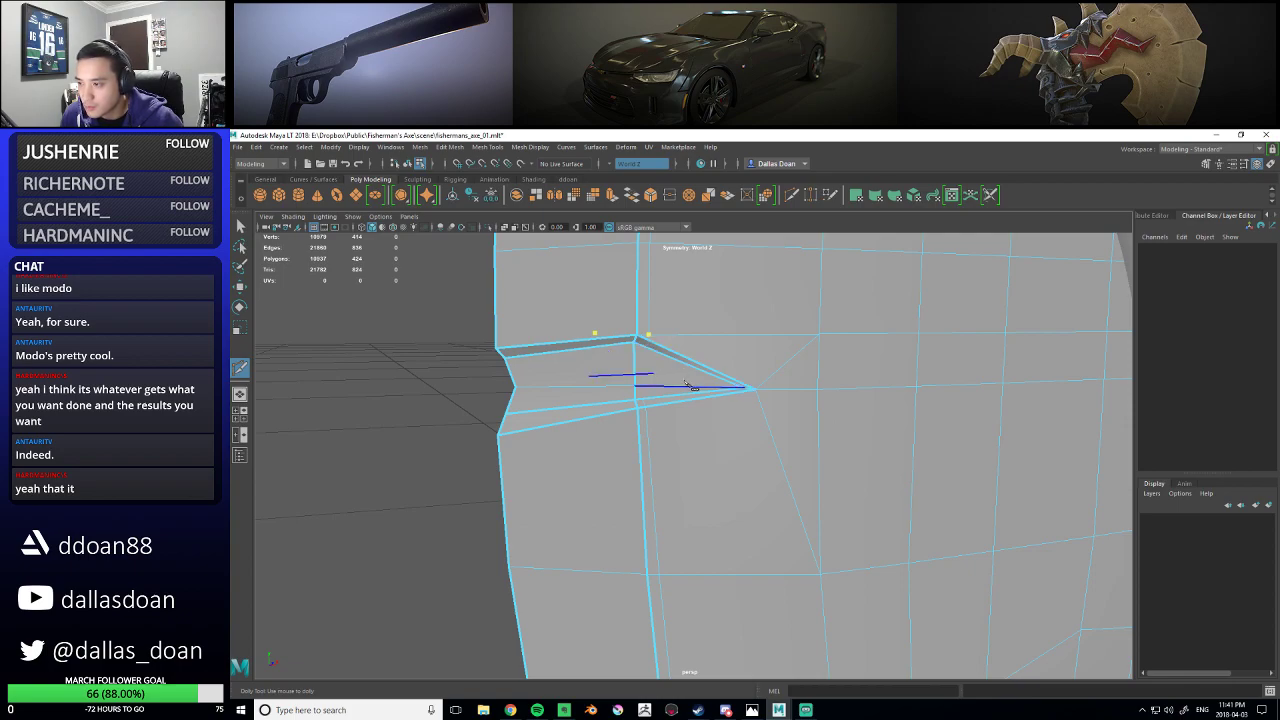
- Cut connecting edges through the lower notch to join the supporting lines above and below it, and preview the mesh smoothed
alt+drag(689, 386, 721, 382)
alt+middle_drag(721, 382, 683, 413)
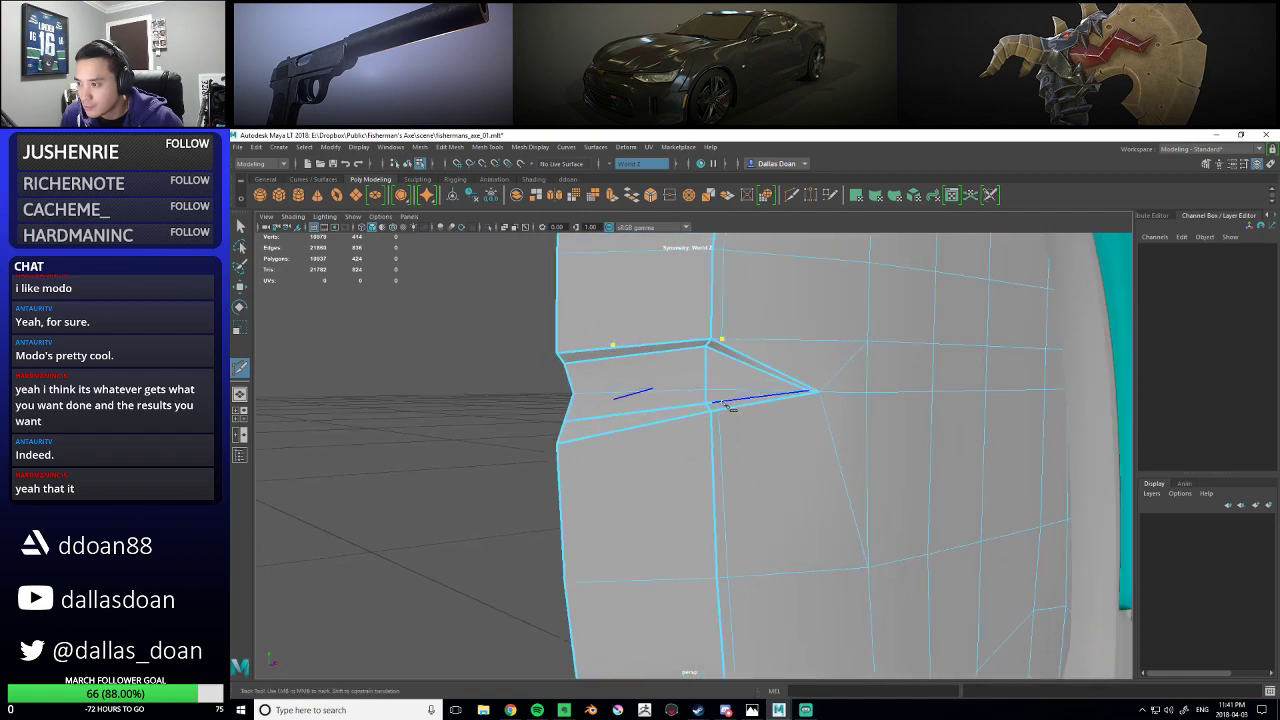
right_click(779, 411)
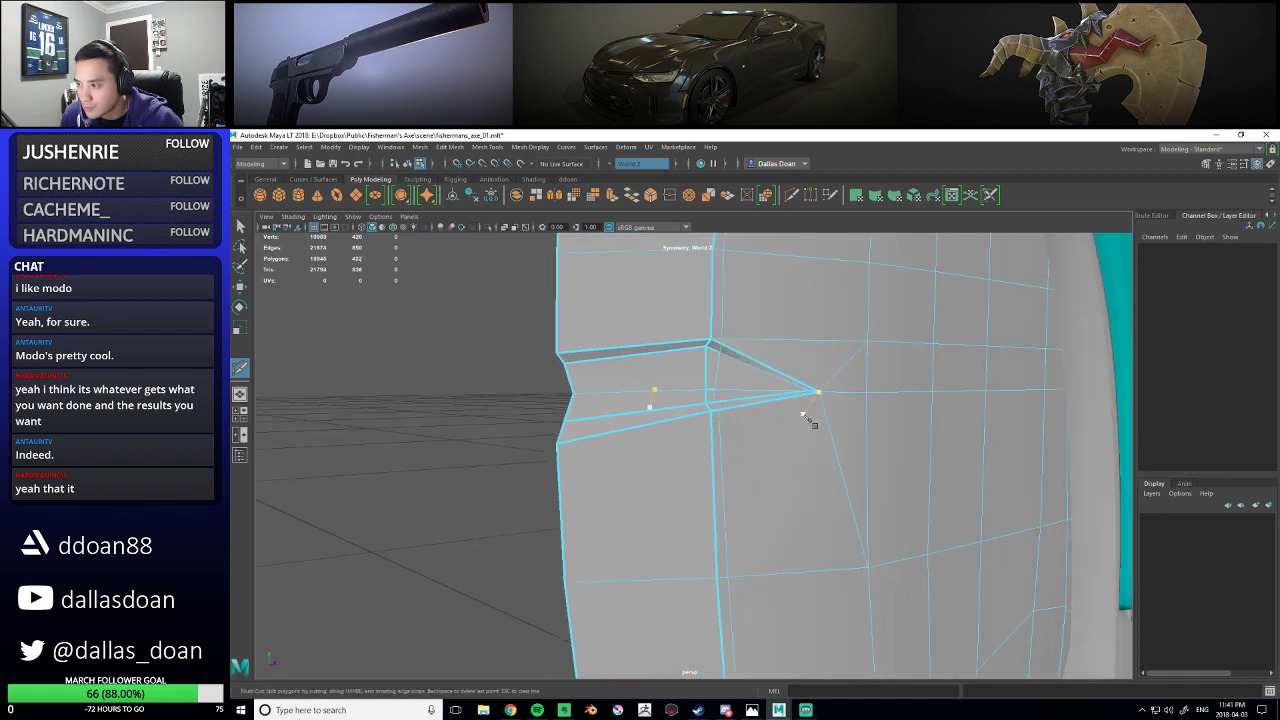
alt+right_drag(806, 416, 798, 418)
alt+drag(798, 418, 754, 422)
alt+right_drag(674, 431, 698, 420)
click(669, 395)
key(3)
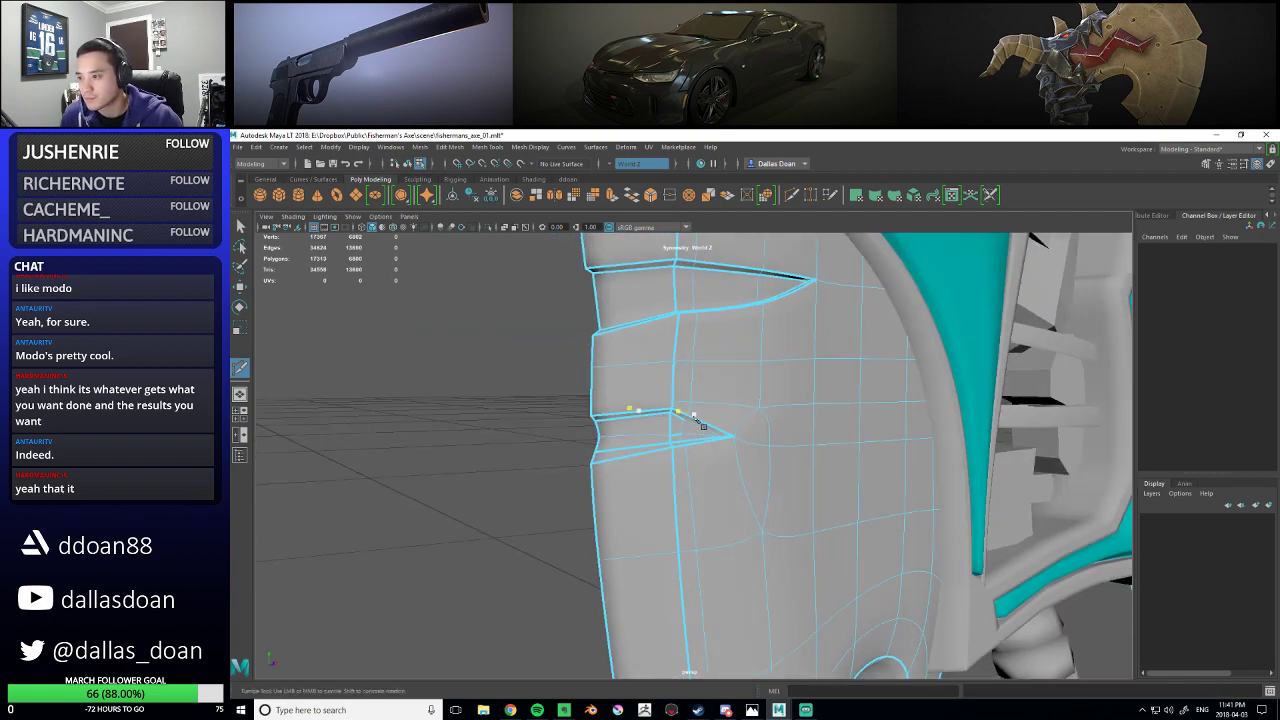
- Crease the short vertical edges inside the wider blade's lower notch
key(w)
right_drag(702, 356, 698, 333)
alt+drag(722, 384, 724, 374)
shift+right_drag(746, 366, 747, 420)
middle_drag(747, 420, 1252, 411)
alt+drag(840, 404, 752, 401)
alt+right_drag(729, 401, 716, 471)
- Select the short cross edges on the wider blade's inner underside near its tip and activate the Crease tool
key(w)
click(588, 459)
alt+drag(587, 460, 651, 376)
click(695, 449)
click(664, 340)
alt+drag(716, 497, 603, 610)
double_click(582, 541)
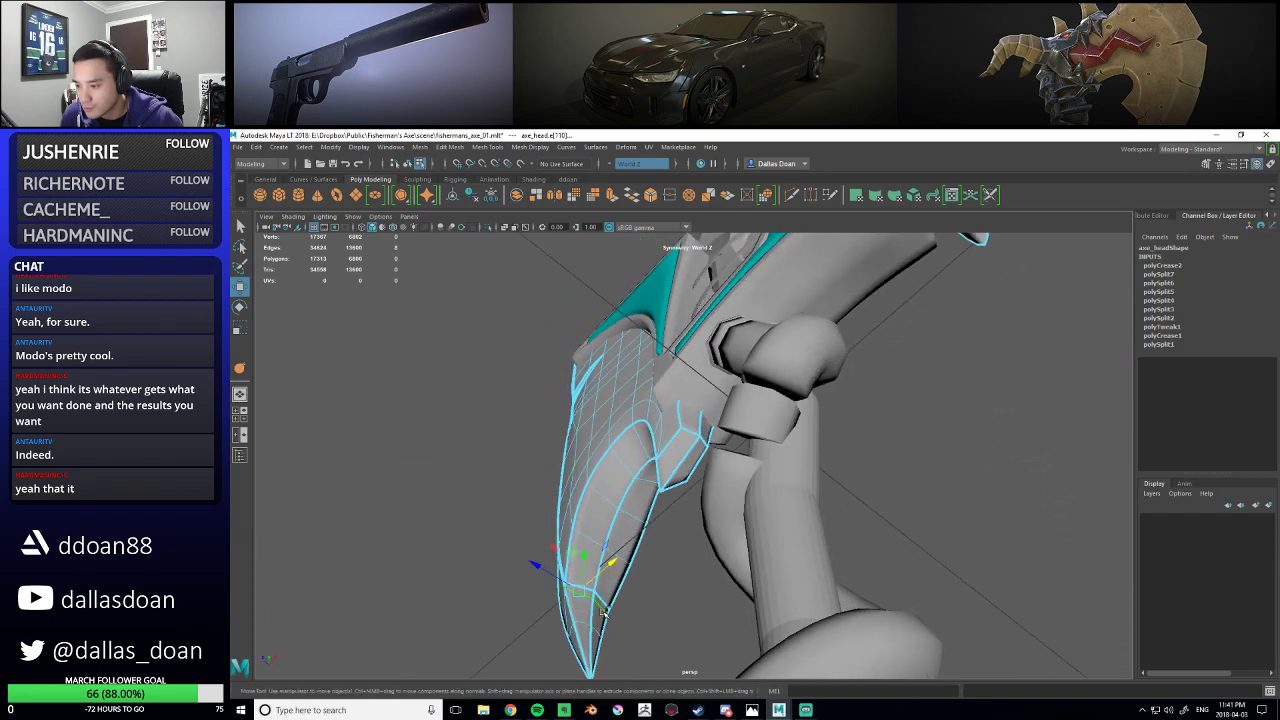
shift+right_drag(661, 534, 659, 564)
alt+drag(594, 518, 649, 542)
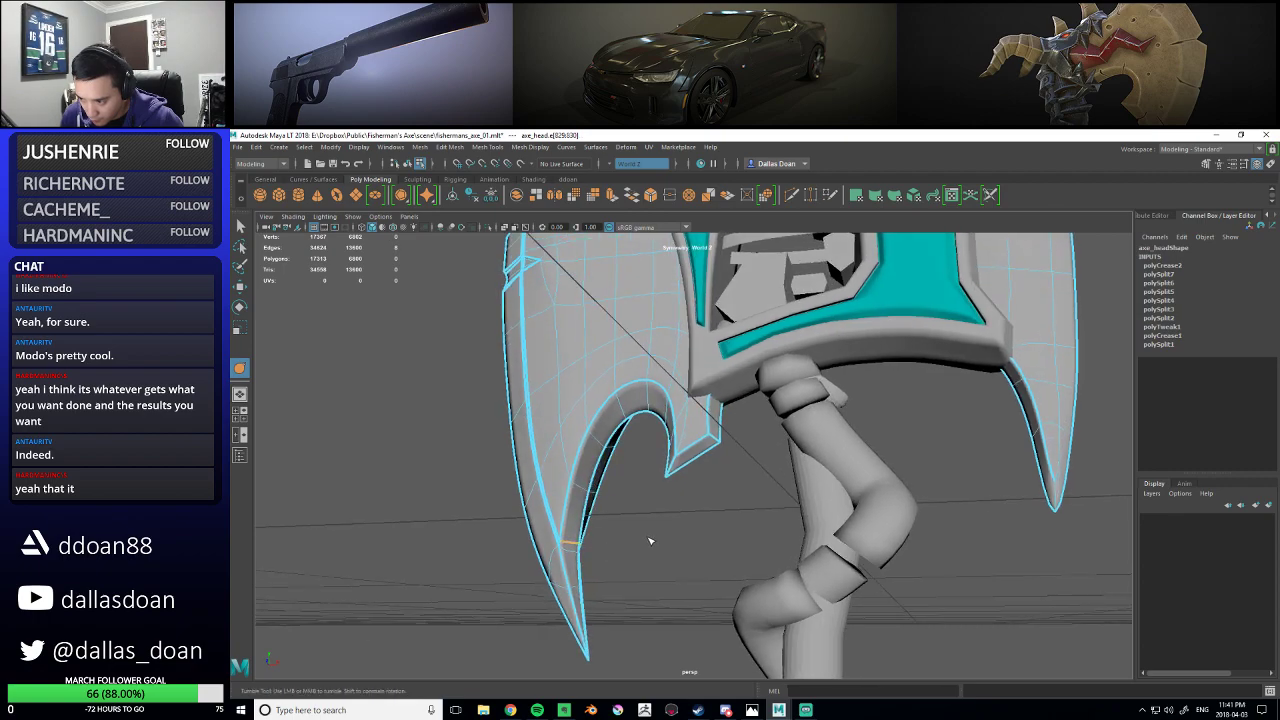
- Select the whole vertical edge loop running beside the wider blade's cutting edge down to its tip
alt+drag(556, 555, 688, 406)
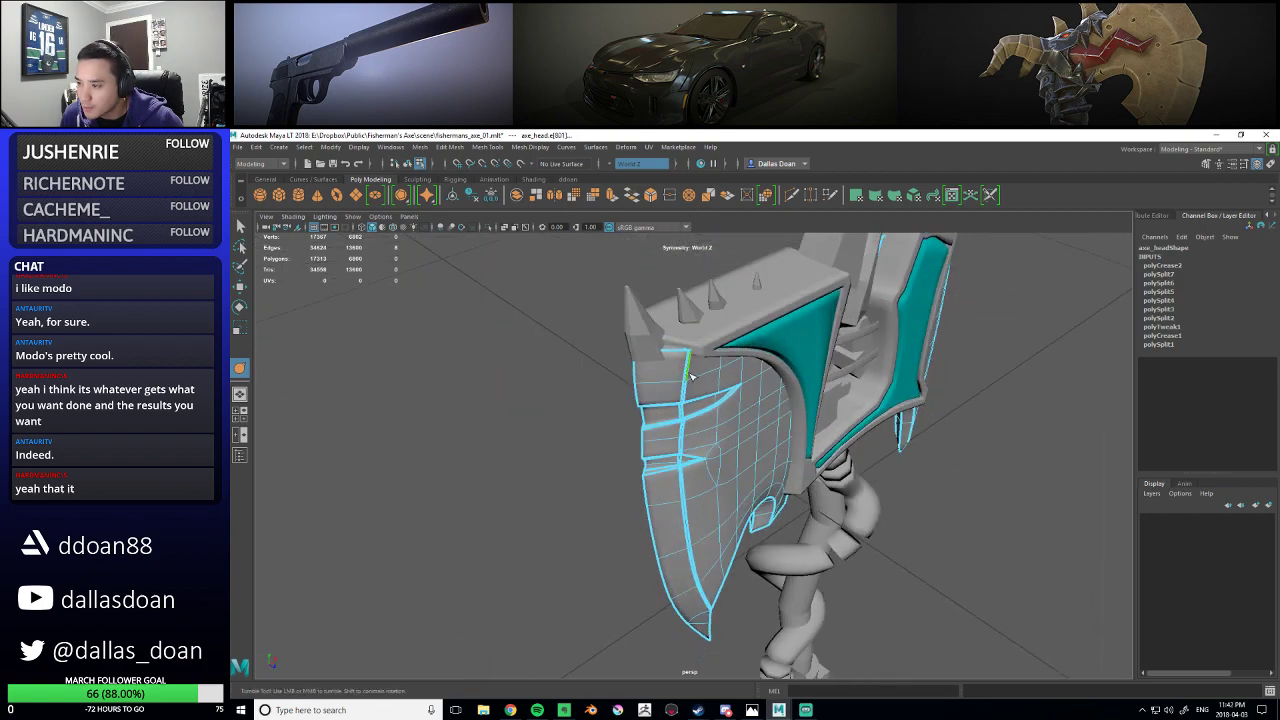
alt+drag(731, 502, 682, 385)
key(w)
double_click(677, 508)
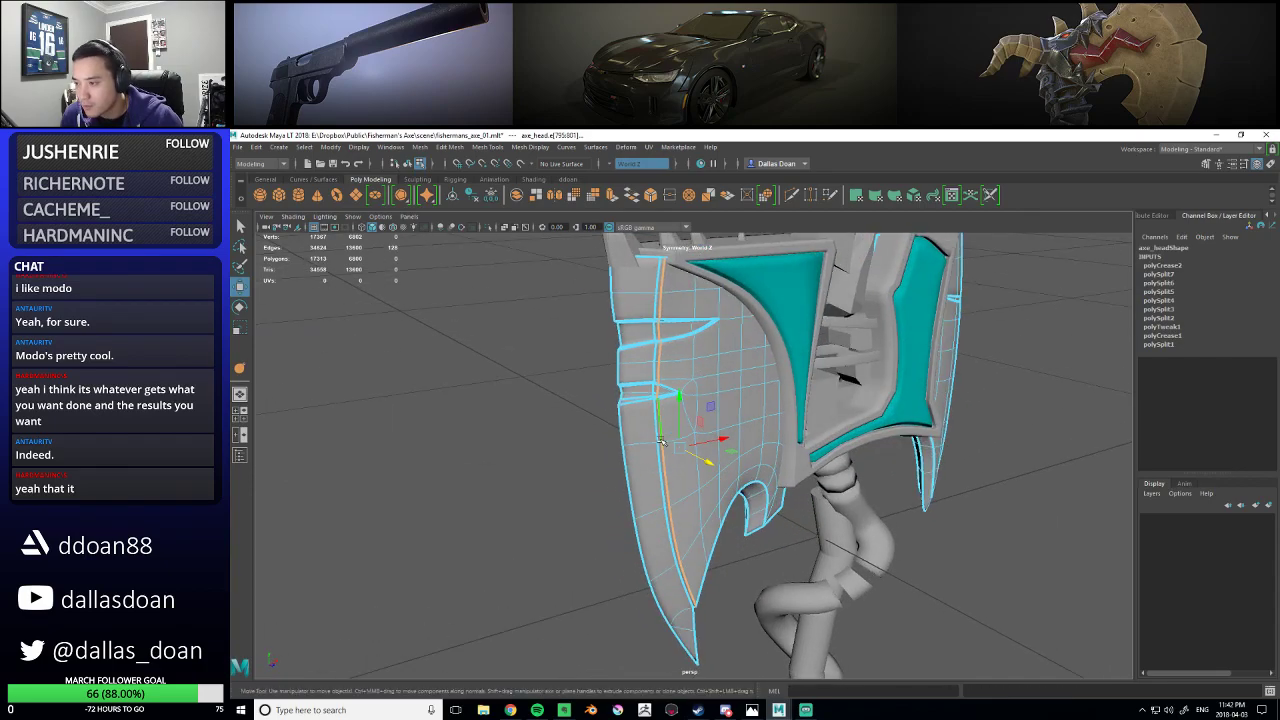
right_click(678, 373)
right_drag(661, 441, 660, 440)
- Undo the latest operations back to the selected vertical edge loop on the wider blade
alt+drag(655, 440, 735, 501)
click(557, 437)
key(ctrl+z)
key(ctrl+z)
key(ctrl+z)
key(ctrl+z)
key(ctrl+z)
key(ctrl+z)
key(ctrl+z)
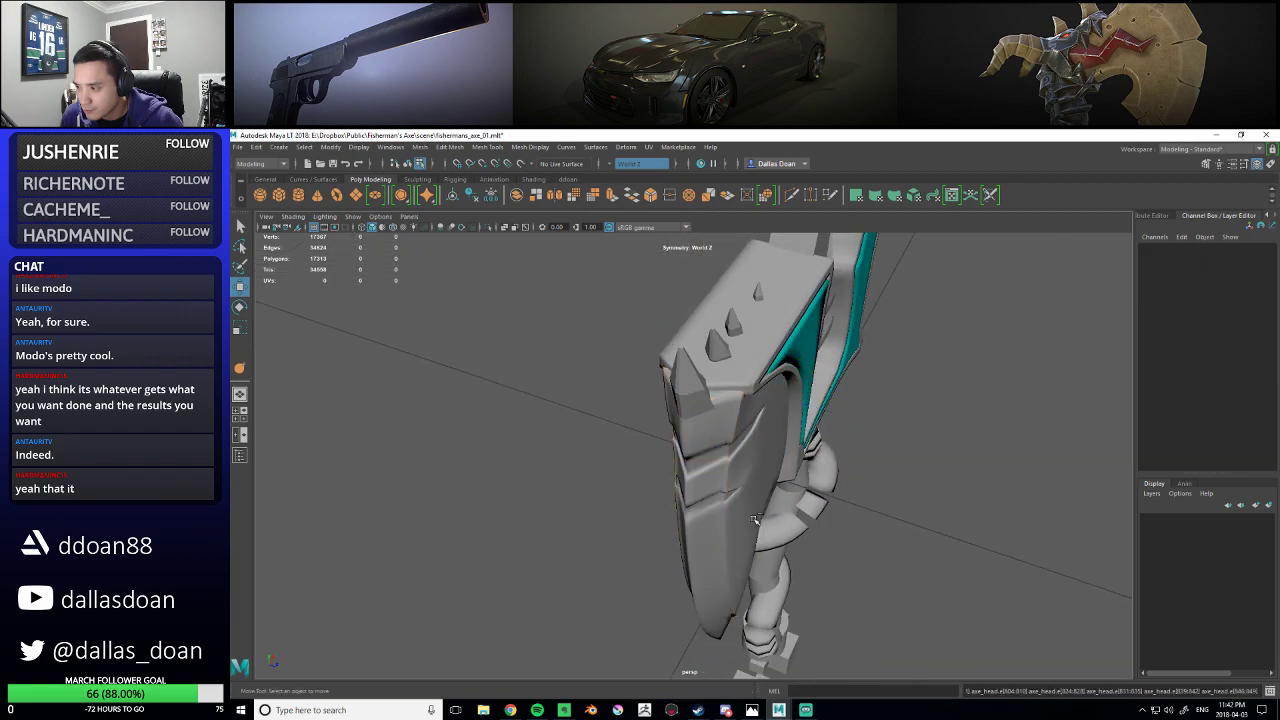
alt+drag(725, 513, 730, 511)
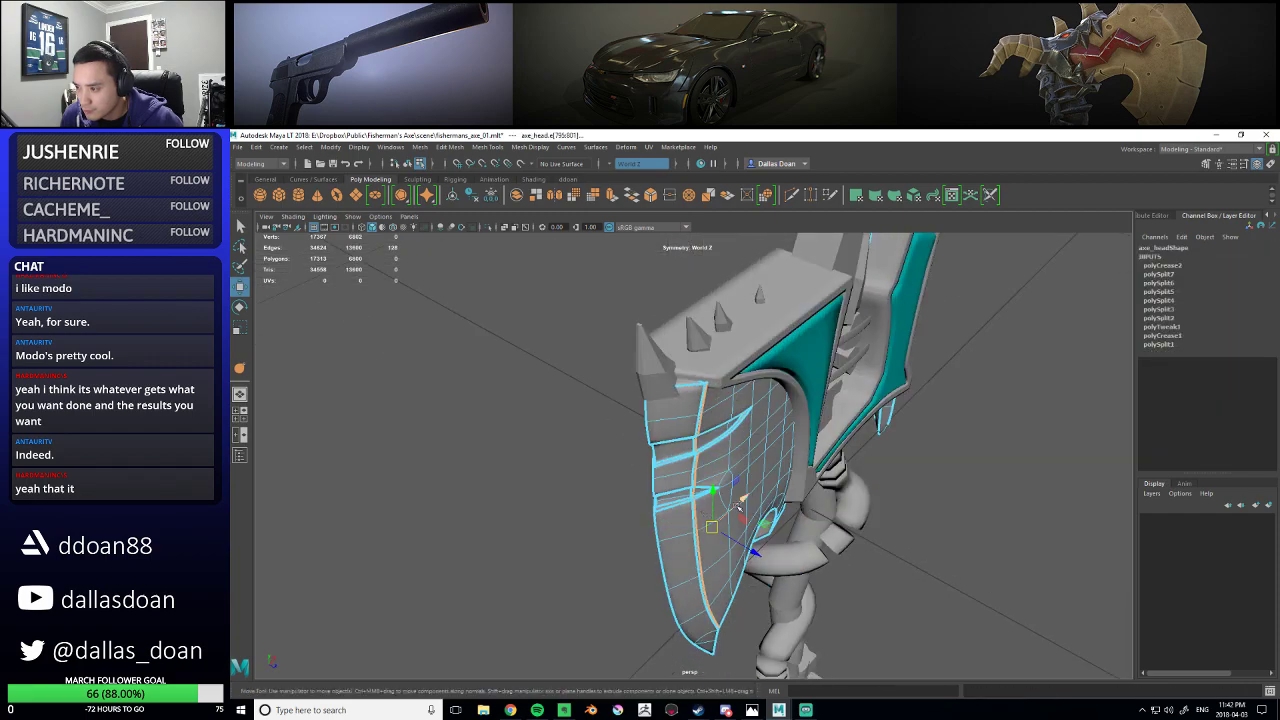
- Try to slide the selected vertical edge loop on the wider blade with the Slide Edge tool and check the smoothed shape
key(ctrl+z)
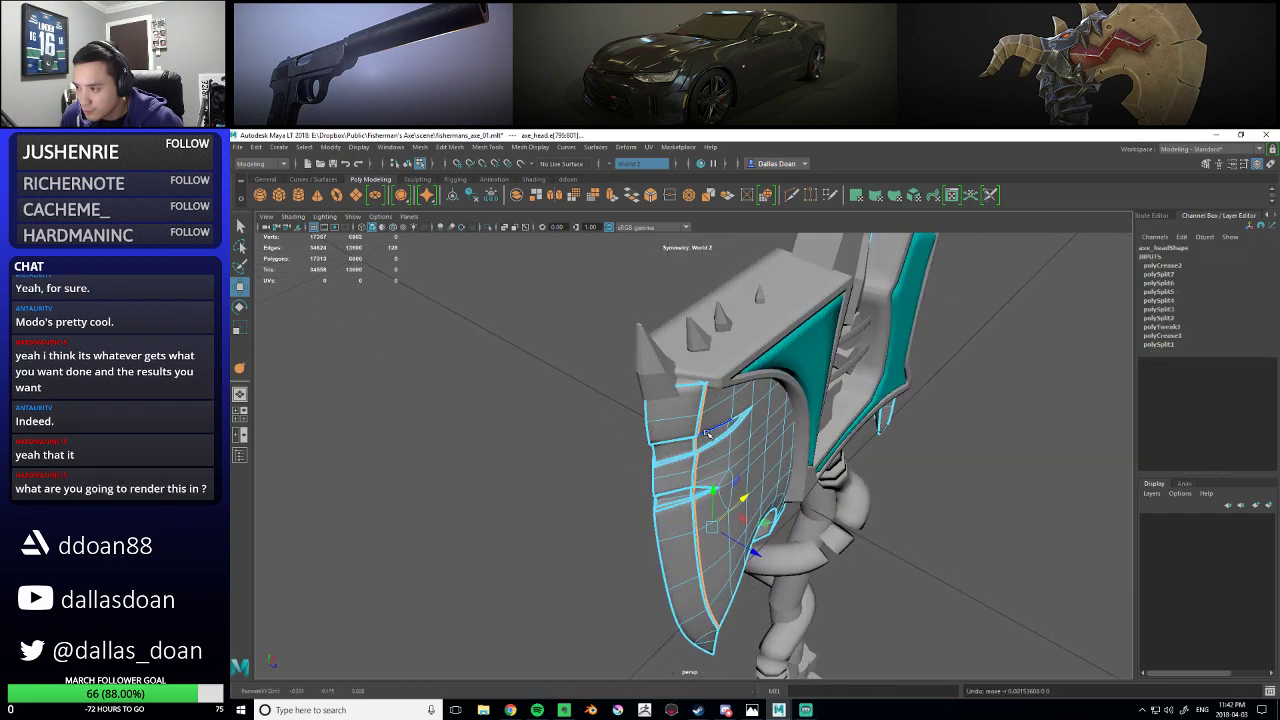
shift+right_drag(708, 411, 694, 494)
alt+drag(722, 474, 687, 452)
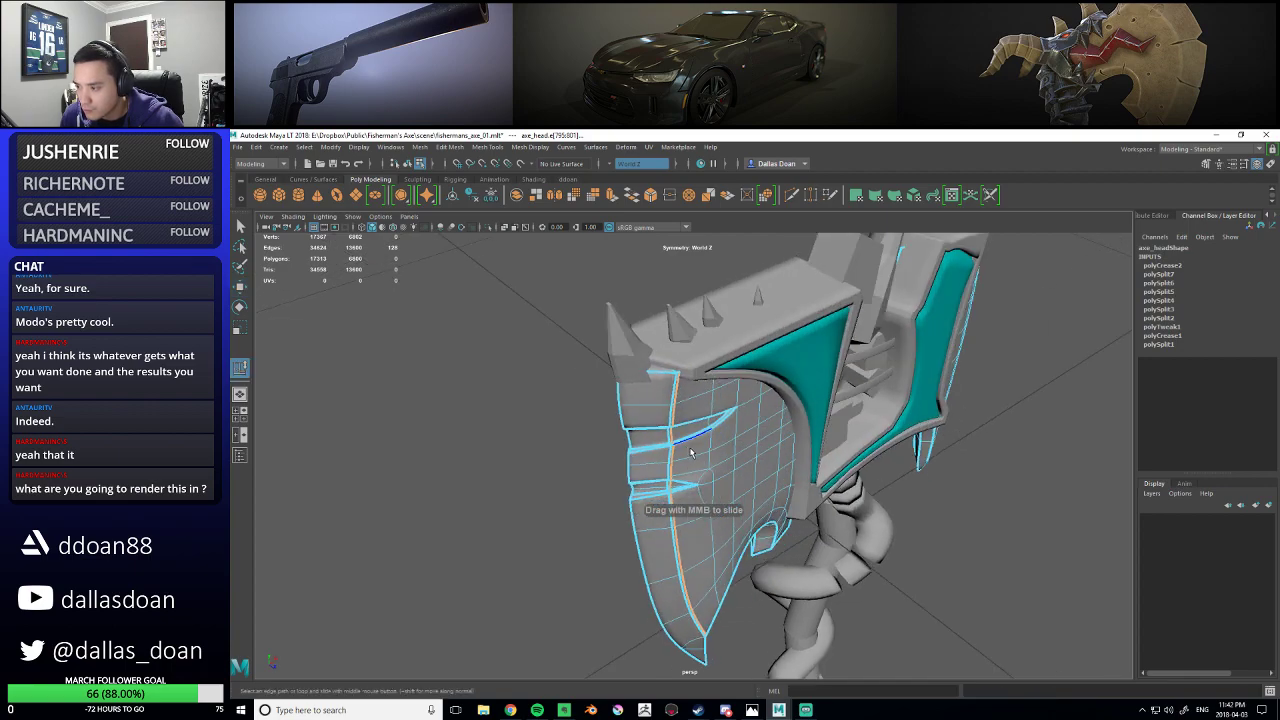
mouse_move(700, 468)
alt+mouse_down()
mouse_move(694, 447)
mouse_move(684, 457)
mouse_move(707, 446)
alt+mouse_up()
key(1)
key(3)
key(w)
right_drag(706, 407, 752, 391)
click(563, 483)
alt+drag(524, 481, 578, 470)
click(578, 470)
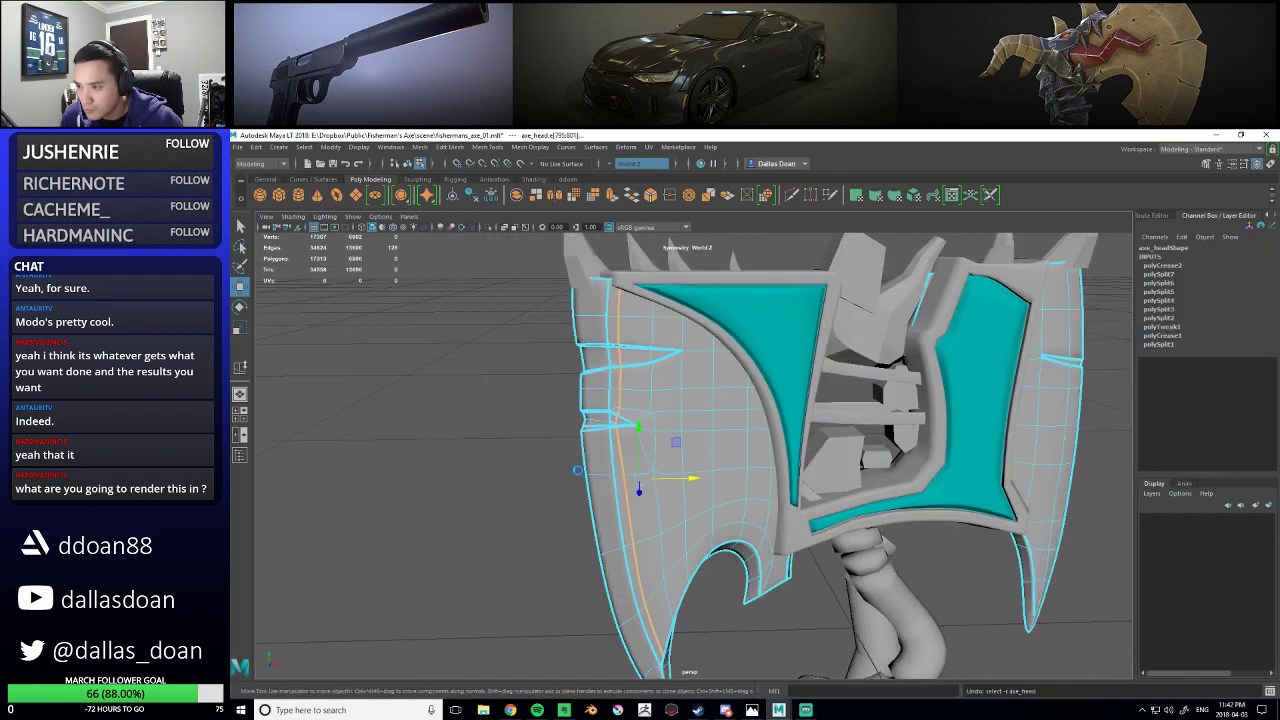
alt+drag(680, 500, 690, 430)
right_click(673, 410)
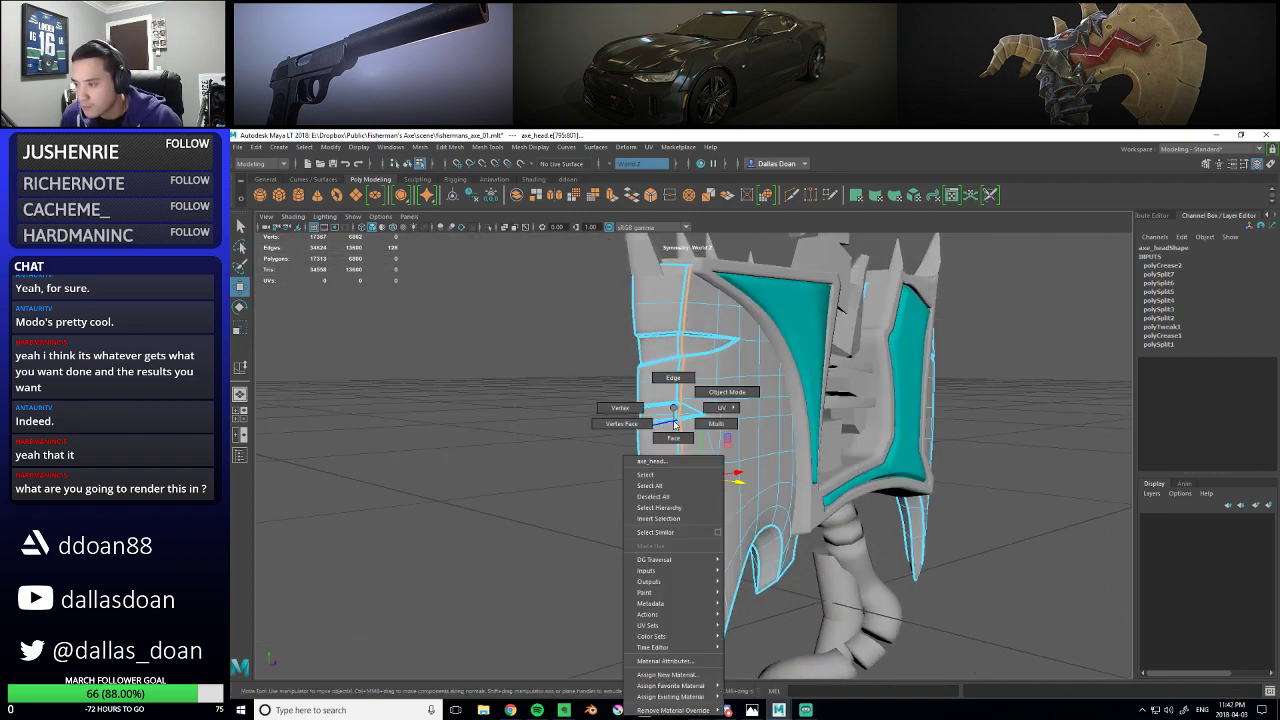
- Try to insert supporting edge loops with Multi-Cut beside the wider blade's cutting edge and bevel, and inspect the smoothed mesh
right_drag(667, 483, 665, 477)
click(557, 494)
alt+drag(557, 494, 609, 491)
alt+right_drag(609, 491, 706, 451)
alt+drag(706, 451, 657, 371)
shift+right_drag(657, 371, 605, 388)
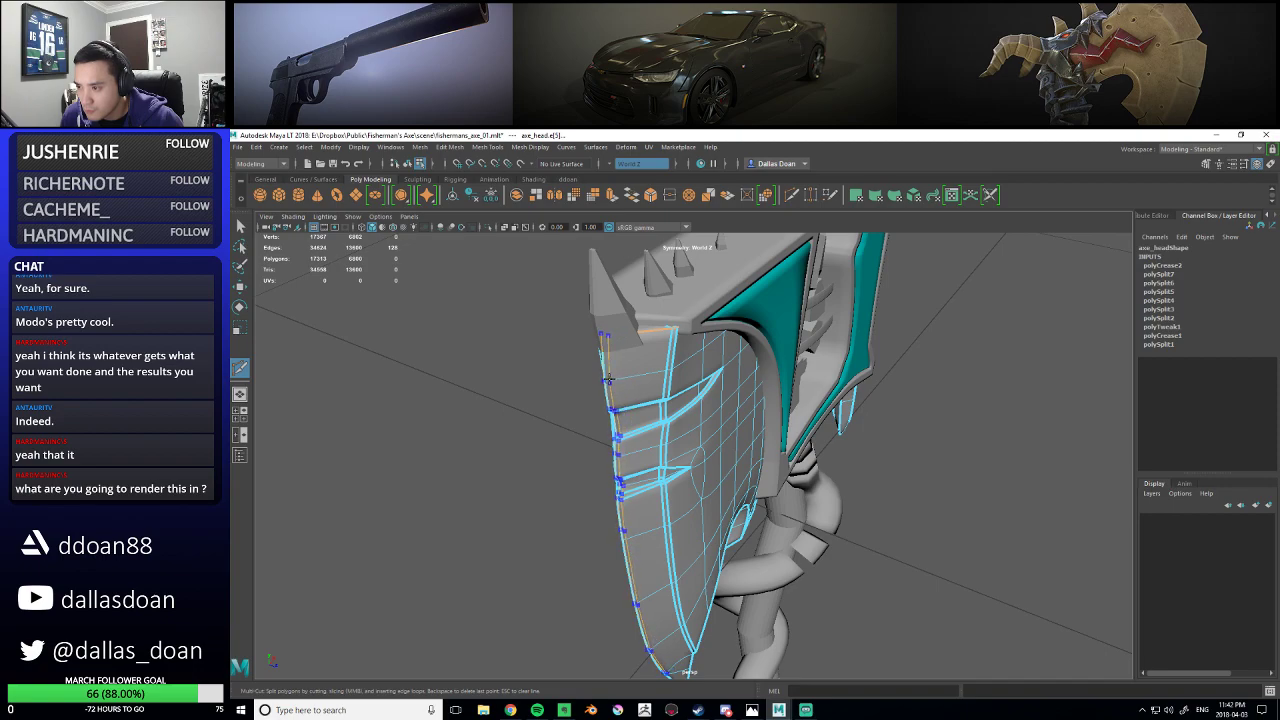
ctrl+click(609, 380)
alt+drag(626, 369, 633, 398)
key(3)
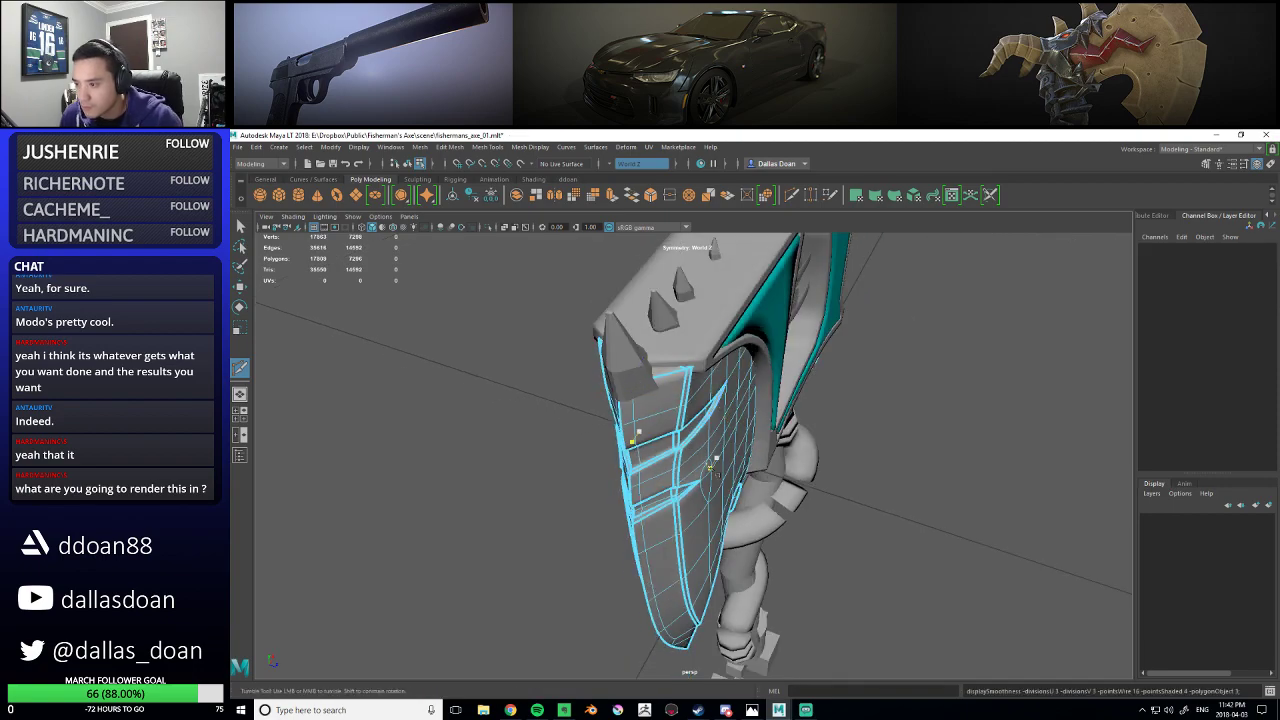
key(w)
right_drag(671, 420, 722, 392)
click(890, 483)
alt+drag(888, 484, 840, 440)
right_drag(694, 444, 688, 422)
alt+drag(688, 422, 670, 331)
- Undo the inserted supporting loops and go back to the wider blade's selected vertical edge loop
key(ctrl+z)
key(ctrl+z)
key(ctrl+z)
key(ctrl+z)
key(ctrl+z)
key(ctrl+z)
key(ctrl+z)
key(ctrl+z)
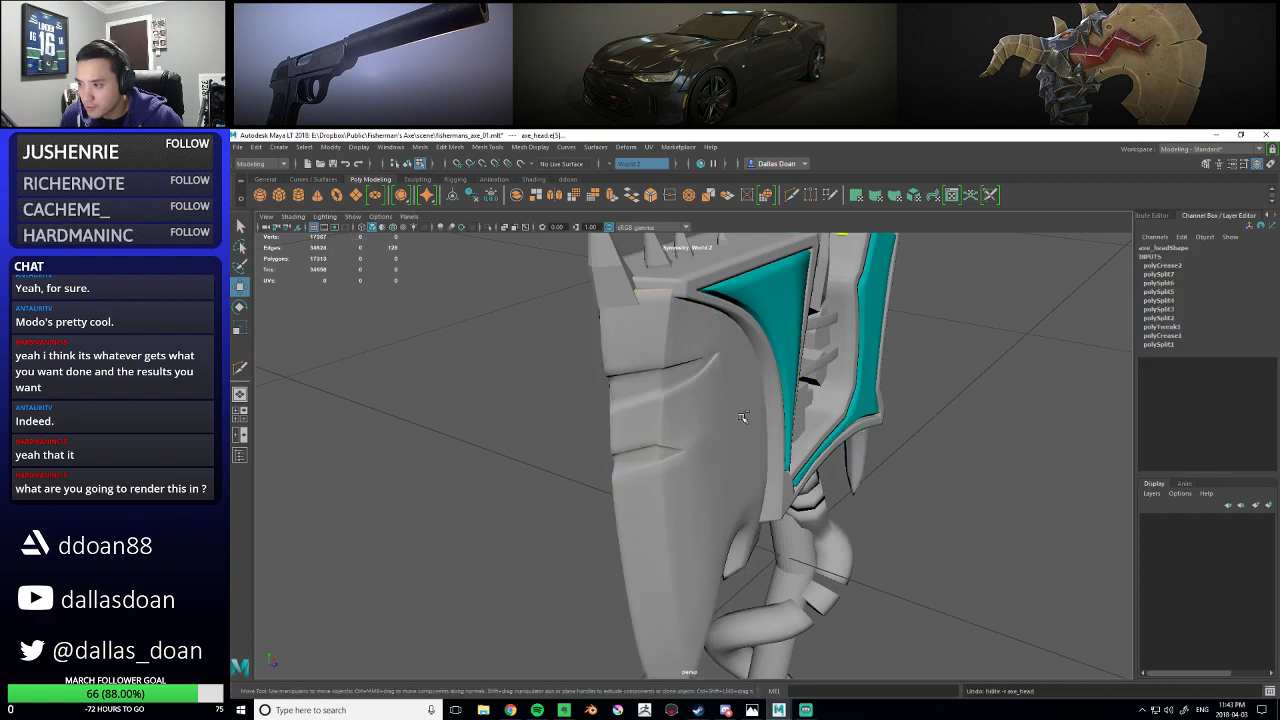
alt+drag(688, 418, 696, 425)
key(ctrl+z)
key(ctrl+z)
- Select the vertical bevel edge loop down to the wider blade's tip and reposition it with the Slide Edge tool
click(683, 355)
alt+drag(709, 590, 708, 493)
double_click(680, 576)
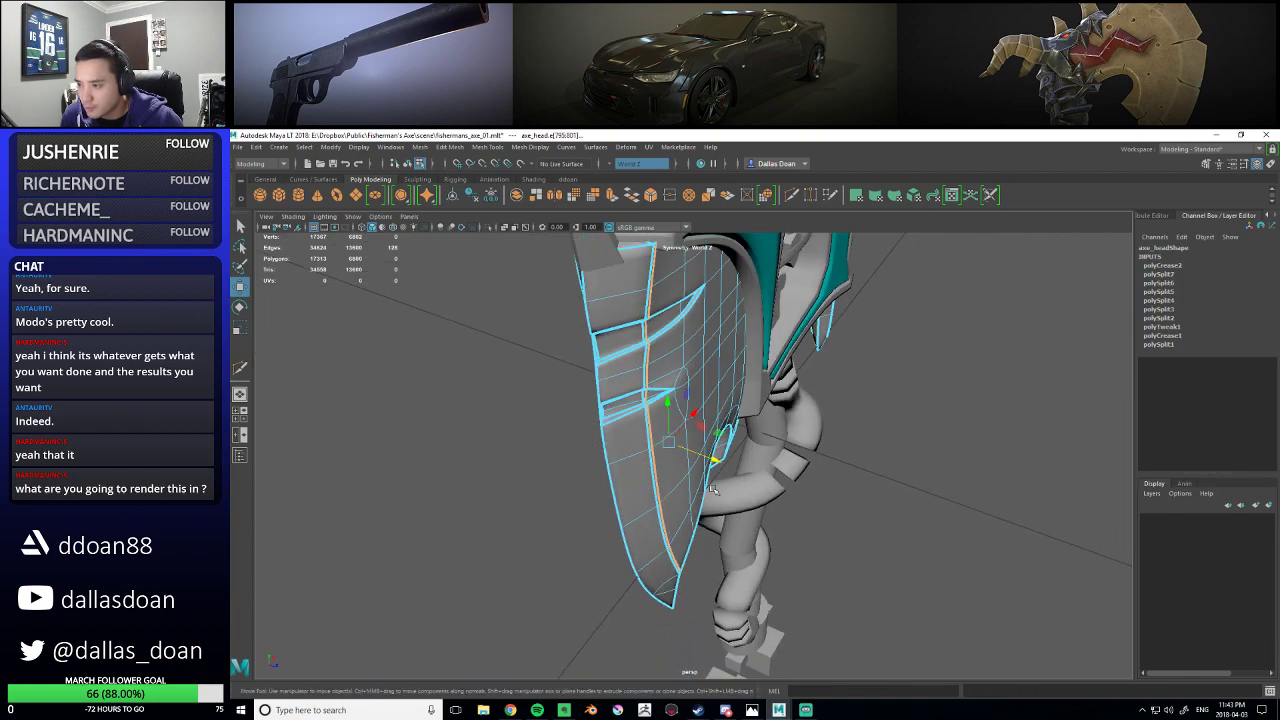
shift+right_drag(749, 391, 749, 500)
middle_drag(745, 490, 591, 449)
alt+drag(735, 464, 749, 426)
key(3)
key(1)
key(3)
key(w)
right_drag(691, 357, 687, 424)
click(861, 458)
mouse_move(861, 458)
alt+mouse_down()
mouse_move(758, 437)
mouse_move(842, 450)
alt+mouse_up()
- Insert two supporting edge loops along the wider blade's bevel strip with Multi-Cut
right_drag(717, 472, 715, 443)
alt+drag(715, 443, 760, 428)
shift+right_drag(734, 343, 672, 350)
alt+drag(757, 336, 789, 387)
ctrl+click(708, 357)
ctrl+click(740, 367)
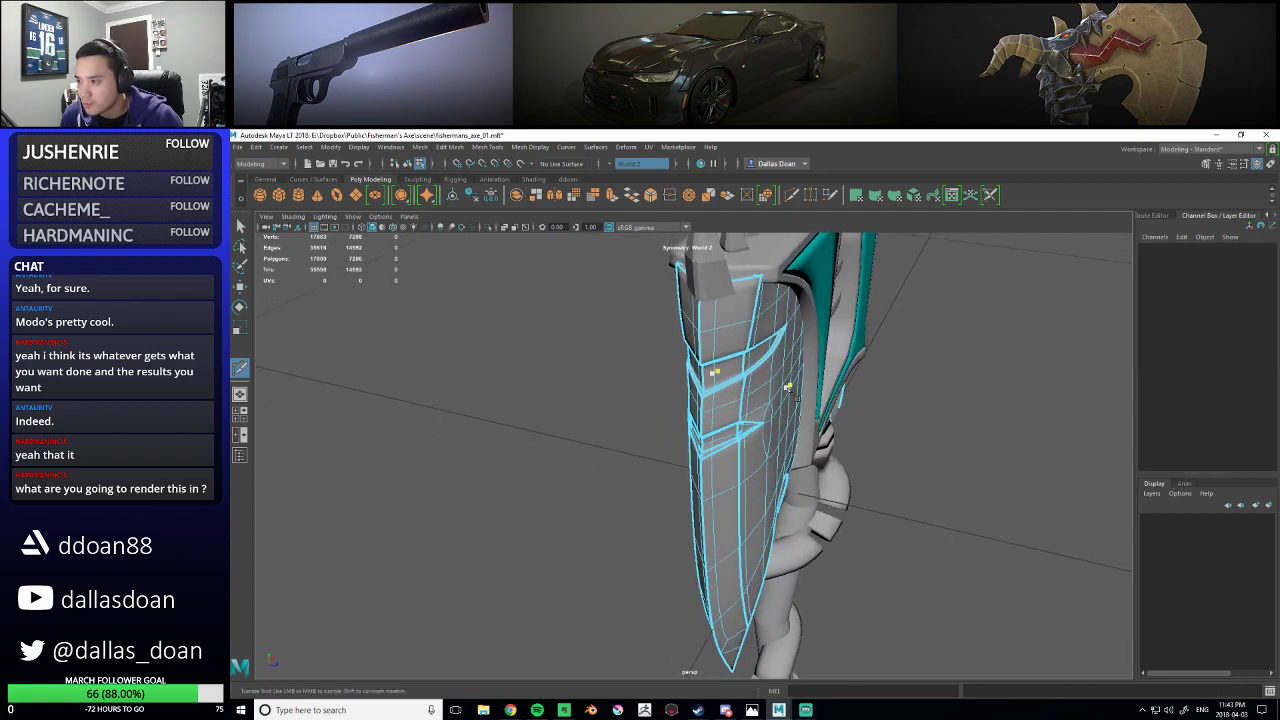
key(w)
right_drag(768, 364, 812, 347)
click(930, 455)
alt+drag(930, 455, 831, 411)
alt+right_drag(831, 411, 803, 426)
alt+drag(803, 426, 737, 499)
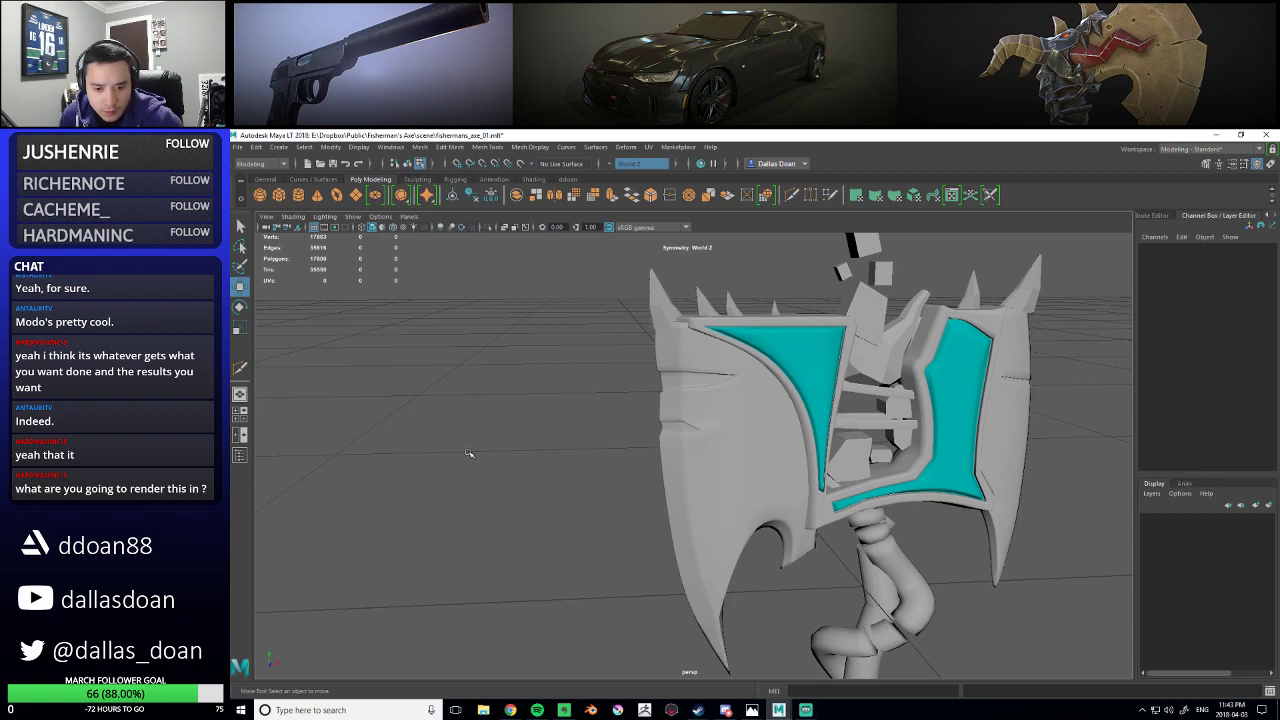
- Select the axe head in object mode and delete its construction history
alt+drag(640, 449, 658, 465)
click(657, 468)
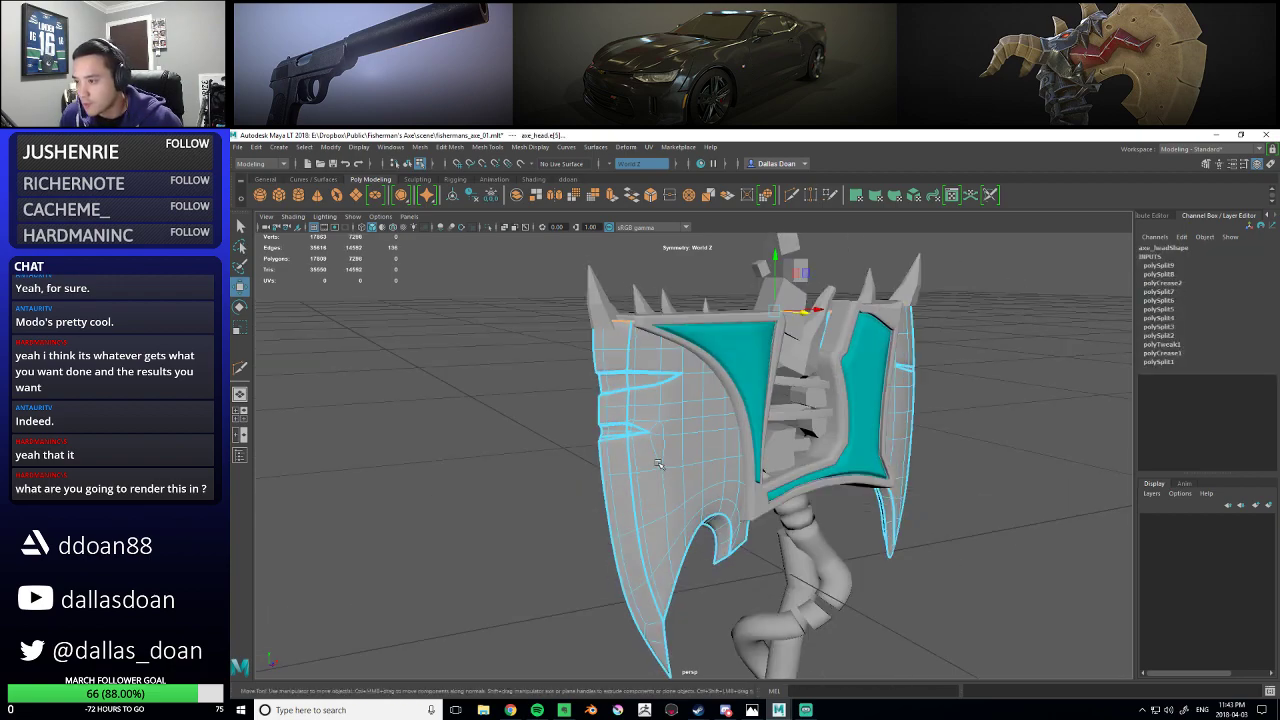
right_drag(681, 405, 676, 469)
key(alt+shift+d)
mouse_move(924, 482)
alt+mouse_down()
mouse_move(932, 526)
mouse_move(905, 514)
mouse_move(902, 478)
alt+mouse_up()
click(932, 526)
- Insert another supporting edge loop in the bevel strip, close beside the wider blade's bevel edge
right_drag(690, 408, 688, 378)
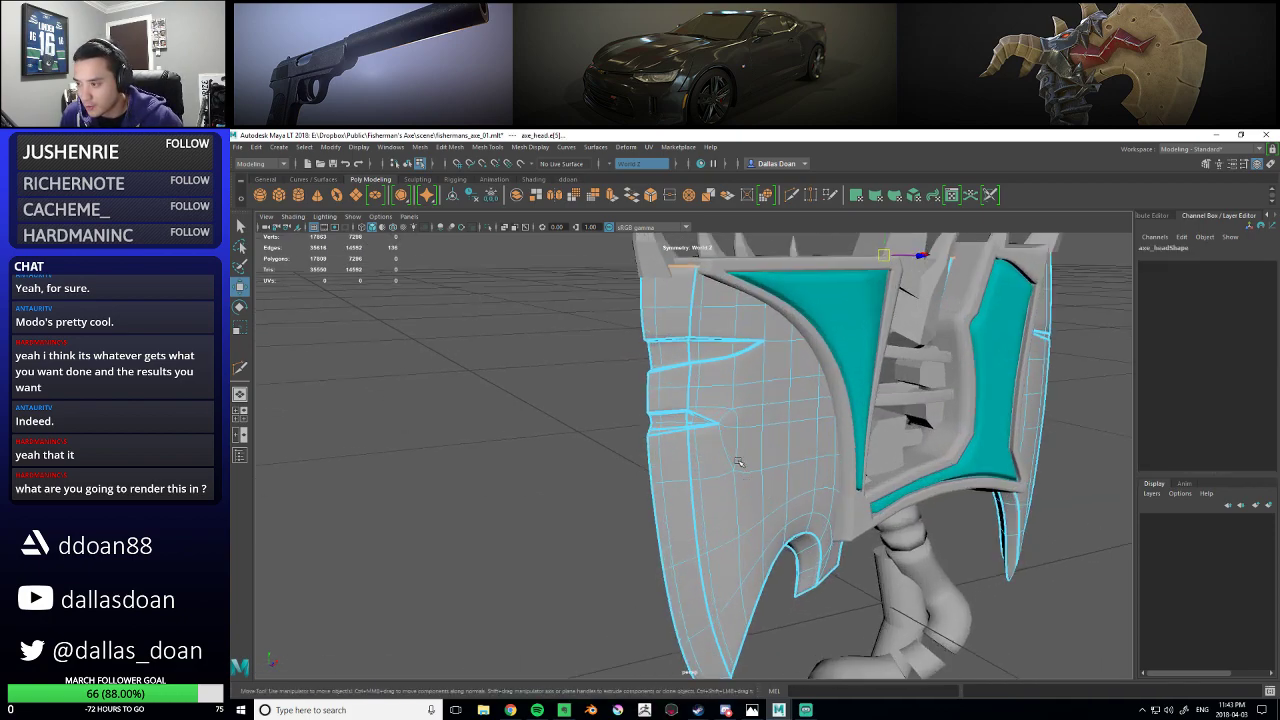
alt+drag(688, 378, 688, 400)
shift+right_drag(686, 400, 688, 401)
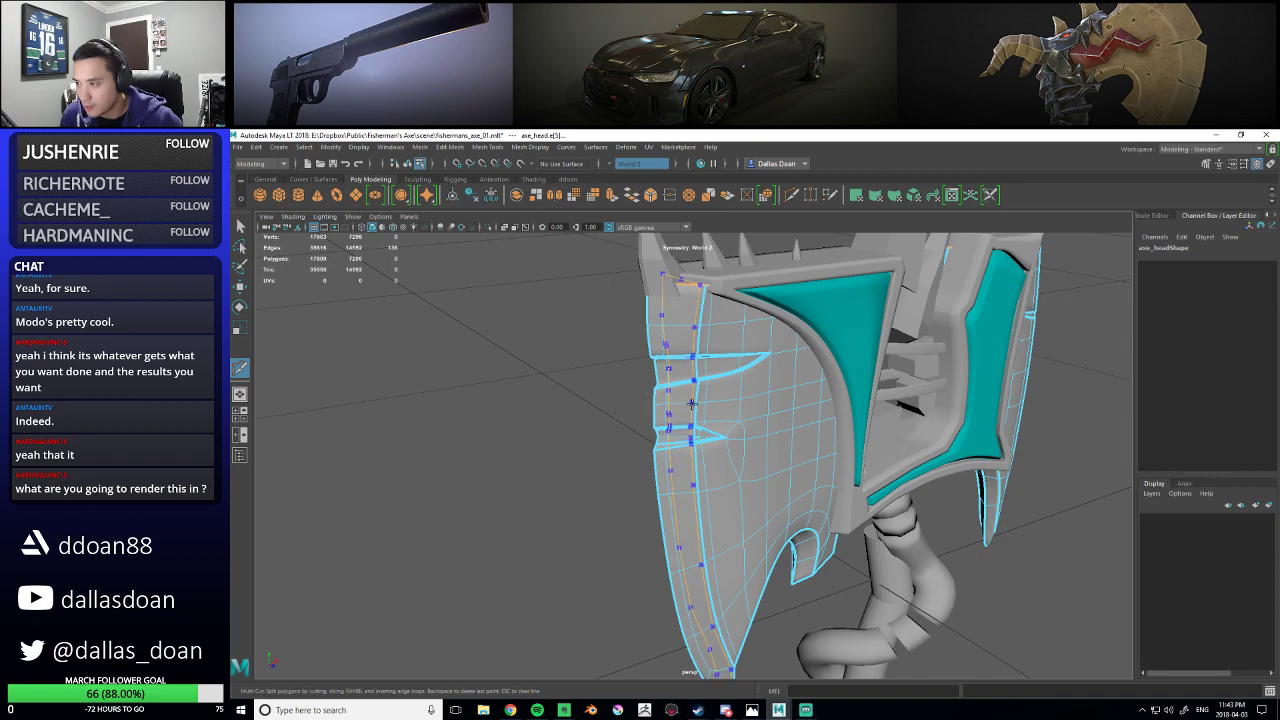
ctrl+click(691, 405)
alt+drag(693, 407, 758, 440)
key(w)
right_drag(743, 391, 742, 448)
alt+drag(742, 448, 735, 507)
click(991, 526)
alt+drag(991, 526, 681, 432)
- Select the edge where the bevel meets the hook curve near the wider blade's tip and nudge it slightly
right_drag(681, 432, 681, 398)
double_click(680, 437)
alt+drag(682, 437, 703, 461)
alt+middle_drag(699, 471, 689, 460)
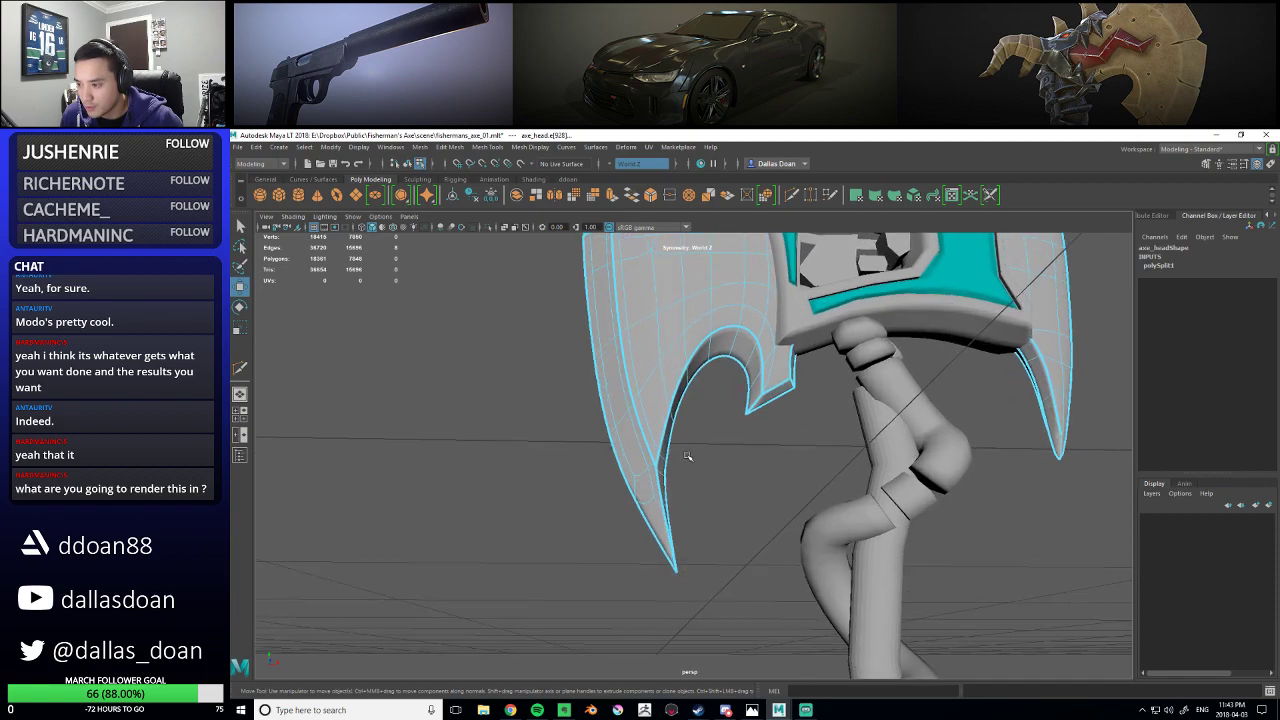
scroll(688, 453, up, 3)
mouse_move(650, 458)
alt+mouse_down()
mouse_move(586, 529)
mouse_move(609, 477)
mouse_move(650, 491)
mouse_move(654, 450)
alt+mouse_up()
click(659, 489)
drag(697, 490, 696, 490)
mouse_move(680, 437)
alt+mouse_down()
mouse_move(677, 450)
mouse_move(716, 450)
mouse_move(672, 433)
alt+mouse_up()
- Adjust single vertices along the wider blade's inner hook curve and near its tip to even out the curve
right_drag(670, 432, 640, 418)
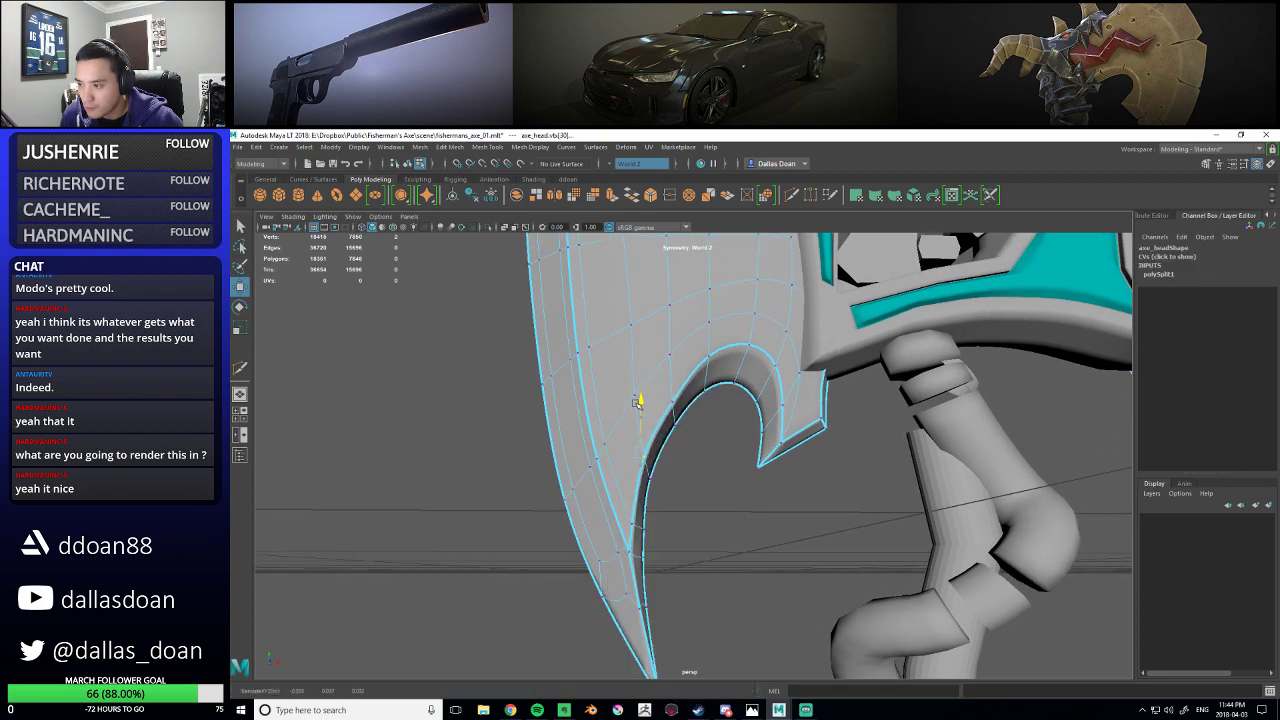
click(672, 401)
drag(670, 358, 669, 352)
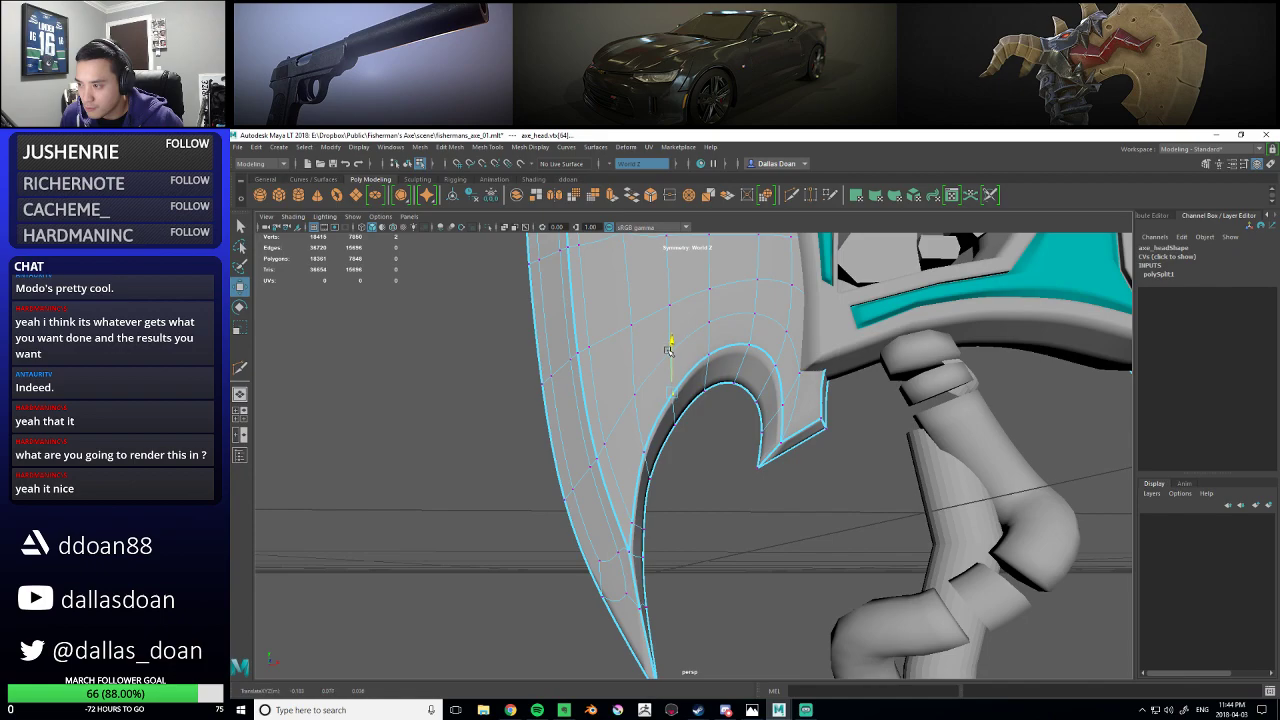
scroll(668, 352, down, 5)
alt+drag(668, 400, 647, 492)
scroll(671, 480, up, 5)
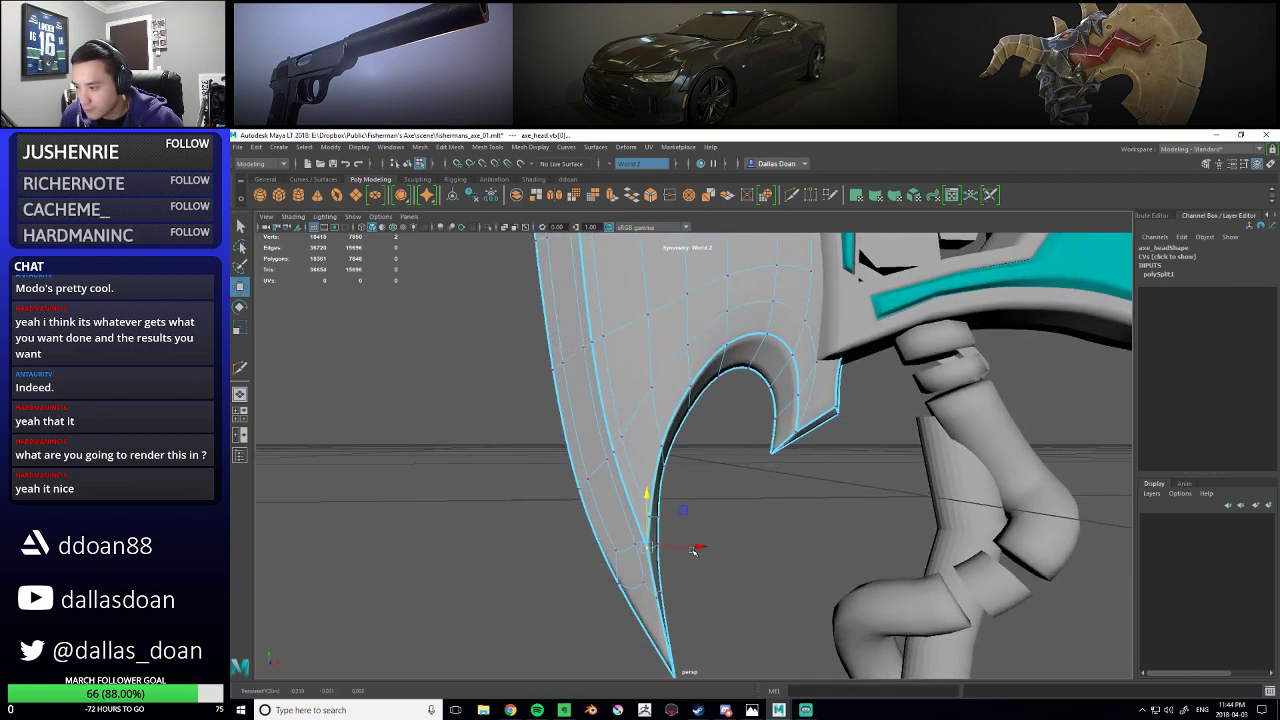
scroll(700, 547, down, 6)
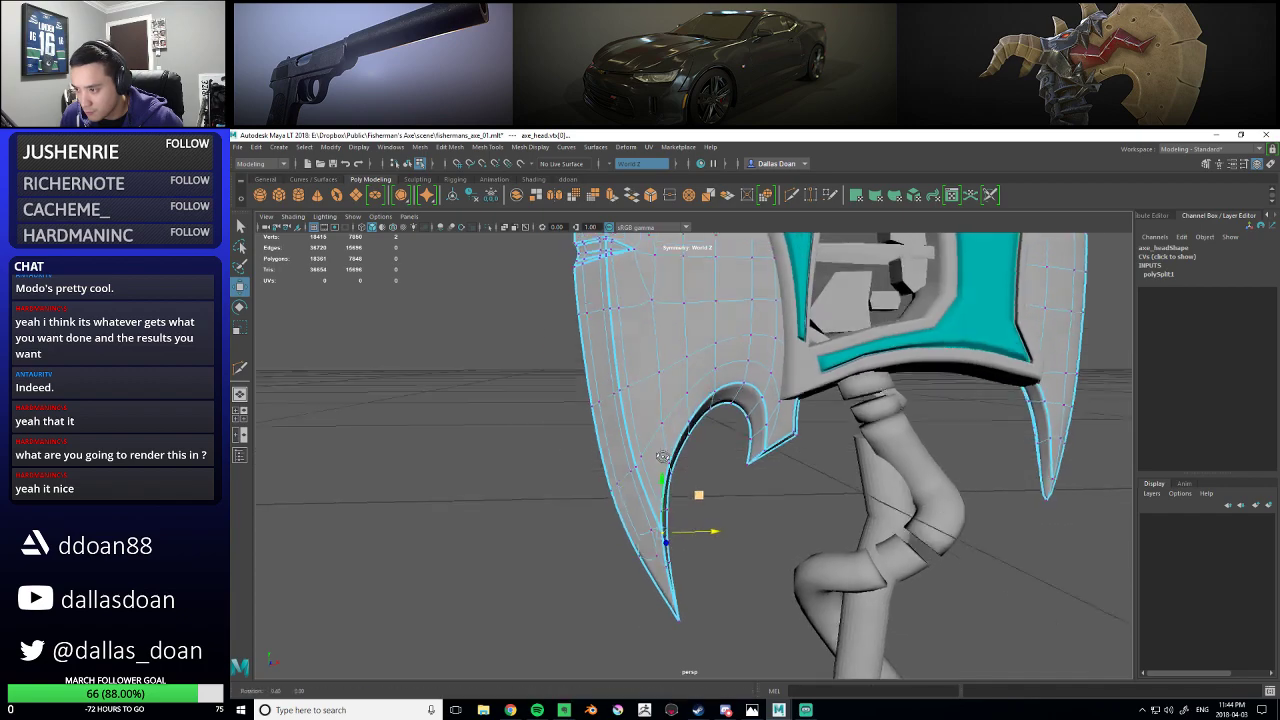
alt+drag(698, 483, 690, 515)
right_drag(674, 391, 674, 459)
alt+drag(674, 459, 683, 475)
click(914, 449)
alt+drag(914, 449, 650, 385)
- Delete the axe head's construction history again and deselect it
scroll(745, 460, up, 6)
right_drag(650, 385, 595, 382)
alt+middle_drag(595, 382, 636, 428)
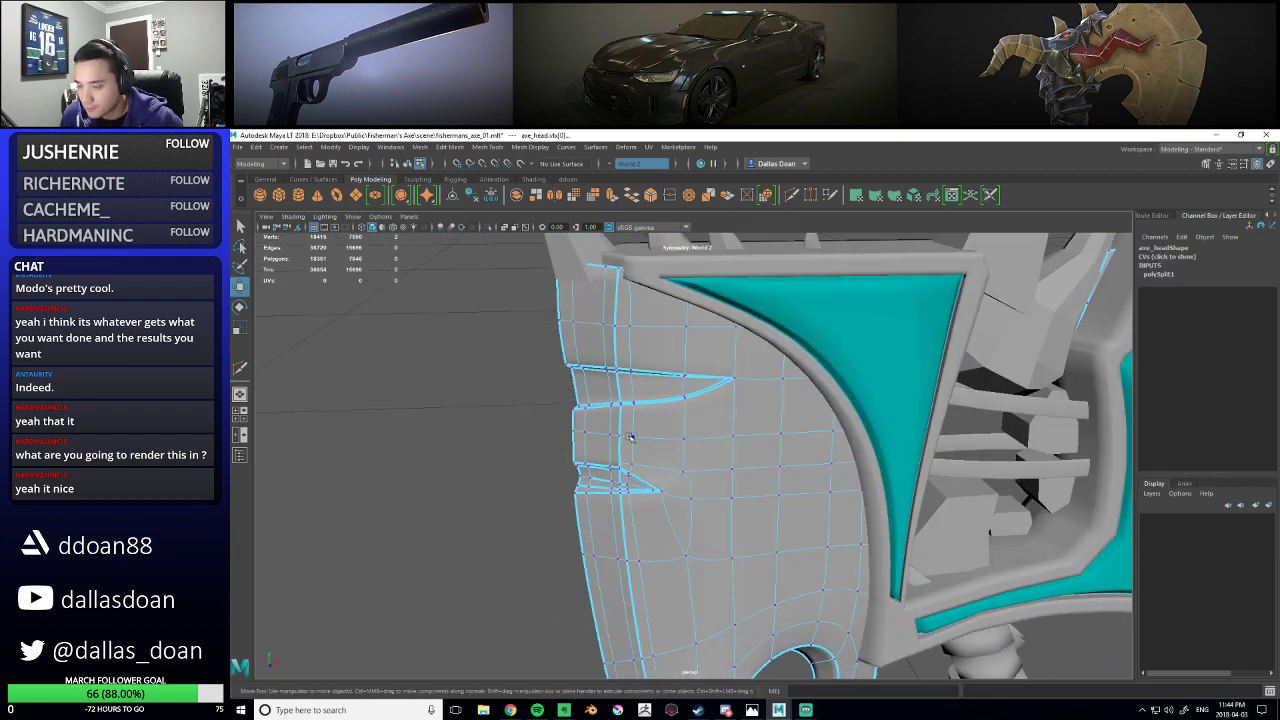
right_drag(677, 402, 684, 471)
scroll(688, 471, down, 5)
alt+drag(690, 470, 724, 466)
key(alt+shift+d)
click(567, 452)
- Try to move the lower inner vertex of the wider blade's lower notch down, and undo the move
scroll(567, 452, up, 5)
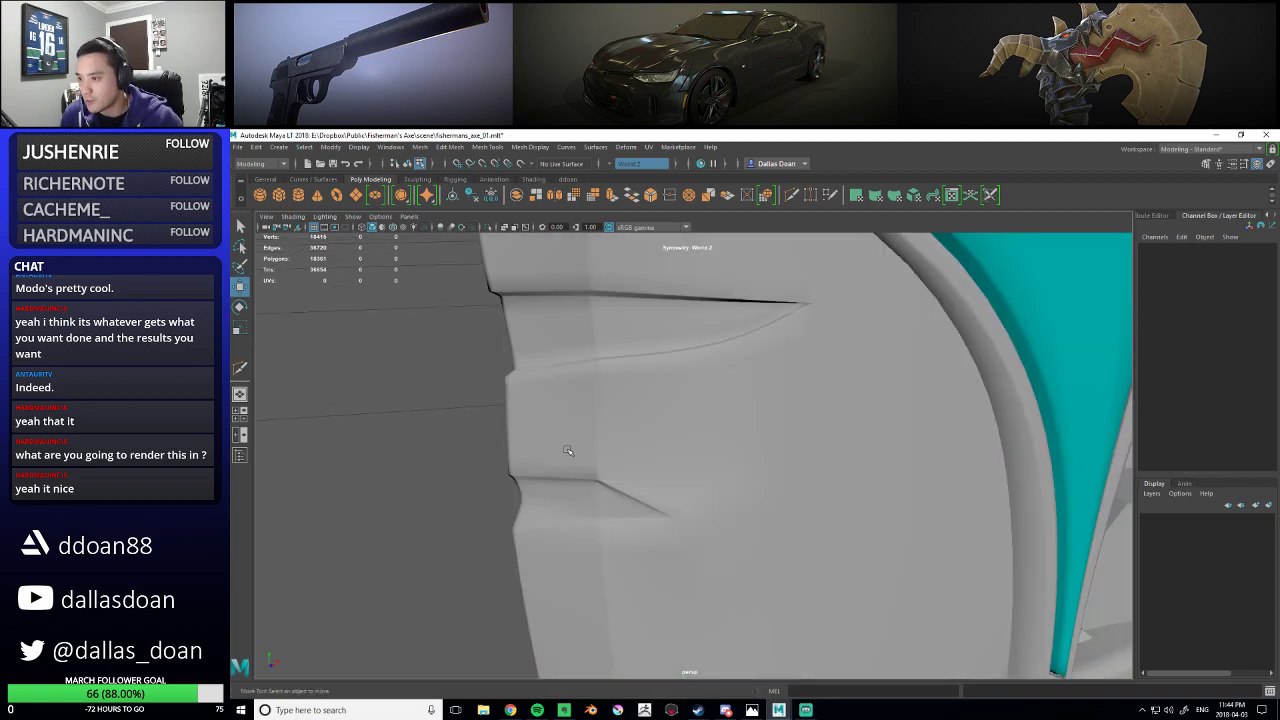
scroll(568, 451, down, 6)
alt+drag(568, 451, 603, 443)
scroll(680, 438, up, 3)
right_drag(765, 432, 727, 431)
alt+drag(727, 431, 703, 410)
scroll(703, 410, up, 4)
alt+middle_drag(615, 392, 718, 459)
alt+drag(719, 466, 747, 476)
key(1)
scroll(750, 495, up, 3)
key(3)
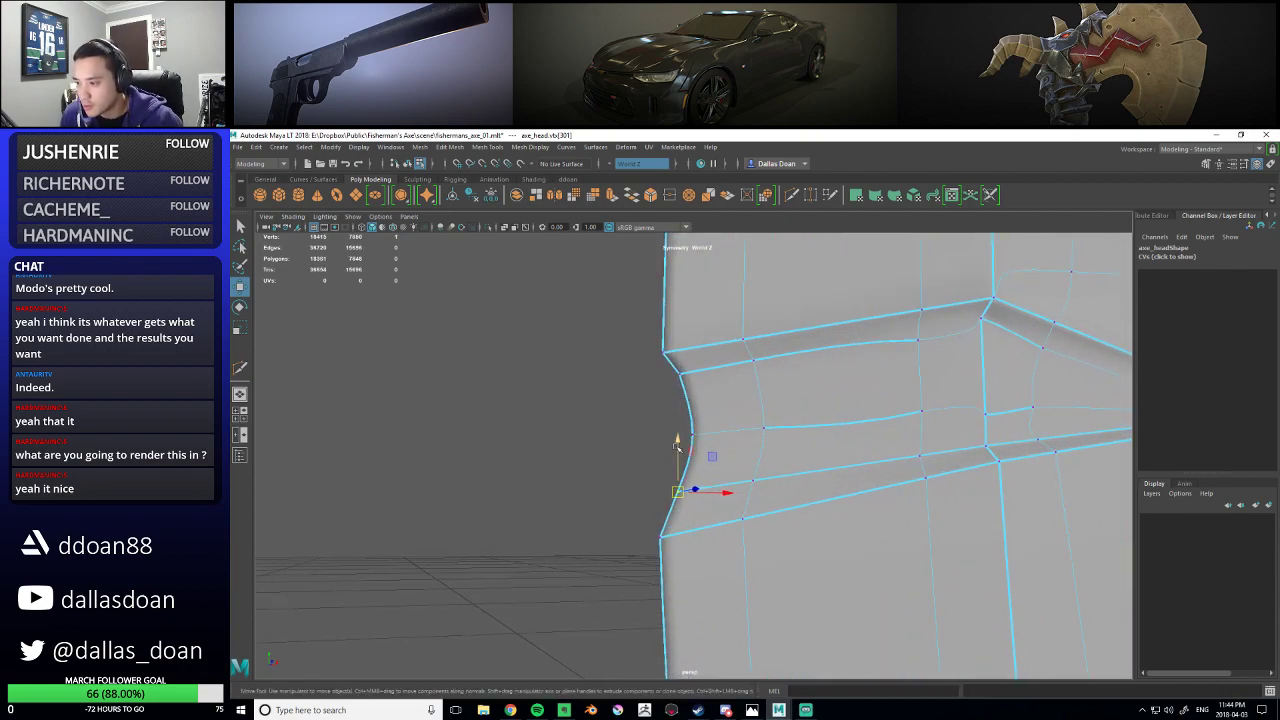
drag(678, 441, 679, 465)
key(ctrl+z)
- Select the stray creased edges through the middle of the wider blade's lower notch and clear their crease
right_drag(741, 460, 741, 388)
click(732, 485)
alt+middle_drag(895, 459, 814, 449)
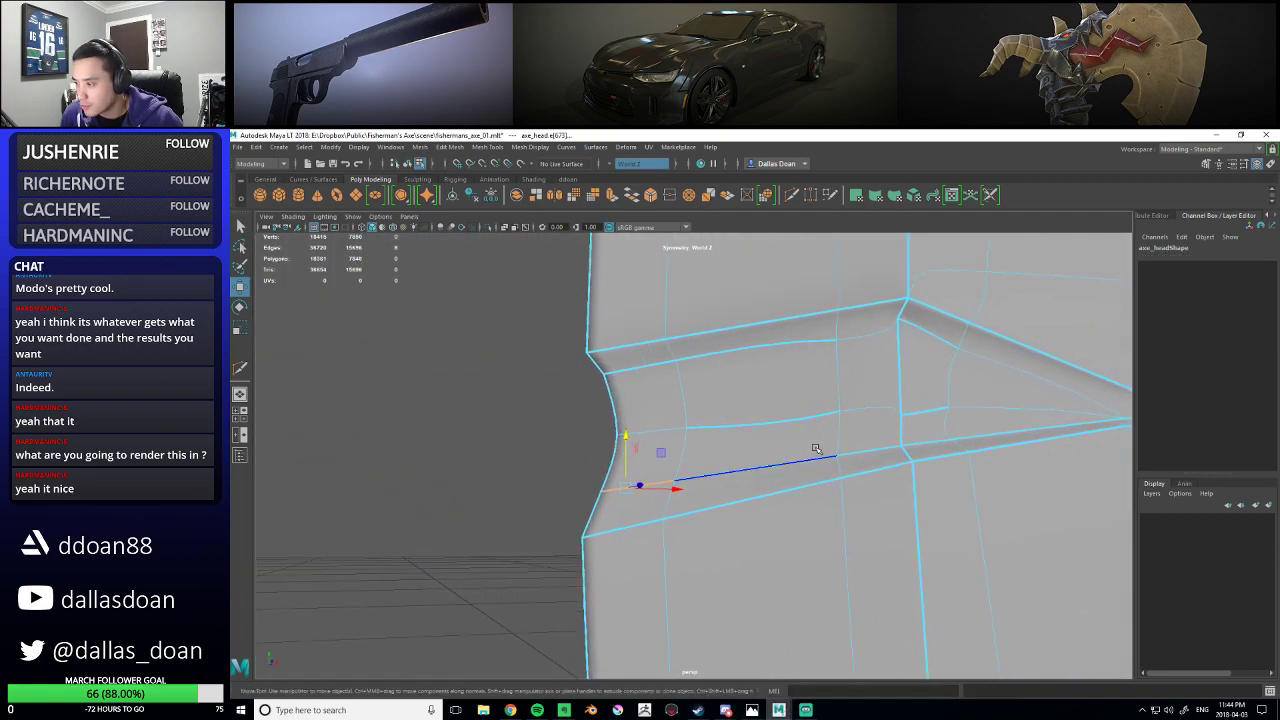
alt+middle_drag(892, 426, 857, 437)
click(798, 449)
click(738, 376)
alt+right_drag(885, 428, 802, 409)
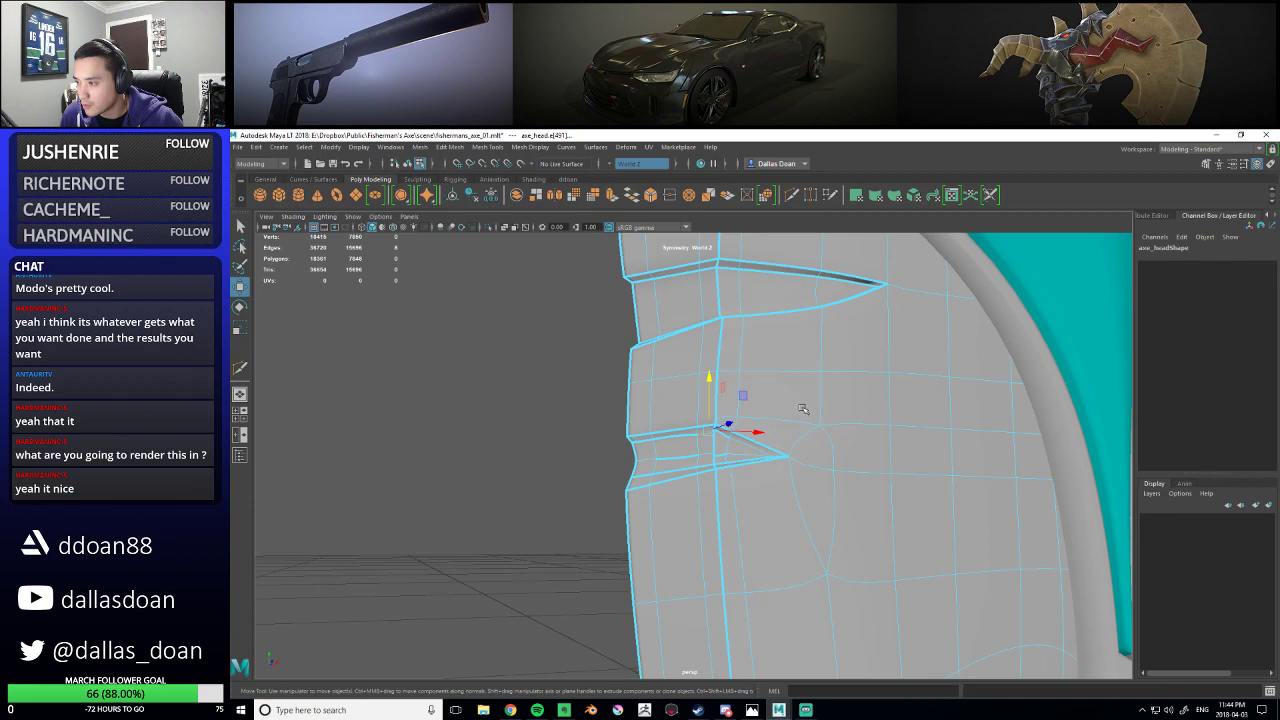
alt+right_drag(754, 444, 799, 479)
shift+click(785, 450)
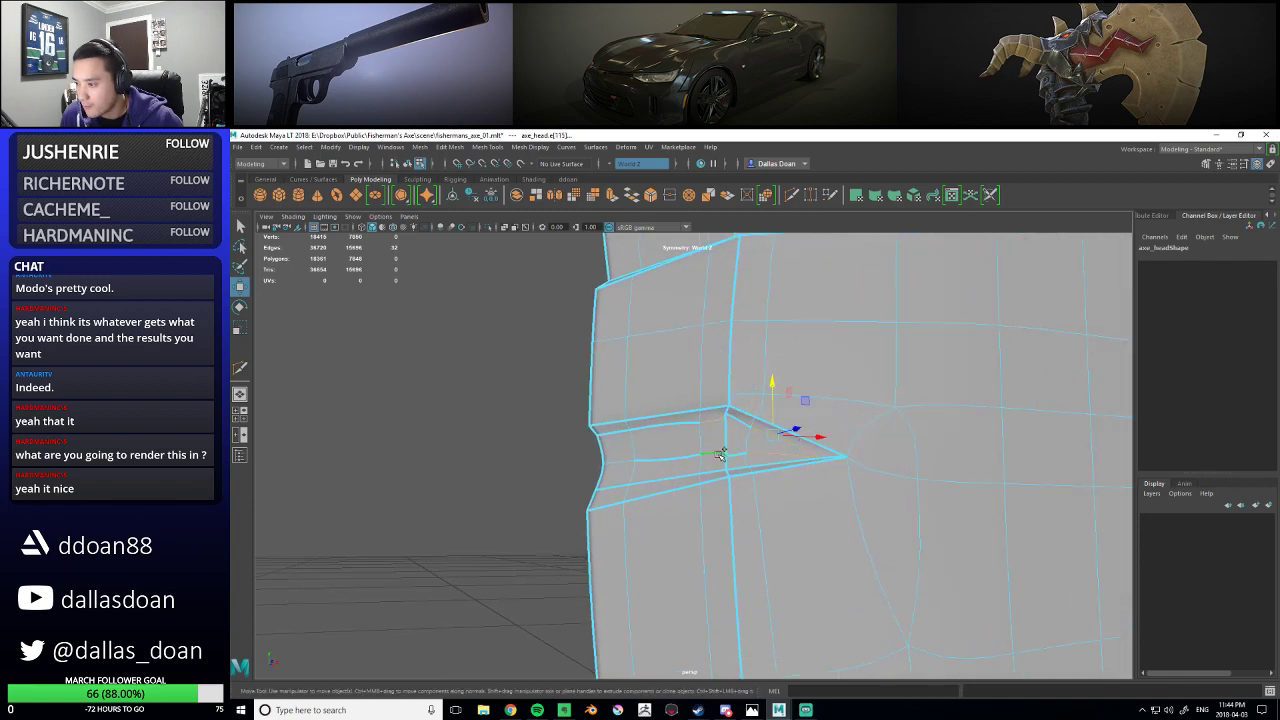
click(678, 457)
shift+click(714, 455)
shift+right_drag(803, 431, 808, 487)
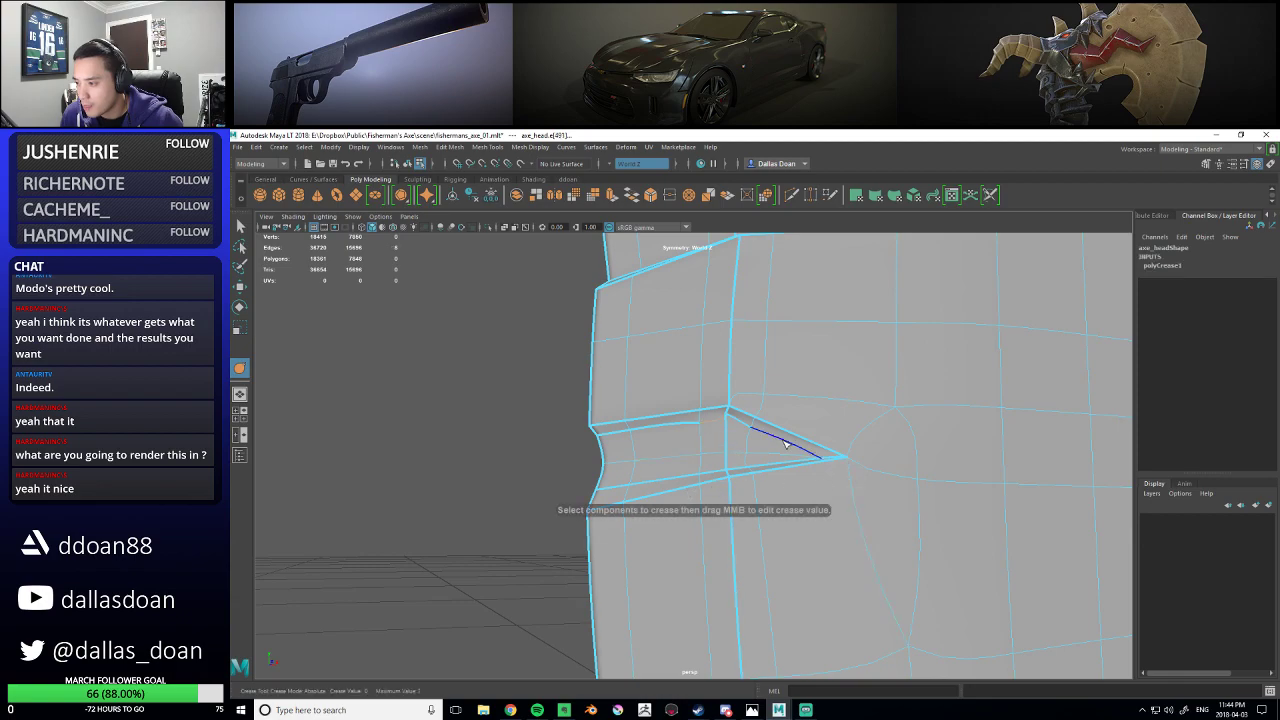
- Adjust the creases on the lower notch's inner upper and lower edges and the short vertical edge between them
alt+drag(756, 469, 782, 483)
alt+middle_drag(914, 511, 813, 455)
alt+middle_drag(720, 435, 728, 450)
scroll(728, 450, up, 3)
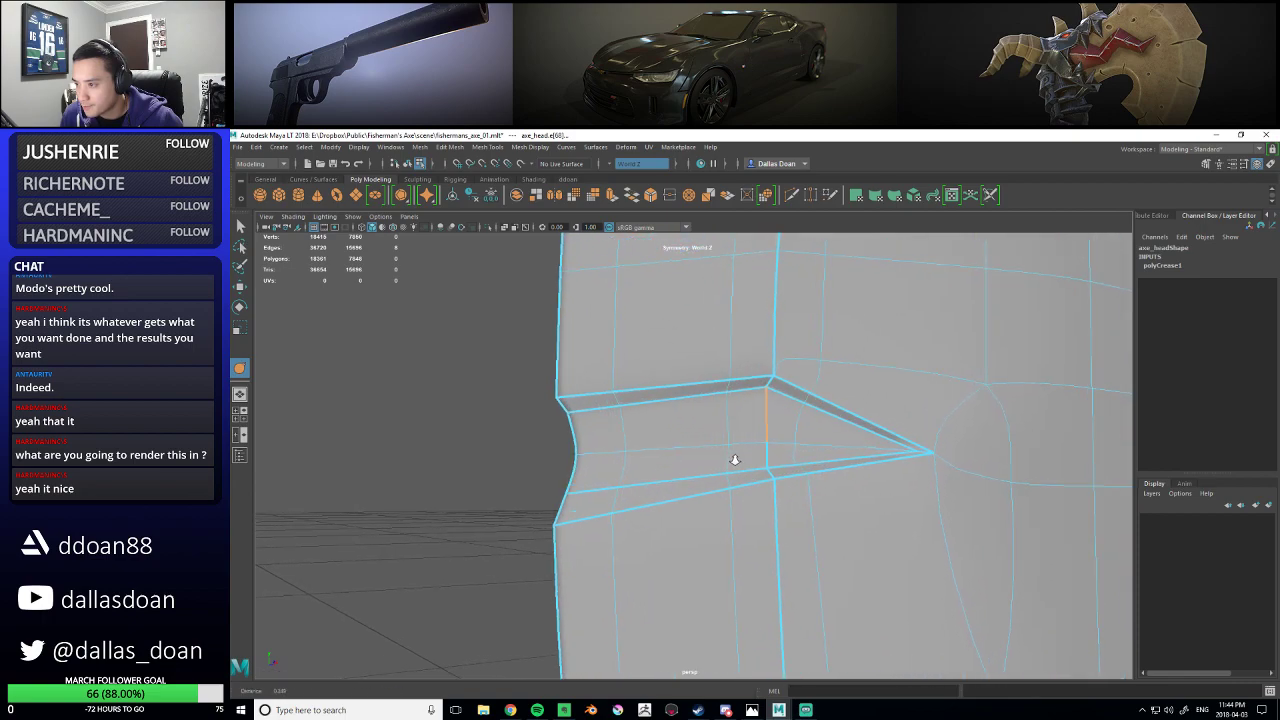
- Select the lower notch's upper inner edges and move them up closer to the notch's outer rim
right_drag(574, 425, 520, 418)
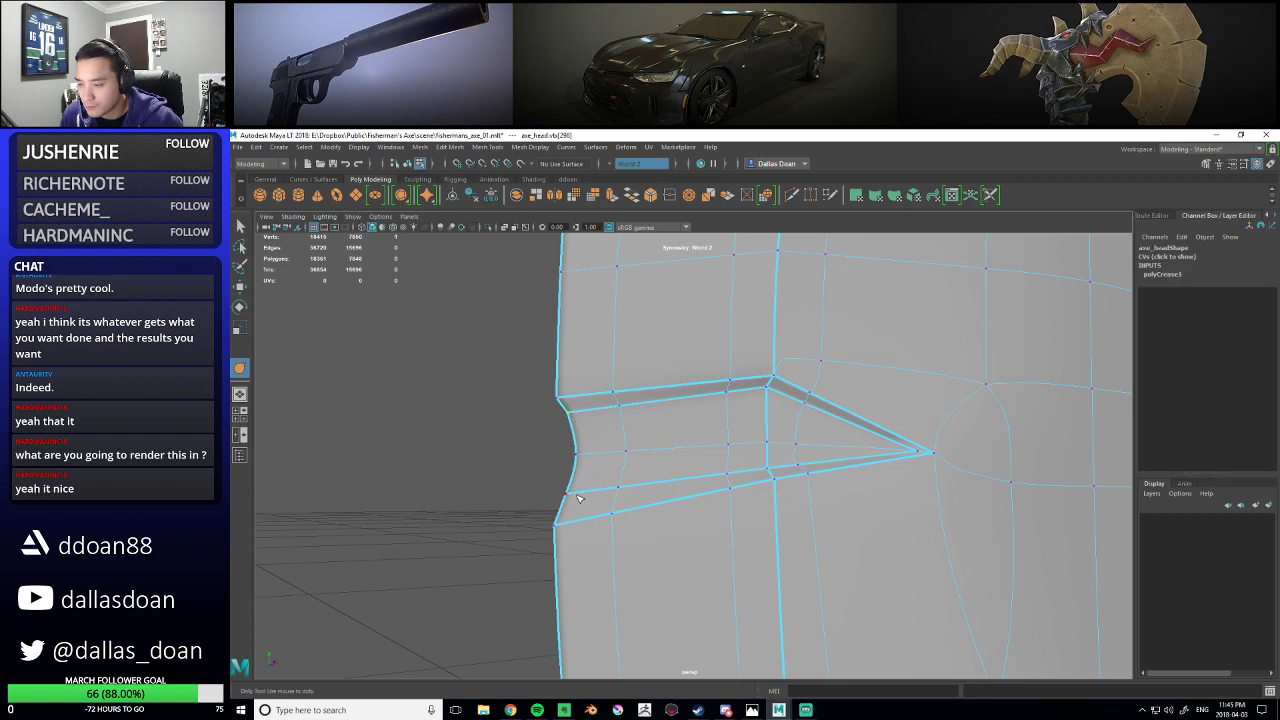
right_drag(643, 421, 648, 385)
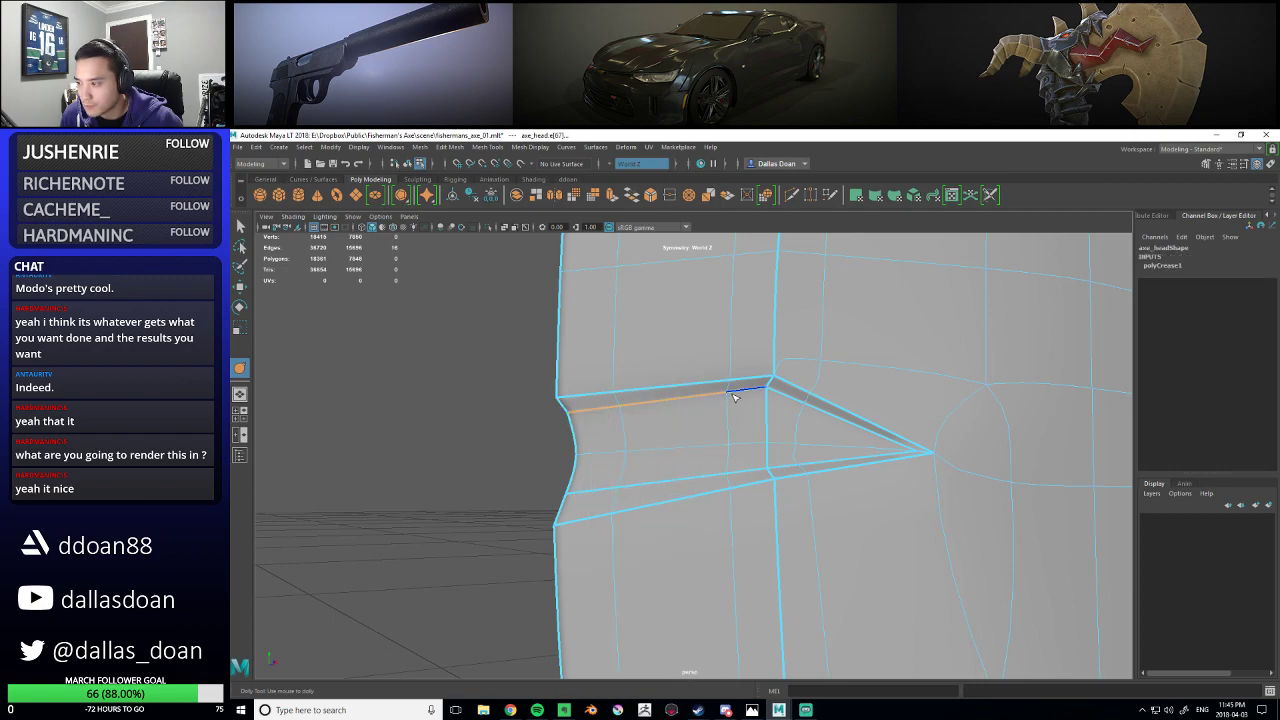
shift+click(698, 403)
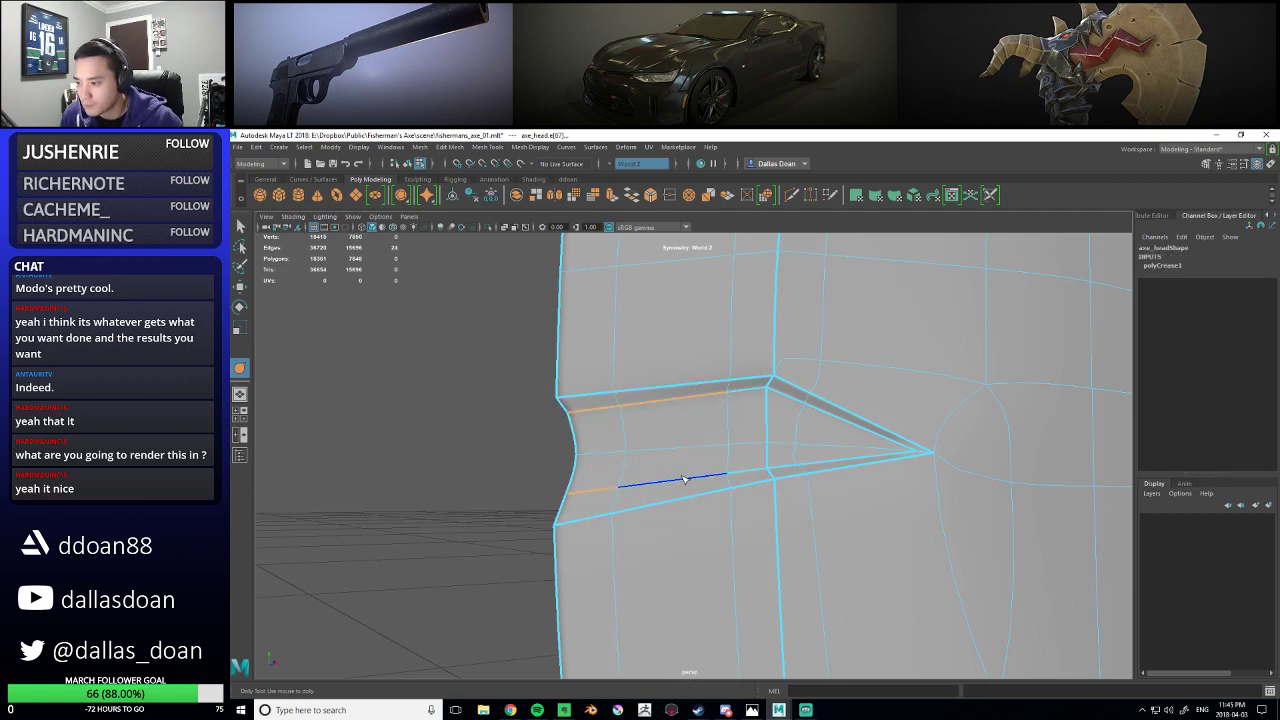
key(ctrl+z)
key(ctrl+z)
key(w)
drag(657, 350, 657, 344)
click(746, 389)
- Move the vertices along the lower notch's lower inner edge closer to the outer rim, and return to object mode
right_drag(598, 432, 550, 410)
click(560, 492)
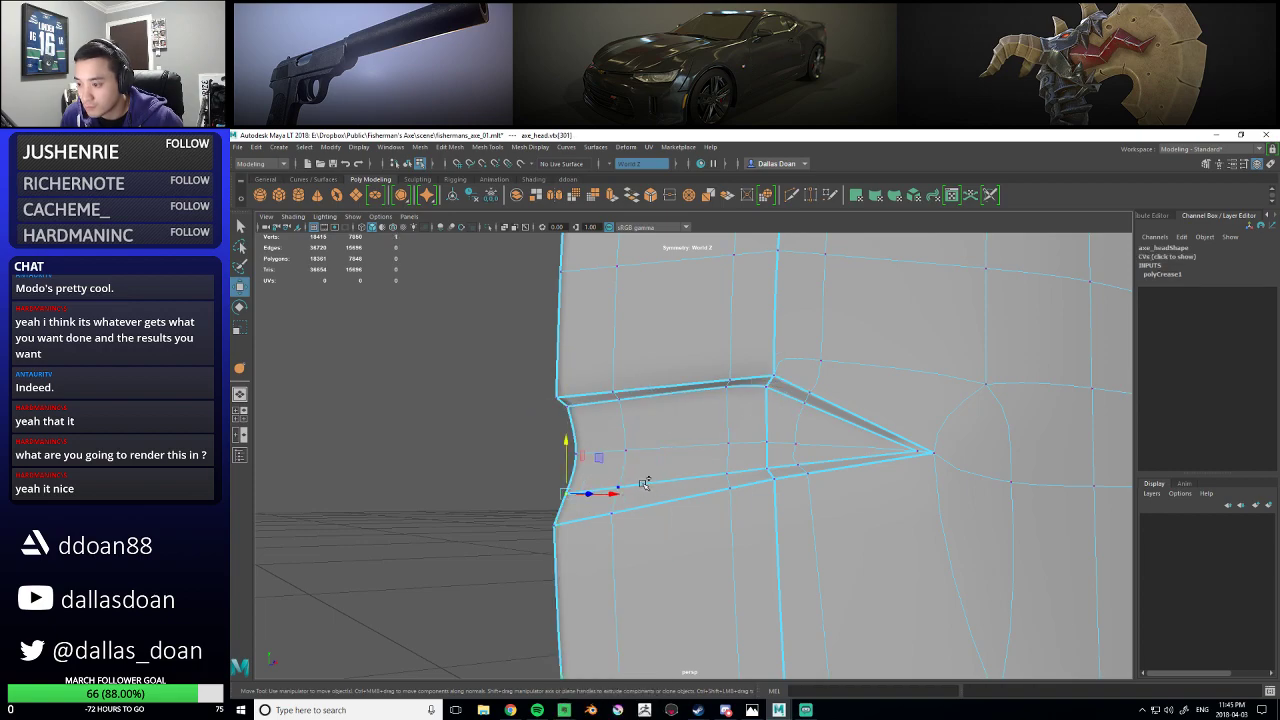
drag(568, 444, 606, 453)
click(617, 484)
click(731, 487)
alt+right_drag(696, 450, 600, 450)
alt+drag(600, 450, 760, 415)
right_drag(780, 408, 781, 479)
click(1042, 450)
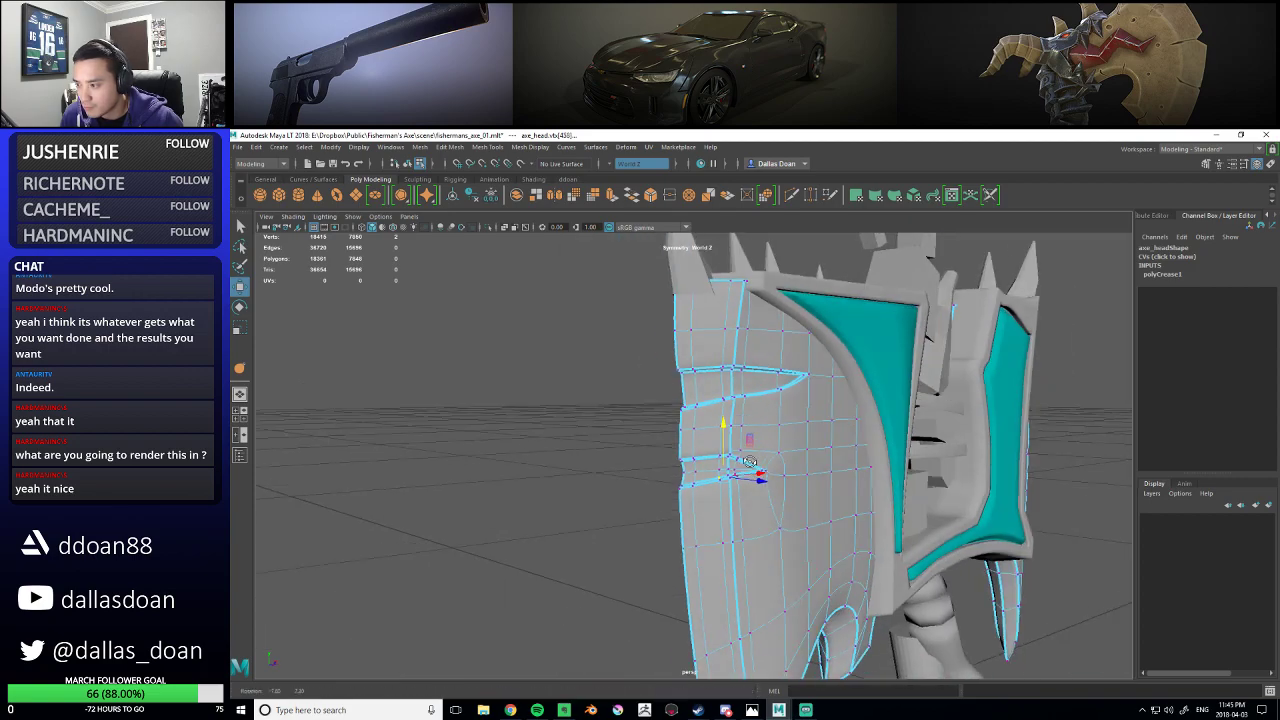
- Inspect the wider blade's lower notch up close, return to object mode and deselect the axe head
alt+drag(1042, 450, 930, 402)
alt+right_drag(600, 440, 712, 452)
alt+middle_drag(698, 444, 726, 460)
right_drag(682, 376, 664, 377)
alt+drag(664, 377, 650, 392)
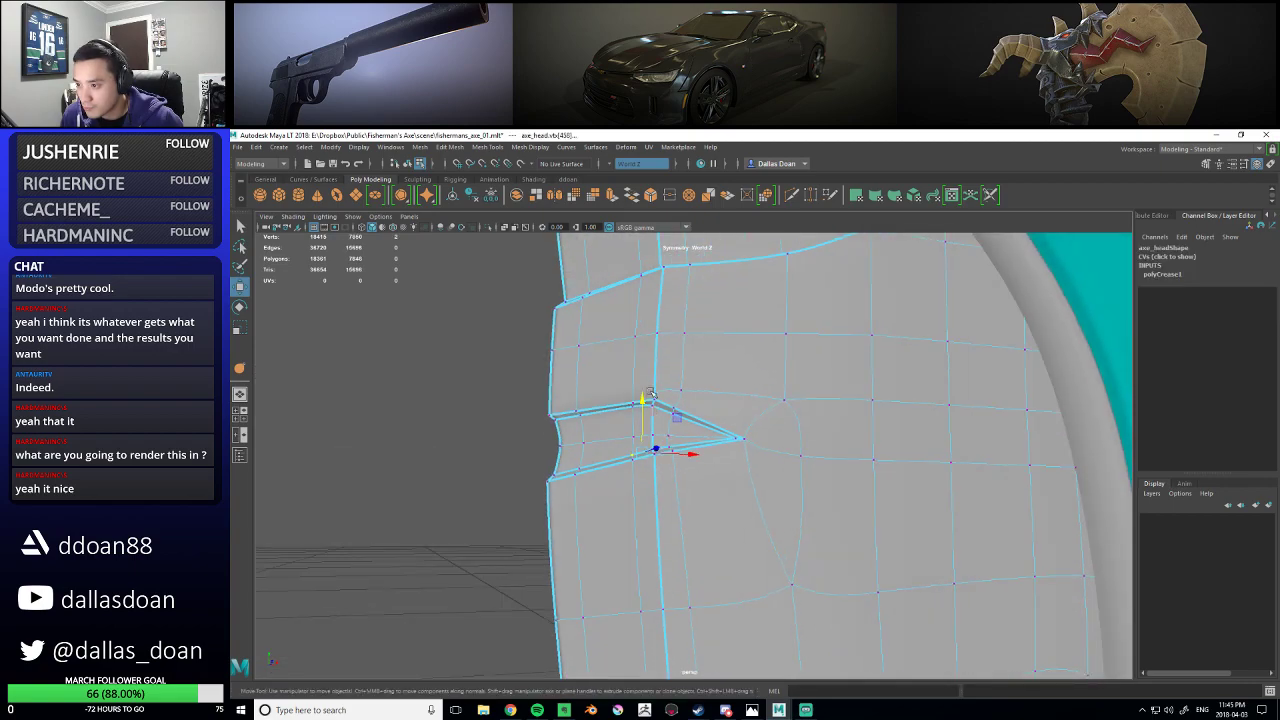
right_drag(592, 404, 597, 472)
alt+middle_drag(593, 494, 608, 450)
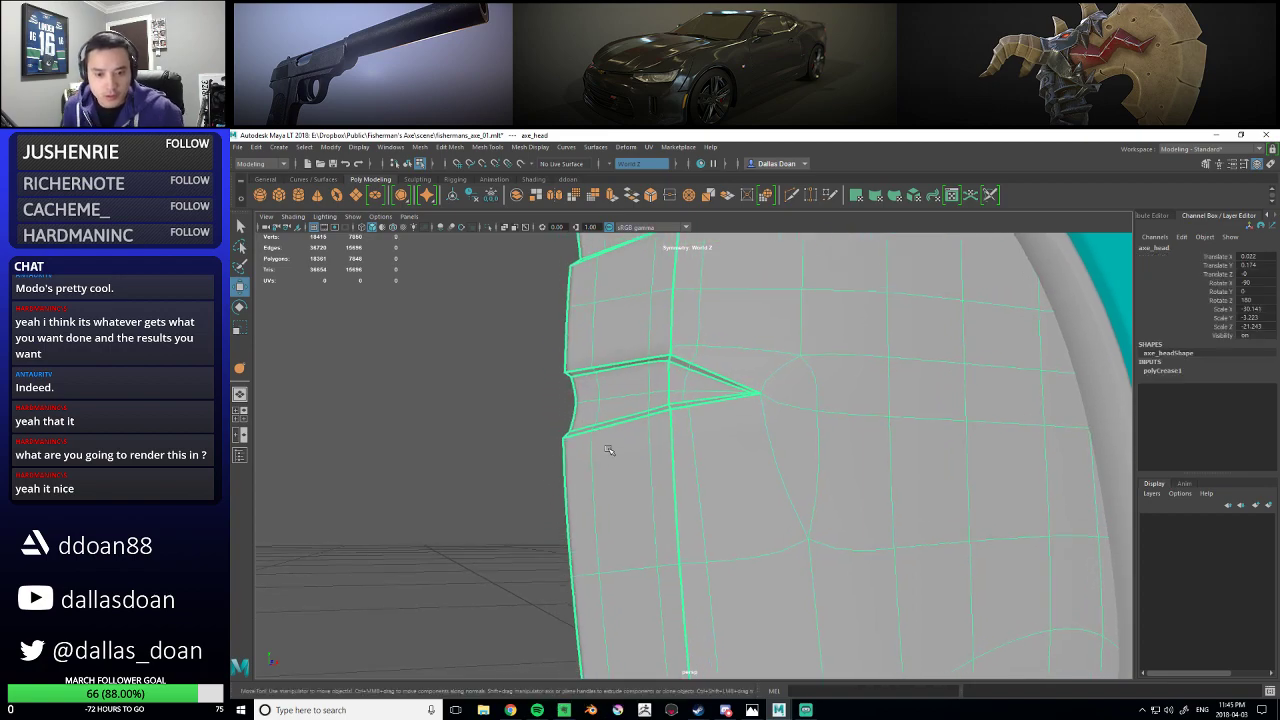
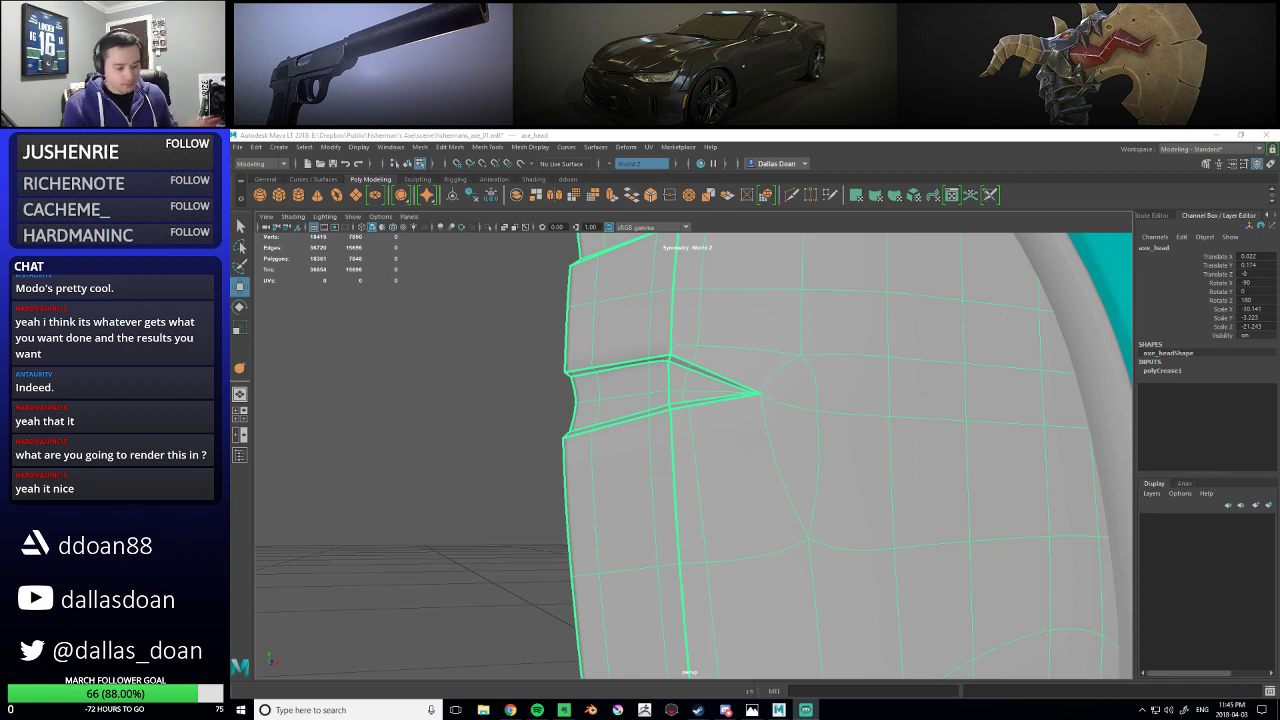
scroll(648, 523, down, 10)
alt+drag(648, 523, 490, 483)
click(563, 506)
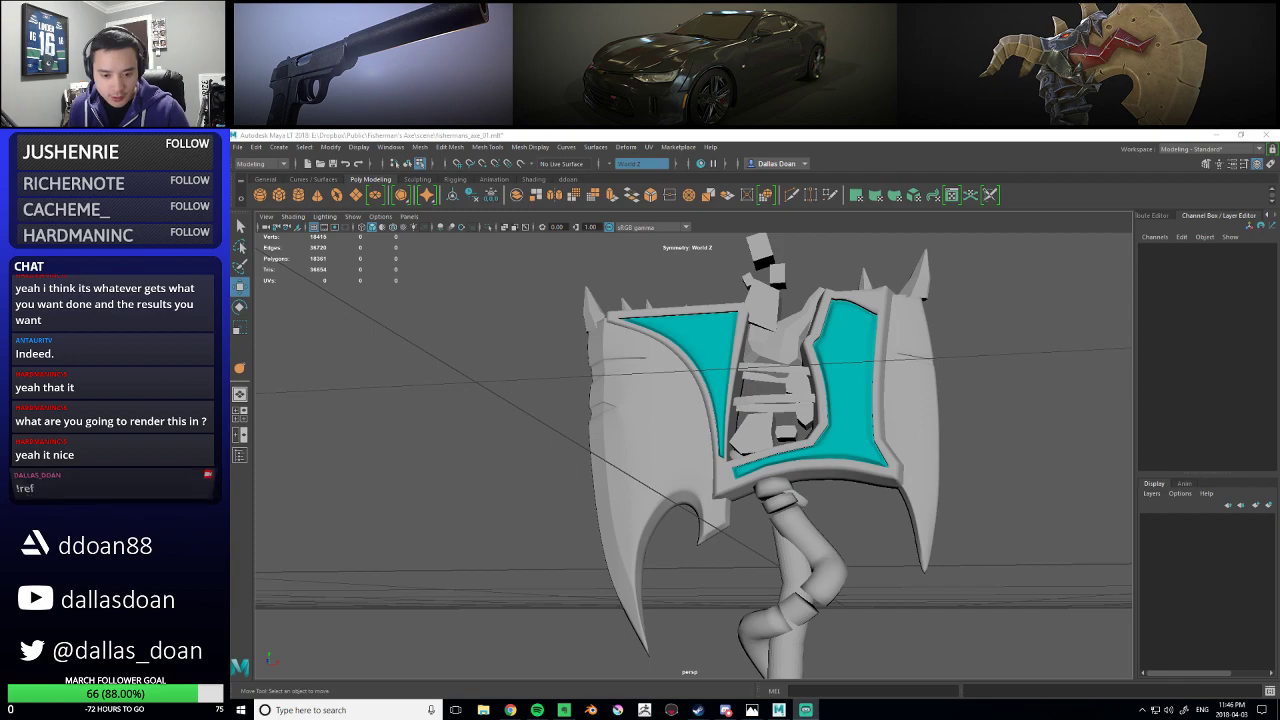
- Switch the axe head to edge selection and start creasing edges at the narrower blade's lower tip
mouse_move(781, 458)
alt+mouse_down()
mouse_move(700, 414)
mouse_move(692, 376)
mouse_move(708, 470)
mouse_move(735, 445)
mouse_move(768, 455)
alt+mouse_up()
key(ctrl+z)
alt+middle_drag(743, 489, 612, 514)
alt+drag(780, 492, 822, 483)
right_drag(887, 406, 880, 472)
alt+drag(893, 480, 799, 394)
right_drag(797, 394, 797, 350)
alt+drag(797, 350, 808, 456)
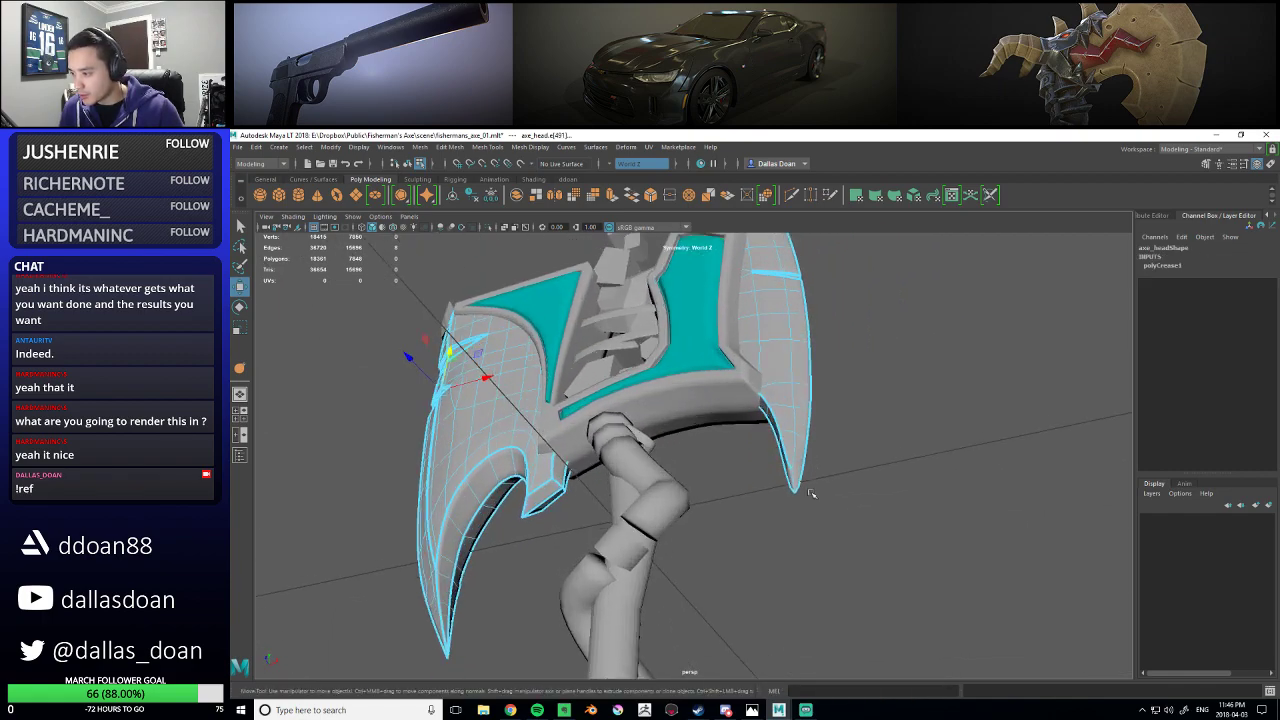
alt+drag(847, 506, 817, 481)
alt+drag(914, 511, 925, 428)
shift+right_drag(925, 427, 915, 479)
alt+drag(900, 470, 835, 424)
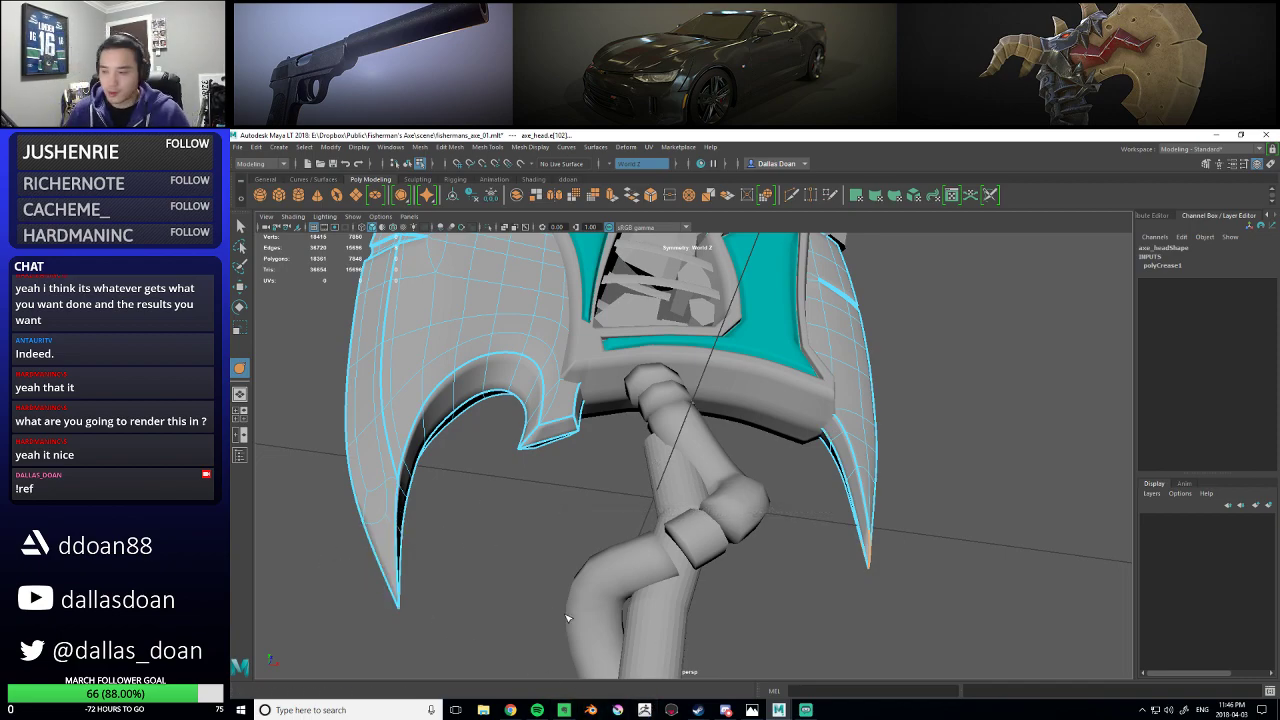
- Adjust the crease on the narrower blade's lower inner edges and check the blade from several sides
alt+middle_drag(720, 385, 706, 506)
scroll(707, 513, down, 5)
alt+drag(840, 515, 758, 513)
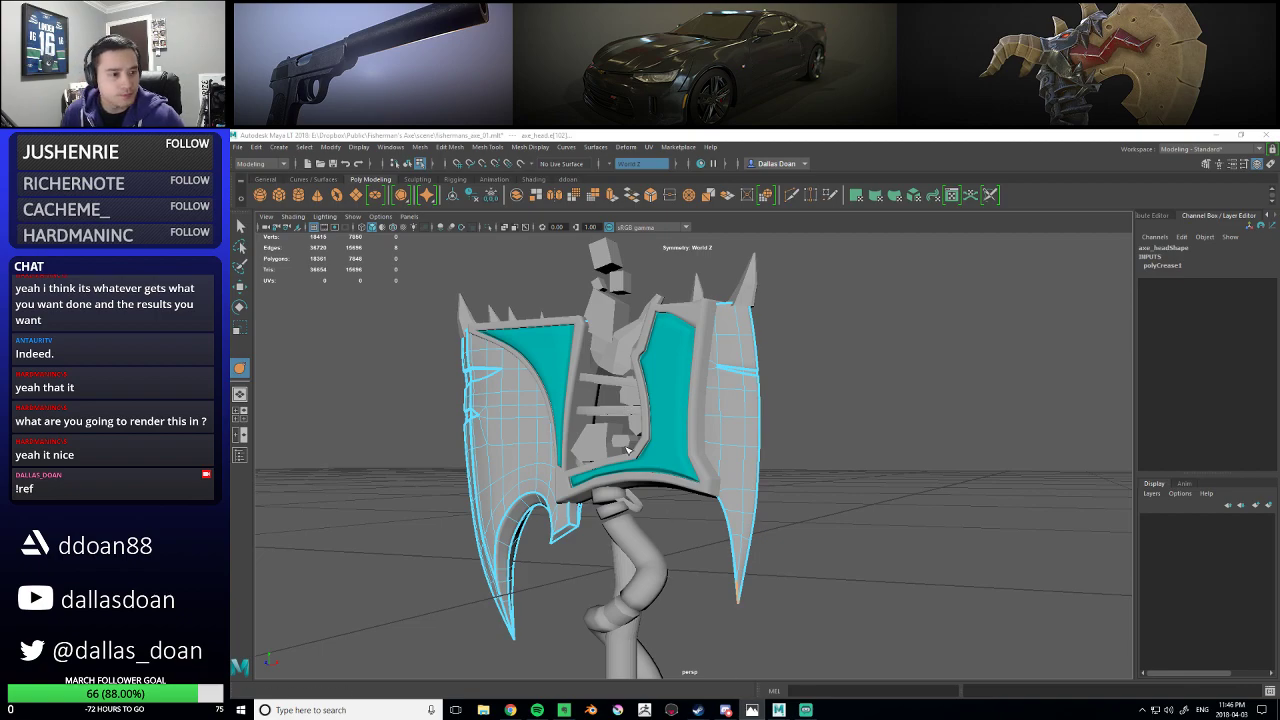
scroll(690, 405, up, 5)
alt+drag(748, 363, 755, 317)
alt+drag(812, 486, 821, 460)
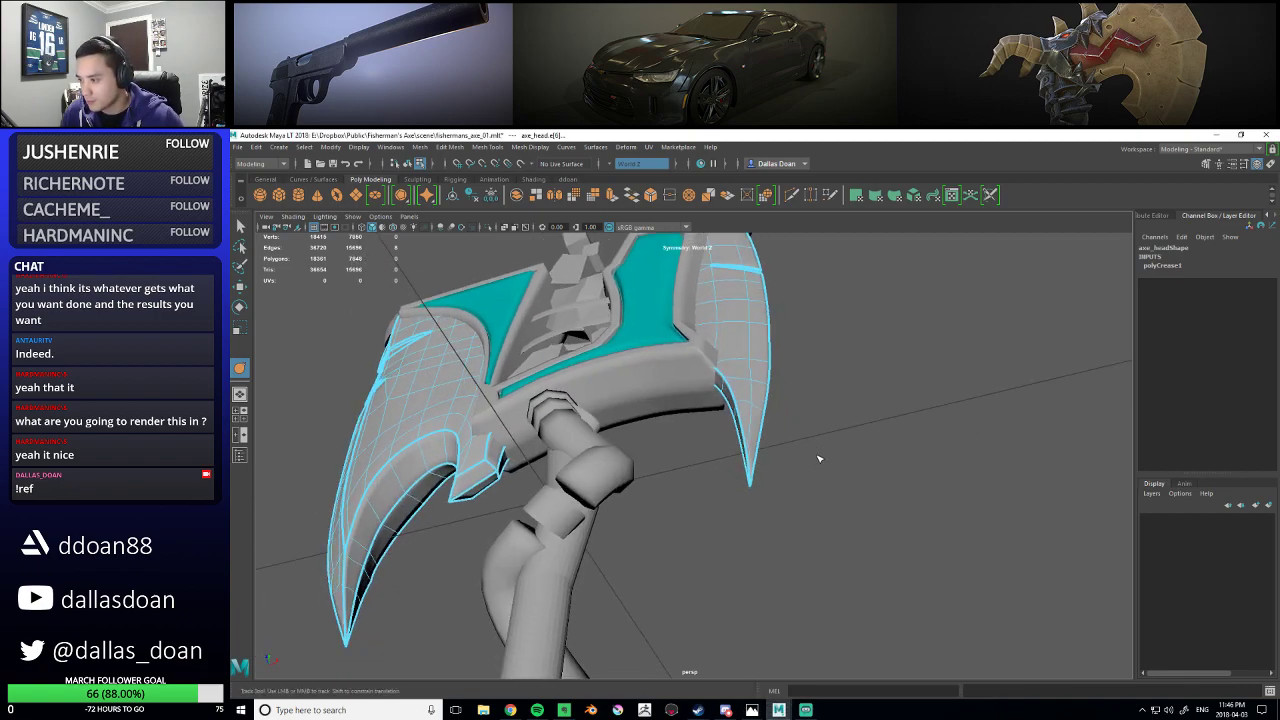
mouse_move(757, 427)
alt+mouse_down()
mouse_move(694, 423)
mouse_move(796, 437)
mouse_move(800, 449)
mouse_move(748, 420)
alt+mouse_up()
right_drag(711, 389, 697, 463)
alt+drag(697, 463, 788, 472)
click(744, 472)
key(ctrl+z)
key(ctrl+z)
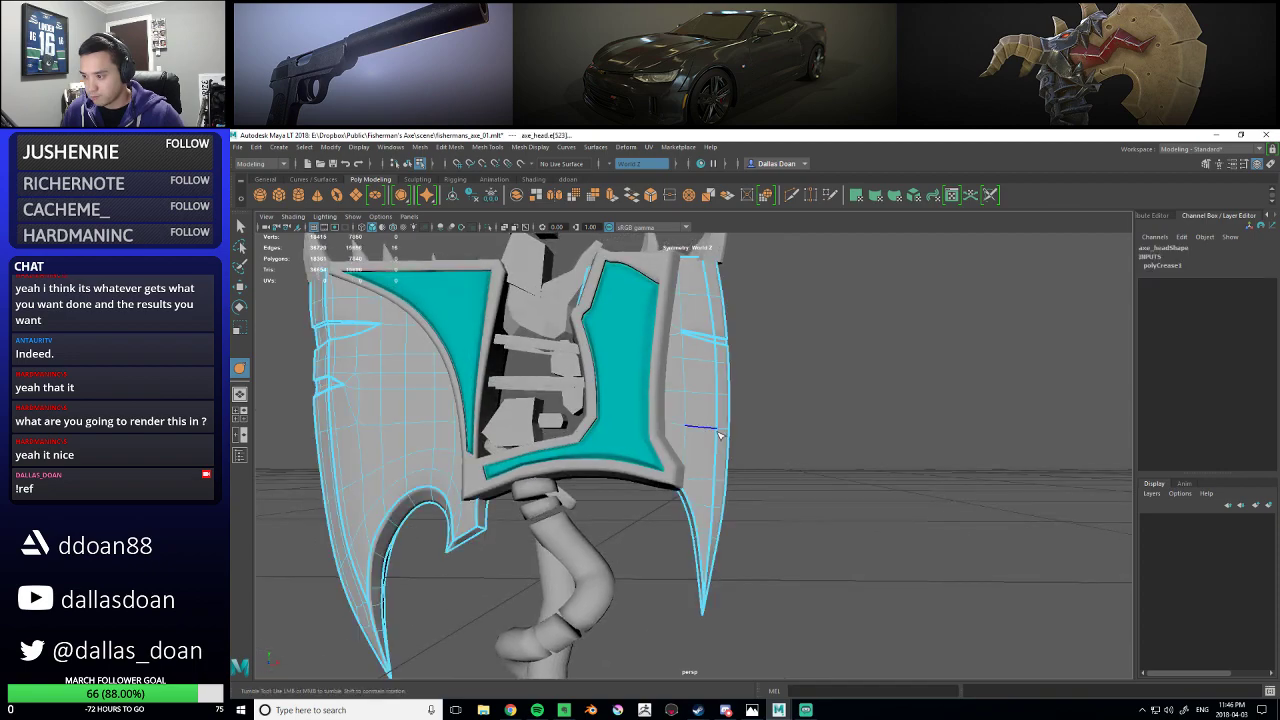
- Insert a support edge loop along the inner side of the narrower blade's bevel line using Multi-Cut
alt+drag(720, 438, 733, 378)
shift+right_drag(733, 378, 806, 510)
alt+middle_drag(806, 510, 784, 483)
alt+middle_drag(716, 509, 712, 497)
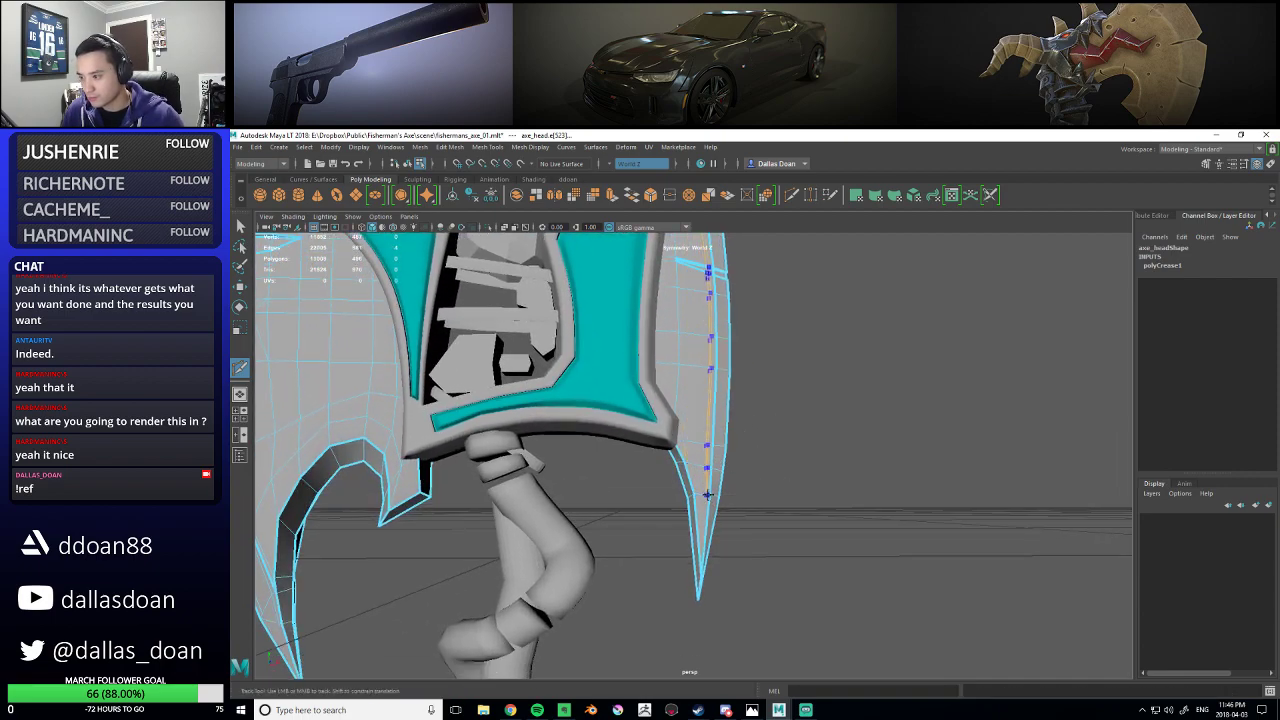
right_click(708, 495)
- Continue the narrower blade's inner support edge down to its tip with cuts, and return to object mode
alt+middle_drag(744, 512, 736, 487)
alt+right_drag(736, 487, 743, 494)
alt+middle_drag(743, 494, 722, 445)
alt+right_drag(722, 445, 737, 496)
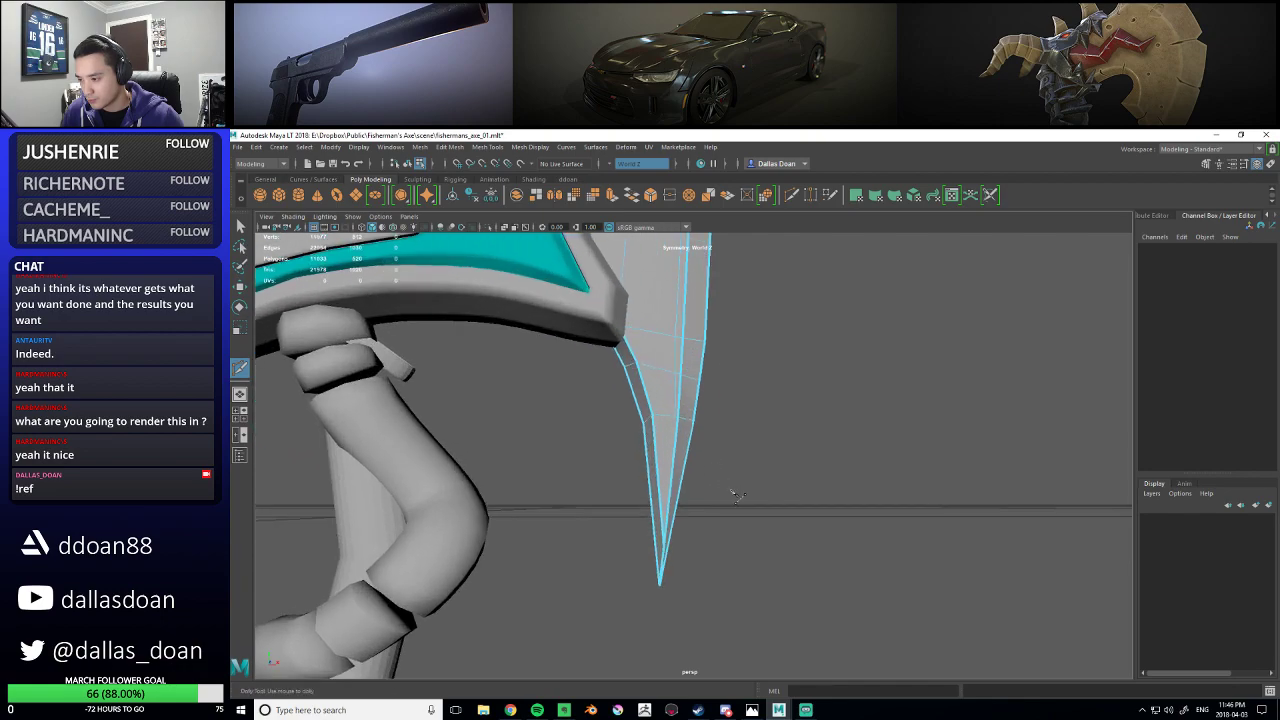
alt+drag(676, 418, 679, 456)
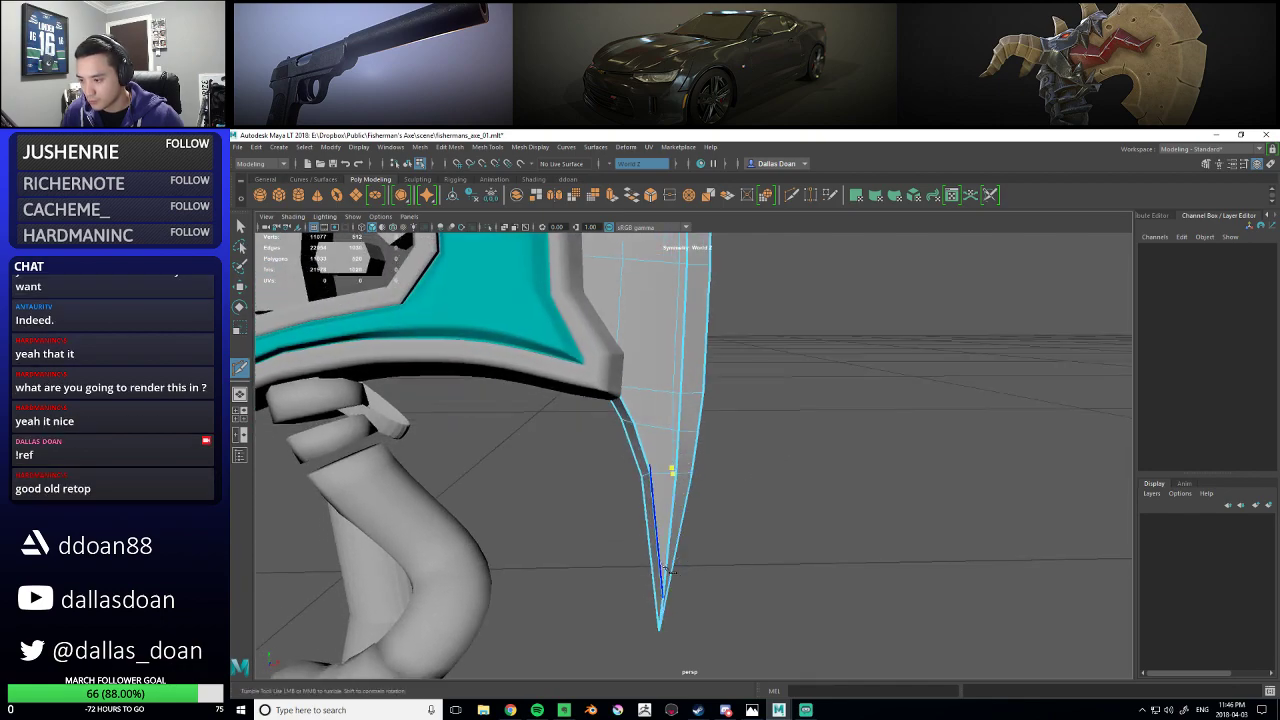
alt+drag(665, 575, 689, 530)
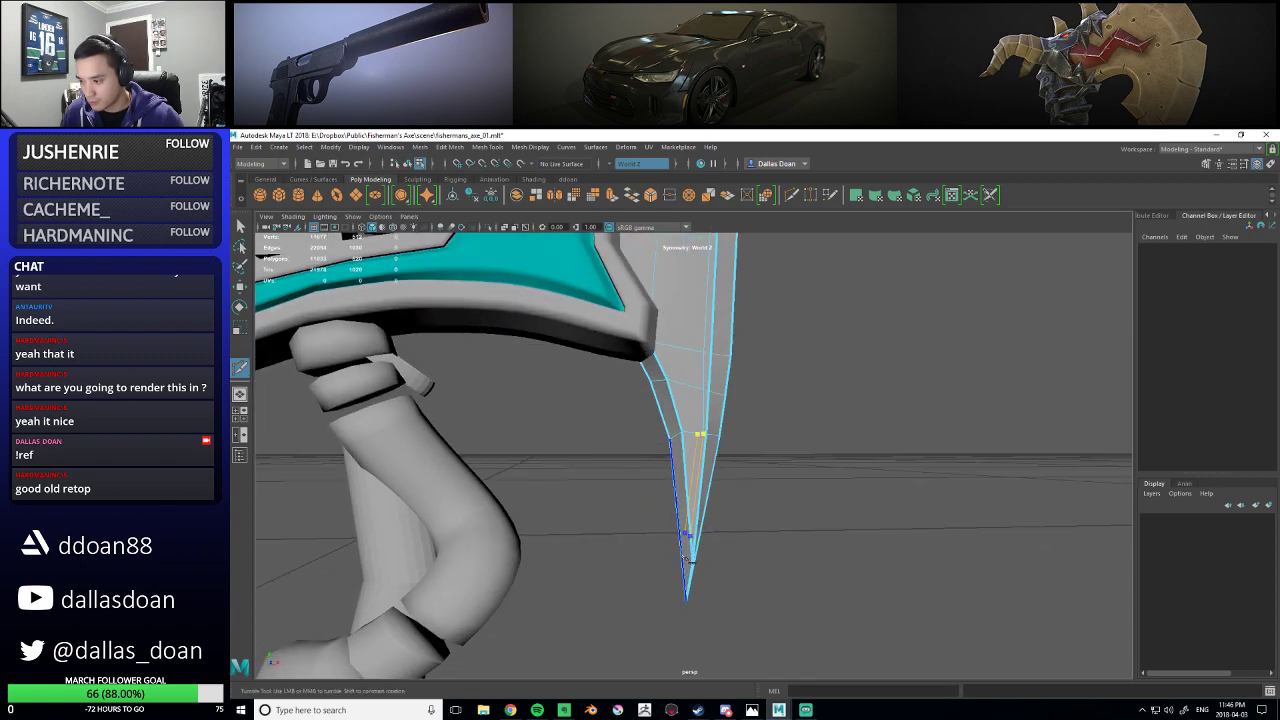
right_click(764, 547)
alt+right_drag(764, 547, 743, 523)
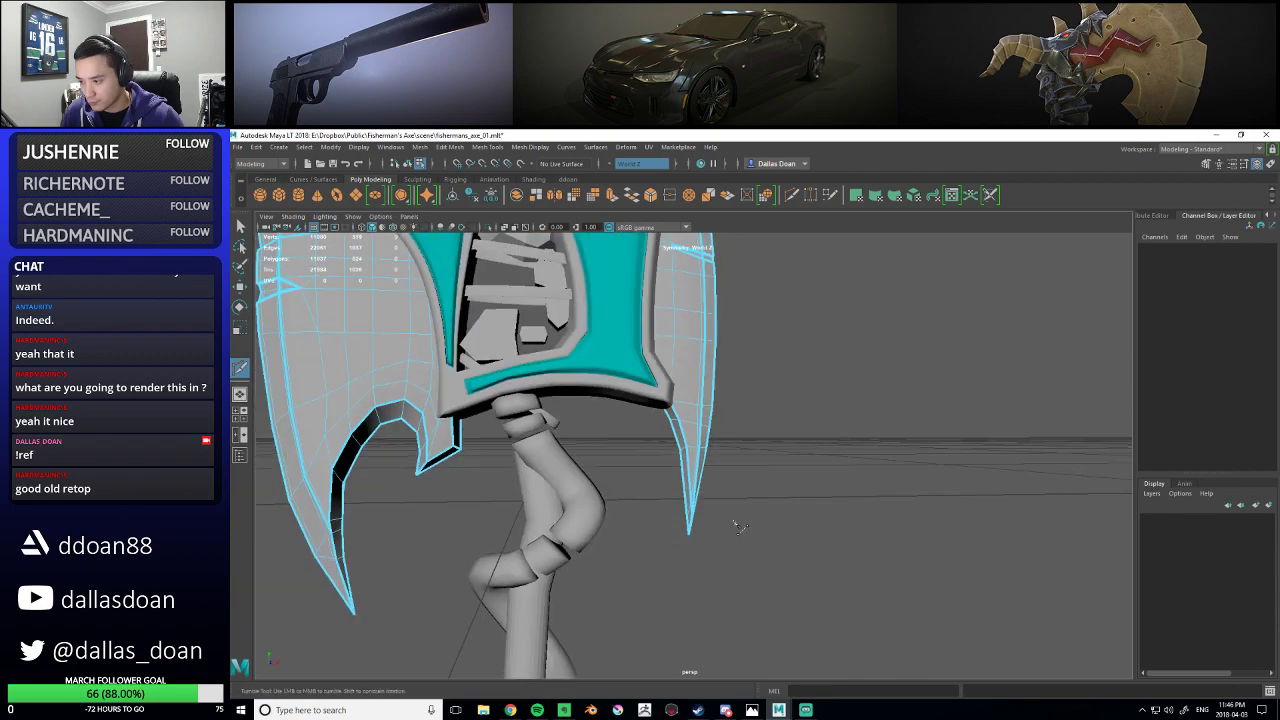
alt+drag(743, 523, 712, 526)
alt+middle_drag(712, 526, 760, 586)
alt+right_drag(760, 586, 734, 508)
alt+drag(734, 508, 727, 507)
right_drag(694, 418, 716, 398)
click(704, 477)
alt+drag(712, 472, 729, 443)
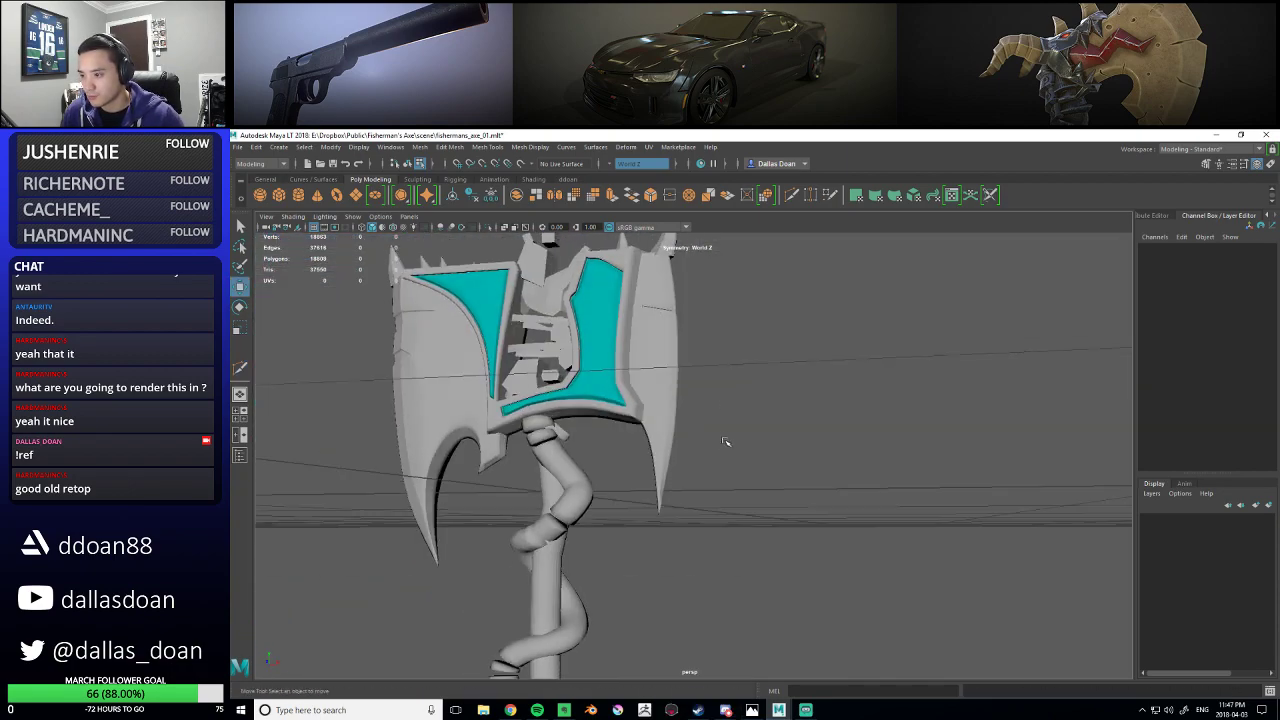
- Insert a second support edge loop on the outer side of the narrower blade's bevel line, and return to object mode
alt+middle_drag(729, 443, 757, 526)
alt+drag(757, 526, 711, 511)
right_drag(670, 490, 671, 466)
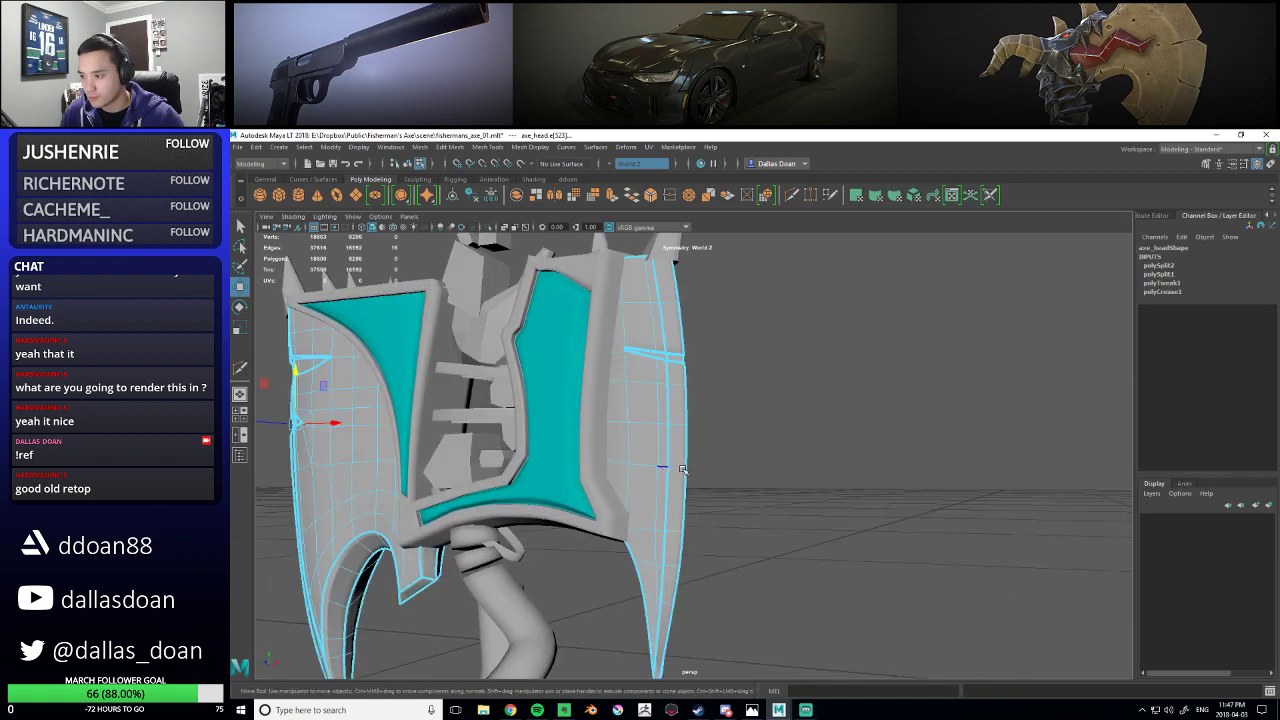
alt+drag(671, 466, 687, 463)
alt+middle_drag(687, 463, 689, 425)
shift+right_drag(674, 415, 674, 452)
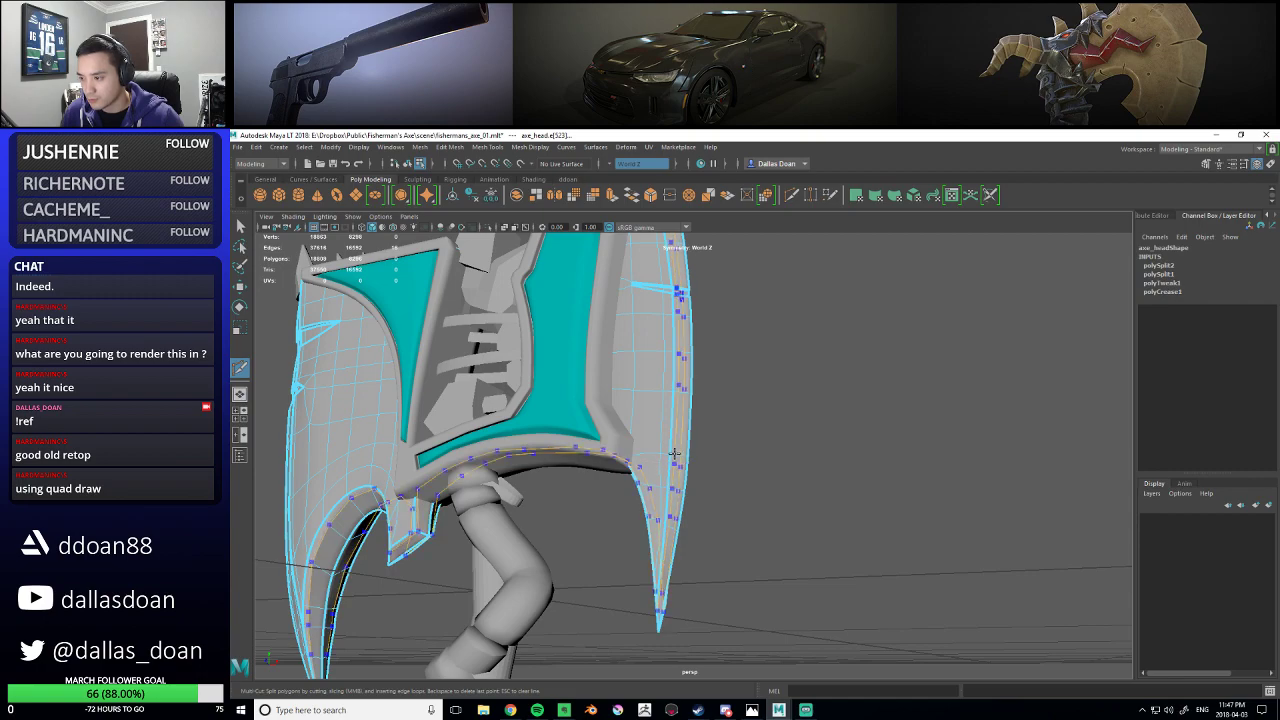
ctrl+click(680, 457)
alt+drag(682, 458, 714, 469)
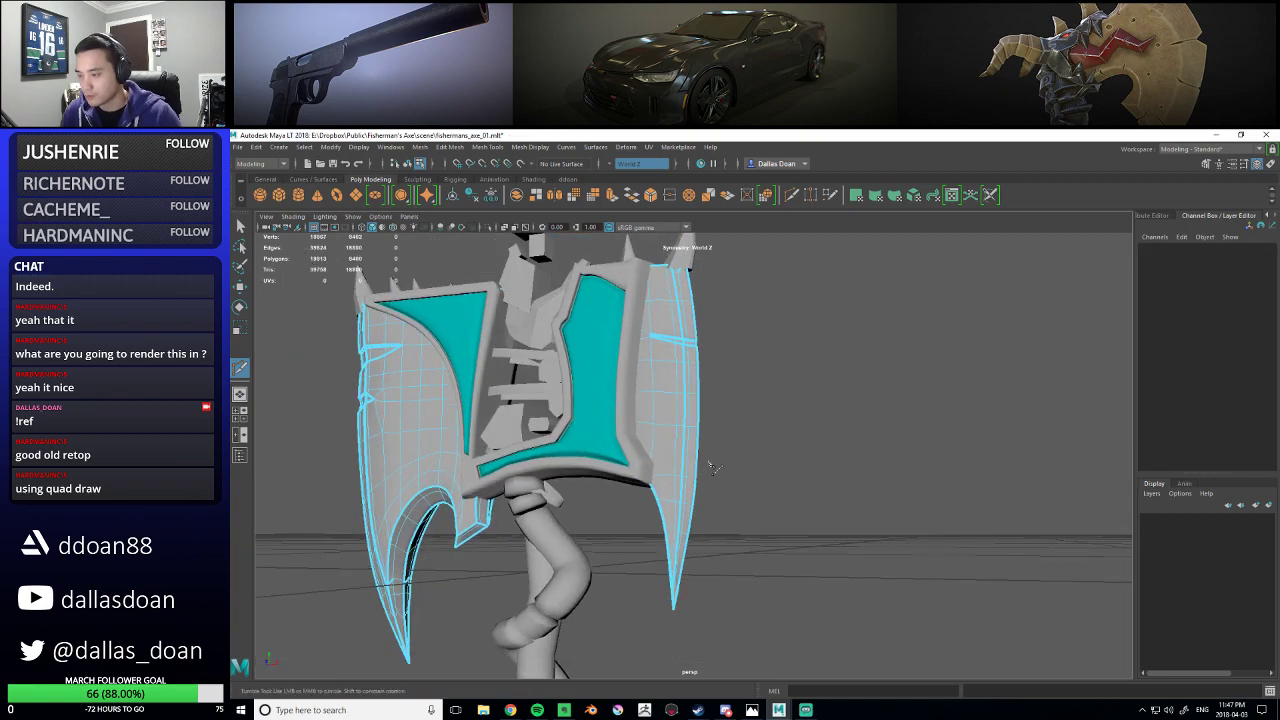
right_drag(676, 404, 667, 470)
click(776, 468)
- Cut a new edge across the underside of the narrower blade's tip using Multi-Cut
alt+drag(777, 468, 534, 491)
scroll(768, 460, up, 2)
key(ctrl+z)
click(768, 460)
alt+middle_drag(612, 497, 749, 440)
alt+drag(748, 440, 690, 442)
shift+right_drag(560, 470, 511, 447)
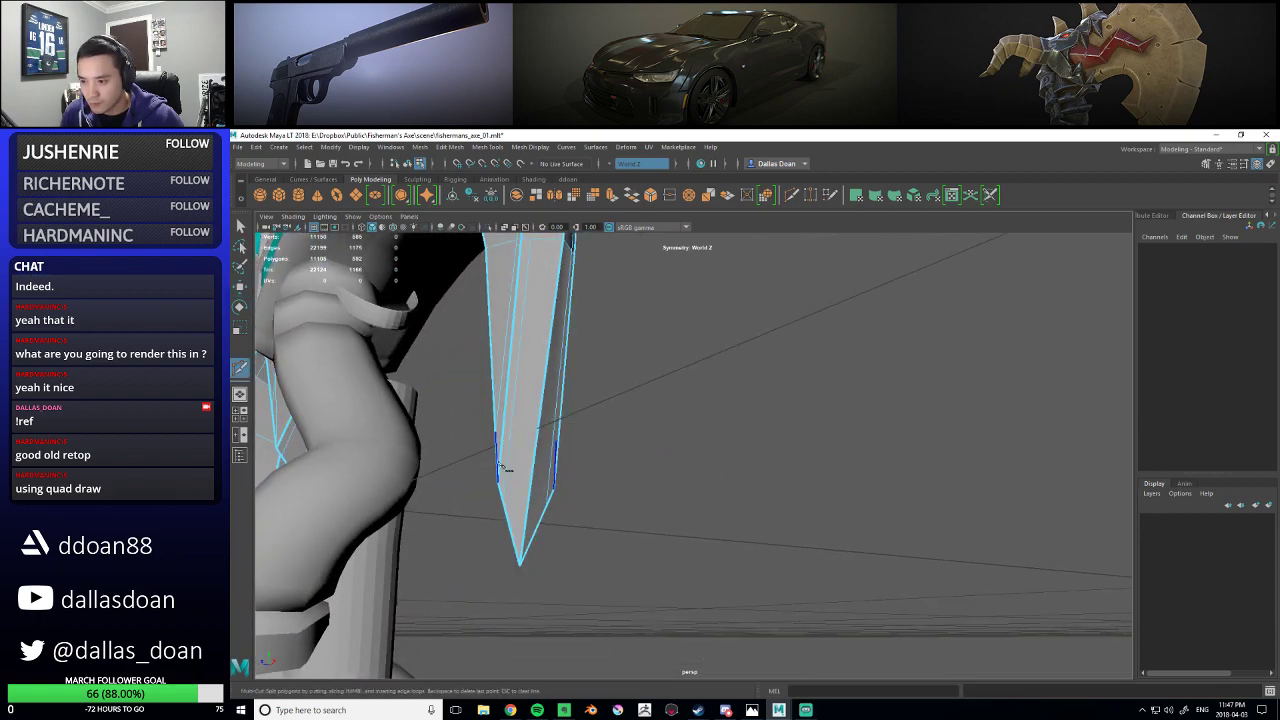
click(531, 513)
right_click(533, 514)
- Select the vertices near the narrower blade's tip and connect the inner face's edges with another cut
scroll(560, 513, down, 4)
alt+drag(612, 512, 560, 476)
scroll(702, 514, up, 4)
key(w)
right_drag(560, 476, 519, 413)
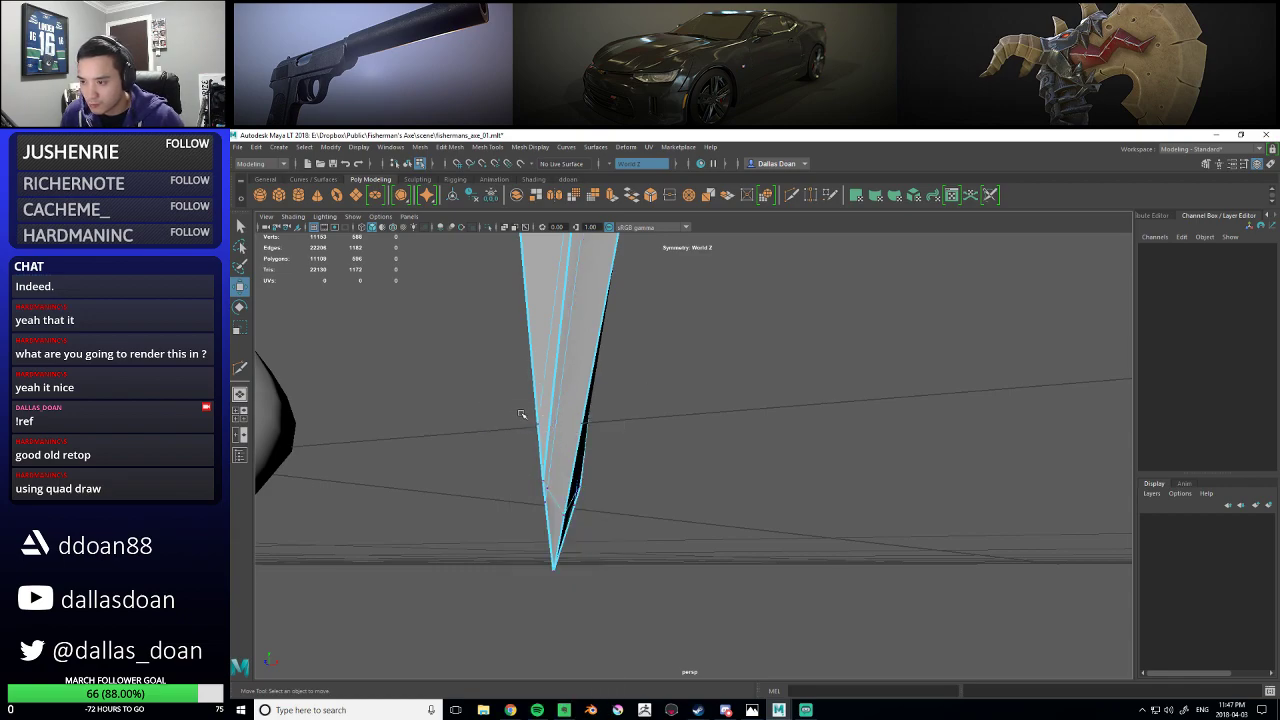
click(566, 513)
alt+drag(568, 514, 651, 502)
shift+right_drag(527, 477, 577, 530)
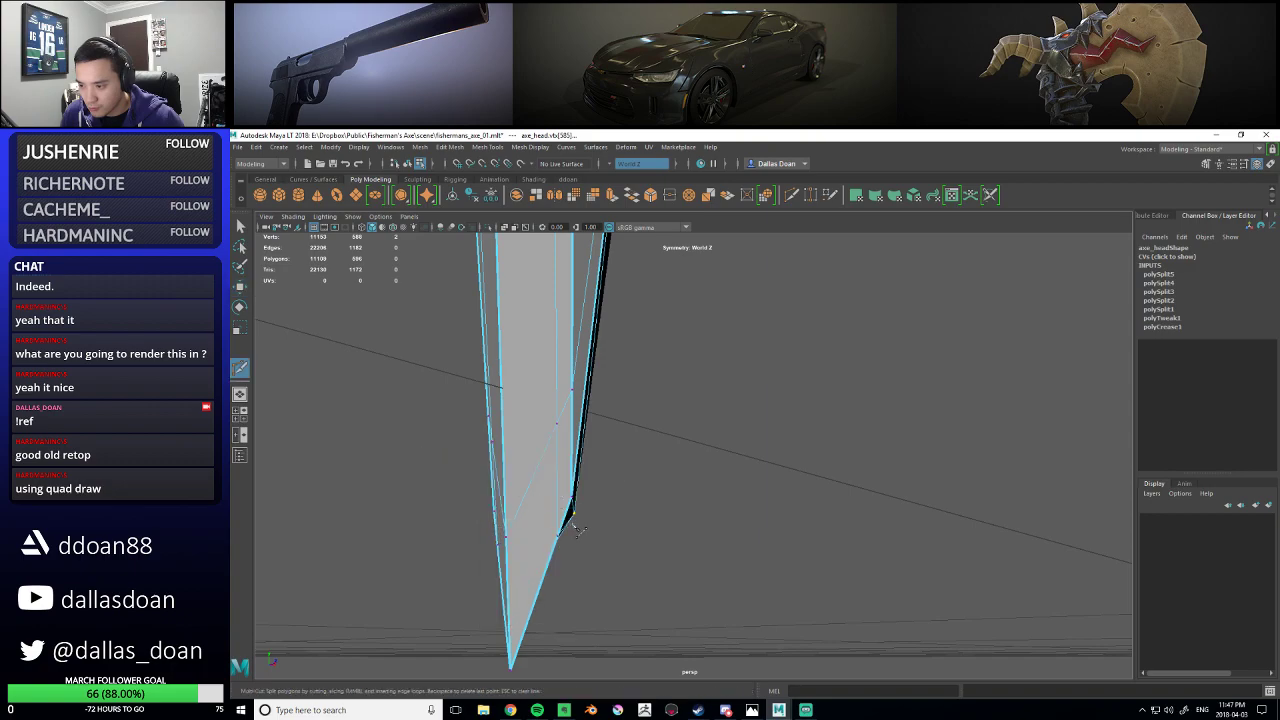
click(508, 535)
right_click(645, 557)
- Cut a support edge around the narrower blade just above its pointed tip
scroll(648, 556, down, 5)
alt+drag(648, 556, 607, 503)
scroll(638, 552, up, 5)
shift+right_drag(607, 503, 577, 545)
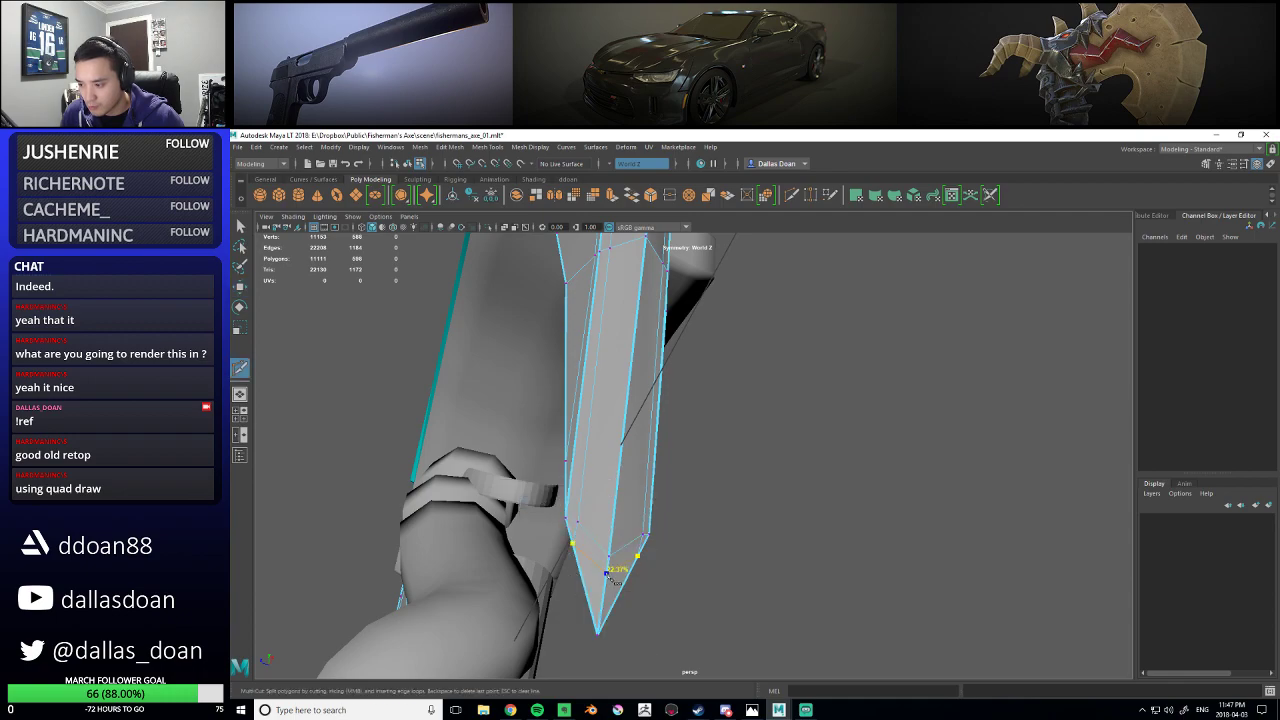
alt+drag(757, 587, 711, 492)
- Smooth-preview the axe head in object mode and check the narrower blade's tip and bevel
key(3)
scroll(705, 512, up, 5)
scroll(706, 498, down, 5)
right_drag(689, 408, 671, 483)
alt+drag(690, 470, 706, 497)
scroll(706, 480, down, 5)
alt+middle_drag(706, 469, 720, 525)
alt+drag(720, 525, 676, 520)
scroll(708, 500, up, 3)
click(726, 481)
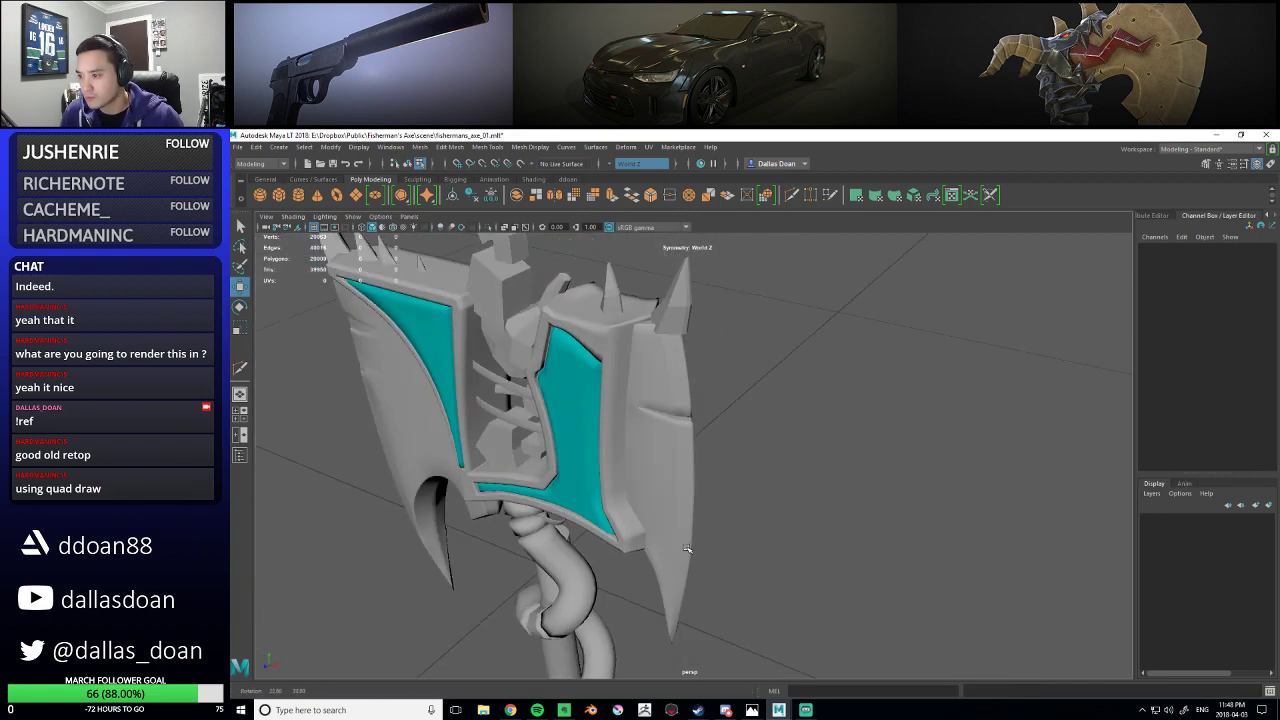
- Examine the narrower blade's upper notch and the spacing of the support loops beside its bevel
alt+right_drag(640, 490, 697, 452)
alt+drag(697, 452, 714, 466)
right_drag(714, 468, 695, 475)
alt+drag(697, 475, 729, 458)
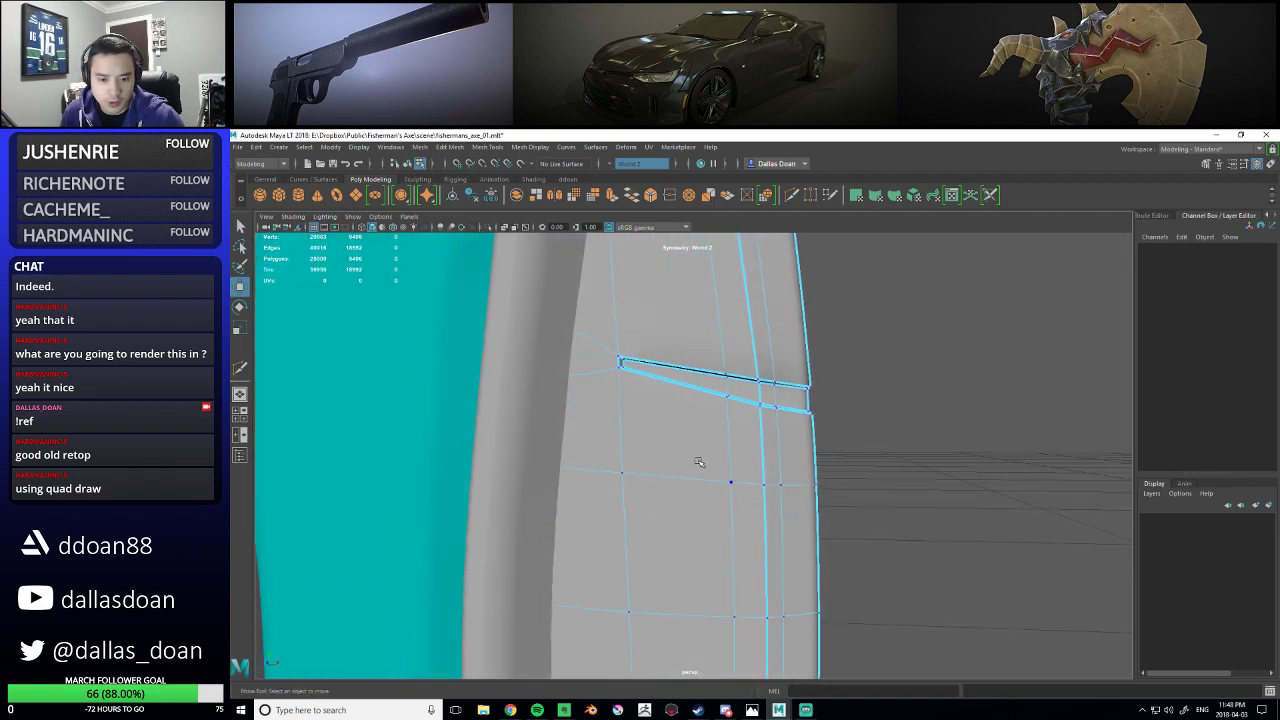
alt+right_drag(705, 460, 612, 462)
alt+drag(612, 462, 640, 478)
alt+right_drag(640, 478, 718, 434)
alt+drag(718, 434, 723, 440)
mouse_move(733, 370)
alt+right_down()
mouse_move(655, 395)
mouse_move(716, 378)
alt+right_up()
alt+right_drag(716, 382, 764, 392)
alt+drag(764, 392, 742, 366)
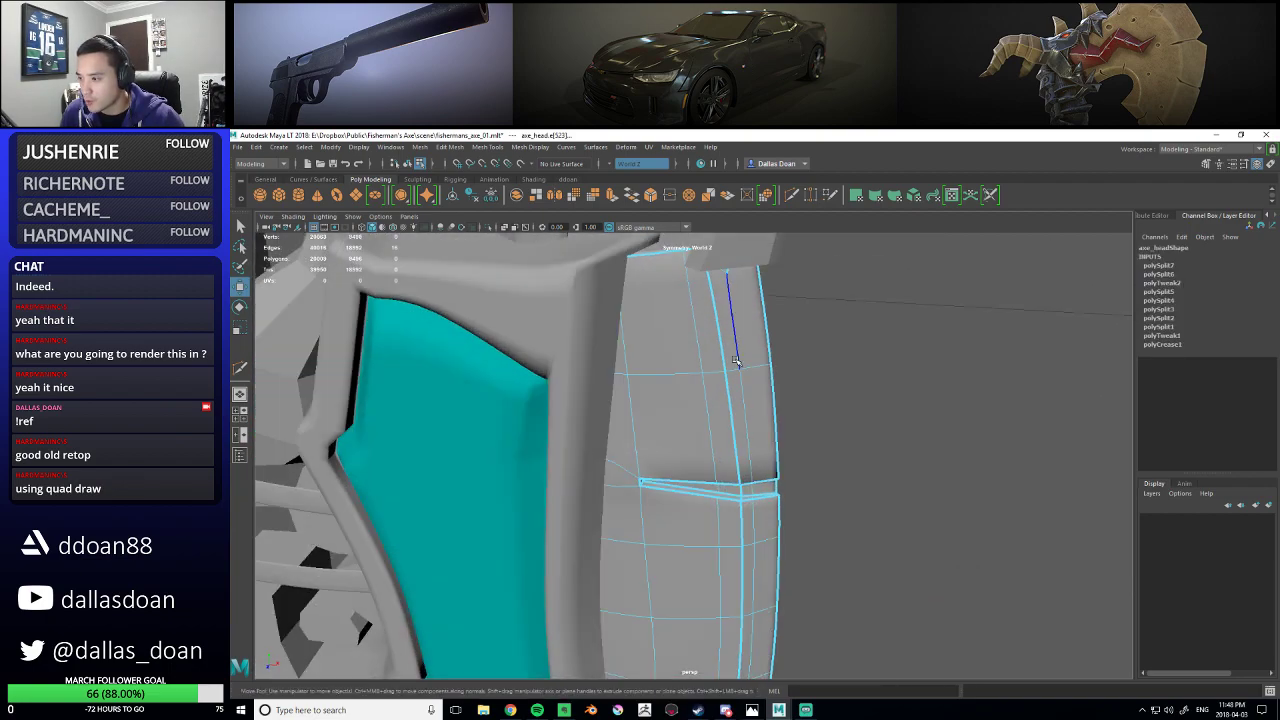
alt+right_drag(738, 403, 749, 463)
alt+middle_drag(749, 463, 751, 345)
alt+drag(751, 345, 759, 441)
- Select the support loop on the inner side of the narrower blade's bevel and nudge it slightly
alt+drag(693, 340, 704, 514)
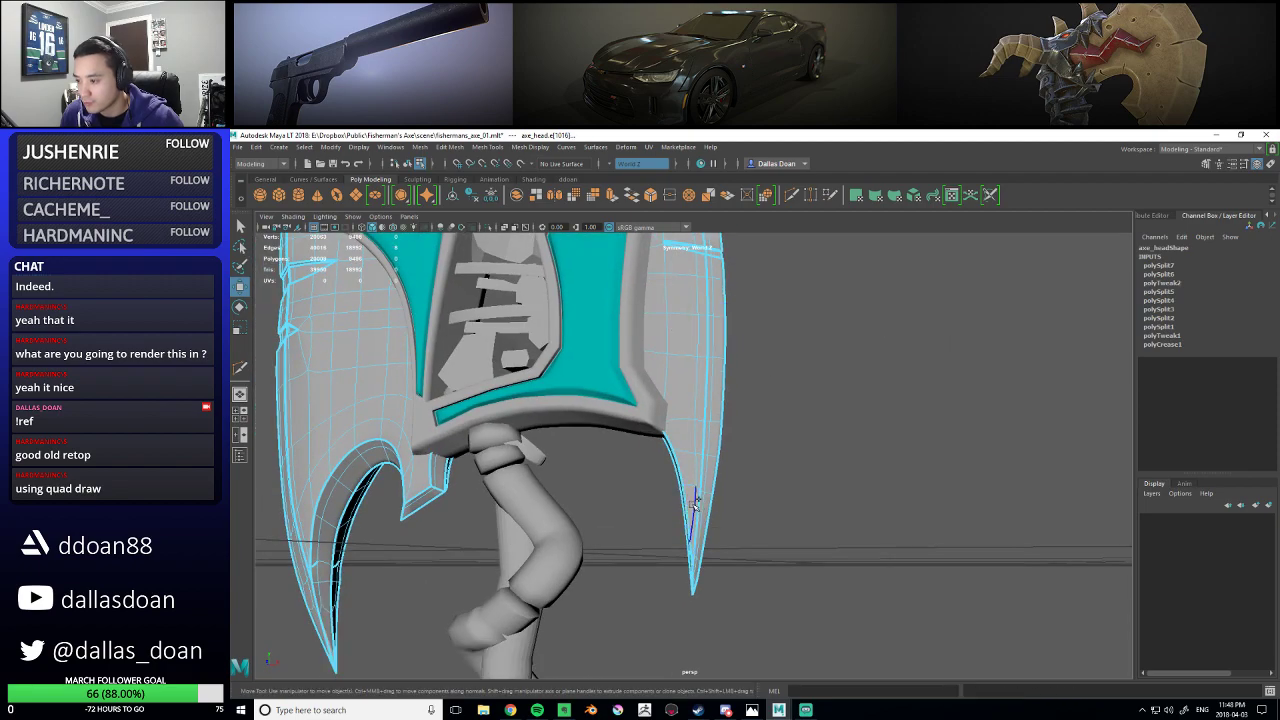
double_click(695, 504)
alt+drag(716, 440, 731, 463)
drag(742, 368, 745, 368)
- Check the support loop's vertices near the narrower blade's lower end, and return to object mode
right_drag(687, 407, 642, 409)
click(716, 506)
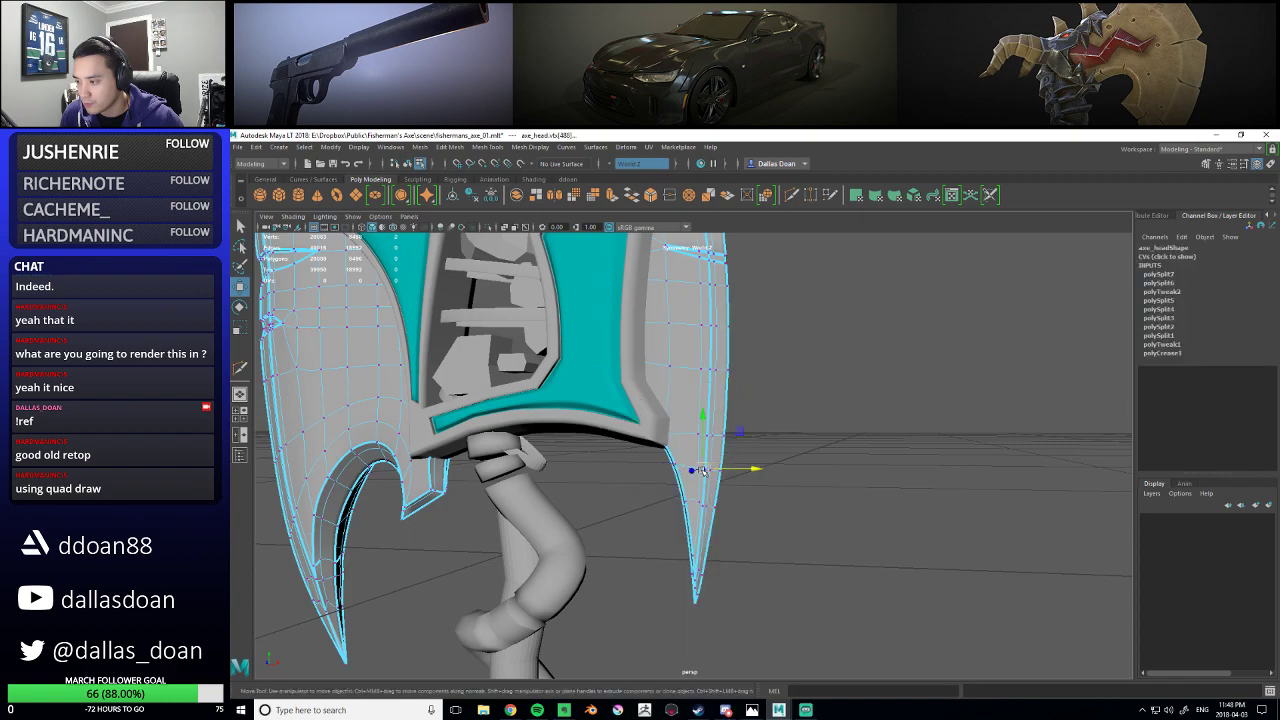
scroll(700, 470, up, 5)
click(706, 414)
key(ctrl+z)
click(771, 458)
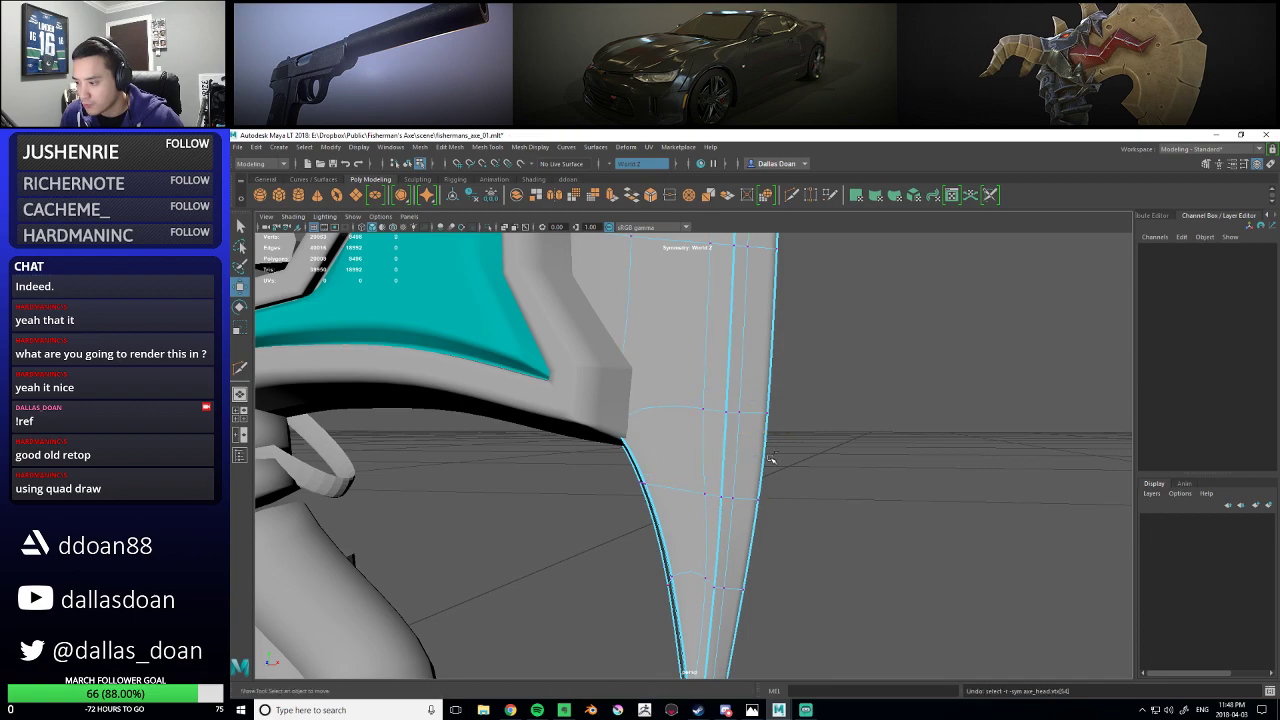
alt+right_drag(771, 458, 726, 457)
alt+drag(726, 457, 712, 475)
right_drag(708, 387, 704, 458)
alt+drag(712, 462, 728, 440)
right_drag(723, 406, 725, 475)
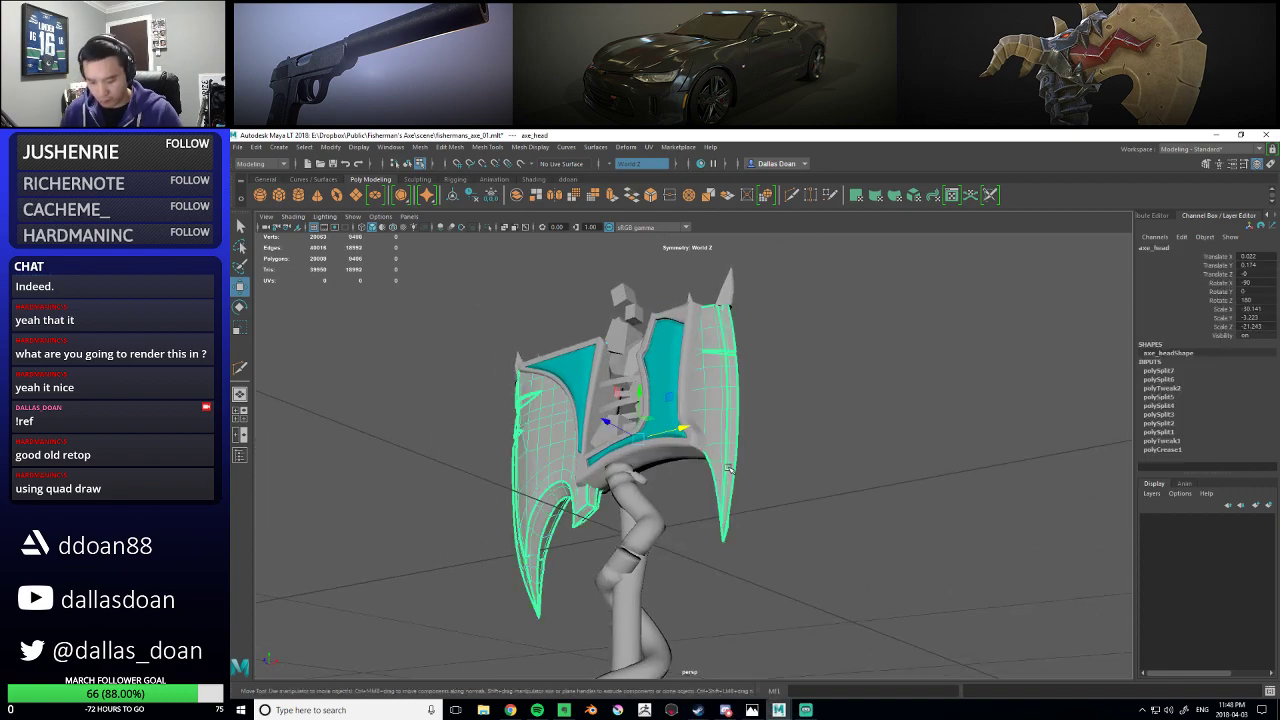
- Insert a support edge loop along the narrower blade's thin outer cutting edge, and return to object mode
click(779, 569)
alt+drag(781, 571, 774, 491)
right_drag(774, 491, 746, 489)
alt+drag(746, 489, 736, 408)
shift+right_drag(736, 408, 700, 410)
alt+drag(732, 412, 742, 352)
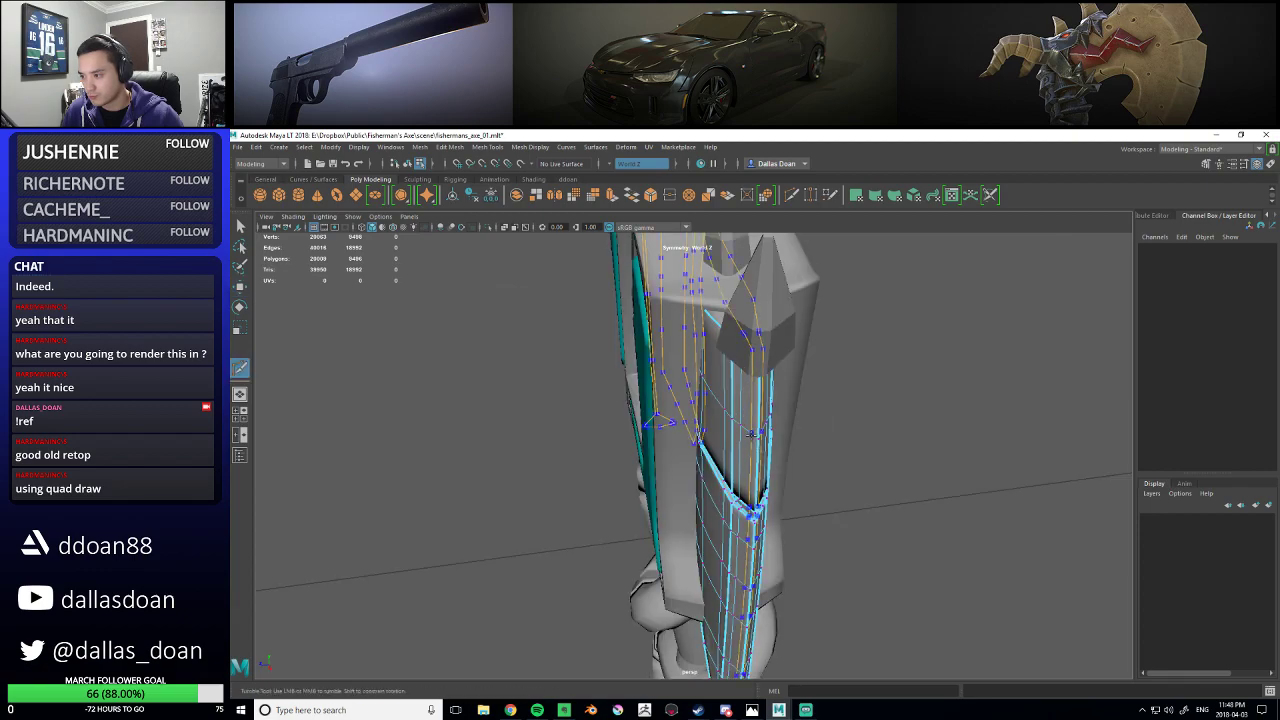
alt+drag(754, 438, 785, 470)
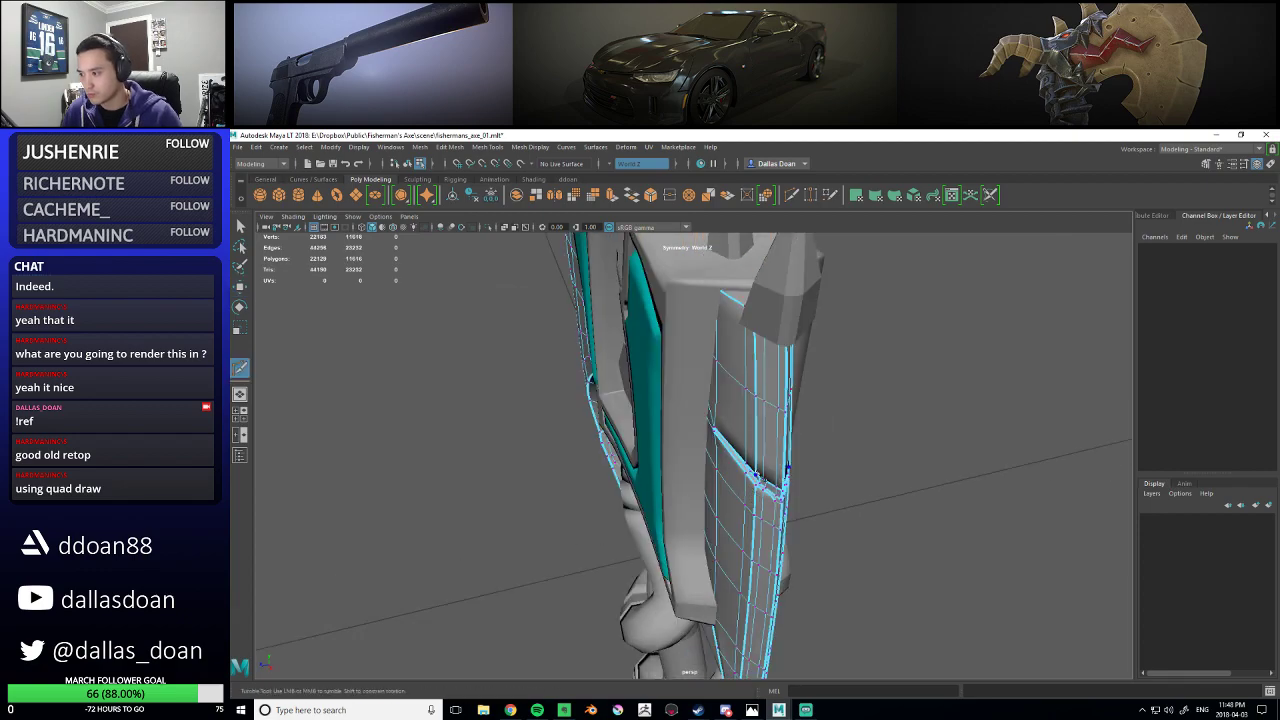
right_drag(765, 407, 746, 490)
click(748, 476)
alt+drag(686, 457, 690, 493)
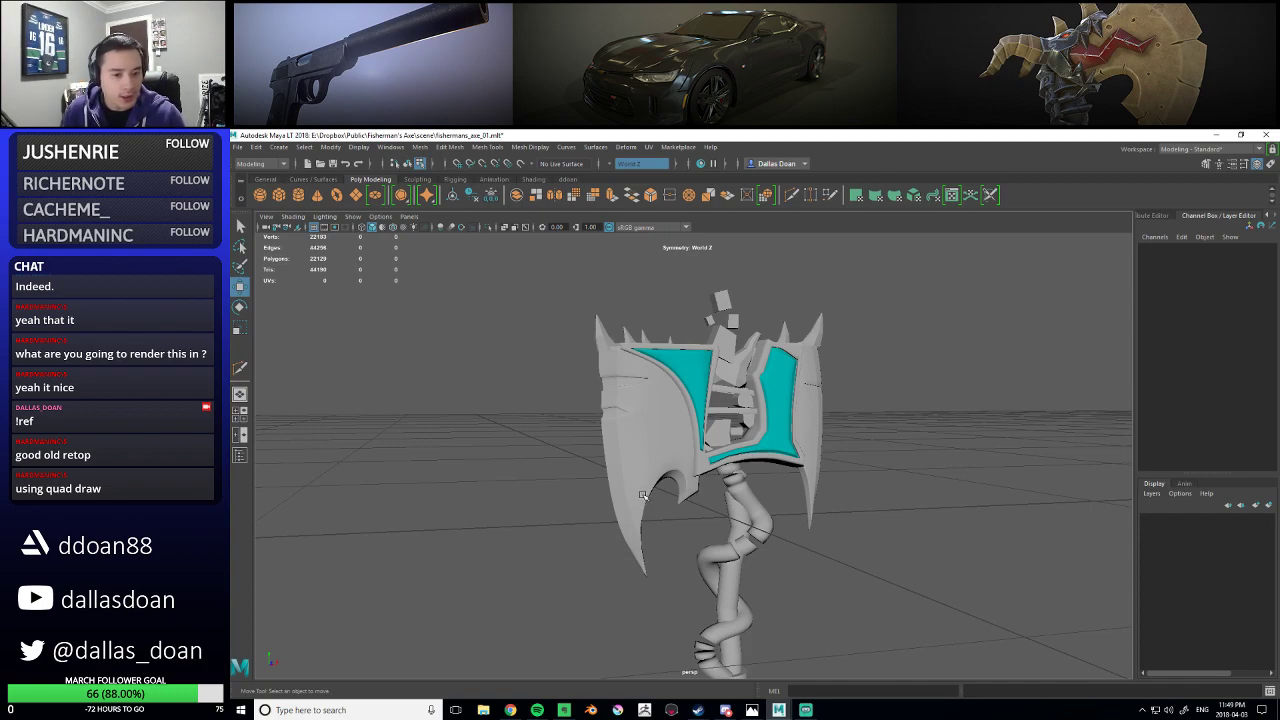
- Select the edge loop along the narrower blade's underside, beside the handle guard
alt+drag(644, 496, 844, 470)
alt+drag(837, 520, 813, 407)
alt+drag(809, 526, 705, 450)
right_drag(705, 400, 665, 400)
scroll(720, 430, up, 5)
alt+drag(720, 470, 680, 410)
scroll(764, 450, up, 5)
right_drag(634, 397, 632, 365)
double_click(623, 391)
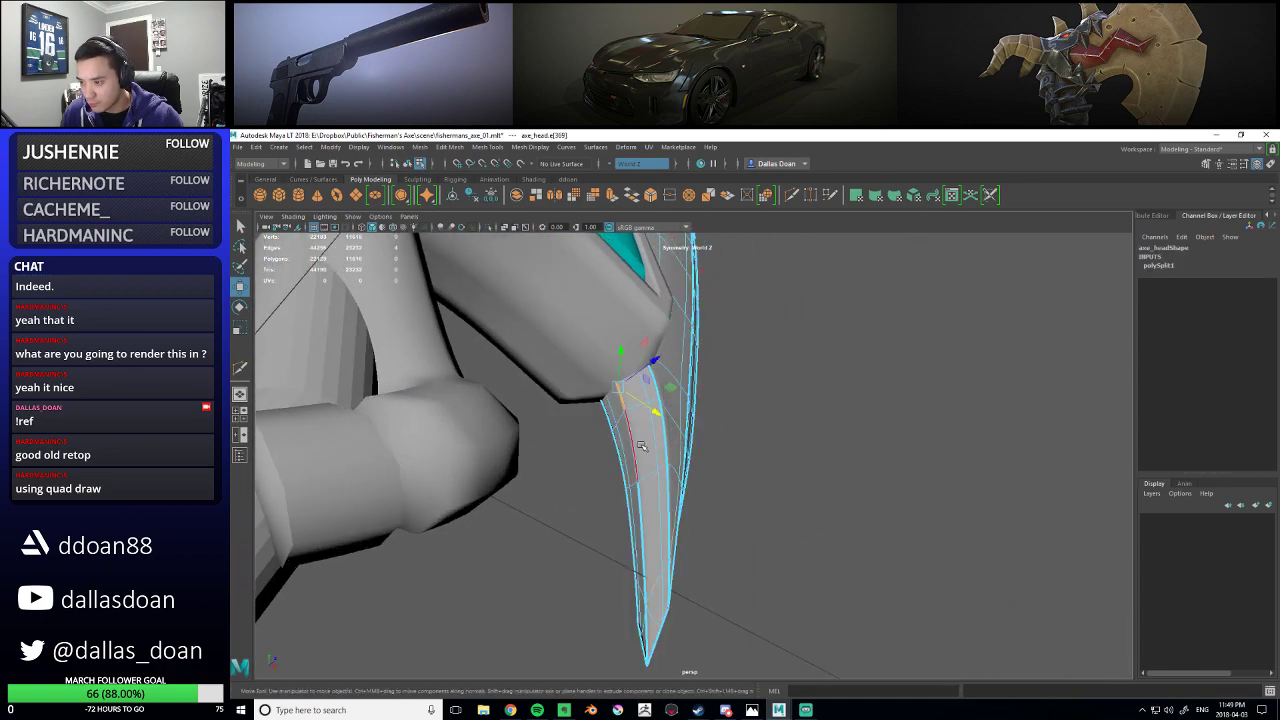
- Isolate the axe head and select the edges running along the underside where the narrower blade curves down
key(F8)
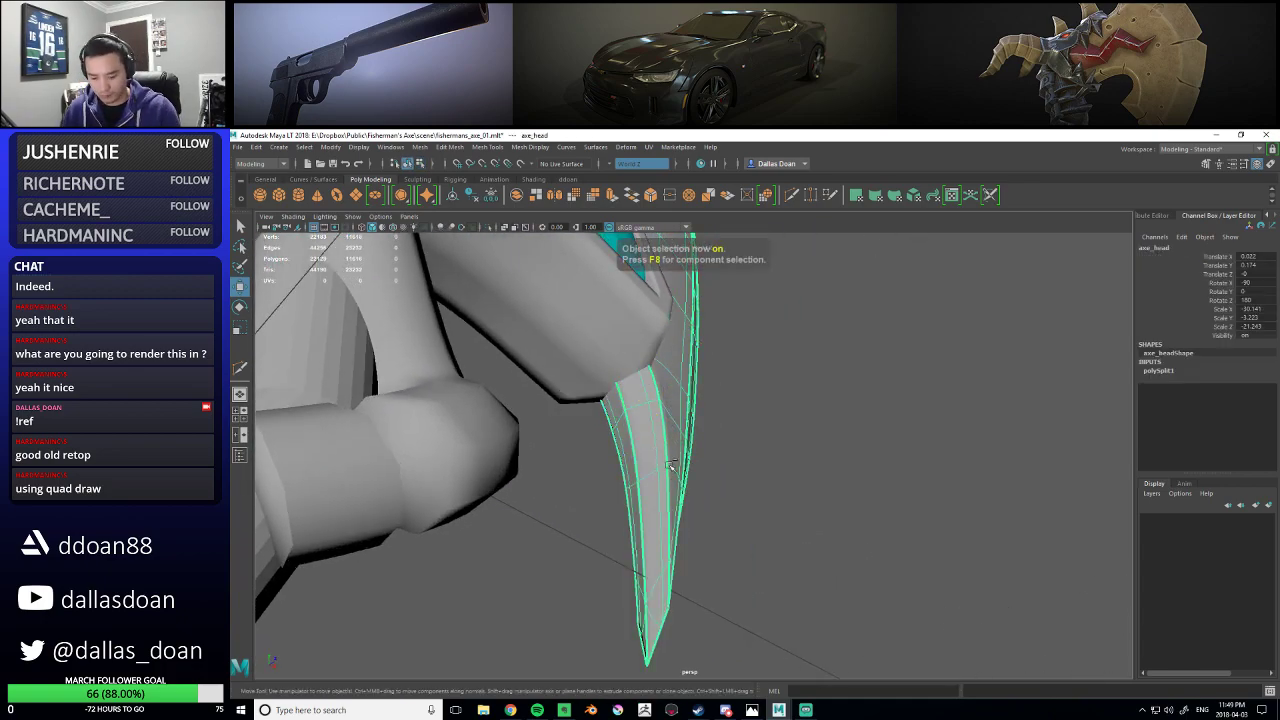
key(ctrl+1)
alt+drag(683, 523, 706, 407)
scroll(697, 460, down, 3)
scroll(695, 450, up, 3)
right_drag(706, 407, 722, 430)
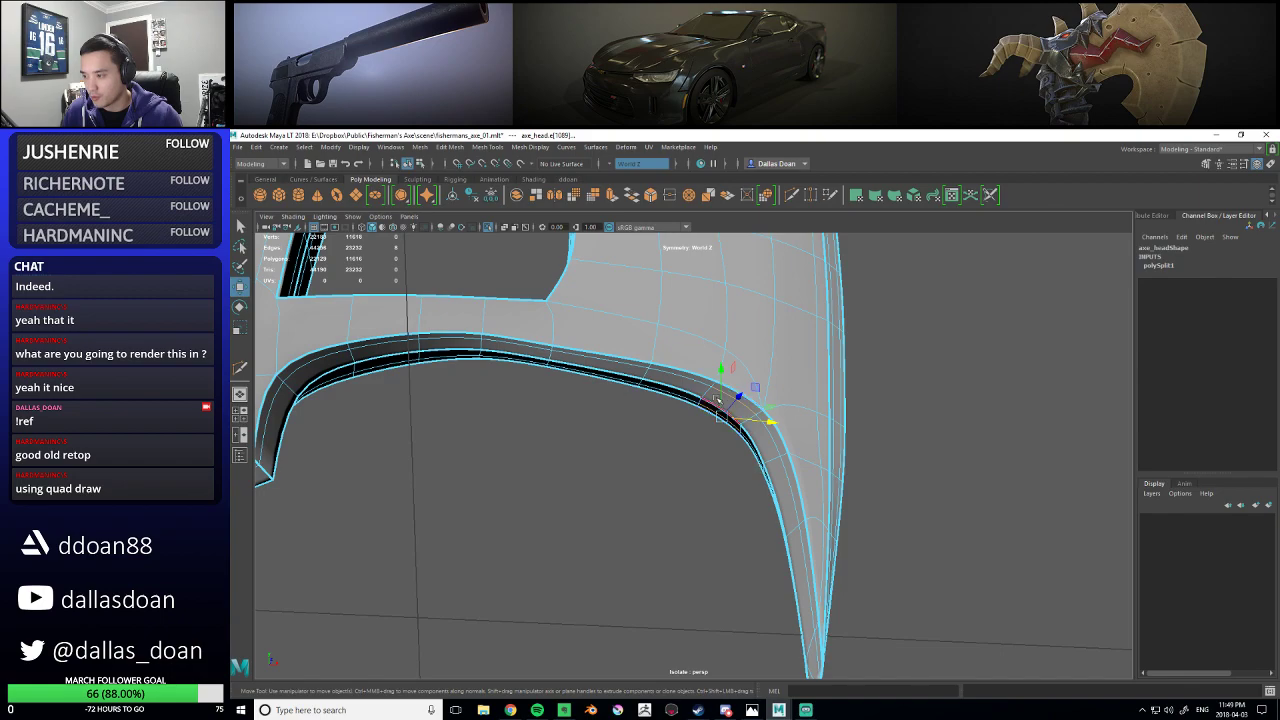
- Select and examine the edges at the narrower blade's lower tip, and show the rest of the axe again
alt+drag(754, 500, 764, 456)
click(757, 521)
key(f)
scroll(794, 526, down, 5)
alt+drag(797, 528, 745, 488)
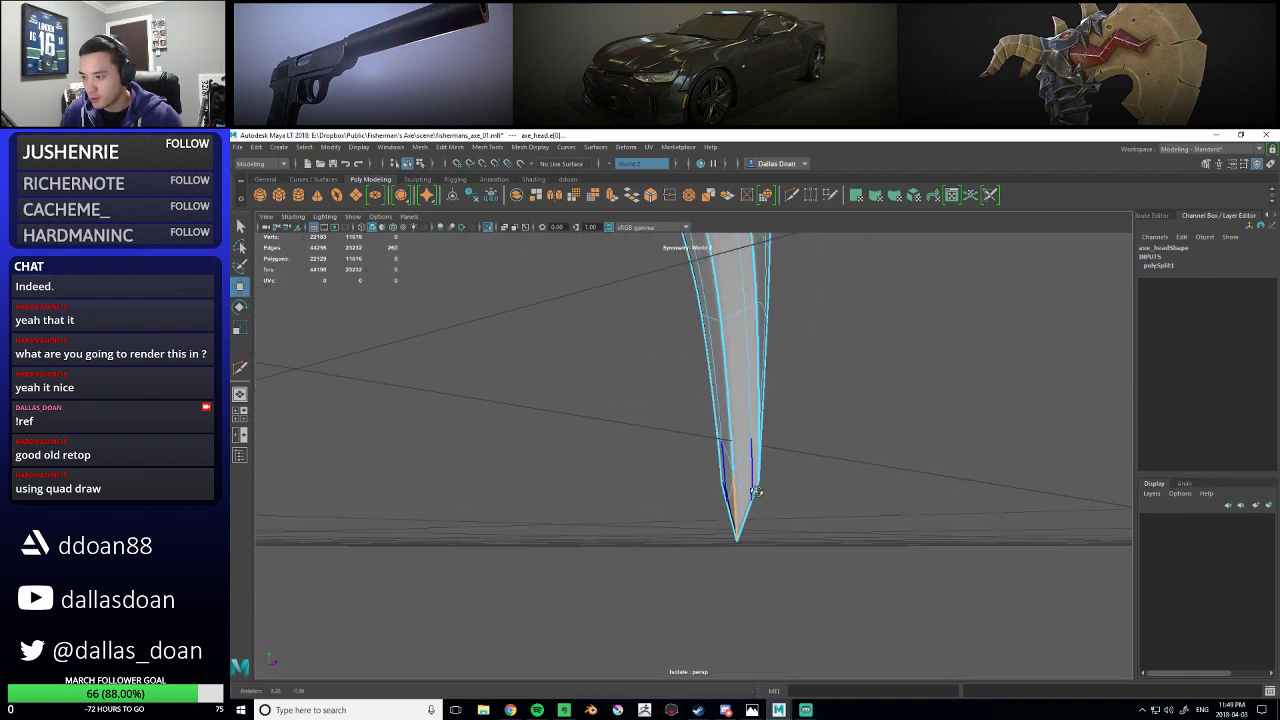
alt+middle_drag(745, 440, 751, 506)
double_click(808, 556)
alt+drag(751, 506, 828, 483)
key(ctrl+z)
alt+drag(855, 600, 772, 567)
drag(741, 489, 712, 528)
key(ctrl+1)
- Select the vertex on the bevel corner just above the narrower blade's lower tip and reposition it
right_drag(722, 396, 719, 461)
alt+drag(719, 461, 613, 463)
click(669, 467)
alt+drag(488, 453, 649, 471)
right_drag(709, 408, 673, 404)
alt+drag(711, 508, 648, 481)
click(607, 527)
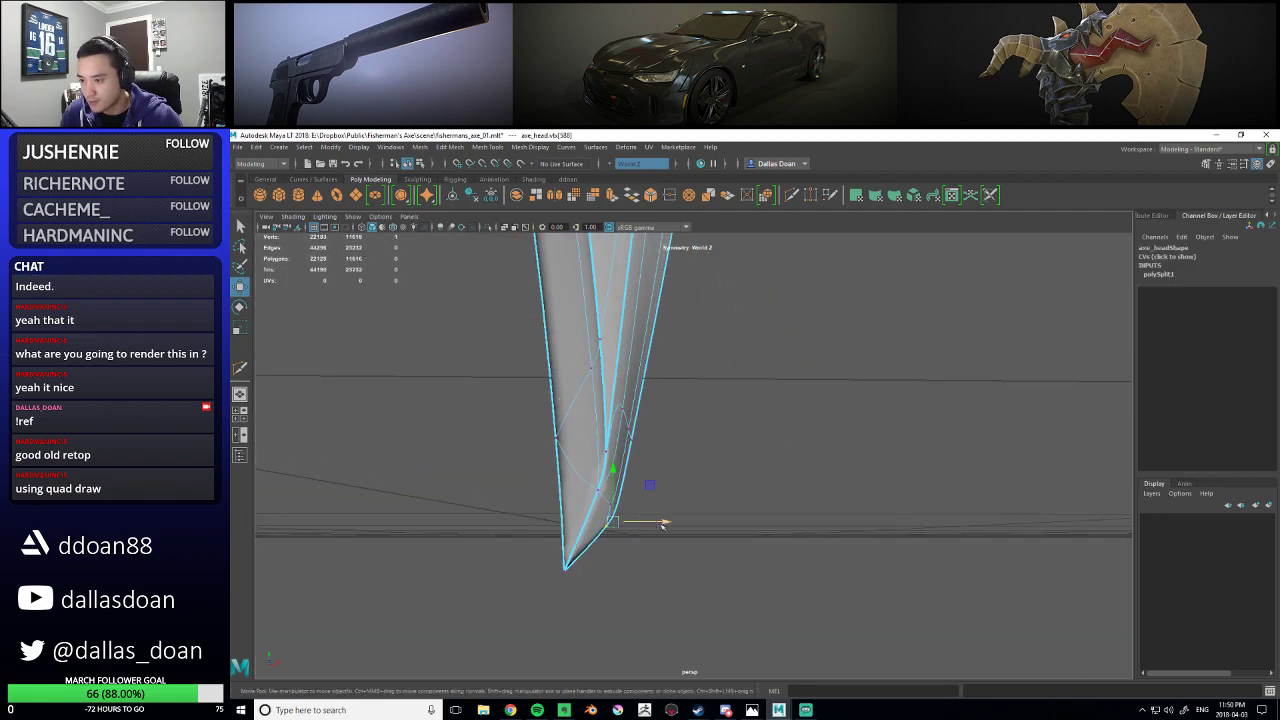
drag(613, 480, 549, 470)
- Cut an extra edge across the bevel corner at the narrower blade's lower tip with Multi-Cut
alt+right_drag(515, 471, 529, 480)
alt+middle_drag(529, 480, 746, 583)
shift+right_drag(623, 441, 572, 440)
alt+drag(575, 444, 598, 452)
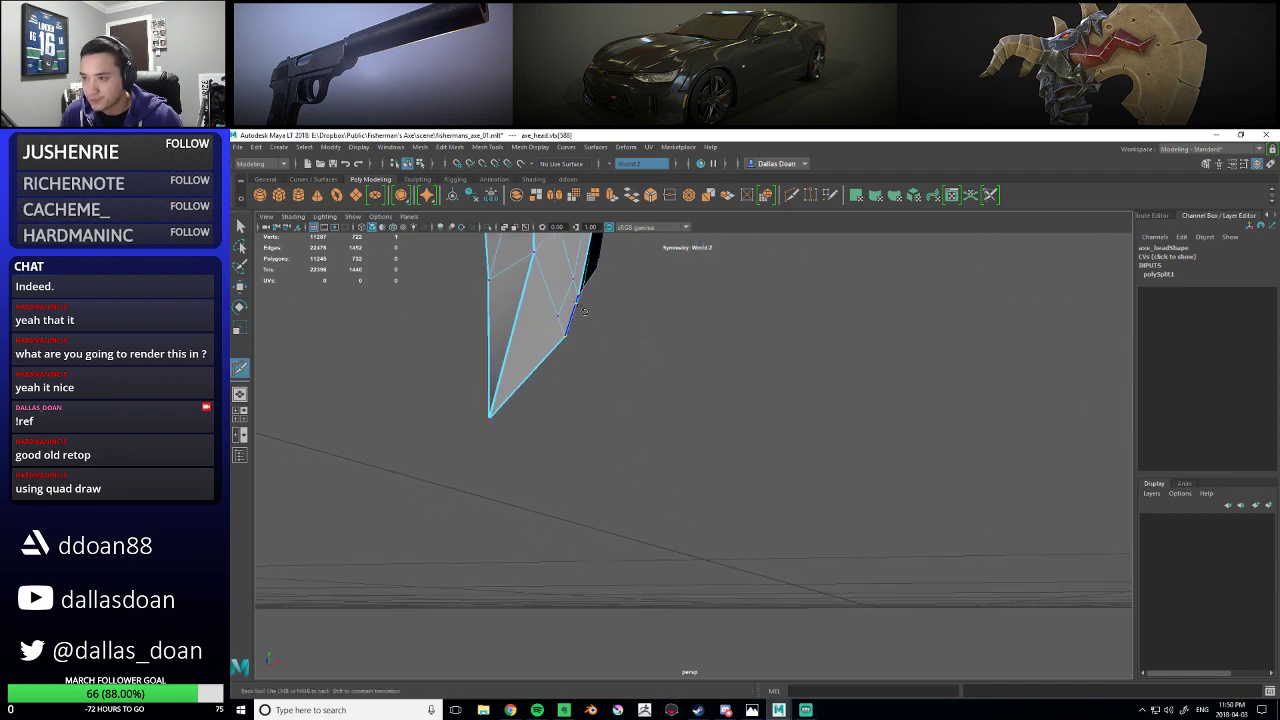
right_click(615, 436)
scroll(616, 437, down, 6)
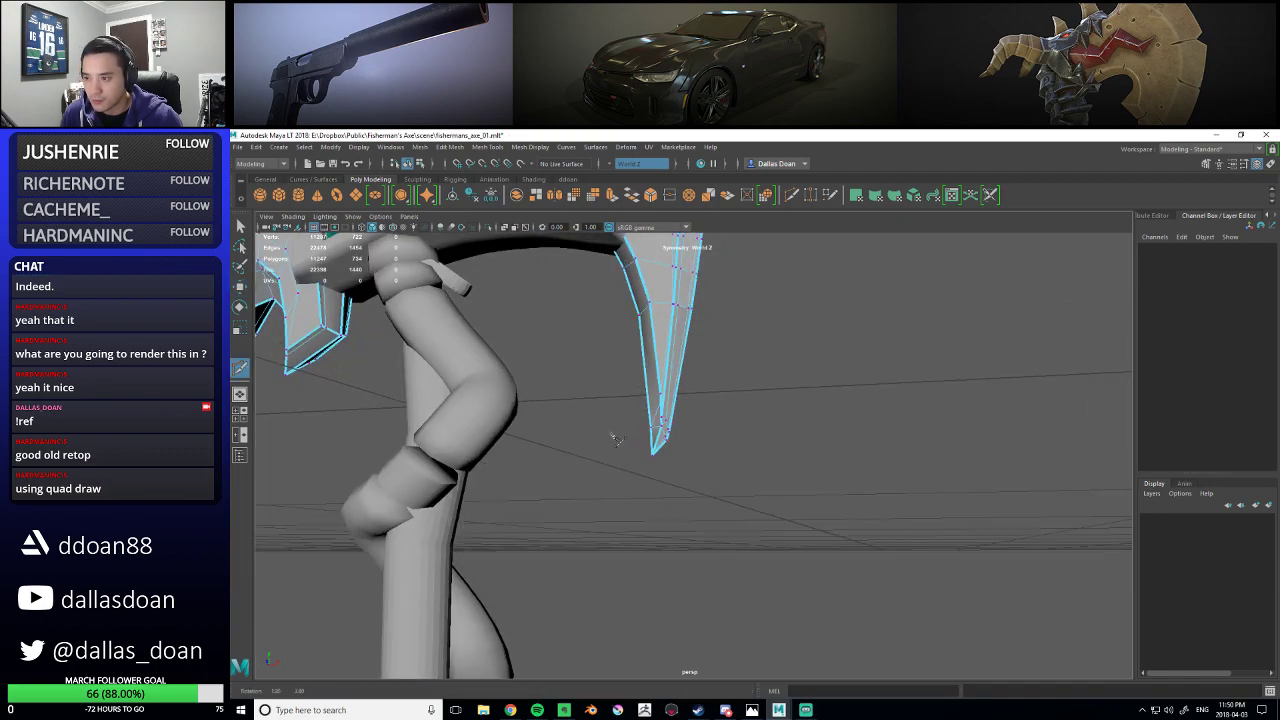
- Preview the narrower blade's lower tip smoothed, and return to object mode
alt+drag(616, 437, 628, 483)
key(3)
scroll(686, 499, up, 3)
scroll(623, 474, up, 3)
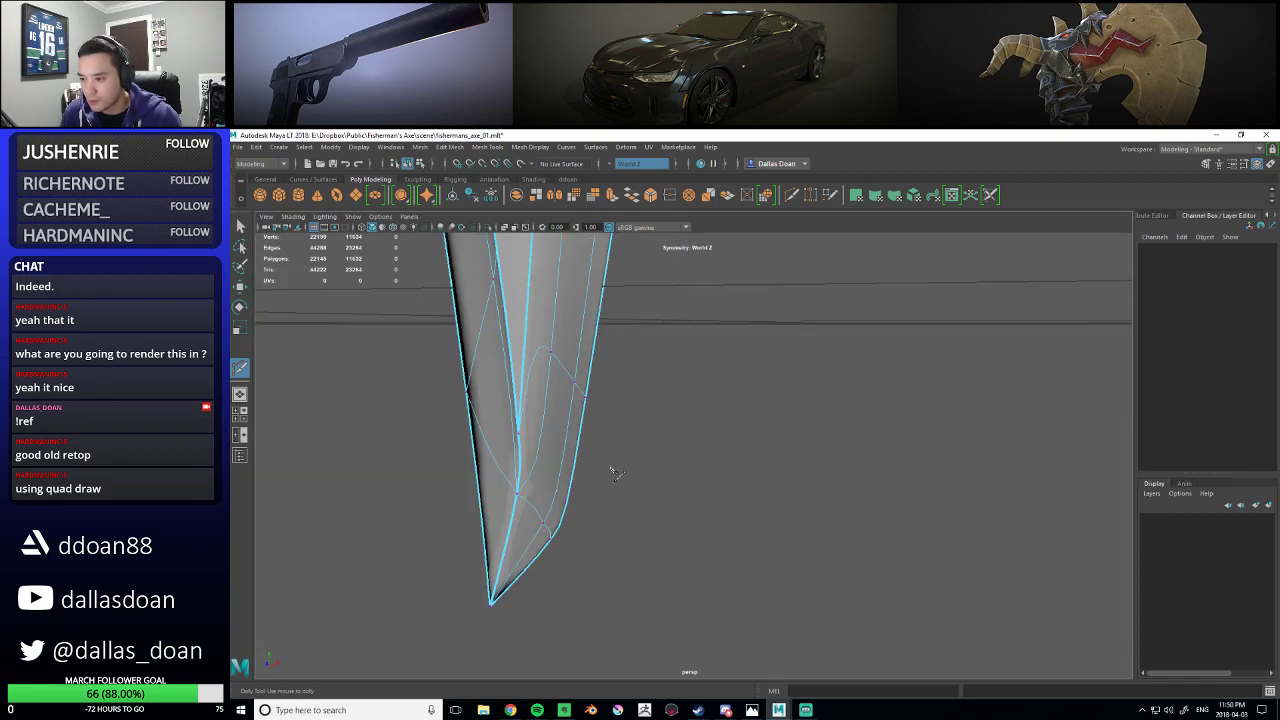
right_drag(580, 408, 633, 392)
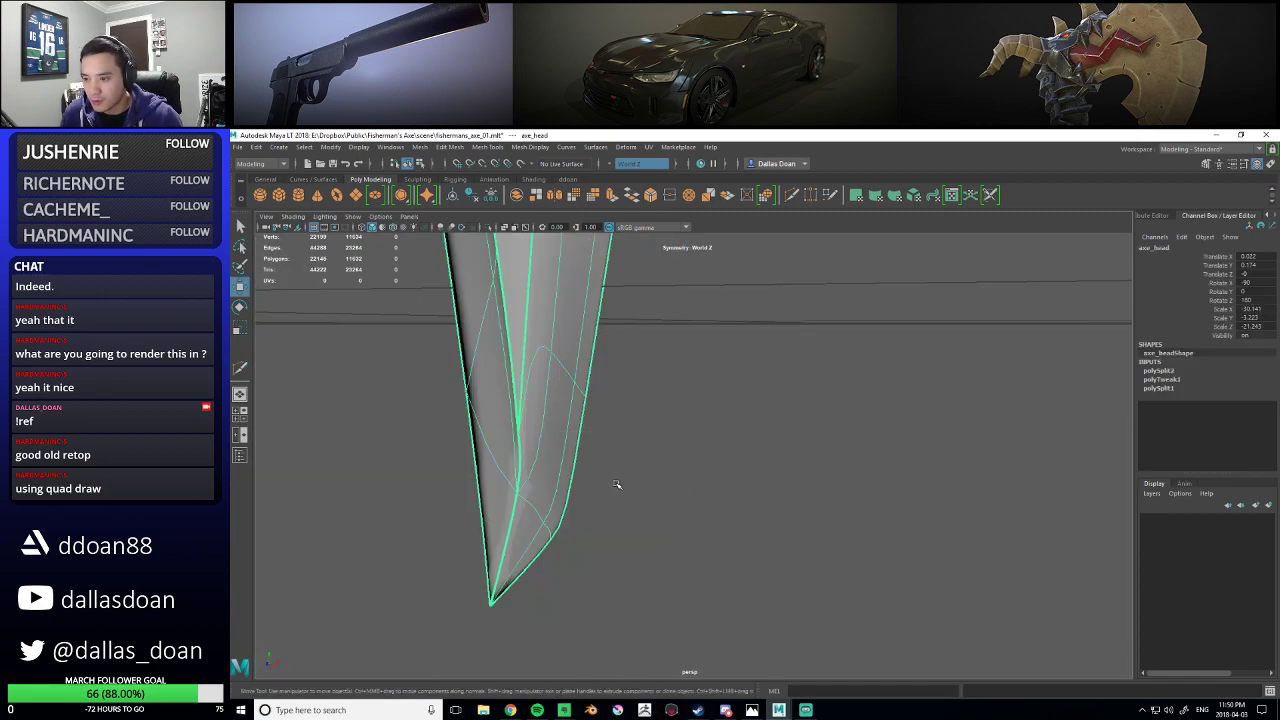
- Examine how the narrower blade's tip and inner curve look from a distance, with the axe head selected and deselected
scroll(616, 484, down, 8)
click(703, 452)
alt+drag(703, 452, 754, 500)
scroll(686, 427, up, 6)
click(687, 447)
scroll(680, 440, down, 5)
click(684, 441)
click(753, 474)
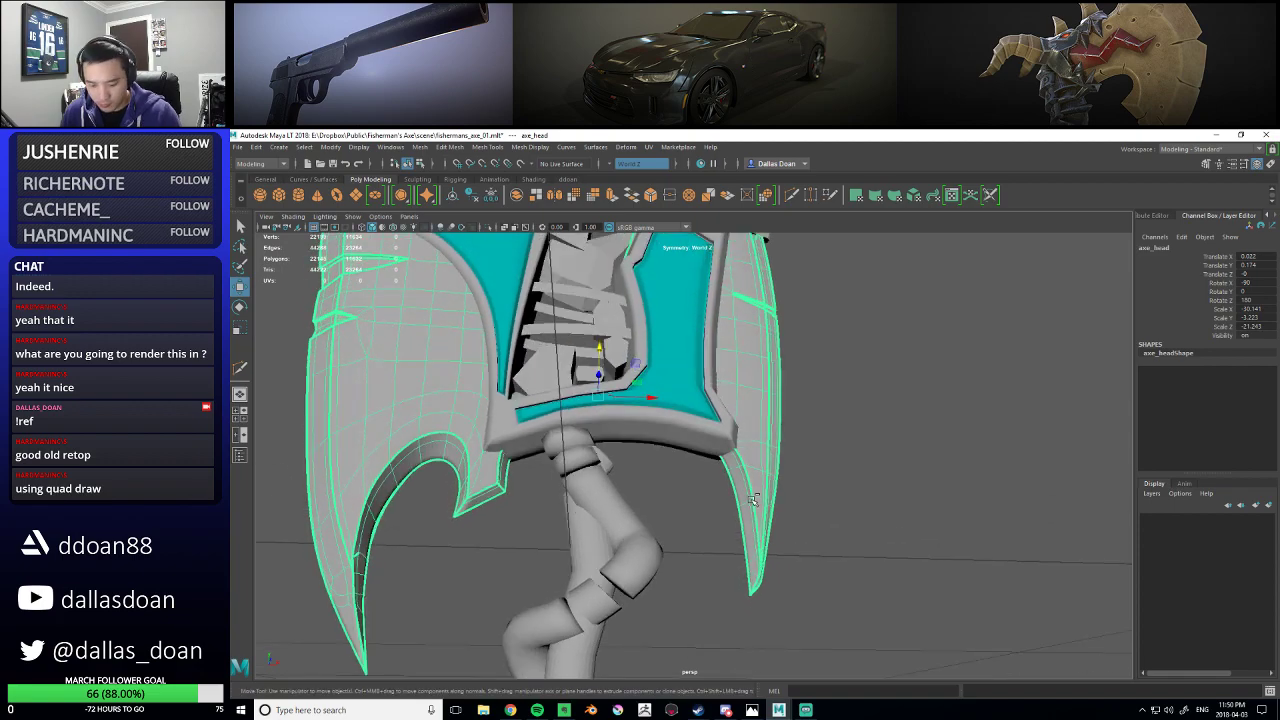
- Isolate the axe head to select the underside edge where the narrower blade curves down, and adjust it beside the guard
key(ctrl+1)
scroll(723, 454, up, 5)
right_drag(688, 378, 687, 346)
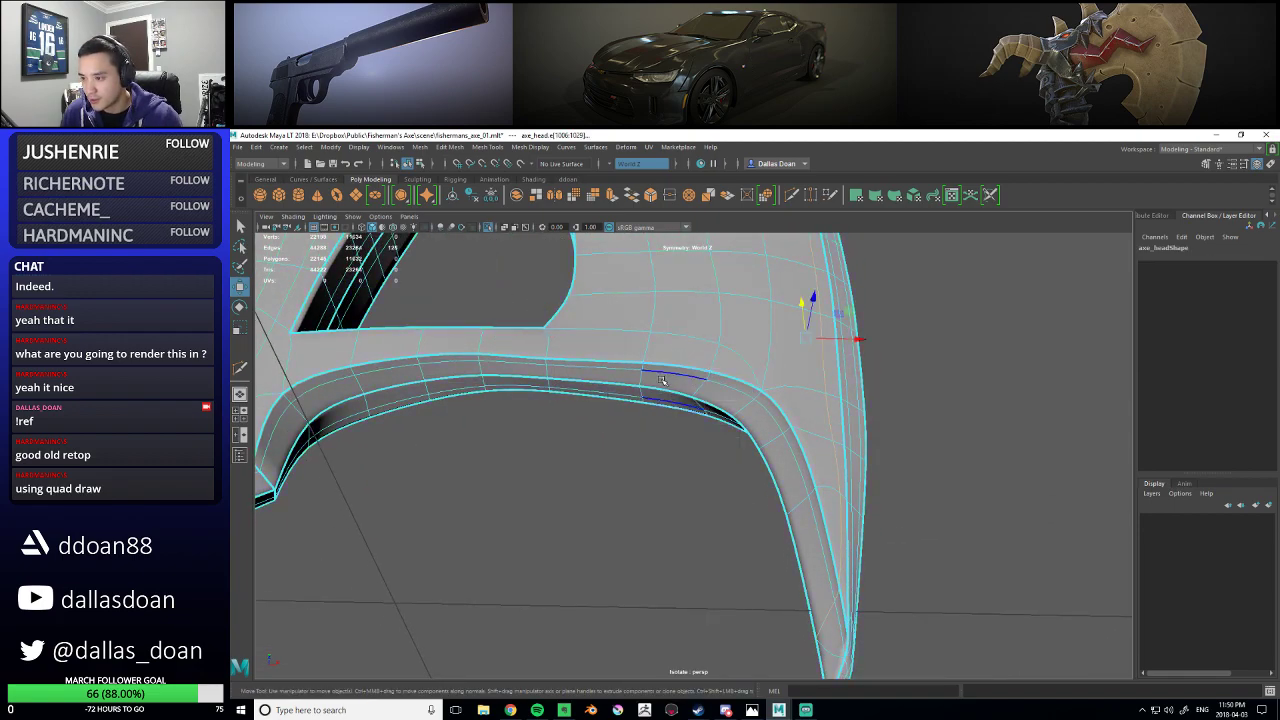
alt+drag(624, 410, 624, 437)
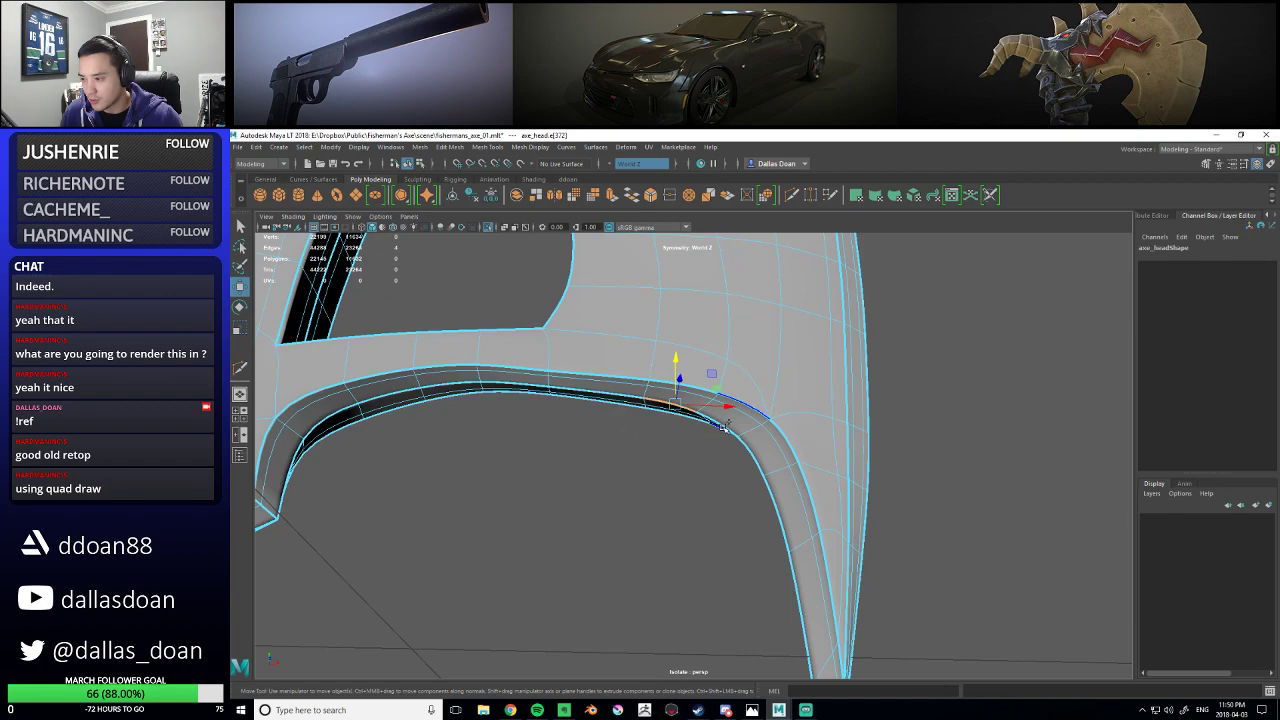
alt+drag(724, 425, 730, 458)
key(ctrl+1)
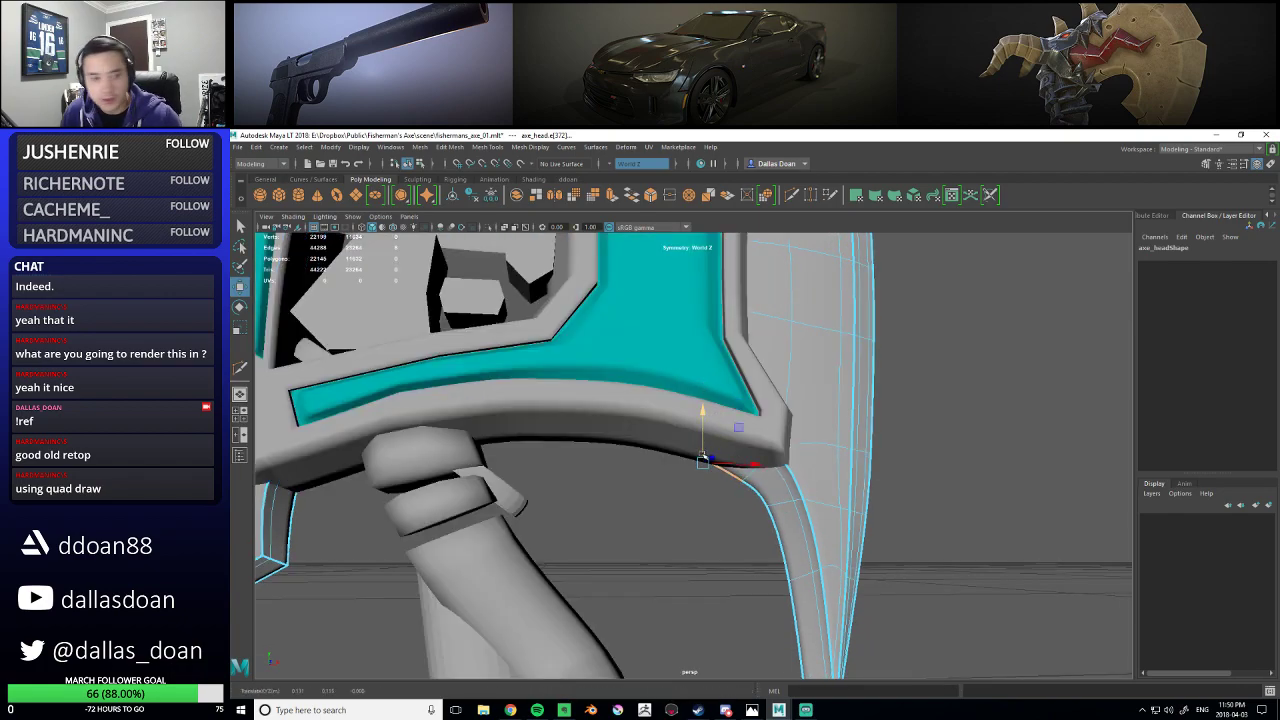
- Adjust the height of the vertices on the narrower blade's inner curve just below the guard corner, and return to object mode
alt+drag(692, 480, 740, 457)
right_drag(747, 410, 687, 414)
click(741, 416)
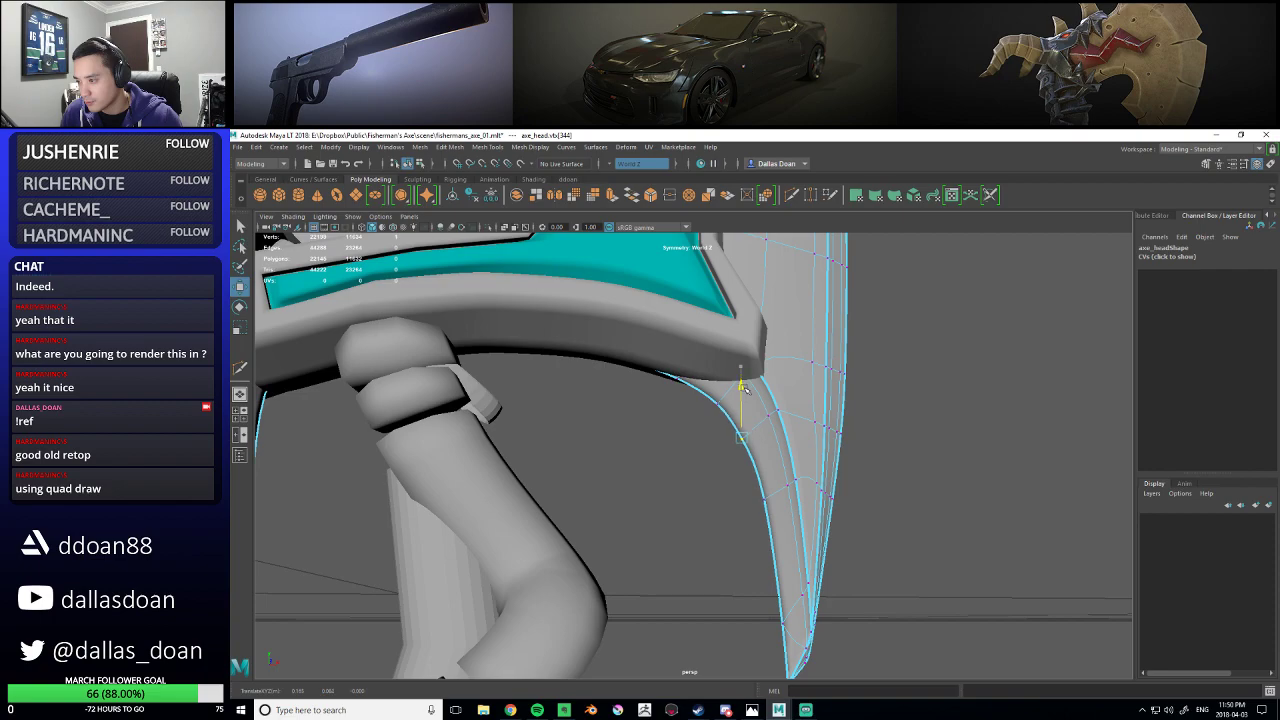
alt+drag(763, 476, 757, 523)
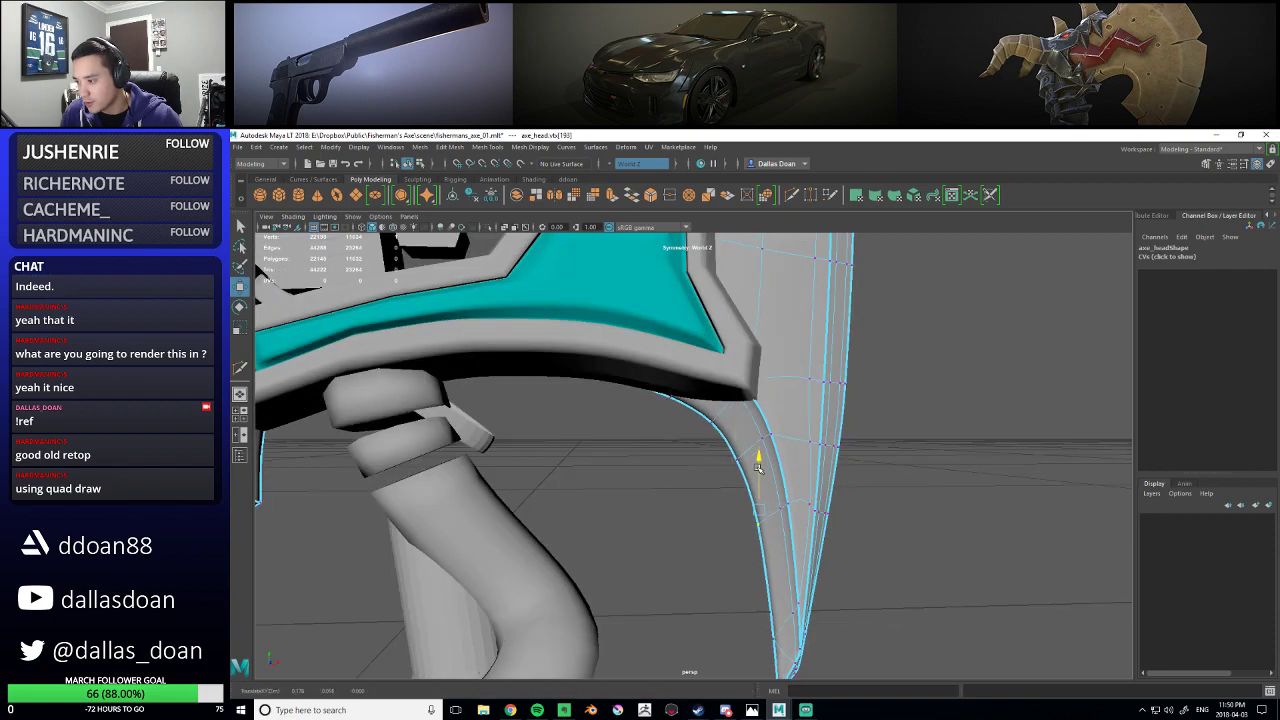
alt+middle_drag(780, 507, 774, 427)
scroll(774, 427, down, 4)
alt+drag(774, 427, 750, 448)
right_drag(750, 449, 733, 449)
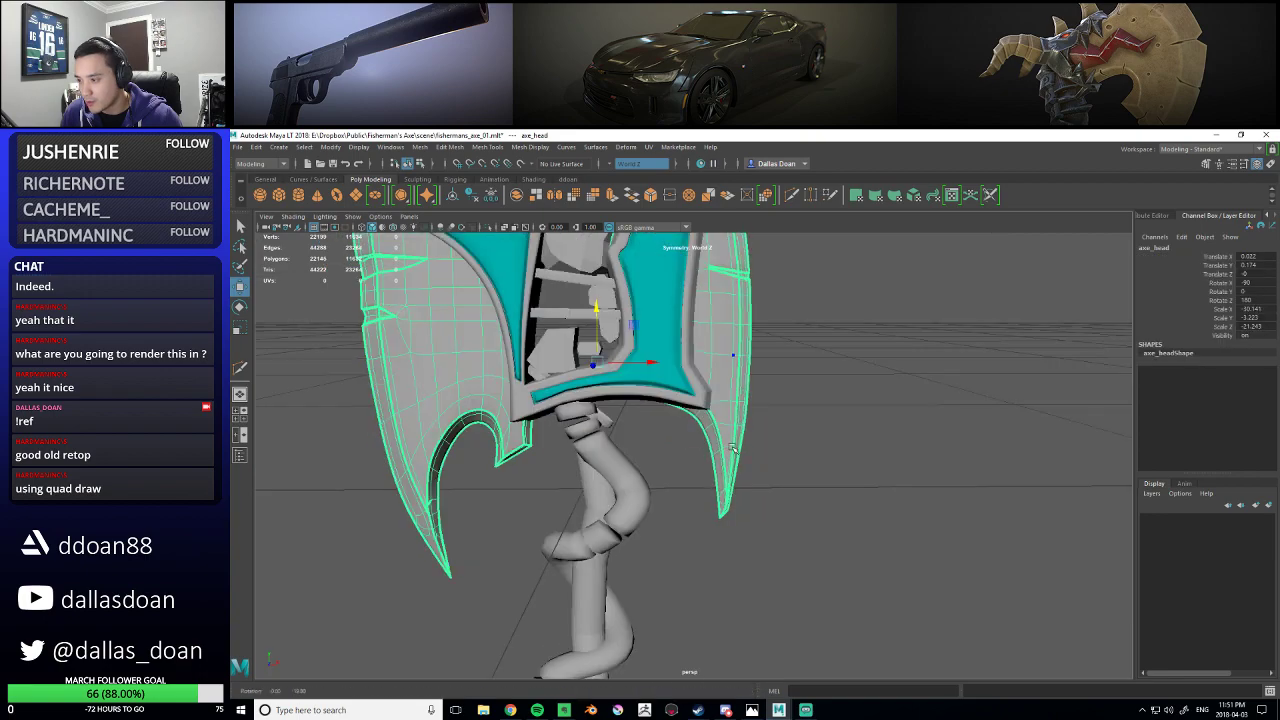
- Examine the silhouette of both blades on the complete axe head
click(812, 434)
alt+drag(806, 449, 774, 410)
scroll(791, 447, down, 3)
click(742, 430)
click(774, 410)
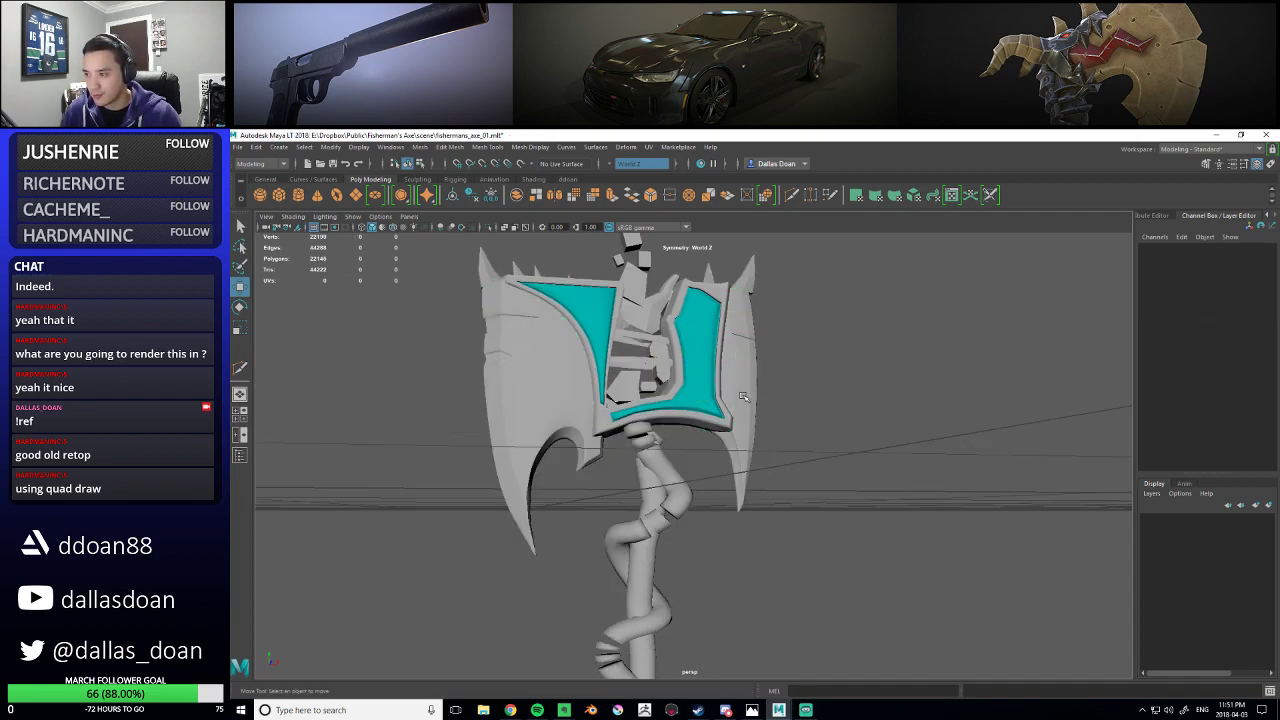
click(743, 398)
alt+drag(766, 443, 733, 437)
click(791, 491)
click(704, 443)
- Check the axe head's face selection along the narrower blade, and return to object mode with nothing selected
right_drag(716, 351, 716, 405)
alt+drag(716, 410, 760, 403)
shift+double_click(736, 553)
alt+drag(736, 553, 645, 622)
drag(663, 537, 748, 458)
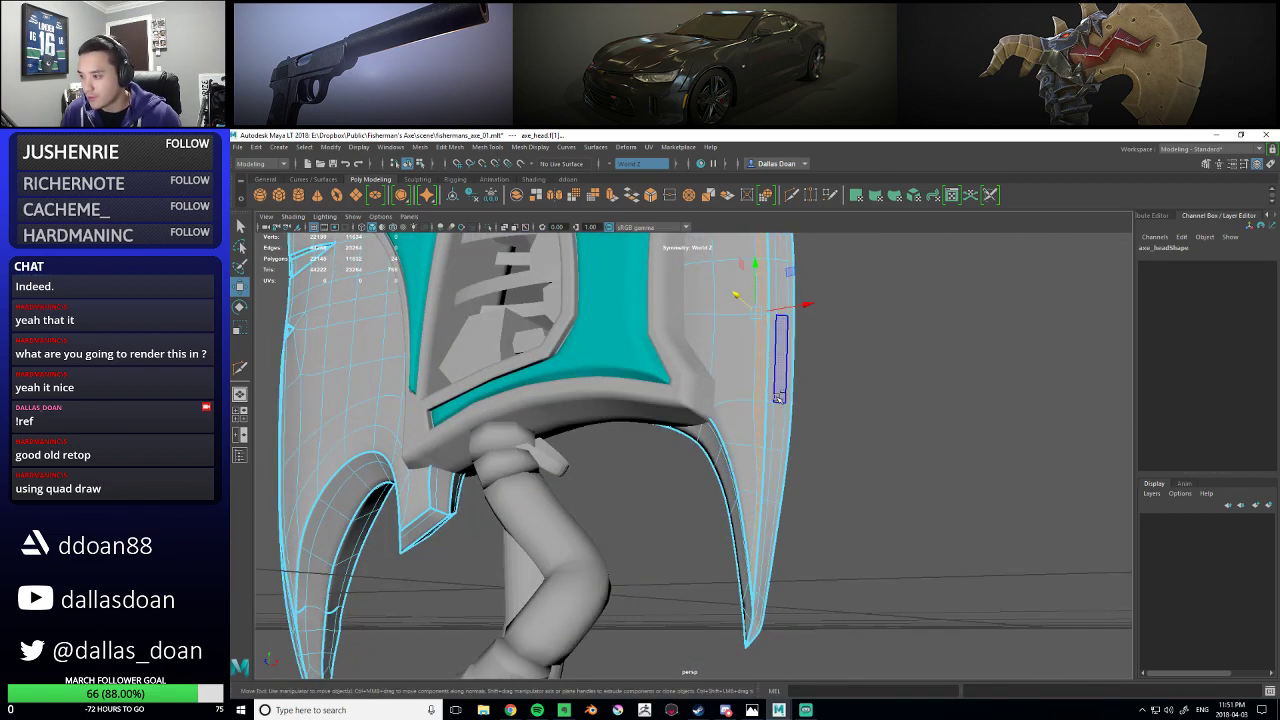
alt+drag(777, 398, 745, 377)
right_drag(745, 385, 790, 360)
scroll(790, 400, down, 3)
click(794, 429)
alt+drag(794, 429, 745, 519)
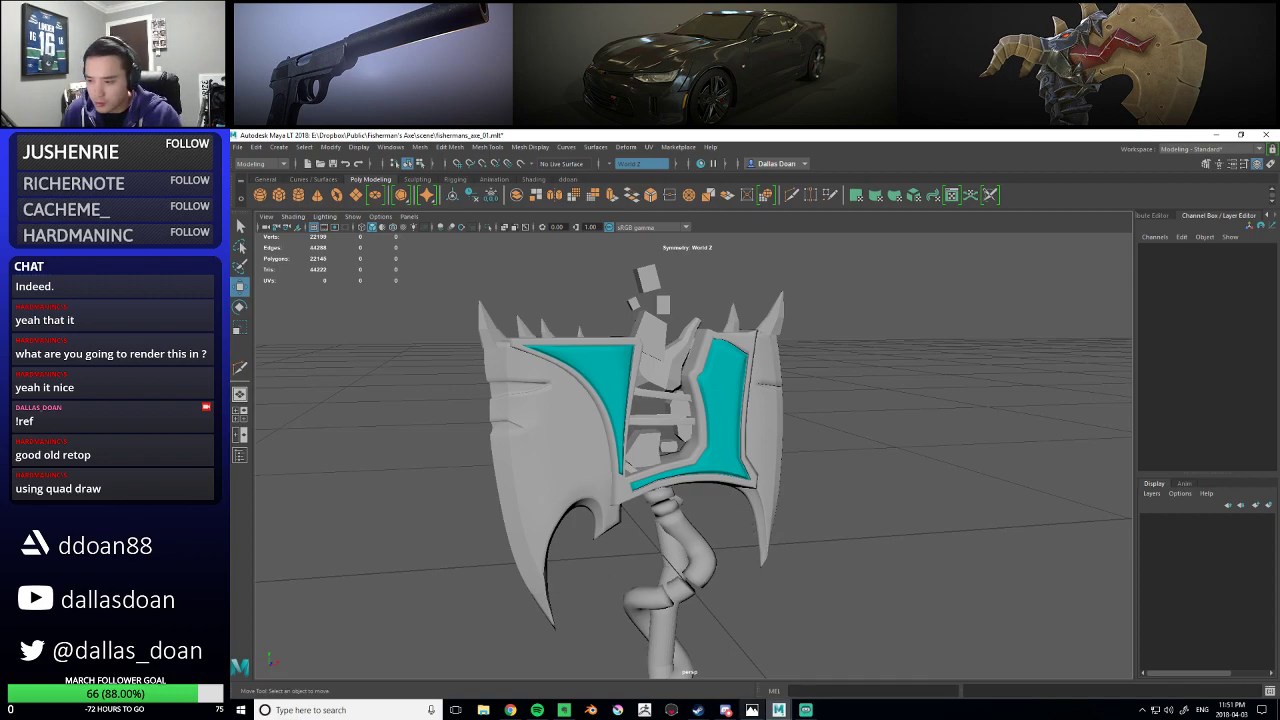
- Bring up the browser, and examine the entire axe from several angles and distances
click(510, 709)
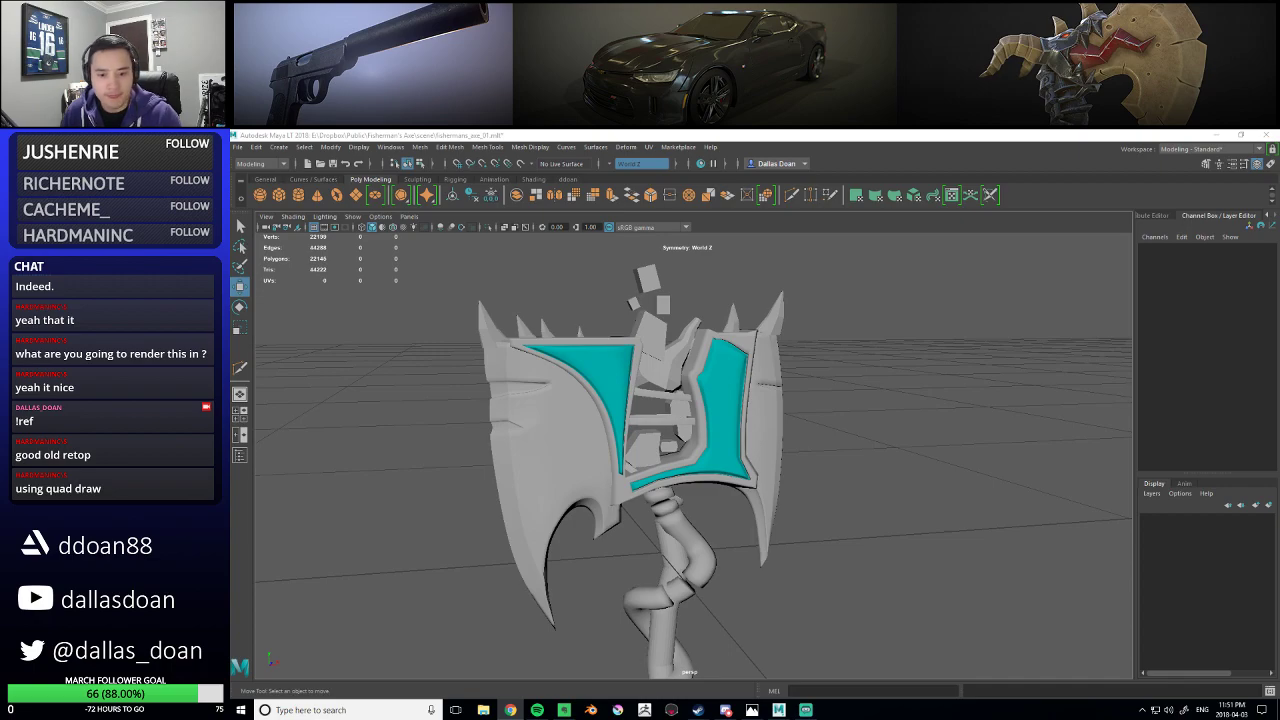
alt+drag(808, 363, 805, 428)
scroll(805, 428, up, 3)
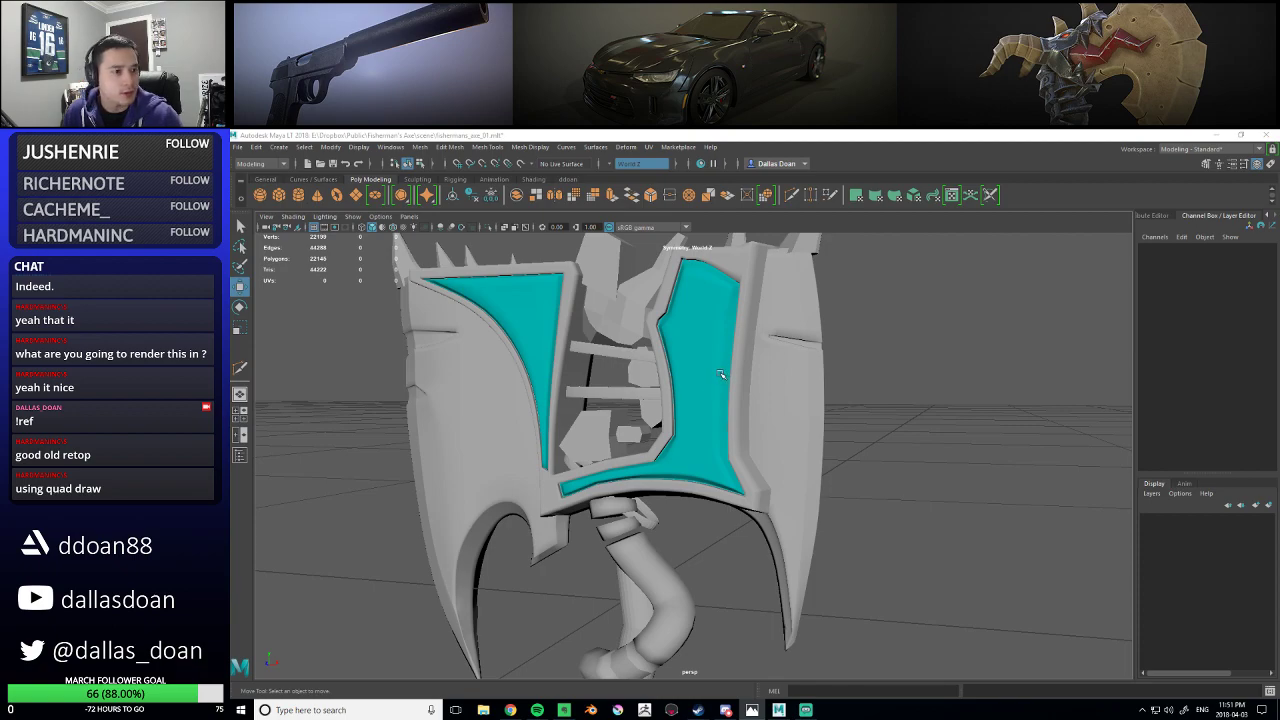
alt+drag(722, 374, 811, 420)
scroll(811, 420, down, 5)
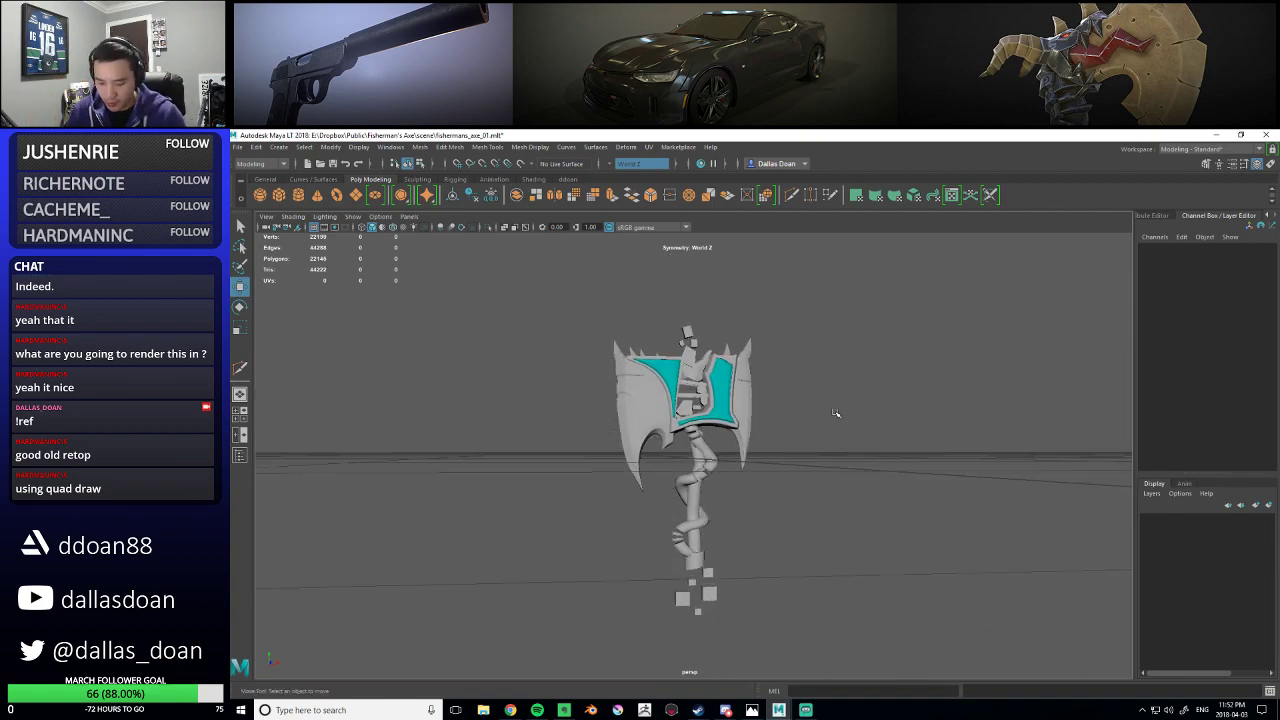
alt+drag(815, 411, 811, 422)
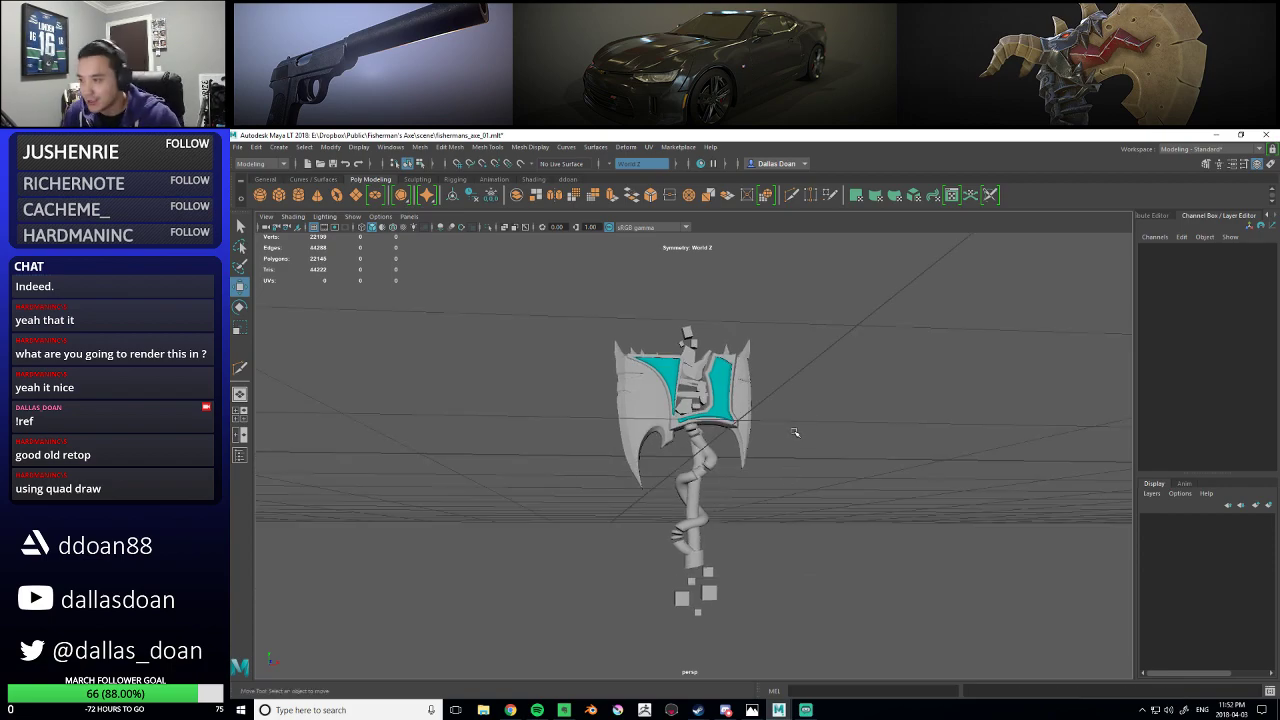
alt+drag(795, 432, 726, 410)
alt+drag(770, 493, 780, 540)
scroll(790, 487, up, 1)
- Examine the octopus tentacle and the axe handle it wraps around by selecting each in turn
click(728, 467)
click(771, 516)
alt+drag(771, 528, 785, 504)
click(714, 502)
key(f)
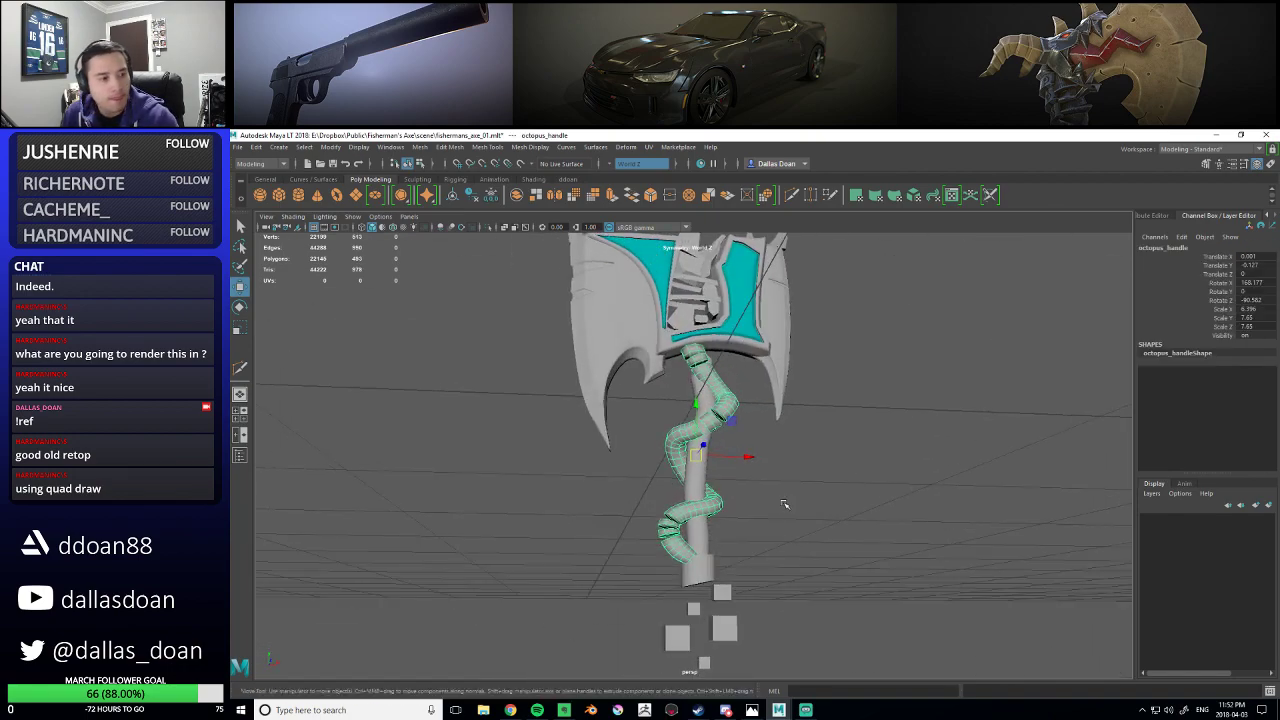
click(783, 503)
click(698, 474)
alt+drag(716, 468, 743, 470)
click(779, 471)
click(702, 474)
click(753, 487)
scroll(765, 514, down, 4)
click(743, 468)
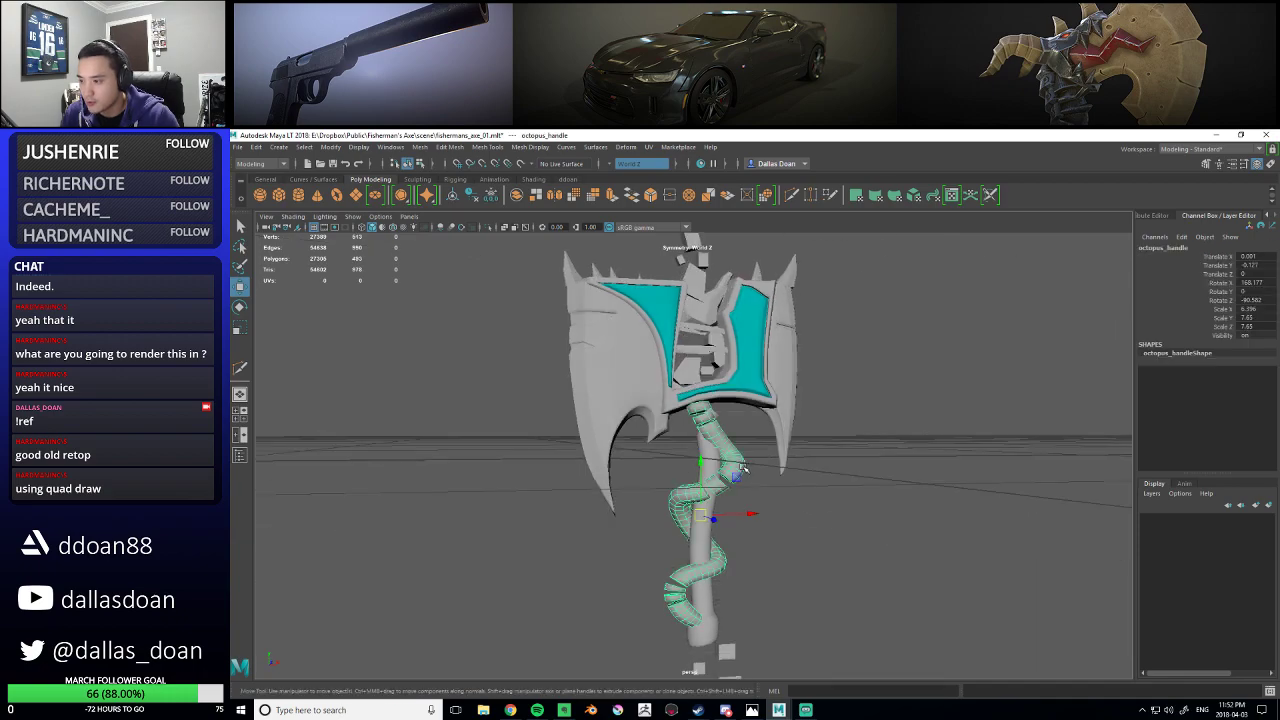
click(727, 548)
click(706, 546)
alt+drag(727, 538, 800, 503)
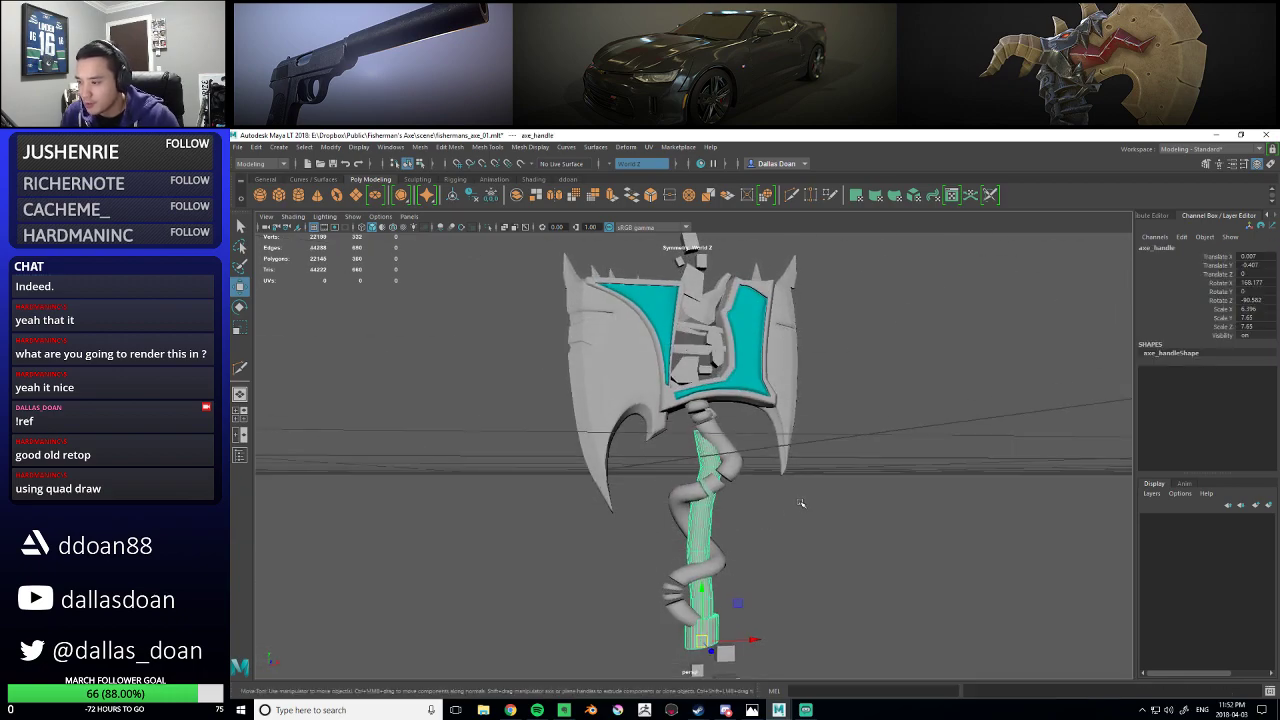
click(800, 503)
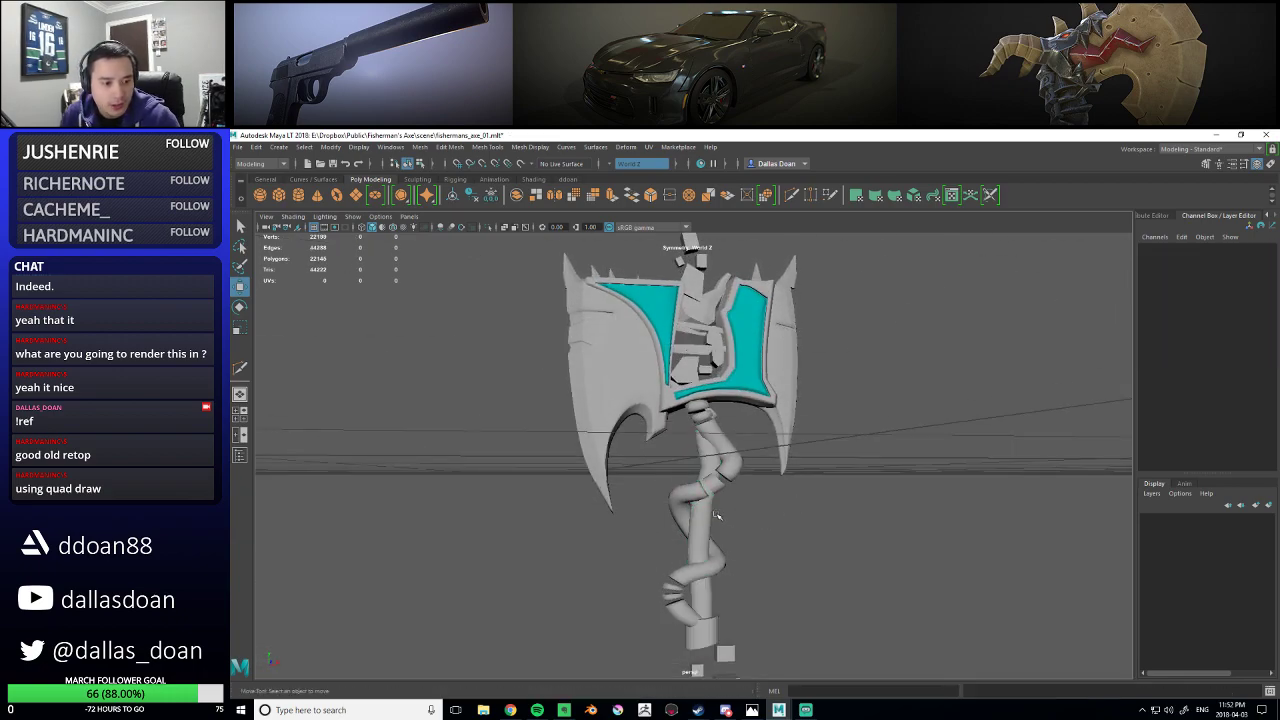
- Isolate the axe handle and switch to edge selection at its upper end
click(716, 515)
key(f)
key(ctrl+1)
scroll(712, 477, up, 4)
alt+drag(714, 480, 770, 478)
alt+middle_drag(770, 478, 725, 442)
alt+drag(725, 442, 753, 501)
mouse_move(741, 443)
alt+mouse_down()
mouse_move(849, 383)
mouse_move(740, 434)
mouse_move(741, 474)
mouse_move(746, 418)
mouse_move(757, 434)
mouse_move(741, 400)
mouse_move(745, 446)
alt+mouse_up()
right_drag(736, 398, 735, 368)
scroll(745, 410, up, 6)
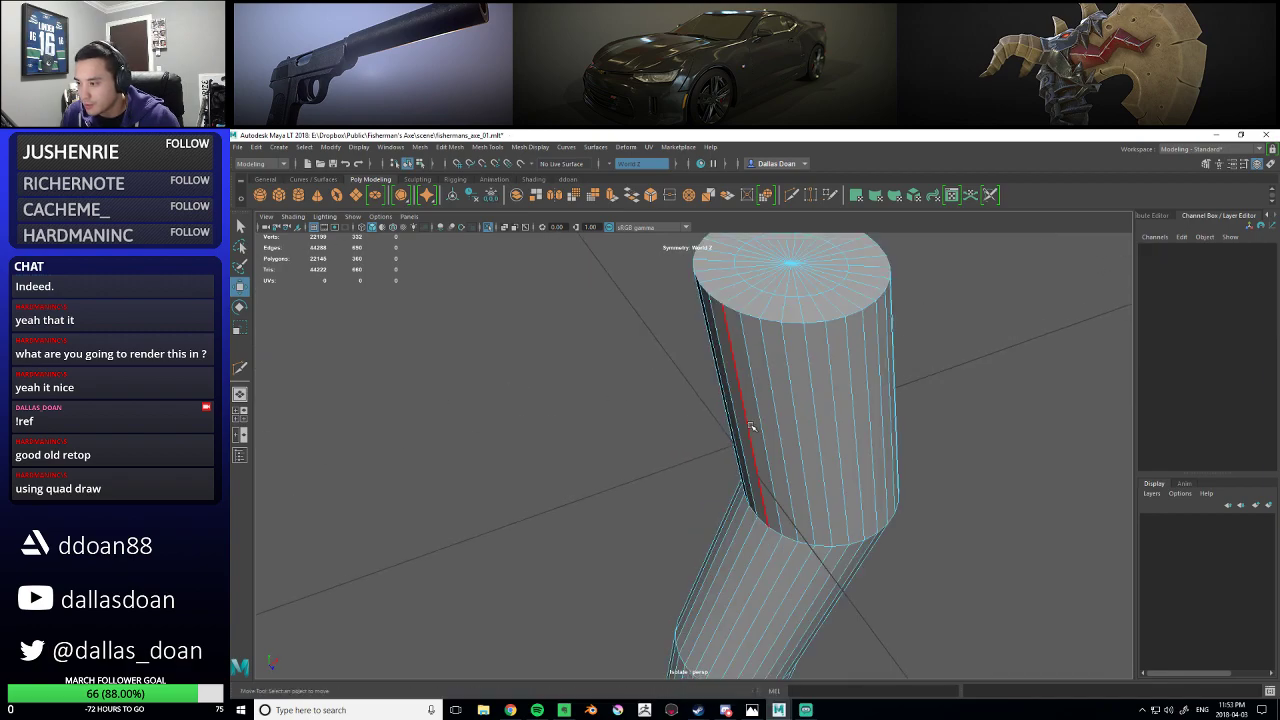
- Select every other edge around the handle's top rim and collapse their edge rings to halve the handle's side segments
click(795, 324)
alt+drag(820, 357, 817, 375)
shift+click(819, 419)
shift+click(850, 402)
shift+click(872, 369)
alt+drag(866, 384, 856, 388)
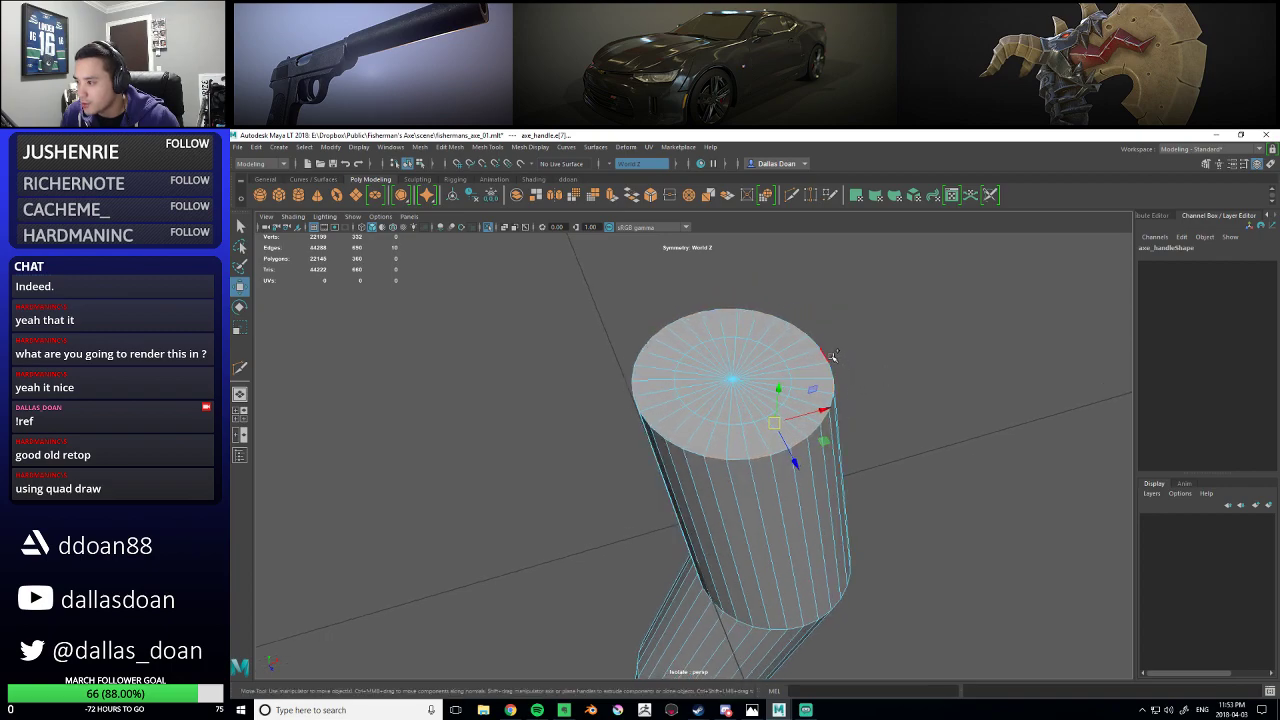
shift+click(832, 356)
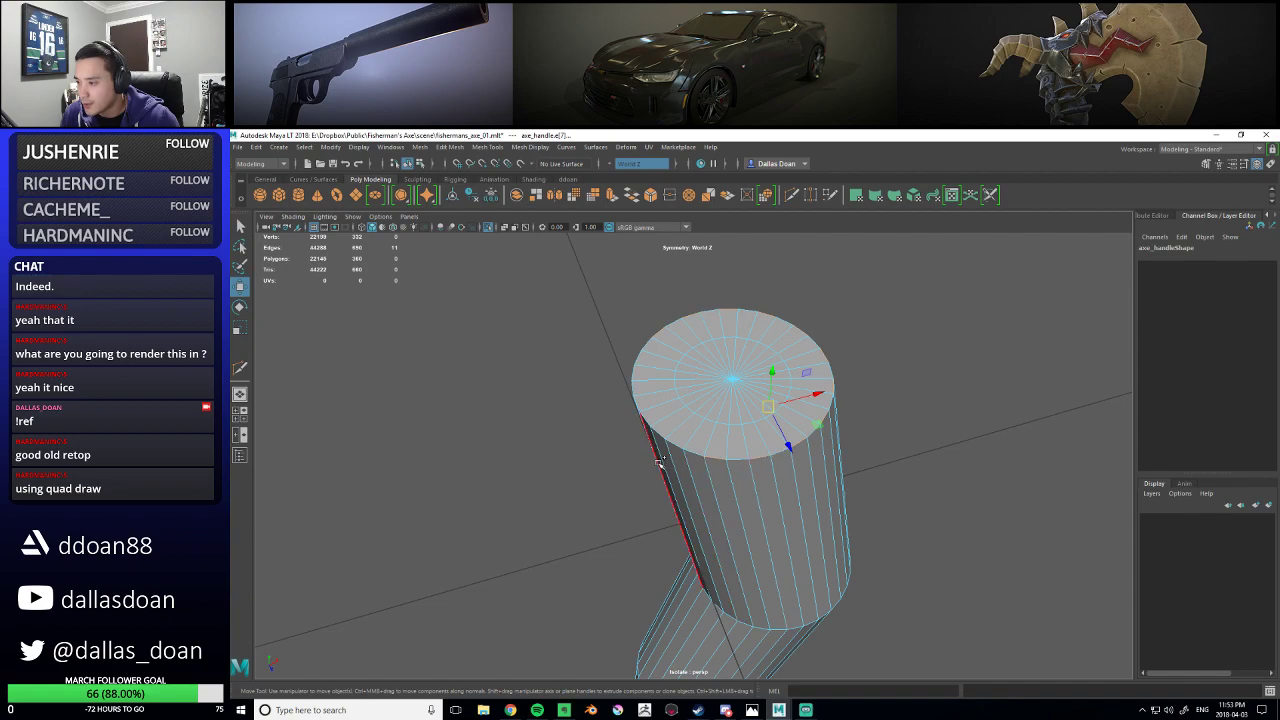
shift+click(646, 416)
shift+click(711, 445)
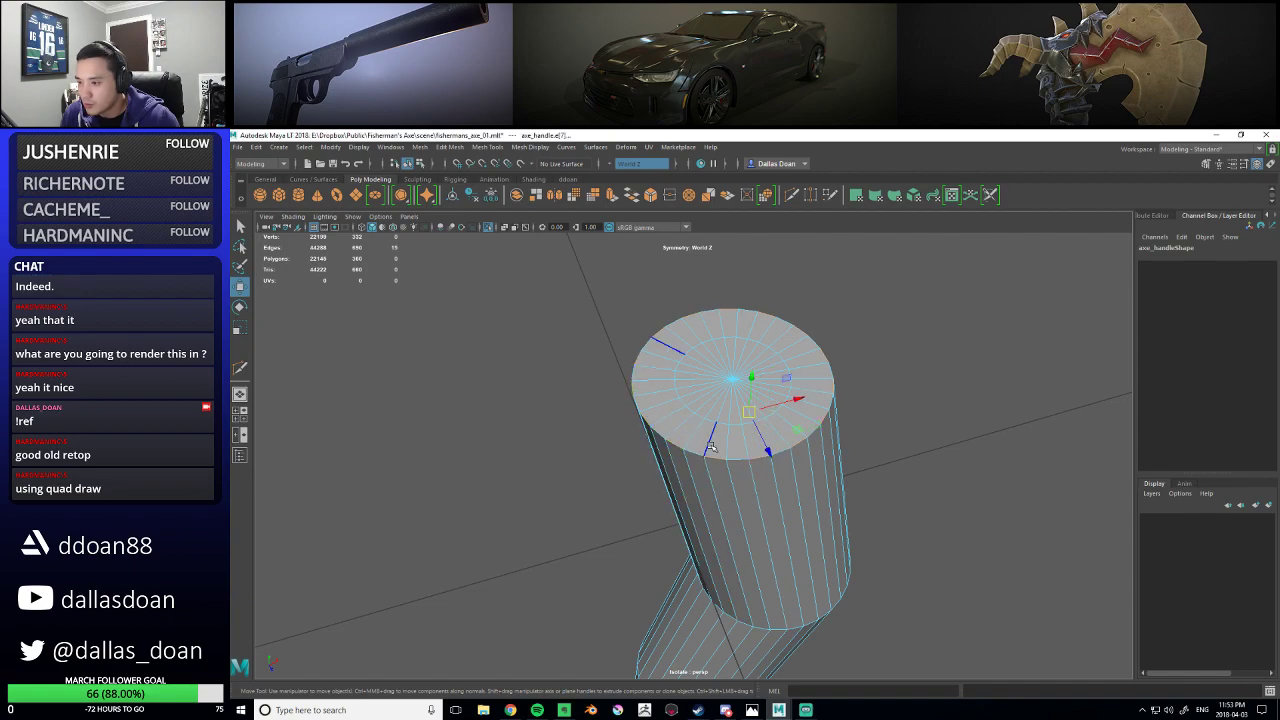
ctrl+right_click(707, 409)
ctrl+right_drag(698, 417, 621, 402)
- Preview the simplified handle smoothed, and return to the unsmoothed display
scroll(640, 418, down, 6)
alt+drag(688, 460, 756, 472)
key(3)
key(1)
scroll(757, 490, up, 2)
click(760, 461)
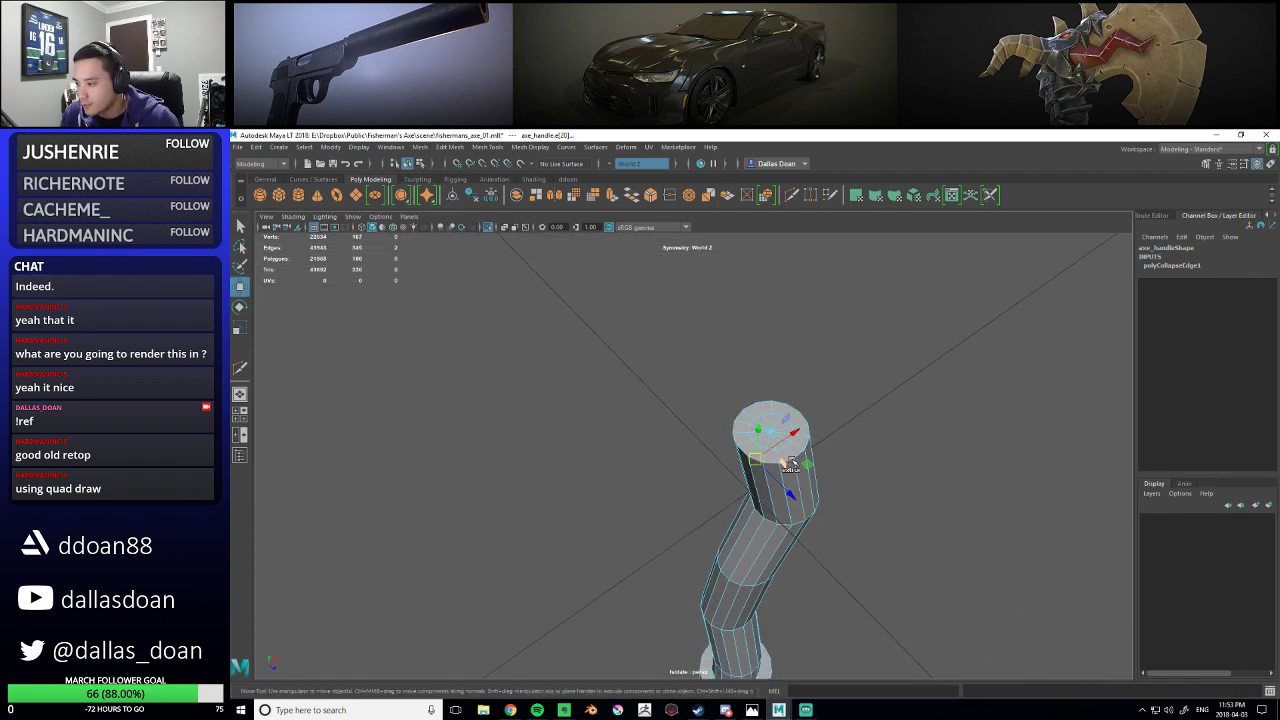
scroll(800, 462, up, 3)
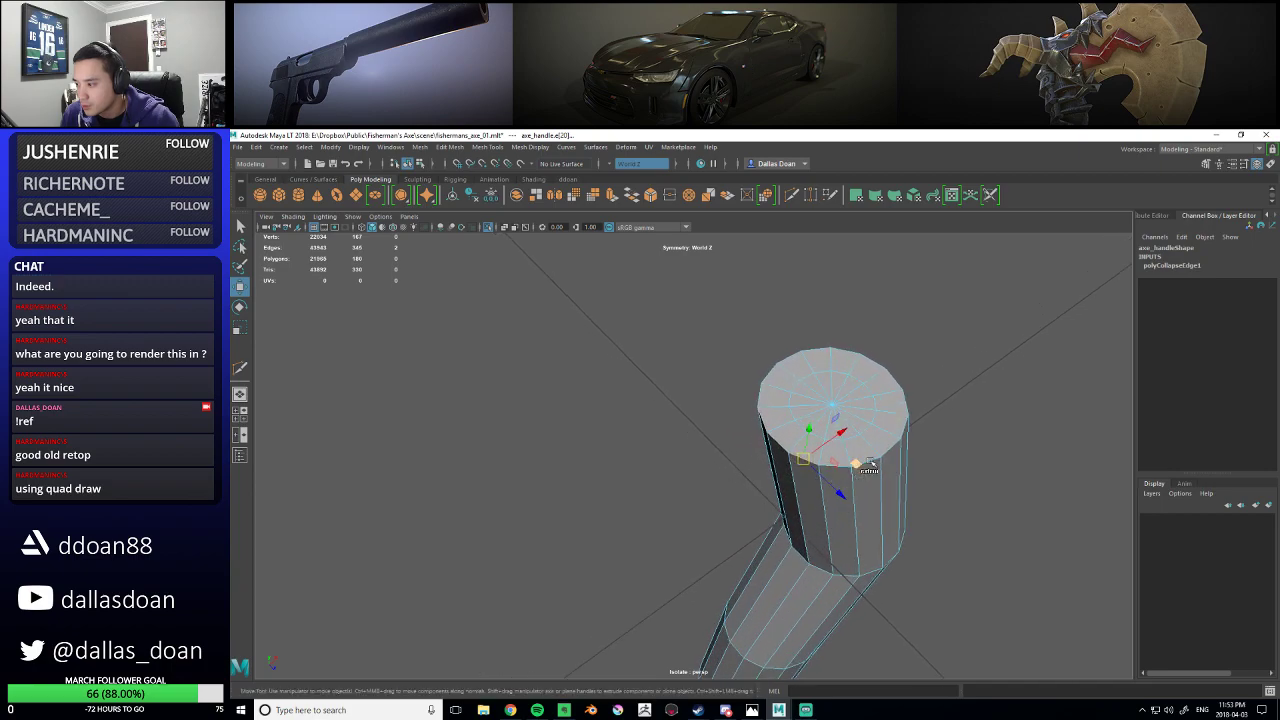
alt+drag(873, 459, 888, 464)
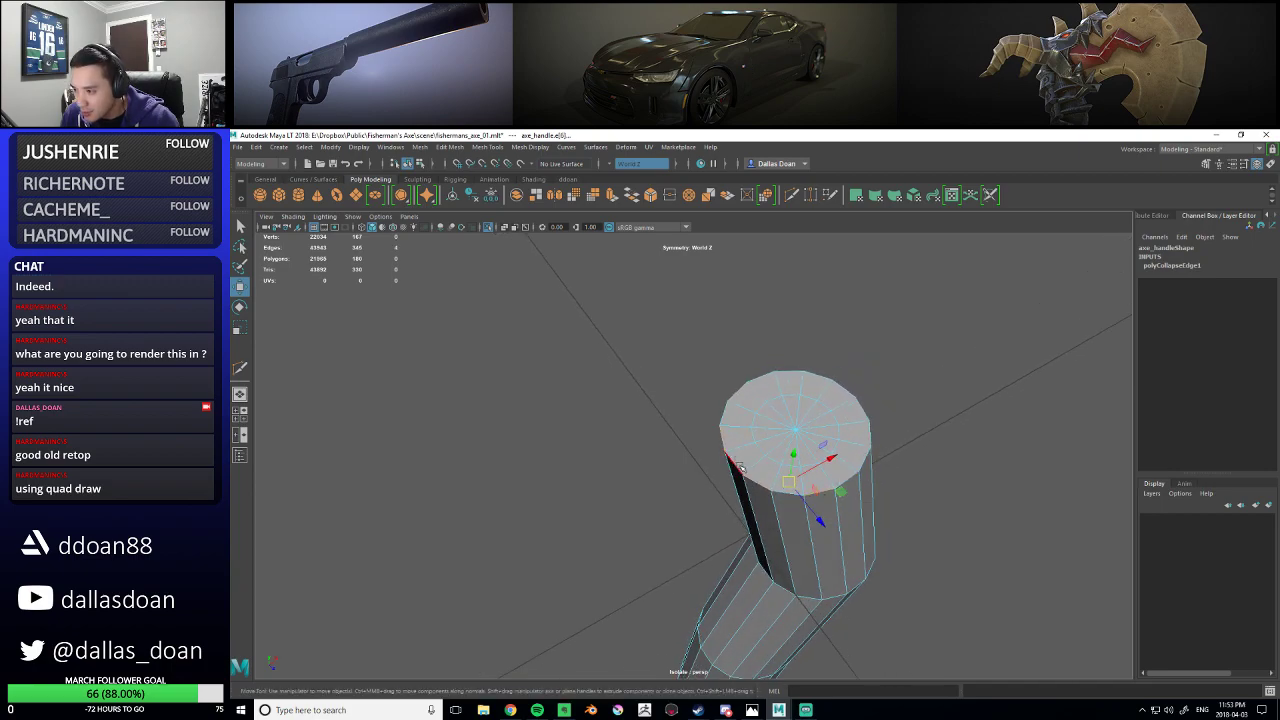
click(855, 393)
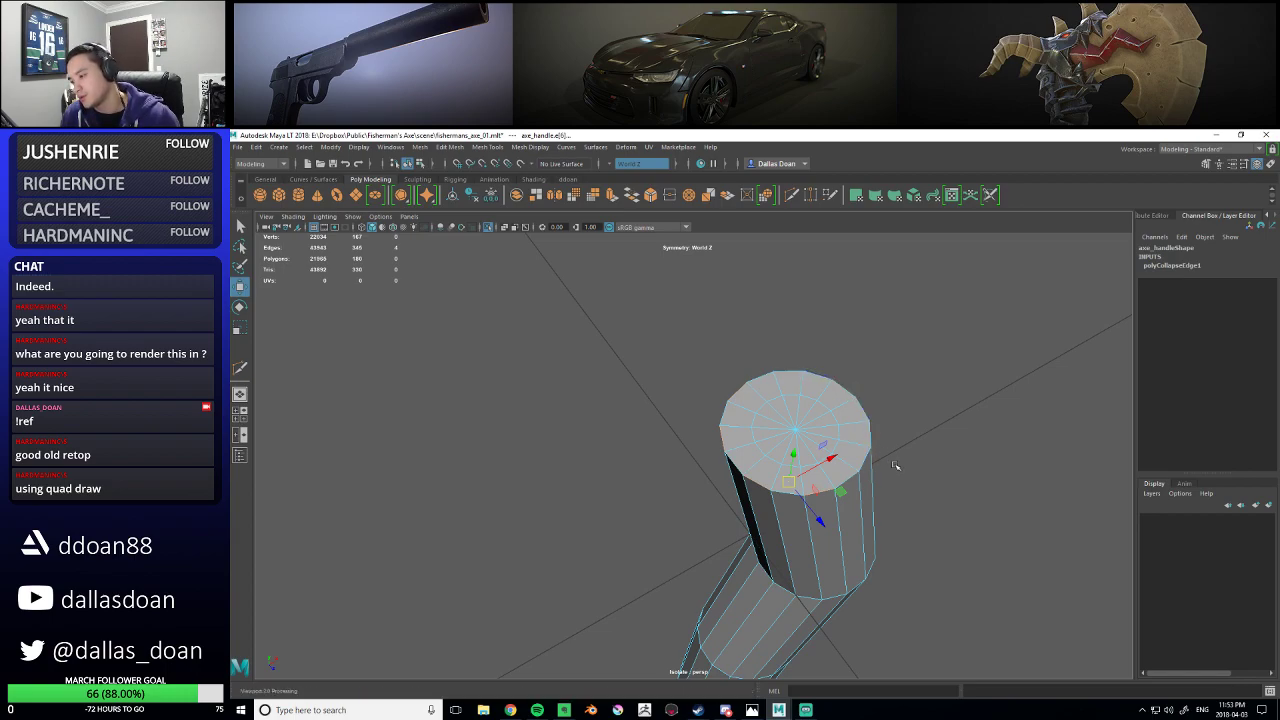
- Compare the handle's upper end in smoothed and unsmoothed display
alt+drag(895, 472, 868, 432)
right_drag(820, 393, 815, 461)
key(3)
scroll(815, 462, down, 5)
alt+drag(815, 462, 732, 424)
key(1)
- Select the complete edge loop around the handle's top rim and crease it with the Crease Tool
right_drag(732, 424, 743, 415)
click(743, 415)
scroll(748, 413, up, 5)
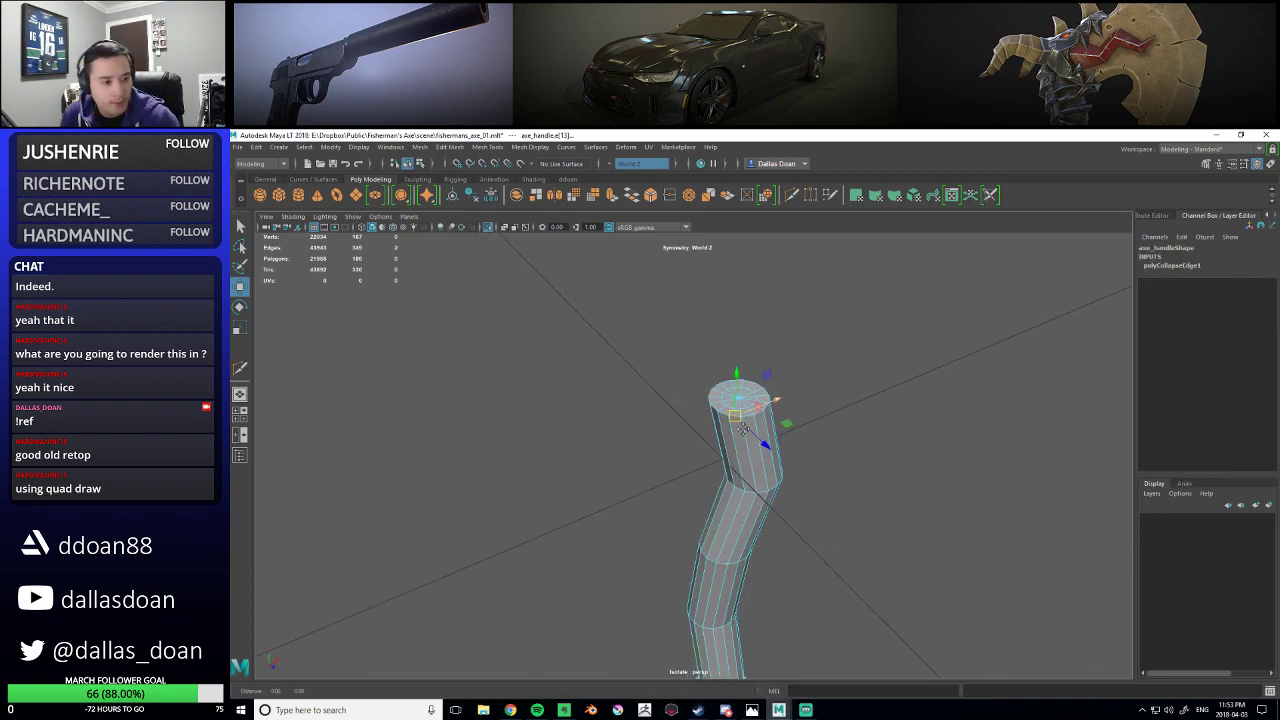
double_click(783, 407)
shift+right_drag(807, 386, 806, 438)
middle_drag(816, 438, 1152, 436)
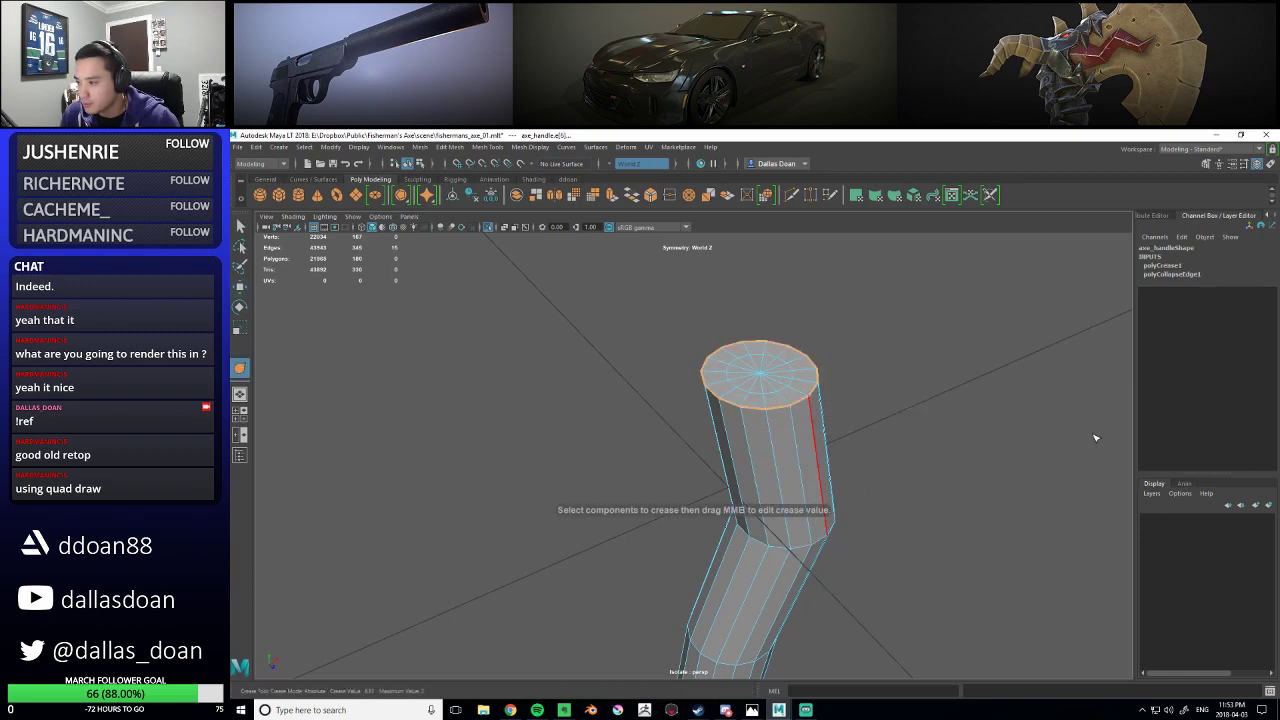
scroll(850, 470, down, 5)
alt+drag(850, 480, 809, 423)
alt+middle_drag(760, 590, 769, 437)
alt+middle_drag(758, 386, 769, 481)
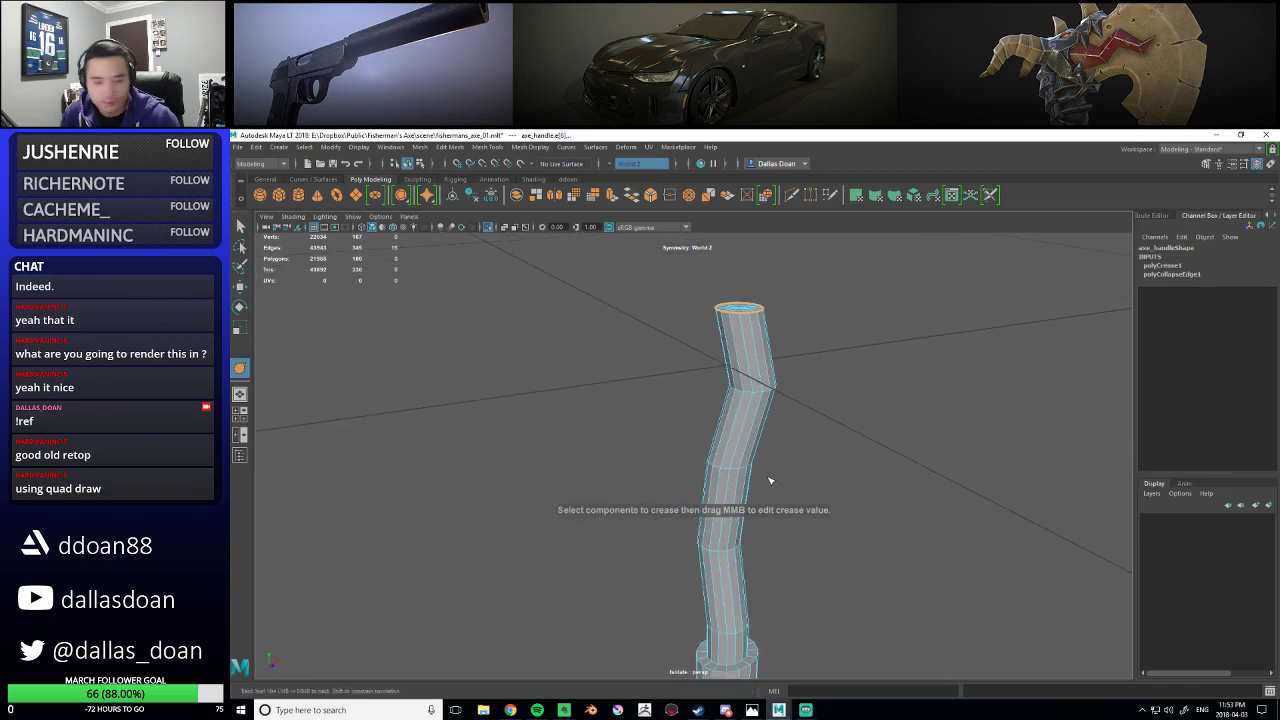
- Return the handle to object selection and examine its full length from several angles
alt+drag(780, 446, 771, 377)
key(w)
right_drag(757, 343, 751, 411)
scroll(803, 460, down, 3)
alt+drag(803, 460, 751, 449)
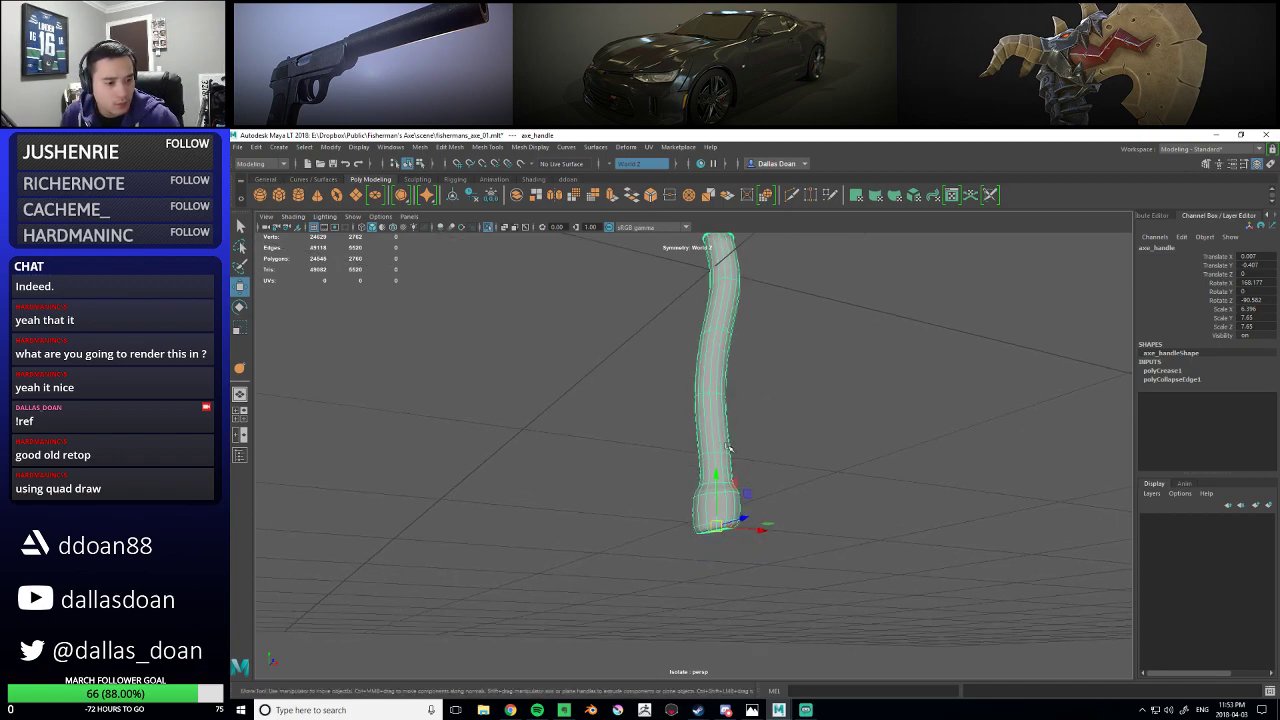
alt+drag(729, 449, 750, 474)
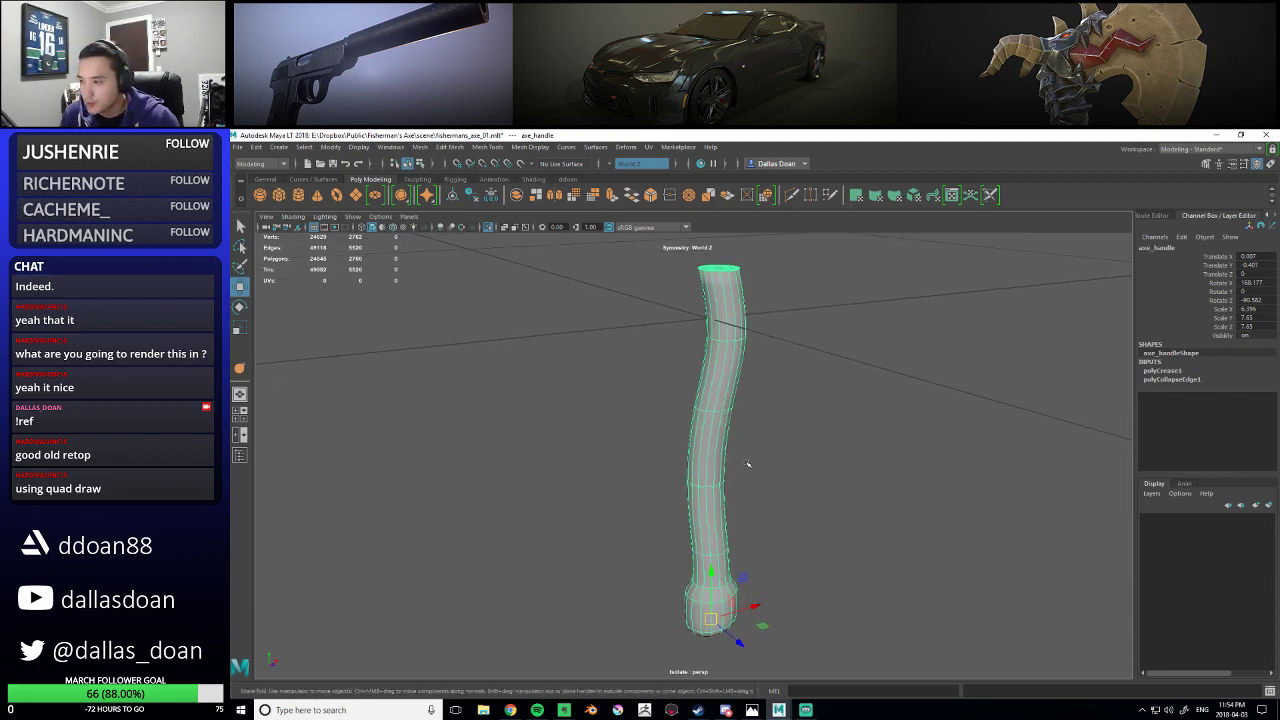
- Select the complete edge loop around the middle of the handle
right_drag(722, 411, 718, 411)
click(718, 411)
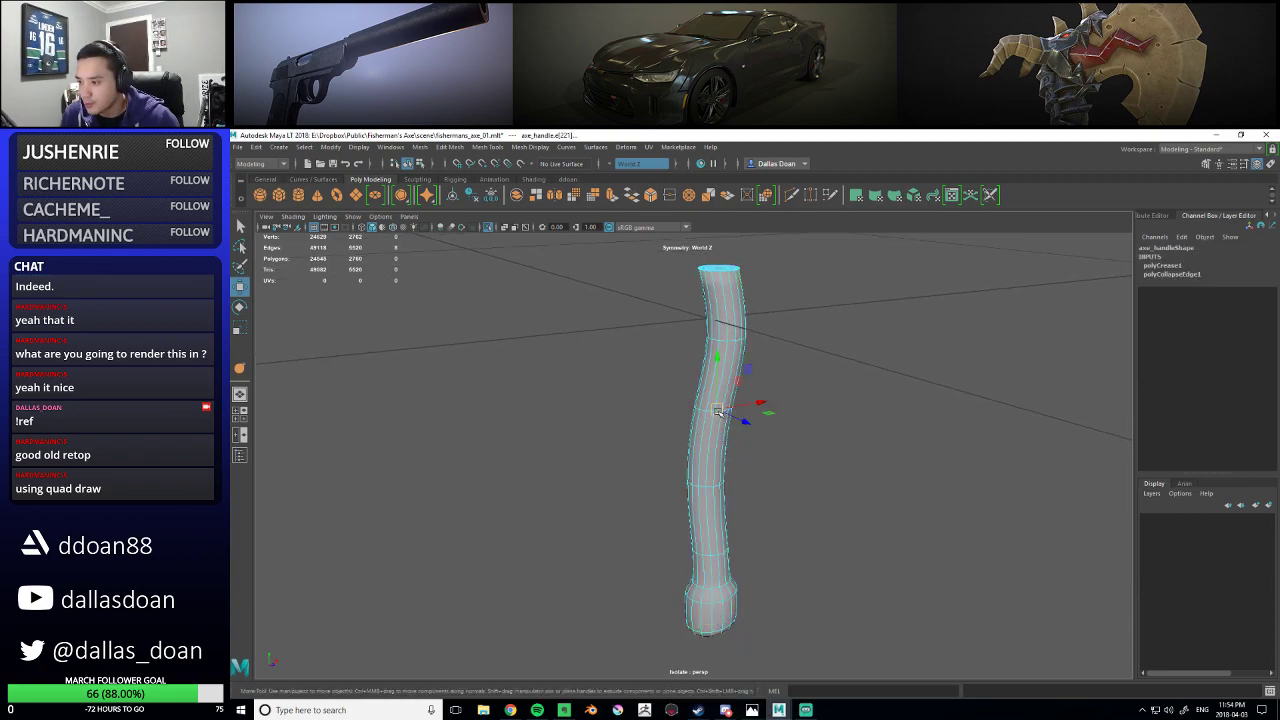
alt+drag(781, 408, 774, 437)
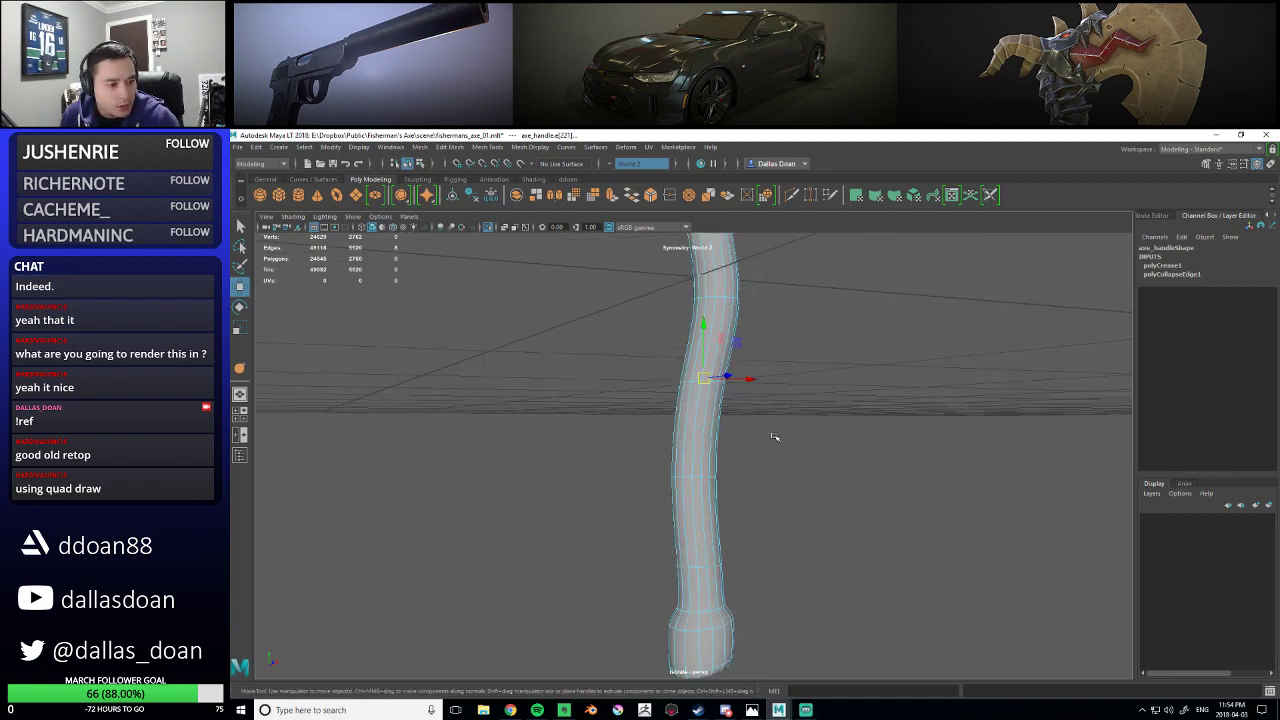
alt+drag(774, 437, 692, 435)
double_click(690, 430)
scroll(755, 436, up, 5)
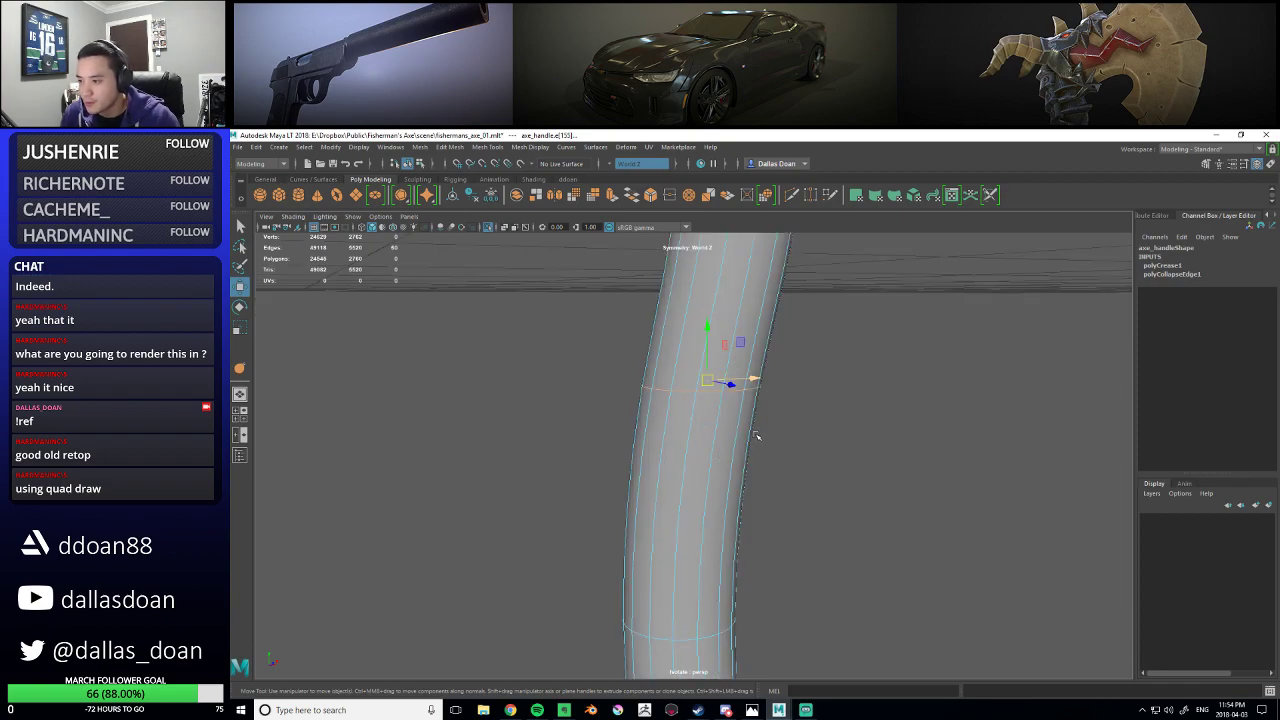
alt+drag(734, 408, 845, 418)
scroll(757, 454, down, 5)
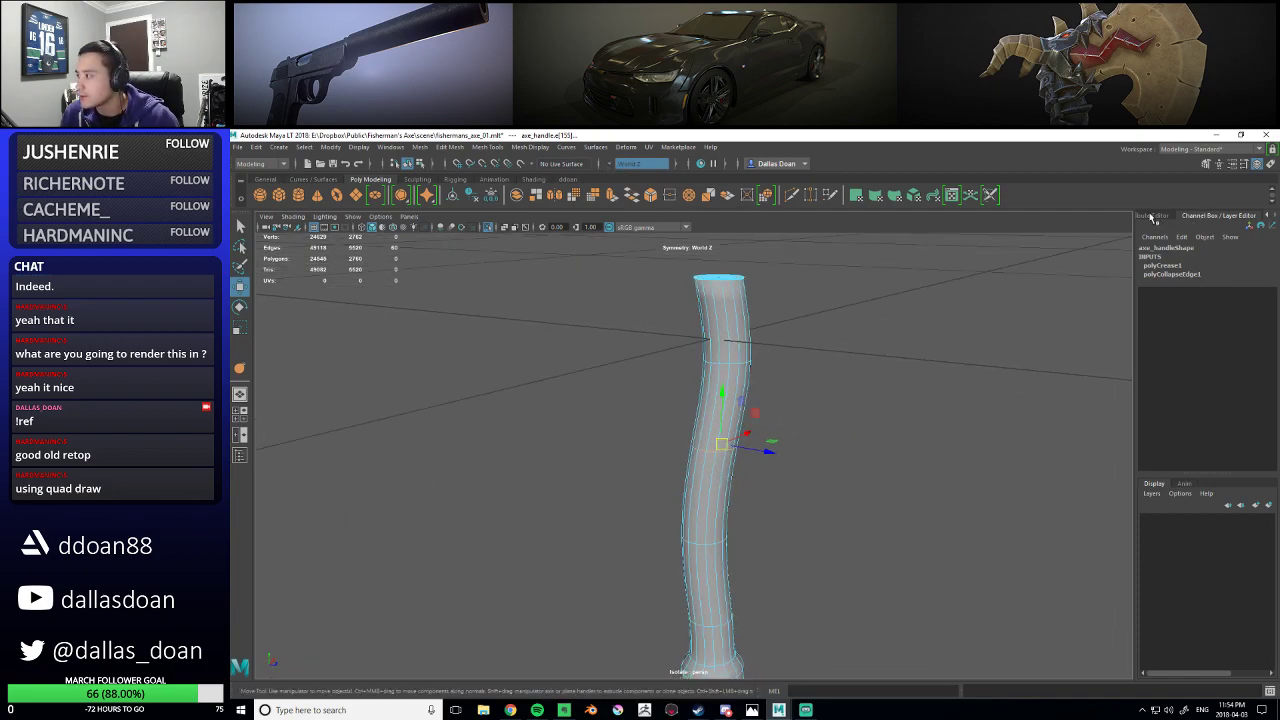
- Turn off symmetry in the Modeling Toolkit
click(1268, 216)
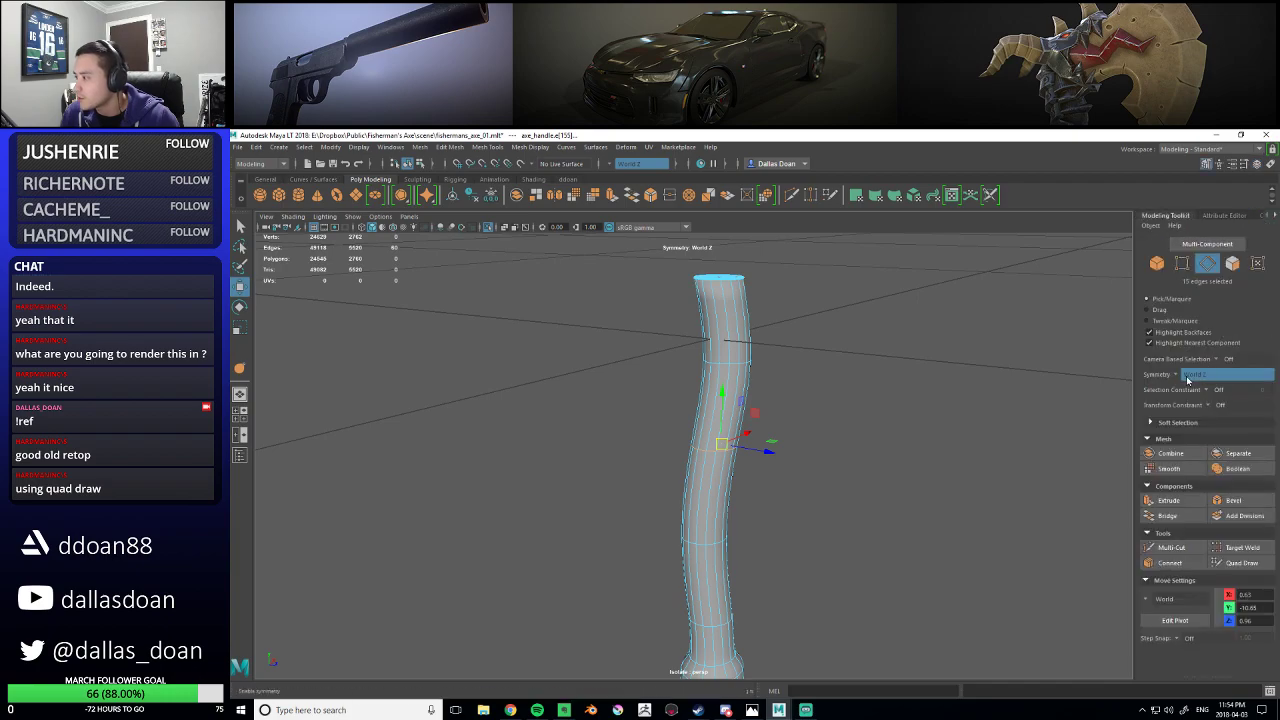
click(1162, 376)
click(1200, 384)
alt+drag(1123, 400, 802, 454)
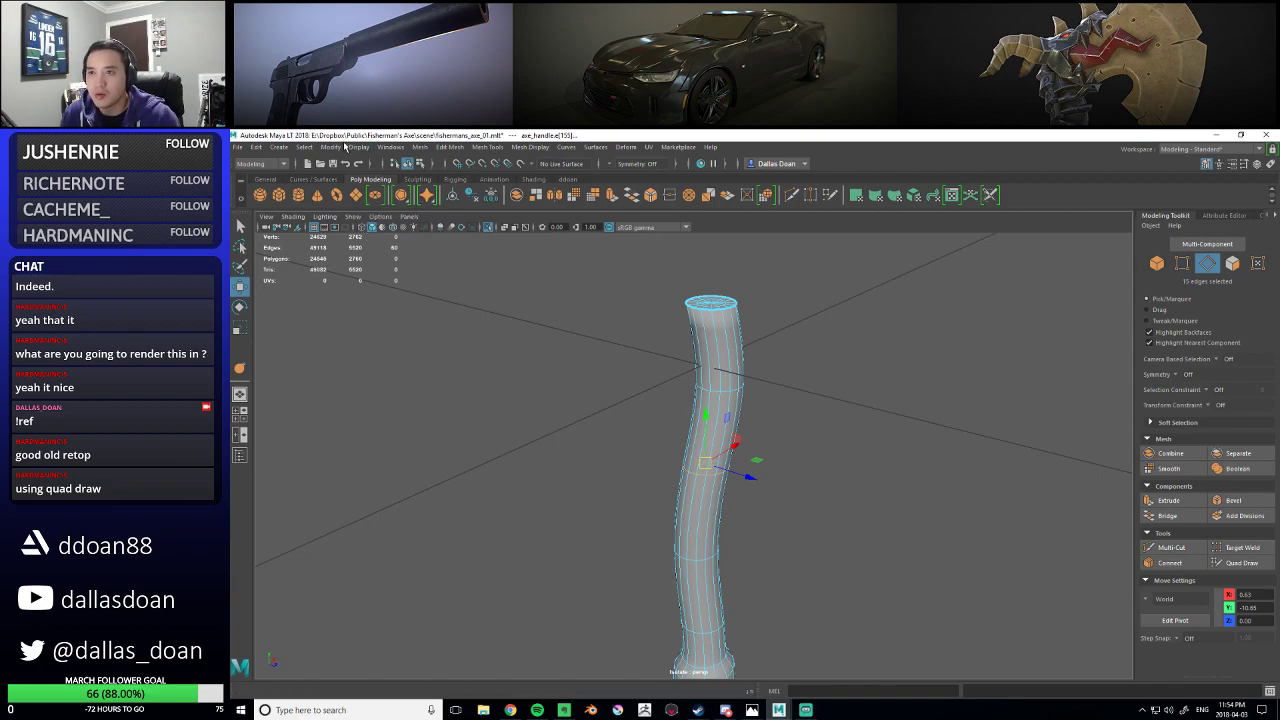
- Find the Scale Tool command in the Hotkey Editor, assign R as its hotkey, and save the hotkey set
click(390, 147)
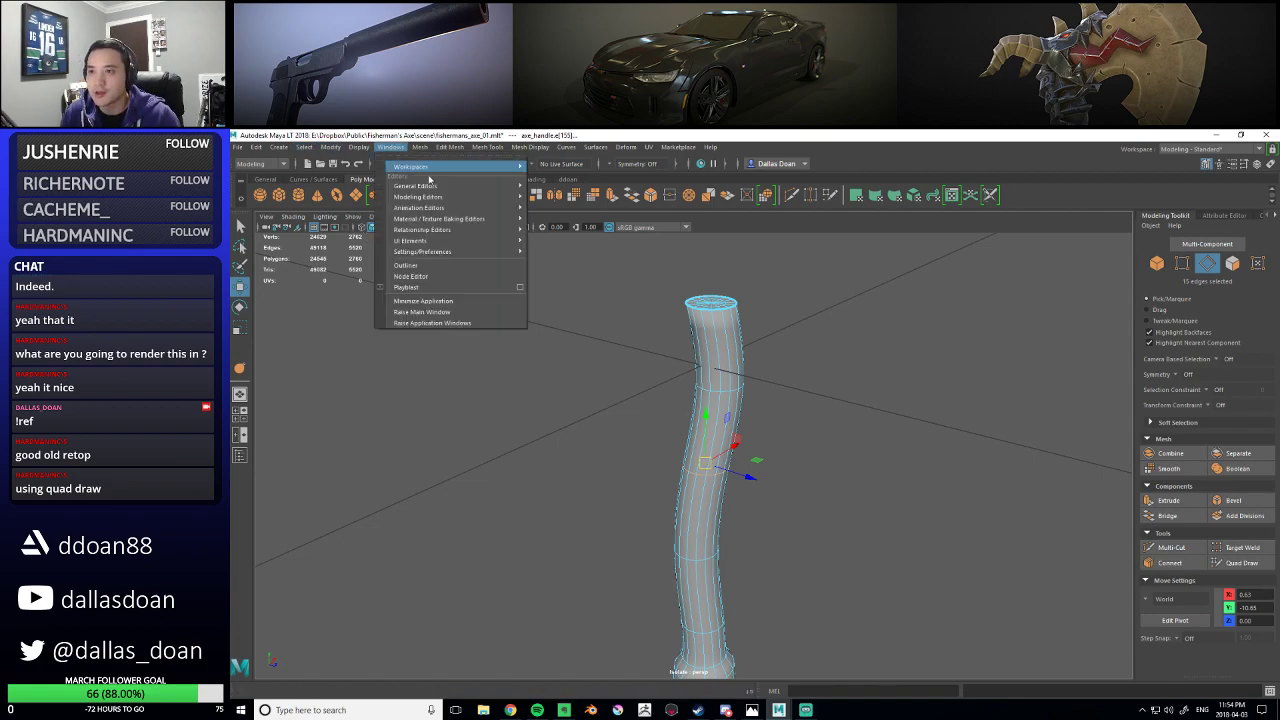
mouse_move(443, 252)
click(570, 286)
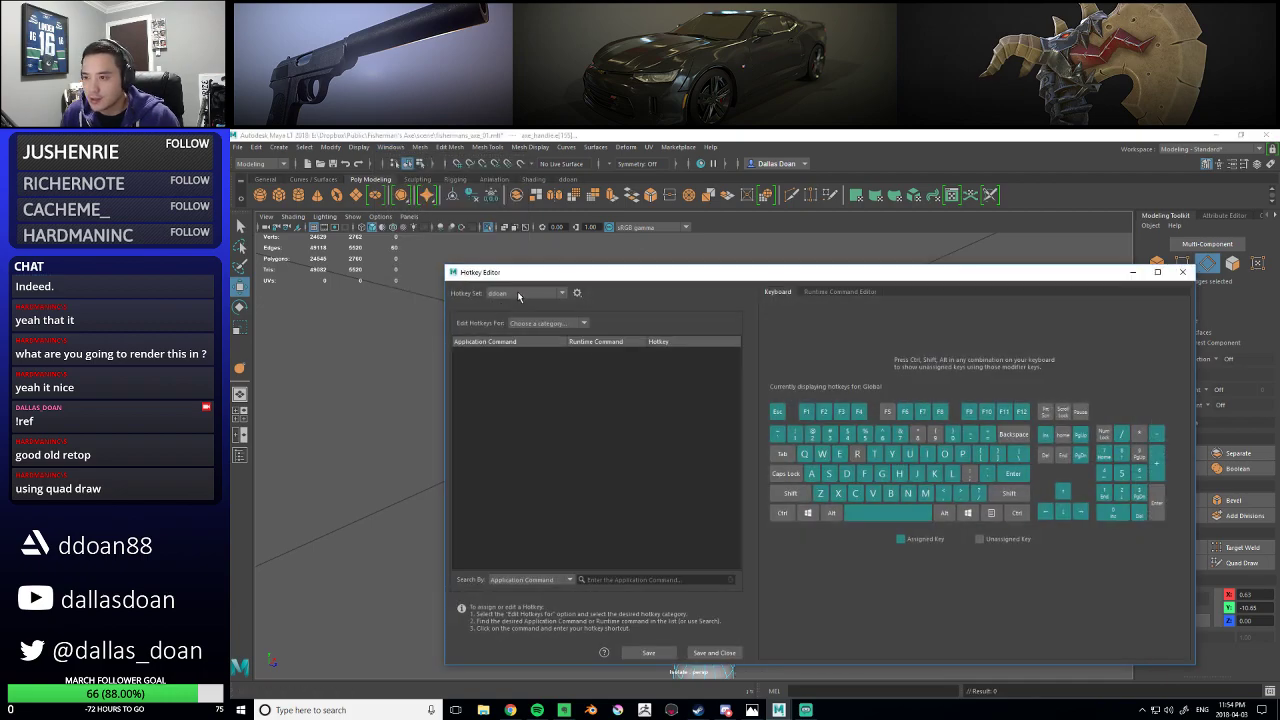
click(630, 579)
text(scale)
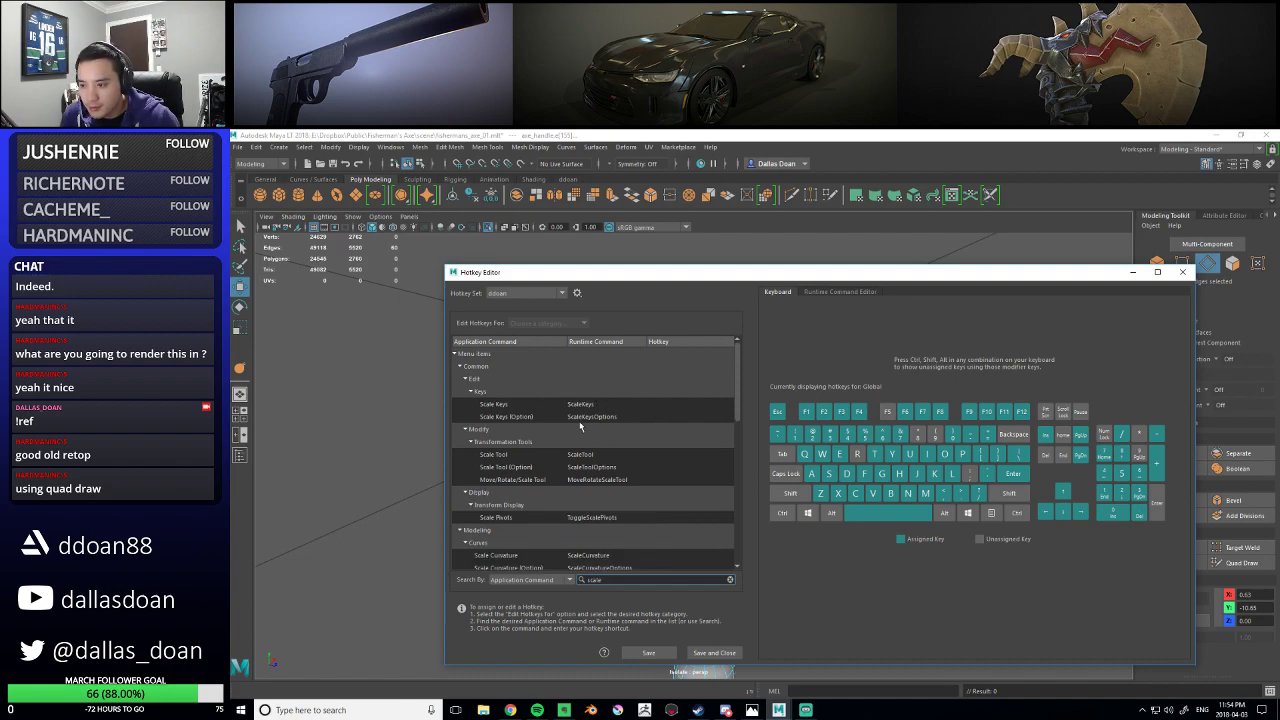
click(682, 457)
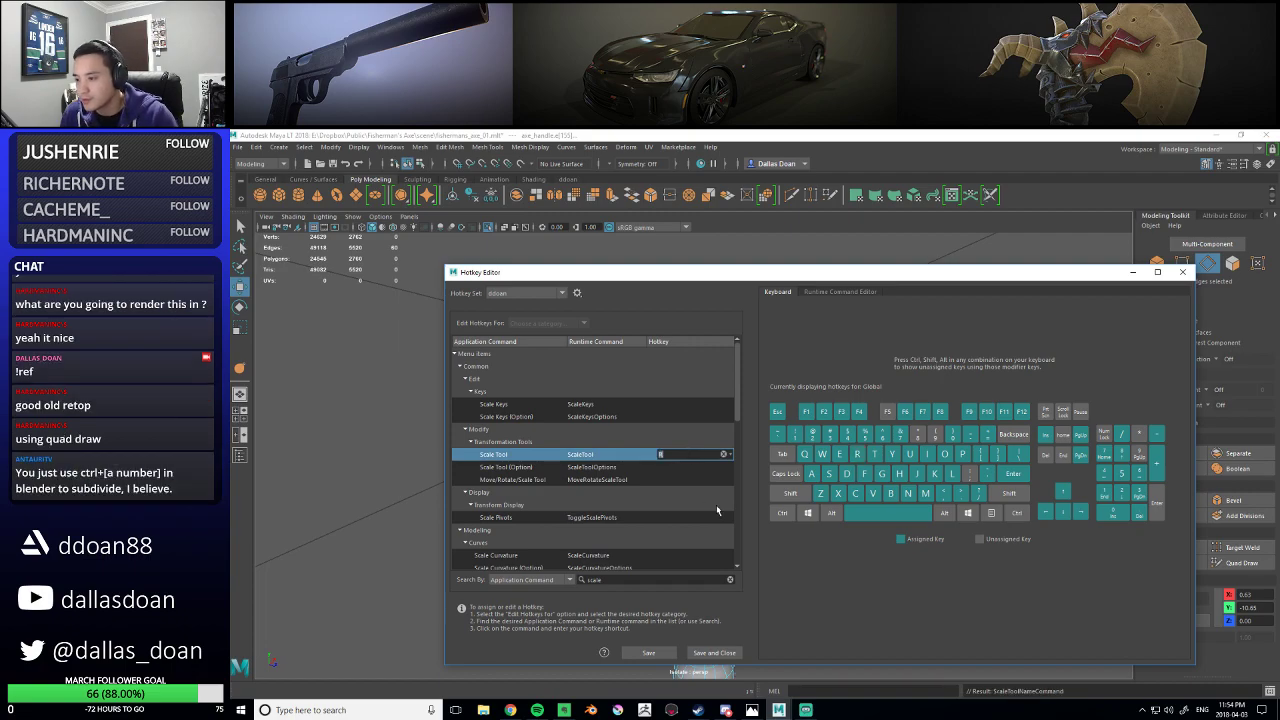
click(649, 652)
click(714, 652)
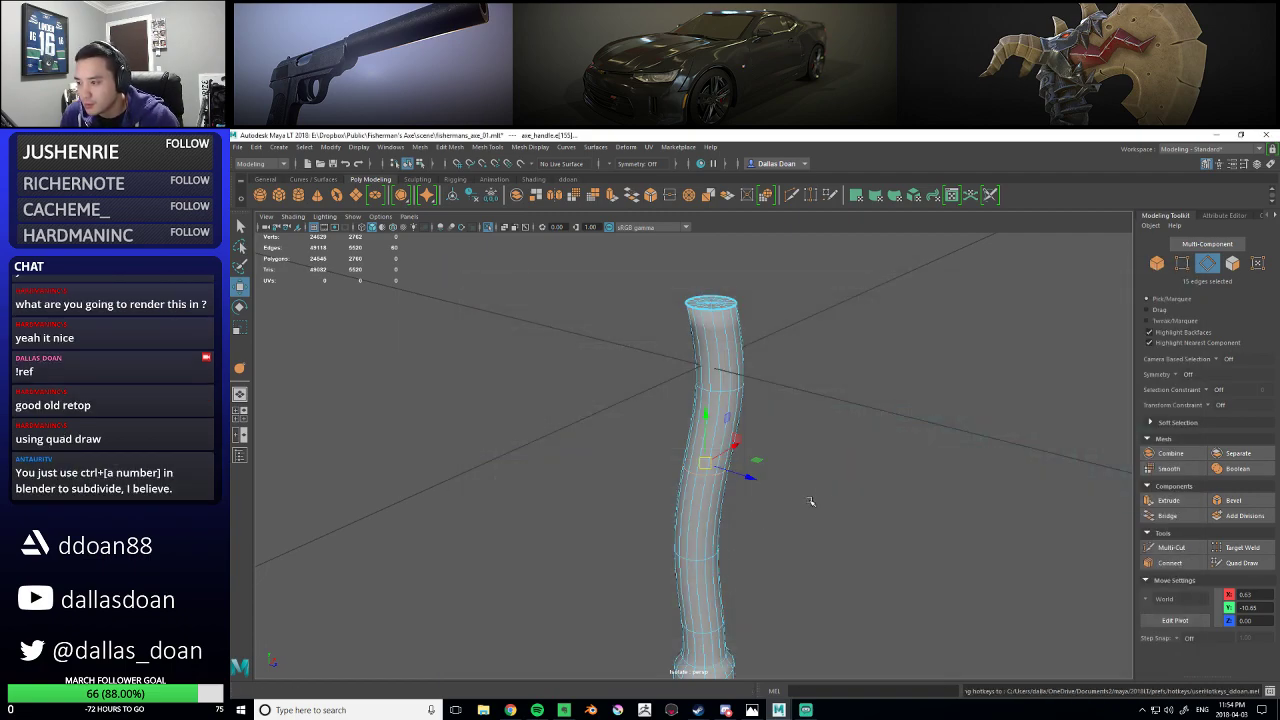
- Activate the Scale Tool on the selected handle loop and set symmetry to Object Z
key(r)
scroll(737, 486, up, 5)
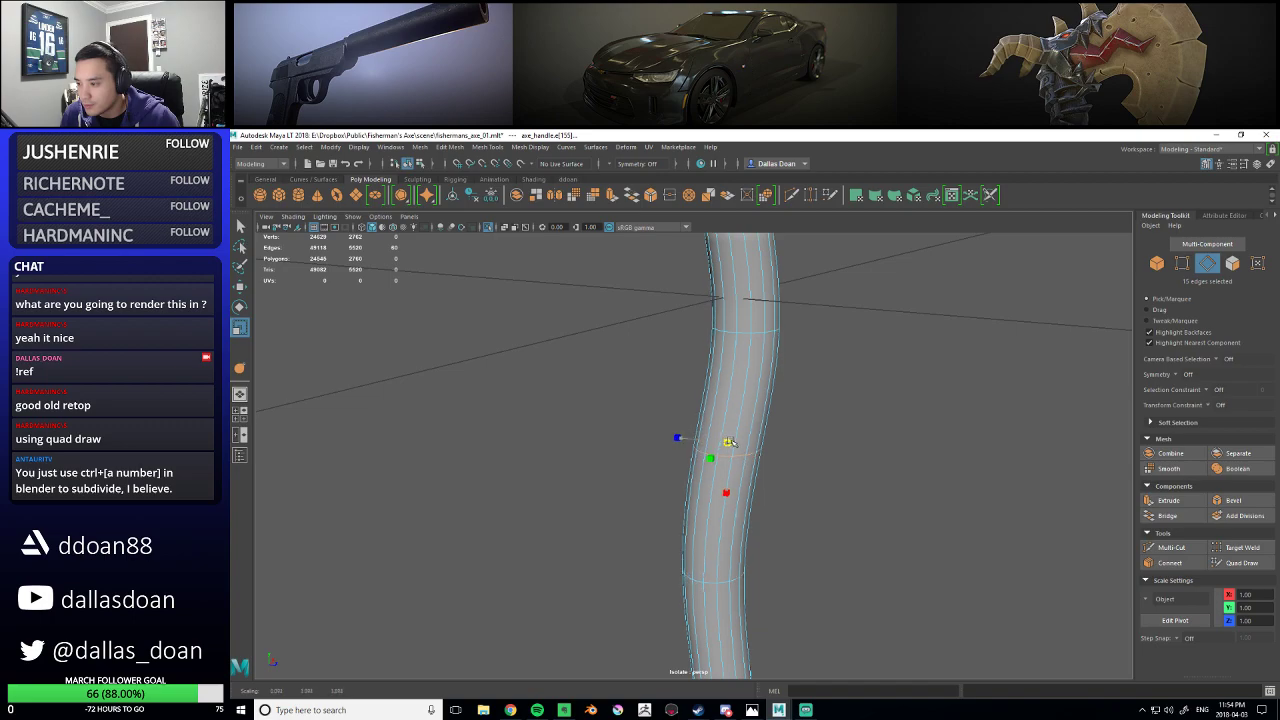
scroll(886, 423, down, 5)
click(1176, 377)
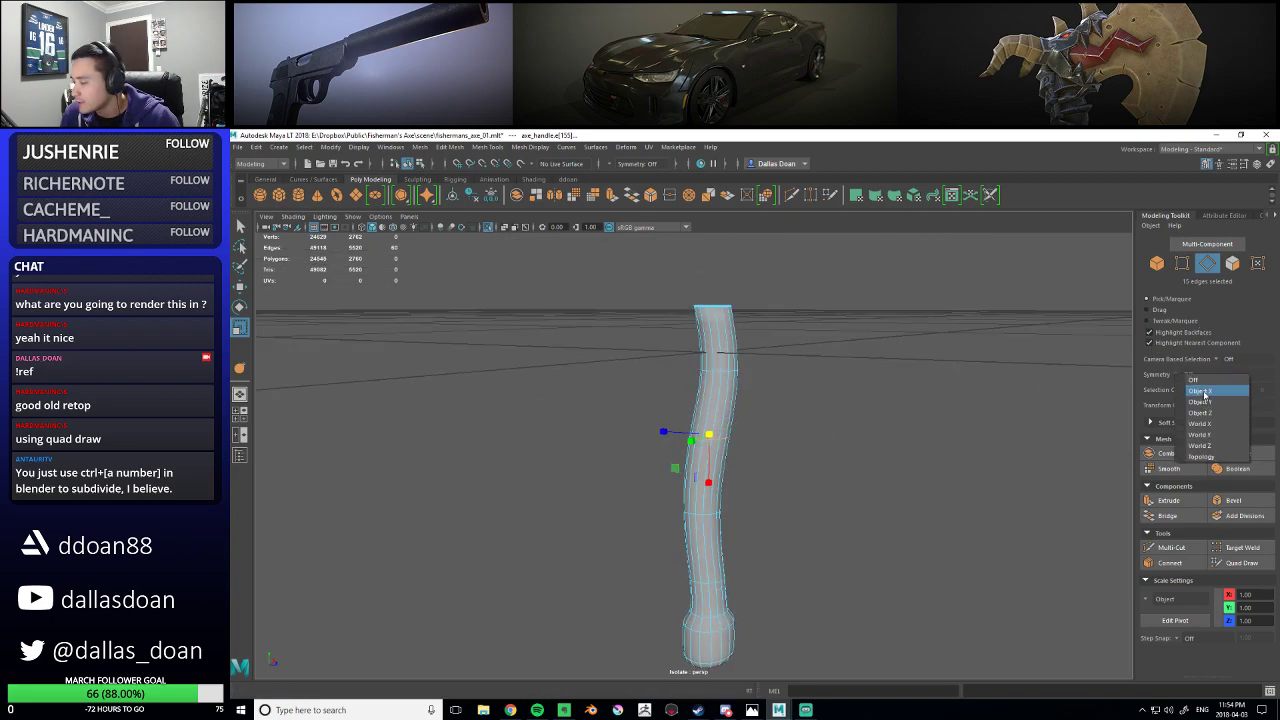
click(1200, 445)
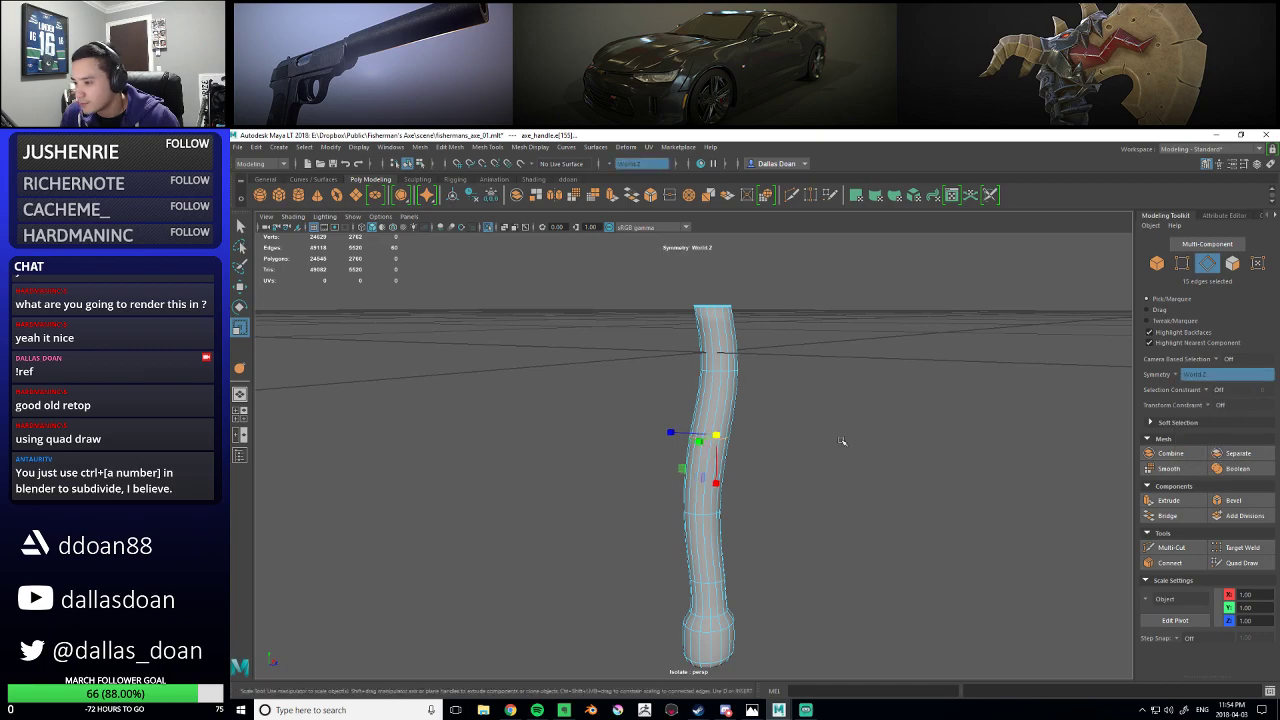
click(1178, 377)
click(1214, 418)
- Insert an edge loop with Multi-Cut between the two middle loops of the handle
alt+drag(730, 430, 671, 422)
double_click(673, 481)
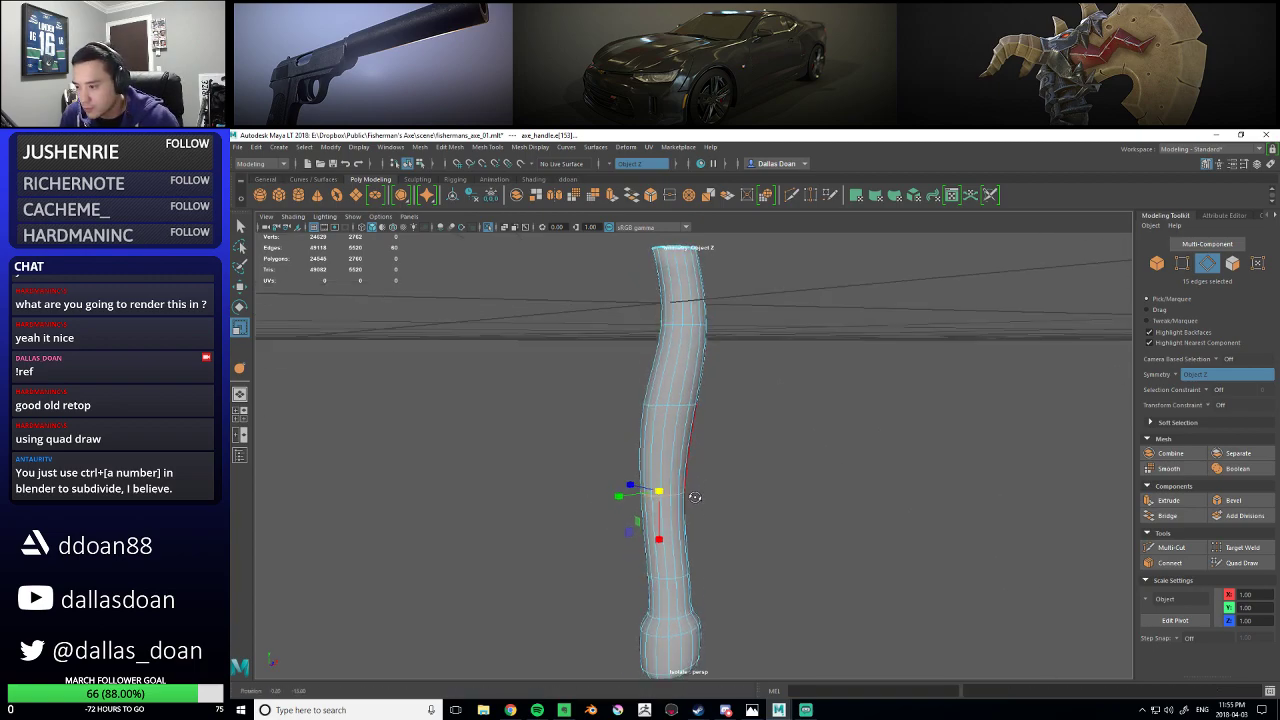
shift+right_drag(671, 422, 627, 430)
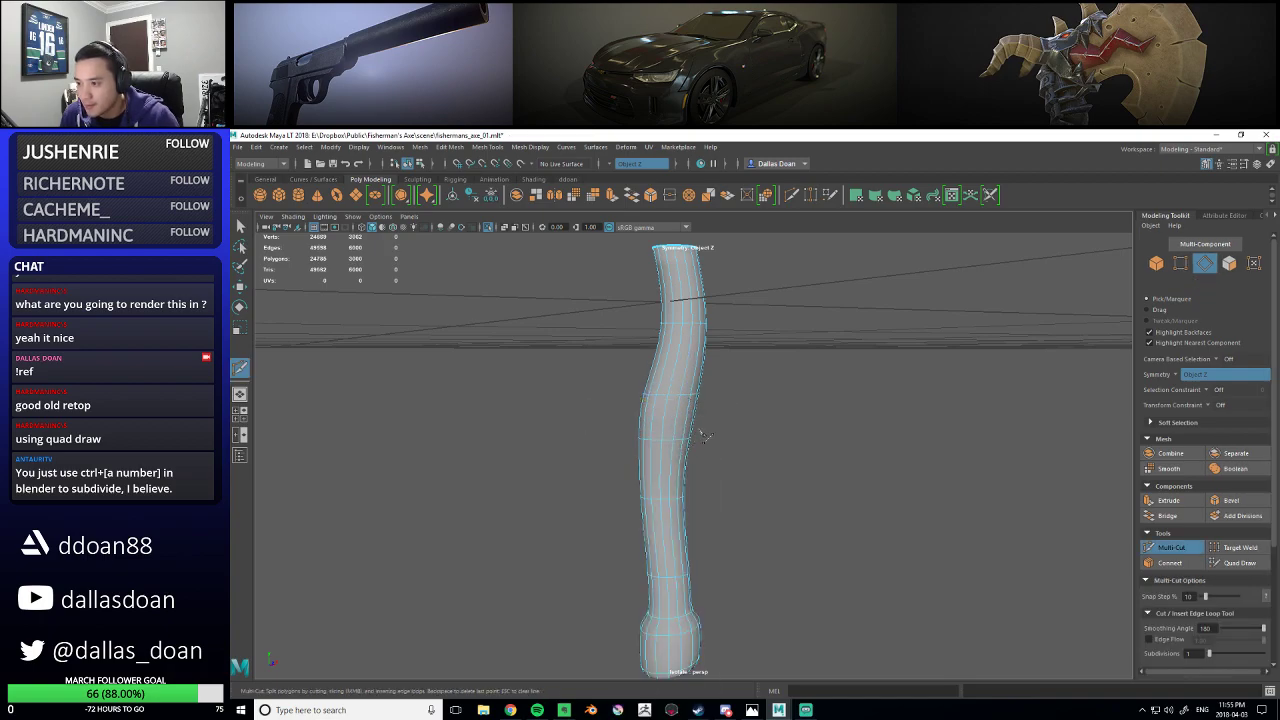
key(w)
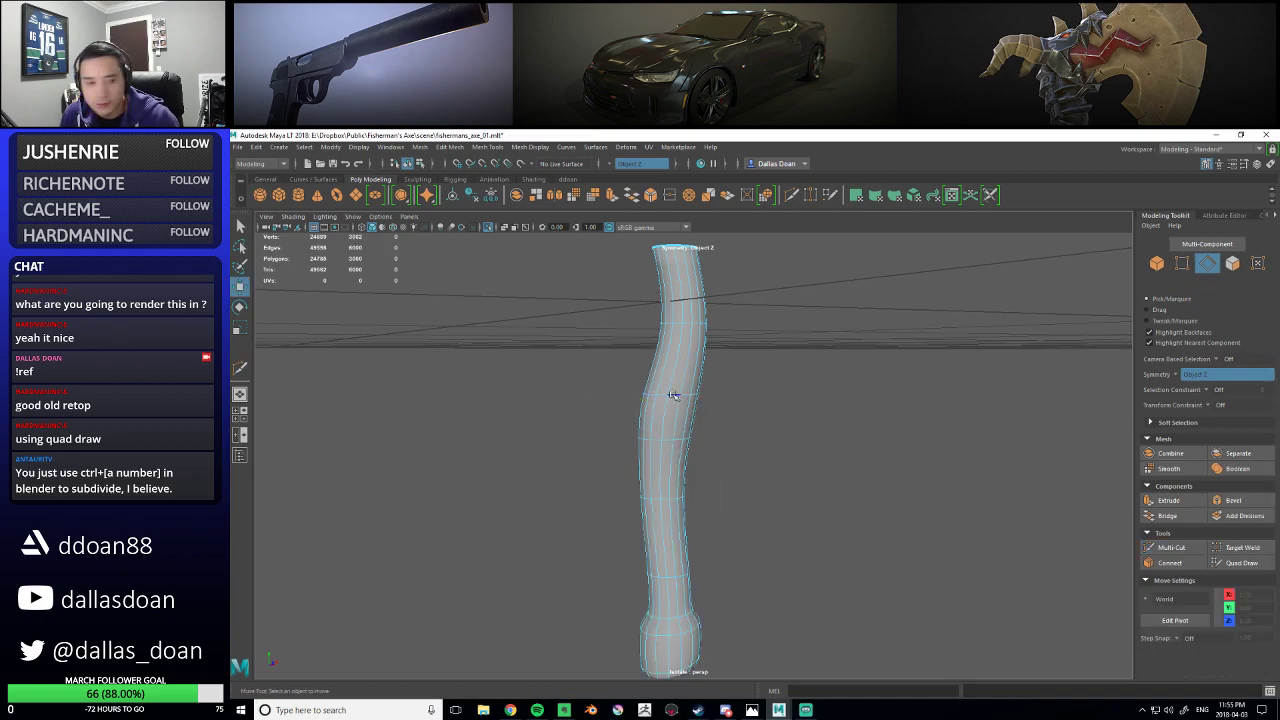
- Select the edge loop just above the inserted one and crease it with the Crease Tool
double_click(673, 395)
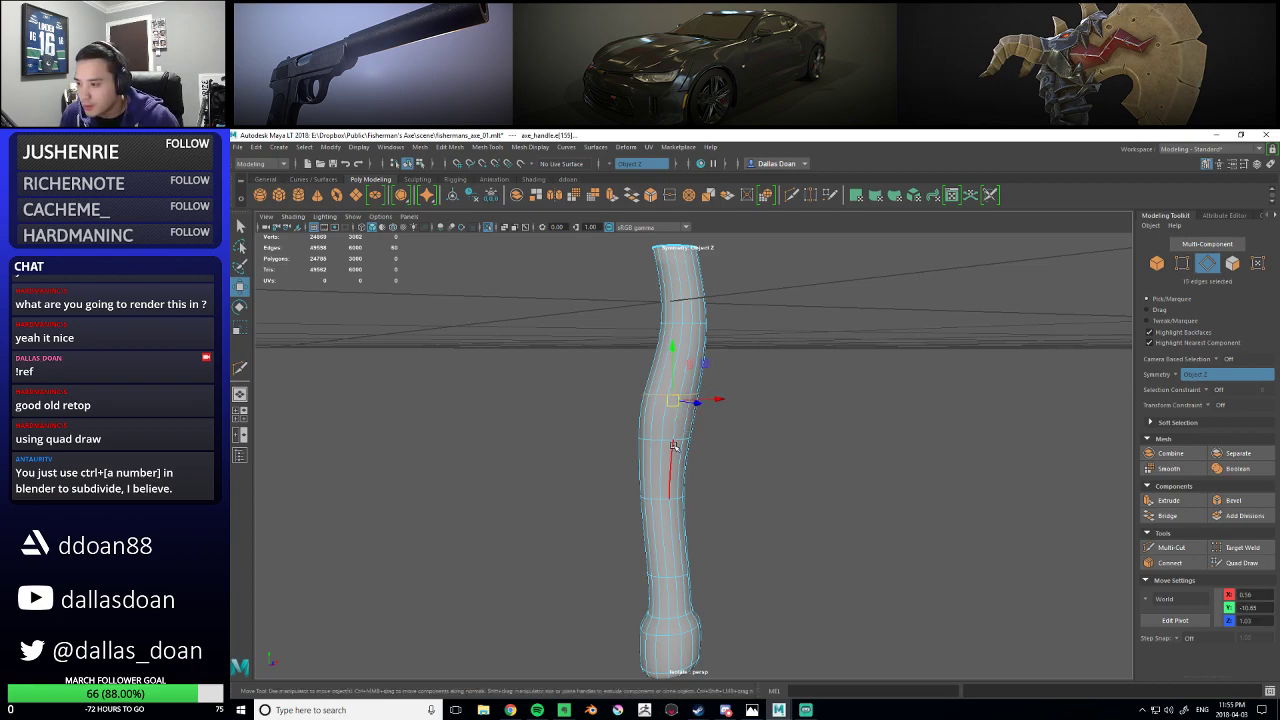
shift+right_drag(706, 395, 695, 445)
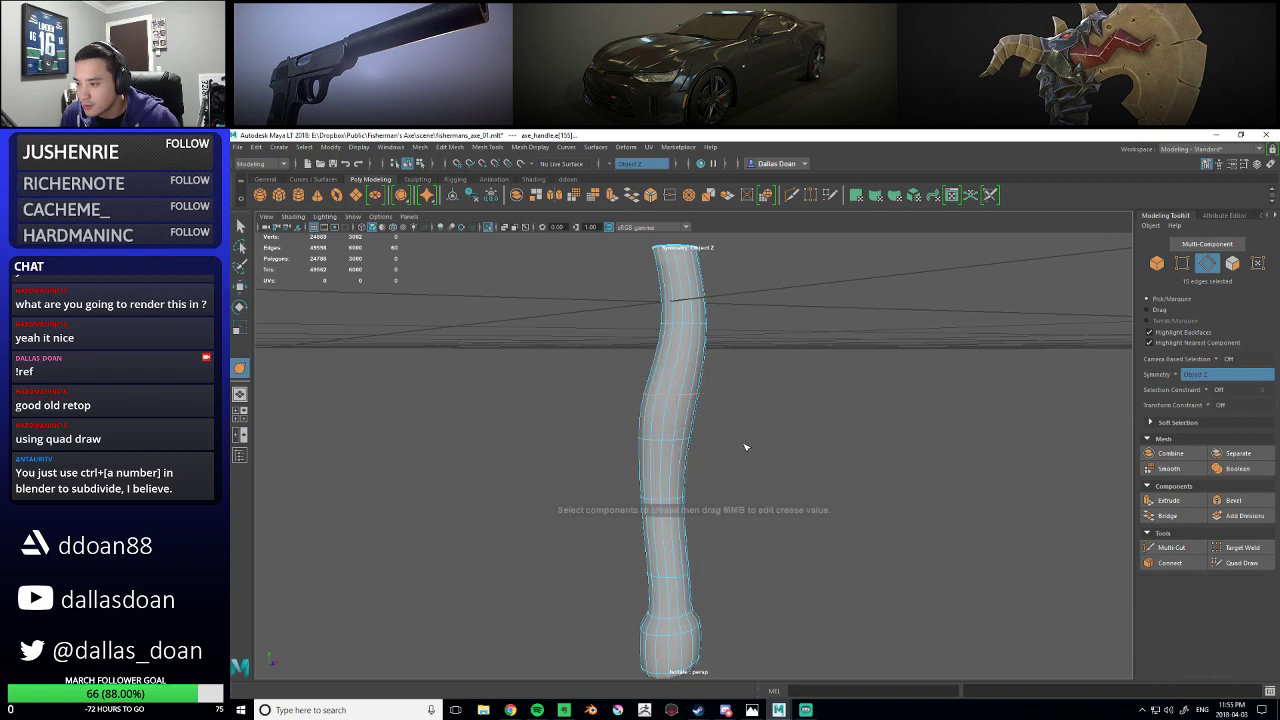
alt+drag(1057, 414, 724, 430)
key(w)
alt+middle_drag(724, 430, 695, 436)
scroll(690, 439, up, 3)
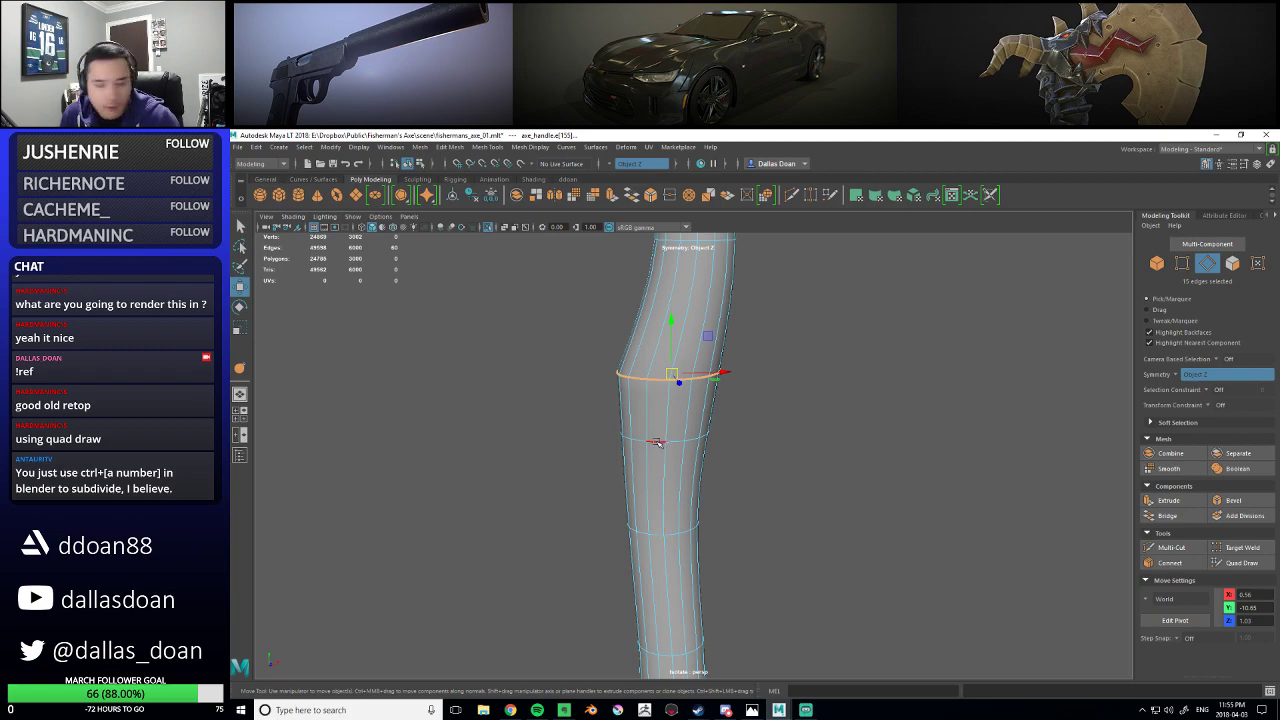
- Tilt the inserted edge loop below the creased one and crease it with the Crease Tool
double_click(657, 444)
alt+drag(657, 444, 642, 407)
key(e)
key(r)
shift+right_drag(680, 371, 671, 438)
middle_drag(671, 441, 723, 423)
alt+drag(723, 423, 738, 421)
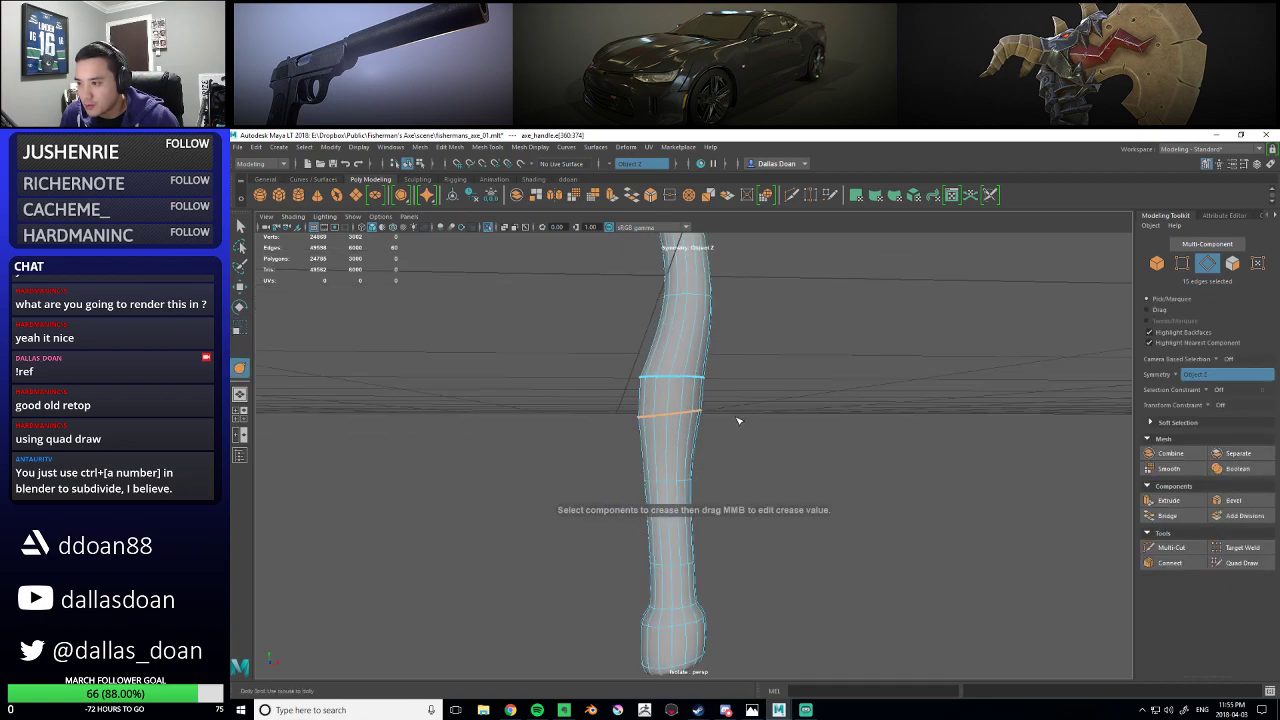
- Slightly adjust the scale of the edge loop around the handle's middle and return to object selection
alt+middle_drag(705, 410, 696, 434)
key(w)
right_drag(669, 407, 670, 438)
double_click(664, 428)
key(r)
drag(666, 423, 663, 421)
alt+drag(680, 420, 712, 400)
key(w)
right_drag(703, 370, 706, 438)
- Select the edge loop below the two creased ones and scale it inward to narrow the handle
alt+drag(740, 425, 838, 452)
alt+right_drag(838, 452, 824, 445)
click(824, 445)
alt+right_drag(742, 435, 772, 443)
click(738, 432)
alt+drag(772, 443, 669, 410)
alt+right_drag(655, 446, 661, 421)
click(657, 446)
double_click(657, 446)
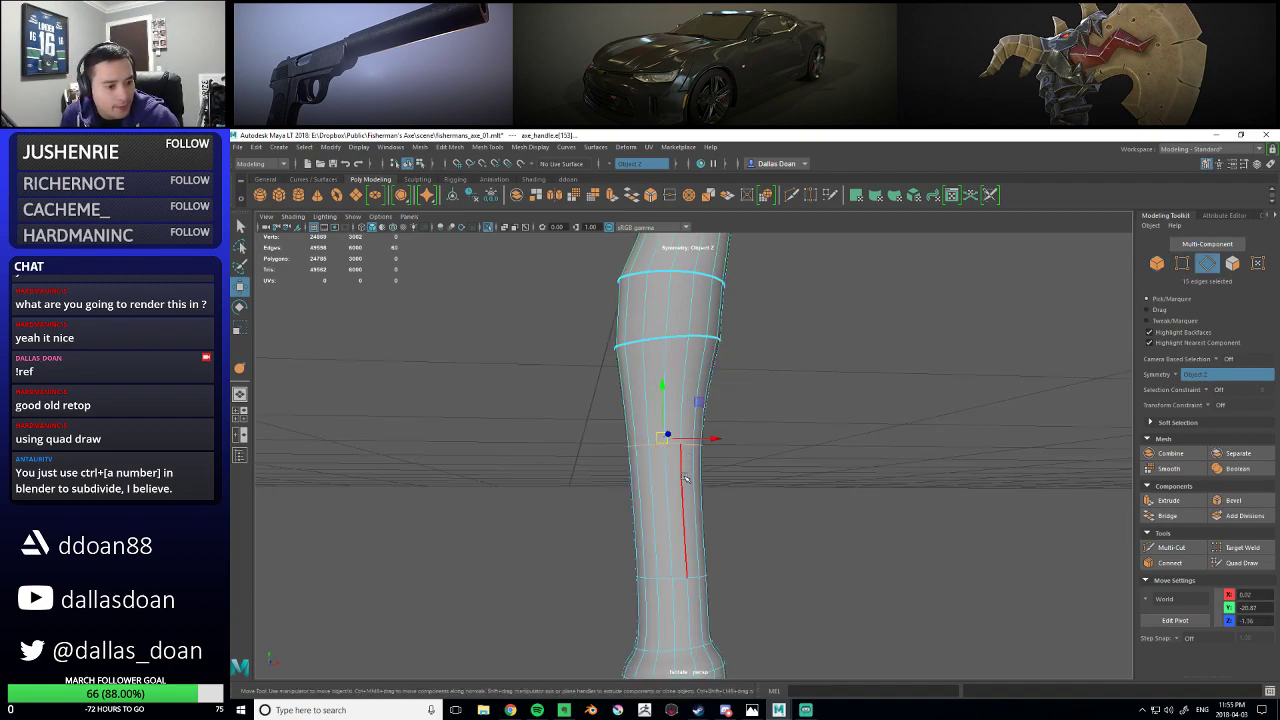
alt+drag(676, 468, 706, 512)
key(r)
scroll(682, 457, down, 4)
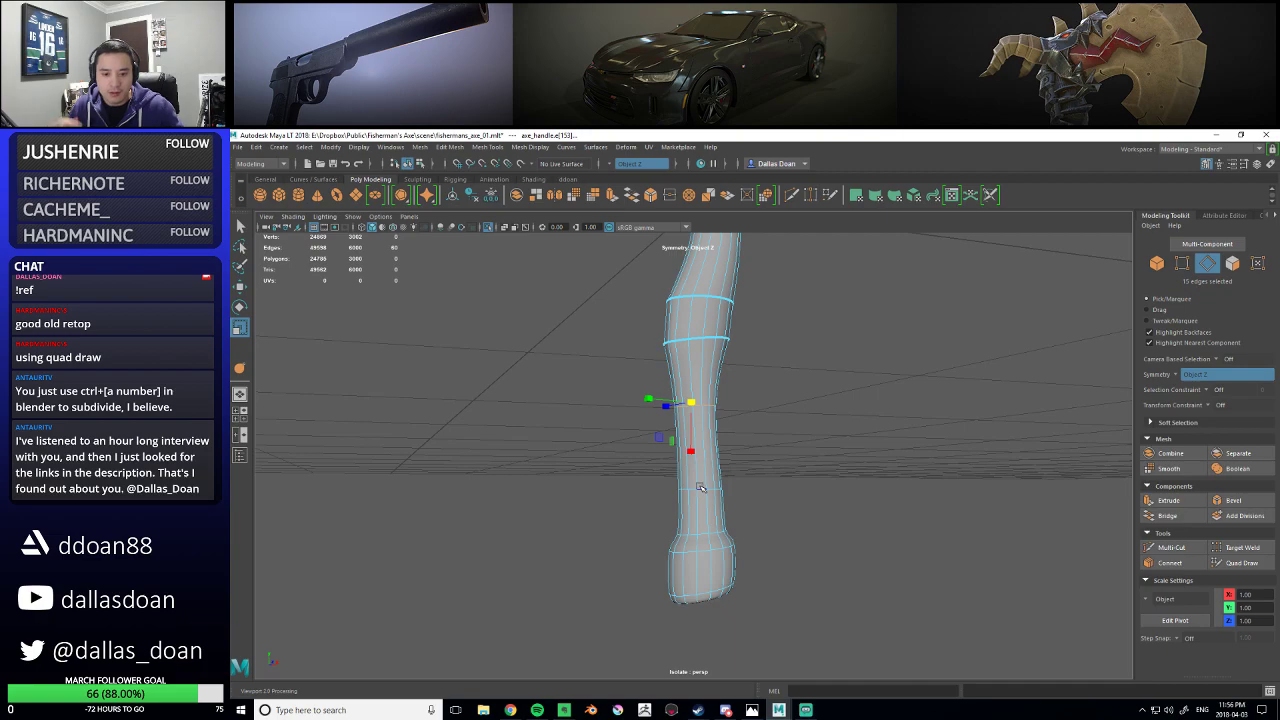
alt+drag(711, 384, 749, 435)
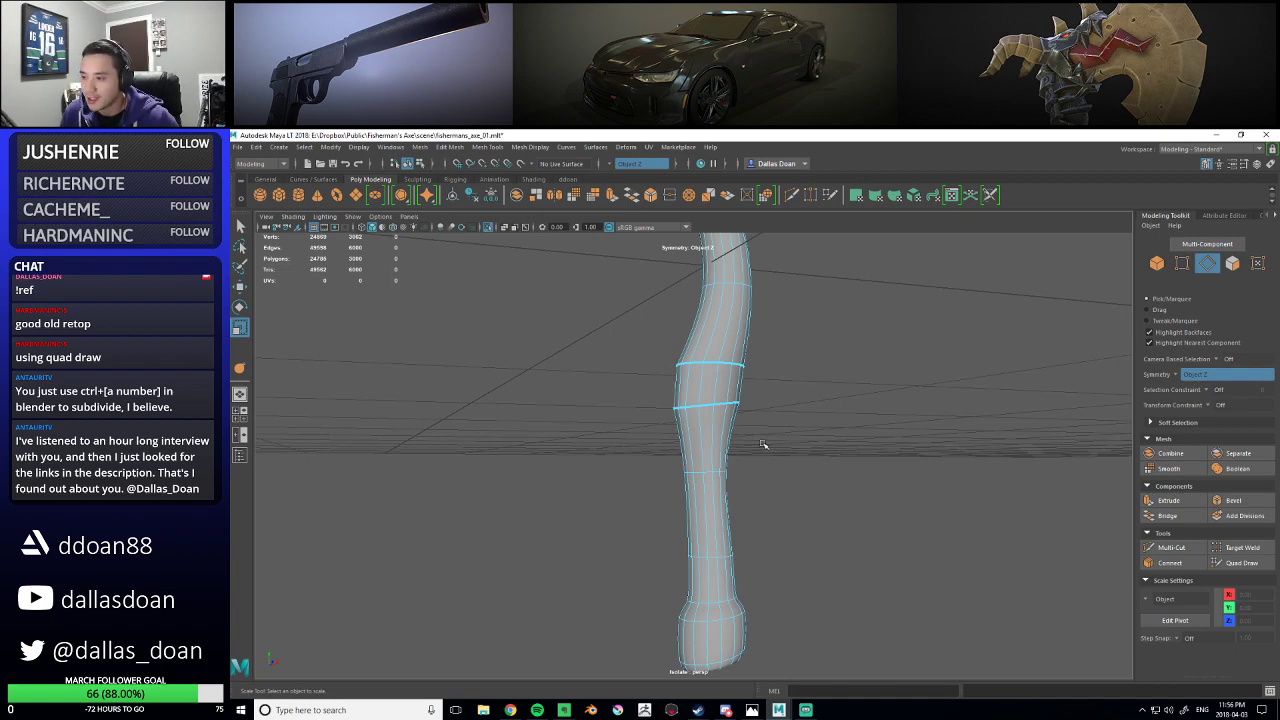
- Narrow the handle further at that loop, check the smoothing, and crease the narrowed loop
mouse_move(753, 455)
alt+mouse_down()
mouse_move(746, 443)
mouse_move(723, 470)
mouse_move(730, 452)
alt+mouse_up()
double_click(700, 413)
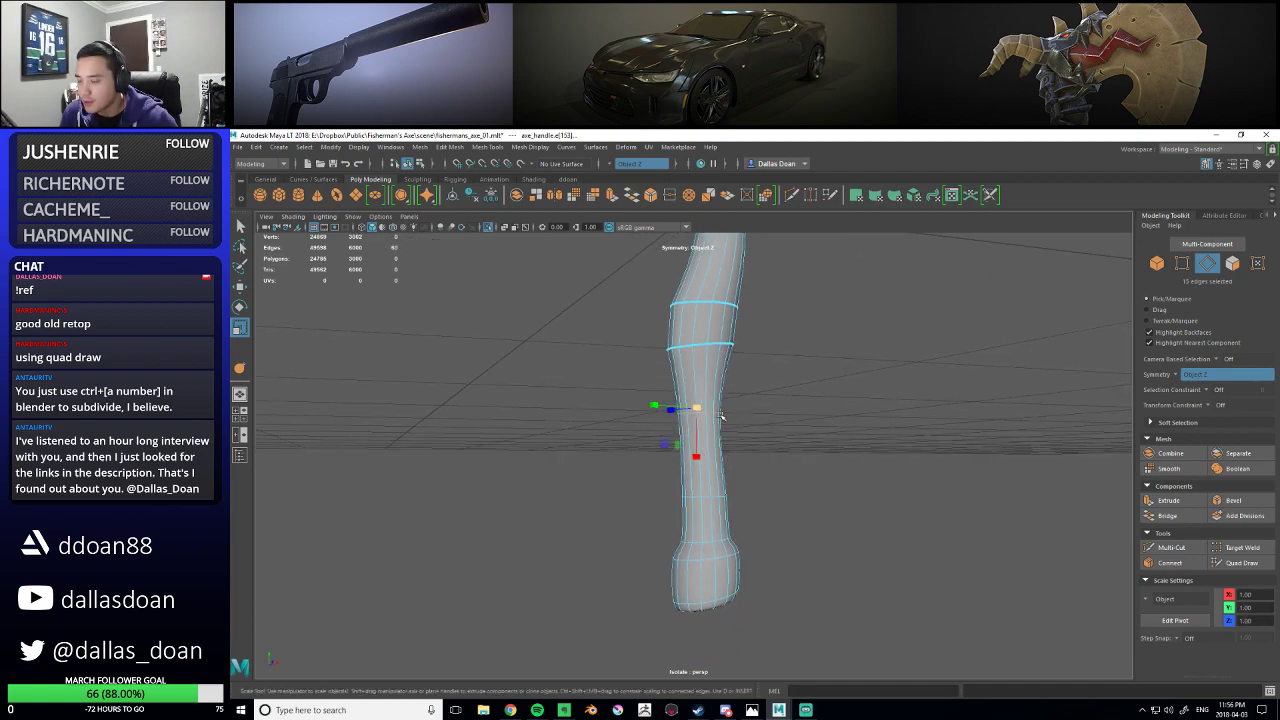
key(1)
key(3)
alt+drag(732, 424, 731, 455)
shift+right_drag(724, 405, 782, 467)
alt+drag(731, 489, 680, 470)
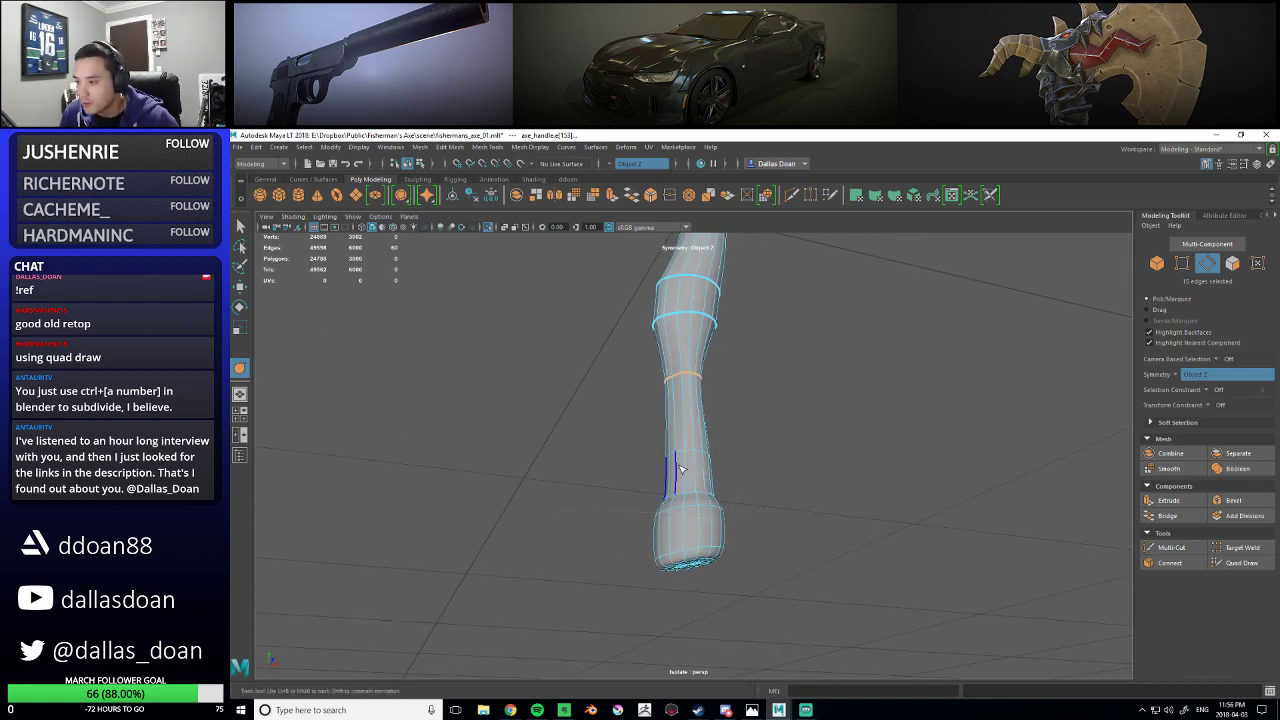
- Crease the edge loop just above the handle's pommel and inspect the handle in object mode
alt+drag(796, 441, 729, 431)
alt+right_drag(729, 431, 757, 529)
double_click(718, 418)
alt+drag(735, 450, 800, 500)
key(w)
right_drag(763, 408, 758, 476)
mouse_move(800, 486)
alt+mouse_down()
mouse_move(792, 455)
mouse_move(795, 510)
alt+mouse_up()
click(818, 474)
alt+middle_drag(795, 510, 769, 446)
scroll(769, 446, down, 3)
alt+drag(769, 446, 762, 365)
click(720, 490)
scroll(730, 489, up, 5)
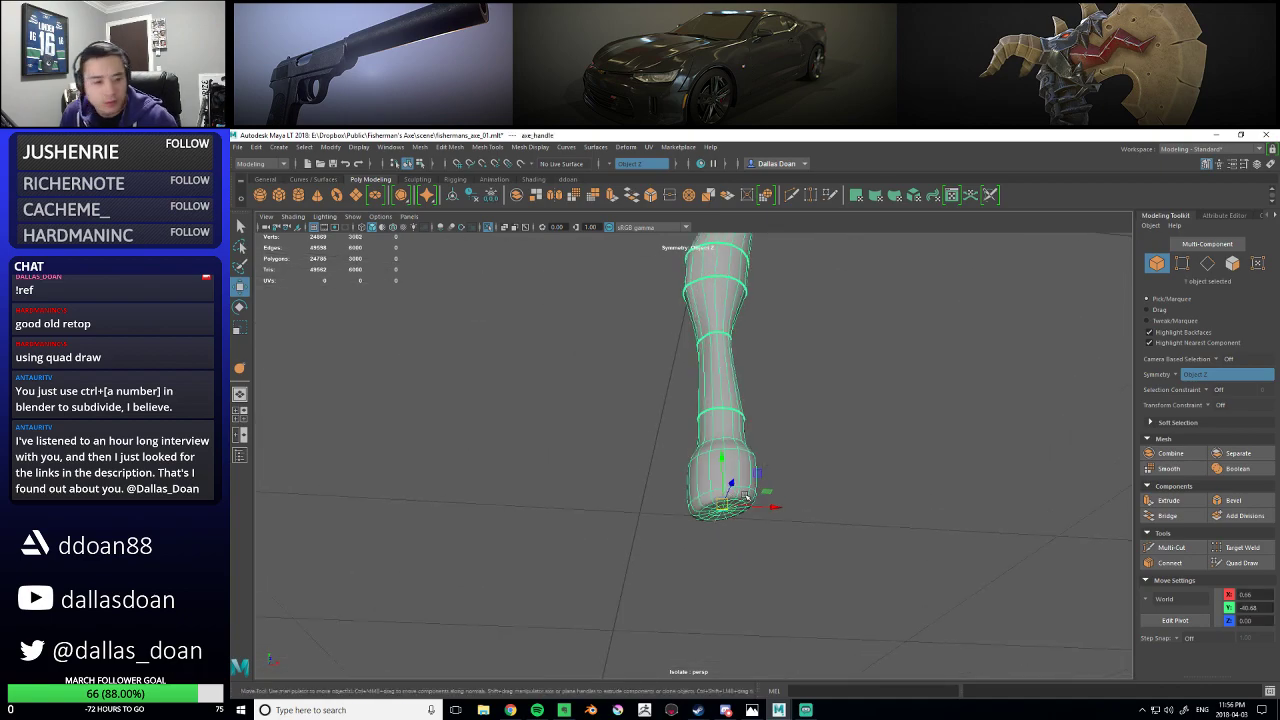
- Select the complete edge loop around the handle's bottom rim and crease it
alt+drag(745, 496, 733, 429)
right_drag(716, 420, 716, 392)
double_click(703, 410)
shift+right_click(769, 394)
click(750, 447)
alt+drag(810, 440, 763, 482)
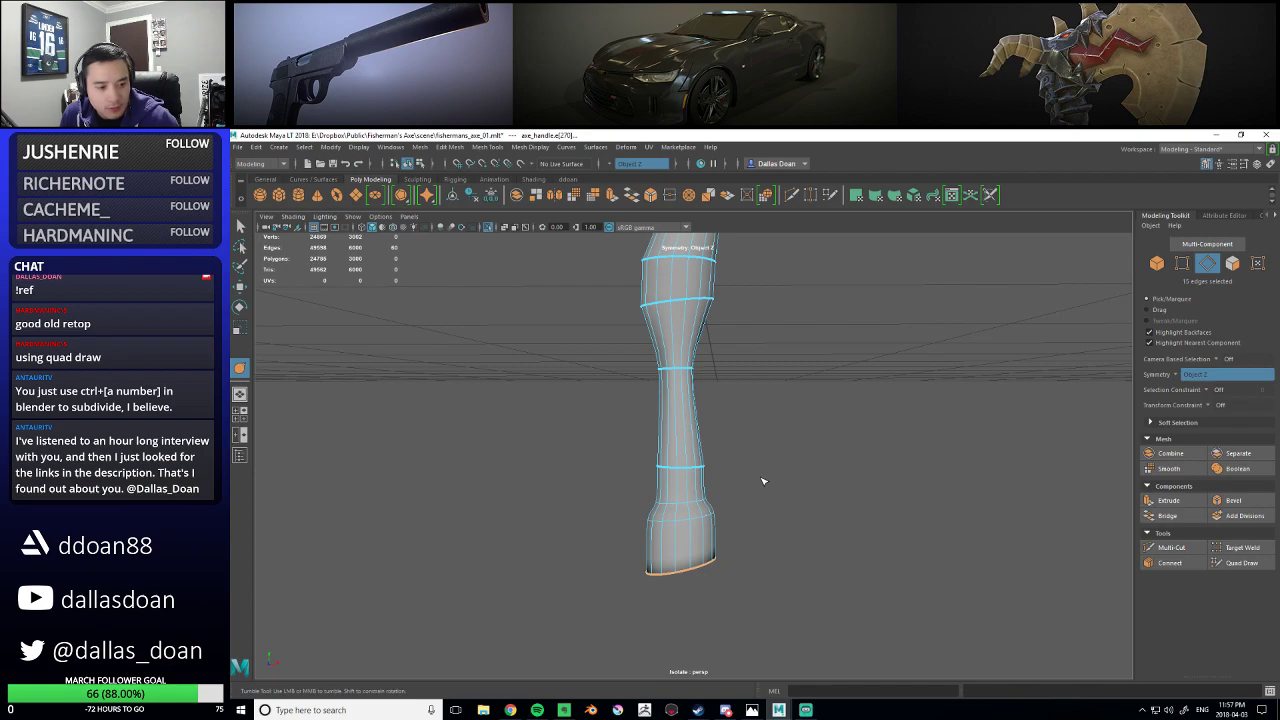
- Select the edge loops around the pommel and scale them outward to widen it
alt+drag(759, 483, 747, 450)
right_drag(686, 408, 687, 454)
click(677, 454)
shift+double_click(693, 455)
alt+drag(696, 457, 708, 463)
key(r)
mouse_move(680, 507)
alt+mouse_down()
mouse_move(666, 523)
mouse_move(684, 525)
alt+mouse_up()
mouse_move(684, 525)
alt+mouse_down()
mouse_move(679, 491)
mouse_move(691, 512)
alt+mouse_up()
ctrl+drag(681, 568, 682, 579)
alt+drag(686, 534, 696, 550)
- Try creasing the edge loop where the handle's shaft meets the pommel
click(698, 518)
right_drag(749, 489, 765, 427)
click(688, 515)
click(693, 519)
alt+right_drag(696, 518, 881, 540)
double_click(719, 565)
alt+drag(1019, 510, 812, 567)
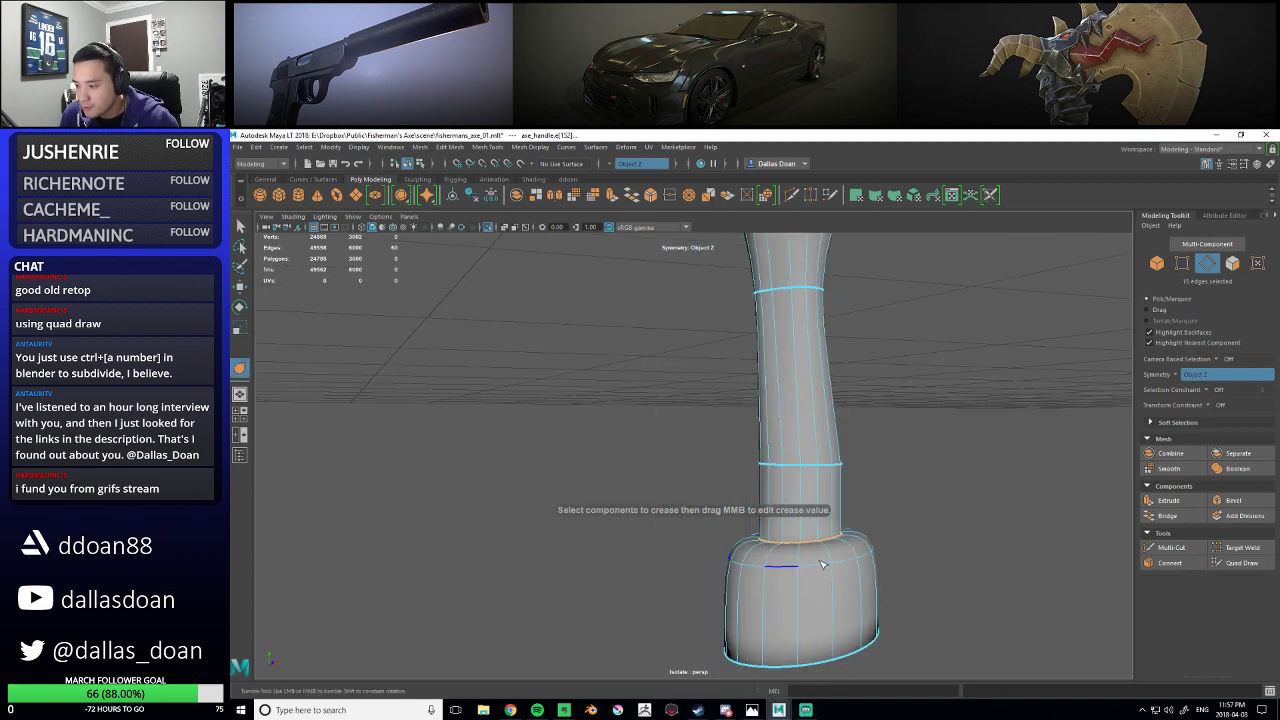
- Undo the crease on the loop between the shaft and the pommel
alt+drag(869, 528, 840, 530)
key(ctrl+z)
key(ctrl+z)
key(ctrl+z)
key(ctrl+z)
scroll(766, 527, down, 4)
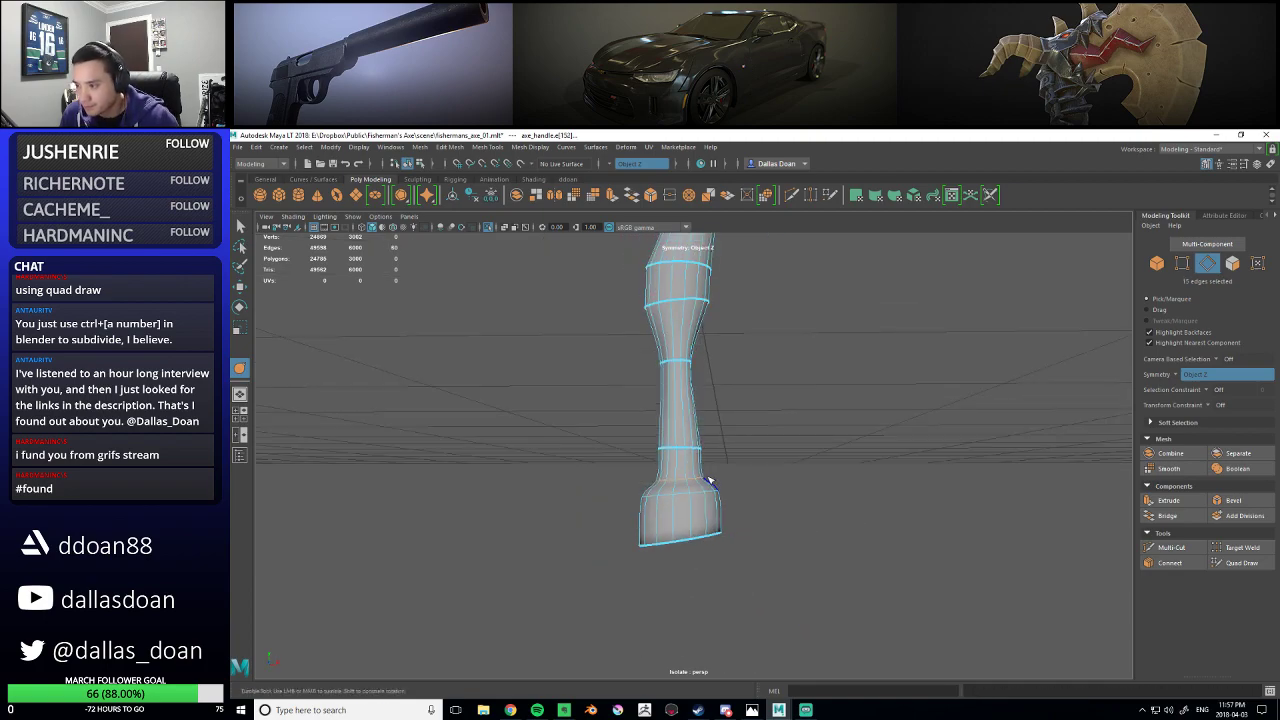
- Exit isolation to show the whole axe and select the handle in object mode
scroll(710, 482, down, 4)
alt+drag(703, 463, 711, 470)
key(w)
right_drag(711, 384, 702, 451)
alt+drag(716, 456, 775, 427)
click(803, 433)
key(ctrl+1)
click(720, 437)
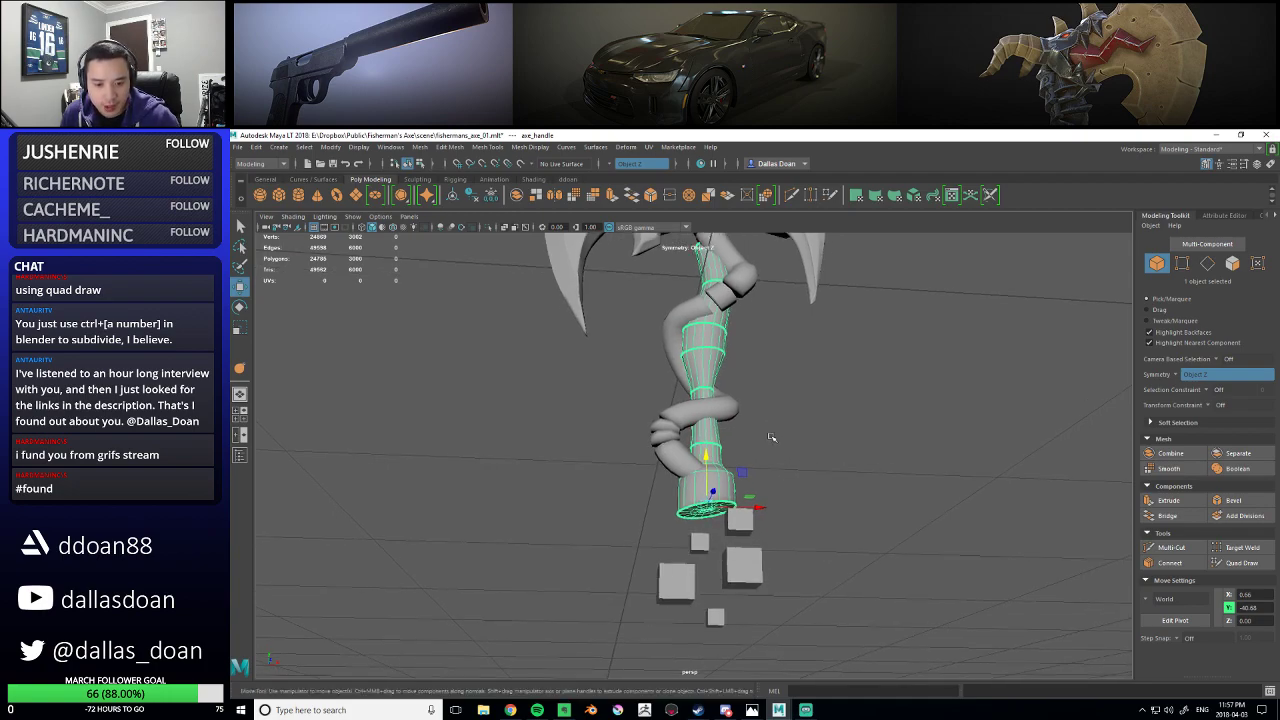
- Select and remove the inner edge loops from the handle's bottom cap, keeping the creased outer rim
click(796, 467)
click(722, 488)
alt+drag(722, 488, 743, 422)
scroll(746, 470, up, 8)
right_drag(743, 422, 716, 450)
double_click(758, 460)
scroll(740, 462, down, 8)
scroll(750, 496, up, 10)
scroll(816, 546, down, 5)
alt+drag(814, 529, 775, 490)
double_click(763, 451)
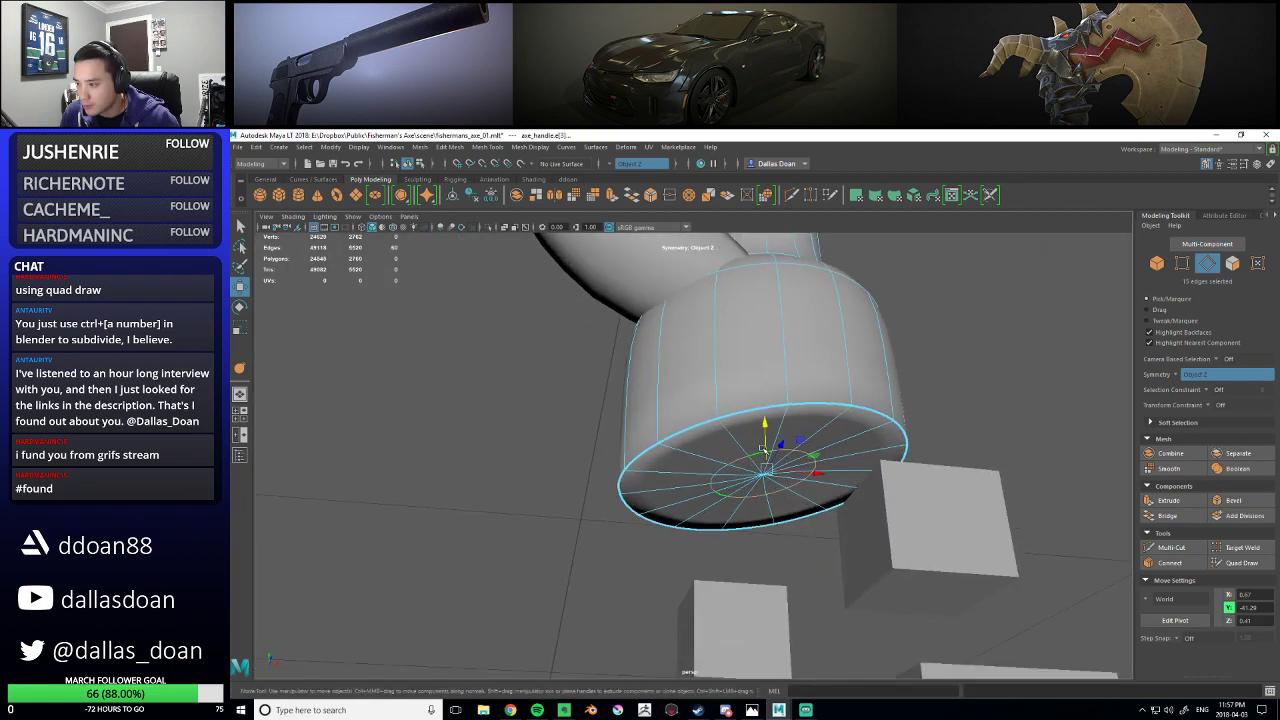
- Return to object selection and isolate the handle with its upper end in view
scroll(800, 487, down, 8)
alt+middle_drag(794, 486, 775, 640)
alt+drag(790, 460, 752, 436)
right_drag(749, 408, 750, 486)
key(F8)
key(ctrl+1)
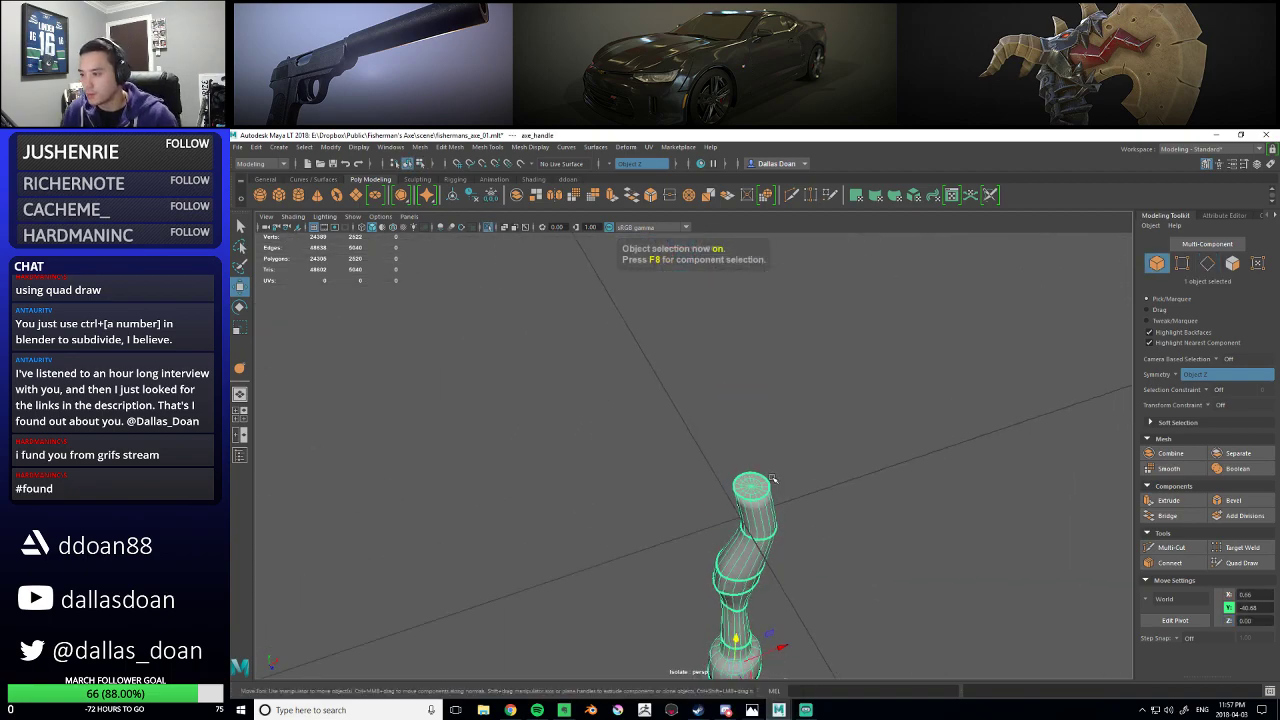
- Select and remove the inner edge loops from the handle's upper cap, keeping its outer rim
scroll(775, 480, up, 8)
right_drag(803, 478, 803, 380)
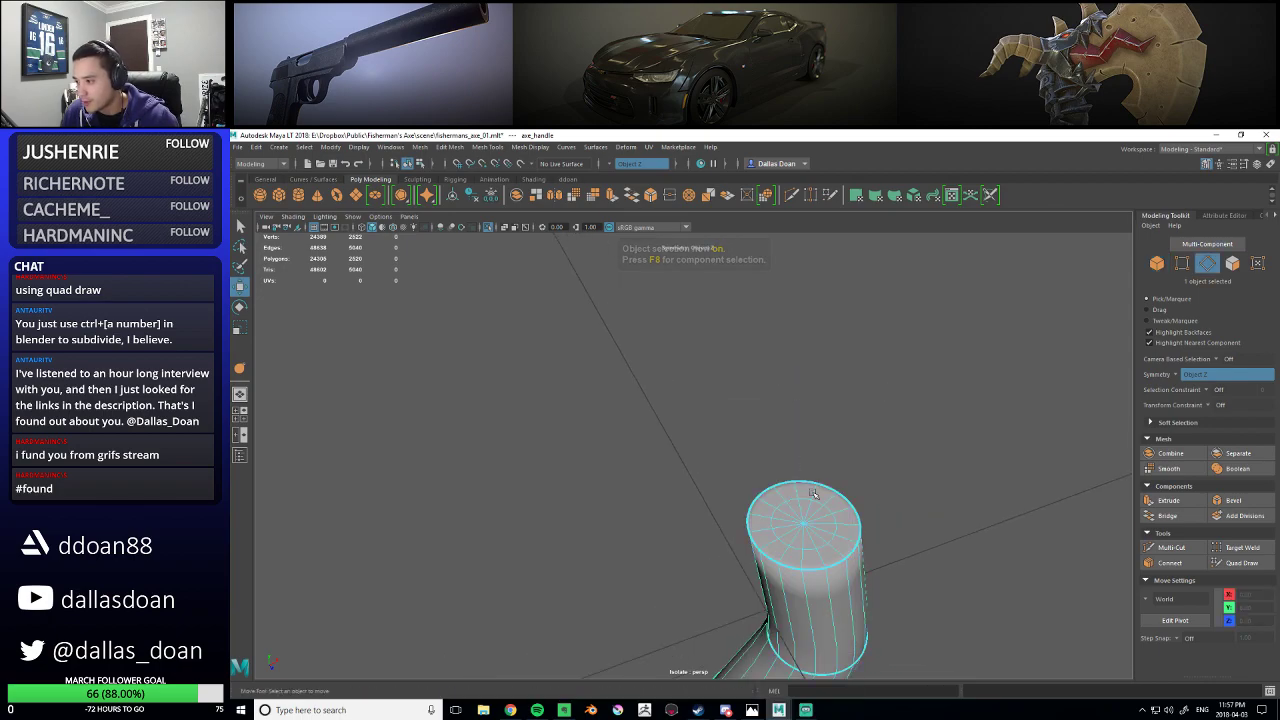
double_click(806, 498)
shift+right_drag(814, 470, 758, 486)
scroll(788, 483, down, 8)
- Return the handle to object selection and show its transform values in the Channel Box
alt+drag(788, 483, 744, 478)
right_drag(718, 426, 720, 485)
right_drag(728, 432, 716, 478)
key(ctrl+a)
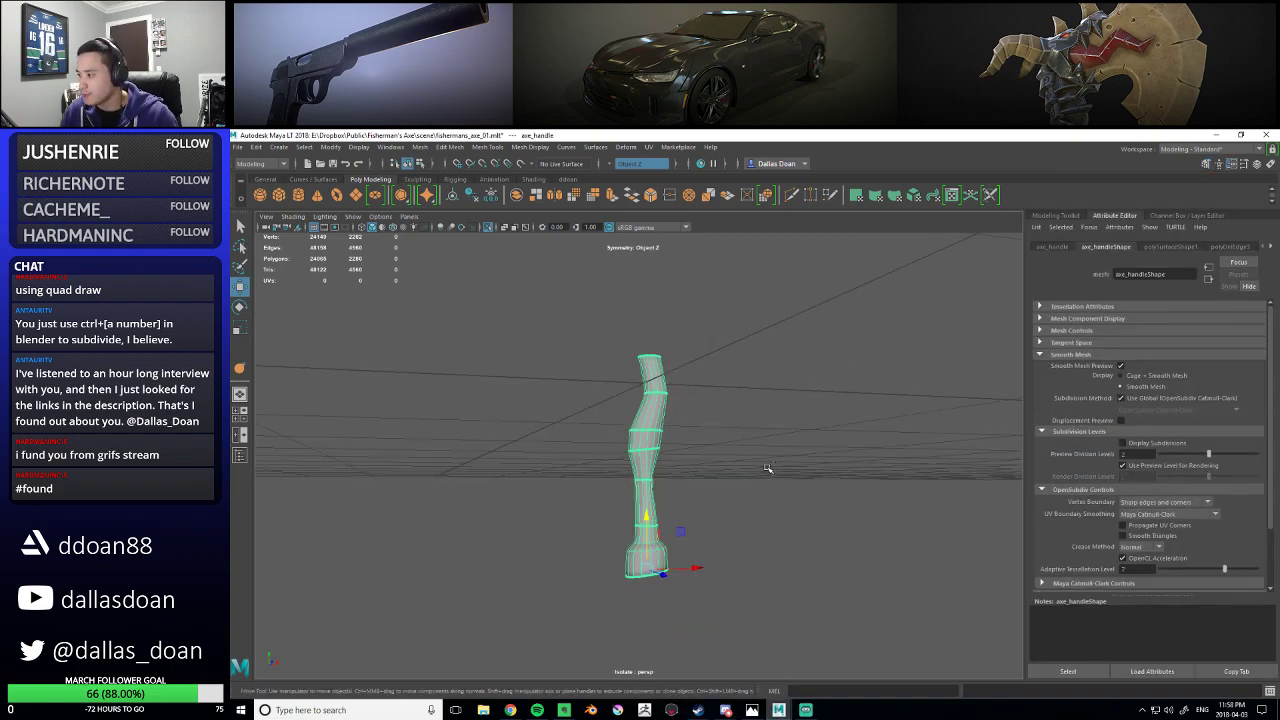
key(ctrl+a)
- Freeze the handle's transformations and examine its round end cap up close
alt+middle_drag(859, 465, 849, 449)
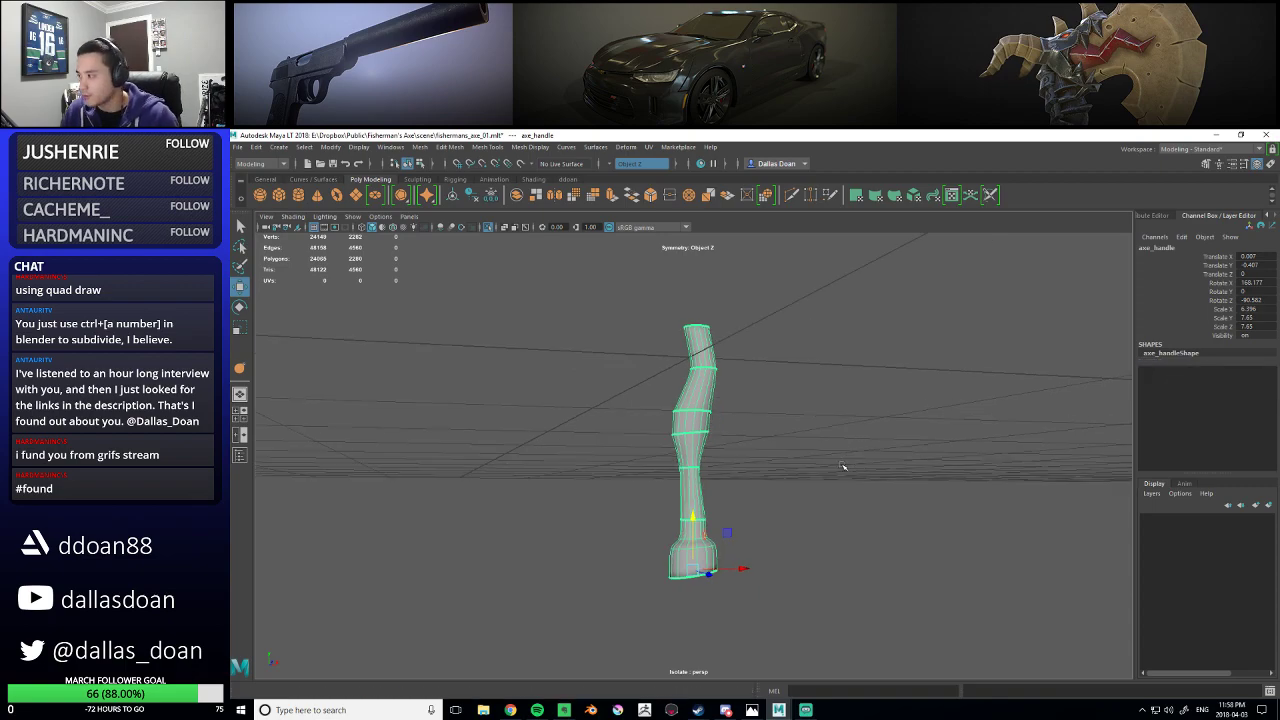
click(756, 451)
alt+drag(756, 451, 746, 446)
key(ctrl+z)
alt+right_drag(746, 446, 769, 497)
click(769, 497)
alt+drag(769, 497, 726, 477)
key(ctrl+z)
alt+middle_drag(726, 477, 741, 433)
alt+drag(741, 433, 783, 410)
click(797, 433)
key(ctrl+z)
scroll(791, 397, up, 5)
alt+middle_drag(828, 401, 801, 424)
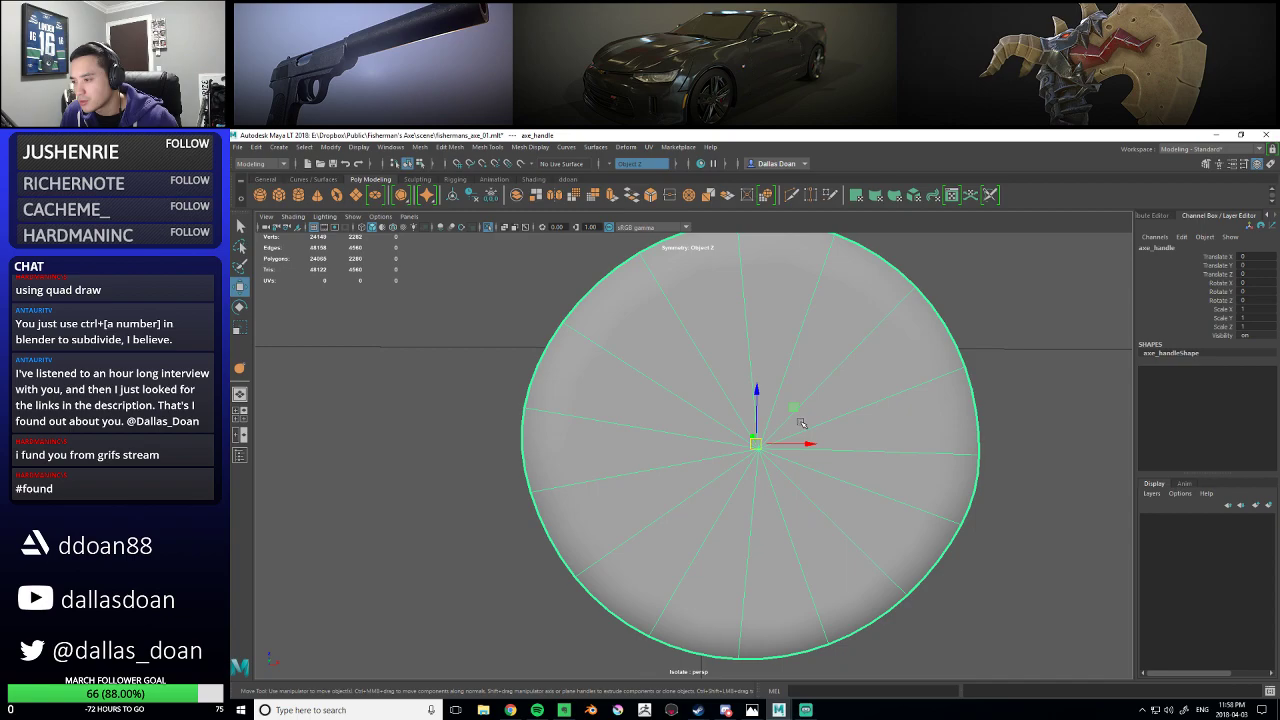
mouse_move(801, 406)
alt+middle_down()
mouse_move(794, 417)
mouse_move(806, 406)
alt+middle_up()
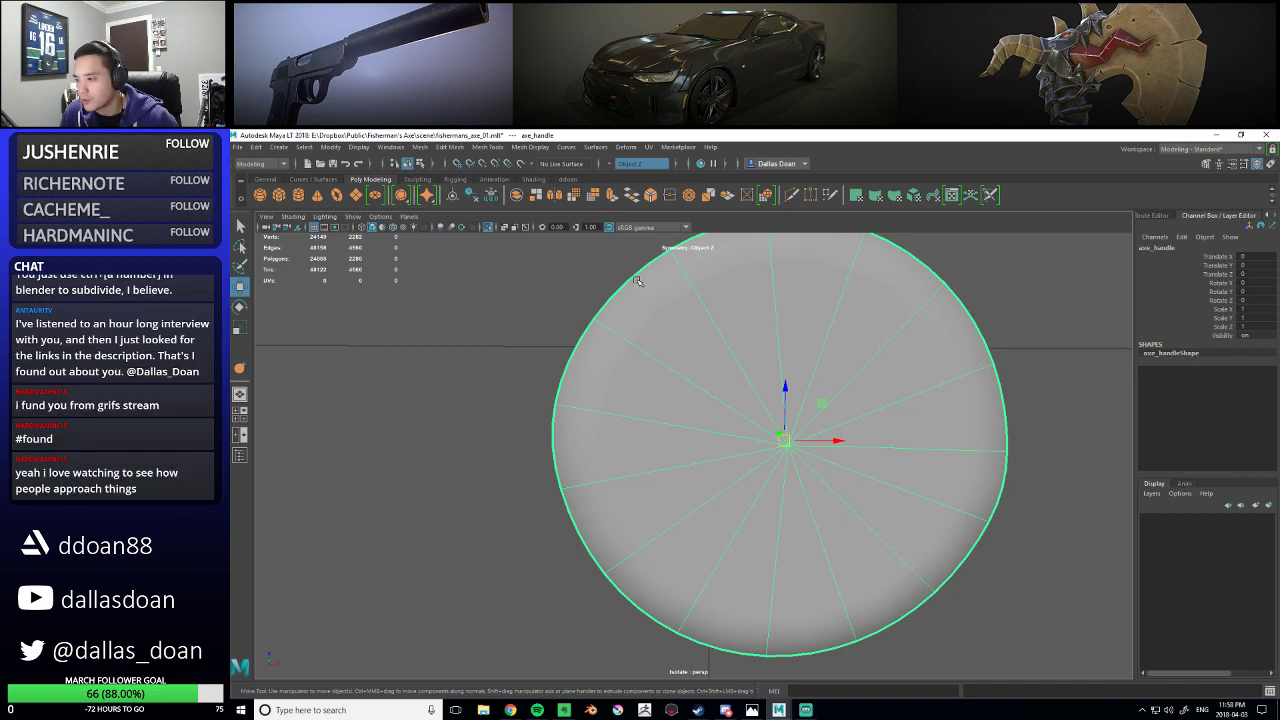
- Deselect the handle and exit isolation to show the whole axe
scroll(638, 281, down, 8)
alt+drag(650, 300, 771, 431)
alt+middle_drag(771, 431, 740, 480)
alt+drag(735, 477, 777, 468)
click(820, 391)
click(718, 365)
click(831, 411)
key(ctrl+1)
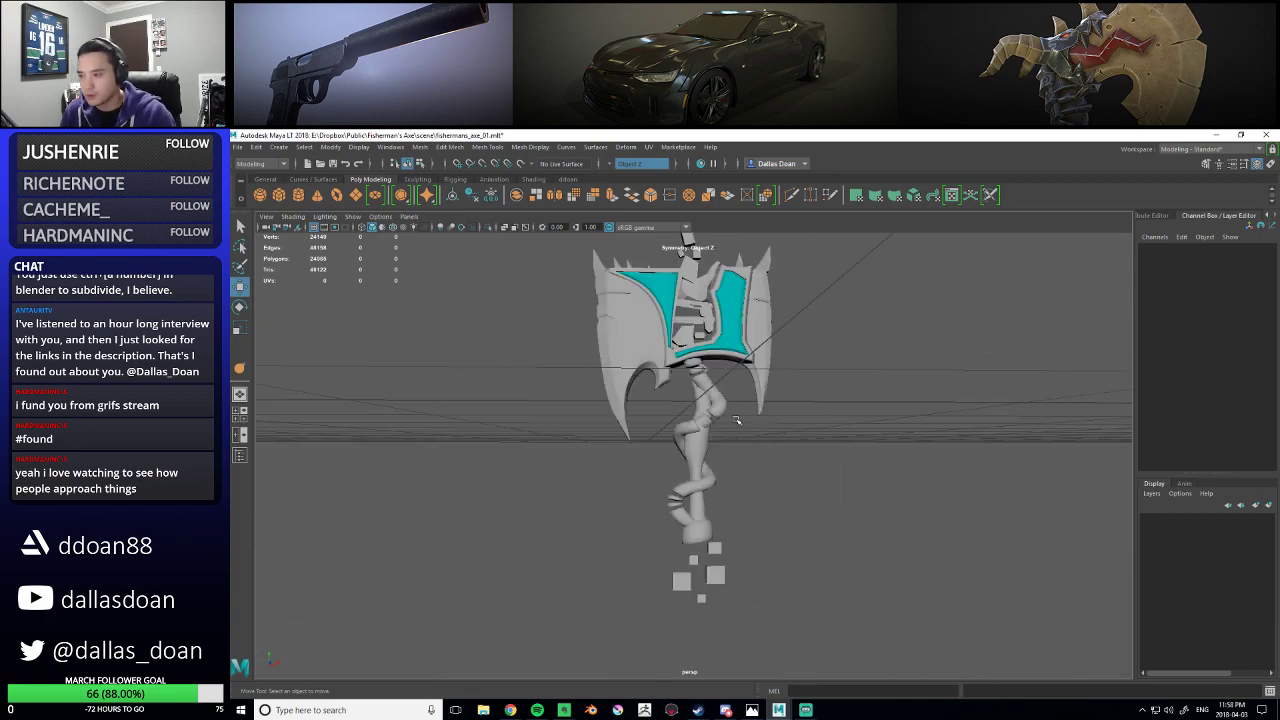
- Select the handle on the full axe and isolate it again
alt+right_drag(737, 420, 760, 423)
alt+drag(760, 423, 750, 394)
click(704, 425)
alt+right_drag(704, 425, 727, 432)
alt+drag(727, 432, 699, 410)
key(ctrl+1)
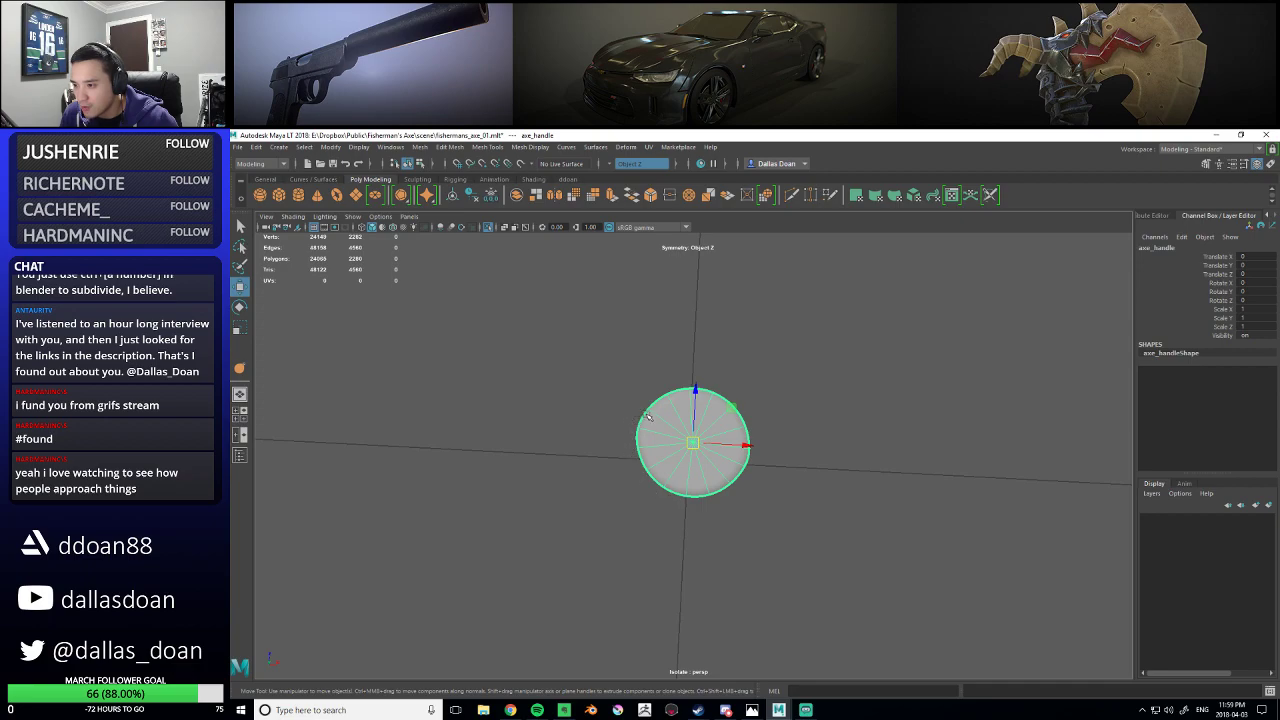
alt+drag(667, 398, 800, 571)
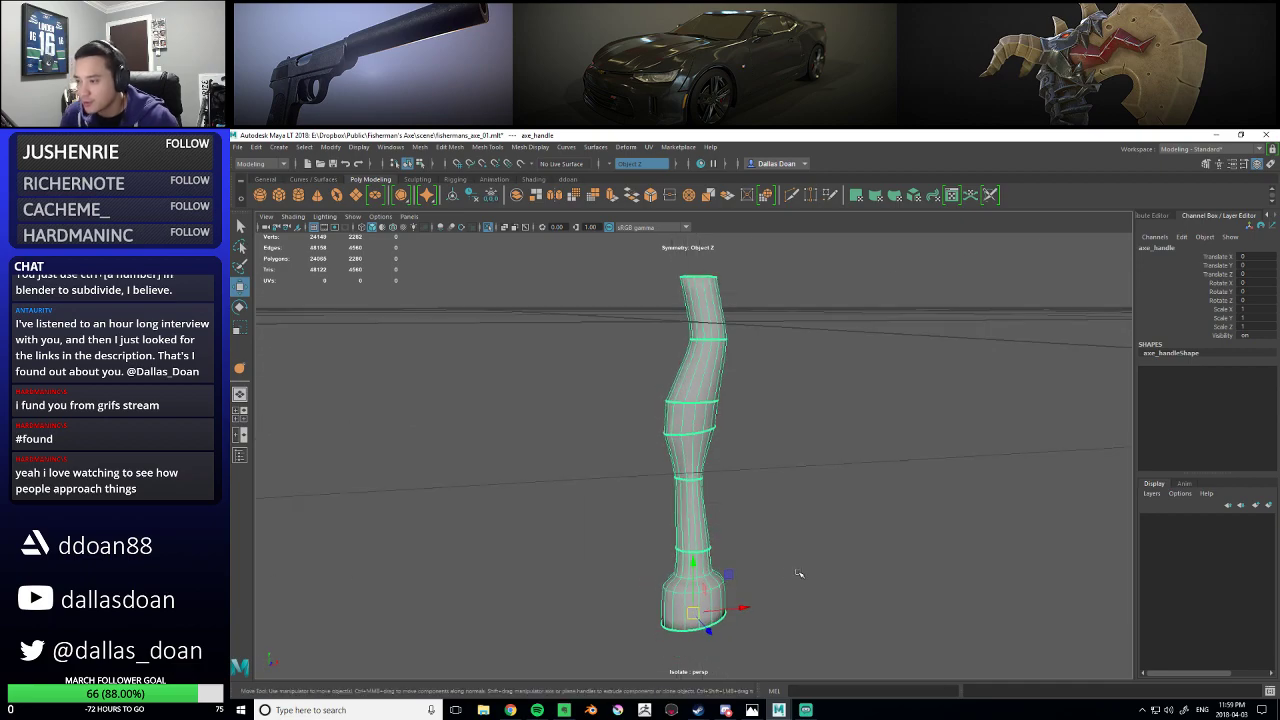
- Create a polygon cylinder at the isolated handle and scale it down in X and Z to about the handle's thickness
click(883, 432)
alt+drag(883, 432, 786, 438)
shift+right_drag(726, 393, 713, 460)
key(r)
ctrl+drag(691, 395, 923, 424)
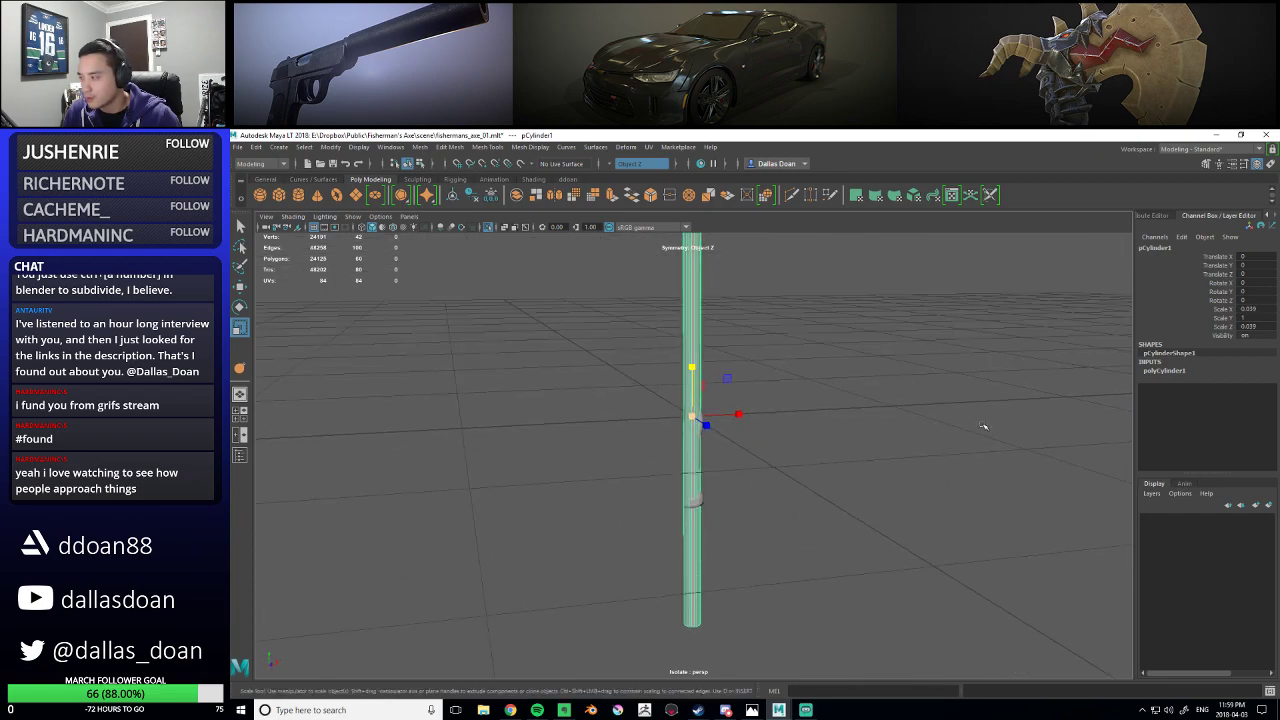
- Set the new cylinder's axis subdivisions to 16
click(1189, 372)
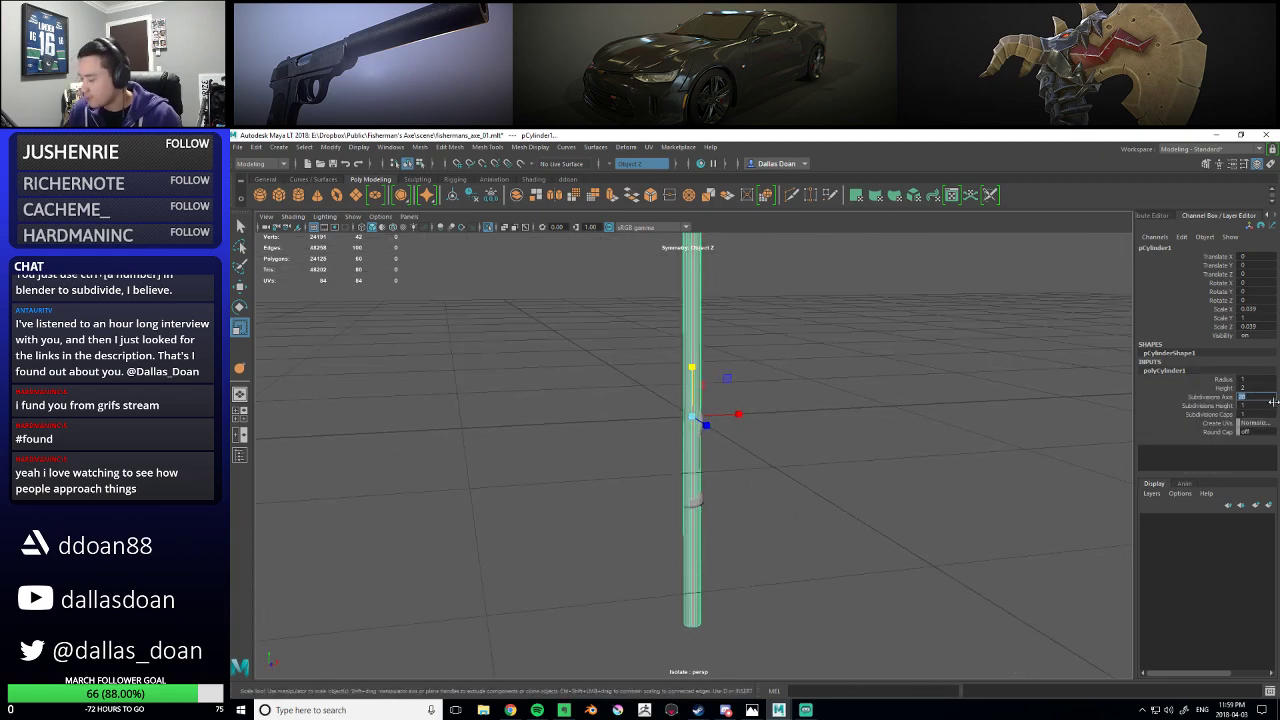
text(16)
key(Return)
alt+drag(846, 388, 786, 494)
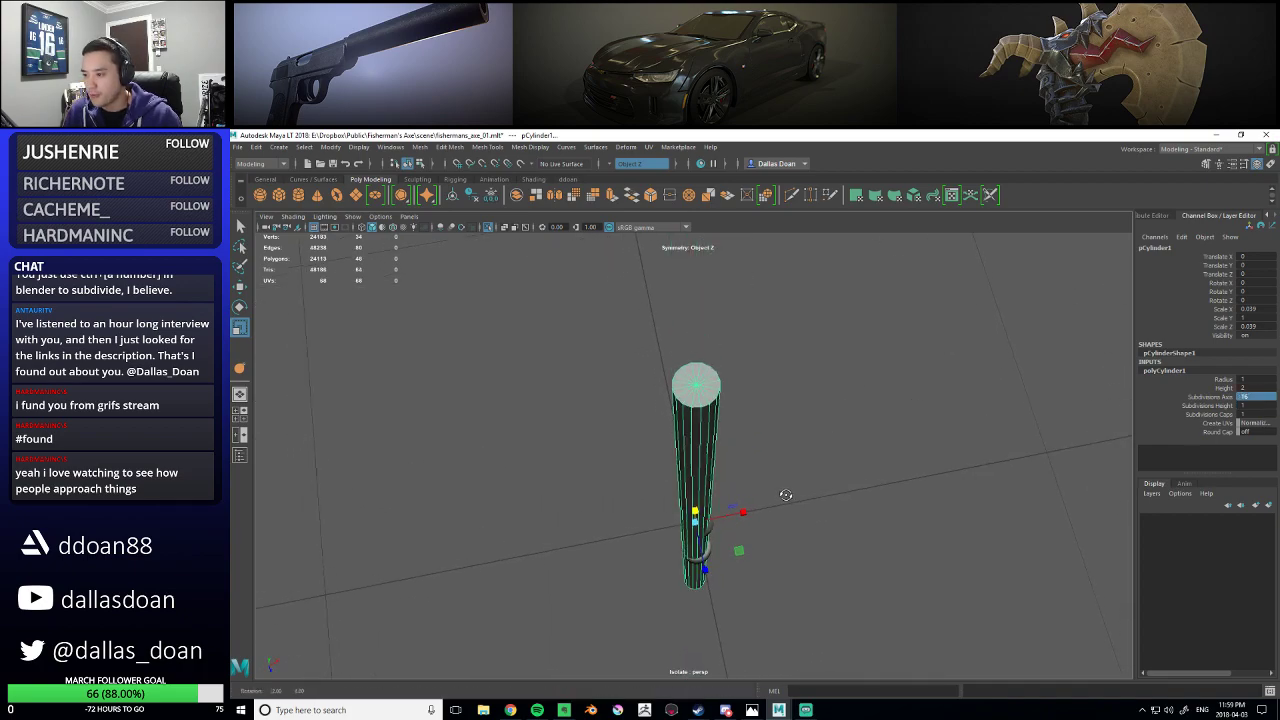
alt+drag(699, 402, 737, 440)
scroll(727, 441, up, 2)
- Move the cylinder's upper and lower end vertices vertically to match the length of the handle
key(w)
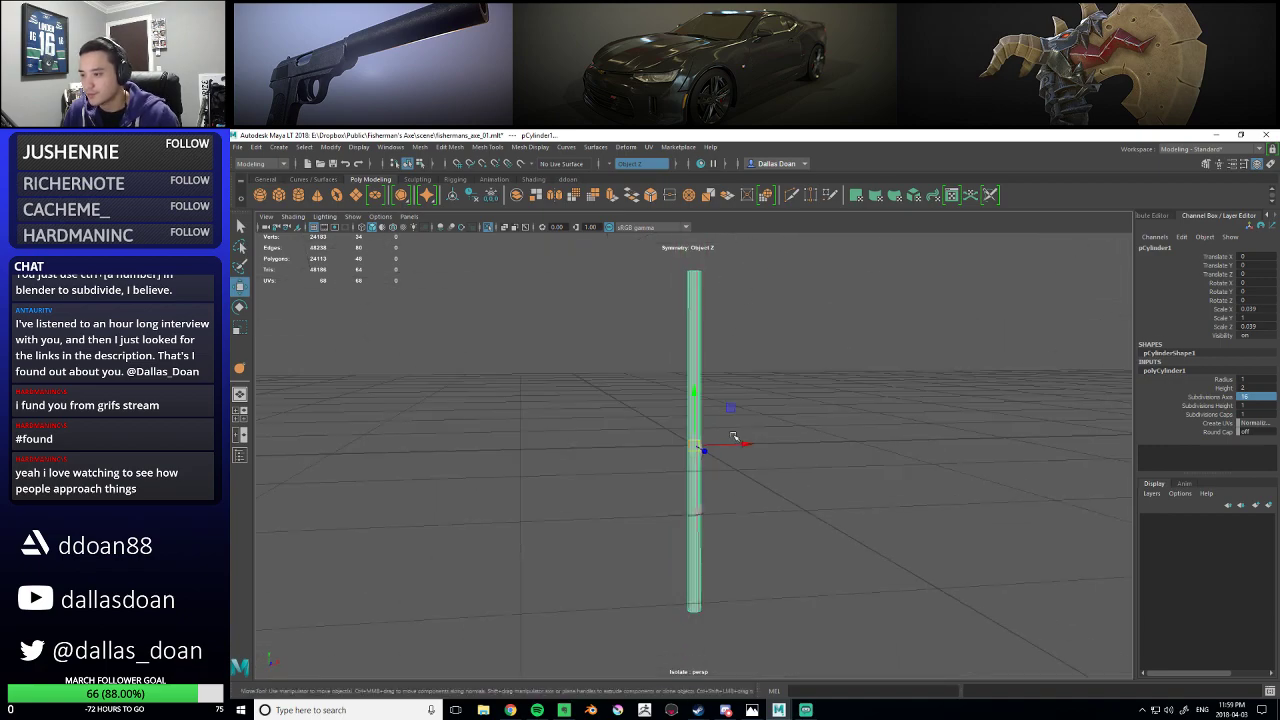
right_drag(700, 328, 660, 328)
drag(647, 250, 748, 292)
drag(699, 237, 705, 407)
alt+middle_drag(708, 553, 711, 503)
drag(668, 543, 728, 580)
drag(699, 513, 718, 424)
- Nudge the cylinder's top vertices sideways and in height to line up with the handle's upper end
scroll(697, 395, up, 10)
key(e)
key(w)
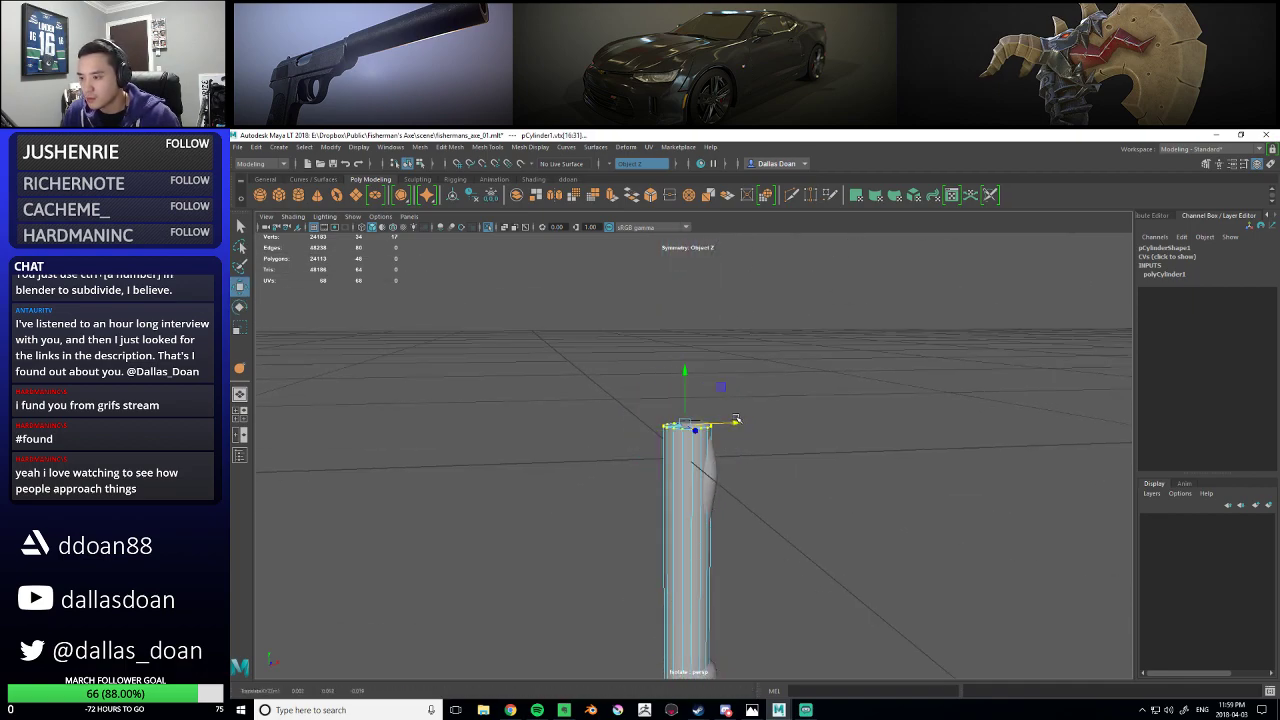
drag(731, 424, 737, 423)
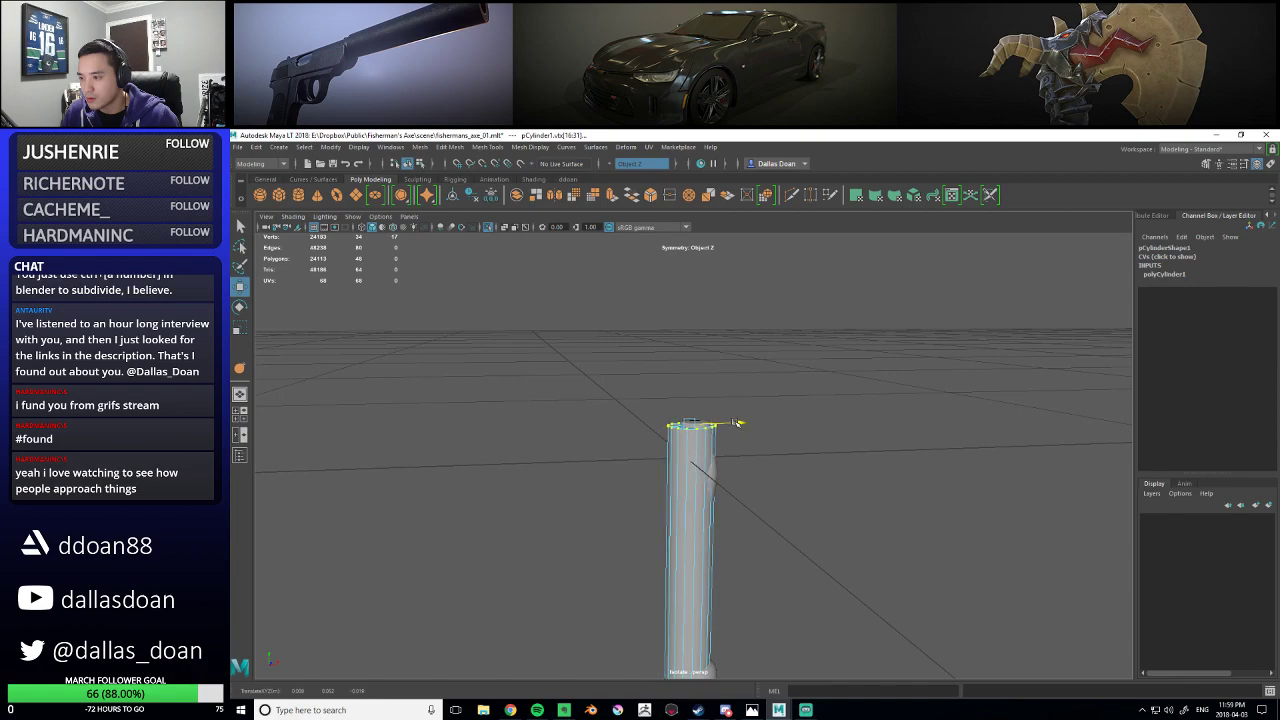
scroll(701, 462, up, 2)
drag(690, 354, 690, 357)
- Crease the cylinder's cap rim edges and turn on smooth mesh preview for the cylinder
click(735, 411)
alt+right_drag(735, 411, 764, 436)
double_click(703, 405)
alt+middle_drag(800, 466, 753, 351)
alt+drag(694, 488, 803, 457)
right_drag(712, 376, 766, 360)
key(3)
mouse_move(700, 443)
alt+mouse_down()
mouse_move(727, 461)
mouse_move(722, 430)
mouse_move(760, 445)
mouse_move(697, 363)
alt+mouse_up()
- Switch to wireframe display and insert edge loops around the cylinder at the handle's two uppermost bends
key(4)
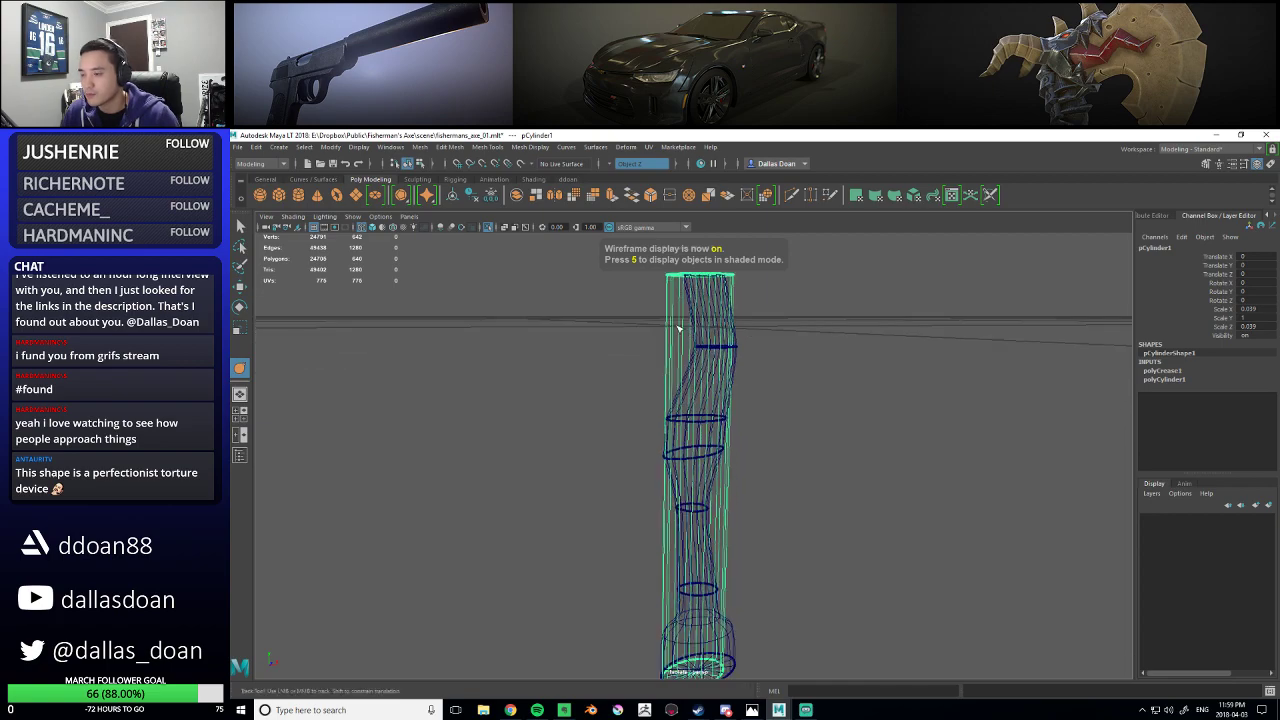
shift+right_drag(679, 327, 611, 329)
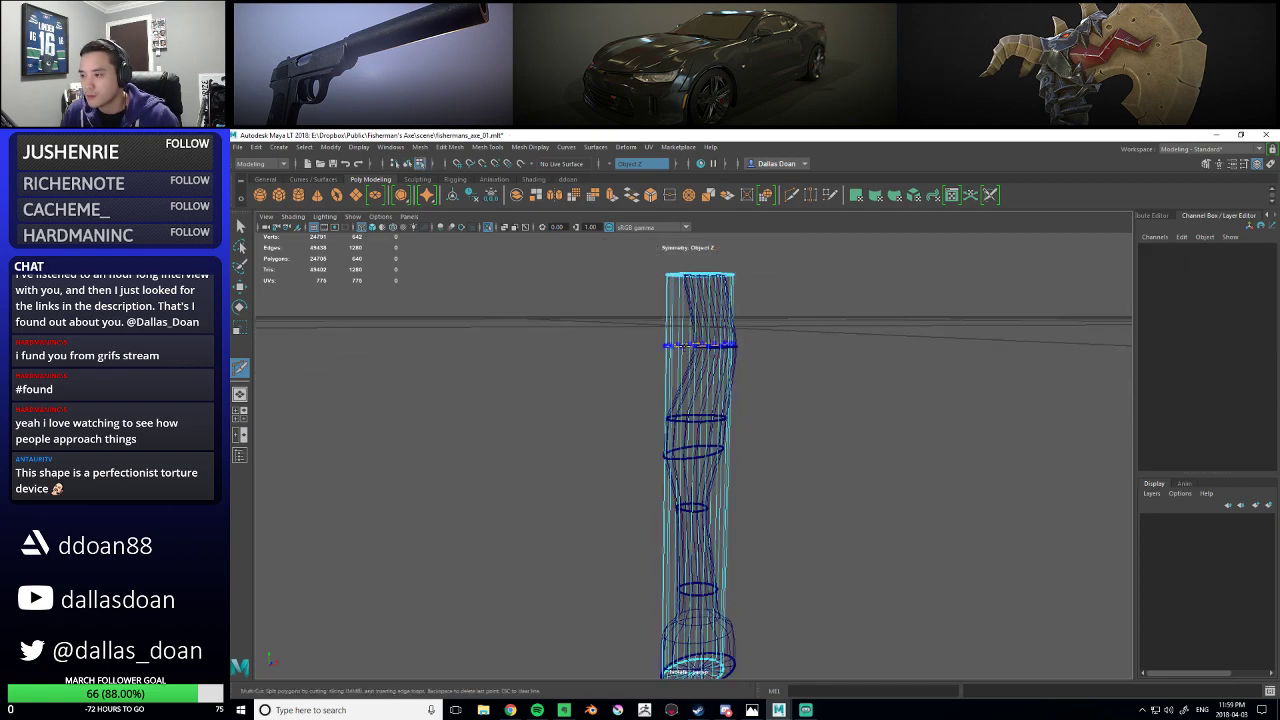
ctrl+click(690, 347)
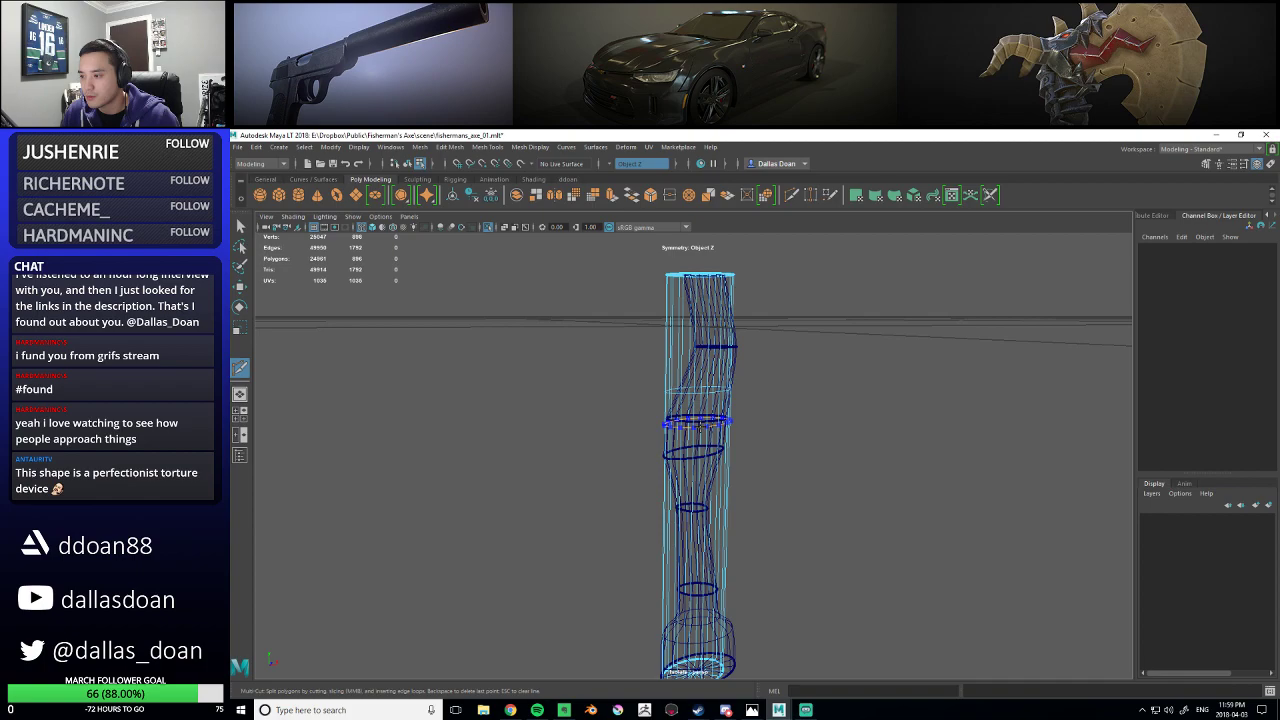
ctrl+click(698, 418)
alt+drag(698, 418, 740, 444)
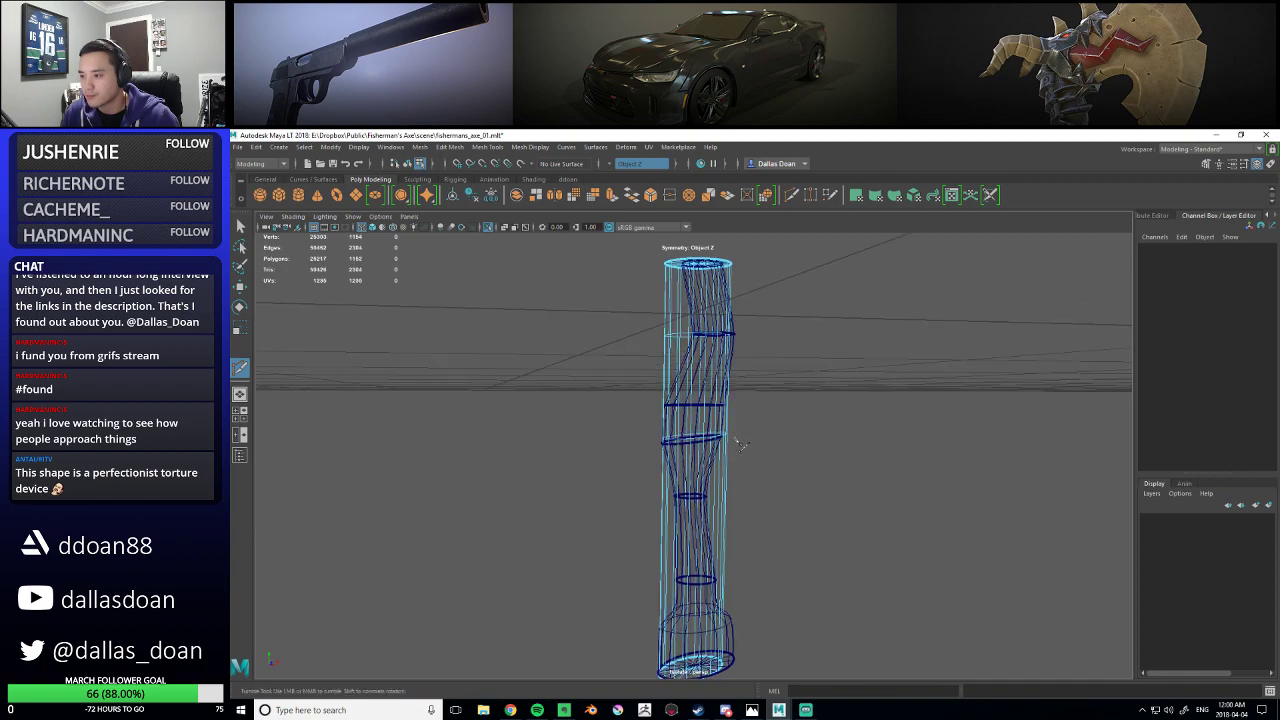
- Turn off smooth preview and insert the remaining edge loops down the cylinder at the handle's lower bends and pommel
key(1)
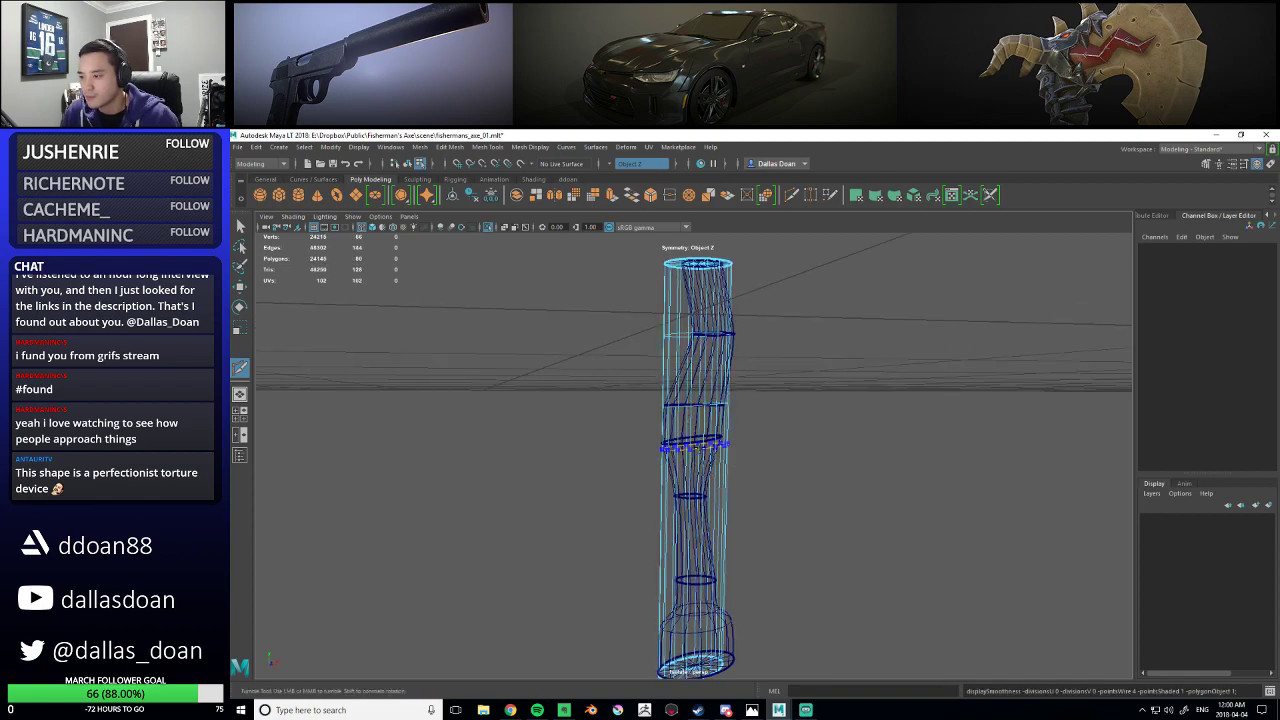
ctrl+click(704, 438)
alt+middle_drag(721, 490, 728, 438)
ctrl+click(714, 490)
alt+middle_drag(720, 541, 717, 499)
ctrl+click(683, 495)
ctrl+click(690, 479)
alt+middle_drag(728, 446, 733, 610)
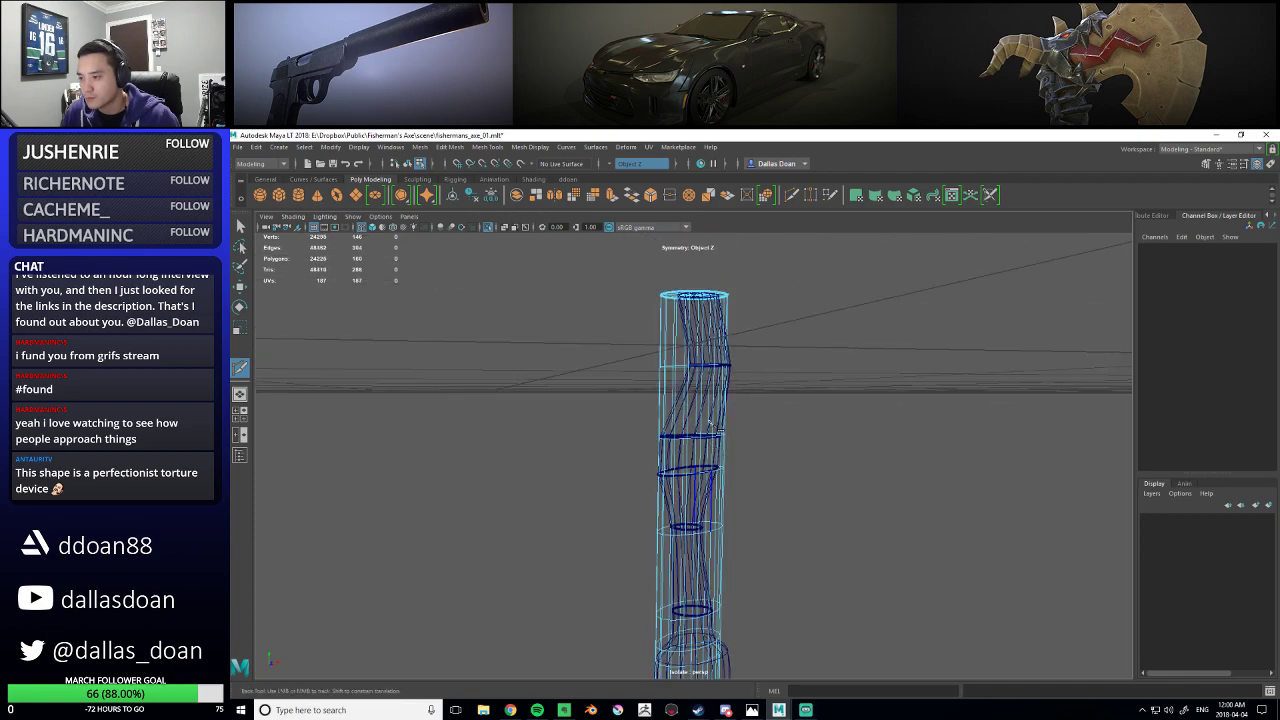
- Select the cylinder's edge loops at the shaft bends and crease them
key(w)
right_drag(690, 331, 689, 301)
double_click(674, 367)
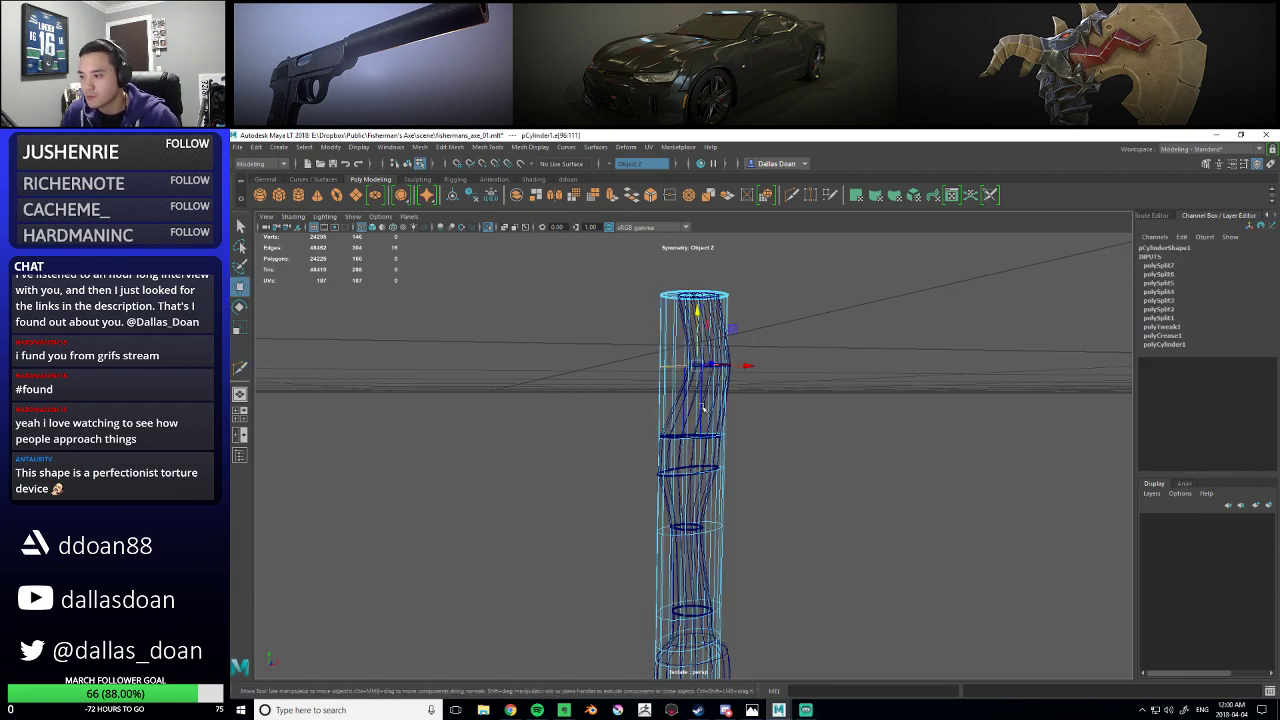
alt+right_drag(704, 400, 740, 426)
alt+middle_drag(740, 426, 731, 391)
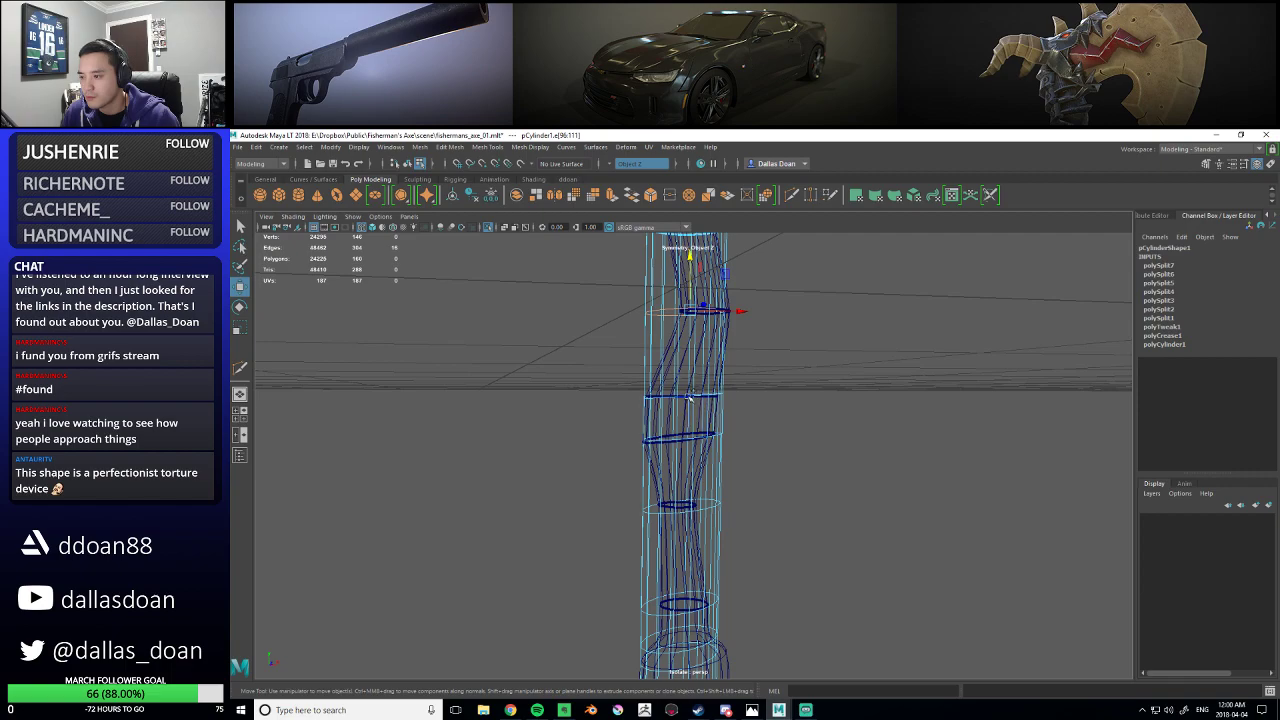
alt+middle_drag(710, 482, 707, 443)
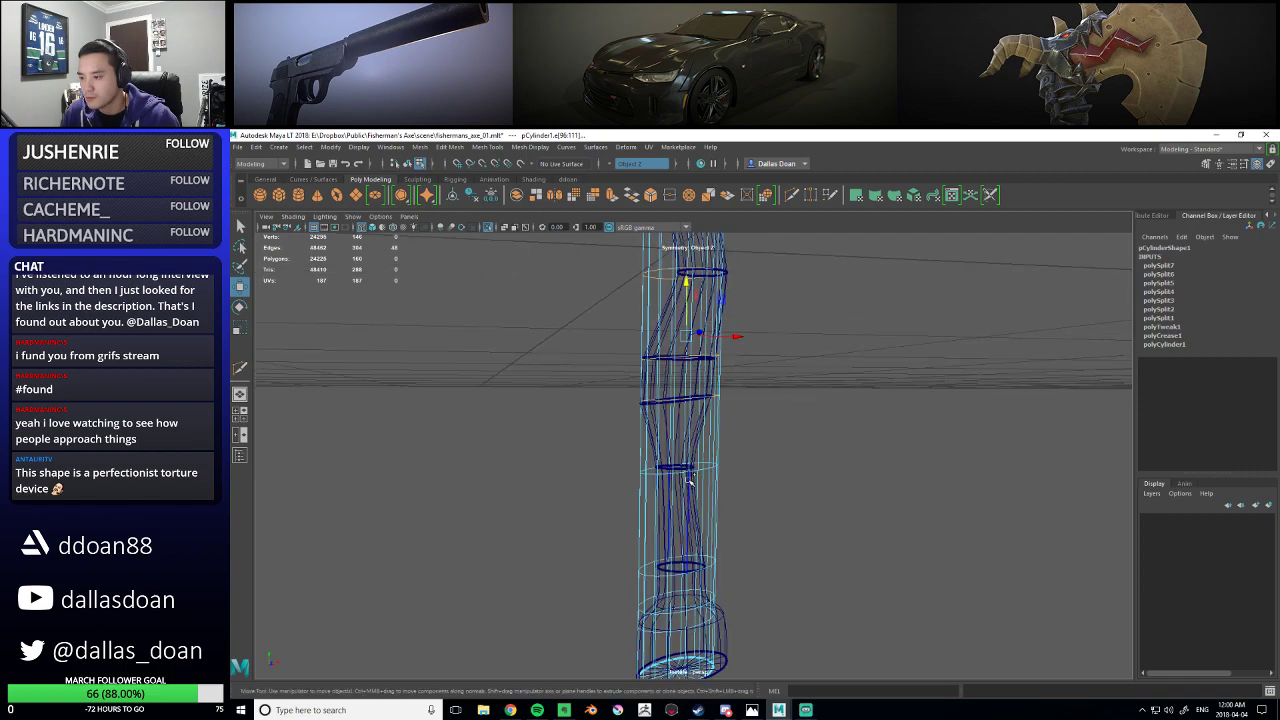
alt+drag(683, 477, 691, 487)
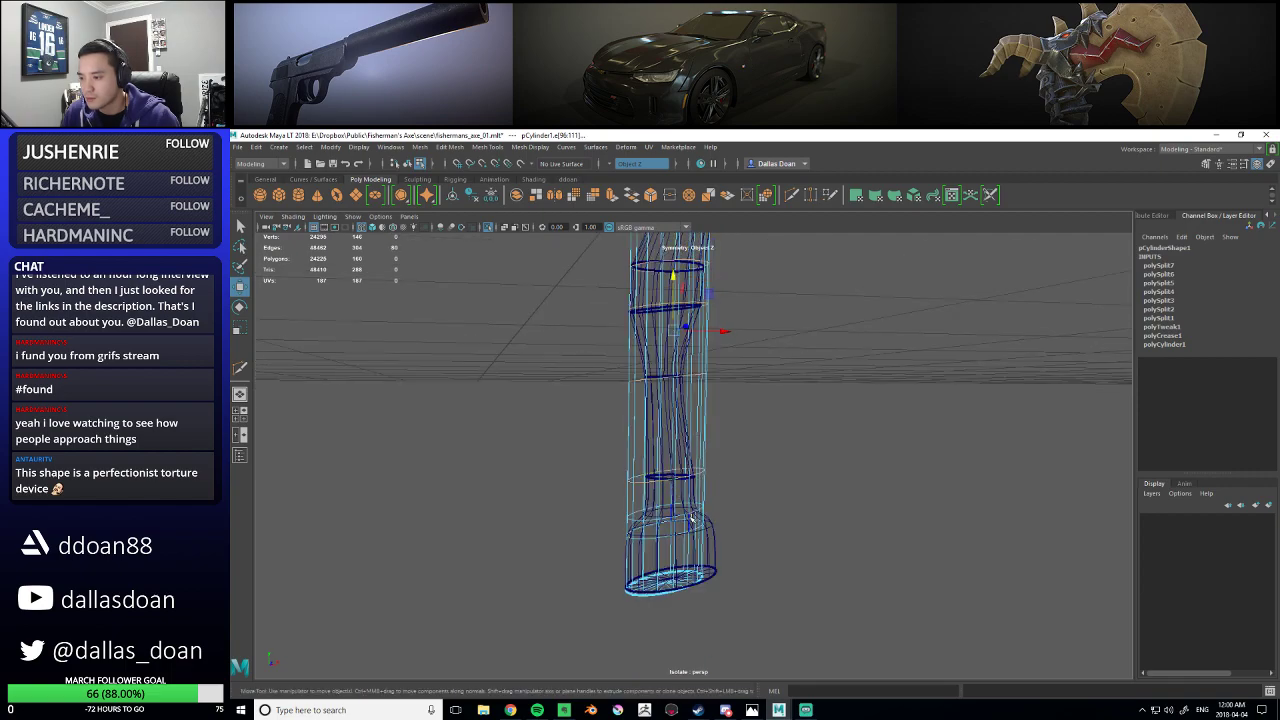
alt+middle_drag(689, 519, 693, 517)
shift+right_click(747, 421)
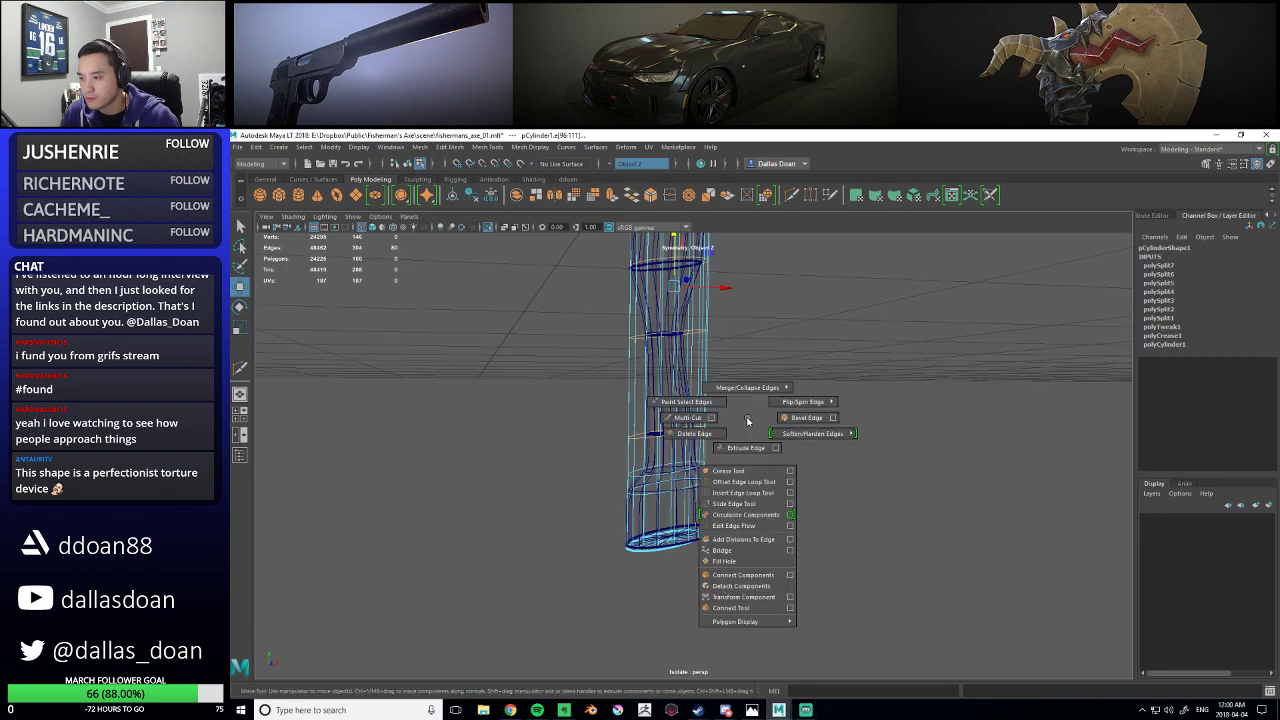
click(728, 470)
alt+drag(712, 460, 732, 440)
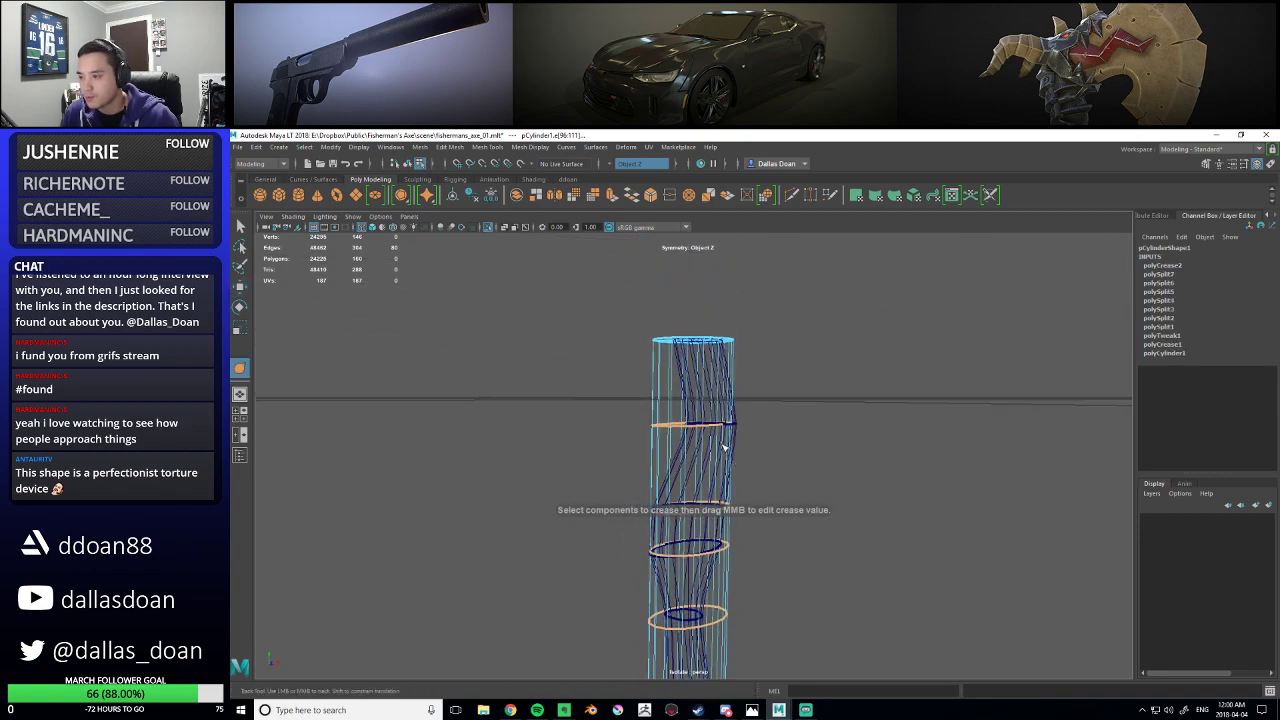
- Try to scale the cylinder's top ring of vertices with object symmetry on
key(w)
alt+drag(812, 370, 780, 405)
right_drag(655, 391, 594, 385)
drag(583, 336, 770, 410)
alt+drag(770, 410, 903, 442)
key(r)
scroll(690, 482, up, 3)
scroll(722, 523, up, 3)
key(ctrl+z)
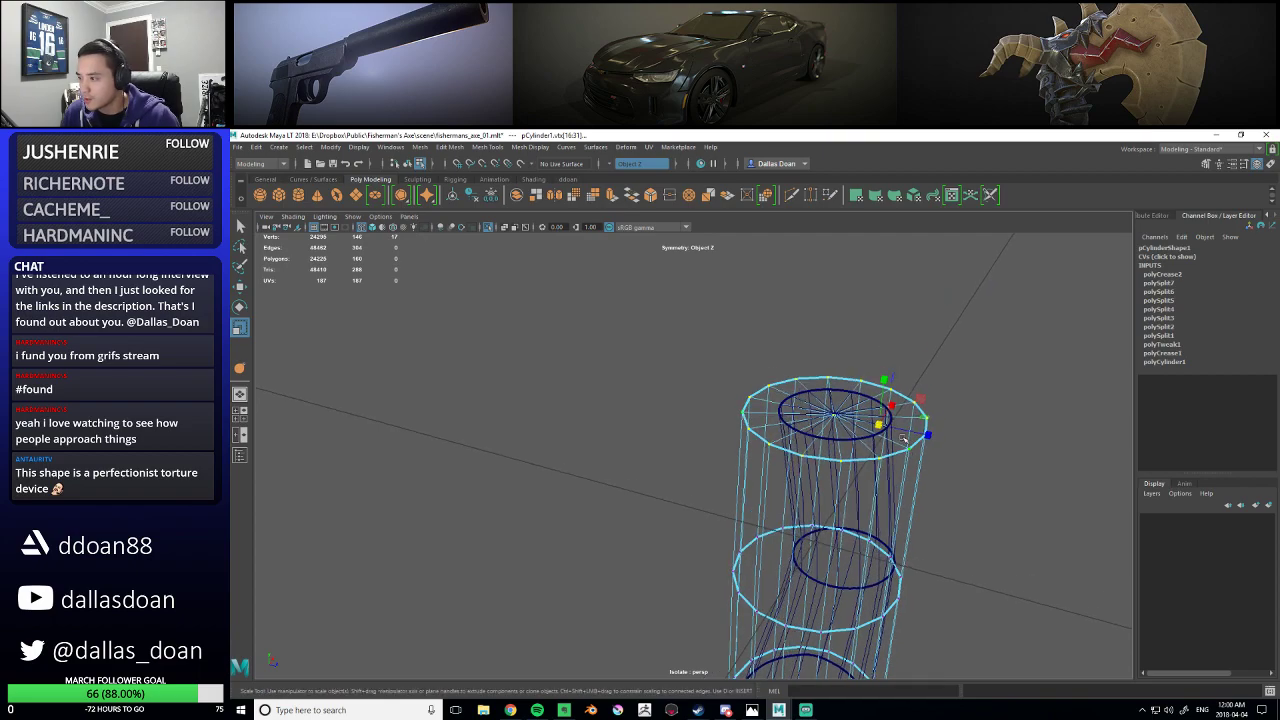
- Reselect the cylinder's top cap vertices and turn symmetry off
drag(690, 353, 993, 473)
drag(632, 307, 865, 442)
key(w)
drag(849, 386, 697, 233)
scroll(810, 365, down, 7)
click(635, 163)
click(640, 167)
- Scale the cylinder's top cap vertices inward uniformly to match the handle's upper end
scroll(813, 452, up, 2)
scroll(813, 452, up, 5)
key(r)
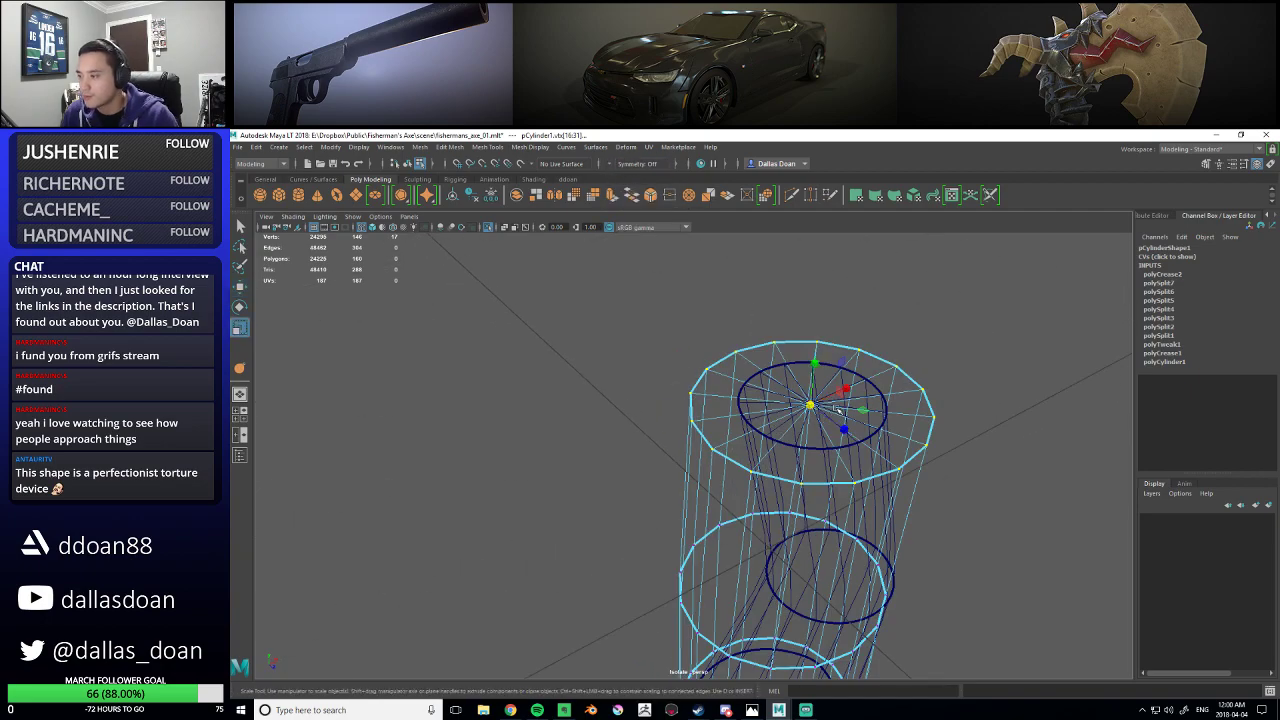
drag(810, 405, 761, 325)
- Select the ring of vertices just below the cylinder's top cap for fitting to the handle
scroll(745, 405, down, 4)
drag(615, 294, 783, 394)
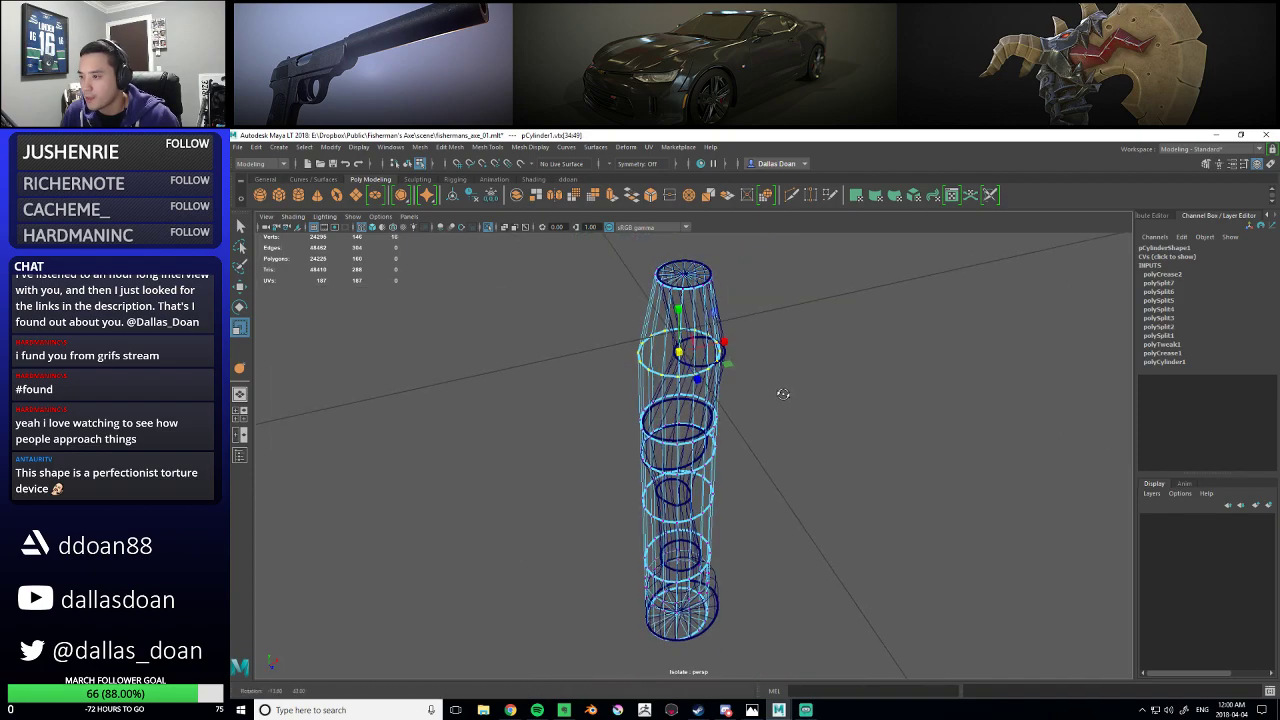
- Move and scale the selected vertex ring below the handle's top end to fit the dark-blue reference mesh
key(w)
drag(730, 361, 723, 391)
scroll(710, 320, up, 3)
key(r)
key(w)
drag(746, 323, 690, 397)
key(r)
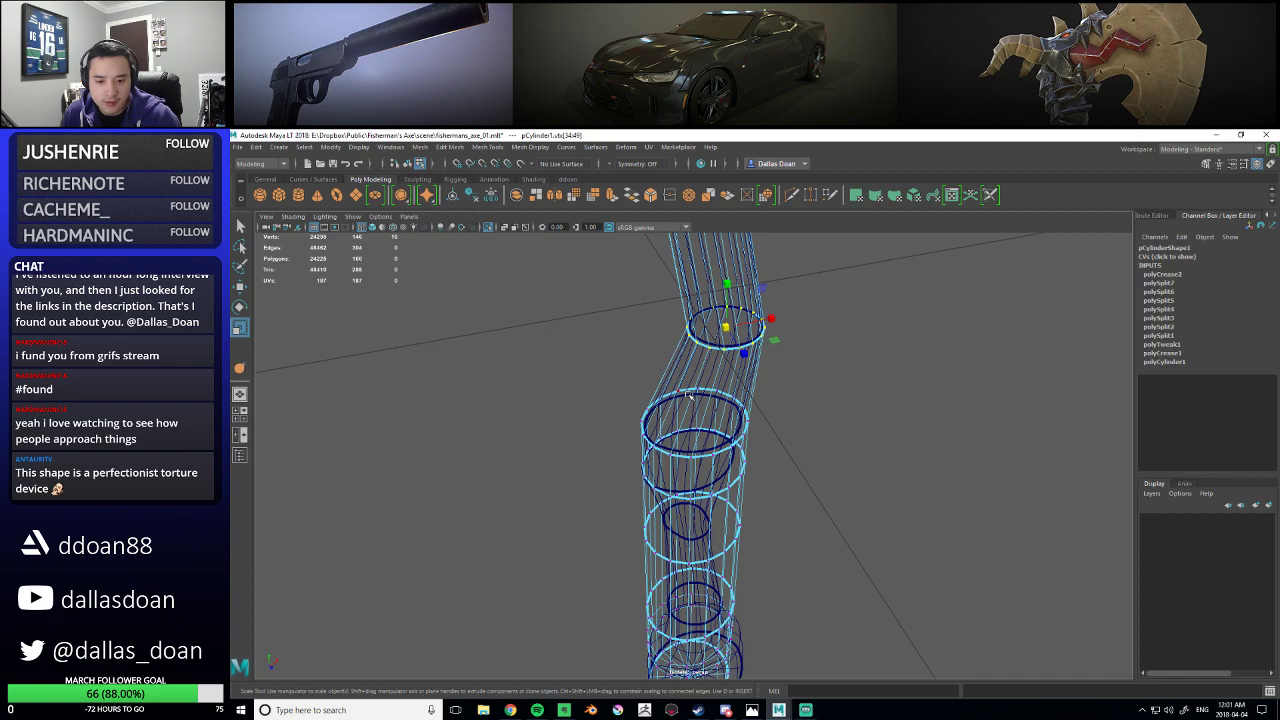
- Fit the next vertex rings down the middle of the handle to the dark-blue reference mesh
alt+drag(683, 414, 660, 358)
drag(592, 383, 741, 421)
alt+drag(741, 420, 682, 382)
drag(592, 426, 734, 443)
key(w)
alt+drag(734, 443, 716, 398)
- Narrow the vertex ring on the shaft above the flared base and align it with the reference ring
drag(603, 443, 834, 487)
alt+drag(732, 482, 620, 462)
key(e)
key(r)
drag(694, 485, 714, 488)
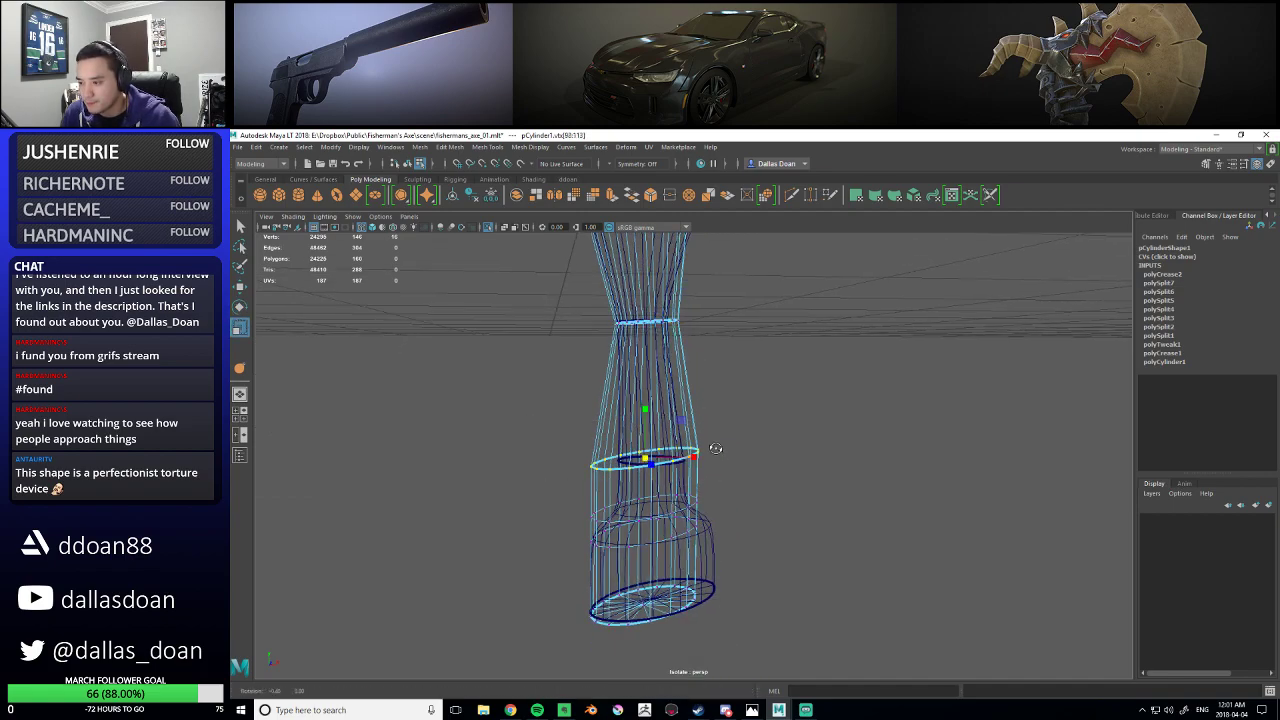
drag(646, 458, 676, 426)
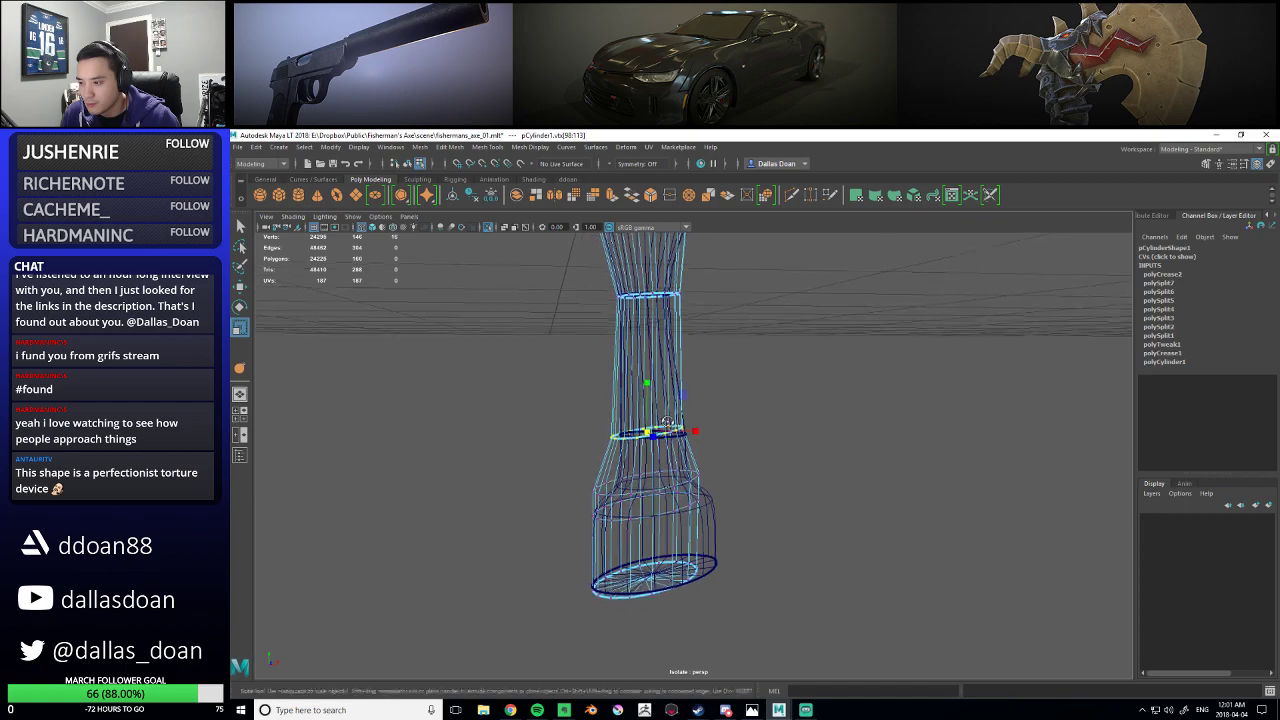
key(e)
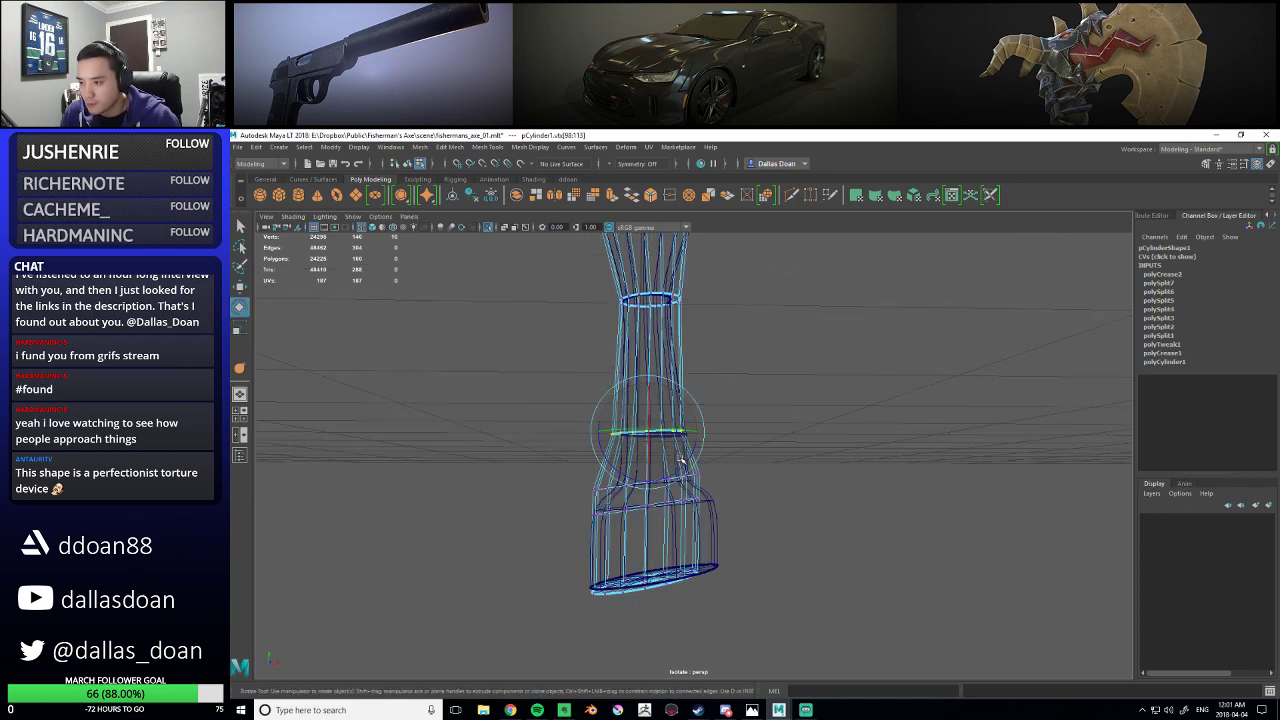
alt+drag(679, 461, 565, 440)
key(w)
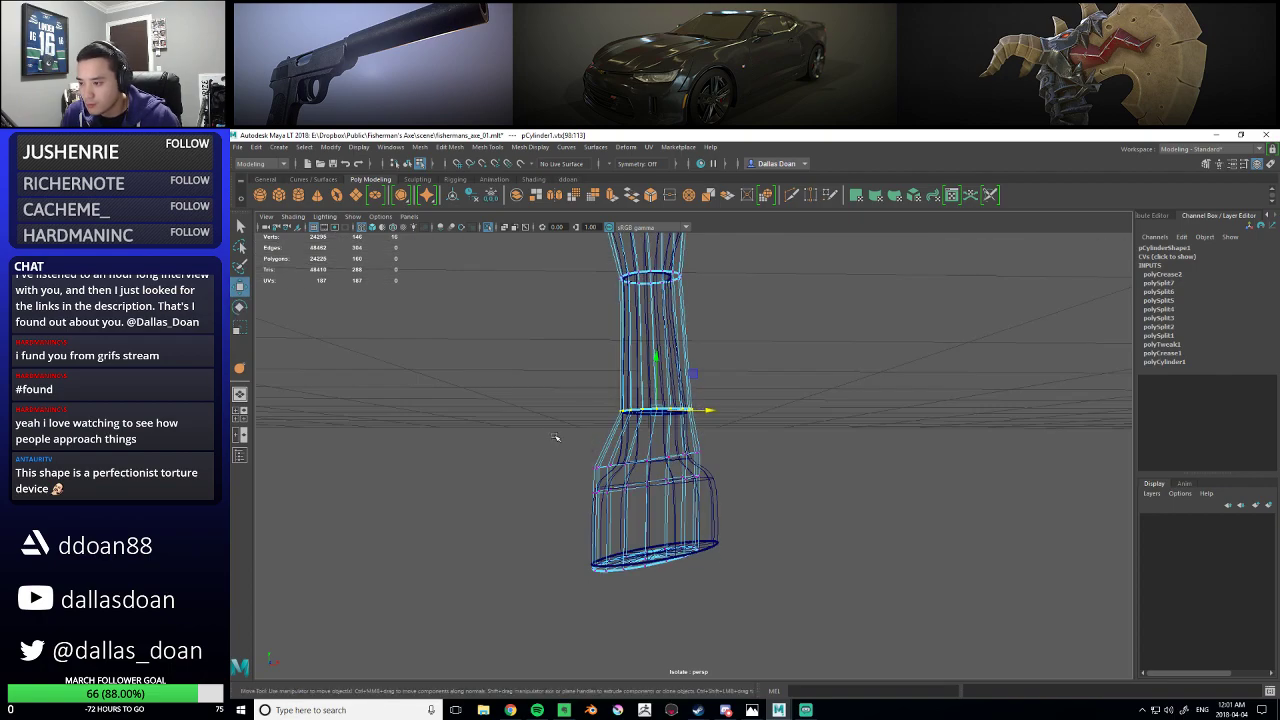
- Select the ring where the shaft meets the flared base, convert it to vertices, and move and narrow it to follow the reference
alt+middle_drag(633, 461, 660, 488)
alt+drag(675, 500, 648, 472)
alt+drag(756, 478, 688, 450)
key(r)
drag(685, 474, 701, 474)
right_drag(641, 407, 638, 446)
double_click(653, 487)
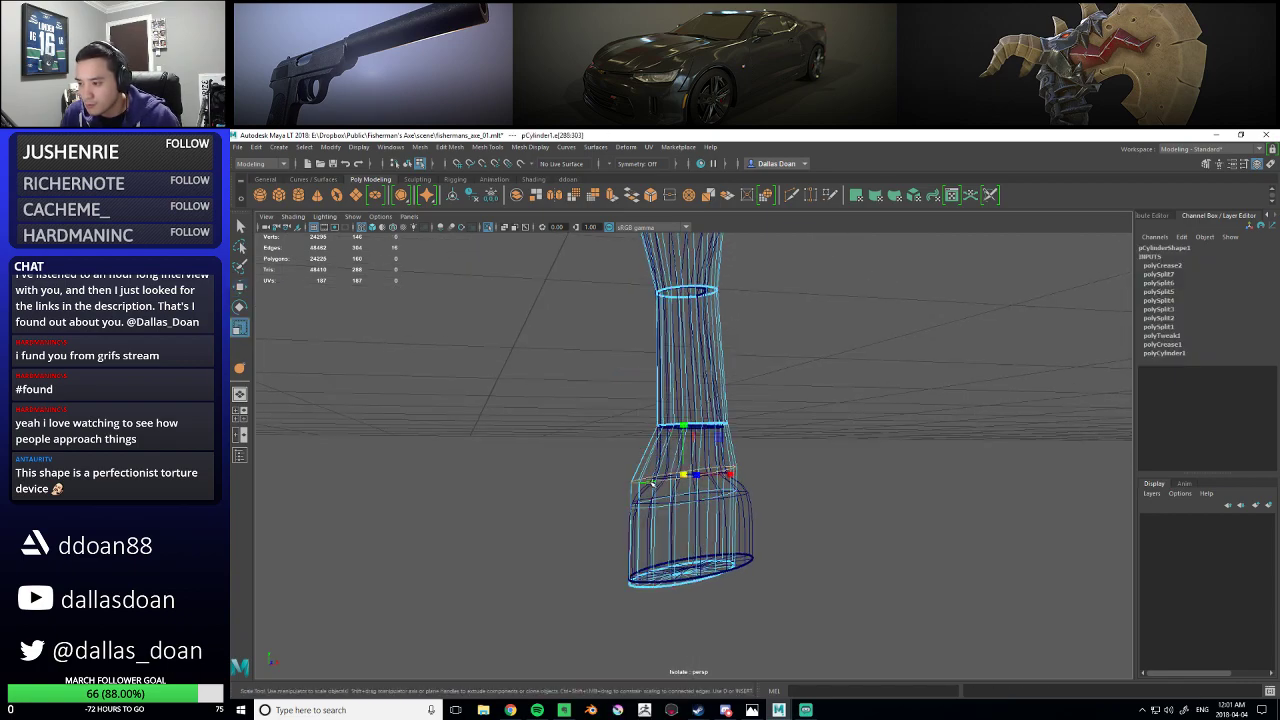
alt+drag(690, 440, 699, 456)
ctrl+right_drag(699, 456, 637, 470)
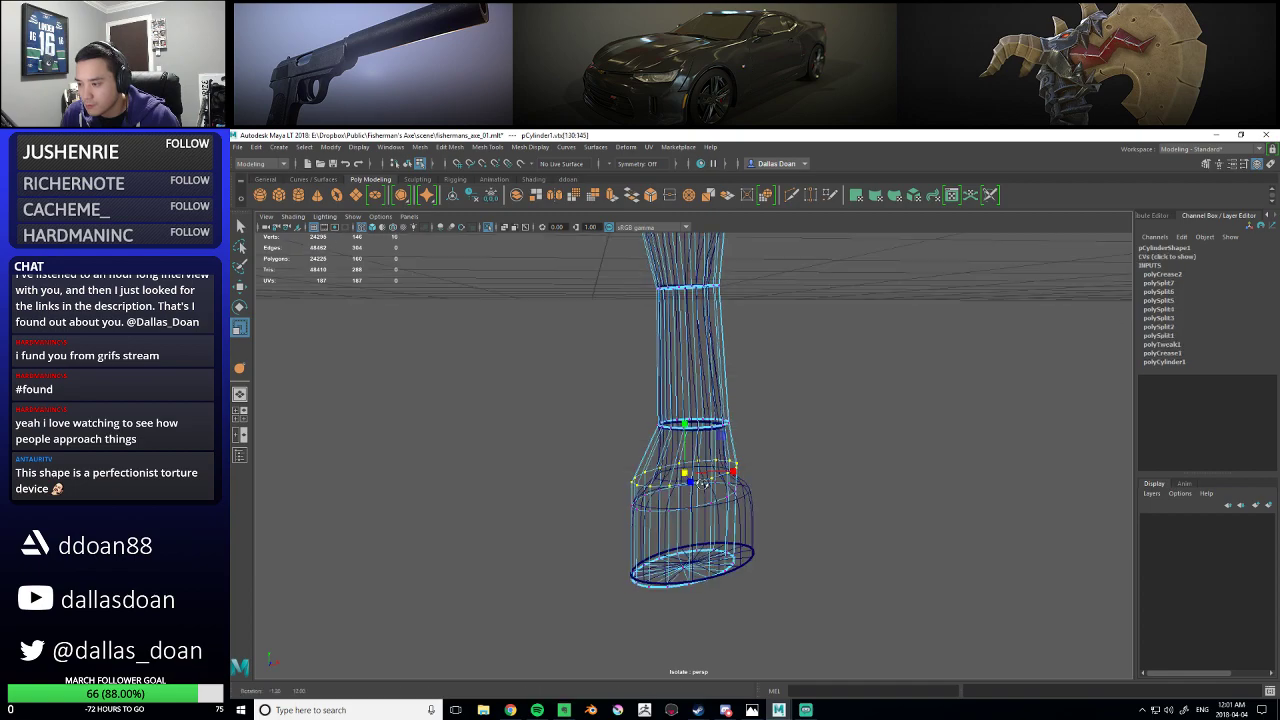
key(w)
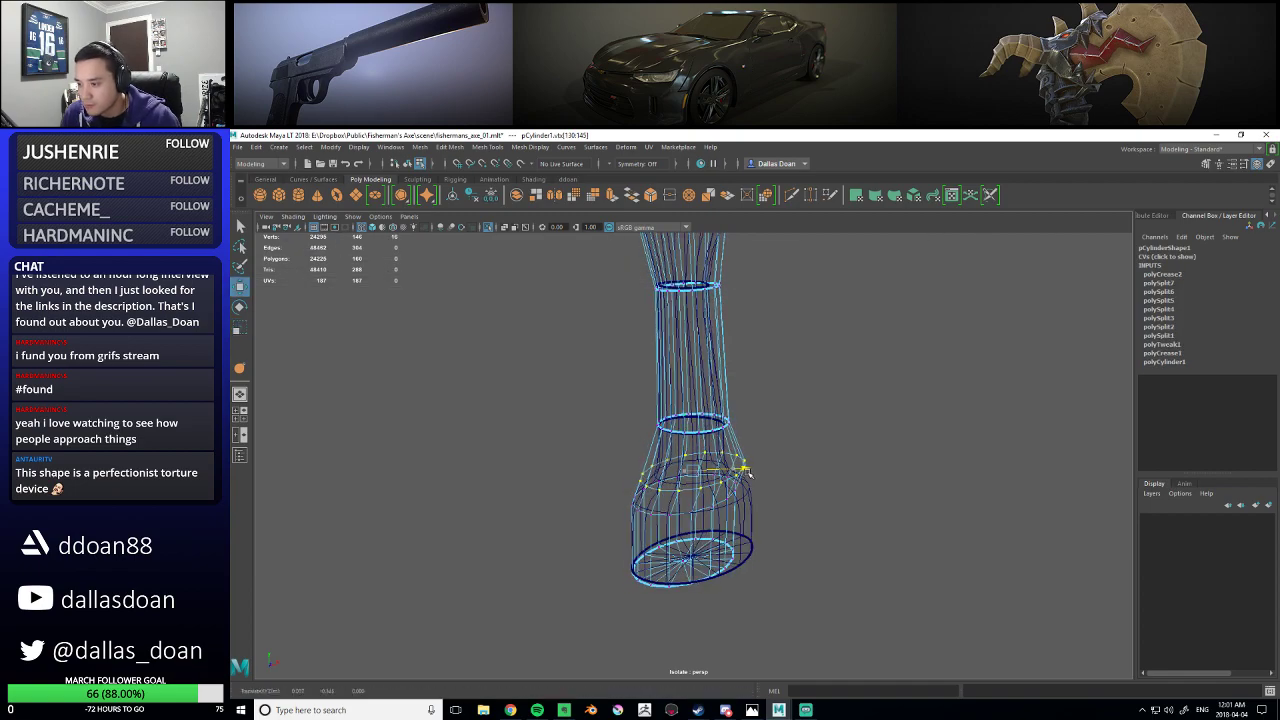
key(r)
drag(672, 471, 673, 471)
alt+drag(673, 471, 681, 448)
alt+drag(688, 528, 701, 524)
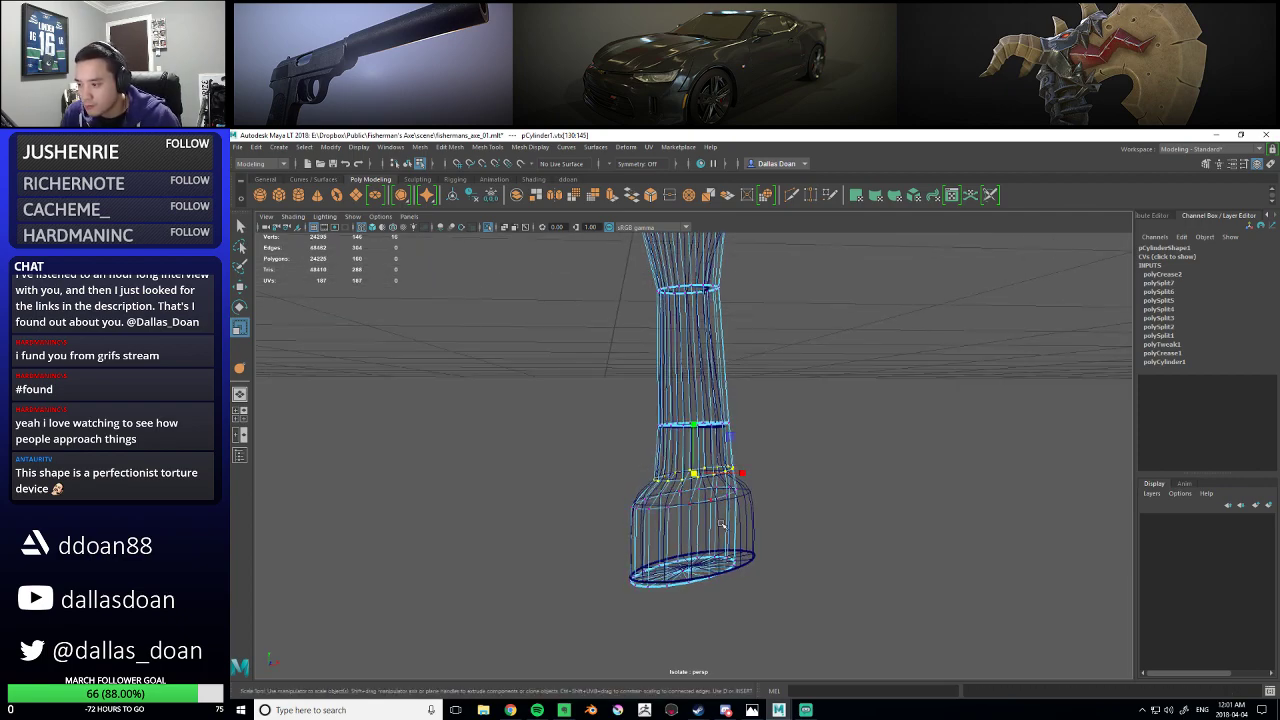
- Preview the cylinder smoothed and examine how its flared base compares with the reference mesh
right_click(709, 494)
key(3)
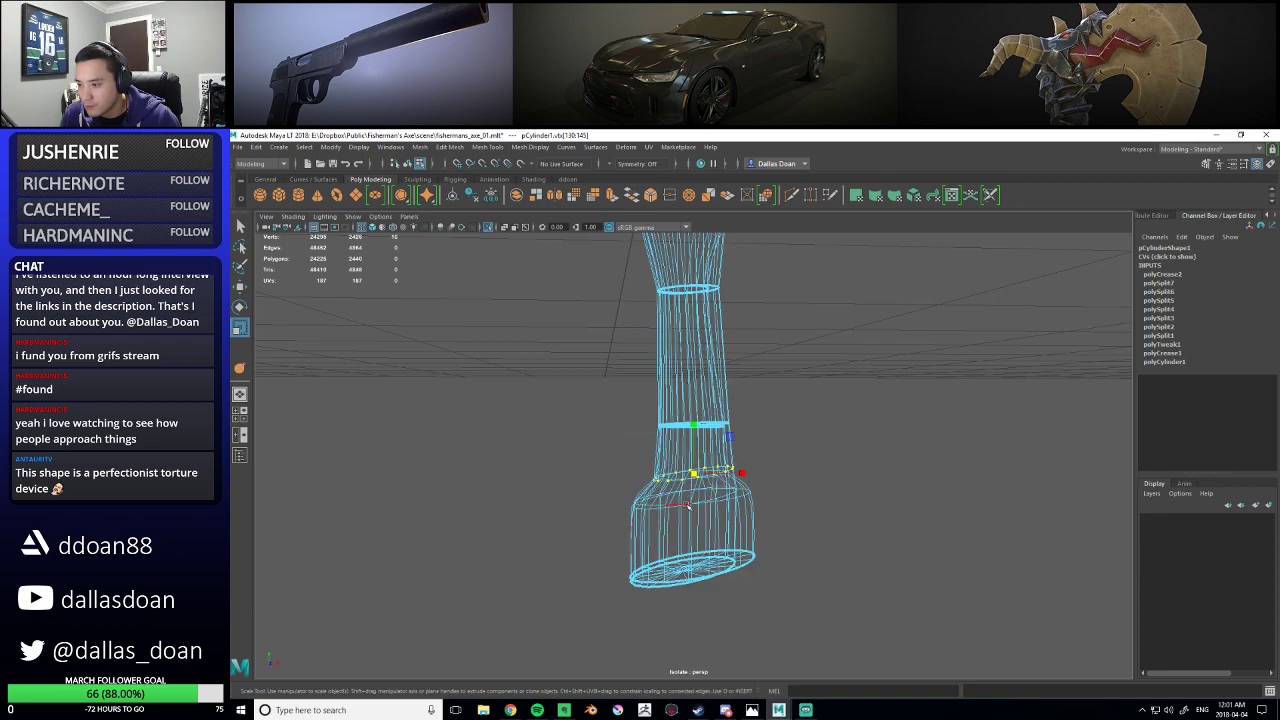
click(771, 528)
alt+drag(703, 519, 705, 533)
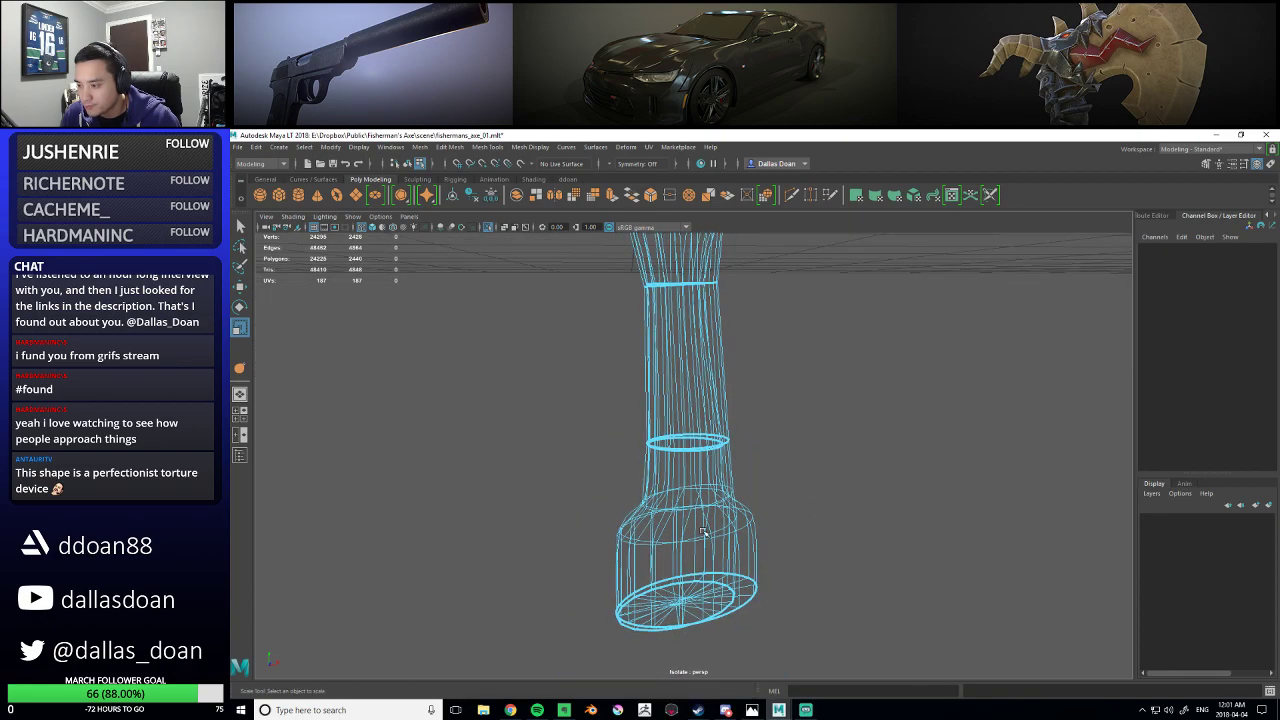
key(F8)
key(F8)
key(F8)
click(844, 503)
scroll(820, 505, up, 4)
alt+drag(755, 528, 770, 472)
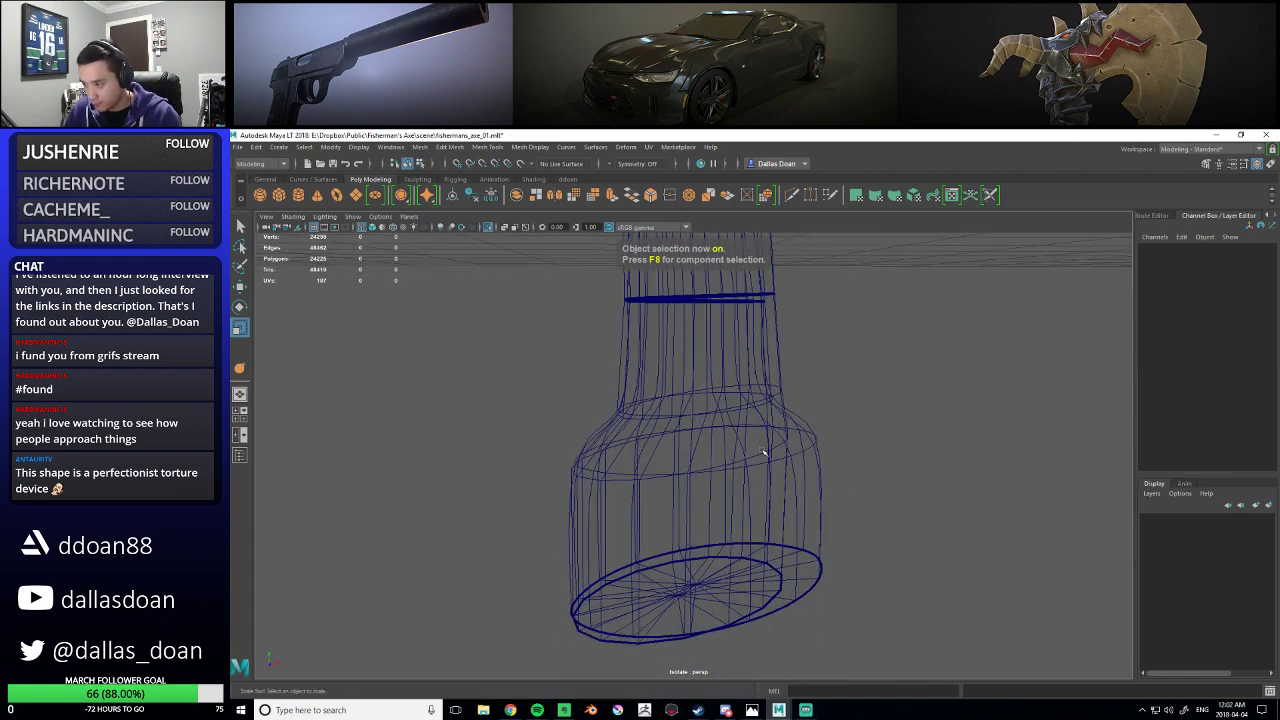
- Select the edge loop at the widest part of the base's shoulder and move, tilt and scale it to match the reference
click(756, 457)
right_drag(756, 456, 754, 380)
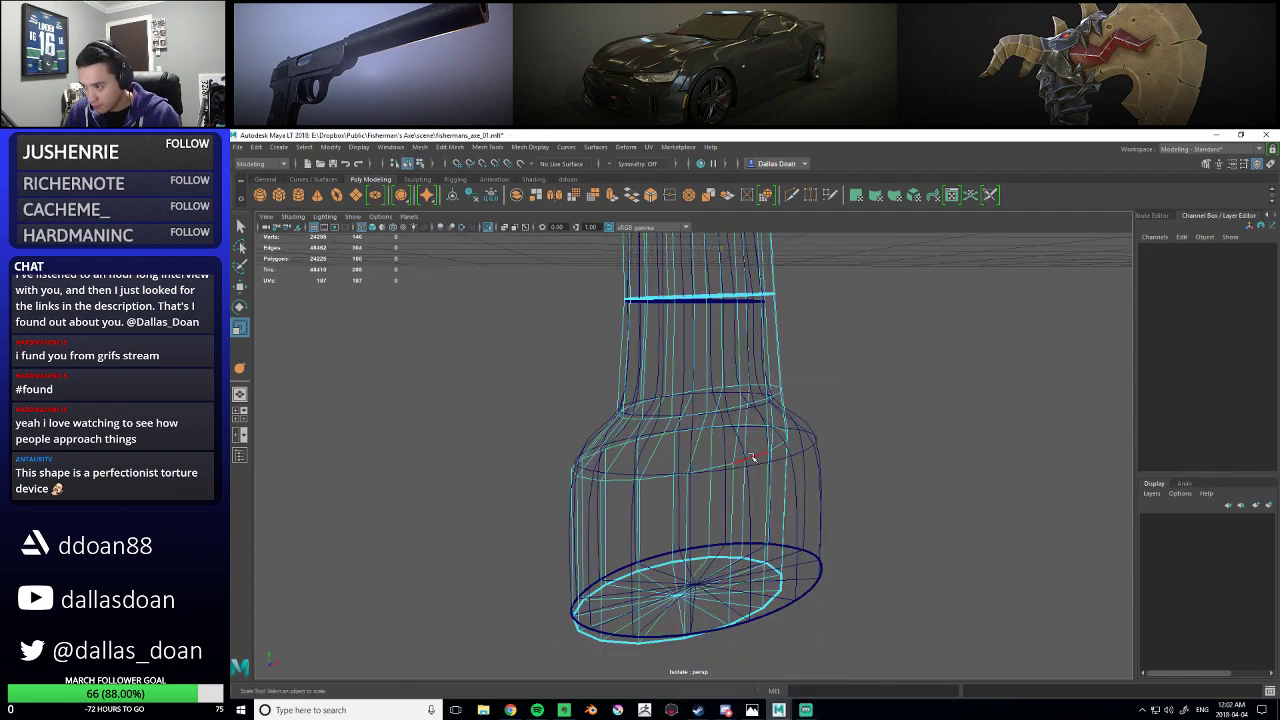
double_click(753, 457)
alt+drag(752, 455, 745, 411)
key(w)
key(e)
drag(657, 399, 714, 441)
key(r)
- Select the bottom rim vertices together with the centre vertex, and move and scale them to match the reference base
alt+drag(749, 568, 746, 608)
double_click(749, 610)
key(w)
key(ctrl+z)
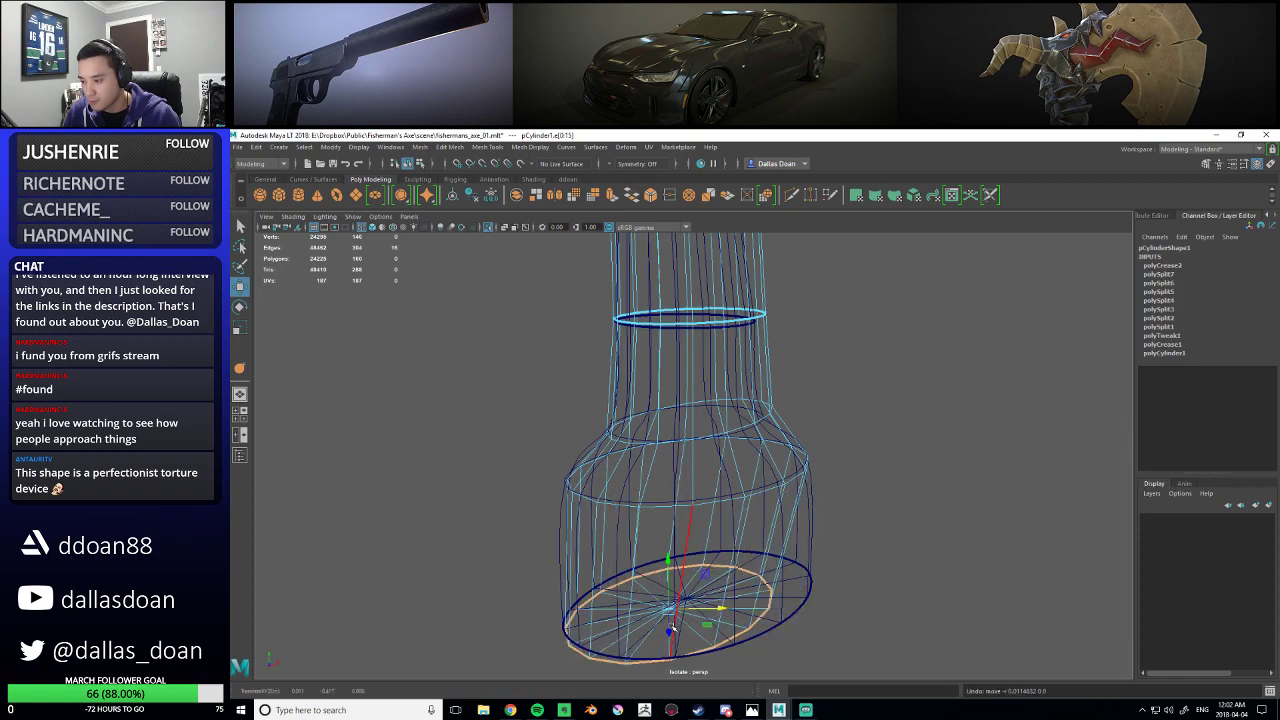
ctrl+right_drag(700, 588, 681, 576)
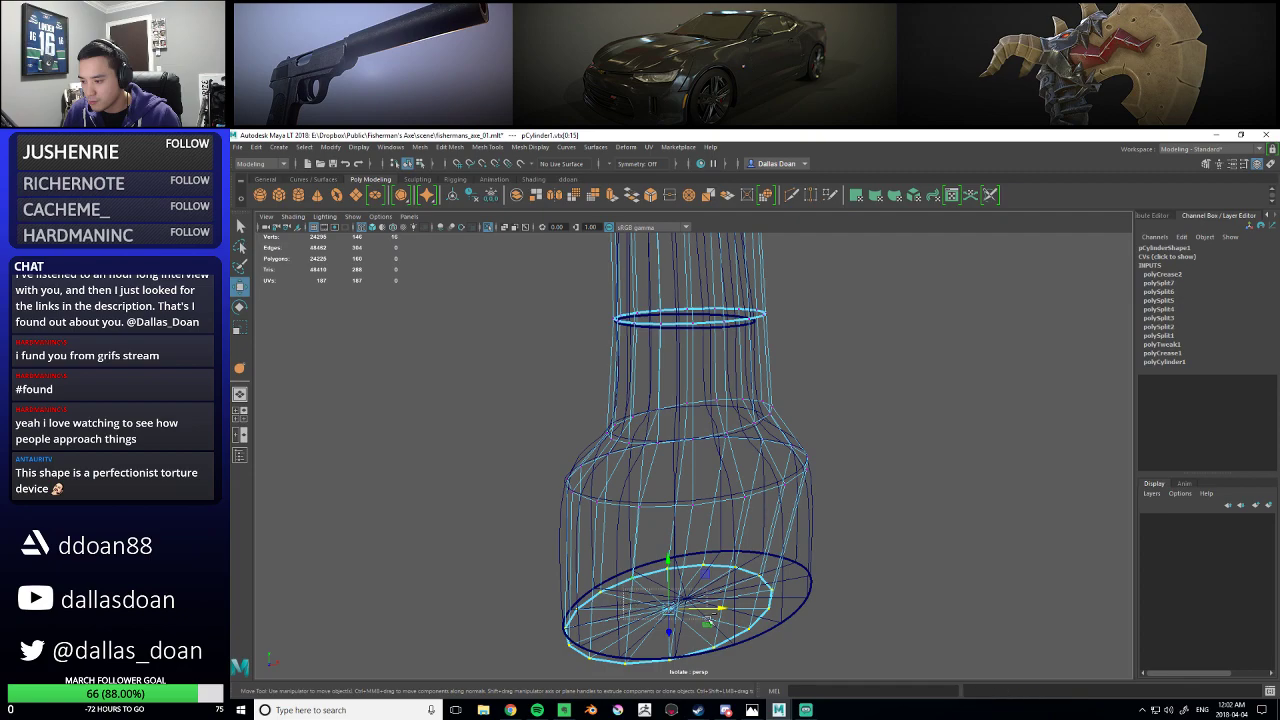
drag(705, 608, 743, 526)
click(862, 478)
key(ctrl+z)
key(r)
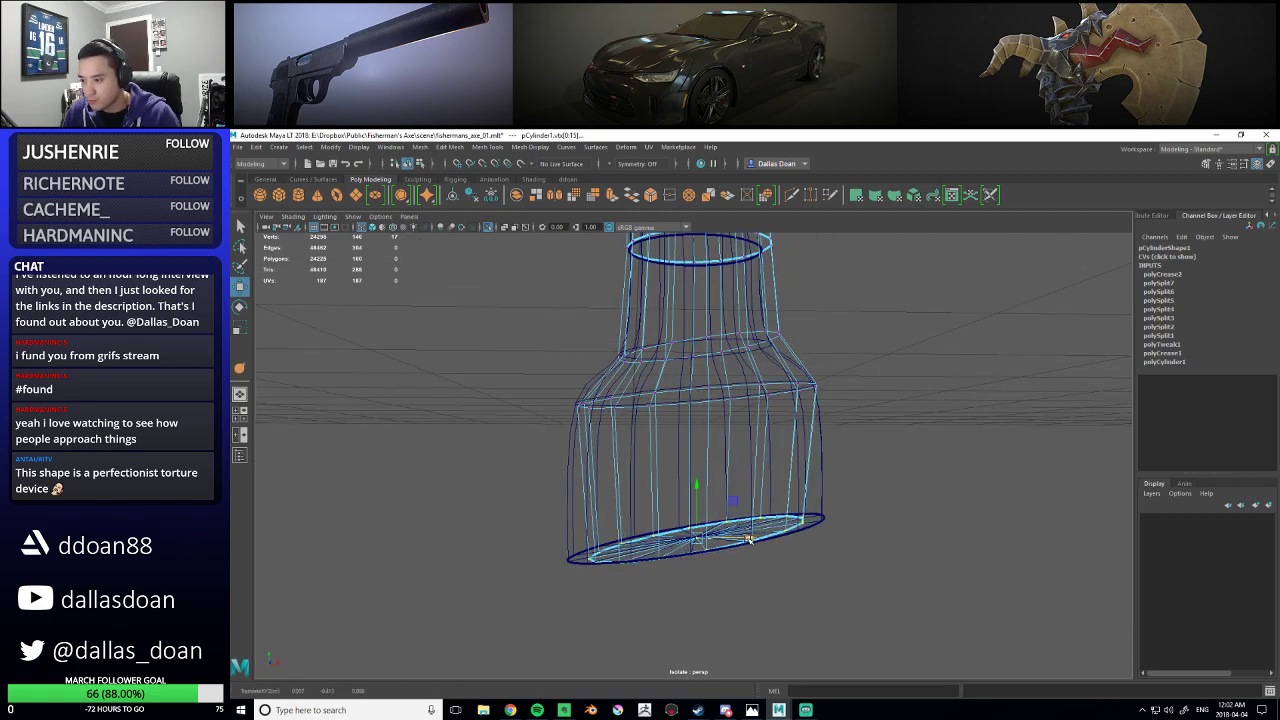
drag(707, 540, 765, 585)
- Turn on smooth preview for the cylinder and crease the edge loop at the base's wide shoulder
alt+right_drag(765, 585, 741, 543)
key(3)
alt+drag(725, 509, 699, 464)
alt+right_drag(699, 464, 713, 487)
alt+drag(695, 461, 693, 450)
right_drag(694, 471, 709, 524)
double_click(692, 470)
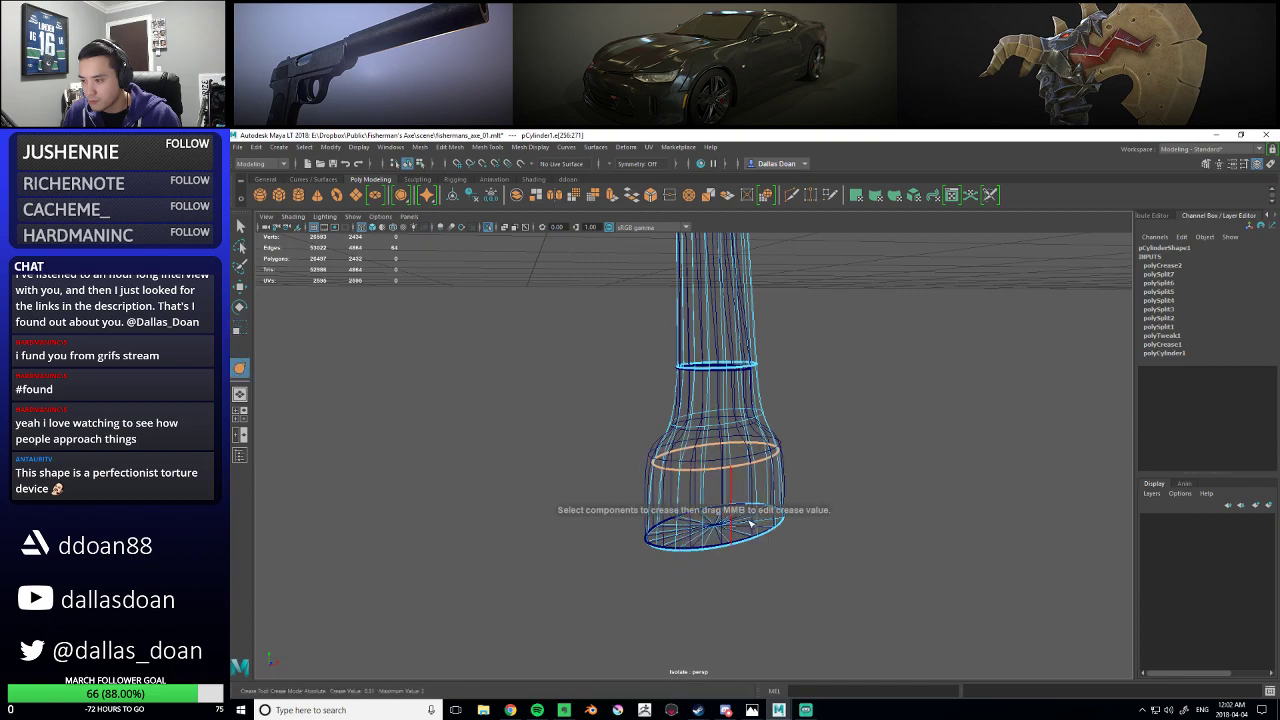
alt+drag(811, 536, 713, 408)
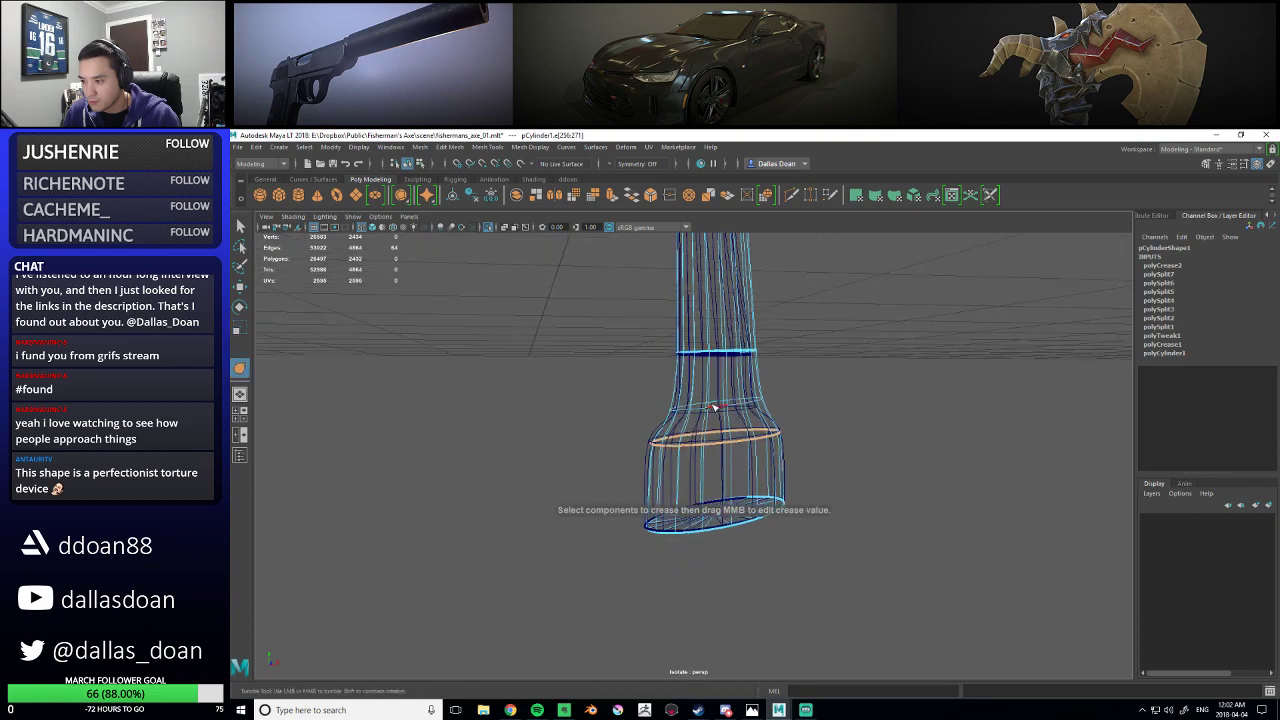
- Move and scale the edge loop where the shaft meets the flared base to follow the reference's slope
key(w)
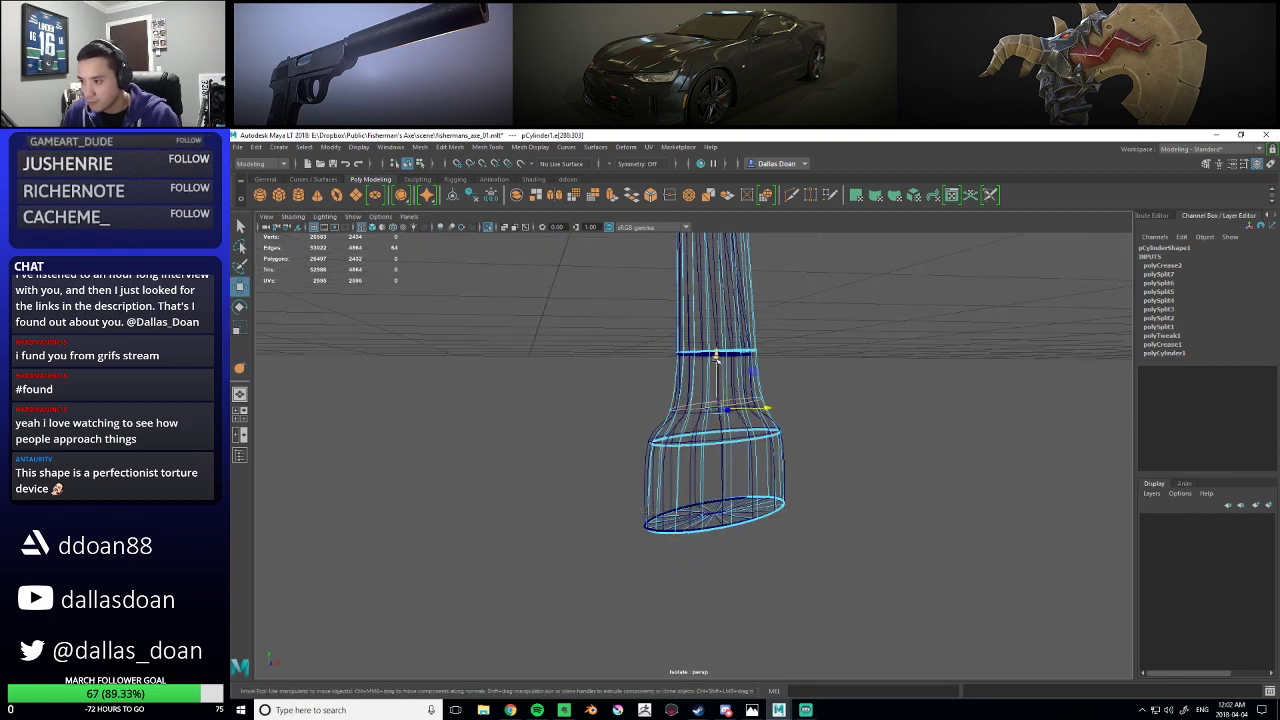
alt+drag(715, 365, 670, 415)
key(e)
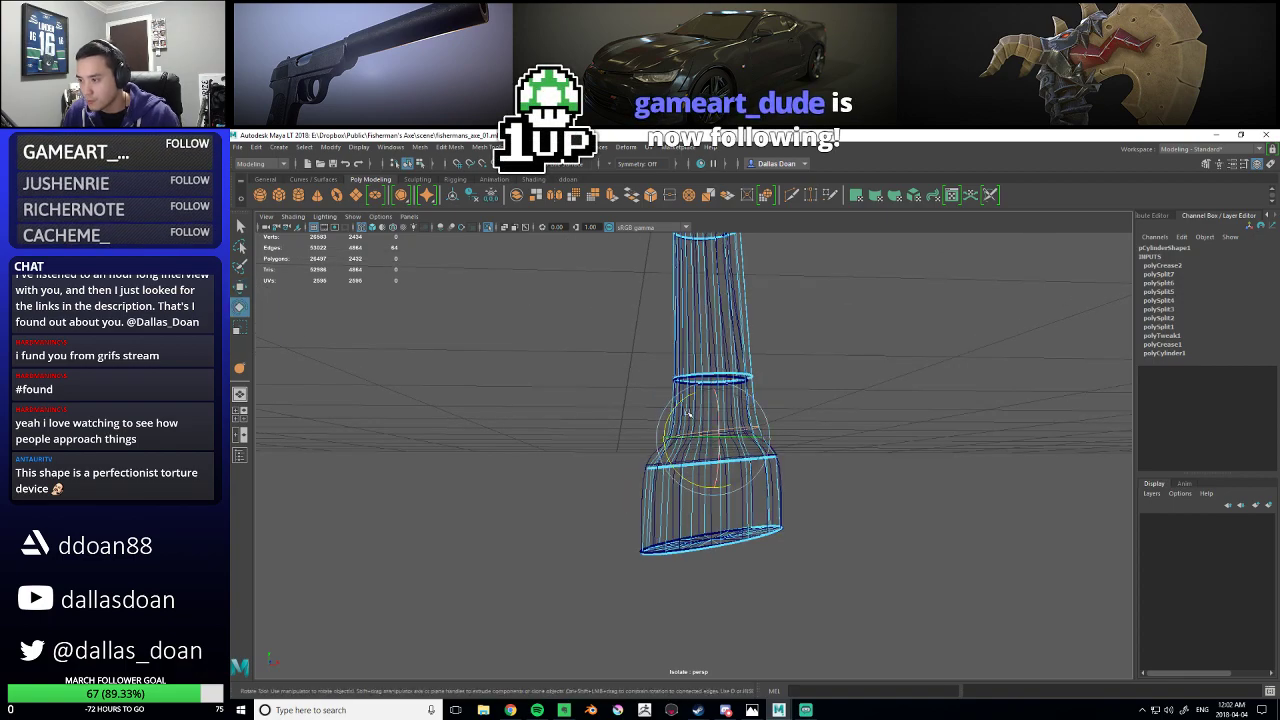
key(w)
key(r)
drag(713, 438, 706, 466)
key(w)
drag(713, 396, 673, 497)
alt+right_drag(673, 497, 708, 490)
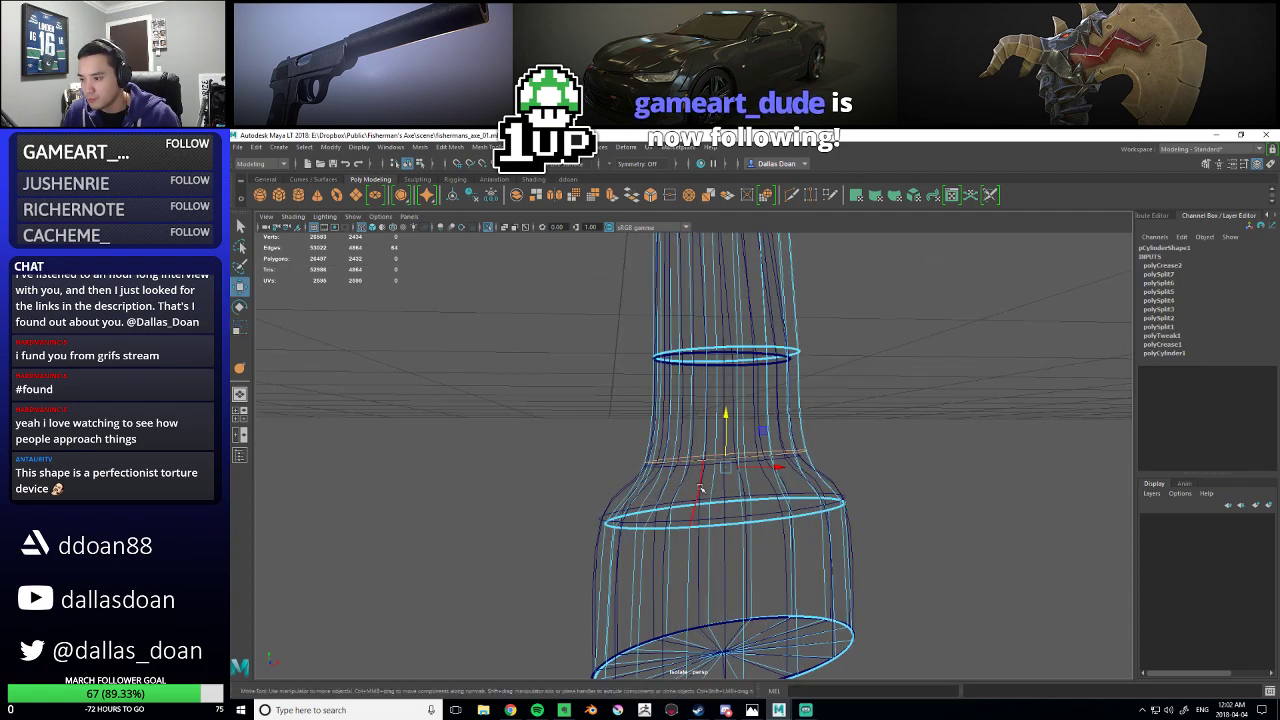
drag(726, 414, 727, 421)
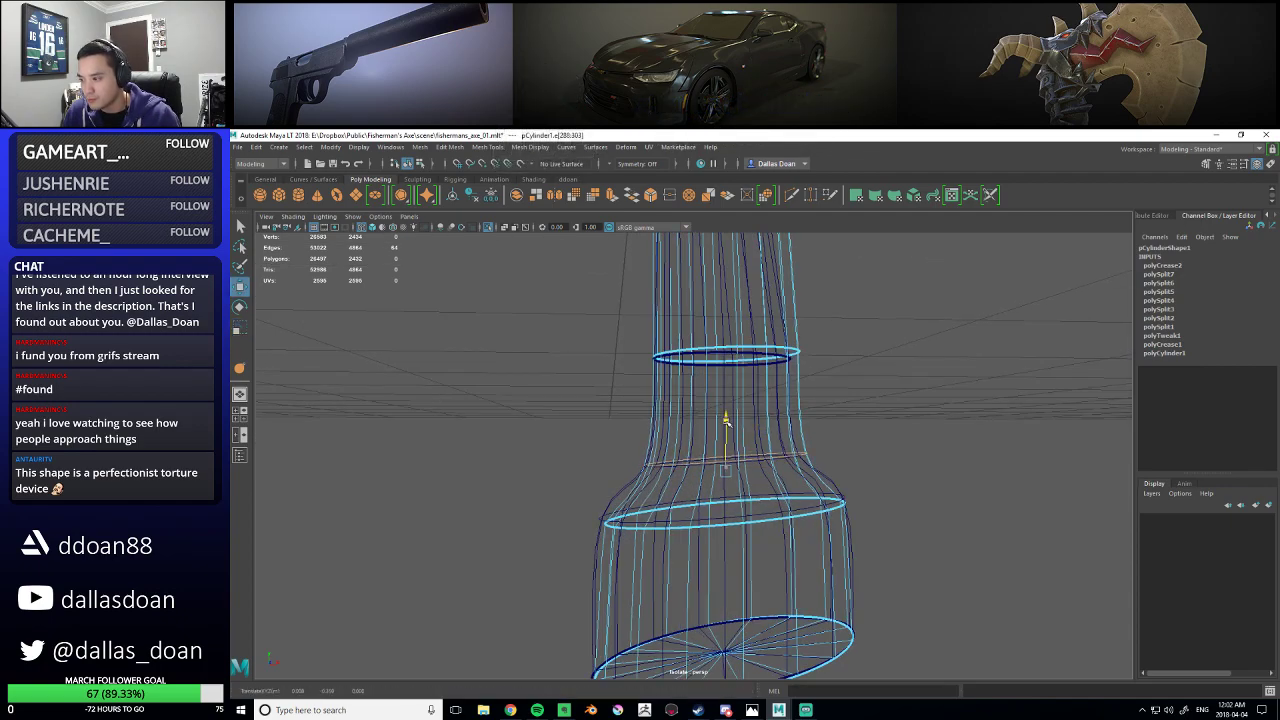
alt+drag(719, 498, 708, 482)
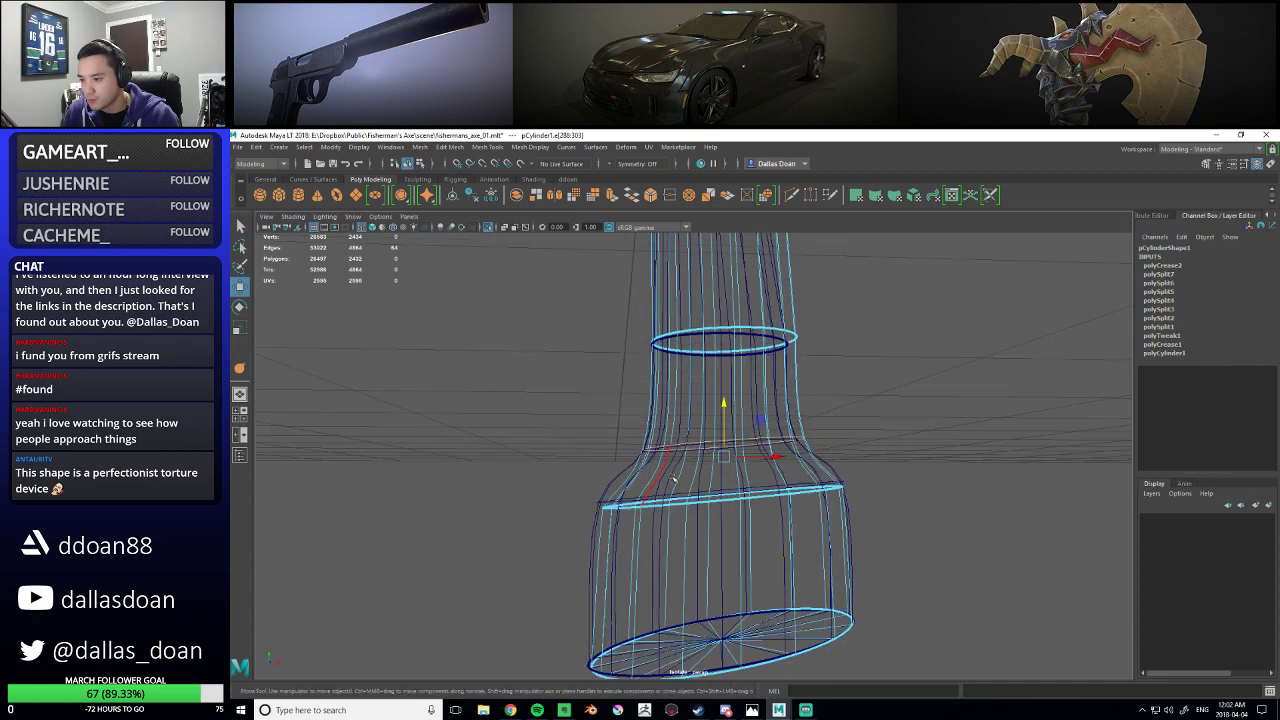
- Crease the edge loop where the shaft meets the flared base and raise it slightly
shift+right_drag(687, 470, 668, 523)
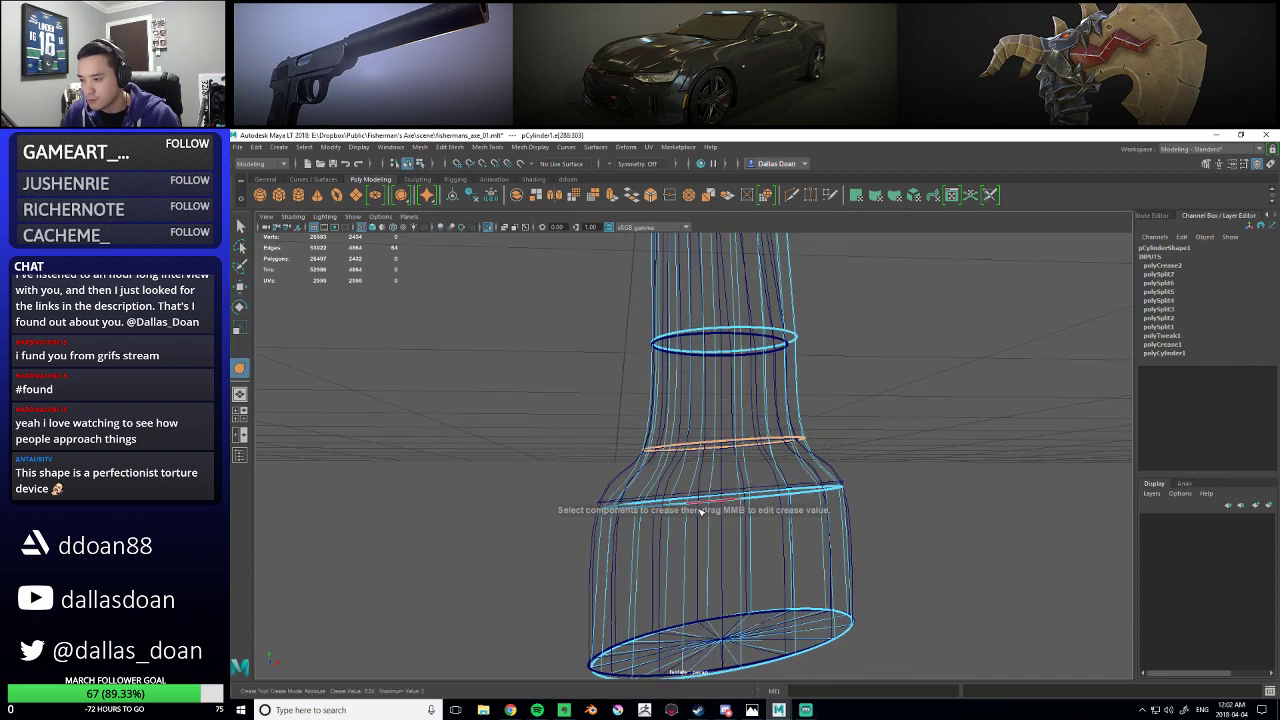
mouse_move(768, 511)
middle_down()
mouse_move(737, 511)
mouse_move(802, 517)
mouse_move(786, 516)
middle_up()
key(w)
drag(723, 406, 723, 397)
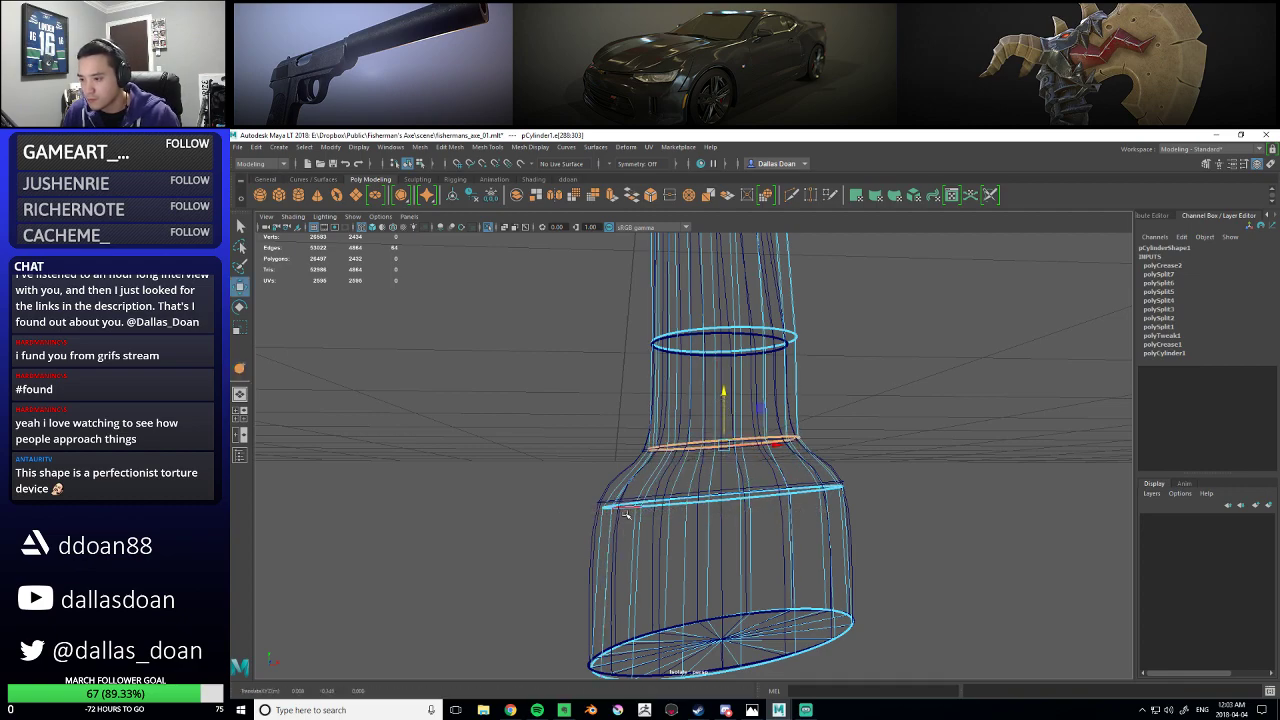
- Widen the creased edge loop at the base's shoulder slightly and raise it to the reference edge
double_click(720, 497)
key(r)
drag(723, 495, 741, 495)
key(w)
drag(723, 443, 723, 439)
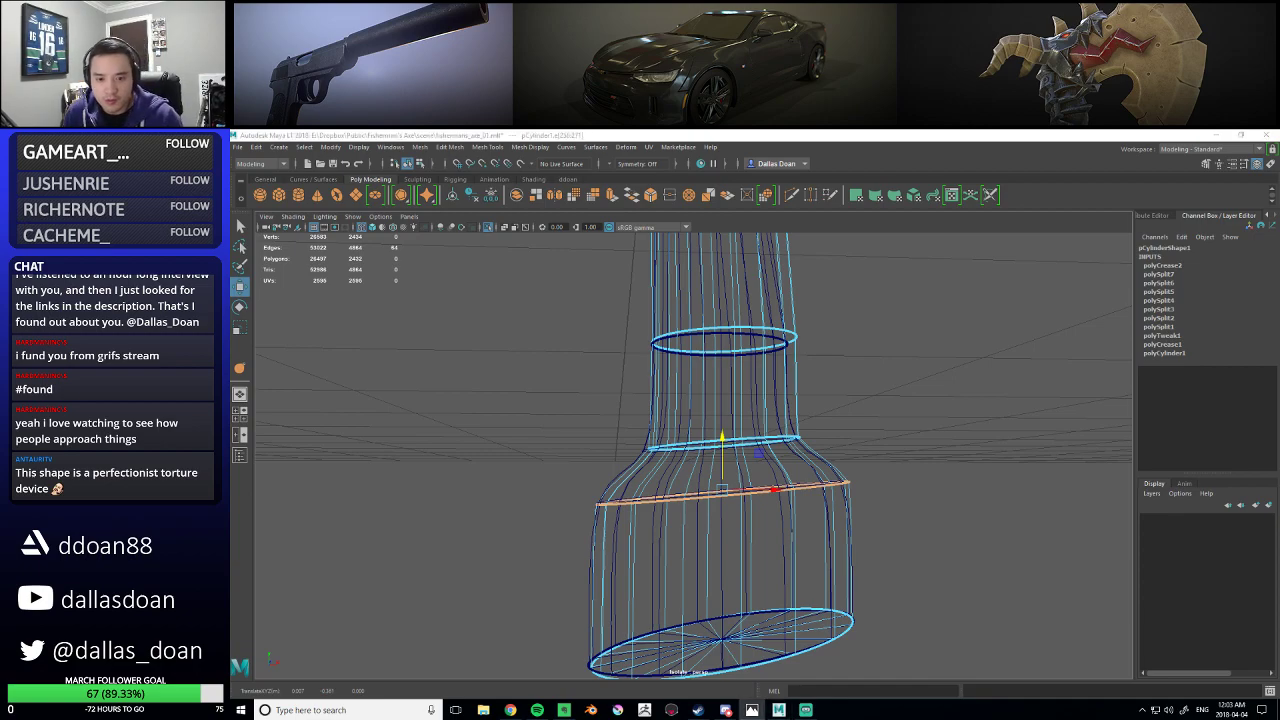
- Lower and resize the edge loop on the shaft just above the flared base to match the reference ring
alt+drag(874, 329, 836, 393)
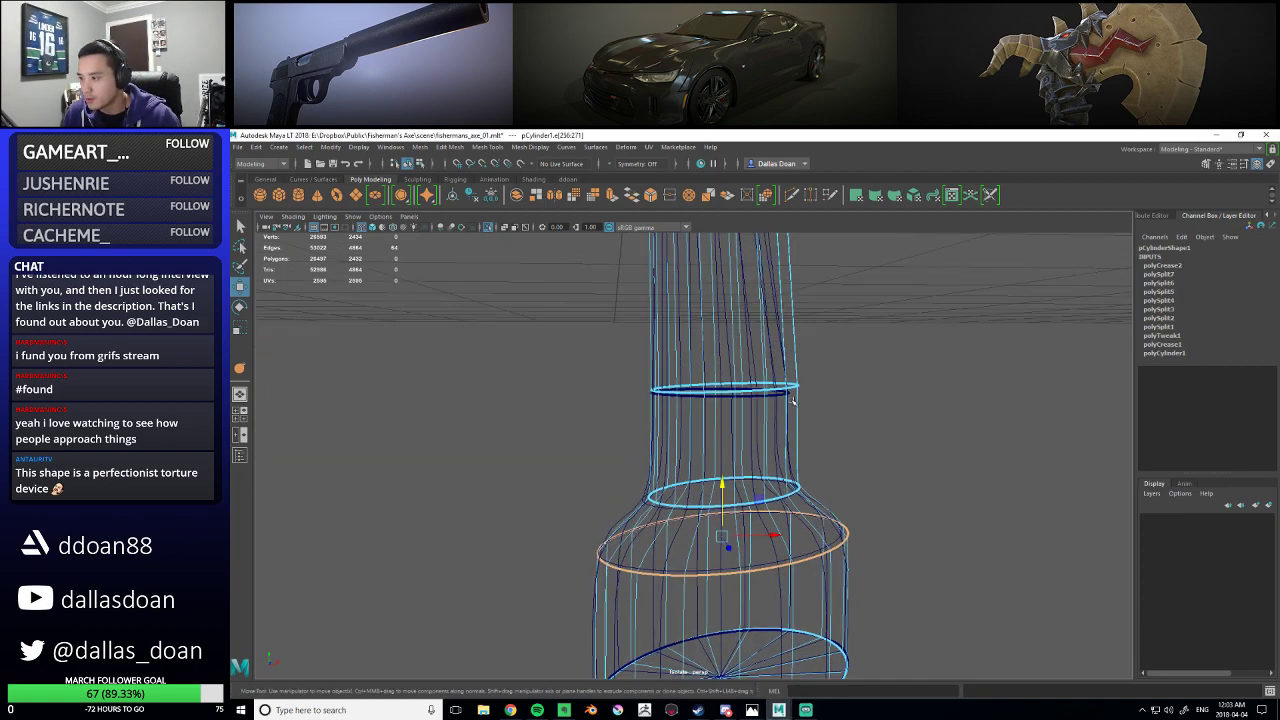
double_click(780, 391)
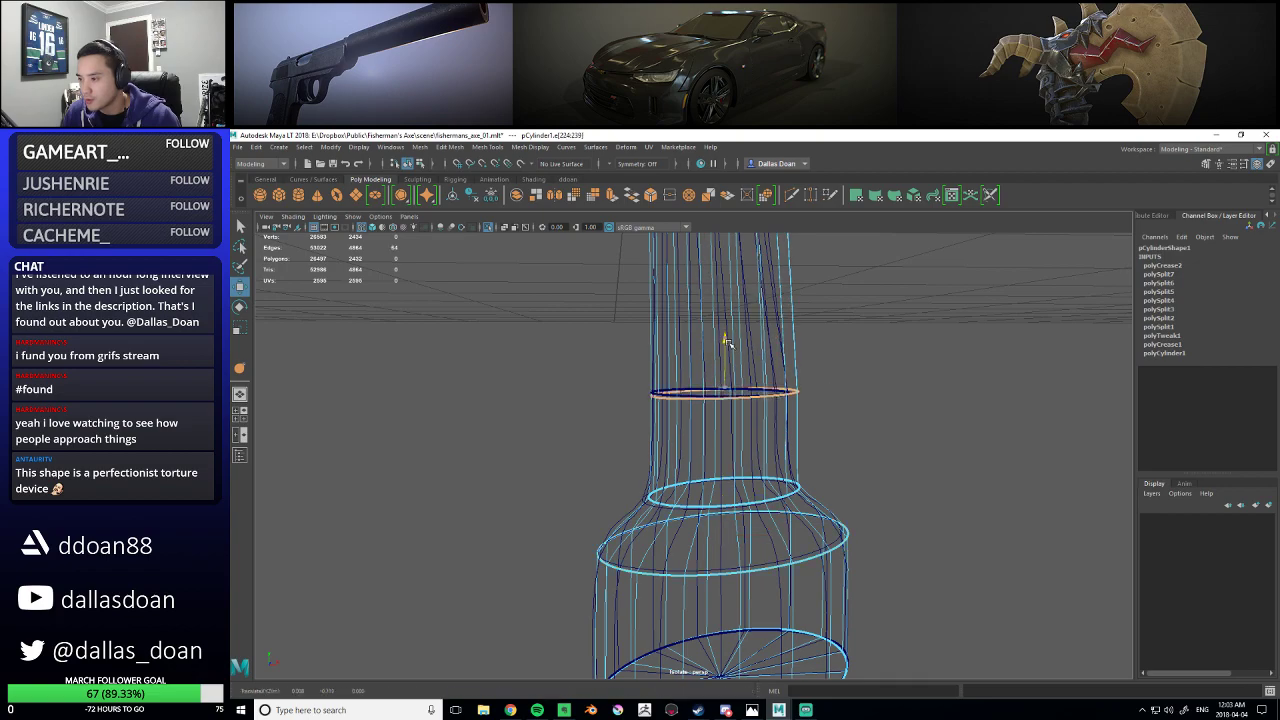
alt+drag(727, 342, 720, 336)
key(e)
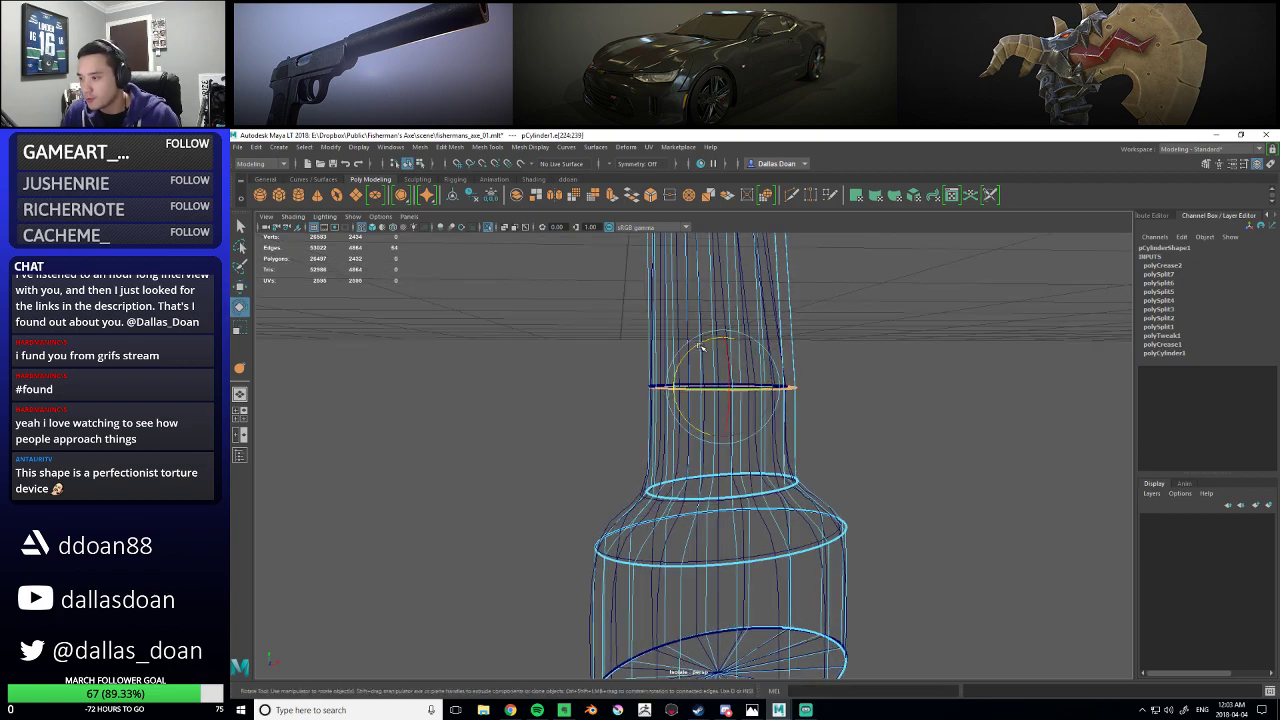
key(r)
drag(722, 387, 754, 414)
scroll(746, 367, down, 4)
key(w)
alt+middle_drag(729, 432, 725, 408)
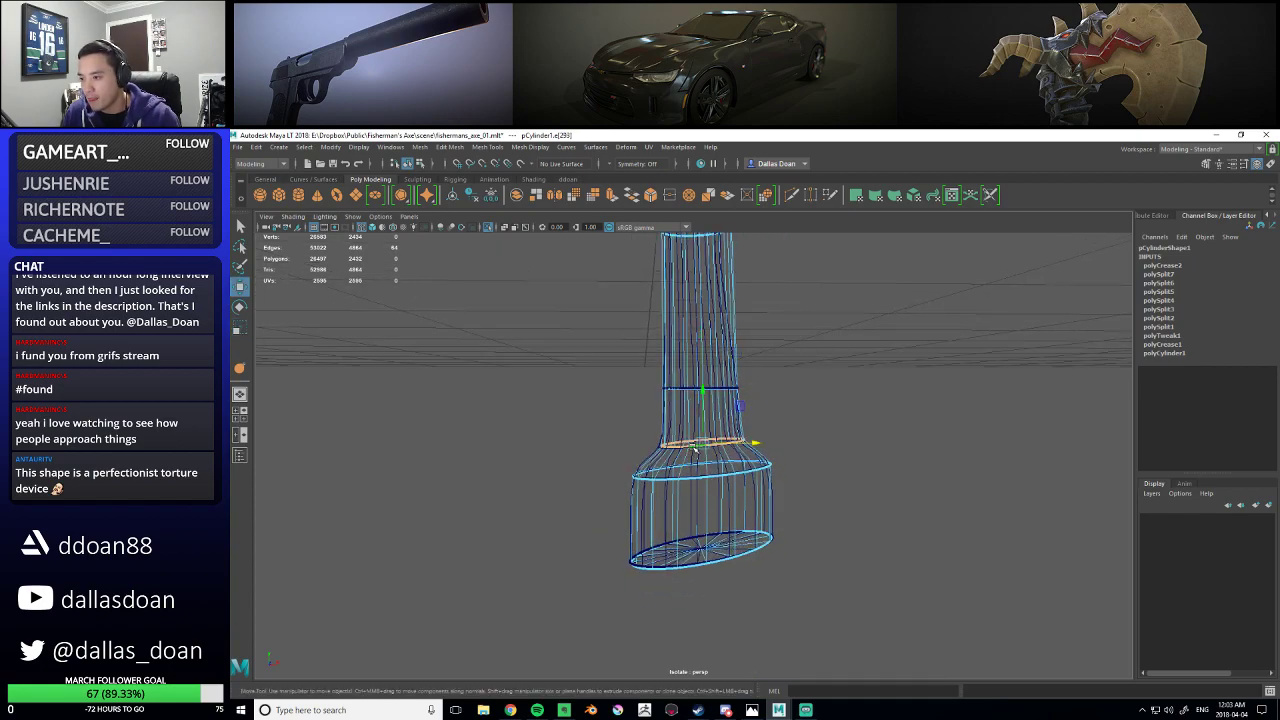
scroll(743, 405, up, 4)
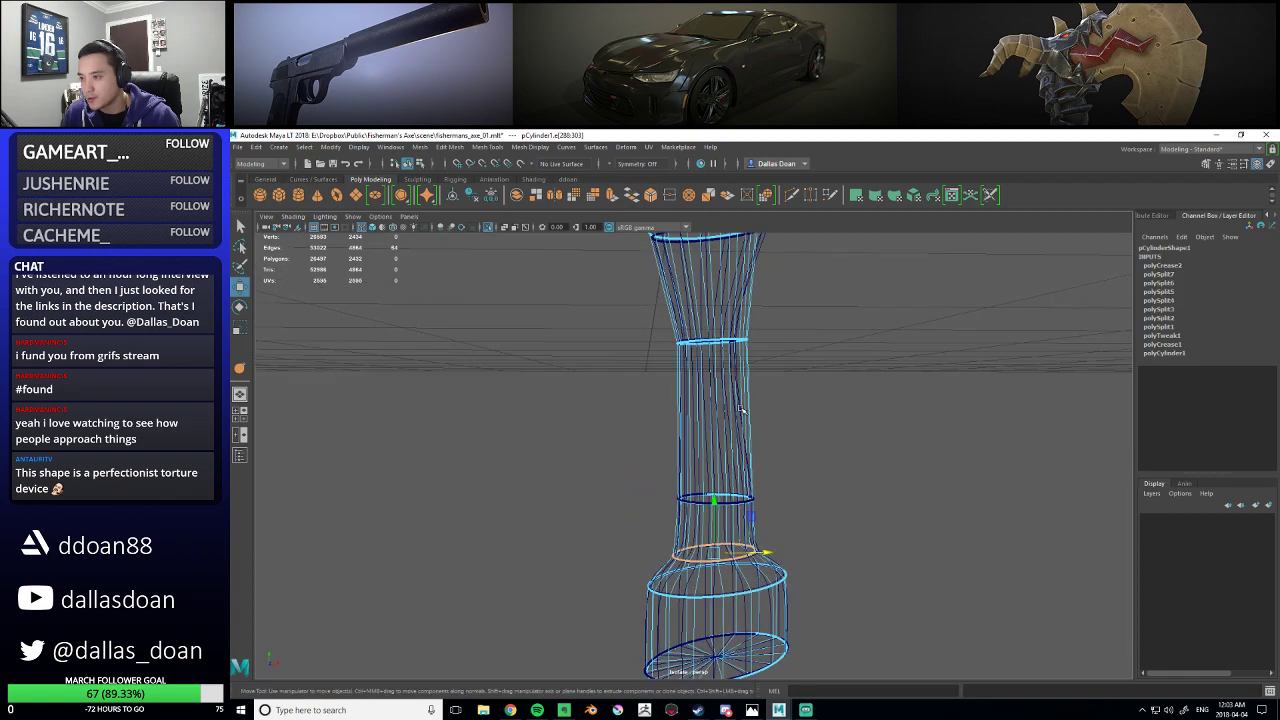
- Raise and narrow the edge loop where the shaft widens into the handle's bulge to fit the reference ring
scroll(740, 400, up, 6)
alt+drag(787, 470, 737, 390)
key(e)
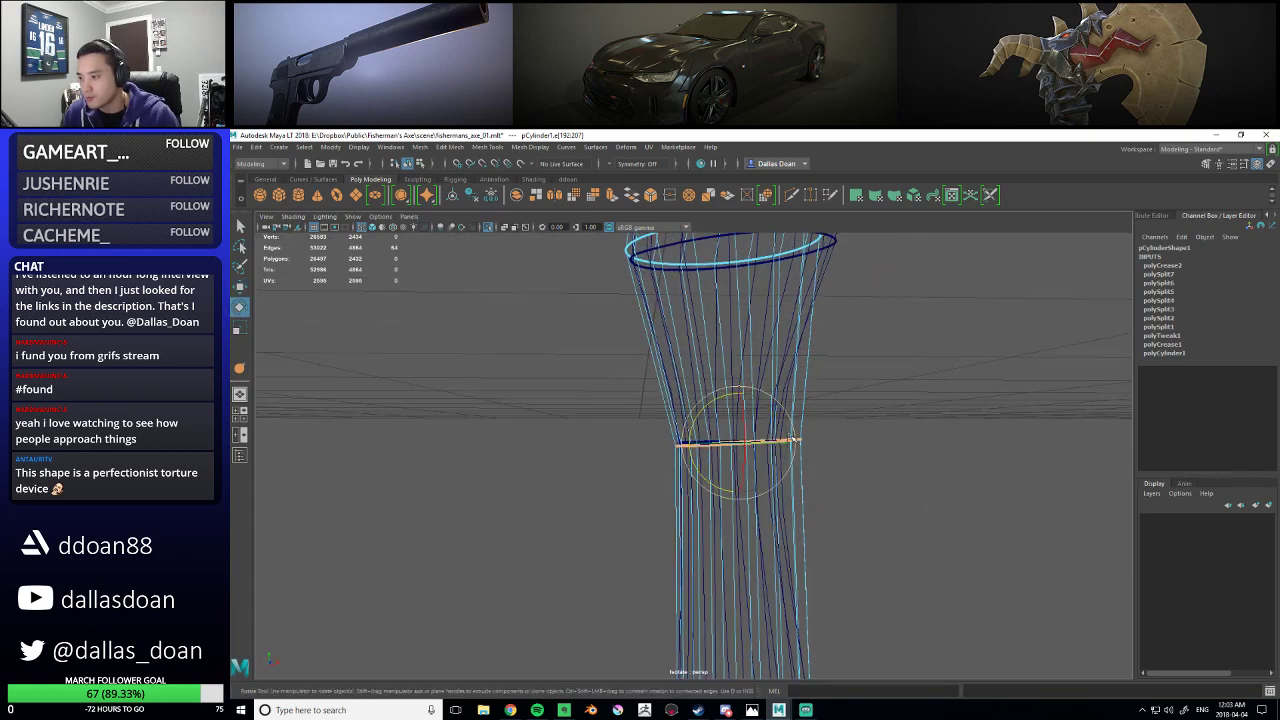
key(w)
drag(736, 391, 736, 383)
key(r)
drag(738, 442, 737, 483)
key(w)
key(e)
key(r)
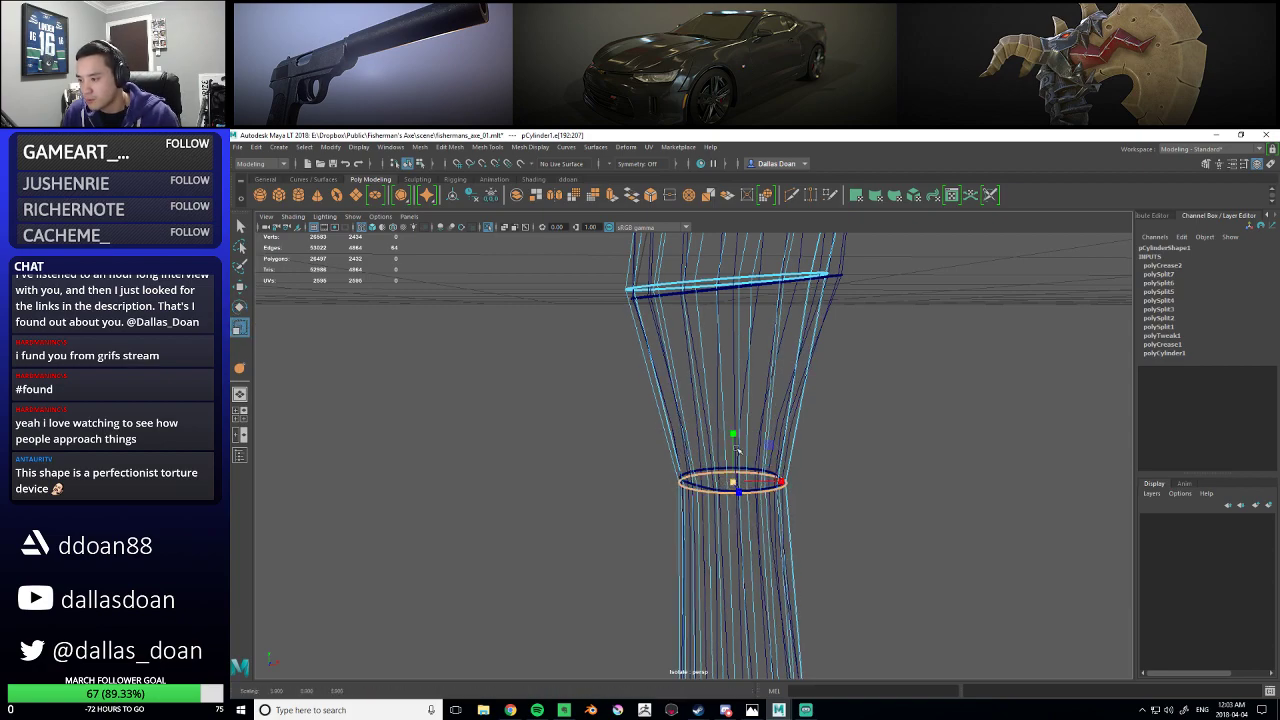
- Move, tilt and resize the slanted edge loop at the bulge's lower rim to match the reference ring
scroll(729, 490, down, 6)
scroll(725, 495, up, 5)
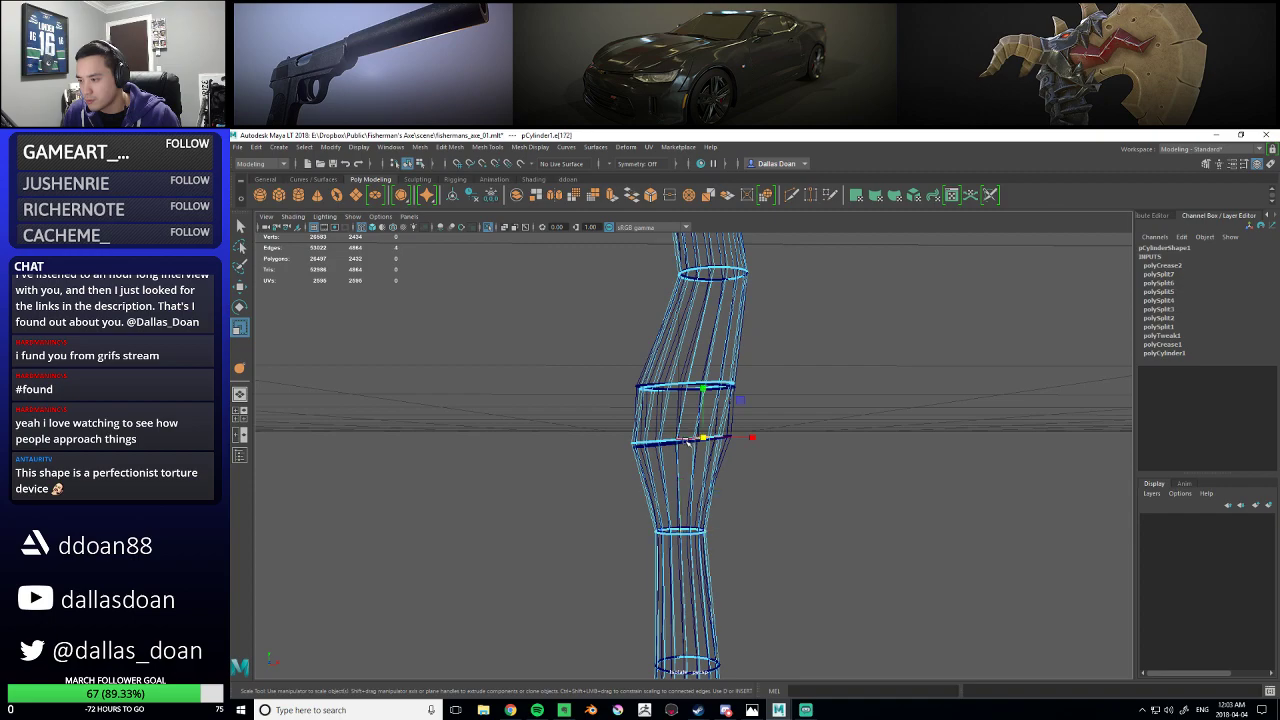
scroll(698, 441, up, 2)
key(w)
scroll(728, 479, up, 5)
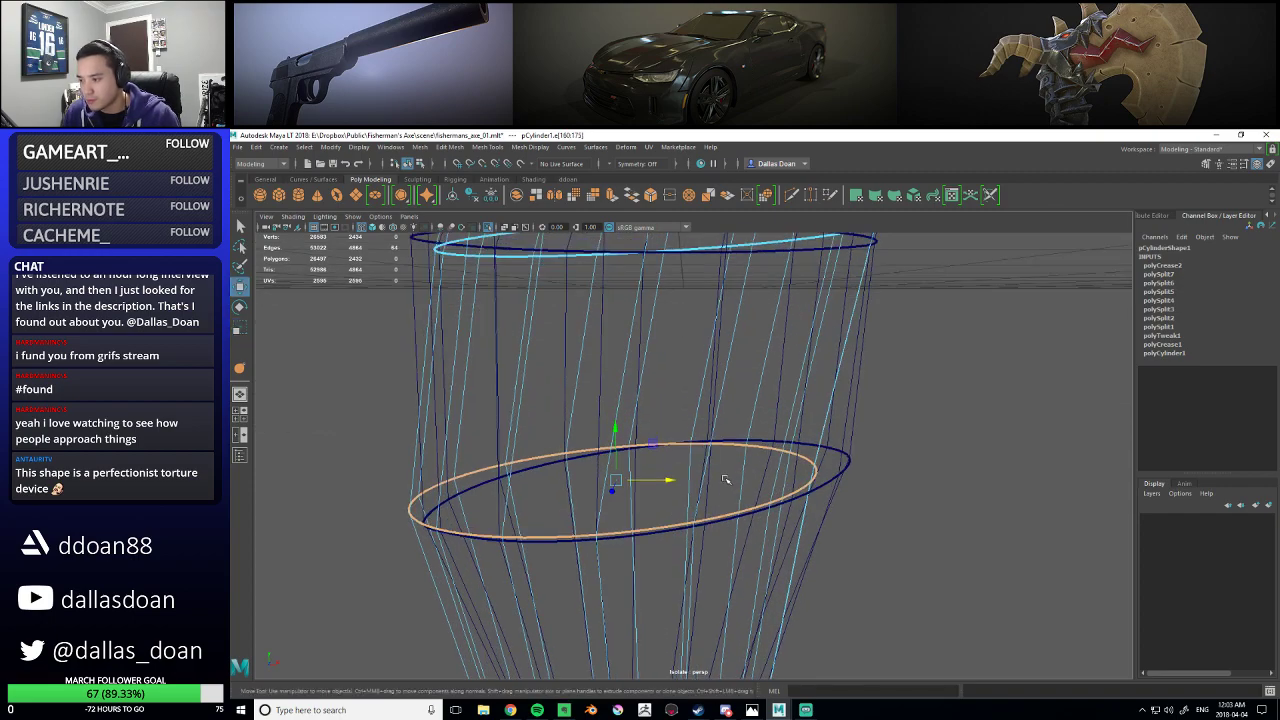
drag(667, 480, 691, 467)
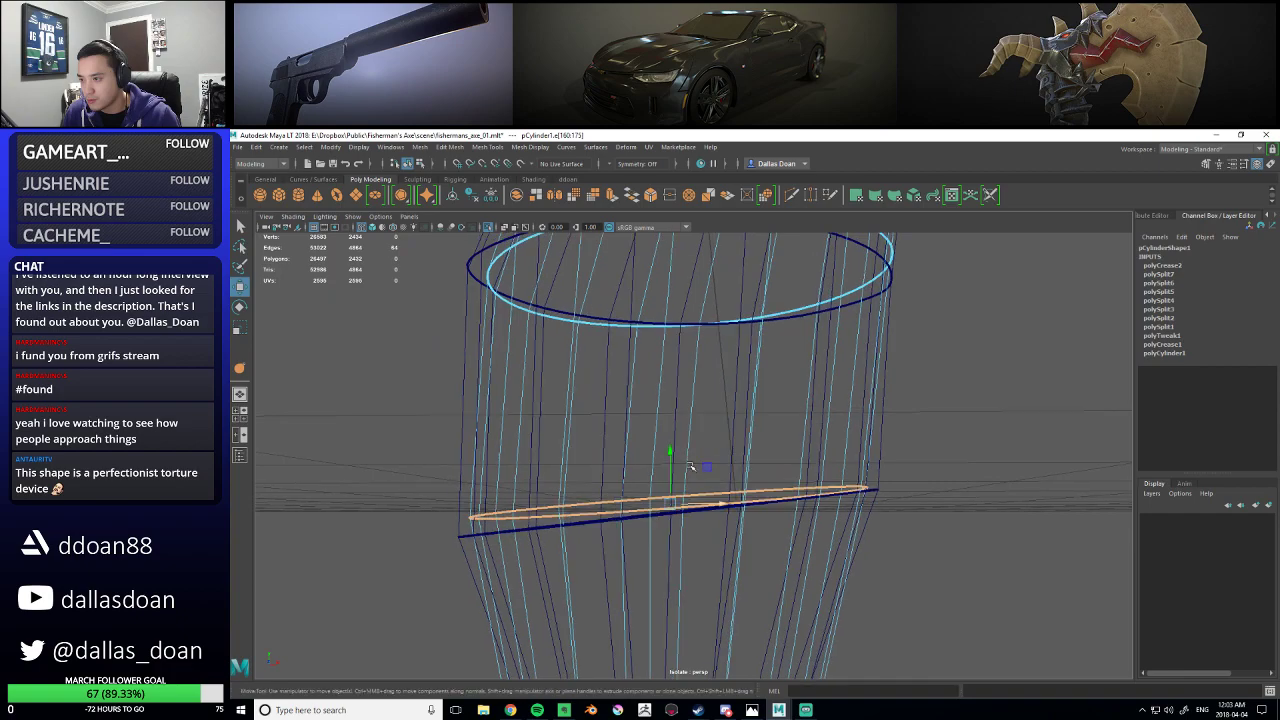
scroll(690, 468, down, 5)
key(e)
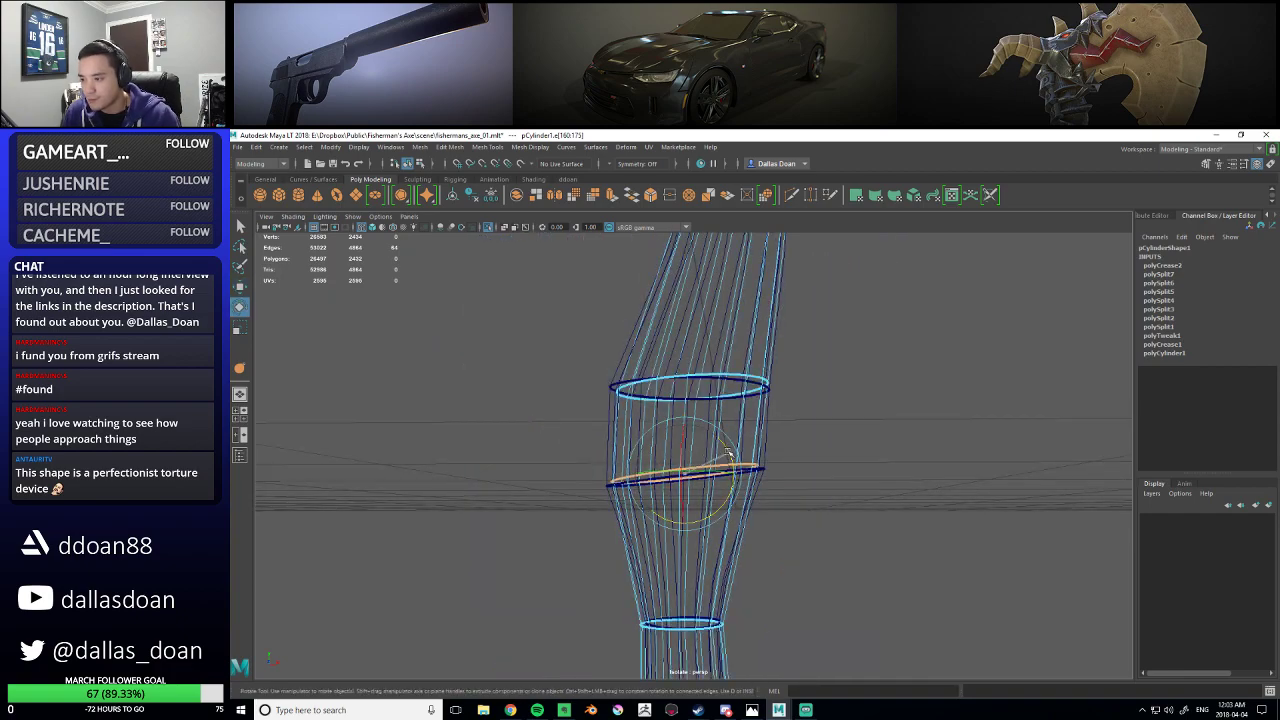
key(r)
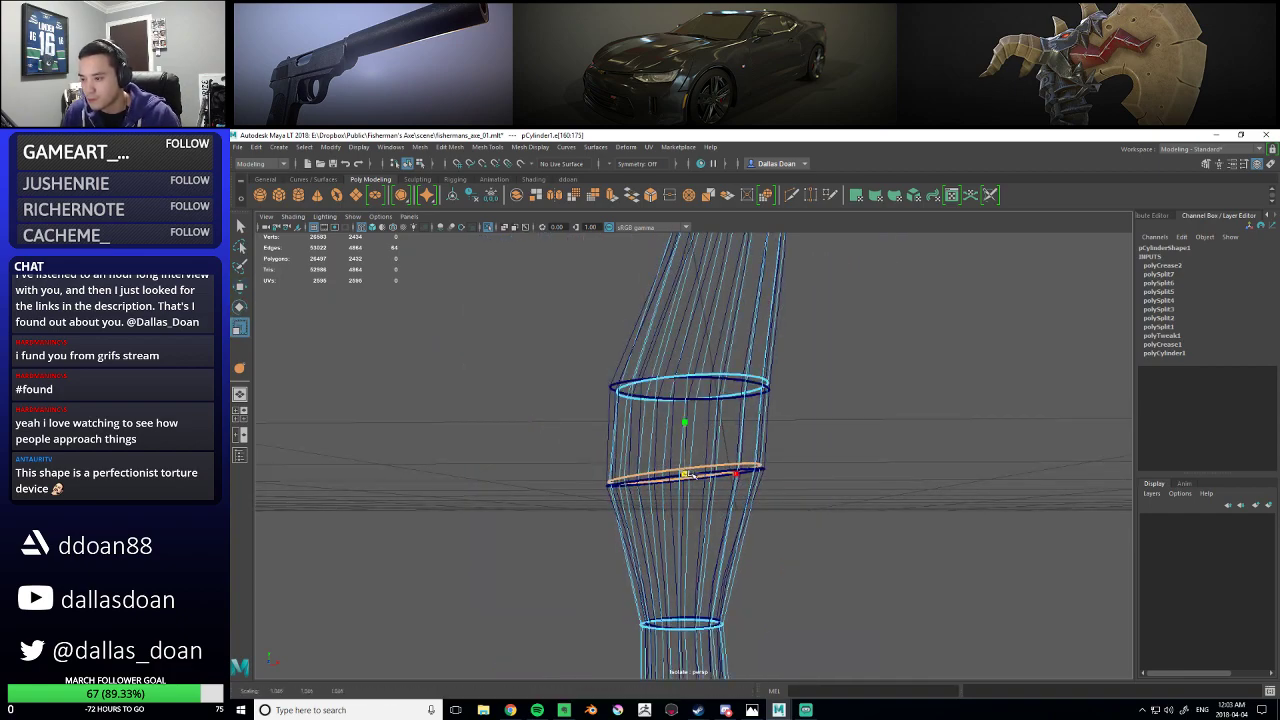
key(w)
alt+drag(692, 468, 691, 446)
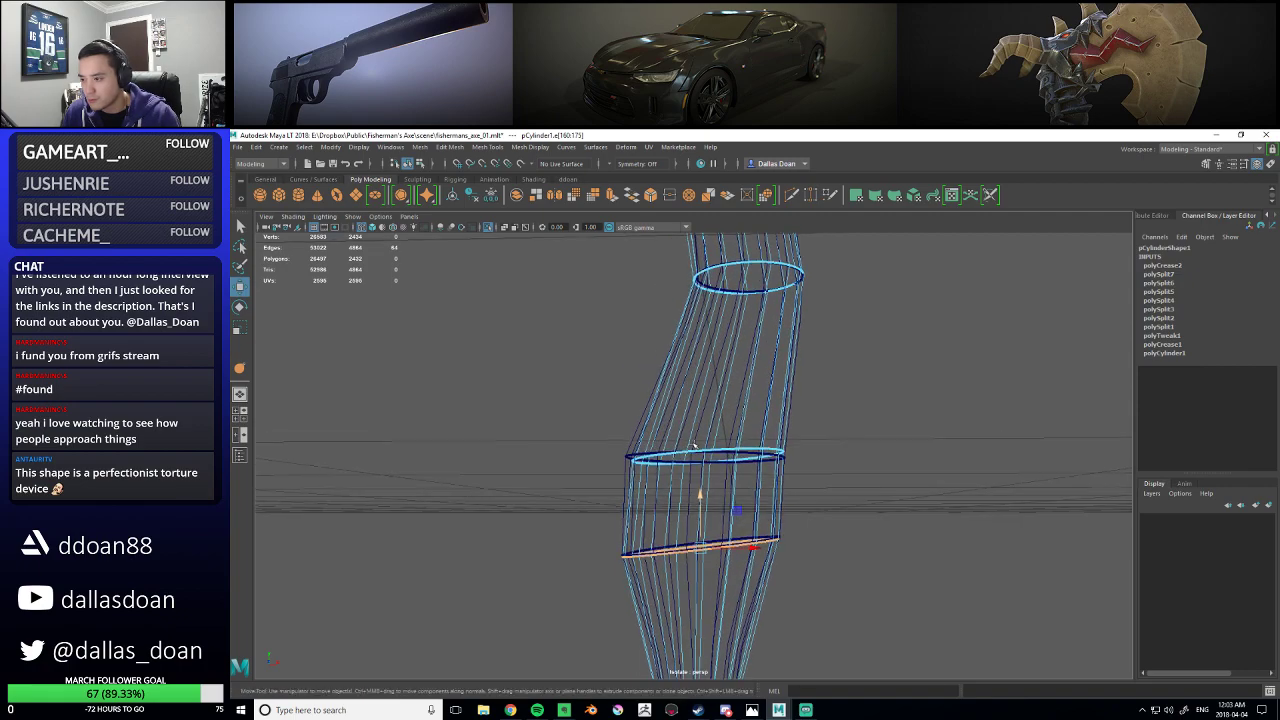
- Rotate and scale the edge loop at the bulge's upper rim to line up with the reference ring
key(e)
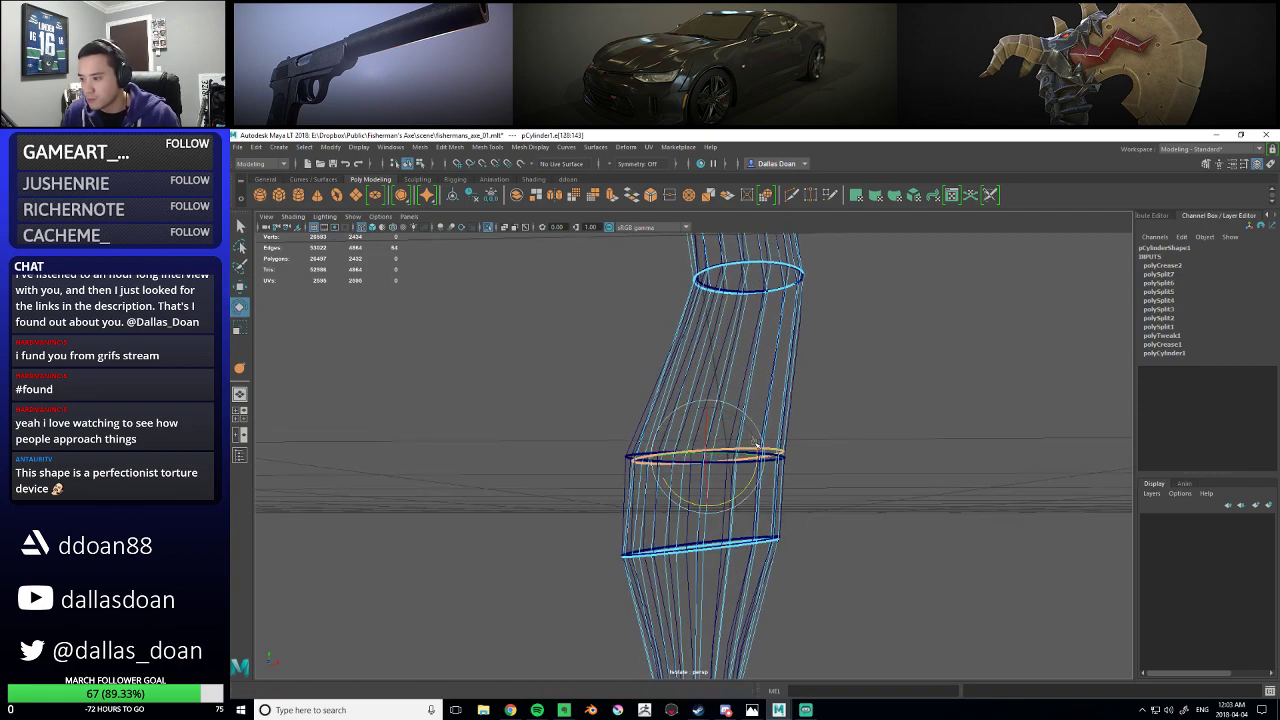
alt+drag(712, 471, 712, 486)
key(r)
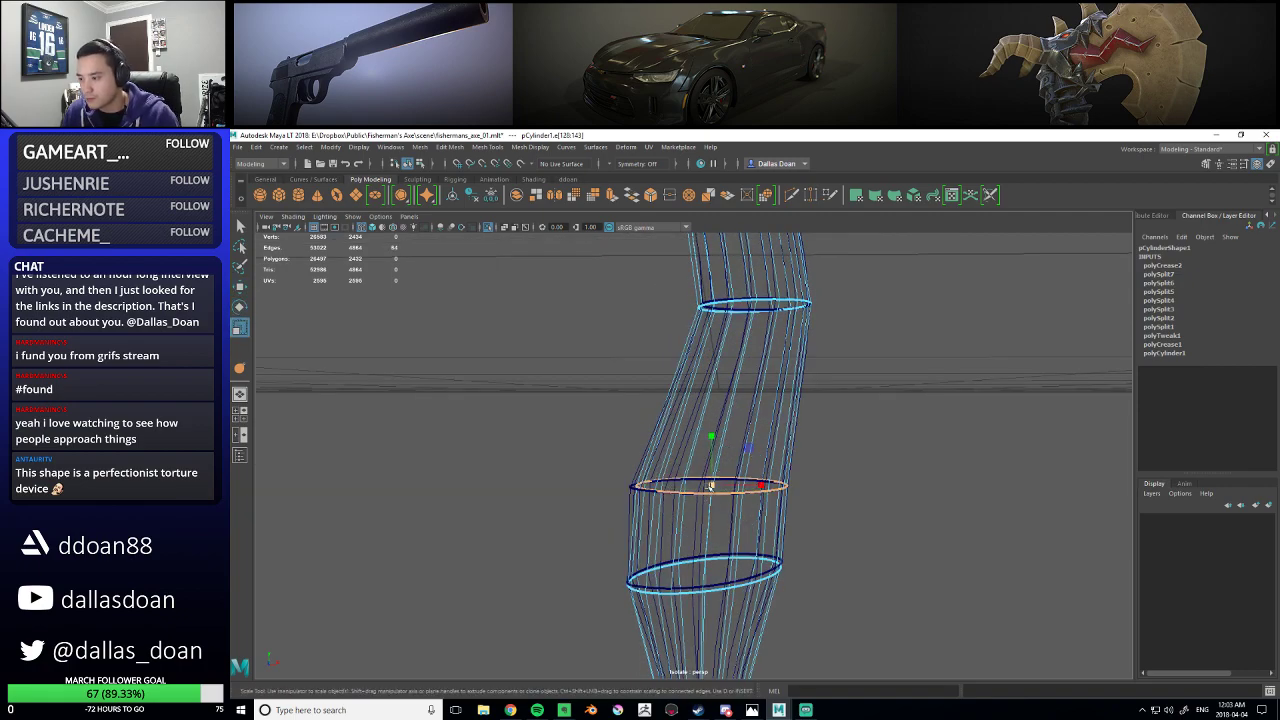
key(w)
alt+drag(712, 486, 728, 497)
alt+right_drag(728, 497, 712, 462)
alt+drag(712, 462, 746, 480)
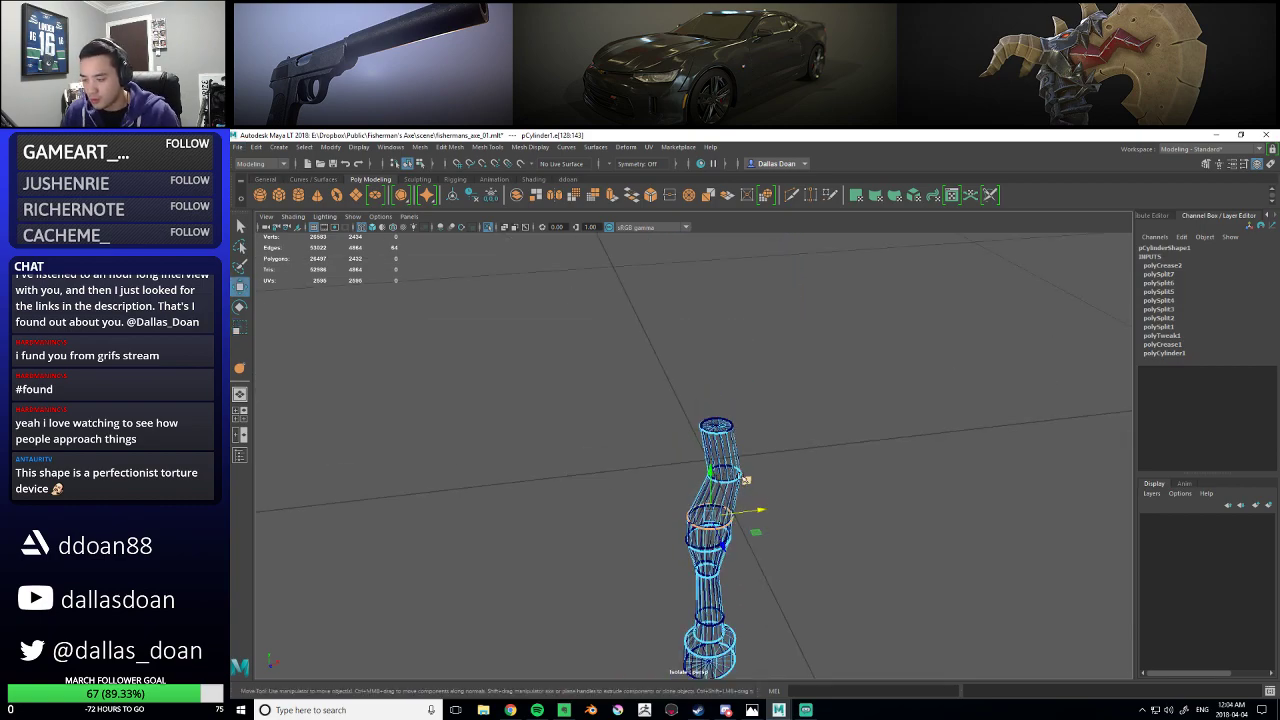
- Delete the old reference handle mesh and clear the construction history of the new handle cylinder
key(F8)
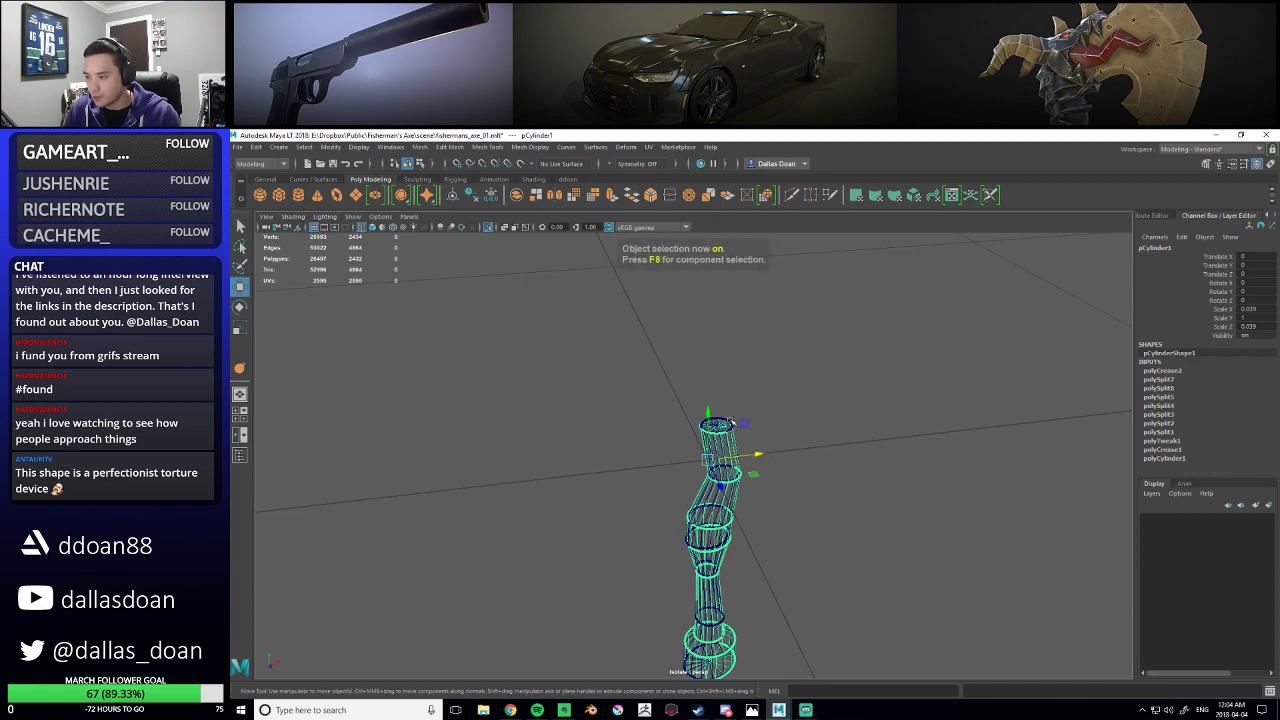
click(731, 421)
key(Delete)
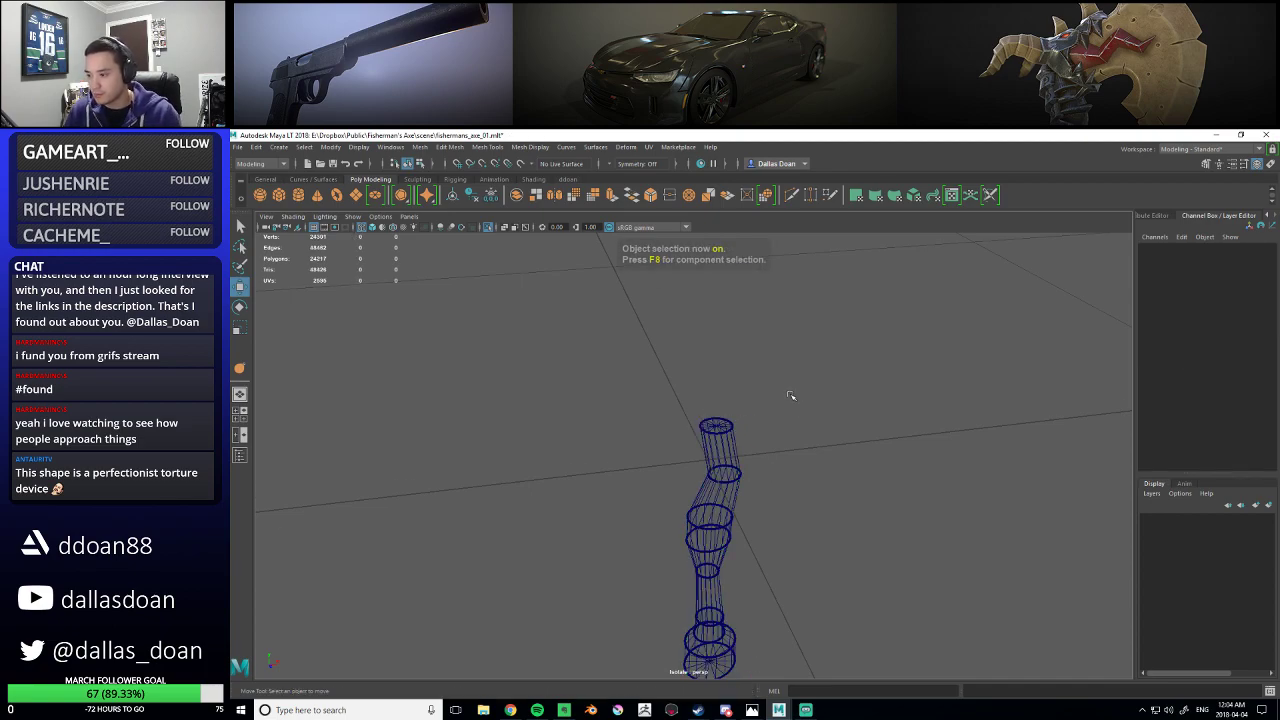
alt+drag(787, 393, 786, 370)
click(733, 459)
alt+middle_drag(793, 488, 803, 343)
alt+drag(803, 343, 820, 378)
key(alt+shift+d)
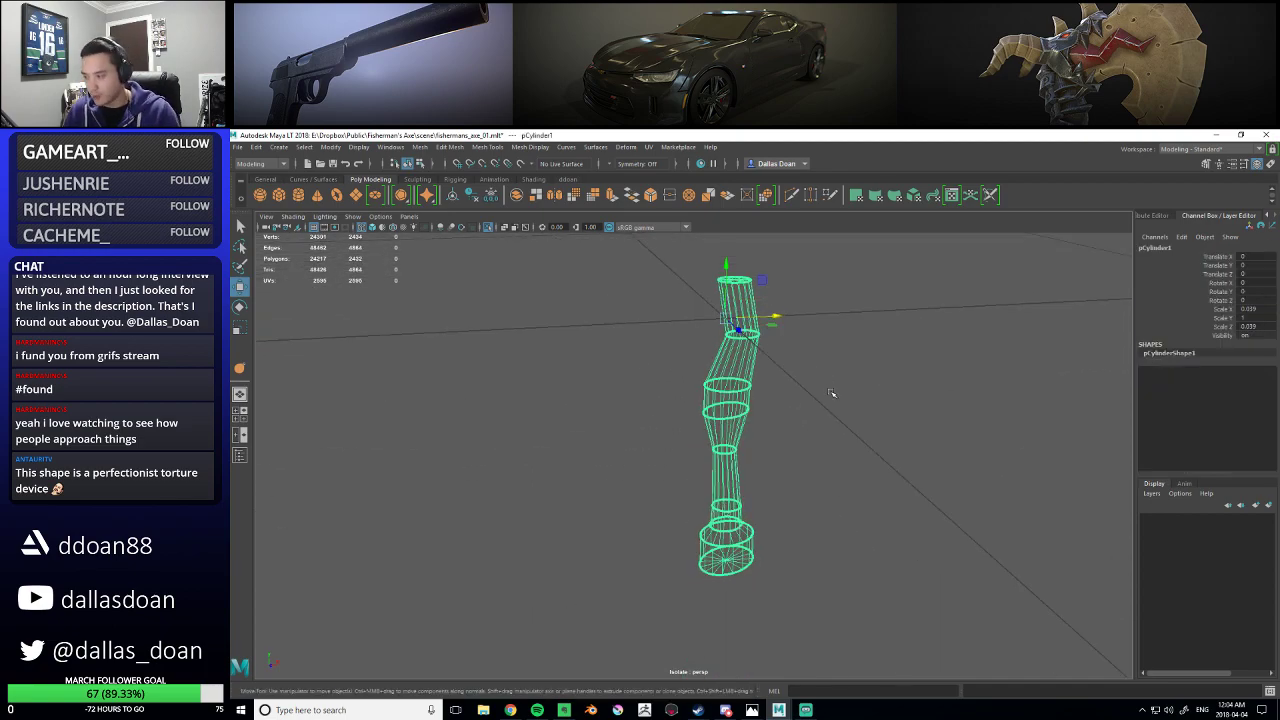
- Show the handle shaded together with the rest of the axe and save the scene
key(5)
click(937, 386)
mouse_move(937, 386)
alt+mouse_down()
mouse_move(808, 357)
mouse_move(754, 366)
mouse_move(771, 393)
mouse_move(846, 438)
mouse_move(800, 390)
alt+mouse_up()
key(ctrl+1)
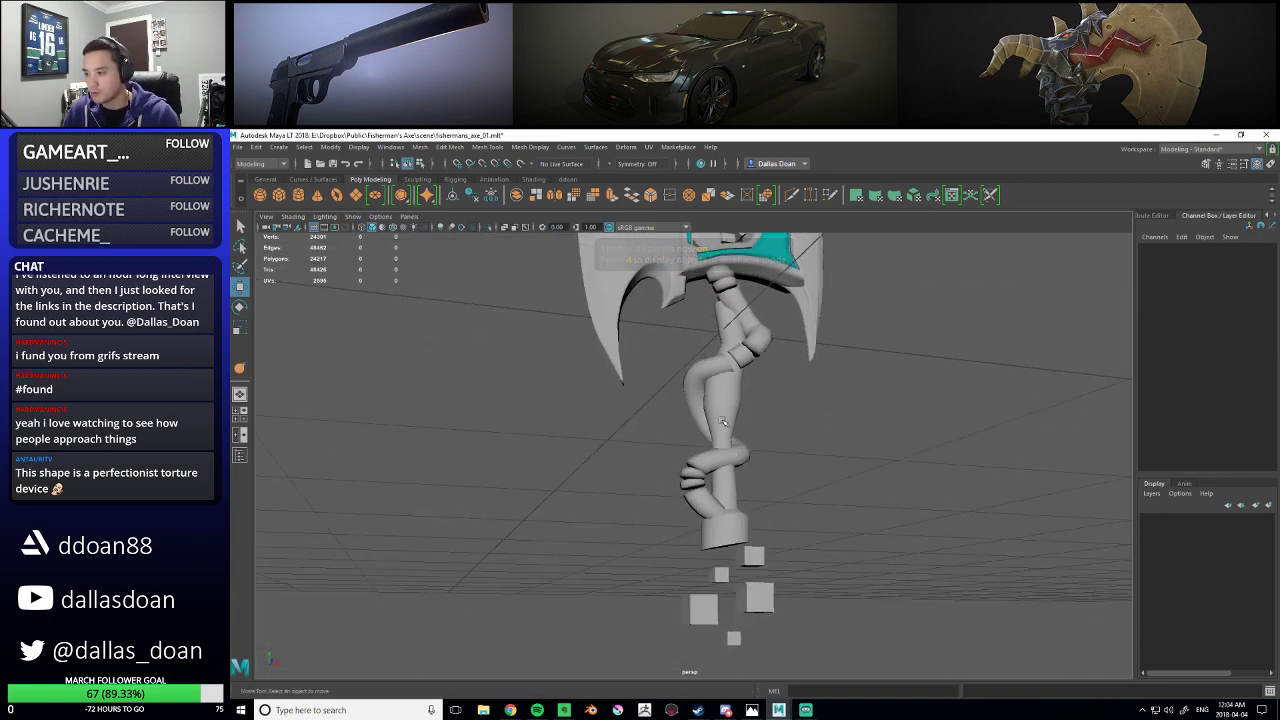
click(712, 440)
alt+right_drag(730, 440, 811, 444)
alt+drag(811, 444, 823, 496)
click(831, 457)
alt+right_drag(831, 457, 786, 450)
alt+drag(786, 450, 789, 410)
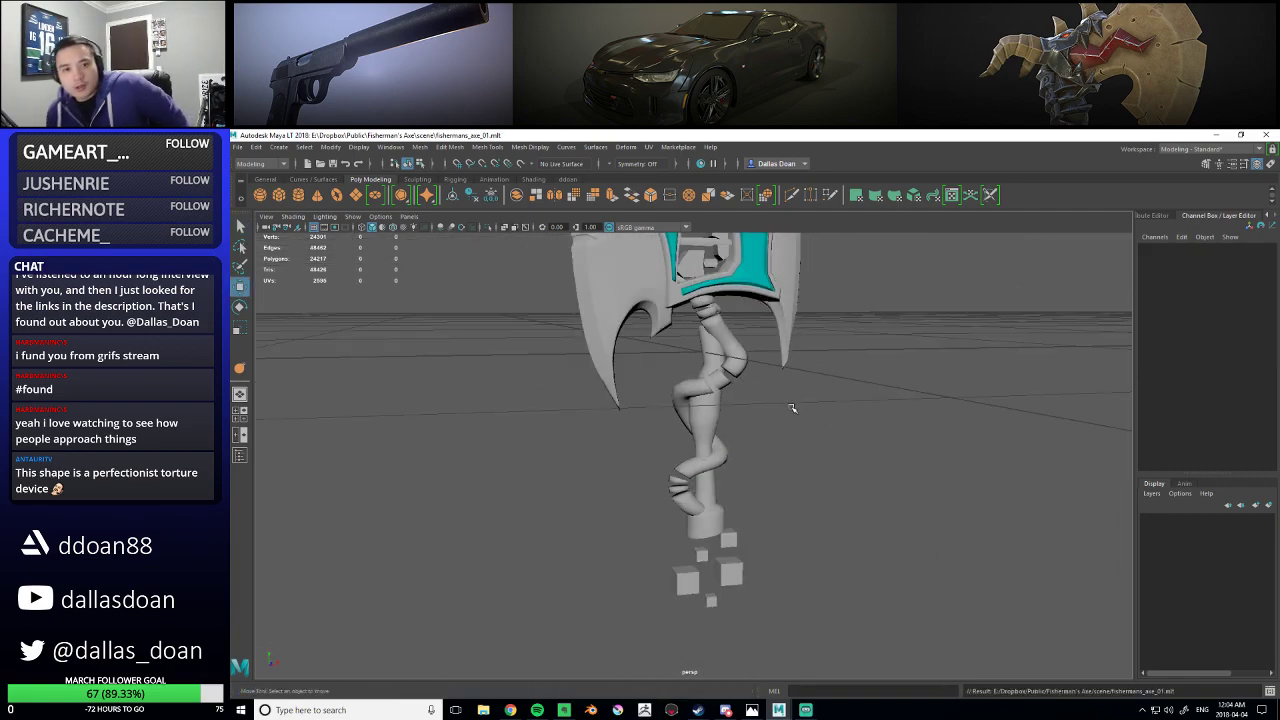
- Freeze the transformations of the handle cylinder so its scale values reset to 1
alt+drag(791, 407, 766, 370)
click(711, 408)
alt+right_drag(774, 424, 789, 457)
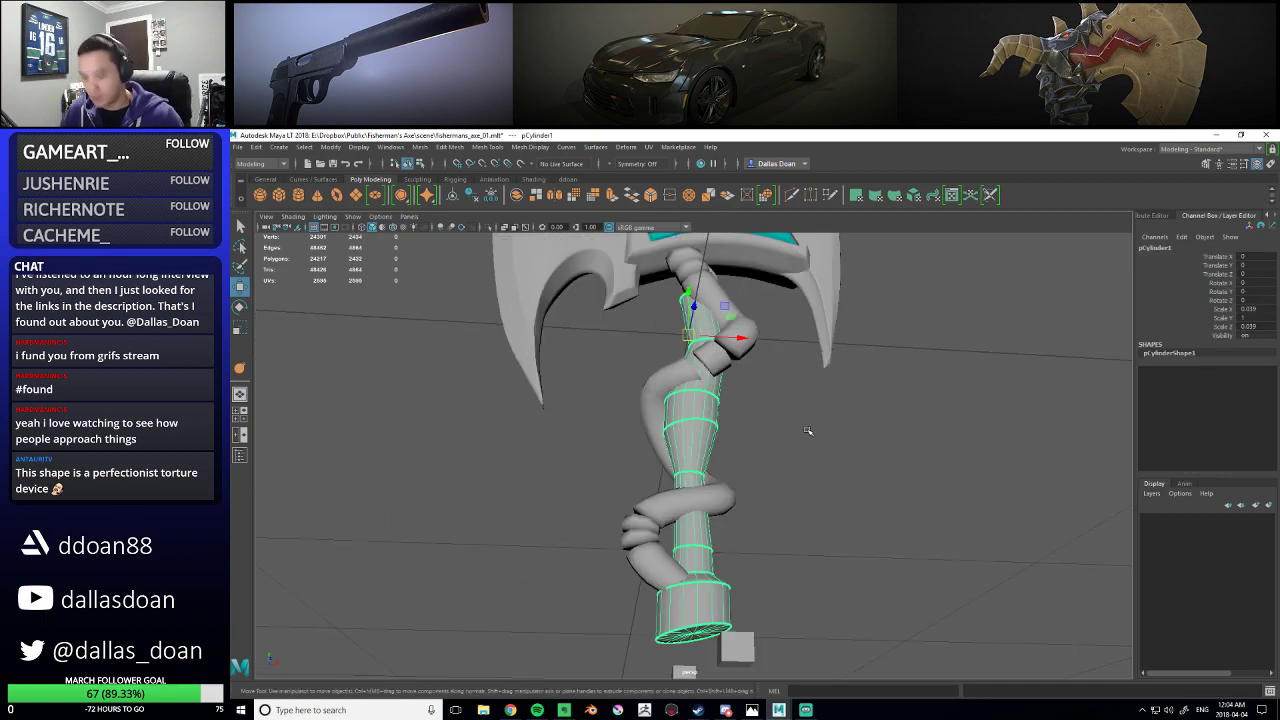
key(g)
alt+drag(826, 440, 765, 478)
click(763, 480)
- Examine the handle's shape and its fit with the wrapped coil and axe head from several angles
click(704, 448)
mouse_move(825, 492)
alt+right_down()
mouse_move(858, 525)
mouse_move(823, 489)
alt+right_up()
click(823, 489)
alt+drag(823, 489, 796, 436)
alt+middle_drag(816, 474, 800, 450)
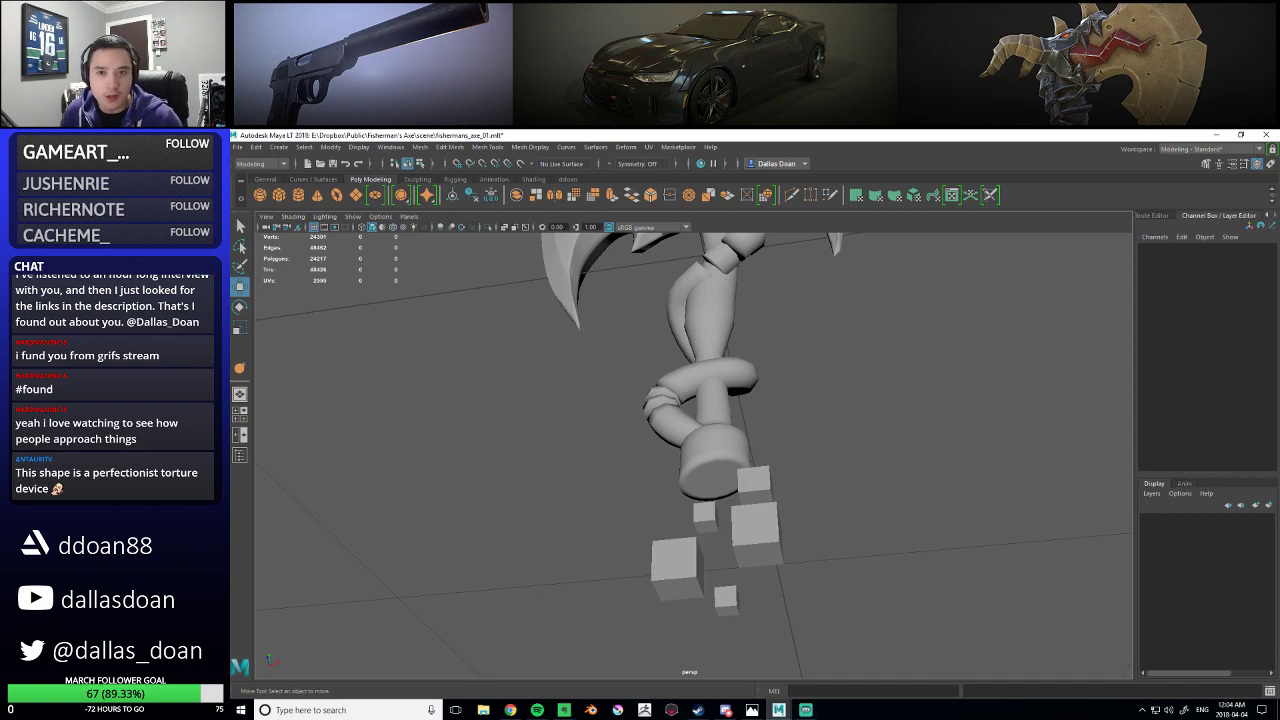
click(706, 434)
alt+drag(706, 434, 824, 478)
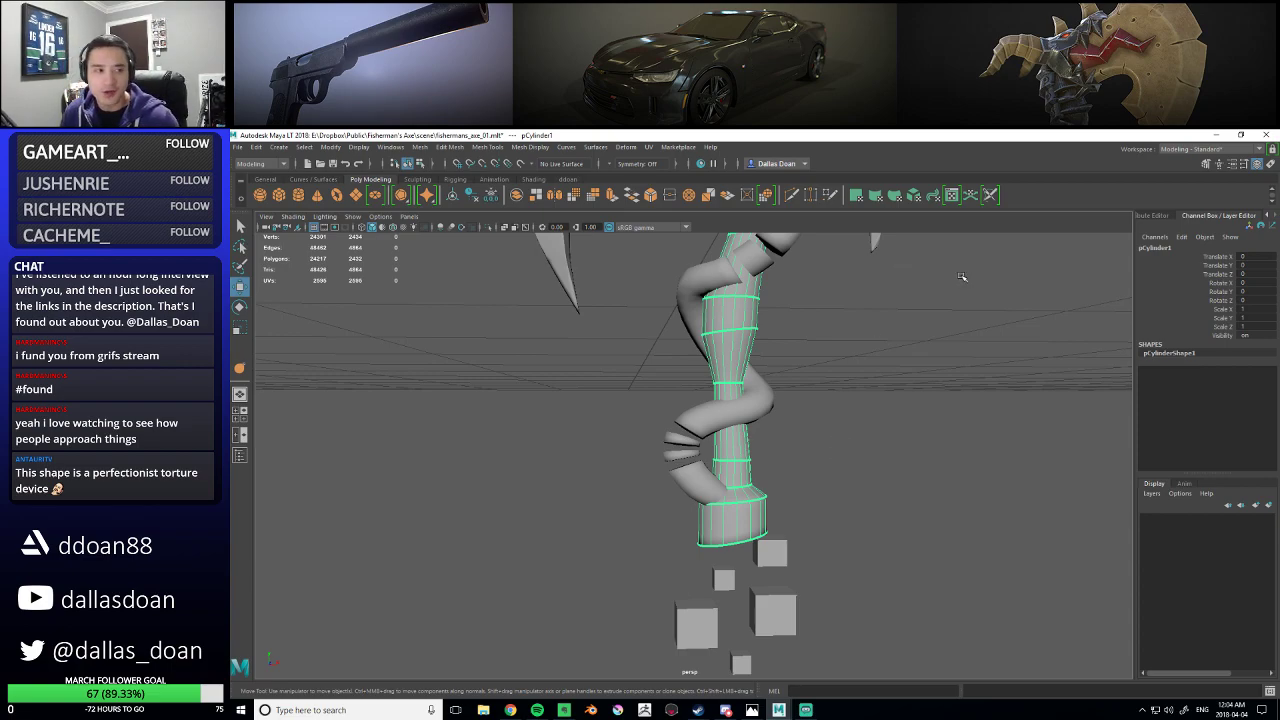
alt+drag(841, 411, 838, 375)
click(838, 375)
key(ctrl+z)
alt+middle_drag(836, 372, 784, 486)
click(751, 470)
alt+drag(799, 494, 765, 518)
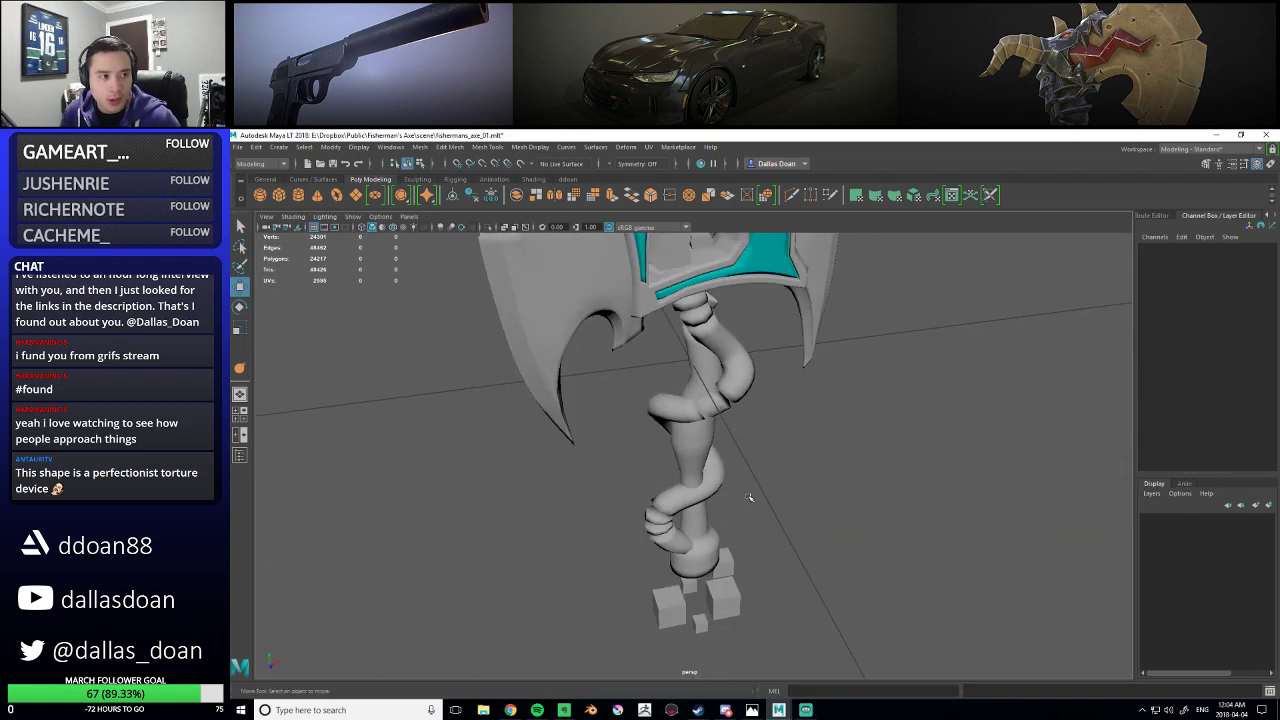
alt+drag(748, 497, 760, 469)
click(718, 430)
click(761, 470)
alt+middle_drag(761, 470, 746, 534)
alt+right_drag(746, 534, 752, 516)
alt+drag(755, 516, 841, 530)
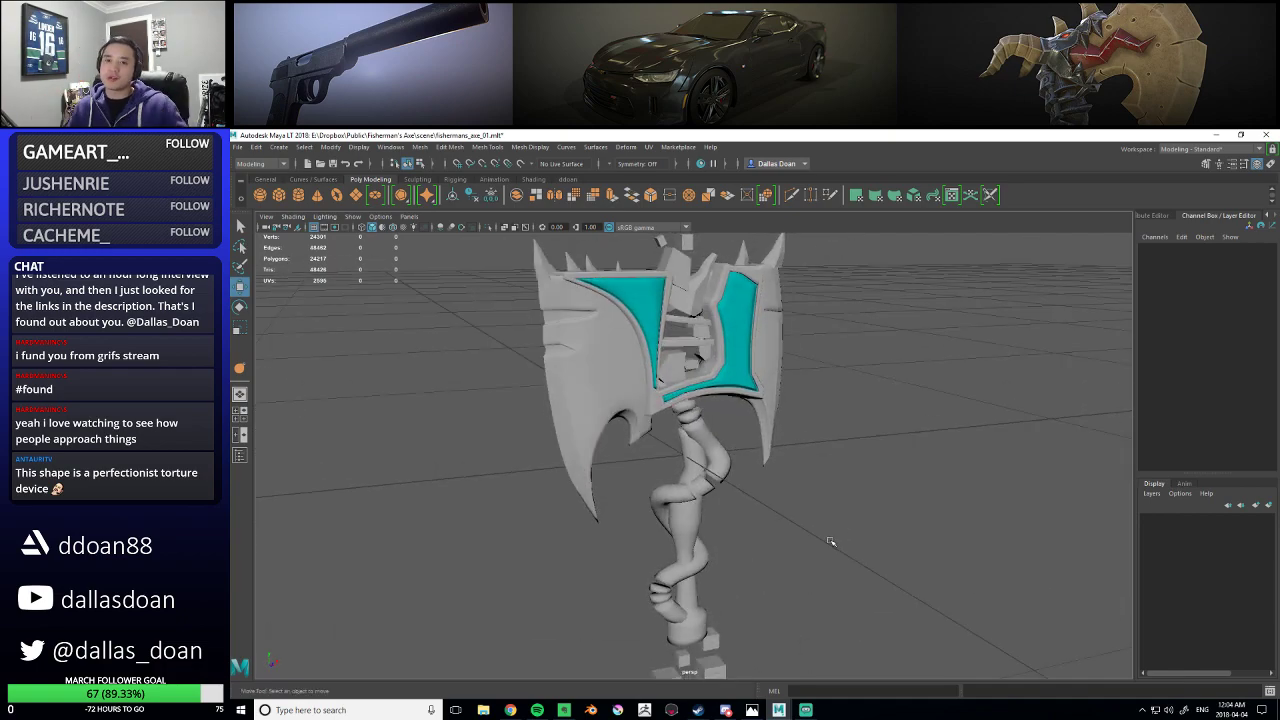
alt+drag(800, 532, 742, 543)
alt+middle_drag(742, 543, 698, 457)
click(644, 540)
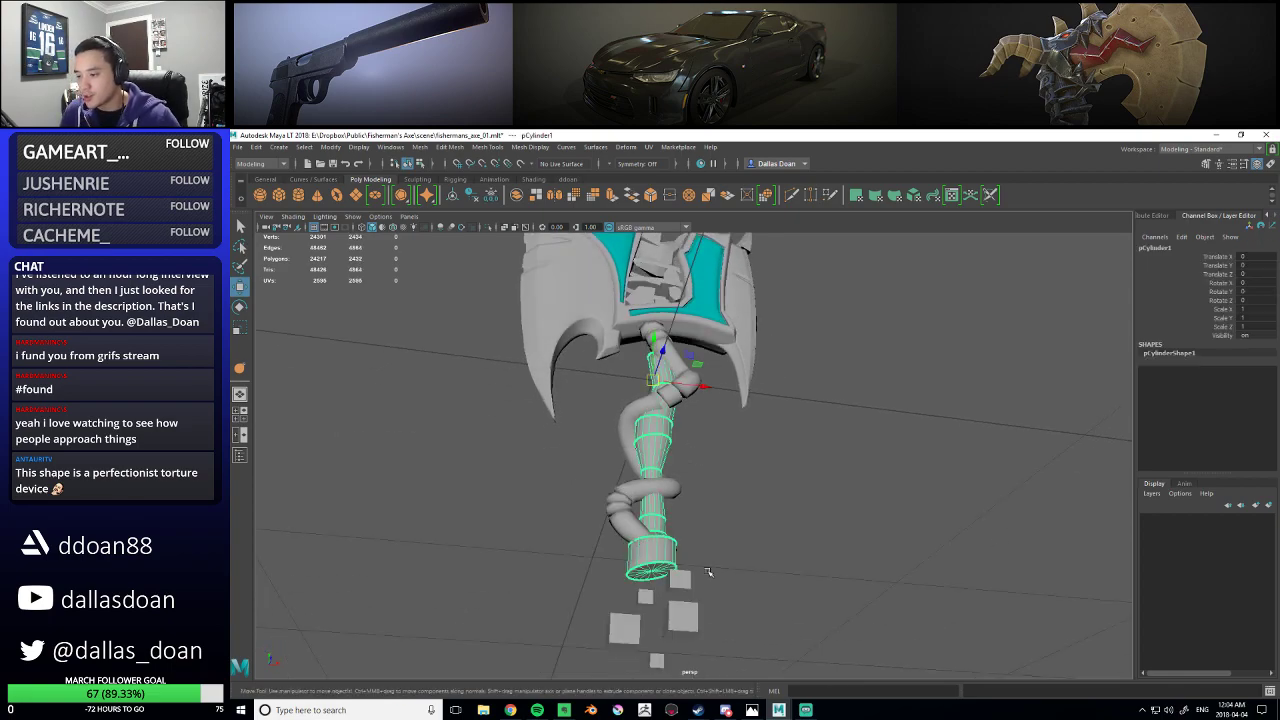
alt+right_drag(701, 571, 728, 576)
alt+drag(728, 576, 725, 544)
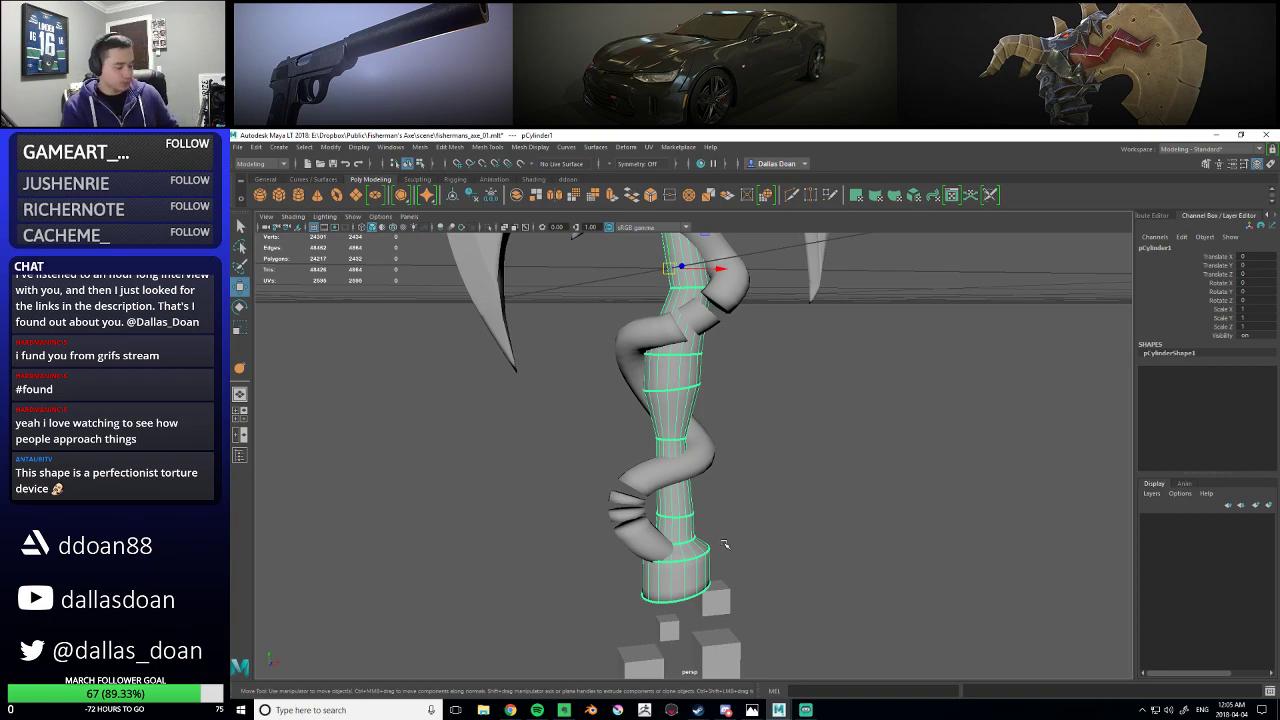
click(773, 377)
alt+drag(773, 377, 780, 443)
key(ctrl+z)
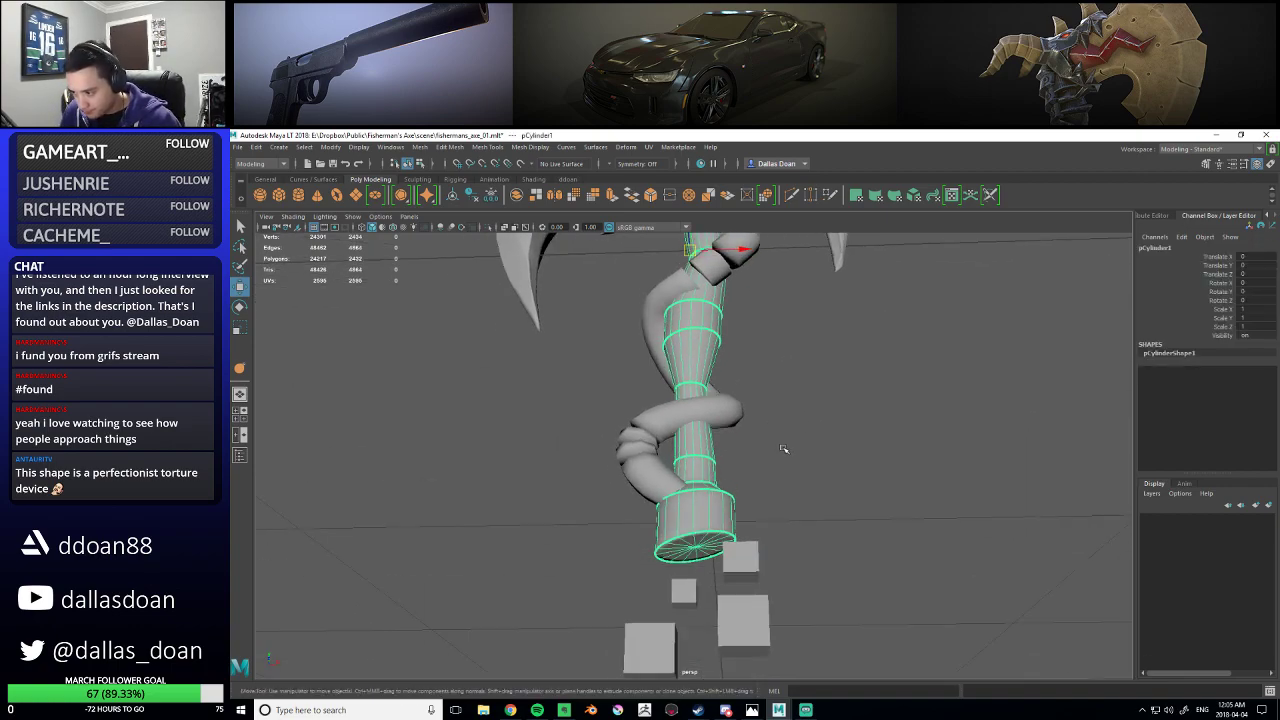
- Insert an edge loop around the flared base just below its shoulder with Multi-Cut
alt+middle_drag(780, 443, 797, 431)
alt+drag(797, 431, 748, 462)
alt+right_drag(748, 462, 688, 425)
ctrl+click(718, 404)
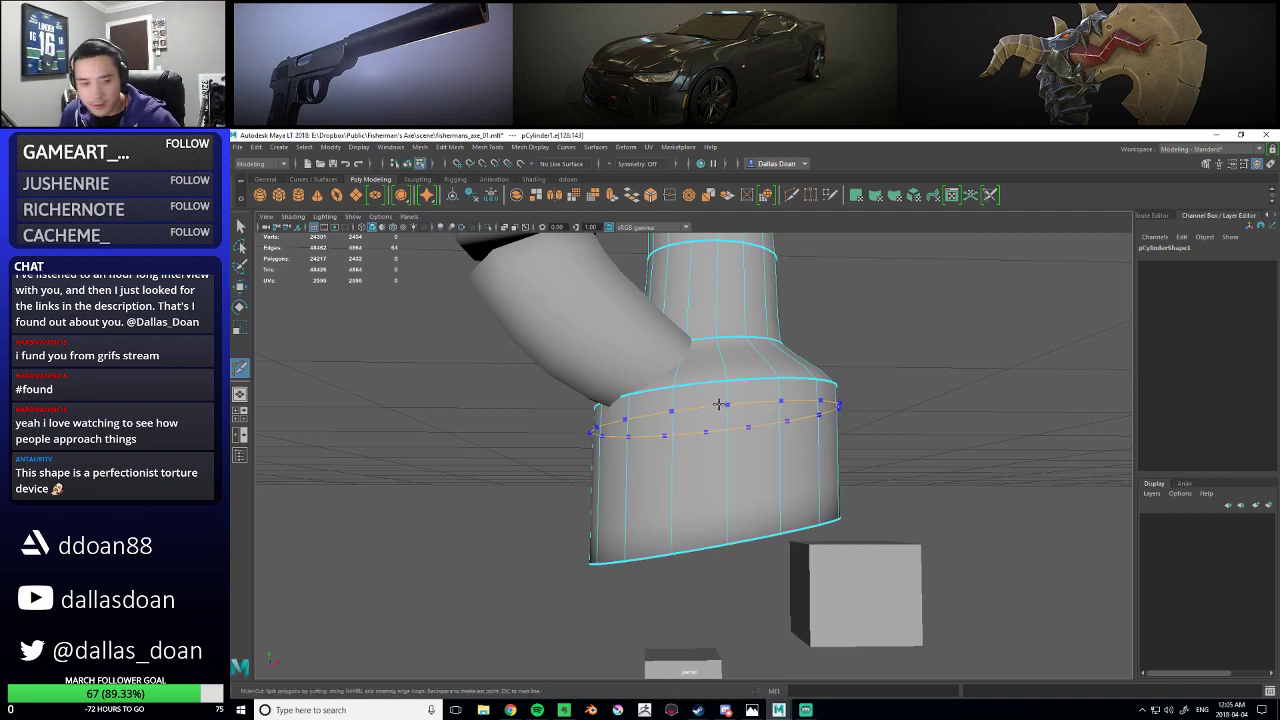
ctrl+click(718, 404)
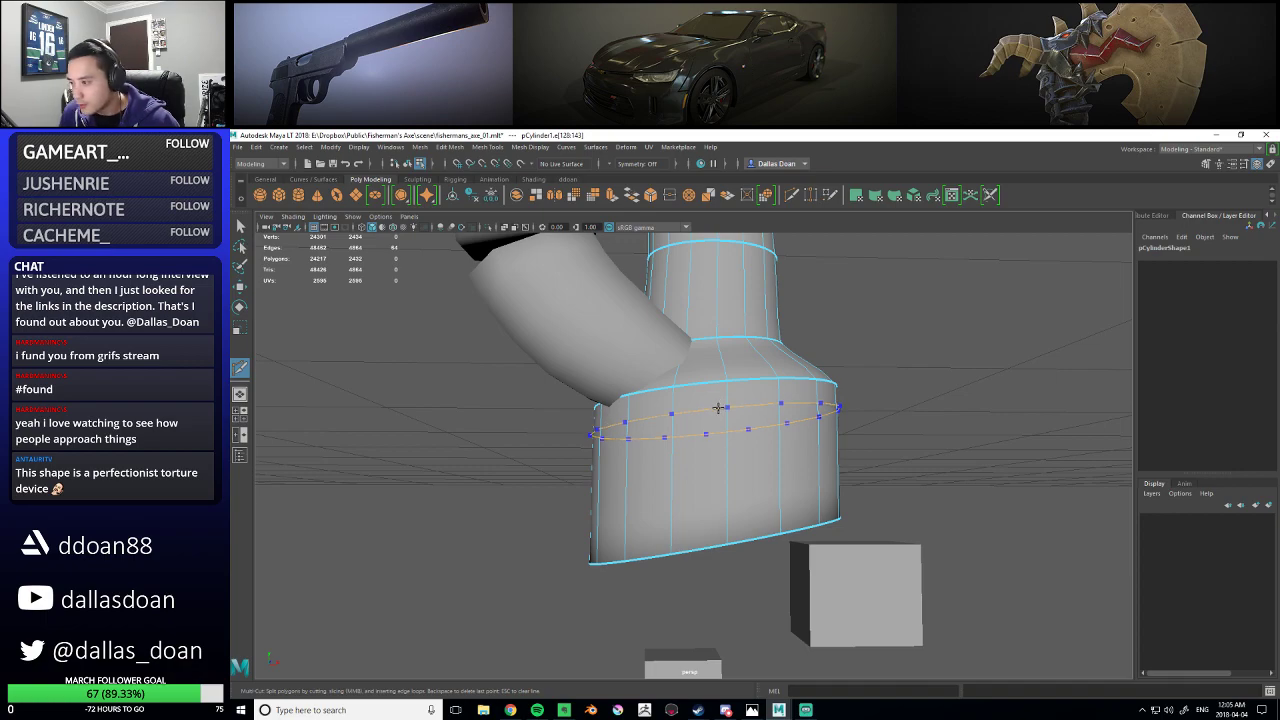
scroll(756, 438, up, 5)
scroll(760, 441, down, 7)
alt+drag(761, 442, 743, 461)
- Crease the new edge loop just below the base's shoulder
key(w)
right_drag(734, 406, 731, 385)
double_click(724, 471)
shift+right_drag(710, 463, 680, 513)
alt+drag(841, 478, 709, 404)
- Examine the creased base and its bottom cap up close and within the whole axe
key(w)
alt+middle_drag(709, 404, 674, 446)
alt+right_drag(674, 446, 709, 497)
alt+middle_drag(723, 420, 718, 468)
alt+drag(726, 453, 688, 440)
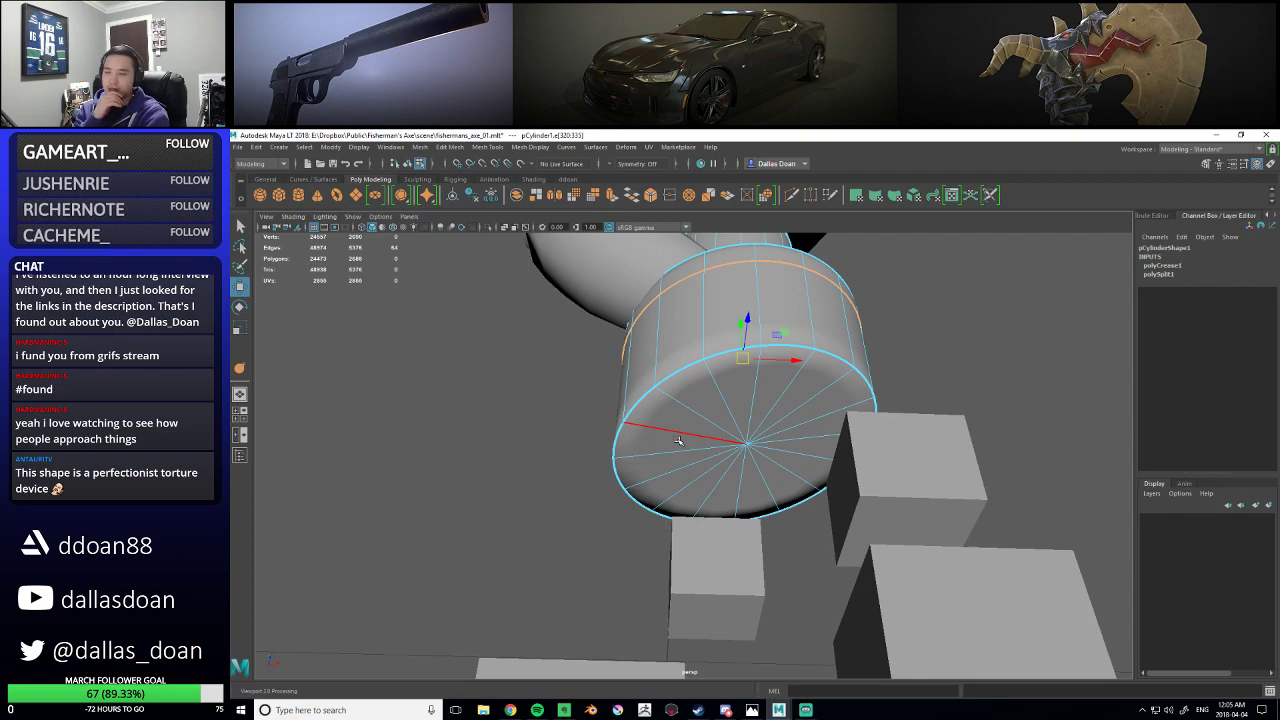
alt+drag(714, 452, 765, 528)
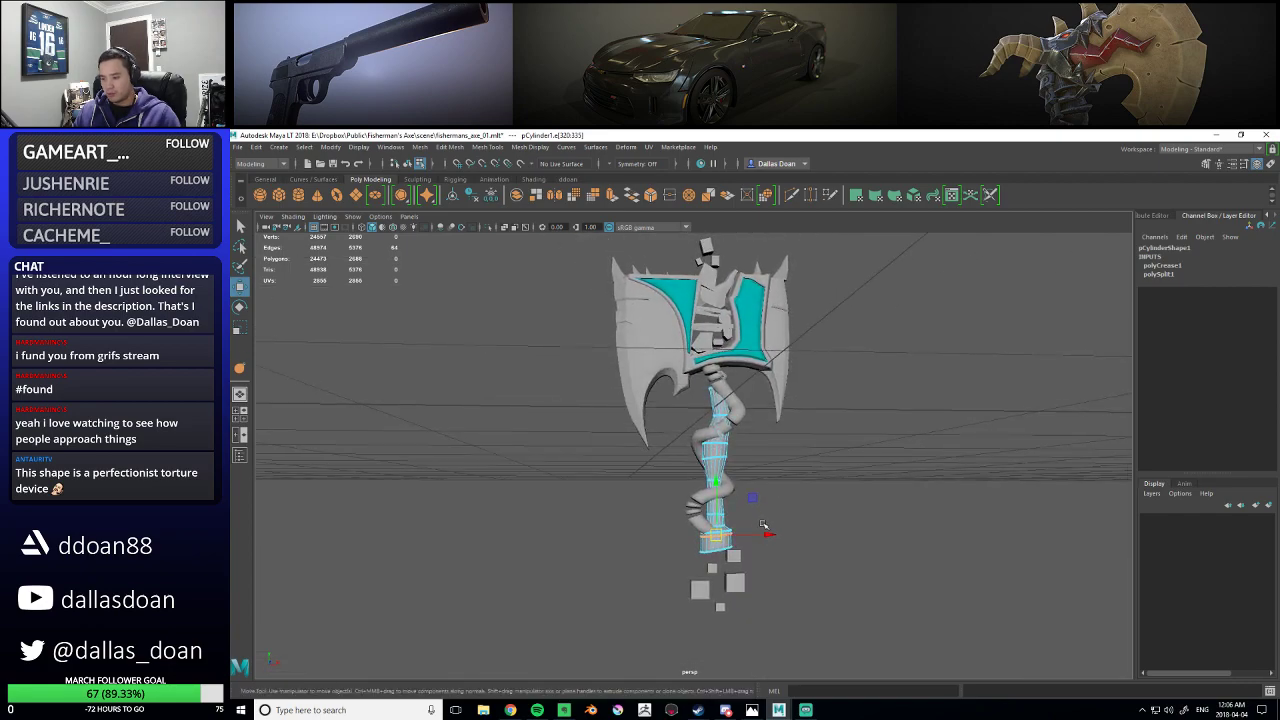
key(F8)
click(817, 534)
scroll(800, 612, up, 3)
alt+middle_drag(778, 592, 753, 500)
scroll(750, 502, up, 2)
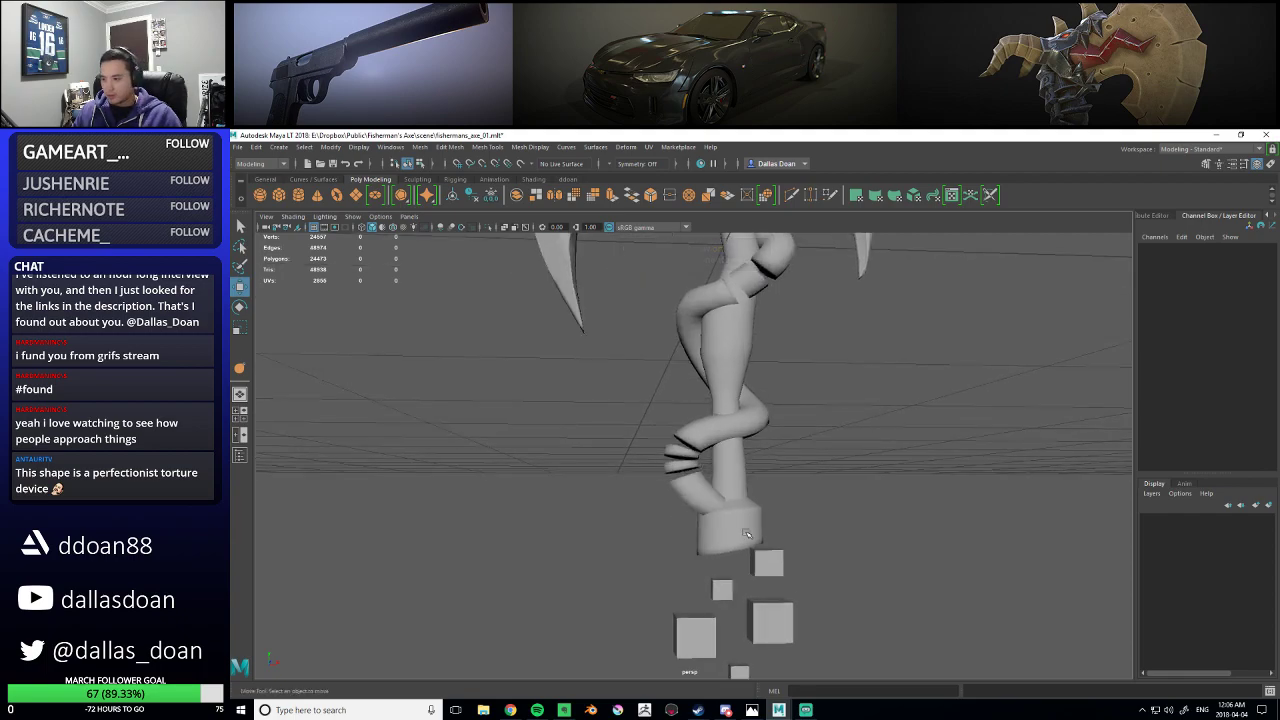
- Cut an edge across the radial segments of the base's bottom cap between two rim vertices with Multi-Cut
click(734, 508)
scroll(734, 500, up, 3)
alt+drag(734, 480, 730, 440)
alt+middle_drag(730, 440, 719, 386)
scroll(722, 410, up, 4)
shift+right_drag(728, 407, 673, 409)
click(746, 398)
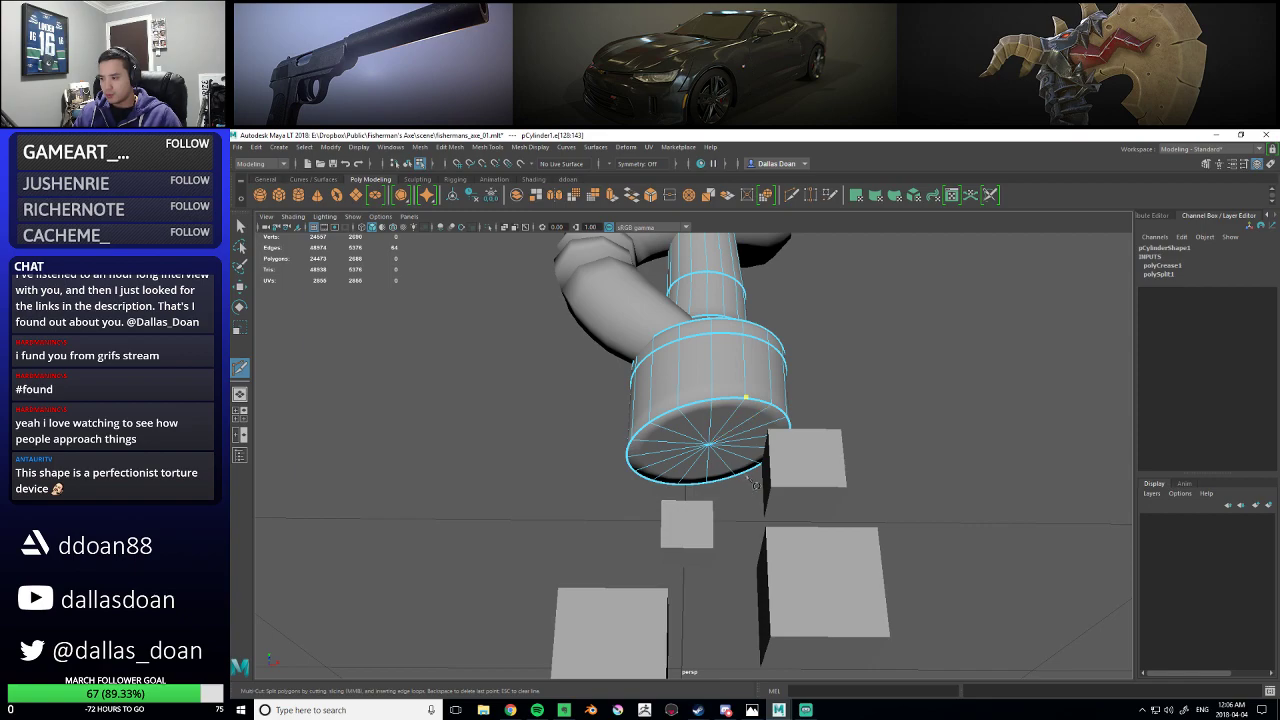
key(Return)
alt+drag(684, 533, 740, 508)
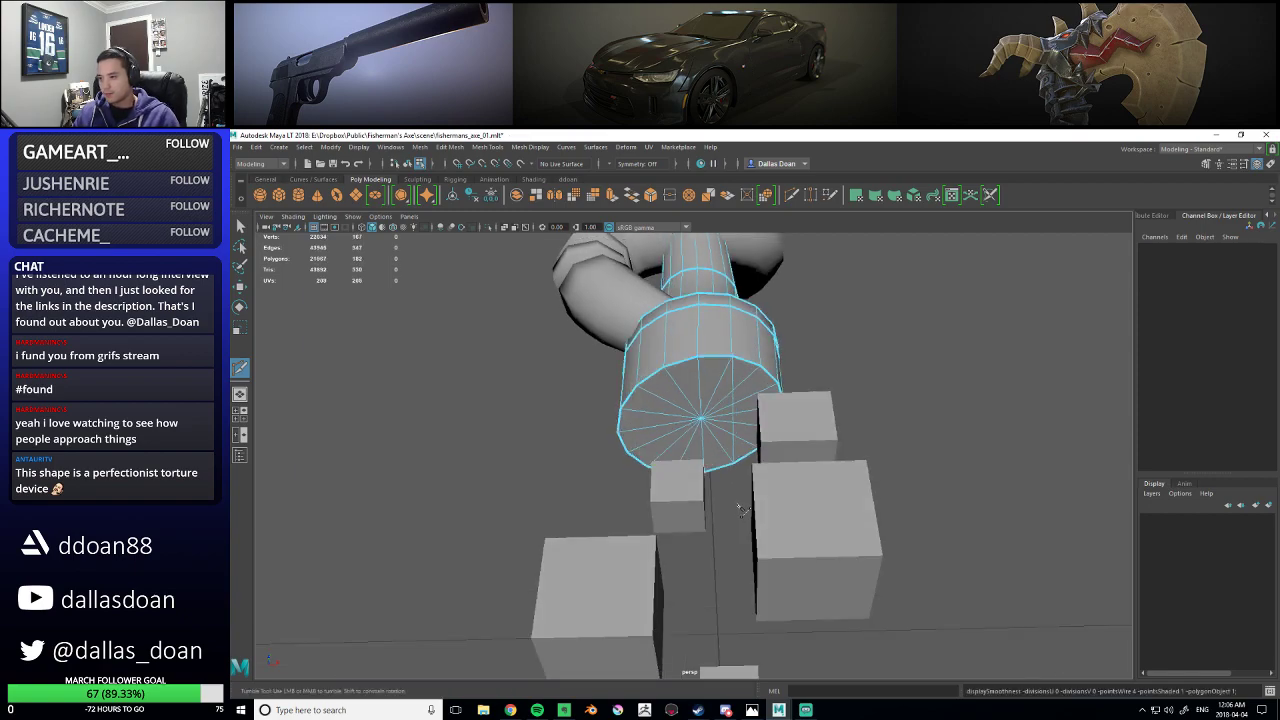
key(w)
click(717, 401)
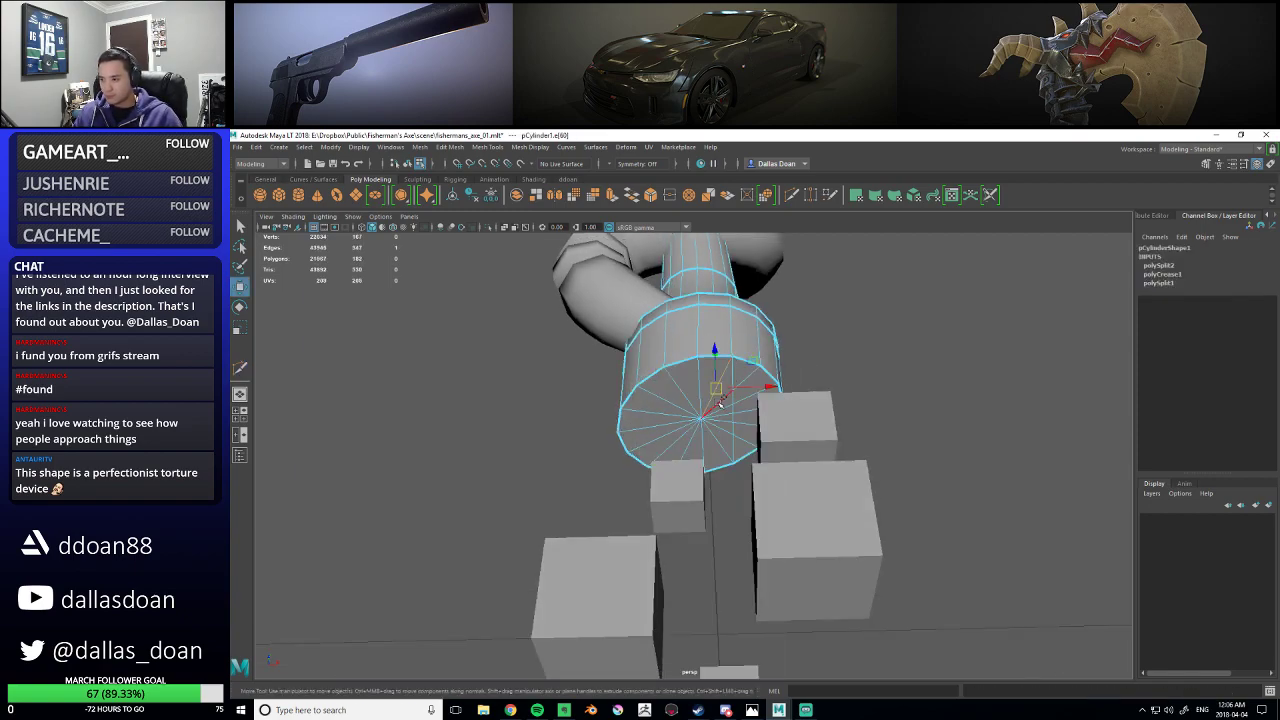
click(719, 419)
shift+click(728, 435)
shift+click(724, 450)
shift+right_drag(738, 440, 706, 462)
key(ctrl+z)
- Isolate the handle cylinder in the viewport
mouse_move(715, 460)
alt+mouse_down()
mouse_move(700, 487)
mouse_move(733, 442)
alt+mouse_up()
right_click(689, 462)
click(689, 462)
key(ctrl+1)
- Cut two more parallel edges across the bottom cap's radial segments, each joining a pair of rim vertices
right_click(734, 401)
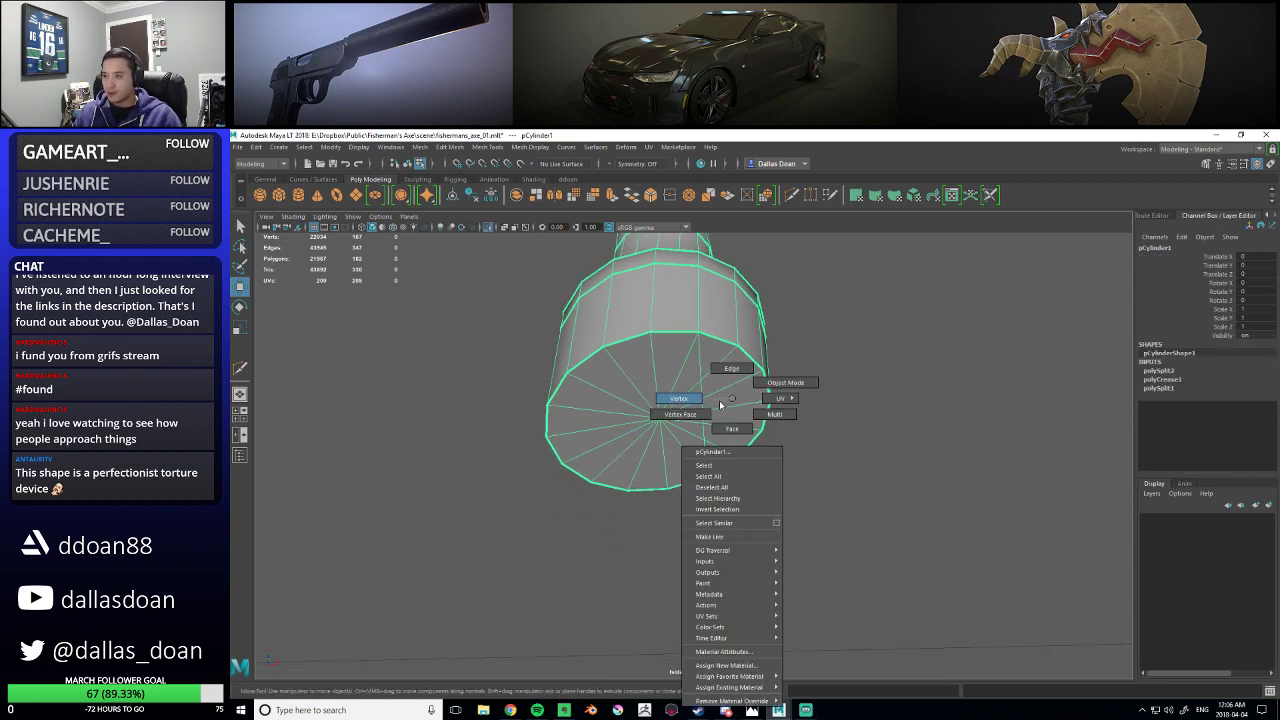
shift+right_drag(742, 388, 692, 380)
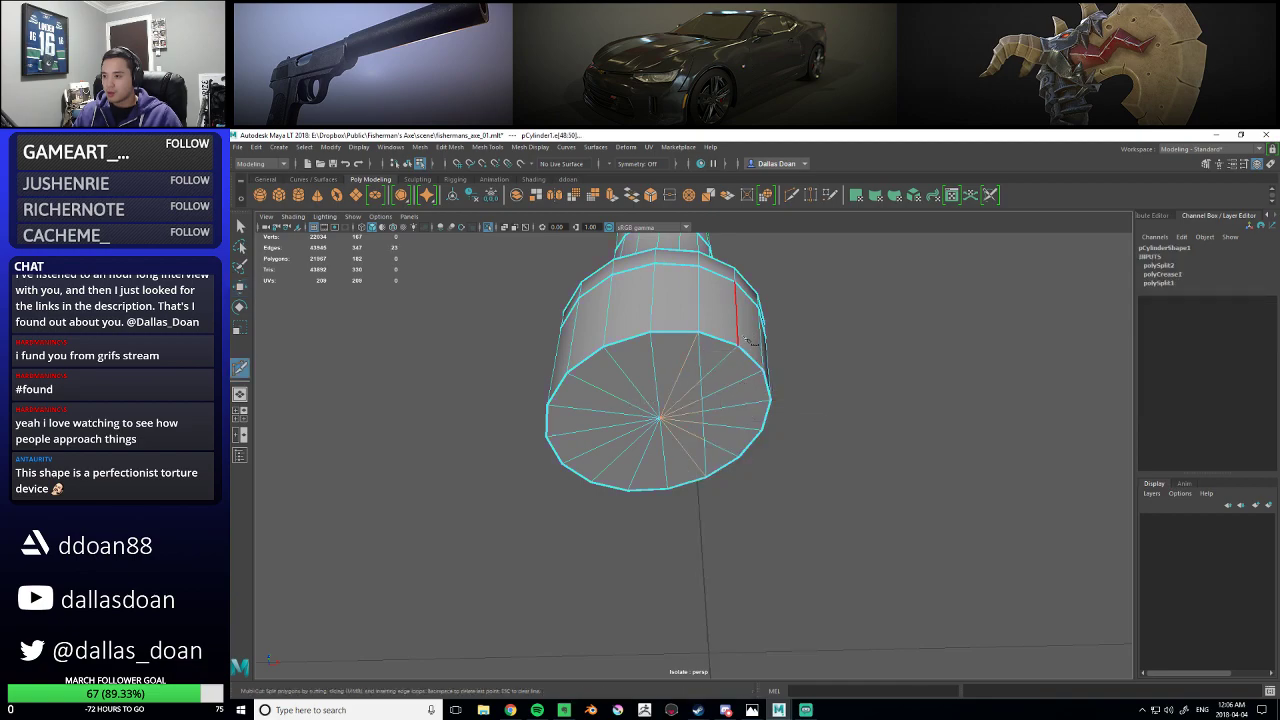
click(741, 456)
right_click(806, 506)
alt+middle_drag(775, 433, 744, 462)
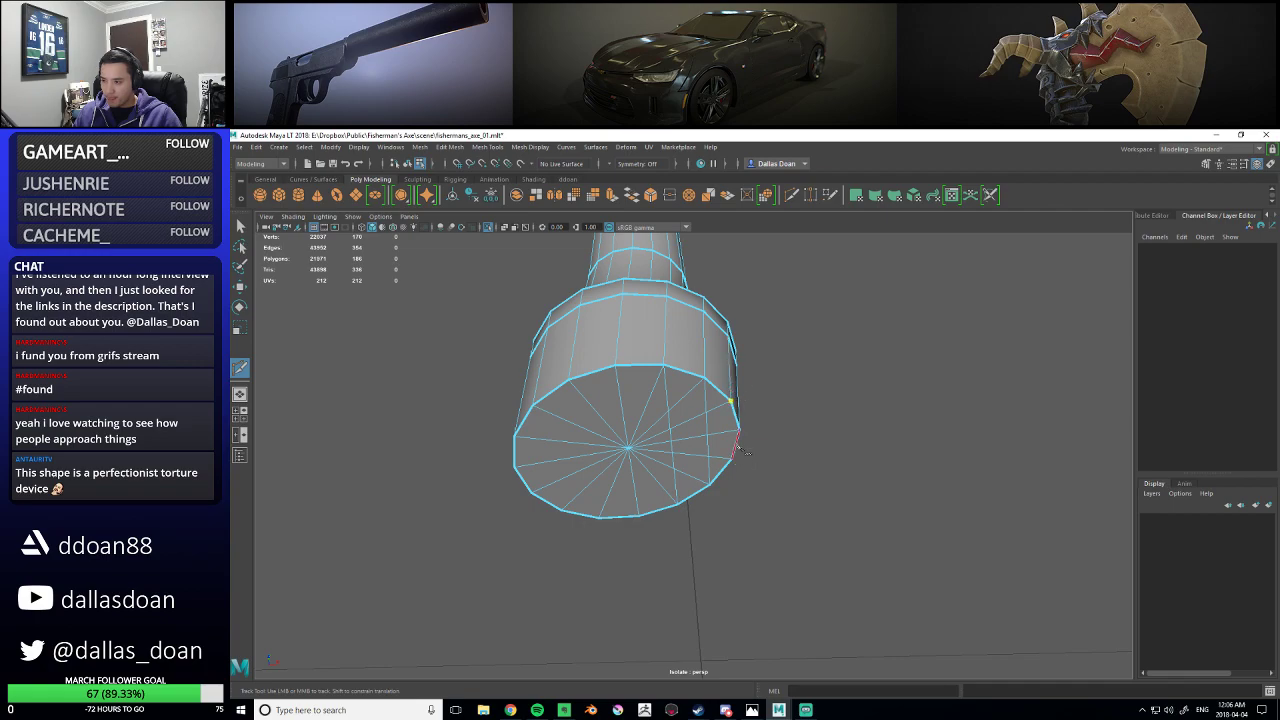
right_click(807, 512)
alt+middle_drag(807, 512, 817, 515)
- Select the radial edge segments on the cut side of the bottom cap and extrude them
key(w)
right_drag(697, 426, 697, 390)
click(660, 411)
shift+click(668, 438)
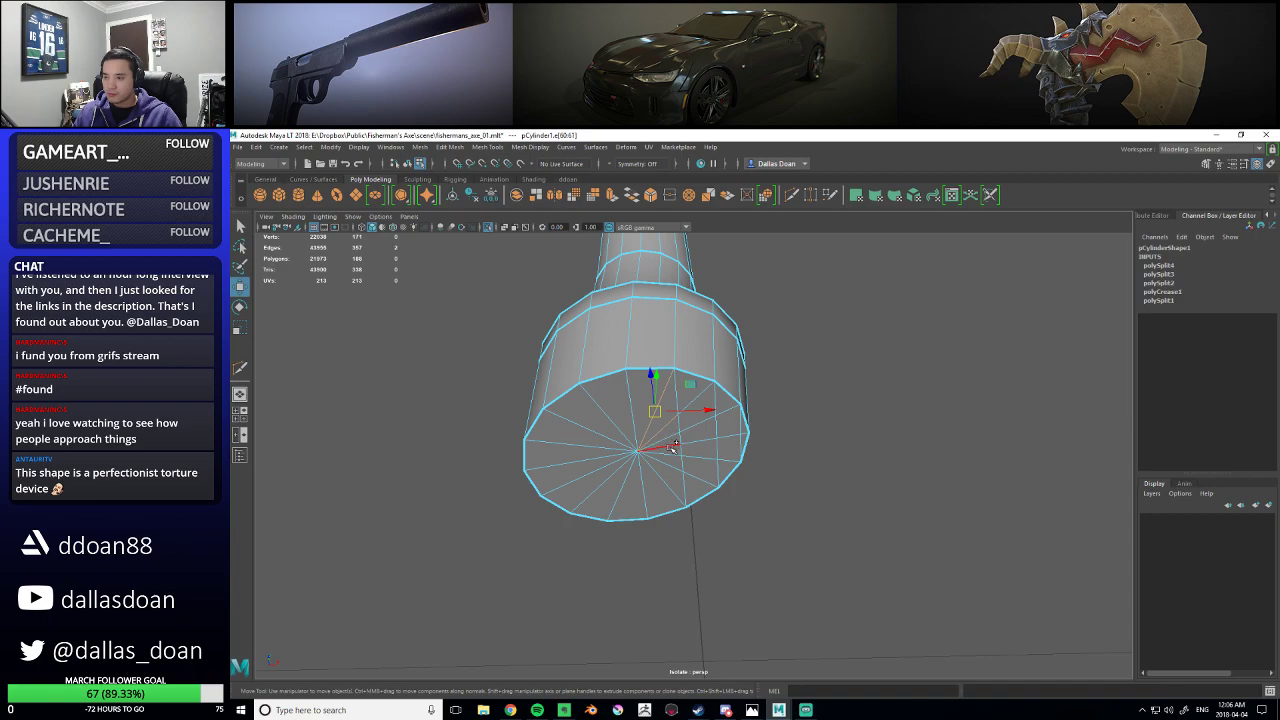
click(675, 462)
shift+click(708, 463)
key(ctrl+e)
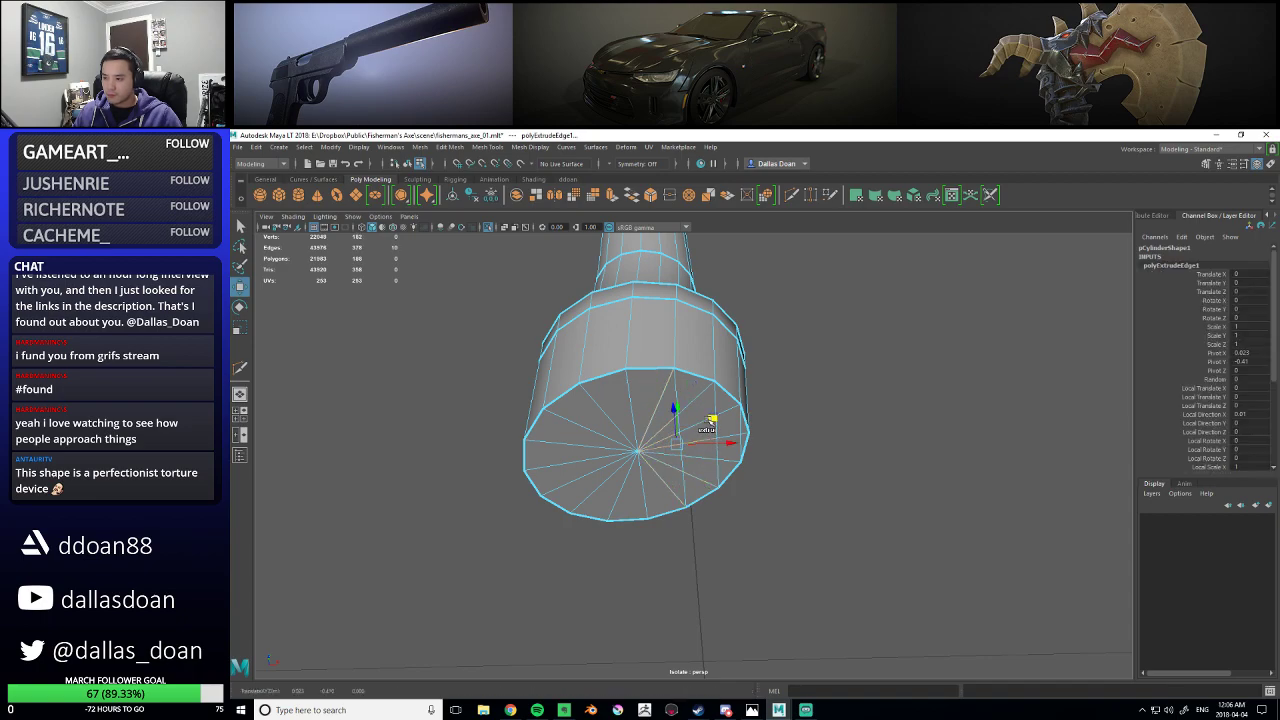
- Undo the edge extrusion and delete the selected radial edges from the cut side of the bottom cap
key(ctrl+z)
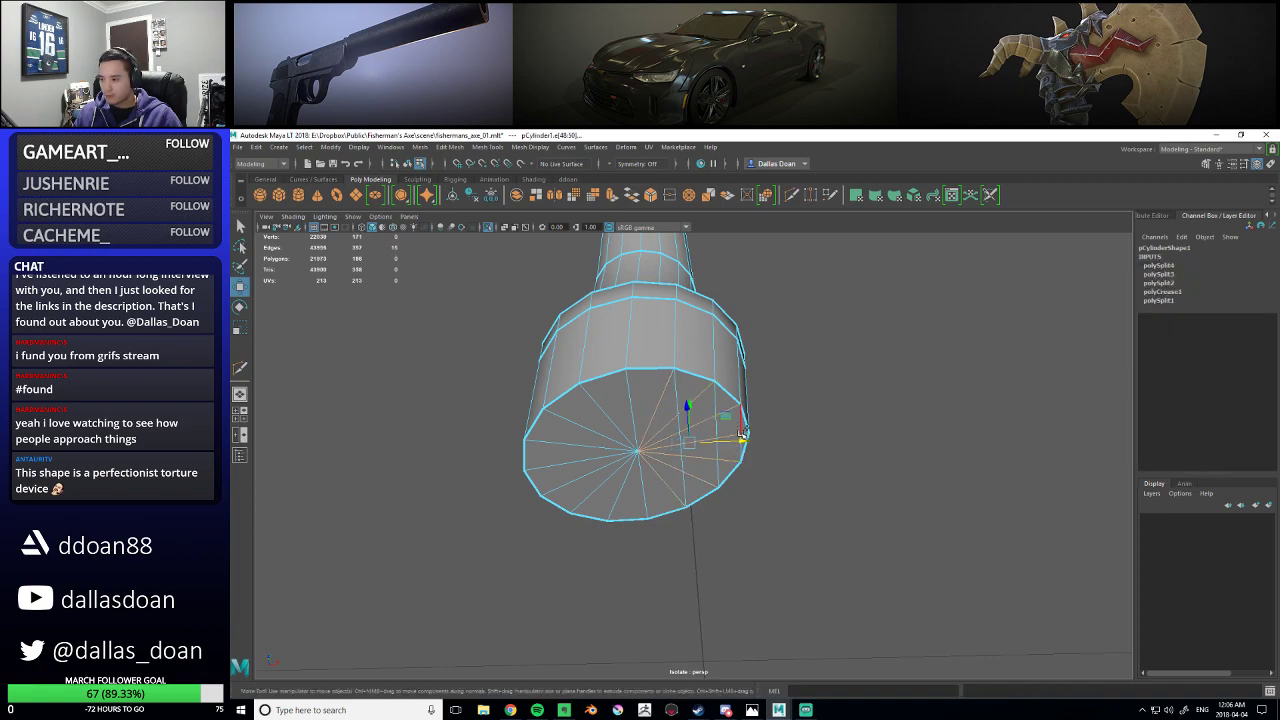
shift+right_drag(805, 430, 757, 447)
alt+drag(729, 484, 690, 434)
scroll(727, 496, down, 4)
scroll(727, 496, up, 4)
- Cut three parallel edges across the other half of the bottom cap with Multi-Cut, joining opposite rim vertices
shift+right_drag(745, 390, 665, 397)
alt+drag(835, 432, 797, 434)
alt+middle_drag(797, 434, 788, 436)
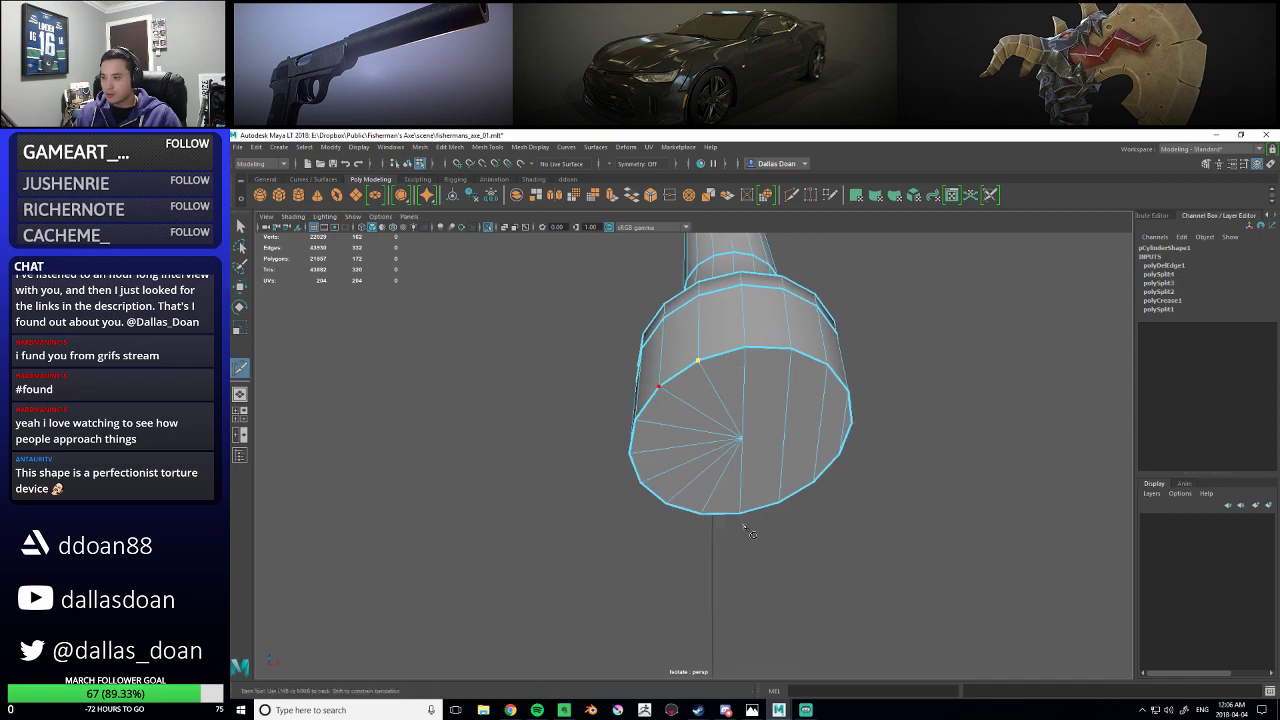
click(703, 513)
right_click(703, 513)
click(660, 387)
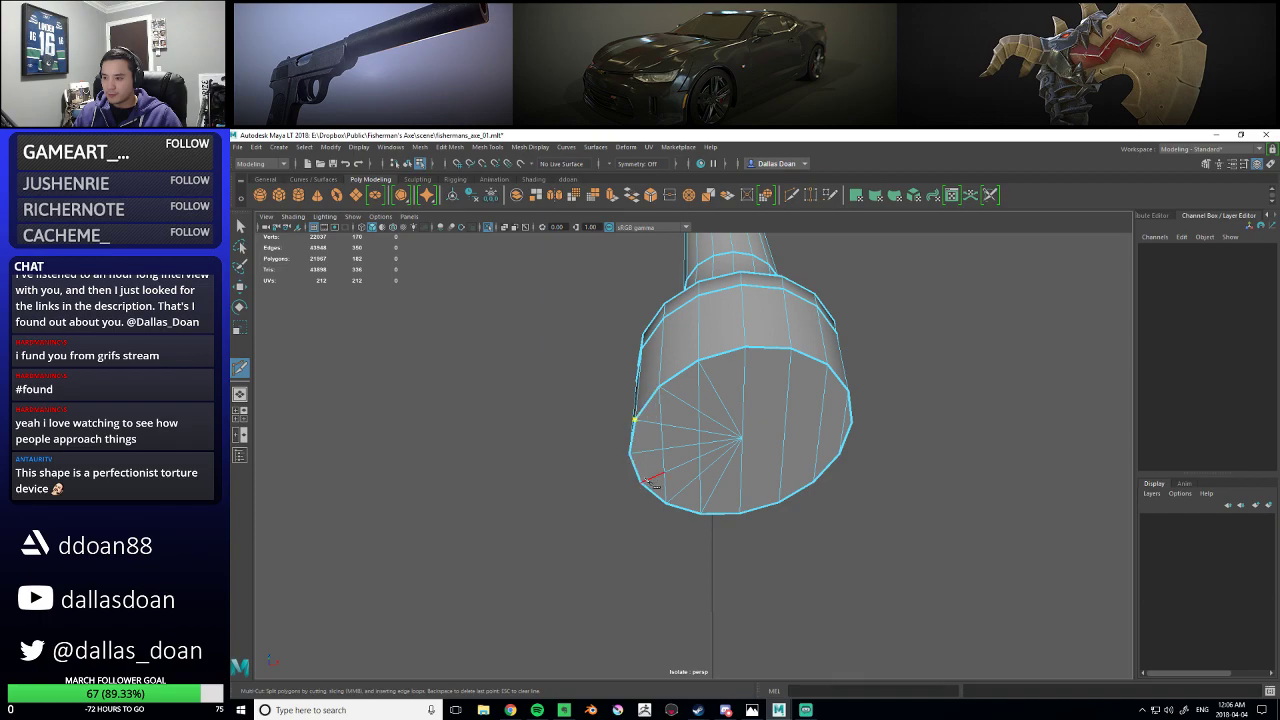
right_click(731, 502)
- Delete the leftover radial edges from the newly cut half of the cap and clear the cylinder's construction history
alt+middle_drag(695, 476, 700, 480)
key(w)
right_drag(722, 404, 722, 376)
click(734, 408)
shift+click(718, 444)
shift+click(717, 453)
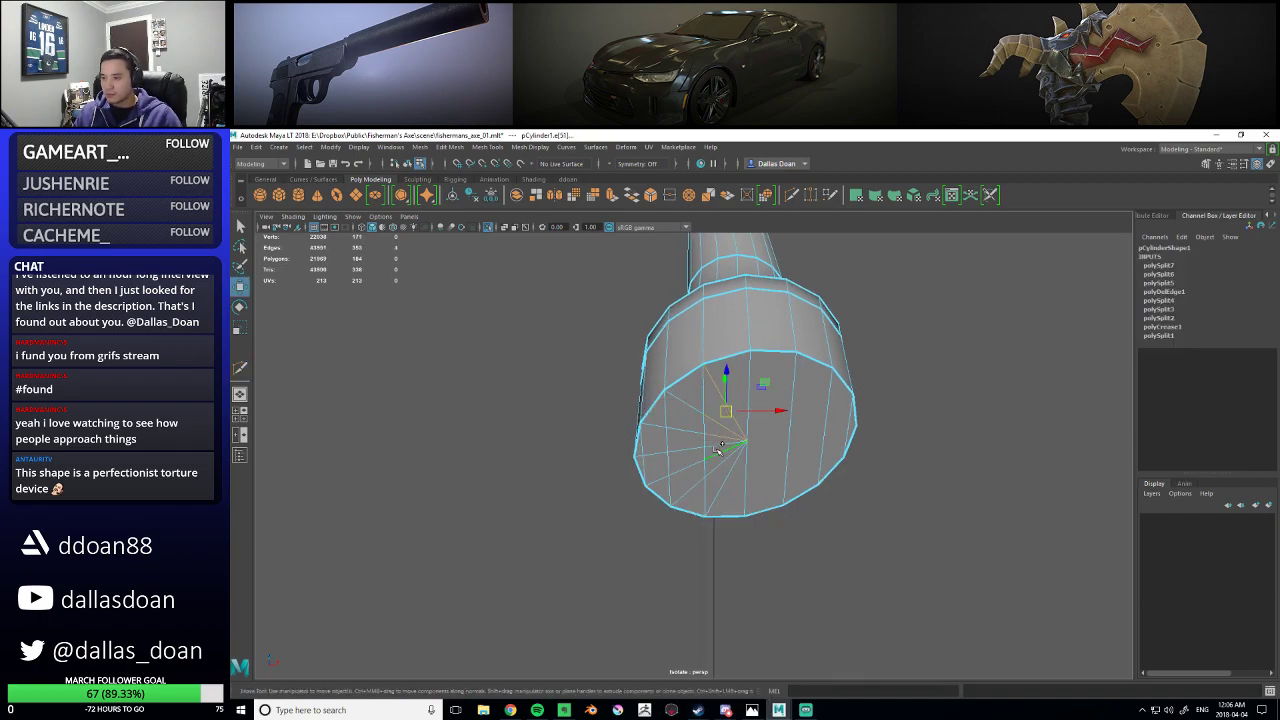
shift+click(717, 466)
shift+click(720, 489)
shift+click(689, 408)
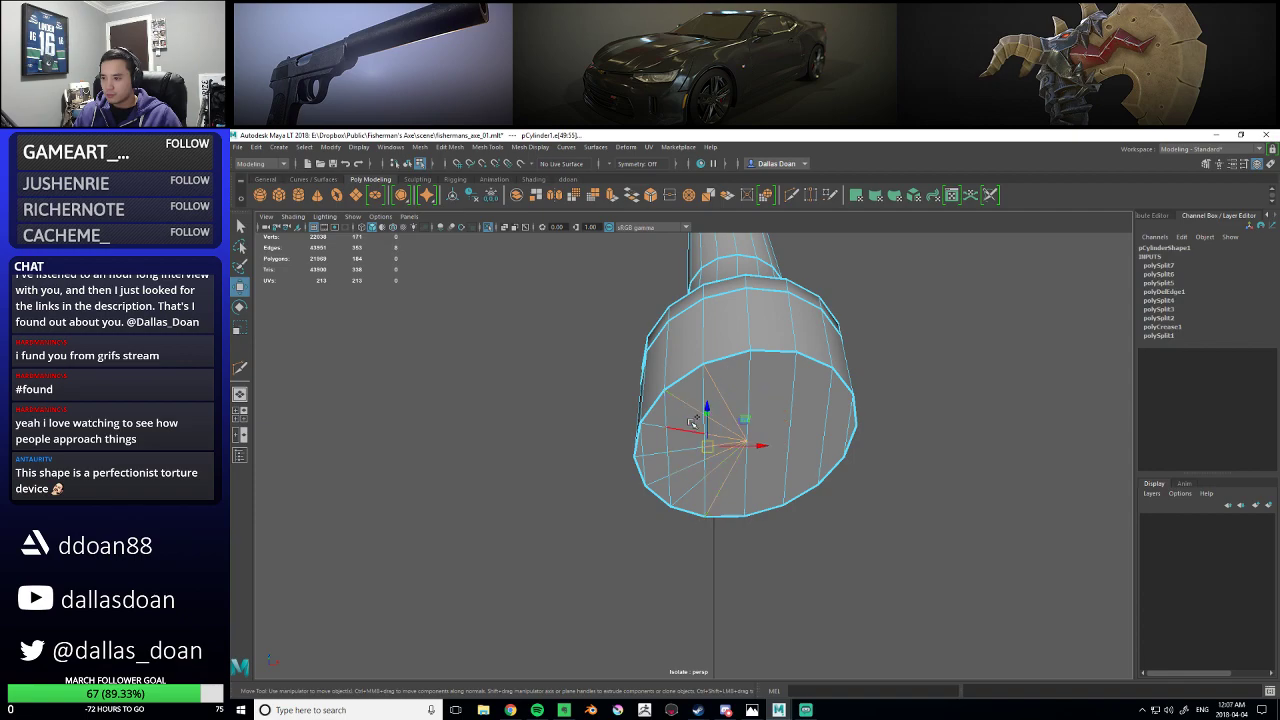
shift+click(665, 482)
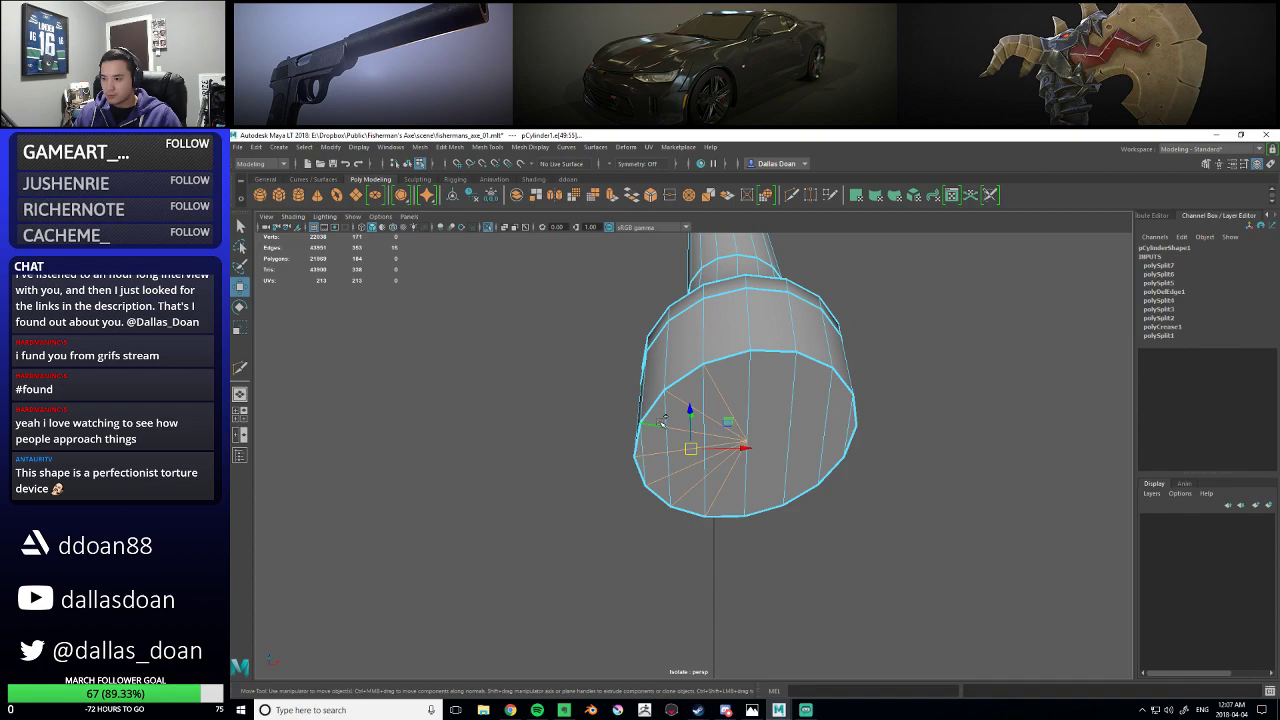
shift+right_drag(768, 418, 750, 443)
alt+drag(750, 443, 722, 456)
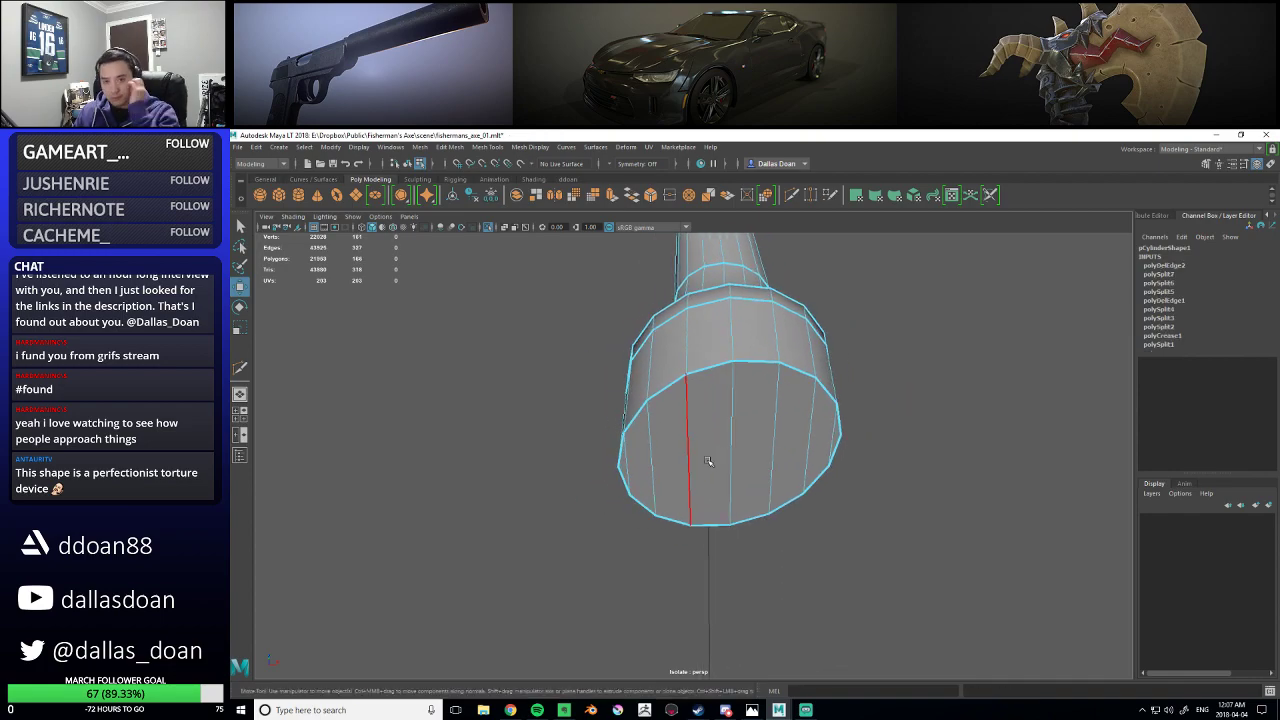
right_drag(716, 458, 755, 490)
key(alt+shift+d)
- Select the adjacent strips covering the larger part of the bottom cap and extrude them about 0.019 downward
alt+drag(783, 491, 758, 410)
right_drag(757, 408, 760, 439)
click(767, 440)
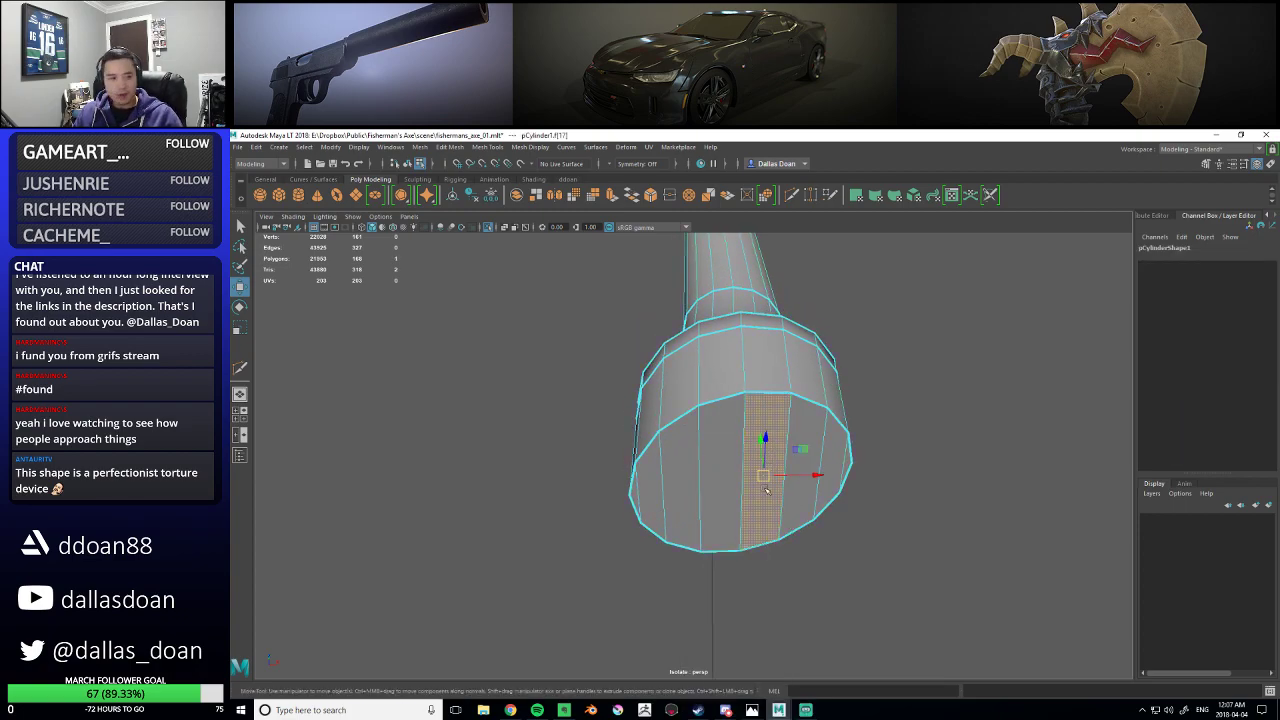
alt+drag(765, 508, 778, 497)
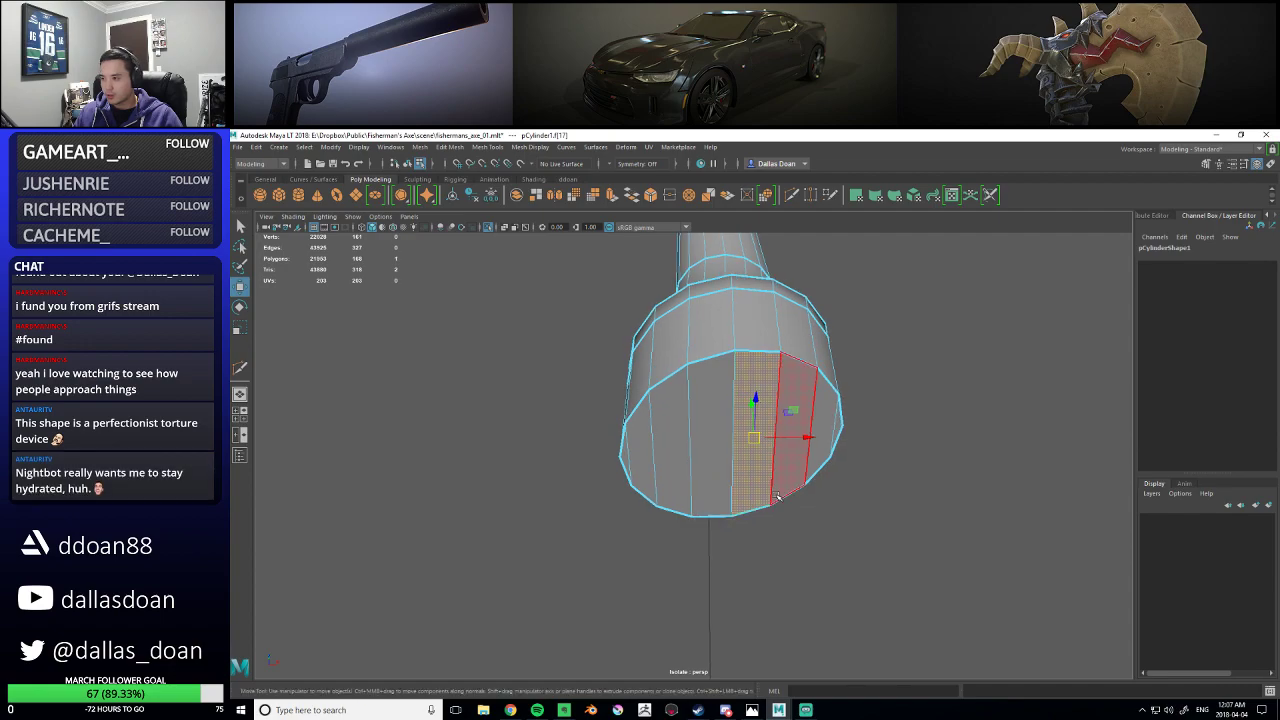
shift+click(709, 455)
shift+click(677, 453)
shift+click(650, 463)
shift+click(625, 463)
alt+drag(690, 485, 732, 535)
shift+right_drag(760, 453, 752, 488)
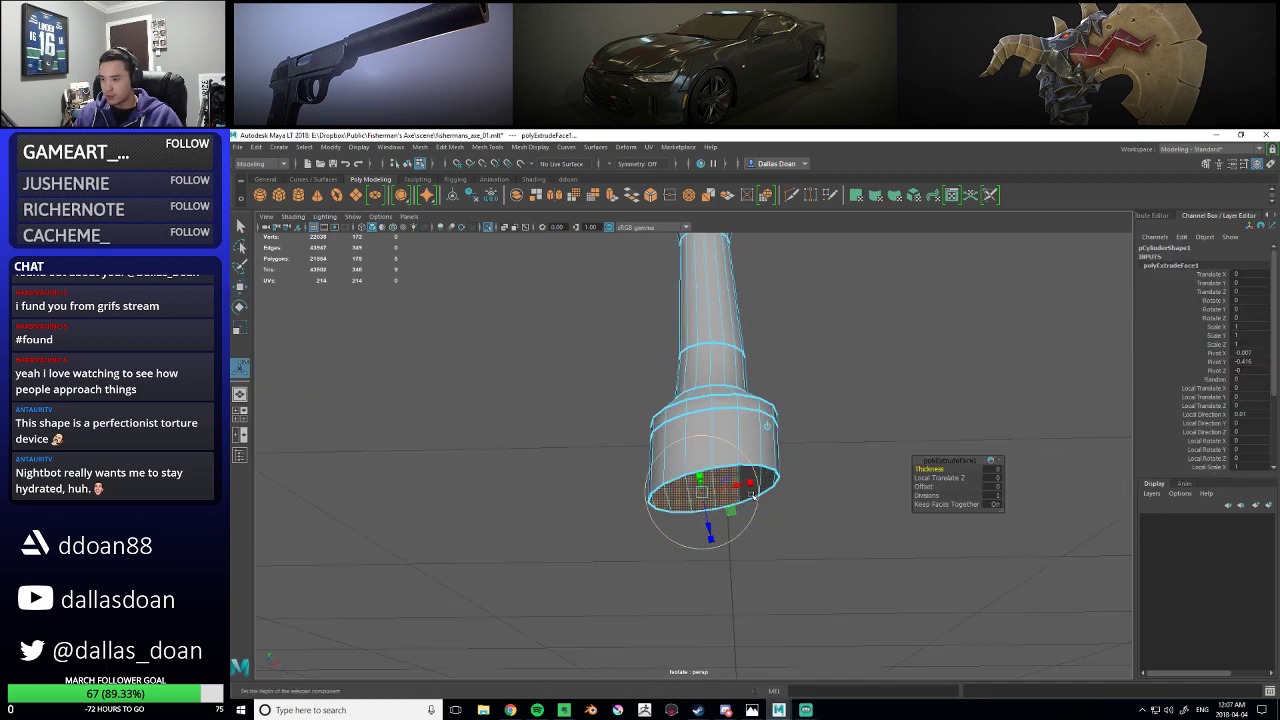
drag(712, 523, 790, 476)
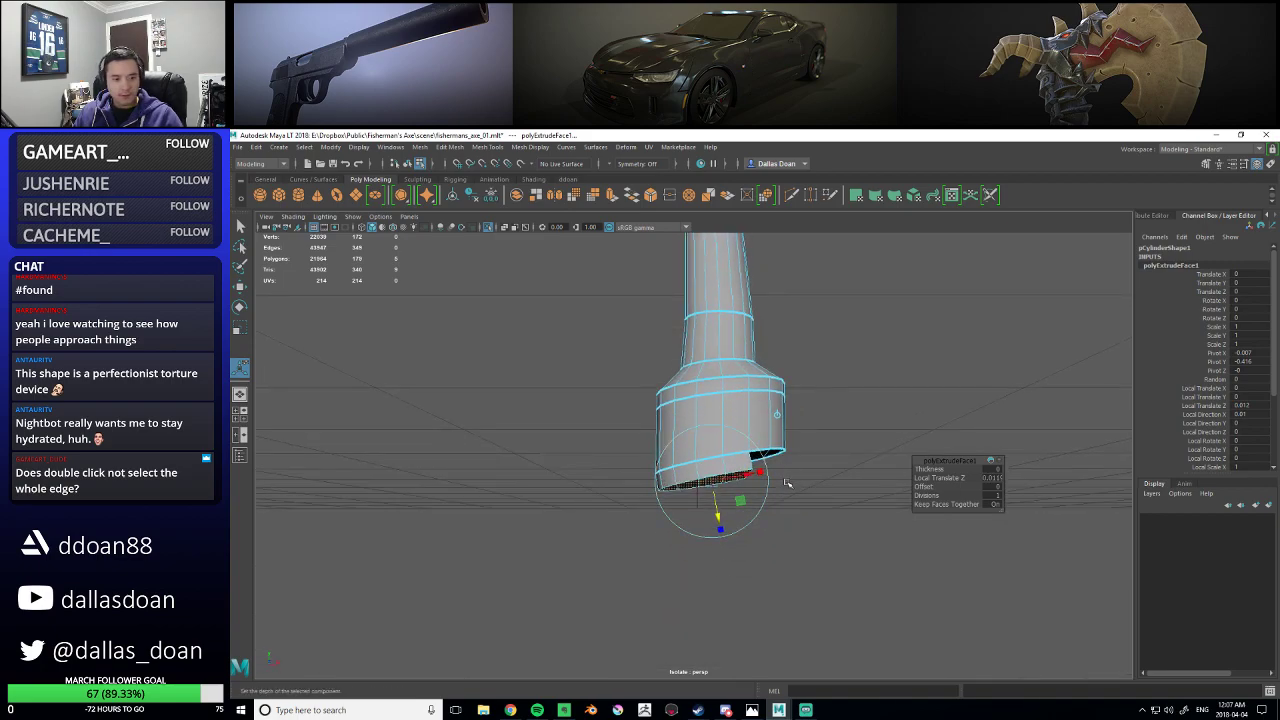
drag(720, 516, 741, 498)
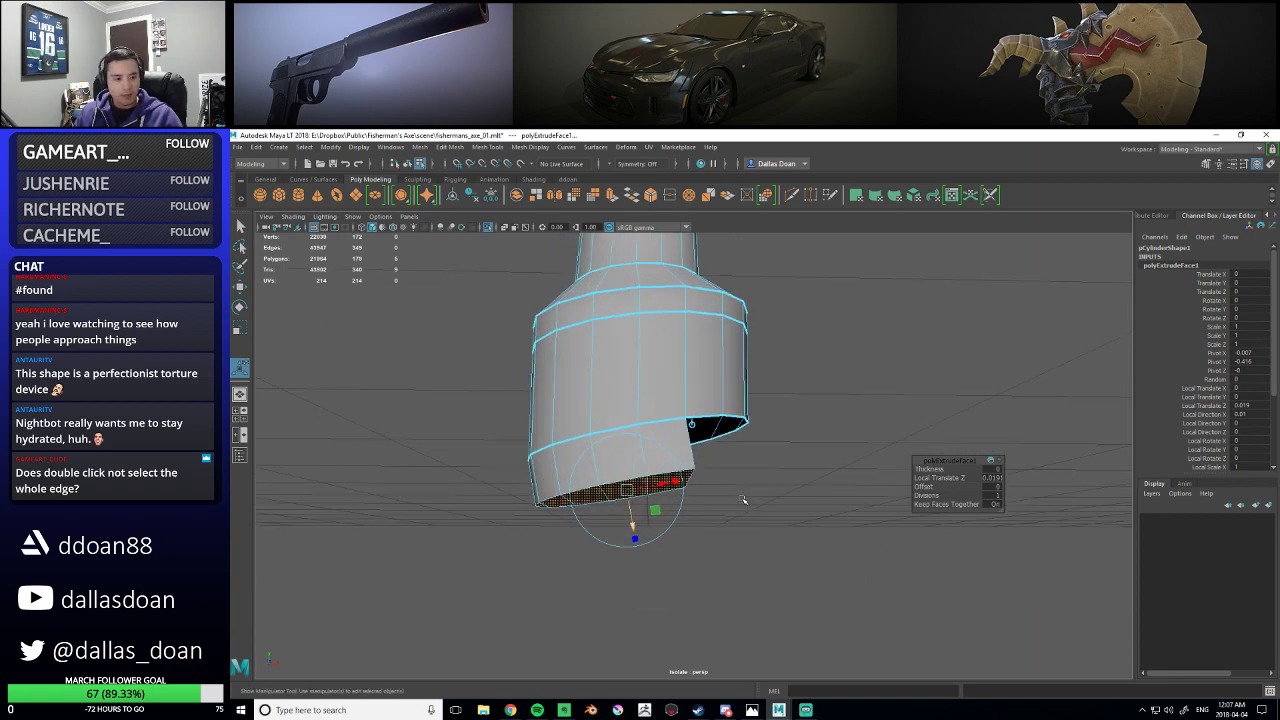
alt+drag(742, 499, 703, 504)
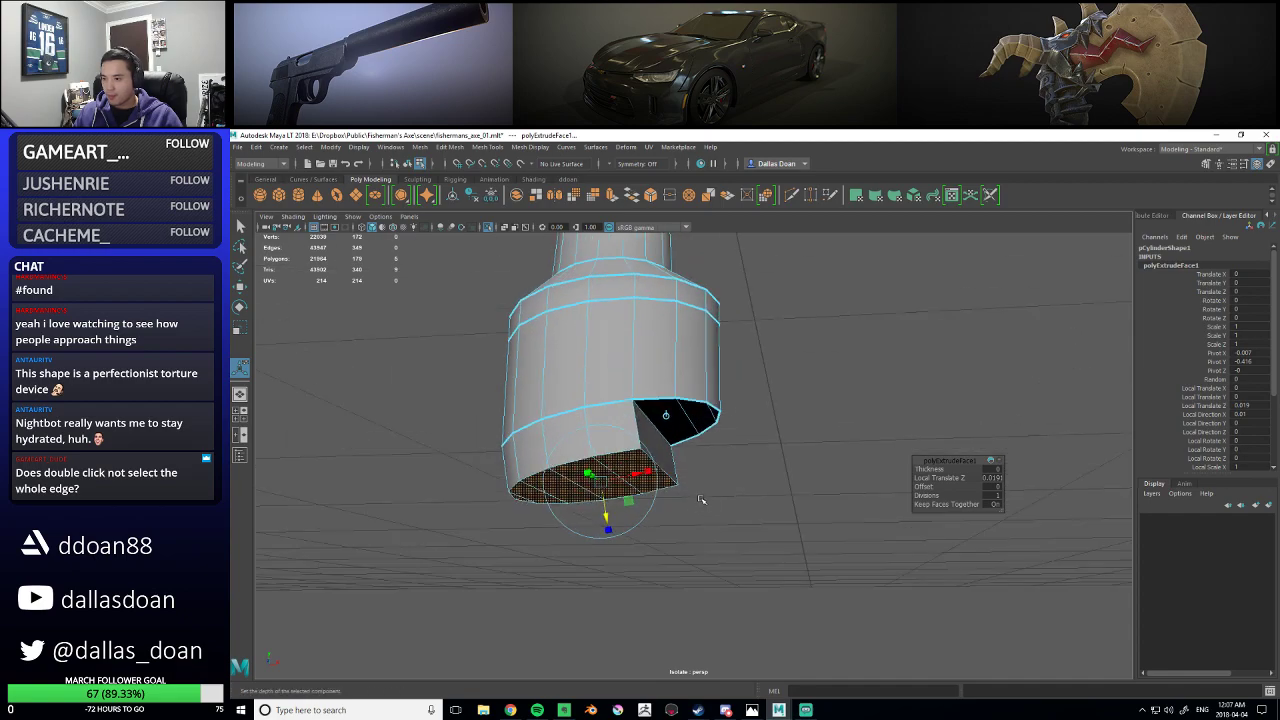
- Undo the partial extrusion, add the remaining cap strips to the selection, and extrude the whole cap about 0.011 downward
key(ctrl+z)
key(ctrl+z)
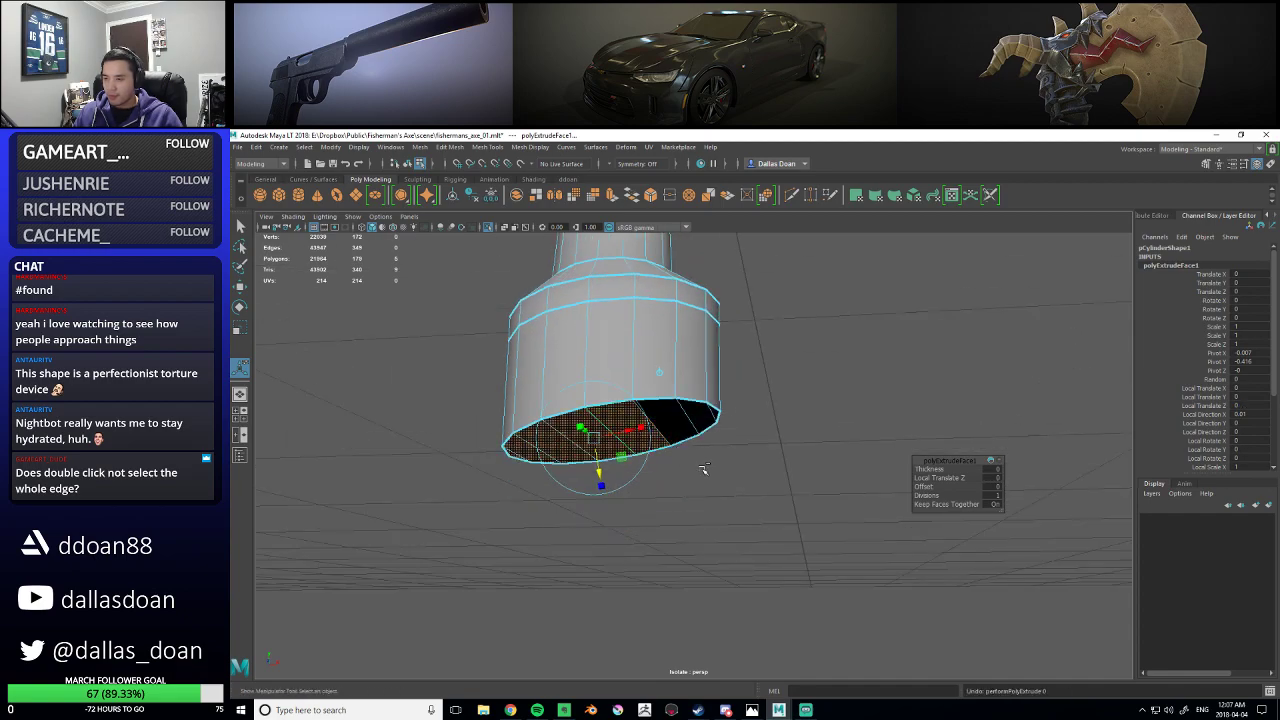
key(ctrl+z)
shift+click(513, 457)
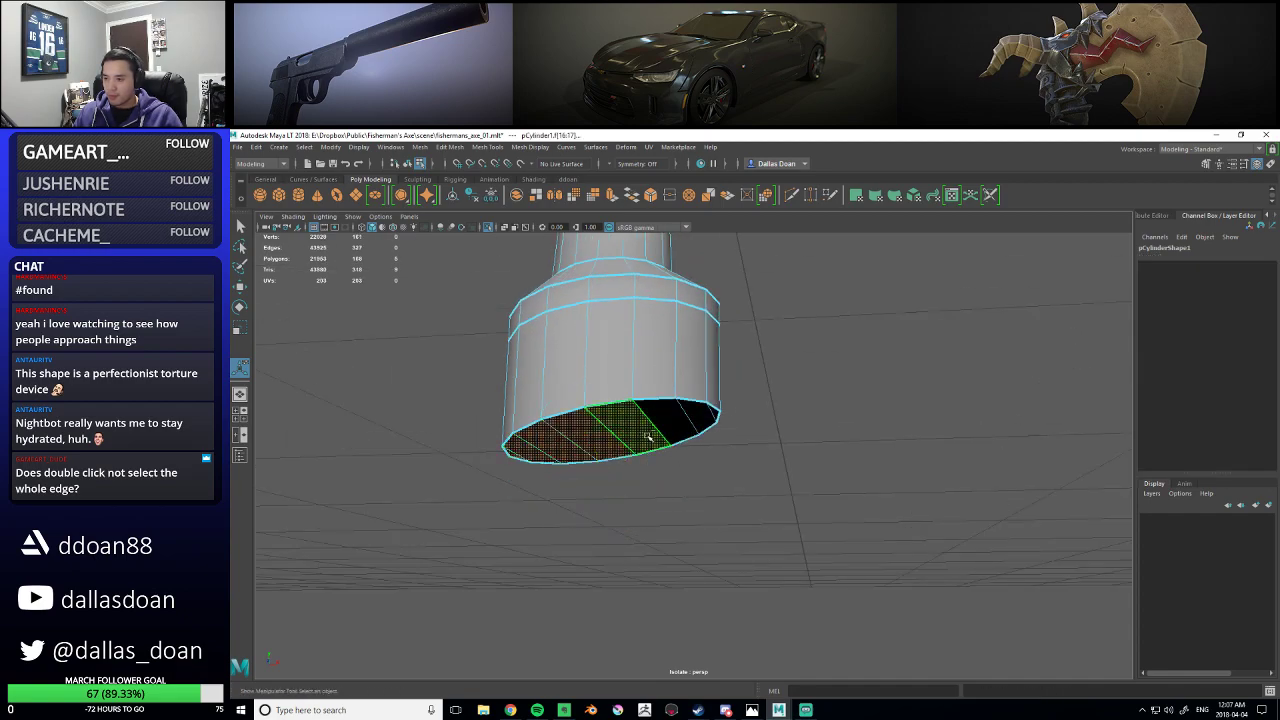
shift+click(672, 426)
shift+click(695, 421)
shift+right_drag(805, 394, 799, 436)
drag(601, 478, 603, 503)
key(t)
key(f)
scroll(741, 467, down, 5)
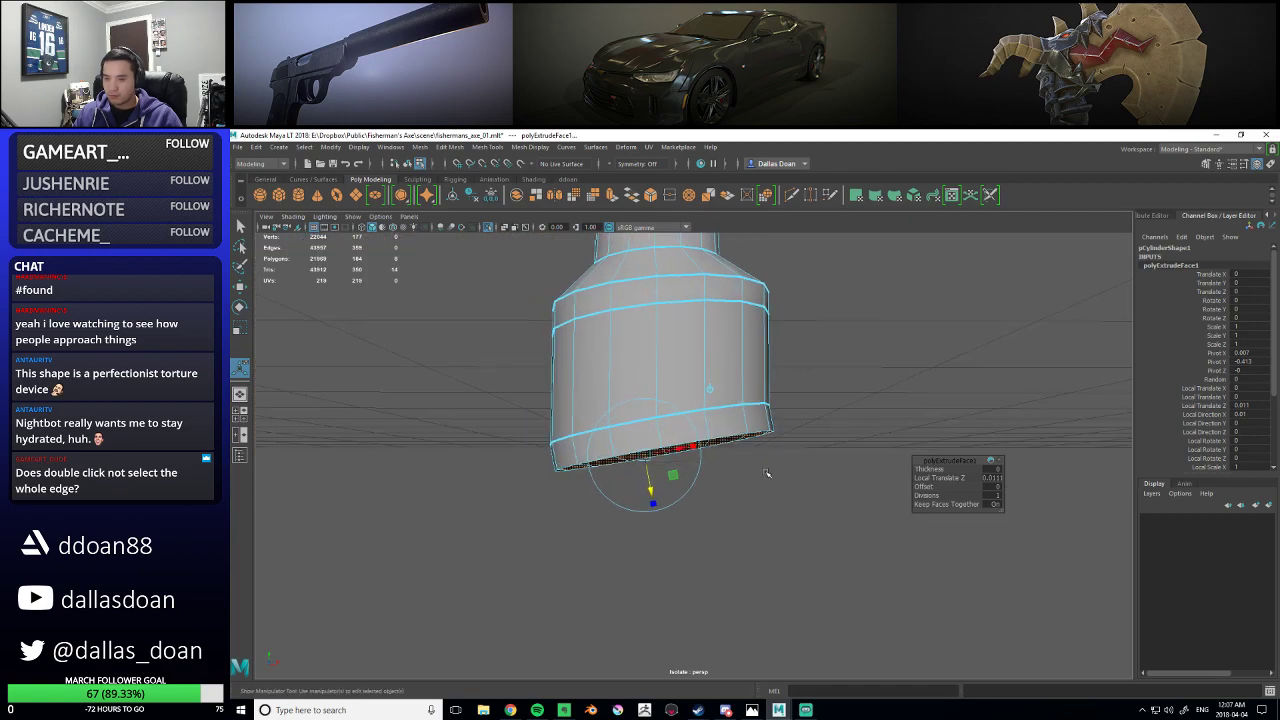
alt+middle_drag(775, 453, 765, 471)
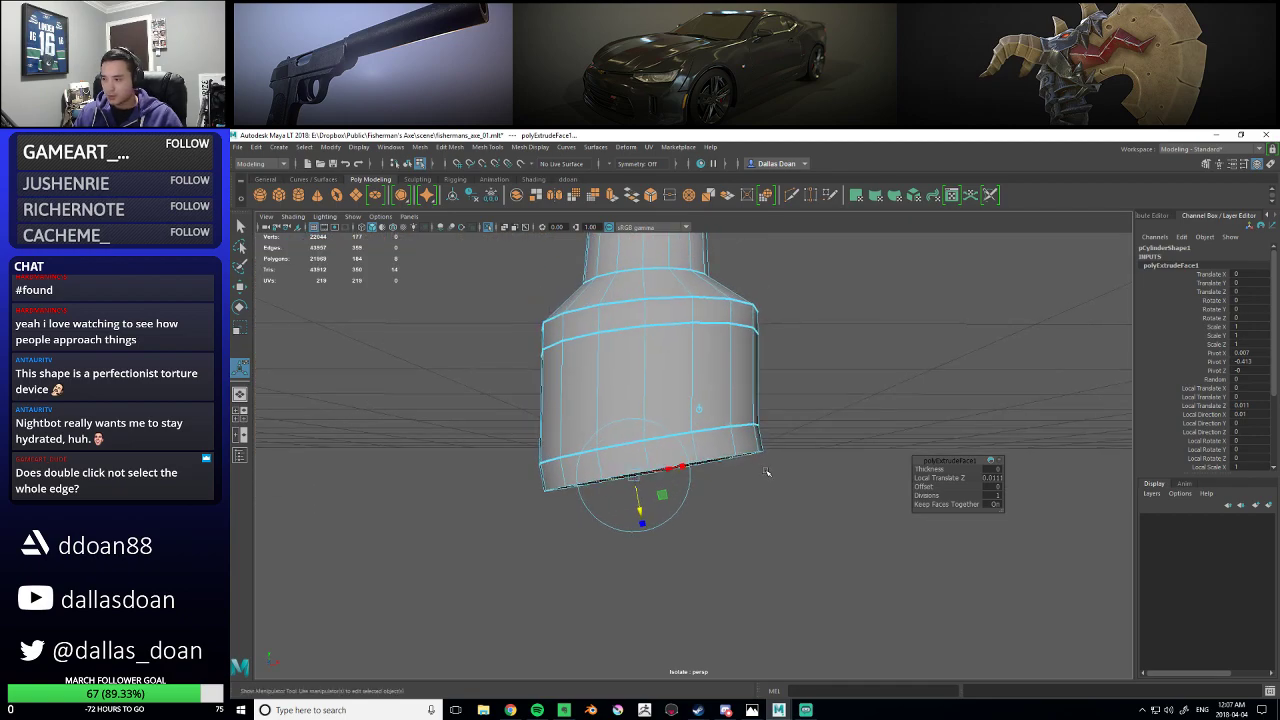
- Keep only the larger group of adjacent strips on the extruded cap selected and move them down into a step
alt+drag(714, 483, 638, 463)
alt+drag(722, 440, 689, 428)
click(678, 474)
shift+click(676, 420)
shift+click(628, 403)
alt+drag(601, 405, 690, 433)
key(w)
scroll(668, 428, down, 4)
scroll(695, 457, down, 6)
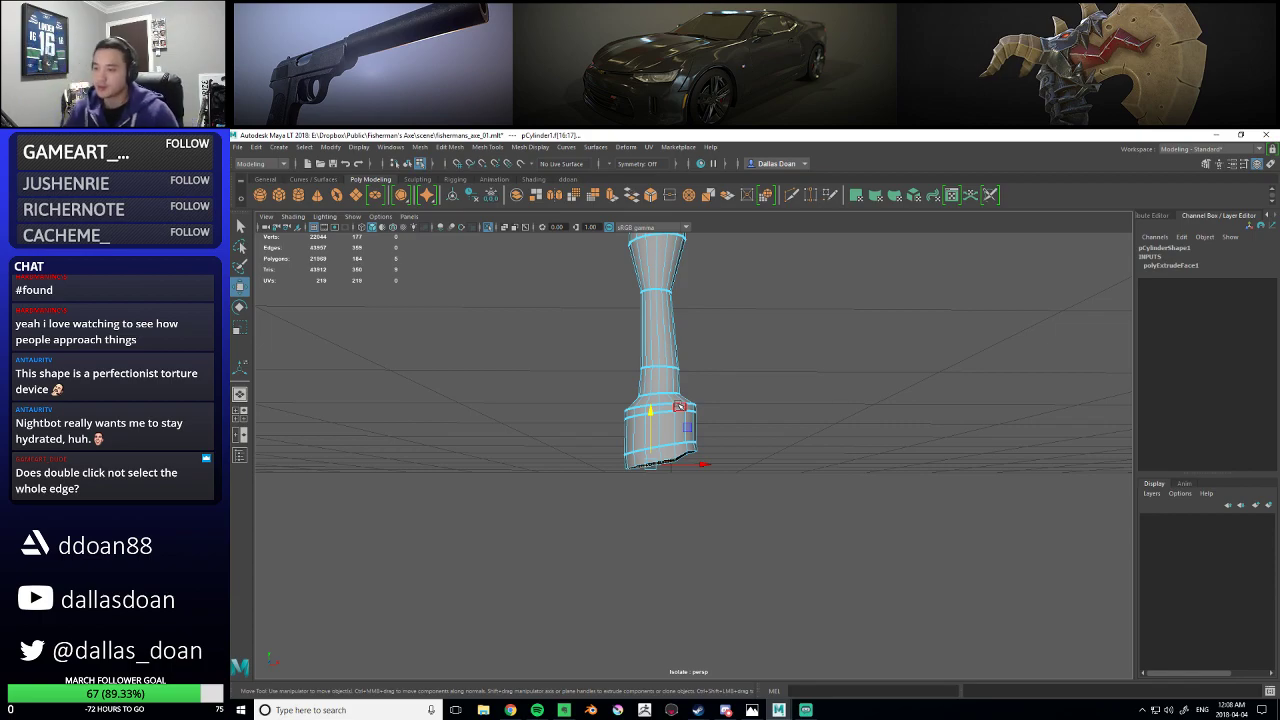
- Examine the stepped bottom cap and its surrounding edges from several angles
alt+right_drag(680, 406, 689, 409)
alt+drag(689, 409, 620, 330)
alt+right_drag(620, 330, 657, 320)
alt+middle_drag(657, 320, 763, 383)
right_drag(776, 371, 765, 334)
double_click(745, 382)
click(915, 423)
alt+right_drag(870, 417, 840, 440)
mouse_move(840, 440)
alt+mouse_down()
mouse_move(858, 491)
mouse_move(846, 446)
alt+mouse_up()
alt+right_drag(730, 380, 829, 406)
click(822, 359)
key(f)
alt+drag(829, 406, 720, 397)
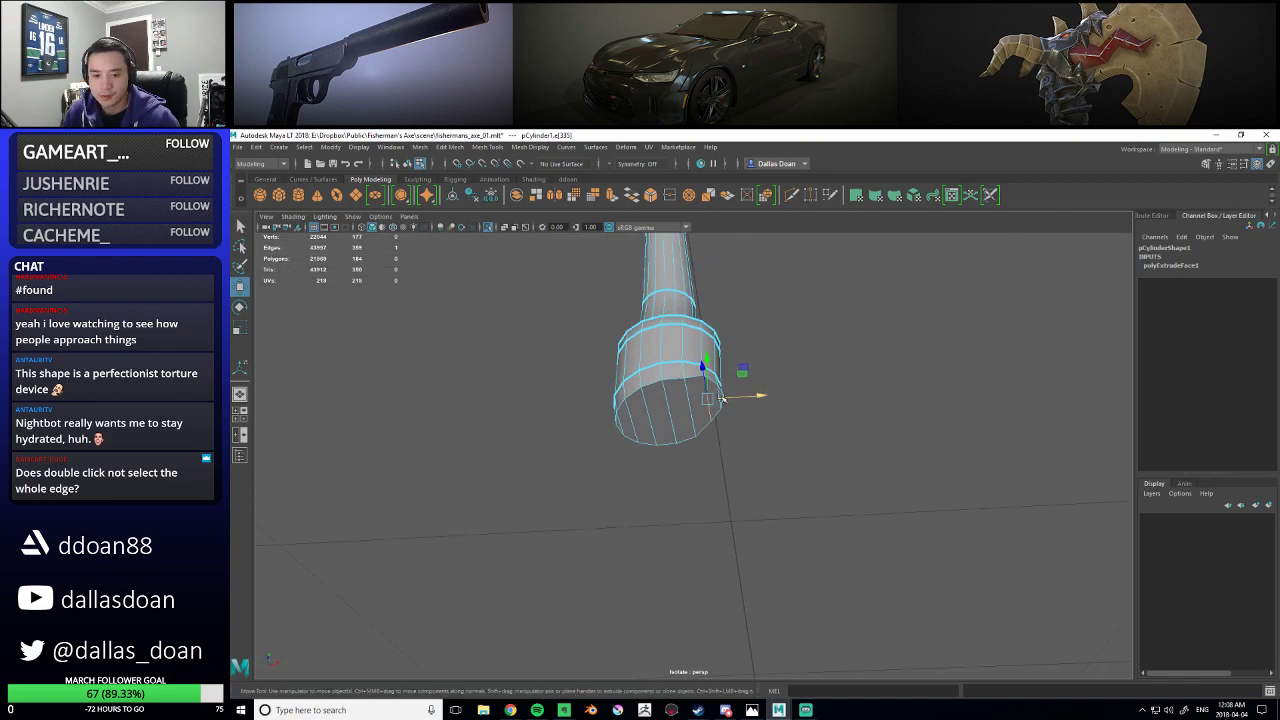
alt+drag(629, 422, 655, 423)
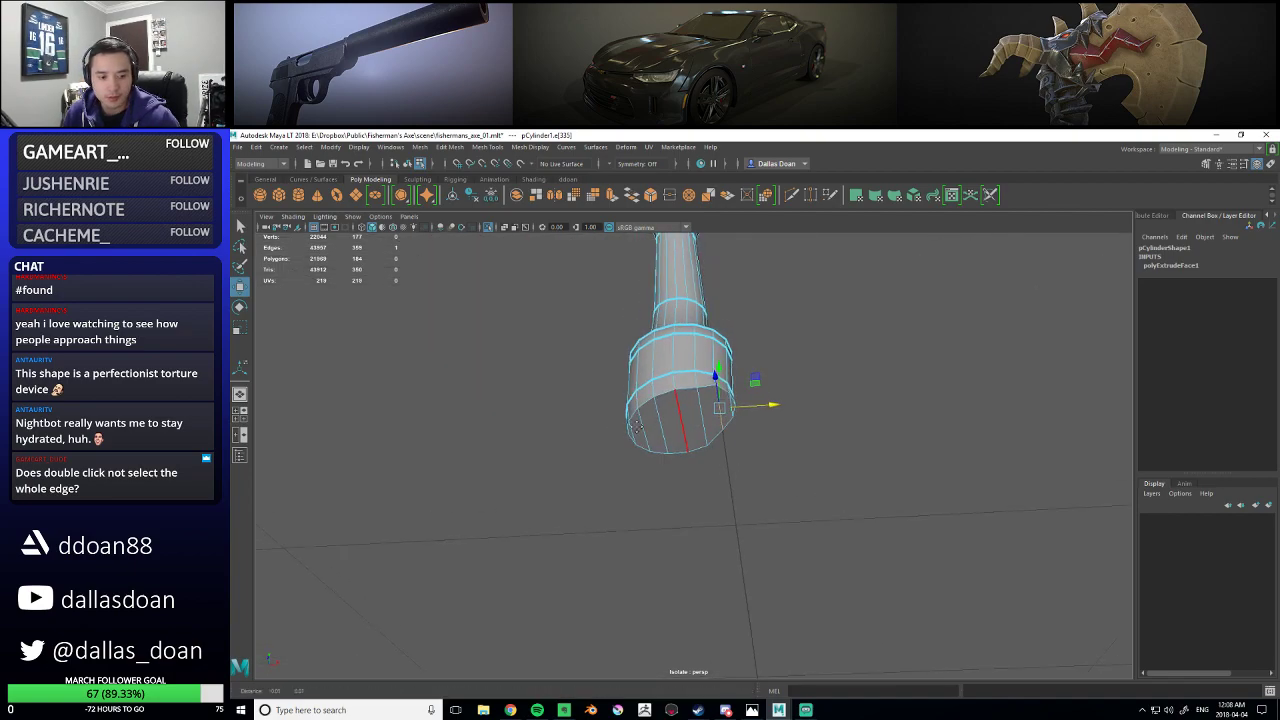
- Undo the face move and the extrusion on the bottom cap
key(ctrl+z)
key(ctrl+z)
key(ctrl+z)
key(ctrl+z)
key(ctrl+z)
key(ctrl+z)
key(ctrl+z)
key(ctrl+z)
key(ctrl+z)
key(ctrl+z)
key(ctrl+z)
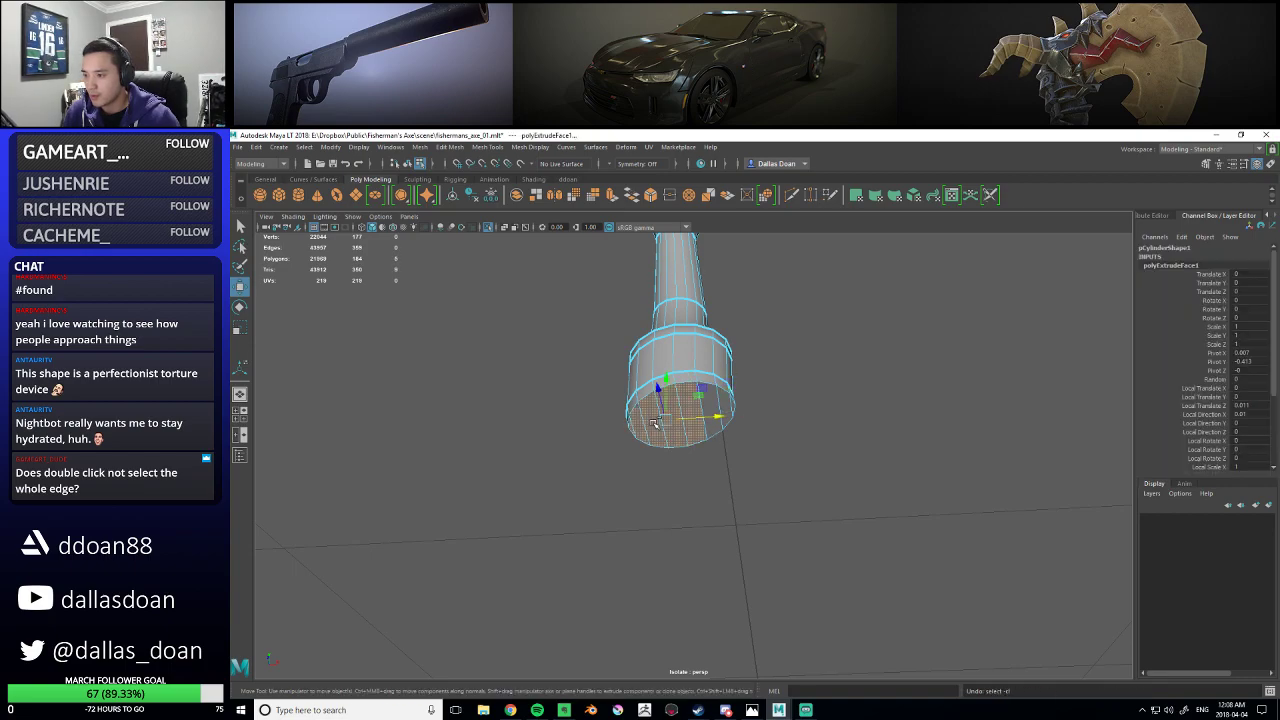
alt+drag(655, 423, 662, 465)
alt+right_drag(662, 465, 736, 467)
click(736, 467)
alt+middle_drag(722, 392, 729, 471)
alt+drag(729, 471, 733, 462)
- Select the adjacent strips covering the larger part of the bottom cap and pull them down to form a sloped notch
right_drag(714, 378, 714, 405)
click(712, 400)
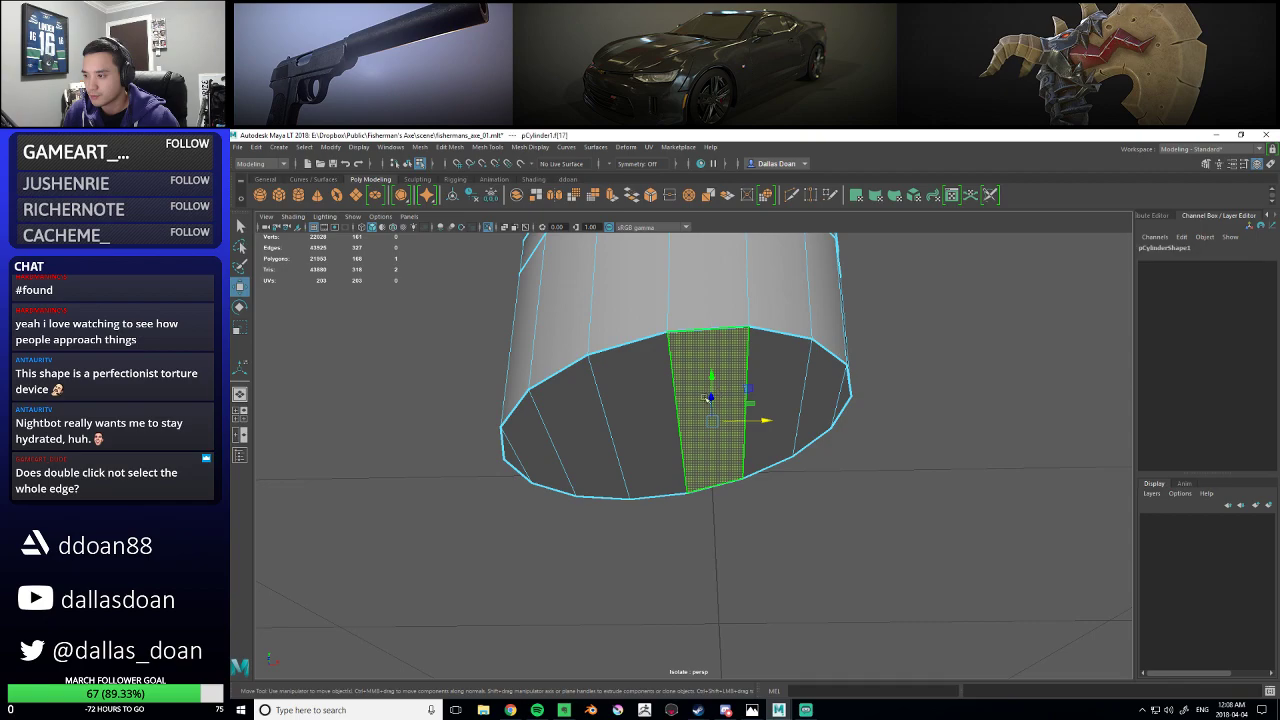
shift+click(652, 427)
shift+click(584, 433)
shift+click(547, 442)
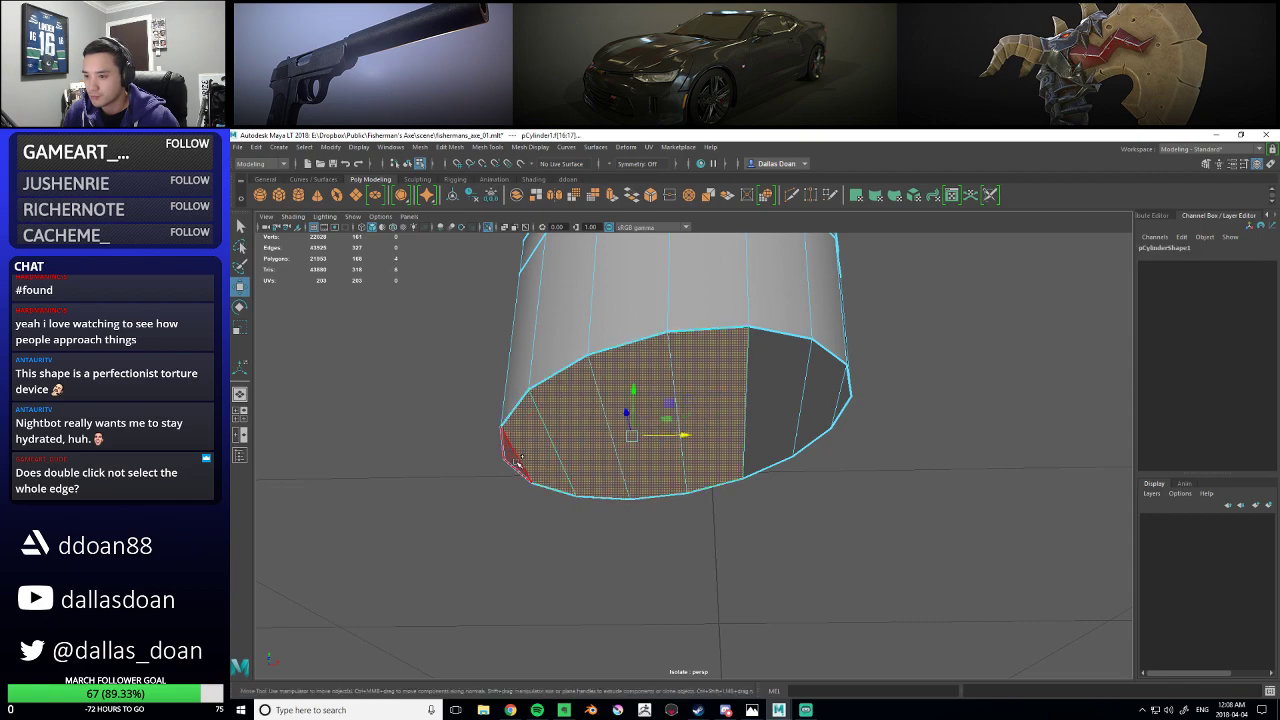
shift+click(514, 460)
alt+drag(683, 462, 686, 505)
key(e)
drag(669, 500, 717, 447)
alt+drag(786, 448, 789, 482)
shift+click(789, 473)
shift+click(725, 485)
shift+click(674, 488)
shift+click(655, 487)
key(w)
alt+drag(846, 438, 834, 457)
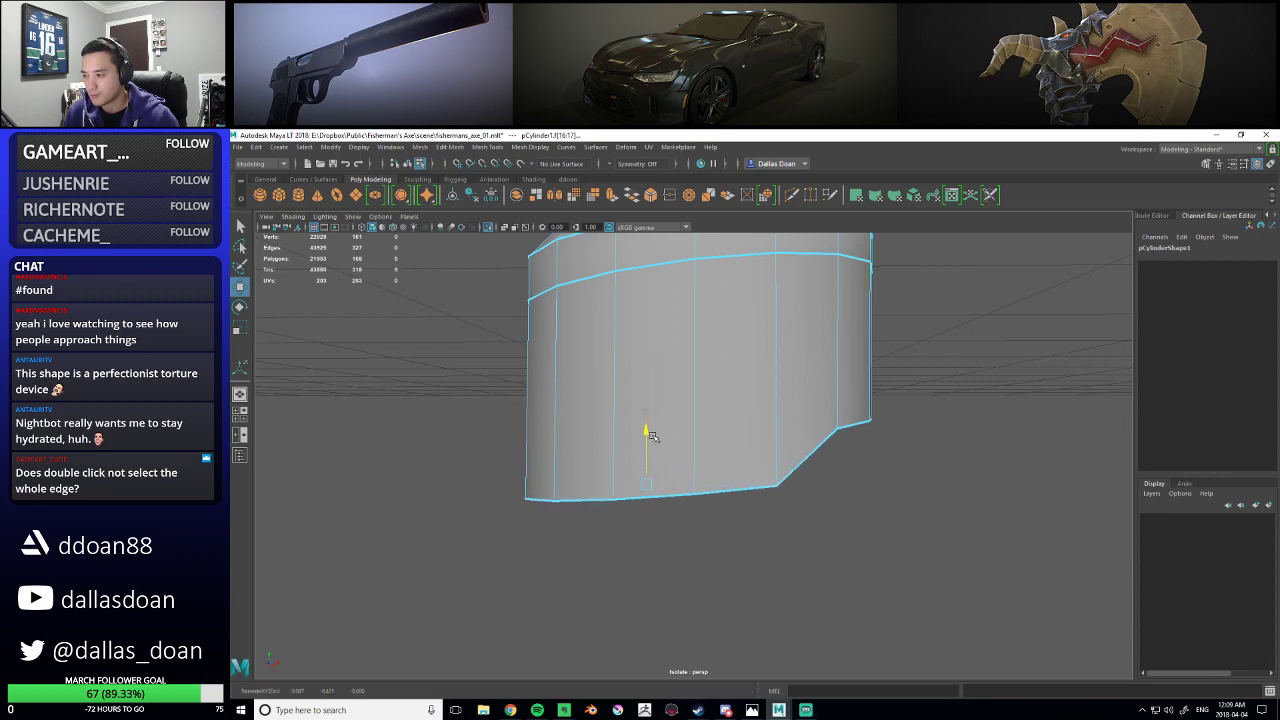
scroll(655, 420, down, 3)
- Select all vertices around the bottom rim and move them up to shorten the handle's base
right_click(694, 390)
right_drag(680, 393, 643, 391)
alt+drag(640, 393, 625, 420)
drag(578, 430, 954, 542)
alt+drag(696, 438, 693, 370)
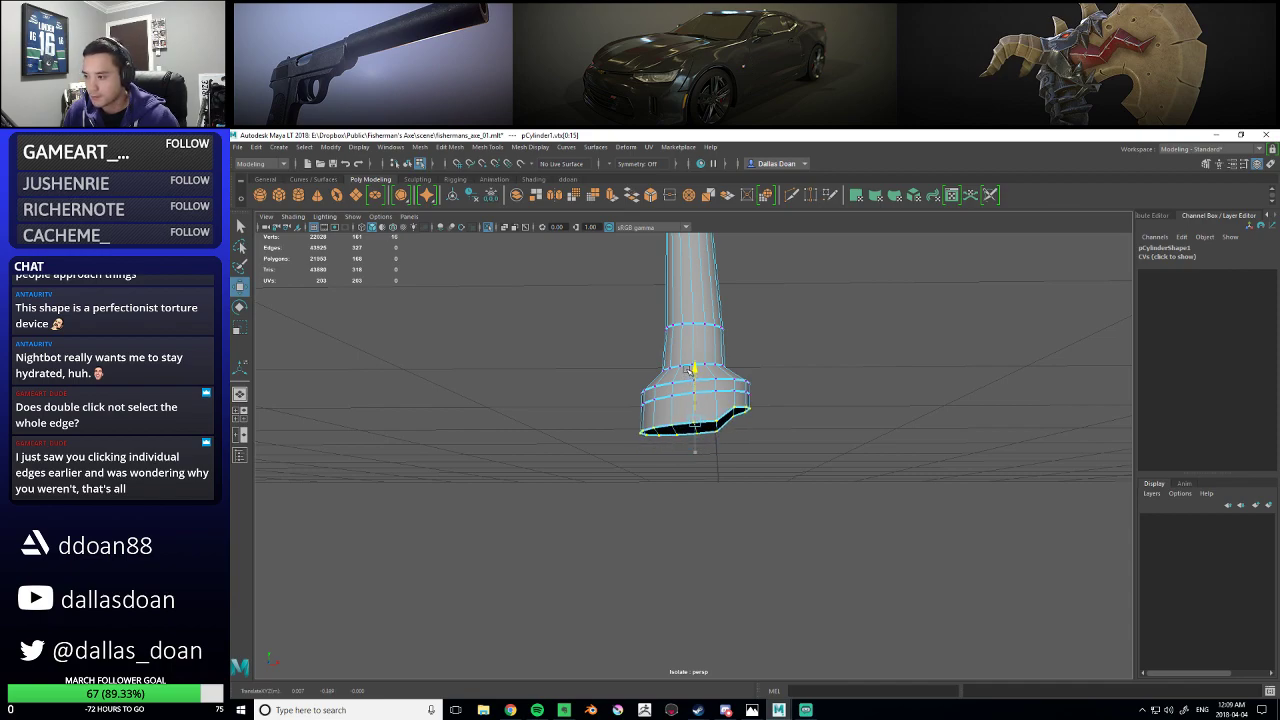
alt+right_drag(690, 377, 733, 352)
alt+drag(733, 352, 735, 374)
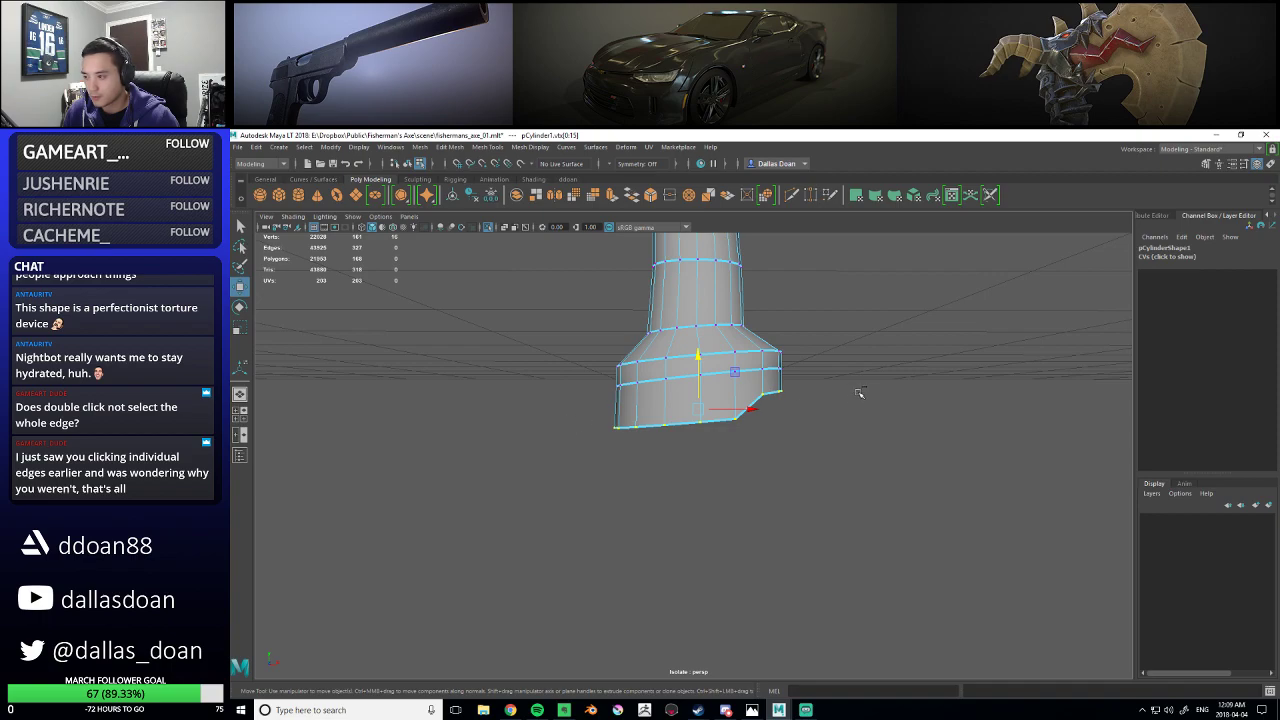
- Select the lowered rim vertices on the base and shift them horizontally toward the notch
alt+drag(768, 432, 743, 387)
alt+drag(744, 390, 727, 427)
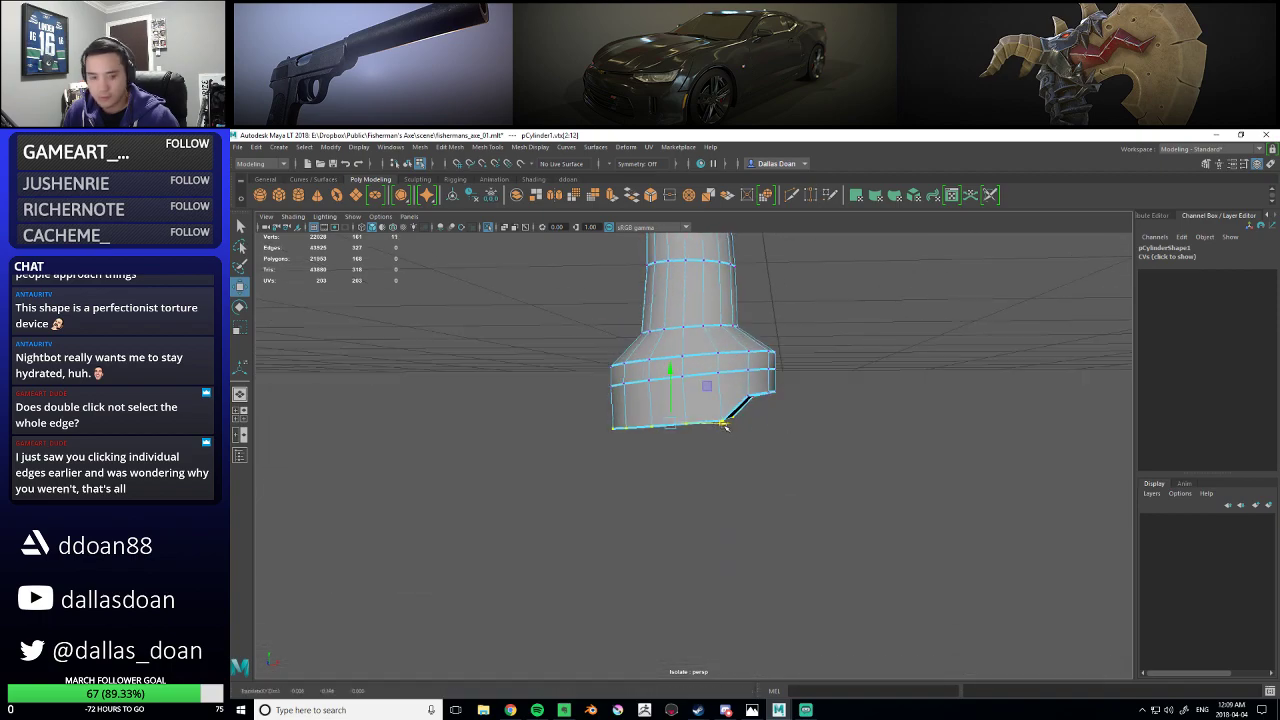
scroll(714, 421, up, 5)
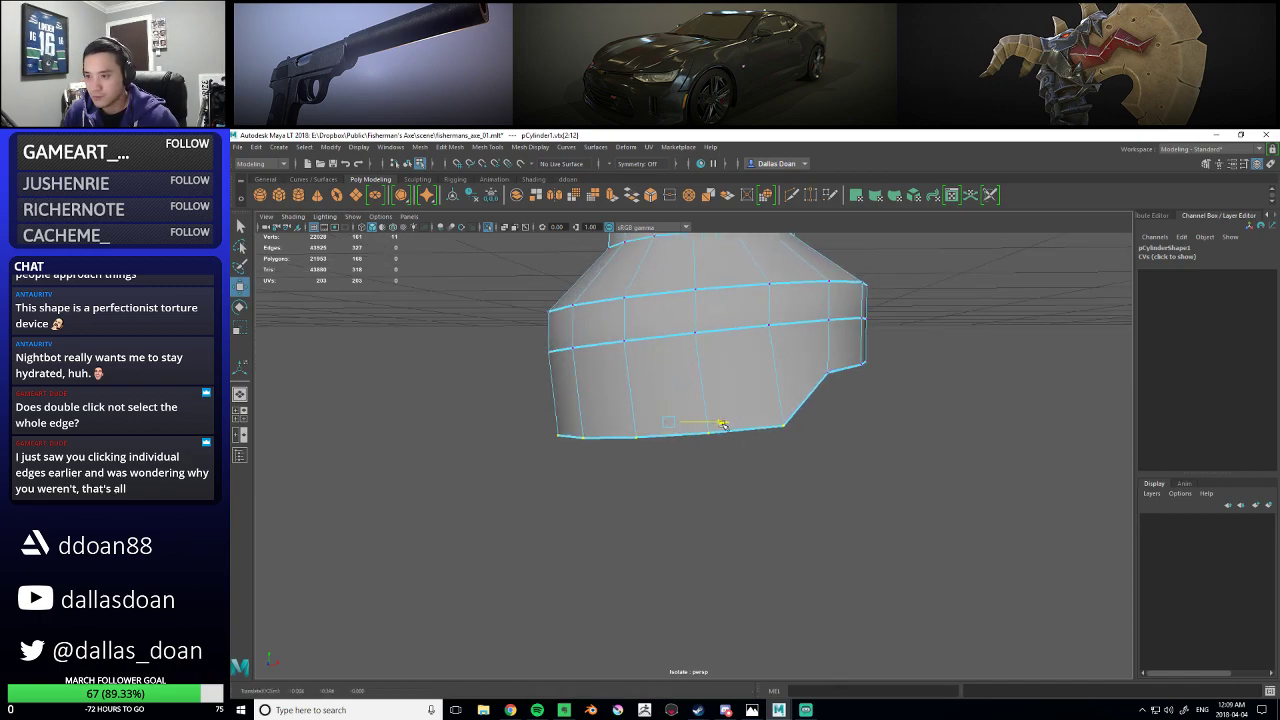
alt+drag(749, 401, 742, 350)
scroll(738, 355, down, 5)
- Select the faces of the base's lower band and bottom cap and assign the teal material to them
right_drag(733, 358, 728, 388)
click(711, 377)
alt+drag(711, 377, 755, 472)
double_click(720, 412)
shift+double_click(766, 383)
right_drag(722, 390, 786, 686)
click(808, 492)
- Return to object mode, show the rest of the axe again, and check the teal base against it
alt+drag(808, 490, 688, 322)
right_drag(688, 320, 688, 387)
click(774, 393)
scroll(774, 393, down, 5)
alt+drag(774, 393, 788, 452)
scroll(771, 441, up, 5)
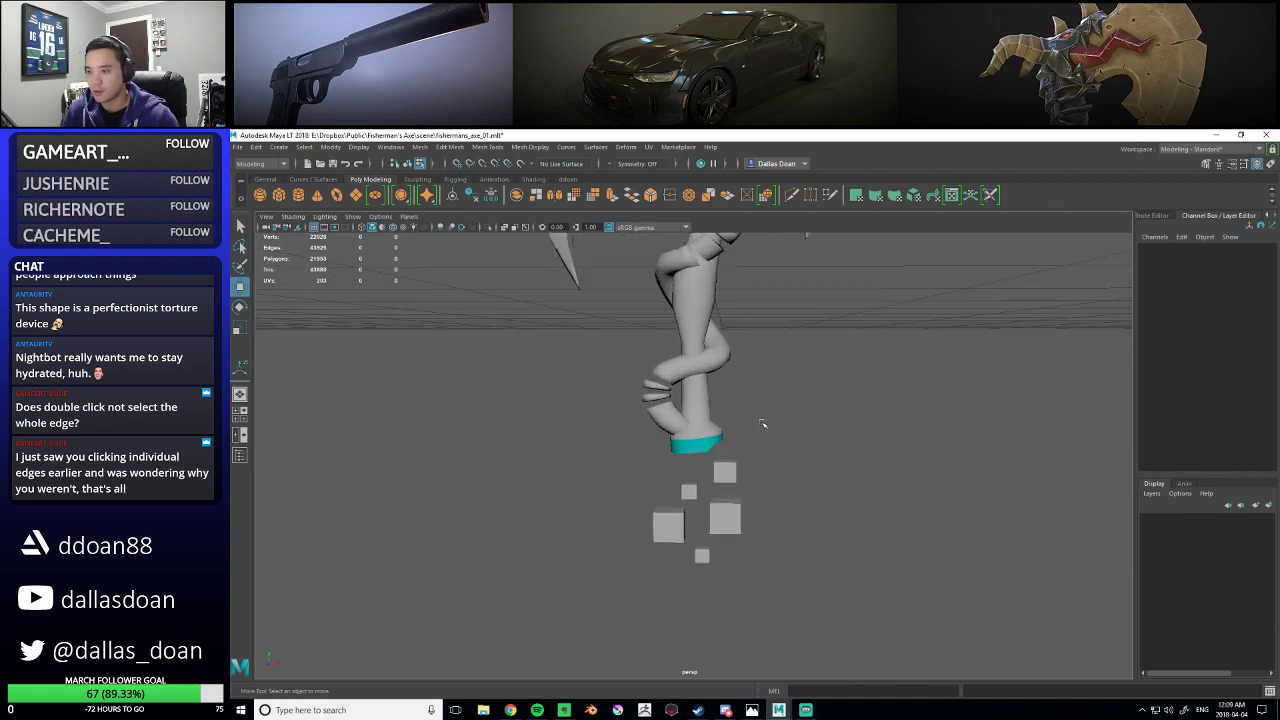
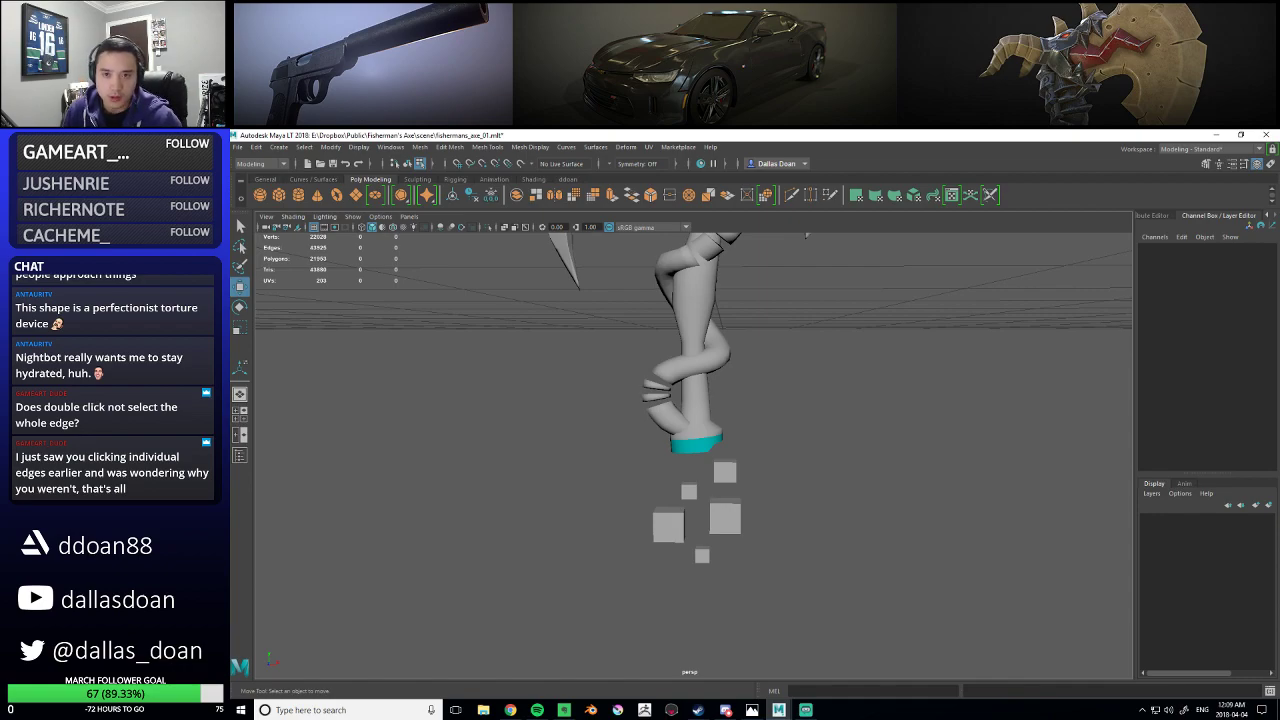
alt+drag(657, 521, 646, 486)
alt+middle_drag(646, 486, 717, 616)
scroll(716, 614, up, 3)
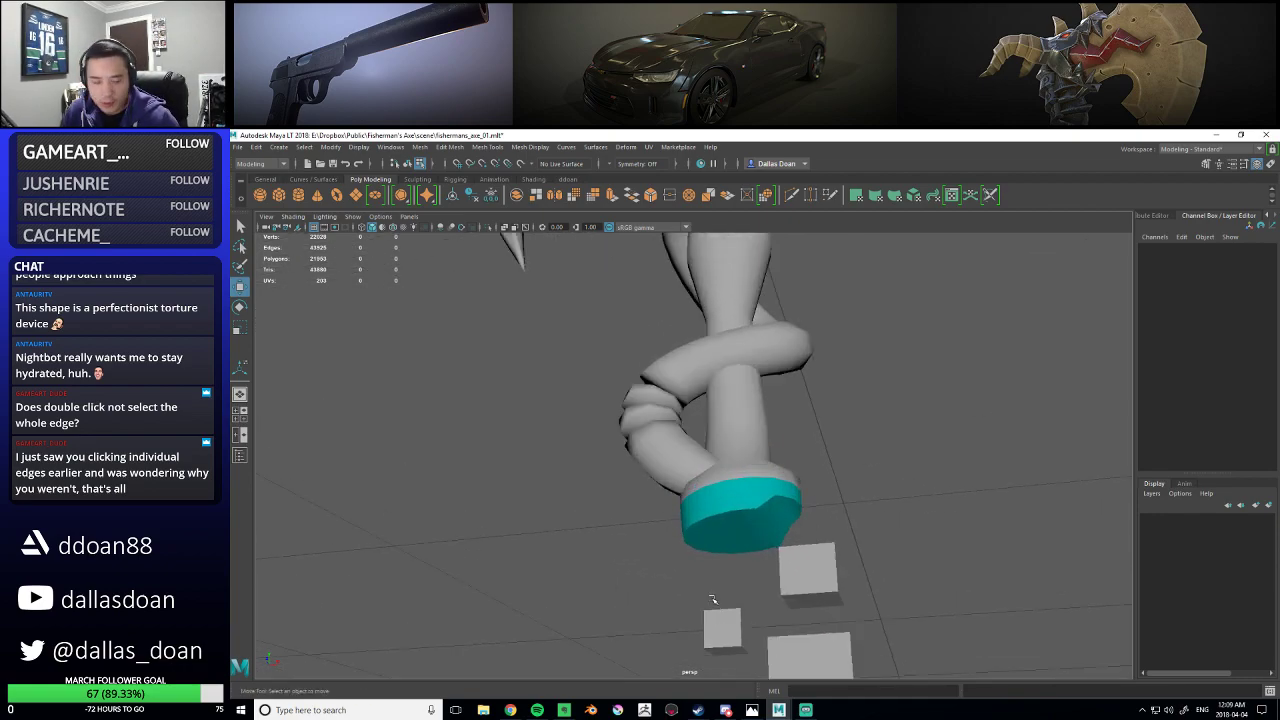
alt+middle_drag(744, 562, 695, 546)
scroll(695, 546, up, 5)
scroll(749, 568, down, 6)
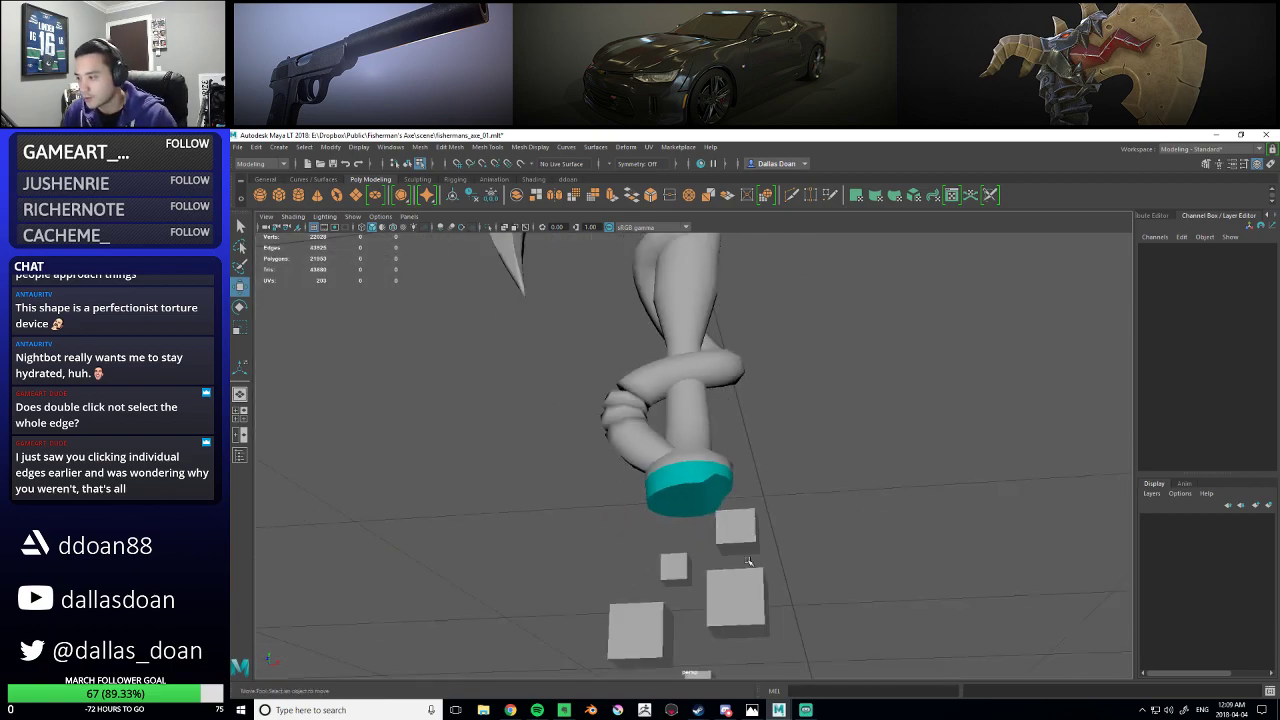
- Select the handle cylinder and leave it selected in object mode
click(722, 458)
right_click(697, 408)
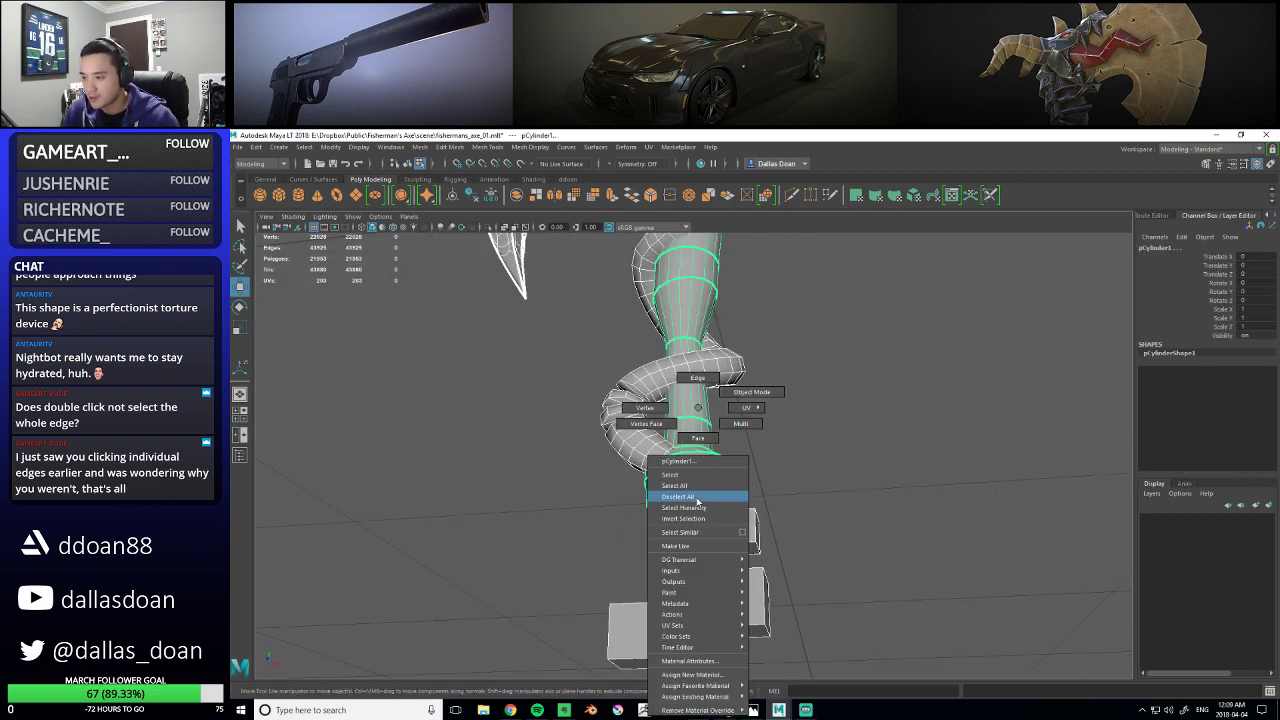
right_drag(698, 408, 698, 486)
alt+drag(698, 468, 704, 494)
right_drag(698, 402, 692, 430)
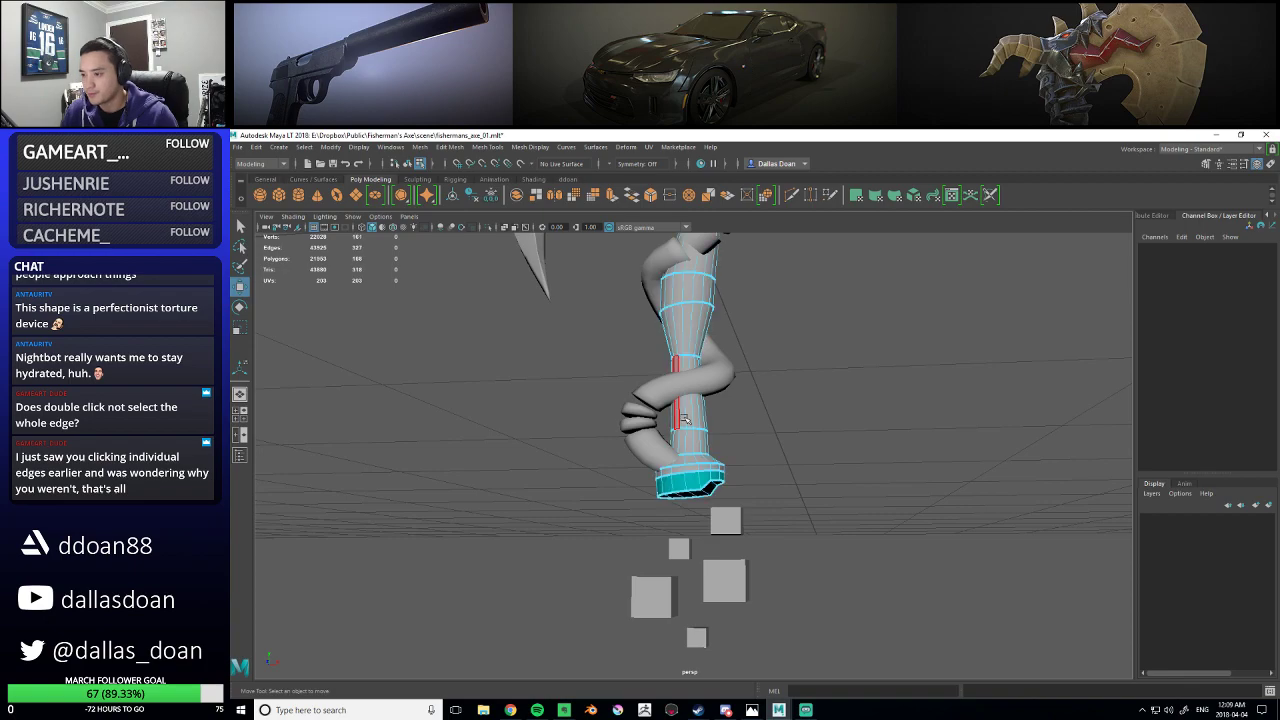
key(F8)
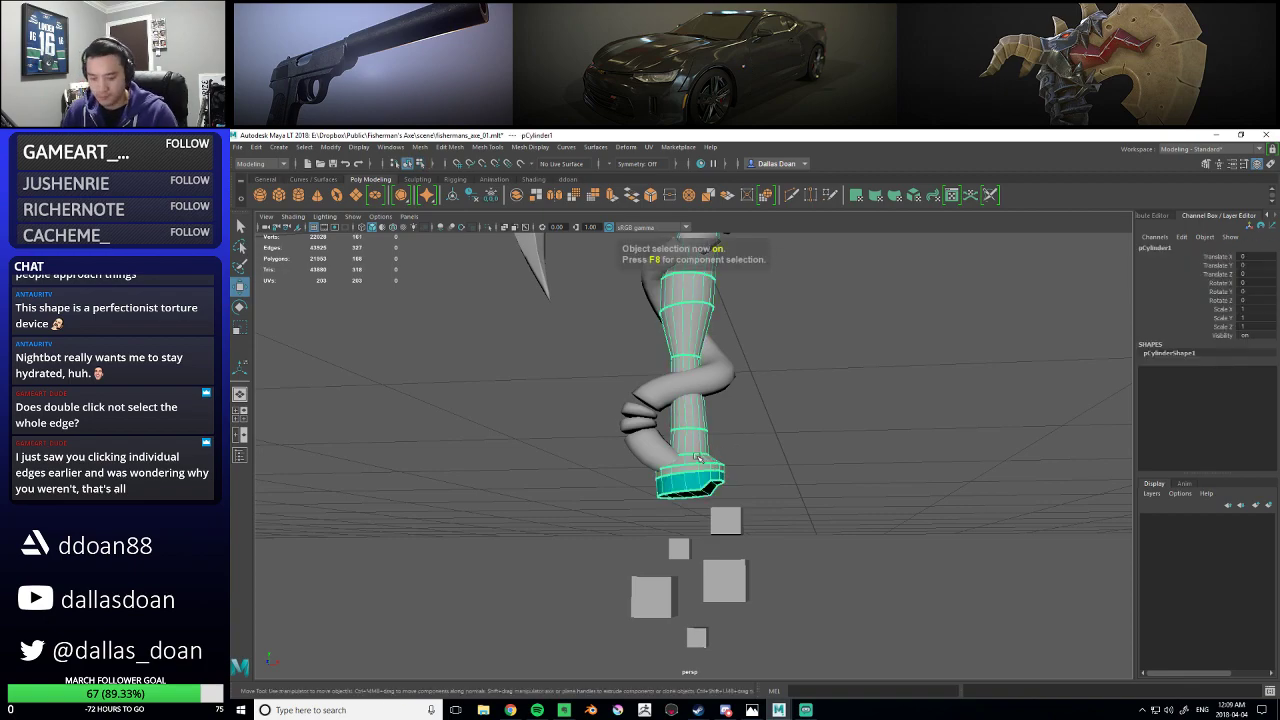
- Preview the handle smoothed, crease the edge loop around the bottom rim of its teal base, and return to object mode
scroll(717, 503, up, 4)
mouse_move(719, 500)
alt+mouse_down()
mouse_move(738, 508)
mouse_move(757, 452)
mouse_move(754, 497)
alt+mouse_up()
key(3)
click(746, 505)
scroll(754, 497, up, 5)
click(788, 455)
right_drag(798, 397, 798, 365)
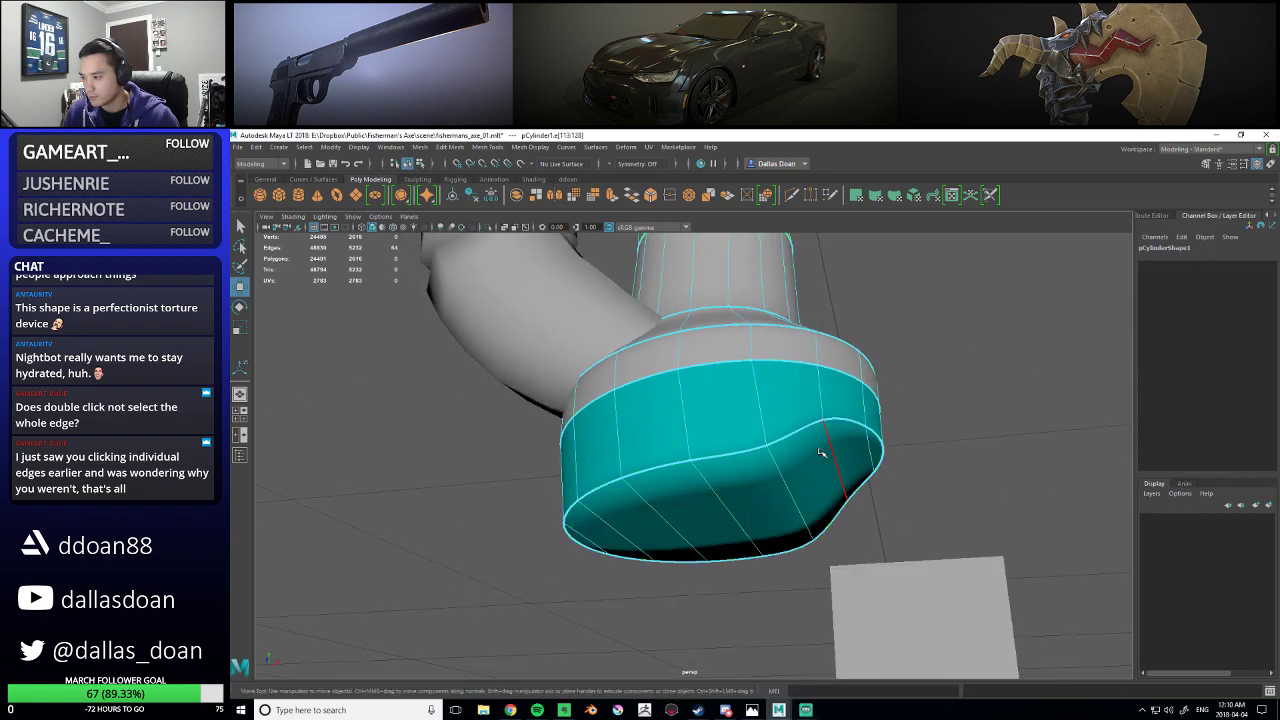
click(826, 452)
alt+drag(828, 454, 850, 487)
shift+right_drag(822, 424, 812, 482)
alt+drag(815, 446, 740, 470)
key(w)
right_drag(742, 472, 798, 396)
scroll(794, 444, down, 3)
click(794, 446)
- Slide the edge loop at the handle's narrow neck slightly down along the shaft and return to object mode
alt+drag(794, 446, 718, 483)
click(695, 453)
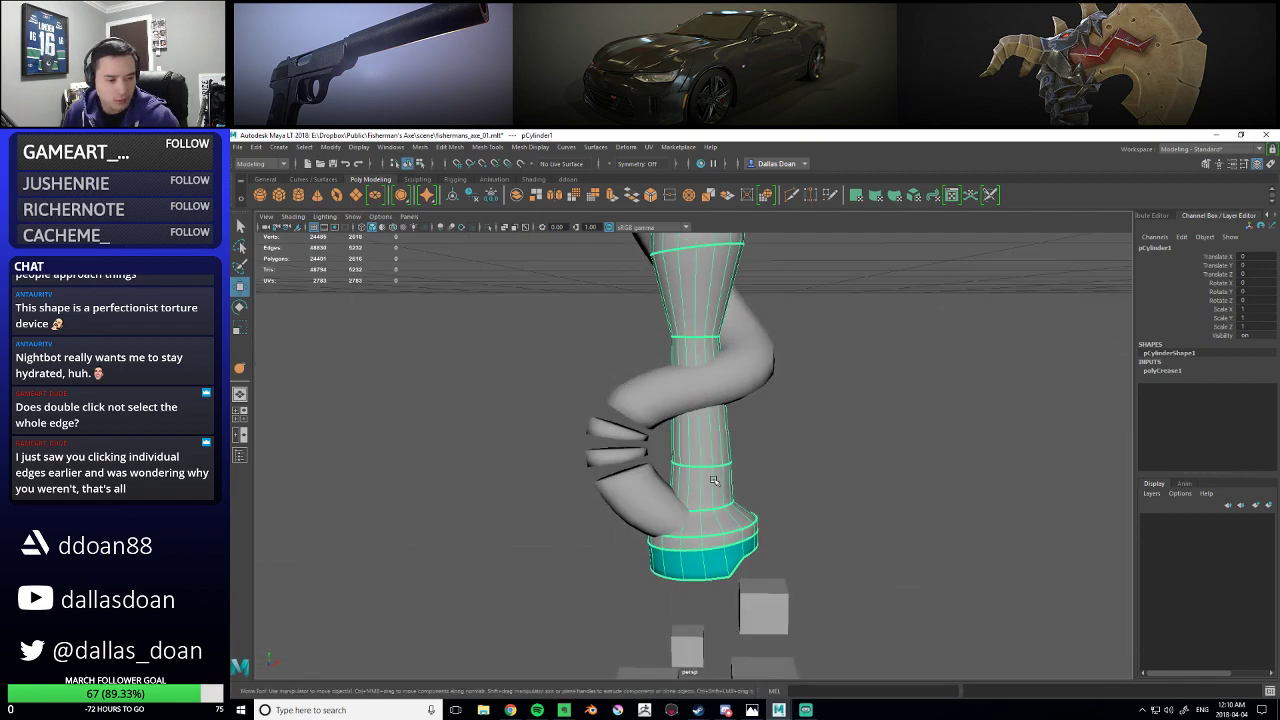
alt+drag(716, 442, 690, 404)
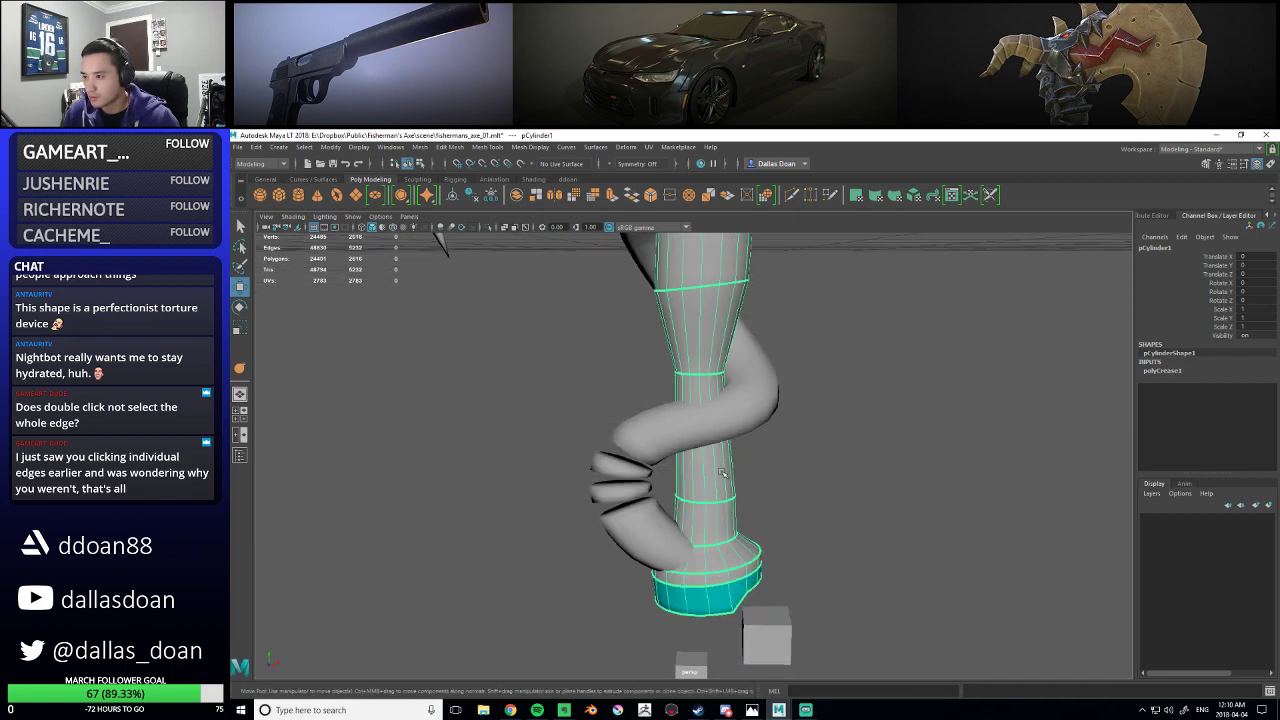
alt+middle_drag(687, 390, 681, 425)
right_drag(682, 409, 695, 472)
click(688, 411)
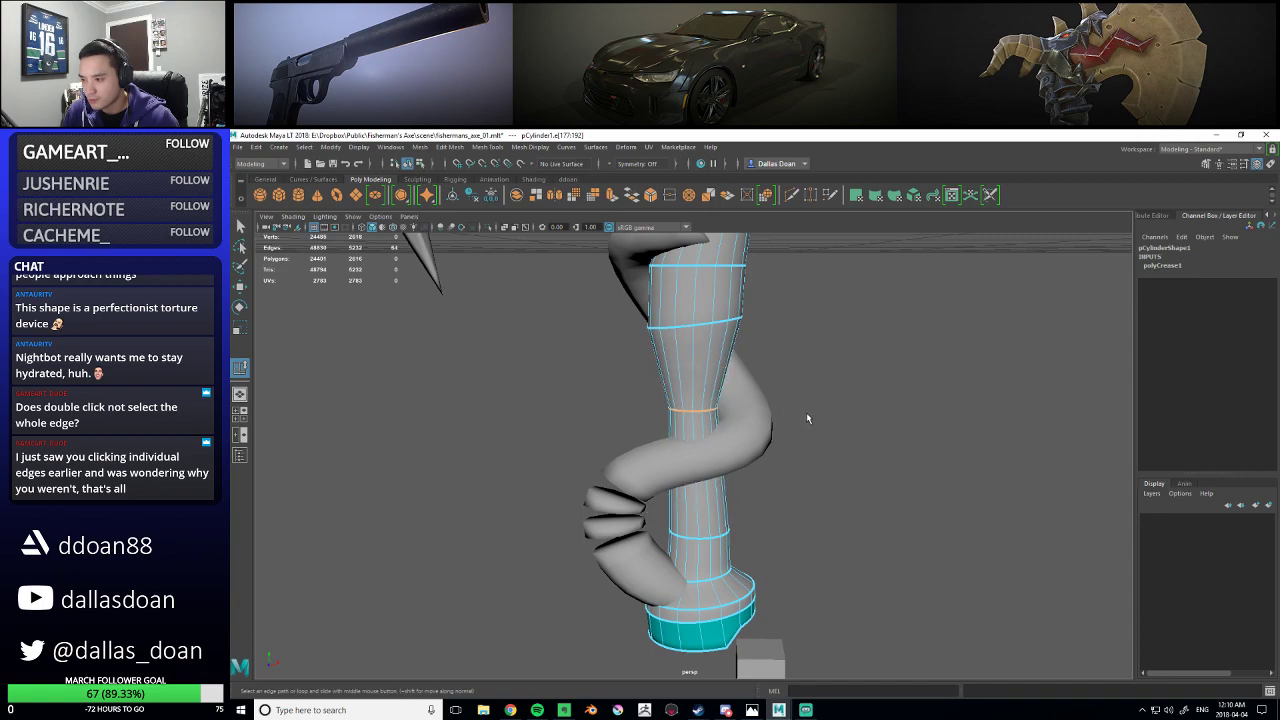
middle_drag(815, 425, 808, 424)
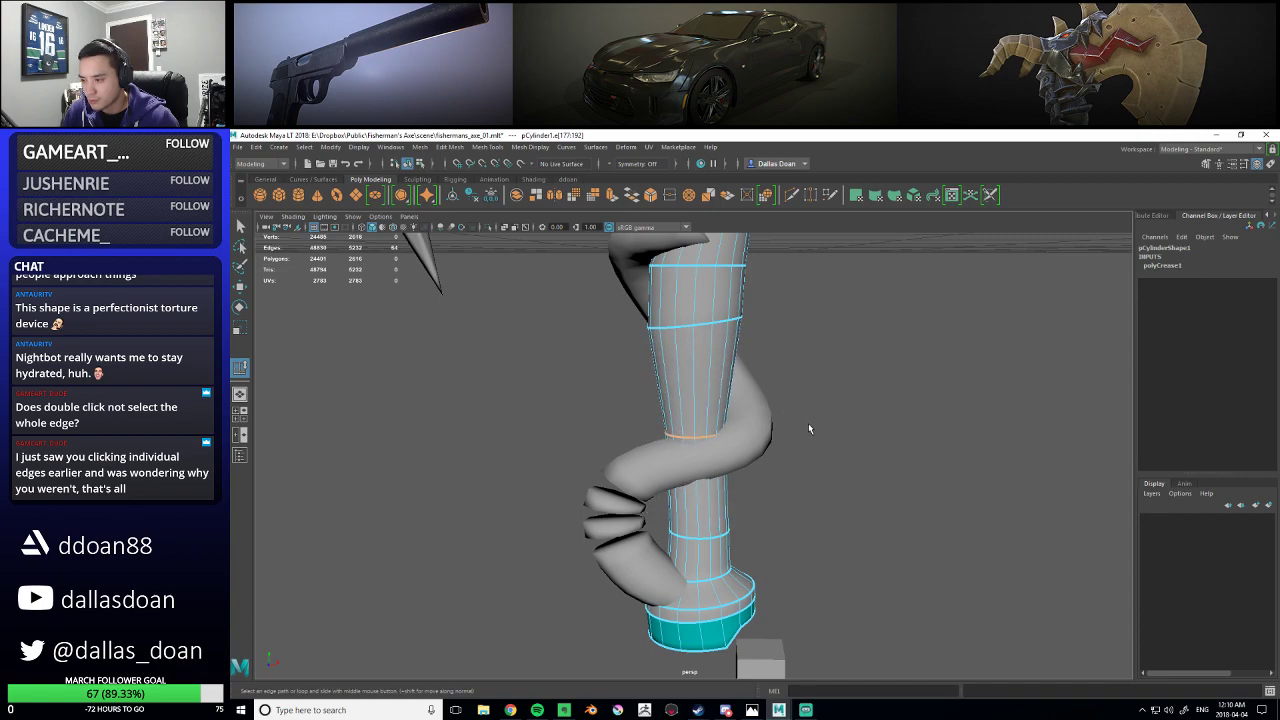
alt+drag(778, 433, 686, 426)
key(r)
scroll(687, 428, down, 3)
key(w)
right_drag(703, 380, 748, 364)
scroll(783, 443, down, 2)
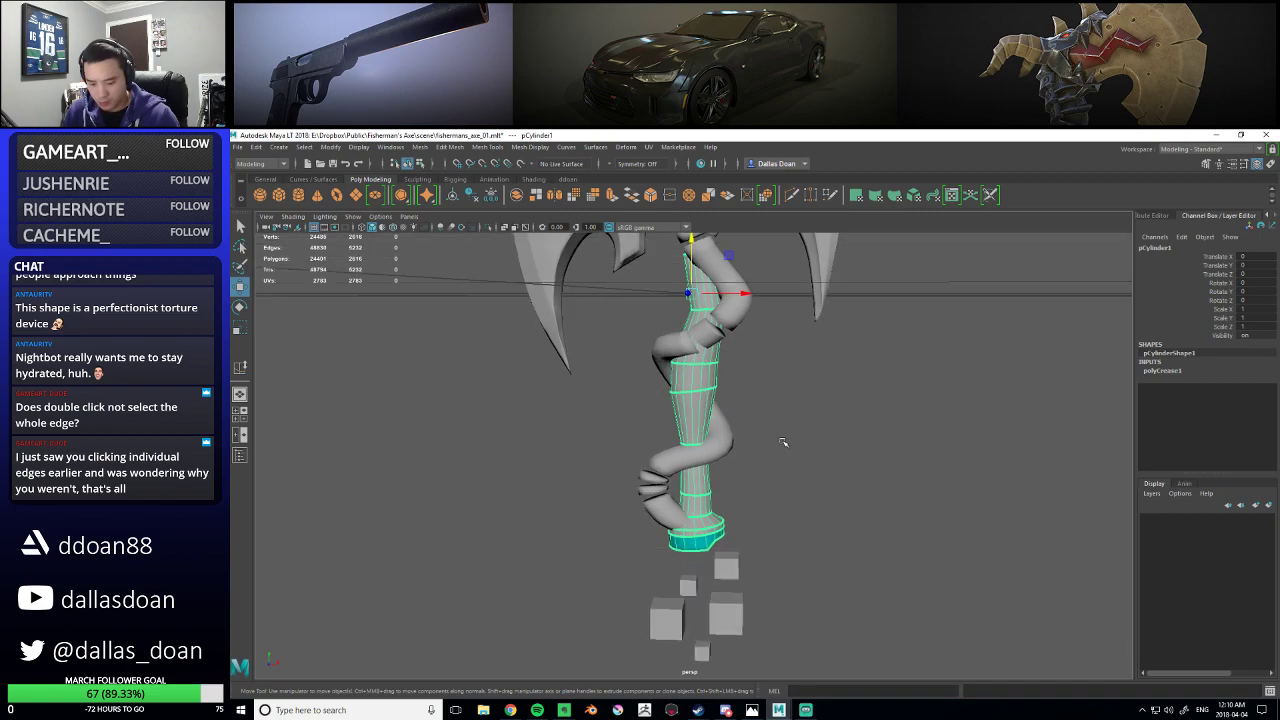
- Clear the selection, check the creased base together with the whole axe, and save the scene
click(851, 443)
alt+drag(851, 443, 757, 523)
scroll(754, 491, up, 2)
alt+middle_drag(757, 523, 757, 475)
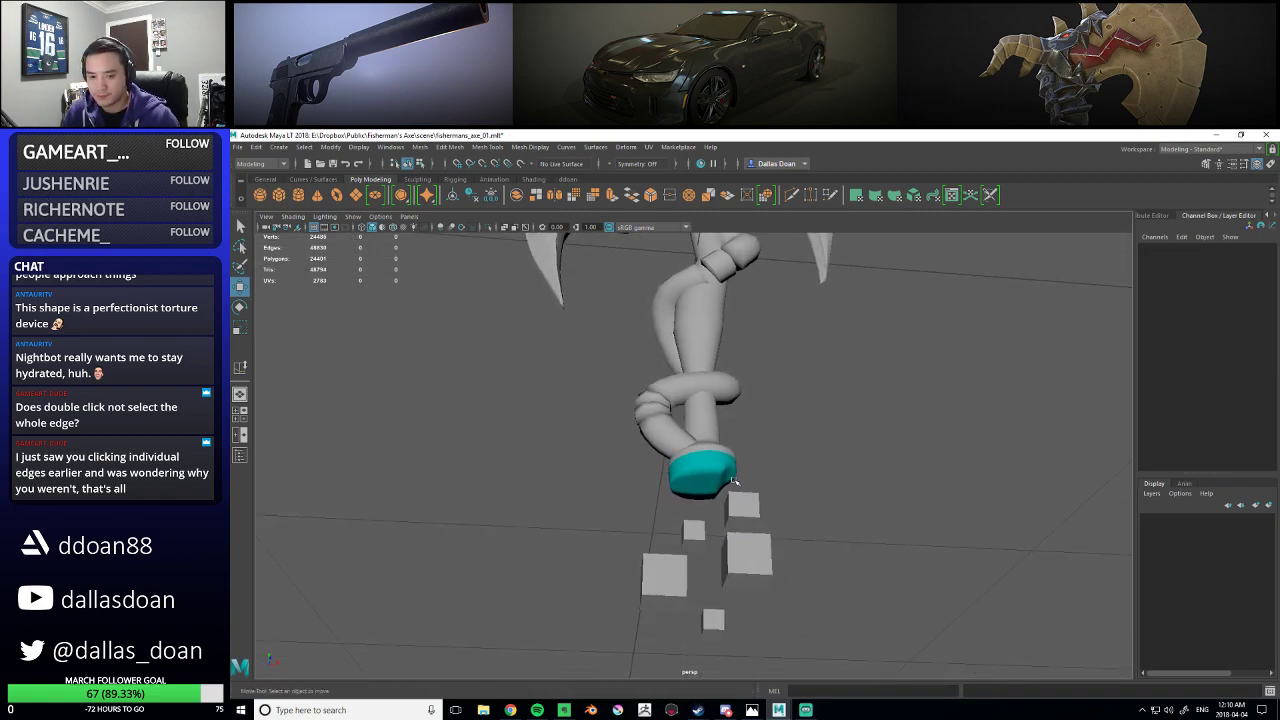
alt+drag(735, 484, 692, 501)
click(717, 405)
click(715, 445)
click(803, 452)
scroll(769, 517, down, 6)
scroll(749, 546, up, 3)
key(ctrl+s)
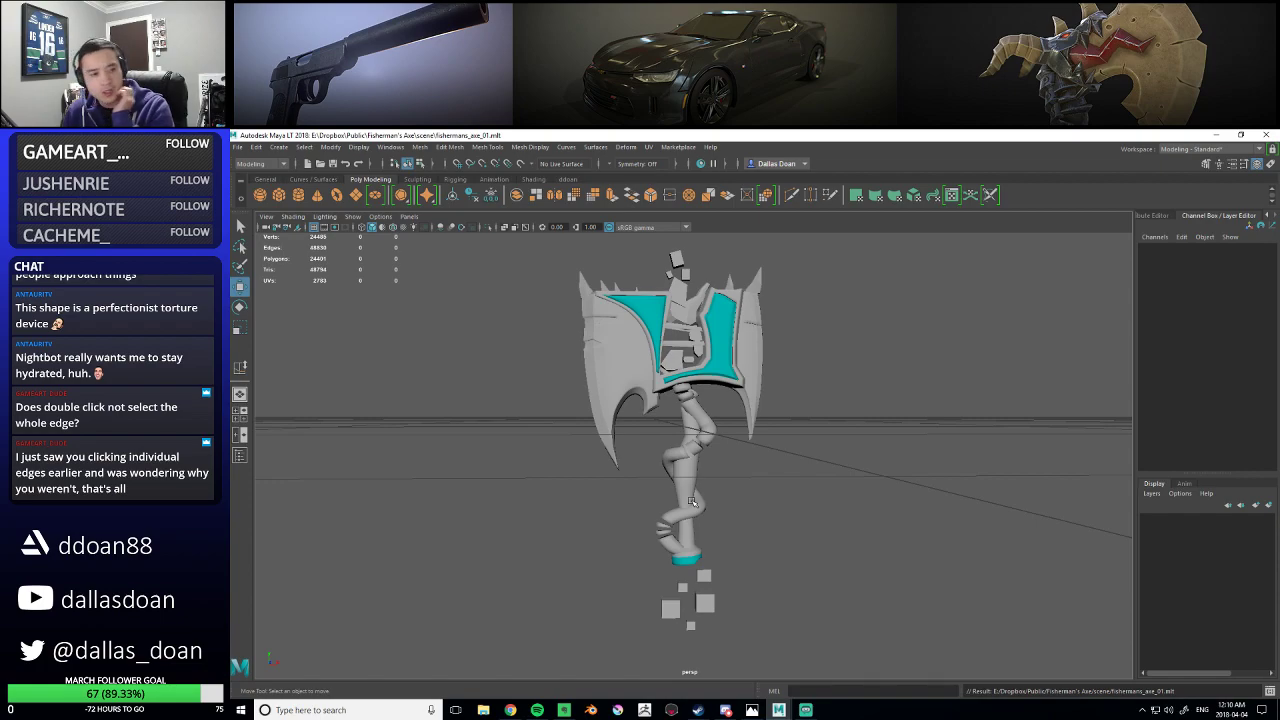
- Examine how the octopus tentacle wraps around the new handle from several angles
scroll(685, 442, up, 5)
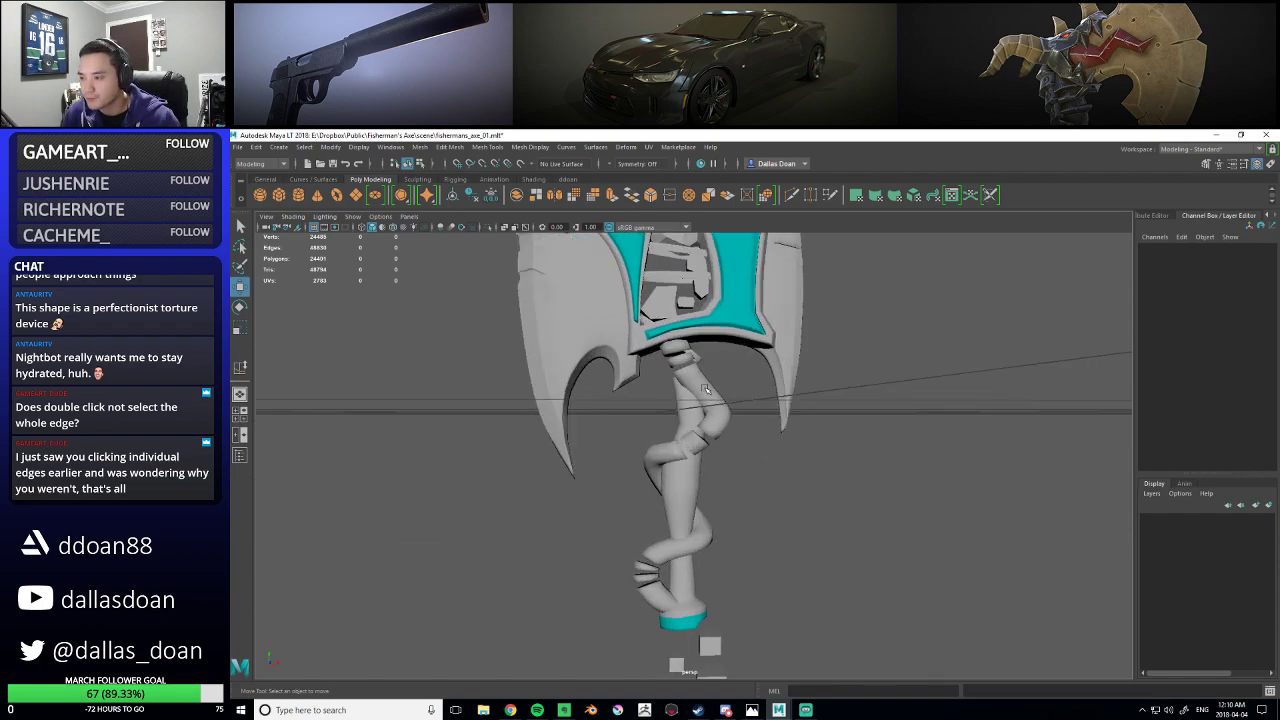
click(738, 417)
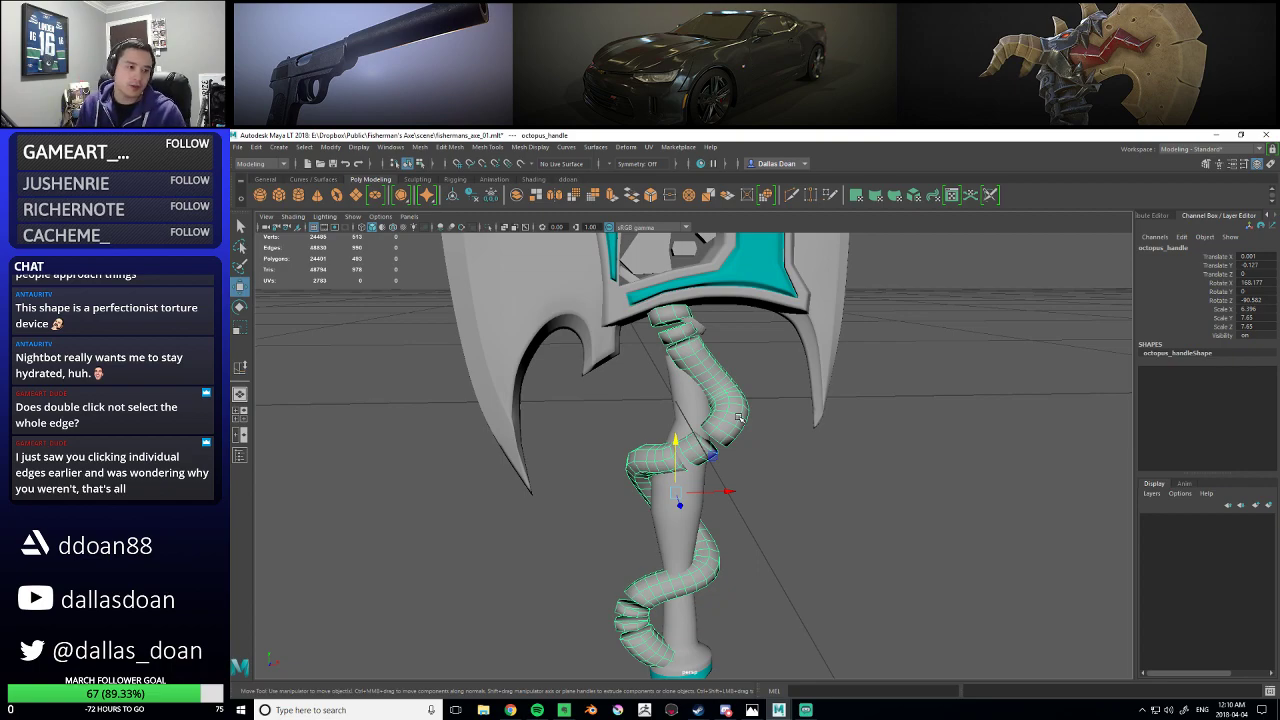
alt+middle_drag(767, 329, 766, 414)
scroll(778, 472, down, 4)
mouse_move(777, 454)
alt+mouse_down()
mouse_move(741, 497)
mouse_move(758, 458)
alt+mouse_up()
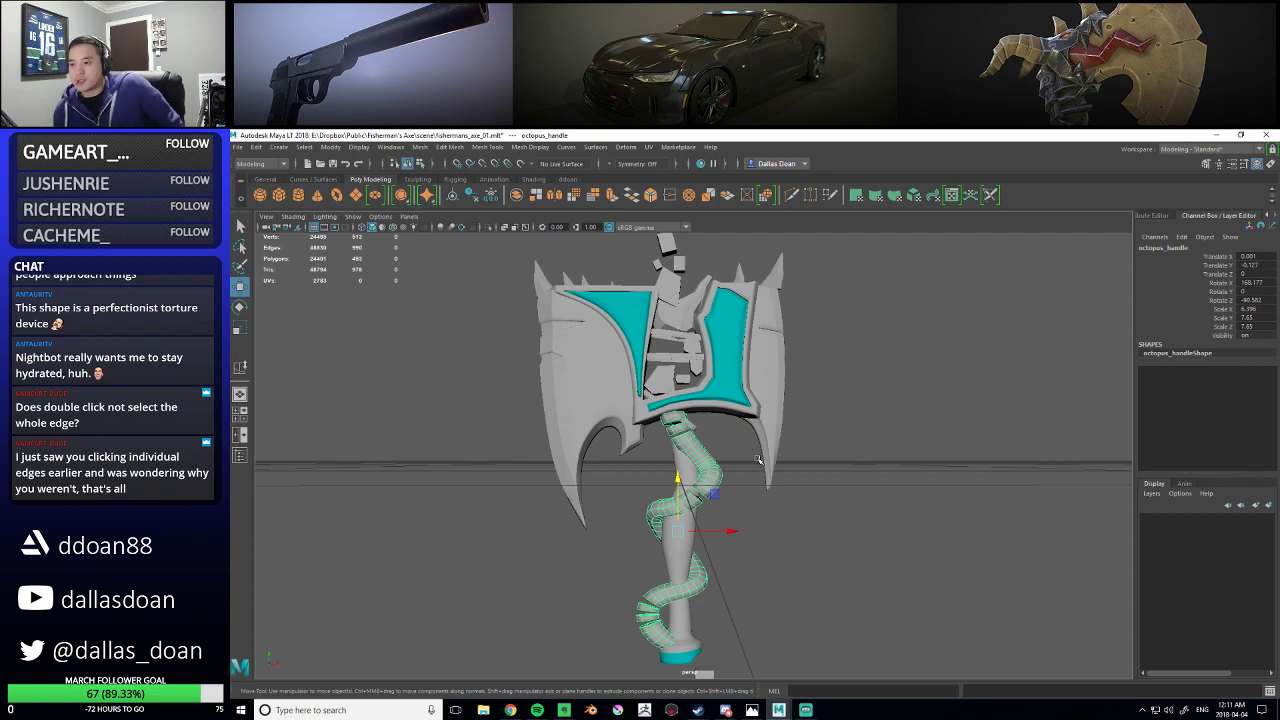
click(844, 496)
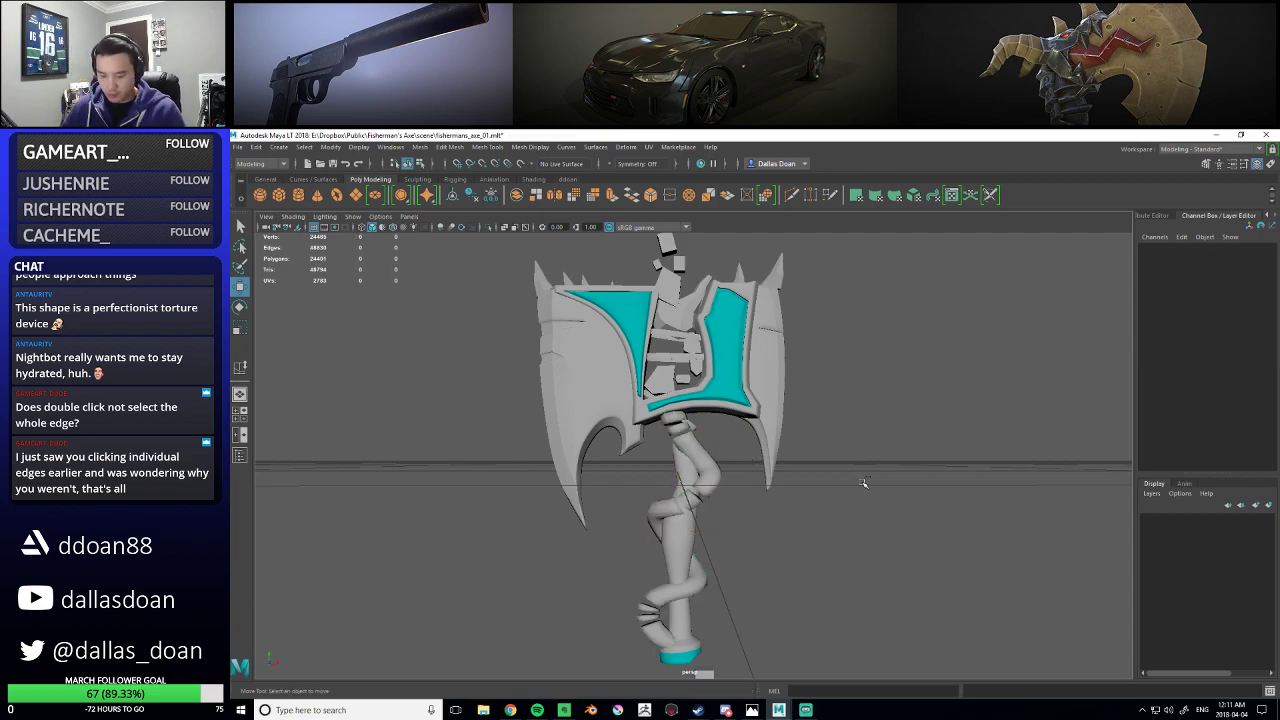
alt+middle_drag(823, 540, 726, 486)
alt+drag(726, 486, 747, 476)
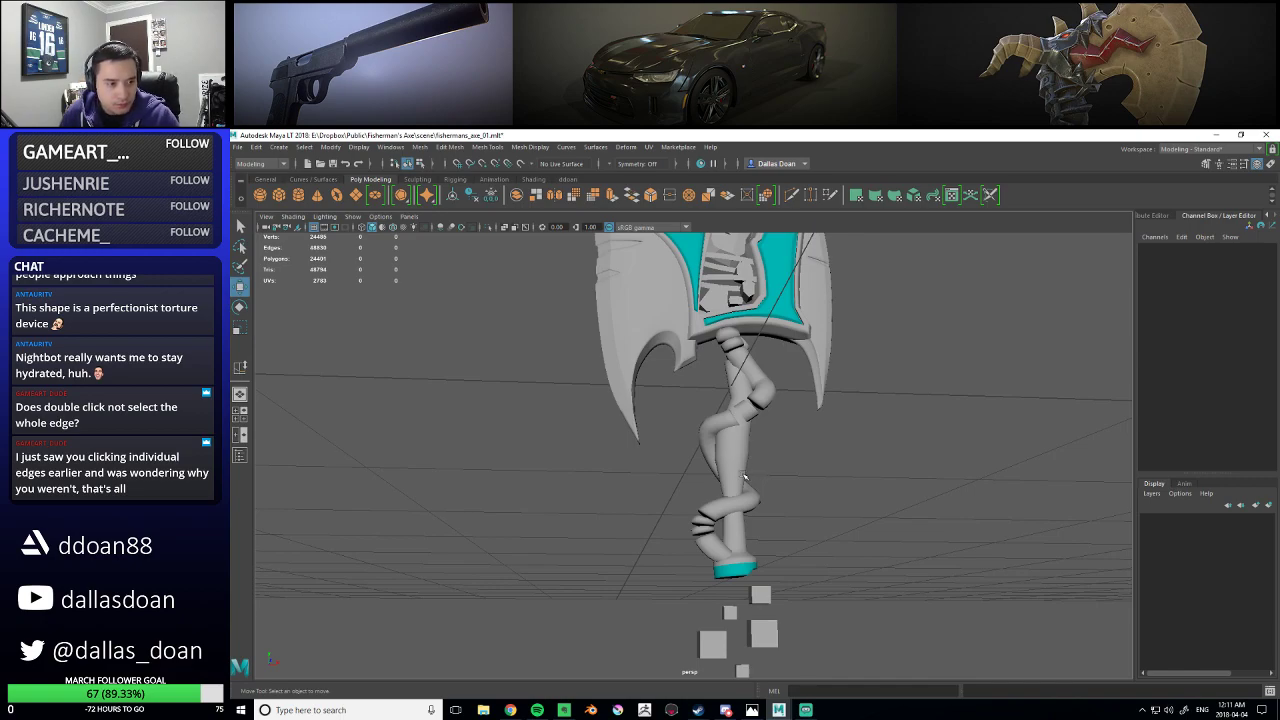
alt+drag(742, 476, 711, 451)
scroll(740, 487, up, 3)
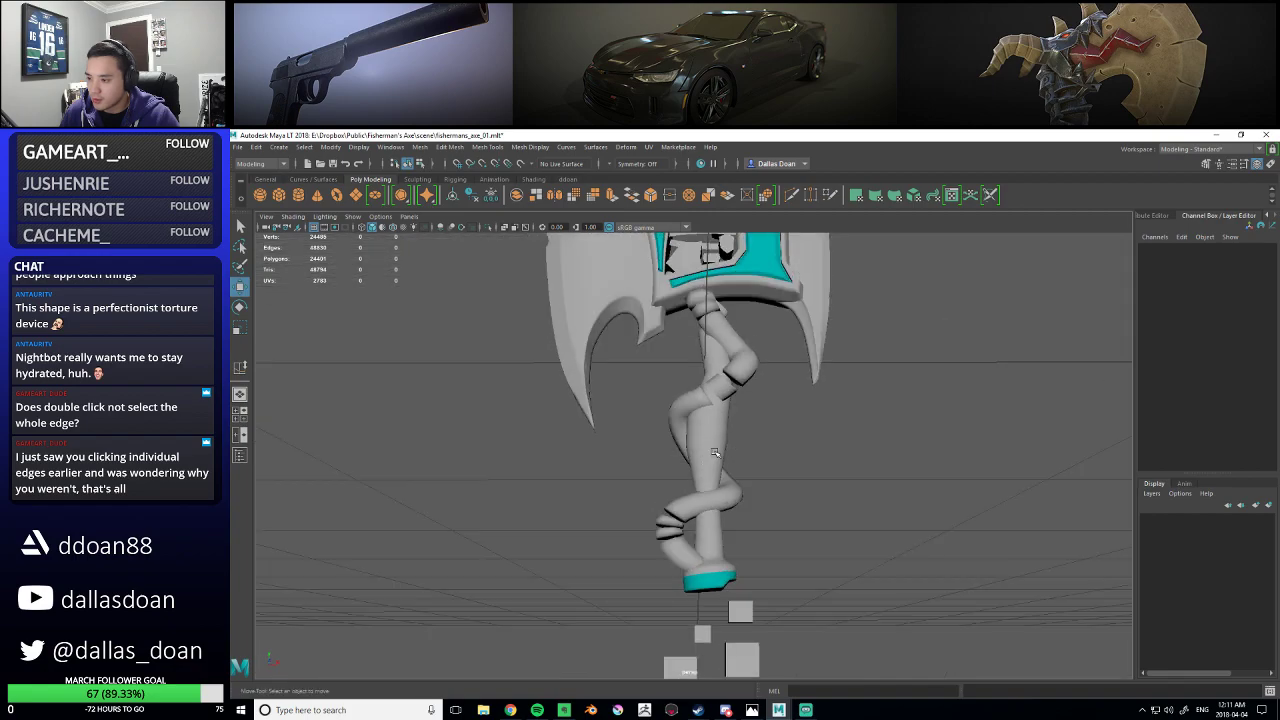
click(738, 504)
alt+drag(738, 504, 782, 501)
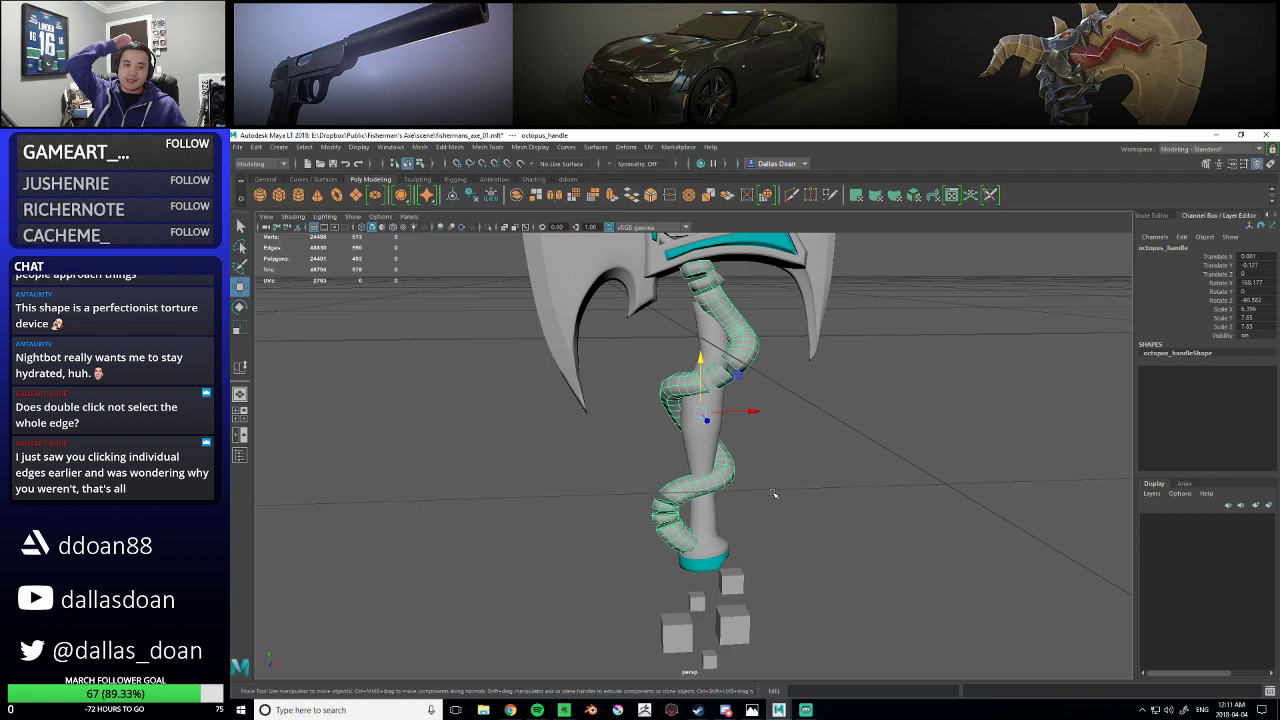
- Try a smoothed preview of the wrapped tentacle, undo the stray change, and return it to its unsmoothed display
key(3)
middle_drag(771, 464, 769, 478)
mouse_move(769, 478)
alt+mouse_down()
mouse_move(790, 473)
mouse_move(809, 514)
mouse_move(800, 466)
mouse_move(782, 497)
alt+mouse_up()
key(ctrl+z)
key(1)
click(809, 480)
- Inspect the whole axe from the octopus head and blades down to the loose cubes below the handle
alt+right_drag(782, 497, 771, 497)
alt+middle_drag(765, 472, 746, 520)
alt+right_drag(746, 520, 730, 524)
alt+drag(730, 524, 718, 537)
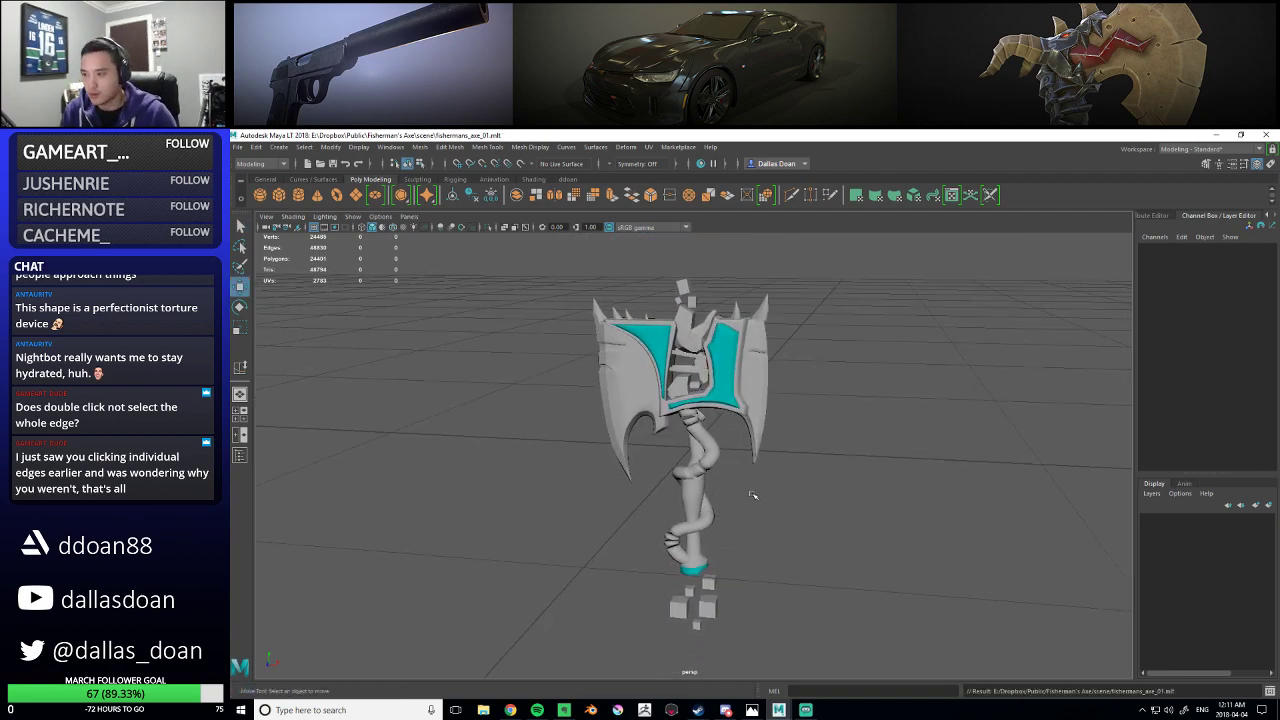
alt+right_drag(754, 497, 766, 463)
alt+drag(766, 463, 758, 411)
click(694, 287)
alt+middle_drag(756, 344, 767, 417)
alt+drag(767, 417, 832, 515)
alt+middle_drag(832, 515, 822, 457)
alt+middle_drag(815, 580, 796, 474)
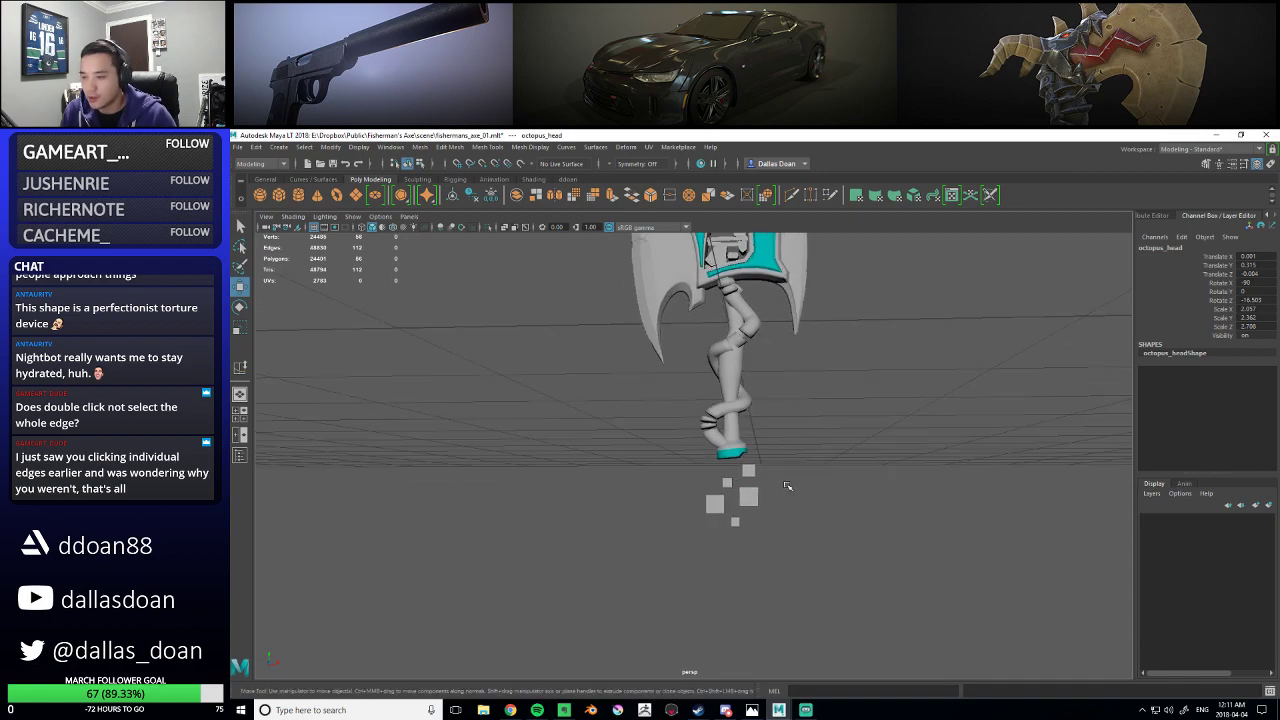
- Separate the gems_bottom mesh into individual cubes and select the cube closest to the base
click(861, 508)
click(749, 469)
key(f)
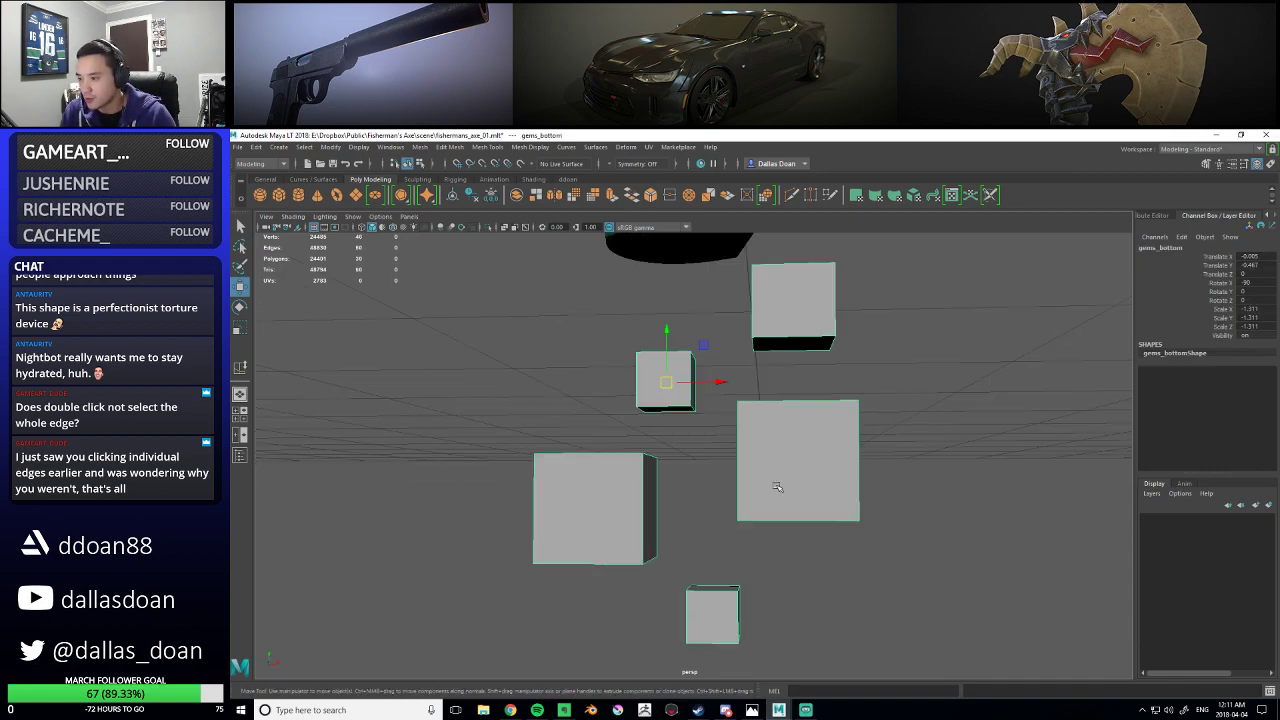
alt+drag(774, 482, 807, 519)
scroll(810, 520, down, 5)
shift+right_drag(806, 417, 785, 605)
scroll(751, 504, down, 5)
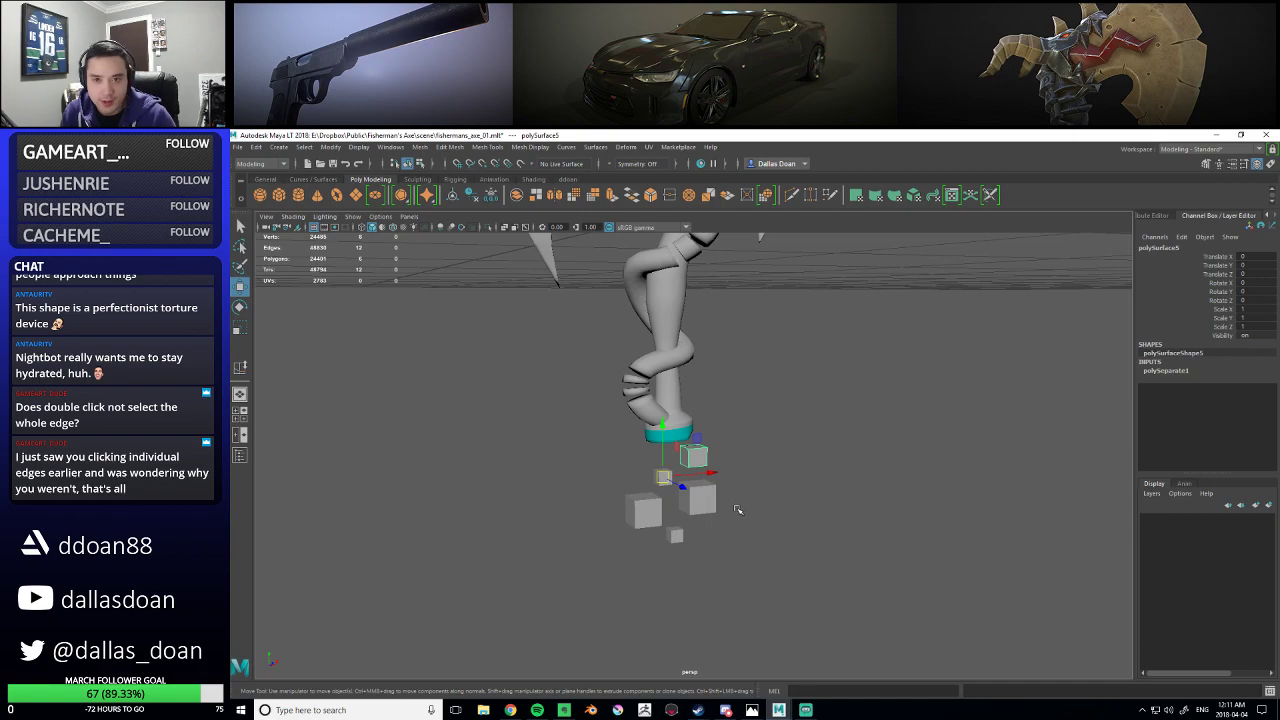
scroll(741, 511, up, 3)
alt+drag(743, 512, 706, 491)
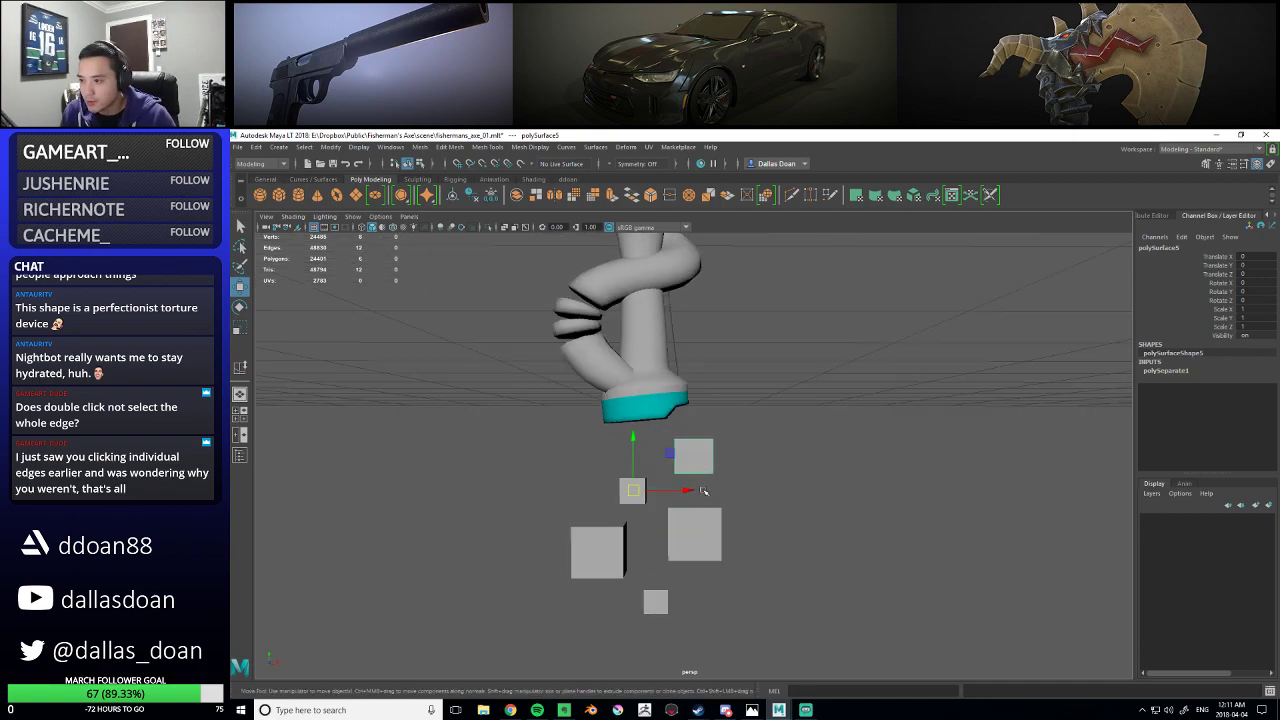
- Select the bottom rim vertices of the handle's base, tilt them to a steeper slant, and move them slightly down
scroll(702, 484, up, 3)
click(580, 402)
alt+middle_drag(580, 404, 646, 426)
scroll(650, 426, up, 3)
alt+drag(652, 426, 736, 438)
right_drag(729, 408, 691, 412)
mouse_move(691, 412)
alt+mouse_down()
mouse_move(686, 429)
mouse_move(667, 411)
alt+mouse_up()
drag(667, 411, 772, 444)
key(e)
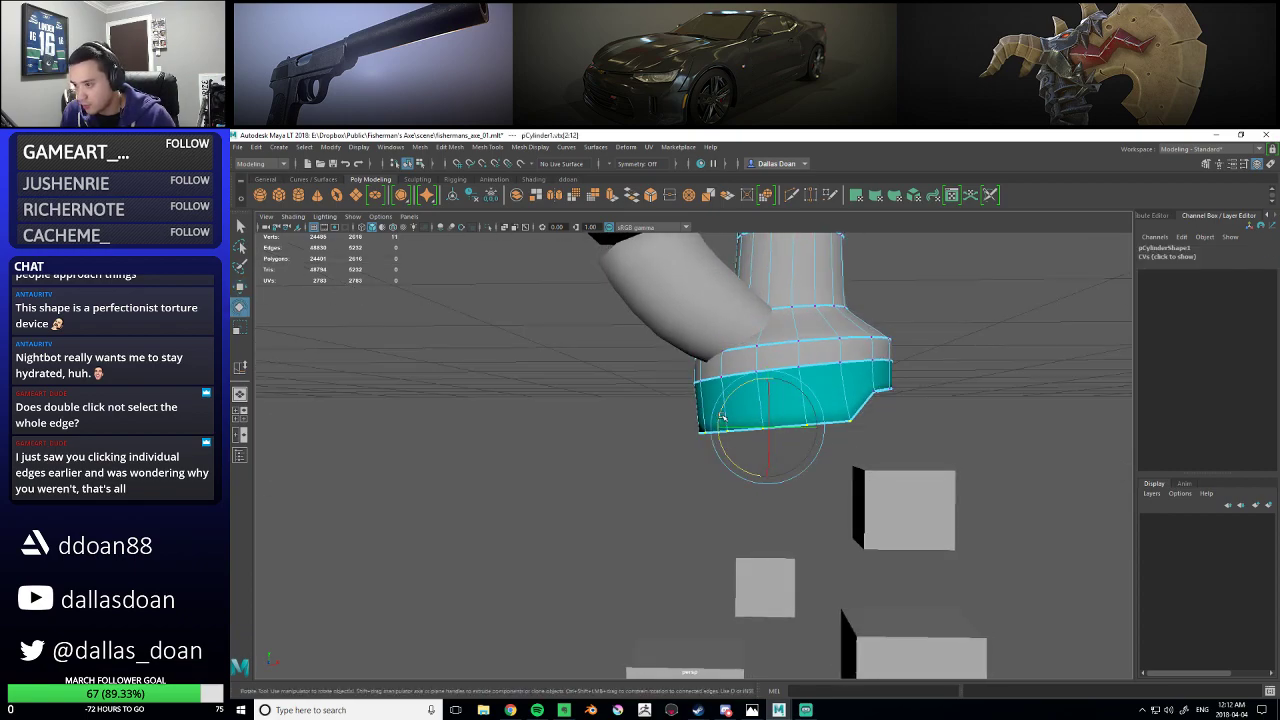
key(w)
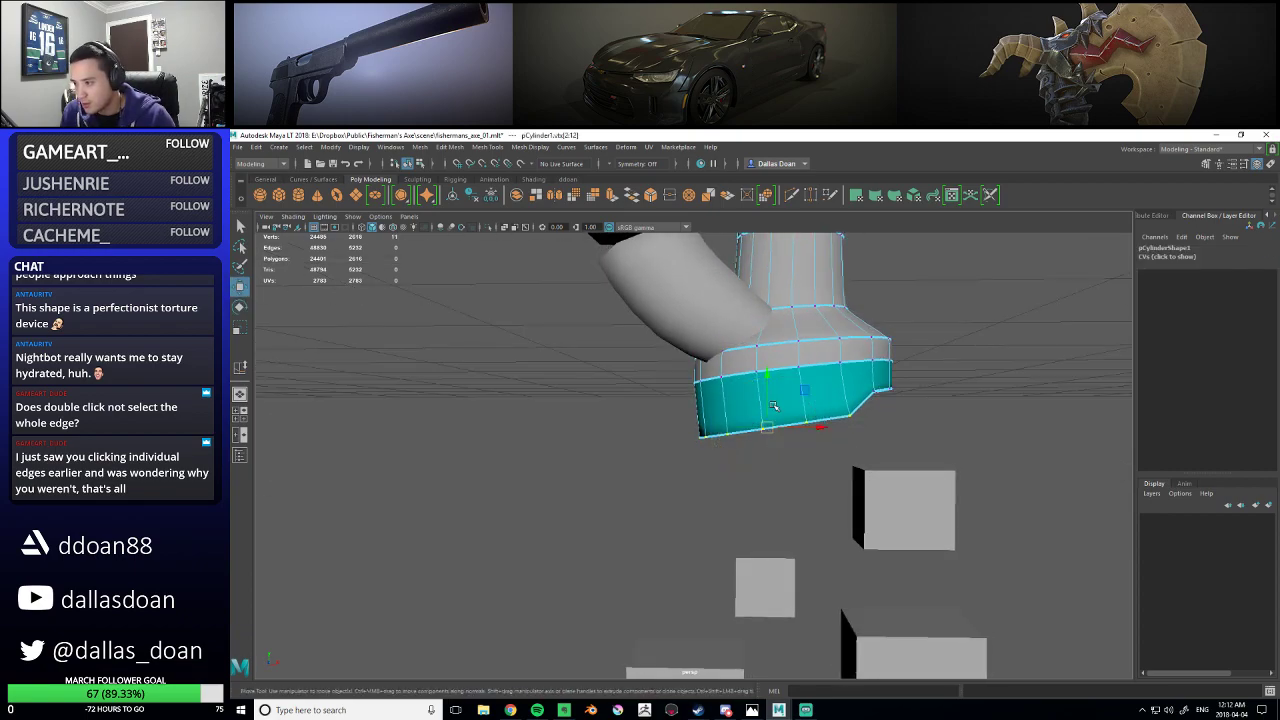
drag(764, 377, 766, 382)
mouse_move(804, 438)
alt+mouse_down()
mouse_move(801, 416)
mouse_move(823, 434)
mouse_move(812, 420)
alt+mouse_up()
right_drag(837, 367, 838, 434)
click(966, 443)
- Check the reshaped base against the whole axe and examine the separated cube closest to it
alt+drag(856, 492, 894, 399)
alt+right_drag(894, 399, 857, 411)
alt+drag(857, 411, 866, 440)
alt+right_drag(866, 440, 818, 450)
alt+drag(818, 450, 845, 472)
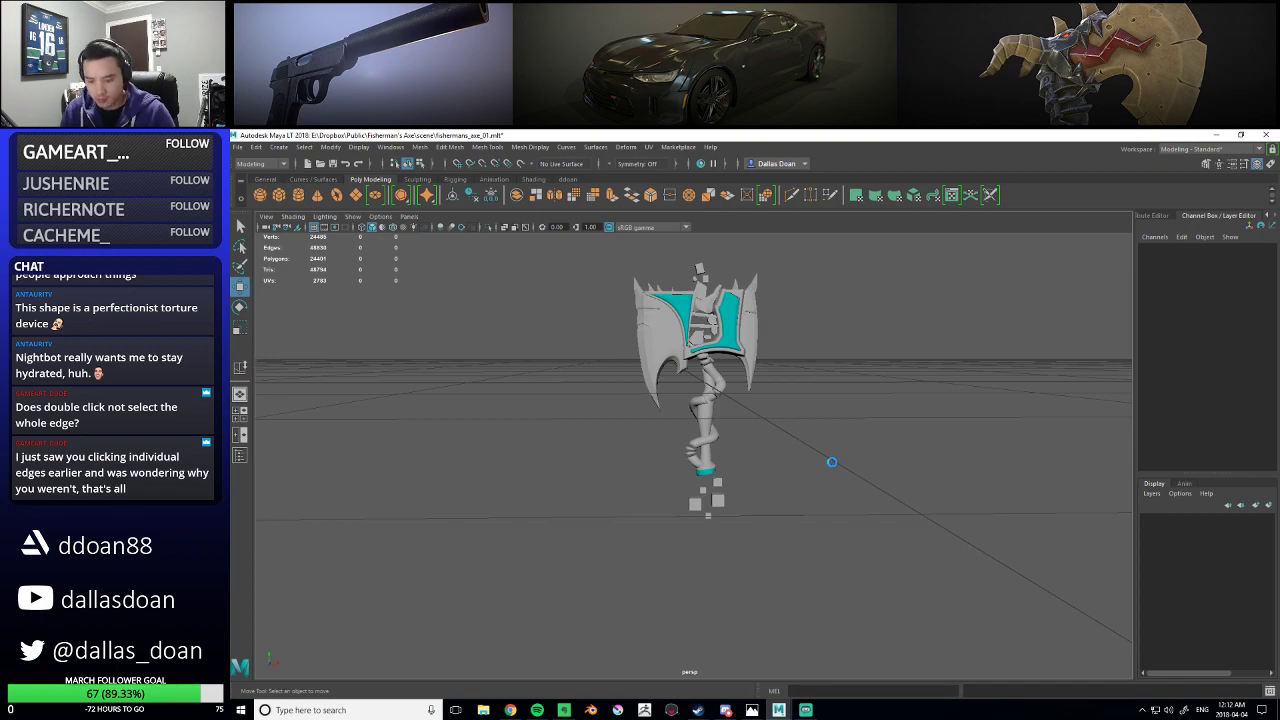
scroll(832, 462, up, 4)
click(730, 502)
key(f)
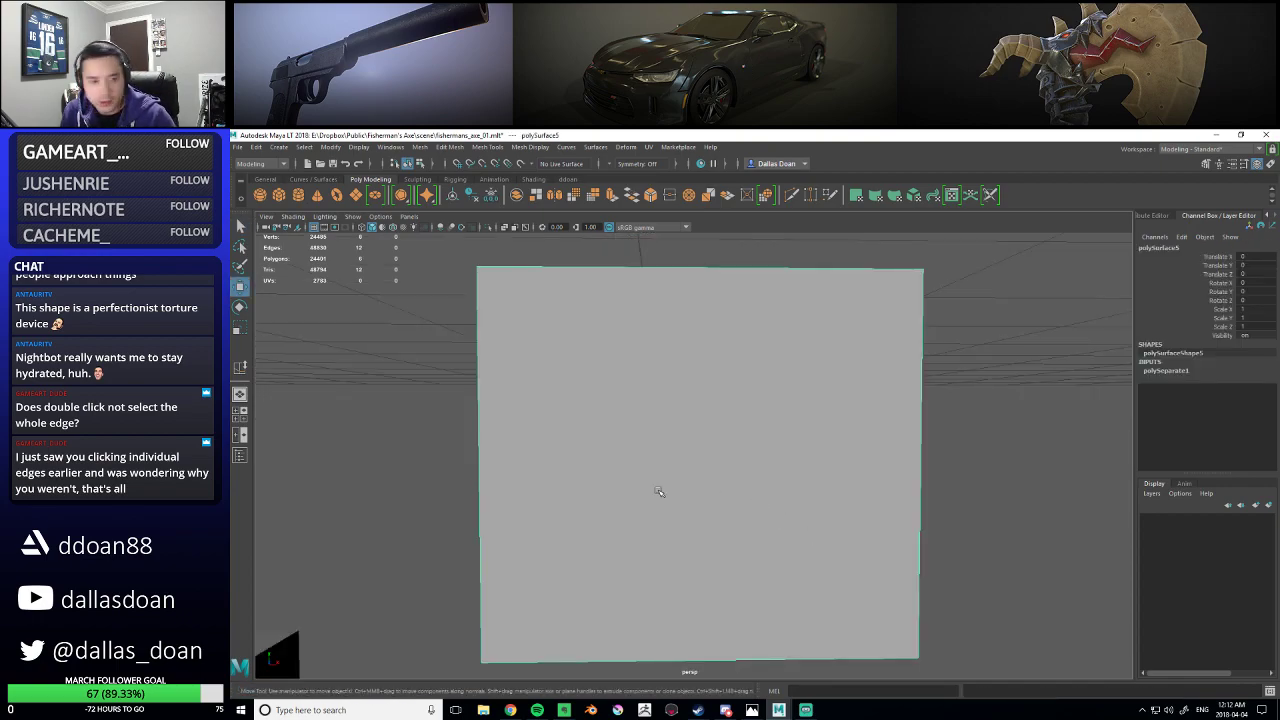
scroll(614, 483, down, 5)
alt+drag(614, 483, 687, 484)
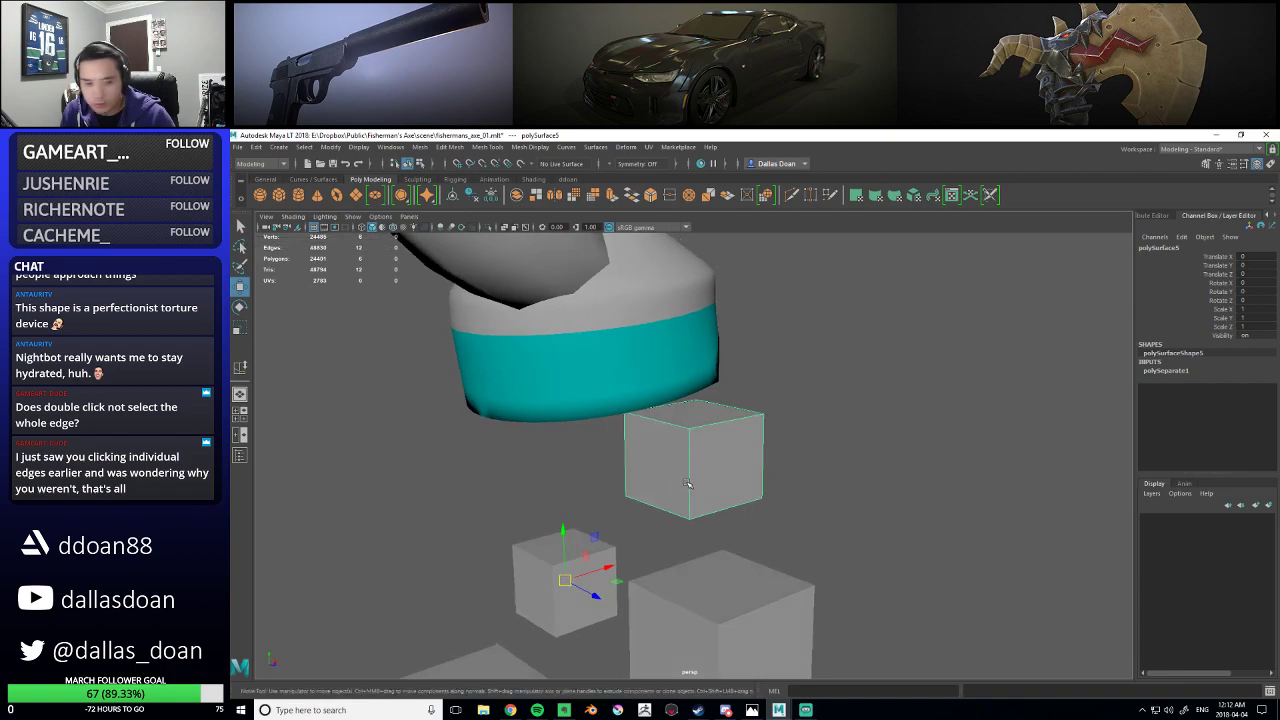
- Insert an edge loop around the cube closest to the base with the Multi-Cut tool
shift+right_click(734, 441)
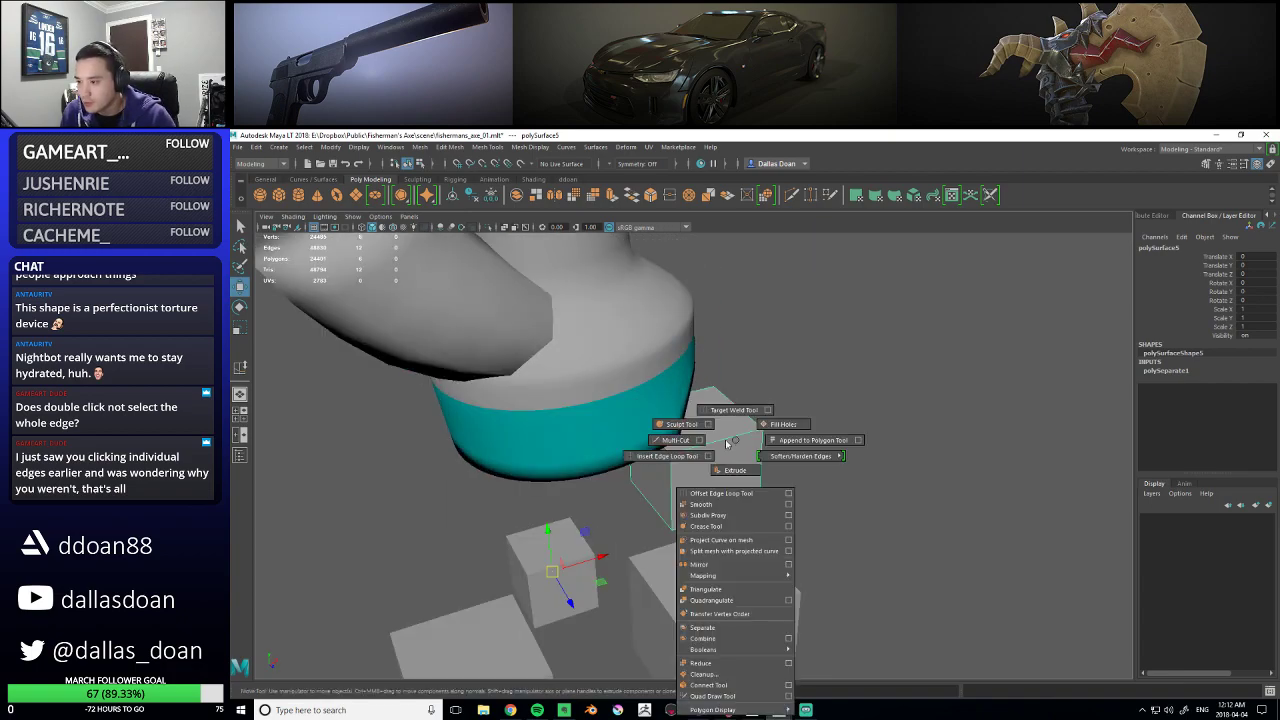
click(680, 441)
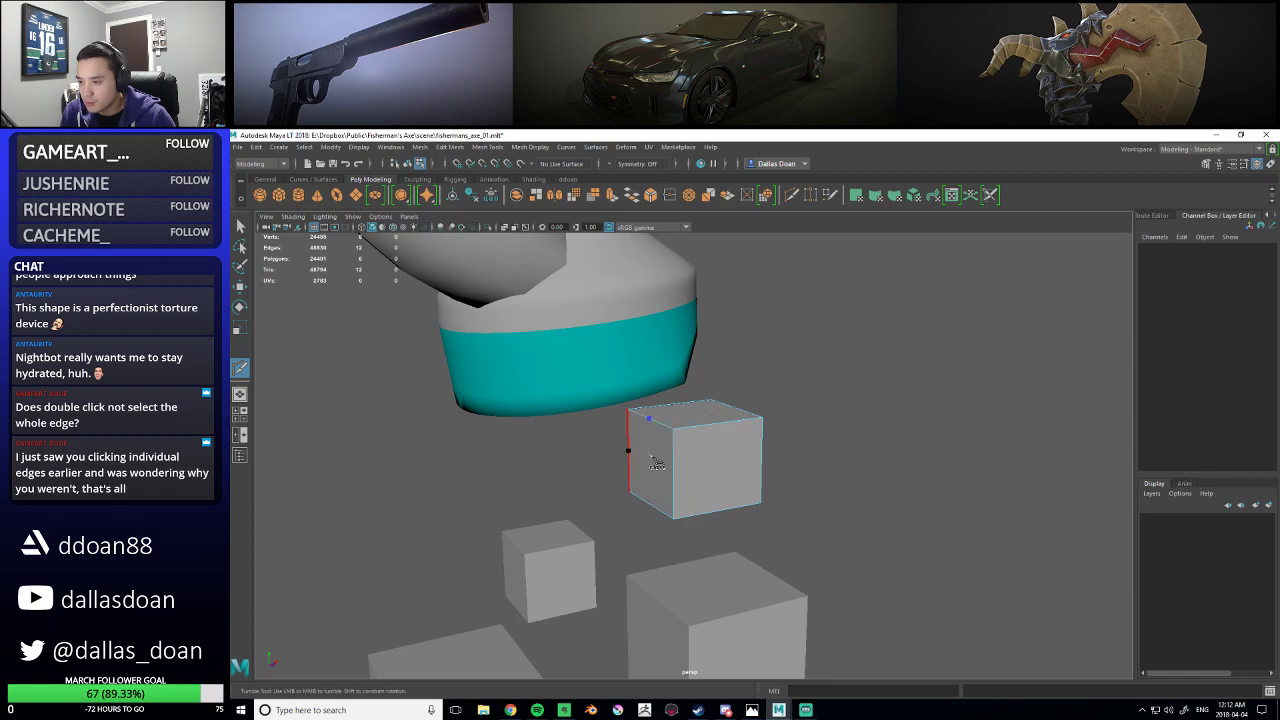
ctrl+click(706, 480)
alt+drag(651, 425, 695, 417)
alt+drag(778, 446, 686, 480)
key(w)
key(f)
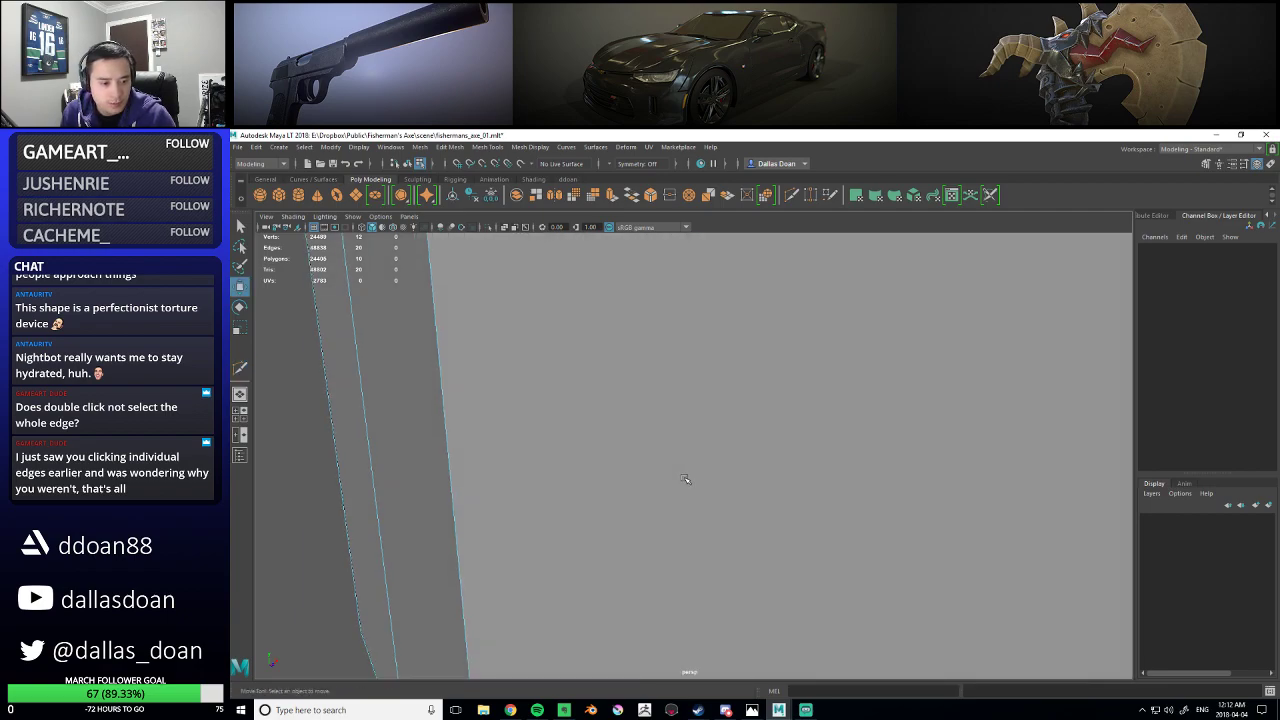
- Return the cut cube to object mode and clear the selection
scroll(682, 478, down, 10)
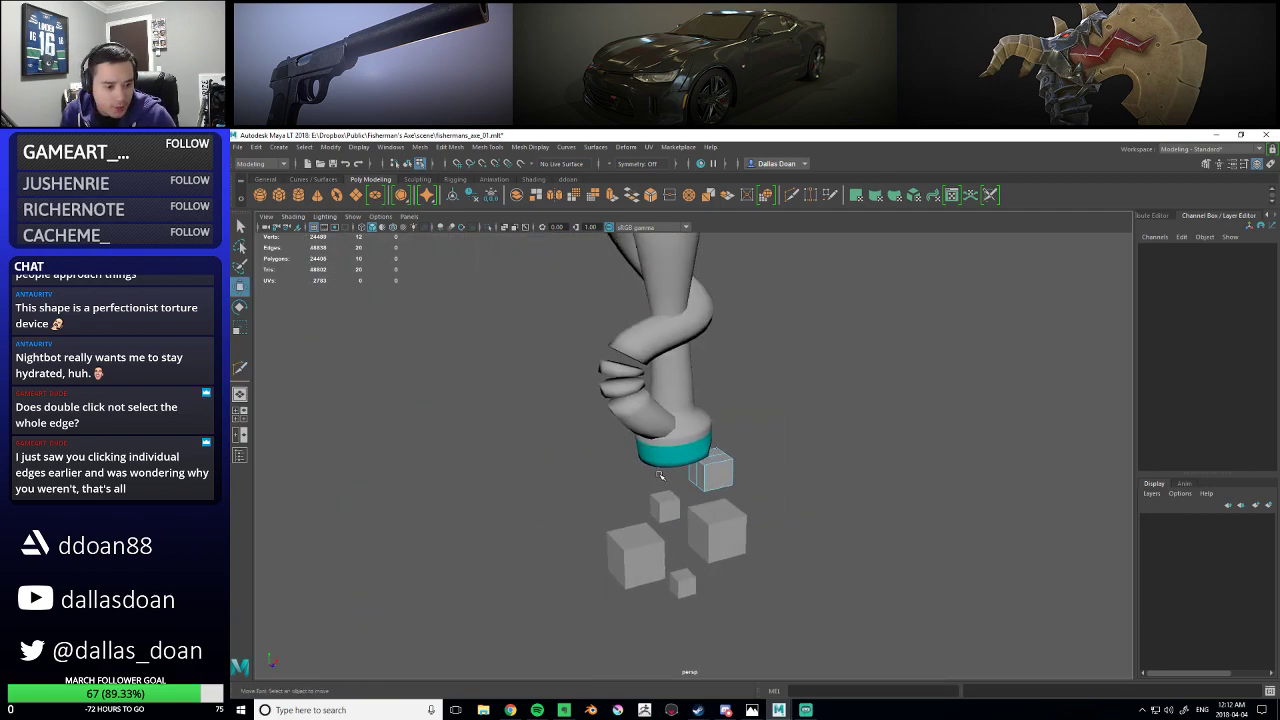
scroll(704, 466, up, 4)
alt+drag(706, 466, 725, 481)
right_click(723, 486)
right_drag(723, 486, 774, 480)
scroll(802, 500, down, 5)
click(763, 503)
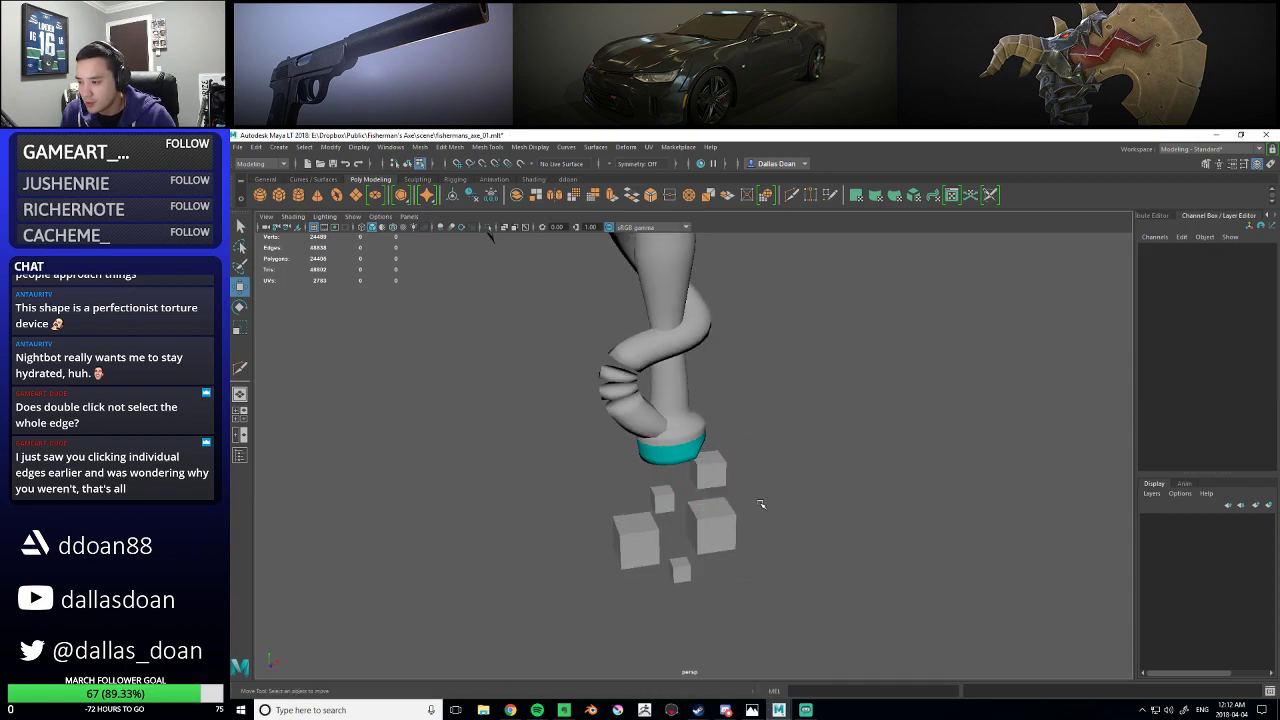
- Duplicate the cut cube and move the copy across to the opposite side of the handle's base
scroll(762, 502, up, 4)
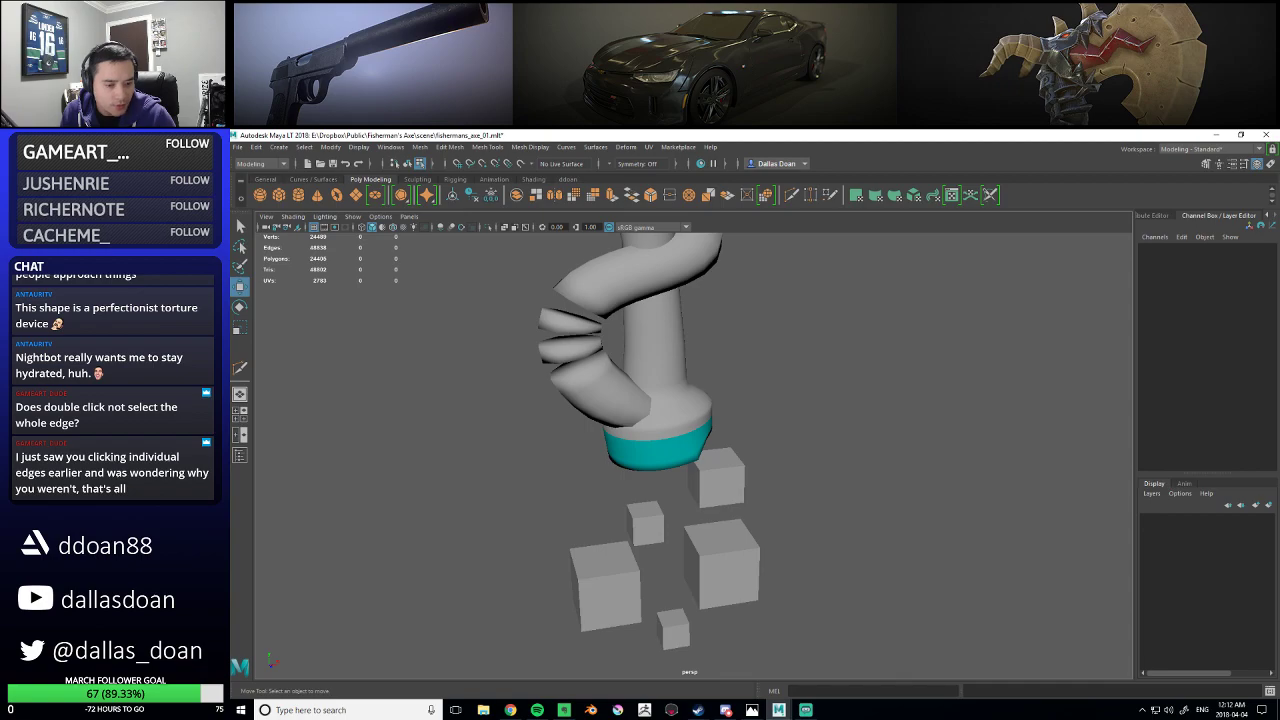
alt+drag(740, 512, 671, 500)
right_drag(719, 491, 702, 517)
scroll(701, 517, up, 5)
alt+drag(701, 517, 790, 539)
right_drag(797, 539, 740, 485)
scroll(731, 483, down, 5)
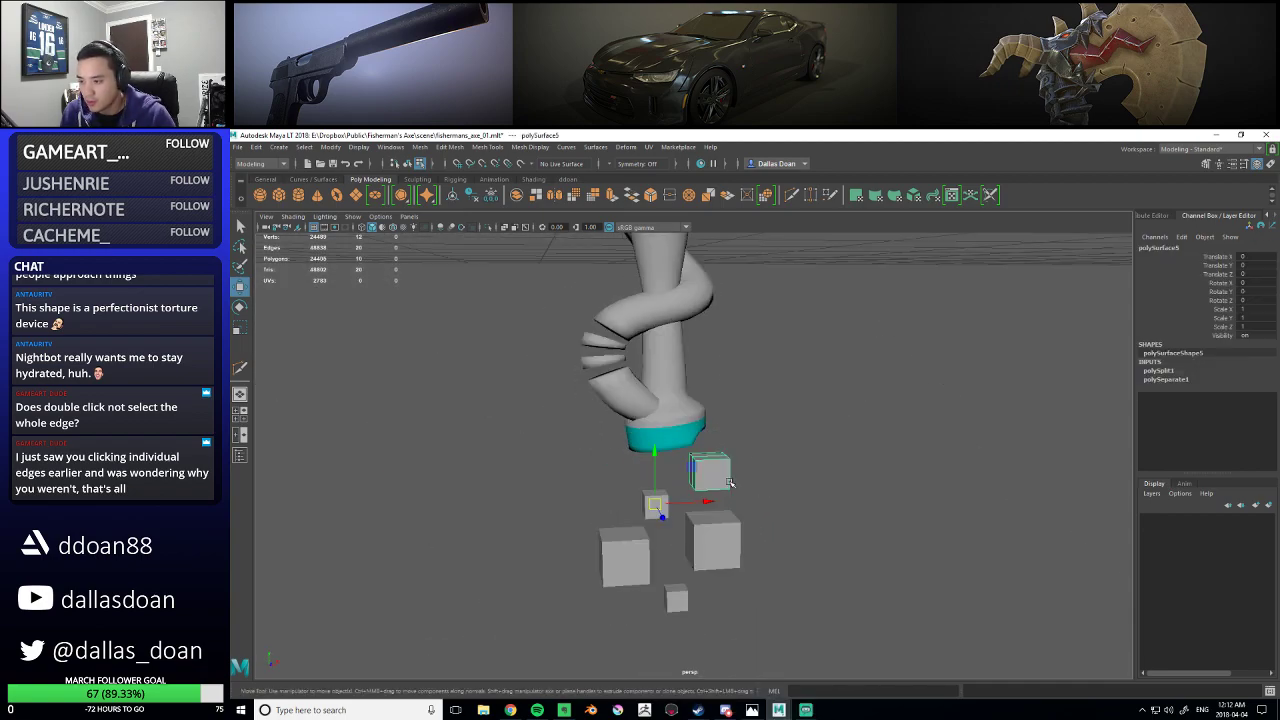
key(ctrl+d)
drag(711, 421, 681, 500)
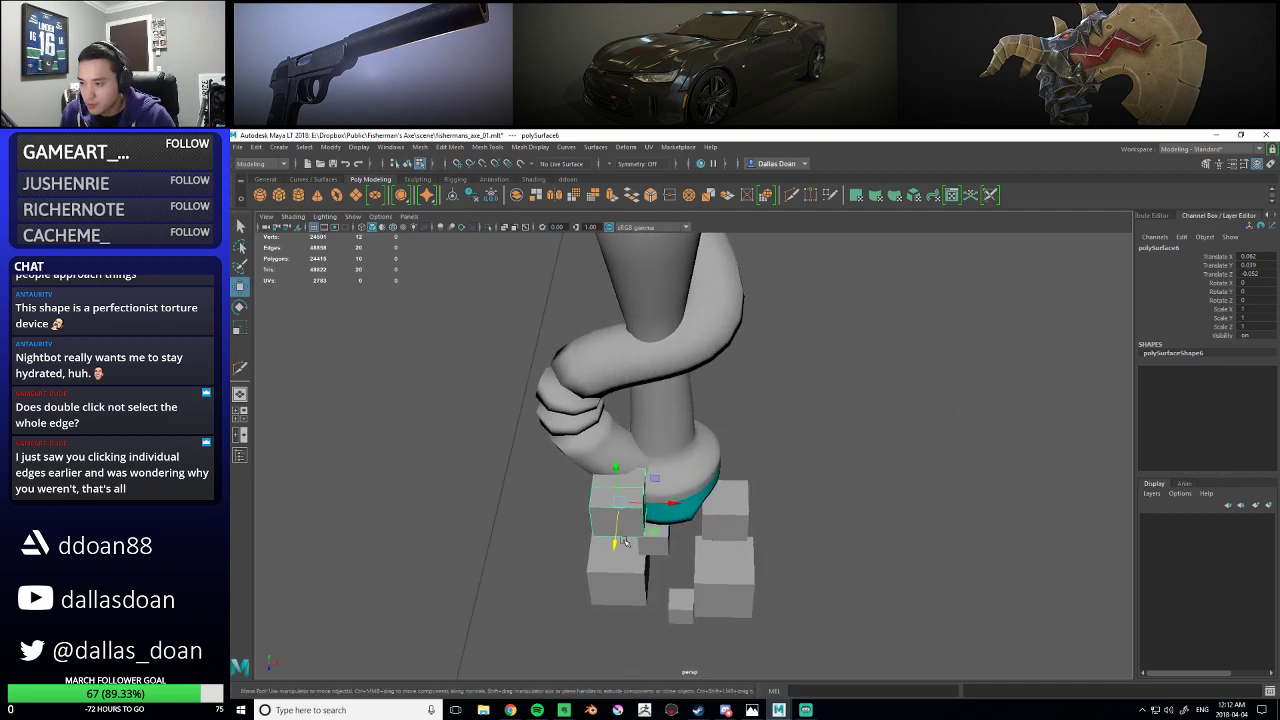
- Move the duplicated cube to the handle just above the base rim, at about X 0.04, Y 0.03, Z -0.078
drag(623, 541, 618, 505)
alt+drag(709, 472, 655, 424)
drag(643, 476, 735, 462)
scroll(637, 491, up, 3)
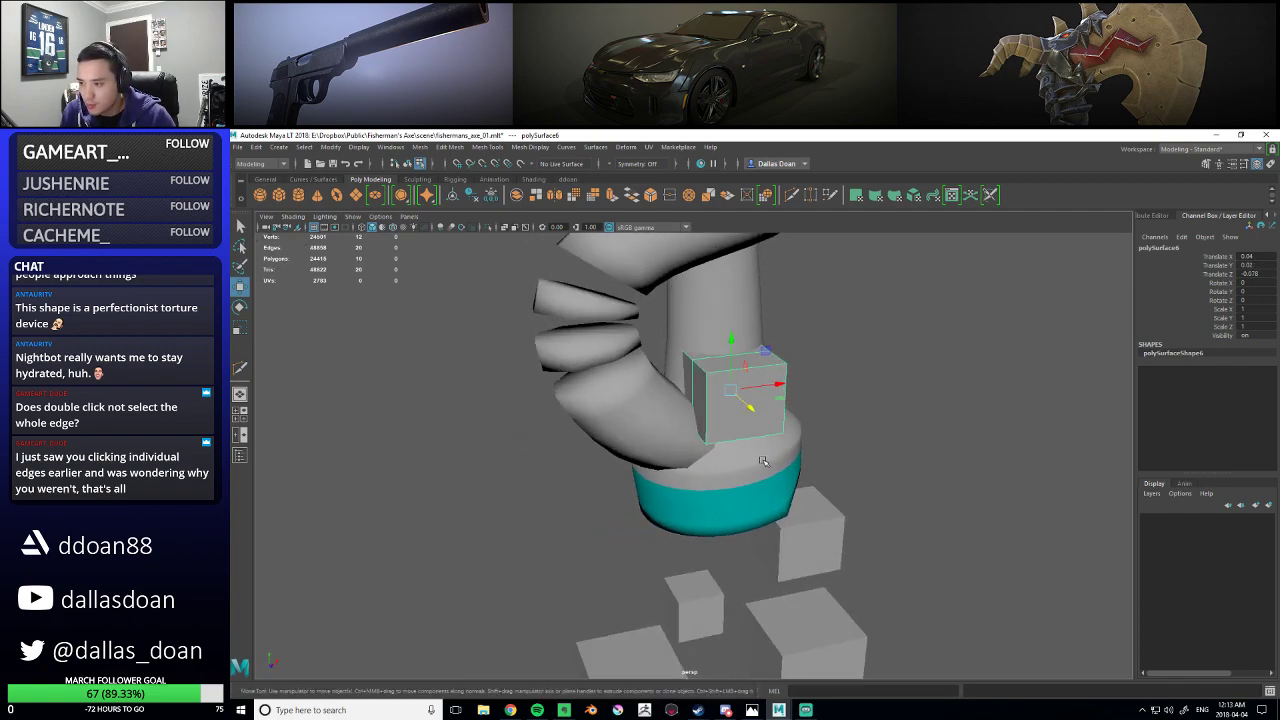
alt+middle_drag(735, 462, 706, 497)
scroll(706, 497, up, 5)
mouse_move(706, 497)
alt+mouse_down()
mouse_move(718, 472)
mouse_move(751, 463)
mouse_move(691, 490)
alt+mouse_up()
scroll(751, 463, down, 5)
scroll(660, 454, up, 5)
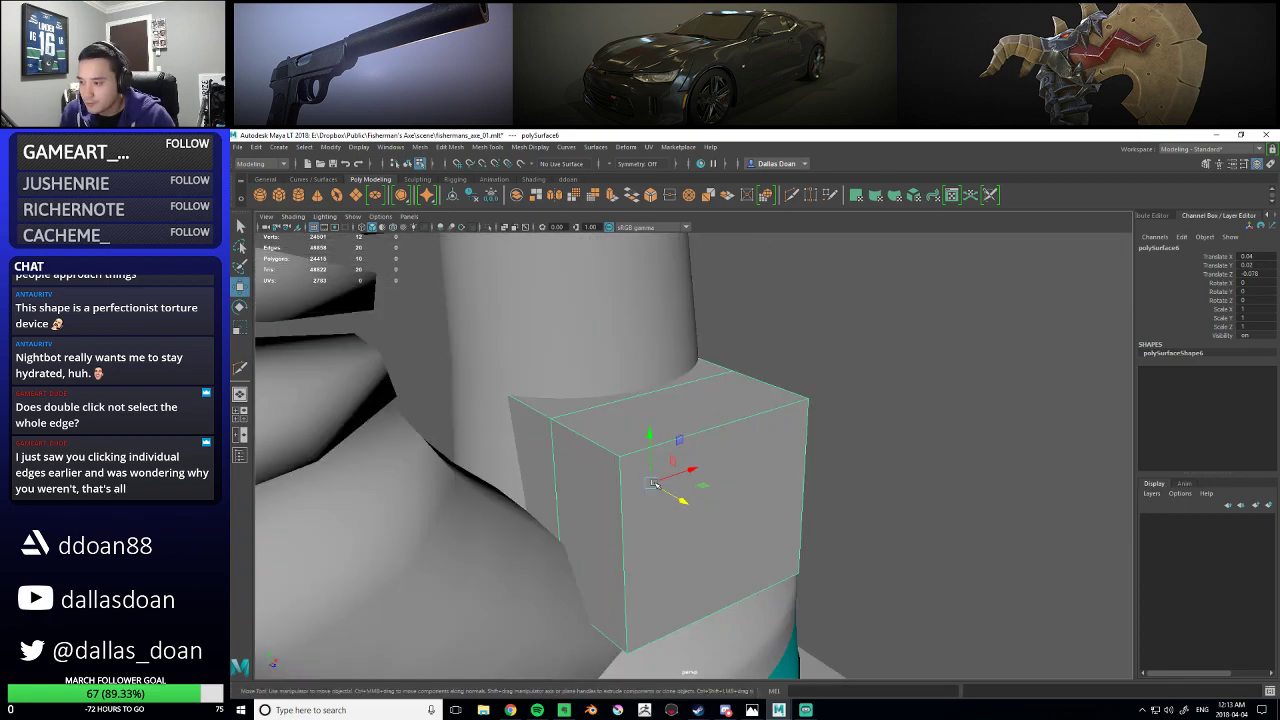
- Delete the duplicated cube sitting on the handle above the base rim
scroll(661, 484, down, 5)
key(Delete)
scroll(677, 480, down, 5)
- Create a polygon cylinder and set its axis subdivisions to 5
alt+drag(677, 480, 760, 397)
shift+right_click(760, 397)
click(706, 395)
key(f)
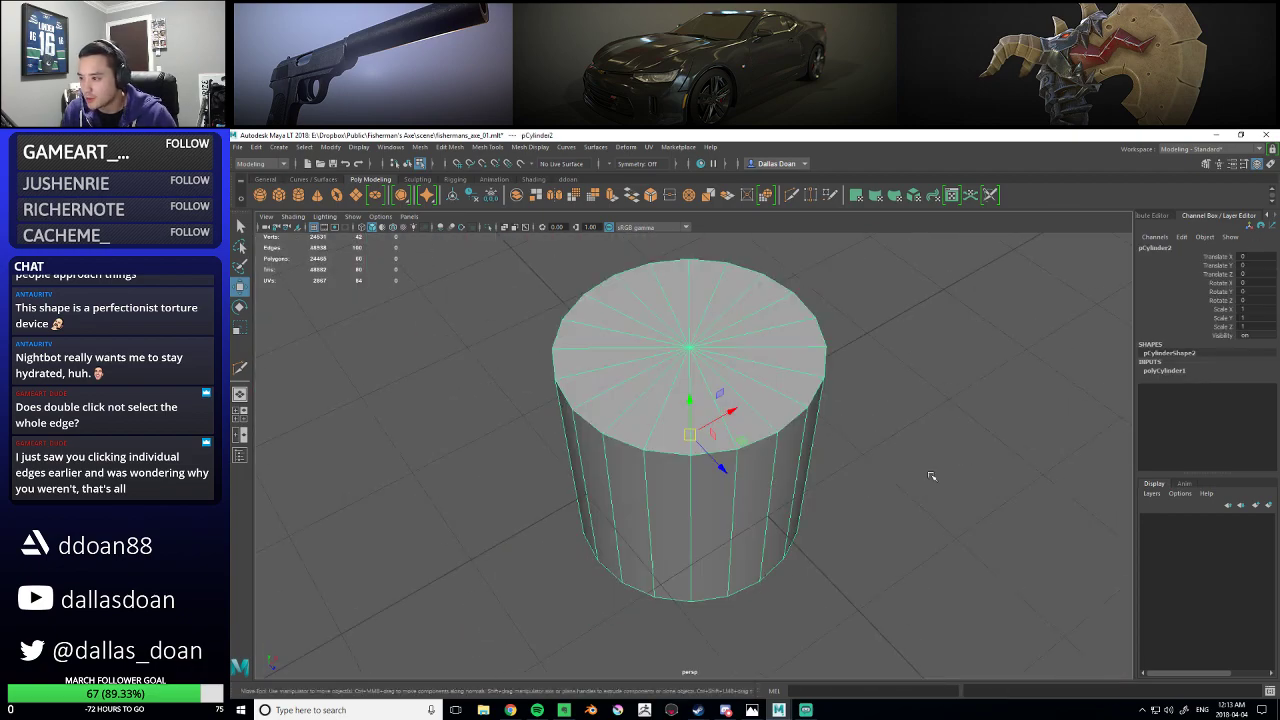
click(1164, 371)
text(5)
key(Return)
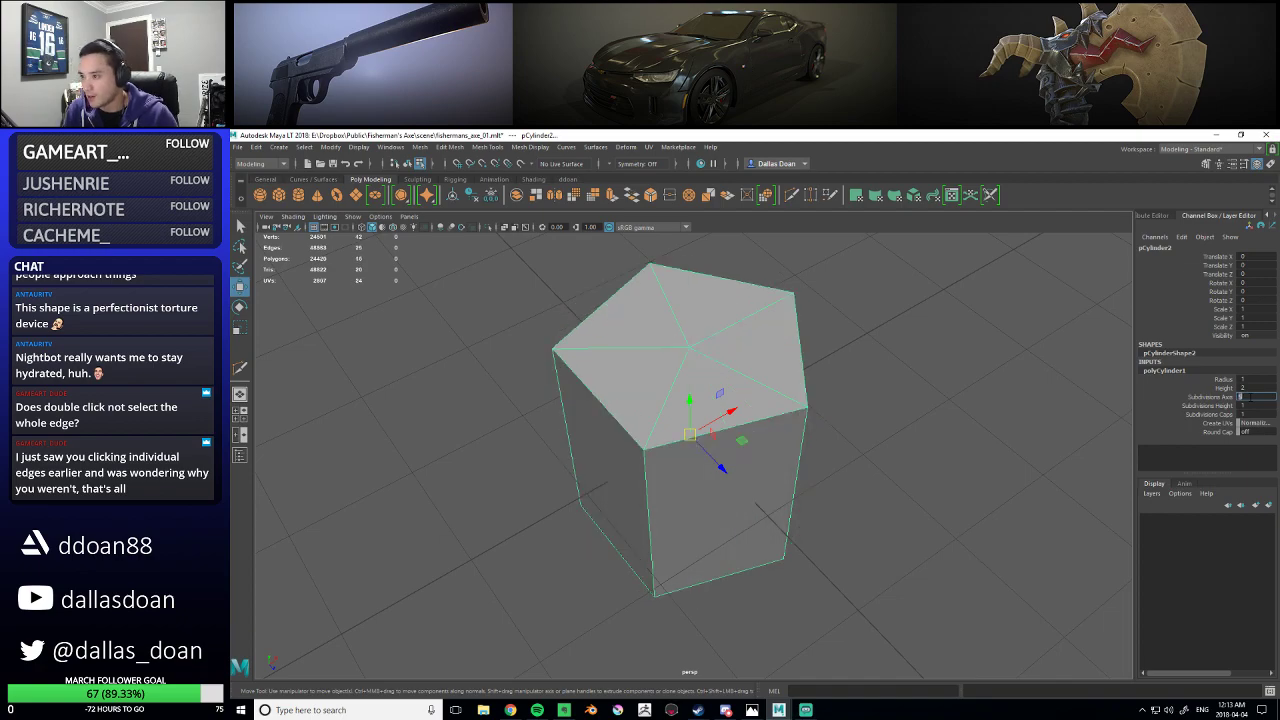
- Scale the five-sided cylinder uniformly to about 0.034 and move it down beside the lower end of the handle
scroll(700, 450, down, 3)
alt+drag(700, 450, 609, 527)
key(r)
key(w)
key(f)
scroll(688, 490, down, 6)
alt+drag(689, 463, 688, 415)
key(f)
scroll(691, 325, down, 3)
key(r)
key(w)
key(f)
scroll(675, 455, down, 5)
drag(687, 412, 686, 335)
alt+drag(683, 400, 726, 490)
key(r)
key(w)
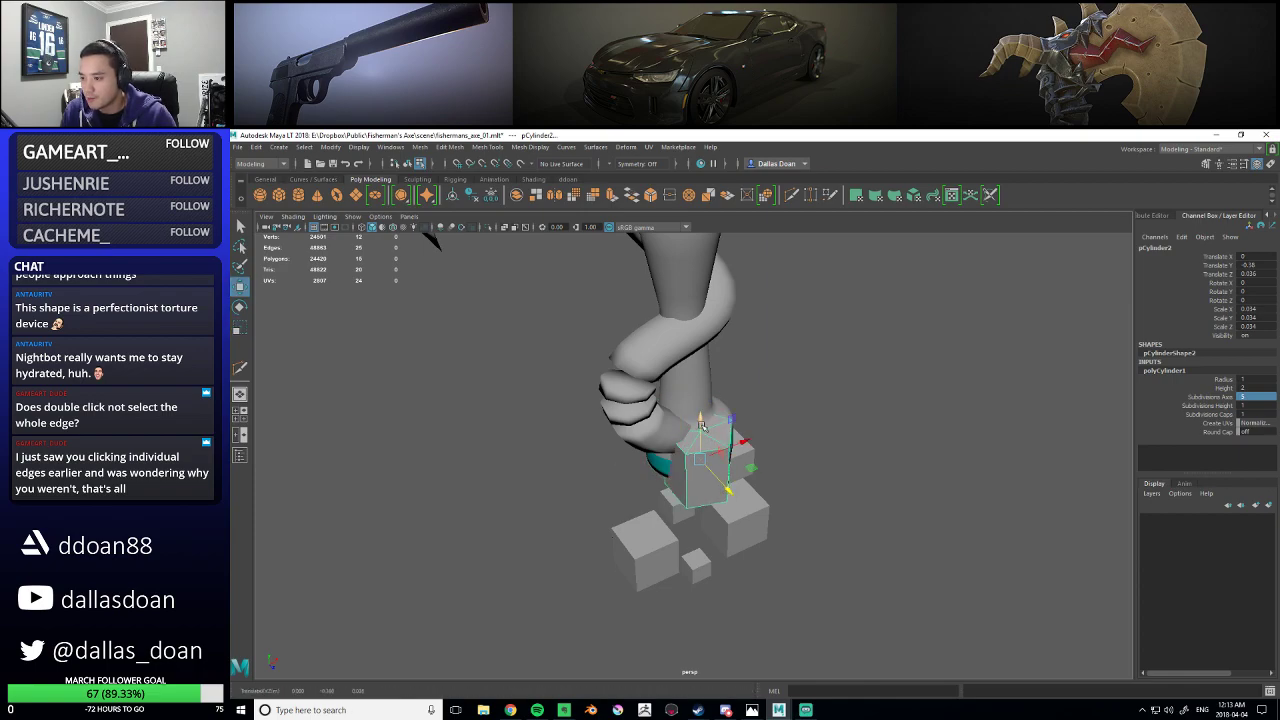
- Reduce the cylinder's scale to about 0.019 and place it against the handle above the teal base, at Z 0.036
key(r)
alt+drag(702, 419, 662, 396)
scroll(690, 410, up, 3)
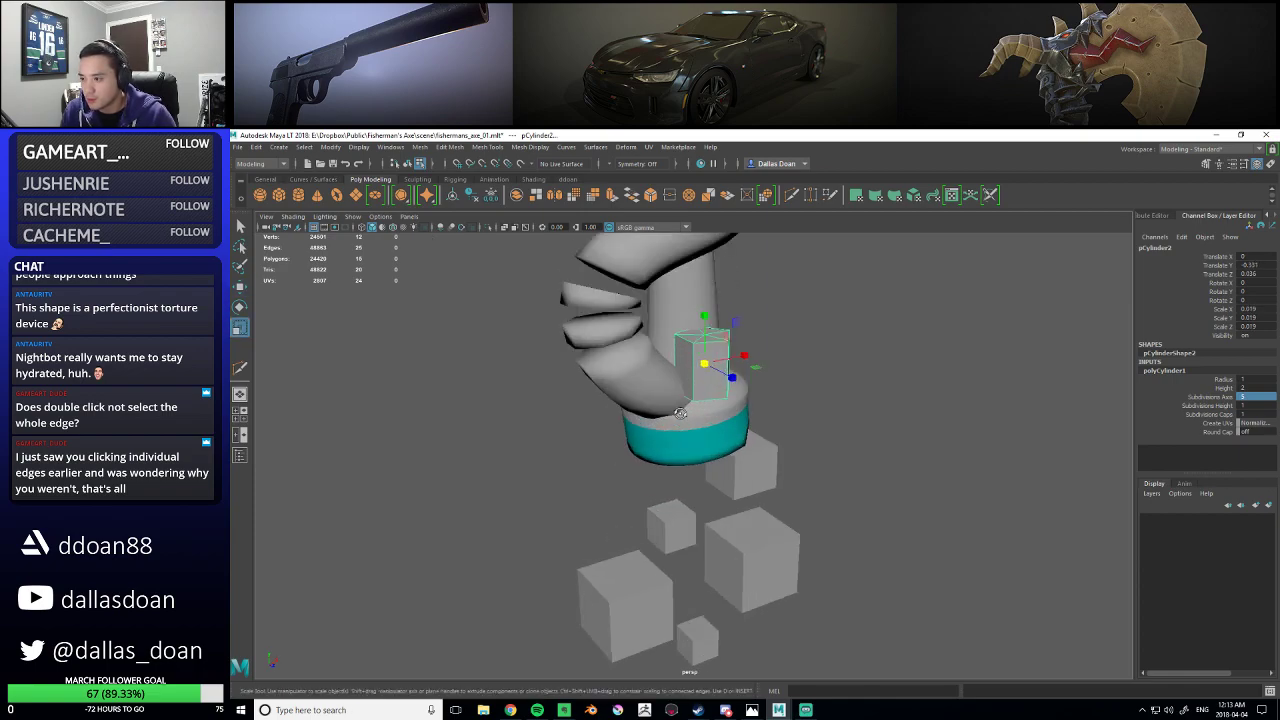
alt+drag(712, 455, 686, 434)
key(w)
key(f)
scroll(685, 434, down, 8)
alt+drag(672, 492, 678, 478)
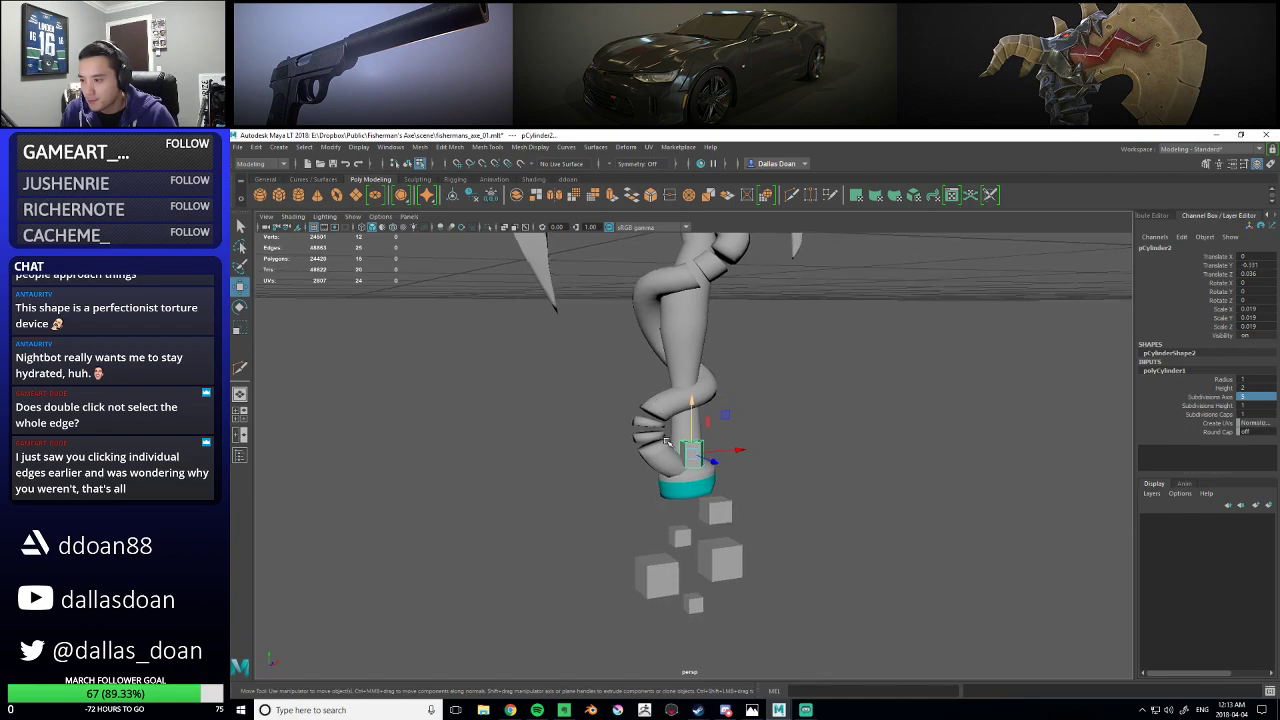
- Taper the cylinder by scaling in its bottom ring of vertices
key(f)
scroll(678, 478, down, 8)
right_drag(664, 420, 590, 425)
drag(612, 470, 810, 560)
alt+drag(690, 515, 667, 505)
key(r)
alt+drag(667, 505, 686, 530)
key(w)
- Reposition the tapered cylinder on the base at about Y -0.341, Z 0.036 and tilt it about 15 degrees around X
right_drag(711, 409, 694, 475)
alt+drag(692, 470, 703, 476)
drag(690, 418, 690, 545)
key(f)
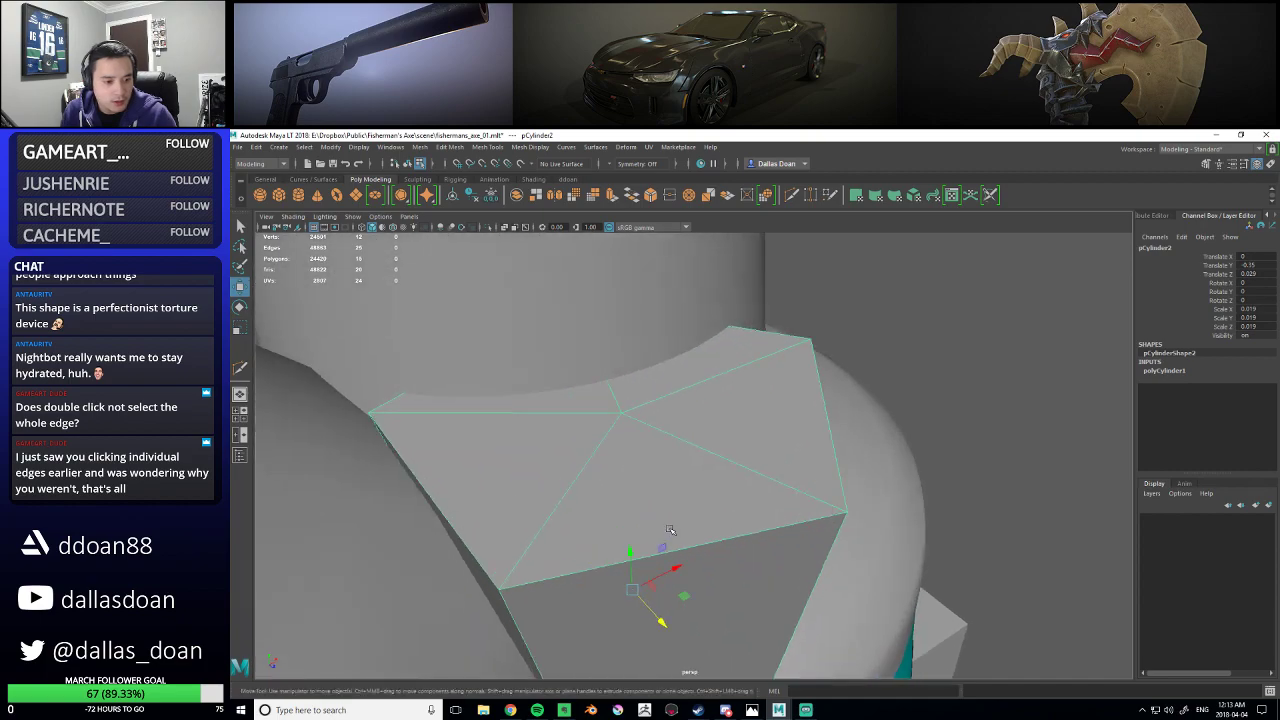
alt+right_drag(752, 535, 702, 530)
alt+drag(702, 530, 728, 505)
alt+right_drag(728, 505, 712, 498)
alt+drag(733, 489, 665, 480)
key(w)
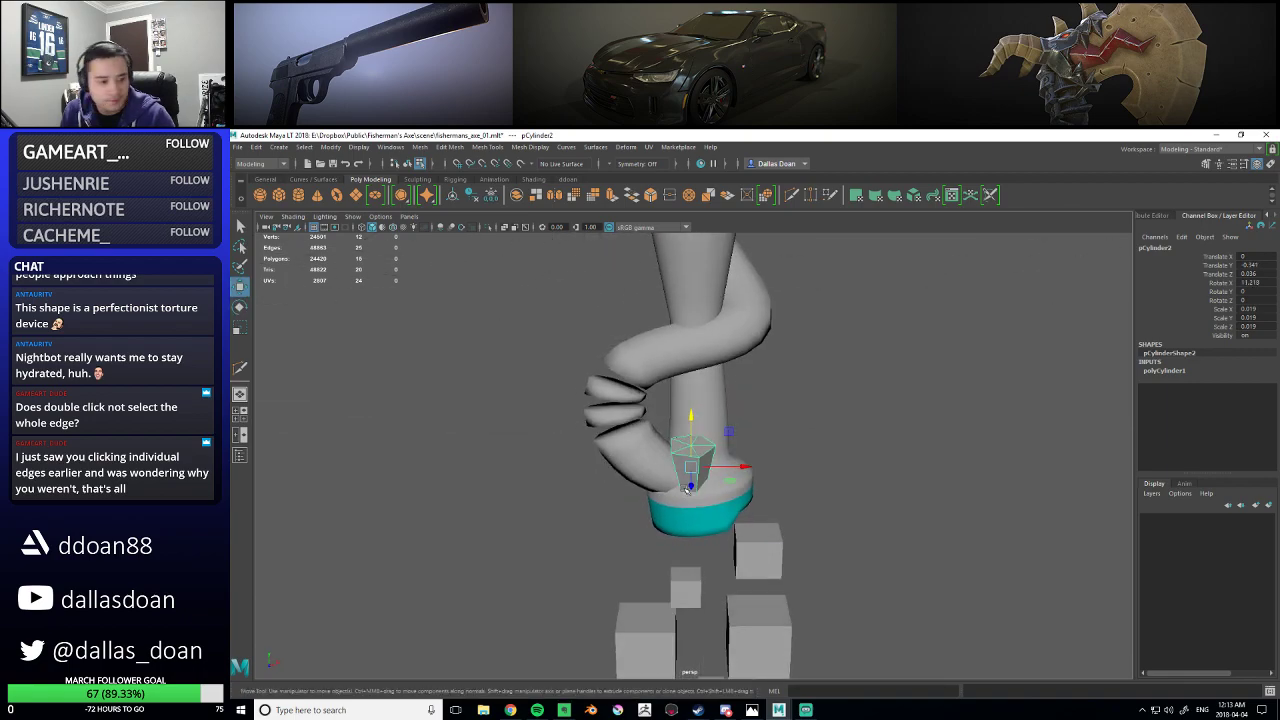
- Rotate the tapered cylinder to about X 15.35, Y 9.25 and Z 2.53 so it leans at an angle
key(f)
scroll(688, 488, down, 5)
key(e)
mouse_move(707, 480)
mouse_down()
mouse_move(721, 524)
mouse_move(675, 483)
mouse_move(699, 474)
mouse_up()
key(w)
key(f)
key(e)
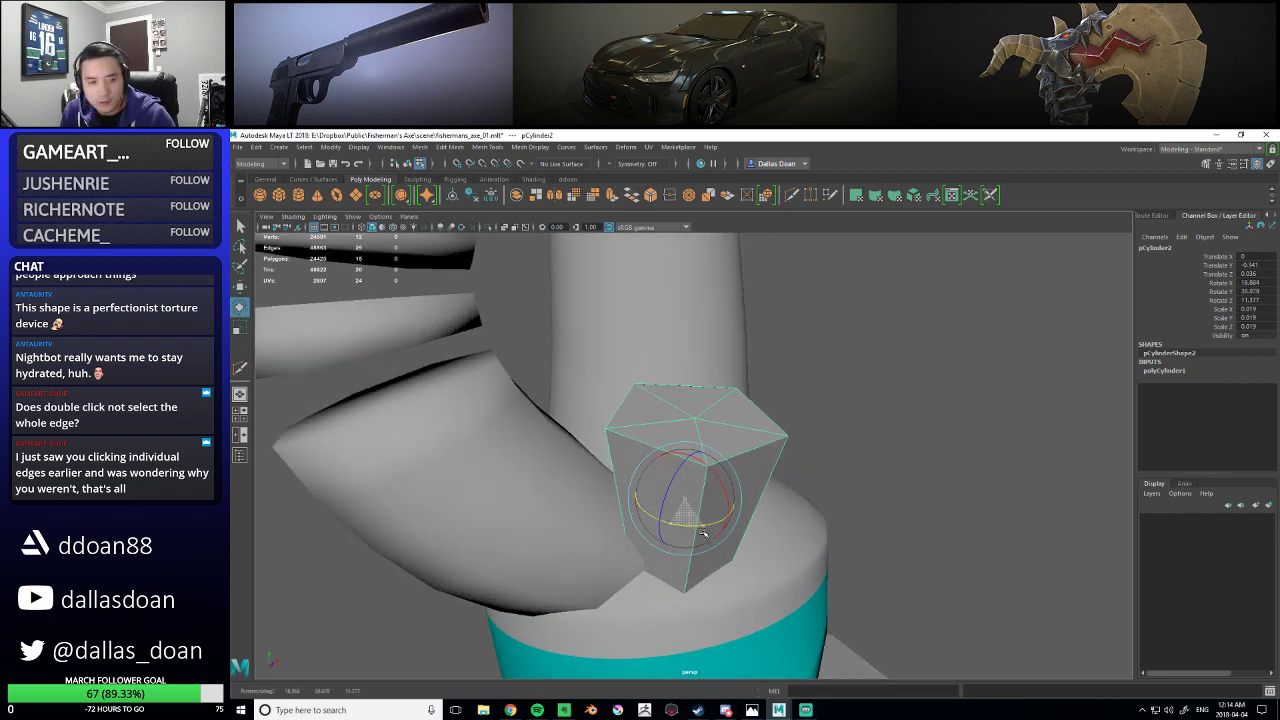
alt+drag(678, 543, 604, 494)
- Select the tapered cylinder's hidden vertical edge beside the handle in wireframe and shift it sideways
right_drag(705, 406, 710, 378)
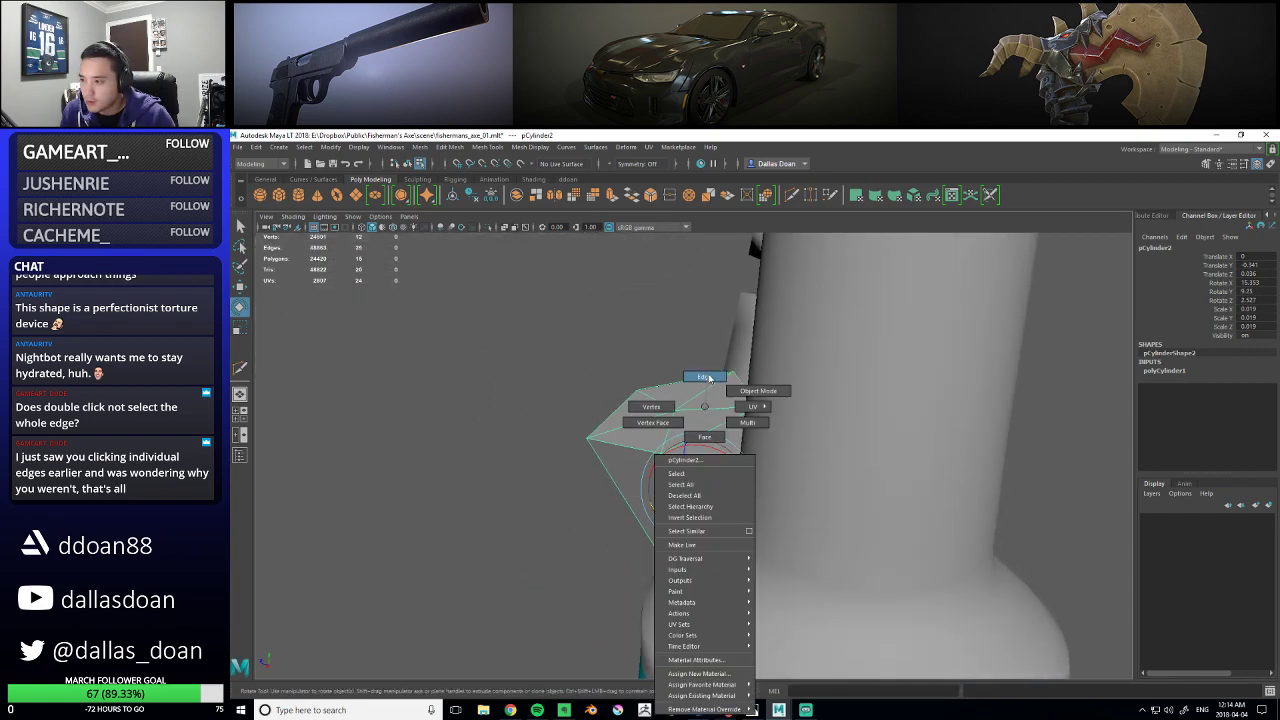
key(3)
key(1)
key(4)
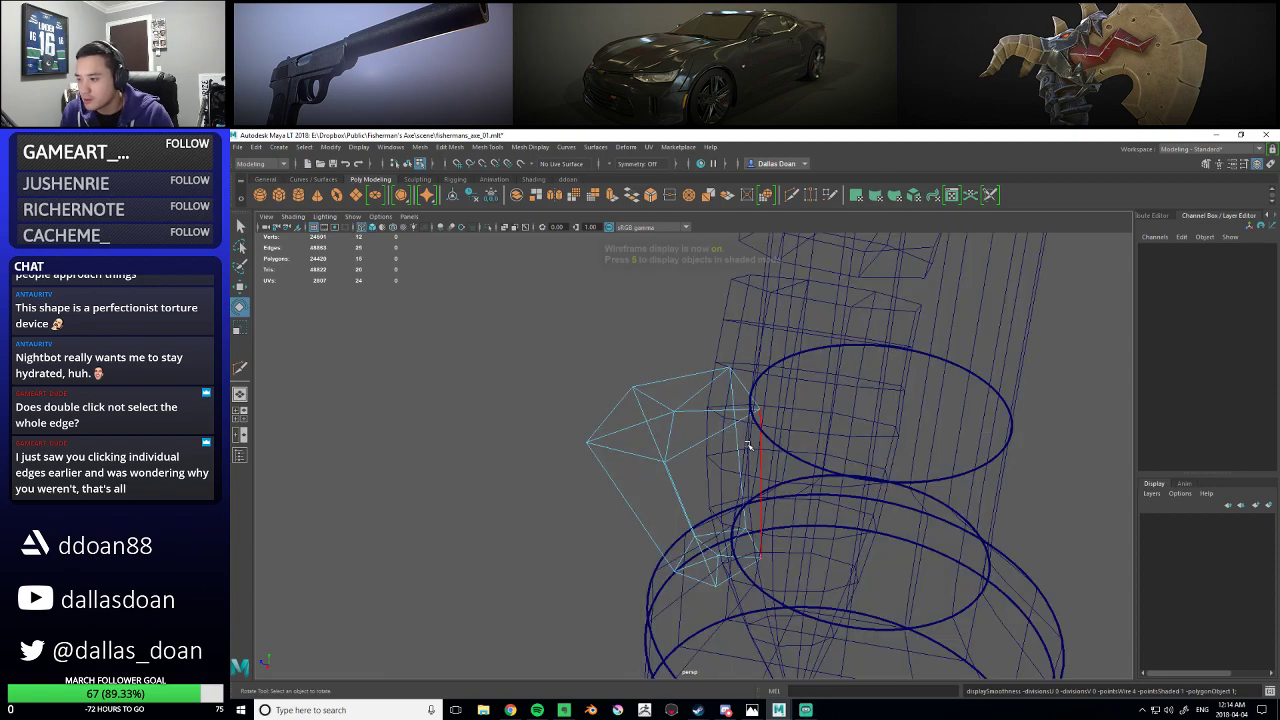
click(757, 447)
mouse_move(757, 500)
alt+mouse_down()
mouse_move(775, 471)
mouse_move(730, 432)
alt+mouse_up()
key(5)
key(w)
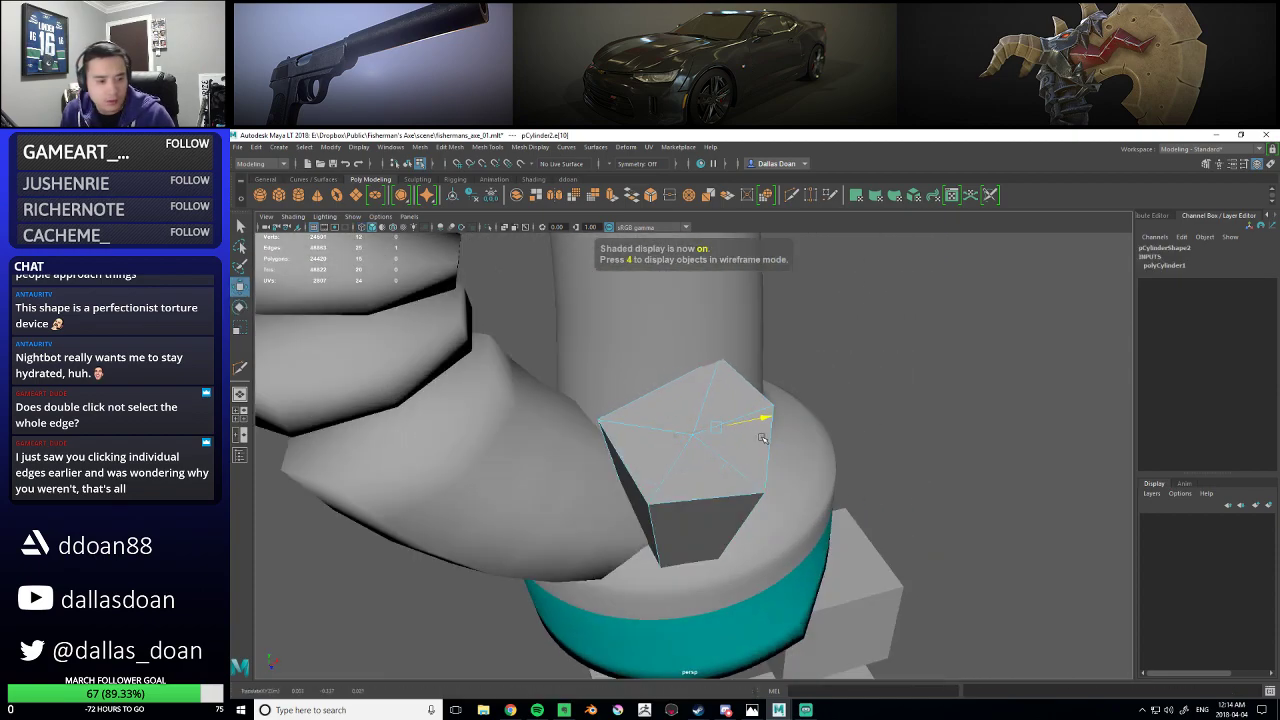
- Insert an edge loop around the tapered cylinder above its middle
mouse_move(762, 438)
alt+mouse_down()
mouse_move(695, 472)
mouse_move(620, 434)
mouse_move(658, 428)
mouse_move(630, 456)
mouse_move(620, 438)
alt+mouse_up()
shift+right_drag(620, 438, 591, 418)
alt+drag(640, 415, 796, 407)
key(w)
click(600, 408)
- Move individual bottom and top vertices of the cylinder to form an irregular gem and preview it smoothed
right_drag(796, 407, 743, 409)
alt+drag(789, 446, 848, 524)
key(3)
key(1)
key(4)
key(5)
scroll(775, 500, down, 5)
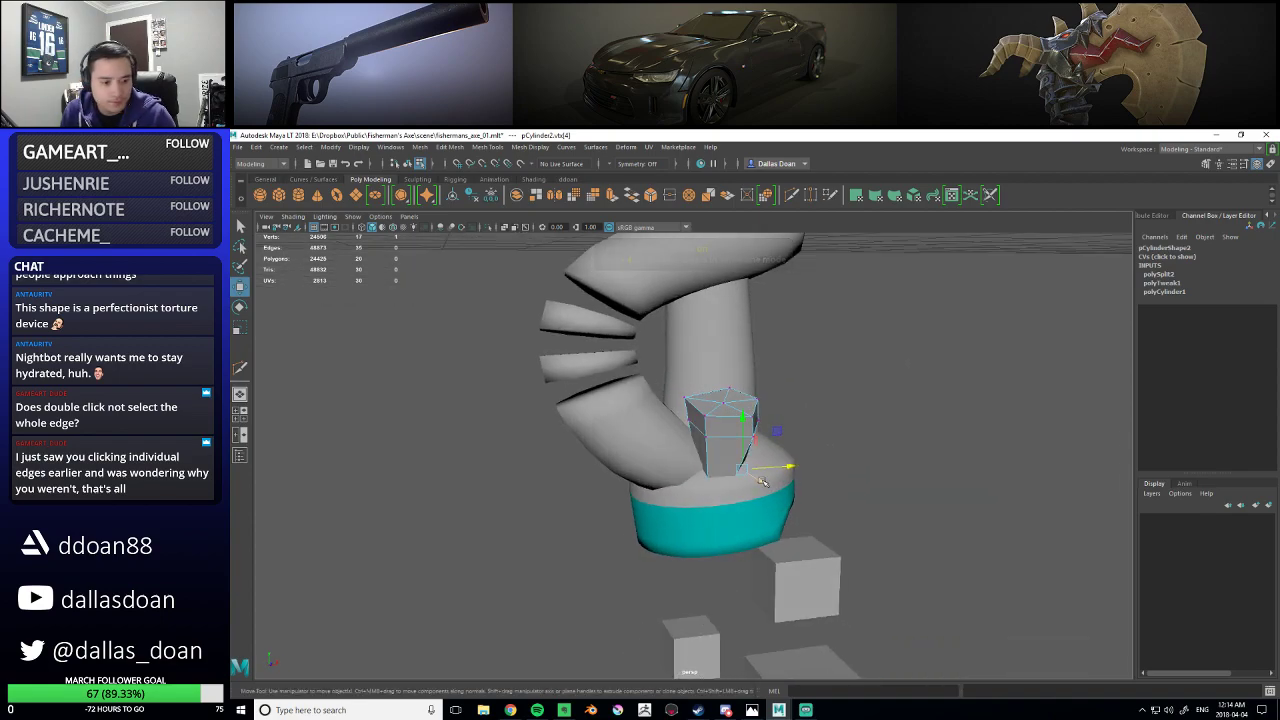
scroll(765, 480, up, 5)
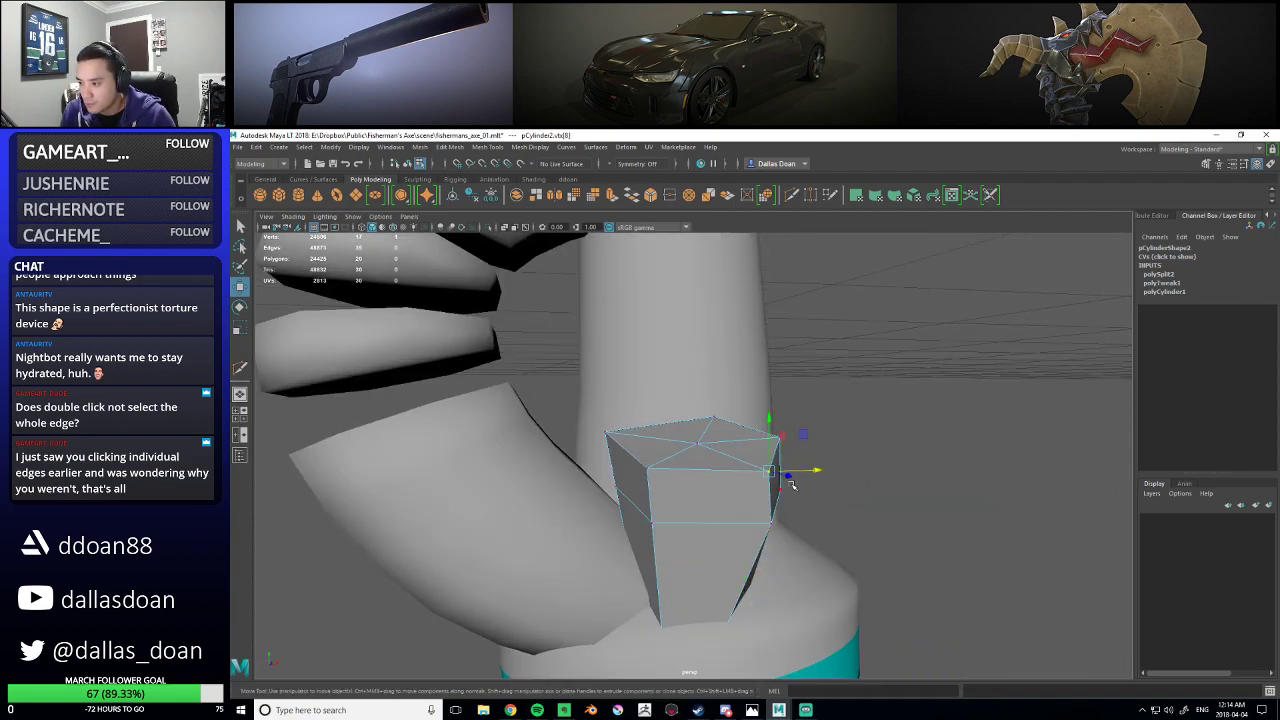
drag(799, 470, 709, 435)
key(3)
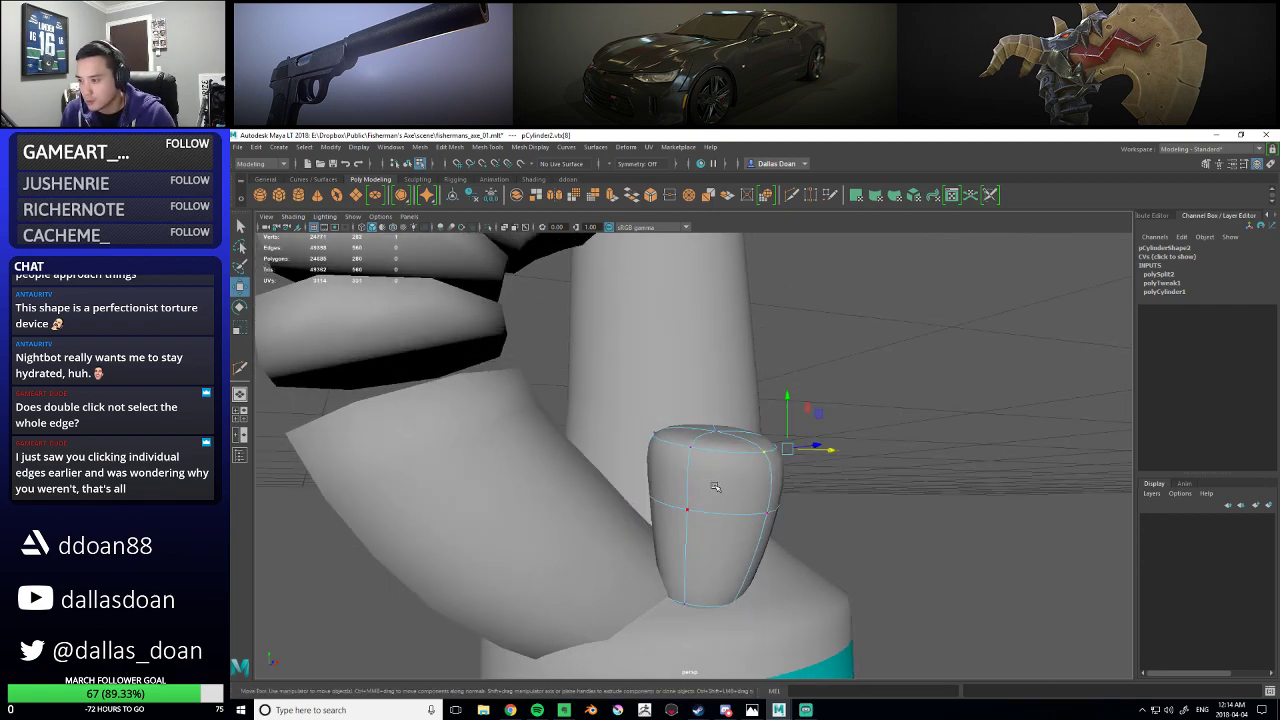
key(1)
- Crease the gem's top rim and several of its vertical corner edges with the Crease Tool
click(652, 437)
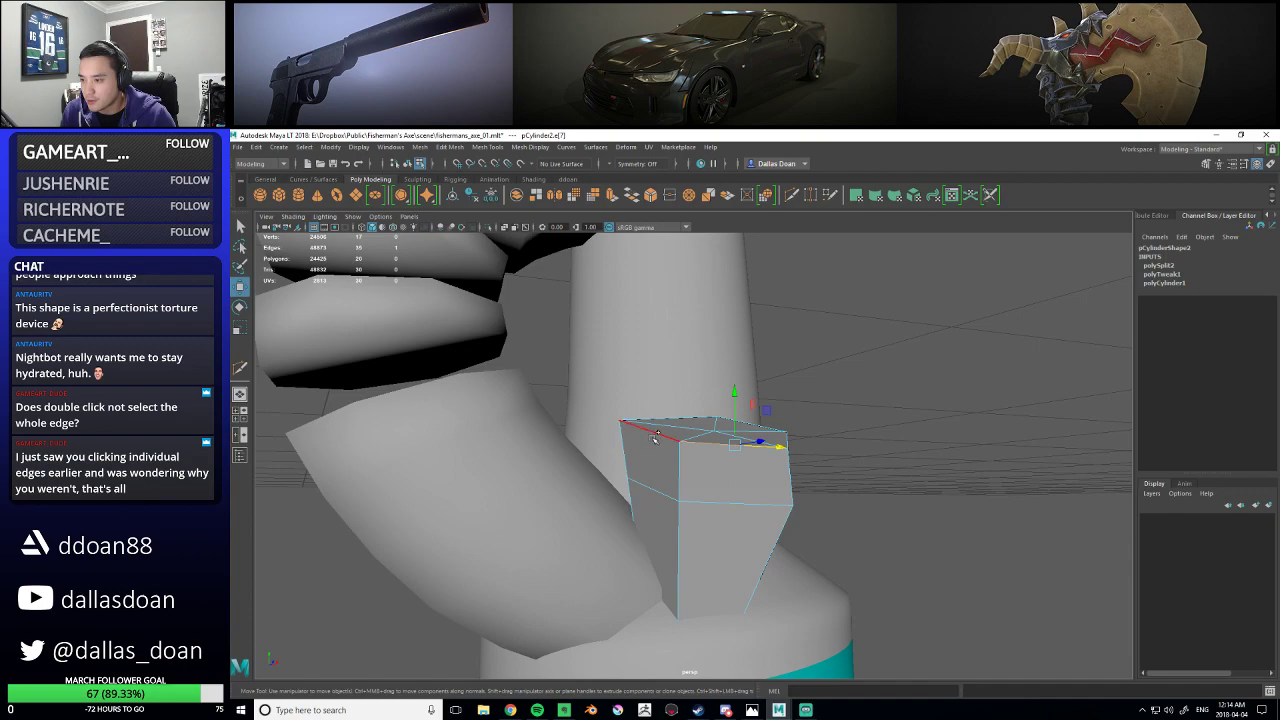
alt+drag(704, 449, 740, 460)
shift+right_drag(754, 466, 752, 520)
middle_drag(756, 518, 997, 506)
alt+drag(756, 474, 696, 406)
key(3)
key(1)
scroll(677, 468, down, 5)
scroll(710, 496, up, 5)
click(678, 525)
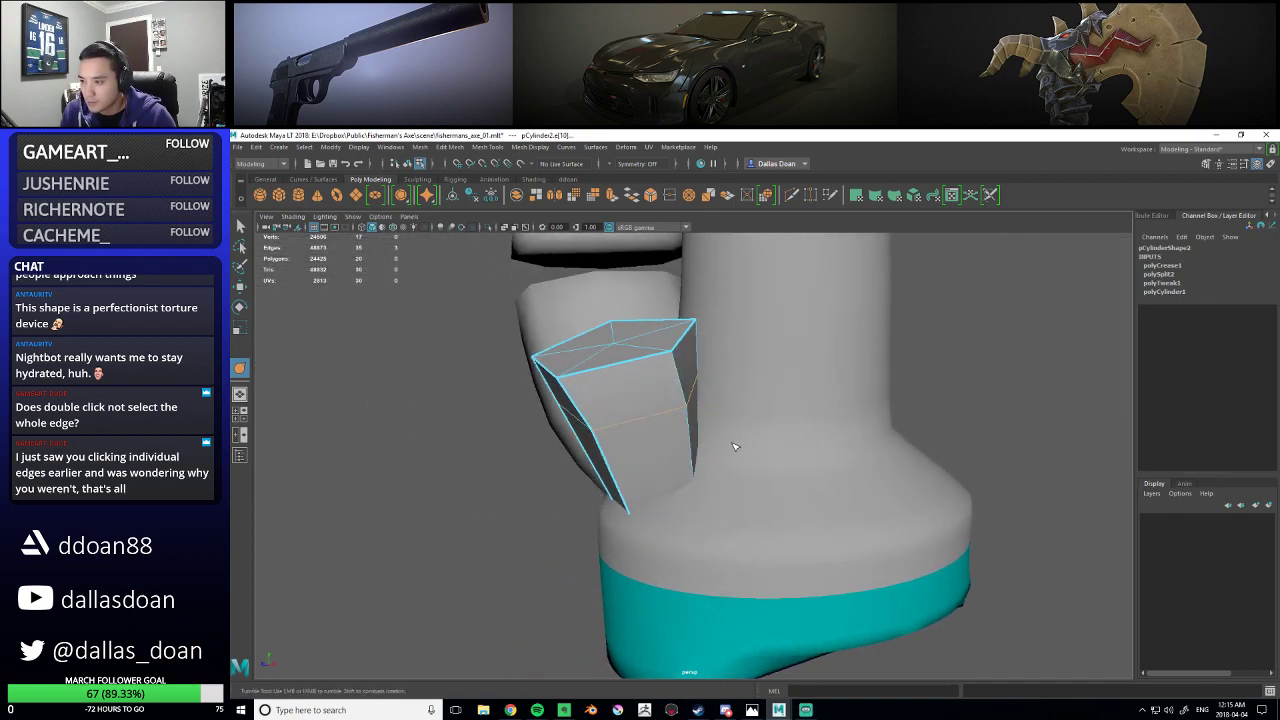
- Examine the gem's creased and uncreased edges in wireframe and shaded display from several sides
key(4)
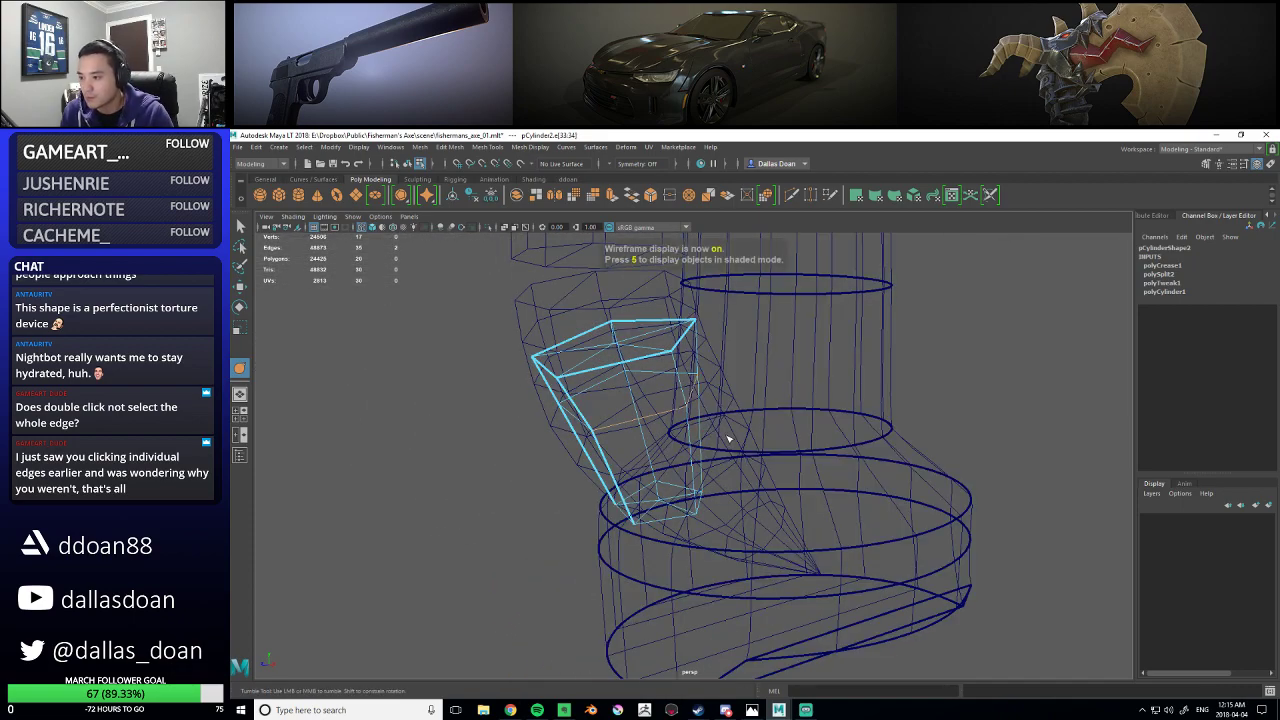
key(5)
scroll(728, 440, down, 6)
scroll(700, 475, up, 6)
mouse_move(660, 460)
alt+mouse_down()
mouse_move(720, 480)
mouse_move(711, 464)
mouse_move(735, 425)
mouse_move(744, 470)
alt+mouse_up()
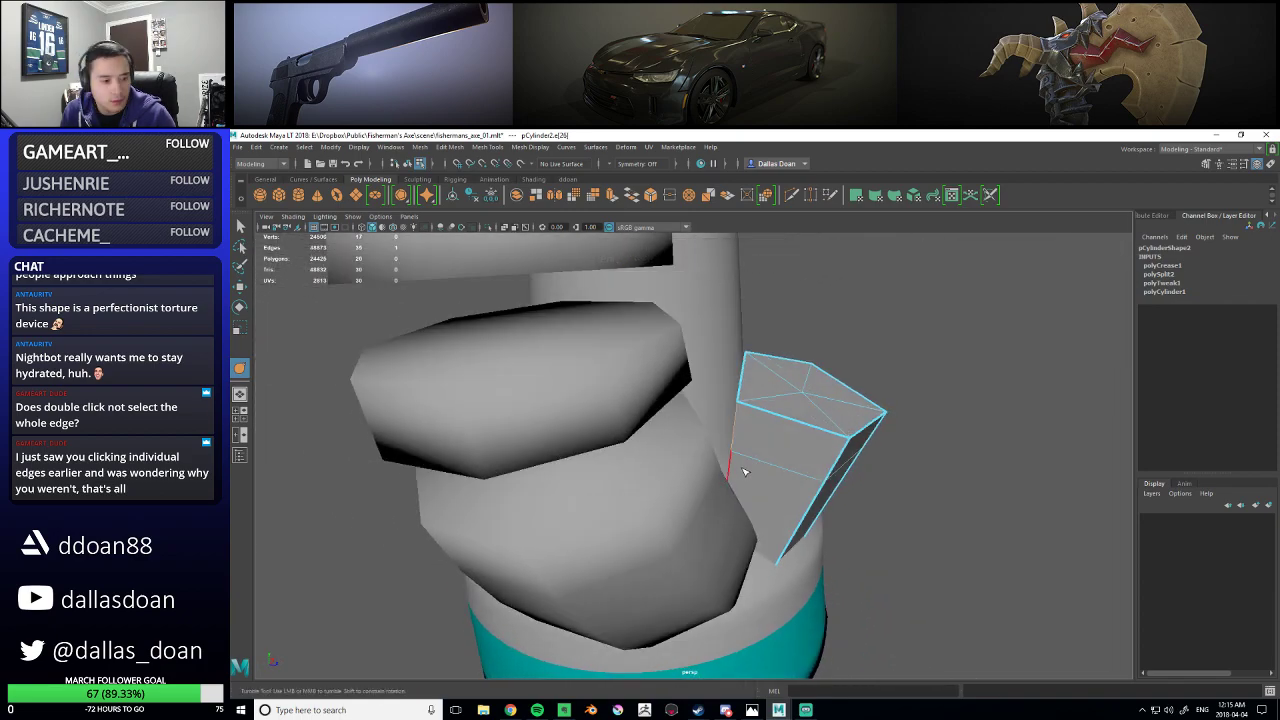
alt+drag(823, 484, 777, 460)
key(1)
- Isolate the gem and delete the faces of its bottom cap
right_drag(746, 408, 746, 473)
key(ctrl+1)
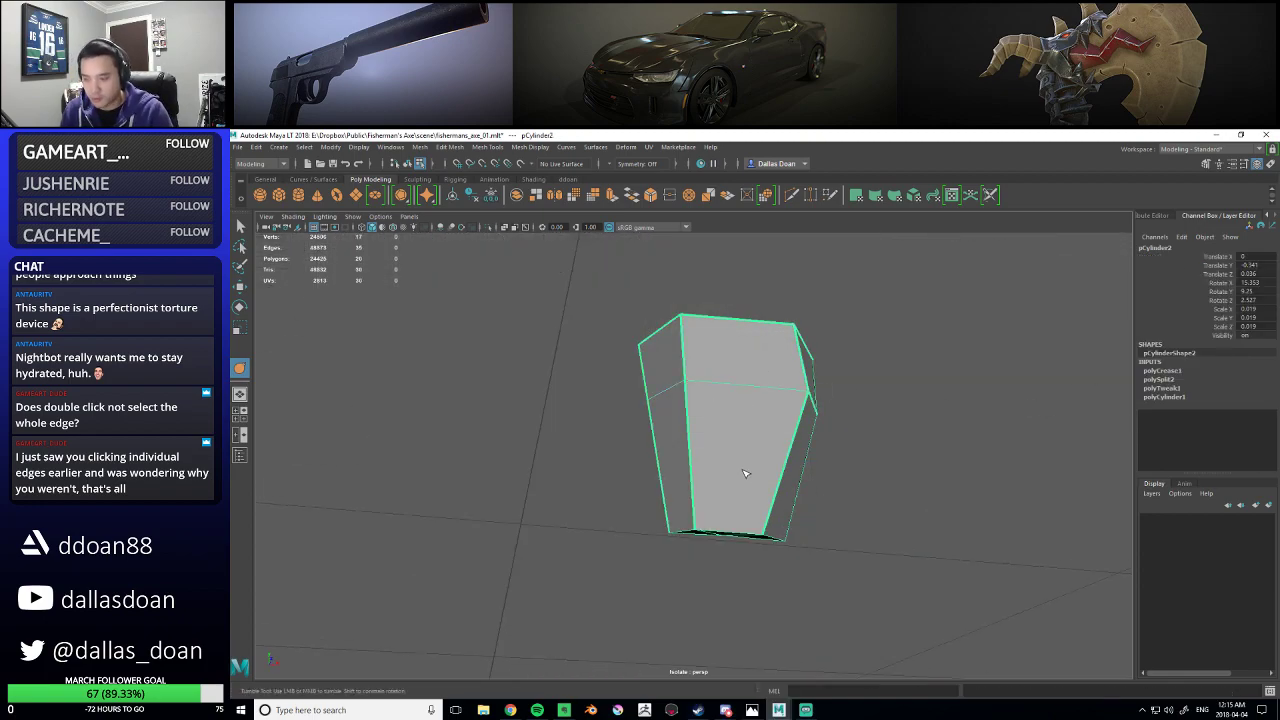
key(w)
right_drag(737, 455, 705, 483)
shift+click(702, 483)
shift+click(739, 508)
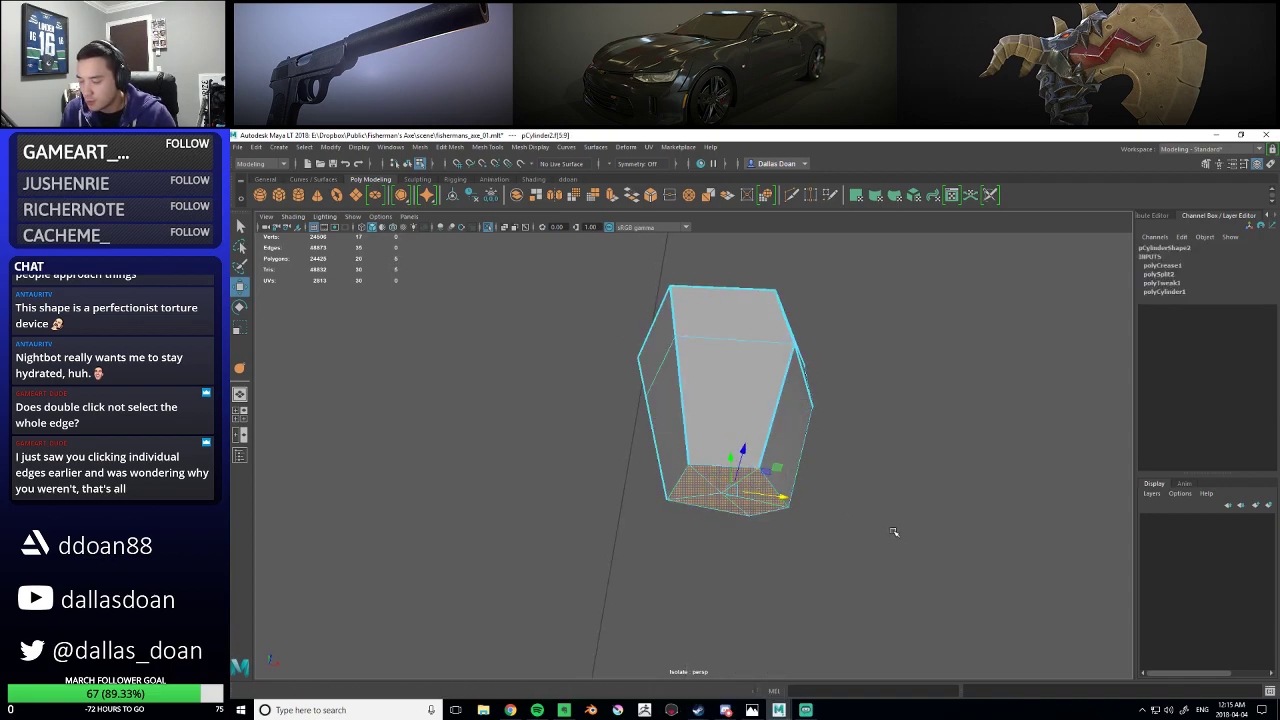
key(Delete)
- Delete the gem's construction history in object mode and exit isolation to show the whole axe
alt+drag(822, 478, 809, 500)
right_drag(784, 460, 774, 488)
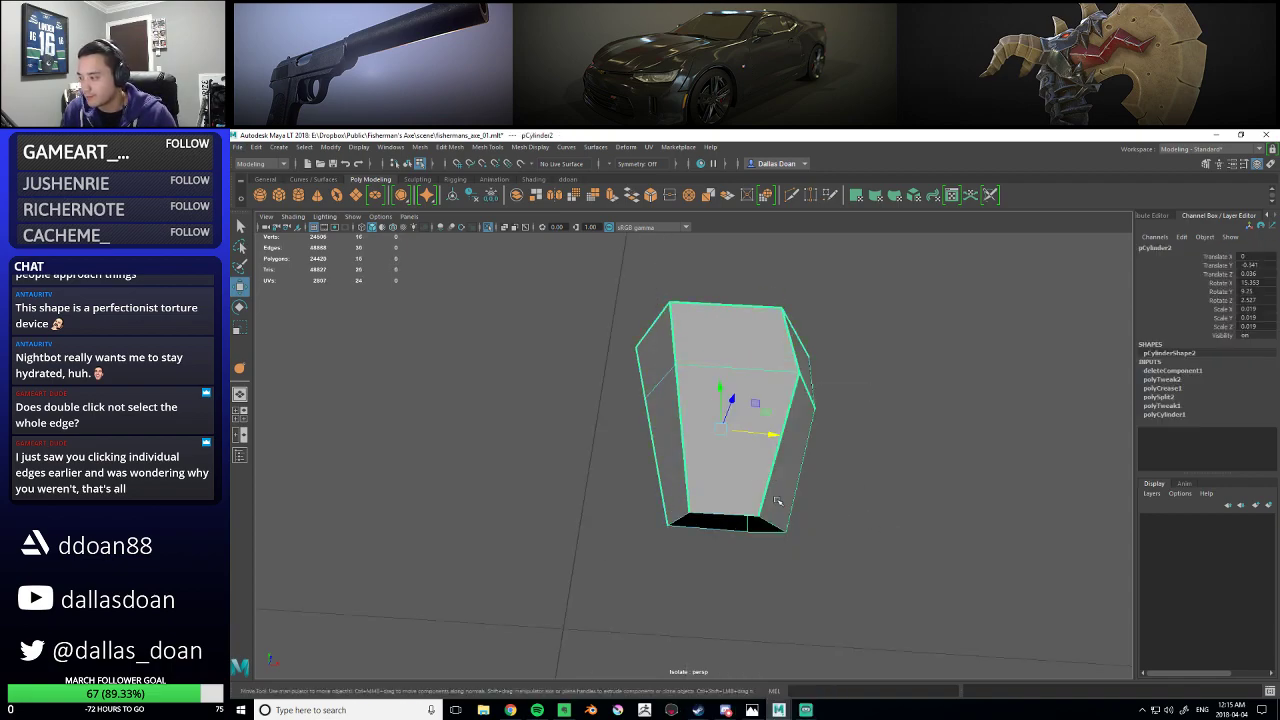
alt+drag(774, 493, 764, 519)
click(836, 491)
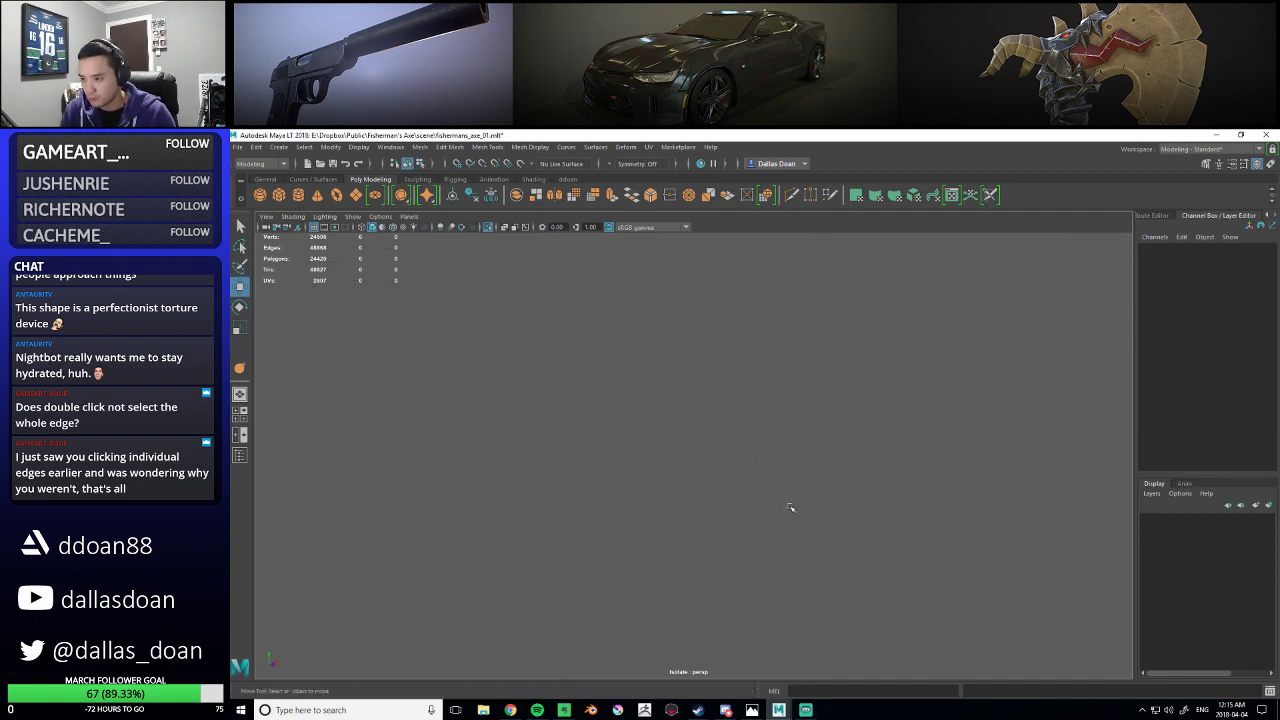
click(746, 440)
key(f)
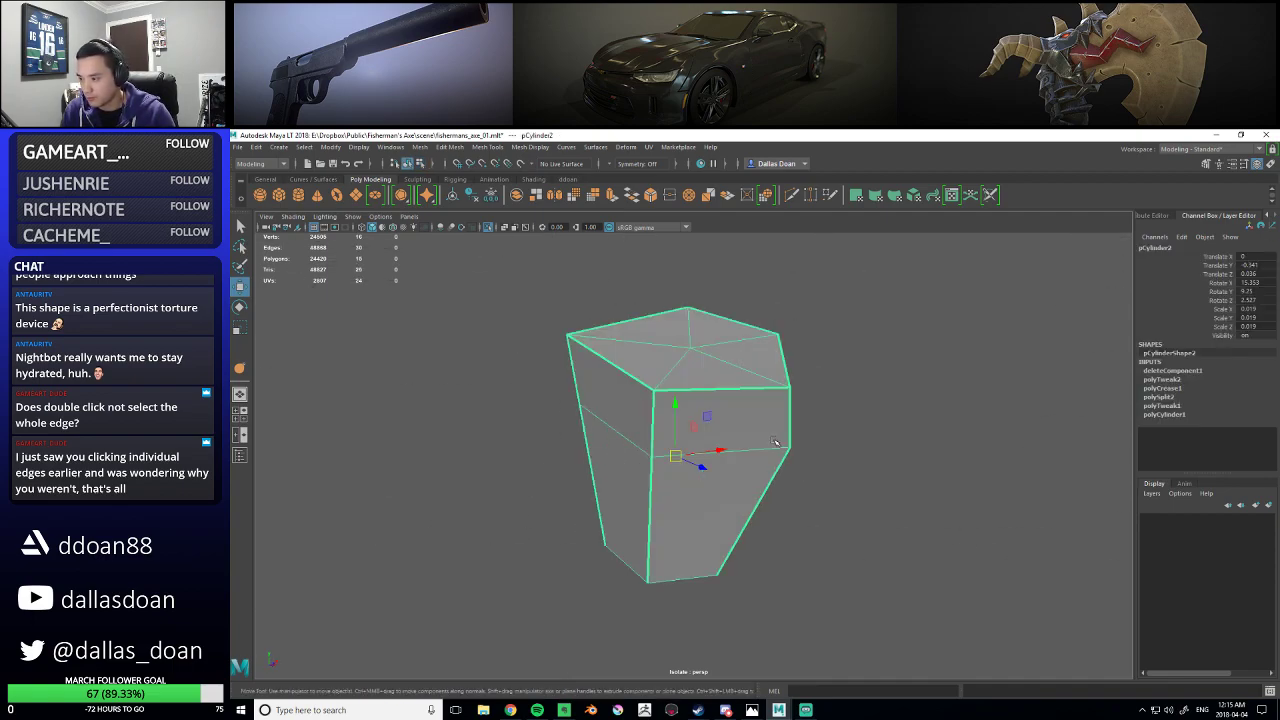
key(alt+shift+d)
key(ctrl+1)
- Turn on smooth preview for the gem and reselect it
alt+drag(792, 441, 750, 460)
key(3)
click(909, 449)
alt+drag(909, 449, 755, 474)
click(748, 427)
- Crease the gem's remaining soft edges on the side facing the handle
alt+drag(790, 425, 731, 408)
right_drag(731, 407, 732, 376)
click(757, 384)
alt+drag(757, 428, 745, 433)
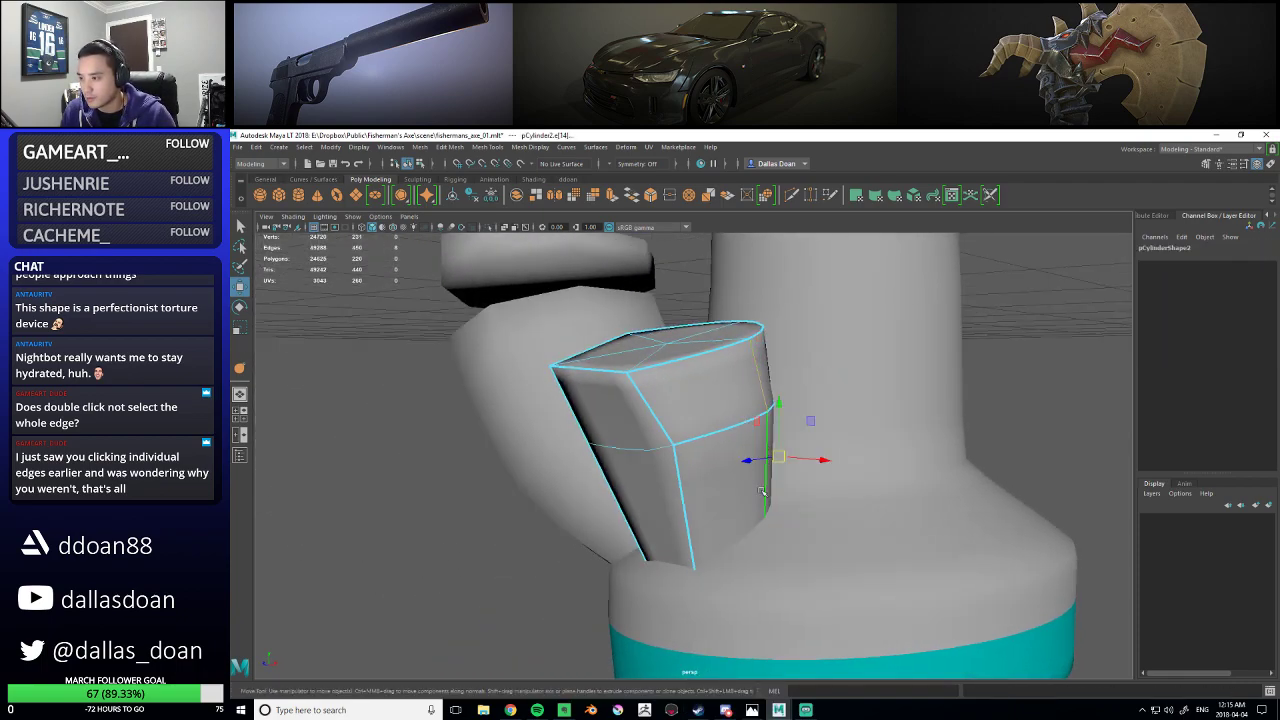
alt+drag(762, 490, 712, 440)
shift+right_drag(709, 417, 701, 471)
middle_drag(701, 471, 937, 474)
alt+right_drag(937, 474, 725, 480)
alt+drag(725, 480, 756, 483)
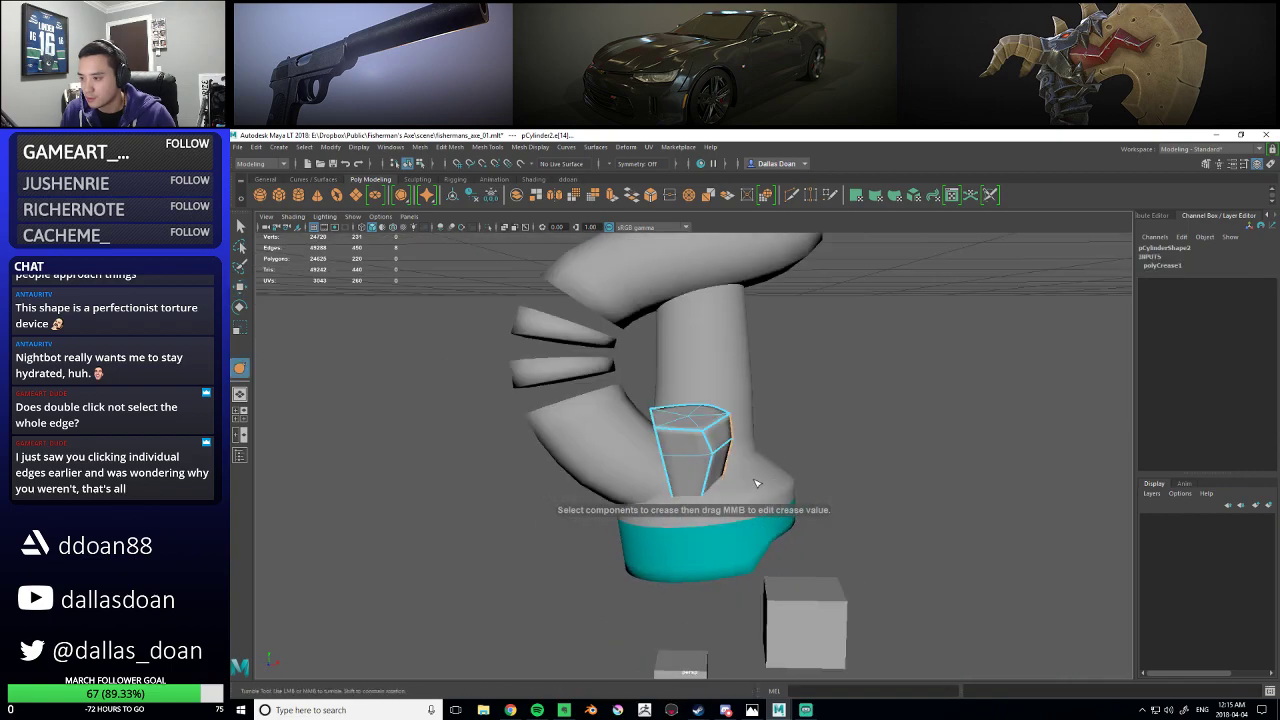
- Select the gem's upper vertices, including the middle loop, and activate the Rotate tool
alt+right_drag(640, 482, 694, 478)
alt+drag(694, 478, 724, 443)
key(w)
right_drag(731, 377, 652, 372)
alt+right_drag(652, 372, 694, 391)
alt+drag(694, 391, 672, 388)
drag(586, 388, 740, 441)
key(e)
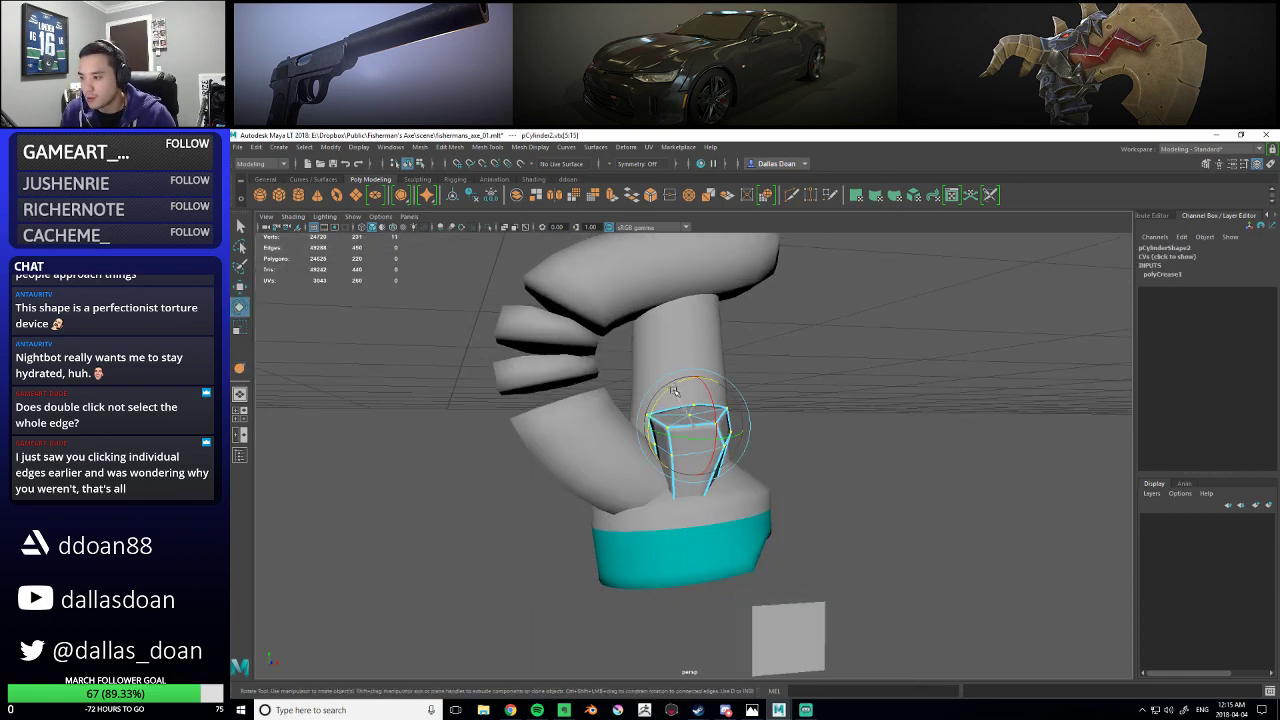
- Examine the gem's shape and placement against the handle and base from several distances and angles
alt+drag(674, 390, 708, 410)
scroll(708, 410, down, 6)
alt+middle_drag(704, 375, 708, 455)
mouse_move(708, 455)
alt+mouse_down()
mouse_move(710, 470)
mouse_move(652, 452)
mouse_move(701, 461)
alt+mouse_up()
scroll(710, 470, down, 3)
alt+drag(822, 554, 783, 541)
scroll(783, 541, up, 2)
scroll(785, 543, up, 3)
alt+middle_drag(796, 566, 800, 429)
scroll(800, 429, up, 6)
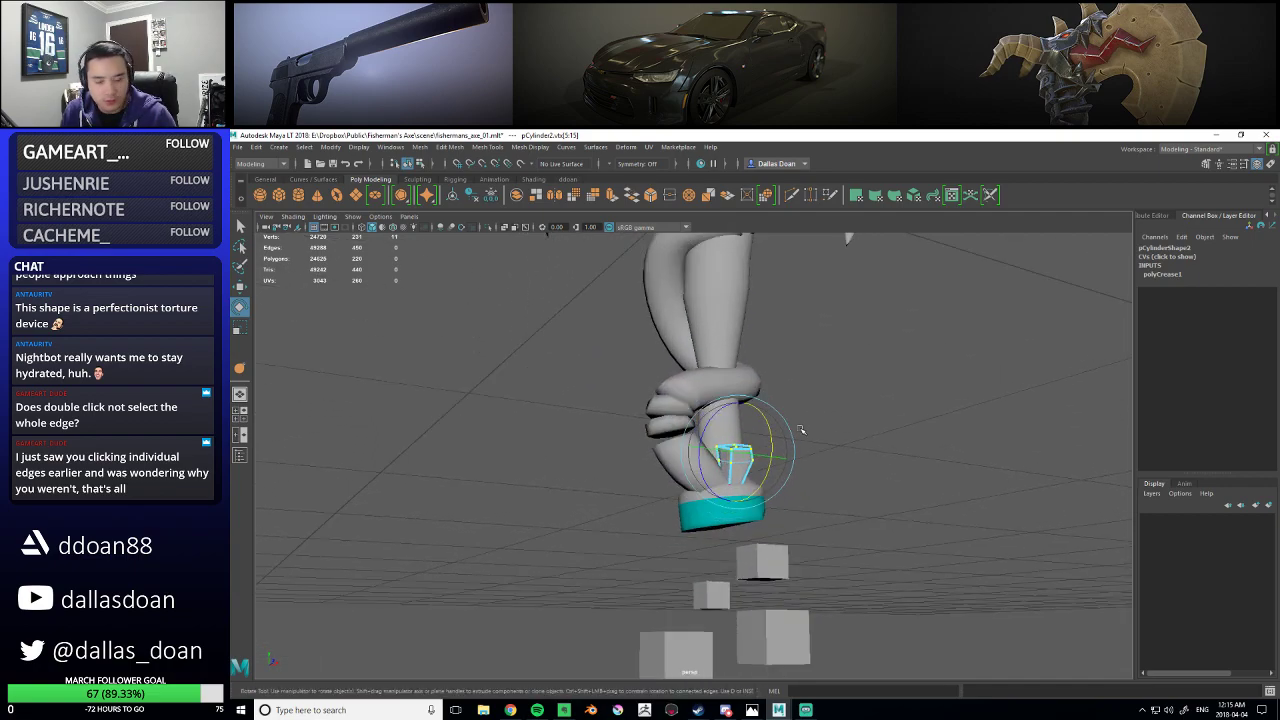
scroll(799, 452, up, 5)
scroll(803, 463, down, 8)
alt+drag(803, 463, 791, 491)
alt+middle_drag(791, 491, 797, 466)
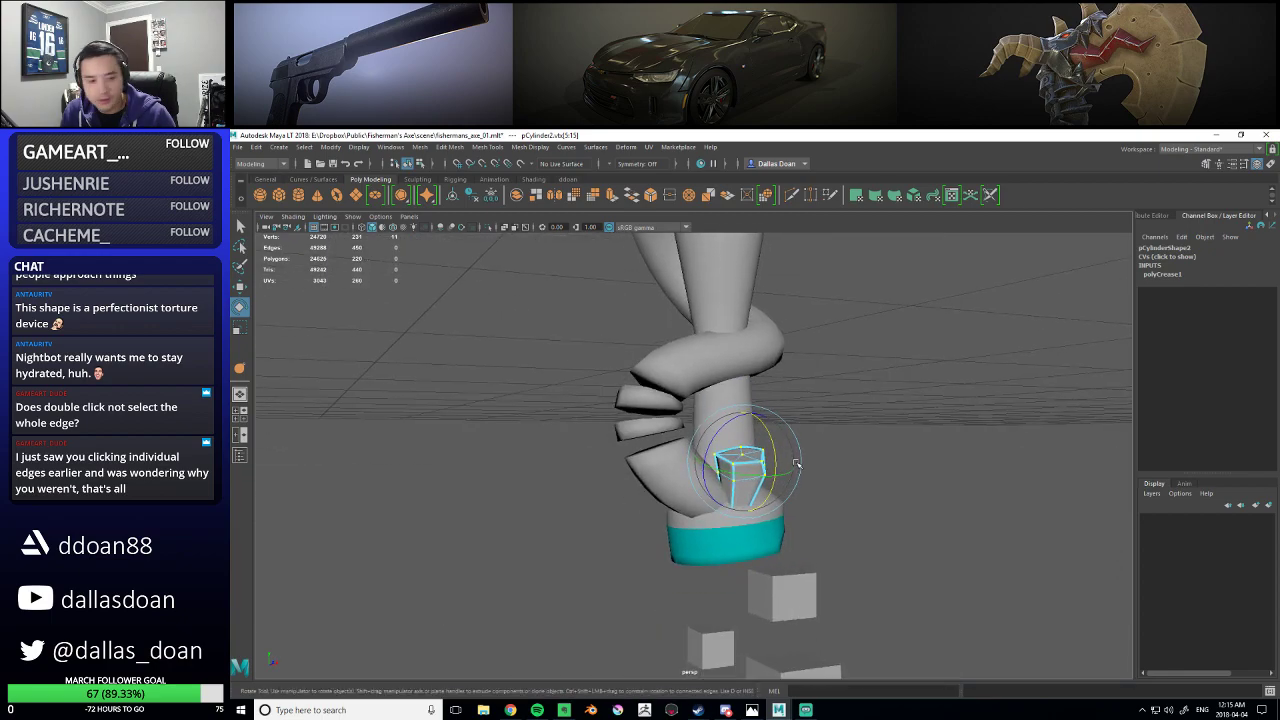
scroll(797, 466, up, 2)
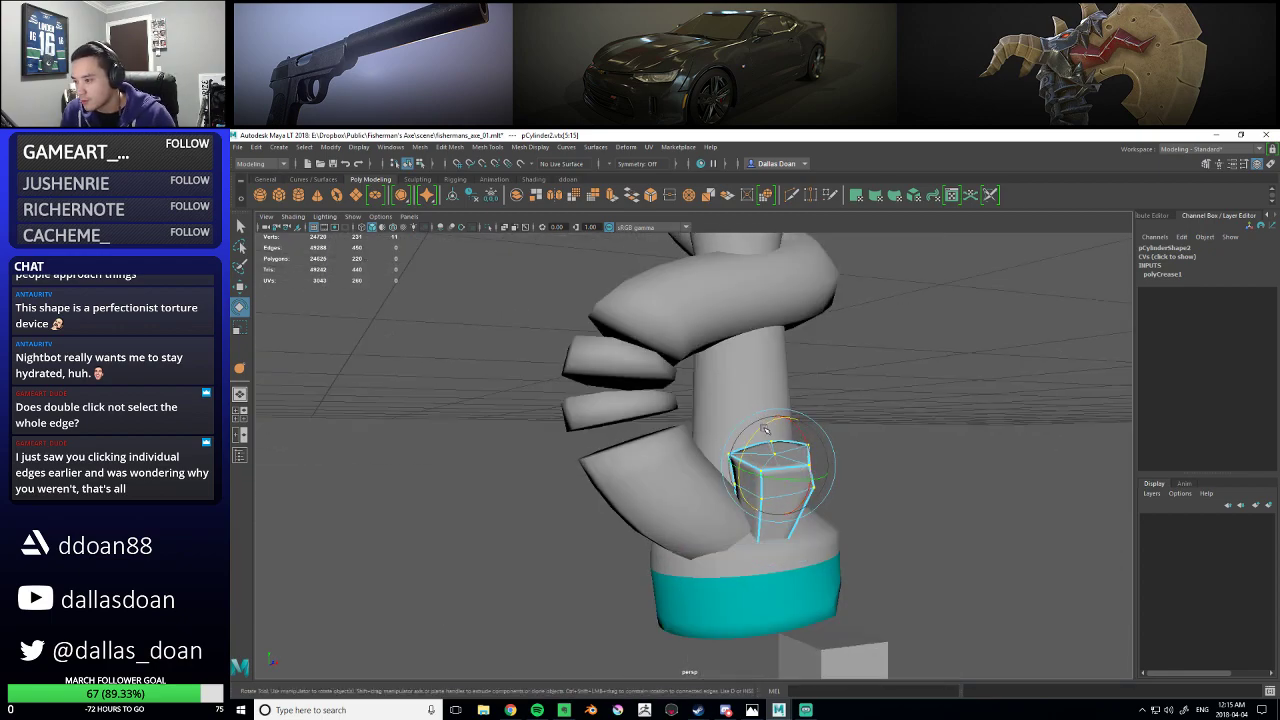
mouse_move(787, 437)
alt+mouse_down()
mouse_move(772, 440)
mouse_move(809, 444)
mouse_move(795, 443)
alt+mouse_up()
scroll(810, 445, up, 3)
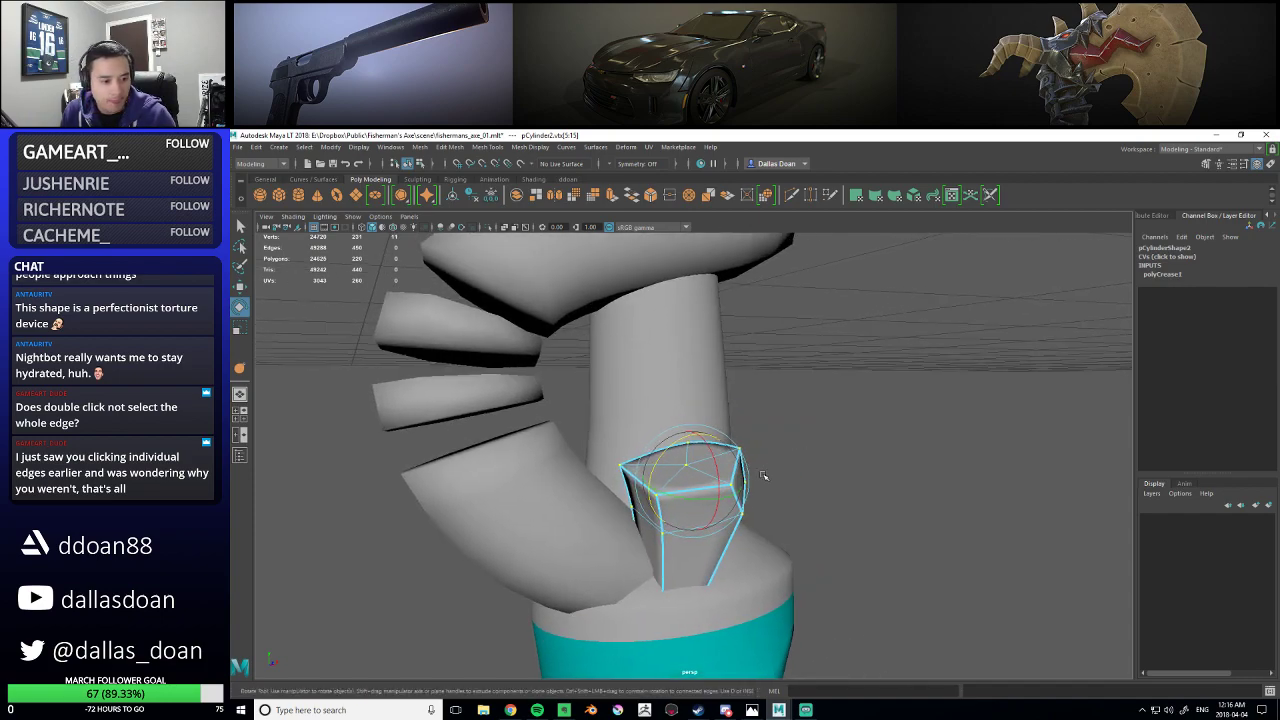
- Select the gem's bottom corner vertex beside the handle base and move it slightly outward, keeping smooth preview on
alt+drag(766, 494, 550, 540)
click(694, 459)
click(548, 535)
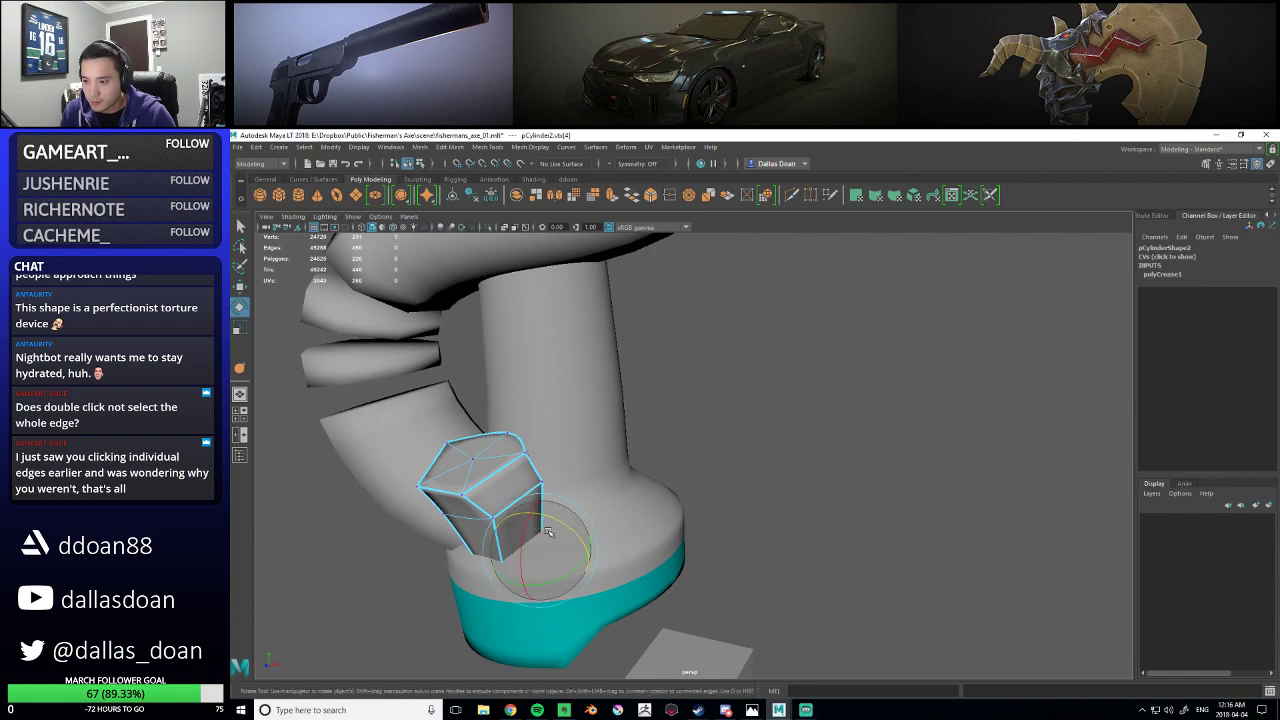
key(4)
key(5)
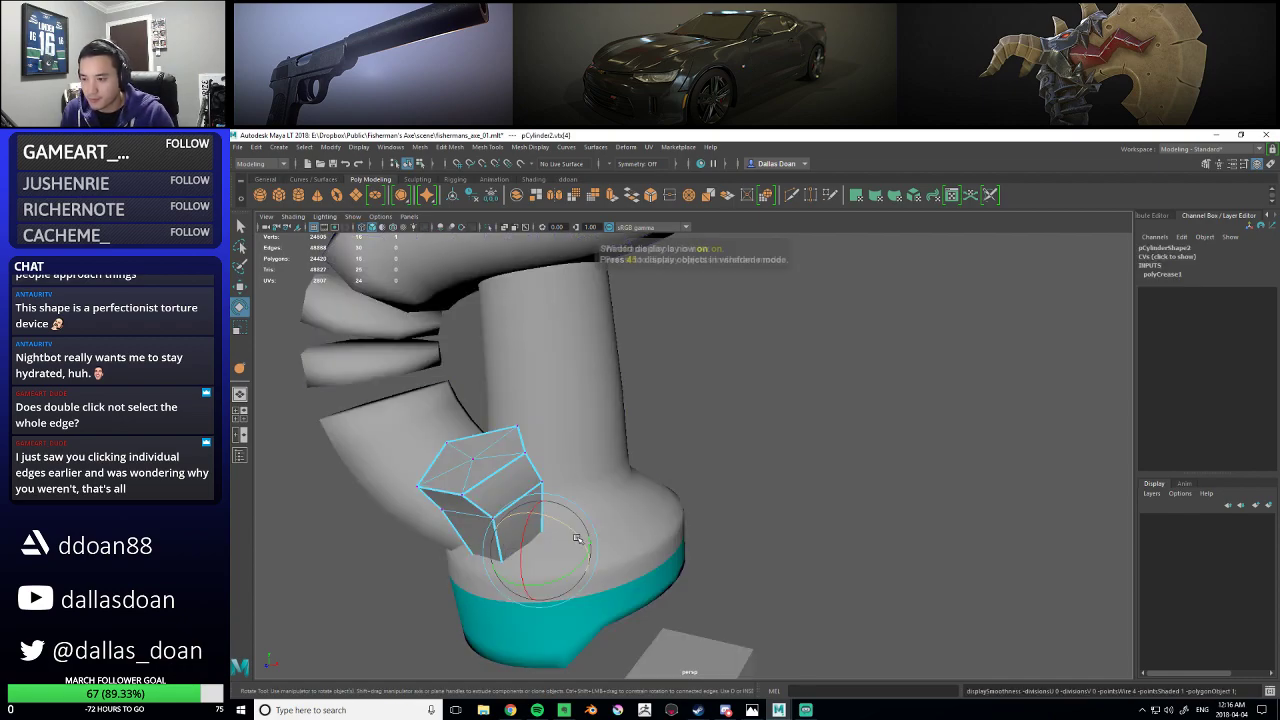
key(3)
alt+drag(670, 513, 700, 515)
key(w)
drag(661, 564, 671, 563)
alt+right_drag(668, 560, 620, 548)
mouse_move(620, 548)
alt+mouse_down()
mouse_move(665, 550)
mouse_move(630, 525)
alt+mouse_up()
alt+right_drag(630, 525, 658, 524)
alt+drag(659, 523, 660, 525)
drag(782, 517, 793, 520)
- Select two neighbouring vertices at the outer corner of the gem's upper part and nudge them vertically
alt+drag(715, 490, 709, 452)
click(677, 431)
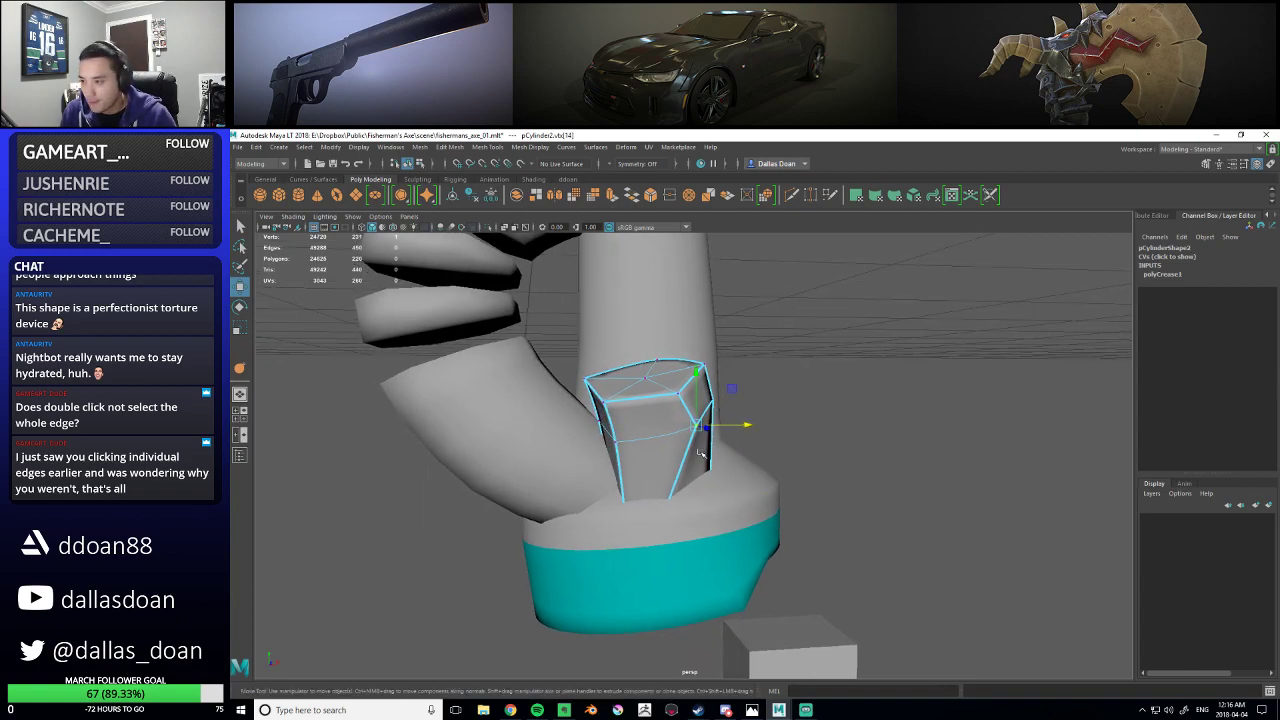
click(684, 394)
drag(732, 395, 711, 445)
shift+click(719, 445)
drag(717, 375, 717, 374)
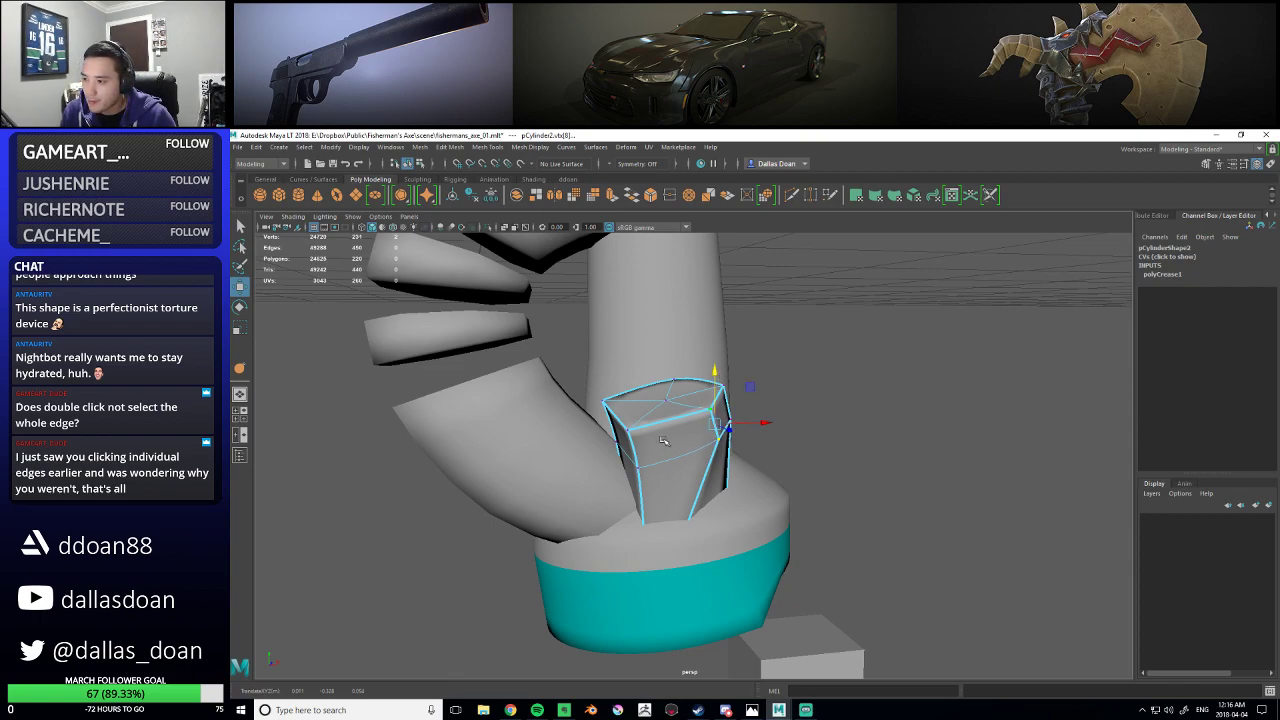
- Insert a centred vertical edge loop through the gem's front face and select its top vertex
alt+drag(664, 442, 670, 420)
mouse_move(678, 382)
shift+right_down()
mouse_move(628, 392)
mouse_move(674, 373)
shift+right_up()
ctrl+middle_click(689, 390)
key(w)
click(681, 371)
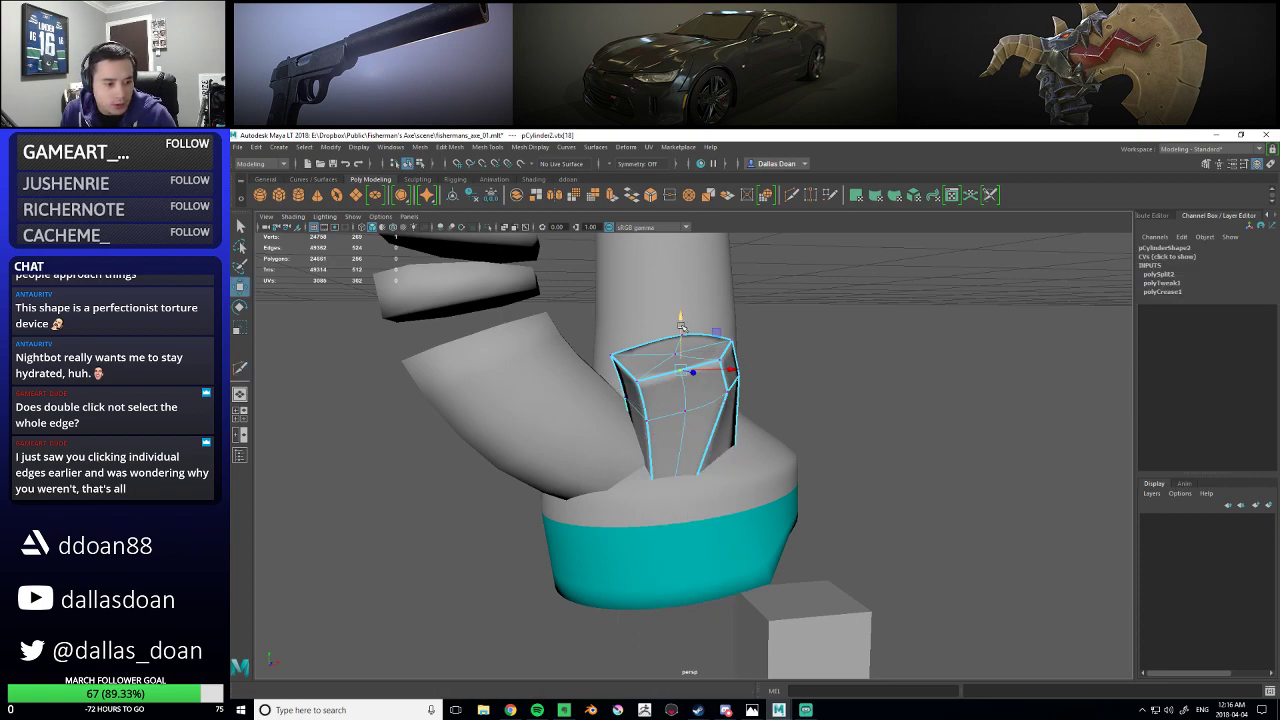
- Slide the new vertical edge loop across the gem's front face toward the curled tentacle
right_drag(684, 399, 685, 486)
click(685, 388)
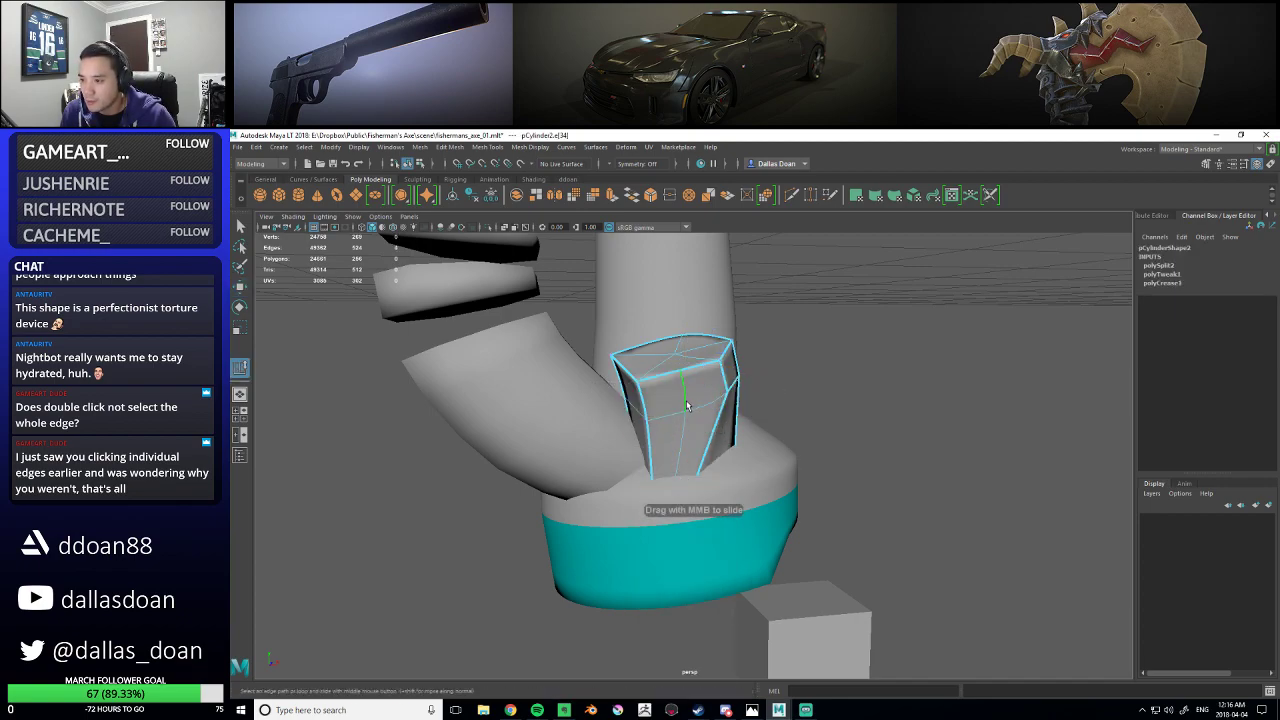
middle_drag(713, 383, 702, 336)
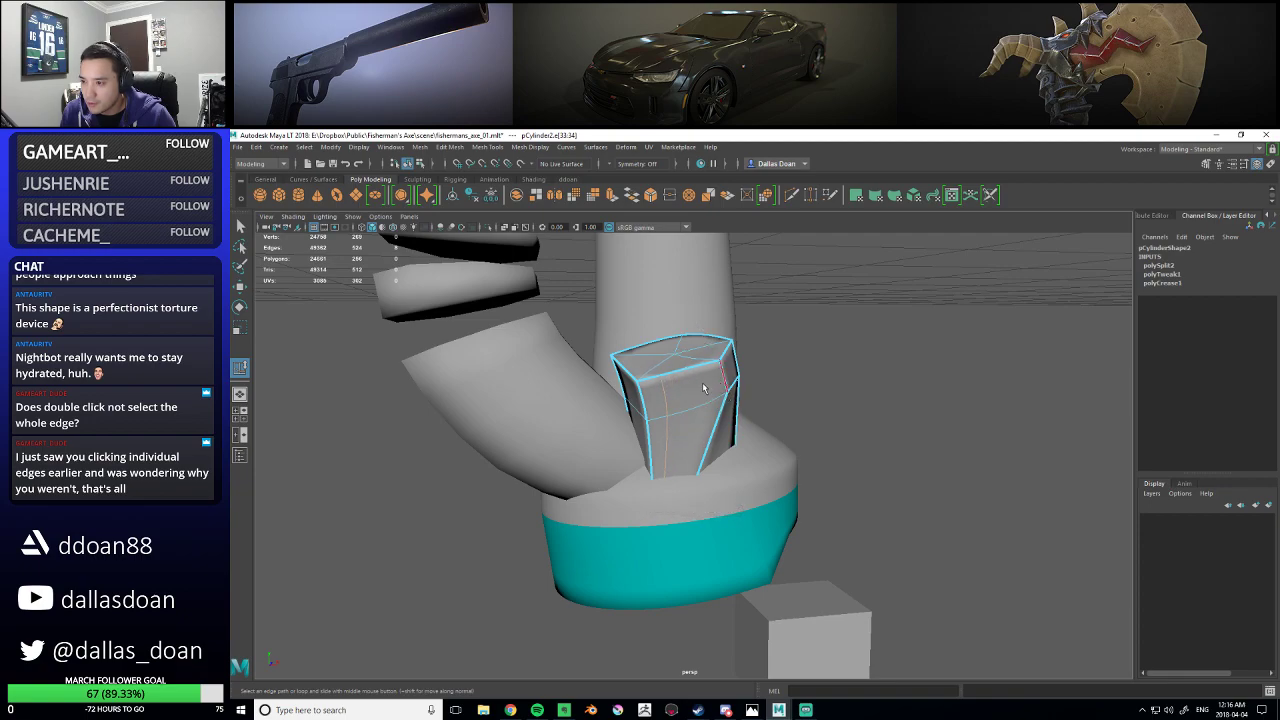
key(w)
- Reposition the new loop's top and middle vertices to reshape the gem's front face
right_drag(670, 380, 634, 380)
click(662, 377)
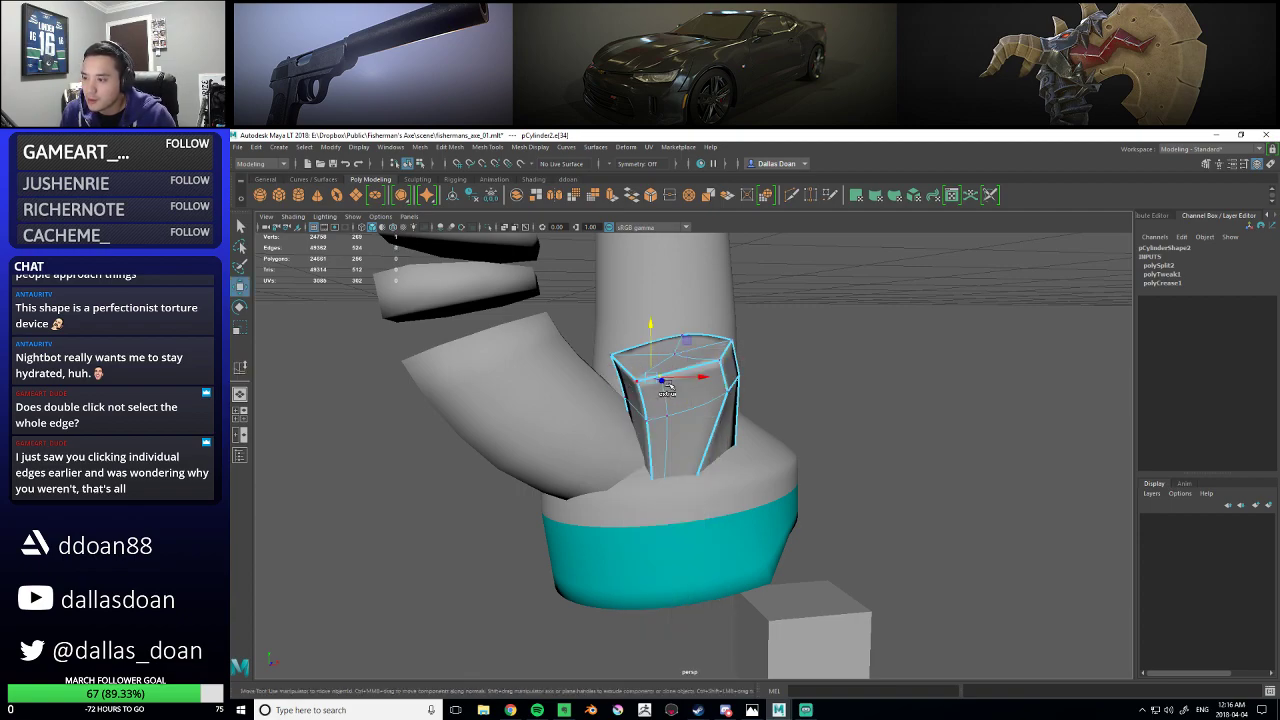
click(793, 347)
click(676, 370)
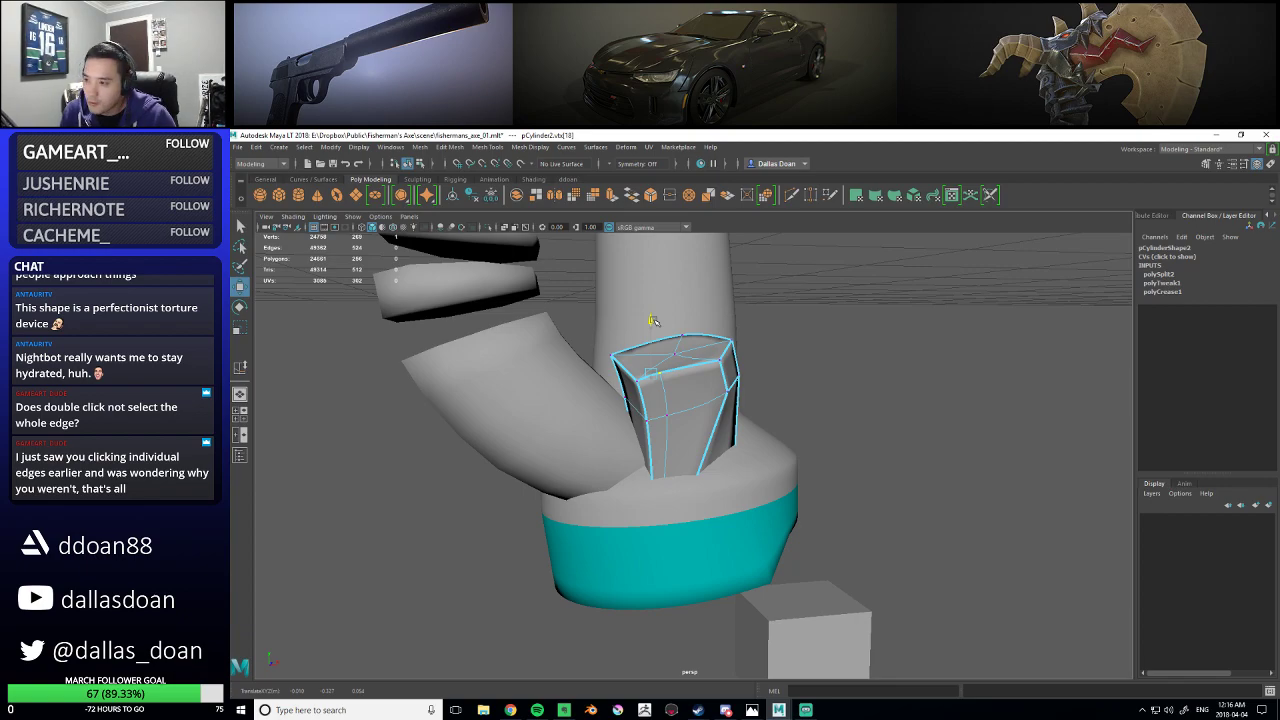
shift+click(720, 393)
drag(667, 348, 669, 344)
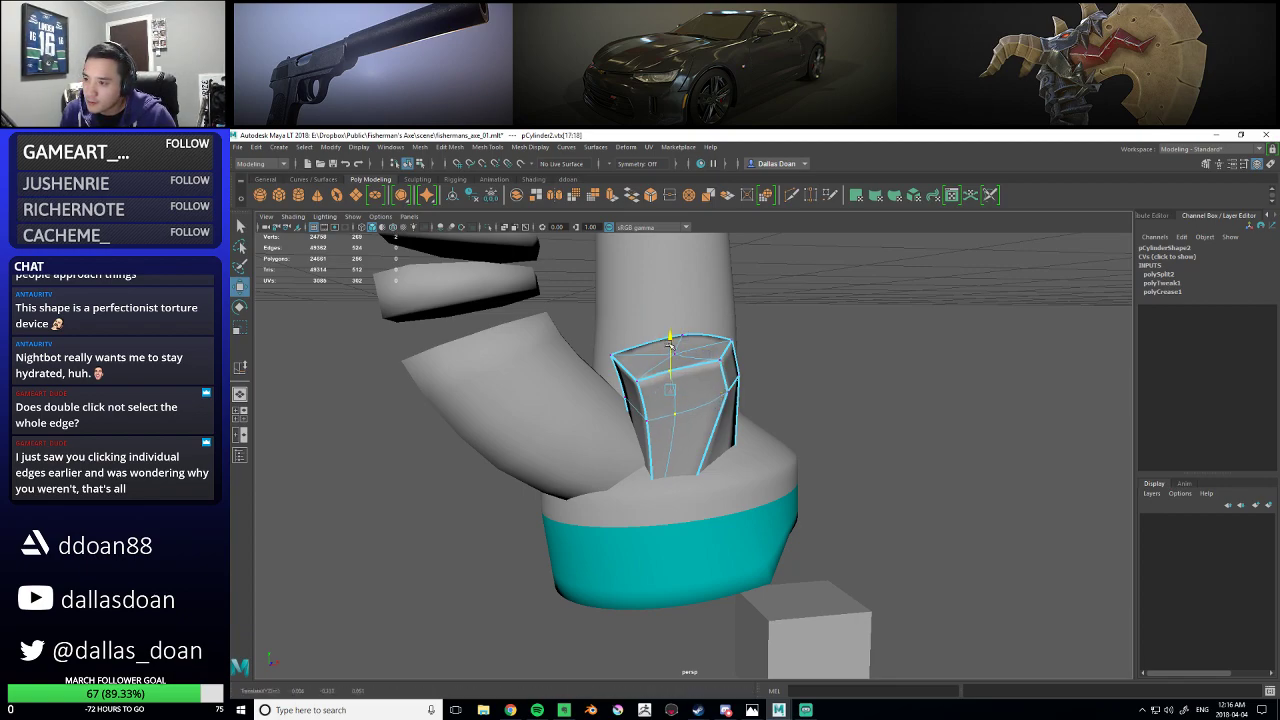
mouse_move(663, 453)
alt+middle_down()
mouse_move(660, 443)
mouse_move(672, 465)
alt+middle_up()
- Return to object mode and examine the gem's shape against the handle and base from near and far
scroll(696, 470, up, 3)
right_drag(711, 407, 713, 475)
scroll(728, 470, down, 5)
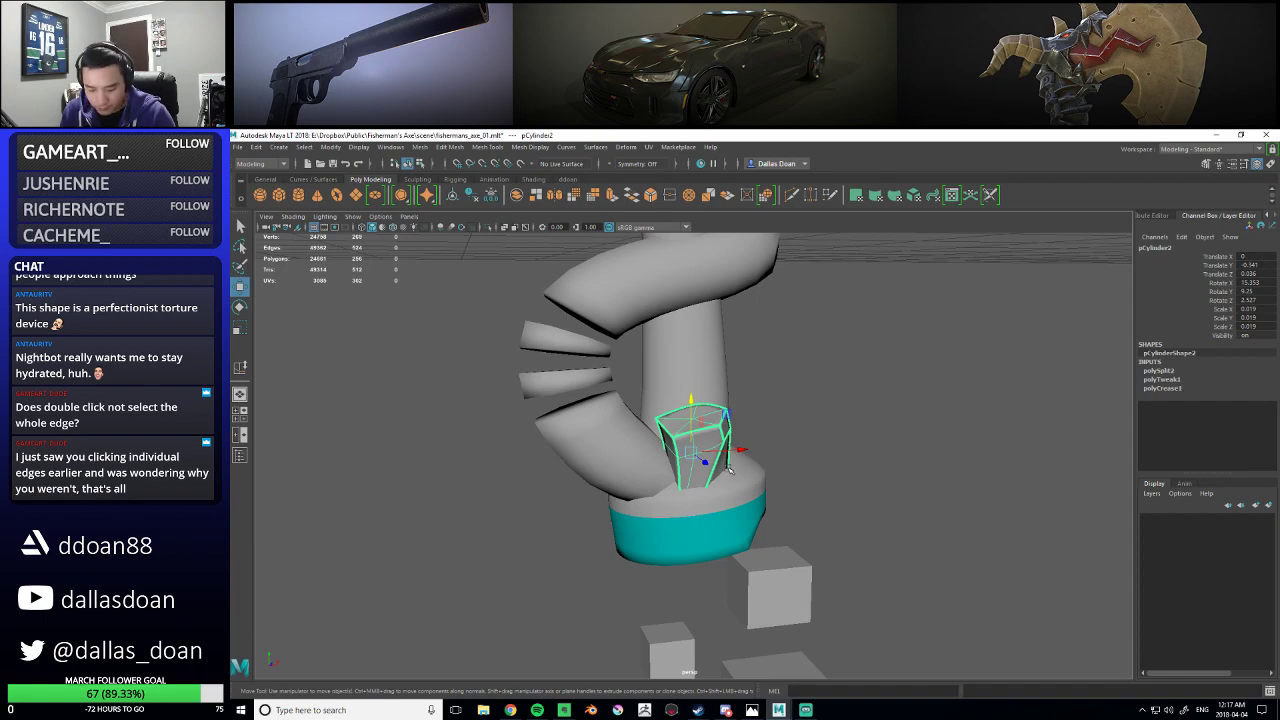
click(943, 449)
scroll(766, 463, down, 5)
alt+drag(766, 463, 771, 460)
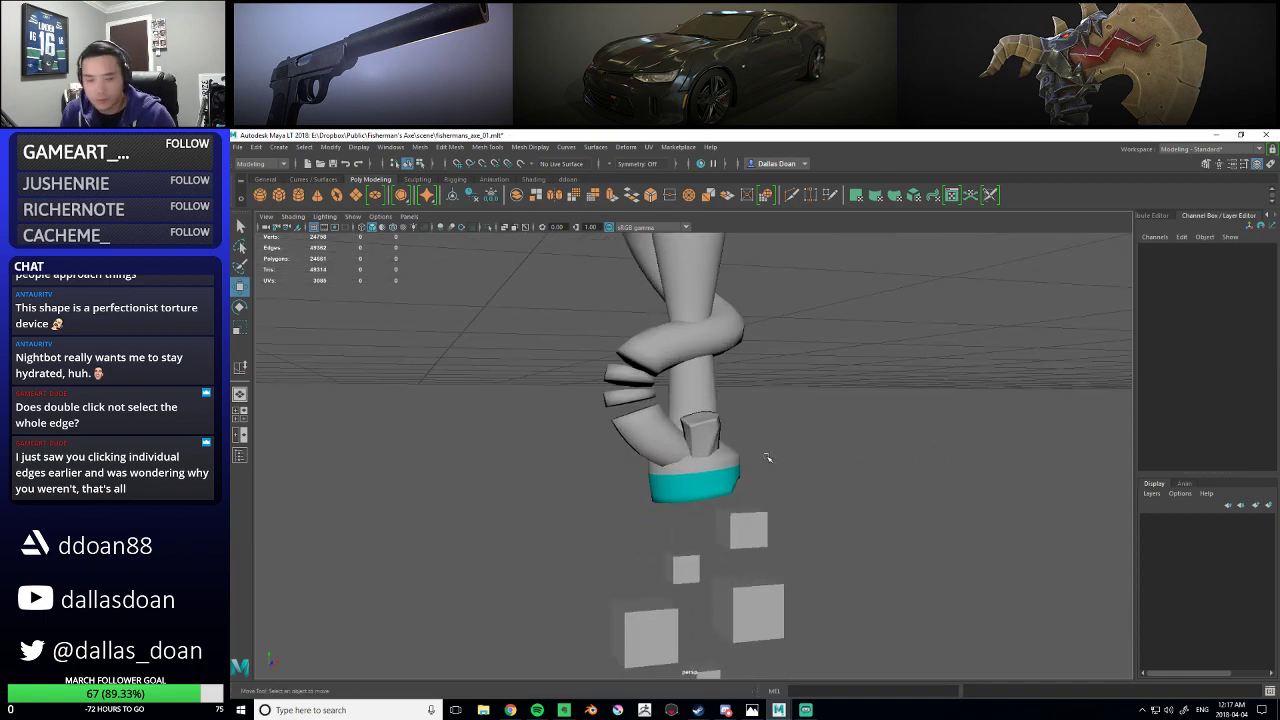
scroll(766, 460, up, 5)
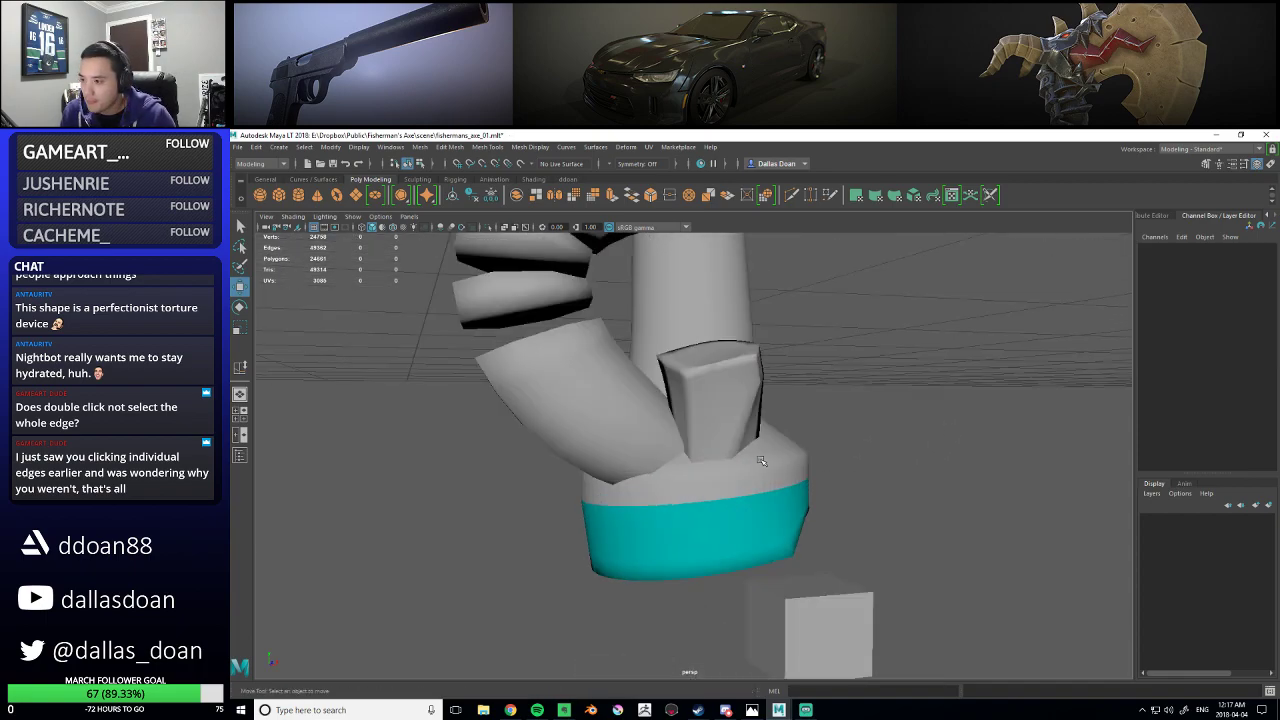
click(711, 414)
scroll(711, 414, up, 6)
alt+middle_drag(662, 384, 683, 422)
scroll(725, 434, down, 6)
alt+drag(725, 434, 677, 452)
- Select the gem's vertical side edges and adjust their sharpness with the Crease tool
right_drag(676, 452, 683, 378)
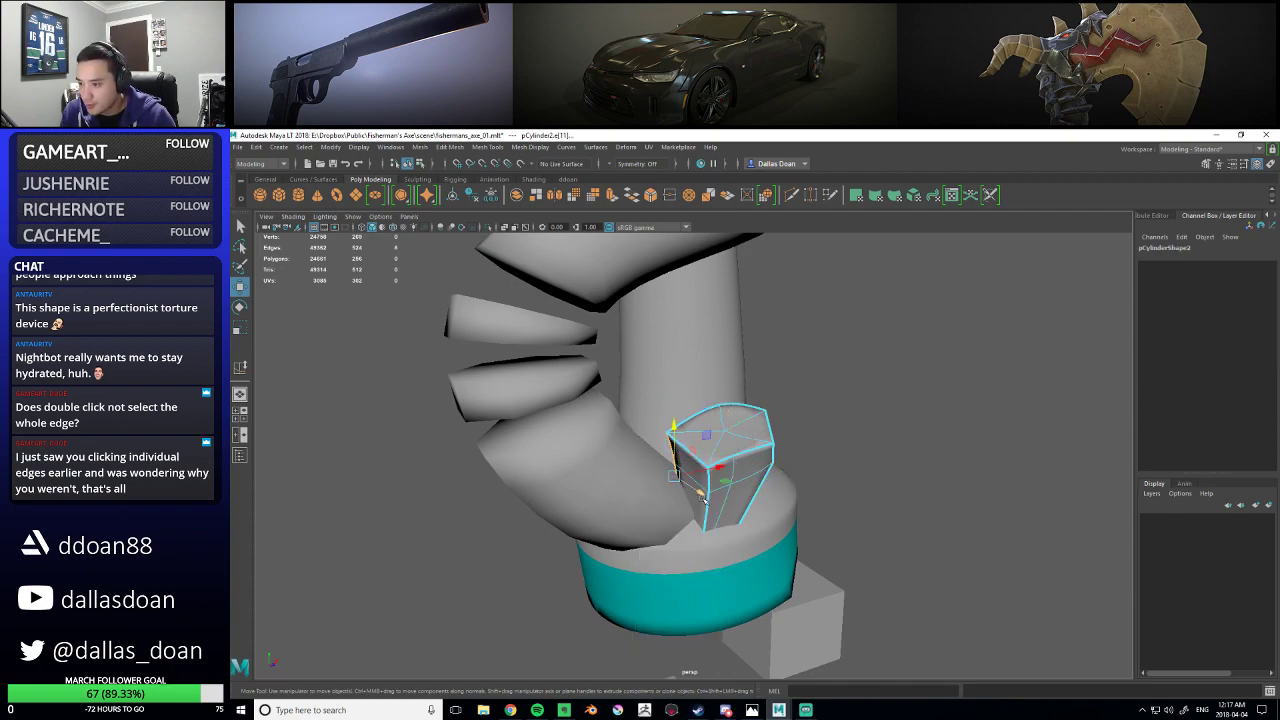
click(706, 502)
mouse_move(707, 505)
mouse_down()
mouse_move(603, 466)
mouse_move(700, 490)
mouse_up()
shift+right_drag(777, 500, 762, 464)
alt+drag(762, 464, 726, 482)
mouse_move(717, 487)
alt+right_down()
mouse_move(700, 566)
mouse_move(726, 505)
alt+right_up()
alt+right_drag(736, 562, 780, 532)
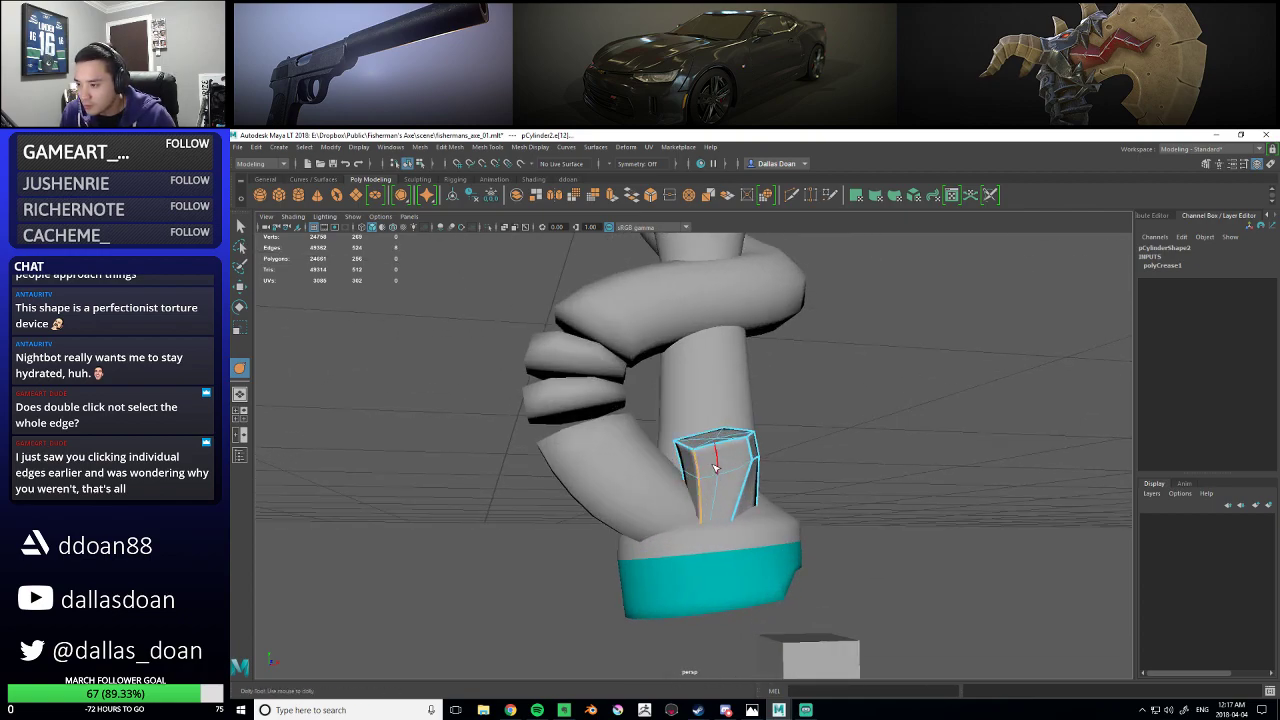
key(w)
- Move the gem's bottom front vertex sideways along the base, away from the curled tentacle
alt+drag(737, 485, 765, 518)
alt+middle_drag(757, 523, 748, 490)
click(740, 483)
right_drag(731, 408, 686, 411)
click(728, 522)
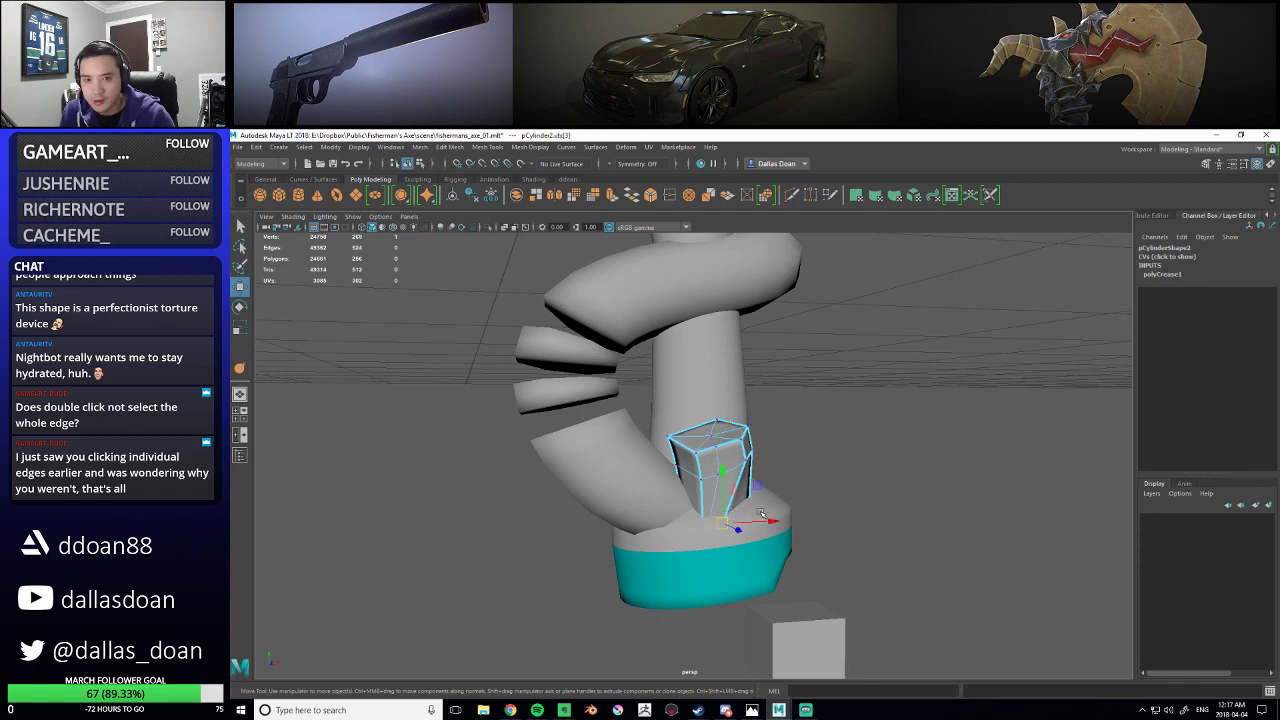
drag(778, 526, 785, 530)
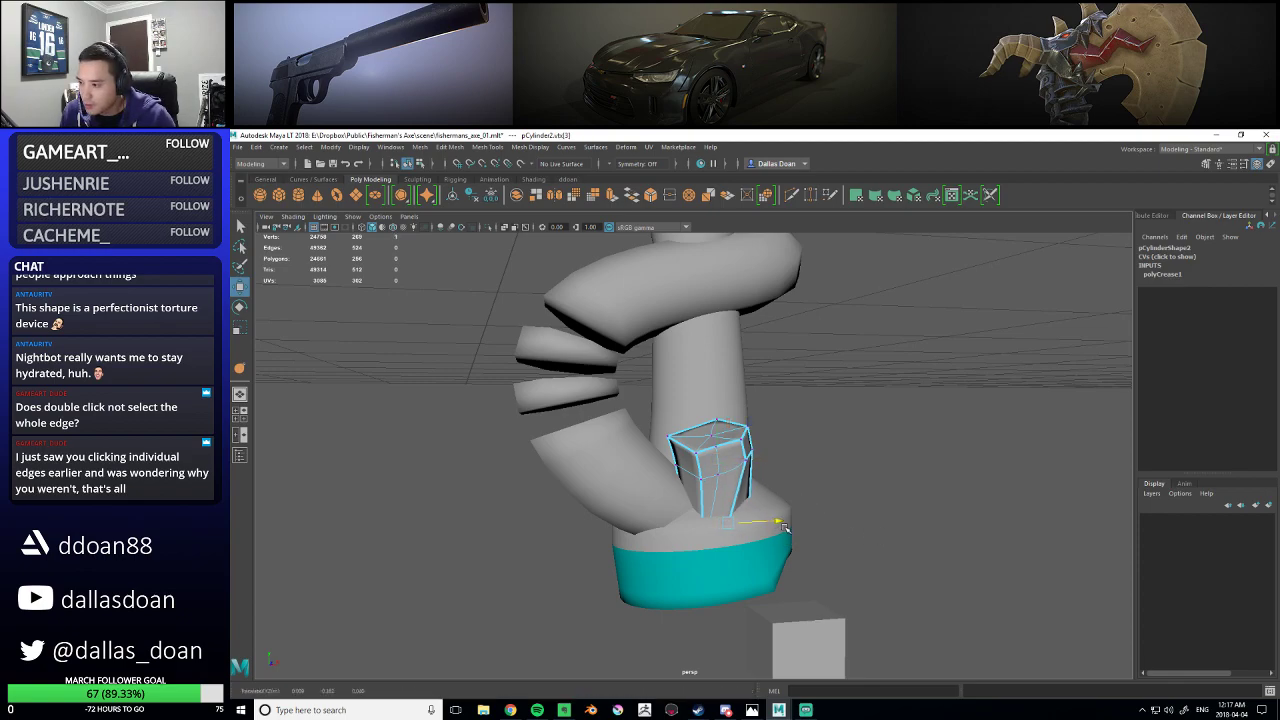
- Select the gem's top vertices together and lower them slightly to shorten the gem
scroll(748, 482, up, 3)
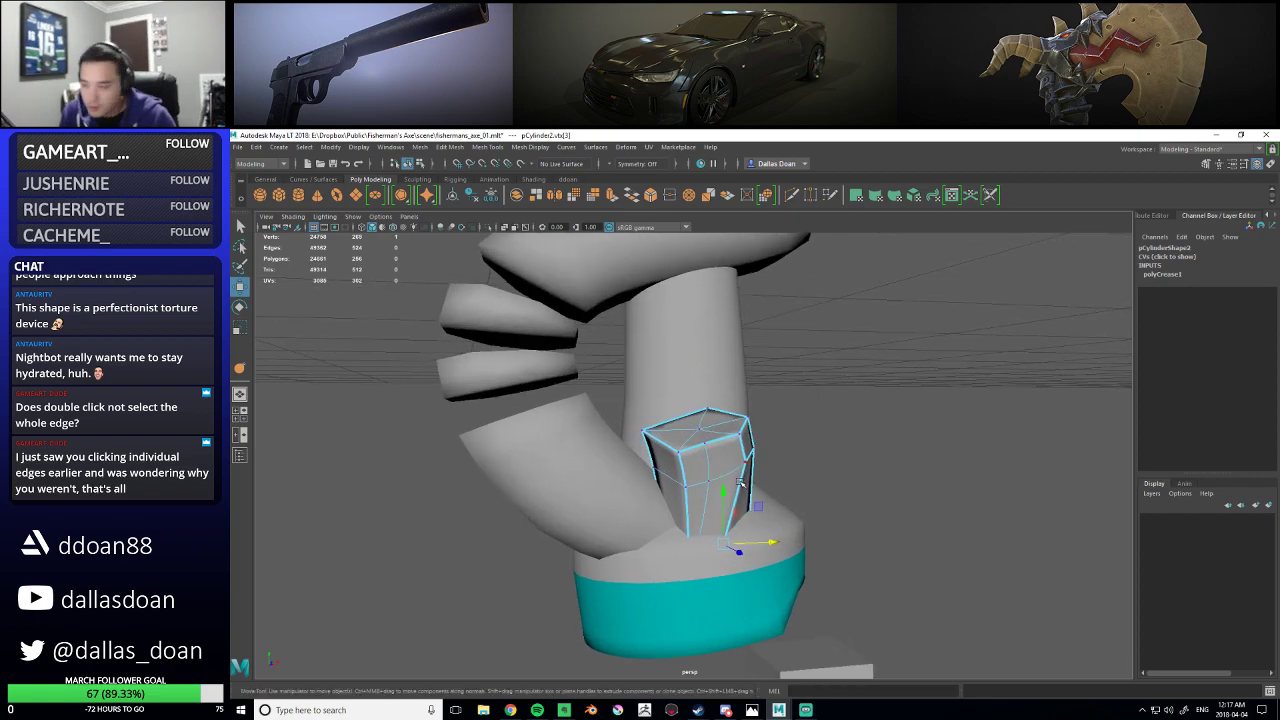
alt+drag(714, 443, 686, 396)
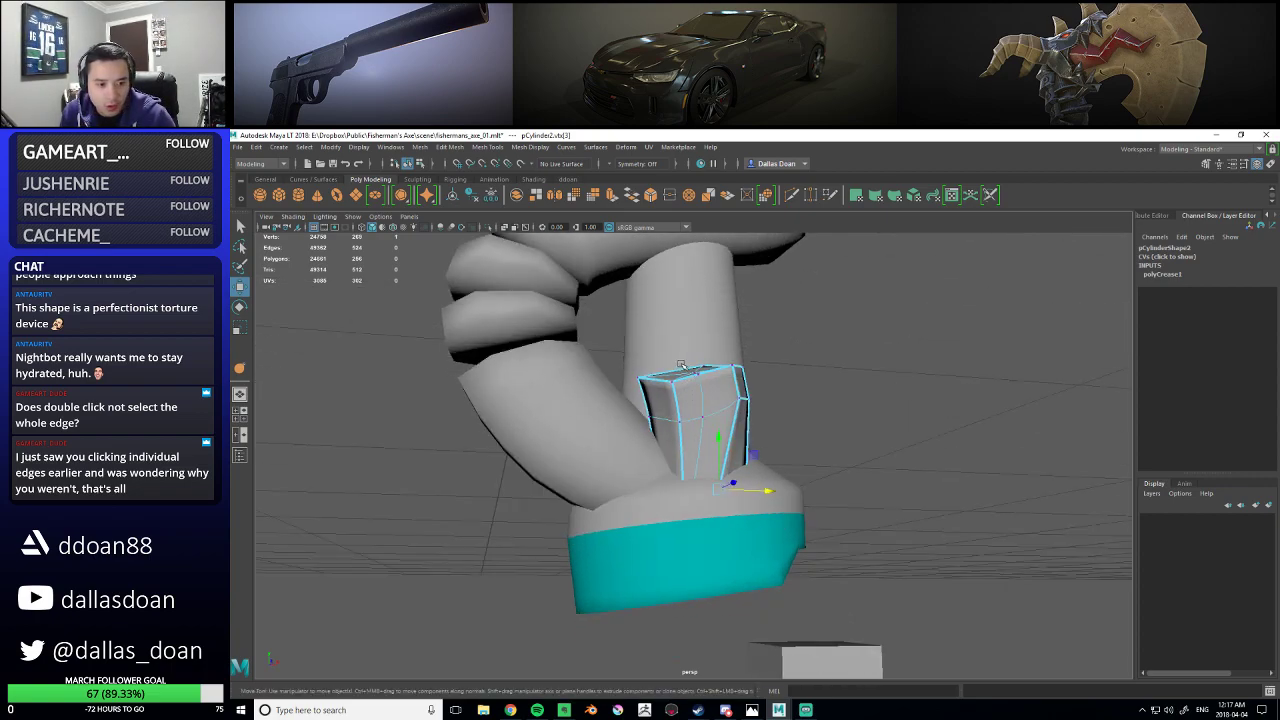
drag(588, 335, 785, 429)
drag(698, 334, 700, 351)
mouse_move(704, 366)
alt+mouse_down()
mouse_move(715, 383)
mouse_move(718, 370)
alt+mouse_up()
click(804, 390)
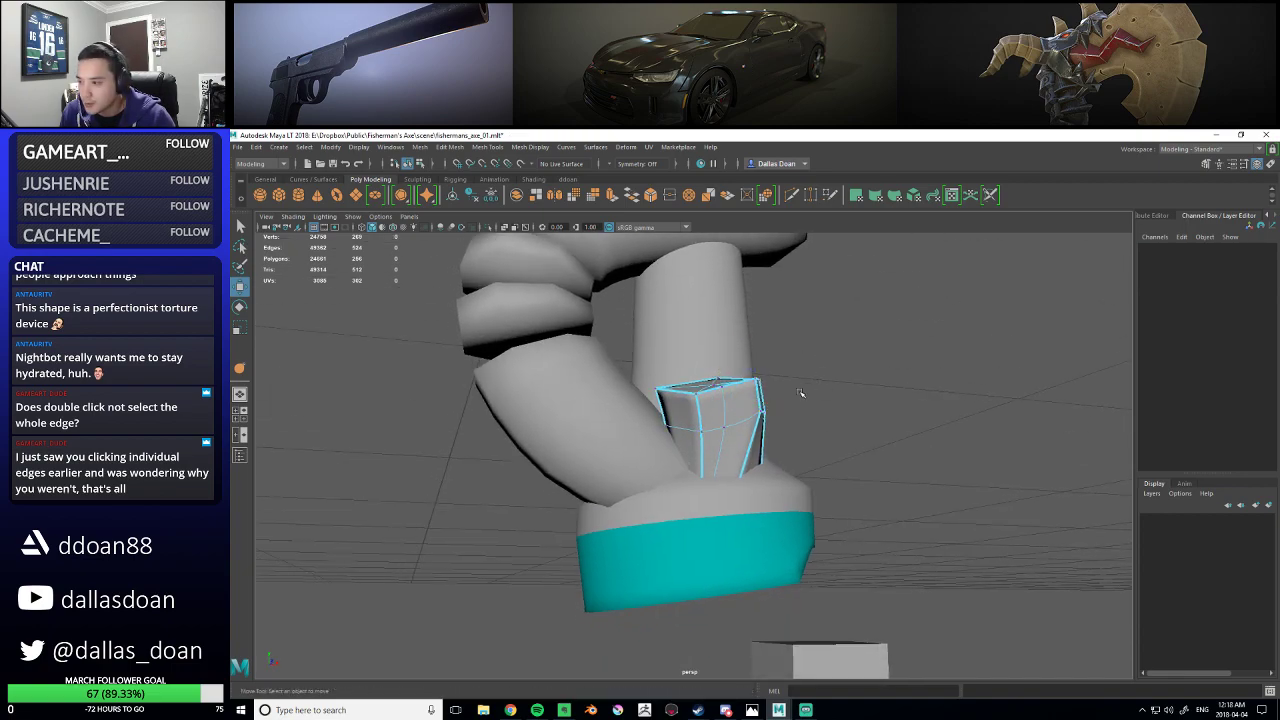
- Adjust the height of the gem's upper corner vertex farthest from the tentacle, then return to object mode
alt+drag(776, 410, 772, 420)
click(762, 402)
alt+drag(760, 354, 774, 383)
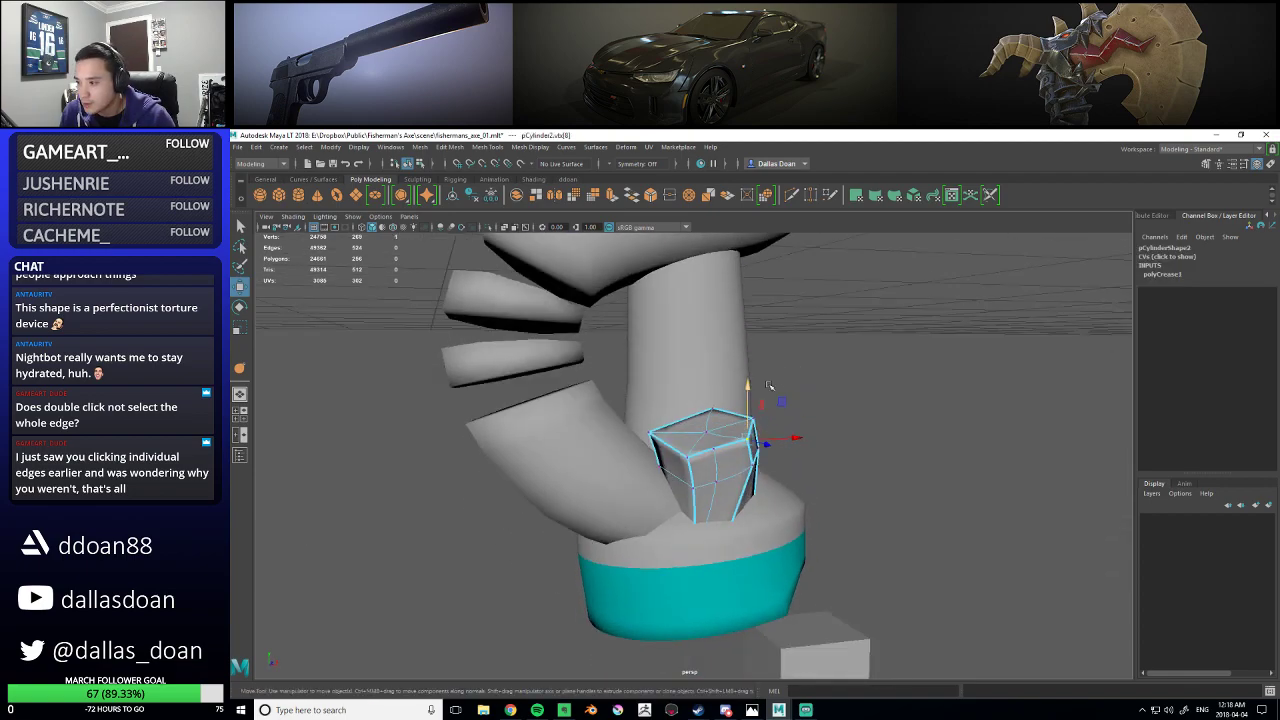
click(748, 390)
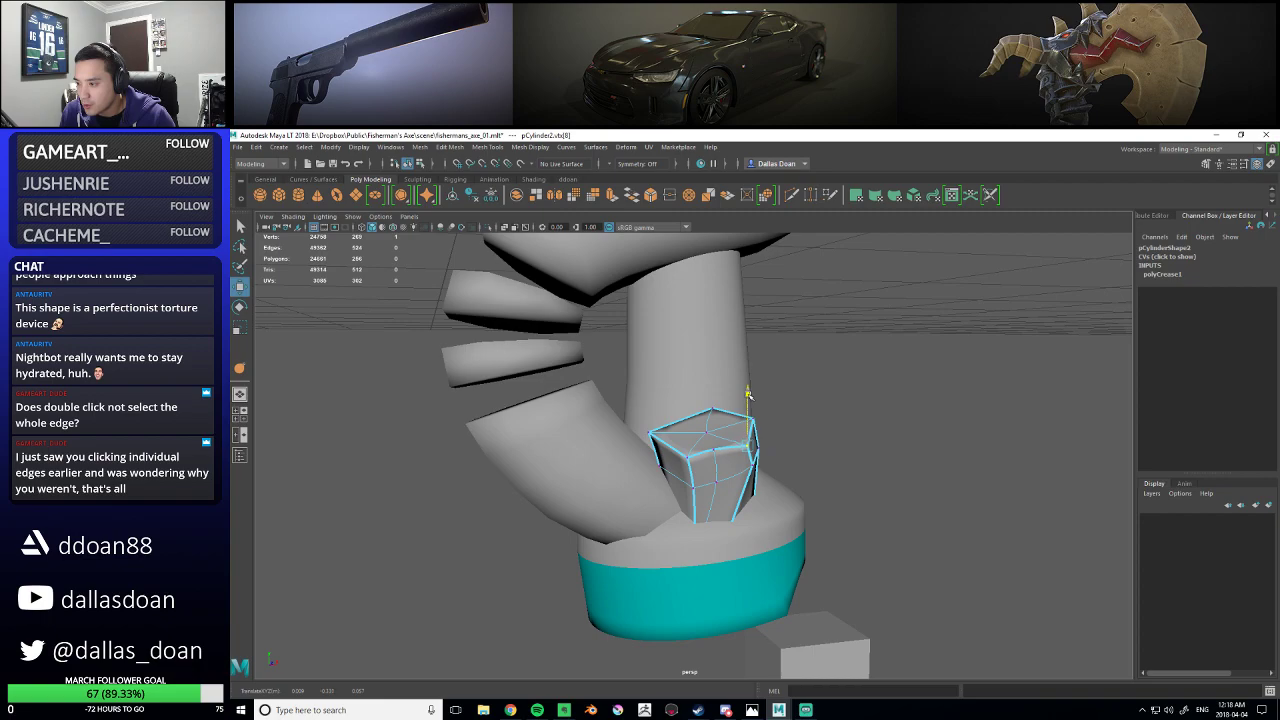
click(753, 450)
right_drag(730, 455, 860, 457)
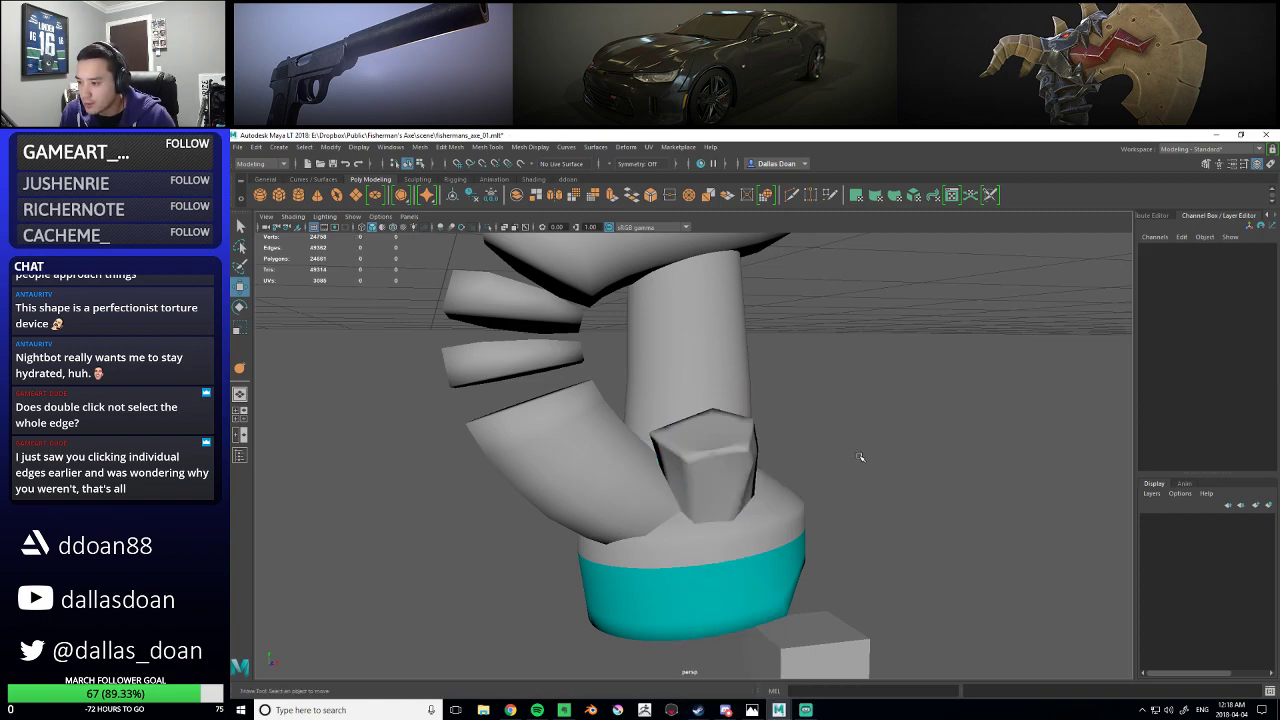
alt+drag(778, 451, 730, 440)
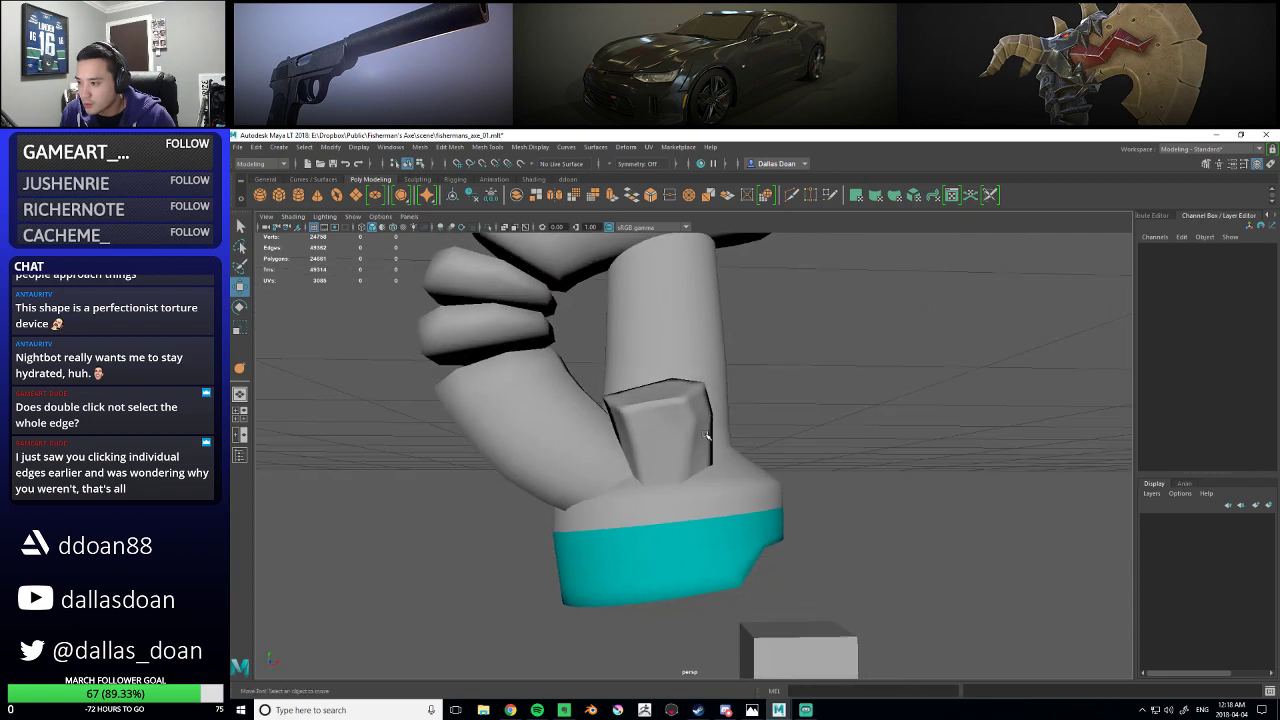
- Insert supporting edge loops beside the gem's vertical corners nearest the curled tentacle with the Multi-Cut tool
click(713, 443)
right_drag(652, 436, 596, 418)
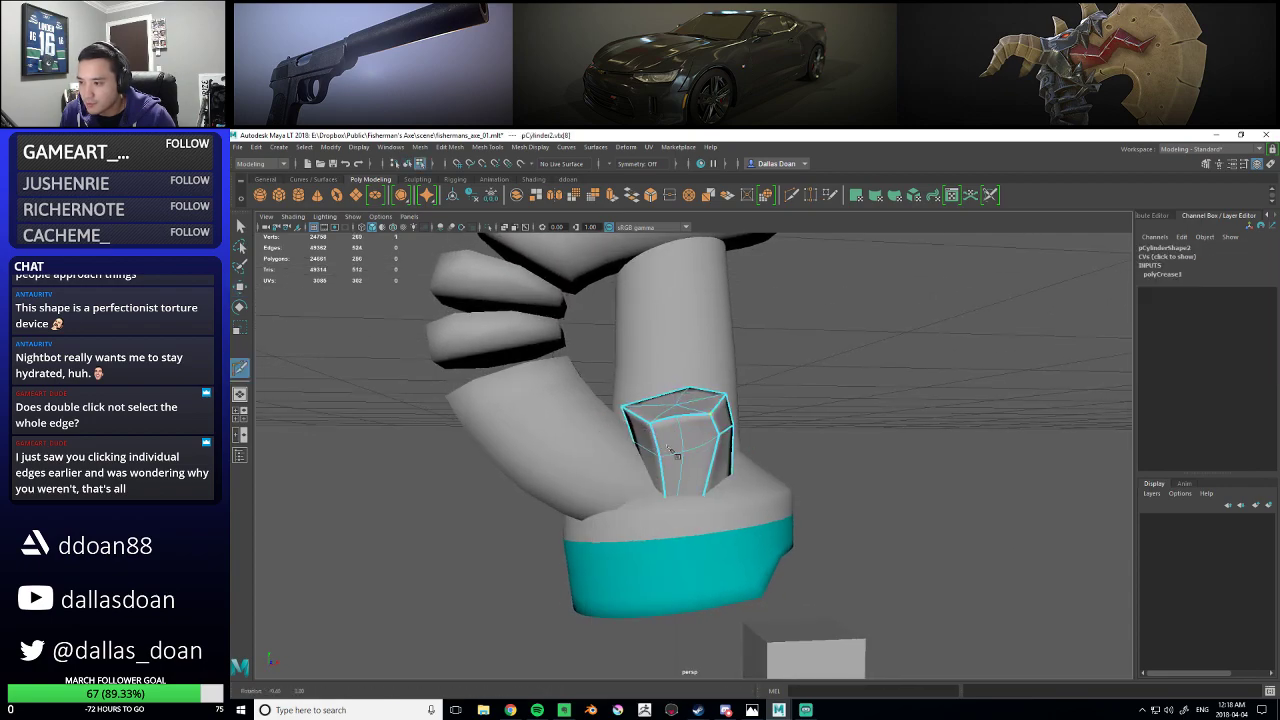
alt+drag(600, 420, 670, 440)
click(662, 434)
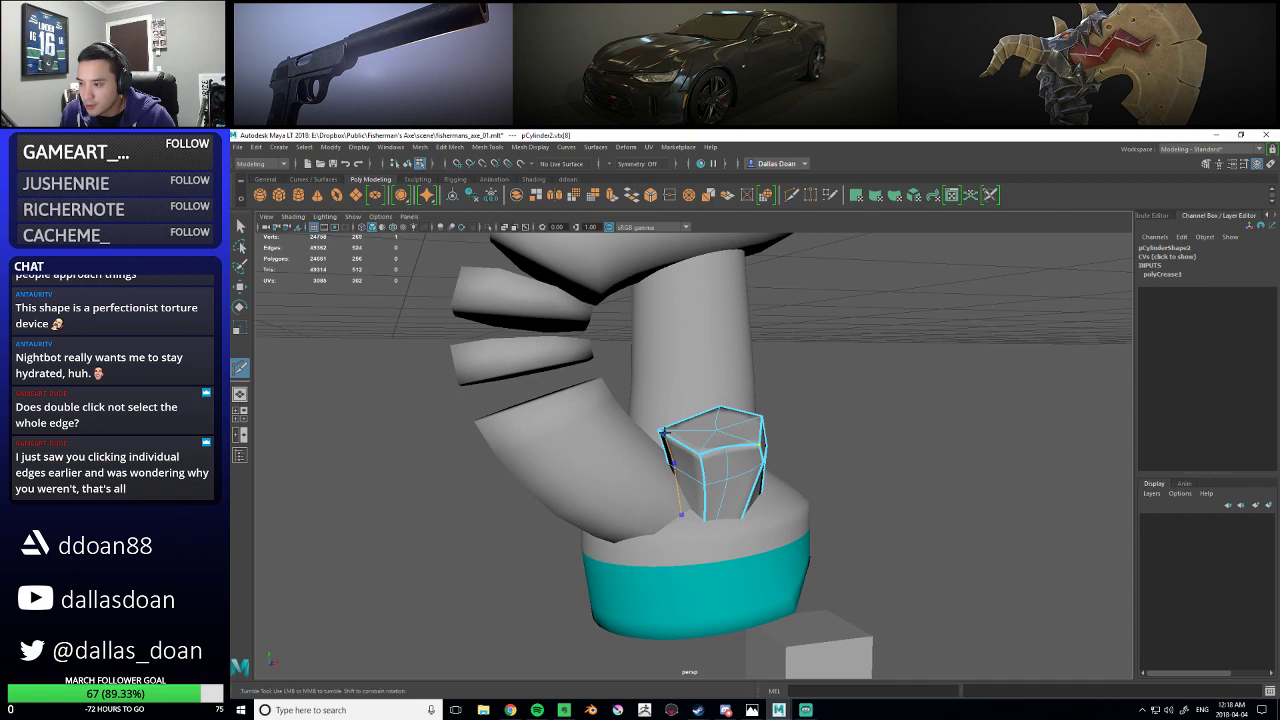
right_click(701, 463)
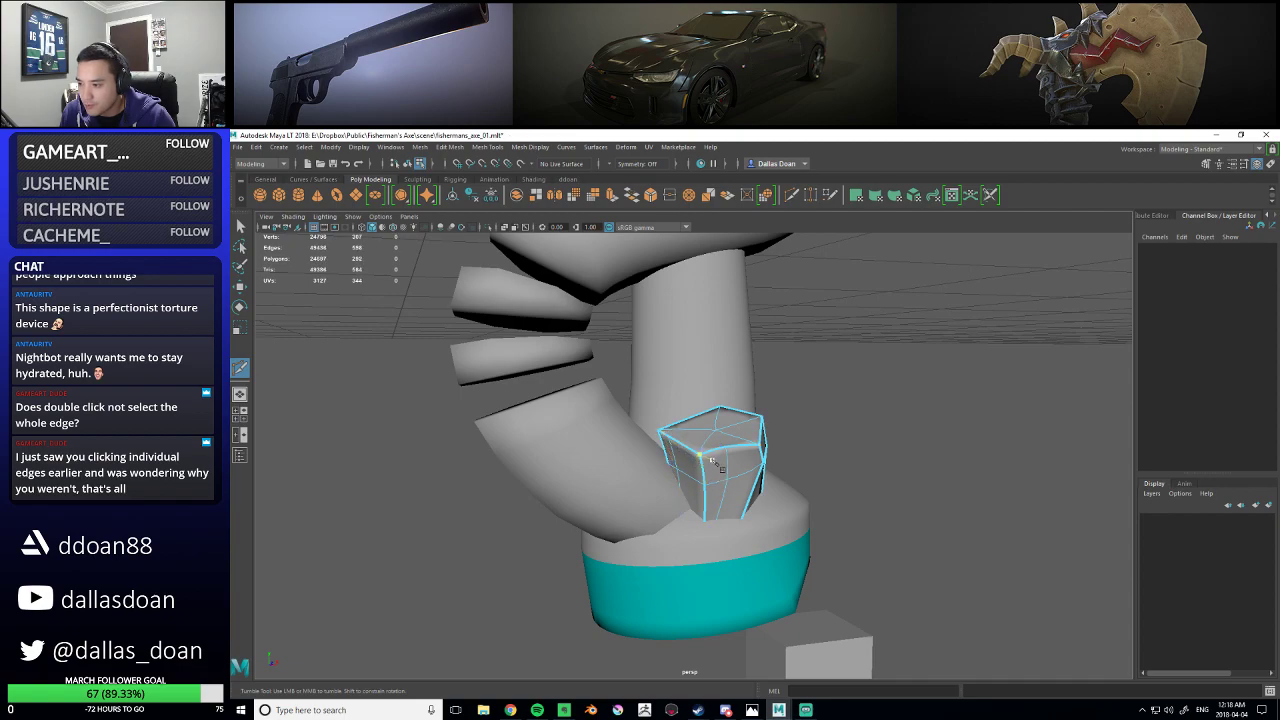
ctrl+click(692, 450)
ctrl+click(712, 452)
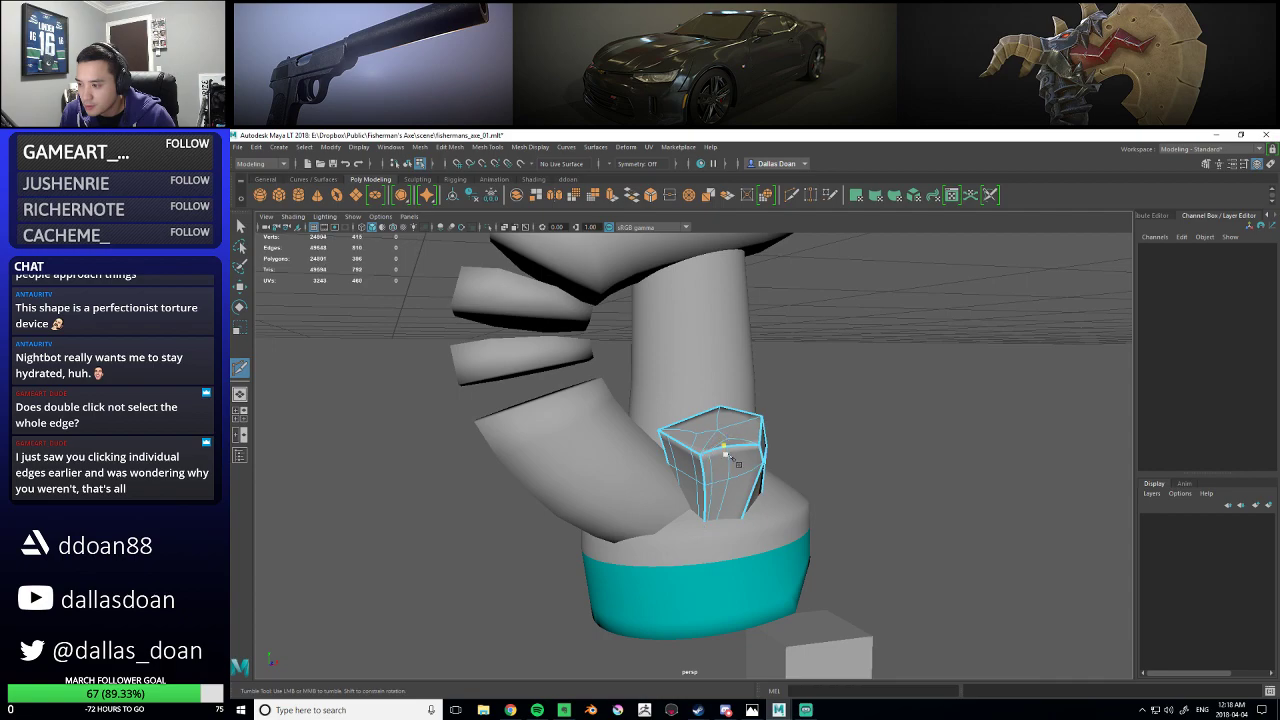
- Insert supporting edge loops beside the gem's opposite vertical corners and return to object mode
ctrl+click(752, 451)
ctrl+click(762, 454)
alt+drag(800, 435, 738, 476)
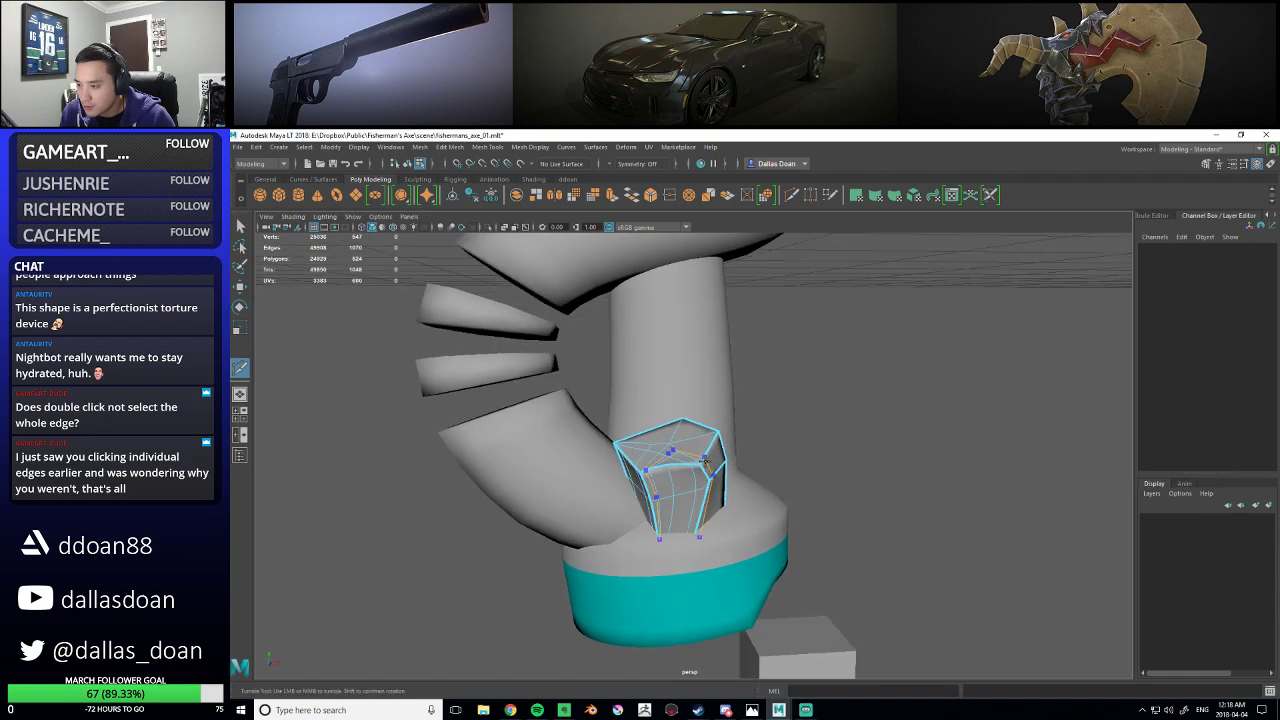
ctrl+click(705, 460)
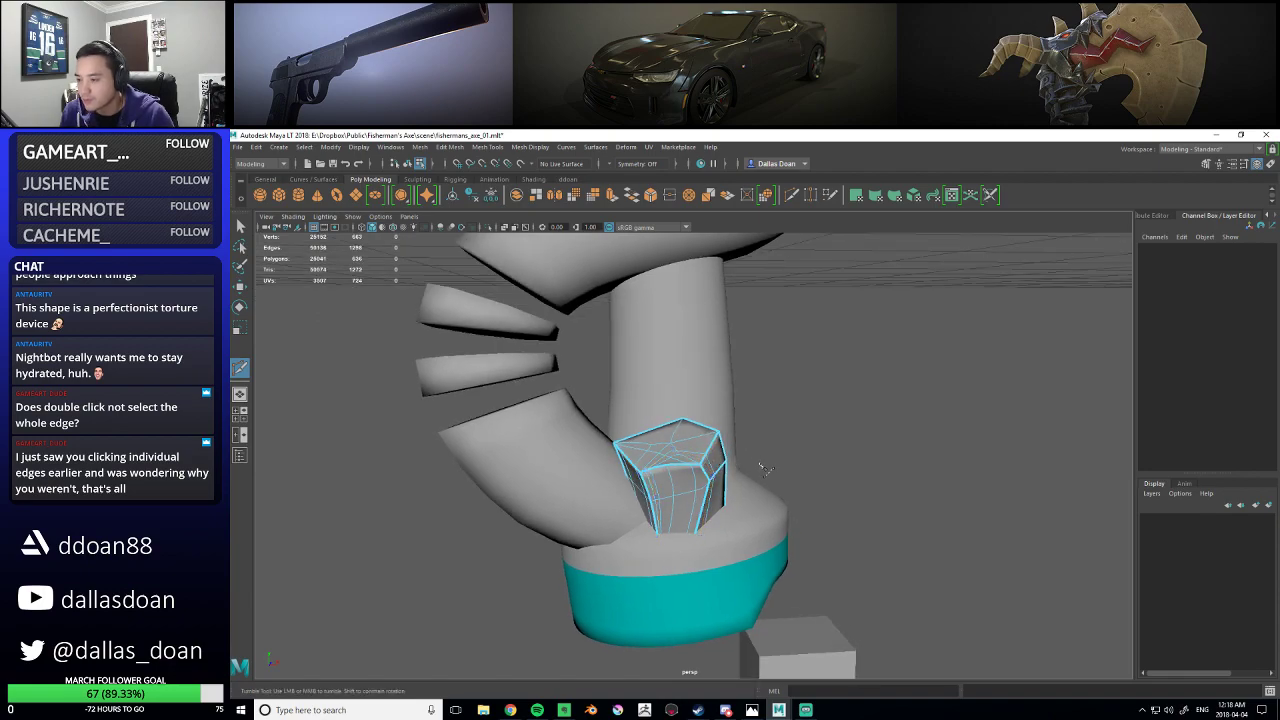
scroll(757, 463, down, 3)
key(w)
right_drag(706, 463, 757, 391)
click(818, 461)
- Insert a horizontal supporting edge loop around the gem just below its top rim
alt+drag(771, 465, 721, 457)
scroll(773, 468, up, 4)
click(721, 456)
shift+right_drag(690, 436, 636, 437)
ctrl+click(687, 449)
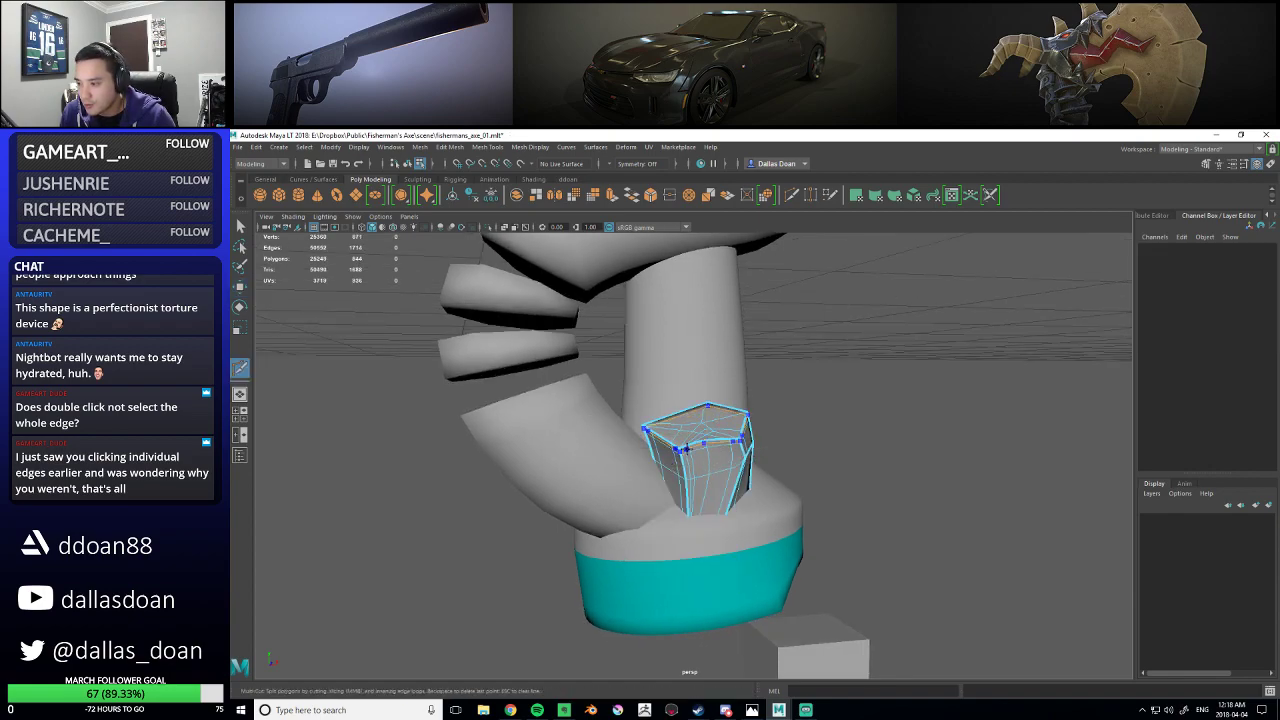
key(w)
right_drag(721, 408, 717, 481)
click(829, 462)
- Delete the gem's construction history and deselect it
click(740, 432)
right_drag(727, 410, 726, 476)
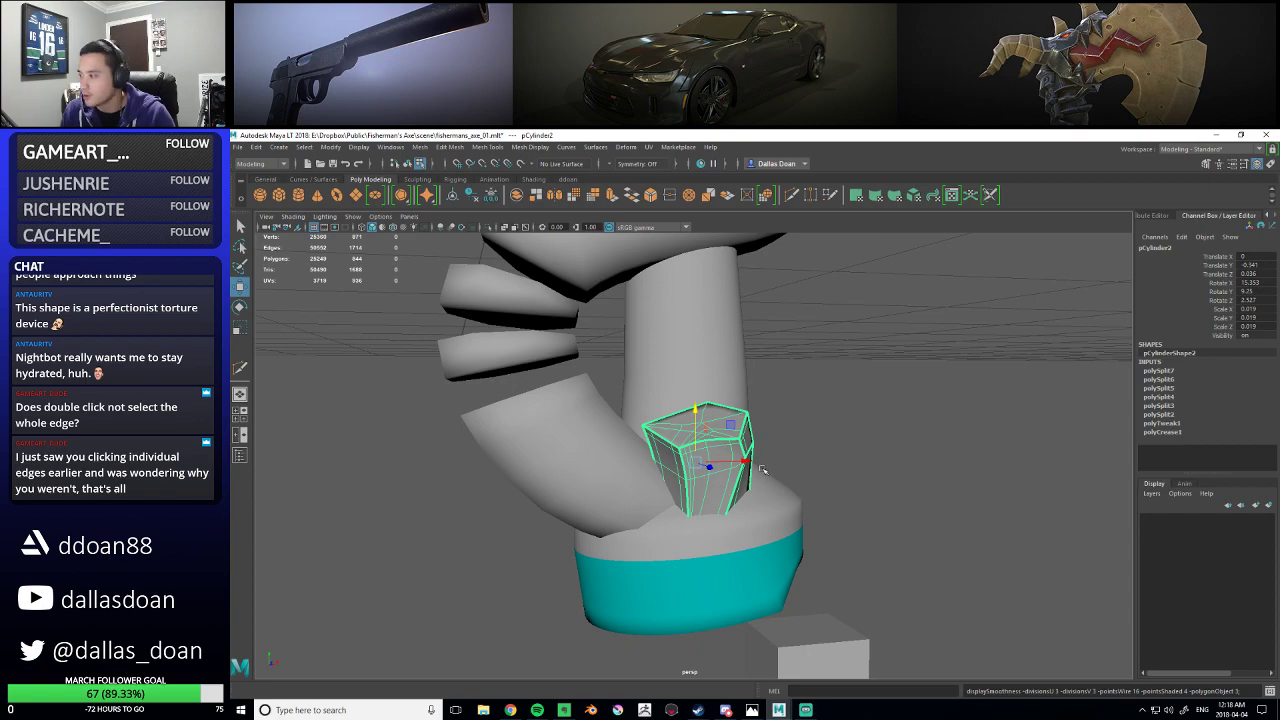
key(alt+shift+d)
click(862, 411)
- Insert further edge loops along the gem's outward-facing corners and turn smooth preview back on
mouse_move(802, 429)
alt+mouse_down()
mouse_move(769, 434)
mouse_move(789, 445)
alt+mouse_up()
scroll(801, 434, up, 5)
scroll(800, 434, down, 5)
scroll(788, 439, up, 5)
scroll(788, 440, down, 5)
click(762, 440)
shift+right_drag(757, 424, 729, 421)
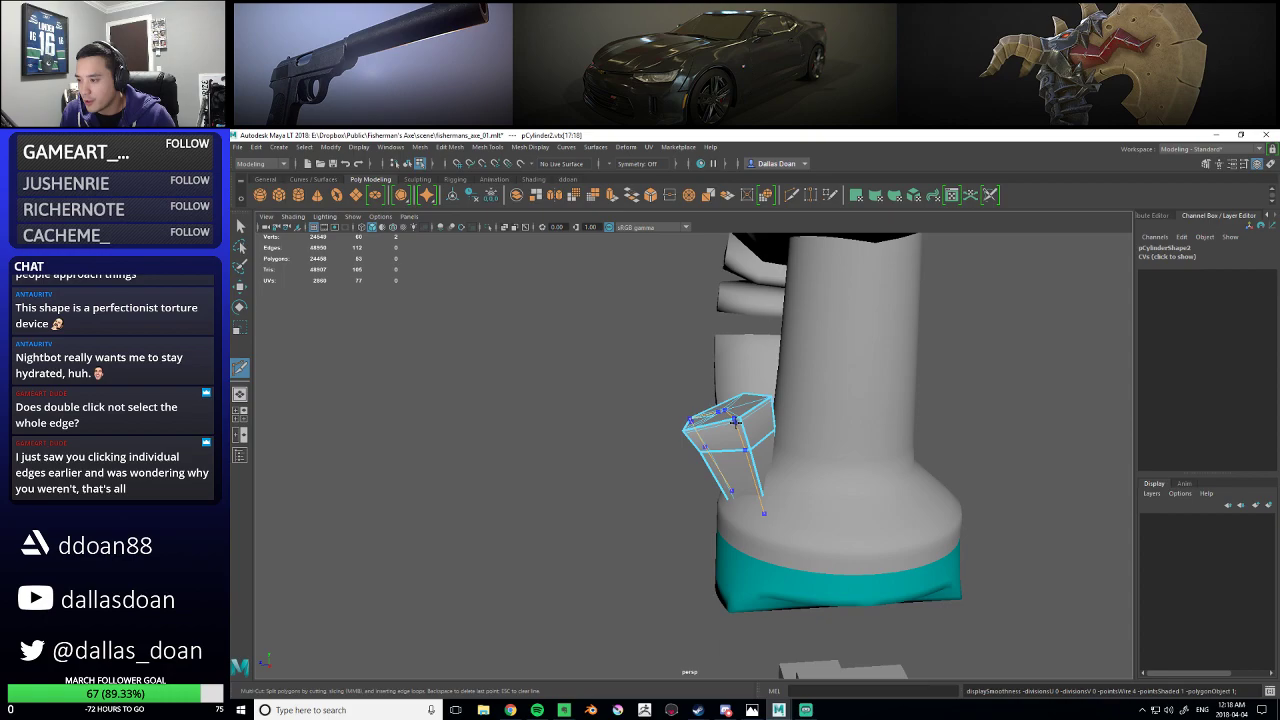
ctrl+click(745, 410)
key(3)
- Examine the smoothed gem against the handle, tentacle and base from several angles and distances
alt+drag(786, 477, 903, 443)
alt+right_drag(770, 490, 833, 497)
alt+drag(833, 497, 812, 440)
alt+right_drag(812, 440, 762, 468)
key(w)
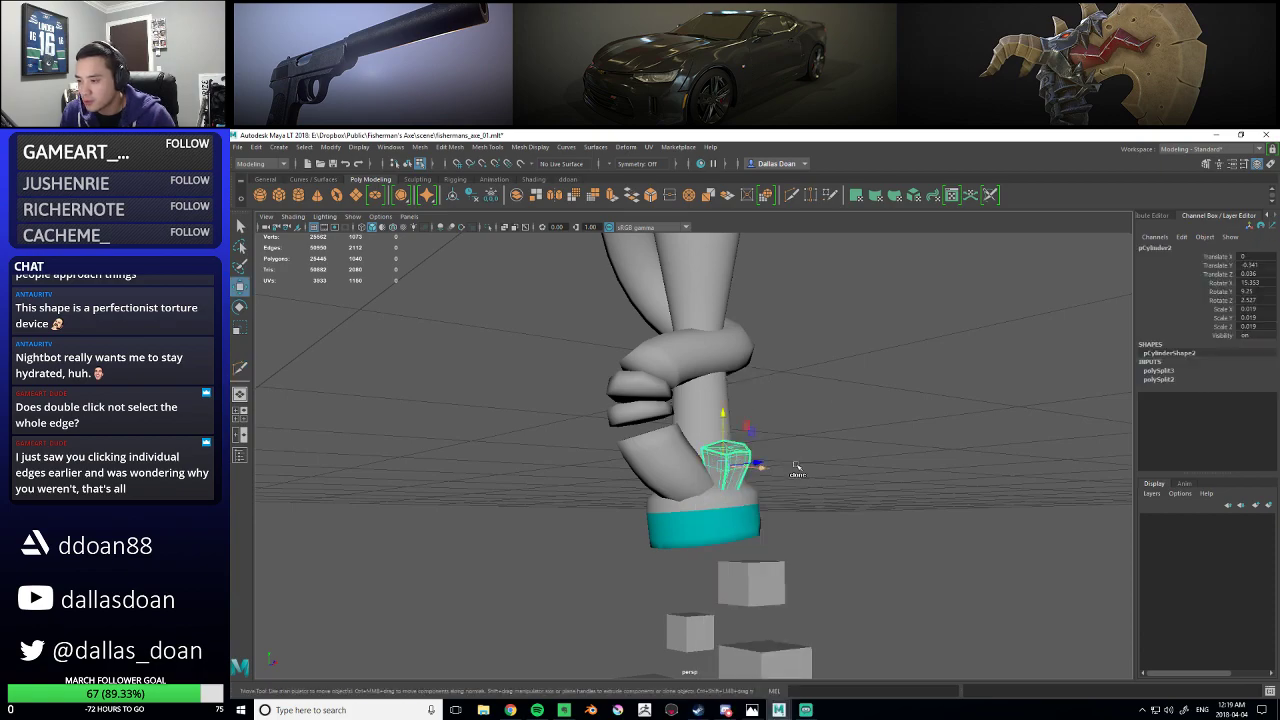
click(795, 474)
alt+drag(795, 474, 803, 483)
alt+right_drag(803, 483, 783, 477)
alt+drag(783, 477, 763, 466)
alt+right_drag(763, 466, 759, 486)
mouse_move(759, 486)
alt+mouse_down()
mouse_move(829, 473)
mouse_move(774, 491)
mouse_move(741, 484)
alt+mouse_up()
alt+right_drag(741, 484, 703, 492)
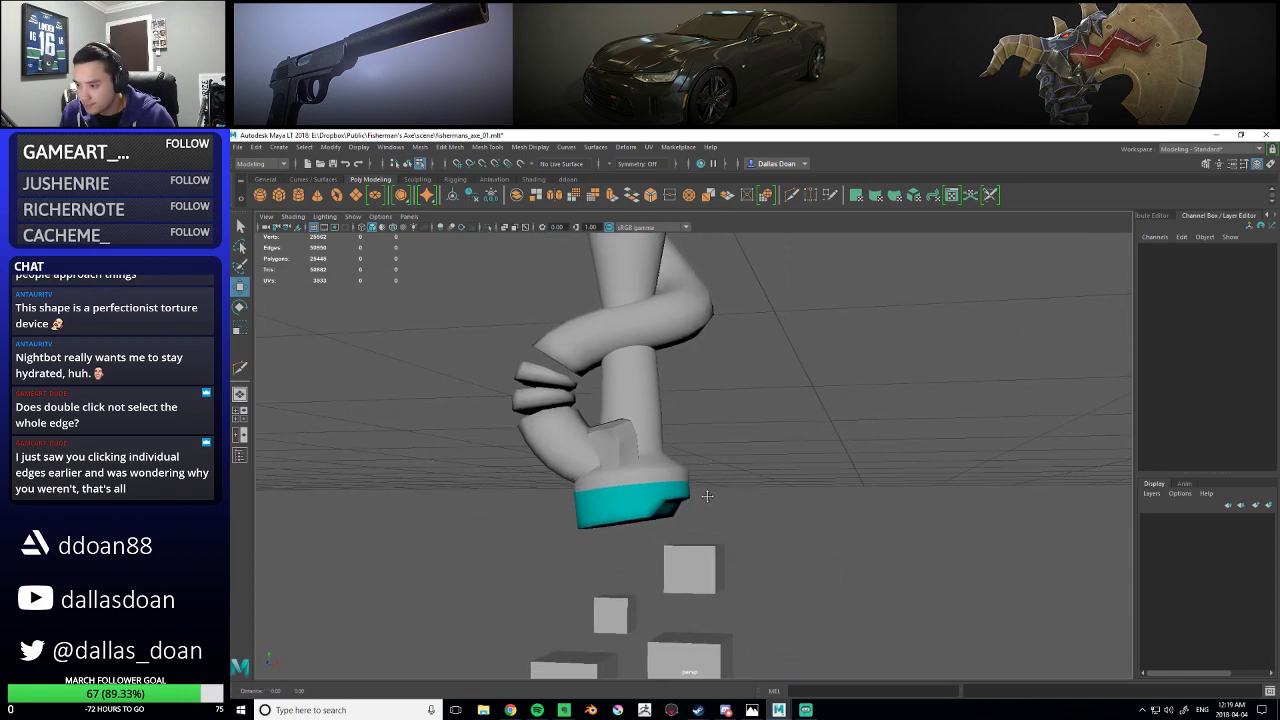
- Insert an edge loop around the gem's upper part with Multi-Cut, restore smooth preview, and deselect the gem
alt+middle_drag(703, 492, 750, 509)
click(733, 494)
alt+right_drag(774, 517, 832, 566)
alt+middle_drag(832, 566, 815, 524)
shift+right_drag(768, 482, 720, 475)
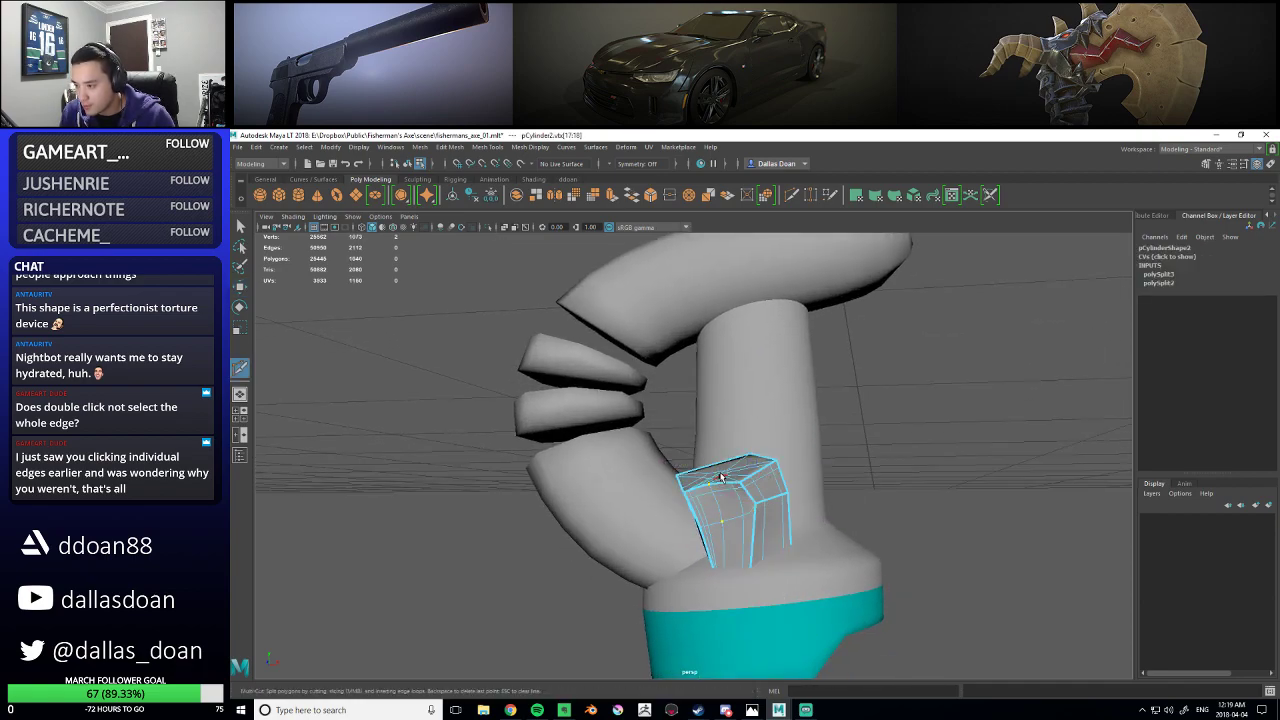
ctrl+click(758, 507)
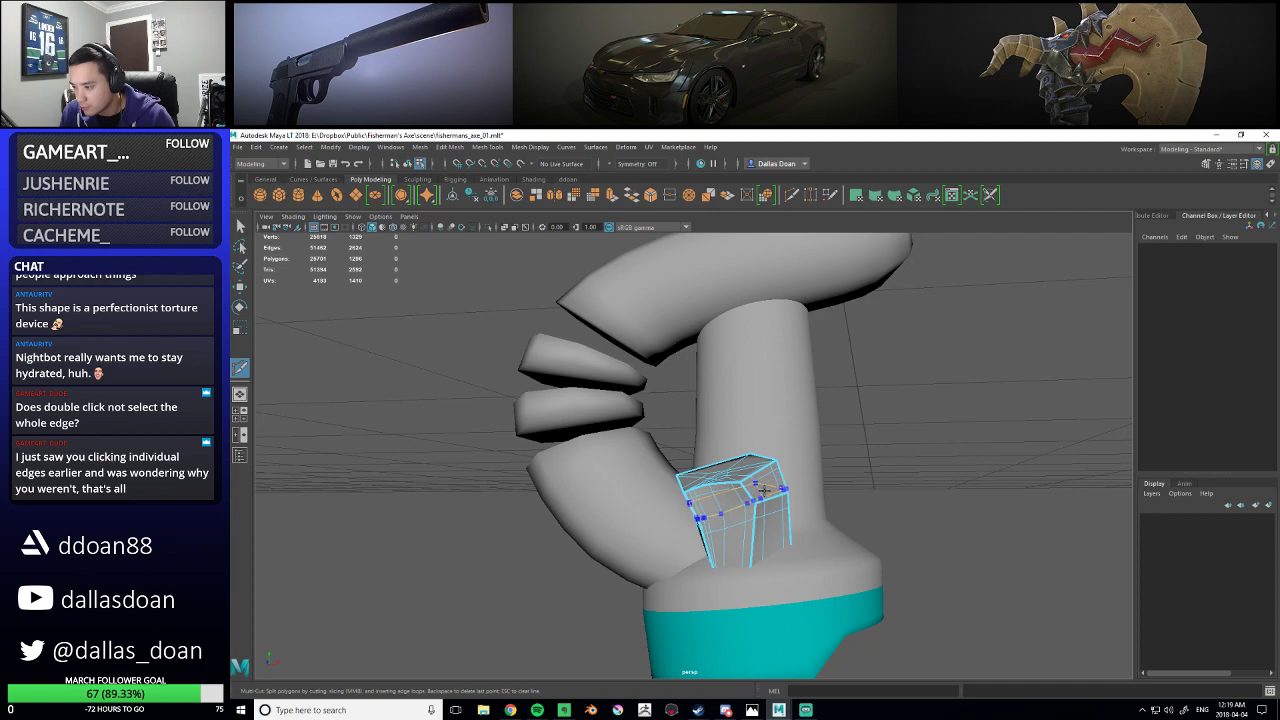
key(3)
key(w)
right_drag(752, 498, 787, 391)
alt+drag(880, 440, 963, 484)
click(968, 486)
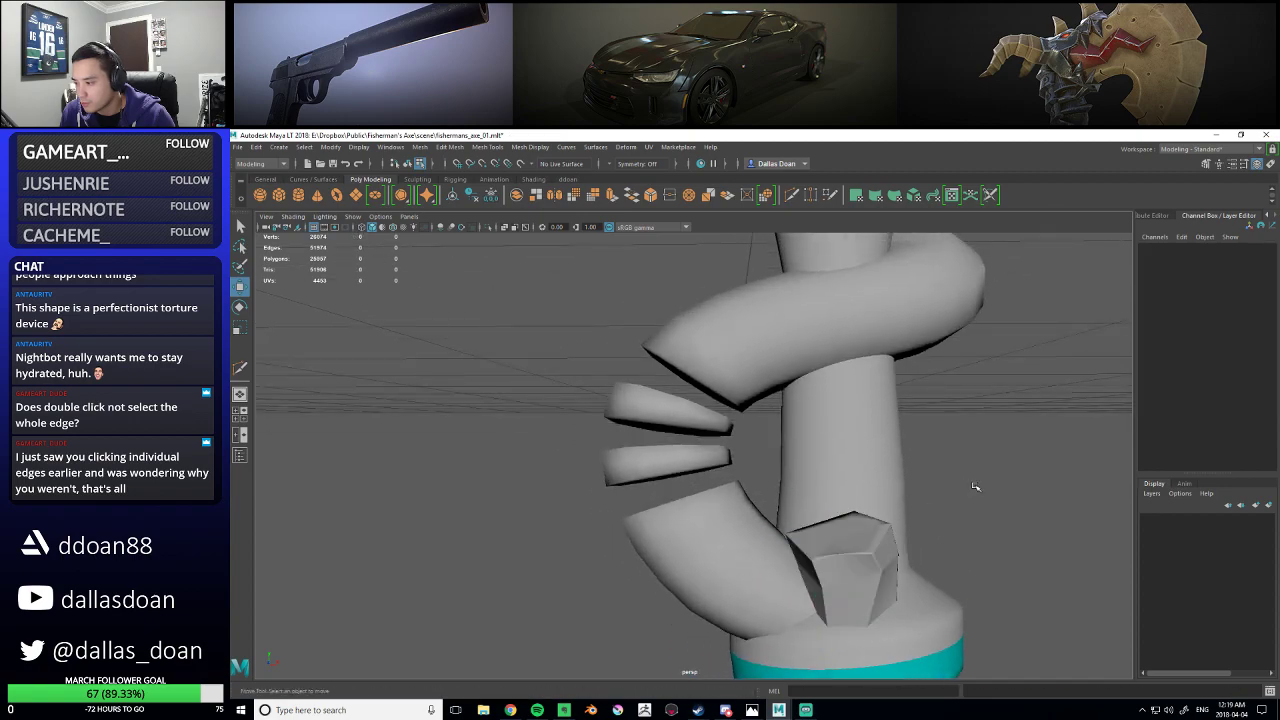
- Inspect the smoothed gem up close and undo the edge loops just inserted
scroll(985, 484, down, 5)
alt+middle_drag(971, 483, 897, 480)
scroll(960, 485, up, 3)
scroll(900, 491, up, 5)
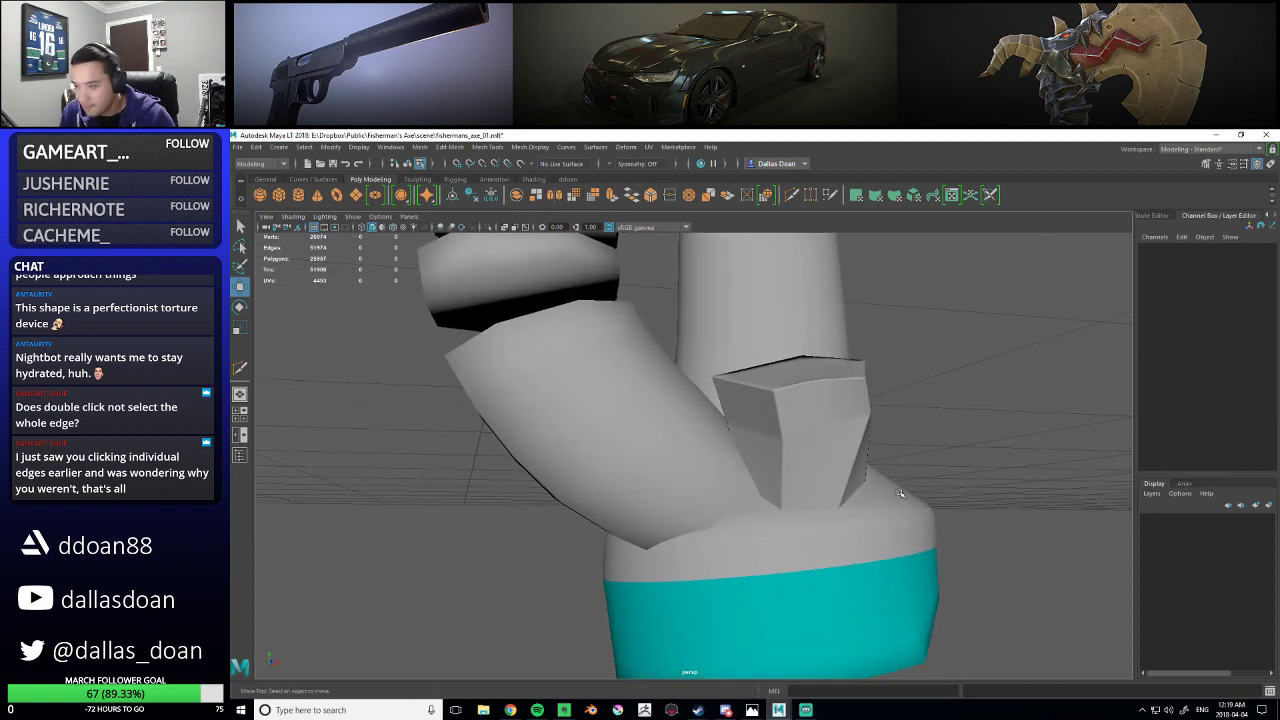
alt+drag(783, 473, 766, 446)
click(764, 443)
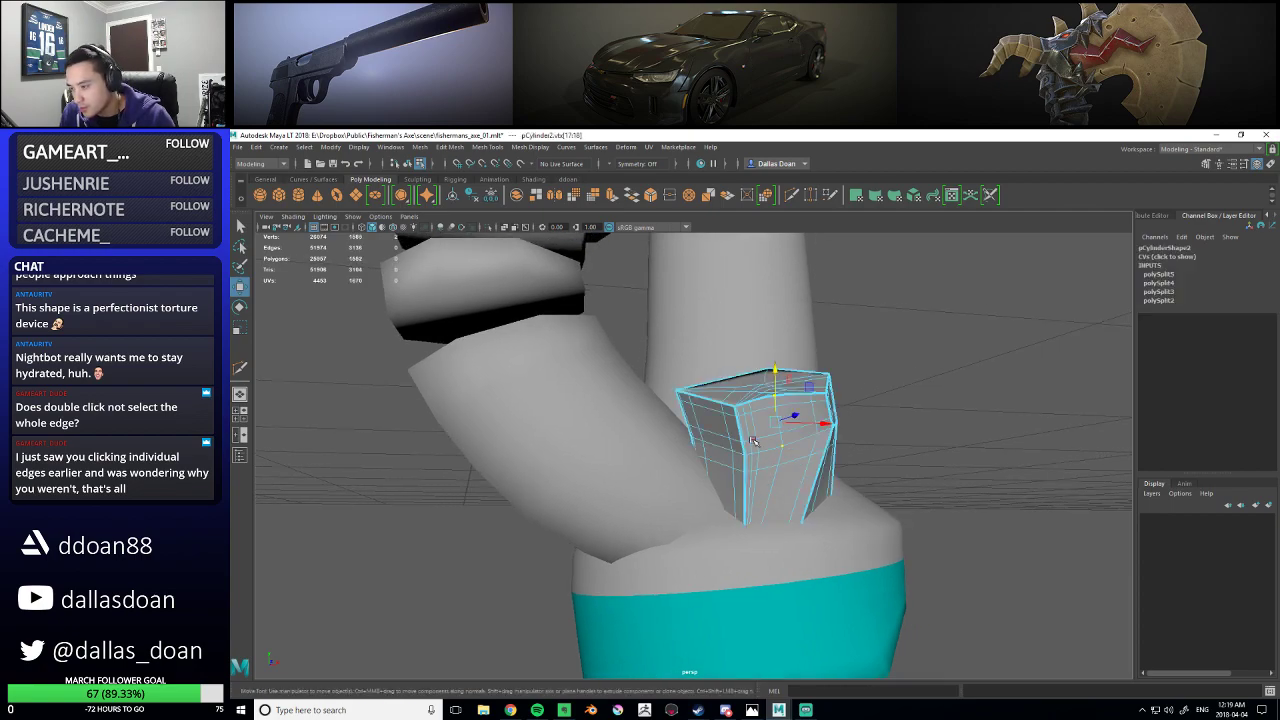
key(ctrl+z)
key(ctrl+z)
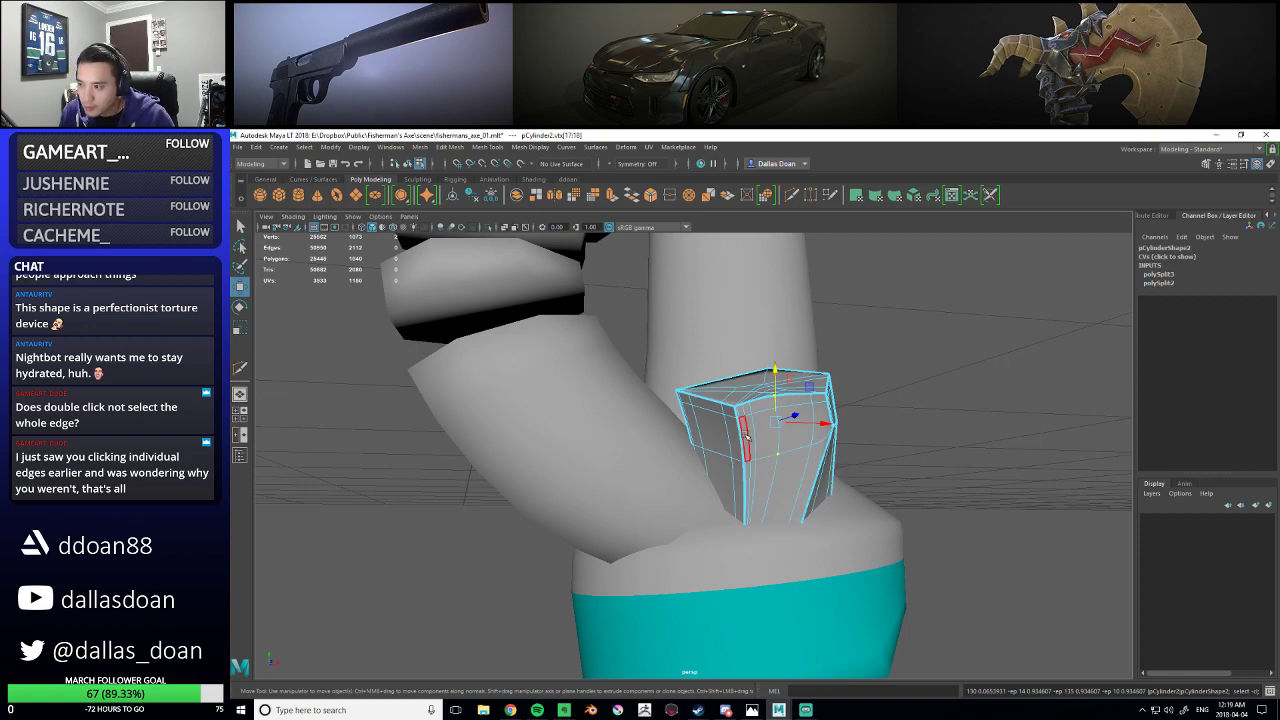
- Undo the gem's earlier supporting edge loops, back to its simple creased five-sided shape
right_drag(745, 430, 741, 427)
key(ctrl+z)
key(ctrl+z)
key(ctrl+z)
key(ctrl+z)
key(ctrl+z)
key(ctrl+z)
key(ctrl+z)
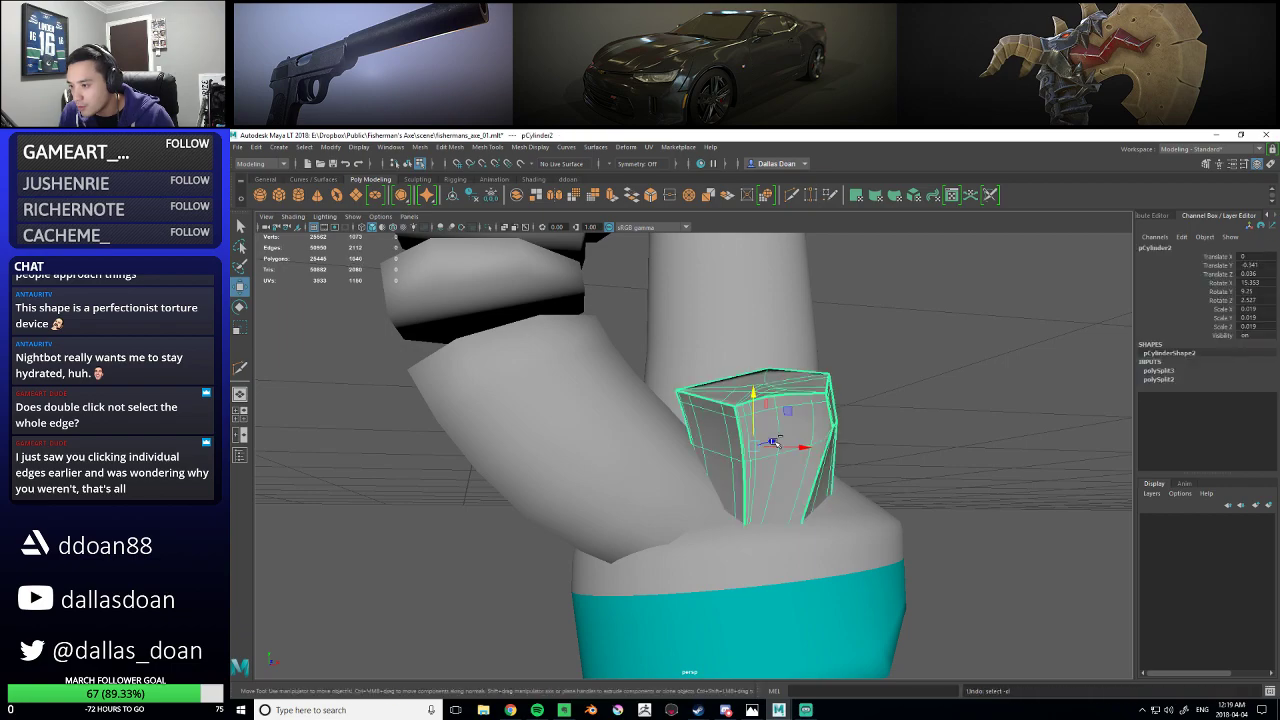
key(ctrl+z)
key(ctrl+z)
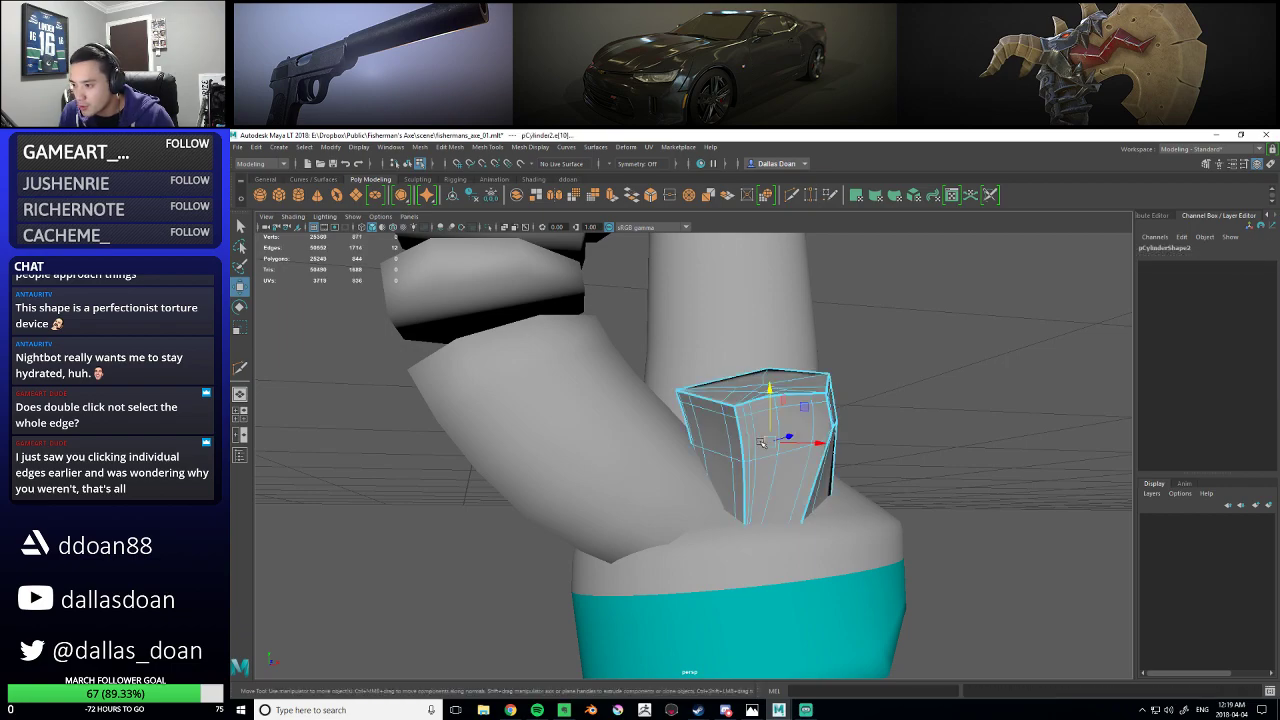
key(ctrl+z)
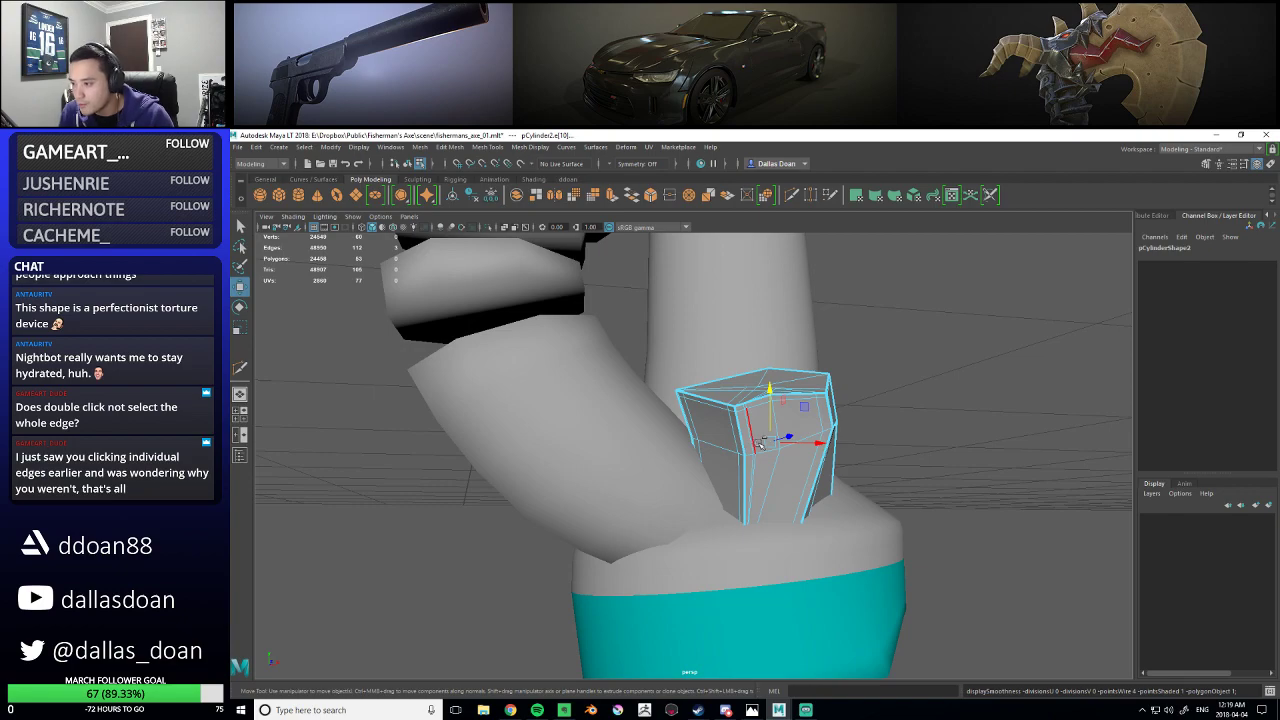
key(ctrl+z)
key(ctrl+z)
key(ctrl+z)
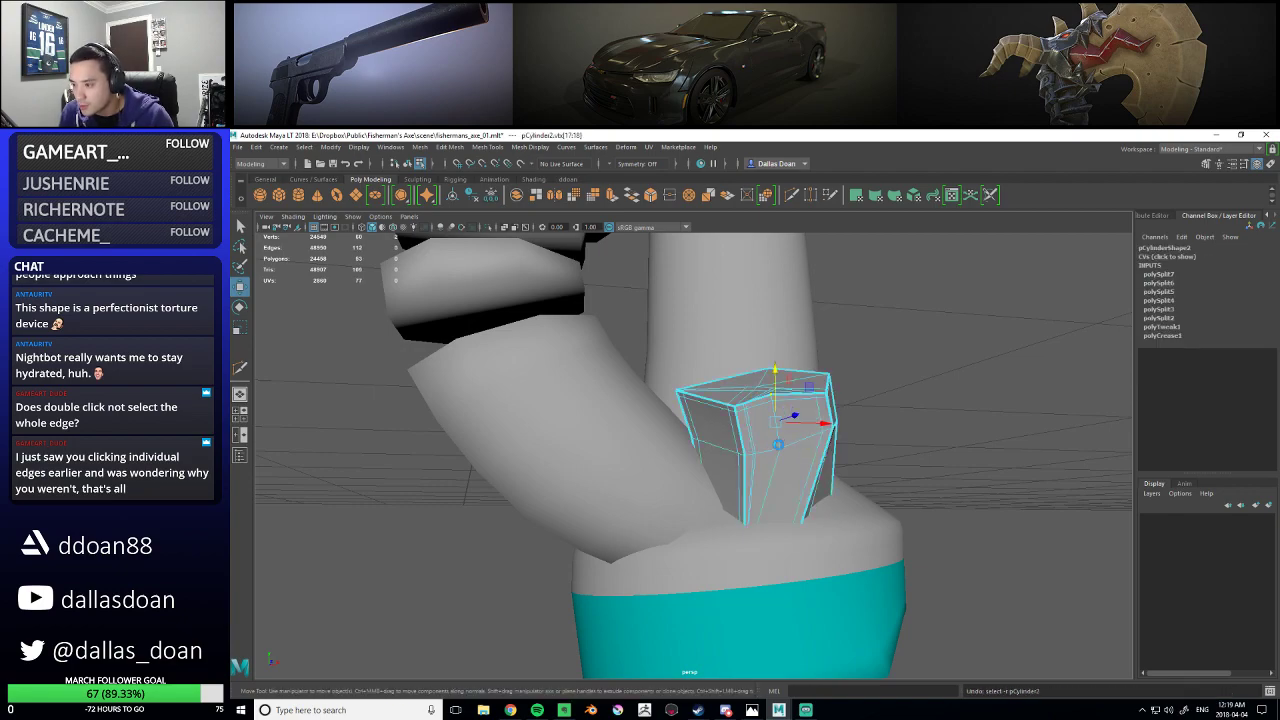
key(ctrl+z)
key(ctrl+z)
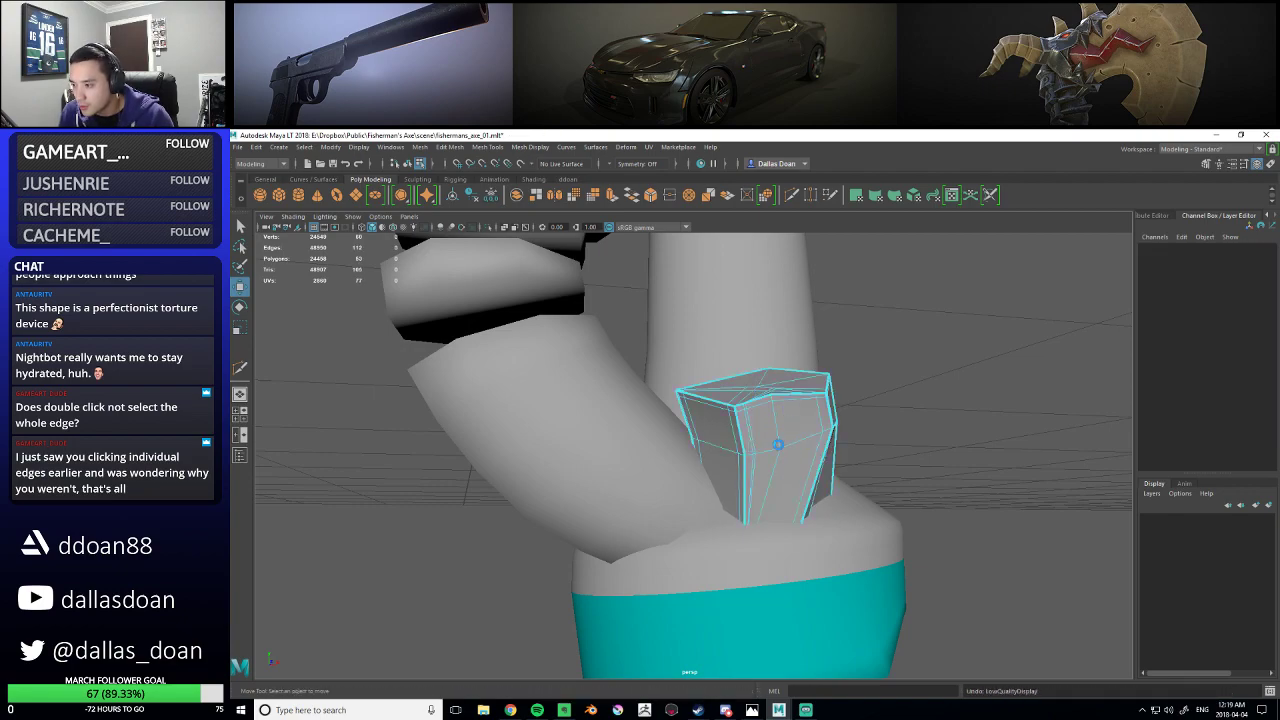
key(ctrl+z)
key(ctrl+z)
key(ctrl+z)
key(ctrl+z)
key(ctrl+z)
key(ctrl+z)
key(ctrl+z)
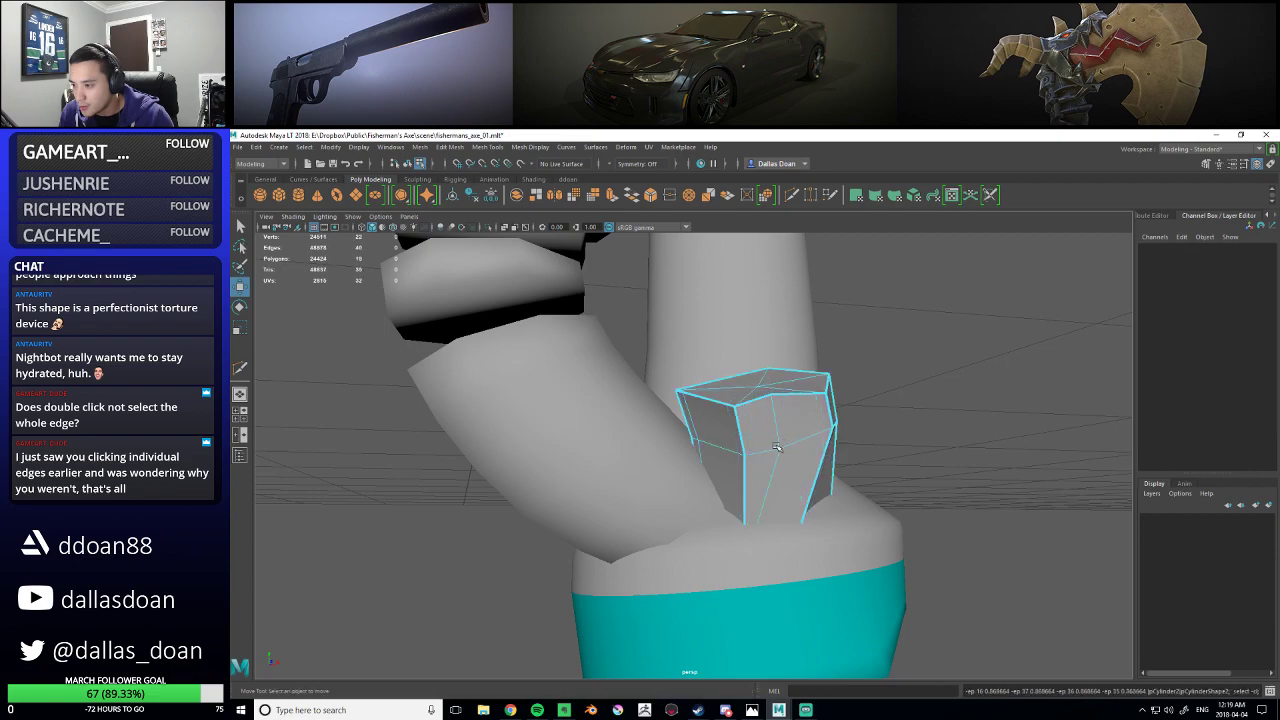
key(ctrl+z)
- Shift the mid-height vertex on the gem's front corner slightly sideways to adjust its silhouette
right_drag(739, 408, 700, 406)
click(745, 456)
drag(781, 463, 792, 457)
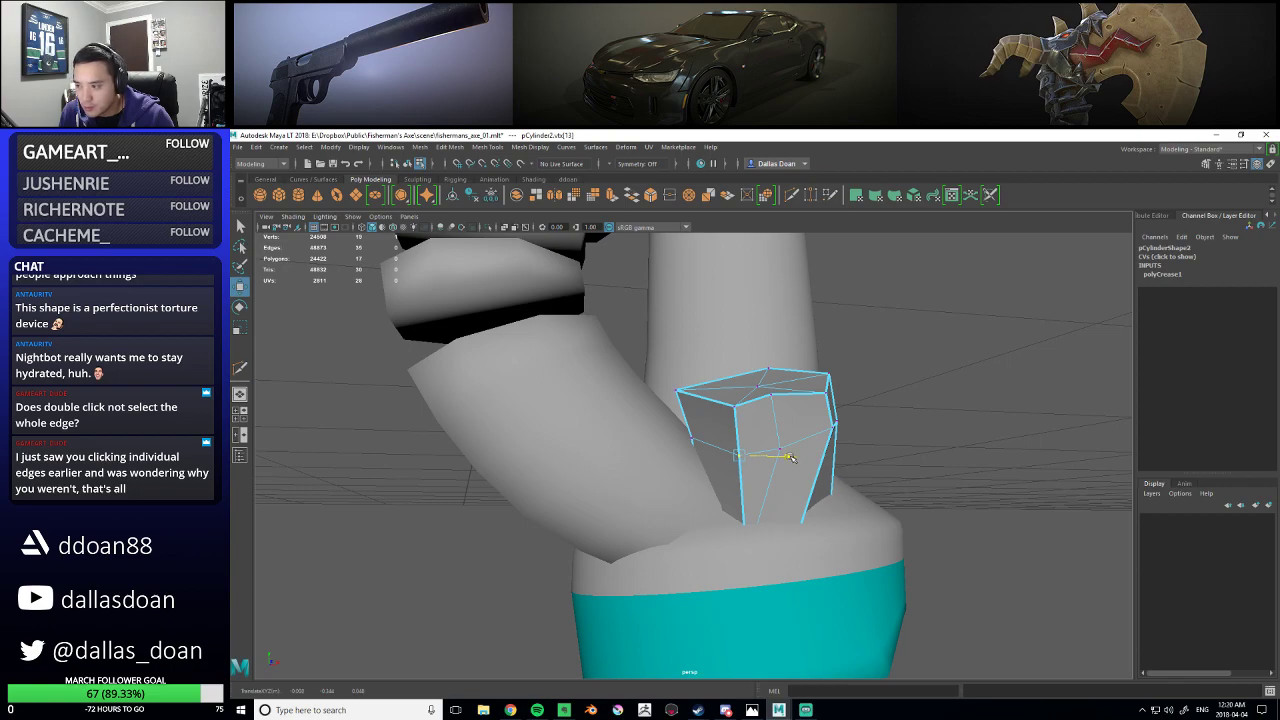
- Use Multi-Cut to insert supporting edge loops through the gem's faces and alongside its corners
shift+right_drag(737, 434, 700, 436)
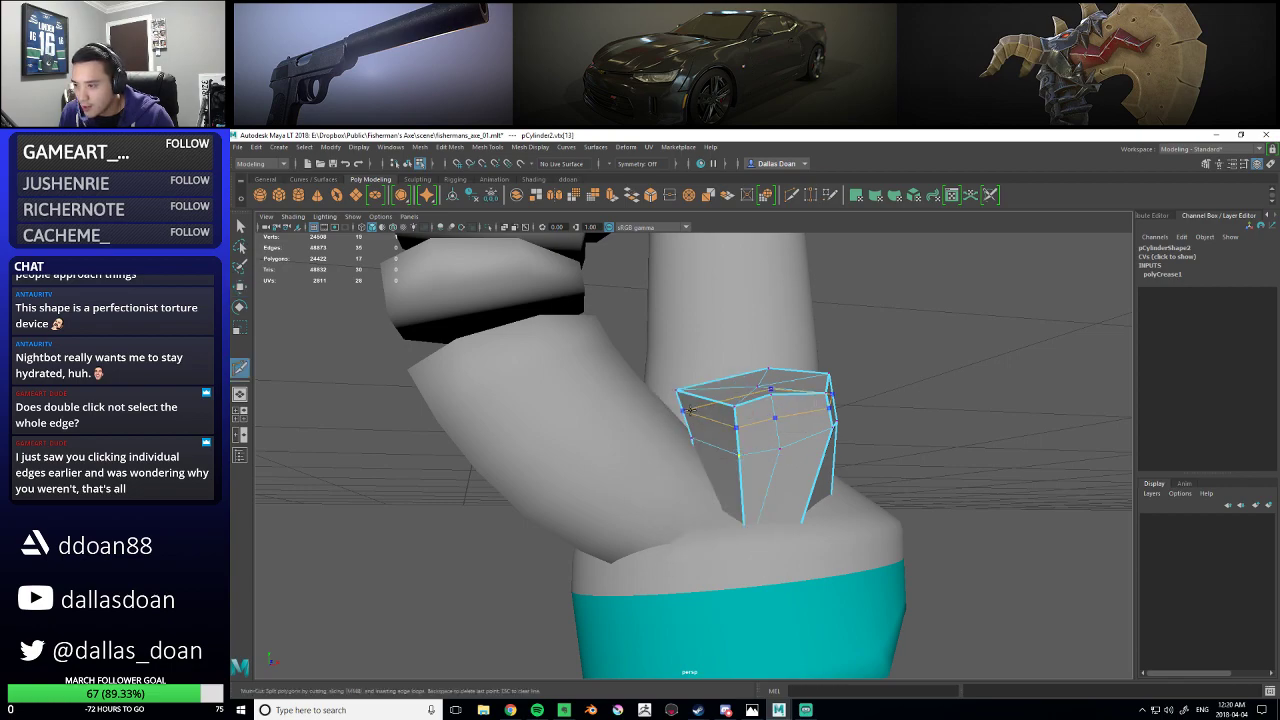
click(696, 441)
right_click(698, 442)
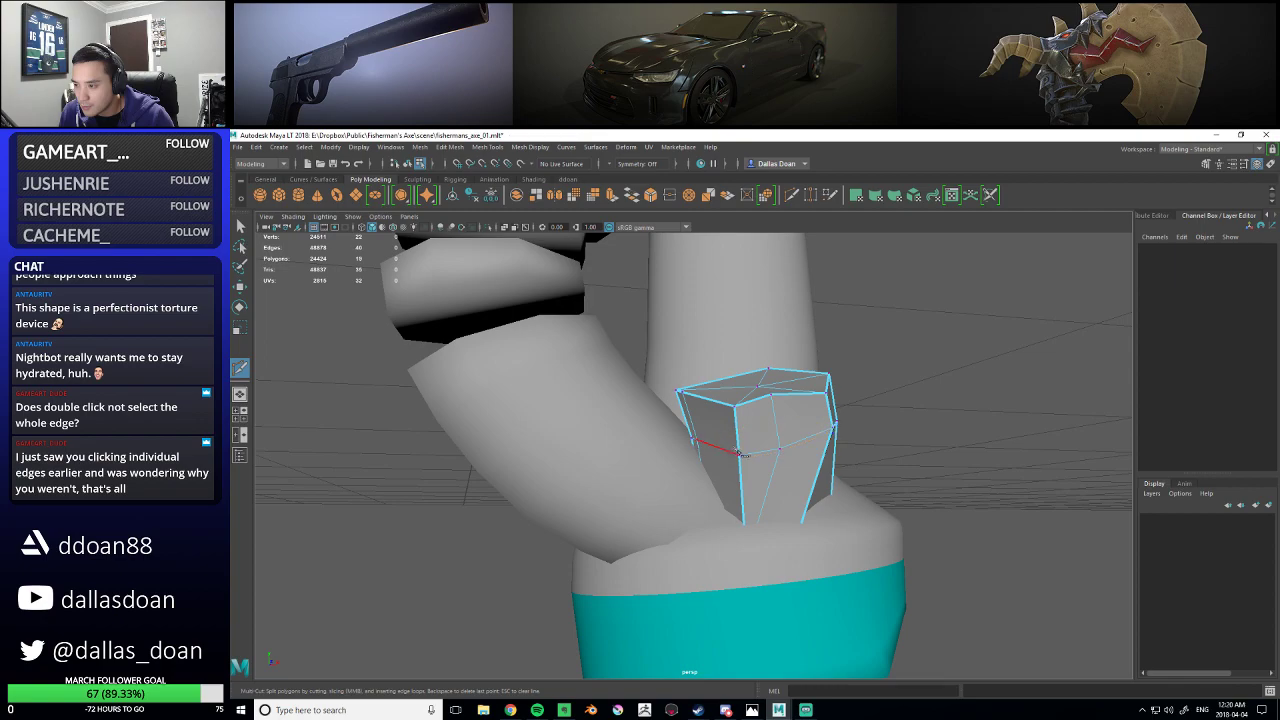
alt+drag(757, 453, 741, 450)
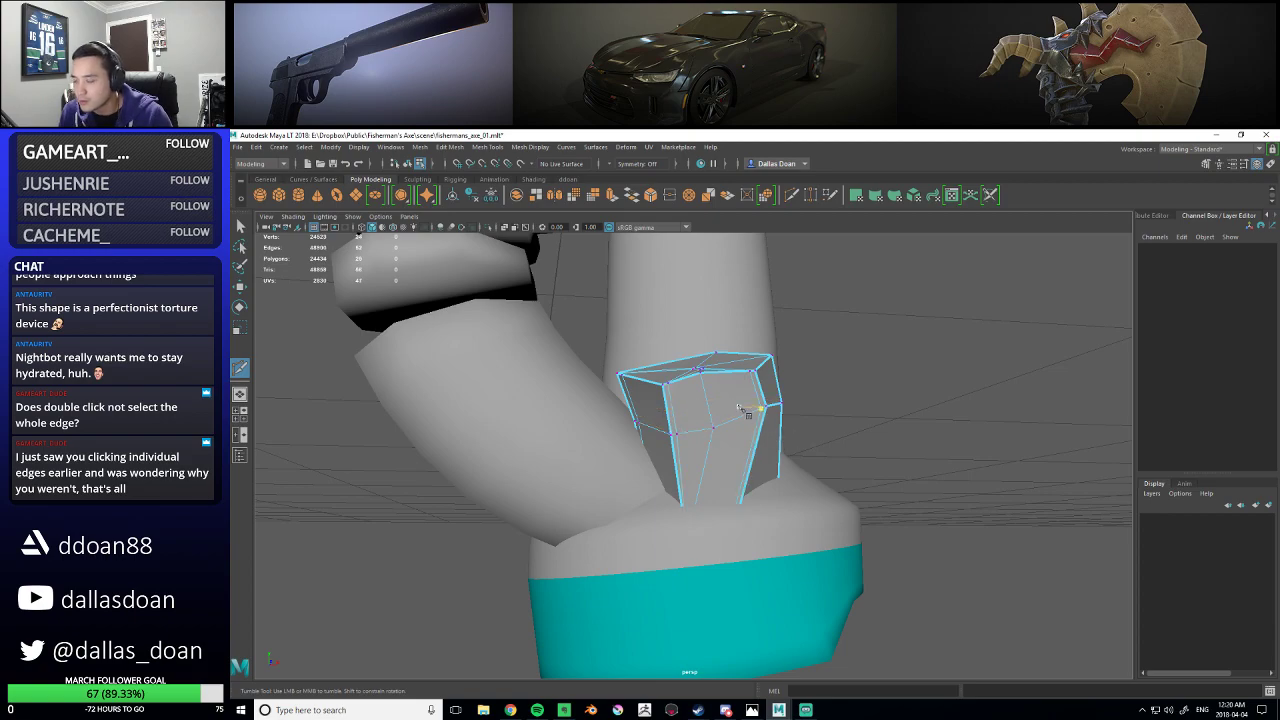
alt+drag(769, 416, 637, 435)
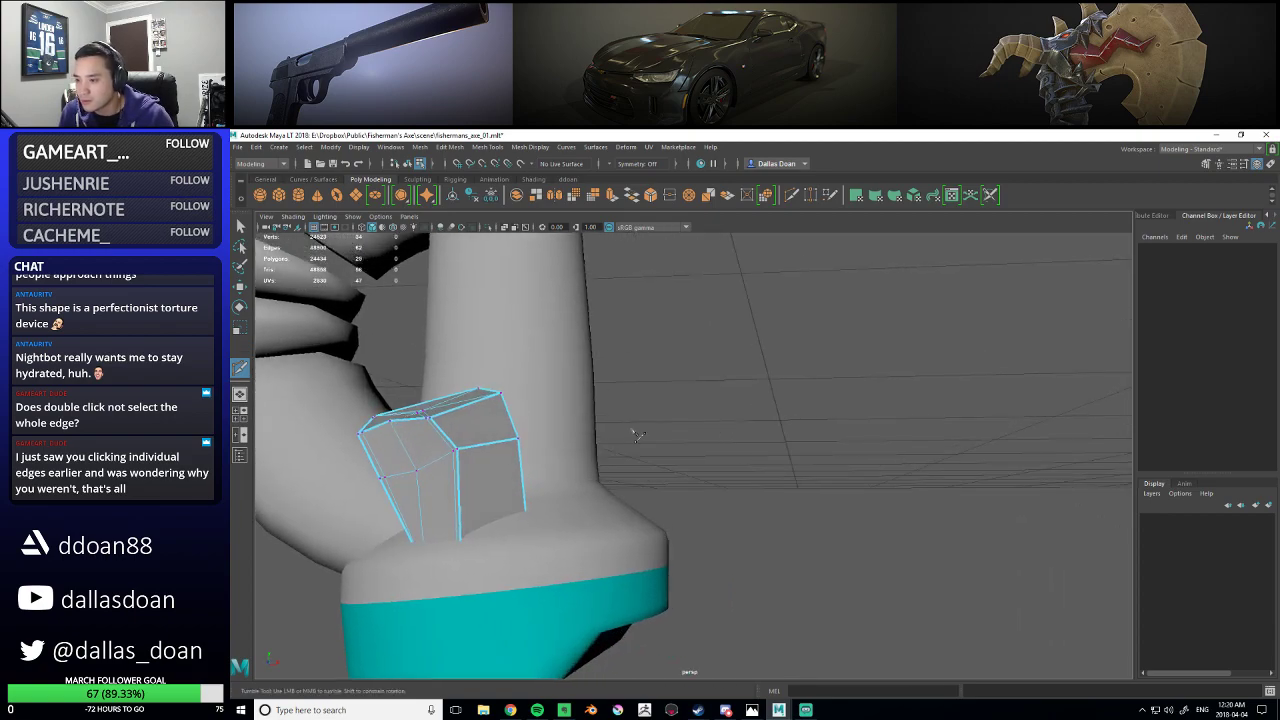
ctrl+click(457, 438)
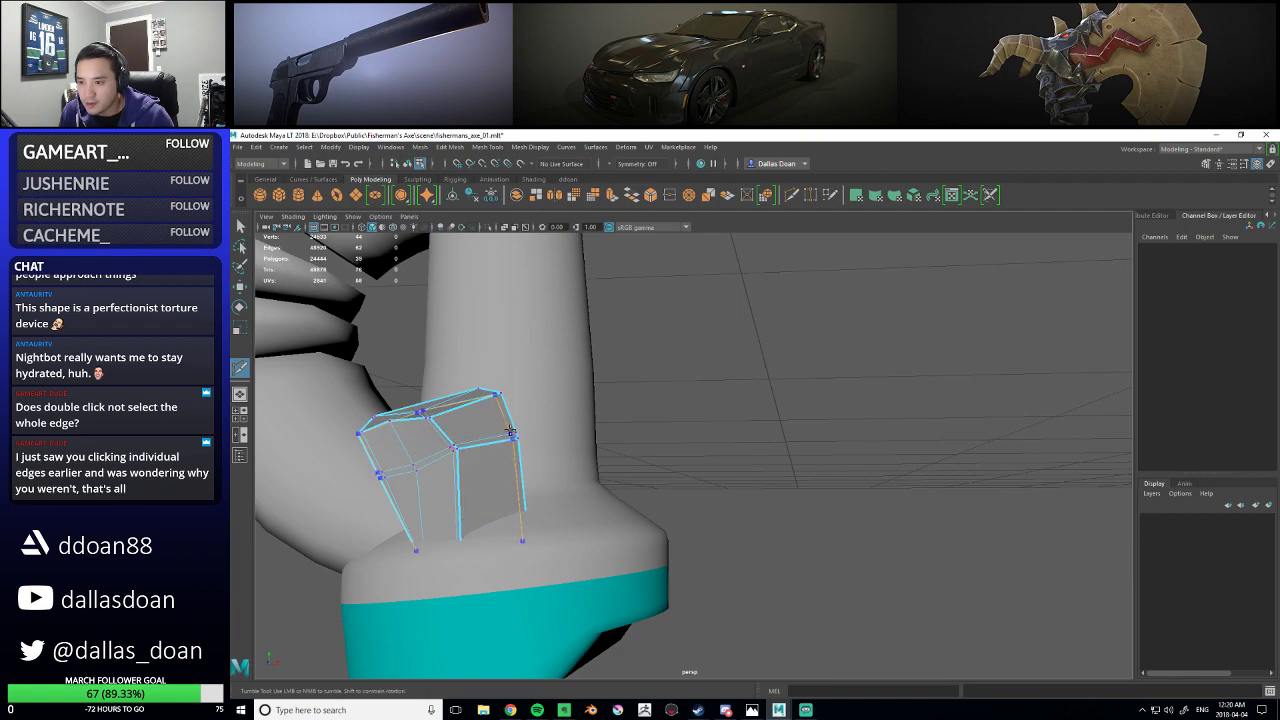
- Delete the whole gem's construction history, deselect it, and check its smoothed shape
alt+drag(511, 431, 537, 435)
key(w)
right_drag(512, 484, 516, 483)
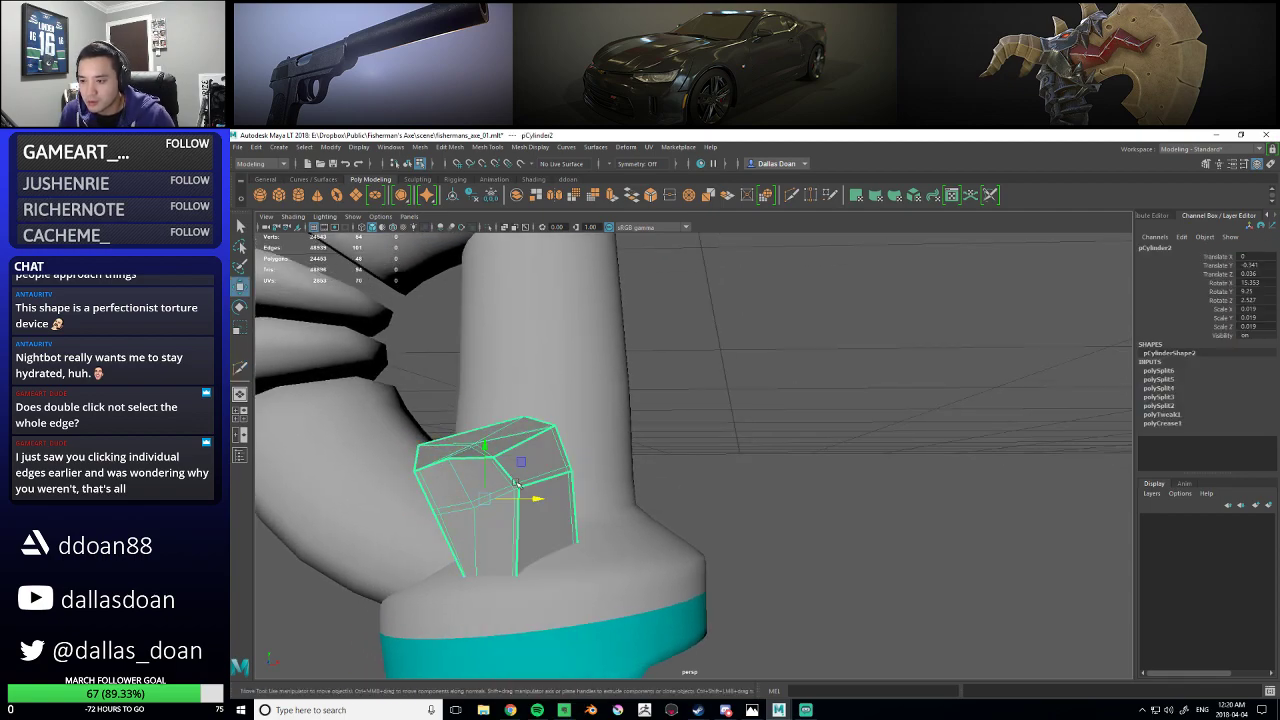
scroll(531, 474, down, 5)
key(alt+shift+d)
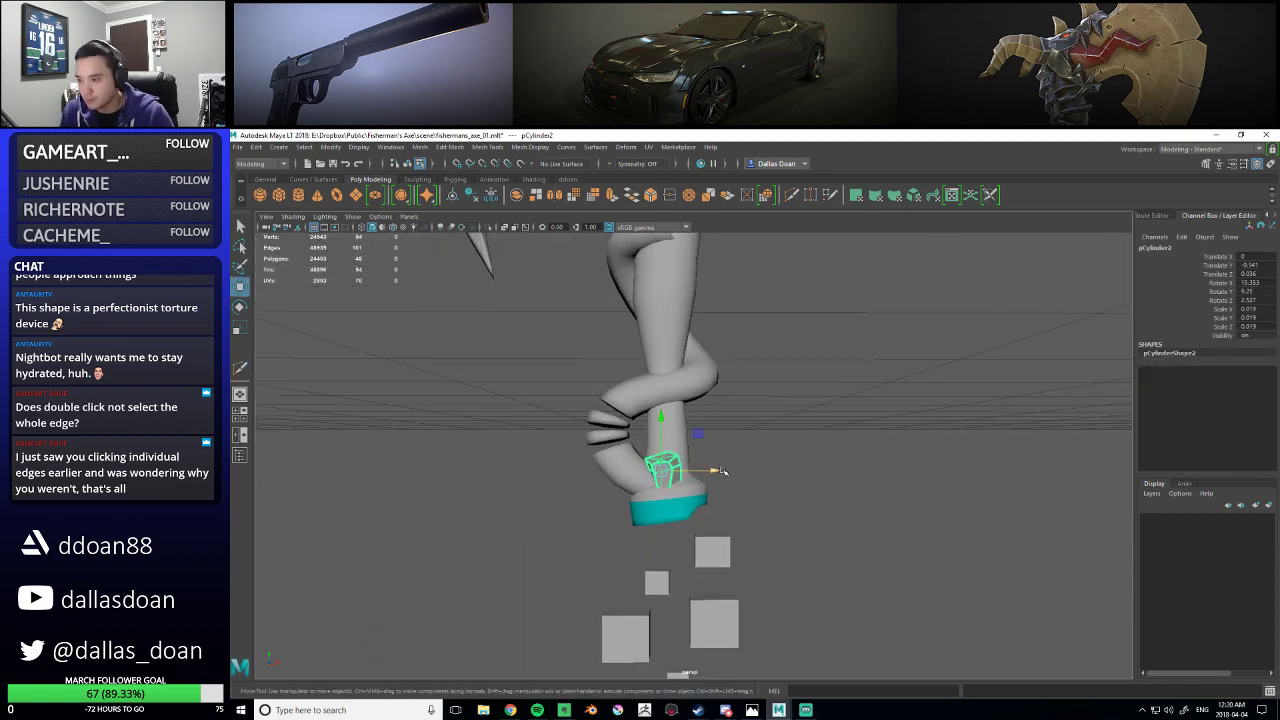
click(740, 494)
scroll(740, 493, up, 5)
alt+drag(742, 489, 764, 484)
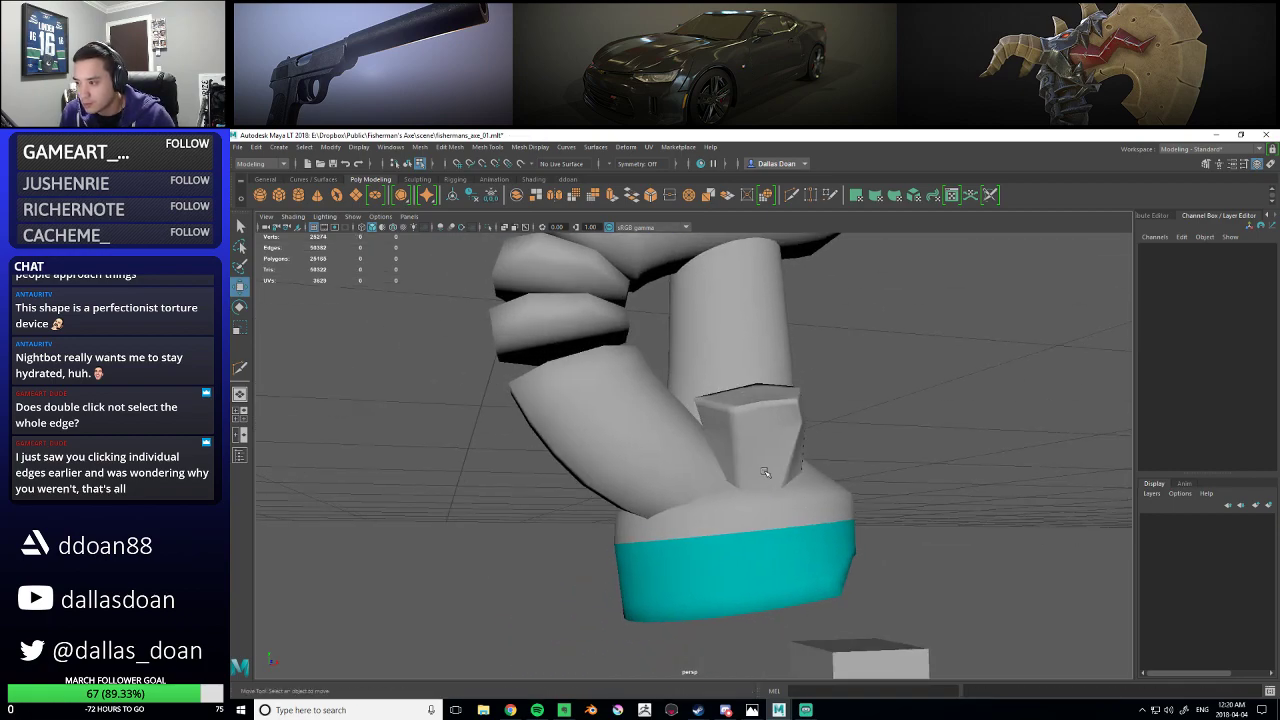
- Insert further supporting edge loops beside the gem's remaining vertical corners, working around to its handle-facing side
click(755, 452)
shift+right_drag(726, 424, 729, 432)
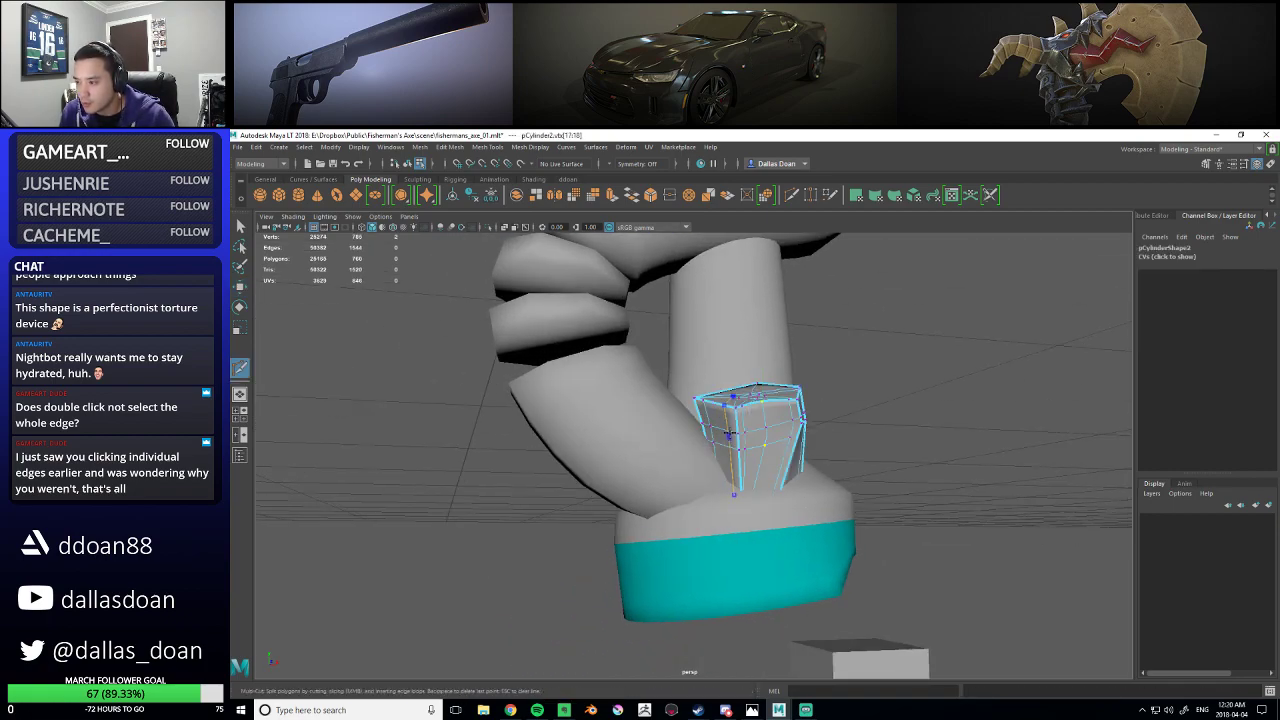
ctrl+click(734, 437)
alt+drag(760, 433, 622, 426)
alt+right_drag(622, 426, 668, 437)
ctrl+click(668, 428)
alt+drag(668, 428, 585, 440)
alt+right_drag(585, 440, 655, 441)
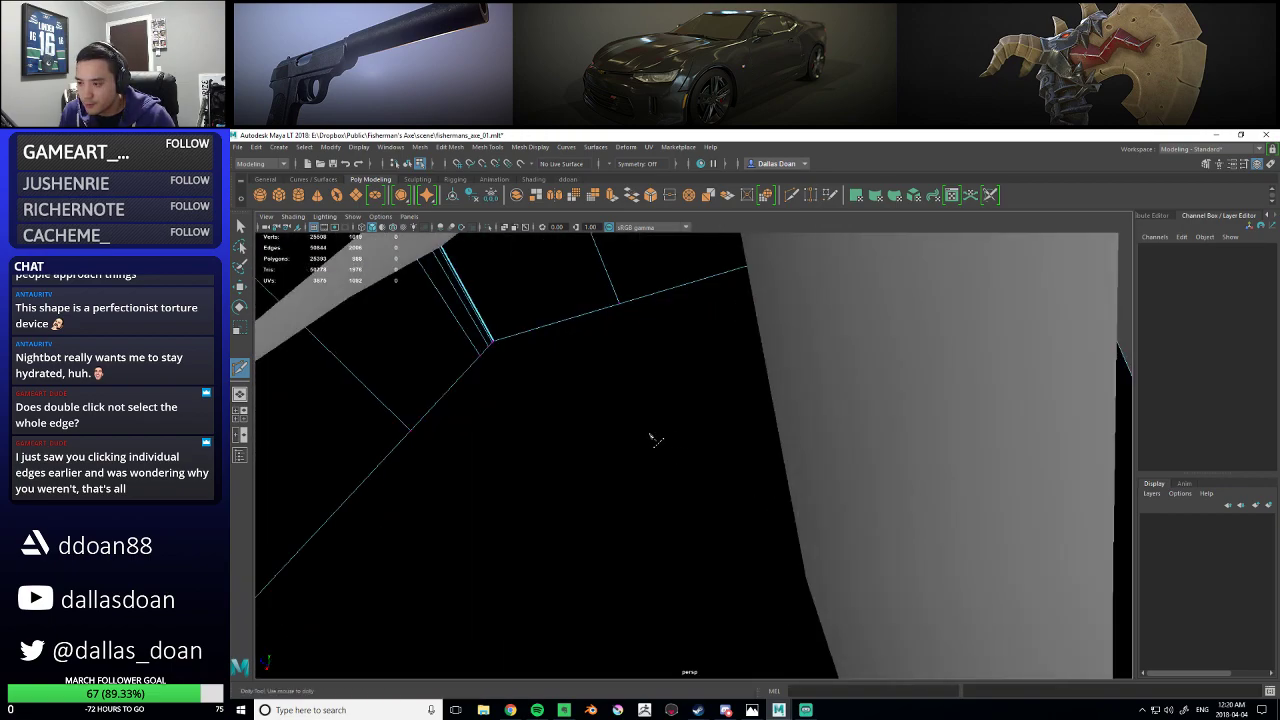
key(f)
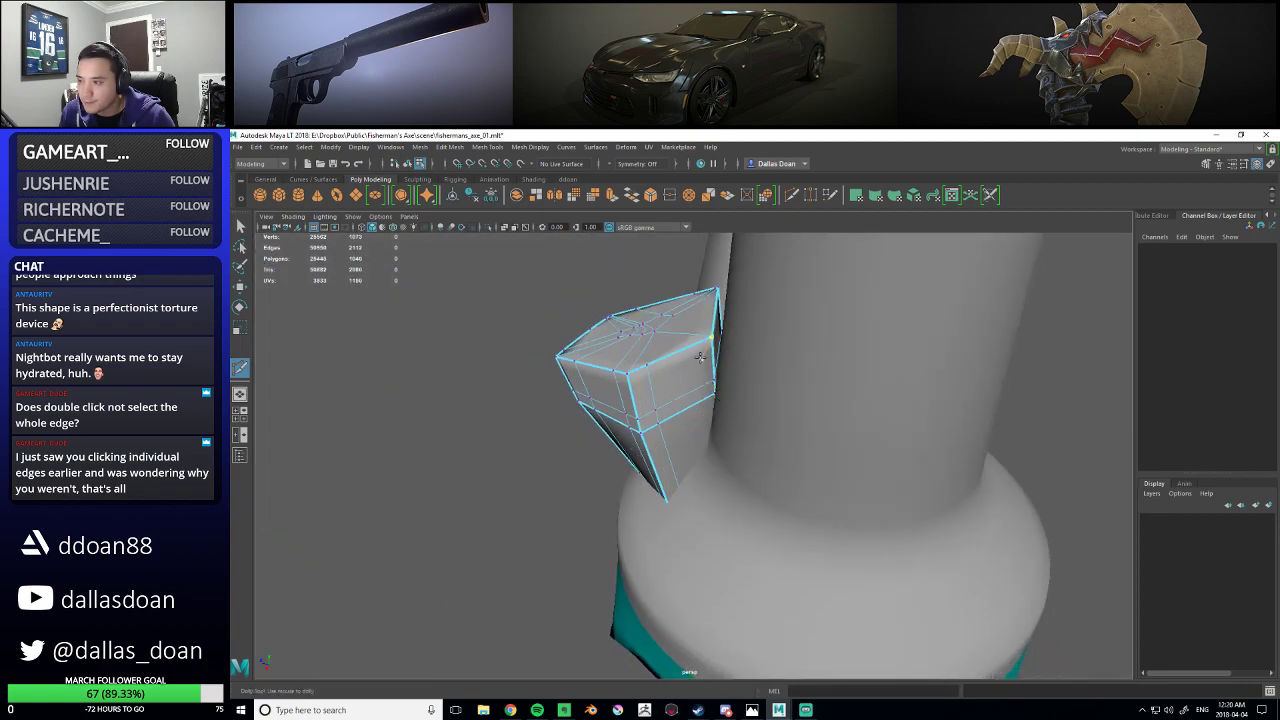
ctrl+click(704, 341)
alt+right_drag(717, 331, 575, 336)
alt+drag(575, 336, 637, 338)
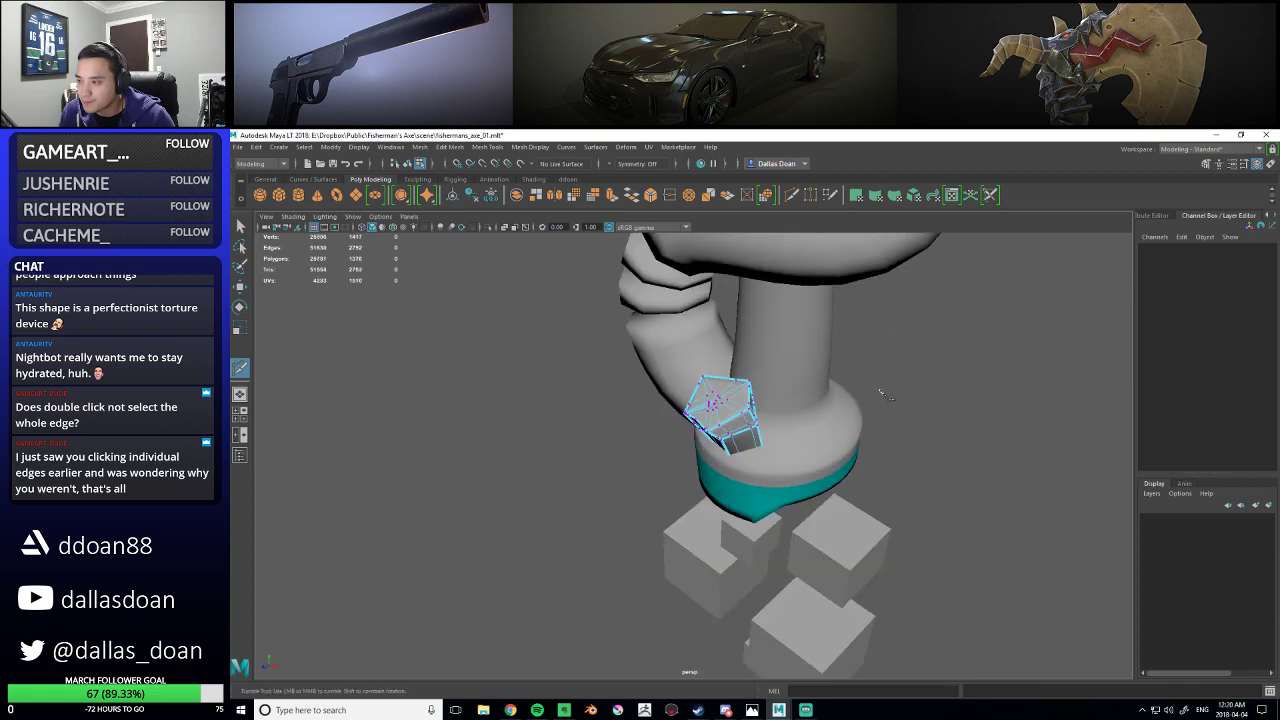
- Leave Multi-Cut, select the whole gem, delete its construction history, and deselect it
alt+right_drag(637, 338, 749, 366)
alt+drag(749, 366, 834, 288)
key(w)
right_drag(834, 289, 735, 350)
click(852, 346)
mouse_move(798, 348)
alt+mouse_down()
mouse_move(800, 326)
mouse_move(817, 335)
alt+mouse_up()
click(733, 387)
alt+drag(733, 387, 739, 405)
right_drag(733, 385, 714, 455)
key(alt+shift+d)
click(937, 500)
- Examine the gem's size and placement against the handle, tentacle and base from several angles and distances
alt+right_drag(937, 500, 823, 391)
alt+drag(823, 391, 819, 370)
alt+right_drag(810, 345, 785, 425)
alt+drag(742, 444, 735, 358)
right_drag(661, 405, 635, 472)
alt+right_drag(635, 472, 558, 430)
alt+drag(558, 430, 675, 480)
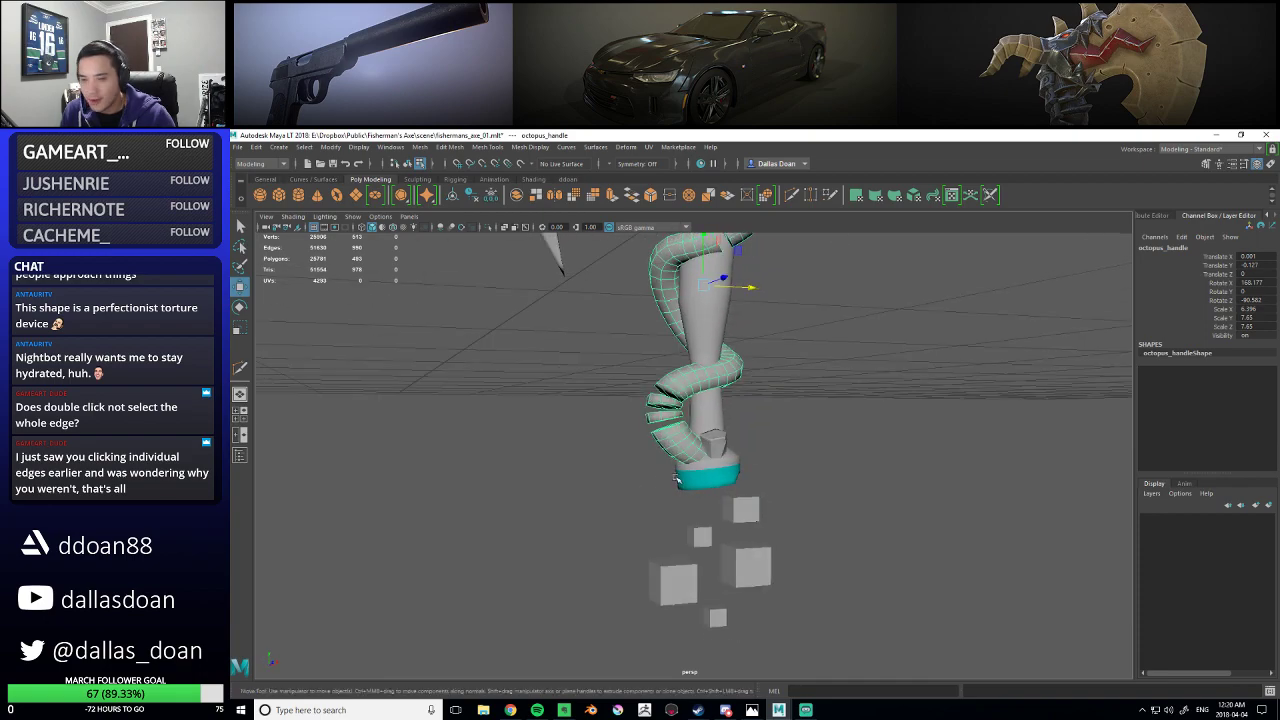
alt+drag(771, 465, 722, 468)
alt+right_drag(722, 467, 660, 452)
alt+drag(660, 452, 690, 440)
alt+right_drag(690, 440, 749, 474)
alt+right_drag(749, 474, 738, 440)
mouse_move(738, 440)
alt+mouse_down()
mouse_move(745, 450)
mouse_move(743, 431)
mouse_move(737, 441)
alt+mouse_up()
- Scale the gem uniformly to 0.025 and try raising it along the handle
key(r)
key(w)
drag(727, 388, 716, 356)
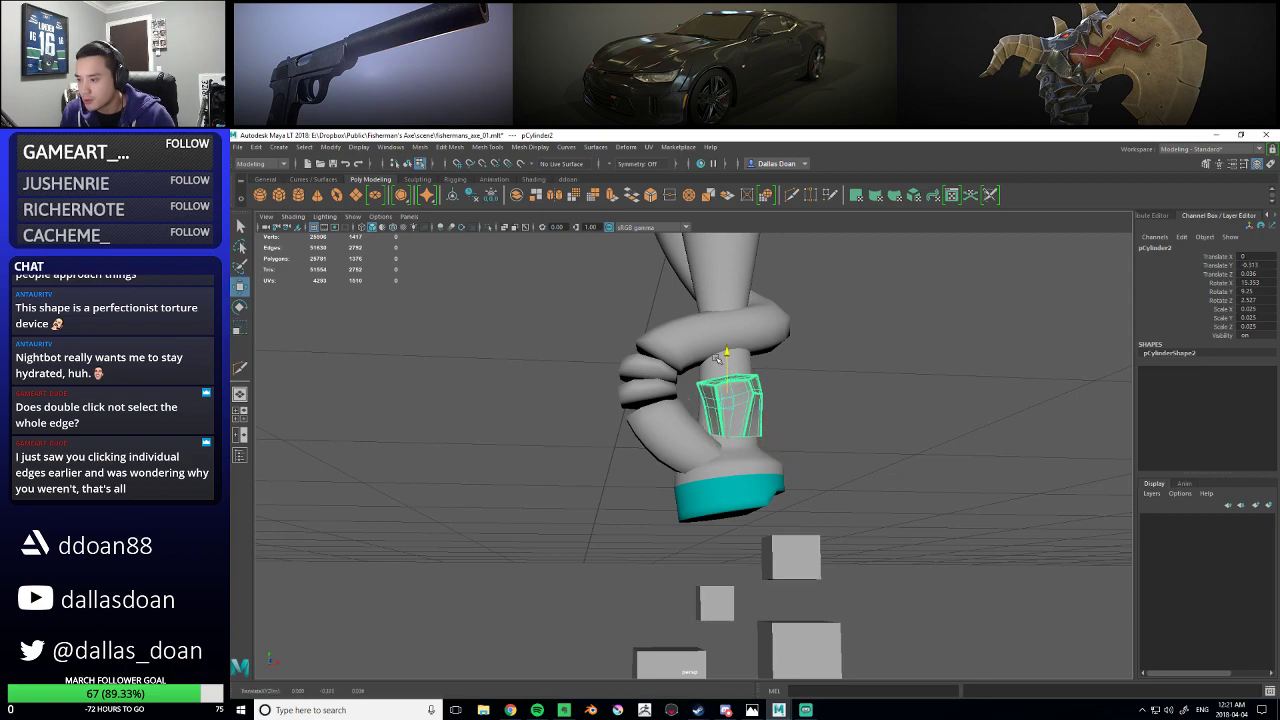
alt+right_drag(716, 374, 757, 402)
key(ctrl+z)
- Stretch the gem vertically to a Y scale of 0.031 and deselect it
alt+drag(757, 418, 814, 406)
key(r)
drag(733, 381, 785, 413)
key(w)
scroll(775, 420, down, 5)
click(785, 444)
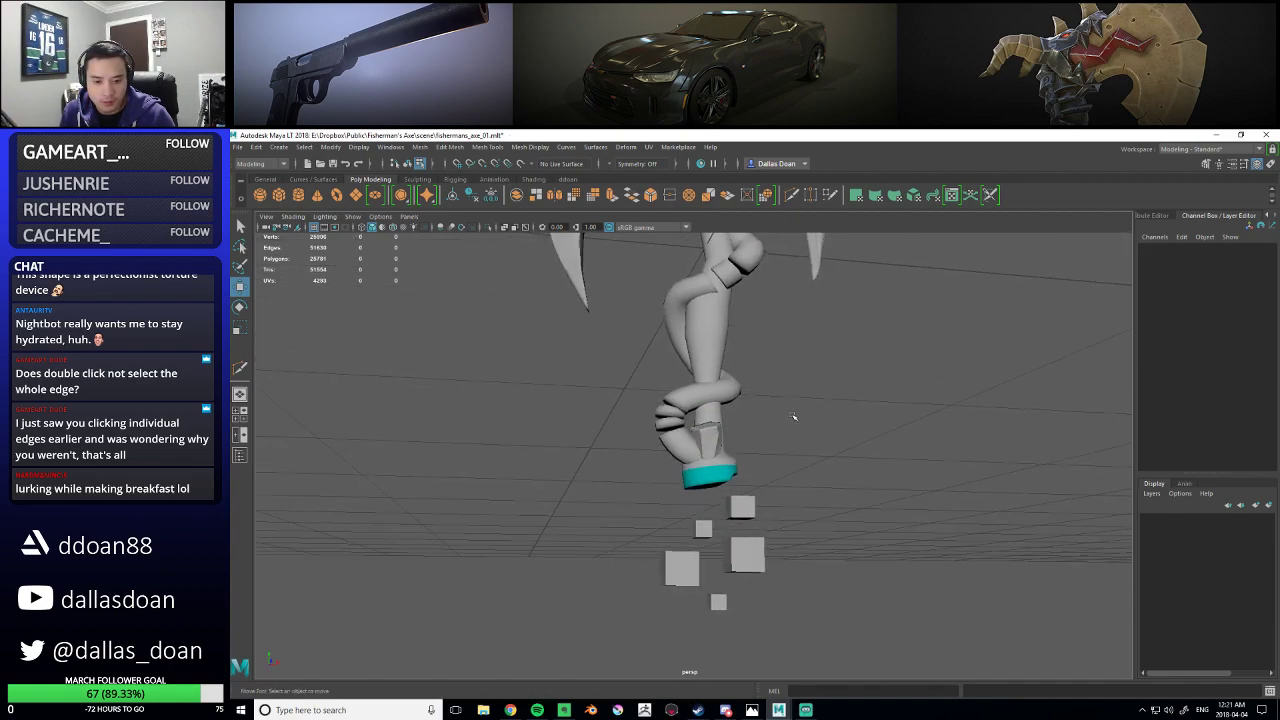
- Insert another horizontal supporting edge loop around the gem near its top rim and check the smoothed result
scroll(845, 426, up, 2)
alt+drag(847, 426, 722, 405)
key(ctrl+z)
key(f)
scroll(766, 440, down, 8)
scroll(722, 405, up, 5)
alt+middle_drag(722, 405, 757, 500)
right_drag(757, 390, 762, 466)
ctrl+click(726, 412)
key(w)
scroll(762, 466, down, 5)
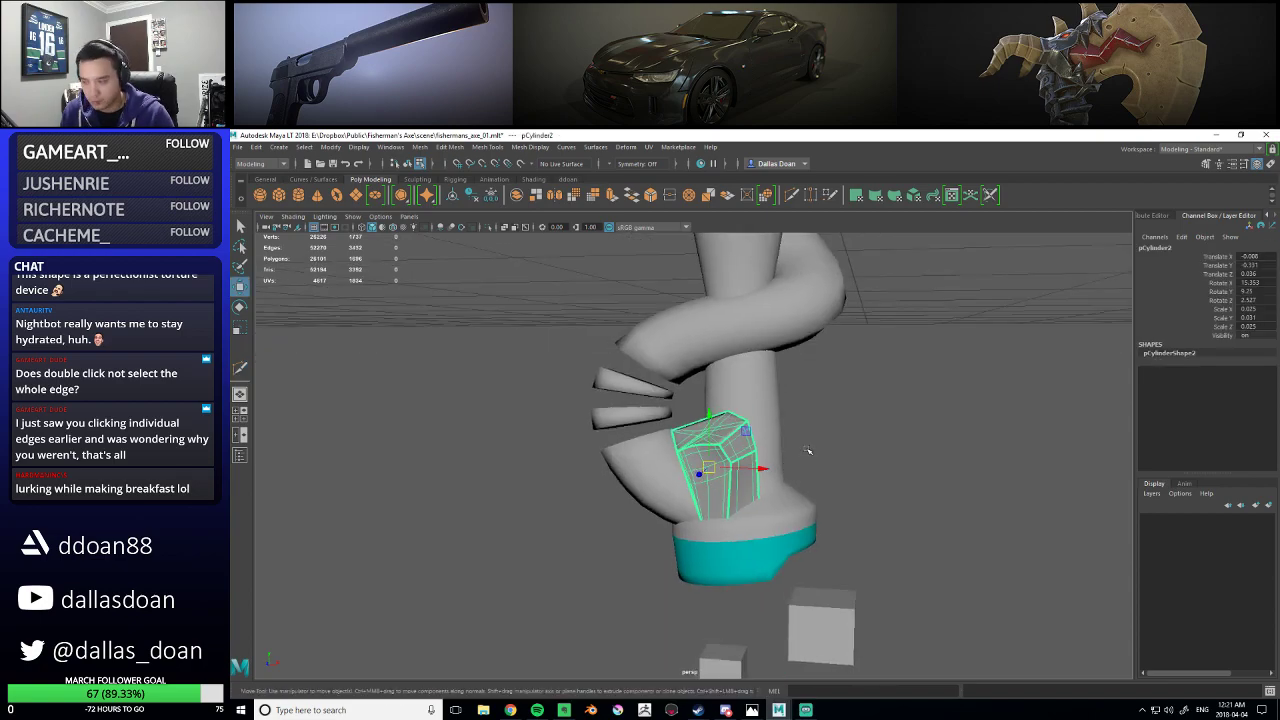
click(806, 450)
alt+drag(808, 449, 870, 462)
scroll(870, 462, up, 8)
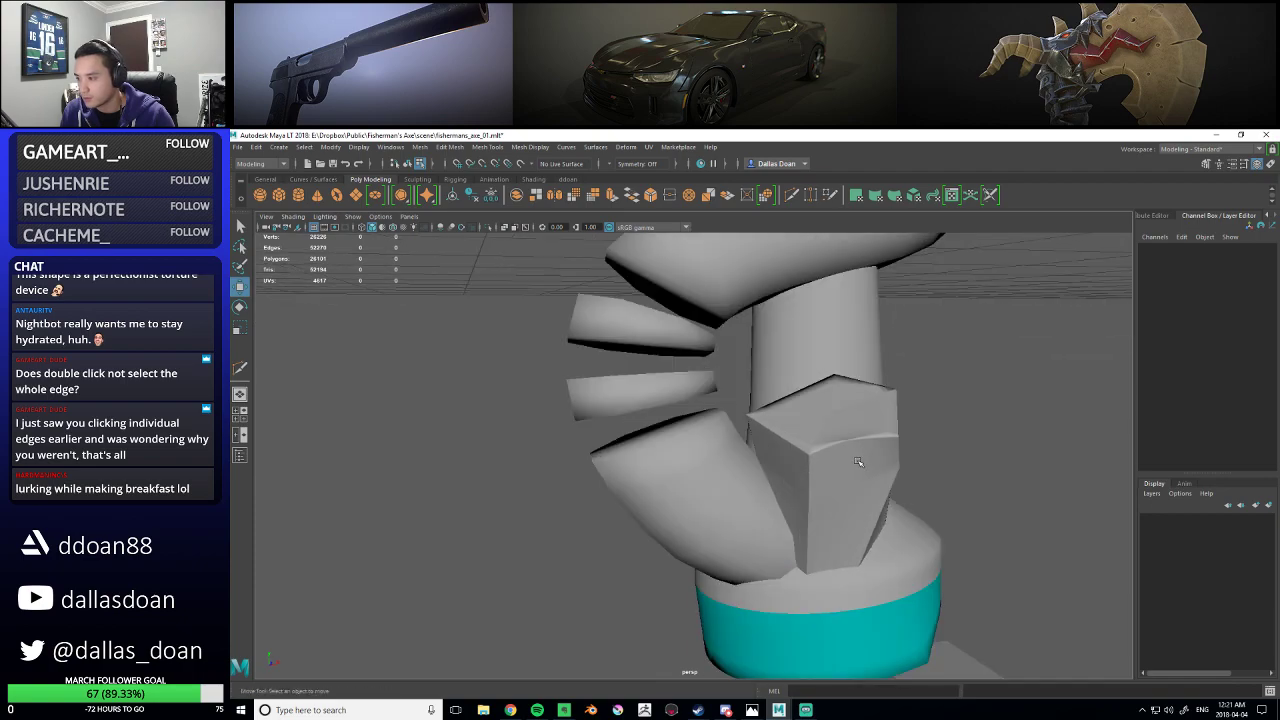
- Turn off the gem's smooth preview and try to merge the clustered vertices at the centre of its top face
click(895, 462)
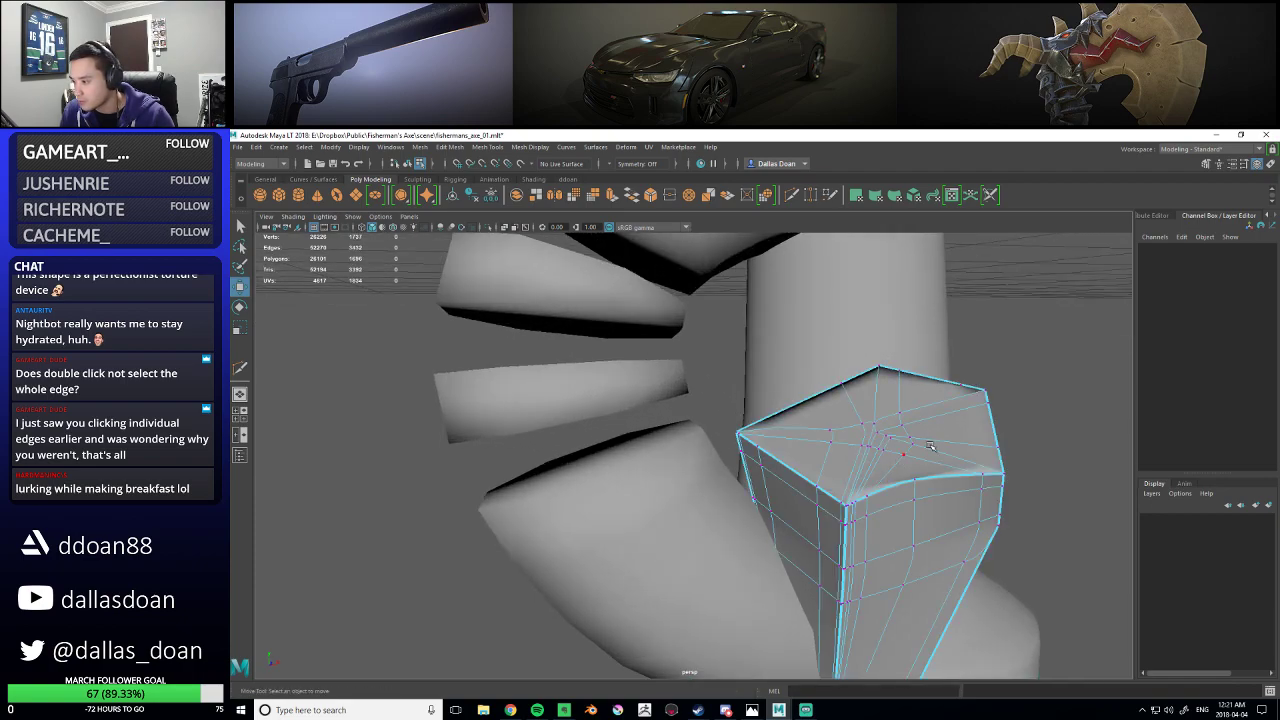
alt+drag(930, 446, 906, 440)
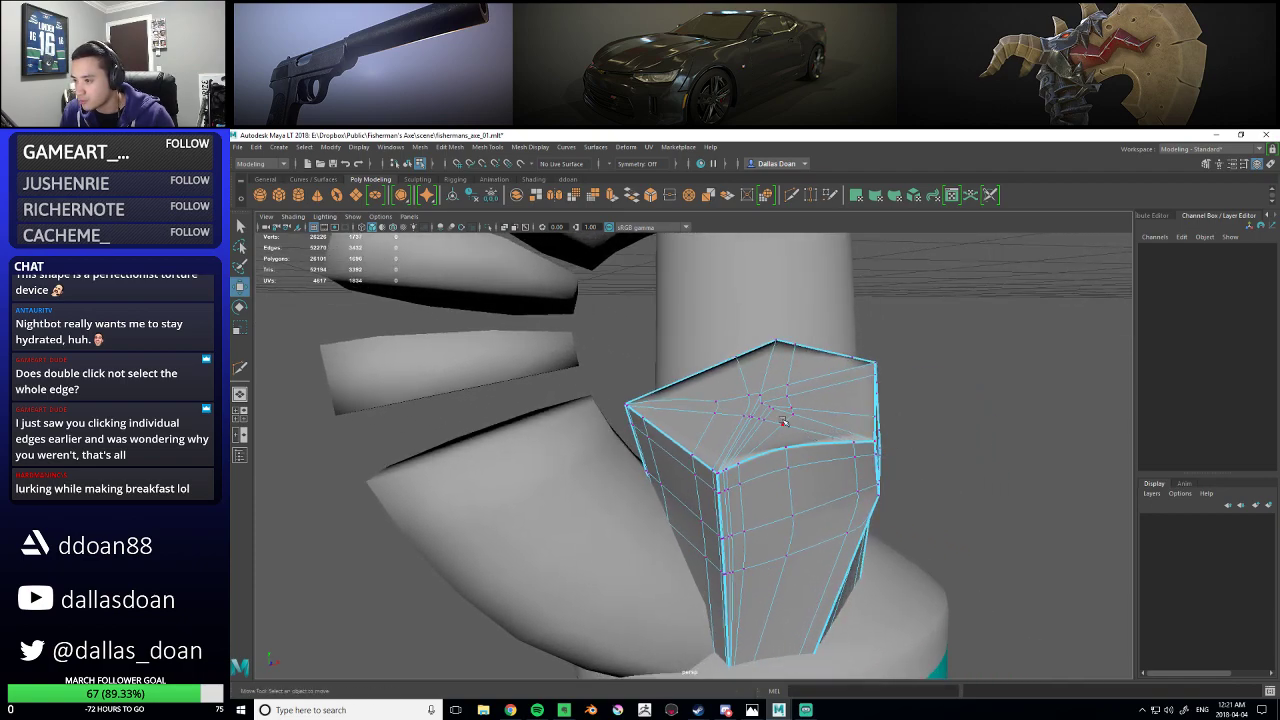
key(1)
scroll(790, 412, up, 3)
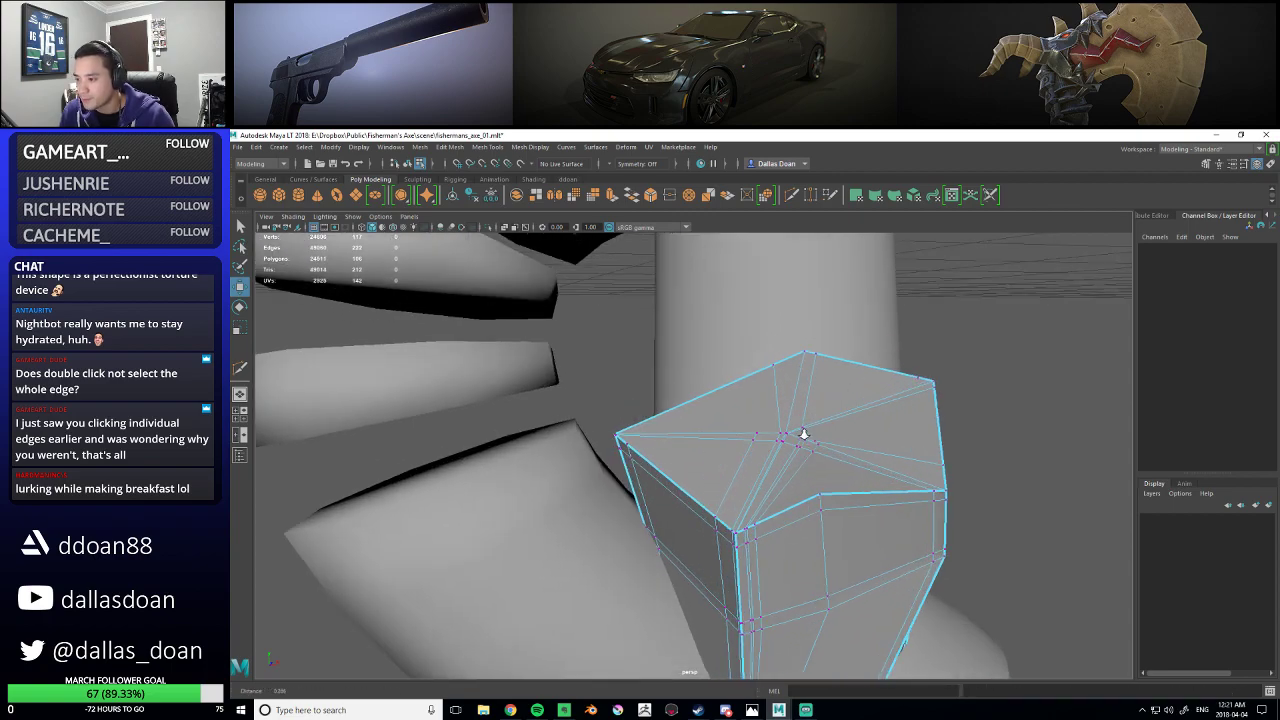
drag(838, 457, 845, 458)
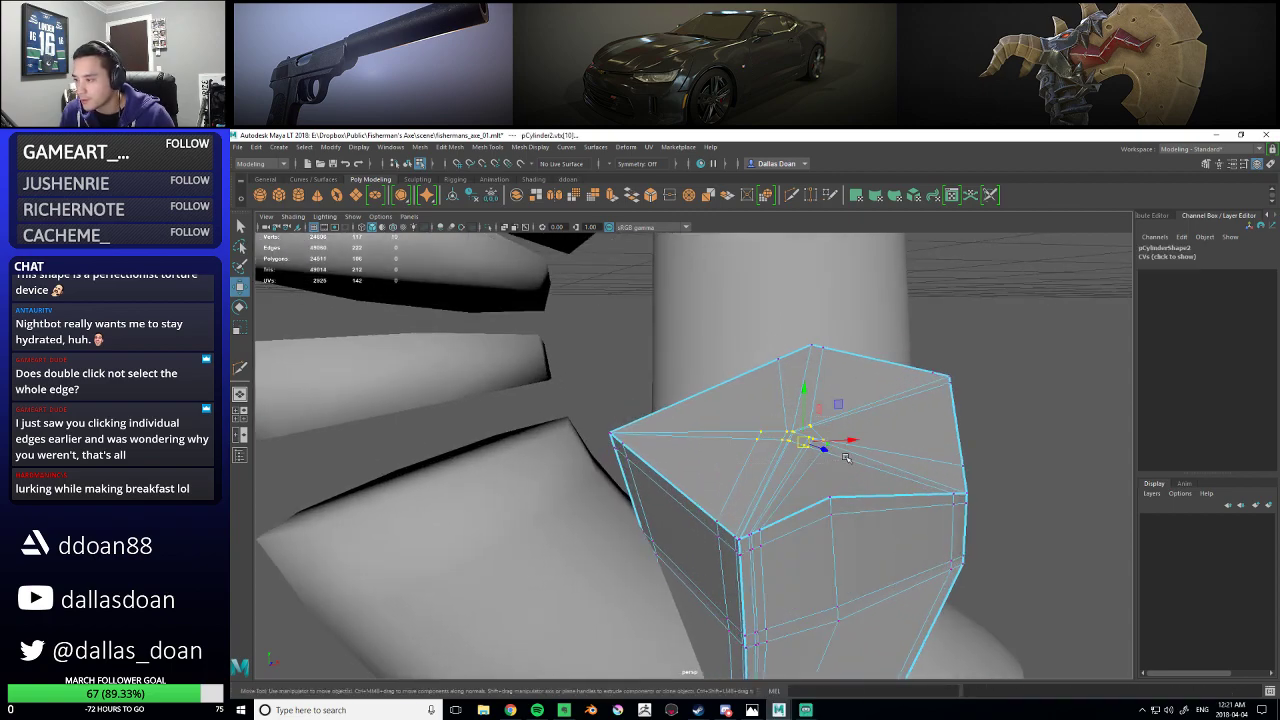
alt+middle_drag(867, 444, 830, 421)
shift+right_drag(843, 401, 840, 358)
- Switch to wireframe, reselect the vertex cluster at the centre of the gem's top face, and merge the vertices to center
key(4)
alt+drag(925, 470, 820, 451)
alt+middle_drag(820, 451, 634, 426)
drag(709, 338, 719, 457)
scroll(483, 463, down, 10)
scroll(719, 457, up, 4)
shift+right_drag(754, 412, 754, 340)
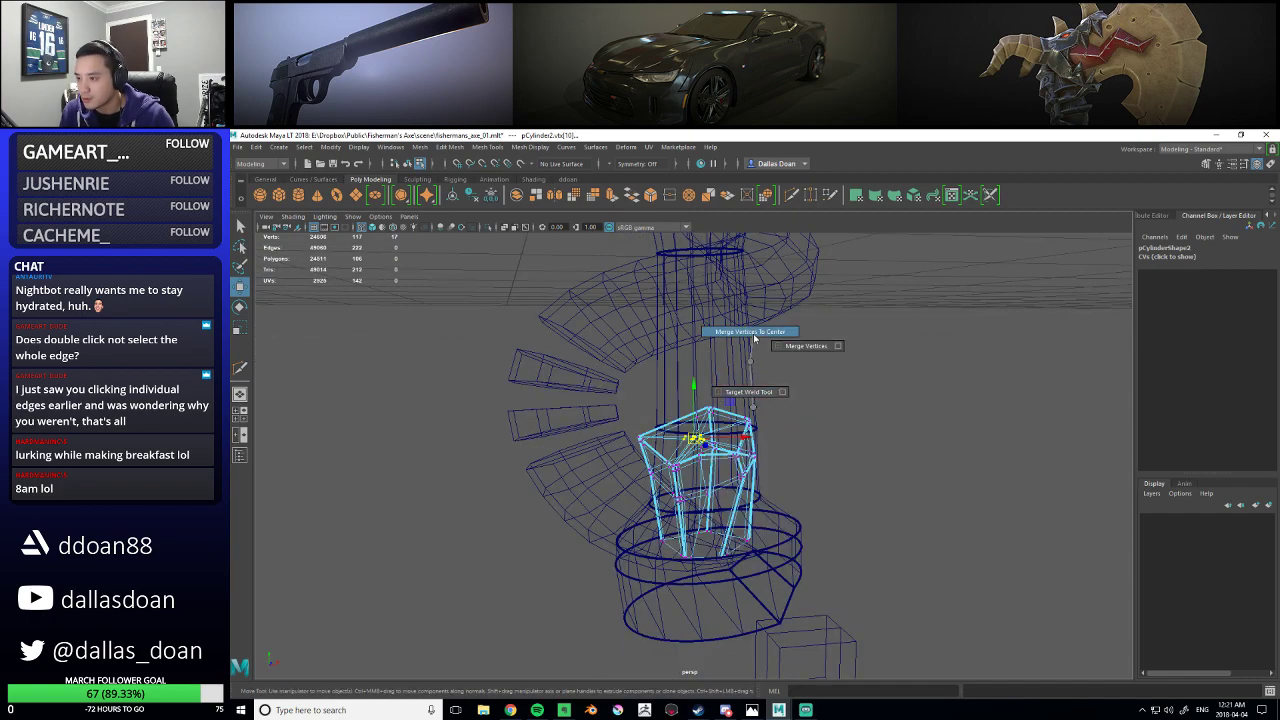
- Return to shaded display with smooth preview and examine the gem's merged top face up close
key(5)
key(3)
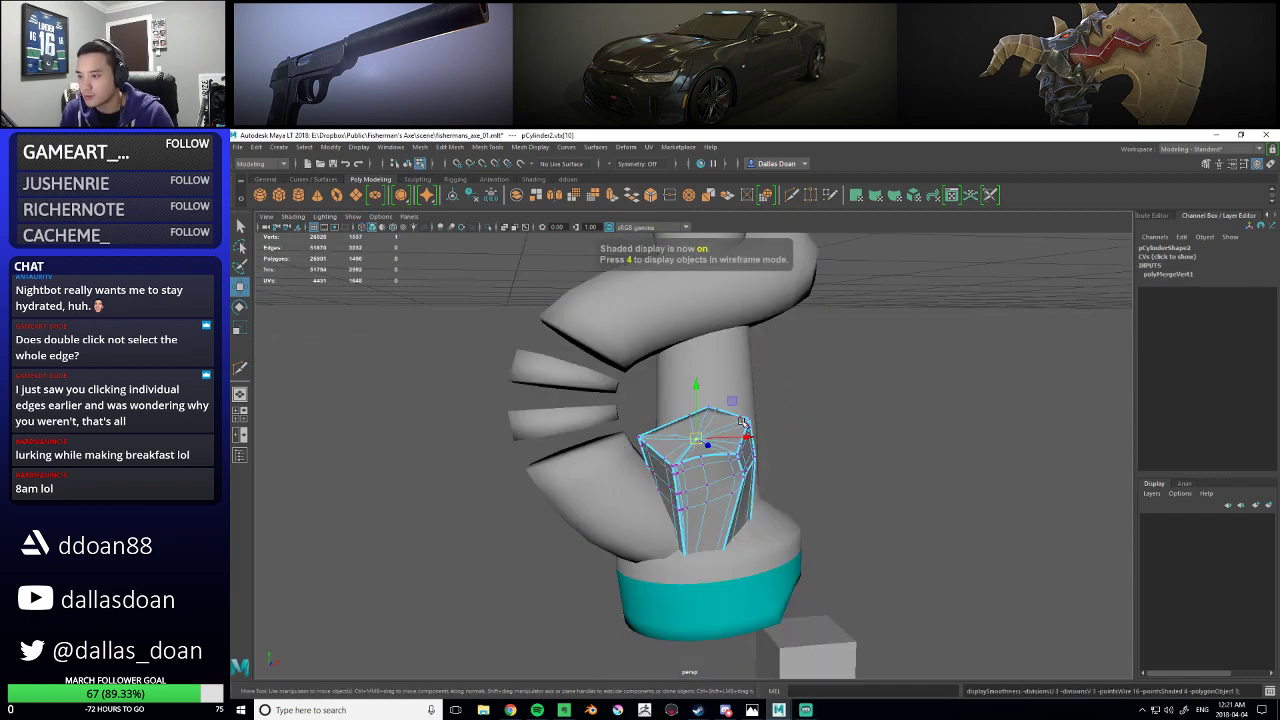
right_drag(729, 478, 840, 456)
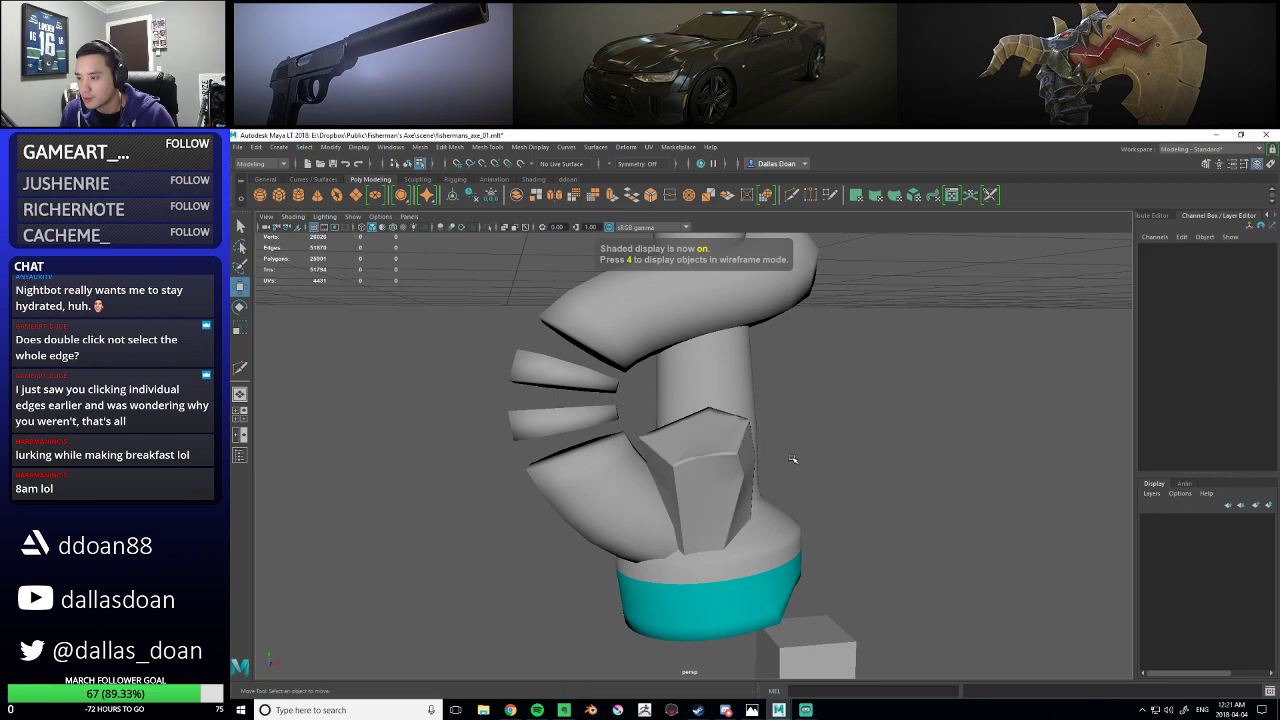
scroll(792, 459, up, 10)
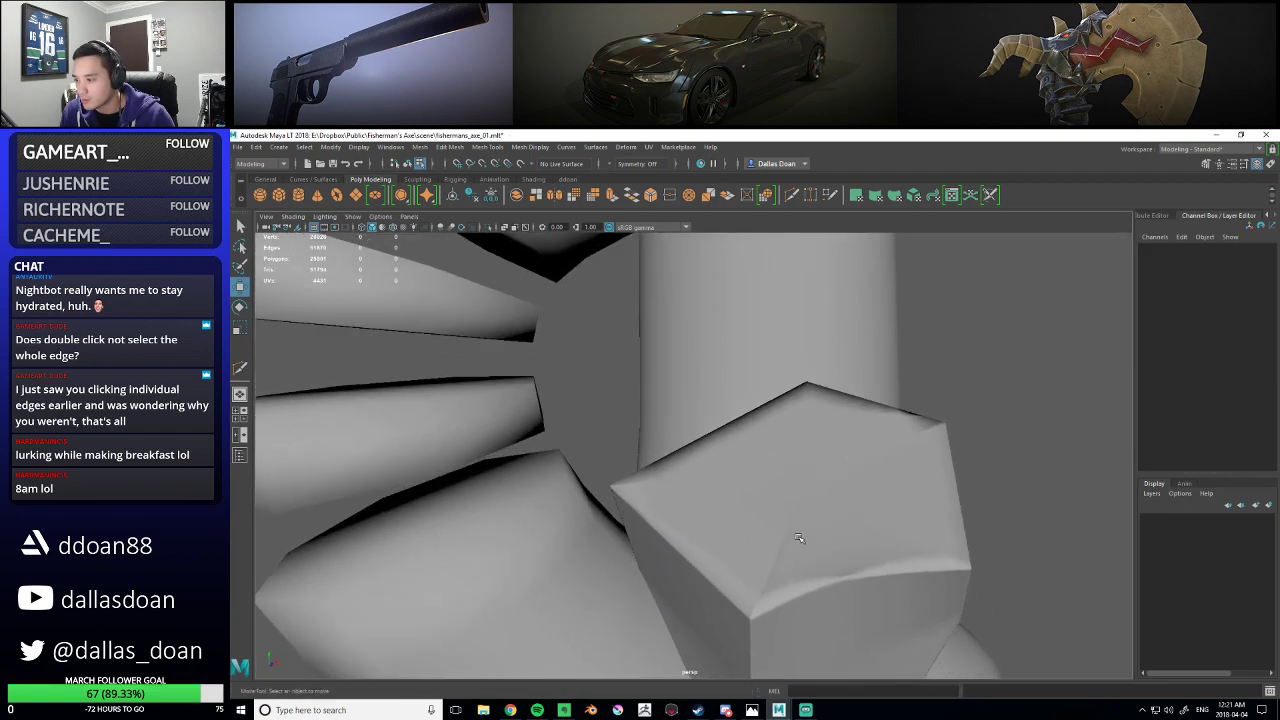
- Undo the merge-to-center of the vertex cluster on the gem's top face
key(ctrl+z)
mouse_move(834, 529)
alt+mouse_down()
mouse_move(815, 516)
mouse_move(829, 516)
alt+mouse_up()
key(ctrl+z)
key(ctrl+z)
key(ctrl+z)
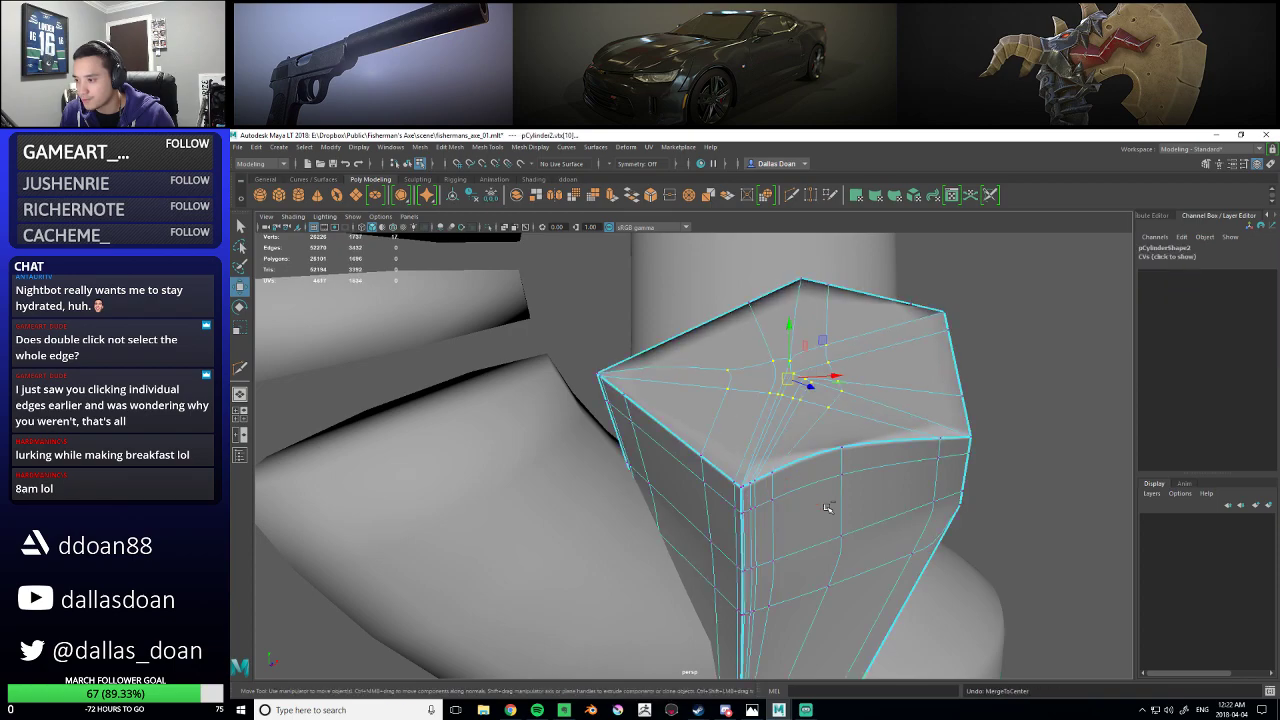
- Return the gem to object selection mode and deselect it
right_drag(814, 445, 812, 477)
click(1042, 452)
scroll(920, 477, down, 10)
alt+drag(877, 486, 743, 463)
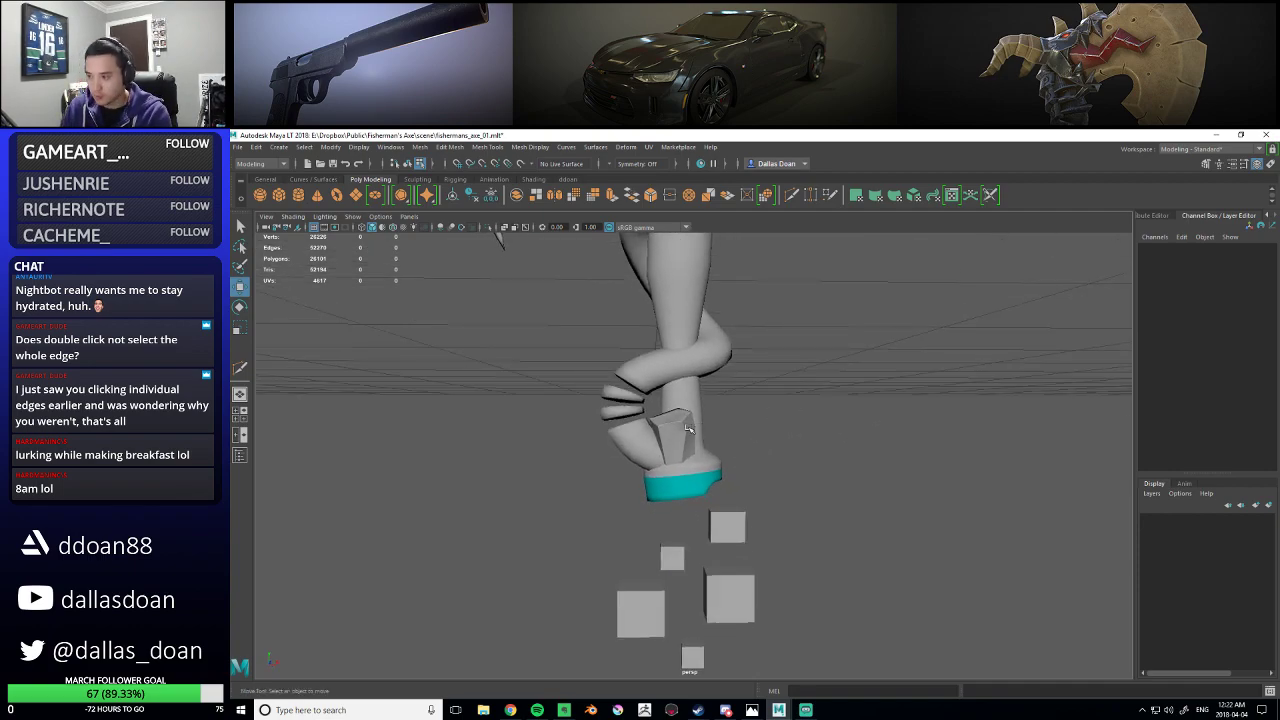
right_drag(686, 428, 650, 427)
key(F8)
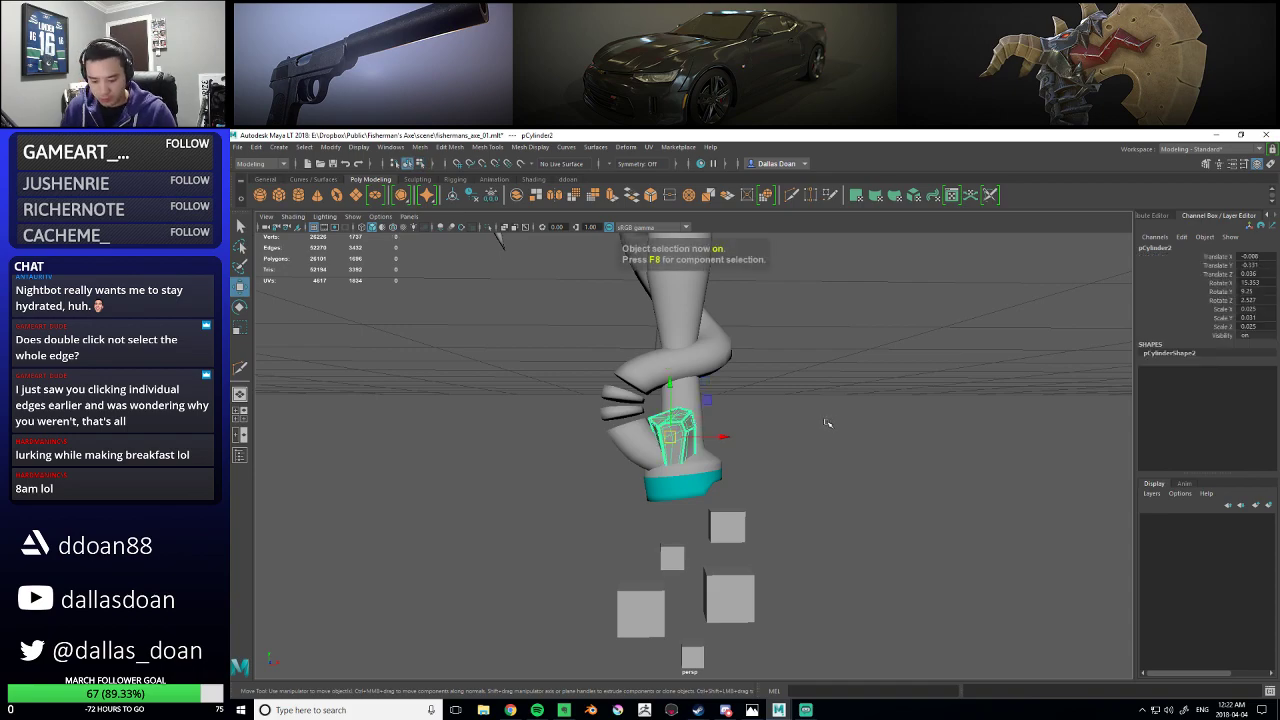
click(829, 427)
alt+drag(827, 428, 683, 400)
scroll(777, 445, down, 6)
scroll(755, 425, up, 4)
- Select the lower tentacle vertices of the octopus handle and rotate them with soft selection, adjusting the falloff radius
click(742, 434)
right_drag(683, 400, 635, 399)
drag(580, 438, 814, 508)
mouse_move(714, 448)
alt+mouse_down()
mouse_move(742, 483)
mouse_move(679, 463)
mouse_move(762, 519)
mouse_move(706, 451)
mouse_move(719, 460)
alt+mouse_up()
key(e)
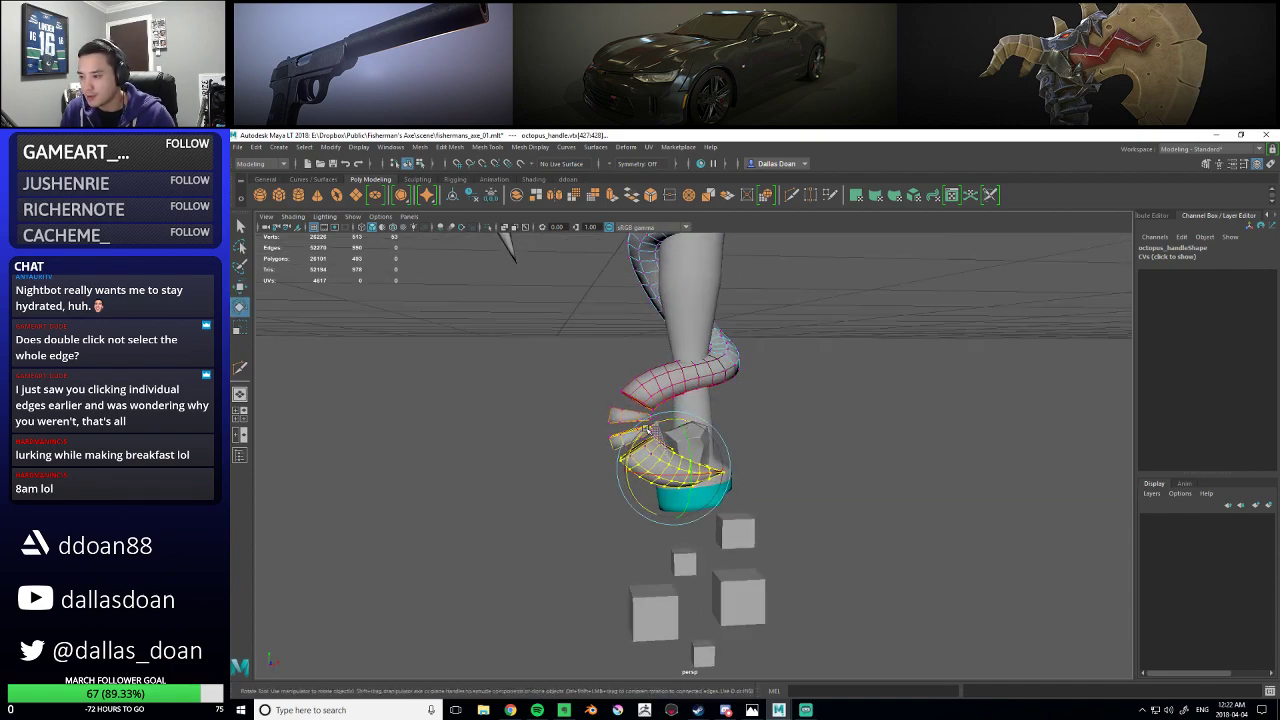
alt+drag(666, 420, 723, 505)
key(equal)
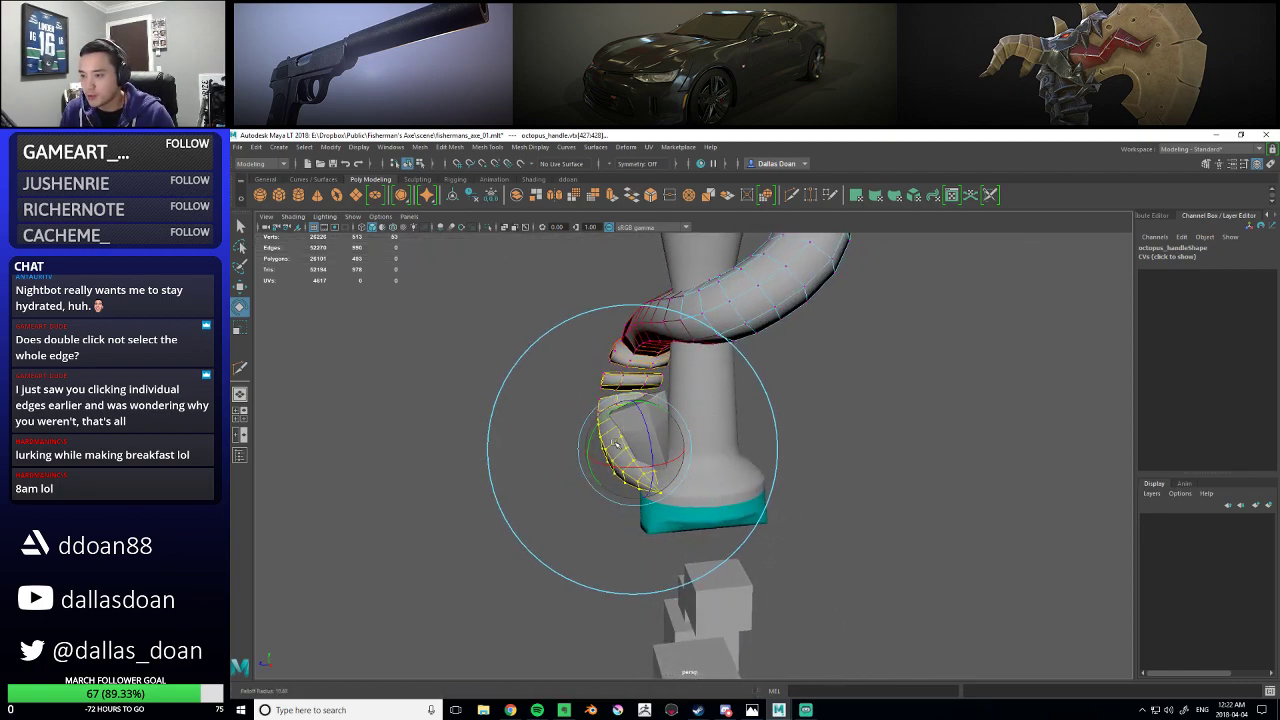
alt+drag(523, 511, 658, 519)
key(b)
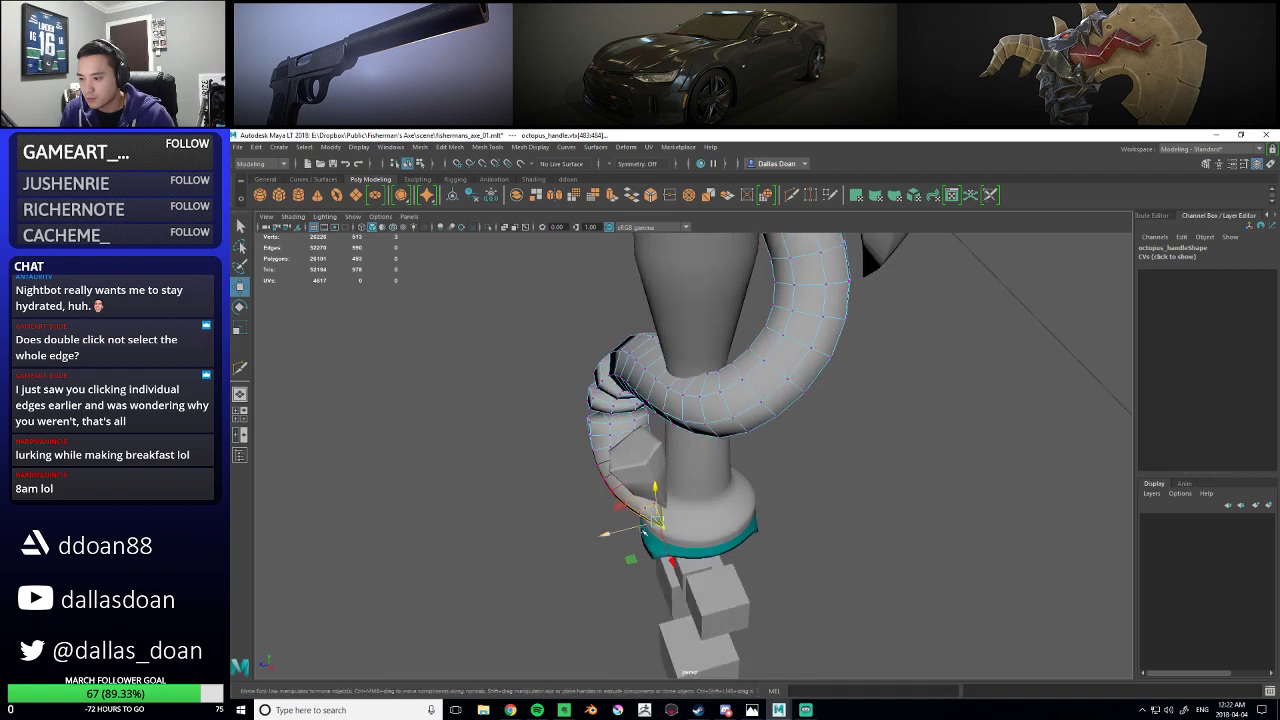
- Move and rotate the tentacle's tip vertices so the tip wraps against the flared handle base
drag(614, 538, 610, 538)
mouse_move(610, 538)
alt+mouse_down()
mouse_move(600, 534)
mouse_move(622, 512)
mouse_move(606, 536)
alt+mouse_up()
alt+right_drag(606, 536, 680, 540)
alt+middle_drag(680, 540, 848, 510)
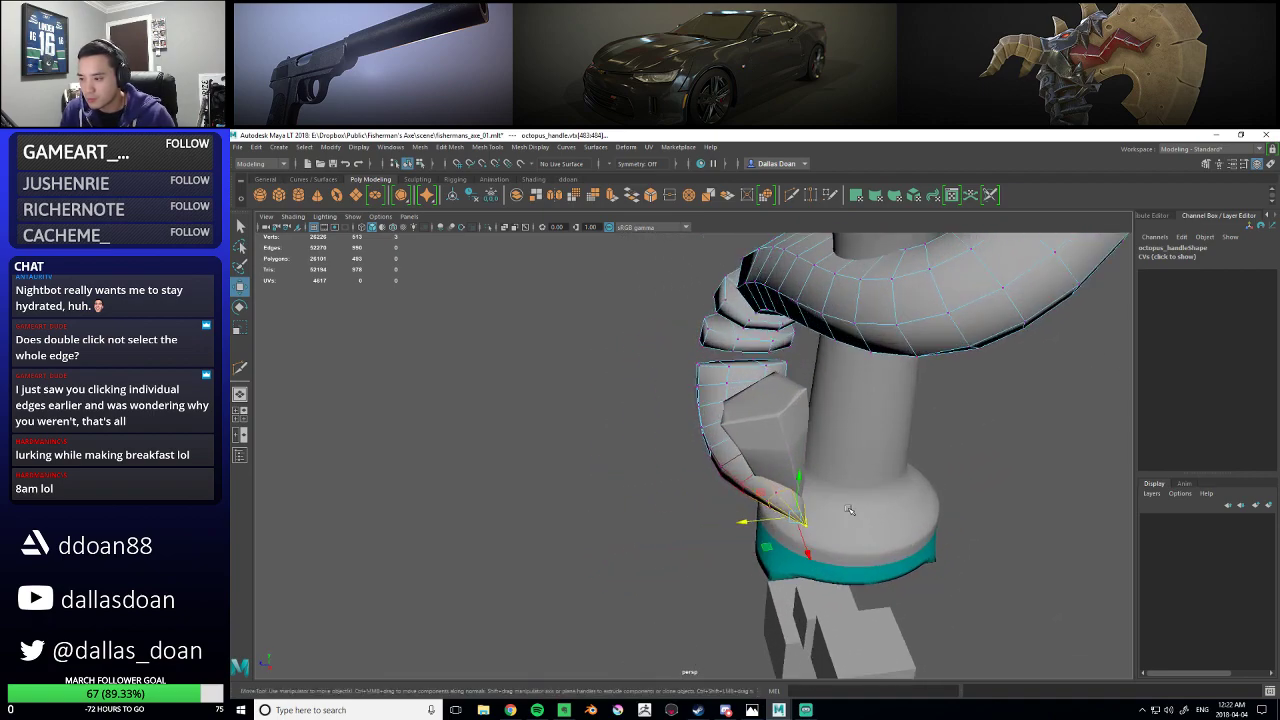
alt+drag(848, 510, 771, 569)
key(e)
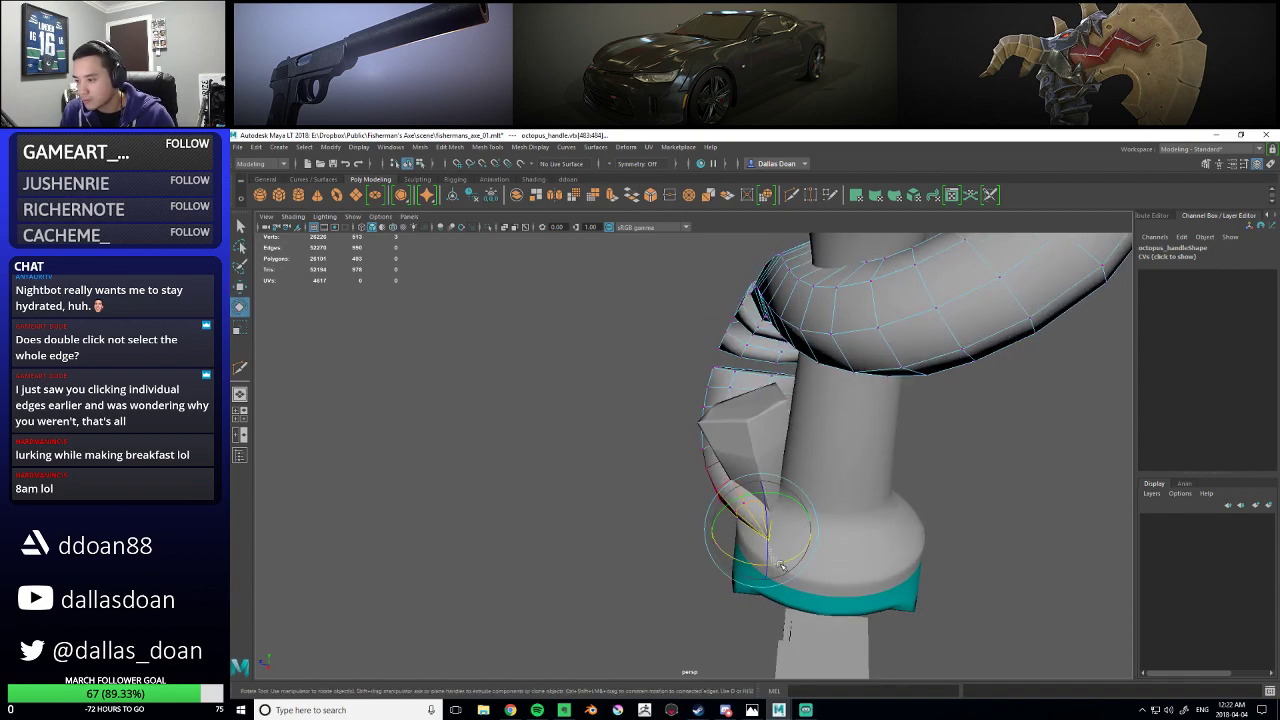
alt+drag(694, 543, 722, 532)
key(w)
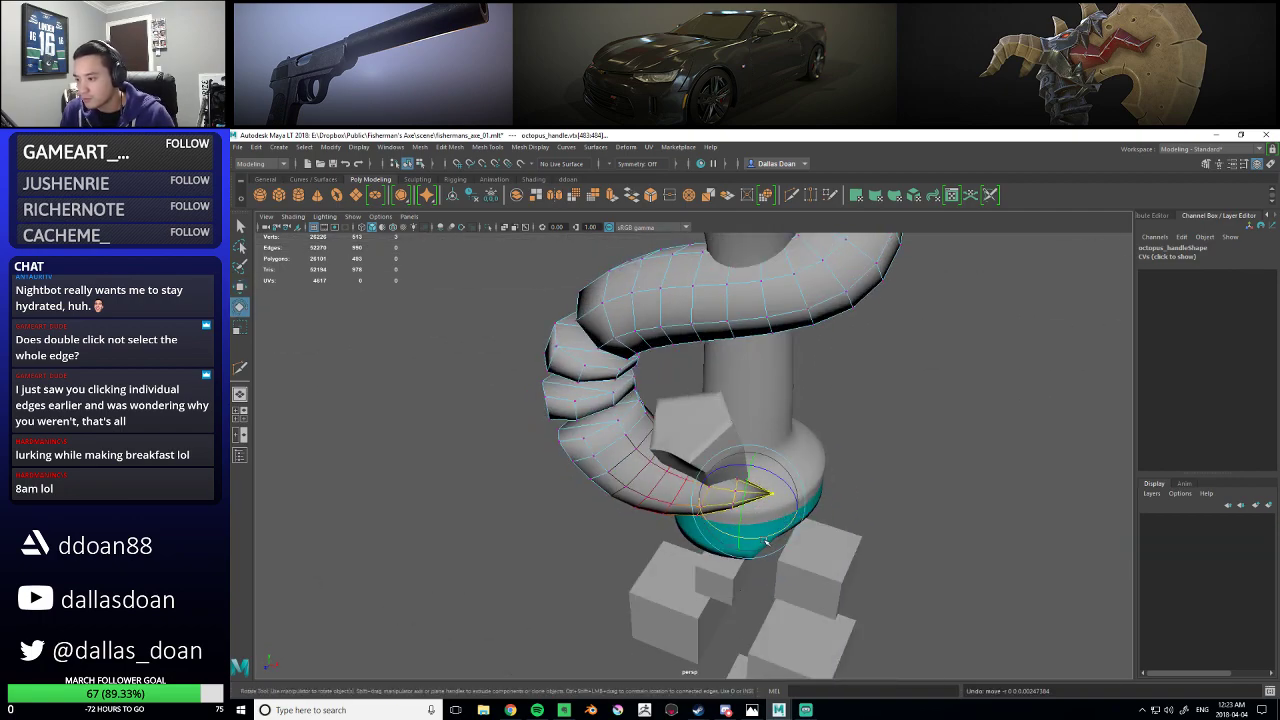
alt+drag(778, 537, 757, 483)
- Switch the tentacle to face selection, select a face ring on its coil, and move it to reshape the curve
right_drag(700, 401, 695, 464)
mouse_move(836, 446)
alt+mouse_down()
mouse_move(880, 440)
mouse_move(850, 440)
alt+mouse_up()
click(850, 440)
mouse_move(850, 440)
alt+mouse_down()
mouse_move(806, 434)
mouse_move(855, 422)
mouse_move(828, 446)
alt+mouse_up()
click(695, 440)
alt+drag(695, 440, 659, 450)
right_drag(703, 382, 704, 413)
click(708, 404)
shift+double_click(708, 401)
alt+drag(708, 403, 804, 470)
drag(723, 427, 744, 392)
alt+drag(797, 436, 698, 455)
- Select the face ring at the middle of the outward-bulging coil and move it with soft selection relative to the handle
shift+double_click(749, 413)
click(738, 368)
shift+double_click(751, 370)
alt+drag(751, 371, 763, 392)
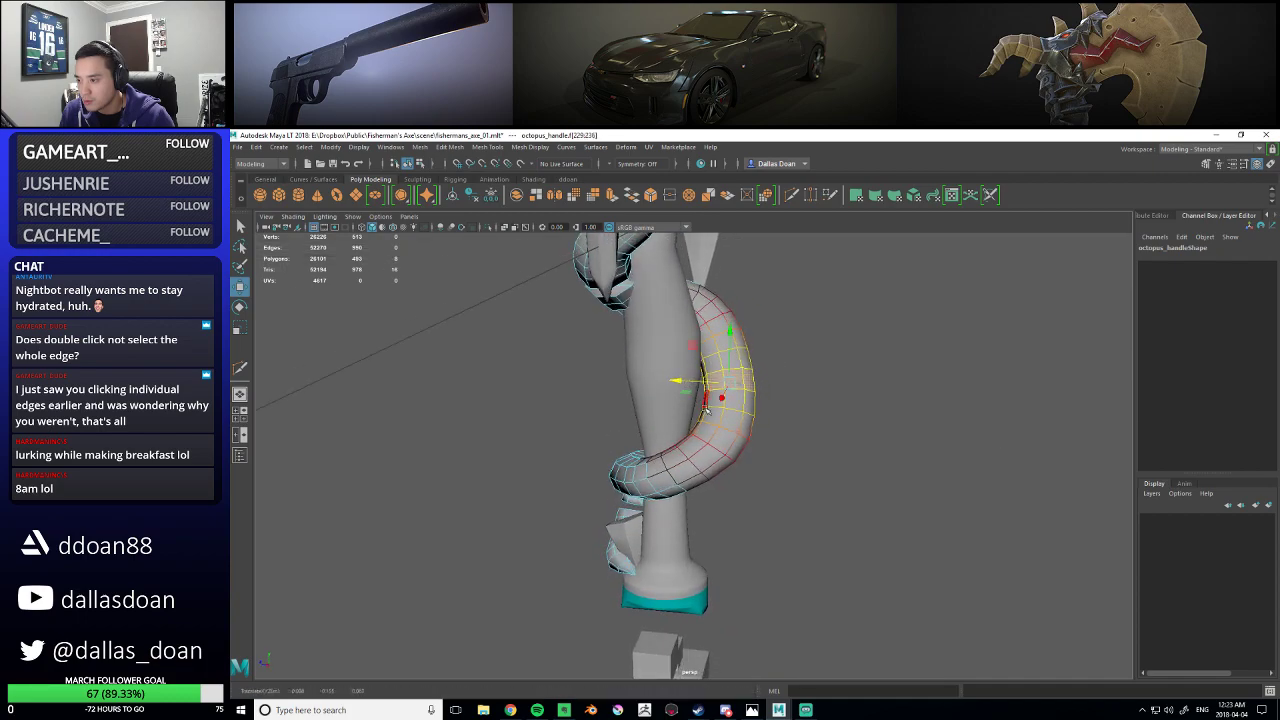
alt+drag(733, 422, 480, 505)
key(e)
key(w)
- Select a face ring on the upper coil beside the loose tentacle segment and reposition it against the handle
shift+double_click(746, 410)
click(682, 396)
alt+drag(682, 396, 664, 378)
alt+right_drag(664, 400, 718, 459)
alt+drag(718, 459, 737, 434)
alt+right_drag(737, 434, 712, 455)
alt+drag(712, 455, 735, 460)
alt+right_drag(735, 460, 735, 440)
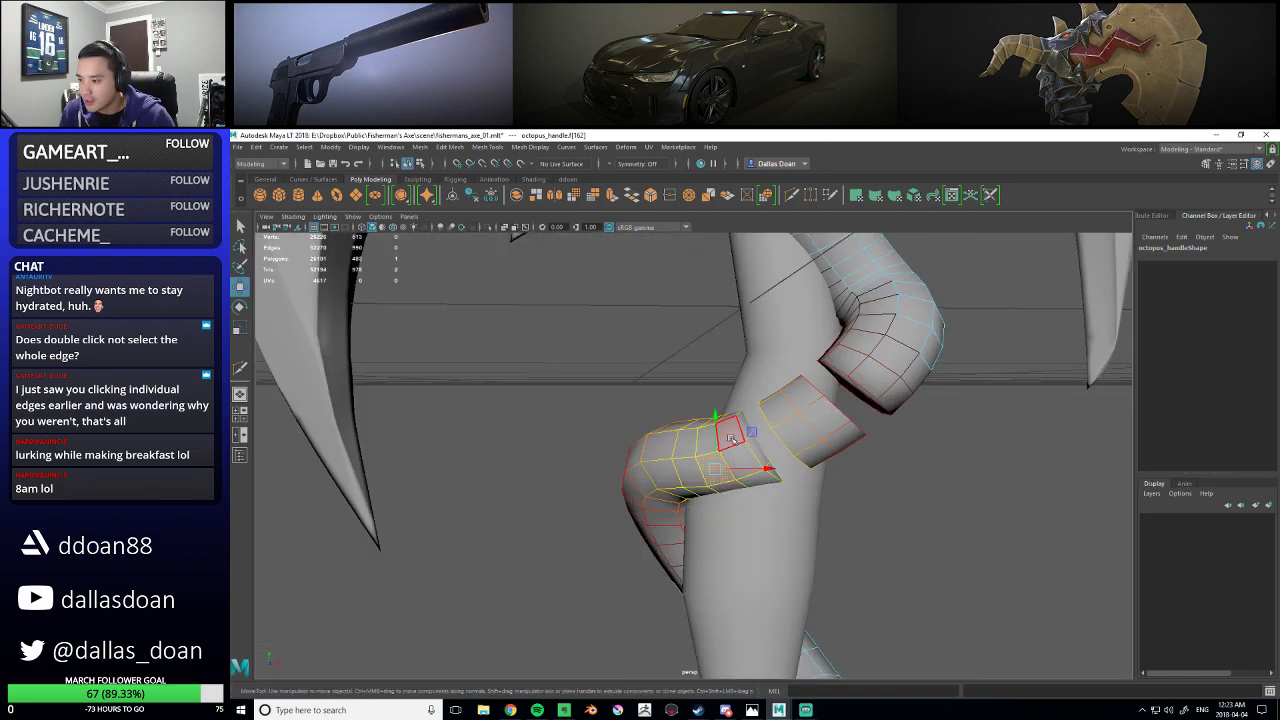
shift+double_click(744, 458)
alt+drag(744, 458, 828, 450)
alt+drag(790, 380, 690, 392)
click(817, 451)
scroll(817, 451, down, 5)
alt+drag(817, 451, 680, 450)
alt+drag(706, 508, 692, 420)
- Leave face mode, deselect the tentacle, and review the whole axe and its handle from several angles
right_drag(688, 409, 742, 391)
scroll(788, 463, down, 3)
click(788, 463)
alt+drag(788, 463, 810, 512)
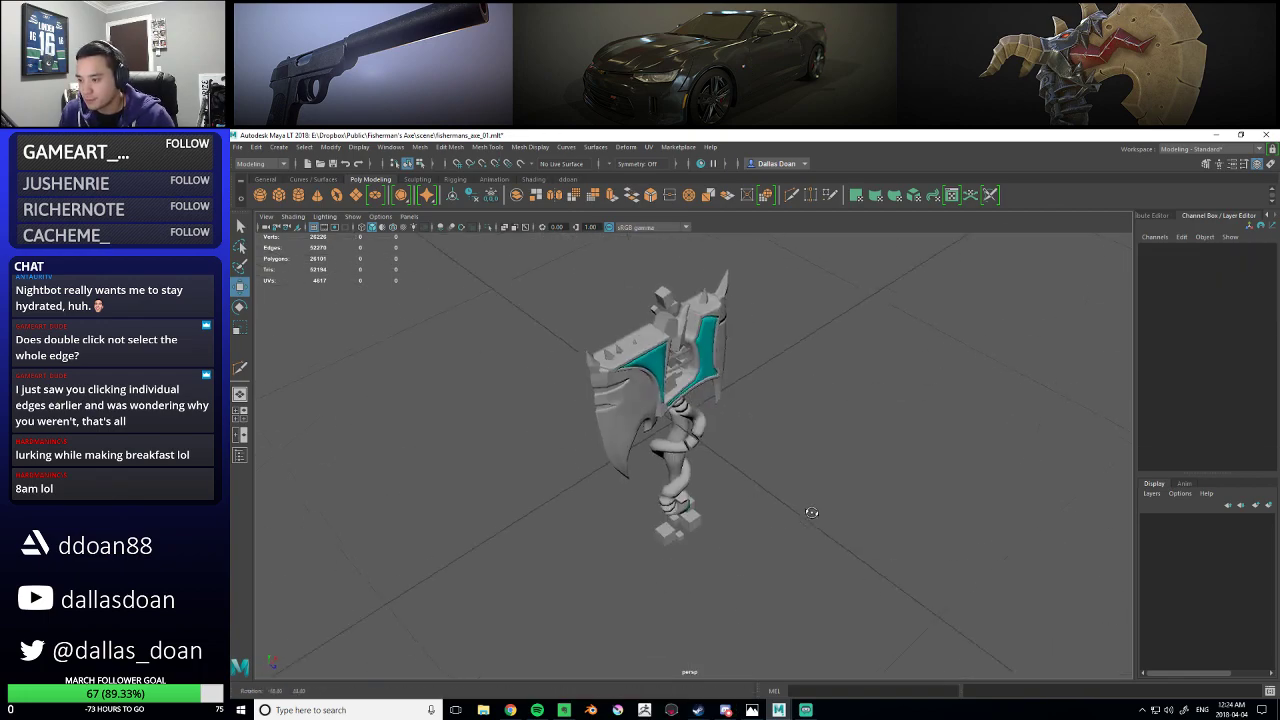
alt+drag(951, 493, 887, 495)
scroll(860, 500, up, 3)
alt+middle_drag(723, 530, 706, 457)
alt+drag(706, 457, 779, 436)
scroll(744, 465, up, 3)
click(744, 467)
click(776, 428)
click(864, 475)
scroll(862, 474, up, 2)
alt+drag(862, 474, 791, 486)
- Select the octopus tentacle, turn off its smooth preview, and switch it to vertex selection
click(754, 436)
scroll(774, 425, up, 3)
alt+drag(776, 425, 750, 422)
scroll(750, 422, up, 3)
right_click(765, 367)
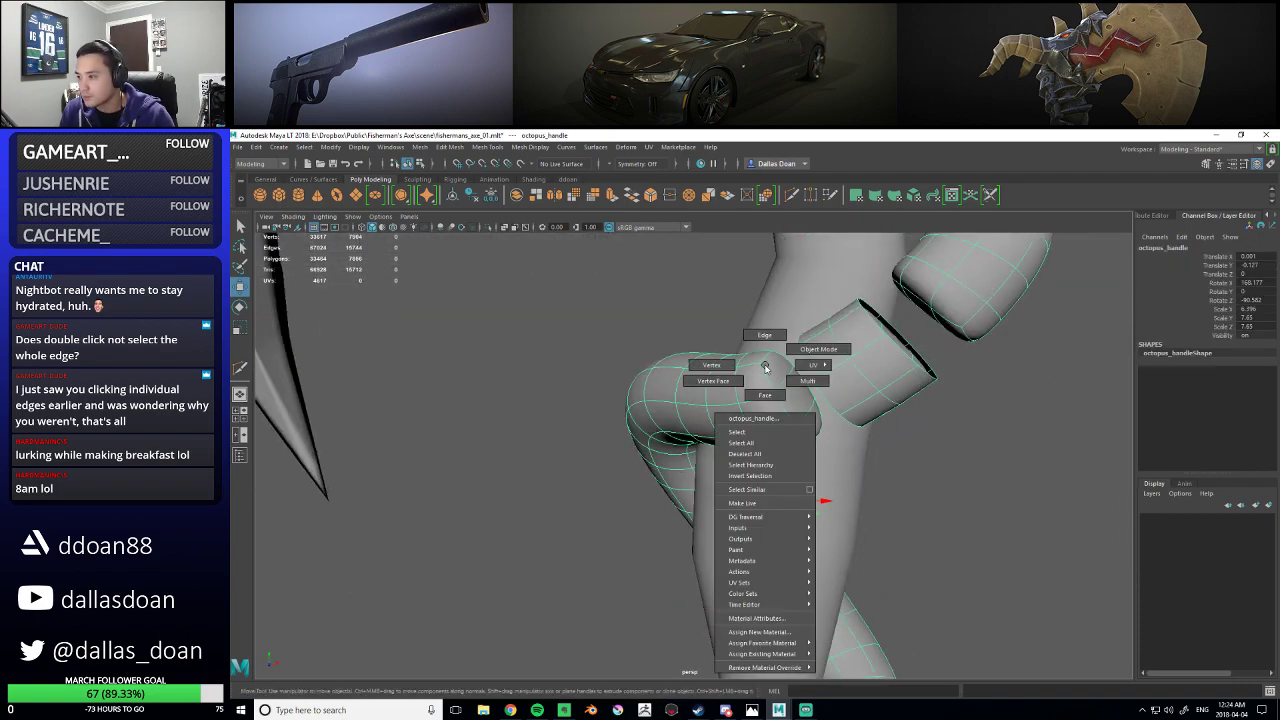
right_drag(765, 367, 765, 336)
alt+drag(775, 360, 825, 343)
key(1)
right_click(825, 343)
click(770, 344)
- Check the gaps between the upper tentacle segments in smooth preview, returning to the unsmoothed mesh in vertex mode
right_click(845, 358)
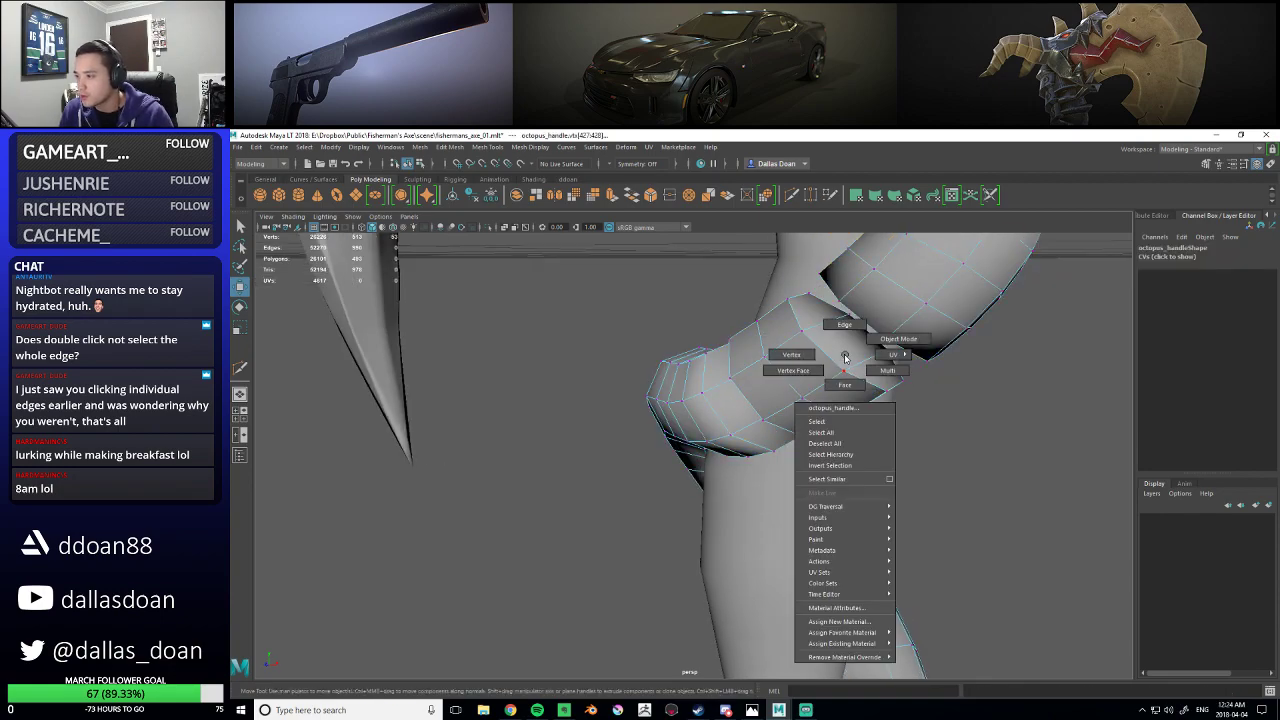
right_drag(832, 423, 832, 422)
key(3)
mouse_move(831, 420)
alt+mouse_down()
mouse_move(746, 400)
mouse_move(813, 407)
alt+mouse_up()
key(1)
right_drag(729, 331, 700, 332)
- Turn off soft selection and select the corner vertices at the open end of the short loose tentacle segment
alt+drag(764, 355, 835, 425)
key(b)
key(f)
key(bracketleft)
click(862, 428)
click(855, 414)
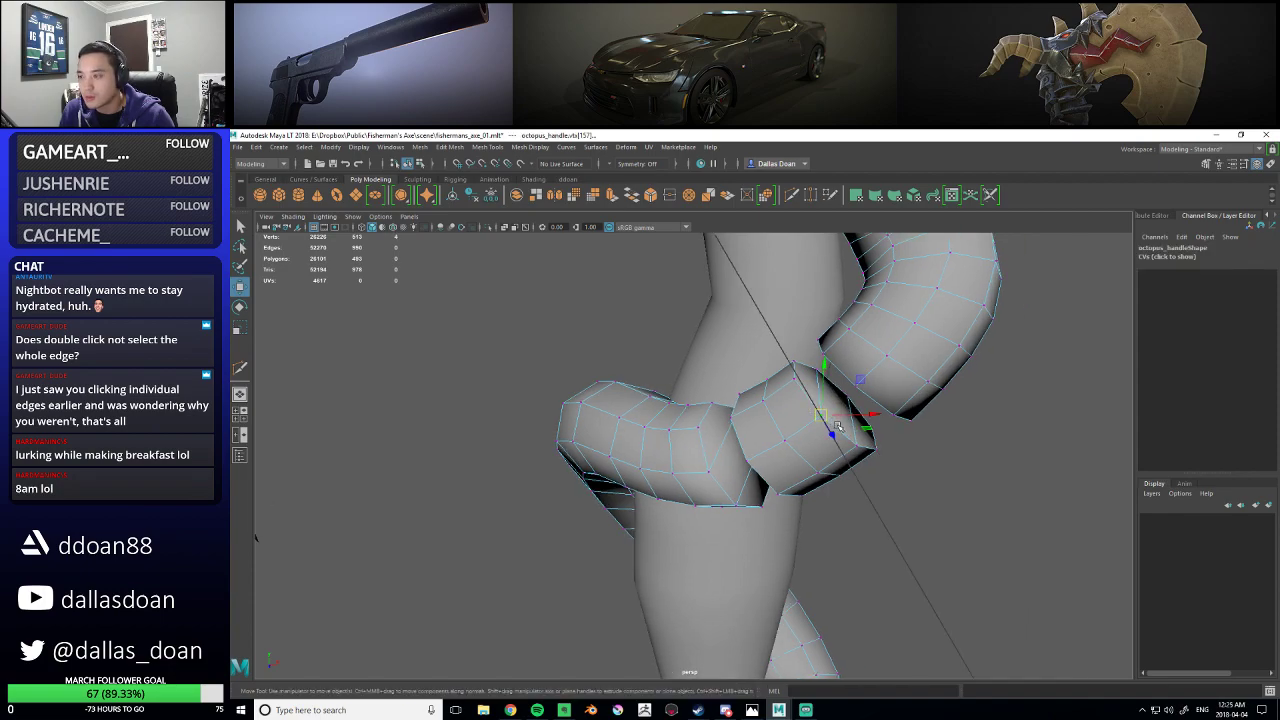
- Select all of the tentacle's vertices and try merging them
scroll(880, 434, down, 10)
drag(522, 333, 872, 644)
scroll(745, 526, up, 3)
mouse_move(745, 526)
alt+mouse_down()
mouse_move(708, 497)
mouse_move(724, 516)
alt+mouse_up()
scroll(724, 516, up, 3)
shift+right_drag(764, 393, 817, 343)
scroll(817, 344, up, 3)
alt+drag(800, 358, 811, 387)
key(ctrl+z)
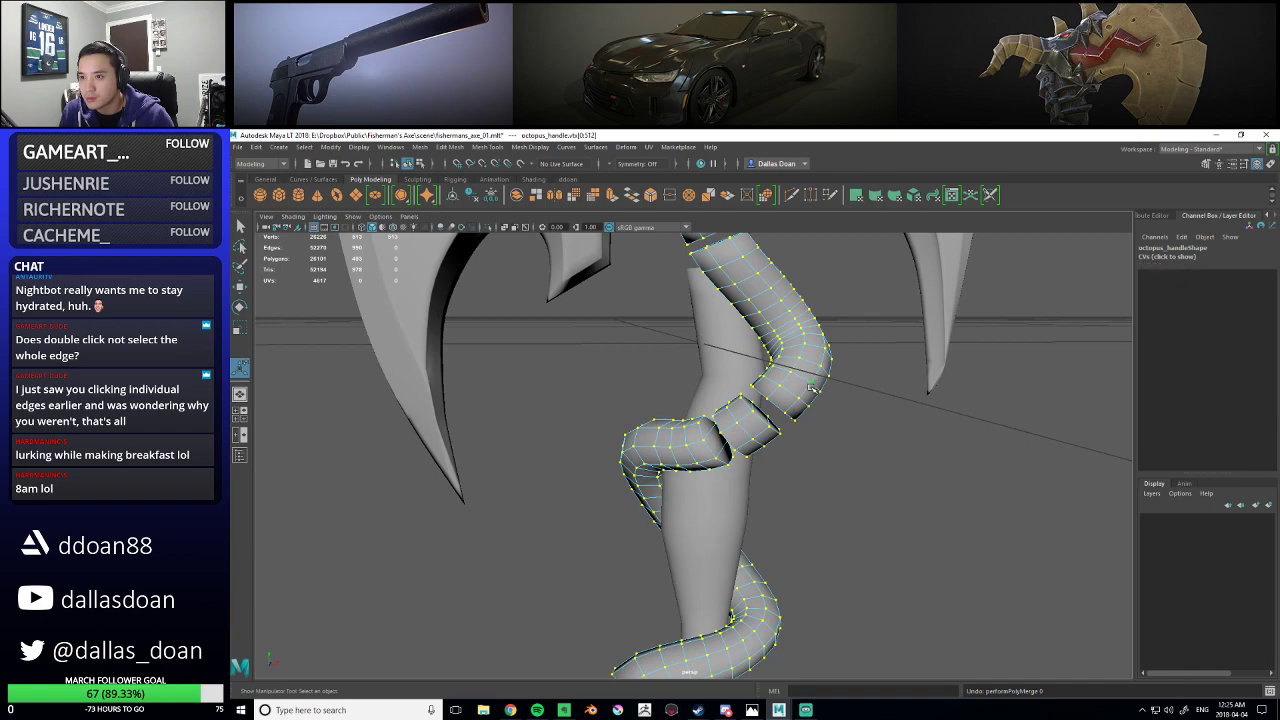
- Reselect the full set of tentacle vertices and try Merge Vertices with a distance threshold of 0.007
scroll(811, 387, down, 7)
drag(512, 328, 790, 640)
scroll(722, 410, up, 3)
shift+right_drag(718, 400, 755, 347)
scroll(754, 390, up, 4)
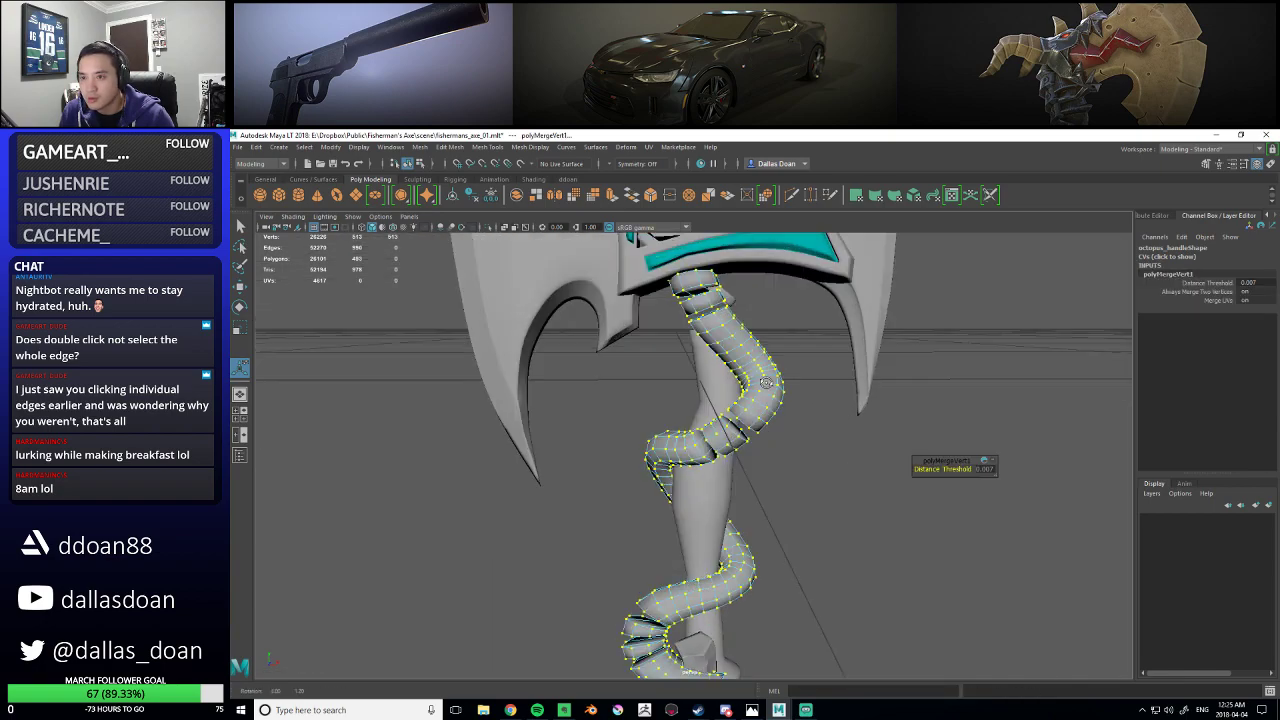
alt+drag(752, 406, 770, 396)
scroll(770, 396, down, 6)
key(ctrl+z)
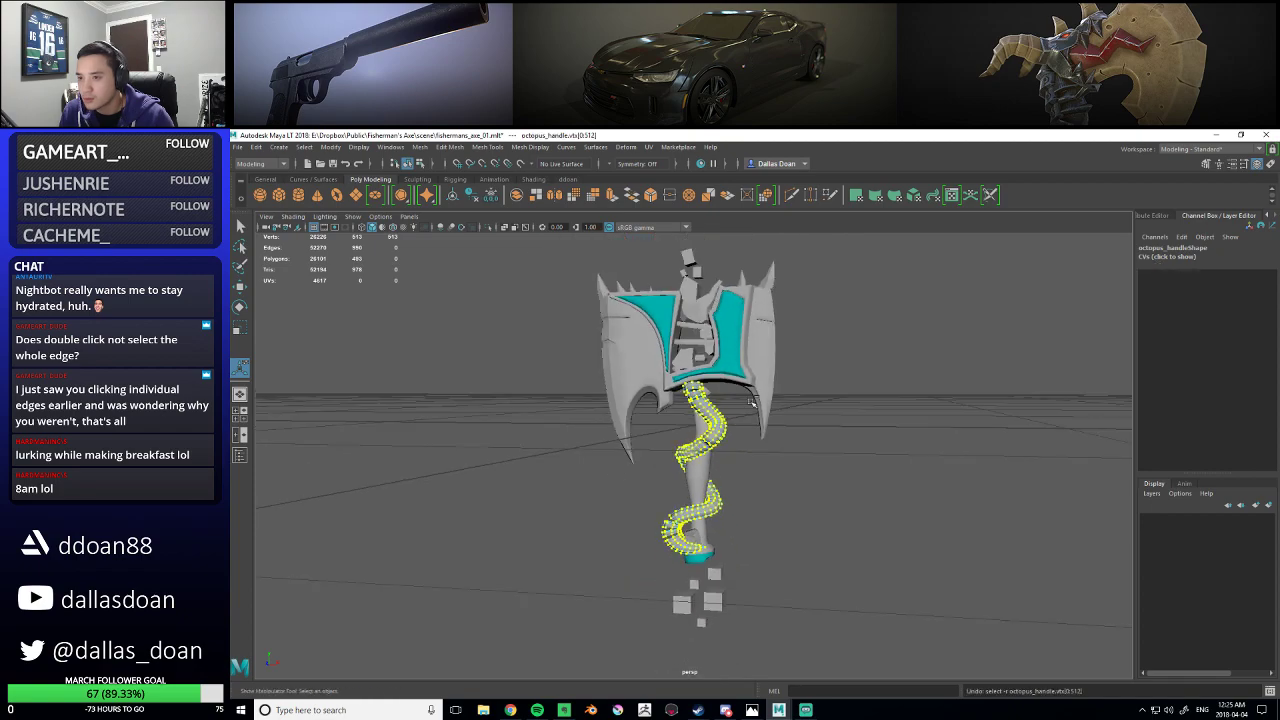
- Box-select every vertex of both tentacle coils and merge them with a distance threshold of 0.007
scroll(753, 404, up, 2)
drag(753, 594, 753, 594)
drag(403, 290, 855, 604)
drag(535, 321, 968, 690)
scroll(757, 517, up, 9)
scroll(738, 519, down, 3)
alt+drag(736, 519, 728, 524)
scroll(728, 524, up, 4)
shift+right_click(787, 403)
mouse_move(875, 351)
shift+right_down()
mouse_move(838, 341)
mouse_move(845, 331)
shift+right_up()
alt+drag(852, 424, 828, 408)
- Select the vertices at the upper corner of the short loose tentacle segment and merge them
right_drag(740, 316, 701, 318)
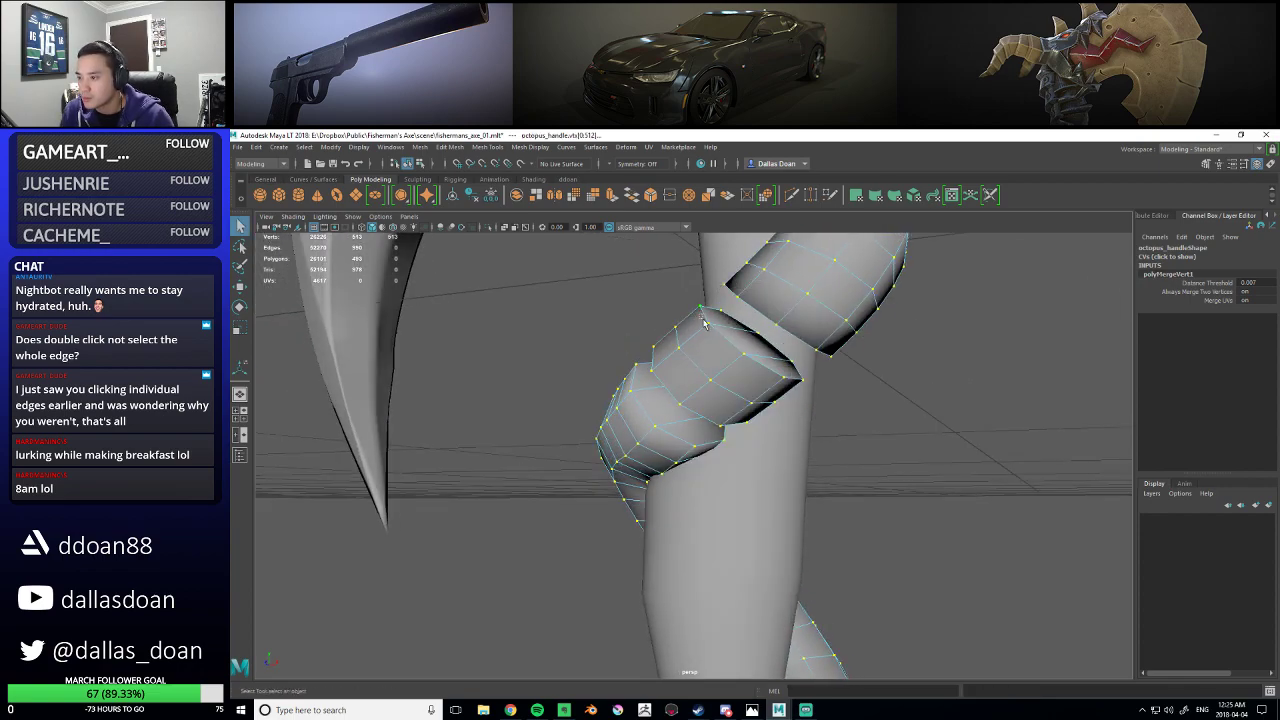
click(701, 317)
key(w)
key(f)
scroll(730, 410, down, 10)
alt+drag(766, 471, 749, 497)
scroll(716, 483, up, 8)
scroll(749, 497, down, 8)
key(4)
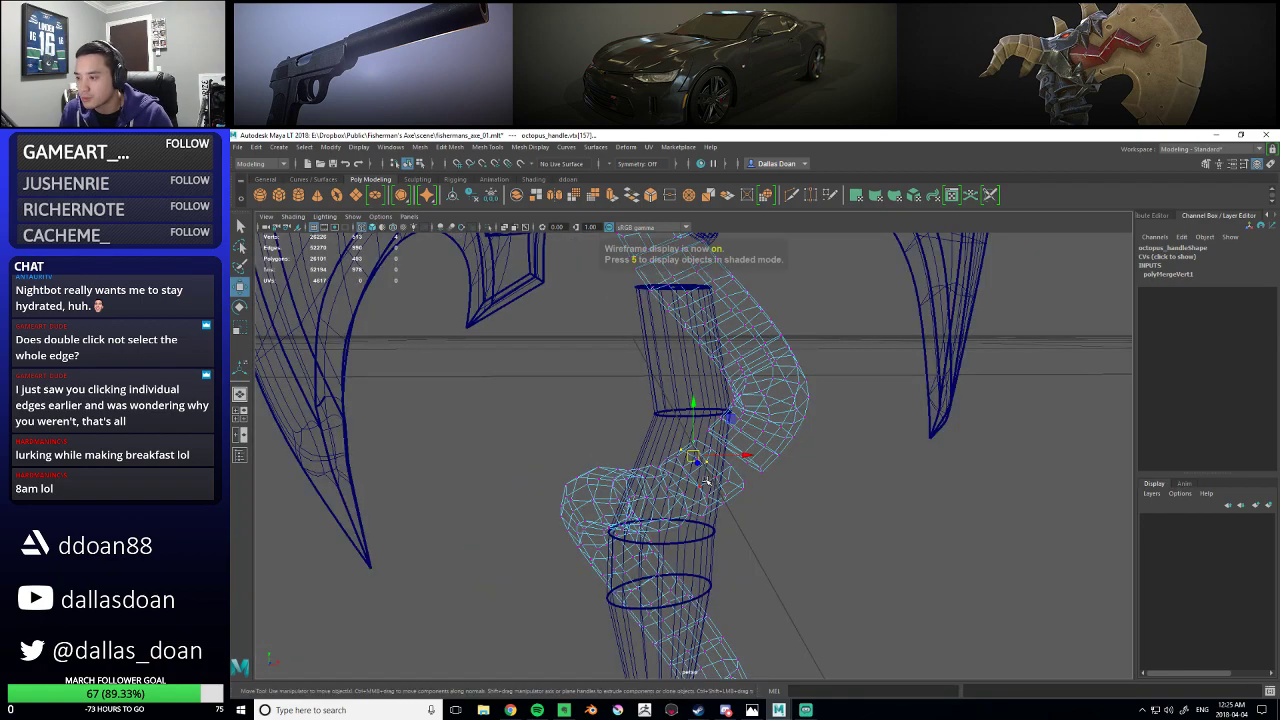
key(5)
scroll(700, 450, up, 3)
shift+right_drag(720, 412, 720, 412)
click(782, 396)
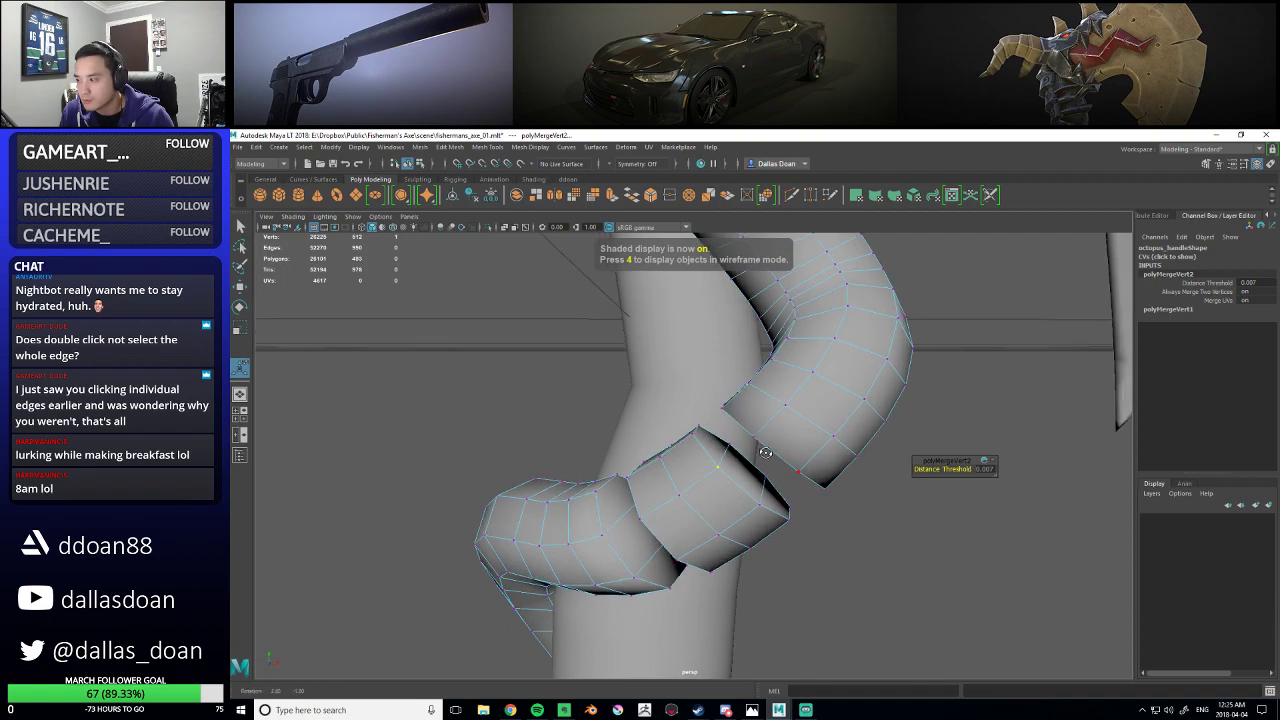
- Select all tentacle vertices and apply another vertex merge to the whole mesh
scroll(755, 475, down, 8)
scroll(755, 475, down, 2)
drag(475, 355, 943, 679)
scroll(880, 590, up, 4)
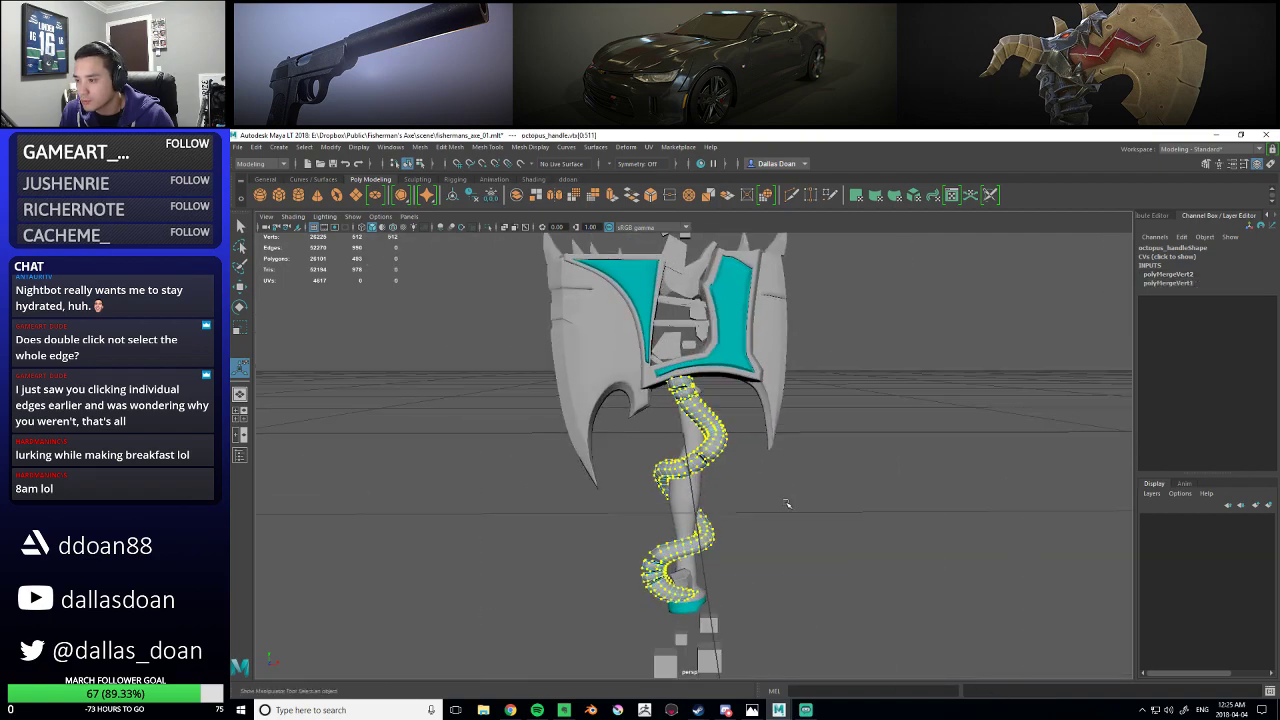
shift+right_drag(722, 413, 798, 362)
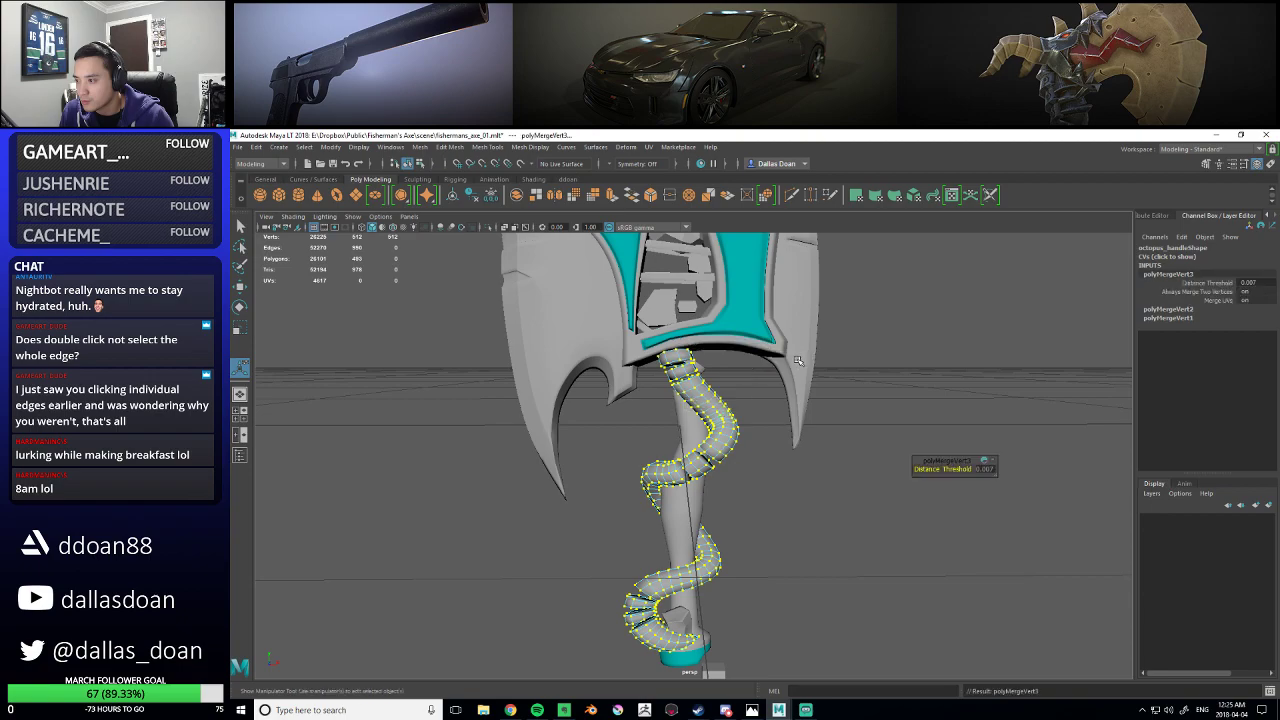
- Set the merge's distance threshold to 0.1 and clear the tentacle's construction history in object mode
click(990, 470)
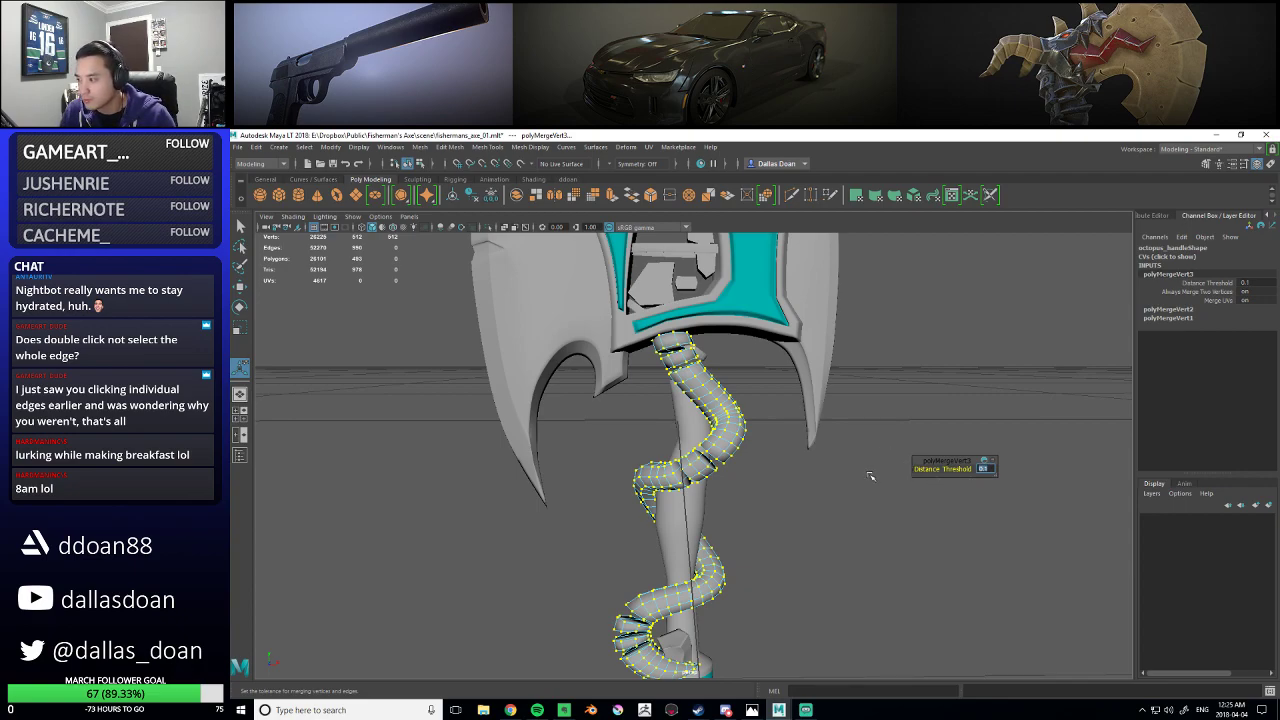
right_drag(729, 408, 780, 391)
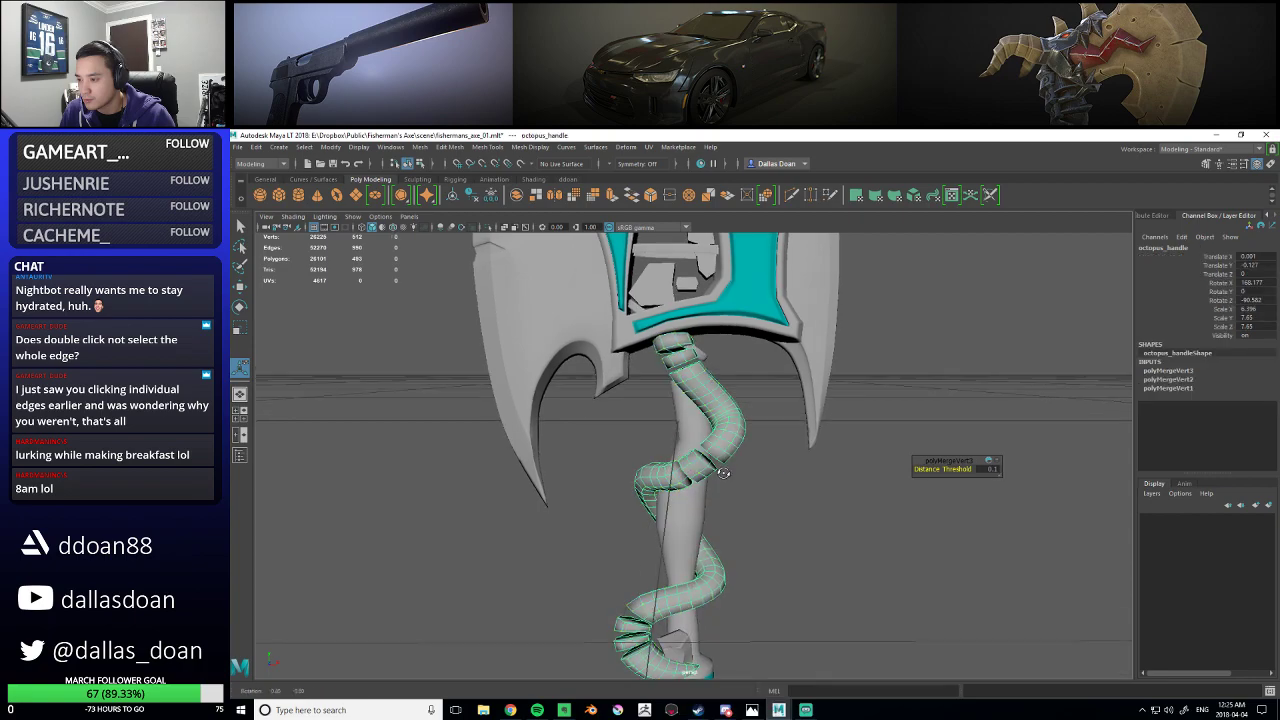
alt+drag(721, 482, 728, 468)
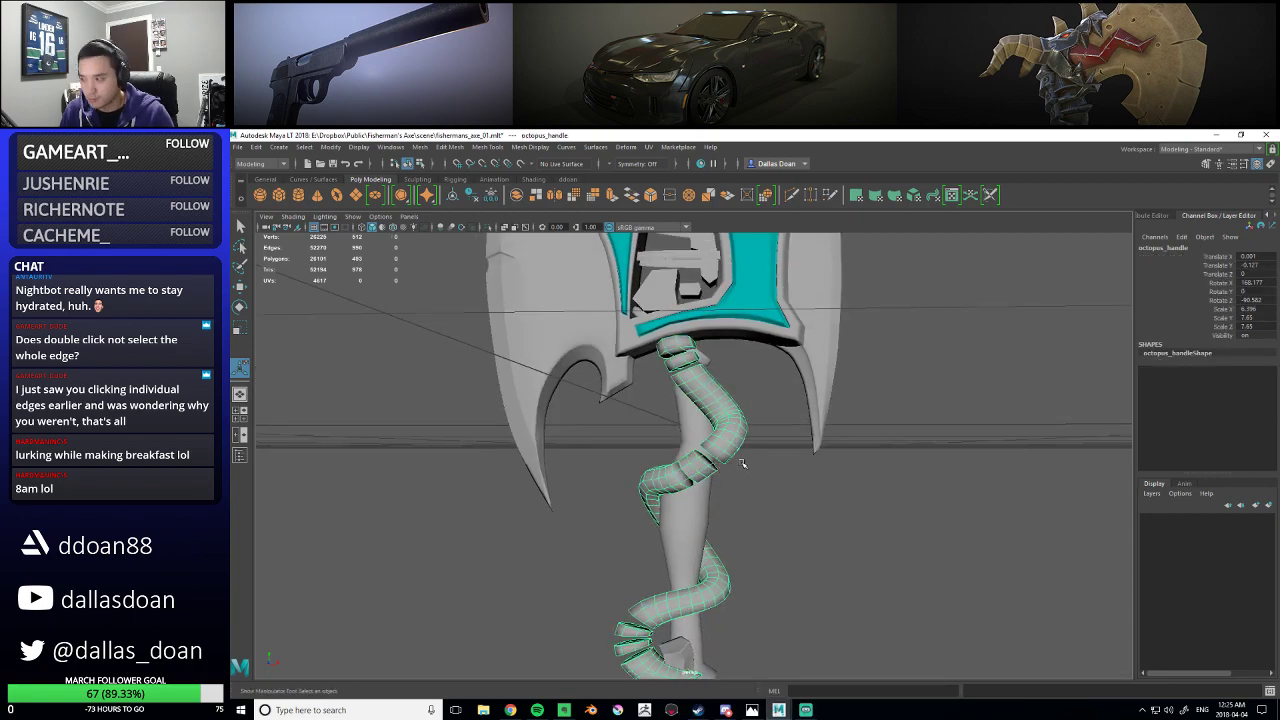
- Open the Merge Vertices options for all tentacle vertices and apply the merge with a threshold of 0.0070
right_drag(731, 420, 817, 326)
scroll(648, 379, down, 3)
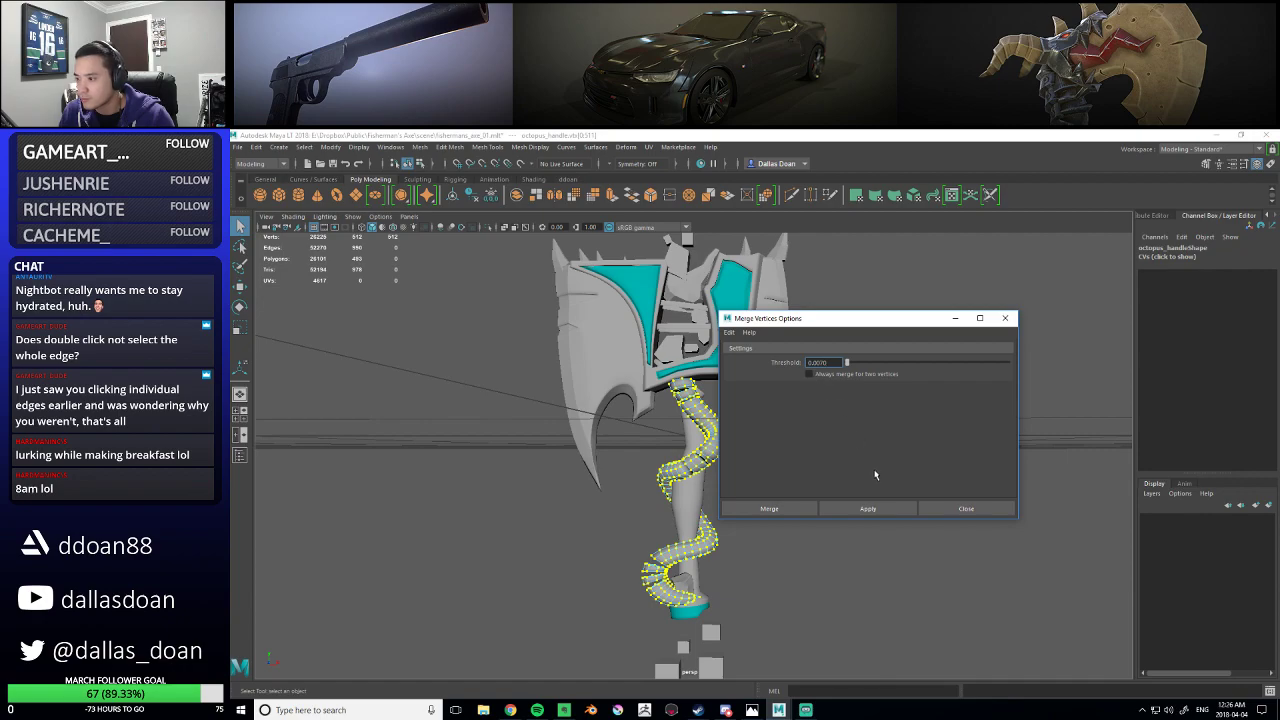
click(869, 505)
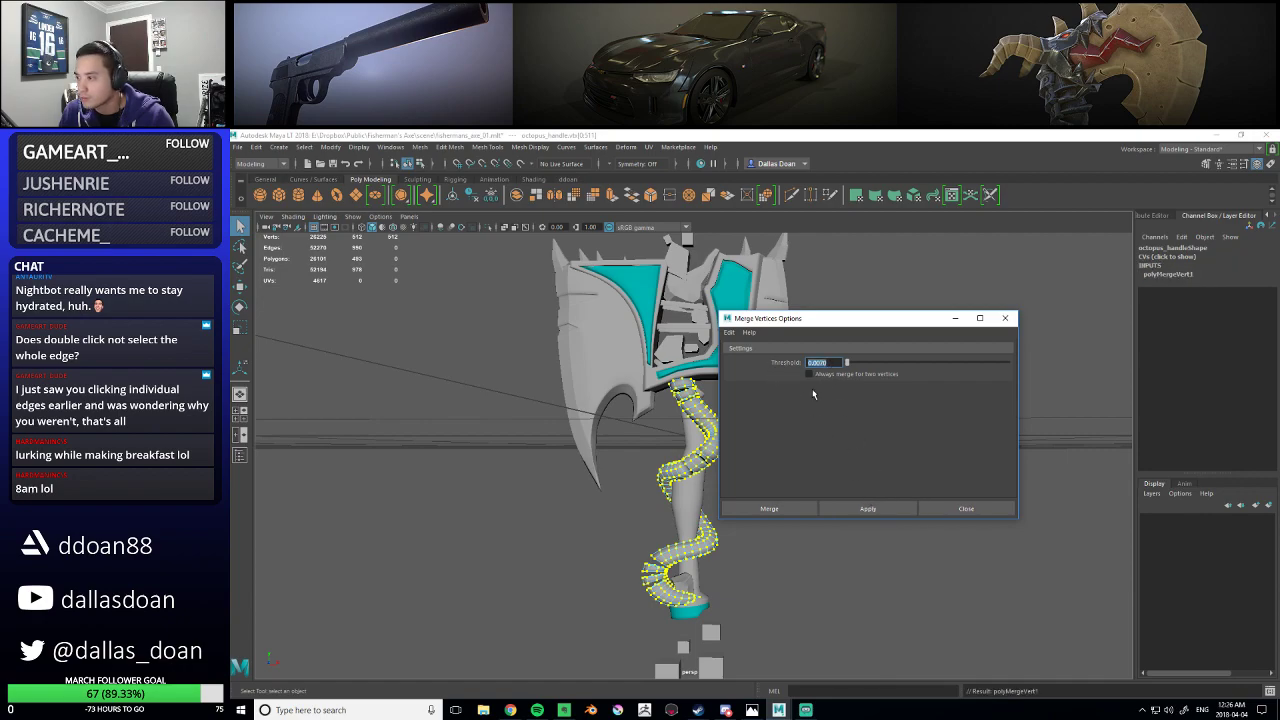
- Apply the vertex merge to the tentacle again with a distance threshold of 1 and close the merge options
click(843, 507)
text(1)
key(Return)
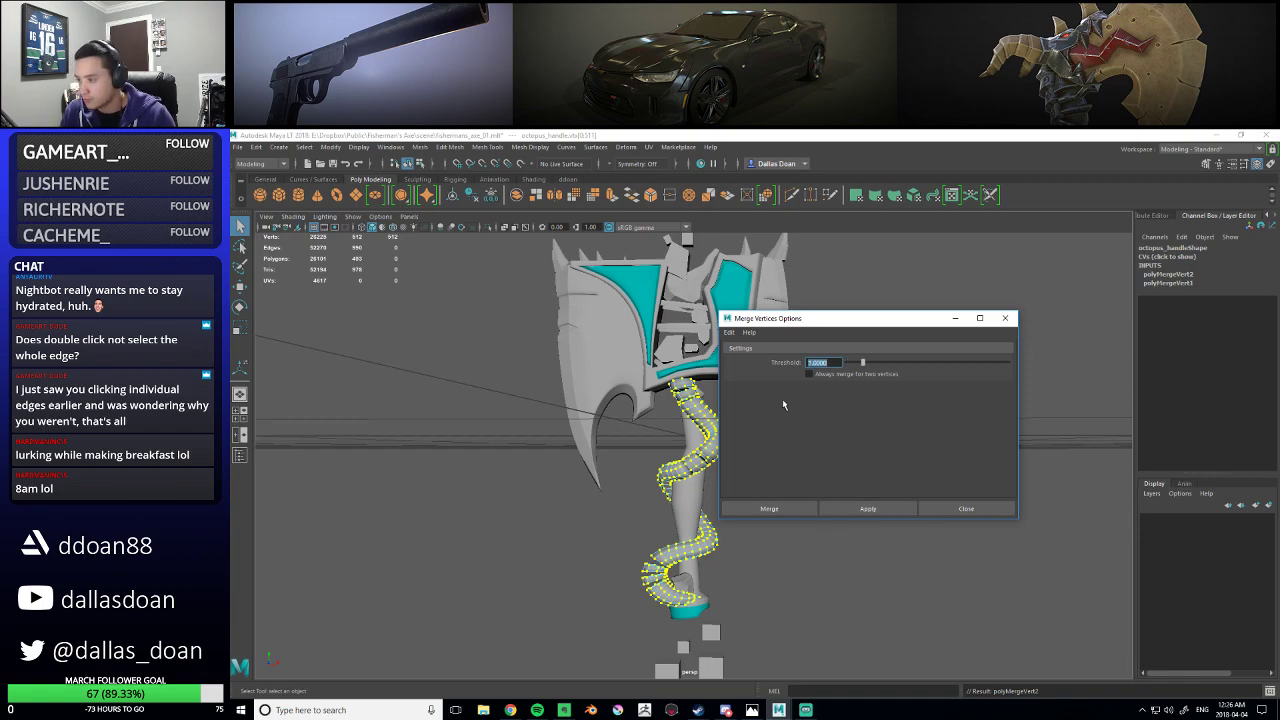
click(847, 506)
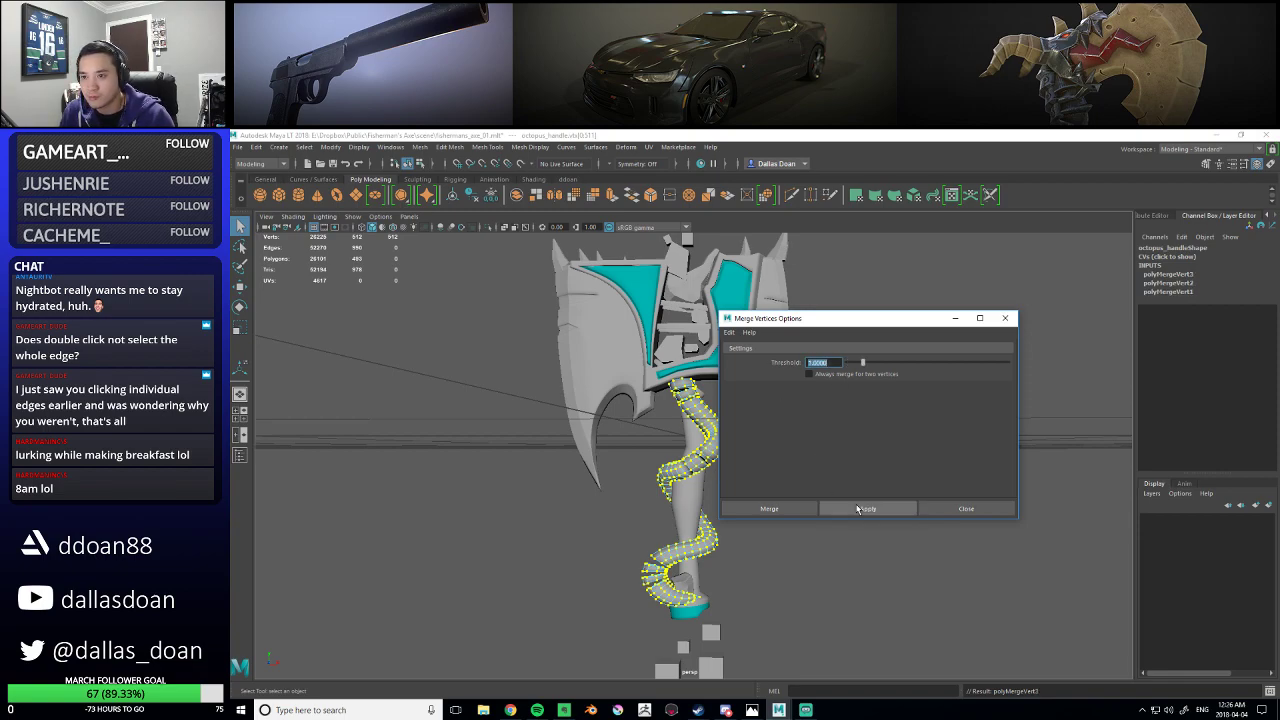
click(966, 508)
- Return the tentacle to object mode and clear its construction history
alt+drag(930, 530, 728, 487)
scroll(723, 484, up, 5)
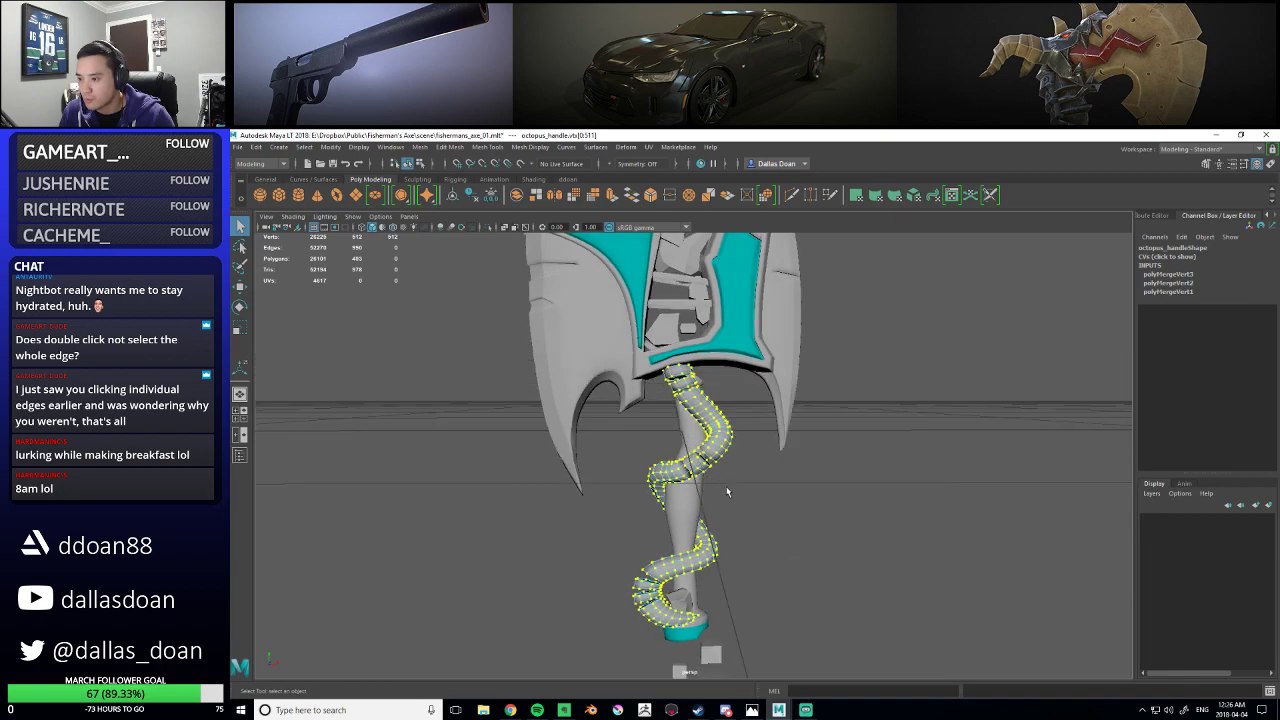
right_drag(732, 415, 700, 413)
scroll(728, 476, up, 2)
key(alt+shift+d)
- Examine the neighbouring vertices at the upper corner of the loose tentacle segment up close
scroll(710, 479, up, 8)
scroll(709, 478, down, 3)
key(w)
key(f)
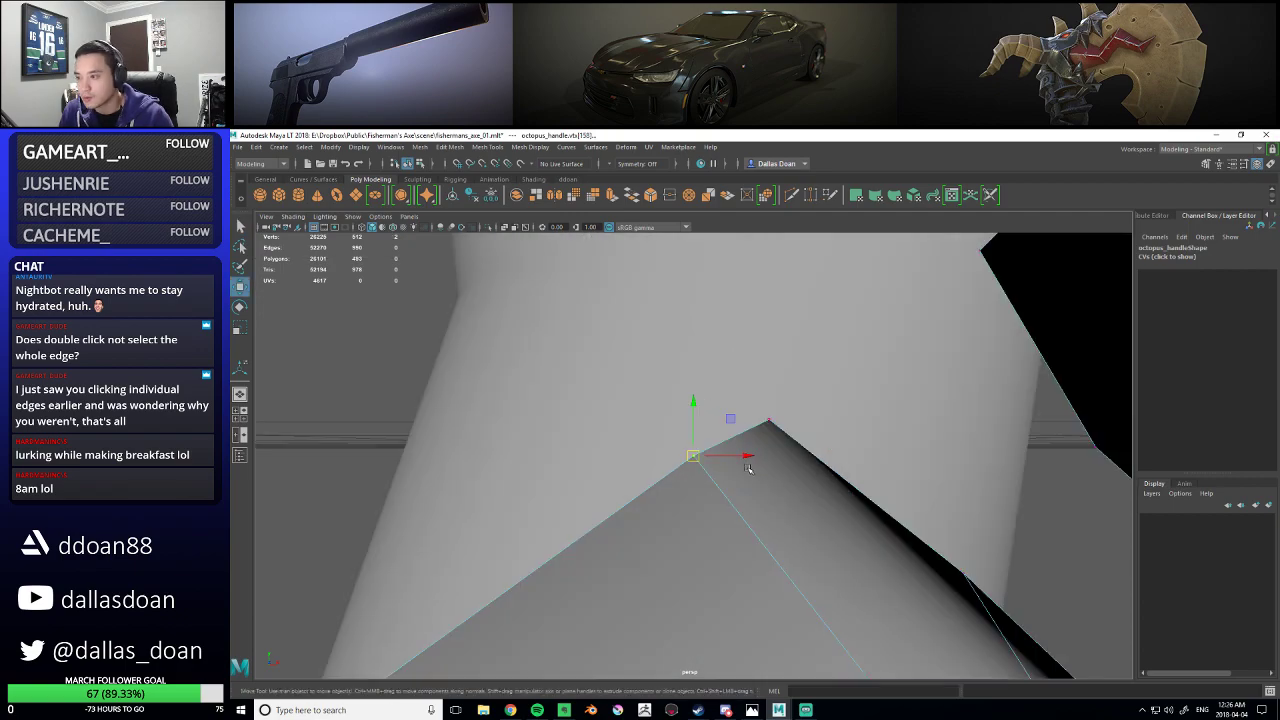
scroll(748, 466, down, 10)
alt+drag(748, 466, 777, 494)
scroll(730, 491, up, 3)
scroll(725, 492, up, 6)
- Try moving an edge loop of the loose tentacle segment and undo the move
right_drag(686, 420, 680, 378)
scroll(672, 480, down, 5)
alt+drag(673, 479, 693, 480)
right_drag(696, 473, 691, 453)
double_click(694, 464)
mouse_move(732, 489)
mouse_down()
mouse_move(807, 526)
mouse_move(722, 495)
mouse_up()
key(ctrl+z)
- Try merging the selected vertices around the gaps beside the loose segment twice, undoing each attempt
scroll(688, 489, up, 5)
right_drag(679, 407, 668, 441)
alt+drag(668, 441, 835, 595)
shift+right_drag(814, 450, 869, 377)
key(ctrl+z)
shift+right_drag(797, 414, 859, 349)
key(ctrl+z)
- Try merging the selected vertices around the loose segment with a threshold of 0.01 and undo the merge
shift+right_drag(808, 383, 894, 329)
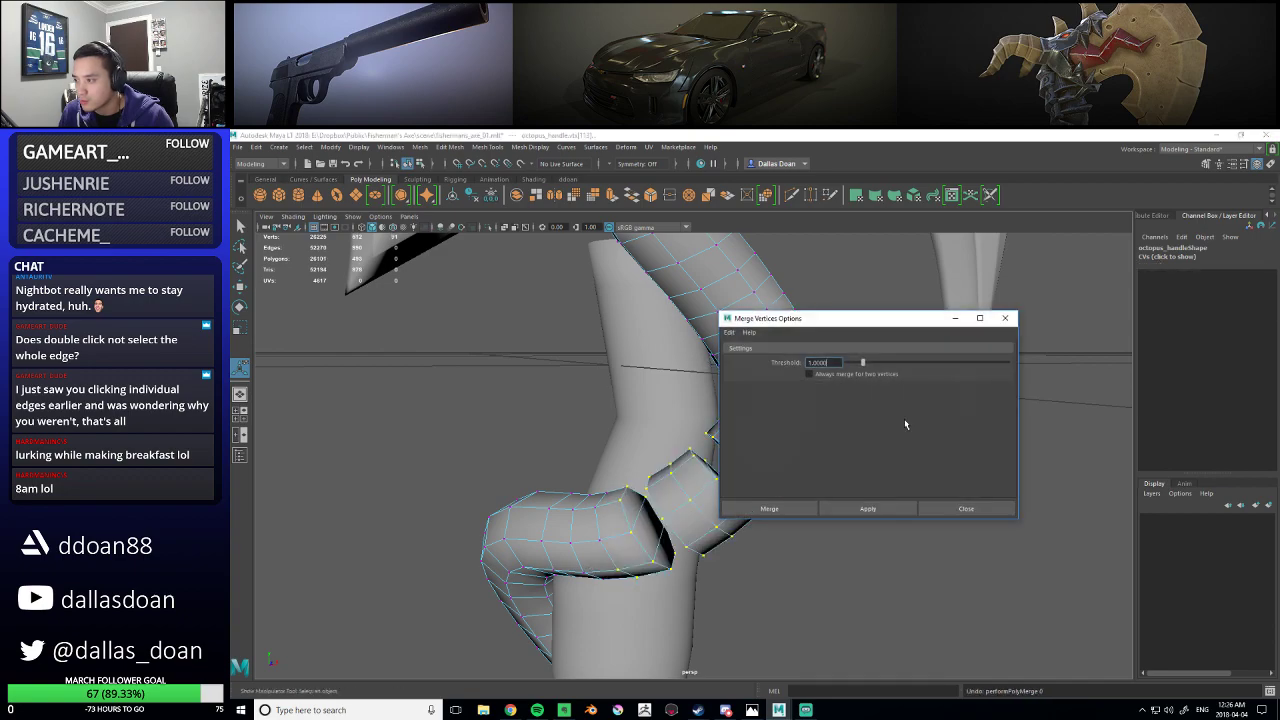
text(0.01)
key(Return)
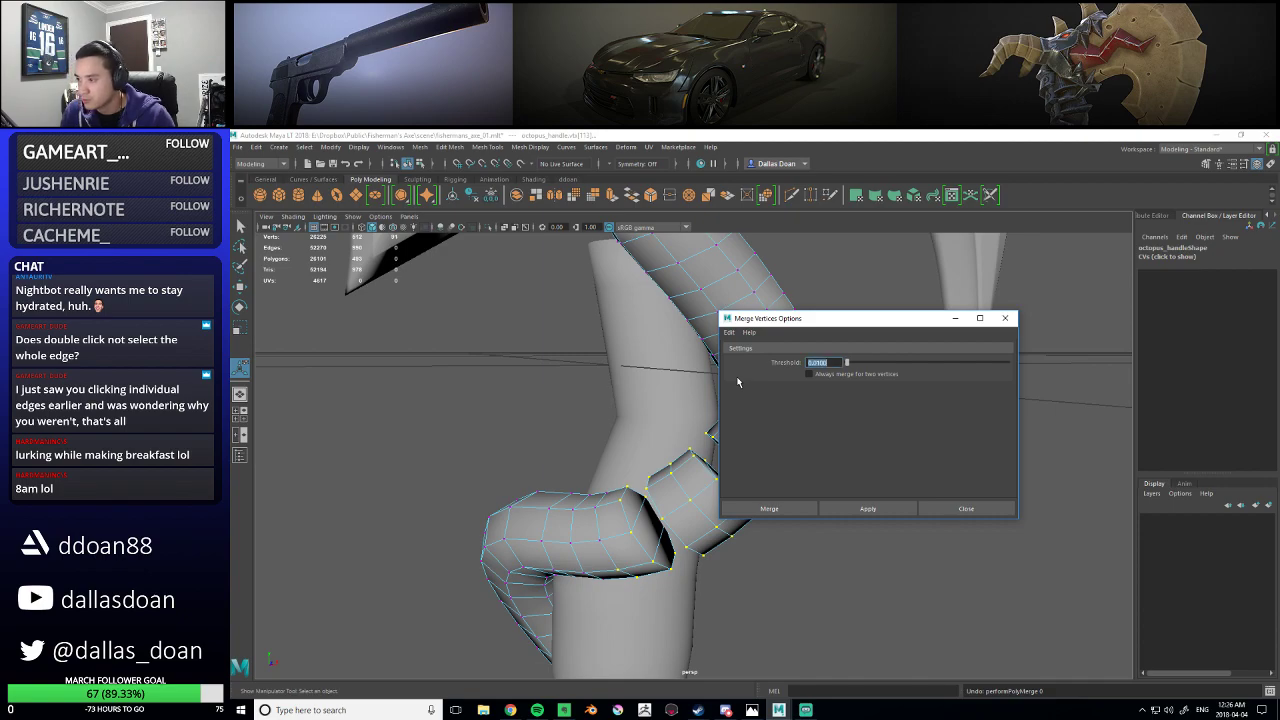
click(868, 510)
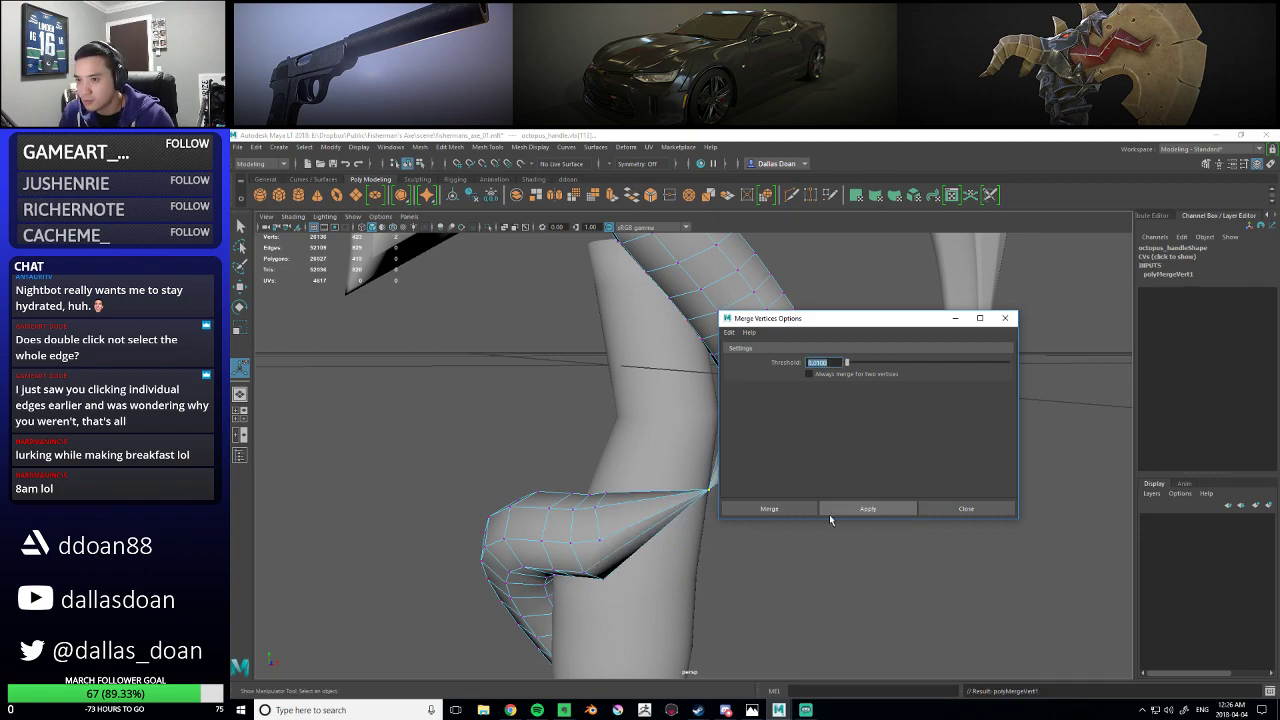
alt+drag(783, 563, 794, 558)
key(ctrl+z)
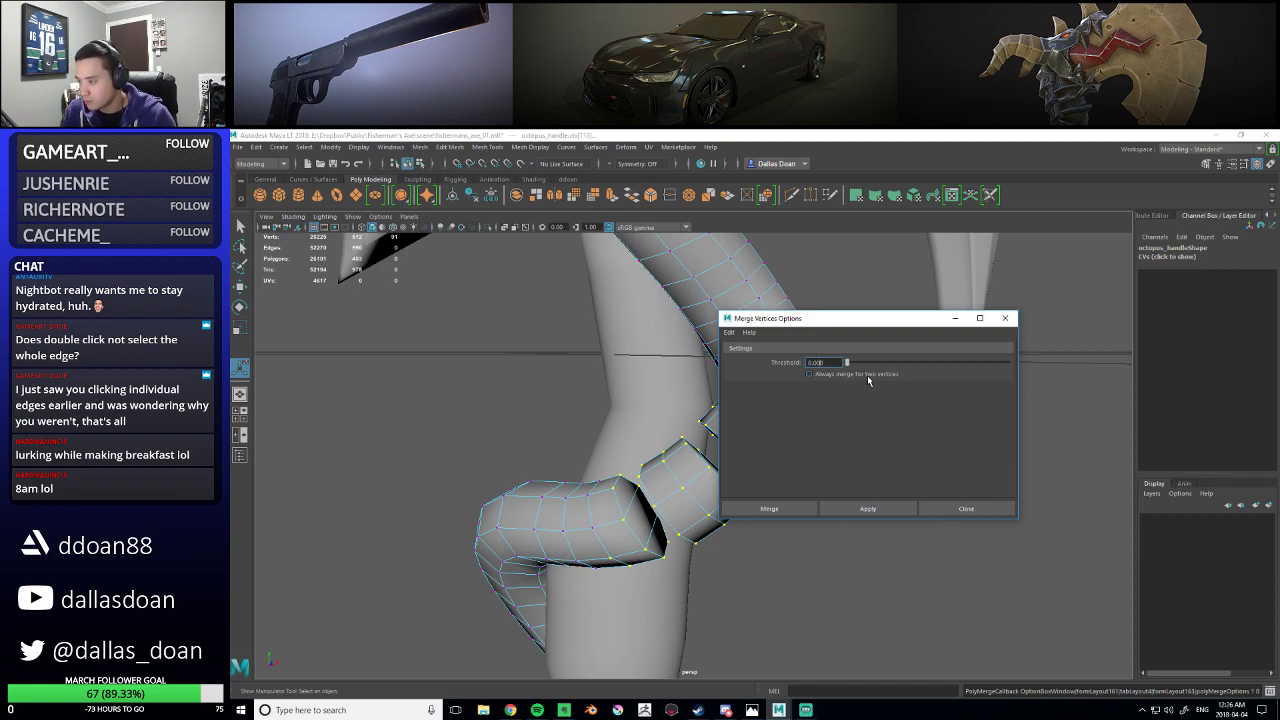
- Try merging with Always merge for two vertices enabled and a threshold of 0.07, then undo the merges
click(868, 508)
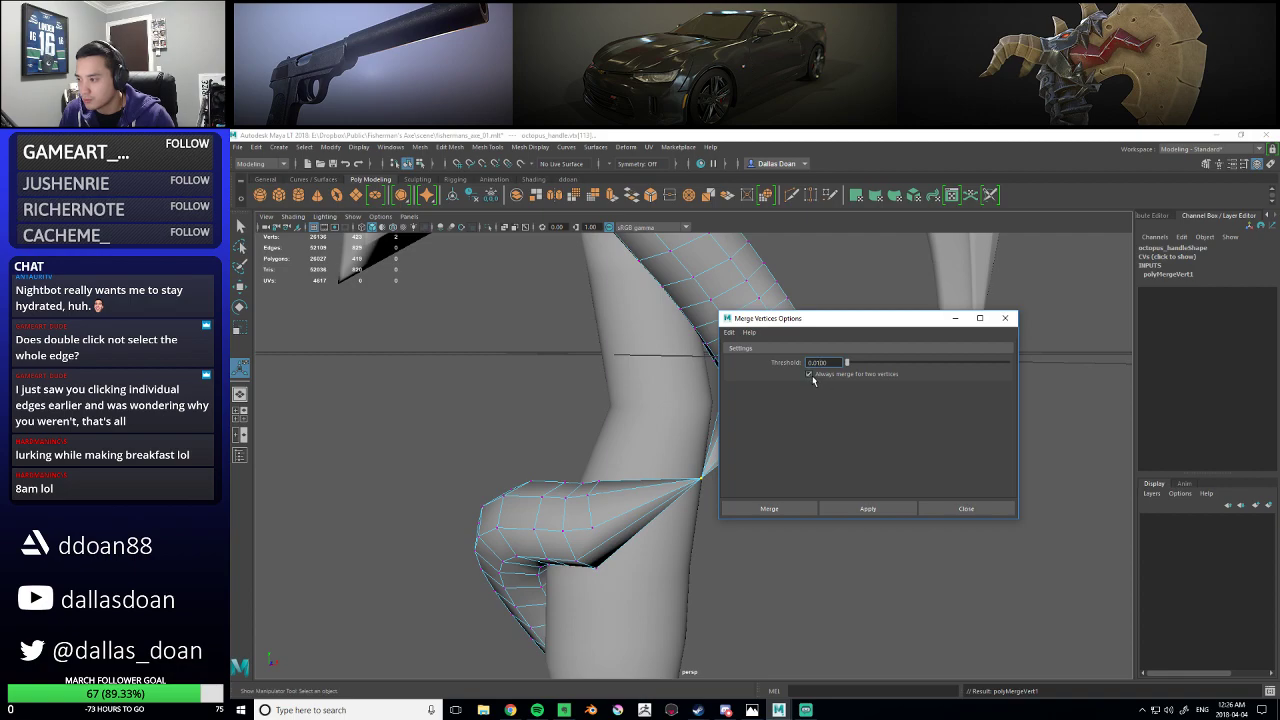
text(.07)
key(Return)
click(870, 508)
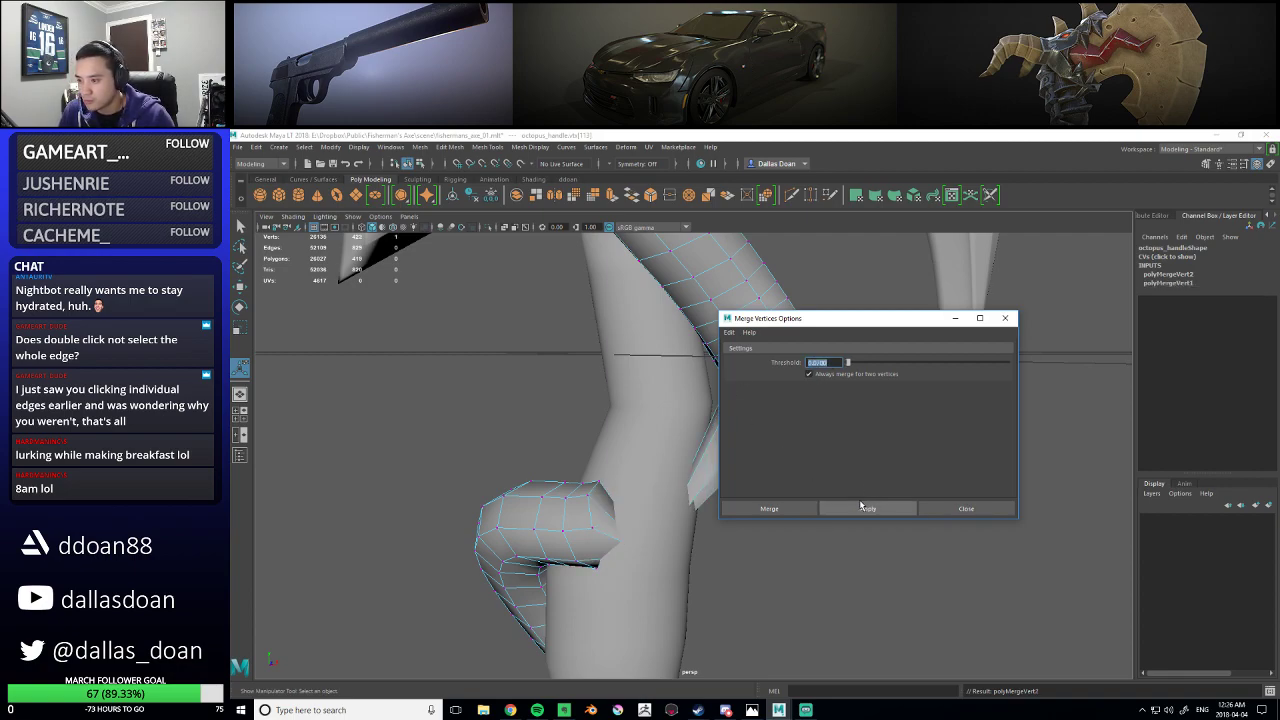
alt+drag(858, 542, 829, 562)
key(ctrl+z)
key(ctrl+z)
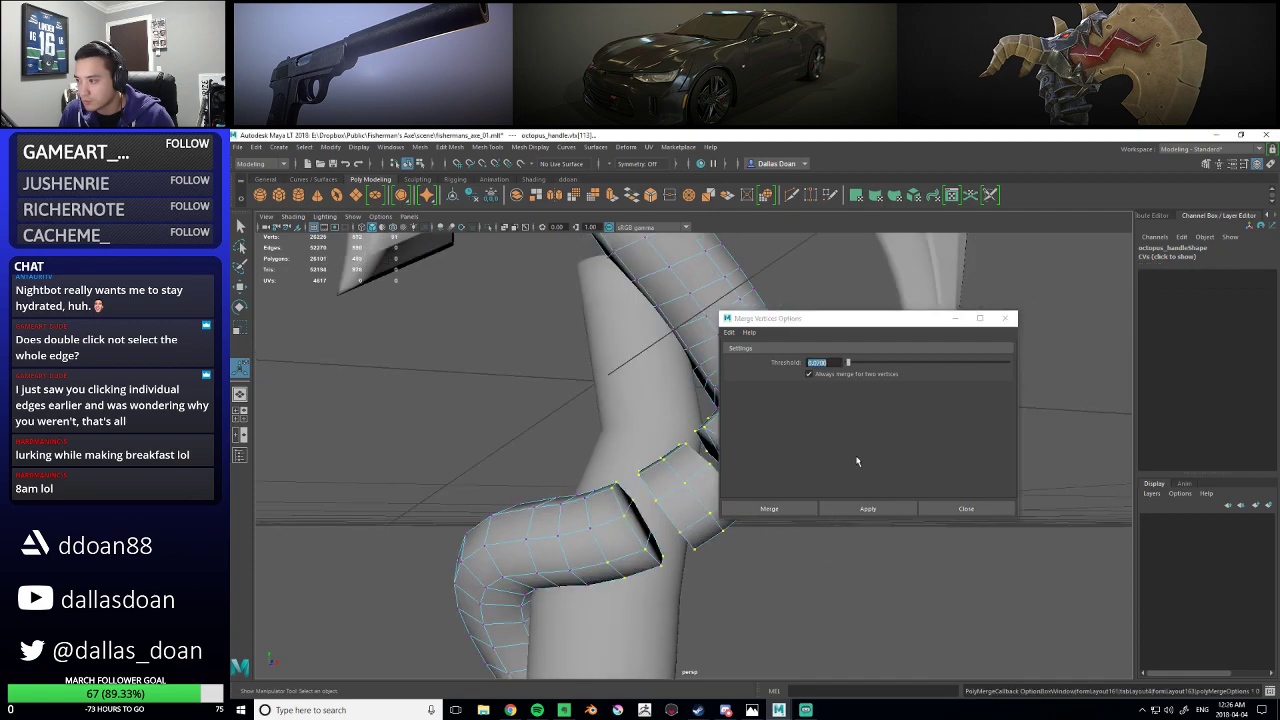
- Retry the 0.07 merge on the same vertices, undo it and close the merge options
click(870, 509)
alt+drag(893, 547, 770, 536)
key(ctrl+z)
click(958, 504)
- Select the faces of the short loose tentacle segment and isolate them in the viewport
scroll(834, 549, up, 5)
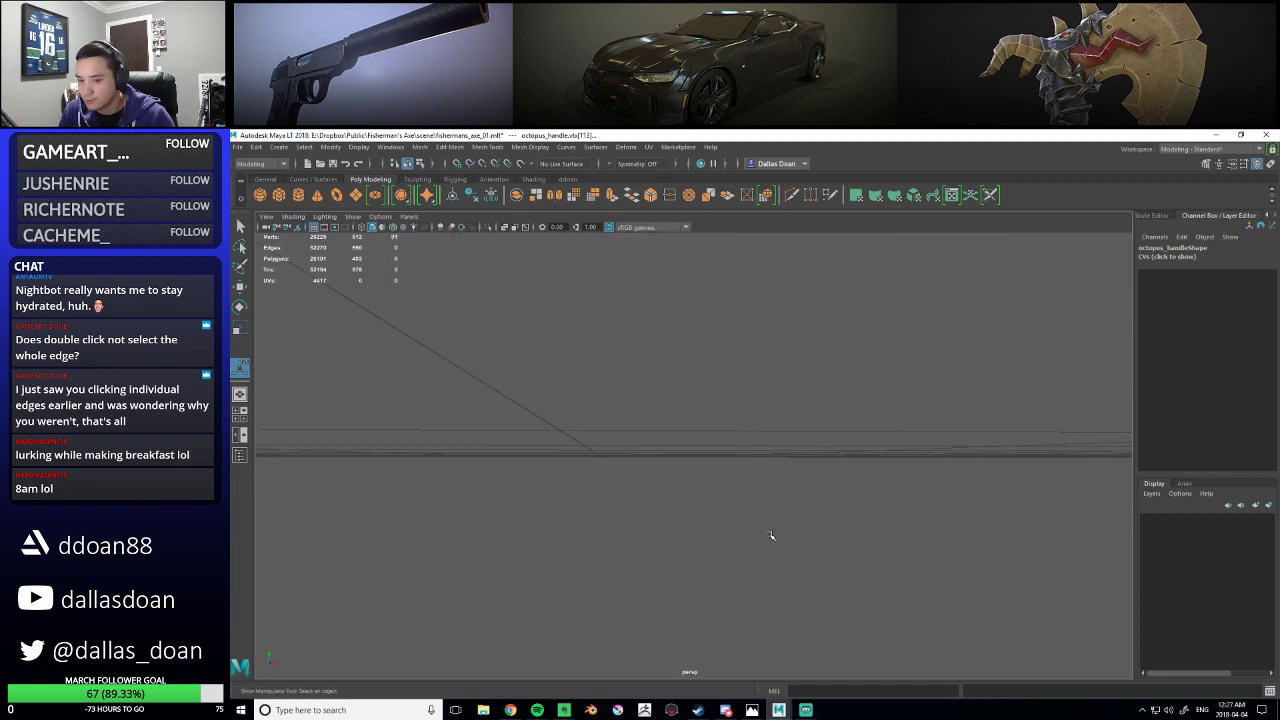
key(f)
right_drag(727, 408, 731, 441)
key(ctrl+1)
alt+drag(805, 480, 820, 493)
click(820, 493)
- Try merging all vertices of the isolated segment with a threshold of 0.07 and undo it
right_drag(643, 496, 588, 416)
drag(558, 436, 803, 611)
alt+right_drag(803, 611, 741, 519)
shift+right_drag(730, 432, 786, 371)
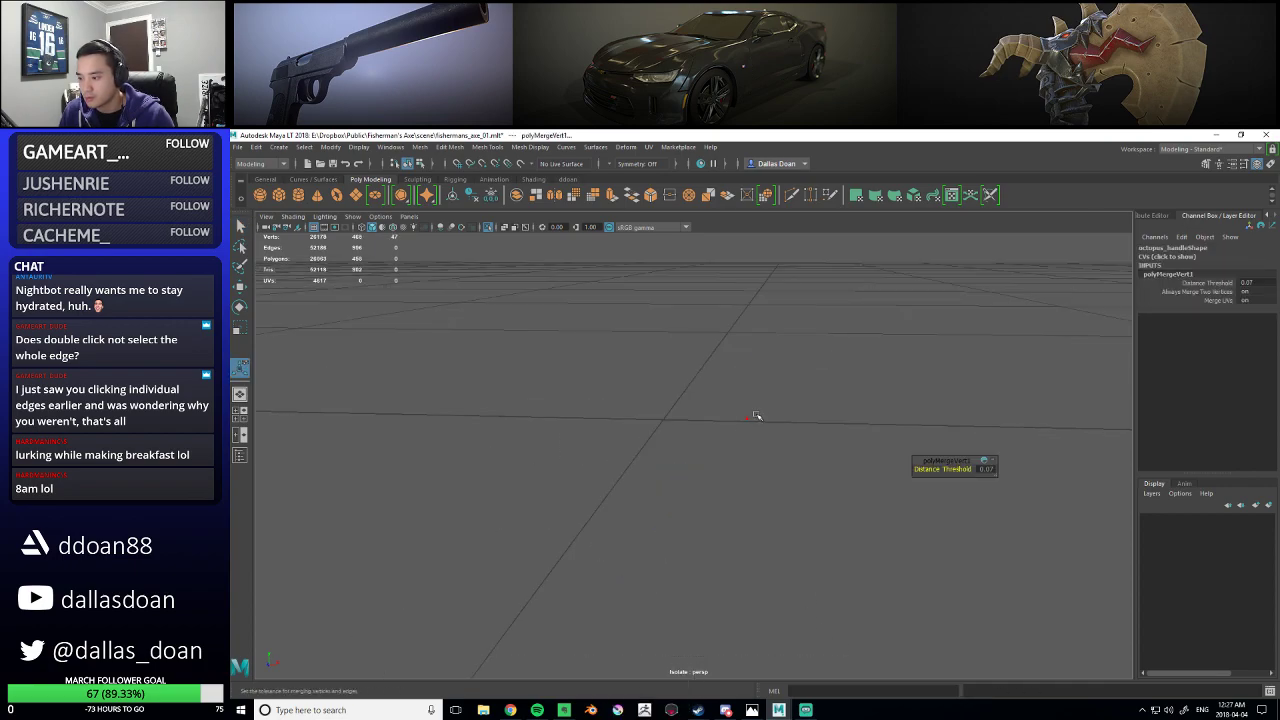
key(ctrl+z)
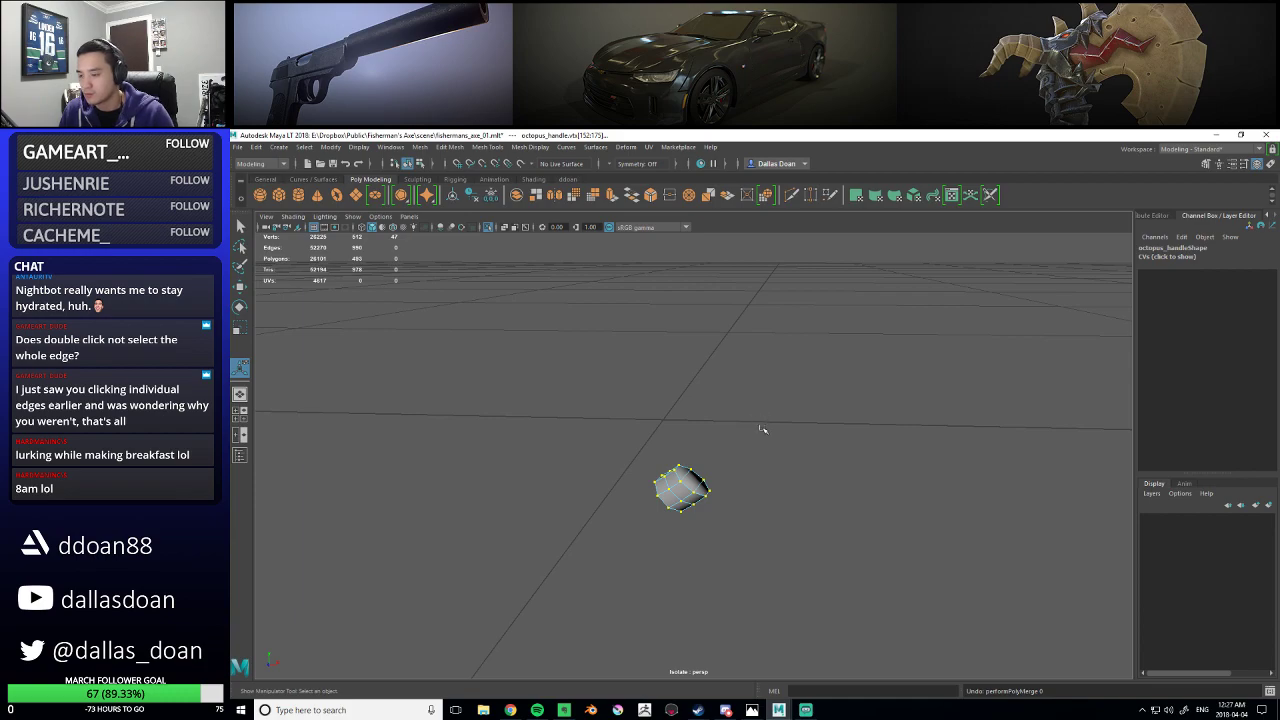
- Freeze the tentacle's transformations in object mode and show the whole axe again
key(q)
key(F8)
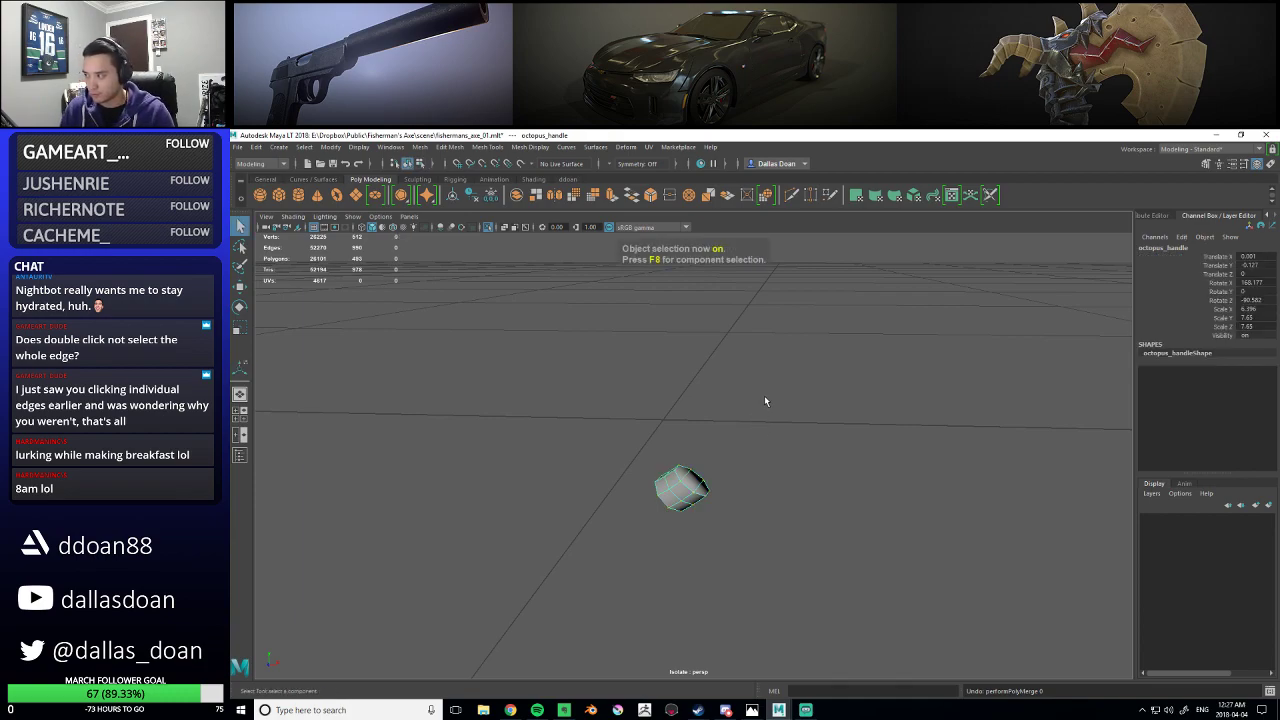
key(ctrl+f)
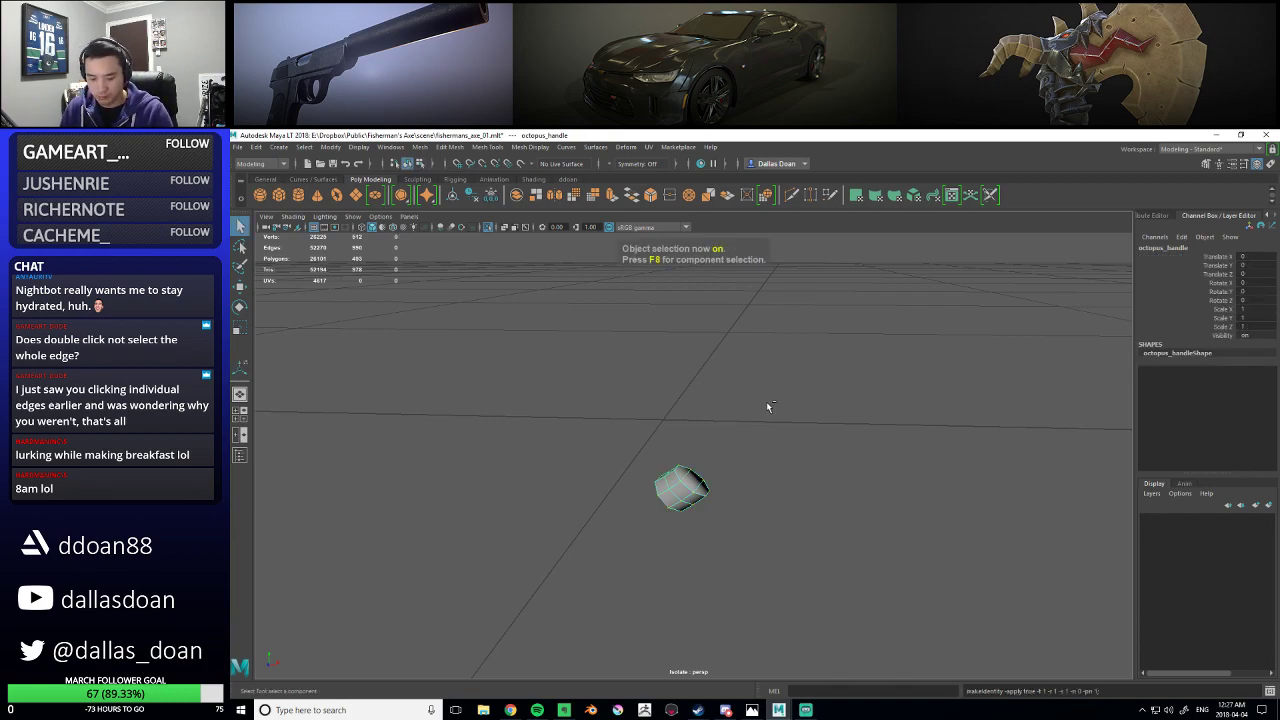
key(ctrl+1)
scroll(760, 422, up, 5)
alt+drag(760, 422, 768, 427)
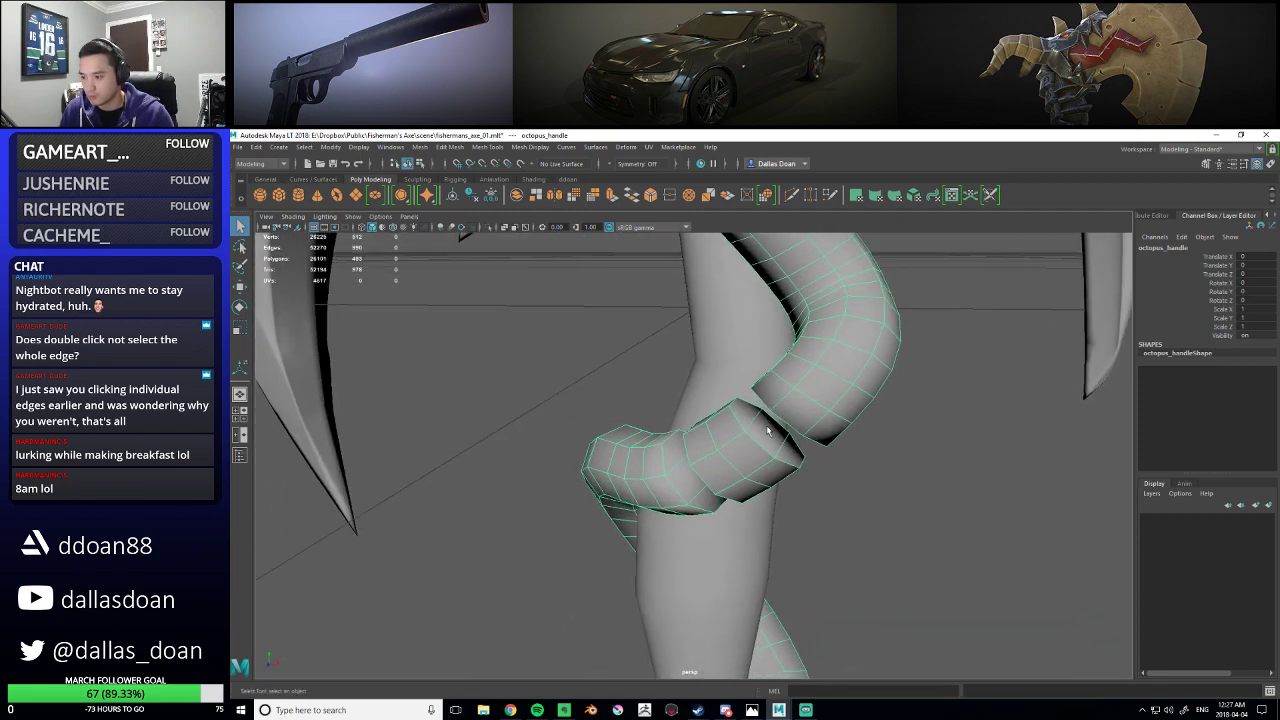
- Isolate the short loose tentacle segment again and frame it in the view
right_drag(768, 427, 655, 382)
key(f)
right_drag(800, 385, 820, 363)
key(ctrl+1)
key(f)
- Select the isolated segment's vertices and examine its corners and open ends from several sides
right_drag(798, 416, 793, 378)
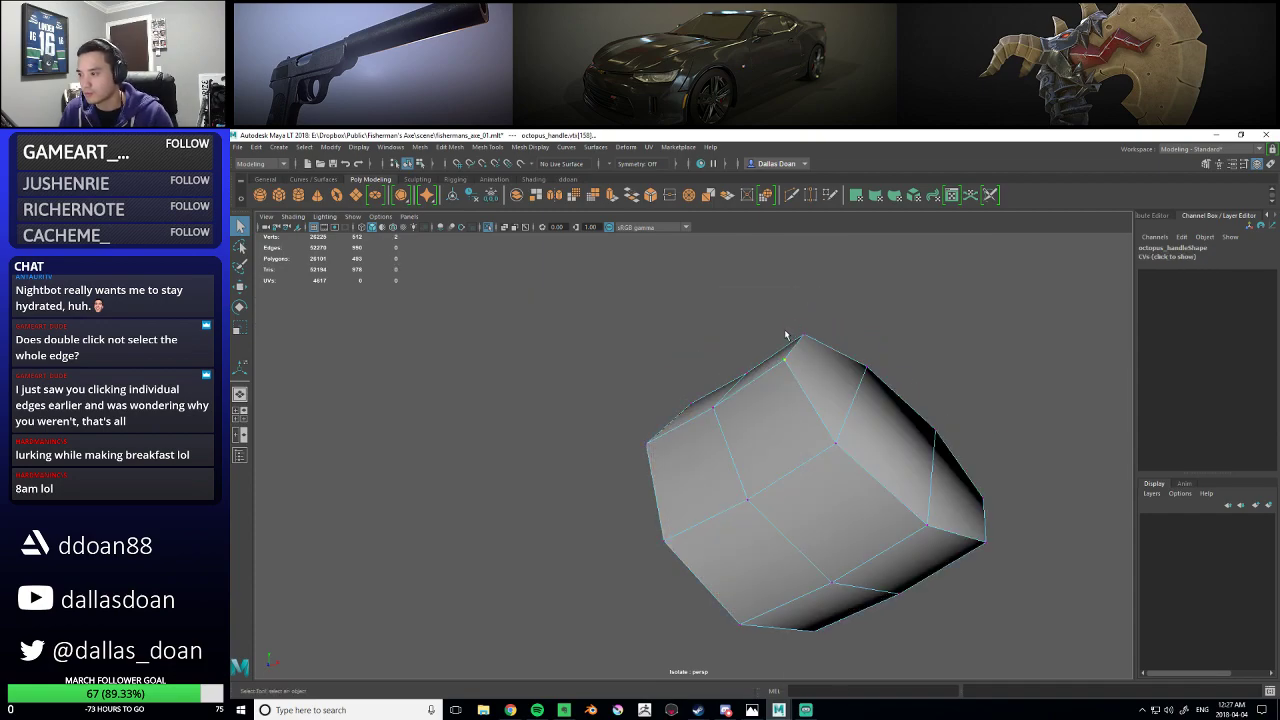
alt+drag(738, 428, 712, 412)
drag(492, 347, 1052, 680)
alt+drag(826, 508, 763, 487)
click(720, 505)
drag(461, 322, 1032, 662)
scroll(834, 517, down, 5)
scroll(814, 510, up, 2)
alt+drag(834, 517, 871, 480)
scroll(814, 511, up, 5)
scroll(800, 491, down, 5)
scroll(850, 486, up, 5)
- Try deleting one end face of the isolated segment and undo the deletion
right_drag(812, 379, 814, 408)
click(820, 400)
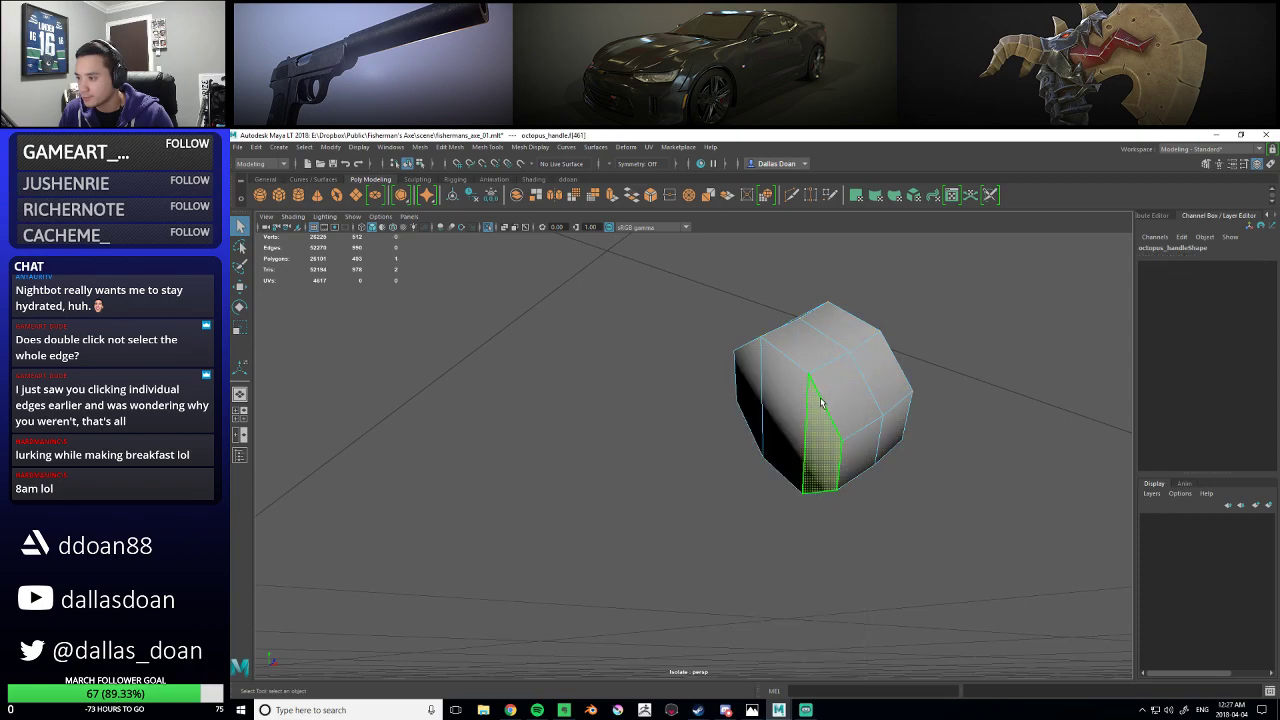
key(Delete)
key(ctrl+z)
- Select all vertices of the isolated segment and merge them with a threshold of 0.007
alt+drag(860, 422, 820, 424)
right_drag(777, 366, 743, 369)
scroll(788, 394, down, 5)
drag(526, 364, 884, 543)
scroll(815, 500, up, 3)
alt+drag(800, 495, 744, 464)
scroll(763, 486, up, 3)
scroll(723, 497, down, 3)
scroll(741, 497, up, 3)
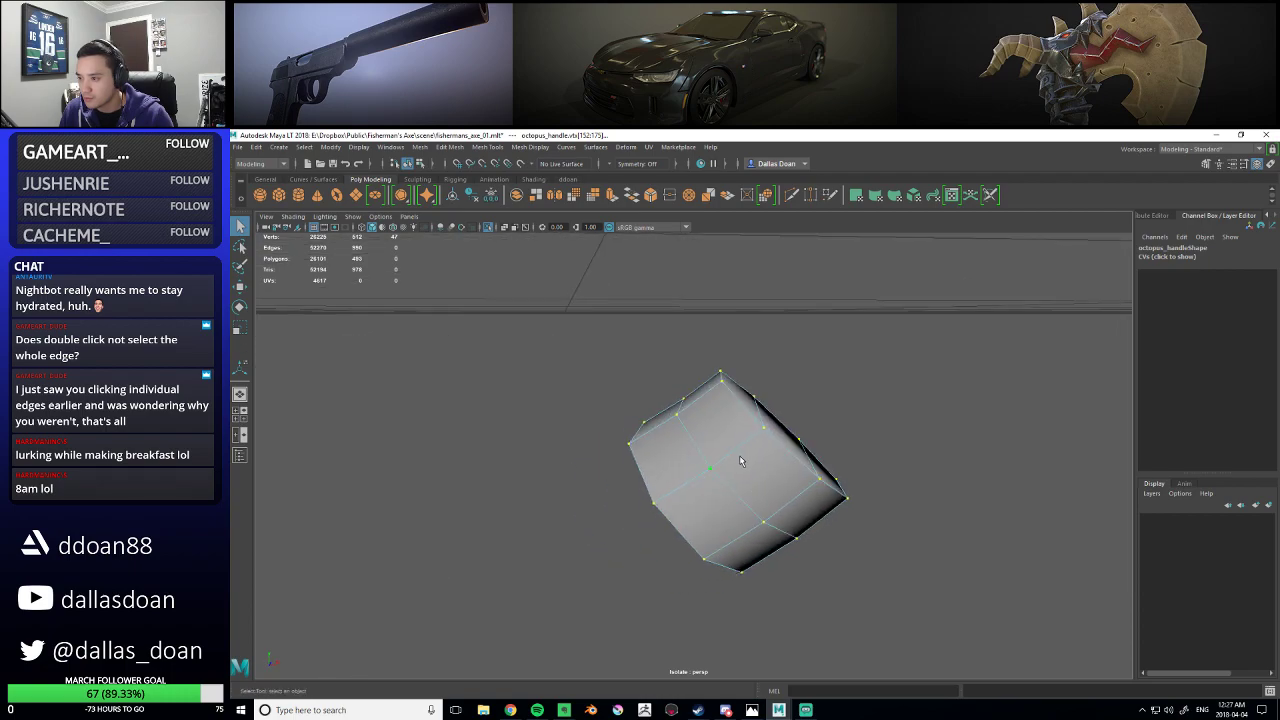
shift+right_drag(748, 413, 822, 355)
text(0)
key(Return)
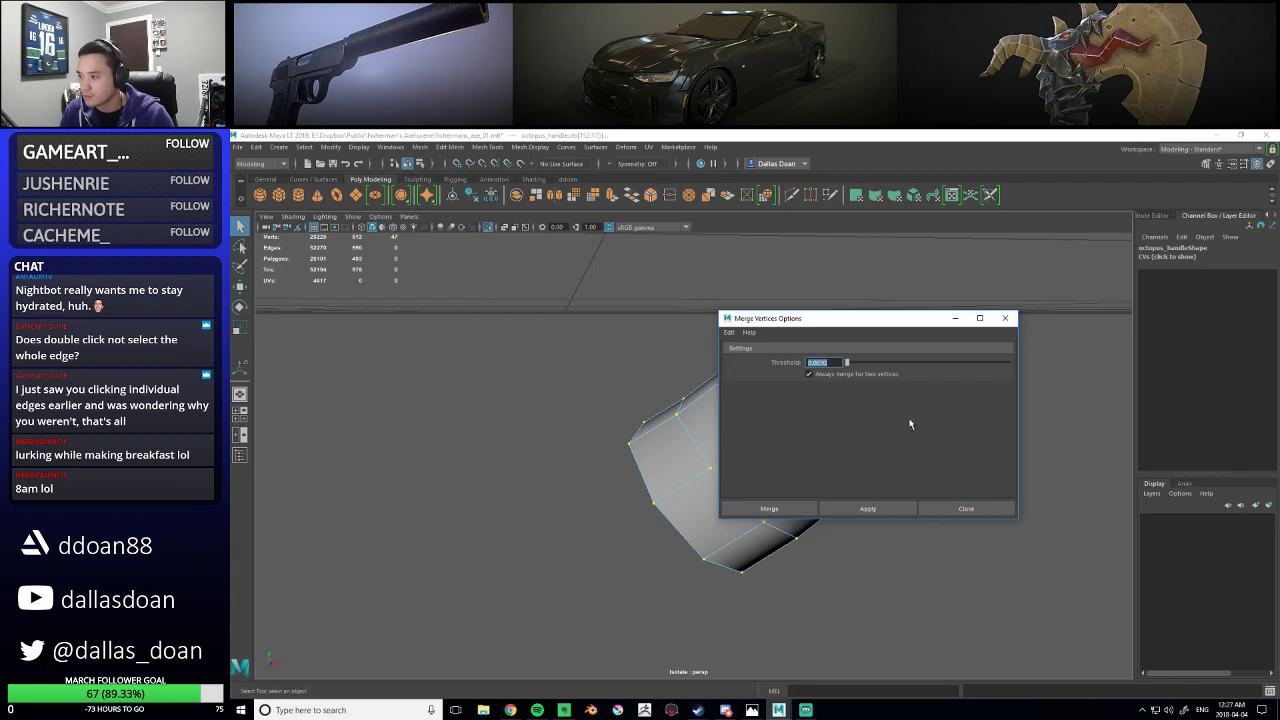
click(884, 512)
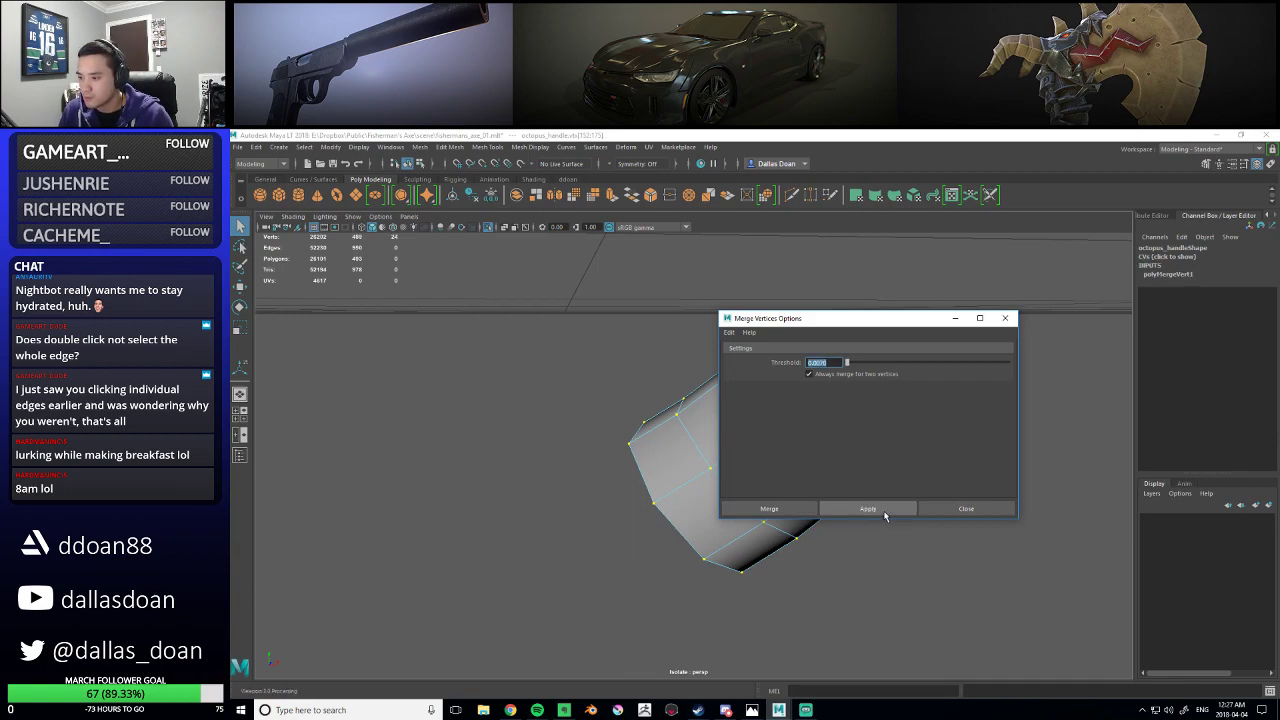
click(966, 508)
- Check individual vertices of the isolated segment, reselect them all and preview the mesh smoothed
click(722, 382)
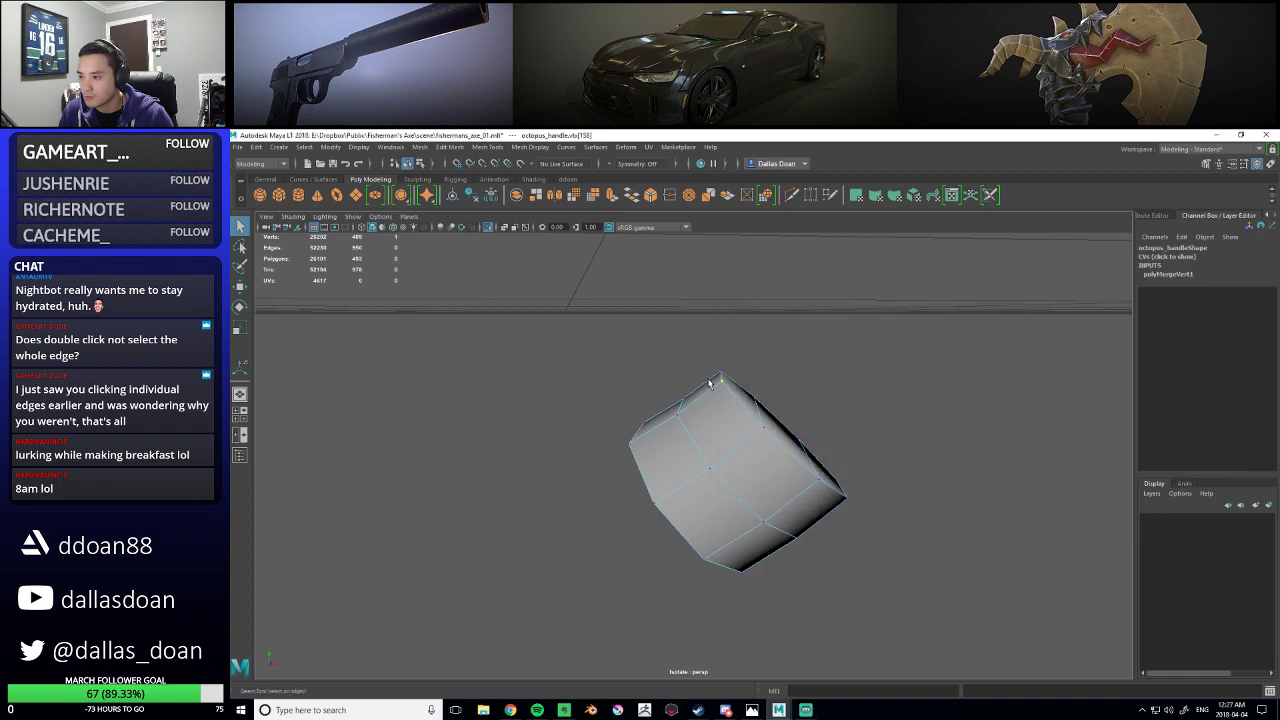
key(w)
click(837, 386)
click(767, 430)
click(912, 448)
drag(524, 318, 876, 594)
scroll(820, 515, down, 5)
scroll(748, 485, up, 2)
key(3)
key(1)
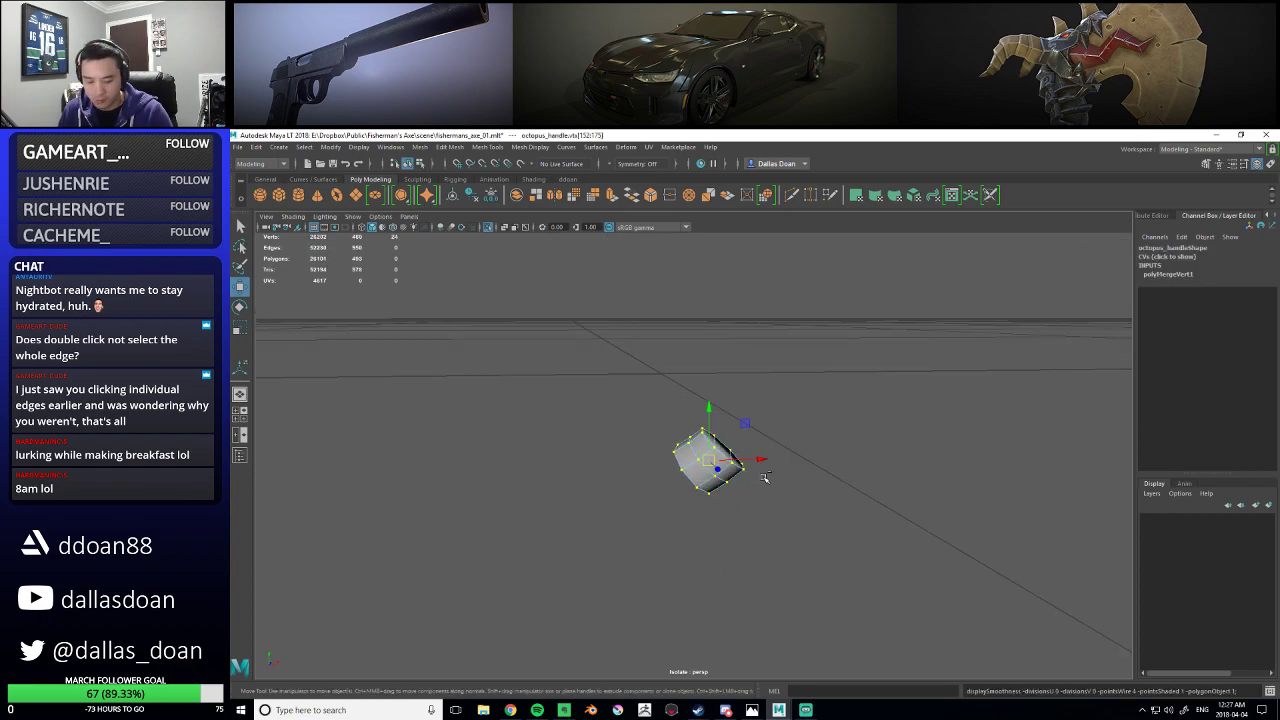
- Leave isolation and select the upper corner vertex on the open end of the neighbouring tentacle section
key(ctrl+1)
scroll(752, 487, up, 5)
right_drag(771, 422, 769, 479)
alt+drag(769, 480, 820, 479)
alt+right_drag(872, 481, 792, 478)
alt+drag(791, 478, 739, 443)
right_drag(739, 443, 700, 425)
click(740, 432)
mouse_move(739, 436)
alt+mouse_down()
mouse_move(728, 462)
mouse_move(738, 456)
mouse_move(721, 454)
alt+mouse_up()
scroll(717, 445, up, 5)
drag(785, 360, 821, 389)
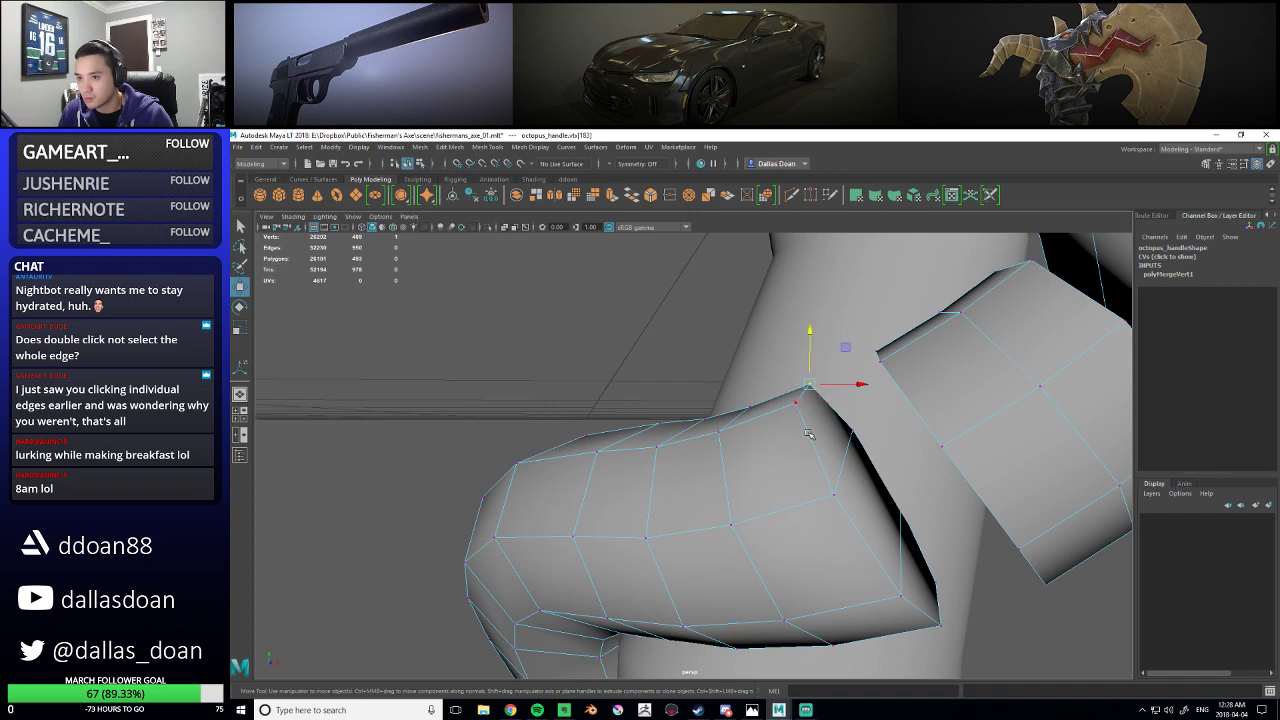
- Select all vertices of the whole tentacle and merge them with a distance threshold of 0.007
scroll(812, 428, down, 8)
drag(501, 277, 882, 518)
shift+right_drag(802, 474, 812, 326)
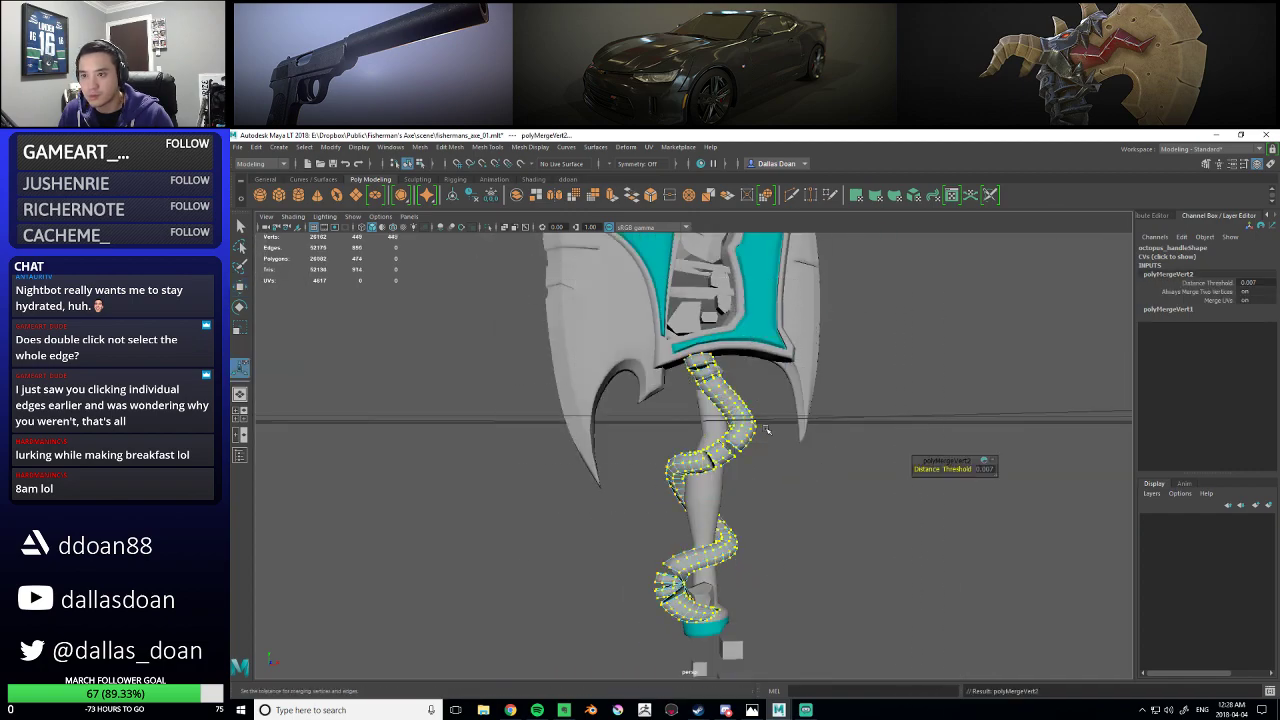
- Switch the merged tentacle to object mode and delete its construction history
alt+drag(768, 428, 760, 440)
scroll(760, 440, up, 3)
key(w)
right_drag(752, 402, 800, 386)
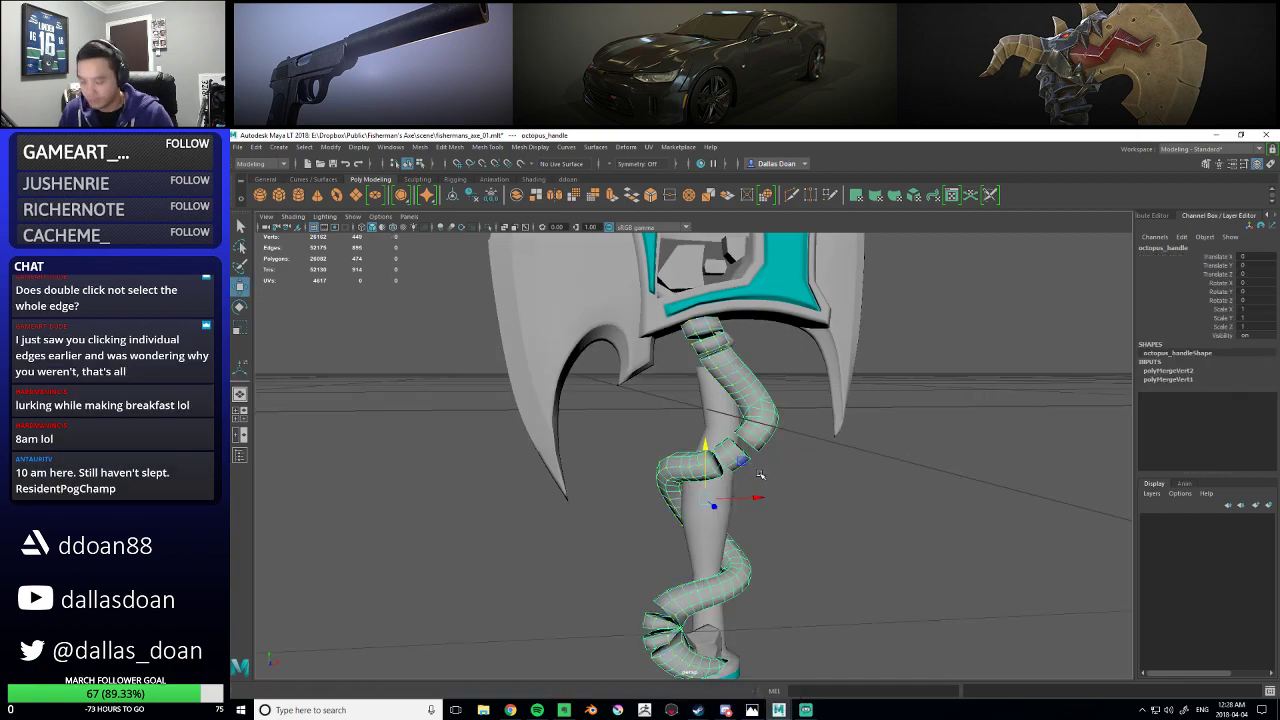
key(alt+shift+d)
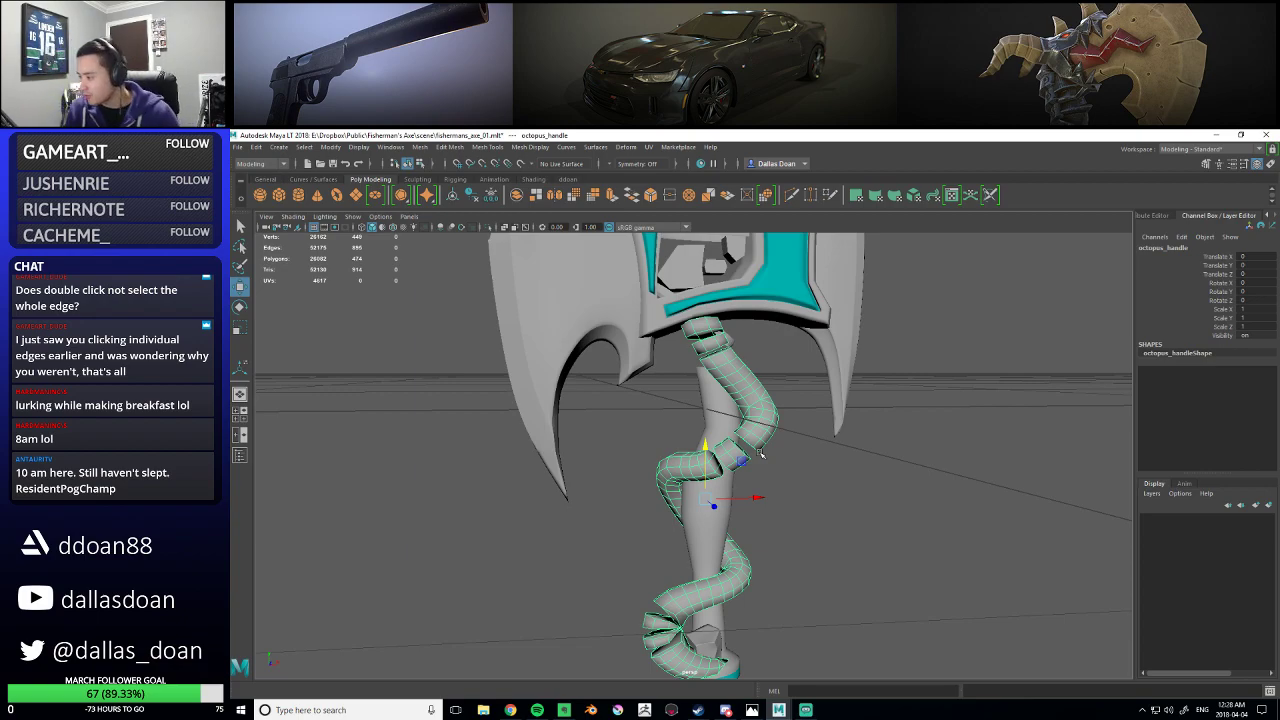
- Examine the merged tentacle's surface and the joints between its sections along the handle
click(805, 476)
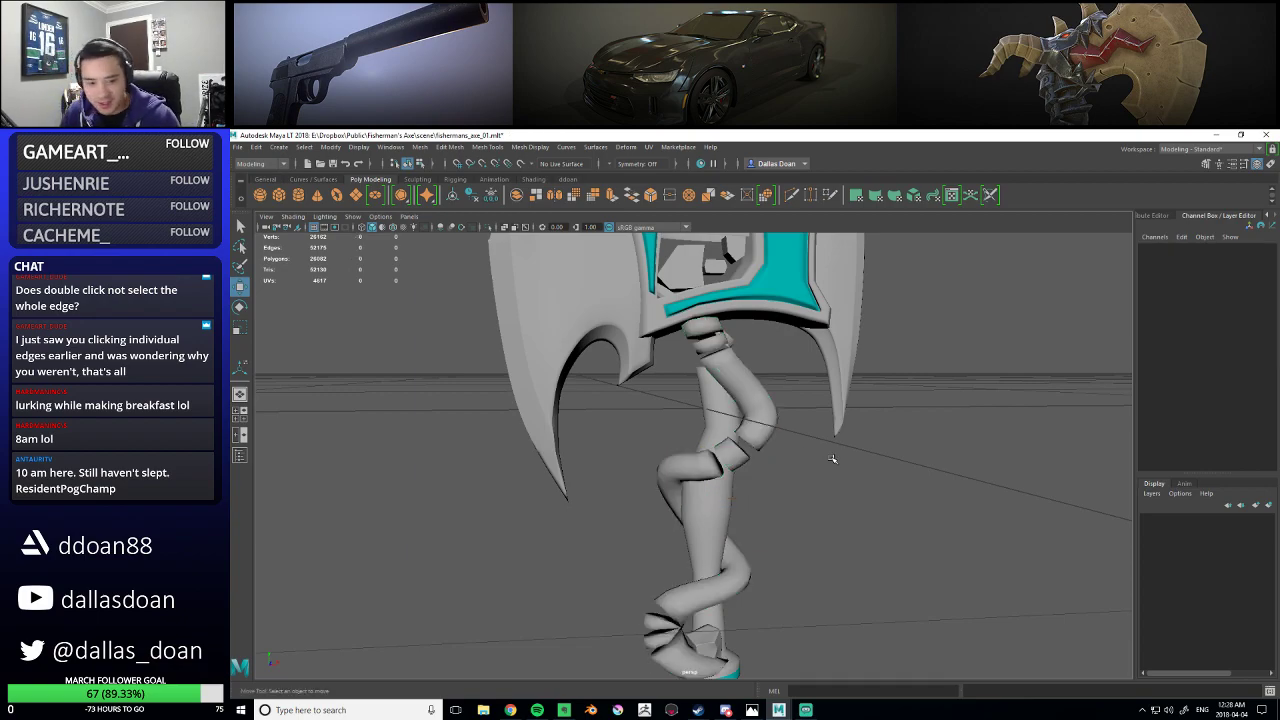
click(766, 408)
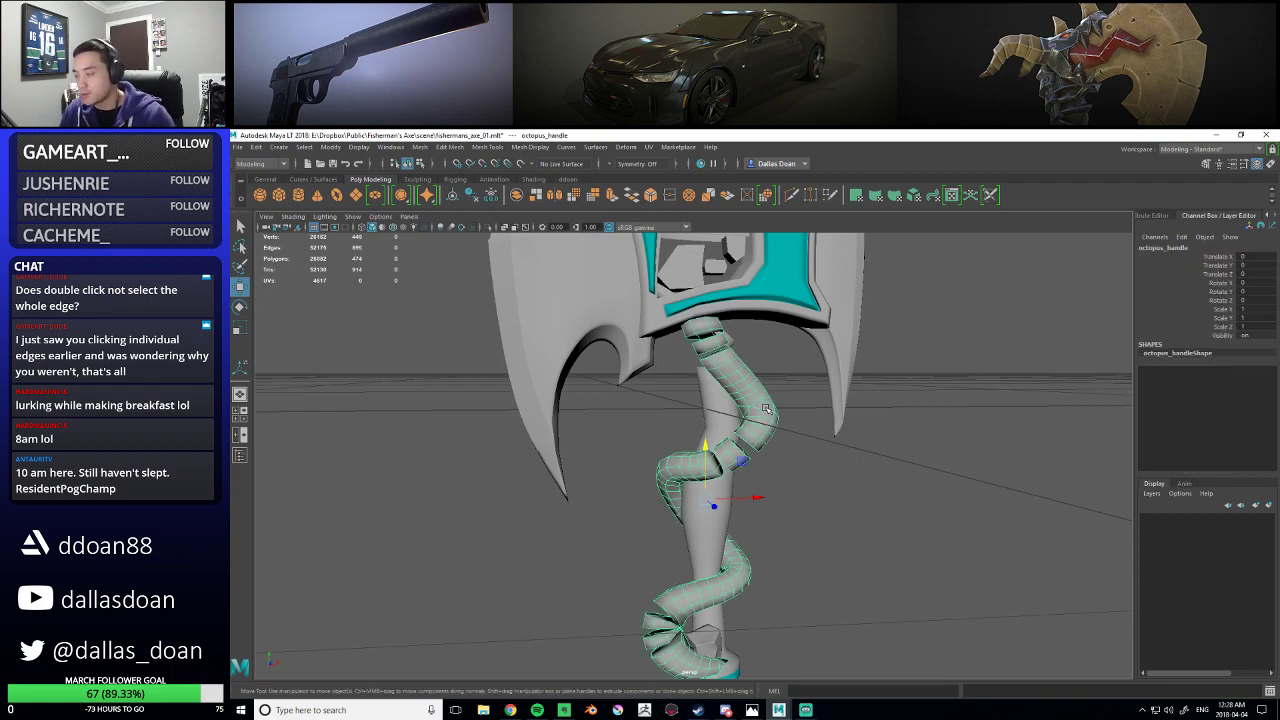
key(f)
alt+drag(768, 408, 786, 406)
click(786, 407)
alt+right_drag(786, 407, 778, 470)
alt+drag(778, 470, 783, 449)
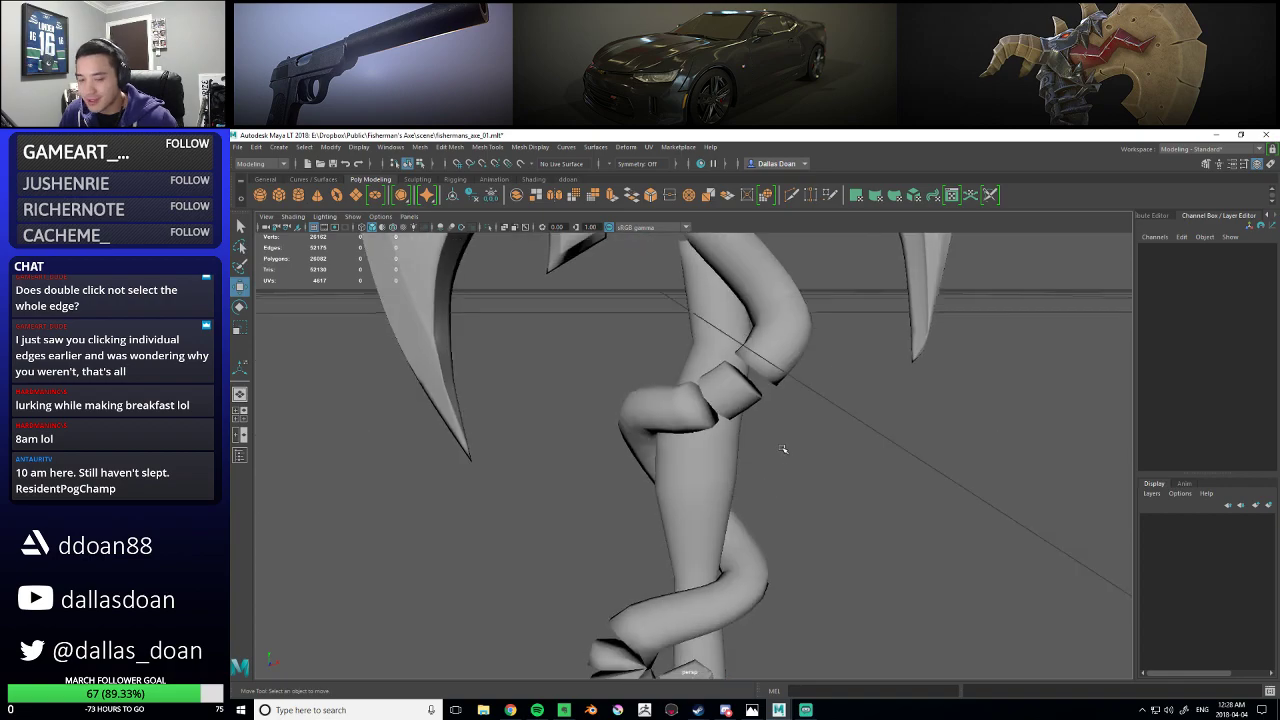
mouse_move(748, 398)
alt+mouse_down()
mouse_move(778, 387)
mouse_move(745, 409)
alt+mouse_up()
click(779, 387)
key(f)
alt+right_drag(745, 409, 767, 415)
alt+middle_drag(767, 415, 766, 512)
alt+drag(766, 512, 808, 483)
- Undo the history clearing and the 0.007 merge of the whole tentacle
key(ctrl+z)
key(ctrl+z)
key(ctrl+z)
key(ctrl+z)
key(ctrl+z)
key(ctrl+z)
key(ctrl+z)
alt+right_drag(808, 483, 748, 477)
alt+drag(748, 477, 700, 420)
- Merge all tentacle vertices twice with a lower distance threshold, finishing with the merge options closed
drag(474, 300, 543, 385)
alt+right_drag(543, 385, 680, 440)
alt+drag(680, 440, 728, 450)
shift+right_drag(726, 437, 813, 385)
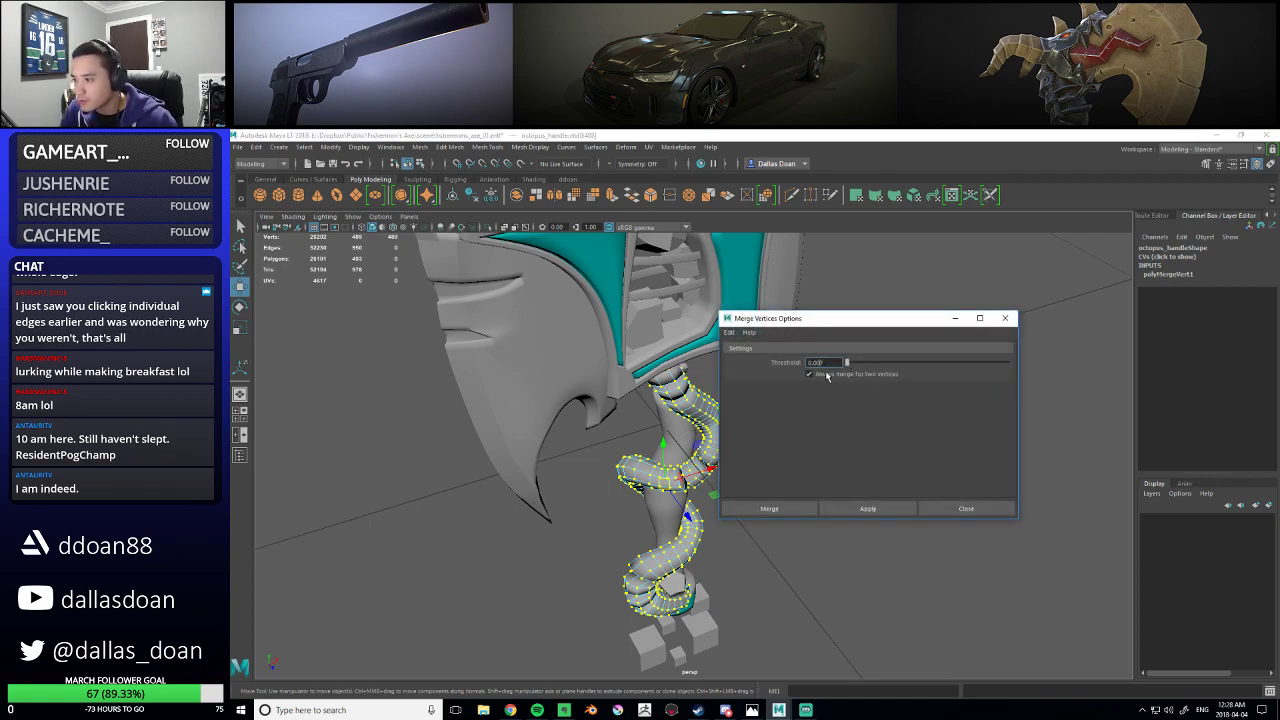
click(881, 510)
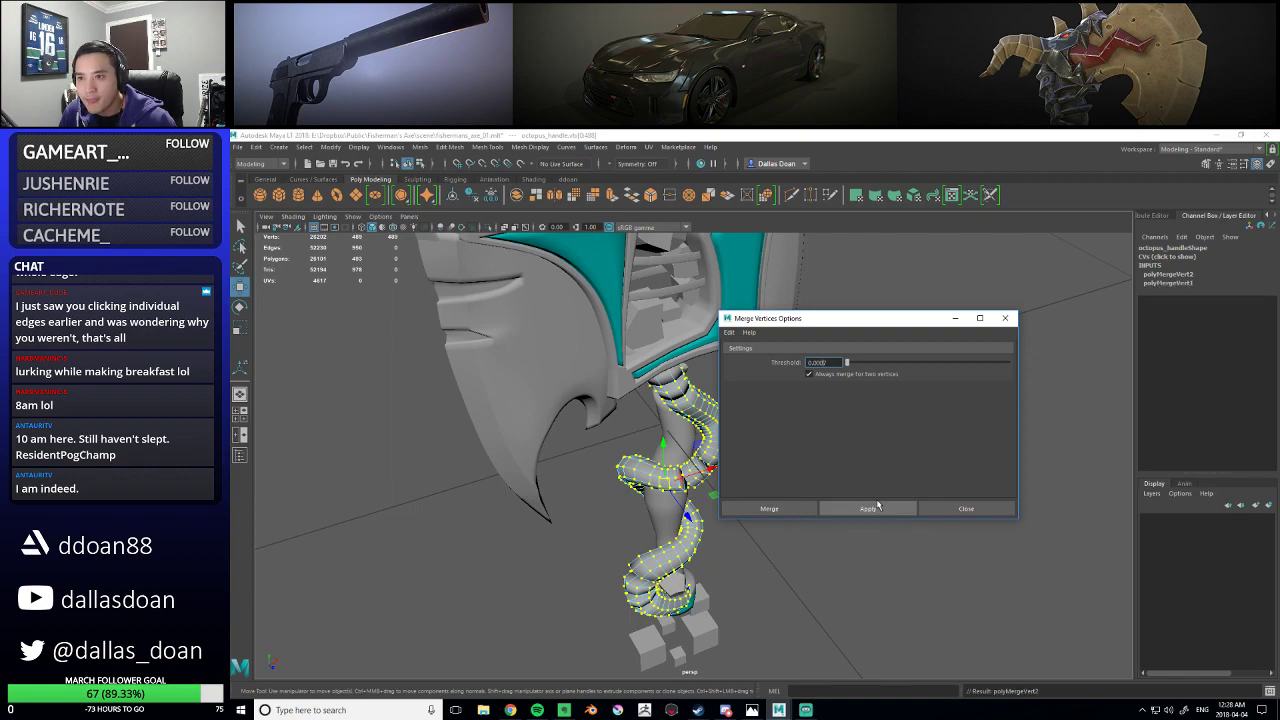
click(790, 513)
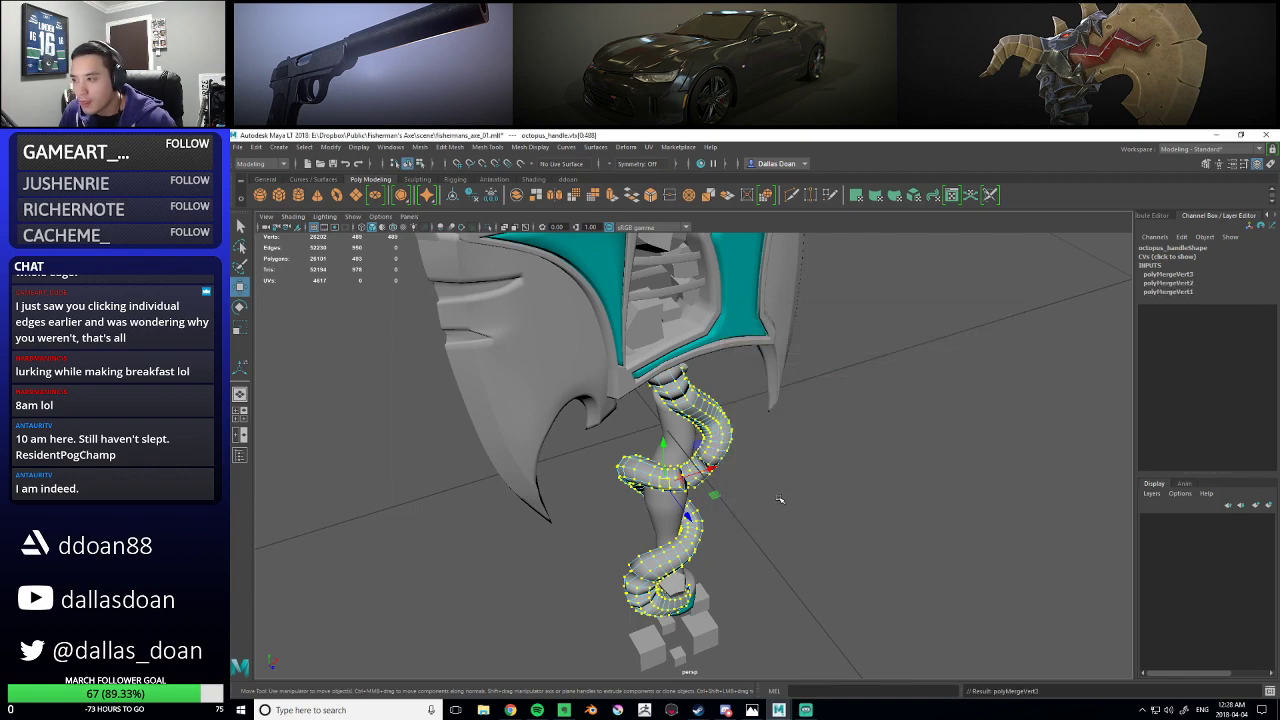
scroll(718, 424, up, 5)
scroll(718, 424, up, 5)
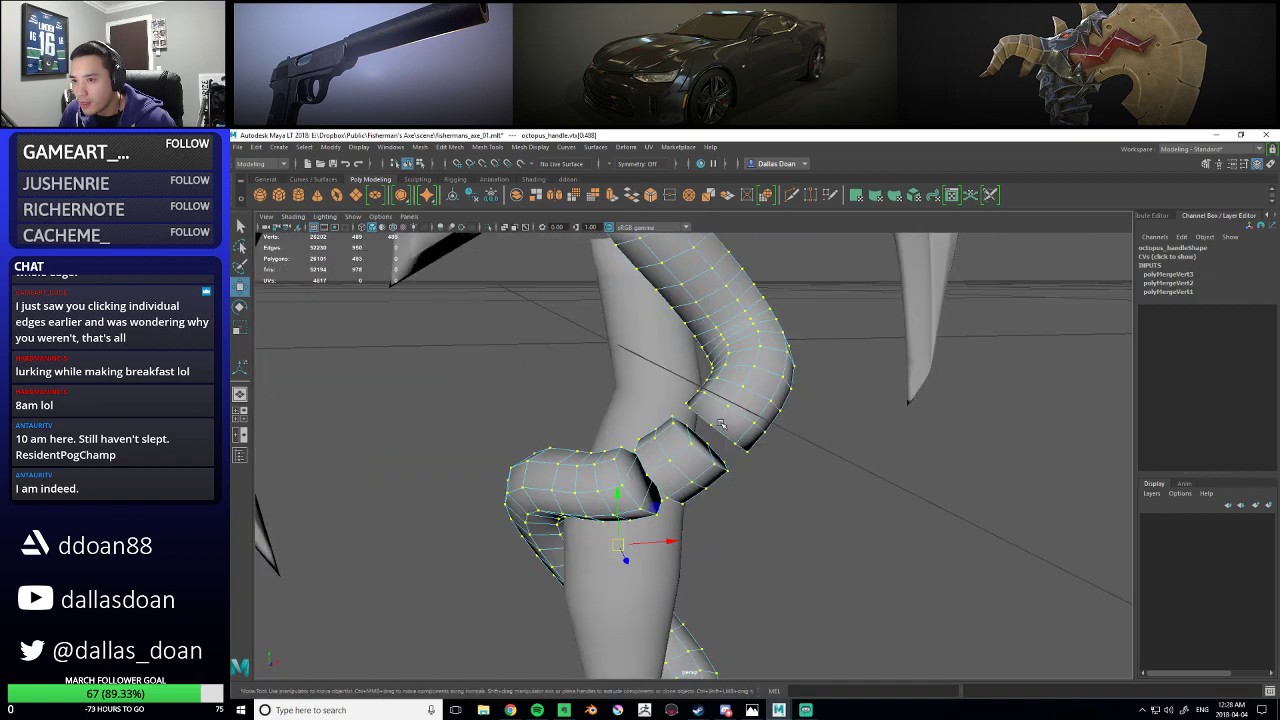
- Examine the vertices at the tentacle's separated joints around the middle of the handle
click(731, 330)
alt+drag(731, 330, 802, 385)
ctrl+drag(689, 296, 785, 434)
click(817, 405)
scroll(729, 445, down, 8)
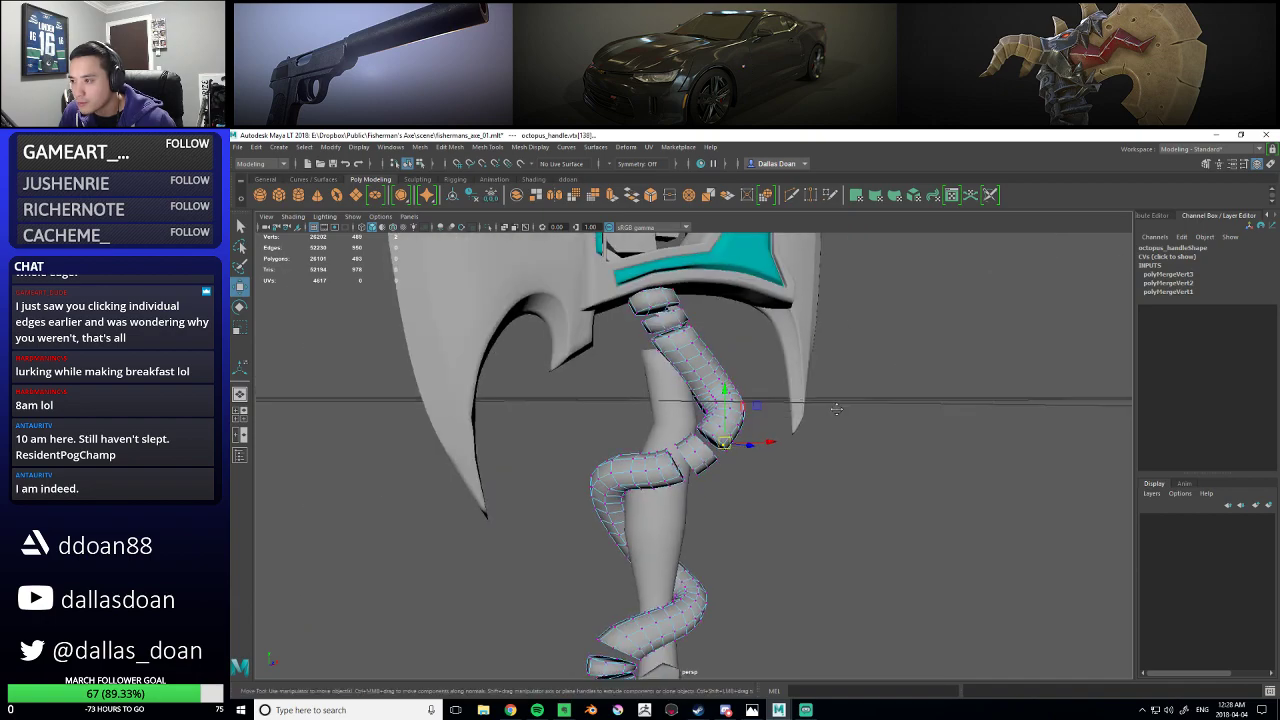
alt+right_drag(715, 386, 714, 400)
alt+drag(714, 400, 618, 386)
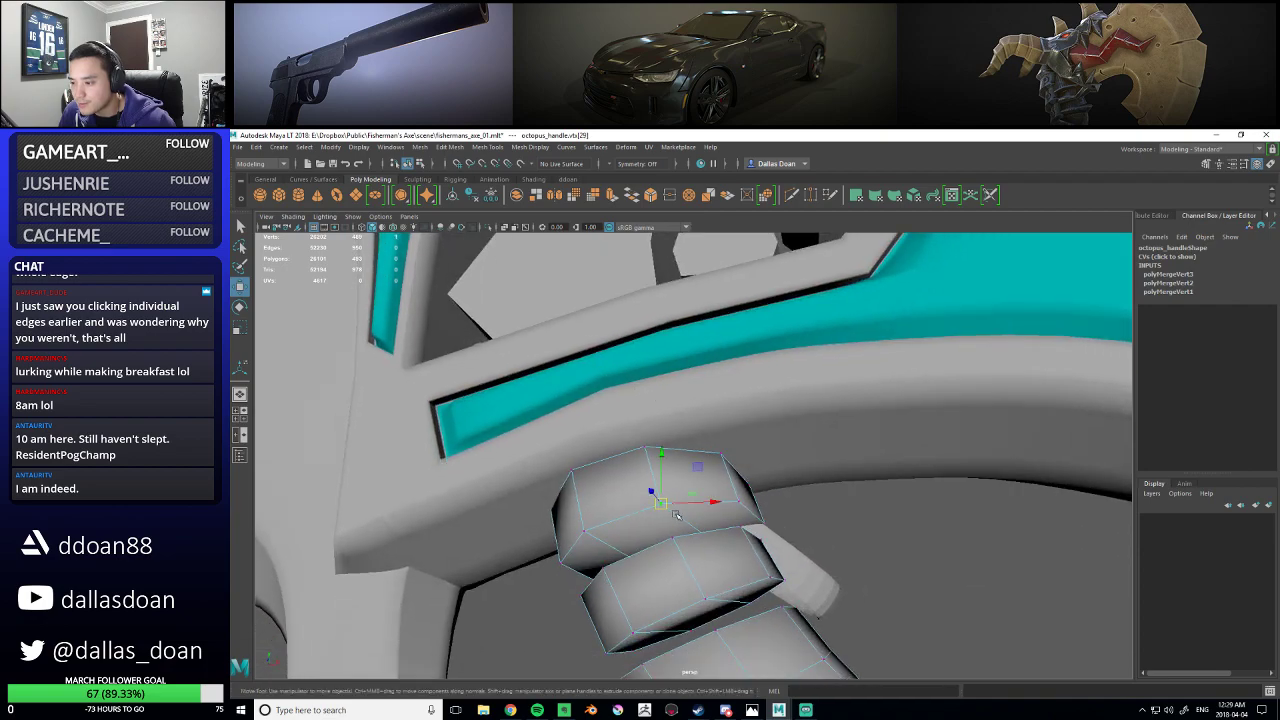
- Return the tentacle to object mode, delete its construction history and preview it smoothed
alt+right_drag(728, 530, 771, 443)
alt+drag(771, 443, 799, 512)
key(F8)
key(F8)
key(alt+shift+d)
alt+right_drag(800, 500, 783, 463)
alt+drag(783, 463, 806, 514)
key(3)
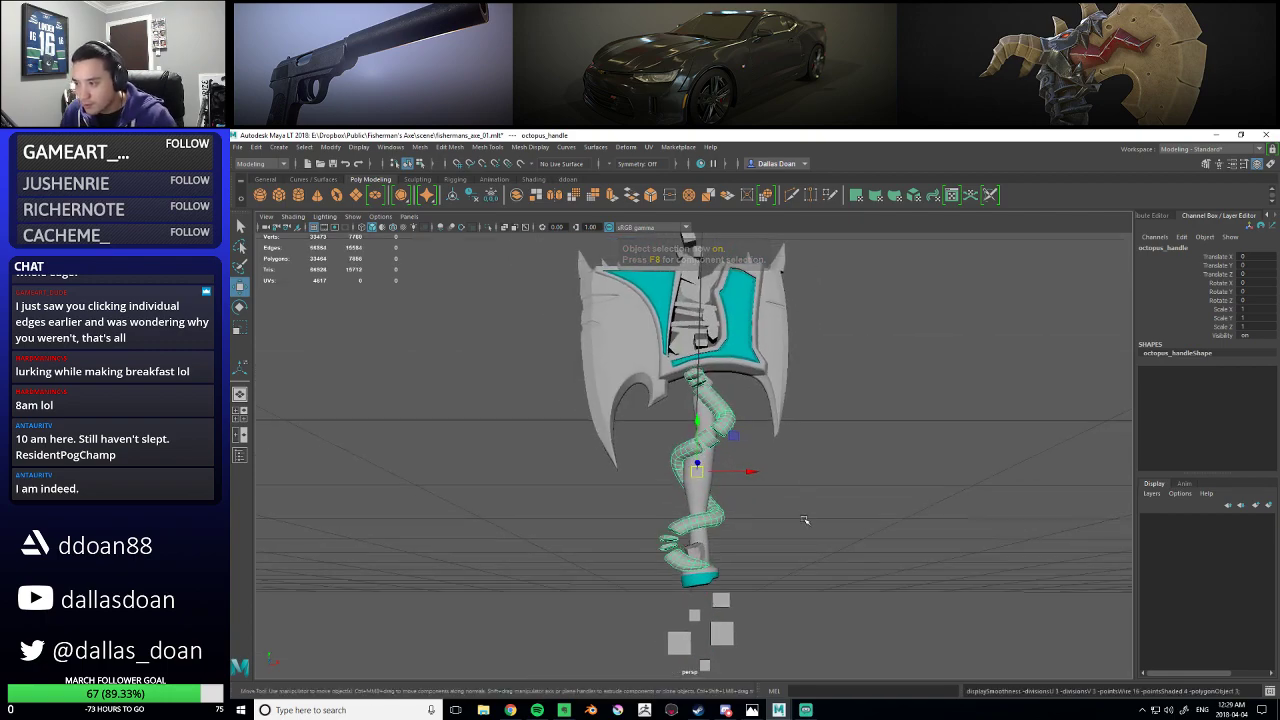
- Turn off the smoothed preview and inspect the edges around the short middle section's gaps
alt+right_drag(806, 514, 846, 540)
key(1)
alt+drag(711, 440, 705, 454)
alt+right_drag(705, 454, 722, 460)
right_drag(683, 408, 686, 381)
click(682, 430)
mouse_move(692, 443)
alt+mouse_down()
mouse_move(707, 445)
mouse_move(706, 460)
alt+mouse_up()
alt+right_drag(706, 460, 747, 470)
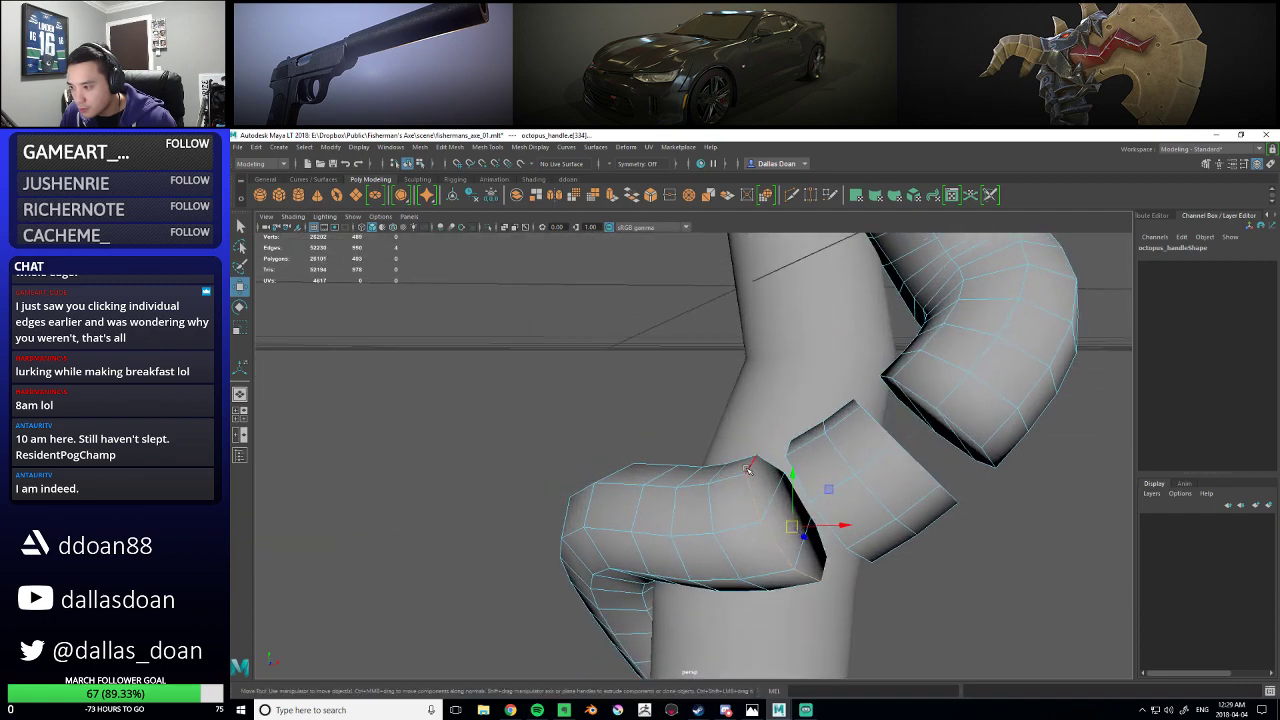
alt+drag(773, 467, 769, 461)
key(F8)
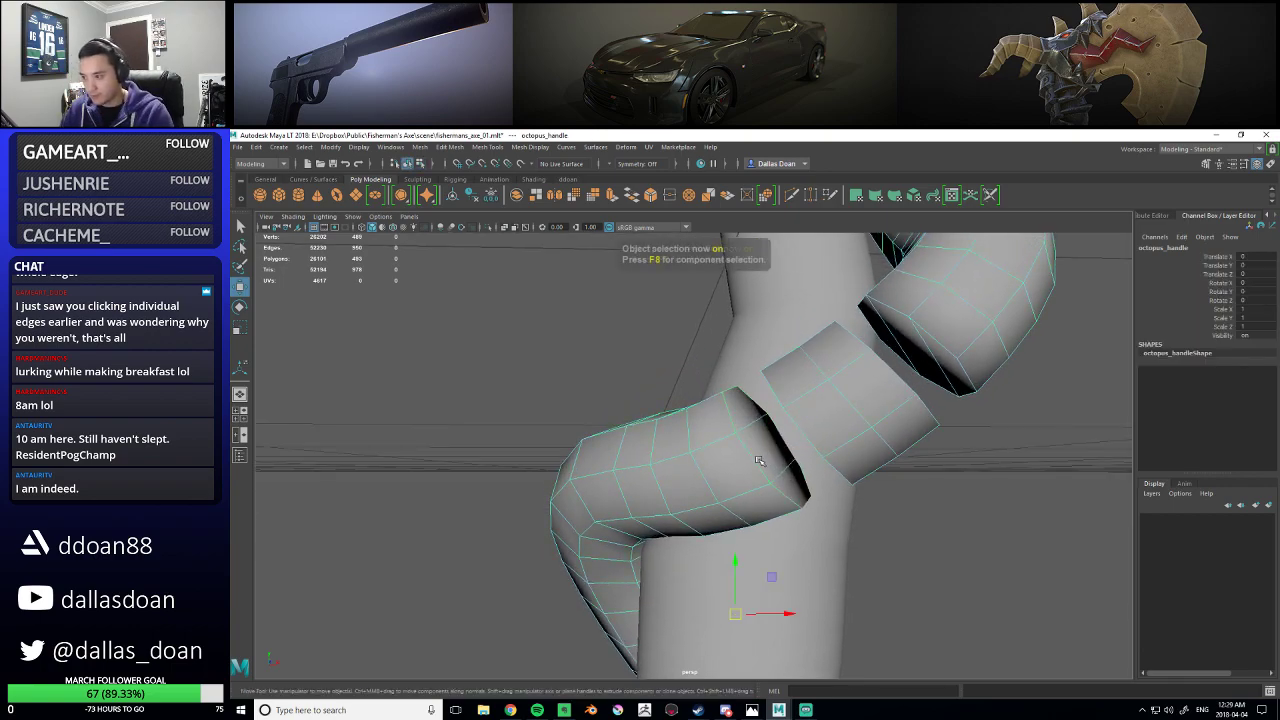
- Isolate the tentacle, crease the open end of the coil beside the short middle section and preview the smoothed result
click(734, 404)
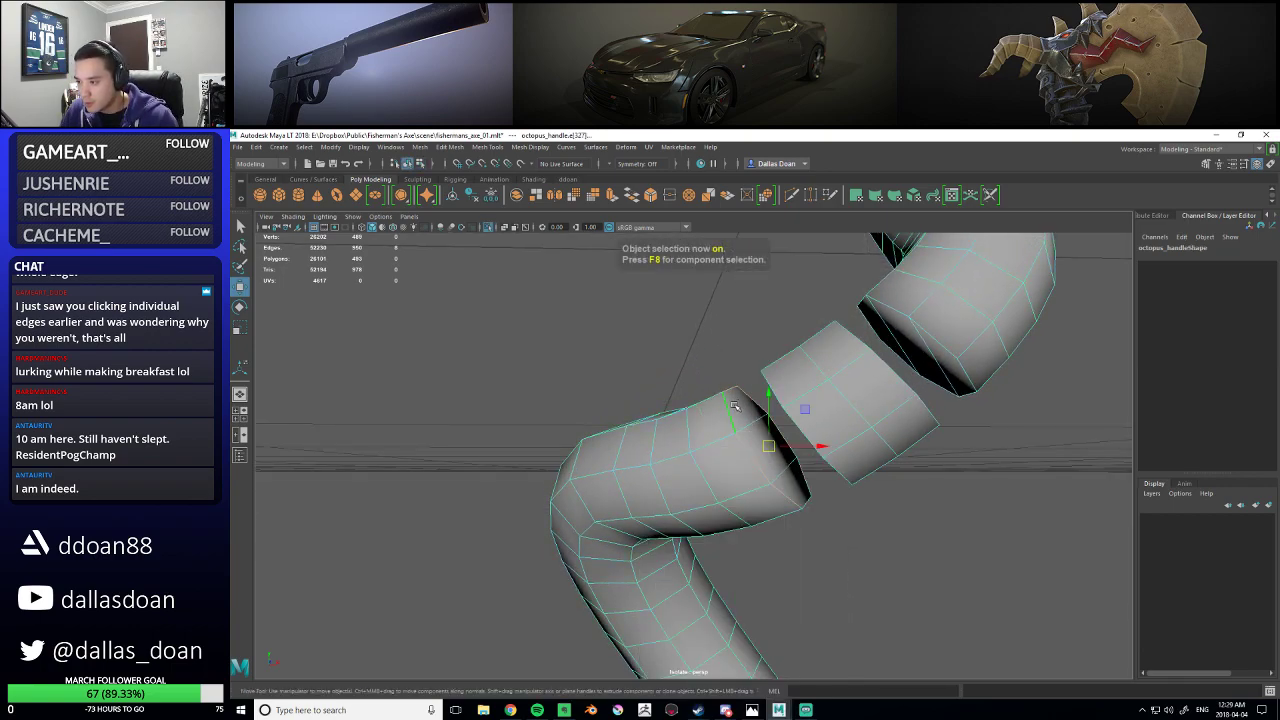
scroll(812, 493, down, 5)
alt+drag(791, 471, 754, 440)
shift+right_click(743, 412)
shift+right_drag(743, 412, 734, 466)
alt+drag(742, 468, 812, 471)
key(3)
alt+drag(781, 512, 772, 452)
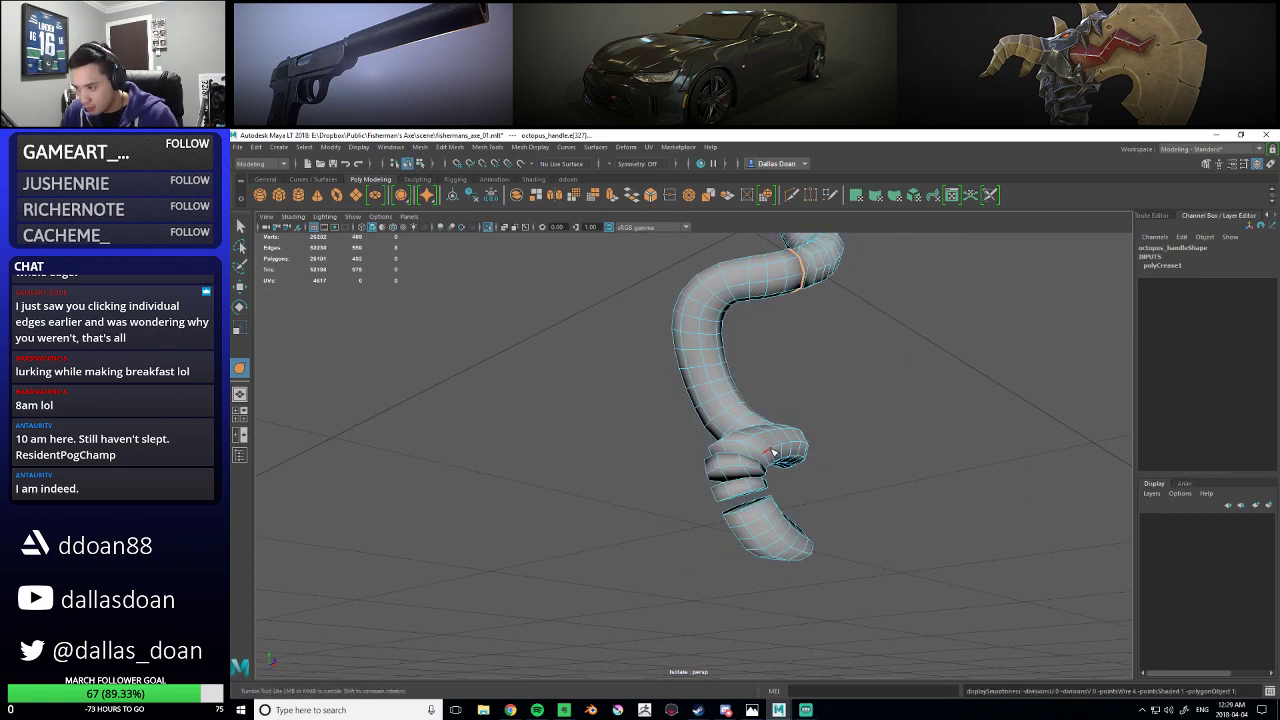
- Crease the open border edges at the lower end of the long coil
scroll(772, 452, up, 4)
right_drag(758, 408, 819, 388)
alt+drag(815, 400, 780, 452)
shift+right_drag(776, 455, 757, 508)
alt+drag(757, 508, 765, 489)
alt+middle_drag(765, 490, 777, 483)
alt+drag(730, 531, 751, 559)
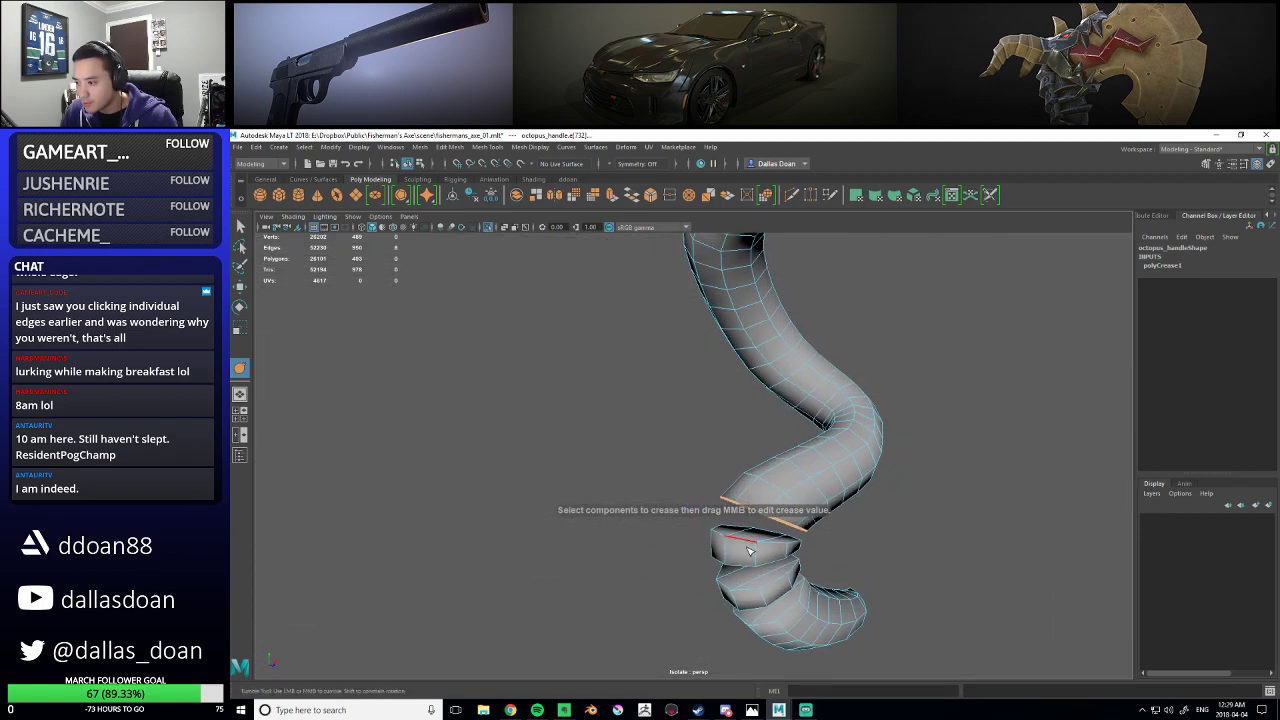
- Select the faces of the short section just below the long coil and crease their border edges
click(751, 550)
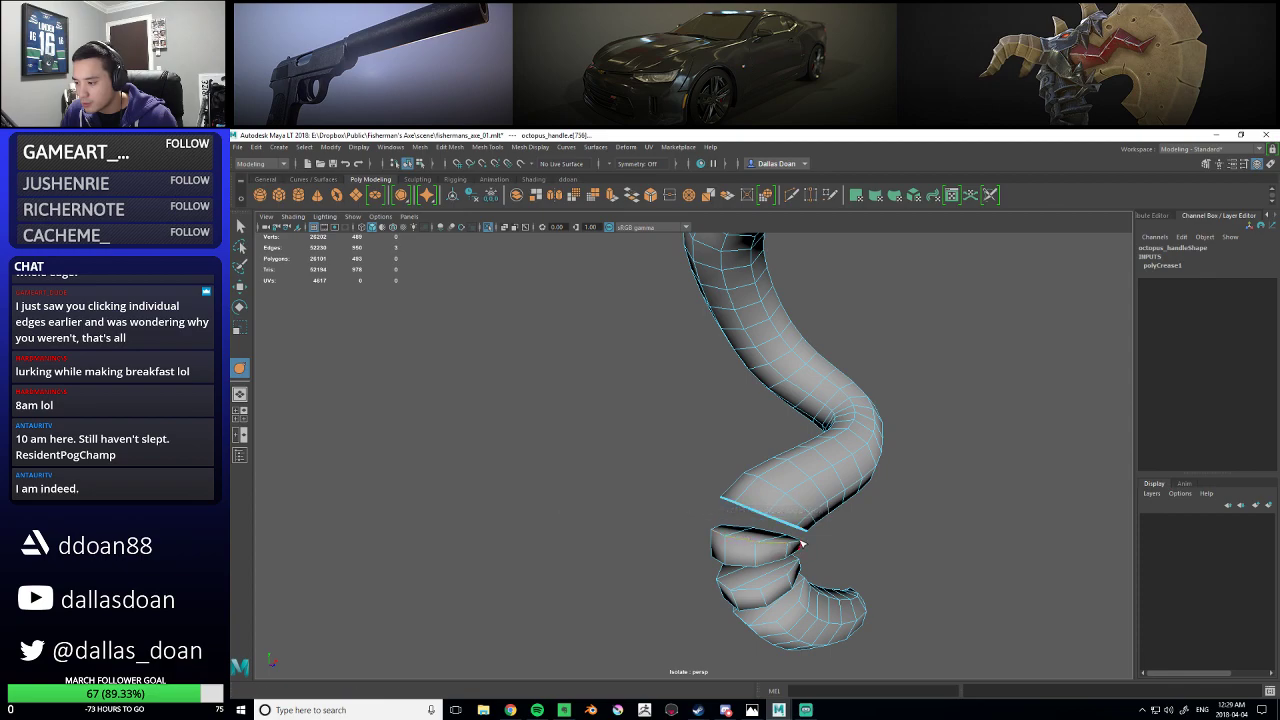
right_drag(763, 530, 764, 443)
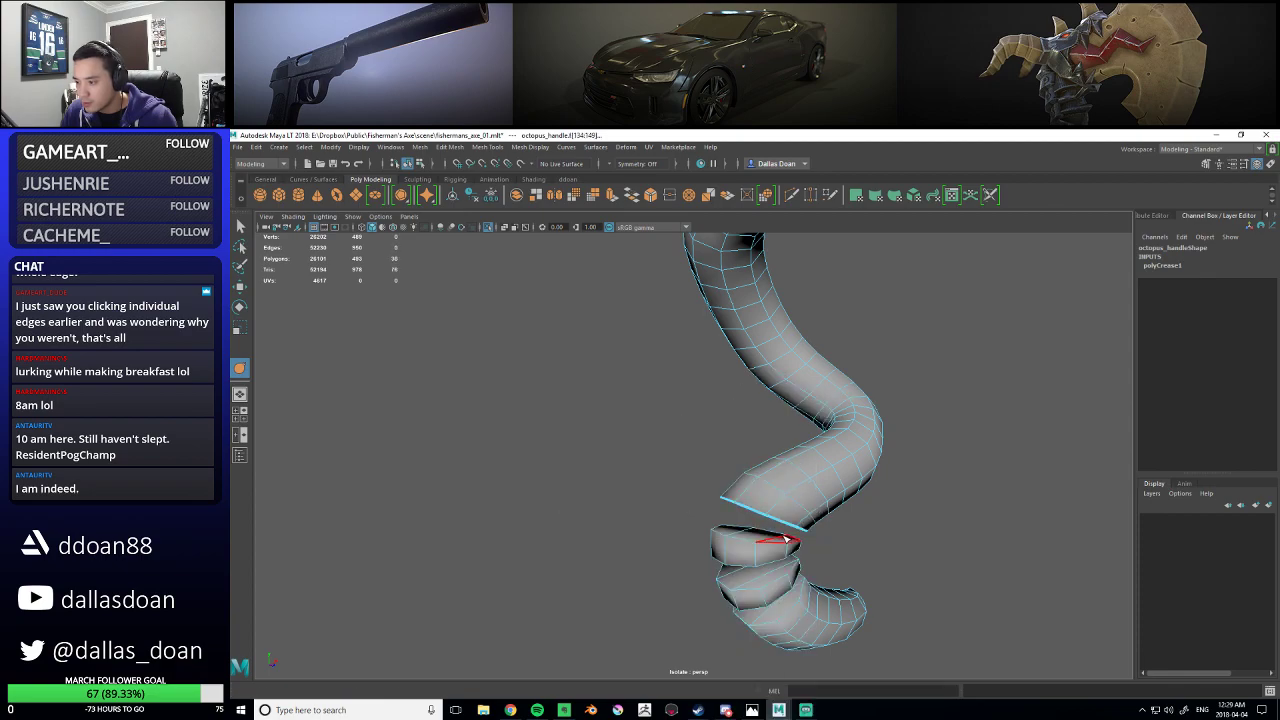
alt+drag(772, 543, 866, 523)
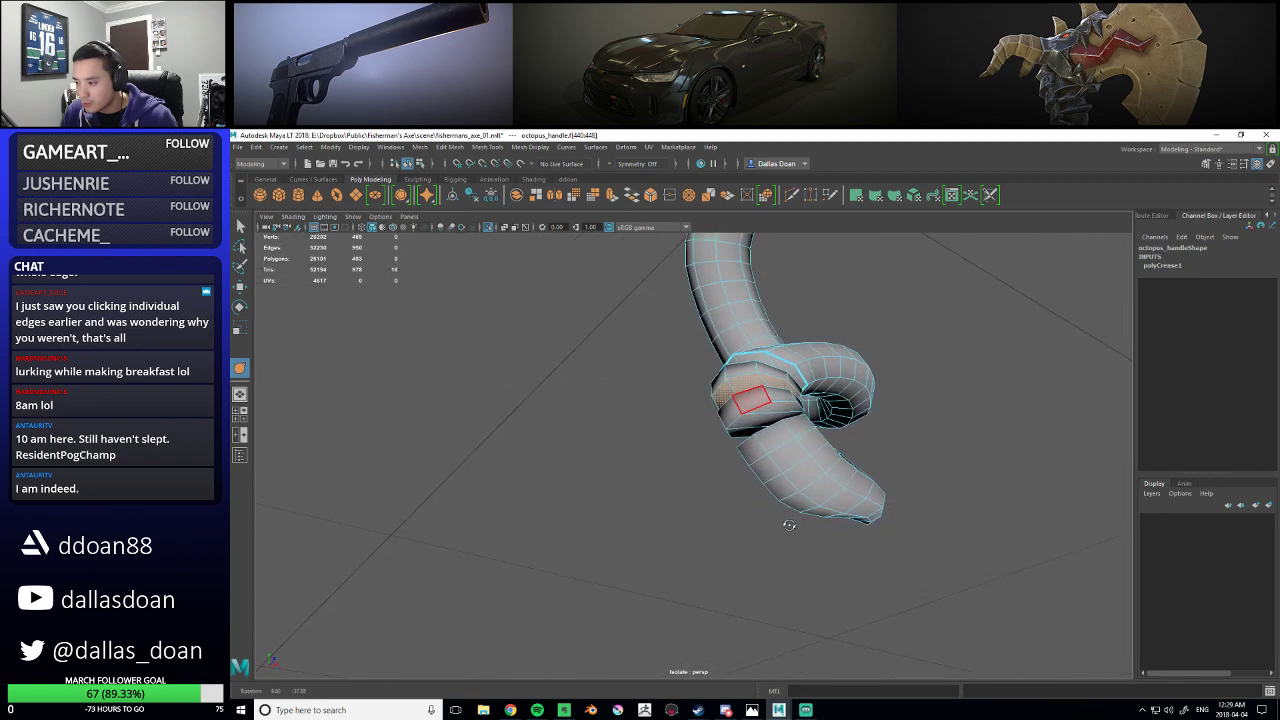
shift+click(755, 427)
ctrl+right_drag(768, 397, 818, 336)
alt+drag(788, 391, 775, 418)
shift+right_drag(766, 421, 758, 479)
- Select the faces of the next short section near the tentacle's lower end and crease their border edges
alt+drag(807, 434, 857, 518)
right_drag(834, 408, 837, 442)
click(823, 533)
shift+click(790, 535)
mouse_move(837, 533)
alt+mouse_down()
mouse_move(774, 486)
mouse_move(883, 526)
mouse_move(827, 498)
mouse_move(838, 525)
alt+mouse_up()
ctrl+right_drag(853, 498, 912, 430)
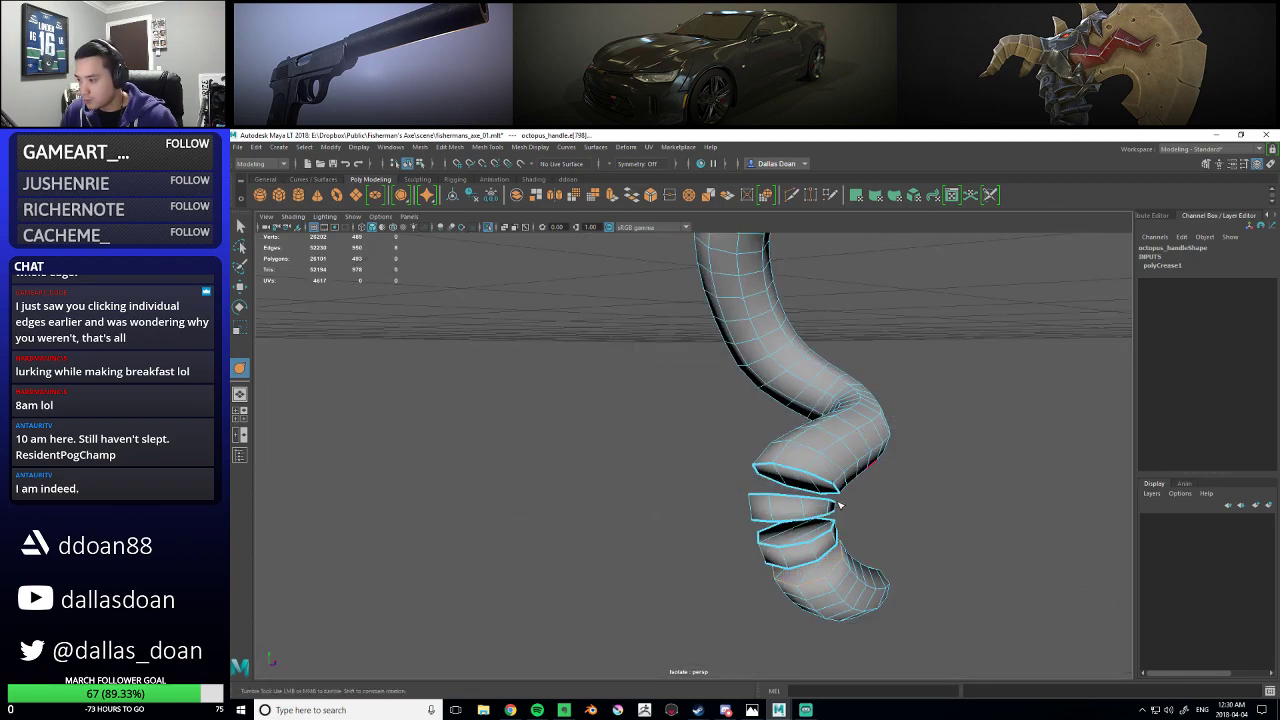
shift+right_drag(897, 479, 894, 531)
- Select the faces of the short middle section between the two upper coils
alt+drag(894, 531, 741, 523)
alt+drag(800, 481, 714, 446)
alt+right_drag(714, 446, 702, 483)
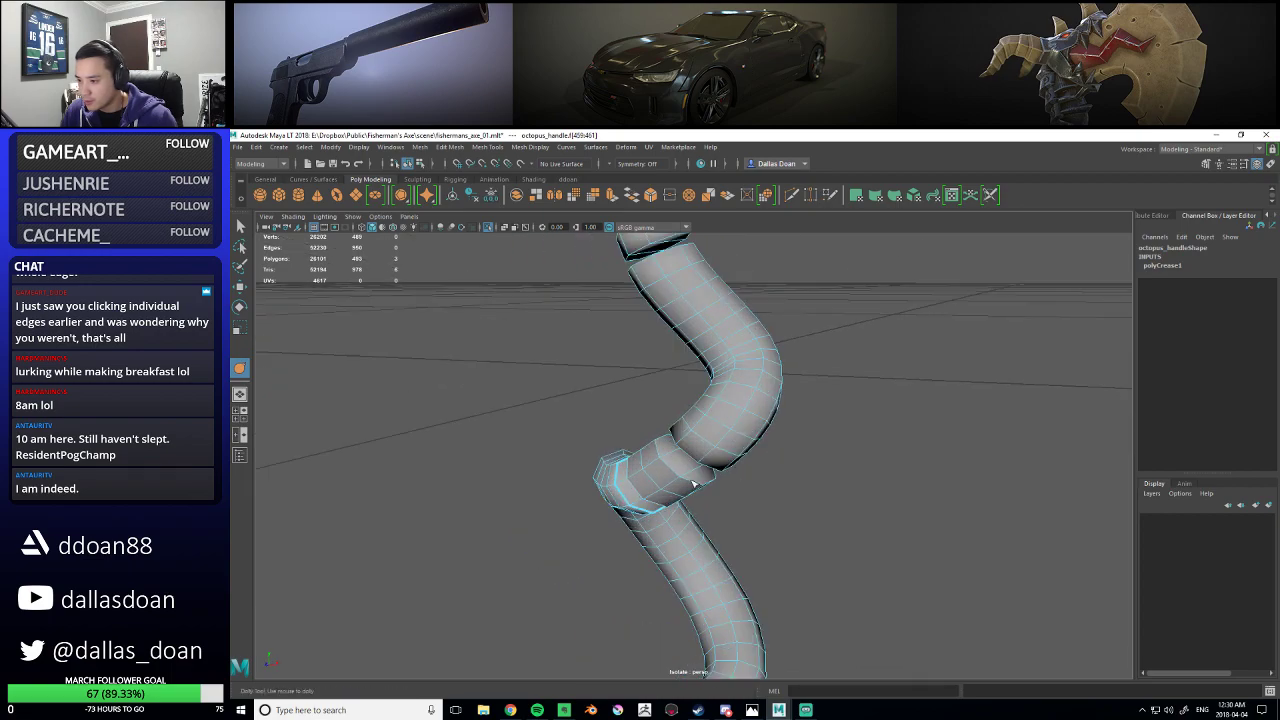
alt+drag(728, 466, 786, 474)
alt+right_drag(786, 474, 848, 524)
alt+drag(848, 524, 857, 498)
shift+drag(812, 446, 878, 416)
alt+drag(878, 416, 860, 392)
shift+click(775, 394)
- Select the faces of the short sections at the tentacle's upper end, convert them to border edges and crease them
alt+drag(777, 394, 850, 460)
alt+drag(876, 406, 843, 350)
alt+drag(763, 366, 812, 446)
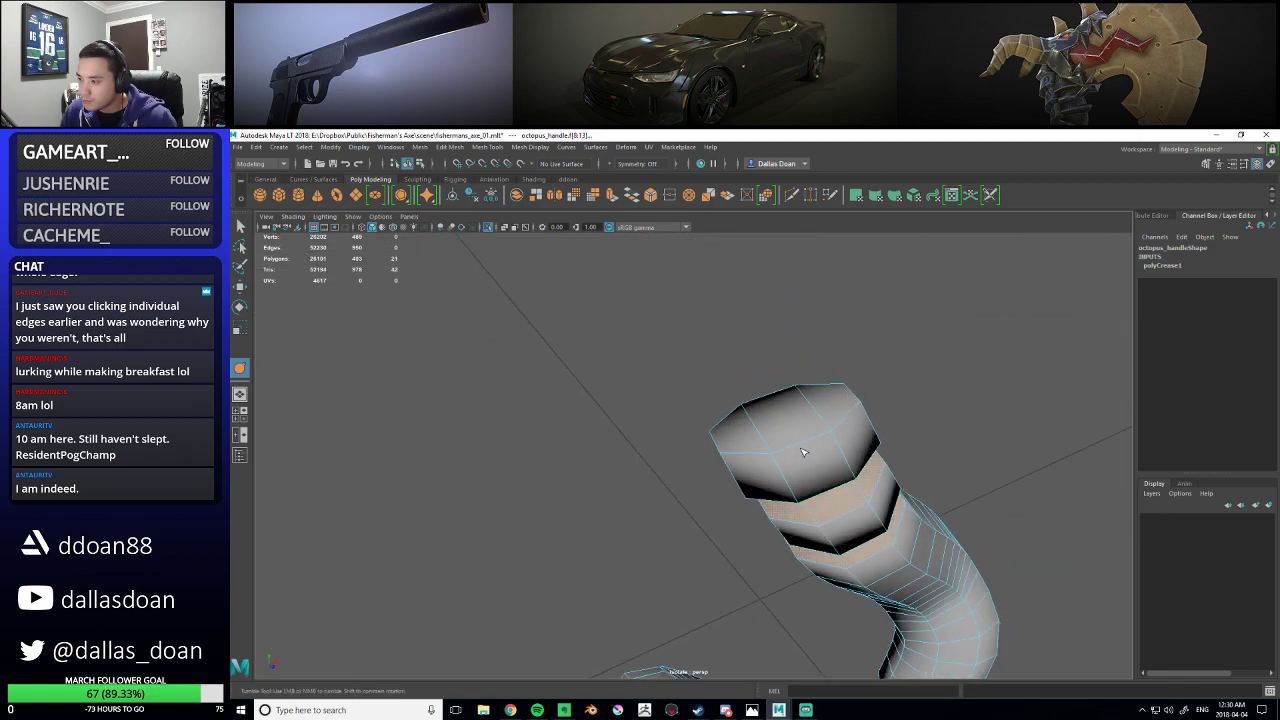
shift+click(790, 427)
shift+click(831, 405)
scroll(880, 462, down, 5)
alt+drag(886, 471, 848, 400)
ctrl+right_drag(750, 428, 818, 364)
alt+drag(830, 400, 845, 453)
key(w)
- Examine the creased joints, edges and vertices of the smoothed tentacle up close
alt+drag(826, 518, 795, 464)
scroll(745, 485, up, 6)
scroll(728, 501, down, 5)
right_drag(804, 397, 866, 381)
click(890, 463)
scroll(890, 463, down, 4)
alt+drag(890, 463, 784, 437)
click(781, 436)
scroll(784, 437, up, 6)
right_drag(850, 389, 852, 356)
click(875, 387)
shift+right_click(920, 411)
right_drag(900, 407, 860, 406)
drag(839, 360, 864, 381)
key(f)
alt+right_drag(877, 477, 811, 414)
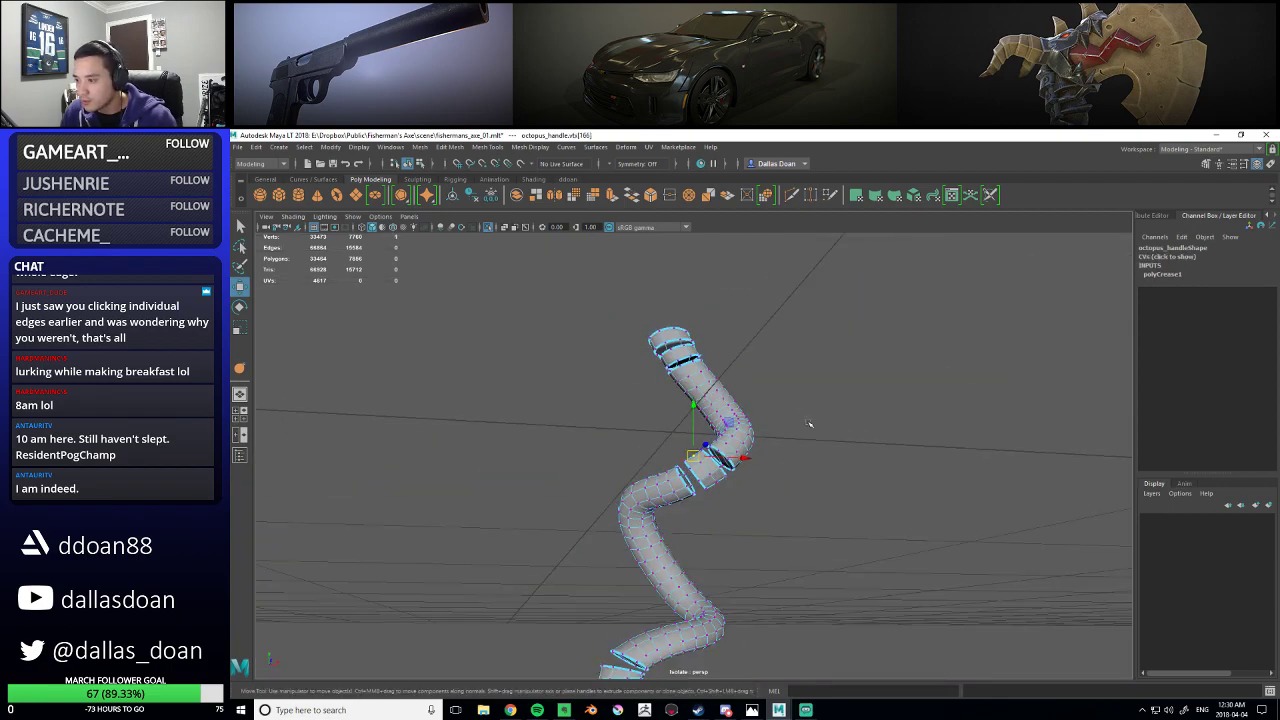
- Select the first interior edges of the short middle section in edge mode
alt+drag(811, 414, 734, 485)
alt+middle_drag(733, 503, 746, 420)
alt+drag(746, 420, 740, 431)
alt+right_drag(740, 431, 727, 519)
right_drag(776, 385, 776, 362)
alt+drag(776, 362, 770, 462)
click(770, 462)
alt+drag(813, 521, 833, 490)
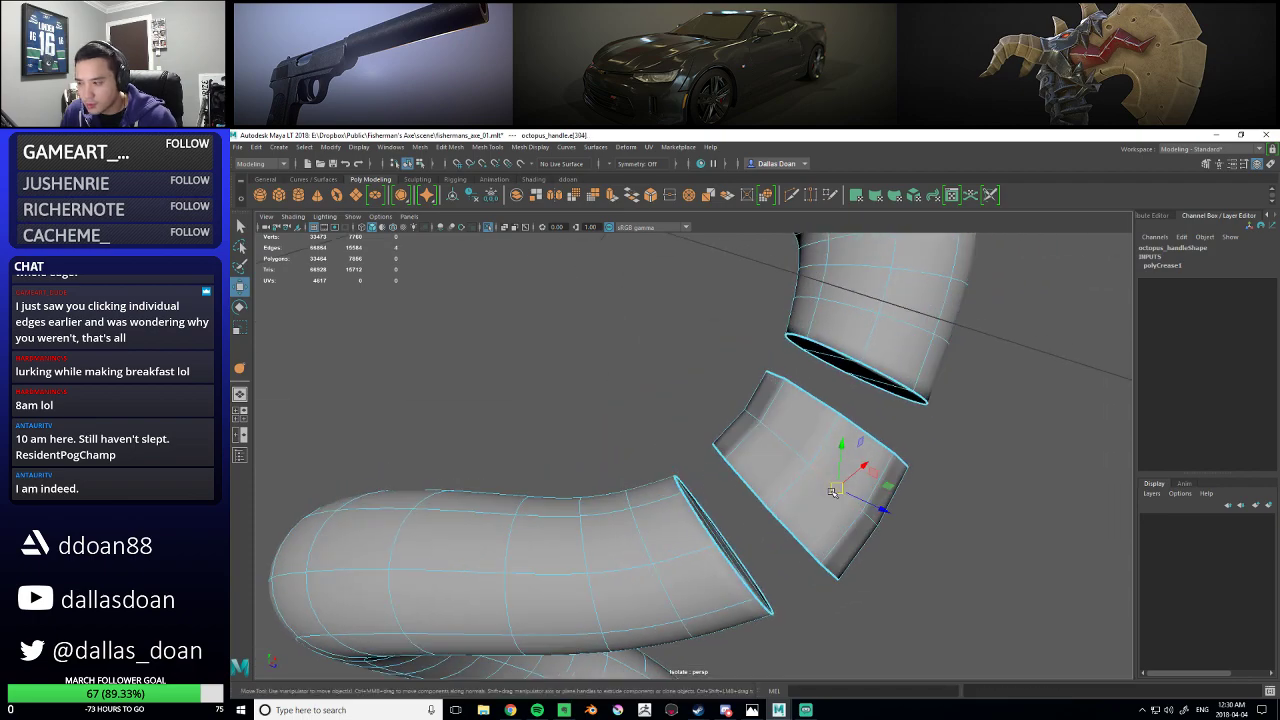
alt+drag(789, 437, 793, 455)
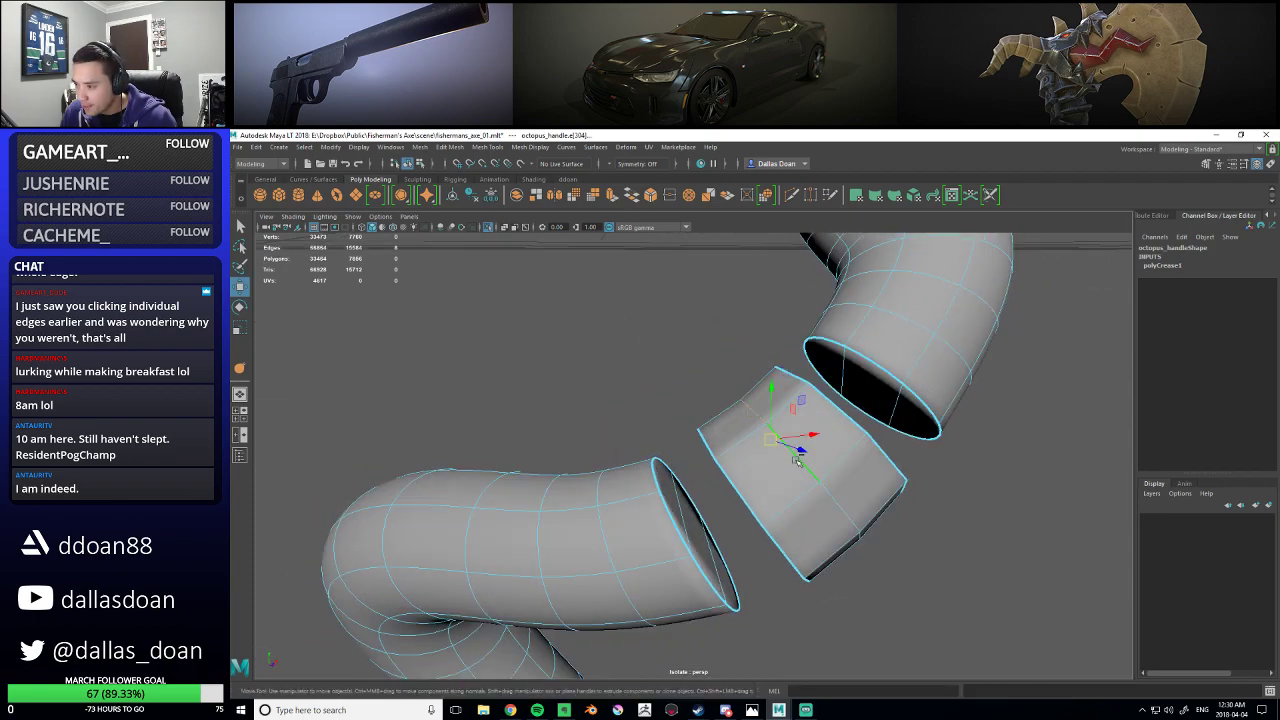
shift+click(838, 502)
alt+drag(838, 502, 803, 488)
alt+right_drag(803, 488, 847, 529)
alt+middle_drag(849, 520, 833, 511)
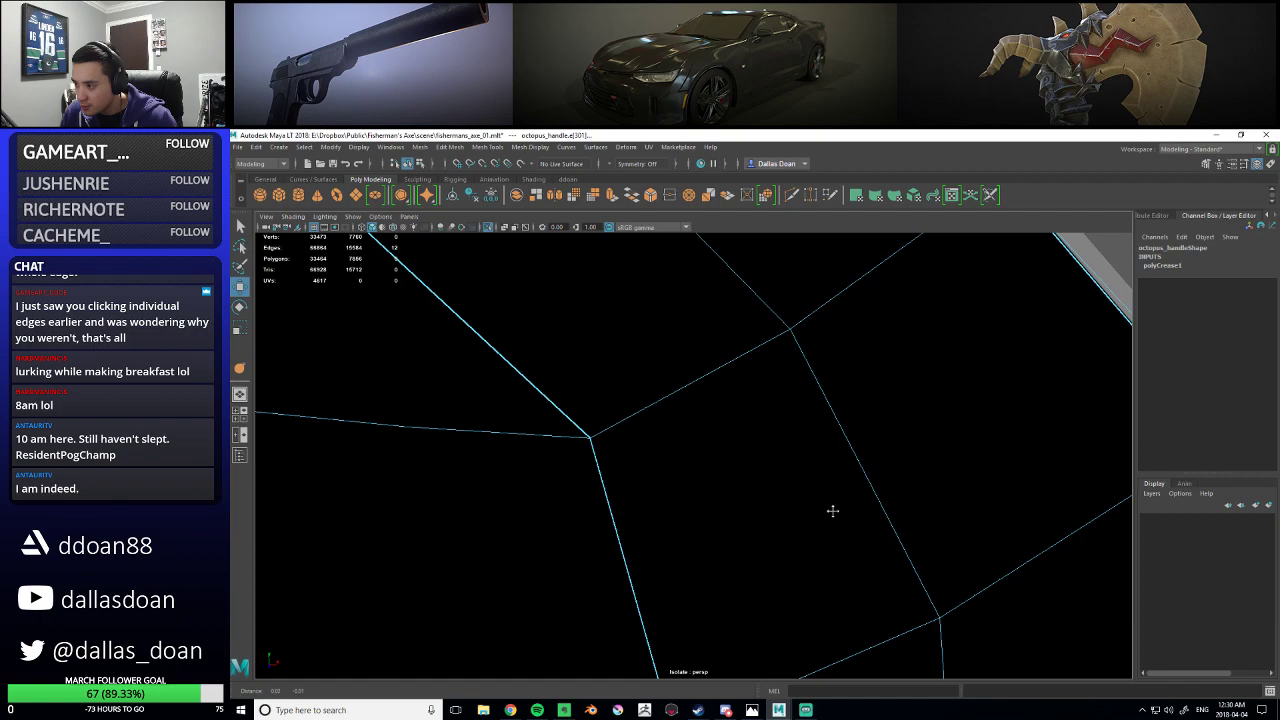
- Add the remaining interior edges around the short middle section to the selection and delete them
key(f)
alt+drag(731, 501, 665, 400)
shift+click(688, 385)
key(ctrl+z)
alt+drag(742, 406, 968, 436)
shift+double_click(593, 401)
shift+double_click(594, 380)
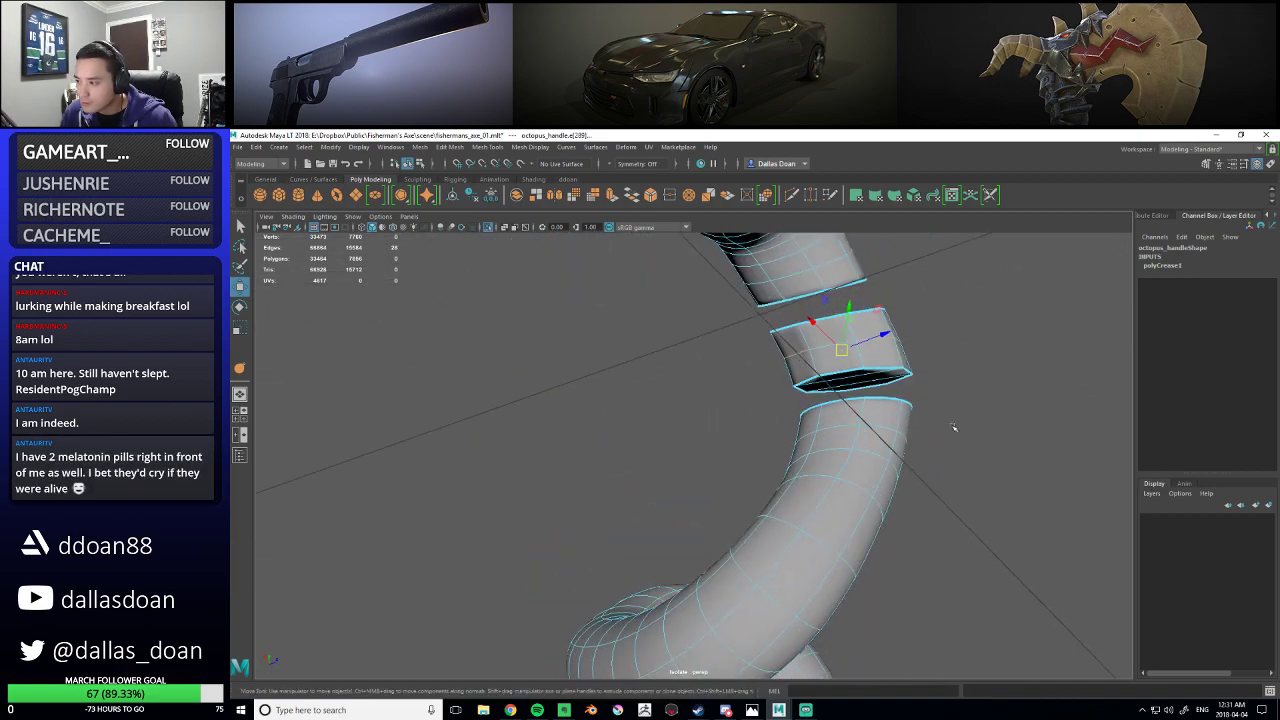
shift+right_drag(886, 336, 848, 350)
- Delete a face from the short middle section and turn off the smoothed preview
alt+drag(900, 377, 797, 430)
right_drag(785, 408, 784, 453)
click(781, 455)
key(Delete)
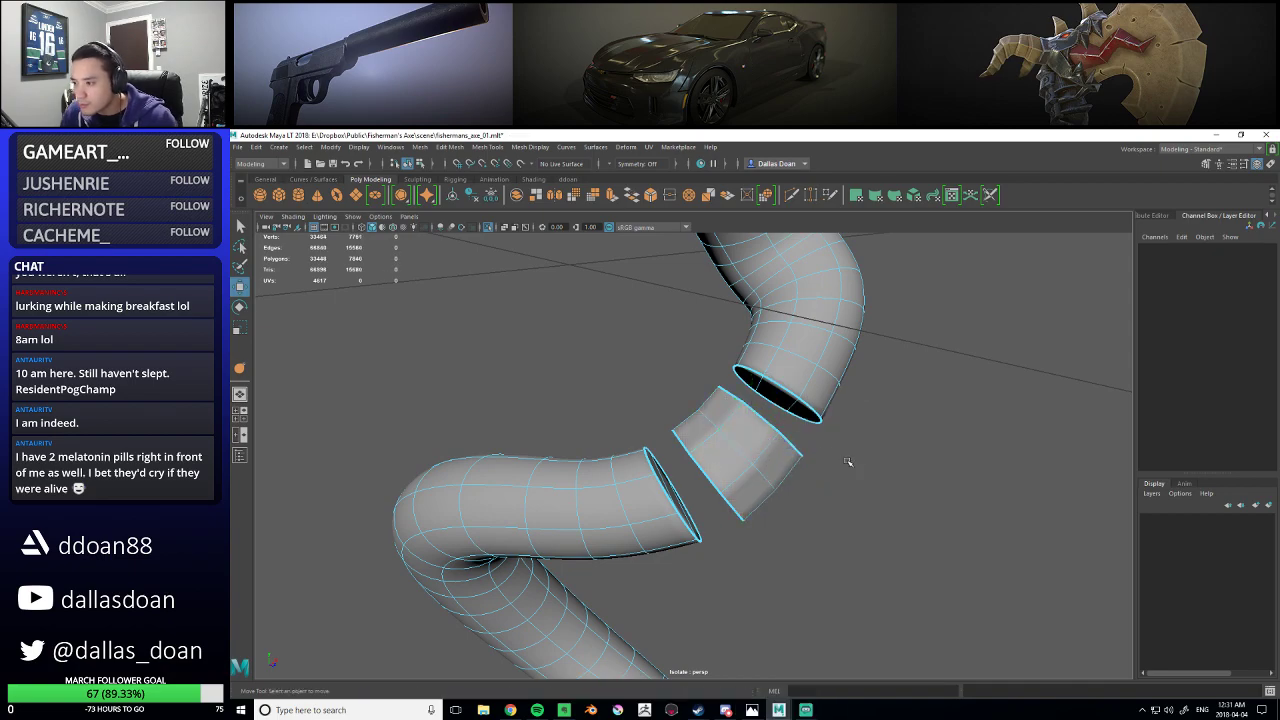
click(765, 432)
key(1)
- Try deleting more faces of the short middle section and undo the deletion
click(779, 467)
double_click(729, 467)
key(Delete)
key(ctrl+z)
click(826, 480)
alt+drag(826, 480, 818, 483)
click(773, 463)
click(937, 510)
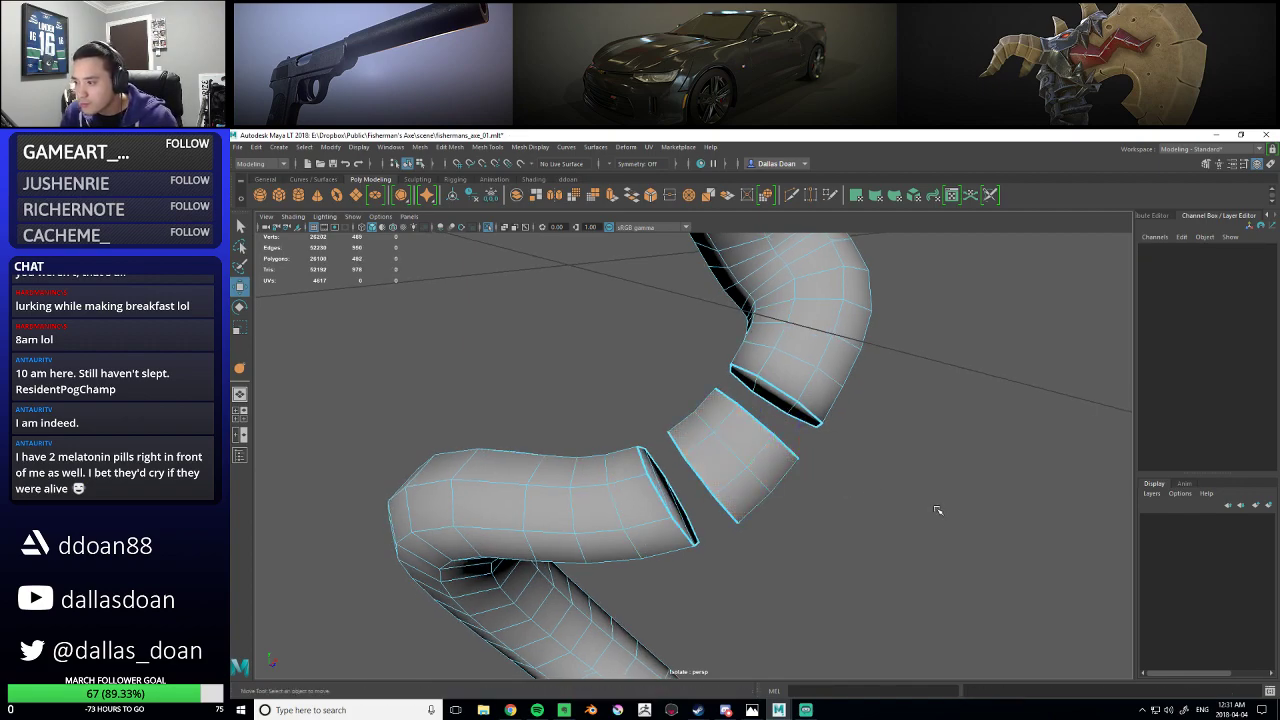
- Delete a second face from the short middle section and undo one further face deletion
click(778, 448)
click(799, 474)
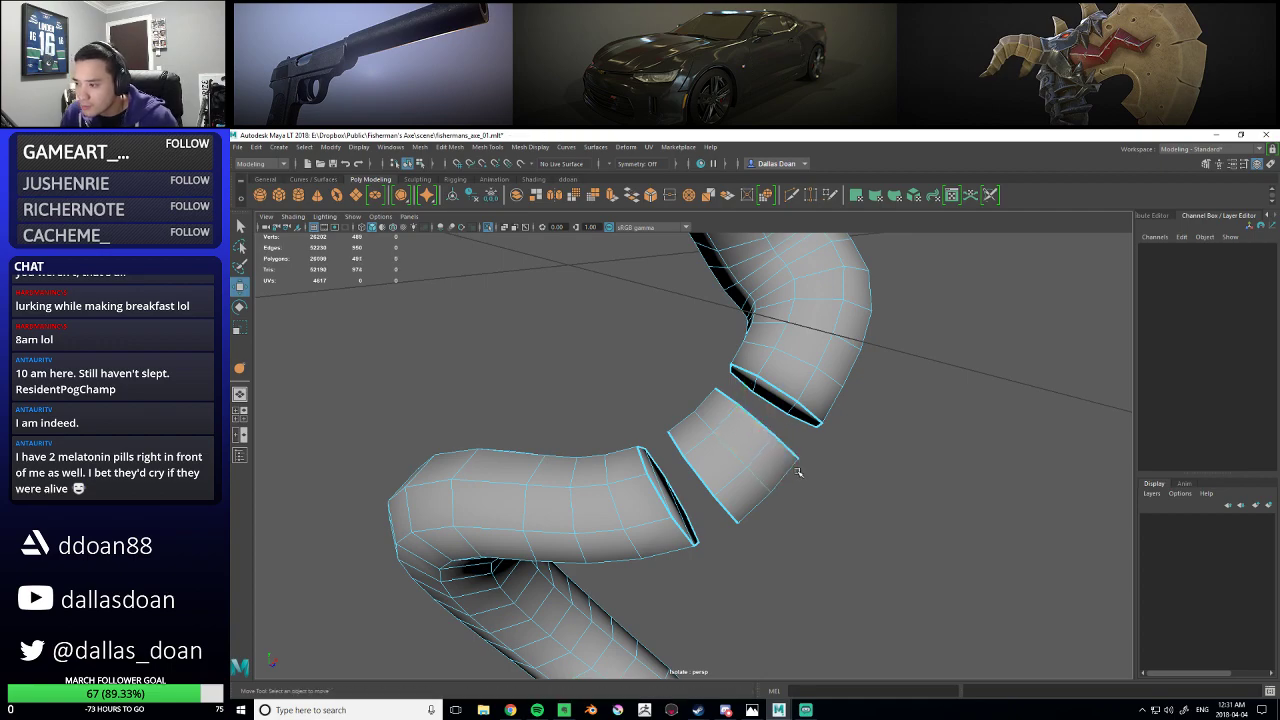
click(760, 445)
key(Delete)
key(ctrl+z)
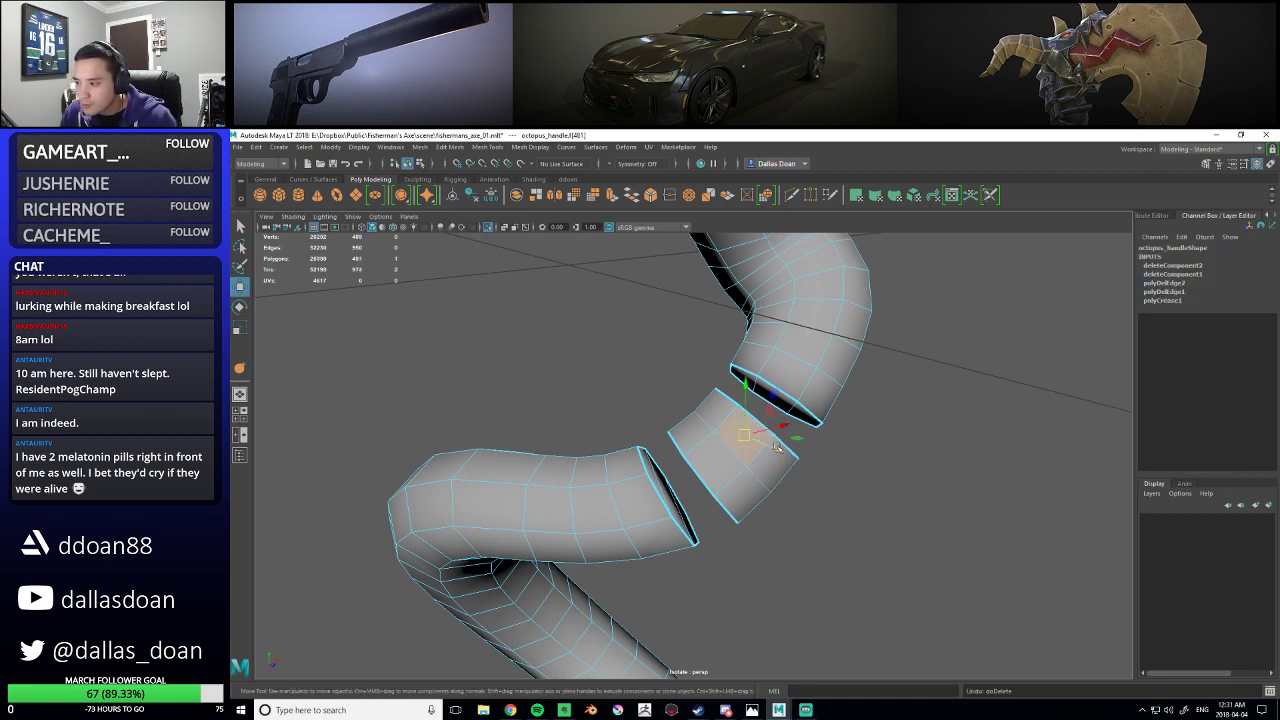
- Isolate the short middle section and merge its vertices with a 0.001 distance threshold
scroll(750, 458, up, 5)
scroll(754, 463, down, 8)
alt+drag(754, 487, 721, 453)
right_drag(698, 409, 588, 370)
double_click(703, 432)
key(ctrl+1)
key(ctrl+1)
shift+right_drag(751, 417, 810, 348)
key(f)
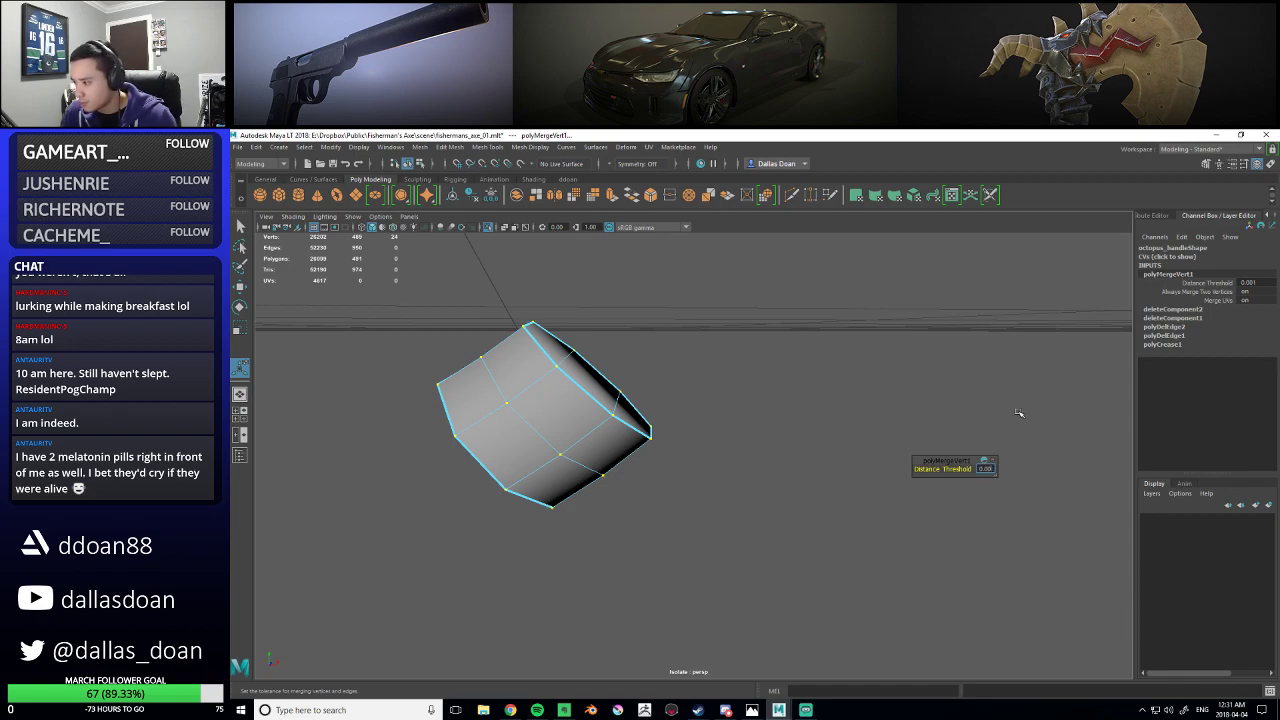
- Select all vertices of the isolated section again and merge them once more at a 0.001 threshold
click(797, 451)
alt+drag(602, 424, 661, 425)
right_drag(760, 376, 716, 373)
drag(619, 275, 1051, 575)
shift+right_drag(816, 389, 874, 339)
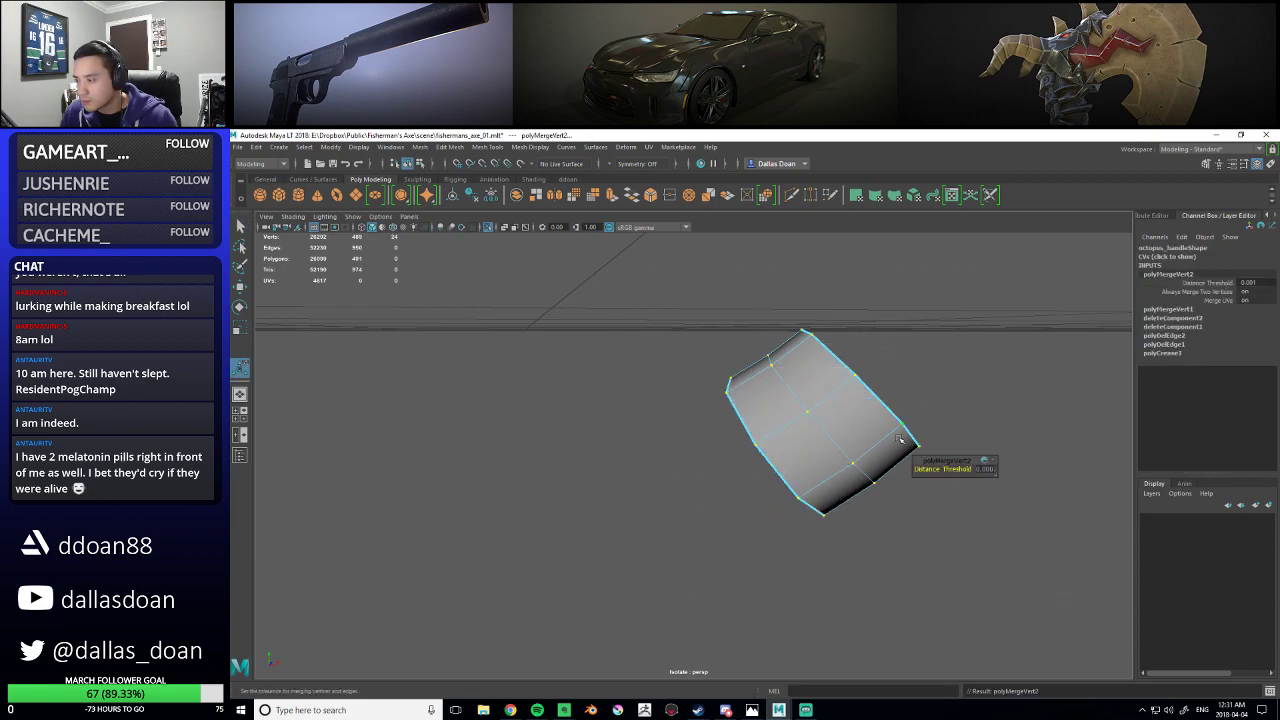
- Clear the octopus handle's construction history and merge its vertices with a threshold of 0.001
key(q)
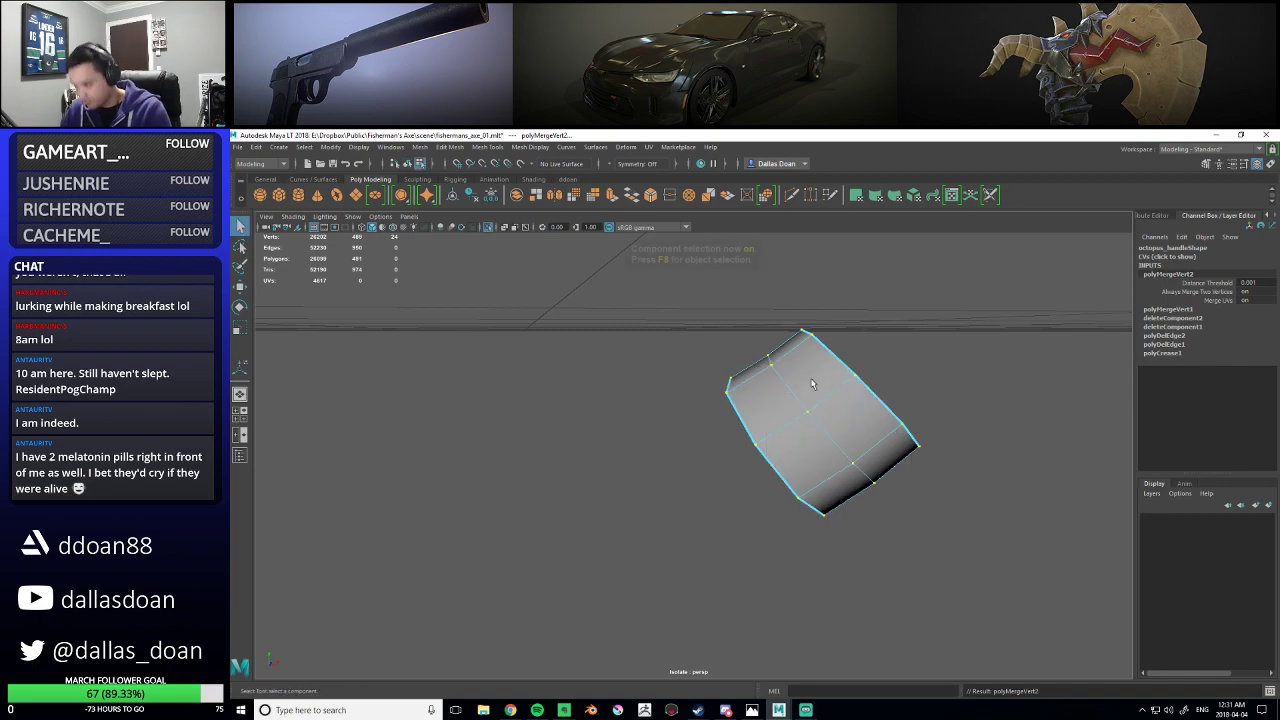
key(F8)
key(alt+shift+d)
right_drag(830, 375, 625, 296)
shift+right_drag(808, 405, 848, 350)
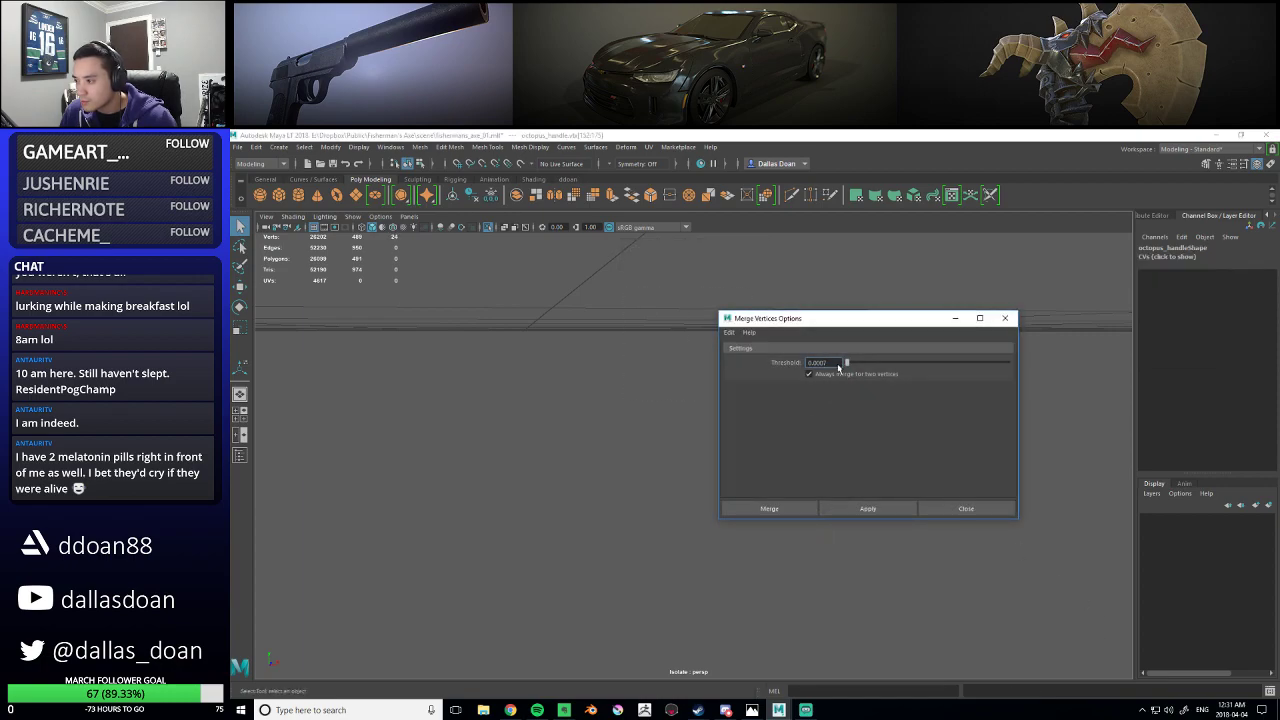
key(BackSpace)
key(BackSpace)
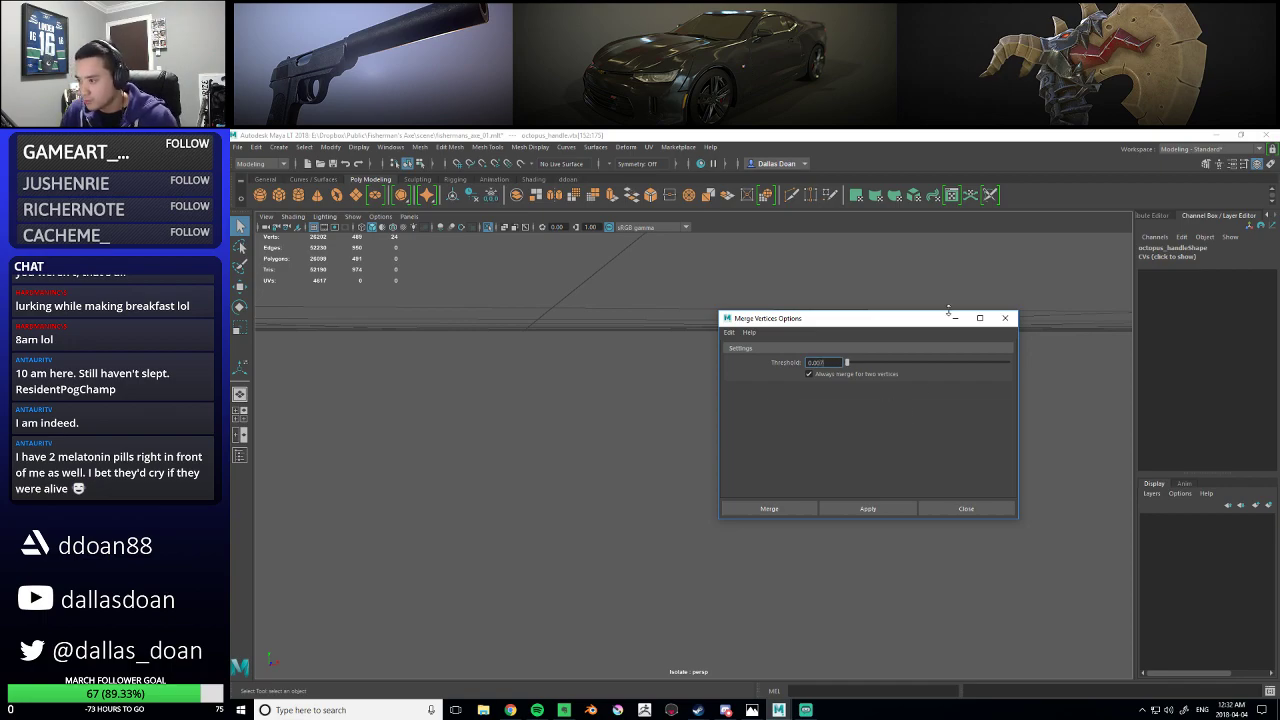
drag(874, 318, 1026, 319)
click(1037, 511)
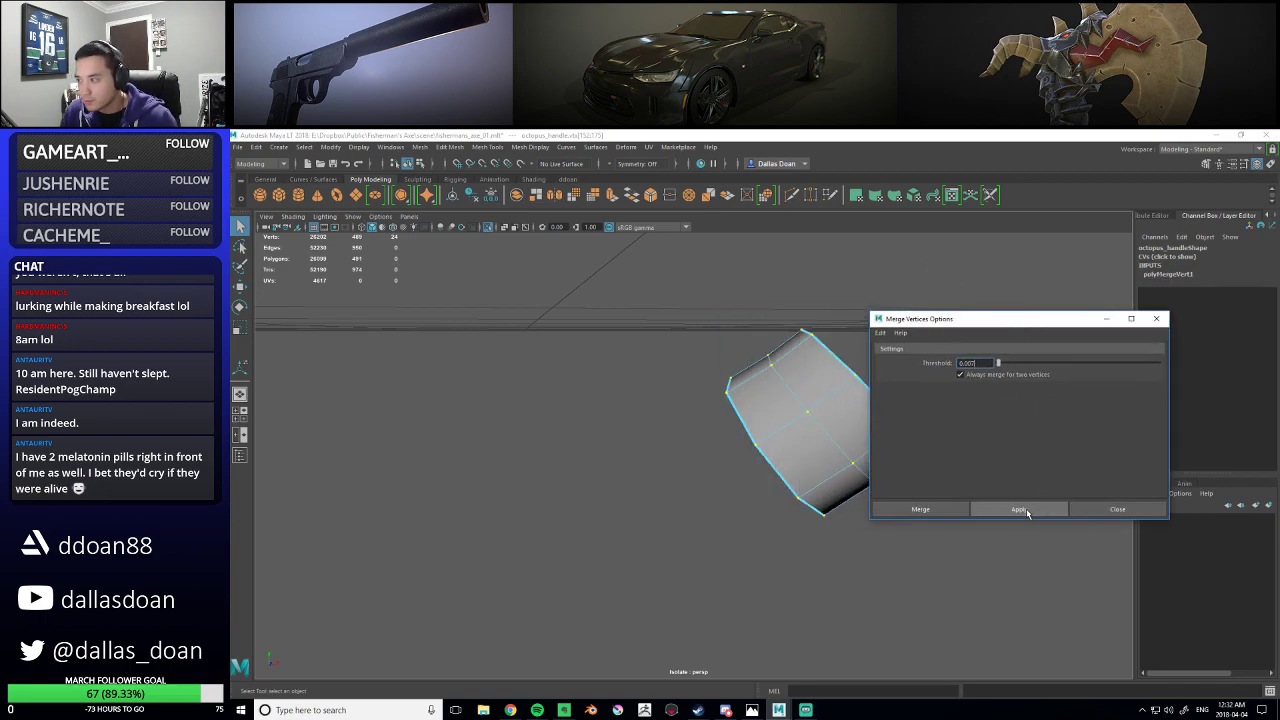
click(1026, 511)
click(920, 510)
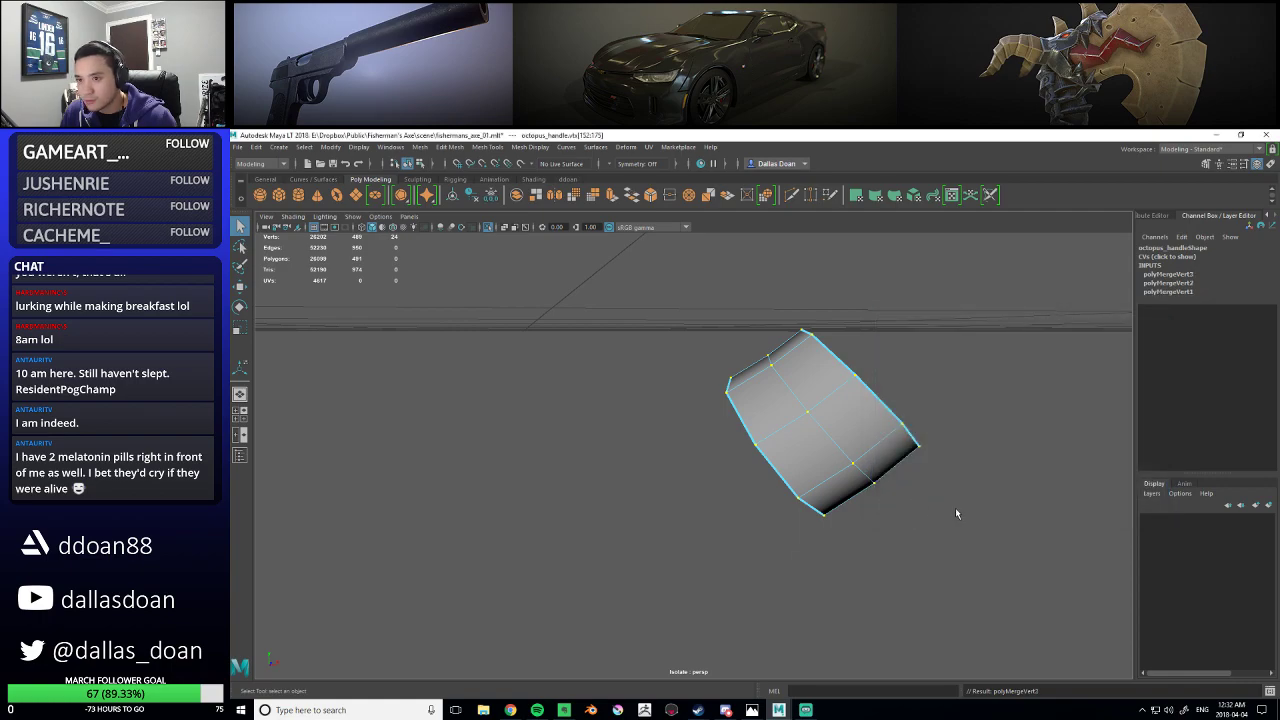
right_drag(822, 429, 771, 392)
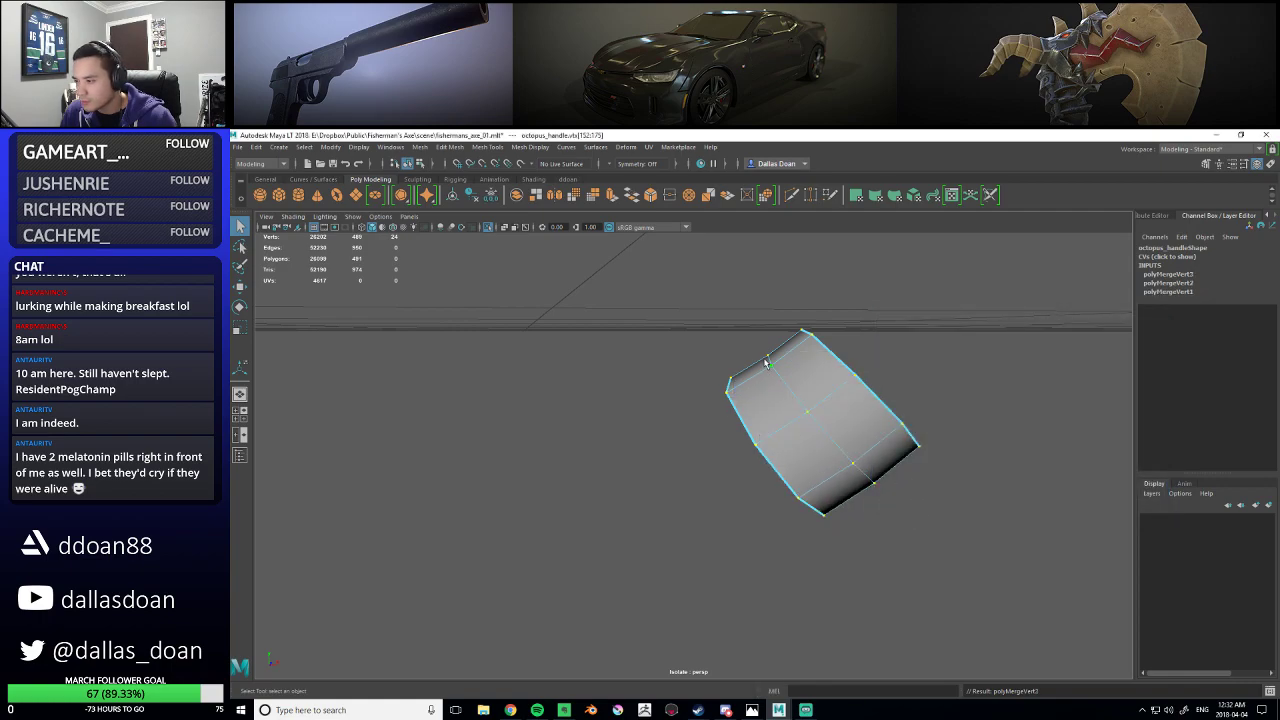
alt+drag(780, 377, 792, 429)
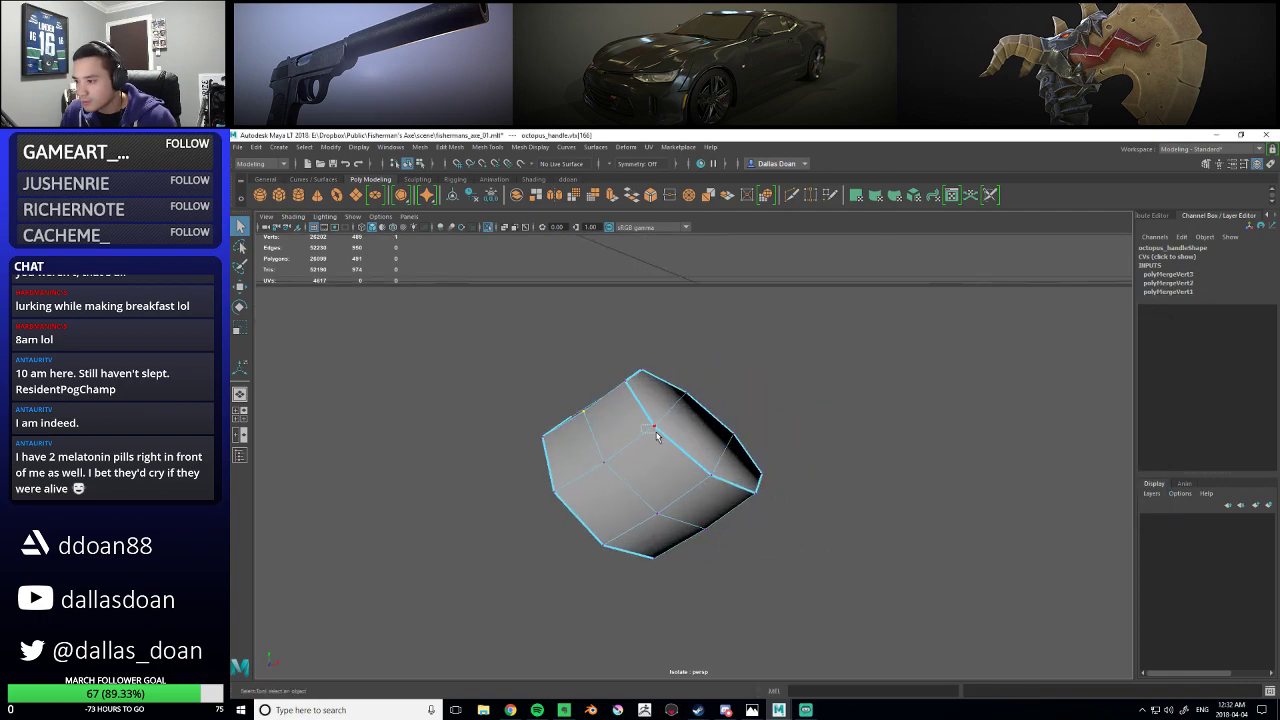
alt+drag(677, 451, 699, 378)
right_drag(699, 378, 699, 420)
click(691, 383)
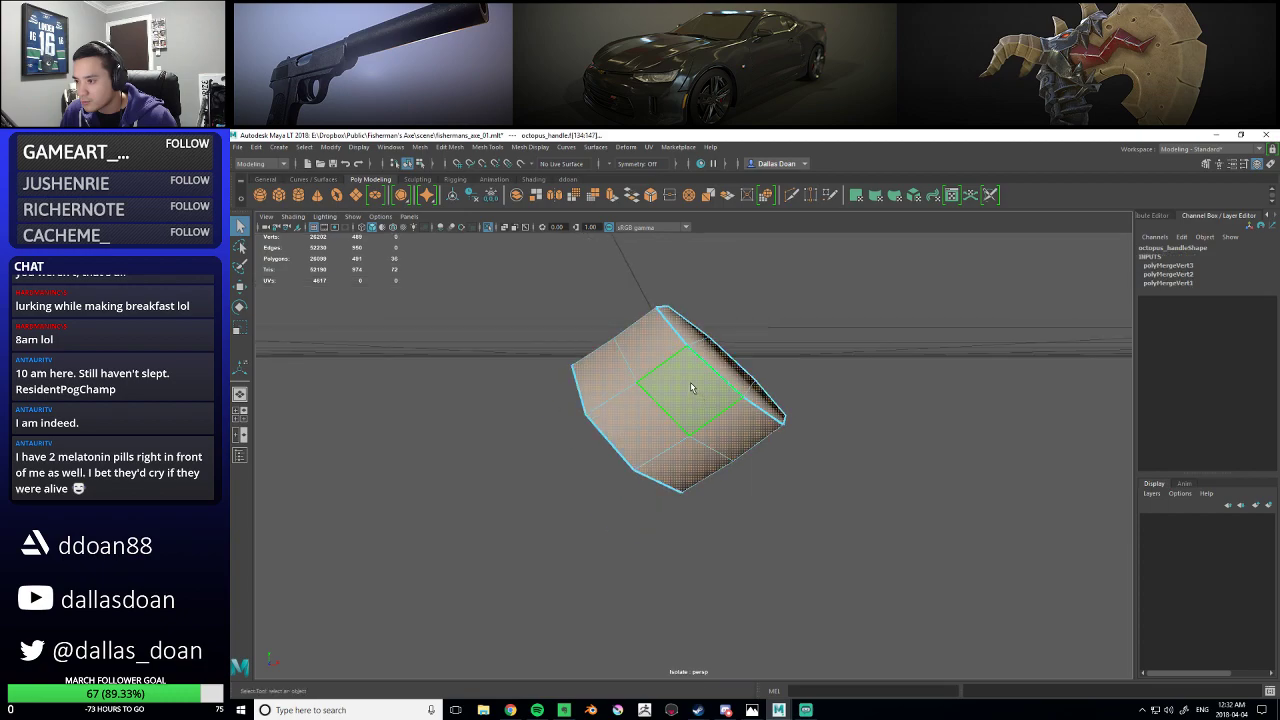
click(662, 352)
key(Delete)
key(ctrl+z)
click(613, 380)
click(648, 419)
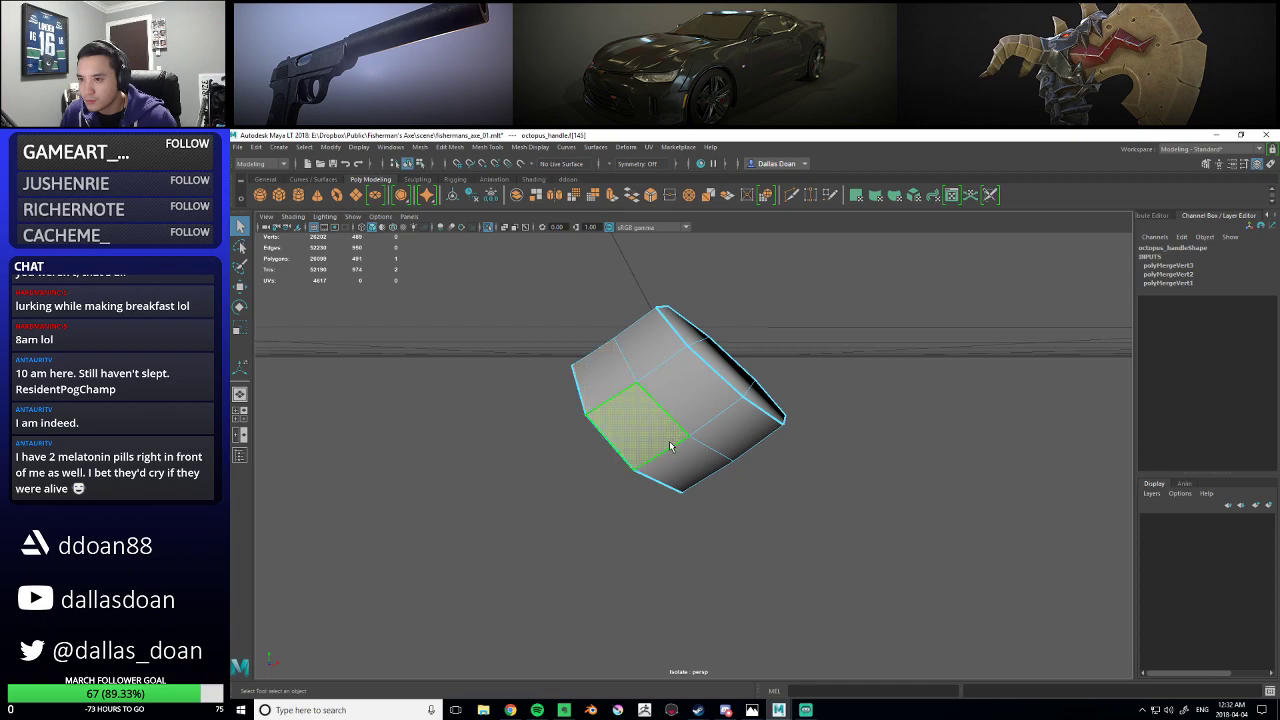
- Delete the extra edges on the isolated handle band segment
double_click(686, 387)
mouse_move(733, 401)
alt+mouse_down()
mouse_move(766, 386)
mouse_move(894, 386)
mouse_move(766, 396)
mouse_move(759, 381)
mouse_move(733, 422)
alt+mouse_up()
alt+drag(735, 426, 750, 429)
mouse_move(757, 381)
right_down()
mouse_move(756, 350)
mouse_move(750, 397)
right_up()
alt+drag(803, 481, 687, 346)
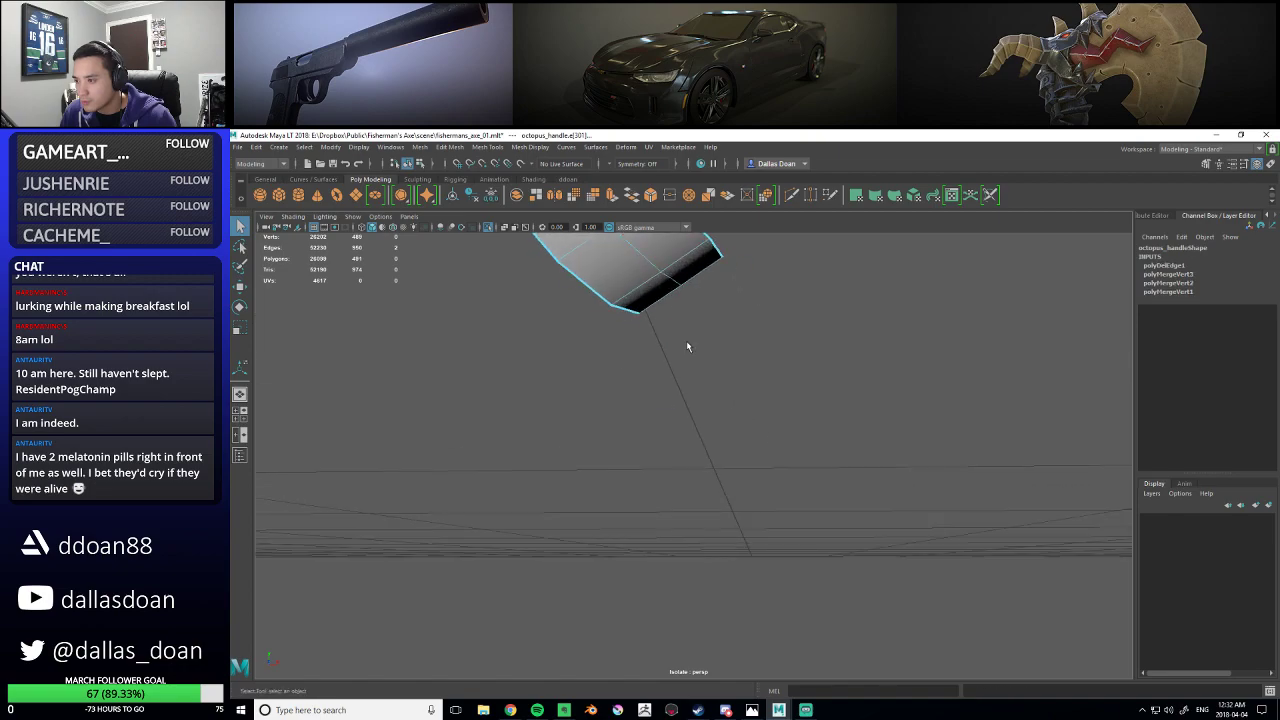
double_click(676, 282)
shift+right_drag(701, 309, 672, 358)
key(f)
alt+drag(672, 363, 708, 340)
key(ctrl+Delete)
- Delete the two rings of side faces on the isolated band segment, keeping only its end caps
scroll(685, 388, up, 5)
right_drag(698, 301, 690, 345)
double_click(663, 287)
click(663, 287)
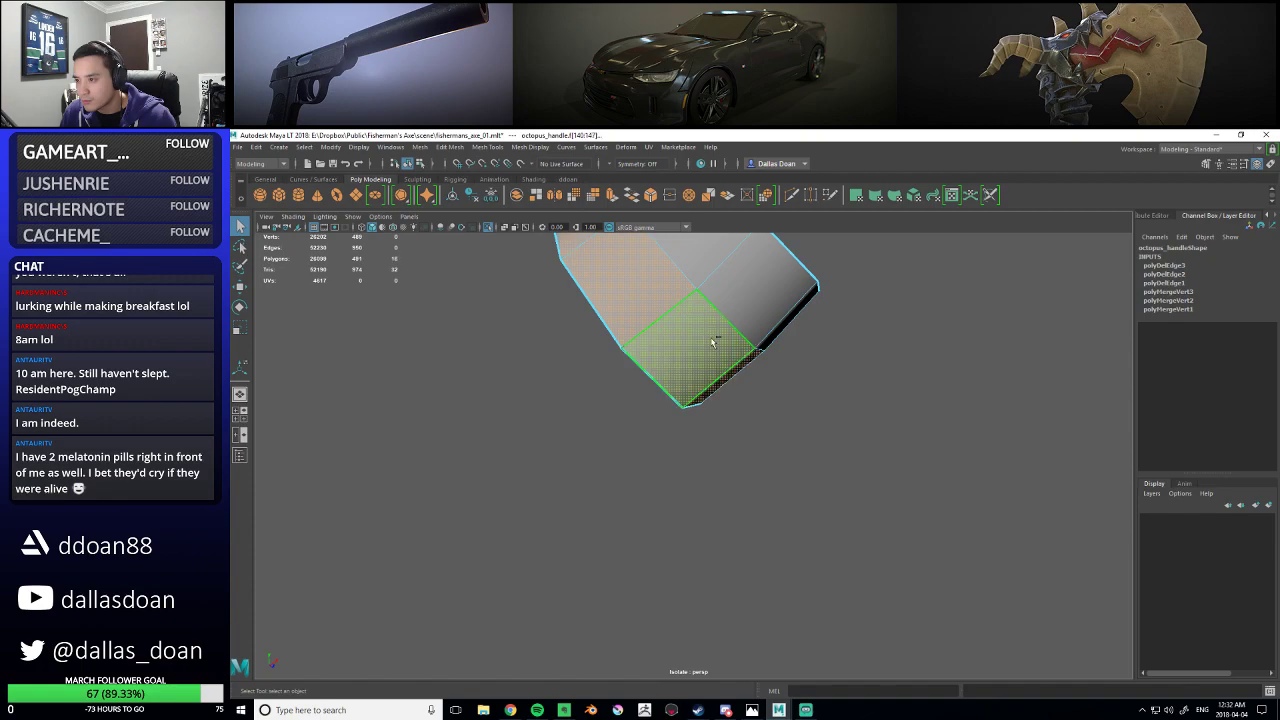
shift+double_click(706, 341)
scroll(704, 338, down, 5)
alt+drag(686, 295, 691, 362)
key(Delete)
click(691, 362)
shift+double_click(706, 384)
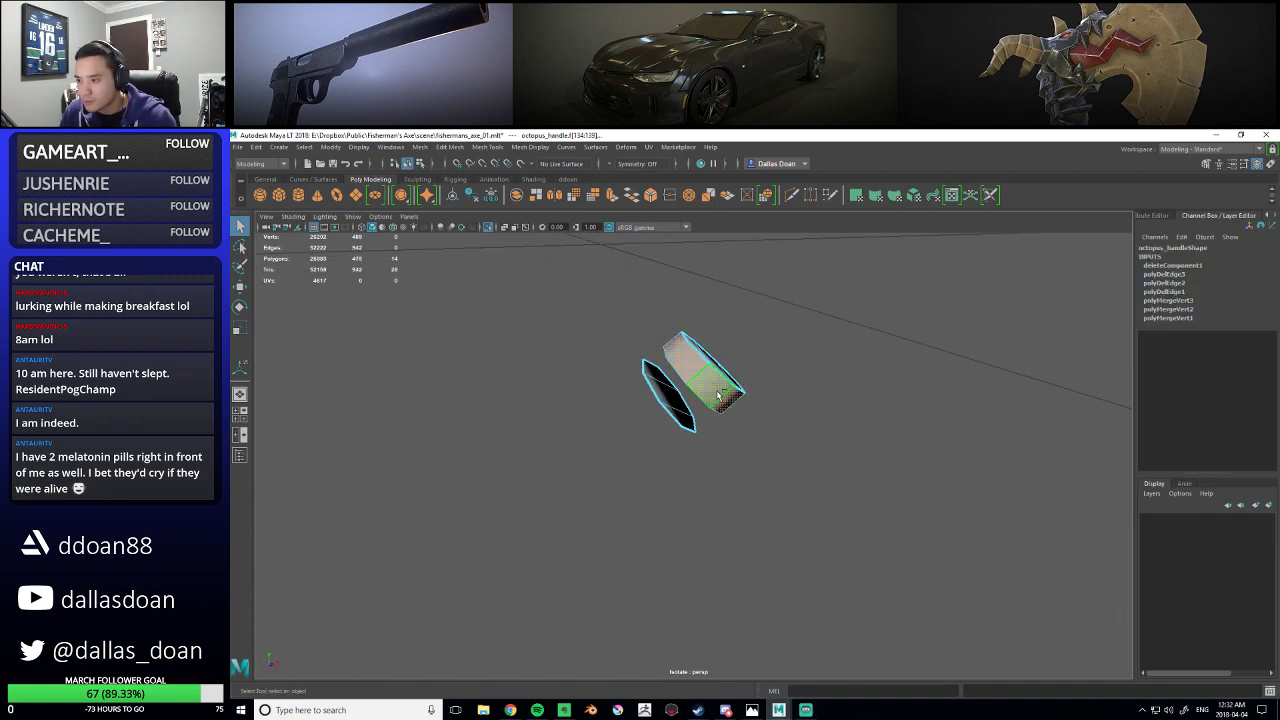
key(Delete)
- Bridge the first three pairs of facing border edges between the segment's two end caps
alt+drag(844, 397, 685, 391)
scroll(685, 391, up, 5)
scroll(702, 344, down, 5)
alt+drag(702, 344, 674, 371)
right_drag(674, 371, 703, 342)
shift+click(697, 335)
shift+right_drag(776, 322, 765, 456)
alt+drag(766, 451, 698, 392)
click(690, 386)
shift+click(721, 352)
key(g)
click(695, 403)
shift+click(729, 370)
key(g)
- Bridge the remaining facing edges between the two end caps to close the segment's side wall
click(689, 413)
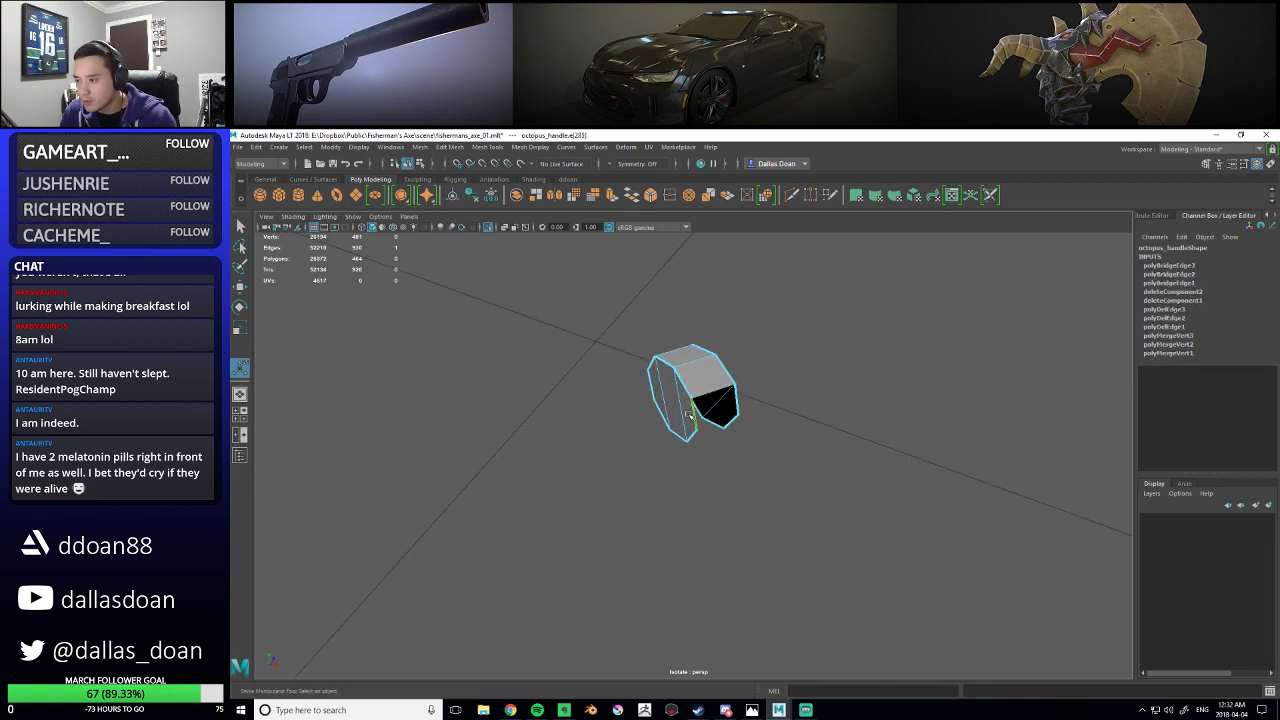
alt+drag(758, 427, 754, 388)
key(g)
click(694, 453)
shift+click(730, 459)
key(g)
alt+drag(712, 466, 716, 444)
click(680, 485)
shift+click(710, 506)
key(g)
alt+drag(714, 500, 800, 474)
click(758, 452)
shift+click(803, 373)
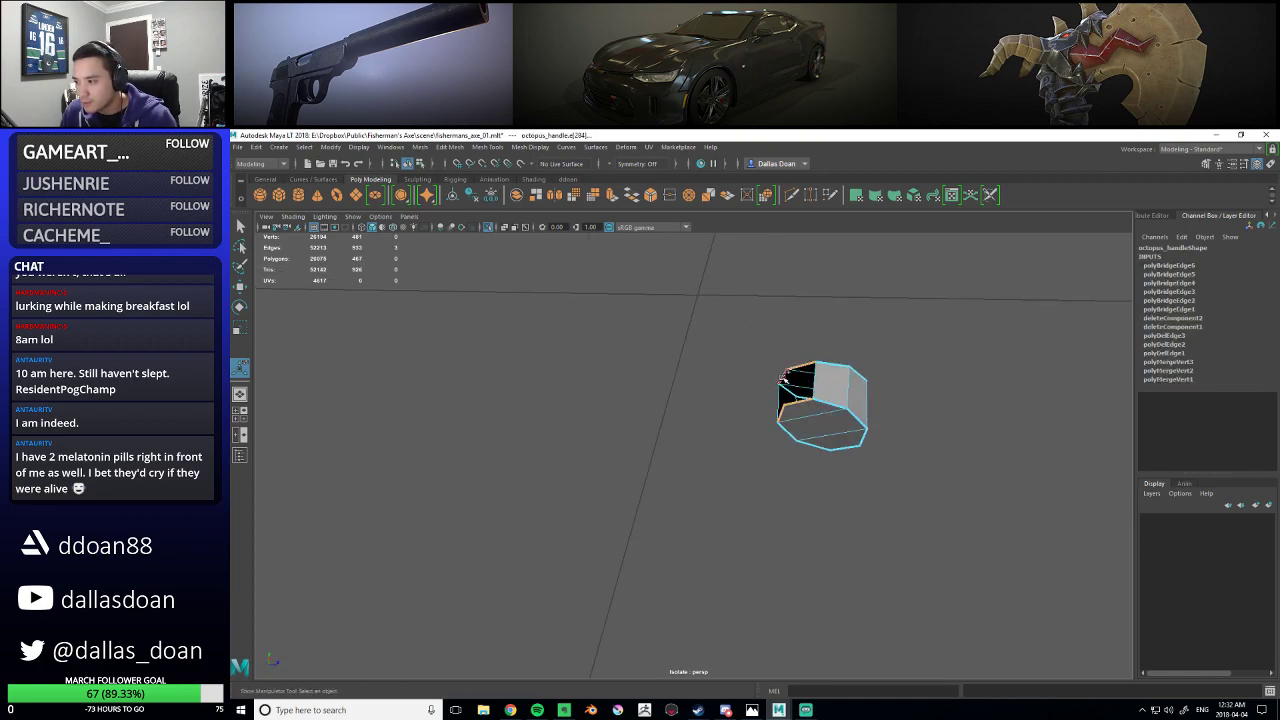
key(g)
- Return the handle to object mode with smooth preview and leave isolation to show the whole axe
mouse_move(838, 397)
alt+mouse_down()
mouse_move(841, 437)
mouse_move(830, 420)
alt+mouse_up()
right_drag(827, 388, 878, 371)
alt+drag(815, 448, 774, 577)
key(3)
scroll(791, 426, down, 4)
key(ctrl+1)
click(809, 413)
scroll(809, 413, down, 4)
click(732, 524)
alt+drag(738, 520, 757, 496)
click(800, 440)
alt+drag(800, 440, 734, 420)
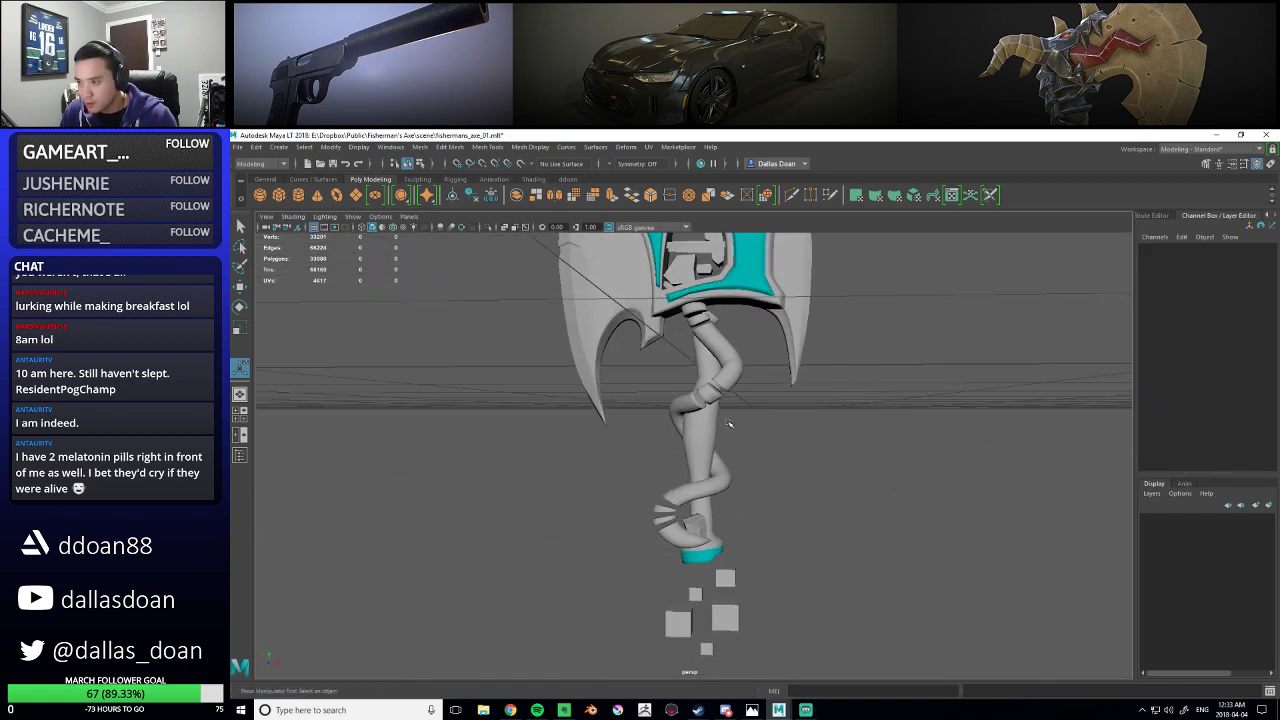
- Delete the octopus handle's construction history and deselect it
click(711, 371)
alt+drag(716, 353, 732, 376)
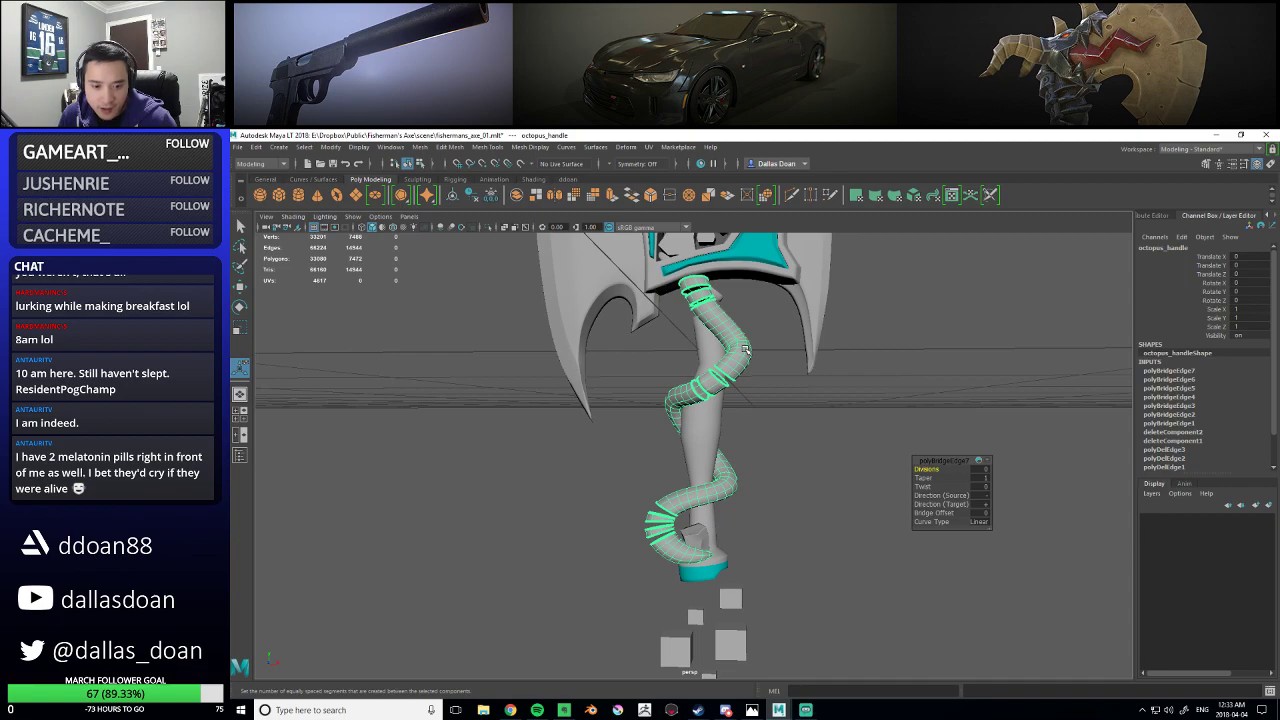
click(840, 396)
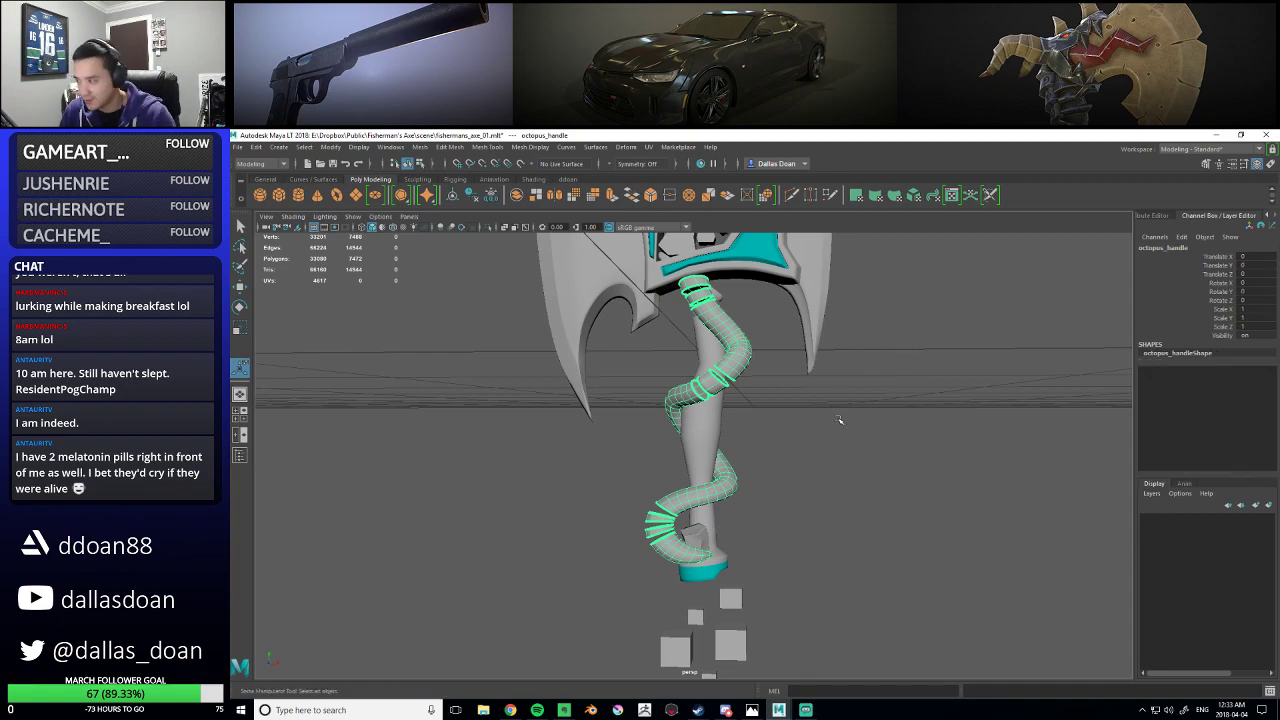
- Examine the wrapped tentacle handle and the axe head from several angles
alt+drag(698, 384, 779, 489)
click(716, 352)
click(837, 393)
scroll(757, 380, down, 4)
scroll(759, 447, up, 4)
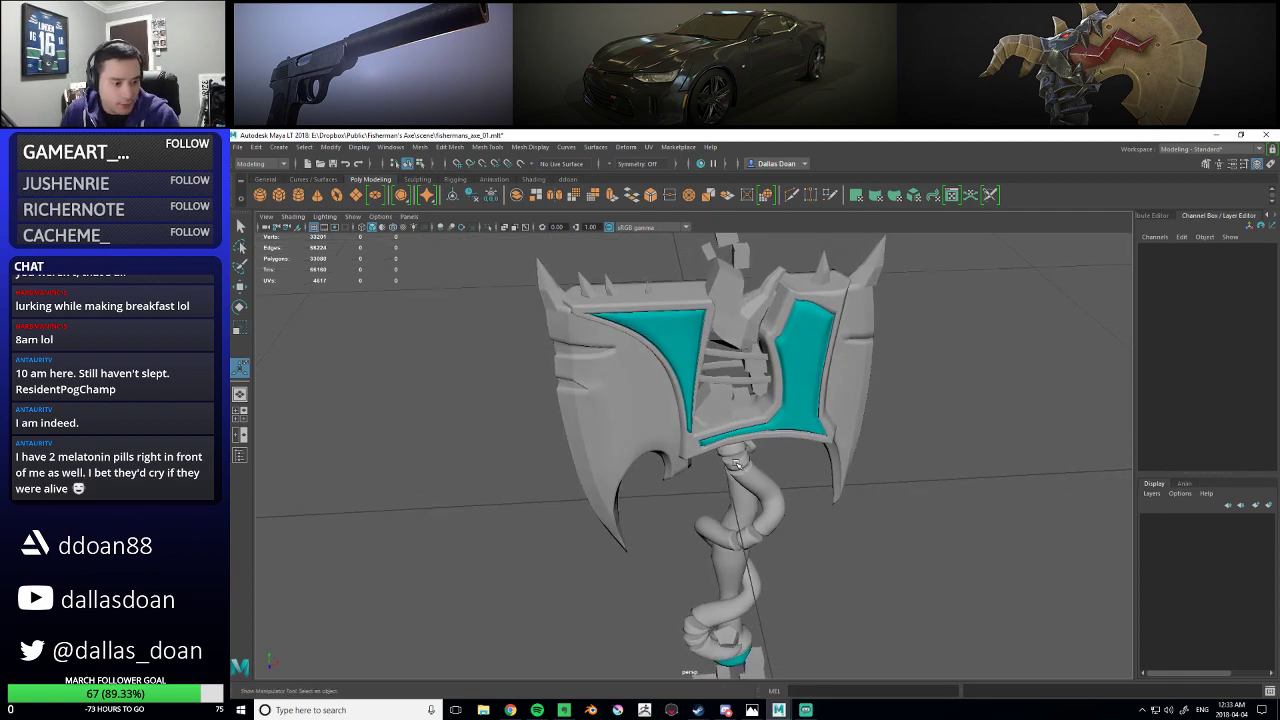
alt+drag(722, 437, 786, 432)
alt+middle_drag(786, 432, 779, 408)
scroll(779, 410, down, 3)
alt+drag(779, 410, 774, 446)
scroll(772, 436, up, 6)
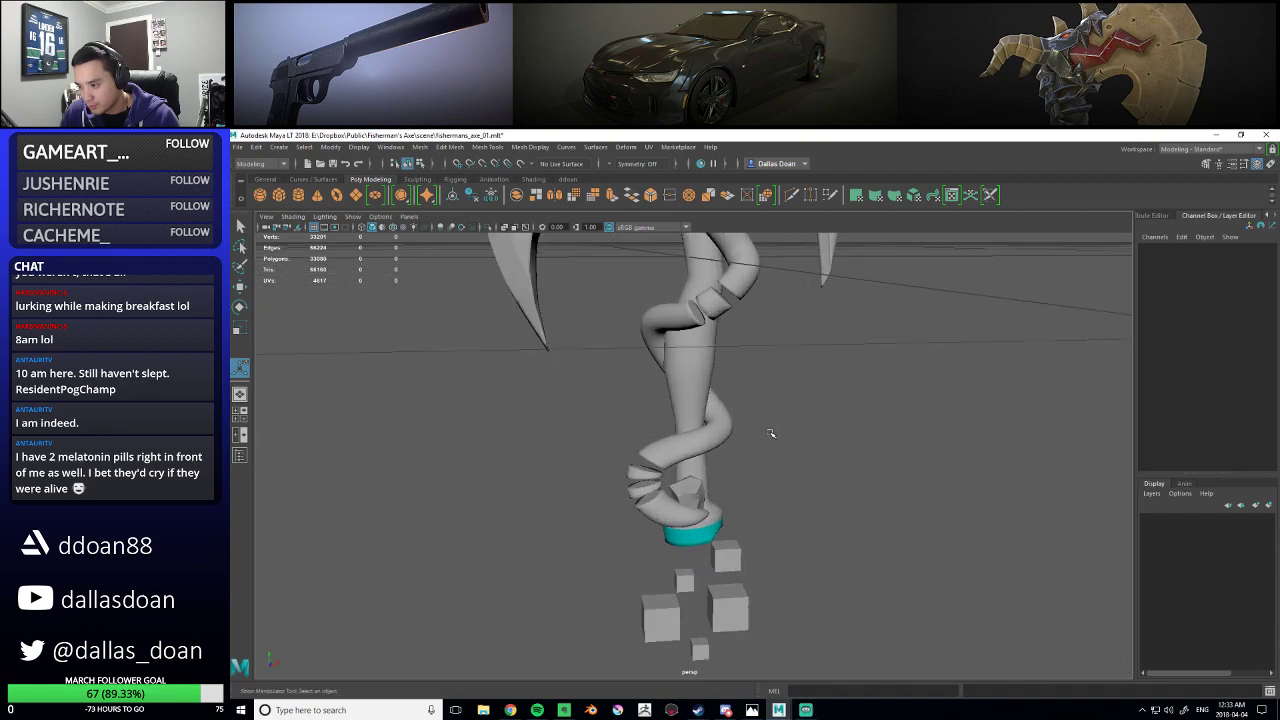
alt+middle_drag(767, 458, 765, 429)
key(f)
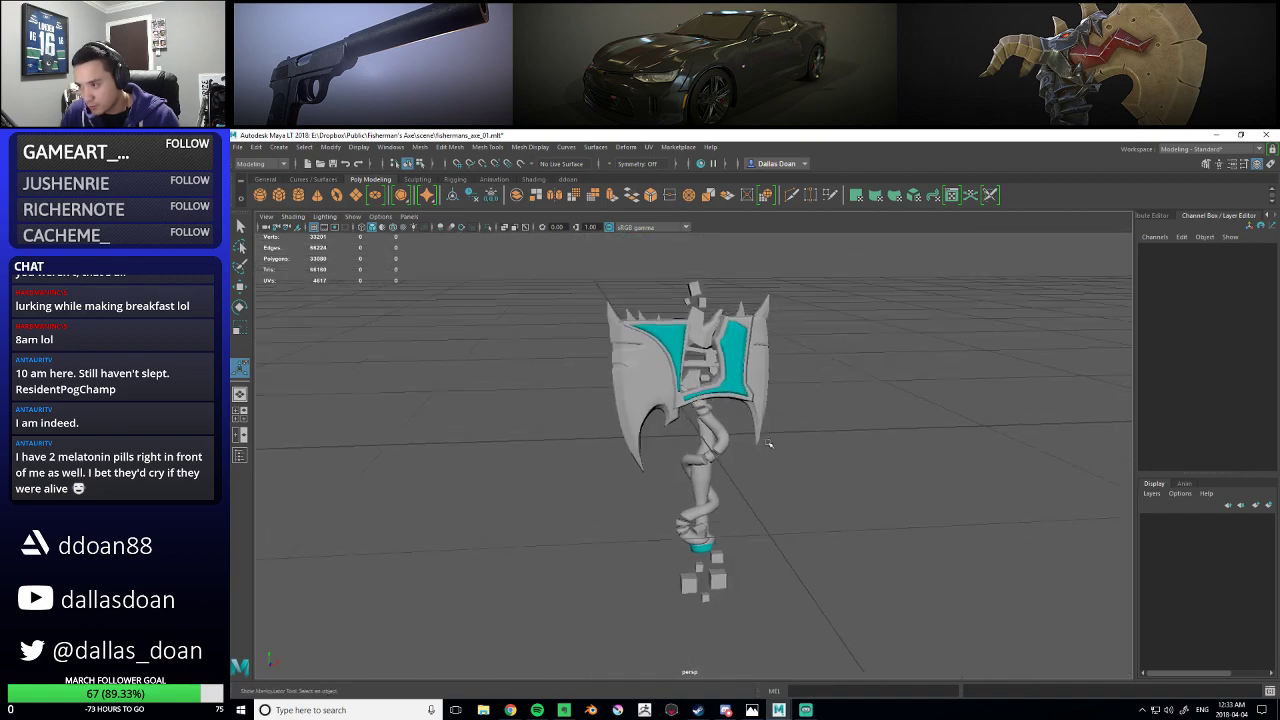
- Save the scene
key(ctrl+s)
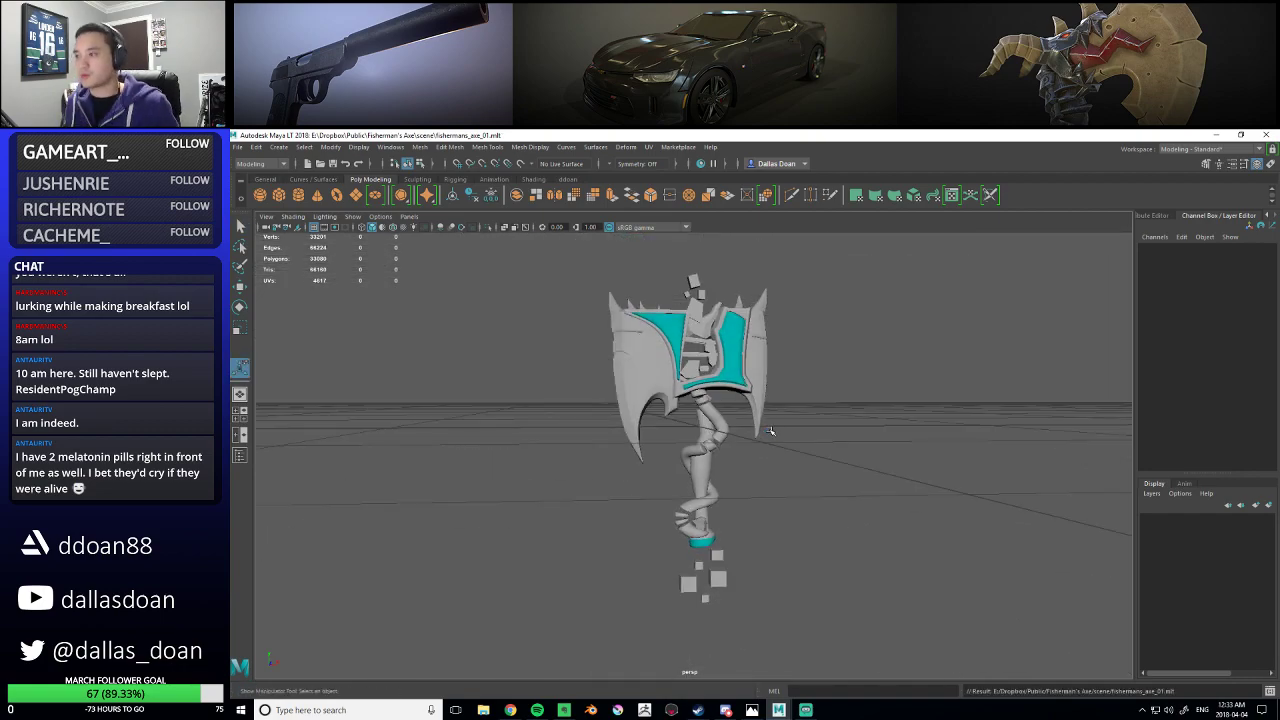
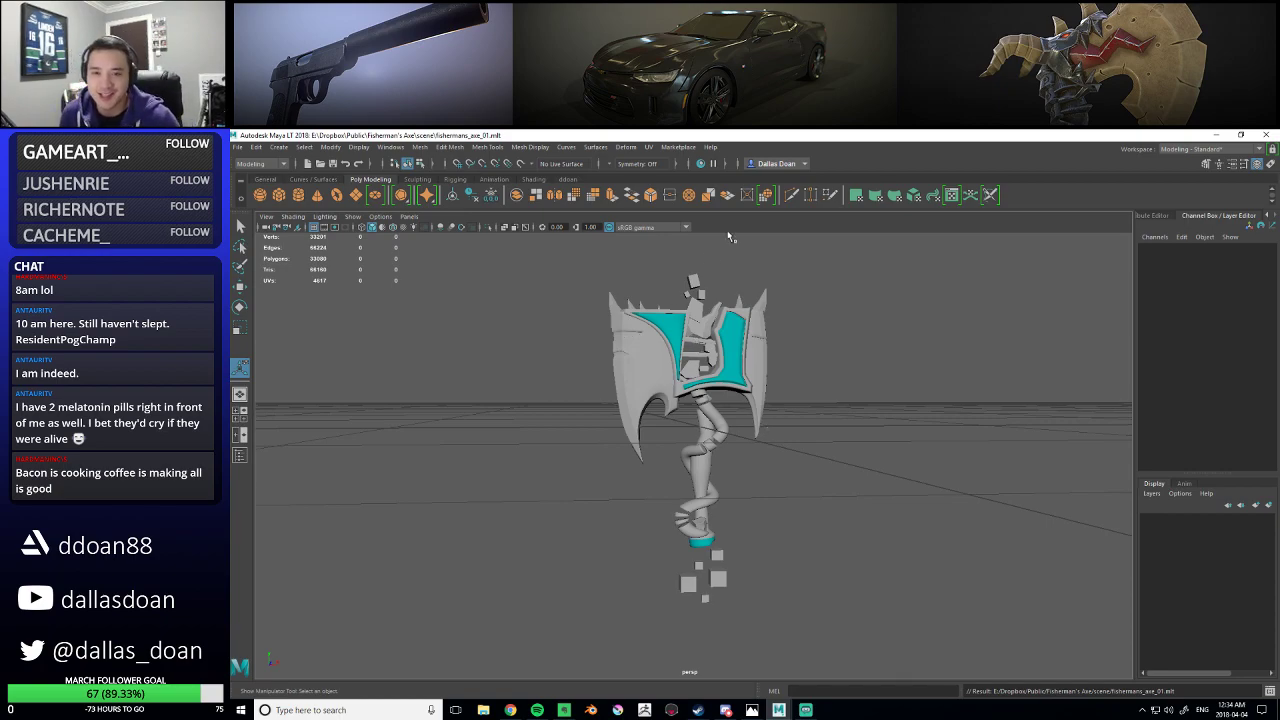
- Inspect the axe head, the central shaft and the tentacle for remaining parts to work on
click(752, 374)
key(w)
key(f)
alt+drag(754, 406, 776, 442)
click(915, 481)
scroll(915, 481, down, 3)
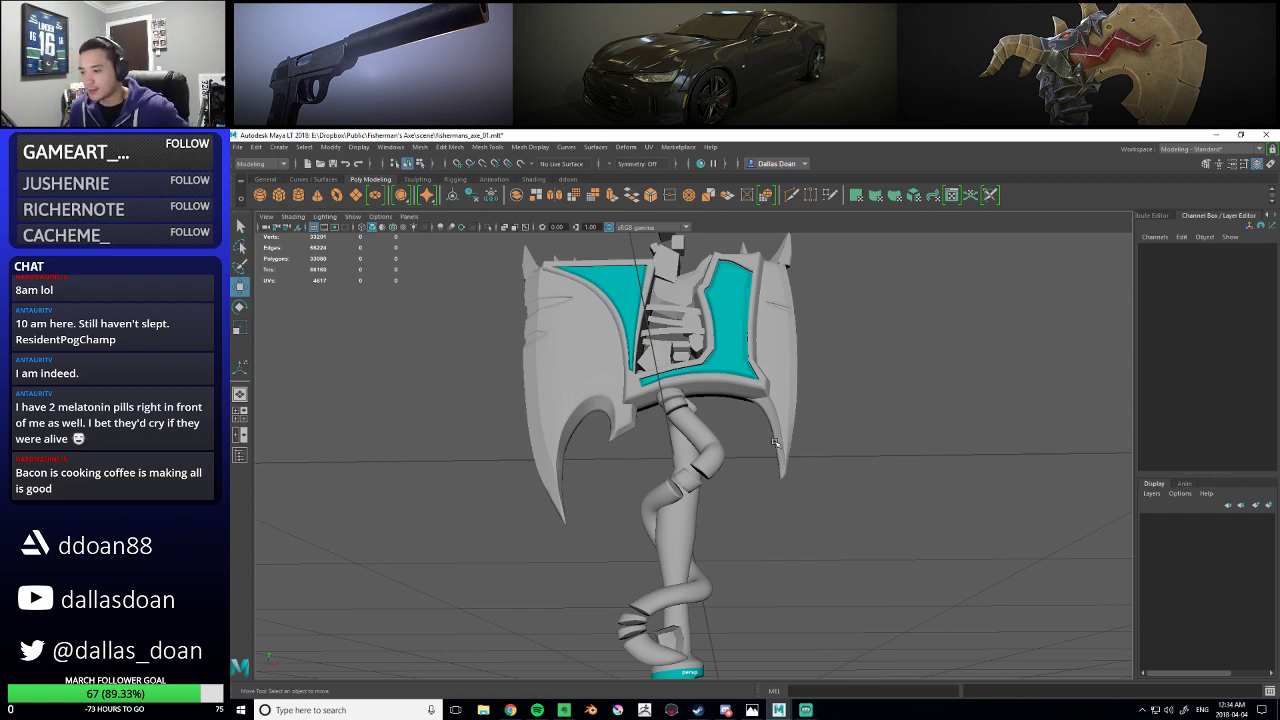
alt+drag(846, 441, 837, 457)
click(789, 374)
scroll(914, 514, up, 3)
alt+drag(914, 514, 803, 452)
click(898, 515)
click(703, 463)
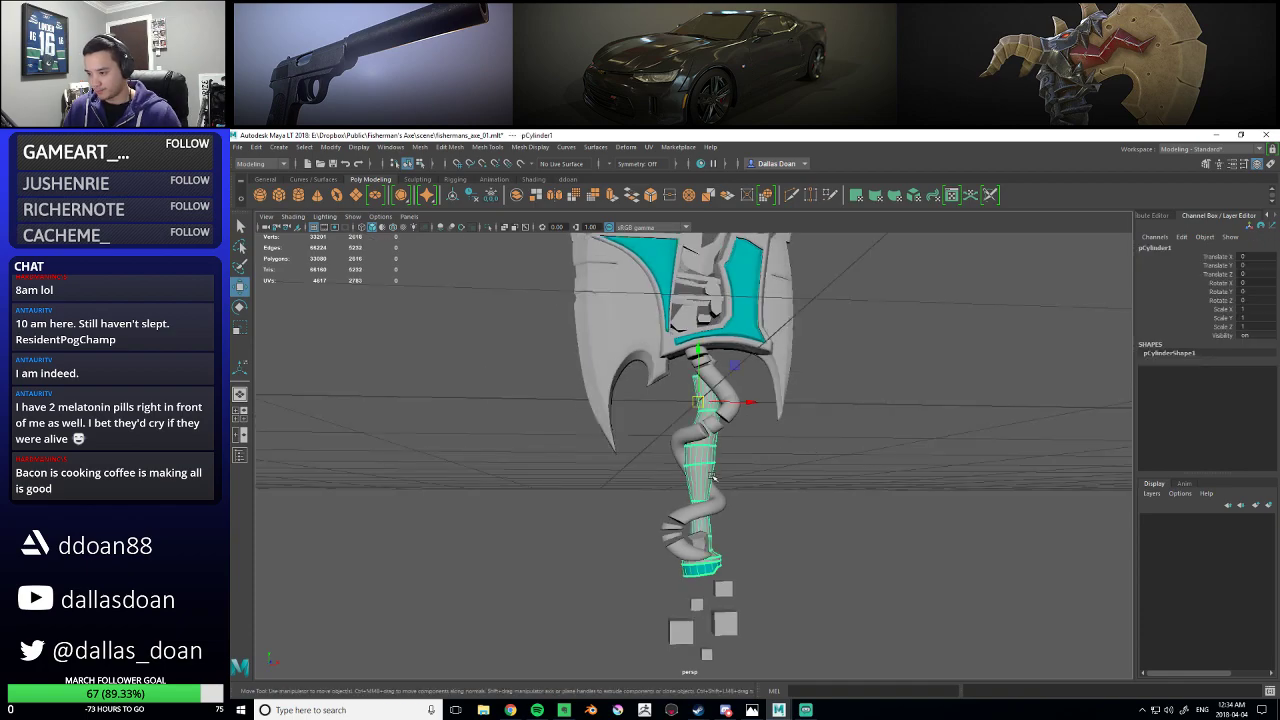
scroll(803, 513, up, 4)
click(800, 554)
alt+drag(803, 513, 831, 484)
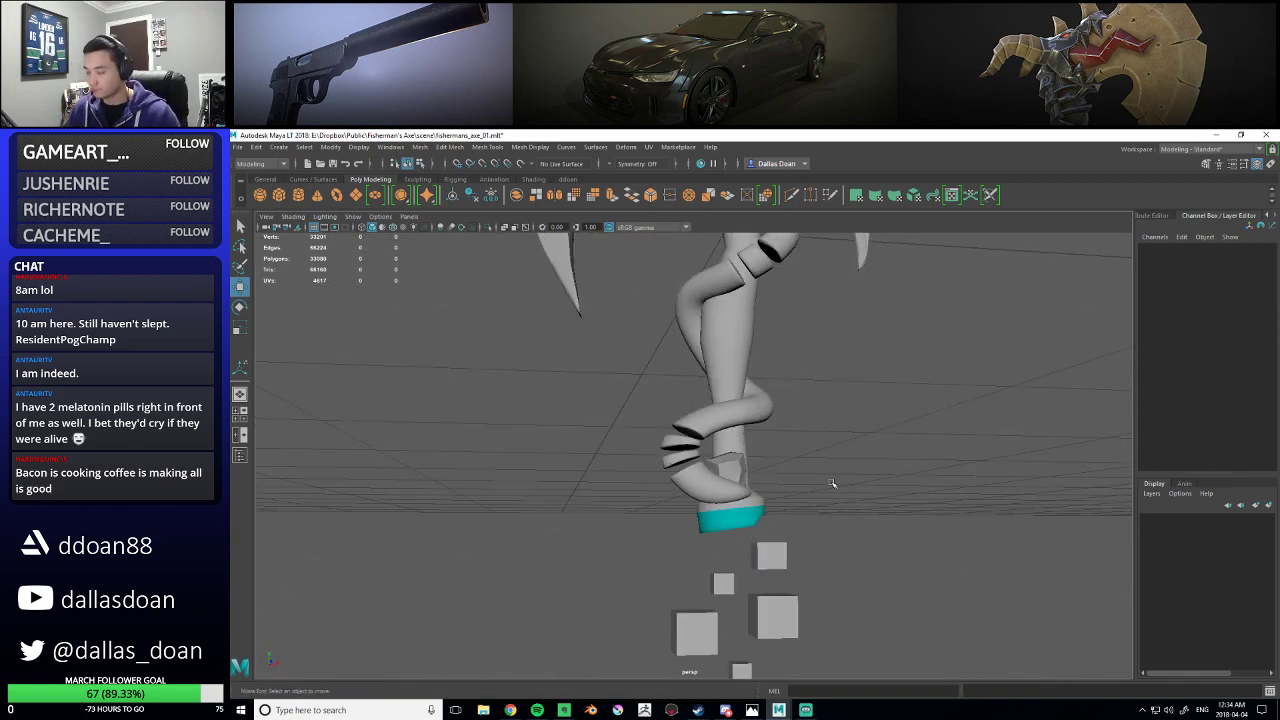
- Examine the loose cubes below the handle's base, framing the uppermost one up close
scroll(822, 467, down, 4)
alt+drag(820, 420, 838, 352)
click(838, 351)
click(870, 394)
alt+drag(870, 394, 778, 503)
click(758, 519)
key(f)
scroll(759, 522, down, 5)
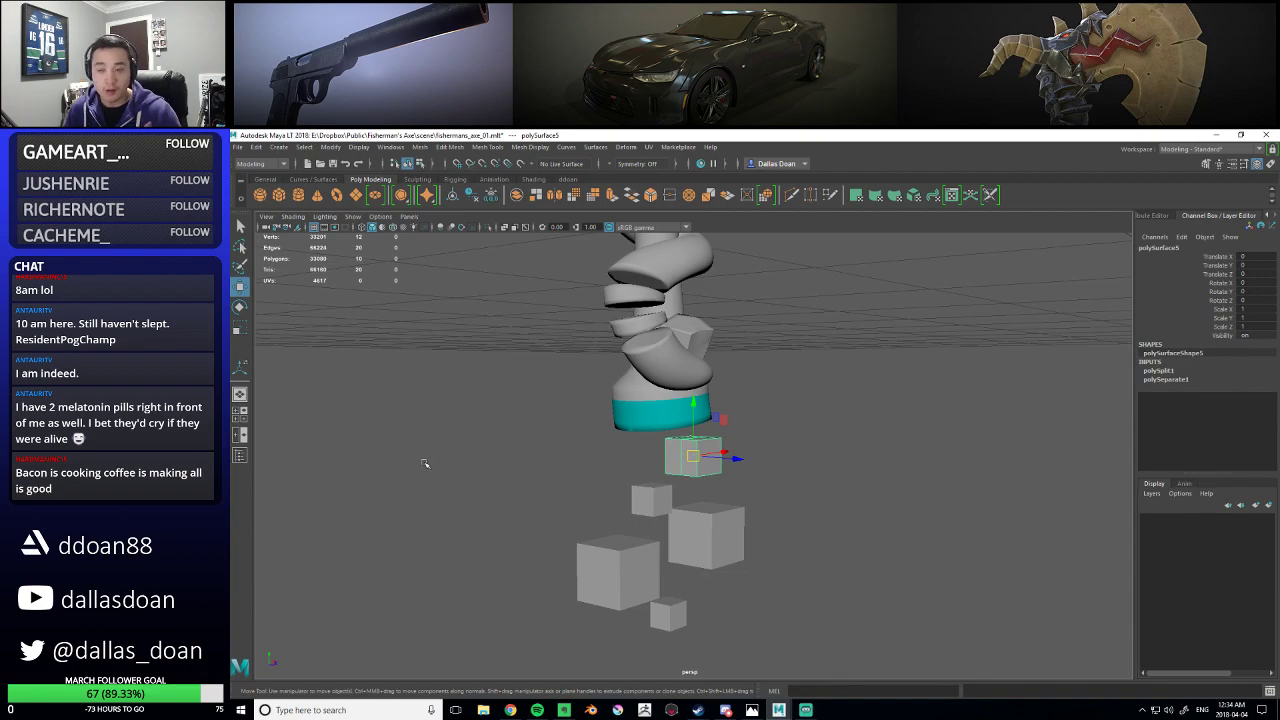
alt+drag(382, 506, 540, 490)
key(f)
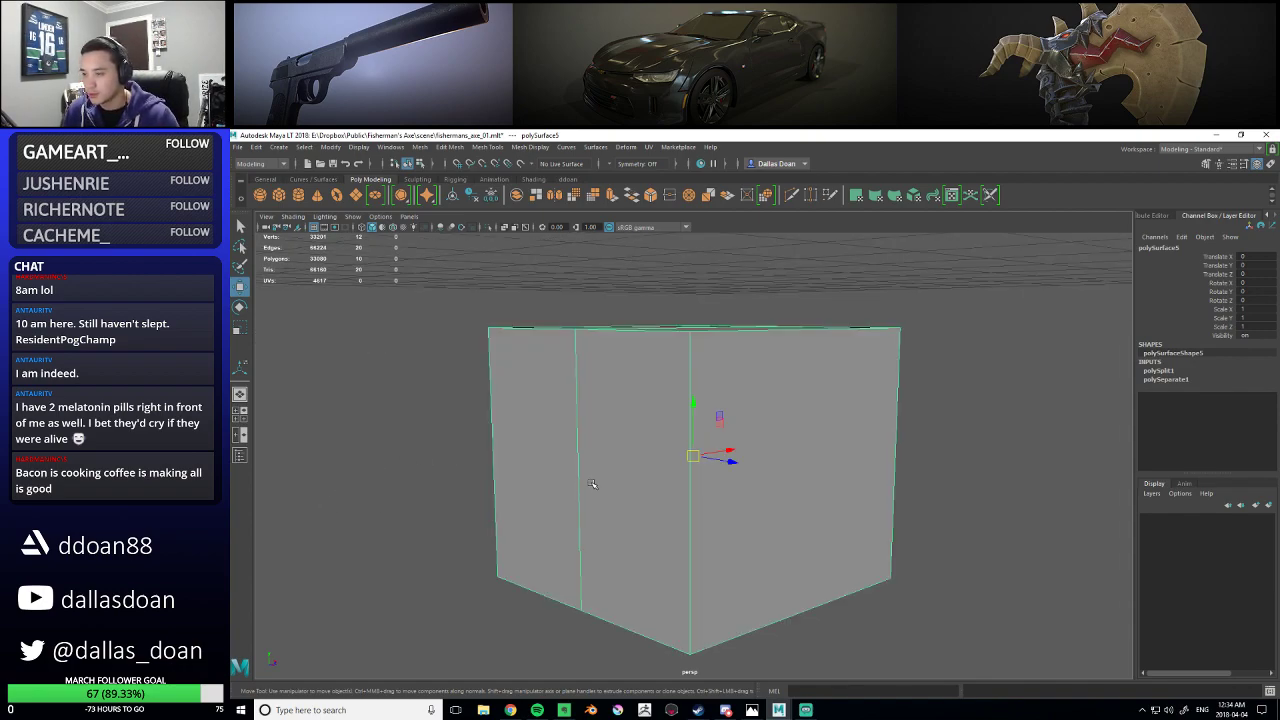
alt+drag(724, 466, 748, 420)
scroll(746, 430, down, 8)
key(f)
scroll(646, 448, down, 10)
click(748, 420)
scroll(721, 433, down, 3)
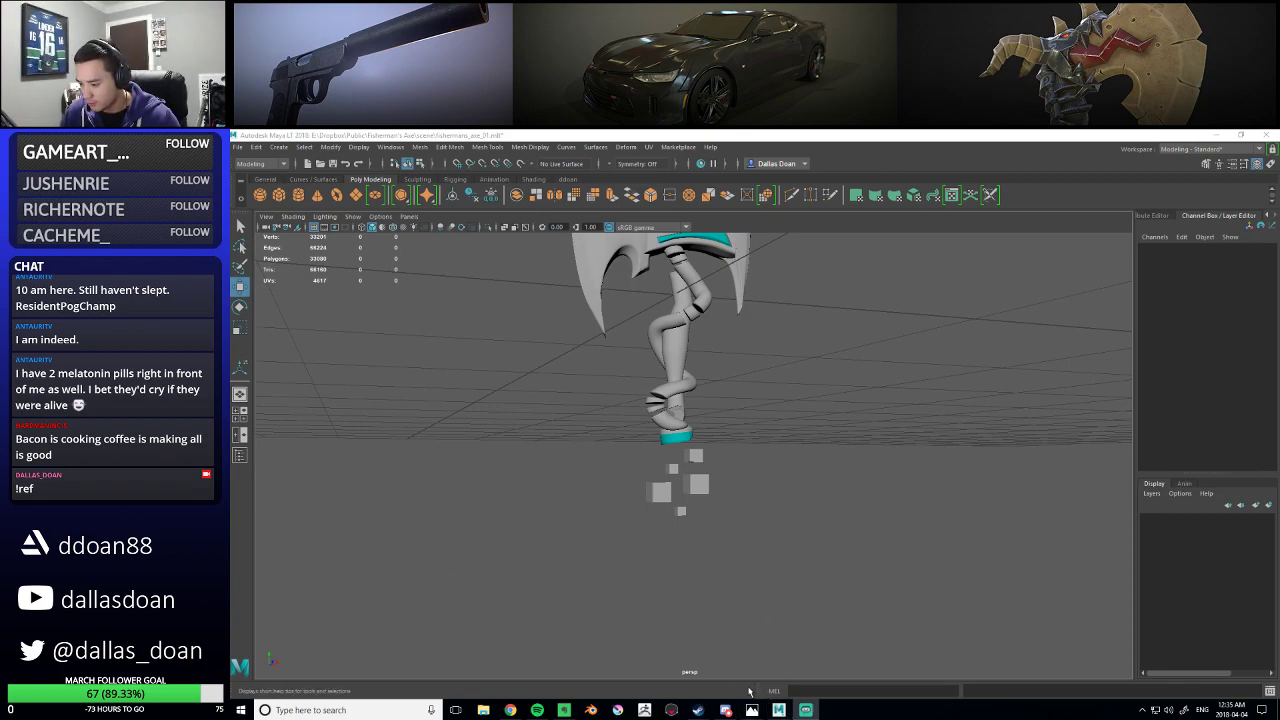
- Delete the construction history of the uppermost cube below the handle's base and keep it selected
key(alt+Tab)
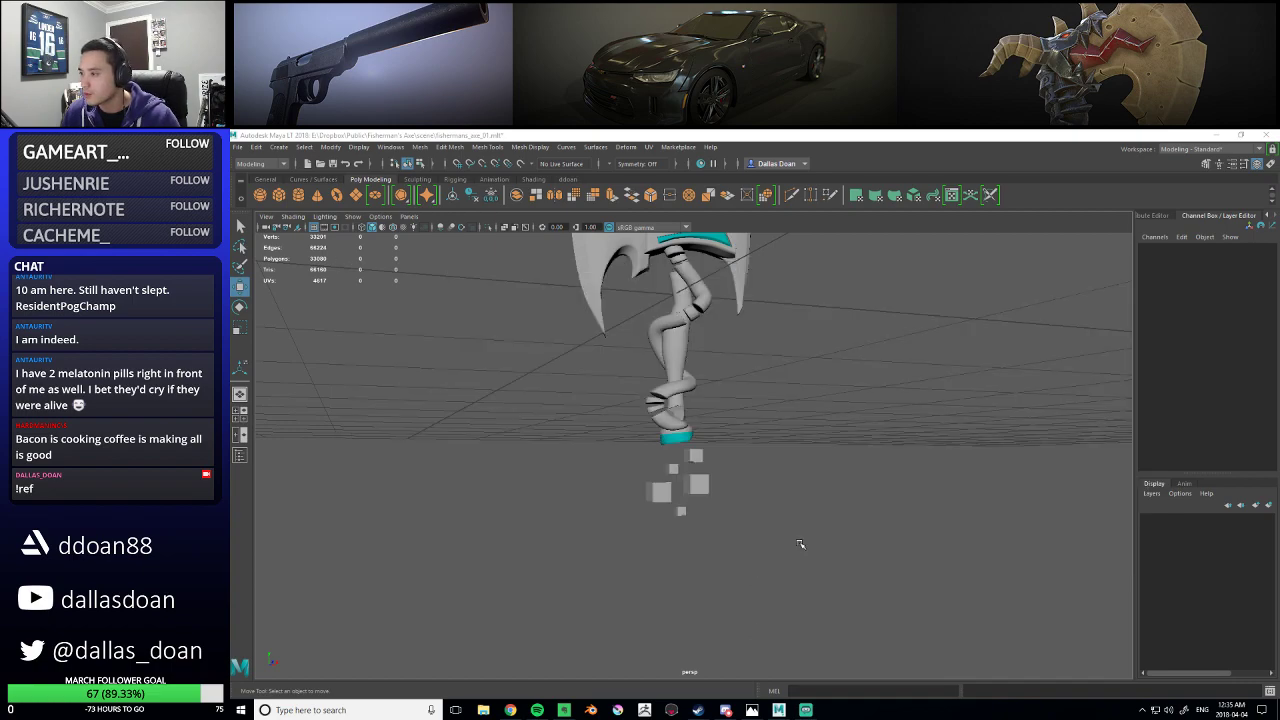
alt+drag(632, 460, 726, 460)
click(703, 490)
key(f)
scroll(716, 513, down, 10)
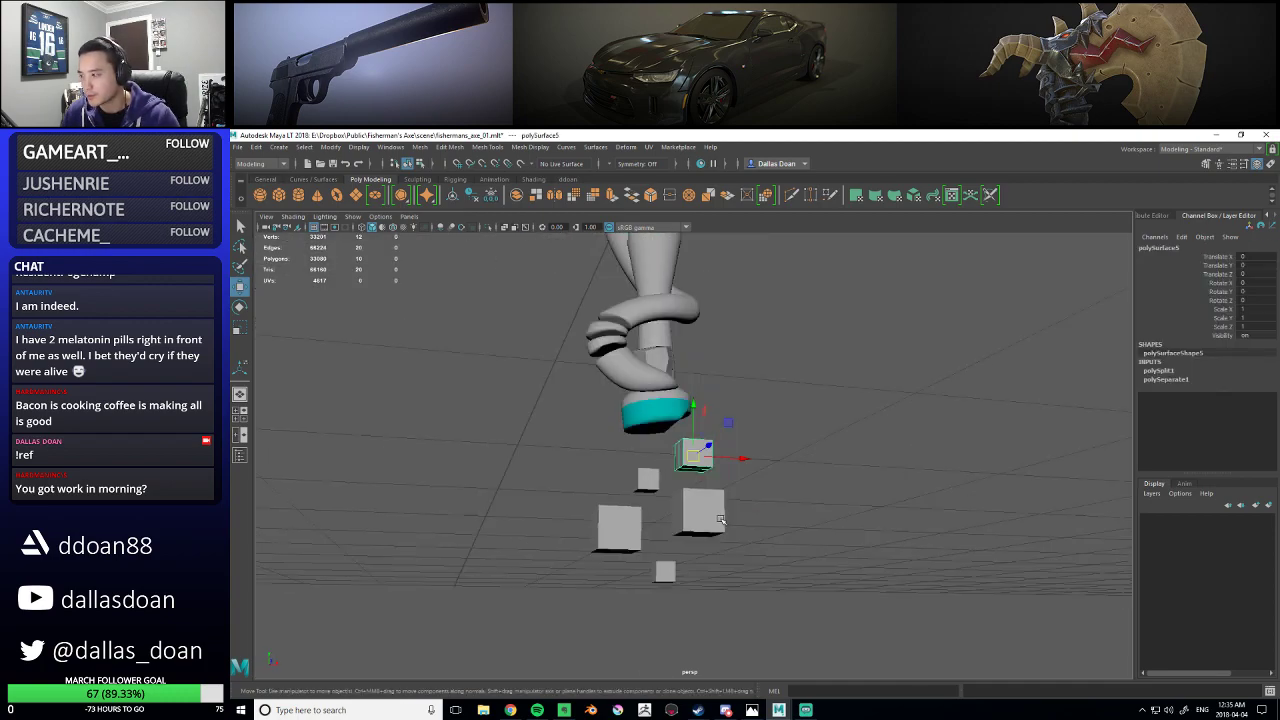
key(alt+shift+d)
click(800, 494)
click(716, 525)
click(794, 543)
click(705, 464)
key(f)
scroll(728, 485, down, 10)
- Scale in the top of the uppermost cube below the handle's base so that it tapers upward
alt+drag(728, 485, 883, 528)
alt+drag(803, 491, 594, 587)
scroll(594, 587, up, 15)
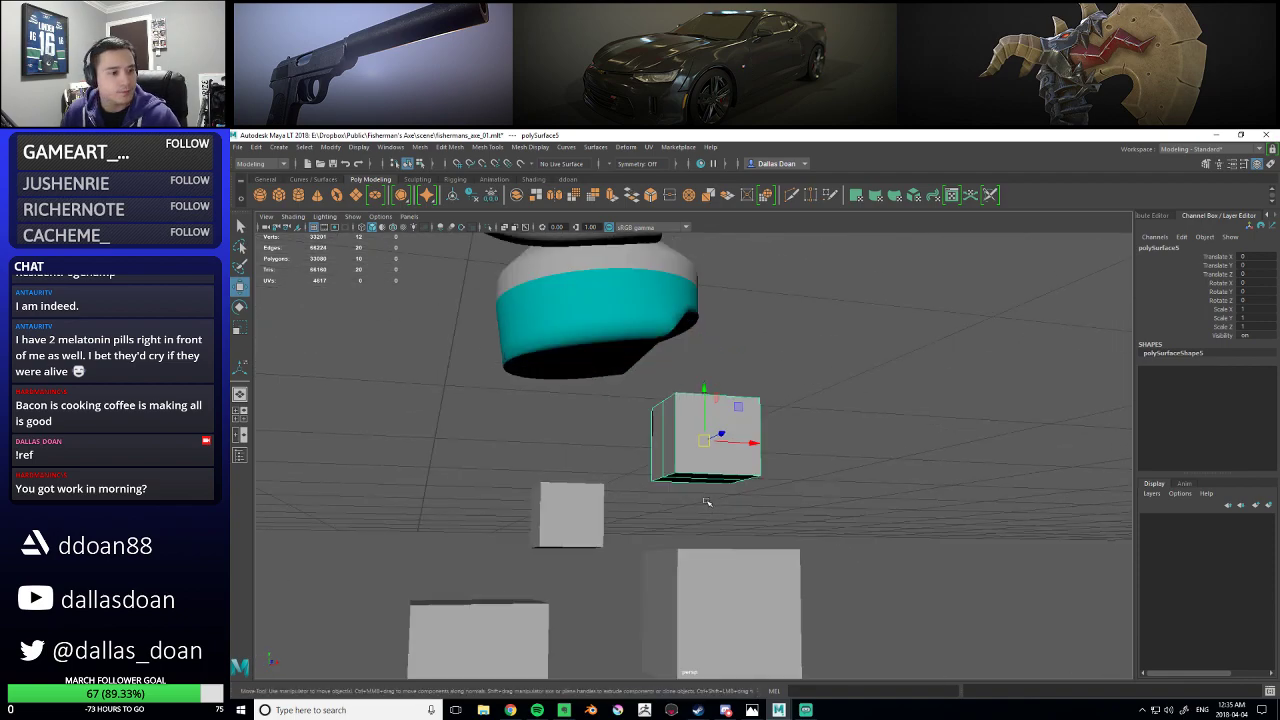
scroll(706, 501, up, 6)
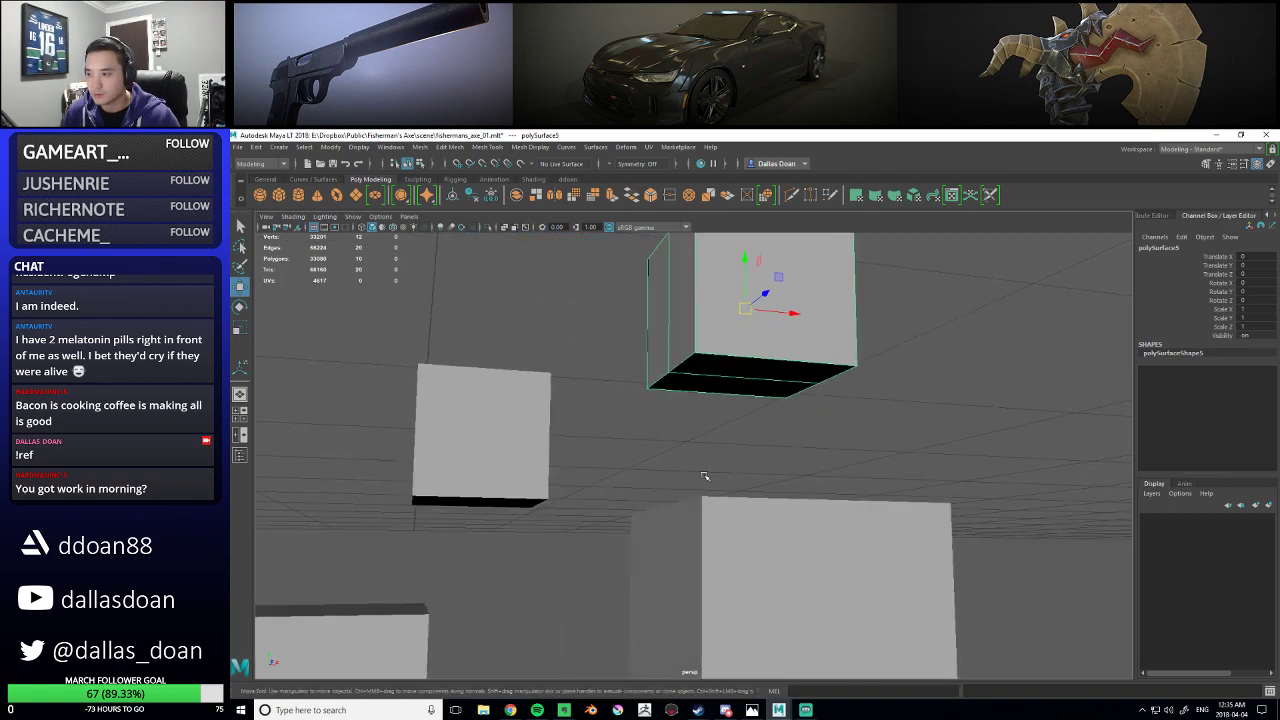
alt+middle_drag(703, 465, 737, 468)
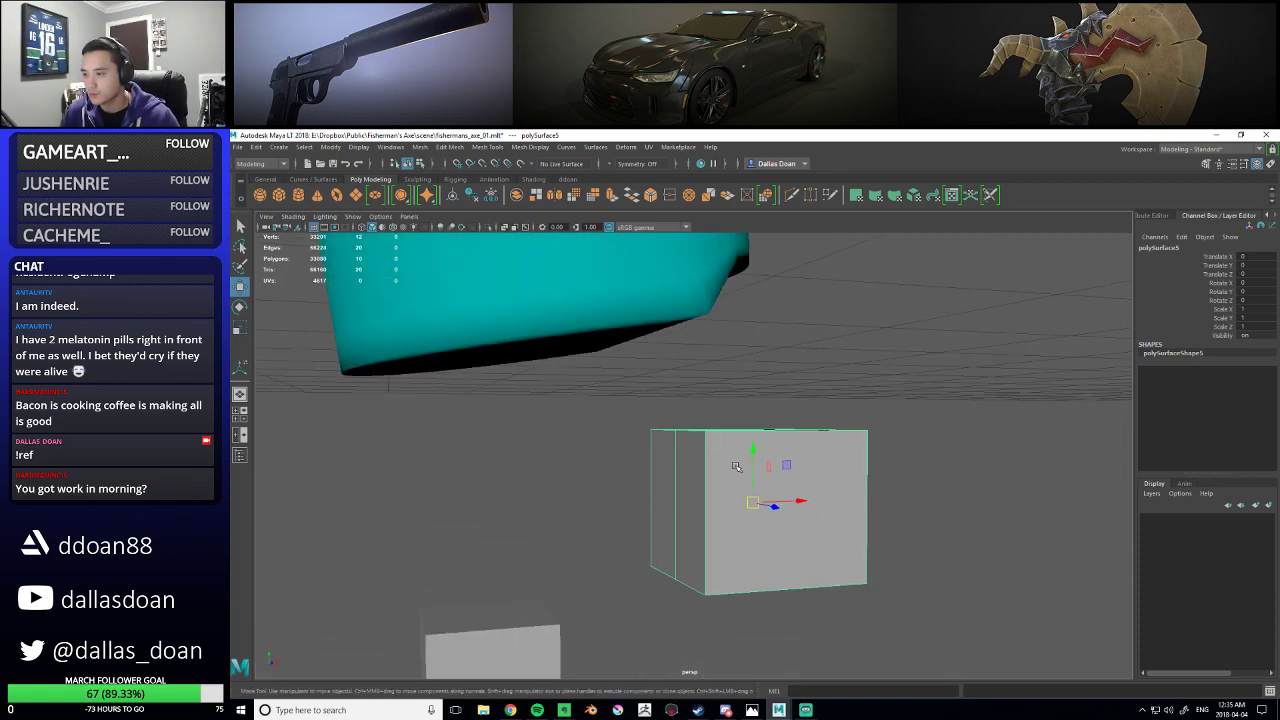
alt+drag(705, 433, 807, 410)
key(r)
right_drag(807, 408, 800, 436)
alt+drag(800, 436, 766, 469)
alt+right_drag(766, 469, 808, 381)
click(846, 420)
shift+click(698, 400)
middle_drag(768, 431, 768, 401)
alt+right_drag(771, 439, 722, 442)
alt+drag(722, 442, 694, 446)
mouse_move(694, 446)
alt+right_down()
mouse_move(679, 447)
mouse_move(692, 449)
alt+right_up()
alt+drag(692, 449, 786, 443)
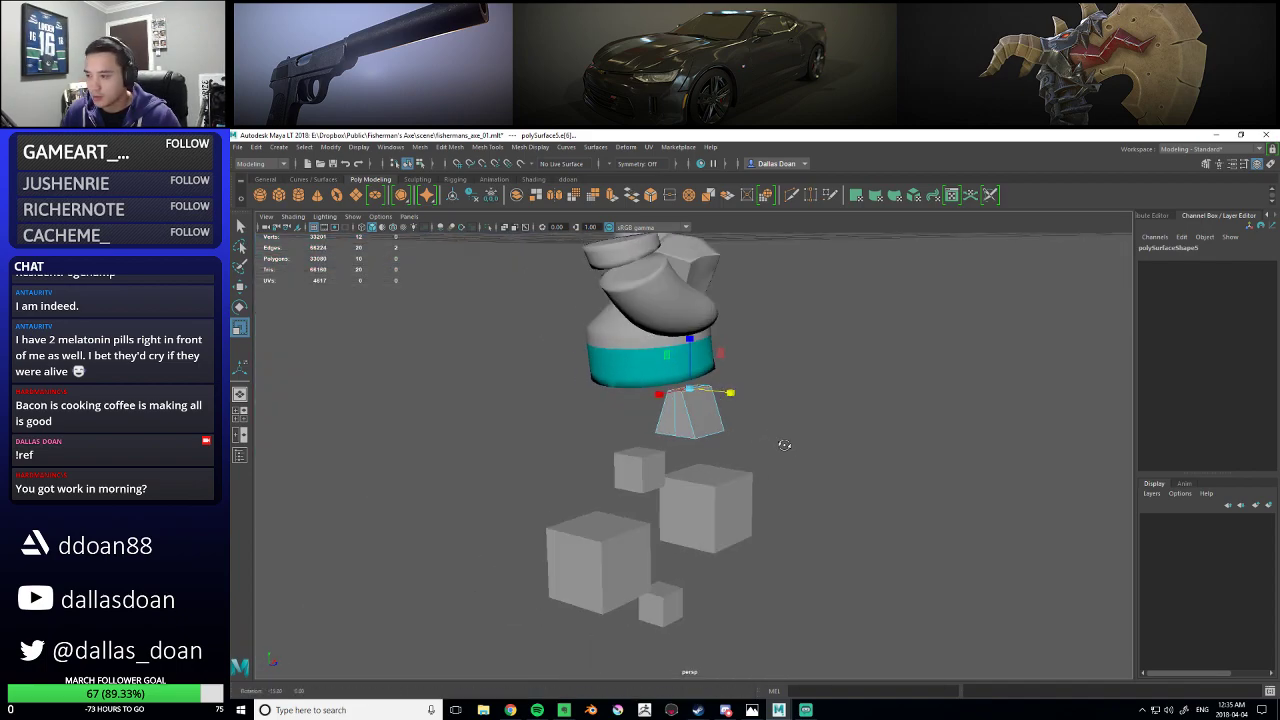
- Bevel the two top edges along one end of the tapered block below the handle's base
alt+right_drag(716, 446, 763, 446)
alt+middle_drag(763, 446, 757, 590)
alt+drag(757, 590, 700, 463)
right_drag(700, 408, 702, 381)
click(686, 440)
shift+click(661, 436)
shift+right_drag(784, 424, 843, 414)
alt+drag(763, 456, 708, 457)
alt+middle_drag(708, 457, 726, 451)
alt+drag(726, 451, 731, 447)
drag(917, 469, 906, 469)
- Cut new edges with Multi-Cut around the block's sides and far end, level with the bevel's lower edge
scroll(688, 443, down, 3)
alt+drag(688, 455, 717, 418)
shift+right_drag(706, 387, 714, 435)
shift+right_drag(744, 365, 689, 368)
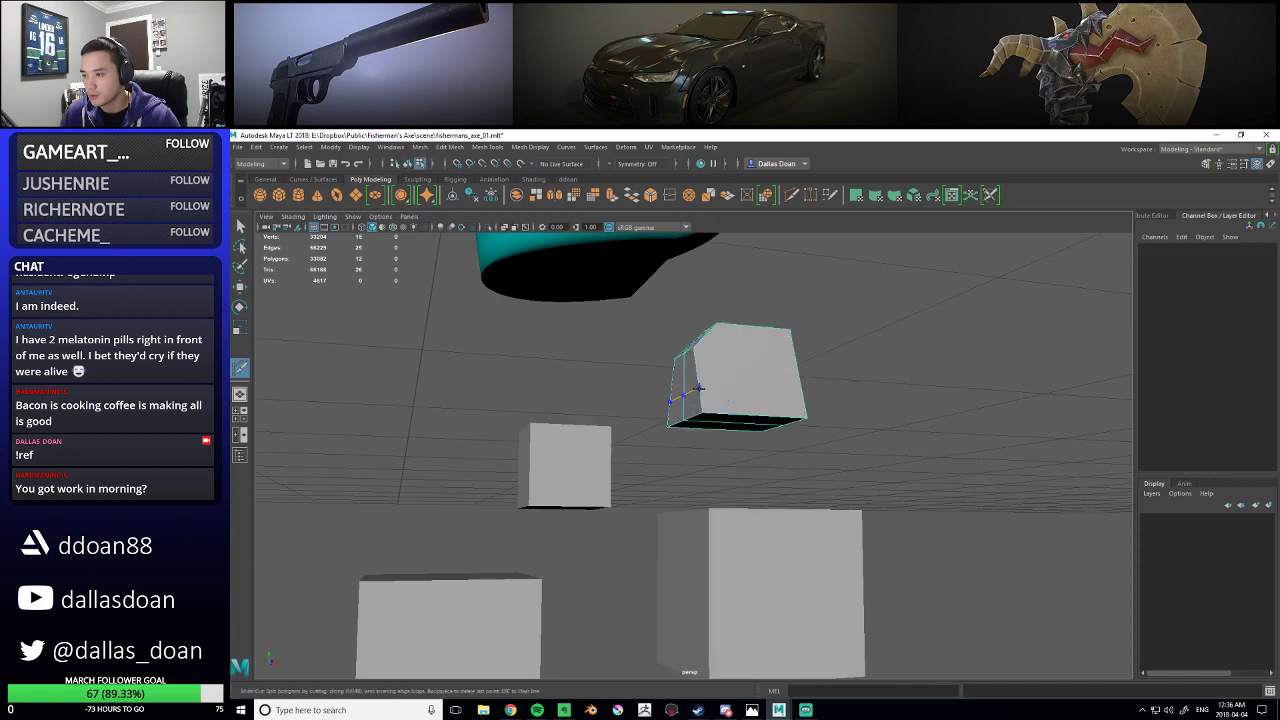
alt+drag(713, 402, 689, 395)
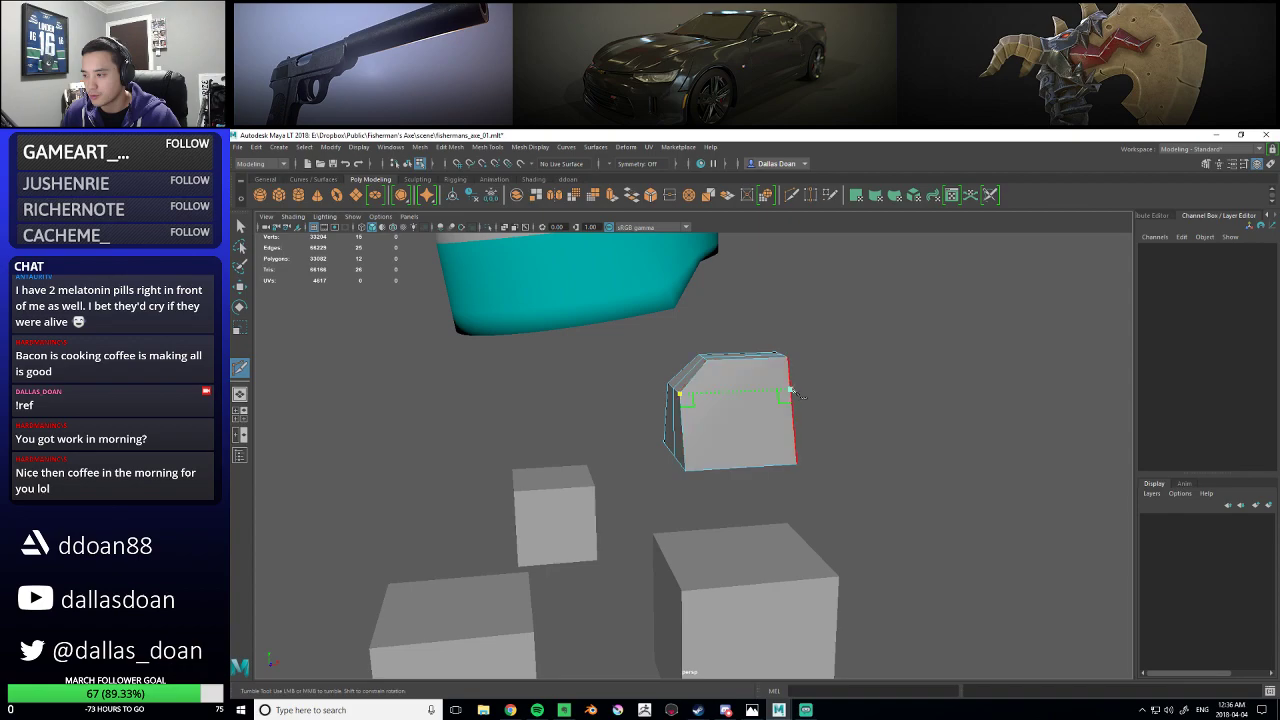
alt+drag(795, 397, 695, 400)
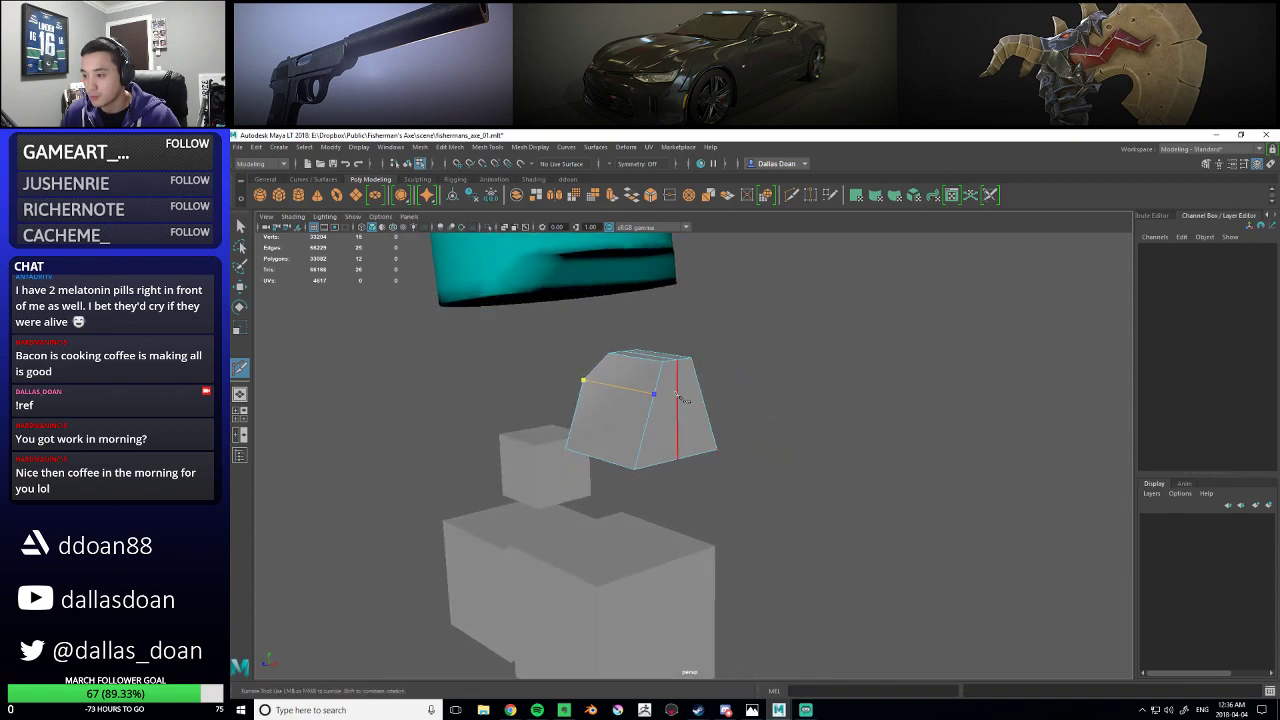
alt+drag(704, 392, 722, 374)
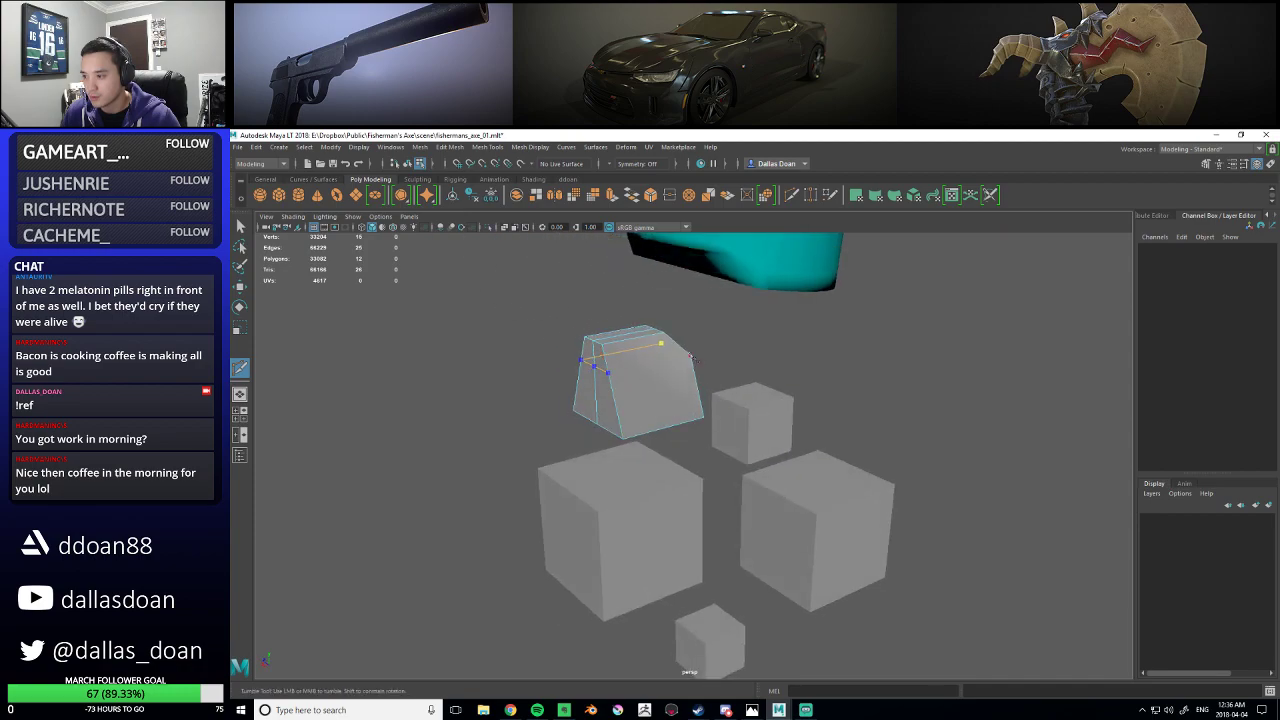
right_click(757, 414)
alt+right_drag(826, 377, 814, 414)
alt+drag(814, 414, 660, 420)
alt+right_drag(660, 420, 746, 431)
alt+drag(855, 422, 704, 439)
key(w)
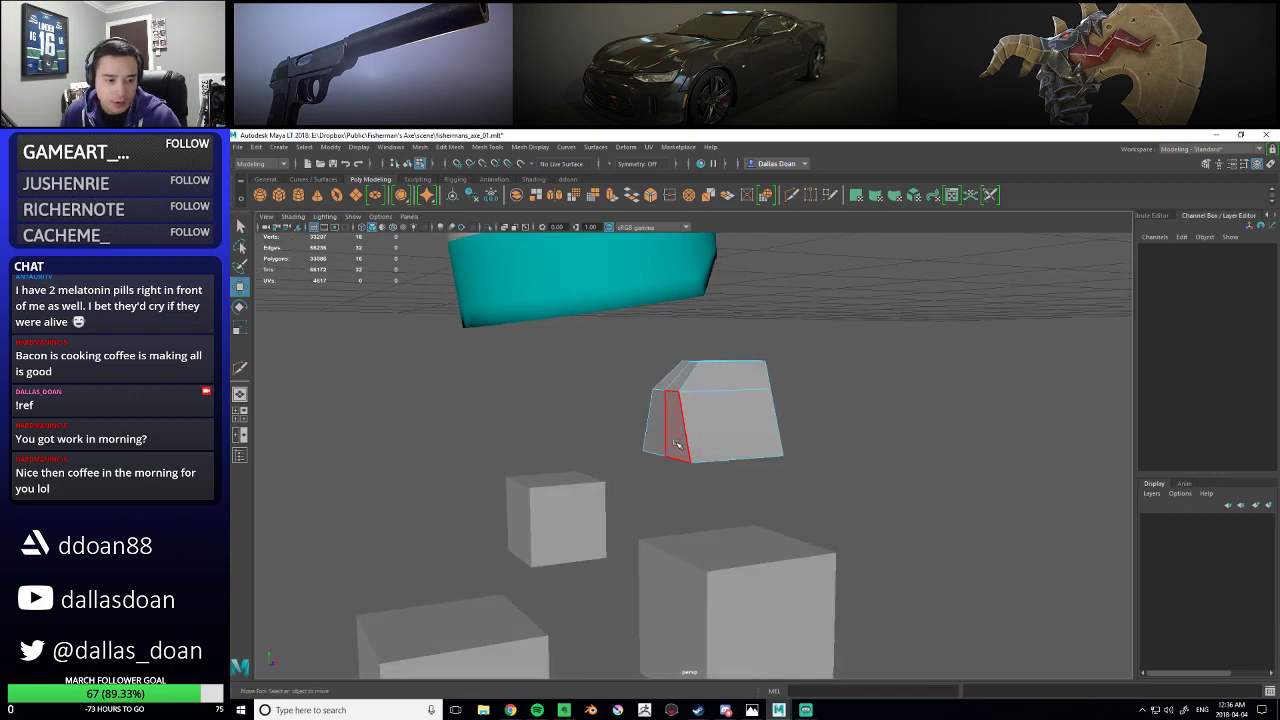
- Insert an edge loop with Multi-Cut around the block just above its base
scroll(684, 446, up, 4)
scroll(689, 437, down, 6)
alt+middle_drag(686, 446, 664, 425)
key(F8)
key(F8)
key(f)
scroll(736, 427, down, 6)
alt+middle_drag(724, 474, 749, 433)
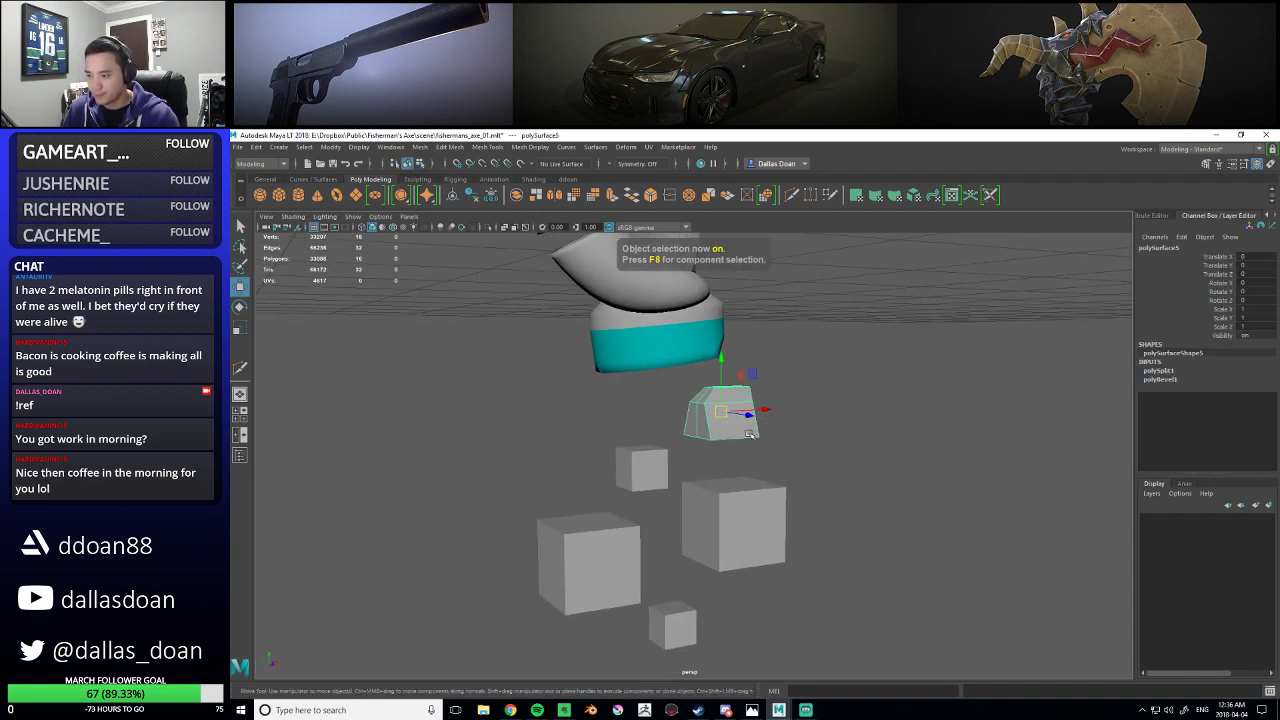
alt+right_drag(749, 433, 796, 478)
shift+right_drag(753, 402, 695, 402)
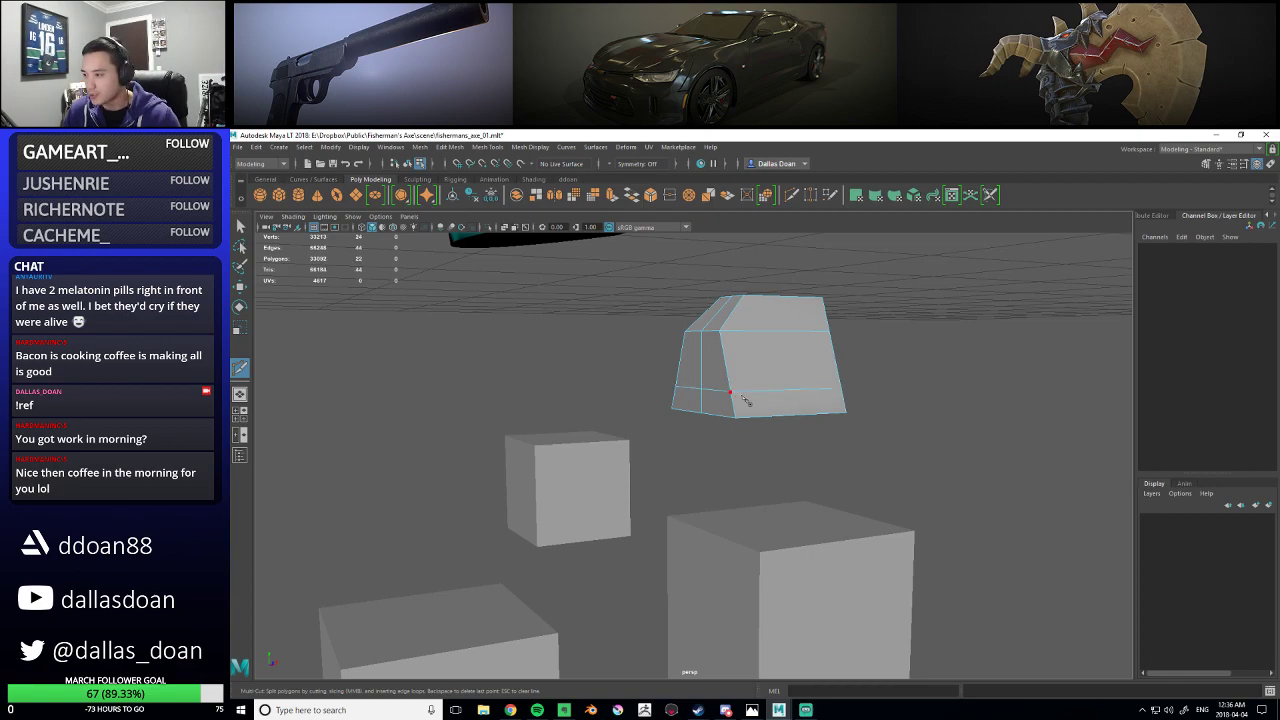
alt+drag(742, 398, 734, 398)
key(w)
- Scale out the edge loop above the base so that the block's lowest band stands nearly vertical
right_drag(762, 362, 762, 333)
click(778, 389)
mouse_move(784, 396)
alt+mouse_down()
mouse_move(850, 408)
mouse_move(668, 388)
mouse_move(777, 386)
alt+mouse_up()
key(r)
alt+drag(777, 388, 686, 354)
- Move the vertices below the bevel lengthwise so that the block's bevelled end stands more upright
right_click(688, 352)
right_drag(682, 350, 654, 349)
click(691, 350)
alt+drag(662, 352, 738, 375)
shift+click(674, 343)
key(w)
key(ctrl+z)
shift+click(670, 394)
click(742, 377)
key(ctrl+z)
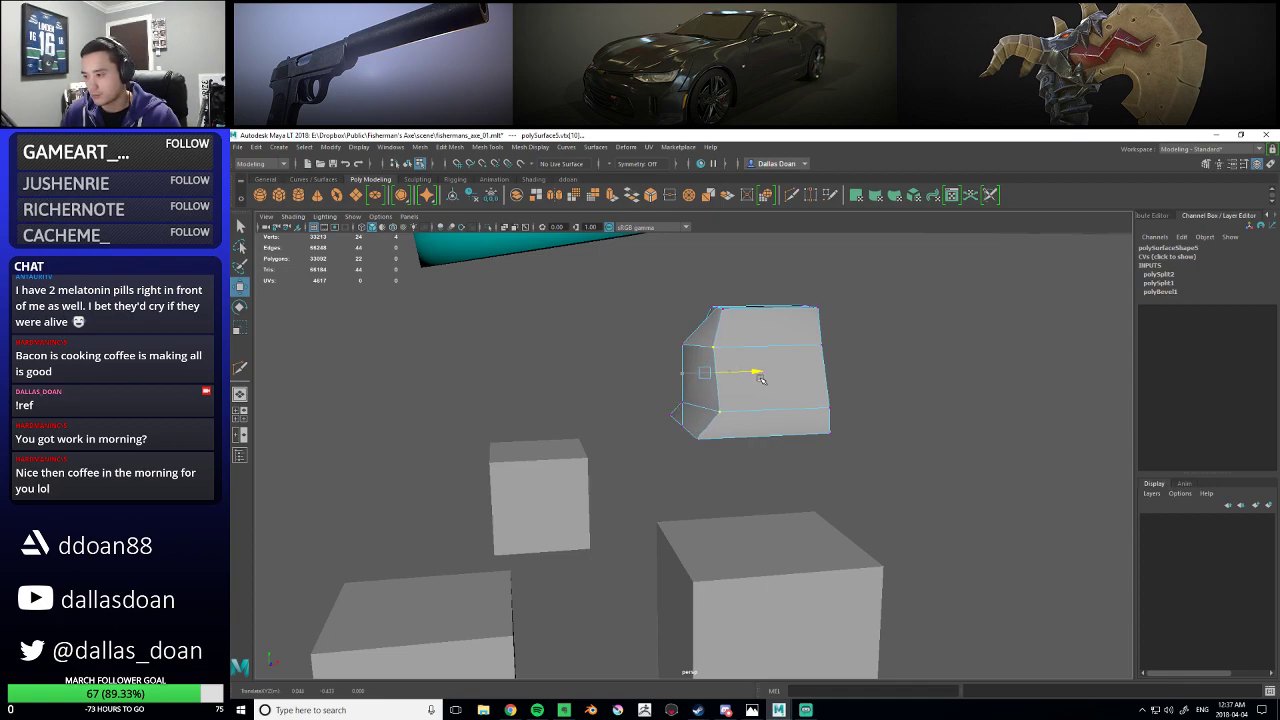
- Return to object selection, isolate the tapered block and frame it up close
alt+drag(760, 377, 645, 407)
alt+drag(787, 414, 750, 429)
drag(665, 337, 888, 486)
scroll(743, 440, up, 5)
alt+drag(743, 440, 708, 450)
key(F8)
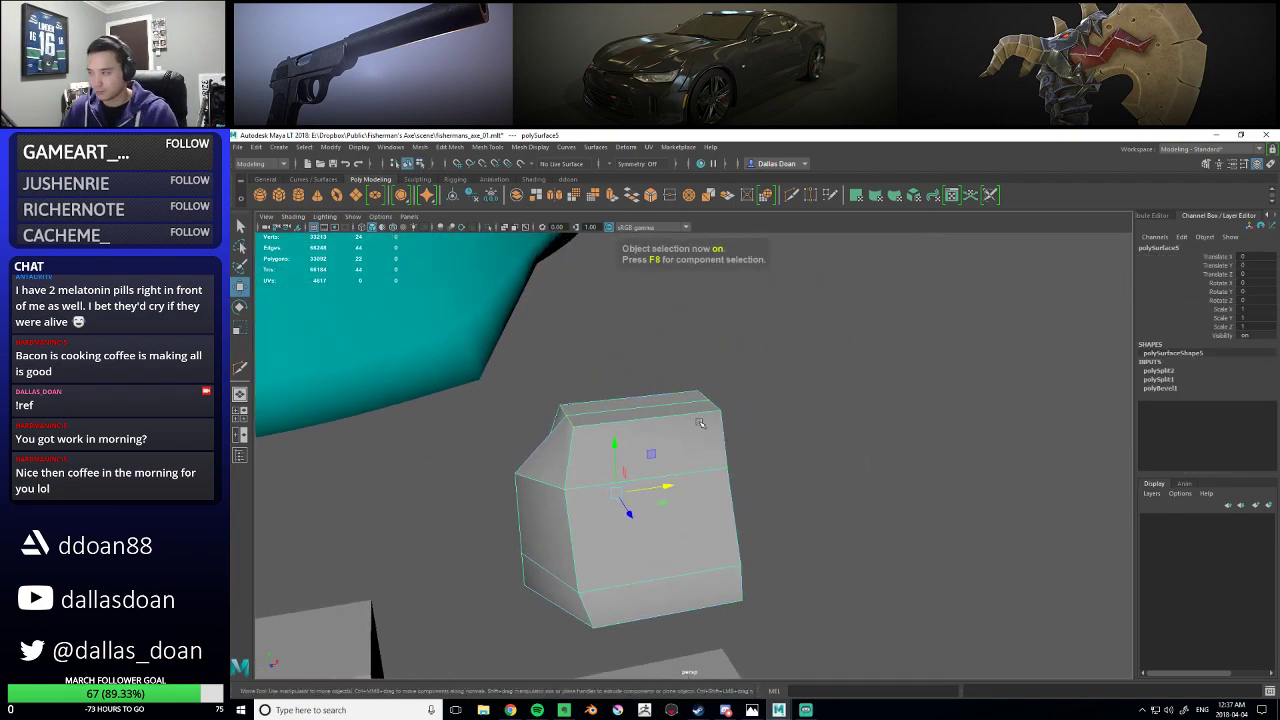
key(ctrl+1)
key(a)
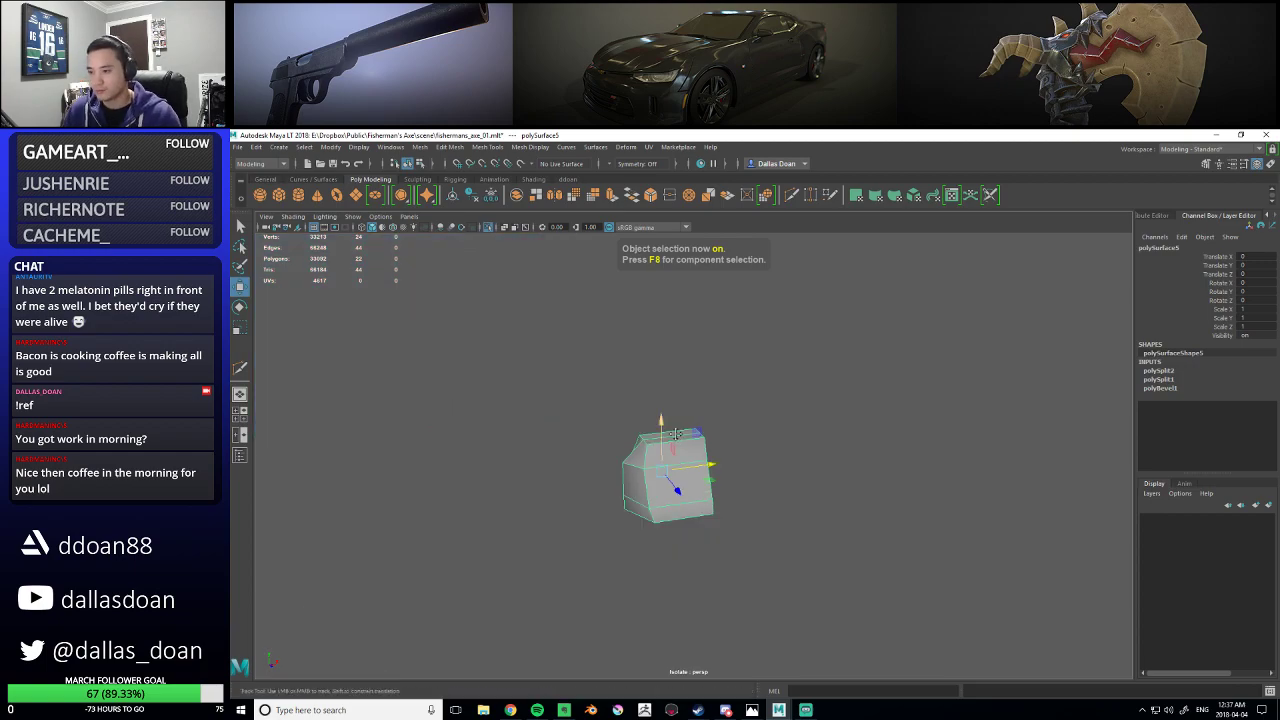
key(f)
alt+middle_drag(663, 429, 663, 432)
alt+right_drag(663, 432, 728, 464)
alt+drag(728, 464, 757, 443)
alt+middle_drag(757, 443, 794, 430)
key(f)
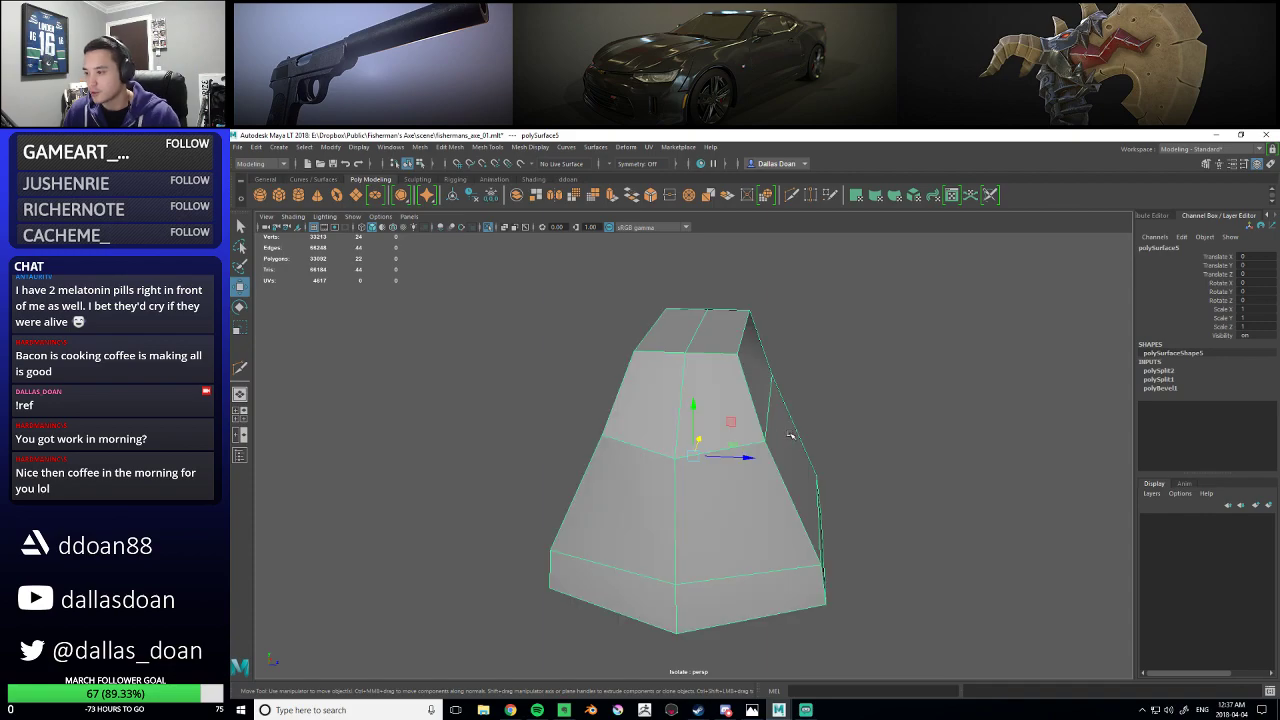
- Set the perspective camera's near clip plane to 0.01
key(ctrl+a)
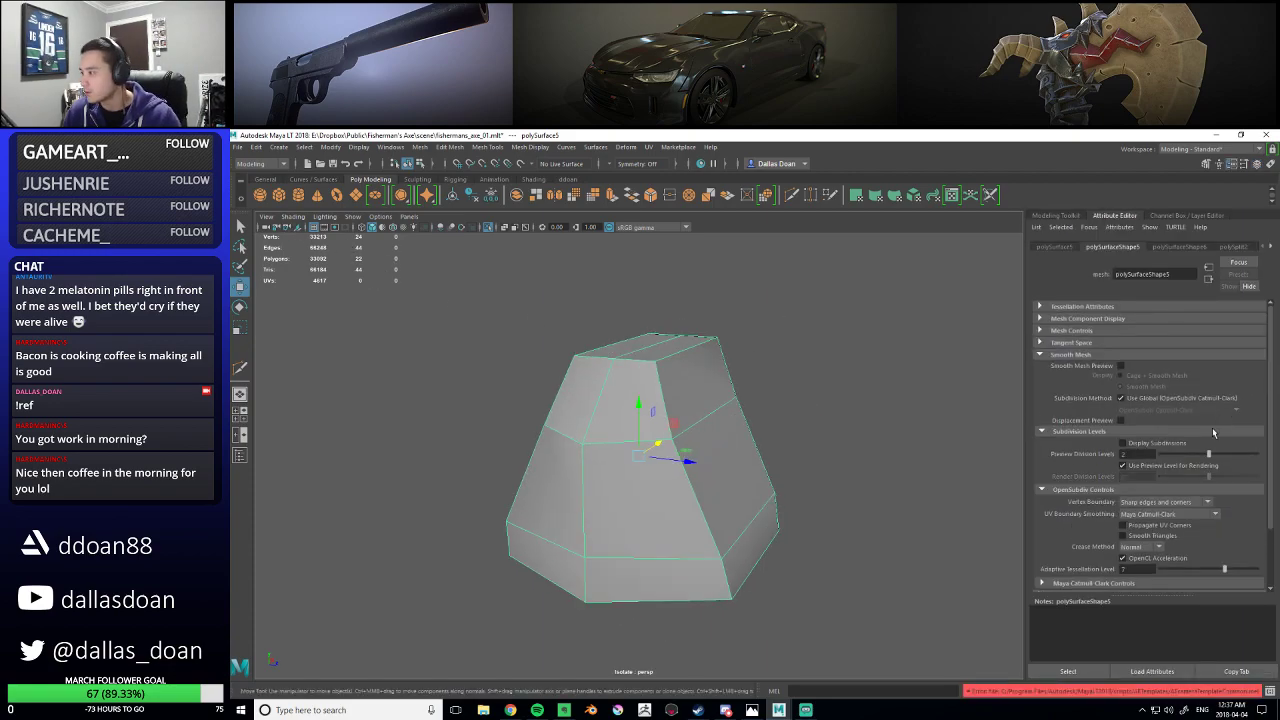
click(286, 228)
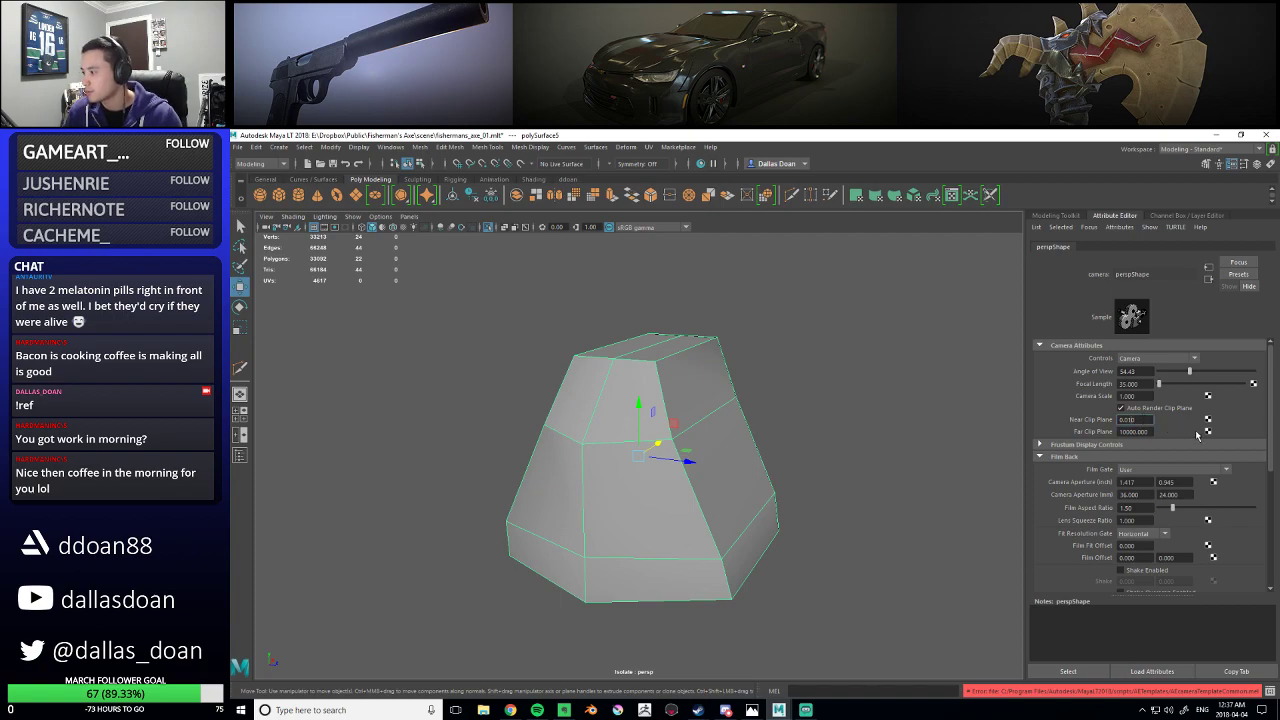
alt+drag(708, 430, 680, 423)
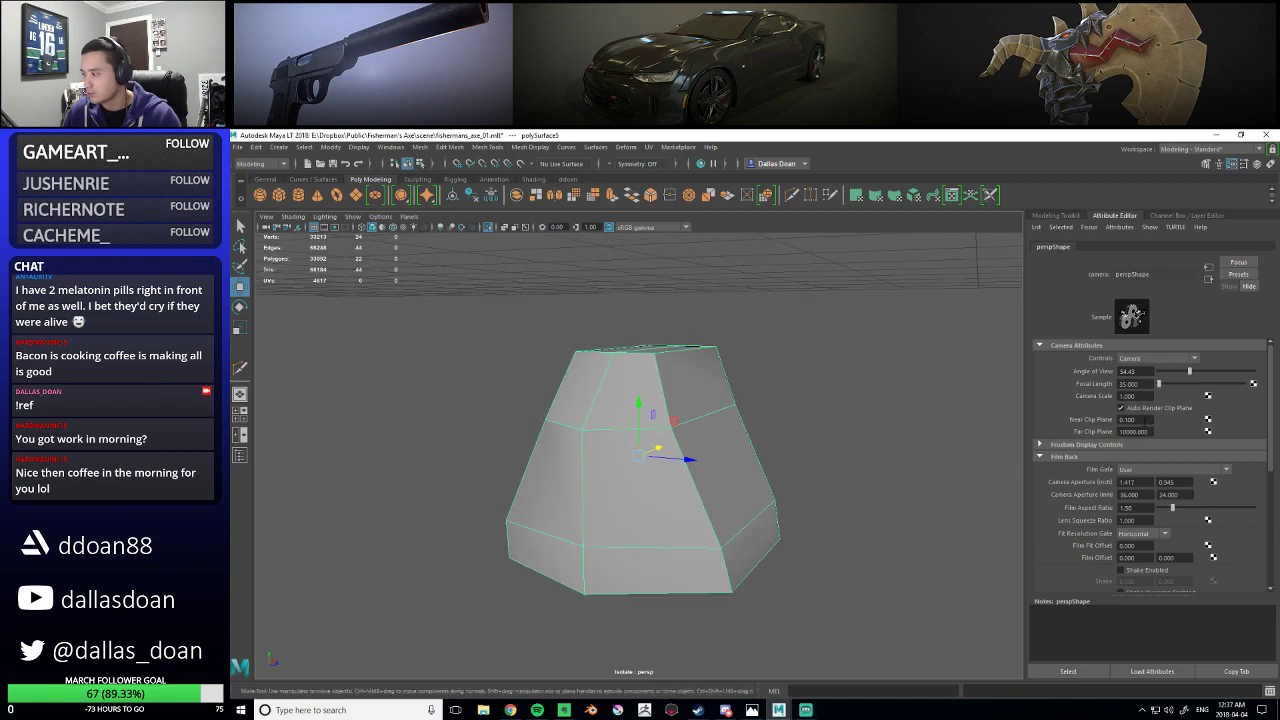
text(1)
key(Return)
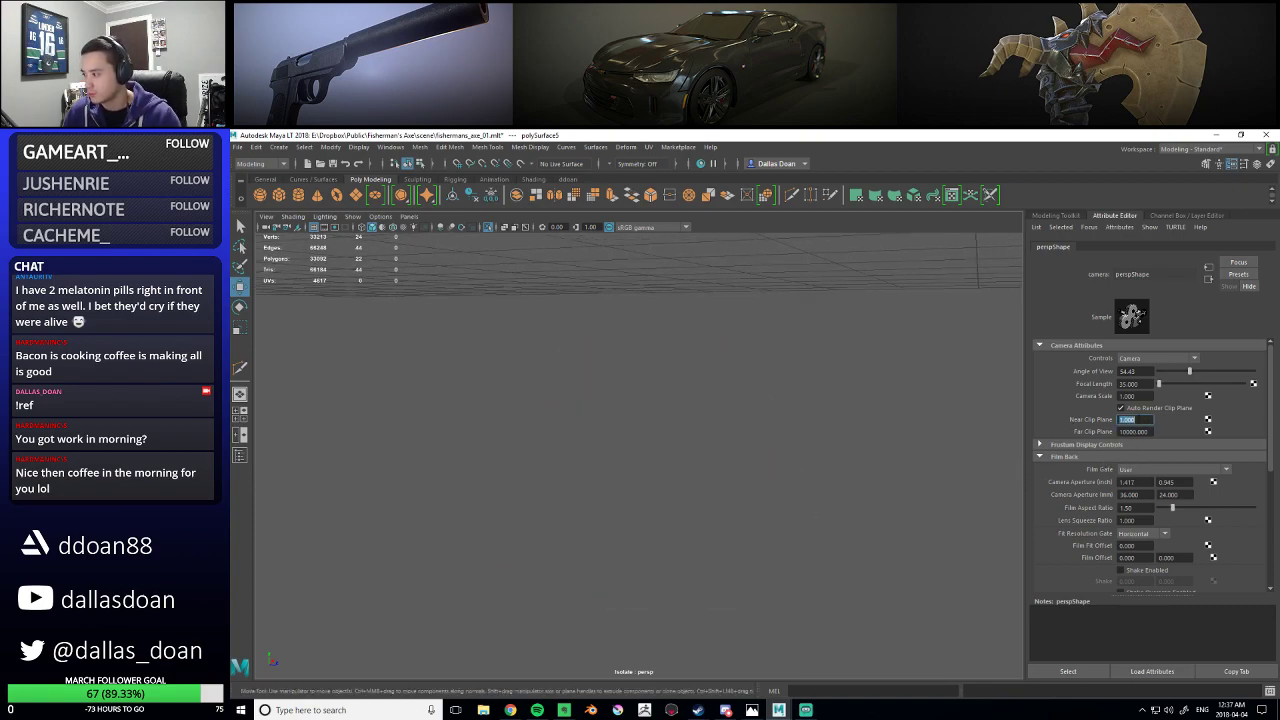
text(0.01)
key(Return)
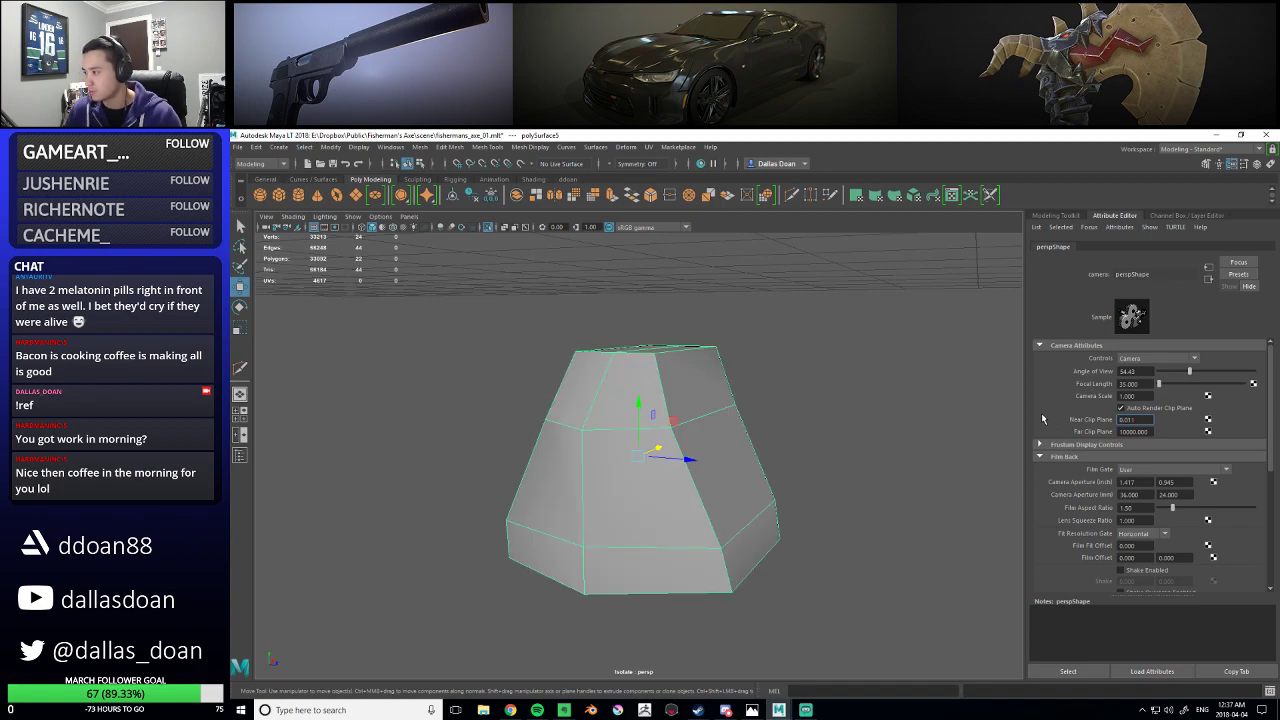
scroll(723, 426, up, 5)
scroll(717, 426, down, 5)
- Try Object Z symmetry for selecting the vertices on the block's top
alt+drag(715, 427, 625, 399)
key(f)
right_drag(625, 399, 625, 369)
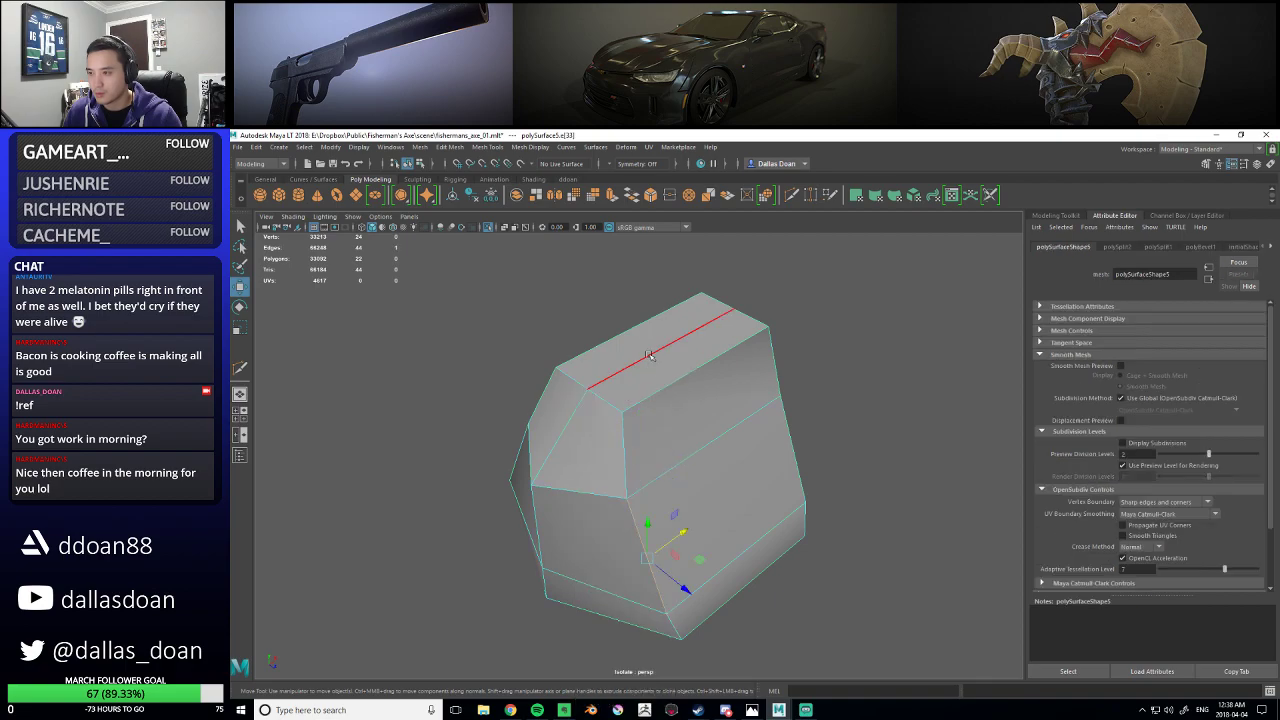
right_drag(685, 334, 671, 398)
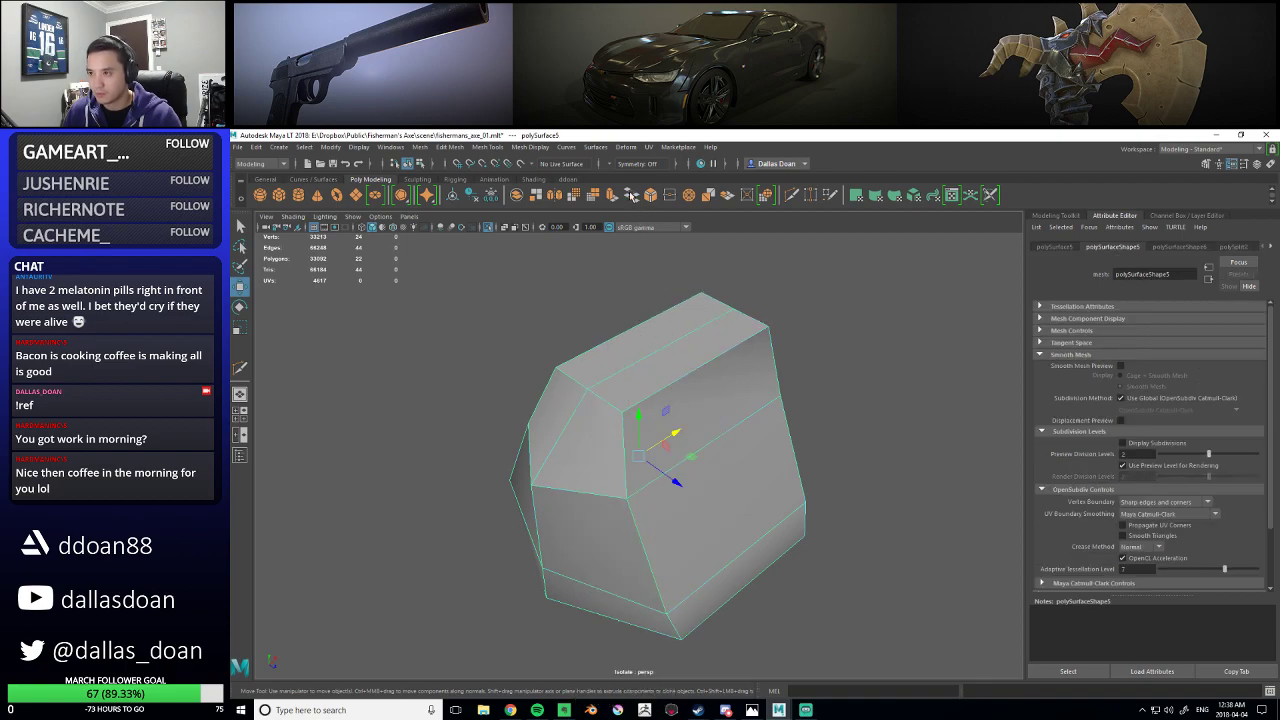
click(609, 168)
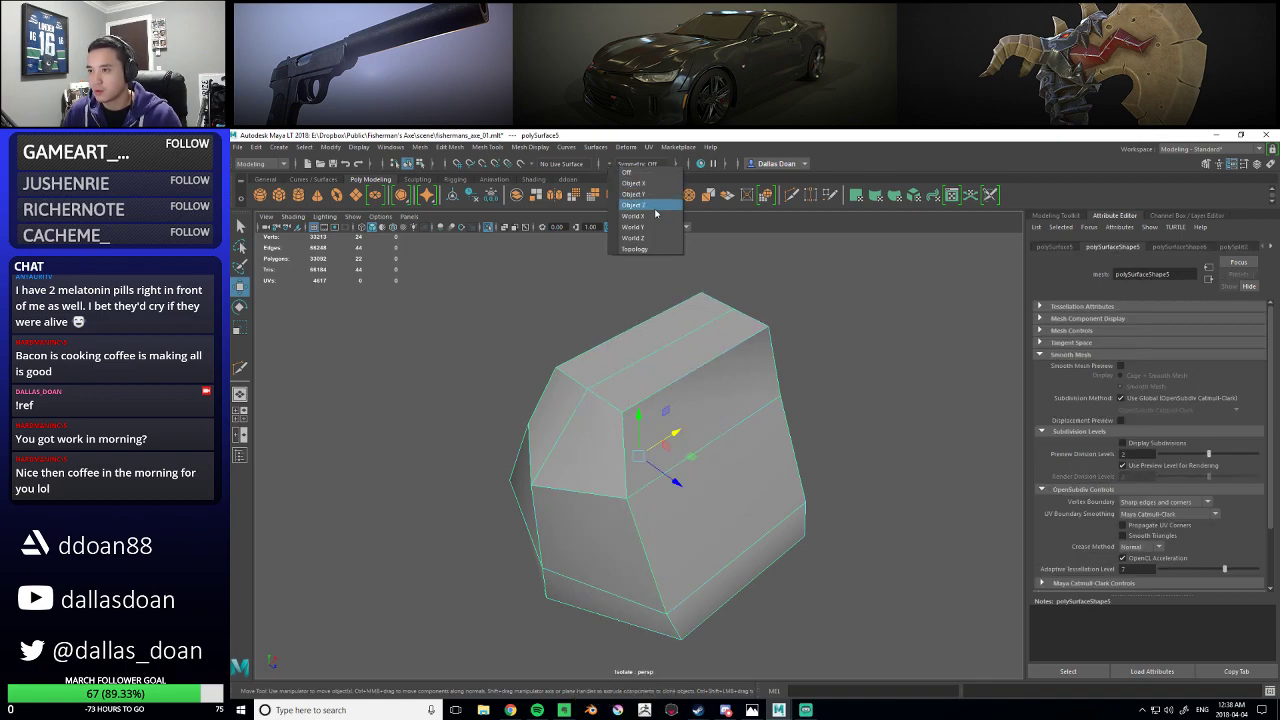
click(645, 208)
alt+drag(674, 408, 686, 354)
right_drag(686, 354, 644, 356)
click(647, 397)
alt+drag(688, 392, 682, 331)
right_drag(695, 338, 738, 322)
- Try World Z symmetry while snapping a top corner vertex onto the middle vertex, and undo the move
click(624, 164)
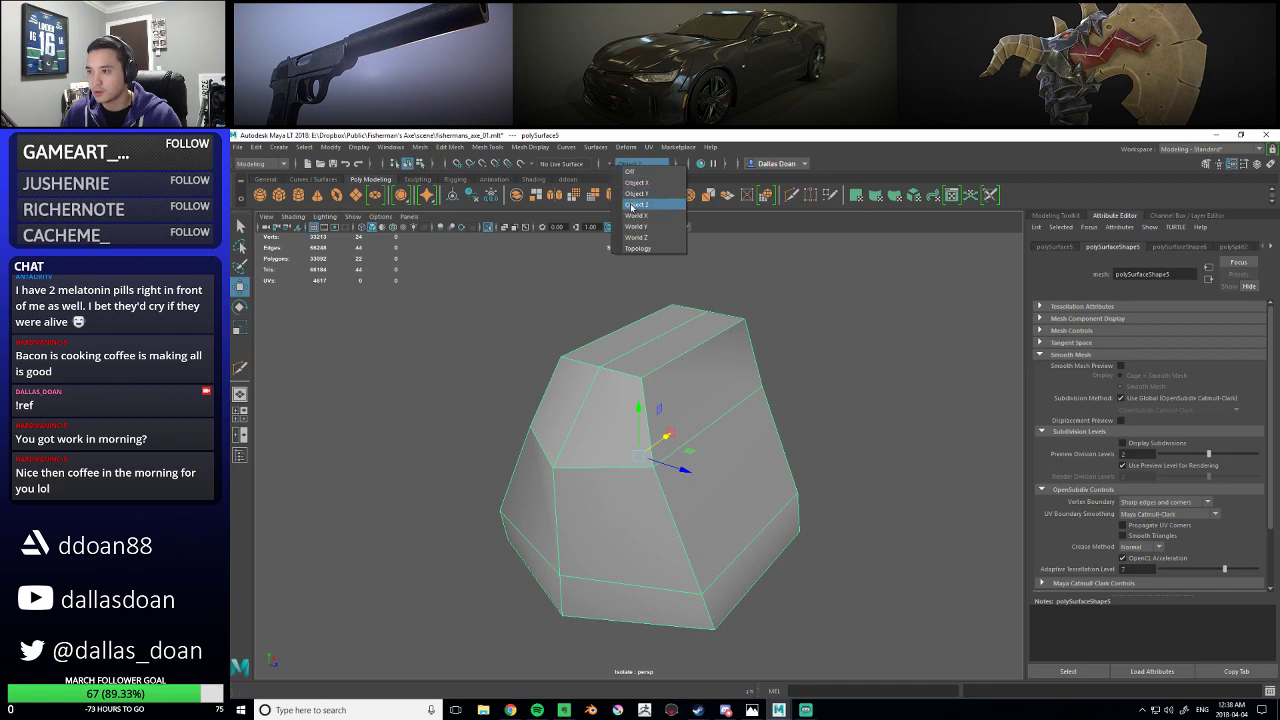
click(636, 237)
right_drag(670, 368, 648, 373)
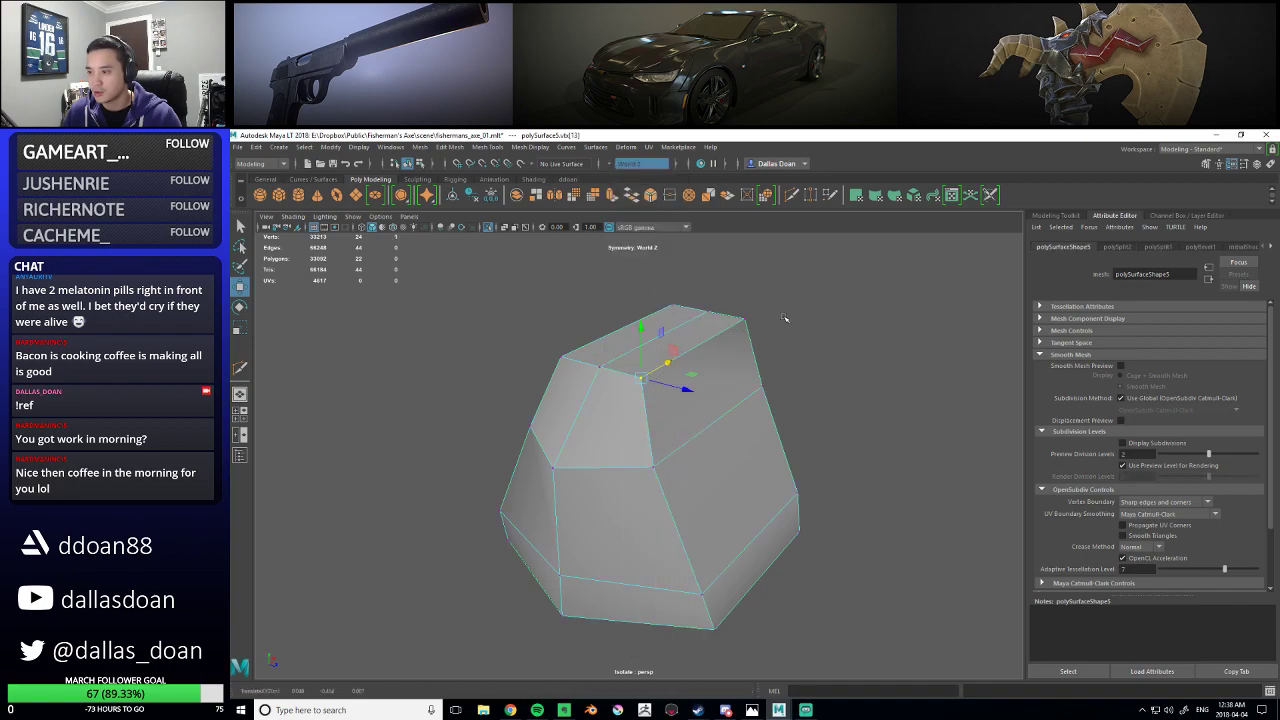
alt+drag(770, 318, 727, 416)
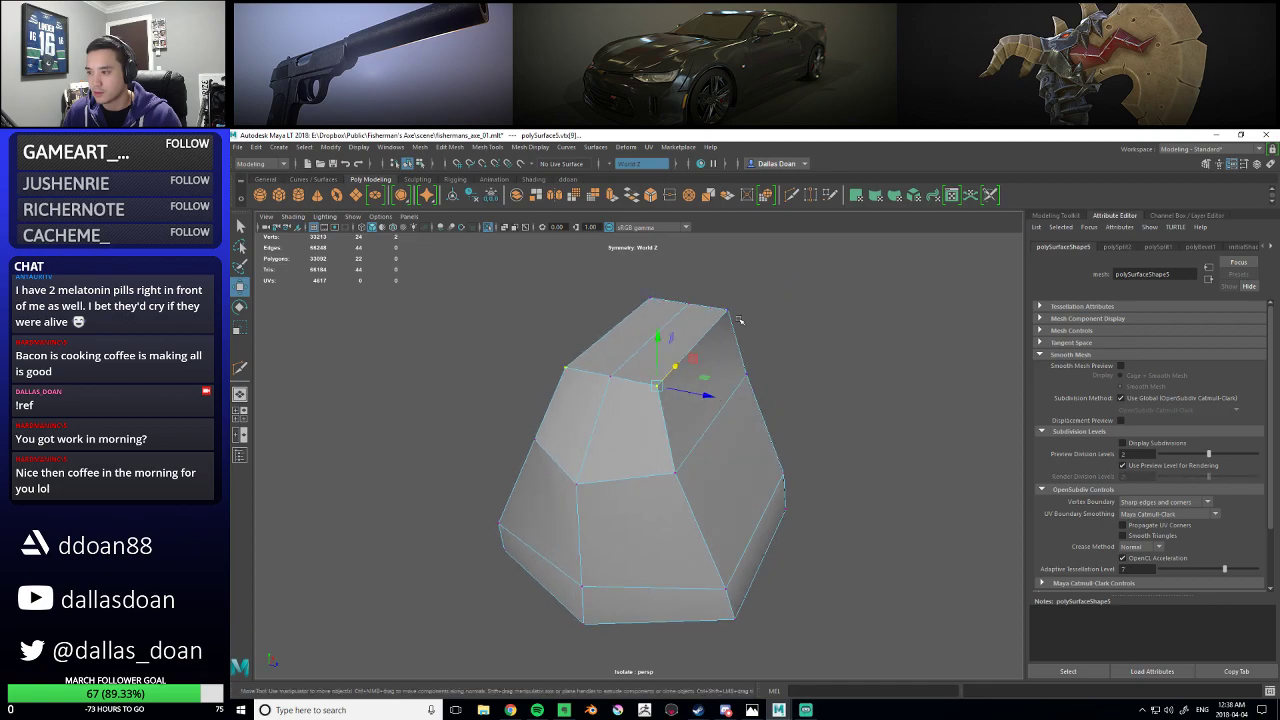
drag(660, 386, 620, 376)
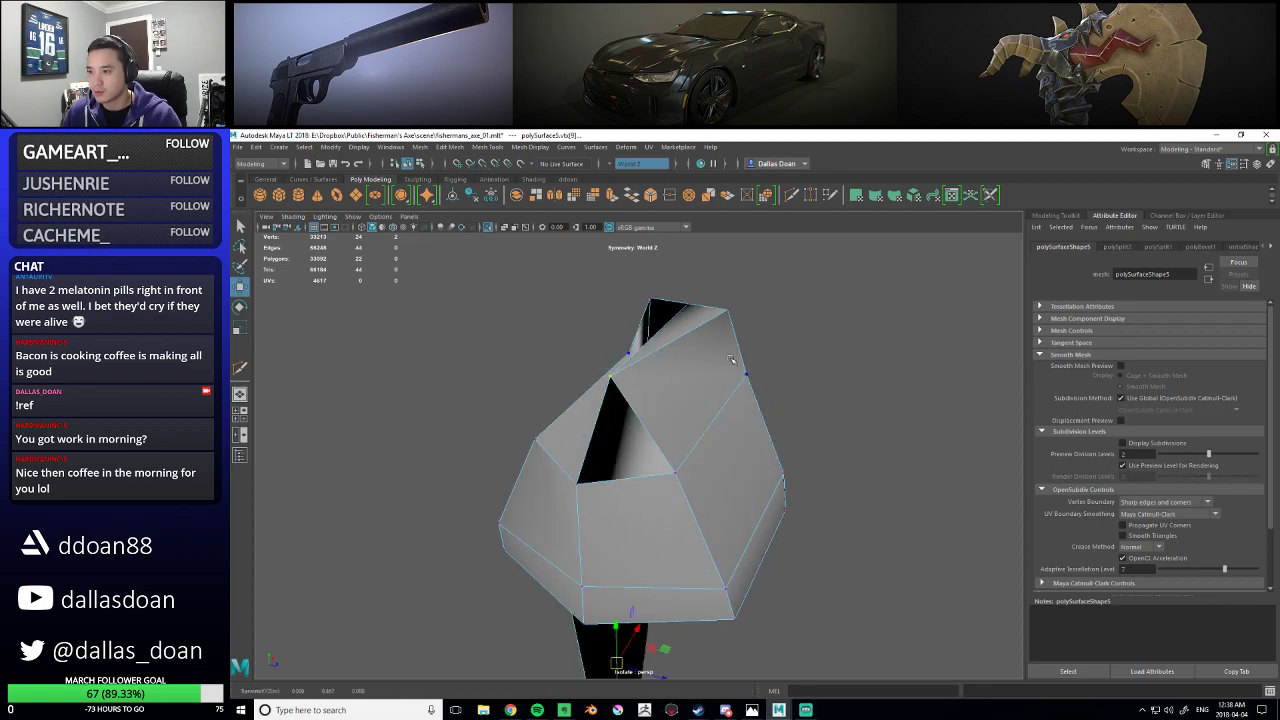
alt+drag(723, 362, 751, 326)
key(ctrl+z)
alt+drag(676, 362, 706, 344)
key(ctrl+z)
click(821, 333)
right_drag(711, 362, 700, 434)
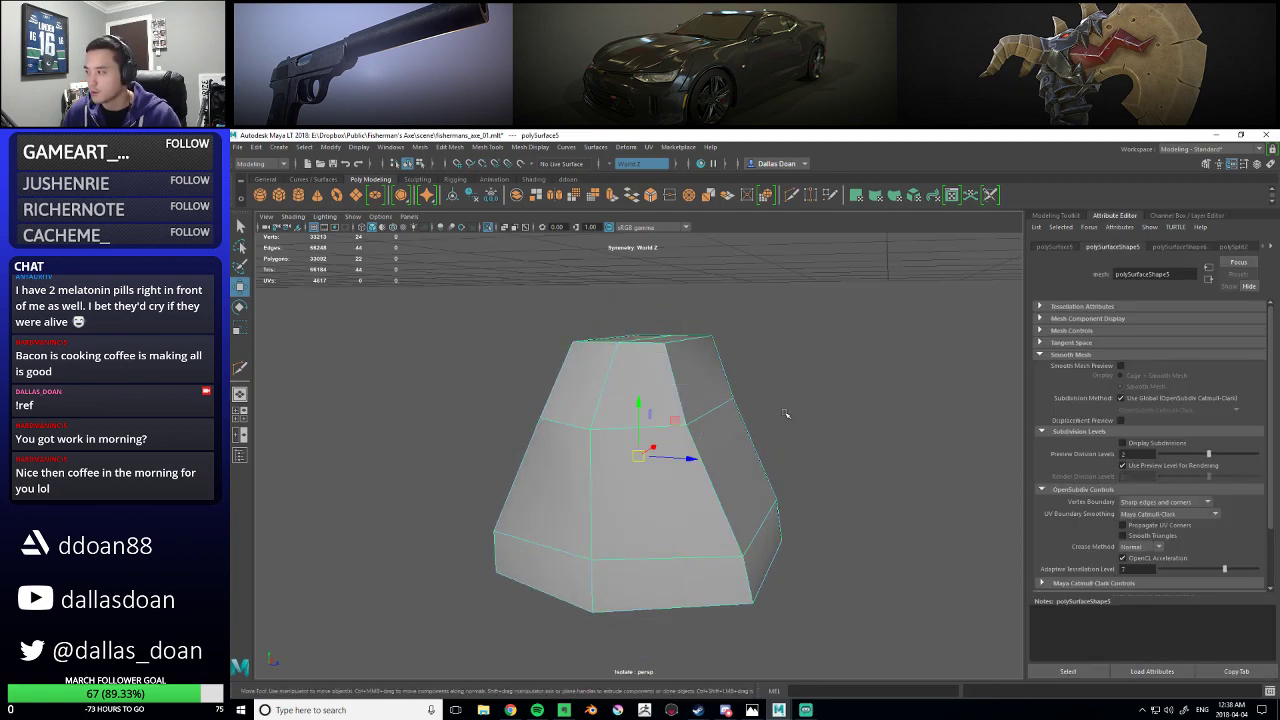
- Switch back to the channel display and delete the block's construction history
scroll(760, 423, down, 5)
key(ctrl+a)
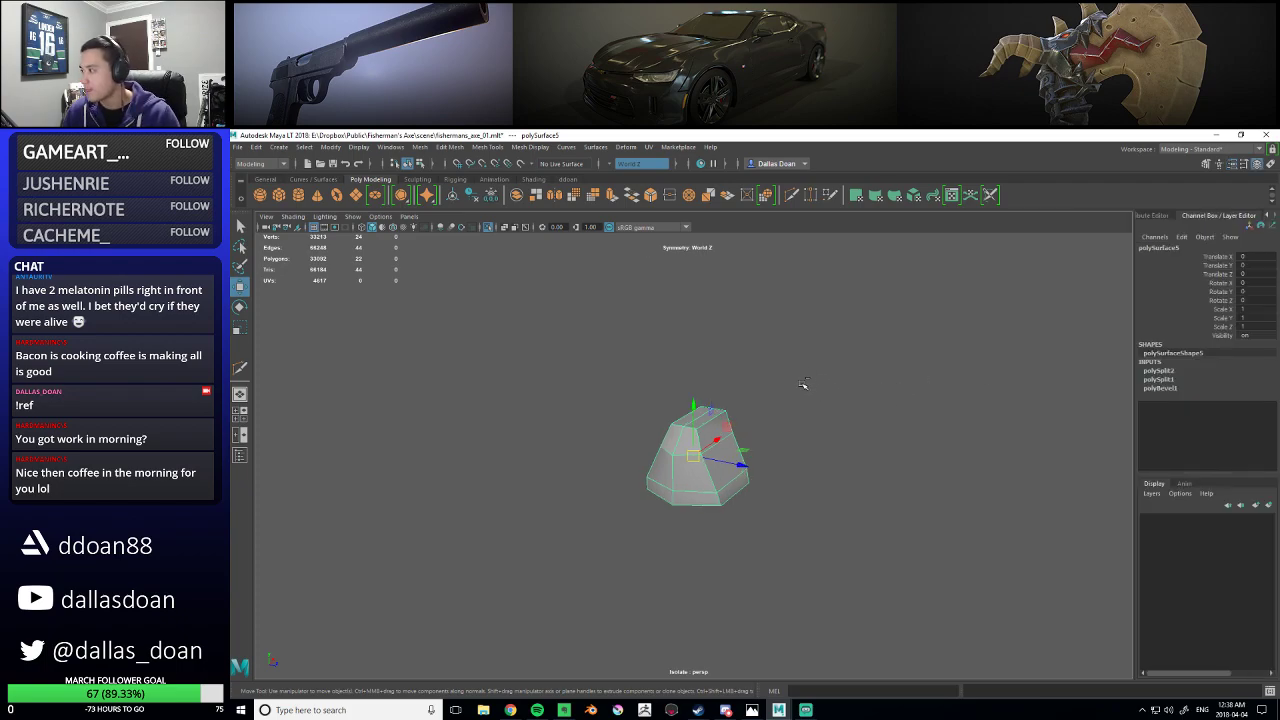
scroll(815, 397, up, 5)
key(alt+shift+d)
scroll(721, 364, up, 8)
scroll(745, 382, down, 10)
scroll(720, 413, up, 6)
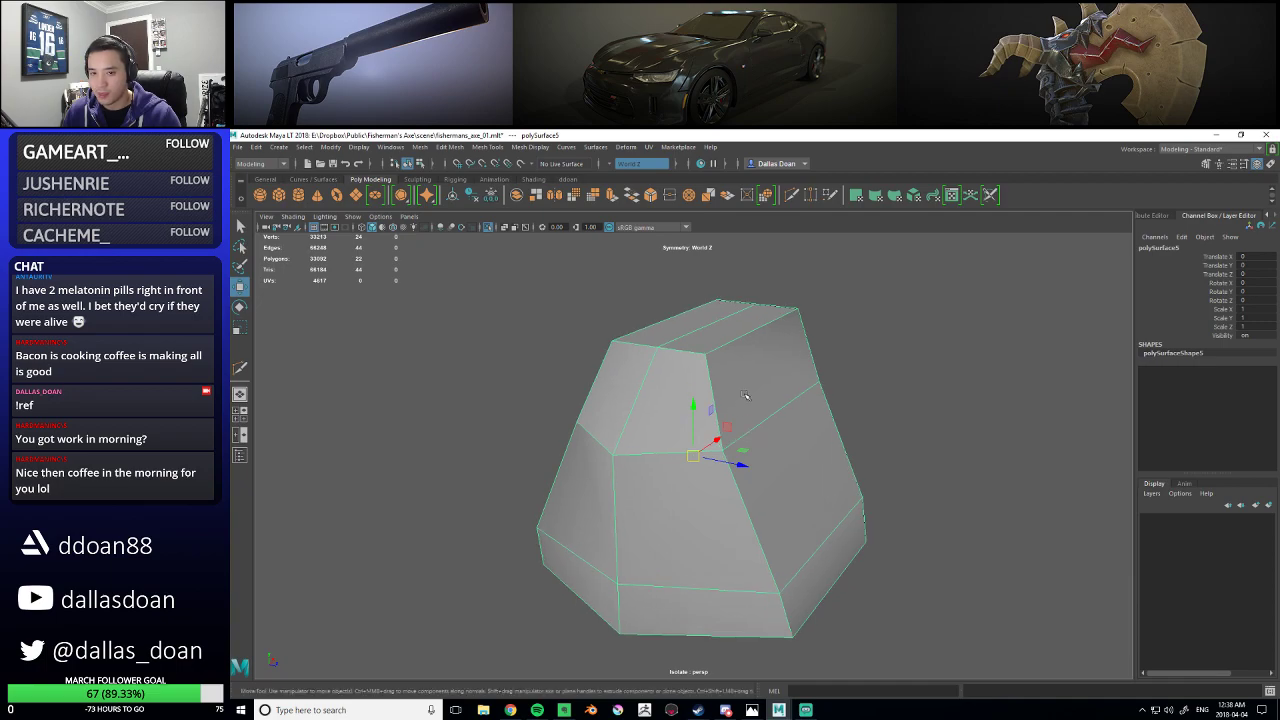
- Turn symmetry off and snap the two top corner vertices at the bevelled end onto the middle vertex
right_drag(738, 390, 686, 389)
click(705, 354)
alt+middle_drag(706, 357, 778, 443)
key(v)
drag(778, 443, 776, 441)
click(625, 163)
click(632, 172)
click(776, 441)
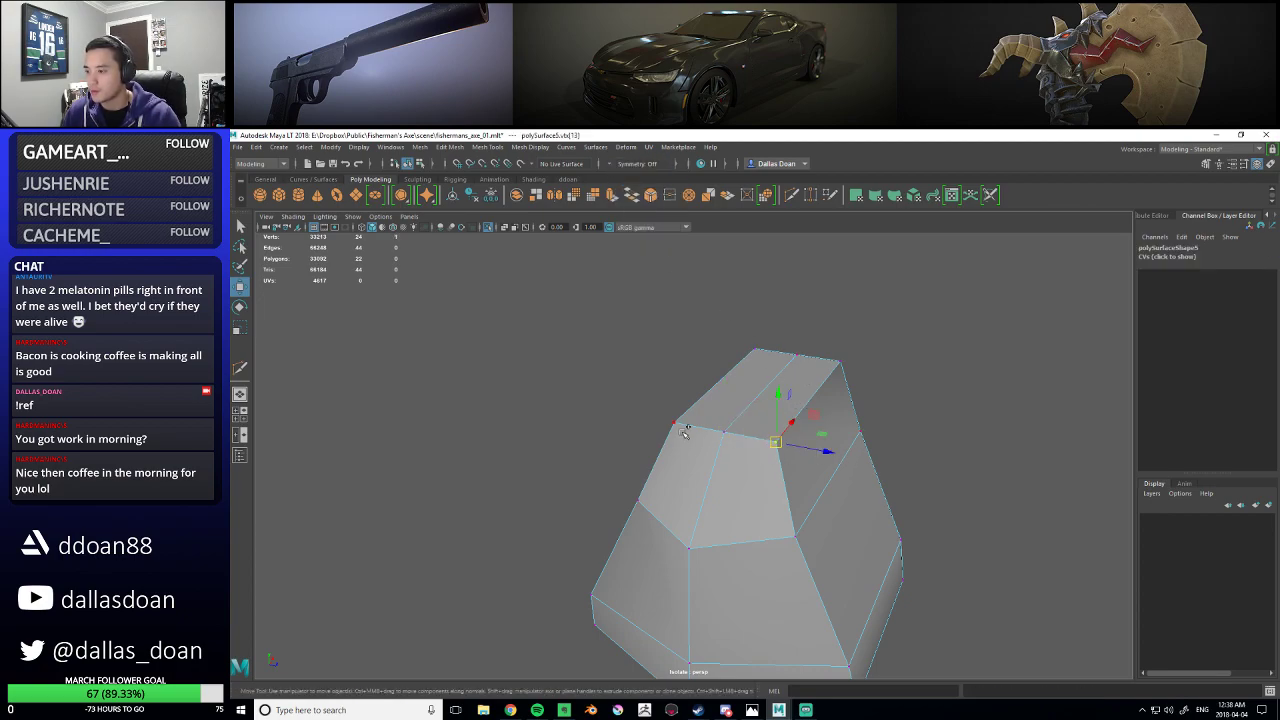
drag(724, 433, 727, 431)
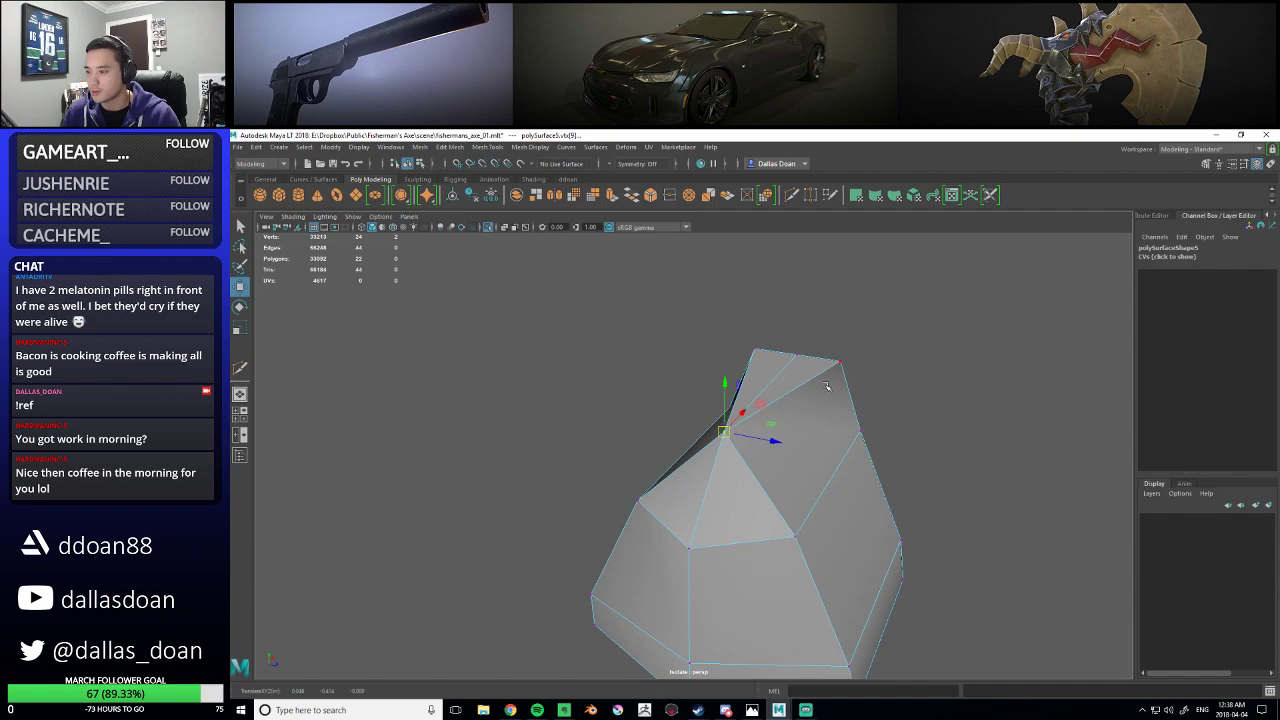
- Snap the two top corner vertices at the far end onto their middle vertex to form a ridge
click(850, 356)
click(755, 350)
shift+click(842, 362)
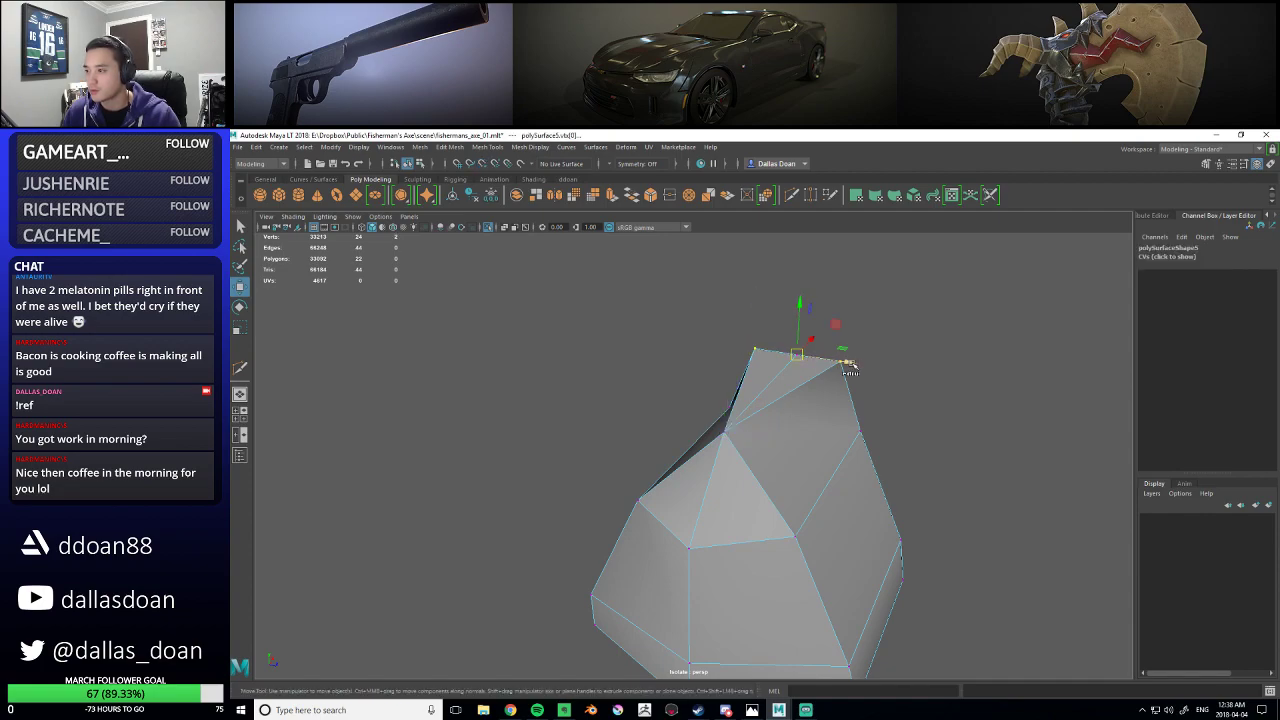
drag(797, 358, 834, 346)
click(837, 391)
alt+middle_drag(834, 346, 858, 332)
- Merge the overlapping vertices at the ridge ends and delete the block's construction history
drag(768, 404, 825, 488)
shift+right_drag(848, 409, 897, 352)
alt+drag(896, 357, 723, 426)
right_drag(672, 391, 672, 458)
key(w)
key(f)
mouse_move(700, 432)
alt+mouse_down()
mouse_move(761, 406)
mouse_move(709, 446)
alt+mouse_up()
key(alt+shift+d)
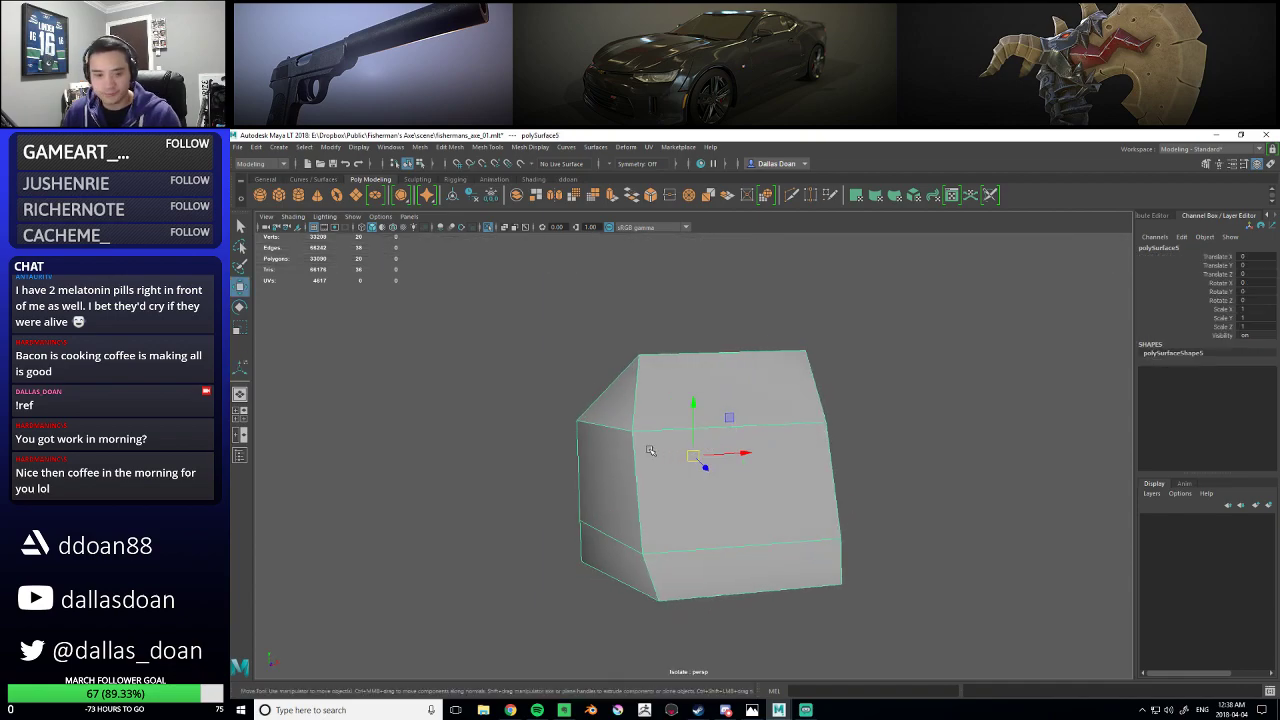
- Move the ridge's vertex at the sloped end inward along the block's length
alt+middle_drag(660, 449, 720, 374)
scroll(661, 447, up, 5)
scroll(672, 425, down, 5)
alt+drag(654, 434, 711, 402)
right_drag(681, 363, 683, 366)
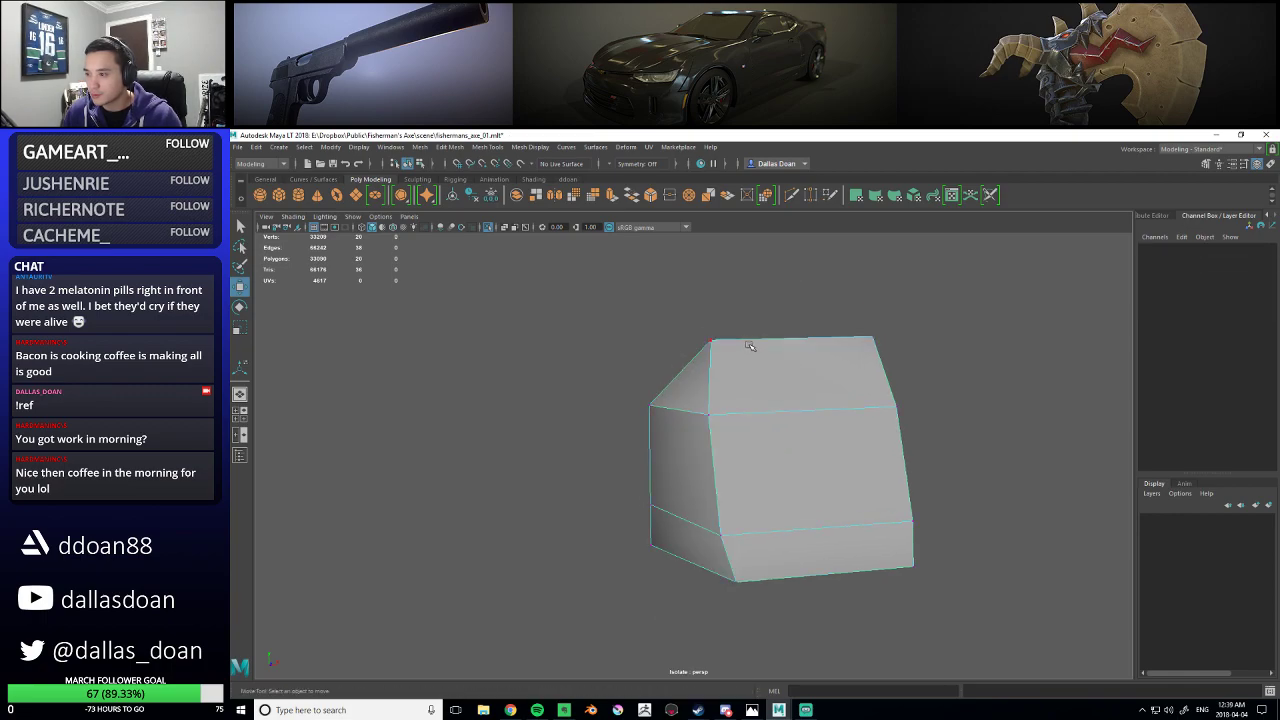
click(714, 341)
drag(760, 336, 787, 338)
- Turn on World Z symmetry for editing the block's vertices
click(683, 411)
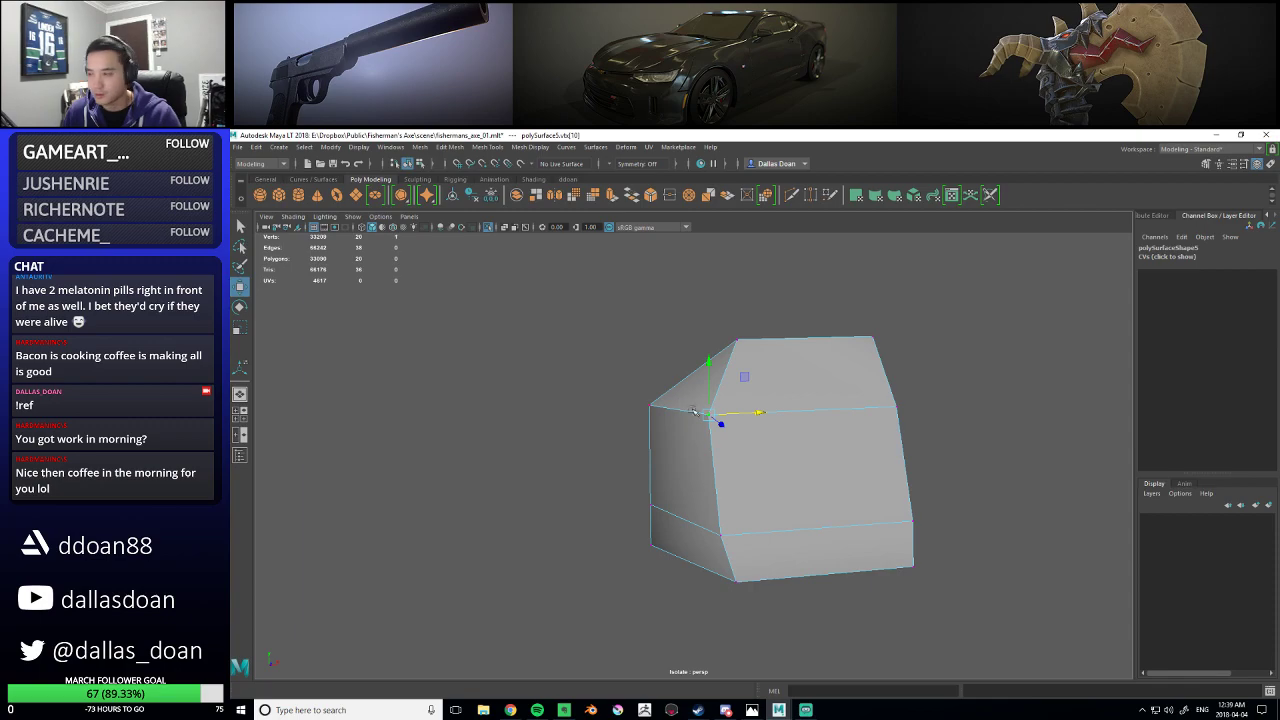
key(f)
scroll(746, 439, down, 8)
alt+drag(838, 443, 937, 457)
scroll(937, 457, up, 3)
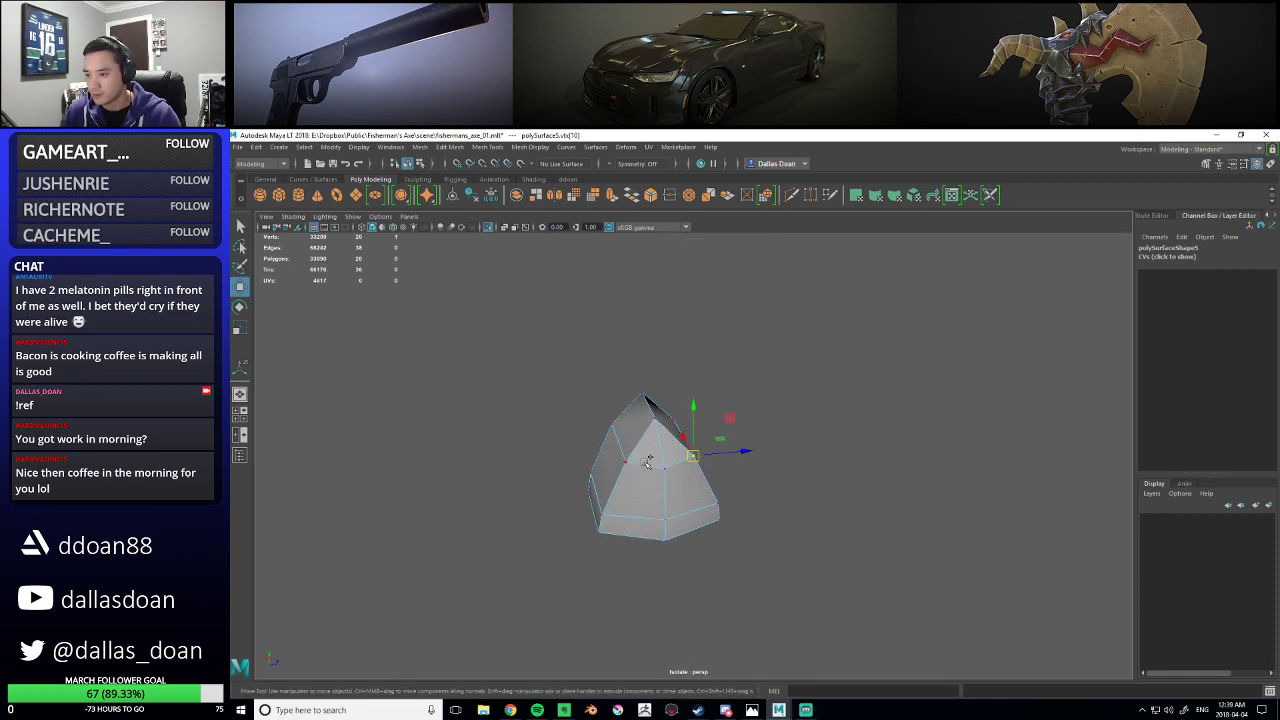
click(637, 163)
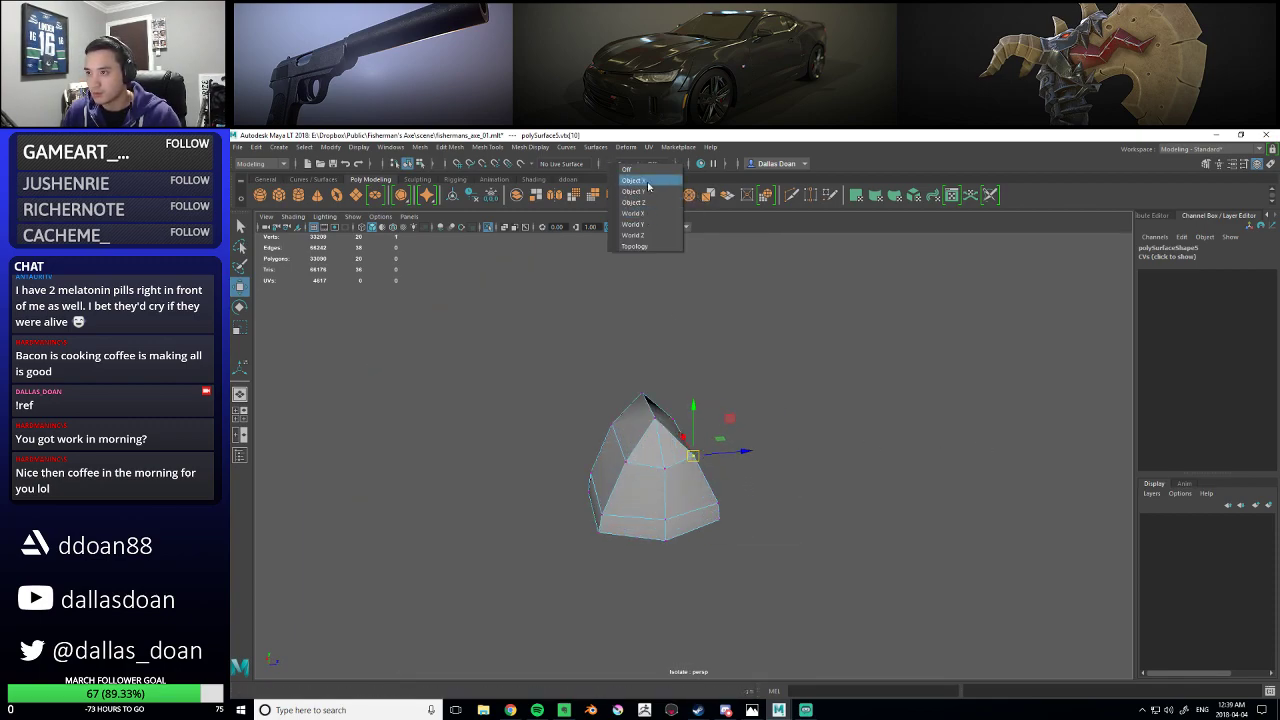
click(648, 202)
click(616, 166)
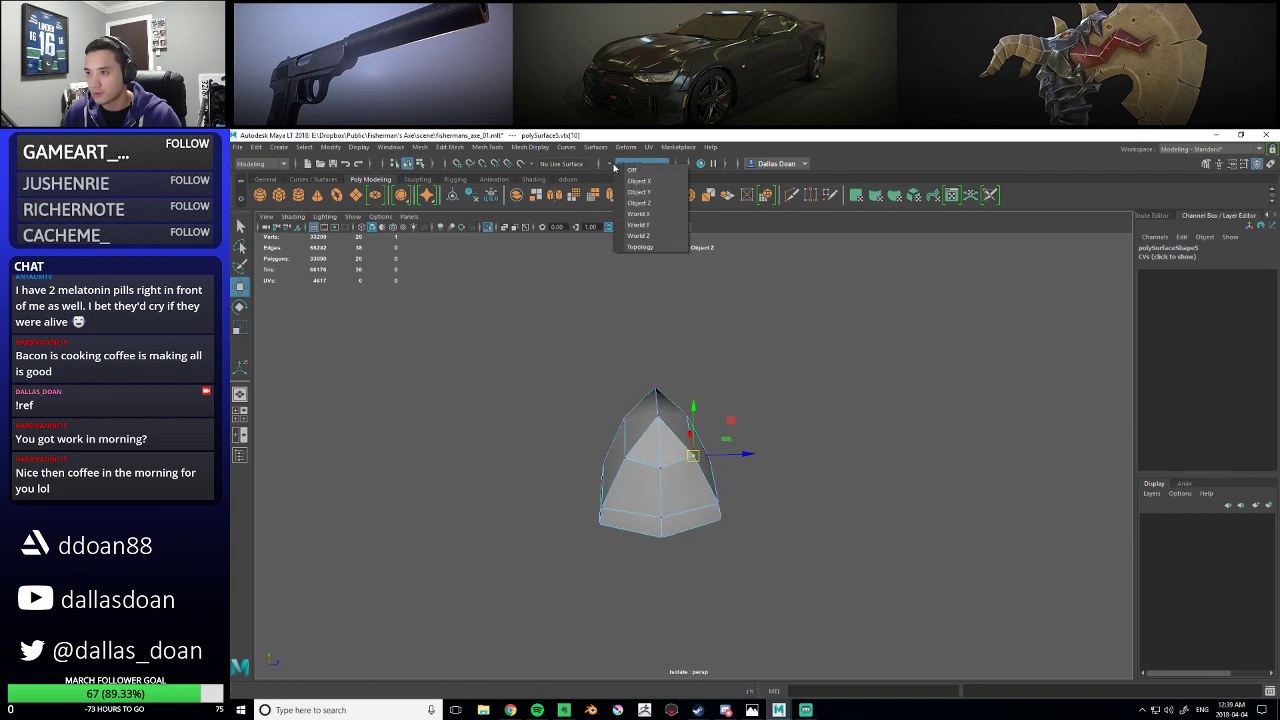
click(645, 235)
- Move the upper side corner vertices at the sloped end inward along the block's length
alt+drag(720, 430, 773, 410)
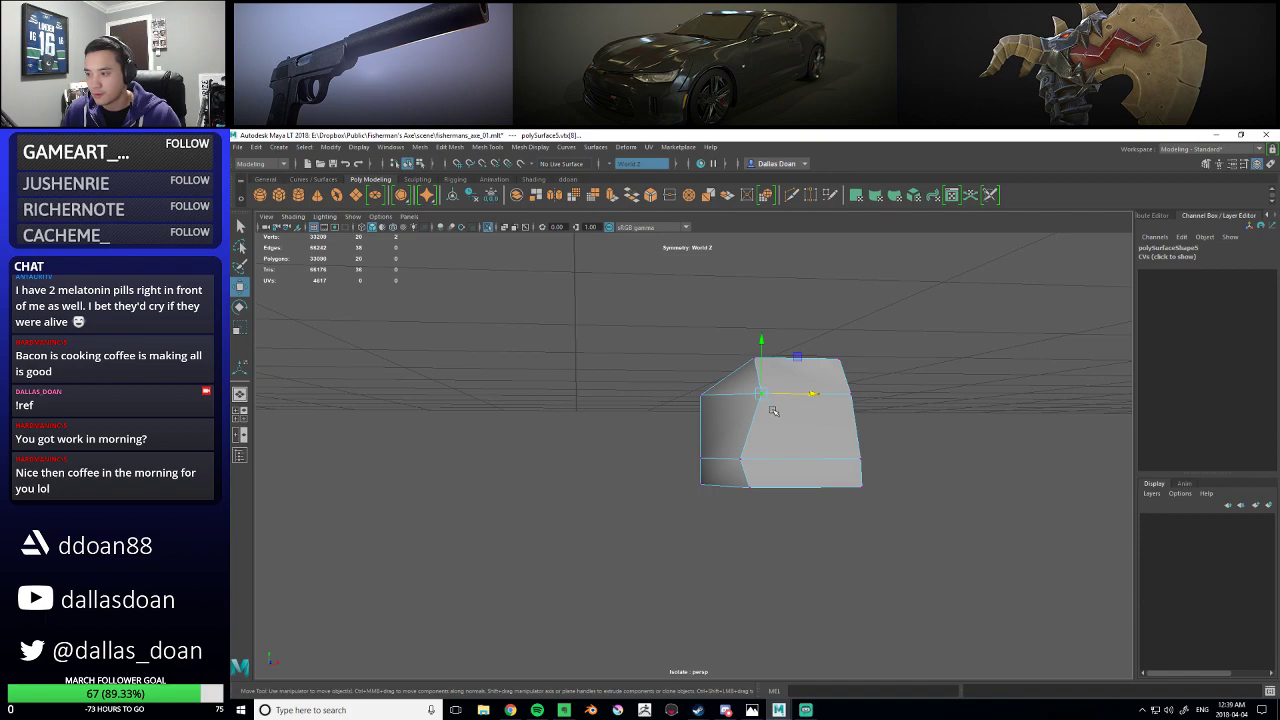
alt+middle_drag(728, 413, 708, 403)
alt+right_drag(708, 403, 713, 403)
alt+middle_drag(713, 403, 716, 406)
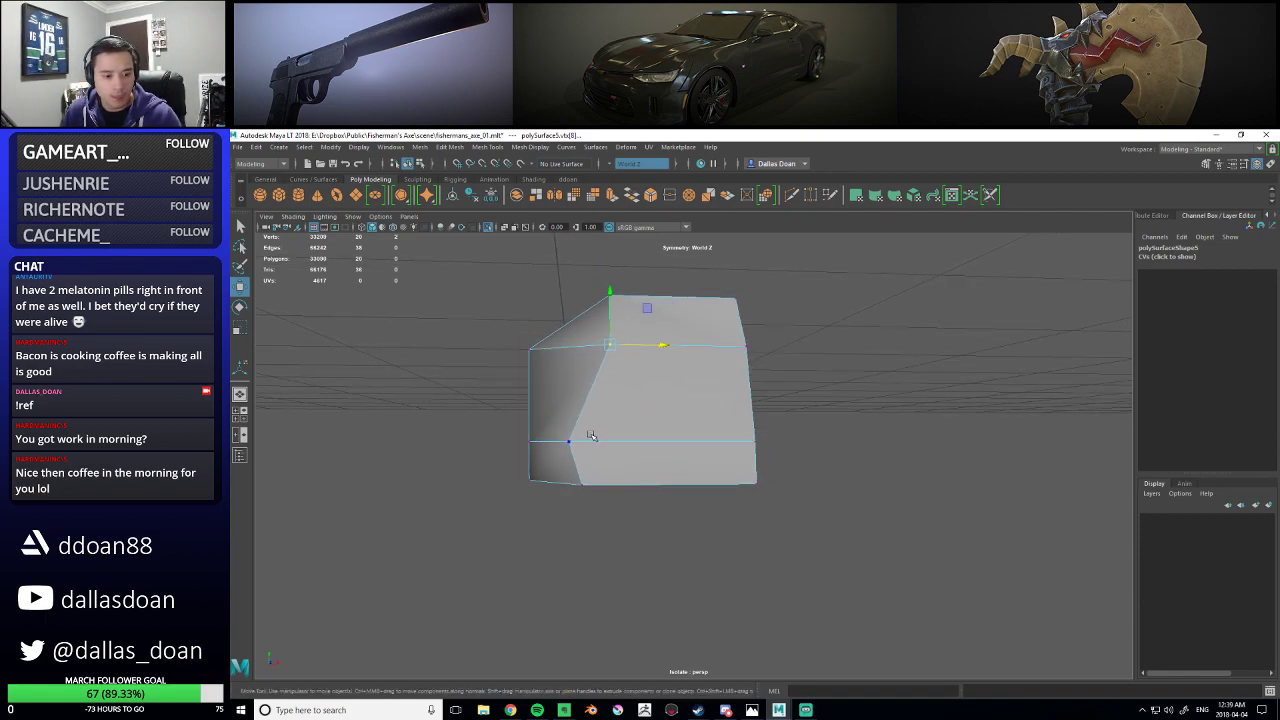
- Move the lower side corner vertices at the sloped end inward, then shift the base pair slightly back toward that end
drag(549, 429, 631, 555)
alt+drag(612, 530, 598, 484)
drag(616, 418, 671, 430)
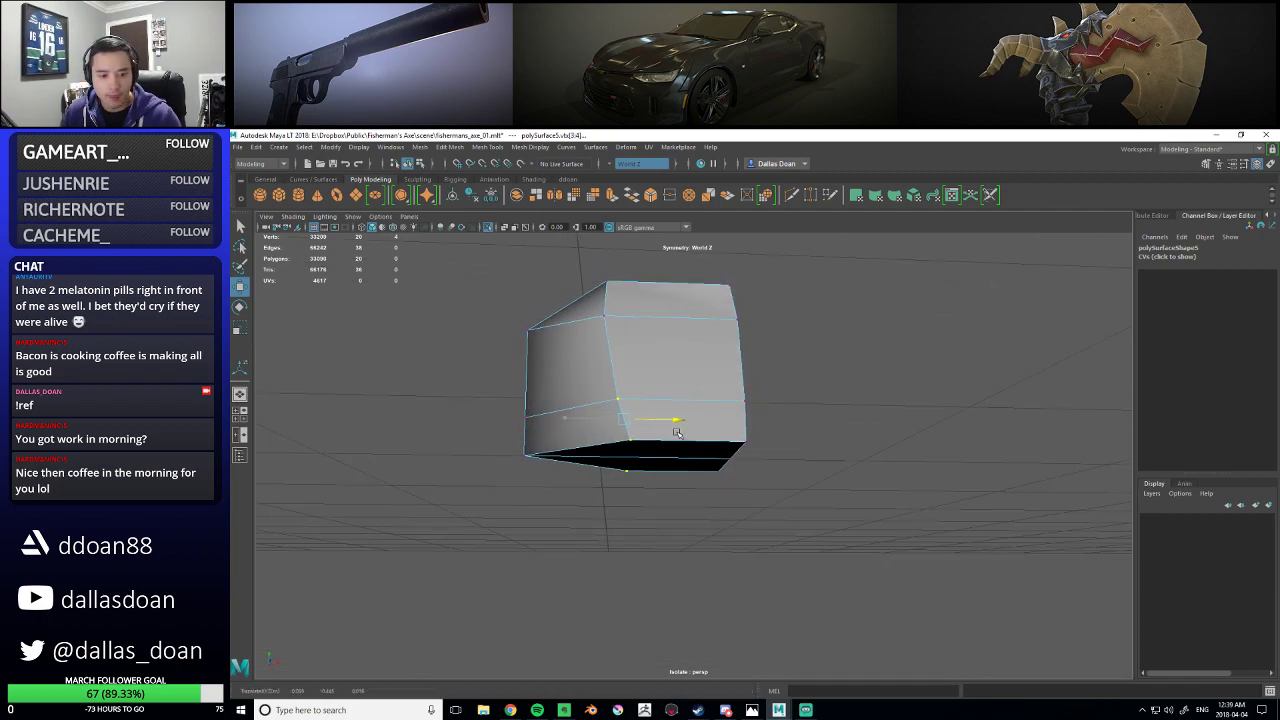
click(642, 447)
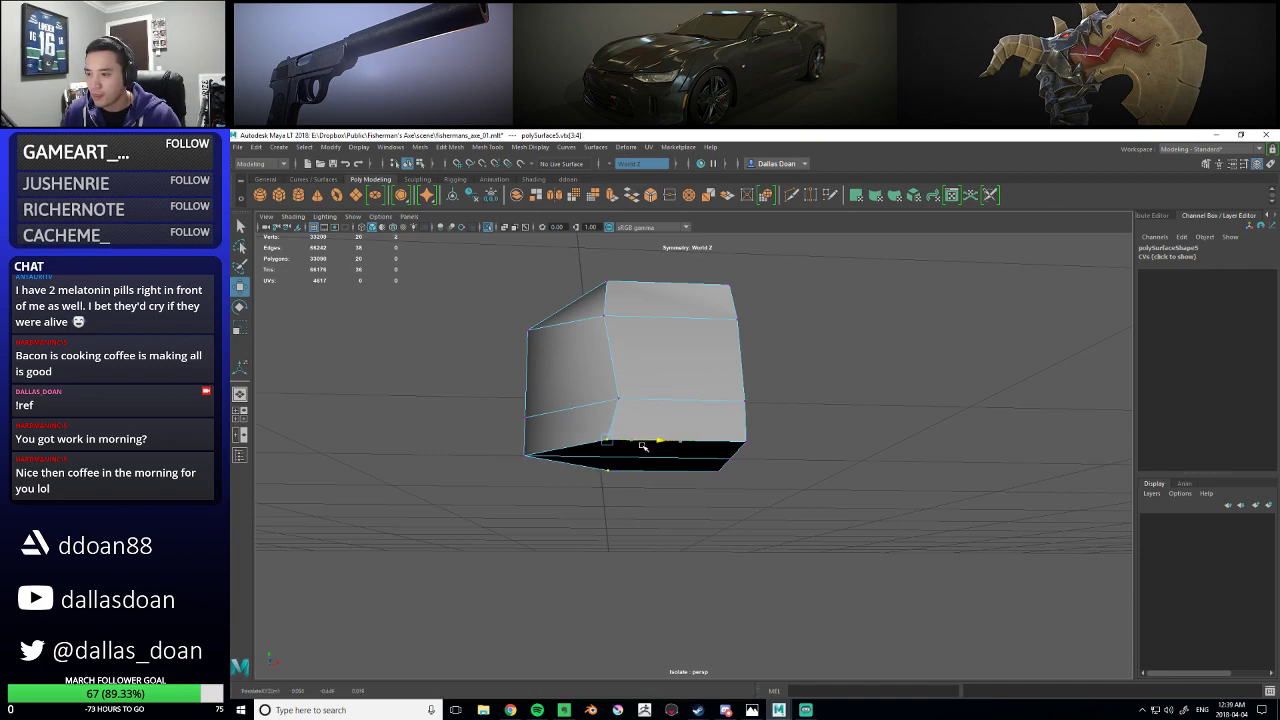
- Adjust the block's mirrored side vertices across its width to refine the tapered profile
alt+drag(640, 447, 880, 480)
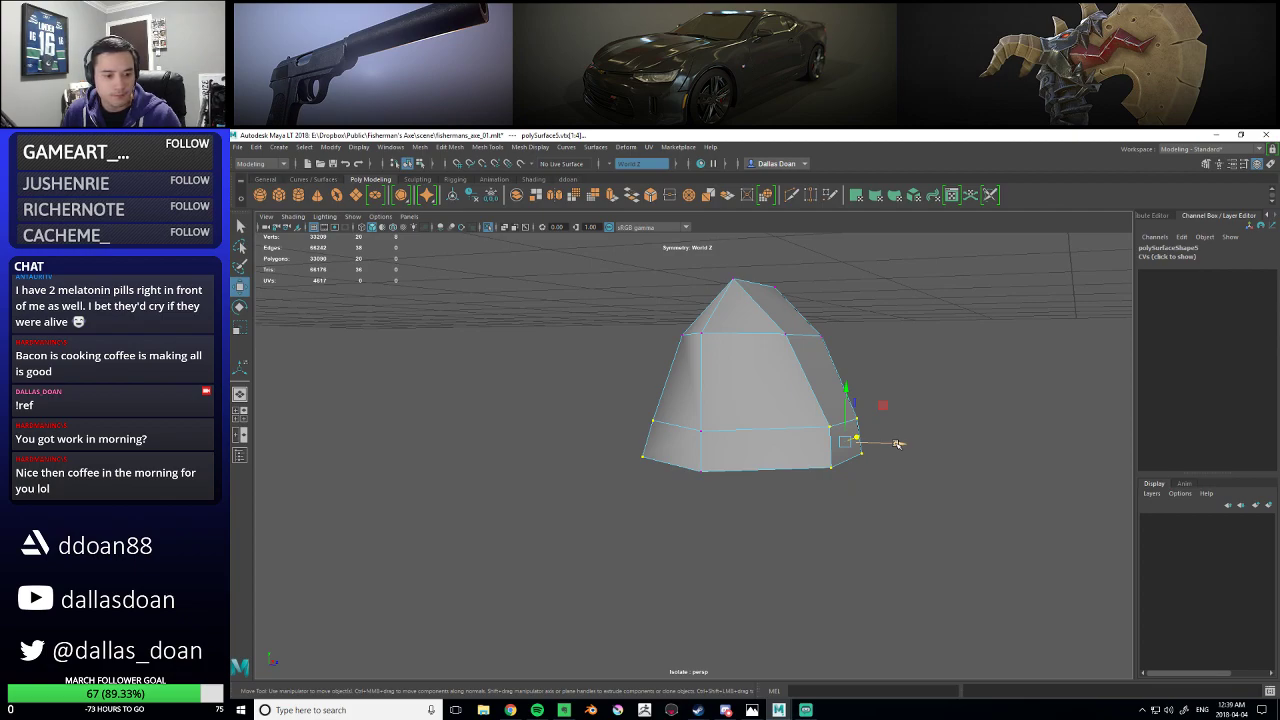
alt+drag(897, 443, 729, 446)
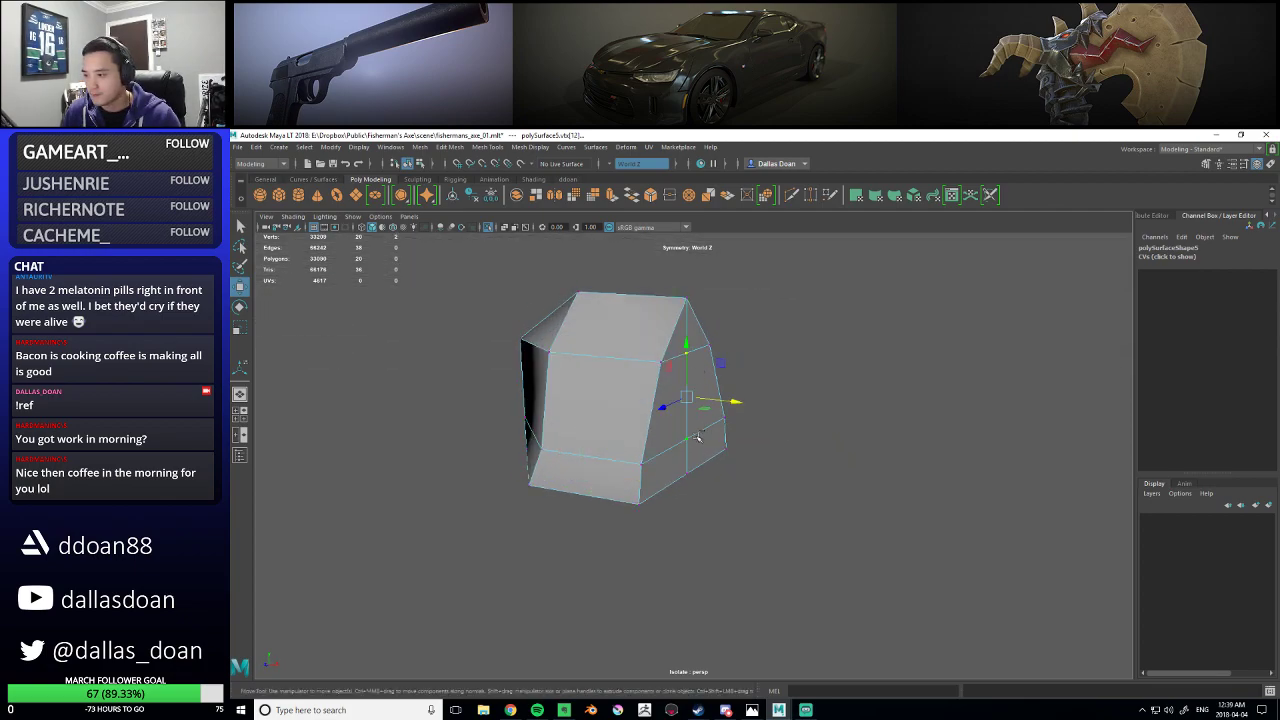
alt+drag(737, 466, 825, 466)
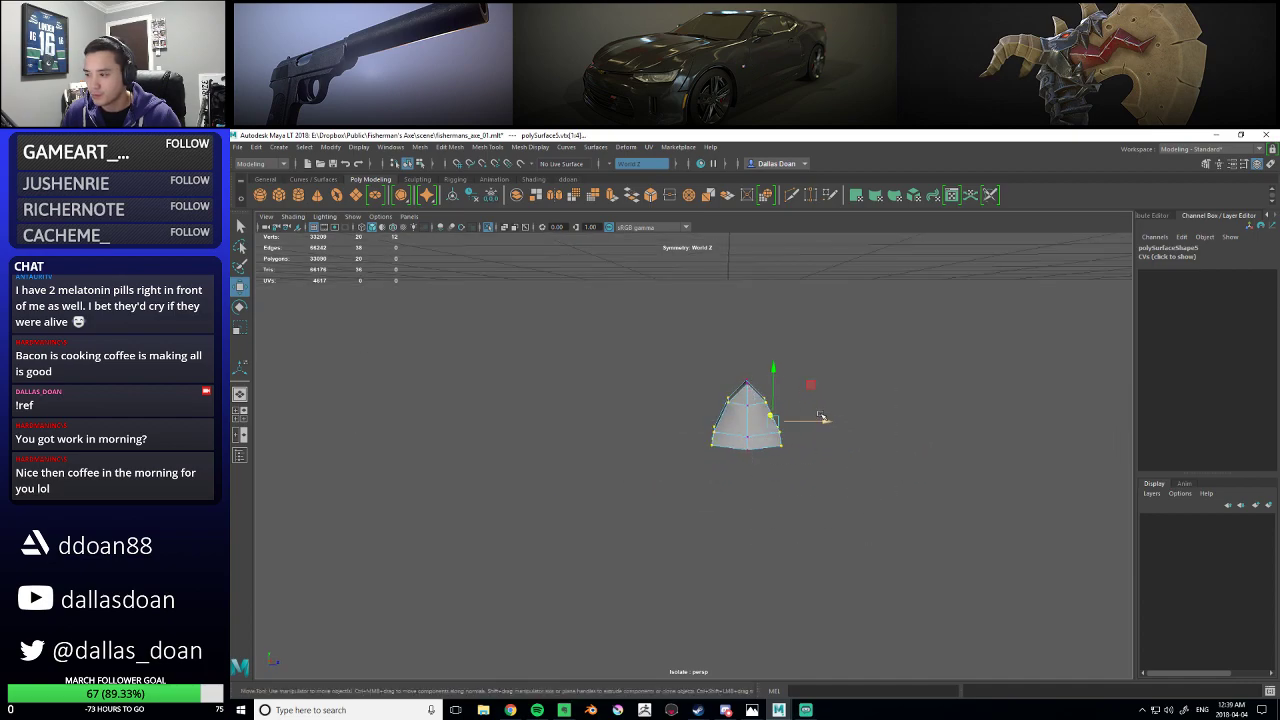
drag(675, 361, 763, 401)
drag(830, 436, 722, 420)
scroll(722, 420, up, 4)
alt+middle_drag(723, 419, 685, 422)
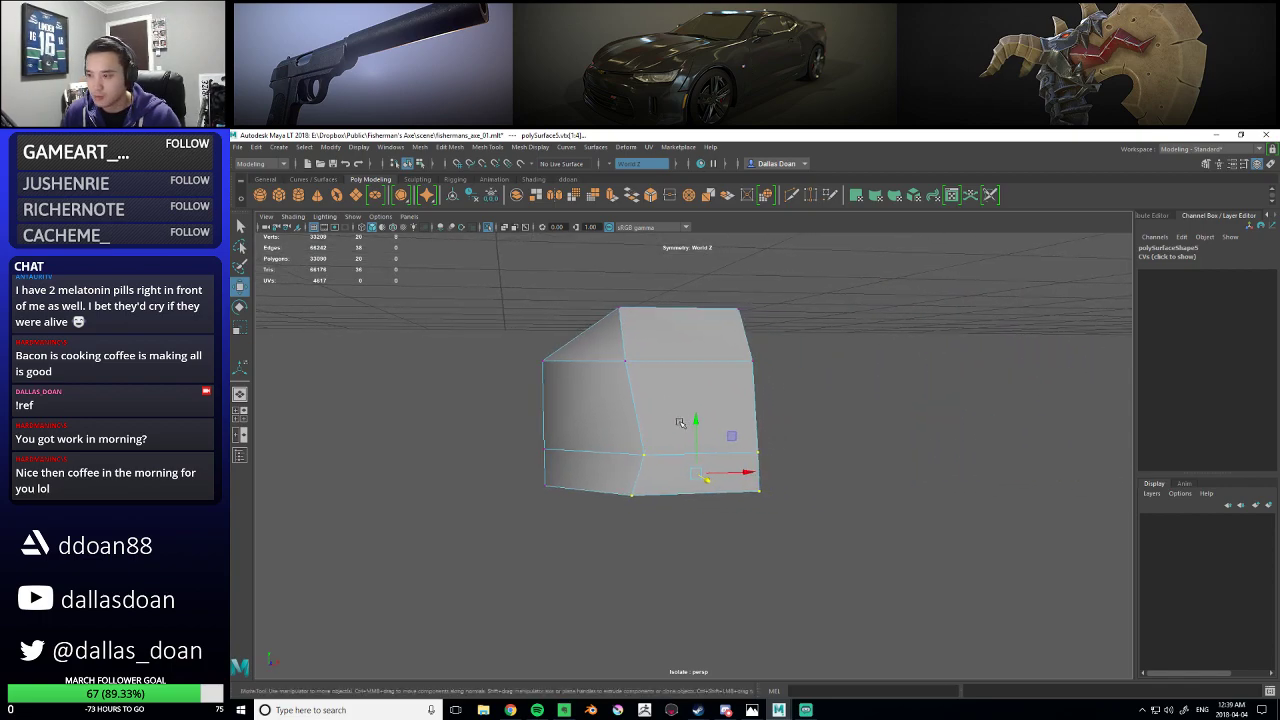
- Move the base's middle vertex at the sloped end slightly inward and preview the smoothed block
drag(588, 484, 589, 484)
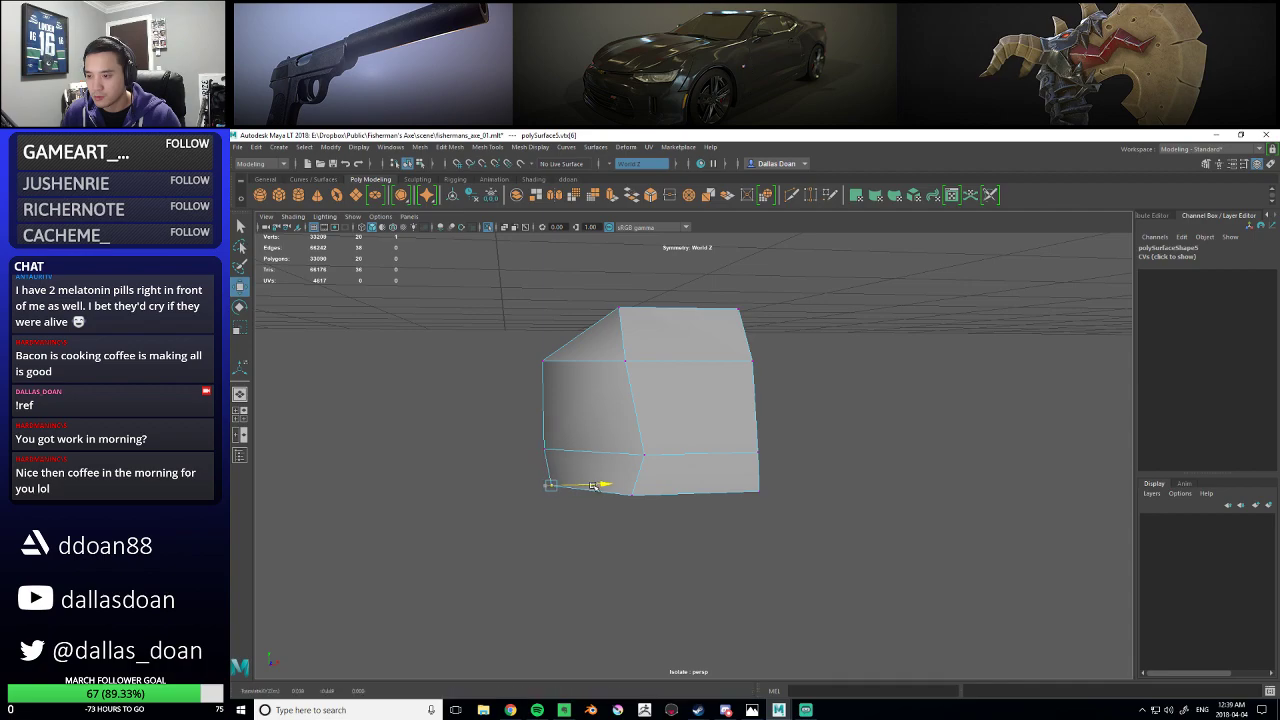
alt+drag(556, 440, 738, 440)
right_drag(737, 412, 822, 452)
key(3)
alt+drag(822, 450, 785, 422)
key(1)
- Crease the central edge loop running over the ridge and down both ends, and check it in smooth preview
right_drag(708, 345, 712, 325)
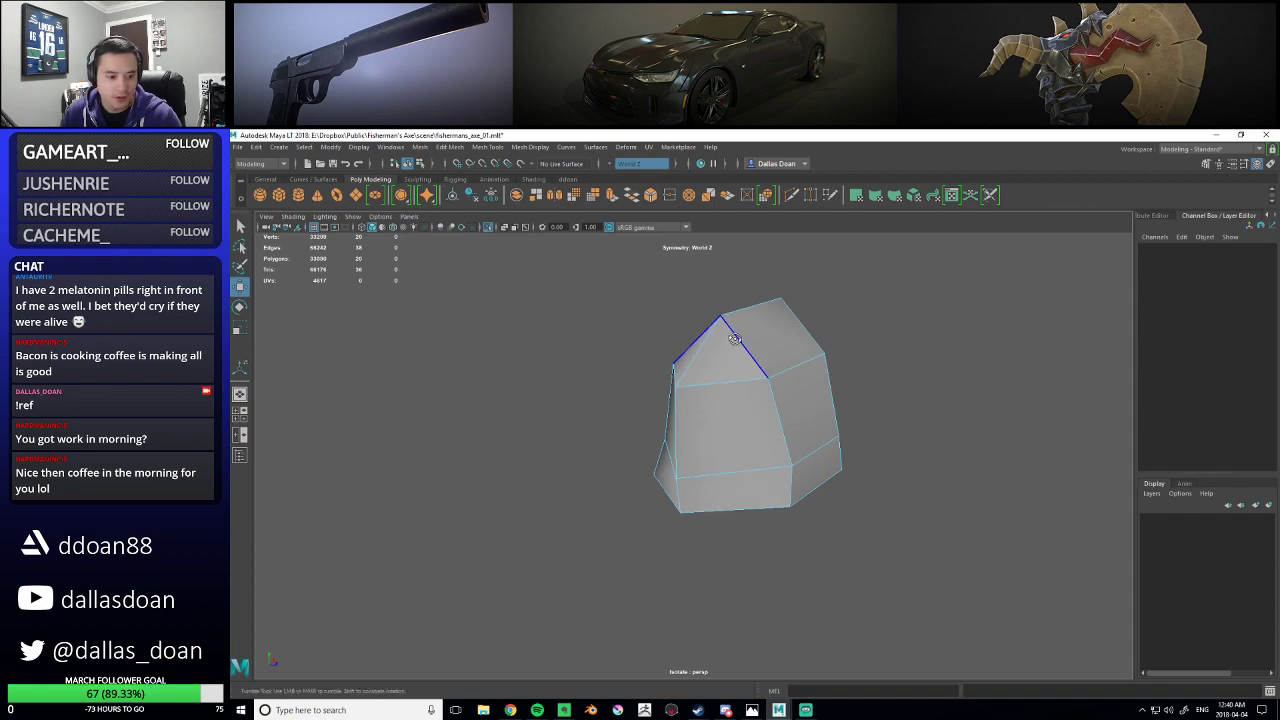
click(733, 338)
alt+drag(733, 340, 705, 420)
shift+right_drag(710, 420, 707, 432)
alt+drag(707, 433, 636, 360)
key(3)
key(1)
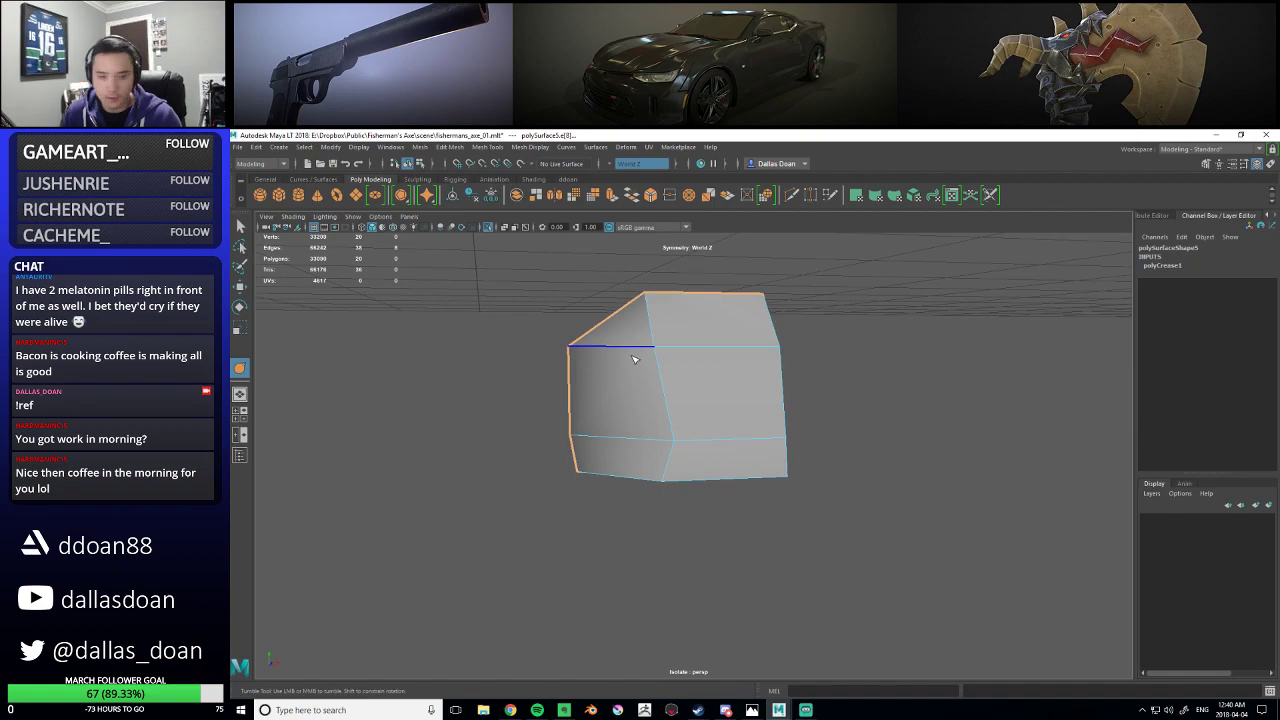
- Try lowering the upper side corner vertices and adjusting the lower ones at the sloped end, then undo both moves
right_click(655, 349)
right_drag(631, 350, 652, 330)
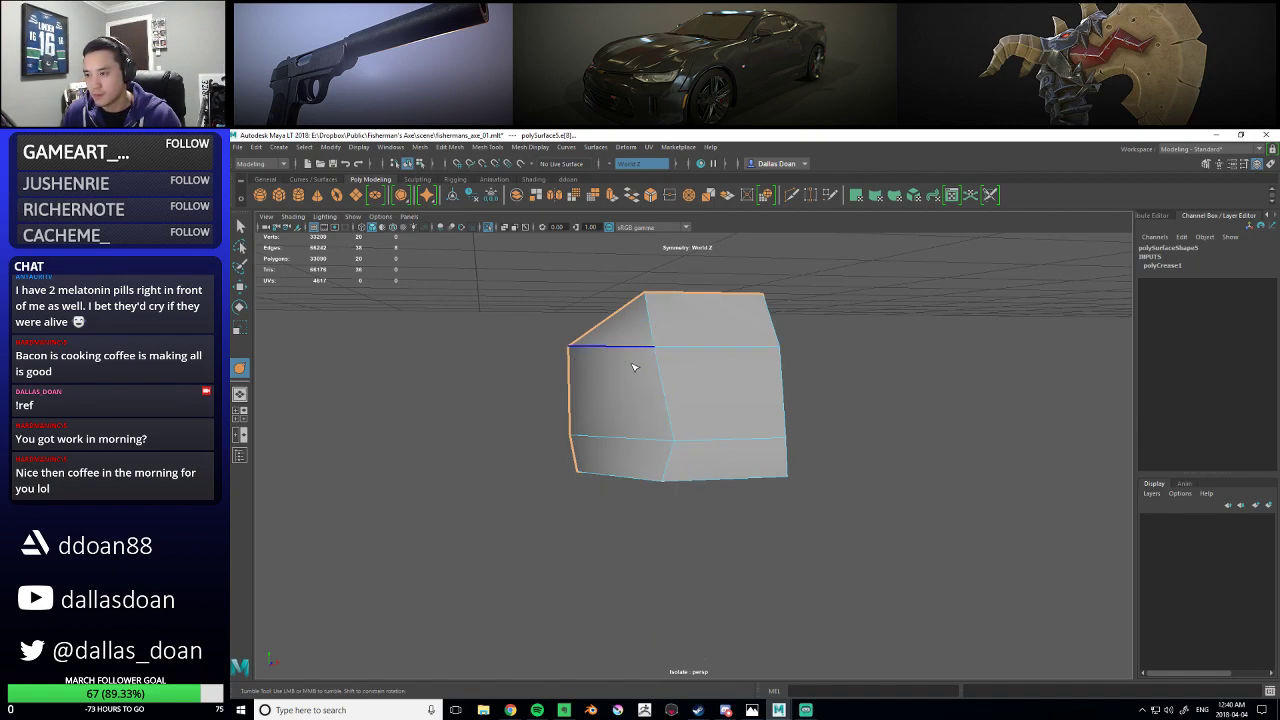
key(3)
key(1)
right_drag(652, 363, 655, 343)
key(w)
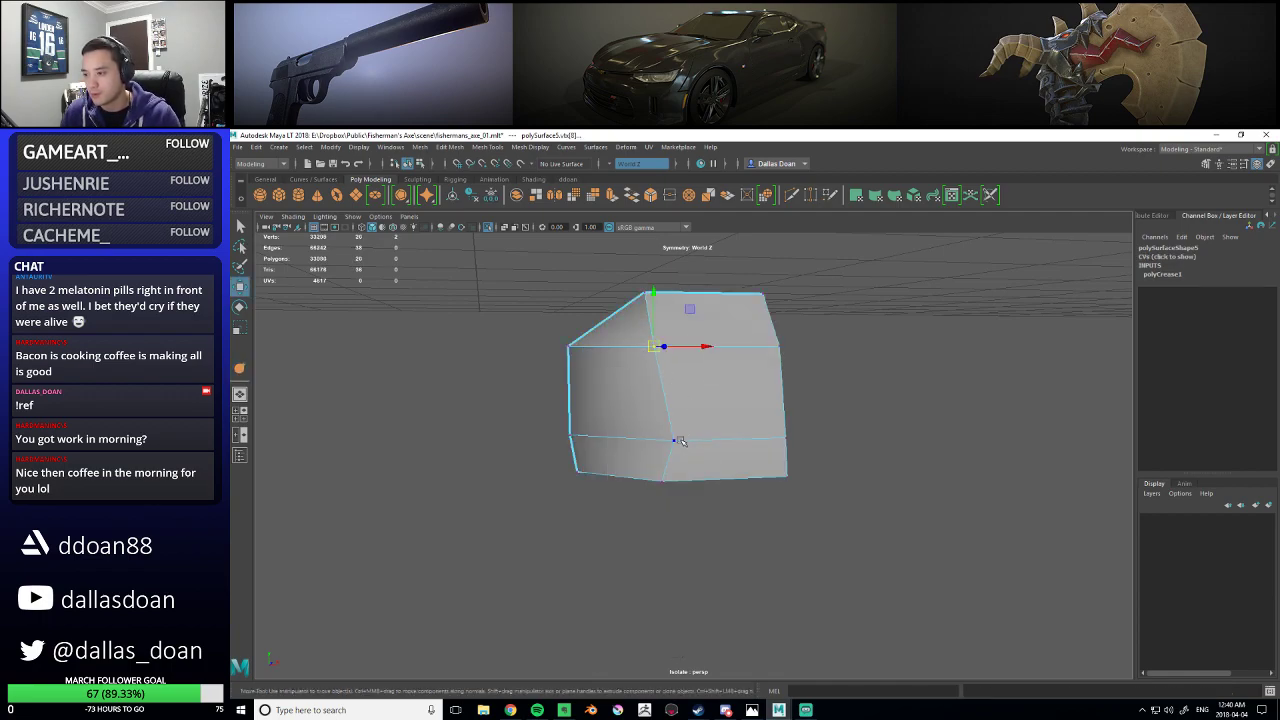
drag(658, 307, 655, 311)
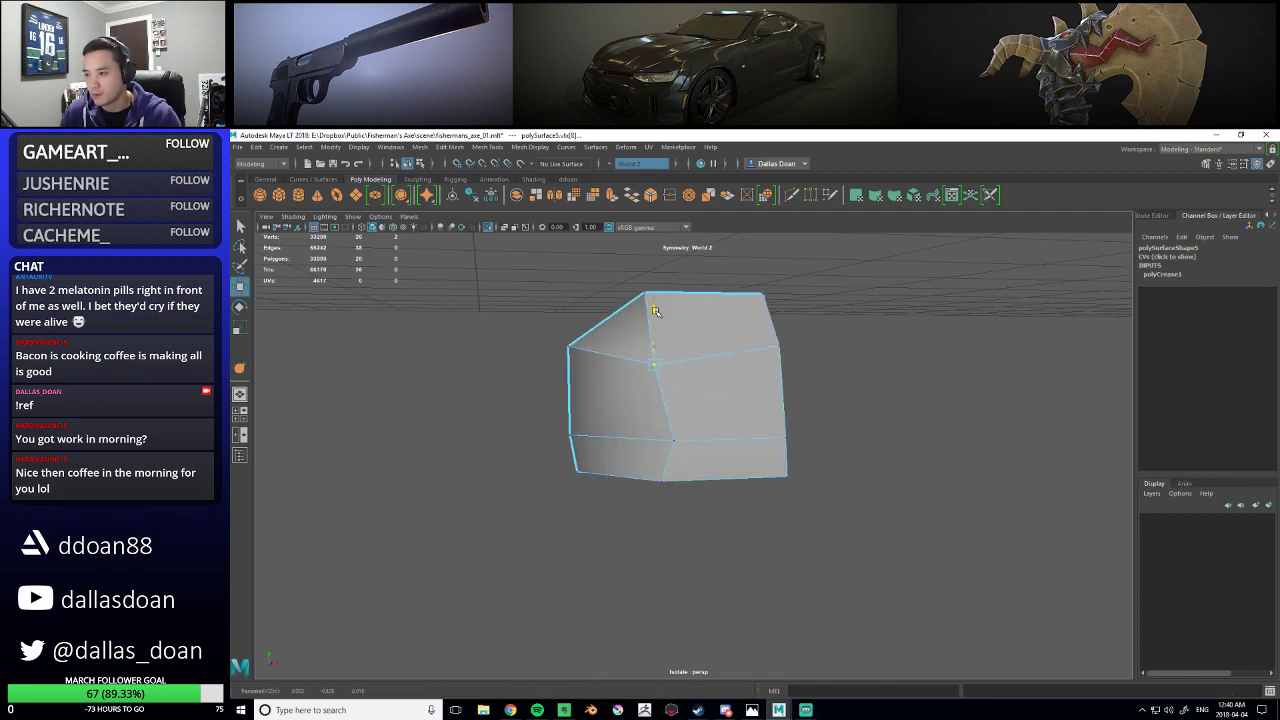
click(673, 440)
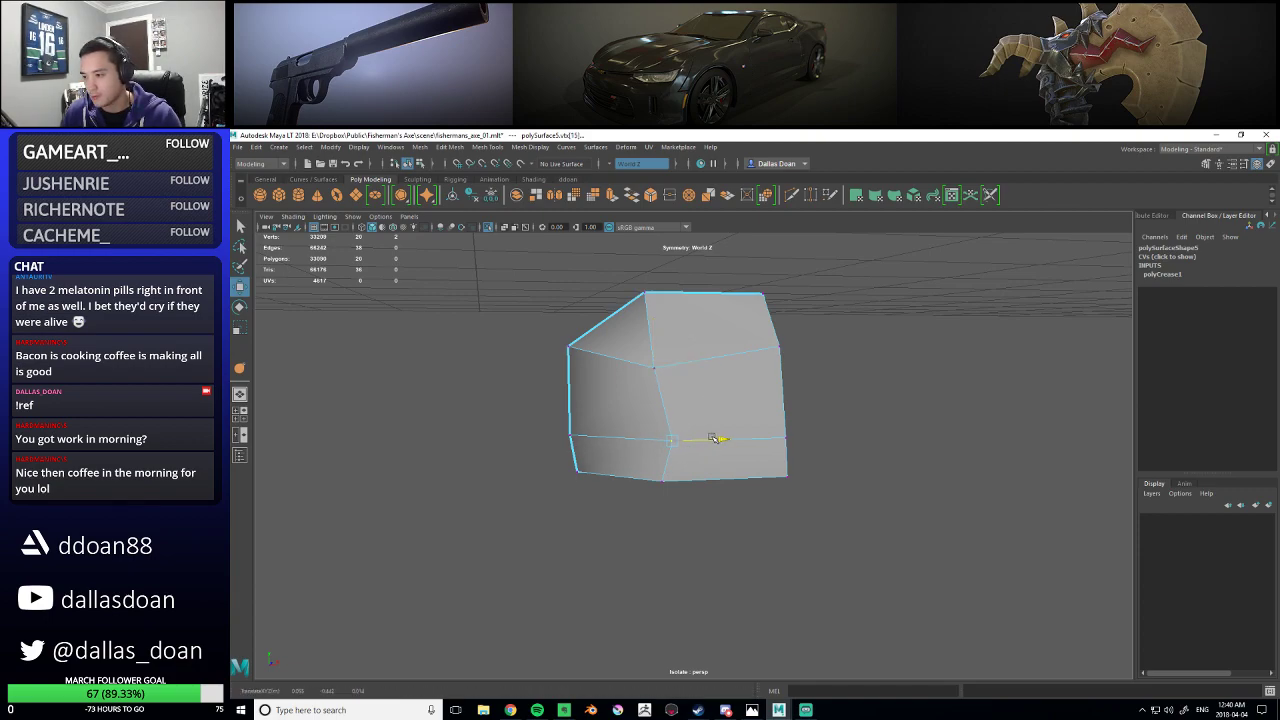
key(3)
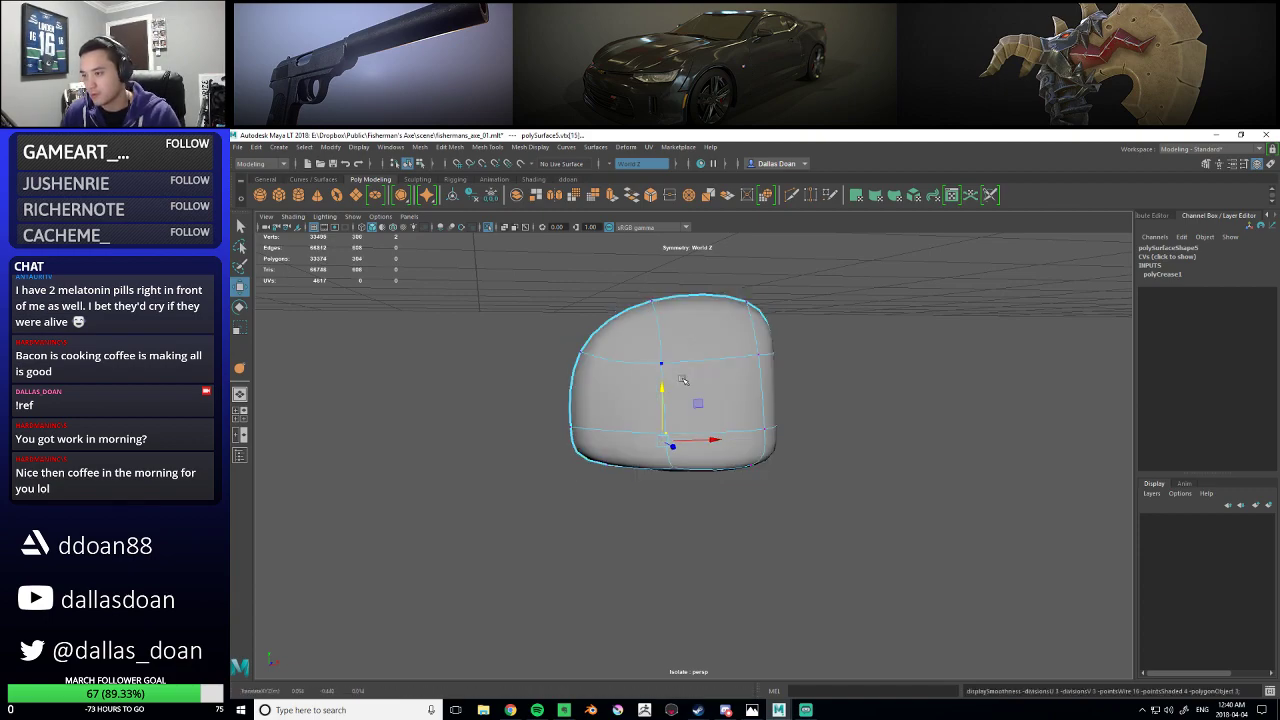
key(ctrl+z)
key(ctrl+z)
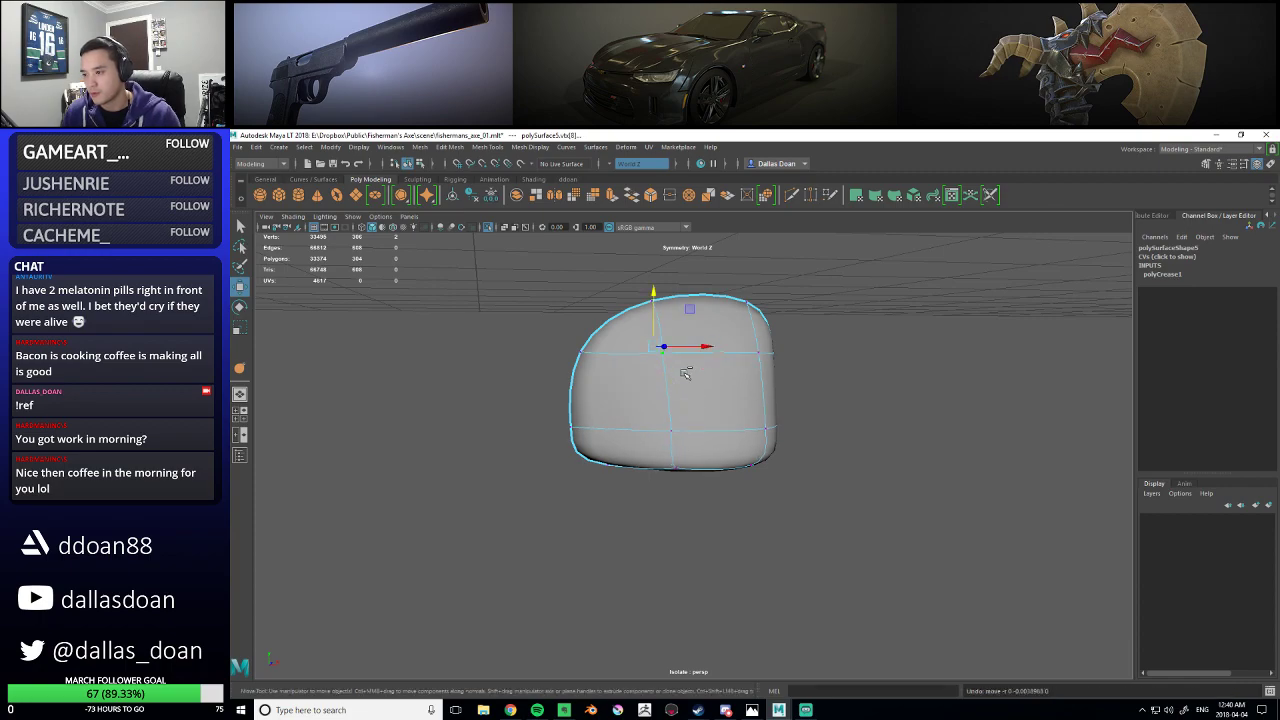
- Crease the open border edges around the block's base and preview the smoothed result
mouse_move(664, 396)
alt+mouse_down()
mouse_move(809, 411)
mouse_move(778, 407)
mouse_move(742, 428)
mouse_move(671, 391)
alt+mouse_up()
key(1)
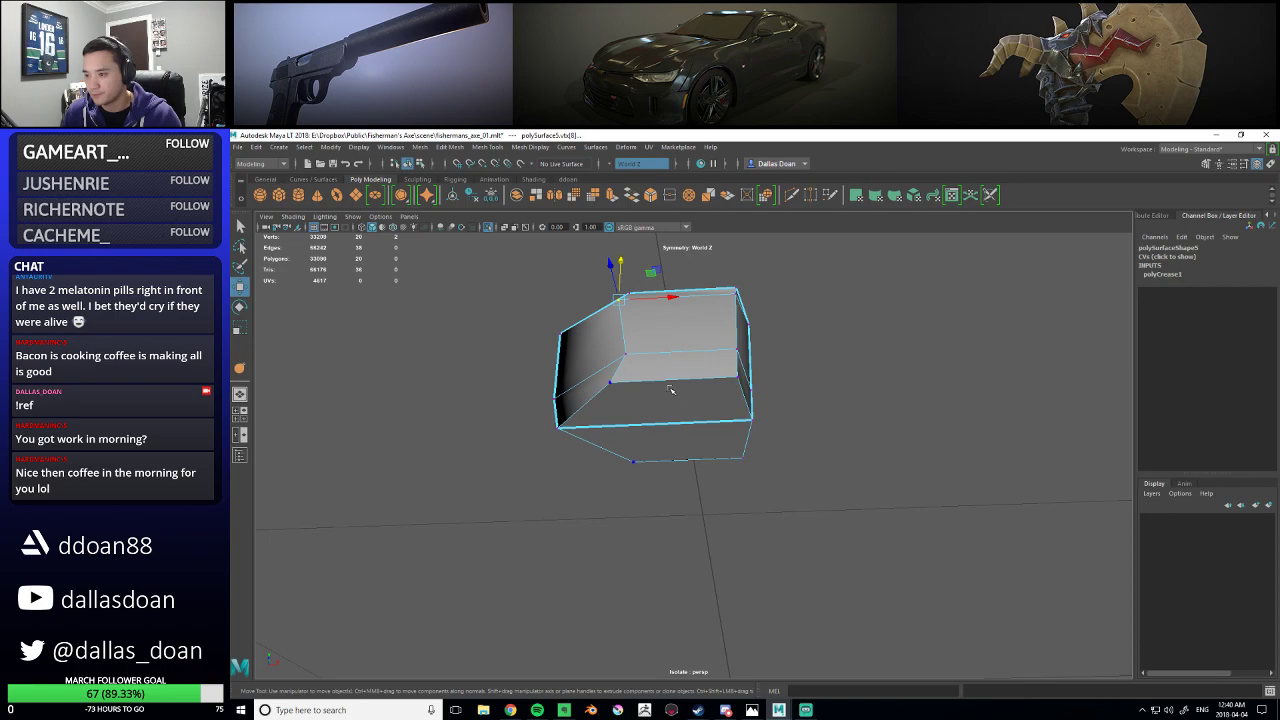
right_drag(672, 384, 671, 353)
click(658, 380)
shift+click(595, 397)
shift+right_drag(731, 389, 729, 452)
key(3)
alt+drag(718, 412, 726, 426)
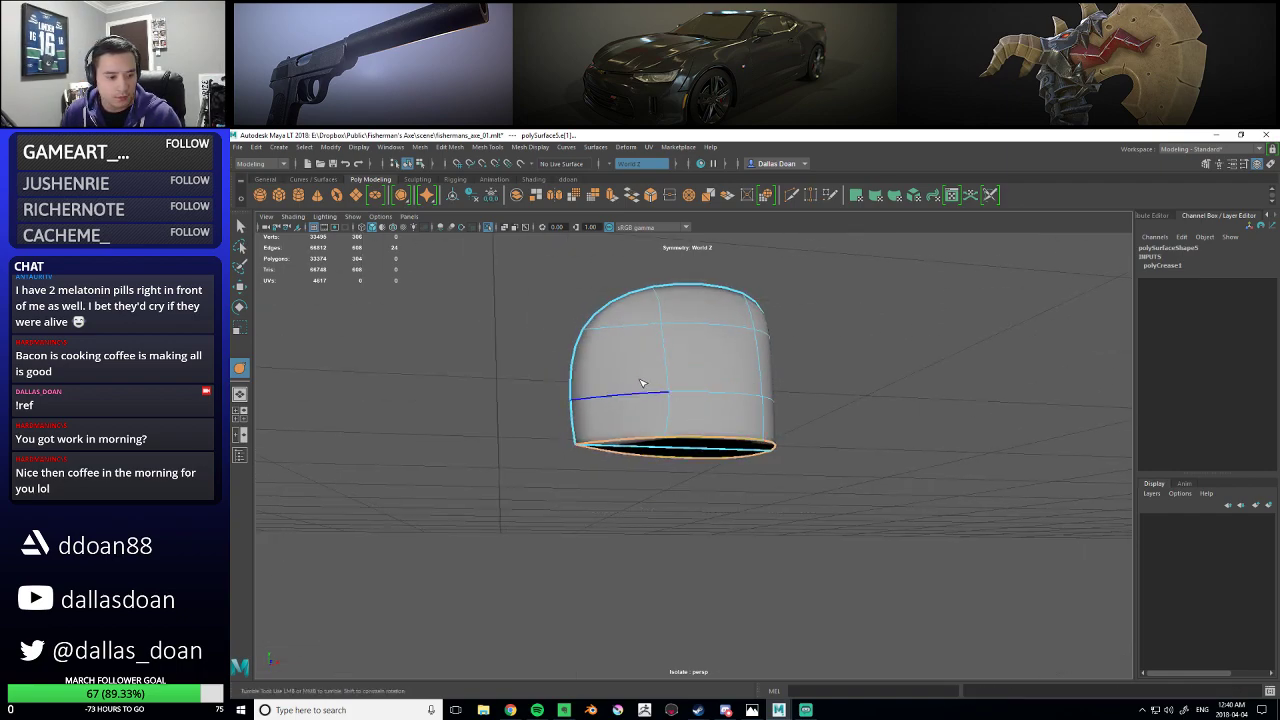
- Lower the horizontal edge loop just above the base and crease it
alt+drag(660, 384, 646, 389)
key(1)
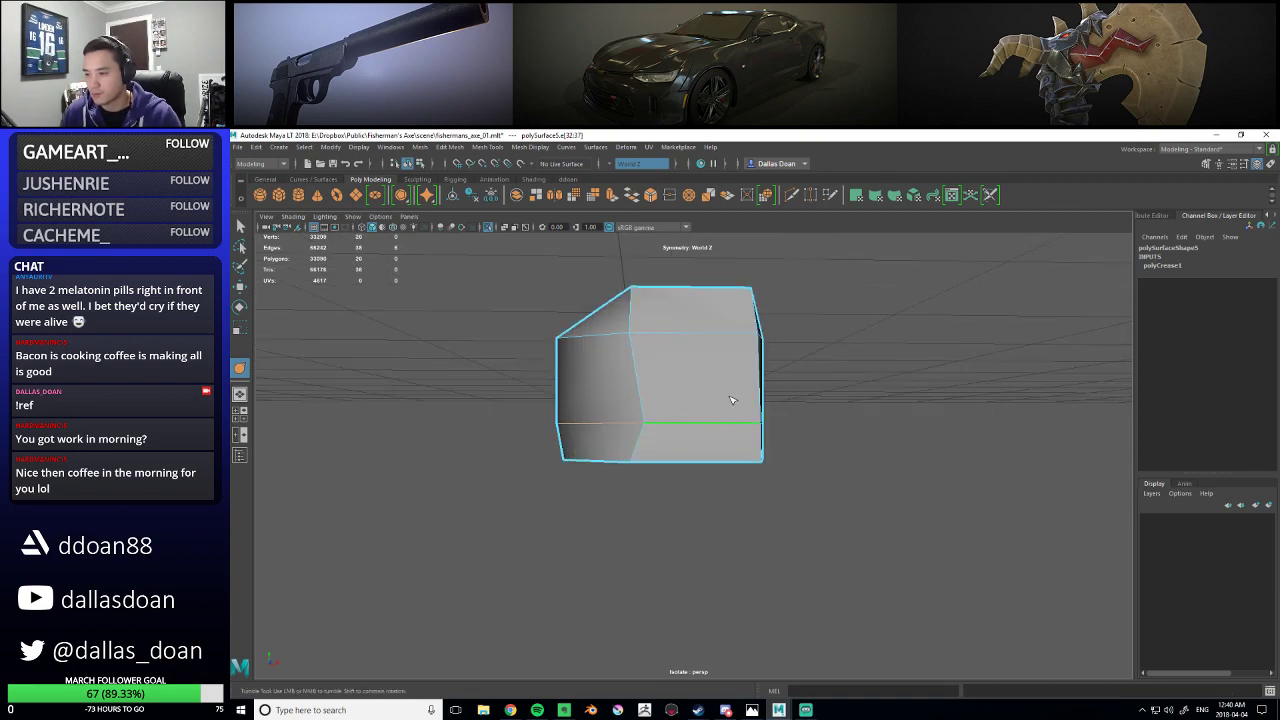
key(w)
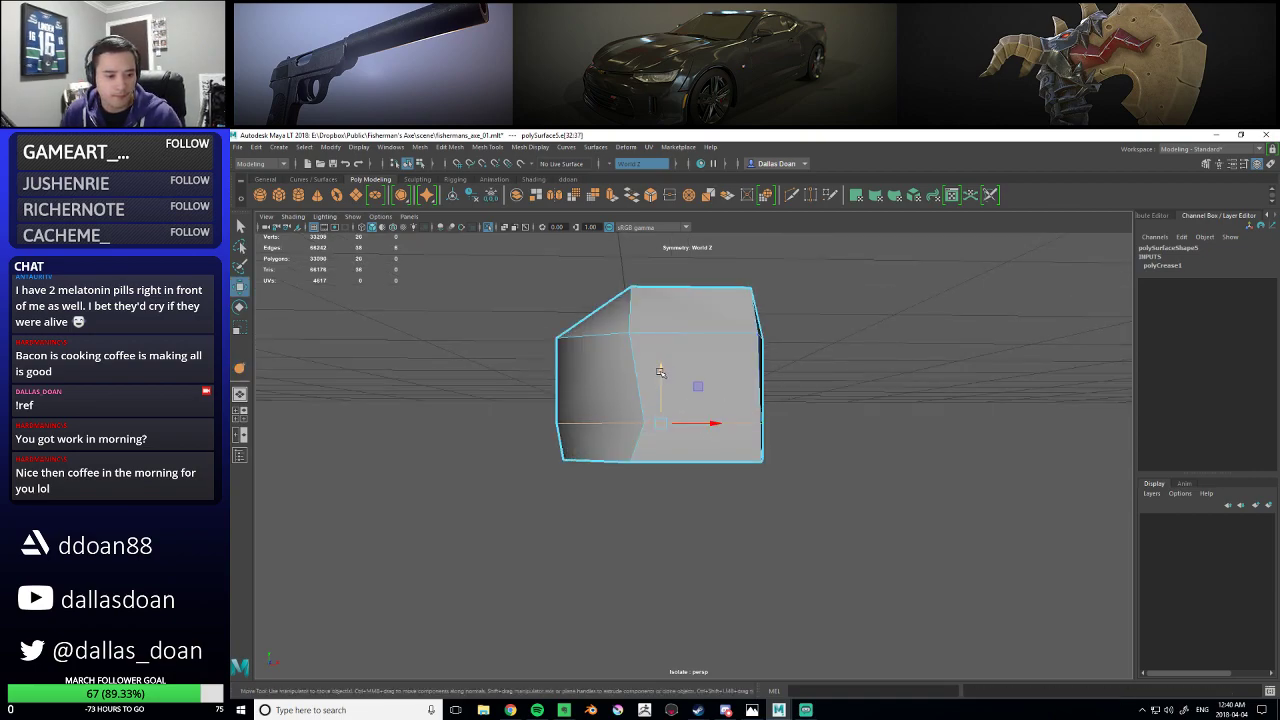
click(660, 372)
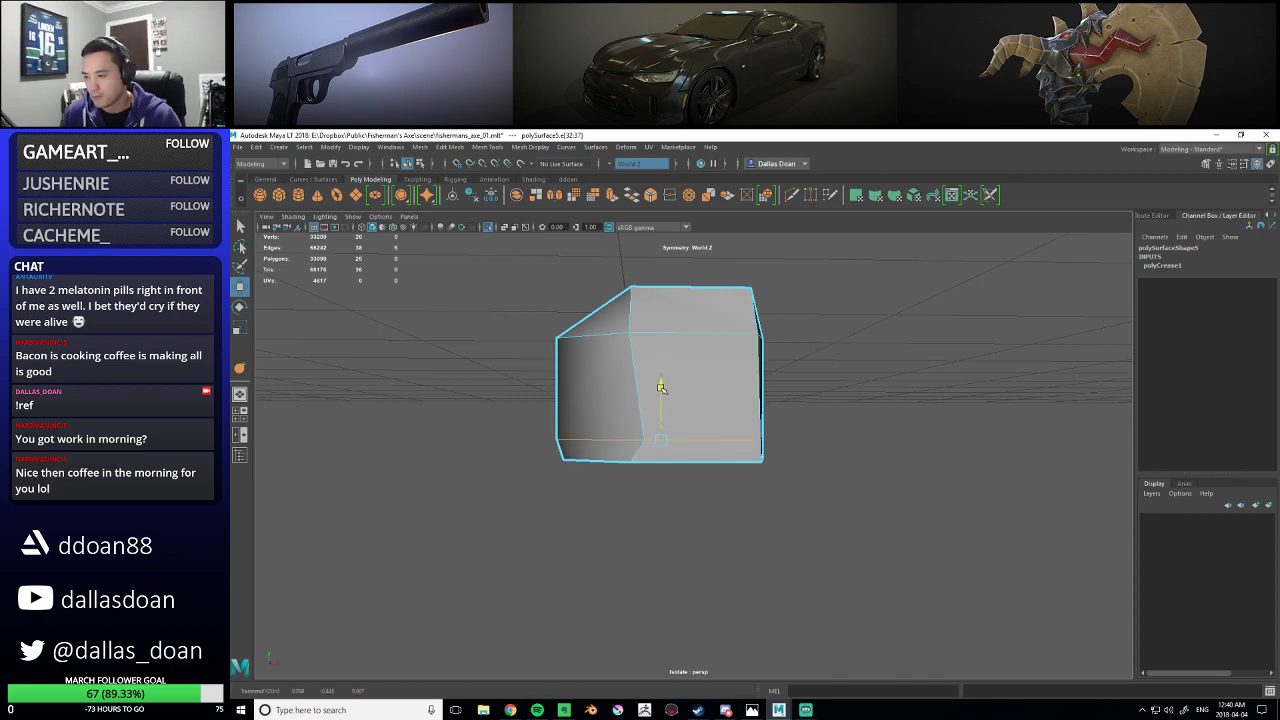
shift+right_drag(684, 398, 674, 446)
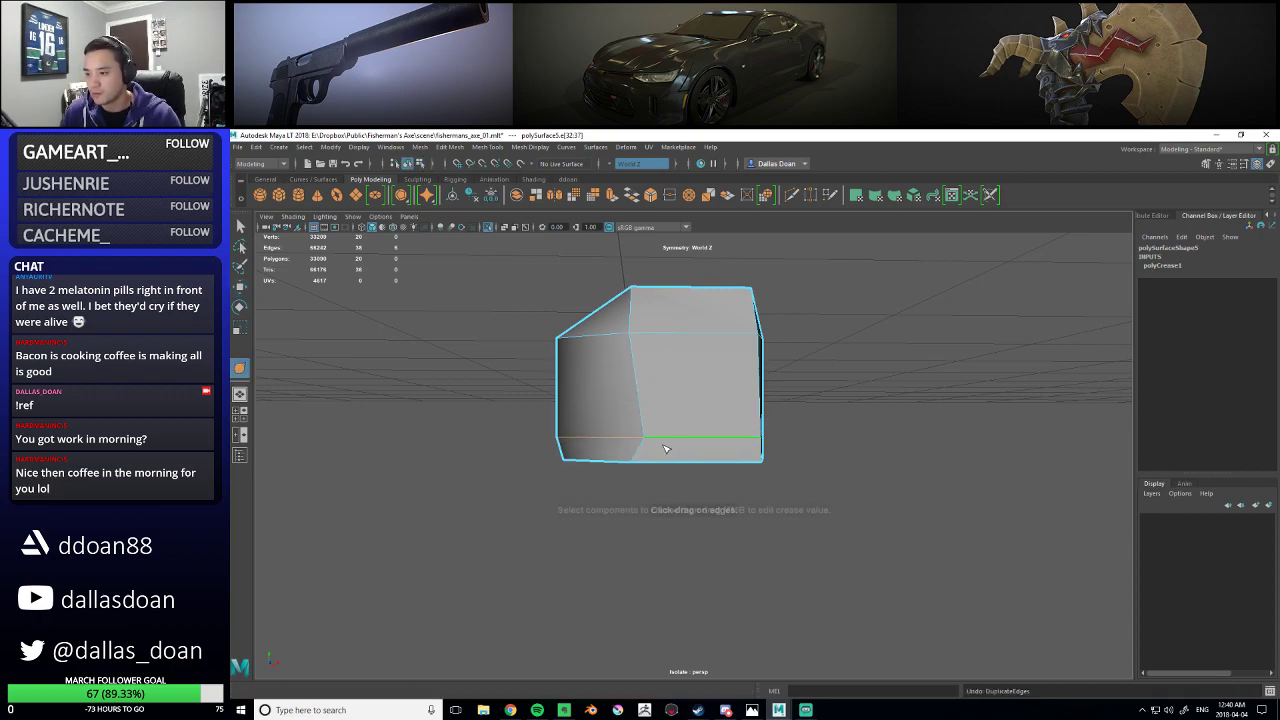
key(3)
alt+drag(714, 406, 759, 415)
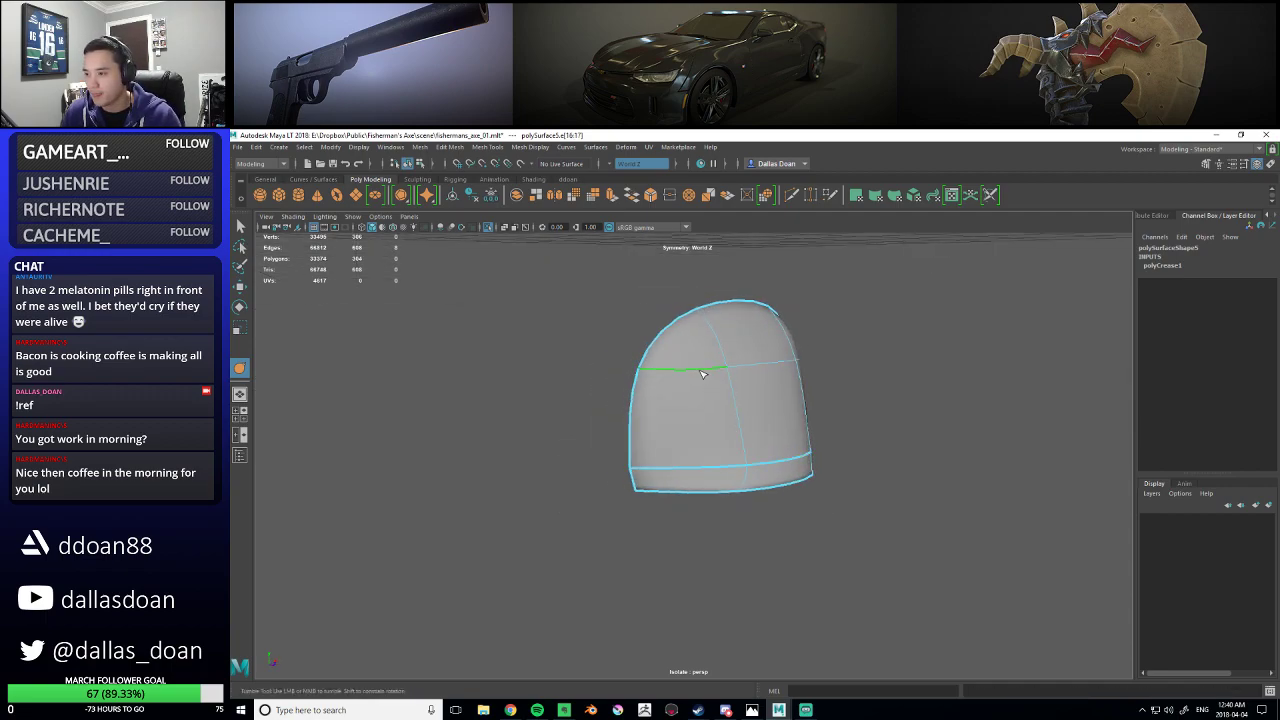
- Crease the vertical corner edges at the block's sloped end
alt+drag(759, 409, 723, 378)
right_drag(637, 341, 634, 316)
click(673, 395)
key(w)
alt+drag(723, 420, 635, 394)
alt+middle_drag(635, 394, 695, 422)
scroll(700, 420, up, 6)
scroll(706, 421, down, 10)
alt+drag(707, 423, 689, 455)
alt+right_drag(689, 466, 735, 444)
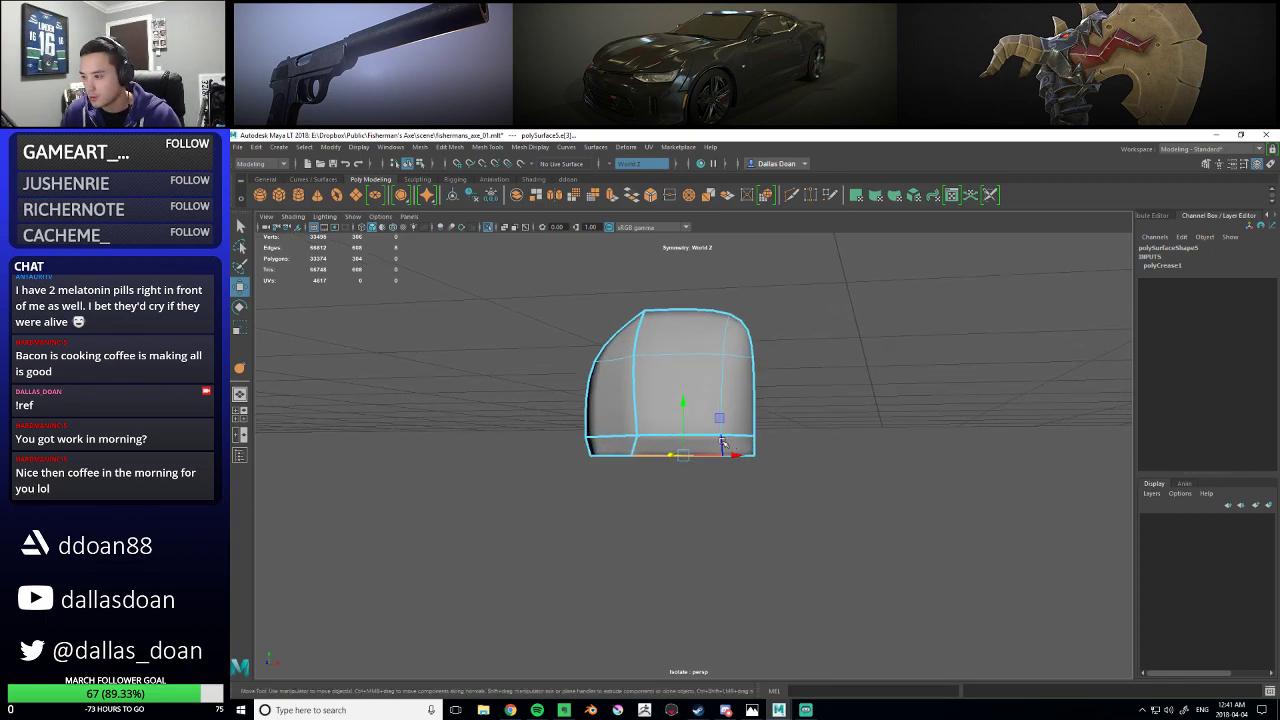
- Crease the edge loop running up both side corners of the block's flat end to the ridge
alt+drag(722, 442, 668, 464)
double_click(699, 352)
double_click(701, 359)
alt+drag(748, 372, 707, 388)
shift+right_drag(723, 371, 723, 480)
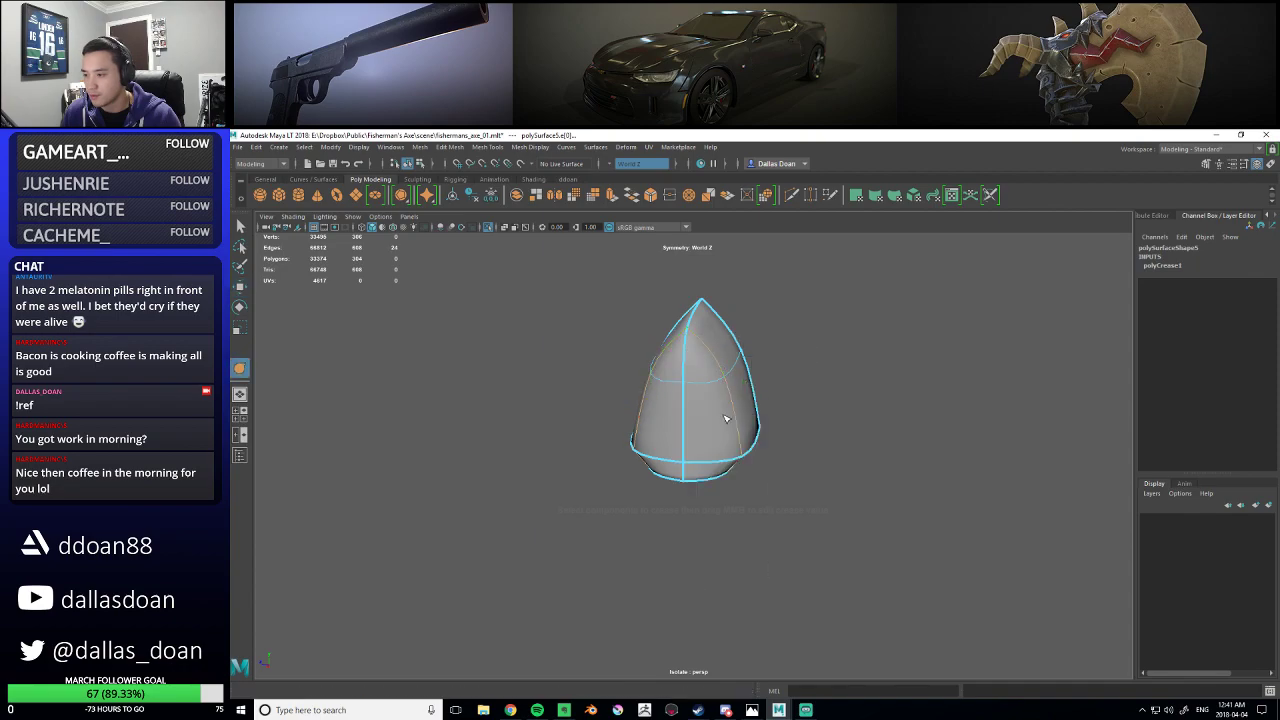
middle_drag(726, 420, 780, 418)
alt+drag(623, 406, 675, 398)
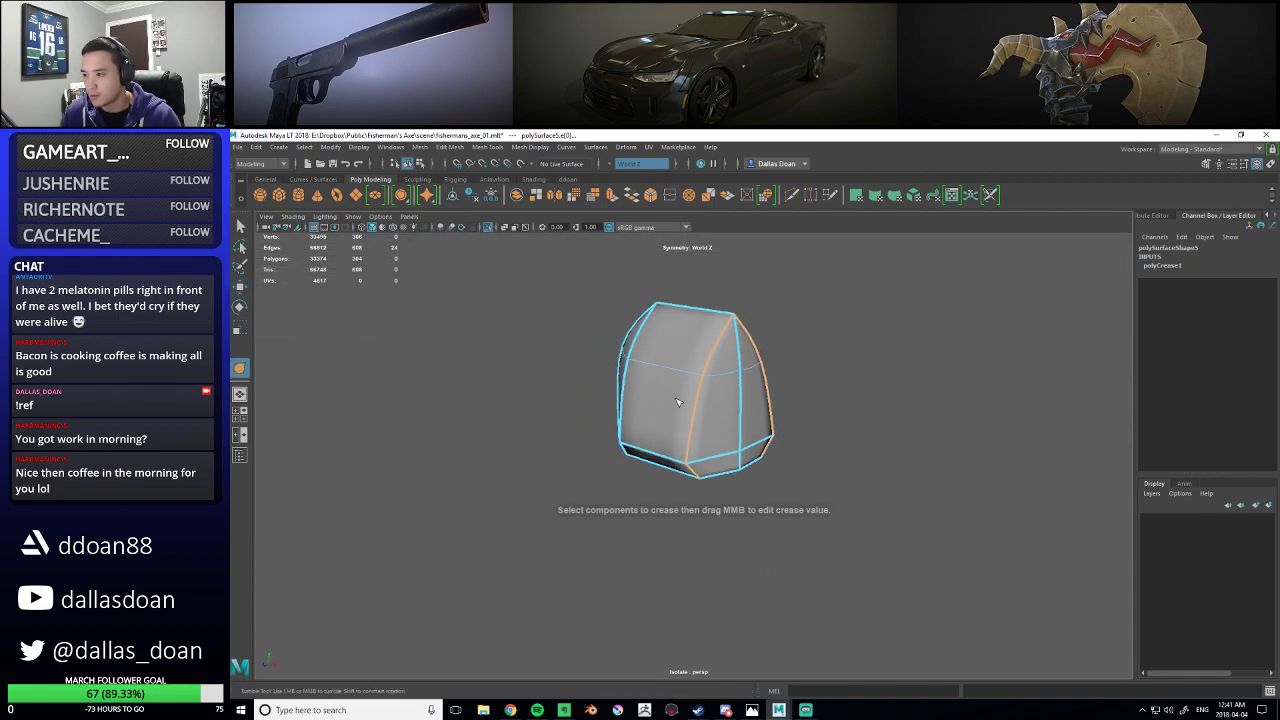
key(w)
- Crease the upper horizontal edges across the block's sloped end
alt+drag(774, 450, 625, 380)
alt+right_drag(594, 391, 665, 390)
alt+drag(665, 390, 694, 383)
alt+right_drag(694, 383, 650, 385)
alt+drag(650, 385, 741, 404)
alt+drag(661, 403, 703, 370)
shift+right_drag(717, 358, 712, 411)
middle_drag(743, 409, 774, 393)
alt+drag(774, 393, 710, 385)
- Raise the upper side corner vertices at the sloped end and return to object selection
right_drag(648, 368, 596, 369)
click(658, 372)
key(w)
drag(659, 327, 657, 303)
mouse_move(742, 363)
alt+mouse_down()
mouse_move(711, 380)
mouse_move(601, 380)
mouse_move(679, 389)
mouse_move(734, 363)
alt+mouse_up()
drag(743, 318, 699, 377)
right_drag(732, 379, 783, 364)
click(793, 412)
alt+drag(793, 418, 820, 437)
click(718, 394)
alt+drag(718, 390, 641, 405)
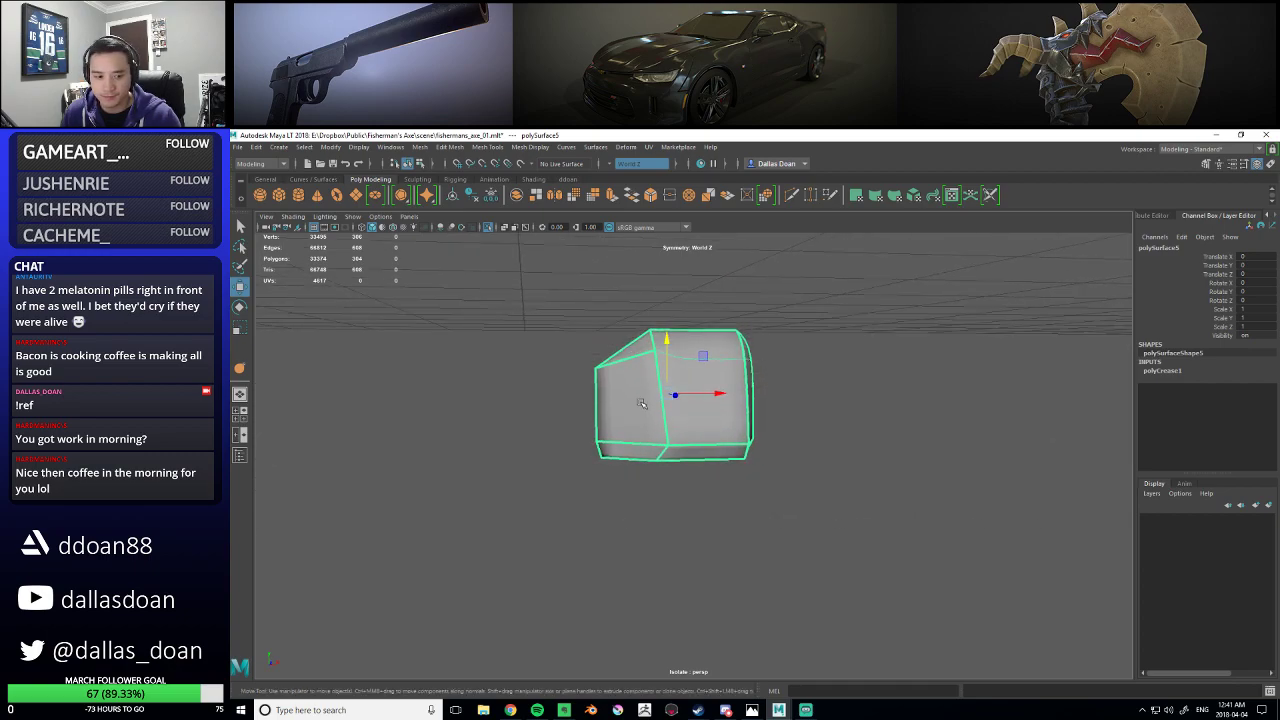
- Crease the rest of the upper horizontal edge loop around the block and return to object selection
mouse_move(716, 416)
alt+mouse_down()
mouse_move(609, 417)
mouse_move(760, 400)
mouse_move(713, 406)
mouse_move(706, 426)
mouse_move(731, 415)
alt+mouse_up()
right_drag(748, 379, 746, 350)
double_click(735, 363)
alt+drag(735, 363, 716, 345)
shift+right_drag(714, 356, 712, 409)
alt+drag(886, 412, 684, 391)
key(w)
right_drag(716, 373, 727, 441)
click(922, 443)
- End the isolated view of the finished block to show all the parts again, and deselect it
scroll(757, 431, down, 5)
scroll(757, 431, up, 5)
alt+drag(757, 431, 673, 449)
click(703, 442)
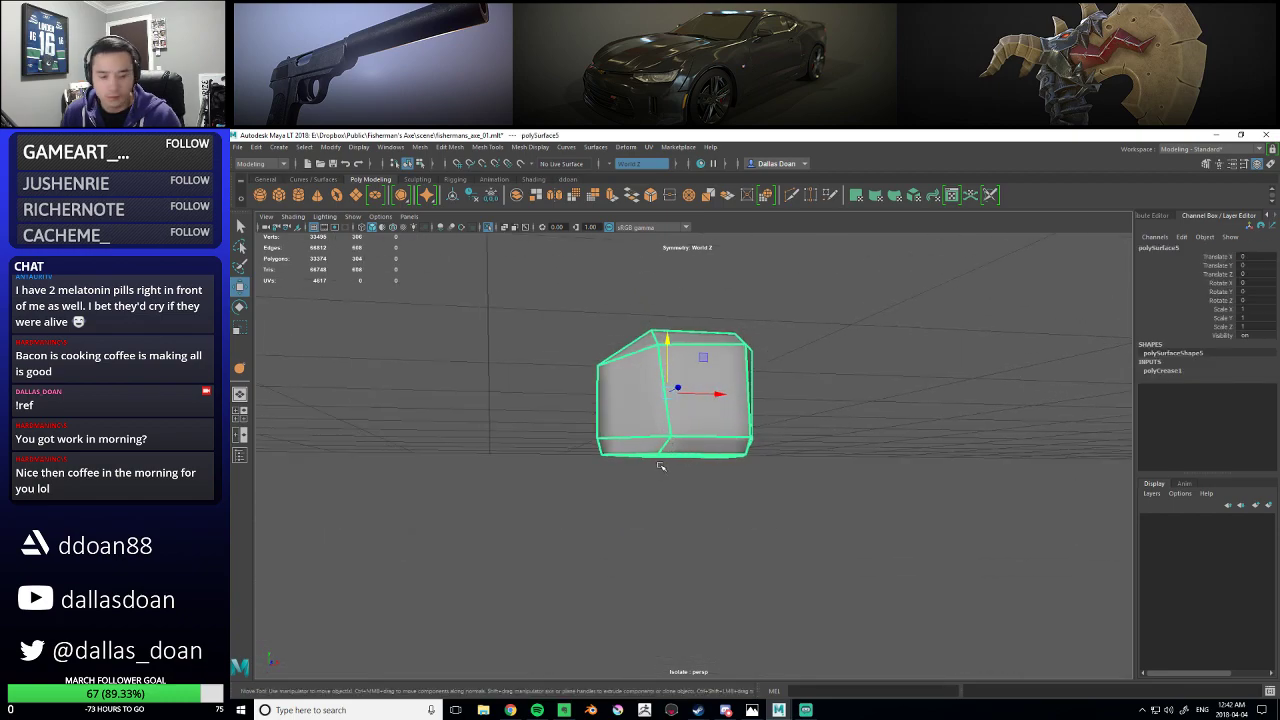
scroll(670, 460, down, 5)
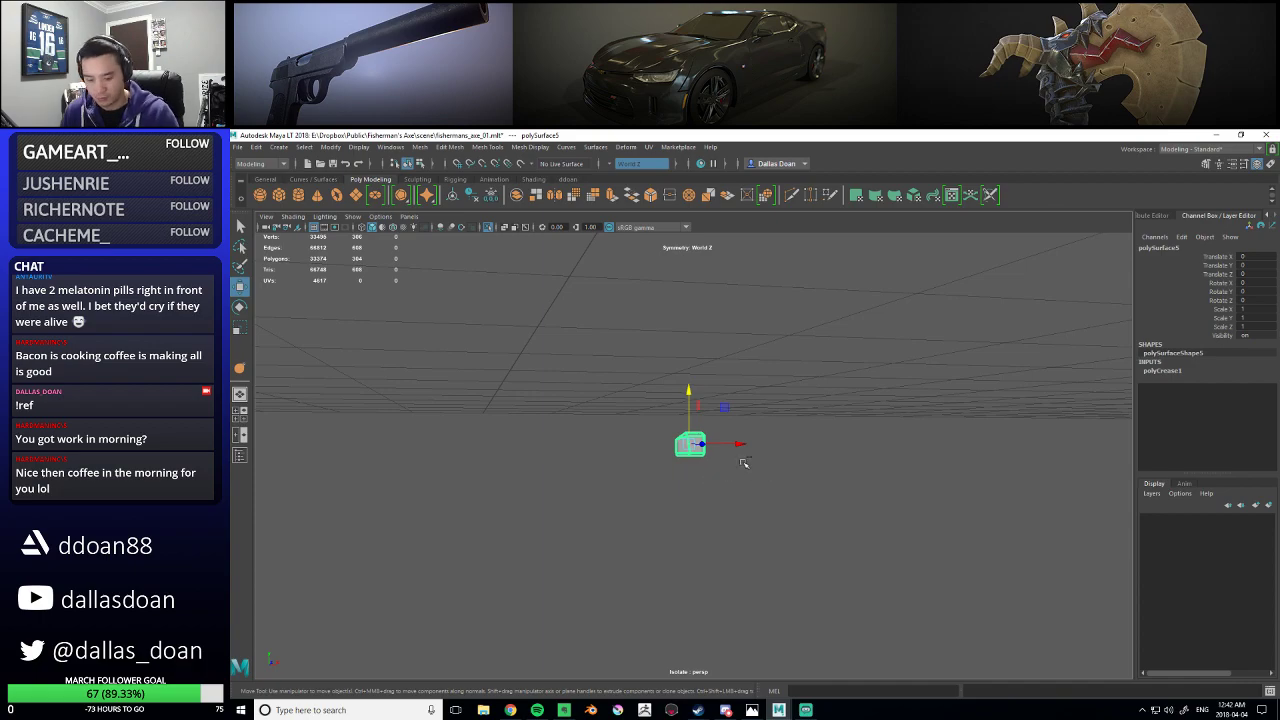
key(ctrl+1)
click(805, 460)
scroll(804, 460, up, 4)
alt+drag(796, 461, 670, 456)
scroll(671, 452, up, 4)
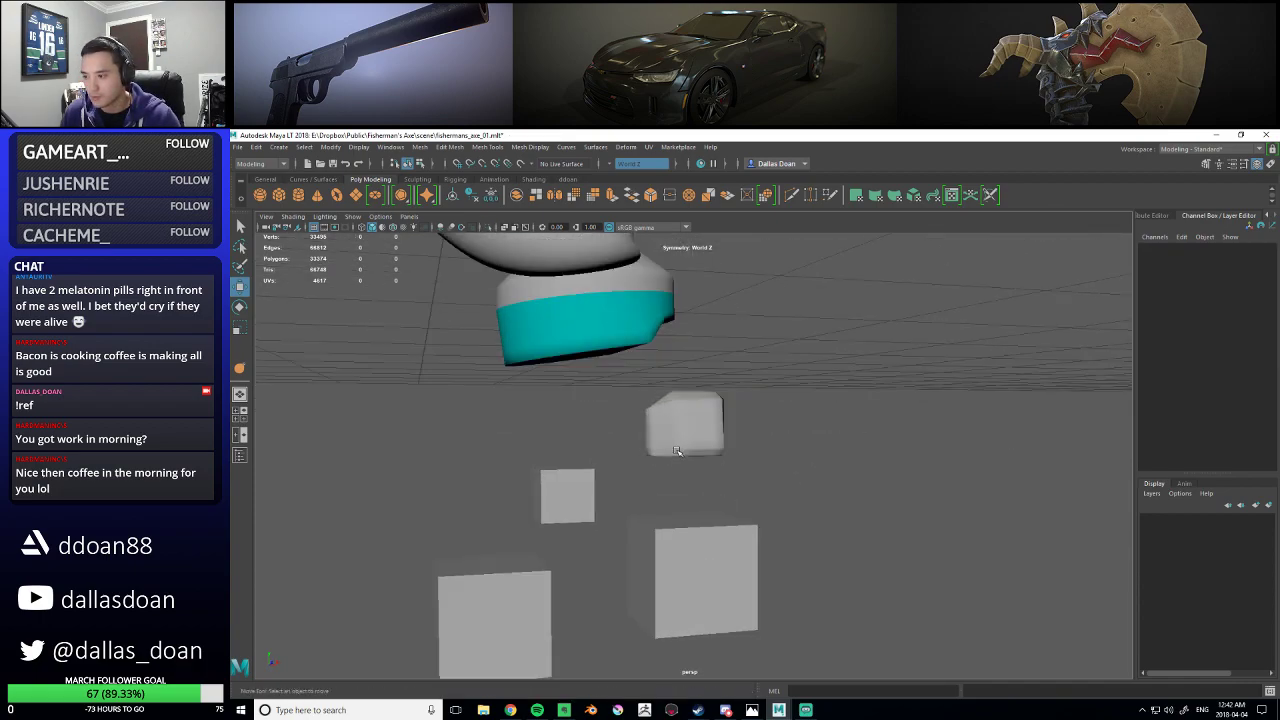
- Insert a horizontal edge loop around the small sloped block at about the middle of its height with Multi-Cut
click(676, 423)
right_drag(664, 403, 624, 402)
click(661, 382)
drag(656, 379, 708, 422)
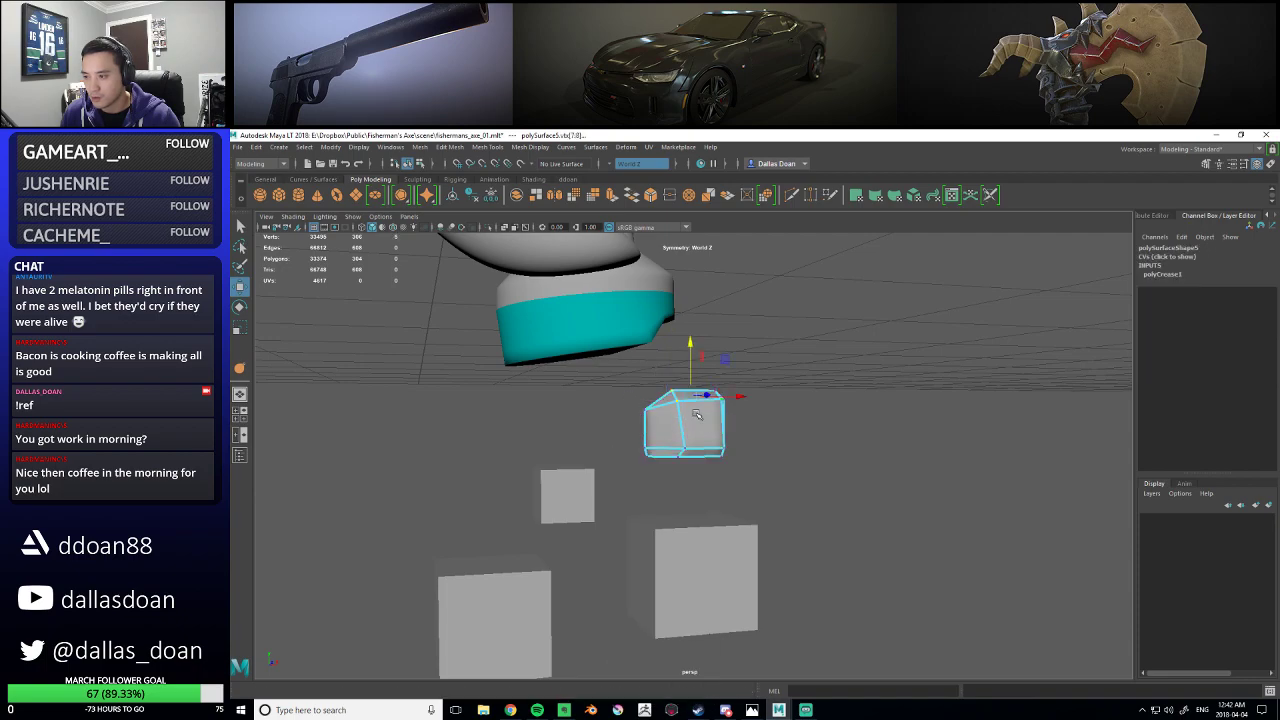
drag(801, 339, 737, 452)
ctrl+drag(790, 328, 657, 450)
drag(618, 394, 699, 414)
shift+right_drag(668, 438, 644, 443)
ctrl+click(647, 427)
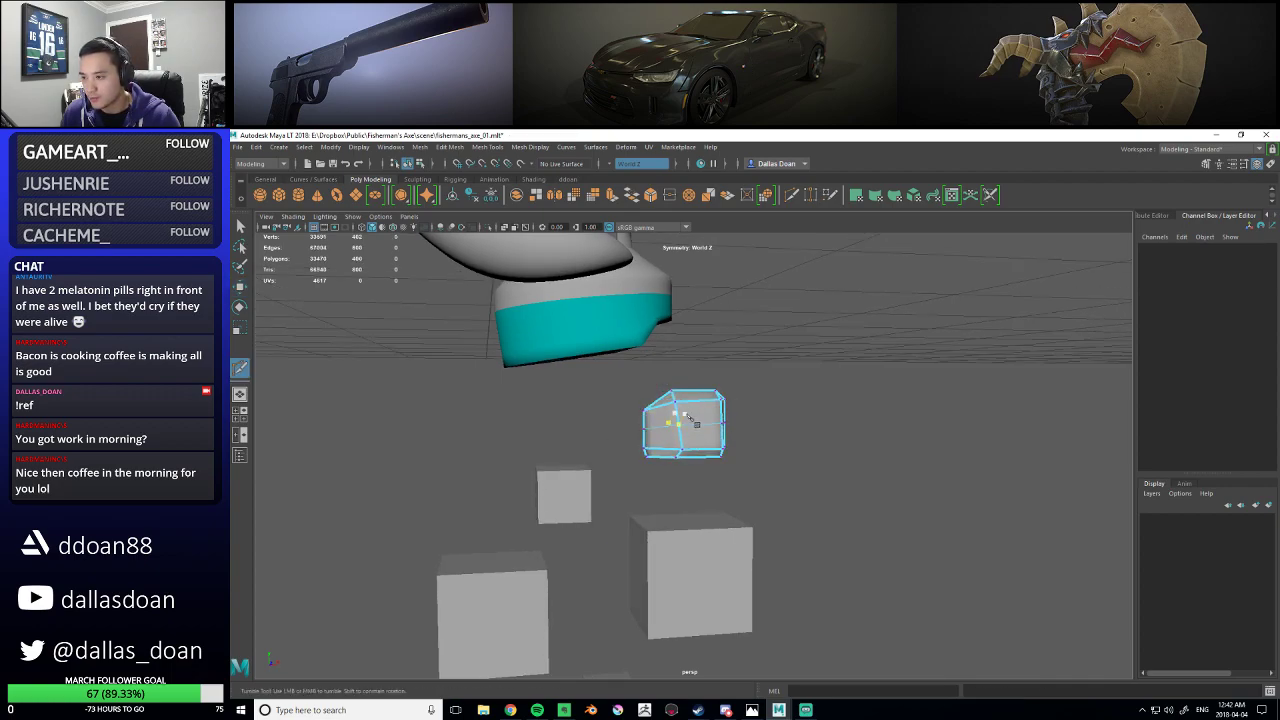
- Pull the mid-height vertex at the block's sloped end slightly outward so the end bulges
scroll(707, 437, up, 2)
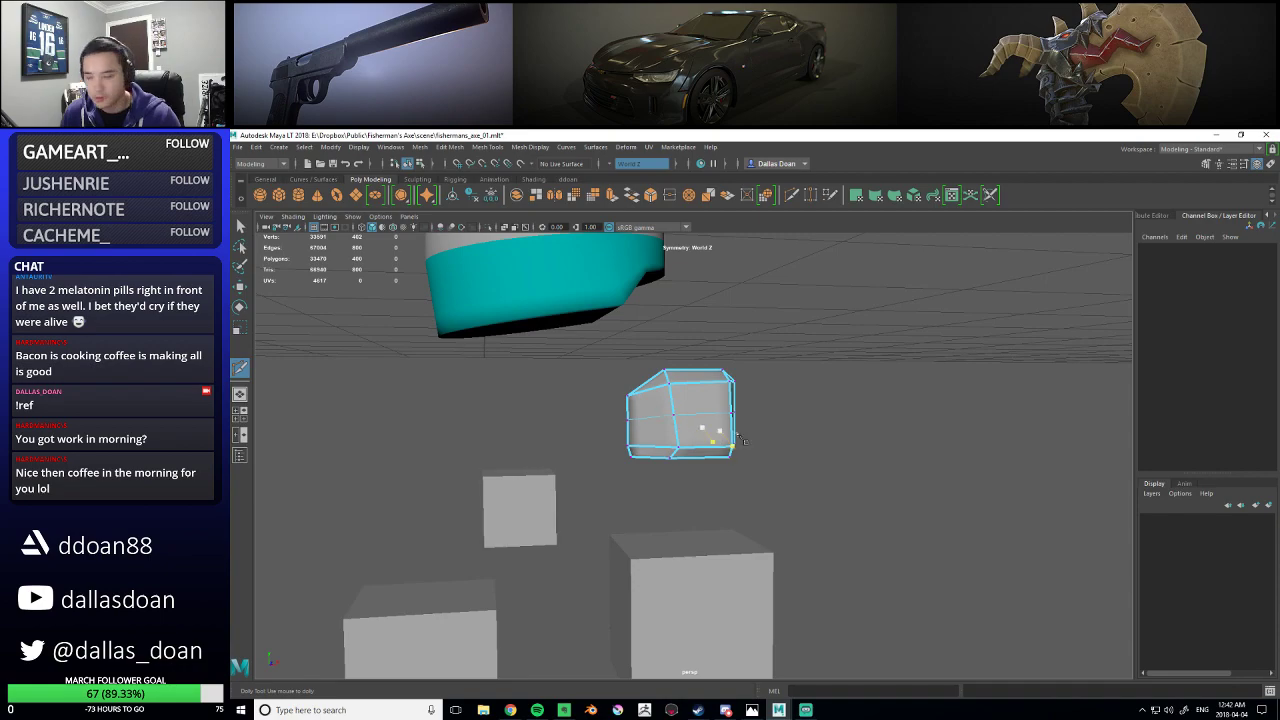
key(w)
right_drag(636, 407, 593, 407)
drag(594, 413, 641, 433)
drag(677, 420, 678, 420)
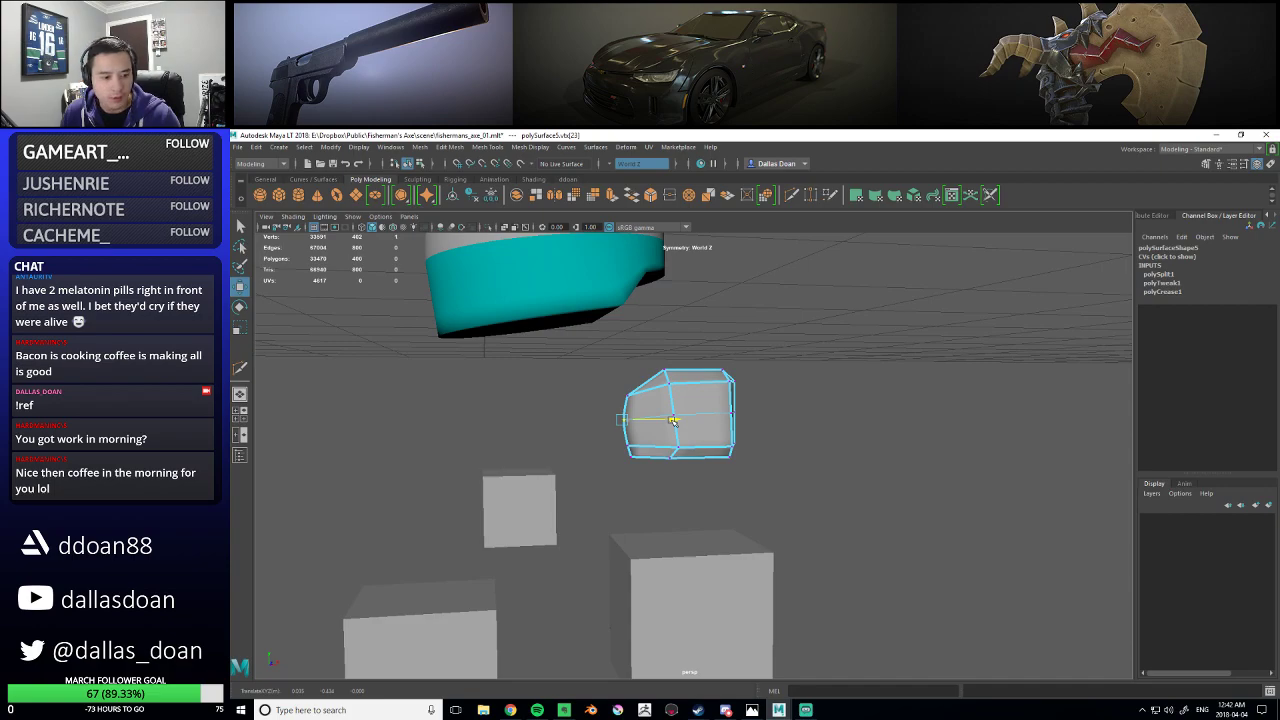
- Insert a vertical edge loop through the block's sloped section and shift its upper vertex inward to dip the slope
alt+drag(669, 413, 664, 424)
key(ctrl+1)
key(ctrl+1)
shift+right_drag(668, 366, 628, 372)
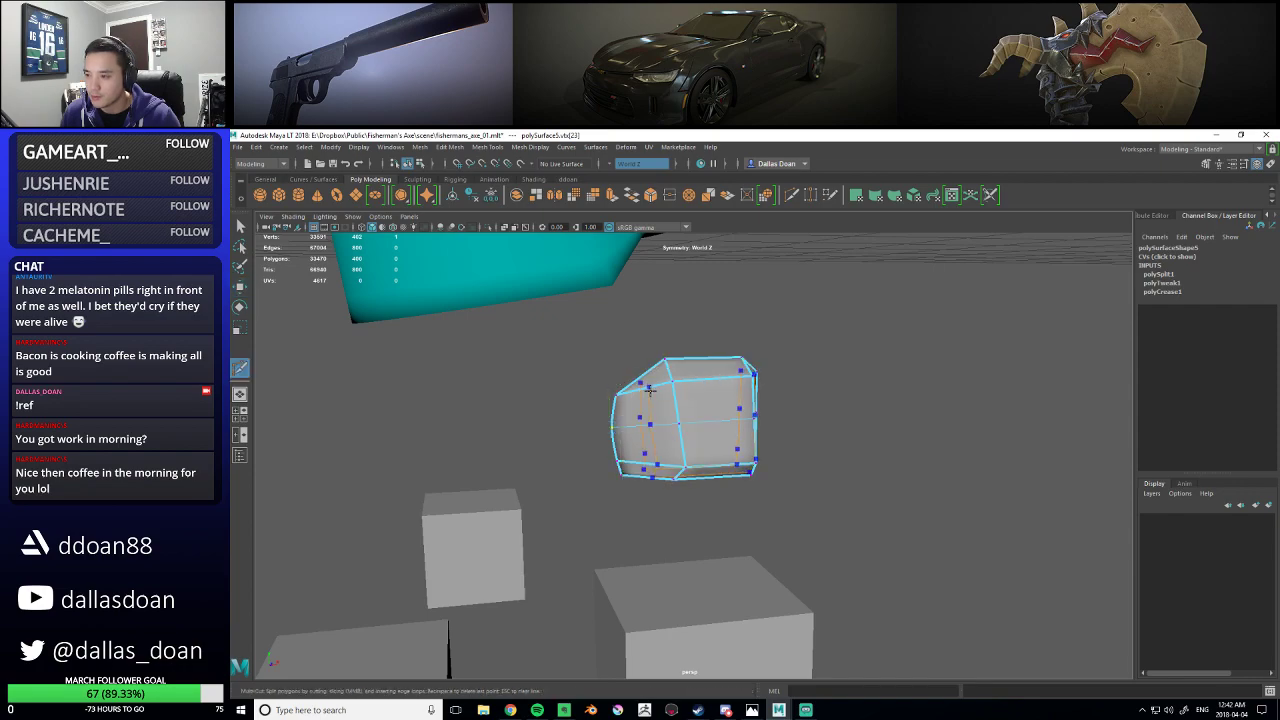
ctrl+click(650, 390)
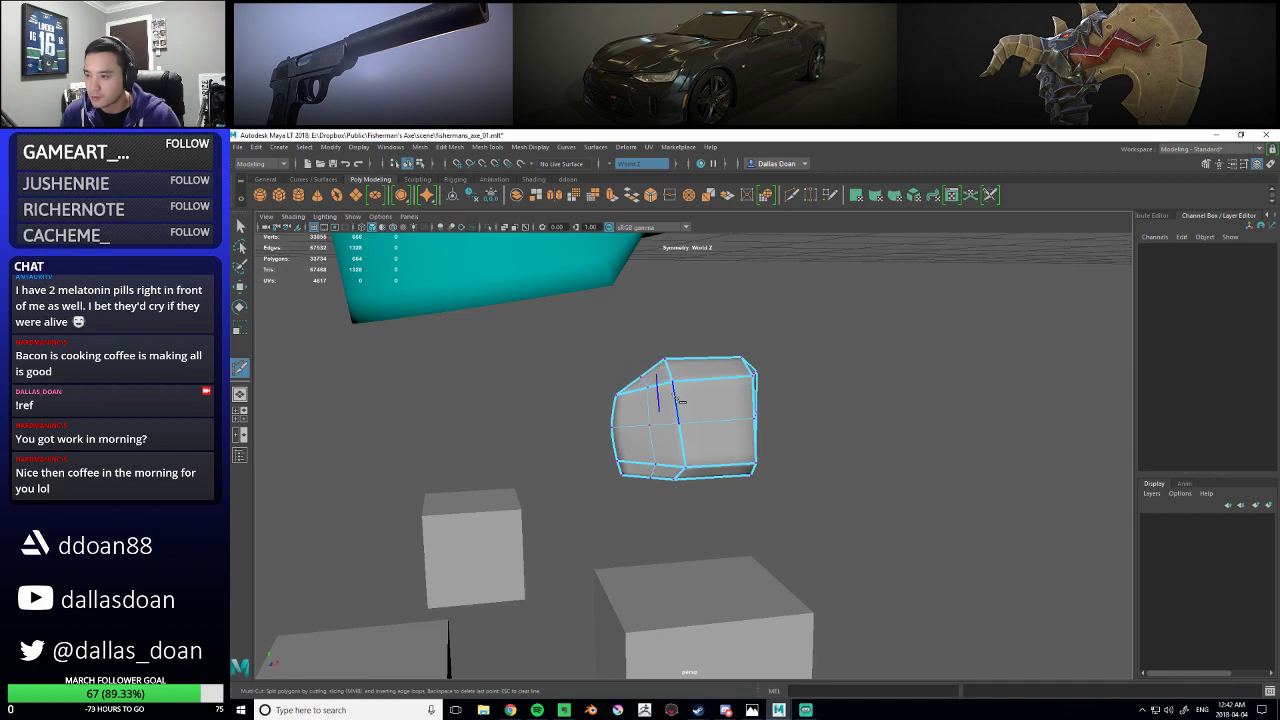
key(w)
right_drag(652, 377, 620, 375)
click(641, 374)
drag(637, 333, 637, 331)
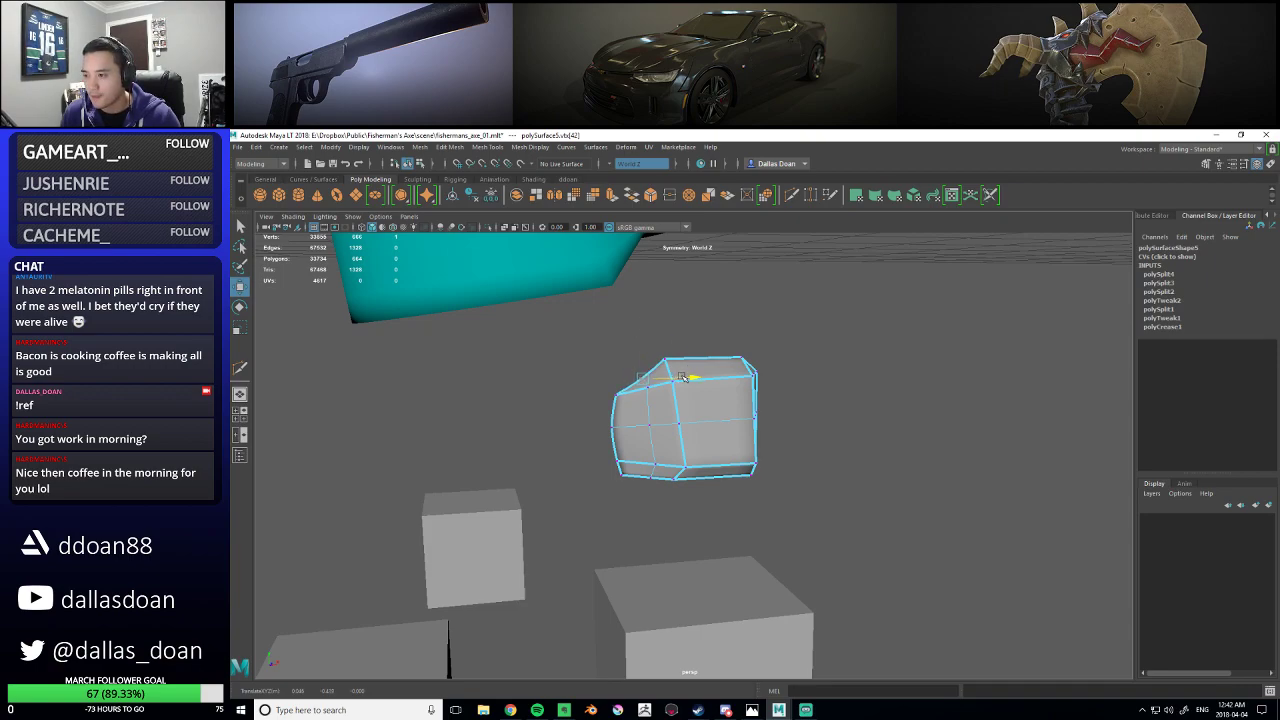
- Crease the upper edges along the block's slope, return to object selection and deselect the block
right_drag(661, 367, 662, 347)
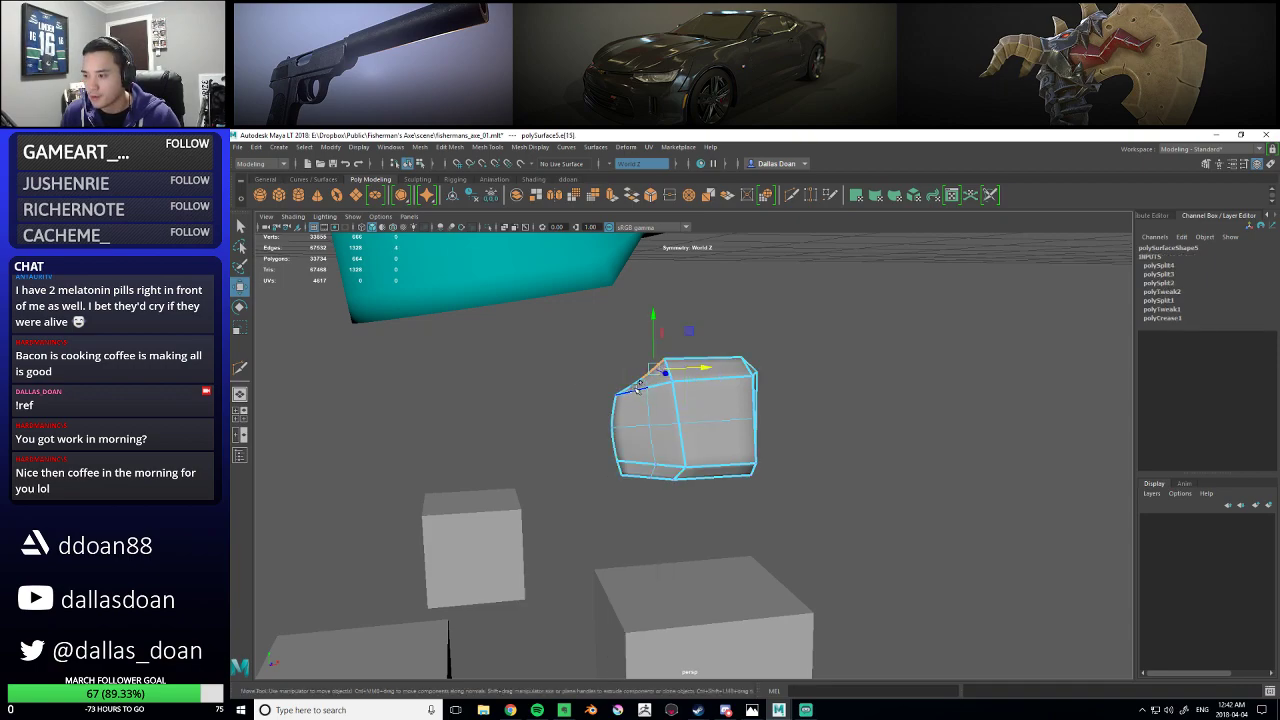
shift+right_drag(662, 372, 690, 409)
alt+drag(520, 416, 768, 397)
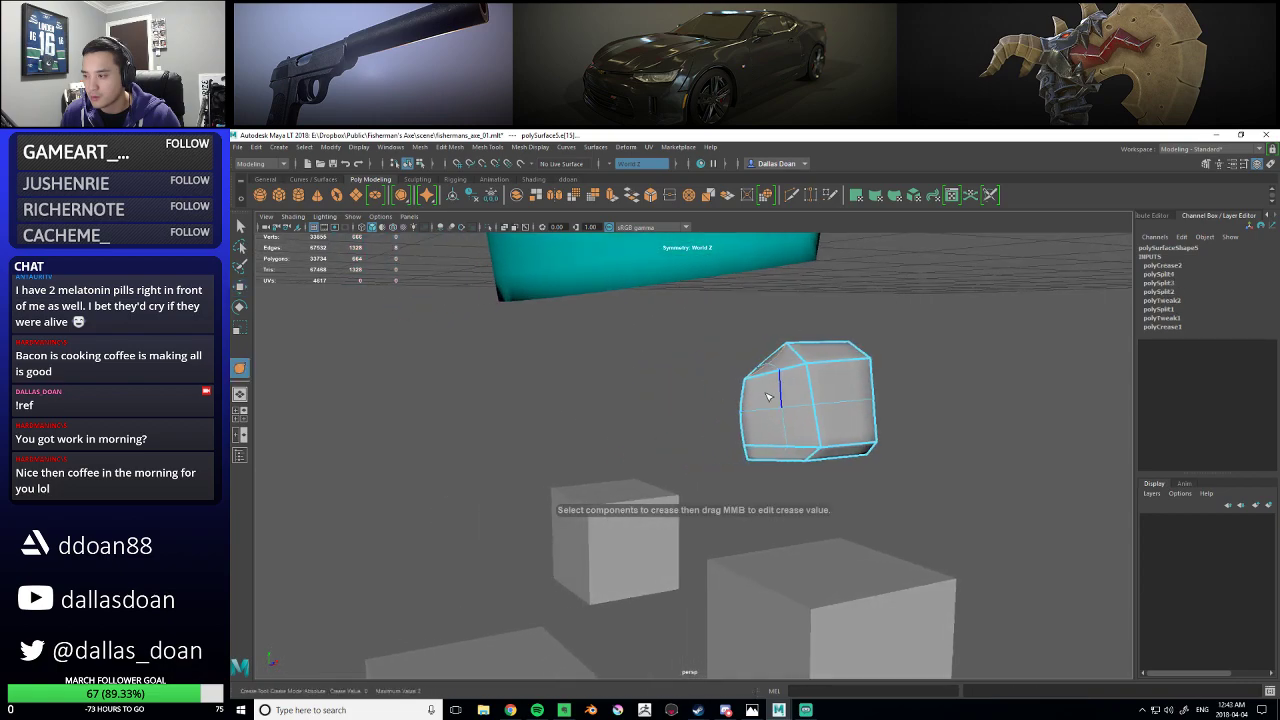
key(w)
right_drag(816, 361, 824, 420)
click(959, 419)
- Move all the vertices at the block's far end slightly inward to shorten it
alt+drag(959, 419, 672, 385)
click(684, 396)
right_drag(674, 381, 626, 380)
drag(731, 315, 678, 522)
drag(747, 409, 732, 408)
- Crease the upper corner edges at the block's far end
alt+right_drag(678, 386, 695, 388)
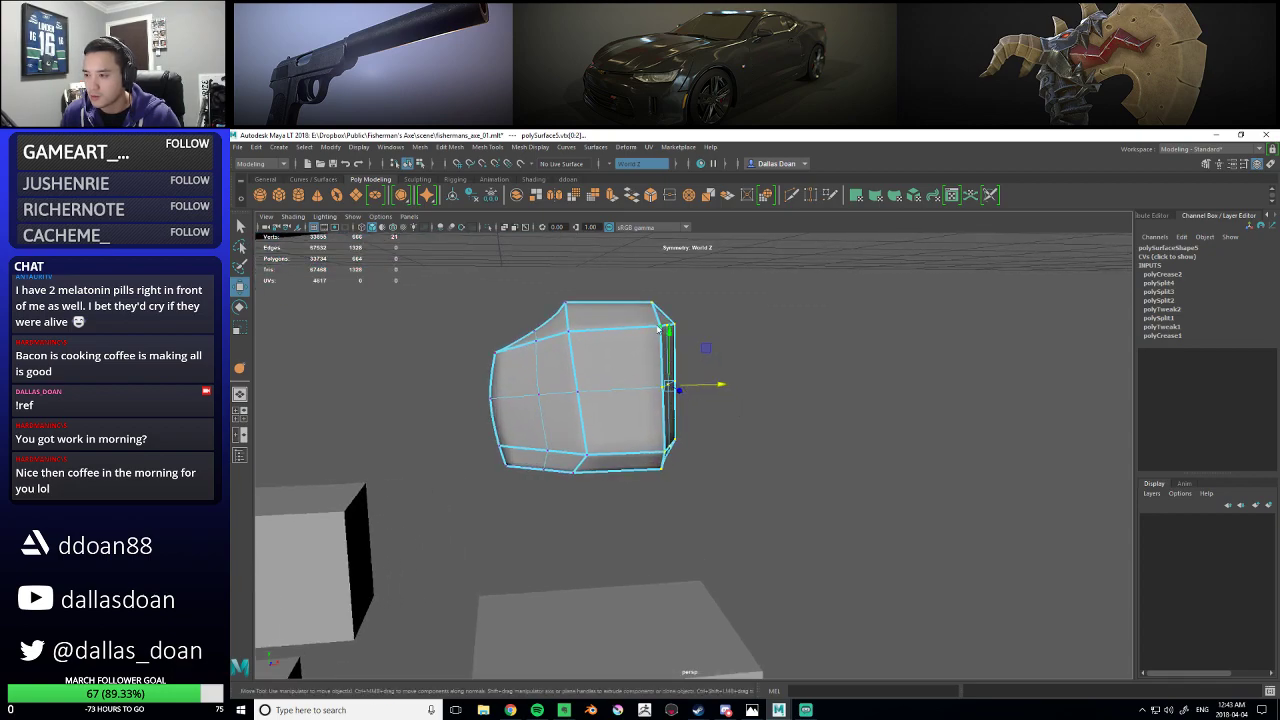
right_drag(657, 347, 657, 318)
double_click(656, 308)
shift+right_drag(742, 360, 762, 407)
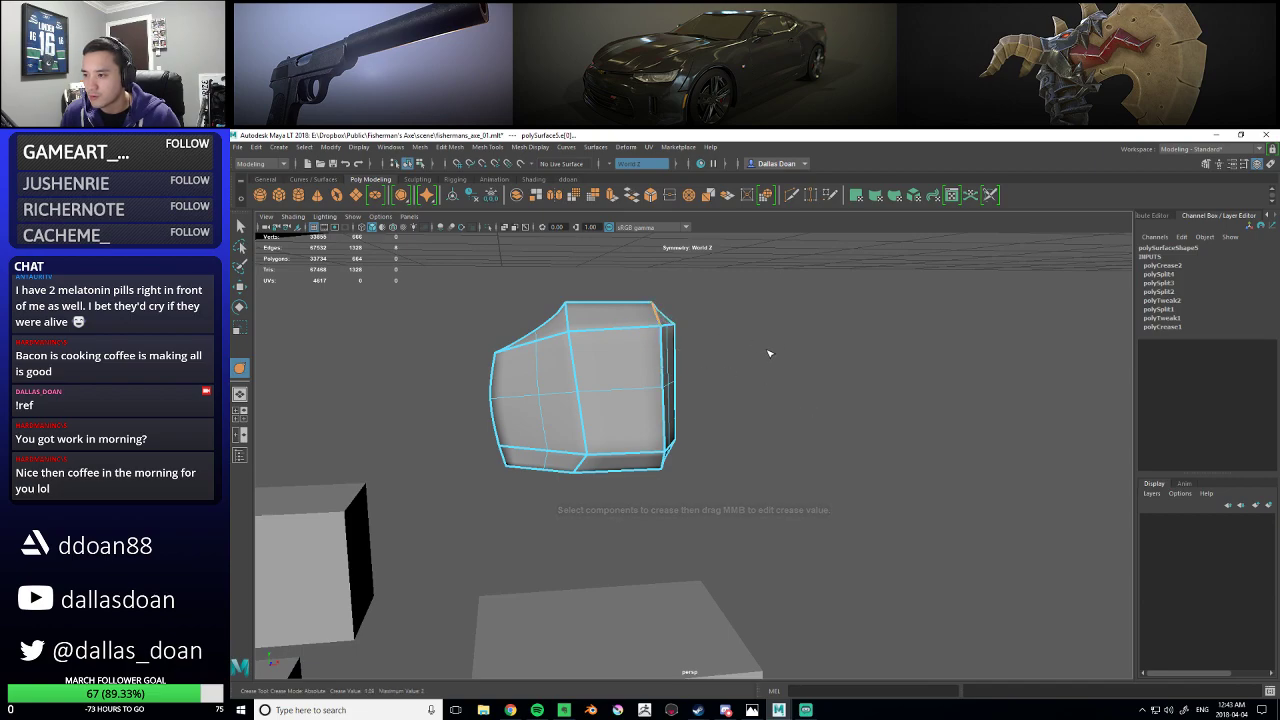
- Examine the block's shape and proportions from several sides relative to the handle and the remaining cubes
alt+right_drag(704, 366, 630, 363)
alt+drag(630, 363, 757, 342)
alt+middle_drag(757, 342, 775, 362)
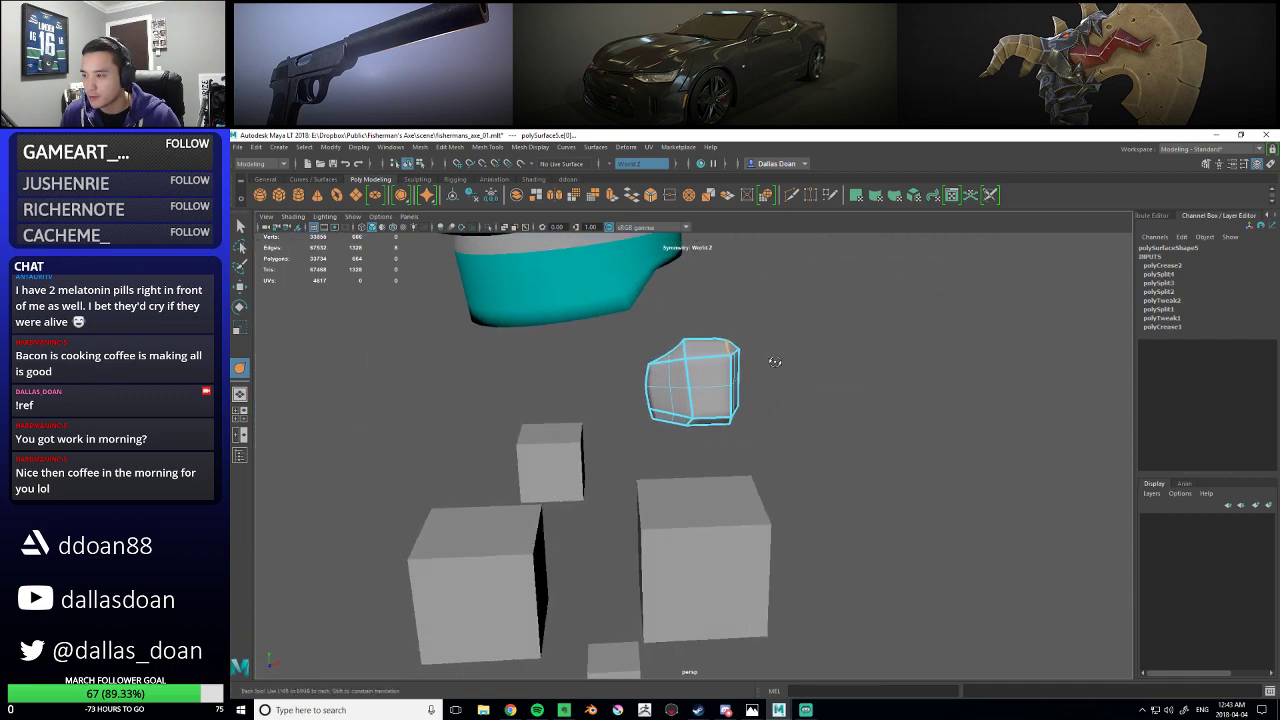
alt+drag(775, 362, 722, 398)
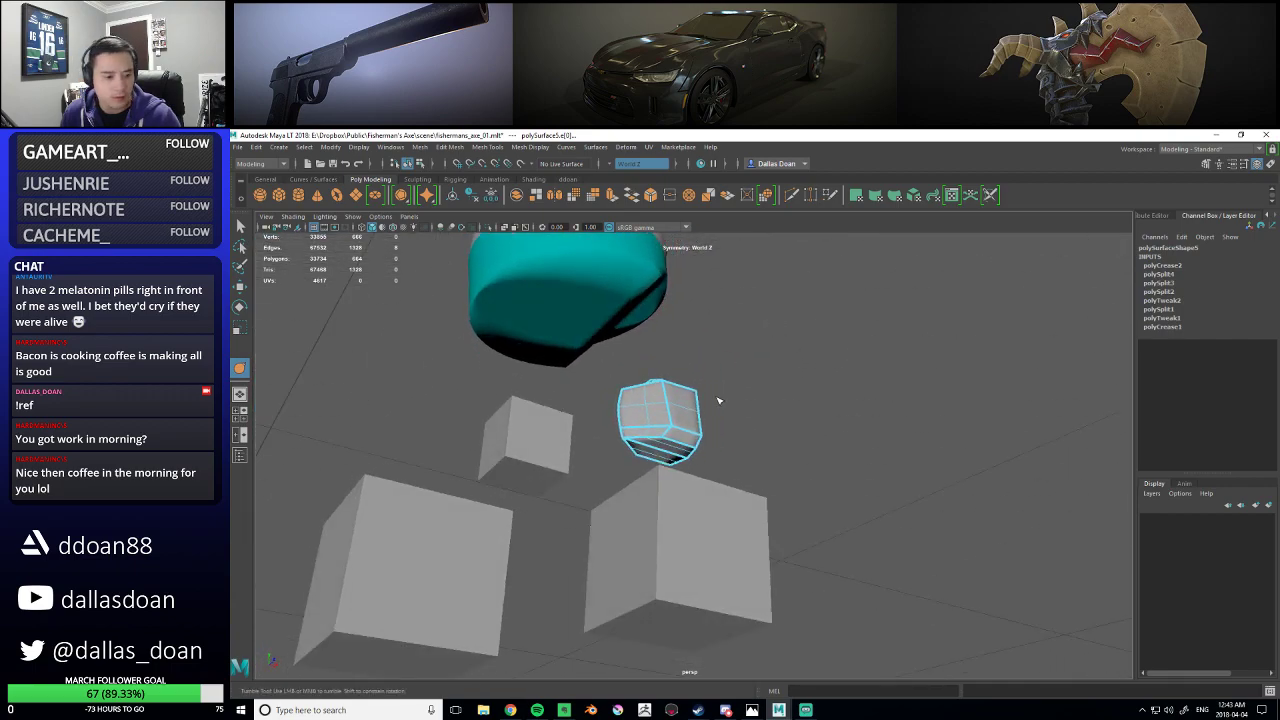
alt+middle_drag(648, 421, 671, 391)
alt+right_drag(671, 391, 708, 420)
alt+drag(708, 420, 670, 436)
alt+middle_drag(664, 300, 665, 385)
alt+drag(665, 385, 749, 394)
alt+right_drag(749, 394, 730, 390)
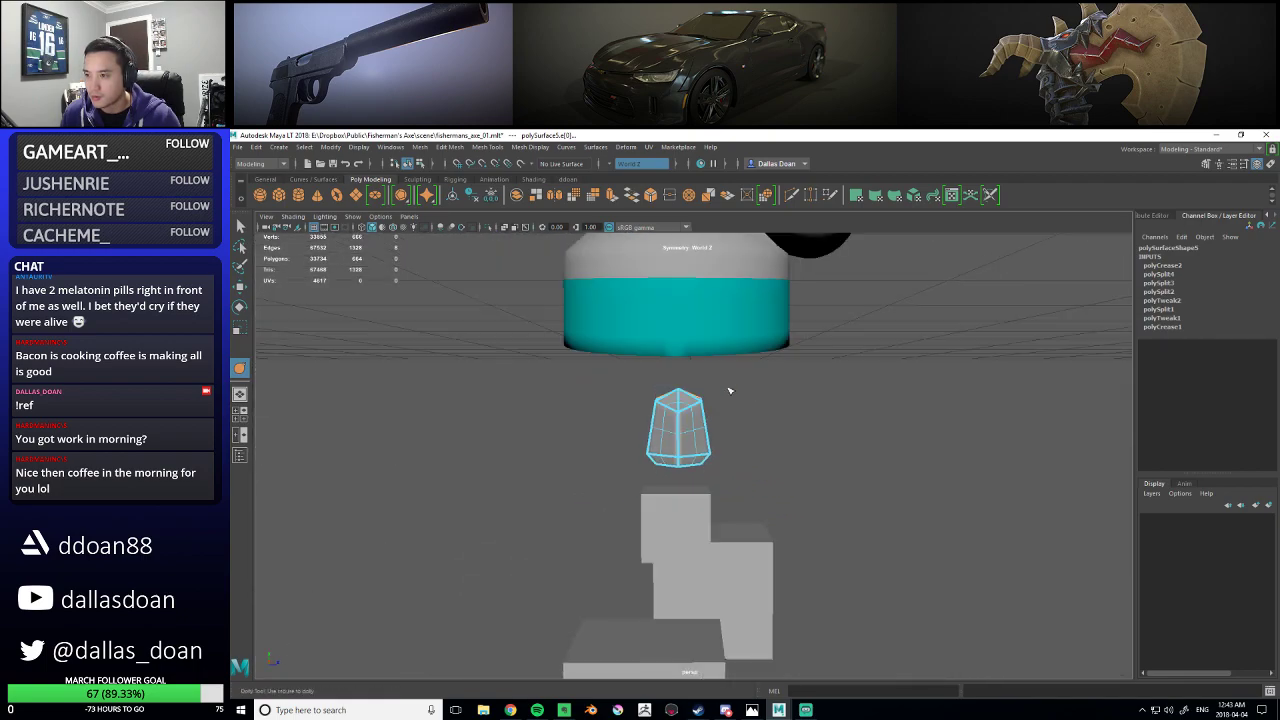
alt+drag(730, 390, 724, 386)
right_drag(699, 403, 704, 466)
alt+drag(712, 466, 820, 419)
key(r)
click(826, 416)
alt+right_drag(828, 415, 774, 423)
alt+drag(774, 423, 800, 434)
key(w)
click(732, 441)
click(801, 438)
click(726, 448)
click(801, 434)
alt+right_drag(801, 434, 750, 442)
alt+drag(750, 442, 692, 411)
click(748, 389)
- Shift the mid-height vertices on the block's vertical corner edge horizontally toward the far end to bow the edge
scroll(748, 389, up, 5)
scroll(730, 423, up, 3)
right_drag(651, 371, 606, 366)
click(595, 335)
drag(648, 332, 657, 333)
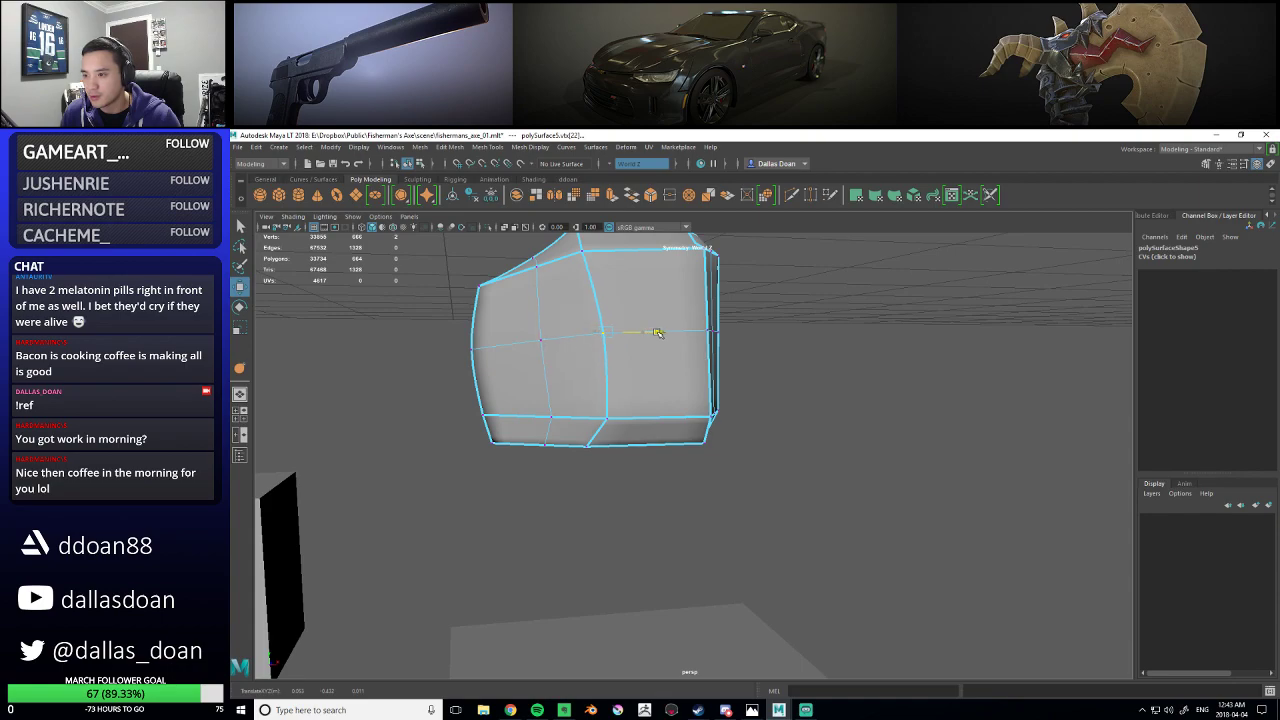
- Try lowering the block's top vertices and its mid-height vertices to flatten it, and undo the moves
alt+drag(553, 402, 637, 366)
scroll(634, 382, down, 6)
alt+middle_drag(637, 366, 640, 384)
alt+drag(660, 401, 795, 458)
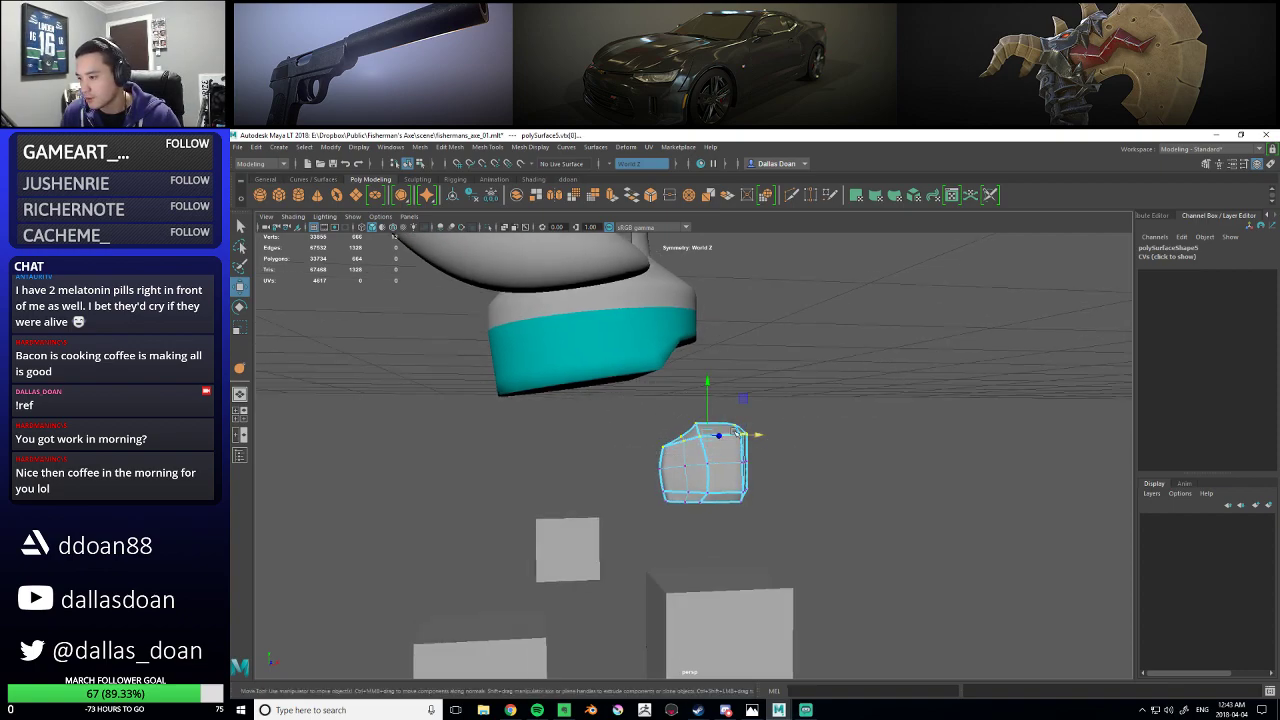
drag(706, 381, 708, 386)
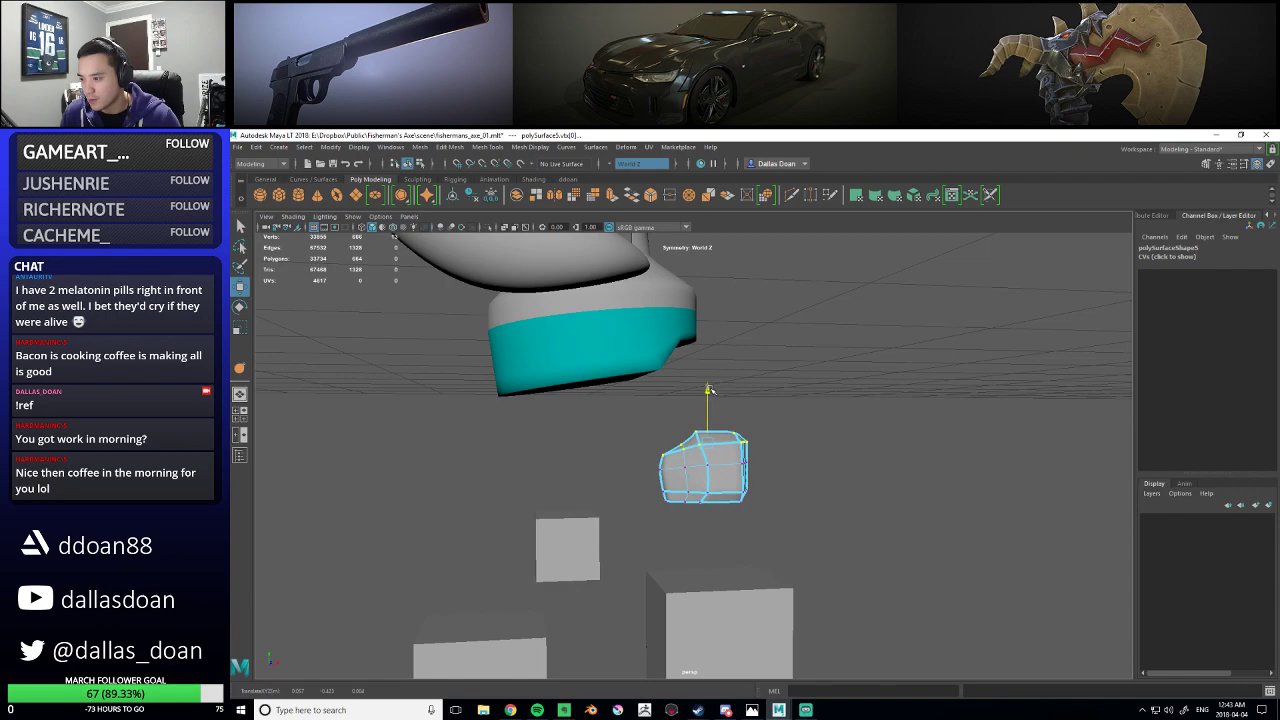
alt+drag(713, 477, 698, 455)
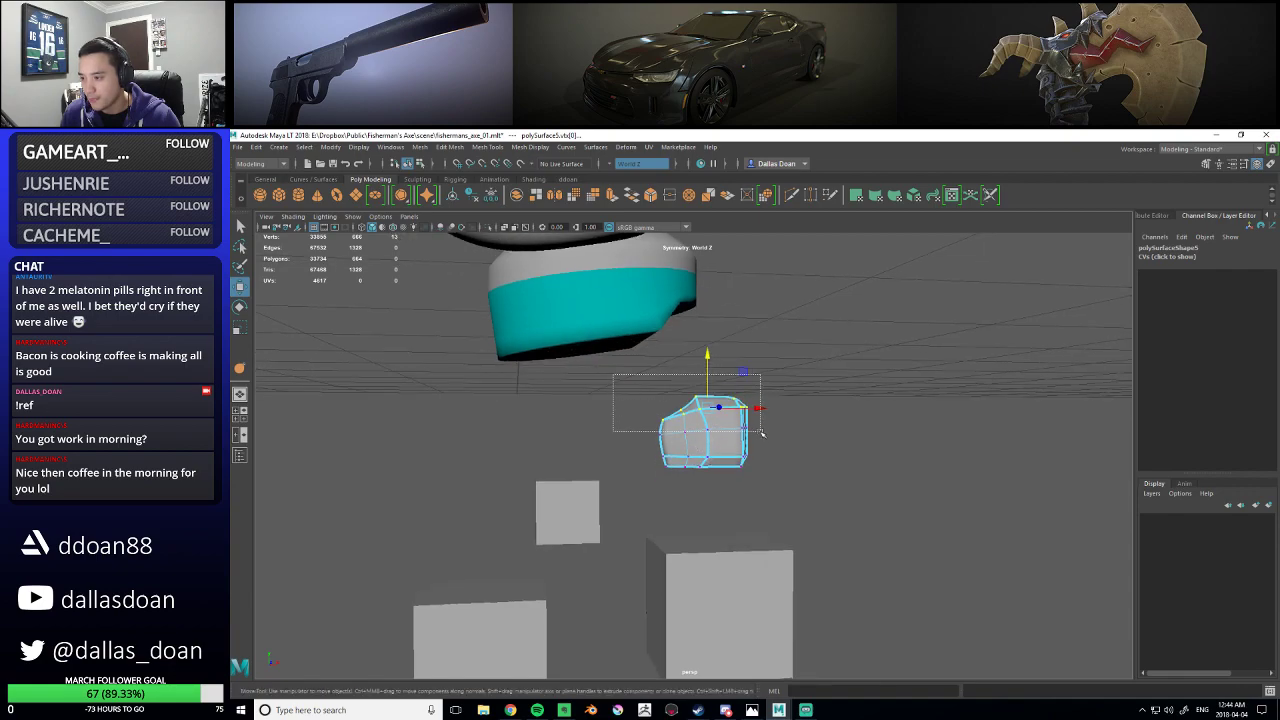
drag(706, 362, 709, 370)
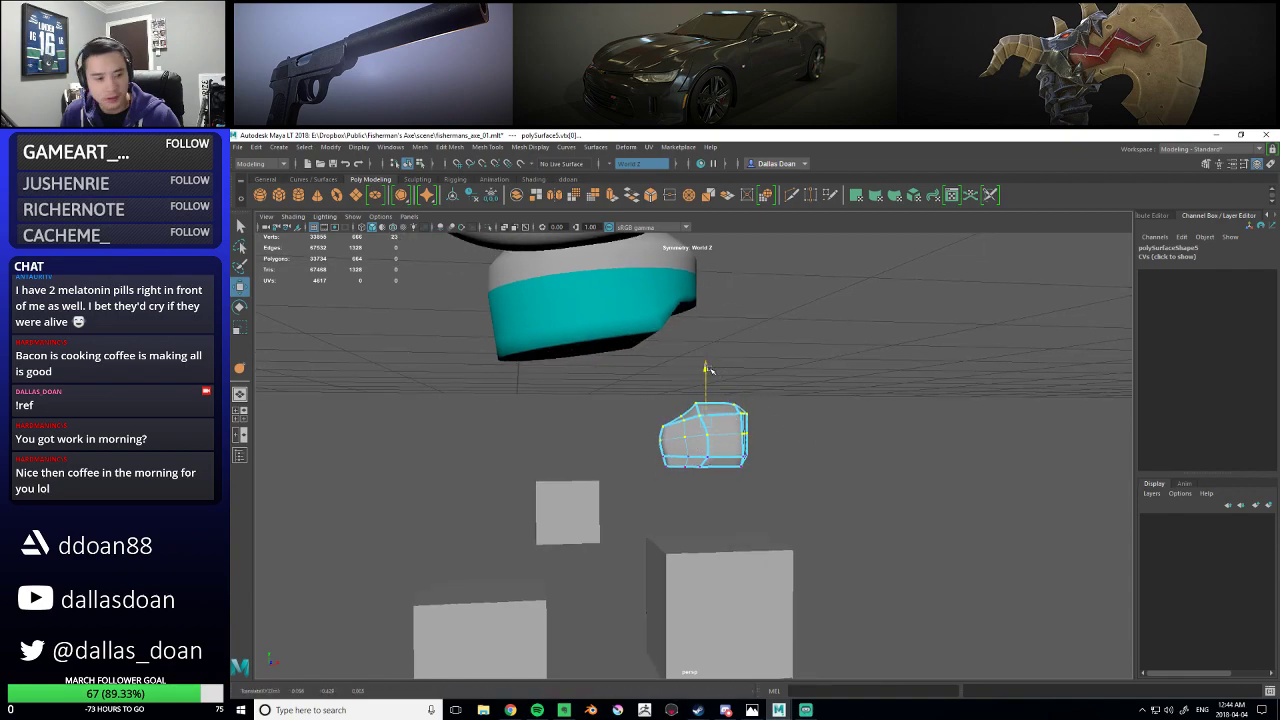
key(ctrl+z)
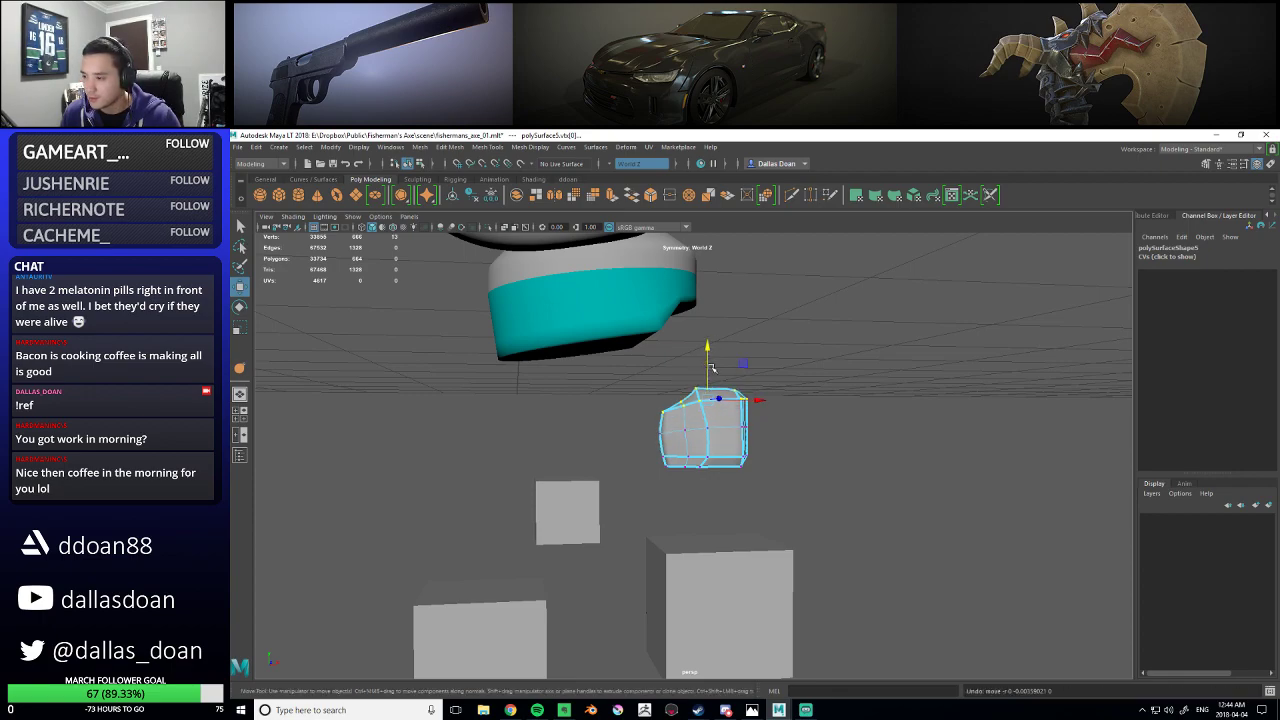
- Lower the vertices along the block's lower side edge near the sloped end, return to object selection and deselect it
alt+drag(690, 494, 679, 425)
scroll(679, 455, up, 4)
drag(660, 374, 660, 381)
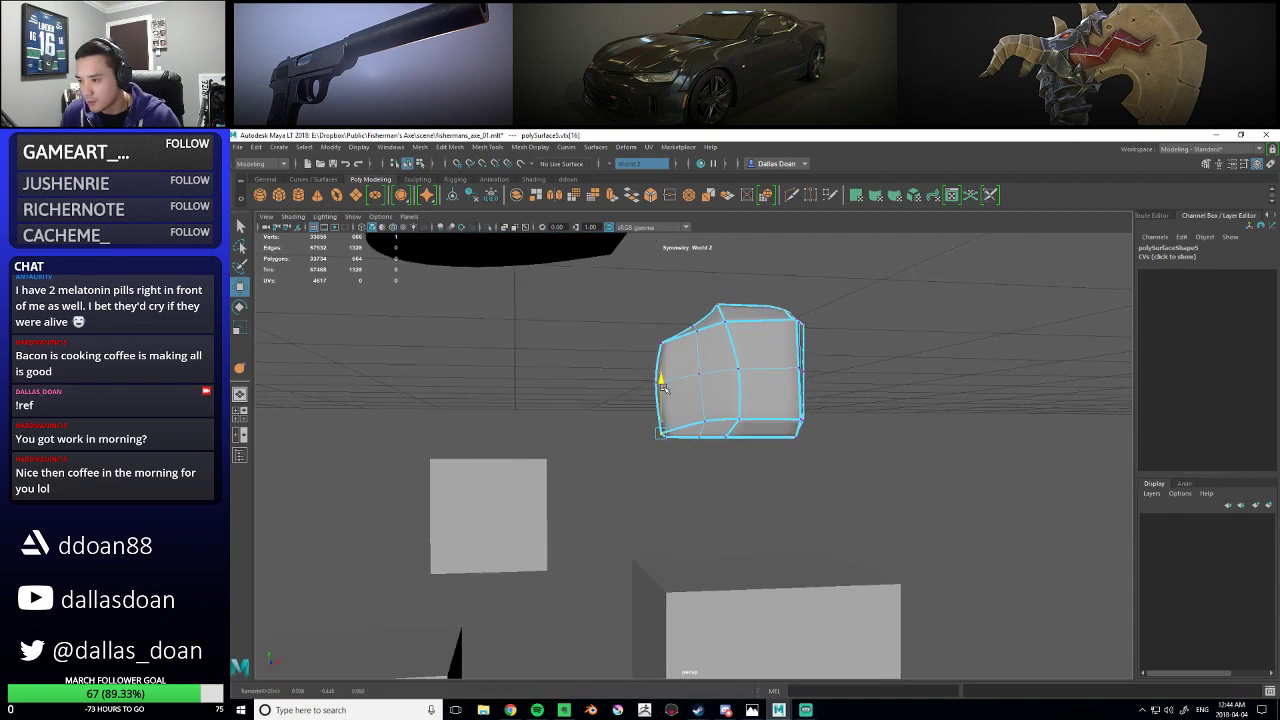
click(707, 392)
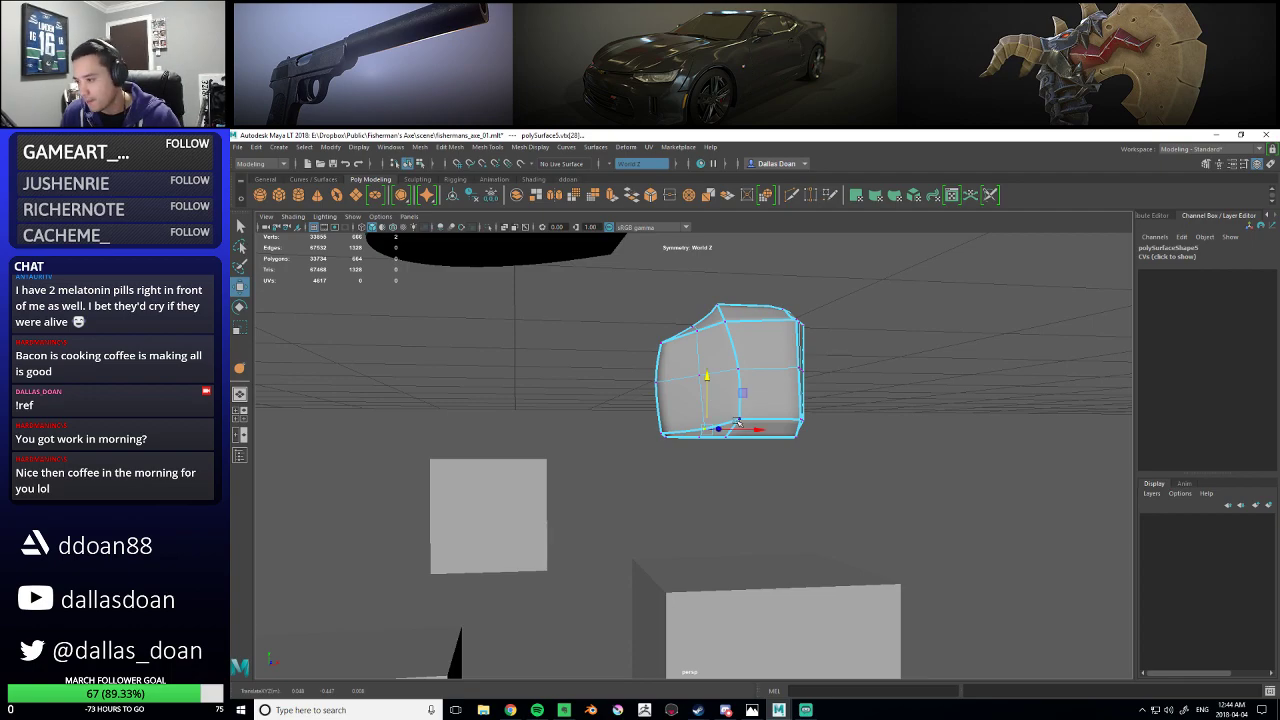
click(738, 373)
alt+drag(740, 378, 774, 405)
right_drag(774, 356, 816, 338)
scroll(796, 400, down, 6)
click(803, 429)
alt+drag(803, 429, 689, 457)
scroll(723, 446, up, 5)
scroll(675, 433, up, 5)
alt+middle_drag(675, 433, 723, 440)
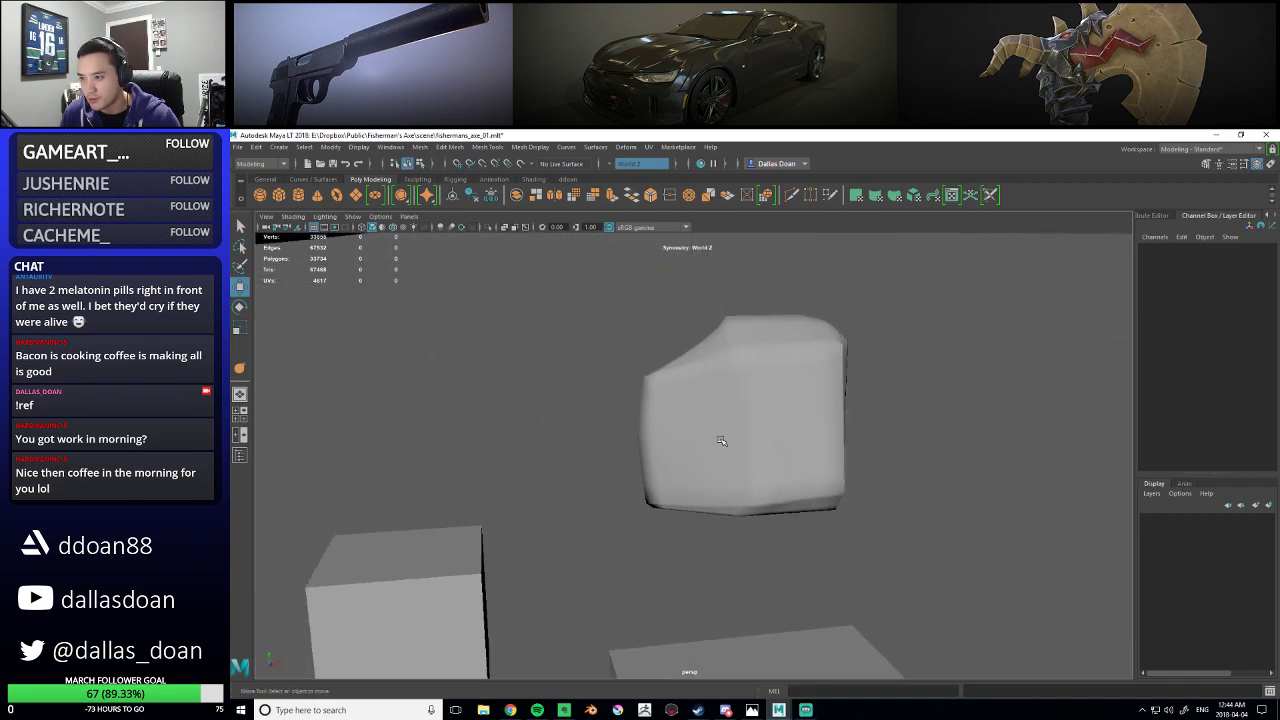
- Select the mid-height edges on the block's side away from the sloped end and lower them toward the bottom edge
alt+drag(723, 440, 714, 437)
click(728, 430)
alt+middle_drag(740, 431, 747, 407)
alt+drag(747, 408, 751, 394)
alt+middle_drag(751, 394, 735, 422)
right_drag(720, 371, 718, 352)
click(722, 374)
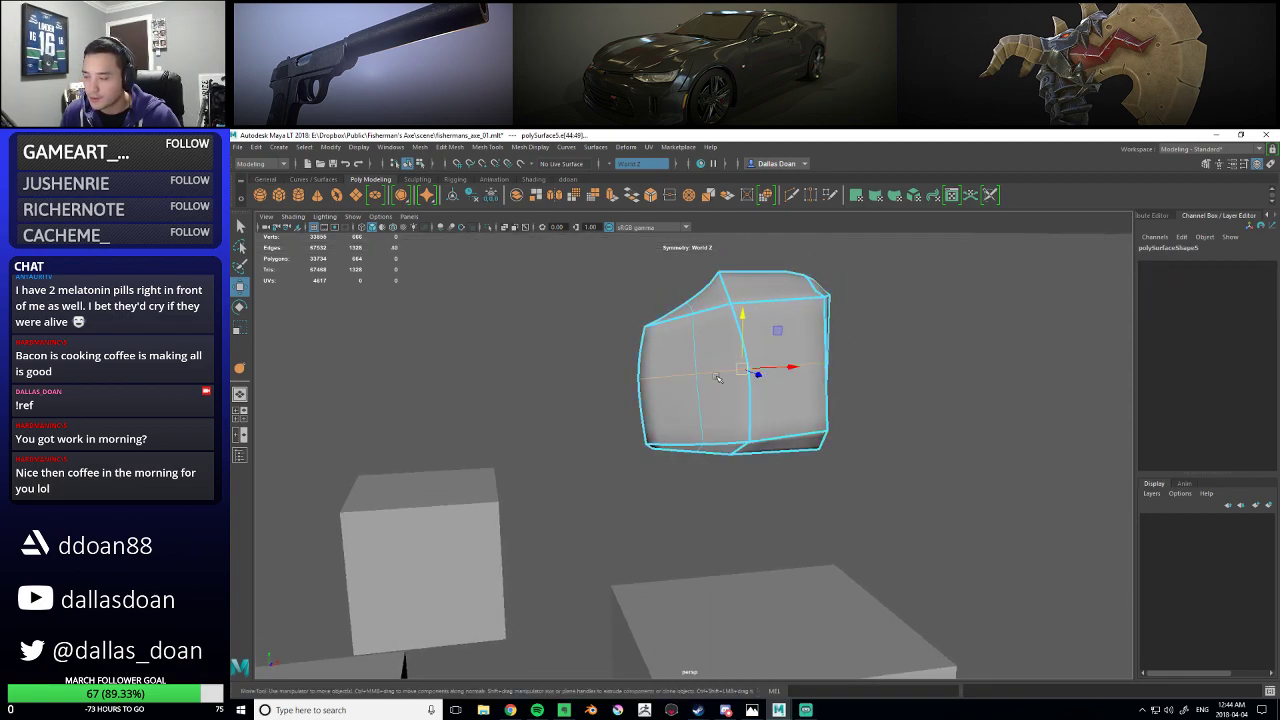
shift+click(809, 367)
alt+drag(811, 368, 884, 345)
shift+click(851, 376)
shift+click(871, 371)
drag(772, 321, 670, 374)
- Crease the lowered side edges with the smooth preview on
click(688, 388)
key(3)
shift+right_drag(670, 374, 691, 423)
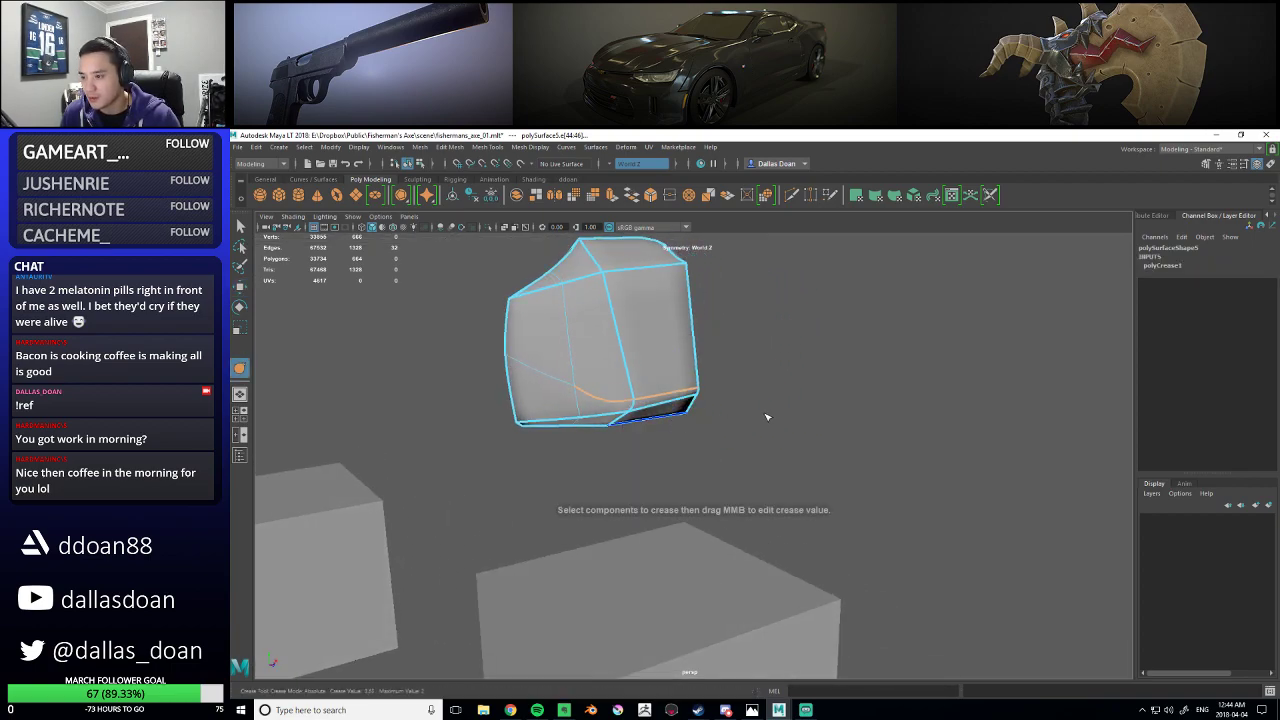
- Raise the mid-height vertex at the sloped end toward the top corner, return to object selection and deselect the block
mouse_move(729, 412)
alt+mouse_down()
mouse_move(790, 405)
mouse_move(749, 380)
mouse_move(724, 399)
alt+mouse_up()
right_drag(706, 391, 686, 376)
key(w)
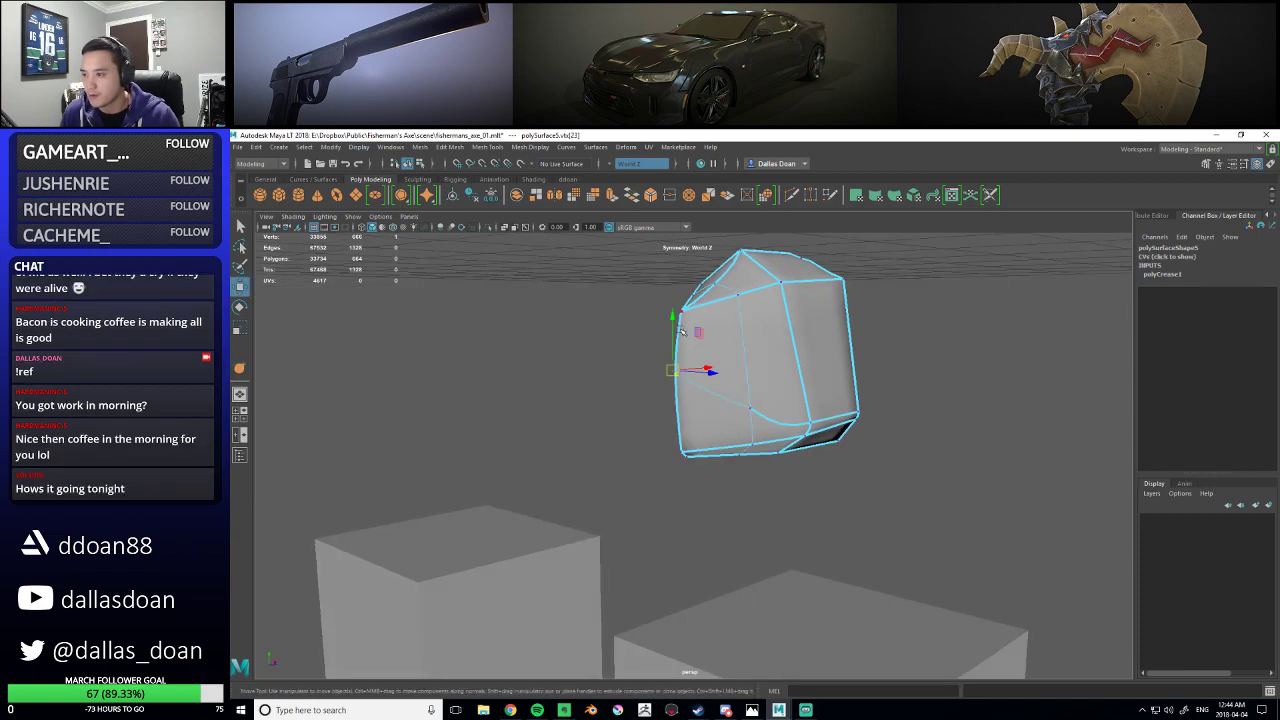
alt+drag(670, 296, 724, 396)
scroll(704, 384, down, 5)
right_drag(727, 397, 782, 380)
click(813, 453)
- Cut new edges across the block's side from the raised sloped-end vertex to the lower end of the vertical corner edge
alt+drag(813, 453, 690, 402)
scroll(785, 435, up, 5)
click(716, 421)
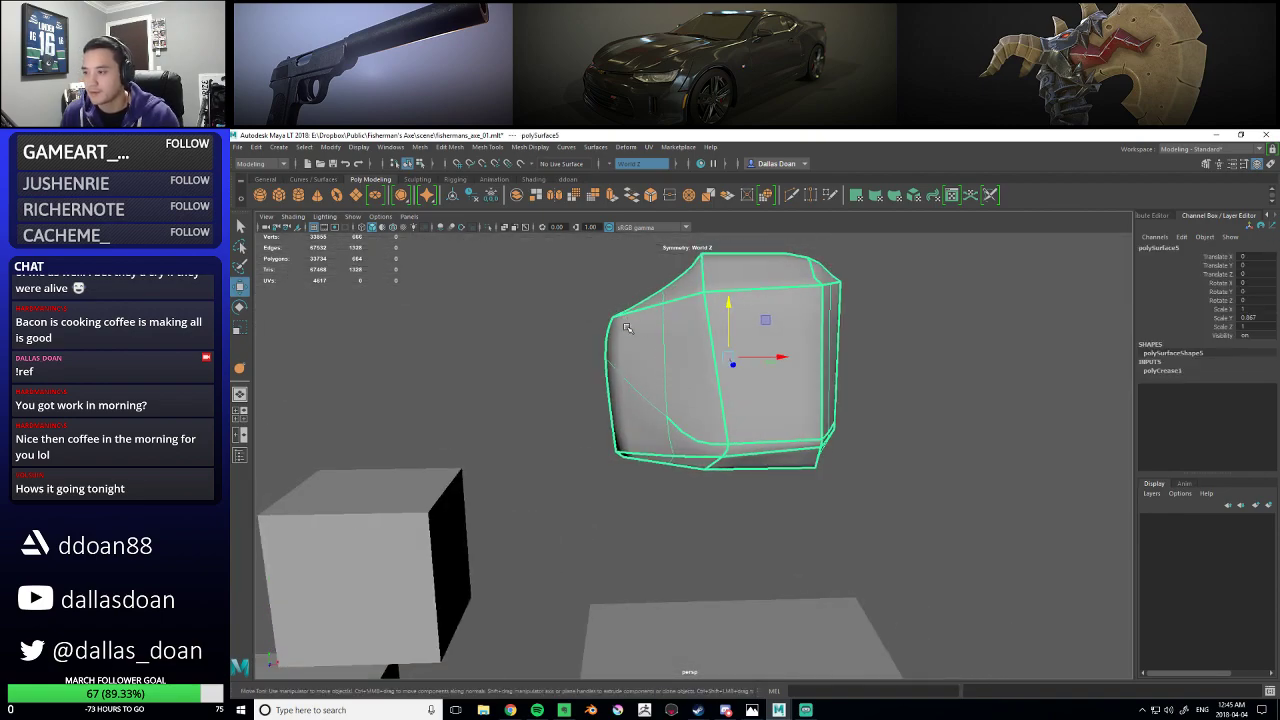
alt+drag(629, 329, 655, 345)
shift+right_drag(649, 343, 588, 343)
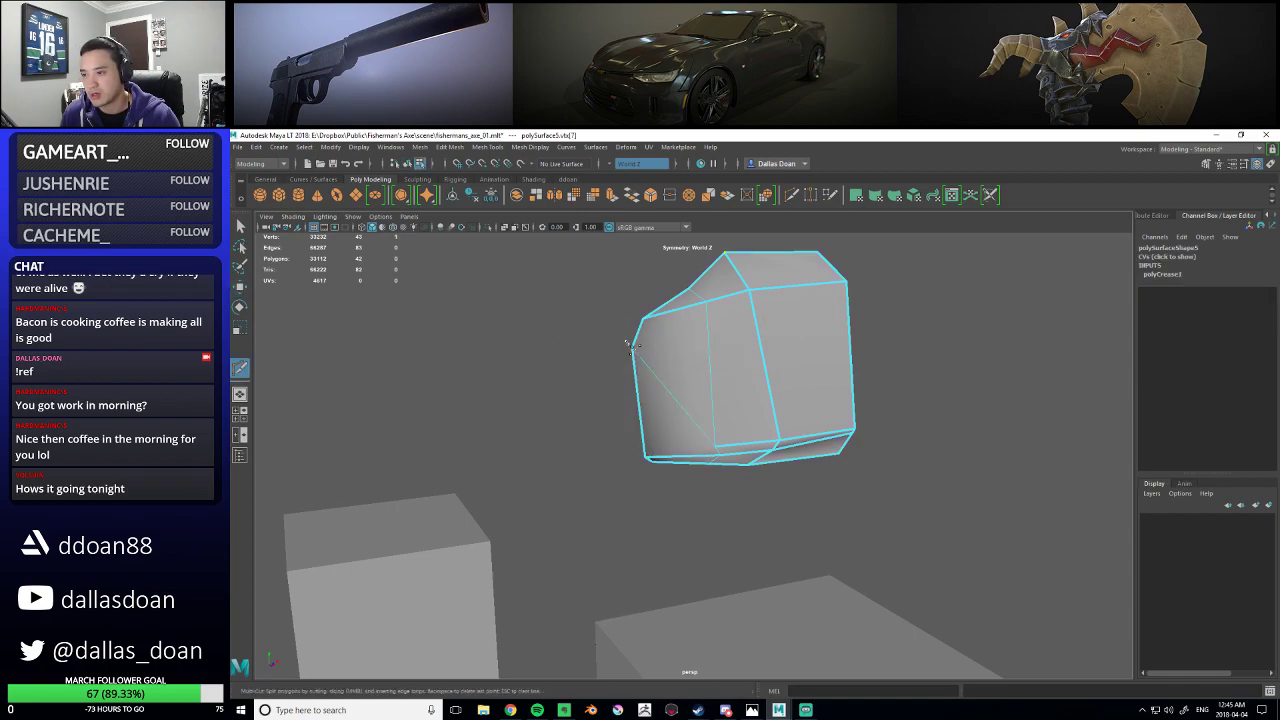
alt+drag(668, 368, 771, 366)
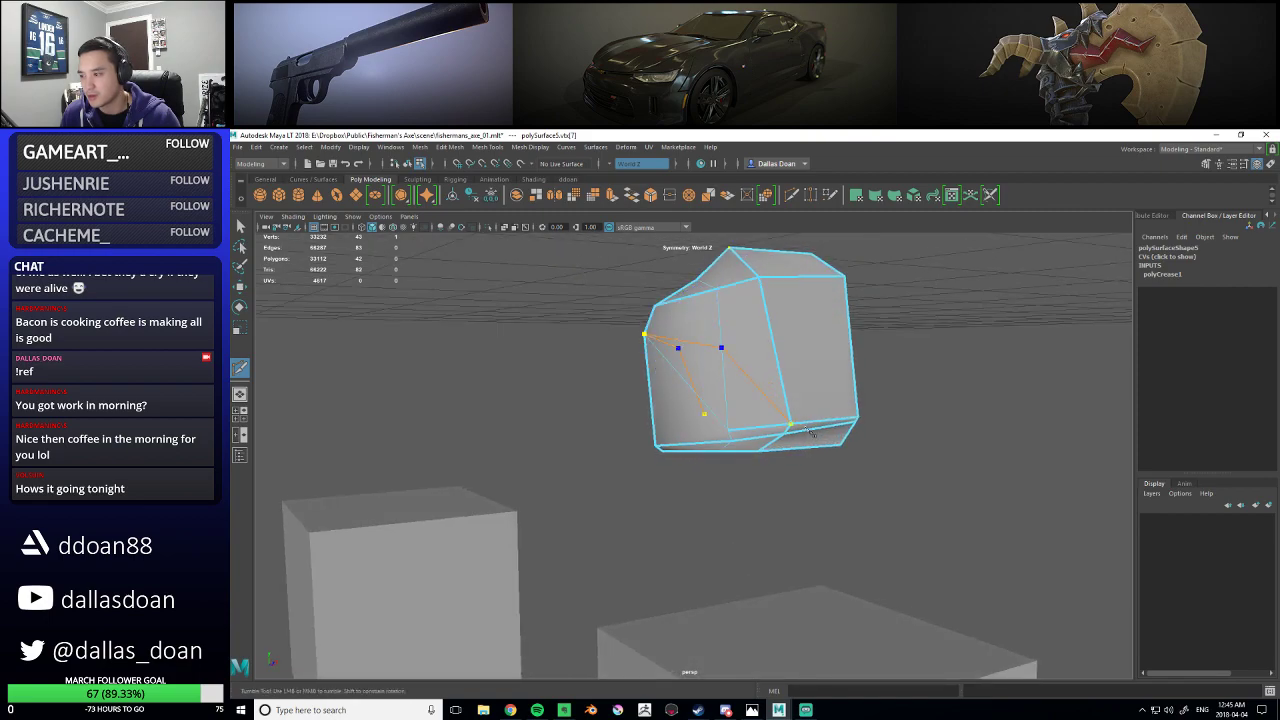
right_click(958, 408)
alt+drag(958, 408, 795, 387)
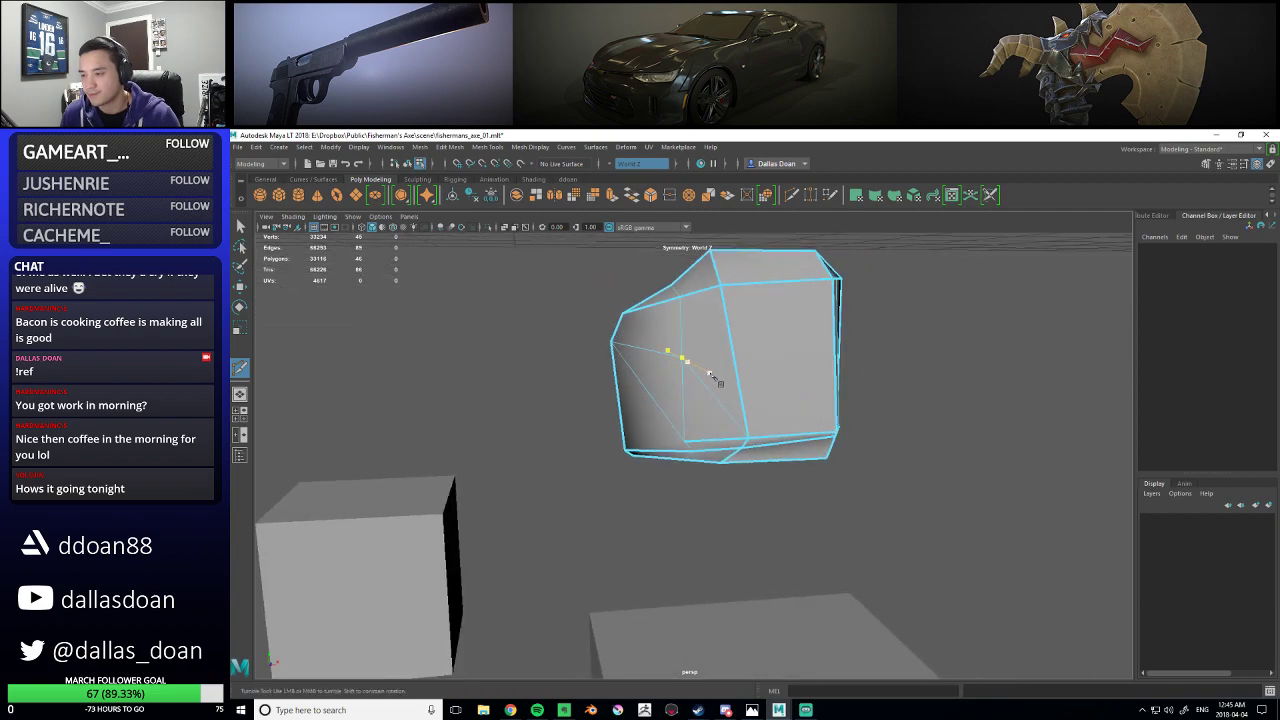
- Move the middle vertex of the new cut to arch it across the side, checking the smooth preview
key(q)
right_click(705, 358)
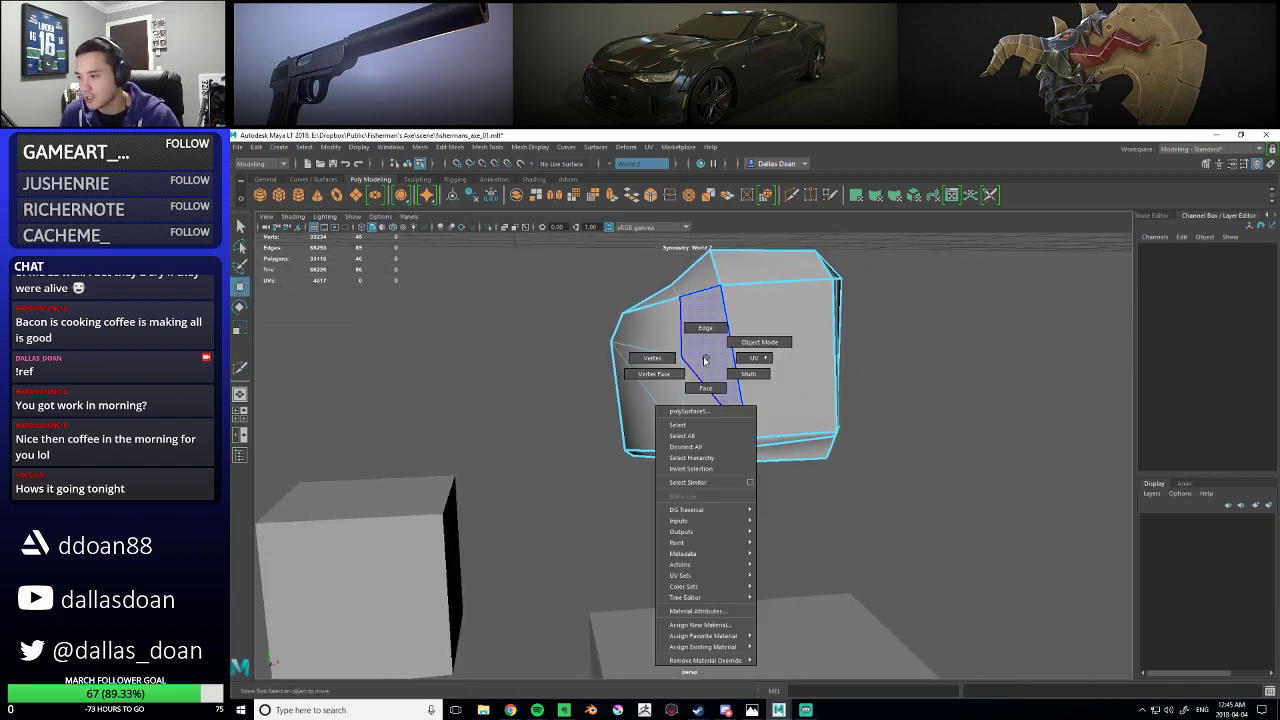
key(3)
right_drag(705, 352, 658, 355)
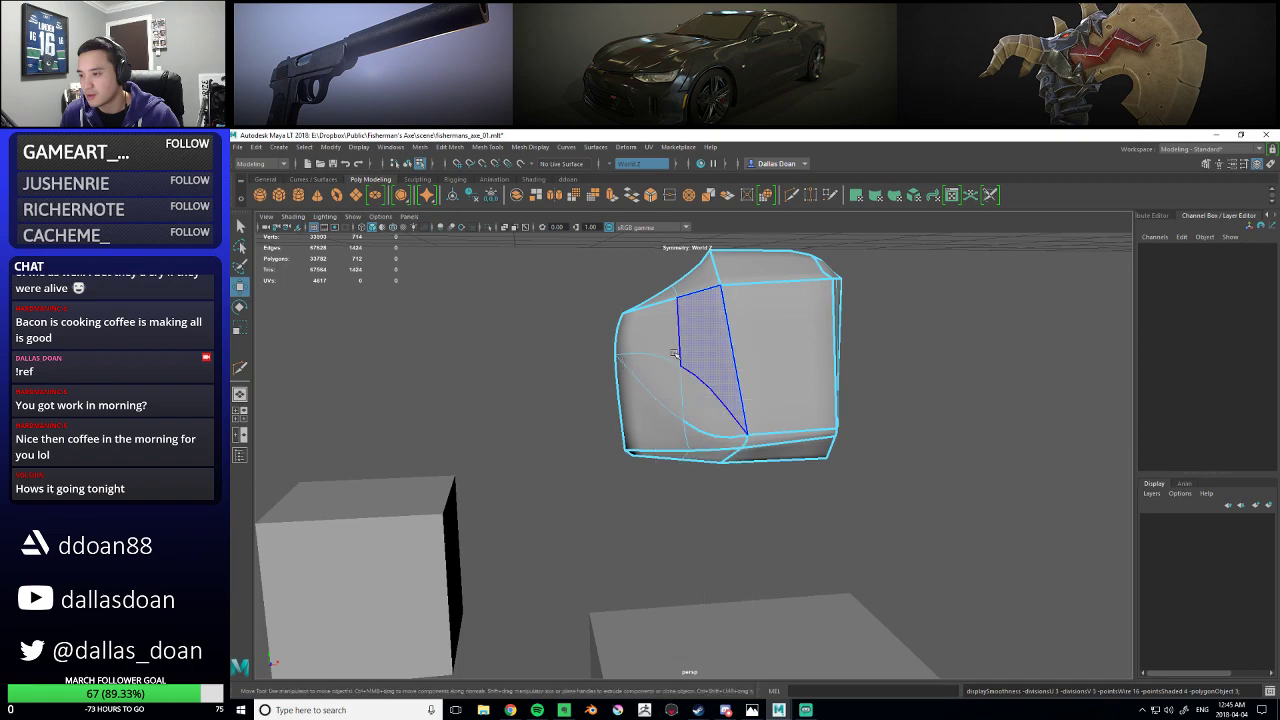
click(681, 364)
drag(682, 333, 741, 348)
key(1)
key(3)
- Crease the arched edges across the block's side, return to object selection and deselect the block
right_drag(682, 366, 683, 338)
double_click(709, 378)
shift+right_drag(757, 347, 763, 397)
middle_drag(763, 397, 1005, 382)
alt+drag(757, 402, 752, 373)
key(q)
right_drag(768, 350, 884, 403)
alt+drag(884, 404, 897, 405)
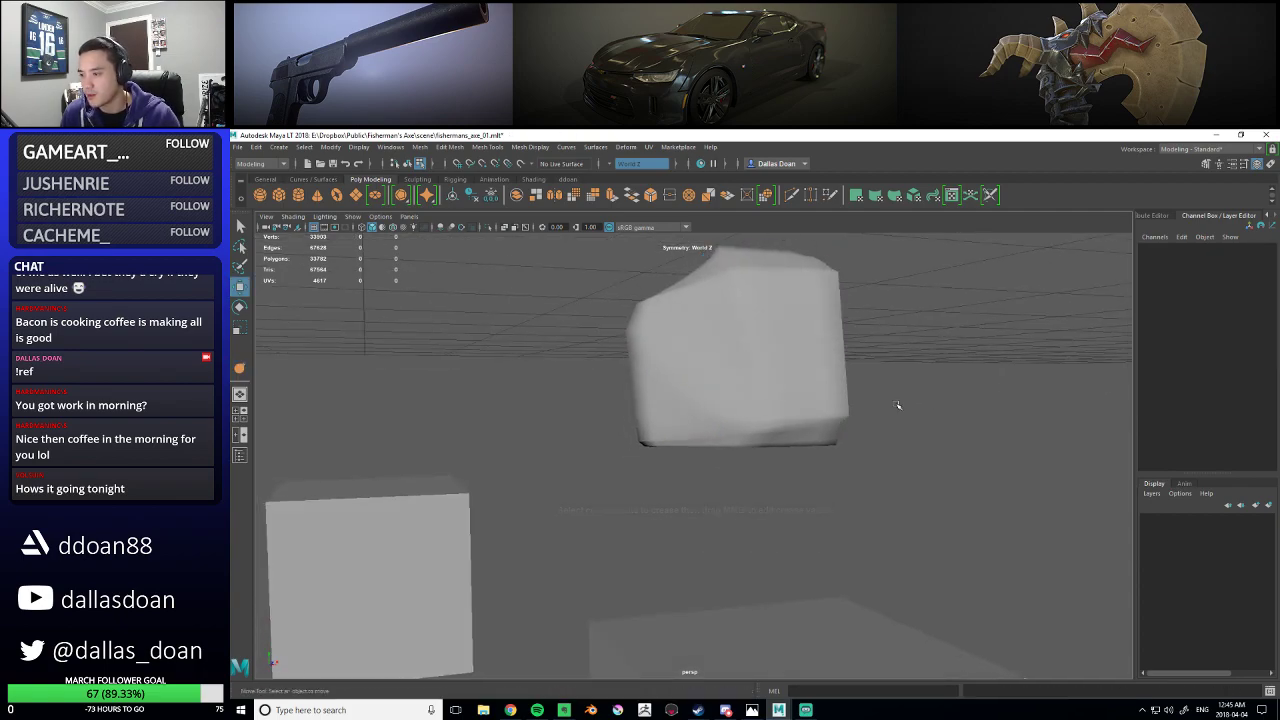
- Insert an edge loop just above the arched crease and the lower creased edge on the block's side, checking the smooth preview
click(738, 372)
right_drag(717, 374, 719, 346)
click(750, 418)
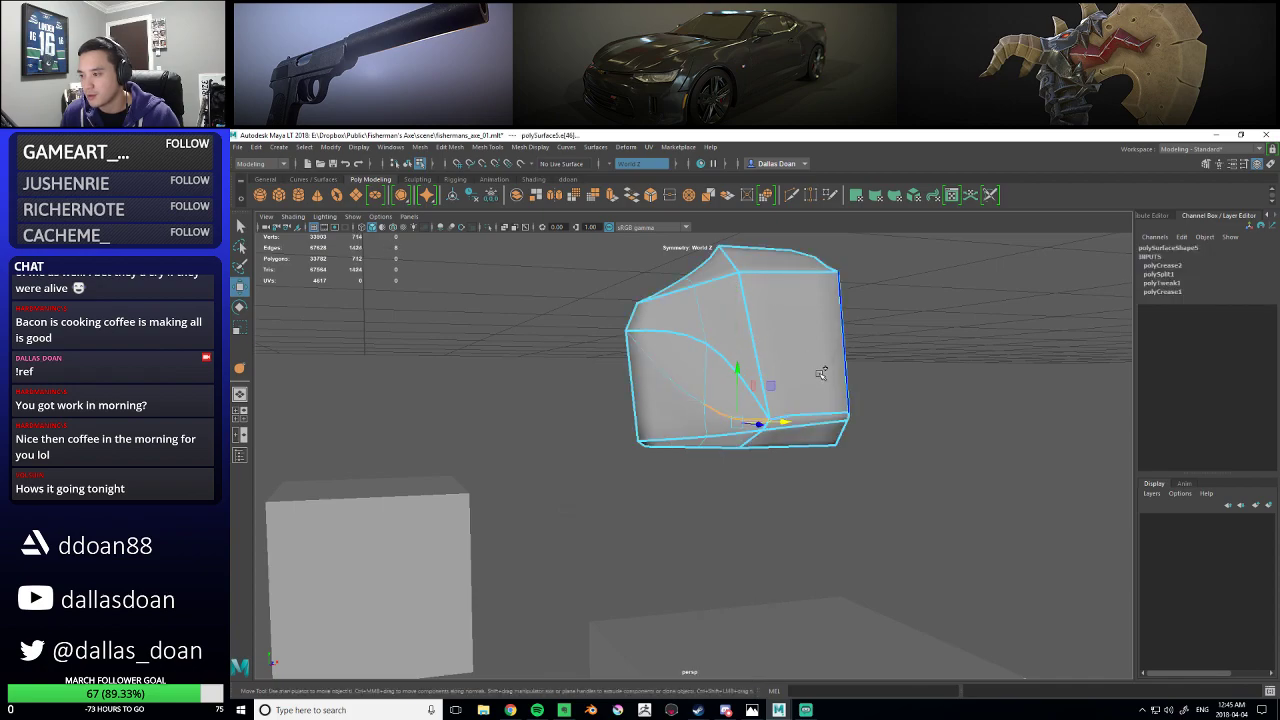
shift+right_drag(828, 379, 765, 440)
alt+drag(765, 440, 760, 344)
shift+right_drag(760, 340, 705, 337)
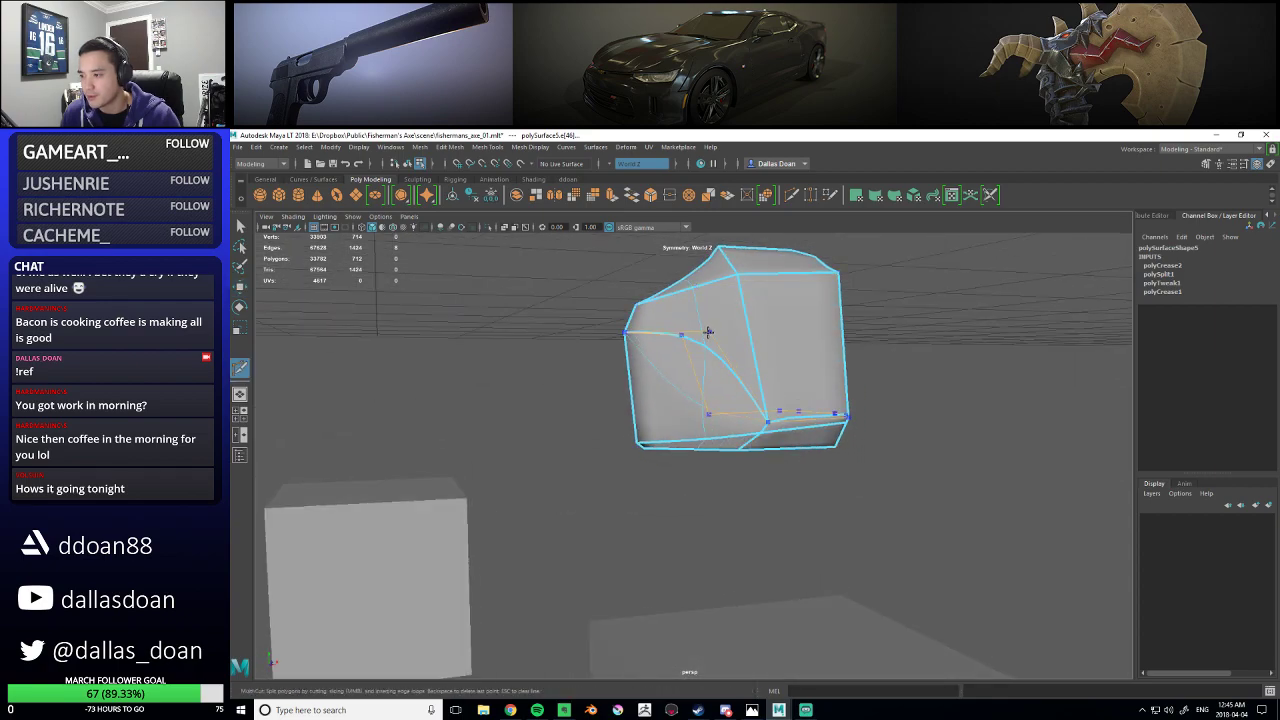
key(Return)
alt+drag(704, 326, 802, 374)
key(3)
right_click(804, 369)
click(805, 354)
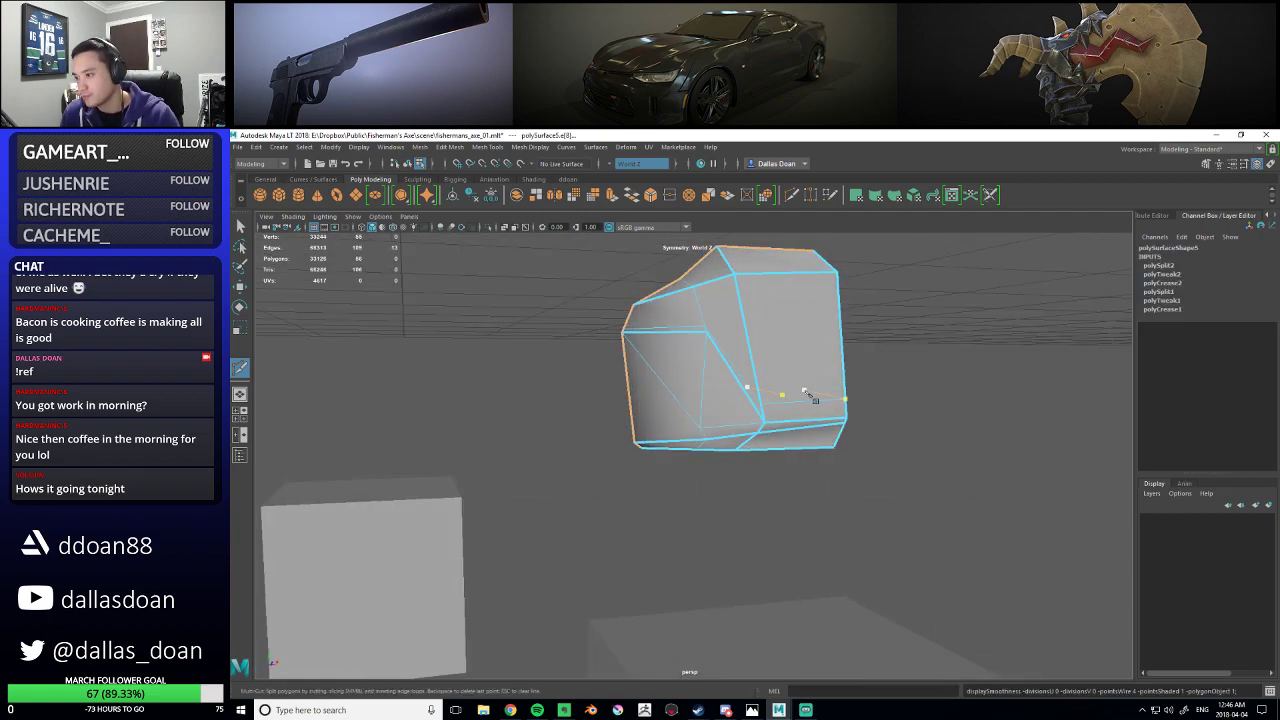
- Pull the new loop's vertices at the lower edge toward the creased edge by scaling them about a relocated pivot
key(w)
click(806, 400)
drag(808, 357, 653, 347)
right_drag(616, 347, 643, 346)
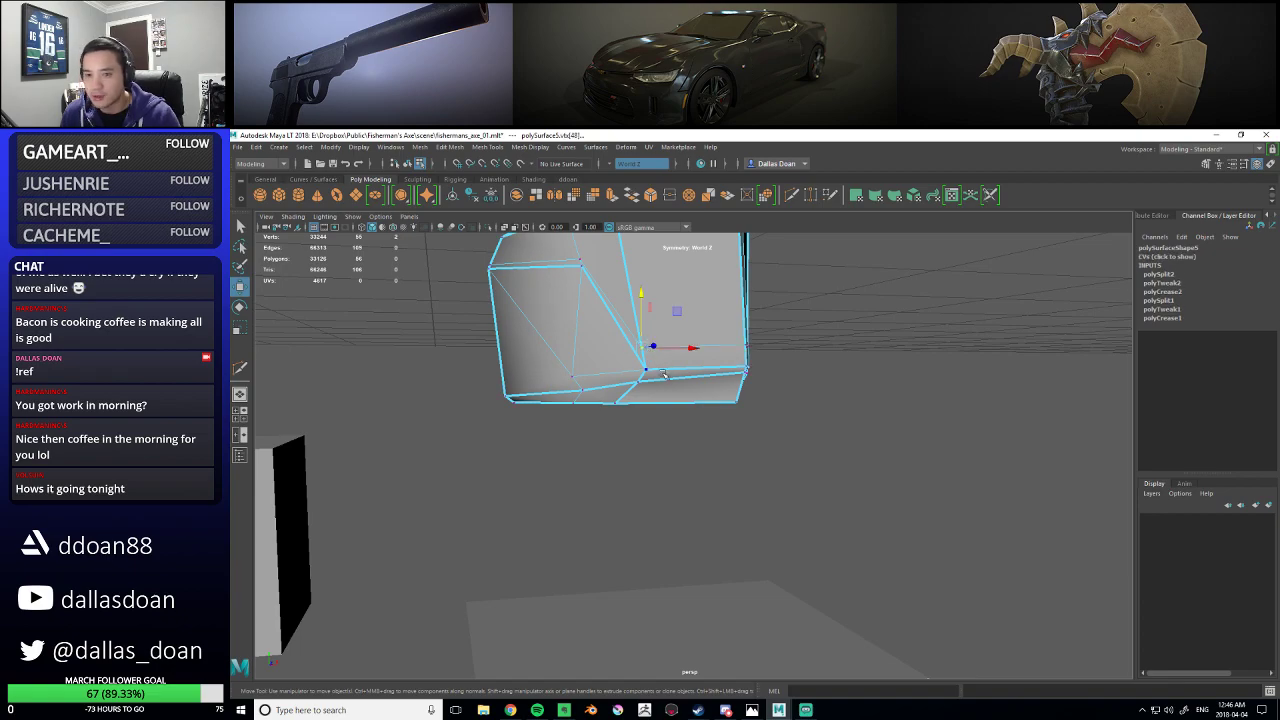
key(d)
middle_click(661, 371)
key(r)
drag(649, 371, 730, 412)
click(718, 381)
key(d)
key(v)
key(d)
key(d)
ctrl+click(686, 410)
key(d)
scroll(740, 408, up, 6)
key(d)
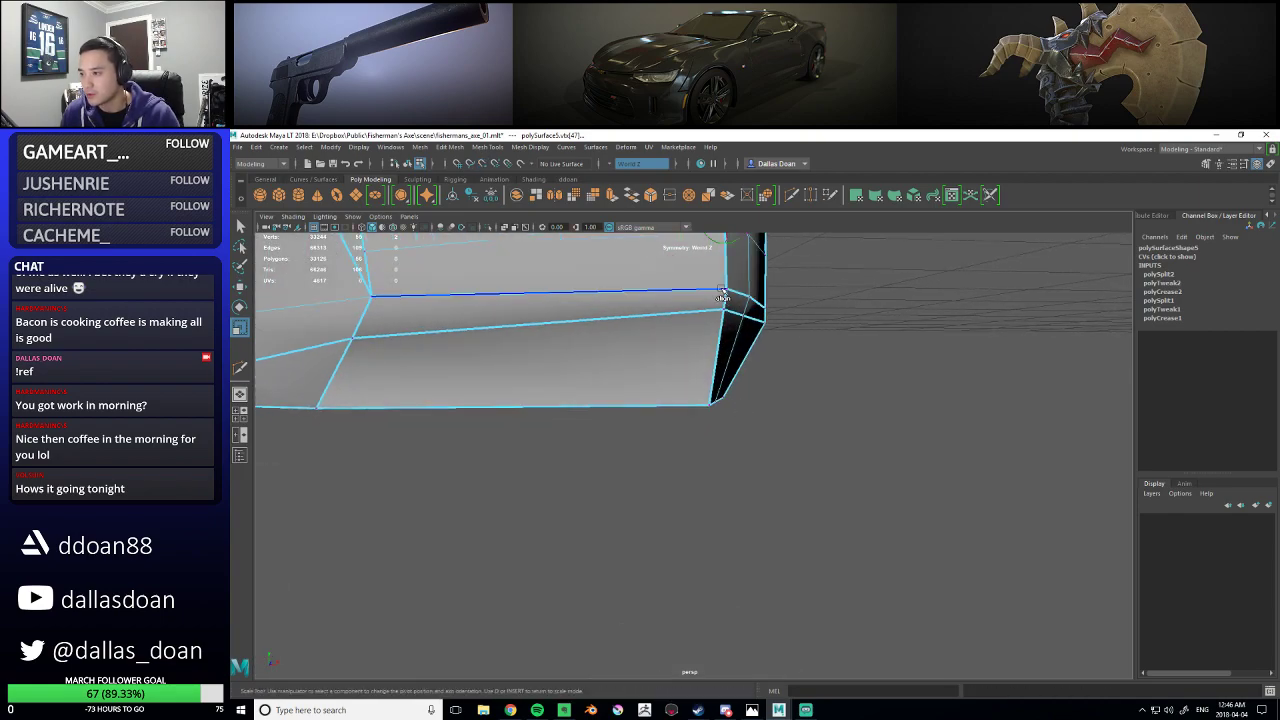
key(d)
scroll(792, 401, down, 8)
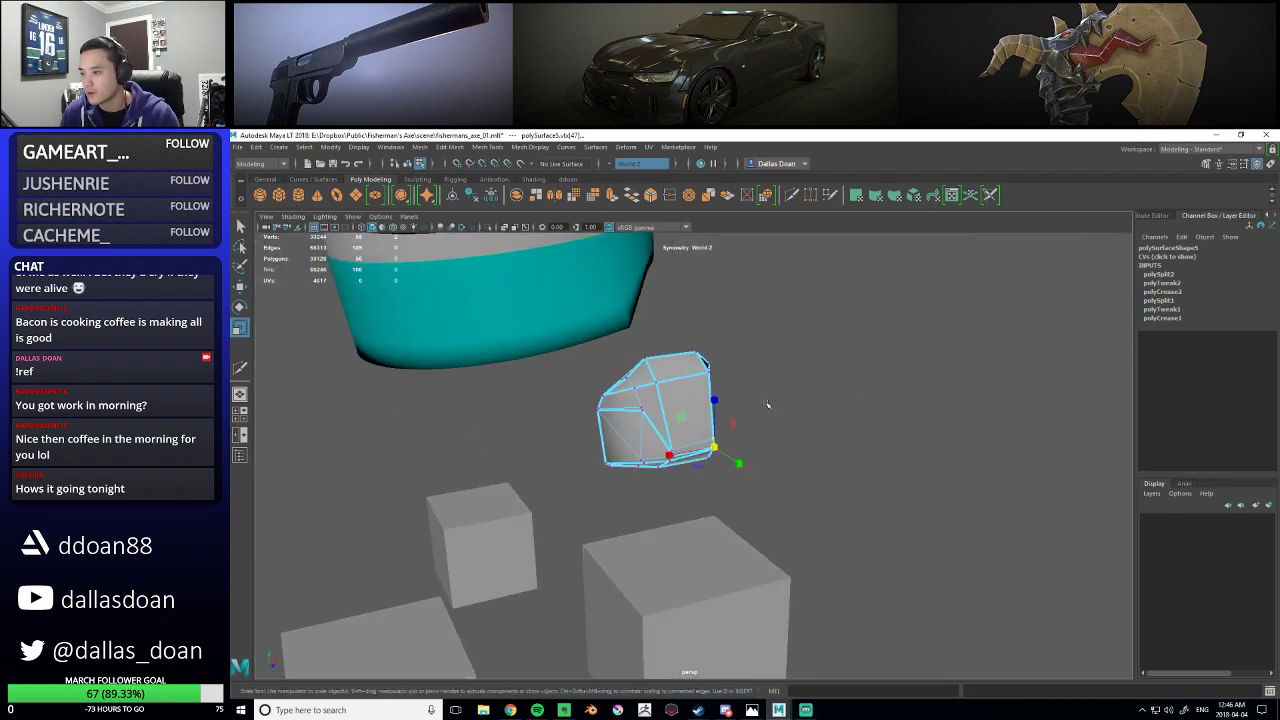
scroll(728, 449, up, 8)
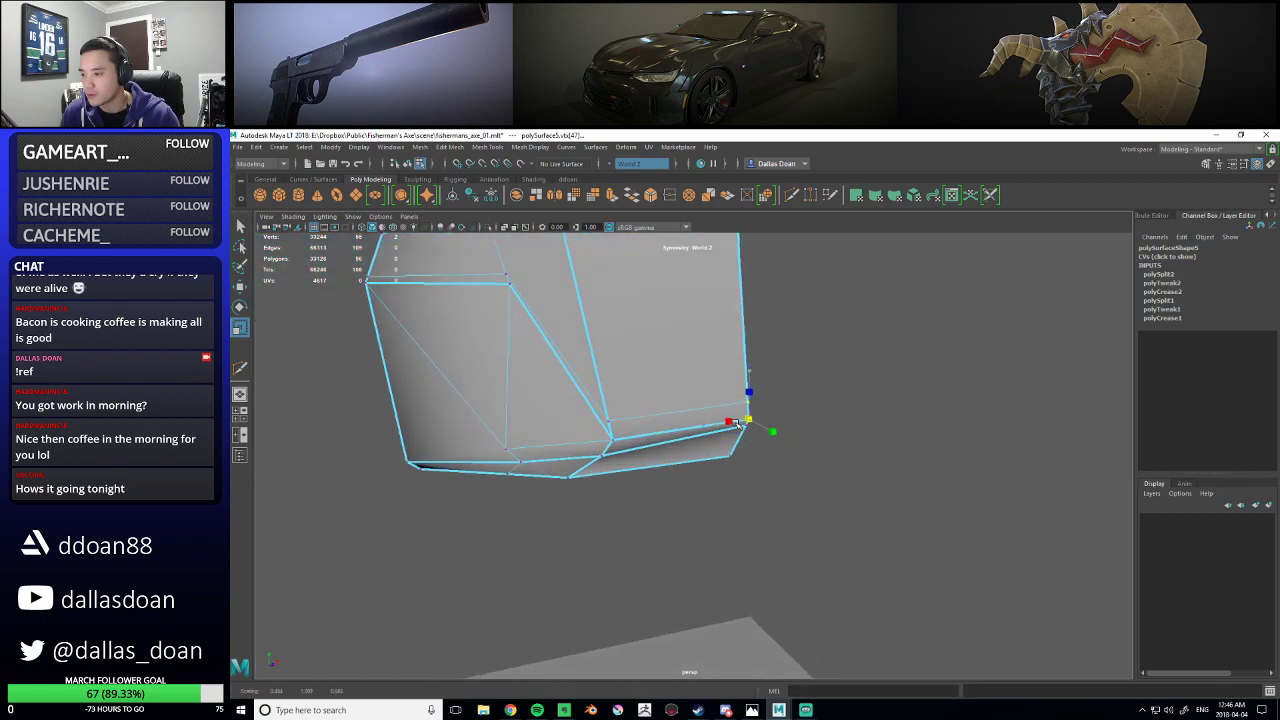
- Scale the new loop's remaining vertices by the vertical corner edge and the arch to tighten its spacing
click(646, 449)
middle_drag(646, 446, 634, 446)
drag(612, 440, 610, 438)
click(748, 410)
alt+drag(745, 412, 676, 395)
click(713, 302)
drag(718, 306, 716, 306)
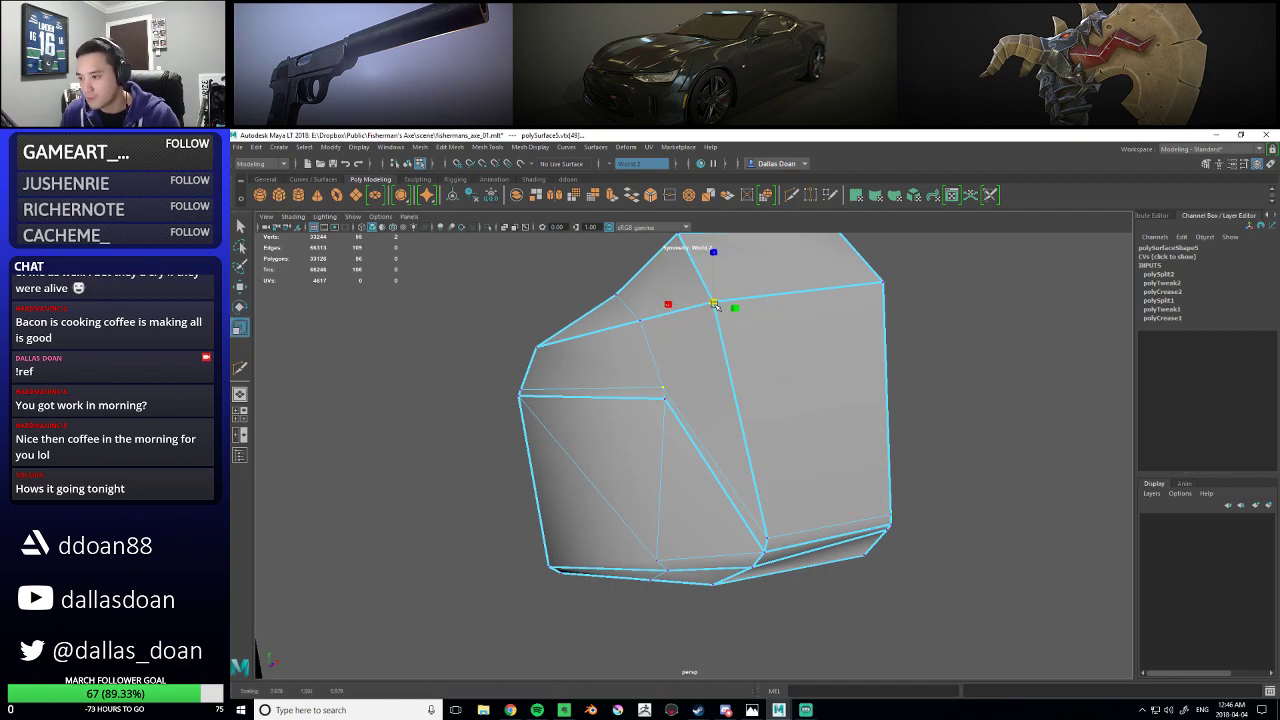
- Return to object selection, delete the block's construction history and deselect it
scroll(710, 320, down, 6)
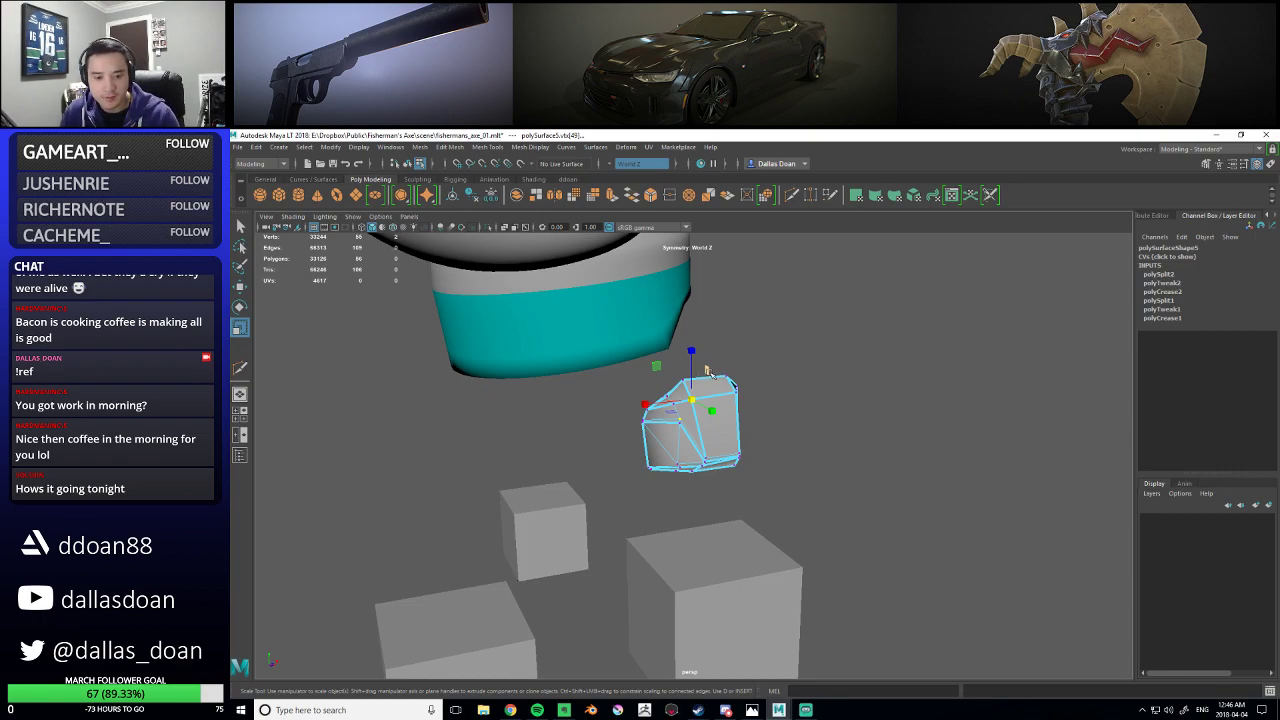
key(F8)
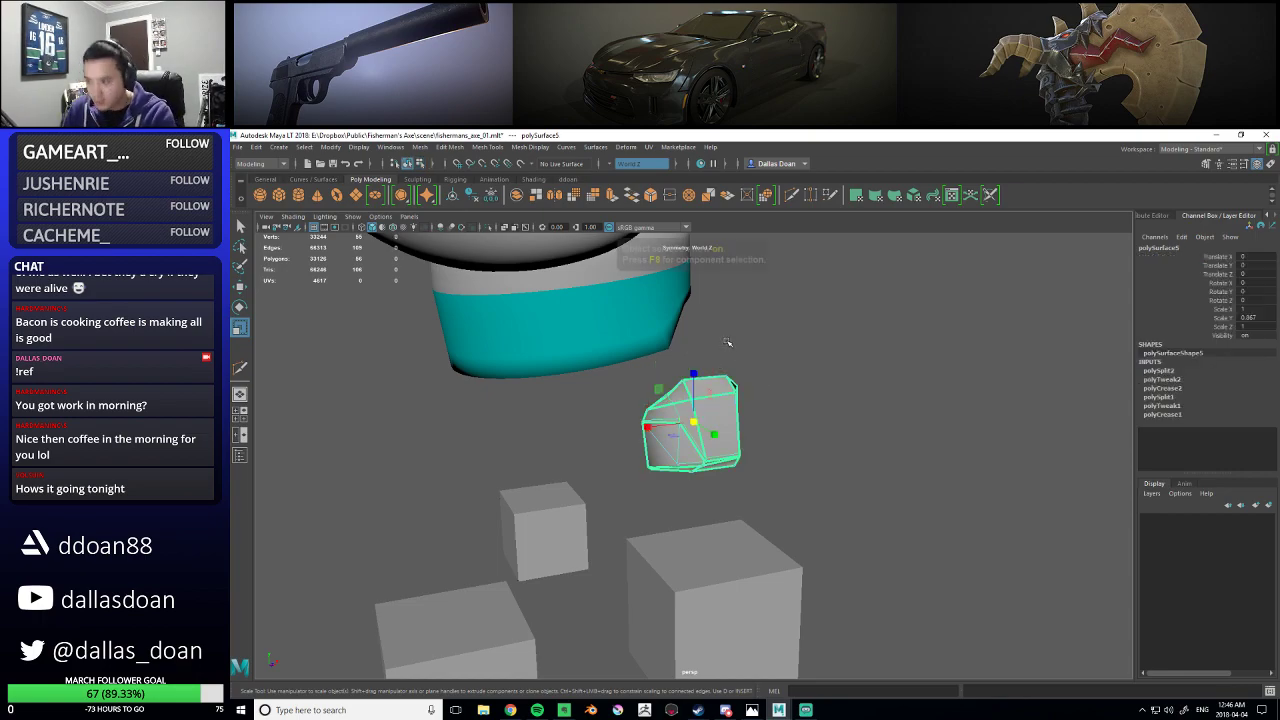
key(alt+shift+d)
click(794, 412)
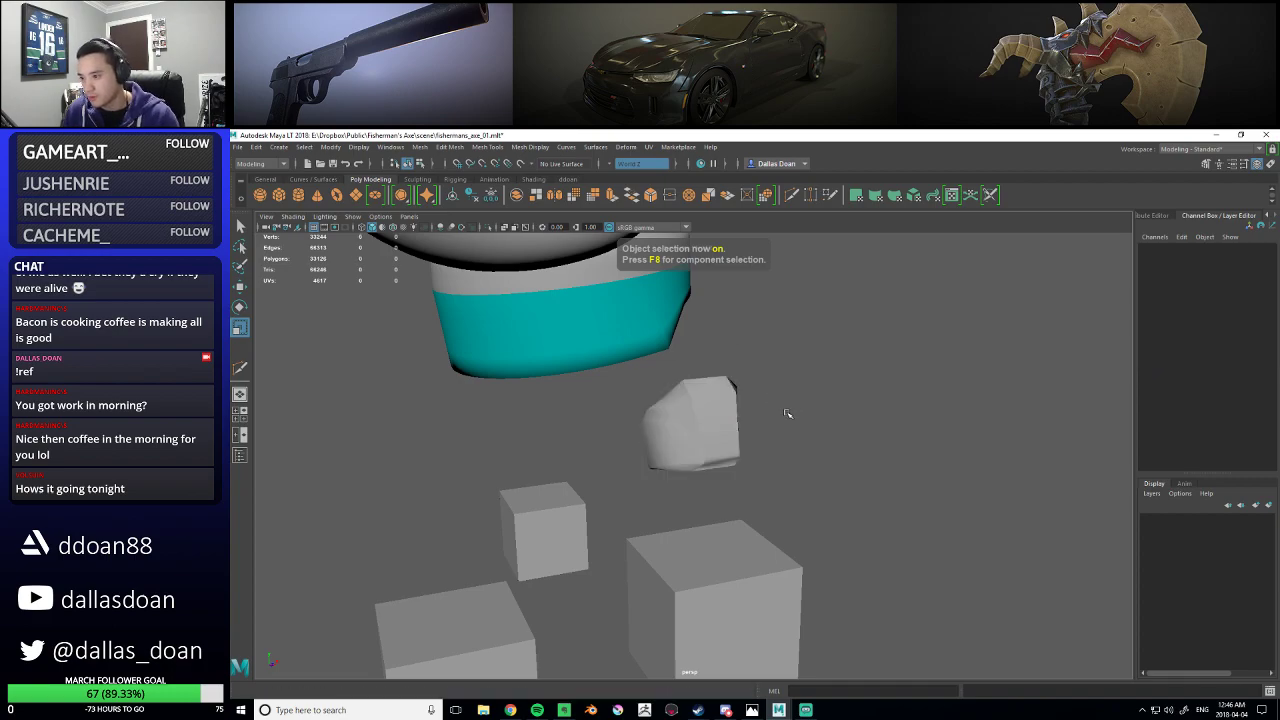
- Turn on the smooth preview for the block, return to object selection and deselect it
scroll(794, 414, up, 8)
click(773, 402)
alt+drag(763, 386, 740, 387)
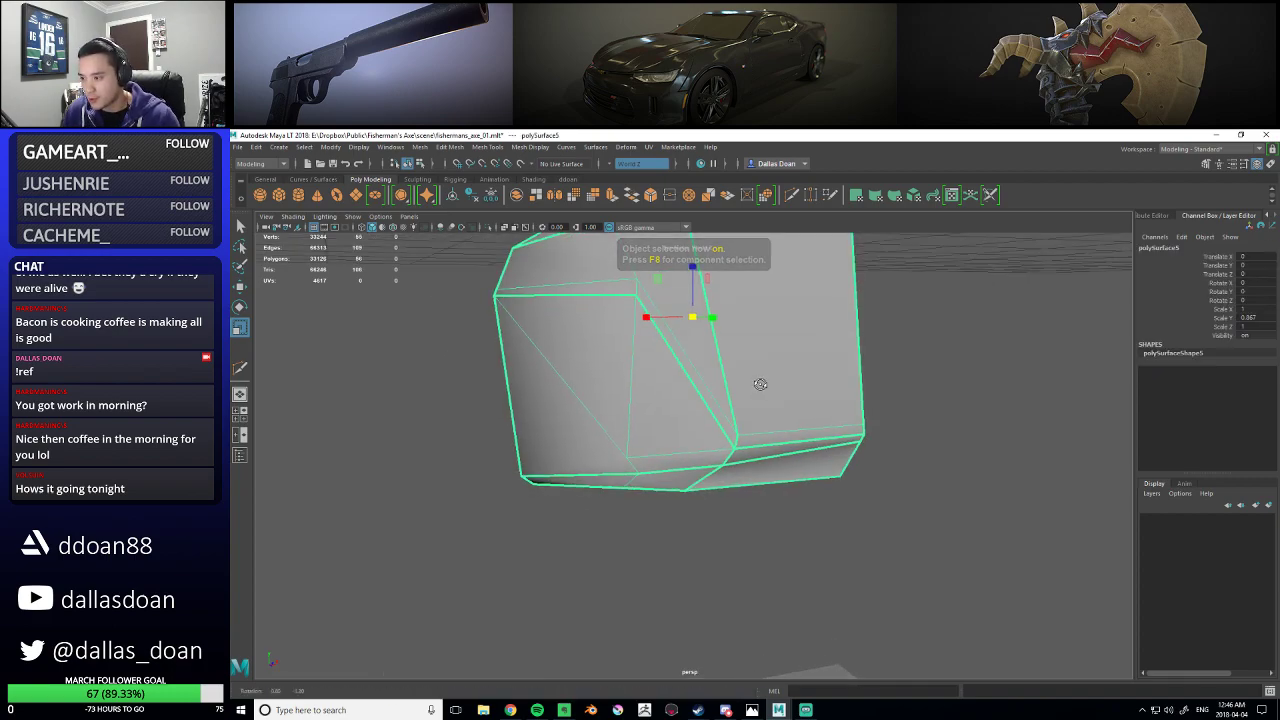
key(w)
alt+drag(773, 491, 689, 418)
right_drag(699, 366, 665, 366)
click(697, 353)
alt+drag(700, 355, 745, 385)
key(3)
right_drag(701, 338, 752, 320)
click(811, 413)
- Examine the smoothed block from several distances and angles beside the handle base and the other cubes
scroll(802, 407, down, 5)
scroll(790, 413, up, 5)
alt+drag(771, 423, 824, 429)
scroll(735, 408, down, 5)
alt+drag(727, 407, 692, 402)
click(690, 400)
scroll(684, 392, up, 5)
scroll(690, 402, down, 6)
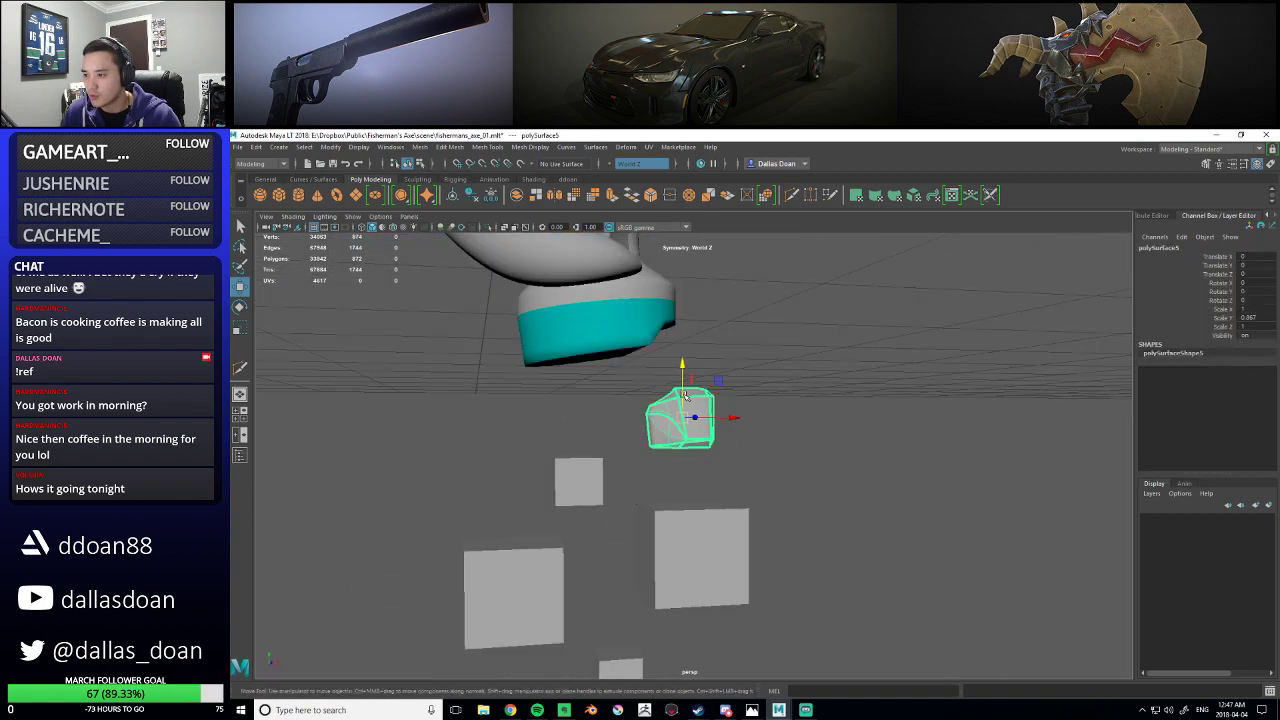
scroll(698, 408, up, 1)
scroll(697, 408, up, 3)
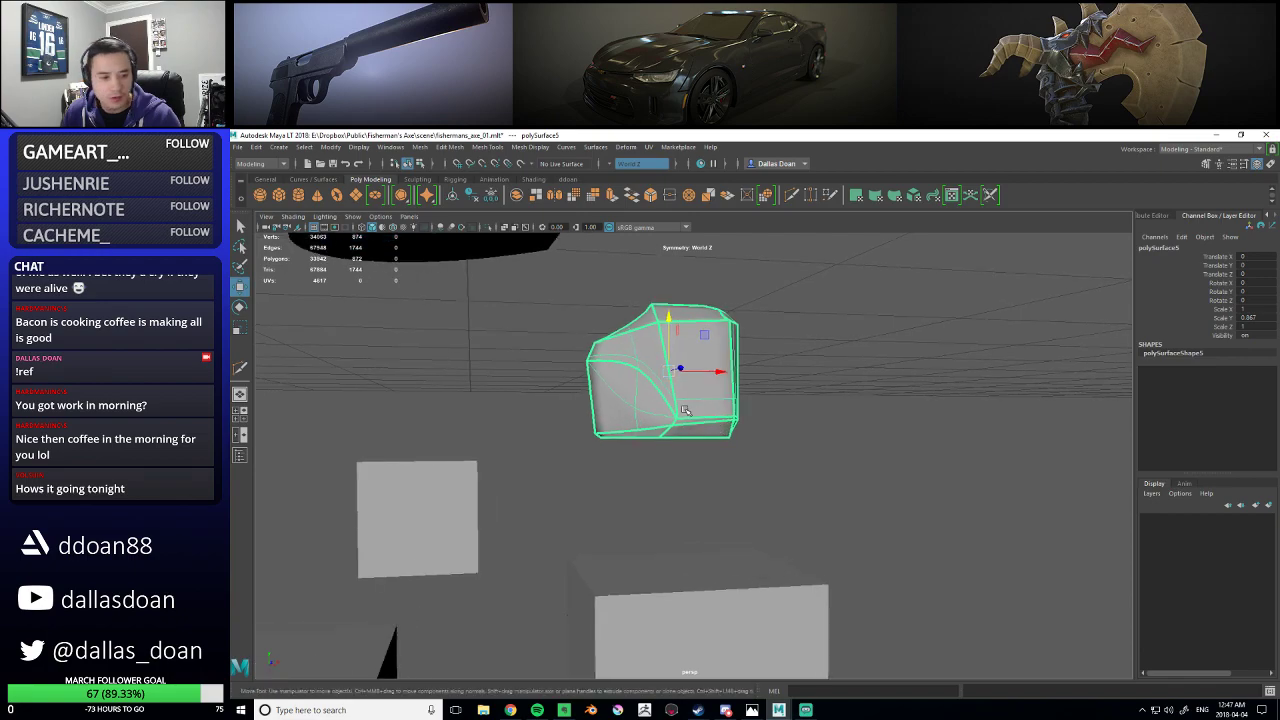
- Raise the outer vertex at the block's sloped end toward the top corner and shift it slightly inward
alt+drag(687, 416, 644, 405)
scroll(600, 371, up, 5)
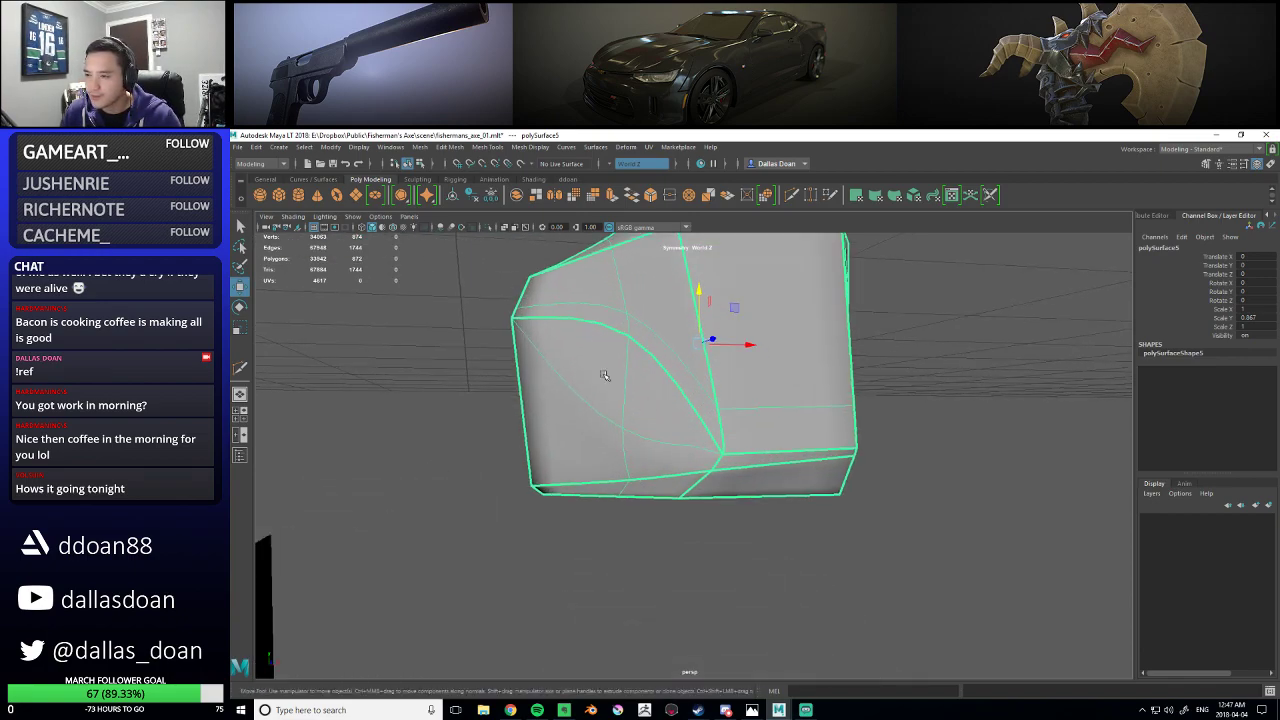
right_drag(573, 349, 506, 349)
click(541, 343)
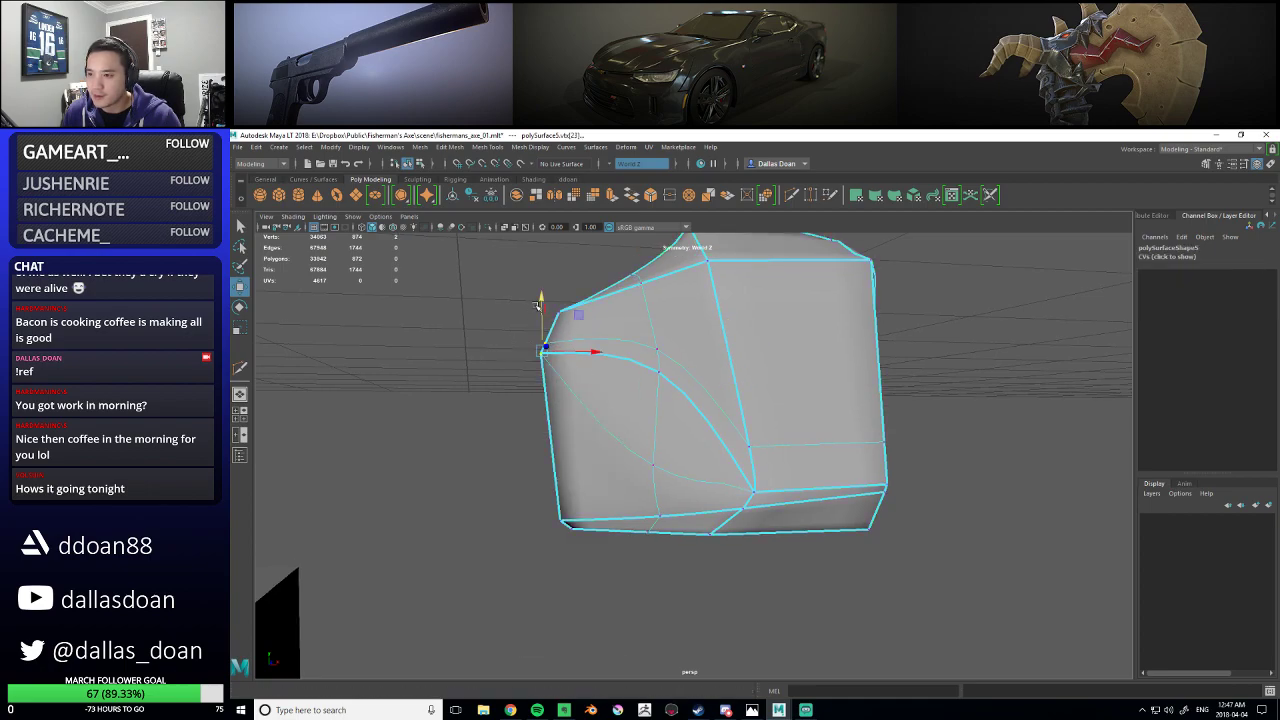
drag(540, 290, 541, 276)
drag(592, 333, 599, 334)
- Check the sloped end's outline, undo the last change and readjust the vertex selection there
click(514, 354)
scroll(608, 384, down, 5)
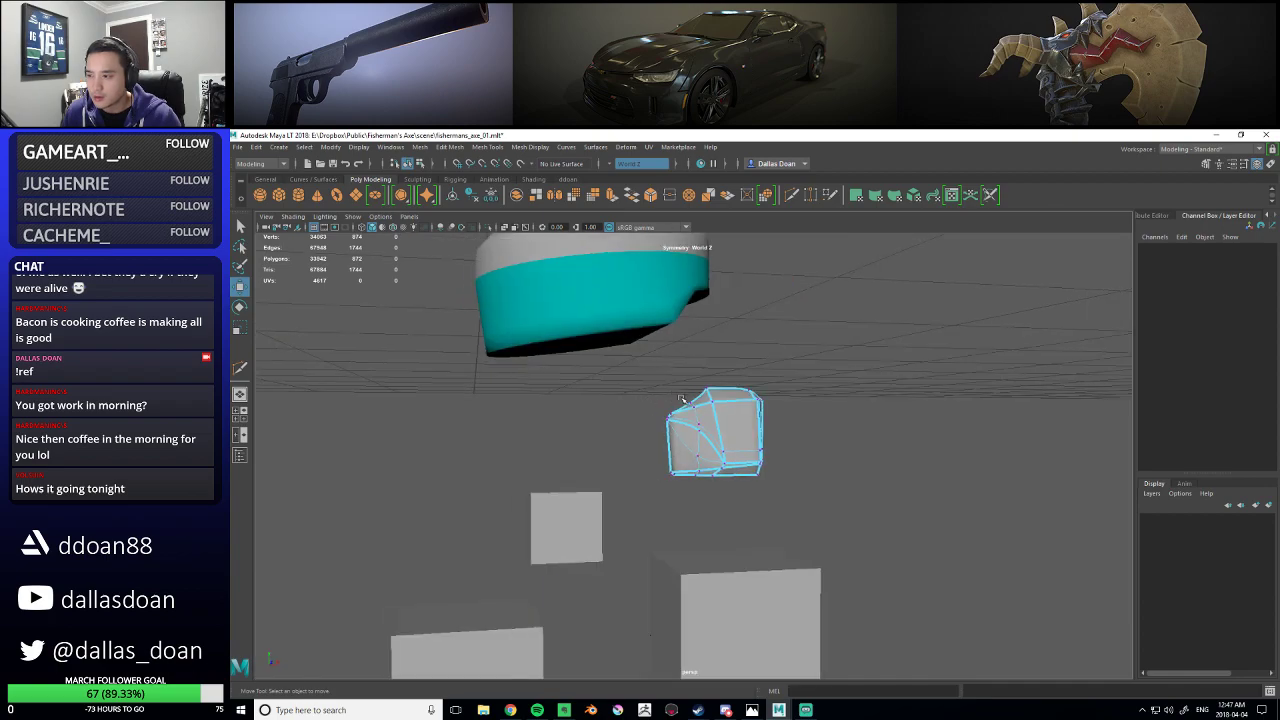
scroll(660, 390, up, 5)
click(604, 330)
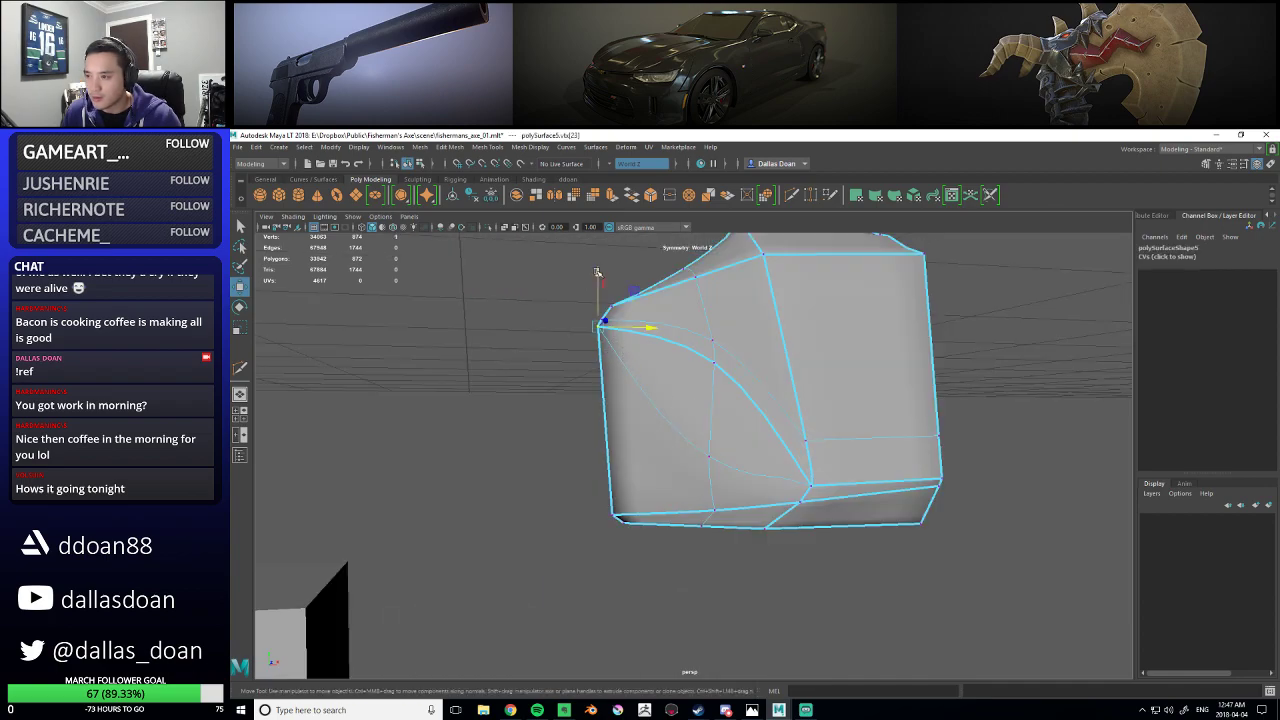
scroll(705, 452, down, 5)
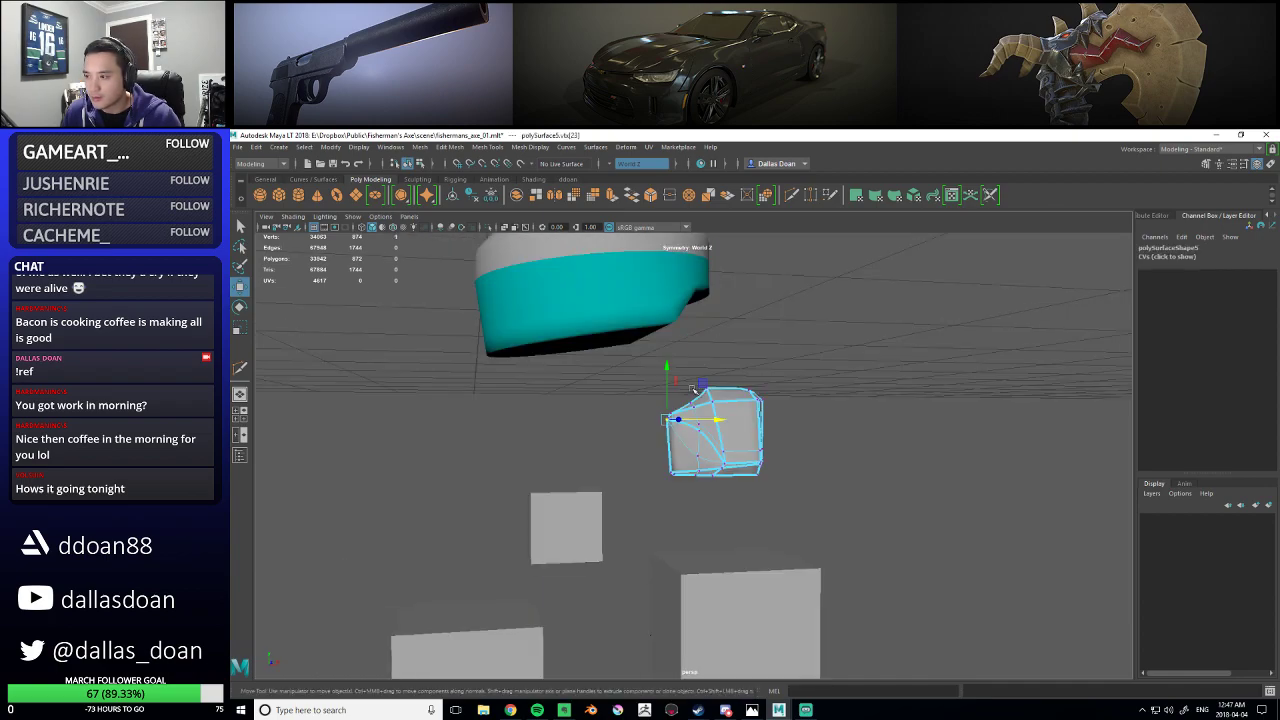
scroll(712, 418, up, 4)
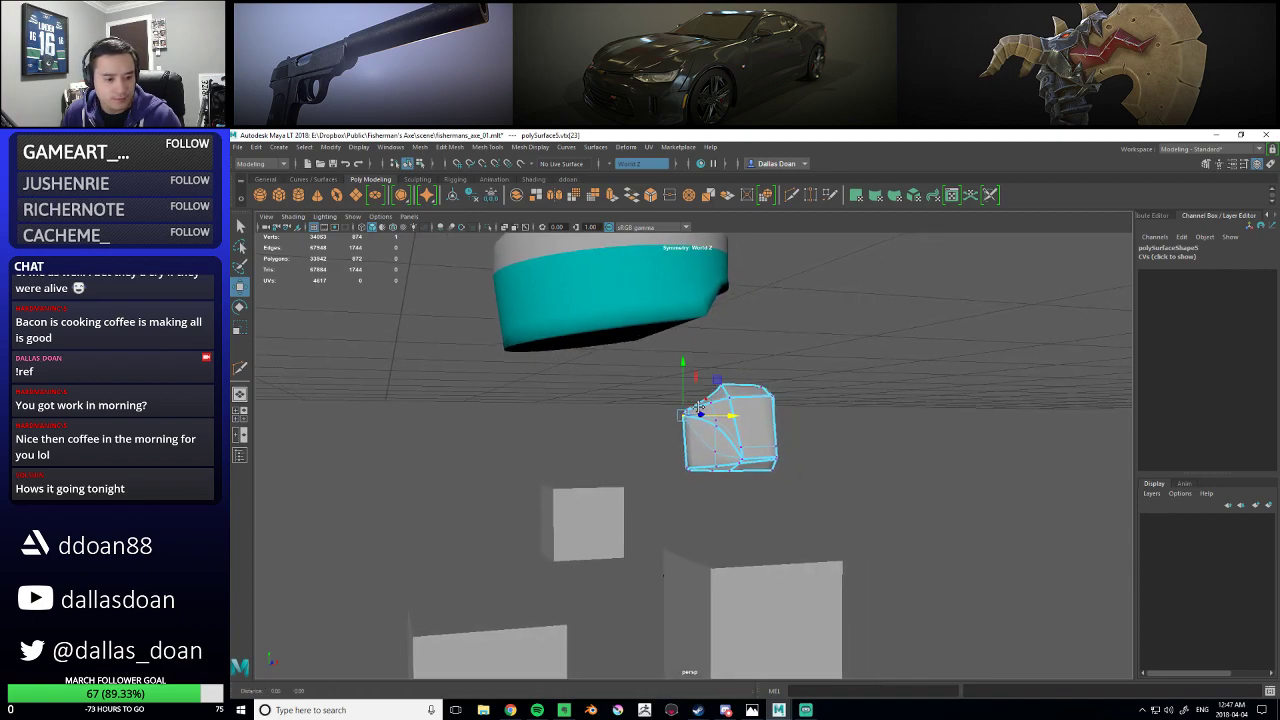
click(651, 383)
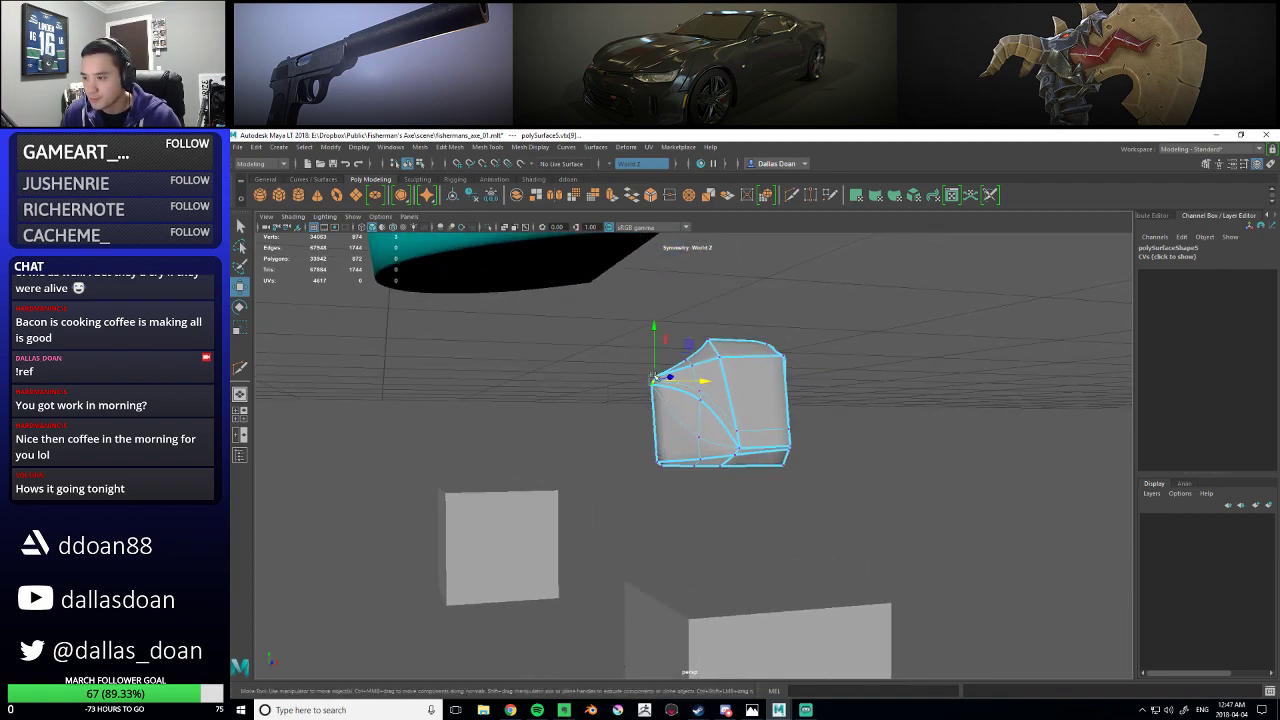
key(ctrl+z)
drag(659, 347, 673, 387)
- Rotate the block's bottom vertices to tilt the underside up toward the sloped end and raise them
scroll(682, 390, down, 5)
mouse_move(662, 462)
alt+mouse_down()
mouse_move(631, 474)
mouse_move(664, 456)
alt+mouse_up()
key(e)
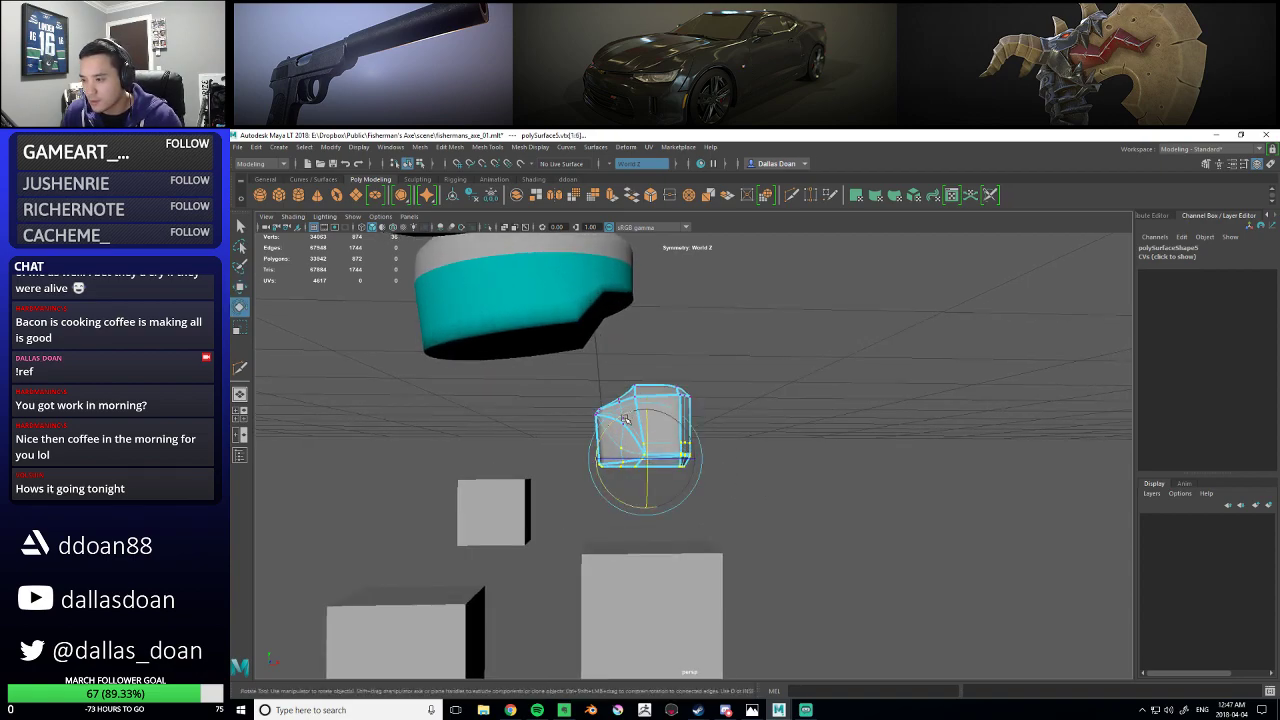
drag(624, 416, 644, 397)
key(w)
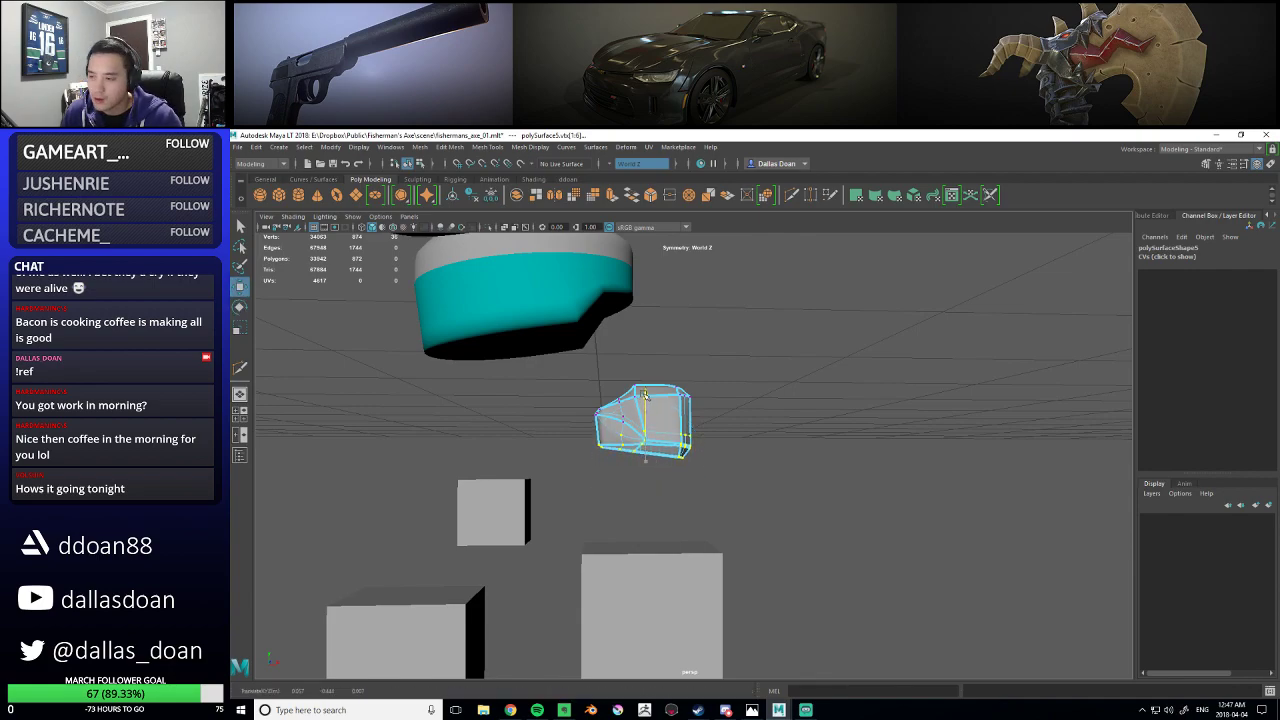
- Examine the reshaped block from all sides, including its edge loops and smooth shading
alt+drag(611, 412, 630, 424)
alt+middle_drag(657, 423, 631, 426)
alt+right_drag(631, 426, 661, 387)
double_click(657, 402)
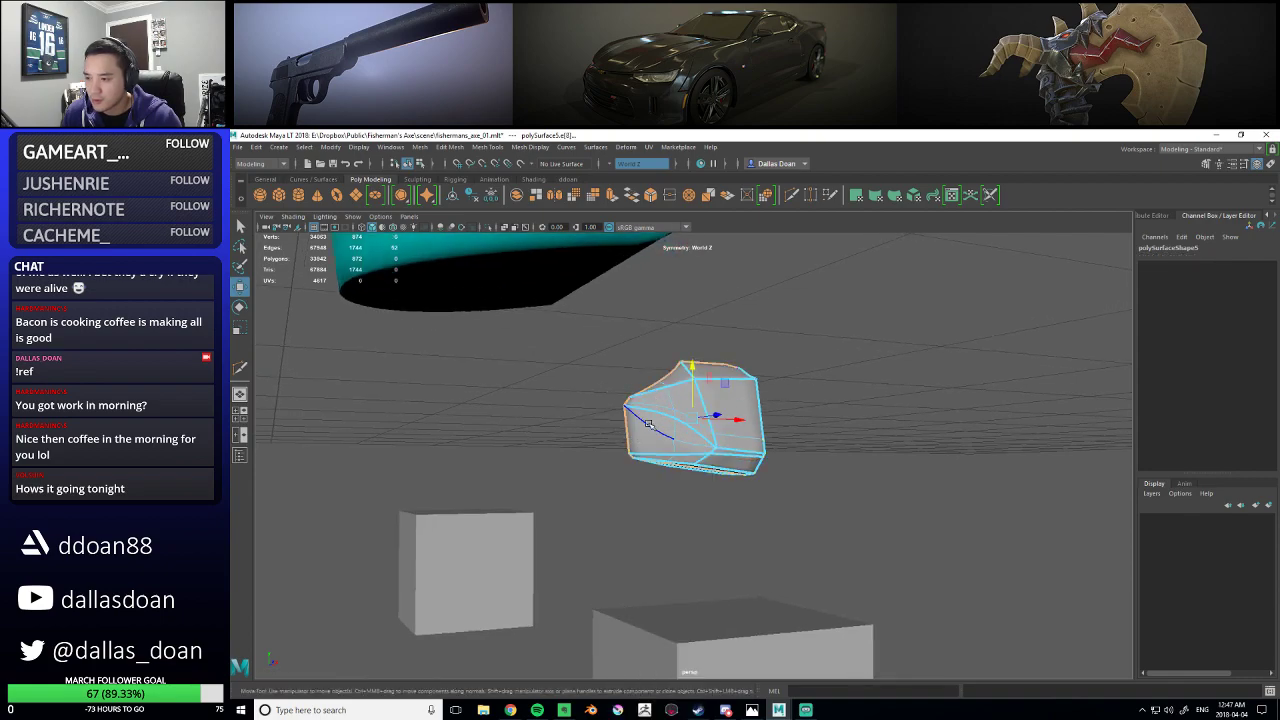
right_drag(721, 441, 774, 390)
click(788, 486)
scroll(788, 486, down, 5)
alt+drag(788, 486, 597, 497)
scroll(784, 492, up, 5)
click(729, 484)
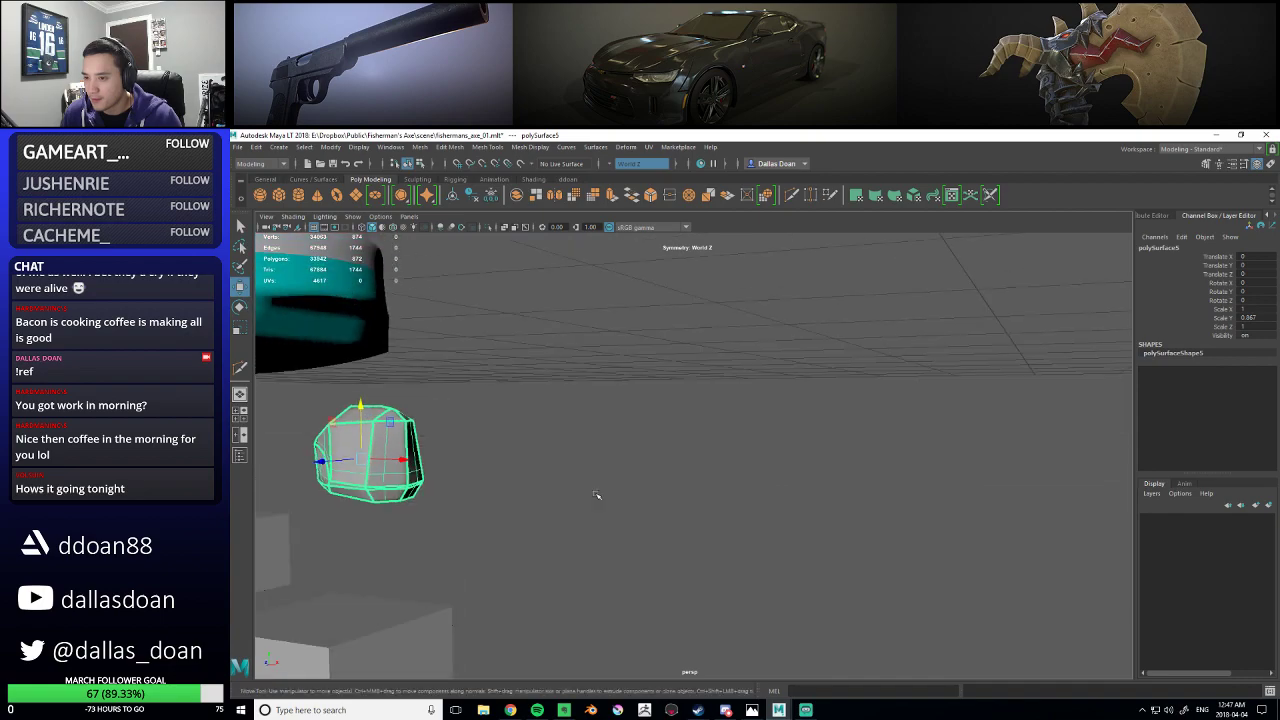
key(f)
scroll(688, 512, down, 5)
alt+drag(688, 512, 487, 476)
click(806, 485)
click(668, 470)
key(f)
alt+drag(588, 477, 676, 488)
right_drag(774, 452, 768, 430)
double_click(756, 445)
alt+drag(756, 446, 815, 429)
right_drag(811, 408, 801, 476)
alt+drag(801, 476, 840, 491)
click(854, 468)
scroll(854, 466, down, 10)
scroll(742, 487, up, 5)
scroll(742, 485, up, 8)
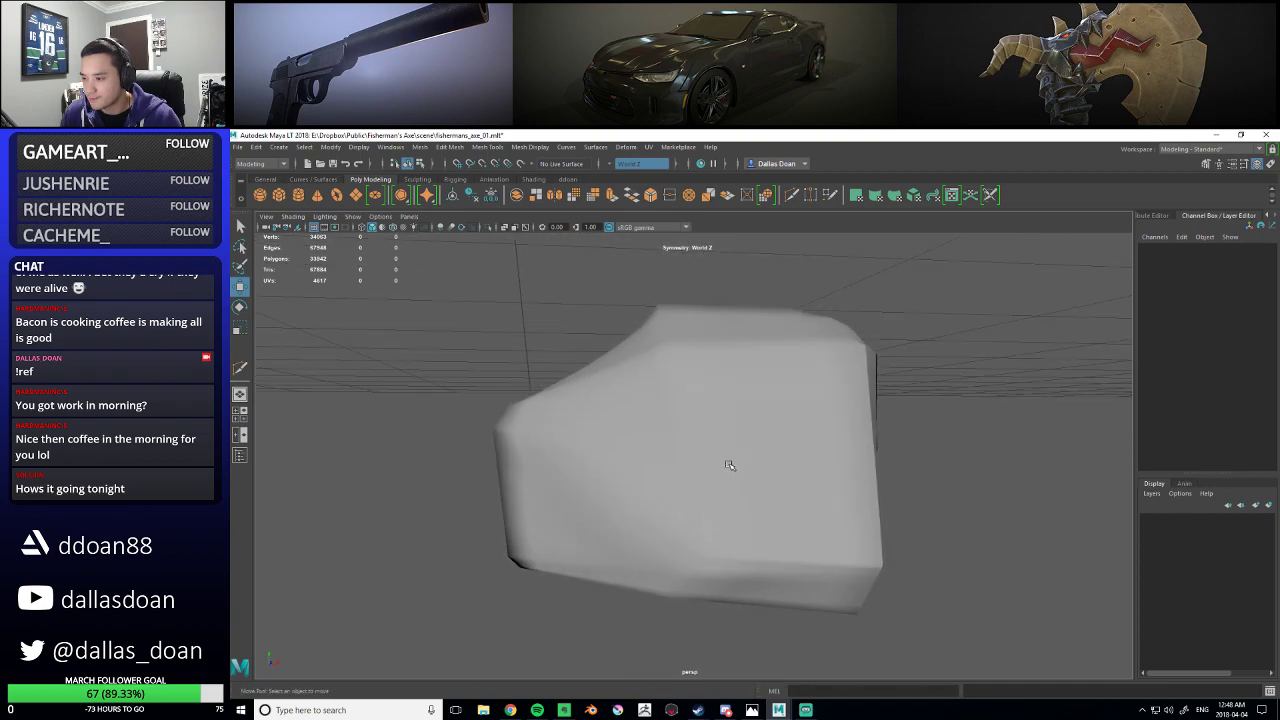
- Insert an edge loop on each side of the block's vertical corner edge, return to object selection and deselect the block
click(729, 463)
alt+drag(731, 455, 743, 388)
shift+right_drag(743, 386, 673, 403)
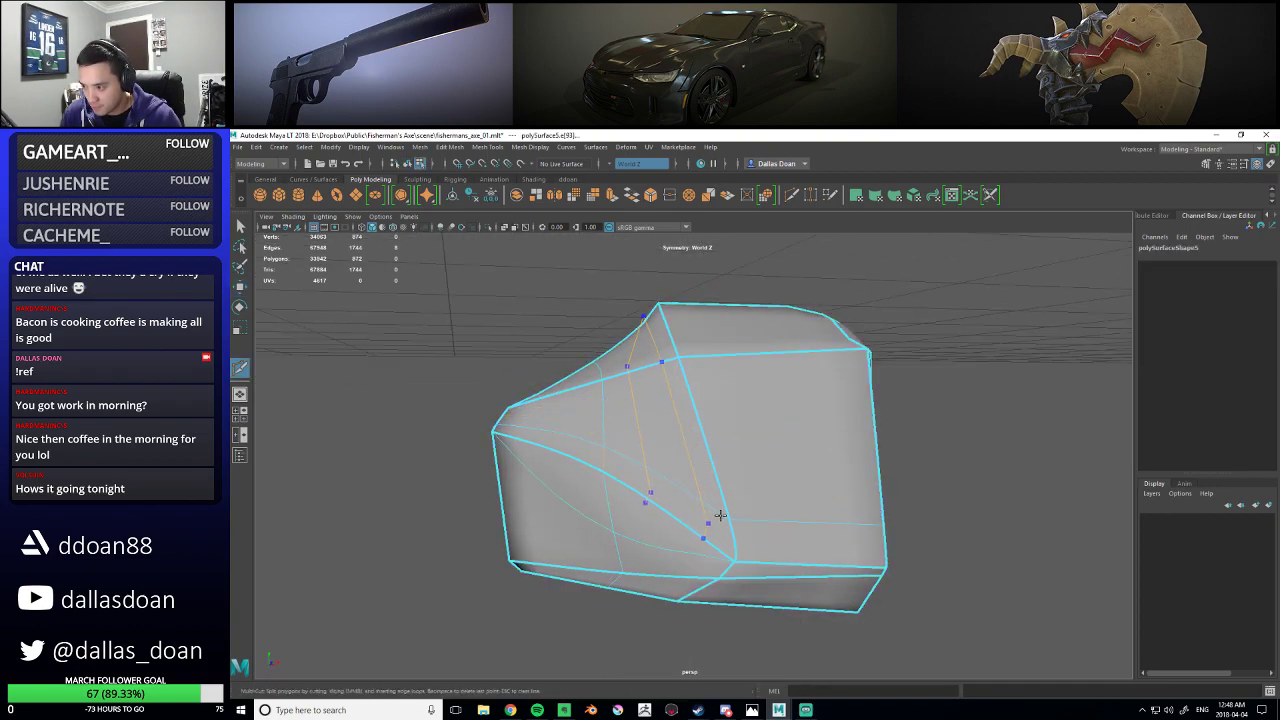
key(Return)
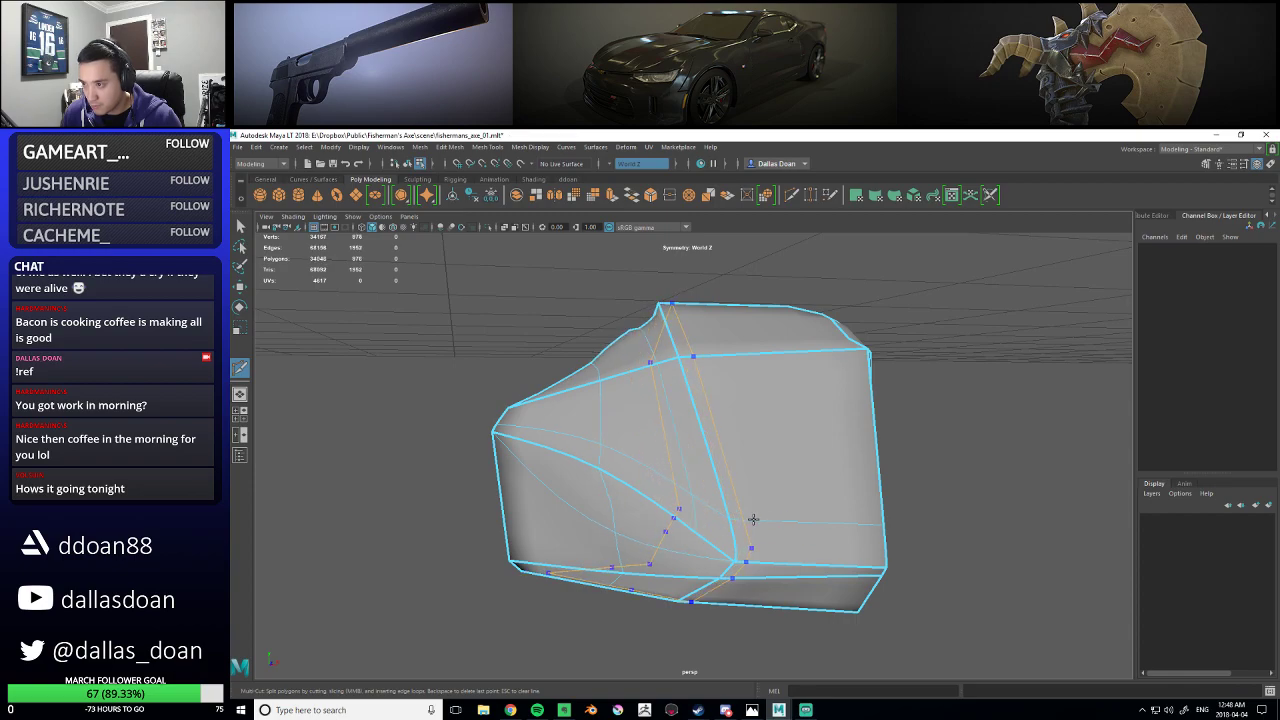
ctrl+click(762, 520)
scroll(773, 515, down, 8)
alt+drag(774, 514, 760, 508)
key(f)
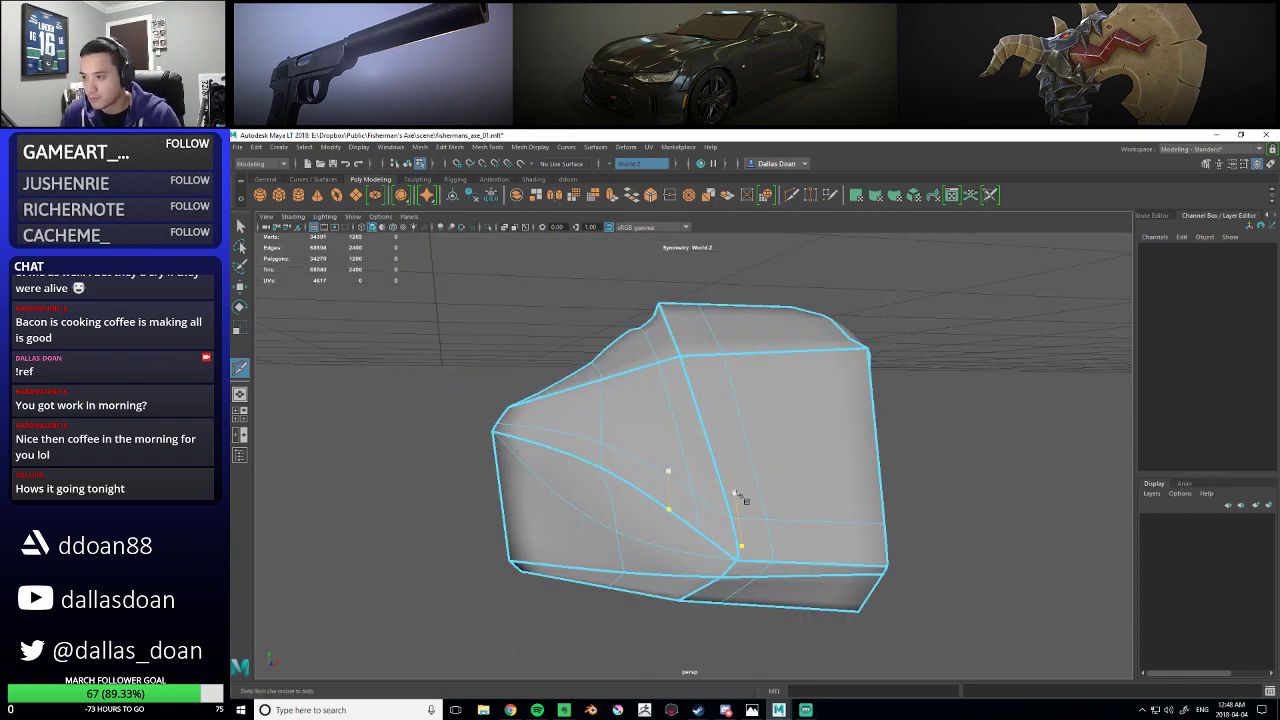
key(w)
right_drag(723, 462, 762, 440)
scroll(860, 452, down, 7)
click(909, 449)
- Turn off the smooth preview and slide the new edge loops close to the block's vertical corner edge
alt+drag(828, 452, 782, 480)
scroll(798, 476, up, 8)
right_drag(782, 480, 798, 496)
key(1)
alt+drag(720, 362, 736, 389)
shift+right_drag(736, 389, 725, 465)
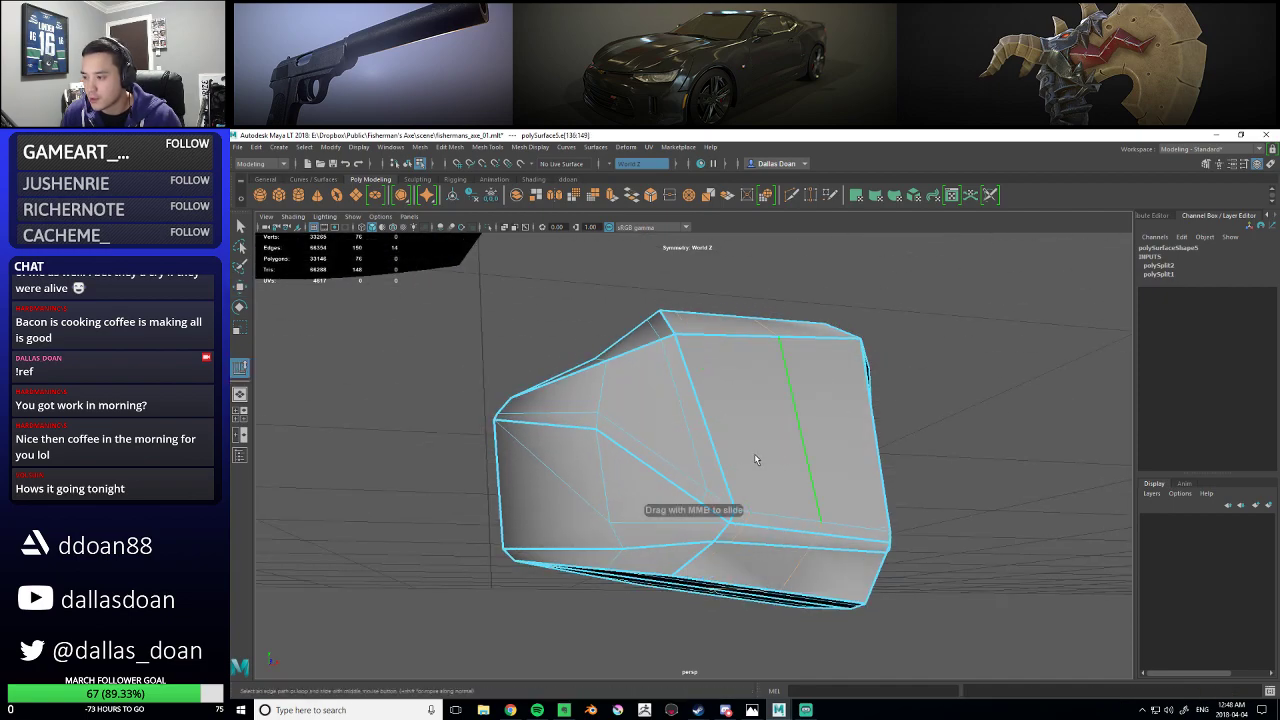
middle_drag(766, 458, 807, 469)
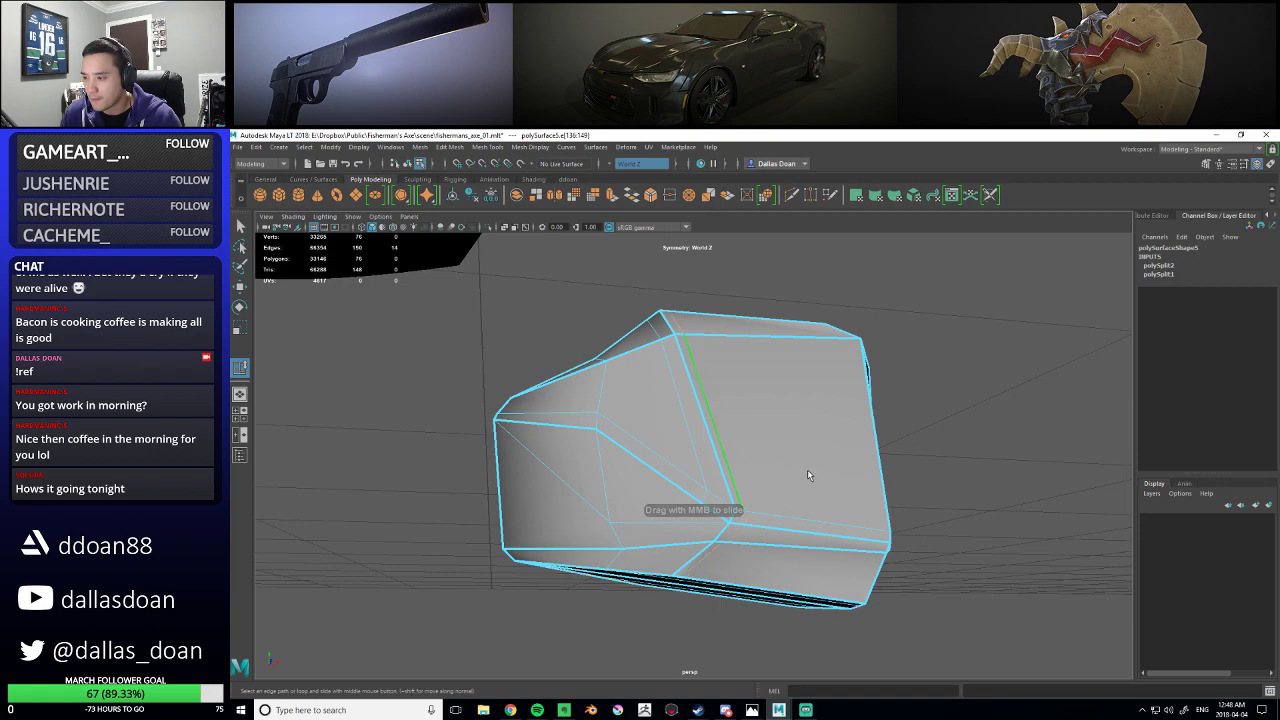
alt+drag(745, 446, 762, 461)
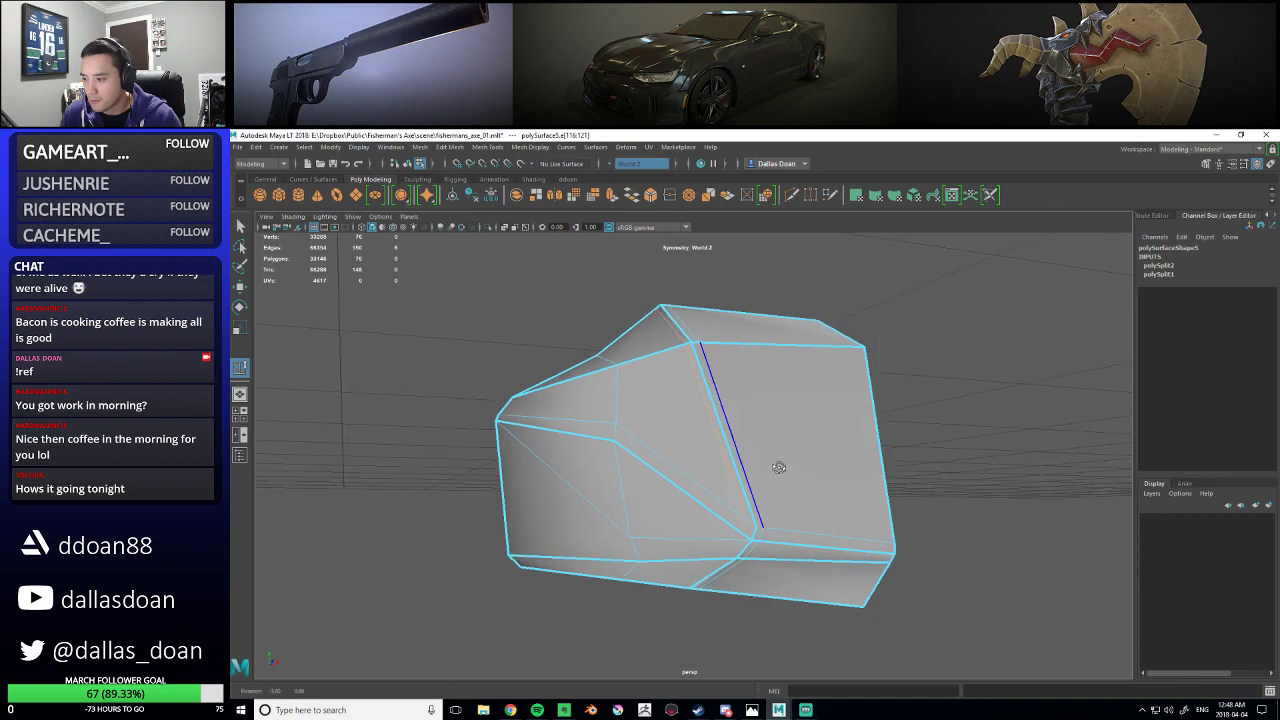
- Turn the smooth preview back on, return to object selection, deselect the block and check its sharpened corner
key(3)
key(w)
right_drag(792, 490, 836, 472)
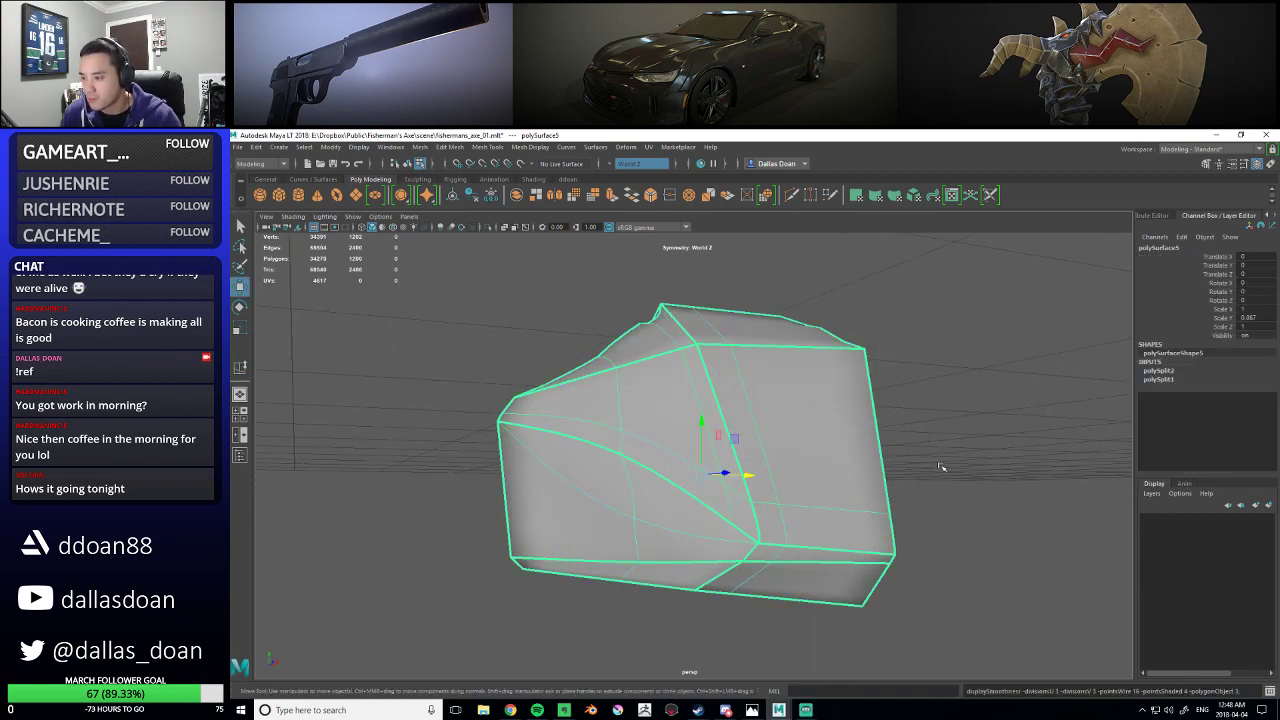
click(934, 469)
scroll(876, 483, down, 8)
scroll(820, 493, up, 3)
scroll(755, 492, up, 6)
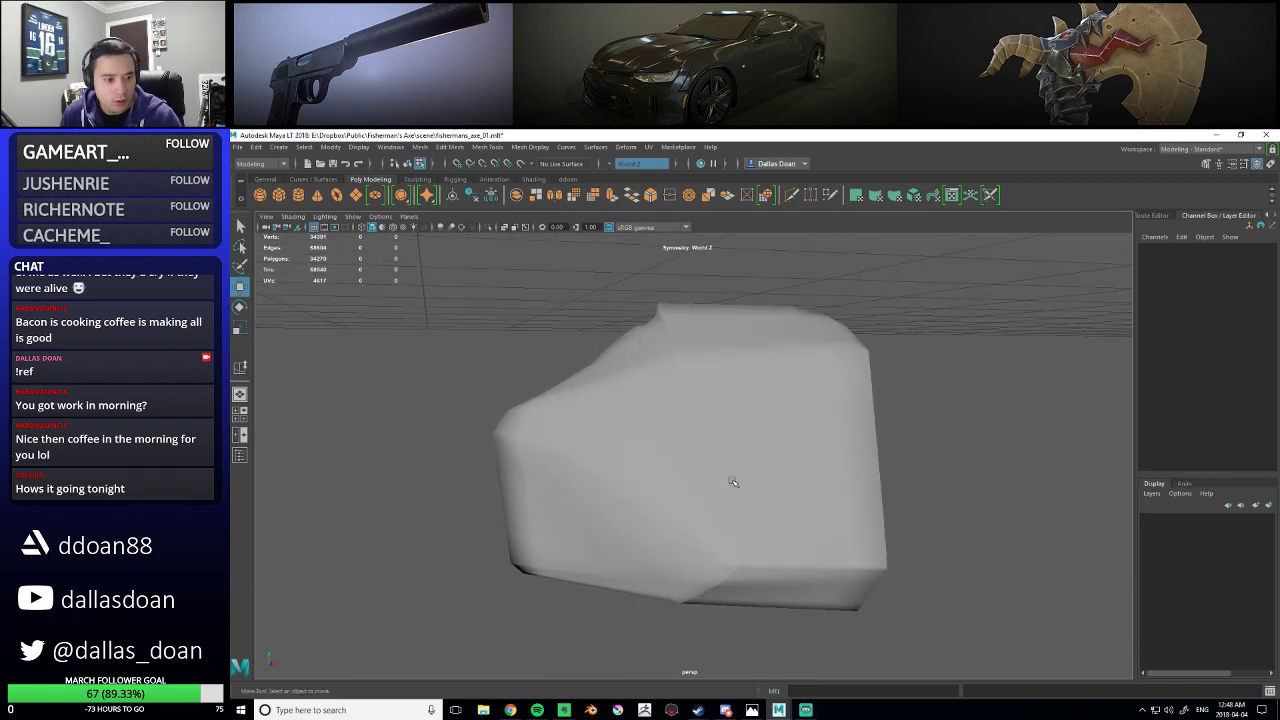
- Slide the block's lower horizontal support loop down toward the bottom crease, with the smooth preview turned off
mouse_move(754, 504)
alt+mouse_down()
mouse_move(734, 486)
mouse_move(735, 500)
alt+mouse_up()
right_drag(736, 505, 732, 490)
alt+drag(732, 490, 754, 497)
click(723, 497)
double_click(801, 506)
shift+right_drag(768, 501, 752, 568)
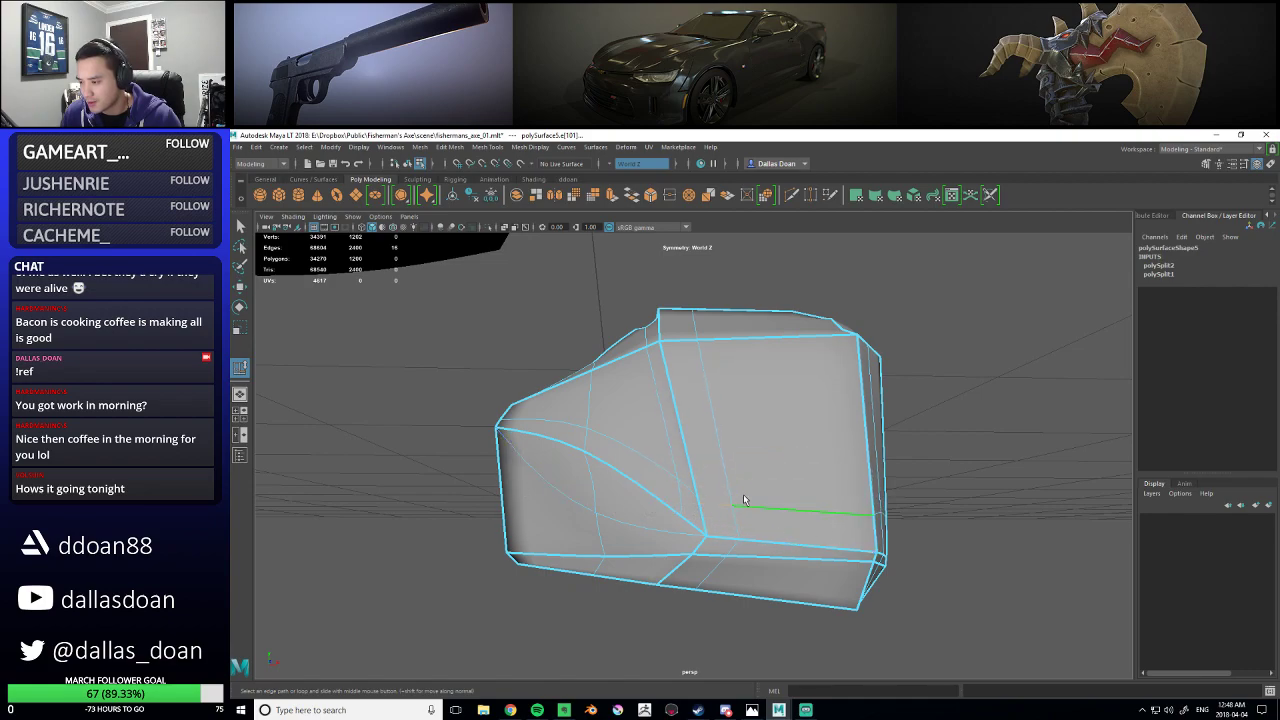
key(1)
middle_drag(804, 489, 826, 515)
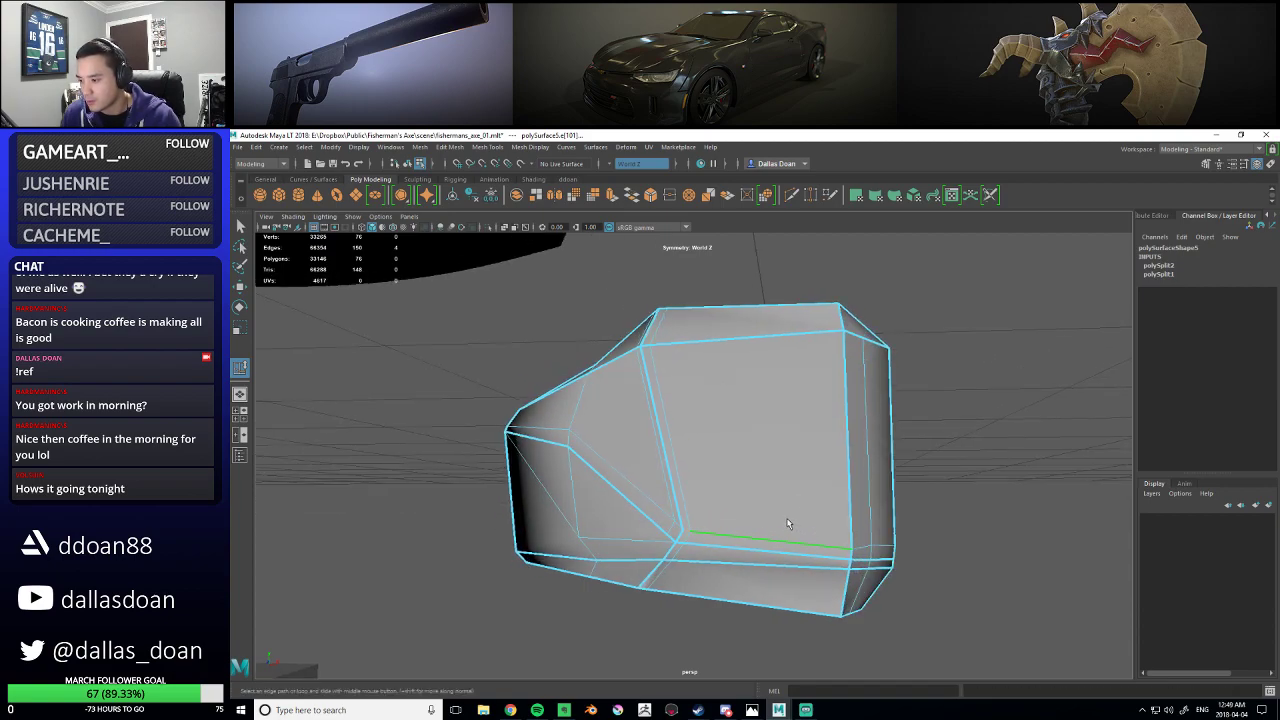
- Slide the separate segments of the lower support loop closer to the bottom crease on the block's adjoining faces
middle_drag(930, 550, 923, 548)
key(ctrl+z)
click(884, 549)
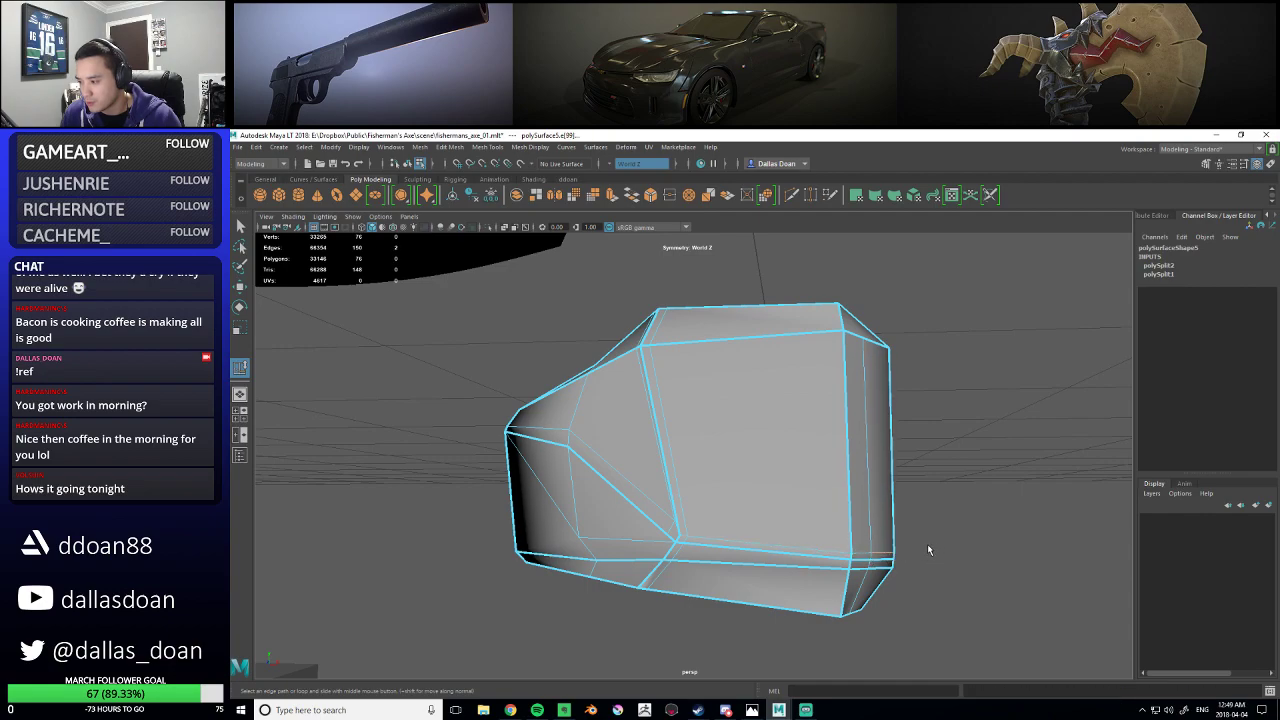
alt+drag(923, 548, 827, 530)
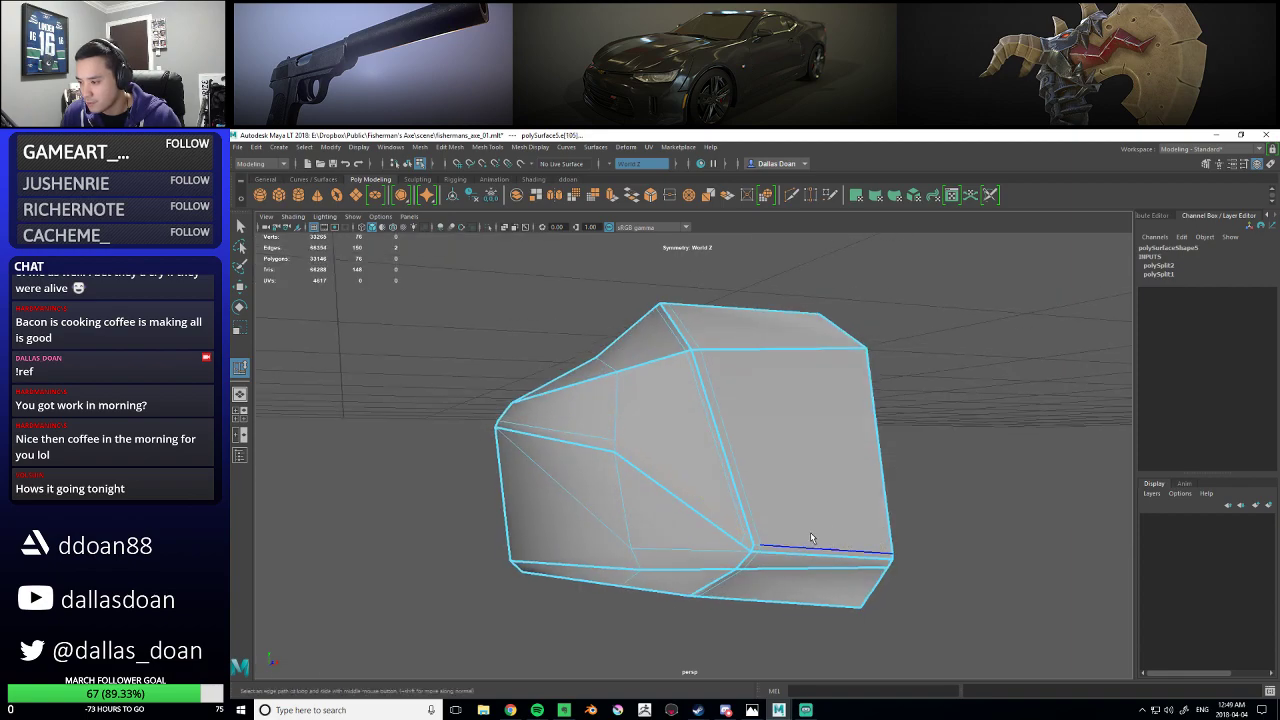
alt+drag(825, 541, 805, 530)
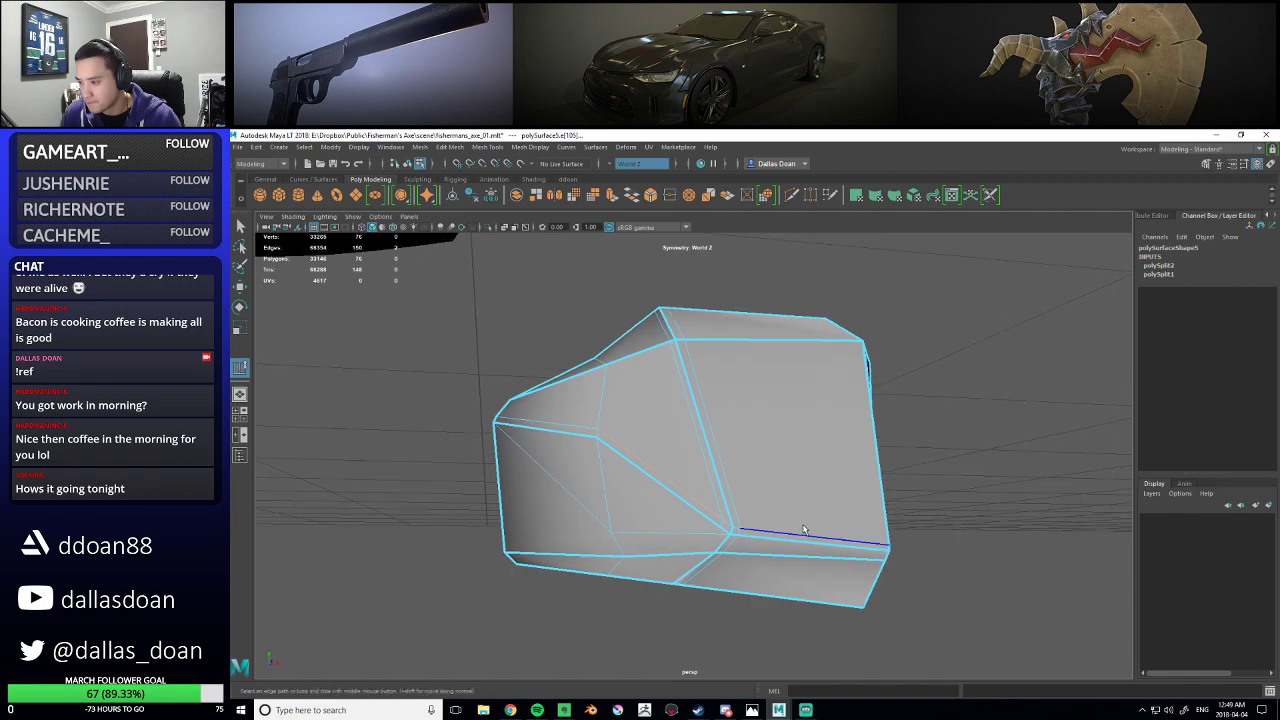
middle_drag(802, 528, 811, 548)
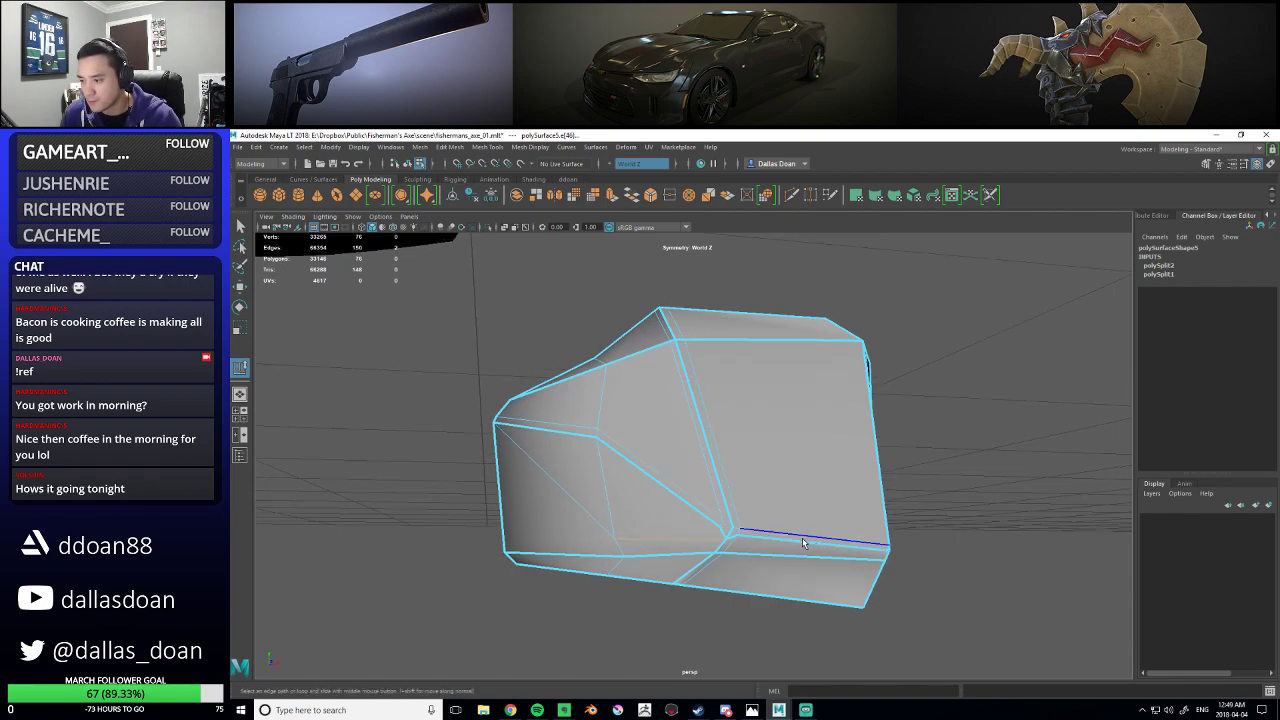
alt+drag(813, 537, 817, 532)
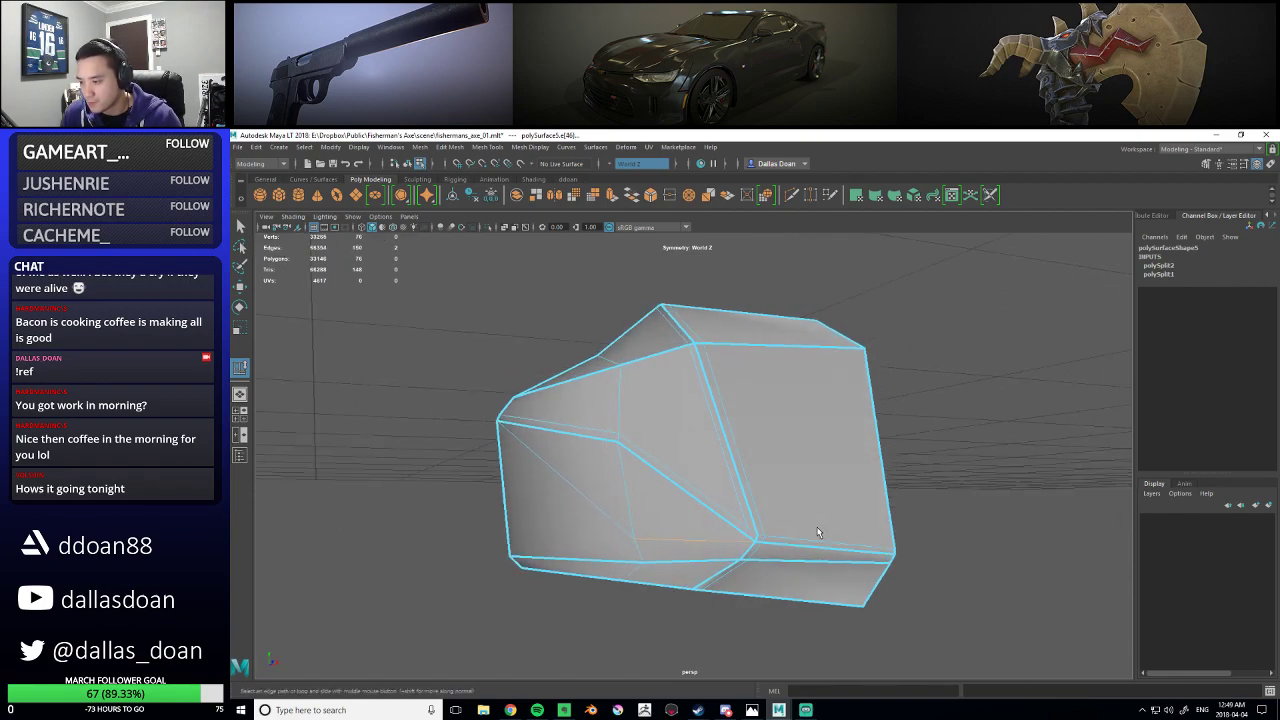
- Turn the smooth preview back on, check the tightened bottom crease, return to object selection and deselect the block
alt+drag(564, 498, 702, 492)
key(3)
alt+drag(894, 504, 781, 501)
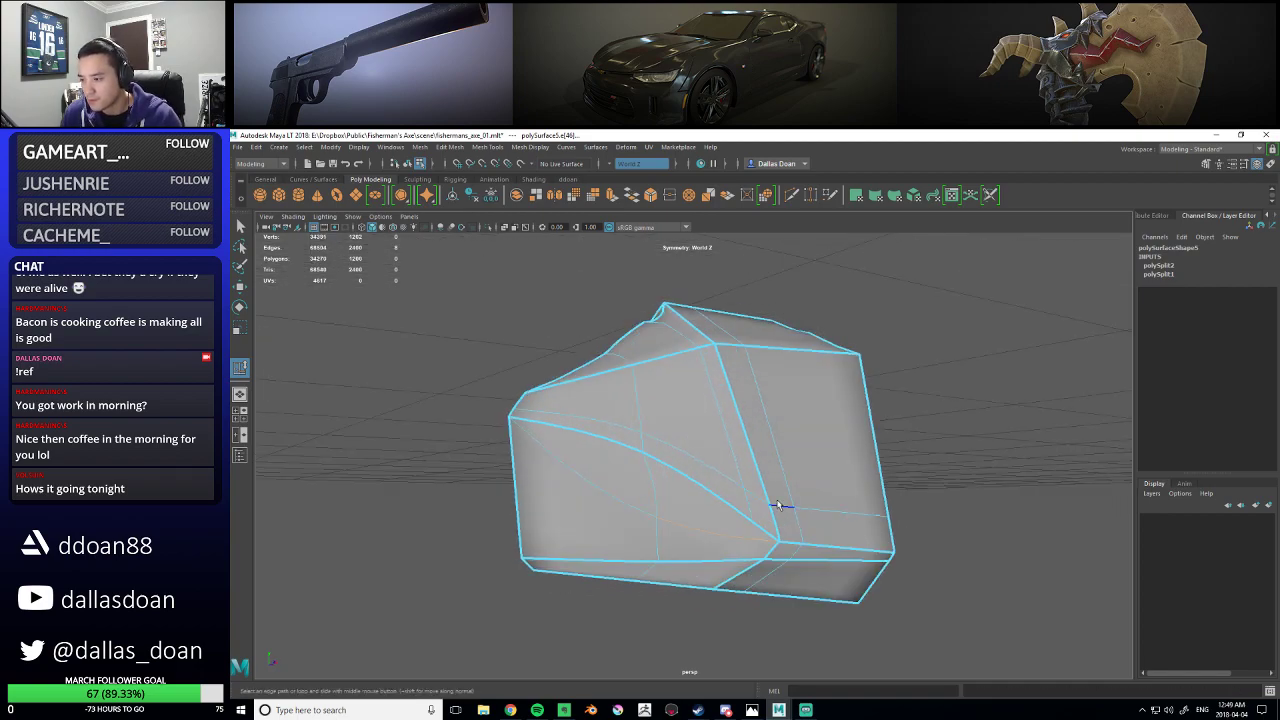
click(789, 494)
key(w)
mouse_move(813, 480)
right_down()
mouse_move(807, 533)
mouse_move(810, 478)
right_up()
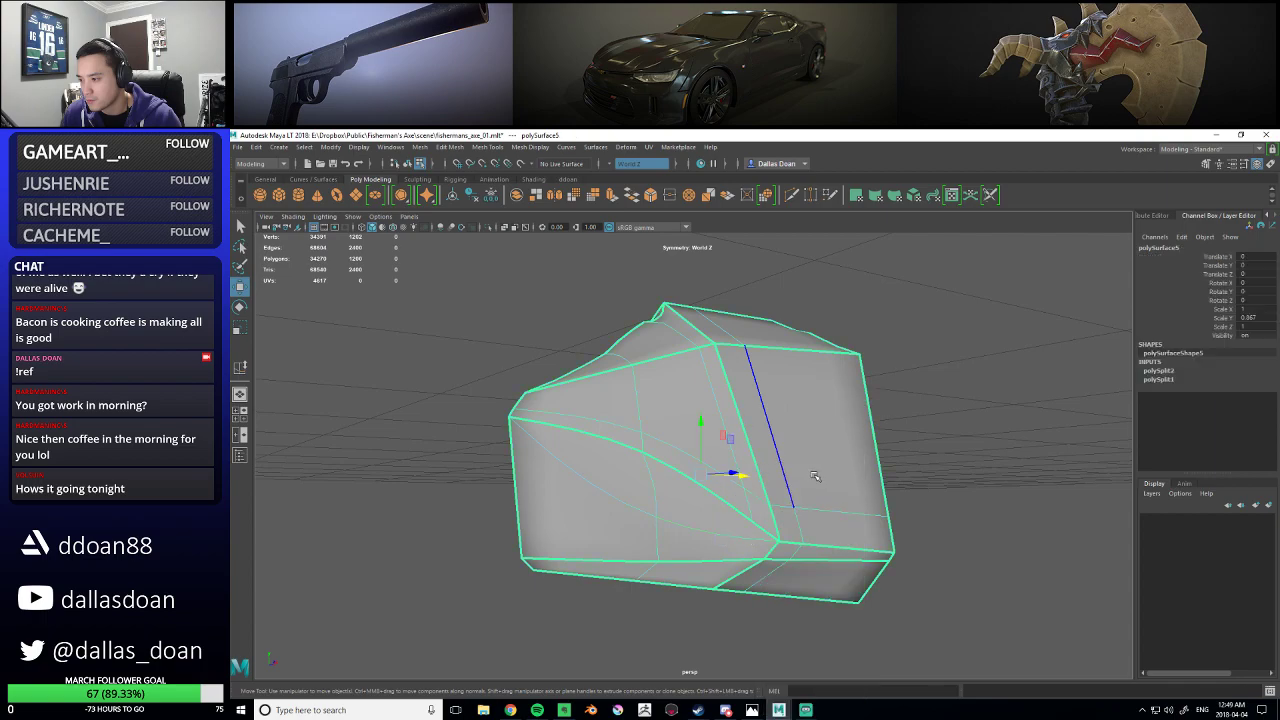
click(946, 483)
- Insert support edge loops near the block's lower bevel and just below its upper rim with Multi-Cut, and deselect the block
alt+drag(946, 483, 718, 510)
scroll(870, 488, down, 10)
scroll(868, 486, up, 4)
scroll(797, 517, up, 5)
double_click(756, 501)
shift+right_drag(718, 510, 678, 535)
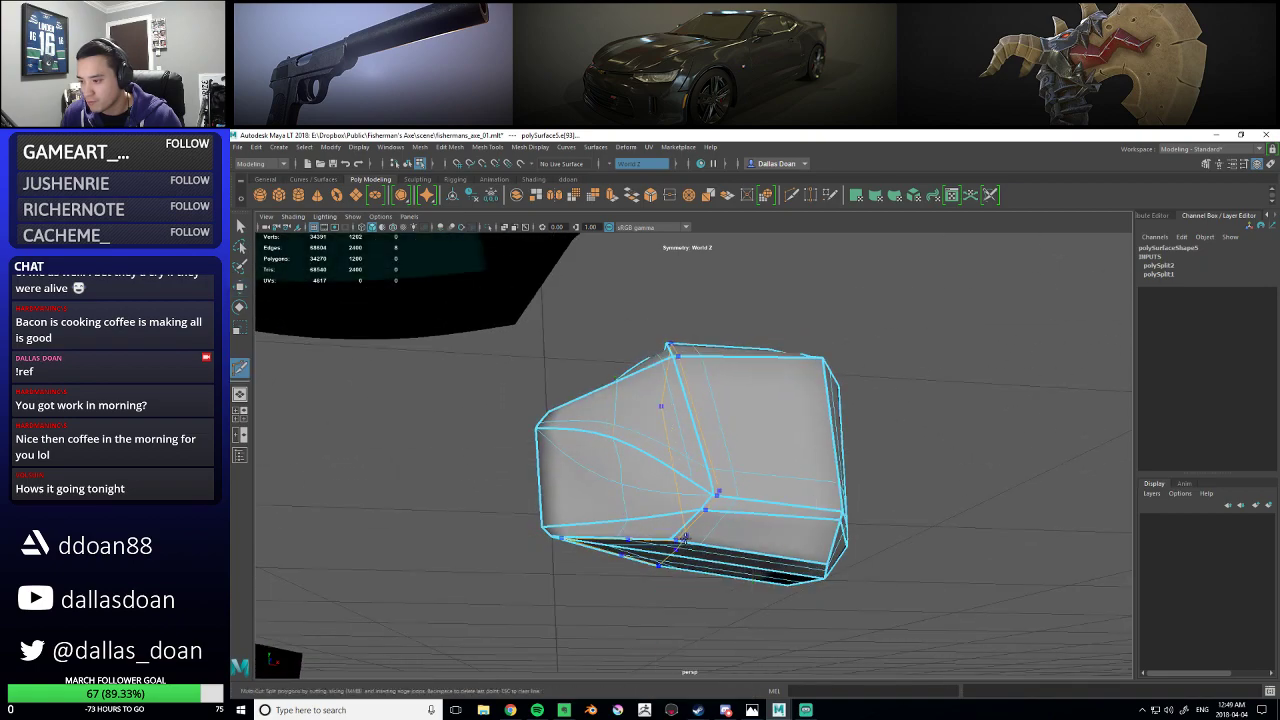
ctrl+click(678, 535)
mouse_move(763, 534)
alt+mouse_down()
mouse_move(805, 554)
mouse_move(773, 562)
mouse_move(757, 550)
alt+mouse_up()
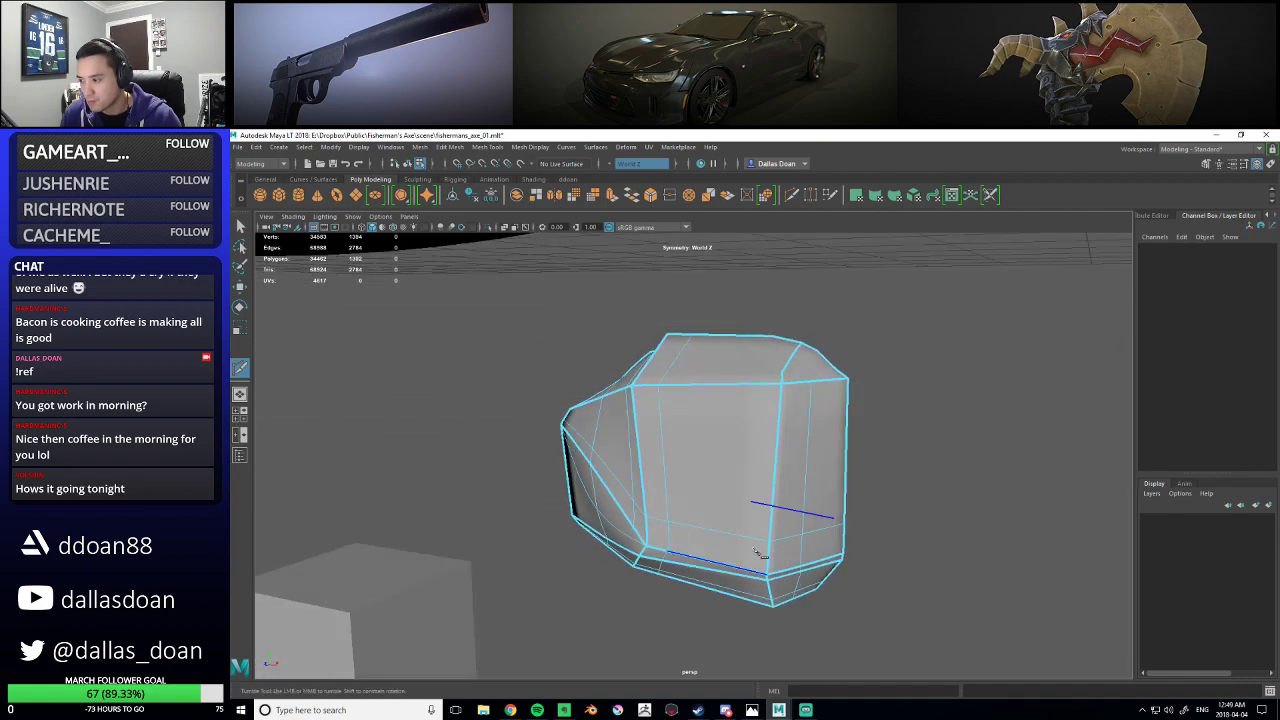
ctrl+click(776, 381)
alt+drag(785, 390, 828, 433)
alt+drag(785, 475, 822, 449)
key(w)
right_drag(831, 388, 884, 370)
click(891, 455)
- Examine the refined block beside the handle's base and the loose cubes, and return to object selection
scroll(872, 466, down, 5)
alt+drag(862, 474, 744, 475)
alt+right_drag(744, 475, 720, 488)
alt+drag(720, 488, 686, 478)
click(718, 478)
alt+right_drag(686, 478, 669, 494)
click(735, 502)
alt+drag(669, 494, 726, 433)
key(F8)
click(802, 497)
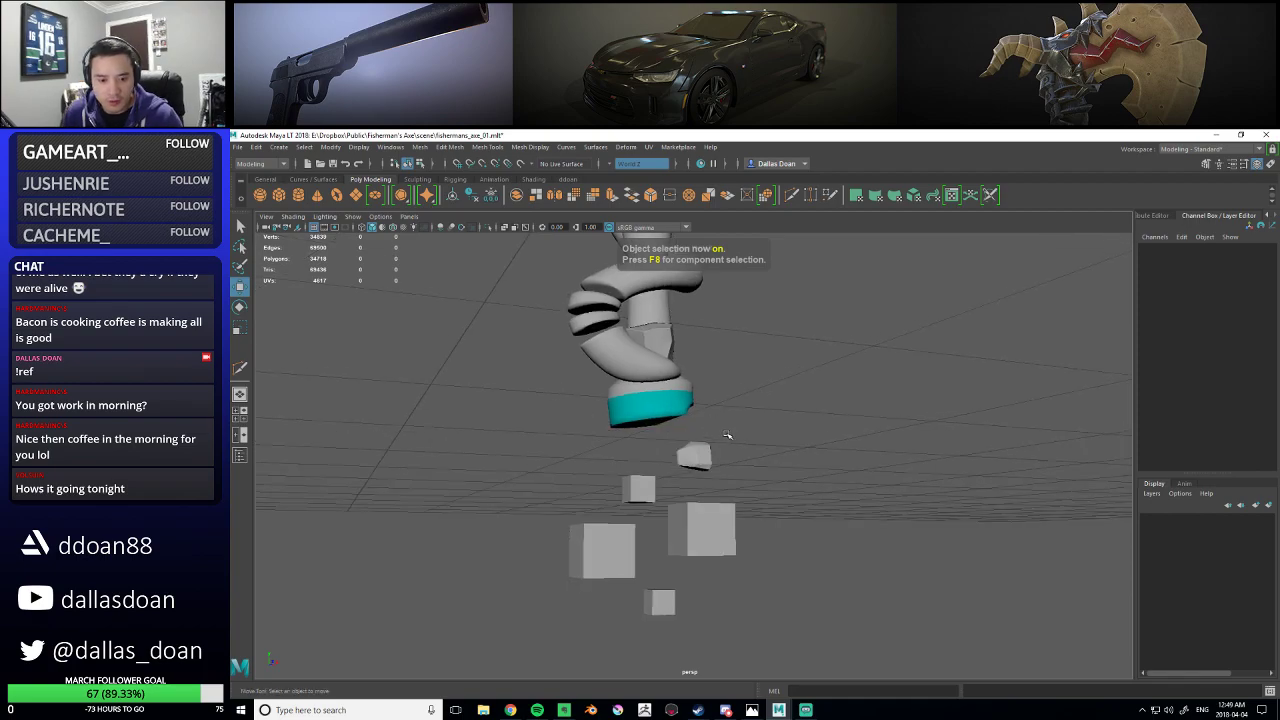
- Frame the sloped block and examine its shape from several sides, close up and against the handle
alt+drag(784, 403, 690, 411)
mouse_move(737, 471)
alt+mouse_down()
mouse_move(780, 487)
mouse_move(705, 474)
mouse_move(715, 479)
alt+mouse_up()
click(705, 474)
key(f)
alt+middle_drag(715, 479, 652, 492)
alt+right_drag(652, 492, 746, 489)
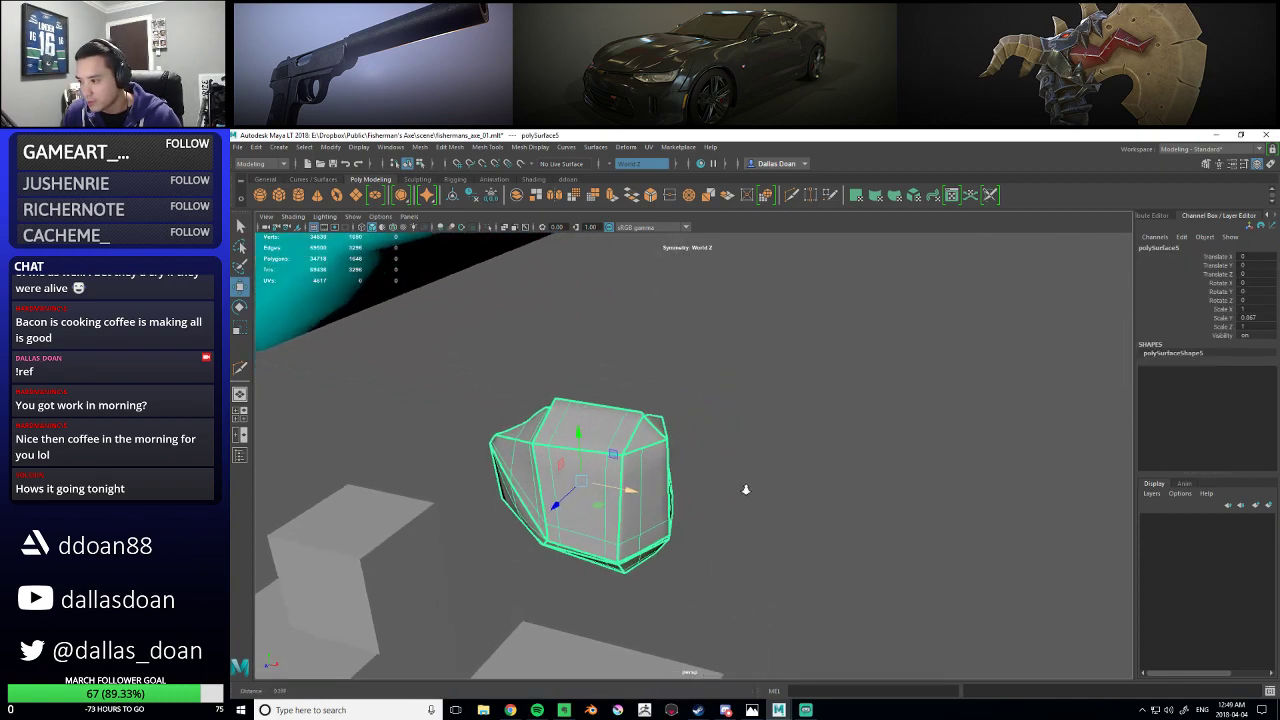
alt+drag(746, 489, 777, 464)
right_drag(697, 406, 699, 378)
click(692, 440)
alt+drag(692, 440, 748, 557)
scroll(733, 489, down, 6)
drag(729, 490, 703, 490)
right_drag(669, 408, 669, 476)
alt+drag(765, 471, 644, 412)
scroll(728, 457, up, 6)
click(728, 458)
click(646, 446)
right_drag(644, 408, 629, 475)
scroll(630, 473, down, 8)
alt+drag(640, 474, 689, 460)
click(768, 492)
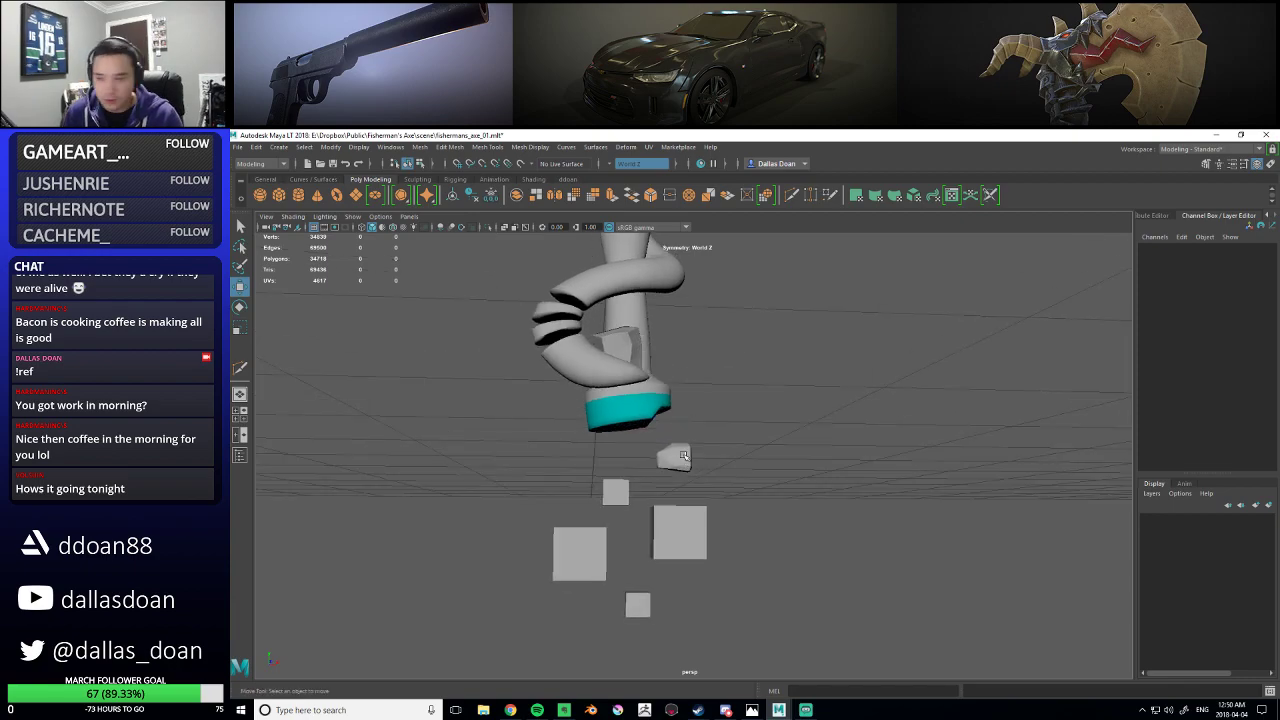
- Raise the sloped block beside the handle's teal base, and move the four loose cubes up closer below it
click(683, 459)
drag(677, 411, 677, 388)
click(762, 399)
scroll(760, 400, down, 4)
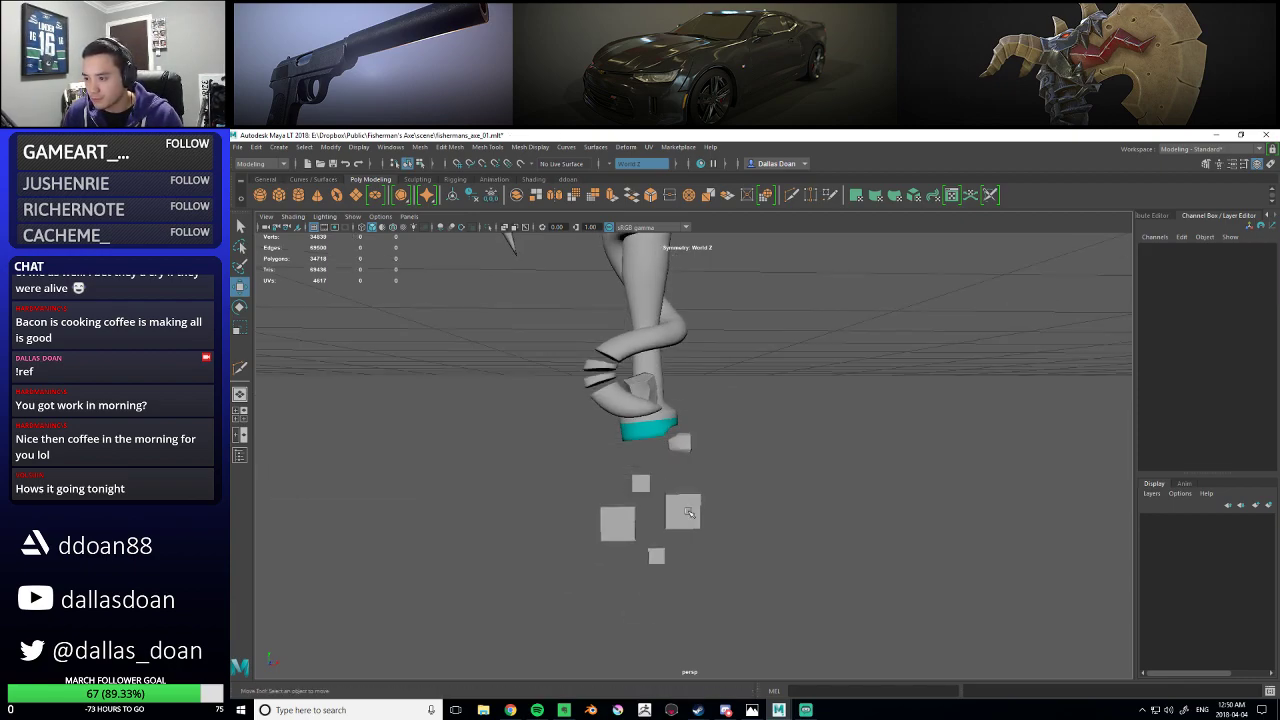
drag(595, 464, 767, 587)
drag(643, 437, 645, 421)
click(700, 455)
scroll(701, 456, down, 3)
mouse_move(701, 456)
alt+mouse_down()
mouse_move(717, 463)
mouse_move(680, 474)
mouse_move(691, 460)
alt+mouse_up()
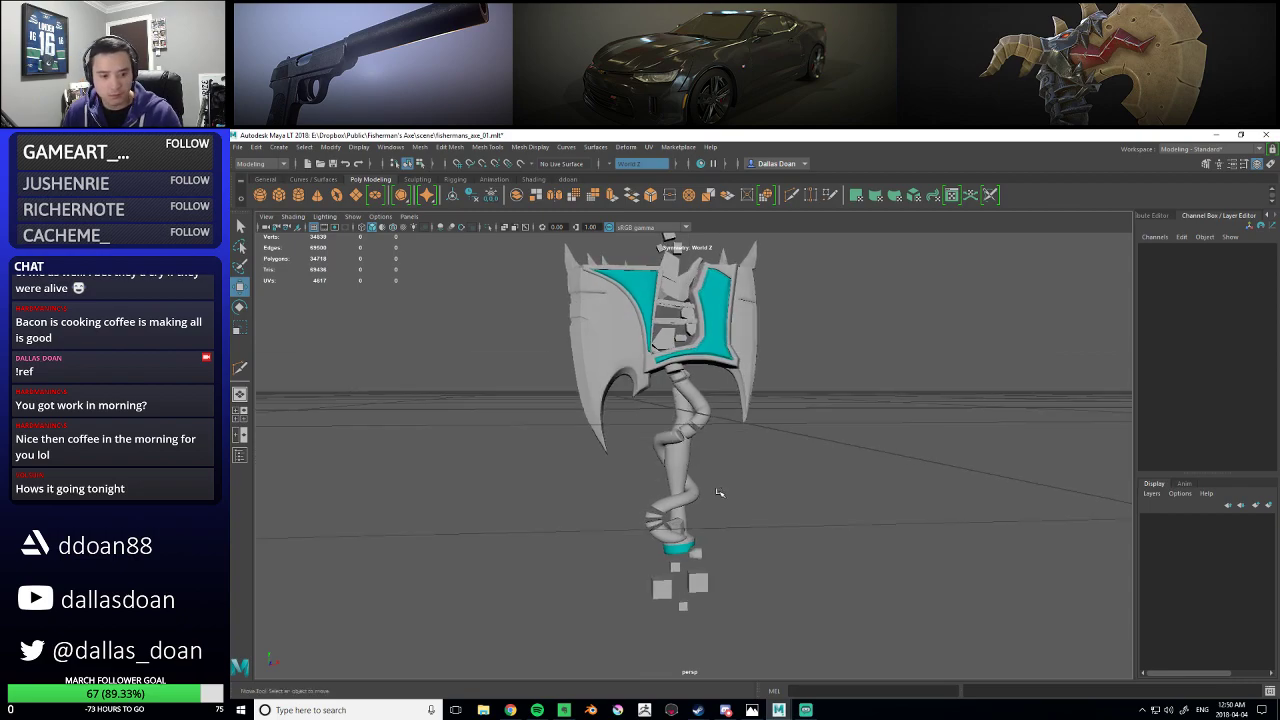
- Scale the sloped block up evenly to about 1.394 in X and Z, undoing an extra stretch along one axis
click(703, 553)
alt+drag(753, 516, 750, 551)
key(r)
click(742, 547)
click(706, 551)
key(w)
key(r)
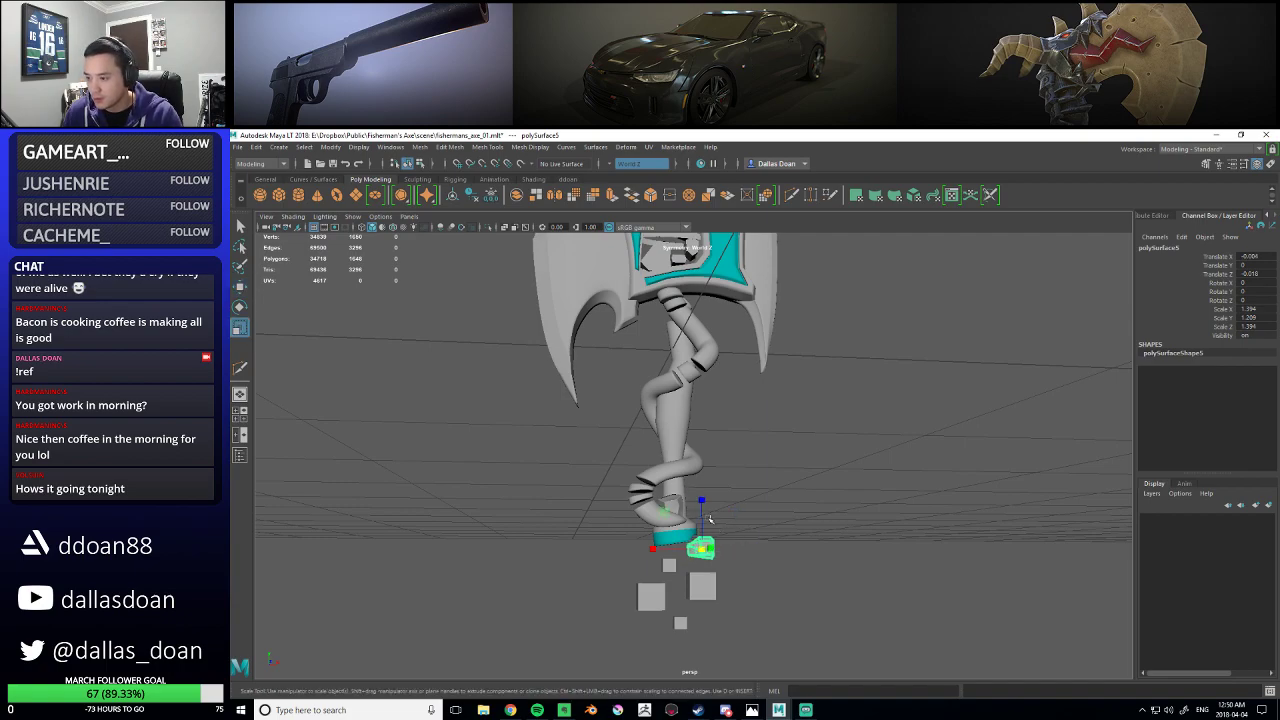
drag(703, 502, 702, 500)
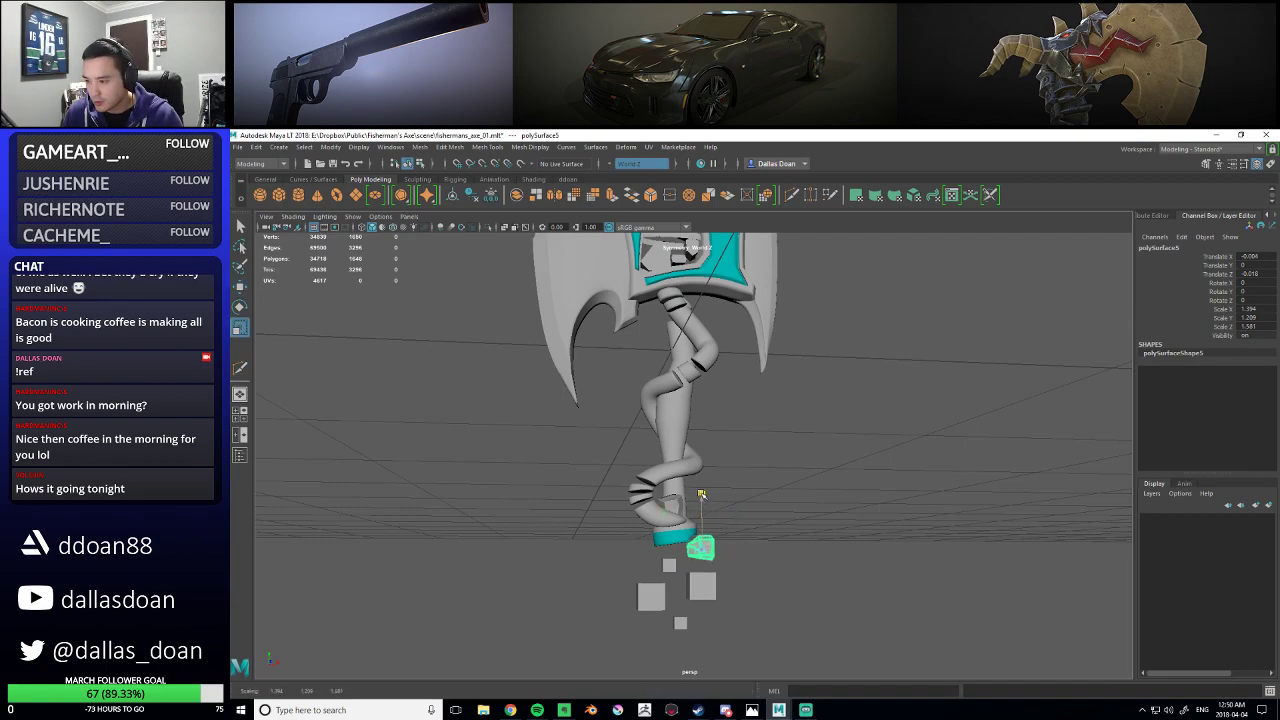
key(ctrl+z)
- Move the sloped block's bottom vertices down slightly to make it taller, return to object selection and deselect it
alt+middle_drag(720, 573, 714, 543)
alt+right_drag(714, 543, 763, 580)
alt+middle_drag(763, 580, 800, 594)
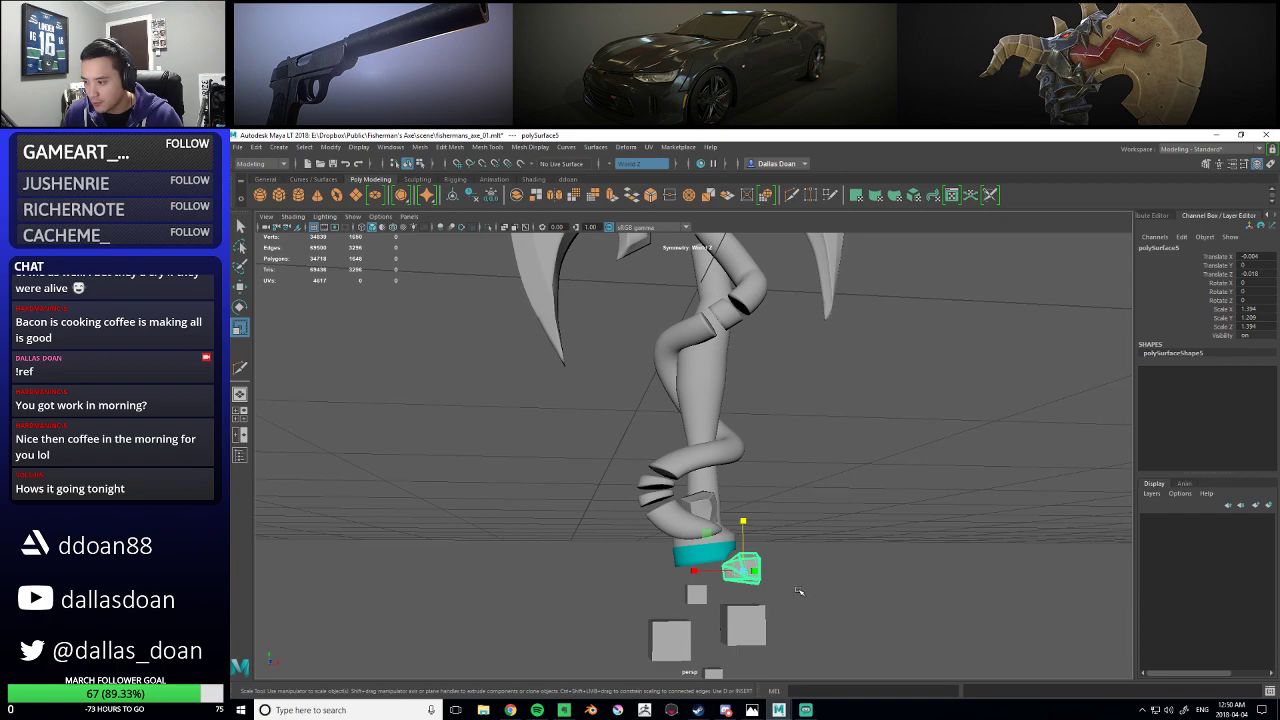
alt+right_drag(800, 594, 824, 608)
alt+middle_drag(824, 608, 787, 573)
key(w)
right_drag(722, 558, 680, 567)
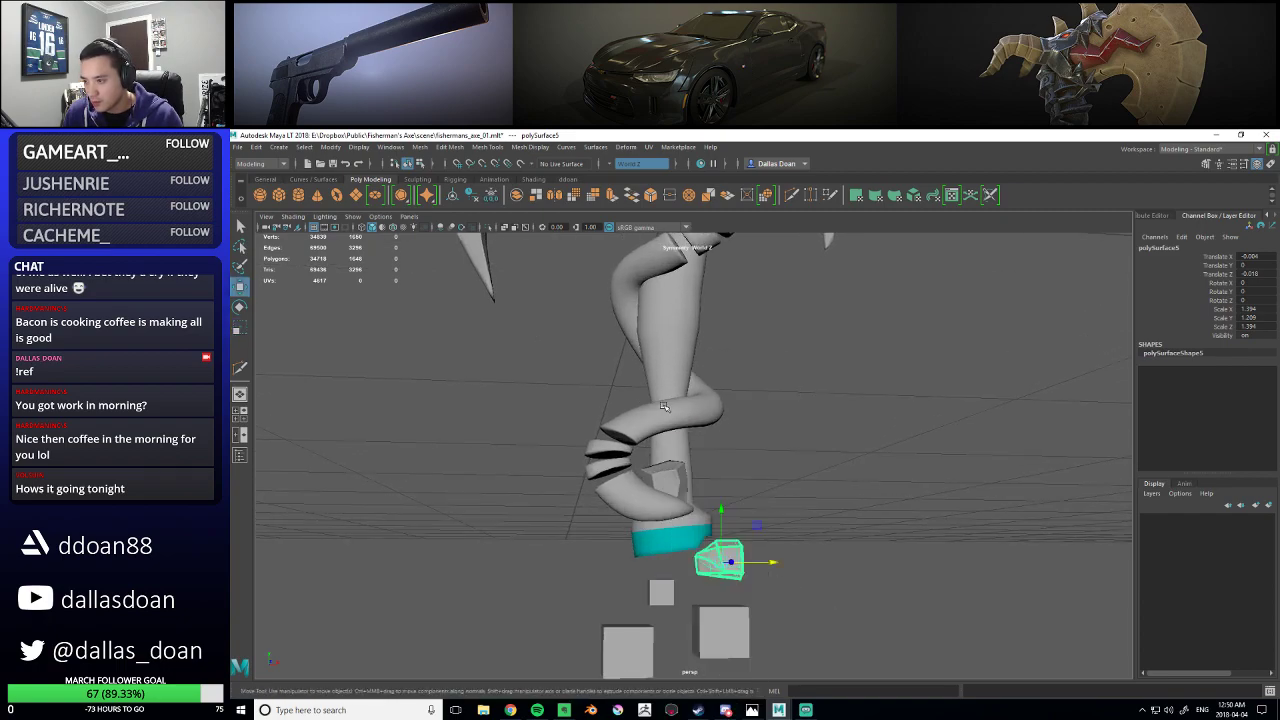
alt+middle_drag(674, 565, 661, 541)
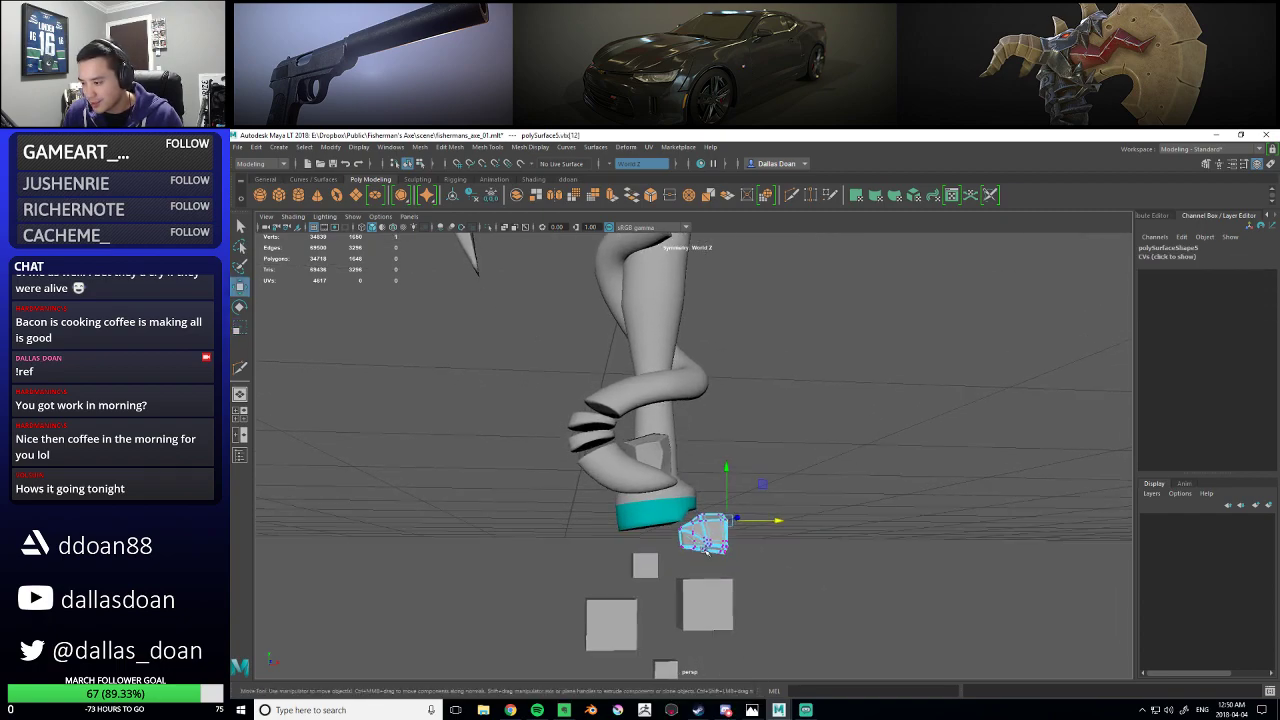
alt+right_drag(661, 541, 746, 601)
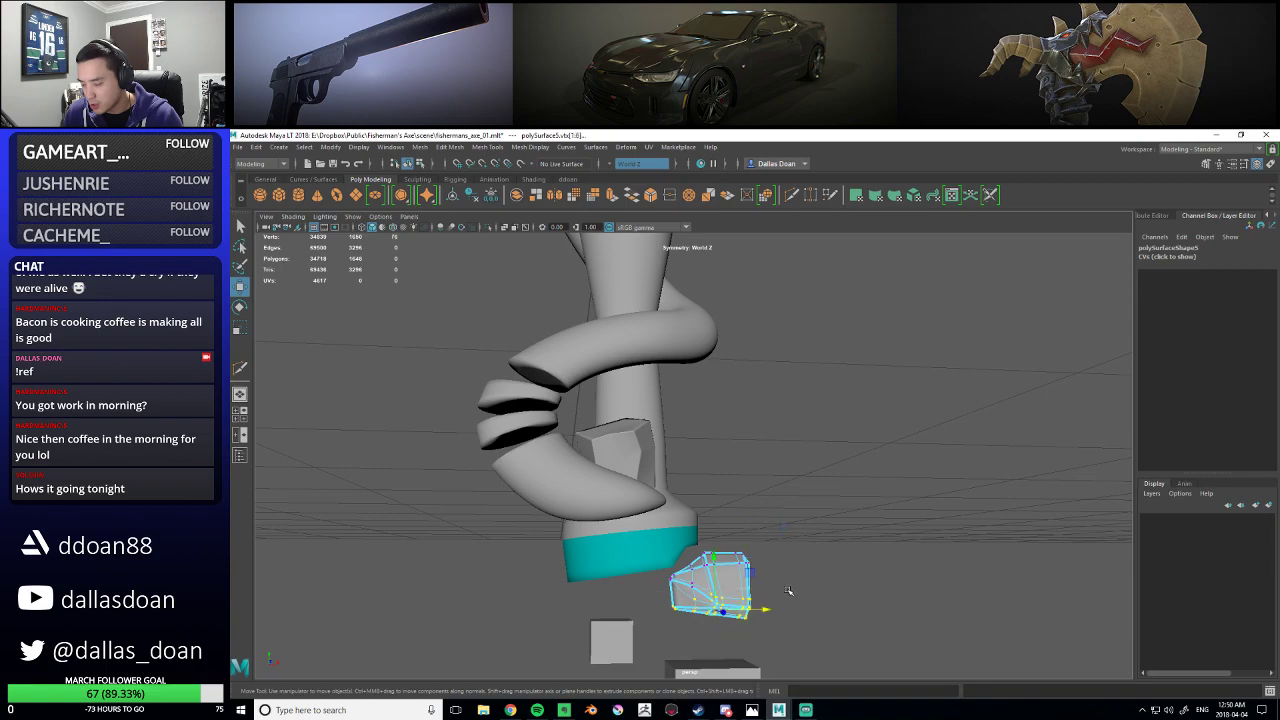
alt+drag(788, 592, 718, 520)
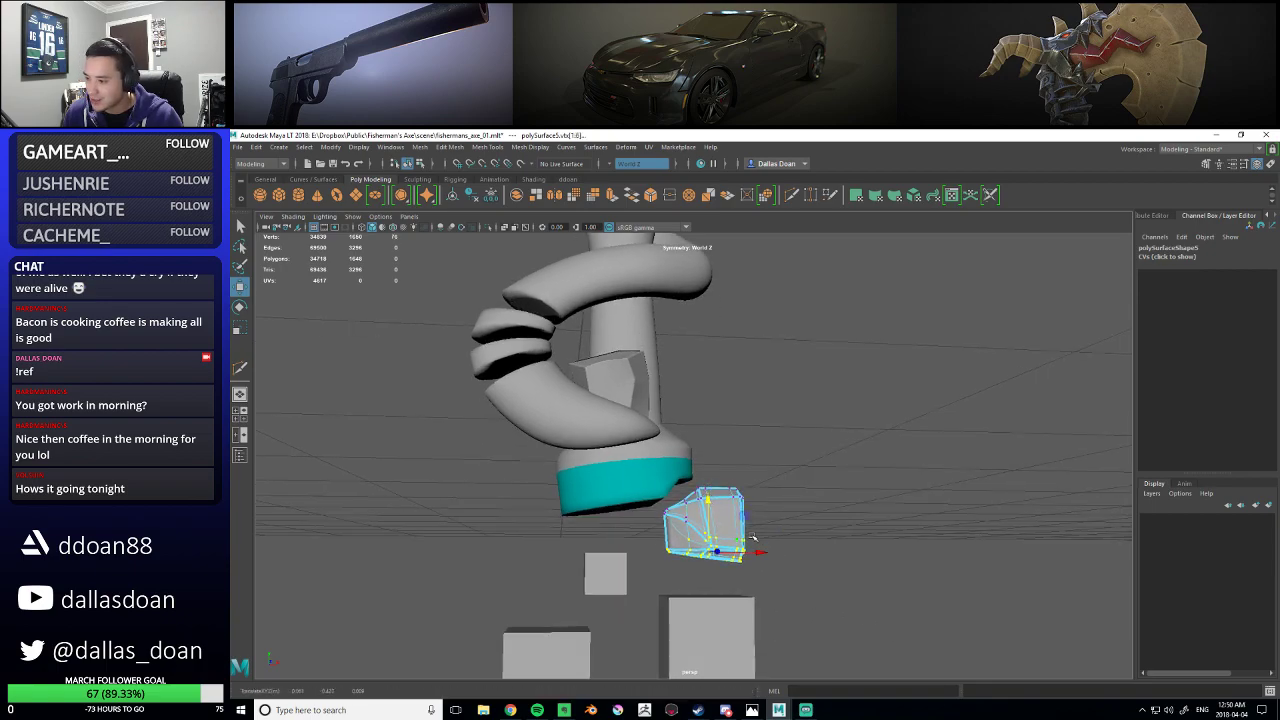
right_drag(729, 520, 726, 553)
right_drag(713, 483, 778, 393)
click(800, 492)
- Assign the existing teal gem material to the sloped block and deselect it
alt+right_drag(800, 496, 744, 521)
alt+drag(744, 521, 704, 475)
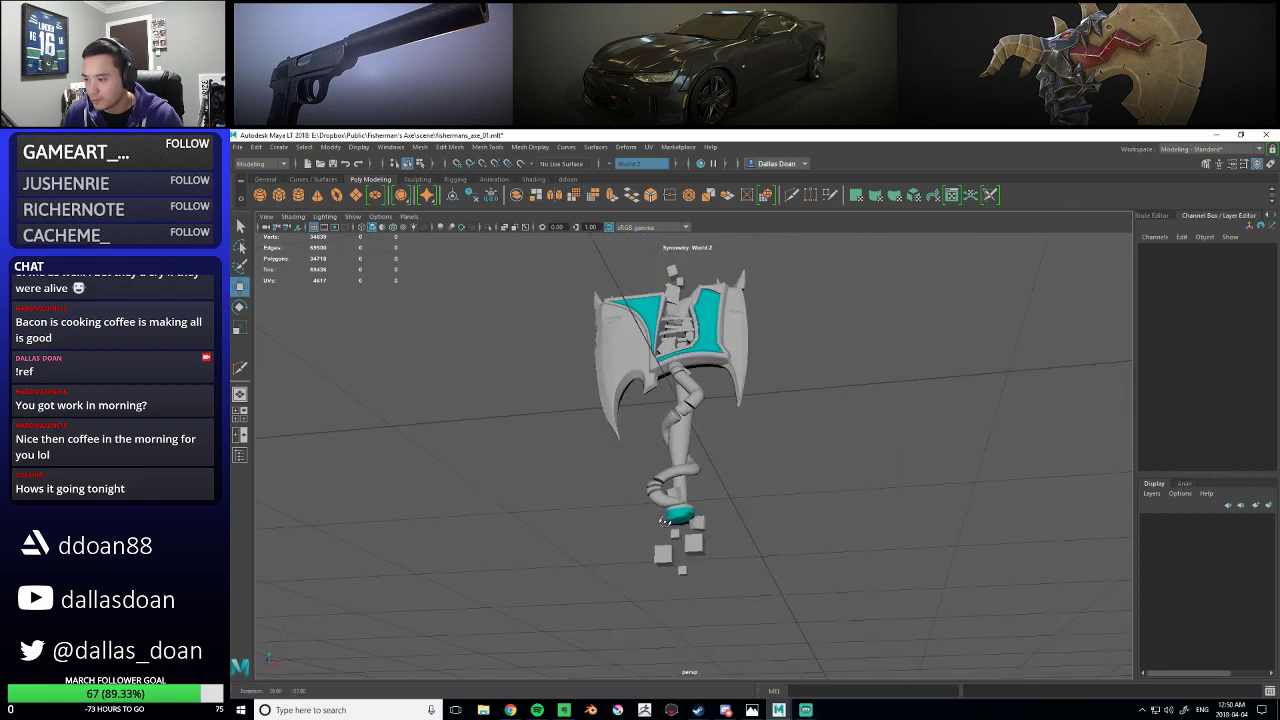
alt+right_drag(704, 520, 729, 551)
alt+drag(729, 551, 738, 474)
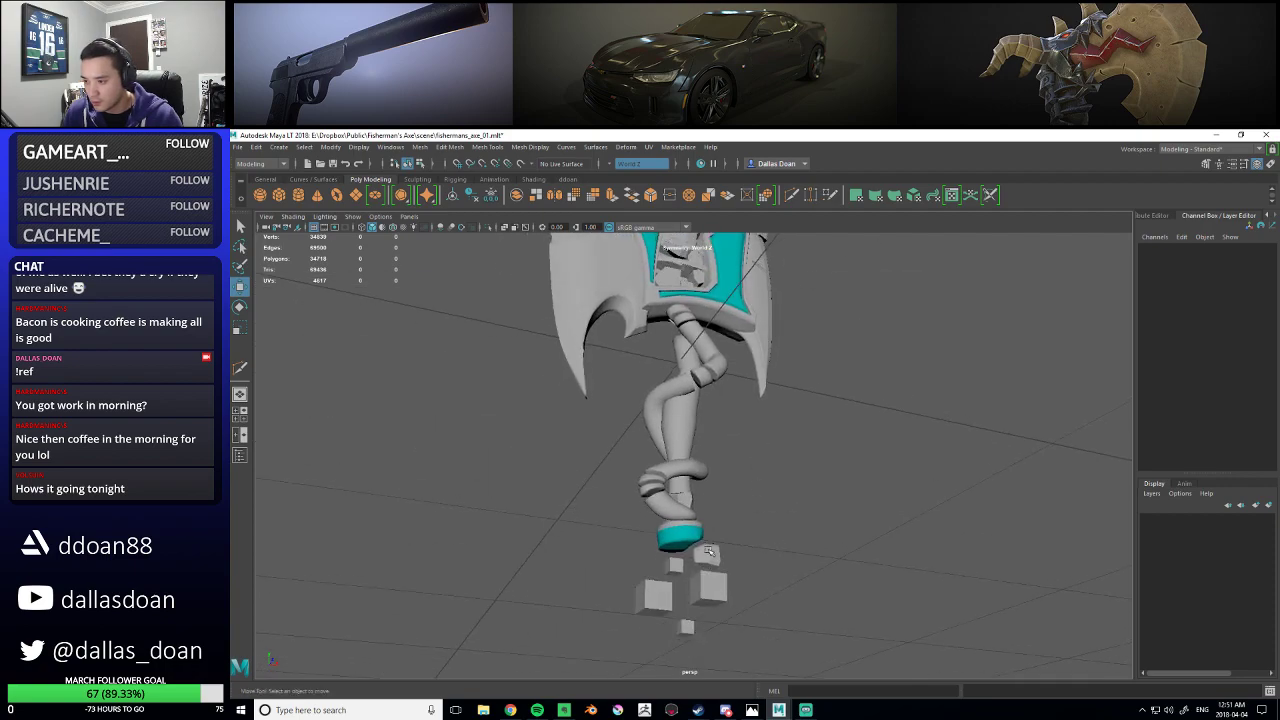
click(706, 556)
right_drag(810, 499, 890, 698)
click(806, 557)
- Examine the teal block up close and within the whole axe
alt+drag(806, 557, 878, 480)
click(693, 495)
key(f)
scroll(718, 536, down, 5)
click(880, 480)
alt+right_drag(880, 480, 775, 404)
alt+middle_drag(775, 404, 762, 490)
alt+drag(762, 490, 803, 514)
alt+right_drag(803, 514, 833, 513)
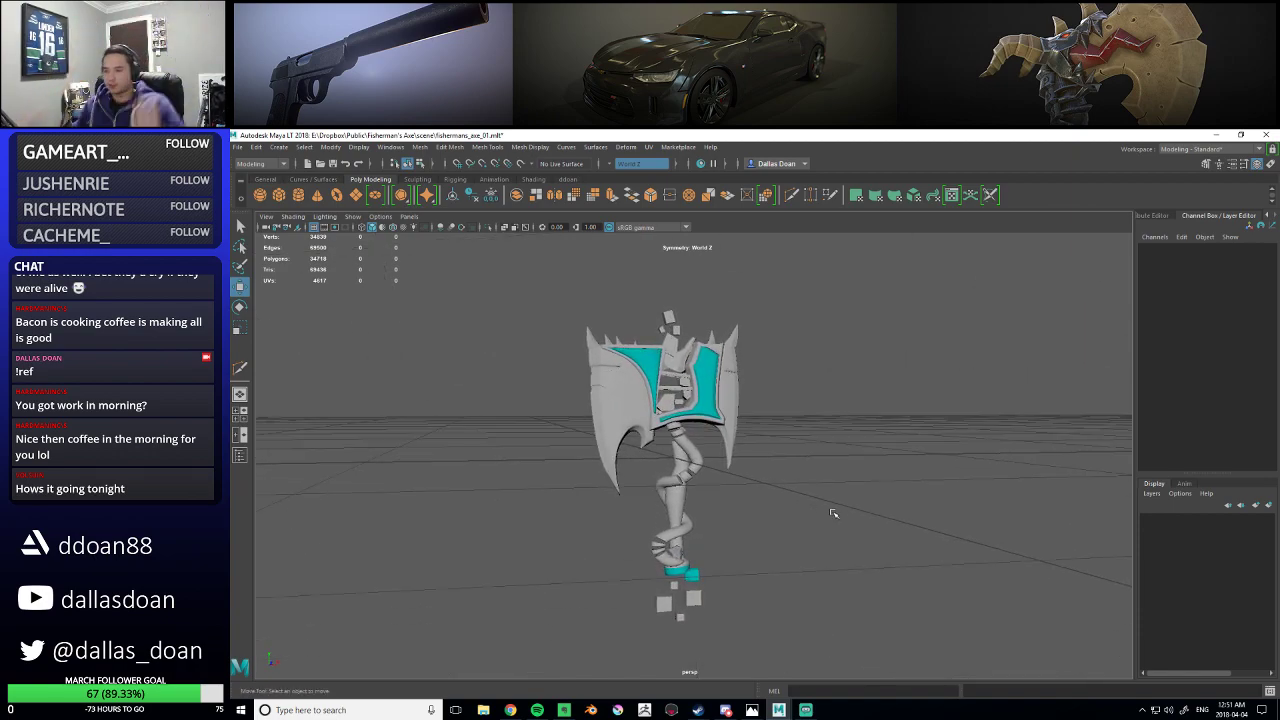
alt+drag(805, 475, 741, 441)
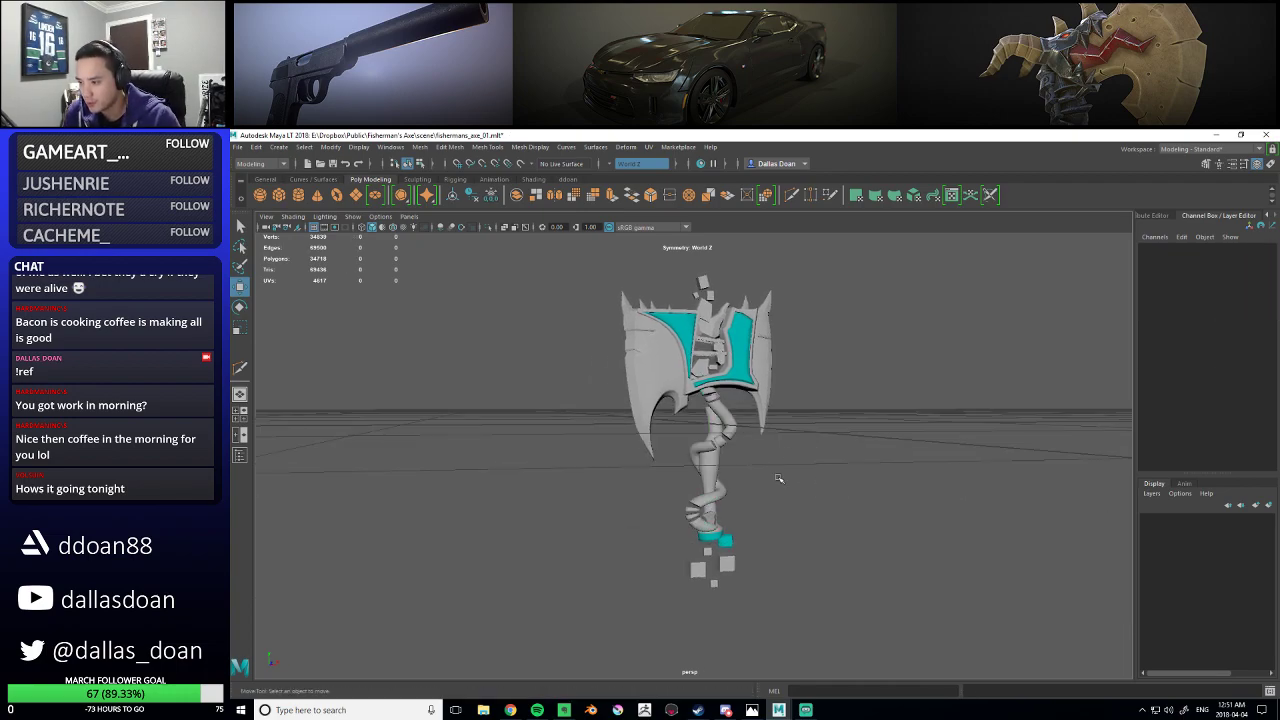
- Create a new Phong material in the Hypershade and name it octo_skin
click(713, 164)
drag(736, 254, 868, 170)
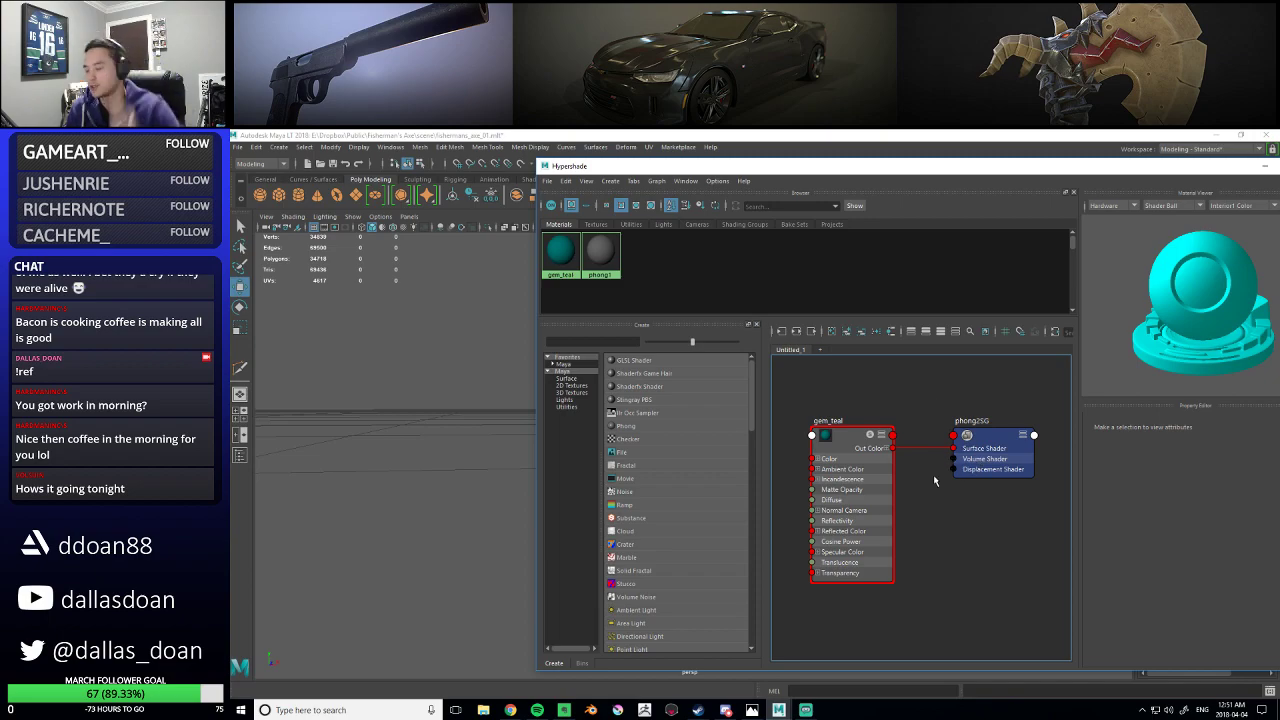
click(625, 426)
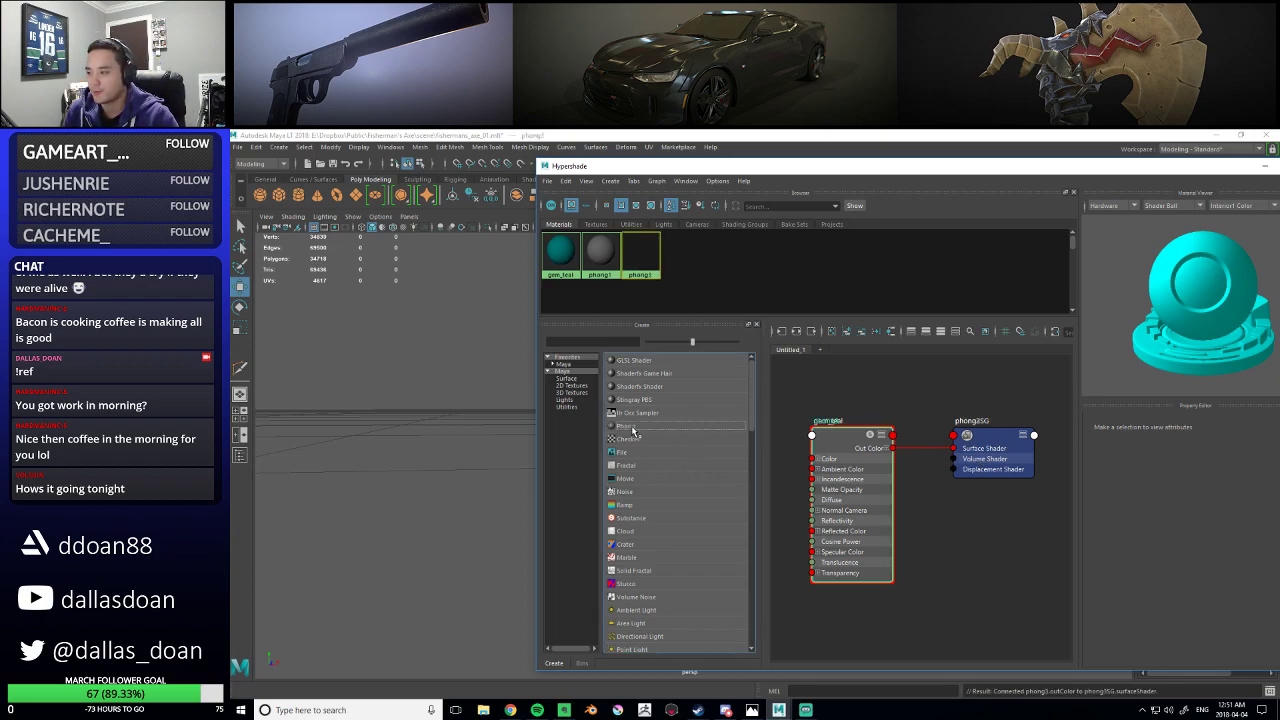
right_drag(644, 252, 638, 373)
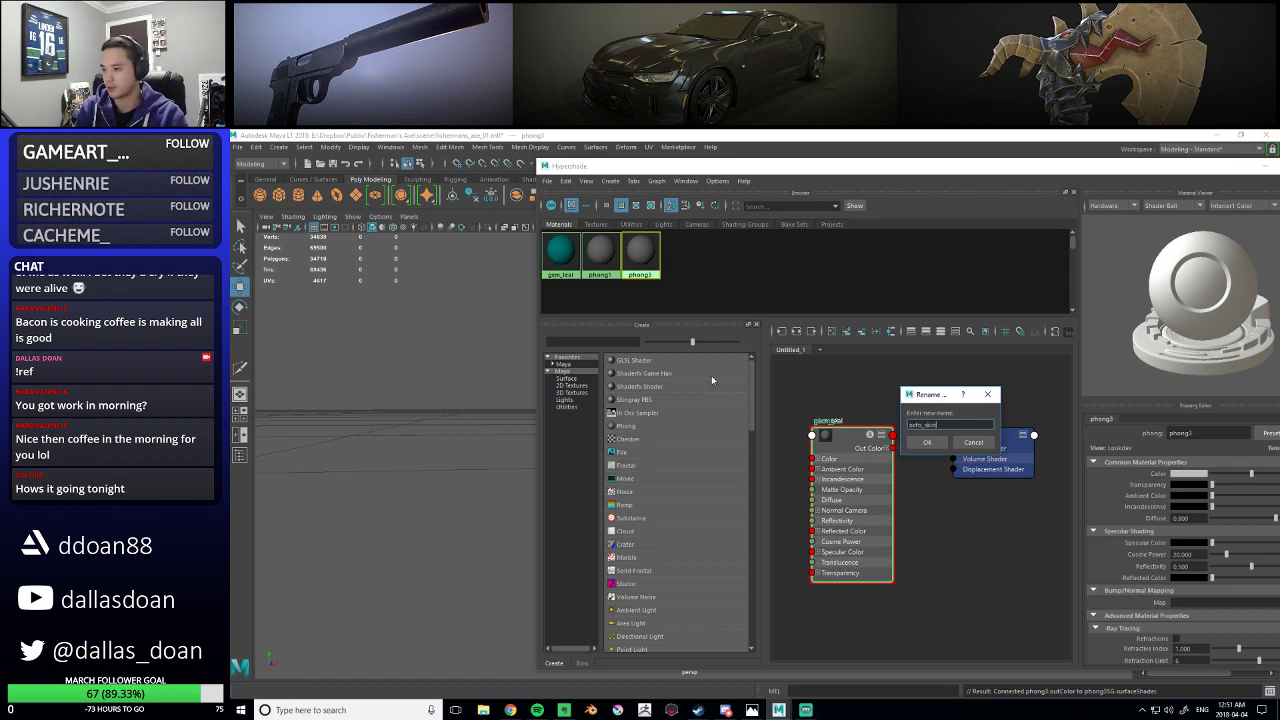
text(octo_skin)
key(Return)
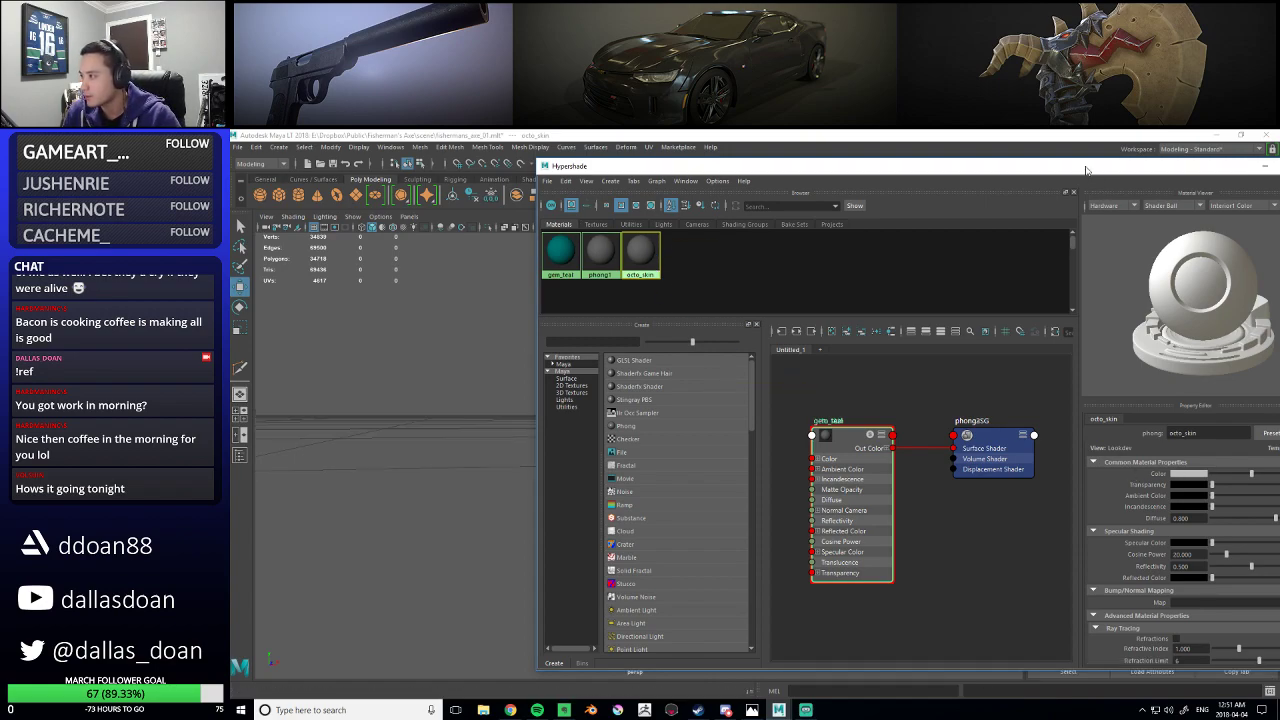
- Set the octo_skin material's color to dark red and move the Hypershade window clear of the axe
drag(1090, 174, 923, 176)
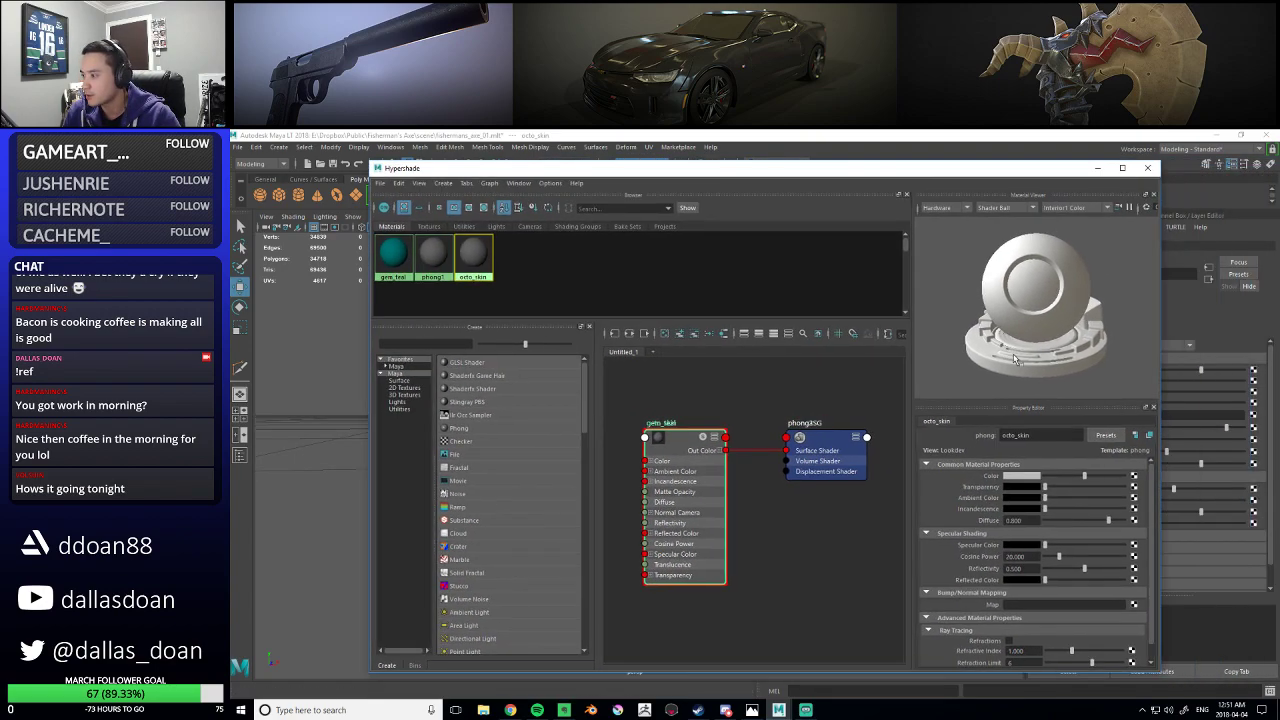
click(1030, 478)
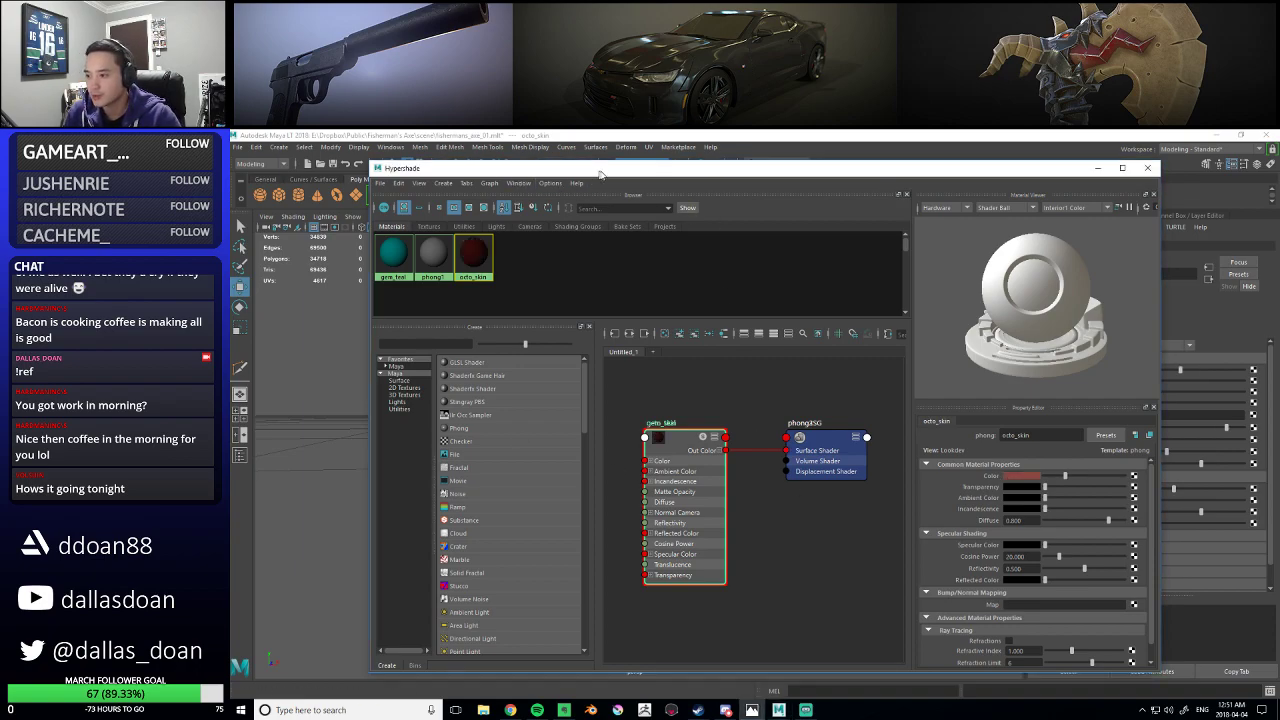
drag(600, 172, 991, 235)
- Assign the octo_skin material to the tentacle wrapped around the handle, deselect it and check the result
click(663, 435)
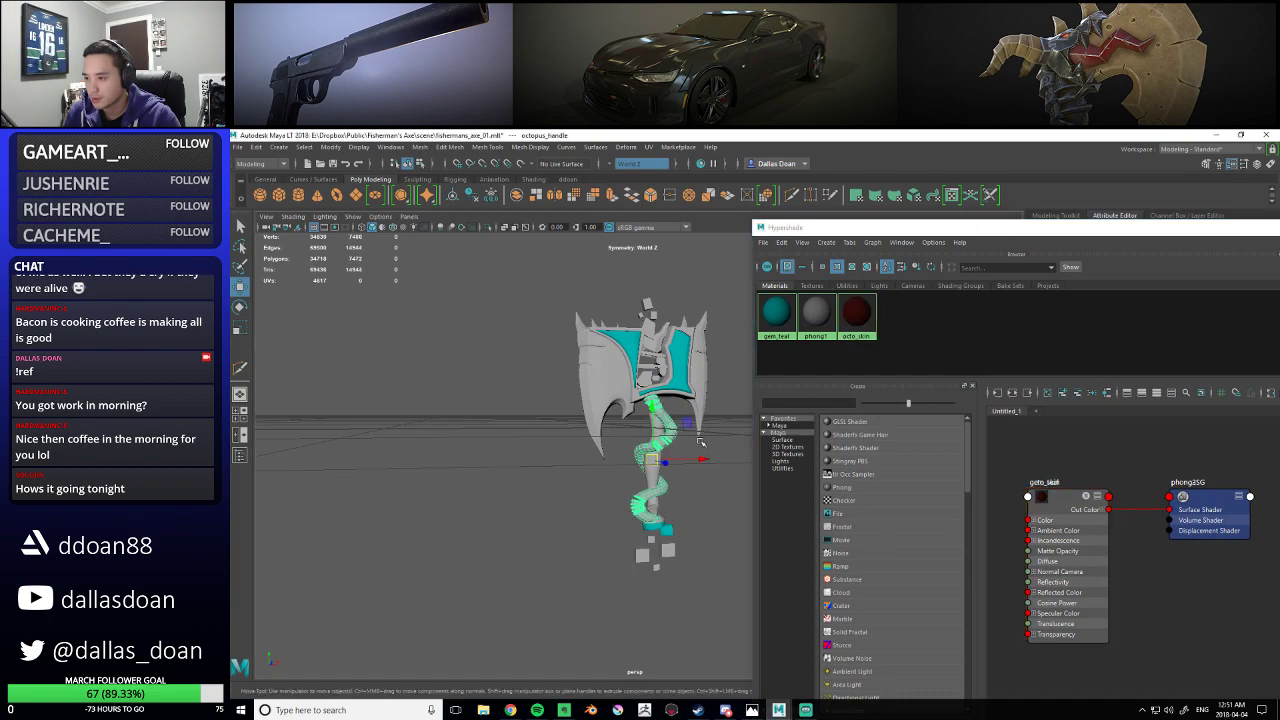
scroll(667, 437, up, 3)
right_drag(858, 313, 869, 279)
click(708, 480)
alt+drag(708, 480, 684, 462)
alt+middle_drag(670, 486, 648, 504)
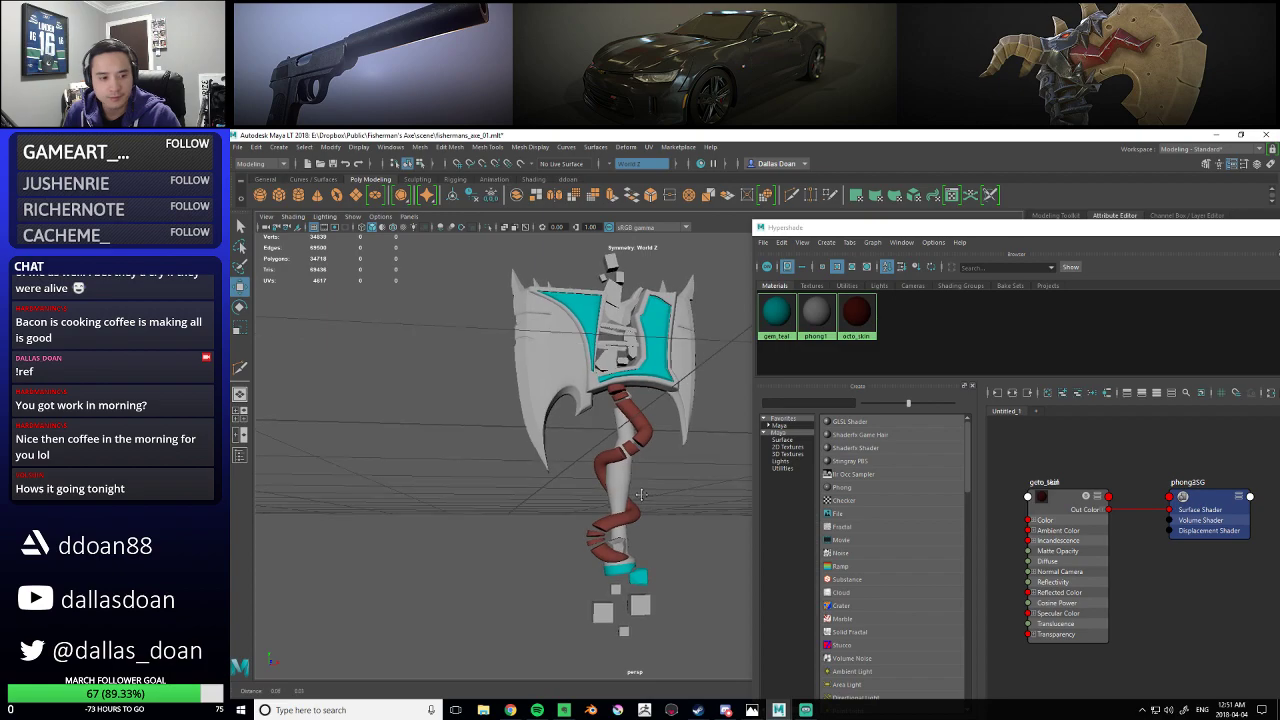
- Assign the octo_skin material to the tentacle piece inside the opening of the axe head and deselect it
scroll(673, 510, up, 1)
scroll(658, 440, up, 2)
alt+middle_drag(632, 400, 635, 443)
click(638, 370)
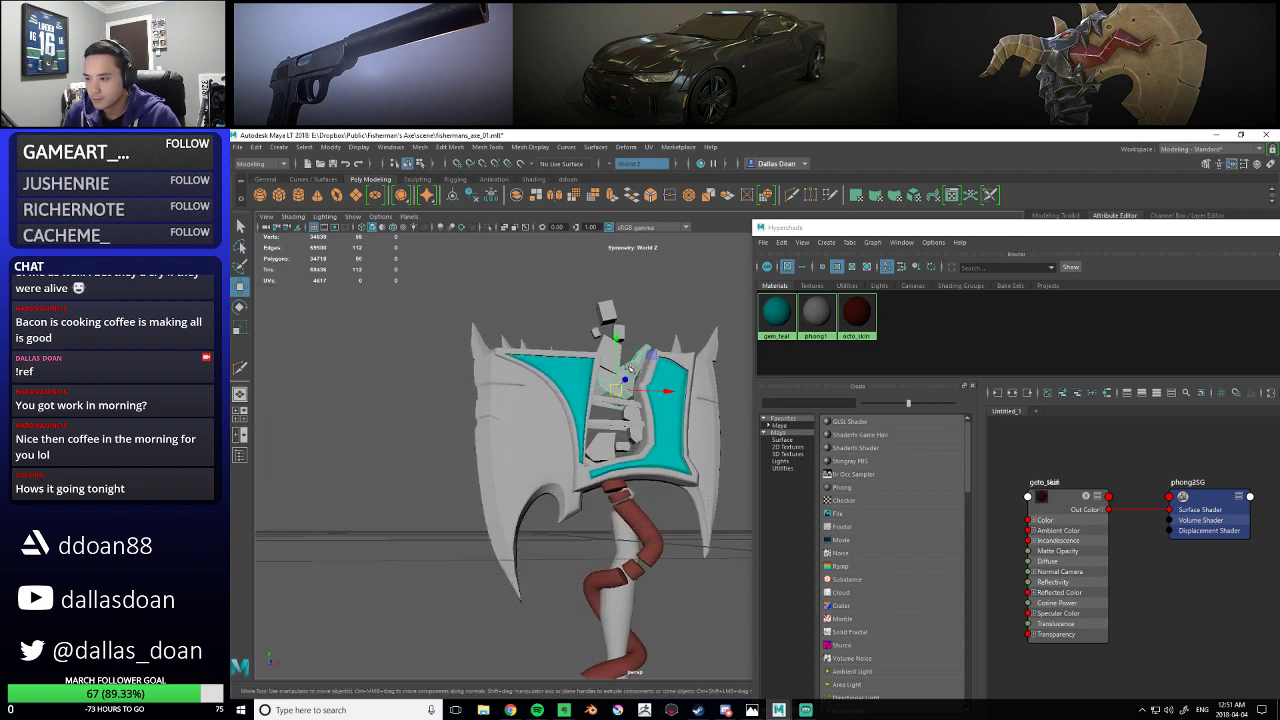
alt+middle_drag(640, 375, 642, 412)
right_drag(854, 320, 862, 285)
alt+middle_drag(684, 552, 694, 444)
click(687, 517)
alt+drag(686, 455, 675, 467)
scroll(675, 467, down, 3)
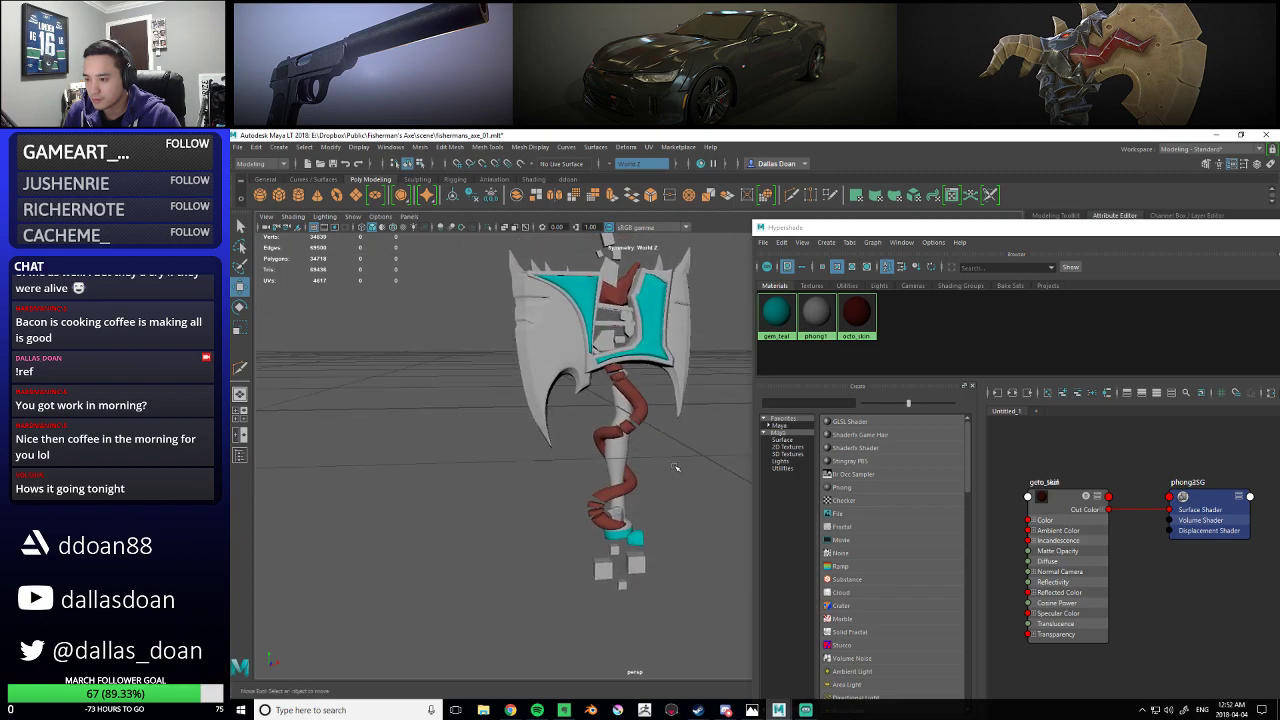
- Assign the gem_teal material to the block behind the tentacle's lowest coil at the base of the handle
click(609, 512)
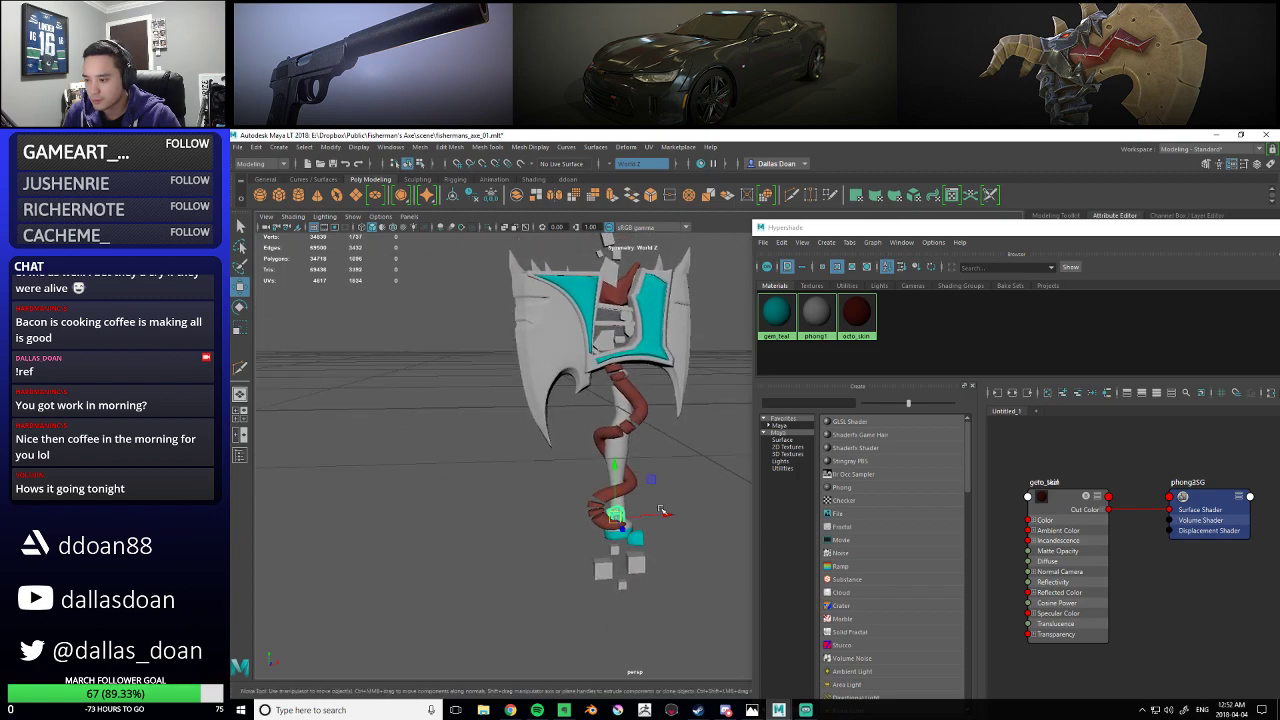
right_drag(671, 408, 740, 690)
alt+drag(682, 540, 671, 509)
alt+middle_drag(671, 509, 675, 552)
alt+right_drag(675, 552, 729, 620)
alt+drag(729, 620, 675, 571)
- Minimize the Hypershade window and review the materials across the whole axe
drag(1055, 227, 766, 225)
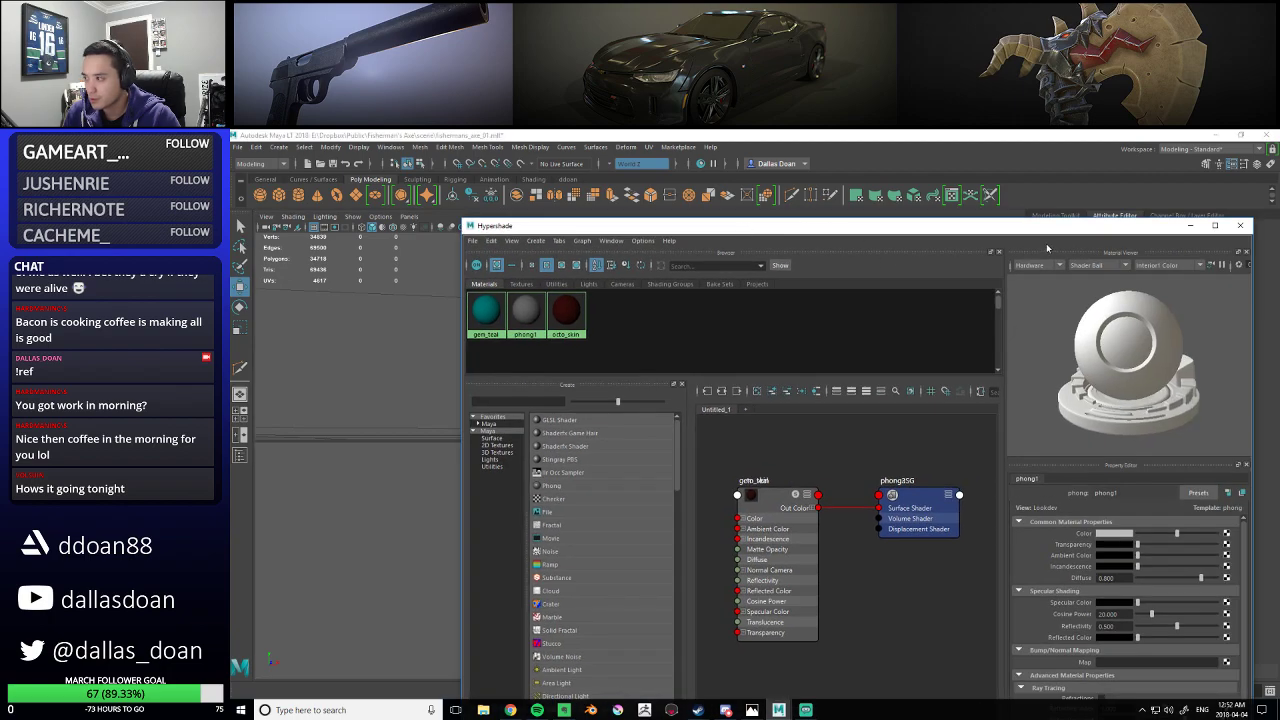
click(1191, 228)
alt+drag(677, 471, 729, 310)
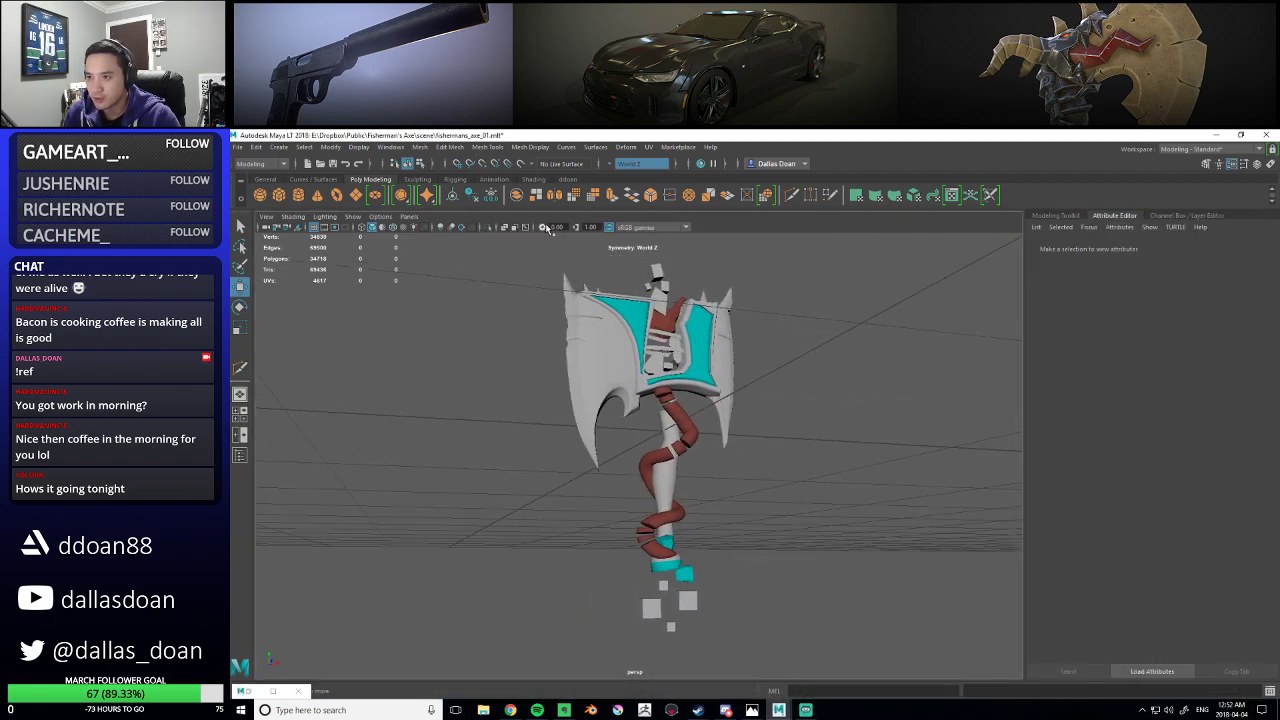
alt+drag(800, 370, 680, 322)
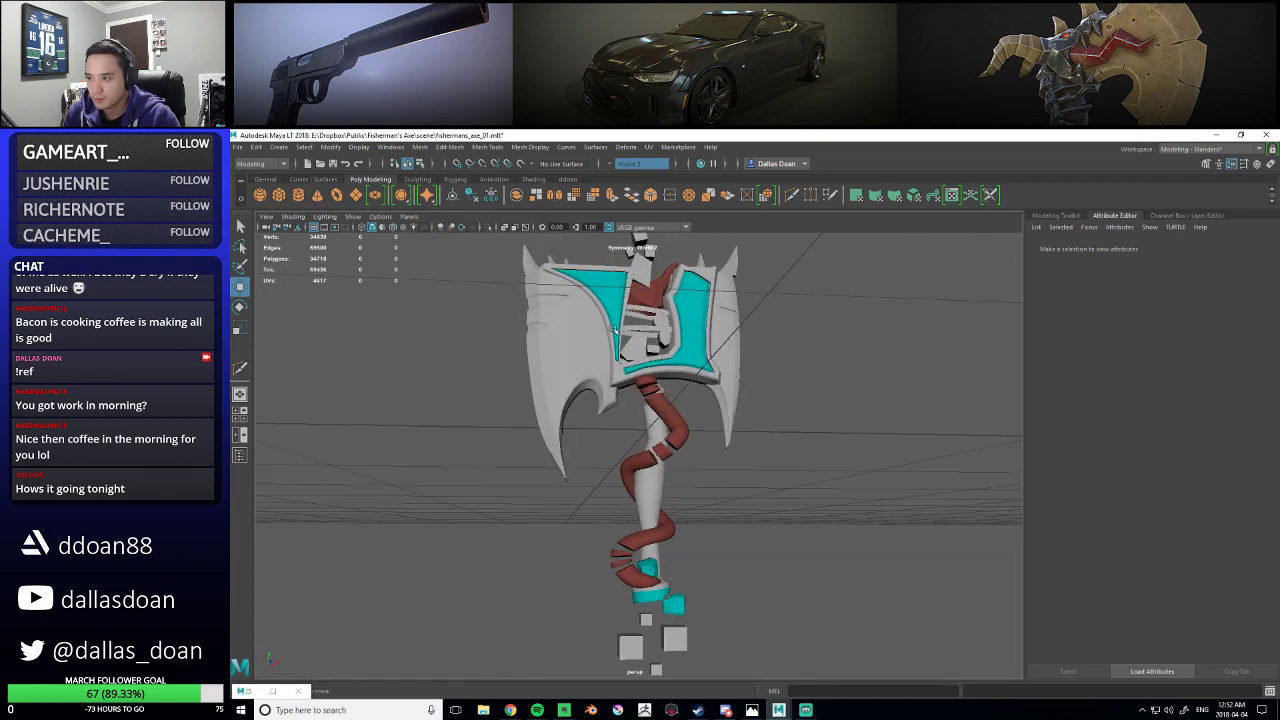
alt+right_drag(892, 341, 802, 366)
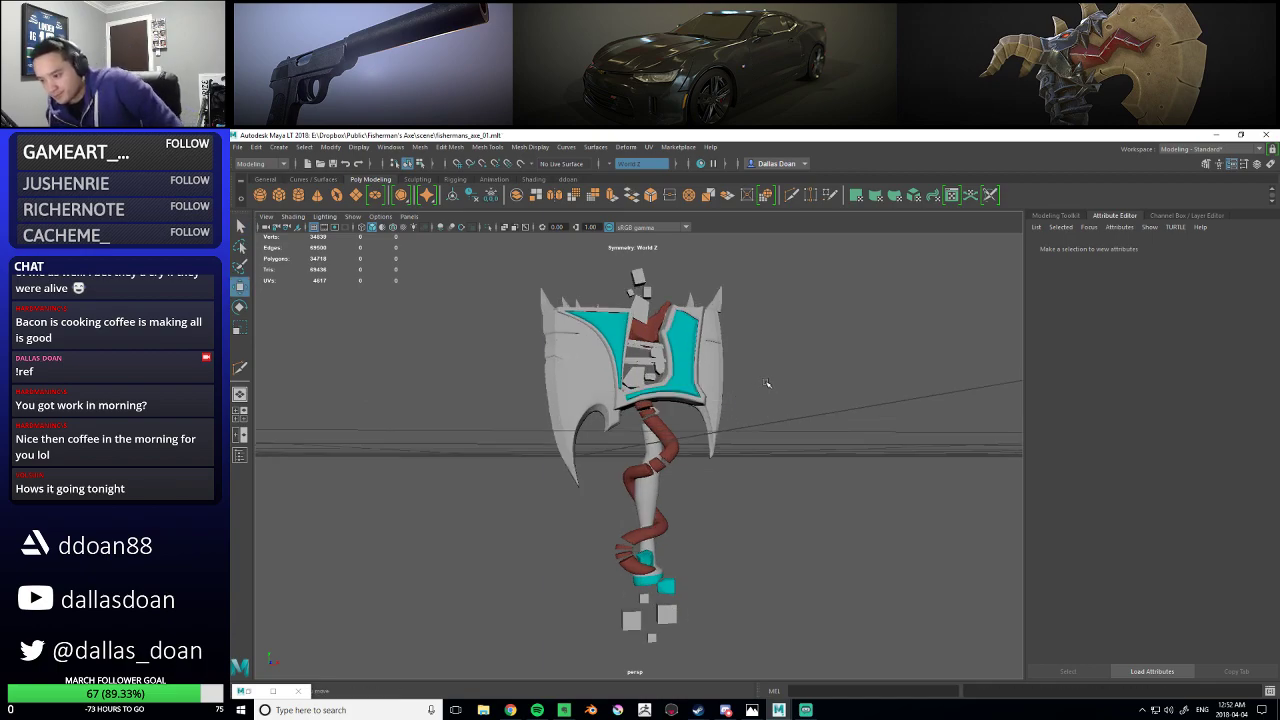
- Freeze the transformations of the small block directly below the handle, delete its history and deselect it
alt+middle_drag(722, 537, 750, 447)
click(687, 519)
click(688, 506)
click(673, 509)
key(f)
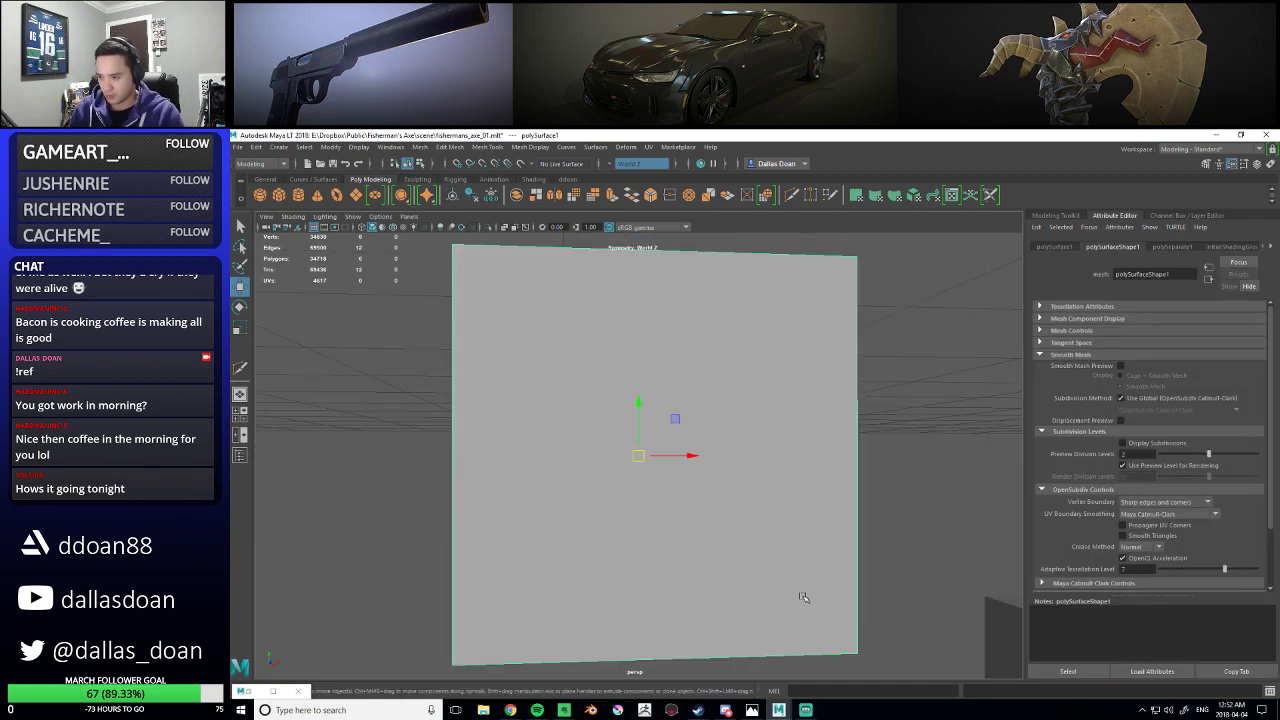
scroll(812, 586, down, 12)
key(ctrl+a)
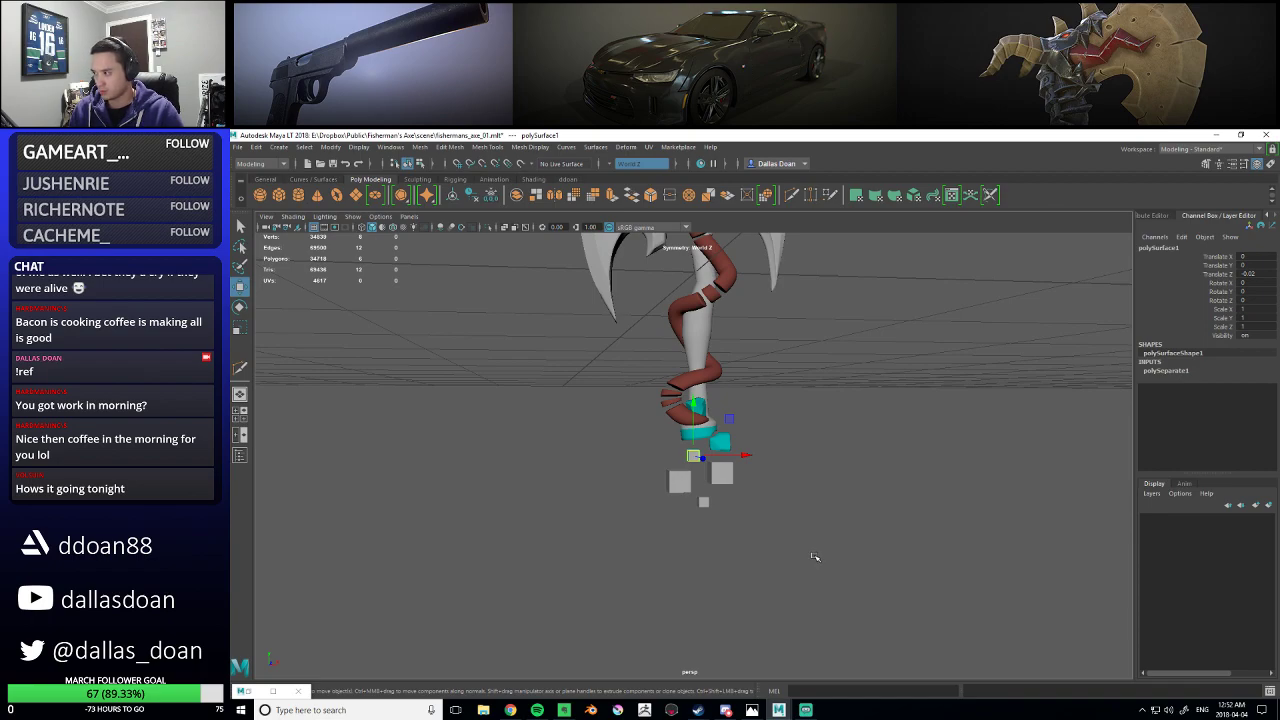
key(g)
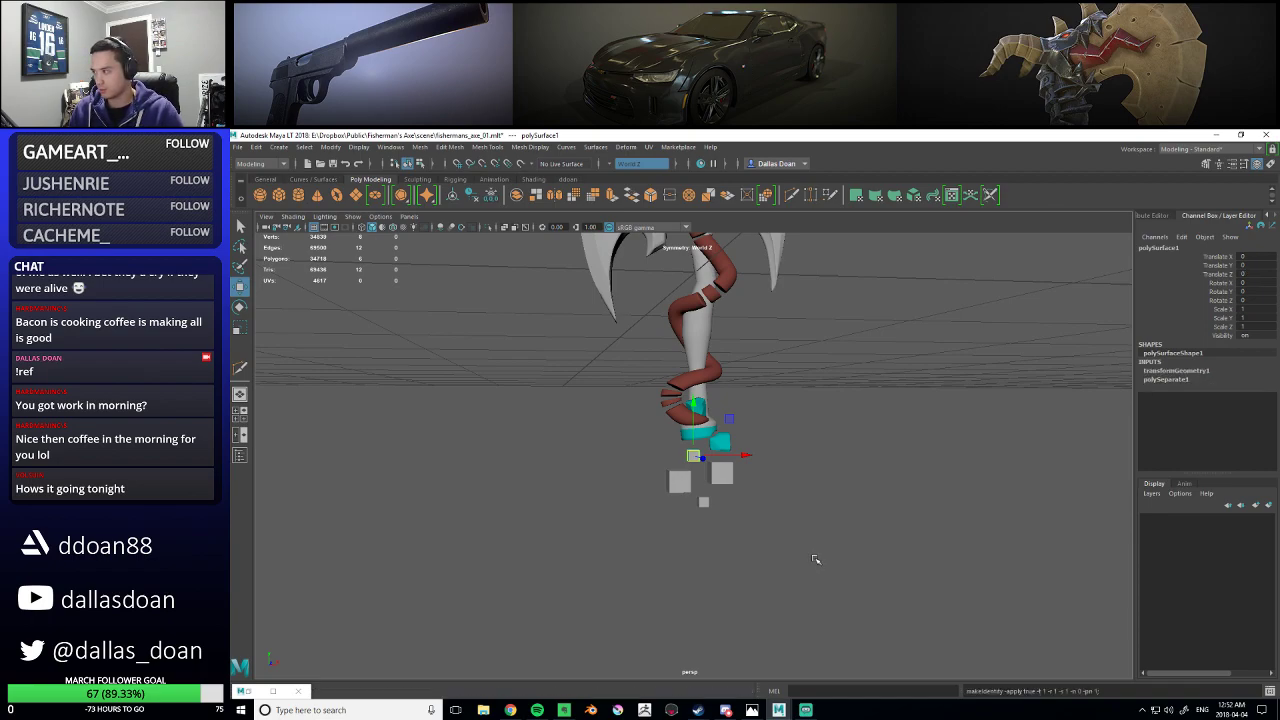
key(alt+shift+d)
click(808, 549)
- Examine the teeth on top of the axe head and their place in the whole axe
alt+drag(810, 473, 676, 511)
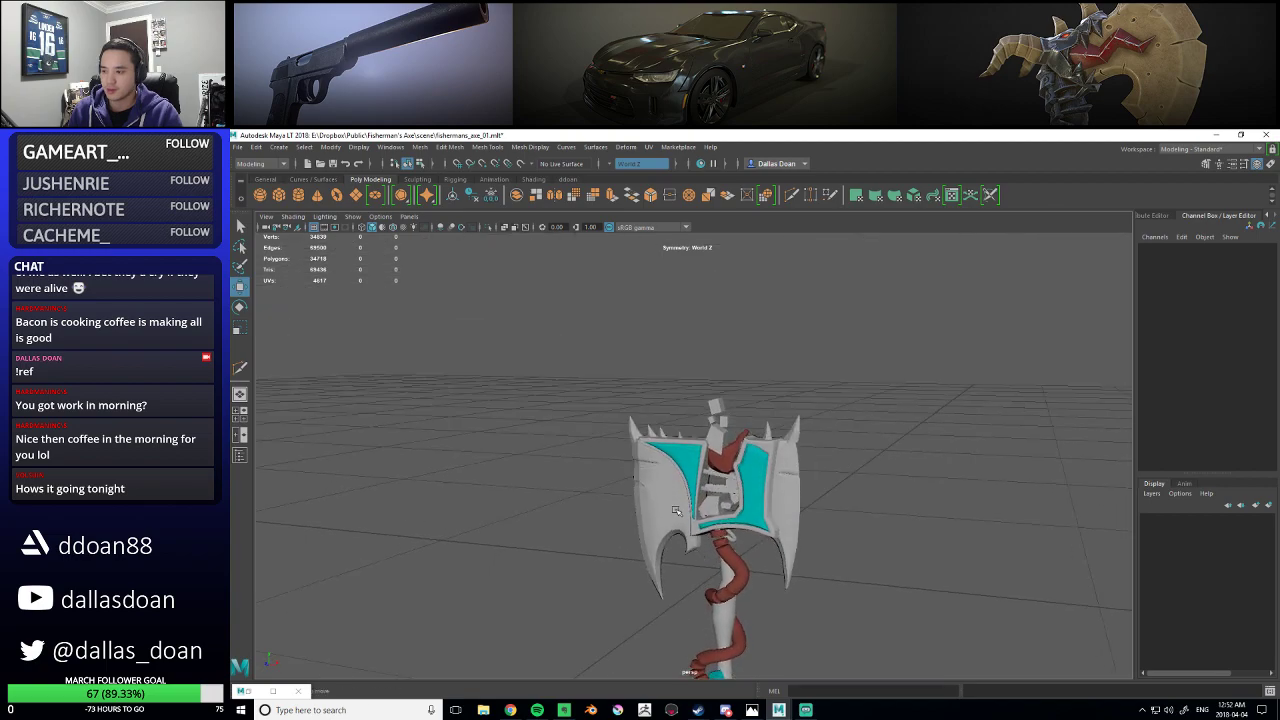
click(632, 435)
key(f)
alt+drag(606, 544, 538, 479)
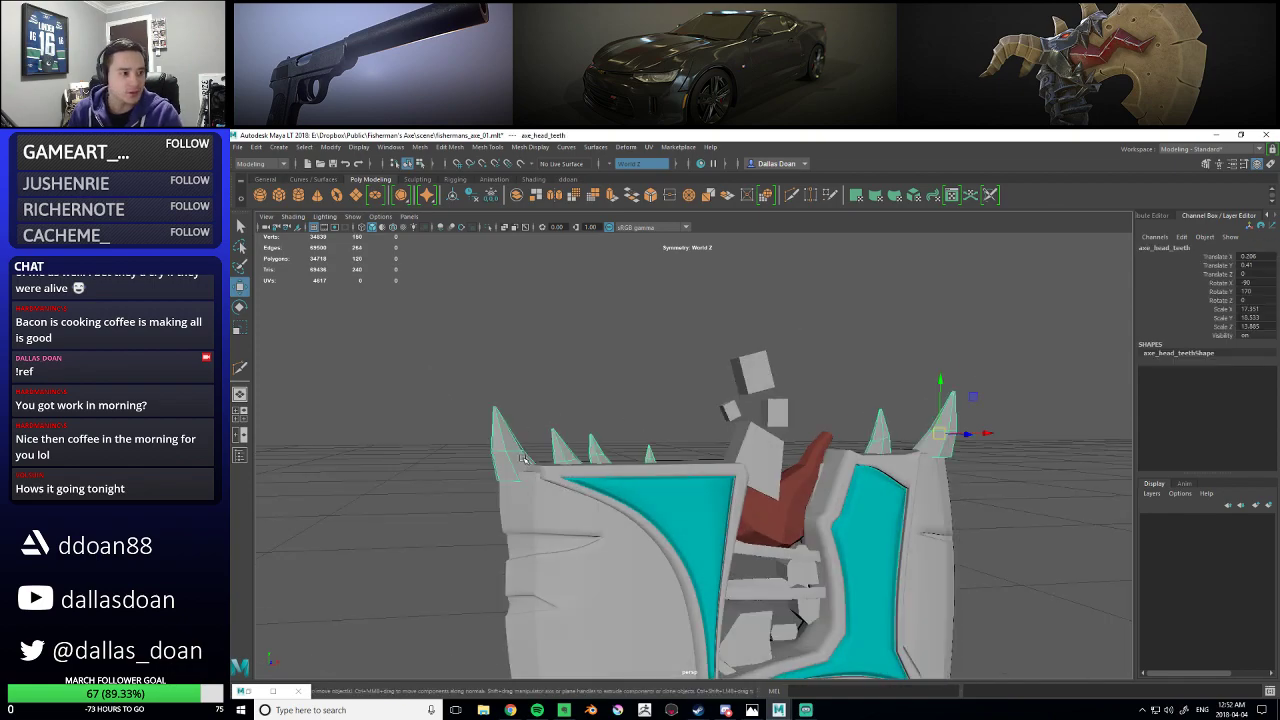
scroll(547, 500, down, 5)
alt+middle_drag(850, 590, 817, 426)
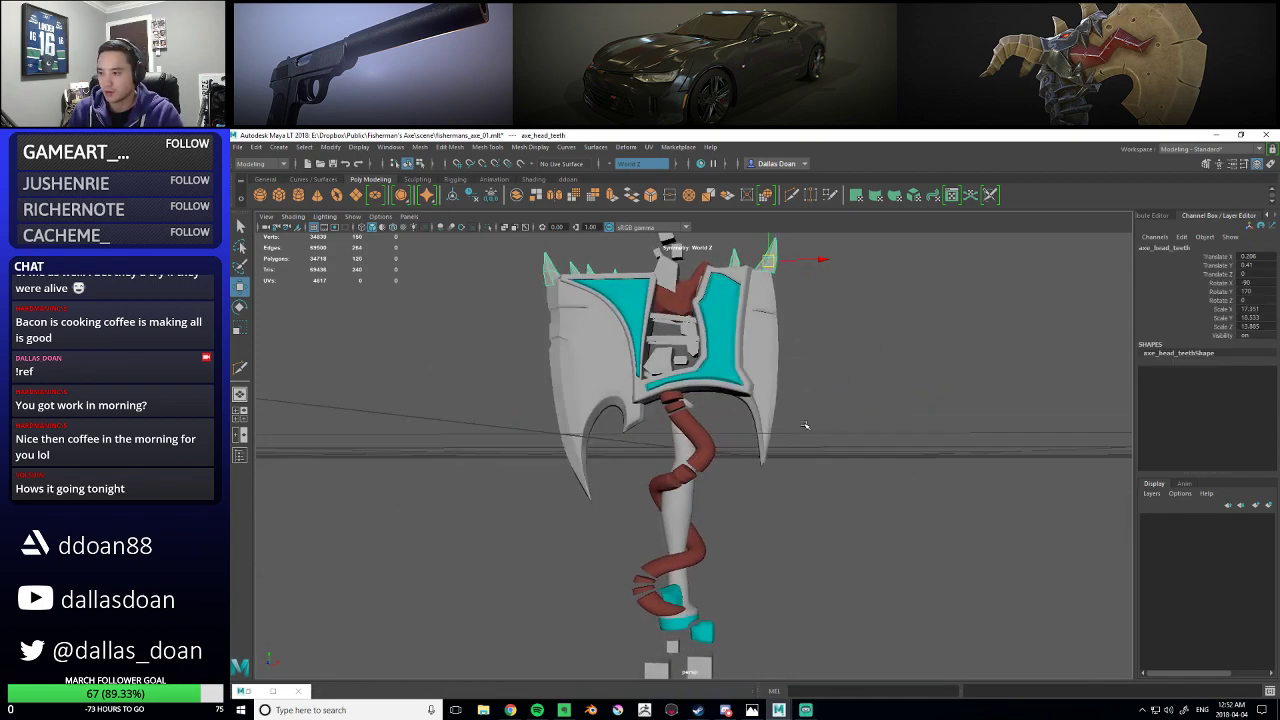
alt+drag(817, 426, 840, 432)
click(811, 557)
- Split the small block directly below the handle with an edge loop through its middle
alt+drag(811, 557, 839, 537)
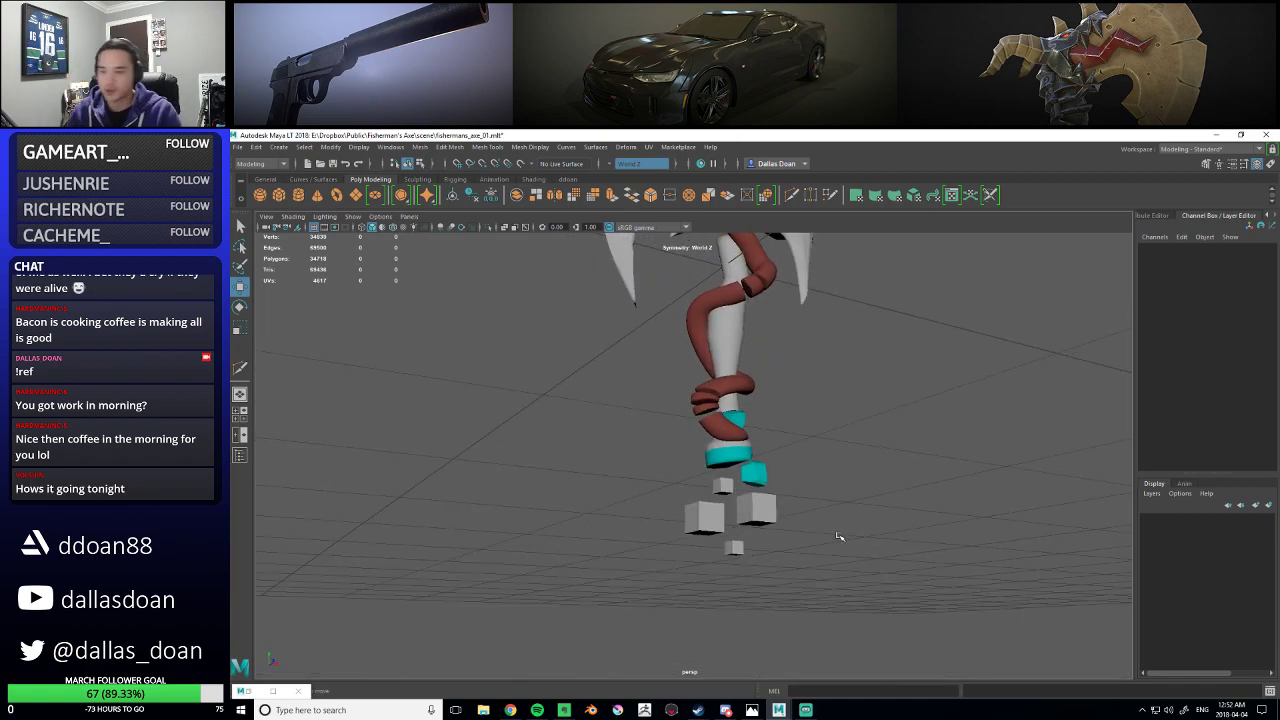
scroll(839, 537, up, 3)
alt+drag(839, 537, 785, 532)
click(706, 490)
key(f)
scroll(786, 587, down, 10)
alt+drag(774, 590, 602, 560)
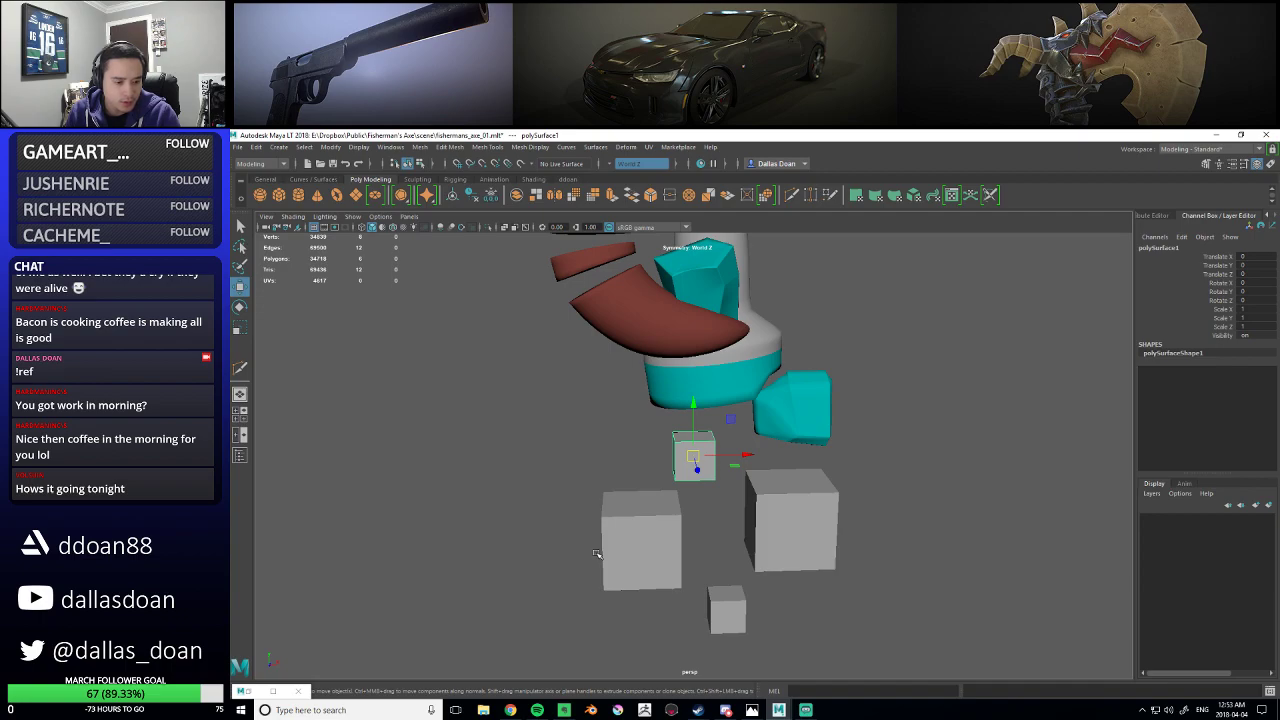
alt+drag(579, 560, 764, 515)
scroll(686, 543, up, 4)
key(f)
right_drag(661, 340, 659, 308)
click(651, 355)
ctrl+right_drag(720, 348, 728, 386)
alt+drag(798, 448, 715, 498)
scroll(689, 491, down, 6)
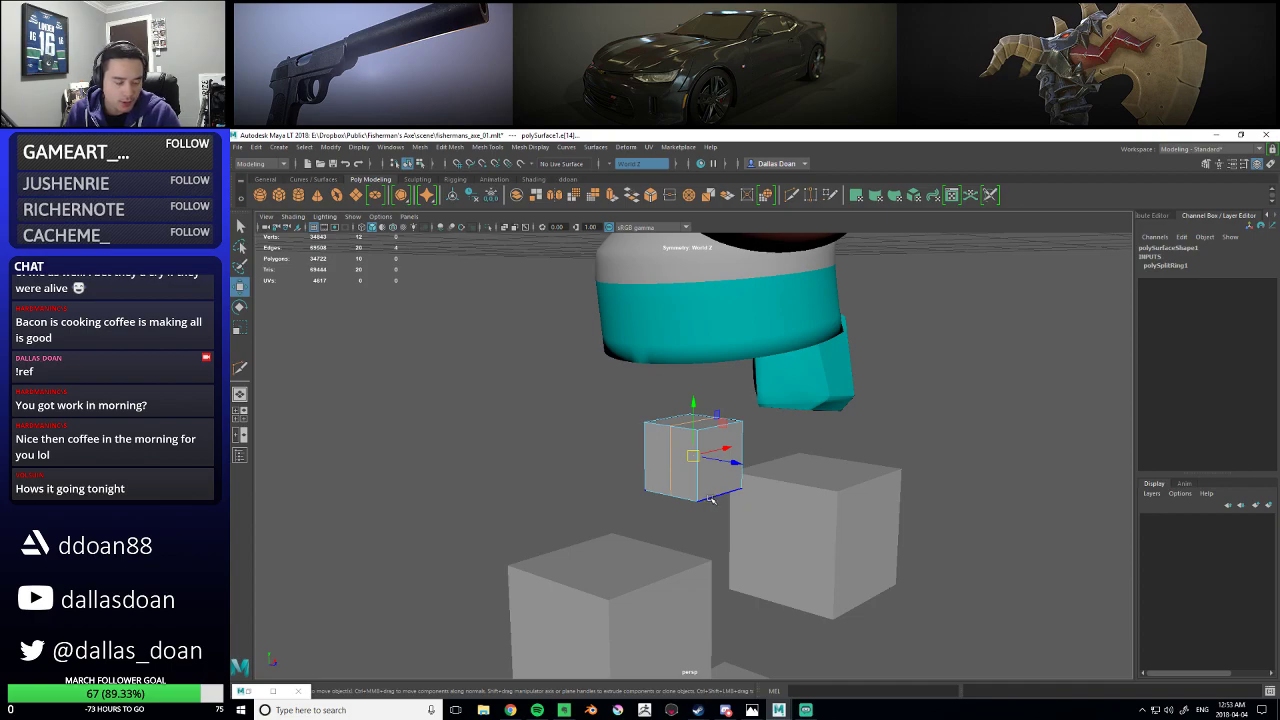
- Bevel an edge of the small block with a fraction of 0.1
alt+drag(710, 500, 641, 476)
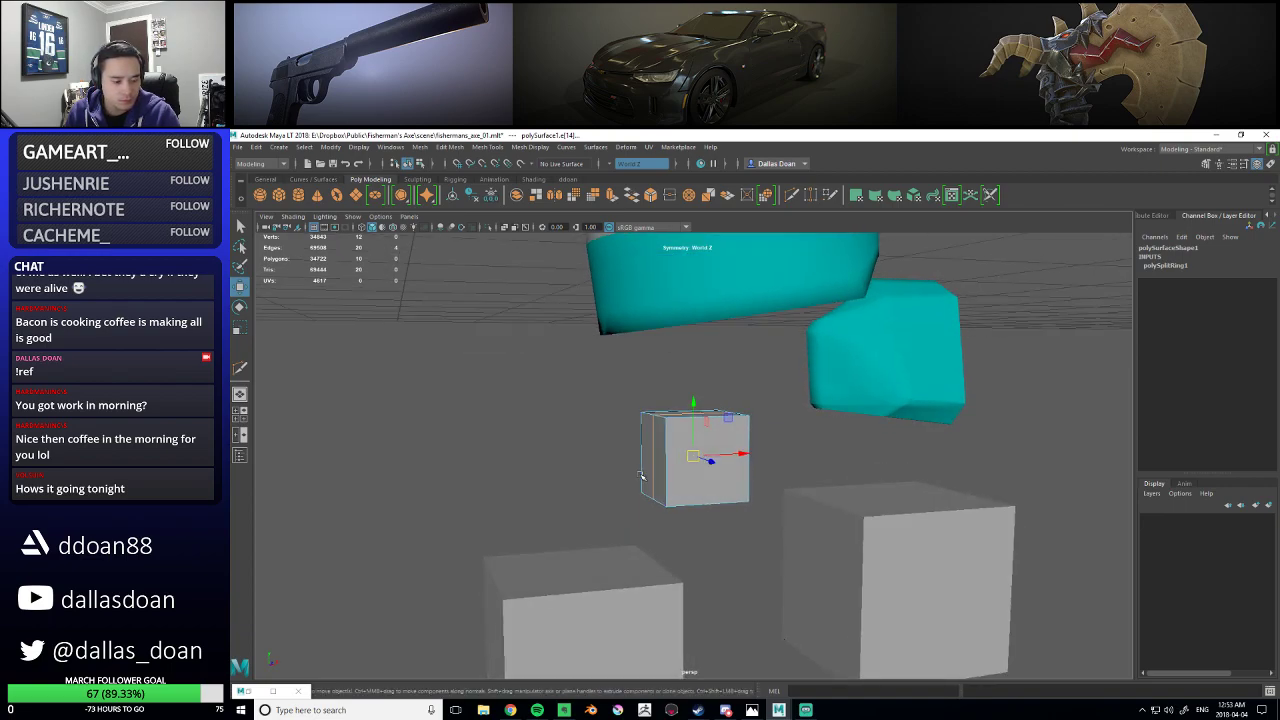
alt+drag(641, 476, 647, 388)
click(639, 405)
alt+drag(652, 470, 685, 499)
scroll(684, 506, up, 5)
click(517, 477)
shift+right_drag(652, 452, 724, 450)
drag(932, 469, 926, 470)
scroll(594, 466, down, 10)
scroll(663, 509, up, 6)
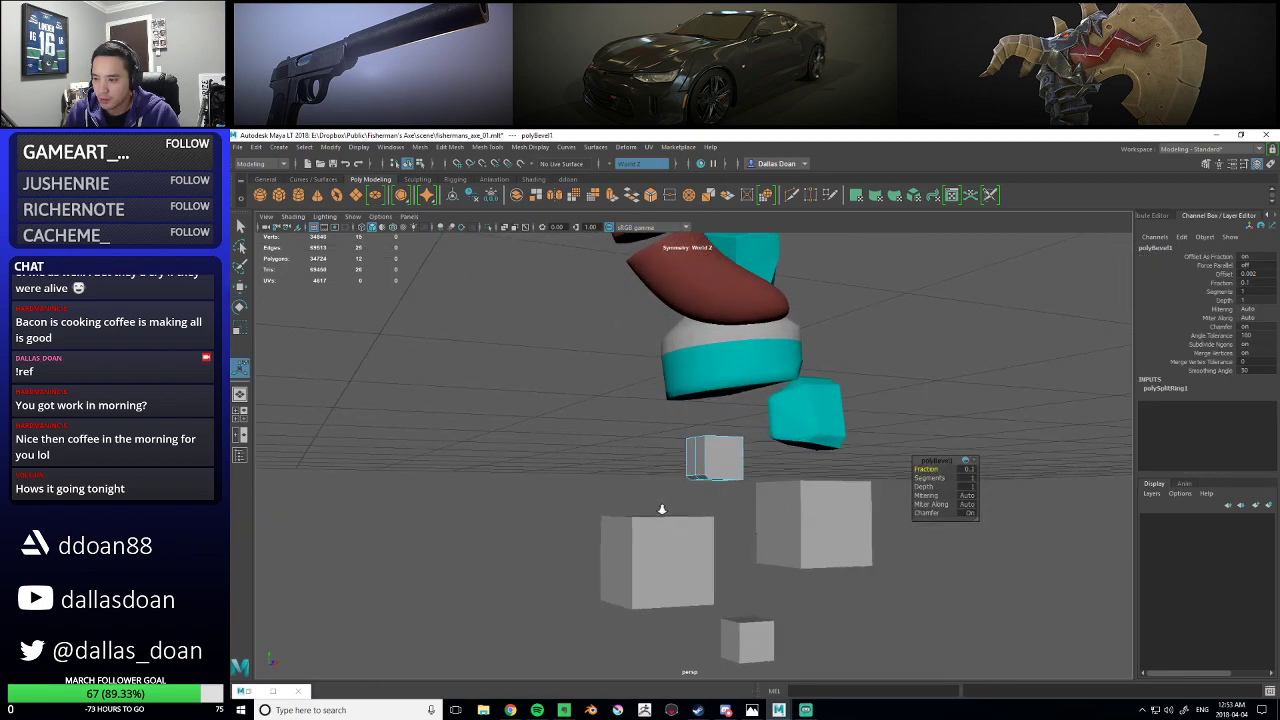
scroll(673, 525, up, 2)
scroll(673, 527, up, 3)
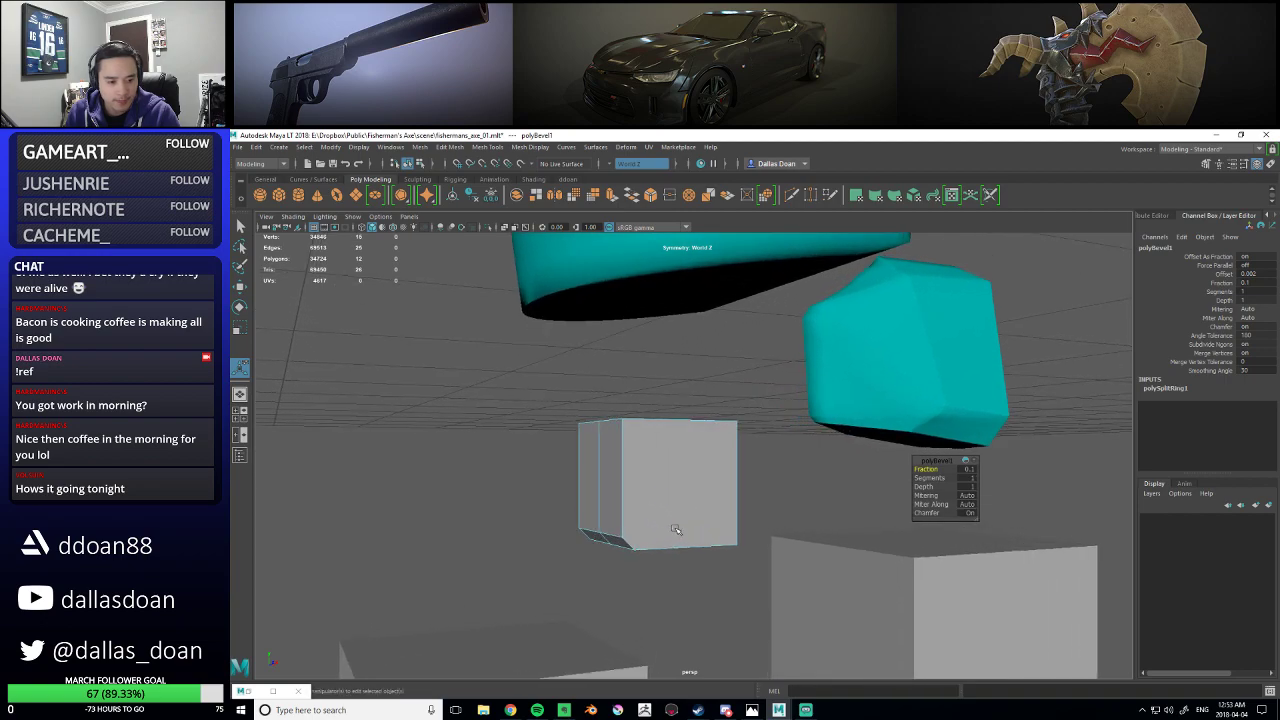
alt+drag(675, 528, 672, 508)
- Move a side edge of the small block inward to taper its shape
click(722, 545)
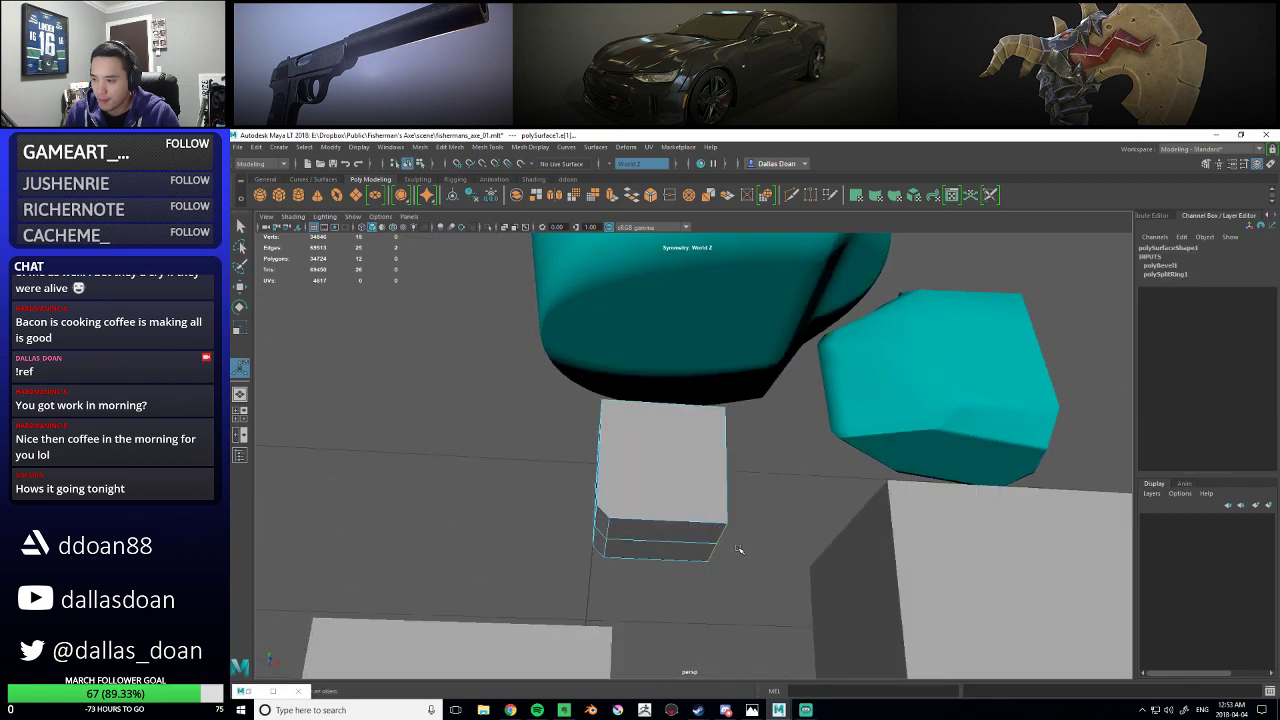
key(w)
alt+drag(739, 549, 742, 536)
drag(723, 493, 634, 484)
- Insert a second edge loop through the tapered small block
click(705, 431)
alt+drag(698, 440, 652, 471)
click(660, 462)
ctrl+right_drag(660, 461, 655, 495)
alt+drag(655, 495, 678, 478)
- Cut an additional edge across a corner of the small block with the Multi-Cut tool
shift+right_drag(679, 475, 624, 470)
click(657, 459)
alt+drag(677, 474, 754, 599)
right_click(756, 600)
key(f)
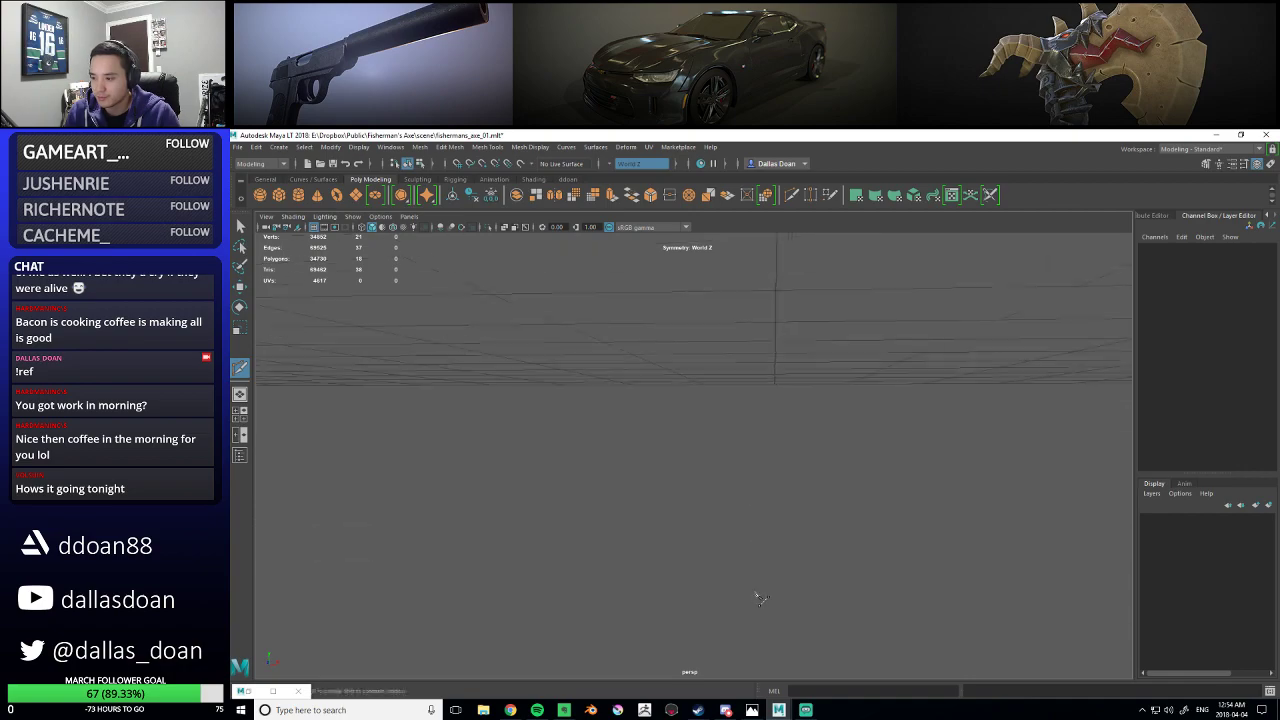
scroll(742, 586, down, 8)
alt+drag(742, 586, 714, 536)
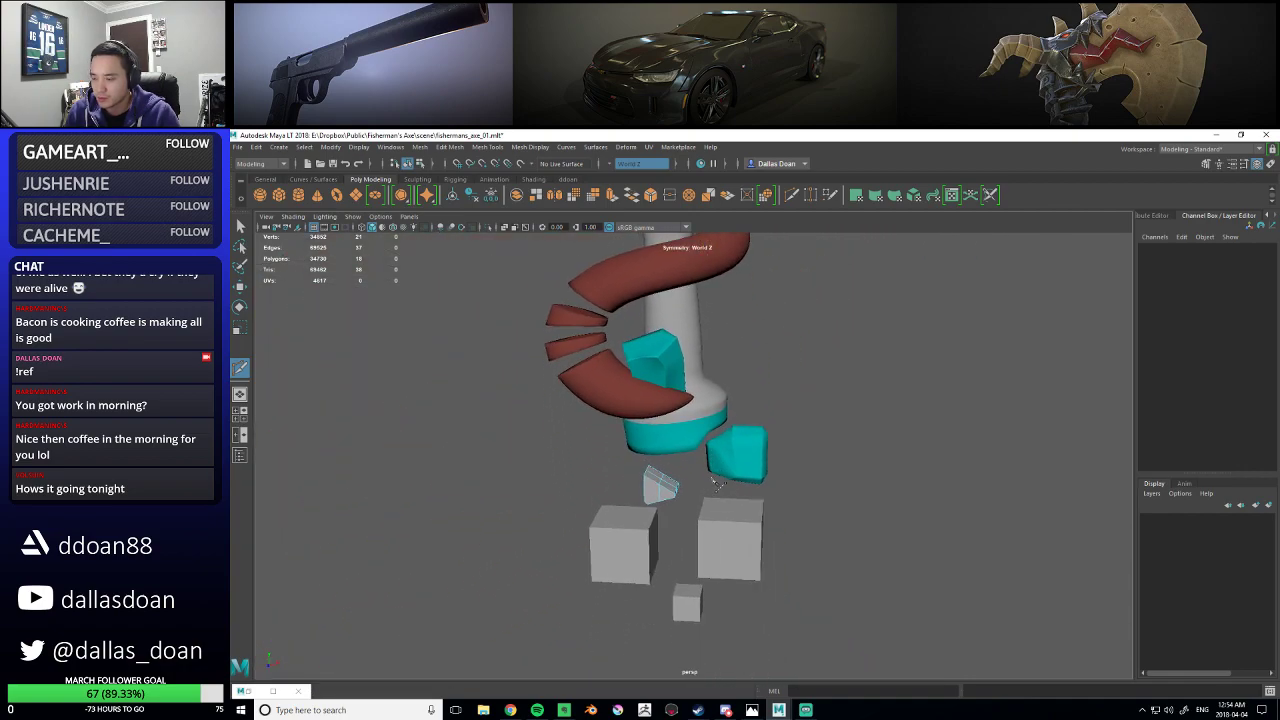
scroll(714, 536, up, 4)
scroll(712, 530, up, 6)
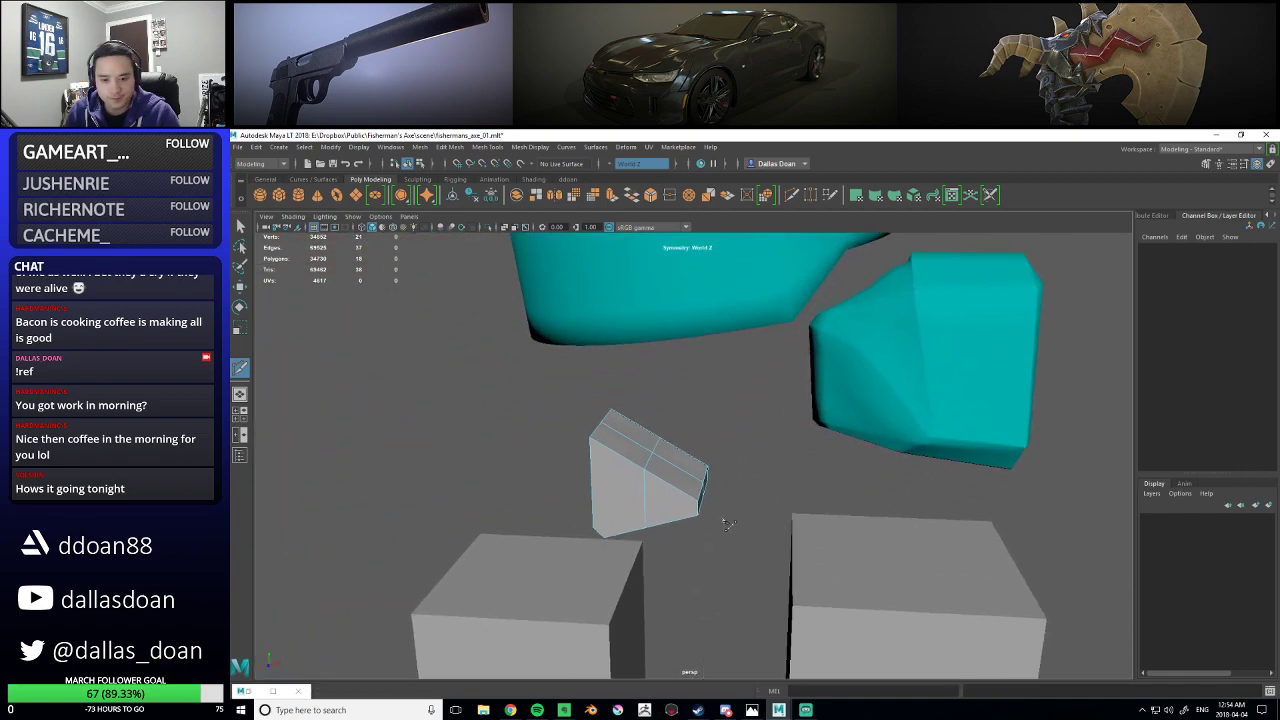
alt+middle_drag(713, 521, 751, 552)
- Move the small block's side and upper edges to give it a pointed, irregular gem shape
key(w)
right_drag(702, 408, 702, 380)
double_click(706, 495)
click(774, 466)
click(699, 477)
drag(699, 427, 756, 485)
alt+middle_drag(764, 485, 774, 458)
alt+drag(774, 458, 767, 489)
alt+middle_drag(767, 489, 797, 456)
alt+drag(826, 382, 754, 330)
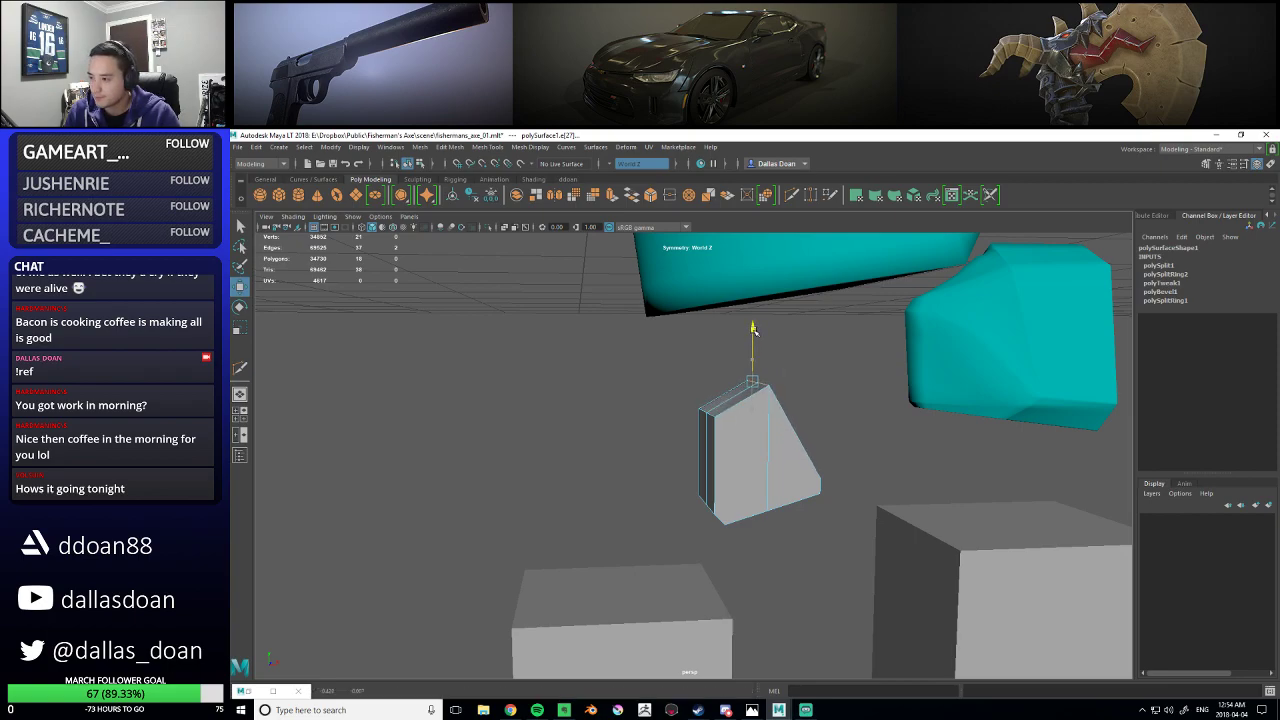
- Cut new edges around the lower part of the small block with the Multi-Cut tool
alt+drag(719, 502, 685, 491)
shift+right_drag(634, 420, 588, 418)
alt+drag(592, 425, 693, 447)
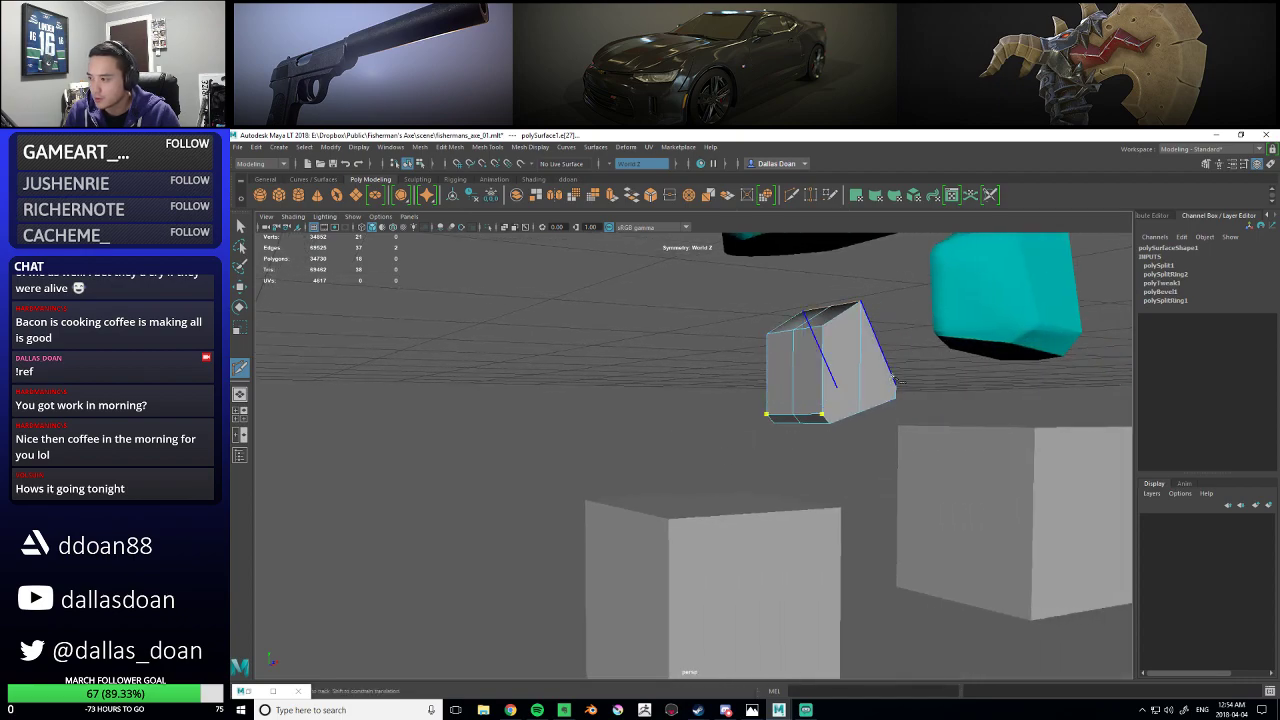
right_click(920, 428)
mouse_move(821, 462)
alt+mouse_down()
mouse_move(757, 468)
mouse_move(929, 467)
mouse_move(891, 457)
mouse_move(822, 487)
alt+mouse_up()
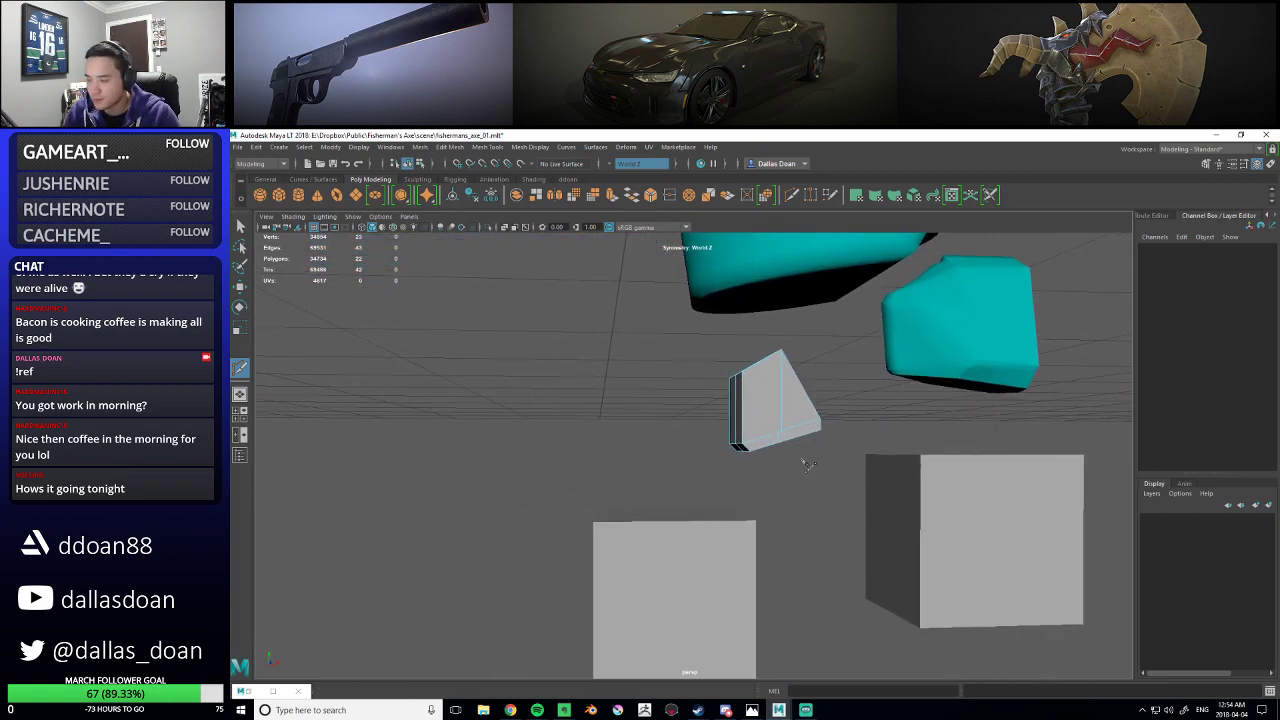
alt+right_drag(808, 467, 846, 440)
alt+middle_drag(846, 440, 789, 486)
alt+drag(789, 486, 874, 511)
alt+middle_drag(874, 511, 776, 472)
alt+right_drag(776, 472, 789, 466)
- Switch to vertex editing, undo a trial move of a top vertex and turn off symmetry
key(w)
right_click(752, 391)
right_drag(753, 393, 703, 391)
click(762, 396)
drag(762, 396, 735, 672)
key(ctrl+z)
click(640, 163)
click(630, 175)
- Snap the small block's top vertices onto its peak and the upper side vertices onto one corner point
click(819, 426)
click(762, 396)
key(v)
drag(762, 396, 740, 394)
key(ctrl+z)
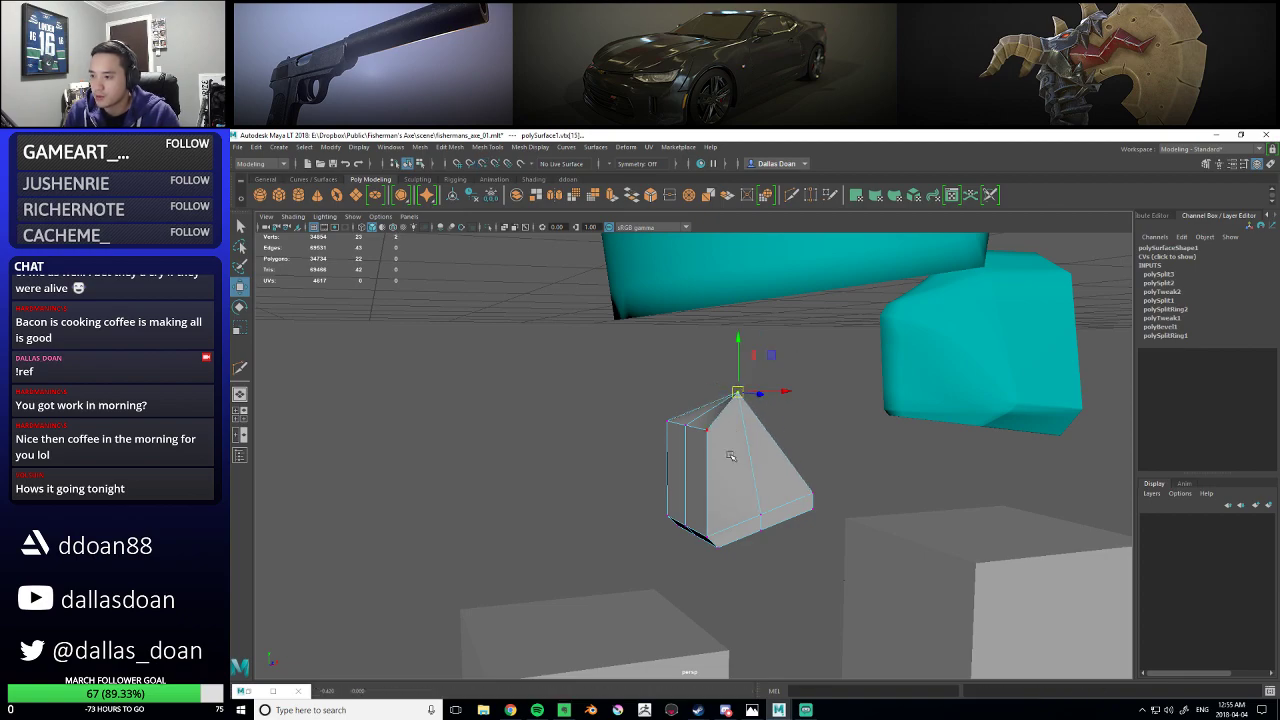
click(707, 430)
key(v)
drag(690, 428, 686, 427)
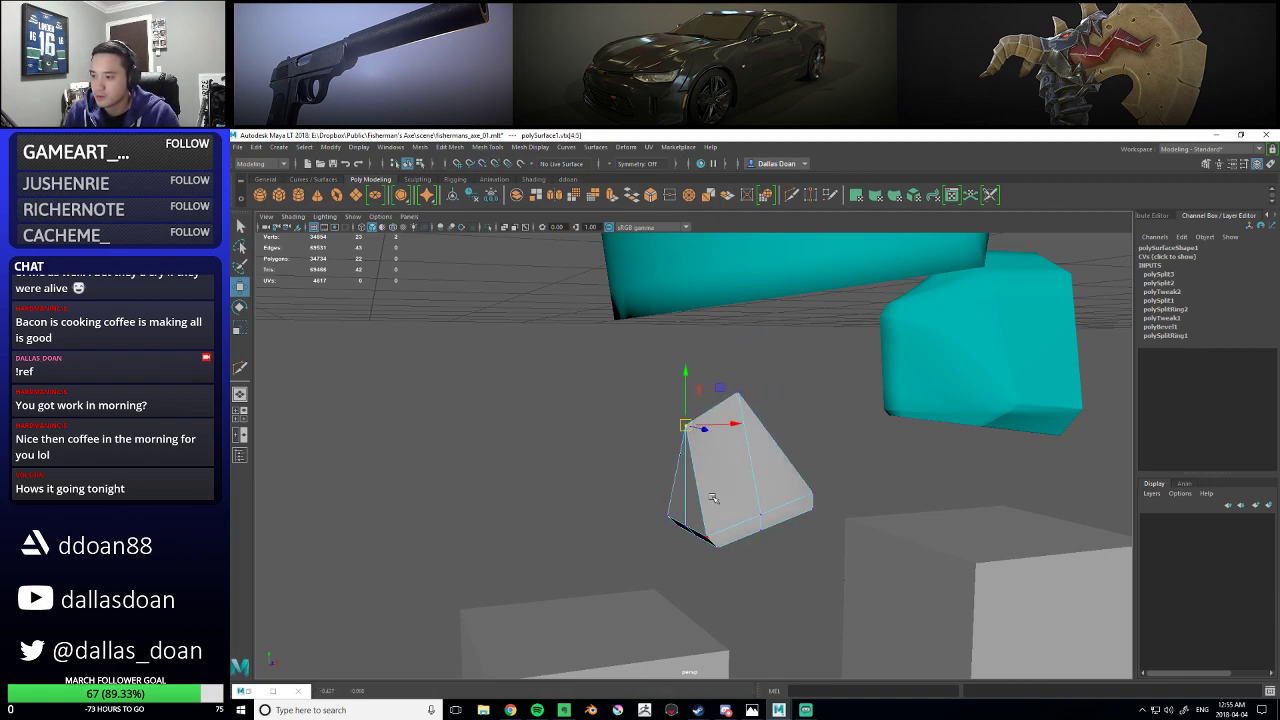
- Snap neighboring vertices together at the small block's lower corner
alt+middle_drag(702, 616, 719, 486)
click(723, 399)
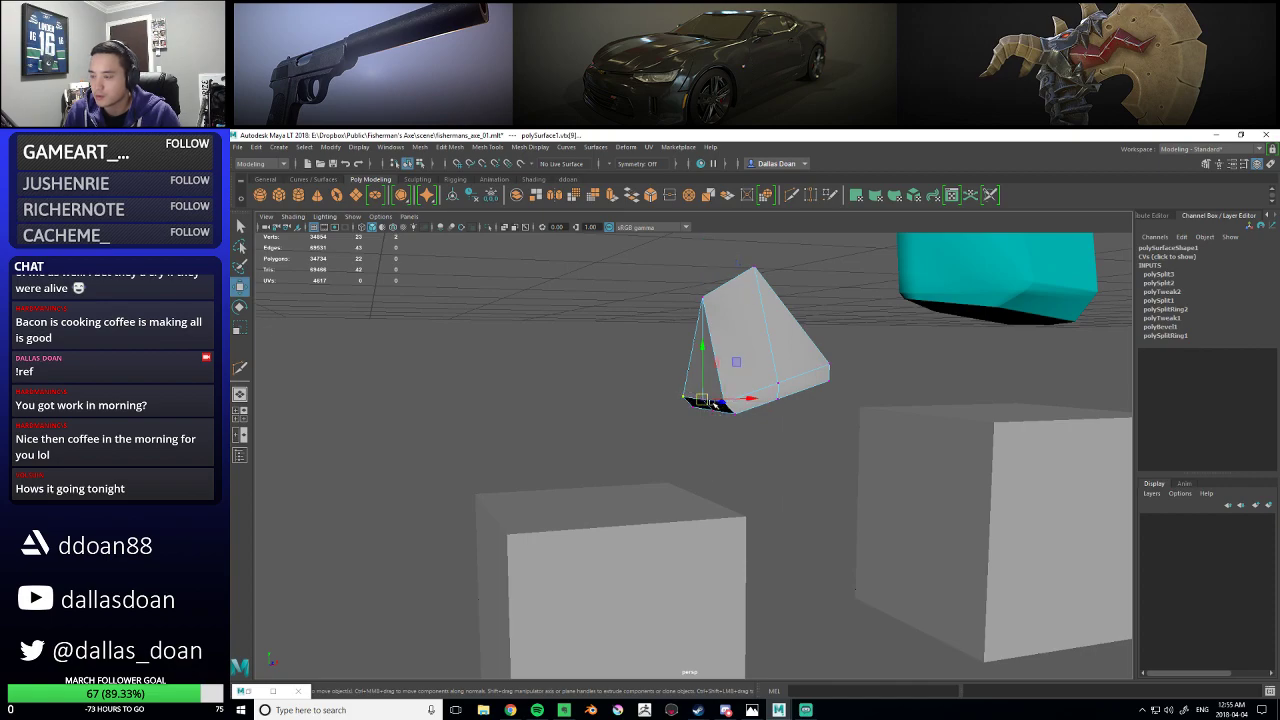
alt+drag(737, 437, 720, 469)
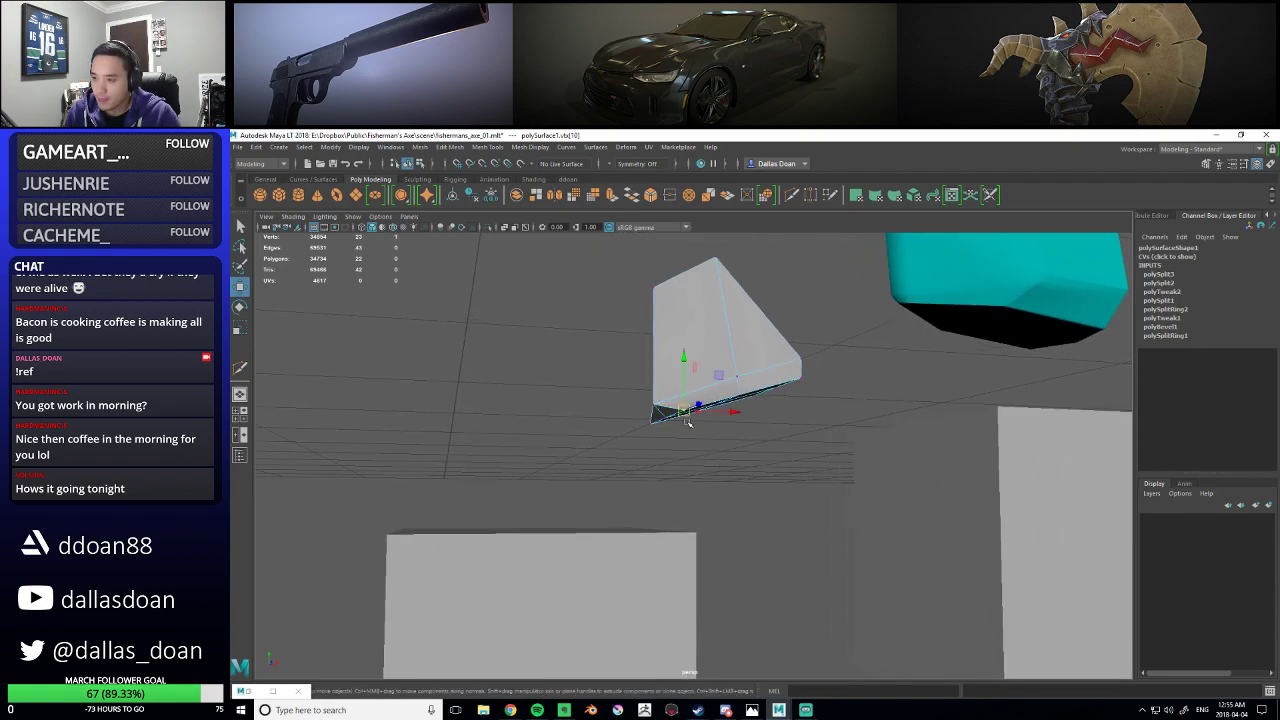
shift+click(644, 425)
key(v)
drag(667, 418, 849, 494)
alt+right_drag(849, 494, 885, 498)
alt+drag(885, 498, 720, 476)
- Try to merge all vertices of the small block
drag(541, 331, 680, 470)
shift+right_drag(807, 338, 876, 291)
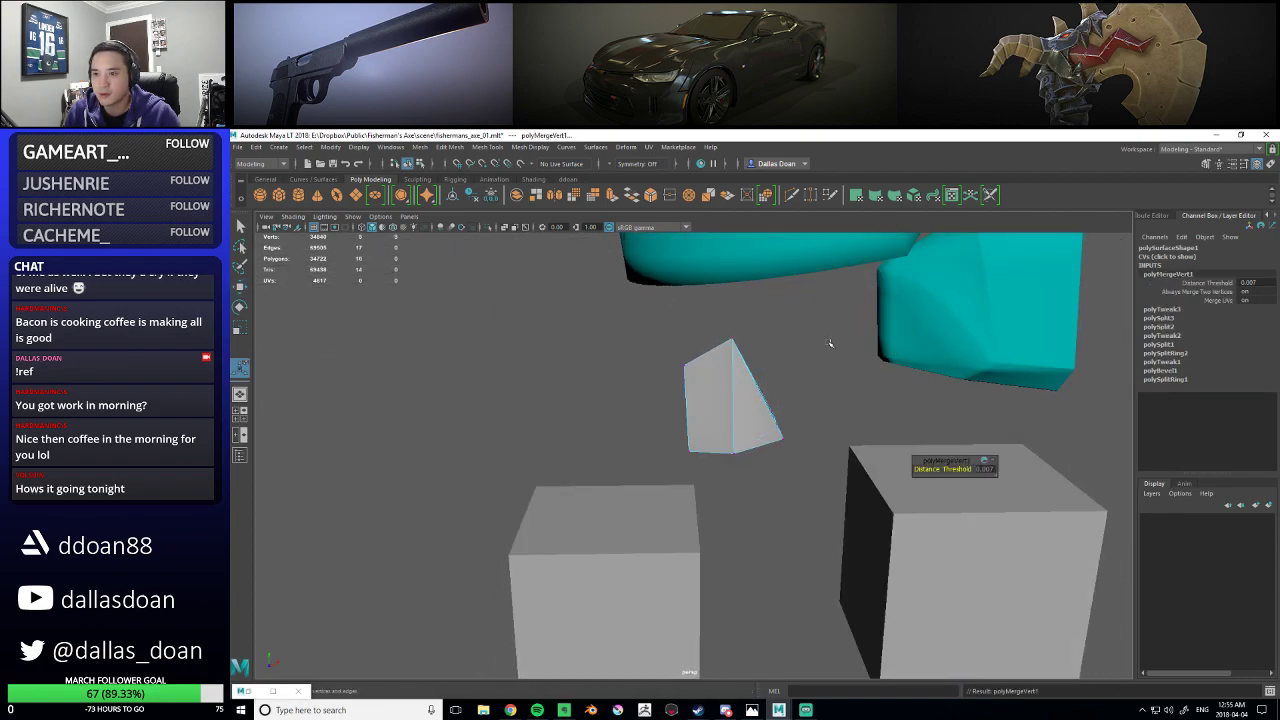
alt+drag(803, 400, 803, 443)
key(ctrl+z)
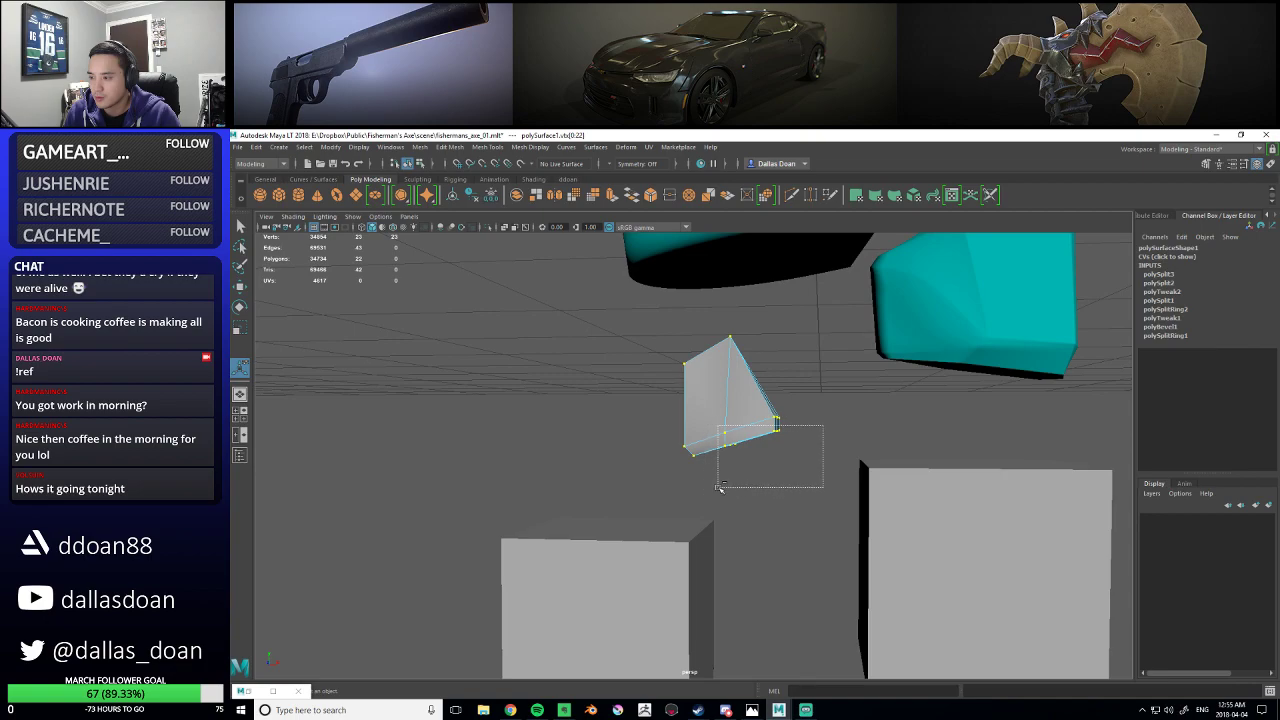
- Merge the small block's overlapping corner vertices in separate selections with a distance threshold of 0.007
alt+drag(740, 508, 678, 442)
alt+drag(780, 437, 645, 436)
key(ctrl+z)
alt+drag(643, 433, 758, 349)
shift+right_click(758, 413)
shift+right_drag(758, 349, 824, 349)
alt+drag(741, 416, 717, 466)
key(g)
- Merge the vertices along the small block's lower edge and side corner with a distance threshold of 0.007
scroll(718, 466, up, 5)
right_drag(745, 406, 746, 438)
mouse_move(746, 446)
alt+mouse_down()
mouse_move(744, 431)
mouse_move(728, 444)
mouse_move(757, 452)
alt+mouse_up()
right_drag(700, 430, 697, 409)
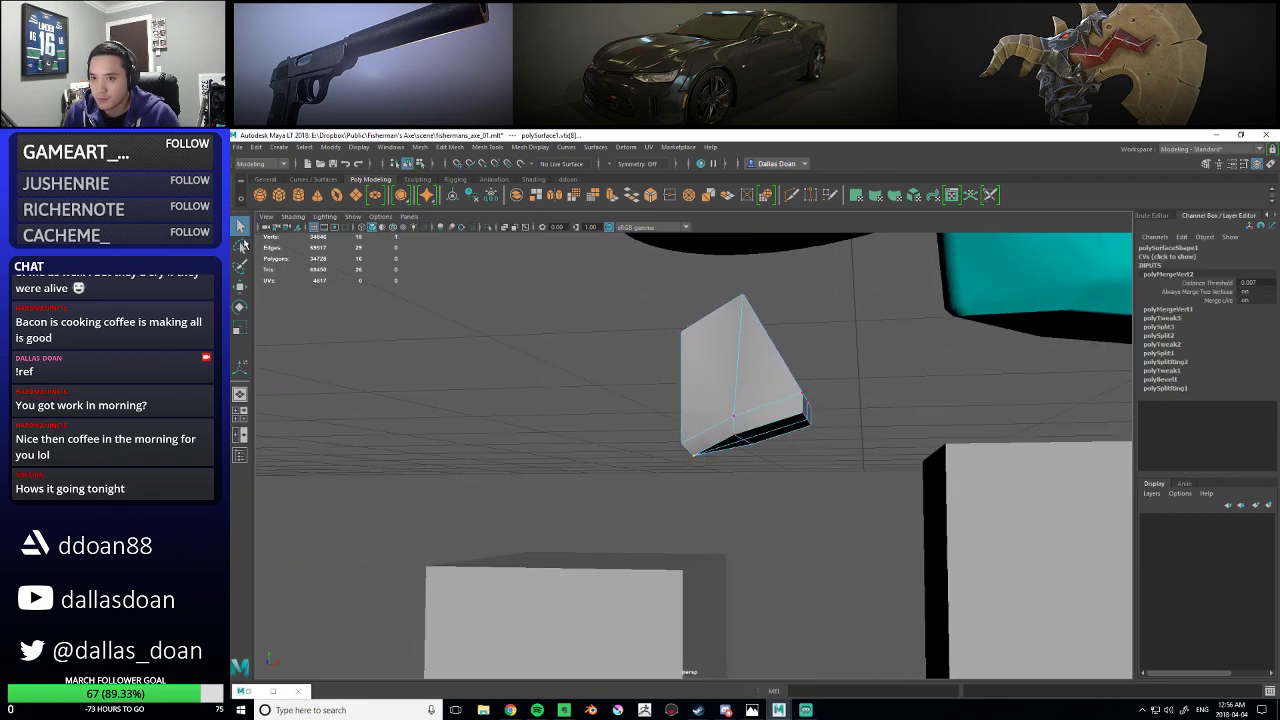
key(4)
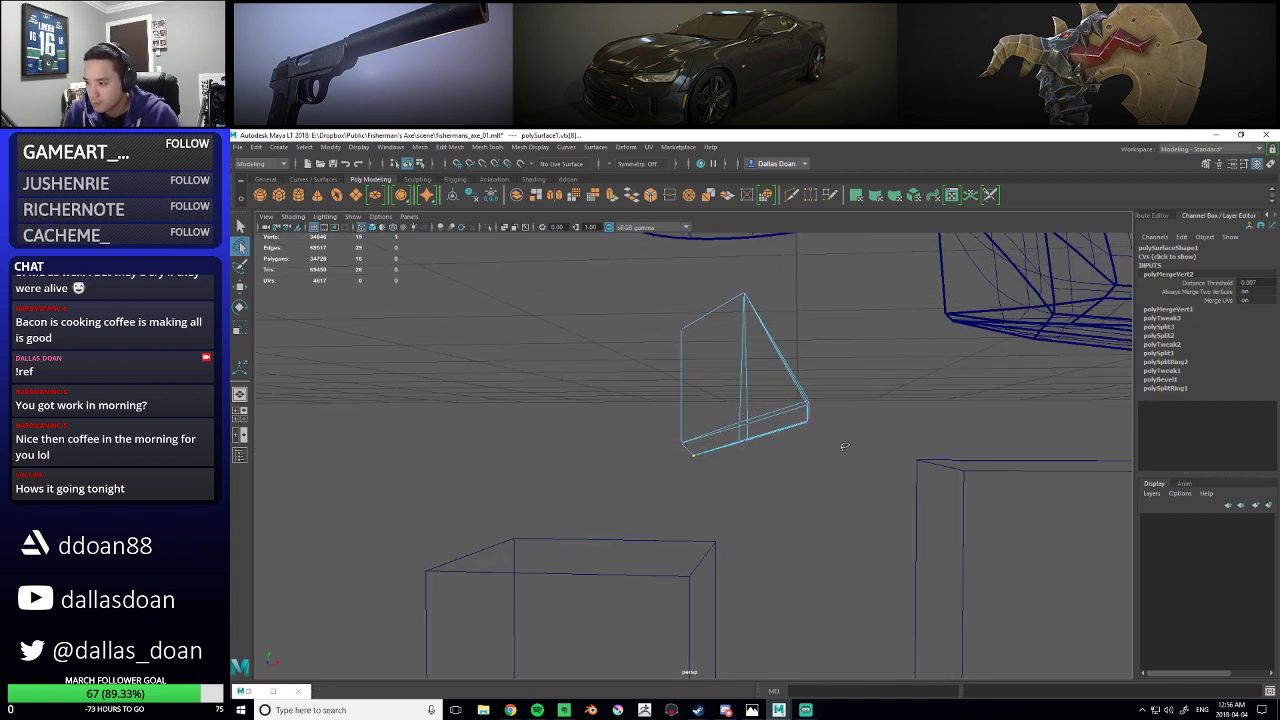
drag(706, 437, 807, 420)
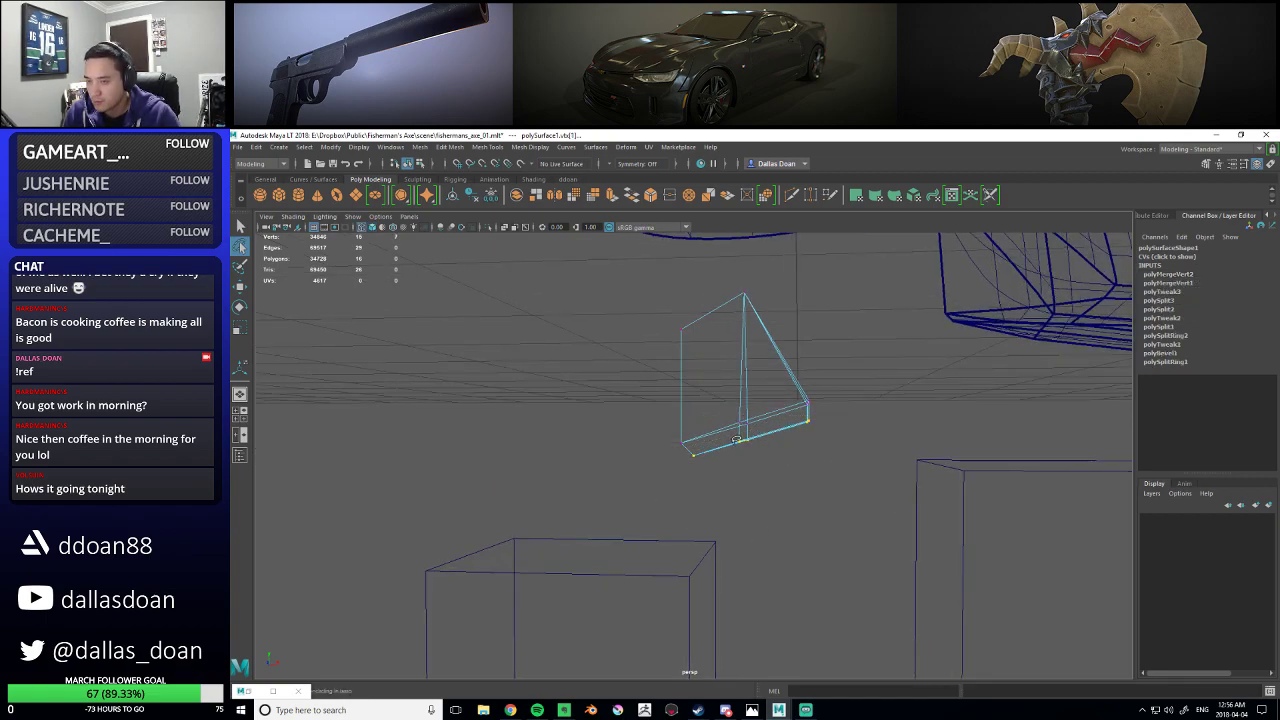
shift+right_drag(770, 342, 826, 333)
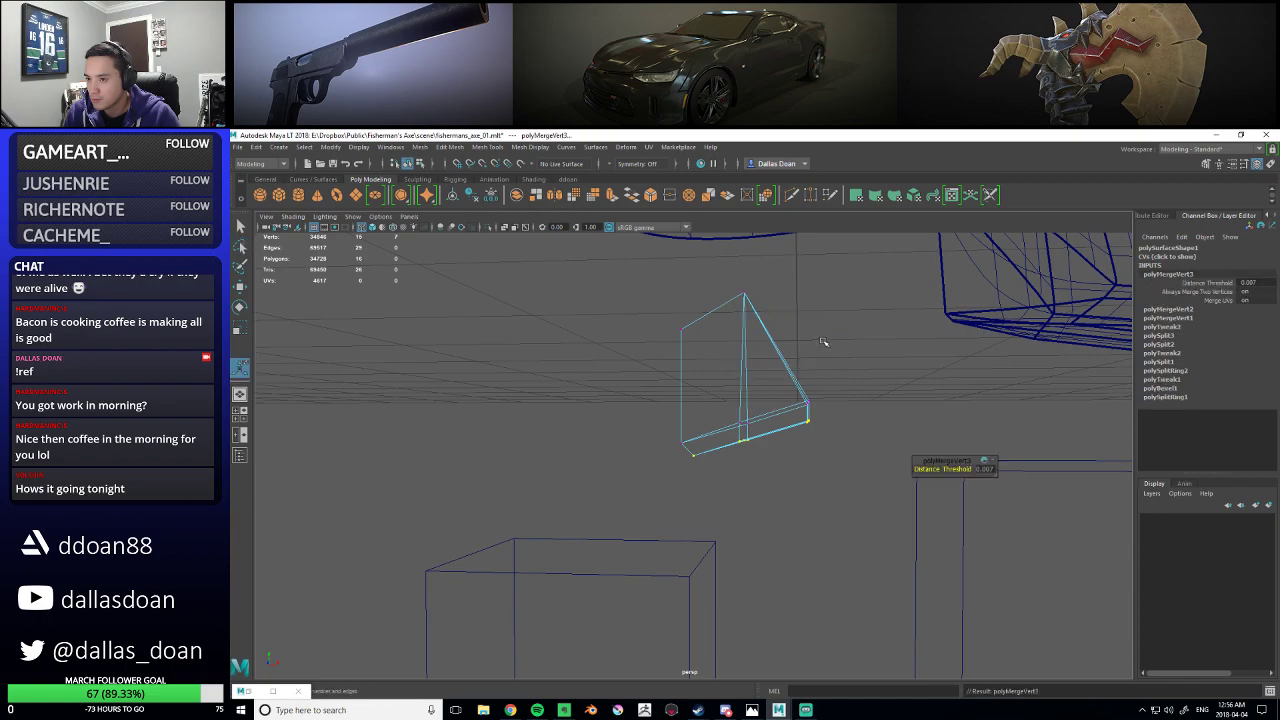
alt+drag(825, 341, 774, 391)
- Delete the small block's construction history and flatten it to a Y scale of 0.322
key(w)
right_drag(780, 381, 809, 464)
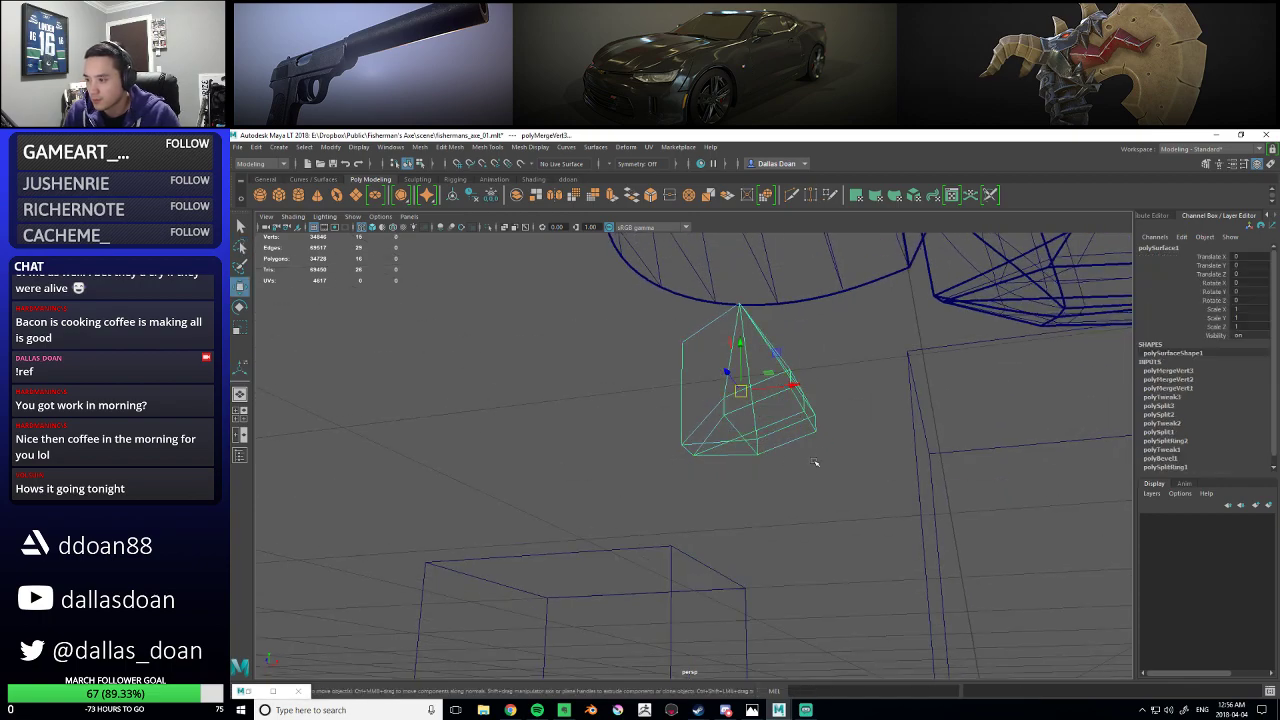
key(alt+shift+d)
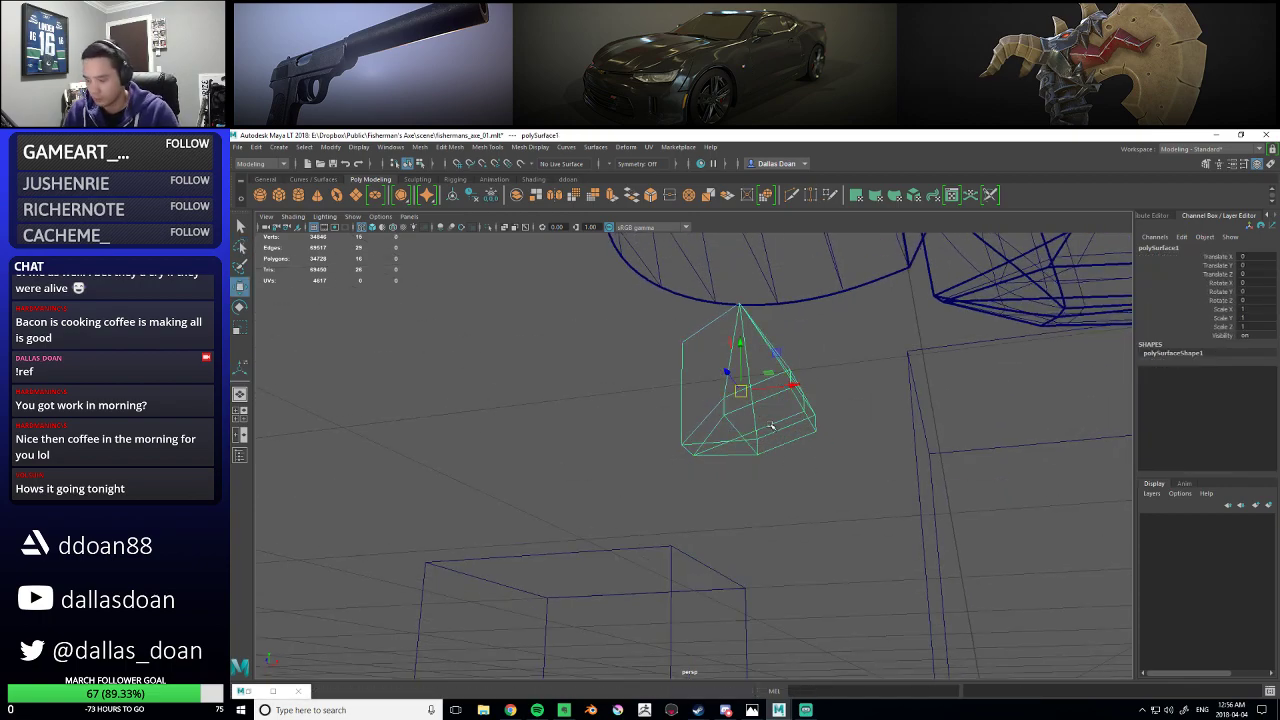
key(5)
mouse_move(770, 428)
alt+mouse_down()
mouse_move(894, 458)
mouse_move(754, 438)
mouse_move(737, 416)
mouse_move(741, 392)
mouse_move(662, 410)
alt+mouse_up()
key(r)
mouse_move(819, 449)
alt+mouse_down()
mouse_move(677, 446)
mouse_move(737, 480)
mouse_move(741, 454)
mouse_move(795, 451)
alt+mouse_up()
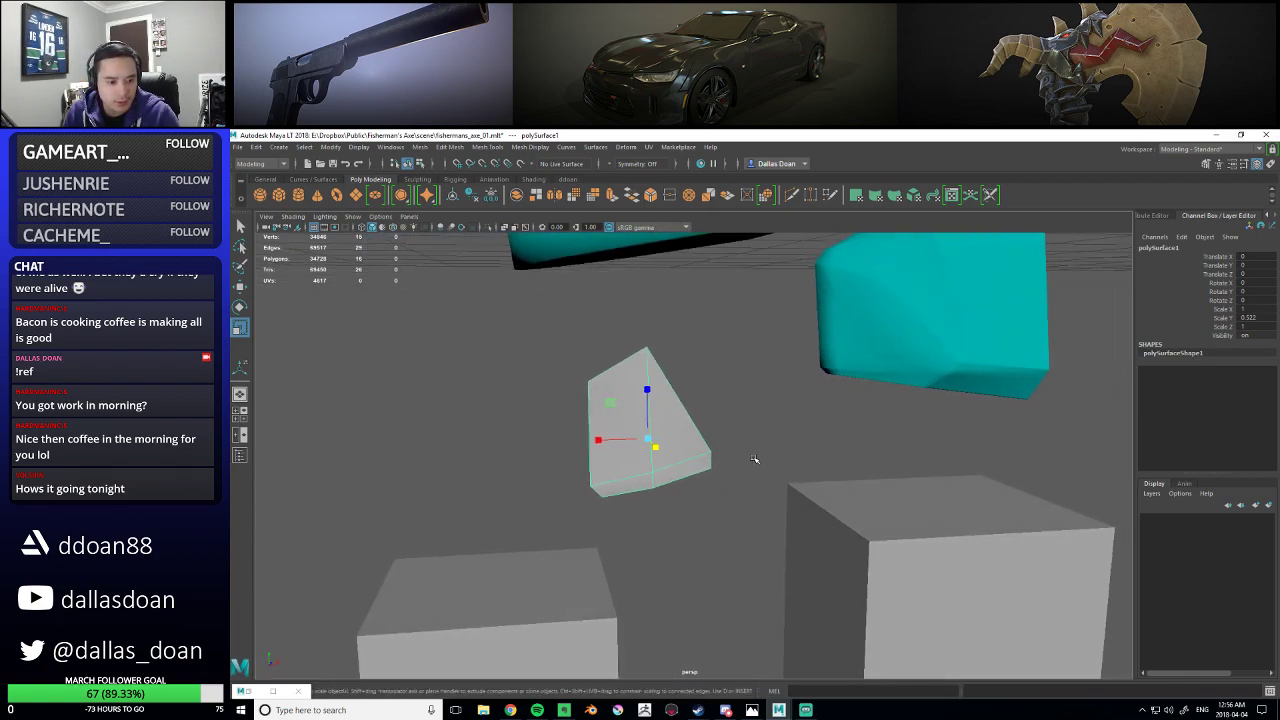
alt+middle_drag(755, 459, 703, 443)
alt+right_drag(703, 443, 770, 443)
alt+middle_drag(460, 470, 717, 443)
mouse_move(717, 443)
alt+mouse_down()
mouse_move(731, 421)
mouse_move(685, 399)
mouse_move(732, 422)
mouse_move(697, 450)
alt+mouse_up()
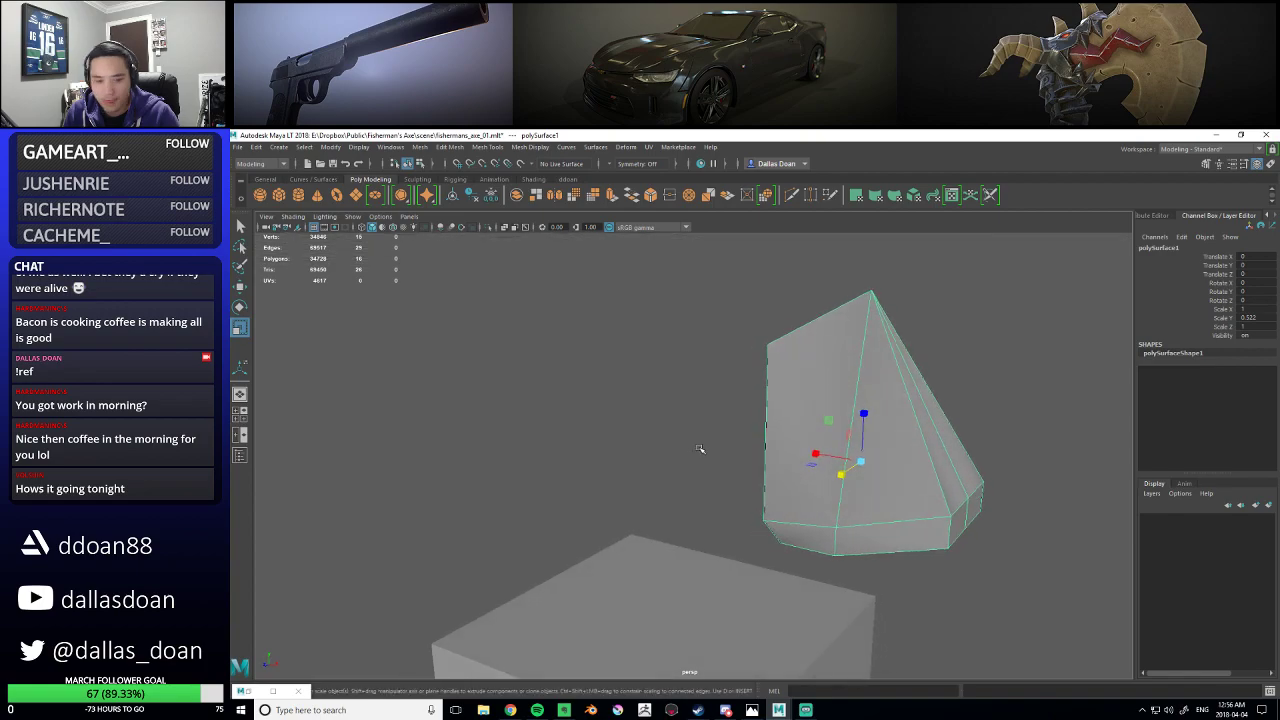
alt+drag(797, 462, 655, 405)
- Turn on World Z symmetry and slide the small block's middle edges toward its side corner
right_click(655, 405)
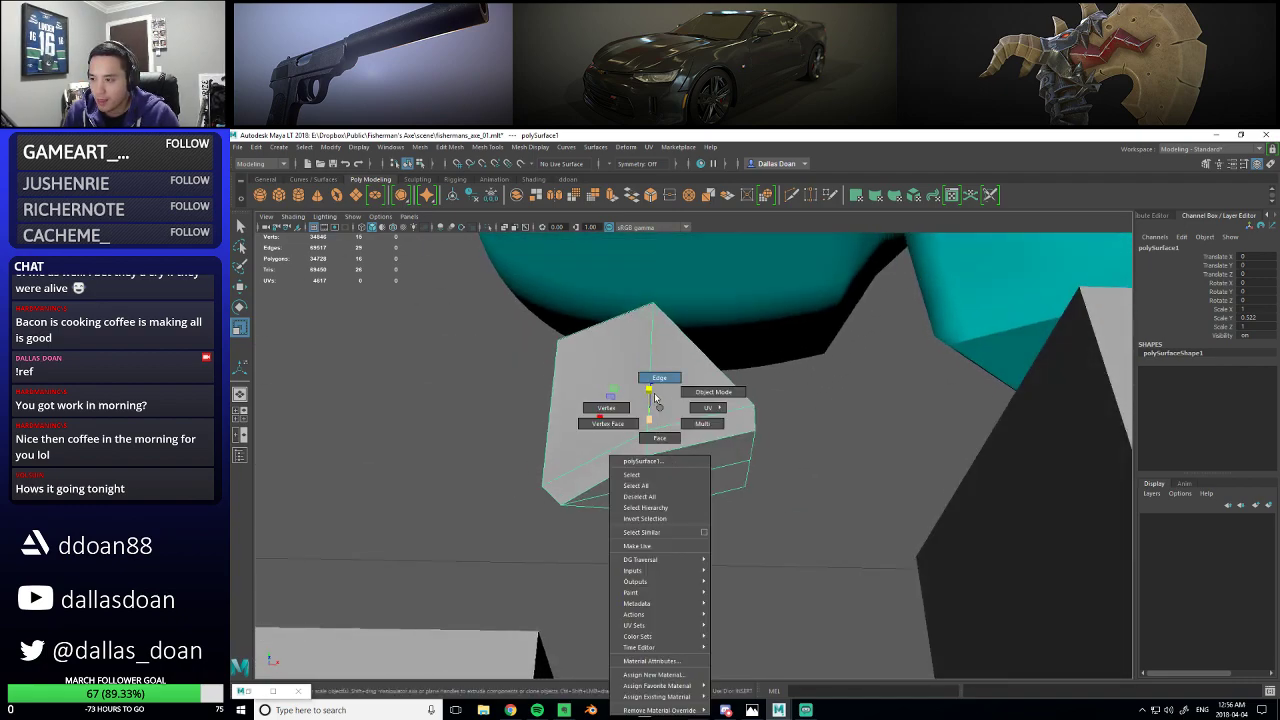
click(657, 398)
click(647, 476)
alt+drag(671, 473, 660, 439)
shift+click(652, 402)
alt+drag(742, 414, 495, 432)
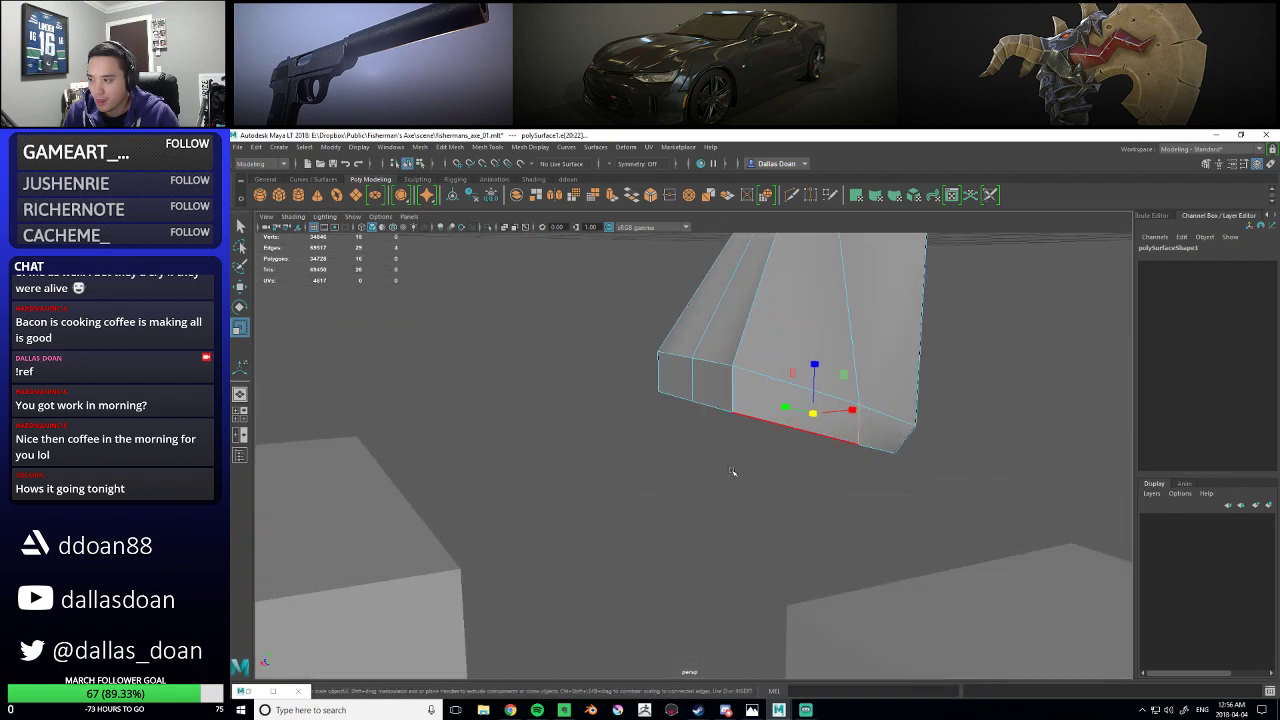
alt+drag(720, 471, 784, 423)
shift+right_click(716, 340)
shift+right_click(717, 332)
alt+drag(709, 374, 709, 465)
click(612, 163)
click(643, 242)
shift+right_drag(684, 383, 680, 468)
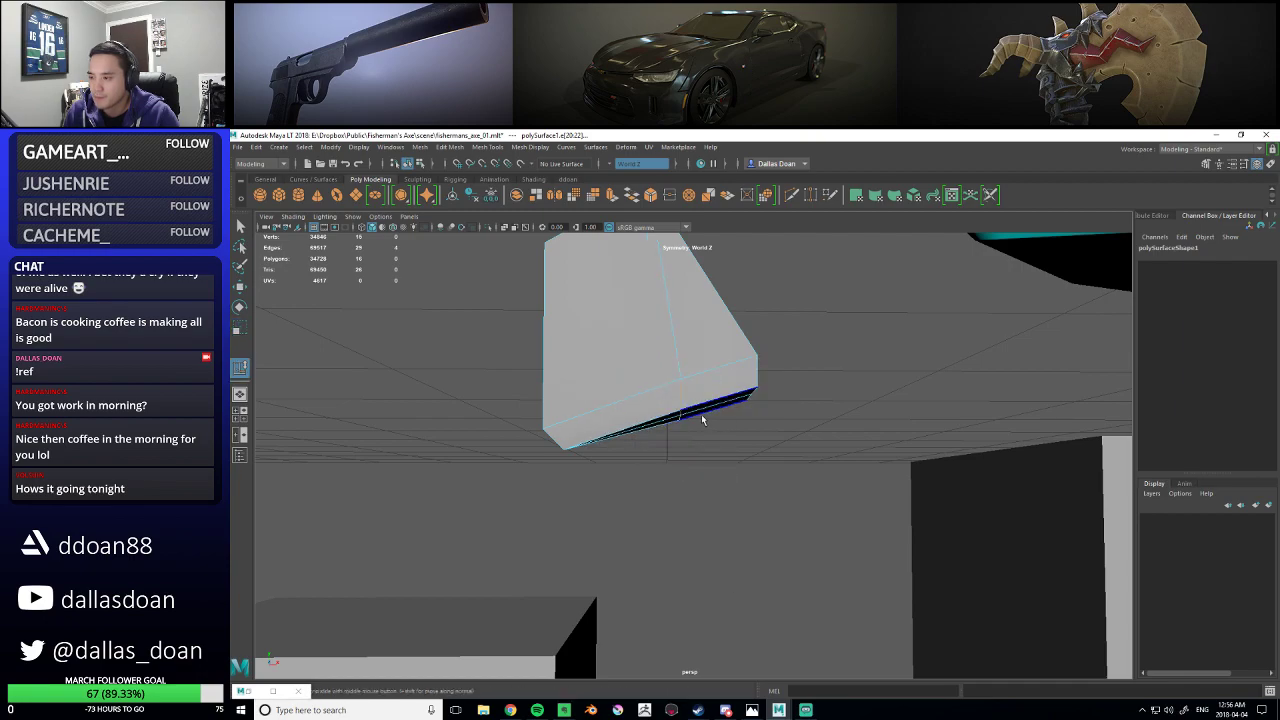
alt+drag(632, 425, 693, 394)
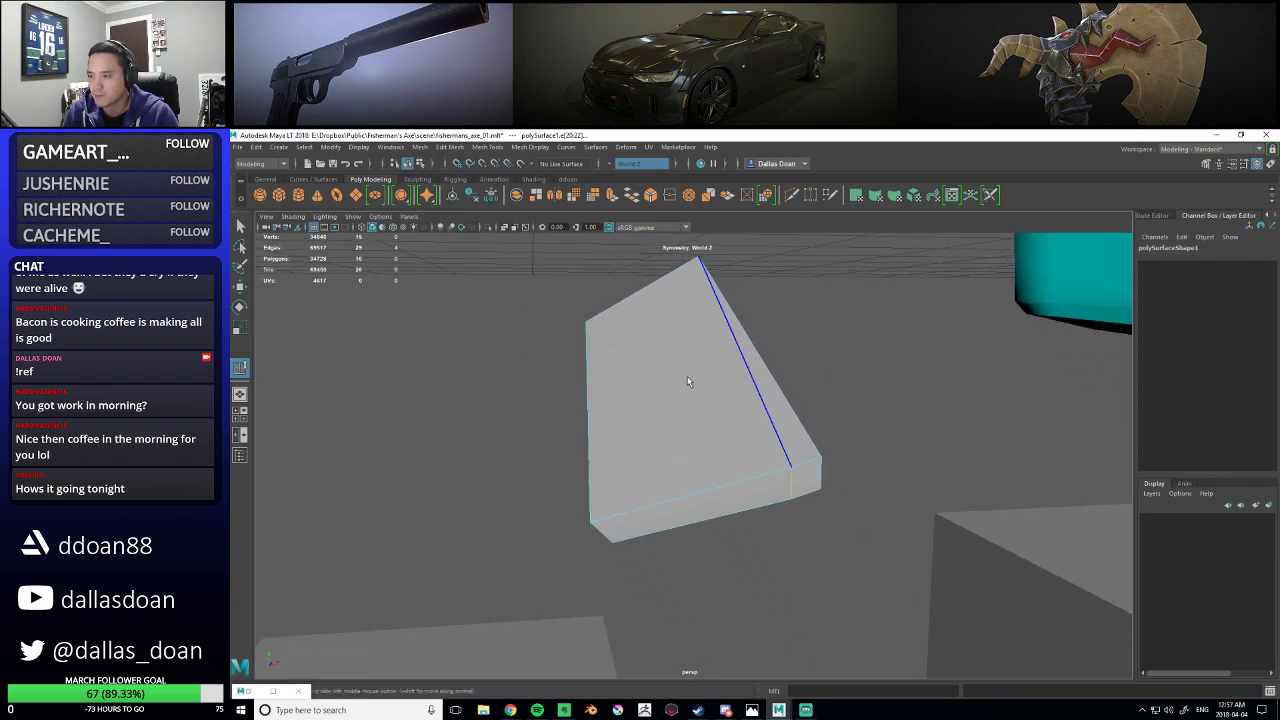
- Cut a diagonal edge across the small block's front face from the upper outer corner to the opposite lower corner
key(w)
alt+drag(670, 375, 684, 415)
shift+right_drag(621, 337, 564, 340)
click(556, 326)
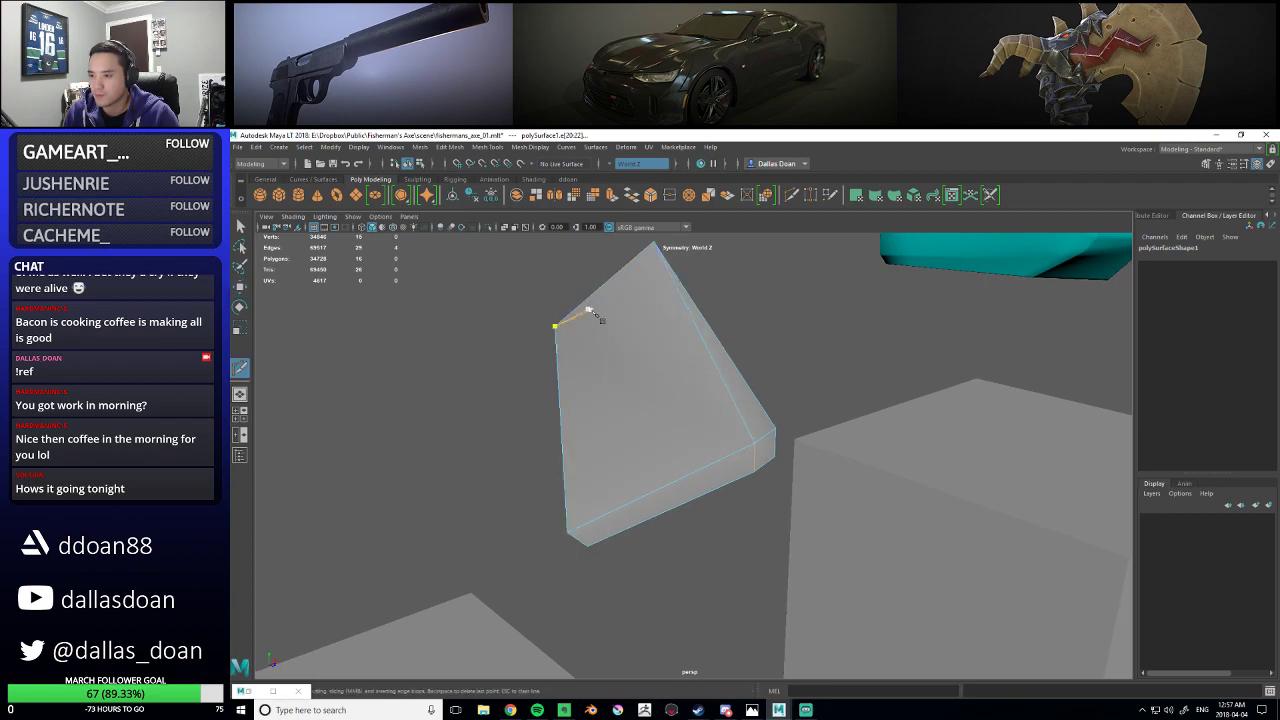
alt+drag(562, 360, 731, 411)
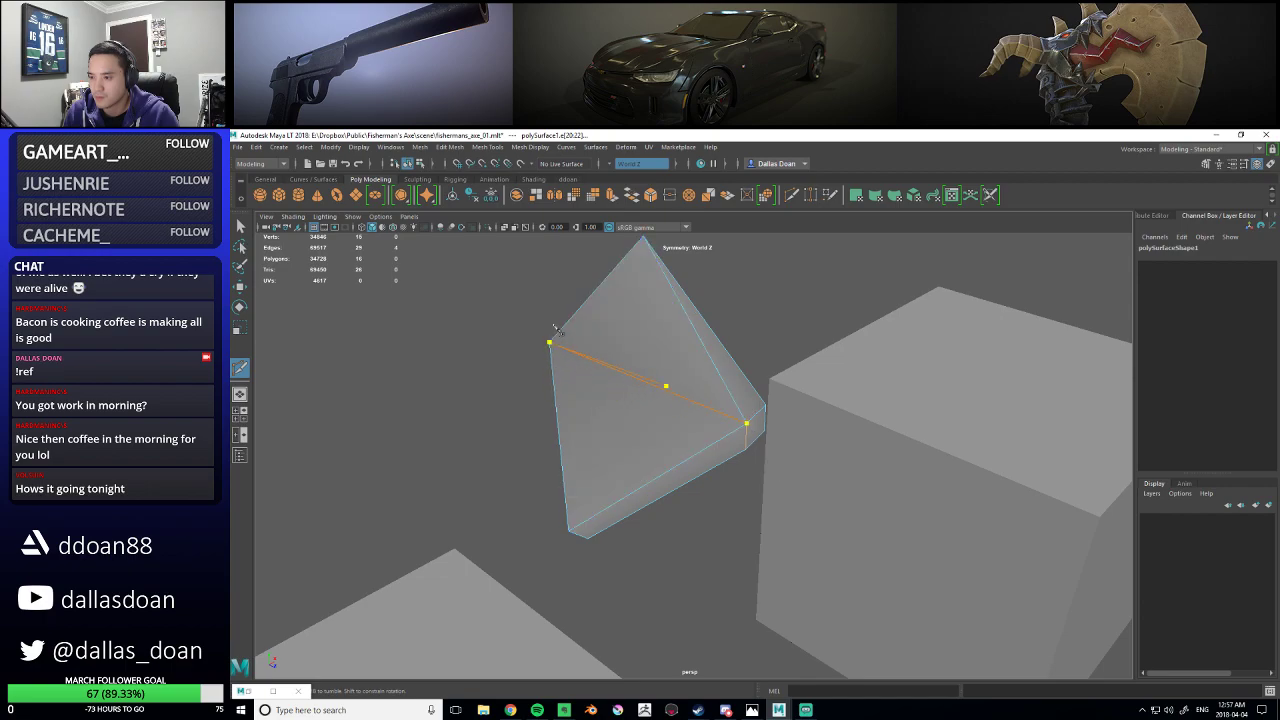
alt+drag(557, 333, 688, 408)
key(w)
right_drag(722, 405, 721, 440)
click(708, 402)
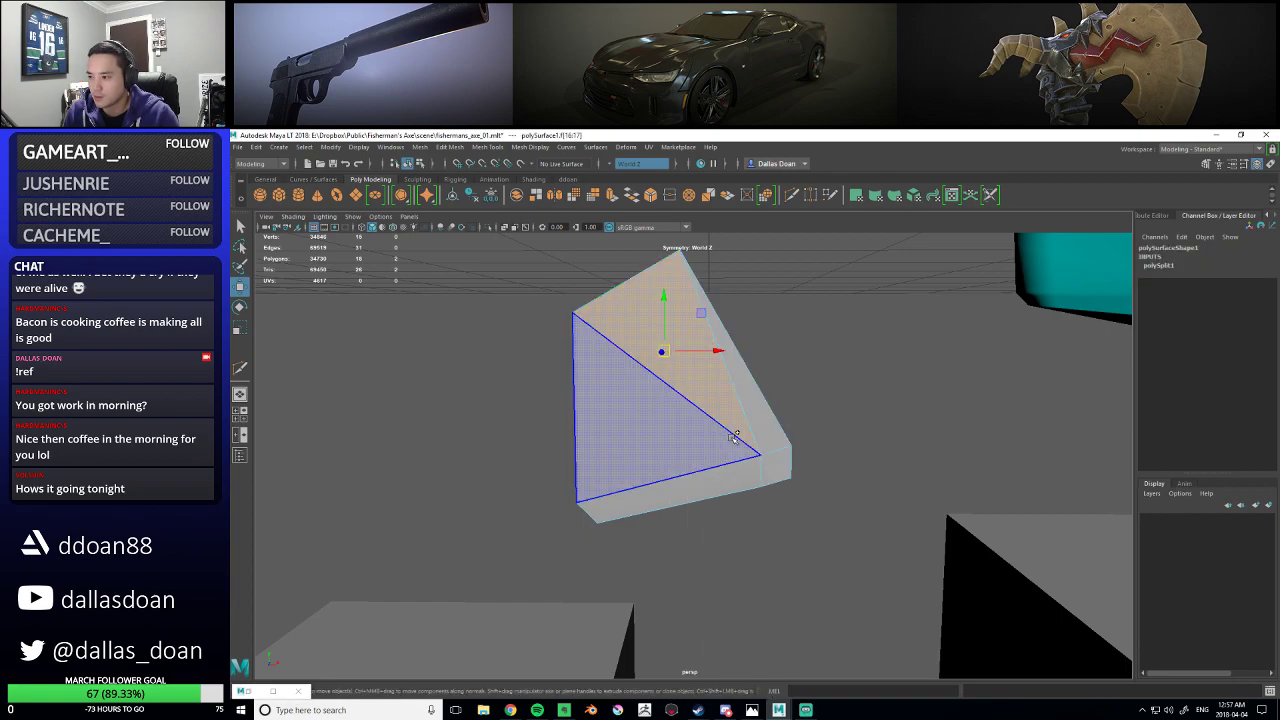
shift+click(731, 440)
shift+click(748, 469)
shift+click(774, 465)
shift+click(766, 435)
alt+drag(766, 438, 762, 458)
shift+right_drag(762, 458, 800, 430)
drag(930, 487, 935, 488)
mouse_move(820, 457)
alt+mouse_down()
mouse_move(783, 449)
mouse_move(806, 455)
alt+mouse_up()
click(808, 453)
key(ctrl+z)
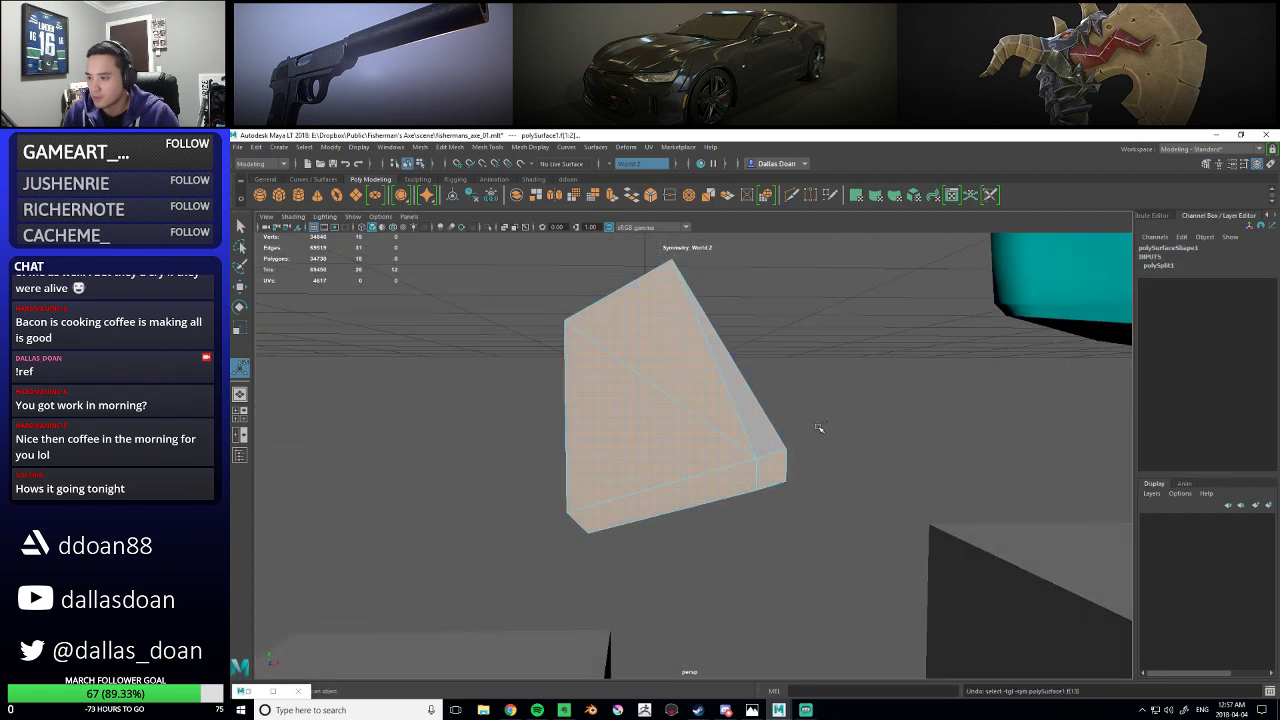
key(w)
click(802, 413)
- Cut edges from the diagonal down across the small block's lower band and underside, close to the side corner
alt+middle_drag(796, 456, 817, 467)
alt+middle_drag(888, 489, 820, 449)
alt+middle_drag(625, 315, 714, 412)
shift+right_drag(686, 386, 622, 382)
alt+middle_drag(622, 378, 667, 405)
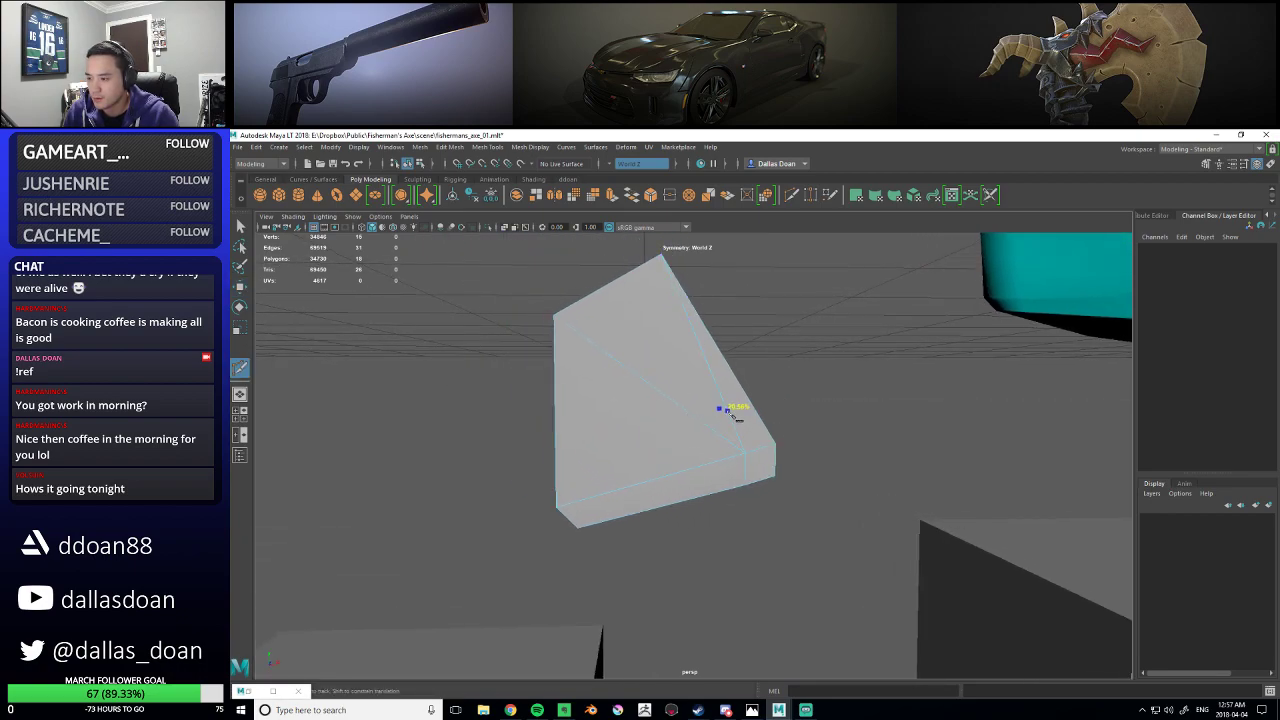
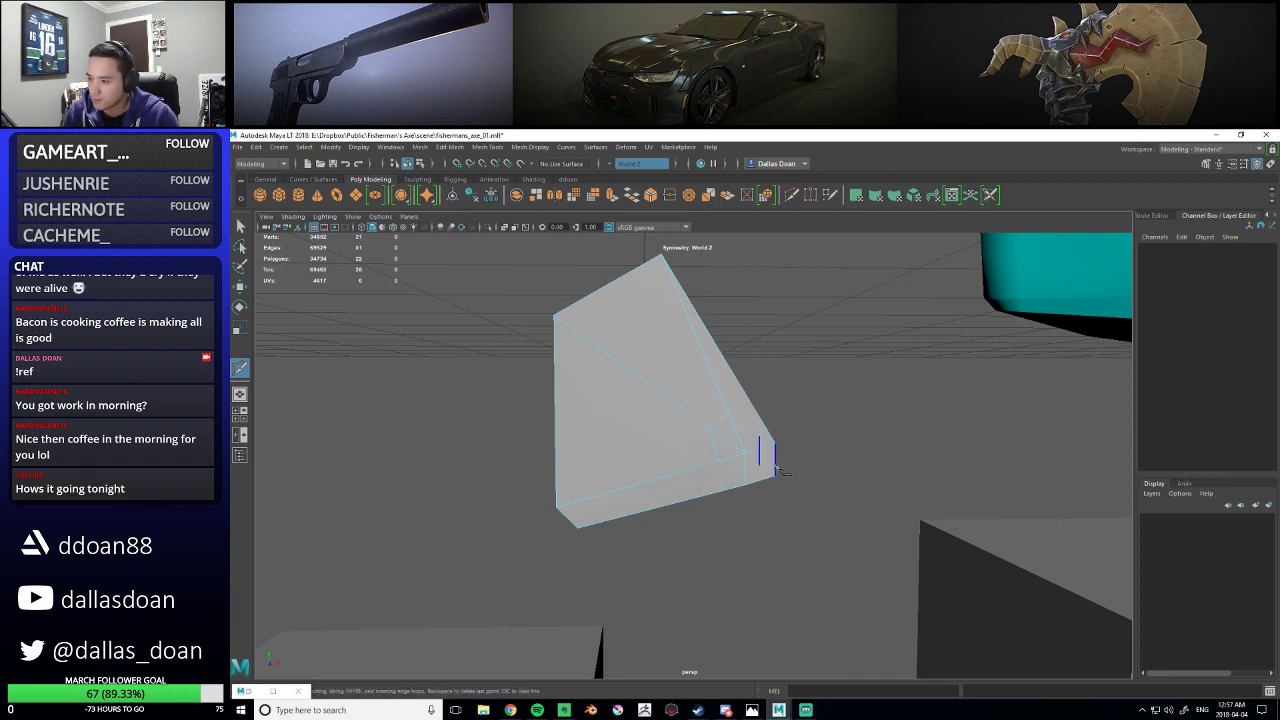
alt+drag(724, 470, 716, 458)
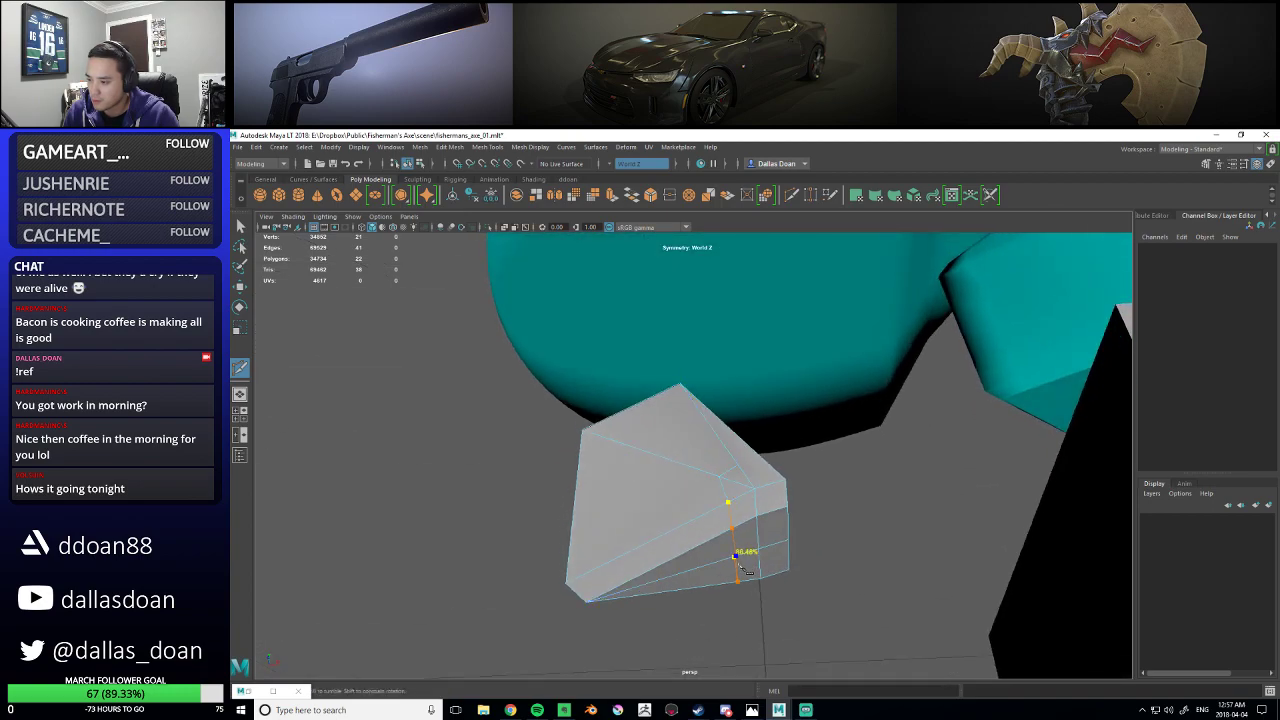
alt+drag(818, 512, 810, 550)
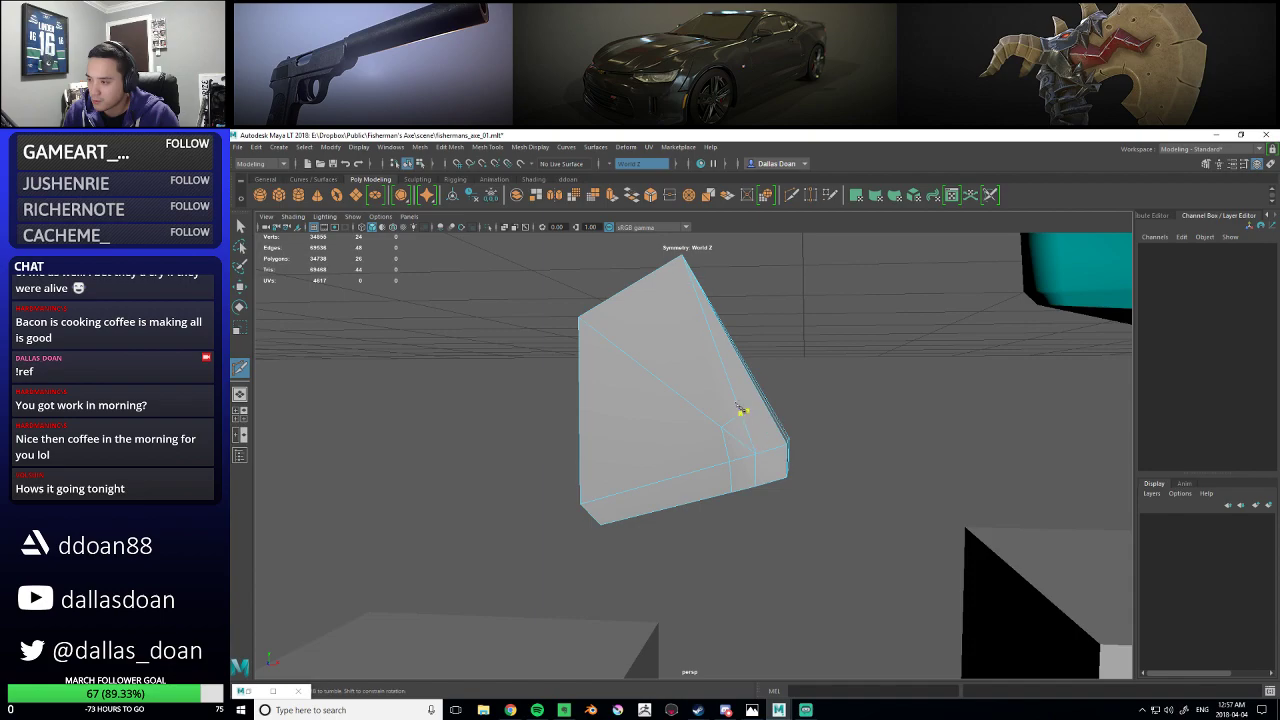
- Continue the corner cut from the diagonal over the sloped edge and across the small block's side facet
alt+drag(743, 413, 758, 428)
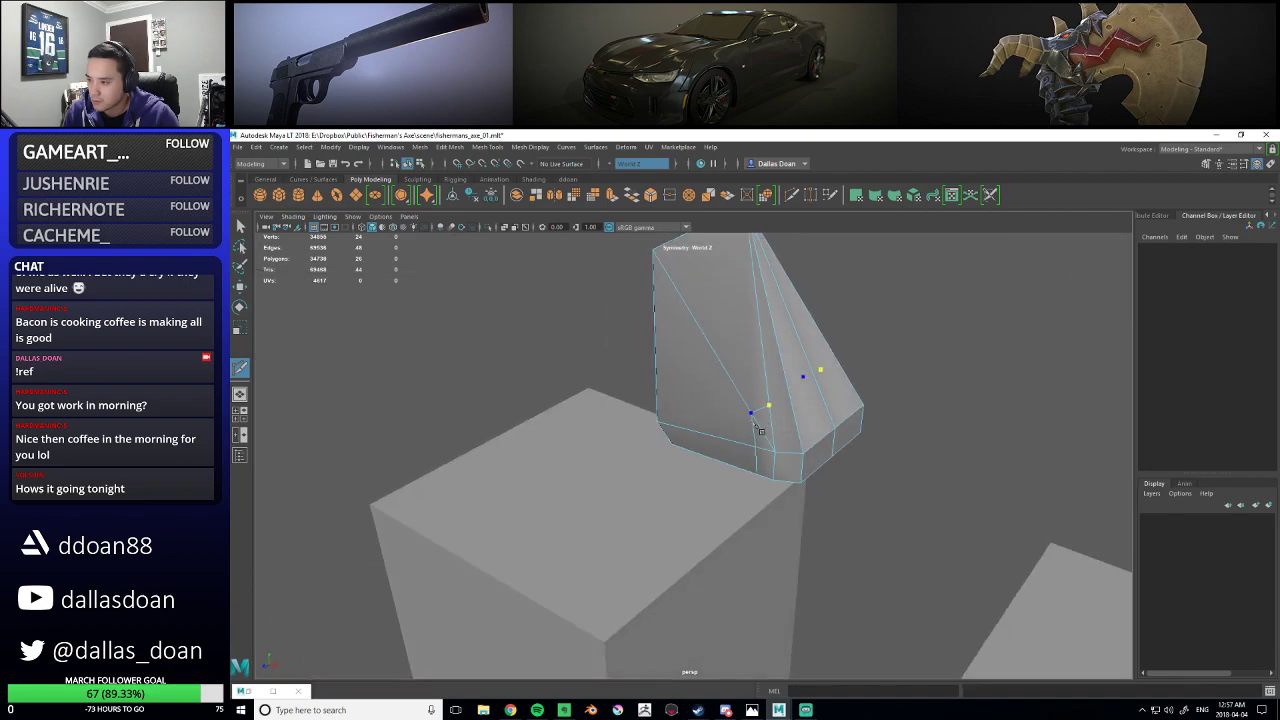
click(816, 382)
right_click(822, 386)
alt+drag(957, 423, 720, 457)
scroll(786, 458, up, 5)
scroll(770, 457, down, 4)
scroll(770, 457, down, 5)
scroll(750, 466, up, 6)
scroll(722, 460, down, 8)
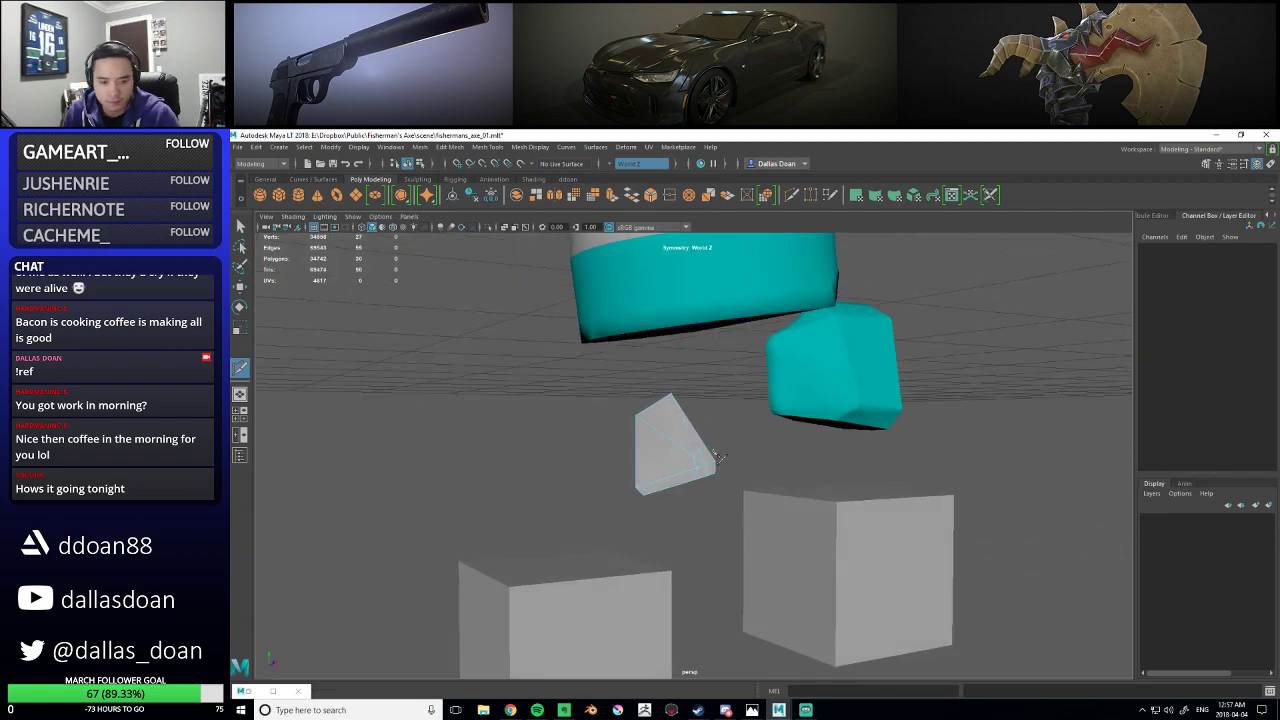
scroll(729, 468, up, 8)
- Select the newly cut vertices surrounding the small block's side corner on both symmetrical sides
key(w)
right_click(714, 394)
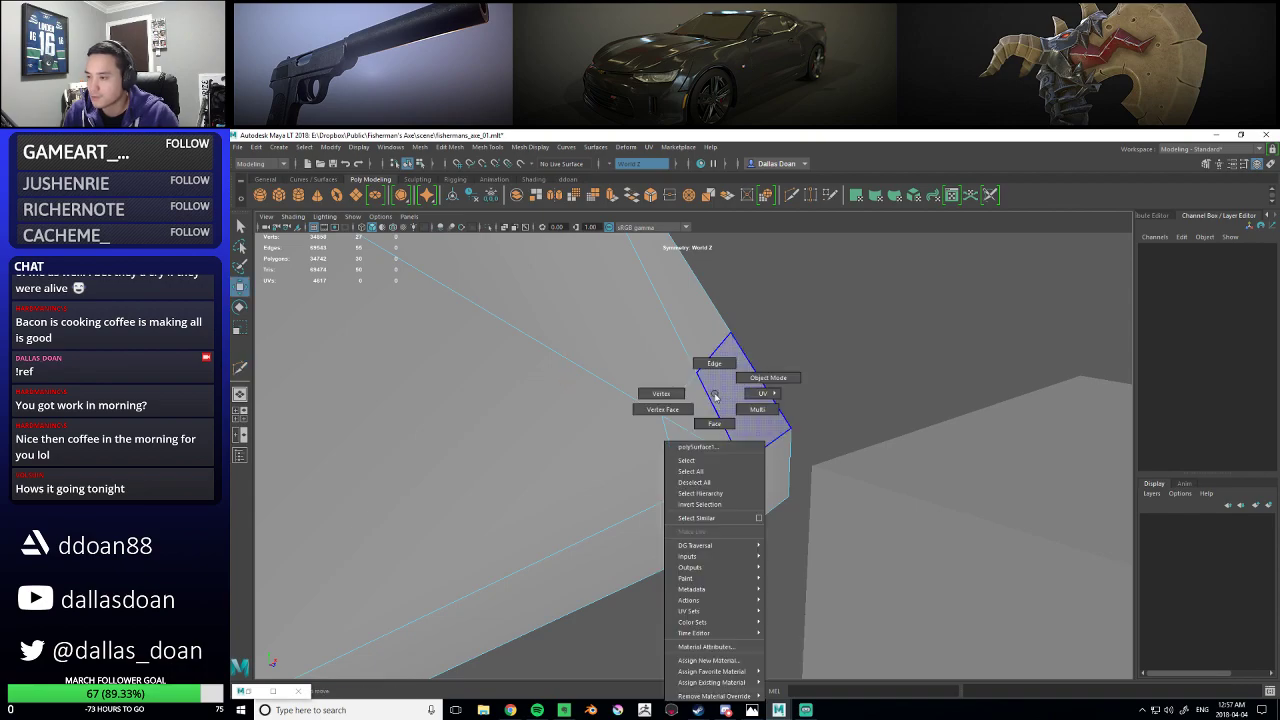
right_drag(713, 421, 672, 394)
alt+drag(705, 377, 786, 446)
shift+click(642, 450)
alt+drag(650, 448, 708, 442)
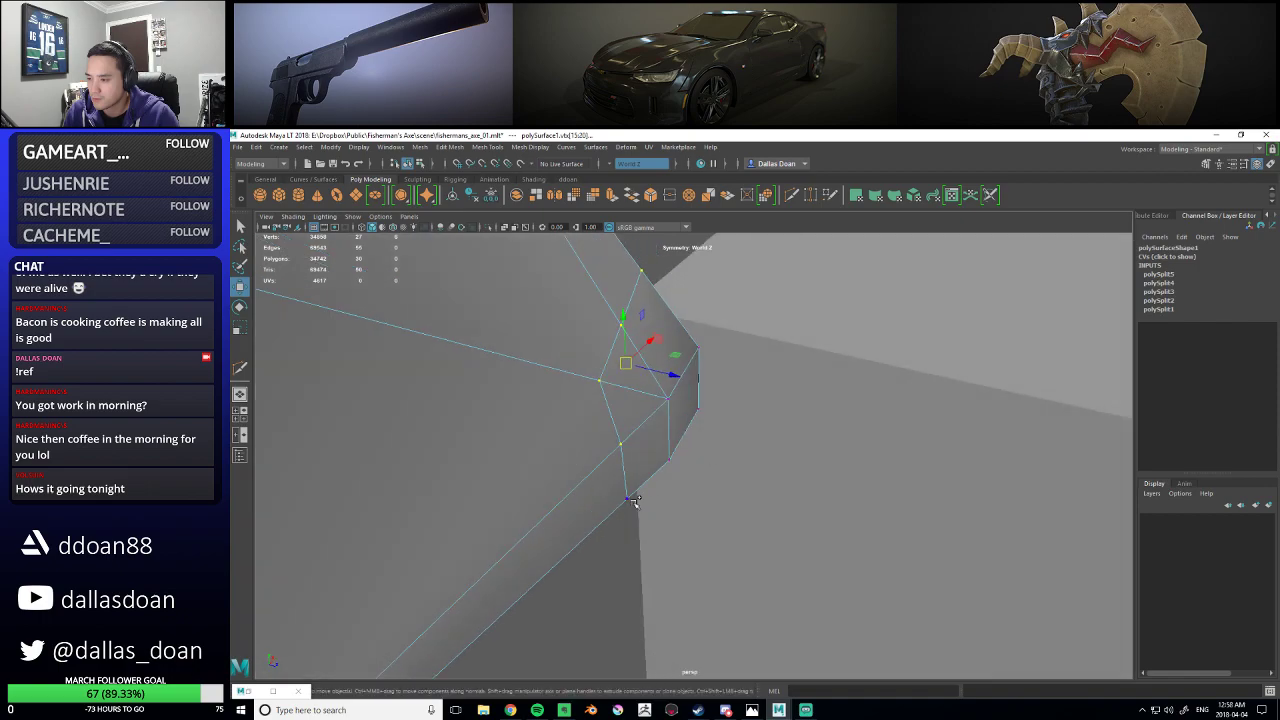
mouse_move(664, 403)
alt+mouse_down()
mouse_move(694, 409)
mouse_move(620, 429)
mouse_move(651, 424)
alt+mouse_up()
scroll(651, 424, down, 10)
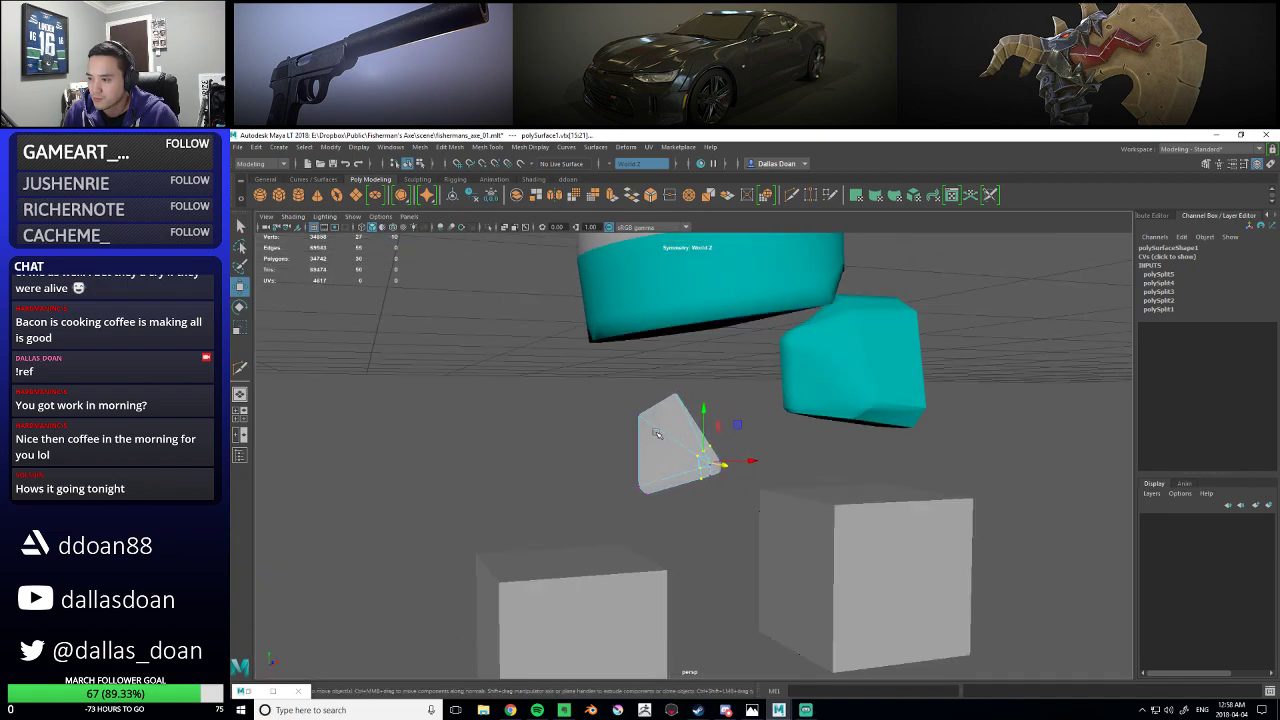
scroll(659, 435, up, 8)
mouse_move(666, 439)
alt+mouse_down()
mouse_move(740, 453)
mouse_move(685, 452)
mouse_move(663, 432)
mouse_move(645, 450)
alt+mouse_up()
scroll(672, 449, down, 10)
- Turn off symmetry and align the cut vertices on one side of the small block along Z
click(628, 163)
click(626, 170)
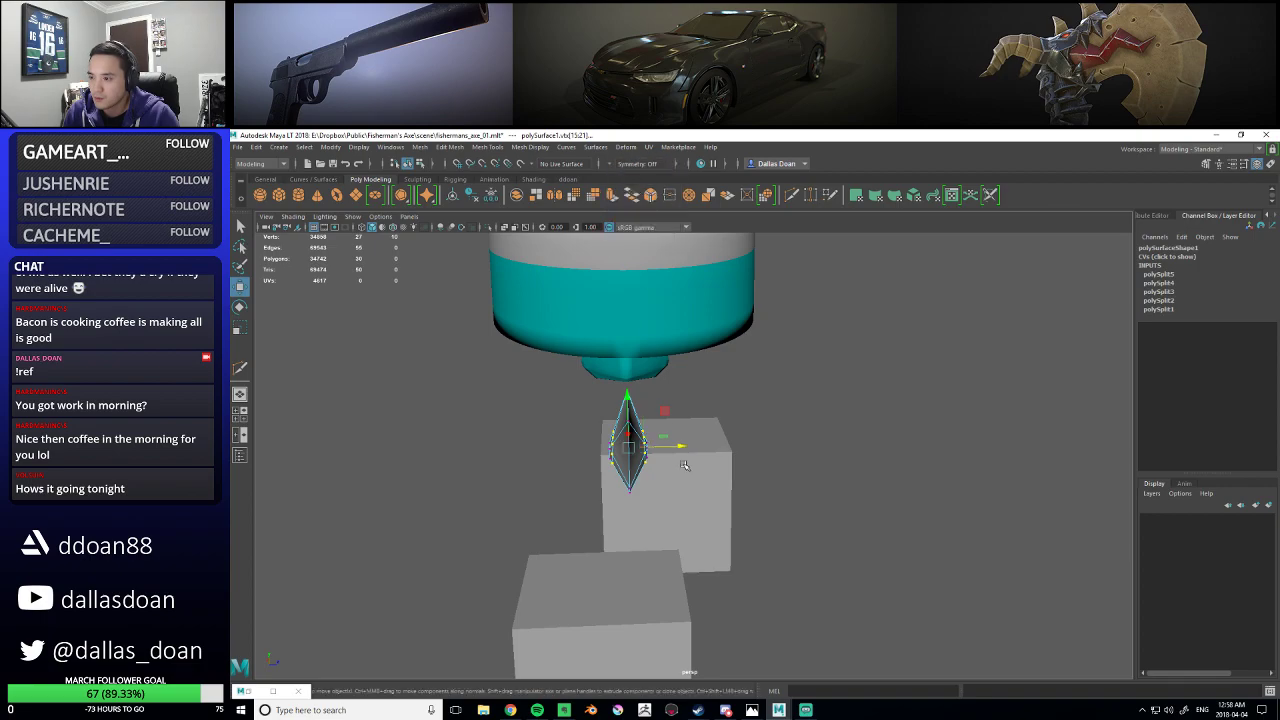
alt+drag(683, 460, 767, 455)
alt+middle_drag(767, 455, 715, 383)
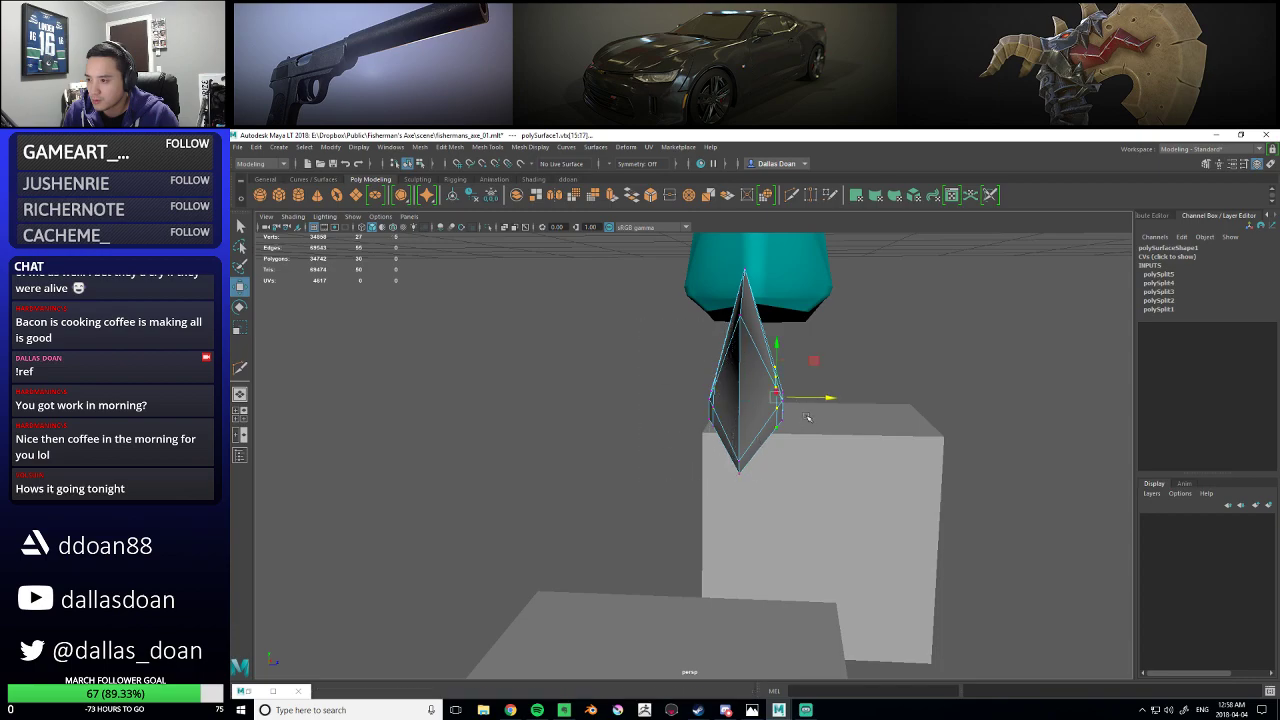
alt+drag(782, 425, 837, 423)
key(bracketleft)
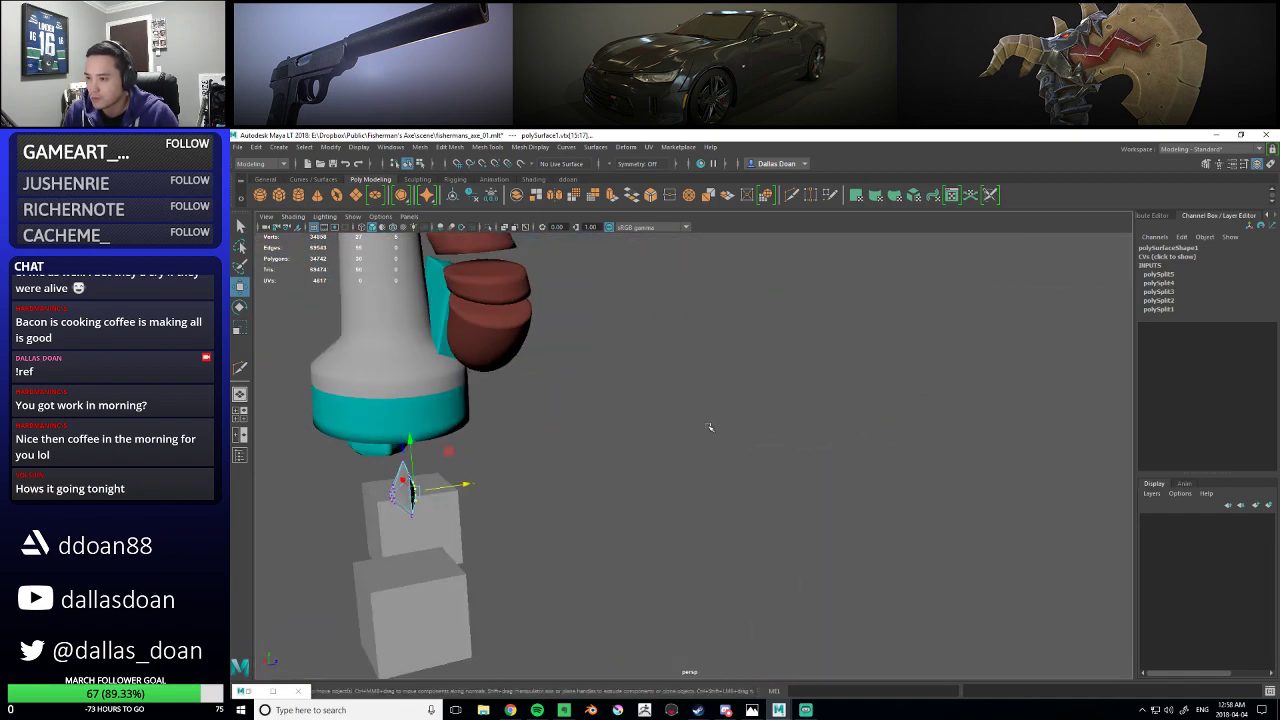
- Snap the cut vertices on the small block's opposite side to the outer corner vertex along Z
key(f)
alt+right_drag(678, 457, 591, 446)
alt+drag(591, 446, 680, 450)
alt+right_drag(680, 450, 750, 376)
alt+drag(744, 446, 737, 450)
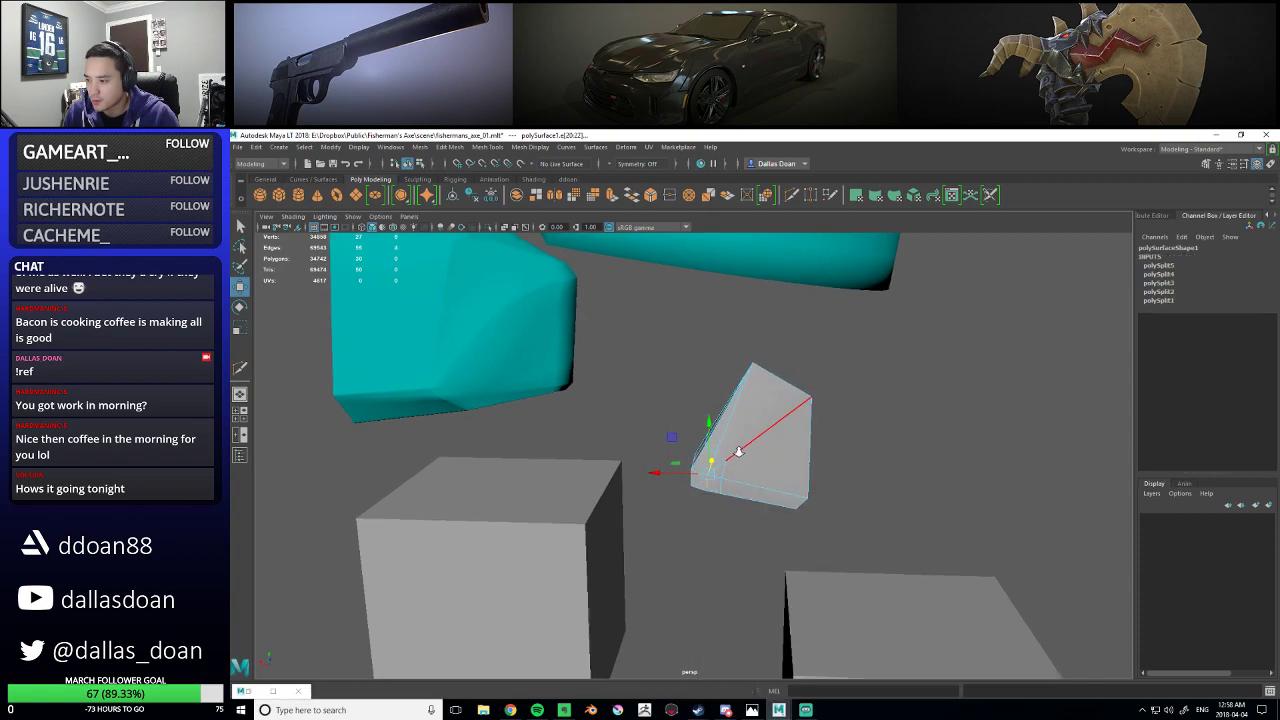
alt+right_drag(737, 450, 727, 453)
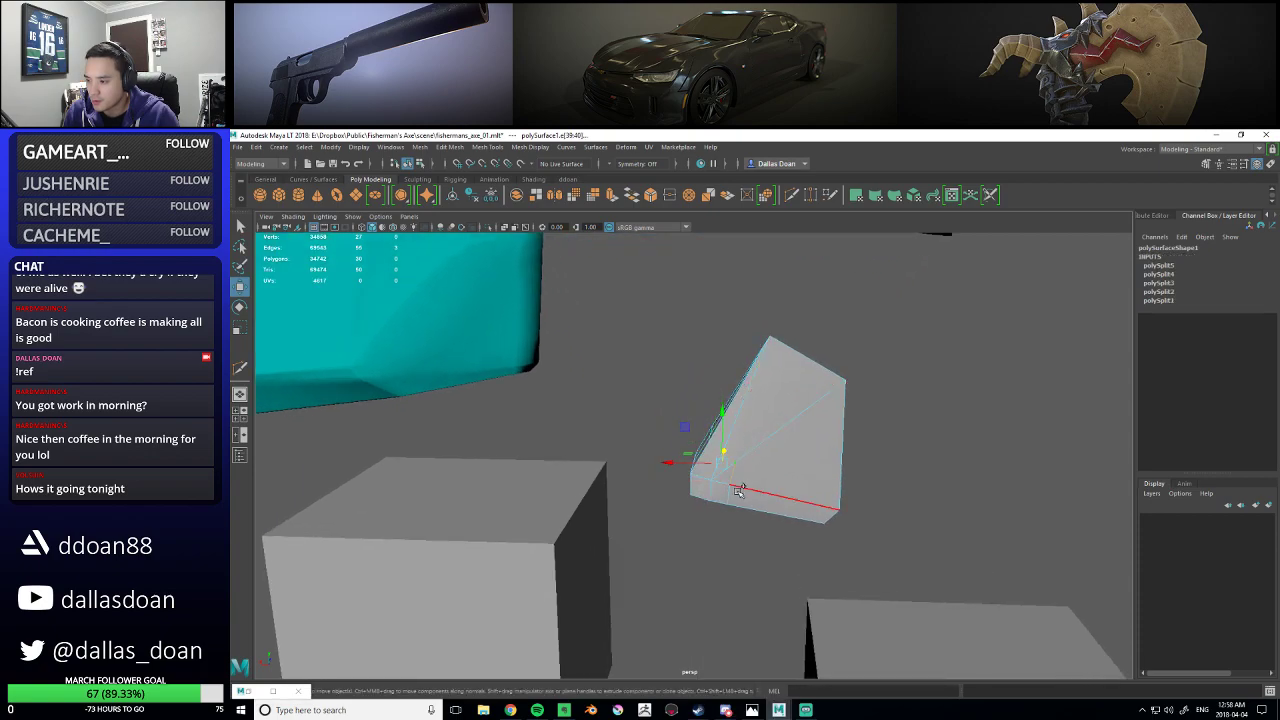
alt+drag(735, 492, 752, 444)
right_drag(787, 430, 660, 414)
alt+drag(660, 414, 658, 443)
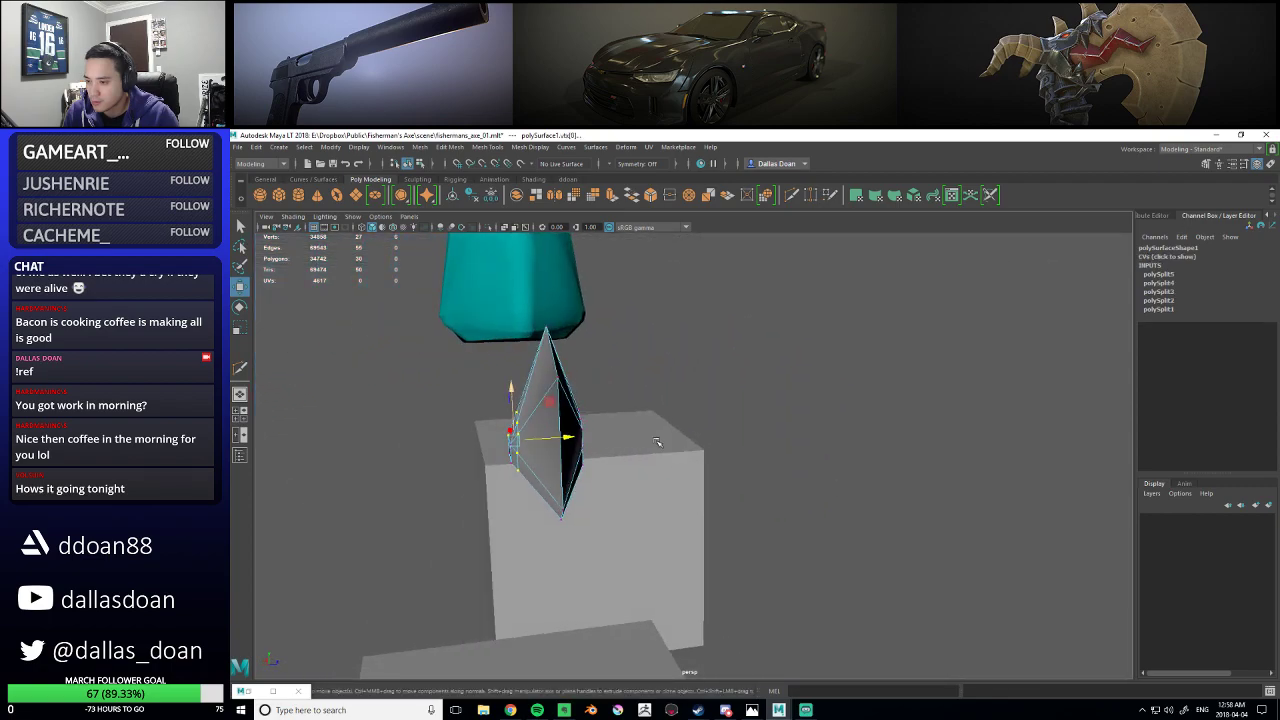
alt+right_drag(658, 444, 686, 451)
alt+middle_drag(566, 442, 640, 456)
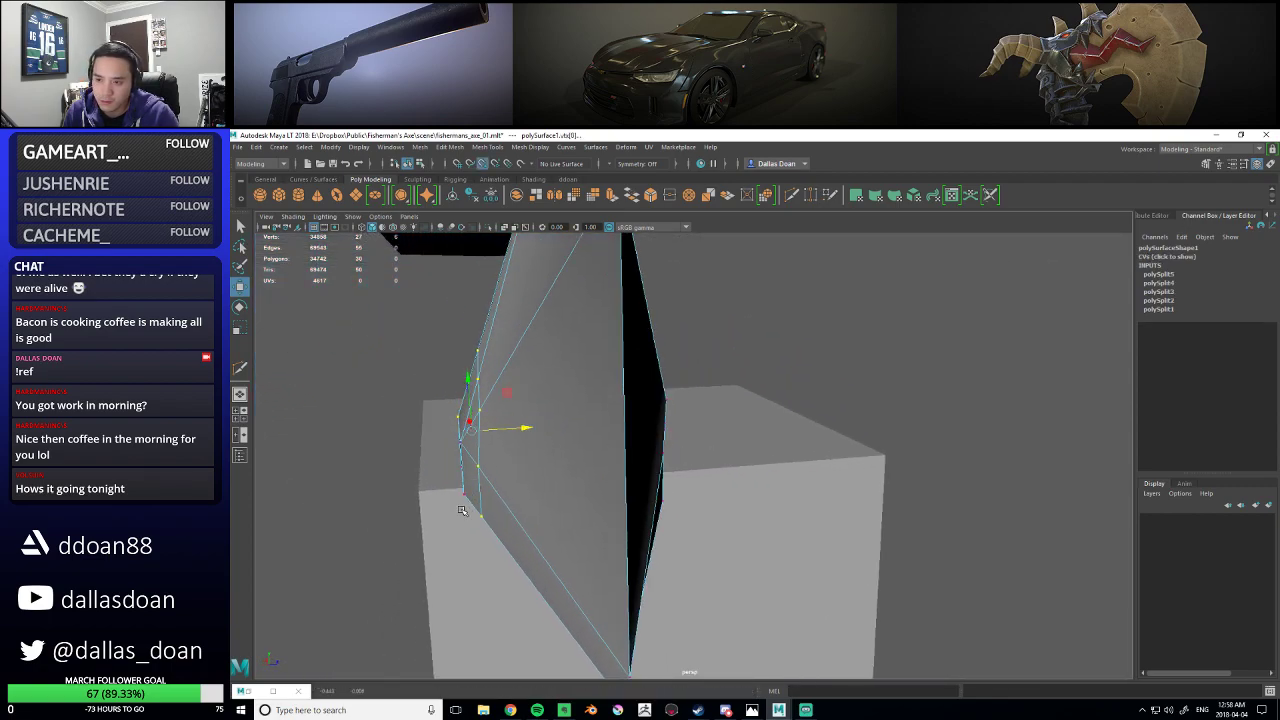
middle_drag(464, 502, 464, 500)
alt+drag(460, 488, 706, 429)
- Inspect the small block's shape in smooth mesh preview, and return it to the unsmoothed display
key(3)
key(f)
alt+right_drag(706, 425, 671, 440)
alt+drag(671, 440, 703, 483)
alt+right_drag(703, 483, 731, 466)
key(1)
alt+drag(731, 466, 668, 459)
- Nudge the small block's upper side corner vertex, and select the vertices at its lower corner
right_drag(657, 406, 626, 347)
alt+drag(629, 428, 607, 424)
right_drag(589, 378, 546, 376)
drag(553, 357, 658, 382)
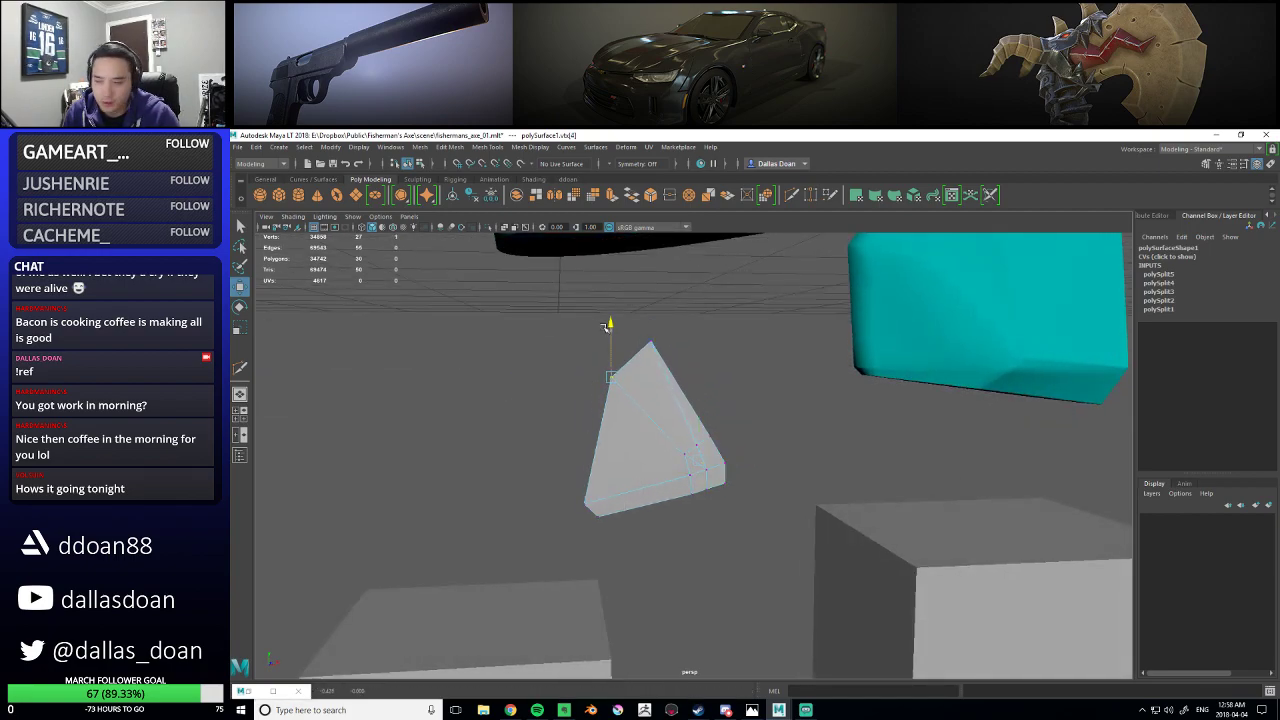
alt+middle_drag(618, 441, 624, 434)
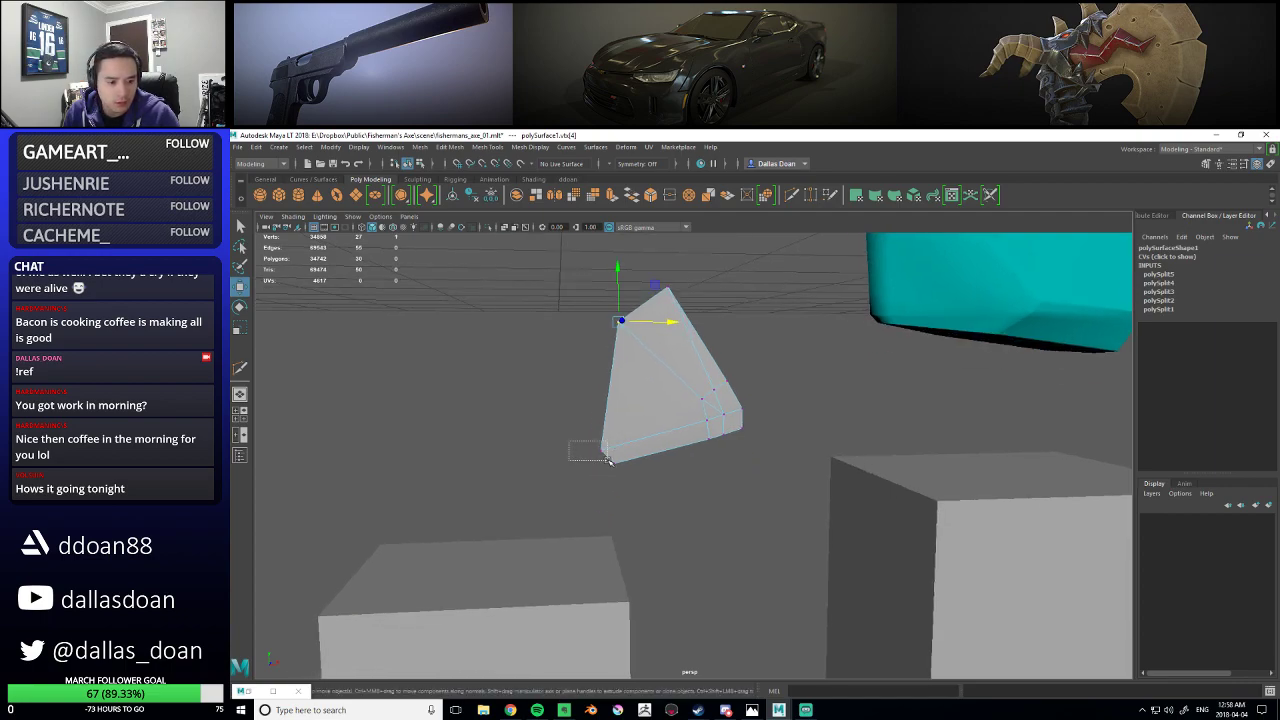
drag(636, 489, 634, 487)
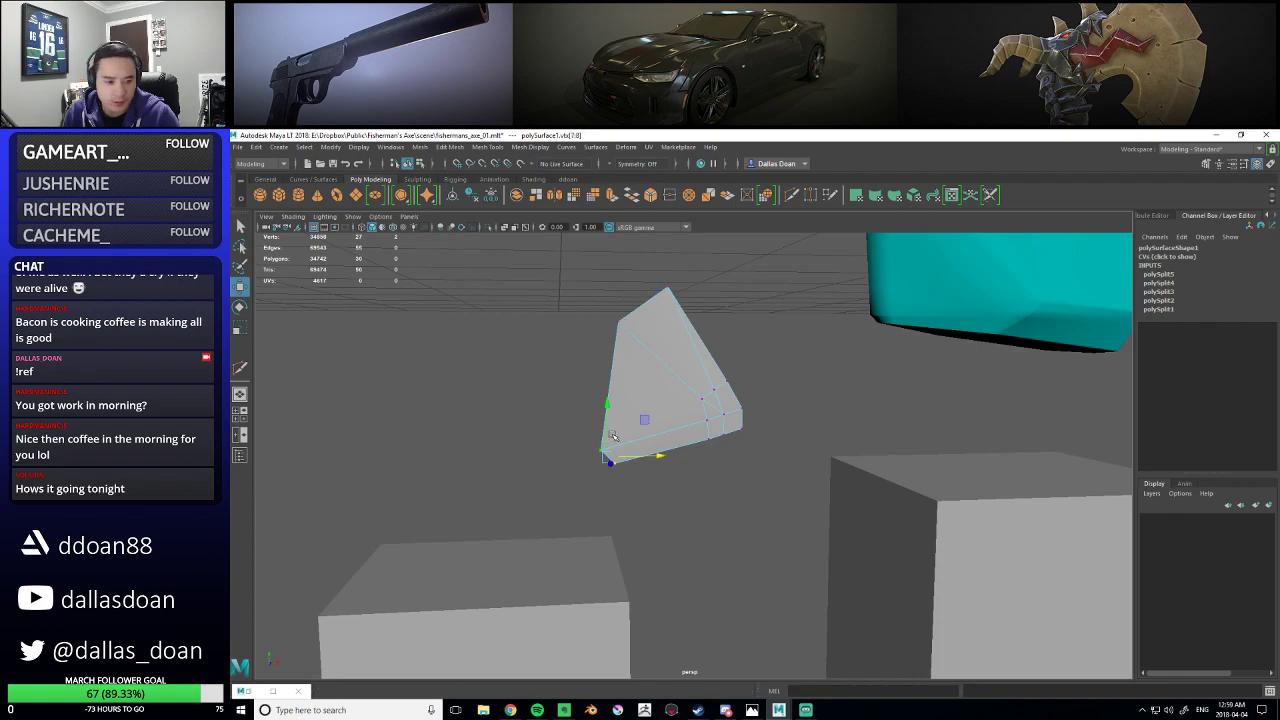
- Raise and rotate the cluster of cut vertices at the small block's corner to tilt the facet
alt+drag(697, 433, 708, 439)
mouse_move(690, 362)
mouse_down()
mouse_move(769, 447)
mouse_move(709, 326)
mouse_move(690, 342)
mouse_up()
key(e)
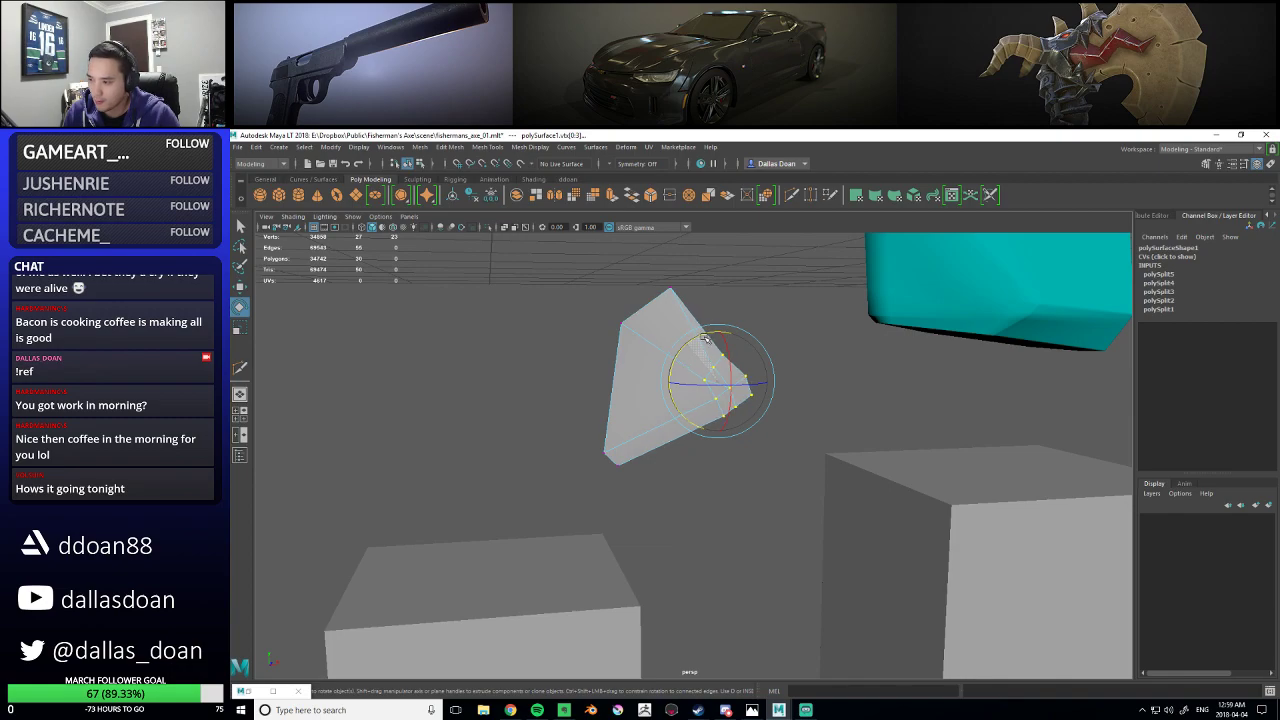
alt+middle_drag(645, 359, 660, 371)
alt+drag(757, 334, 718, 350)
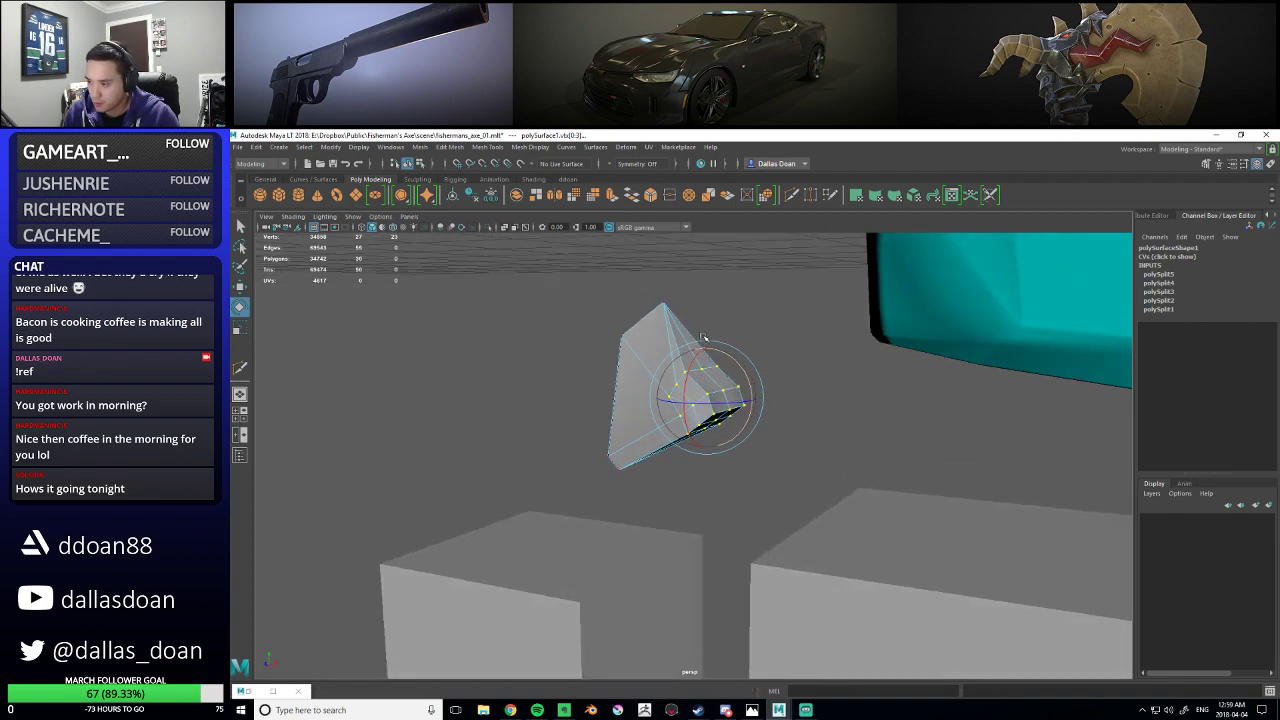
click(733, 321)
- Turn on World Z symmetry and raise the edge above the small block's cut corner on both sides
right_drag(701, 356, 654, 386)
key(w)
click(638, 164)
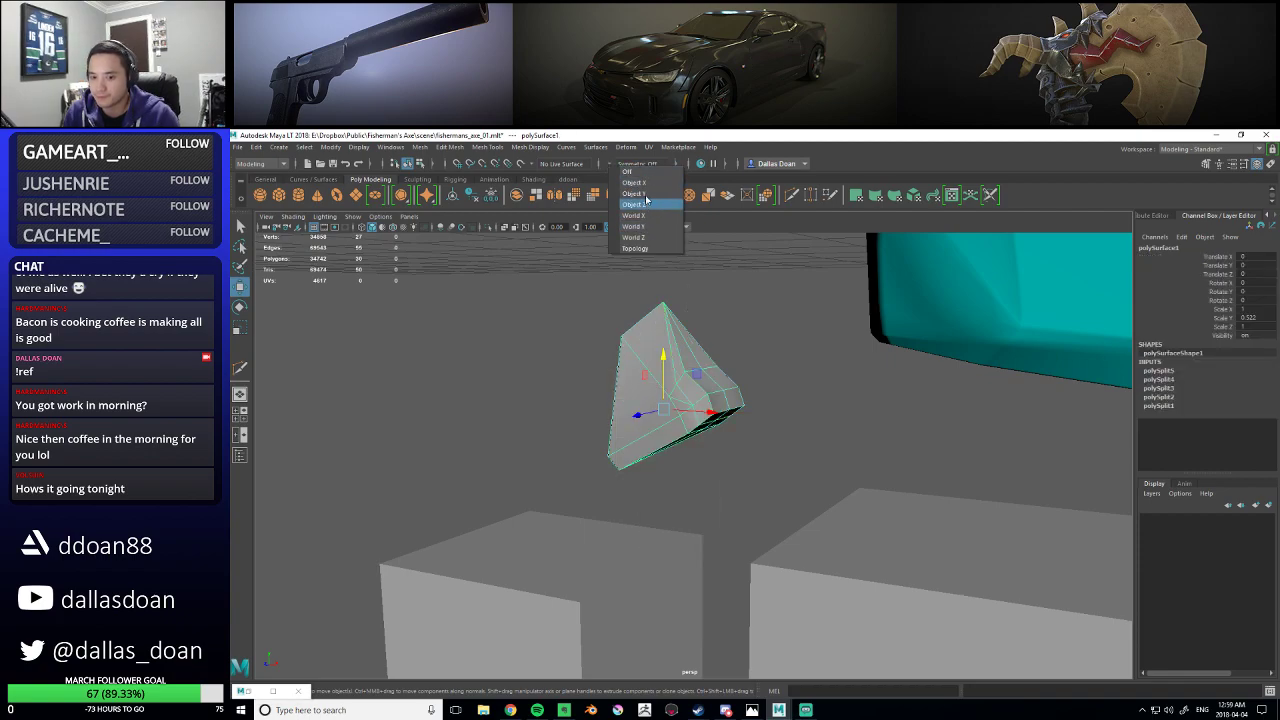
click(649, 238)
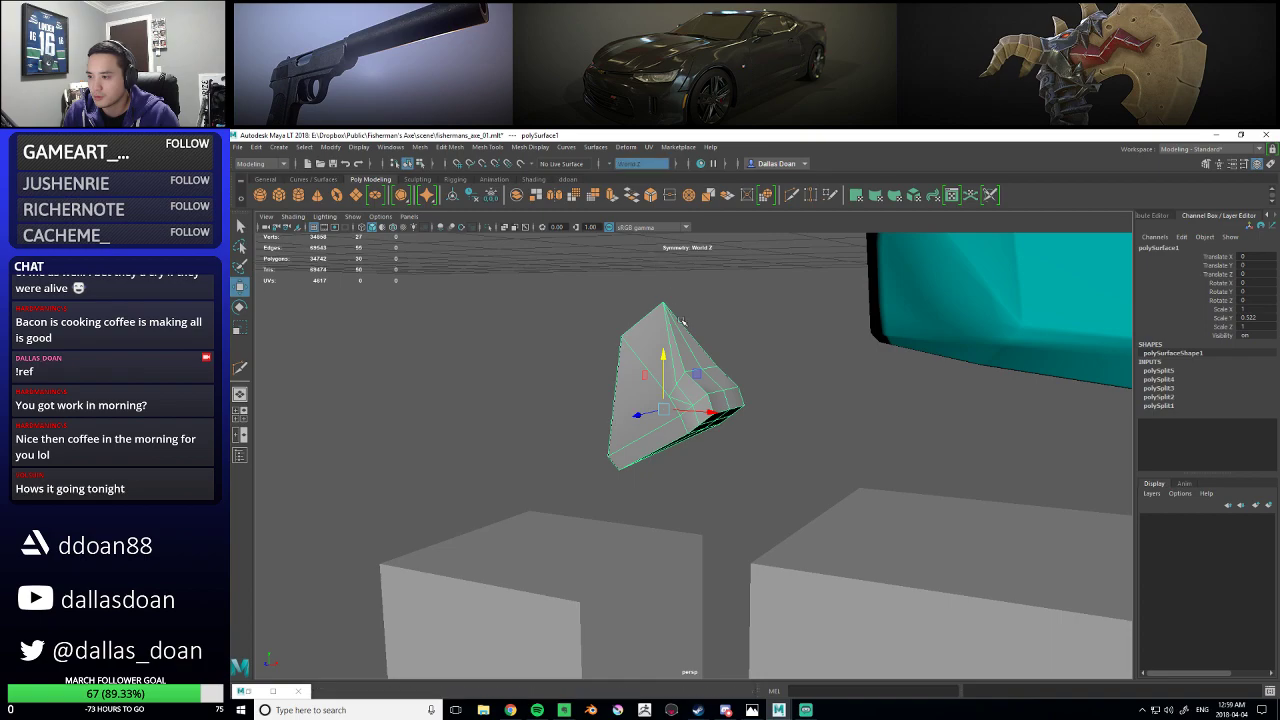
right_drag(684, 362, 684, 350)
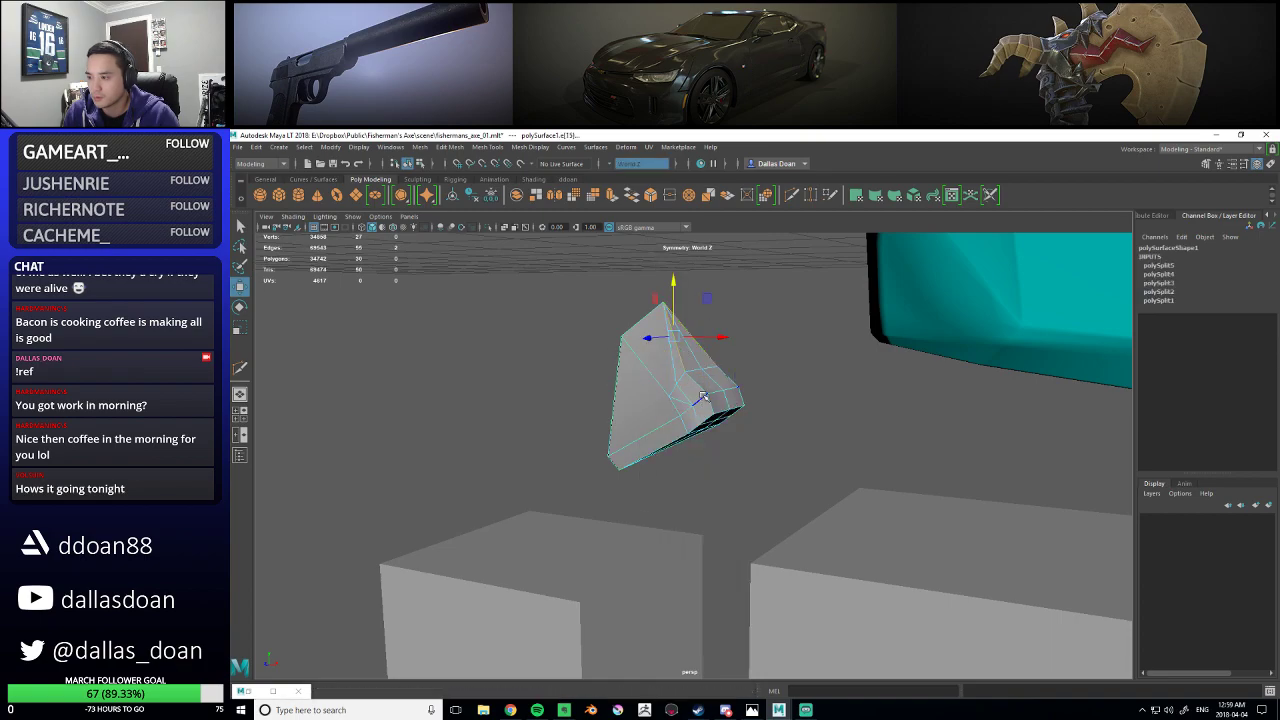
alt+drag(700, 368, 787, 360)
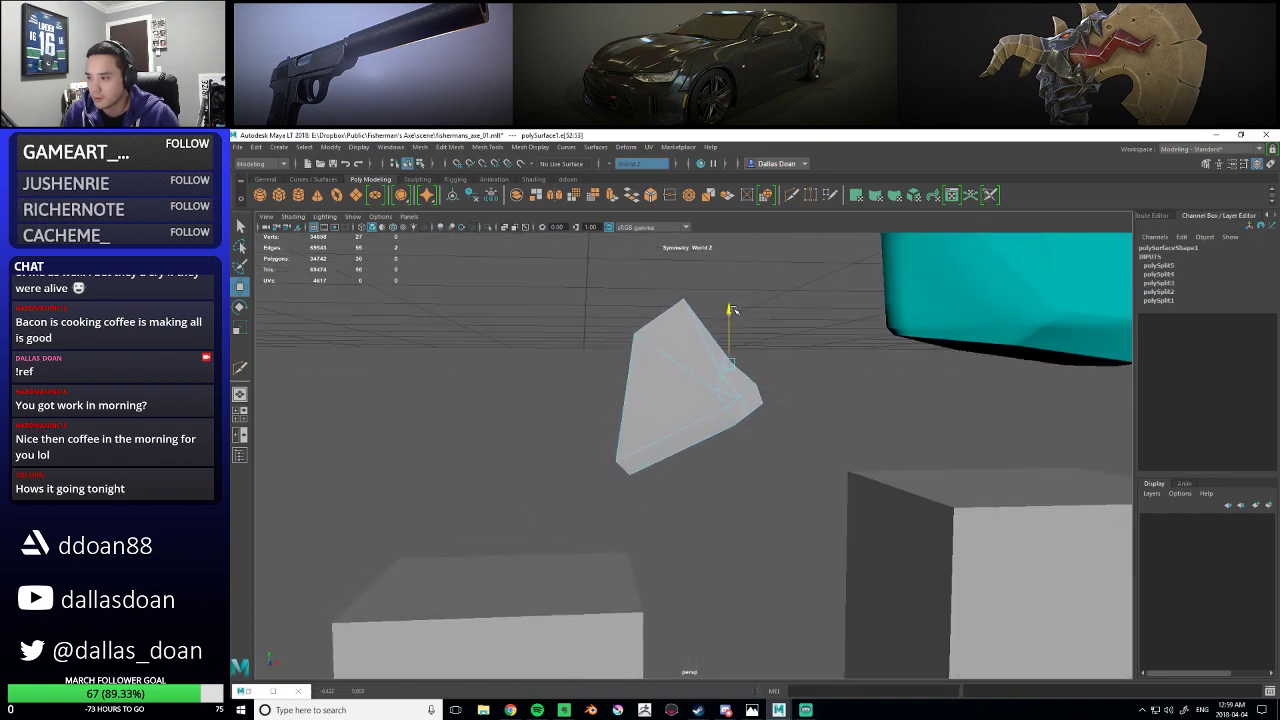
alt+drag(733, 311, 790, 392)
alt+drag(690, 425, 669, 418)
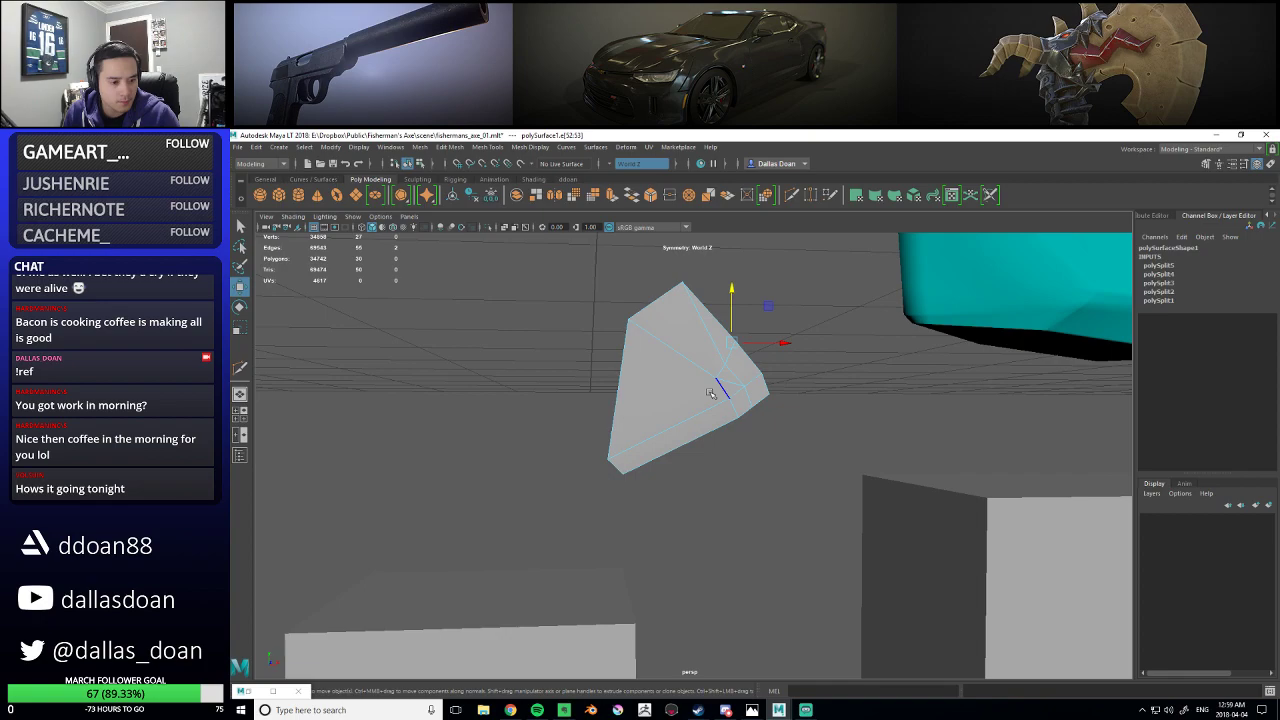
- Move the cut facet's upper vertex slightly upward along Y on both symmetrical sides
scroll(735, 380, up, 5)
alt+middle_drag(757, 325, 755, 360)
right_drag(748, 339, 712, 336)
click(742, 336)
drag(743, 301, 742, 287)
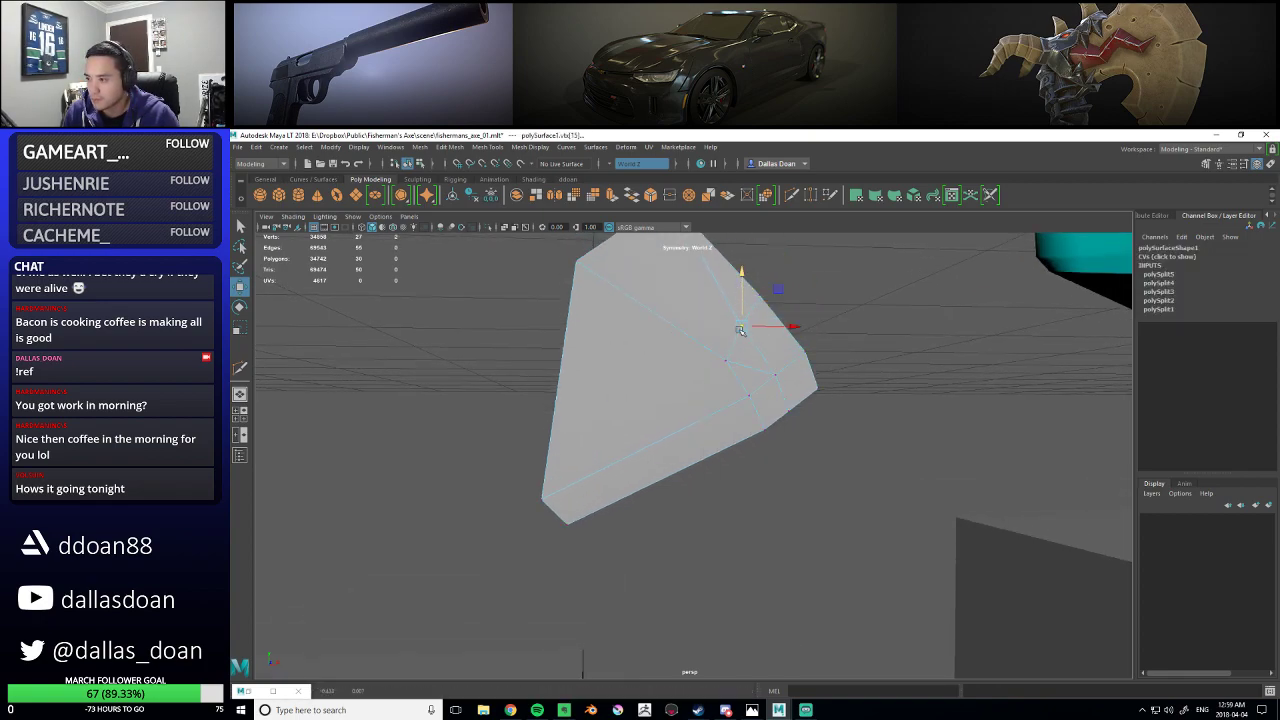
- Crease the small block's outer side edge loop with the Crease tool
alt+drag(718, 382, 872, 402)
right_drag(754, 322, 752, 296)
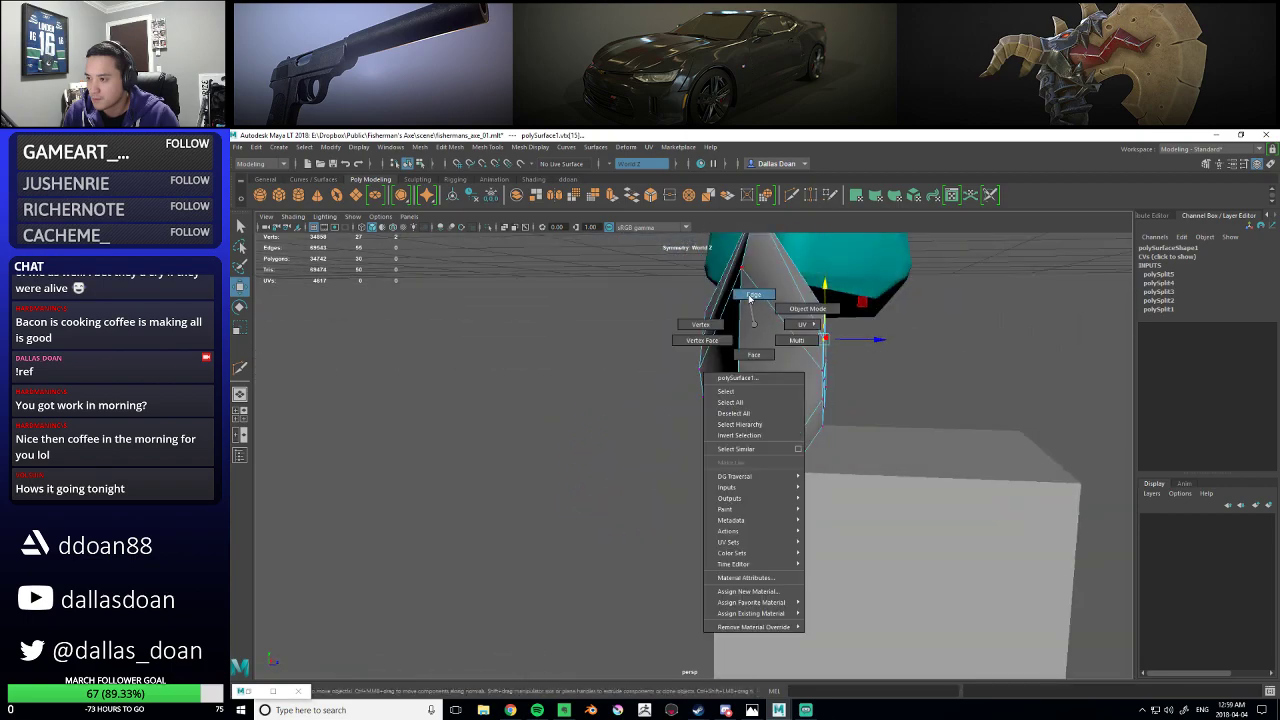
click(741, 331)
alt+drag(793, 333, 683, 337)
double_click(733, 333)
shift+right_drag(706, 317, 706, 374)
middle_drag(706, 376, 828, 387)
alt+drag(828, 387, 735, 400)
- Show the small block in smooth mesh preview and crease its remaining outline, corner facet and interior edges
key(3)
double_click(706, 376)
middle_drag(735, 400, 788, 406)
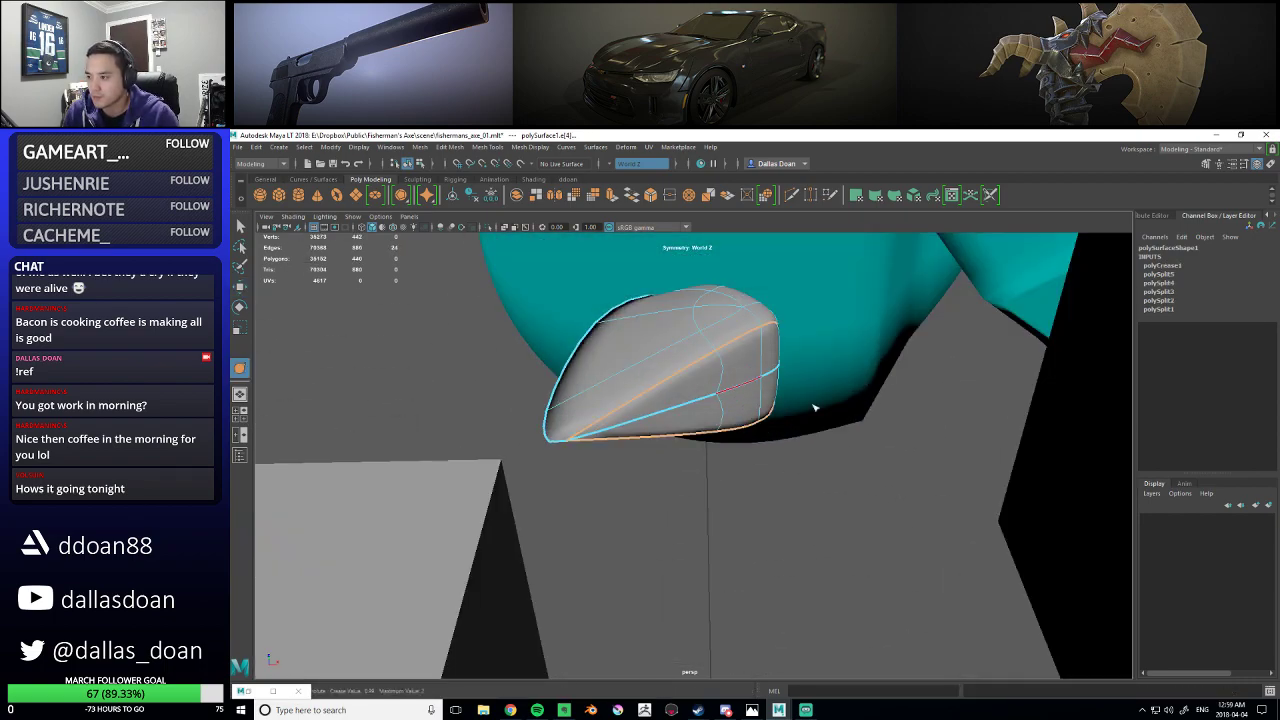
alt+drag(746, 374, 712, 361)
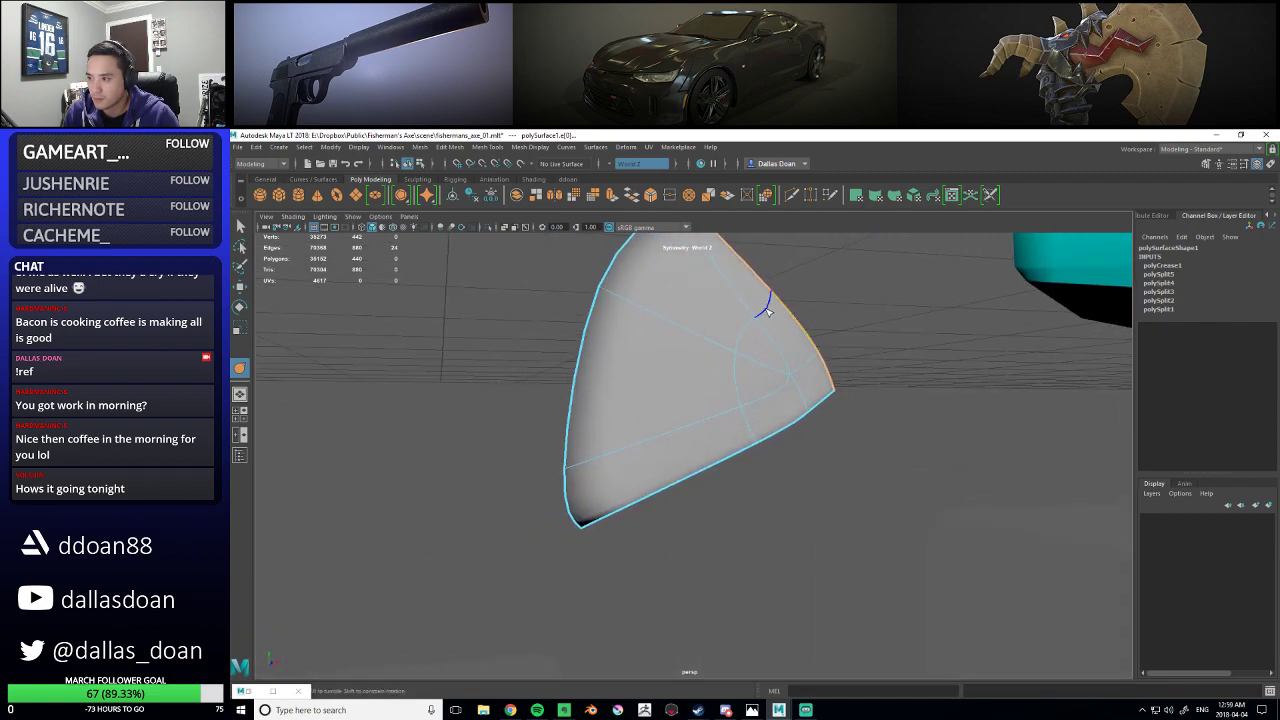
alt+drag(800, 411, 773, 345)
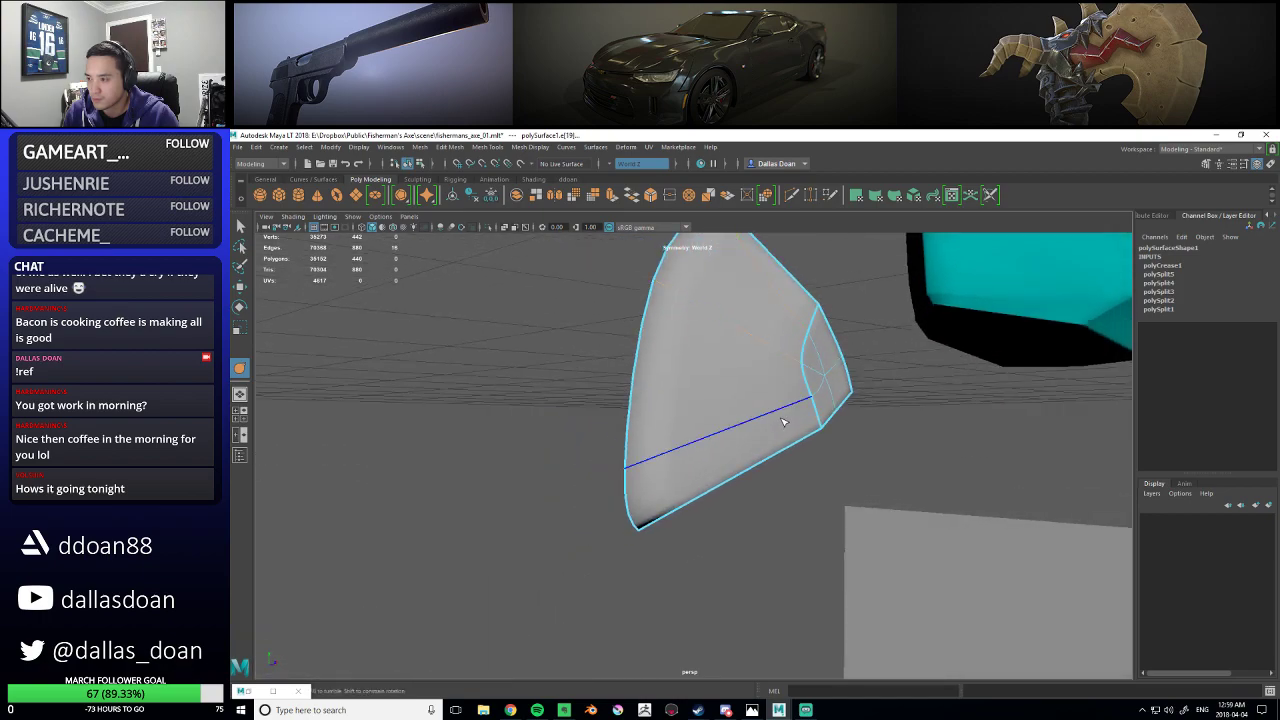
alt+drag(815, 415, 677, 401)
- Move the small block's upper side corner vertex slightly down and inward along Y and X
scroll(677, 407, down, 2)
key(w)
right_drag(691, 352, 638, 350)
drag(631, 309, 698, 345)
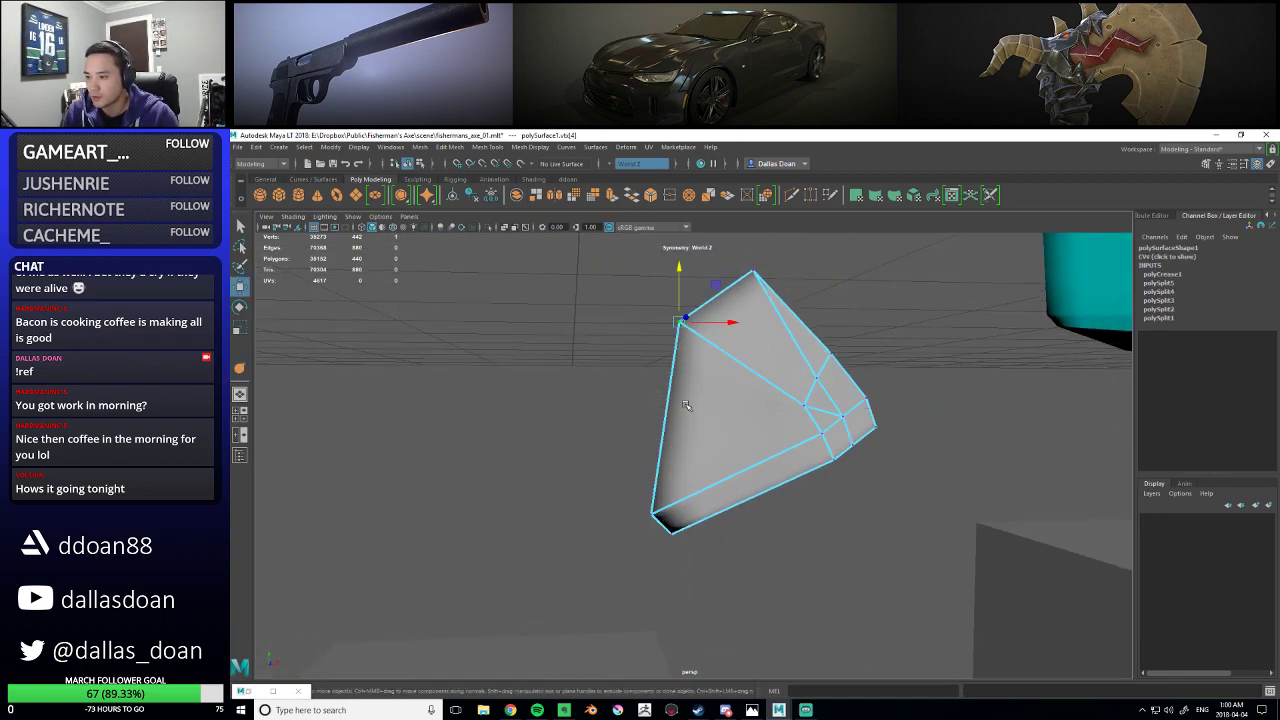
scroll(687, 405, down, 5)
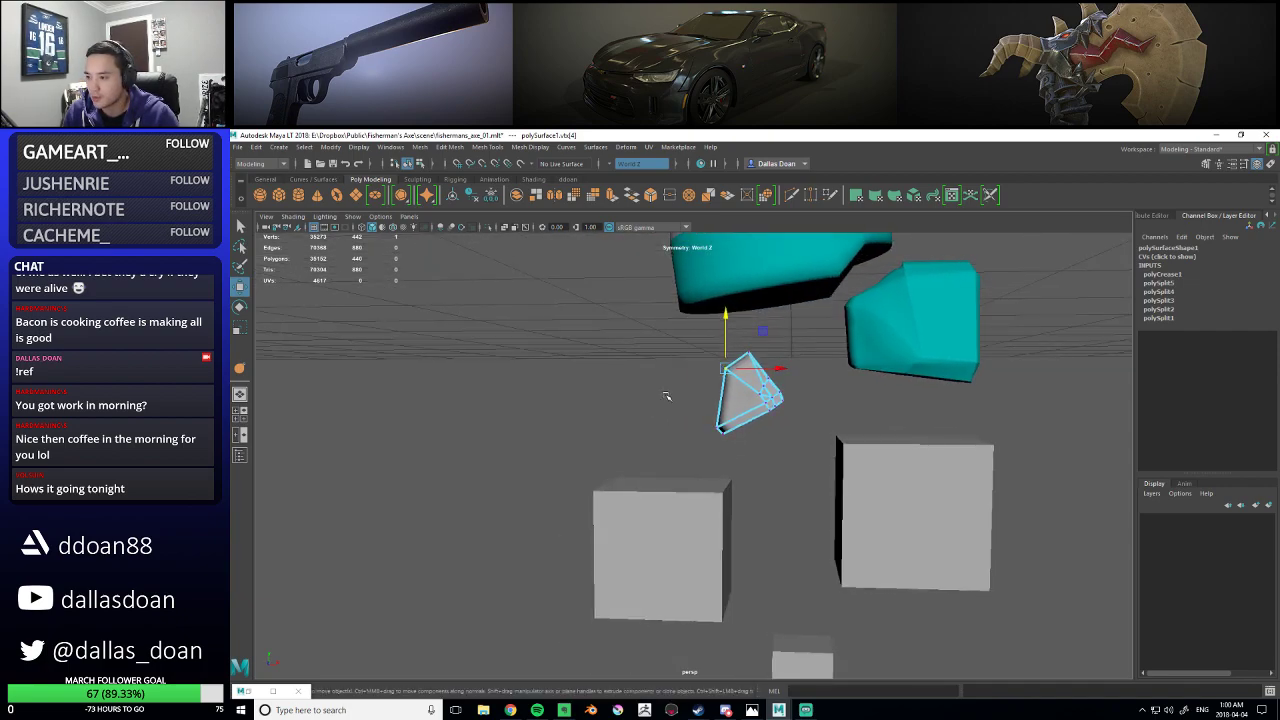
alt+right_drag(666, 395, 717, 377)
alt+drag(717, 377, 714, 388)
drag(721, 327, 721, 347)
drag(779, 387, 771, 387)
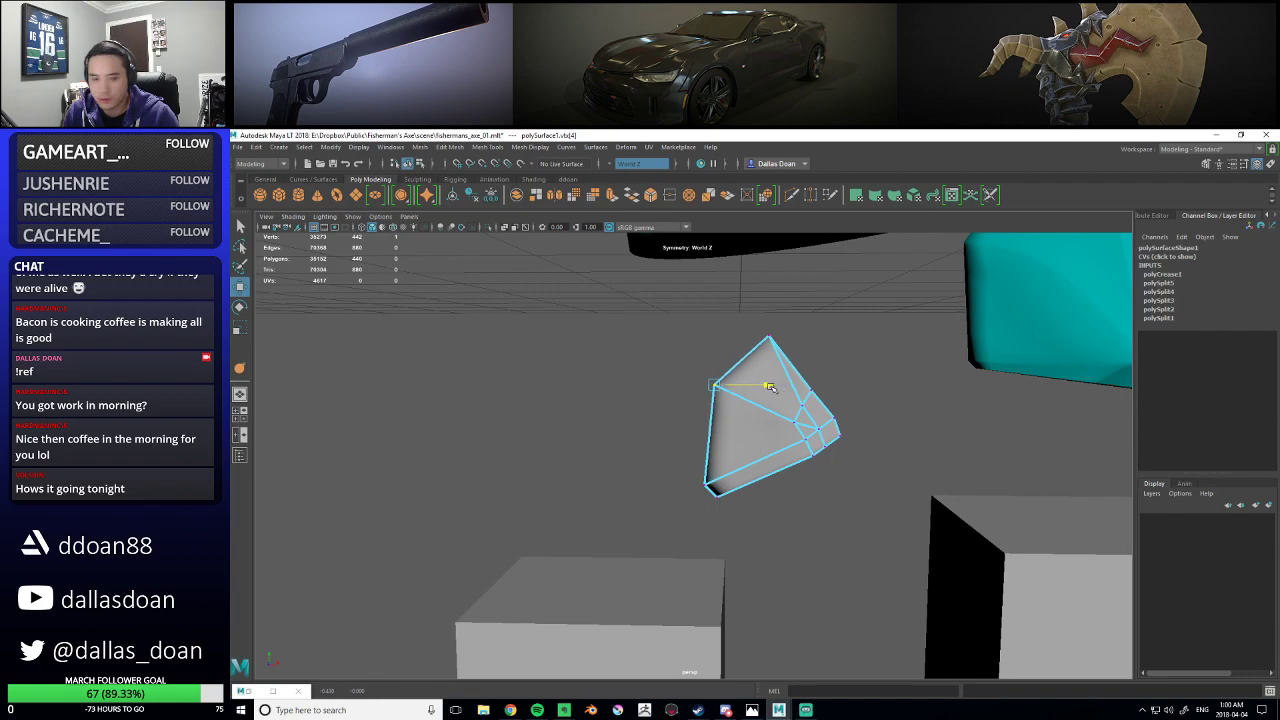
- Shift the small block's top vertex slightly along X
click(768, 337)
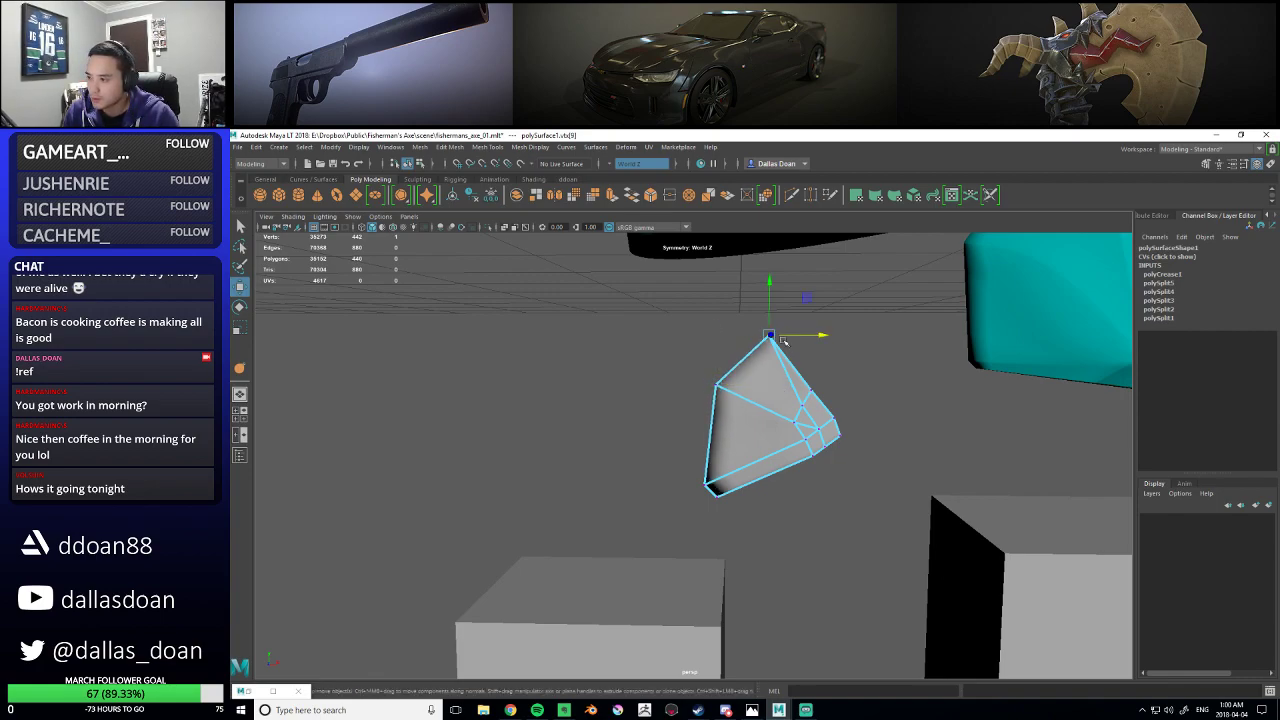
drag(818, 335, 769, 317)
alt+drag(779, 380, 781, 363)
- Scale the facet's lower cut vertices about a pivot snapped to the small block's lower corner
click(808, 432)
click(712, 478)
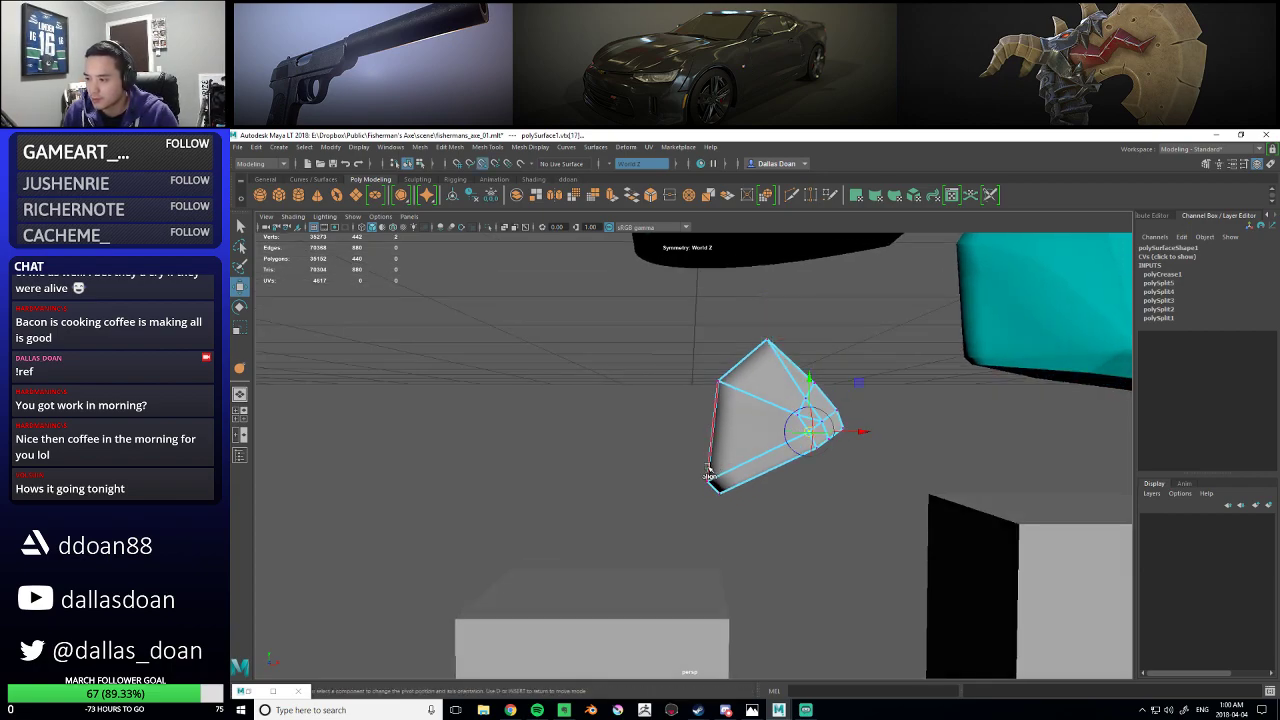
key(r)
drag(708, 483, 704, 482)
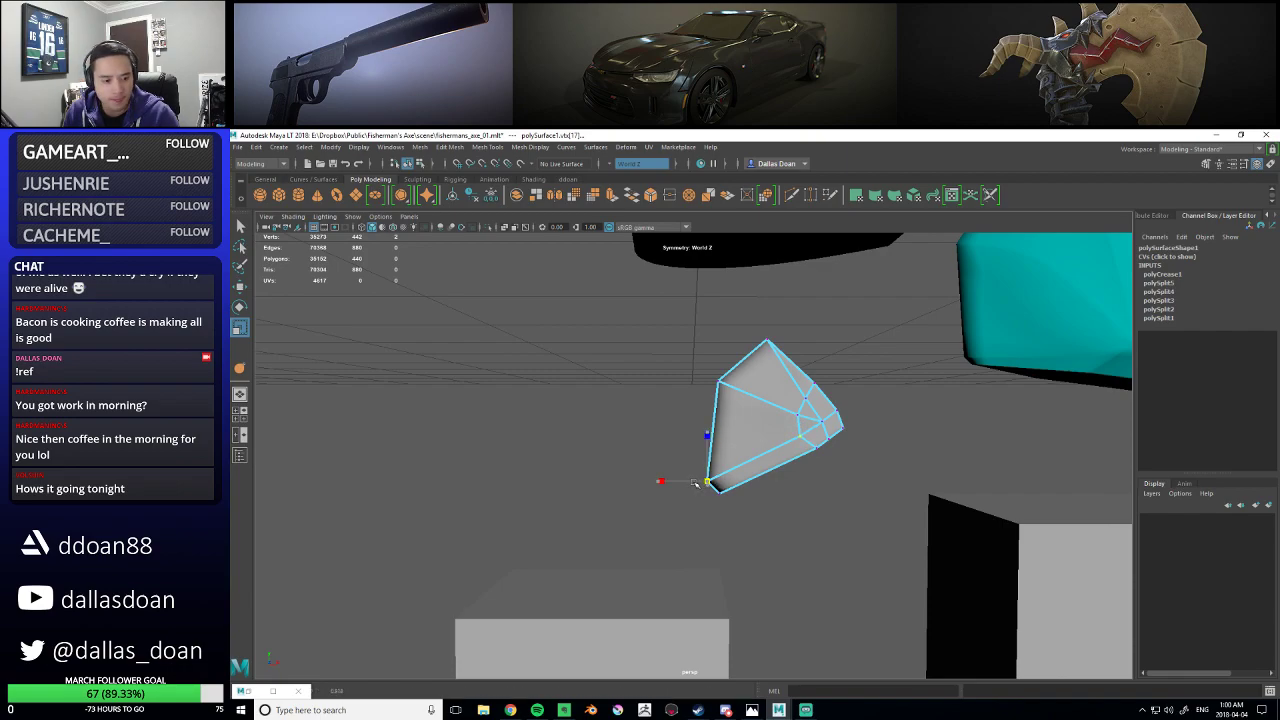
drag(694, 483, 695, 483)
- Scale the vertex pair on the block's beveled end about a pivot snapped to a neighboring facet vertex
click(817, 385)
alt+drag(870, 404, 812, 421)
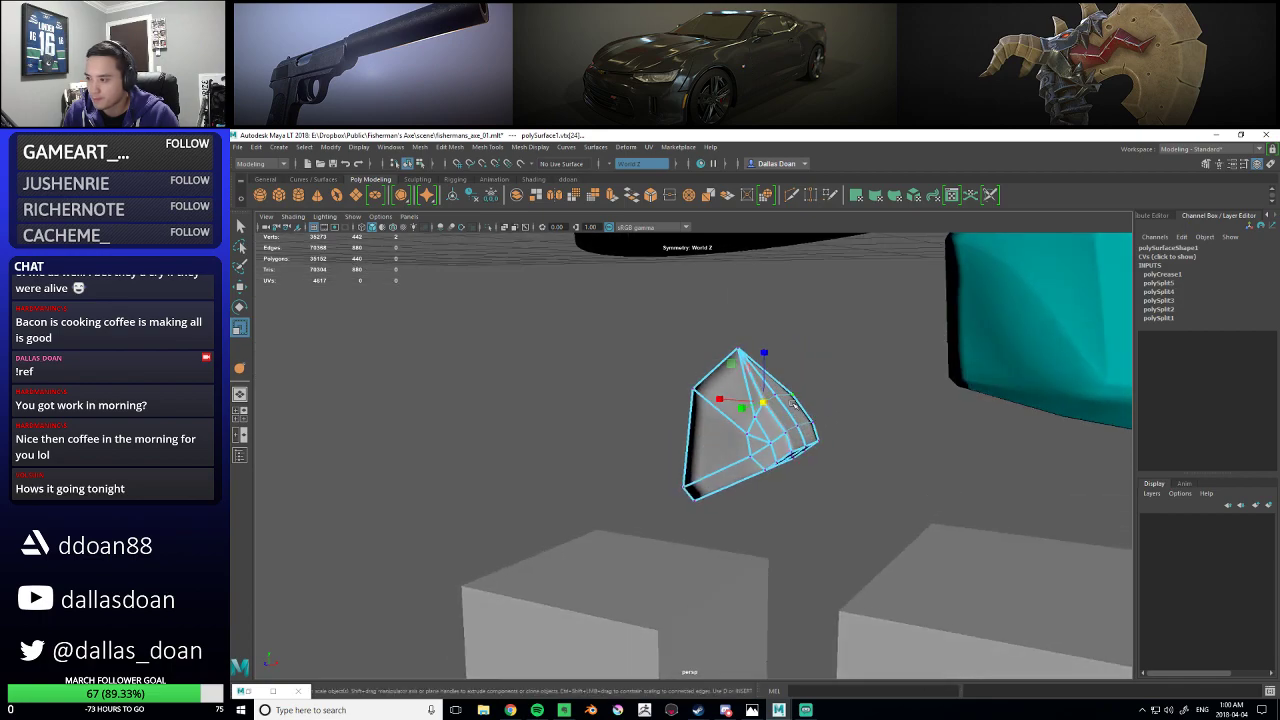
click(773, 437)
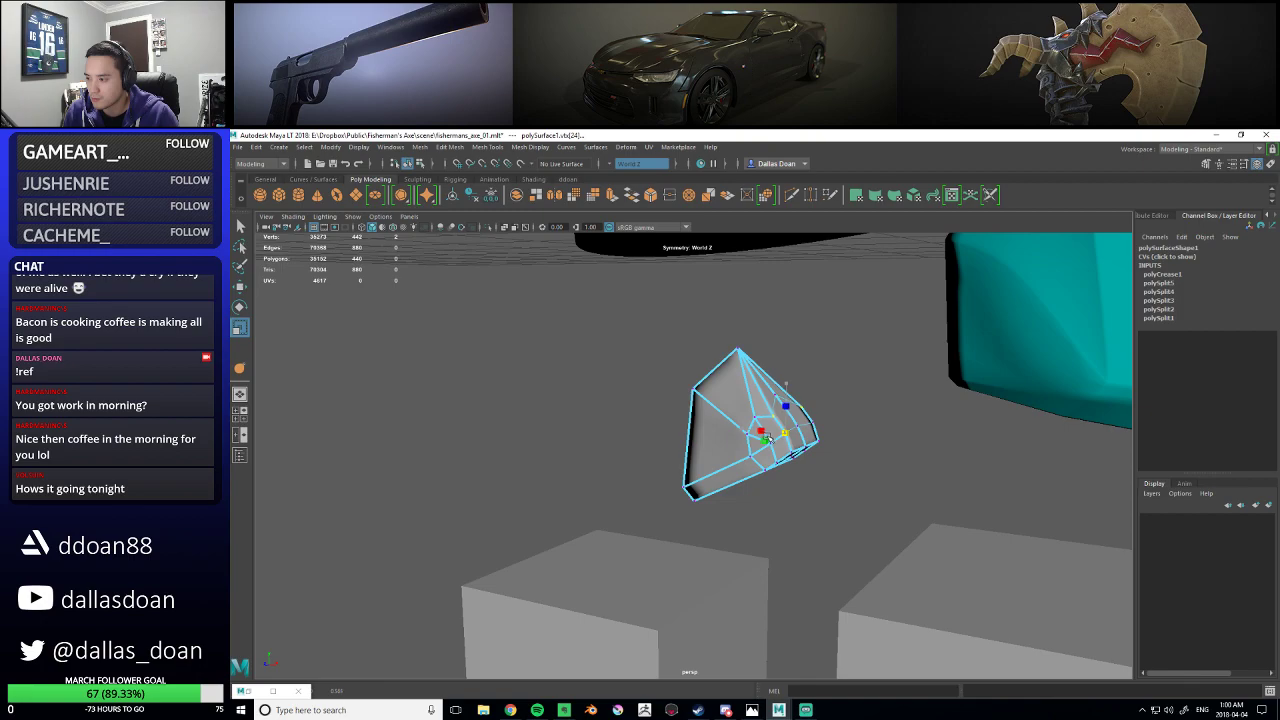
drag(764, 438, 763, 437)
- Scale the central vertex on the block's beveled end about a pivot snapped to the end's middle vertex
click(778, 395)
key(d)
click(800, 436)
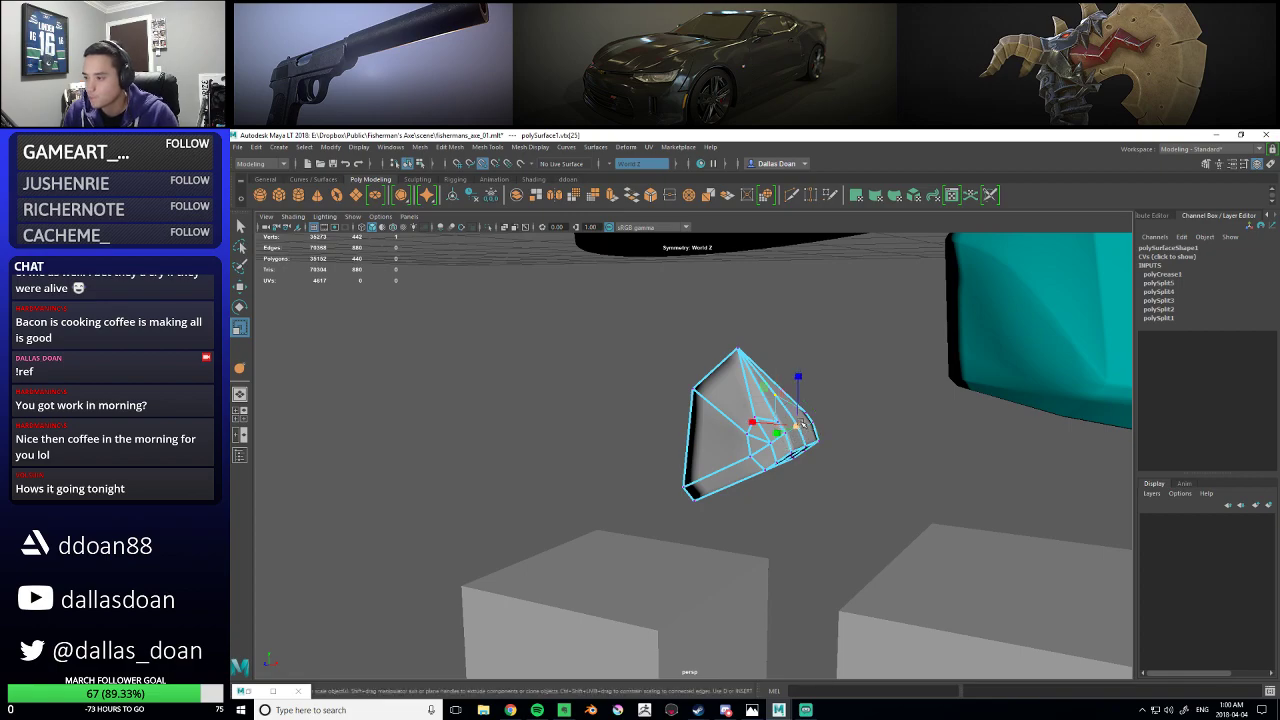
drag(777, 433, 789, 426)
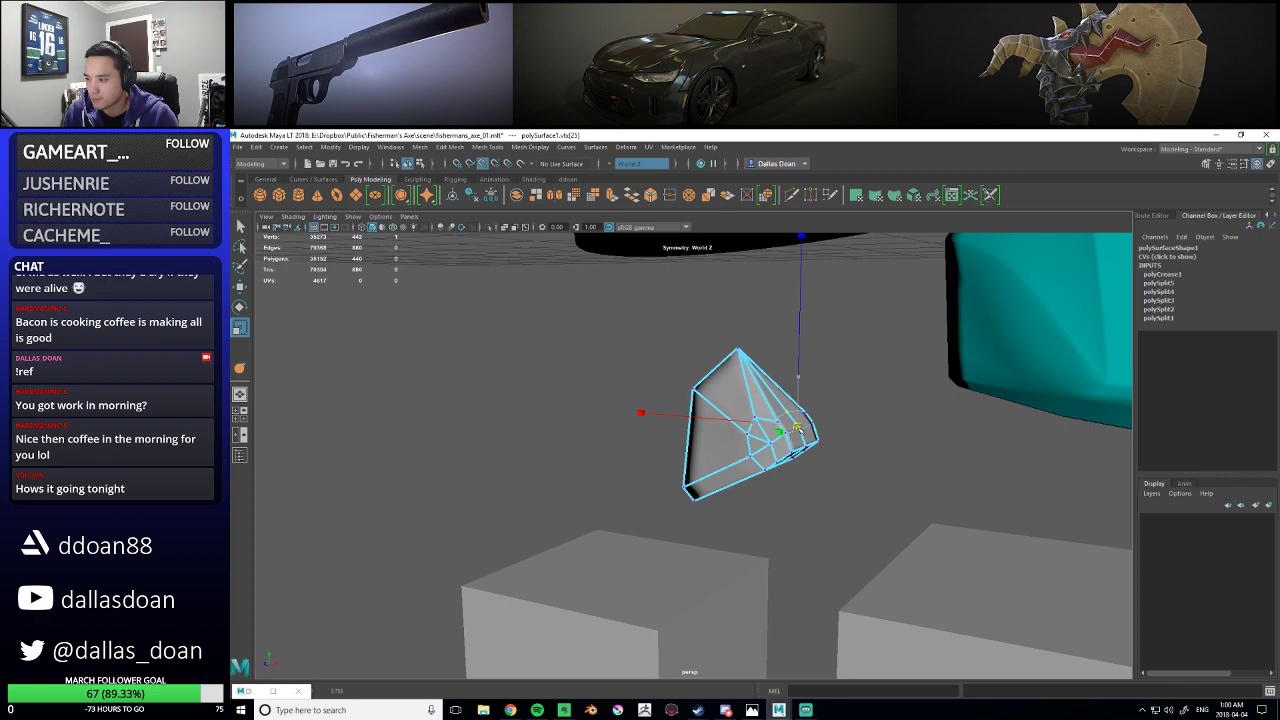
- Scale the facet's upper vertices on both sides toward a pivot snapped to the facet's center vertex
alt+drag(797, 380, 800, 420)
alt+right_drag(800, 420, 853, 419)
alt+drag(836, 430, 826, 380)
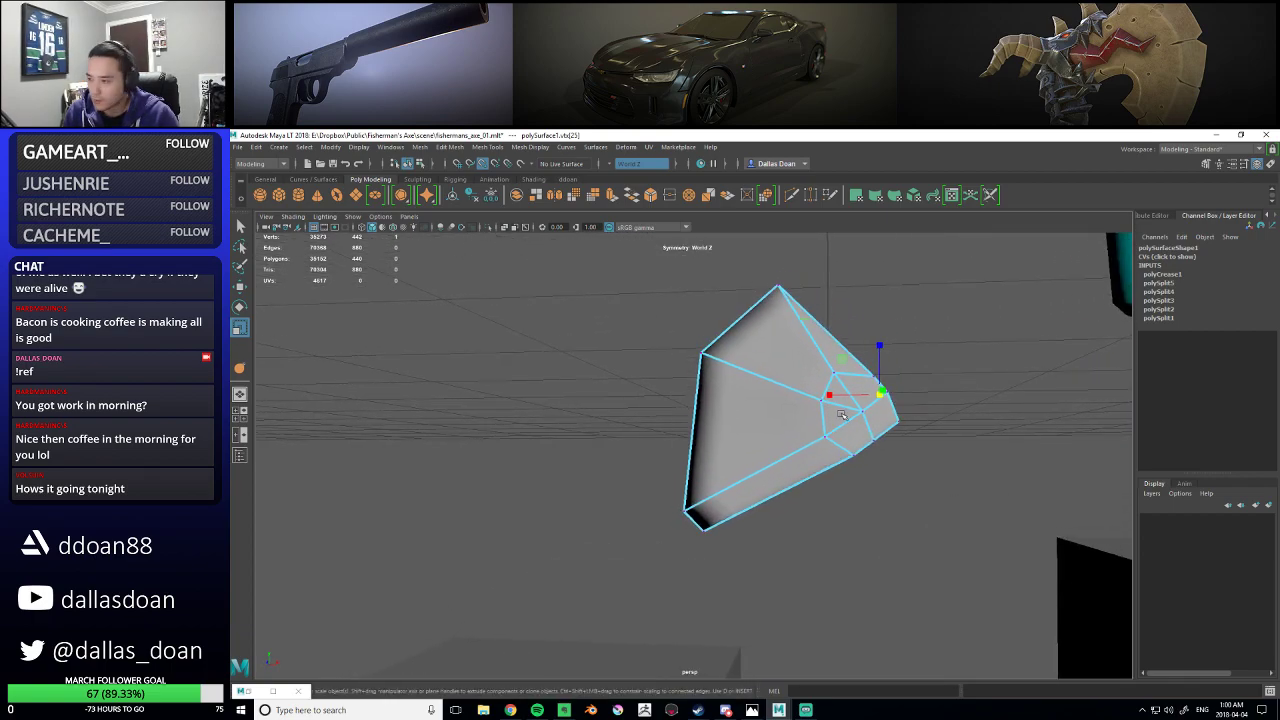
click(864, 414)
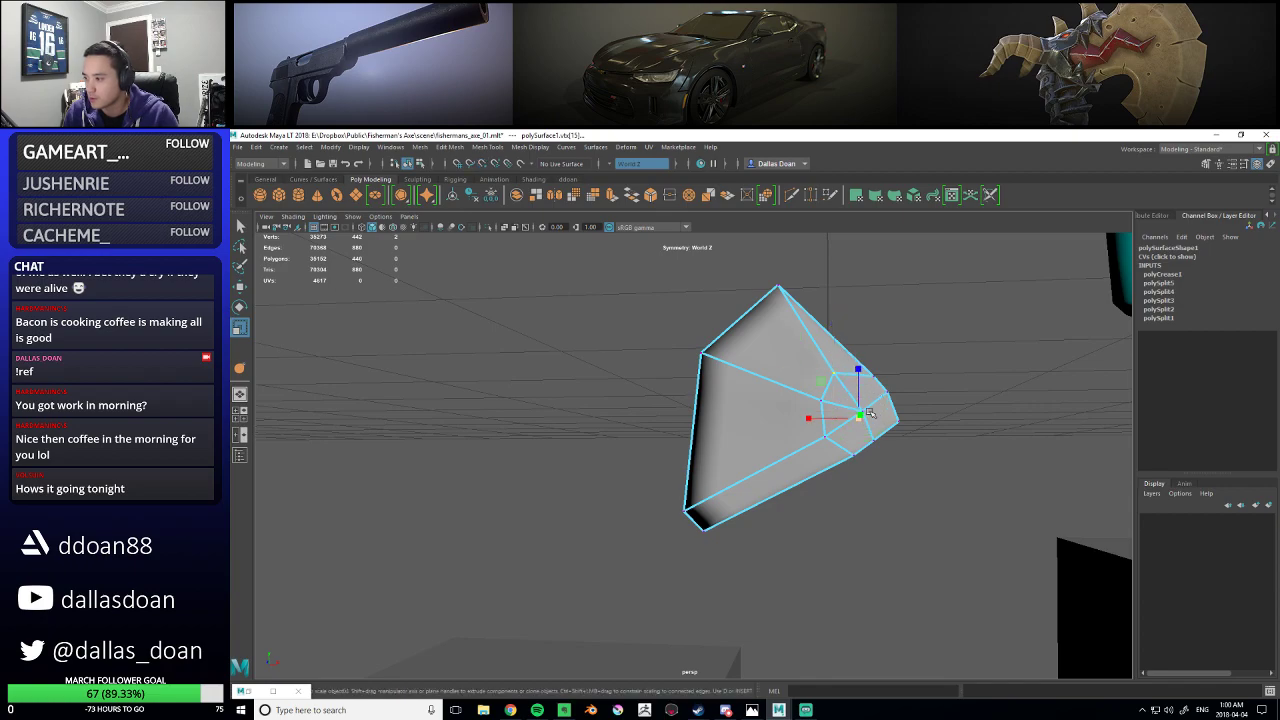
click(870, 414)
key(r)
mouse_move(864, 414)
mouse_down()
mouse_move(847, 414)
mouse_move(832, 443)
mouse_up()
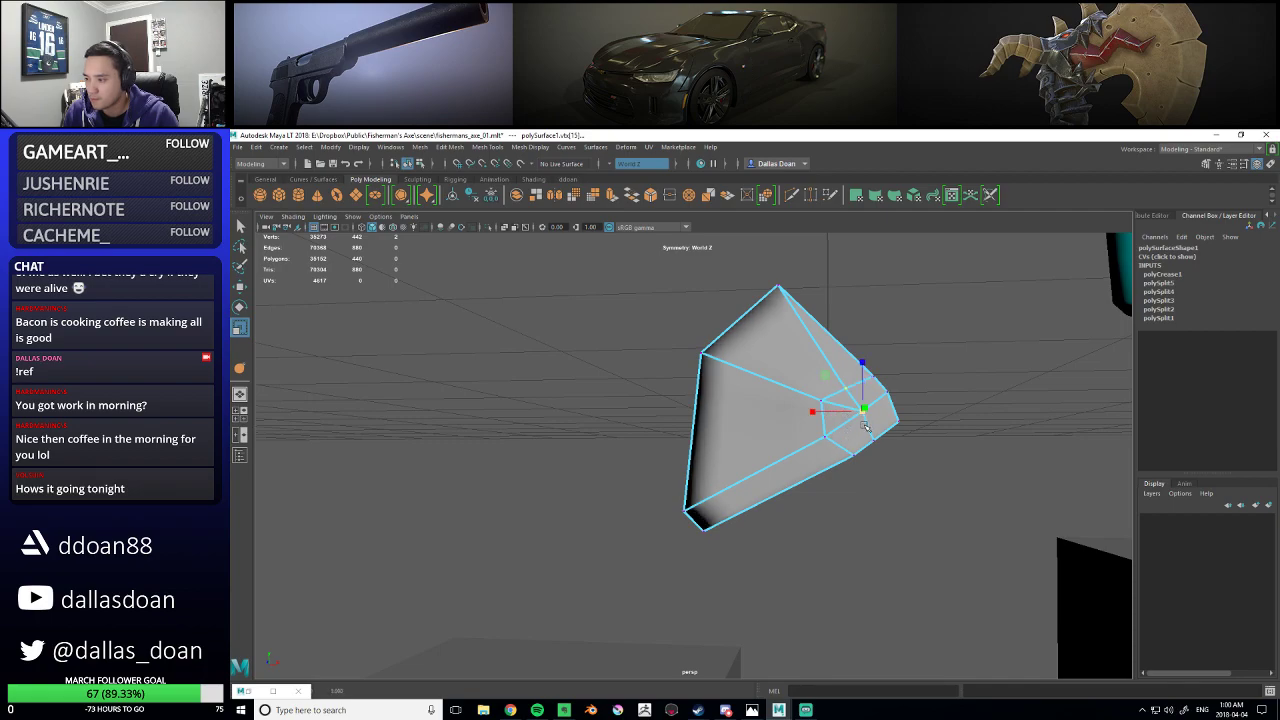
- Scale the facet's inner side vertices on both sides about a pivot snapped to the facet's center vertex
alt+middle_drag(861, 432, 832, 440)
click(842, 449)
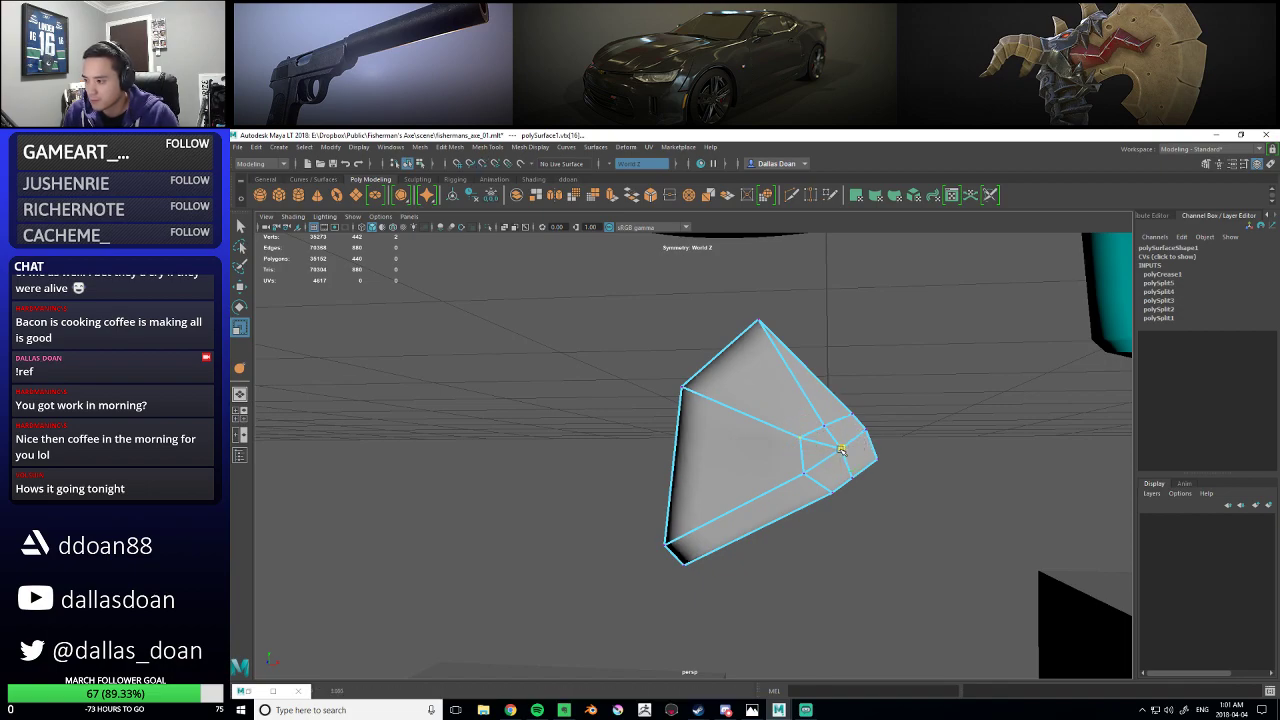
mouse_move(842, 449)
alt+mouse_down()
mouse_move(878, 447)
mouse_move(864, 440)
alt+mouse_up()
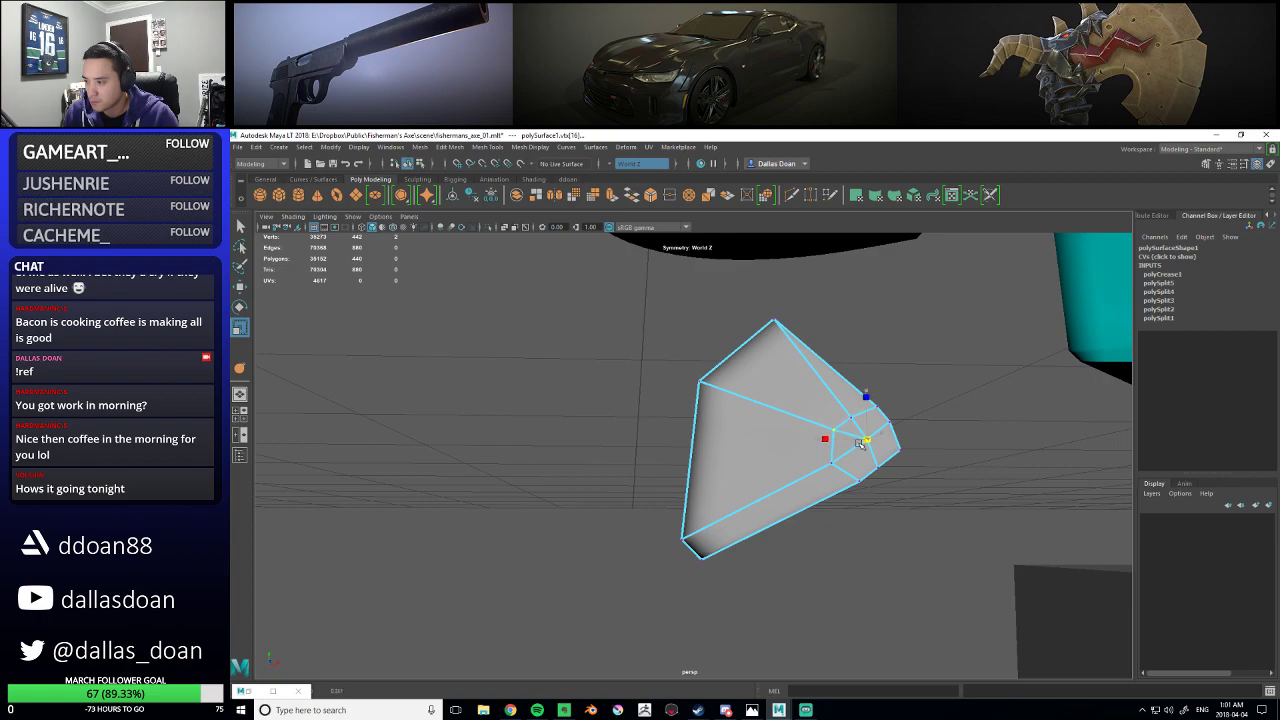
drag(862, 443, 864, 443)
- Select the middle vertices of the block's narrow end with the Move tool, and delete the block's construction history
alt+right_drag(864, 443, 903, 446)
alt+drag(903, 446, 866, 434)
alt+right_drag(866, 434, 824, 448)
mouse_move(824, 448)
alt+mouse_down()
mouse_move(734, 483)
mouse_move(782, 460)
mouse_move(753, 464)
mouse_move(843, 457)
alt+mouse_up()
click(940, 483)
key(w)
click(956, 465)
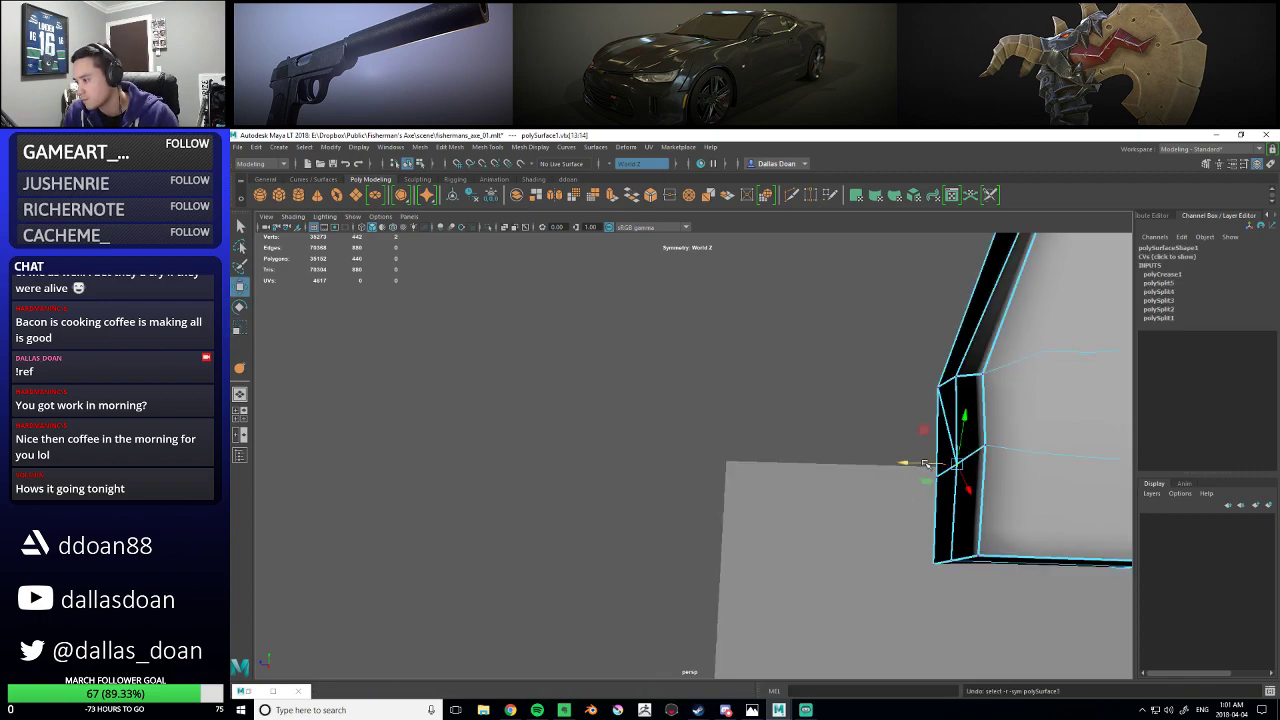
alt+drag(915, 463, 1058, 441)
right_drag(812, 398, 858, 368)
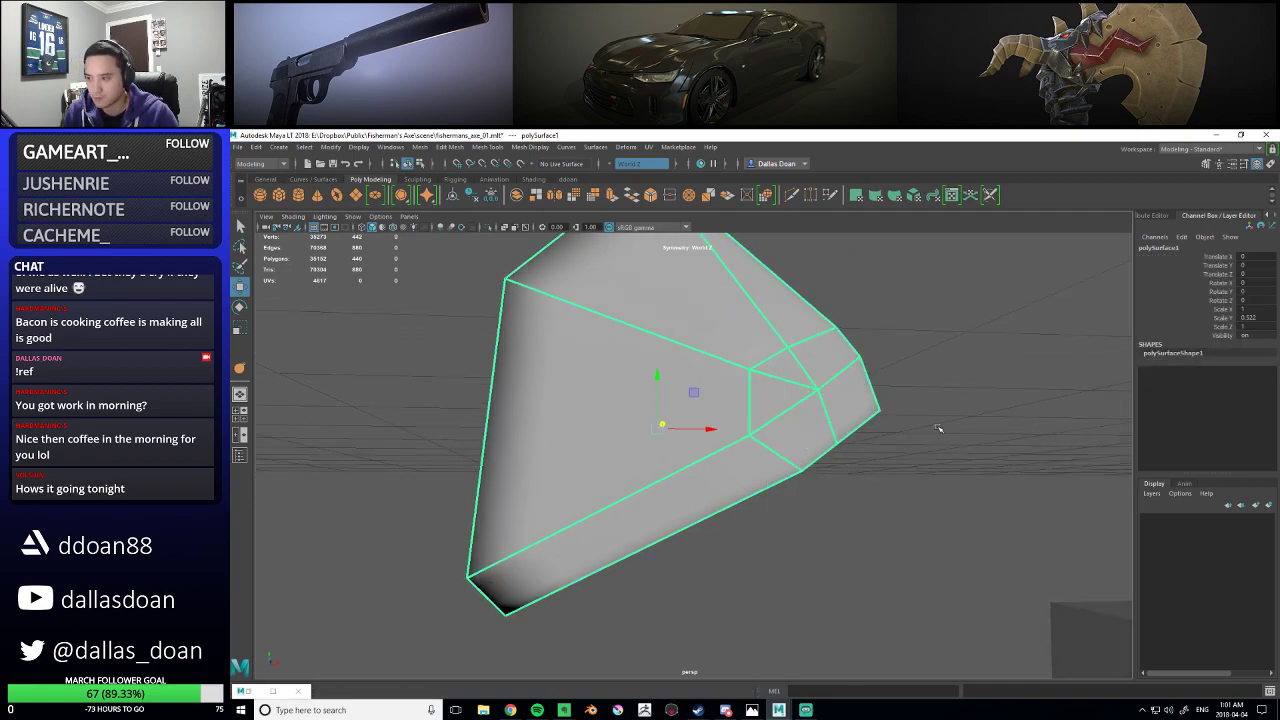
- Examine the creased small block from several angles and distances against the surrounding gems
click(938, 428)
alt+right_drag(938, 428, 840, 446)
alt+drag(840, 446, 888, 440)
alt+right_drag(672, 450, 717, 457)
alt+drag(717, 457, 750, 460)
alt+right_drag(695, 462, 751, 474)
alt+drag(751, 474, 711, 466)
alt+right_drag(711, 466, 723, 460)
alt+drag(723, 460, 664, 452)
- Insert supporting edge loops with the Multi-Cut tool along the block's long lower edge and beside the small narrow-end facet
click(707, 457)
mouse_move(664, 452)
alt+right_down()
mouse_move(678, 452)
mouse_move(653, 457)
alt+right_up()
alt+drag(654, 457, 640, 451)
alt+right_drag(640, 451, 642, 453)
alt+middle_drag(642, 453, 667, 414)
shift+right_drag(664, 414, 622, 417)
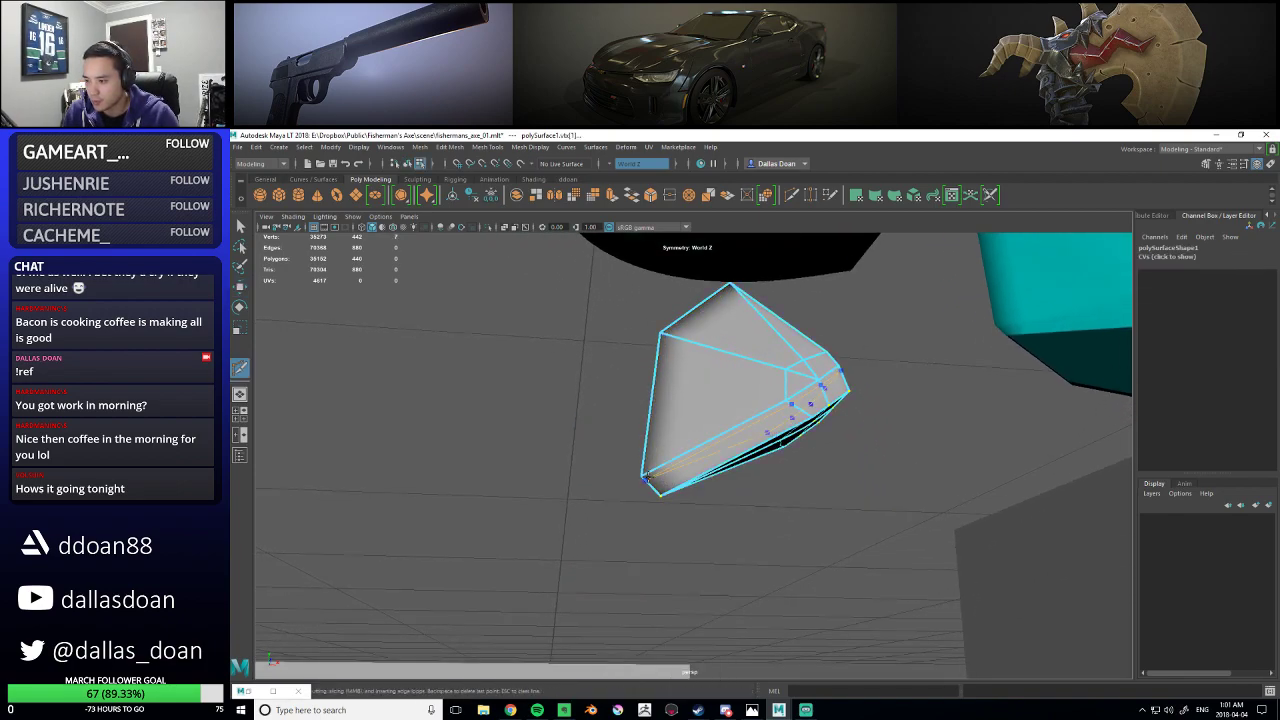
ctrl+click(645, 478)
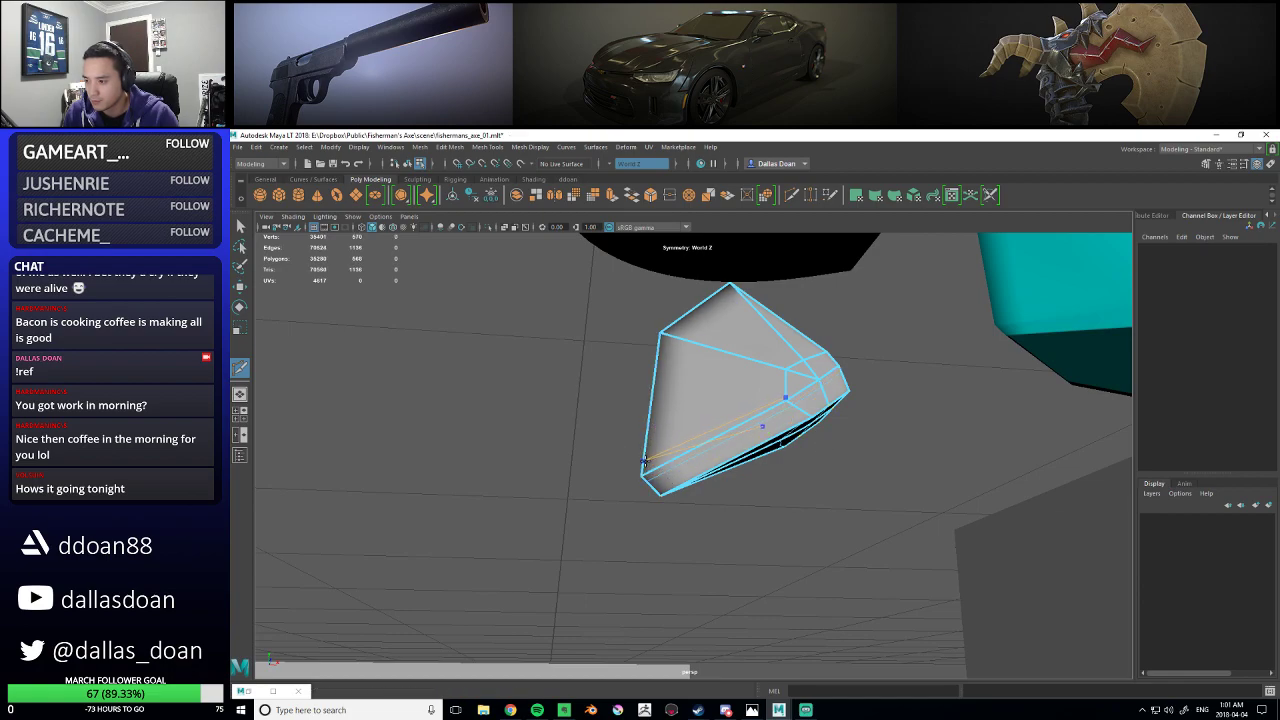
ctrl+click(782, 365)
alt+drag(800, 354, 740, 395)
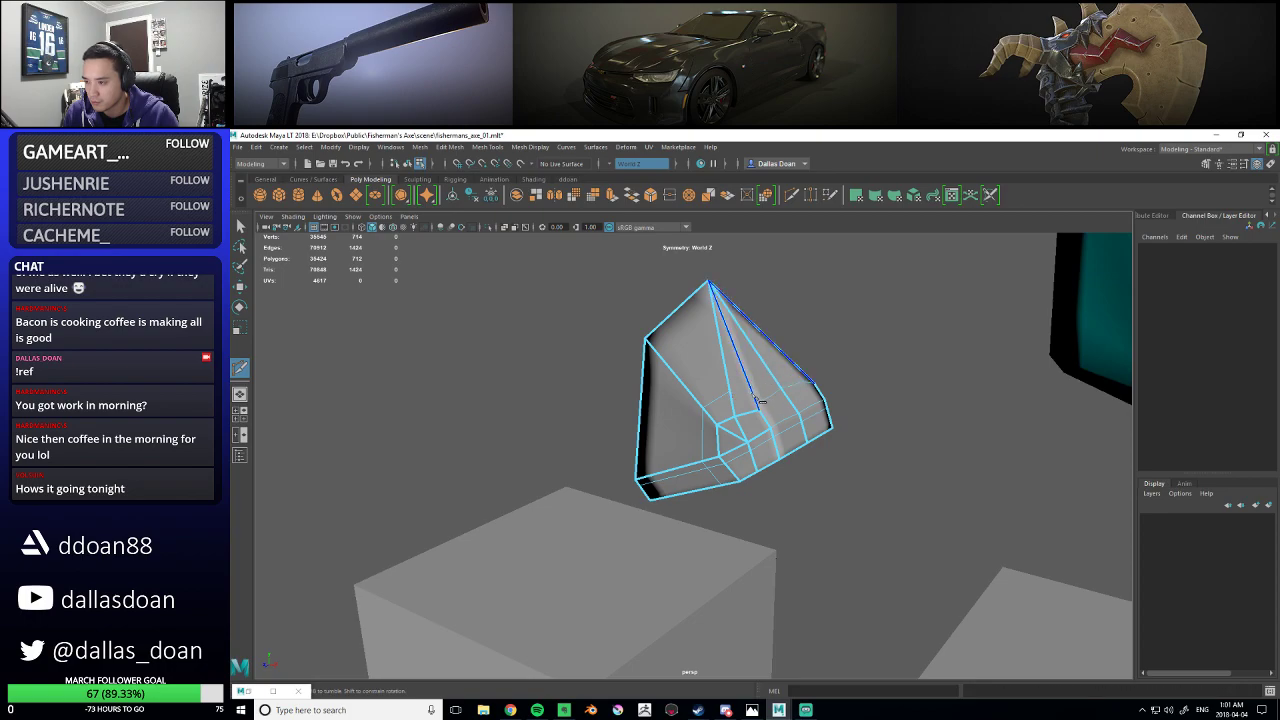
- Switch off the smooth preview and cut a supporting edge across the top of the narrow-end facet between its ridges
key(1)
click(733, 411)
click(760, 411)
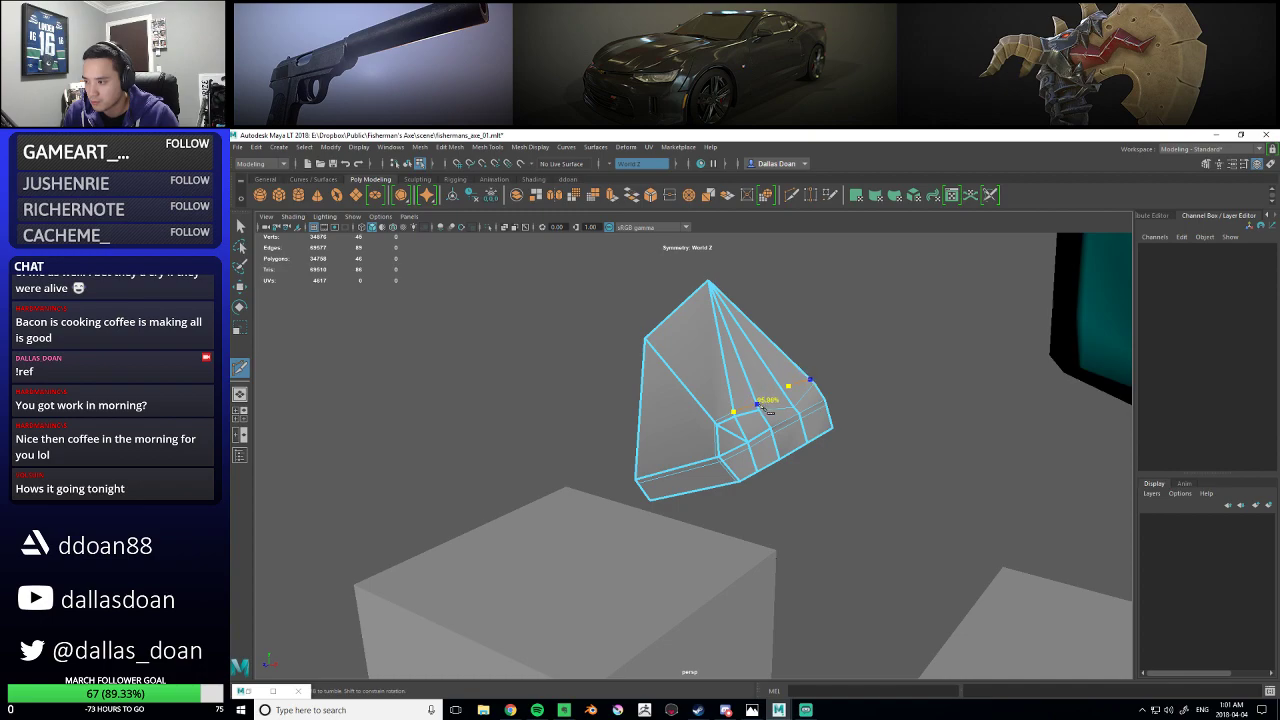
click(795, 404)
right_click(805, 408)
- Cut a supporting edge just beneath the block's upper side ridge, from the small facet's corner to the wide end's outer edge
alt+drag(846, 406, 905, 396)
click(792, 403)
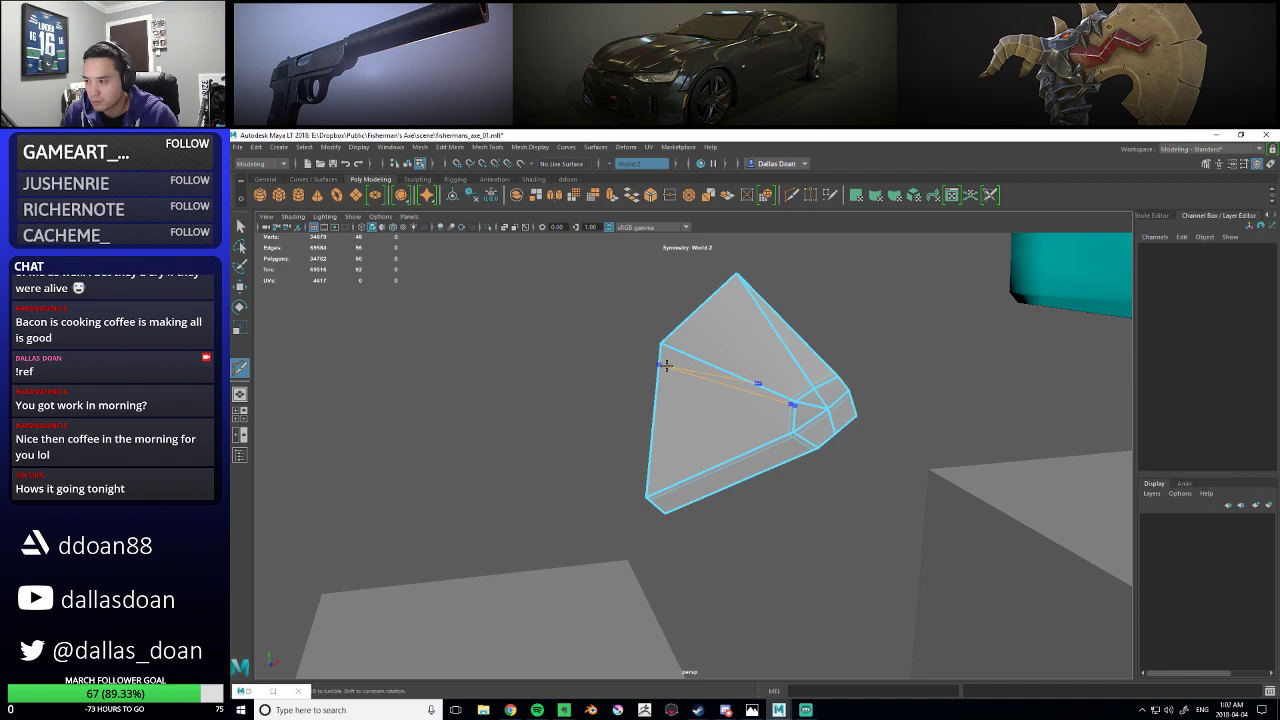
click(661, 353)
right_click(664, 355)
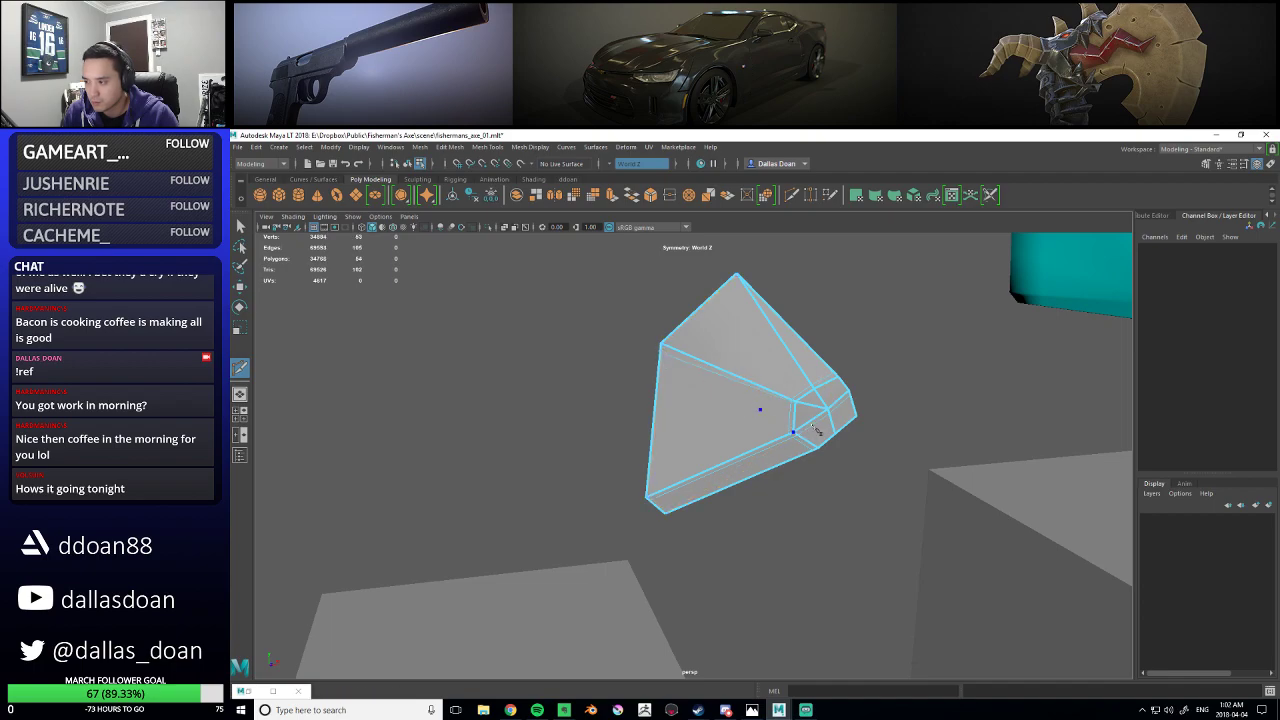
- Cut supporting edges within the small triangular facet and just above the upper side ridge, comparing the block with and without smooth preview
alt+right_drag(760, 409, 828, 433)
alt+drag(884, 404, 854, 410)
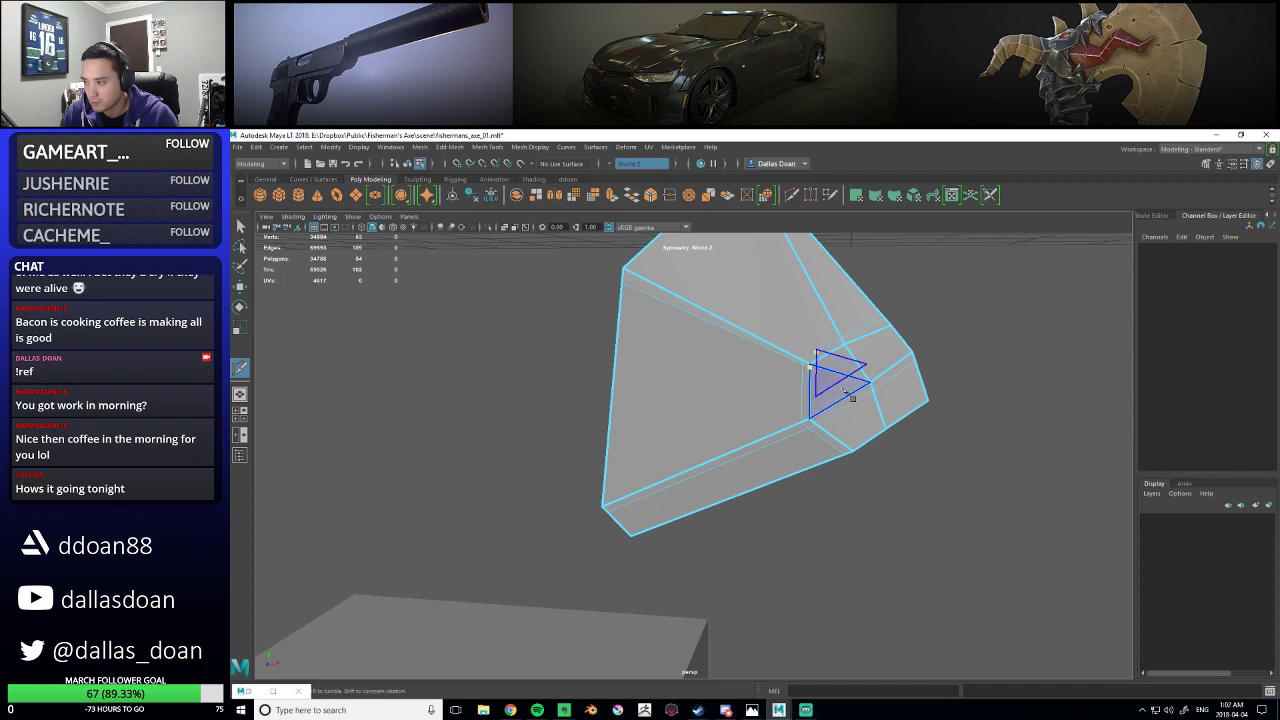
right_click(948, 386)
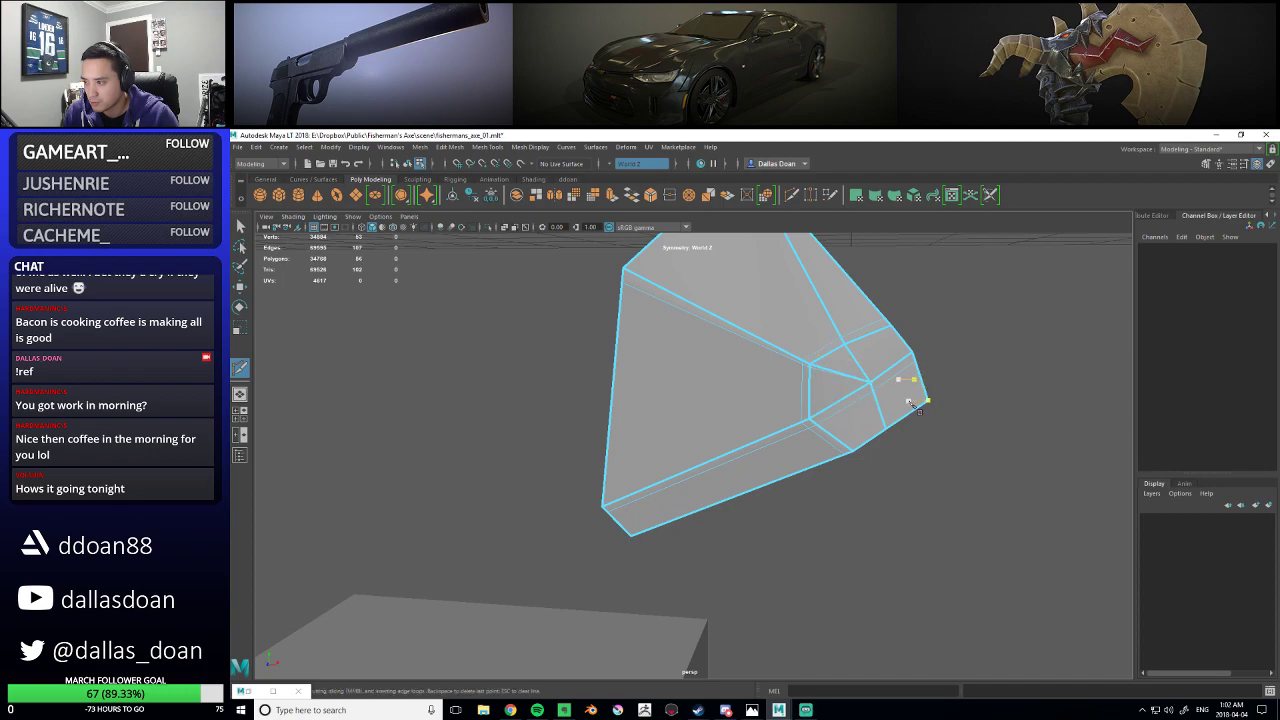
key(3)
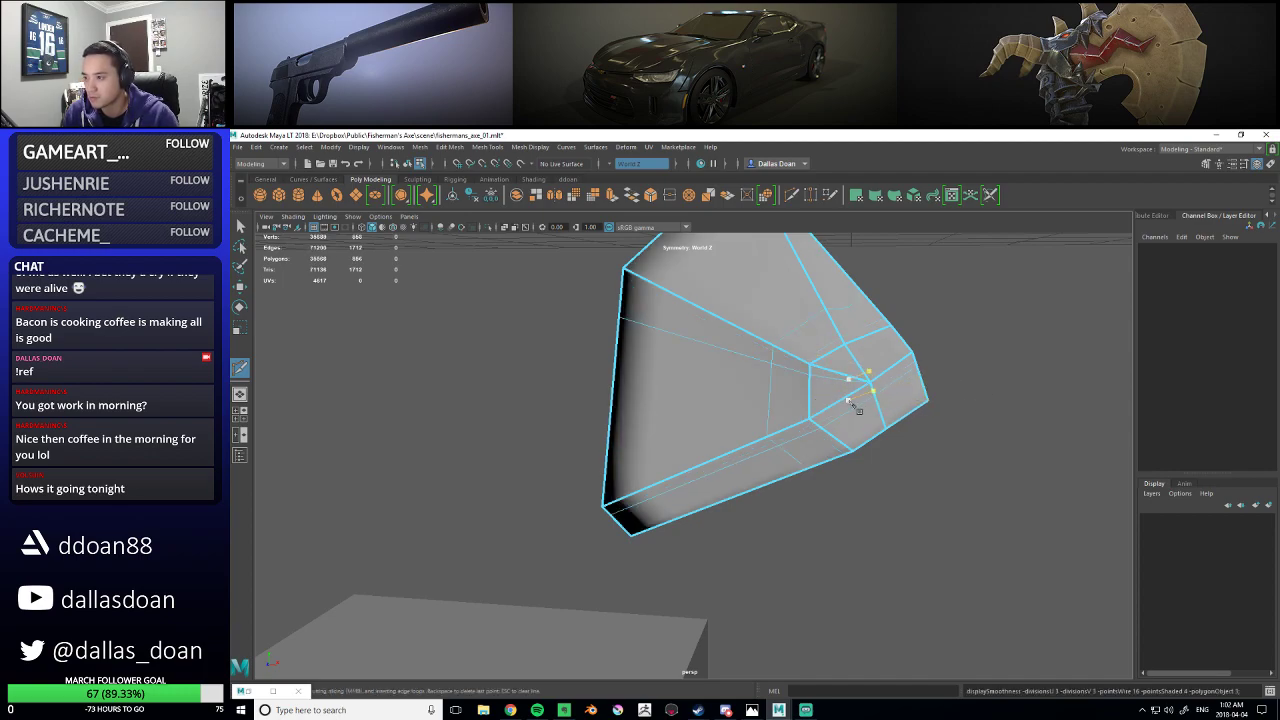
key(1)
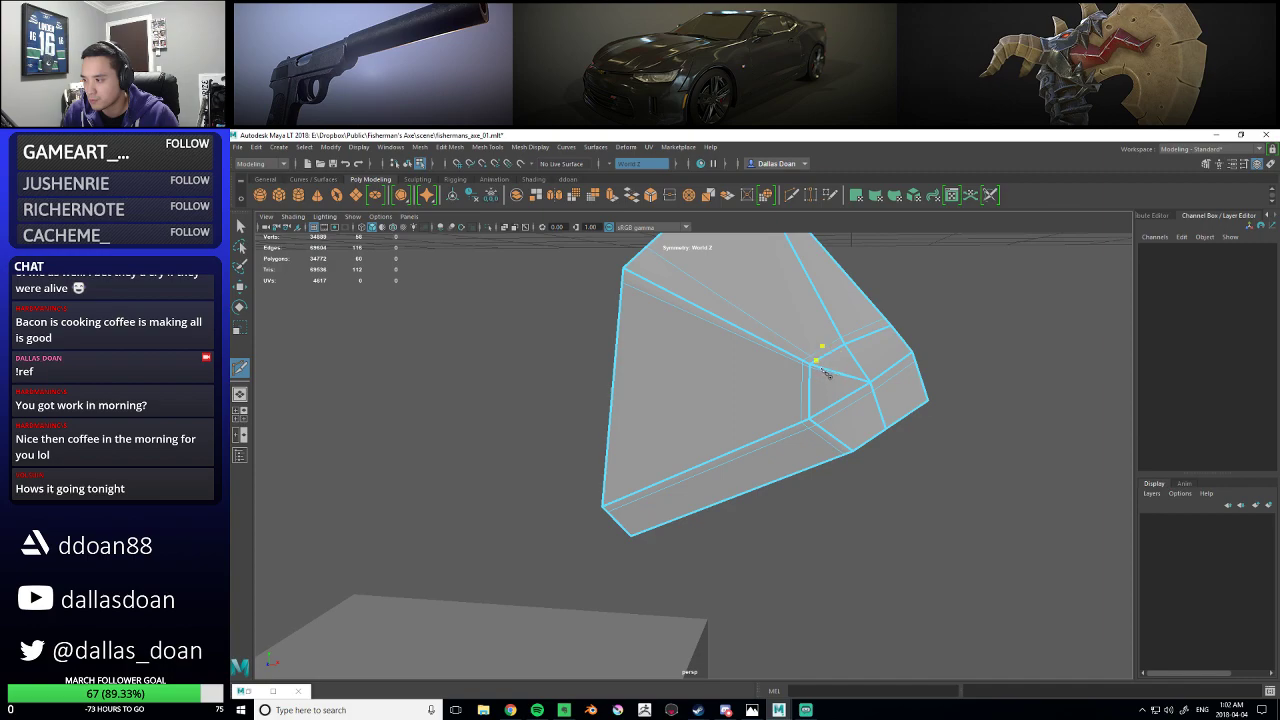
right_click(957, 429)
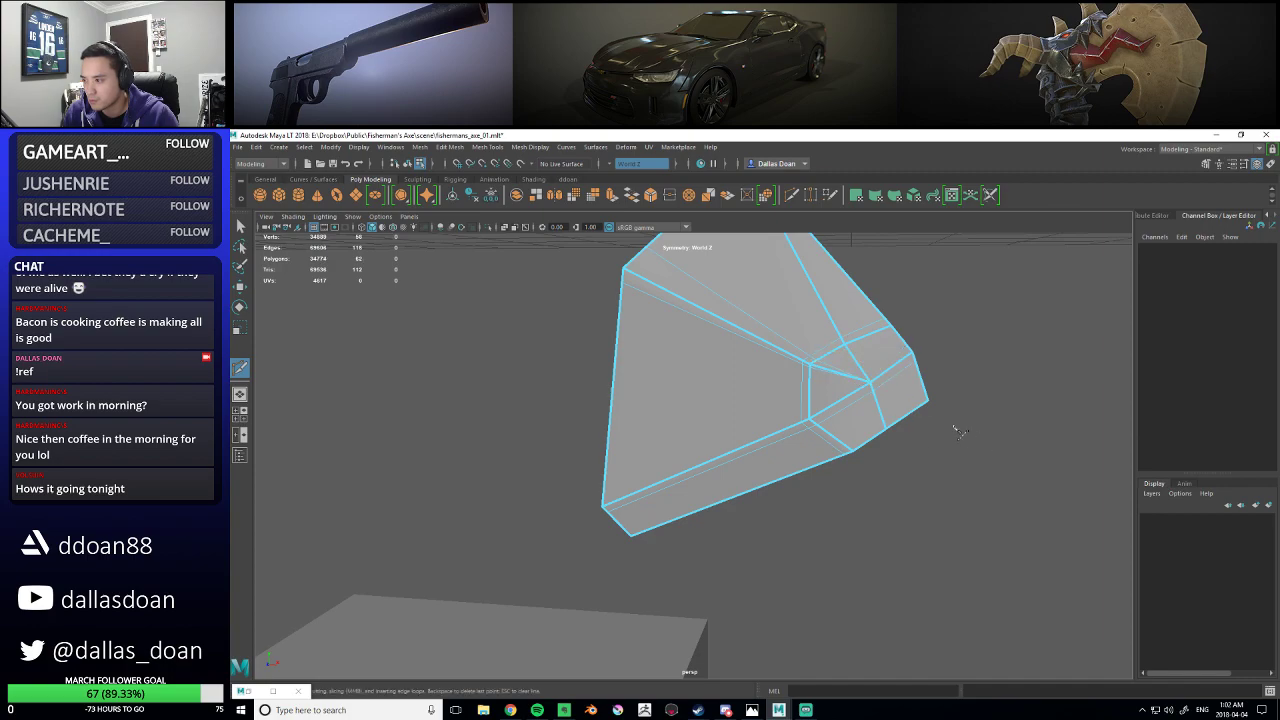
key(3)
- Insert an edge loop around the block's wide outer rim, return to object mode and delete the block's construction history
scroll(878, 402, down, 10)
key(f)
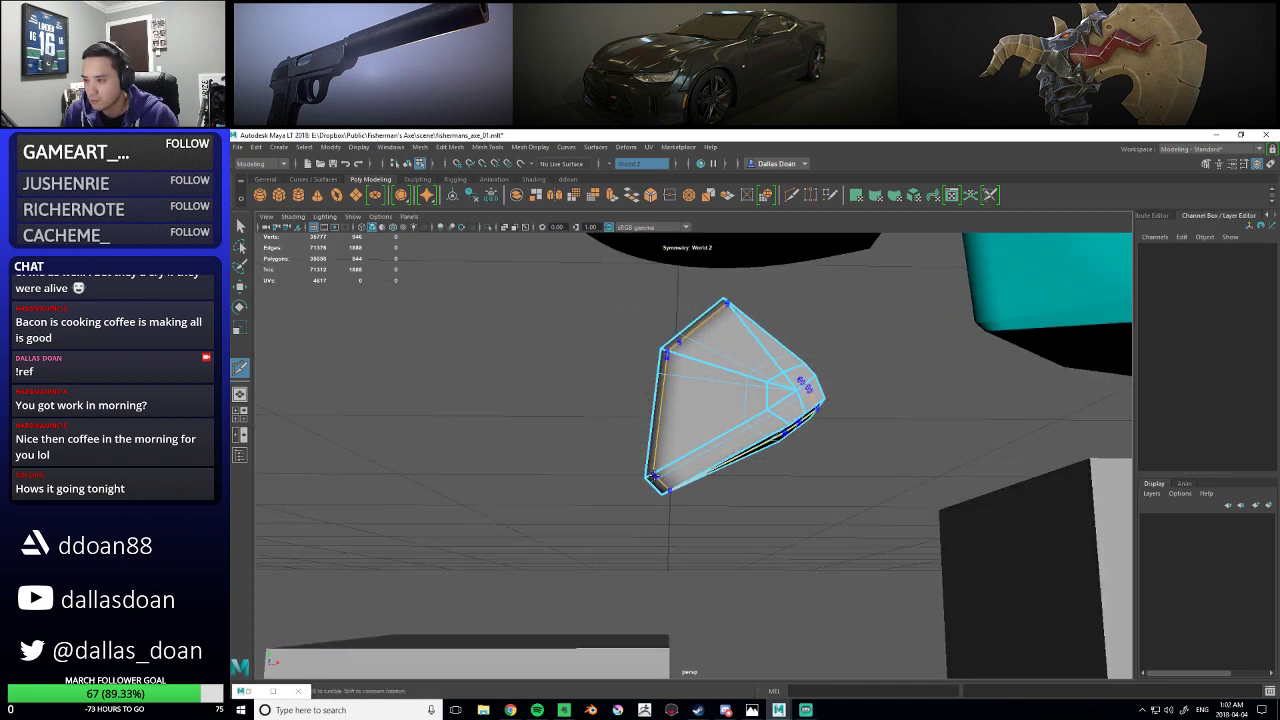
ctrl+click(778, 438)
alt+drag(762, 447, 781, 430)
key(w)
right_drag(763, 358, 750, 427)
key(alt+shift+d)
click(820, 437)
- Reselect the block and start a Multi-Cut path across the small facet, parallel to its inner edge, up to the ridge
scroll(820, 437, down, 5)
mouse_move(820, 437)
alt+mouse_down()
mouse_move(766, 446)
mouse_move(854, 446)
mouse_move(800, 440)
mouse_move(744, 467)
mouse_move(749, 443)
mouse_move(800, 449)
mouse_move(794, 471)
mouse_move(814, 443)
alt+mouse_up()
scroll(768, 446, up, 2)
scroll(771, 456, up, 3)
scroll(787, 445, up, 3)
key(ctrl+z)
shift+right_drag(769, 389, 710, 391)
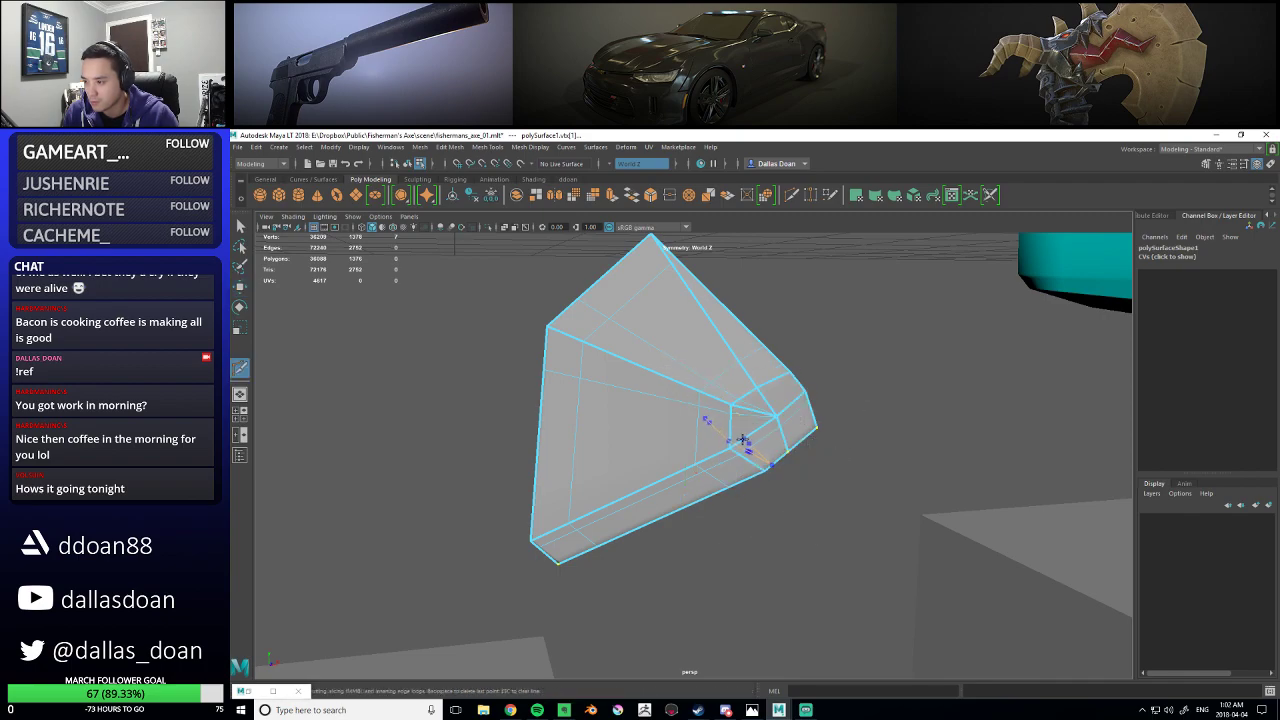
ctrl+click(738, 445)
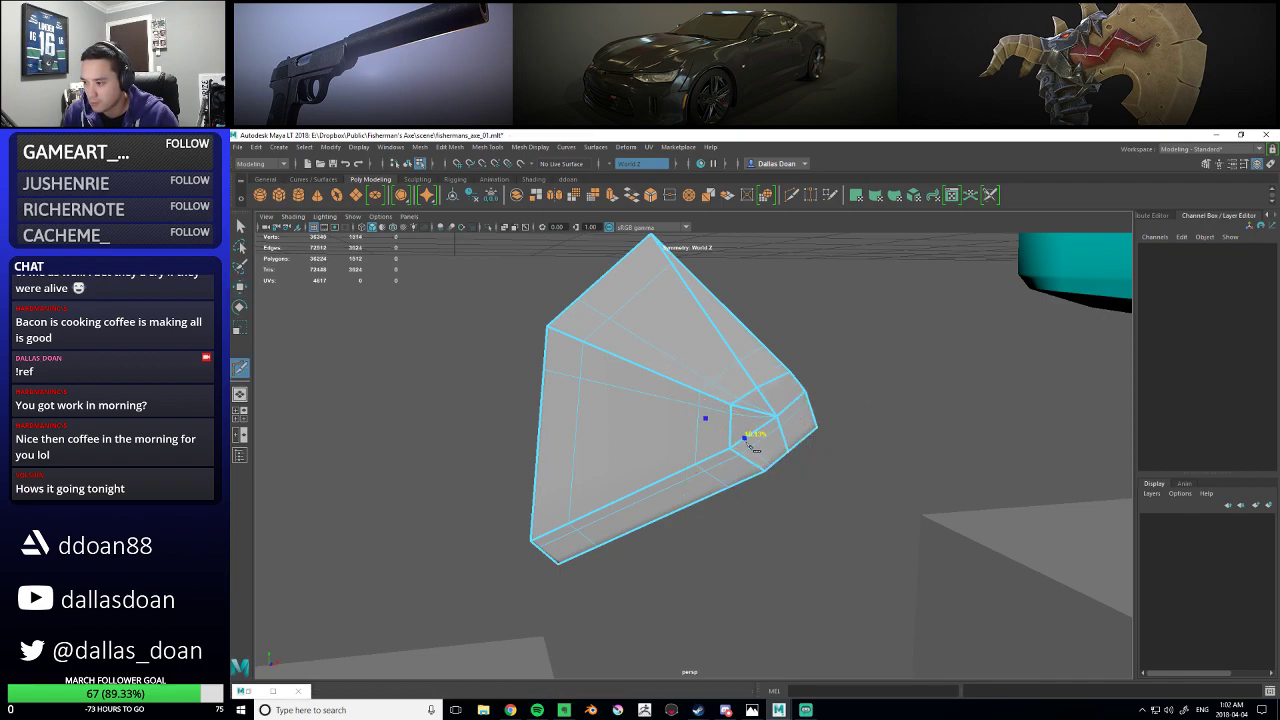
key(1)
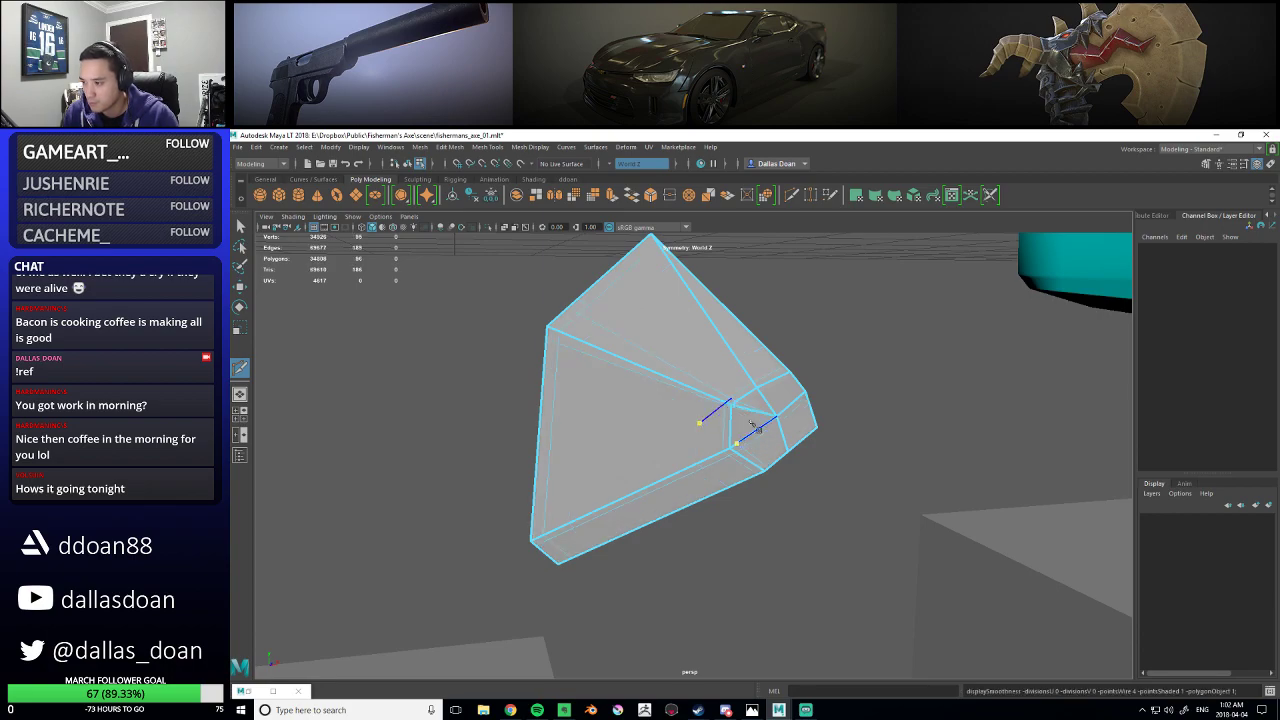
click(752, 411)
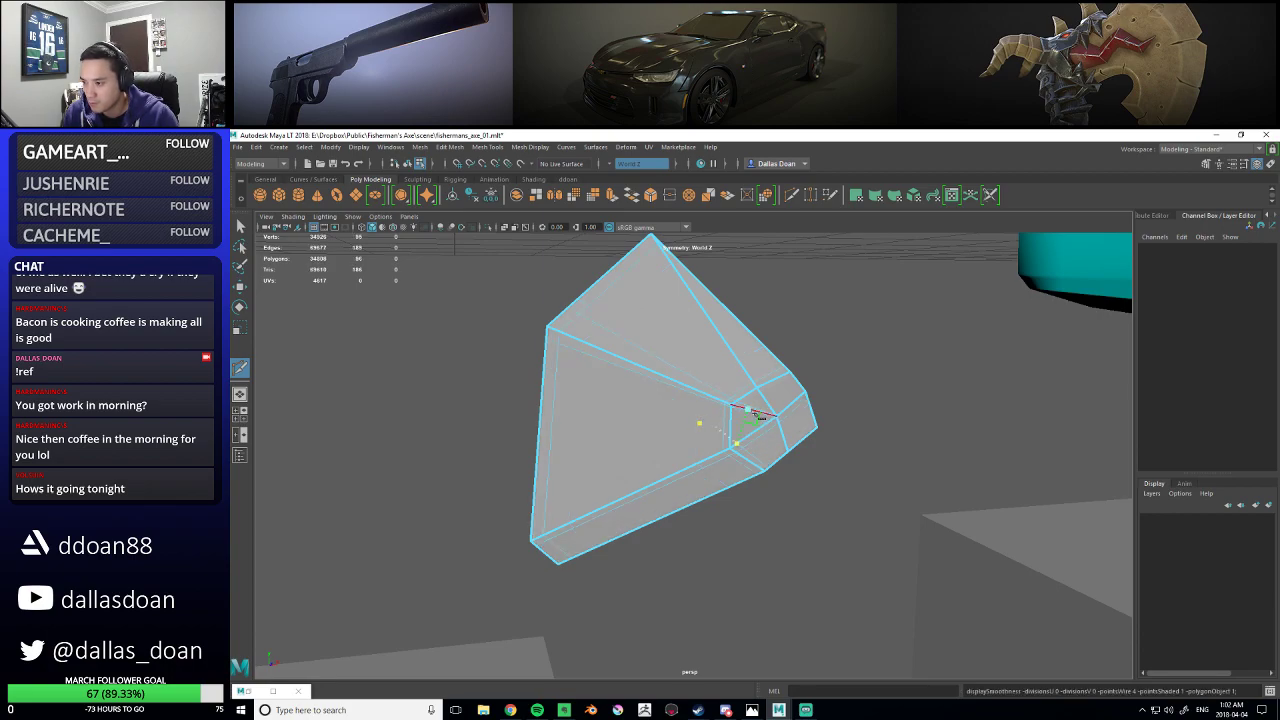
drag(751, 410, 743, 408)
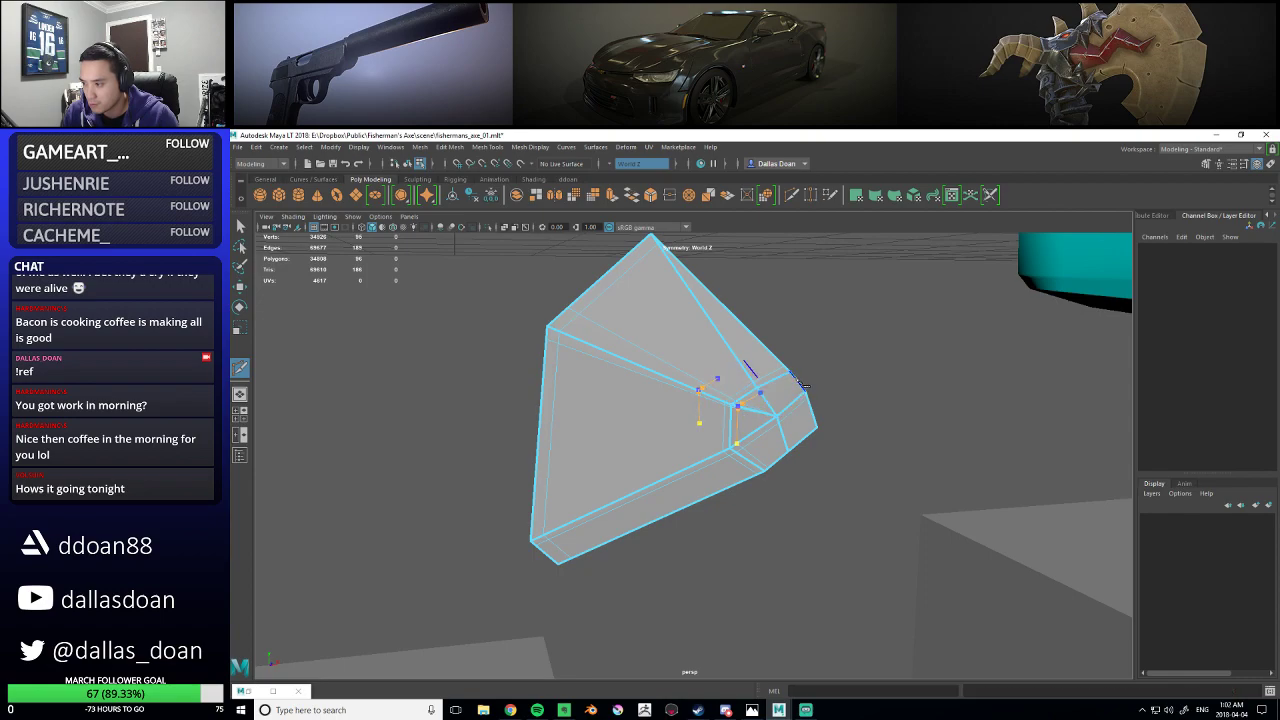
- Complete the cut across the block's narrow end, return to object mode and deselect the block
alt+drag(803, 383, 722, 430)
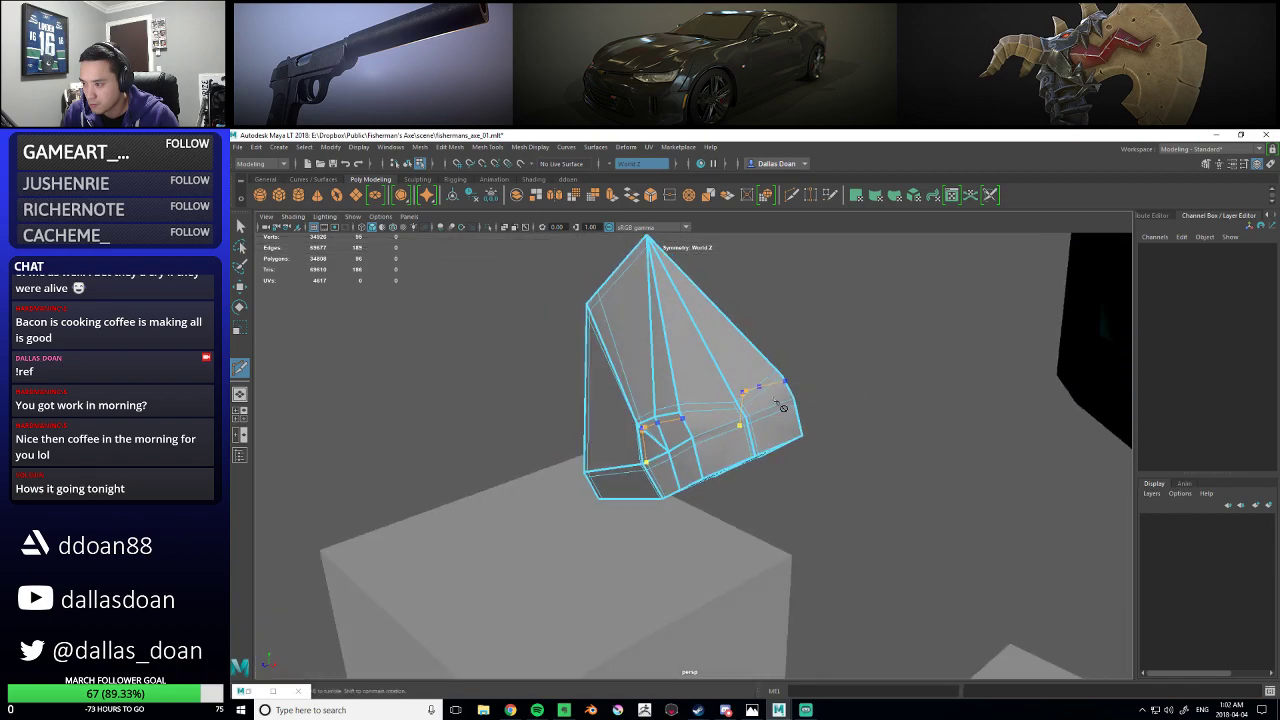
scroll(780, 432, up, 4)
scroll(836, 425, down, 3)
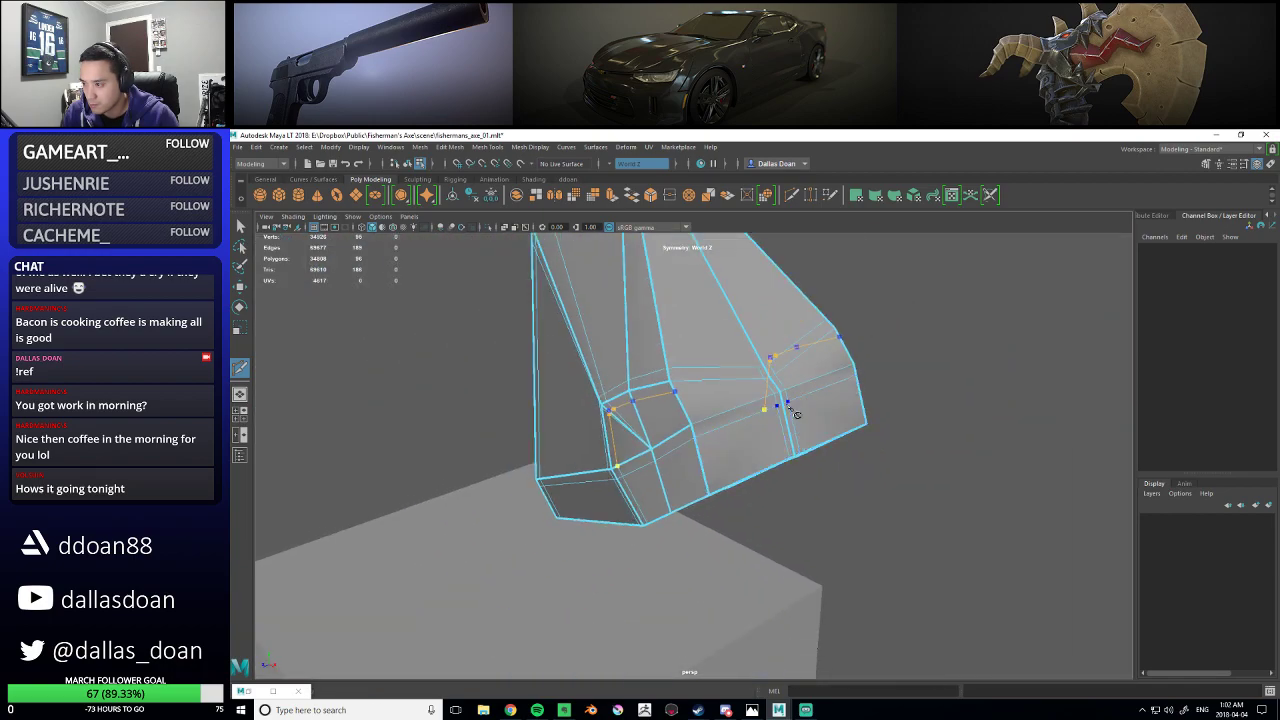
alt+drag(788, 397, 889, 392)
key(f)
key(w)
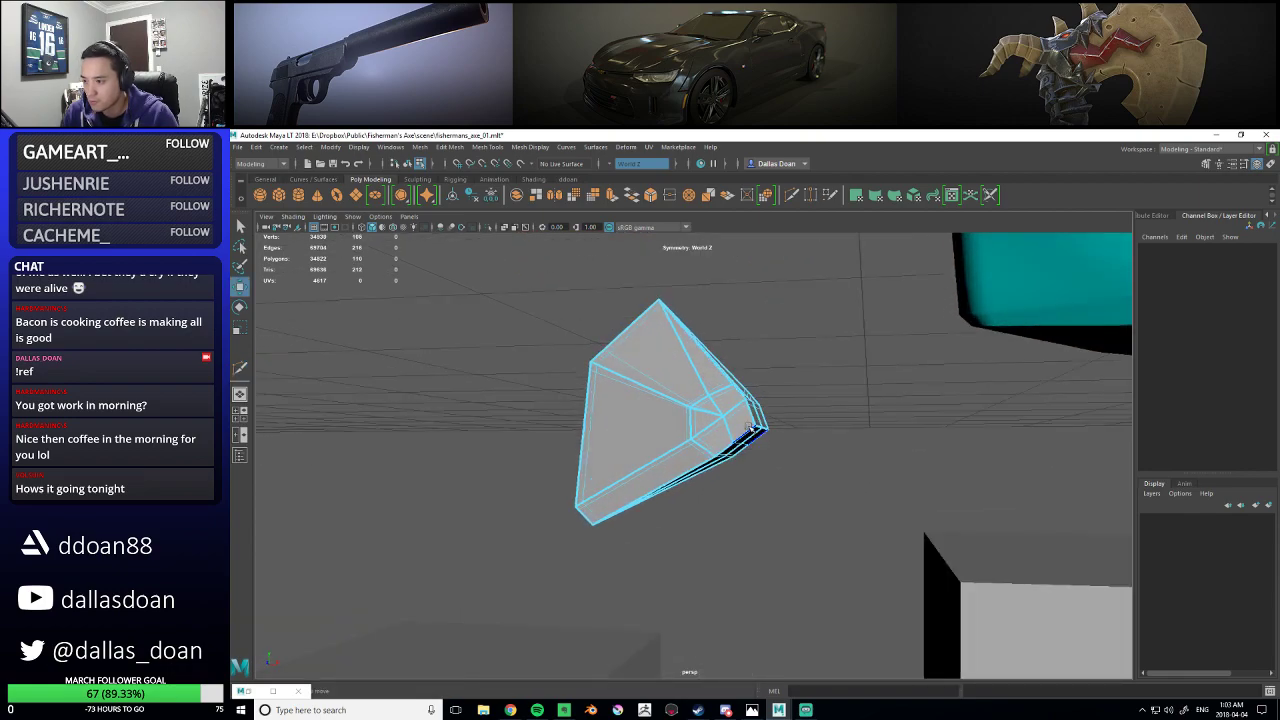
right_drag(738, 389, 751, 452)
alt+drag(751, 452, 791, 457)
click(832, 410)
- Assign the existing teal gem material to the small faceted block
alt+right_drag(791, 457, 729, 451)
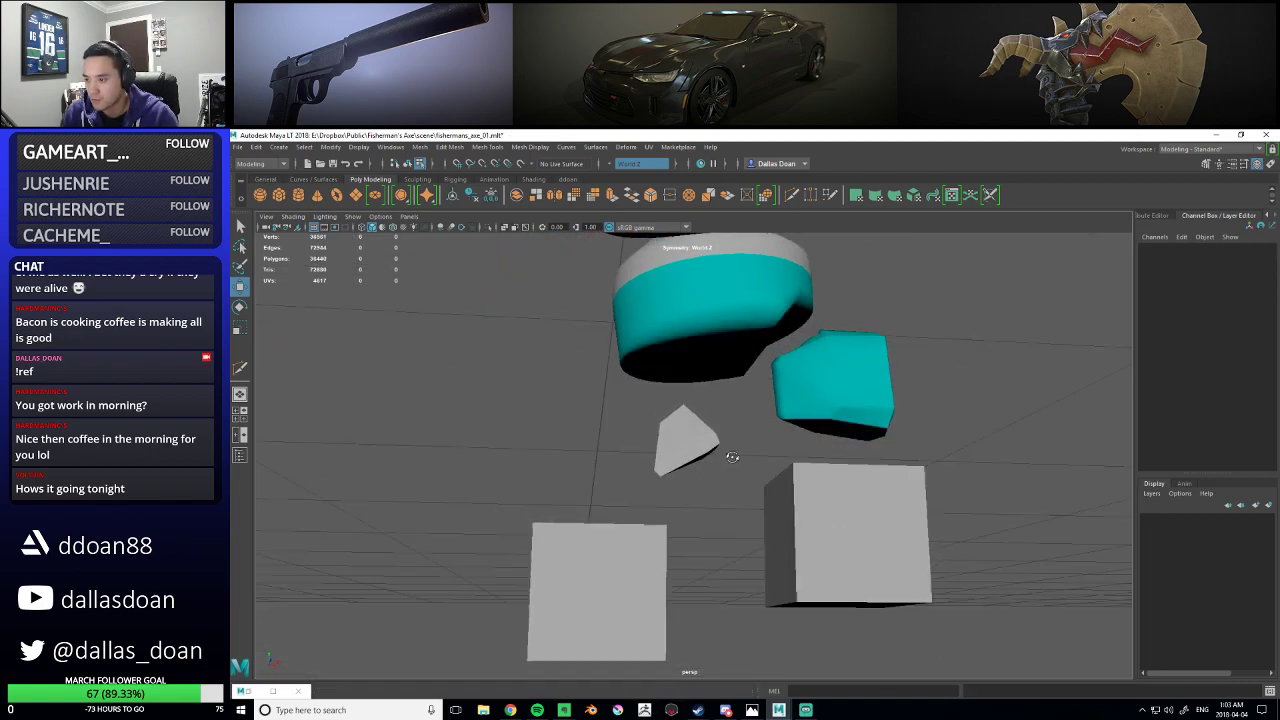
alt+drag(729, 451, 722, 446)
right_drag(722, 446, 713, 443)
right_drag(694, 396, 788, 692)
click(691, 543)
- Rotate the small teal gem to about -20 degrees around Y
alt+drag(691, 543, 745, 575)
alt+right_drag(745, 575, 697, 548)
alt+drag(697, 548, 703, 508)
click(692, 455)
alt+drag(697, 463, 740, 486)
alt+right_drag(740, 486, 851, 525)
key(e)
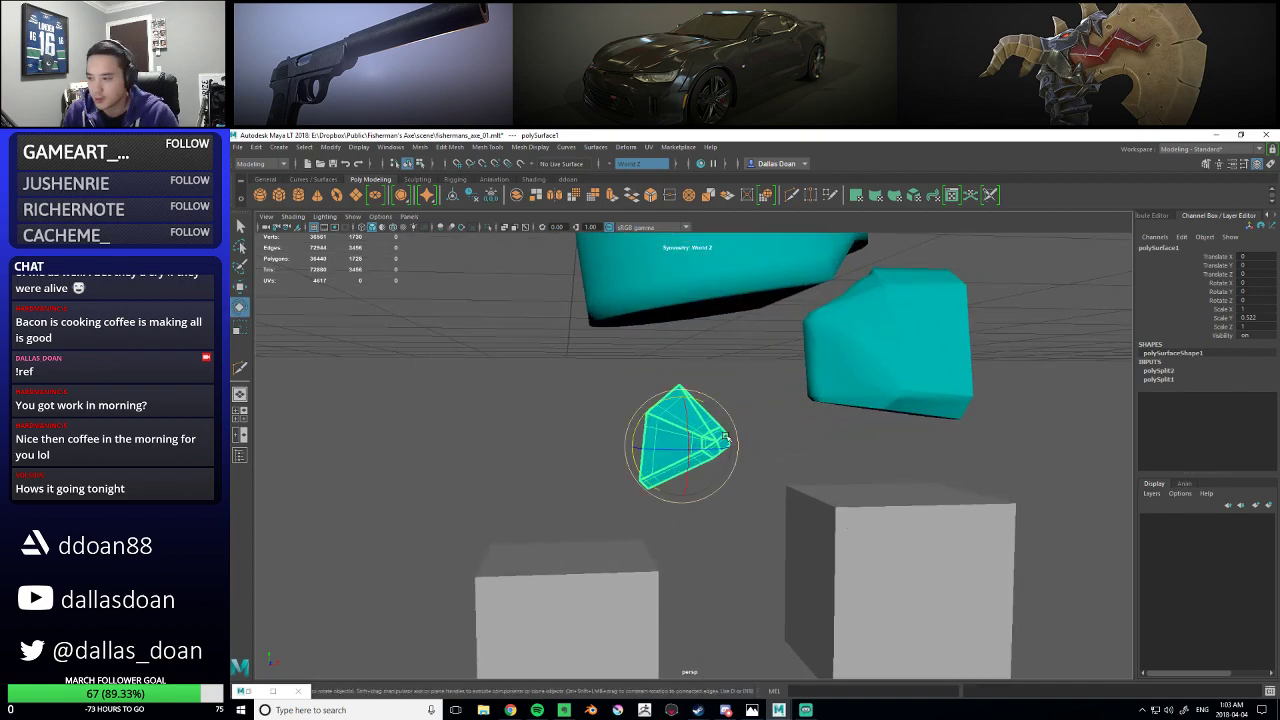
drag(656, 410, 651, 412)
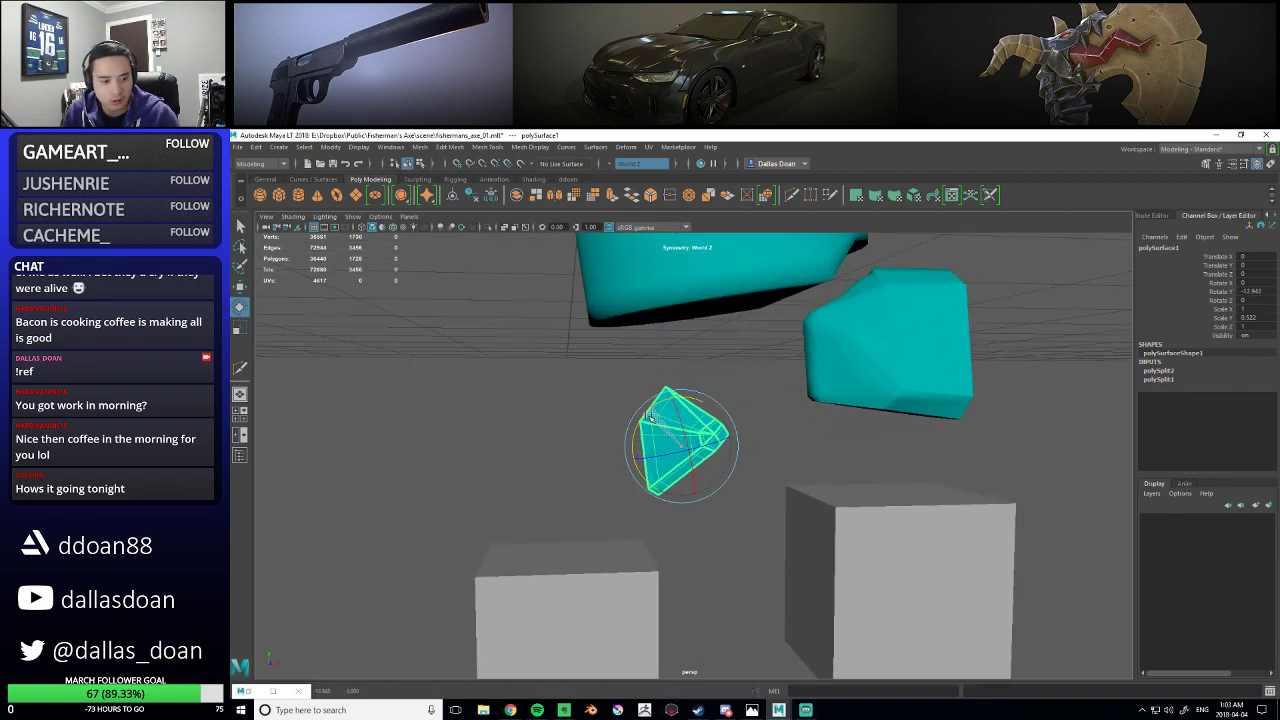
mouse_move(762, 459)
alt+mouse_down()
mouse_move(771, 466)
mouse_move(726, 452)
mouse_move(773, 473)
alt+mouse_up()
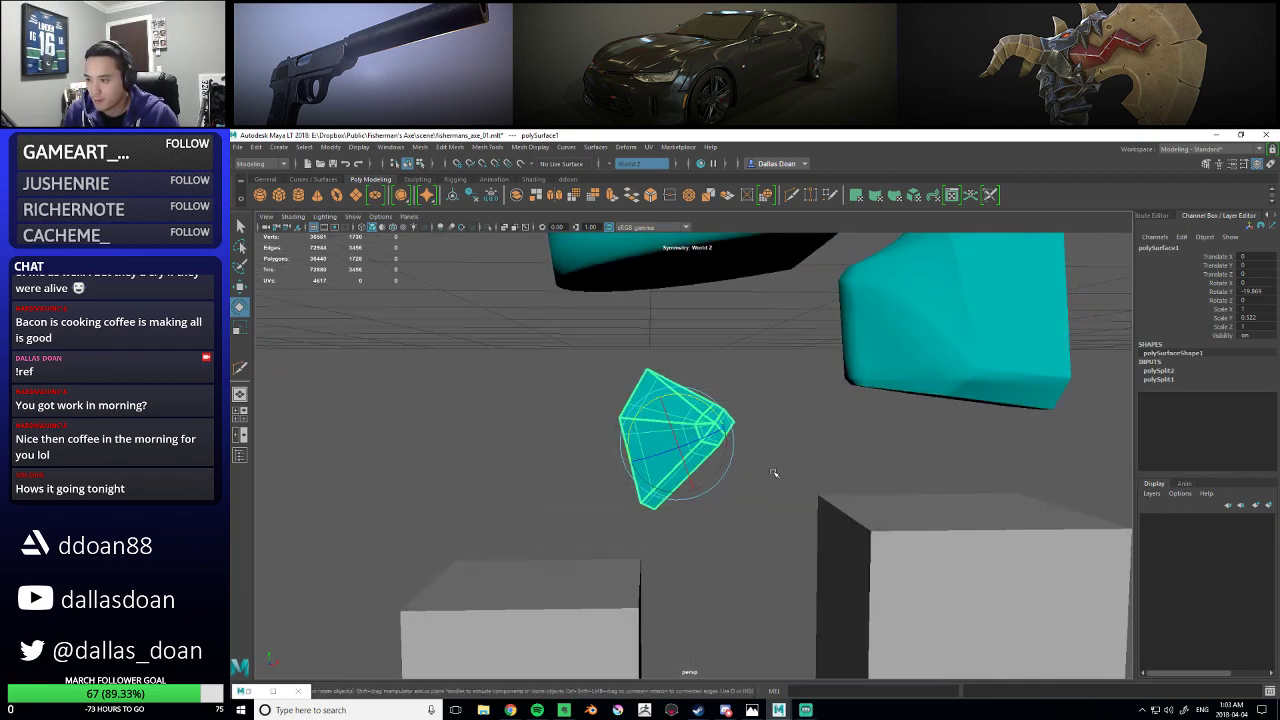
- Enlarge the small gem uniformly to a scale of about 1.386 in X and Z, and shift it slightly beneath the handle
alt+drag(711, 445, 765, 455)
key(r)
key(w)
alt+right_drag(765, 455, 728, 450)
alt+drag(728, 445, 775, 451)
alt+drag(740, 457, 745, 450)
key(r)
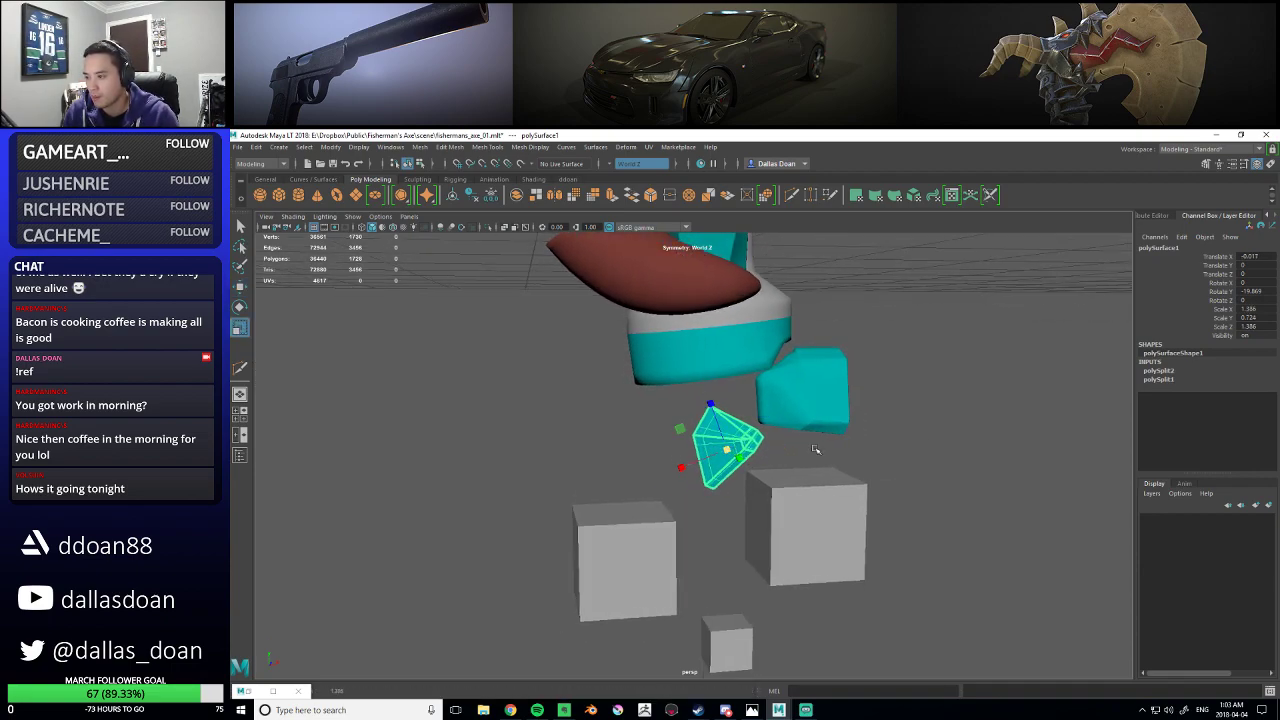
click(846, 450)
- Frame the whole axe and save the scene
alt+right_drag(860, 450, 843, 448)
alt+drag(843, 448, 845, 438)
alt+right_drag(792, 456, 771, 457)
alt+drag(771, 457, 783, 466)
alt+right_drag(783, 466, 770, 462)
alt+drag(770, 462, 771, 446)
alt+right_drag(771, 446, 750, 462)
alt+middle_drag(750, 462, 750, 494)
alt+right_drag(750, 494, 749, 491)
alt+drag(749, 491, 790, 511)
key(ctrl+s)
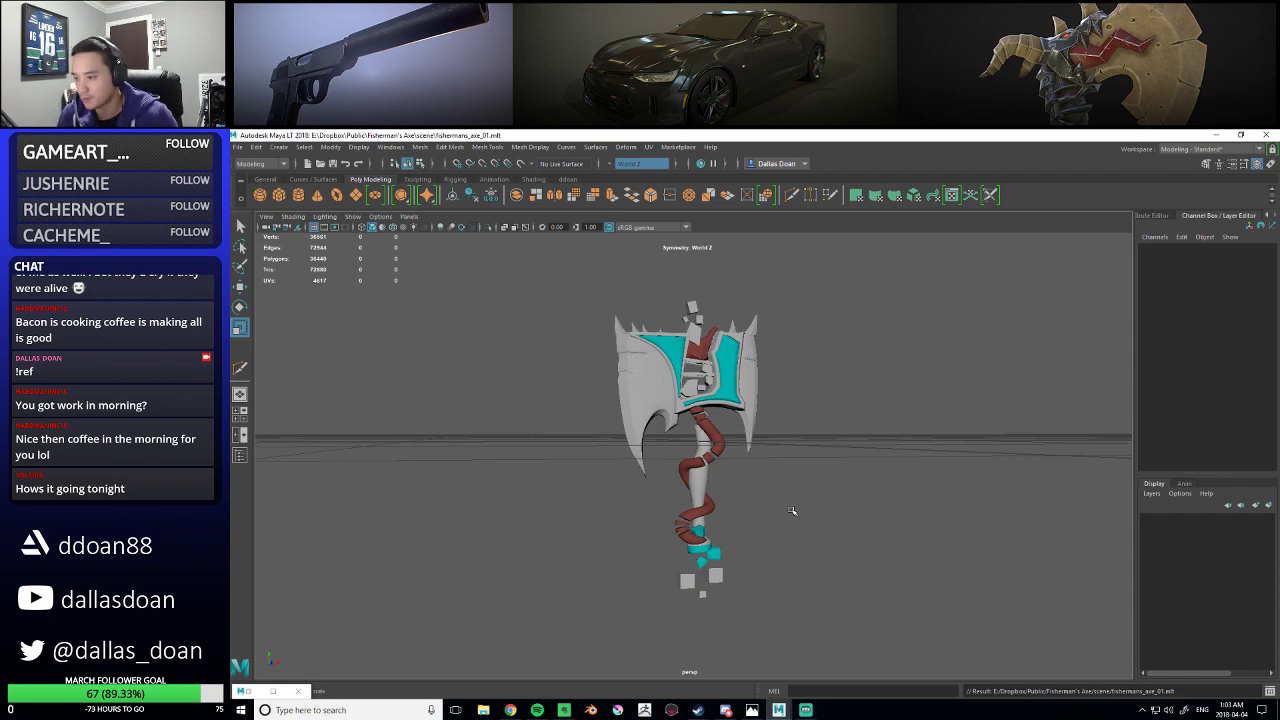
- Turn off world Z symmetry with nothing selected and save the scene again
drag(859, 276, 581, 630)
click(843, 495)
alt+drag(843, 495, 832, 537)
key(ctrl+s)
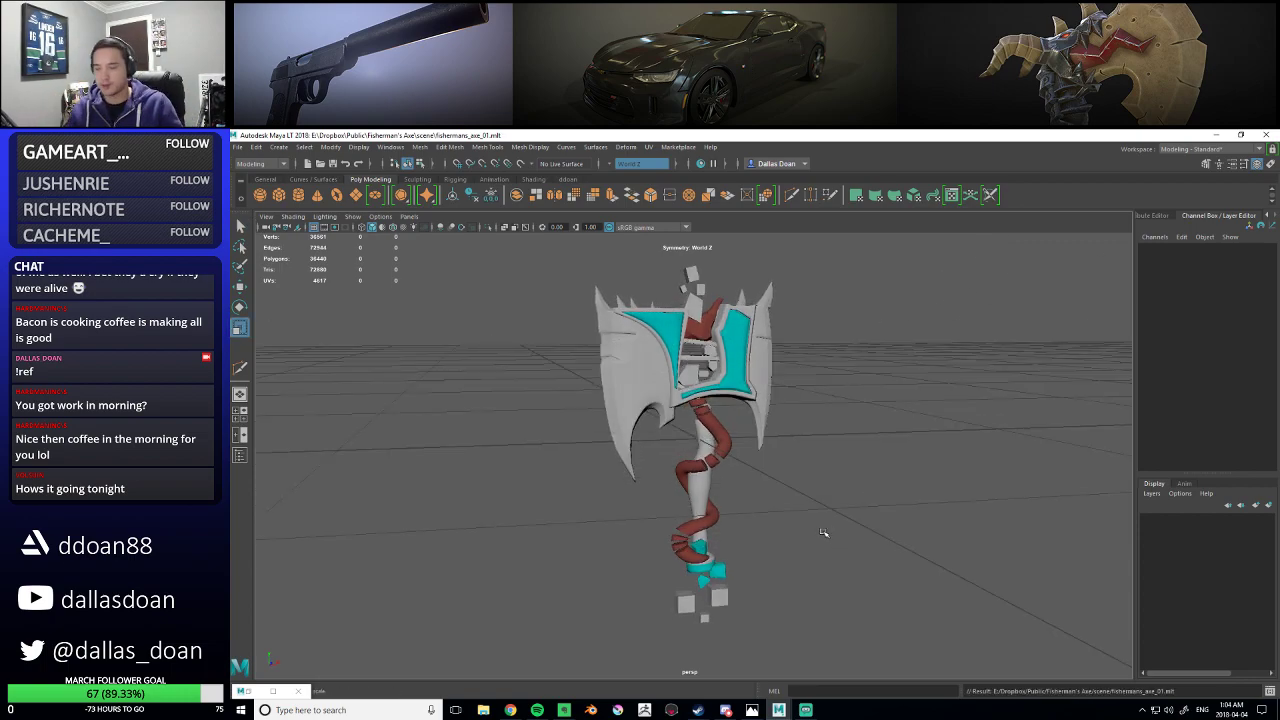
right_drag(826, 358, 828, 299)
scroll(789, 420, up, 2)
scroll(780, 408, down, 3)
alt+drag(734, 406, 722, 421)
key(ctrl+s)
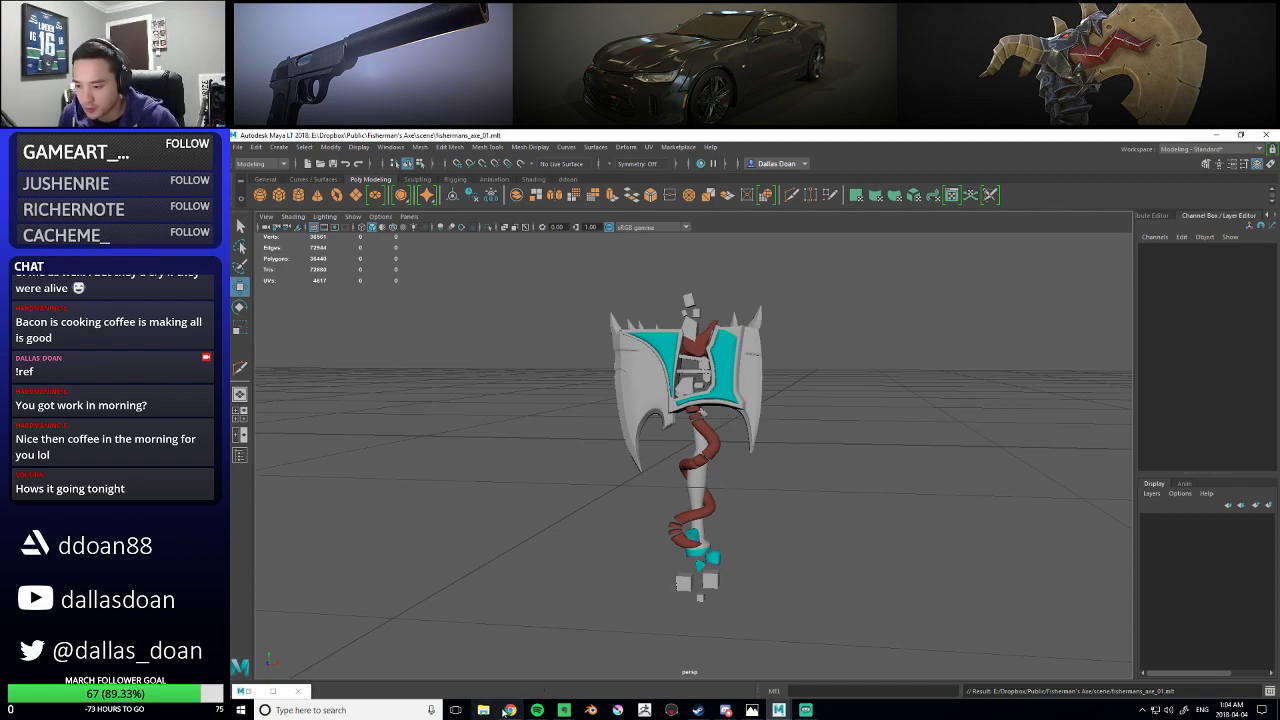
- Examine the whole axe from several angles, checking the blade, handle and lower gems together
alt+drag(737, 502, 820, 477)
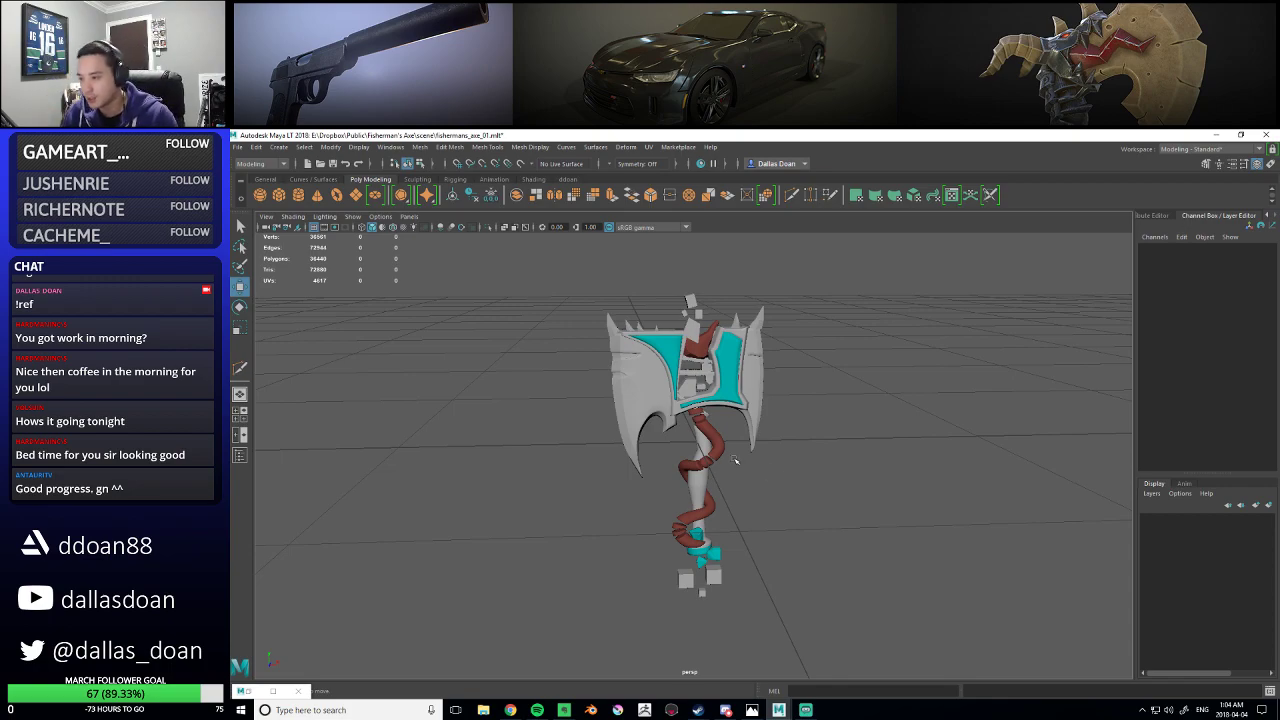
click(716, 481)
key(Delete)
alt+drag(716, 480, 714, 461)
click(635, 415)
key(3)
click(874, 483)
mouse_move(766, 503)
alt+mouse_down()
mouse_move(752, 497)
mouse_move(811, 514)
mouse_move(757, 480)
mouse_move(768, 508)
alt+mouse_up()
alt+right_drag(768, 508, 794, 523)
alt+drag(794, 523, 790, 508)
alt+right_drag(790, 508, 826, 507)
alt+drag(826, 507, 754, 574)
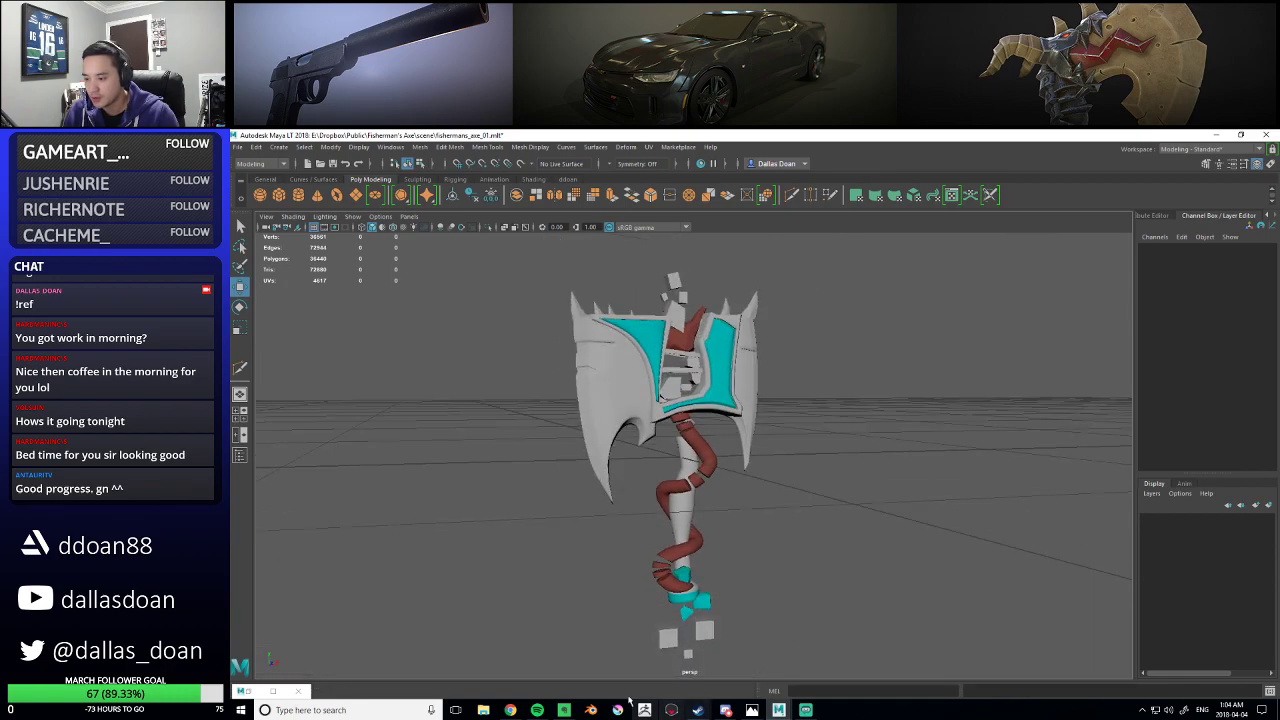